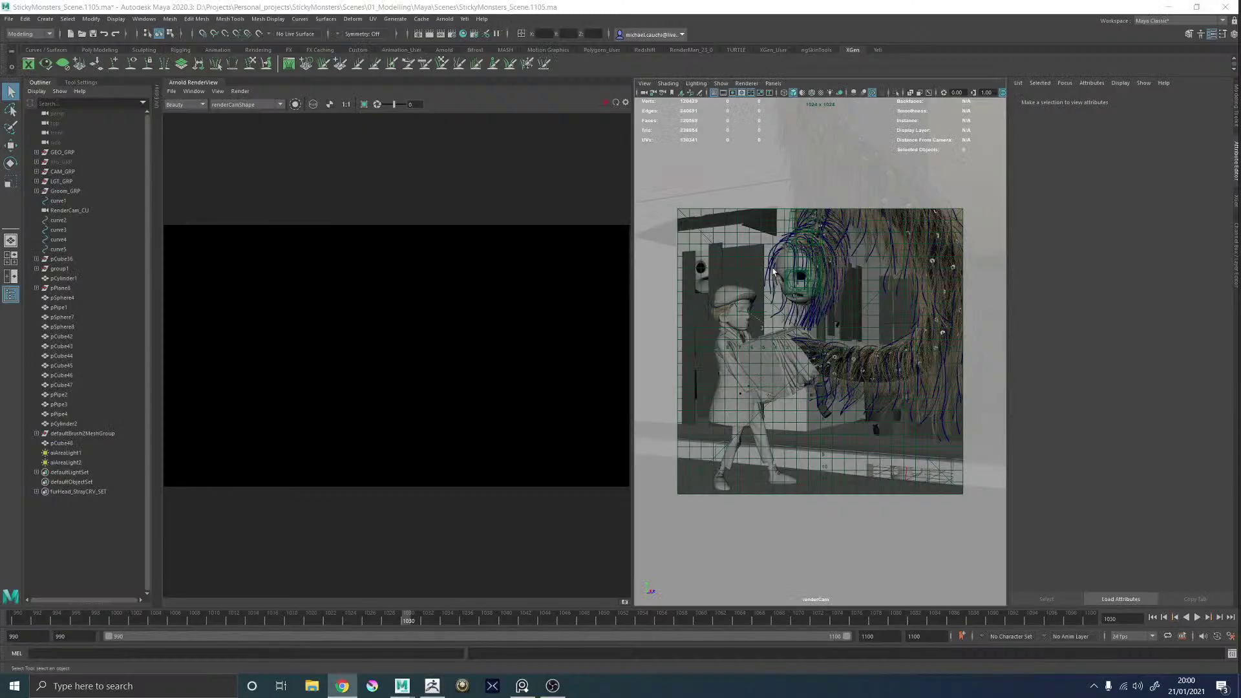
Enlarge the render camera viewport and select the kerb drain mesh, the mask behind the fence and the small creature in turn.
drag(631, 217, 462, 217)
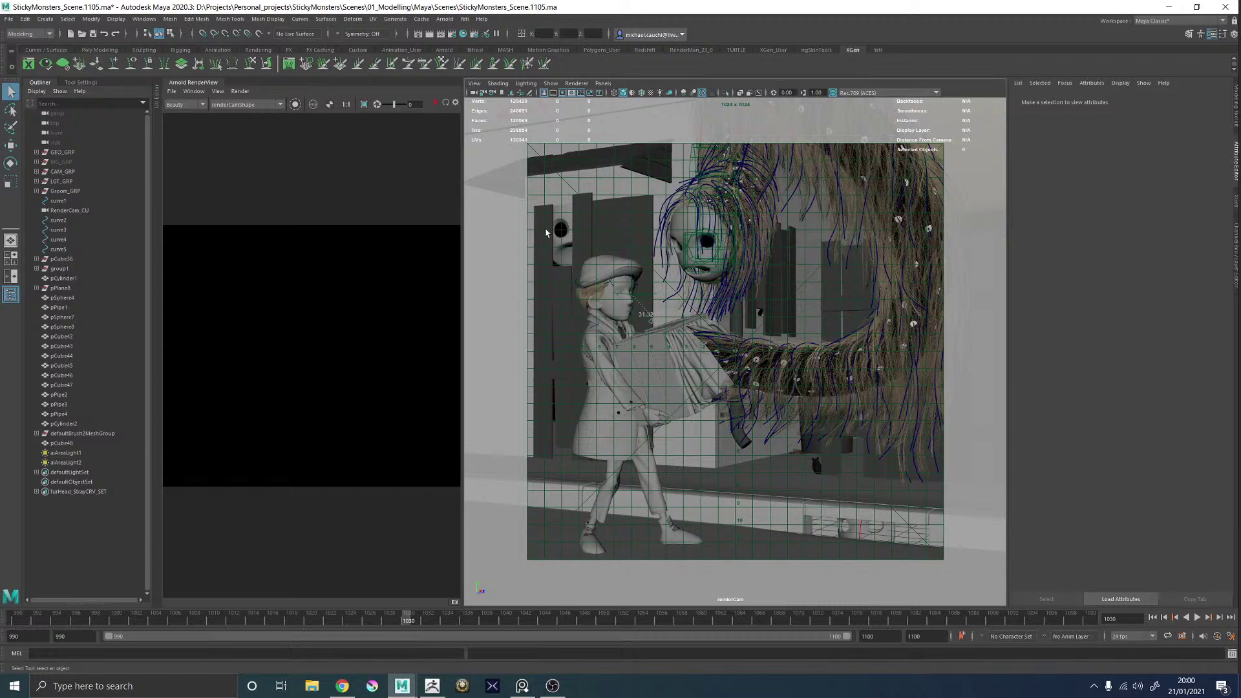
click(864, 532)
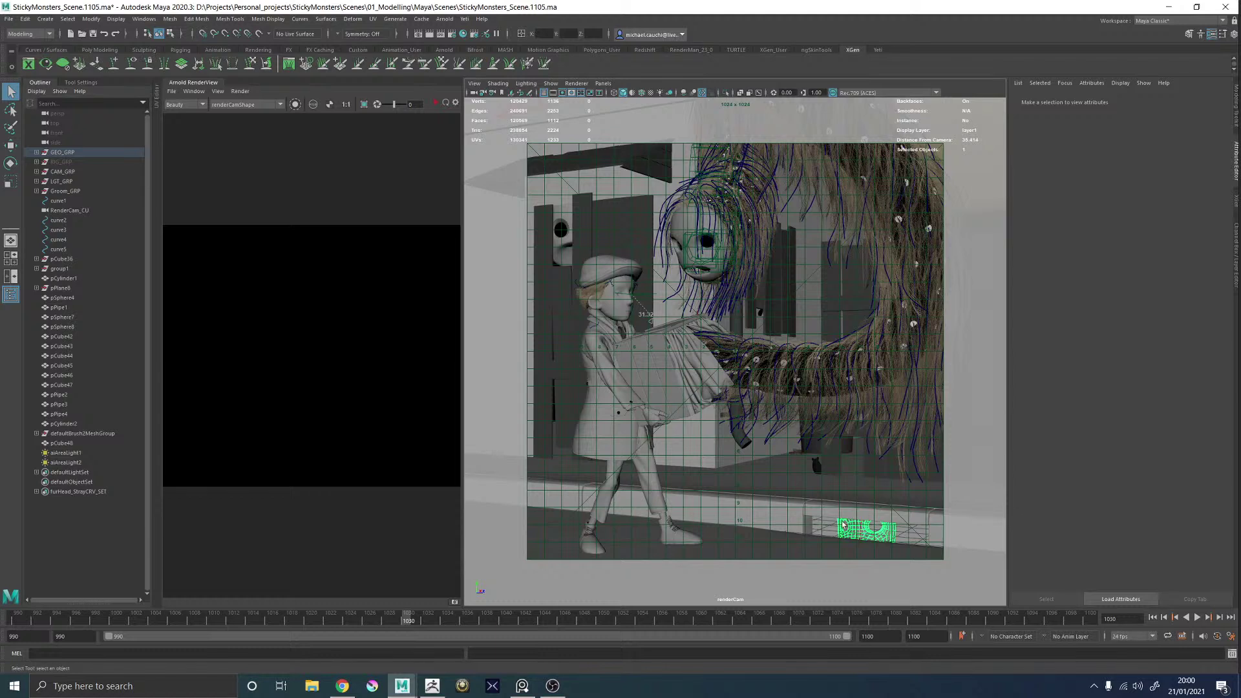
click(758, 315)
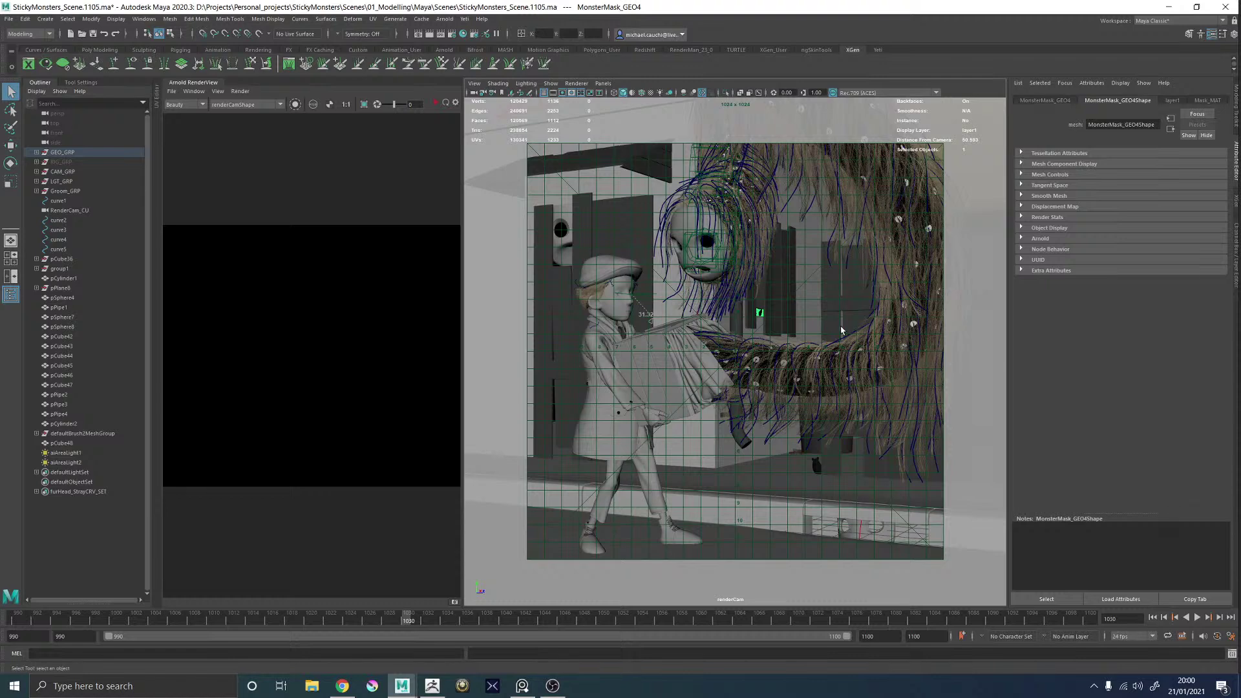
click(816, 467)
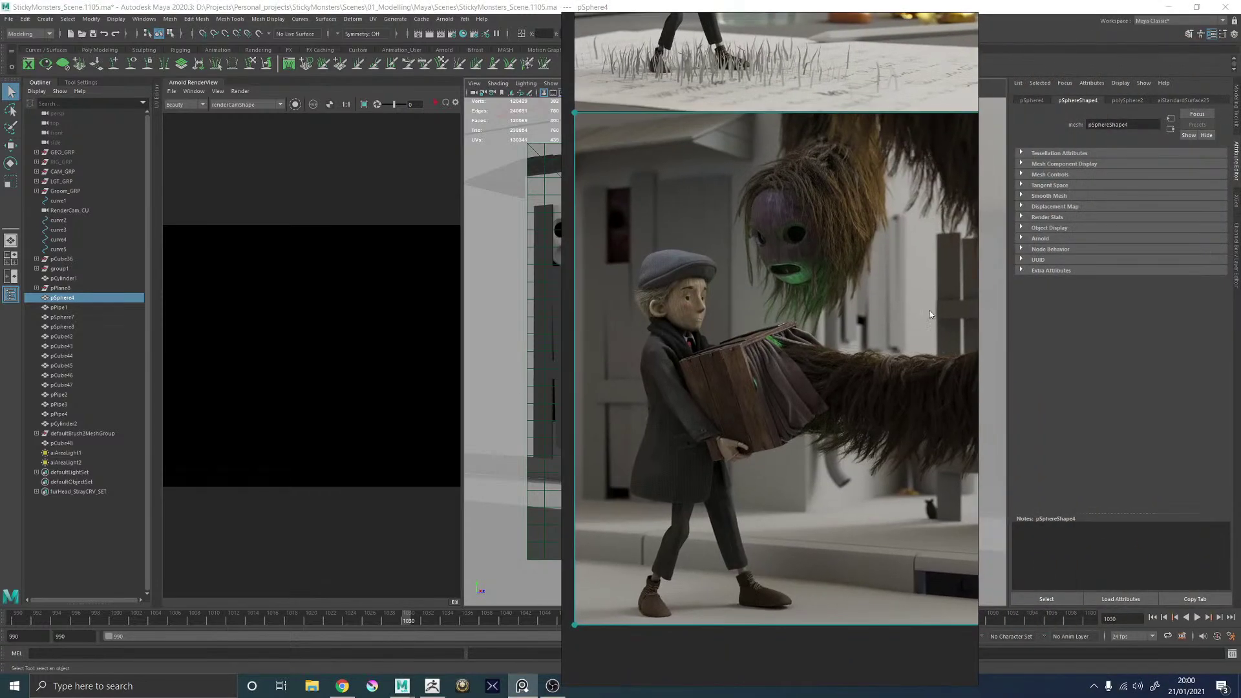
Switch to the reference board, widen its window and examine the mask hidden in the background of the monster render.
drag(975, 292, 1151, 300)
middle_drag(765, 316, 806, 296)
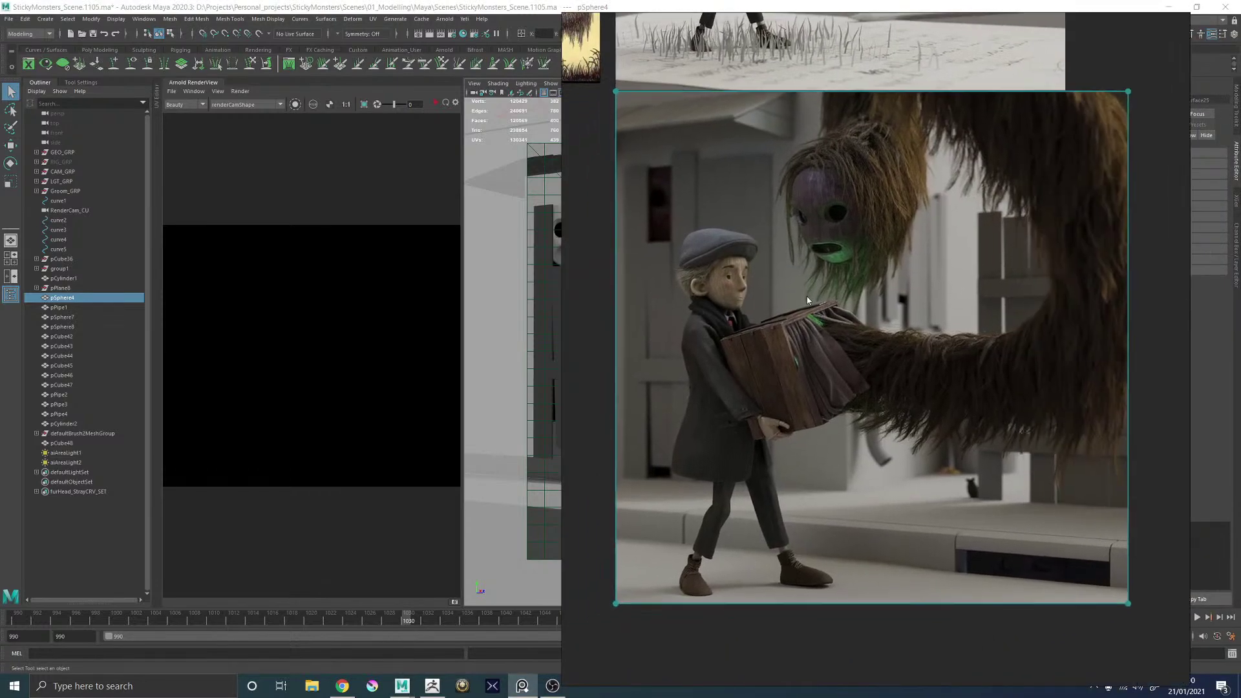
scroll(898, 316, up, 2)
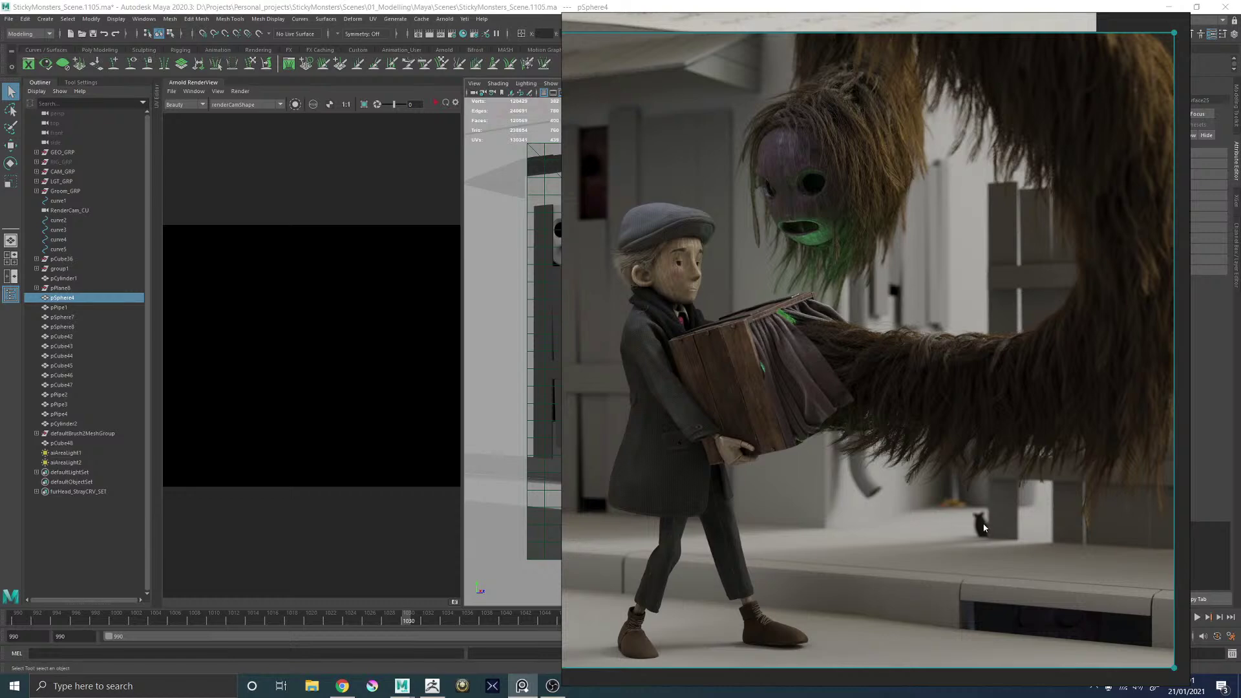
scroll(897, 382, up, 10)
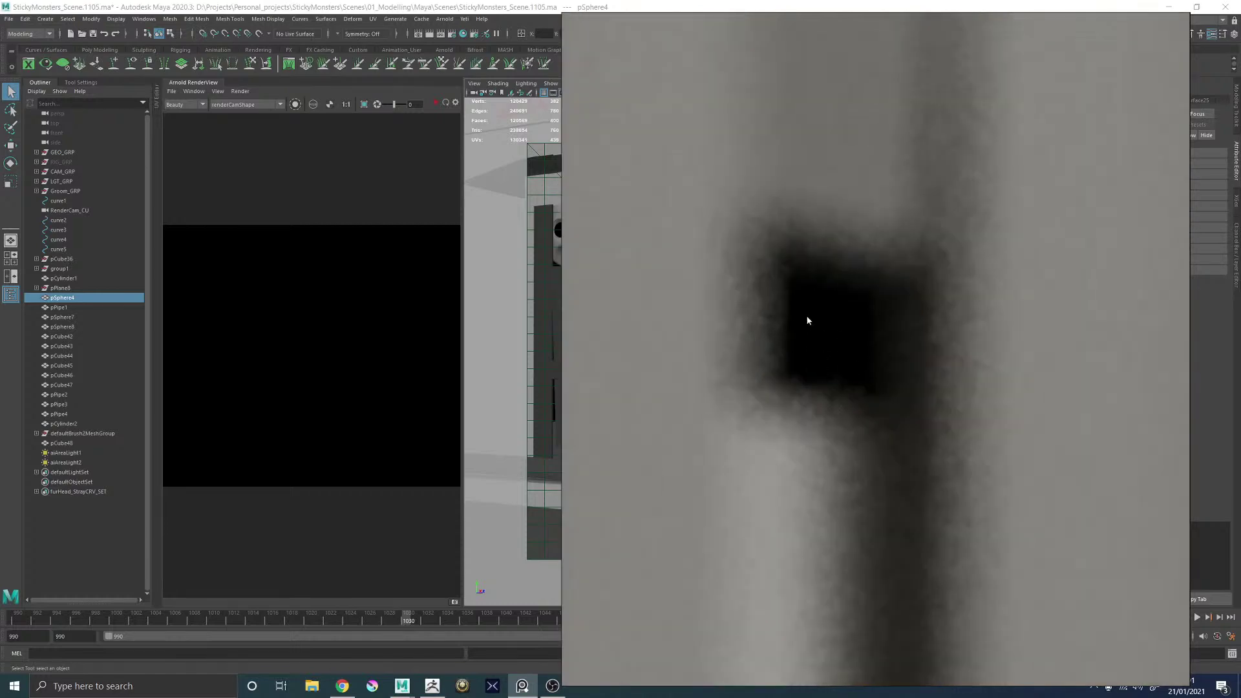
scroll(808, 320, down, 10)
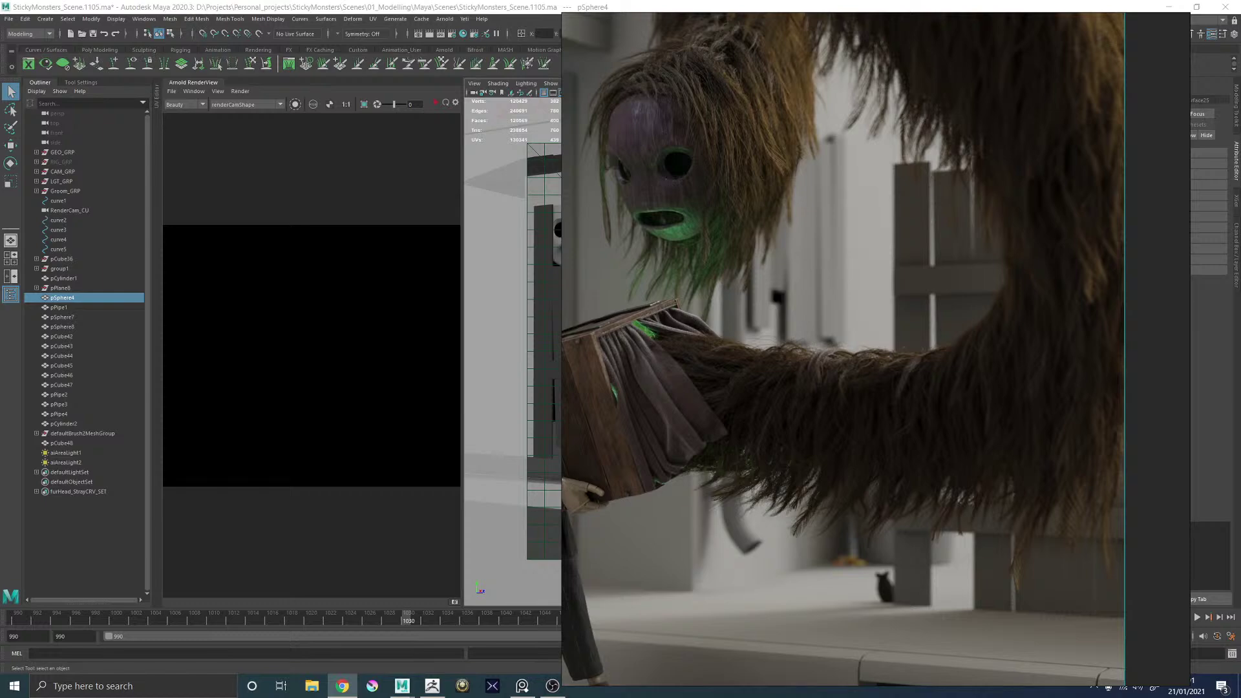
Examine the boy, the roof edge and the monster's head in the render alongside the neighbouring reference images.
scroll(899, 297, down, 5)
scroll(851, 298, up, 5)
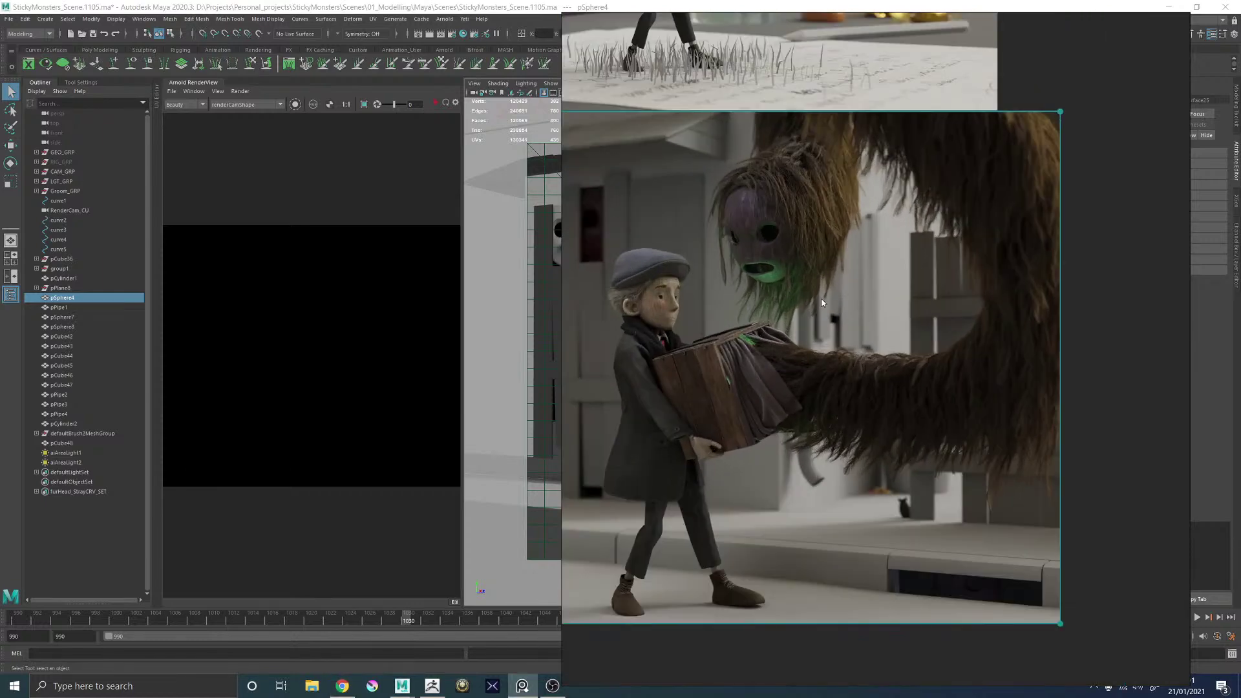
middle_drag(822, 302, 856, 270)
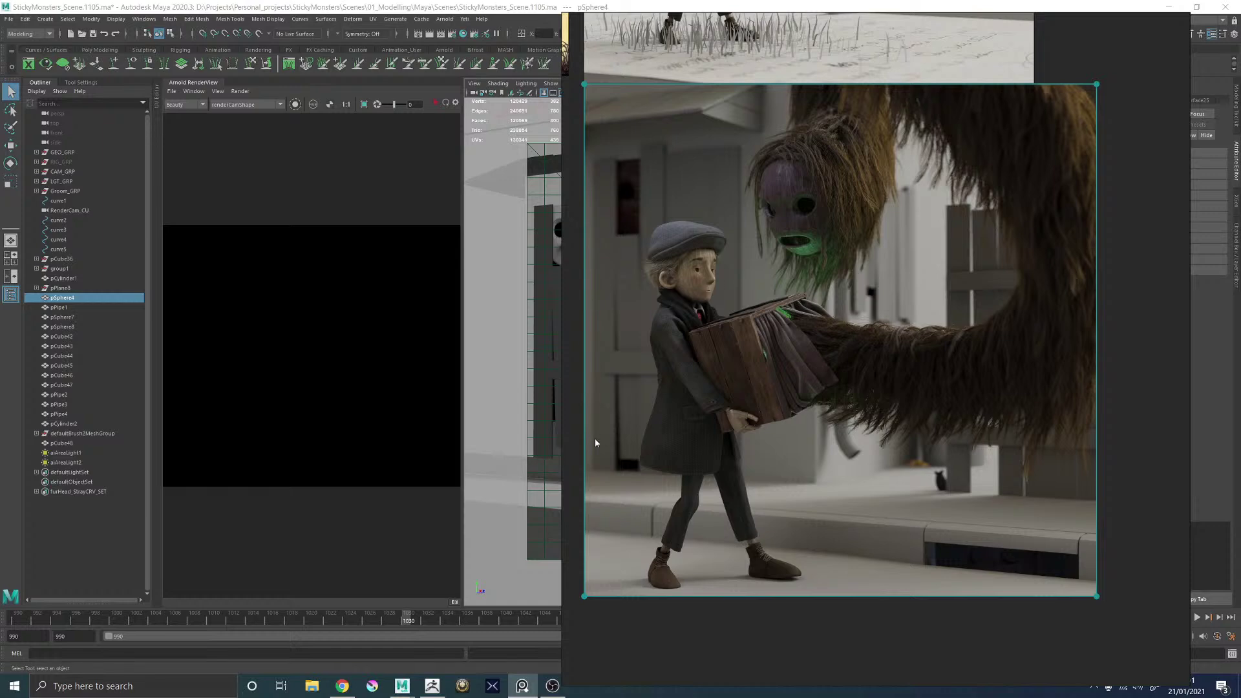
scroll(596, 442, up, 5)
scroll(713, 499, down, 5)
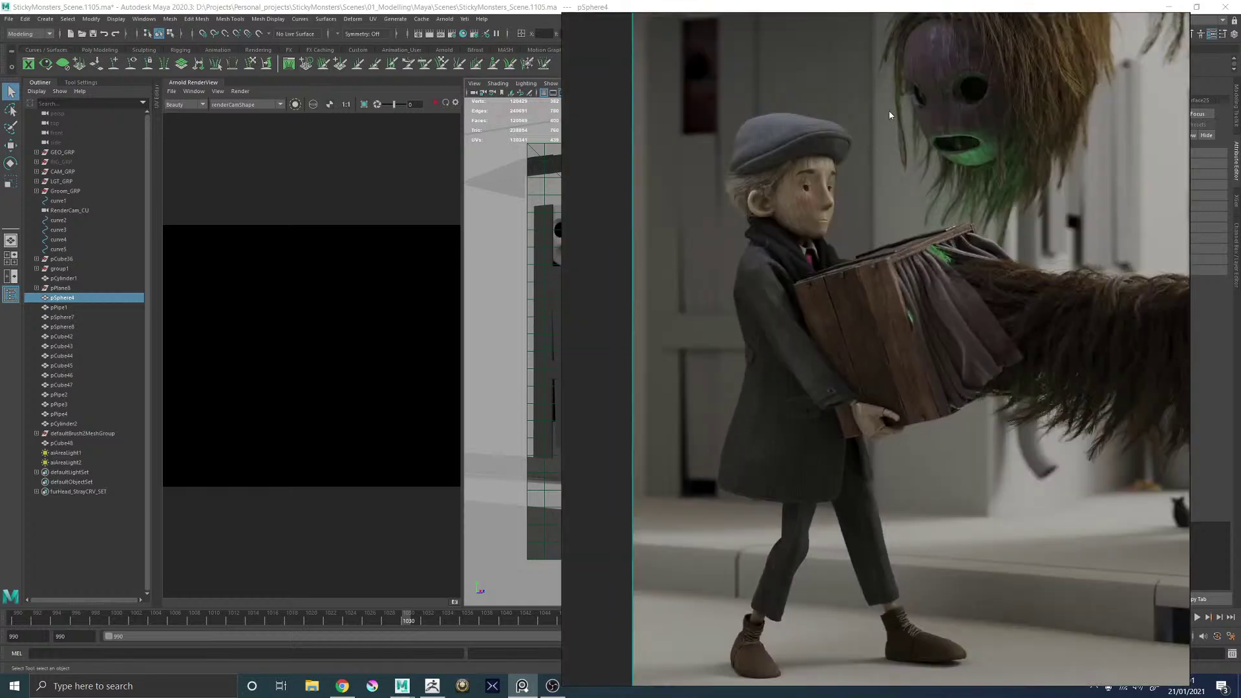
middle_drag(890, 111, 849, 374)
scroll(820, 215, up, 4)
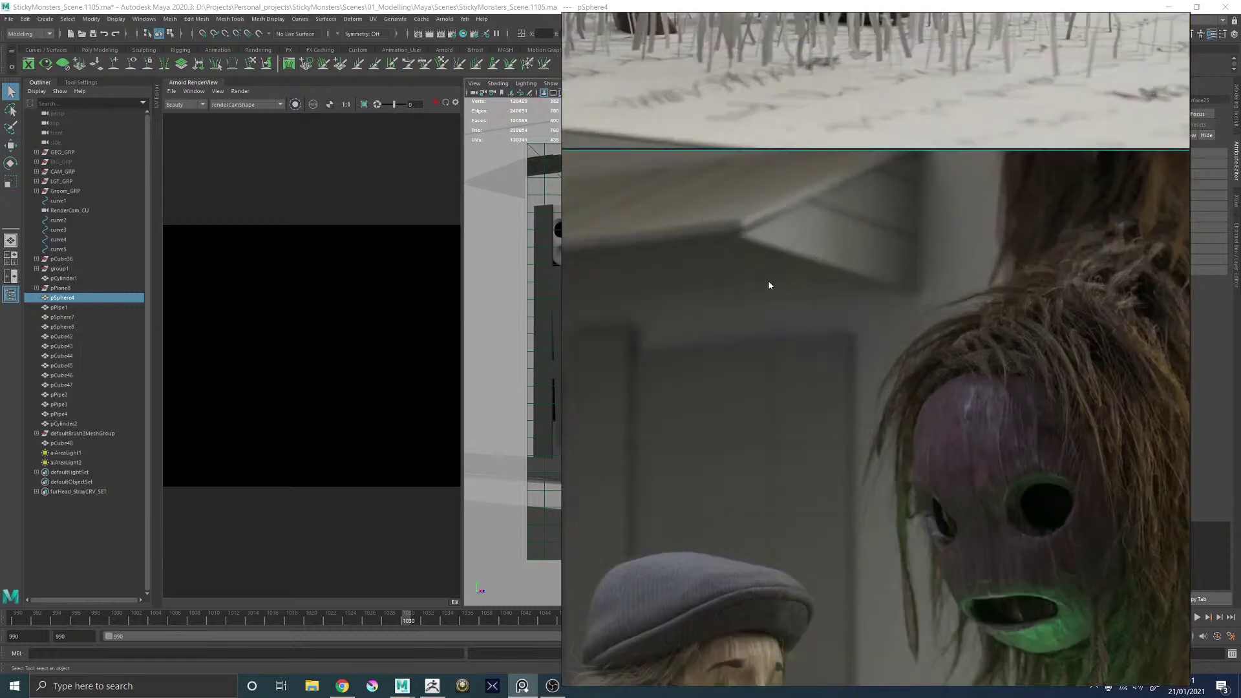
scroll(795, 281, down, 5)
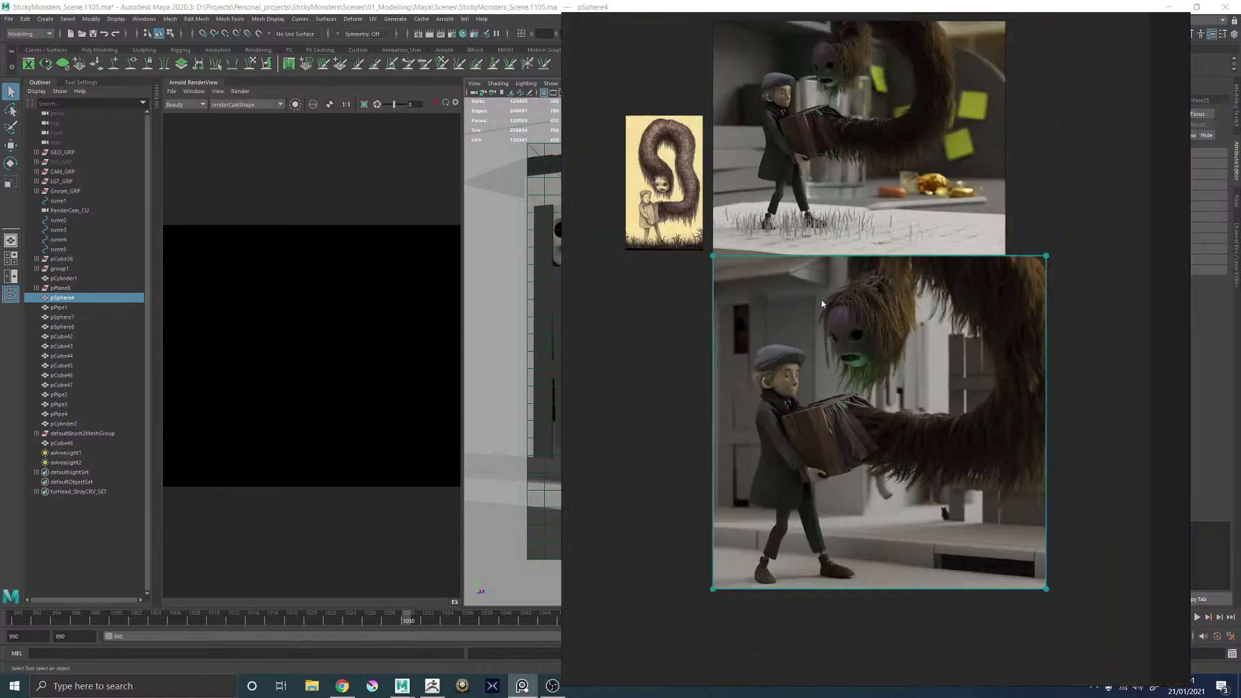
scroll(823, 302, right, 3)
scroll(822, 300, down, 2)
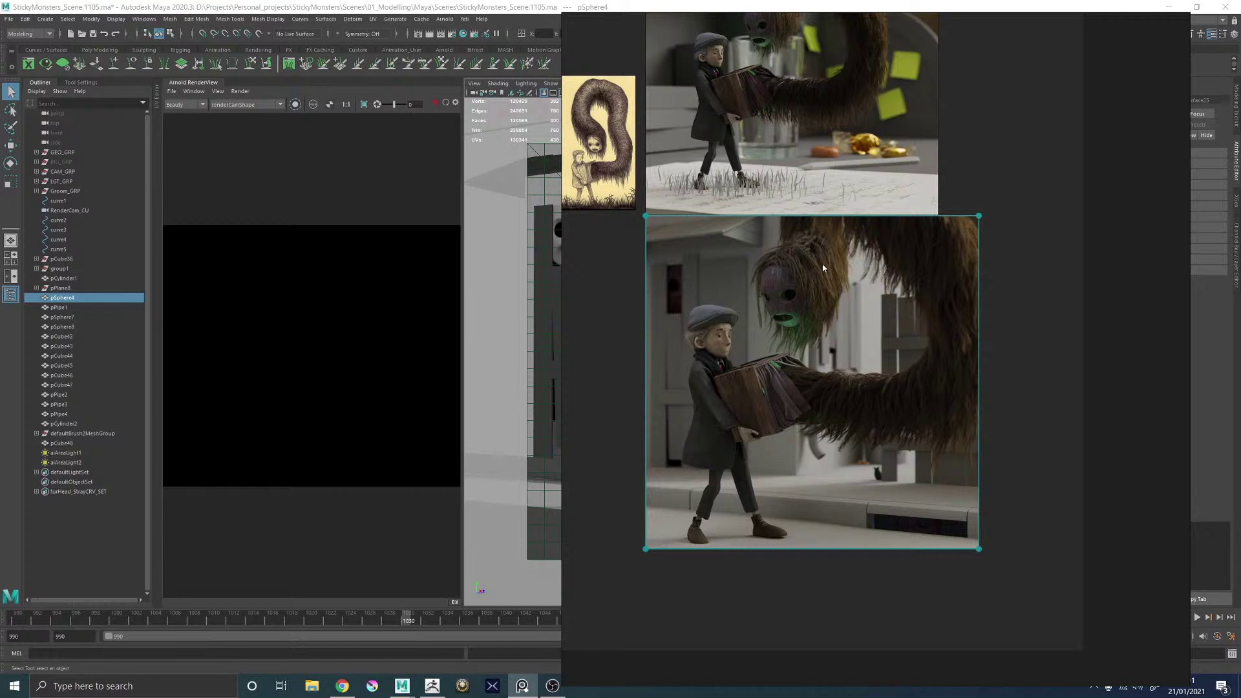
Examine the small creature by the fence and the dark drain opening in the kerb of the render.
scroll(856, 325, up, 1)
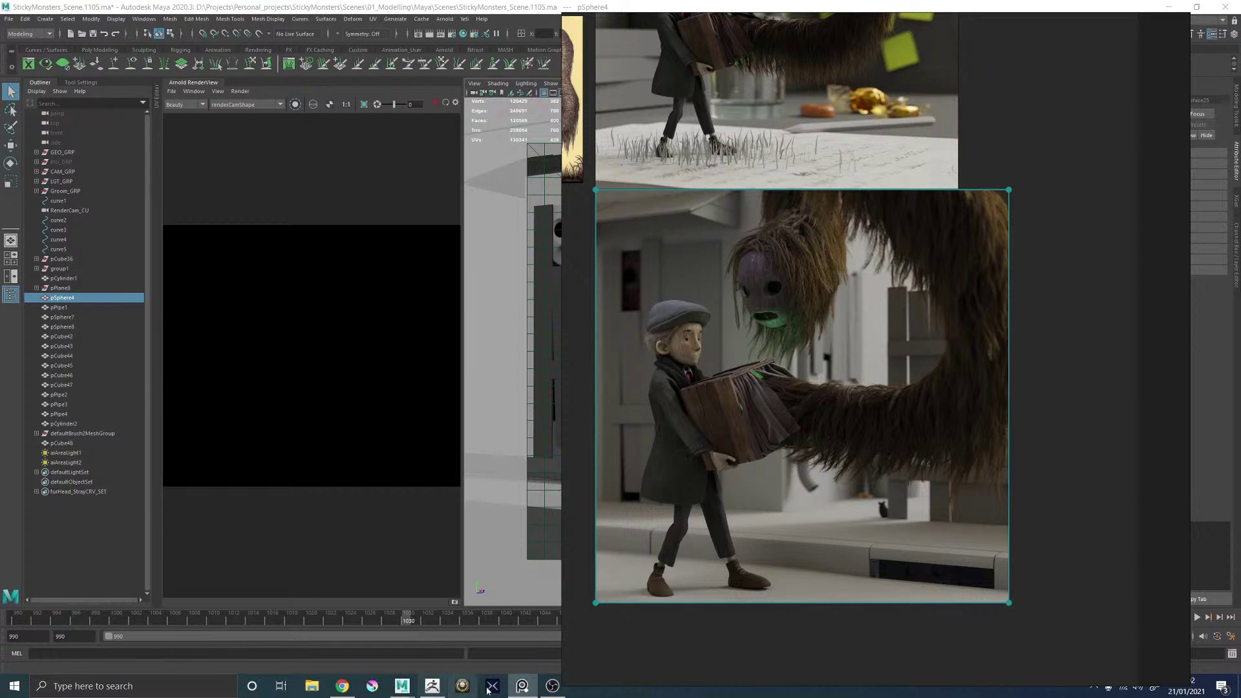
scroll(932, 551, up, 2)
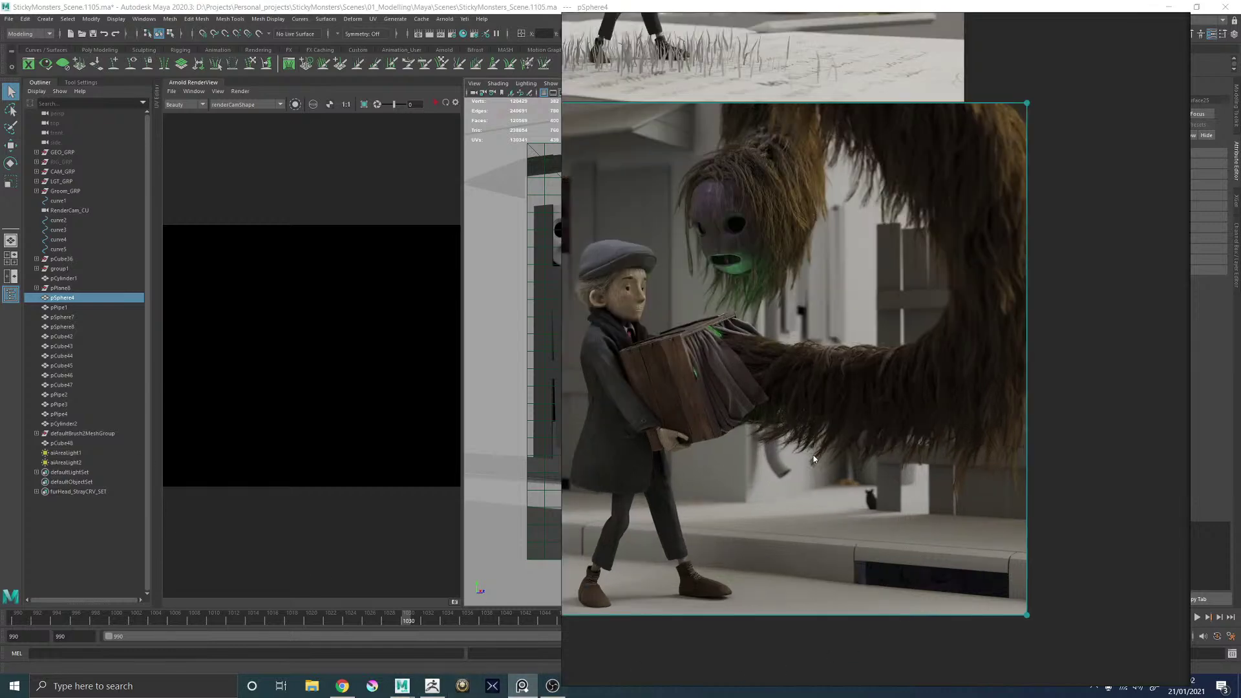
scroll(809, 455, down, 5)
scroll(849, 518, up, 6)
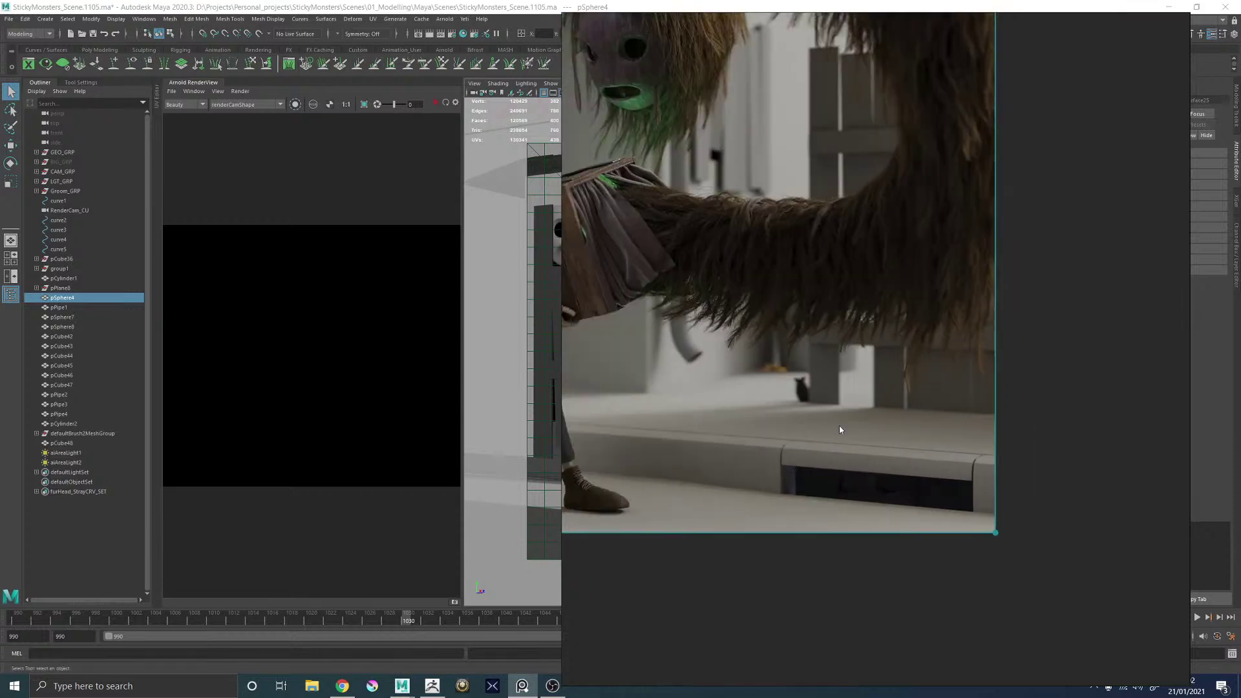
middle_drag(823, 382, 817, 392)
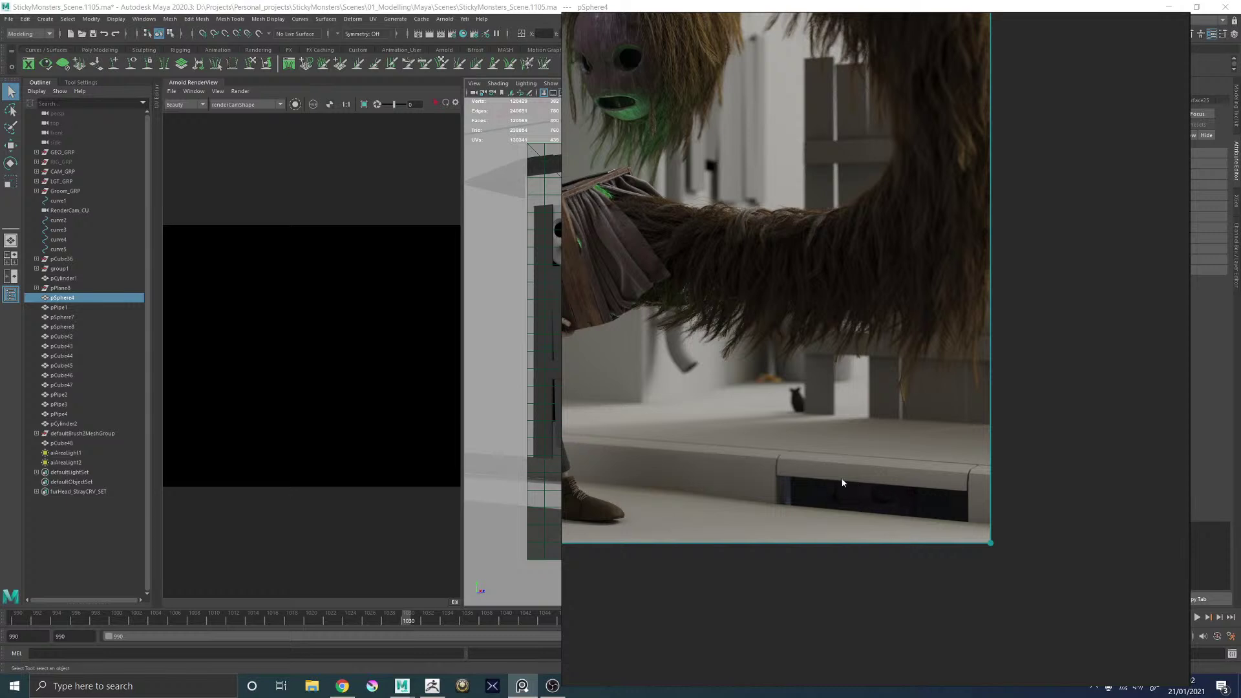
scroll(802, 487, down, 4)
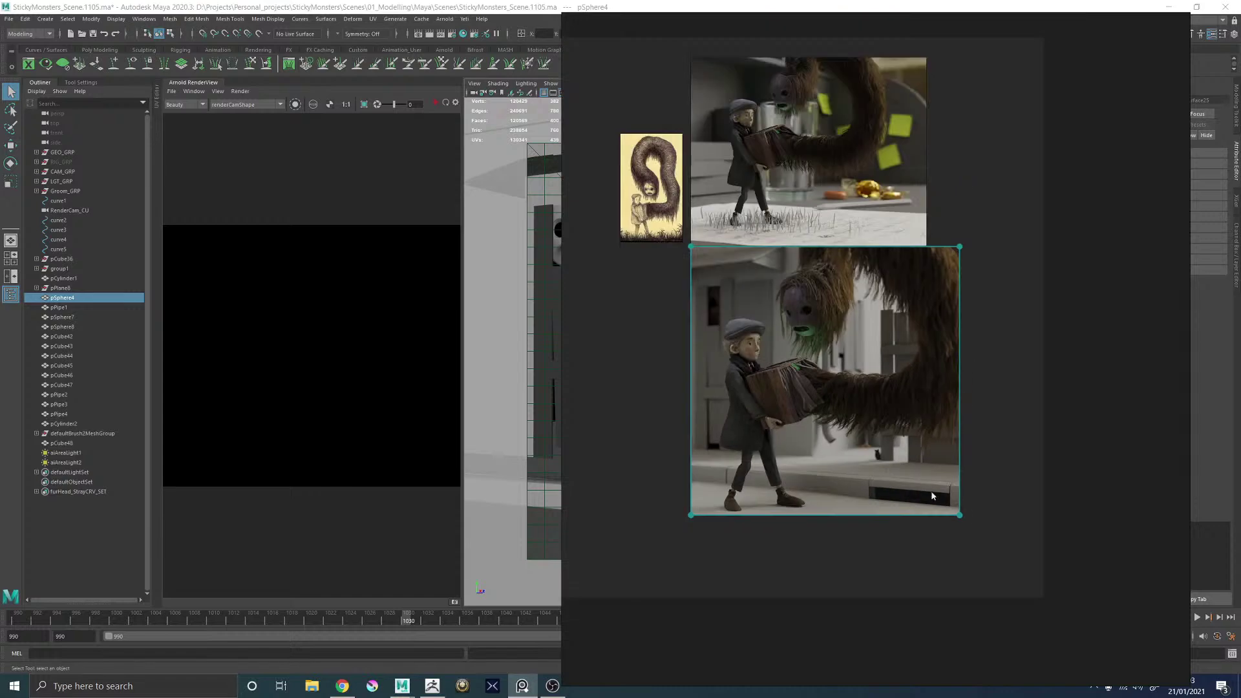
scroll(872, 482, up, 4)
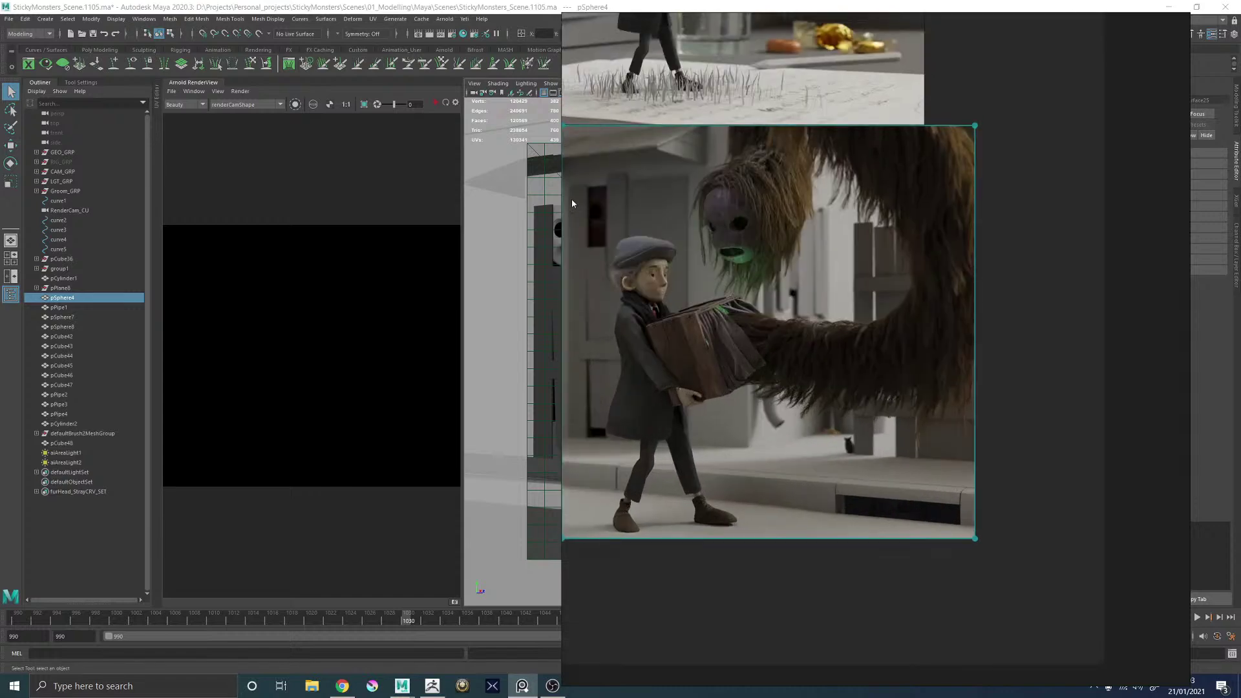
Examine the dark face in the door gap, the monster's mask and the kerb drain up close in the render.
scroll(632, 224, up, 5)
scroll(630, 224, up, 2)
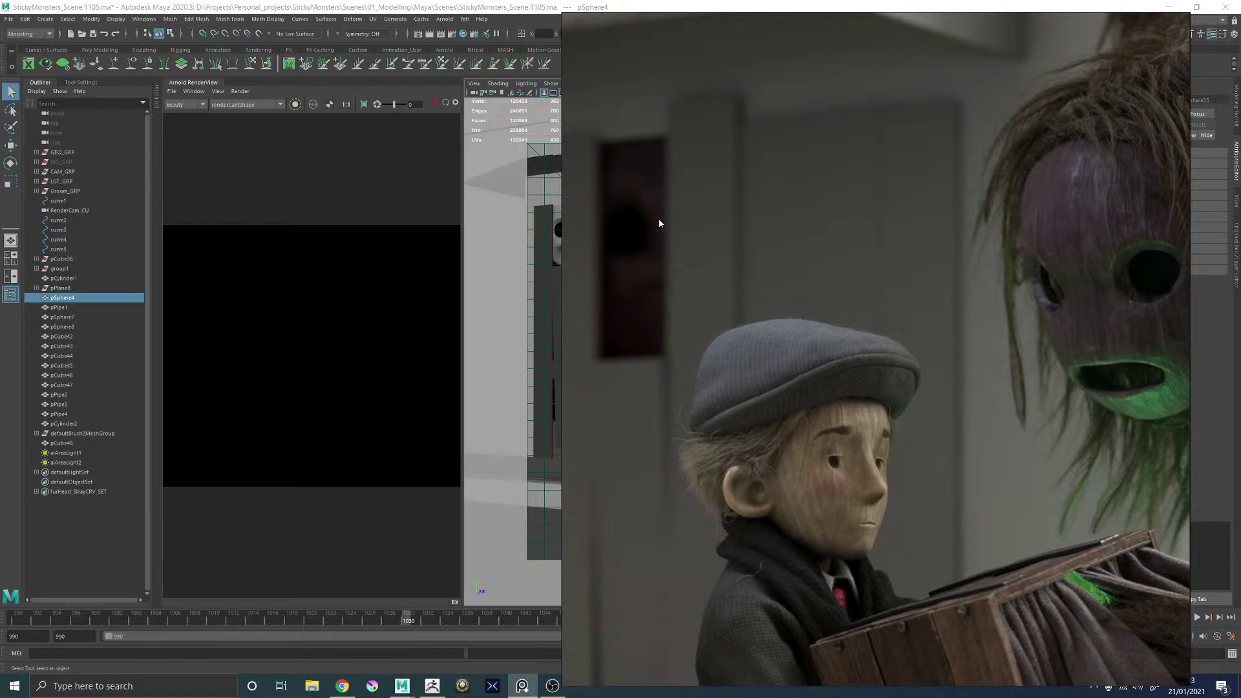
middle_drag(1088, 334, 1054, 331)
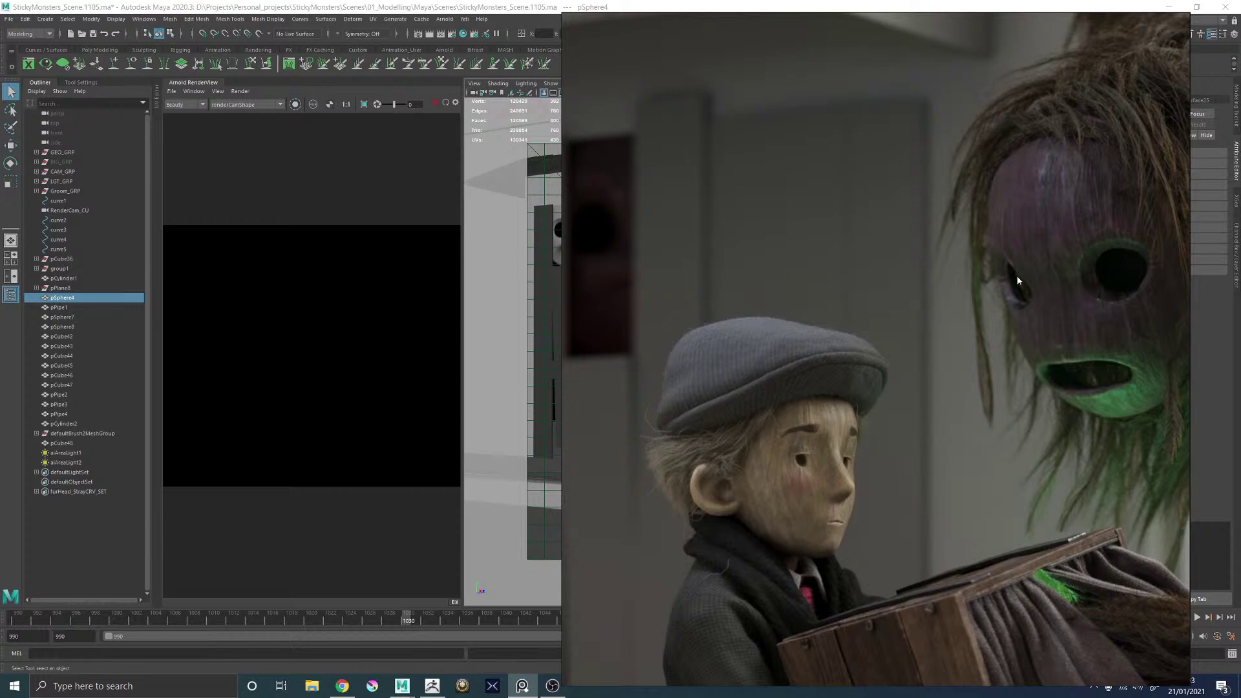
scroll(877, 284, down, 3)
middle_drag(840, 282, 755, 292)
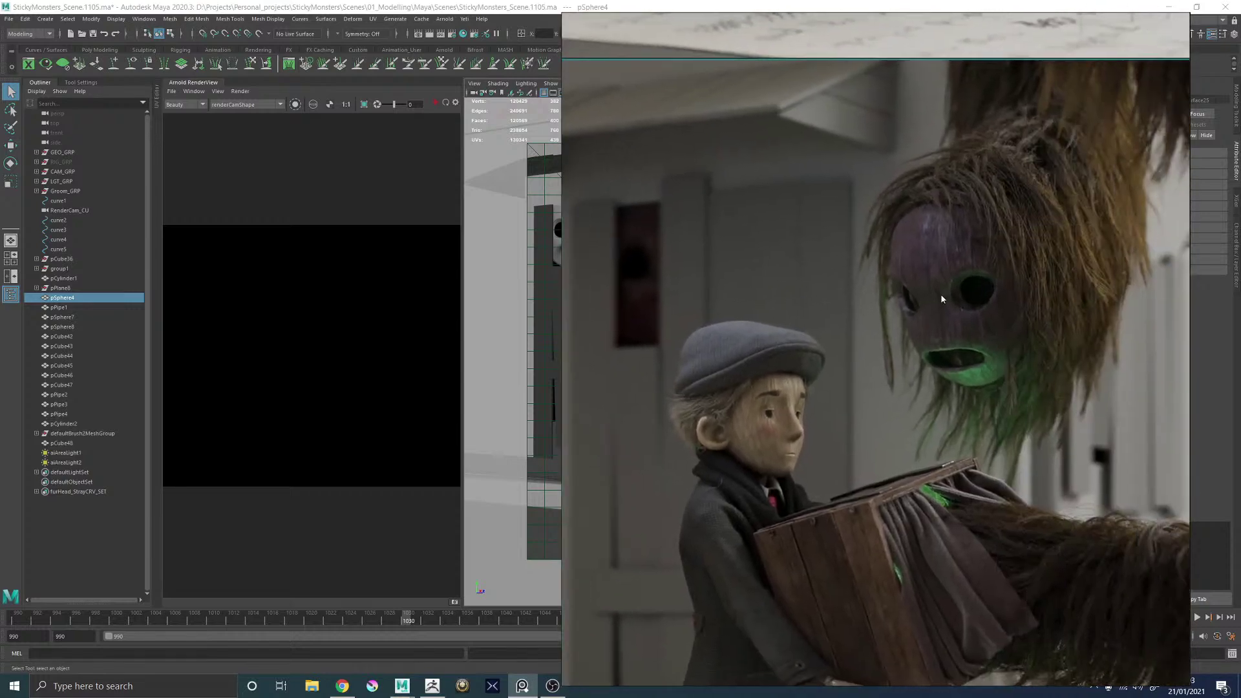
middle_drag(742, 312, 753, 315)
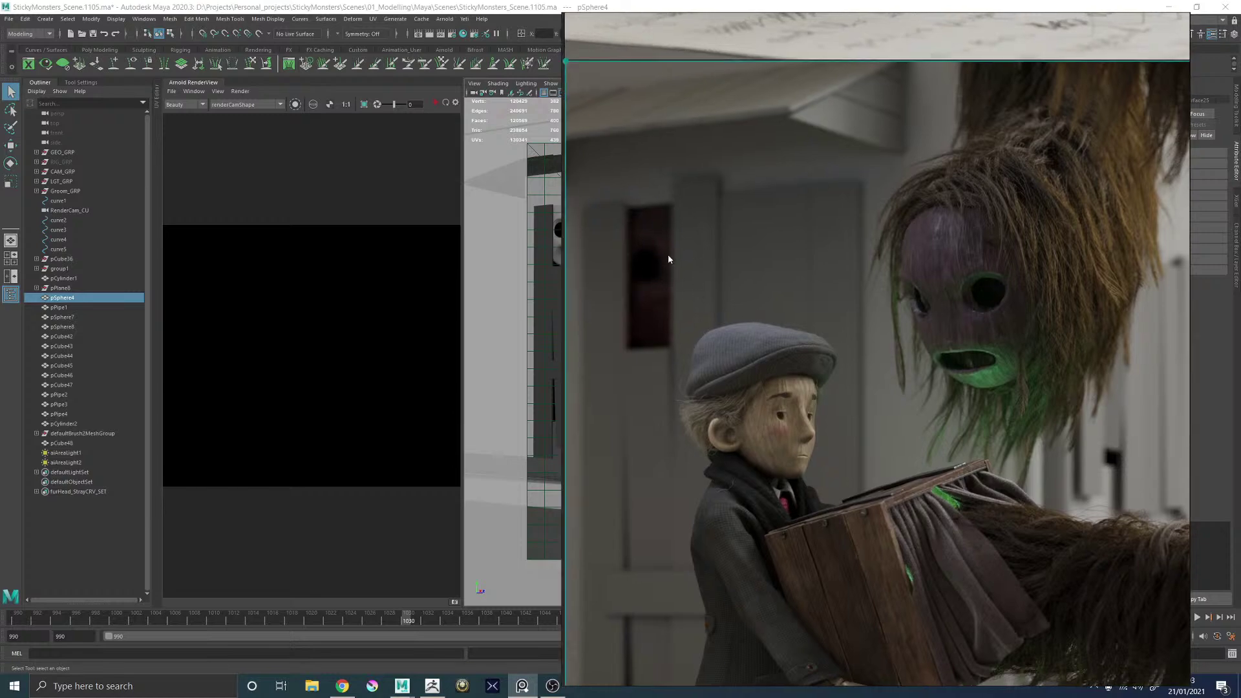
middle_drag(928, 394, 569, 38)
middle_drag(908, 338, 771, 255)
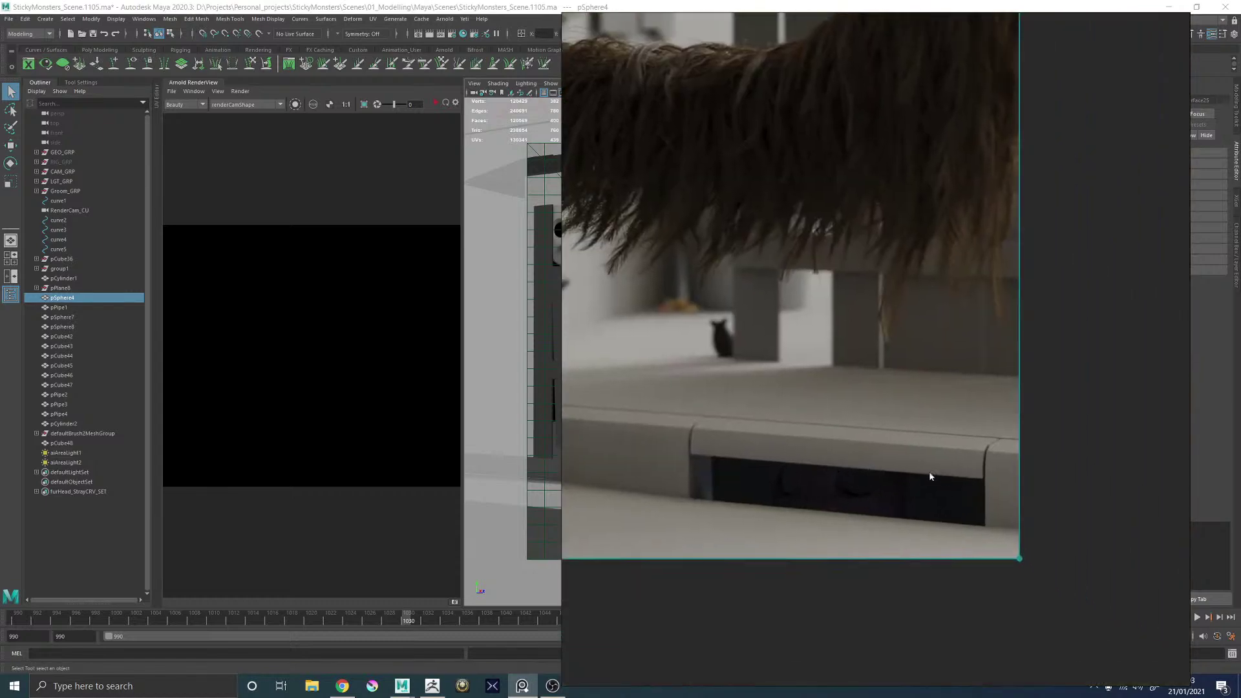
Examine the boy's face, the wooden box and the monster's green-lit fur, then the render's overall composition.
scroll(768, 310, down, 3)
middle_drag(714, 267, 813, 402)
middle_drag(773, 263, 769, 298)
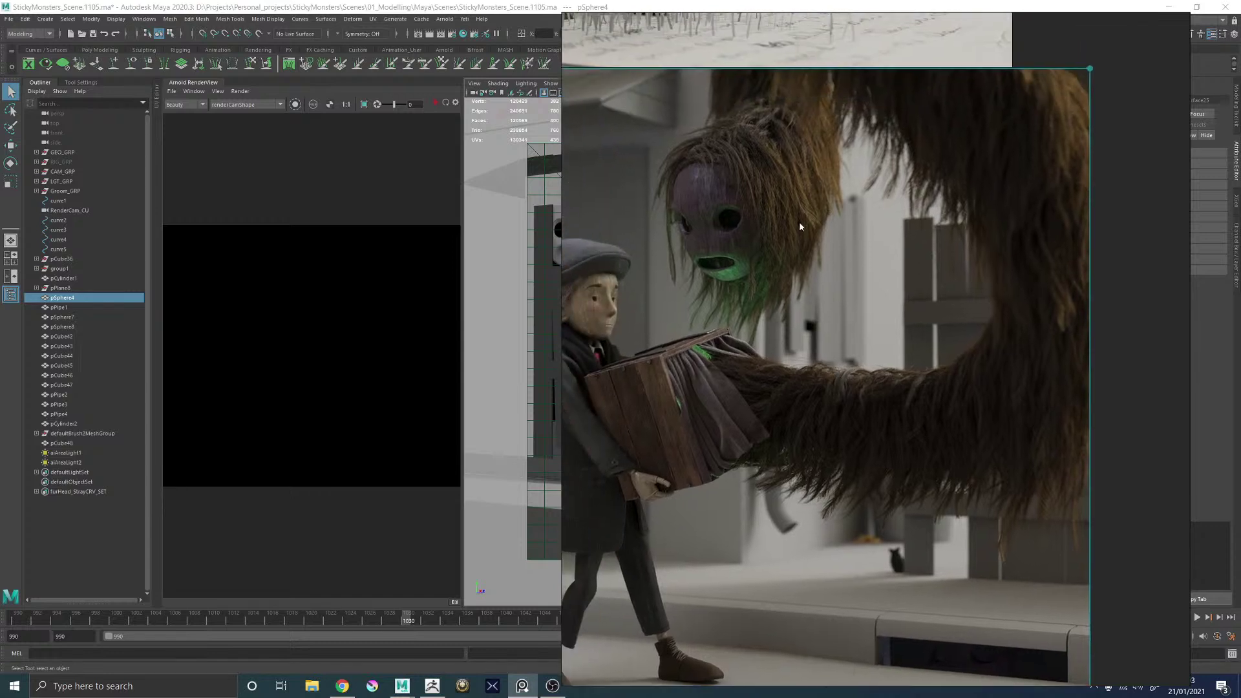
middle_drag(620, 314, 733, 344)
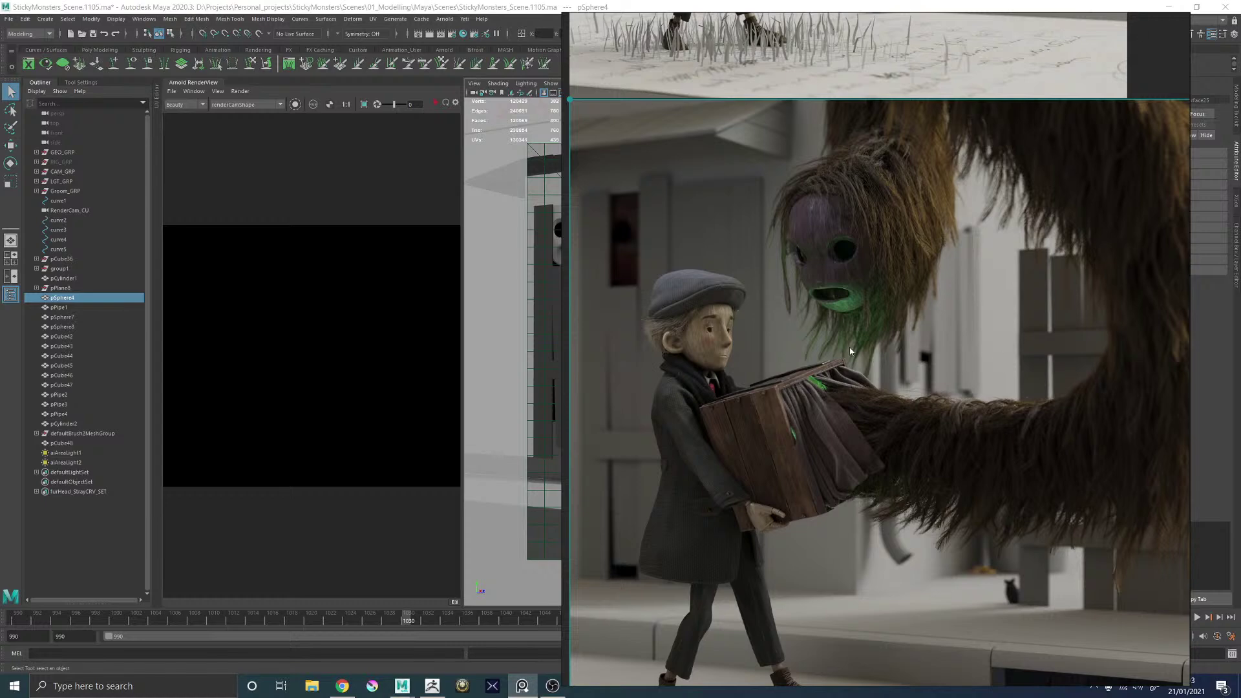
scroll(737, 347, up, 2)
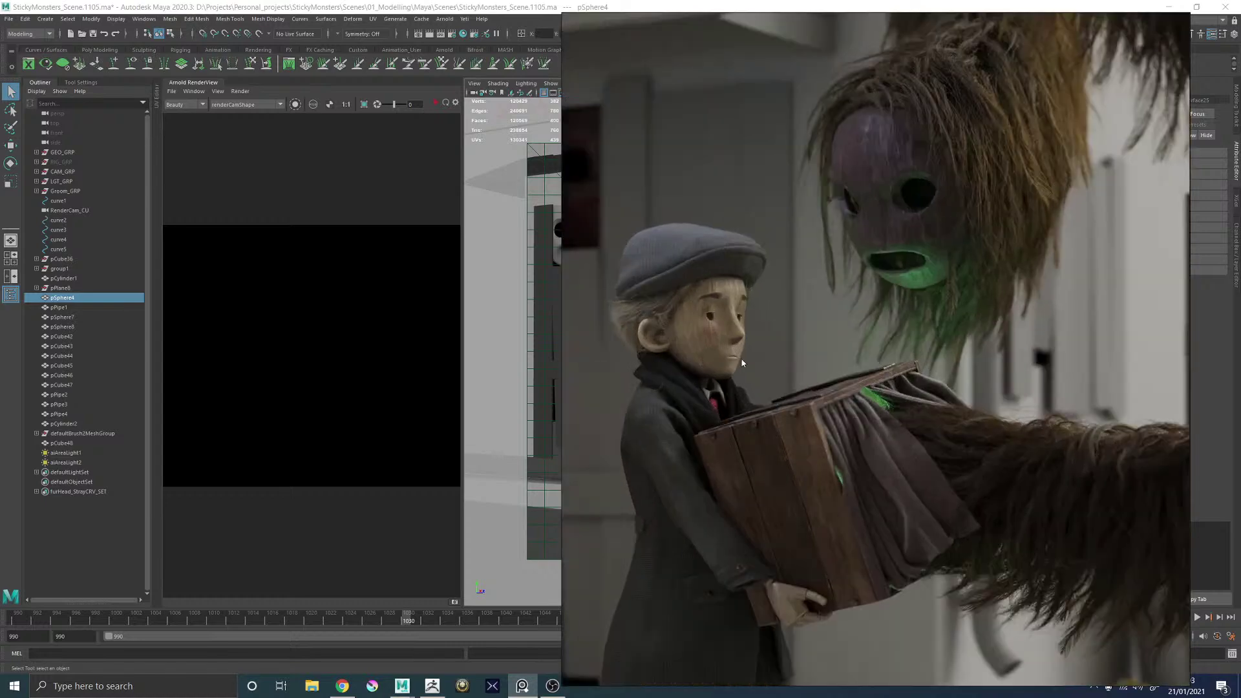
middle_drag(825, 365, 790, 404)
scroll(792, 405, down, 3)
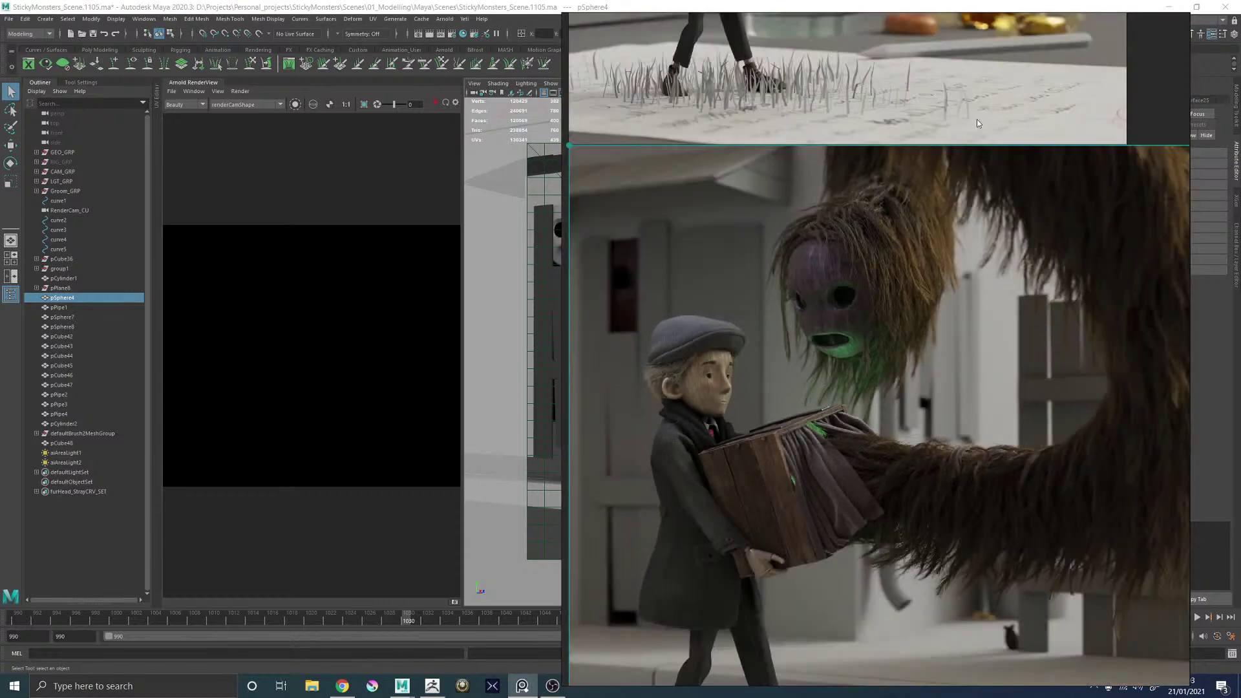
scroll(788, 228, down, 2)
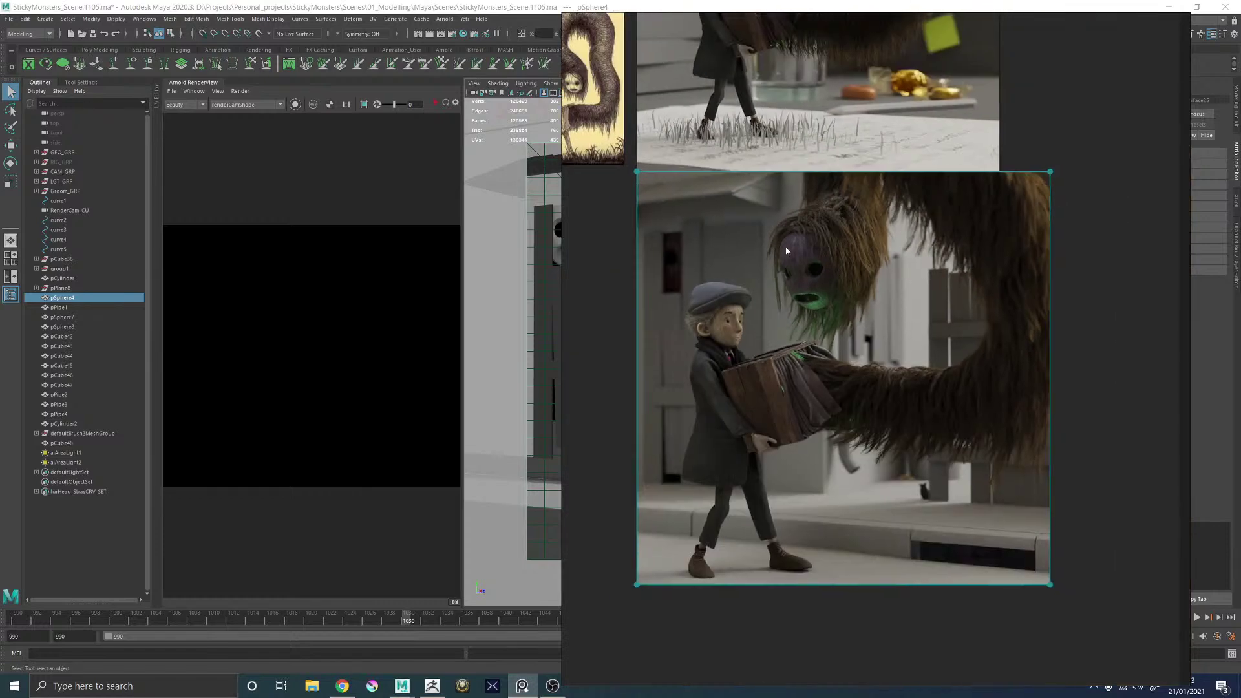
Switch to the Chrome browser and show the Google image results for "john kenn mortensen".
key(alt+Tab)
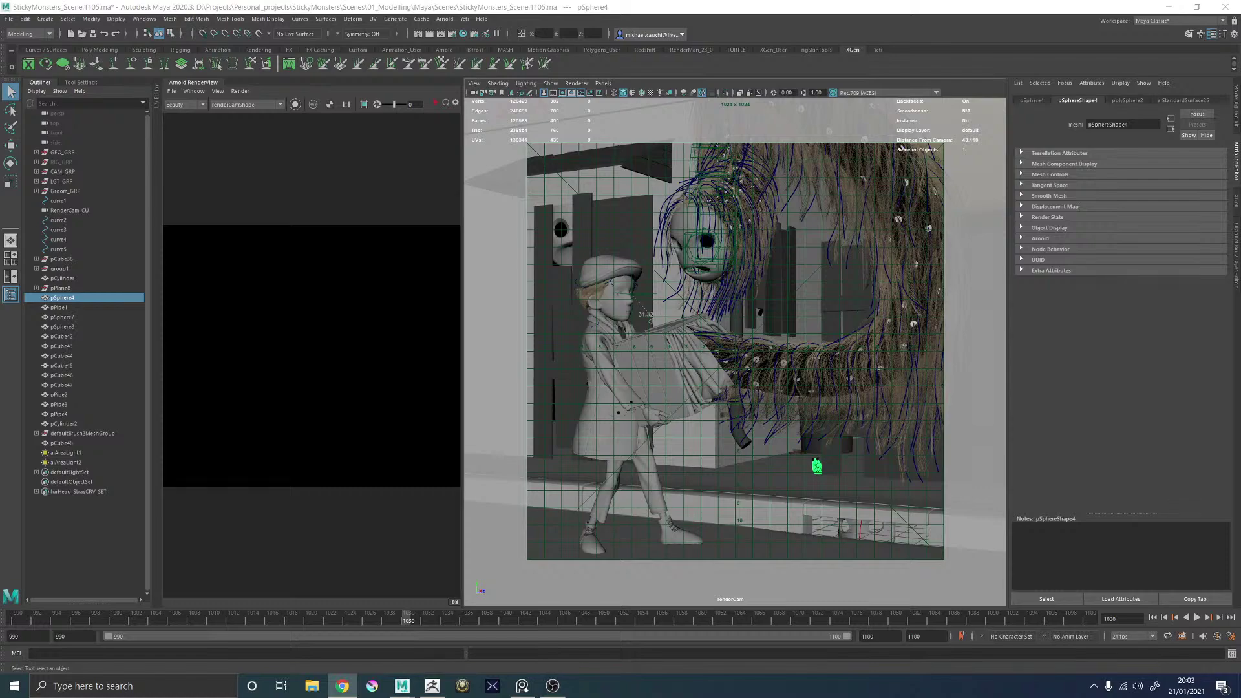
click(342, 686)
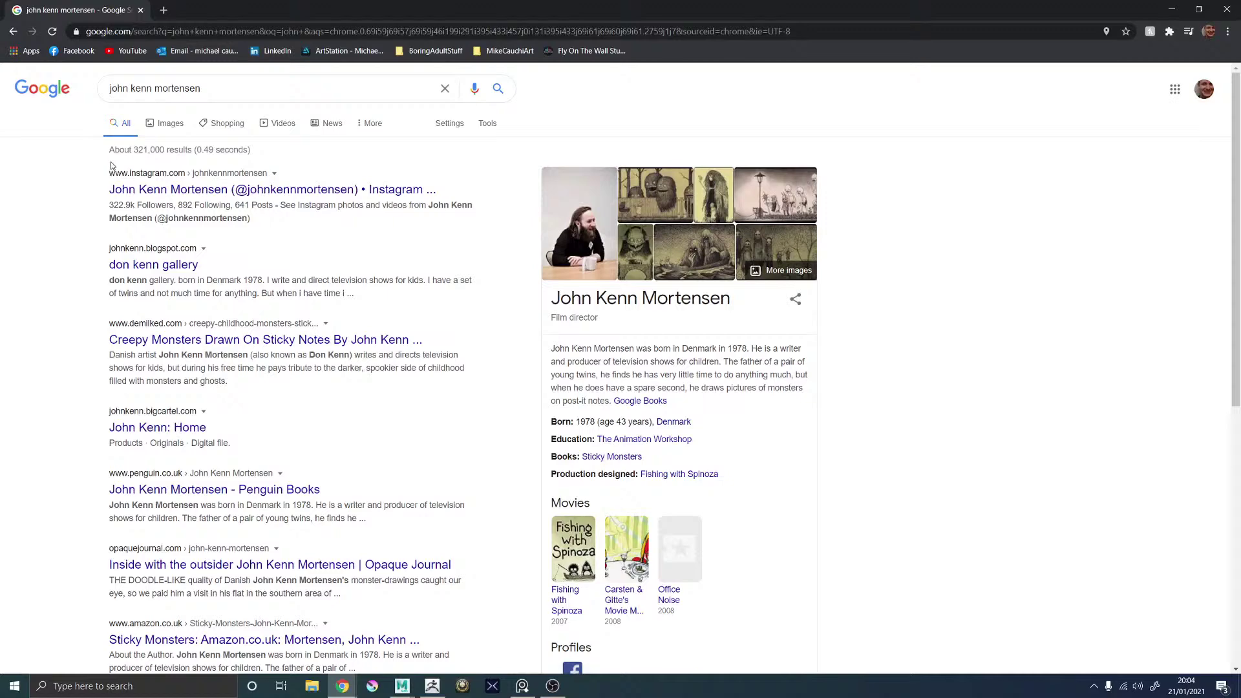
click(169, 123)
click(1094, 686)
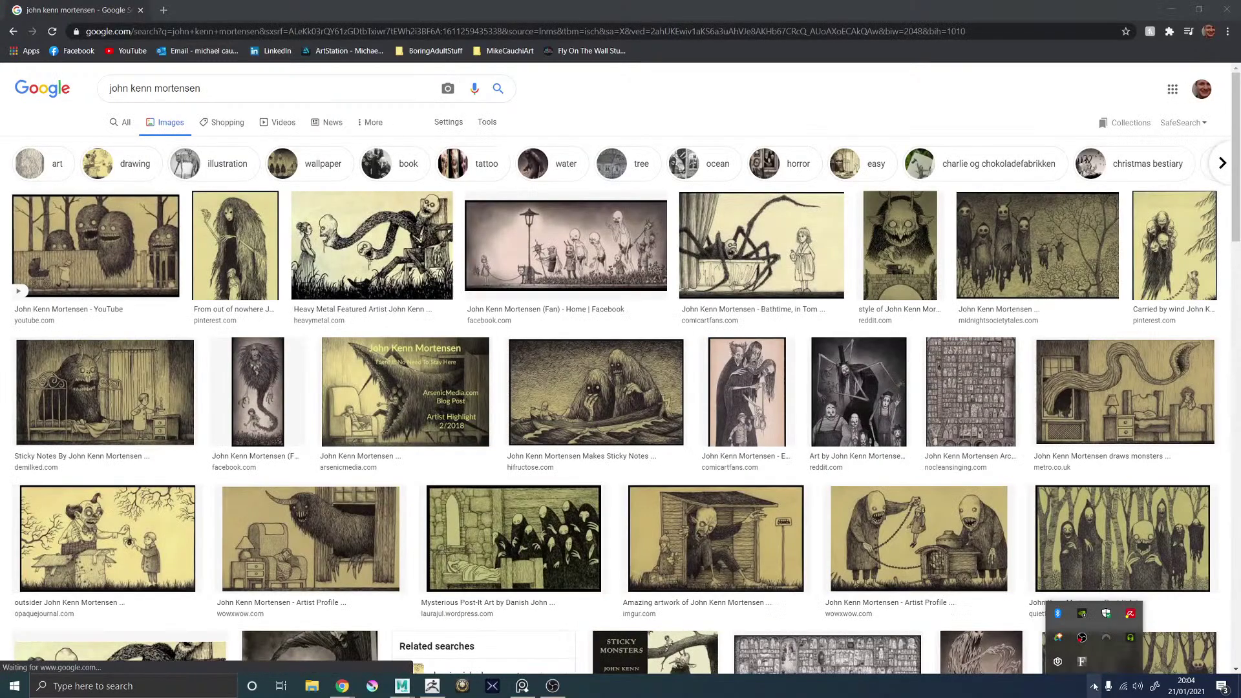
click(1106, 637)
click(1068, 619)
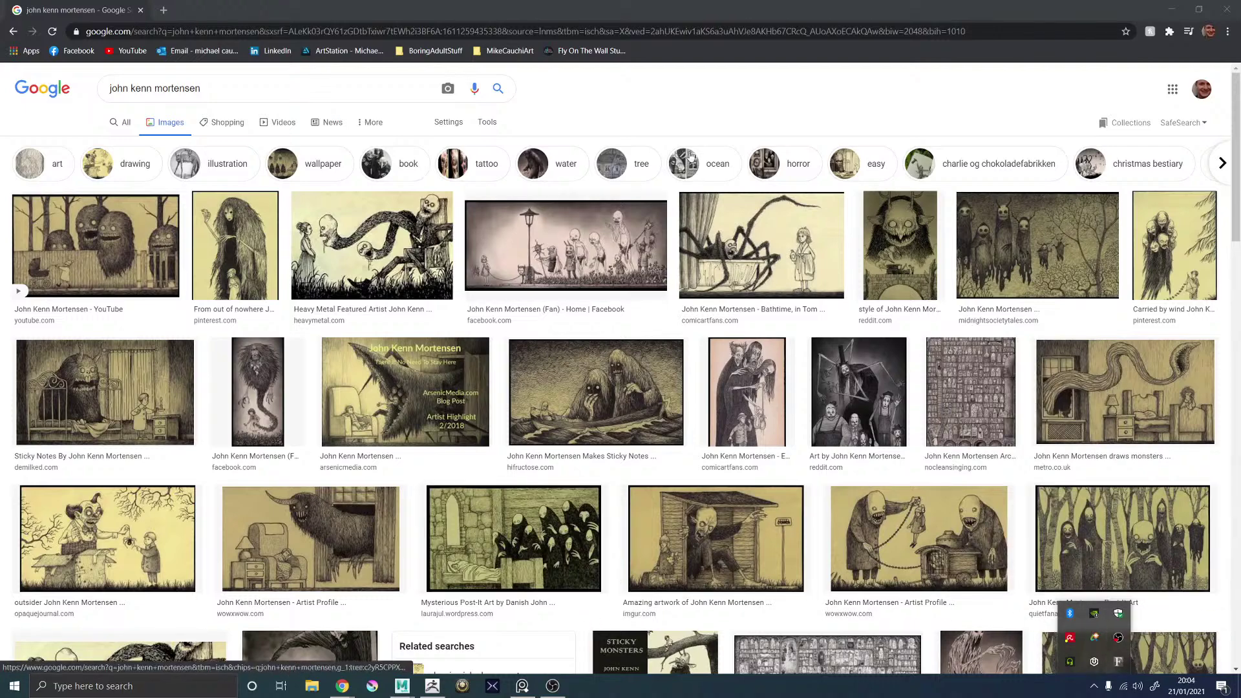
click(749, 112)
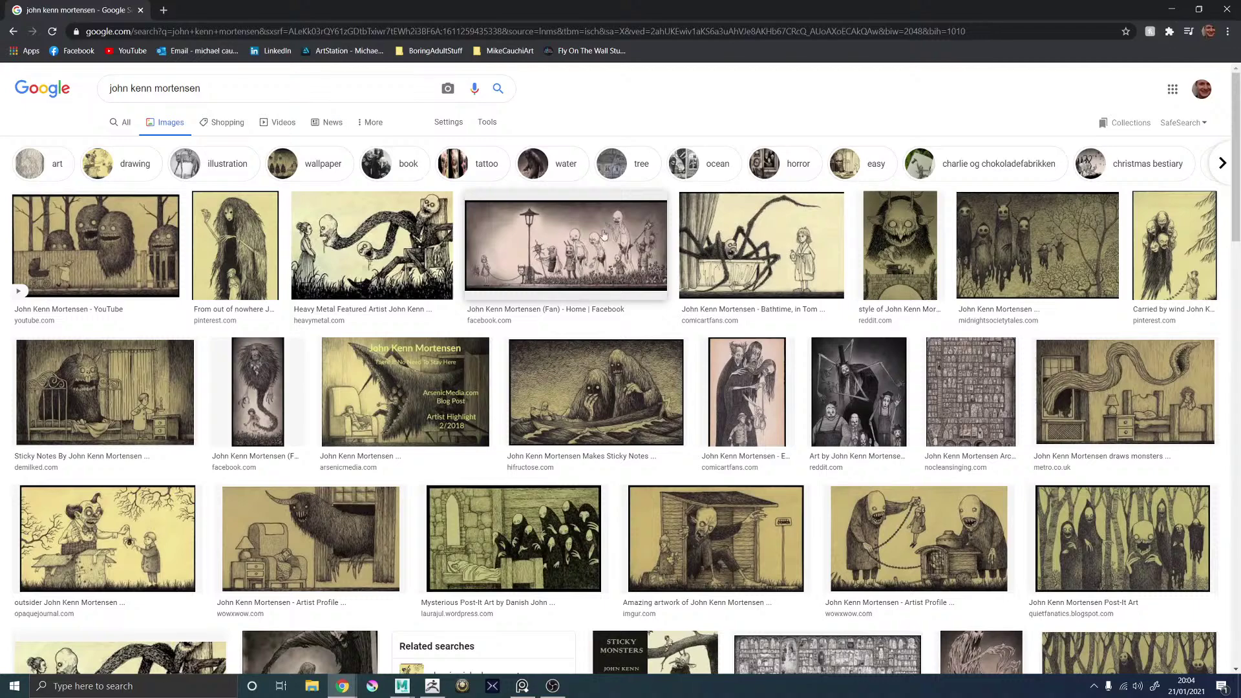
Preview the drawing of the giant spider in the bathtub and browse the image results for more of the artist's monsters.
click(745, 249)
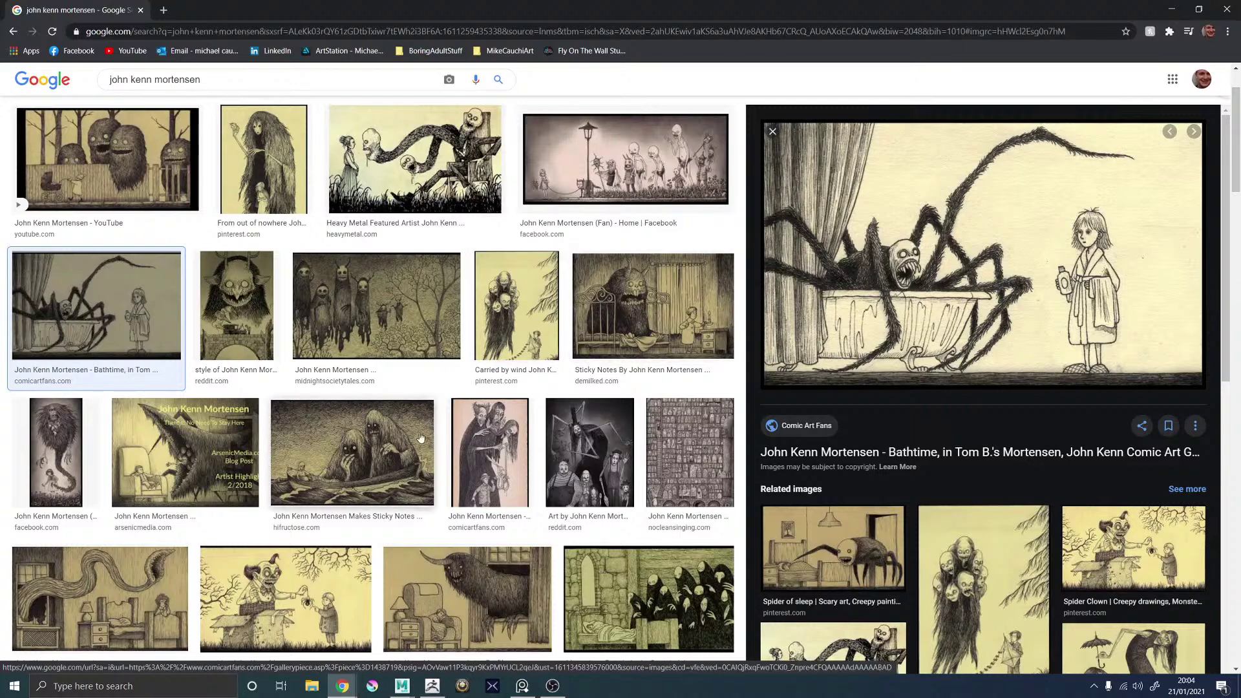
scroll(232, 403, down, 1)
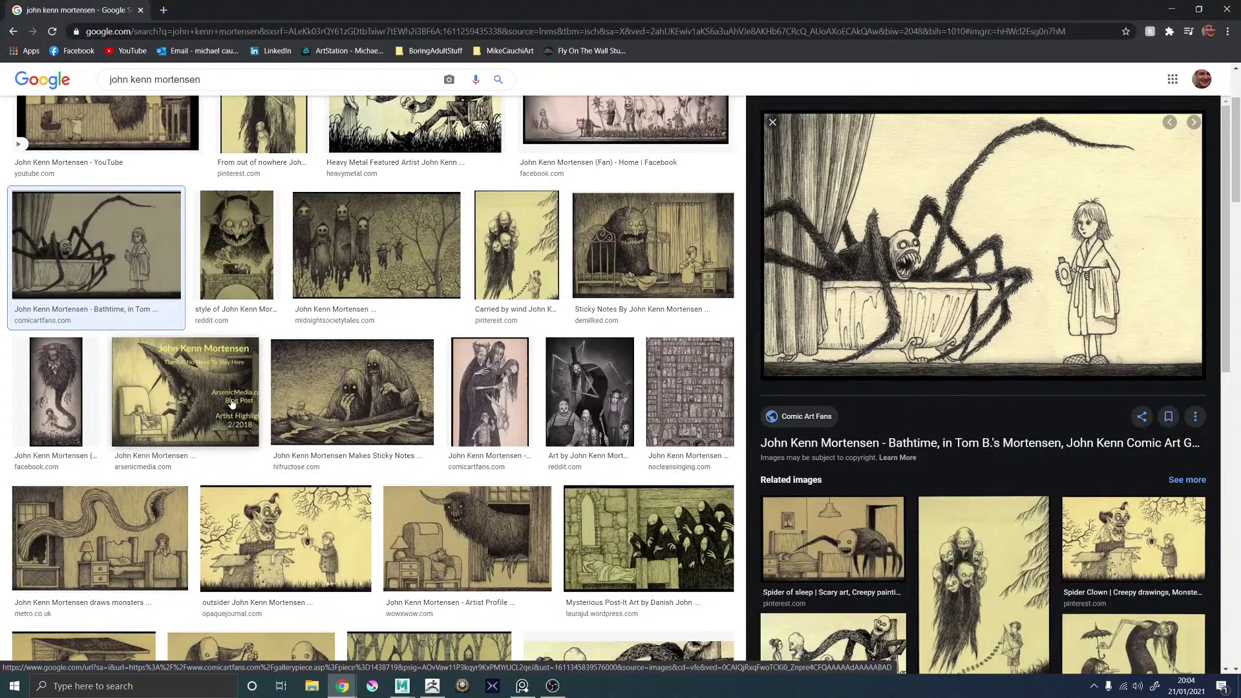
scroll(233, 403, down, 3)
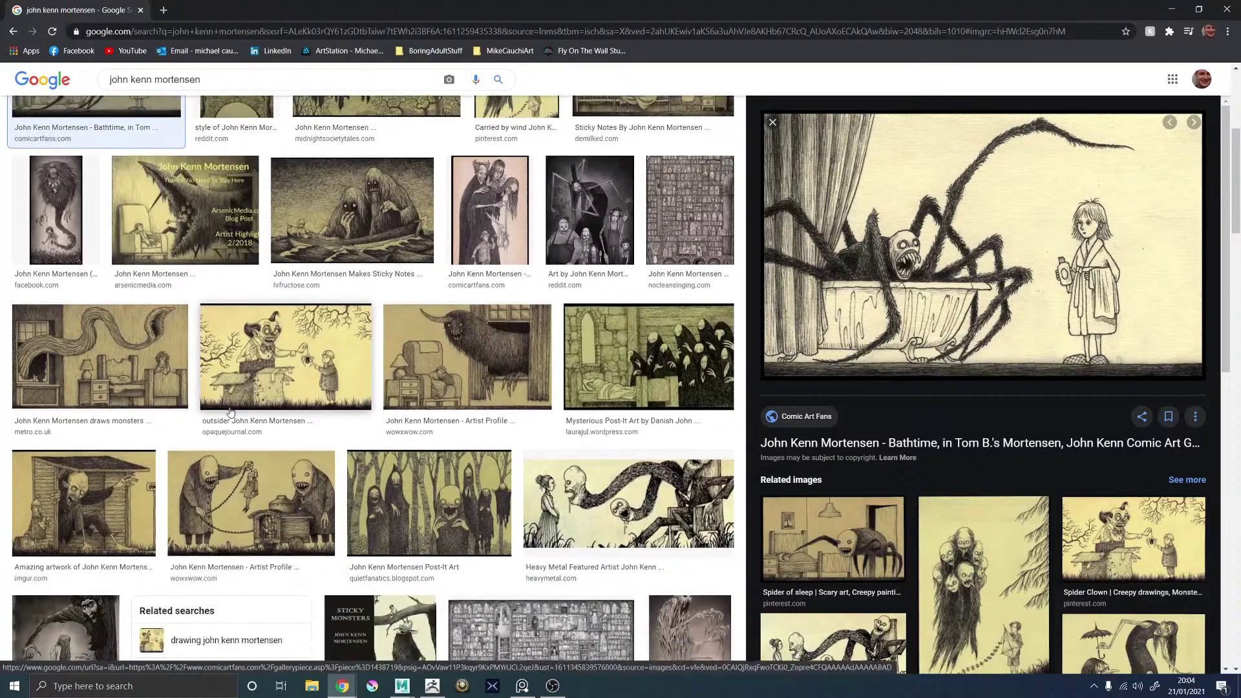
scroll(231, 412, down, 2)
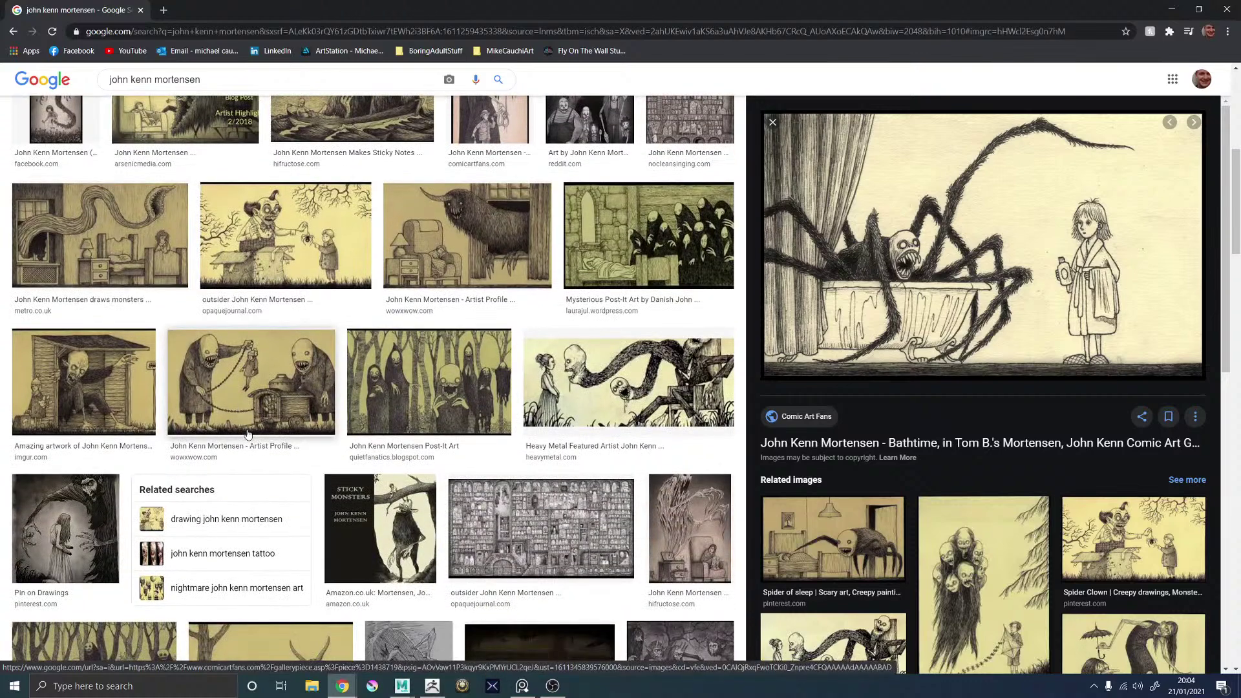
scroll(248, 434, down, 3)
scroll(530, 599, down, 3)
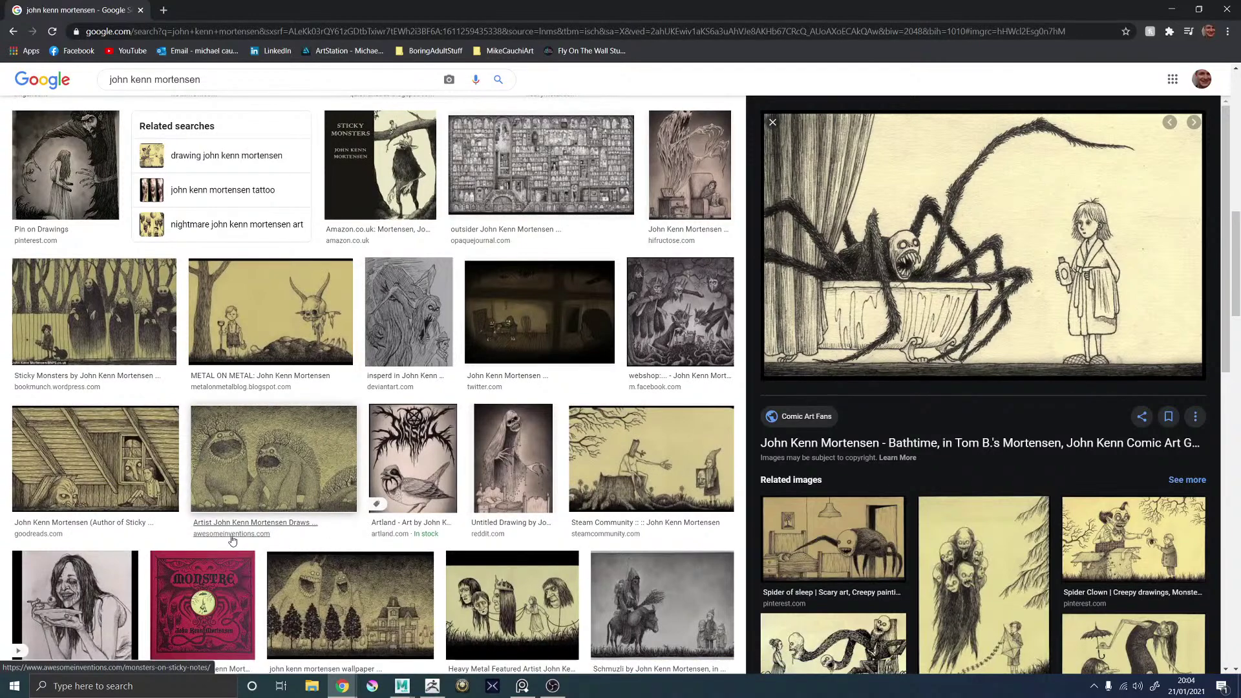
scroll(233, 541, down, 3)
scroll(272, 528, down, 3)
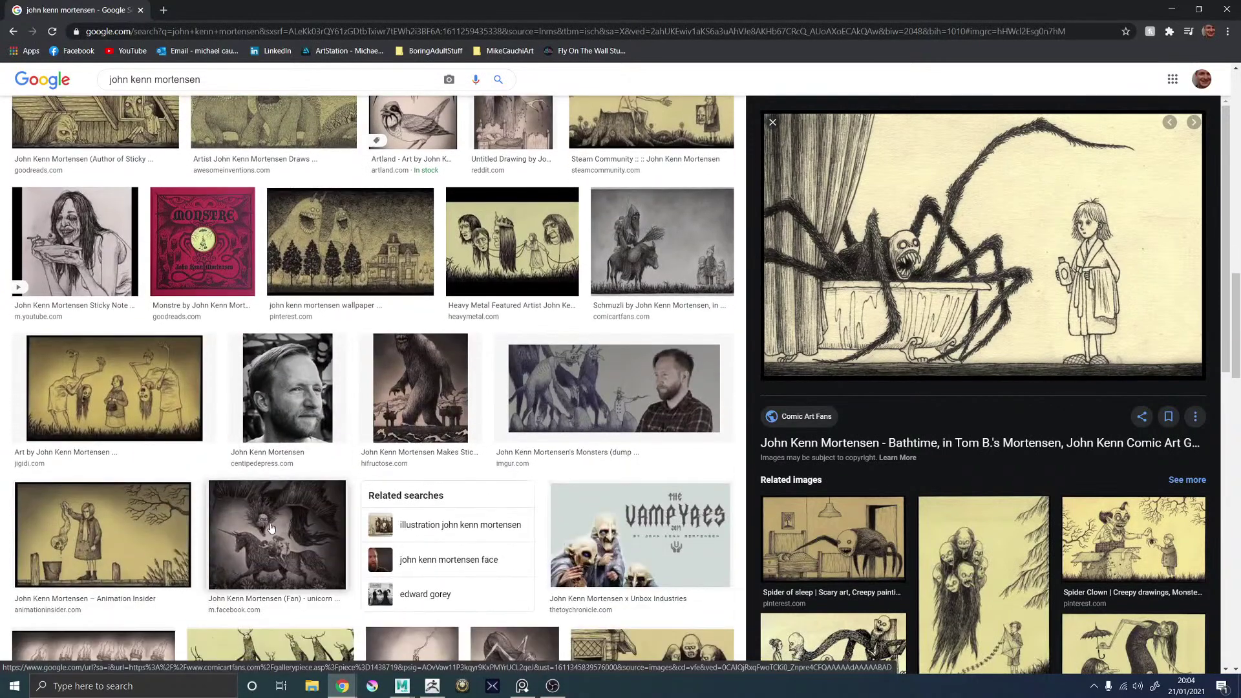
scroll(271, 528, down, 4)
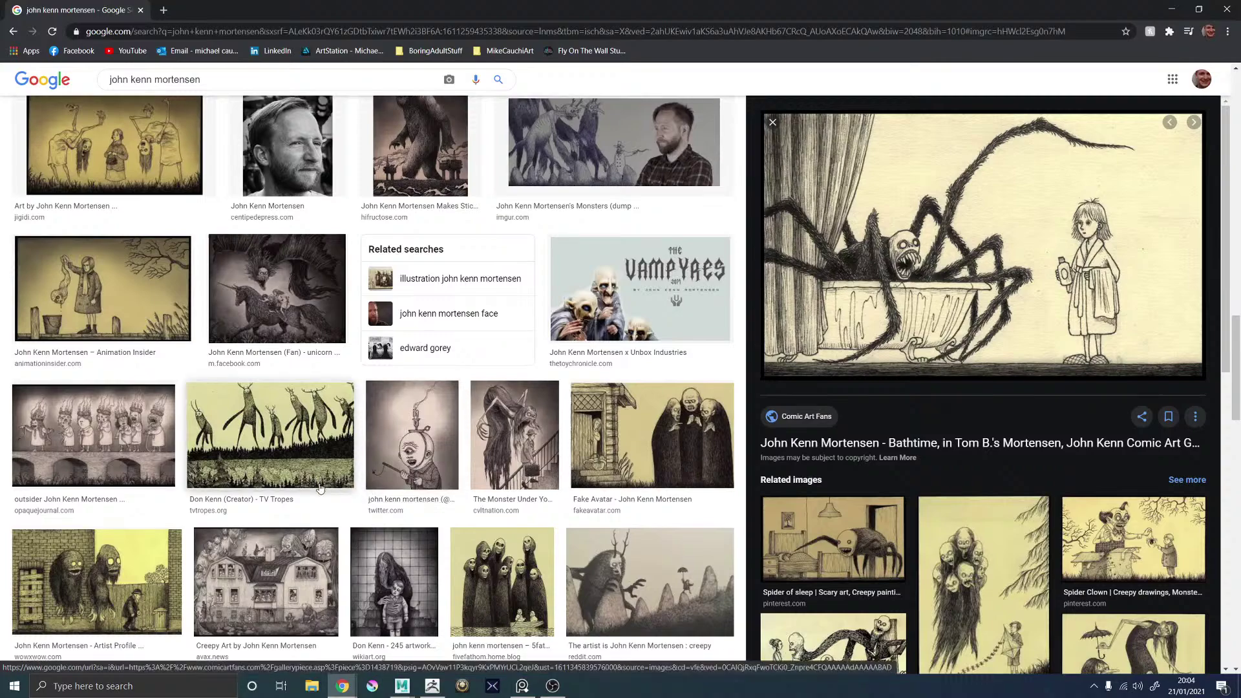
scroll(319, 488, down, 5)
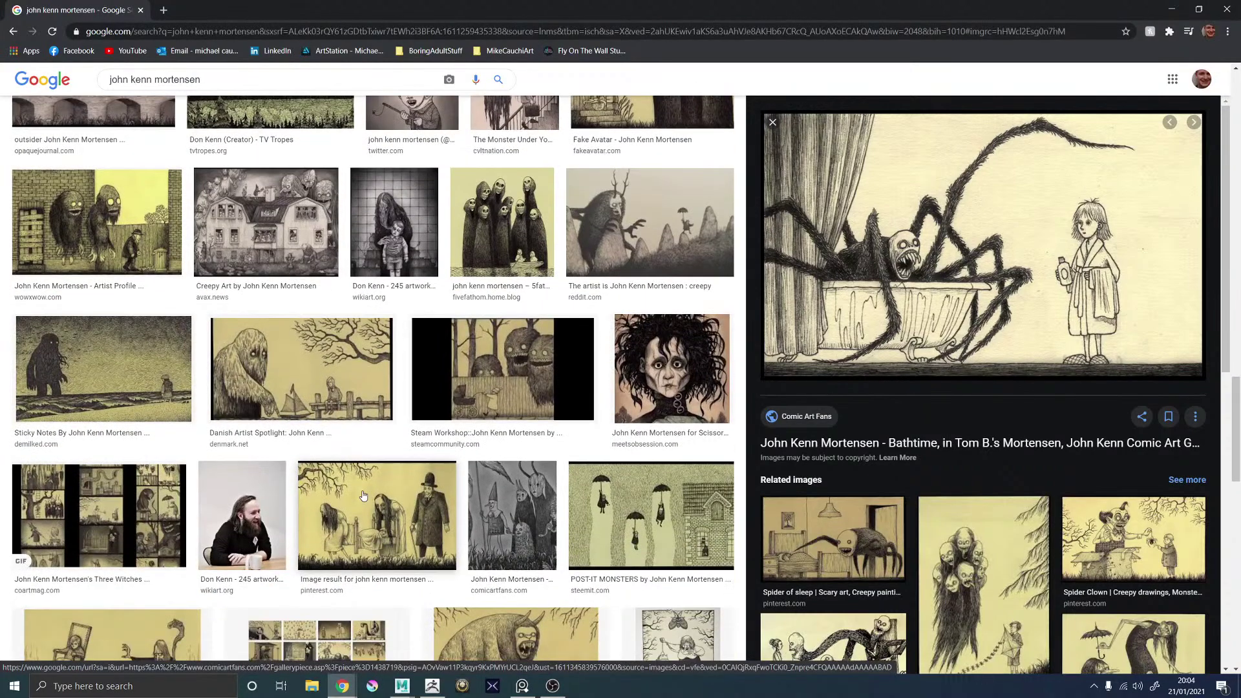
scroll(363, 495, down, 4)
scroll(366, 495, down, 4)
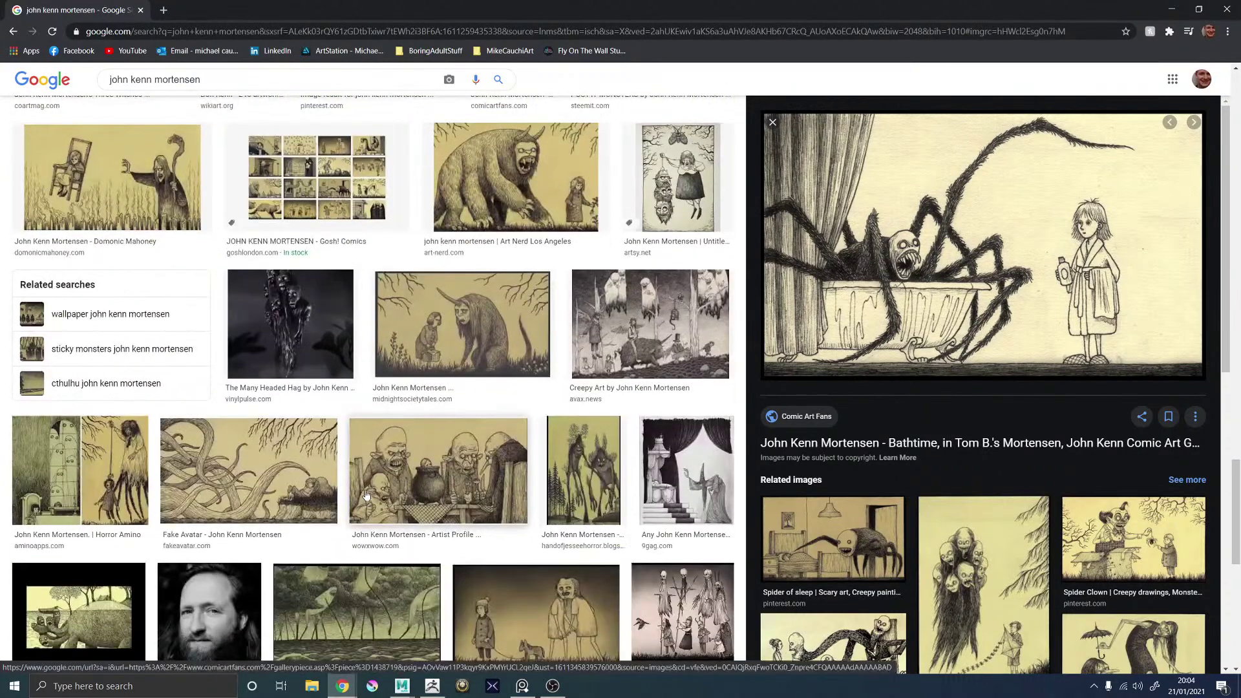
scroll(366, 496, down, 6)
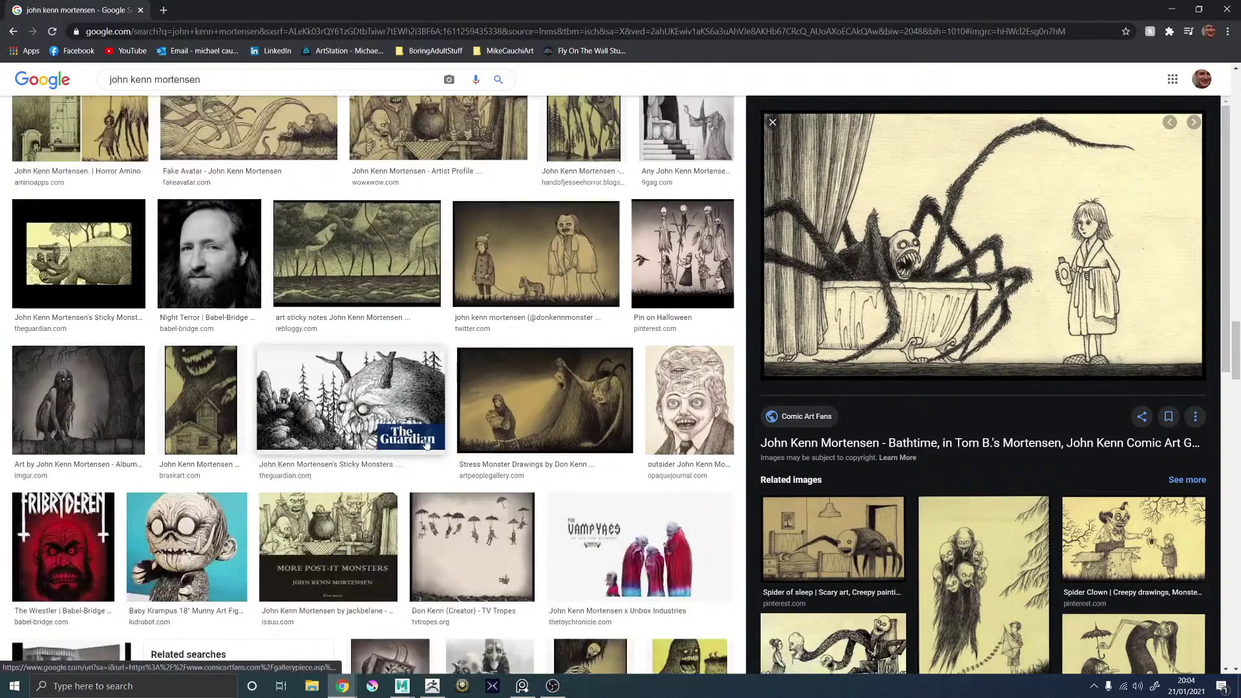
Preview the portrait of the grinning figure with extra eyes and mouths on its forehead, and survey the further image results.
click(688, 381)
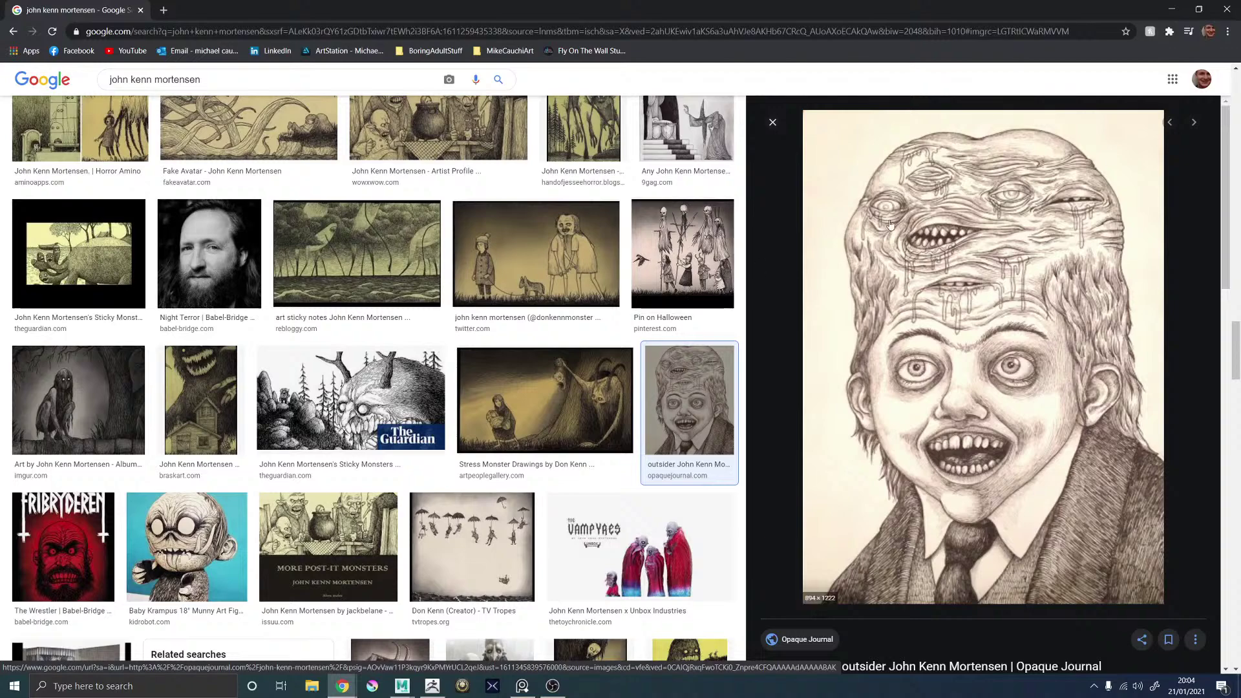
scroll(338, 369, down, 4)
scroll(339, 369, down, 4)
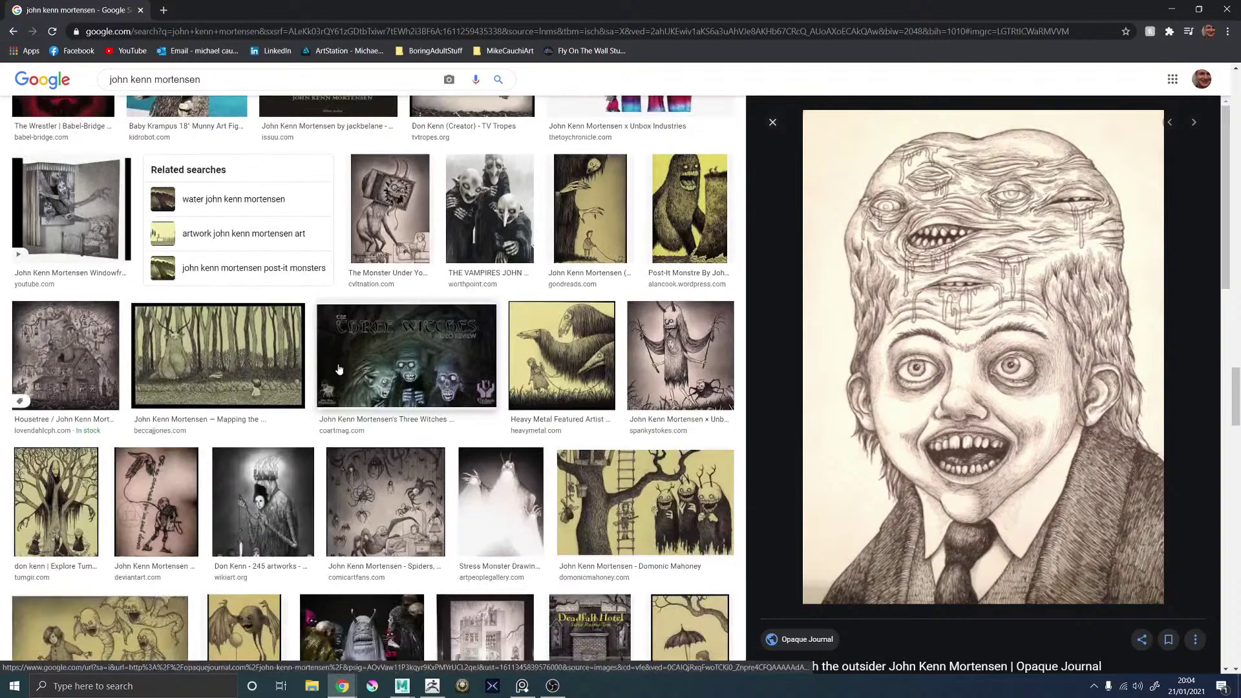
scroll(345, 365, down, 4)
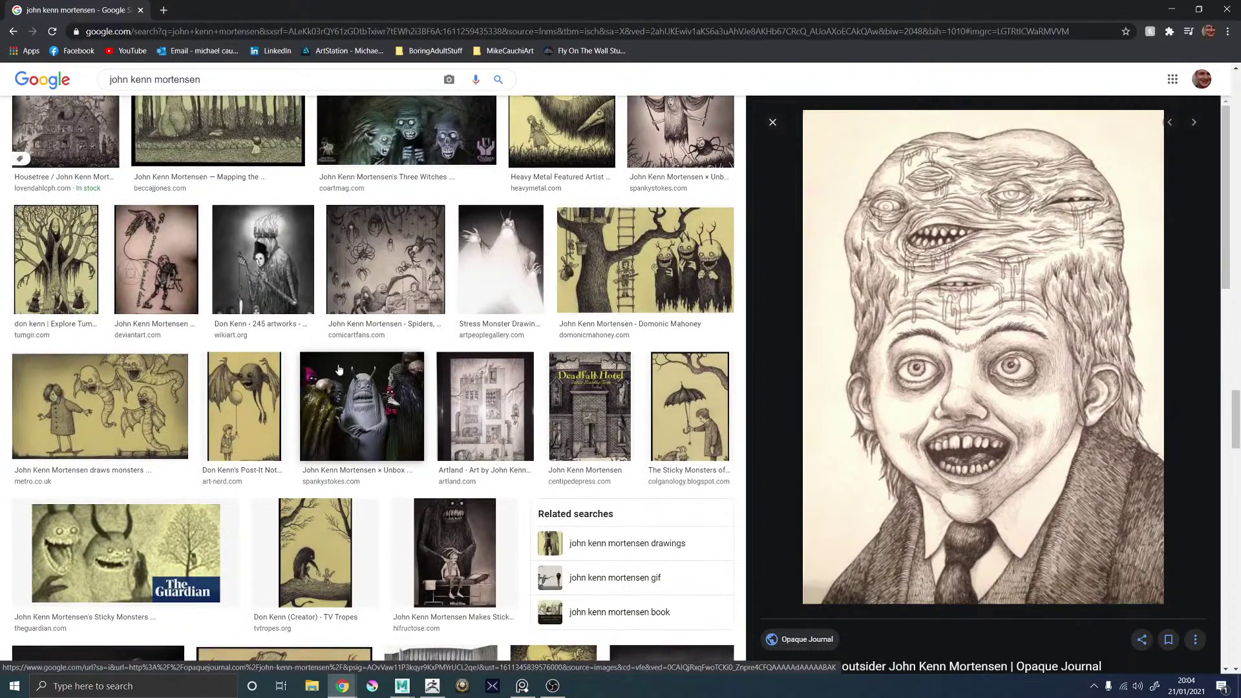
scroll(290, 430, down, 5)
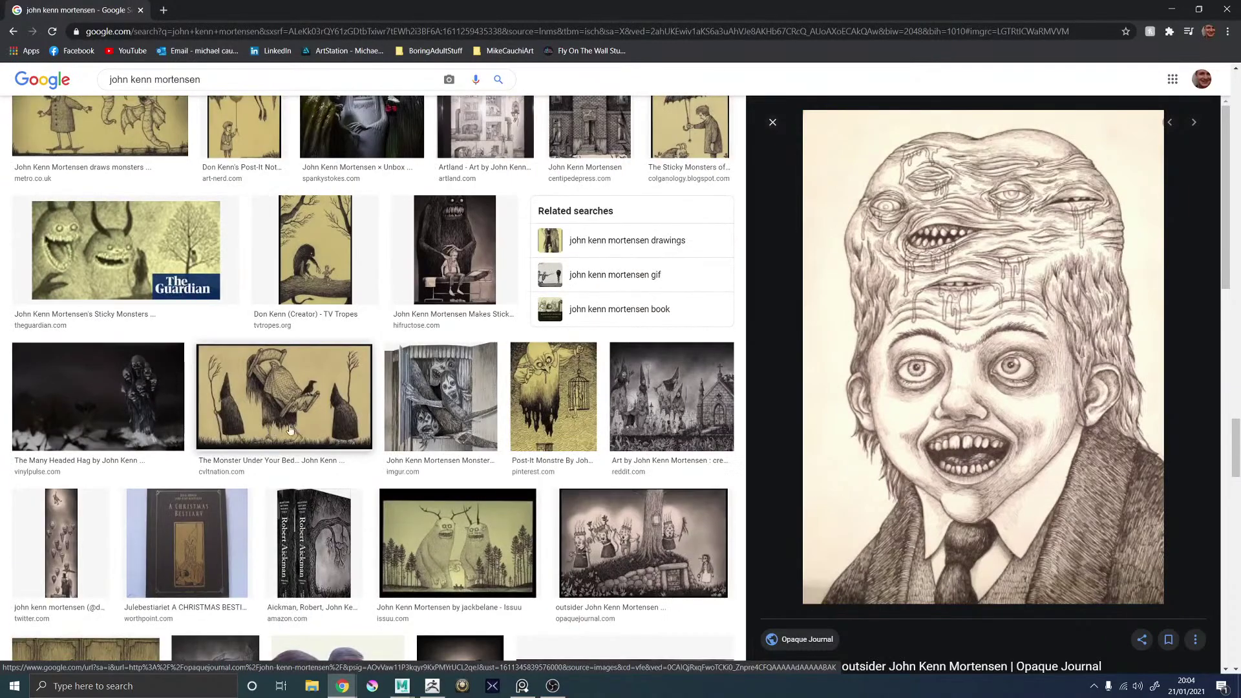
scroll(313, 446, down, 4)
scroll(314, 448, down, 5)
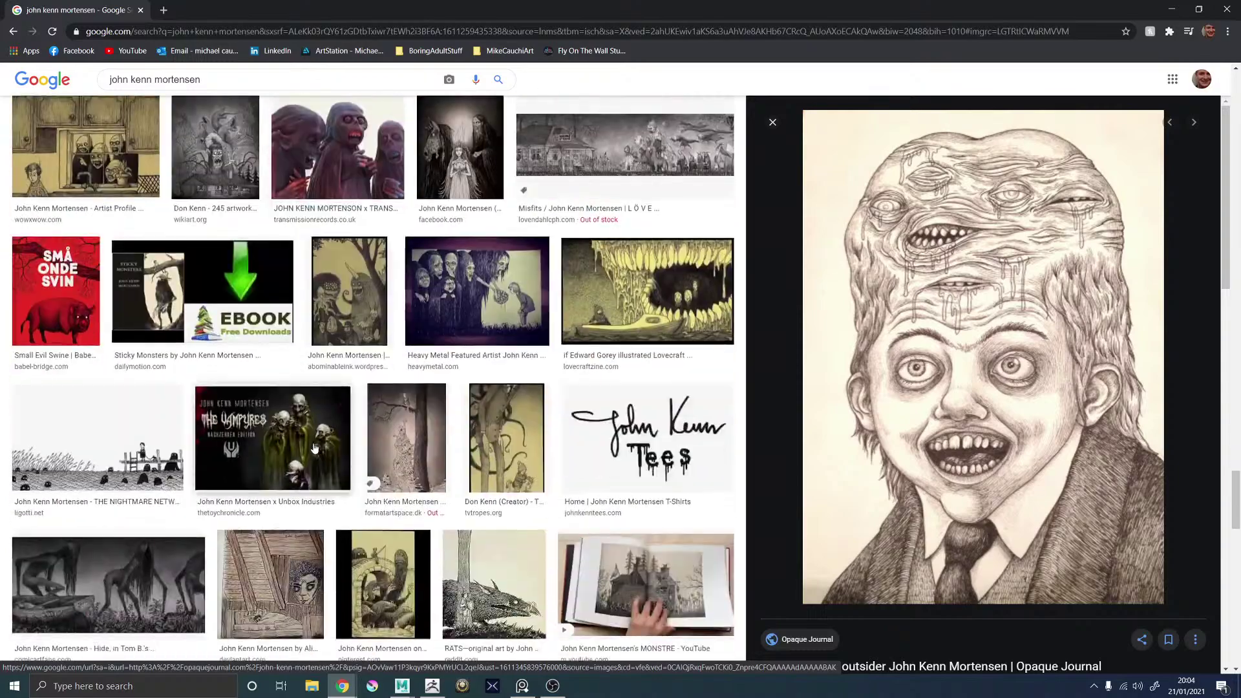
scroll(314, 448, down, 15)
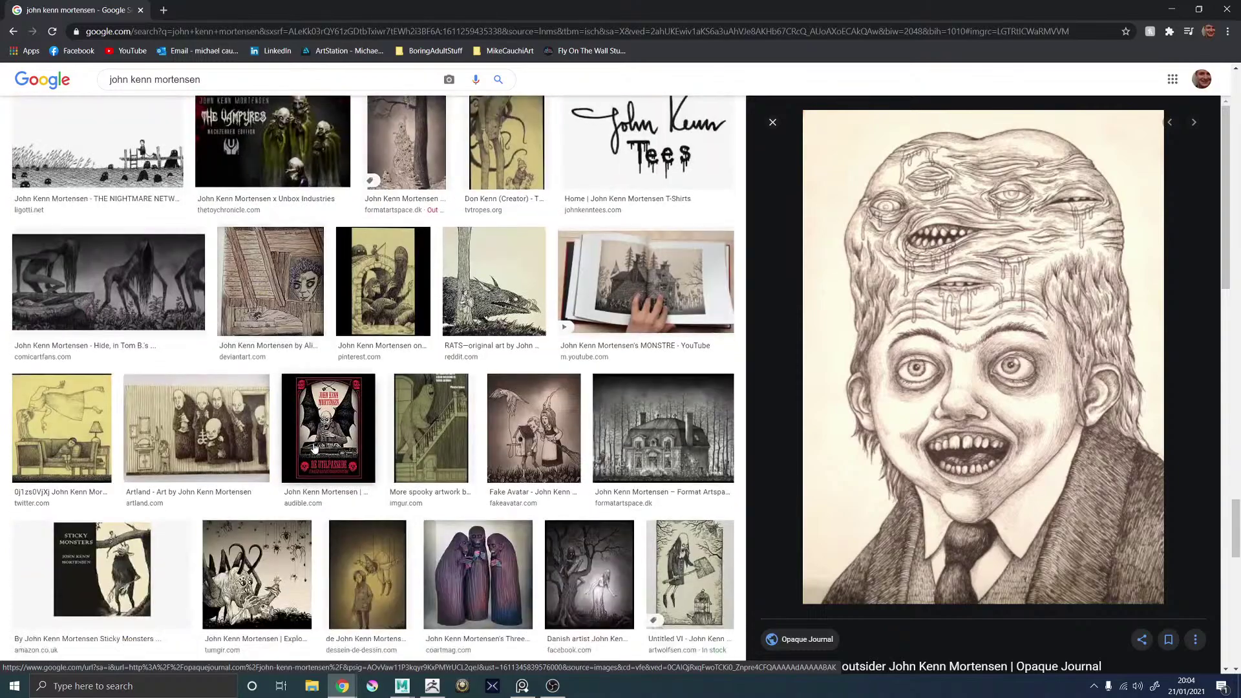
scroll(314, 448, down, 6)
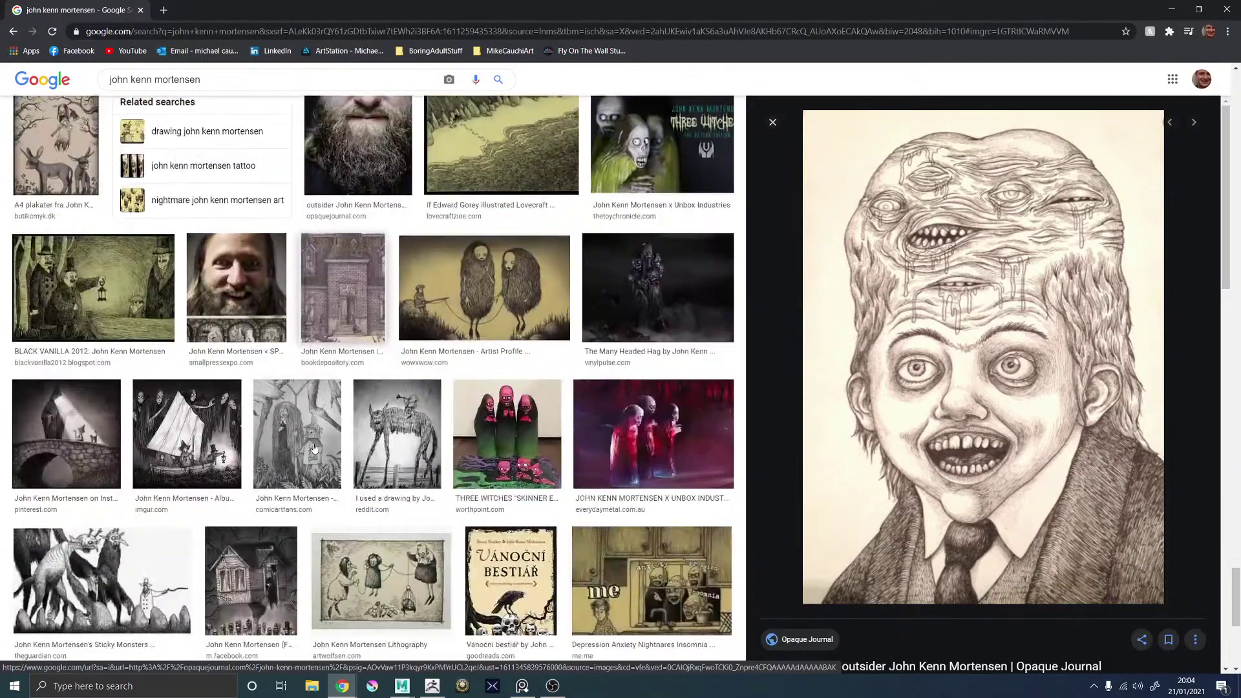
scroll(301, 439, down, 4)
scroll(302, 439, down, 8)
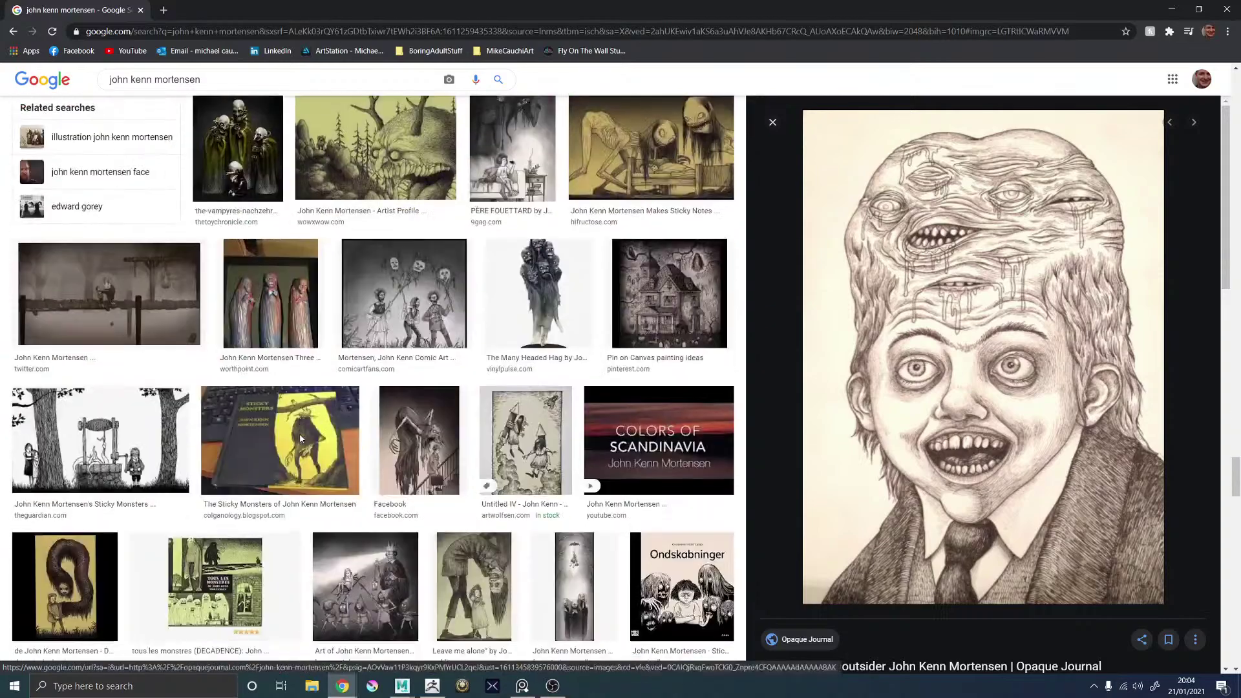
scroll(302, 440, down, 4)
scroll(301, 440, down, 4)
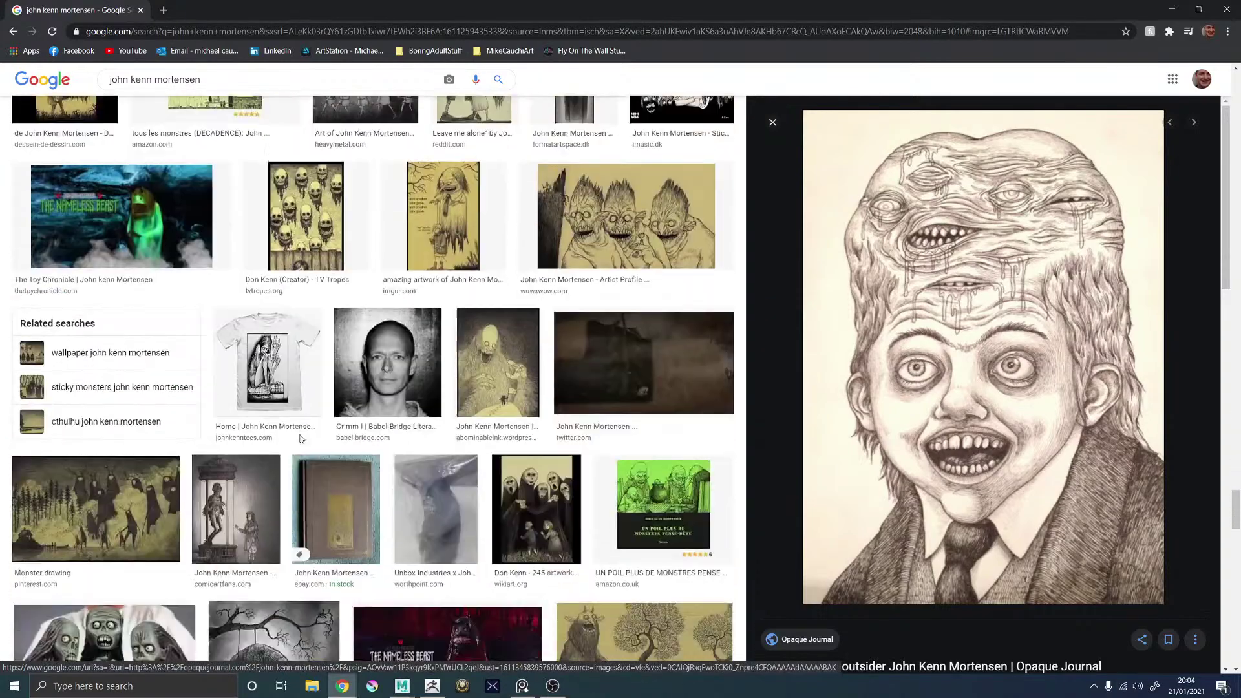
scroll(304, 438, down, 3)
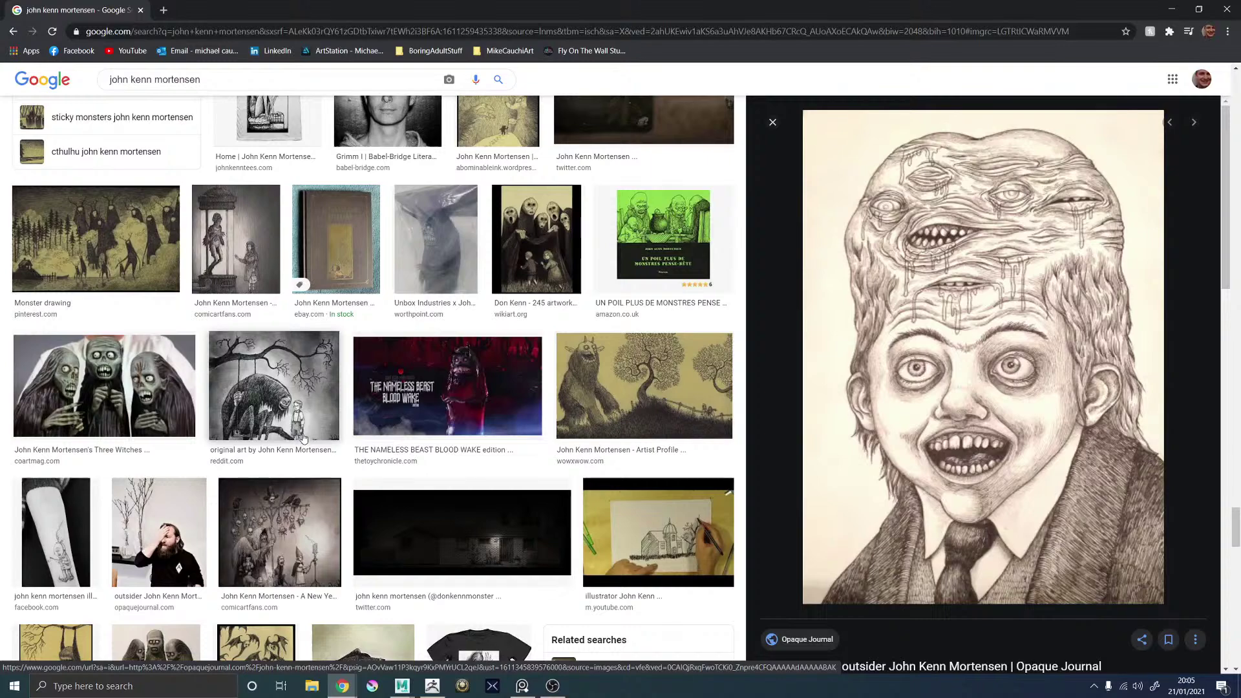
scroll(288, 420, down, 4)
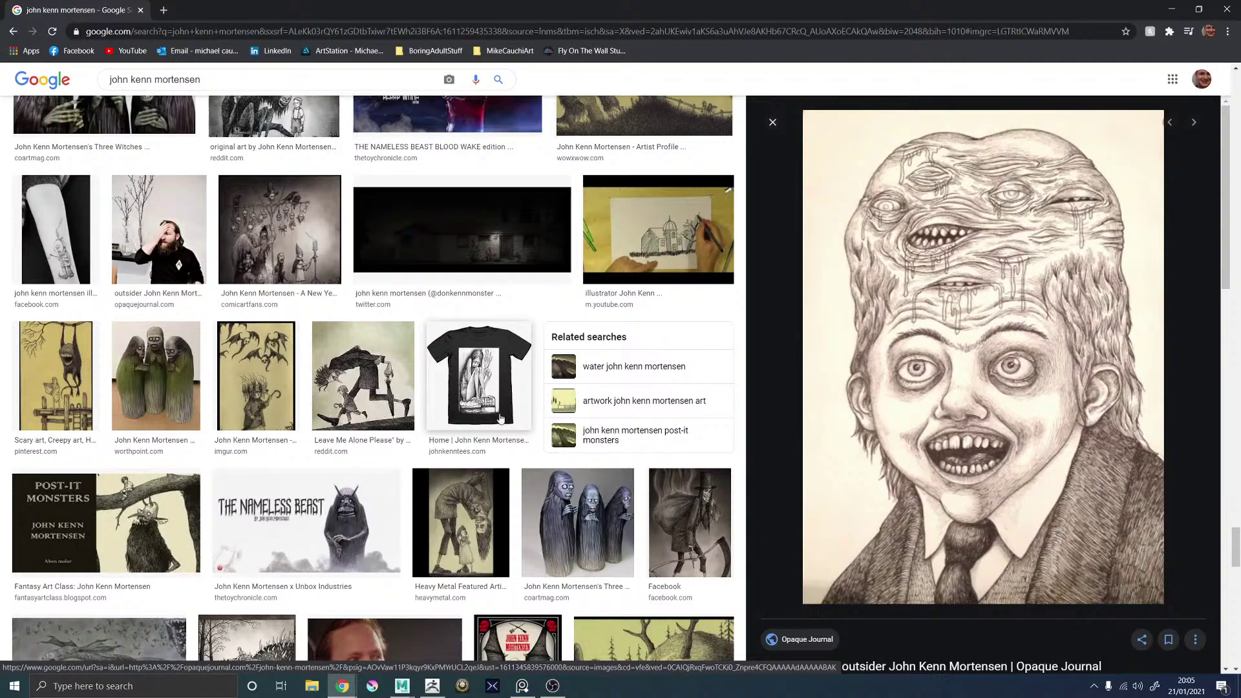
scroll(389, 406, down, 8)
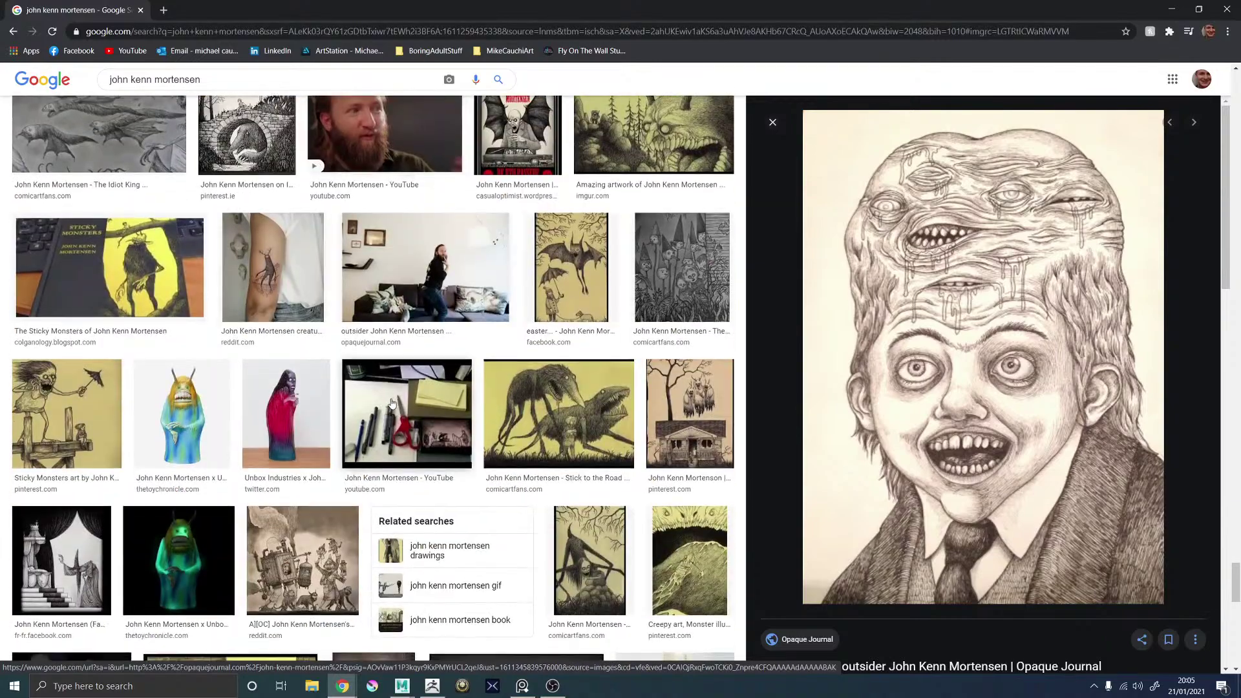
scroll(389, 405, down, 5)
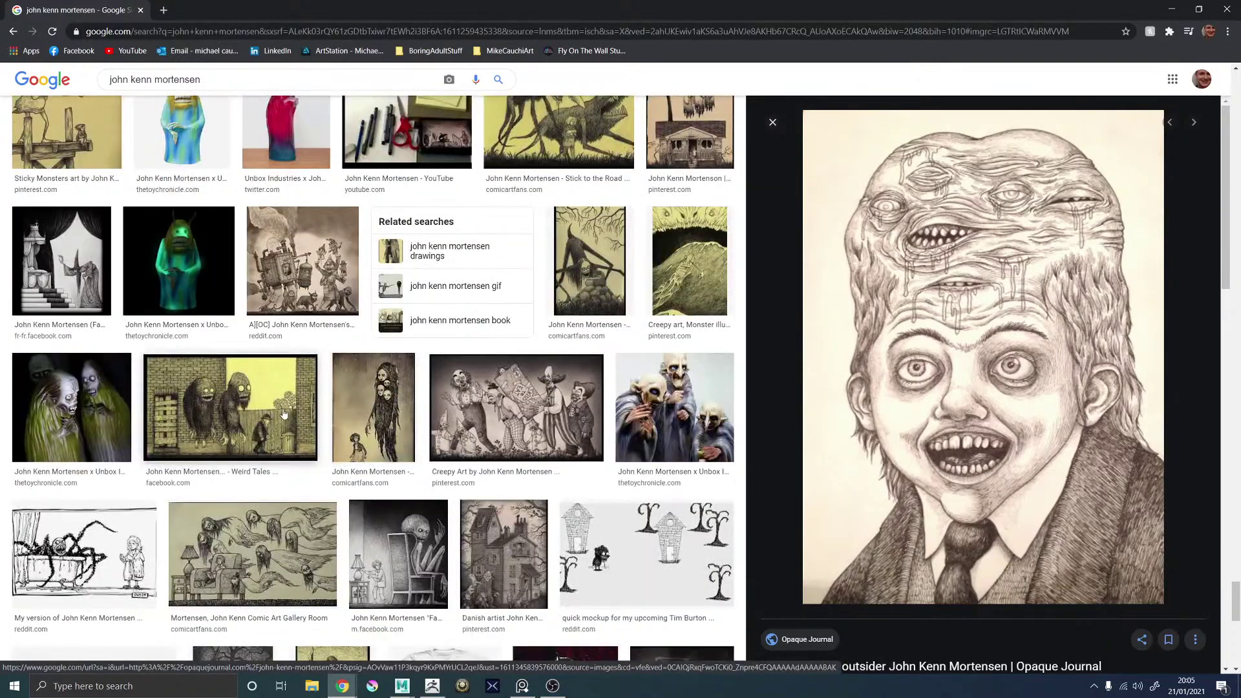
scroll(367, 425, down, 5)
scroll(367, 425, down, 7)
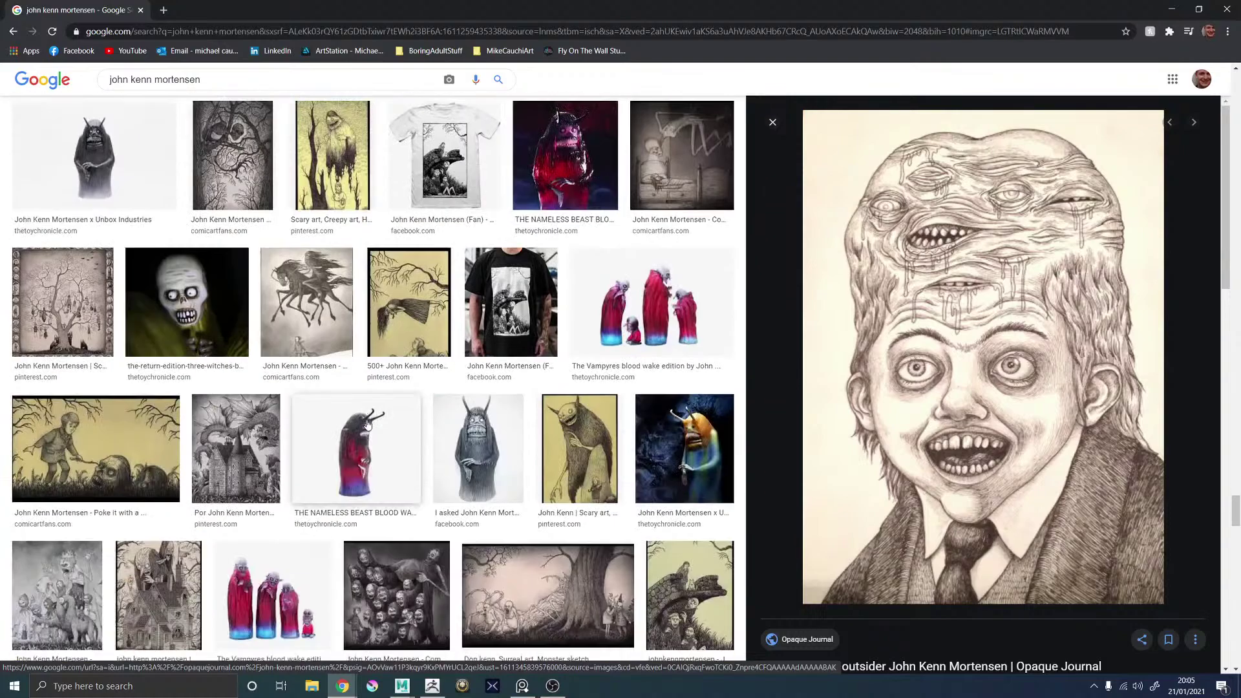
scroll(370, 421, down, 3)
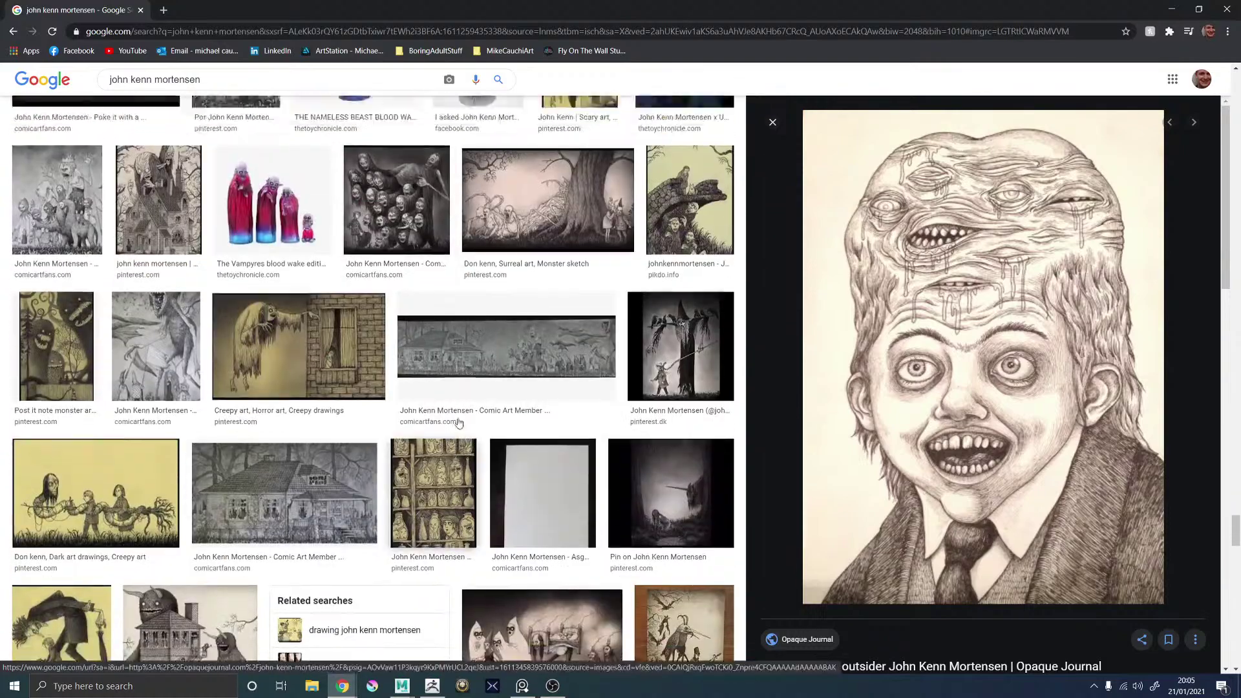
Preview the drawing of the horned furry monster leaning over a violin player and review its related images.
scroll(582, 362, up, 5)
click(607, 353)
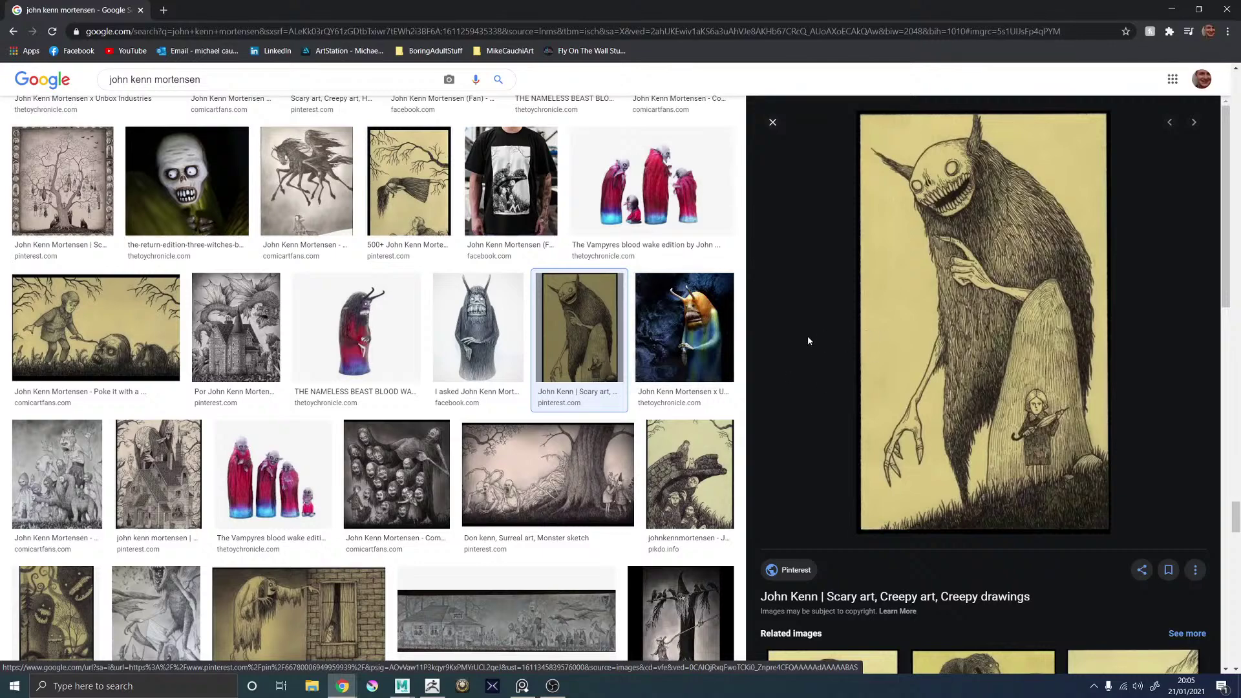
scroll(711, 330, down, 6)
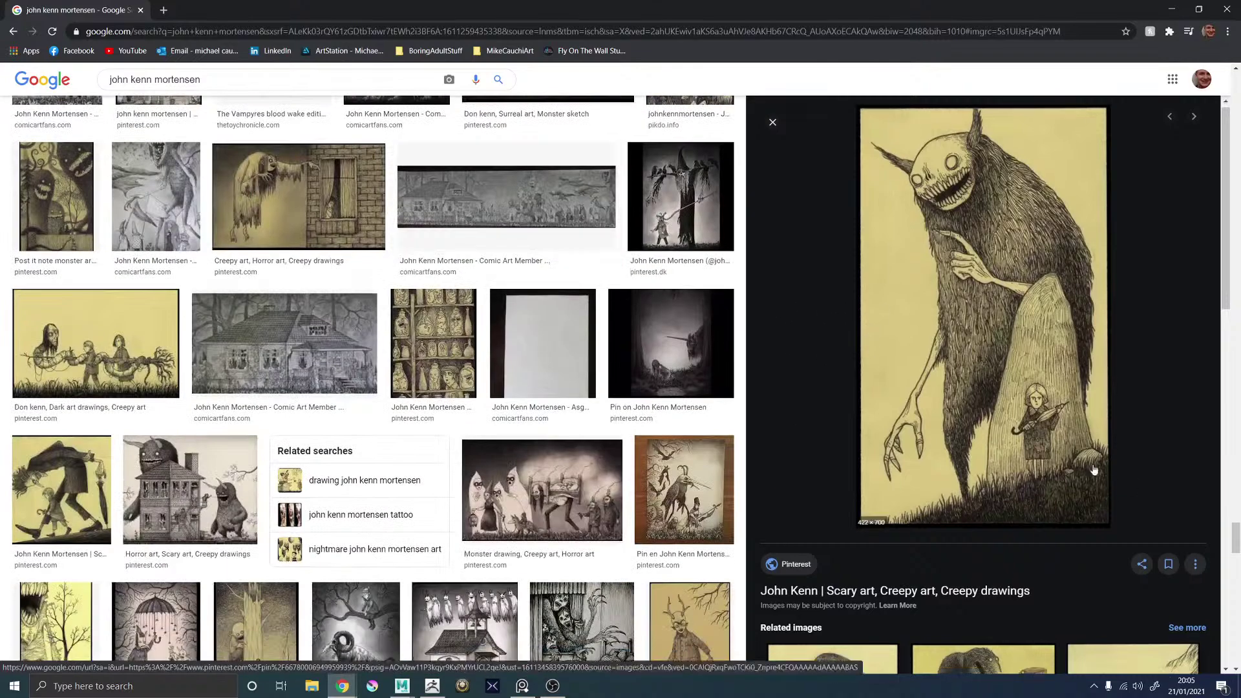
scroll(1094, 470, down, 6)
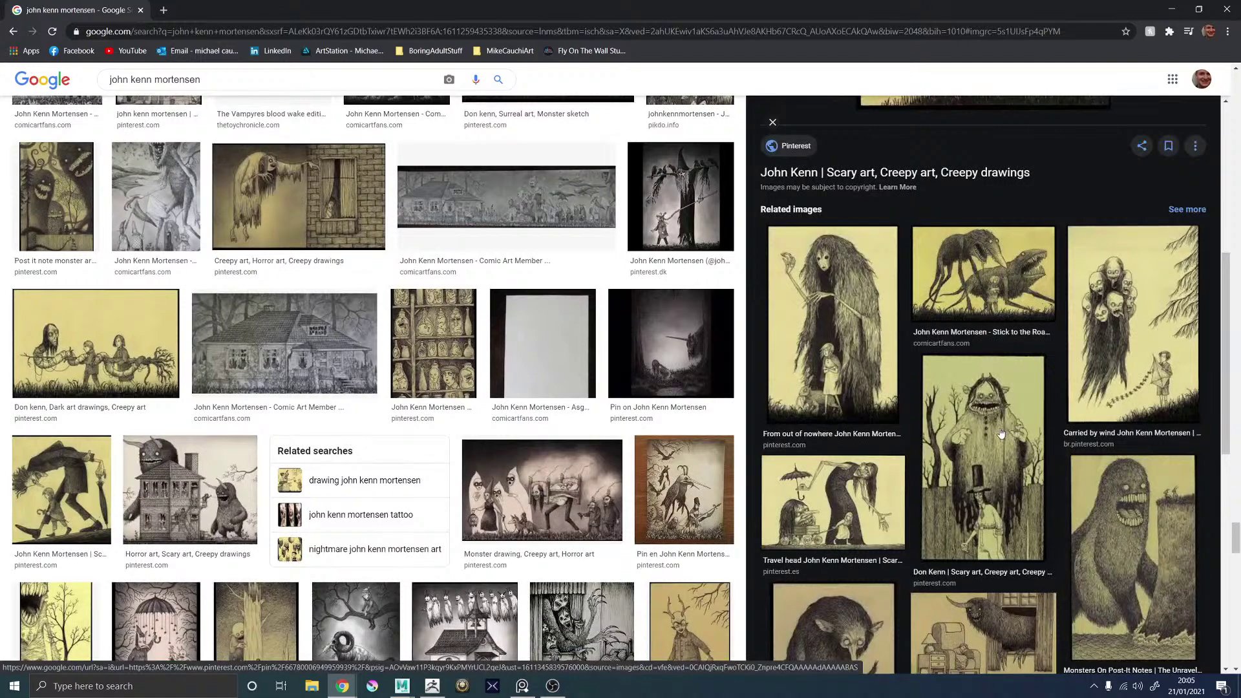
Open the related drawing of the monster behind the figure in a top hat and review its related images.
click(1000, 433)
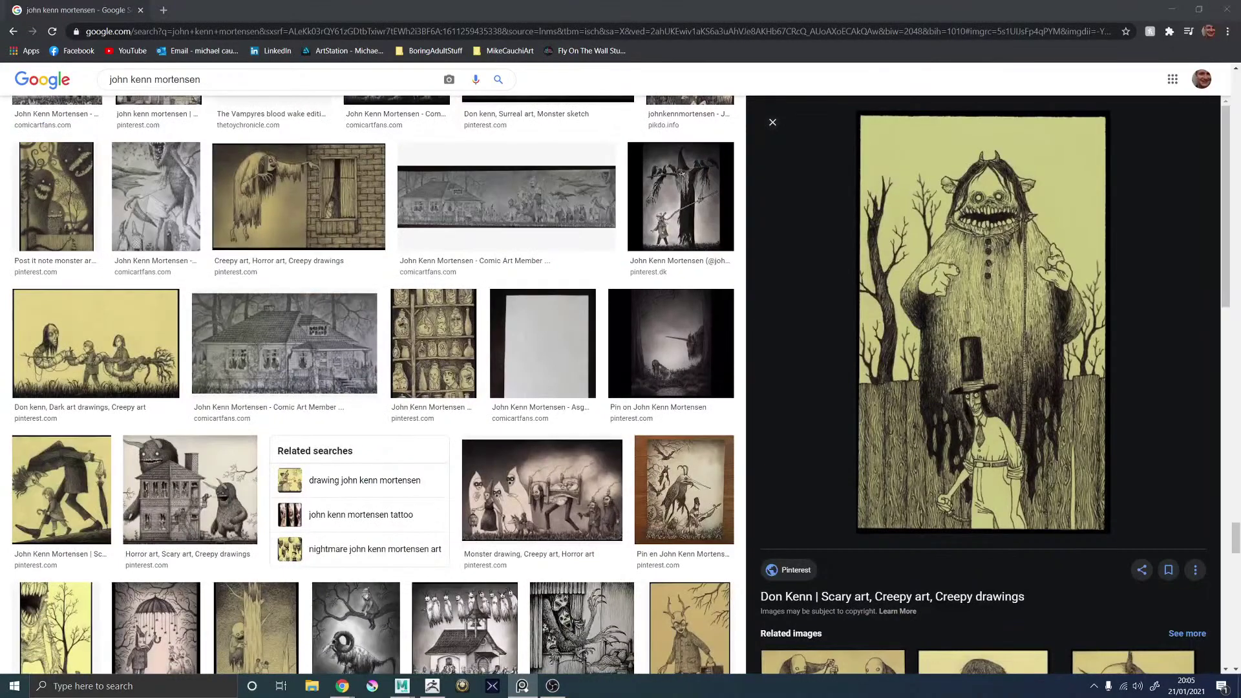
scroll(921, 376, down, 5)
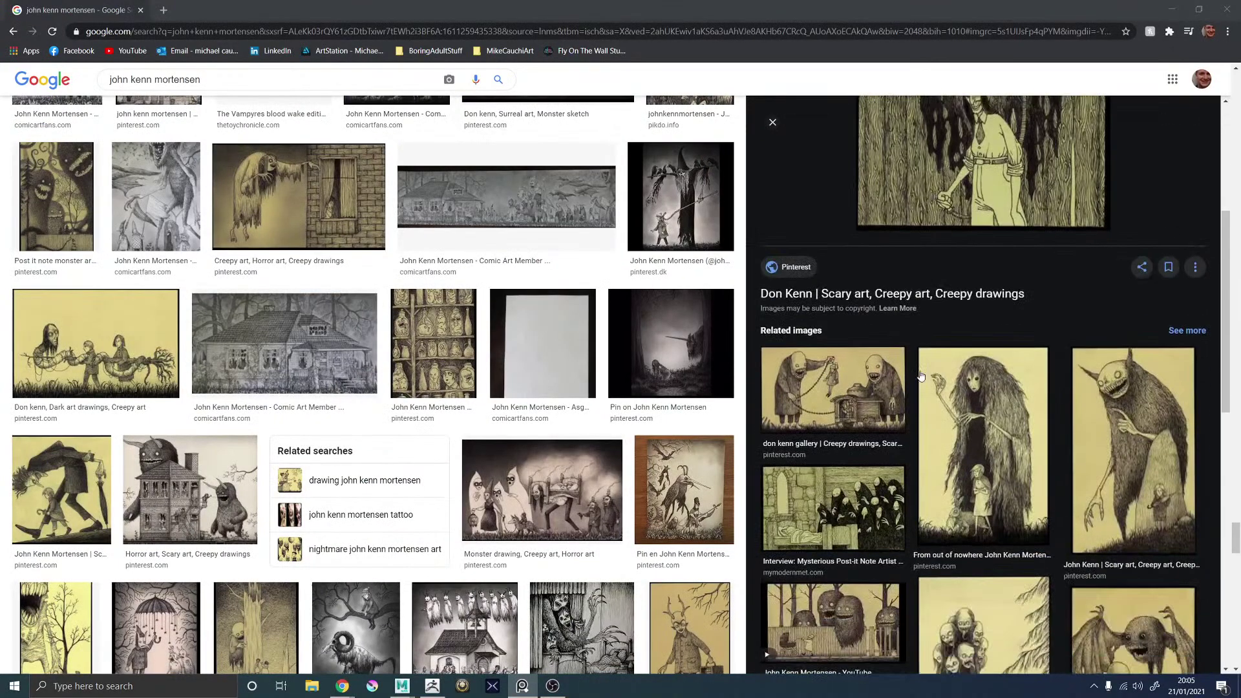
scroll(925, 376, down, 3)
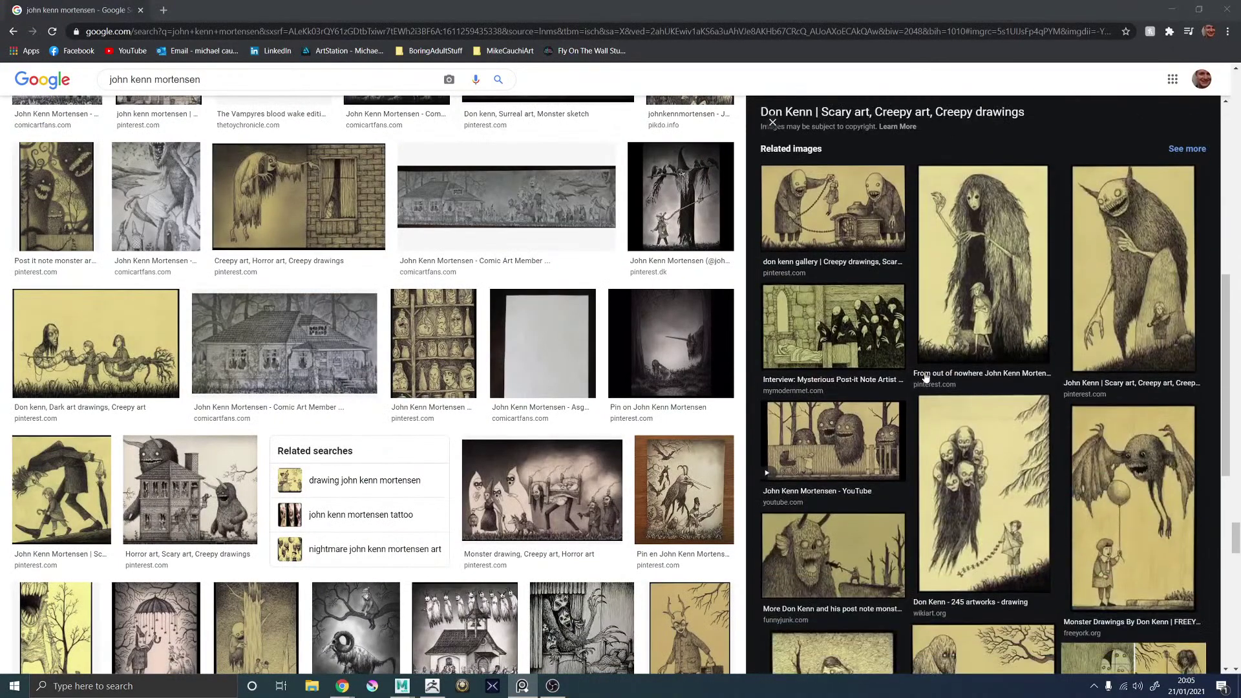
View the related drawings of the long-haired creature behind a child and the tree monster with a reading girl.
click(986, 279)
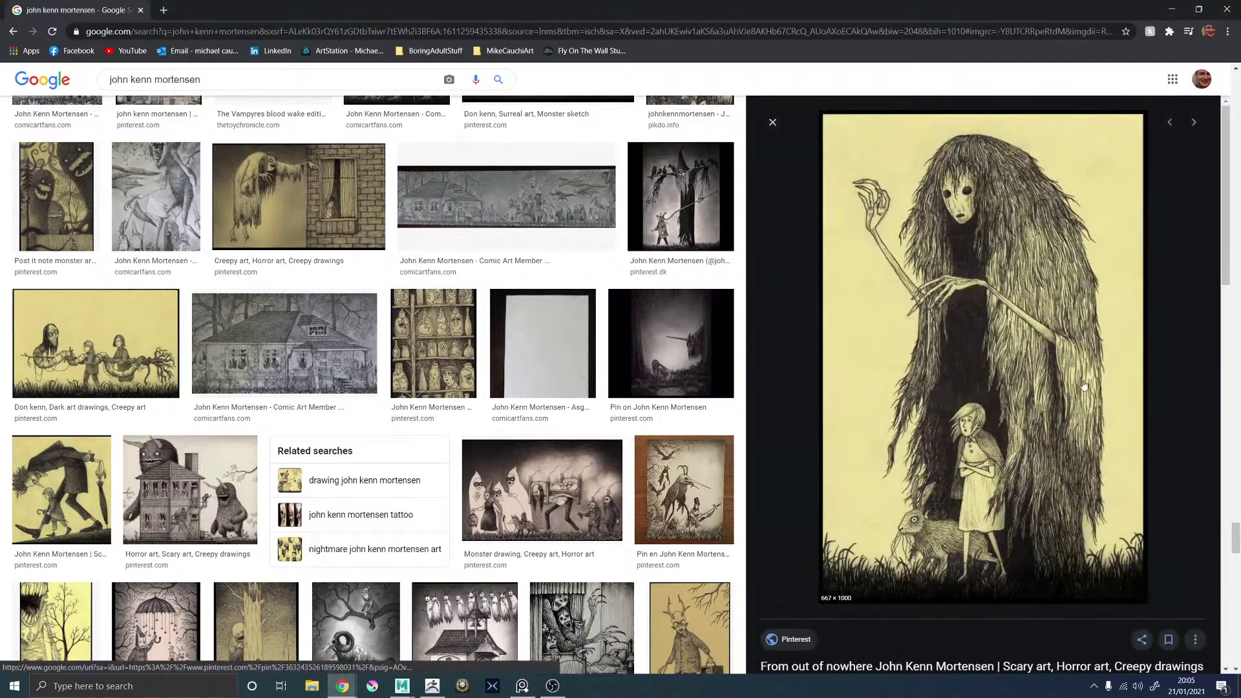
scroll(968, 313, down, 15)
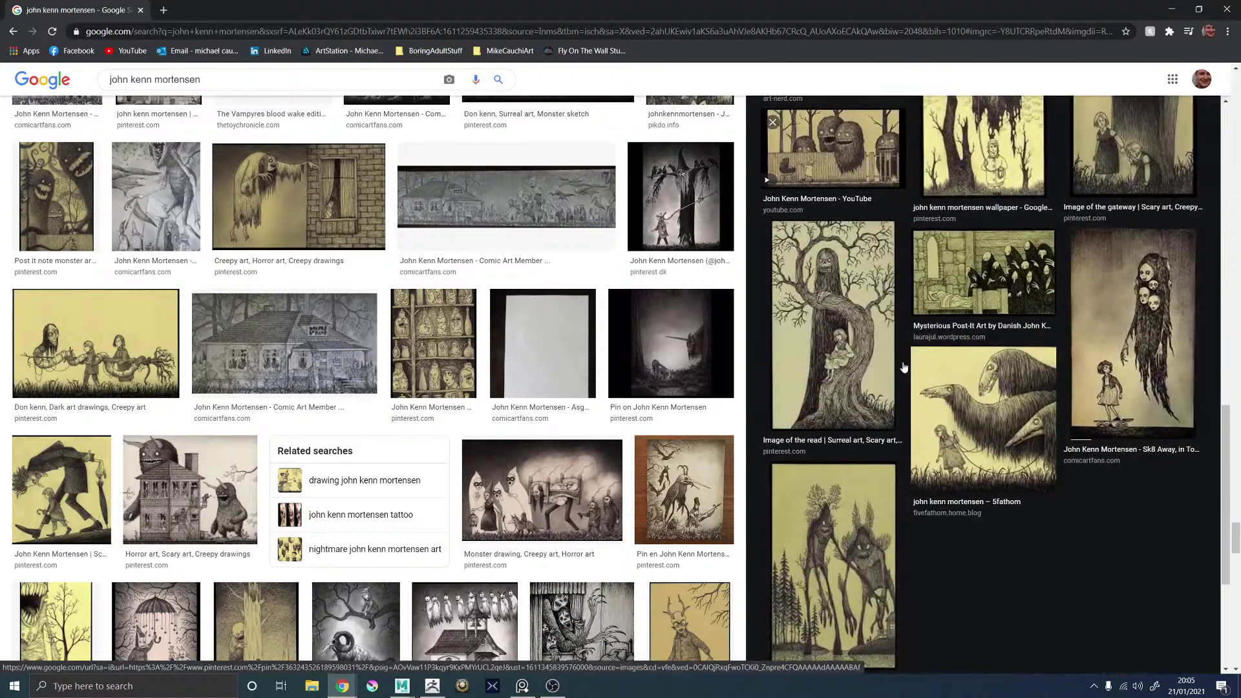
click(892, 368)
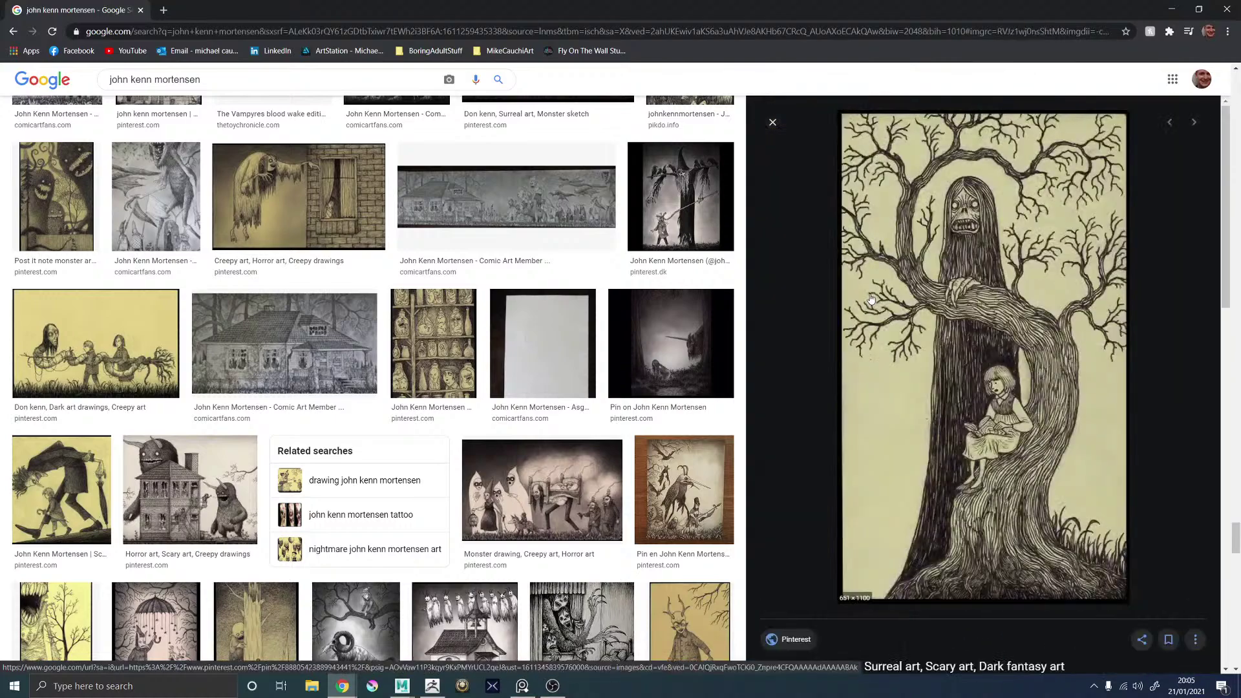
scroll(903, 361, down, 5)
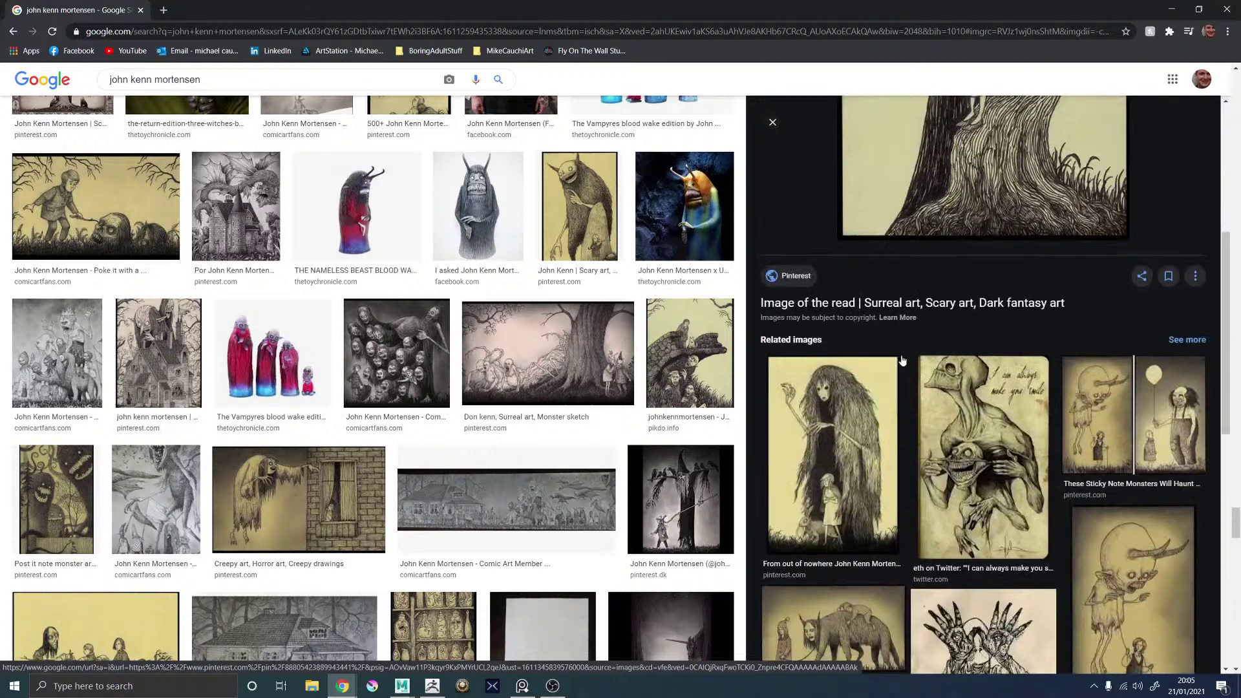
Open the related drawing of the long-haired creature looming behind a child and survey its related images.
scroll(942, 382, down, 4)
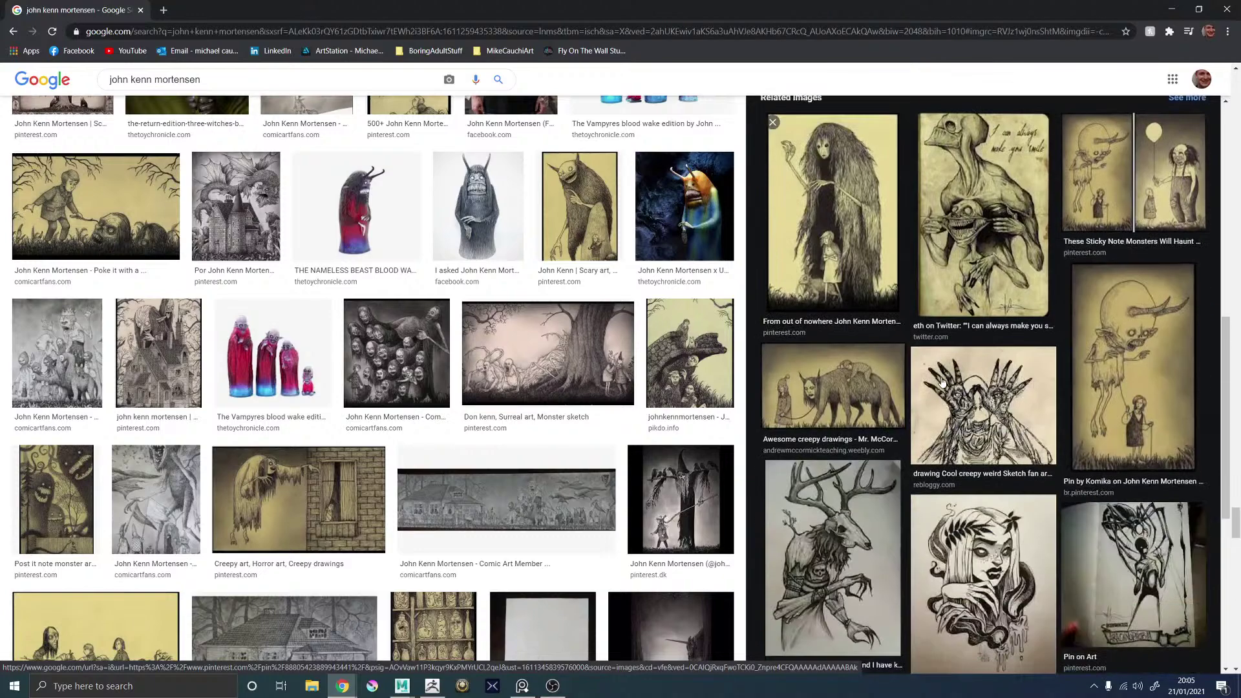
click(840, 254)
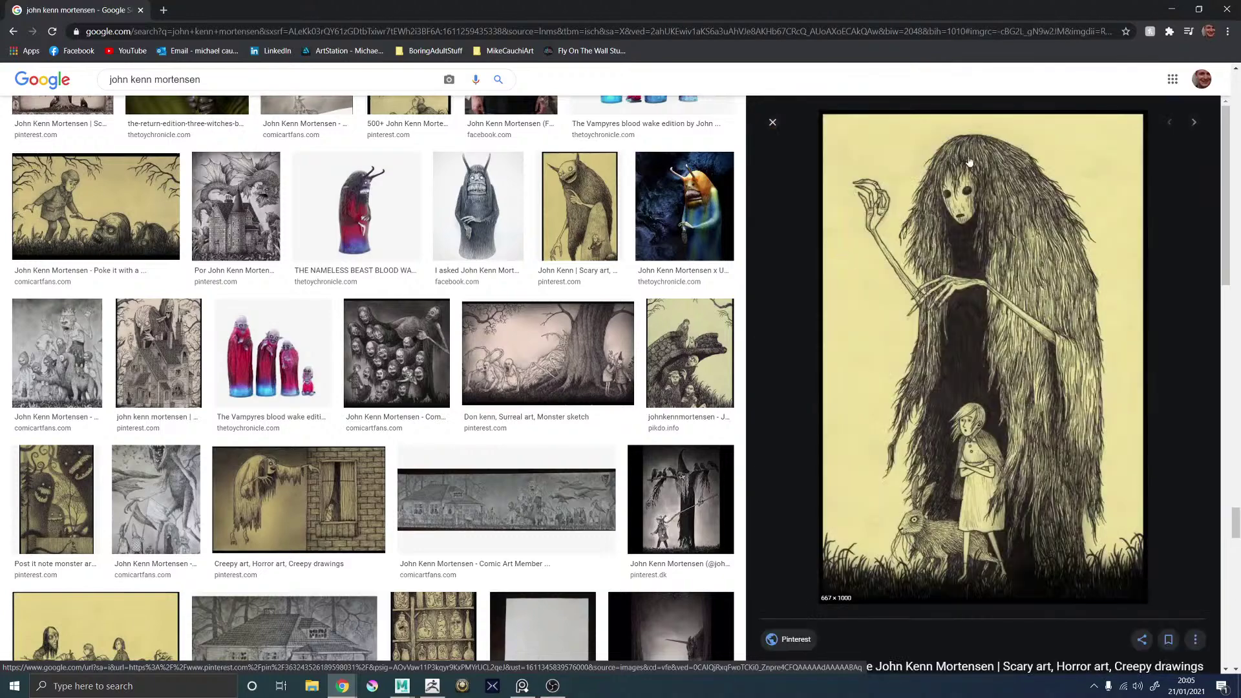
scroll(968, 265, down, 5)
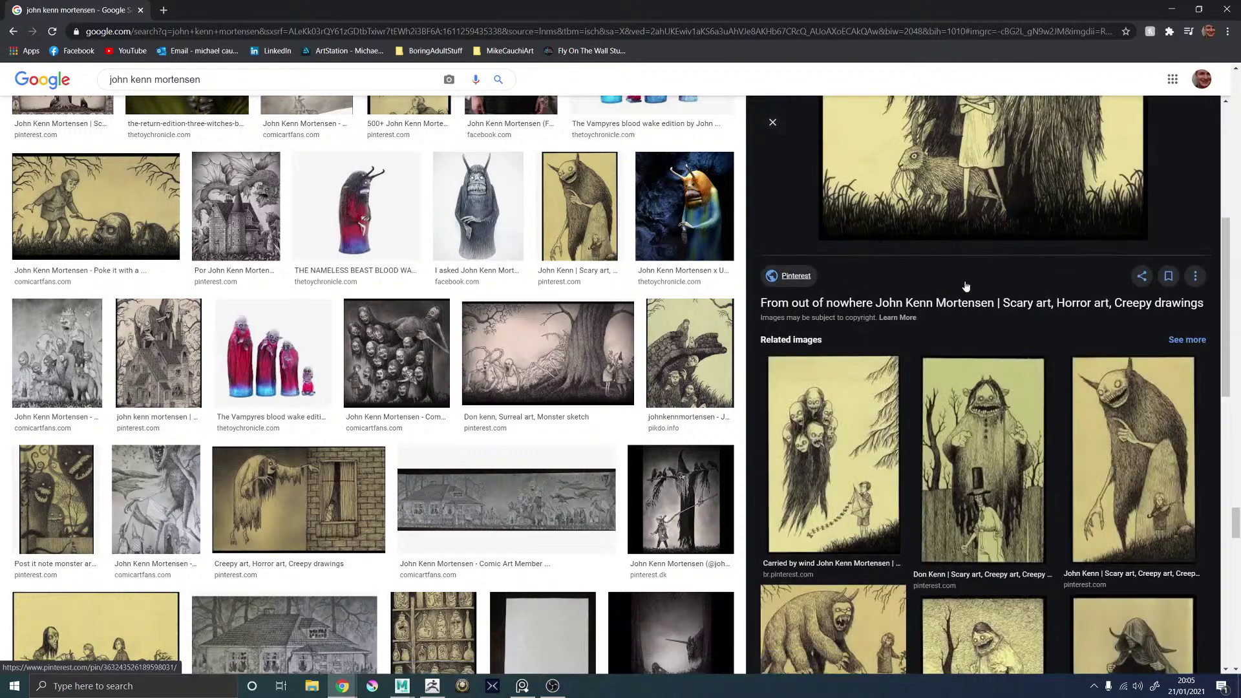
scroll(966, 287, down, 5)
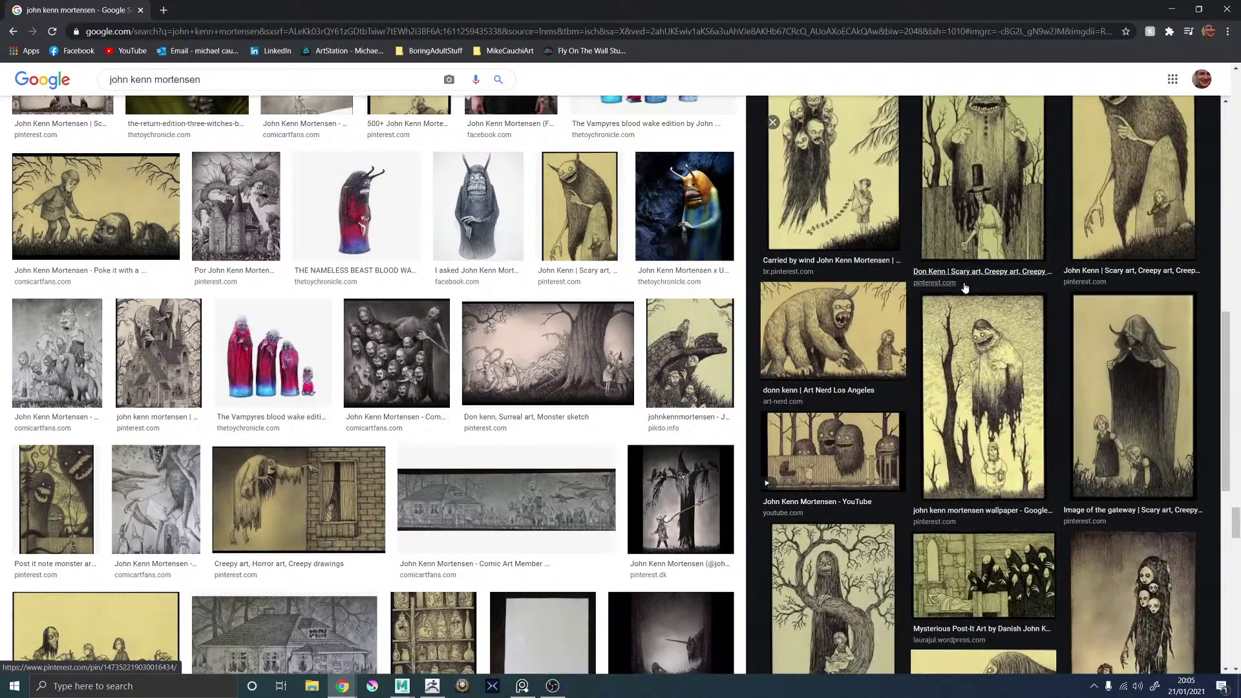
scroll(965, 288, down, 4)
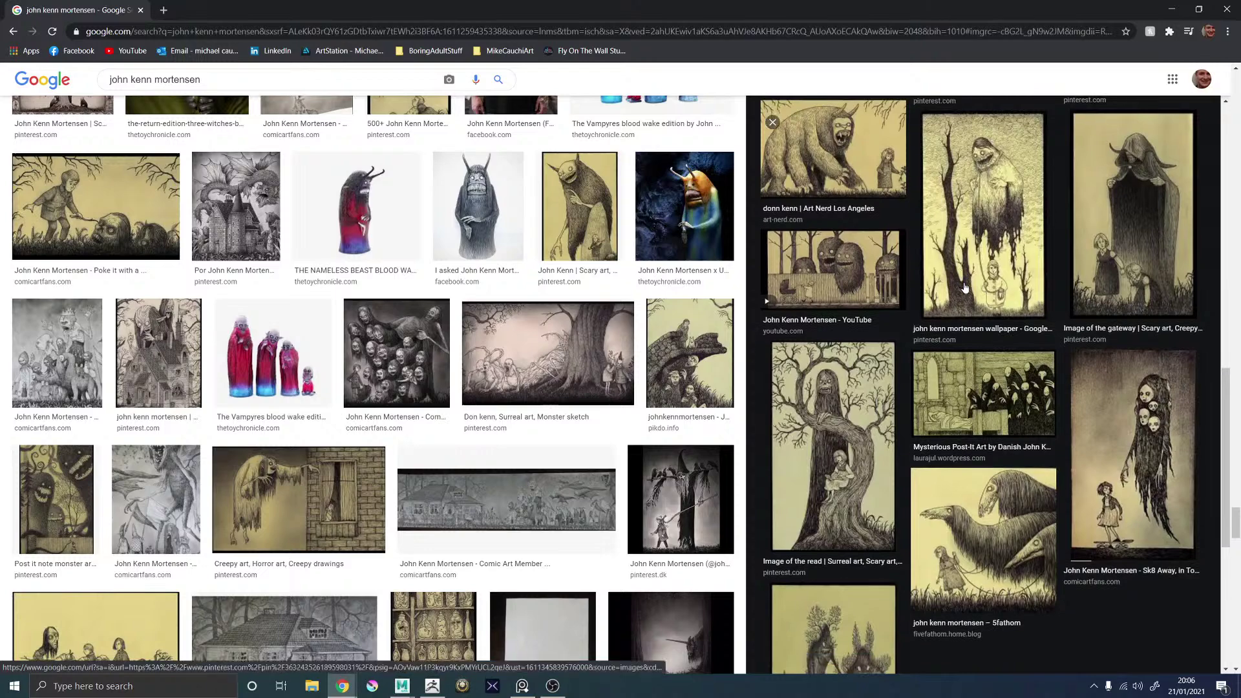
View the related drawings of the monster behind the top-hatted figure and the horned furry monster with the violin player.
scroll(965, 288, up, 6)
click(972, 275)
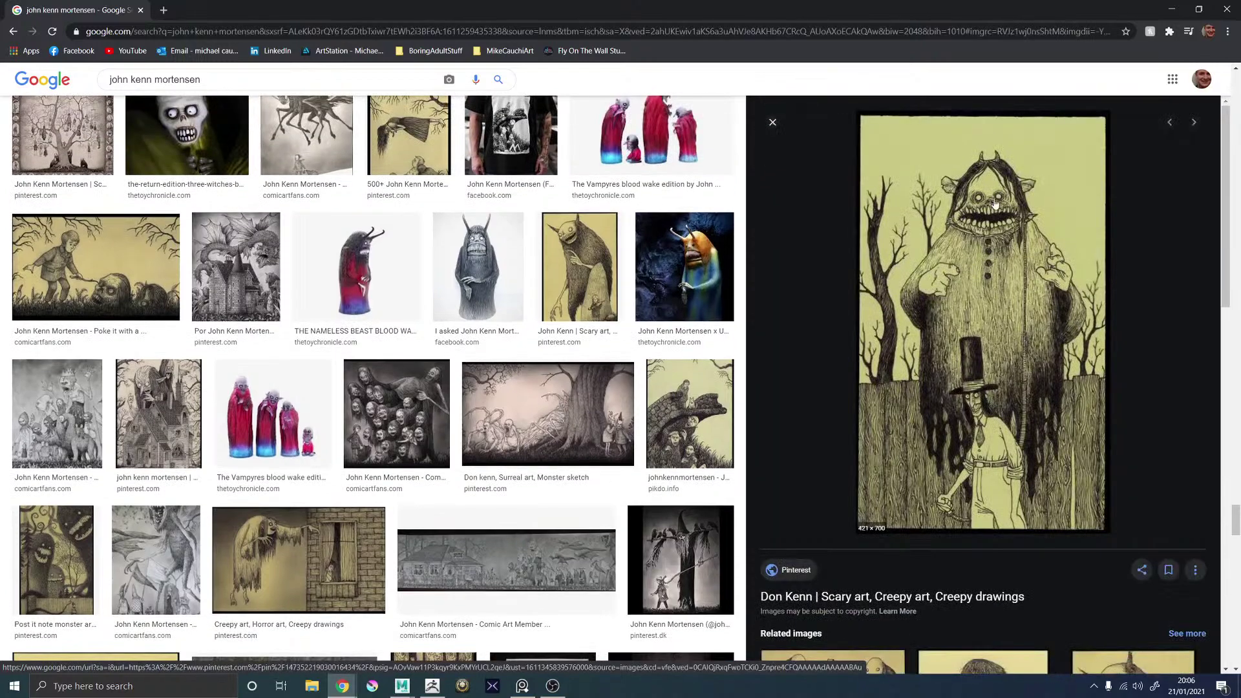
scroll(984, 243, down, 3)
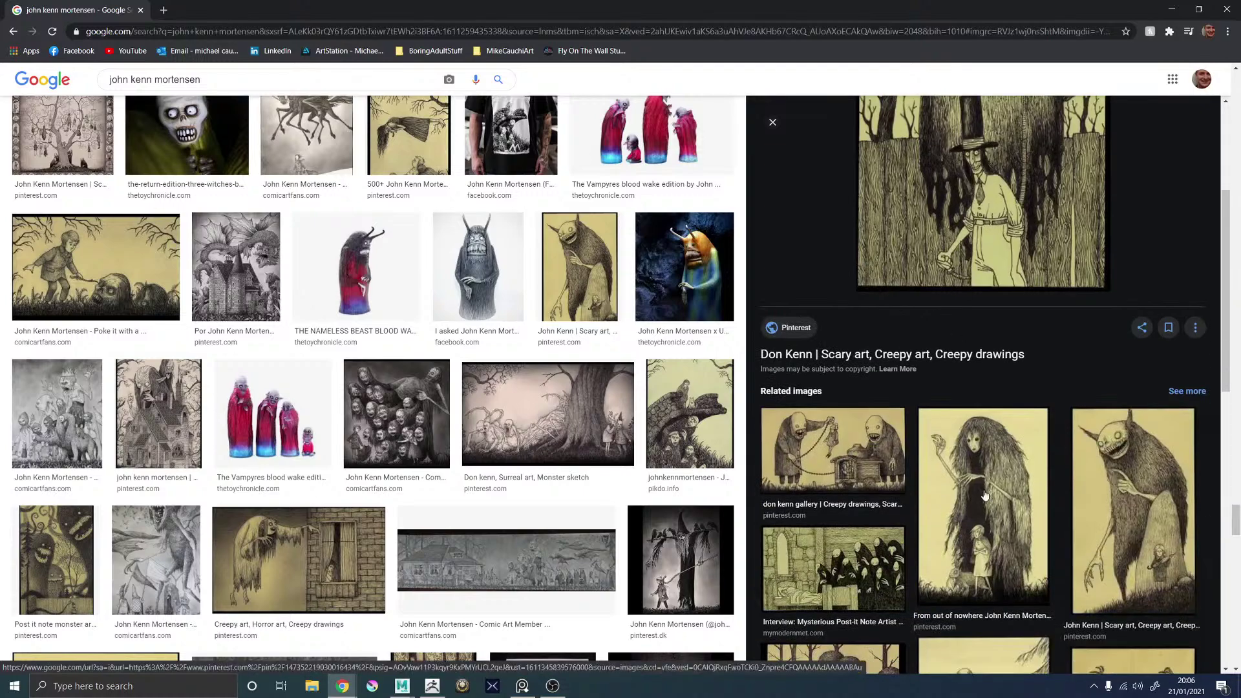
click(1125, 486)
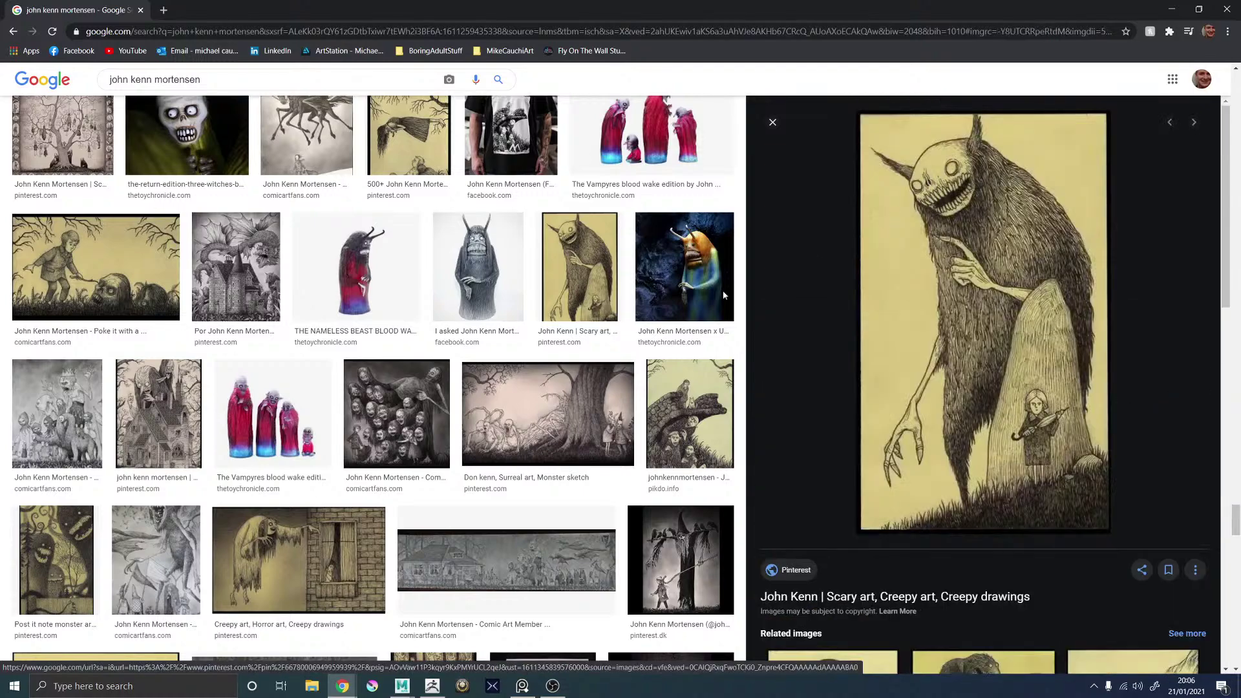
Preview the drawing of the ragged creature reaching for a window and its related drawing of a monster sitting on a bed.
scroll(625, 314, down, 5)
click(318, 248)
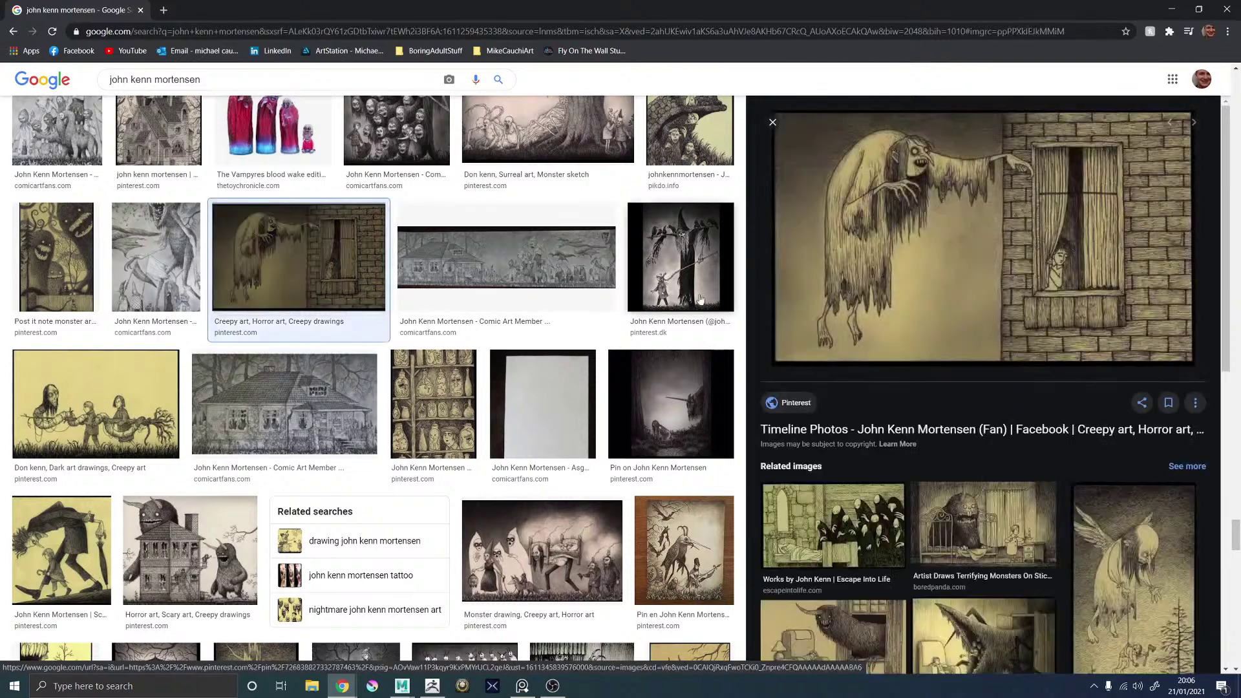
scroll(892, 282, down, 3)
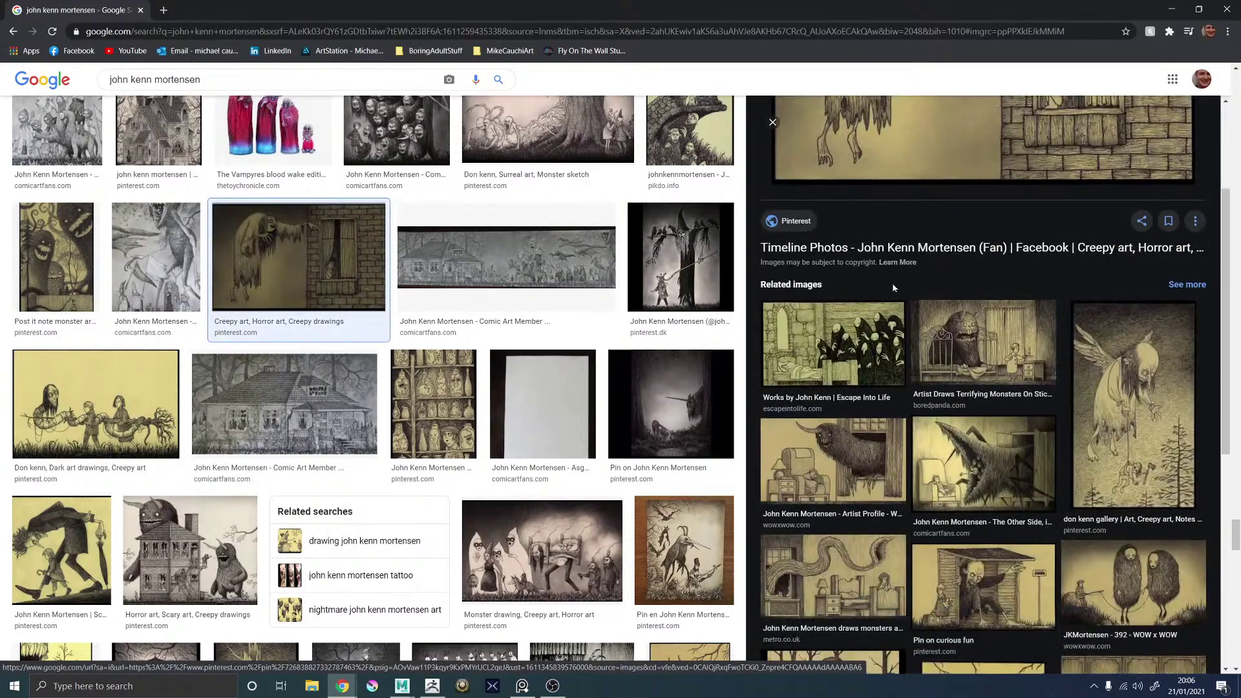
scroll(891, 245, up, 3)
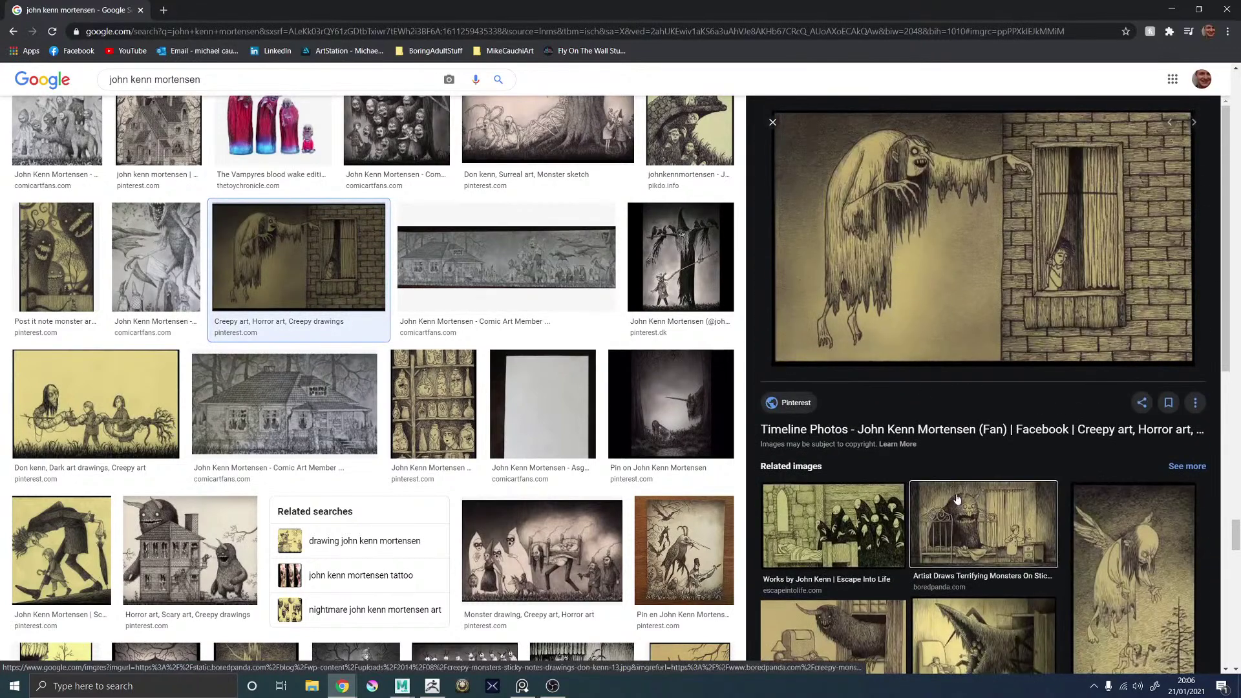
click(982, 524)
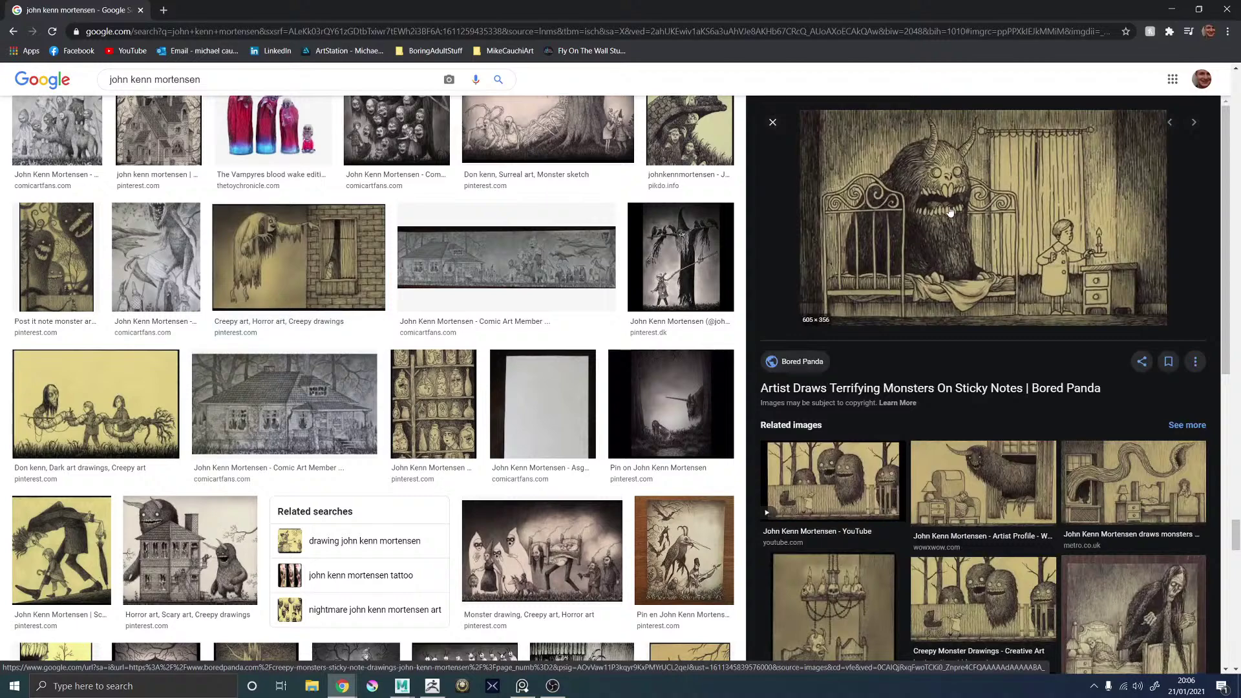
scroll(945, 210, down, 1)
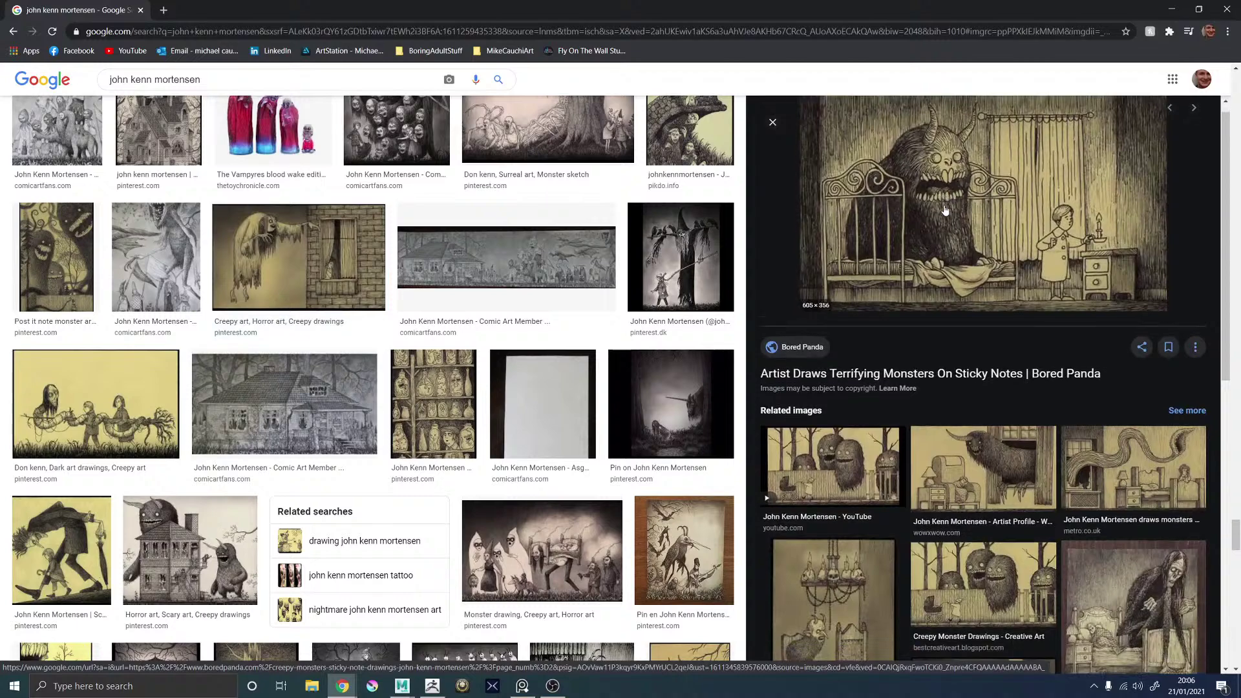
Open the related drawing of the shaggy monsters behind a wooden fence and survey its related images.
click(847, 415)
scroll(1001, 288, up, 1)
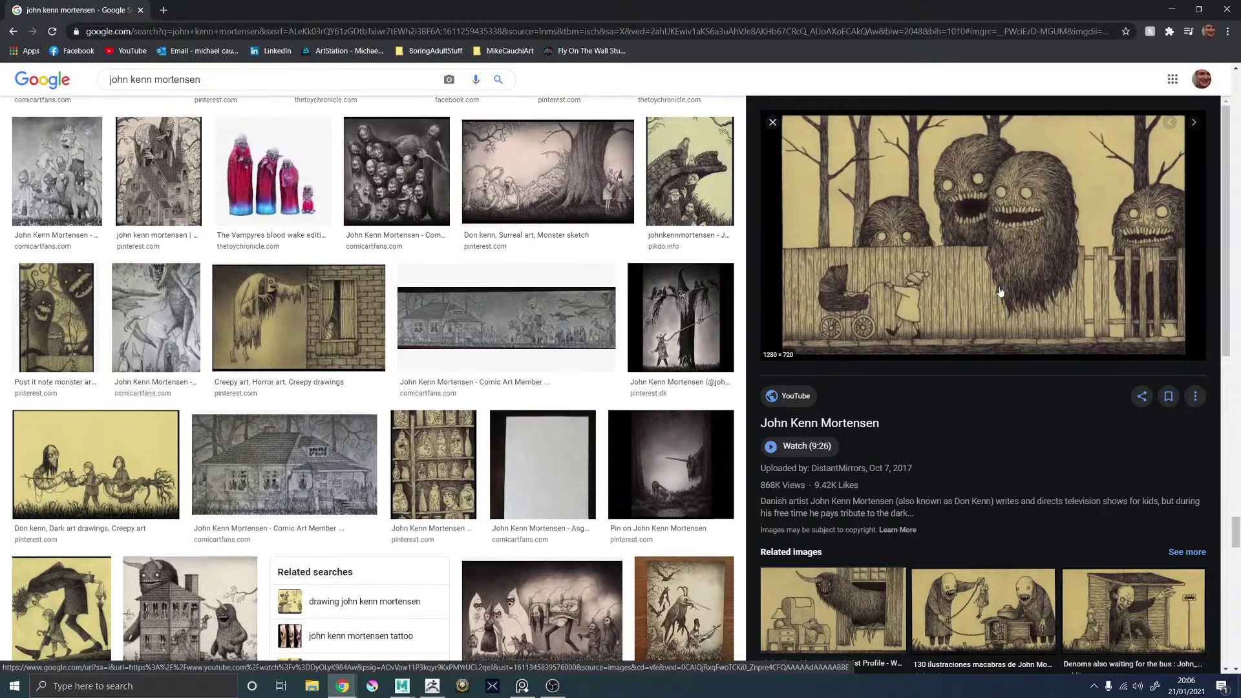
scroll(1002, 291, down, 3)
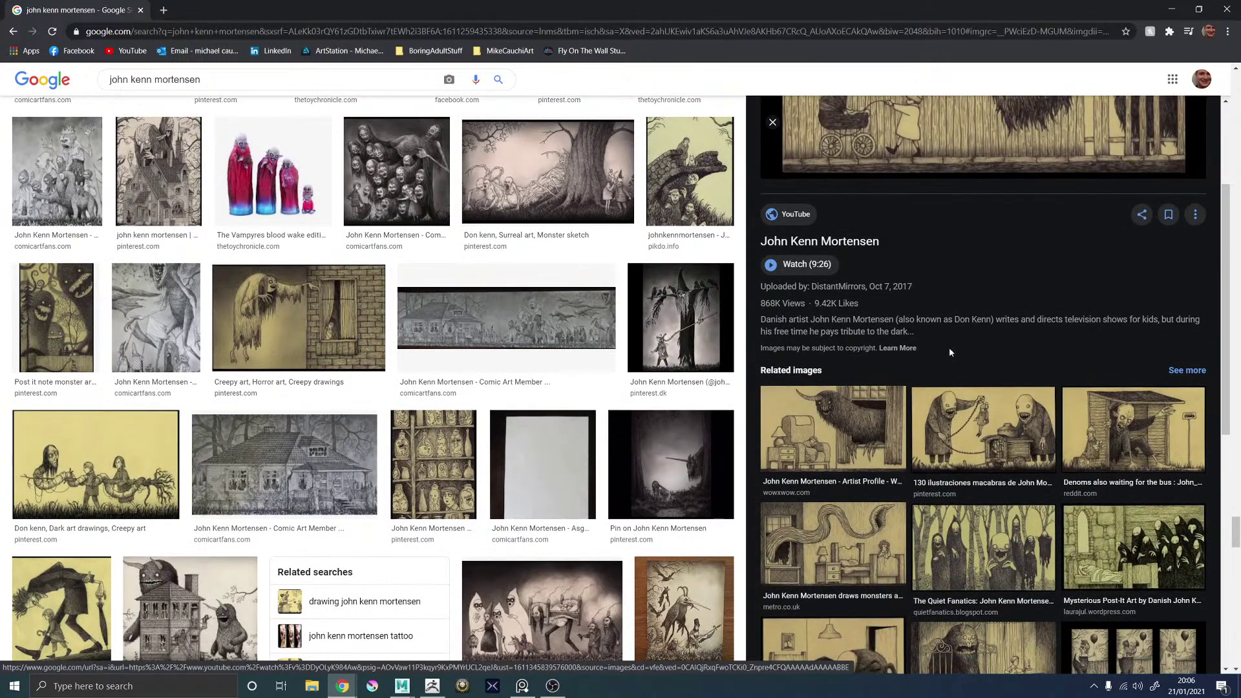
scroll(950, 351, down, 1)
scroll(957, 324, down, 3)
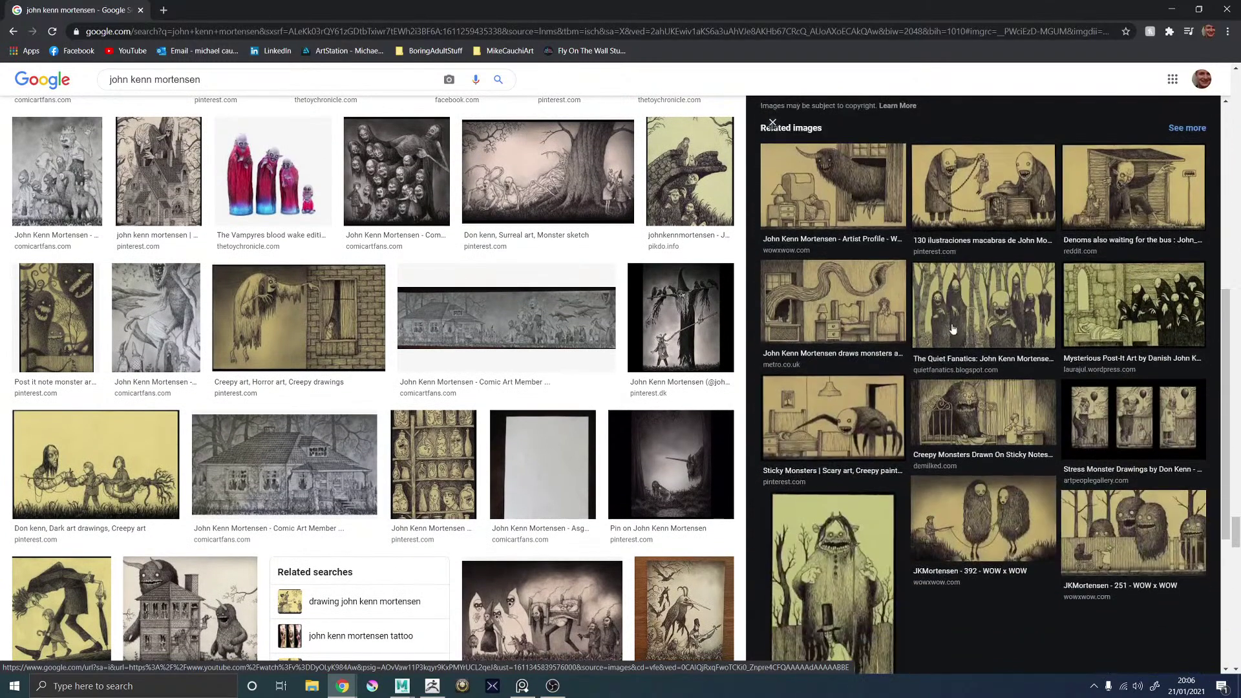
scroll(958, 333, down, 4)
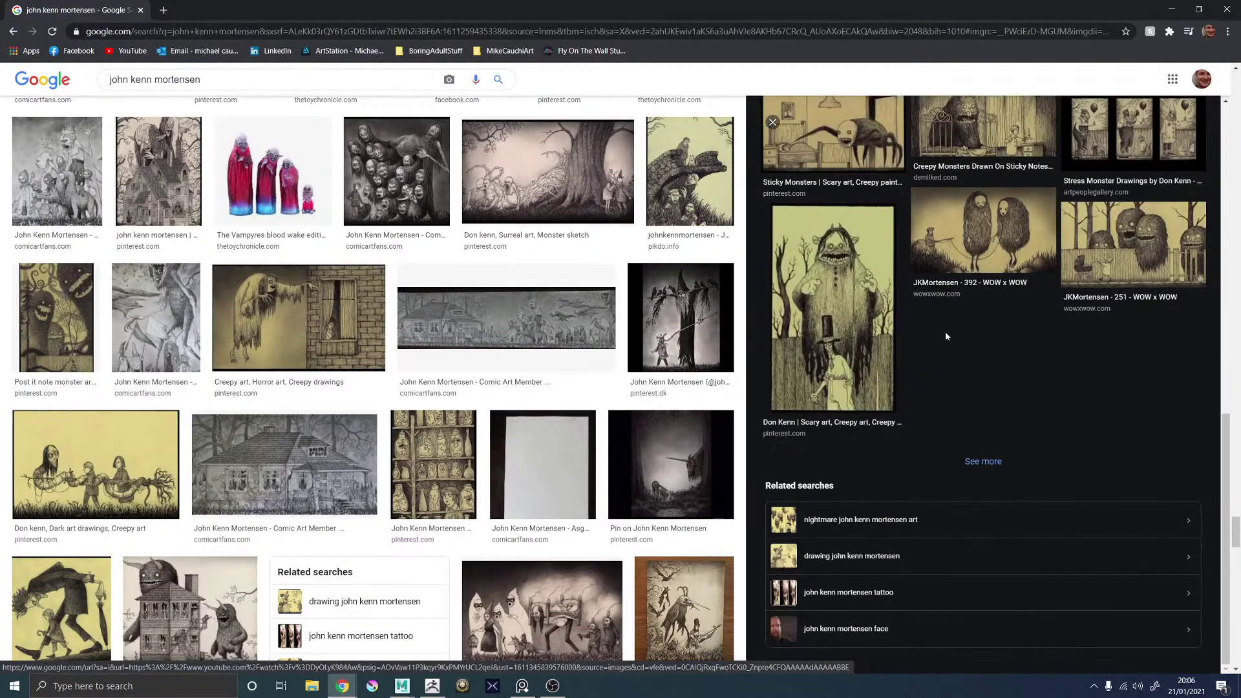
scroll(504, 317, down, 1)
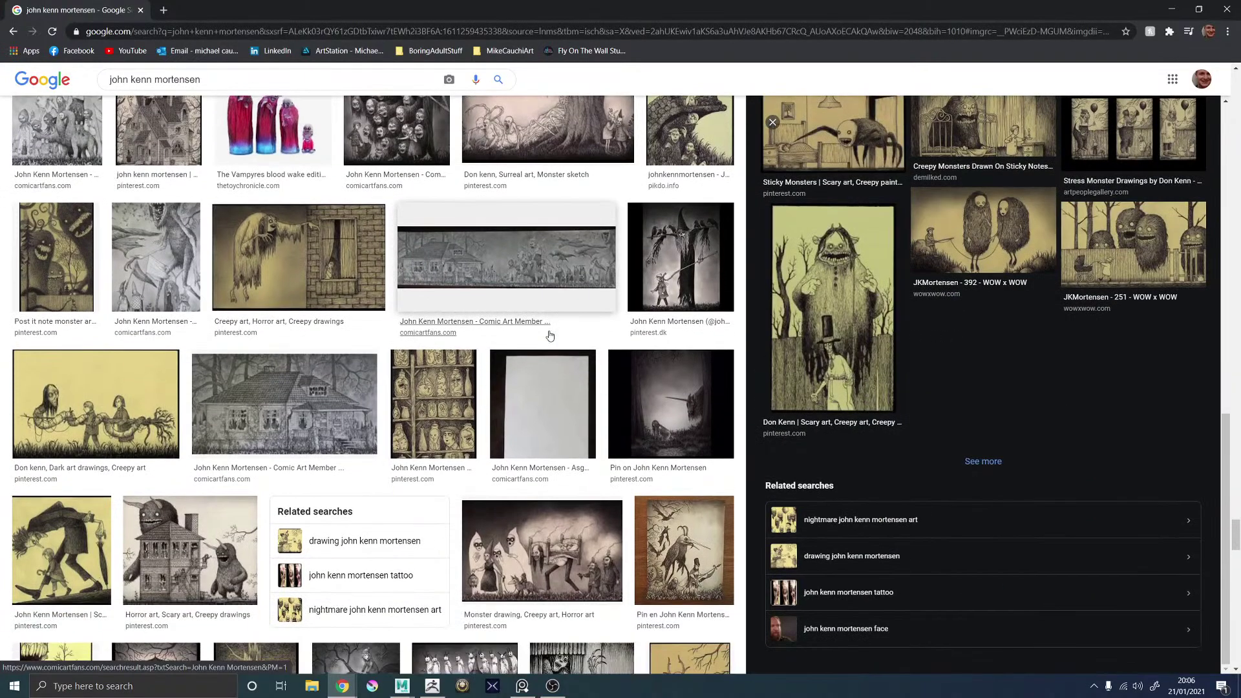
Close the browser's image search and switch to ZBrush.
click(140, 11)
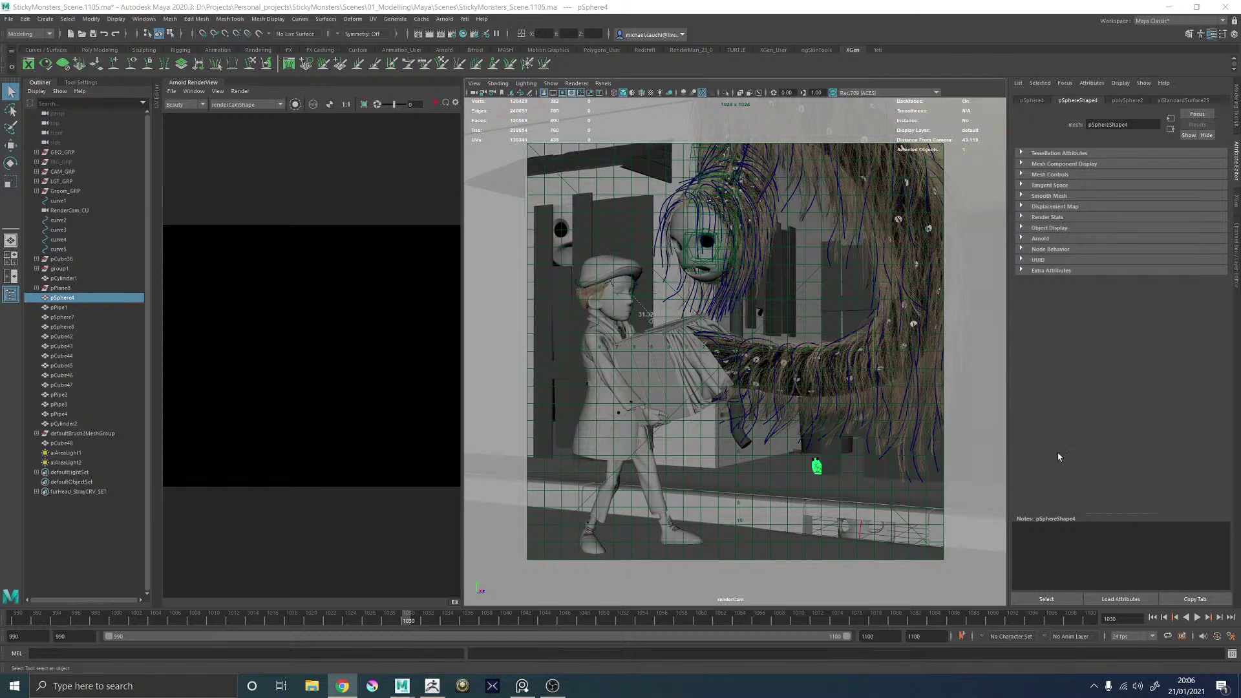
click(440, 685)
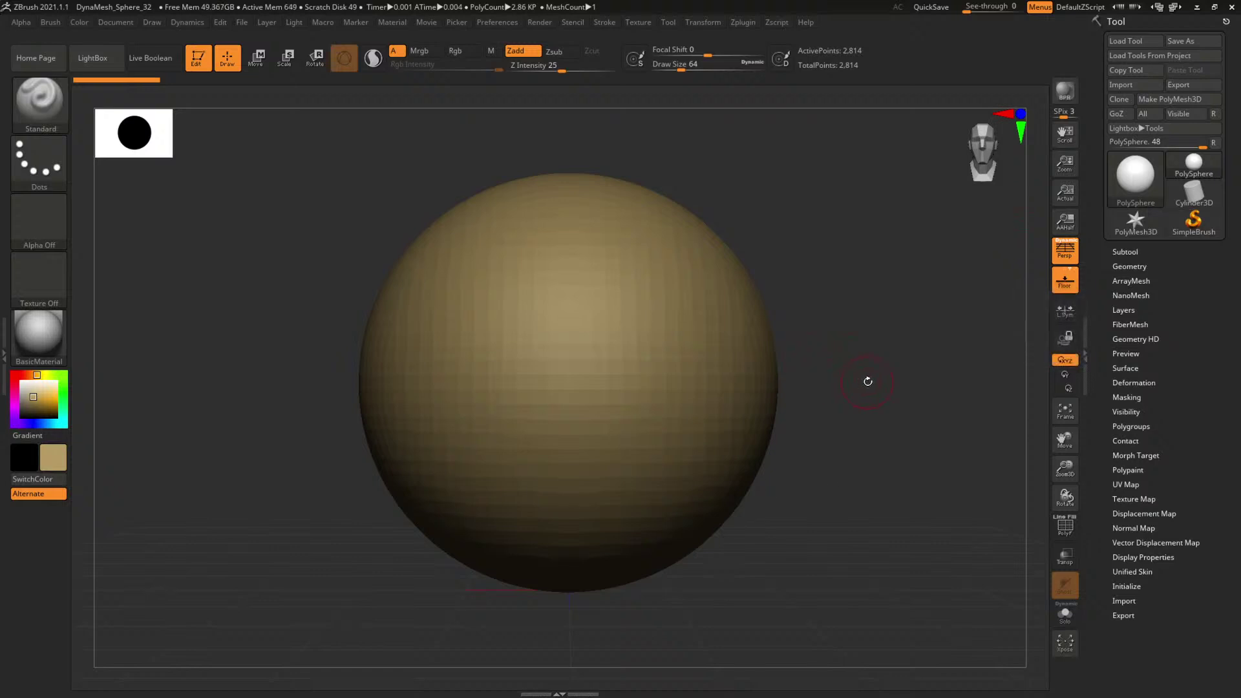
Subdivide the sphere twice and set its colour to a slightly darker tan.
alt+drag(867, 382, 813, 382)
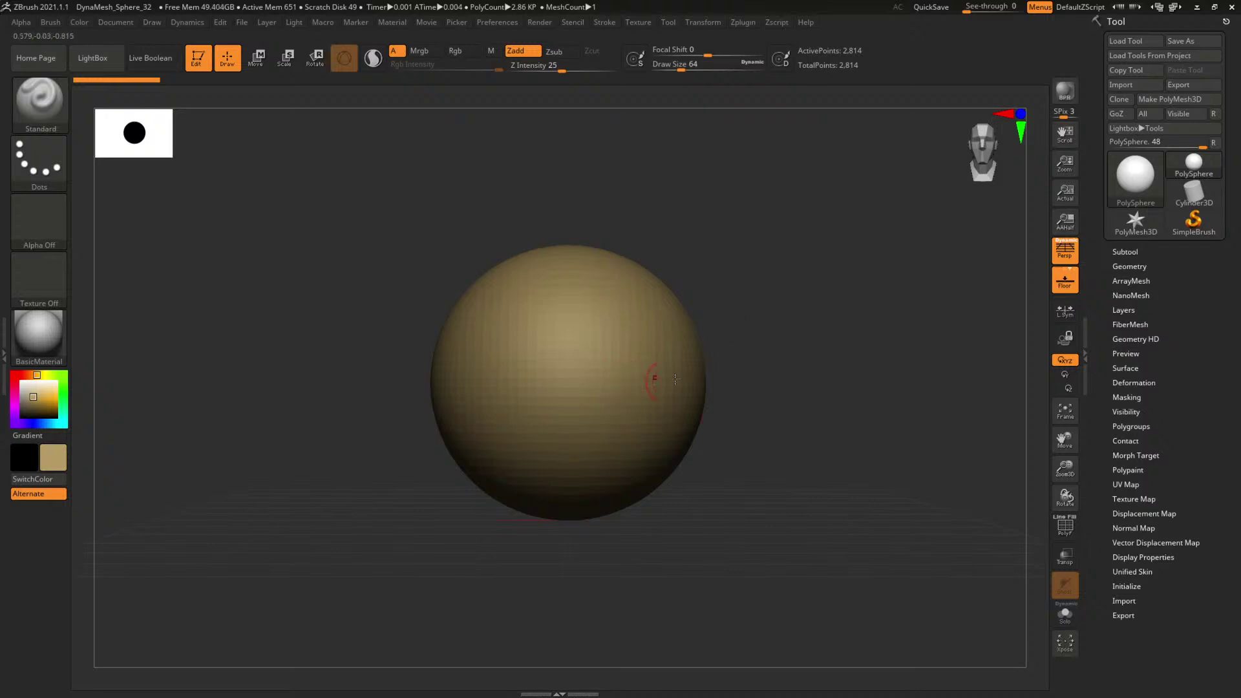
ctrl+drag(388, 349, 370, 346)
click(27, 402)
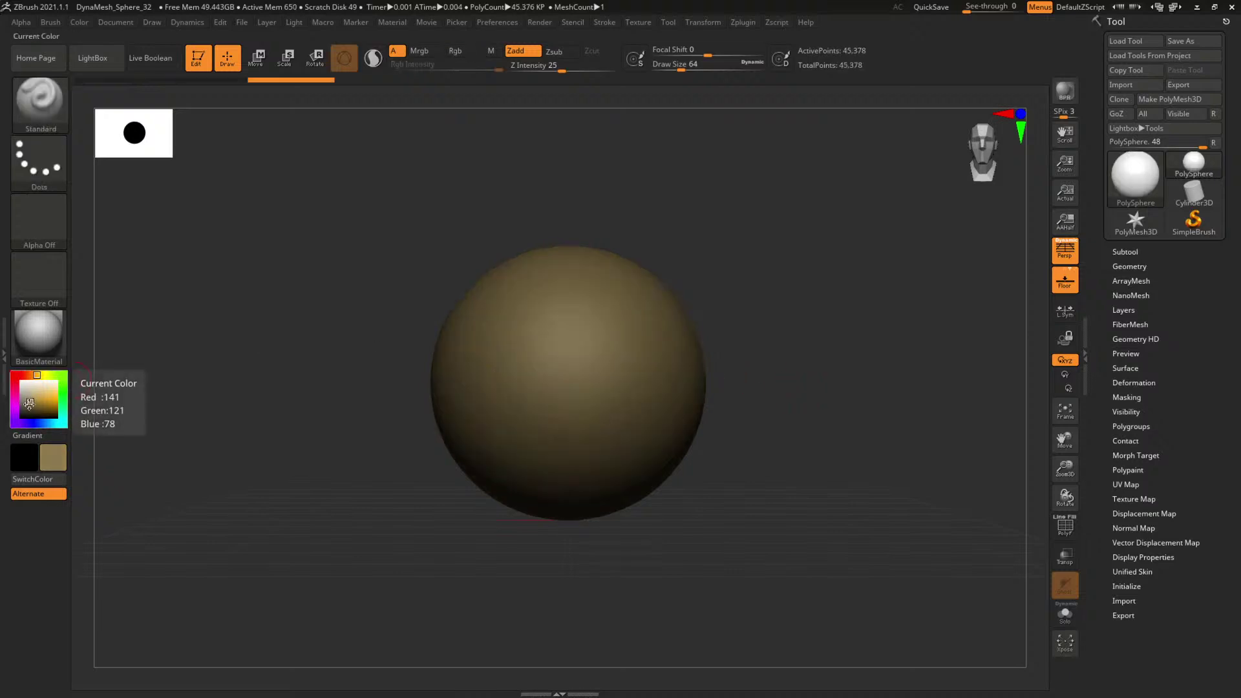
click(30, 399)
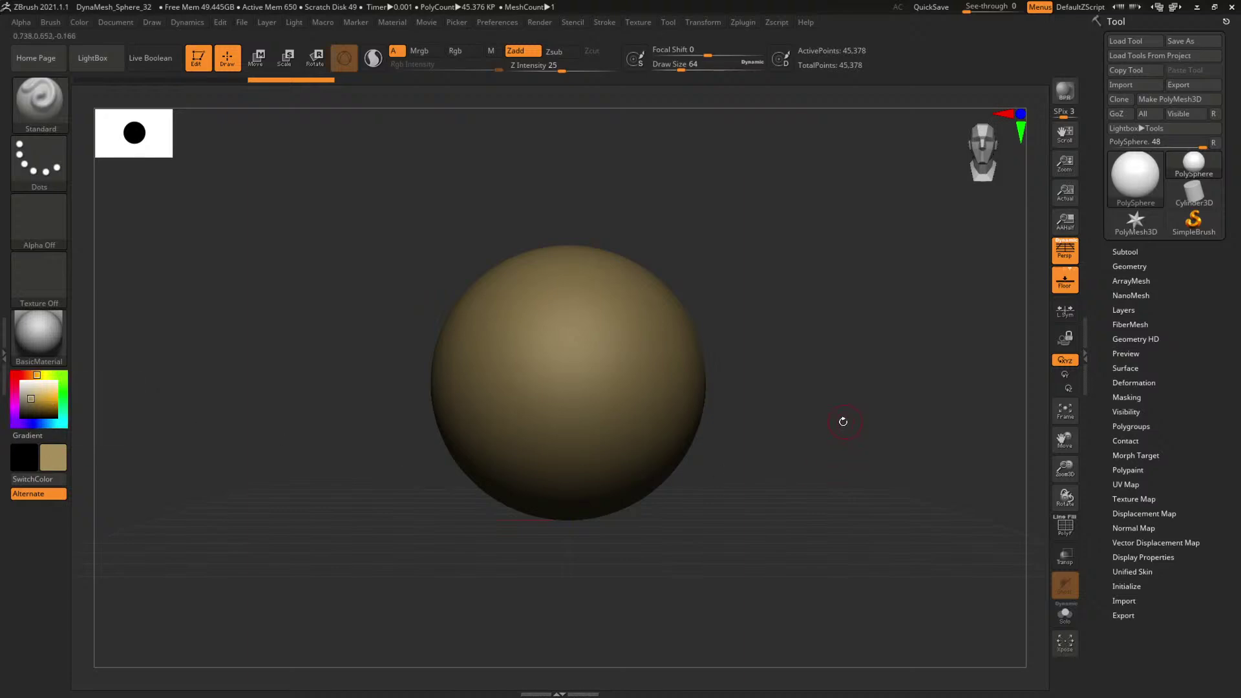
Set up the ClayBuildup brush with Alpha 06 and a draw size of 177.
alt+drag(843, 421, 858, 408)
key(b)
key(c)
key(b)
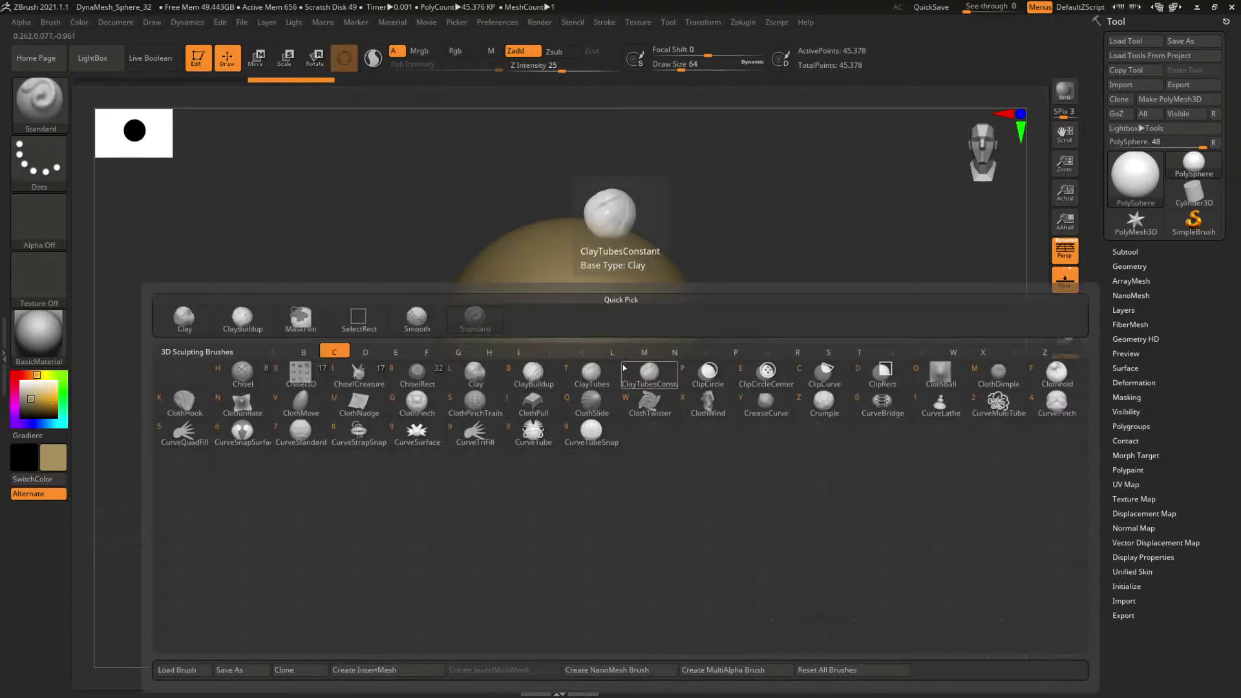
click(39, 219)
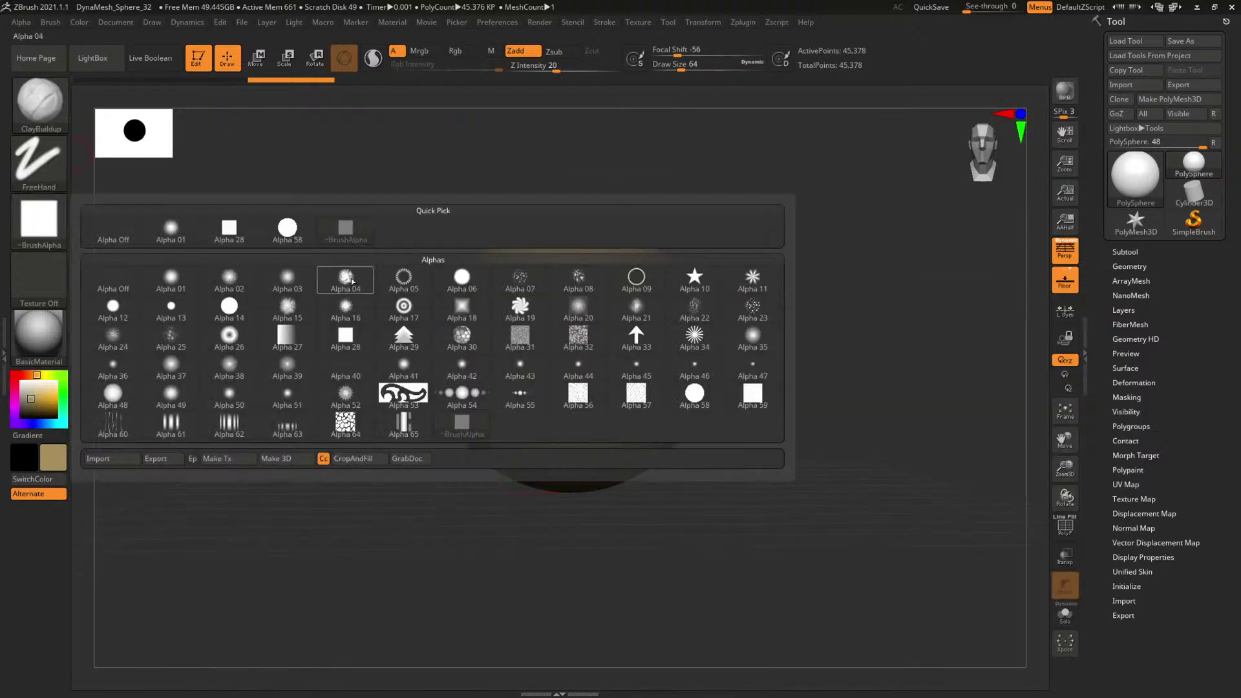
click(445, 278)
mouse_move(813, 316)
alt+mouse_down()
mouse_move(800, 321)
mouse_move(815, 320)
alt+mouse_up()
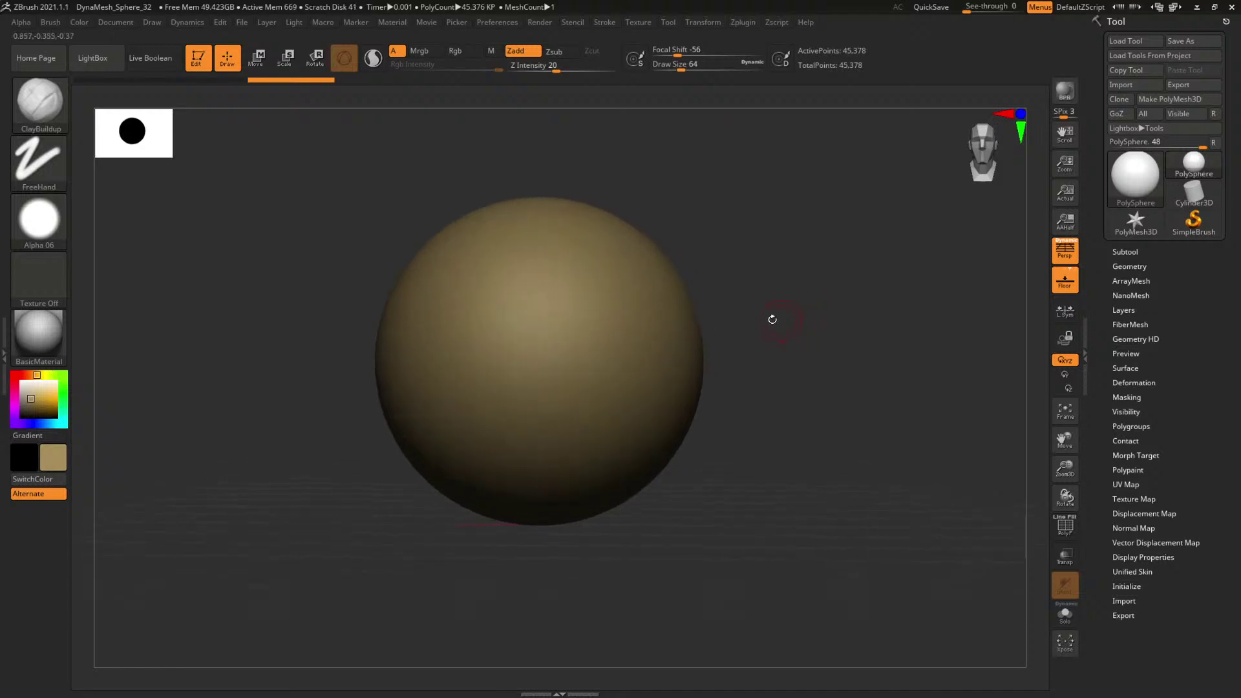
key(space)
drag(556, 320, 578, 319)
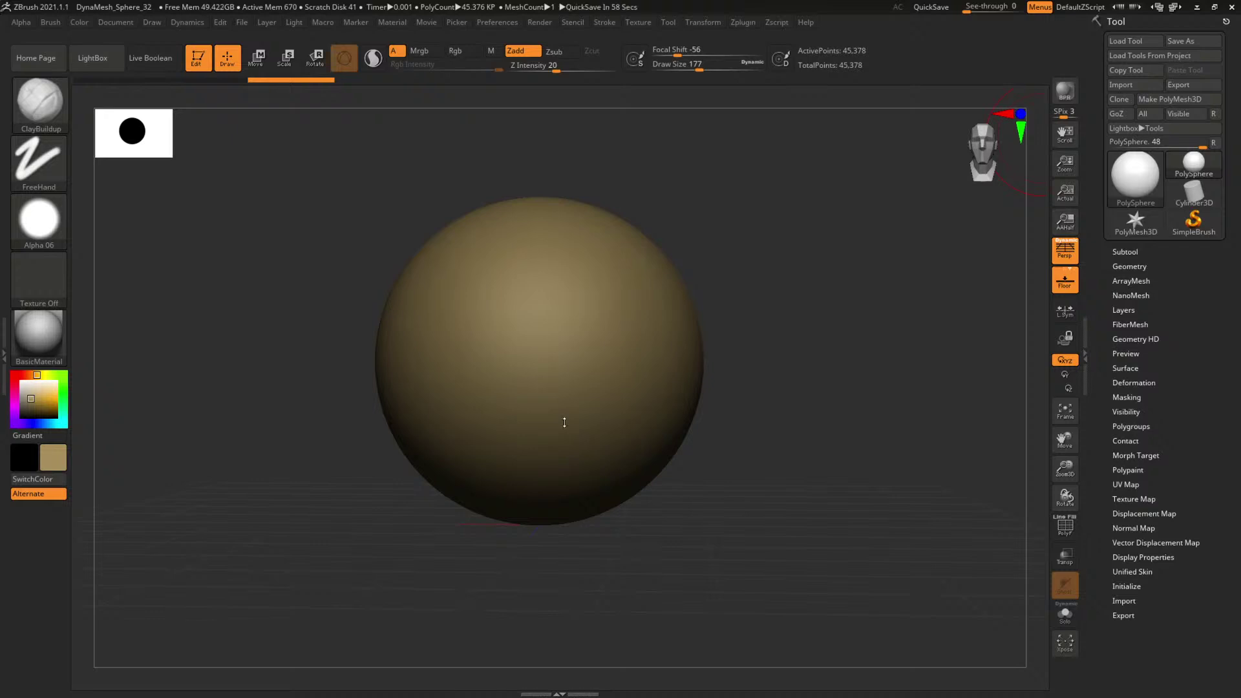
At the lowest subdivision level, stretch the sphere into a wide, flattened ellipsoid with the Move brush, using a draw size up to 611.
alt+drag(853, 406, 755, 377)
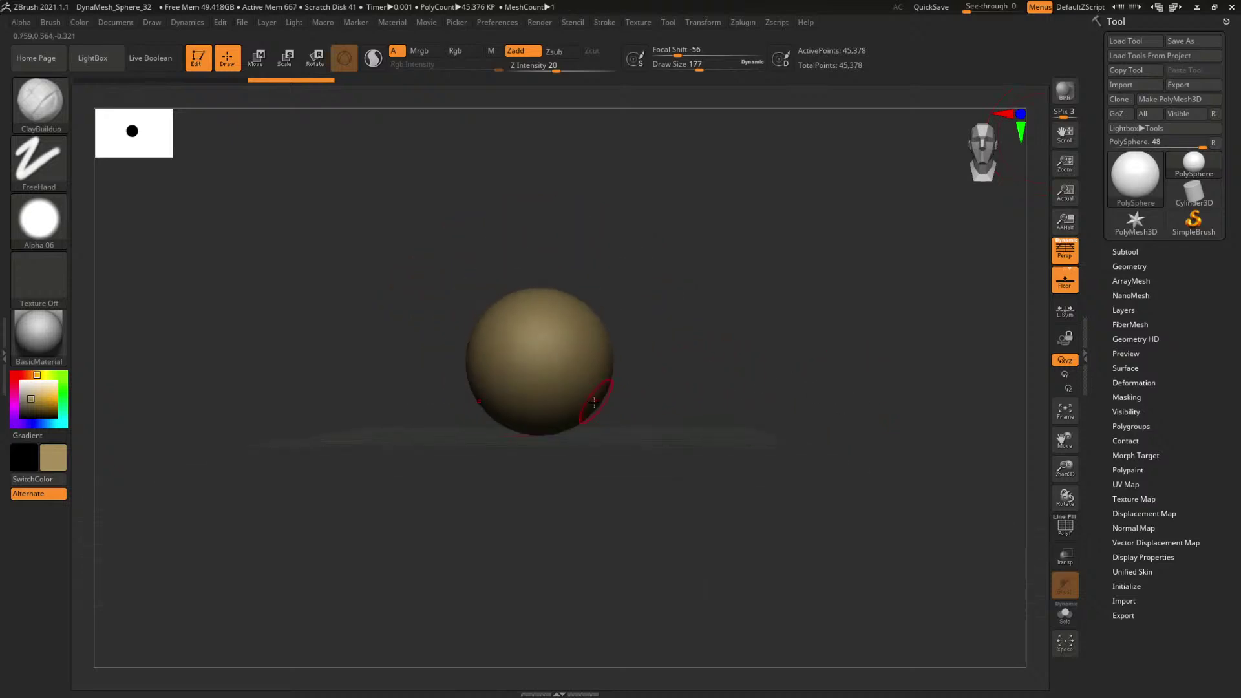
key(b)
key(m)
key(o)
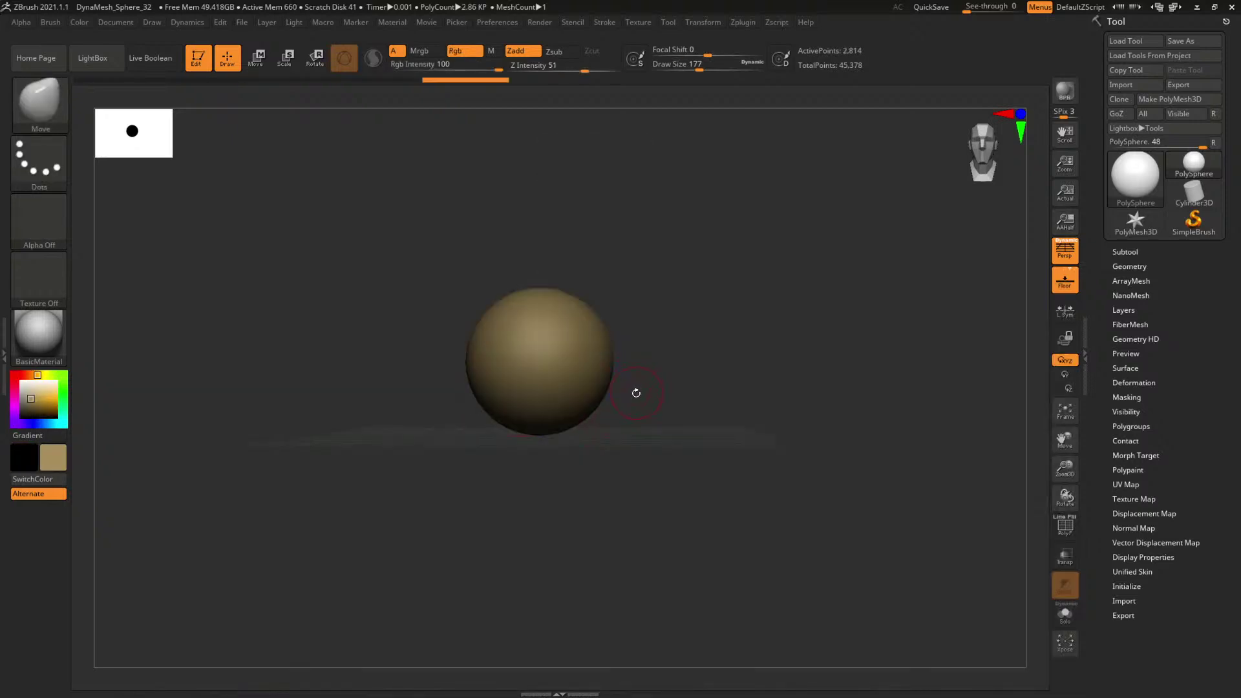
key(b)
key(m)
key(v)
key(space)
drag(594, 371, 749, 374)
key(space)
mouse_move(589, 333)
mouse_down()
mouse_move(554, 332)
mouse_move(570, 300)
mouse_up()
key(space)
mouse_move(763, 335)
mouse_down()
mouse_move(712, 333)
mouse_move(684, 351)
mouse_up()
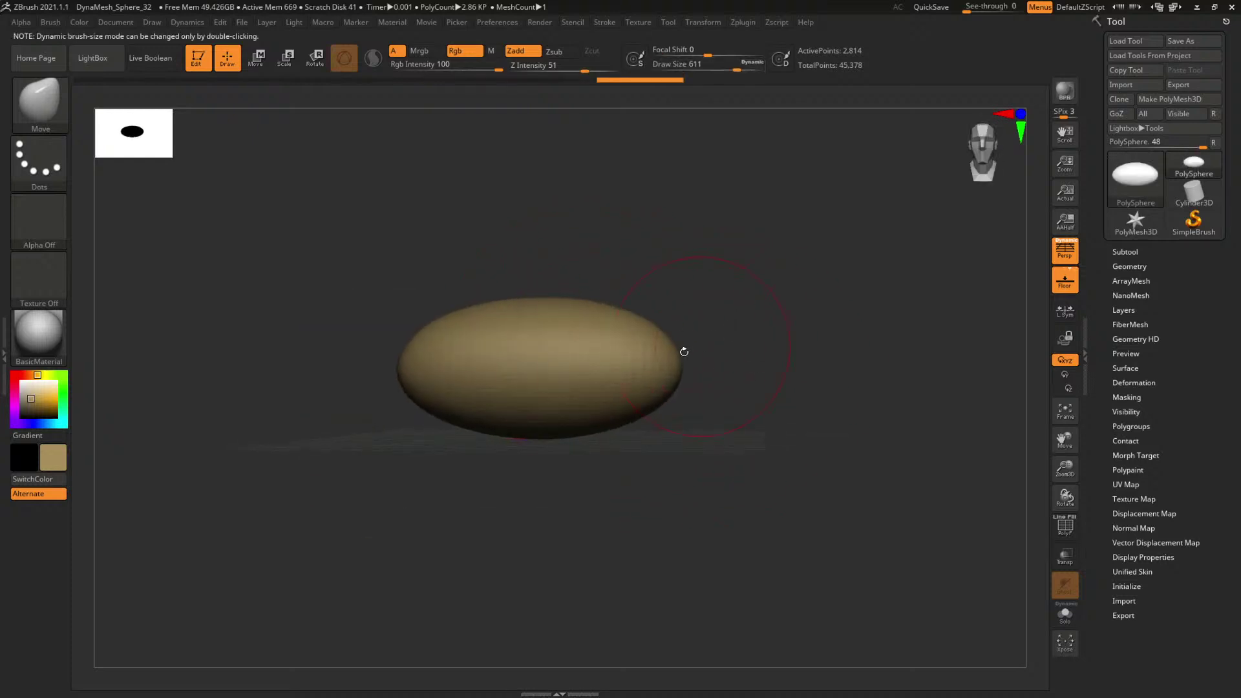
mouse_move(801, 365)
mouse_down()
mouse_move(823, 355)
mouse_move(867, 371)
mouse_move(588, 280)
mouse_up()
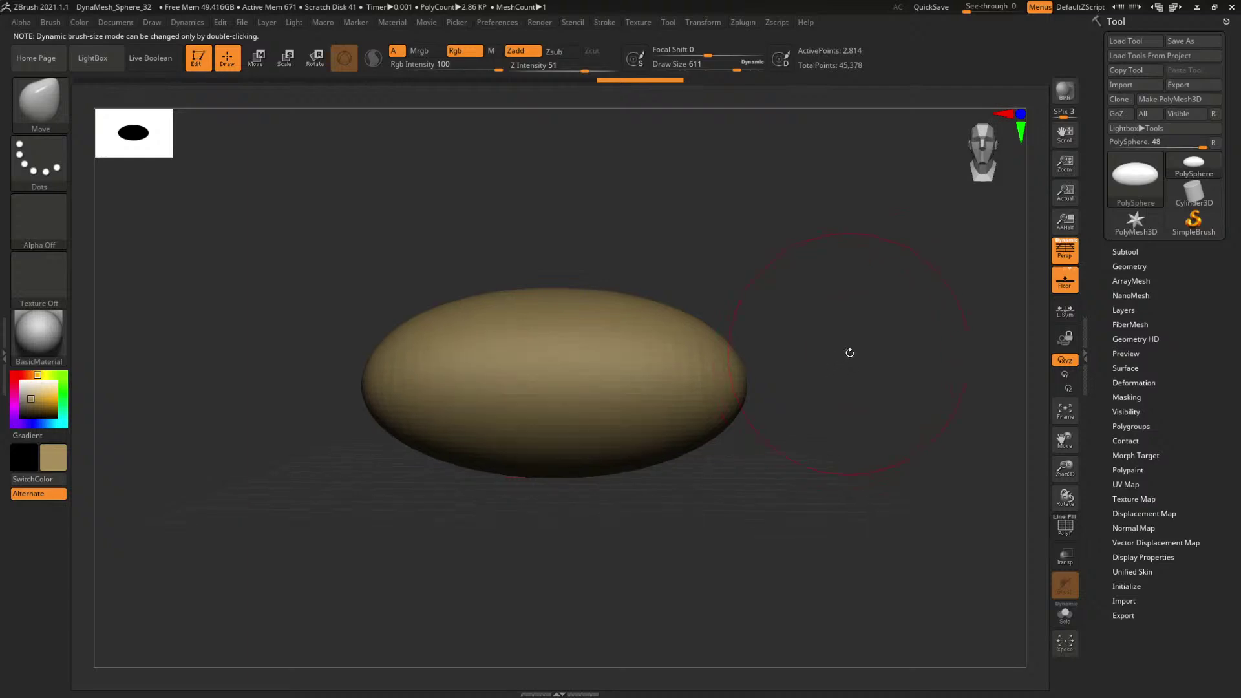
Return the ellipsoid to its highest subdivision level and set the ClayBuildup brush to a draw size of 140.
drag(850, 352, 840, 349)
key(b)
key(c)
key(b)
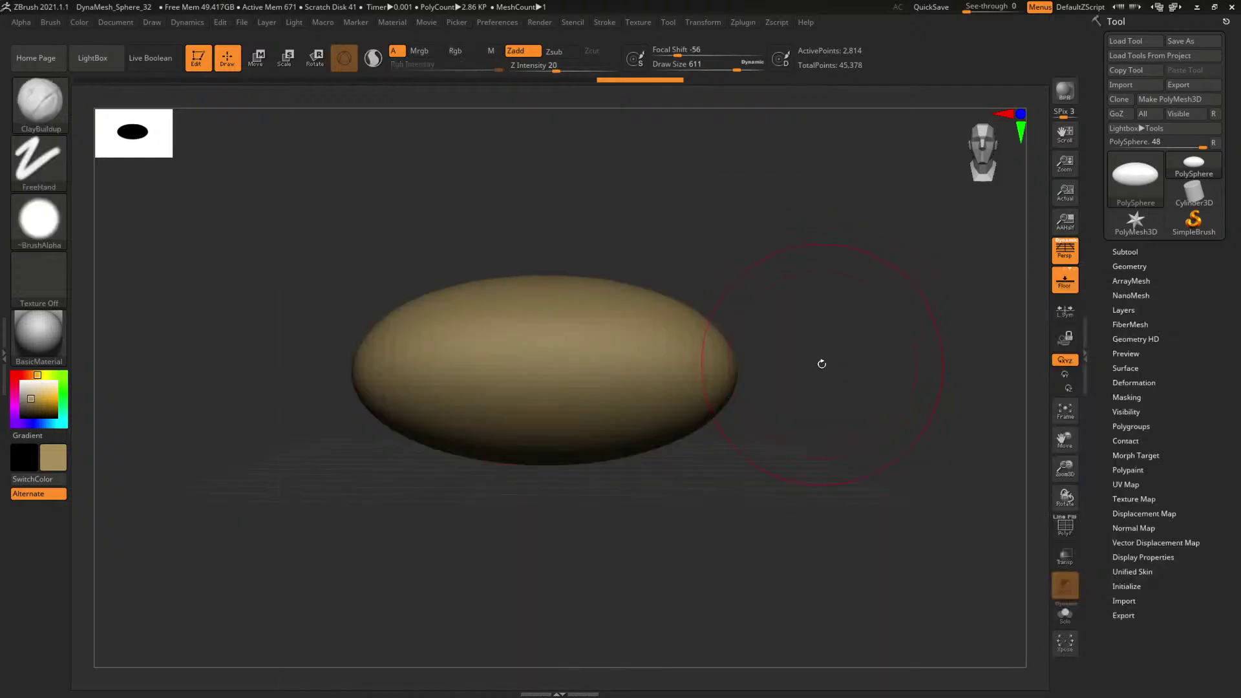
key(d)
key(space)
drag(531, 321, 492, 321)
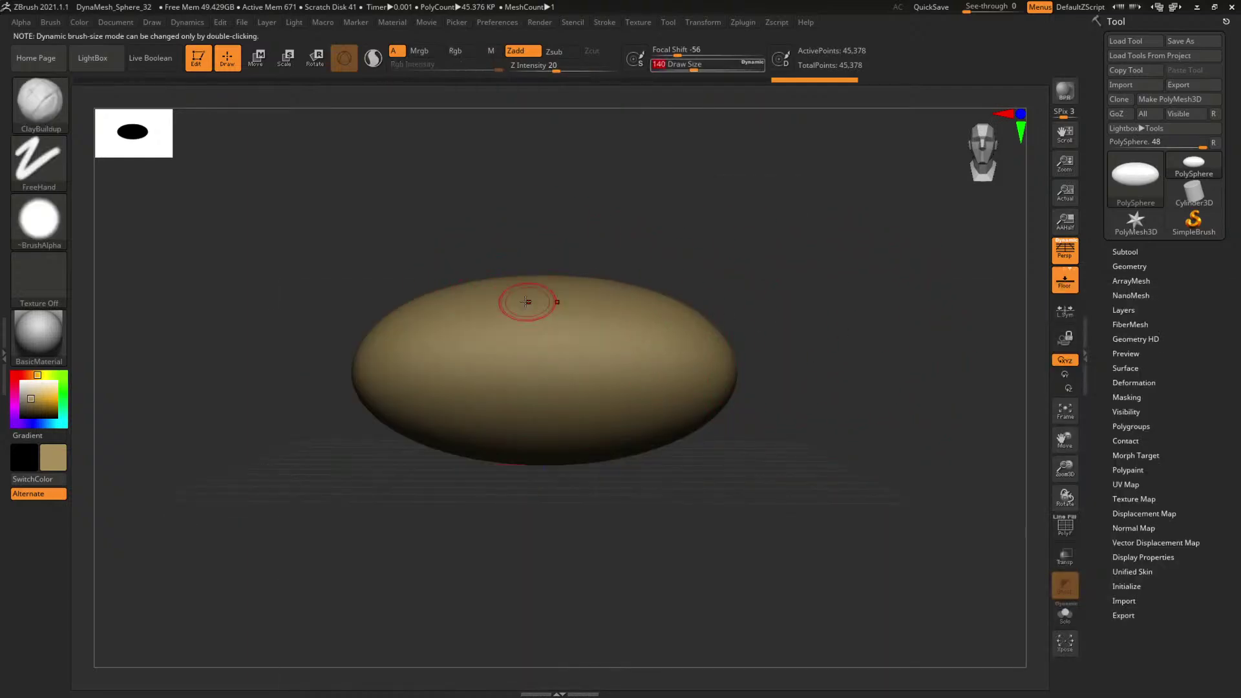
Build up a heavy, wavy brow ridge across the front of the ellipsoid with ClayBuildup, enlarging the draw size to 379.
drag(696, 236, 653, 254)
key(space)
mouse_move(519, 324)
mouse_down()
mouse_move(617, 362)
mouse_move(563, 351)
mouse_move(579, 351)
mouse_up()
key(space)
key(bracketright)
key(bracketright)
key(space)
key(space)
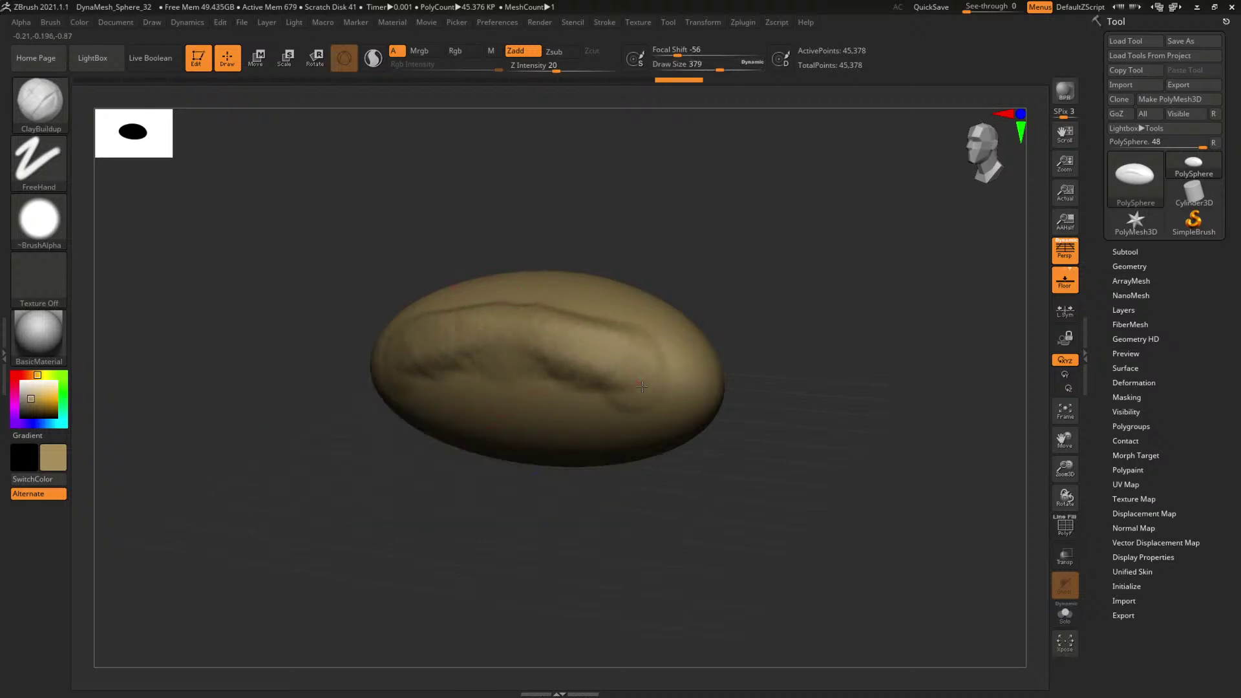
Build up more volume over the brow ridge and top of the ellipsoid with ClayBuildup, enlarging the draw size to 476.
mouse_move(737, 336)
mouse_down()
mouse_move(778, 305)
mouse_move(736, 350)
mouse_up()
key(space)
mouse_move(523, 307)
mouse_down()
mouse_move(553, 264)
mouse_move(576, 320)
mouse_up()
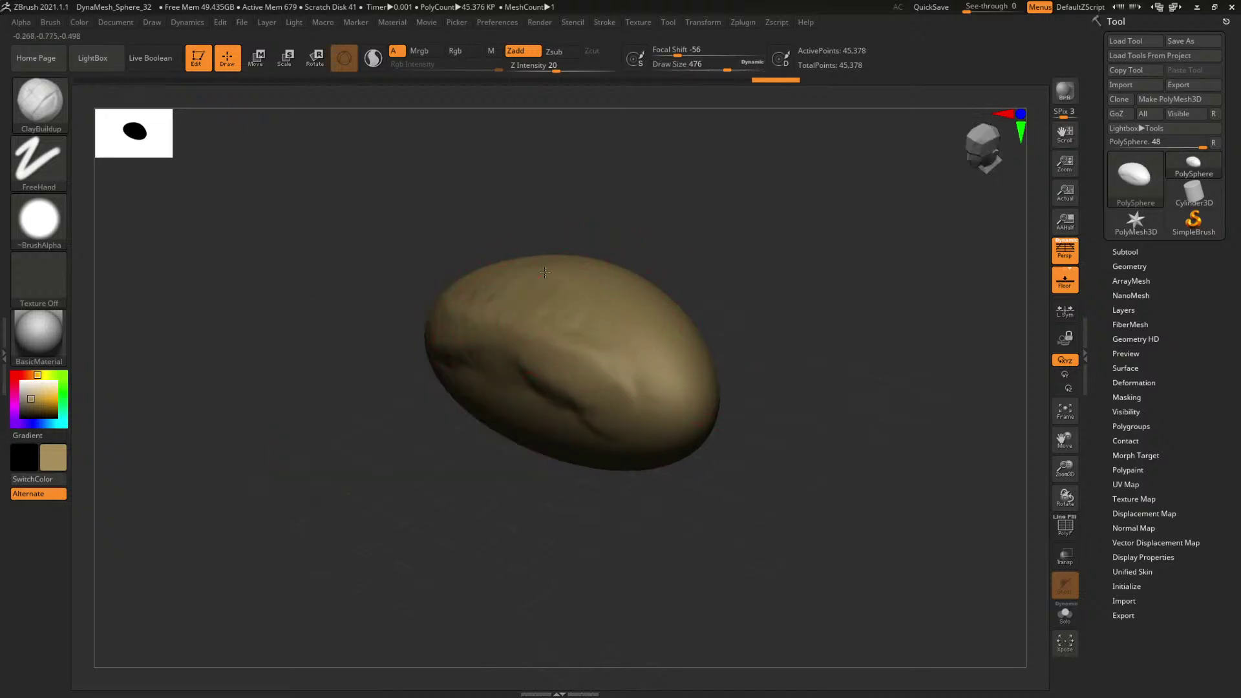
mouse_move(712, 288)
mouse_down()
mouse_move(795, 299)
mouse_move(504, 356)
mouse_up()
key(space)
key(space)
mouse_move(655, 381)
mouse_down()
mouse_move(631, 381)
mouse_move(675, 419)
mouse_move(655, 428)
mouse_up()
key(space)
mouse_move(766, 353)
mouse_down()
mouse_move(695, 391)
mouse_move(733, 392)
mouse_move(803, 280)
mouse_move(795, 269)
mouse_move(726, 360)
mouse_move(563, 356)
mouse_up()
Flatten the brow ridge and front of the ellipsoid with TrimDynamic, using draw sizes of 763 and 422.
key(b)
key(t)
key(d)
key(space)
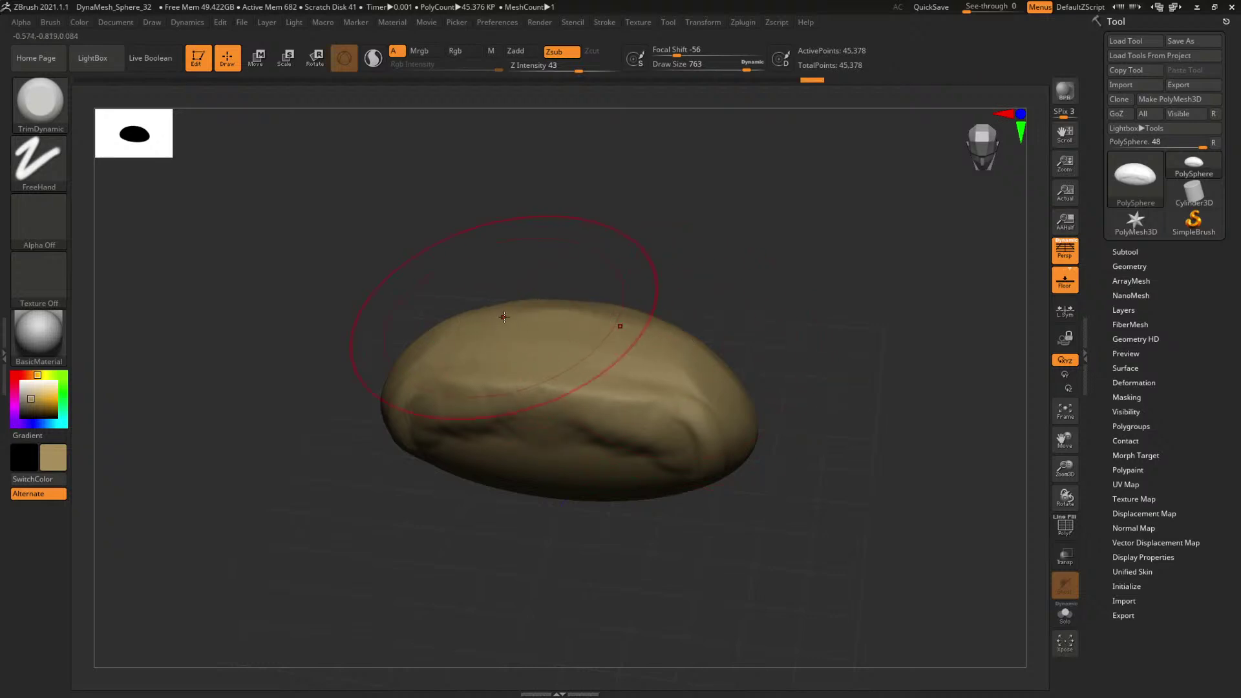
drag(831, 346, 640, 364)
key(space)
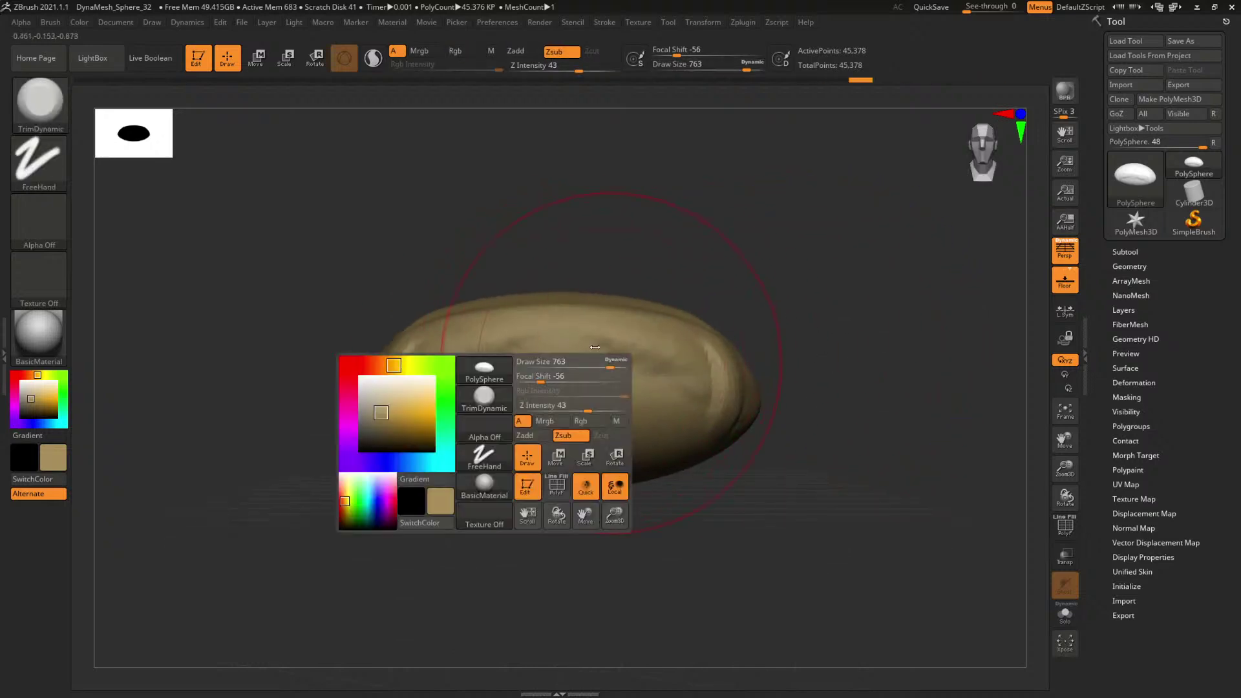
key(space)
drag(776, 342, 739, 346)
drag(701, 383, 694, 377)
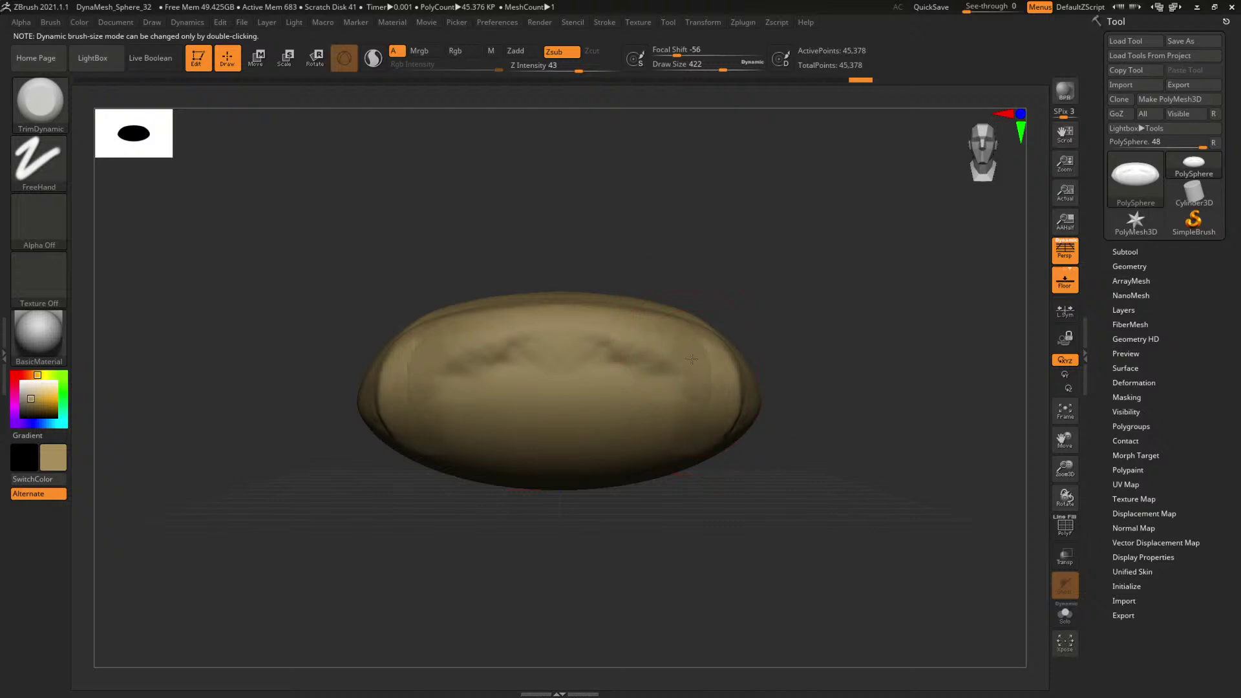
mouse_move(841, 347)
mouse_down()
mouse_move(836, 360)
mouse_move(879, 377)
mouse_move(834, 362)
mouse_up()
Adjust the ellipsoid's overall shape with the Move brush at a draw size of 602.
key(space)
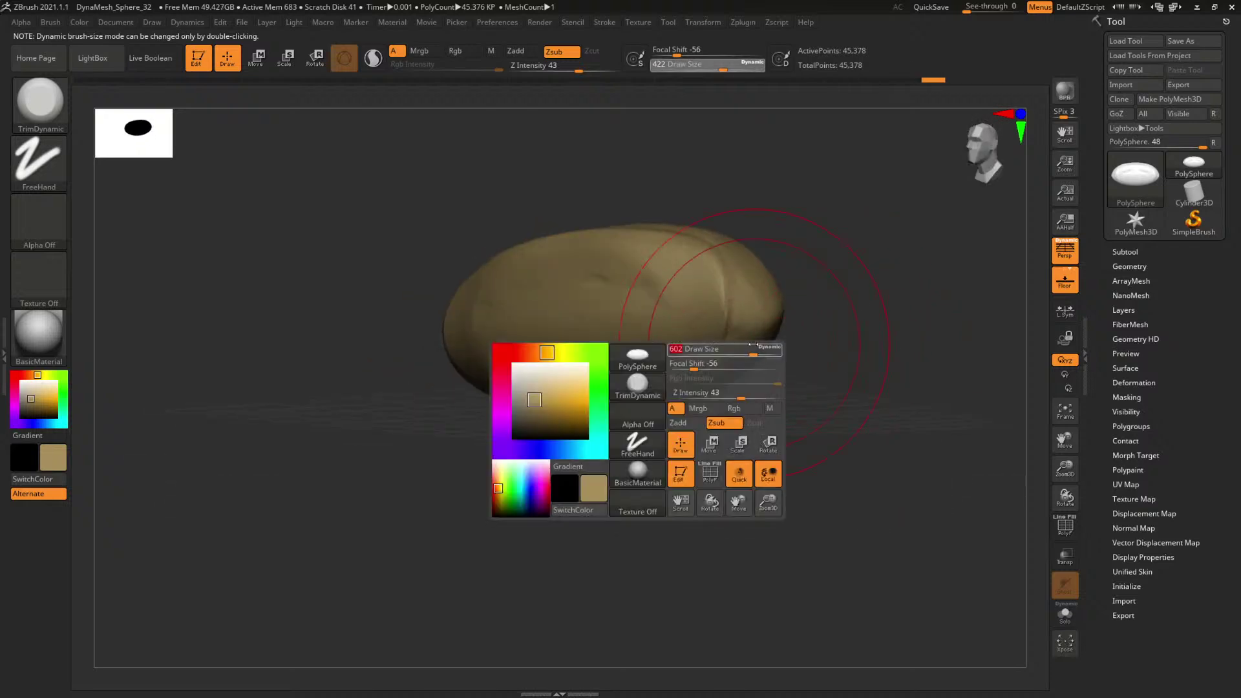
key(b)
key(m)
key(v)
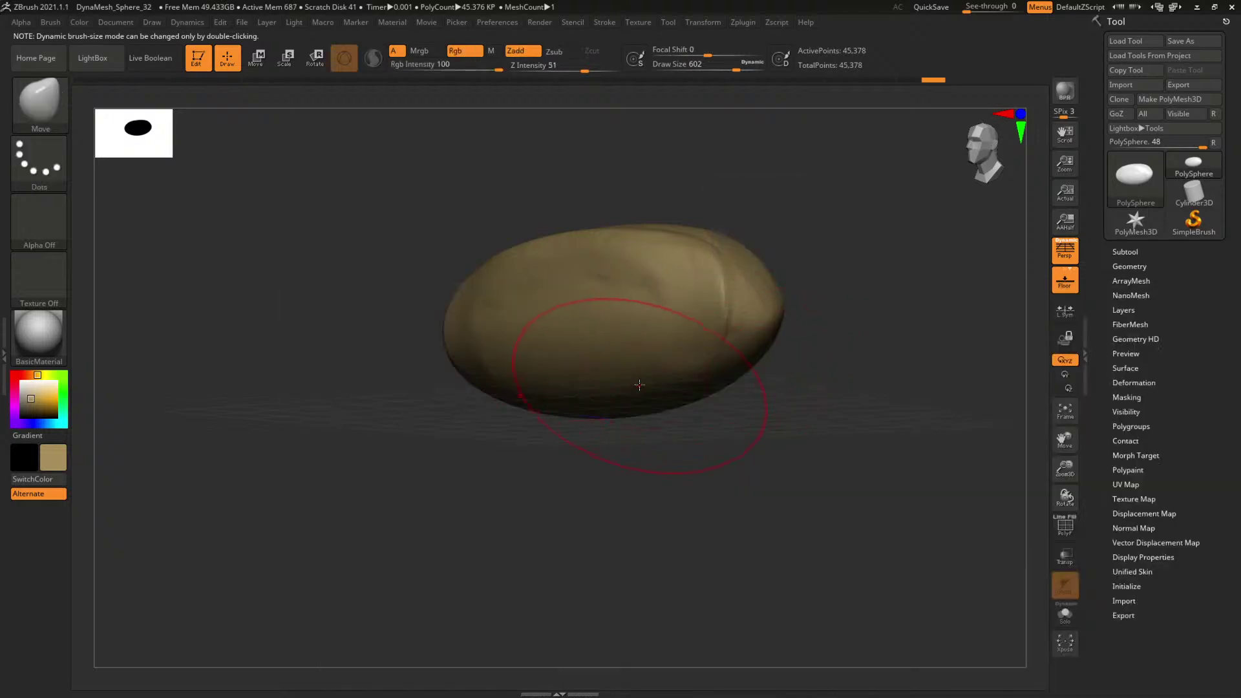
key(space)
mouse_move(859, 372)
mouse_down()
mouse_move(881, 346)
mouse_move(839, 366)
mouse_up()
Even out the front of the ellipsoid with ClayBuildup and reduce the draw size to 56.
key(b)
key(c)
key(b)
key(space)
mouse_move(574, 360)
mouse_down()
mouse_move(530, 360)
mouse_move(584, 334)
mouse_move(584, 345)
mouse_move(534, 344)
mouse_up()
key(space)
key(space)
key(space)
key(space)
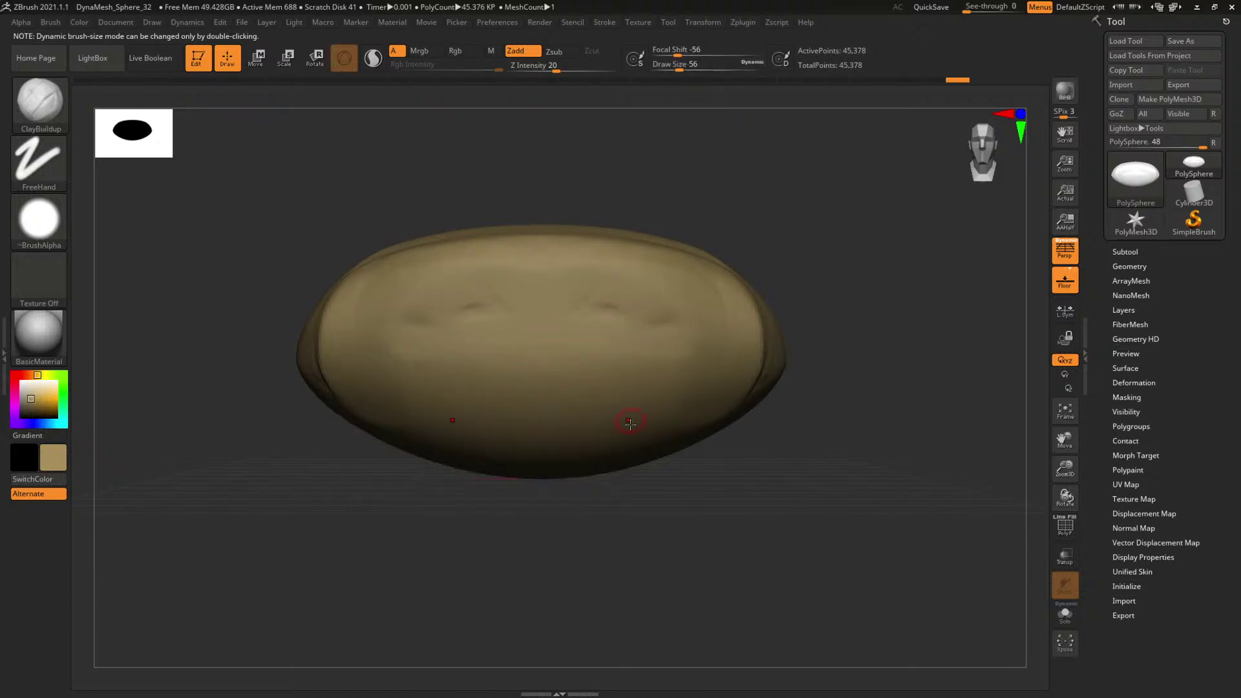
key(b)
key(d)
key(s)
key(b)
key(s)
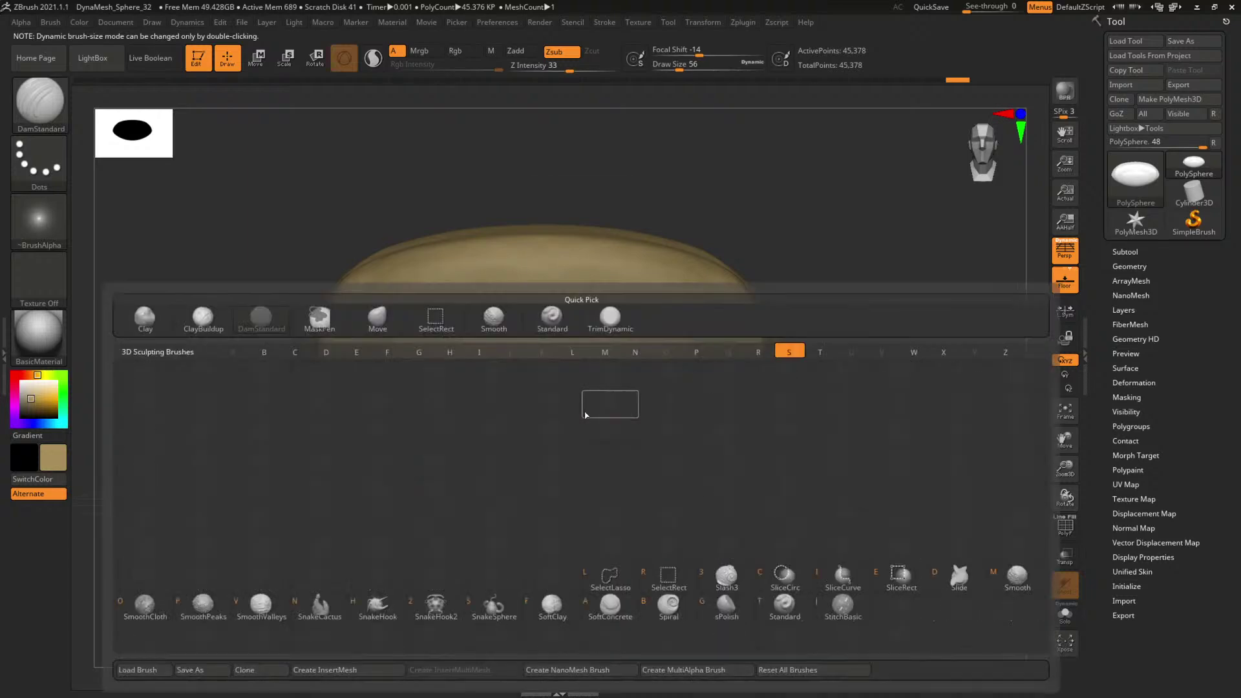
key(t)
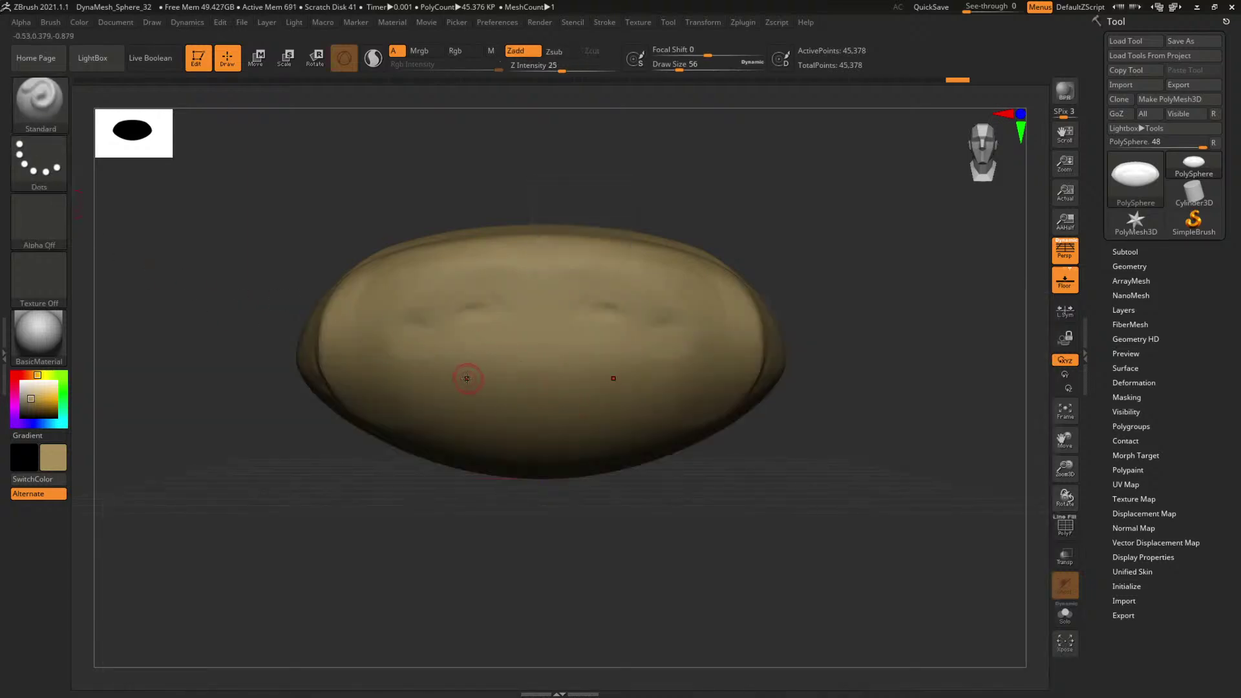
Carve a notched mouth line across the lower front of the ellipsoid with DamStandard at a draw size of 54.
key(b)
key(d)
key(s)
key(s)
mouse_move(537, 385)
mouse_down()
mouse_move(519, 386)
mouse_move(750, 373)
mouse_up()
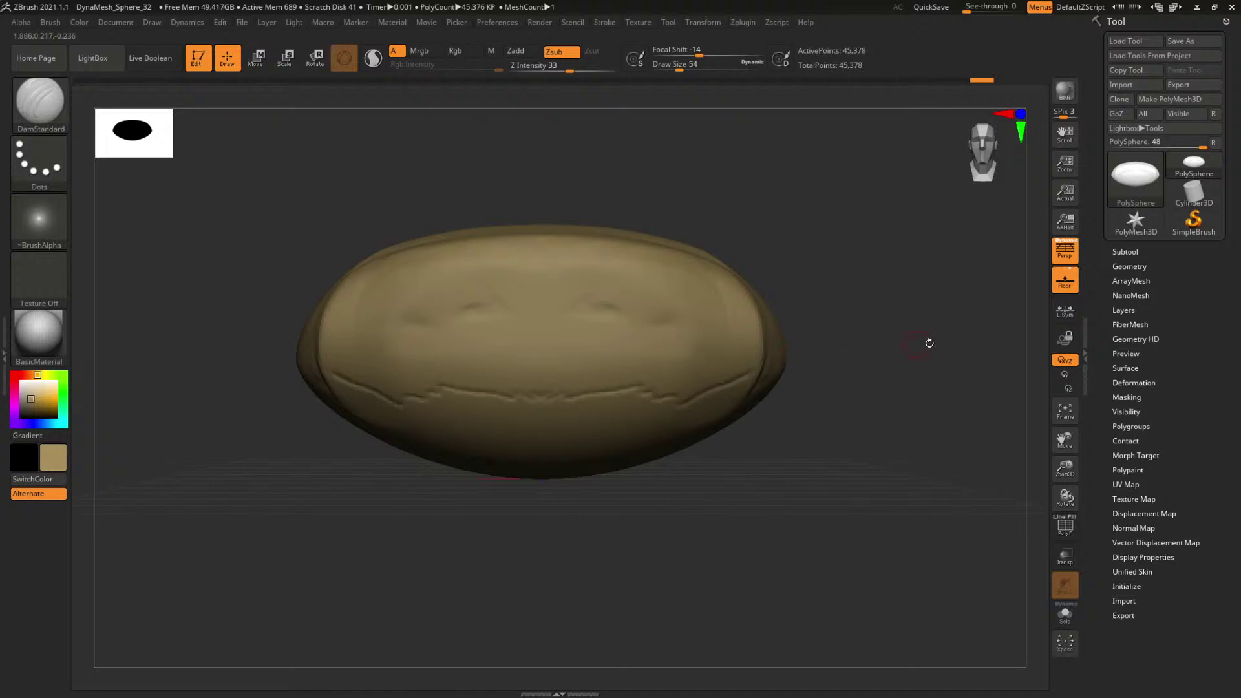
Deepen the mouth line and its outer corners with DamStandard, using draw sizes of 104 and 54.
mouse_move(929, 344)
mouse_down()
mouse_move(909, 351)
mouse_move(923, 349)
mouse_up()
key(s)
drag(536, 382, 546, 383)
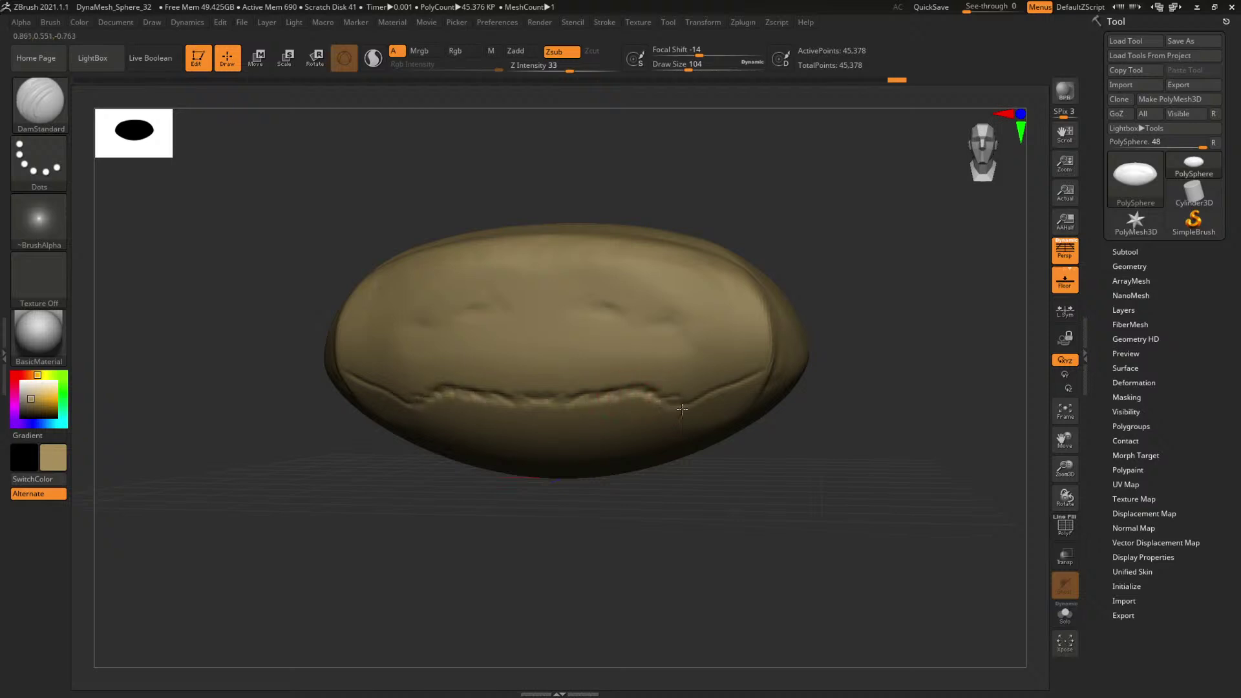
mouse_move(688, 407)
mouse_down()
mouse_move(755, 374)
mouse_move(678, 408)
mouse_move(655, 399)
mouse_up()
key(space)
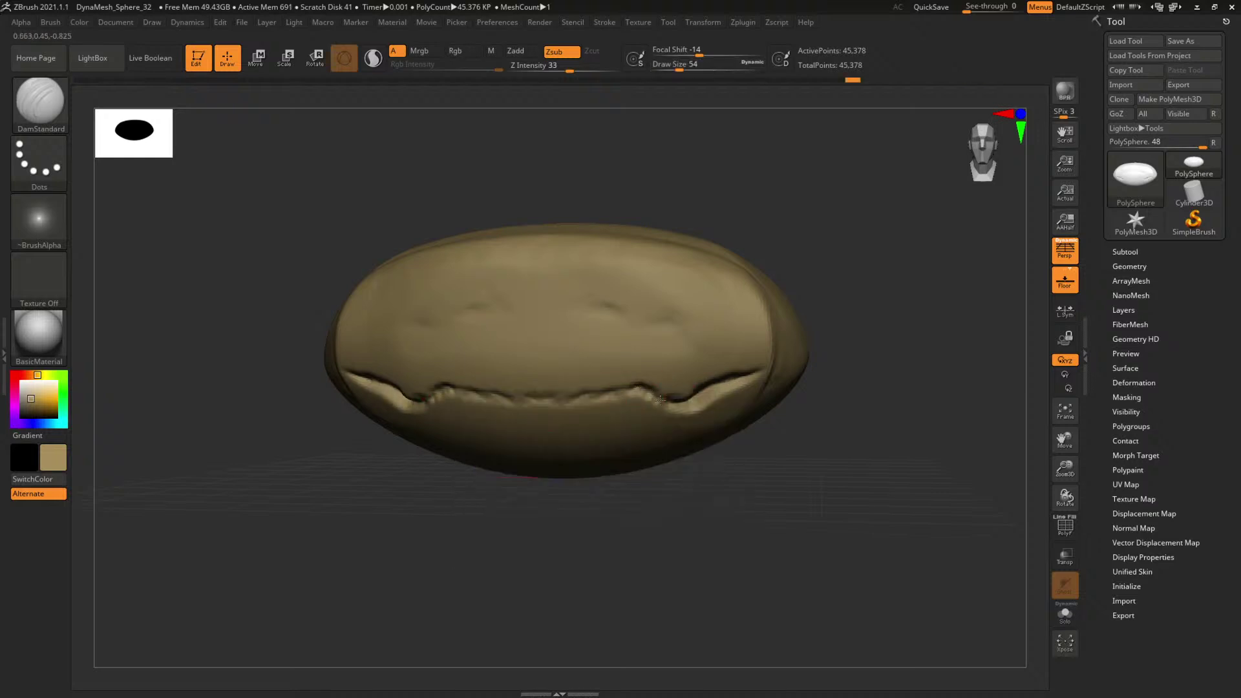
drag(848, 325, 877, 325)
Deepen the middle stretch of the mouth line with DamStandard, using draw sizes of 108 and 136.
key(space)
drag(549, 404, 561, 406)
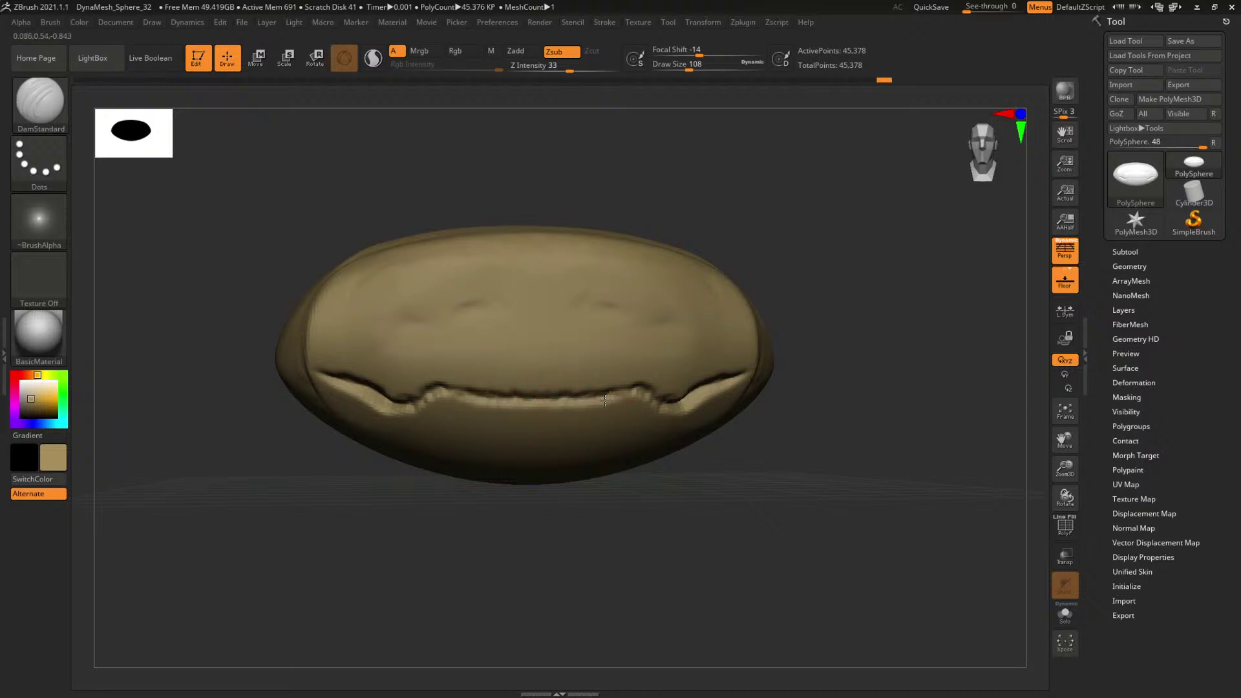
drag(605, 401, 642, 385)
mouse_move(928, 366)
mouse_down()
mouse_move(905, 371)
mouse_move(909, 360)
mouse_up()
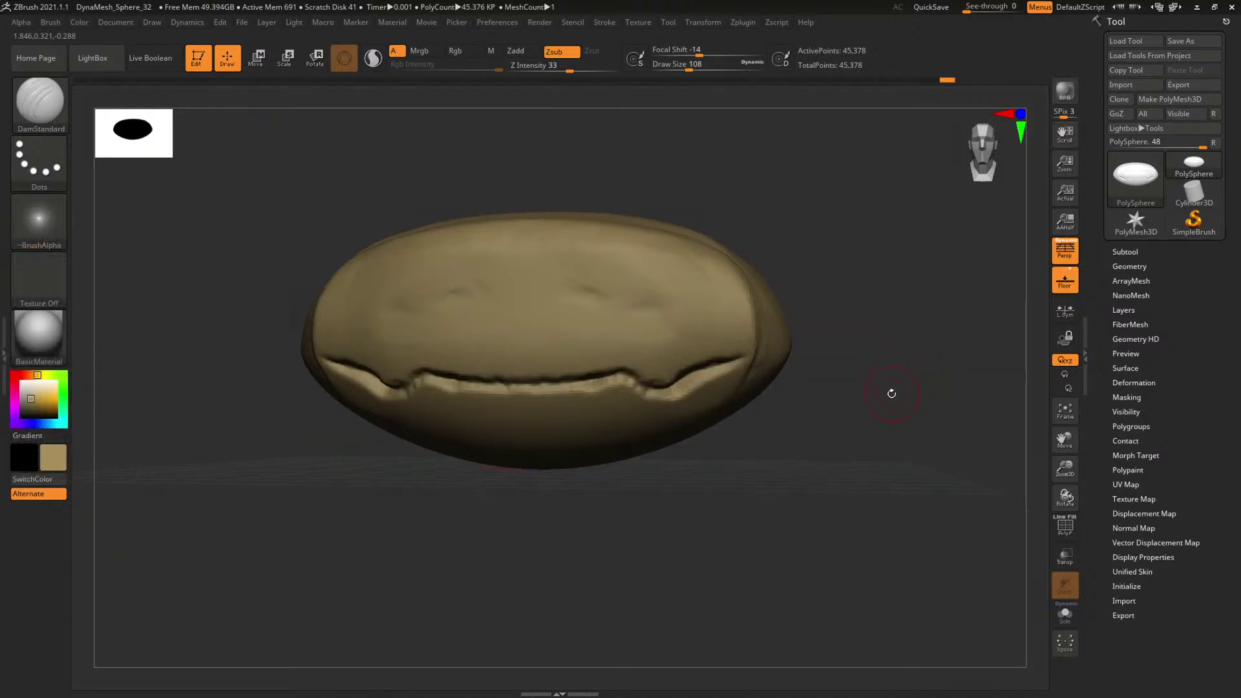
drag(894, 341, 878, 287)
key(space)
drag(498, 361, 518, 371)
Select TrimDynamic and mask a band along the upper lip, directly above the mouth line, at a draw size of 136.
key(b)
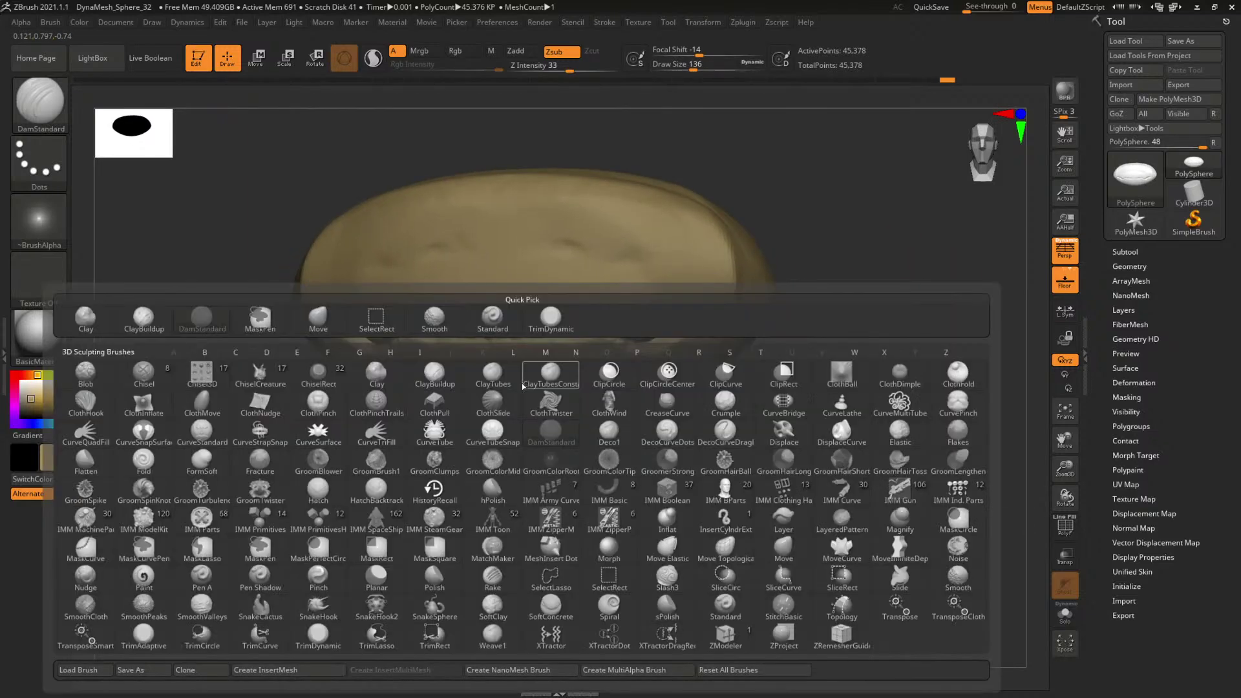
key(t)
key(d)
key(space)
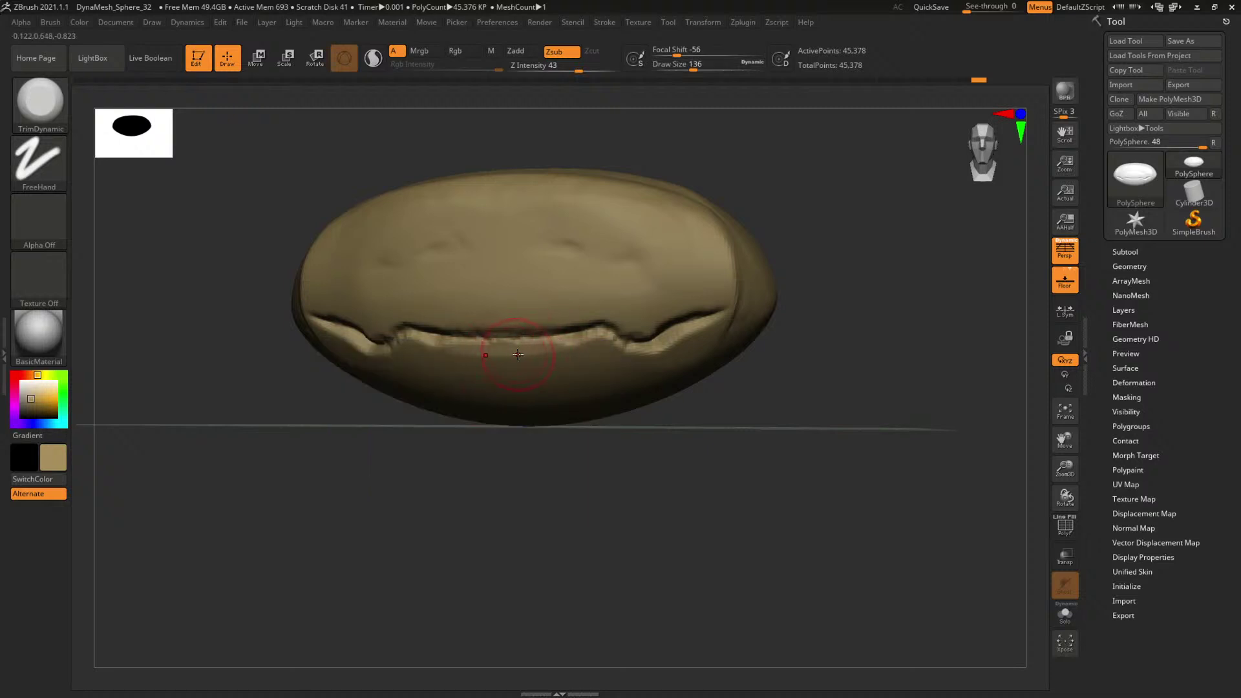
mouse_move(452, 310)
ctrl+mouse_down()
mouse_move(549, 307)
mouse_move(421, 307)
mouse_move(640, 307)
mouse_move(730, 291)
mouse_move(651, 302)
ctrl+mouse_up()
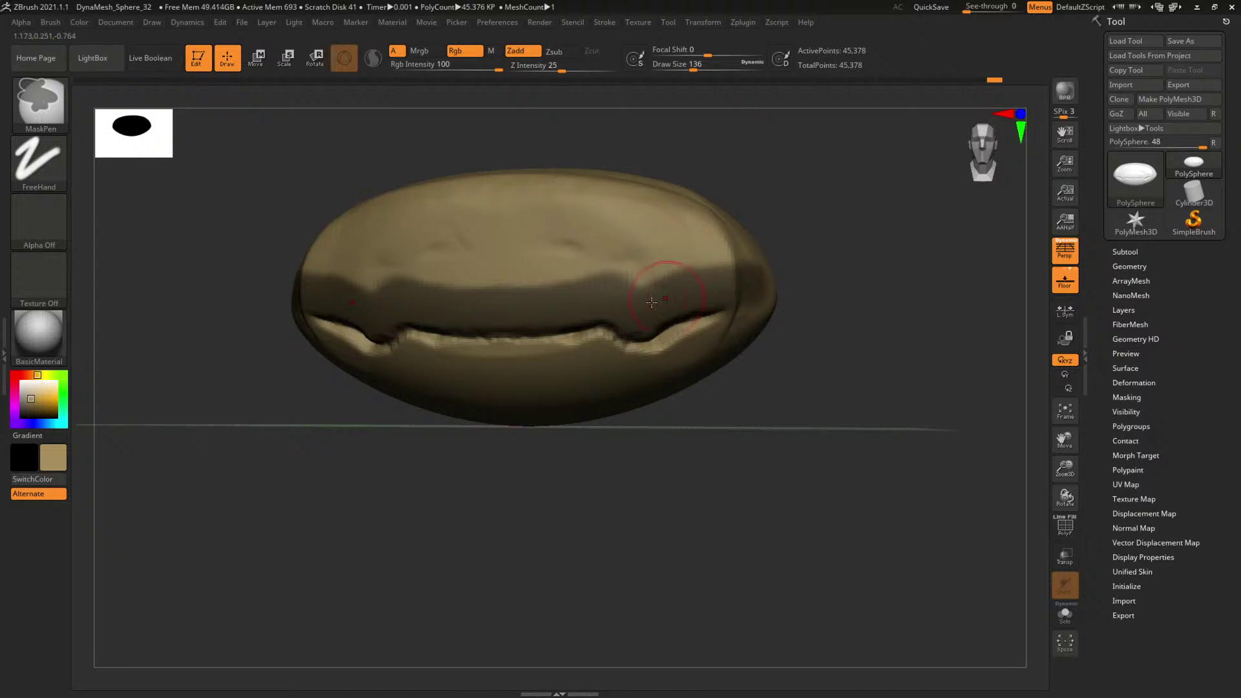
Flatten and smooth the lower lip below the masked band, using a draw size of 192.
drag(502, 347, 589, 342)
key(shift)
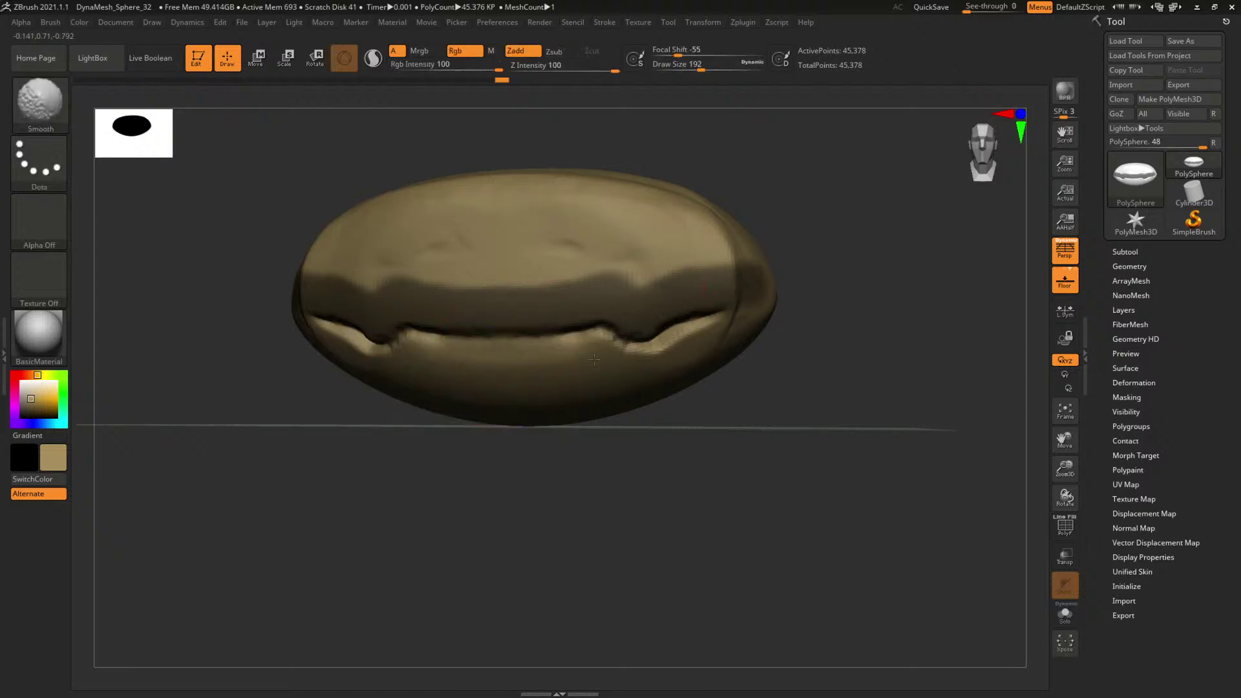
drag(854, 336, 810, 326)
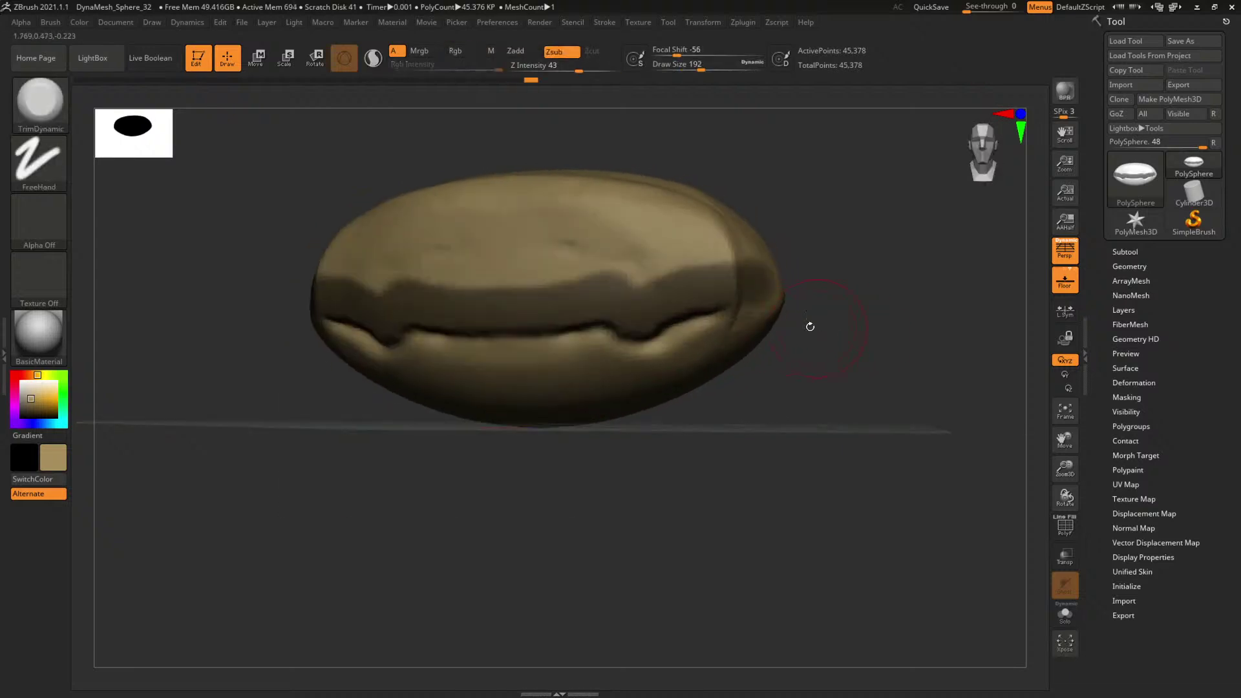
mouse_move(629, 363)
mouse_down()
mouse_move(665, 345)
mouse_move(644, 347)
mouse_up()
mouse_move(643, 348)
mouse_down()
mouse_move(691, 343)
mouse_move(563, 363)
mouse_up()
Build up folds on the lower lip below the mouth's notches with ClayBuildup at draw sizes of 90 and 154, and clear the mask.
key(b)
key(c)
key(b)
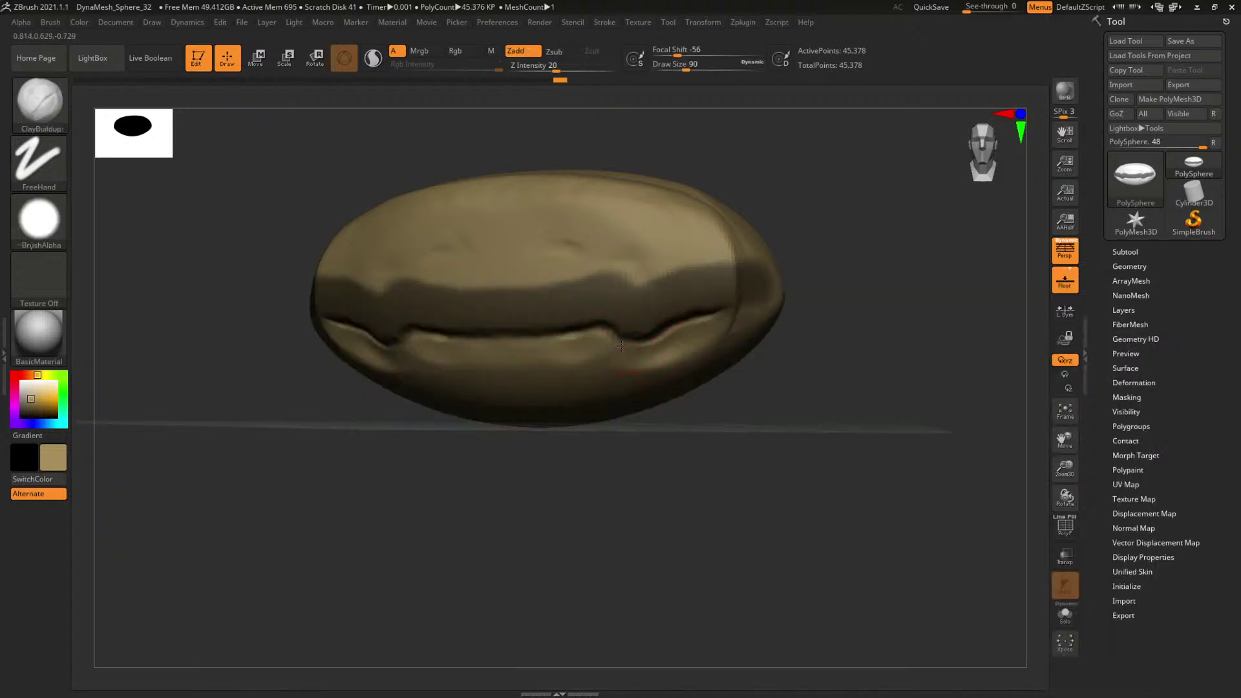
drag(639, 359, 663, 363)
drag(817, 371, 824, 383)
key(space)
drag(616, 361, 621, 371)
mouse_move(861, 333)
mouse_down()
mouse_move(881, 355)
mouse_move(878, 390)
mouse_up()
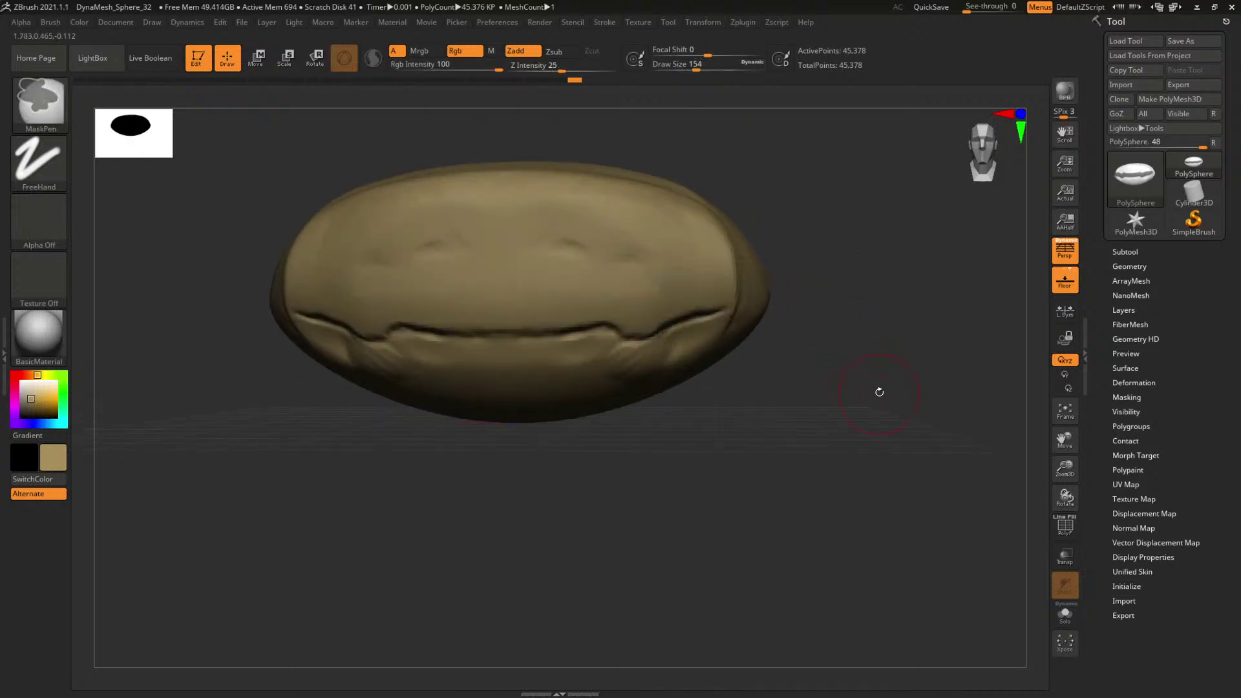
Subdivide the mesh once and build up the lower-lip folds with ClayBuildup, using draw sizes of 187 and 87.
key(ctrl+d)
mouse_move(829, 362)
mouse_down()
mouse_move(824, 386)
mouse_move(802, 388)
mouse_up()
key(space)
drag(640, 419, 615, 417)
key(space)
drag(731, 467, 779, 462)
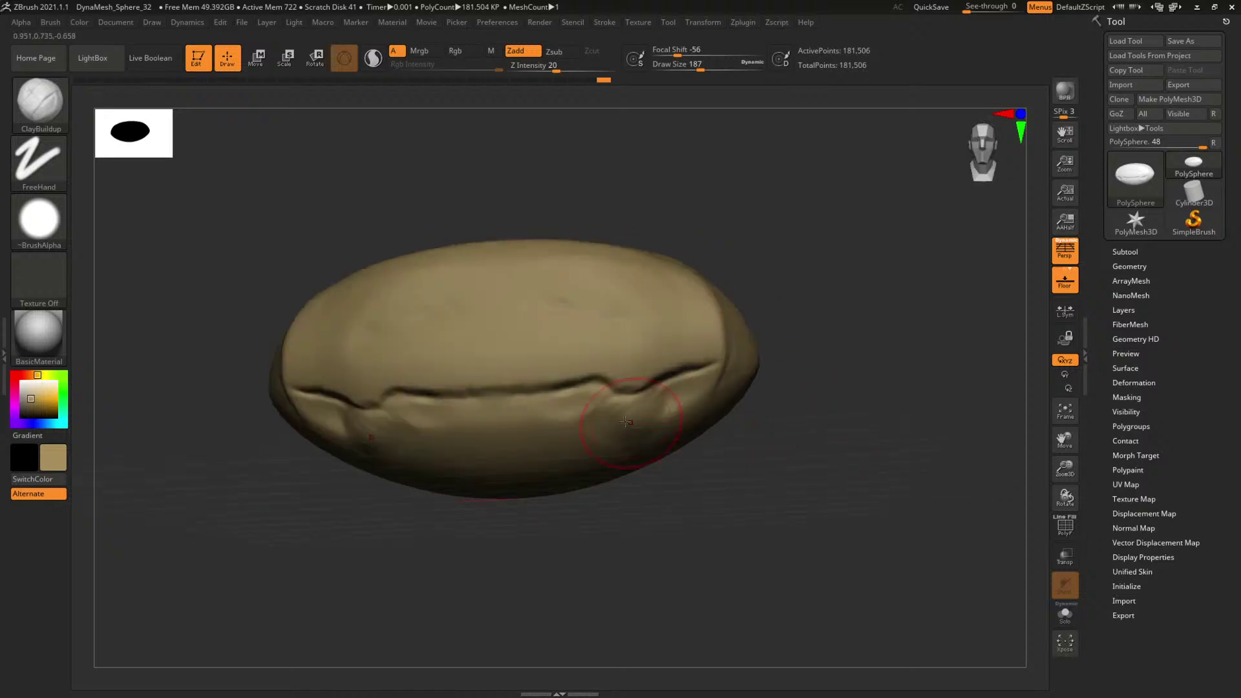
key(space)
mouse_move(627, 416)
mouse_down()
mouse_move(609, 416)
mouse_move(607, 400)
mouse_move(625, 420)
mouse_up()
key(space)
key(space)
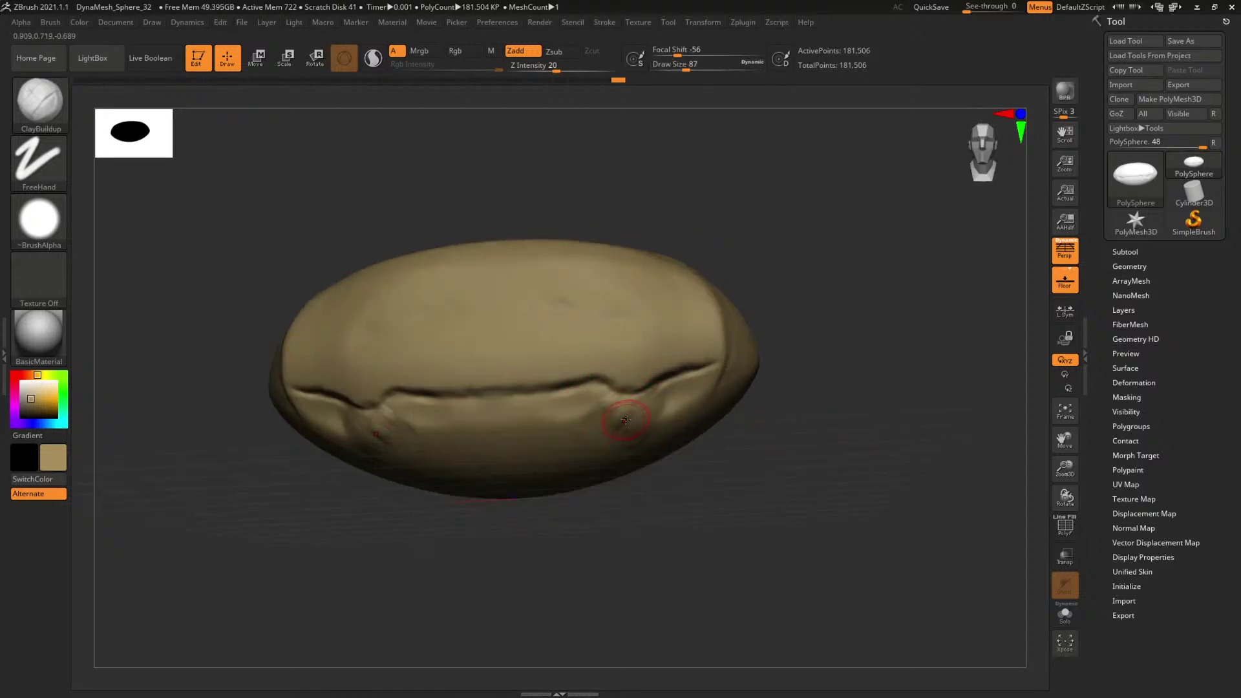
Fill out the face above the mouth with broad ClayBuildup strokes at a draw size of 331.
mouse_move(853, 373)
alt+mouse_down()
mouse_move(721, 343)
mouse_move(778, 374)
mouse_move(865, 459)
mouse_move(870, 515)
alt+mouse_up()
key(space)
drag(707, 307, 738, 310)
mouse_move(845, 358)
alt+mouse_down()
mouse_move(868, 388)
mouse_move(907, 386)
alt+mouse_up()
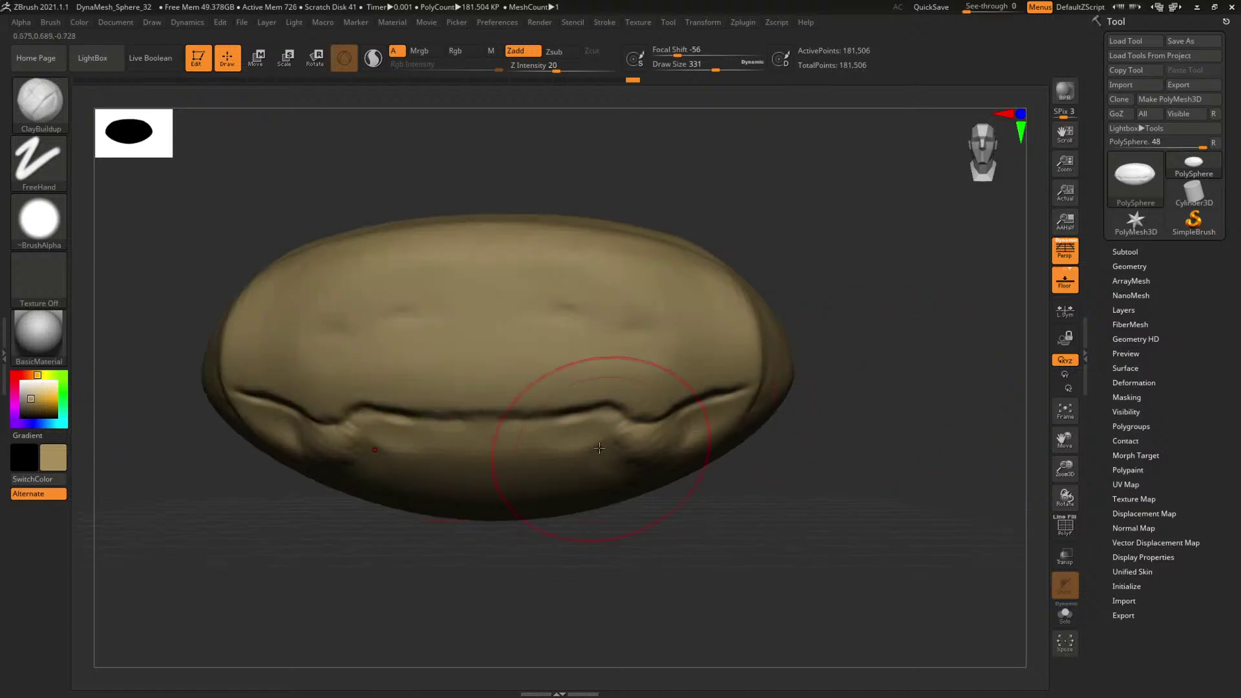
Add raised, muscular forms beneath the mouth's notches with ClayBuildup, using draw sizes of 128 and 108.
key(space)
mouse_move(617, 446)
mouse_down()
mouse_move(594, 445)
mouse_move(662, 428)
mouse_move(664, 444)
mouse_up()
key(bracketleft)
key(bracketleft)
key(space)
mouse_move(637, 432)
mouse_down()
mouse_move(646, 453)
mouse_move(741, 411)
mouse_up()
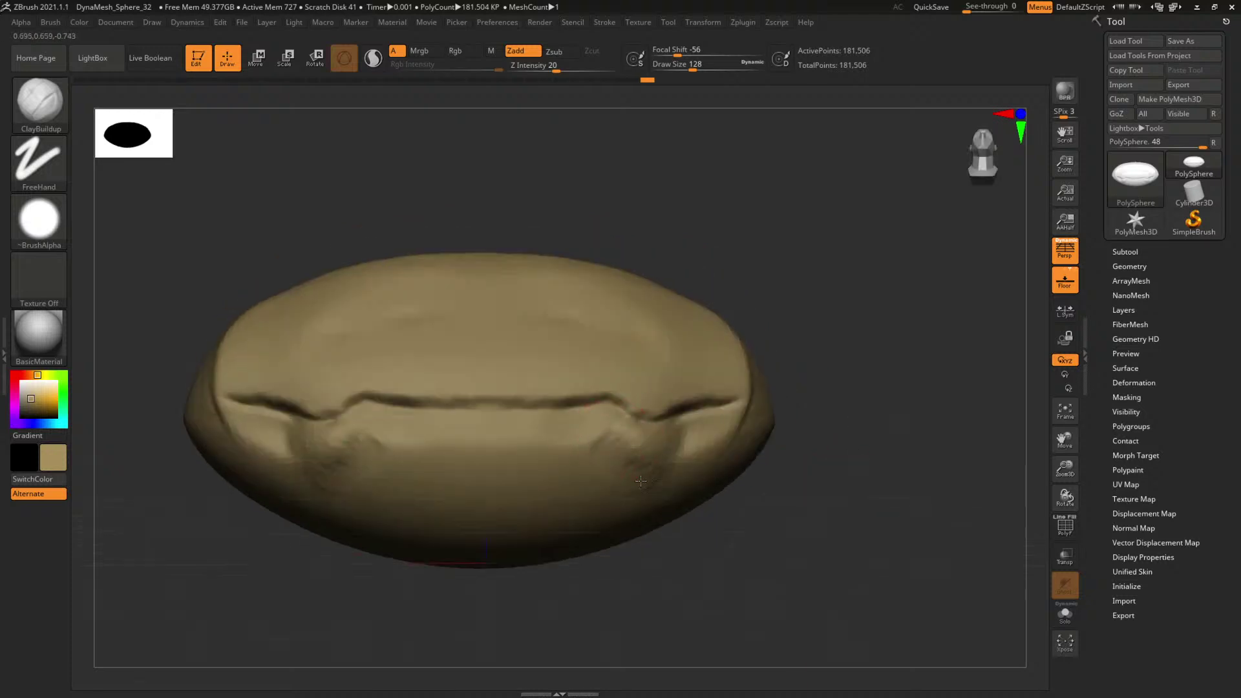
mouse_move(862, 468)
mouse_down()
mouse_move(892, 421)
mouse_move(874, 445)
mouse_up()
key(space)
mouse_move(536, 384)
mouse_down()
mouse_move(514, 371)
mouse_move(527, 367)
mouse_up()
key(space)
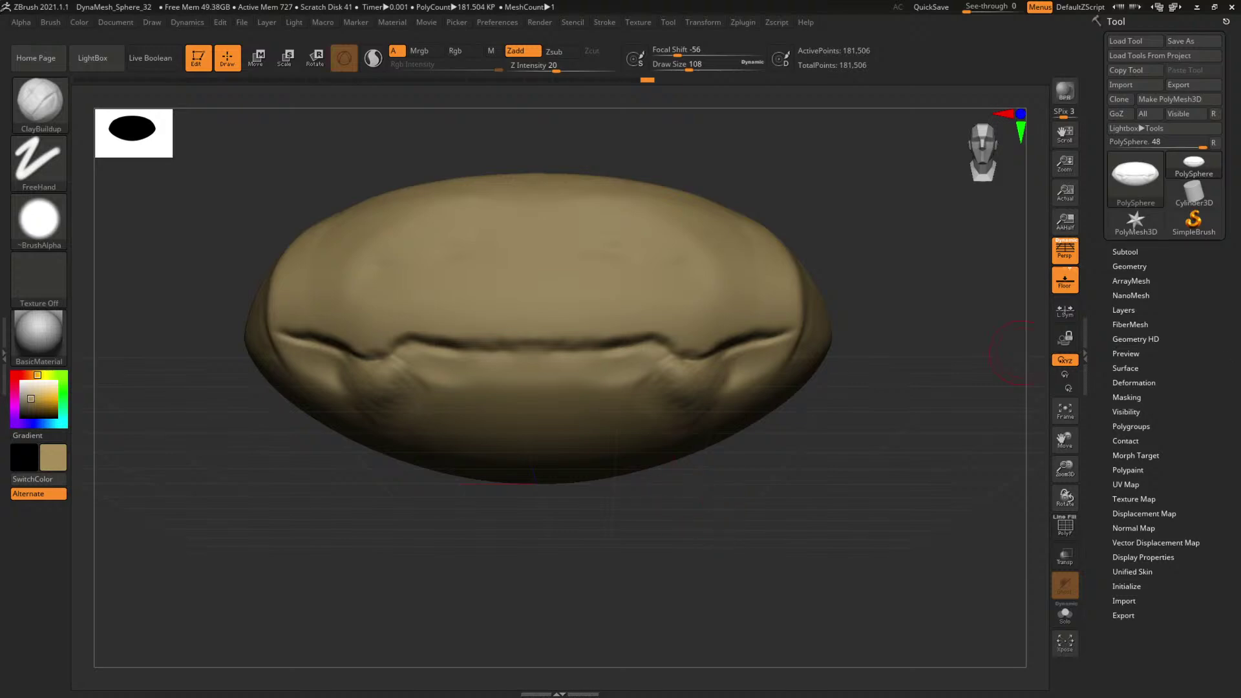
Switch to the reference drawing to examine the horned monster's face and mouth, and return to ZBrush.
key(alt+Tab)
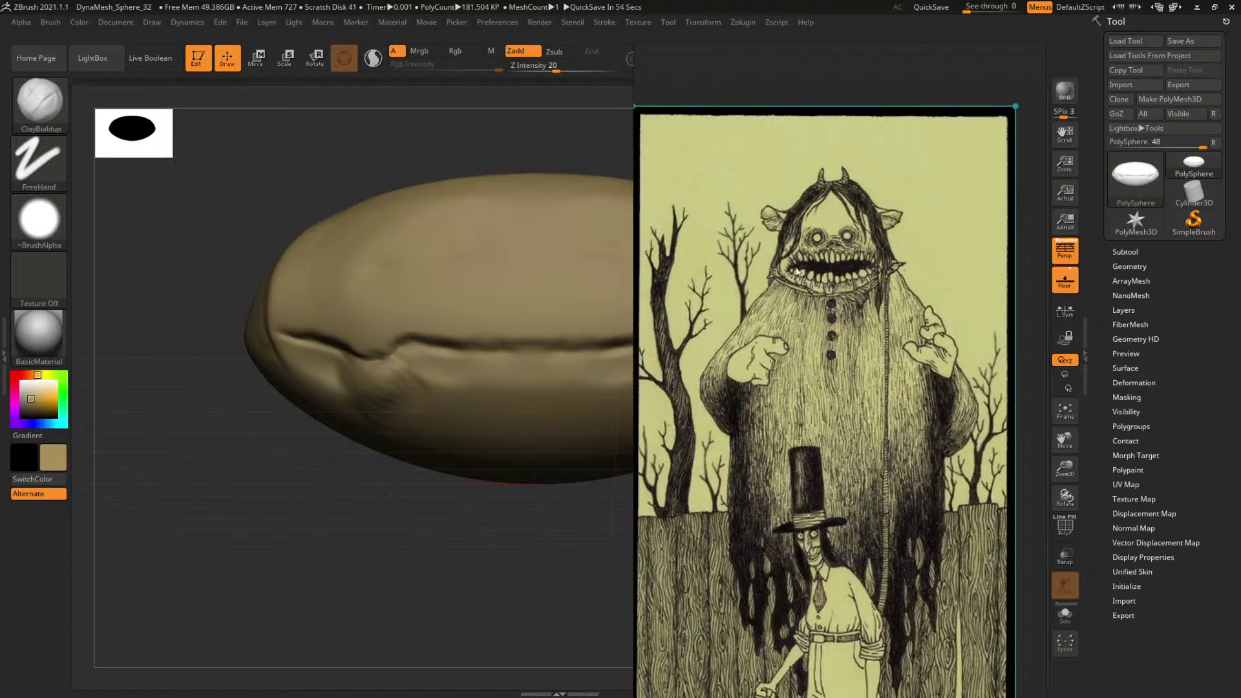
key(alt+Tab)
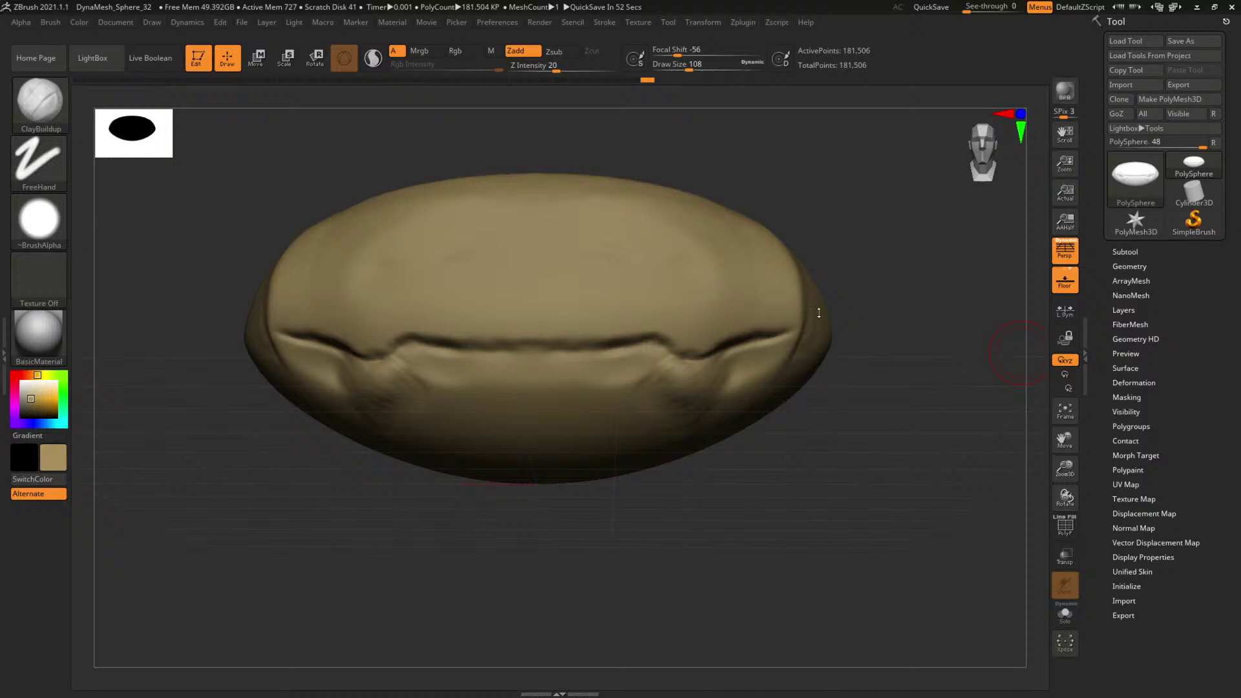
mouse_move(862, 375)
mouse_down()
mouse_move(870, 282)
mouse_move(897, 292)
mouse_up()
key(b)
key(m)
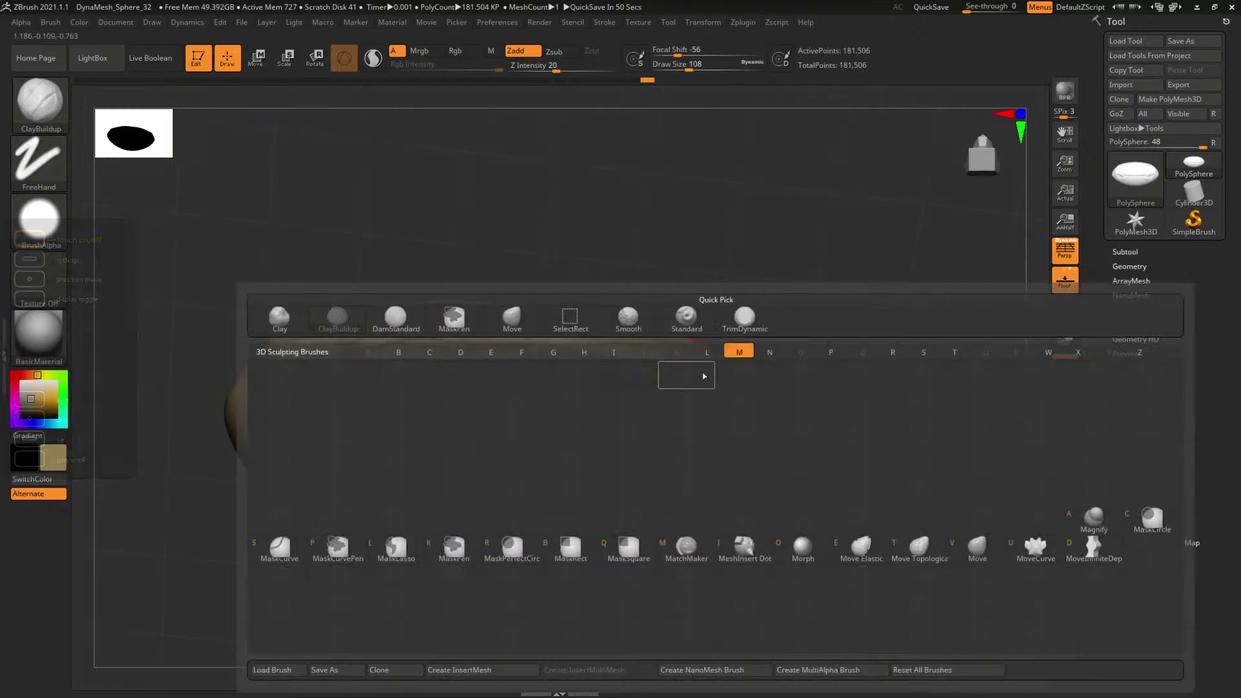
key(b)
click(658, 441)
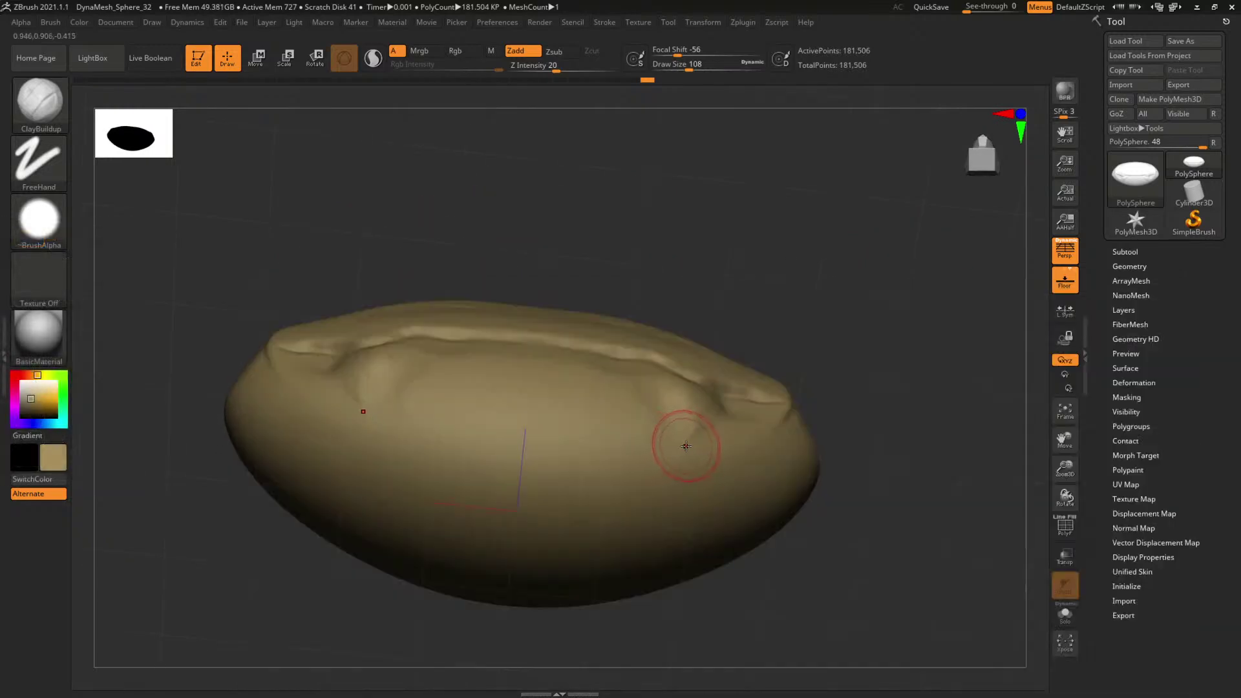
drag(686, 446, 672, 373)
ctrl+click(50, 102)
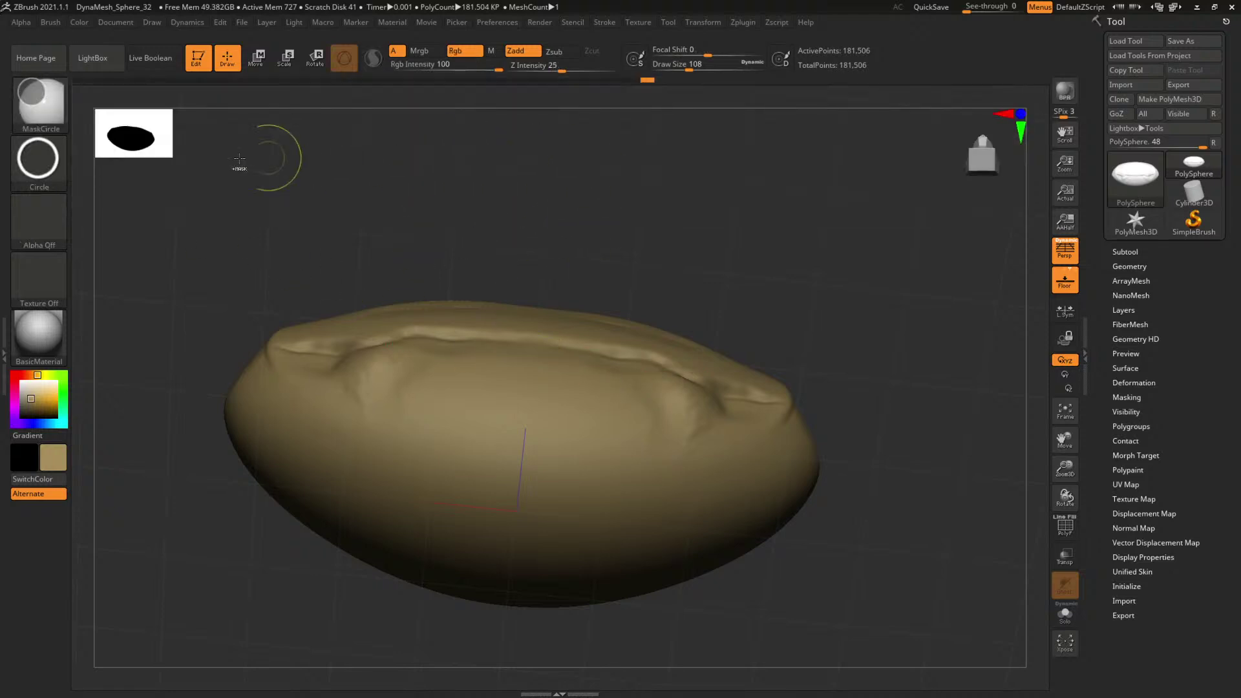
ctrl+click(50, 111)
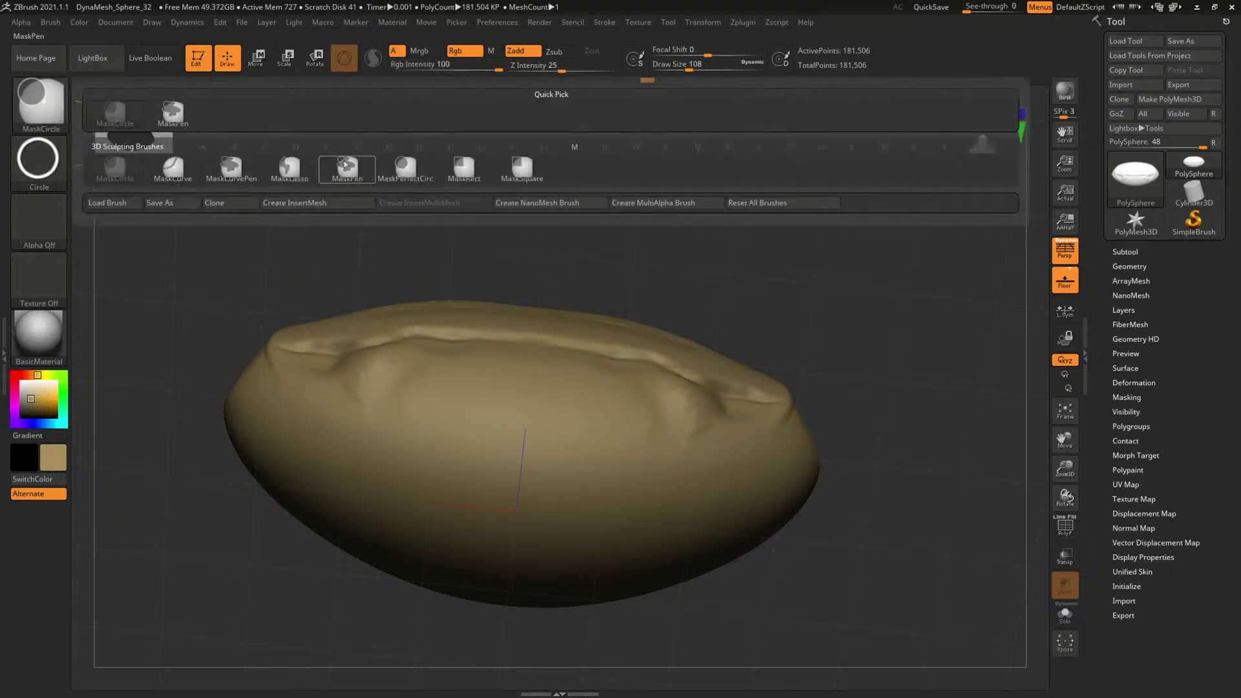
ctrl+click(345, 166)
Pull the outer corners of the mouth into shape with the Move brush at a draw size of 268.
key(b)
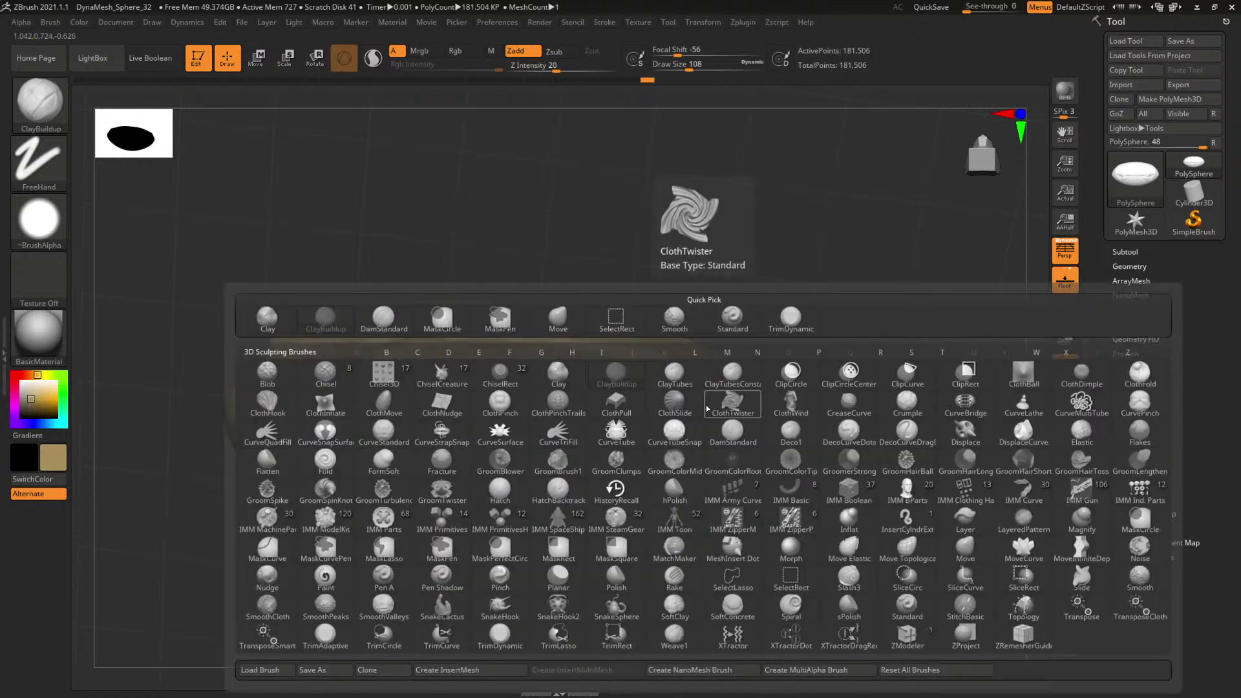
key(m)
key(v)
key(space)
drag(753, 402, 781, 401)
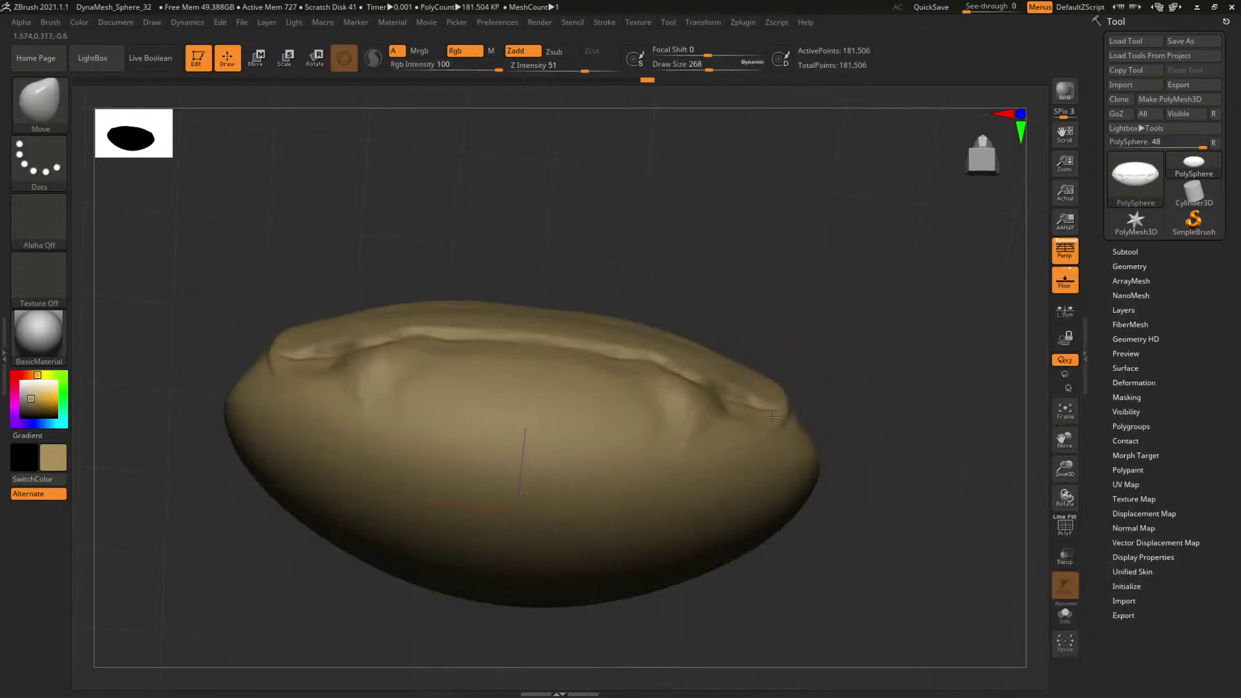
key(ctrl)
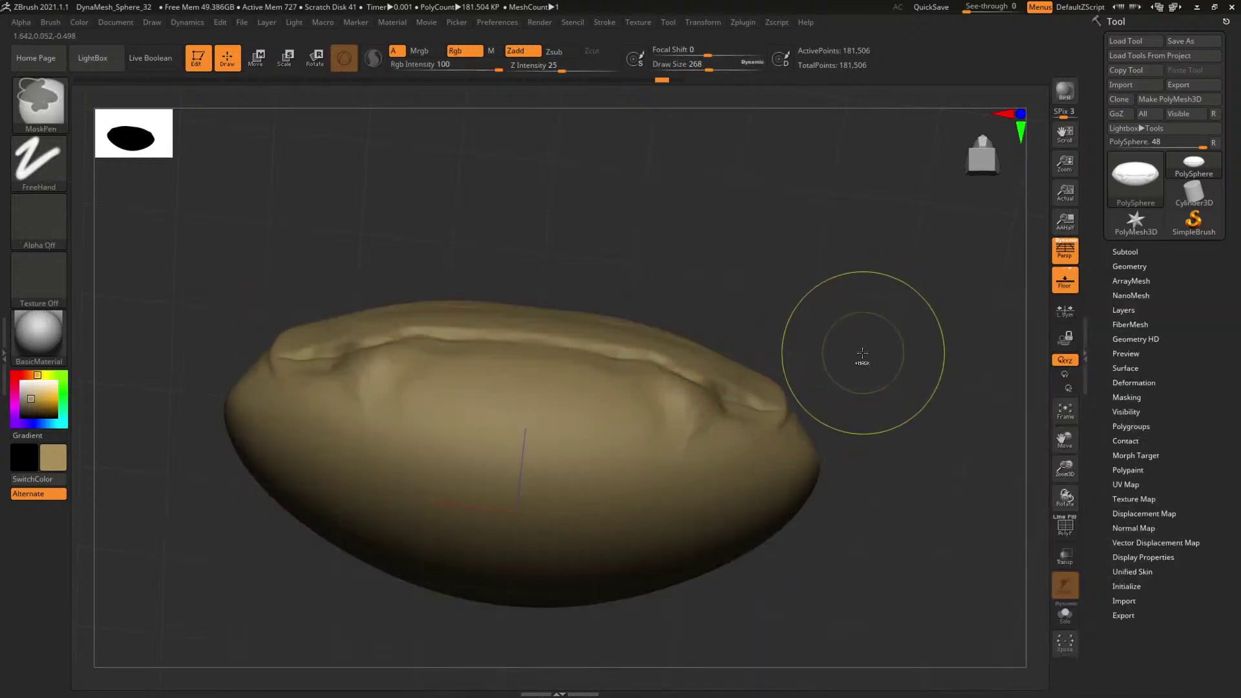
Reshape the mouth's outer corners and the sides of the head with the Move brush, using draw sizes of 268 and 468.
ctrl+drag(867, 345, 860, 354)
drag(782, 408, 769, 420)
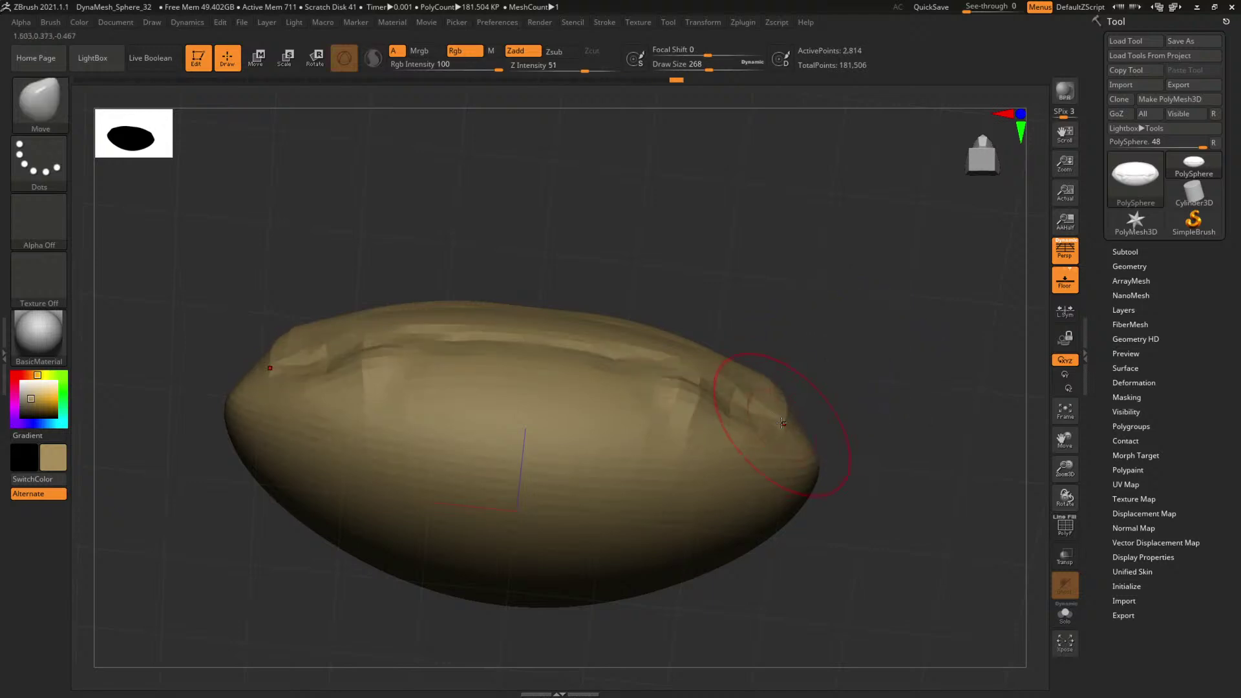
drag(861, 368, 811, 375)
key(space)
mouse_move(689, 410)
mouse_down()
mouse_move(720, 410)
mouse_move(728, 394)
mouse_up()
mouse_move(861, 368)
shift+mouse_down()
mouse_move(864, 401)
mouse_move(890, 389)
shift+mouse_up()
key(d)
key(d)
key(d)
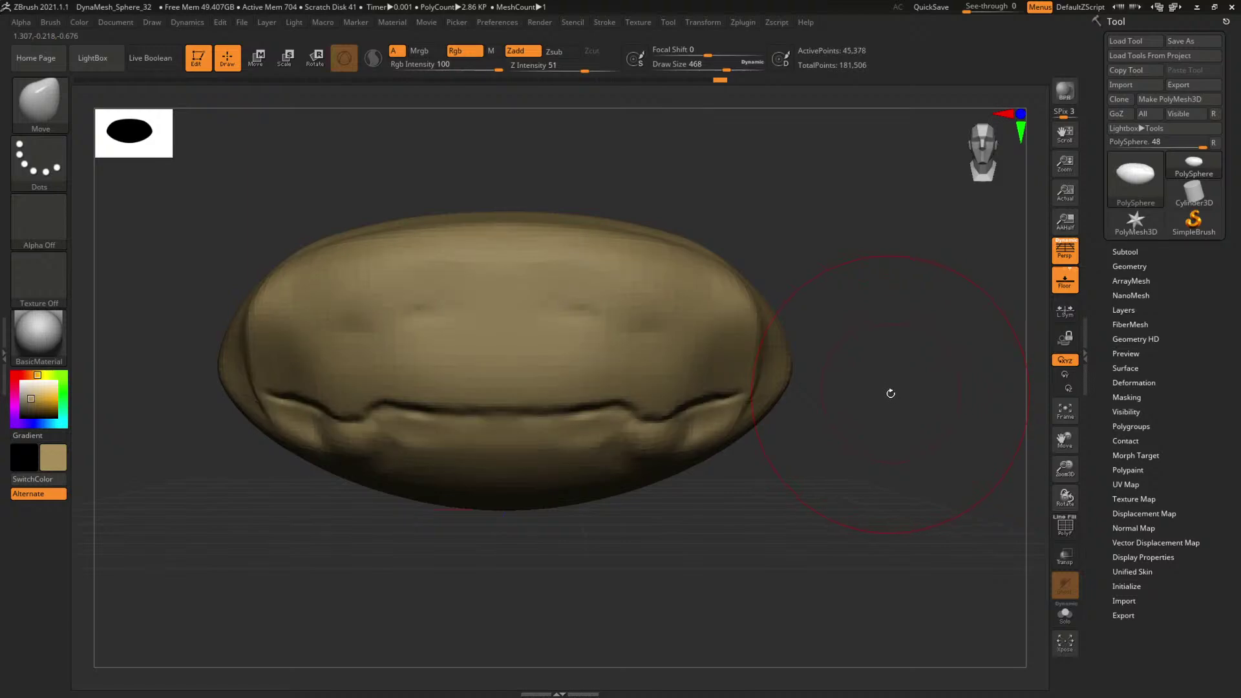
mouse_move(976, 385)
mouse_down()
mouse_move(849, 370)
mouse_move(913, 402)
mouse_up()
Raise a large central front tooth below the mouth line with ClayBuildup at a draw size of 163.
key(b)
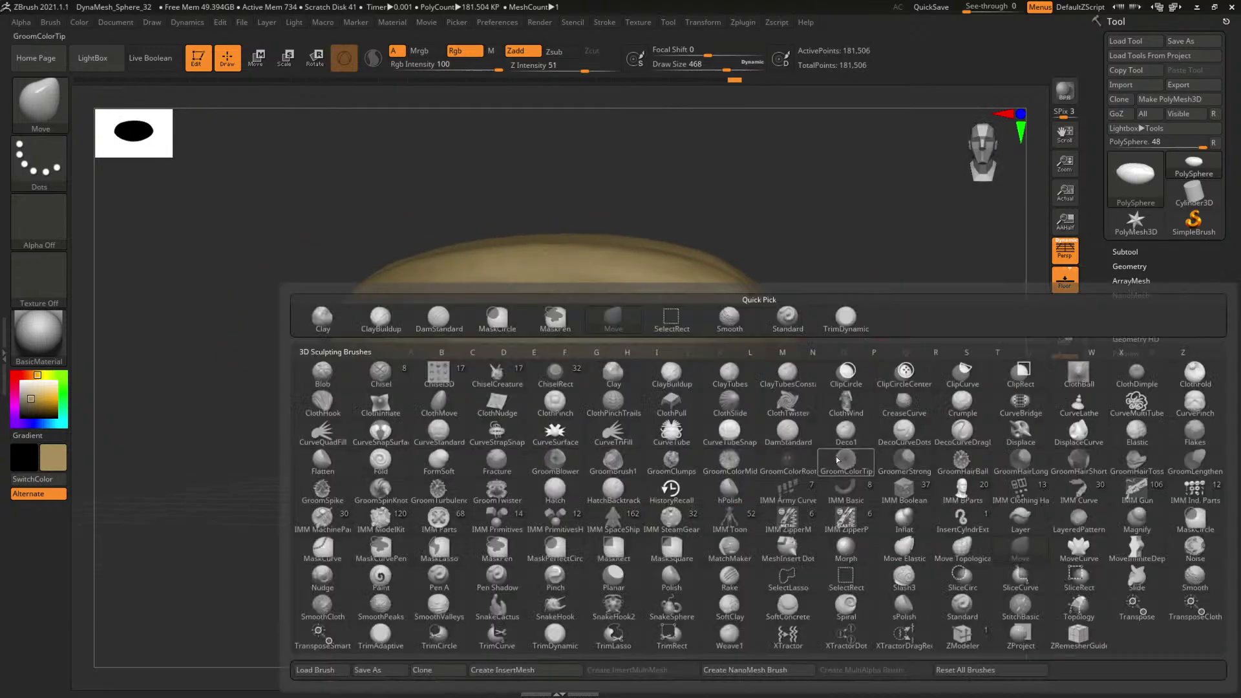
key(c)
key(b)
key(space)
key(space)
drag(555, 417, 564, 413)
drag(790, 504, 805, 493)
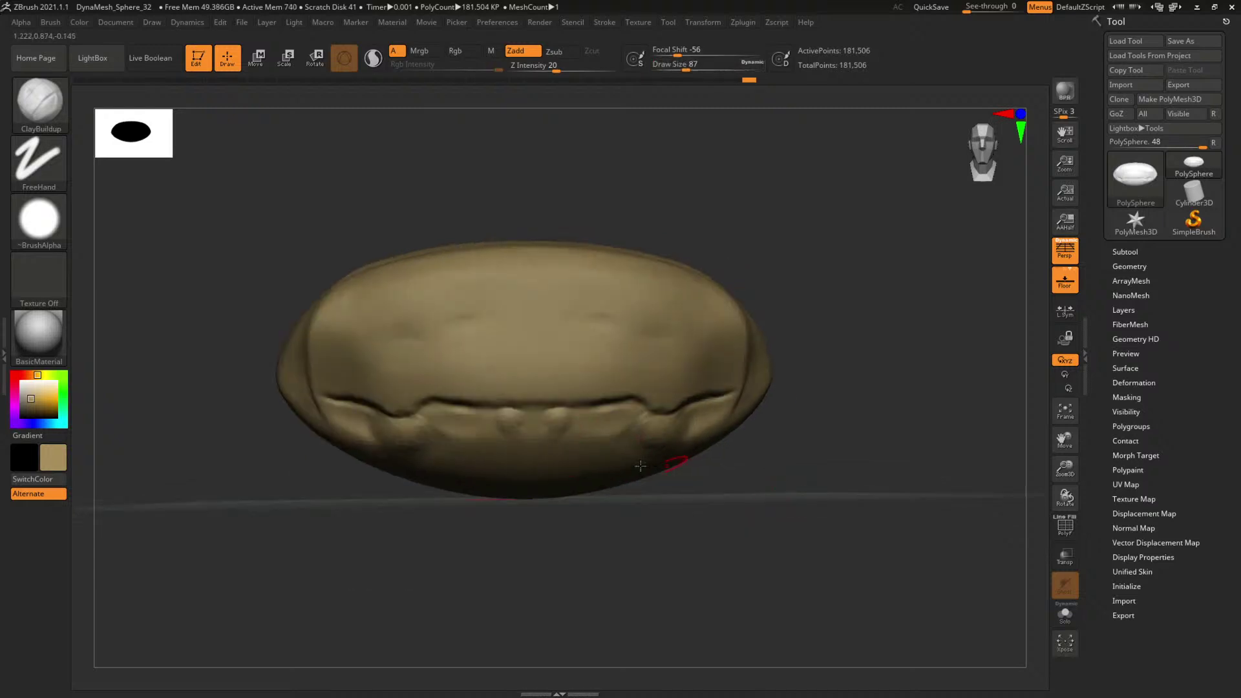
key(ctrl+z)
key(space)
drag(519, 445, 531, 444)
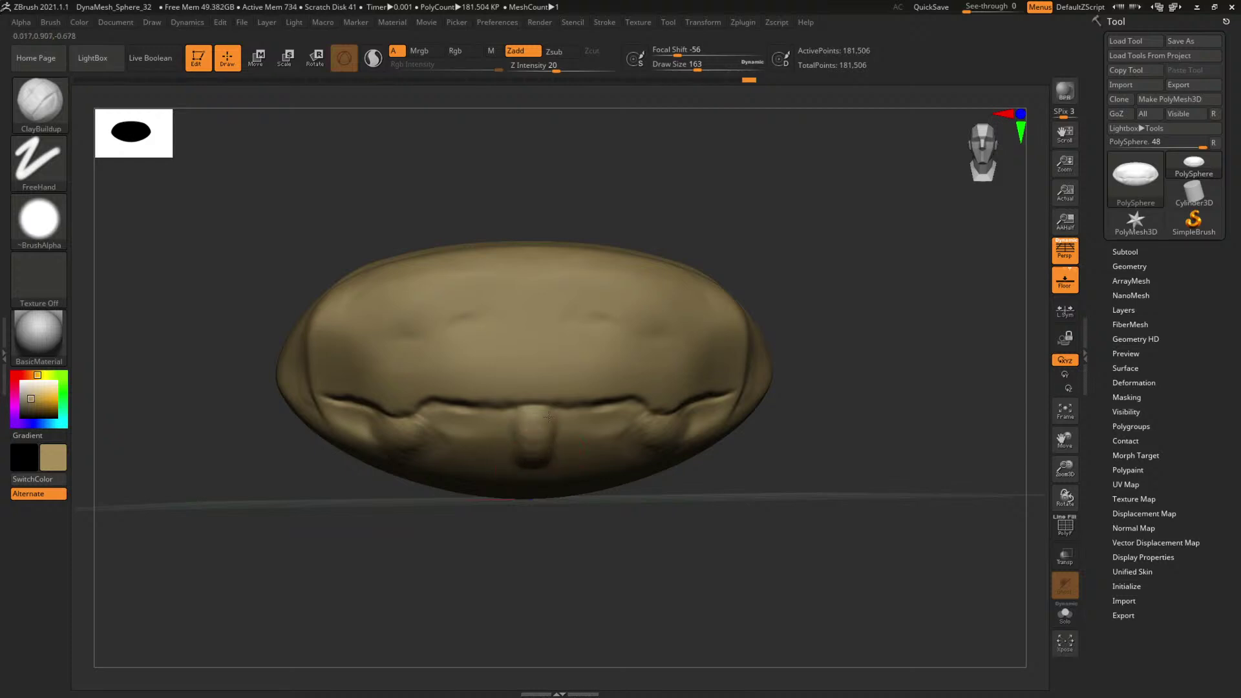
mouse_move(795, 482)
mouse_down()
mouse_move(701, 472)
mouse_move(779, 452)
mouse_up()
Build up a row of smaller teeth on both sides of the central tooth with ClayBuildup, using draw sizes of 83 and 128.
key(space)
mouse_move(518, 437)
mouse_down()
mouse_move(576, 451)
mouse_move(609, 425)
mouse_up()
key(space)
key(space)
mouse_move(808, 343)
mouse_down()
mouse_move(851, 362)
mouse_move(833, 371)
mouse_up()
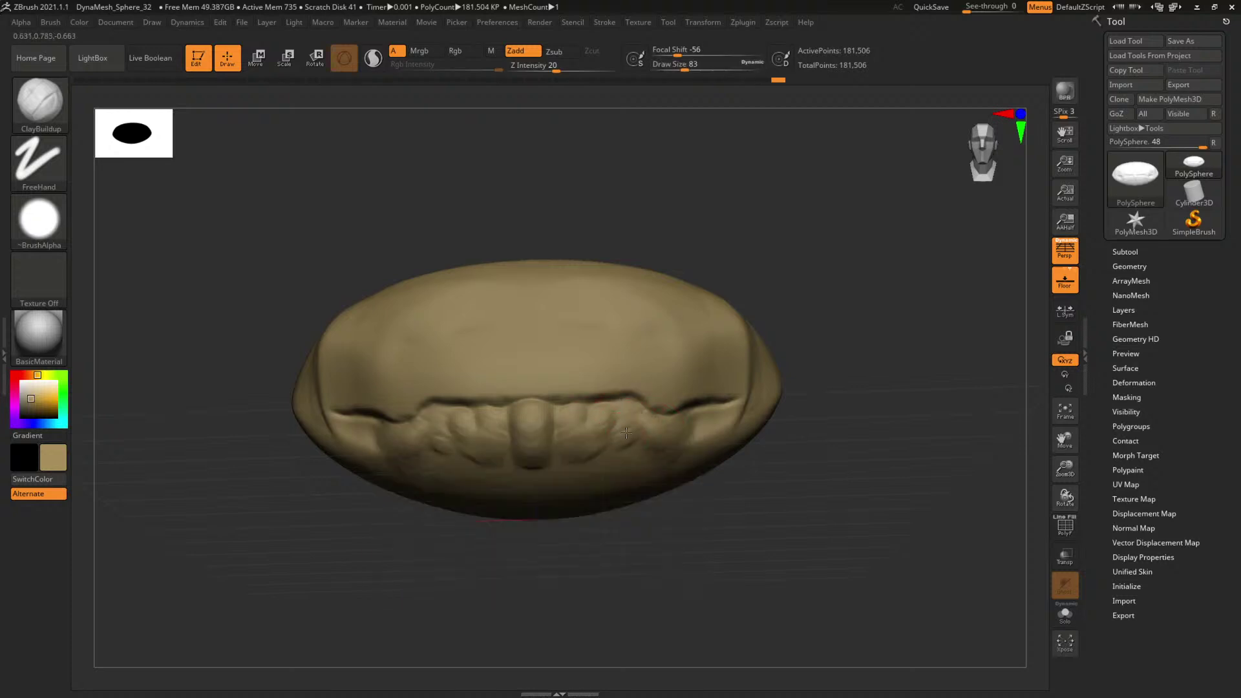
drag(885, 319, 872, 349)
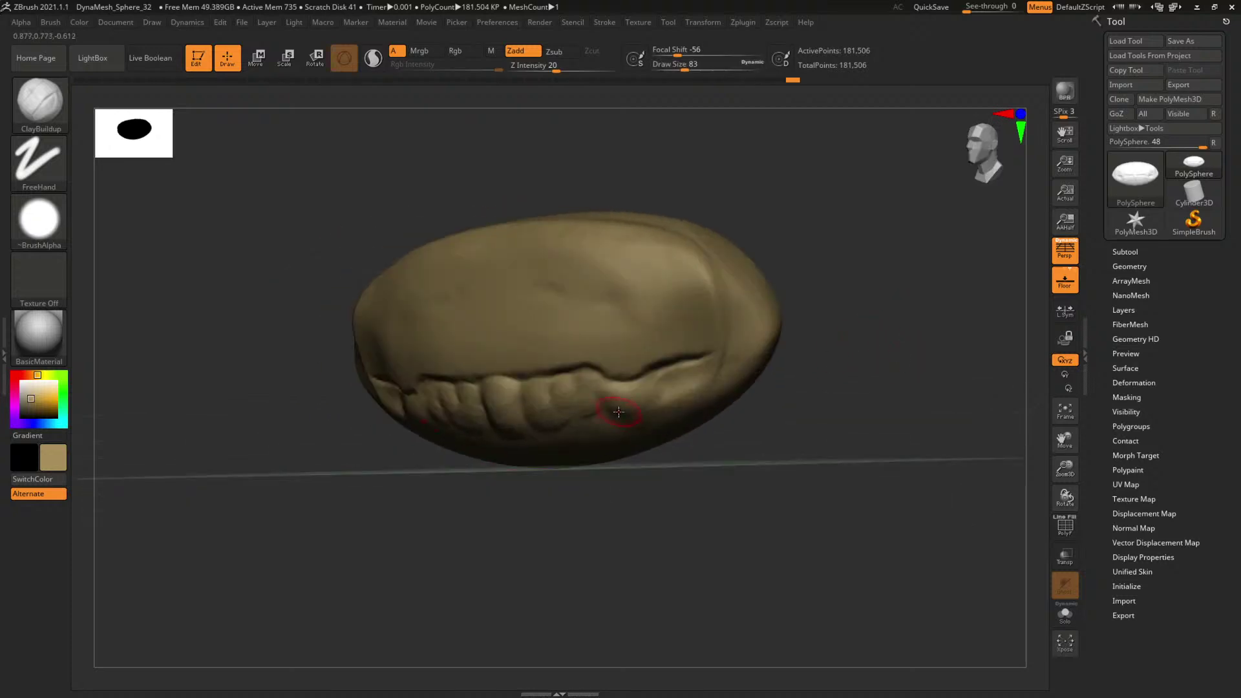
key(space)
drag(619, 412, 656, 402)
drag(898, 339, 931, 346)
Sharpen the mouth line along the upper edges of the teeth with DamStandard, using draw sizes of 29 and 65.
key(b)
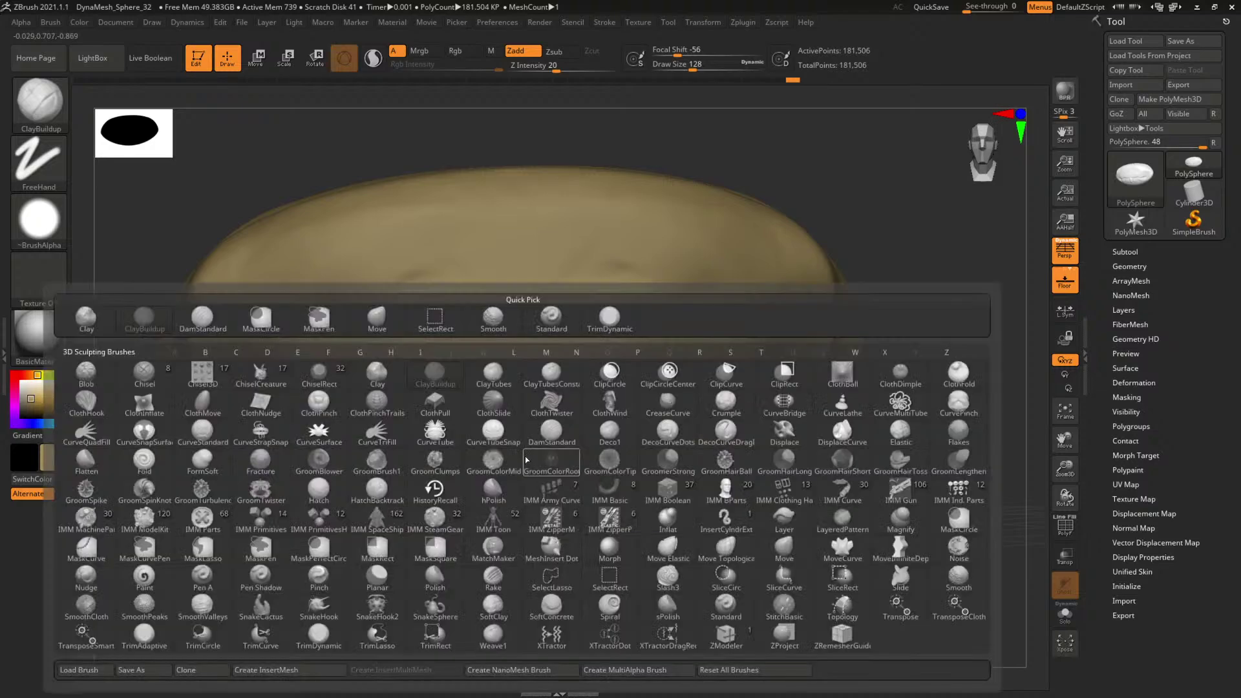
key(d)
key(s)
key(s)
mouse_move(530, 403)
mouse_down()
mouse_move(511, 403)
mouse_move(604, 401)
mouse_up()
key(s)
click(592, 415)
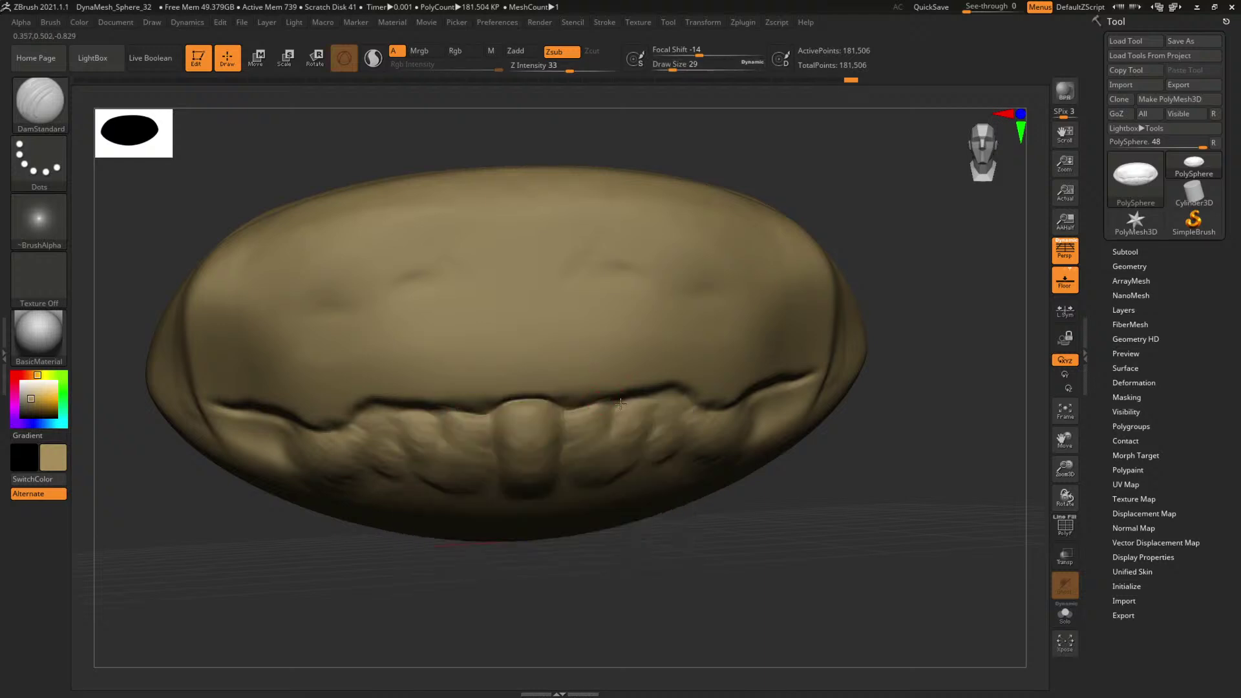
drag(947, 336, 614, 410)
key(s)
click(614, 410)
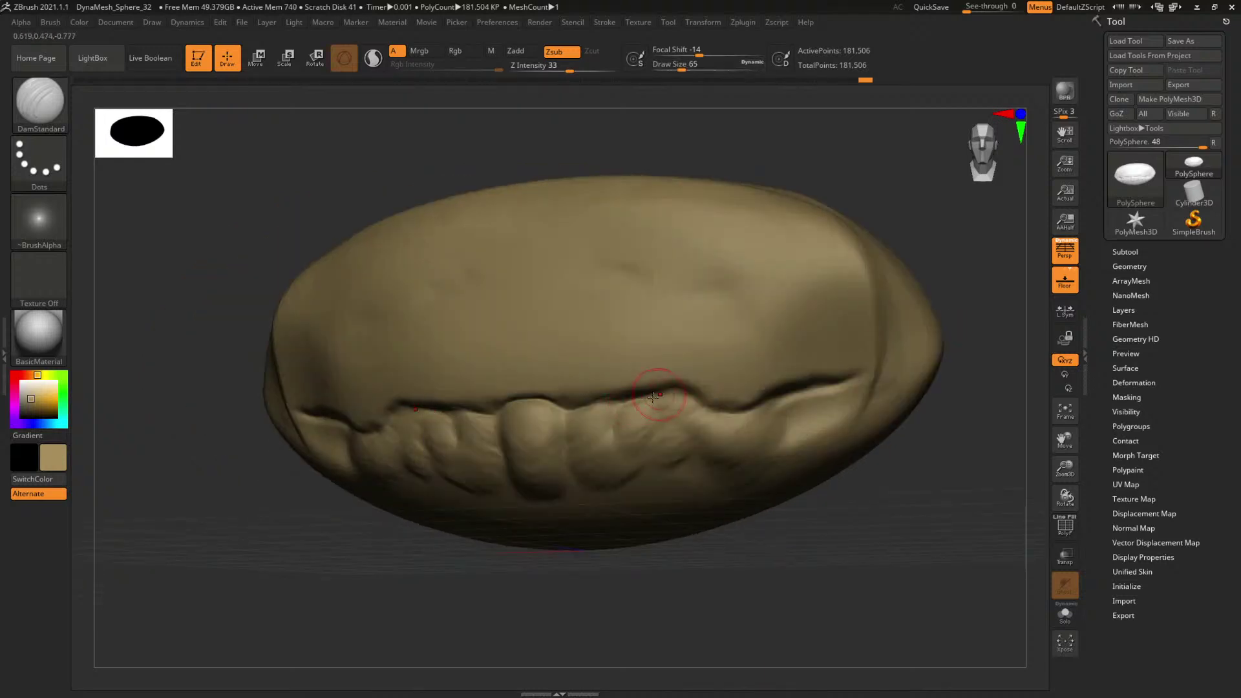
Cut short diagonal creases rising from the mouth's notches with DamStandard, trying a draw size of 112 and finishing at 41.
mouse_move(989, 458)
mouse_down()
mouse_move(776, 414)
mouse_move(585, 355)
mouse_up()
key(s)
click(569, 374)
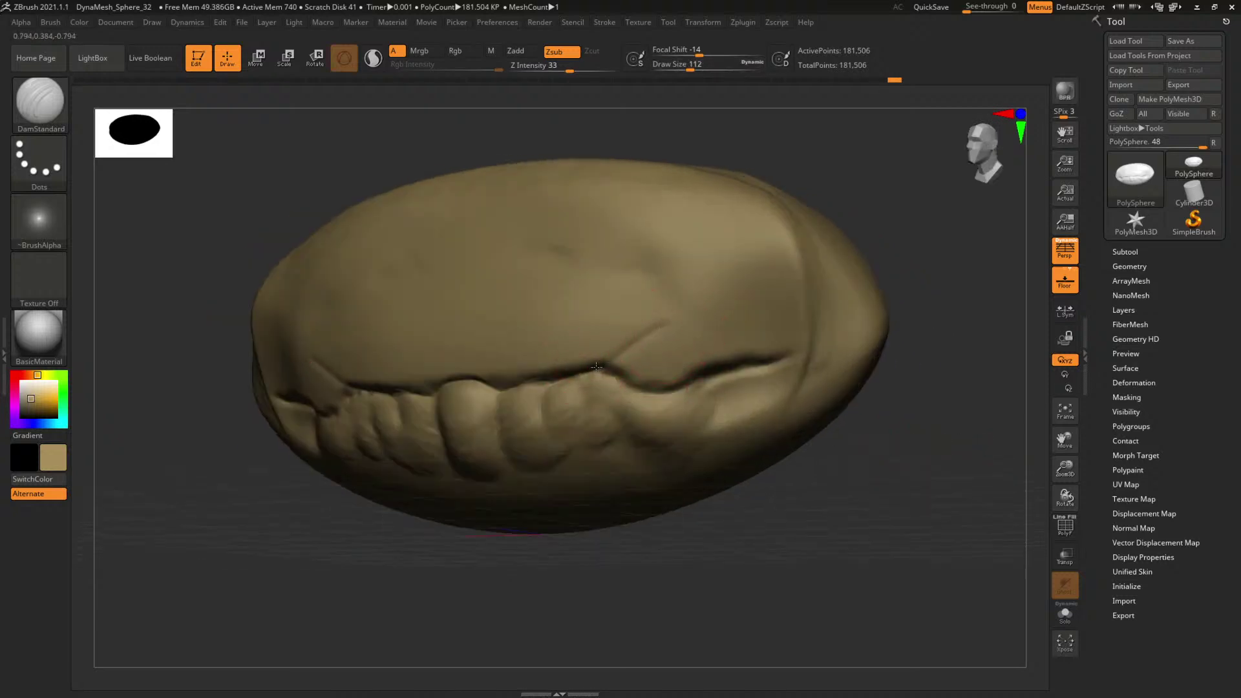
drag(902, 326, 932, 317)
key(space)
click(631, 339)
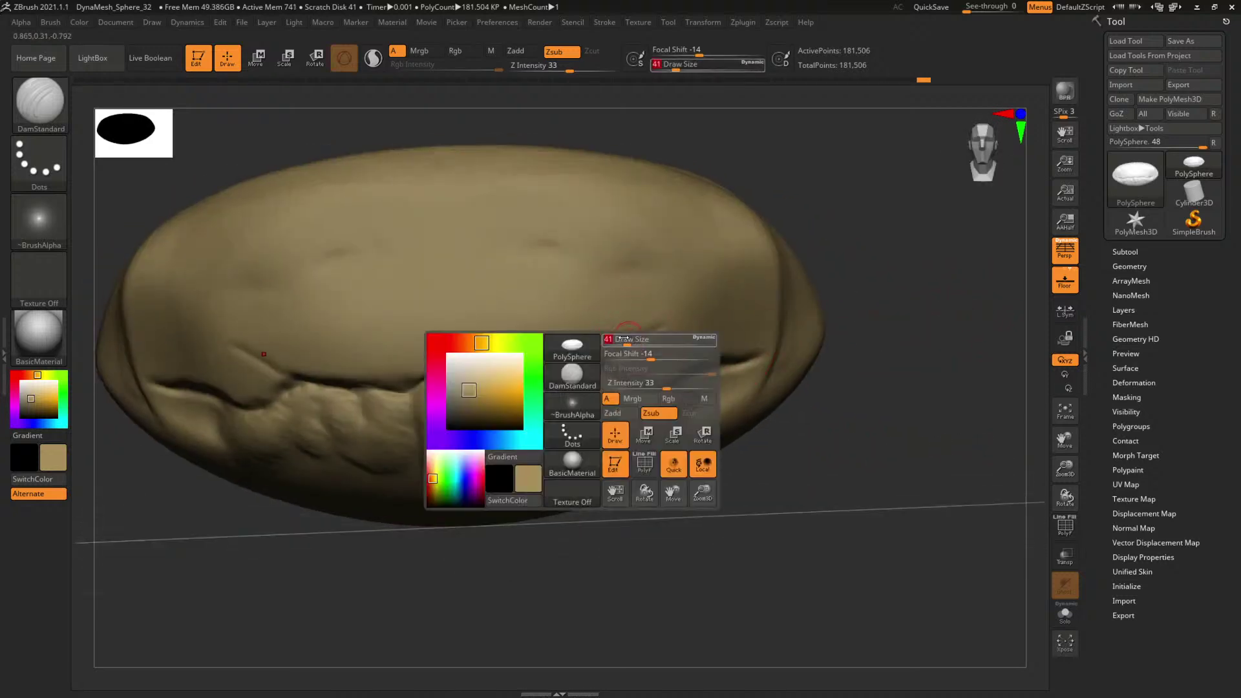
shift+drag(622, 337, 630, 344)
drag(612, 359, 673, 325)
key(ctrl+z)
drag(611, 358, 637, 343)
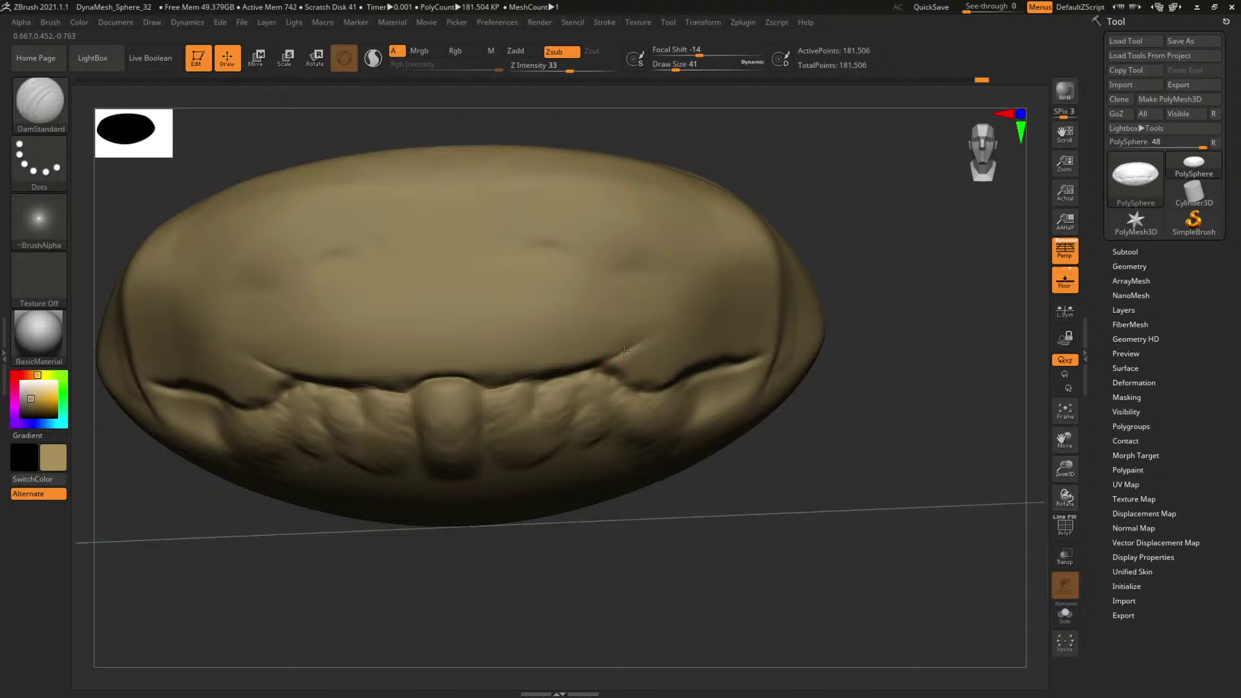
mouse_move(888, 277)
mouse_down()
mouse_move(840, 333)
mouse_move(808, 337)
mouse_up()
drag(887, 331, 858, 334)
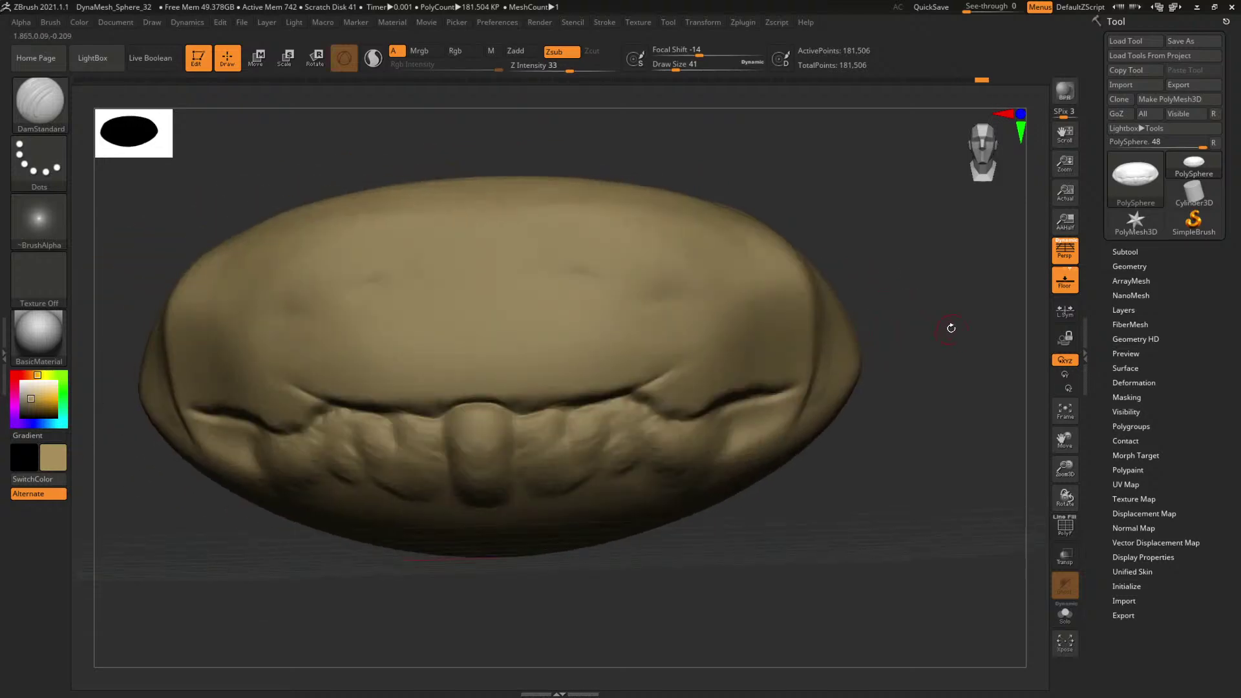
Build raised lip folds above the mouth's notches with ClayBuildup at a draw size of 80.
drag(951, 324, 926, 334)
key(b)
key(c)
key(b)
key(space)
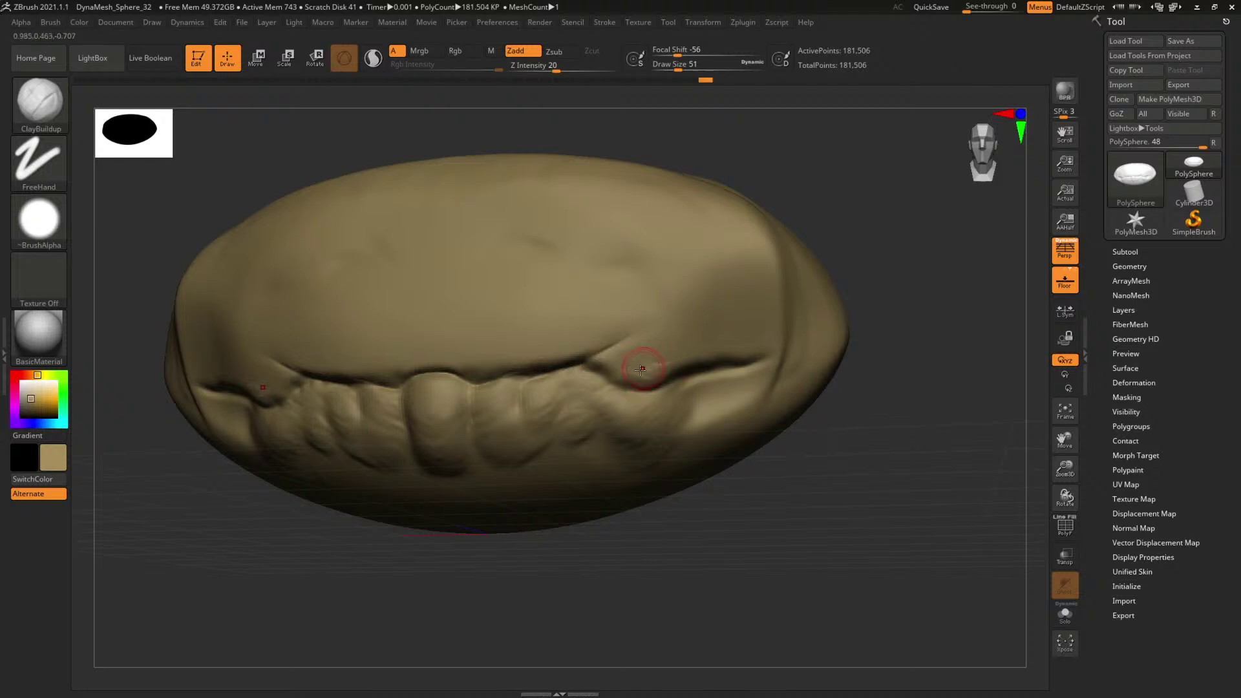
key(space)
drag(637, 374, 661, 364)
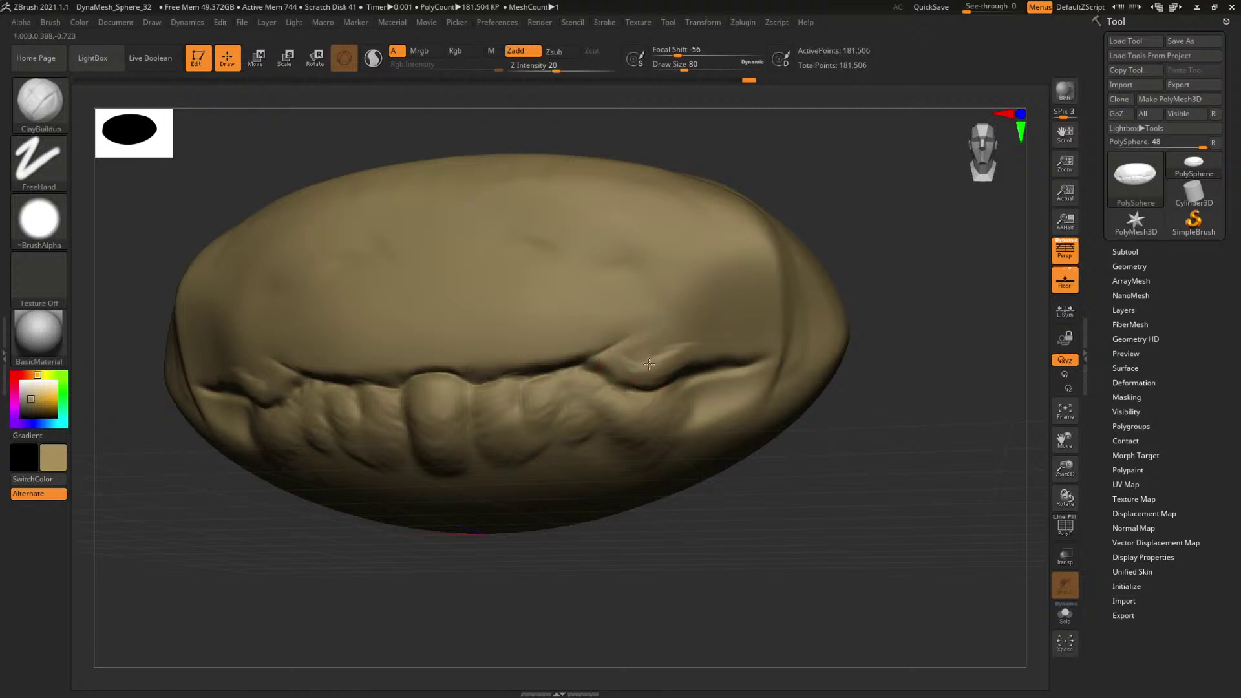
drag(900, 272, 942, 275)
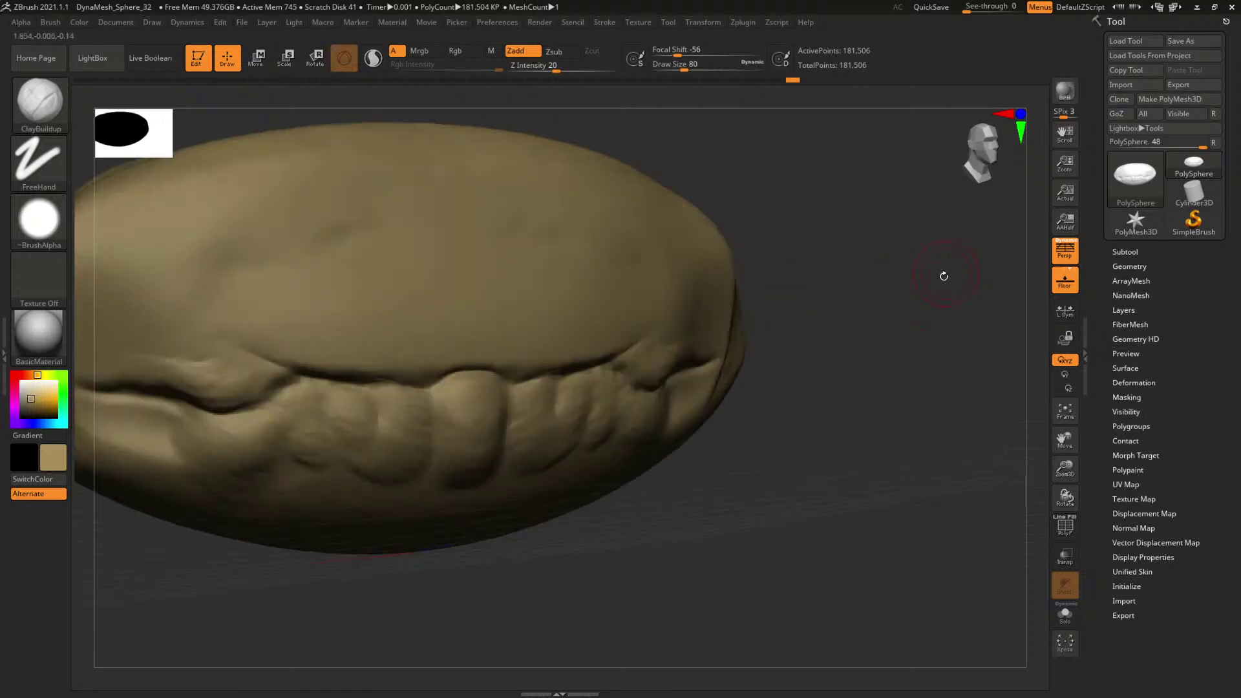
Add volume to the central tooth and a gum ridge beneath the teeth with ClayBuildup, using draw sizes of 128, 197 and 154.
ctrl+right_drag(662, 371, 623, 330)
mouse_move(903, 327)
mouse_down()
mouse_move(850, 326)
mouse_move(864, 319)
mouse_up()
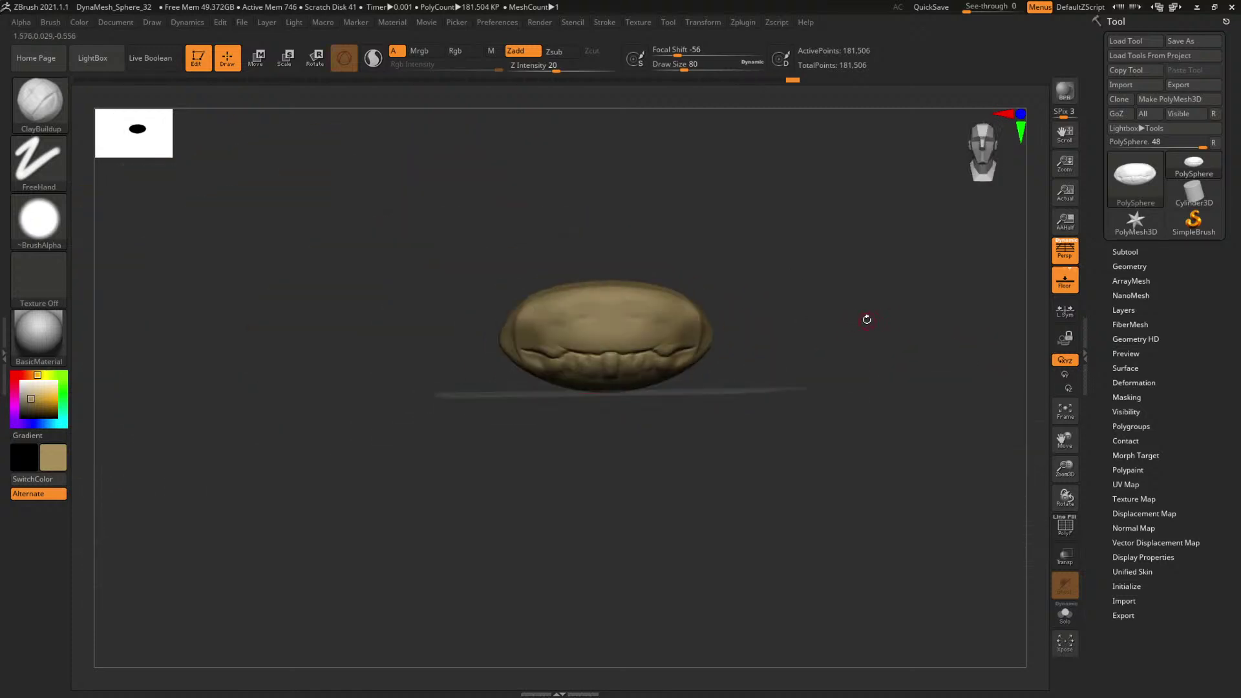
ctrl+right_drag(865, 319, 853, 400)
alt+drag(842, 339, 876, 307)
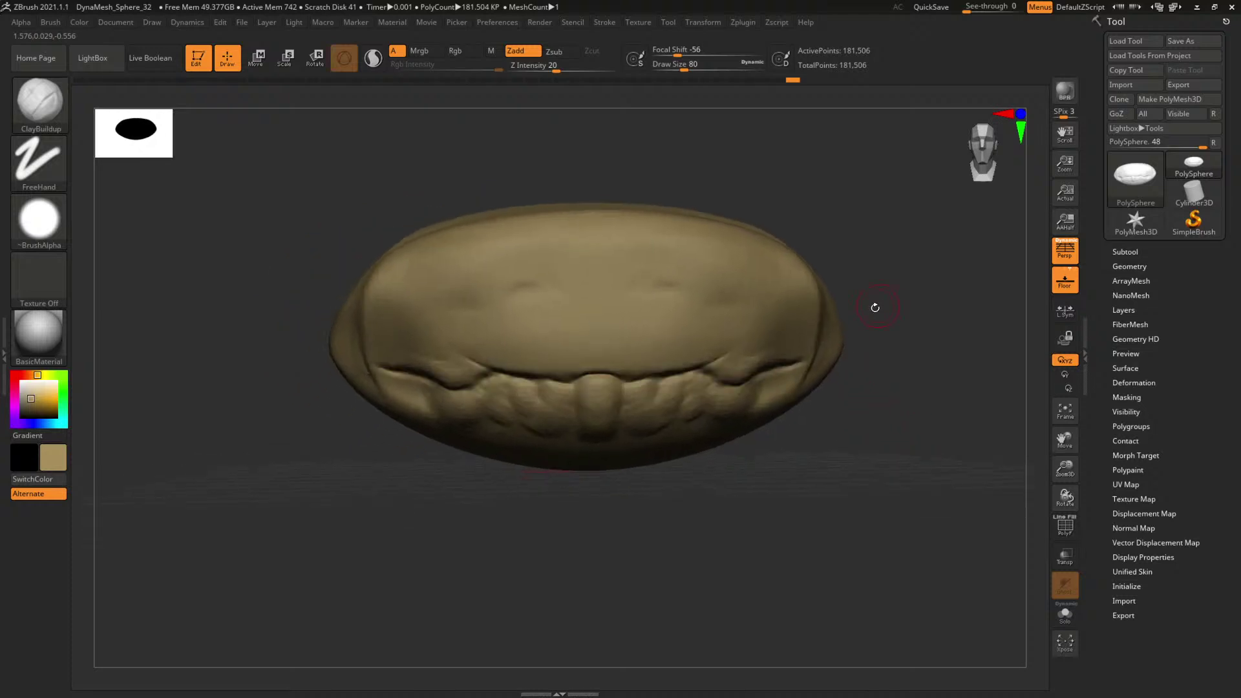
drag(901, 349, 878, 346)
key(space)
click(601, 409)
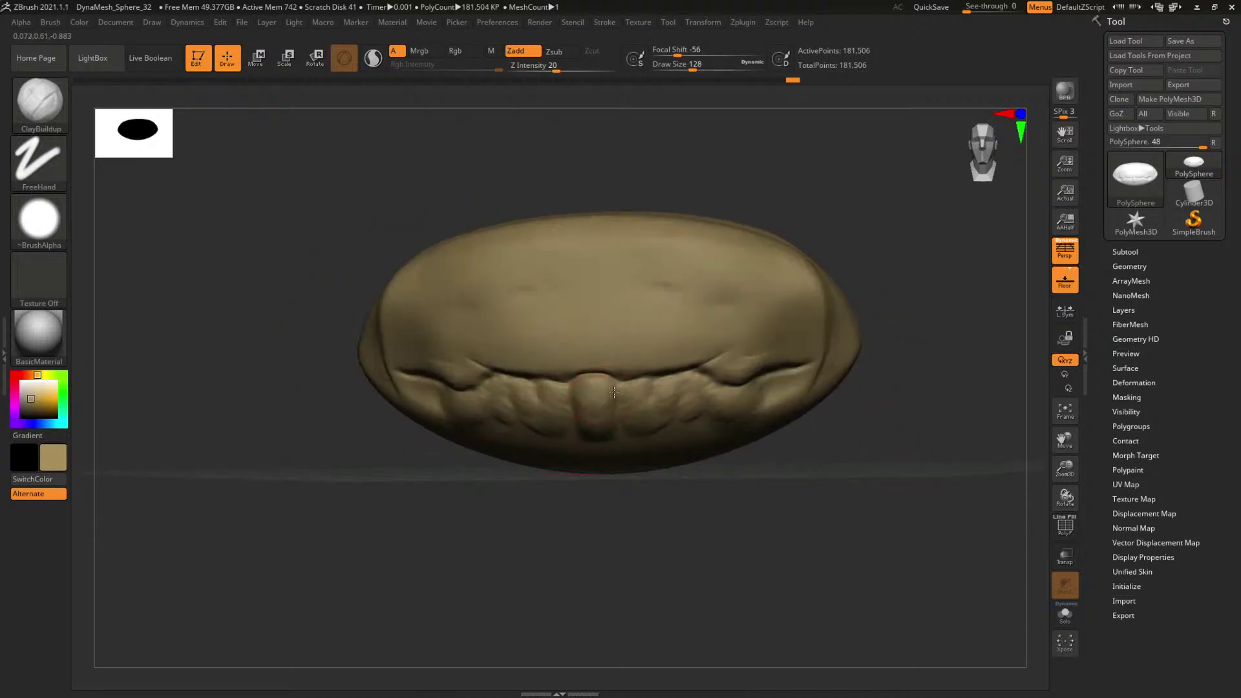
mouse_move(924, 461)
mouse_down()
mouse_move(894, 455)
mouse_move(897, 495)
mouse_move(646, 407)
mouse_move(659, 389)
mouse_move(726, 392)
mouse_up()
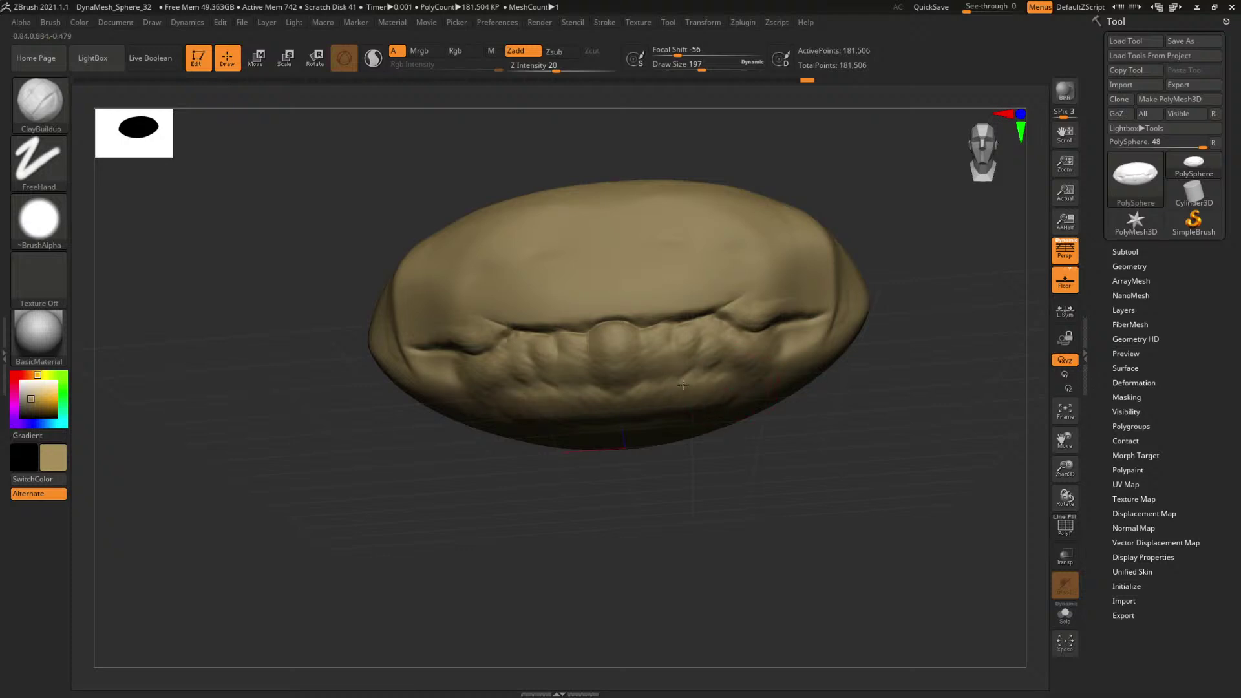
key(space)
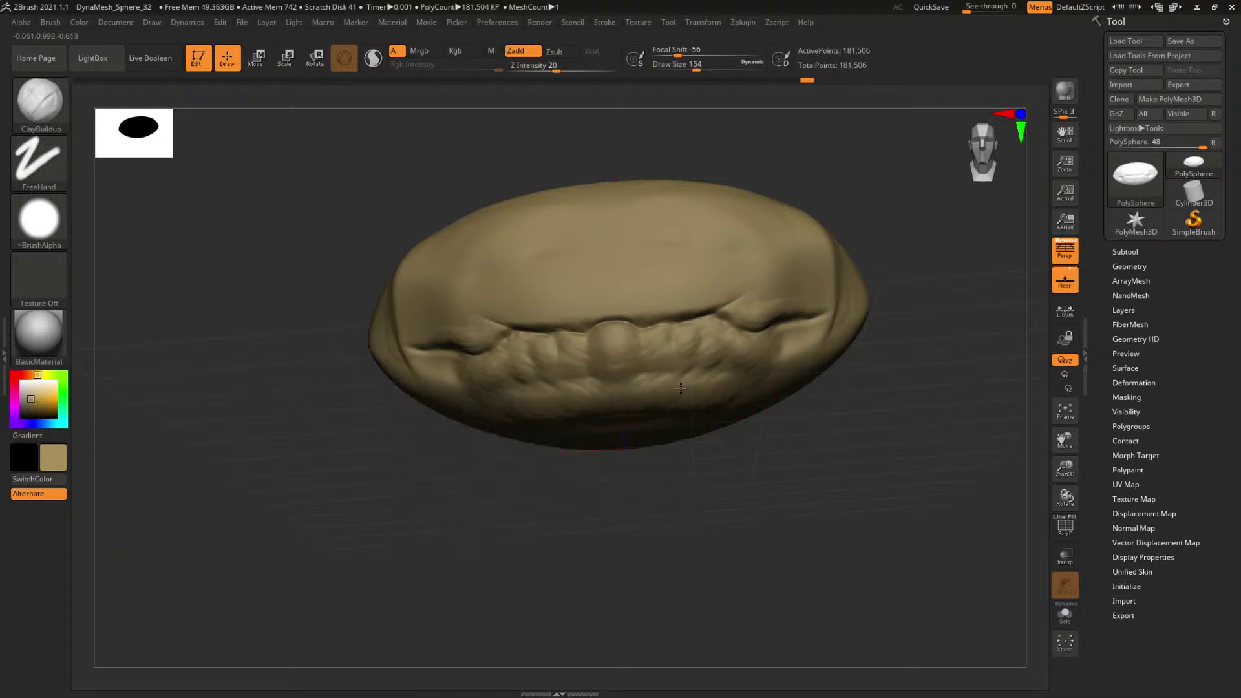
mouse_move(901, 365)
mouse_down()
mouse_move(895, 412)
mouse_move(864, 395)
mouse_up()
Fill out the jaw beneath the outer teeth and mouth corners with ClayBuildup at a draw size of 223.
key(space)
drag(678, 402, 756, 390)
key(space)
drag(928, 360, 830, 344)
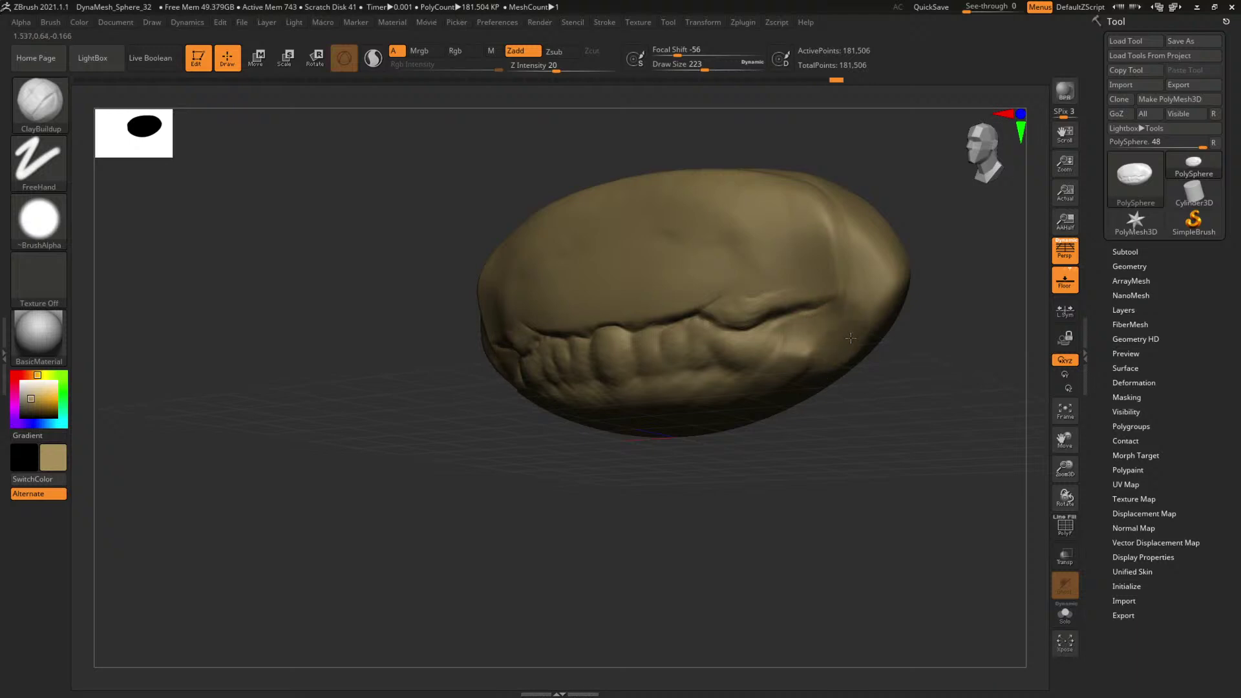
mouse_move(989, 342)
mouse_down()
mouse_move(953, 355)
mouse_move(947, 424)
mouse_move(817, 333)
mouse_up()
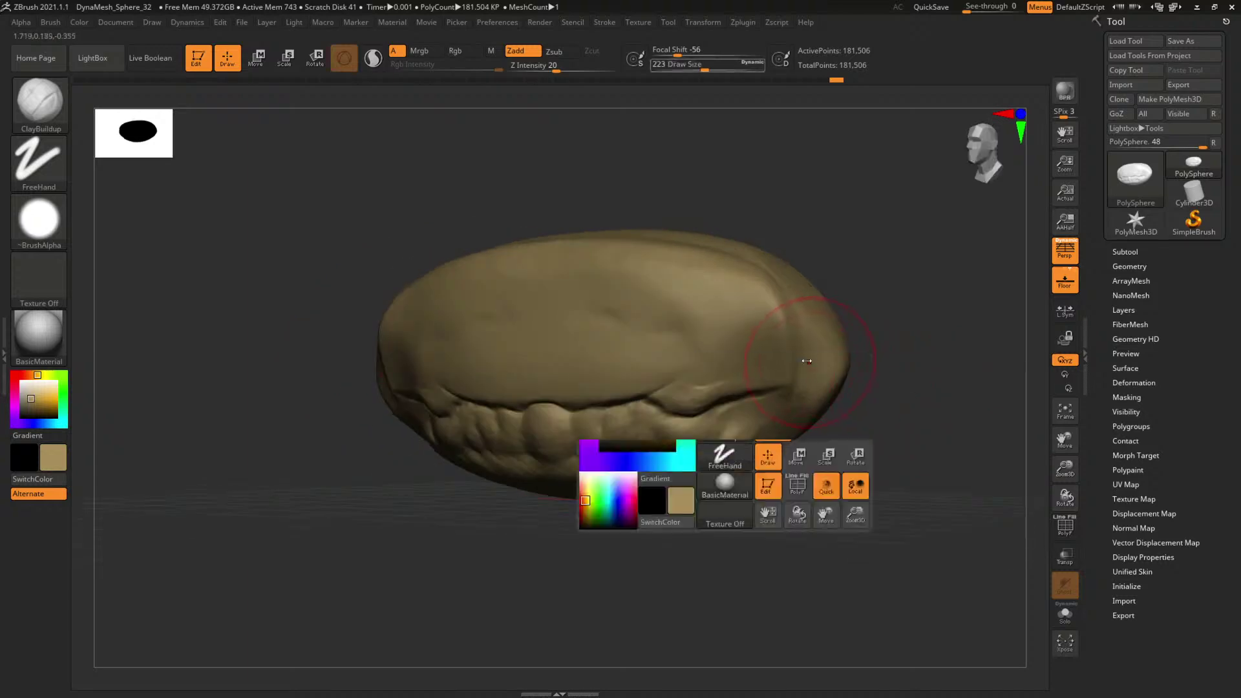
Flatten the cheek and jaw surface behind the mouth corners with TrimDynamic at a draw size of 324.
key(b)
key(t)
key(d)
mouse_move(931, 342)
mouse_down()
mouse_move(863, 325)
mouse_move(826, 336)
mouse_move(809, 410)
mouse_up()
key(space)
mouse_move(882, 345)
mouse_down()
mouse_move(941, 323)
mouse_move(870, 337)
mouse_up()
key(space)
drag(815, 408, 801, 410)
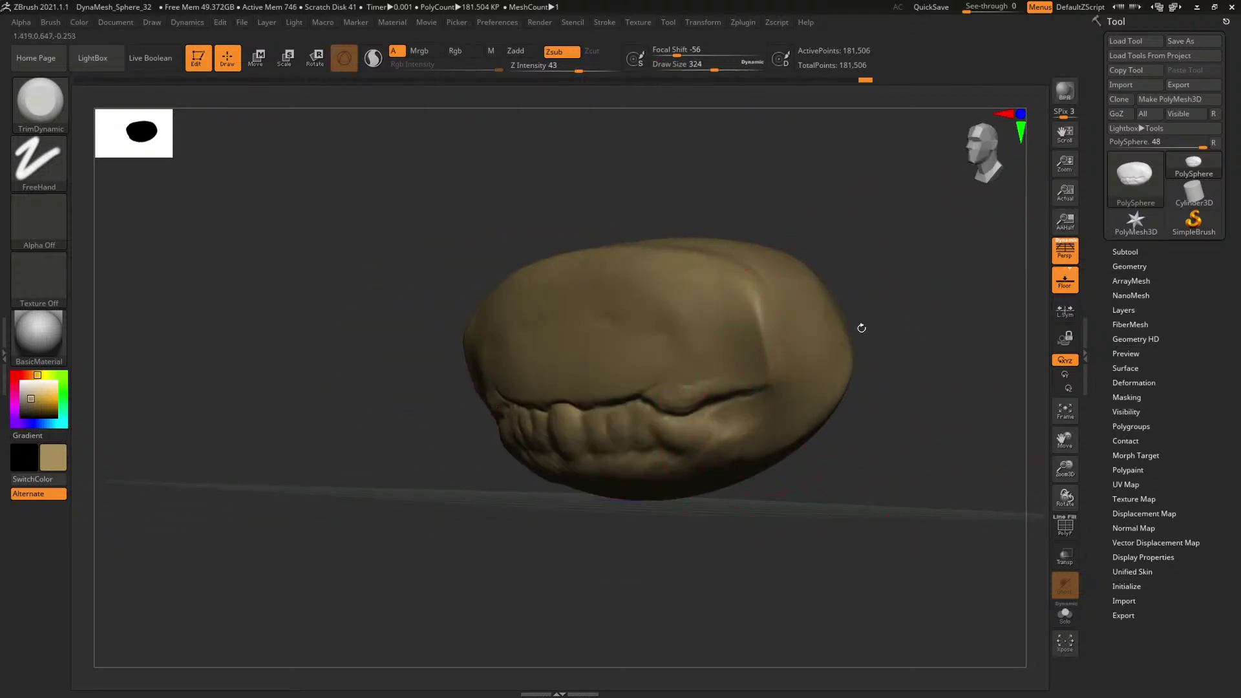
mouse_move(862, 328)
mouse_down()
mouse_move(864, 349)
mouse_move(937, 355)
mouse_move(761, 381)
mouse_move(760, 392)
mouse_up()
Extend the mouth line up into the cheeks at its outer corners with DamStandard at a draw size of 158.
key(b)
key(d)
key(s)
key(space)
drag(906, 348, 860, 350)
mouse_move(786, 387)
shift+mouse_down()
mouse_move(749, 414)
mouse_move(763, 390)
shift+mouse_up()
key(space)
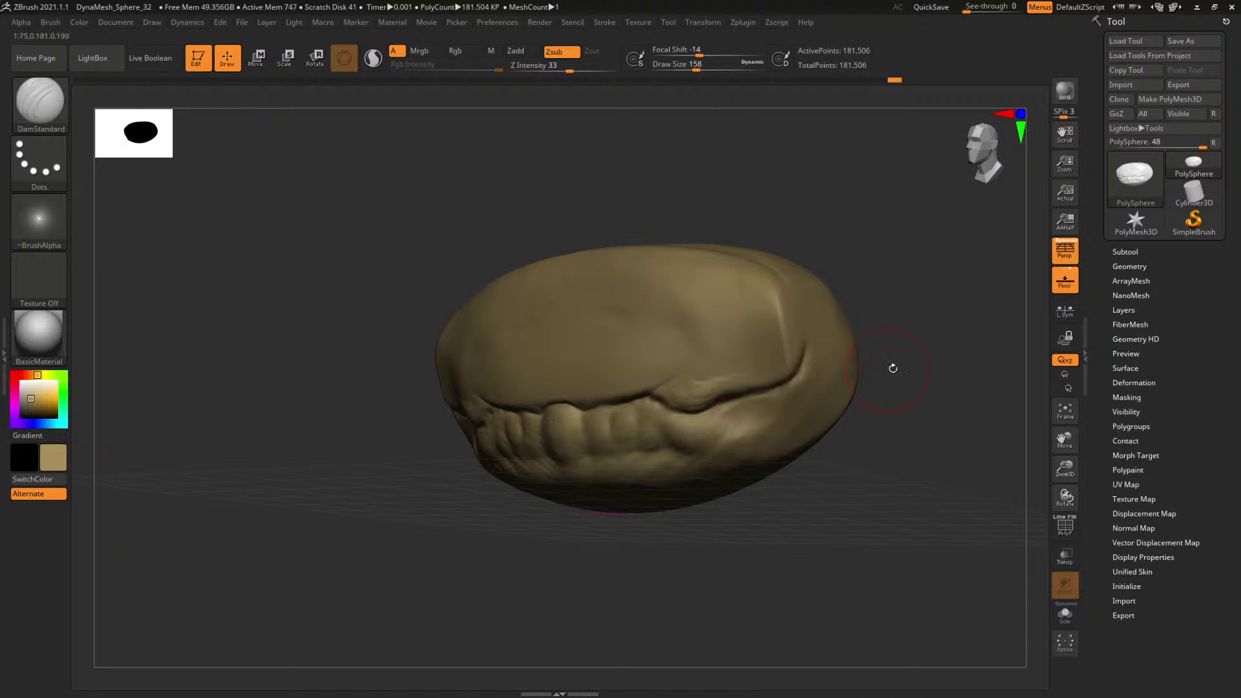
Carve fine wrinkles around the mouth's outer corners with DamStandard at a draw size of 51.
mouse_move(894, 368)
mouse_down()
mouse_move(945, 360)
mouse_move(866, 369)
mouse_up()
key(space)
drag(763, 390, 754, 390)
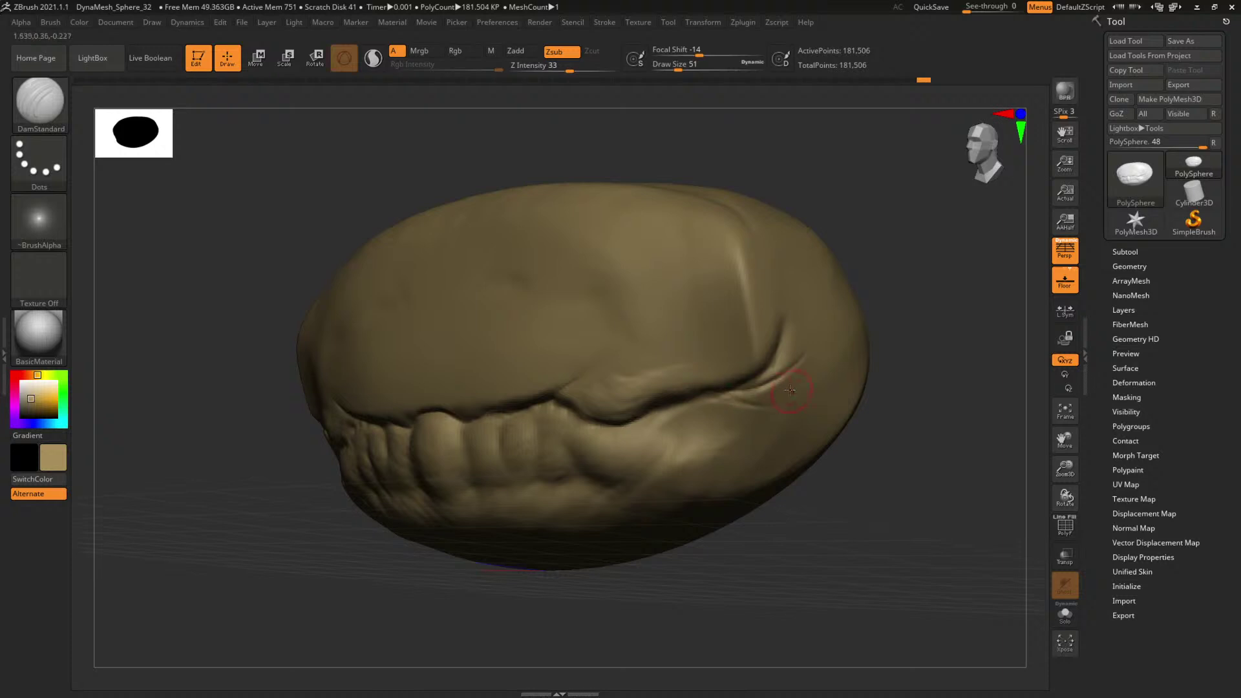
drag(689, 398, 666, 406)
mouse_move(921, 366)
mouse_down()
mouse_move(976, 367)
mouse_move(837, 347)
mouse_move(870, 379)
mouse_move(933, 382)
mouse_up()
Deepen the creases above the mouth's notches with DamStandard at a draw size of 77, undoing a stray vertical stroke.
key(bracketright)
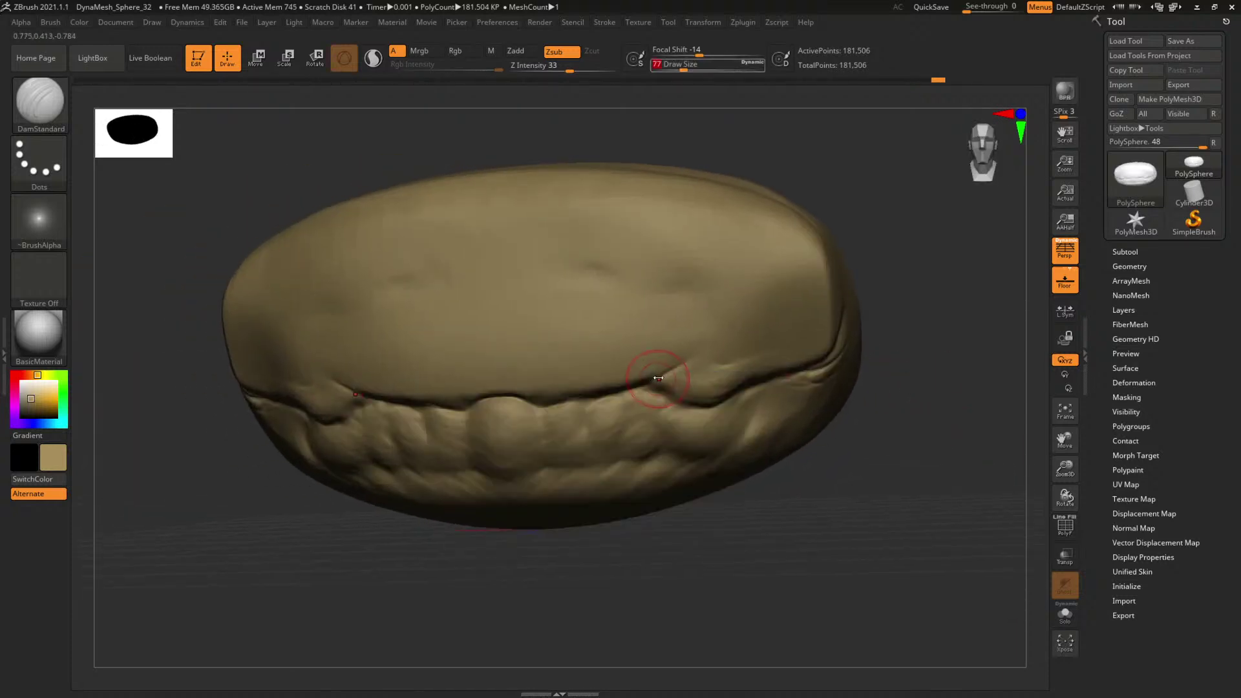
mouse_move(661, 382)
mouse_down()
mouse_move(640, 391)
mouse_move(660, 380)
mouse_up()
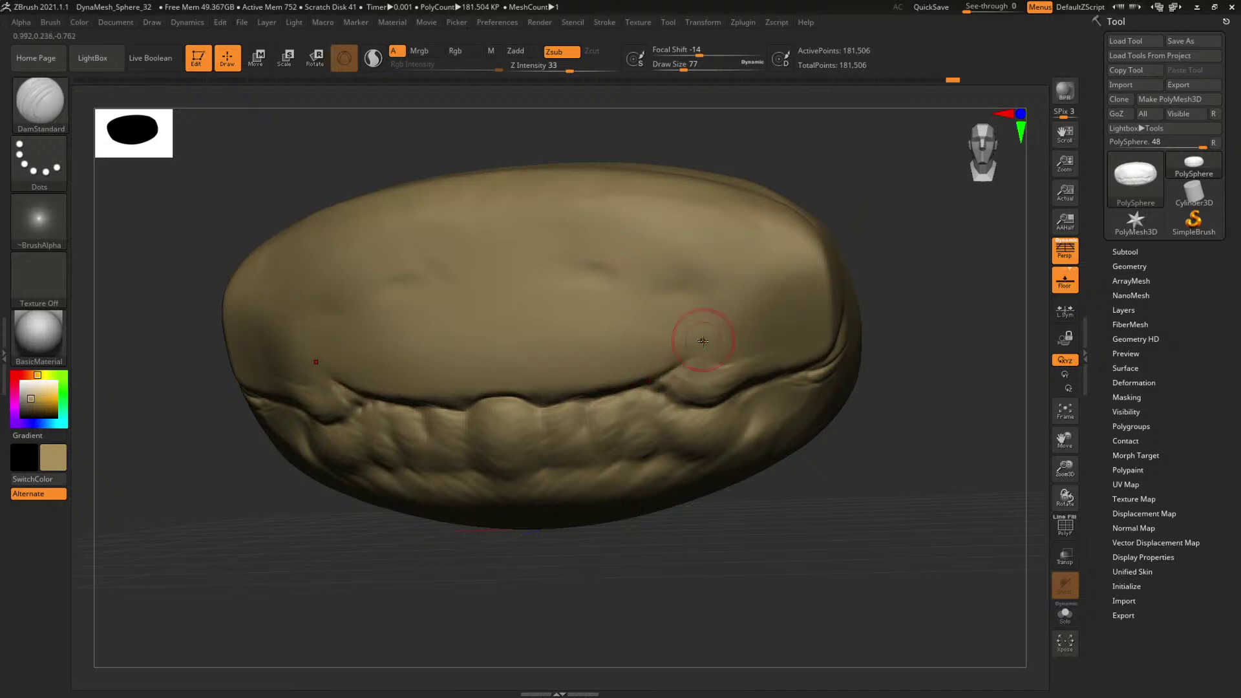
drag(945, 314, 866, 336)
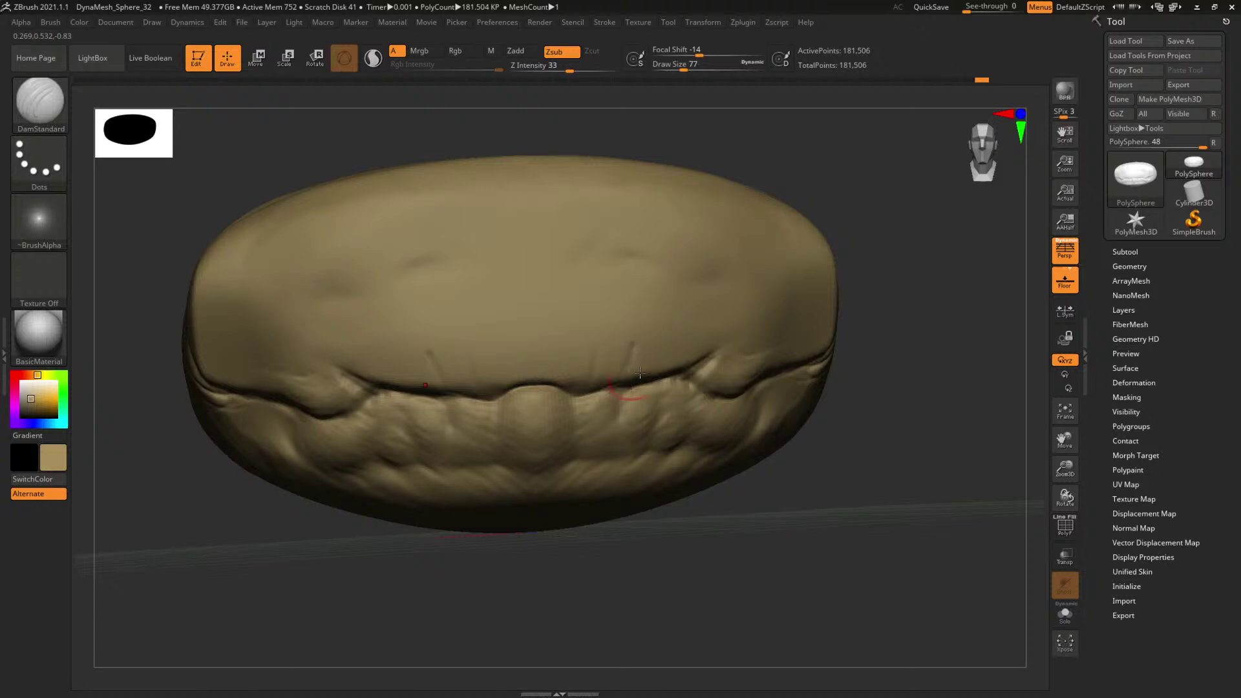
key(ctrl+z)
Carve the gaps between the teeth with DamStandard at a draw size of 87.
mouse_move(924, 367)
mouse_down()
mouse_move(613, 410)
mouse_move(574, 444)
mouse_up()
key(space)
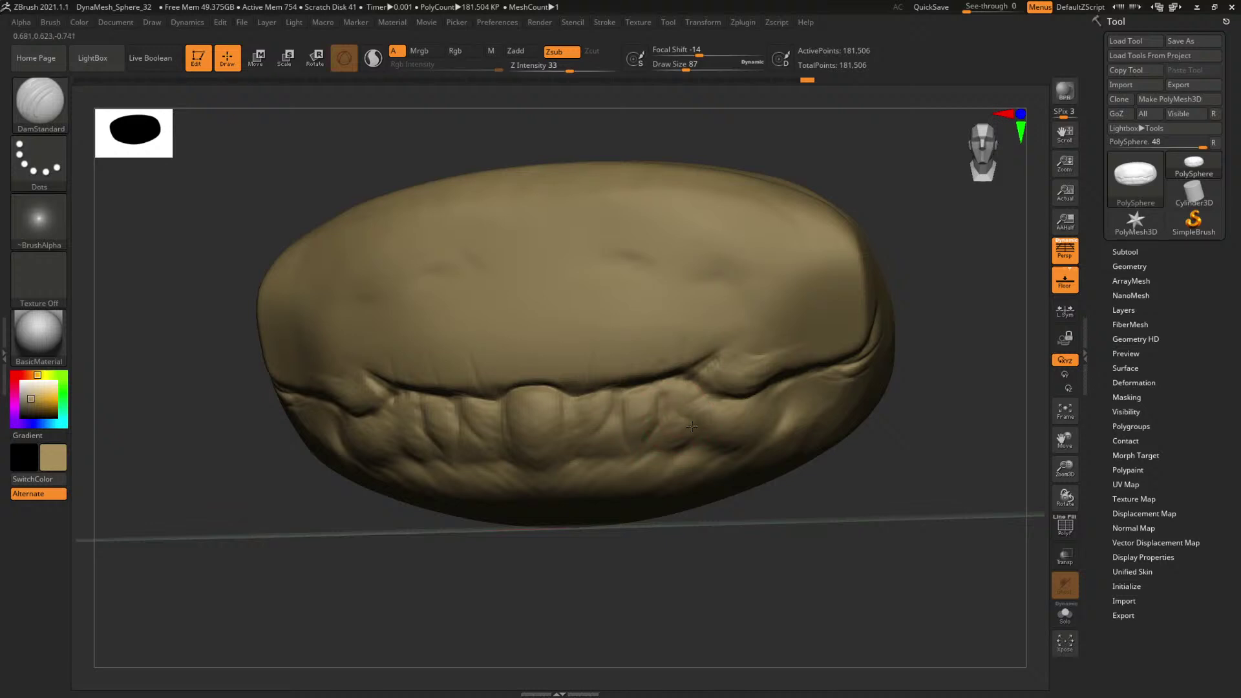
mouse_move(934, 421)
mouse_down()
mouse_move(951, 424)
mouse_move(839, 385)
mouse_move(875, 377)
mouse_move(930, 437)
mouse_move(950, 421)
mouse_up()
Hollow out a large pair of eye sockets in the upper face with inverted ClayBuildup strokes at a draw size of 108.
key(b)
key(c)
key(b)
key(space)
drag(648, 356, 669, 355)
key(space)
alt+drag(669, 355, 667, 327)
mouse_move(667, 328)
alt+mouse_down()
mouse_move(638, 341)
mouse_move(642, 356)
mouse_move(678, 339)
alt+mouse_up()
alt+drag(678, 345, 668, 339)
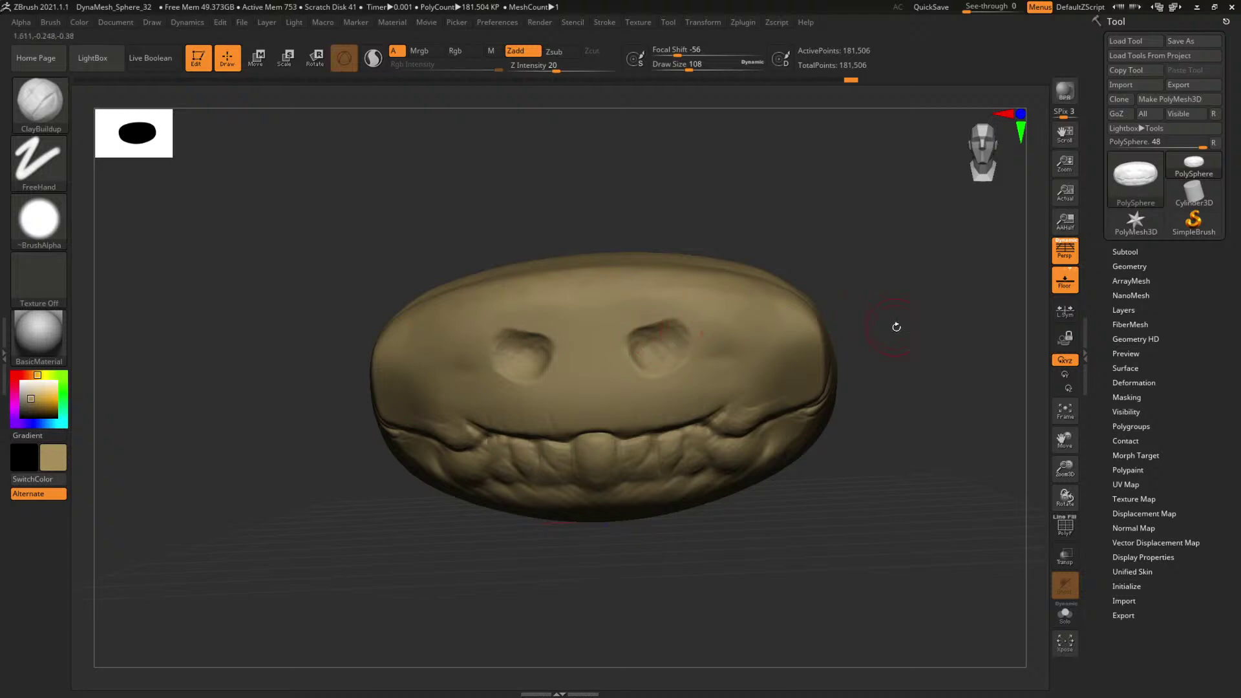
Hollow out two smaller pairs of eye sockets outside the main pair with ClayBuildup, using draw sizes of 104 and 68.
drag(896, 327, 854, 332)
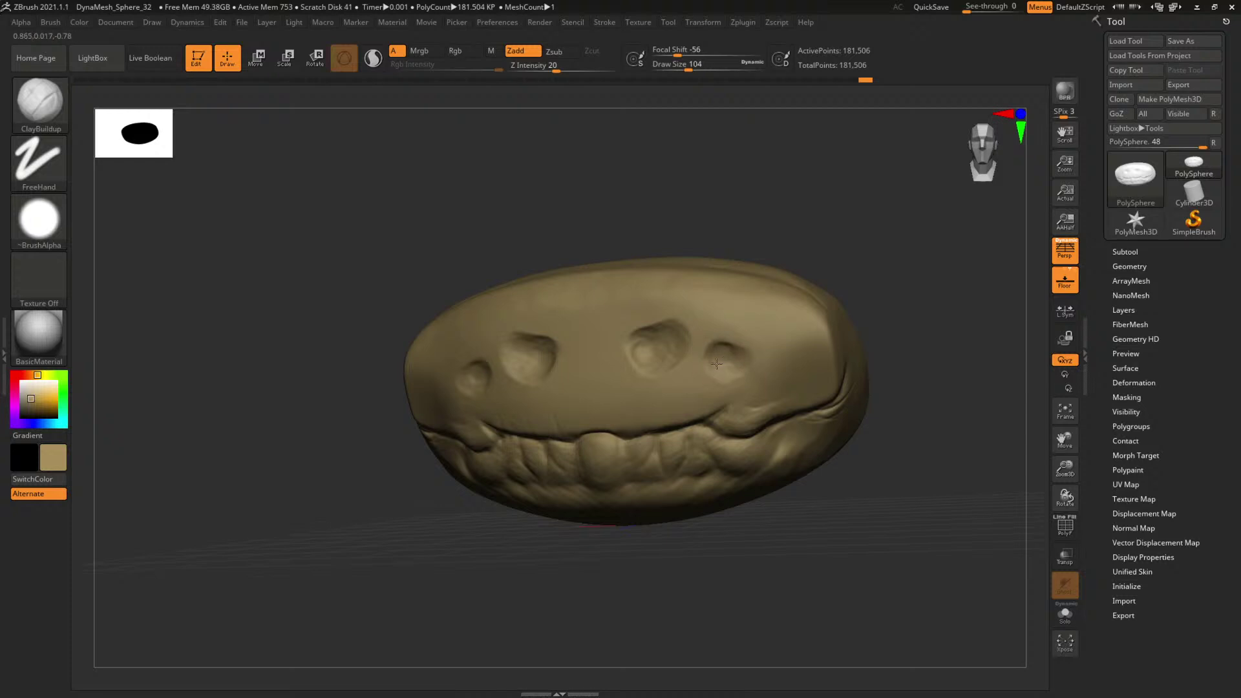
mouse_move(912, 284)
alt+mouse_down()
mouse_move(848, 289)
mouse_move(836, 313)
mouse_move(757, 367)
mouse_move(762, 331)
mouse_move(851, 296)
mouse_move(783, 334)
alt+mouse_up()
key(s)
key(ctrl+z)
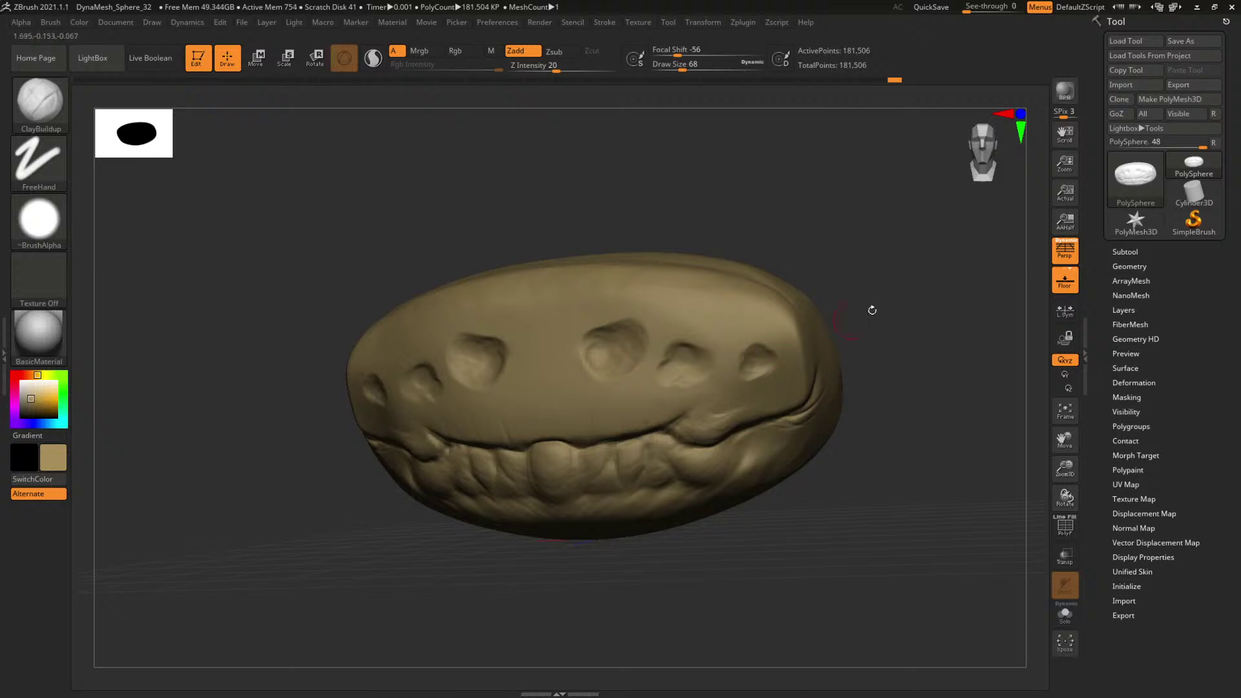
mouse_move(872, 311)
mouse_down()
mouse_move(915, 316)
mouse_move(928, 343)
mouse_move(887, 349)
mouse_move(911, 353)
mouse_move(922, 324)
mouse_move(953, 351)
mouse_move(950, 374)
mouse_up()
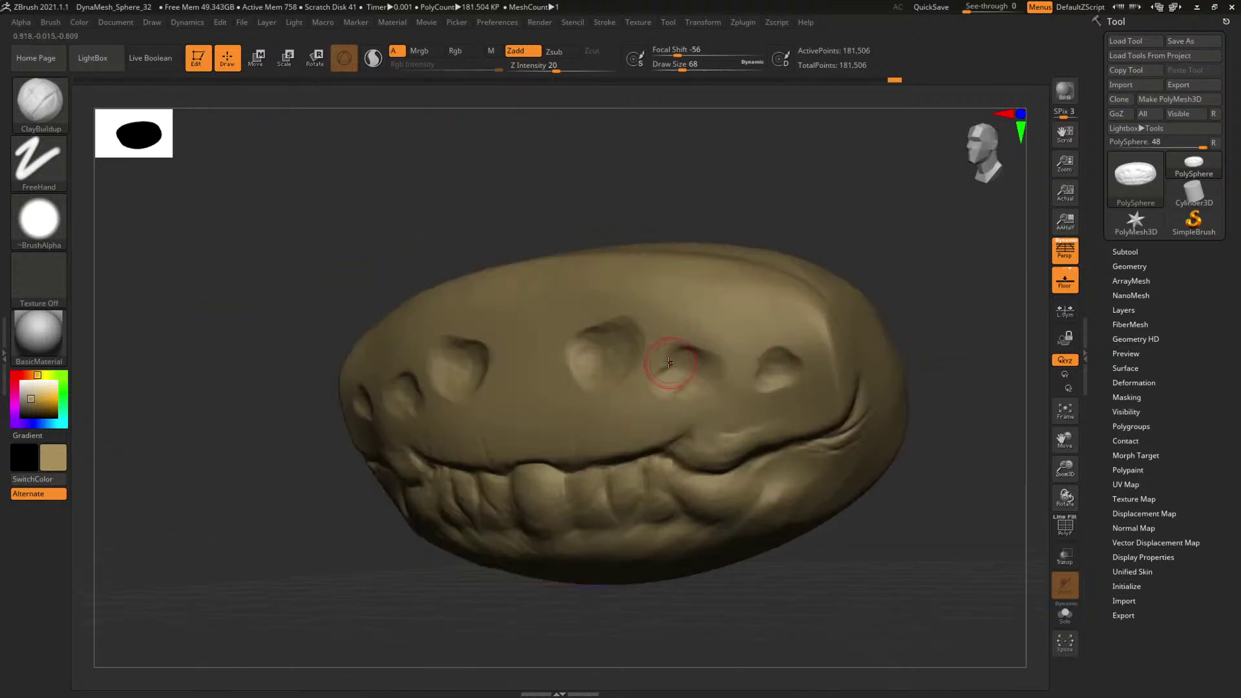
Deepen and widen the main pair of eye sockets with ClayBuildup at a draw size of 108.
key(space)
drag(669, 373, 673, 374)
drag(882, 240, 931, 236)
key(space)
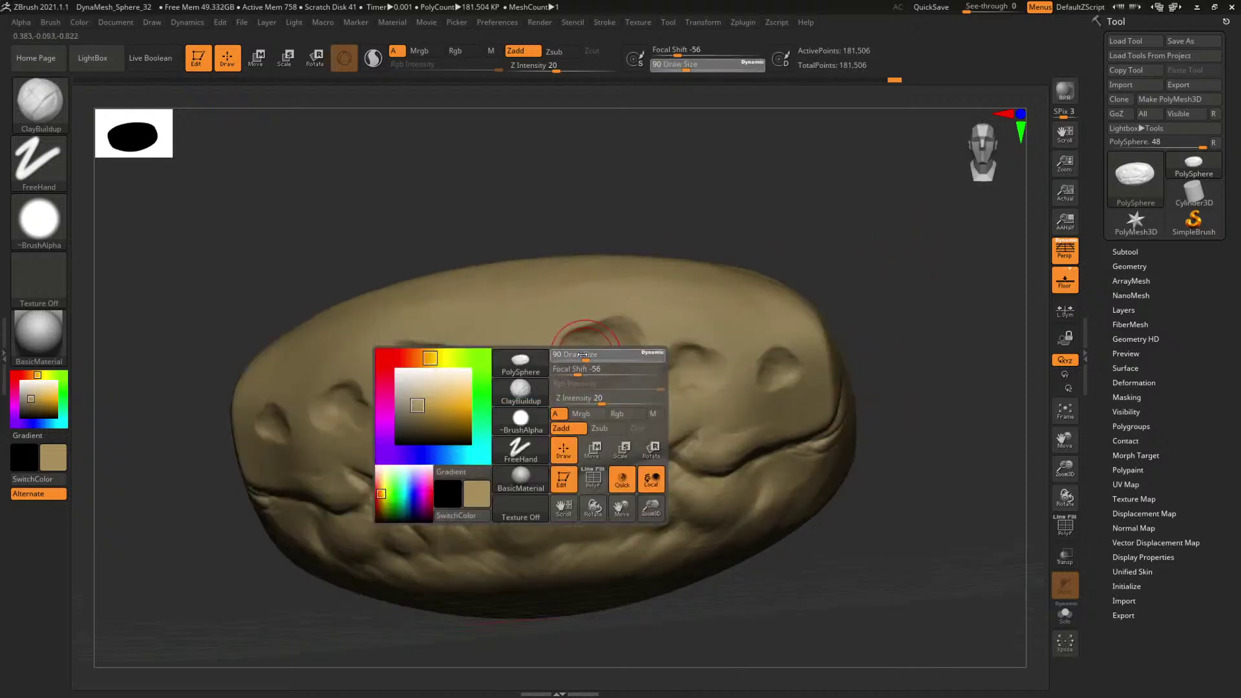
mouse_move(582, 354)
mouse_down()
mouse_move(583, 341)
mouse_move(593, 365)
mouse_move(565, 344)
mouse_move(588, 395)
mouse_up()
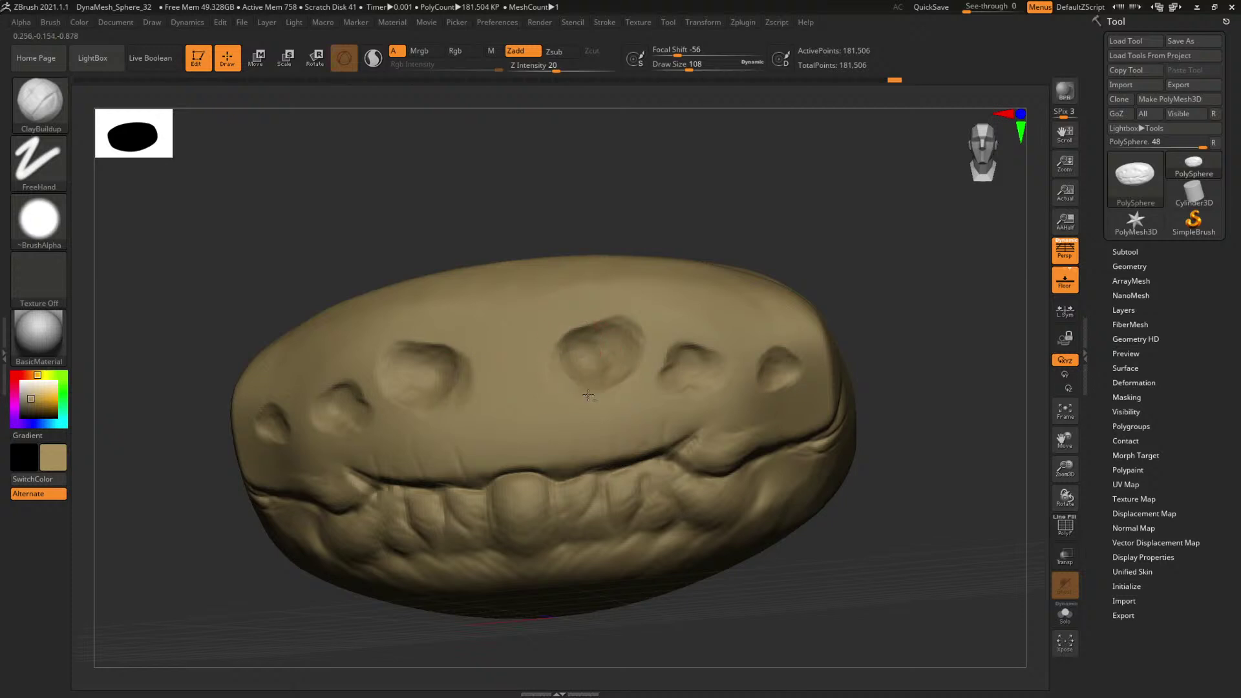
drag(834, 281, 607, 310)
mouse_move(811, 338)
mouse_down()
mouse_move(787, 340)
mouse_move(811, 352)
mouse_move(802, 356)
mouse_up()
alt+drag(801, 356, 830, 365)
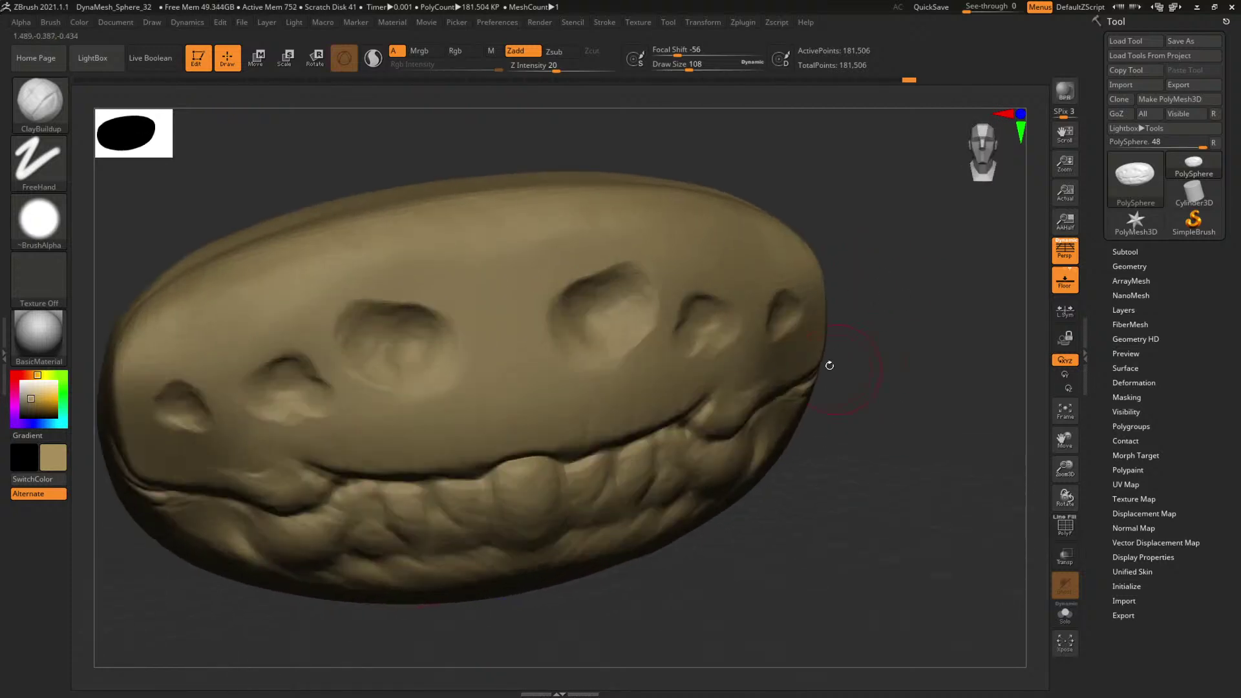
Build up the rims around the eye sockets with ClayBuildup, reducing the draw size to 65.
key(space)
mouse_move(534, 279)
mouse_down()
mouse_move(585, 282)
mouse_move(614, 255)
mouse_move(564, 247)
mouse_up()
key(space)
key(space)
drag(874, 236, 931, 241)
key(s)
mouse_move(699, 277)
mouse_down()
mouse_move(687, 277)
mouse_move(733, 288)
mouse_up()
mouse_move(734, 294)
mouse_down()
mouse_move(706, 286)
mouse_move(742, 288)
mouse_up()
mouse_move(869, 228)
mouse_down()
mouse_move(895, 258)
mouse_move(878, 278)
mouse_move(826, 292)
mouse_move(836, 296)
mouse_up()
key(s)
key(s)
drag(950, 259, 908, 265)
key(space)
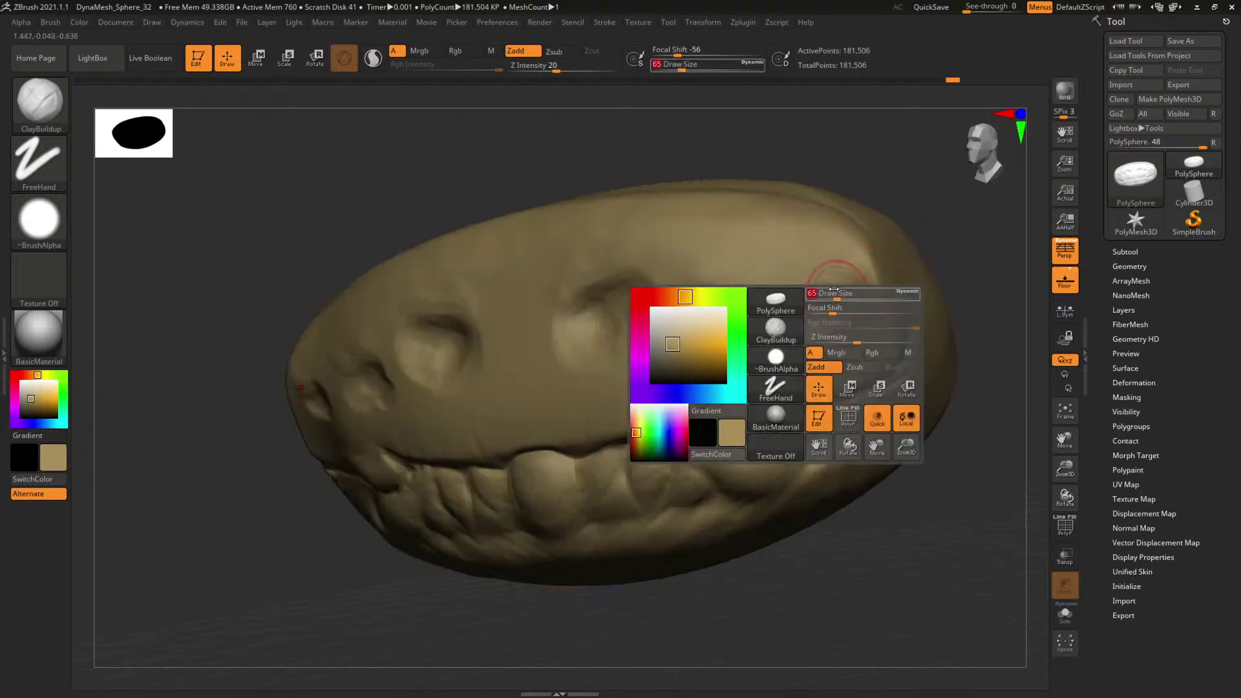
drag(842, 292, 838, 293)
mouse_move(958, 250)
mouse_down()
mouse_move(867, 254)
mouse_move(922, 296)
mouse_move(800, 351)
mouse_up()
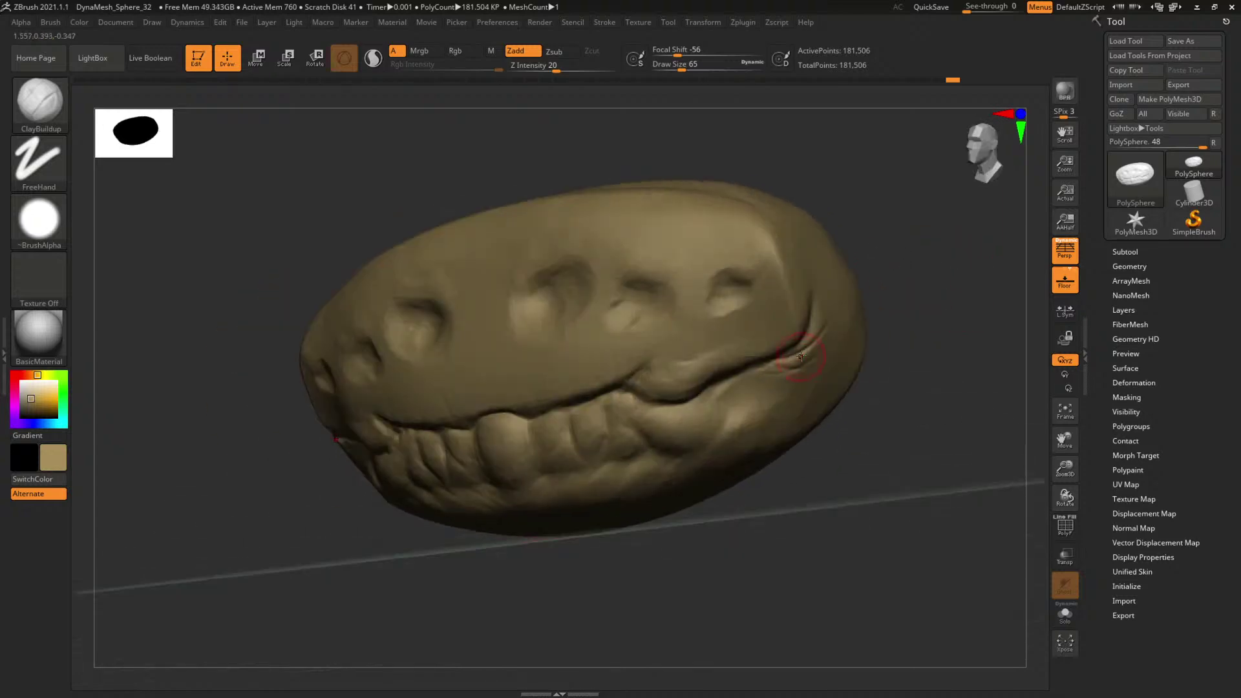
Try to raise the folds at the mouth corners with the Standard brush at a draw size of 65.
key(s)
key(b)
key(s)
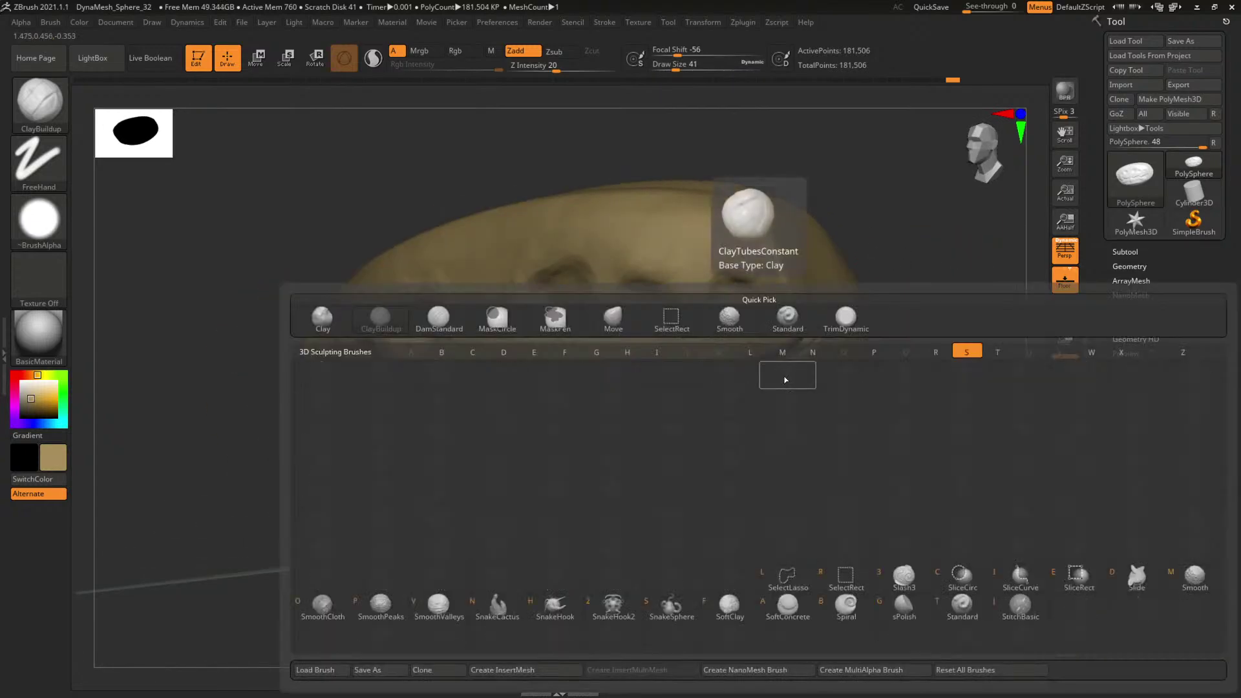
key(t)
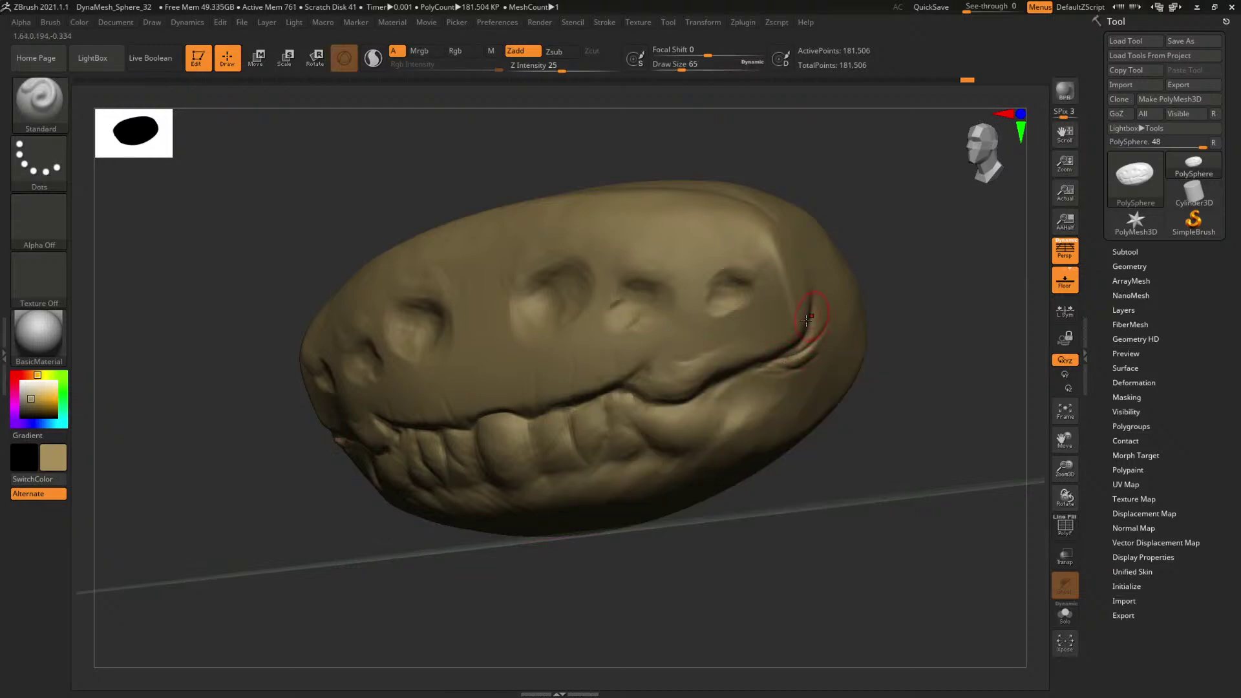
key(ctrl)
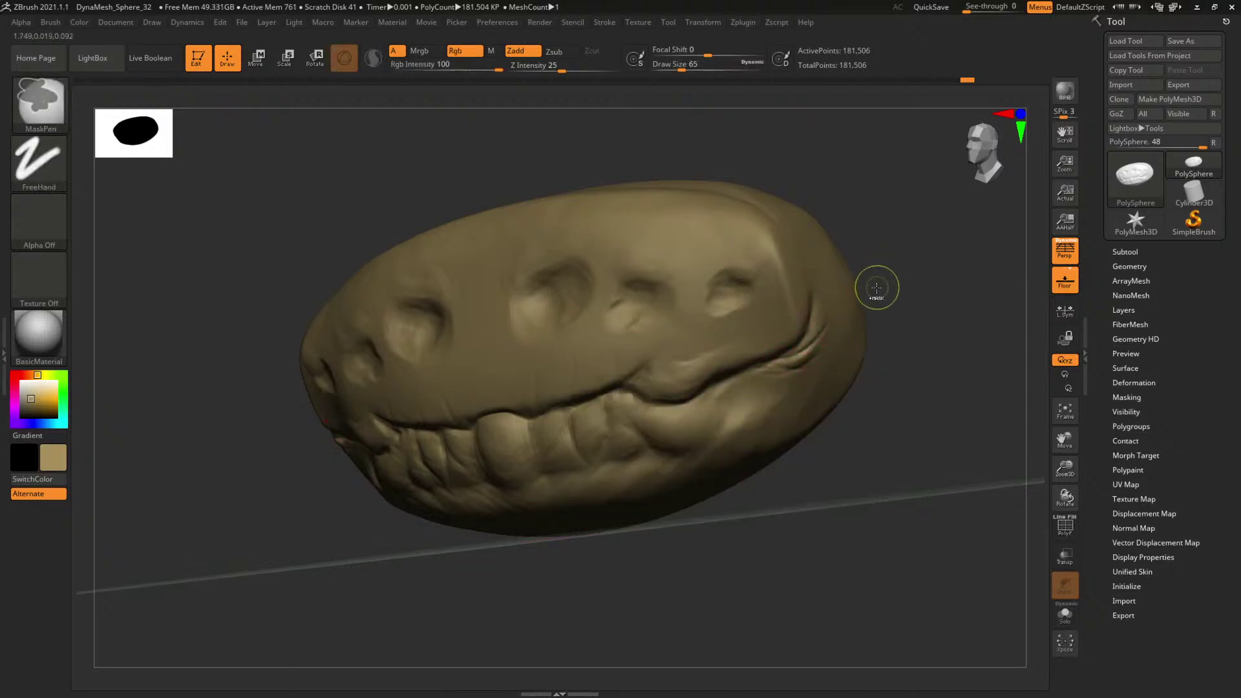
Puff up the folds at the mouth corners with the Inflat brush, reducing the draw size to 71.
key(b)
key(i)
key(n)
key(space)
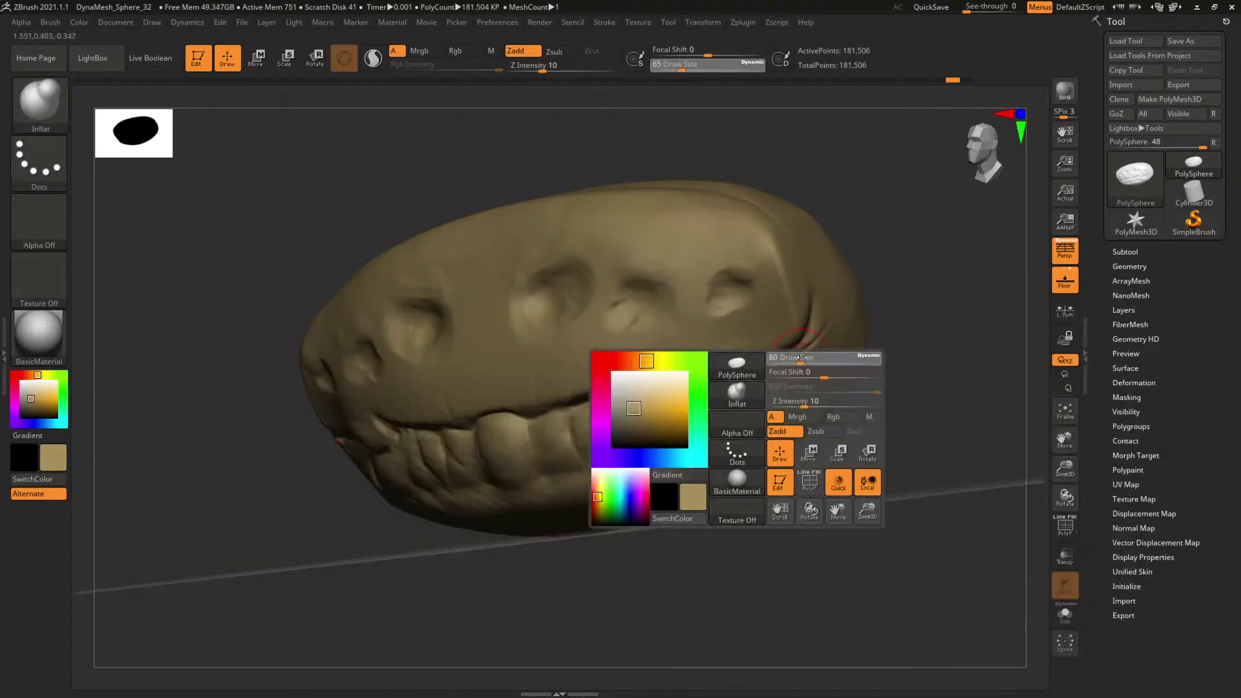
mouse_move(802, 357)
mouse_down()
mouse_move(819, 345)
mouse_move(798, 338)
mouse_move(819, 308)
mouse_up()
mouse_move(919, 275)
mouse_down()
mouse_move(934, 281)
mouse_move(872, 311)
mouse_up()
key(space)
drag(801, 349, 760, 342)
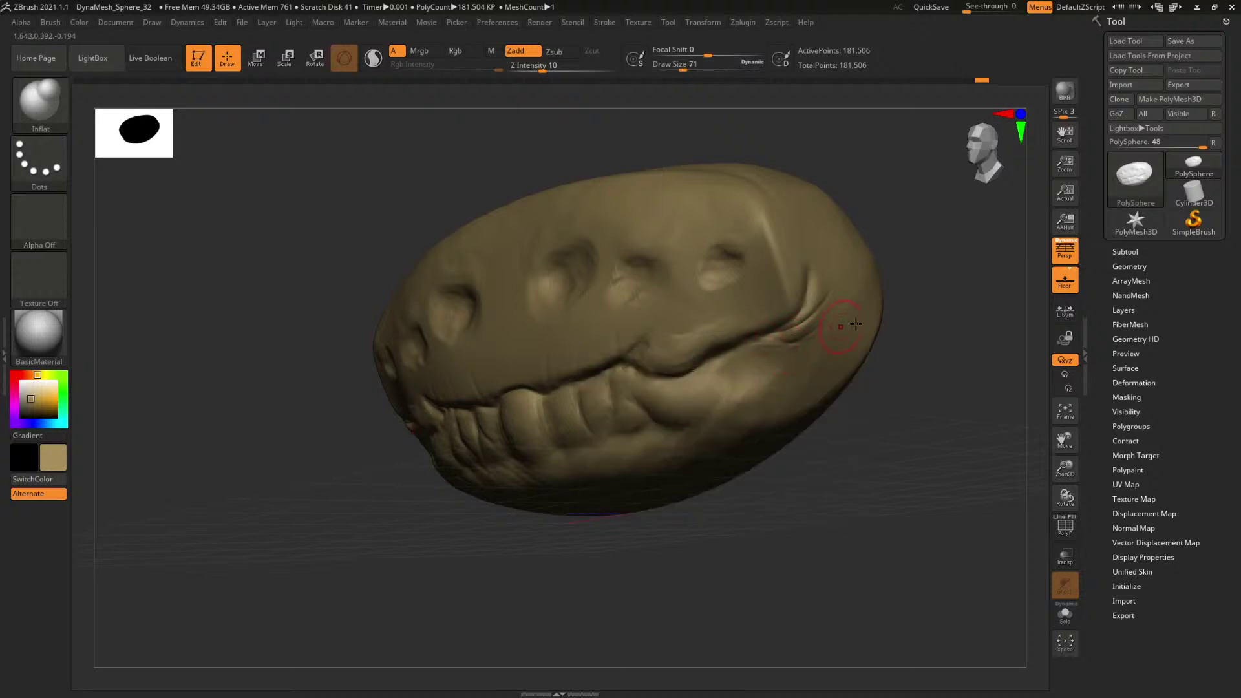
Try to inflate the lumps along the mouth line with the Inflat brush at a draw size of 136.
drag(977, 299, 999, 299)
key(space)
mouse_move(743, 323)
mouse_down()
mouse_move(762, 321)
mouse_move(676, 361)
mouse_up()
drag(936, 321, 898, 316)
key(ctrl+z)
key(ctrl+z)
key(ctrl+z)
key(ctrl+z)
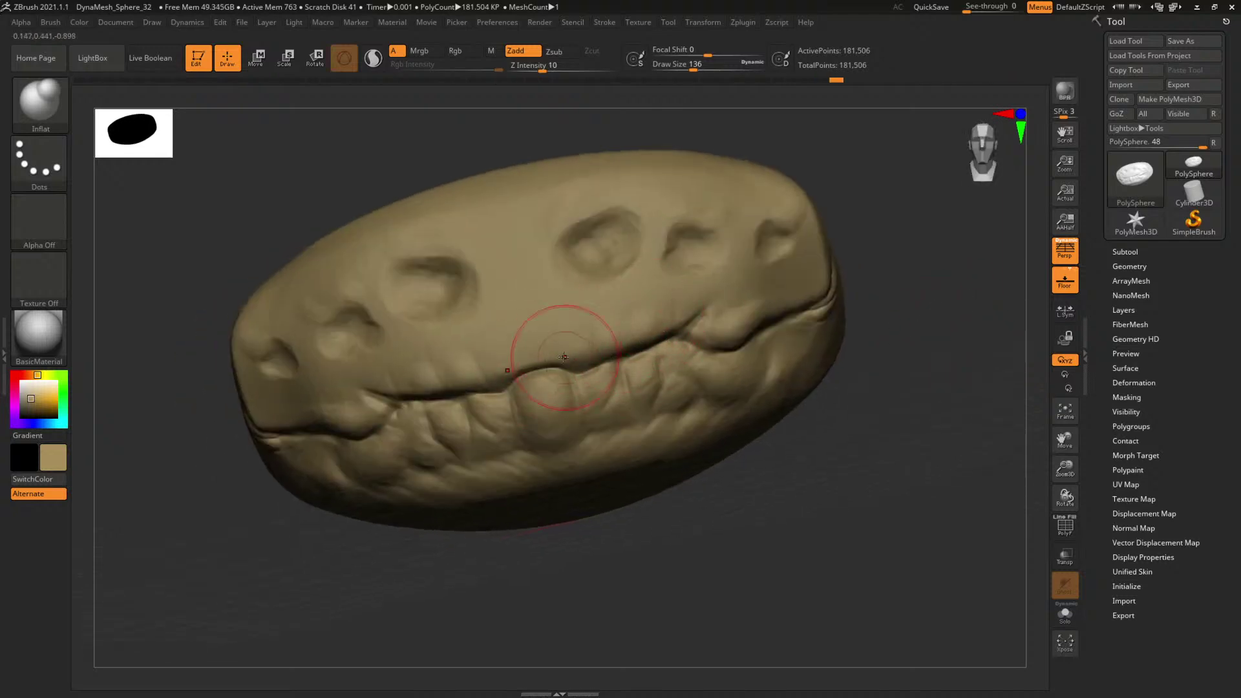
Build up the area above the front teeth with ClayBuildup at a draw size of 104.
drag(899, 353, 925, 358)
key(b)
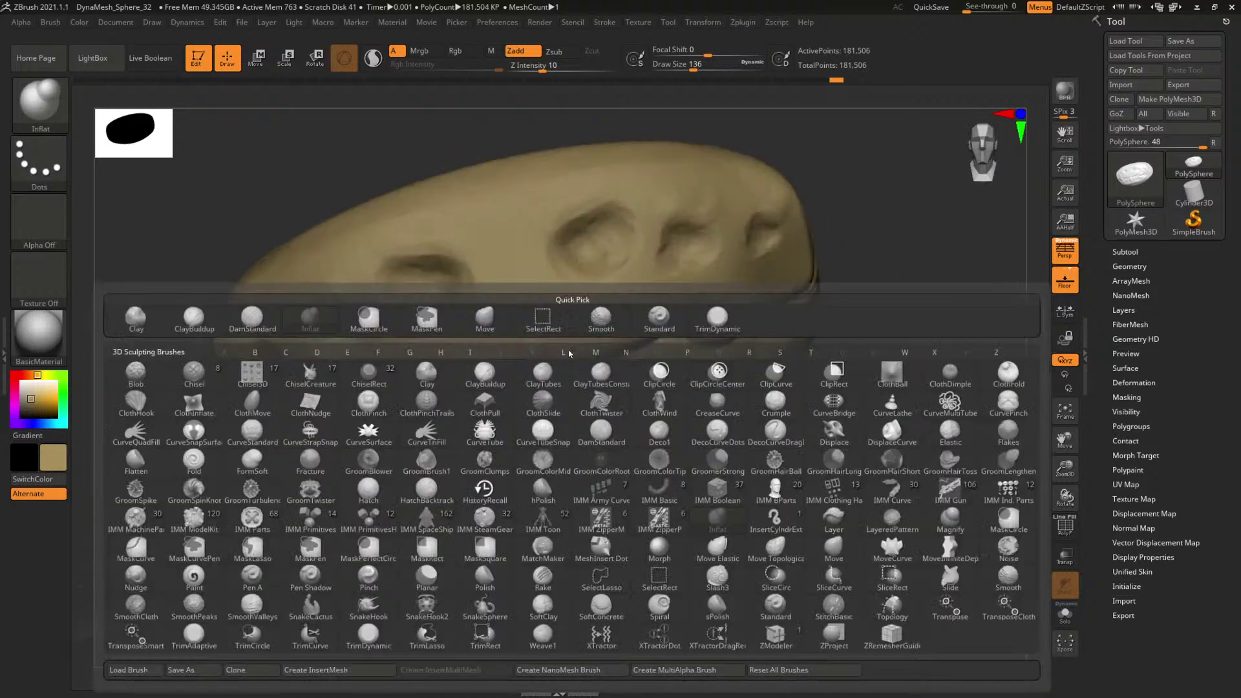
key(c)
key(b)
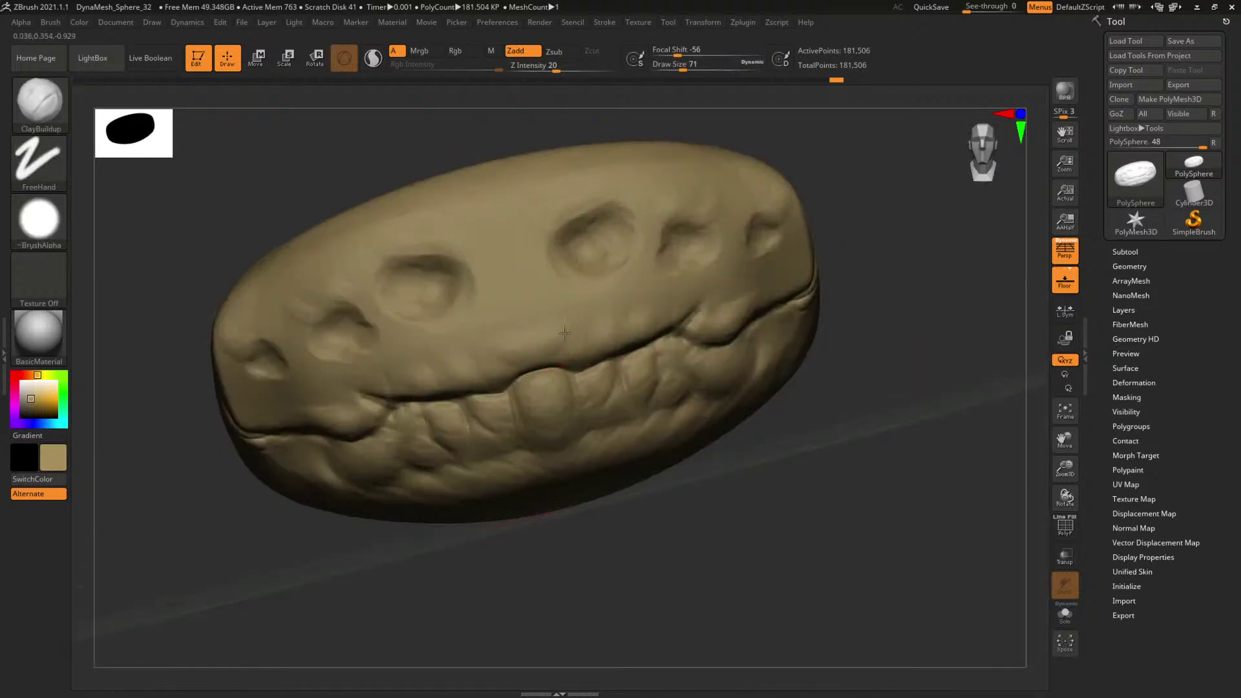
key(space)
mouse_move(940, 361)
alt+mouse_down()
mouse_move(809, 353)
mouse_move(812, 325)
mouse_move(881, 404)
mouse_move(874, 387)
mouse_move(901, 380)
mouse_move(844, 382)
mouse_move(903, 371)
mouse_move(735, 357)
mouse_move(804, 362)
mouse_move(882, 433)
mouse_move(845, 401)
mouse_move(870, 424)
alt+mouse_up()
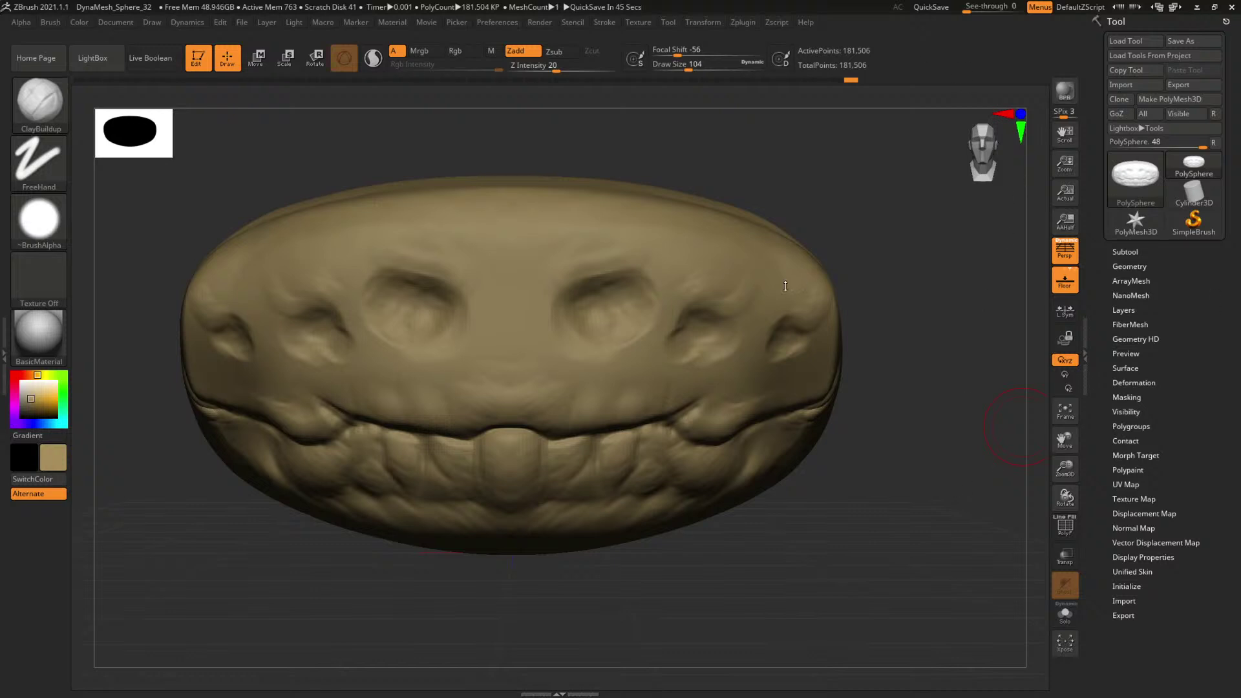
mouse_move(864, 236)
mouse_down()
mouse_move(905, 201)
mouse_move(867, 162)
mouse_up()
key(alt+Tab)
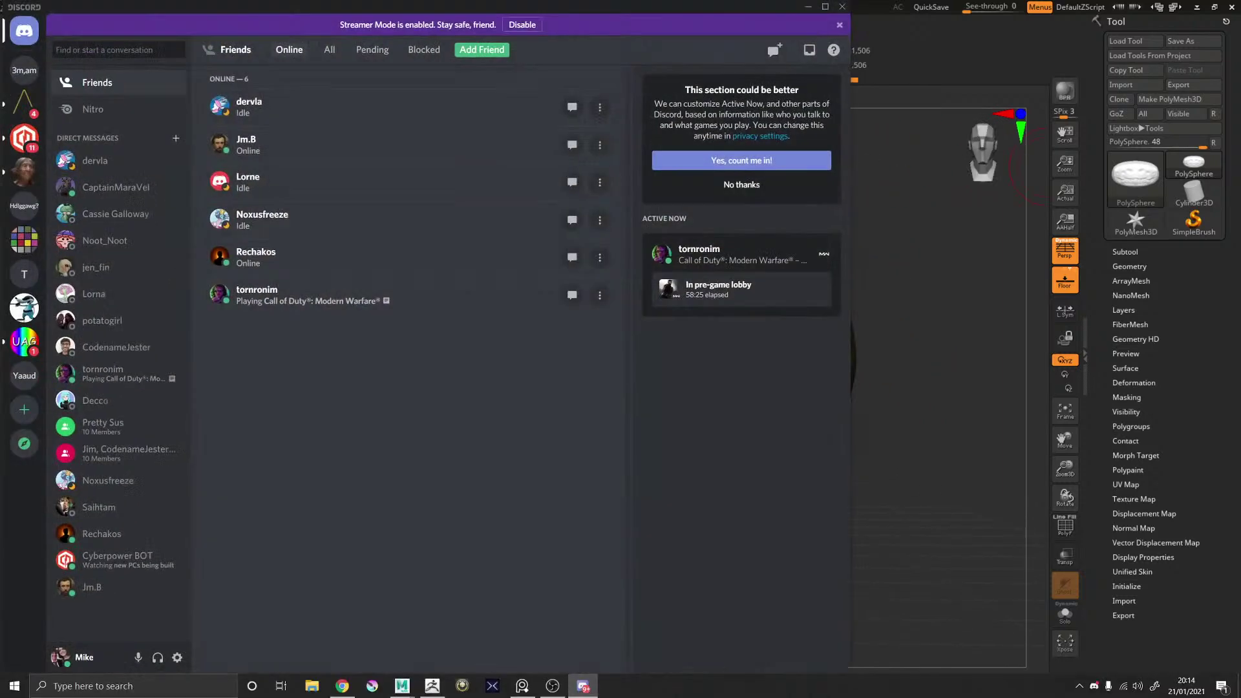
drag(638, 4, 1240, 92)
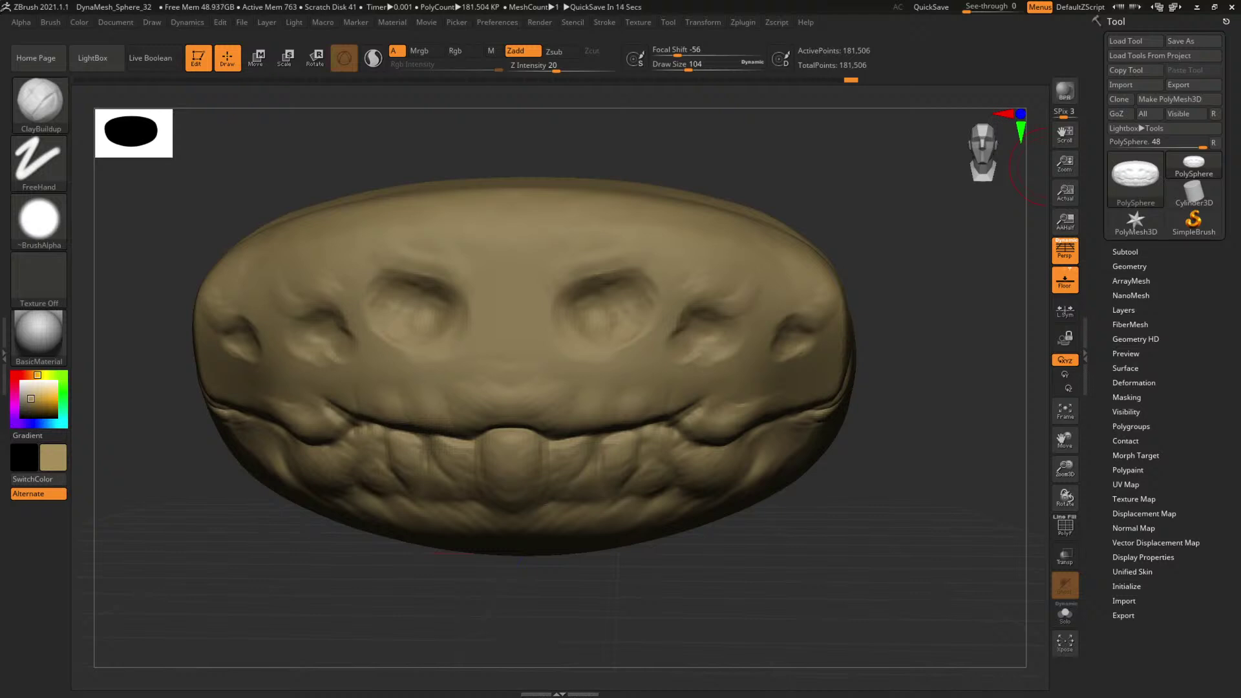
drag(867, 268, 854, 271)
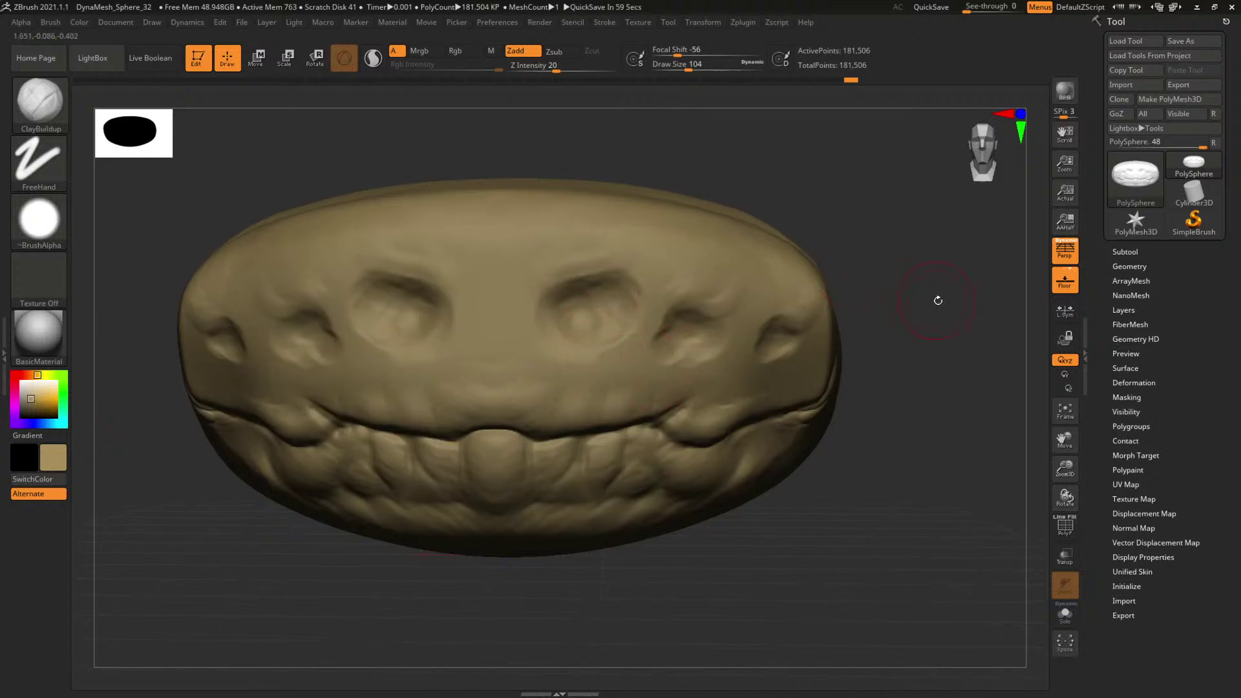
mouse_move(937, 300)
alt+mouse_down()
mouse_move(953, 321)
mouse_move(866, 279)
mouse_move(895, 363)
mouse_move(940, 395)
mouse_move(911, 362)
mouse_move(935, 339)
mouse_move(910, 351)
alt+mouse_up()
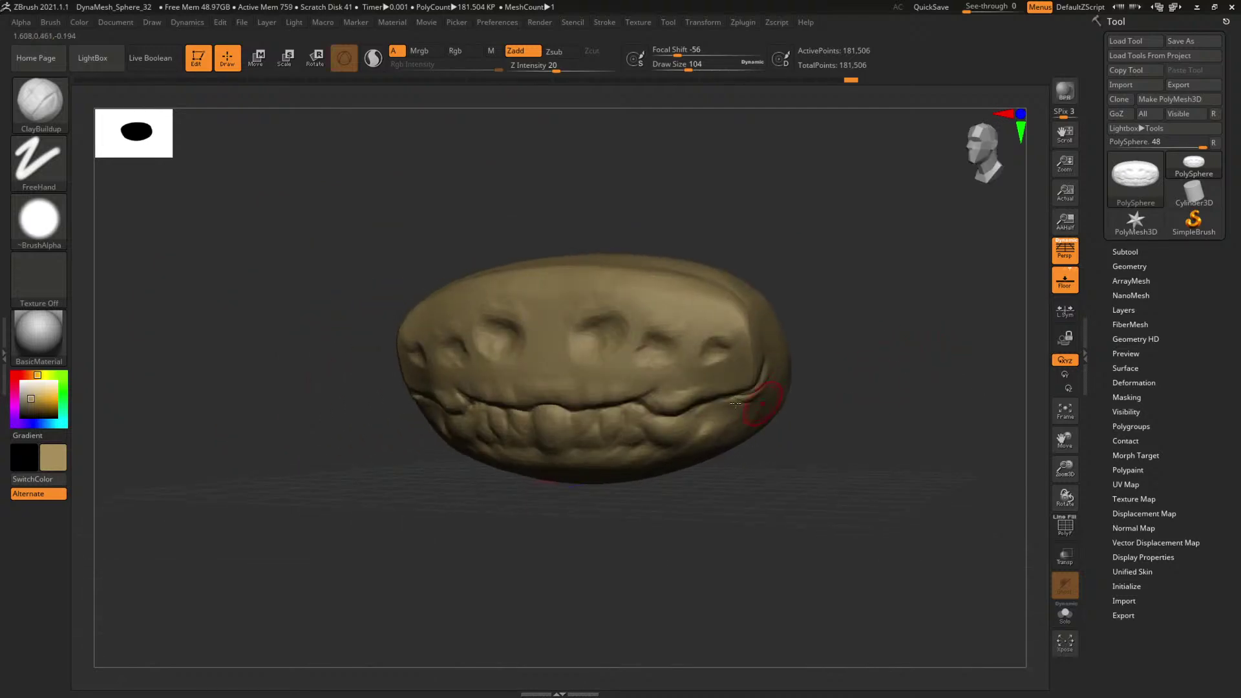
drag(813, 371, 831, 368)
Build up a small flat nose above the central tooth with ClayBuildup, using draw sizes of 83 and 44.
key(space)
drag(560, 402, 602, 402)
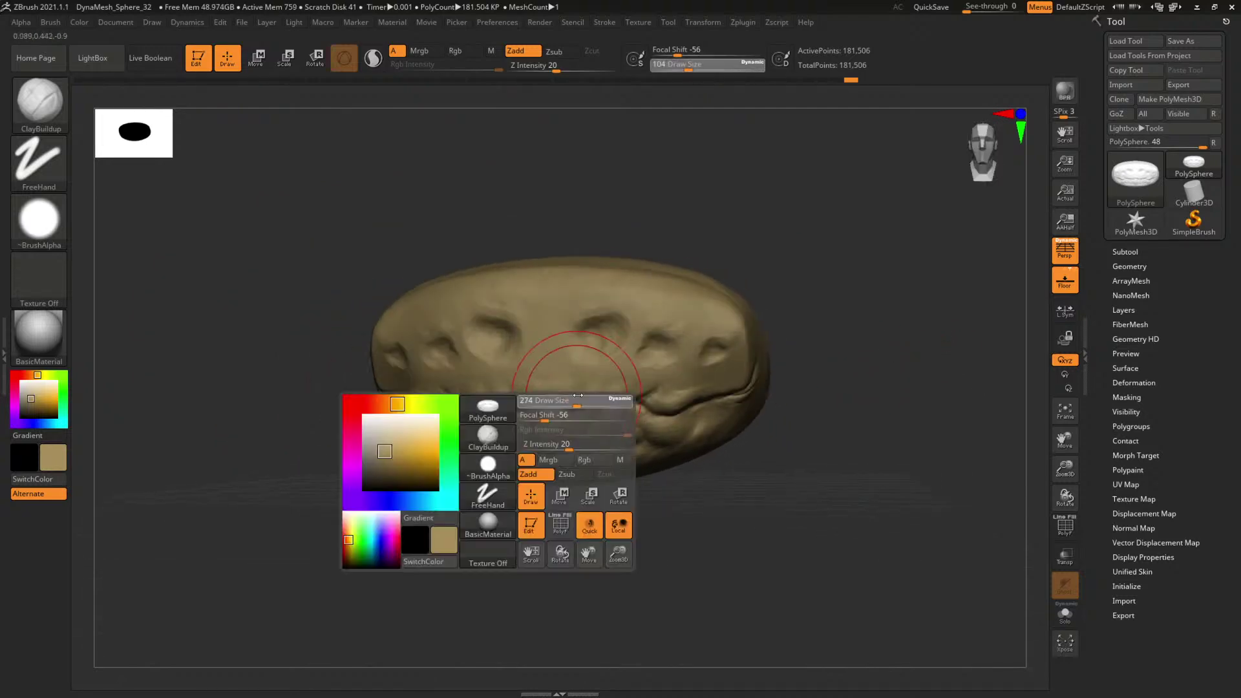
key(b)
key(c)
key(b)
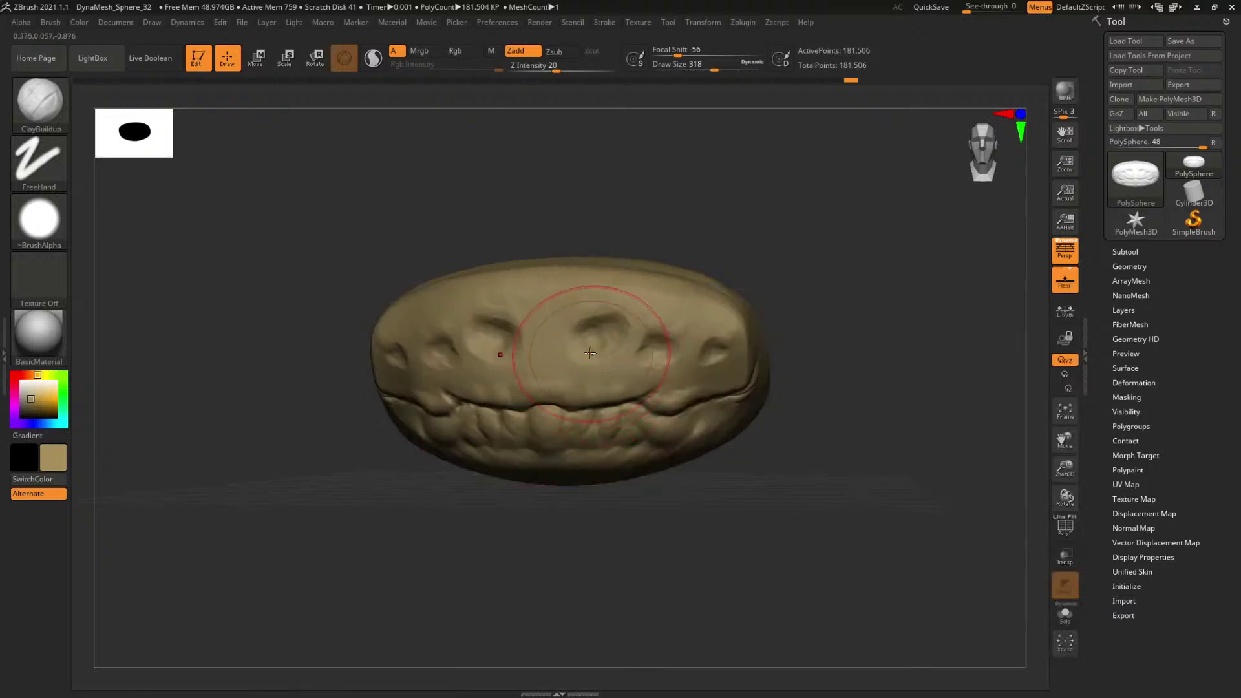
key(space)
drag(598, 344, 576, 342)
mouse_move(874, 276)
alt+mouse_down()
mouse_move(865, 310)
mouse_move(883, 336)
alt+mouse_up()
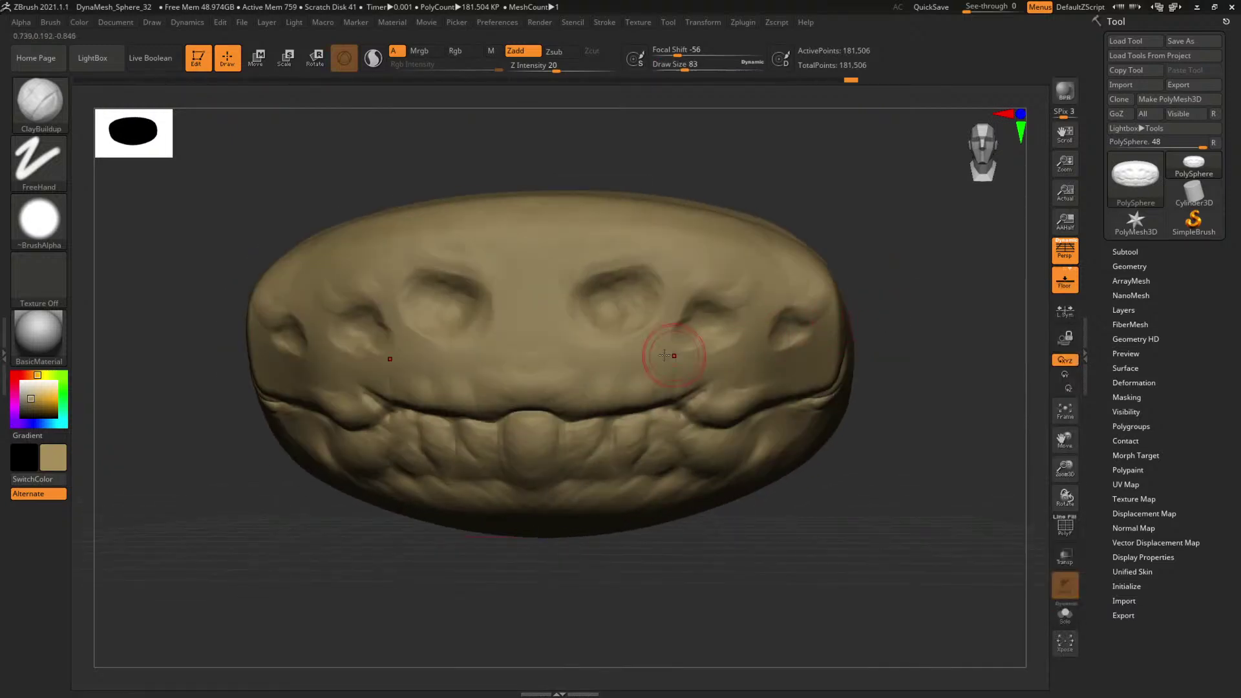
key(space)
mouse_move(541, 331)
mouse_down()
mouse_move(528, 330)
mouse_move(531, 356)
mouse_move(581, 353)
mouse_move(590, 380)
mouse_move(527, 360)
mouse_move(569, 389)
mouse_move(521, 366)
mouse_move(569, 376)
mouse_up()
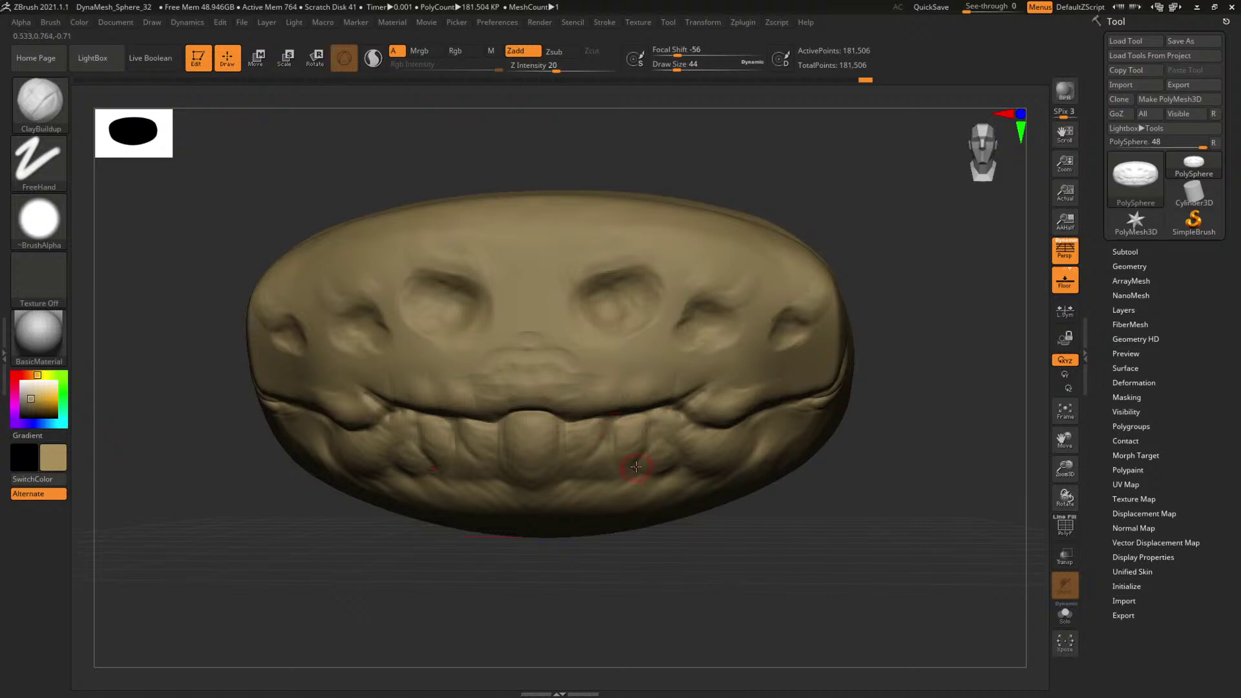
Examine the horned monster's face in the reference drawing and move the drawing aside.
right_drag(1240, 310, 848, 220)
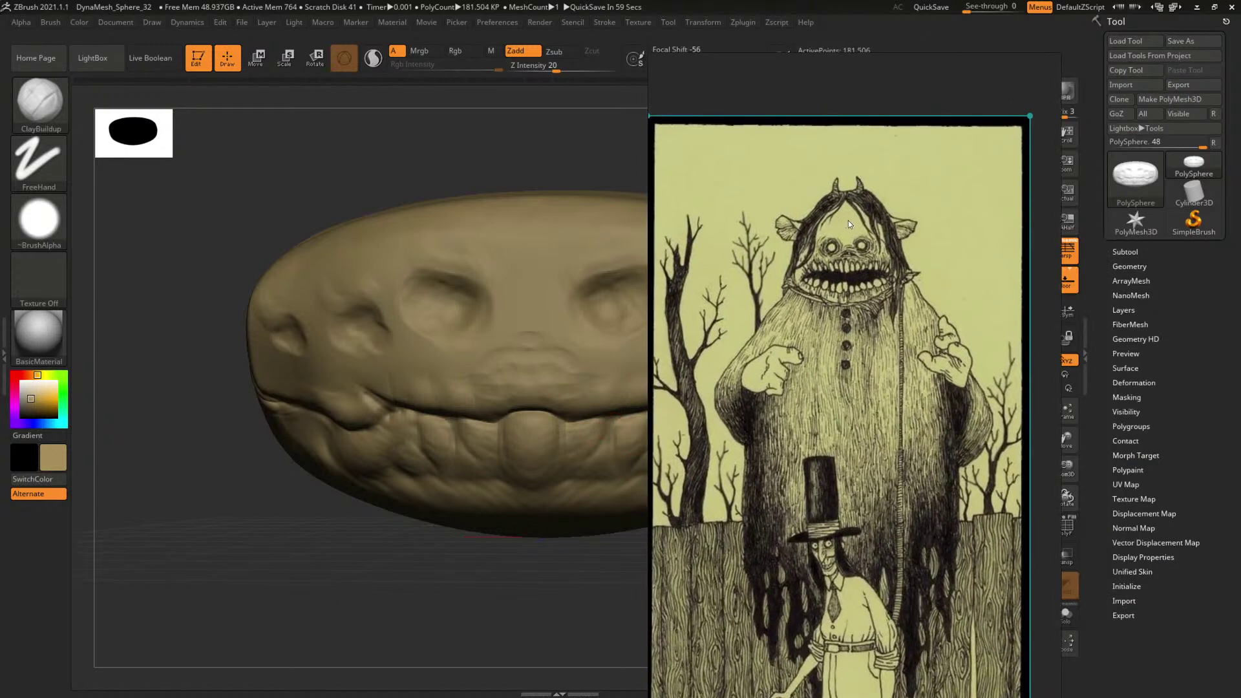
scroll(848, 223, up, 3)
scroll(858, 273, down, 2)
right_drag(793, 269, 1240, 245)
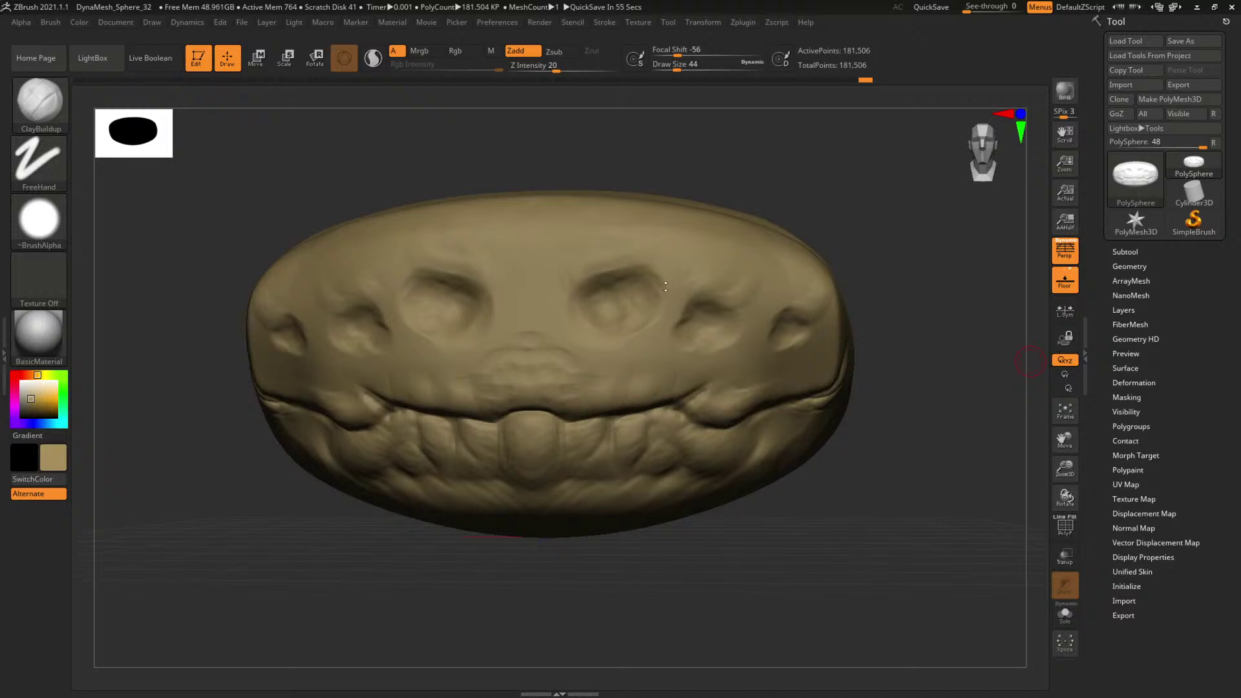
Build up round eyeballs inside the main pair of eye sockets with ClayBuildup.
key(b)
key(c)
key(b)
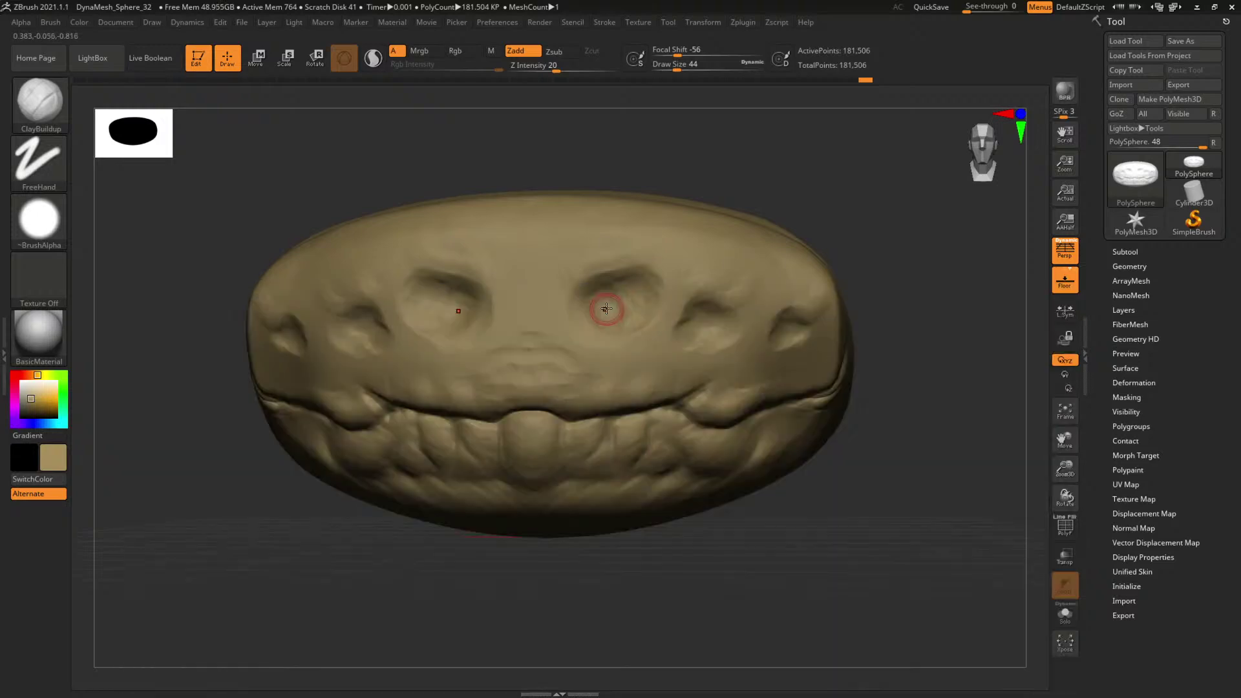
key(s)
mouse_move(607, 310)
mouse_down()
mouse_move(621, 310)
mouse_move(607, 287)
mouse_move(629, 299)
mouse_move(605, 292)
mouse_move(627, 293)
mouse_move(609, 302)
mouse_move(618, 283)
mouse_up()
Build up smaller eyeballs inside the two outer pairs of sockets with ClayBuildup, using draw sizes of 46 and 35.
key(space)
right_drag(804, 270, 792, 271)
key(s)
drag(708, 335, 707, 317)
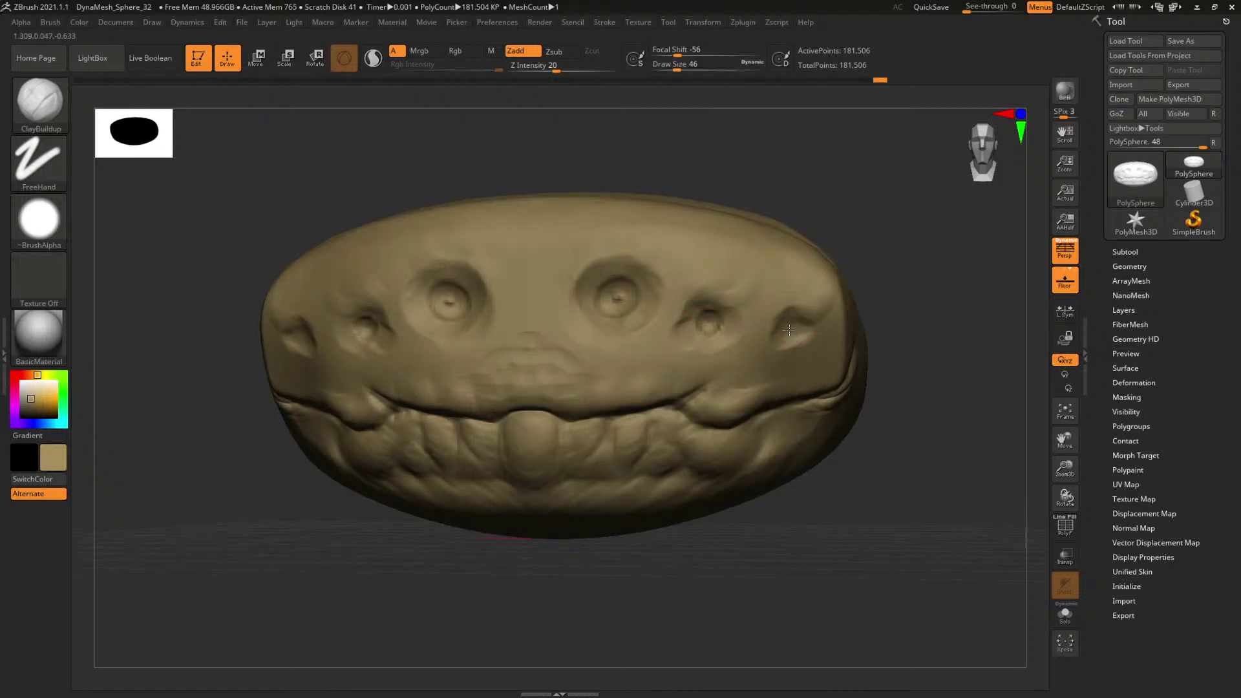
key(space)
drag(794, 335, 794, 331)
ctrl+right_drag(946, 296, 943, 365)
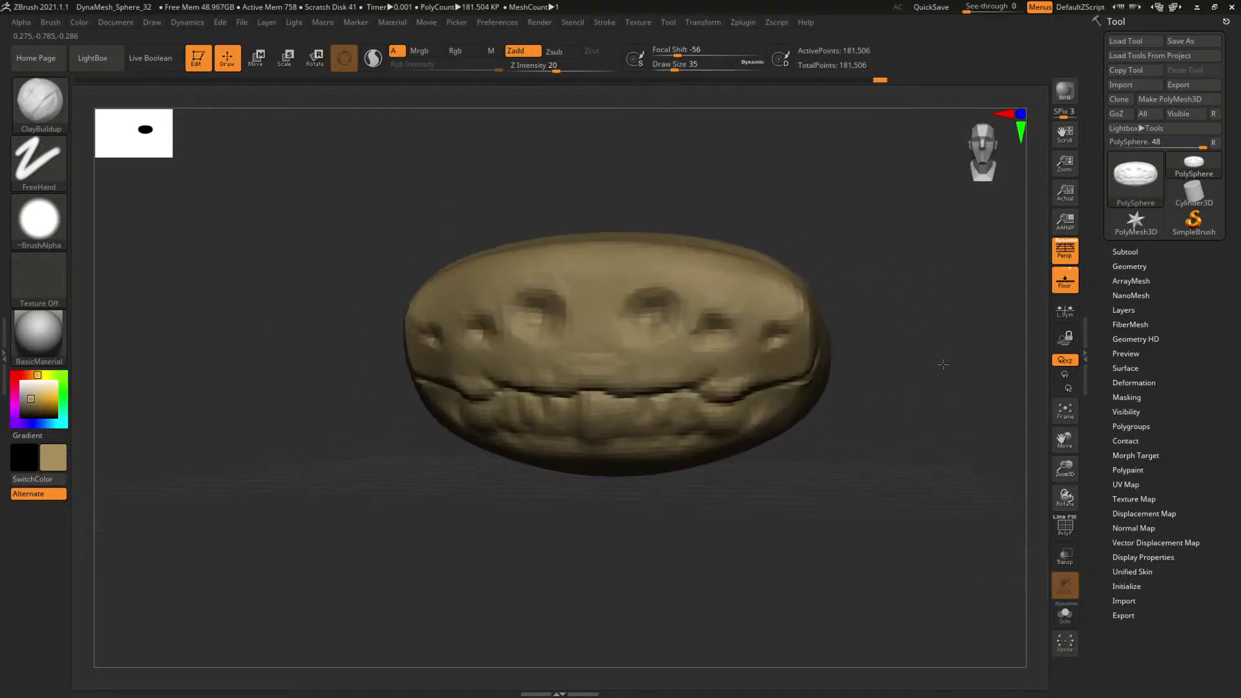
mouse_move(903, 321)
right_down()
mouse_move(906, 298)
mouse_move(918, 301)
mouse_move(611, 380)
right_up()
key(b)
key(t)
key(d)
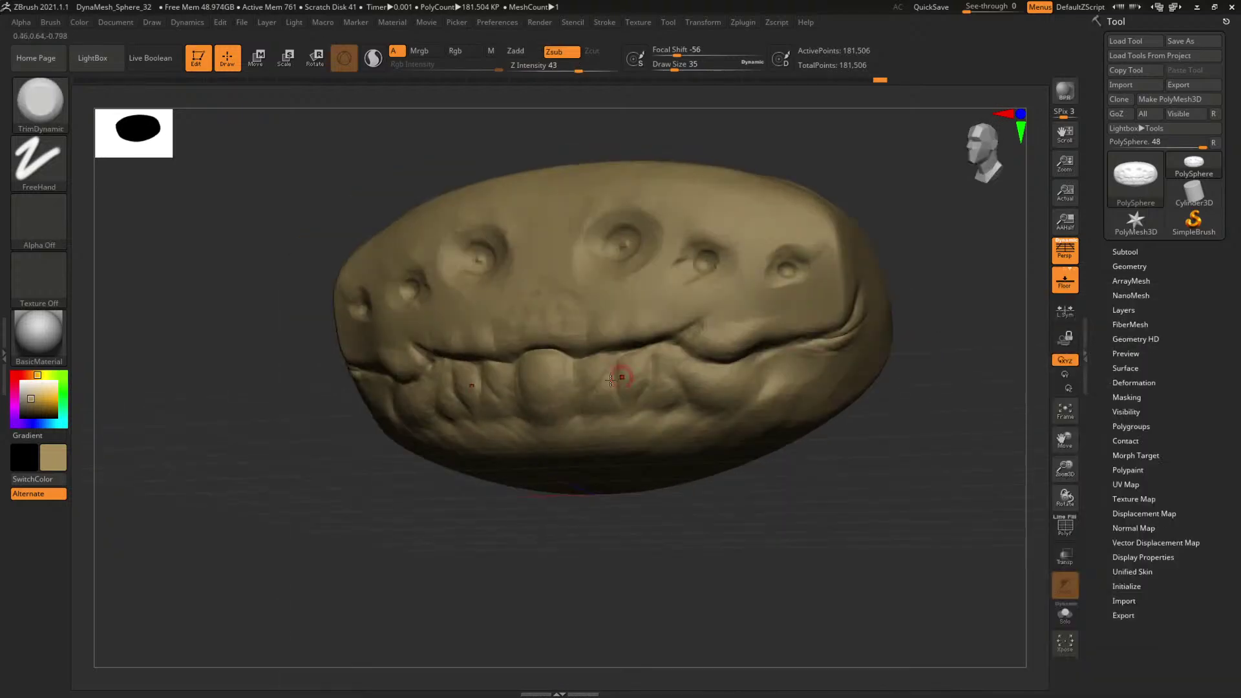
key(space)
click(594, 406)
key(space)
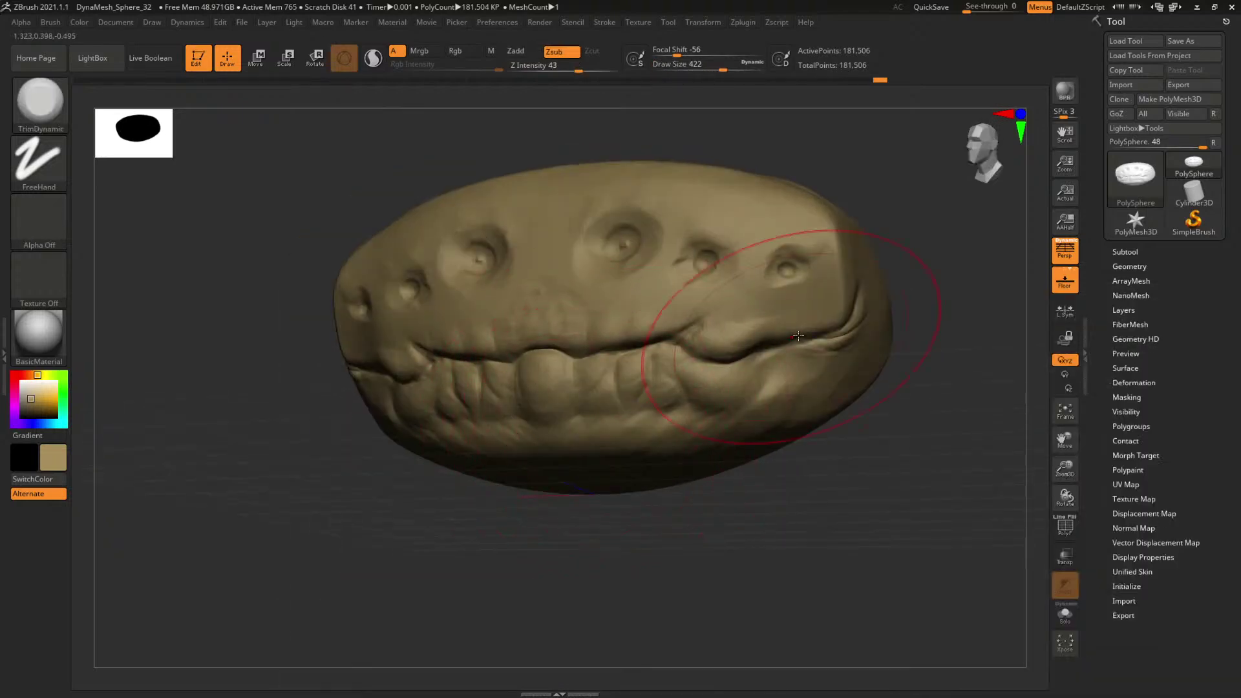
right_drag(798, 336, 964, 347)
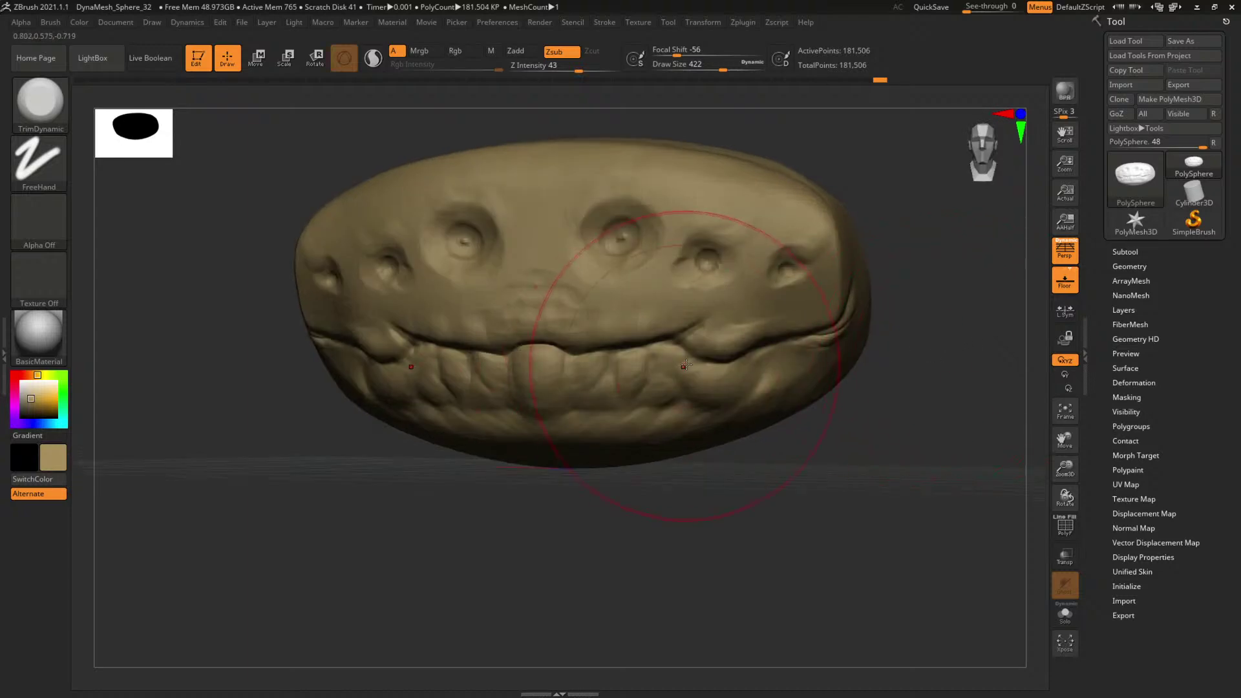
Carve creases around the lumps near the mouth's ends with DamStandard at a draw size of 94.
key(b)
key(d)
key(s)
key(space)
drag(717, 324, 684, 317)
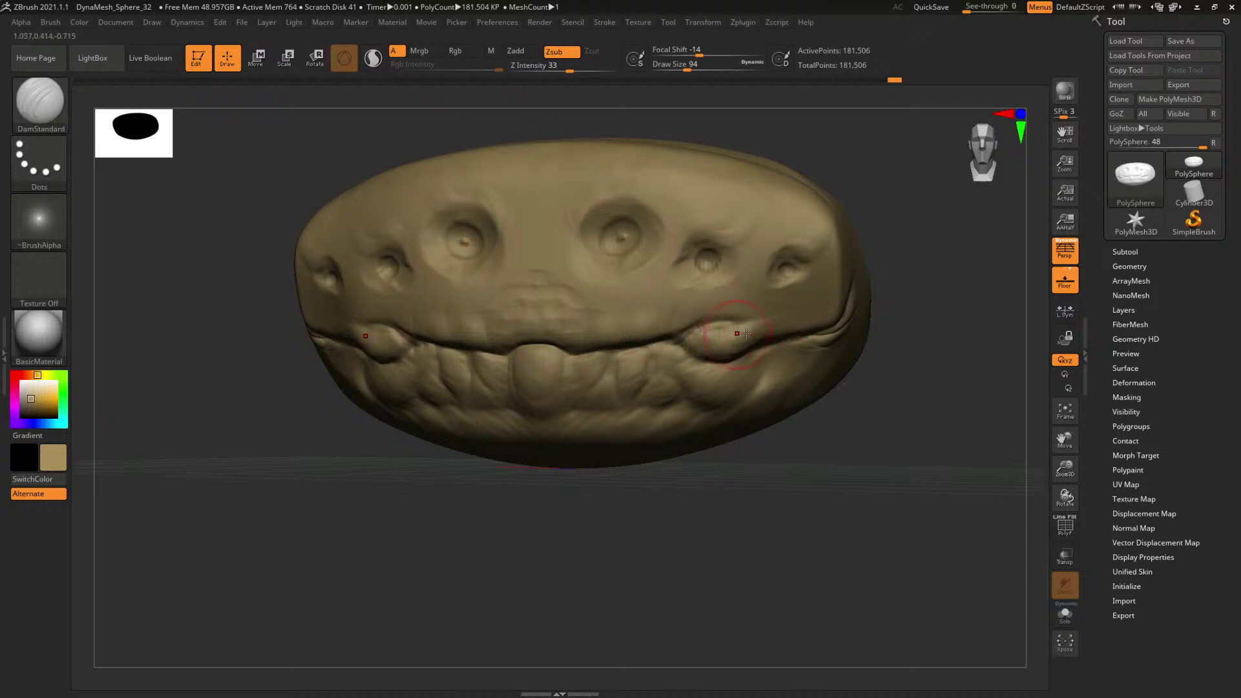
right_drag(831, 347, 825, 350)
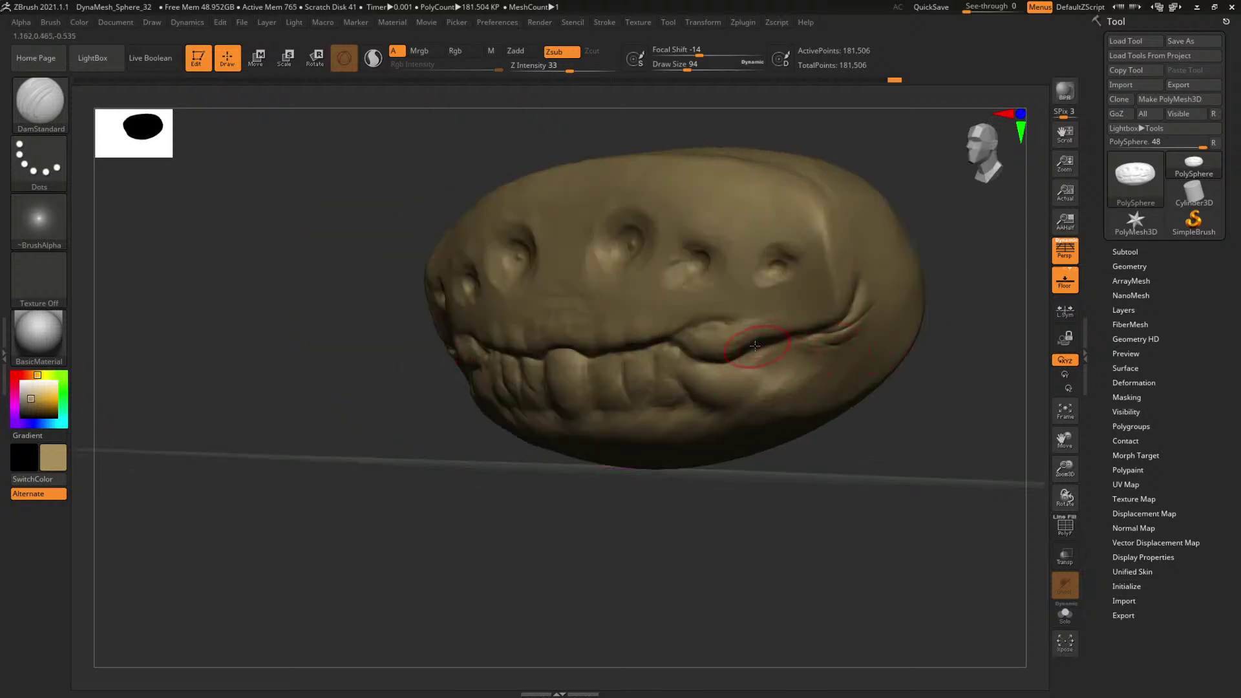
drag(755, 347, 773, 356)
drag(952, 378, 940, 380)
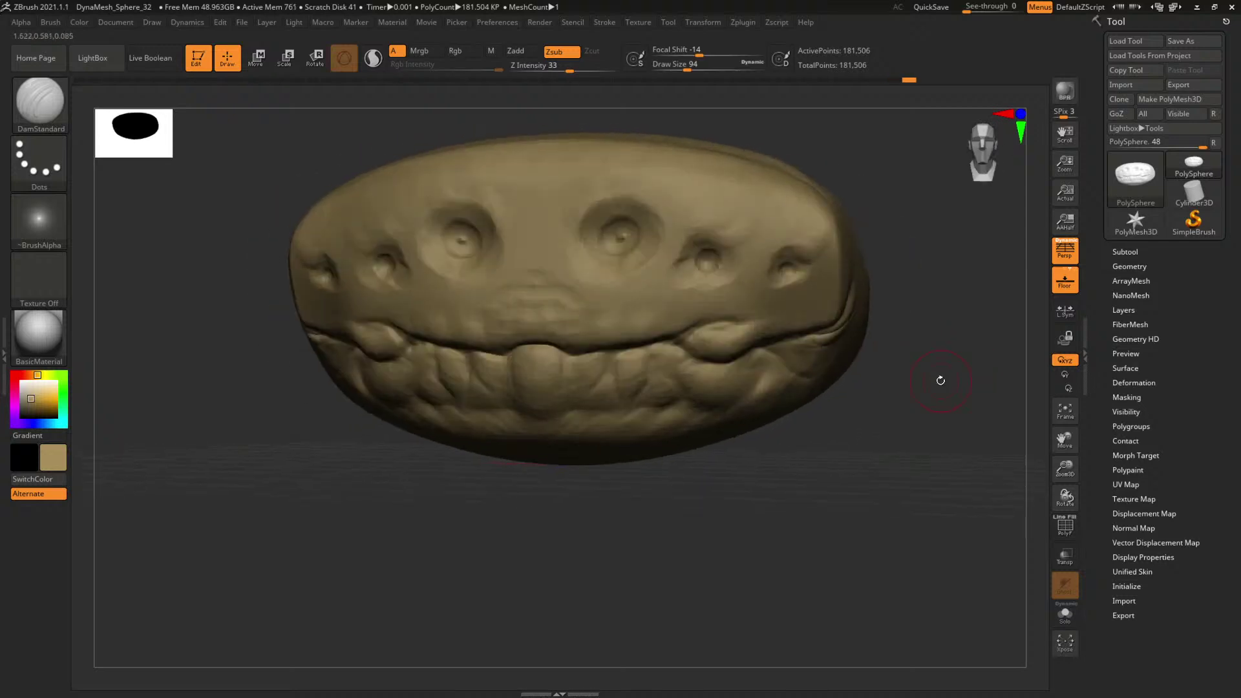
Reshape the lumps at the mouth's ends with the Move brush, using draw sizes of 197 and 120.
mouse_move(941, 380)
right_down()
mouse_move(928, 363)
mouse_move(897, 366)
right_up()
key(b)
key(m)
key(v)
key(space)
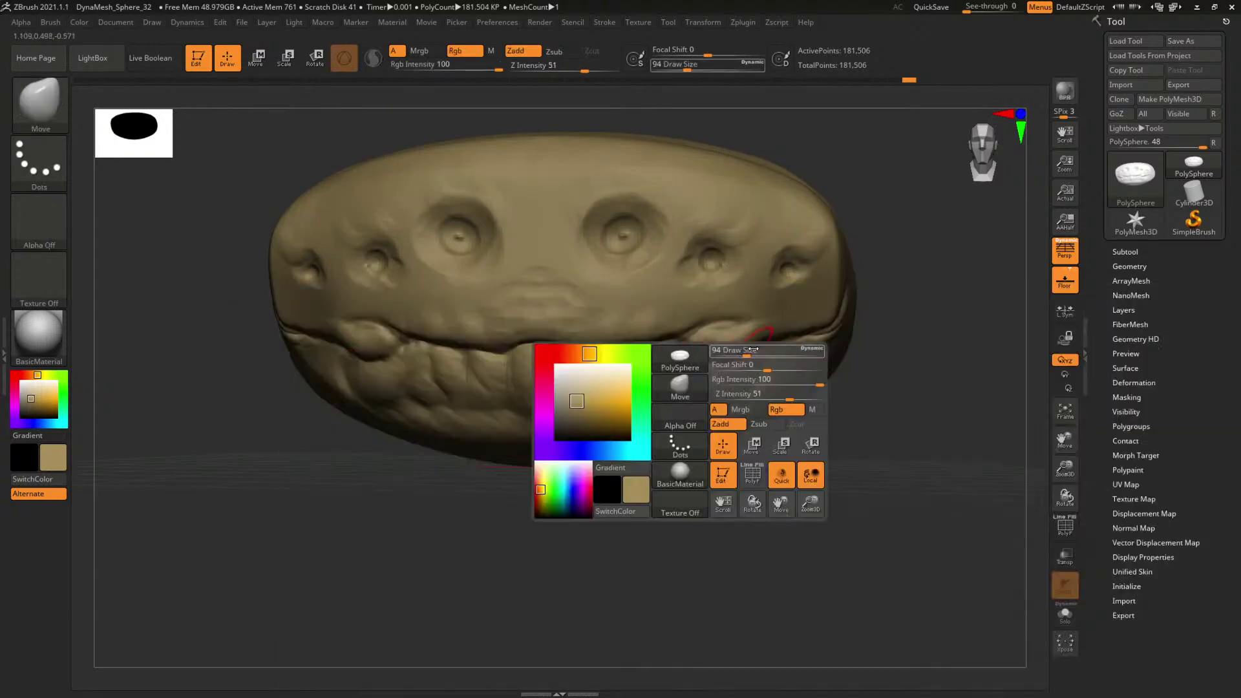
drag(768, 357, 780, 358)
right_drag(899, 349, 889, 349)
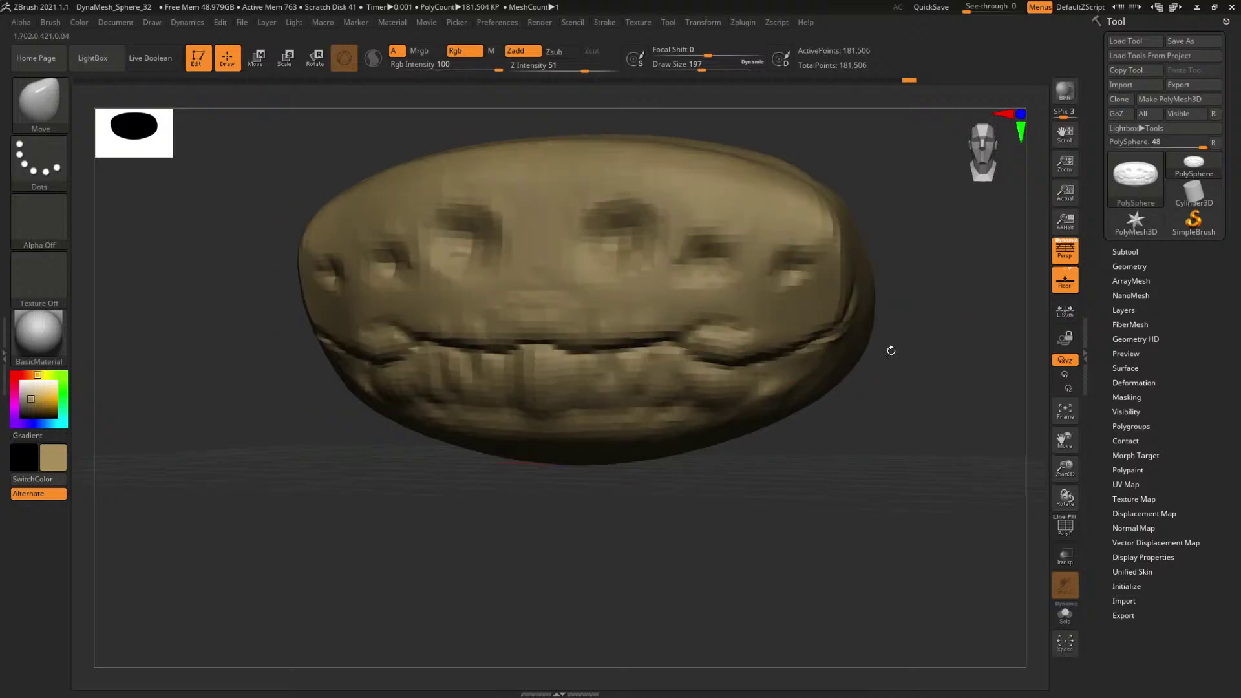
key(s)
mouse_move(700, 340)
mouse_down()
mouse_move(679, 343)
mouse_move(707, 322)
mouse_up()
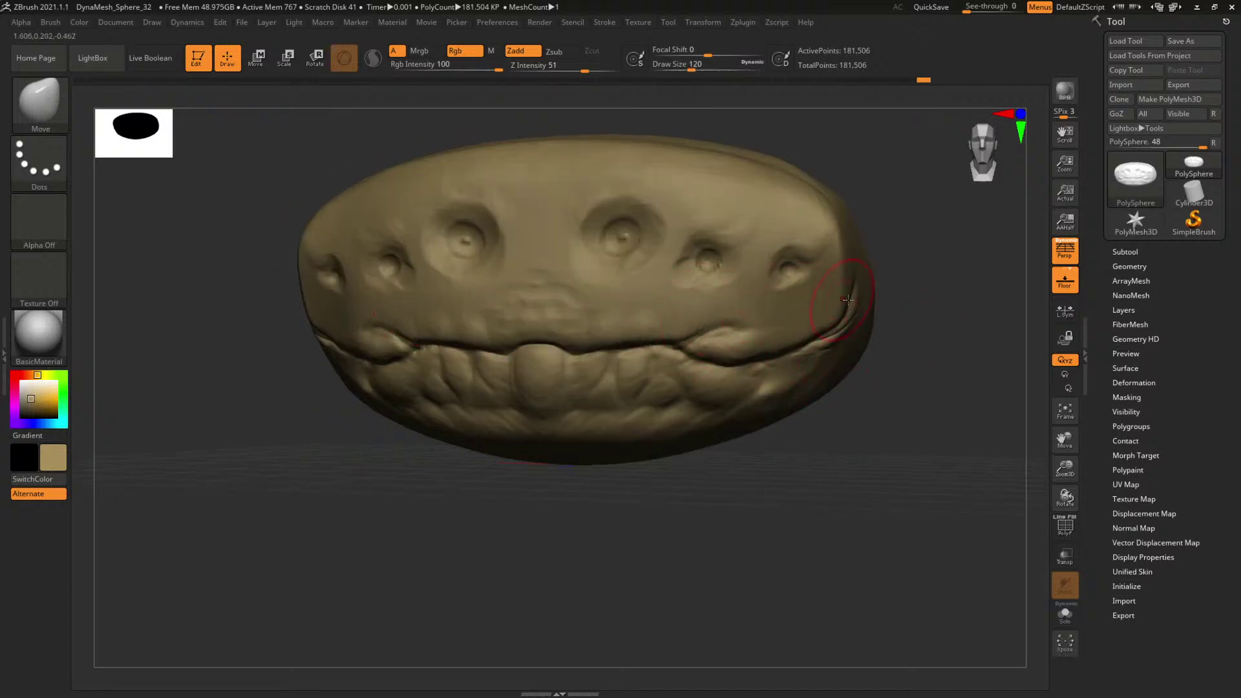
Adjust the outer shape of the head and jaw with the Move brush at a draw size of 331.
mouse_move(982, 284)
right_down()
mouse_move(942, 304)
mouse_move(798, 316)
right_up()
ctrl+right_drag(798, 316, 863, 389)
key(space)
key(space)
drag(752, 349, 780, 355)
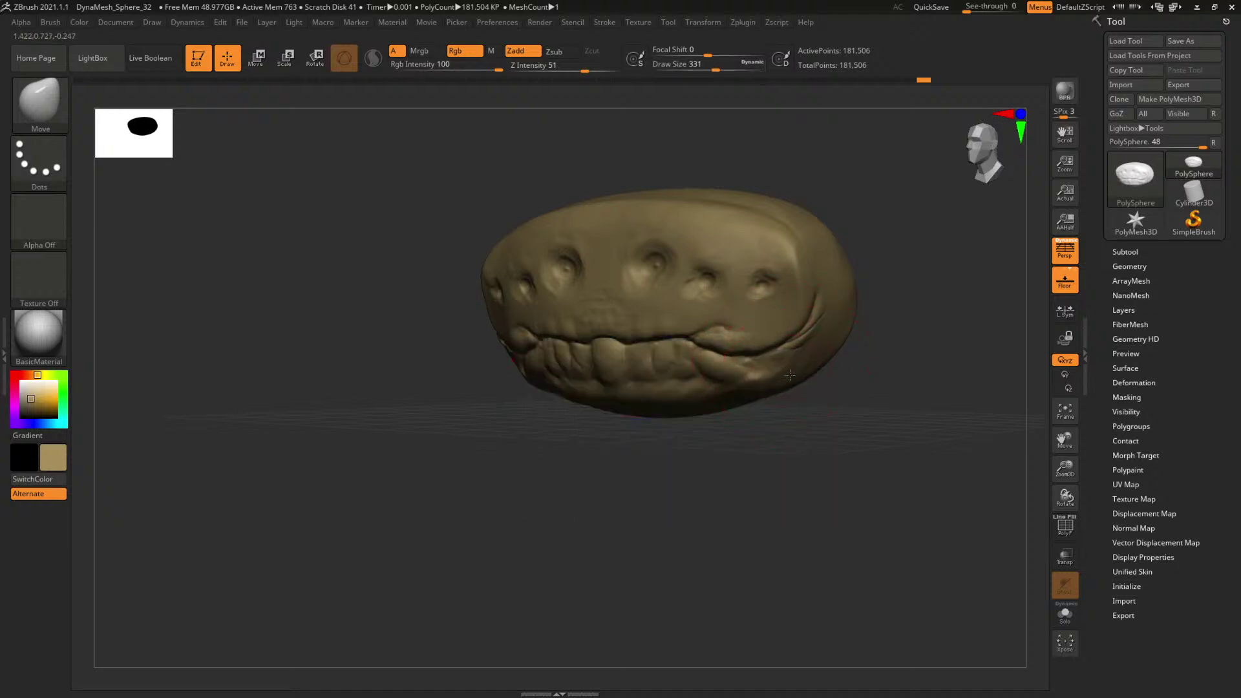
right_drag(860, 386, 834, 385)
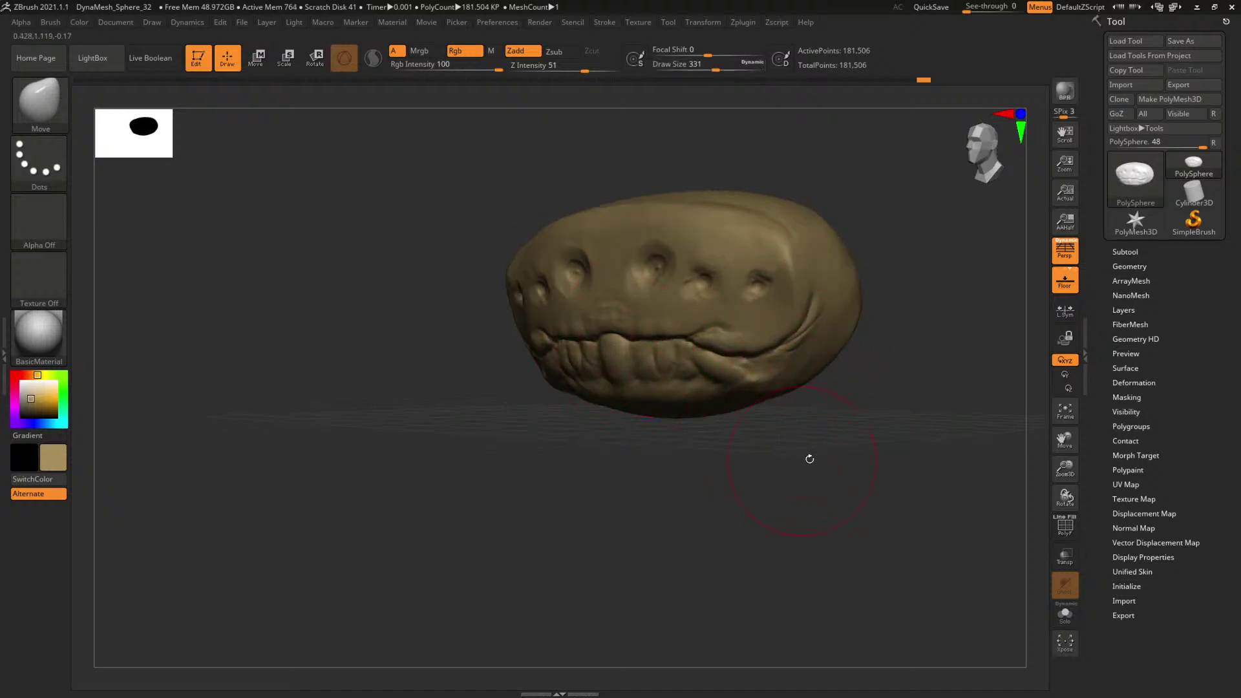
mouse_move(810, 459)
mouse_down()
mouse_move(845, 455)
mouse_move(800, 438)
mouse_up()
key(space)
drag(792, 351, 791, 349)
mouse_move(909, 326)
mouse_down()
mouse_move(922, 331)
mouse_move(869, 323)
mouse_move(941, 448)
mouse_up()
mouse_move(932, 396)
alt+mouse_down()
mouse_move(928, 420)
mouse_move(921, 406)
mouse_move(930, 420)
alt+mouse_up()
Build up the flesh around the outermost eyes with ClayBuildup, using draw sizes of 145 and 104.
key(b)
key(c)
key(b)
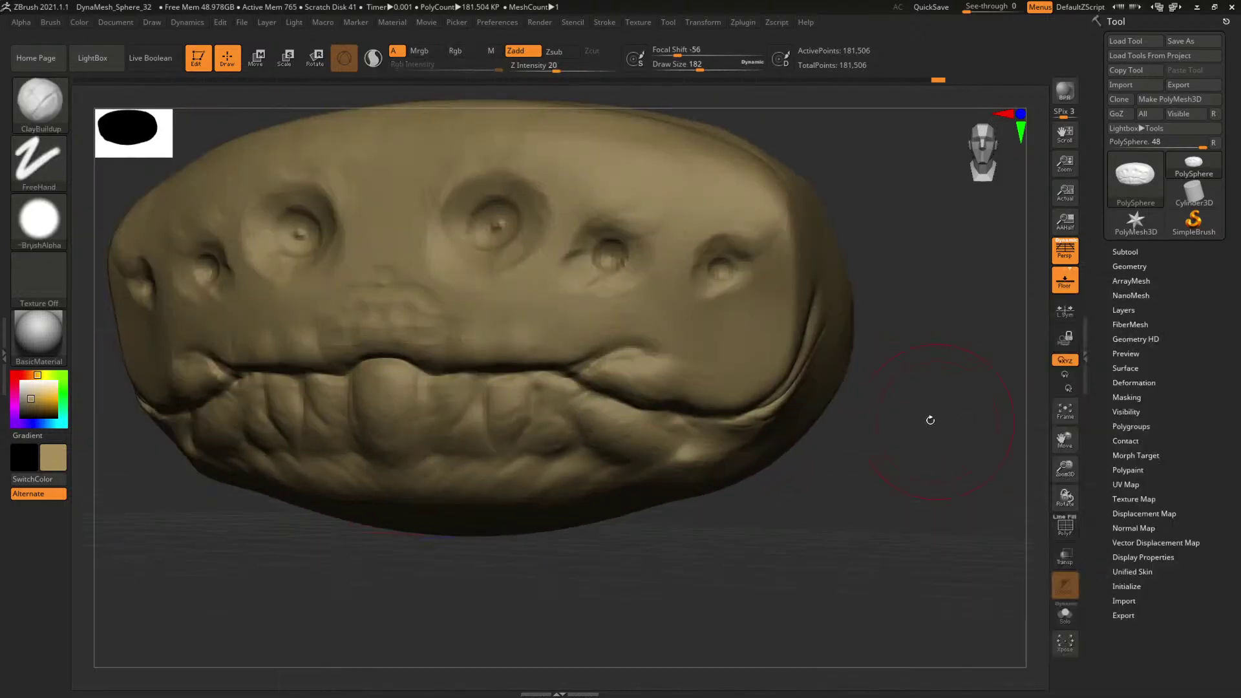
key(space)
drag(693, 363, 685, 363)
drag(907, 316, 847, 317)
right_click(730, 318)
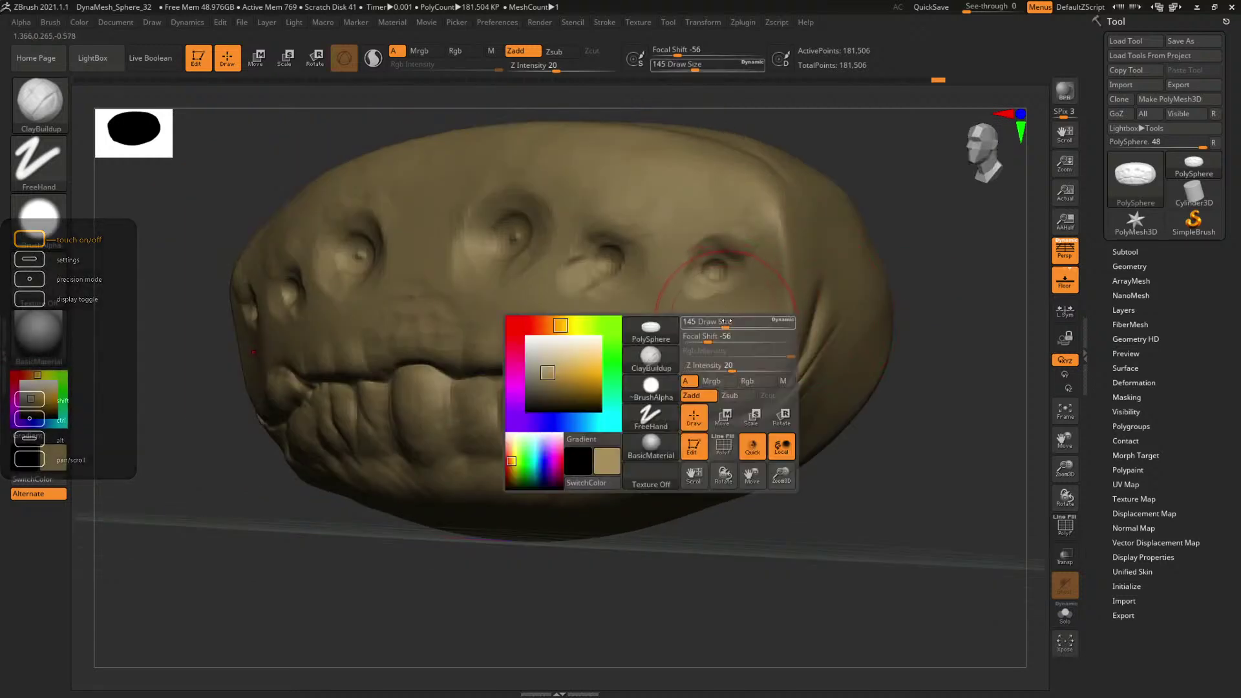
right_click(737, 301)
mouse_move(737, 304)
mouse_down()
mouse_move(759, 296)
mouse_move(737, 302)
mouse_up()
key(space)
key(space)
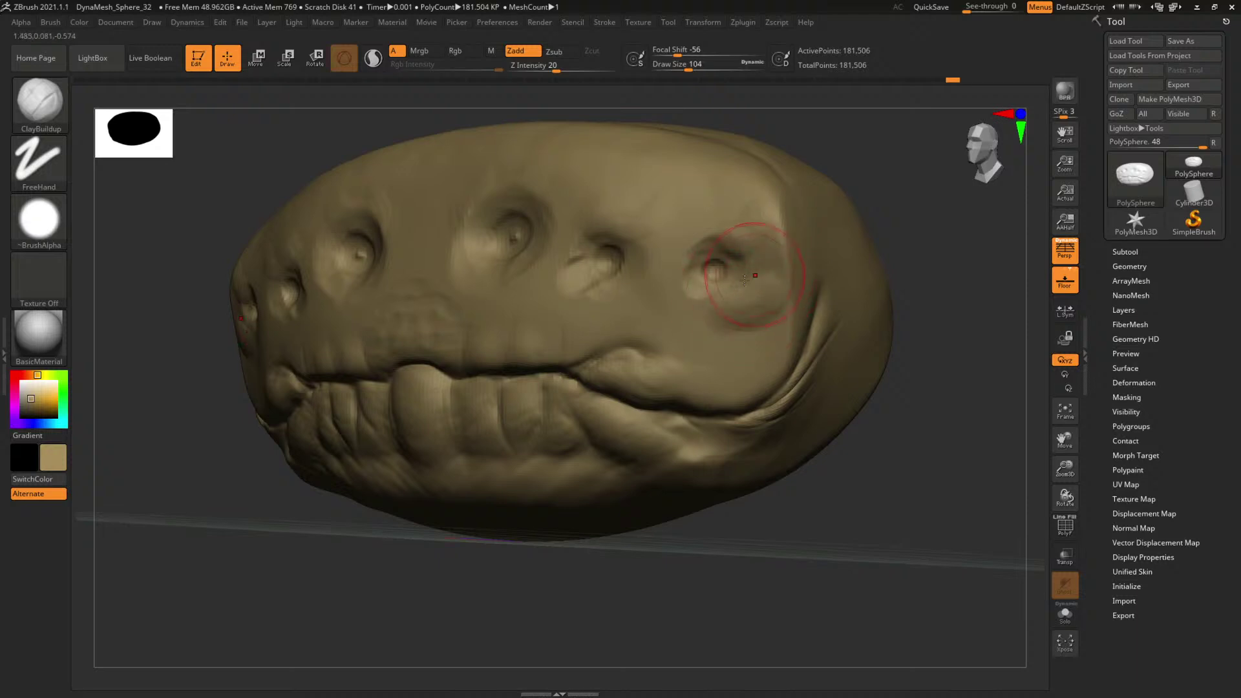
drag(722, 316, 726, 316)
Build up the lower jaw beneath the teeth with ClayBuildup at a draw size of 286.
mouse_move(969, 316)
alt+mouse_down()
mouse_move(914, 241)
mouse_move(903, 274)
mouse_move(868, 293)
mouse_move(881, 291)
mouse_move(905, 379)
alt+mouse_up()
key(space)
drag(557, 345, 574, 358)
key(space)
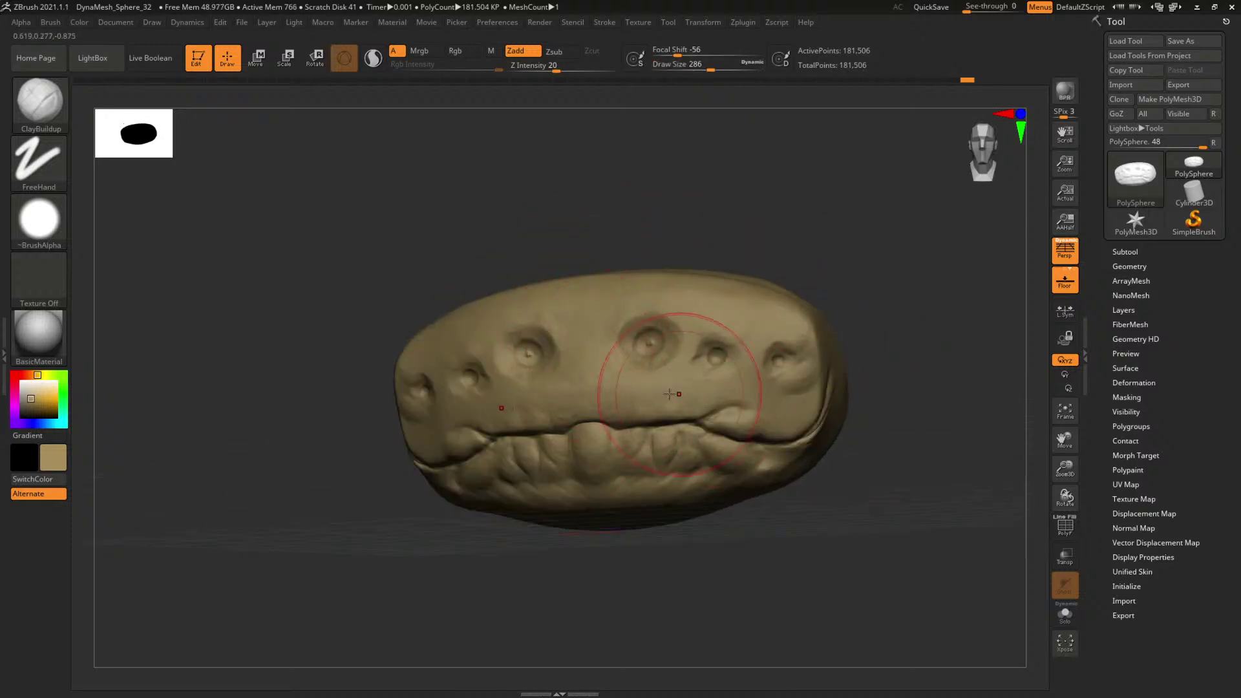
mouse_move(971, 396)
mouse_down()
mouse_move(967, 308)
mouse_move(942, 376)
mouse_up()
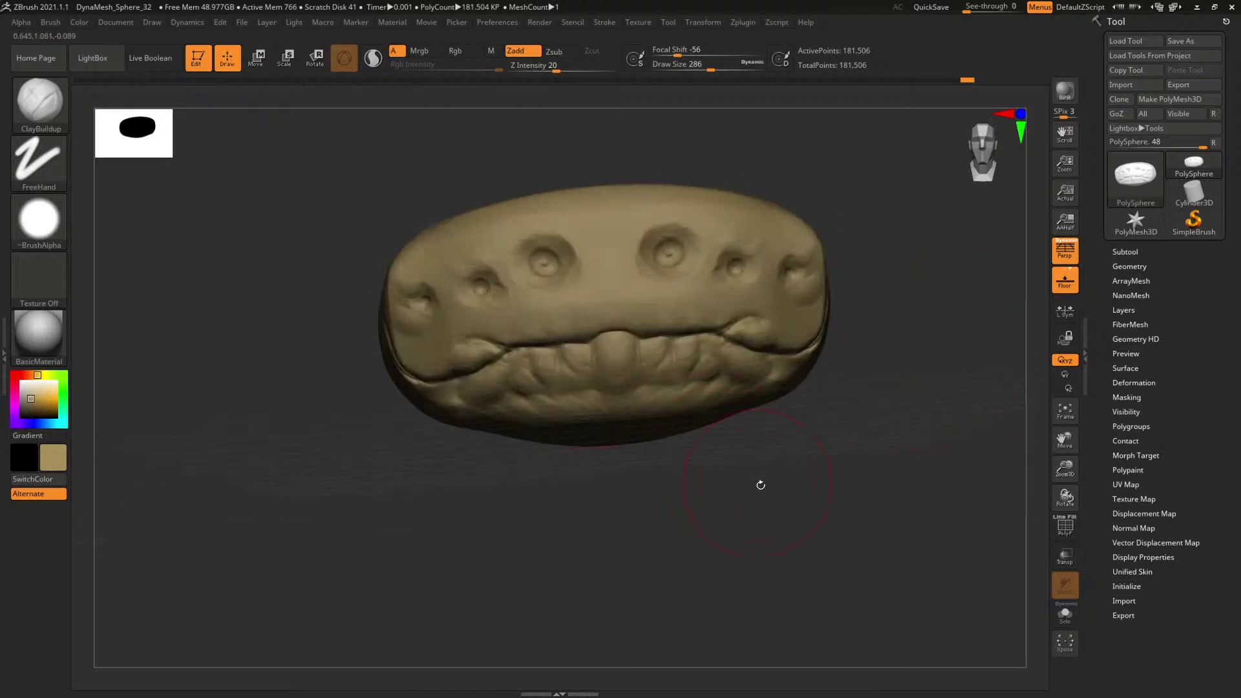
drag(761, 485, 686, 421)
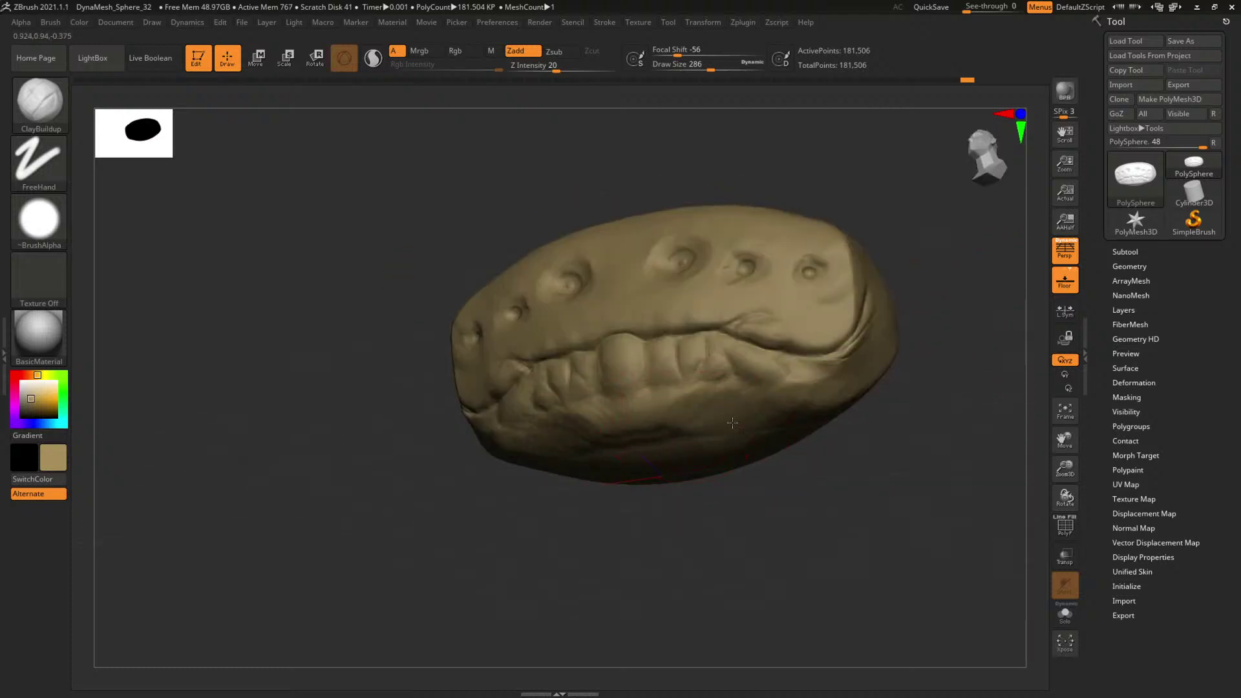
mouse_move(931, 388)
mouse_down()
mouse_move(981, 396)
mouse_move(838, 398)
mouse_move(845, 388)
mouse_move(898, 443)
mouse_move(715, 375)
mouse_move(843, 352)
mouse_up()
key(space)
click(722, 401)
key(ctrl+z)
alt+drag(723, 401, 860, 346)
Build up a thick fold sweeping from the mouth's ends along the side of the head with ClayBuildup at draw sizes of 228 and 158.
mouse_move(934, 371)
mouse_down()
mouse_move(996, 380)
mouse_move(898, 405)
mouse_move(843, 347)
mouse_up()
key(space)
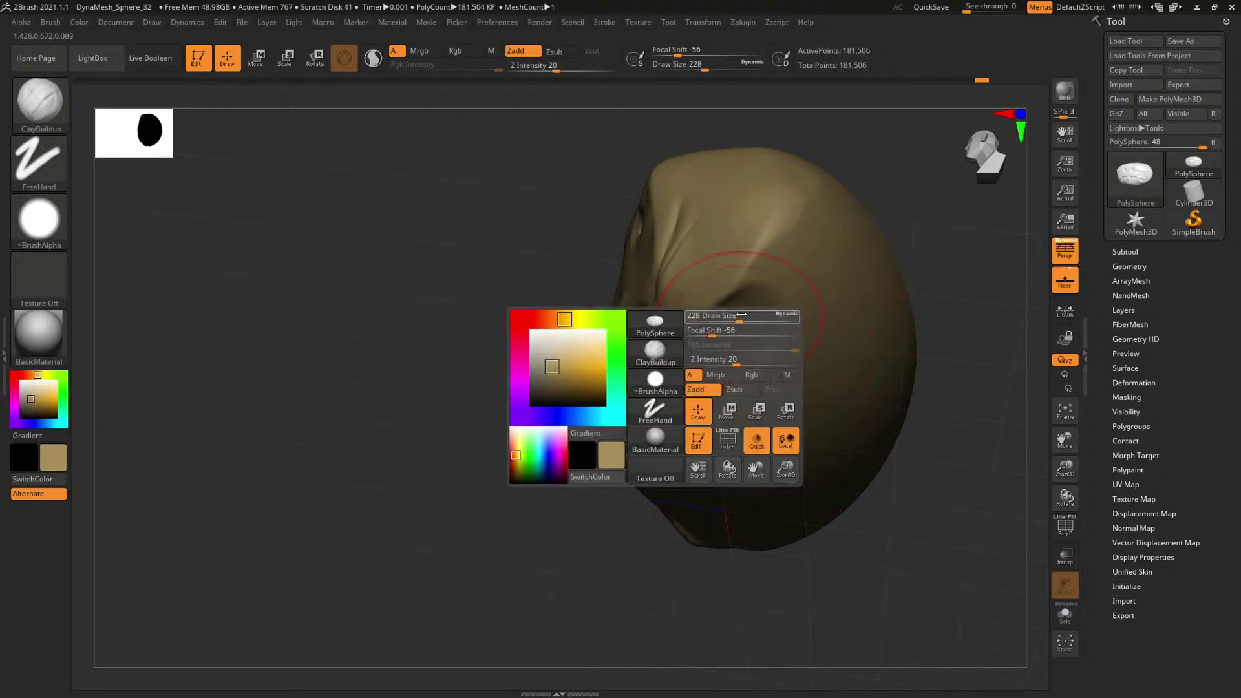
mouse_move(921, 353)
mouse_down()
mouse_move(931, 358)
mouse_move(881, 396)
mouse_move(827, 394)
mouse_up()
key(space)
drag(626, 396, 608, 396)
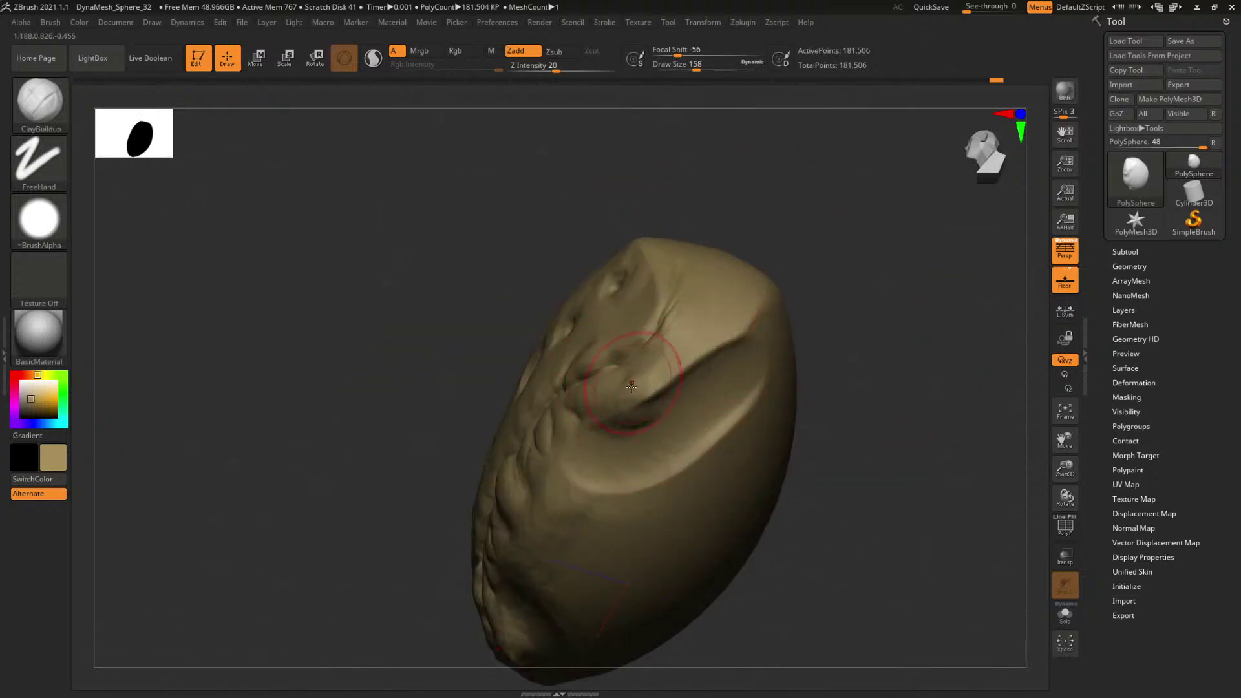
drag(656, 383, 623, 395)
mouse_move(845, 244)
mouse_down()
mouse_move(873, 318)
mouse_move(851, 285)
mouse_move(867, 313)
mouse_move(834, 368)
mouse_move(862, 410)
mouse_move(716, 421)
mouse_up()
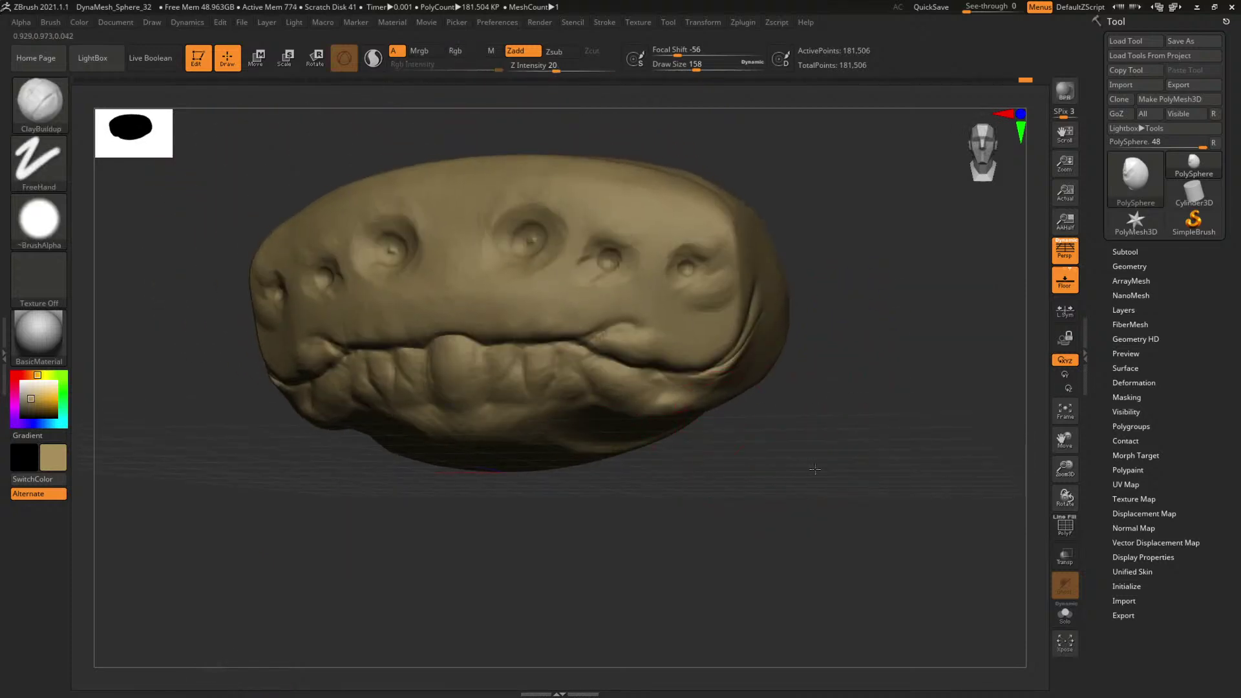
Build up sagging folds on the cheeks below the outer eyes with ClayBuildup, using draw sizes of 94, 112 and 116.
mouse_move(814, 469)
mouse_down()
mouse_move(825, 449)
mouse_move(724, 417)
mouse_up()
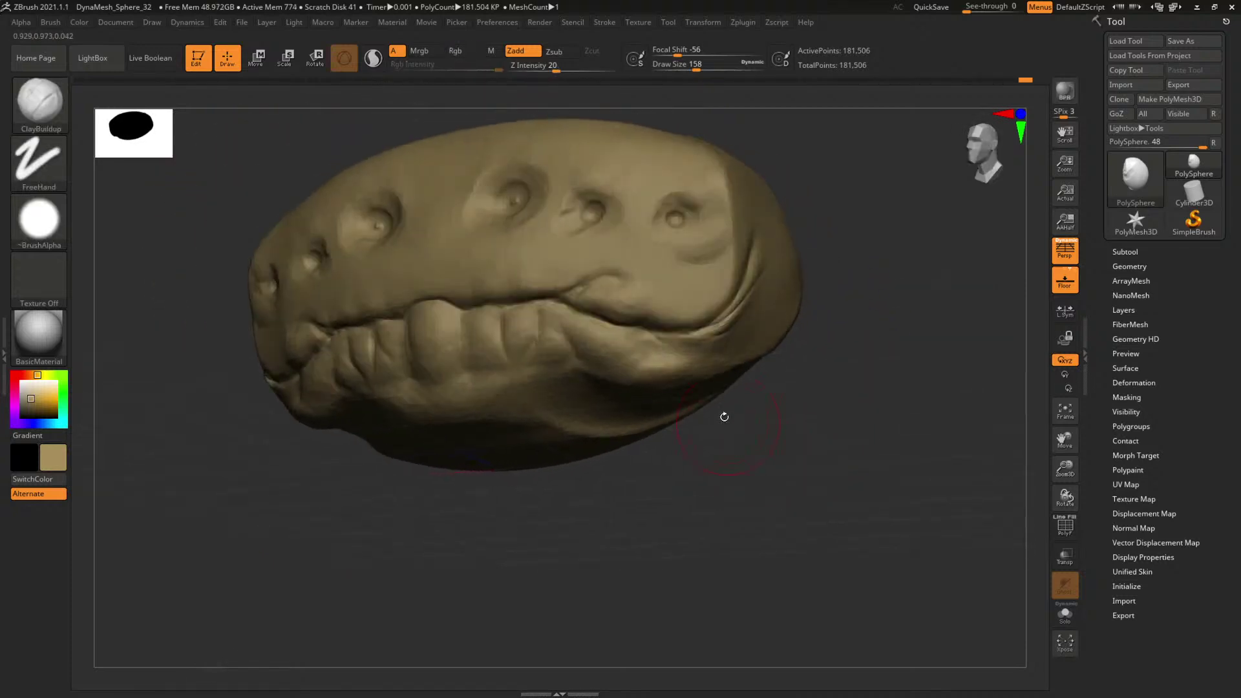
mouse_move(852, 476)
mouse_down()
mouse_move(836, 401)
mouse_move(657, 327)
mouse_up()
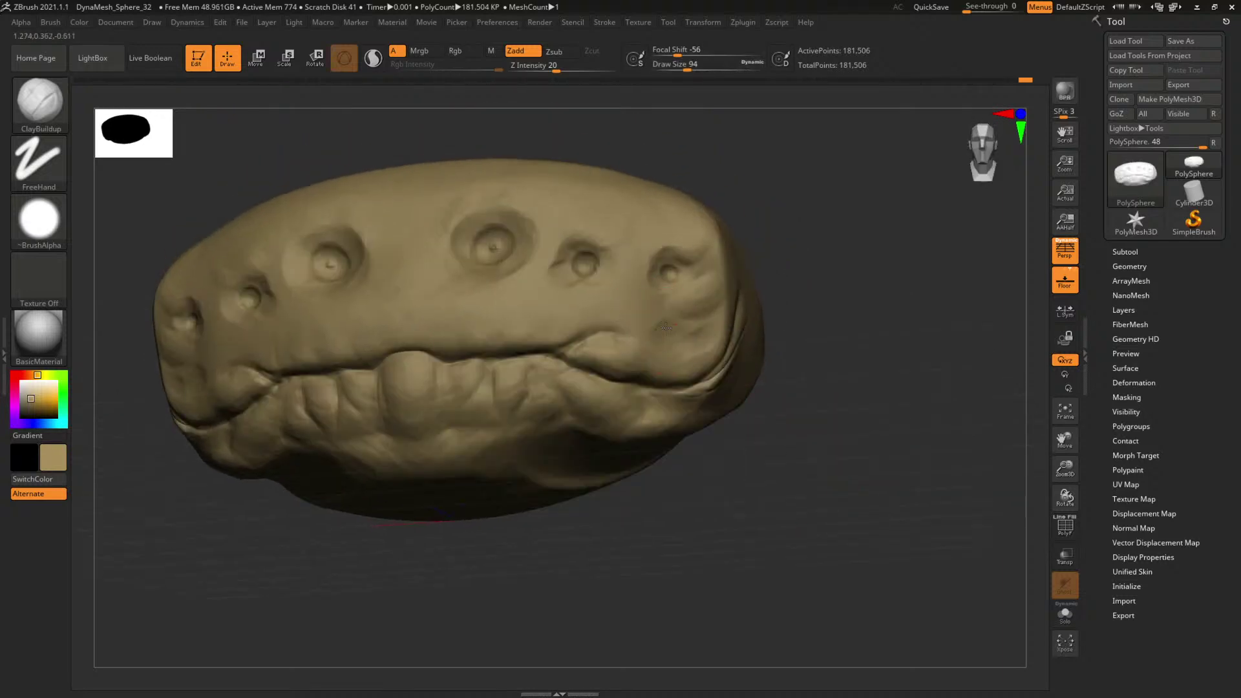
mouse_move(844, 296)
mouse_down()
mouse_move(825, 313)
mouse_move(724, 336)
mouse_up()
key(space)
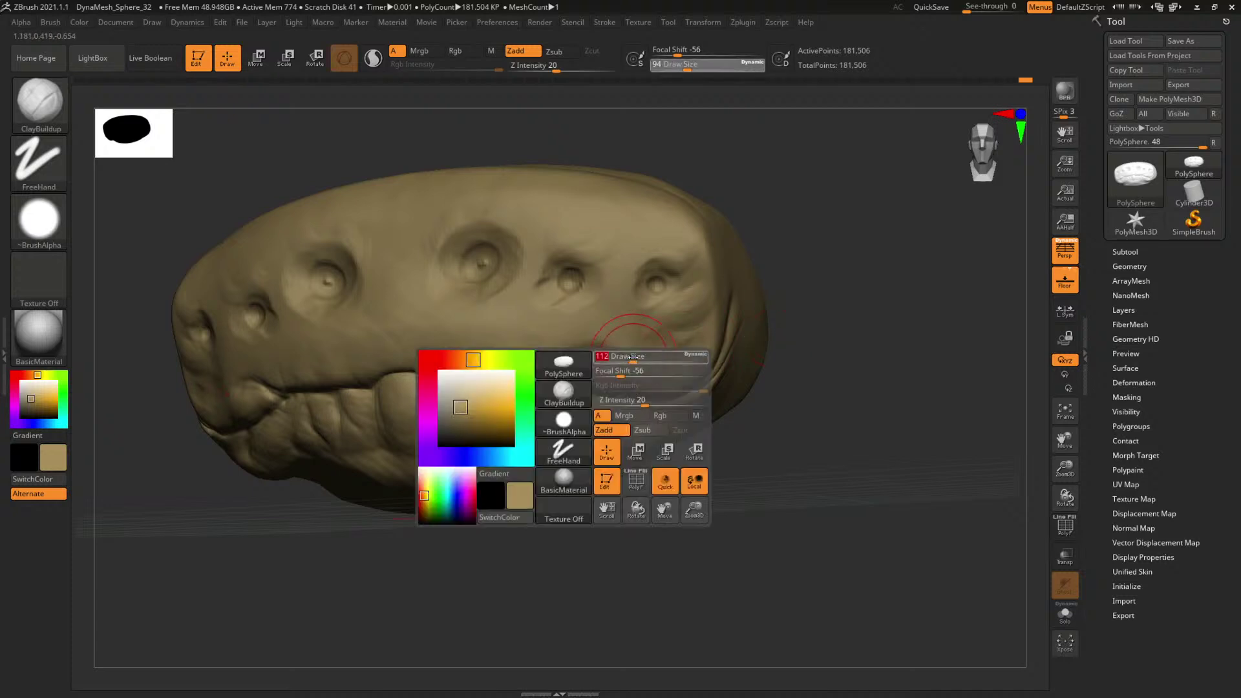
drag(848, 270, 823, 285)
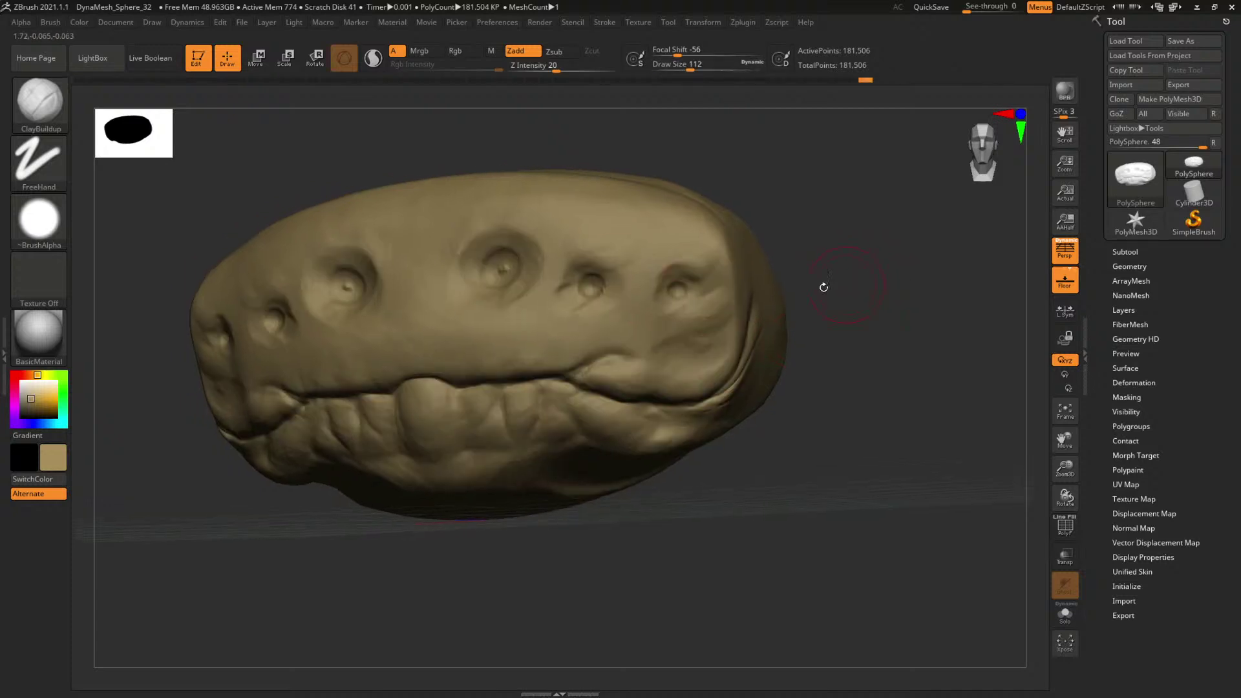
key(space)
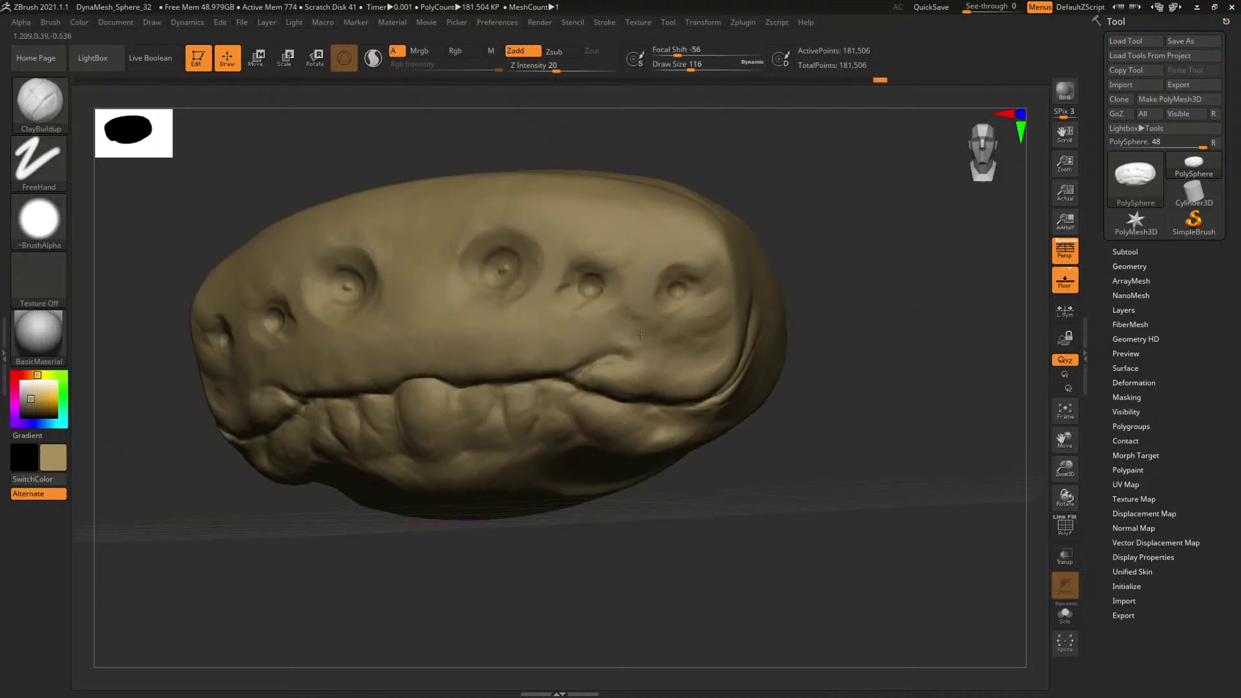
mouse_move(836, 282)
mouse_down()
mouse_move(812, 297)
mouse_move(840, 292)
mouse_move(731, 309)
mouse_move(747, 297)
mouse_move(854, 407)
mouse_move(743, 323)
mouse_up()
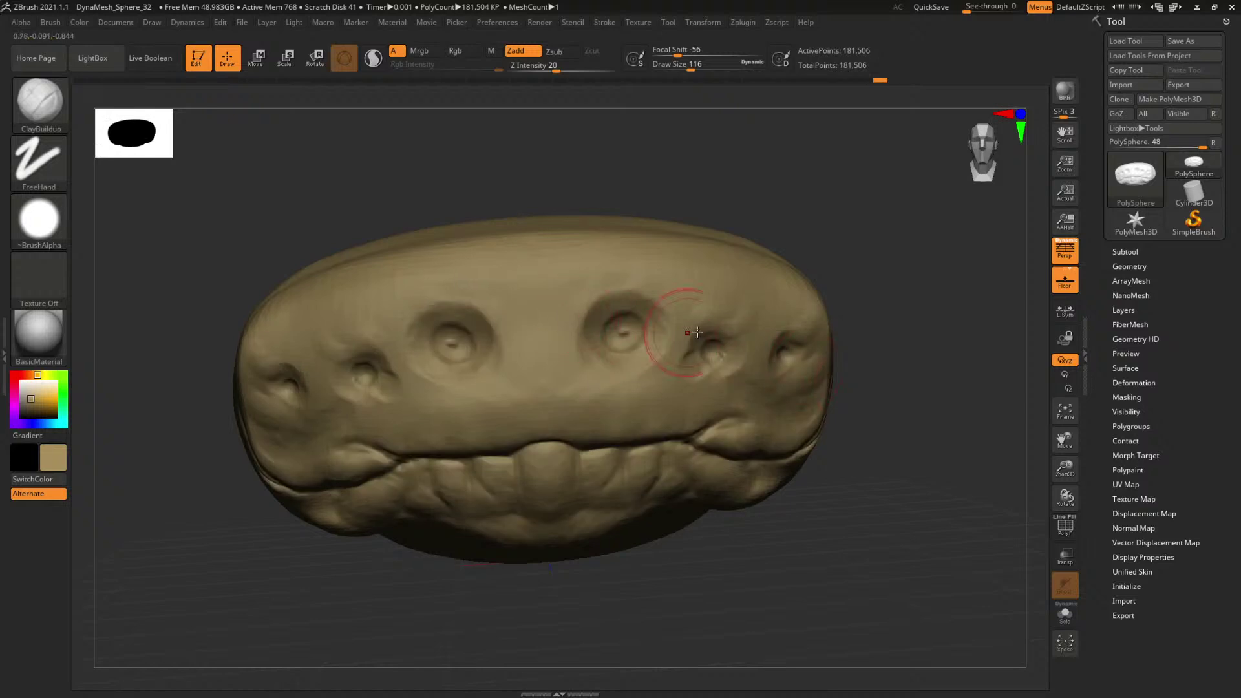
Round out the eyeballs of all the eyes with ClayBuildup, reducing the draw size from 77 and 62 to 29 for the smallest.
drag(837, 333, 861, 333)
key(space)
mouse_move(603, 387)
mouse_down()
mouse_move(585, 387)
mouse_move(592, 352)
mouse_up()
drag(883, 324, 824, 320)
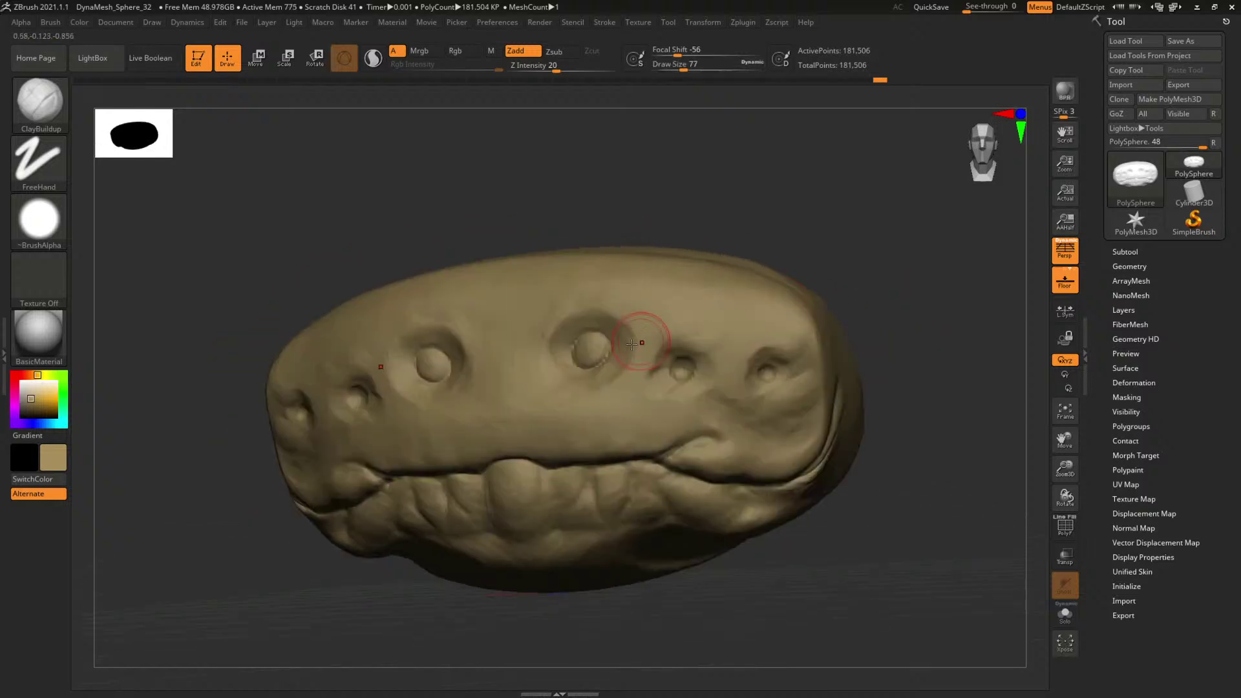
drag(580, 366, 577, 347)
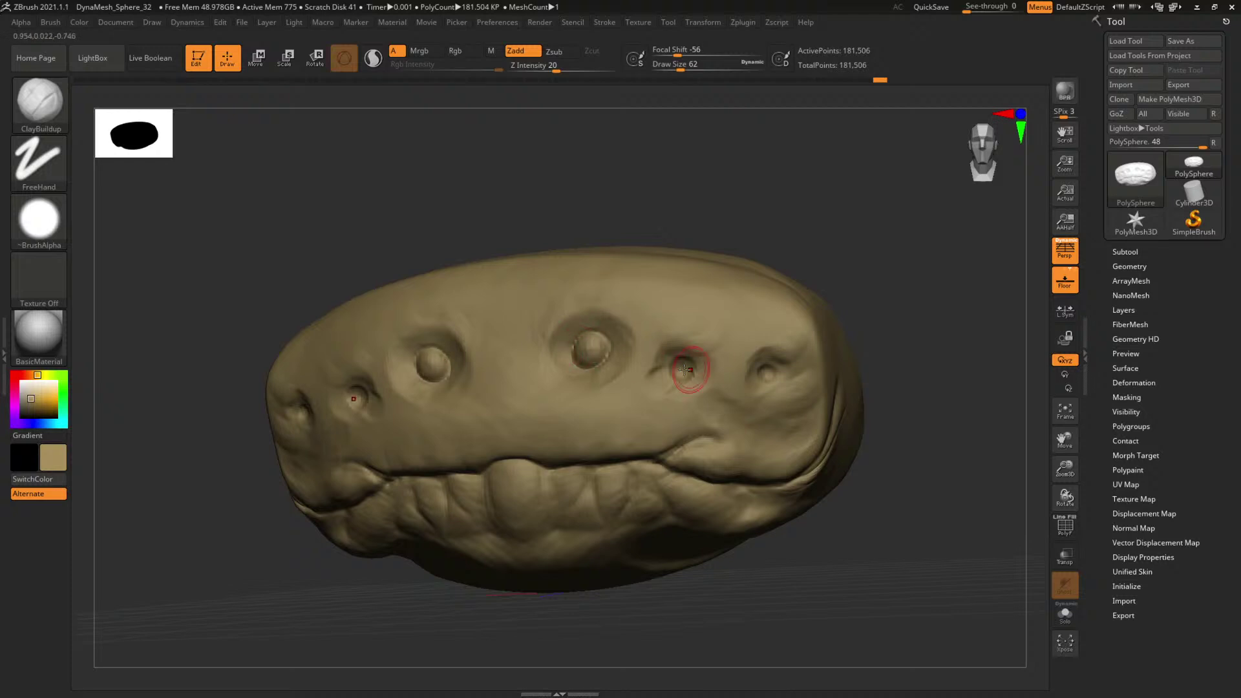
key(space)
drag(682, 363, 681, 367)
key(space)
key(space)
drag(770, 374, 765, 375)
mouse_move(870, 350)
mouse_down()
mouse_move(923, 299)
mouse_move(858, 354)
mouse_move(868, 353)
mouse_move(870, 313)
mouse_move(911, 303)
mouse_move(939, 315)
mouse_move(914, 297)
mouse_move(986, 314)
mouse_move(853, 294)
mouse_move(892, 324)
mouse_up()
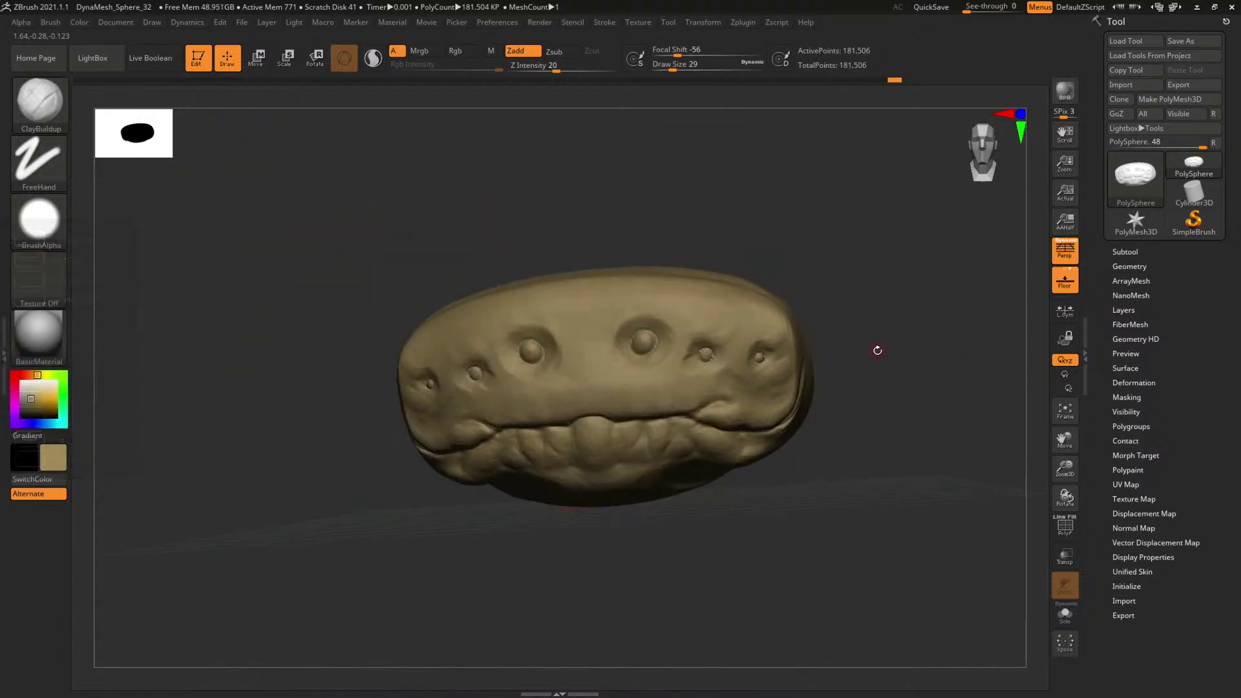
Subdivide the head mesh once and build up the flesh around the main eyes with ClayBuildup at a draw size of 120.
key(ctrl+d)
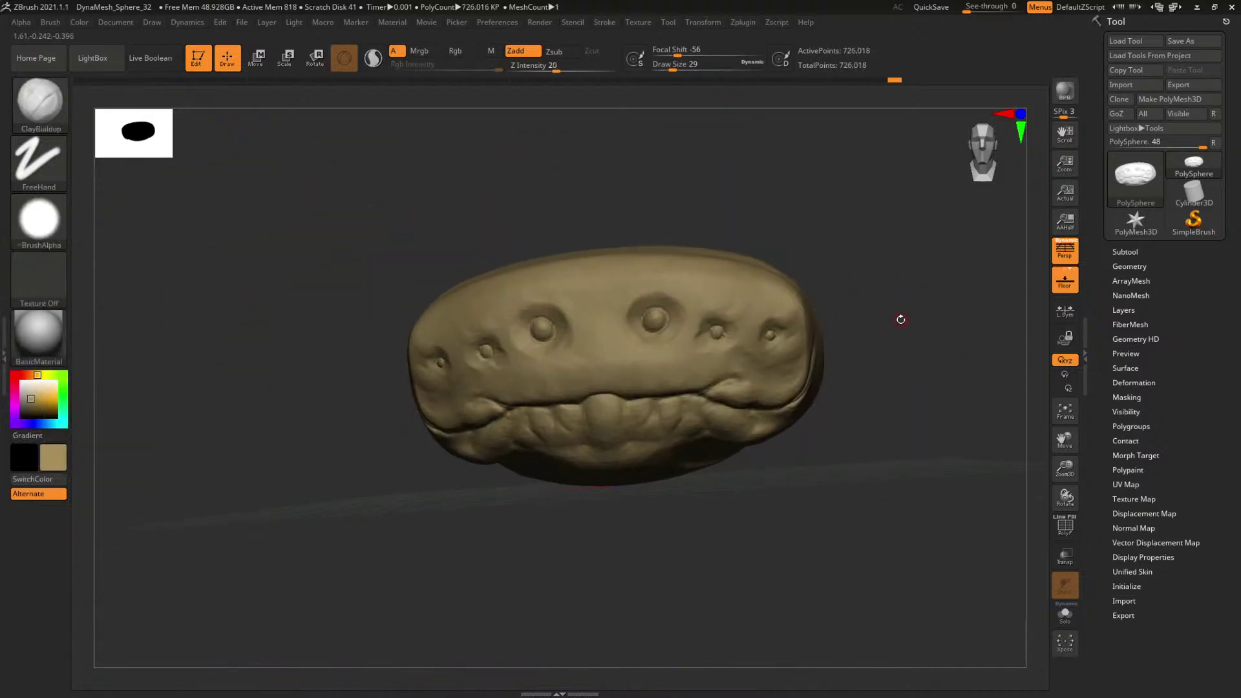
key(ctrl)
ctrl+right_drag(896, 329, 940, 354)
key(space)
drag(549, 317, 590, 311)
key(space)
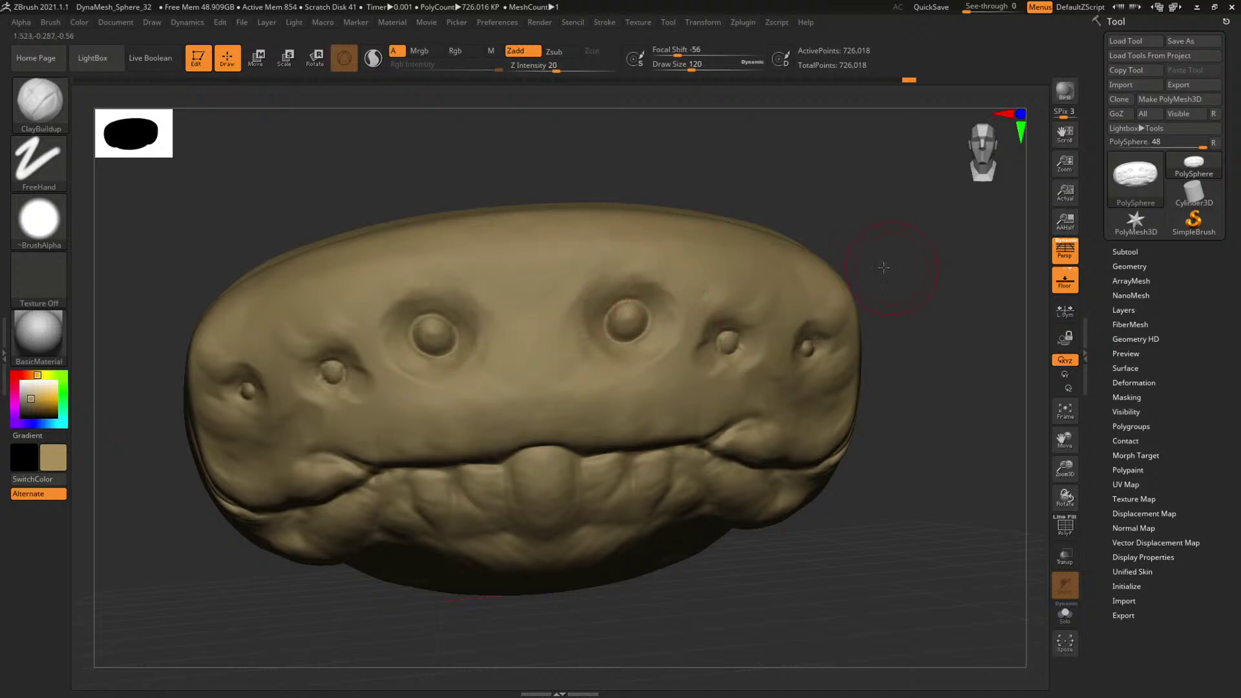
drag(881, 269, 626, 360)
drag(896, 222, 637, 250)
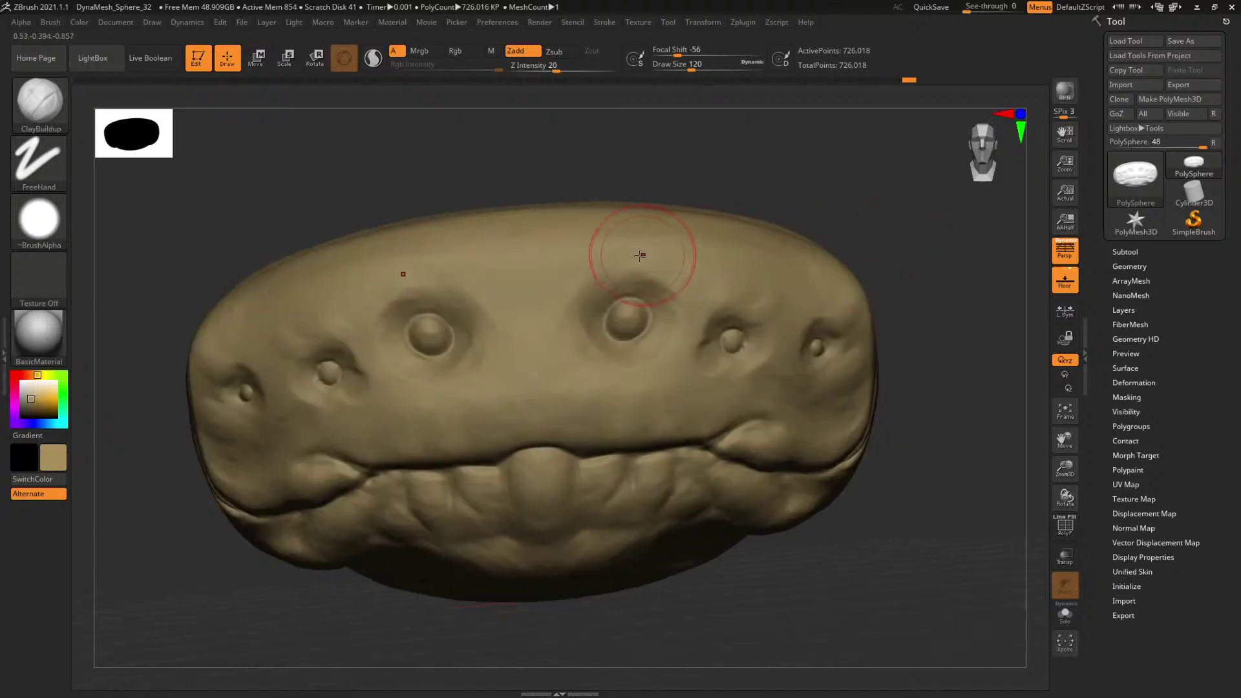
Carve circular wrinkles around the main pair of eyes with DamStandard at a draw size of 51.
key(b)
key(d)
key(s)
key(space)
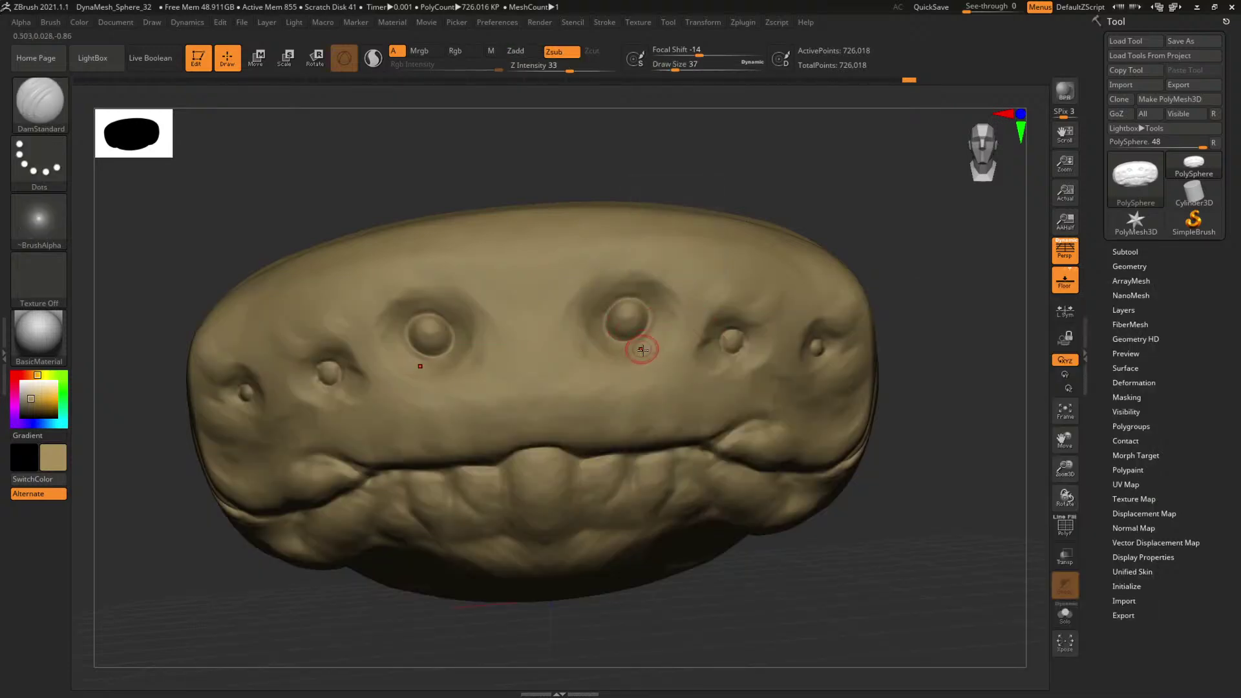
key(space)
drag(605, 345, 613, 345)
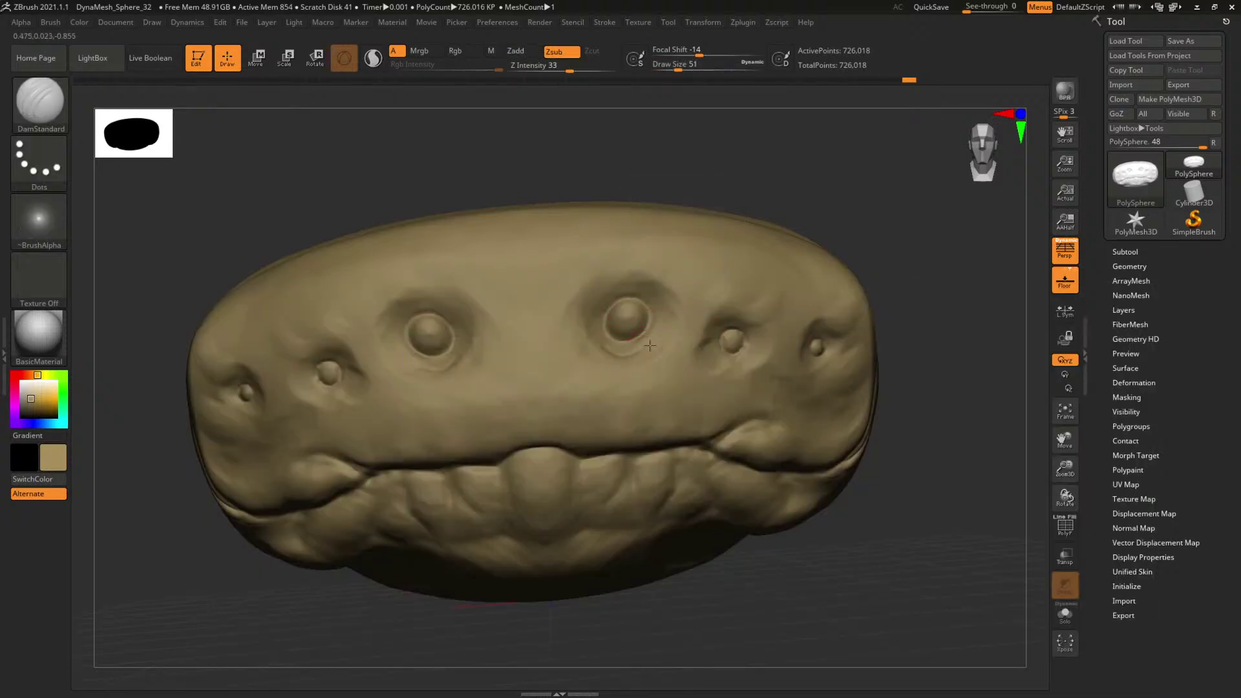
drag(671, 302, 623, 289)
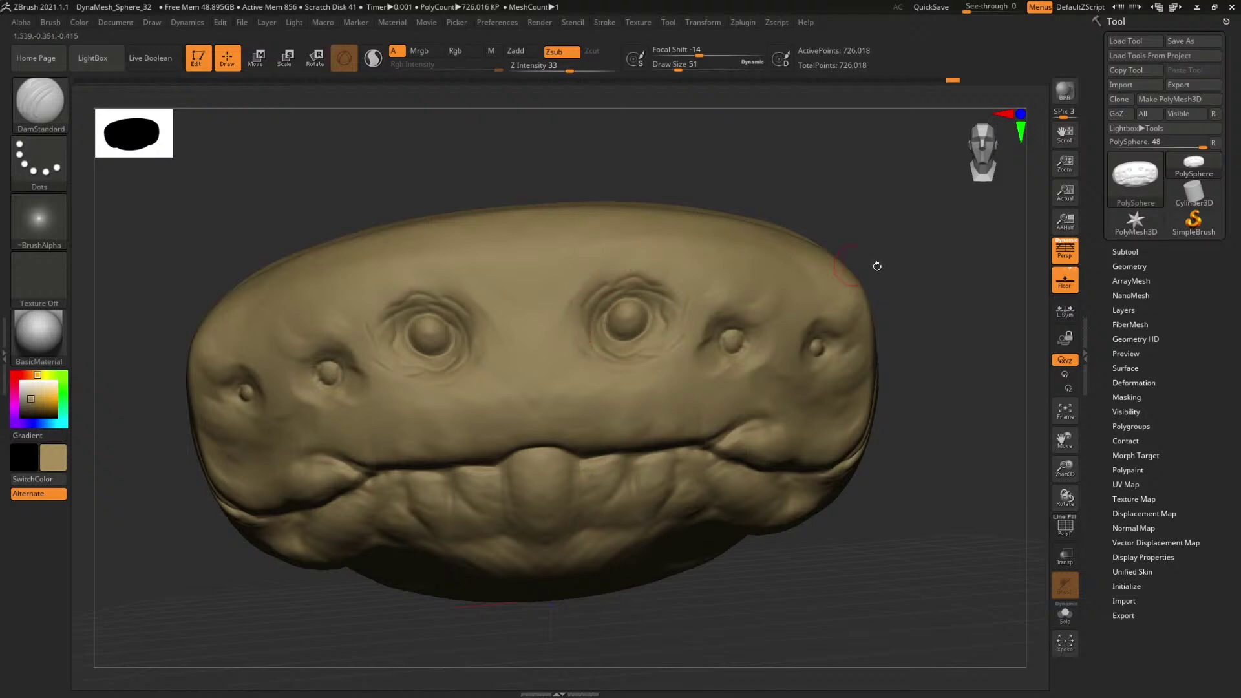
Add wider wrinkles around the main eyes with DamStandard at a draw size of 65 and crease the outer eyes at 39.
mouse_move(925, 273)
alt+mouse_down()
mouse_move(693, 250)
mouse_move(817, 266)
mouse_move(787, 259)
mouse_move(827, 333)
alt+mouse_up()
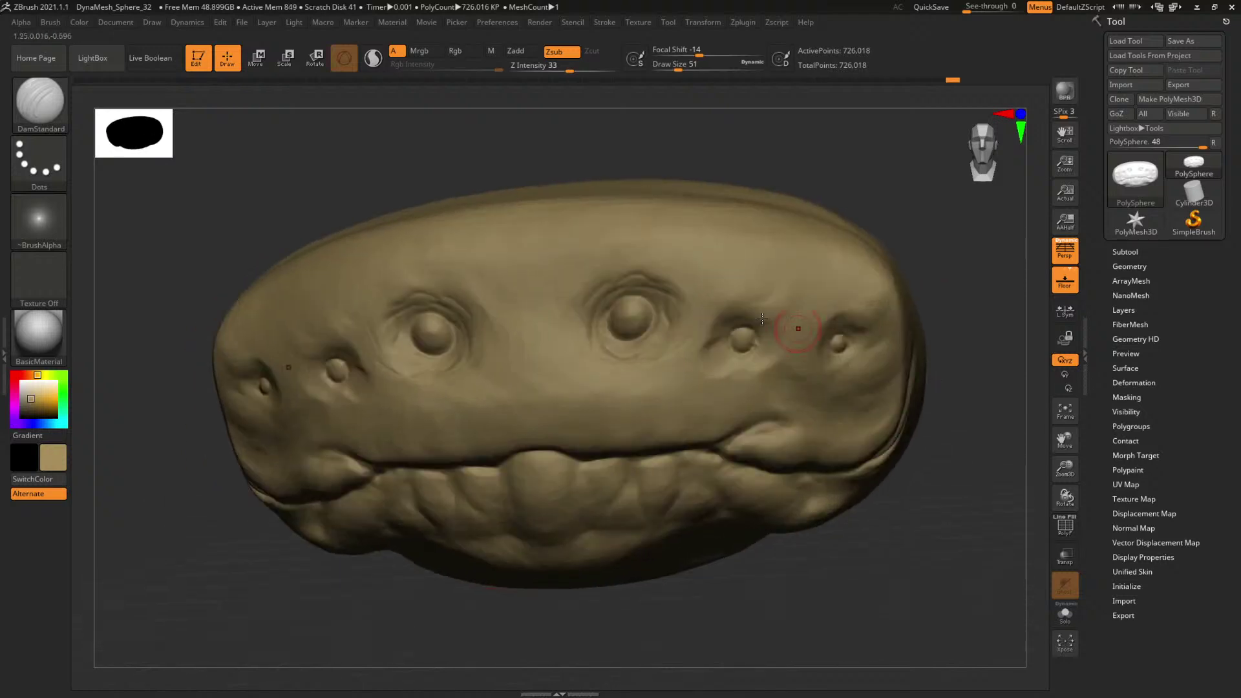
mouse_move(605, 289)
mouse_down()
mouse_move(591, 336)
mouse_move(585, 323)
mouse_move(594, 345)
mouse_up()
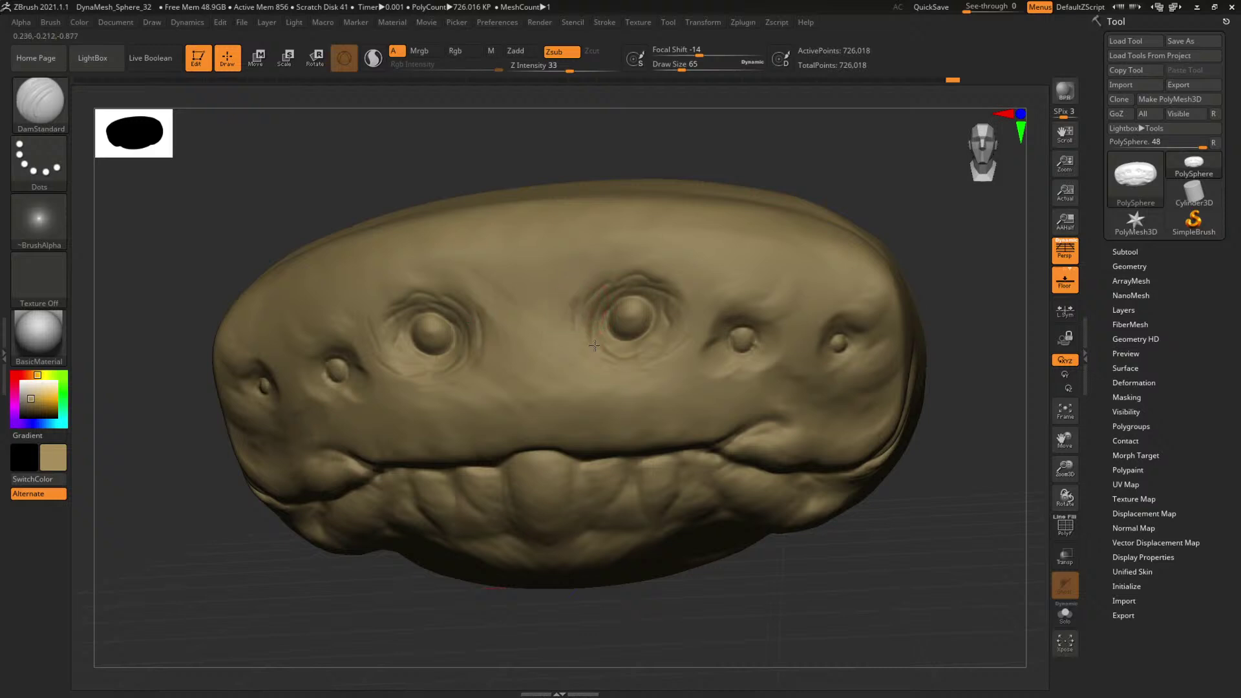
drag(678, 277, 696, 332)
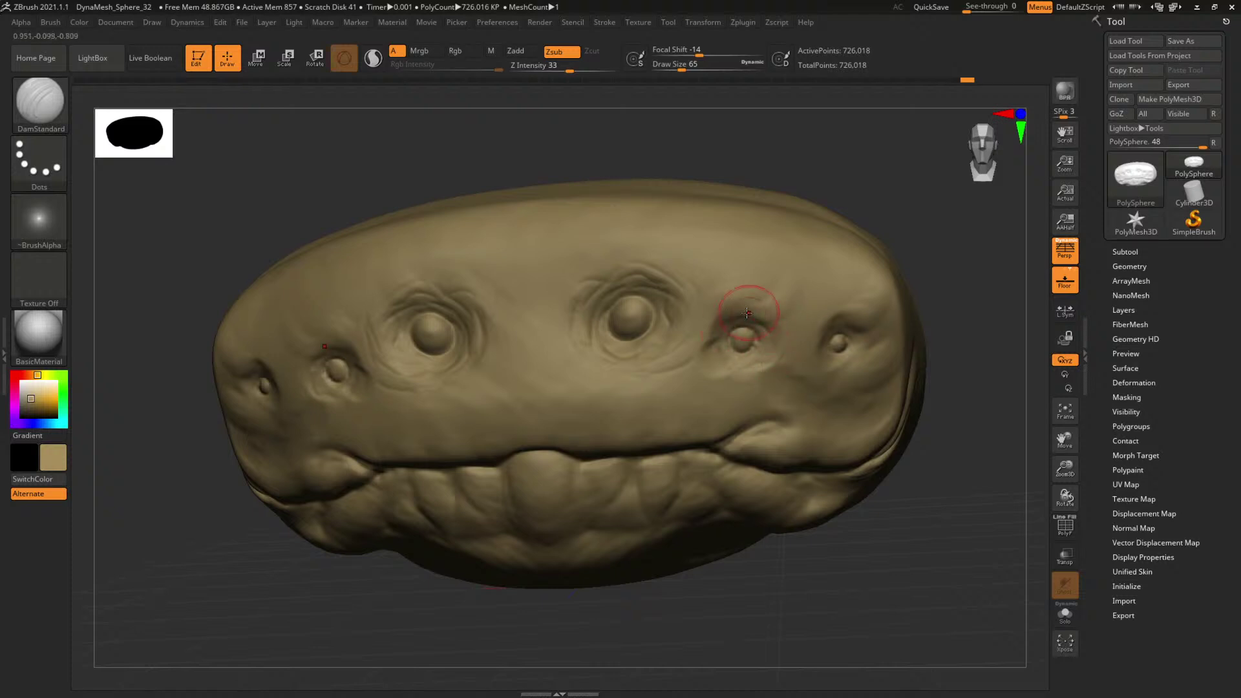
drag(975, 301, 737, 277)
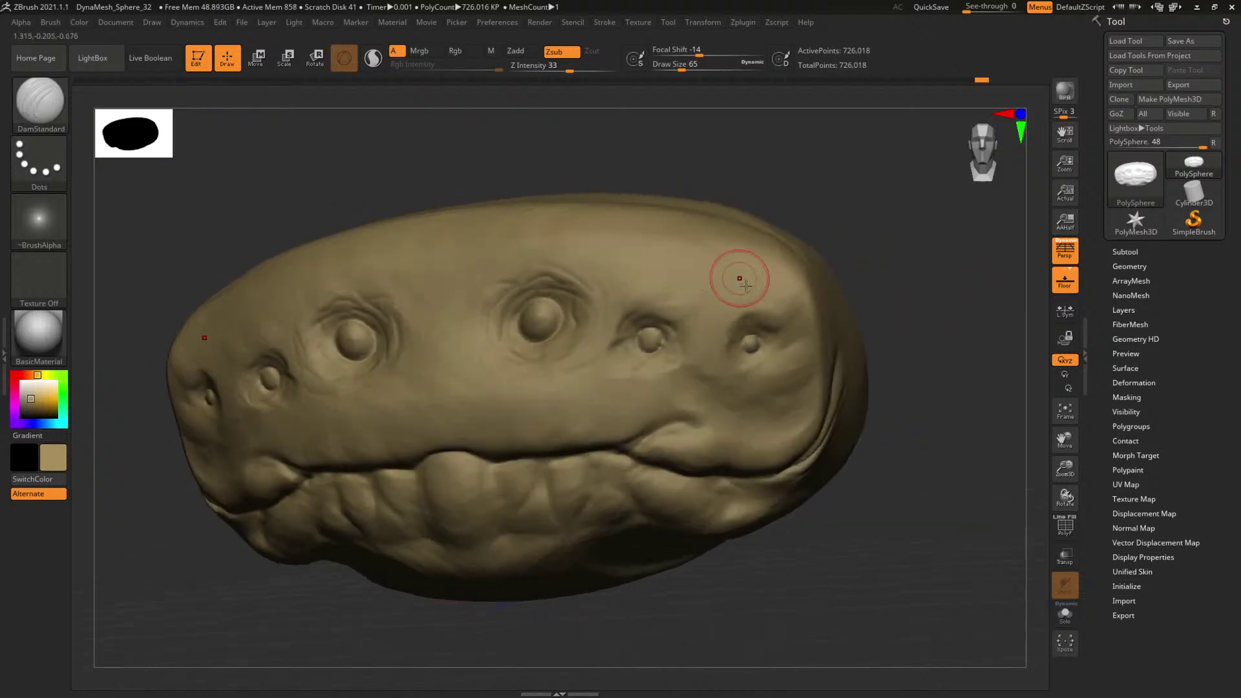
key(s)
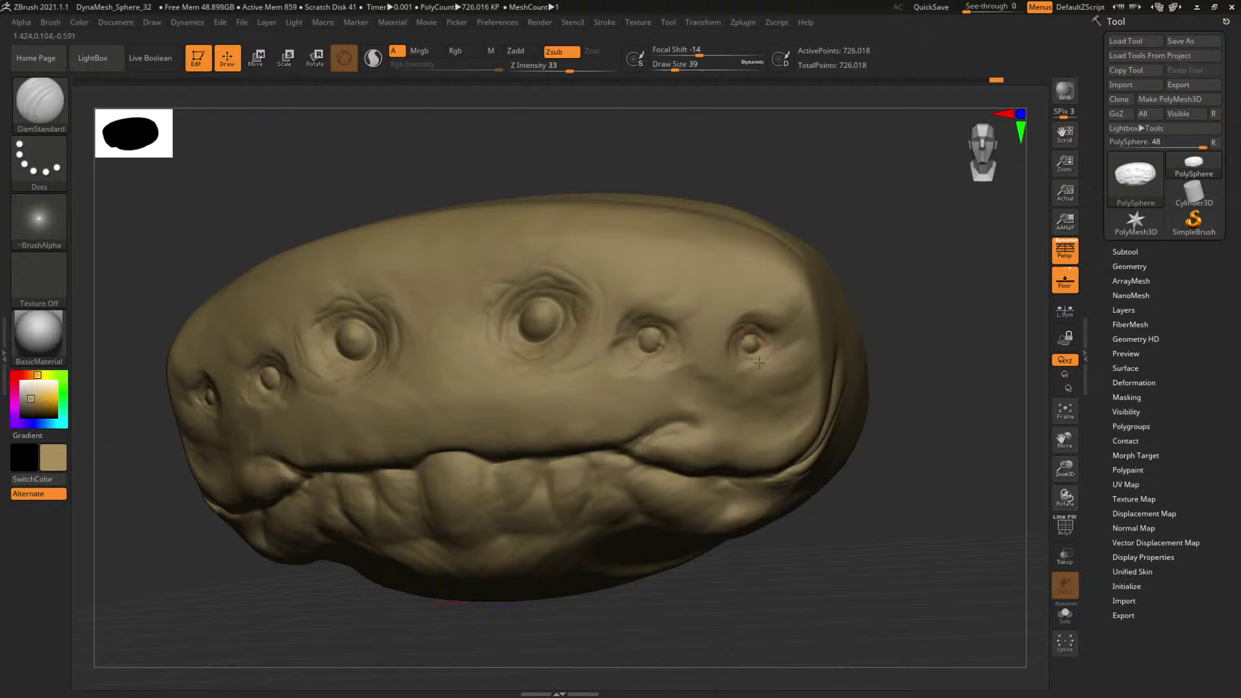
Subdivide the head mesh once more and crease the rims of the outer eyes with DamStandard at a draw size of 25.
mouse_move(873, 309)
alt+mouse_down()
mouse_move(708, 362)
mouse_move(656, 356)
mouse_move(673, 361)
mouse_move(658, 332)
mouse_move(668, 327)
alt+mouse_up()
key(space)
key(ctrl+d)
key(space)
key(space)
key(space)
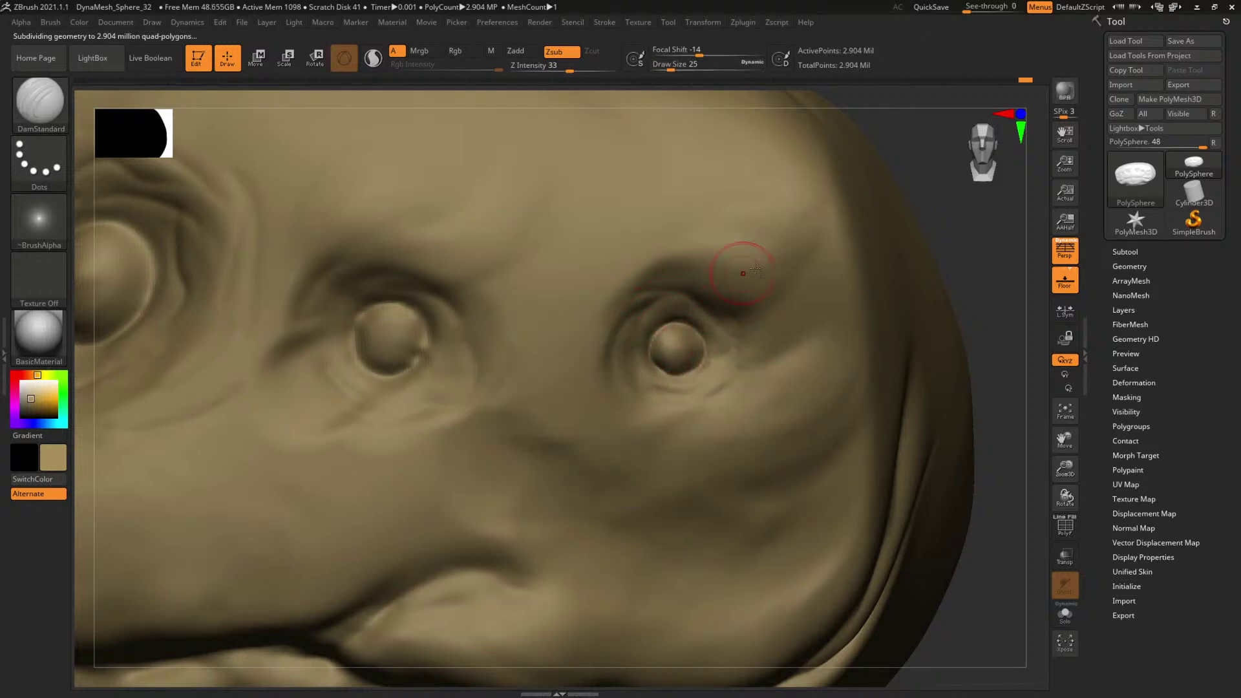
drag(969, 233, 921, 260)
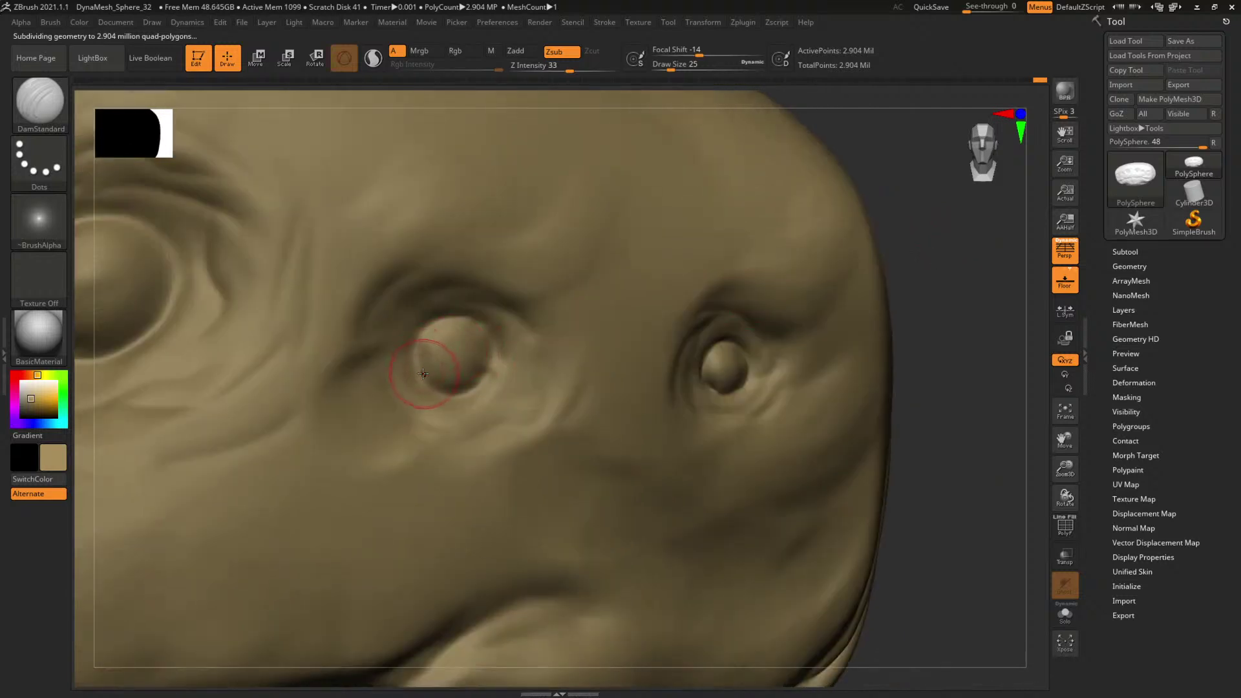
key(ctrl+z)
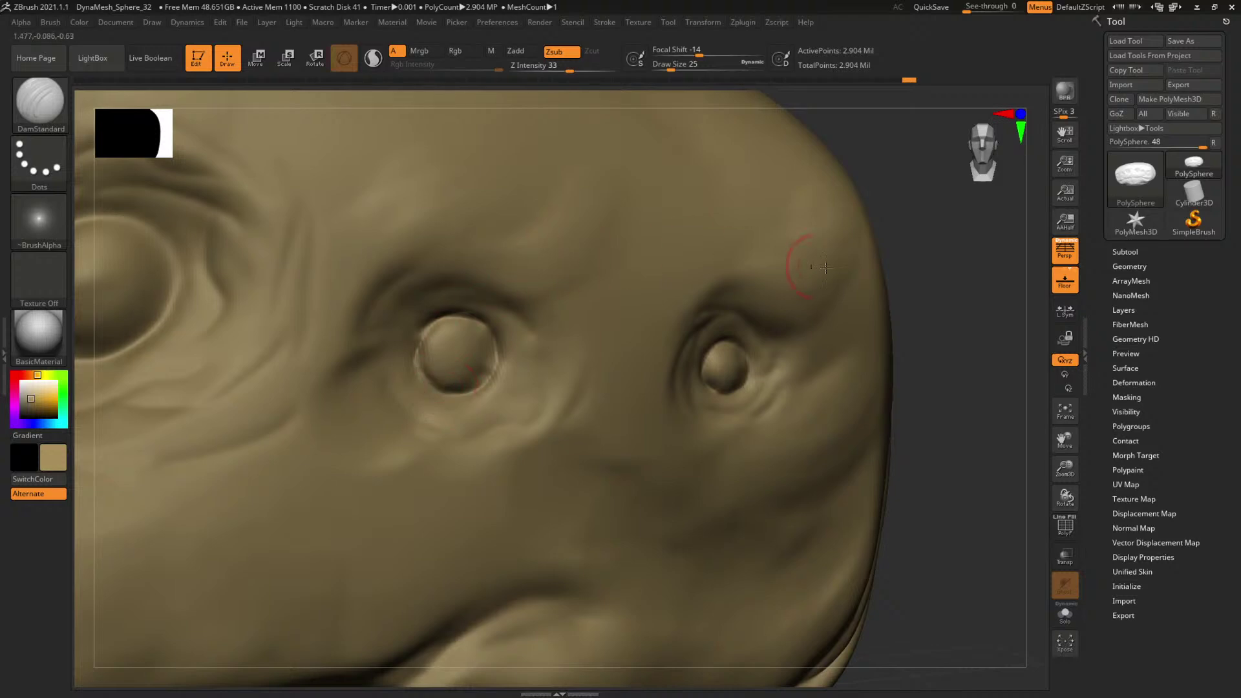
Outline the main eyeballs with DamStandard at a draw size of 33 and the outermost ones at 20.
alt+drag(968, 289, 863, 245)
drag(863, 245, 883, 336)
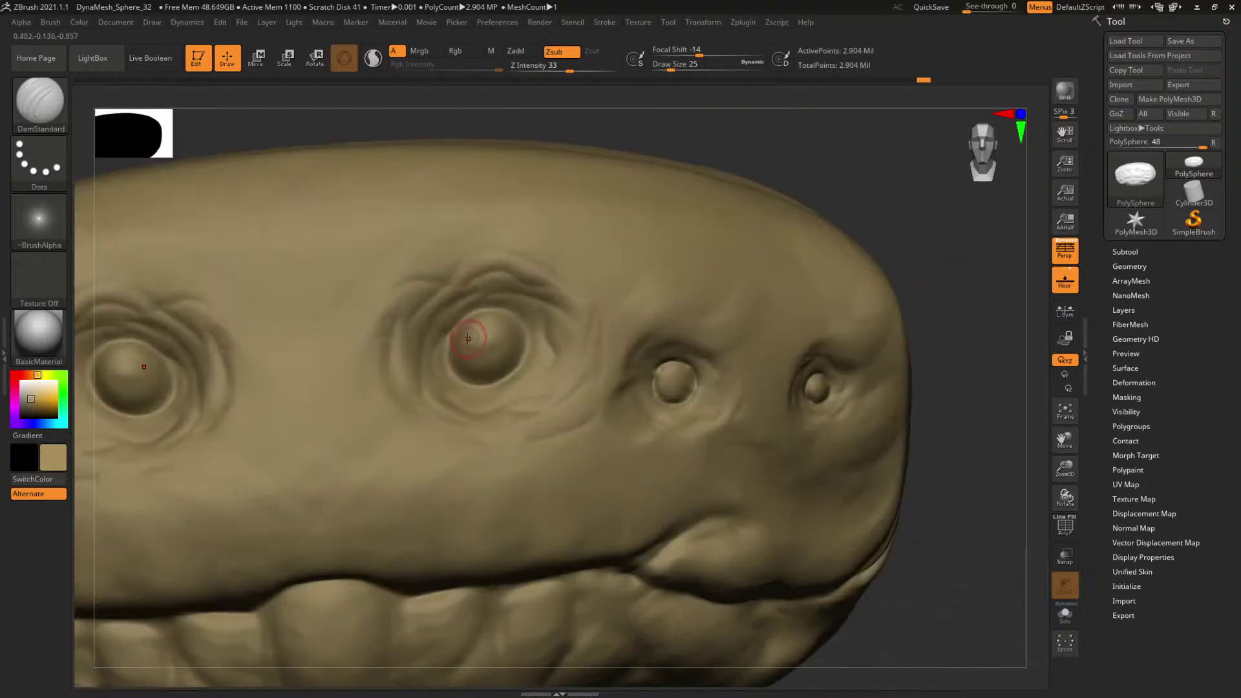
key(space)
mouse_move(468, 338)
mouse_down()
mouse_move(482, 341)
mouse_move(461, 320)
mouse_move(508, 316)
mouse_move(529, 349)
mouse_move(518, 369)
mouse_move(461, 388)
mouse_move(455, 370)
mouse_up()
alt+drag(900, 167, 958, 176)
key(space)
drag(593, 358, 584, 361)
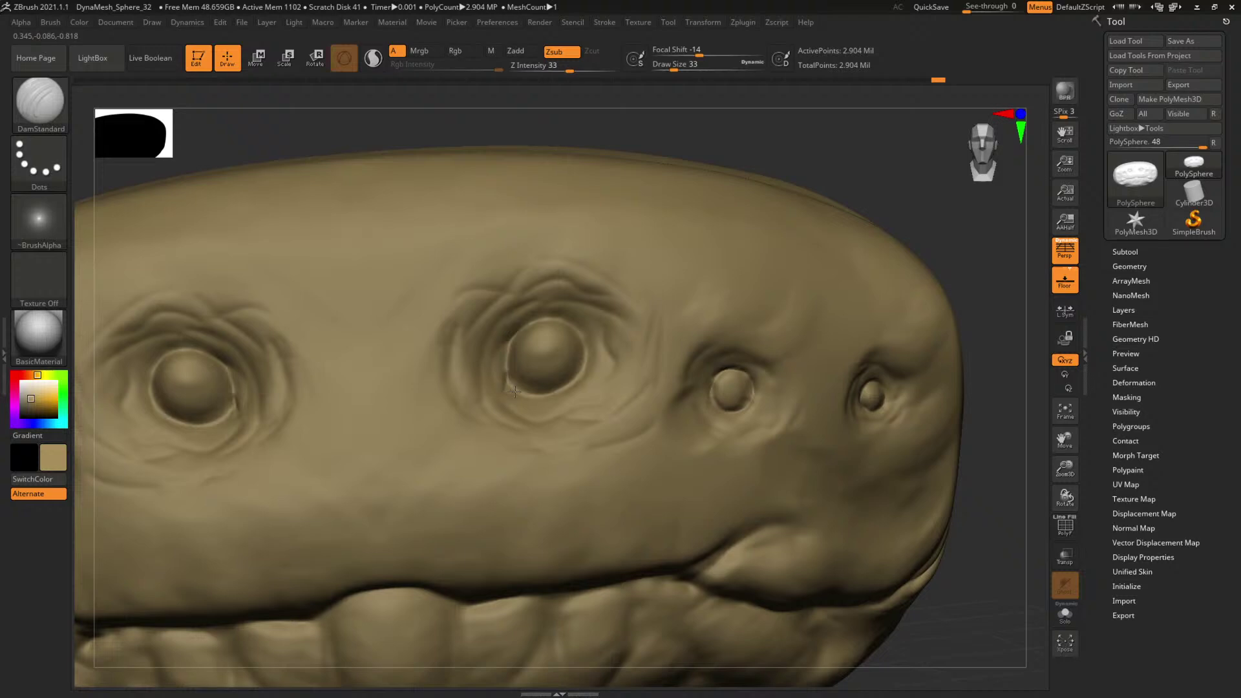
mouse_move(809, 226)
mouse_down()
mouse_move(739, 166)
mouse_move(595, 388)
mouse_move(596, 376)
mouse_up()
key(space)
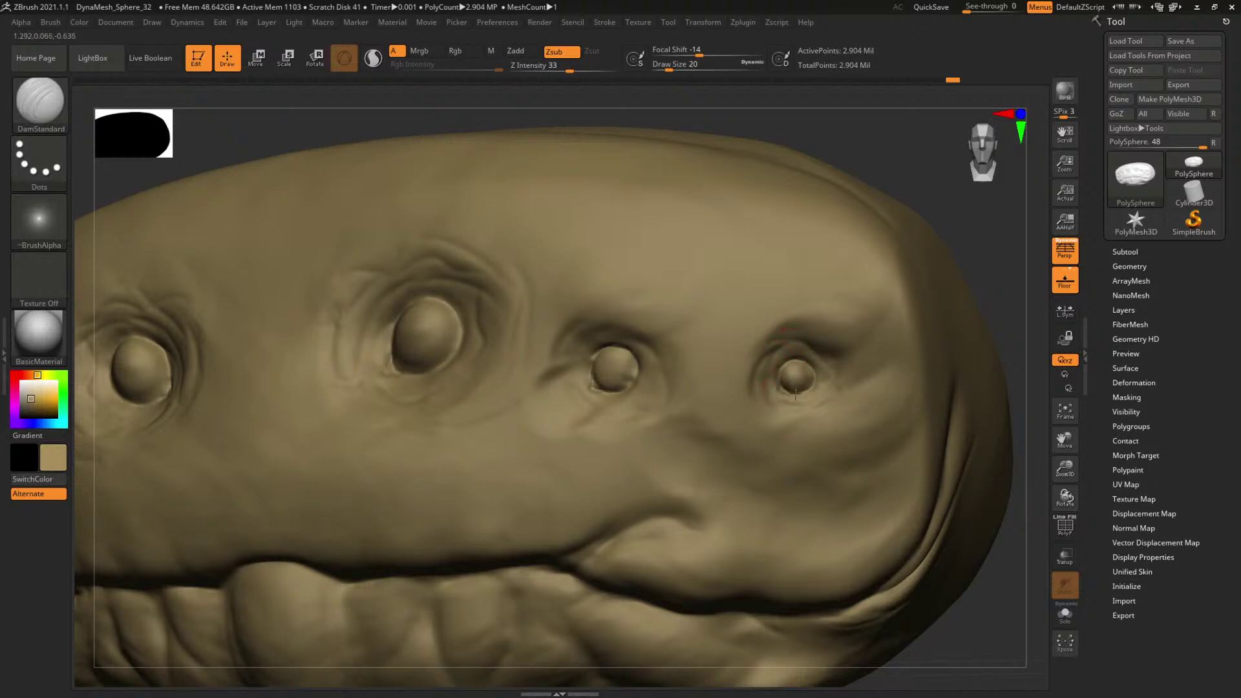
mouse_move(923, 185)
mouse_down()
mouse_move(905, 272)
mouse_move(887, 317)
mouse_move(867, 324)
mouse_move(876, 351)
mouse_move(866, 307)
mouse_move(856, 313)
mouse_move(876, 339)
mouse_up()
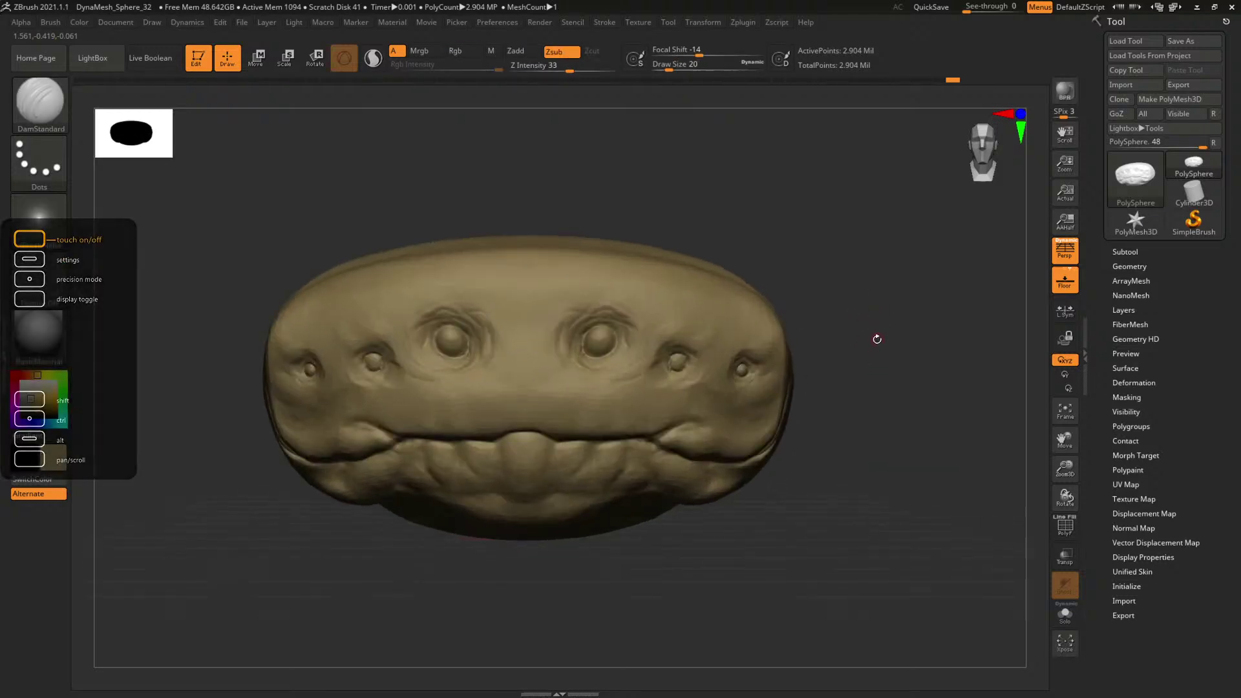
Try to swell the flesh around the outer eyes with the Inflat brush at draw sizes of 476 and 344.
key(b)
key(i)
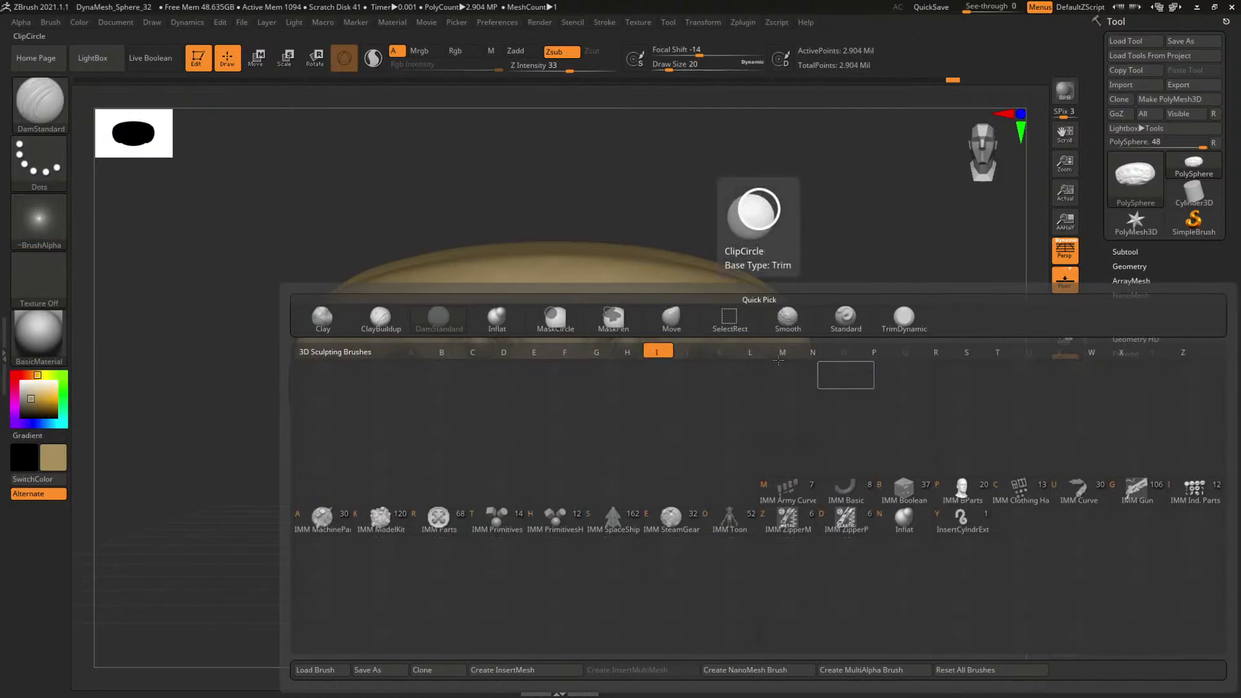
key(n)
key(space)
drag(665, 328, 703, 330)
drag(881, 318, 848, 287)
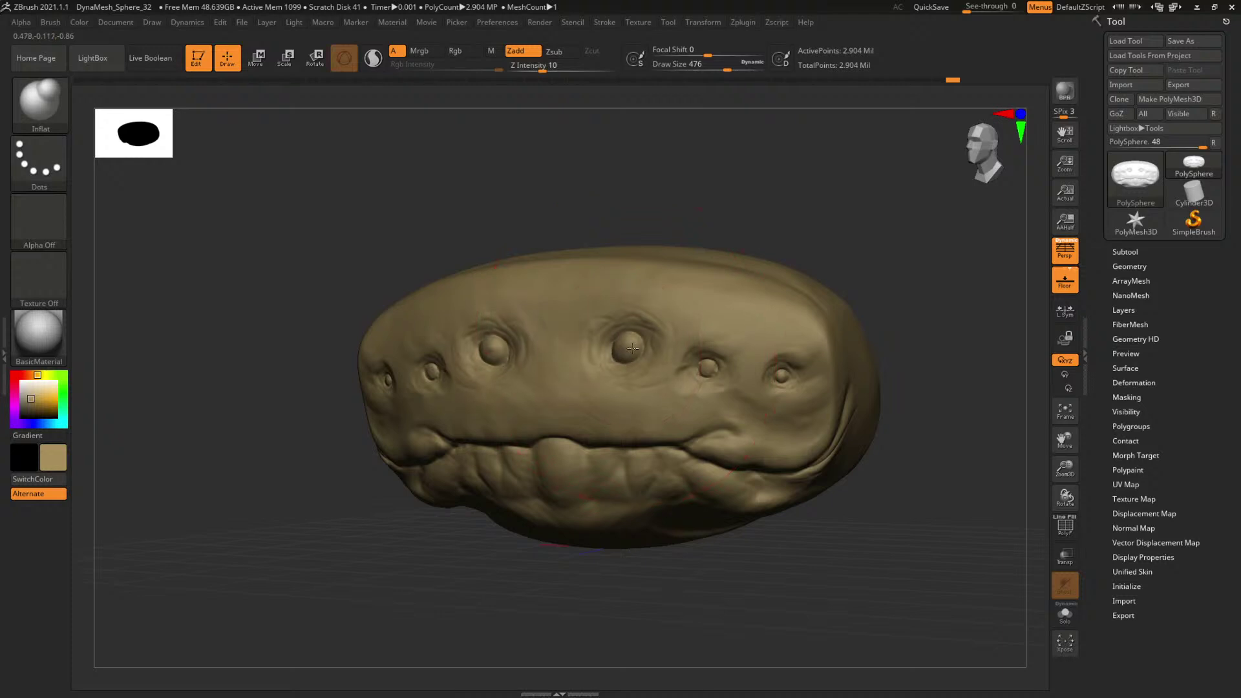
shift+drag(840, 214, 853, 233)
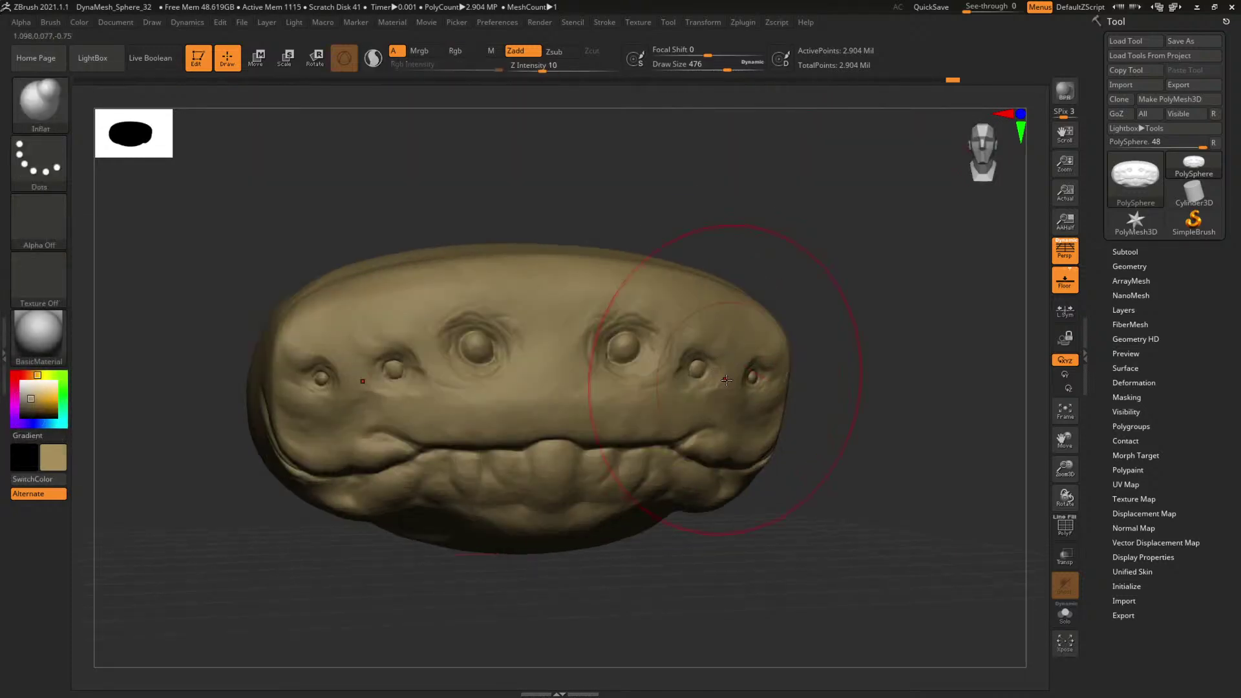
key(bracketleft)
drag(764, 380, 758, 382)
drag(888, 321, 843, 325)
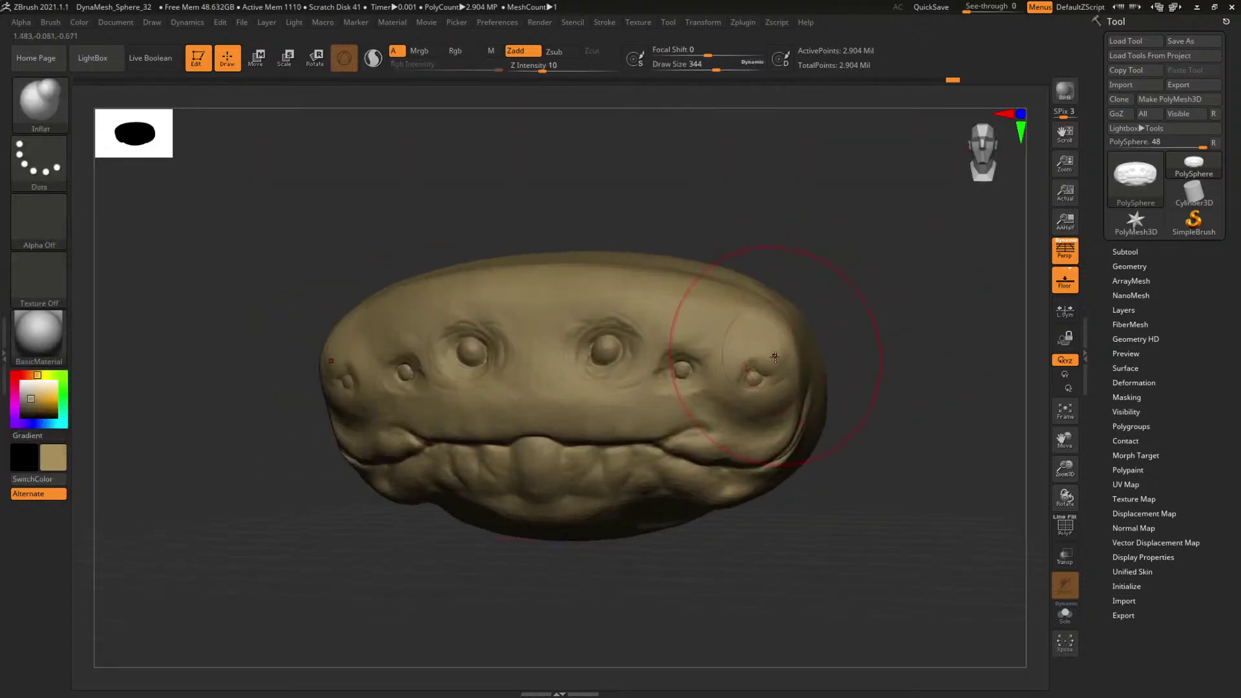
key(ctrl+z)
key(space)
drag(758, 386, 755, 377)
mouse_move(847, 324)
mouse_down()
mouse_move(894, 327)
mouse_move(903, 342)
mouse_move(882, 350)
mouse_move(881, 313)
mouse_move(872, 343)
mouse_move(908, 308)
mouse_move(750, 267)
mouse_up()
key(ctrl+z)
Adjust the curve of the mouth and cheek from below with the Move brush at a draw size of 192.
key(b)
key(m)
key(v)
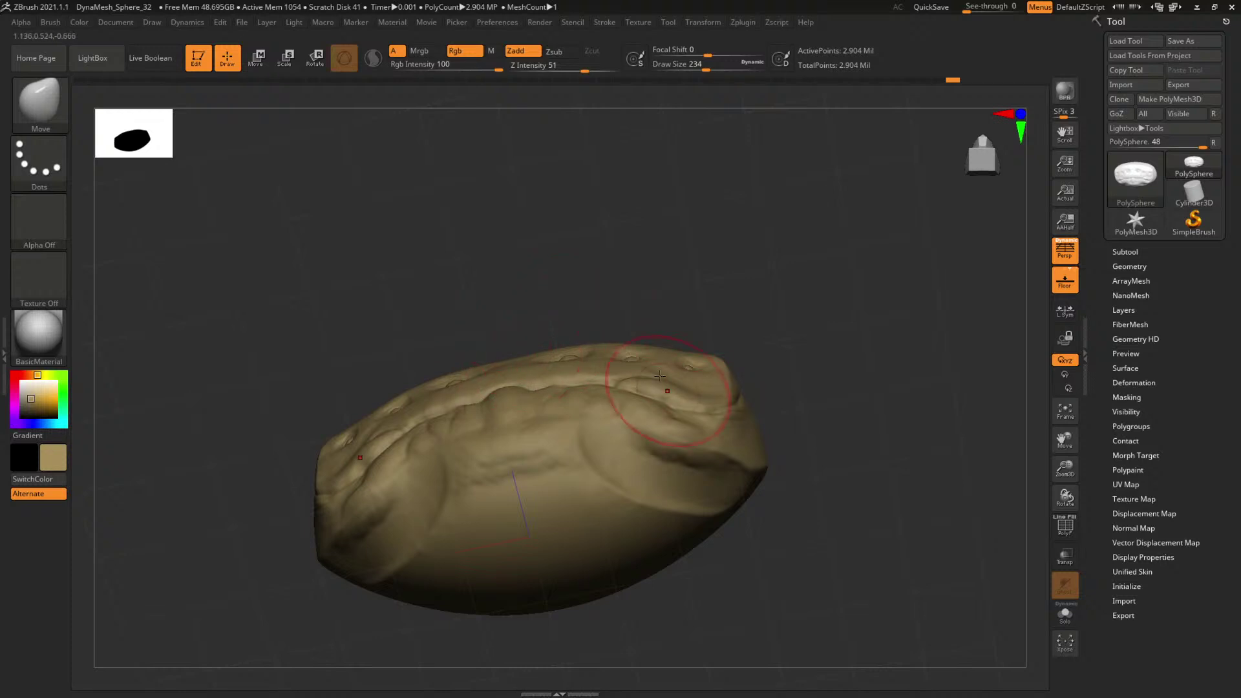
key(space)
drag(659, 375, 631, 353)
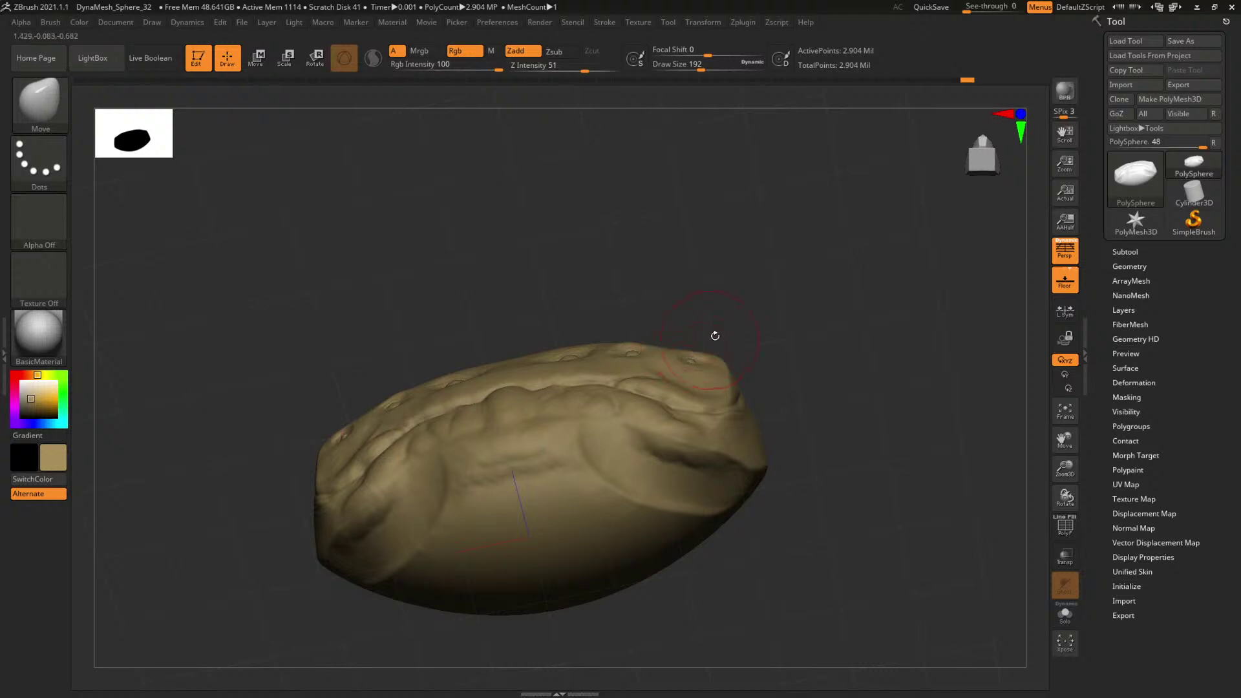
drag(715, 336, 571, 340)
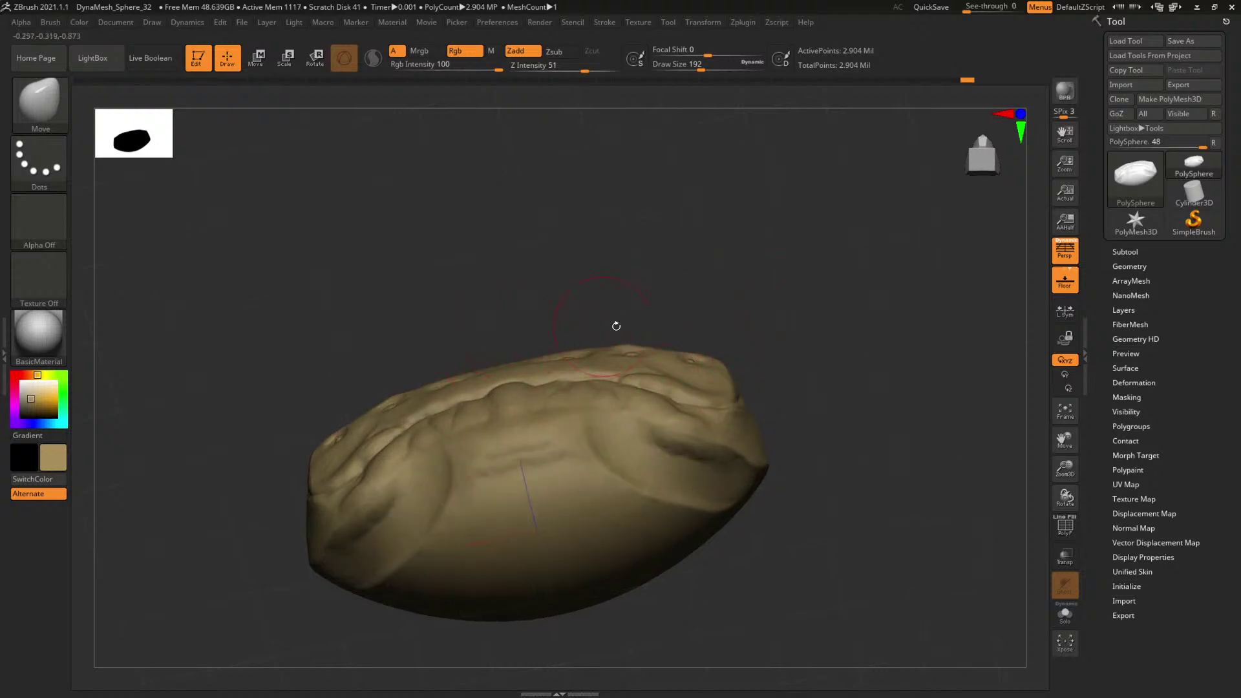
Reshape the jaw and underside folds with the Move brush at draw sizes of 408 and 234.
key(space)
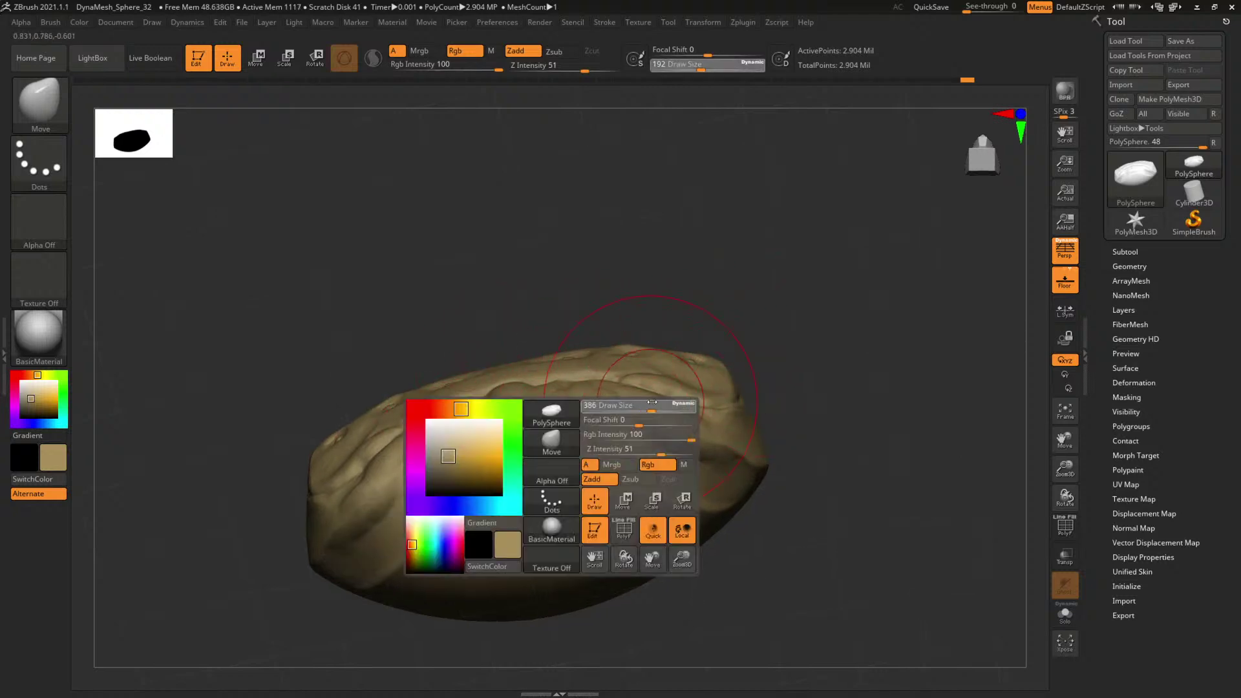
drag(620, 424, 674, 421)
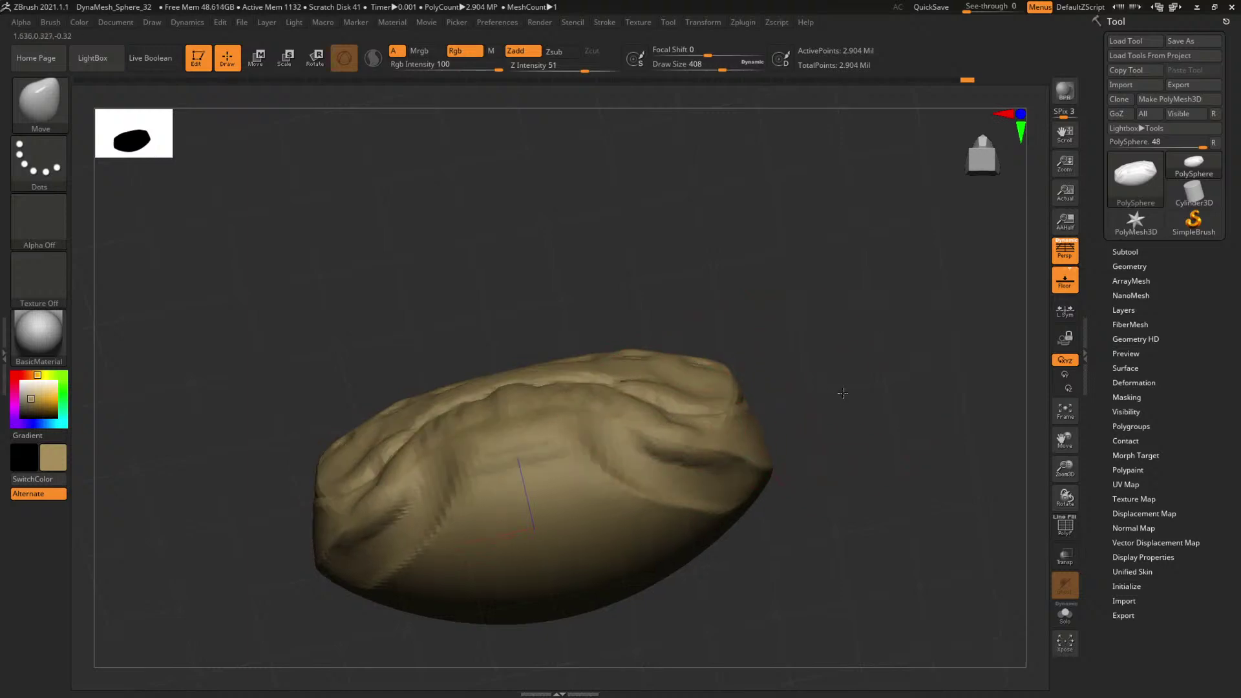
drag(843, 390, 840, 362)
key(space)
drag(720, 457, 701, 455)
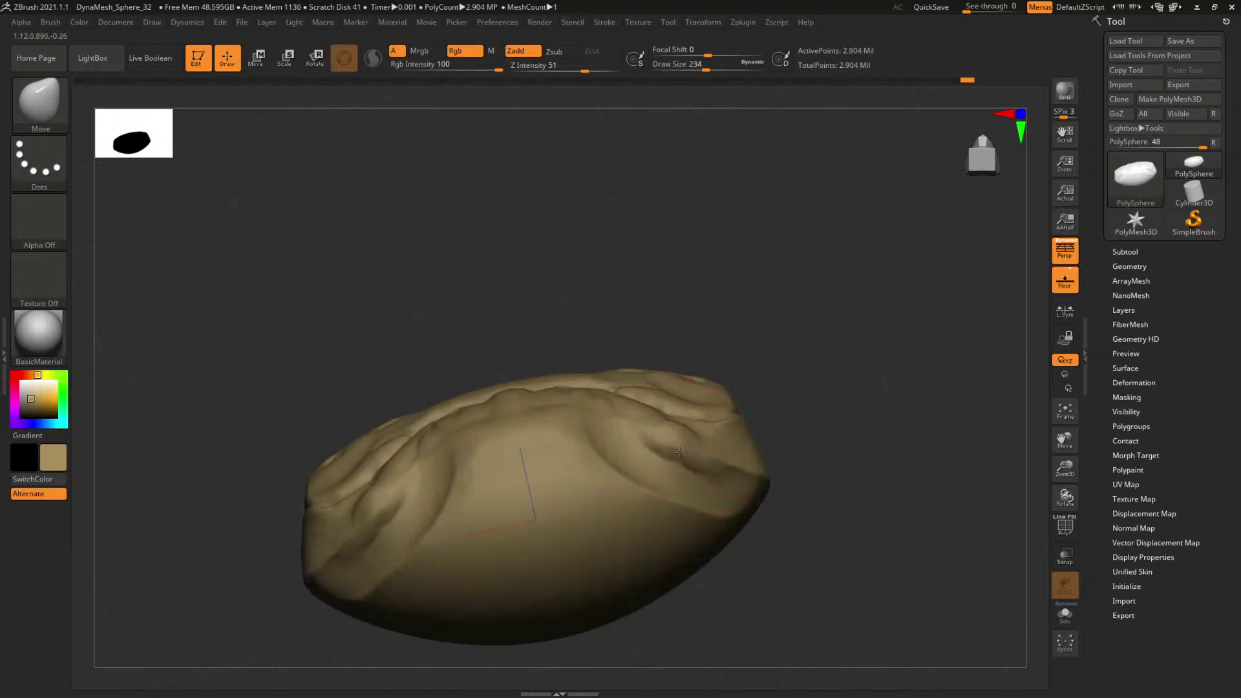
drag(776, 417, 876, 419)
drag(873, 440, 846, 452)
Build up the jaw fold below the mouth corner with ClayBuildup at draw sizes of 158 and 128 and smooth it.
key(space)
drag(664, 399, 654, 400)
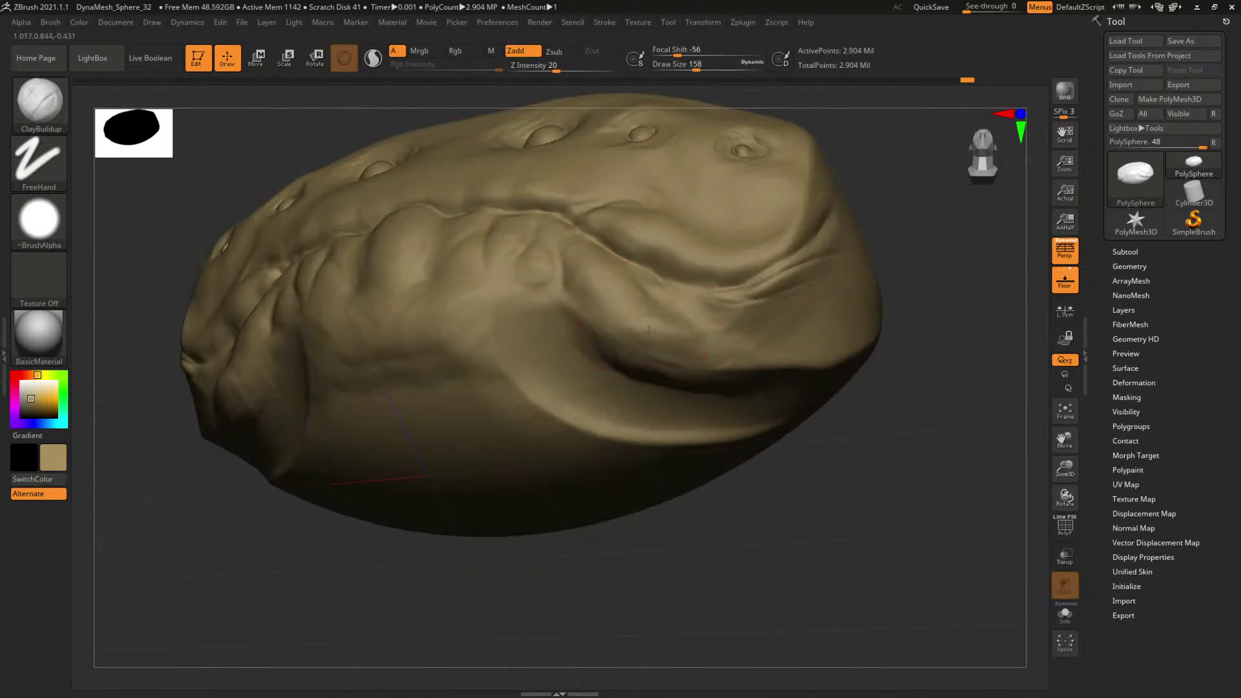
drag(929, 363, 905, 343)
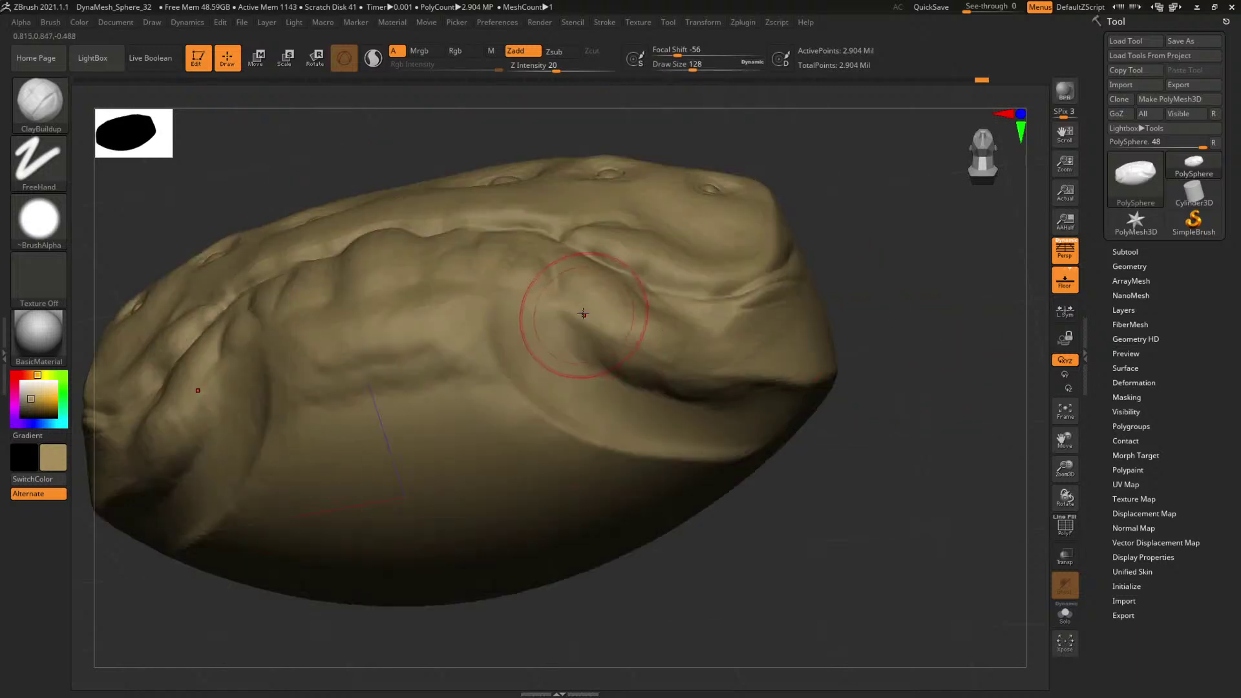
key(shift)
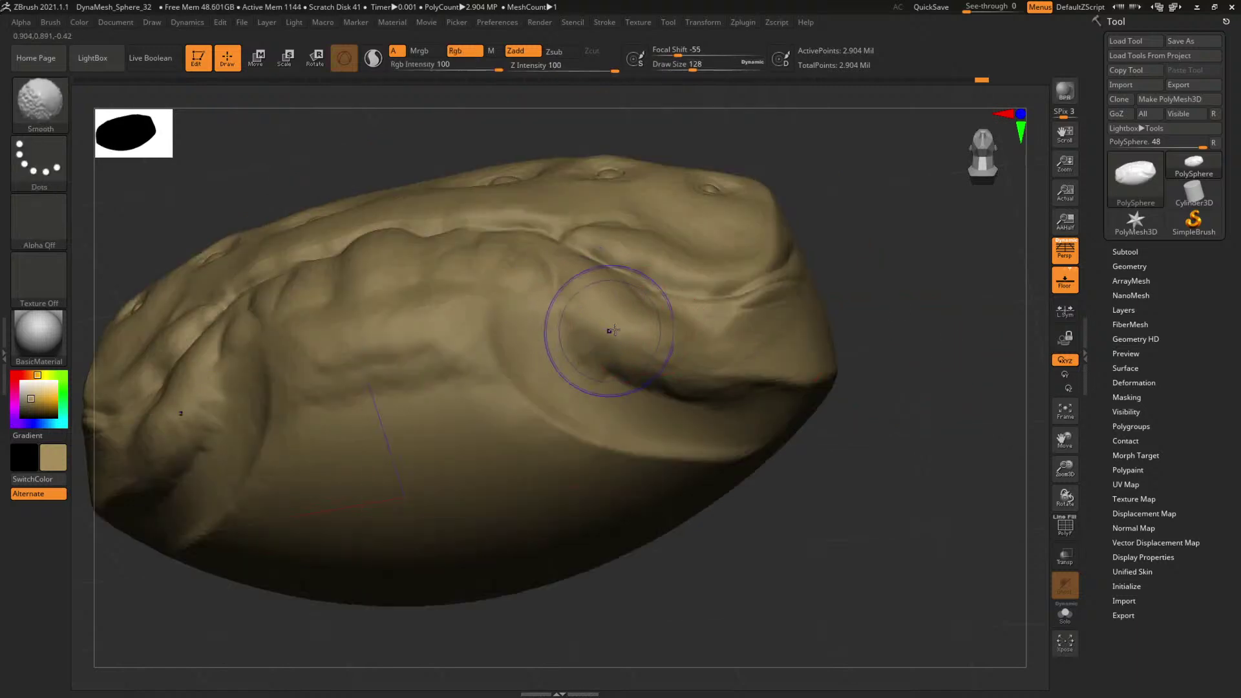
mouse_move(909, 327)
mouse_down()
mouse_move(903, 294)
mouse_move(773, 283)
mouse_move(772, 403)
mouse_move(769, 379)
mouse_move(841, 413)
mouse_up()
mouse_move(833, 319)
alt+mouse_down()
mouse_move(823, 379)
mouse_move(867, 250)
mouse_move(854, 227)
mouse_move(735, 353)
mouse_move(778, 346)
alt+mouse_up()
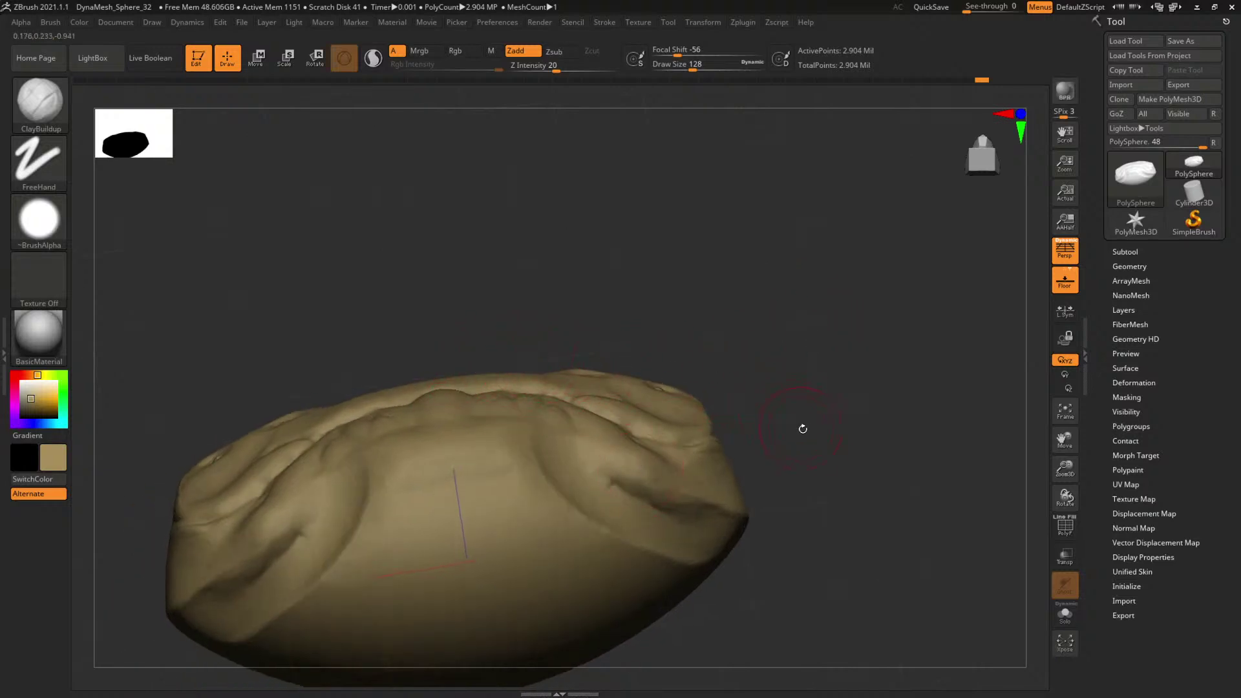
mouse_move(803, 428)
mouse_down()
mouse_move(800, 458)
mouse_move(768, 321)
mouse_up()
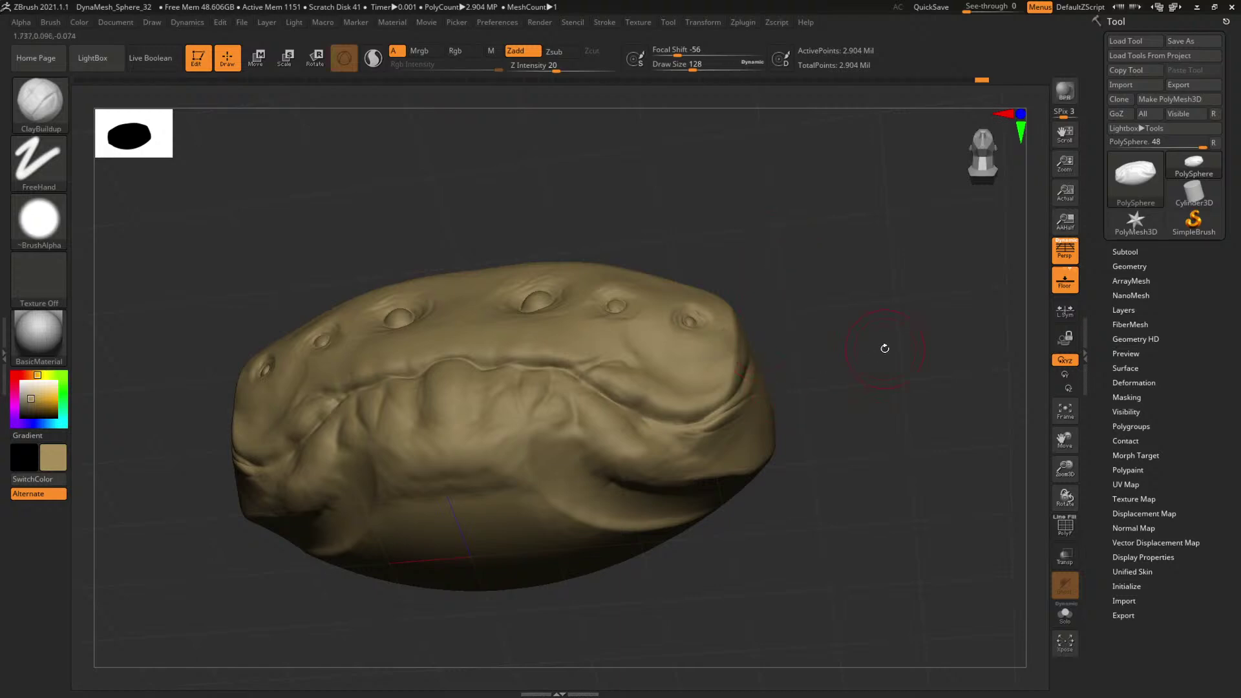
mouse_move(885, 348)
mouse_down()
mouse_move(825, 402)
mouse_move(801, 407)
mouse_move(787, 387)
mouse_move(827, 438)
mouse_up()
Switch to ClayBuildup and set its draw size to 104.
key(b)
key(c)
key(b)
key(space)
drag(698, 319, 679, 319)
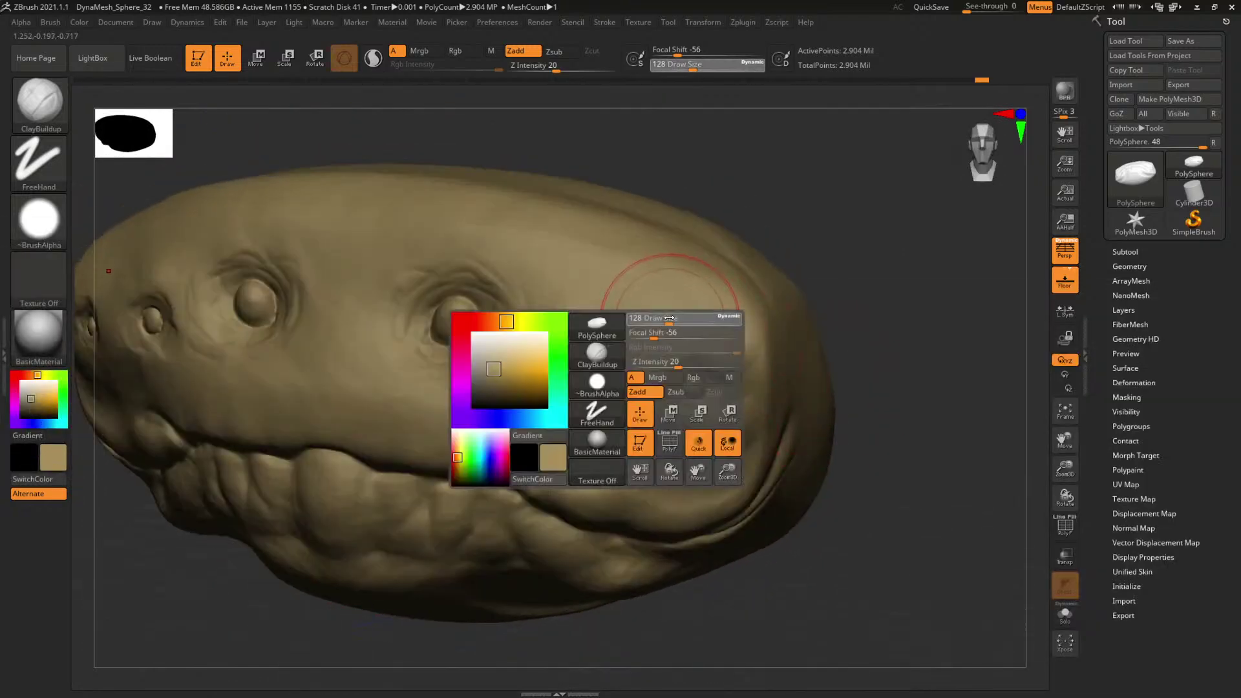
alt+drag(914, 389, 886, 439)
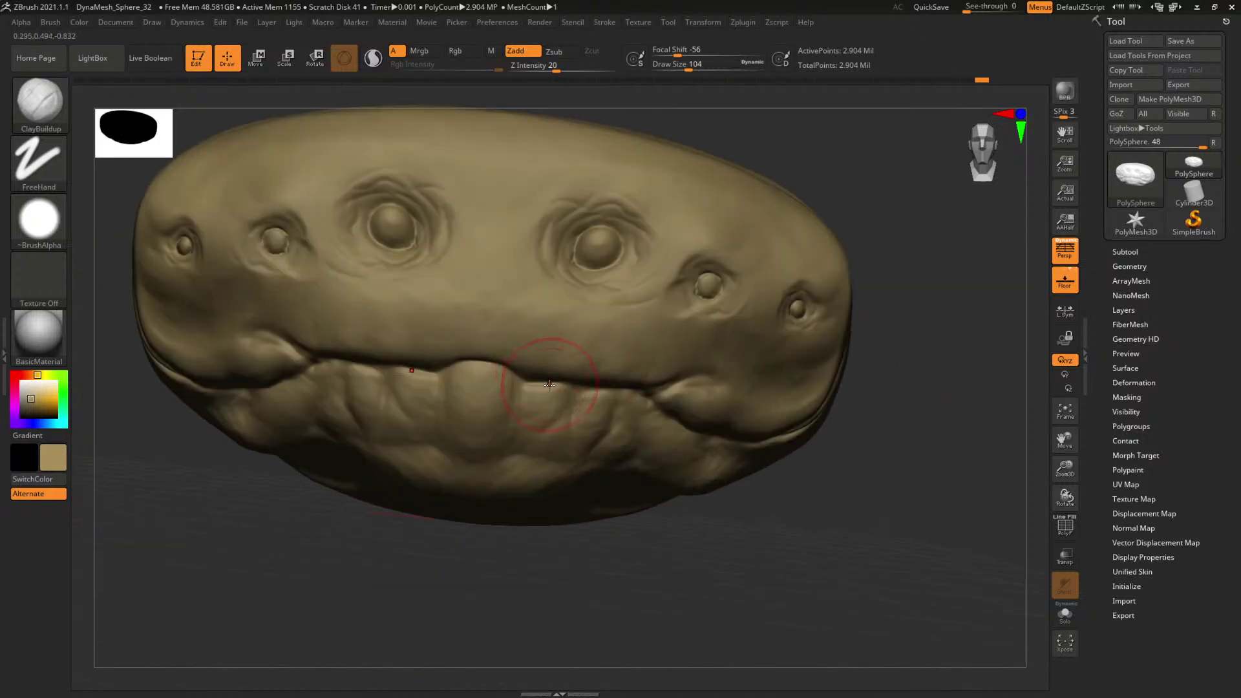
Try to carve creases above the central tooth with DamStandard at a draw size of 54.
key(b)
key(d)
key(s)
key(space)
drag(517, 366, 500, 366)
drag(528, 373, 488, 313)
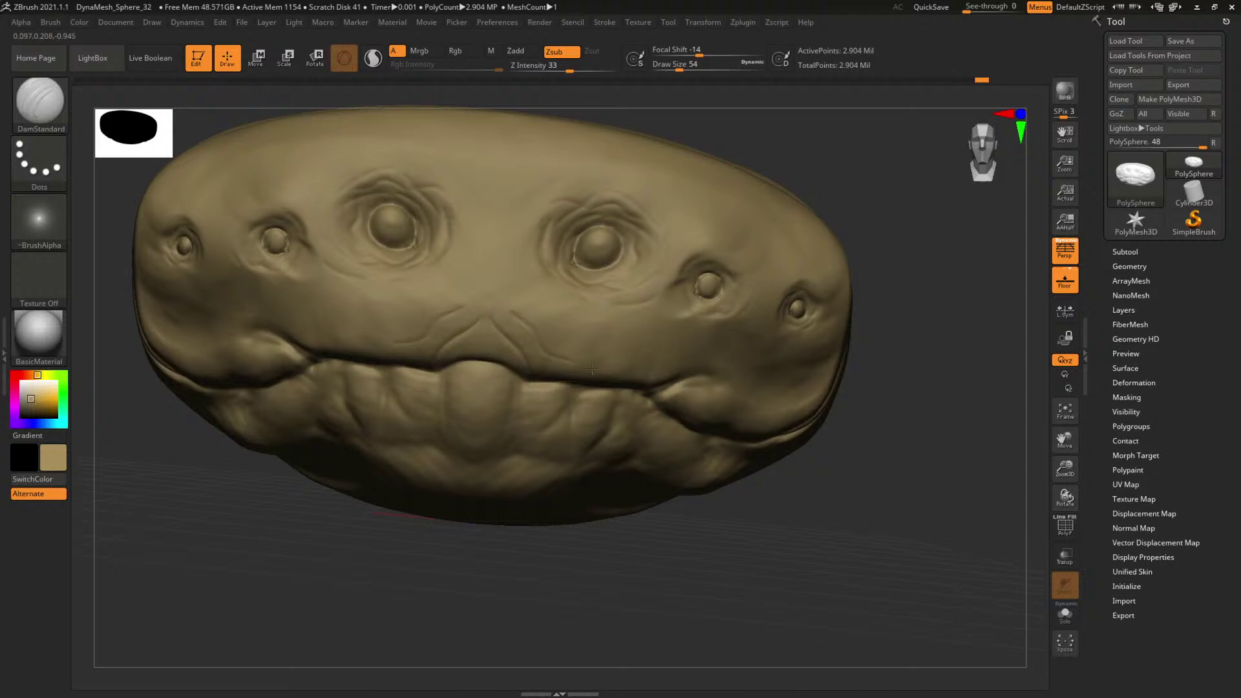
mouse_move(607, 367)
shift+mouse_down()
mouse_move(568, 330)
mouse_move(543, 352)
shift+mouse_up()
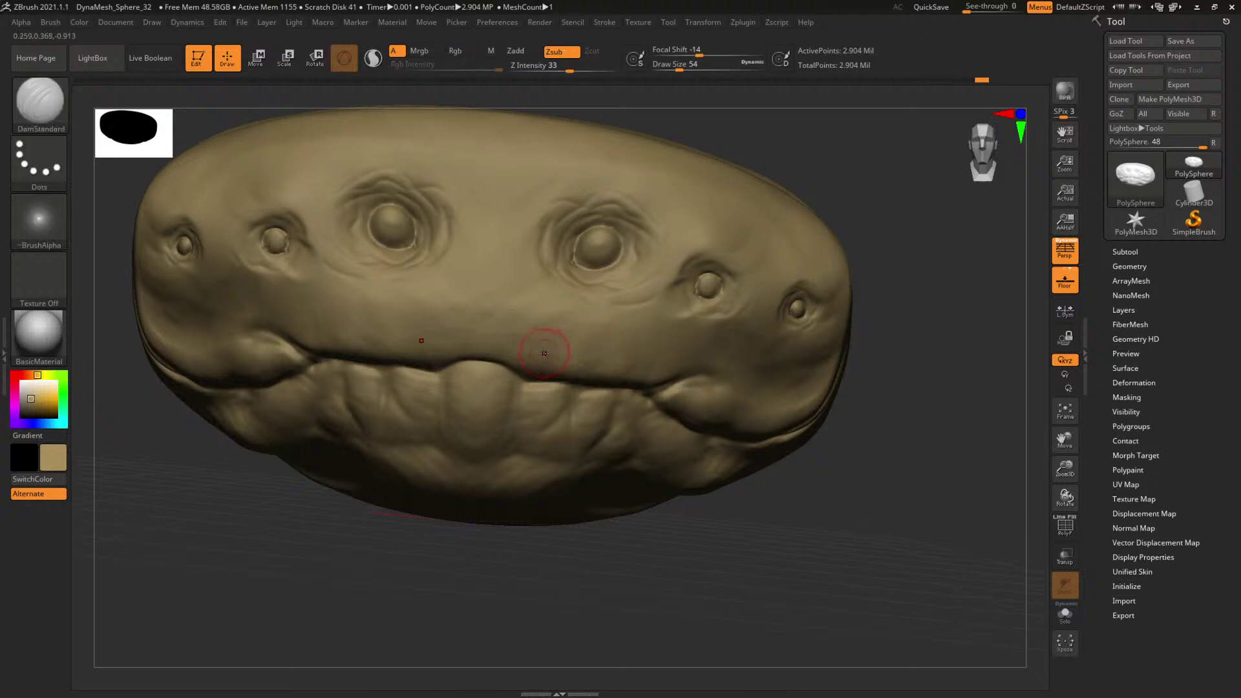
Carve vertical wrinkles along the upper lip with DamStandard at draw sizes of 87 and 59.
key(bracketright)
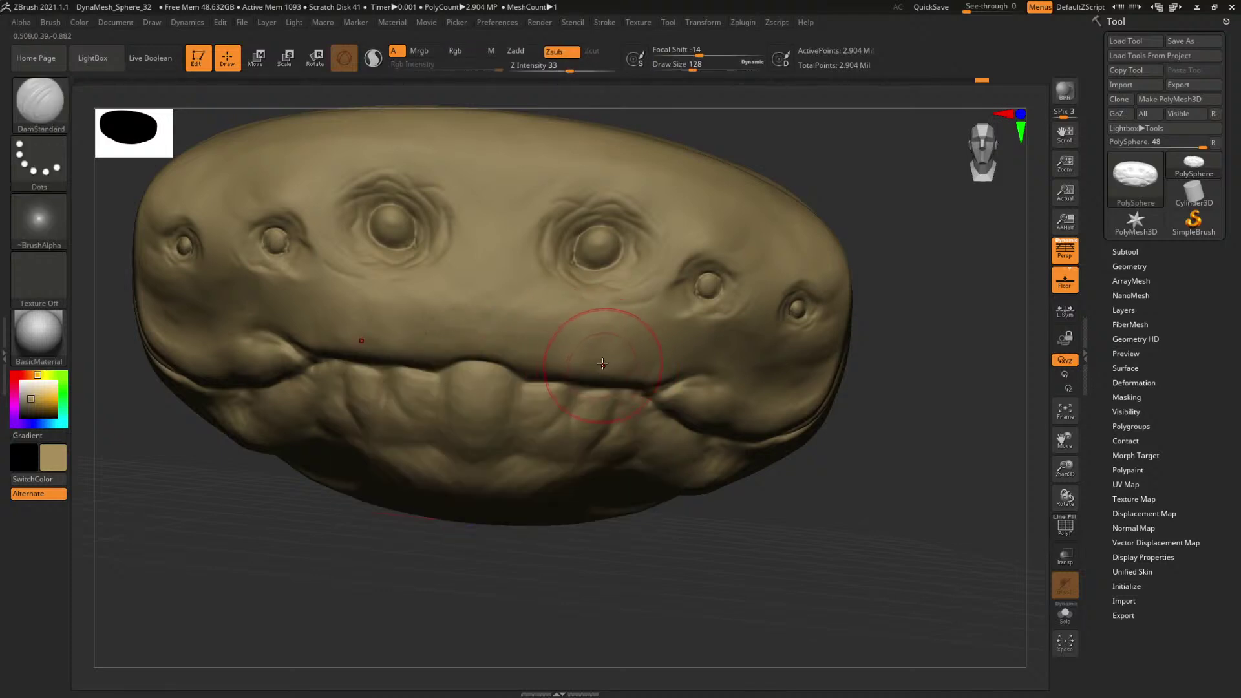
key(space)
drag(594, 390, 580, 390)
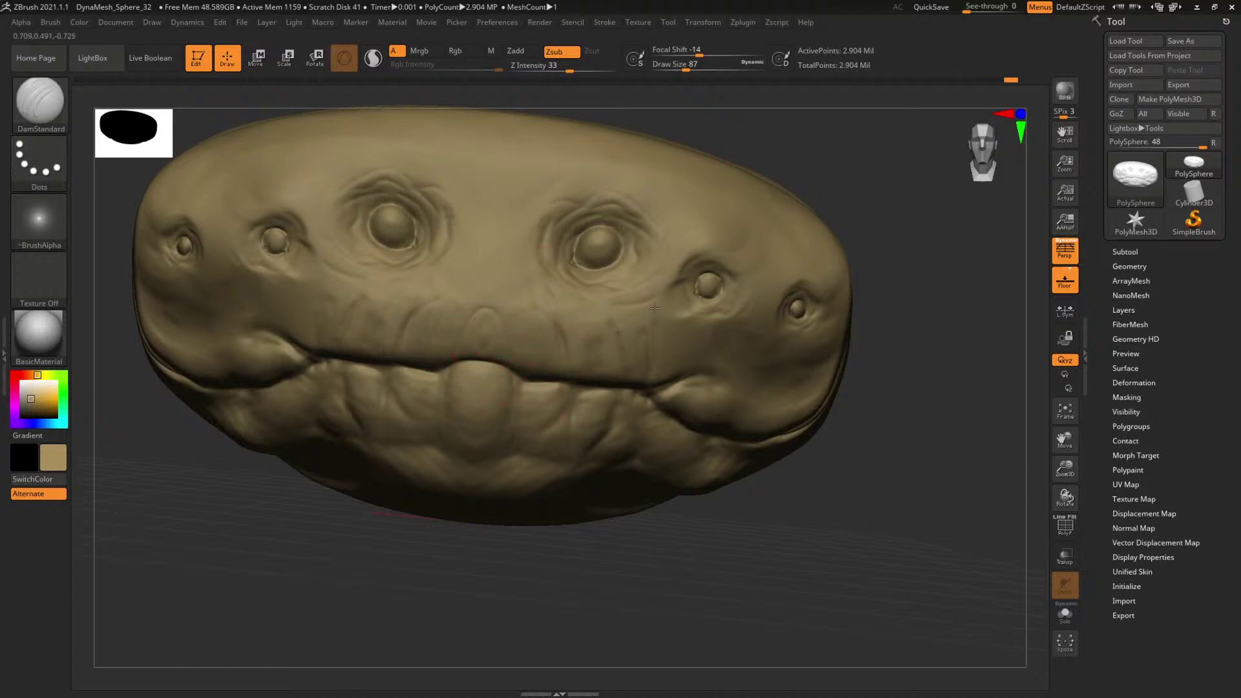
alt+drag(909, 337, 860, 404)
drag(881, 355, 889, 416)
Build up the flesh between the upper lip wrinkles with ClayBuildup at draw sizes of 39 and 80.
key(b)
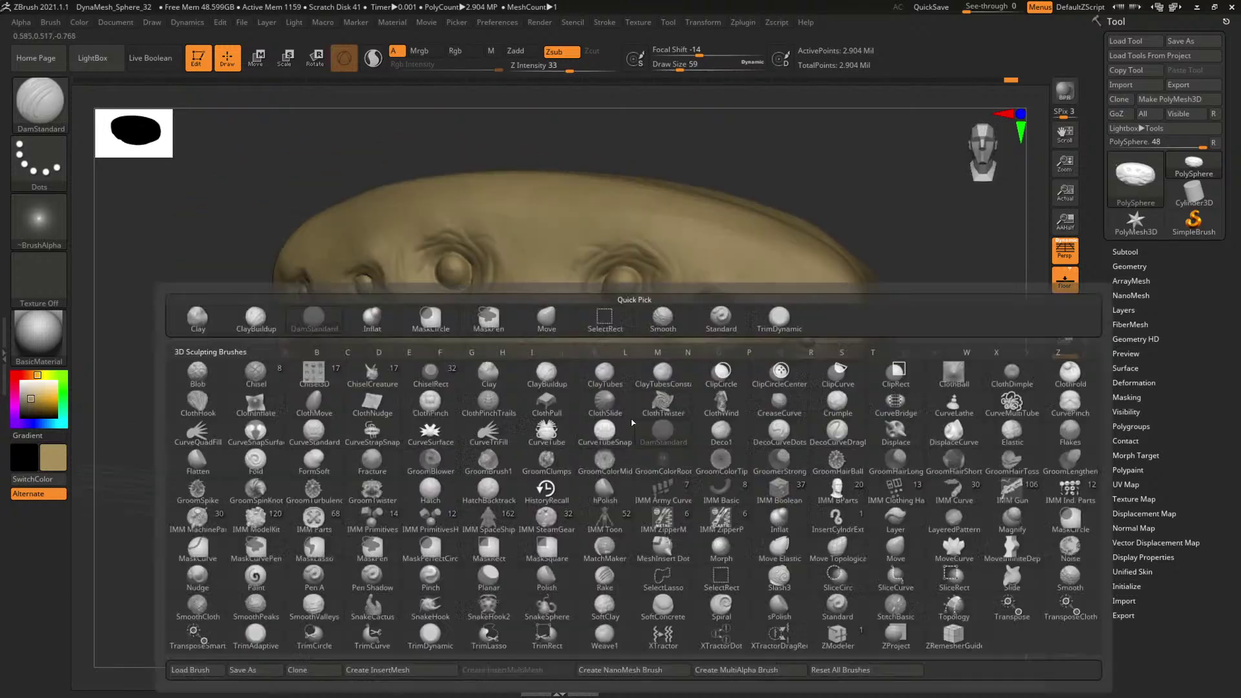
key(c)
key(b)
mouse_move(914, 518)
alt+mouse_down()
mouse_move(932, 528)
mouse_move(554, 388)
alt+mouse_up()
key(bracketleft)
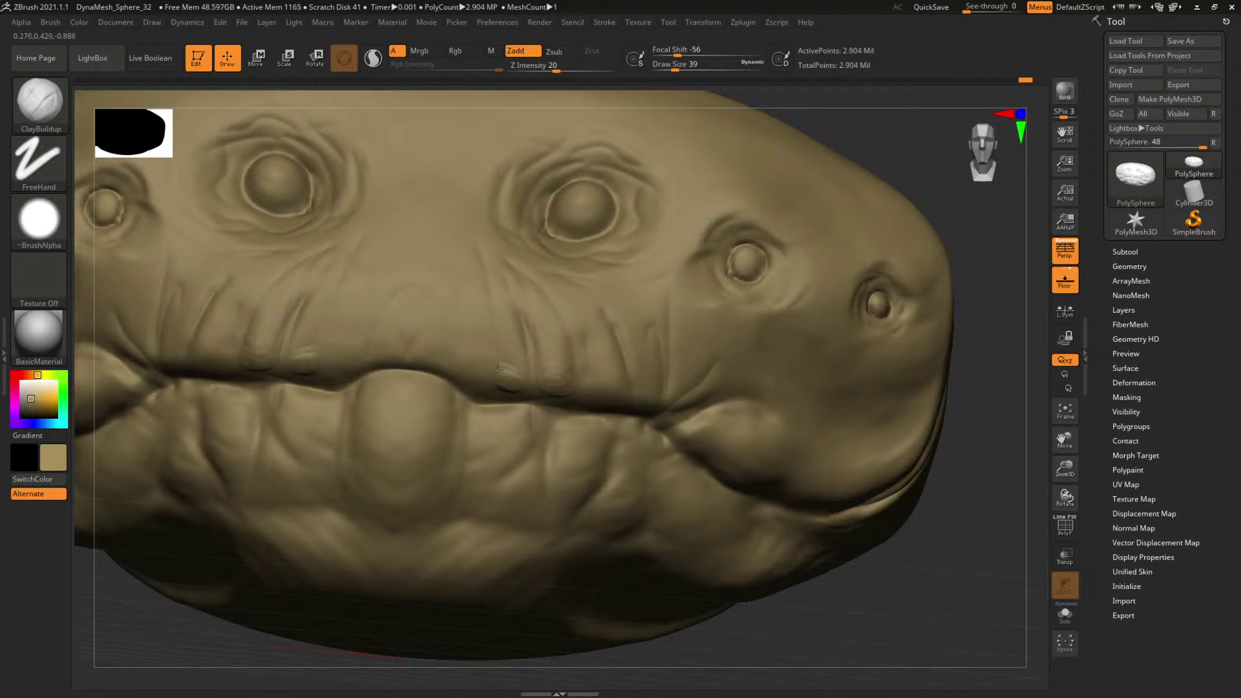
key(bracketright)
key(bracketright)
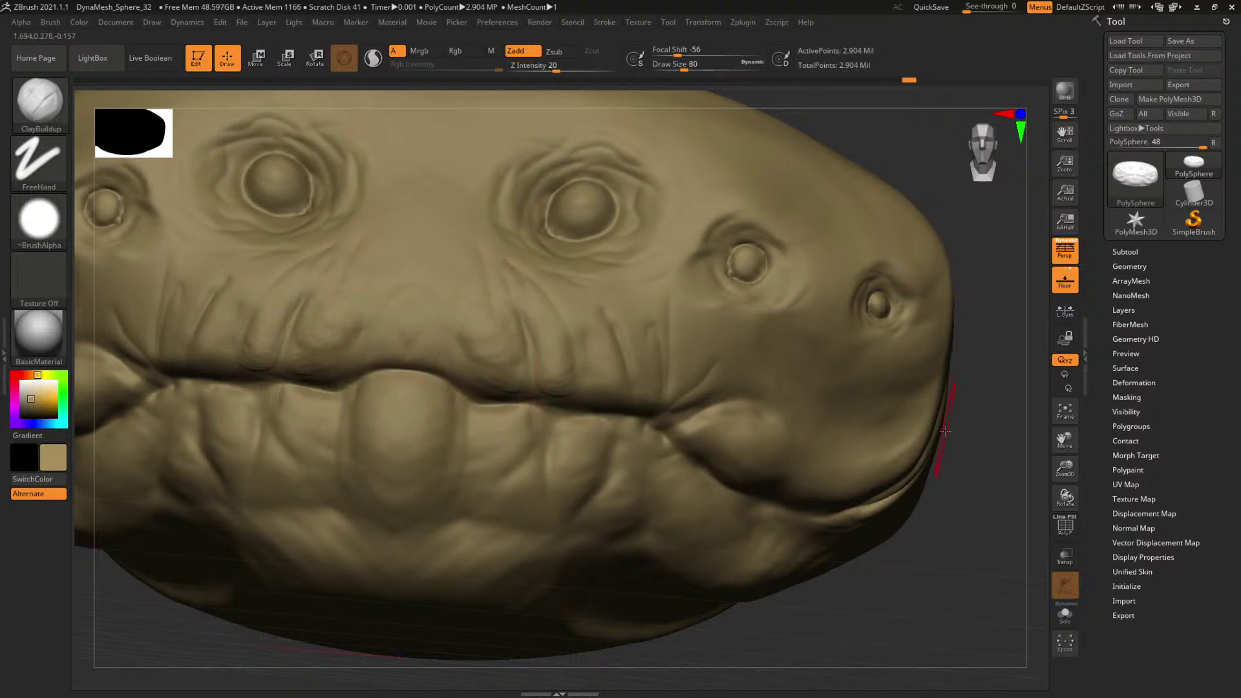
alt+drag(945, 431, 859, 479)
mouse_move(963, 343)
alt+mouse_down()
mouse_move(973, 413)
mouse_move(944, 417)
alt+mouse_up()
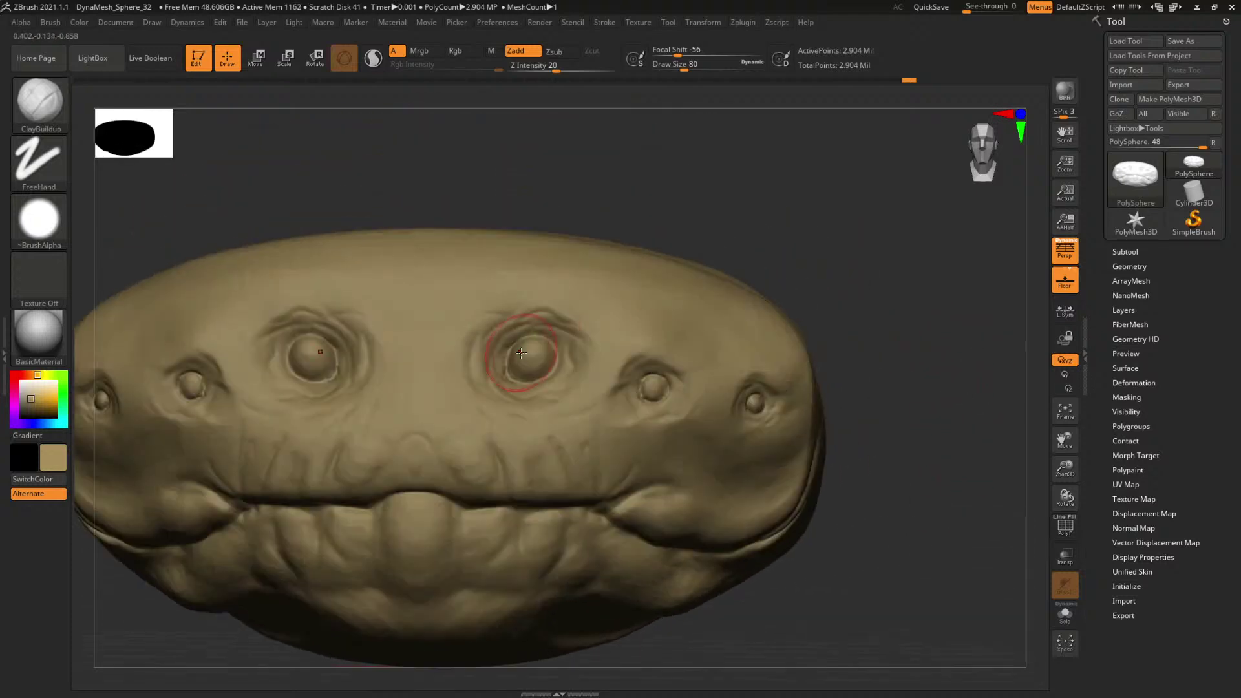
Add fine folds at the inner brows of the main eyes with ClayBuildup at a draw size of 25.
key(bracketleft)
key(bracketleft)
key(bracketleft)
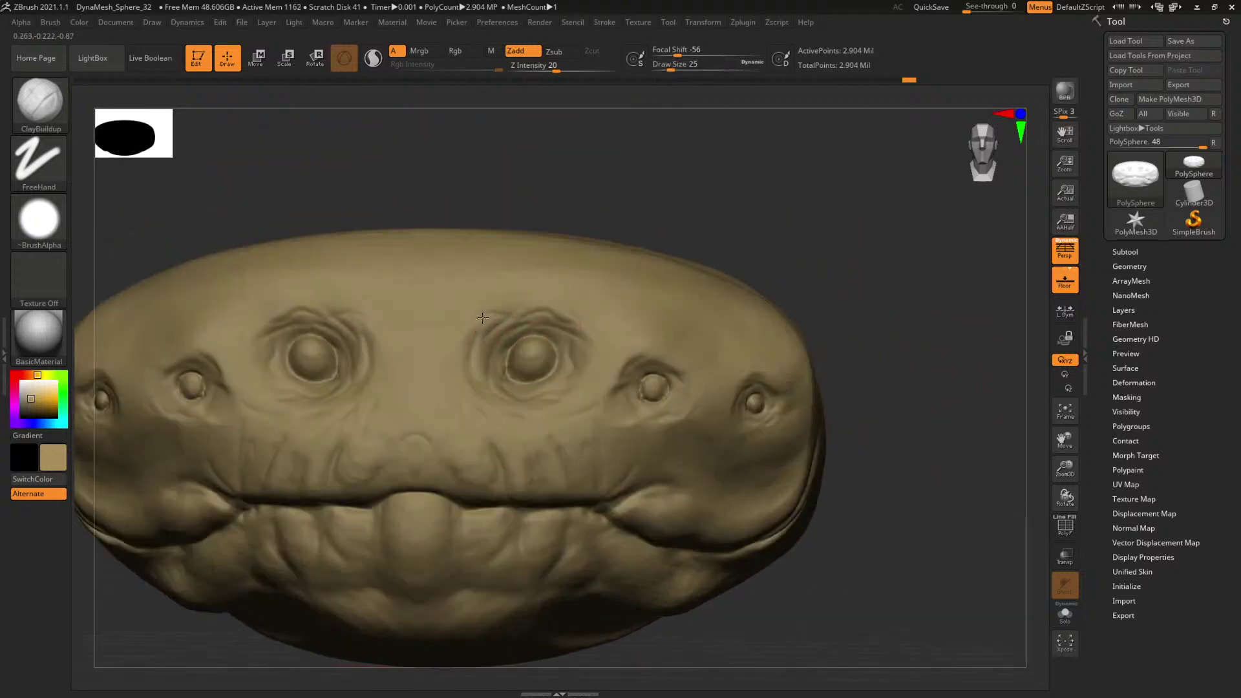
key(space)
click(497, 336)
Build up the forehead and broad head forms with ClayBuildup at draw sizes of 365 and 299.
mouse_move(848, 265)
mouse_down()
mouse_move(859, 277)
mouse_move(679, 293)
mouse_move(753, 336)
mouse_move(823, 336)
mouse_move(747, 336)
mouse_up()
key(space)
click(529, 310)
key(space)
click(522, 316)
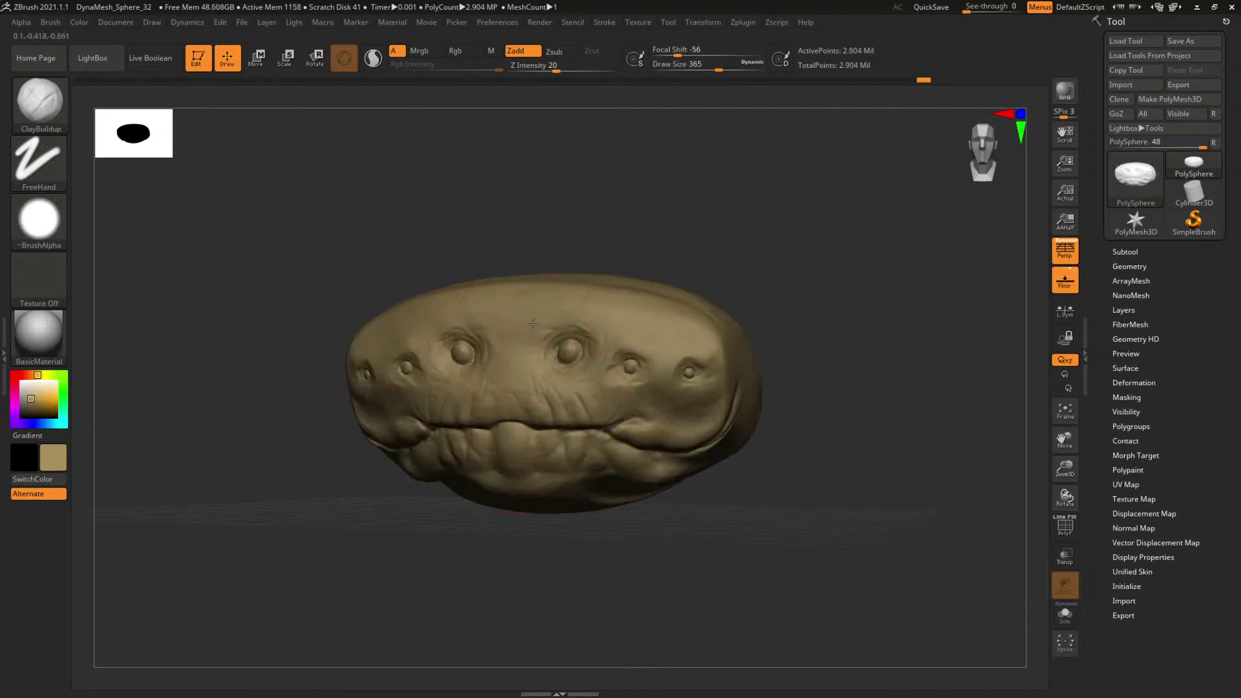
drag(552, 294, 524, 290)
mouse_move(842, 344)
mouse_down()
mouse_move(678, 394)
mouse_move(535, 461)
mouse_up()
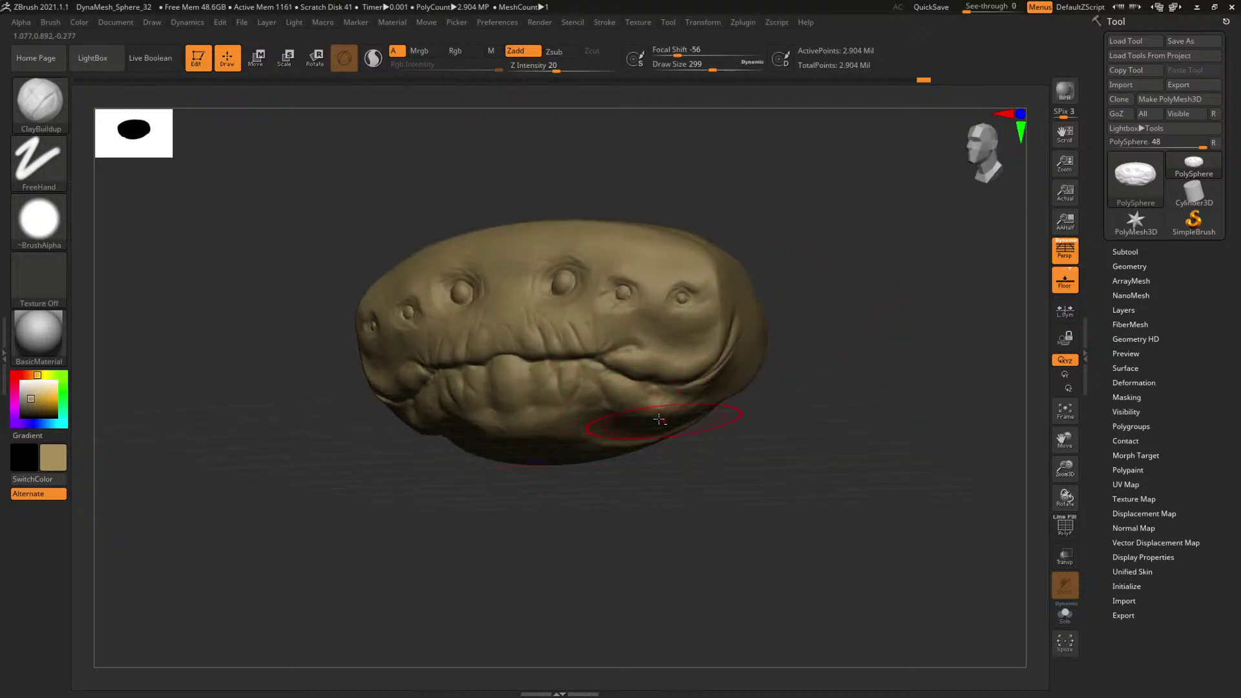
Try to enlarge the two main eyes and their sockets with the Move brush at draw sizes of 245, 163 and 251.
mouse_move(888, 319)
mouse_down()
mouse_move(920, 341)
mouse_move(749, 336)
mouse_move(826, 356)
mouse_move(939, 437)
mouse_move(747, 381)
mouse_up()
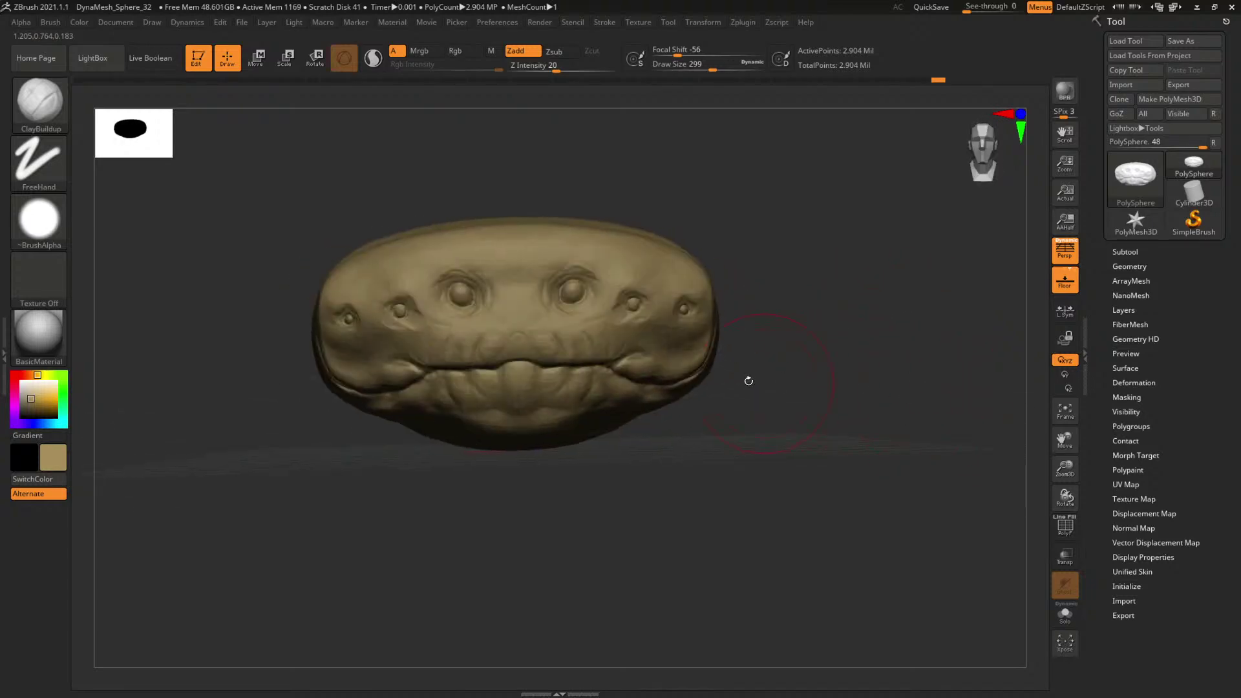
key(b)
key(m)
key(v)
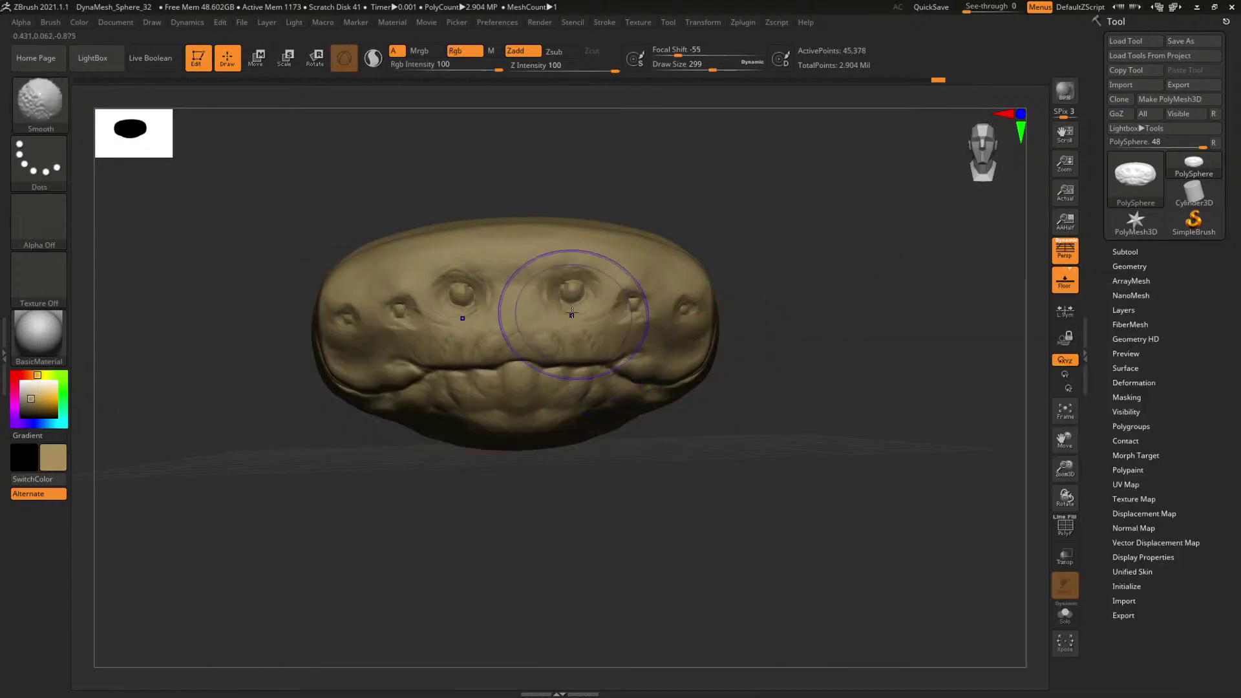
key(space)
key(b)
key(m)
key(v)
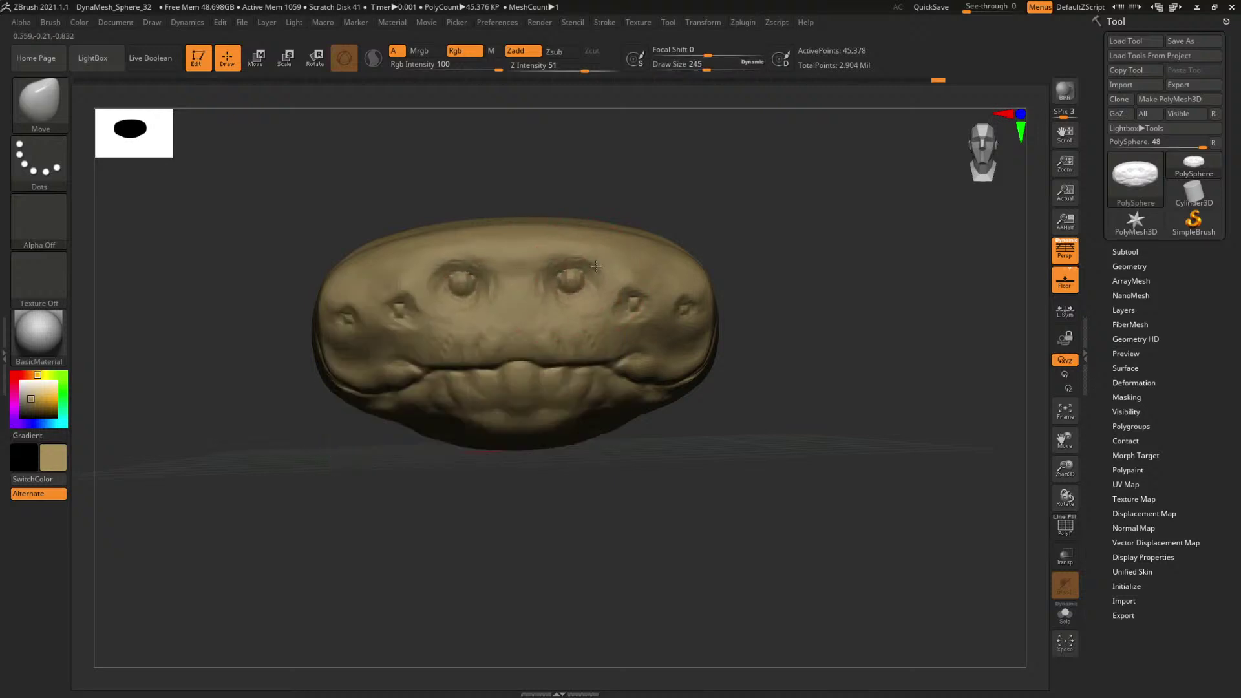
mouse_move(596, 266)
mouse_down()
mouse_move(582, 304)
mouse_move(577, 256)
mouse_up()
key(space)
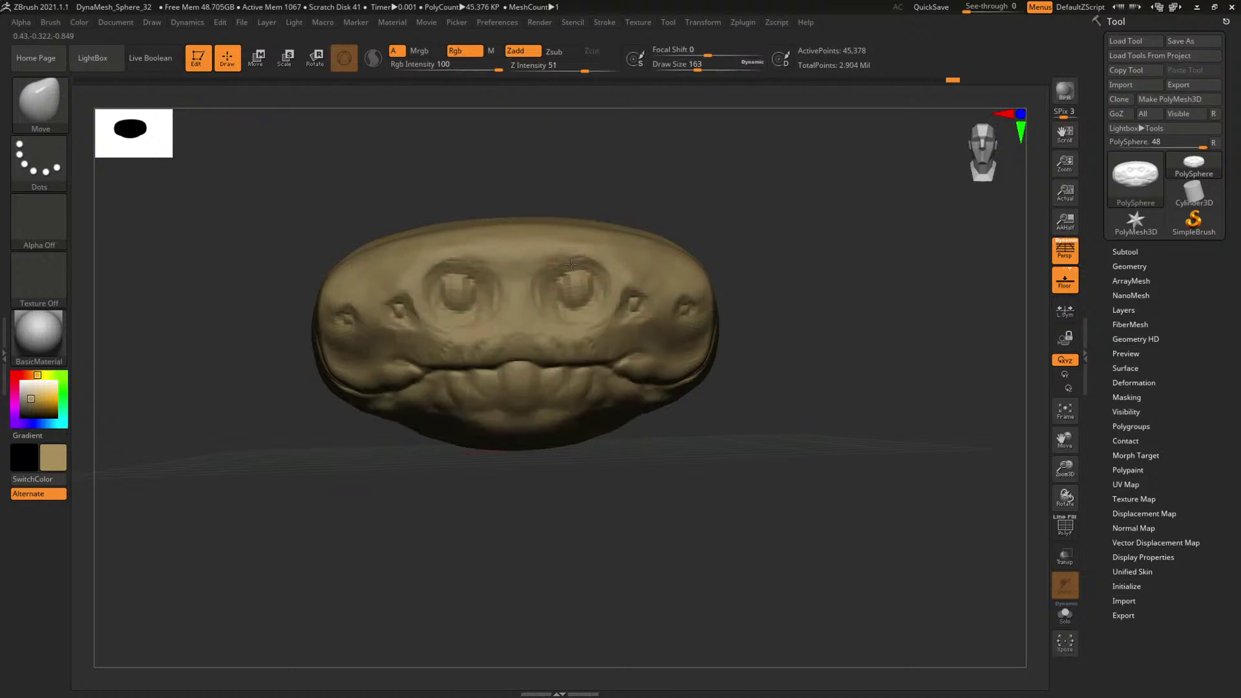
drag(834, 285, 878, 293)
key(s)
drag(584, 281, 593, 281)
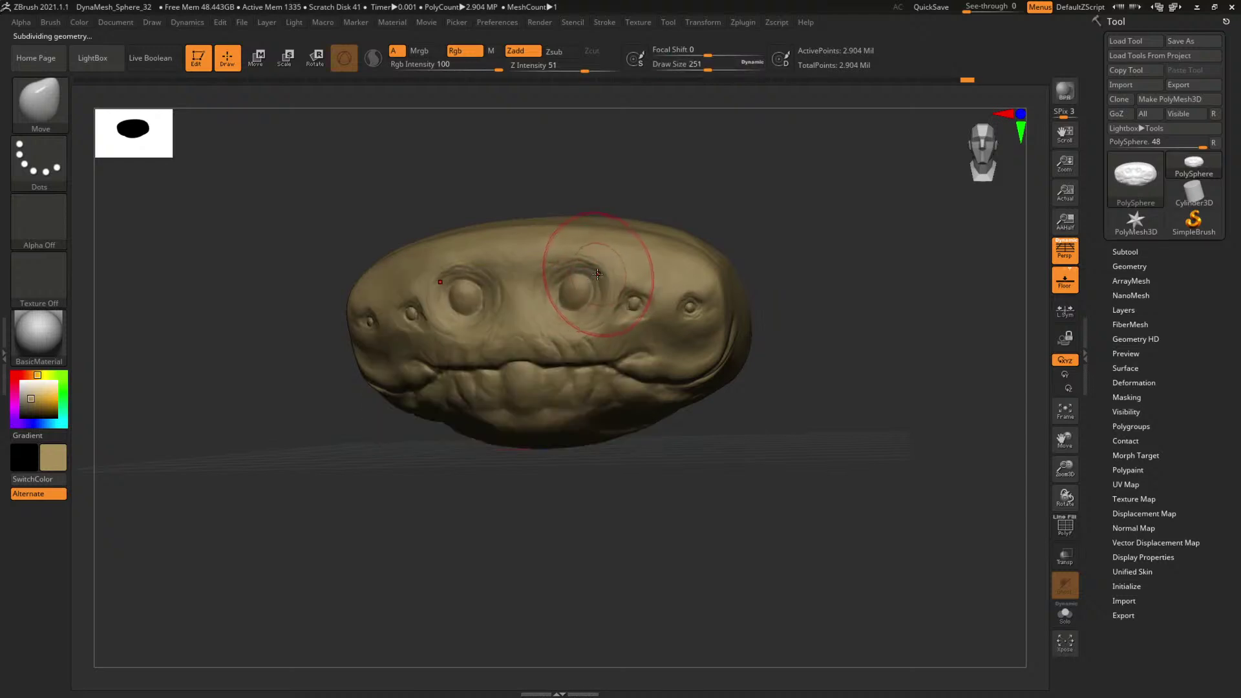
Try to enlarge the smaller outer eyes with the Move brush at draw sizes of 182 and 136.
drag(773, 249, 793, 359)
key([)
key([)
key([)
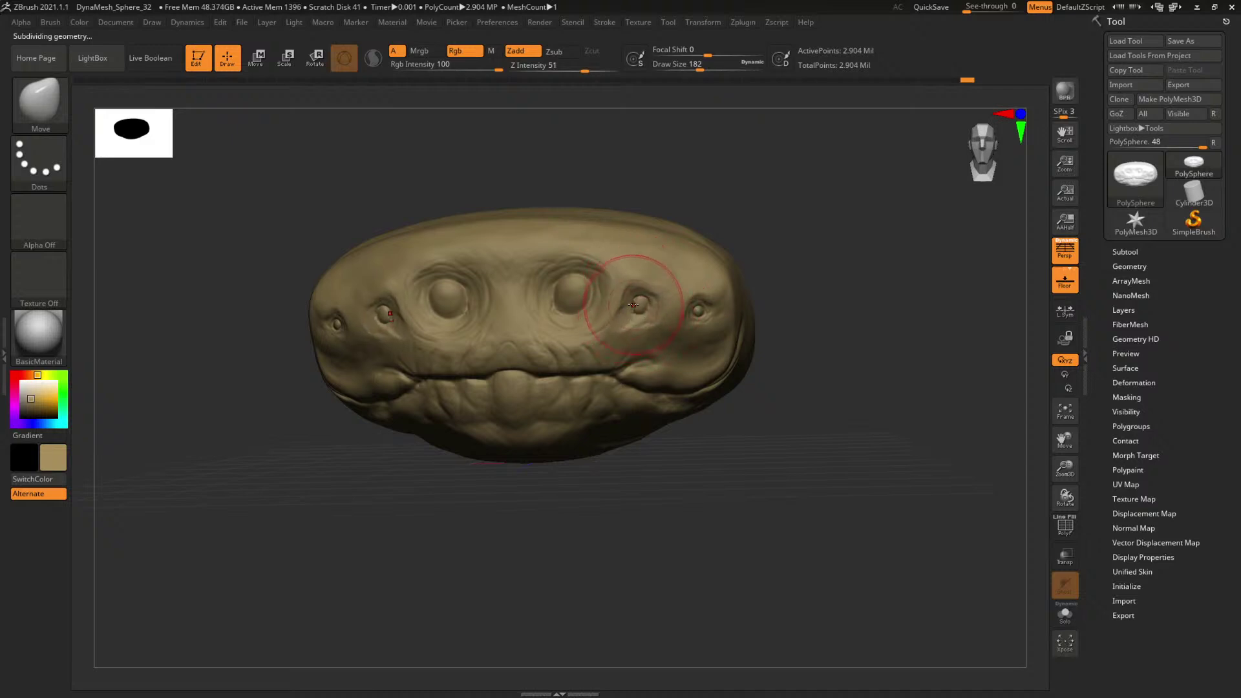
drag(649, 315, 654, 315)
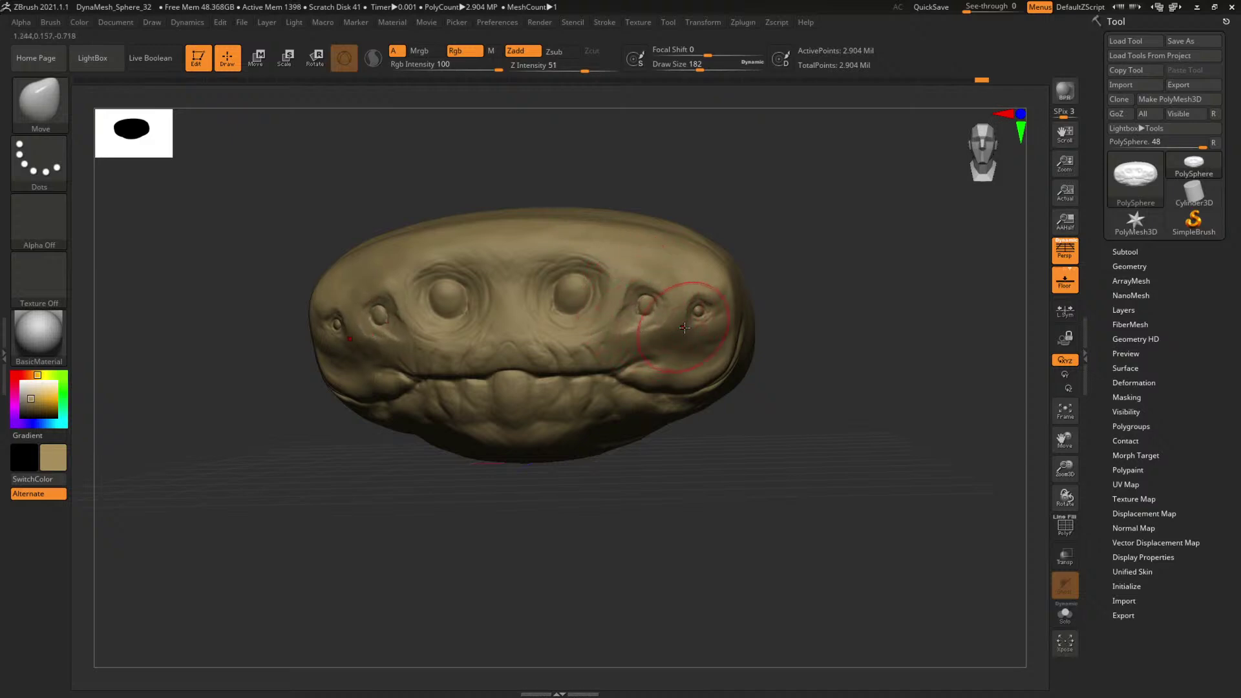
key([)
key([)
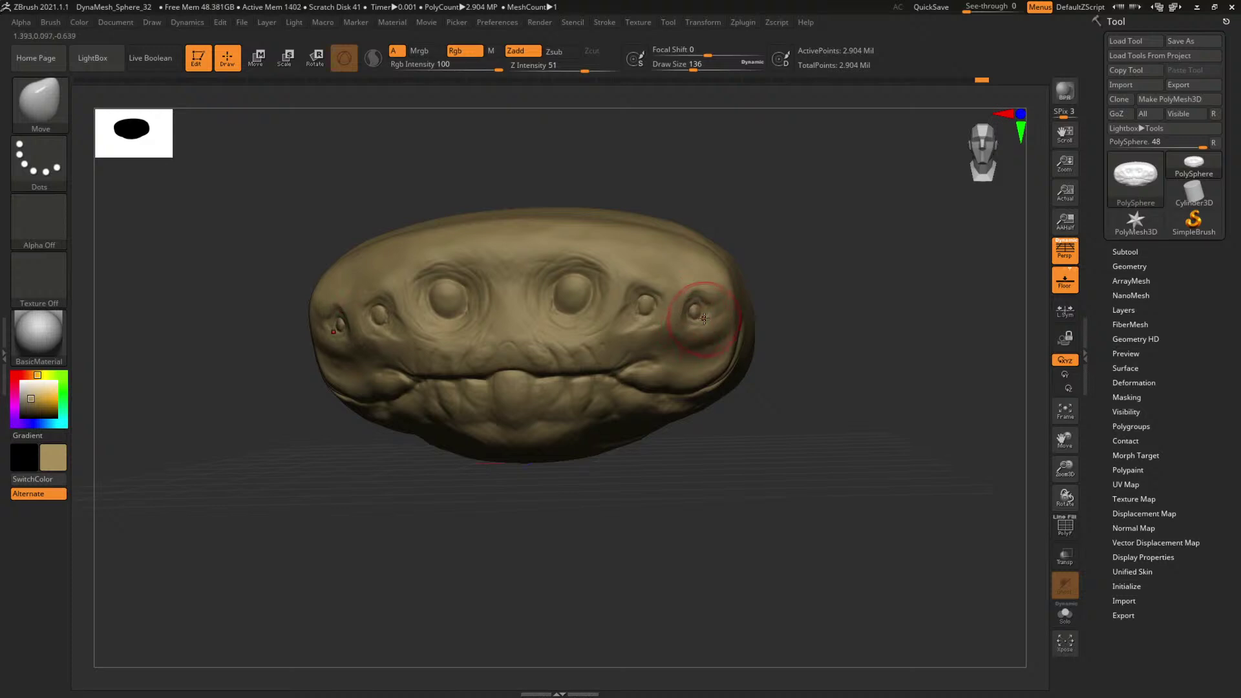
drag(798, 266, 698, 301)
key([)
key([)
mouse_move(785, 258)
mouse_down()
mouse_move(853, 252)
mouse_move(672, 266)
mouse_up()
Try to build up the cheek area below the outer eyes with ClayBuildup at draw sizes of 87 and 167.
mouse_move(837, 283)
mouse_down()
mouse_move(802, 278)
mouse_move(875, 371)
mouse_move(784, 366)
mouse_up()
key(b)
key(c)
key(b)
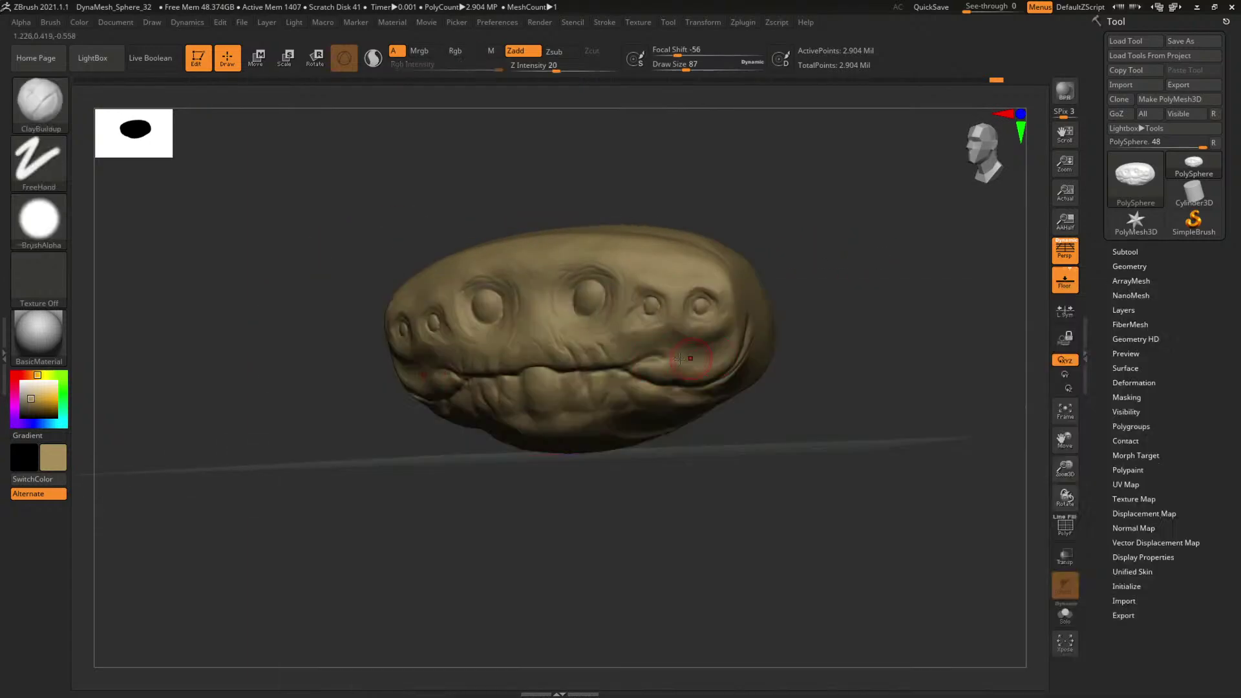
key(space)
drag(623, 326, 633, 327)
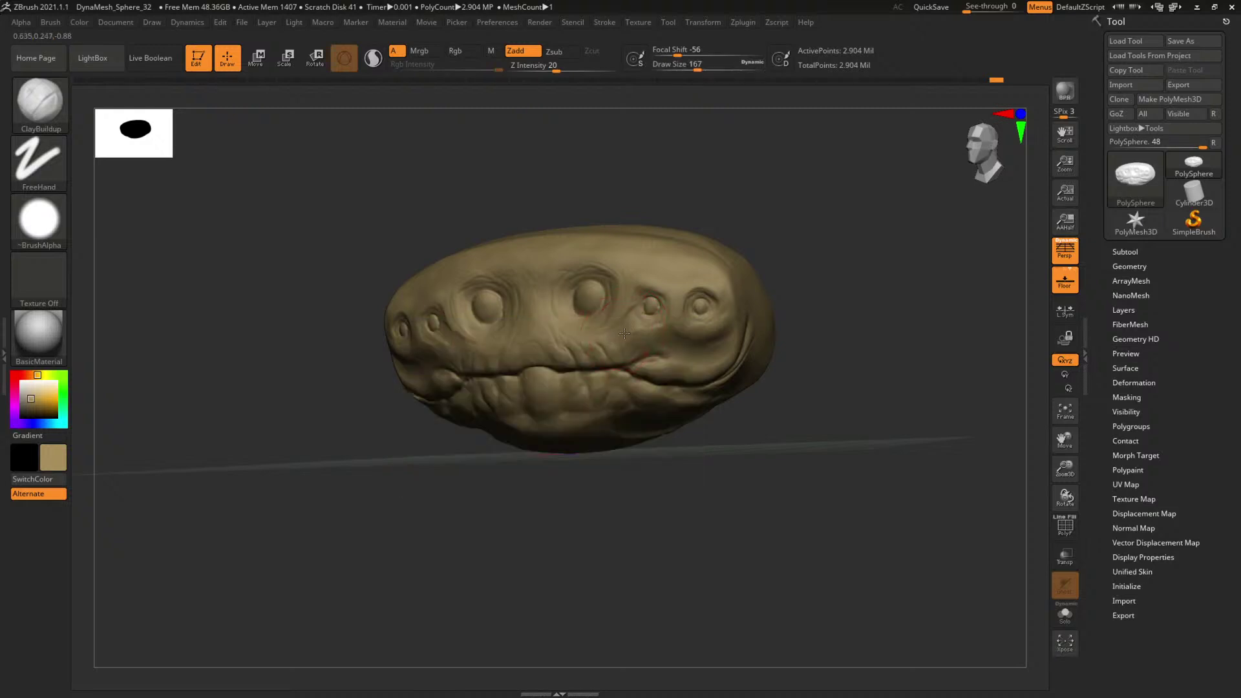
Check the head's silhouette from a distance and undo the eye enlargements and cheek buildup.
drag(840, 307, 587, 266)
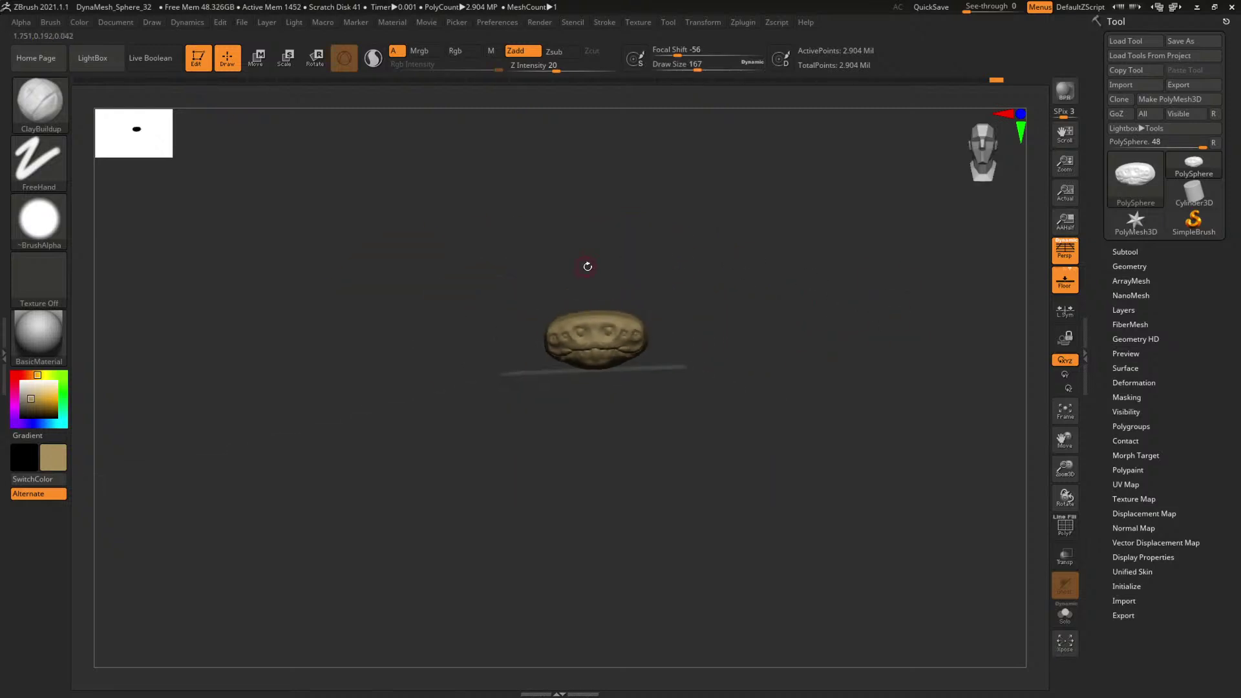
mouse_move(802, 304)
mouse_down()
mouse_move(814, 313)
mouse_move(754, 311)
mouse_up()
mouse_move(754, 310)
alt+mouse_down()
mouse_move(873, 420)
mouse_move(813, 351)
alt+mouse_up()
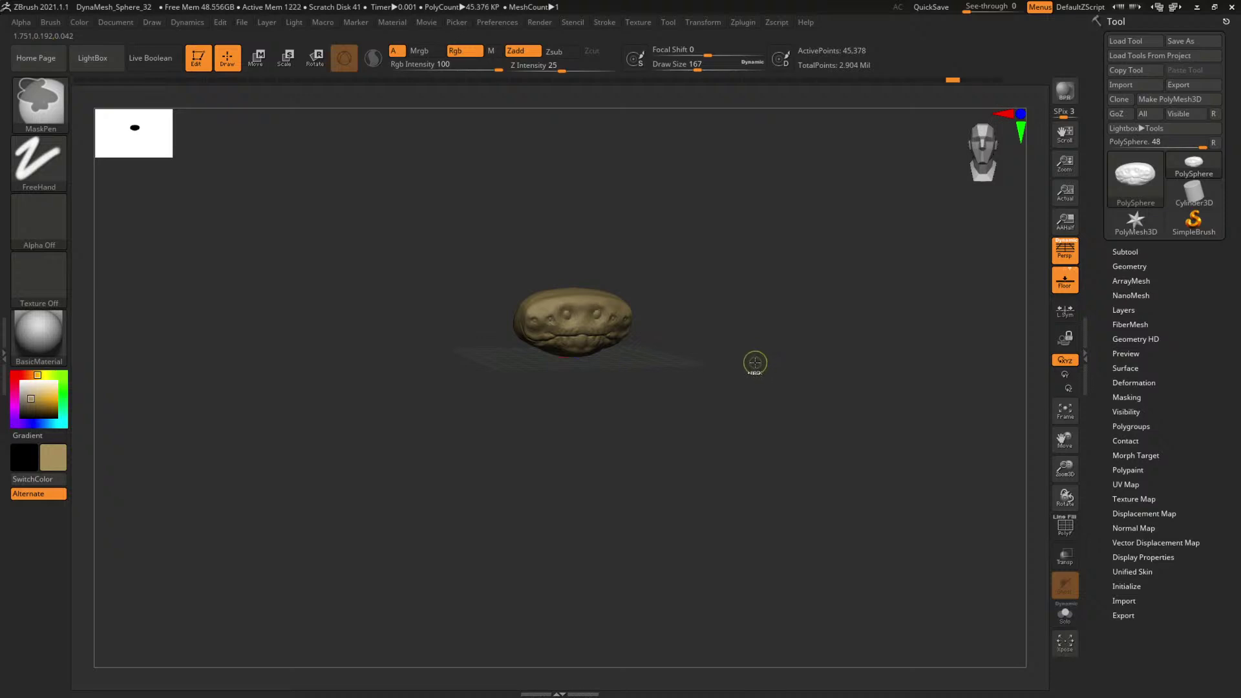
drag(757, 365, 808, 293)
key(ctrl+d)
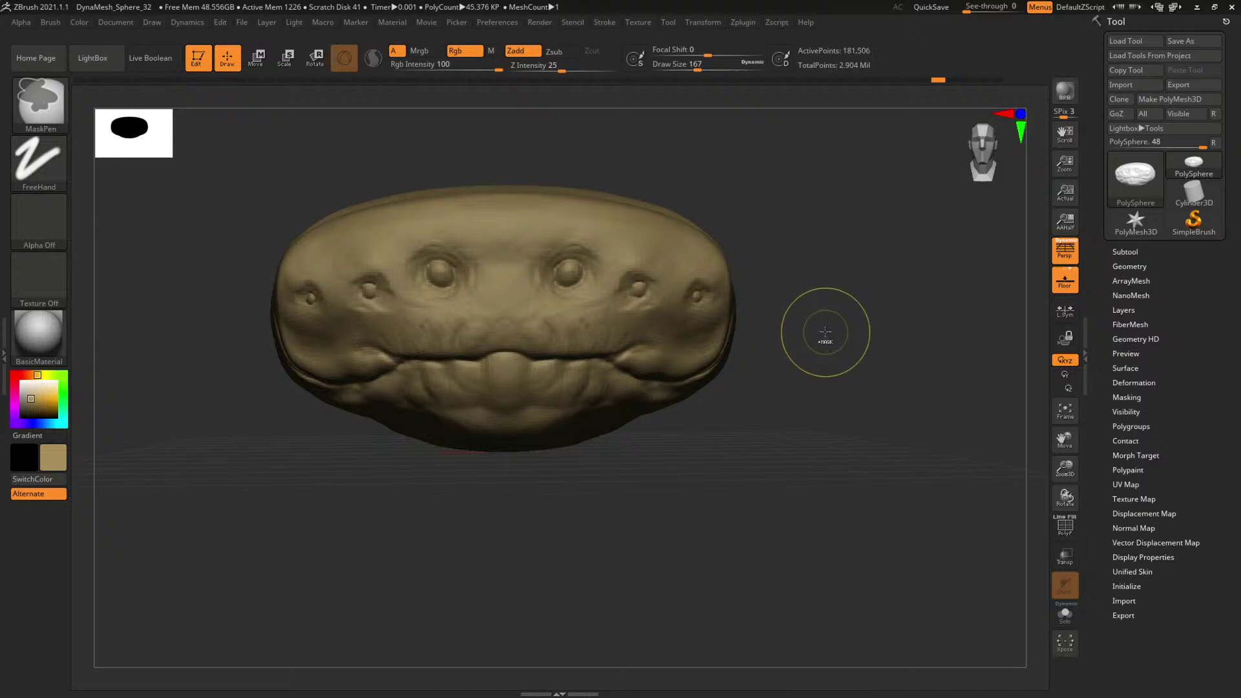
Set the ClayBuildup draw size to 101 and duplicate the head subtool.
mouse_move(842, 336)
mouse_down()
mouse_move(864, 343)
mouse_move(877, 375)
mouse_move(843, 353)
mouse_move(832, 377)
mouse_up()
key(space)
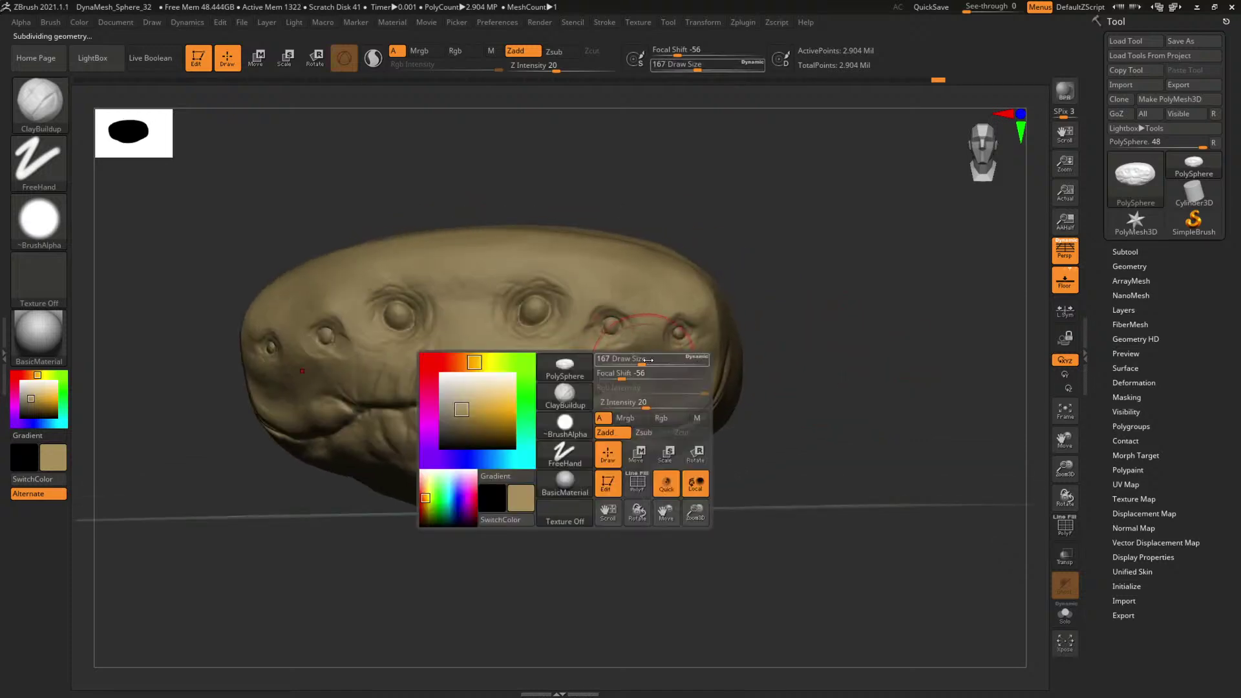
drag(653, 358, 678, 380)
key(space)
drag(766, 370, 802, 337)
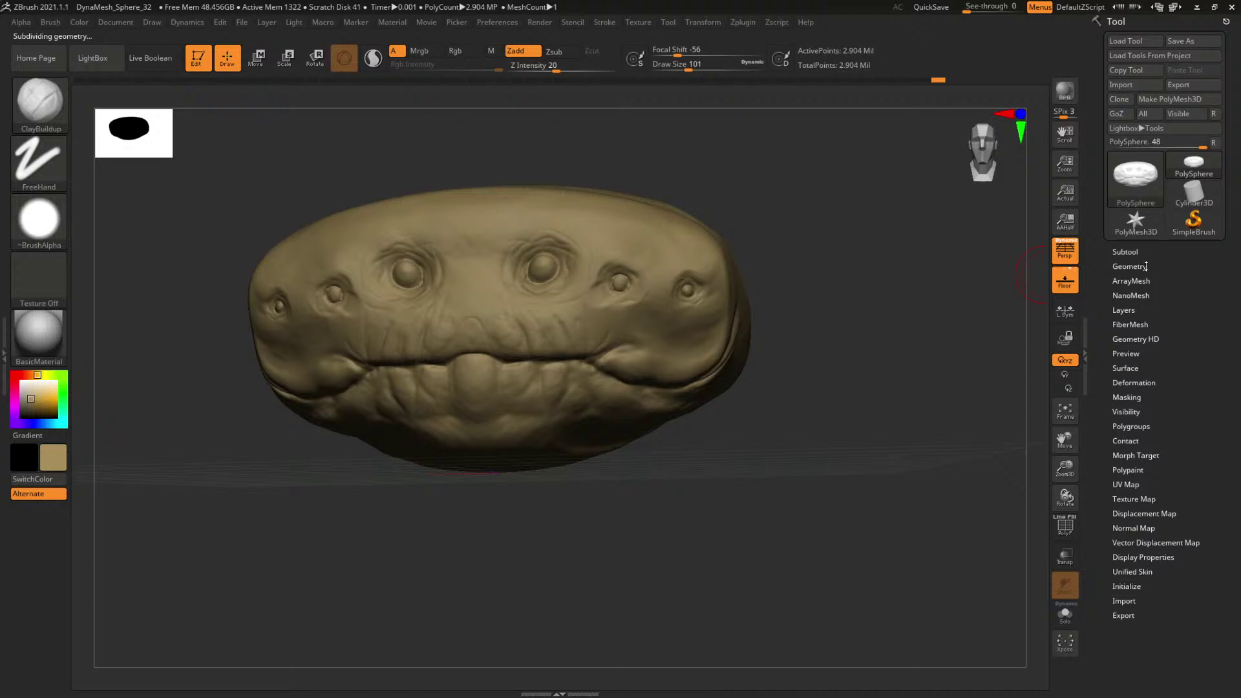
click(1131, 250)
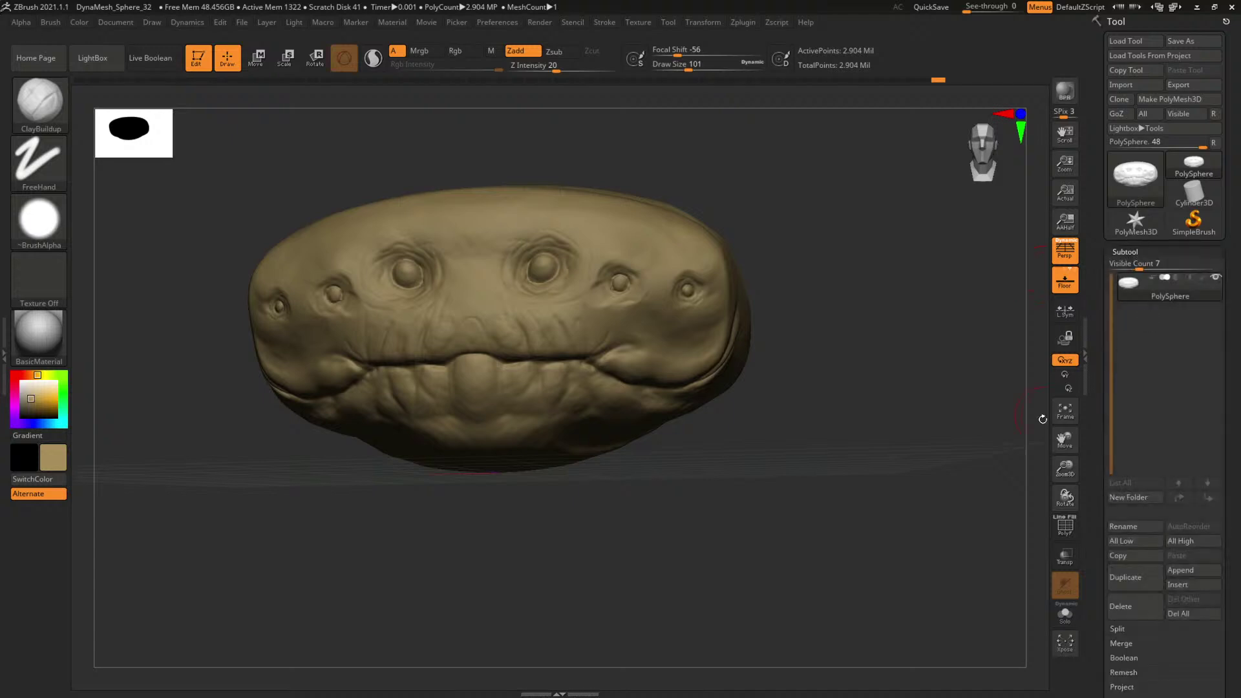
click(1131, 575)
drag(878, 356, 867, 355)
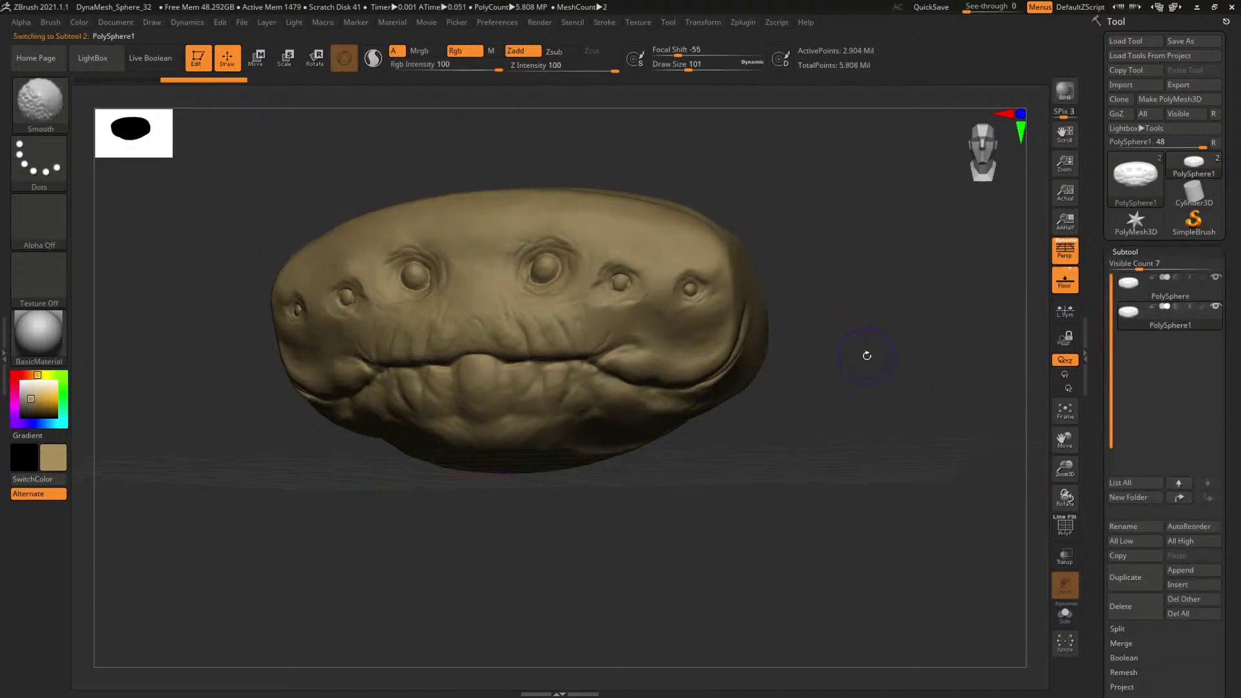
Lower the duplicate head to subdivision level 4 and delete its higher subdivision levels.
key(shift+f)
key(shift+d)
key(shift+f)
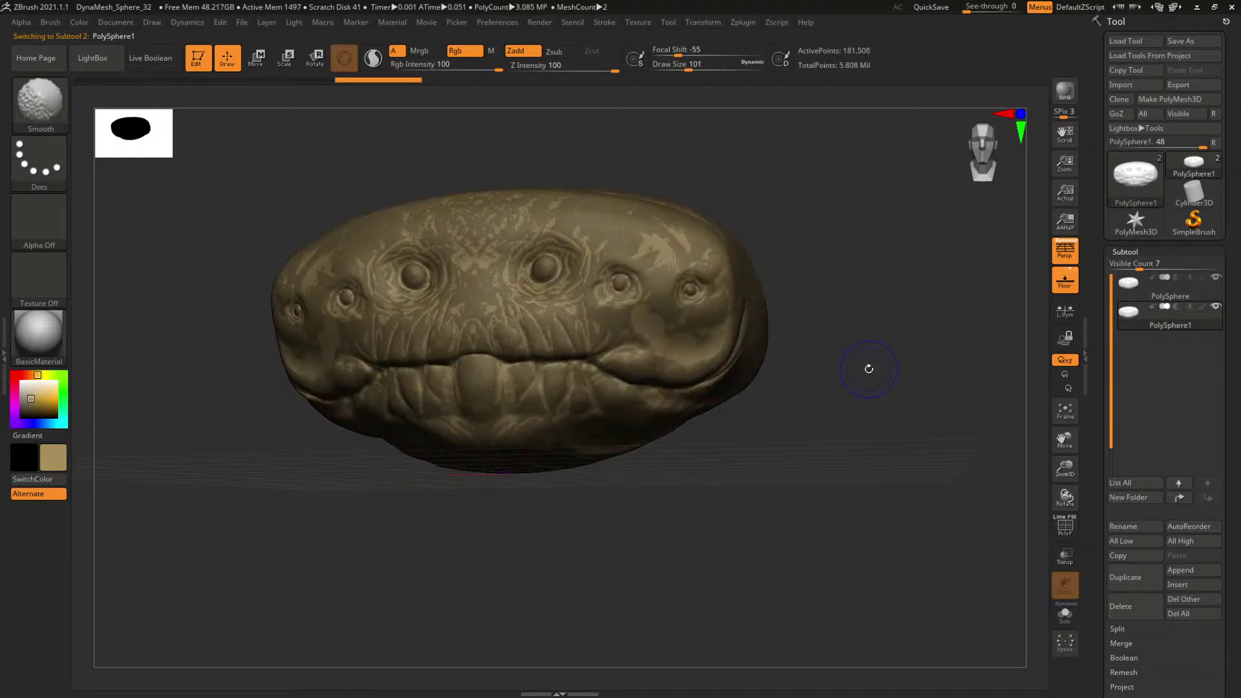
scroll(1181, 476, down, 2)
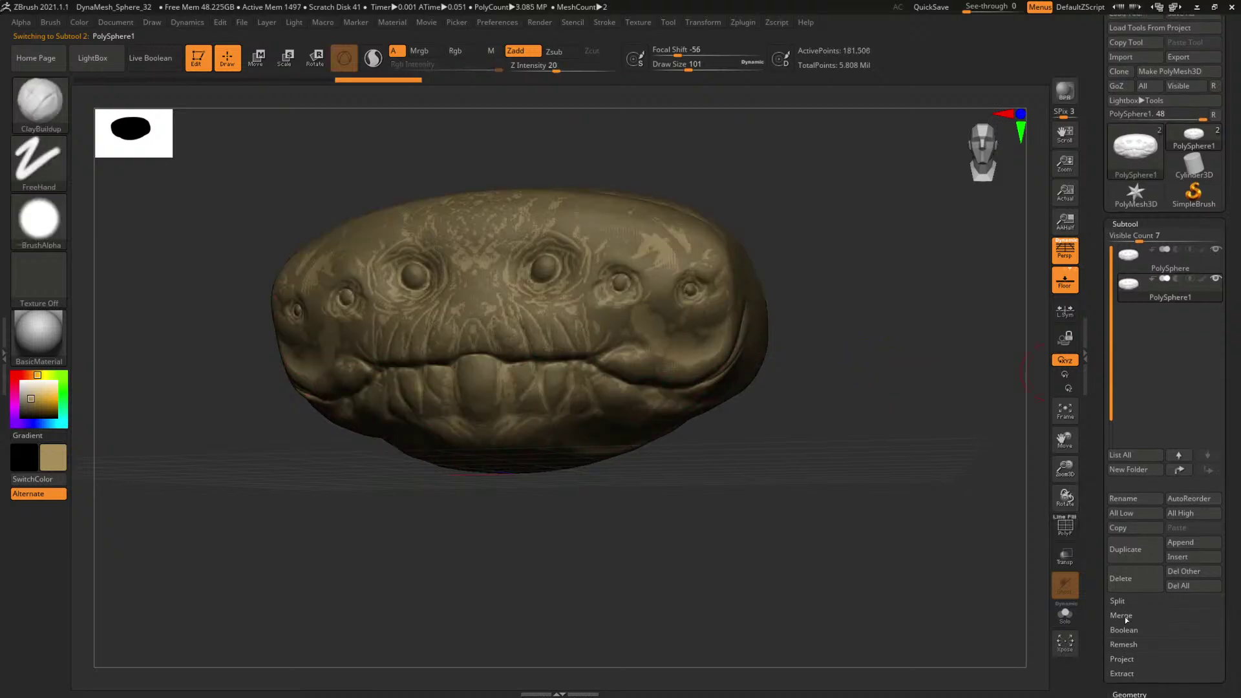
click(1125, 224)
click(1129, 238)
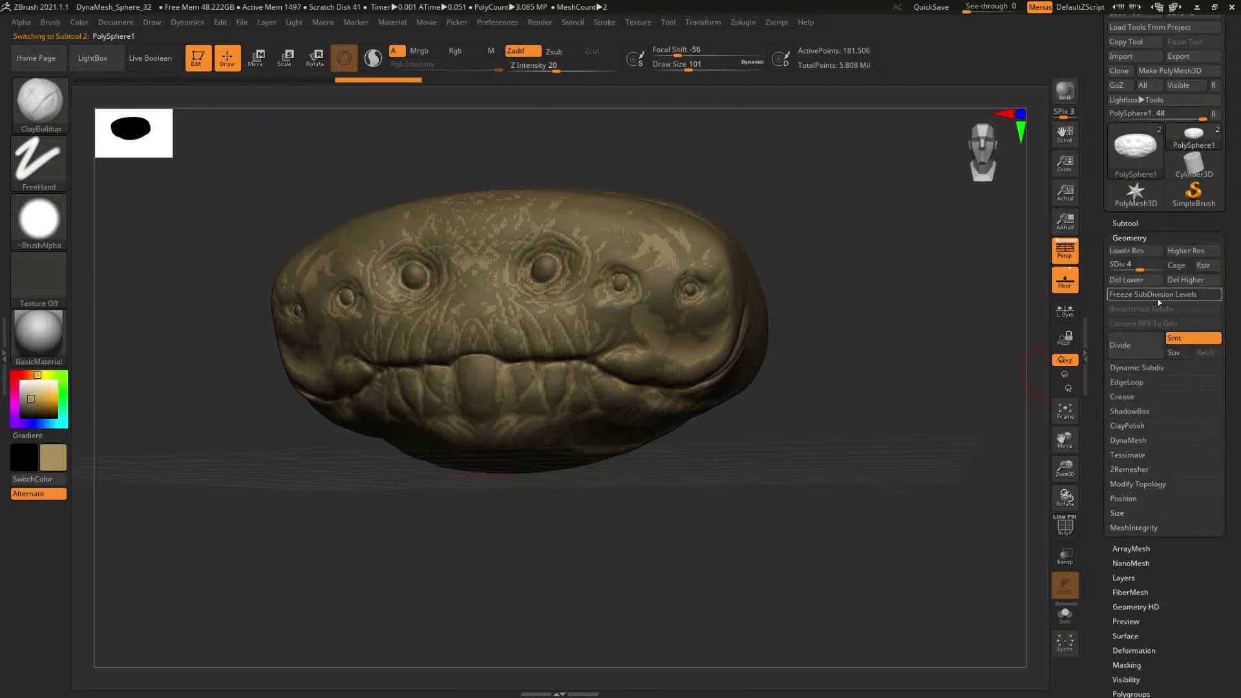
click(1175, 283)
Build up the duplicate's lower jaw below the mouth corner with ClayBuildup, finishing at a draw size of 167.
key(b)
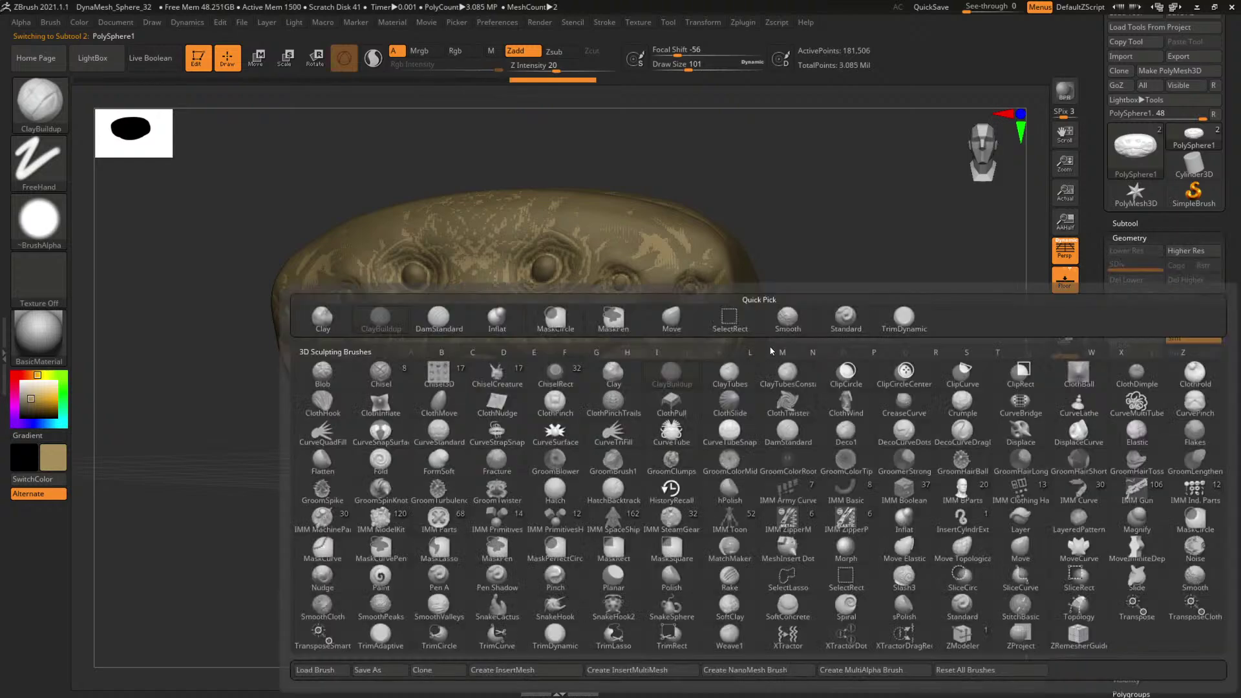
key(c)
key(b)
key(space)
key(space)
drag(538, 328, 577, 328)
drag(466, 280, 589, 303)
drag(846, 309, 778, 304)
key(space)
drag(569, 439, 528, 439)
key(space)
drag(632, 408, 705, 419)
Fill the original head with tan (167, 143, 92) and the duplicate with dark brown (100, 90, 70), using the Standard brush with only Rgb active.
alt+click(420, 266)
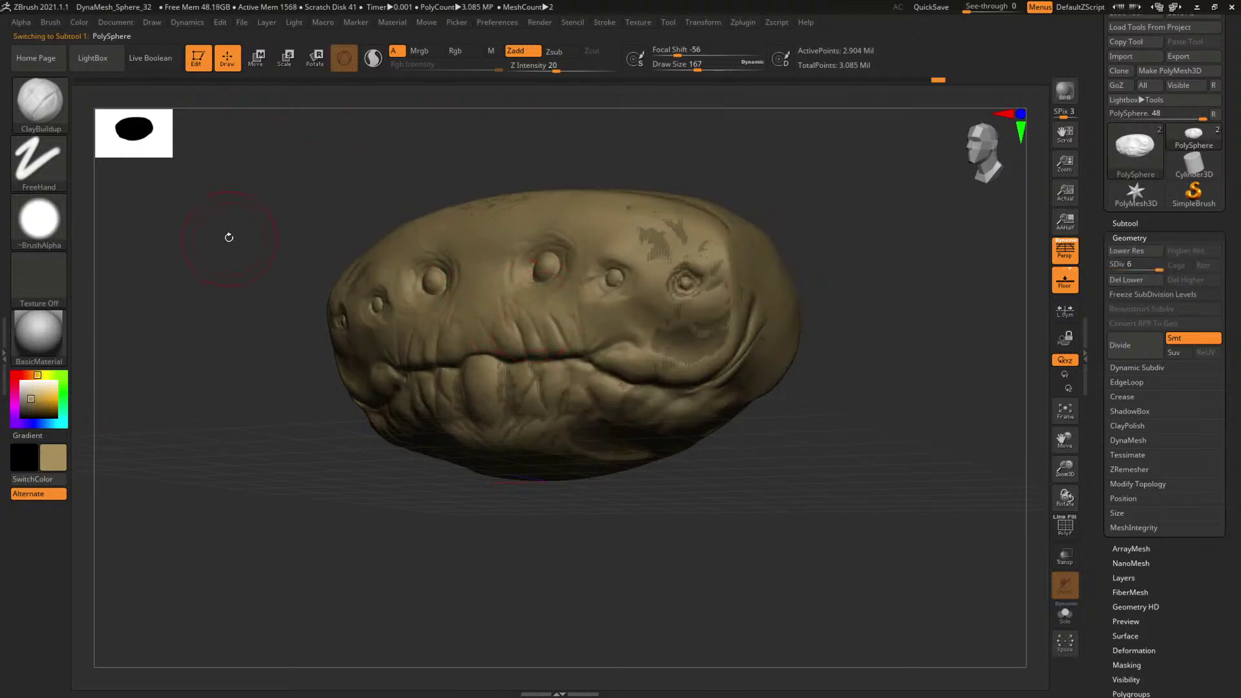
key(b)
key(s)
key(t)
click(462, 52)
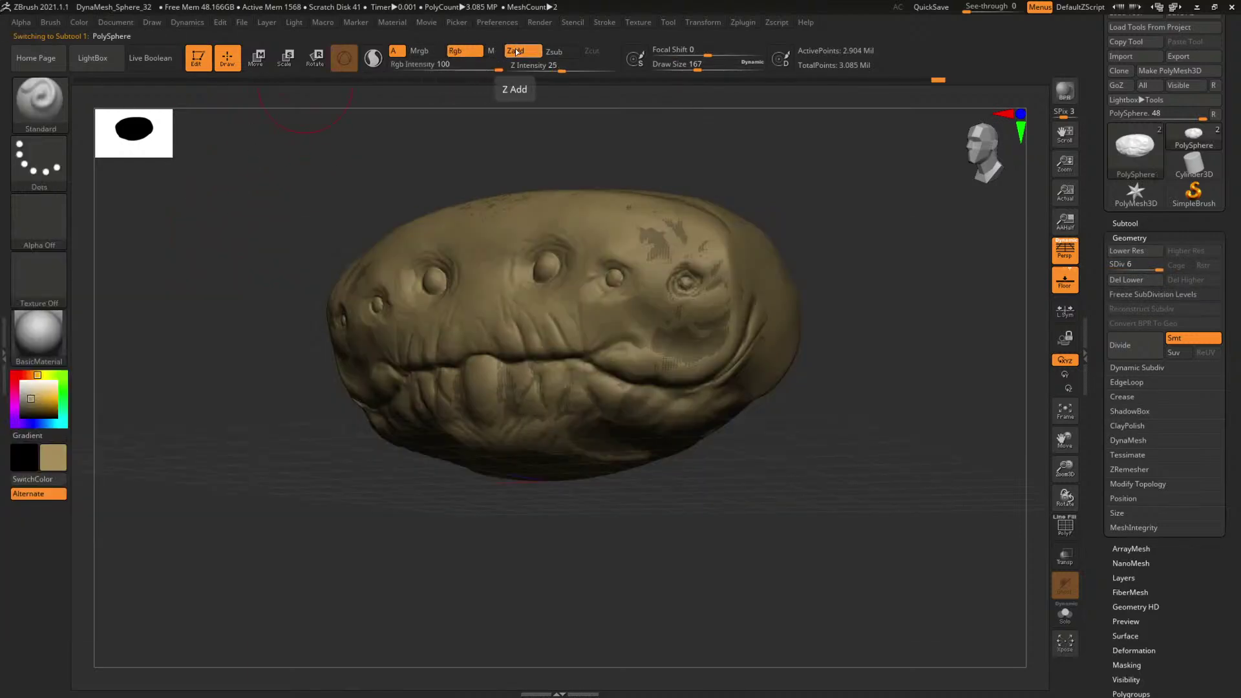
click(78, 26)
click(133, 283)
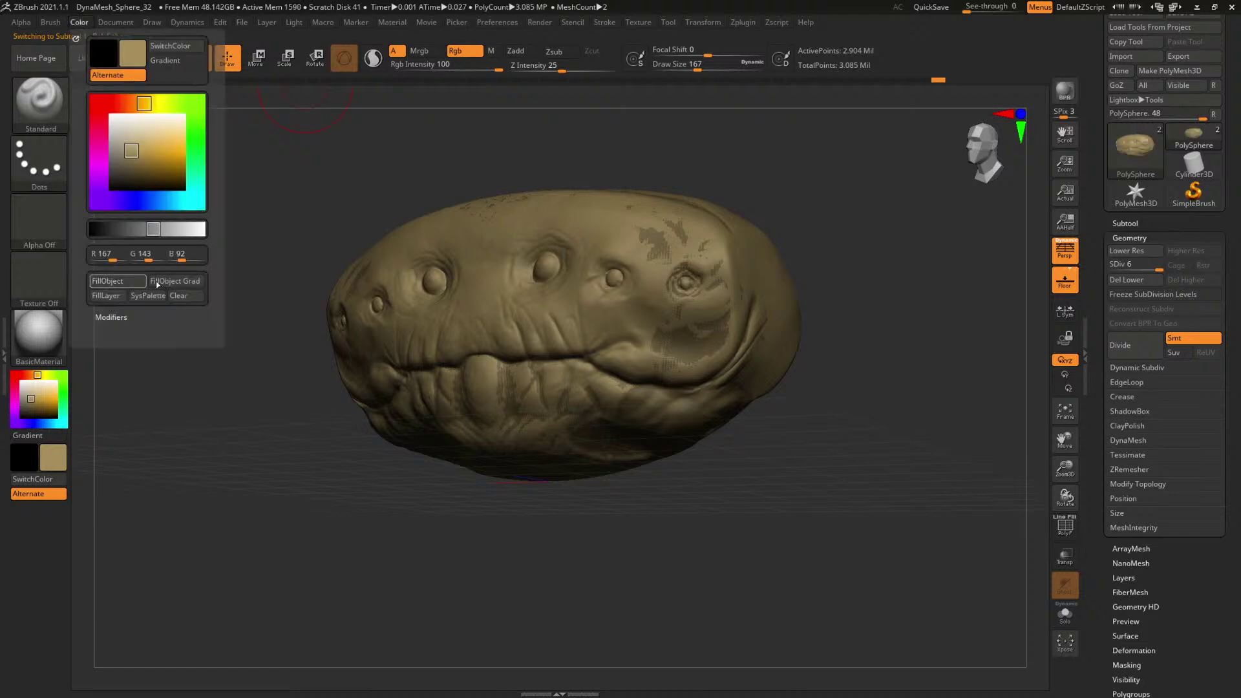
alt+click(685, 411)
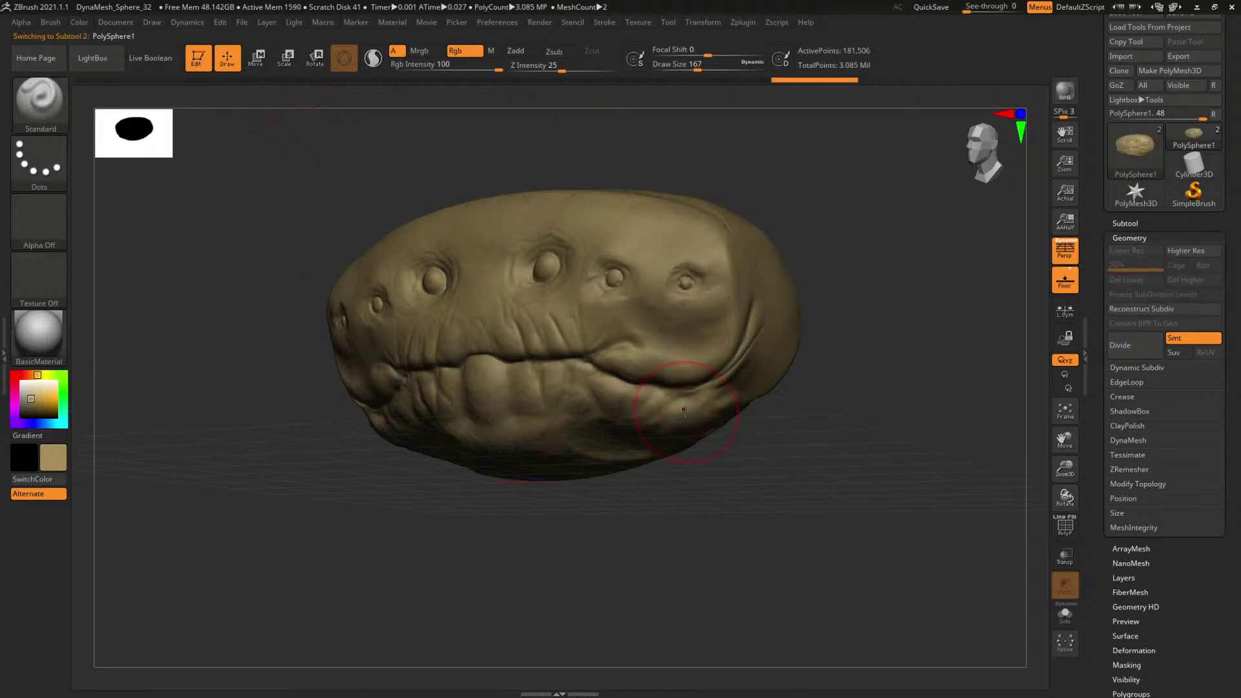
click(27, 401)
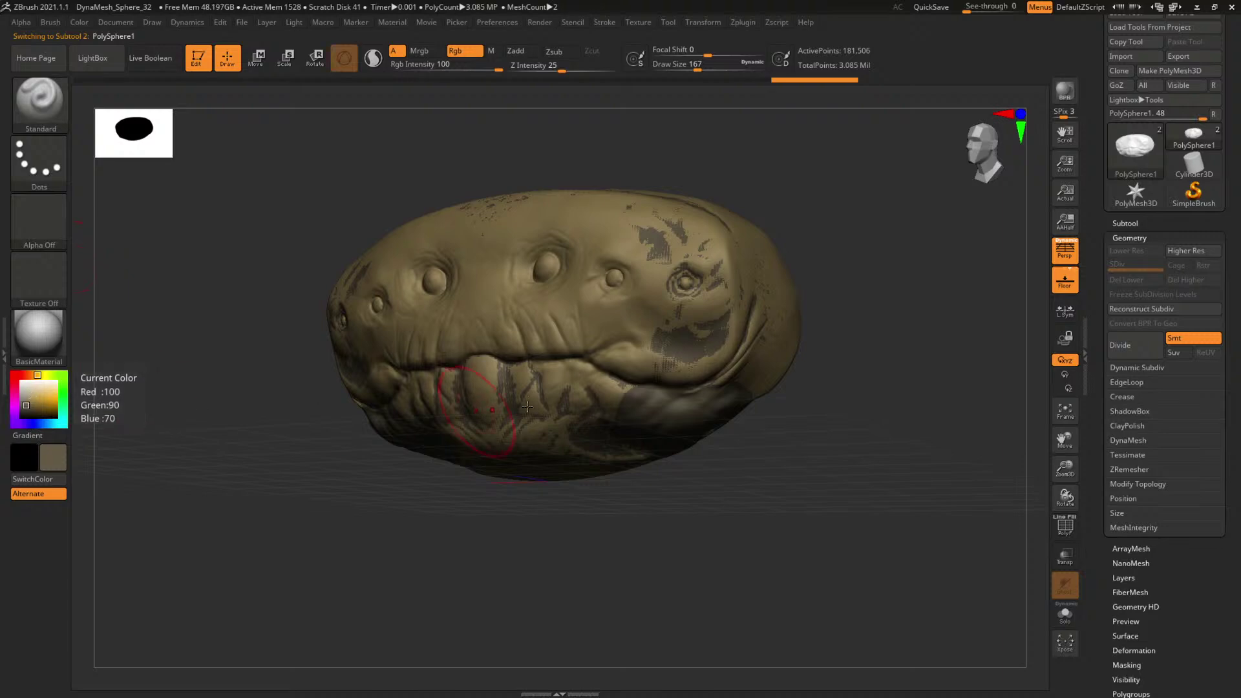
Build up the dark duplicate's chin and lower jaw under the teeth with ClayBuildup at draw sizes of 167 and 163.
key(b)
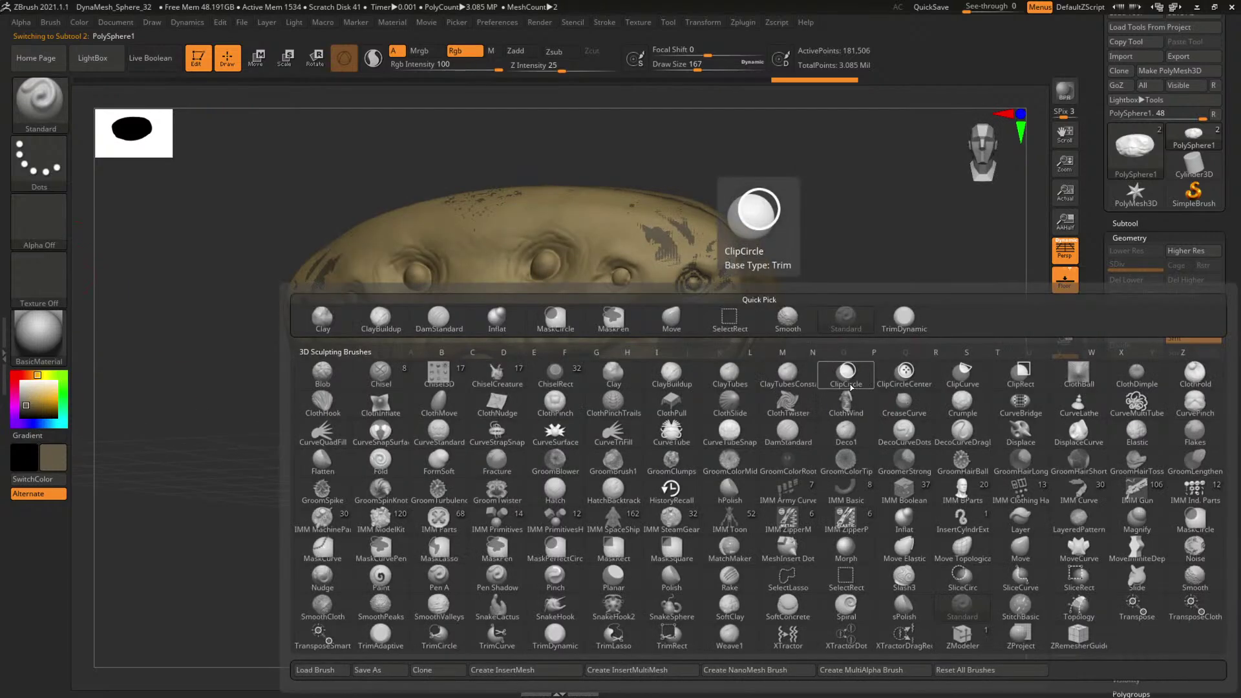
key(c)
key(b)
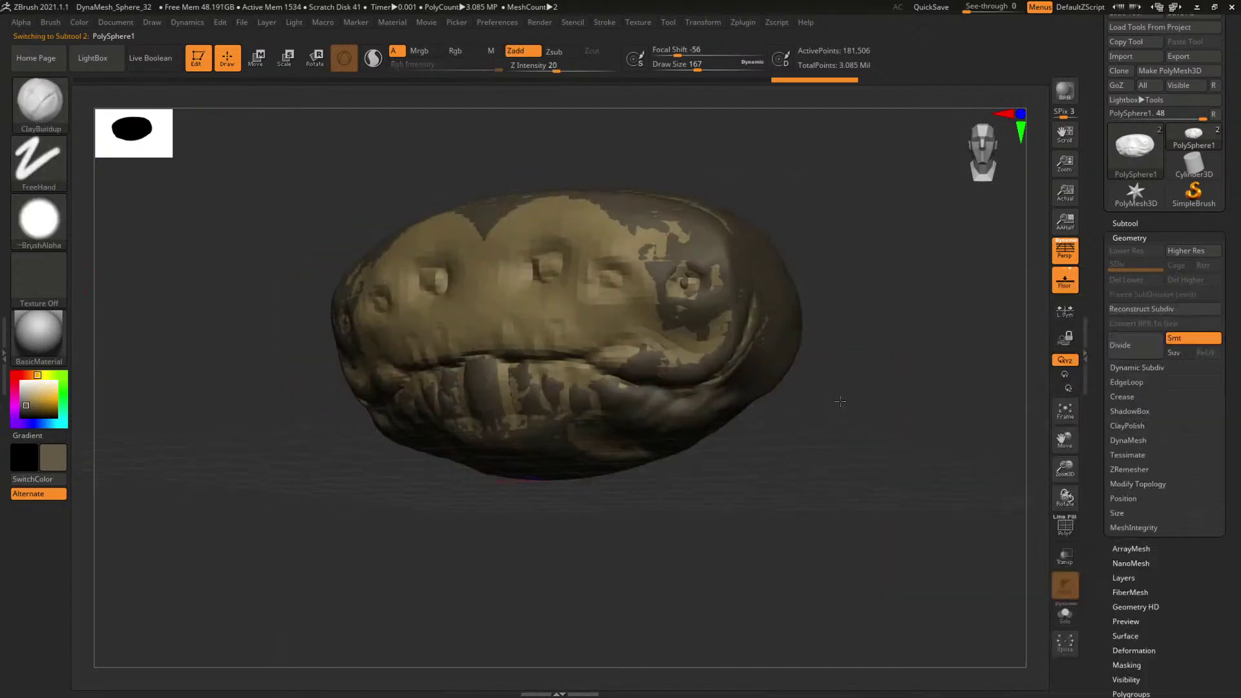
key(space)
drag(762, 477, 766, 401)
key(space)
drag(544, 468, 563, 468)
mouse_move(462, 488)
mouse_down()
mouse_move(543, 473)
mouse_move(482, 468)
mouse_move(628, 456)
mouse_move(569, 440)
mouse_up()
key(space)
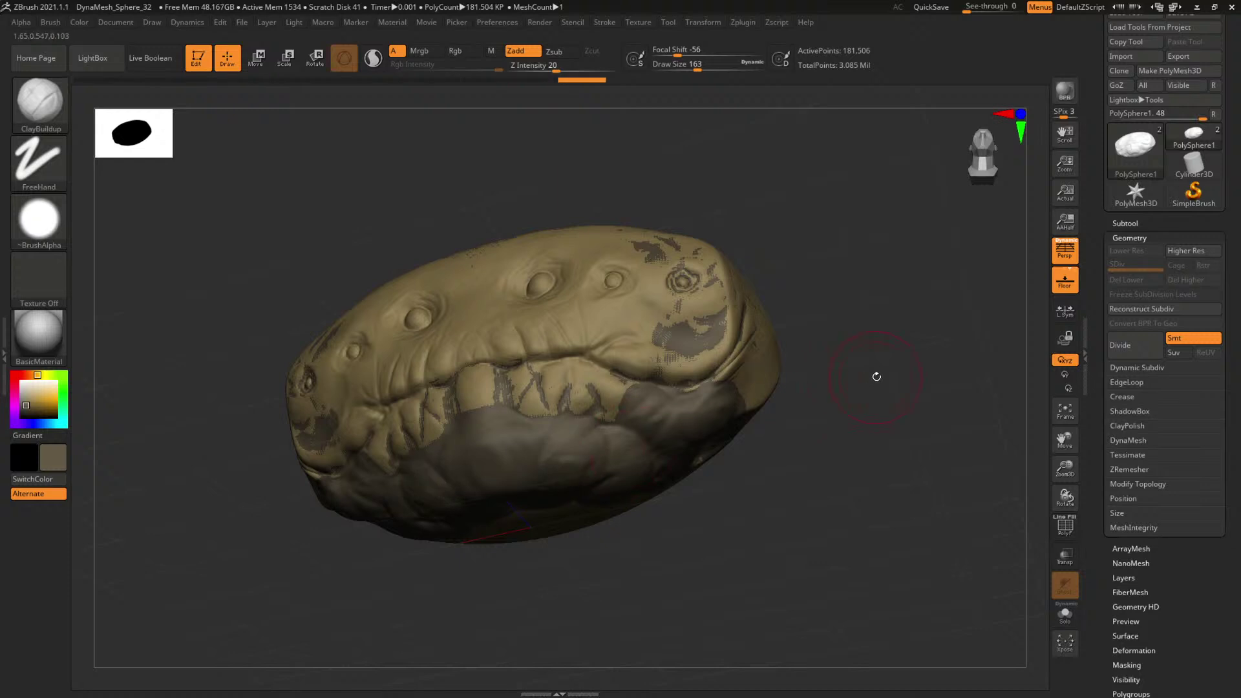
Build up the dark duplicate along the side and top of the head with ClayBuildup at a draw size of 217.
key(space)
mouse_move(877, 377)
mouse_down()
mouse_move(887, 415)
mouse_move(875, 416)
mouse_up()
mouse_move(695, 426)
mouse_down()
mouse_move(761, 339)
mouse_move(760, 380)
mouse_move(791, 370)
mouse_move(797, 380)
mouse_up()
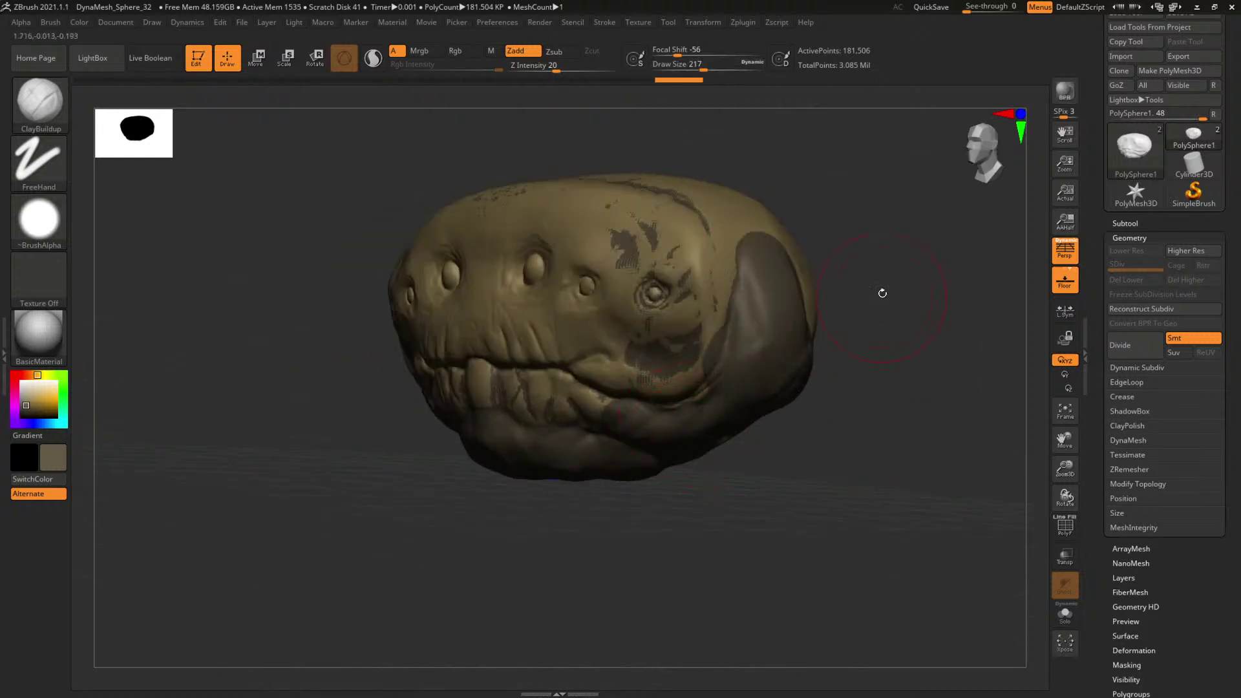
drag(882, 291, 874, 382)
mouse_move(566, 203)
mouse_down()
mouse_move(563, 149)
mouse_move(510, 133)
mouse_move(616, 172)
mouse_move(688, 239)
mouse_move(730, 336)
mouse_move(574, 170)
mouse_move(640, 148)
mouse_up()
Push back the dark duplicate's patches that poke through the face and forehead, using a draw size of 217.
mouse_move(842, 213)
mouse_down()
mouse_move(895, 241)
mouse_move(776, 221)
mouse_move(803, 280)
mouse_move(826, 239)
mouse_move(830, 260)
mouse_up()
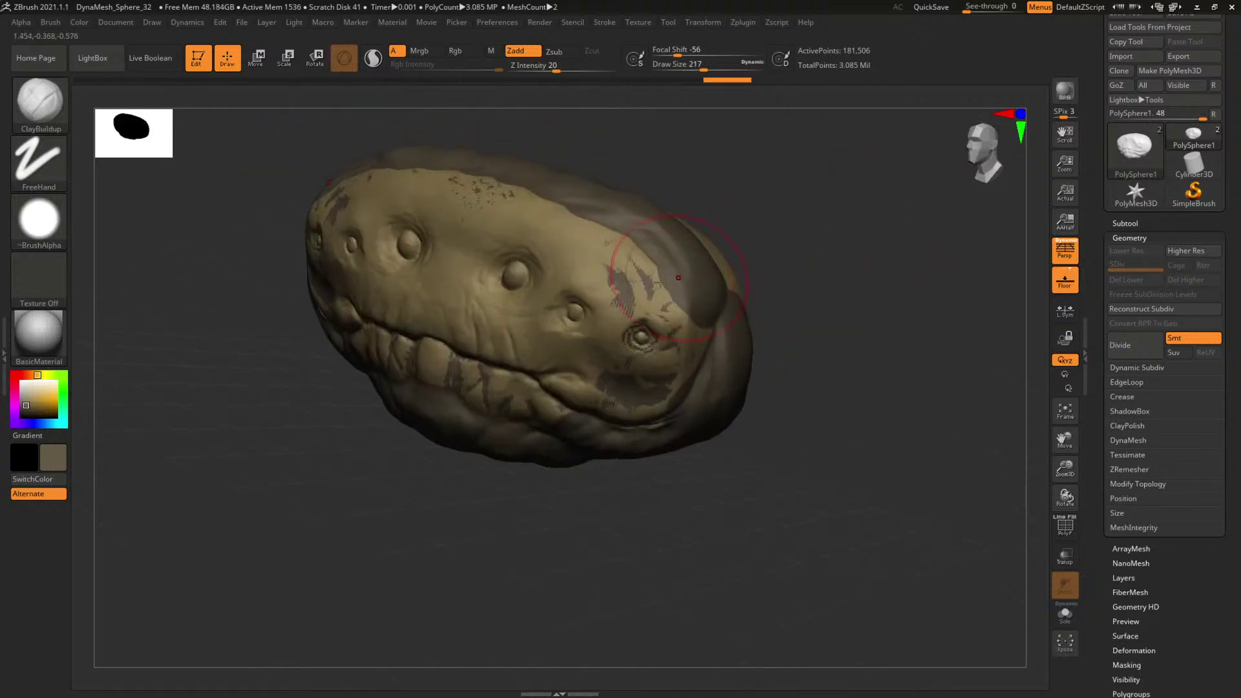
mouse_move(608, 249)
mouse_down()
mouse_move(627, 325)
mouse_move(654, 359)
mouse_up()
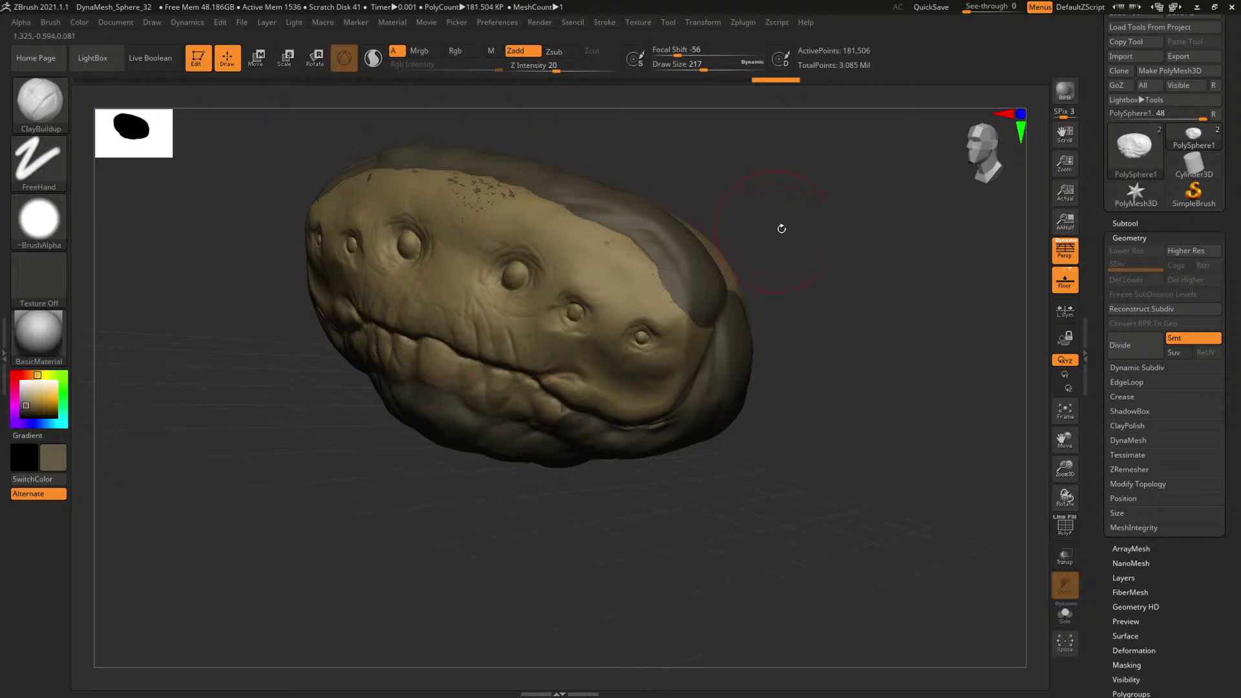
drag(782, 227, 443, 208)
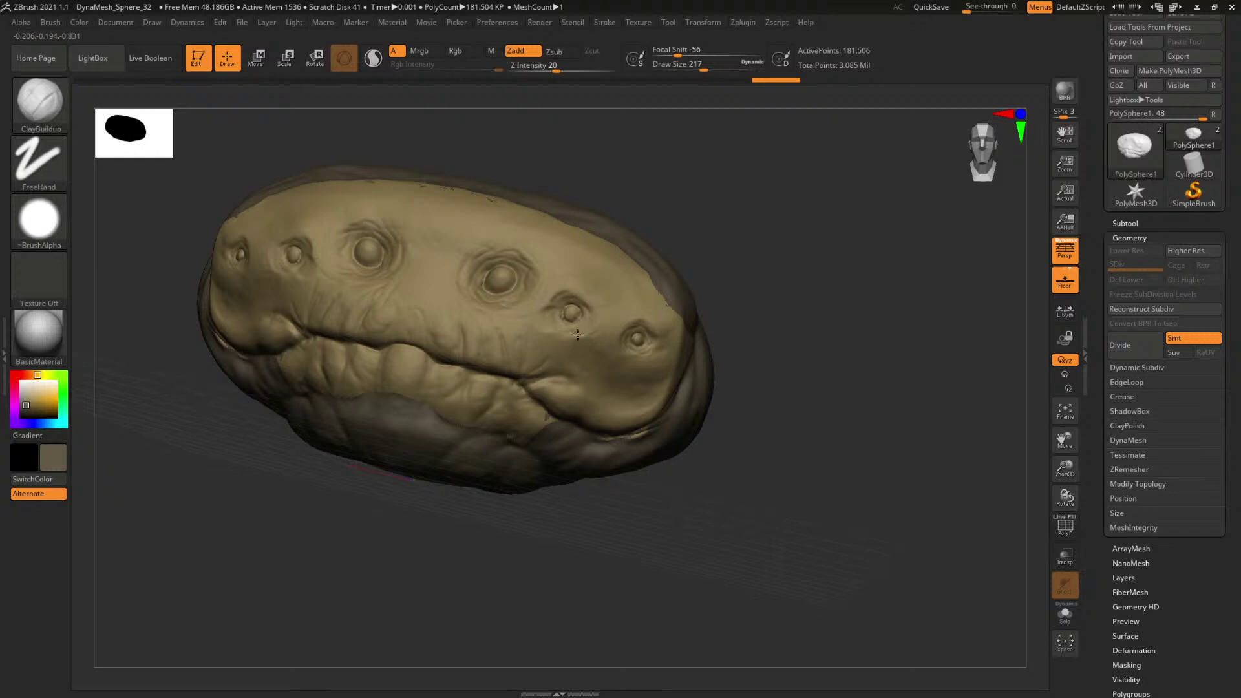
Build up the dark duplicate over the top, side and back of the head with ClayBuildup at draw sizes of 145 and 422.
mouse_move(796, 280)
mouse_down()
mouse_move(765, 312)
mouse_move(779, 341)
mouse_move(675, 307)
mouse_up()
key(space)
drag(731, 236, 647, 264)
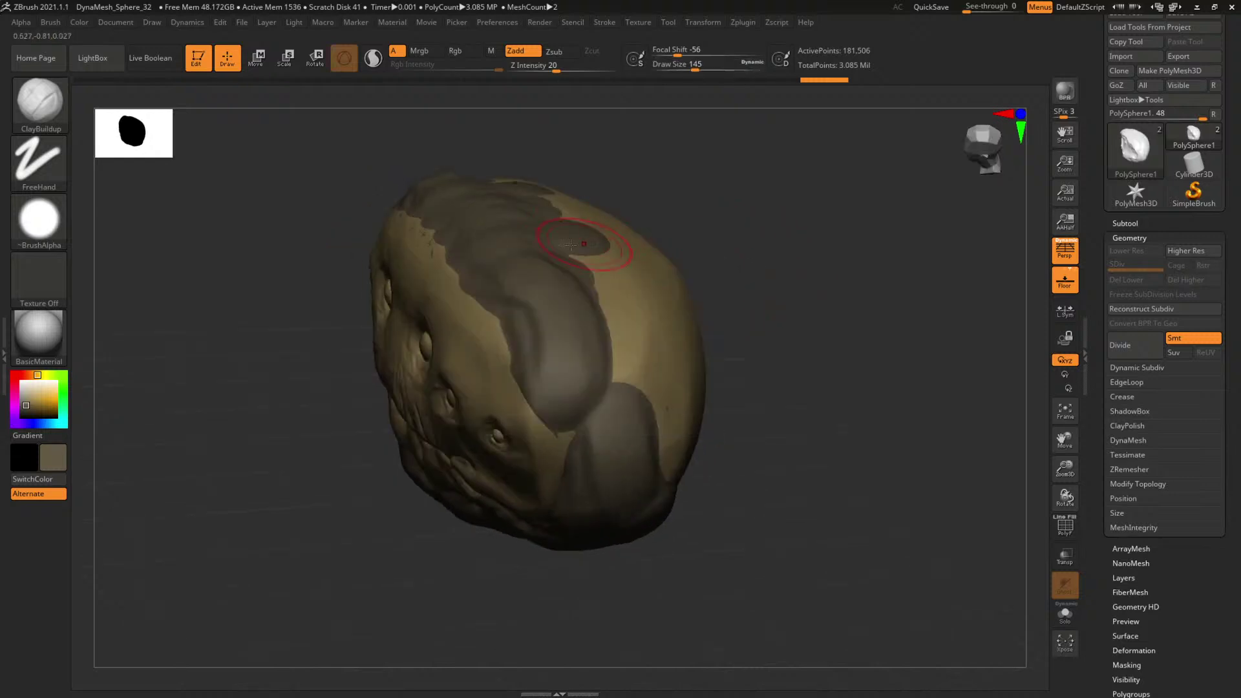
key(space)
mouse_move(553, 261)
mouse_down()
mouse_move(579, 262)
mouse_move(630, 433)
mouse_up()
drag(756, 440, 721, 359)
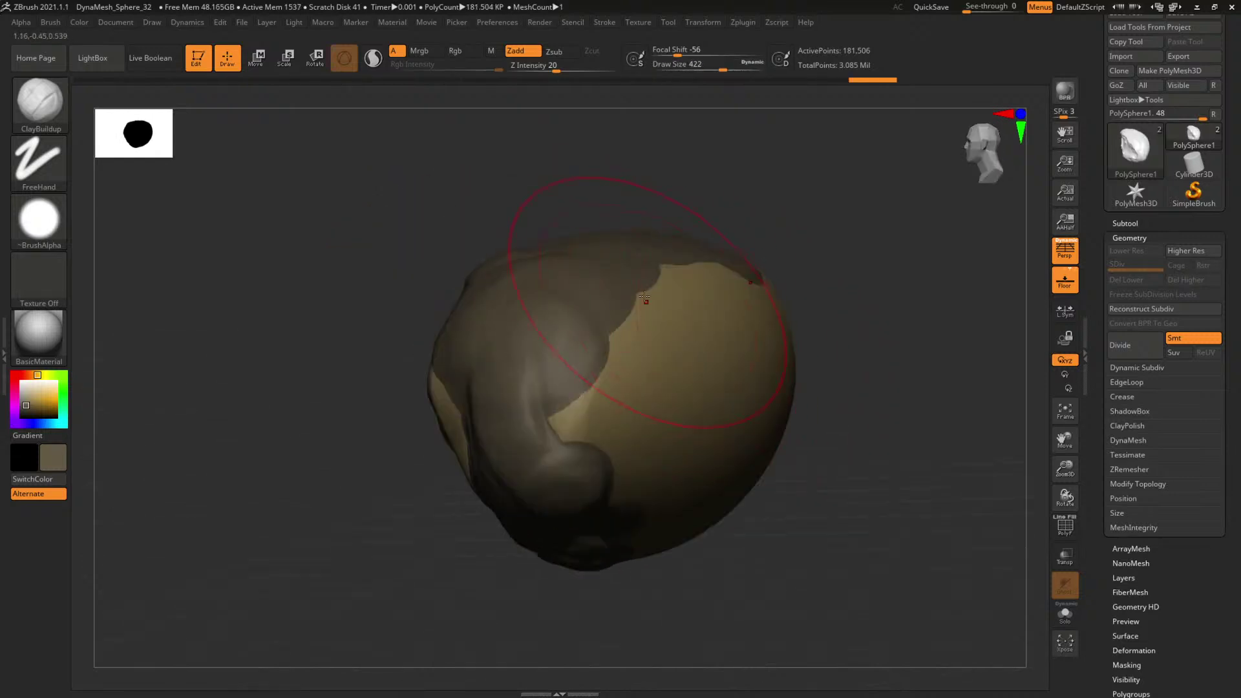
mouse_move(692, 304)
mouse_down()
mouse_move(637, 362)
mouse_move(746, 368)
mouse_move(727, 420)
mouse_up()
drag(656, 457, 614, 446)
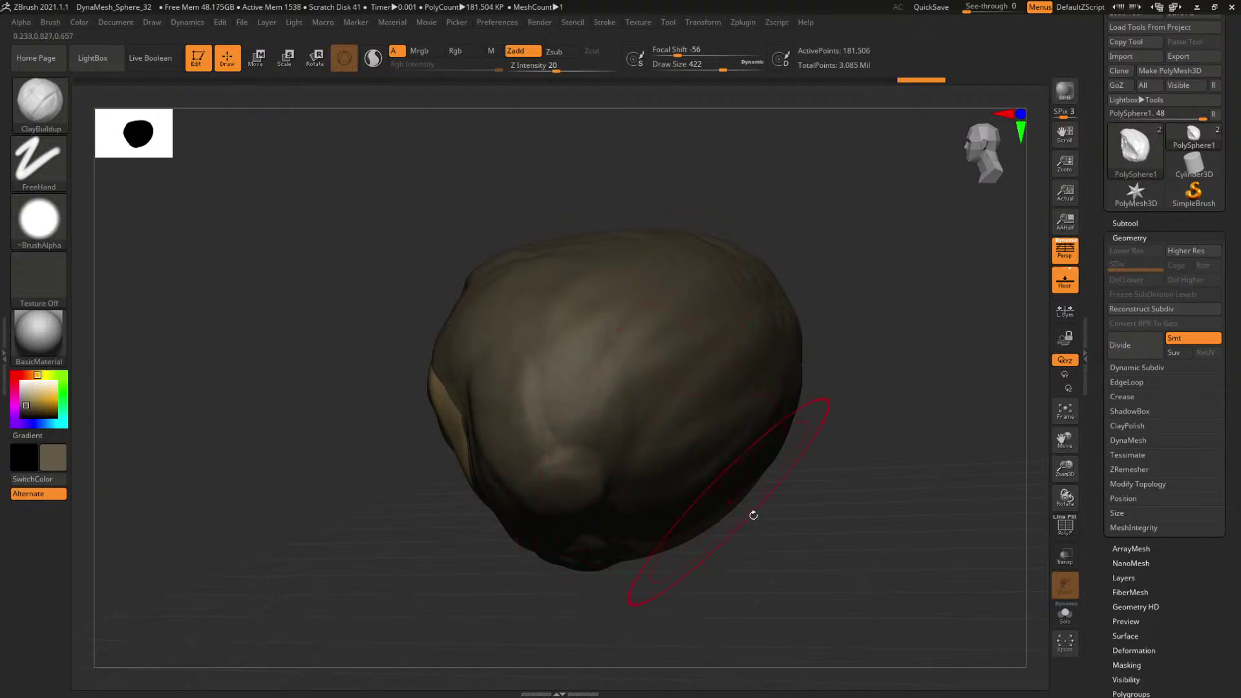
drag(753, 515, 727, 401)
drag(776, 310, 763, 237)
mouse_move(605, 349)
mouse_down()
mouse_move(637, 381)
mouse_move(698, 550)
mouse_up()
Pull hanging strands out of the dark layer below the mouth corners and cheeks with SnakeHook, using Sculptris Pro and a draw size of 62.
mouse_move(851, 347)
mouse_down()
mouse_move(850, 433)
mouse_move(809, 410)
mouse_move(823, 401)
mouse_move(821, 421)
mouse_move(806, 414)
mouse_move(637, 454)
mouse_up()
key(b)
key(s)
key(h)
key(space)
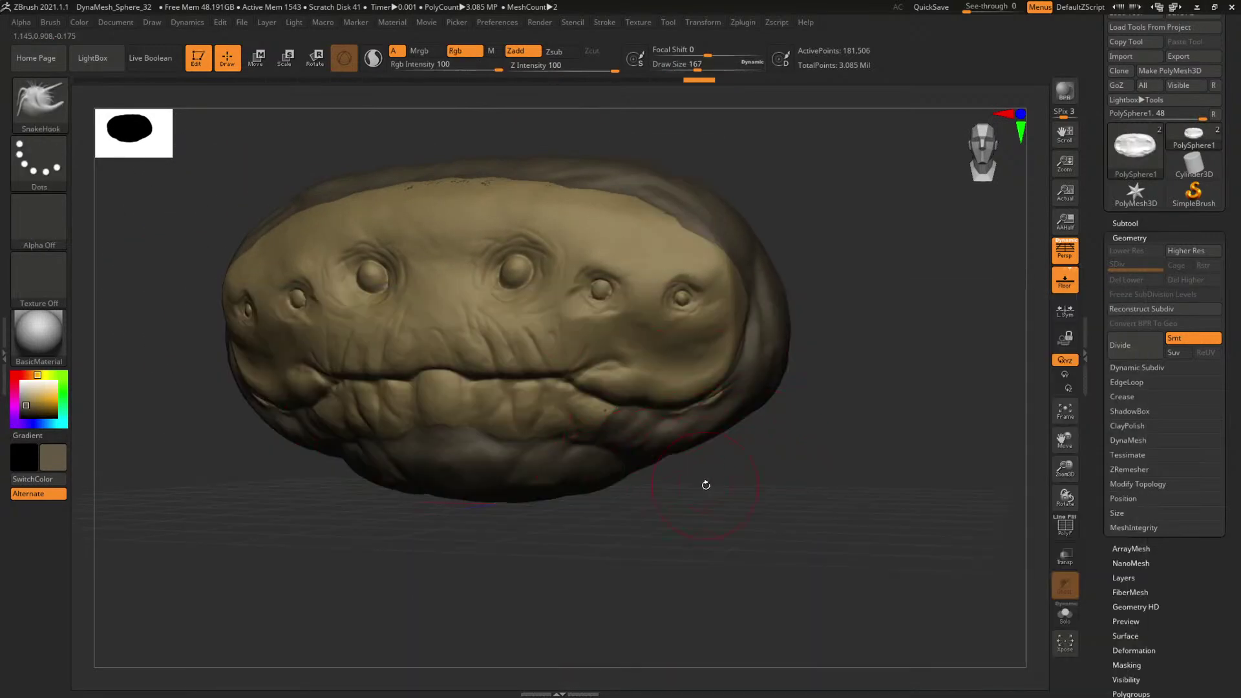
key(space)
drag(707, 485, 652, 447)
mouse_move(726, 470)
shift+mouse_down()
mouse_move(693, 438)
mouse_move(647, 453)
mouse_move(621, 435)
mouse_move(621, 480)
mouse_move(690, 463)
mouse_move(624, 434)
mouse_move(660, 472)
mouse_move(701, 438)
mouse_move(695, 474)
shift+mouse_up()
click(373, 58)
key(space)
key(space)
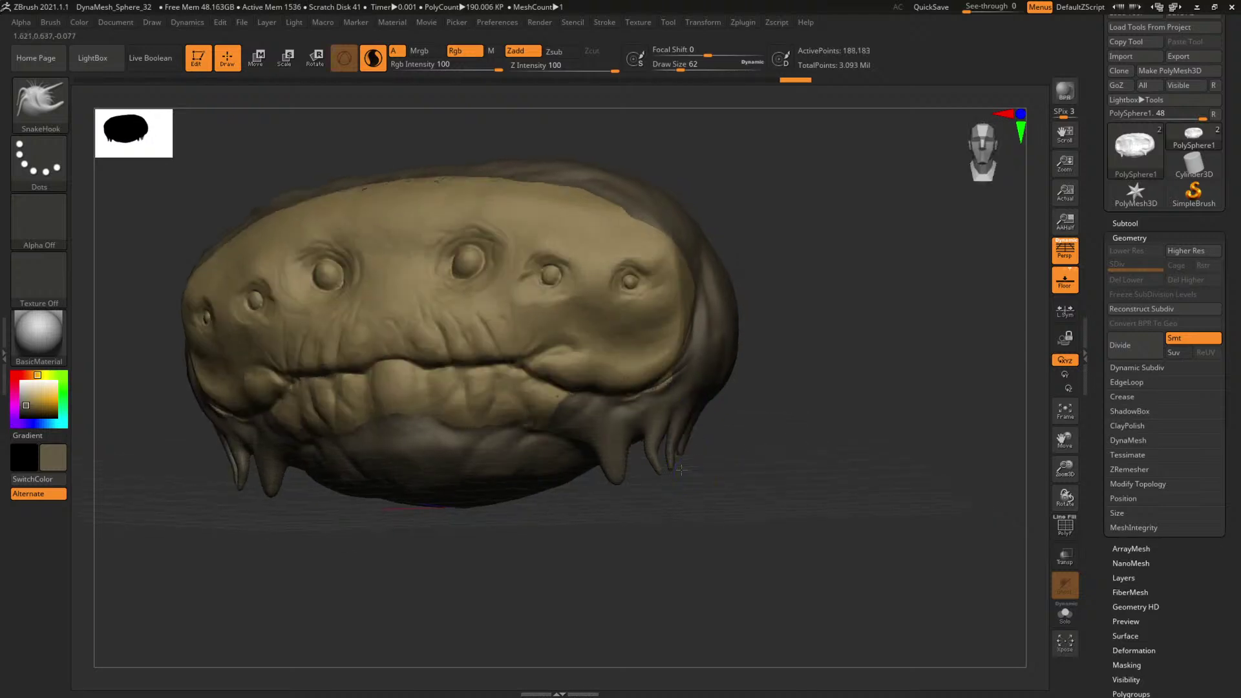
drag(720, 373, 754, 485)
drag(790, 353, 808, 350)
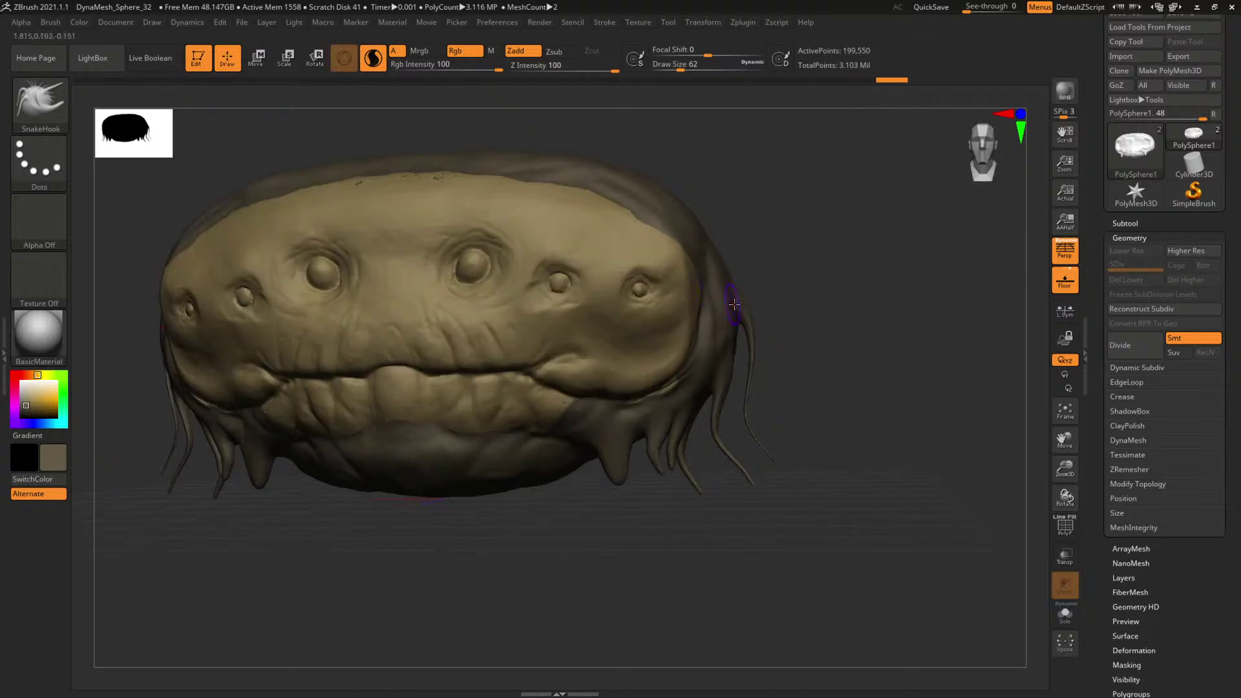
Pull thicker strands down along the side of the face with SnakeHook at a draw size of 101.
key(space)
drag(710, 295, 719, 294)
drag(718, 339, 762, 426)
drag(807, 337, 763, 273)
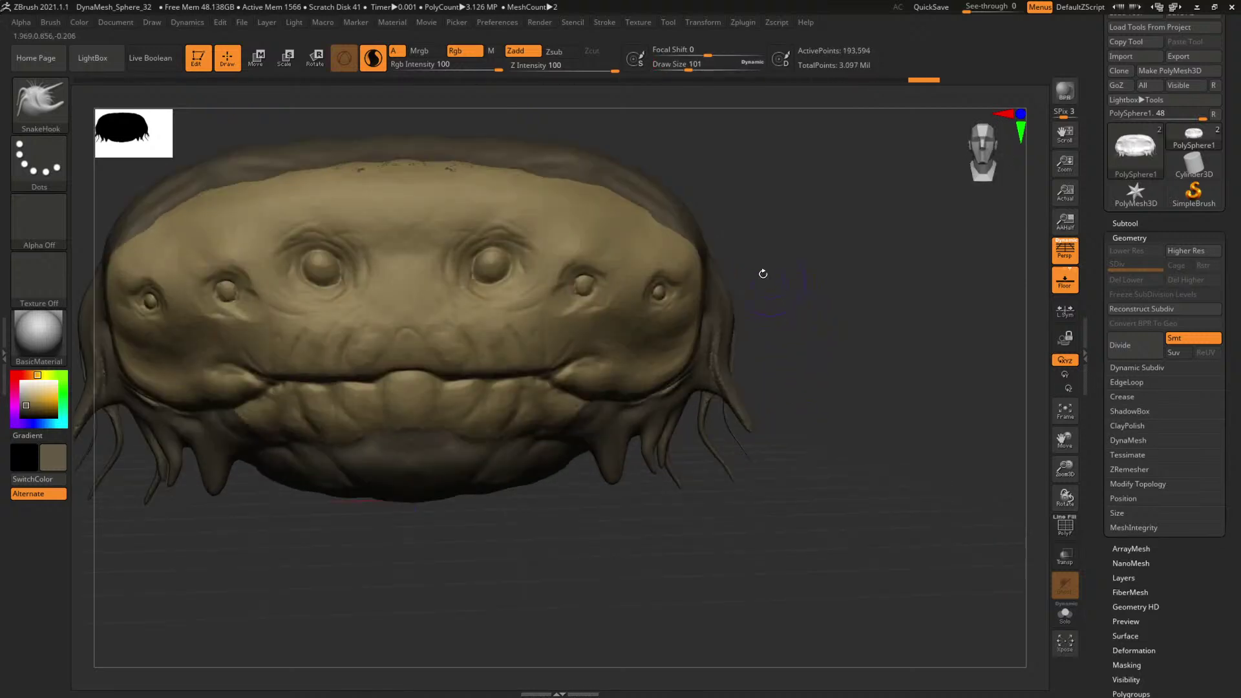
drag(721, 239, 744, 341)
drag(803, 271, 770, 274)
Pull pointed strands from the dark upper edge down over the forehead with SnakeHook at a draw size of 77.
key(space)
drag(696, 239, 689, 238)
drag(776, 220, 738, 253)
drag(575, 211, 569, 288)
drag(795, 259, 789, 226)
drag(637, 210, 643, 297)
drag(805, 251, 820, 198)
drag(451, 184, 463, 251)
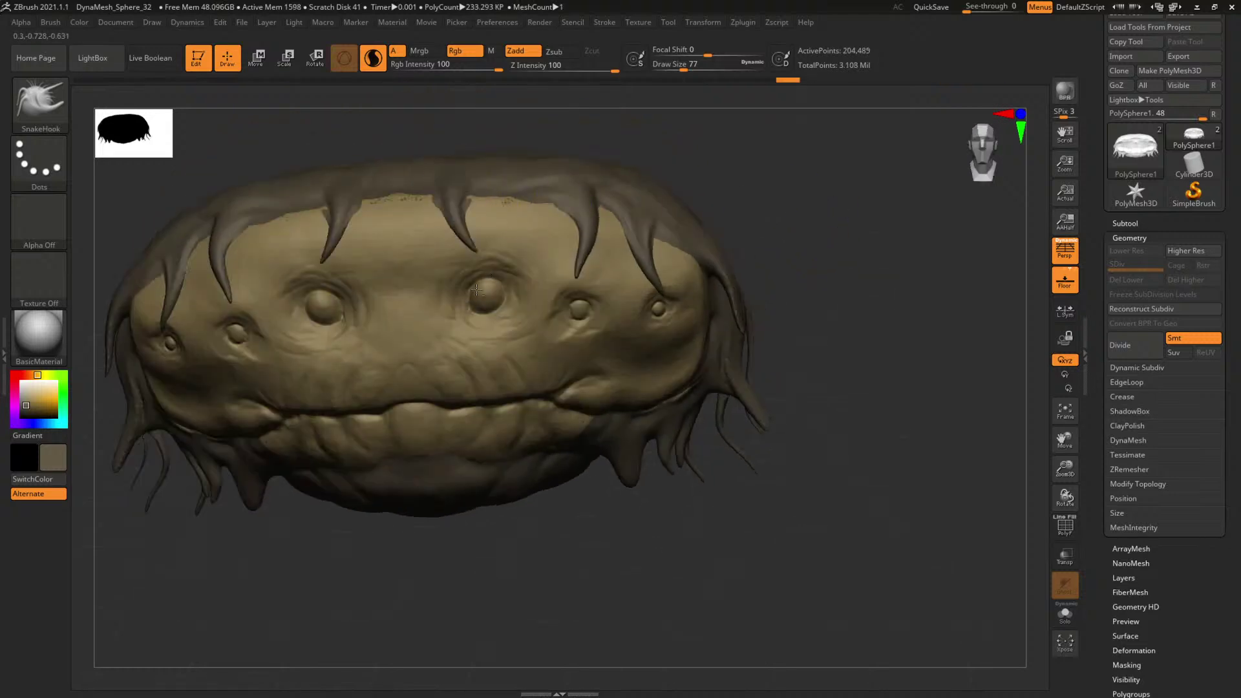
Try to pull another strand over the forehead above the large eye at a draw size of 77.
drag(501, 197, 514, 288)
key(ctrl)
key(ctrl+z)
drag(782, 201, 780, 251)
drag(505, 206, 514, 281)
key(ctrl+z)
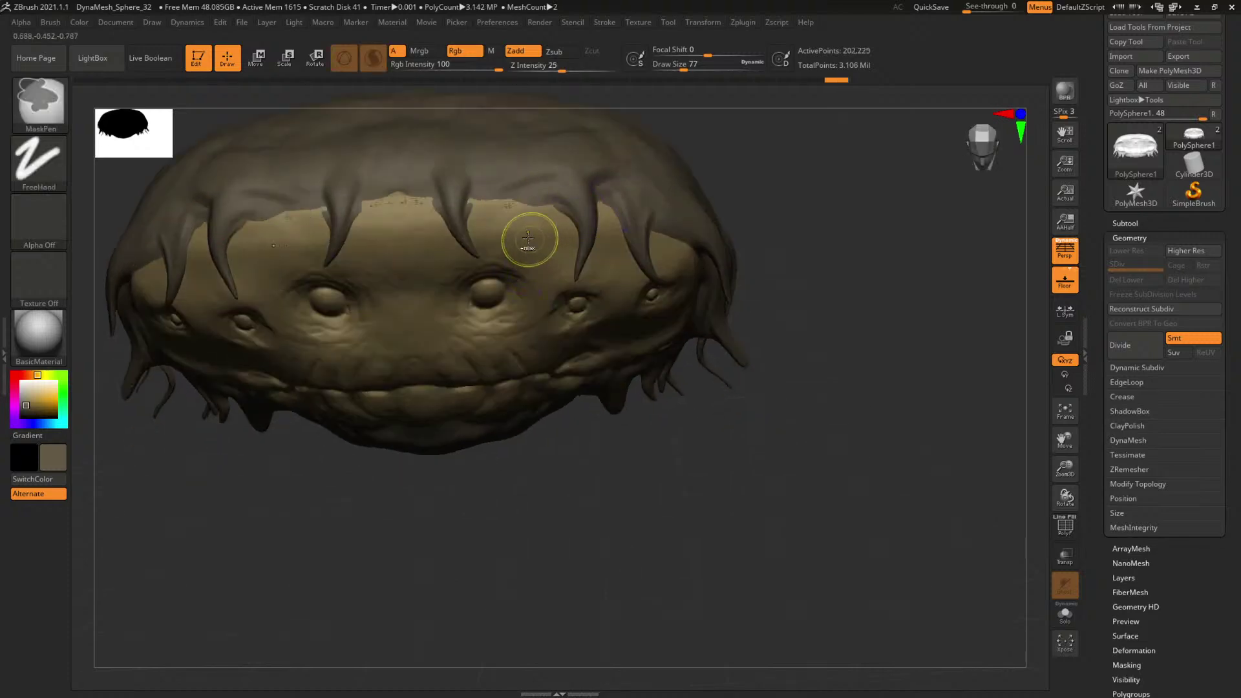
Clean up the ragged dark specks along the upper forehead edge with ClayBuildup at a draw size of 77.
key(b)
key(c)
key(b)
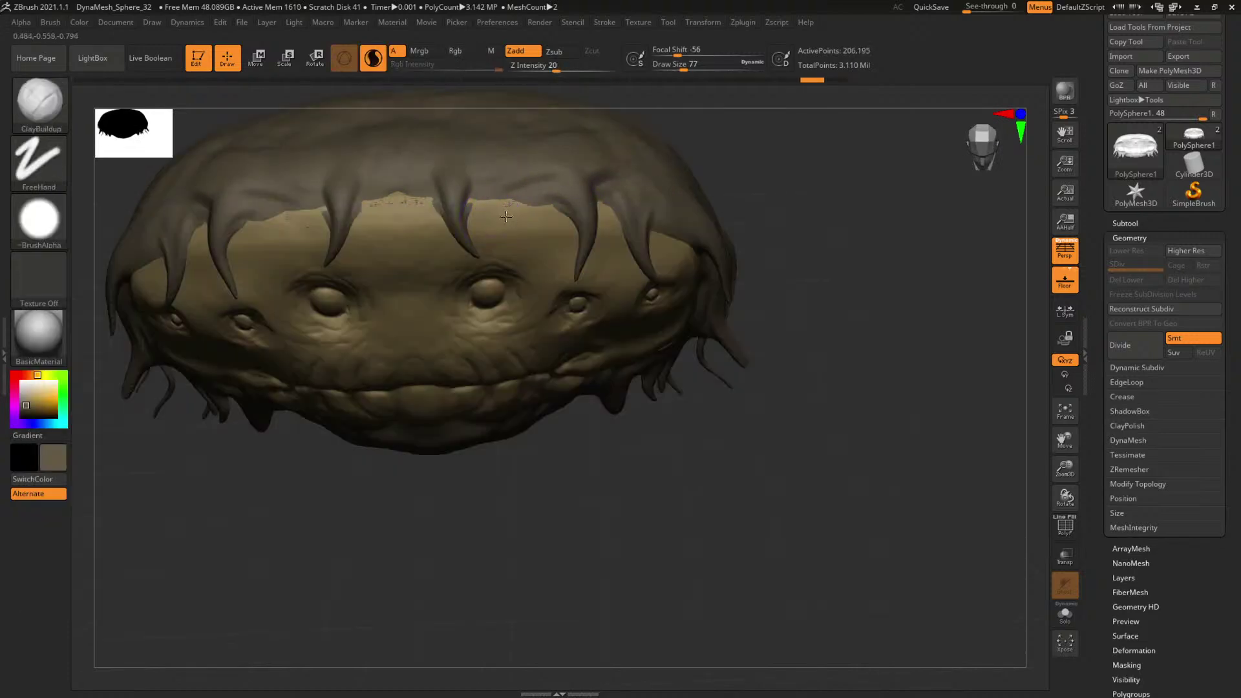
drag(488, 213, 446, 219)
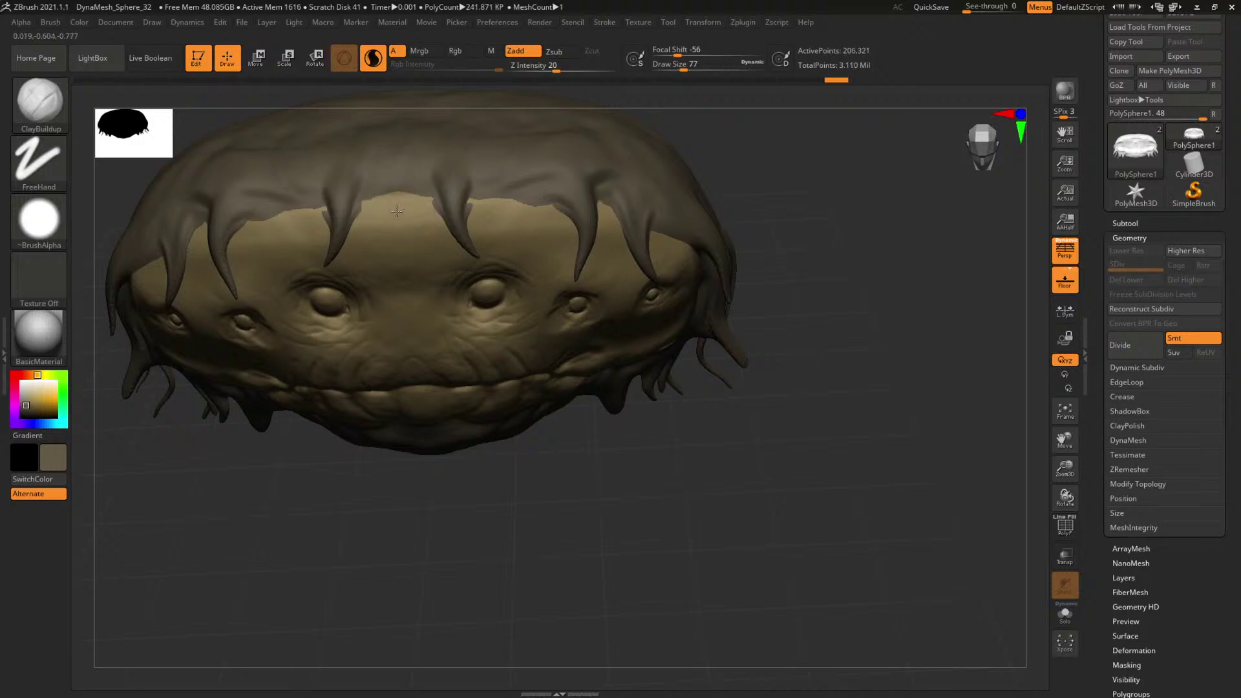
Pull a short, thin strand over the forehead above the large eye with SnakeHook at a smaller draw size.
key(b)
key(b)
key(m)
key(b)
key(s)
key(h)
key(space)
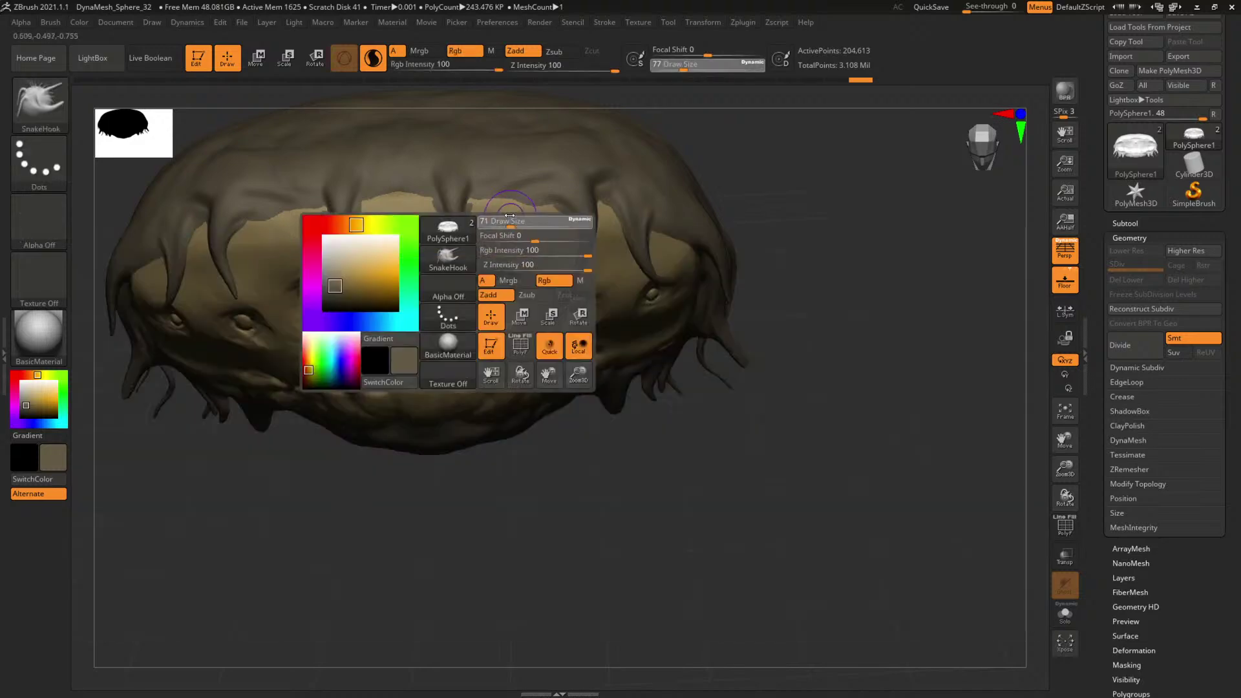
drag(501, 188, 512, 265)
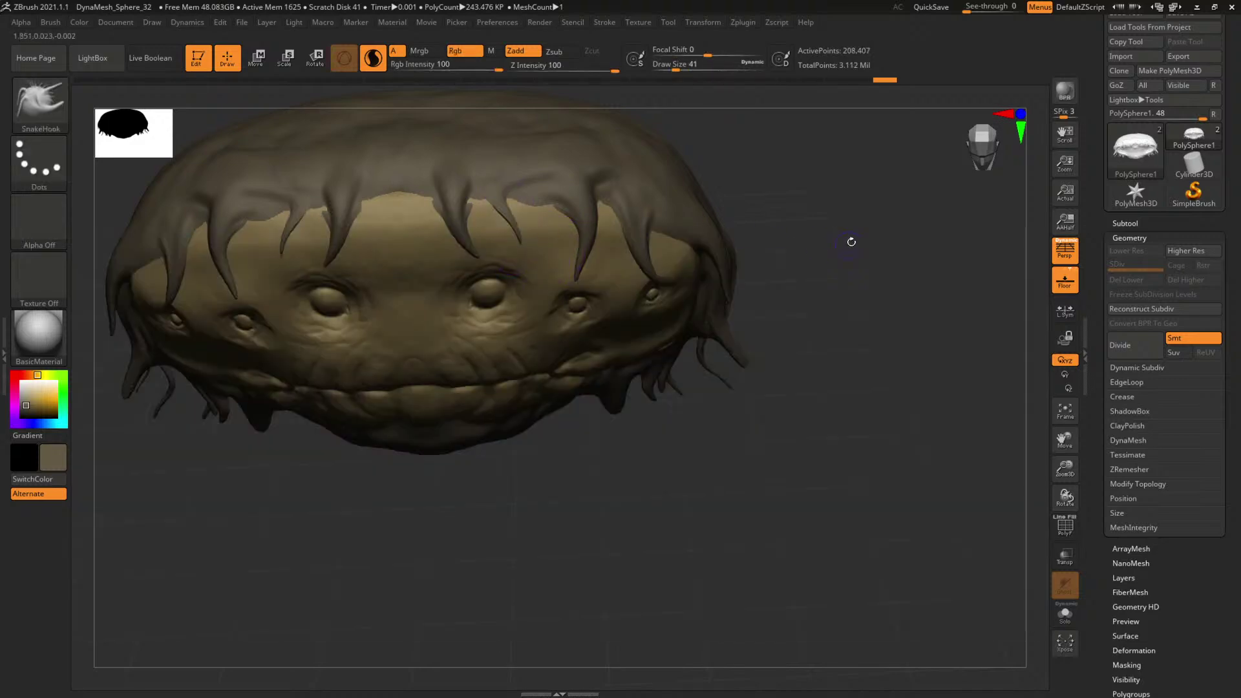
Undo the oversized strand beside the outermost eye and pull a finer one there at a draw size of 51.
drag(851, 242, 650, 221)
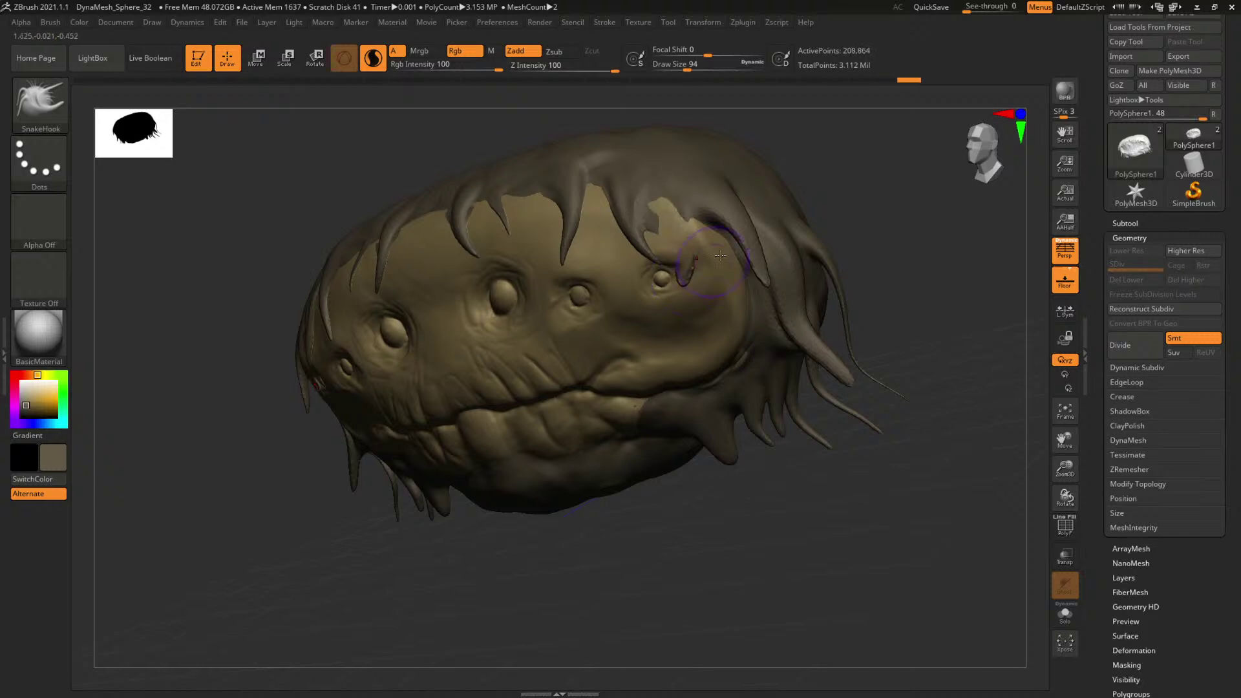
key(ctrl+z)
key(space)
drag(679, 220, 669, 222)
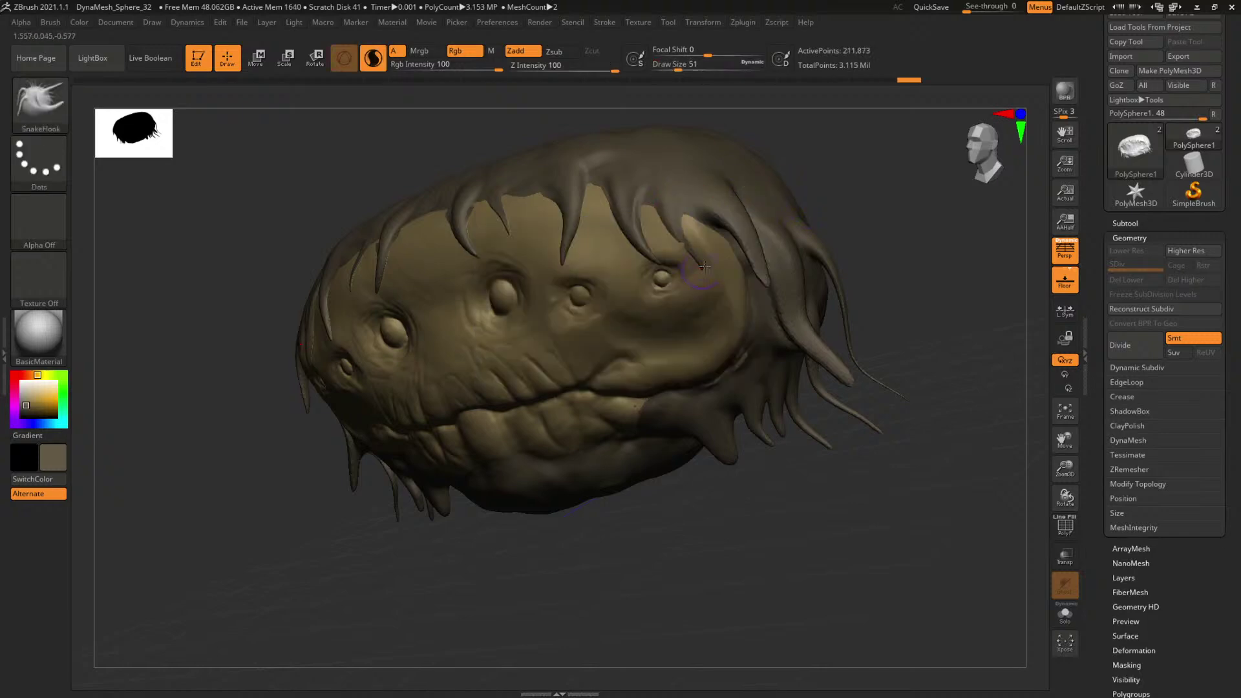
Try to pull a thick strand down from the chin with SnakeHook at a draw size of 132.
drag(832, 183, 865, 171)
key(space)
drag(587, 281, 612, 279)
drag(873, 286, 806, 250)
key(space)
mouse_move(611, 352)
mouse_down()
mouse_move(598, 353)
mouse_move(615, 432)
mouse_up()
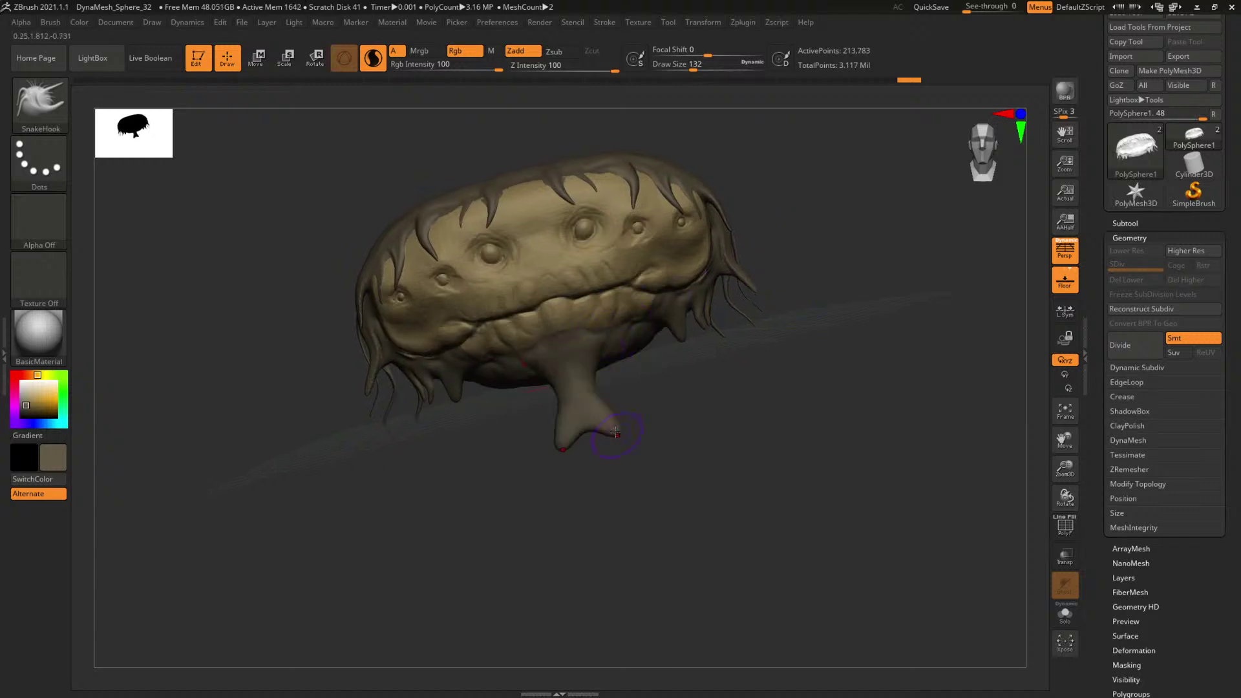
key(ctrl+z)
Pull a row of beard-like strands down from the chin and lower jaw with SnakeHook at a draw size of 77.
key(space)
mouse_move(621, 366)
mouse_down()
mouse_move(598, 365)
mouse_move(613, 416)
mouse_up()
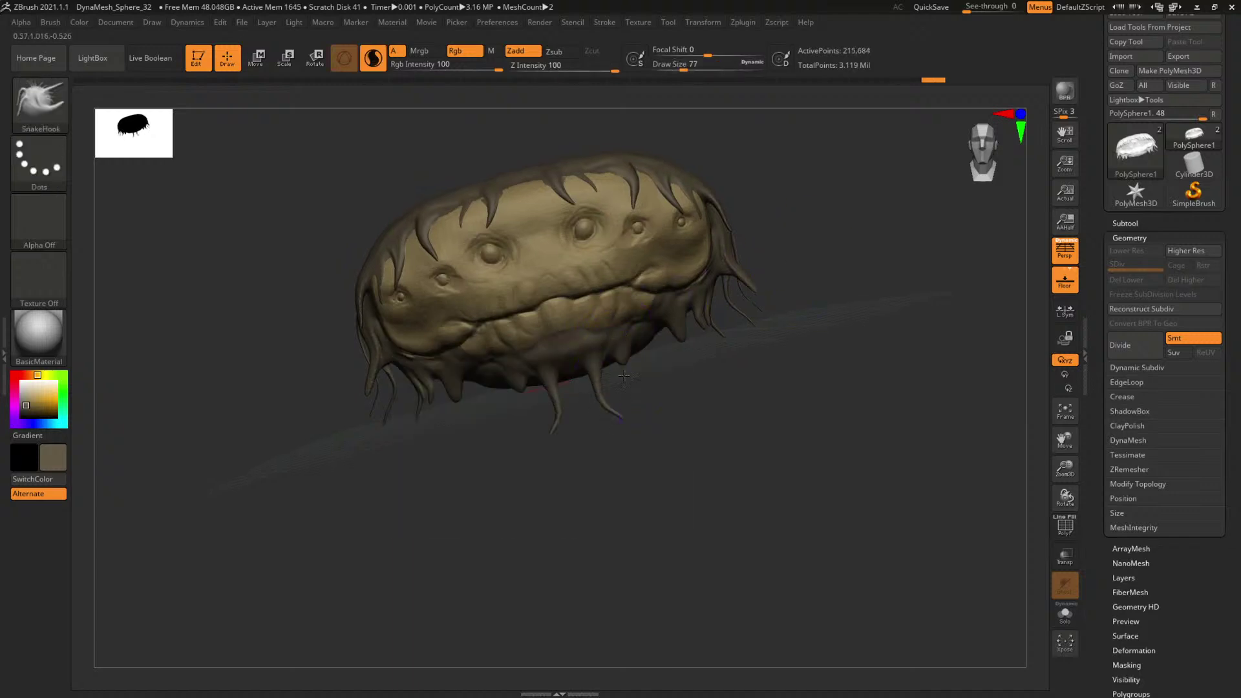
mouse_move(637, 352)
mouse_down()
mouse_move(651, 404)
mouse_move(655, 391)
mouse_up()
drag(671, 335, 678, 415)
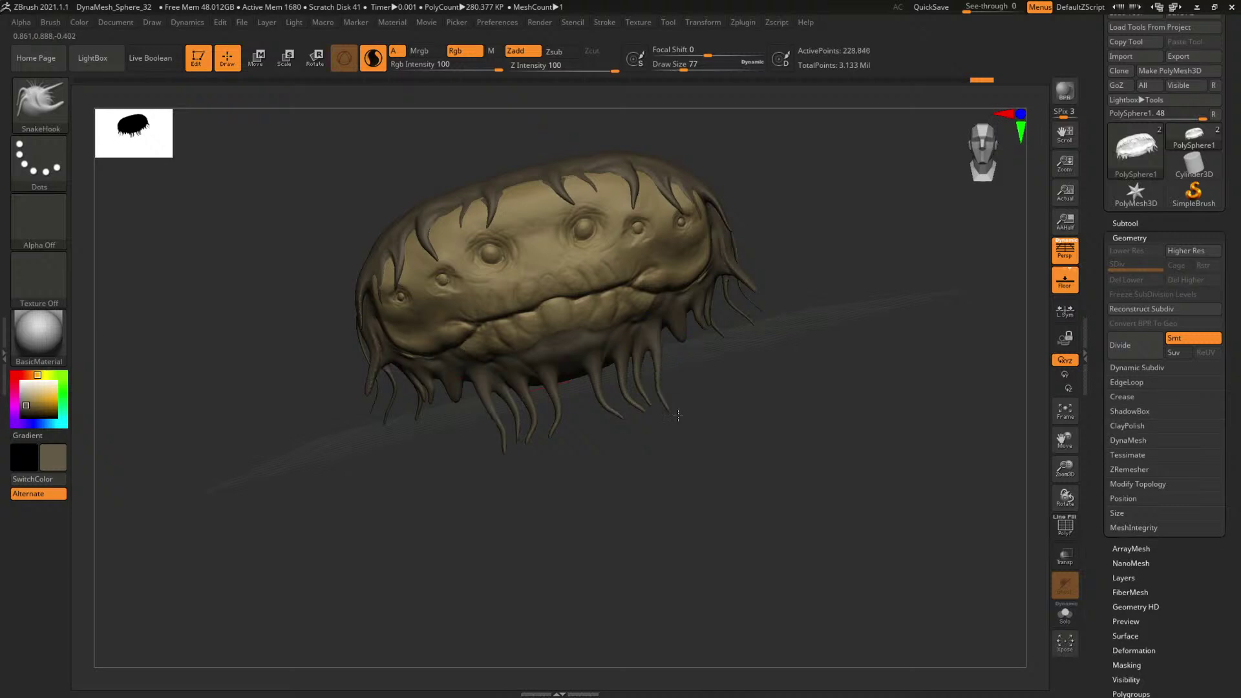
mouse_move(680, 327)
mouse_down()
mouse_move(686, 391)
mouse_move(711, 375)
mouse_up()
drag(707, 305, 735, 366)
drag(713, 288, 744, 362)
Try to pull strands down the side of the head with SnakeHook at a draw size of 120.
drag(853, 294, 773, 291)
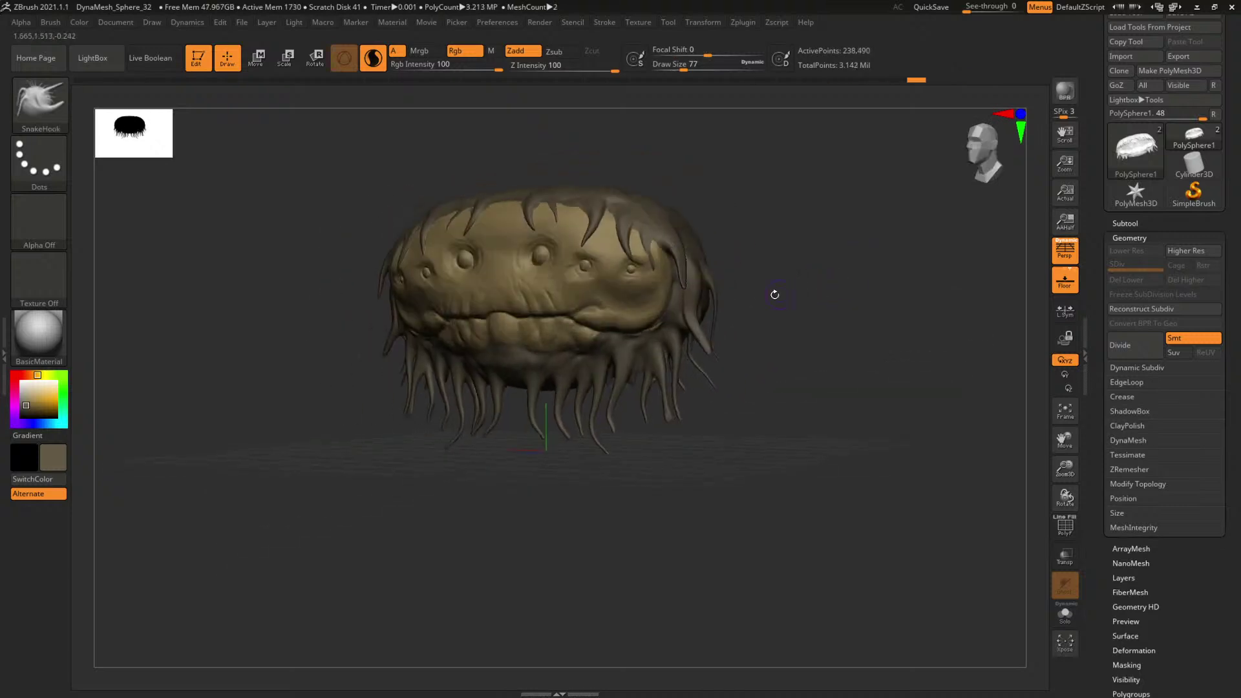
key([)
right_drag(734, 269, 621, 275)
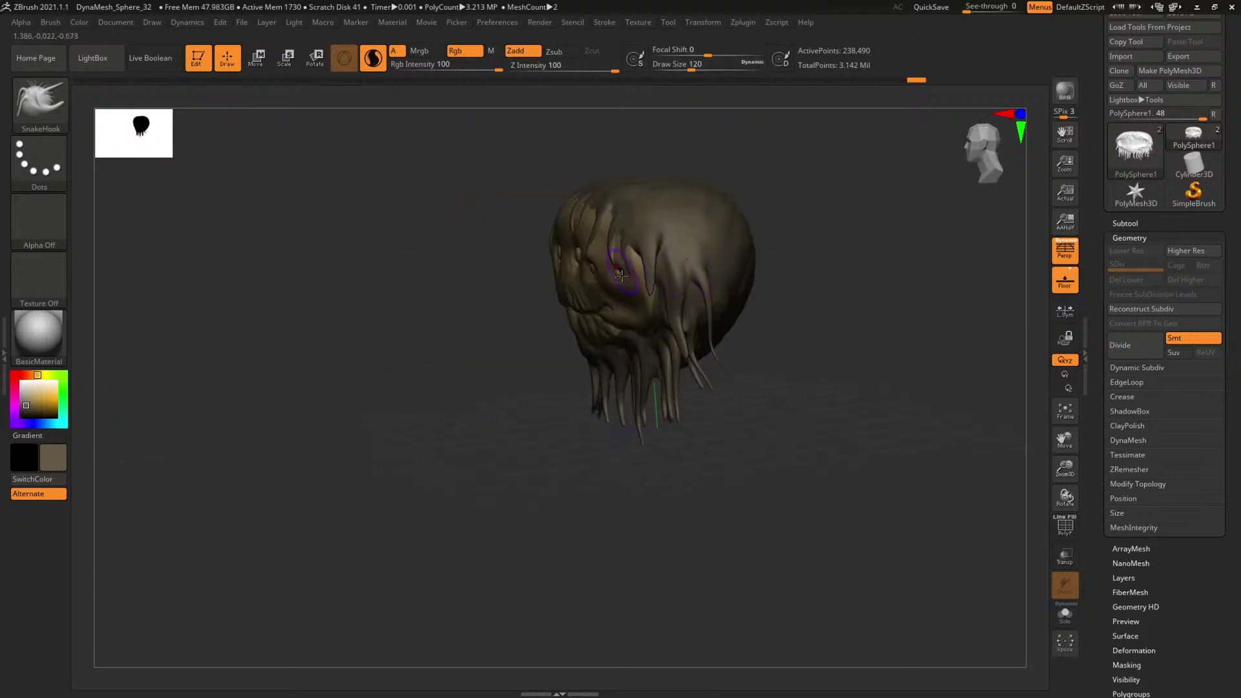
drag(651, 302, 648, 389)
drag(812, 307, 773, 301)
key(ctrl+z)
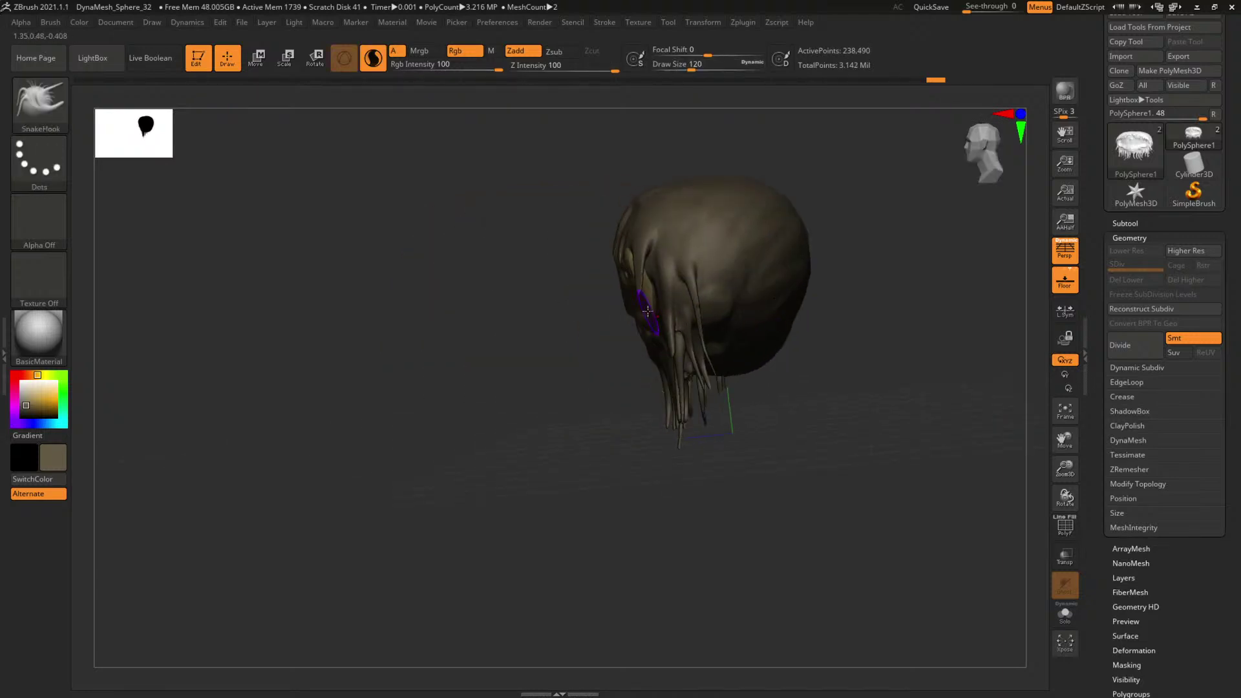
drag(651, 313, 640, 343)
drag(768, 274, 840, 244)
key(ctrl+z)
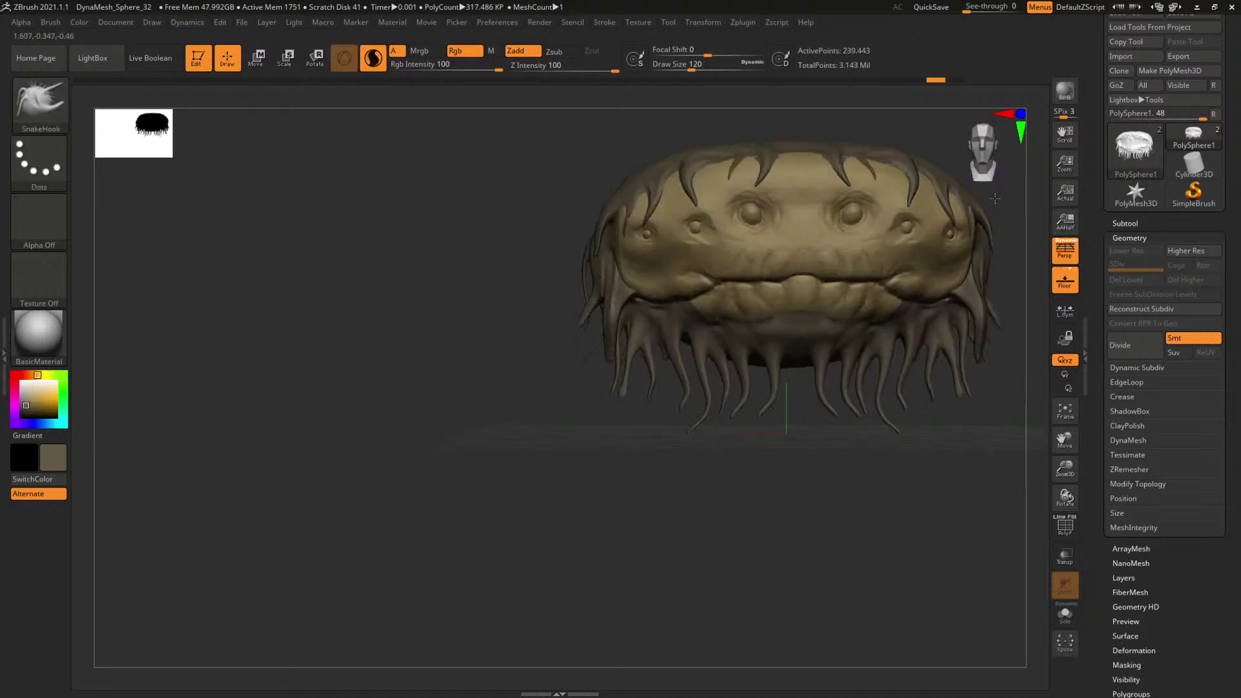
Make the tan head the active subtool and isolate it with Solo.
right_drag(995, 199, 763, 231)
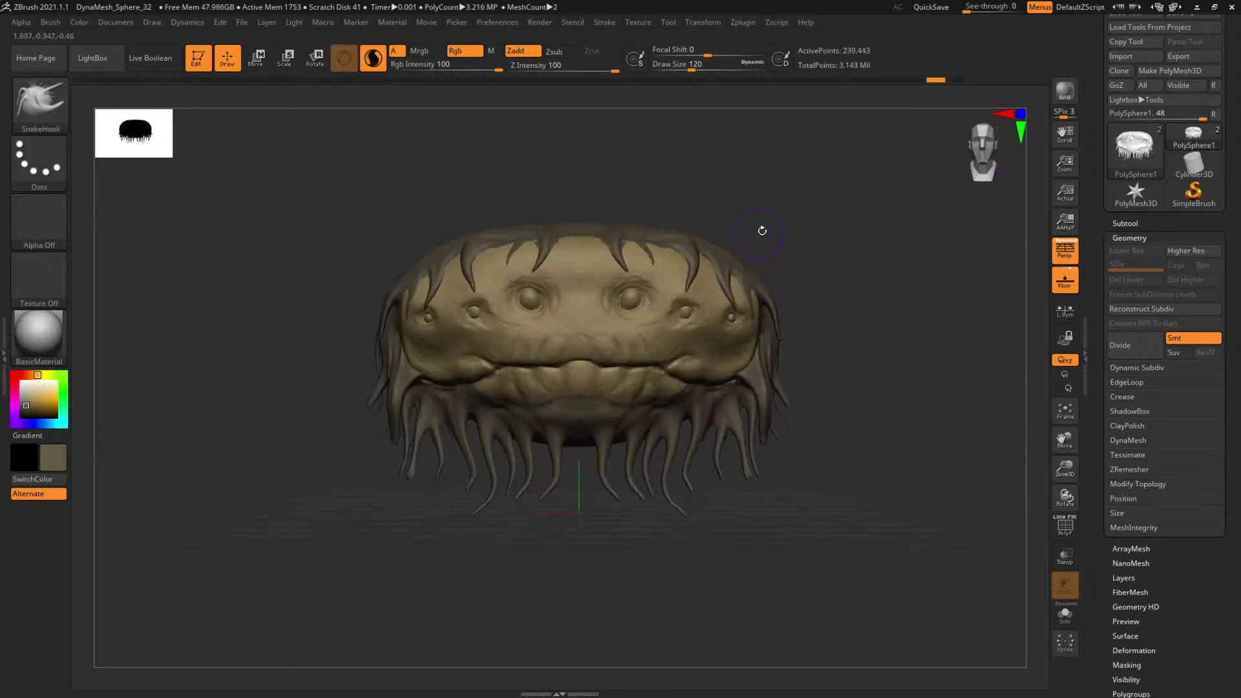
alt+click(652, 278)
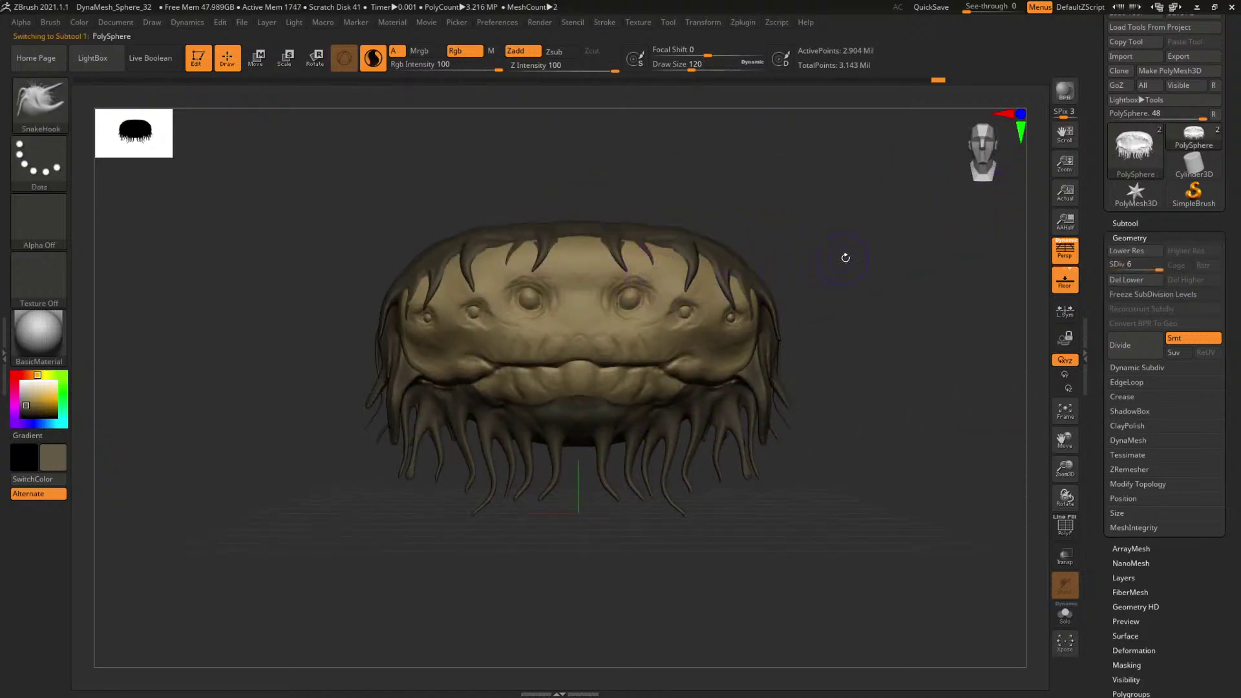
right_drag(845, 257, 806, 292)
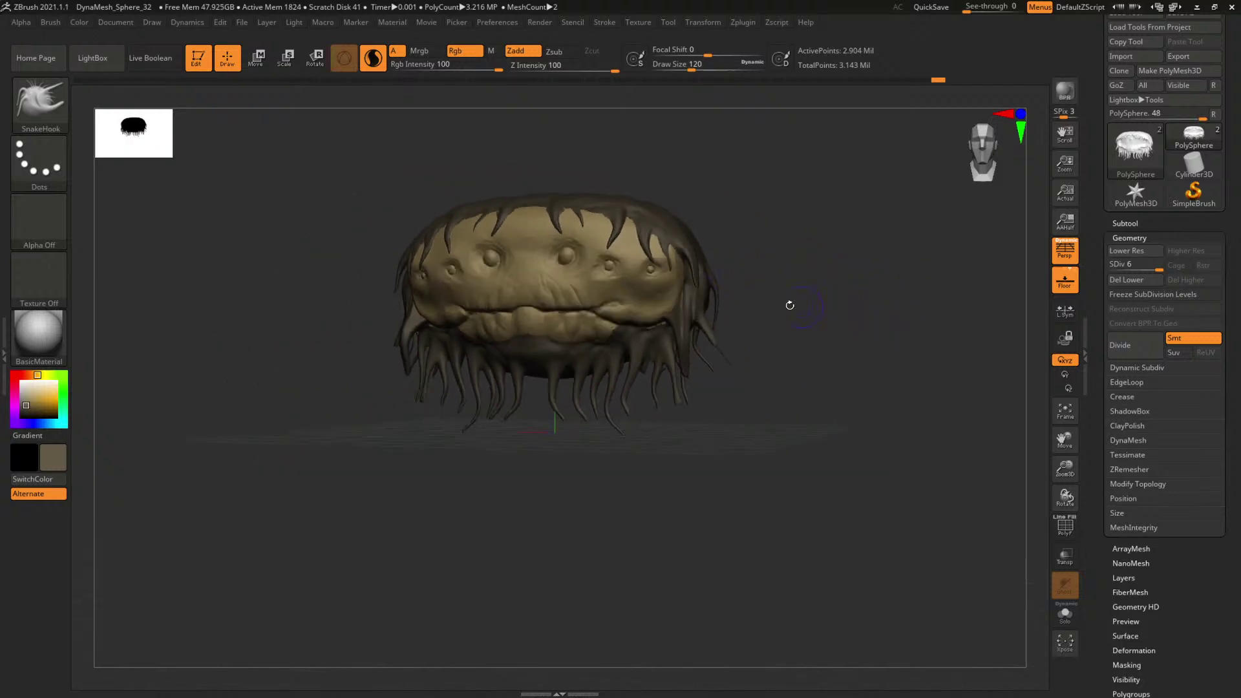
click(1066, 616)
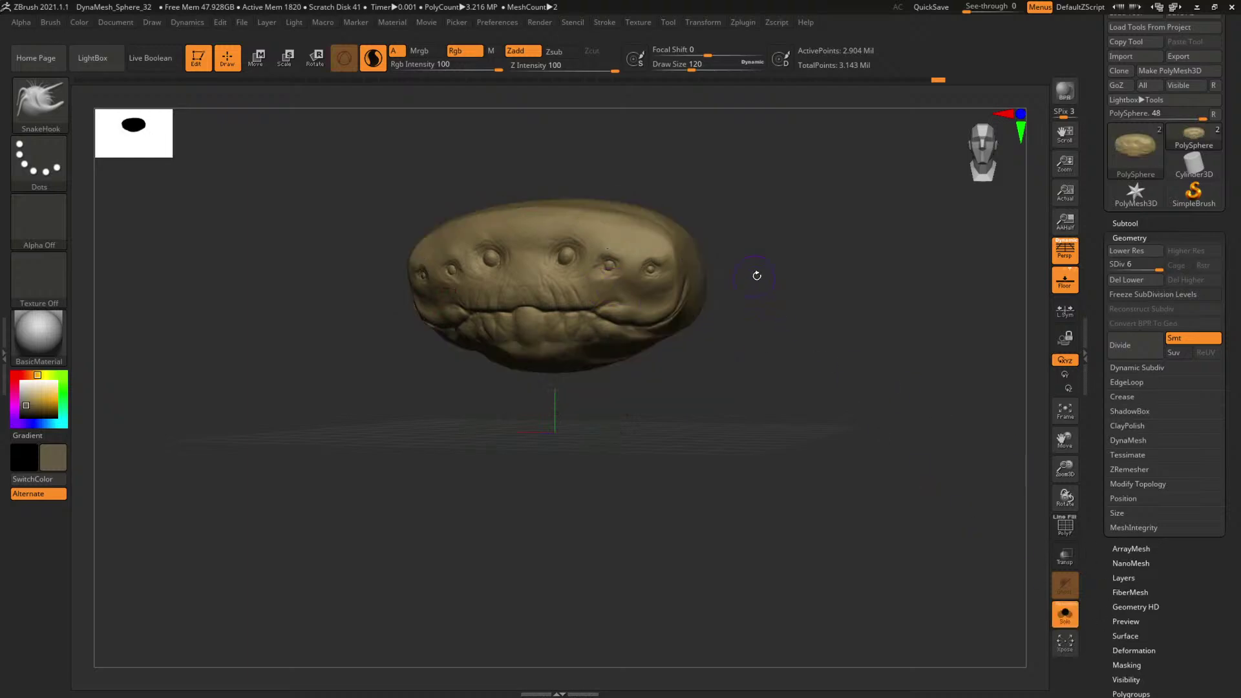
Flatten the tan head's forehead and brow into a hard plane with TrimDynamic at a draw size of 620.
right_drag(756, 274, 773, 343)
key(b)
key(c)
key(b)
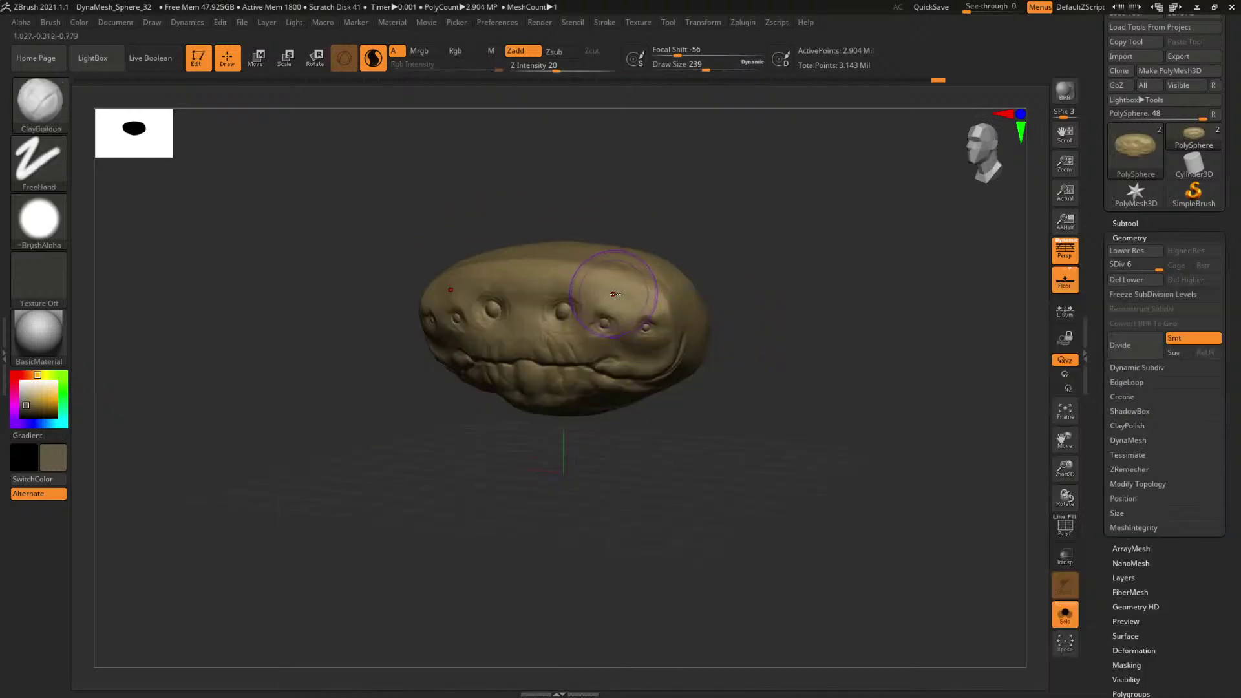
key(b)
key(t)
key(d)
click(614, 264)
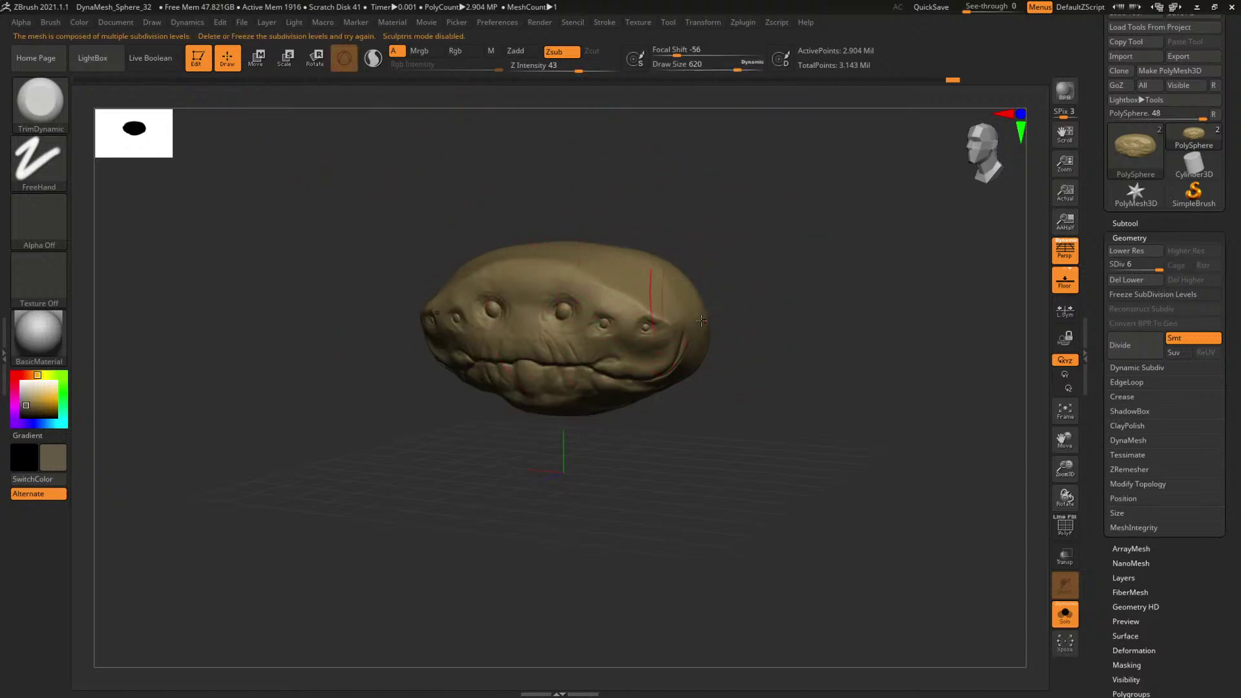
right_drag(702, 322, 487, 221)
drag(540, 255, 597, 271)
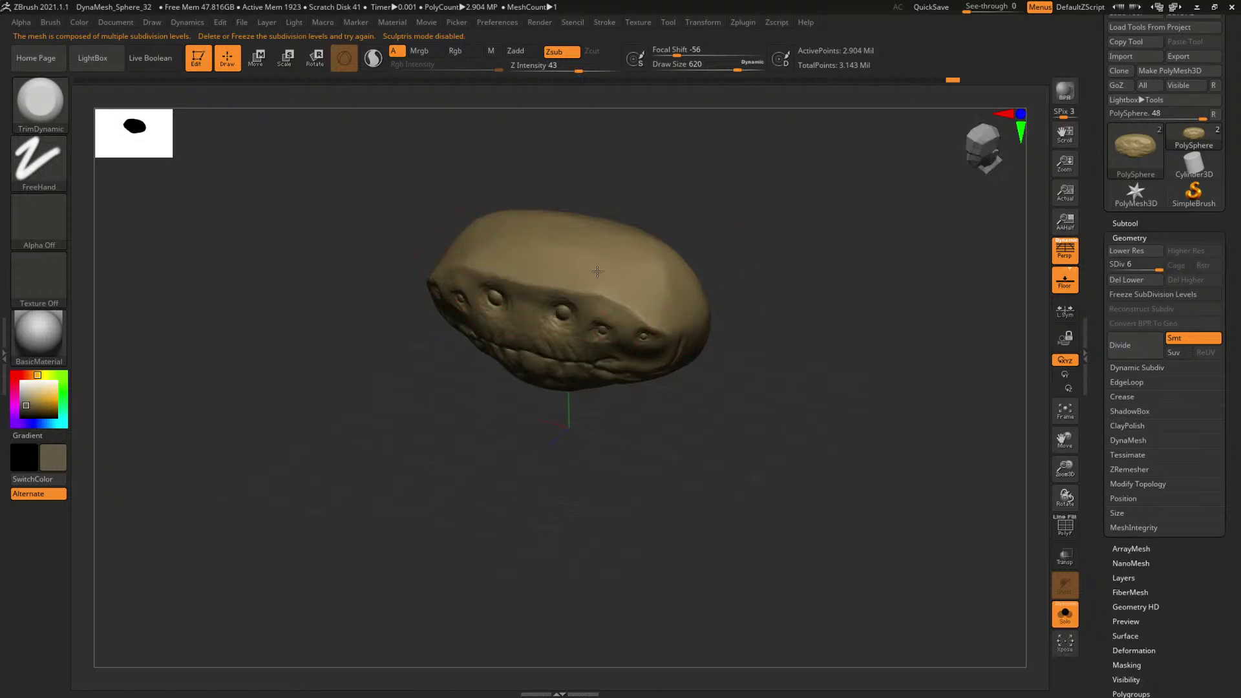
Flatten the side of the tan head behind the outer eyes with TrimDynamic at a draw size of 386.
mouse_move(800, 273)
mouse_down()
mouse_move(834, 224)
mouse_move(801, 255)
mouse_move(831, 288)
mouse_move(663, 323)
mouse_up()
key(space)
click(617, 280)
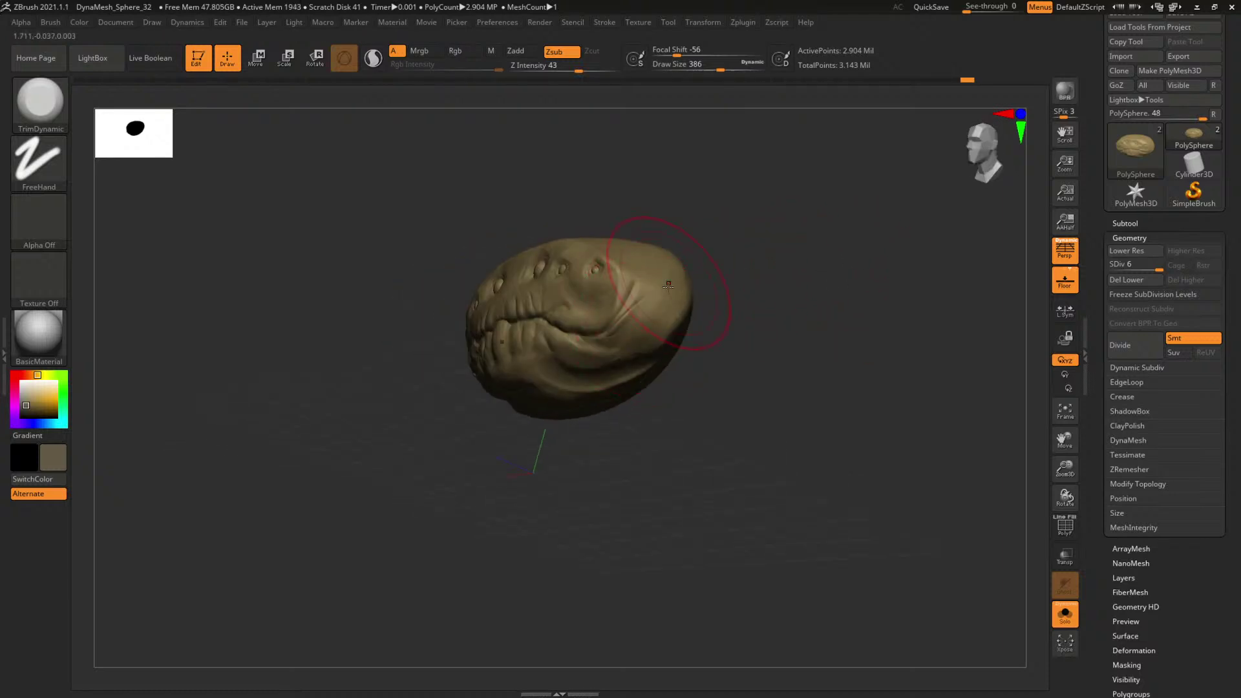
Carve irregular creases along the mouth line and upper lip with DamStandard at draw sizes of 172 and 112.
drag(751, 291, 840, 391)
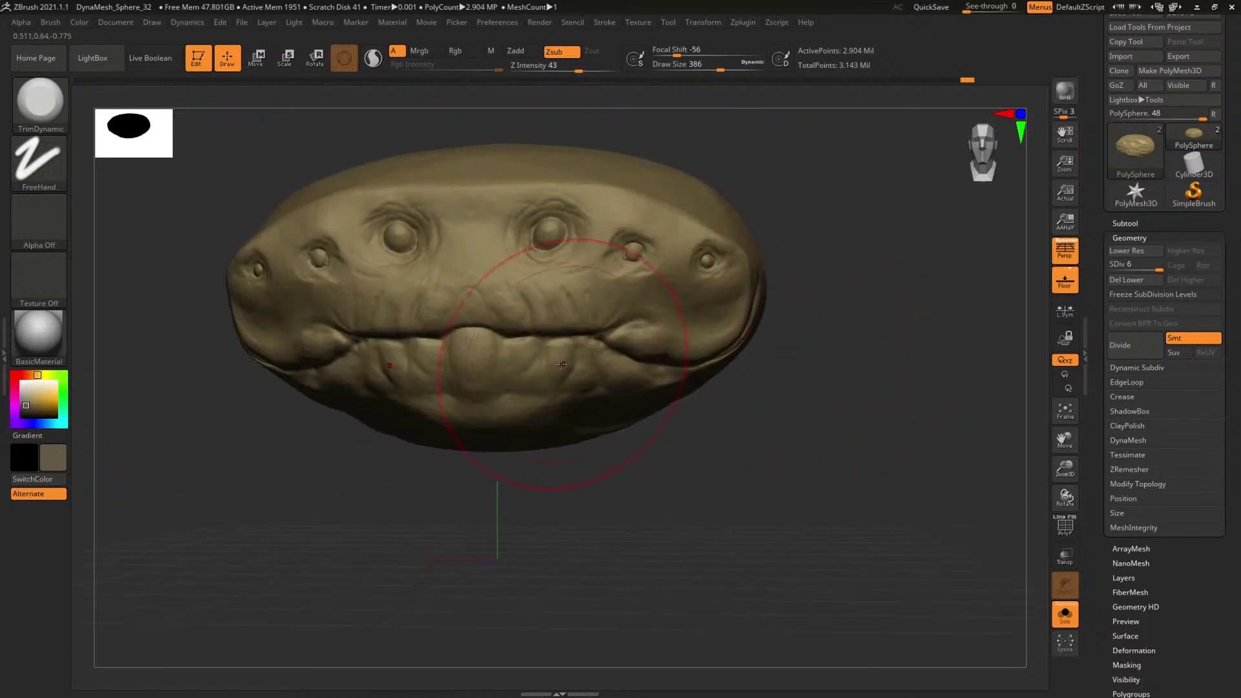
key(b)
key(d)
key(s)
key(s)
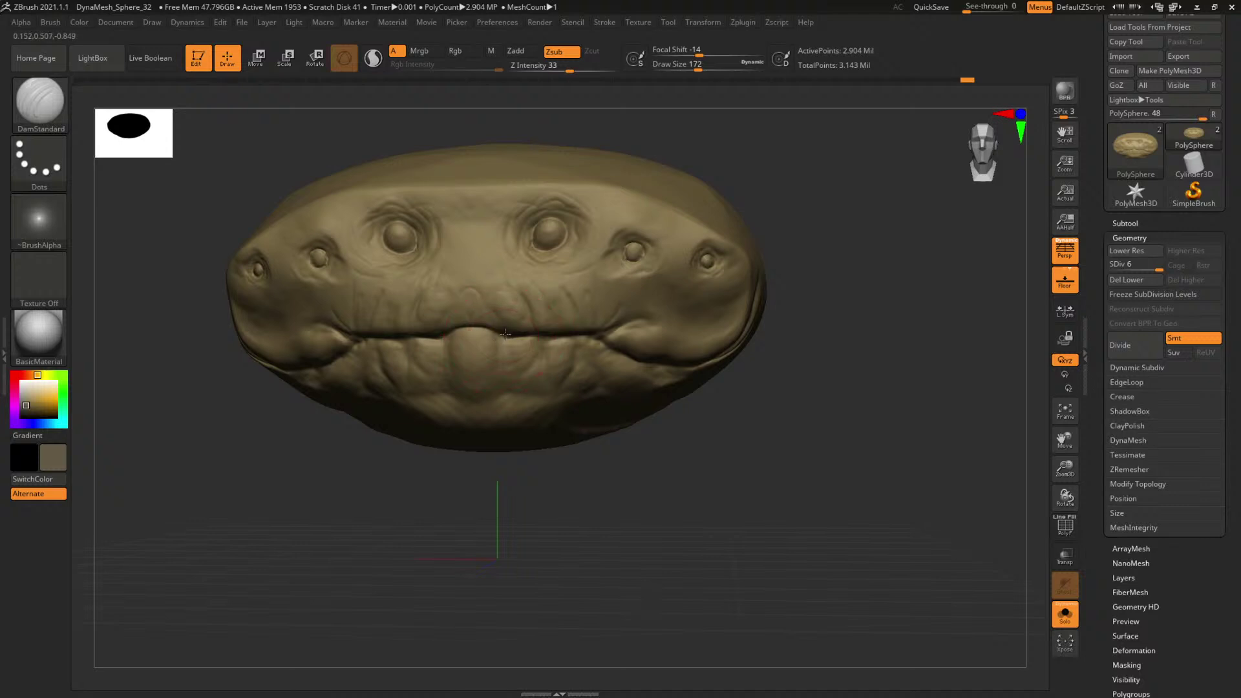
drag(505, 334, 568, 316)
key(space)
drag(562, 333, 573, 329)
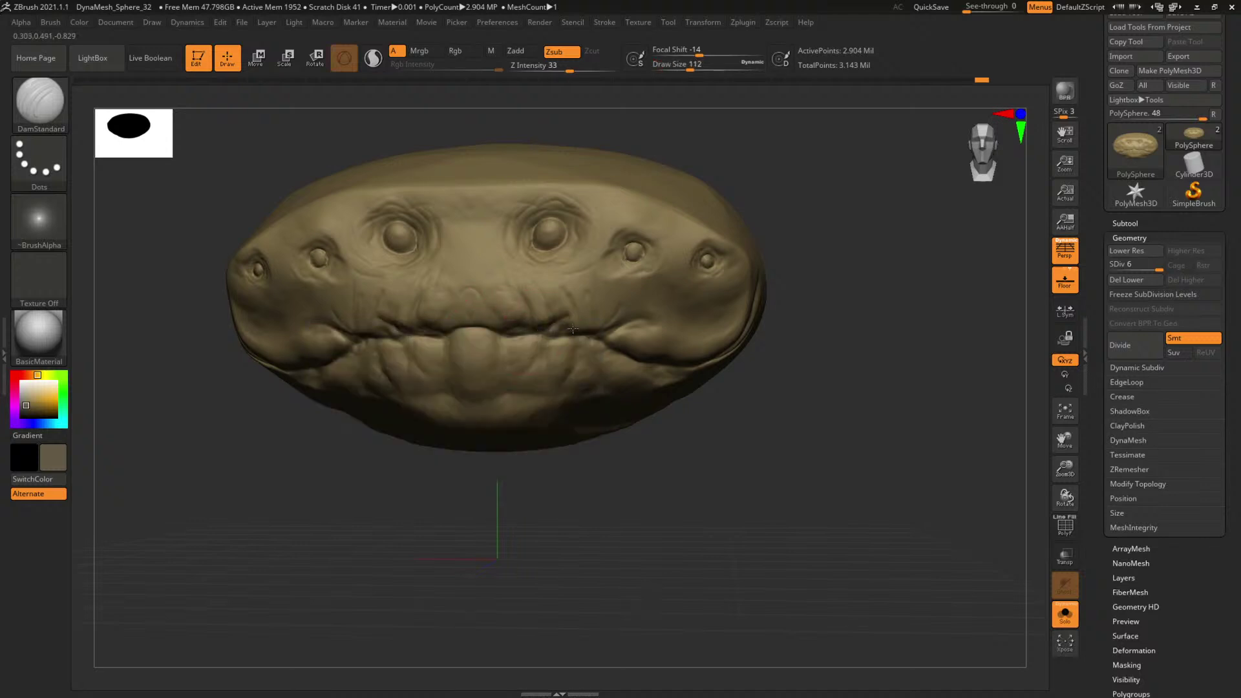
alt+drag(885, 285, 809, 376)
key(space)
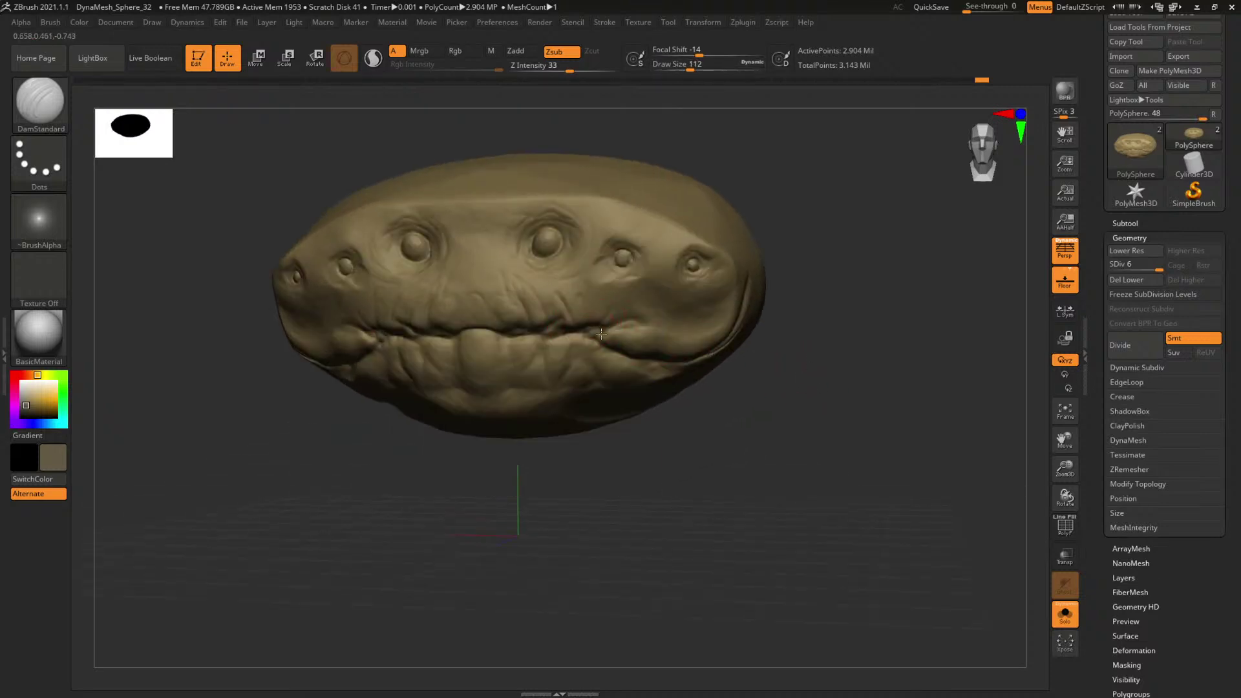
drag(828, 258, 801, 271)
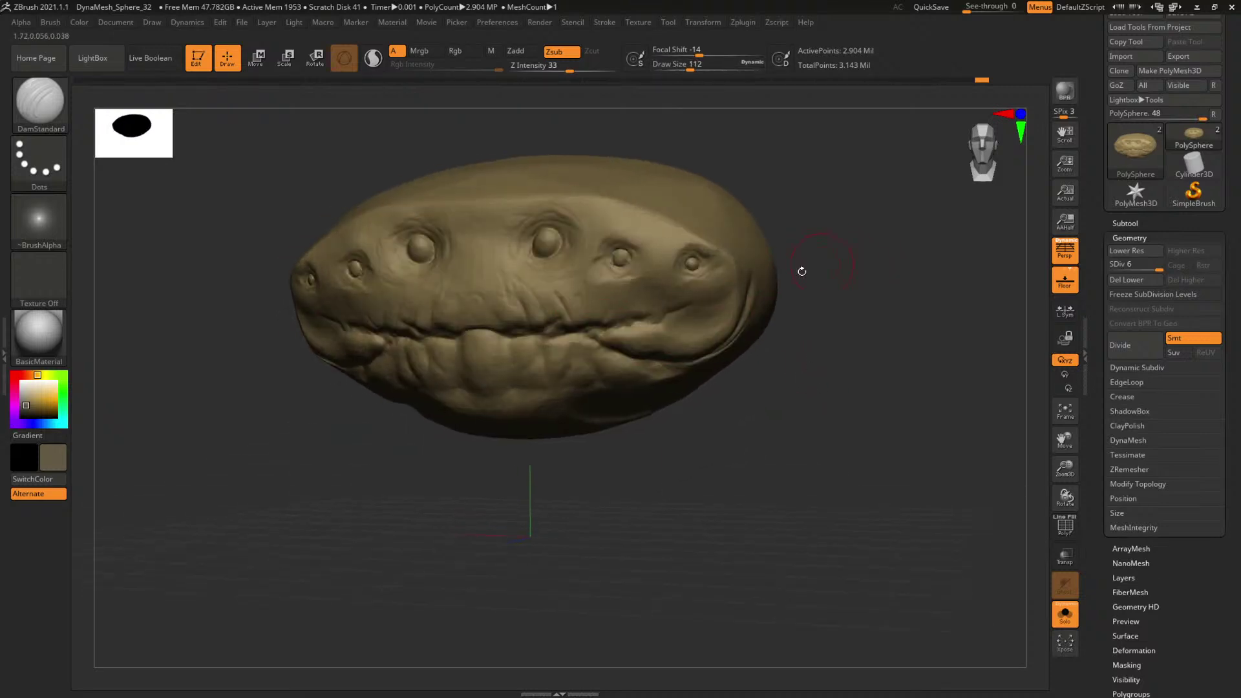
Carve creases into the corners of the mouth with DamStandard at a draw size of 83.
drag(830, 331, 856, 322)
key(space)
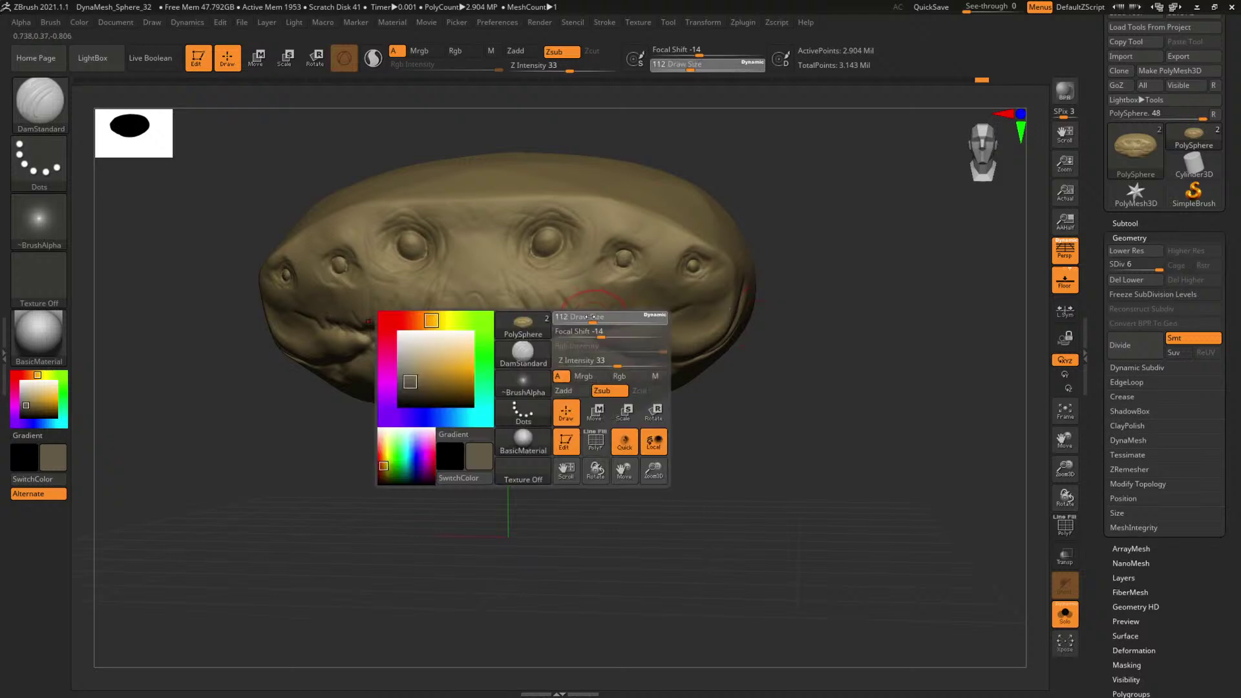
drag(603, 317, 594, 318)
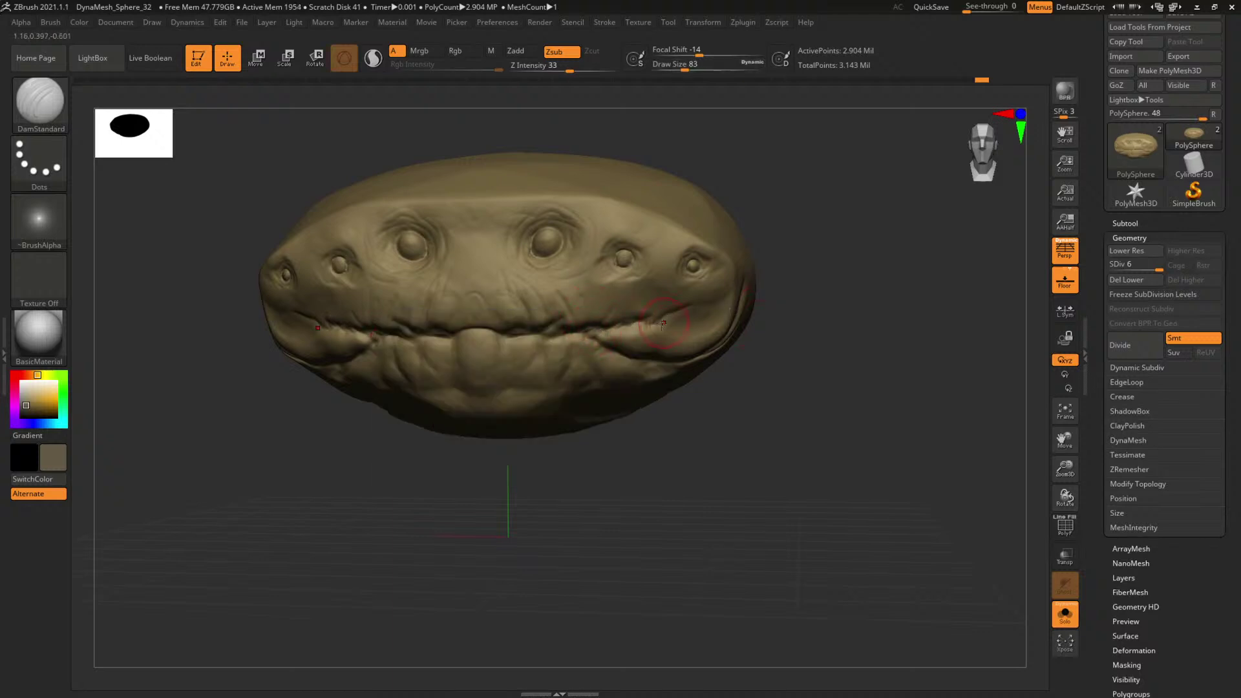
drag(837, 289, 737, 301)
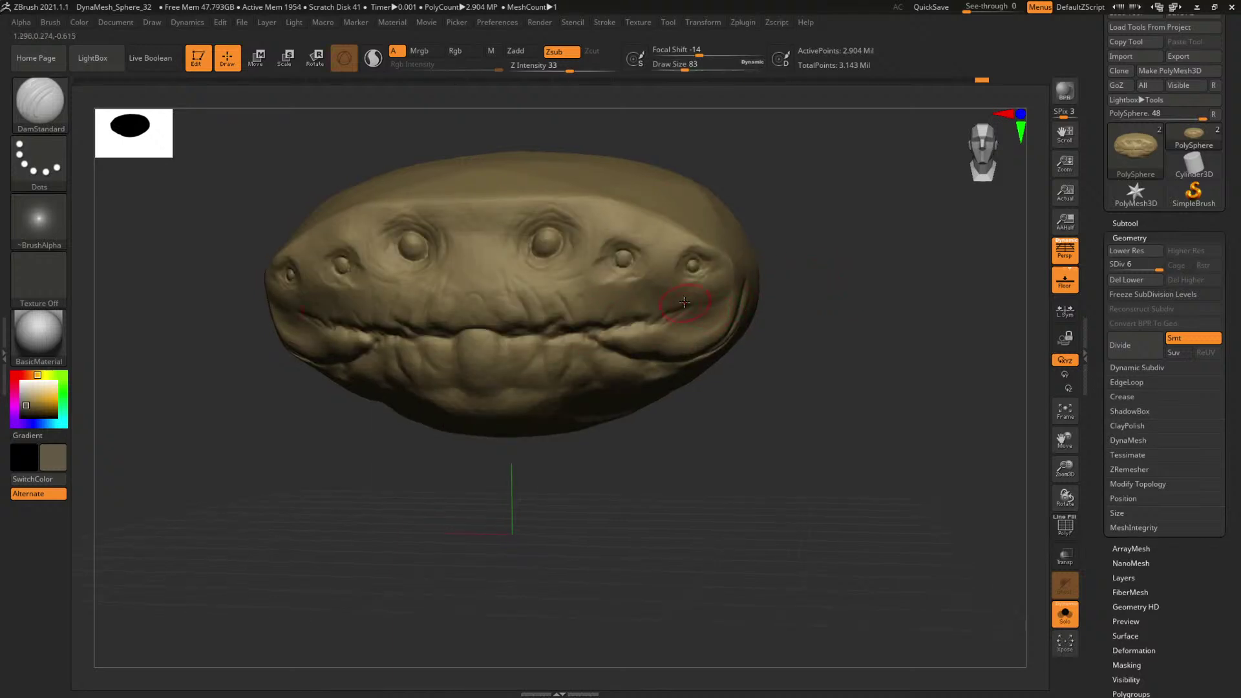
drag(812, 240, 816, 290)
alt+drag(818, 303, 865, 402)
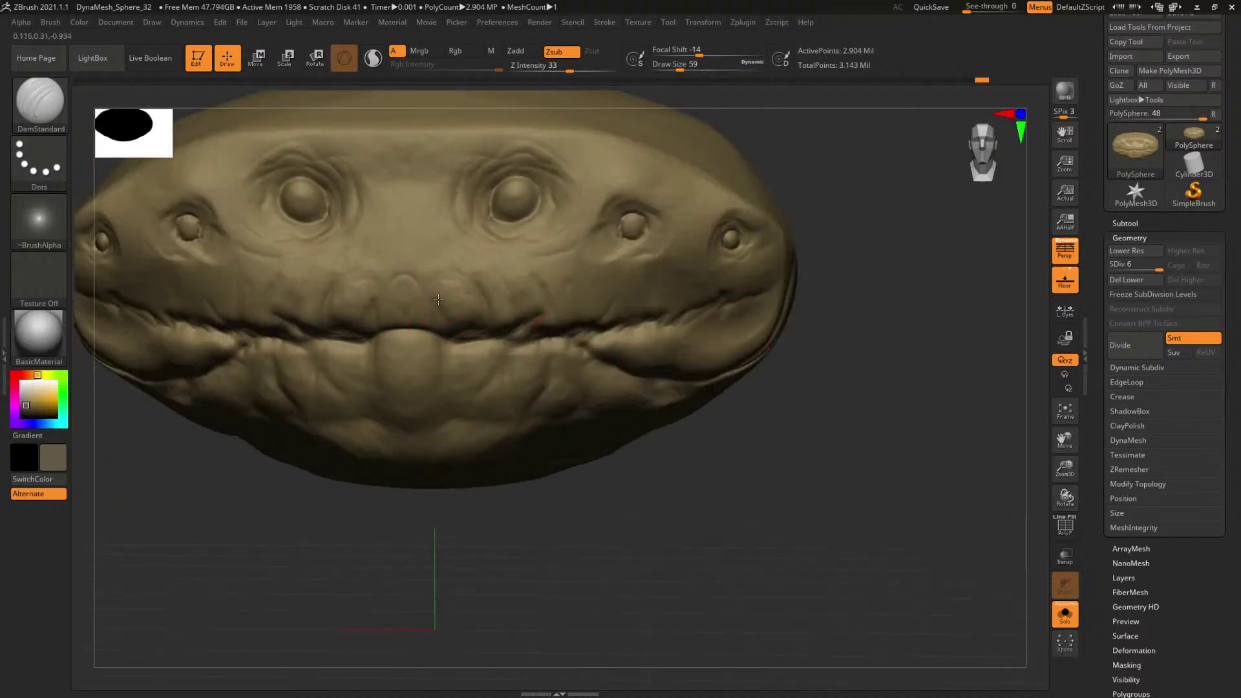
Shape two round fang bases on the upper lip with DamStandard and ClayBuildup at a draw size of 59.
drag(437, 299, 468, 317)
key(b)
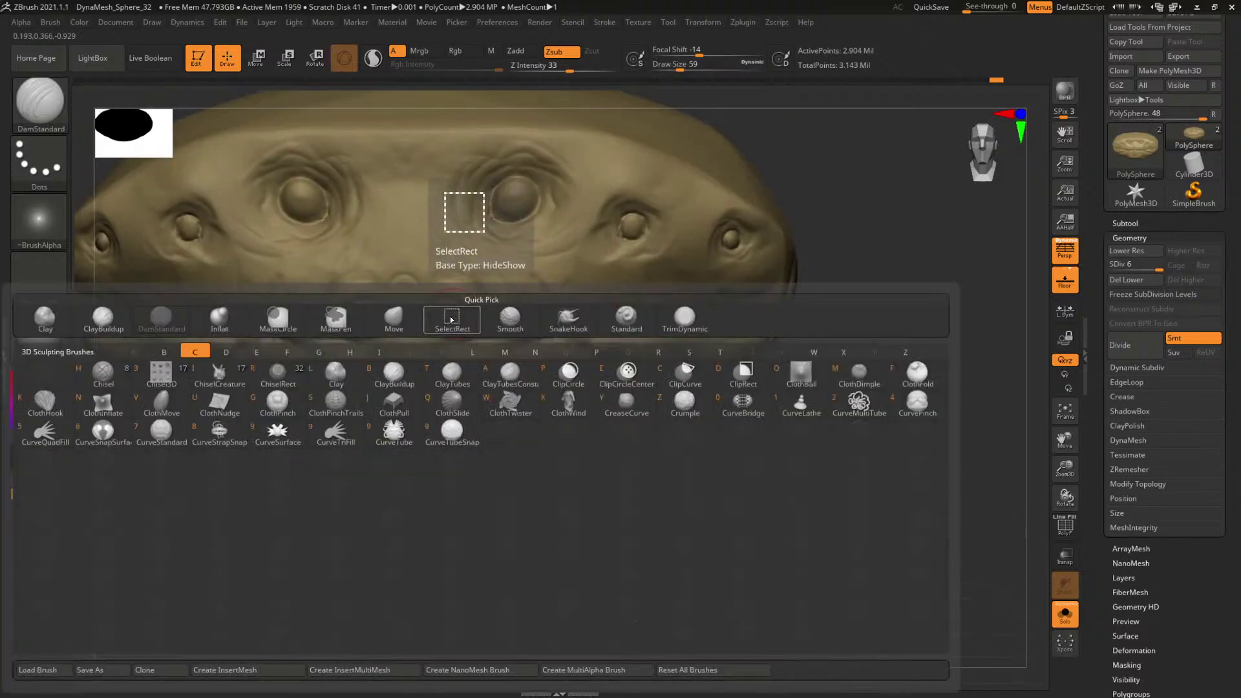
key(c)
key(b)
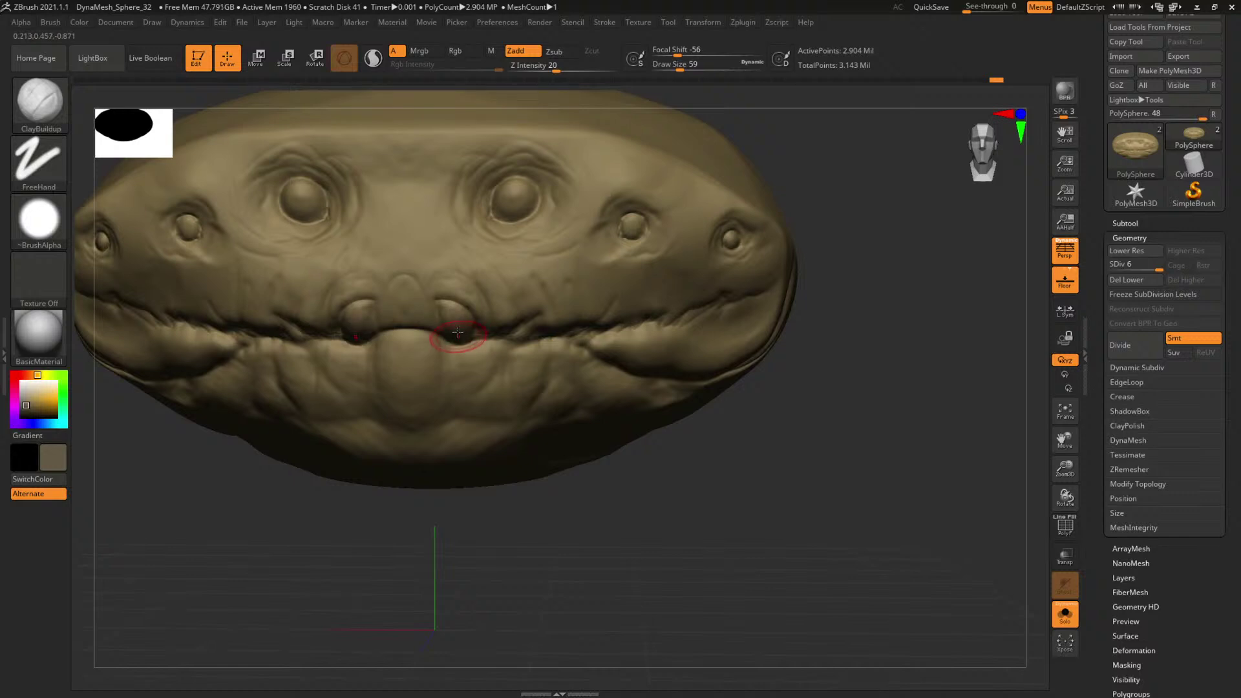
alt+drag(866, 293, 845, 445)
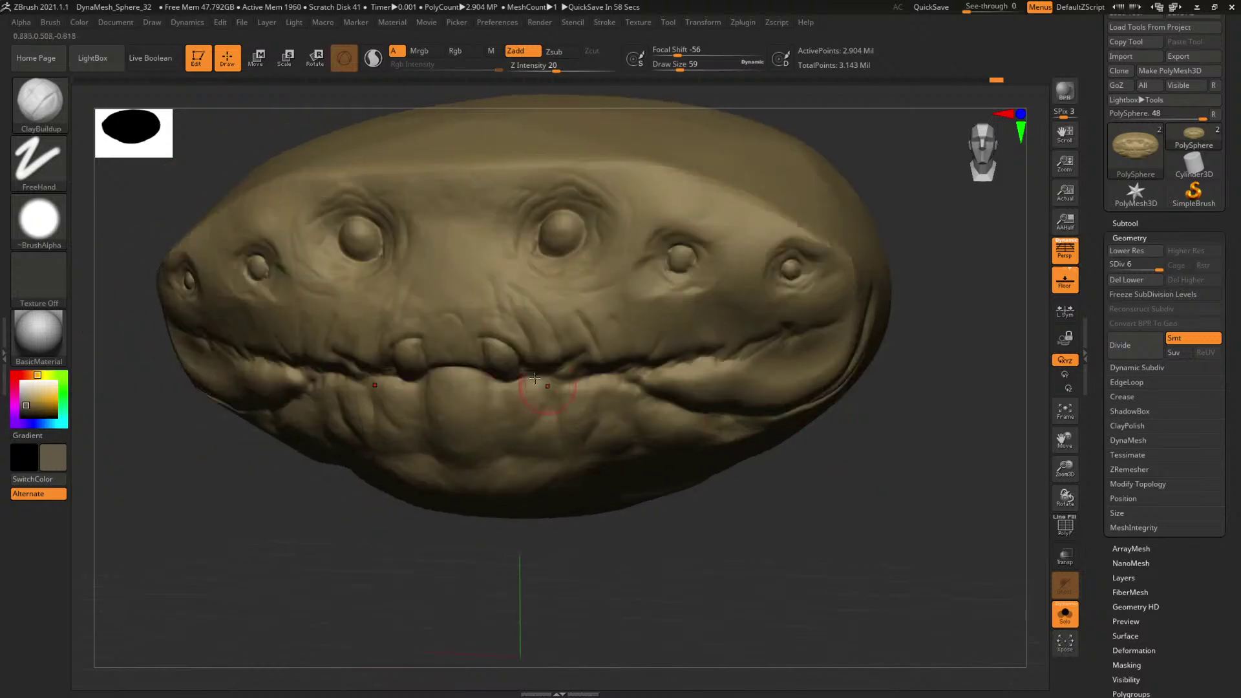
Pull the two bumps on the upper lip down into pointed fangs with SnakeHook at a draw size of 44.
key(b)
key(s)
key(h)
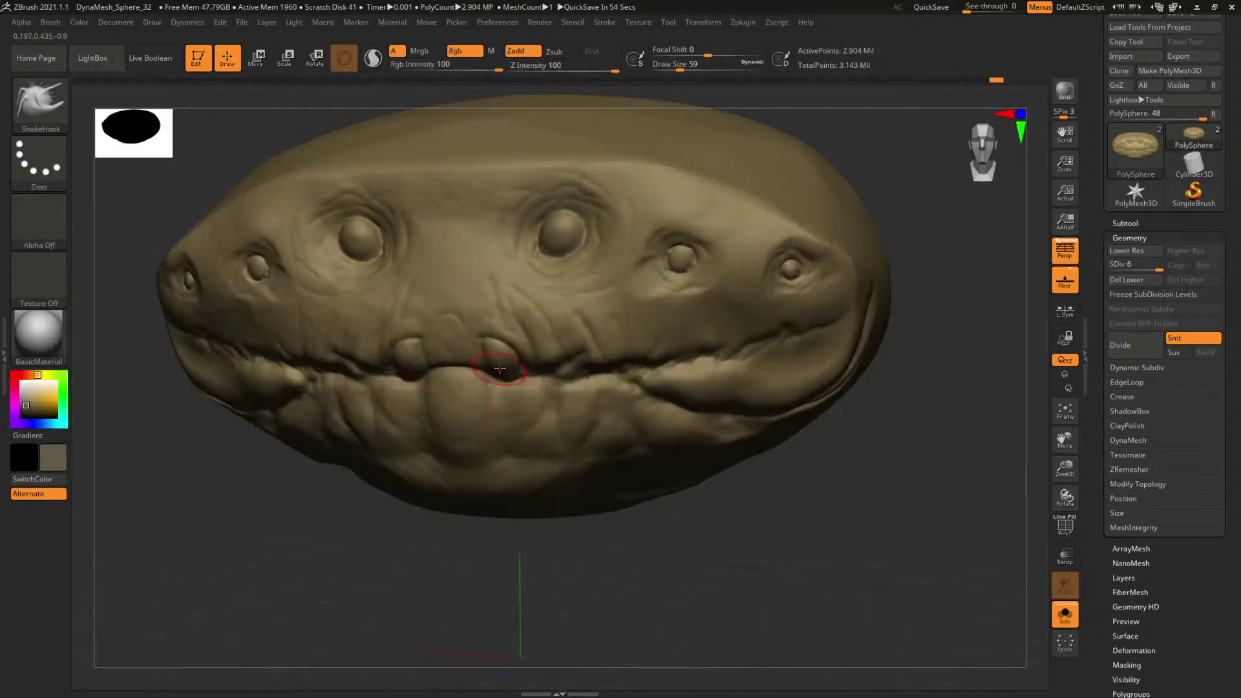
drag(410, 360, 413, 389)
drag(500, 358, 510, 382)
key(ctrl+z)
key(ctrl+z)
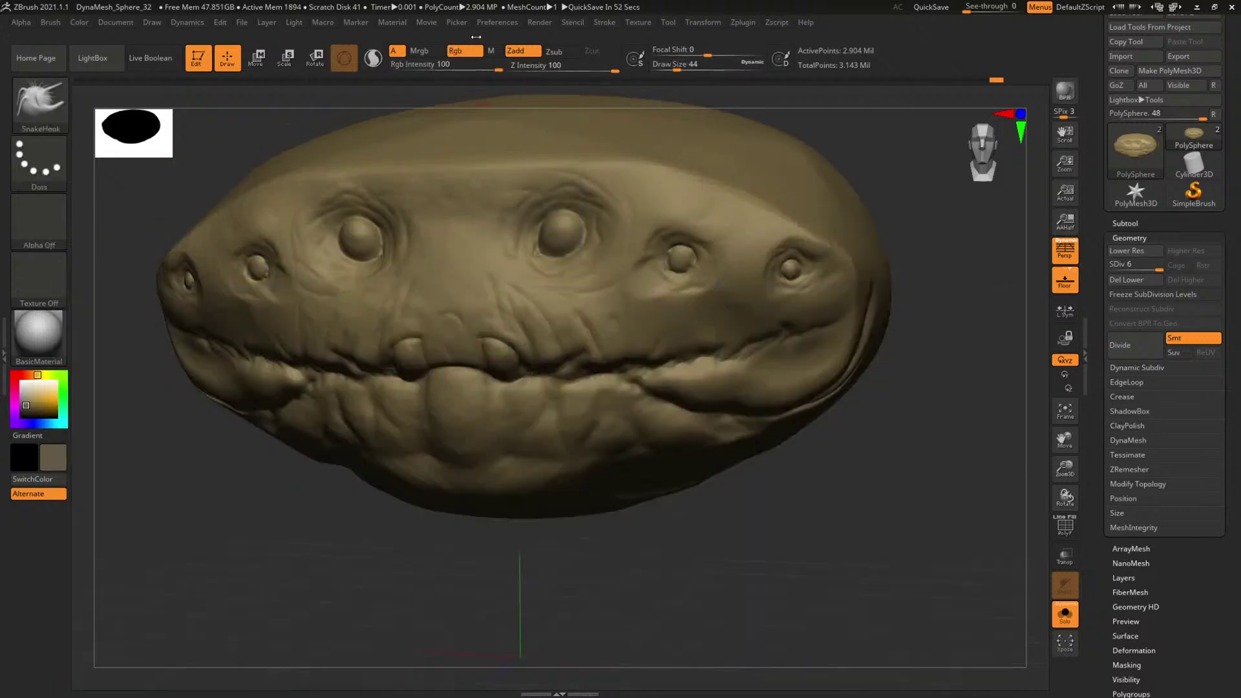
drag(505, 369, 491, 395)
key(ctrl+z)
key(space)
mouse_move(844, 505)
mouse_down()
mouse_move(876, 507)
mouse_move(638, 435)
mouse_move(788, 484)
mouse_move(820, 477)
mouse_move(696, 438)
mouse_move(735, 429)
mouse_up()
Flatten the edge of the forehead above the large eyes with TrimDynamic at a draw size of 124.
key(b)
key(c)
key(b)
key(f)
key(b)
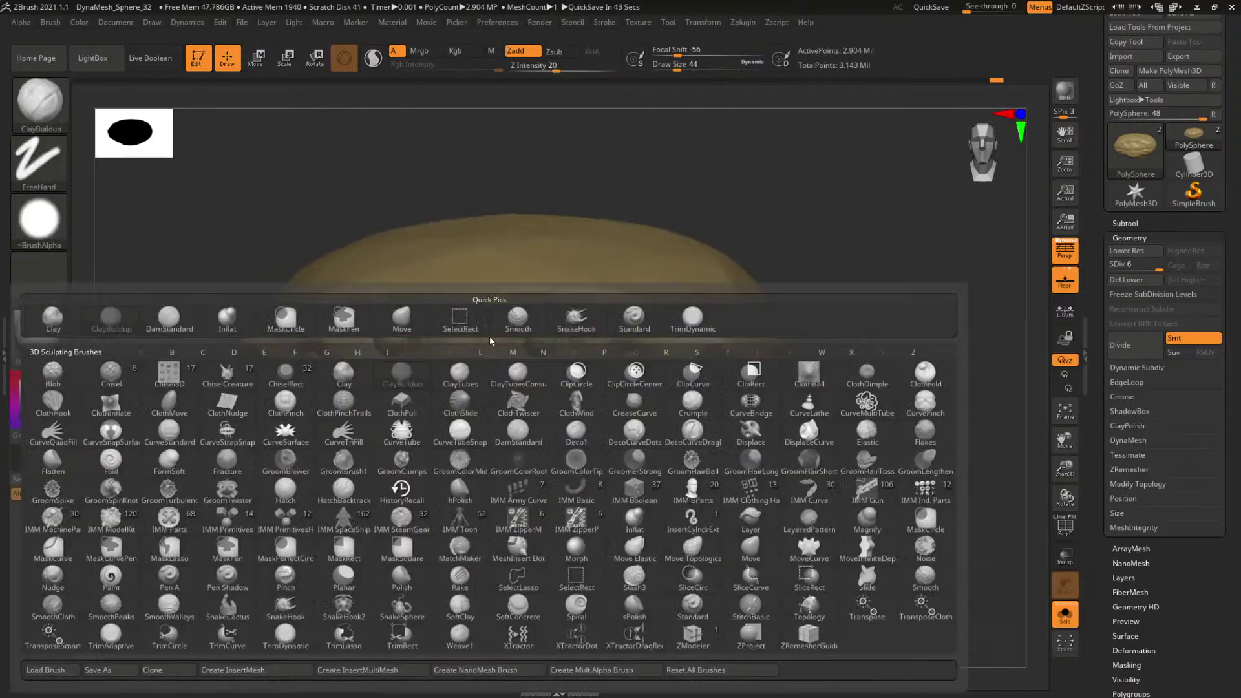
key(t)
key(d)
key(space)
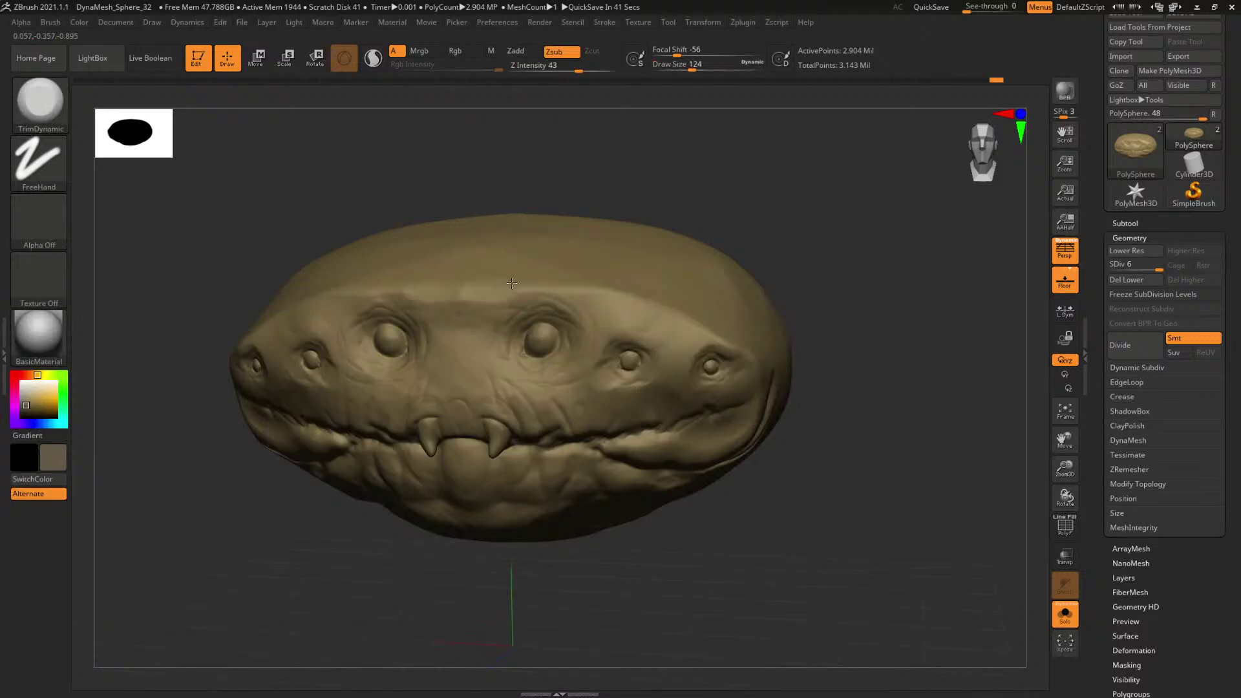
mouse_move(797, 261)
mouse_down()
mouse_move(848, 258)
mouse_move(861, 274)
mouse_move(799, 302)
mouse_move(750, 304)
mouse_up()
key(bracketright)
key(bracketright)
Paint small round mask spots around the smaller eyes with MaskPen at a draw size of 27, and invert the mask.
key(b)
key(c)
key(b)
key(space)
click(403, 367)
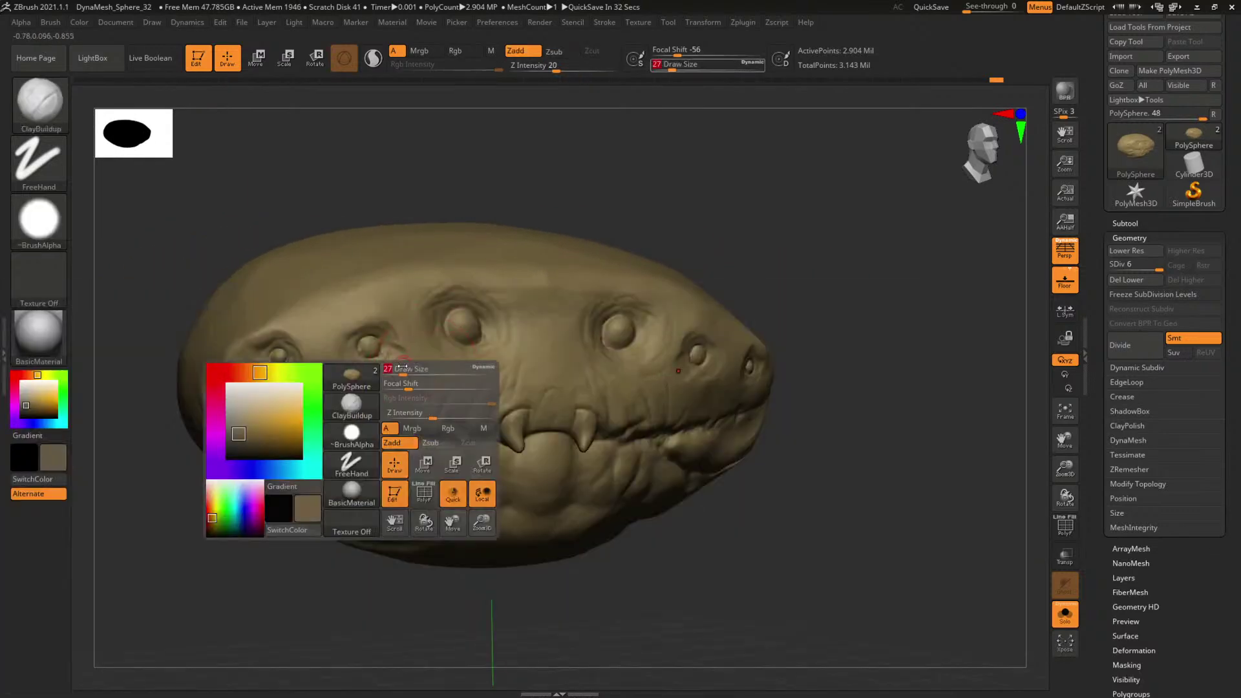
key(ctrl)
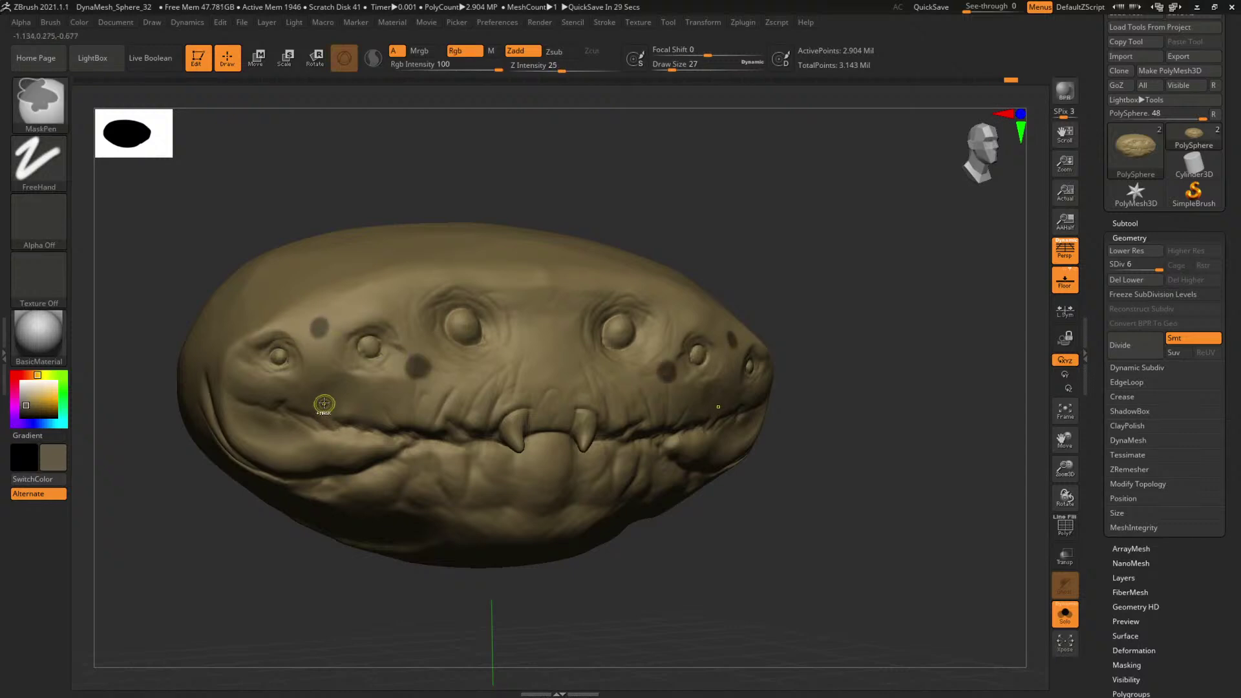
mouse_move(924, 310)
mouse_down()
mouse_move(875, 312)
mouse_move(806, 272)
mouse_move(750, 301)
mouse_move(707, 293)
mouse_move(730, 351)
mouse_up()
ctrl+click(741, 315)
Try to raise the unmasked spots with ClayBuildup at a draw size of 331, and clear the mask.
key(b)
key(space)
drag(542, 376, 581, 377)
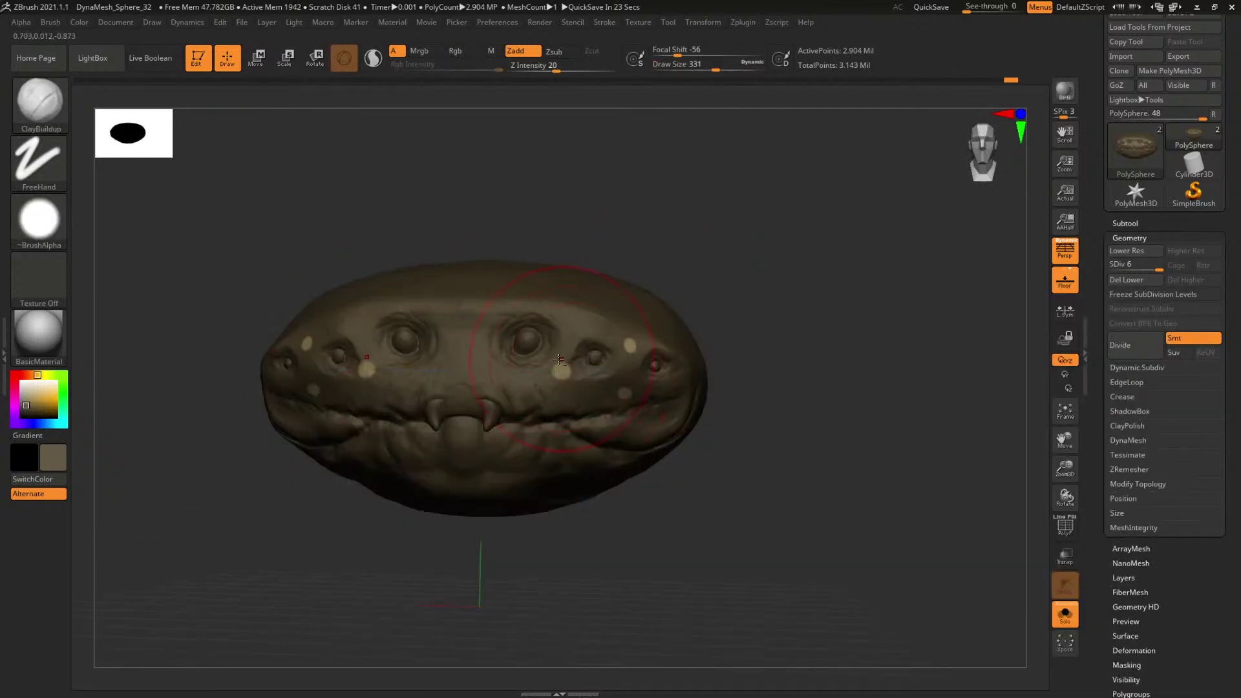
ctrl+click(786, 365)
mouse_move(786, 365)
mouse_down()
mouse_move(817, 369)
mouse_move(734, 357)
mouse_move(902, 475)
mouse_up()
ctrl+click(866, 443)
ctrl+click(845, 443)
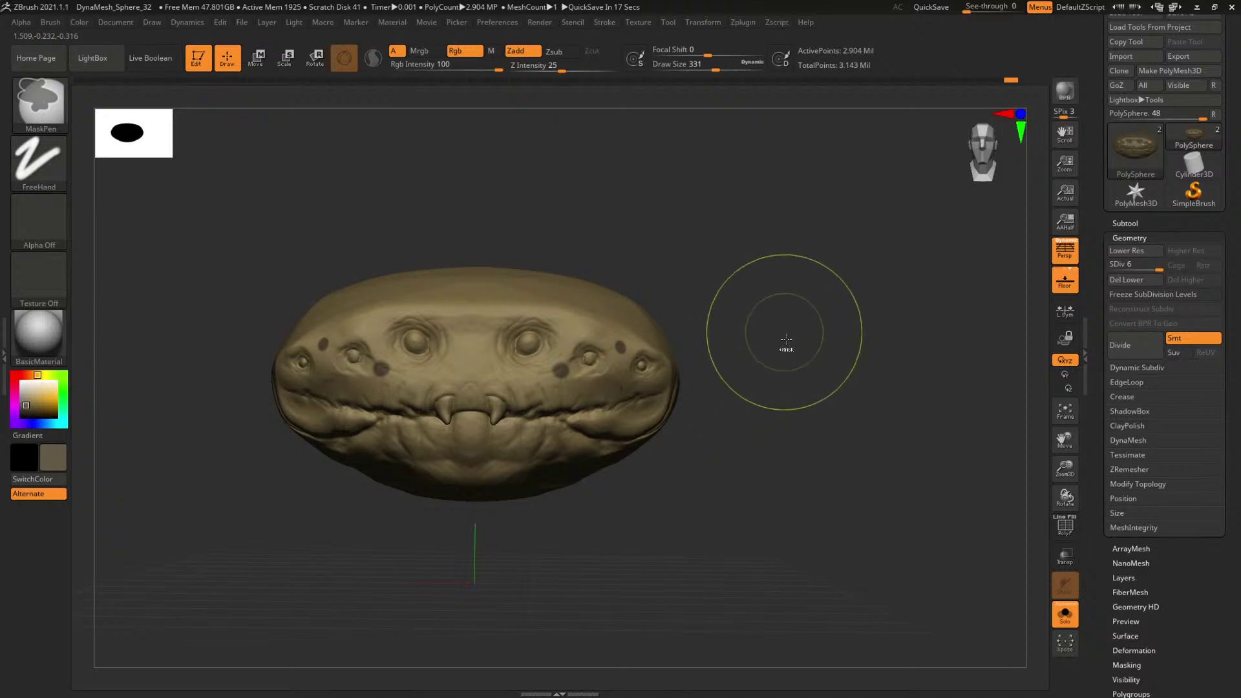
ctrl+drag(786, 339, 840, 460)
Build up the skin folds around the eyes with ClayBuildup at a draw size of 83.
mouse_move(787, 391)
alt+mouse_down()
mouse_move(747, 378)
mouse_move(842, 434)
alt+mouse_up()
key(space)
mouse_move(564, 351)
mouse_down()
mouse_move(521, 351)
mouse_move(548, 361)
mouse_up()
key(space)
key(space)
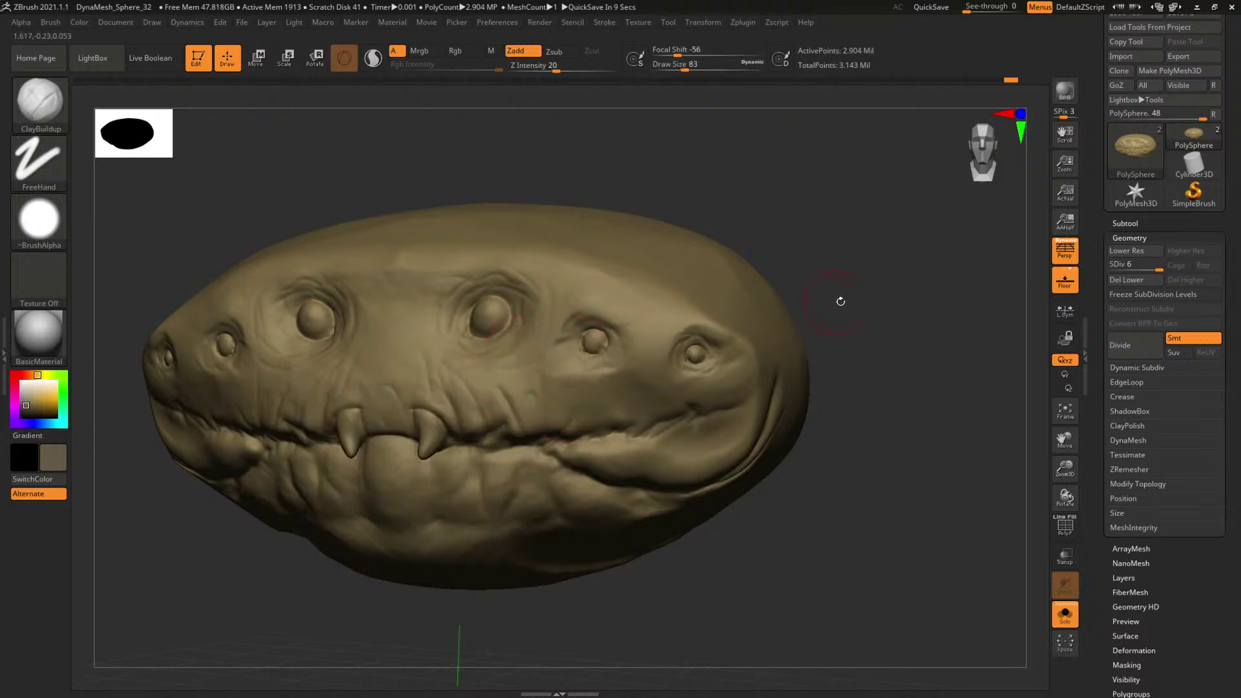
alt+drag(841, 301, 740, 318)
mouse_move(741, 329)
mouse_down()
mouse_move(766, 345)
mouse_move(773, 315)
mouse_move(772, 342)
mouse_move(801, 329)
mouse_move(789, 338)
mouse_move(882, 379)
mouse_move(836, 385)
mouse_up()
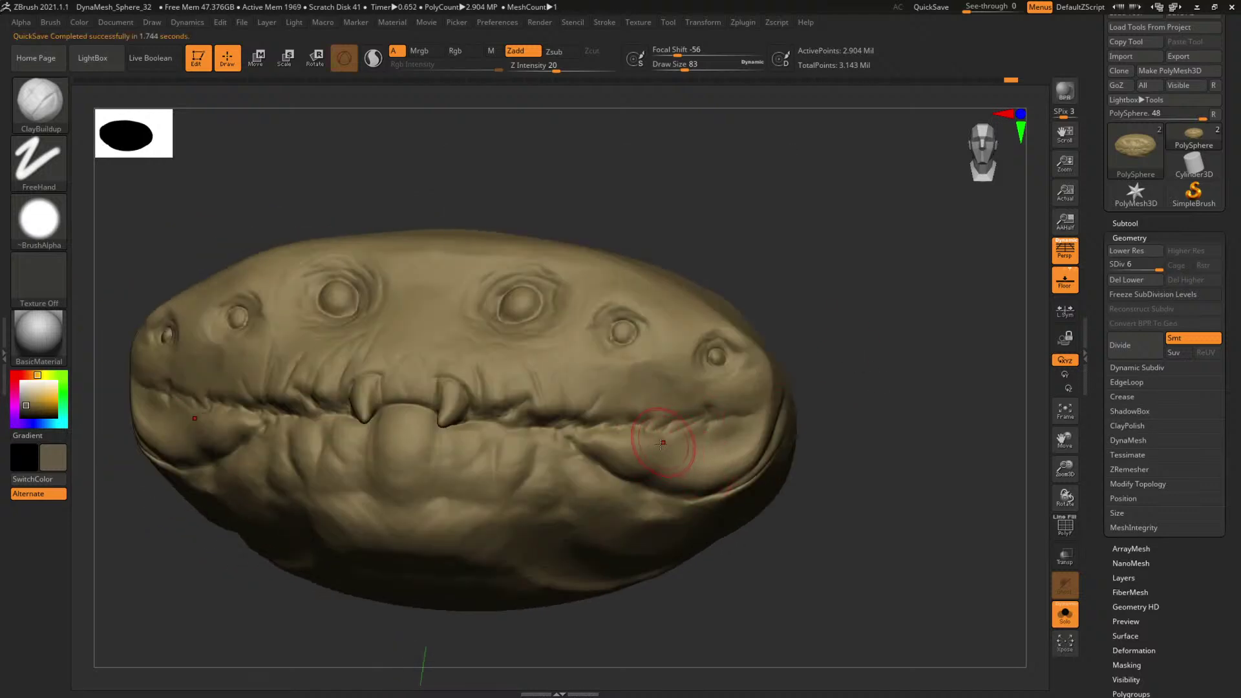
Build up lumpy volume on the cheek pads at the mouth corners with ClayBuildup at a draw size of 97.
key(space)
mouse_move(655, 460)
mouse_down()
mouse_move(679, 485)
mouse_move(740, 473)
mouse_up()
key(space)
key(space)
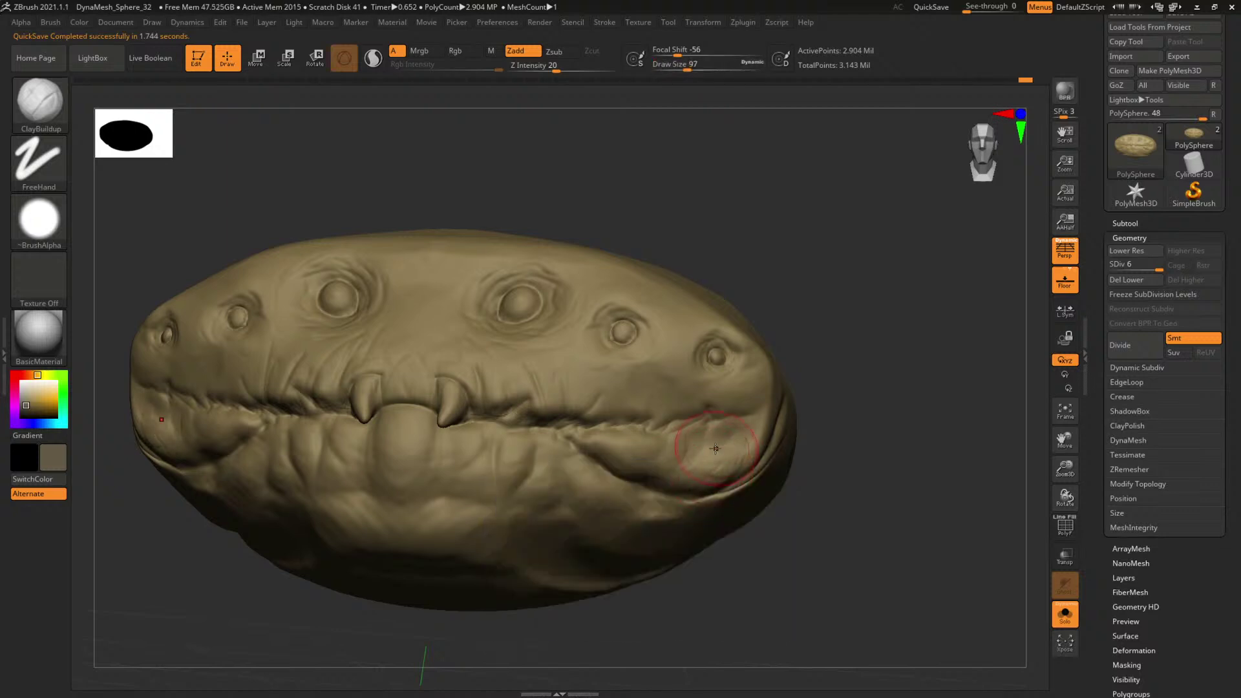
mouse_move(808, 413)
mouse_down()
mouse_move(853, 385)
mouse_move(706, 360)
mouse_move(845, 388)
mouse_move(831, 360)
mouse_move(914, 442)
mouse_move(873, 299)
mouse_move(899, 350)
mouse_move(734, 360)
mouse_up()
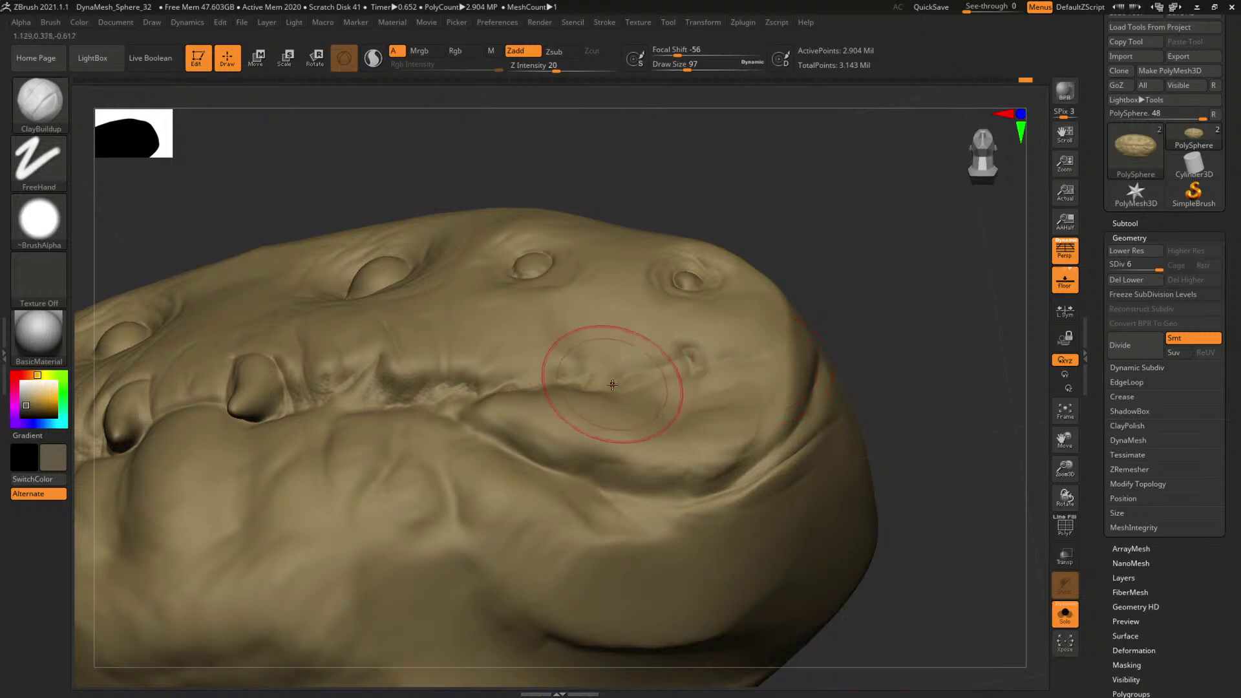
Add finer bumps along the outer mouth line with ClayBuildup at a draw size of 62.
key(space)
drag(604, 372, 589, 373)
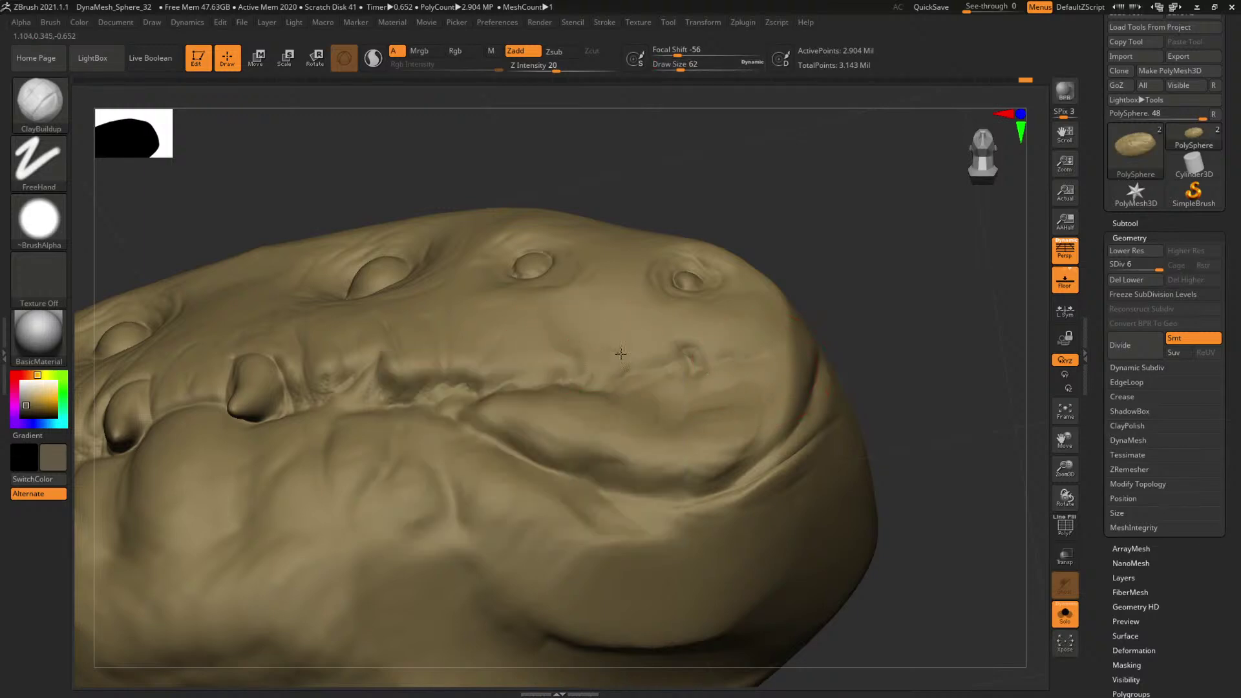
mouse_move(852, 290)
mouse_down()
mouse_move(892, 343)
mouse_move(697, 339)
mouse_move(795, 355)
mouse_move(611, 412)
mouse_move(607, 432)
mouse_up()
key(space)
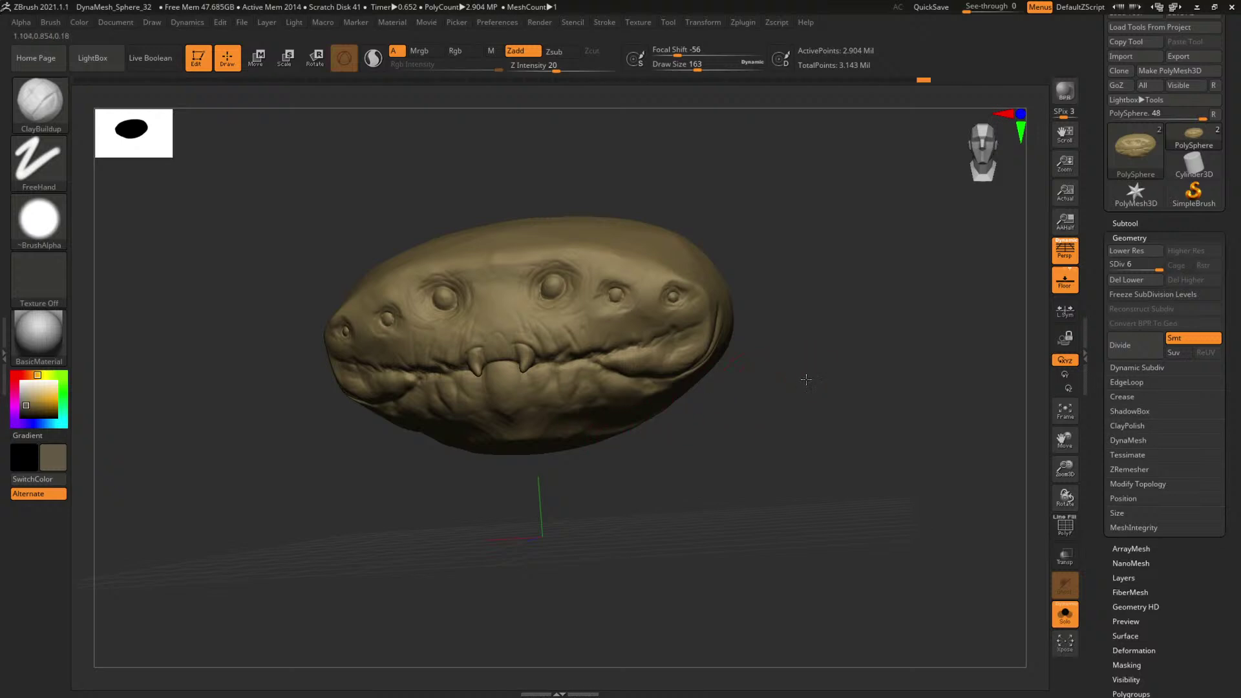
Delete the PolySphere1 subtool that holds the dark hair-like strands.
mouse_move(806, 381)
mouse_down()
mouse_move(776, 396)
mouse_move(806, 401)
mouse_move(805, 387)
mouse_up()
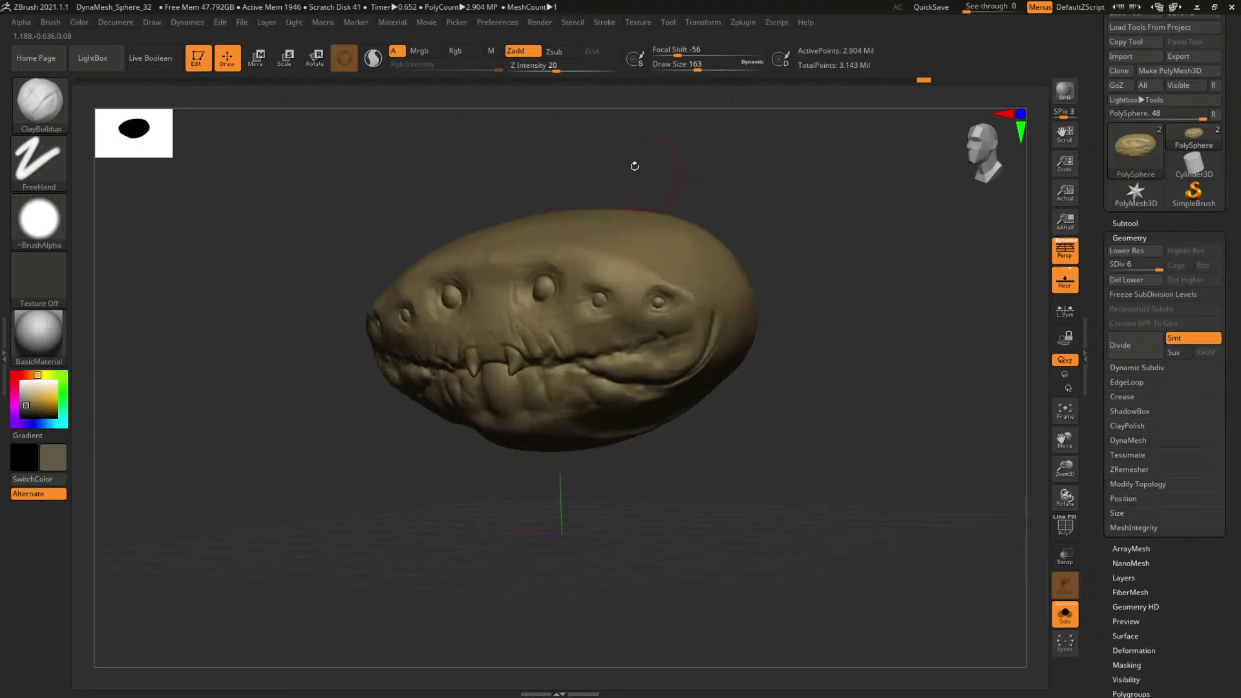
mouse_move(789, 305)
mouse_down()
mouse_move(845, 283)
mouse_move(814, 337)
mouse_move(856, 318)
mouse_move(734, 321)
mouse_move(789, 282)
mouse_move(837, 335)
mouse_up()
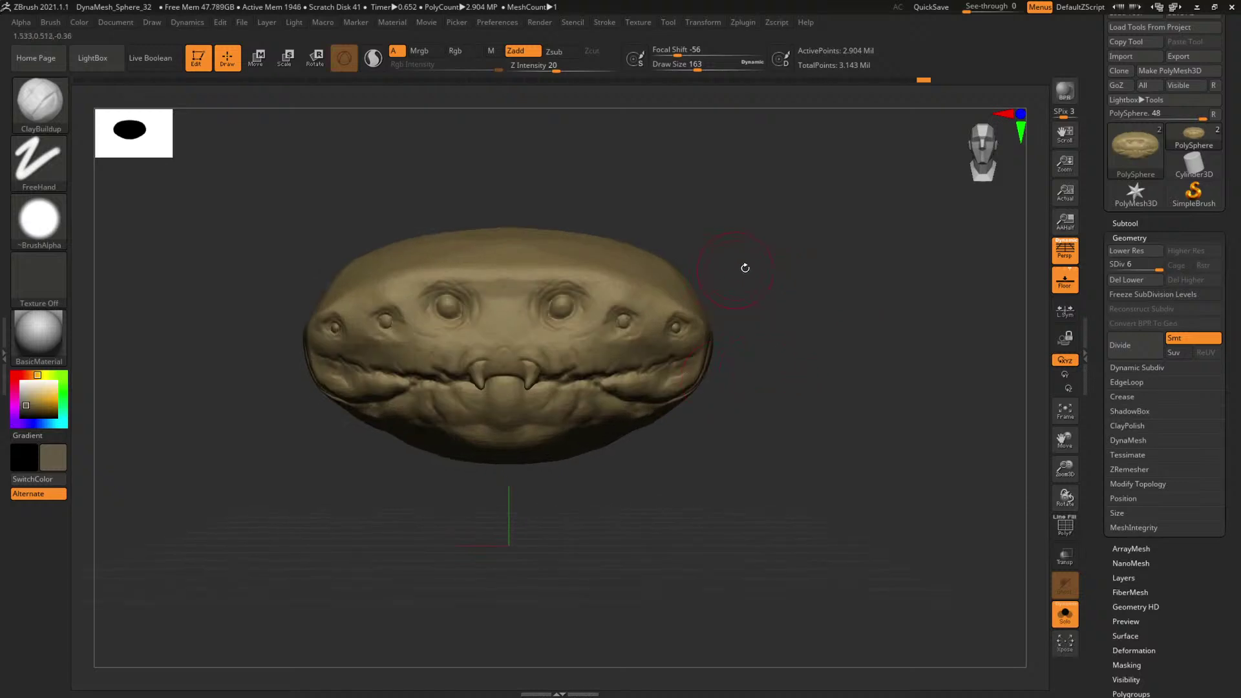
drag(756, 275, 858, 280)
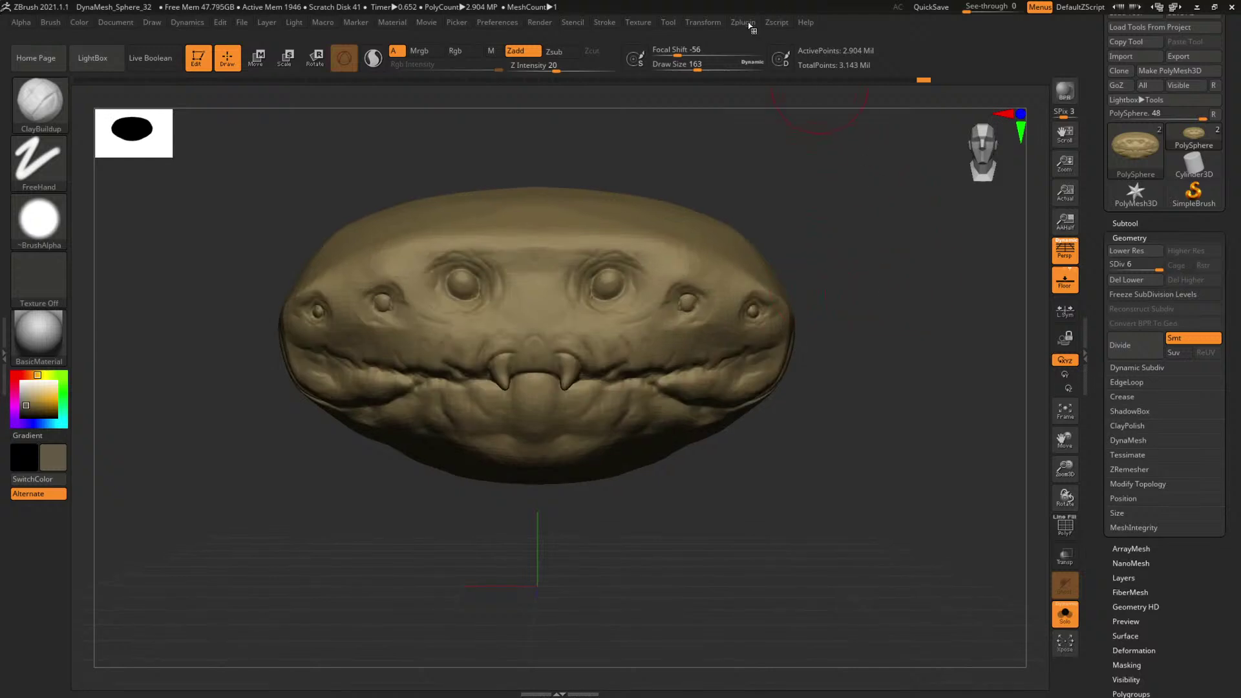
drag(800, 174, 824, 174)
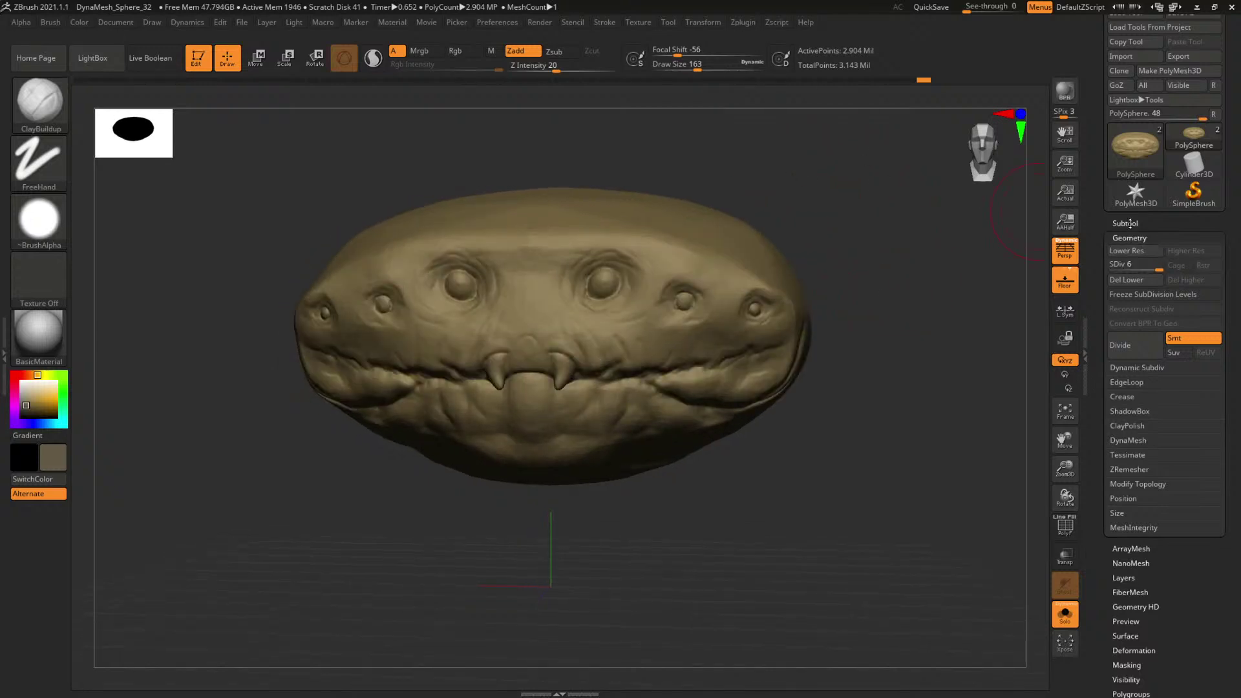
click(1125, 223)
click(1139, 276)
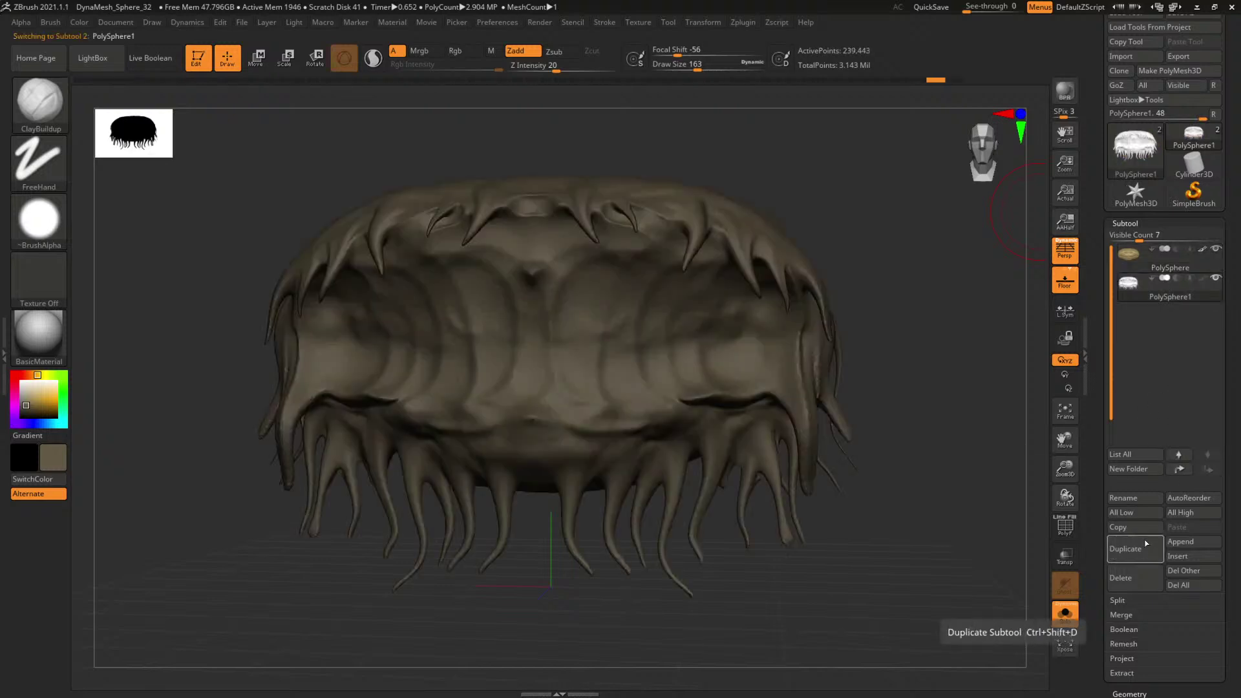
click(1128, 579)
click(1024, 605)
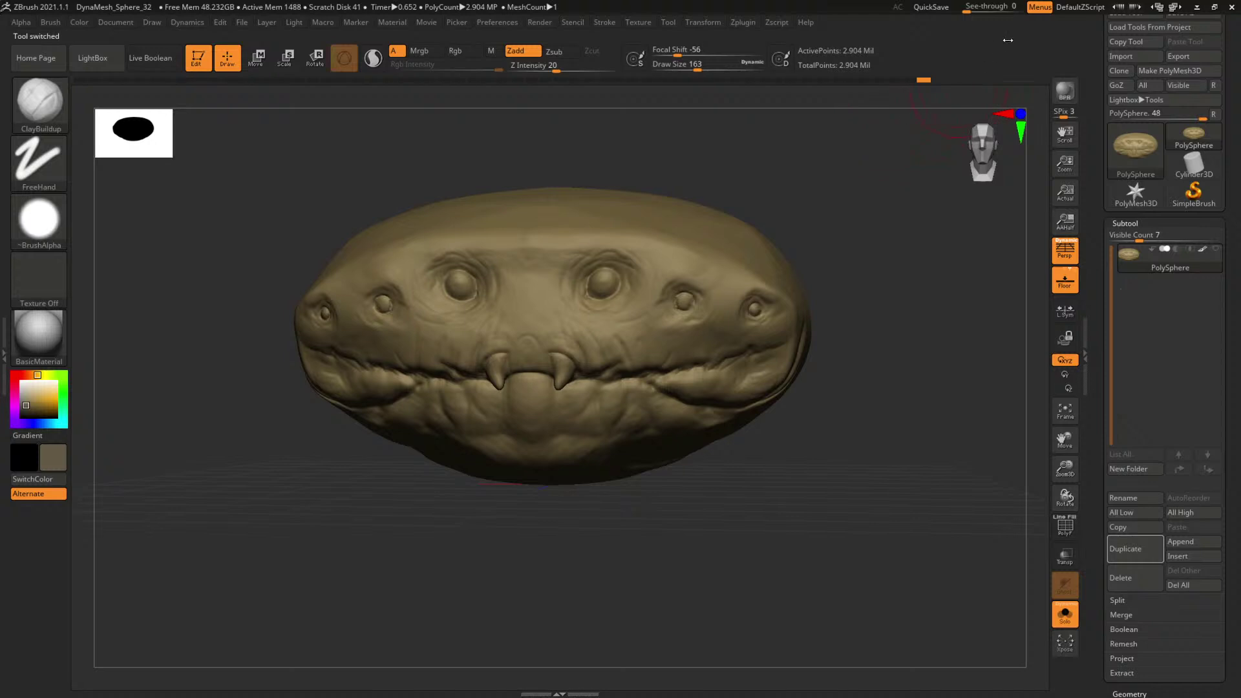
Duplicate the tan head subtool.
scroll(1224, 142, up, 1)
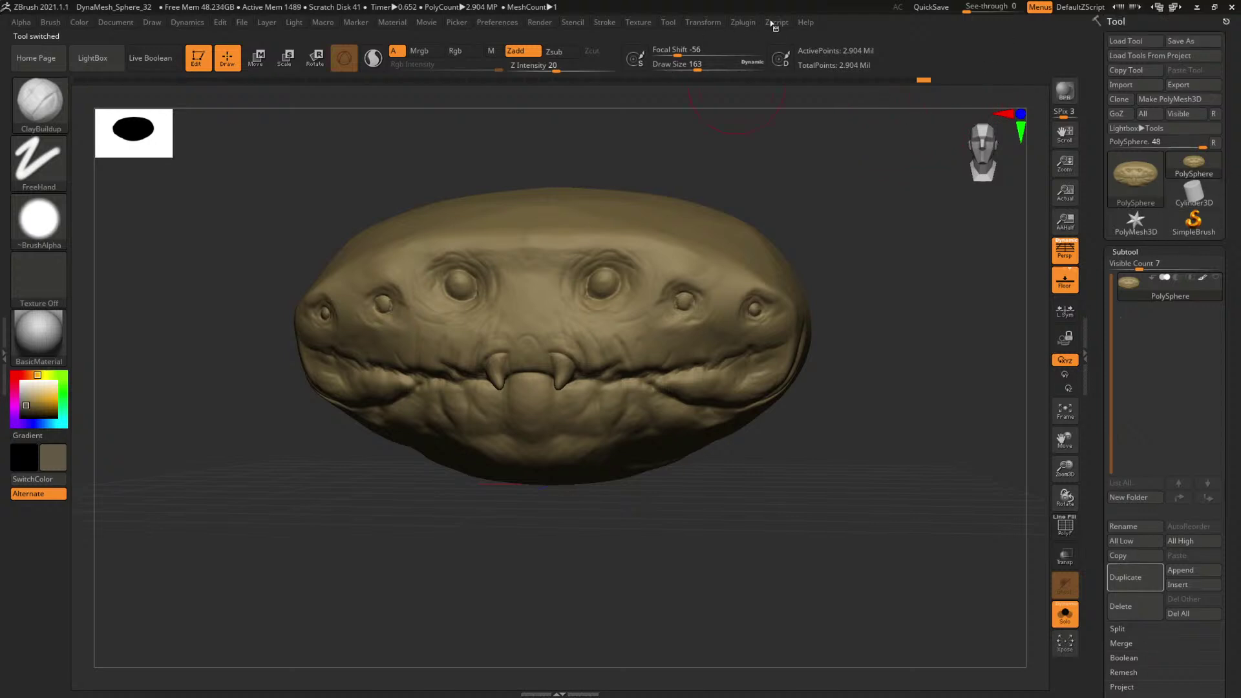
click(747, 26)
click(1125, 577)
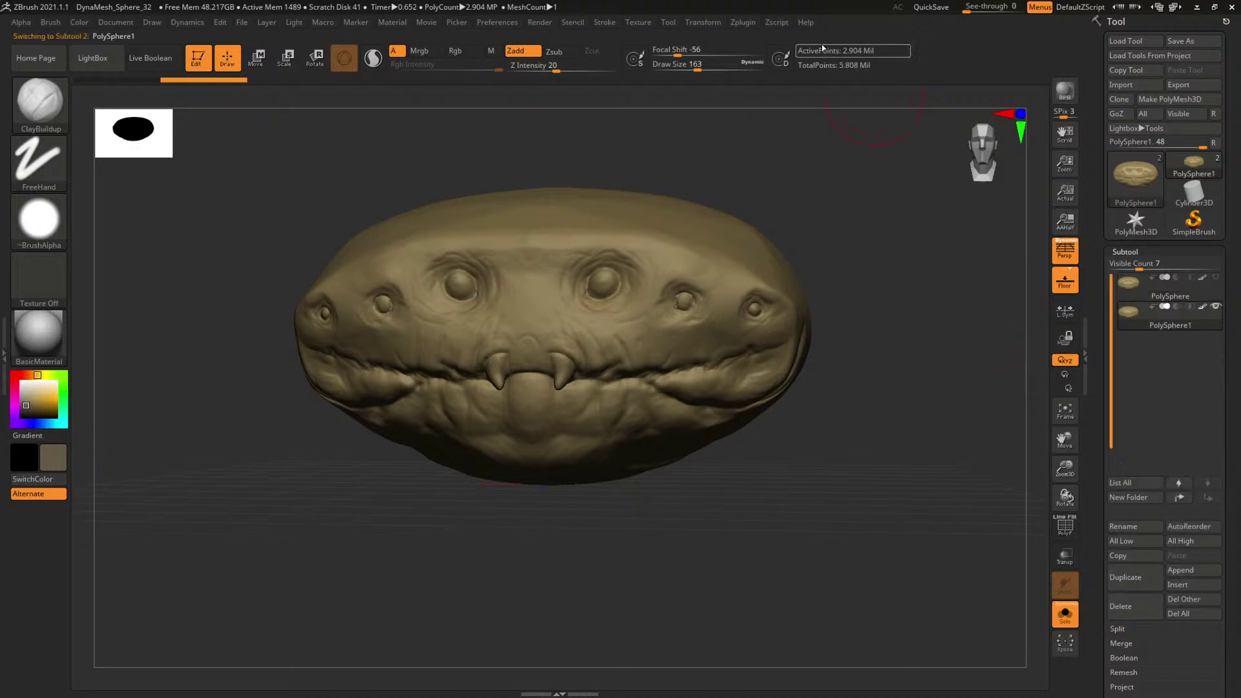
Open the Decimation Master options for the duplicated head.
click(743, 23)
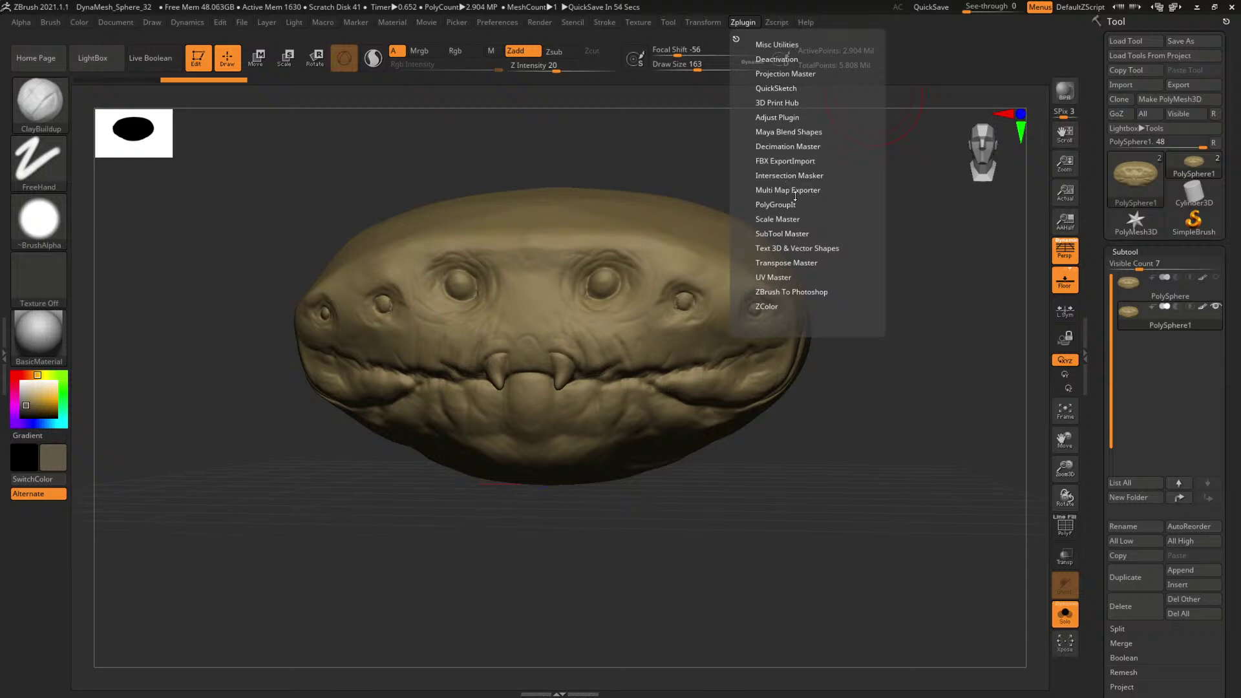
click(775, 145)
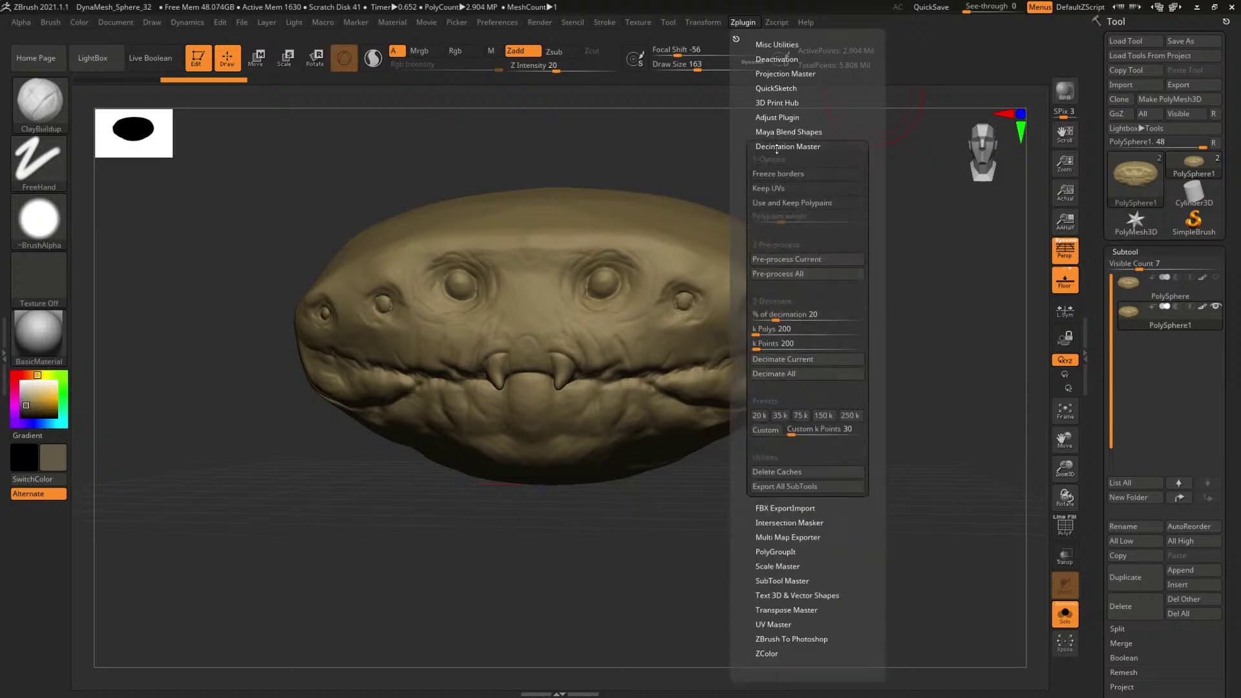
Try to pre-process and decimate the current subtool with Decimation Master at 20% decimation.
click(788, 260)
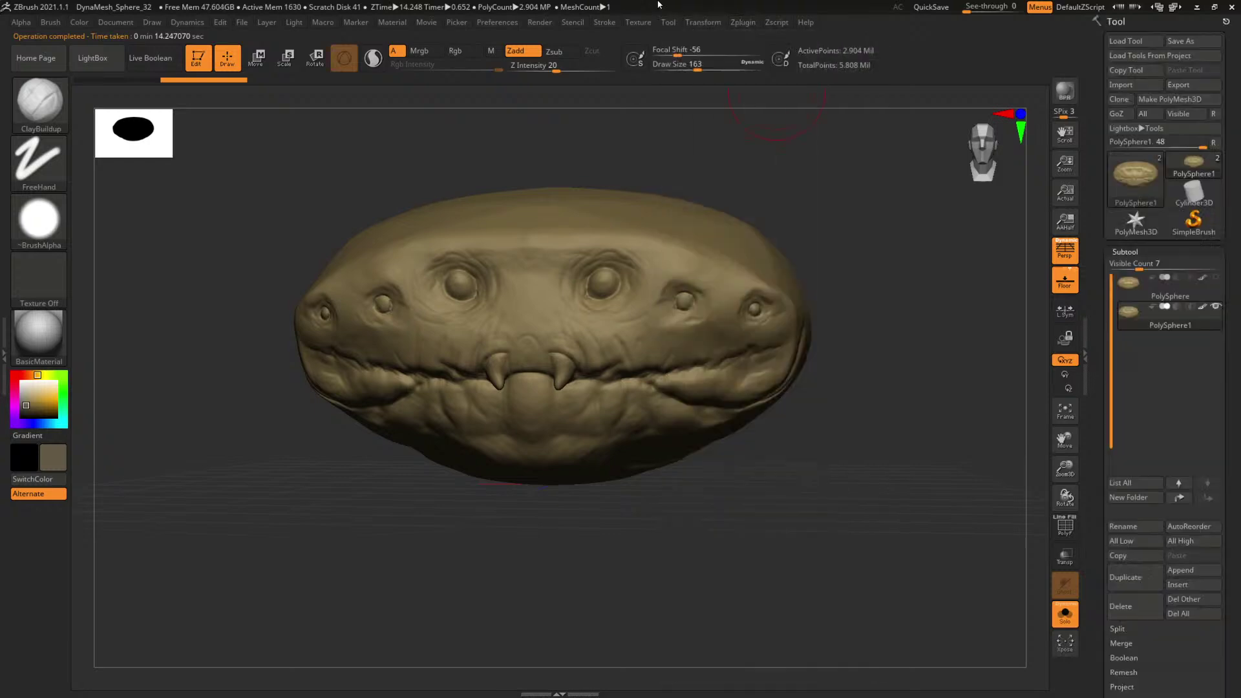
mouse_move(734, 24)
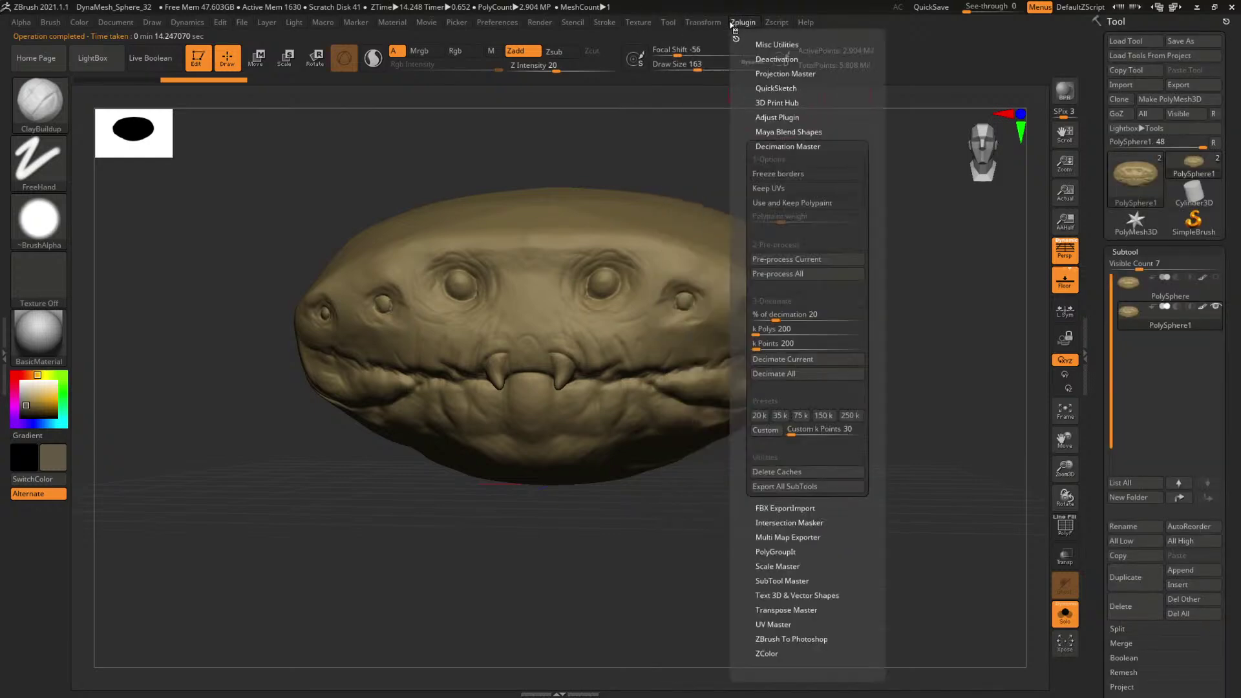
click(789, 359)
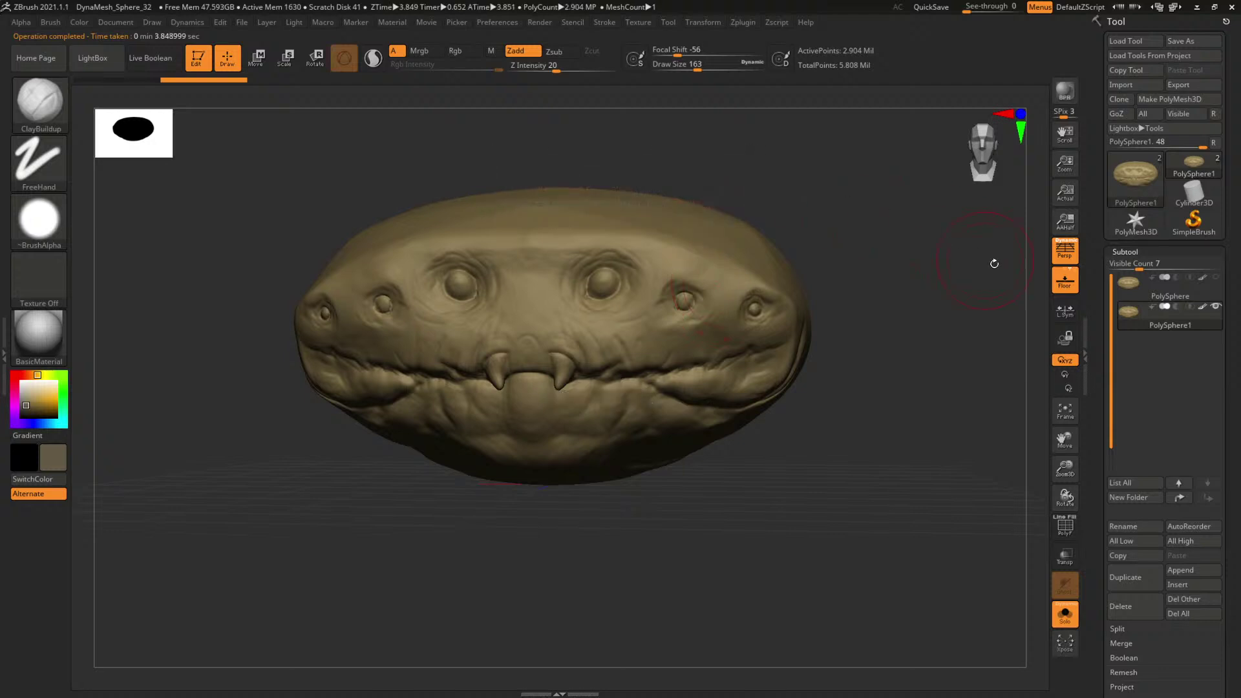
mouse_move(741, 27)
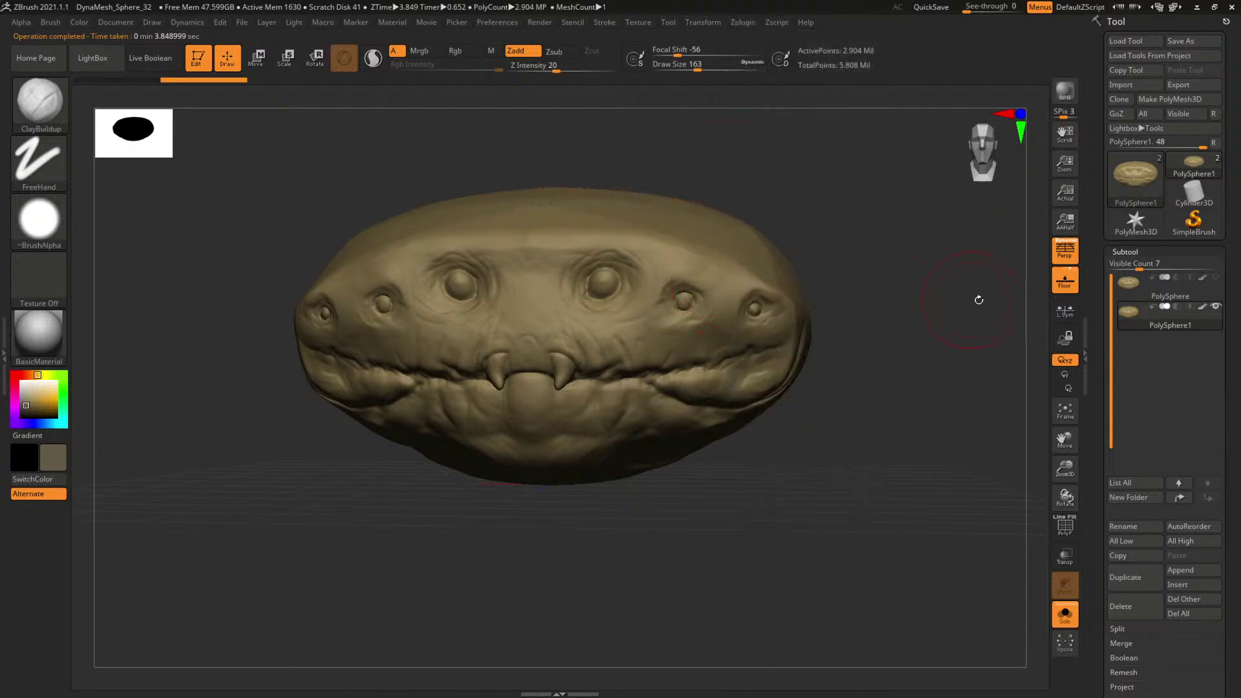
Reselect the PolySphere1 subtool, pre-process it and decimate it at 20% with Decimation Master.
click(1135, 294)
click(1135, 315)
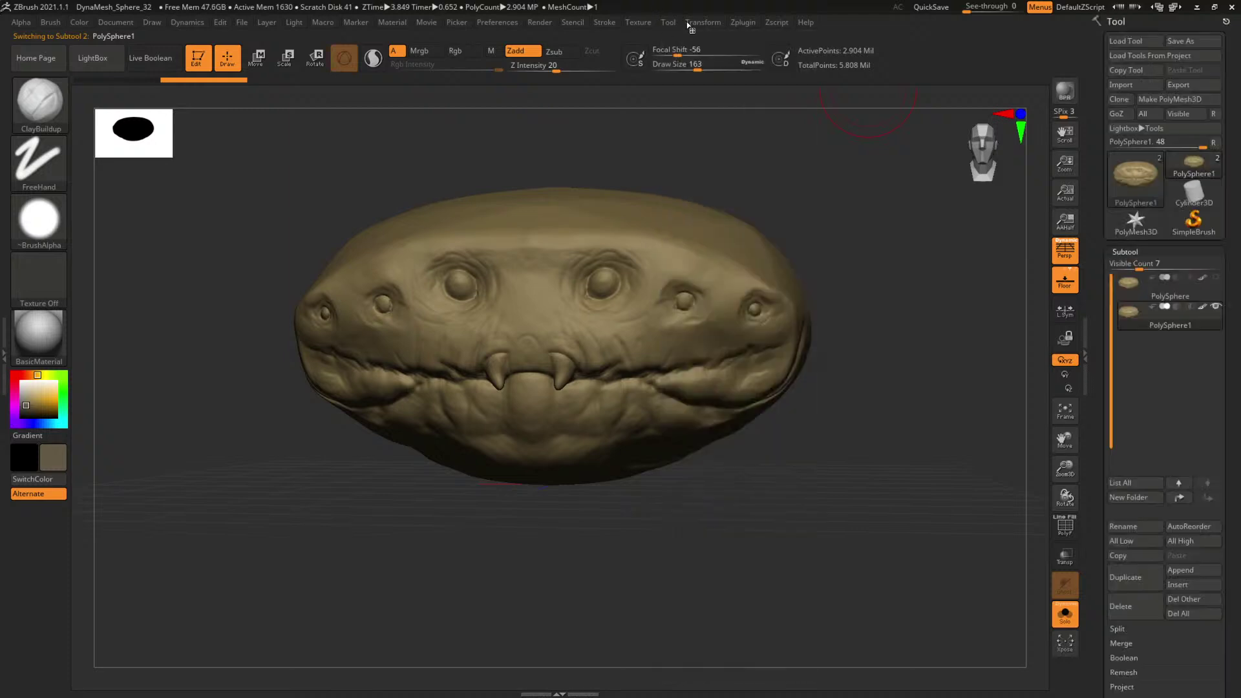
mouse_move(743, 23)
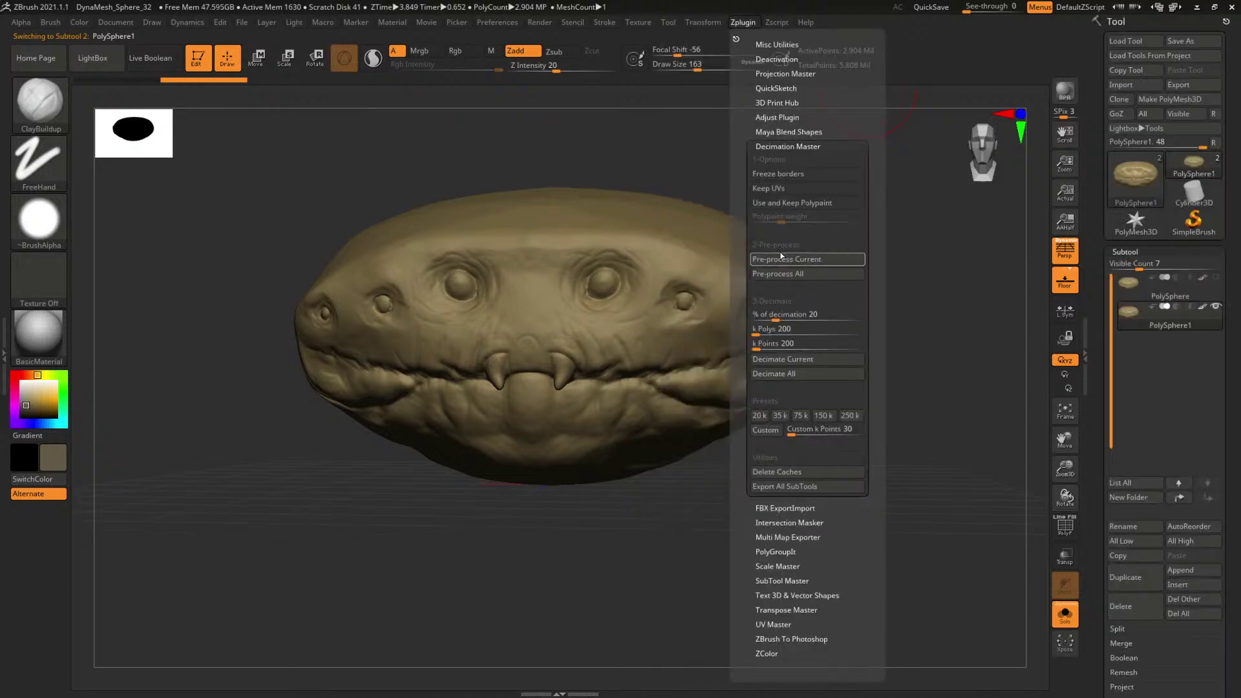
click(780, 259)
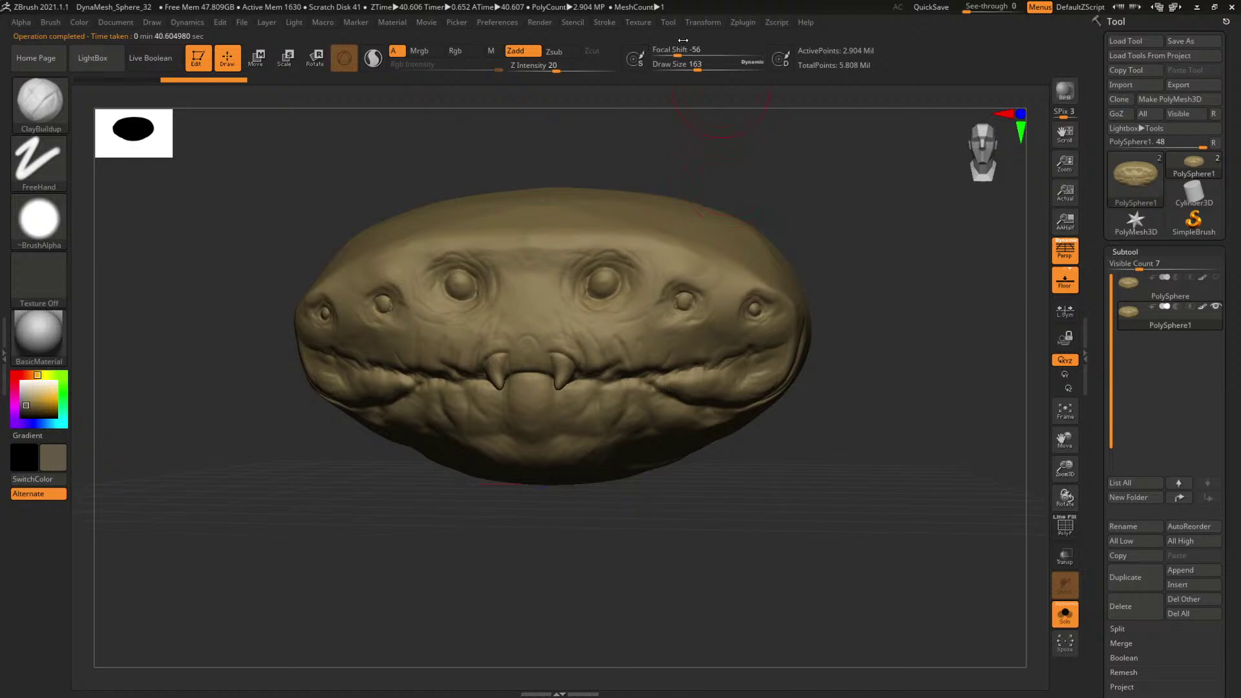
mouse_move(743, 25)
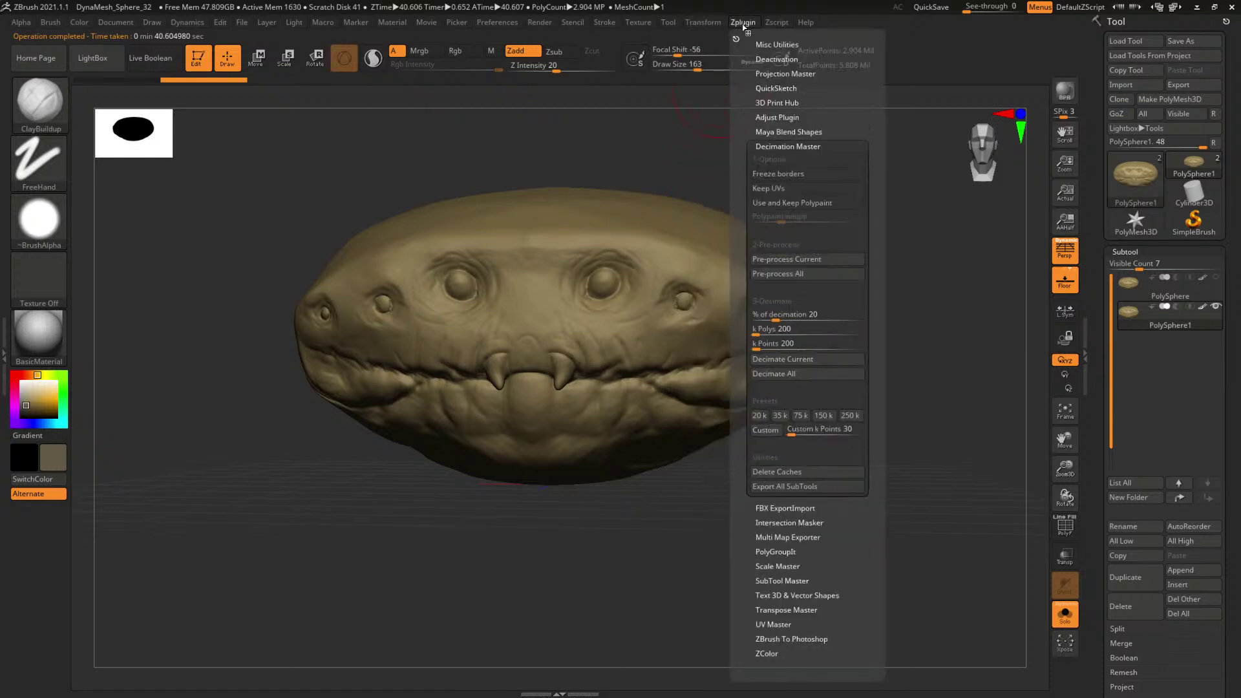
click(791, 359)
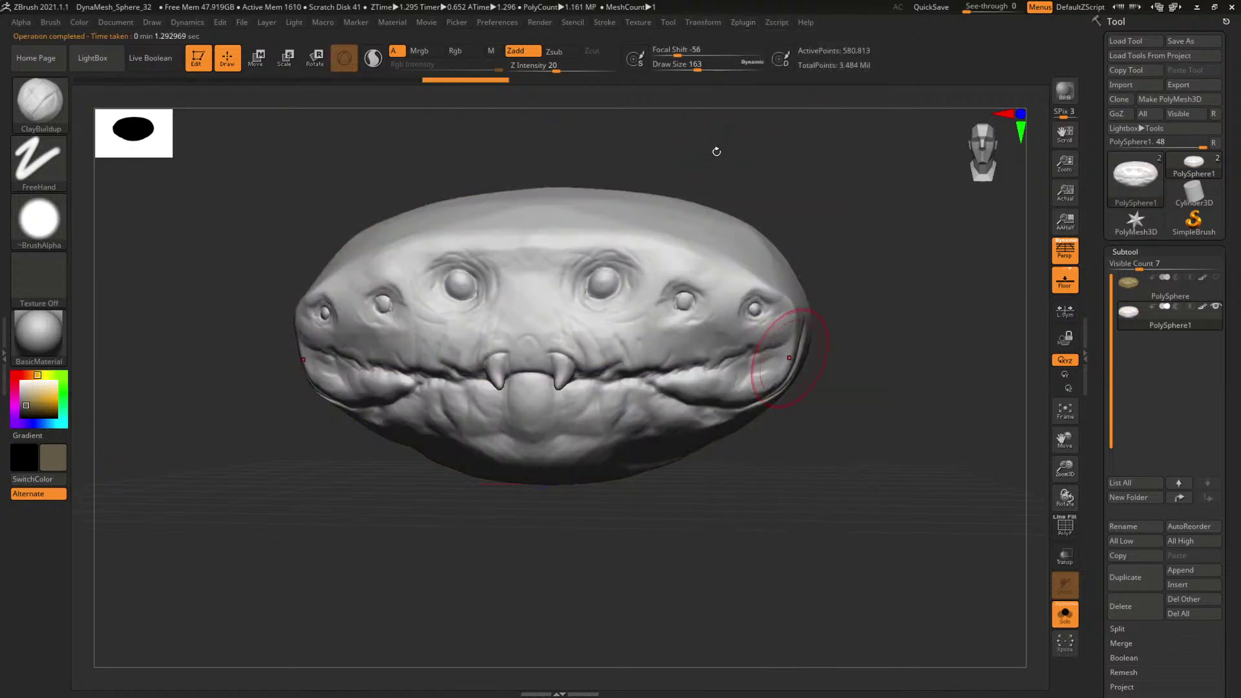
Check the wireframe density of the creature head, and pre-process and decimate it a second time at 20%.
mouse_move(821, 191)
mouse_down()
mouse_move(801, 188)
mouse_move(800, 221)
mouse_up()
key(shift+f)
key(shift+f)
key(shift+f)
key(shift+f)
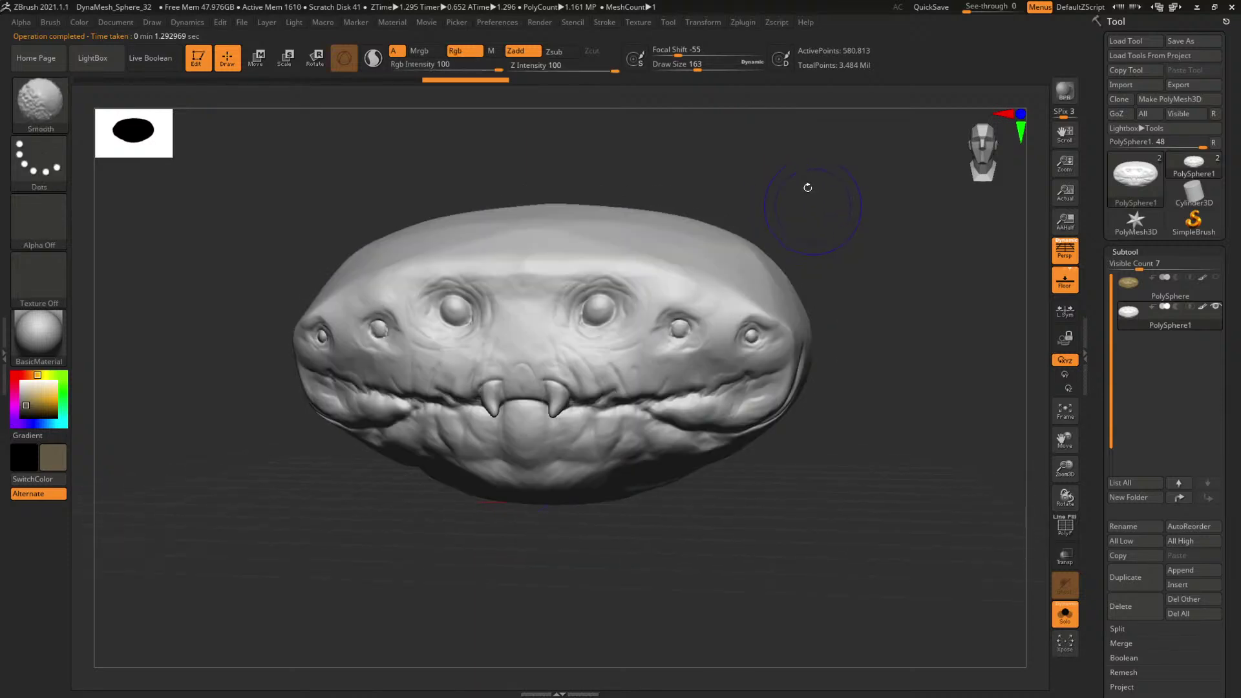
click(744, 22)
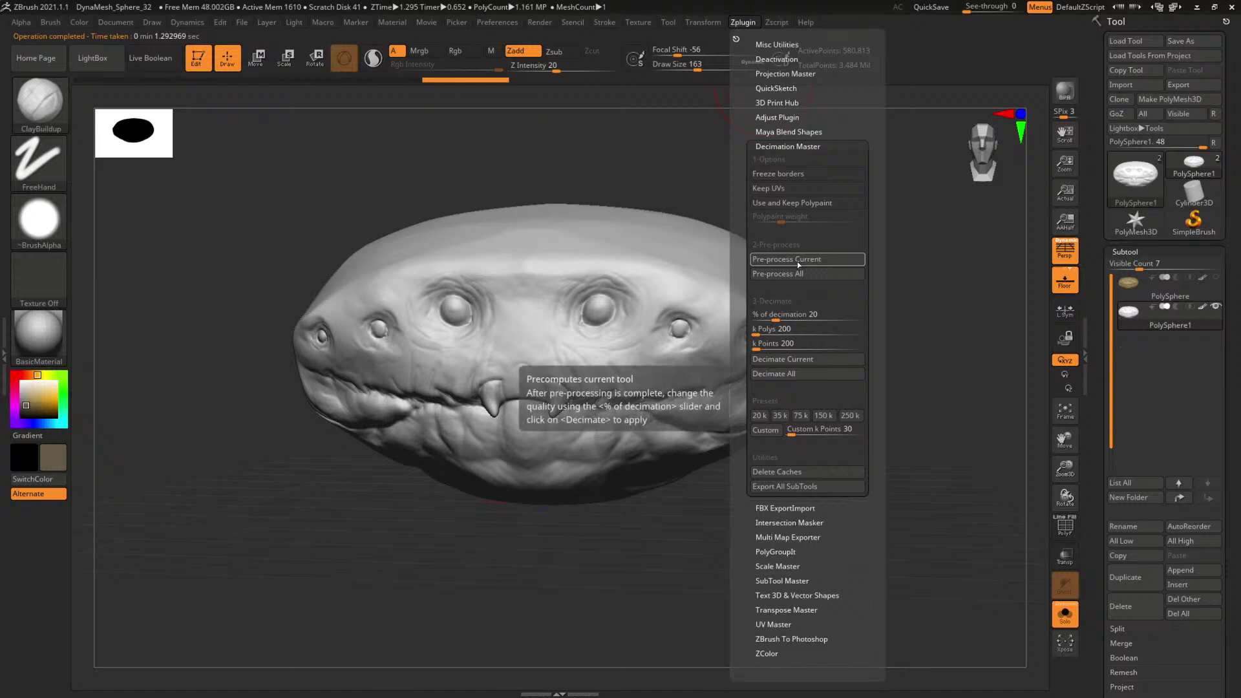
click(799, 260)
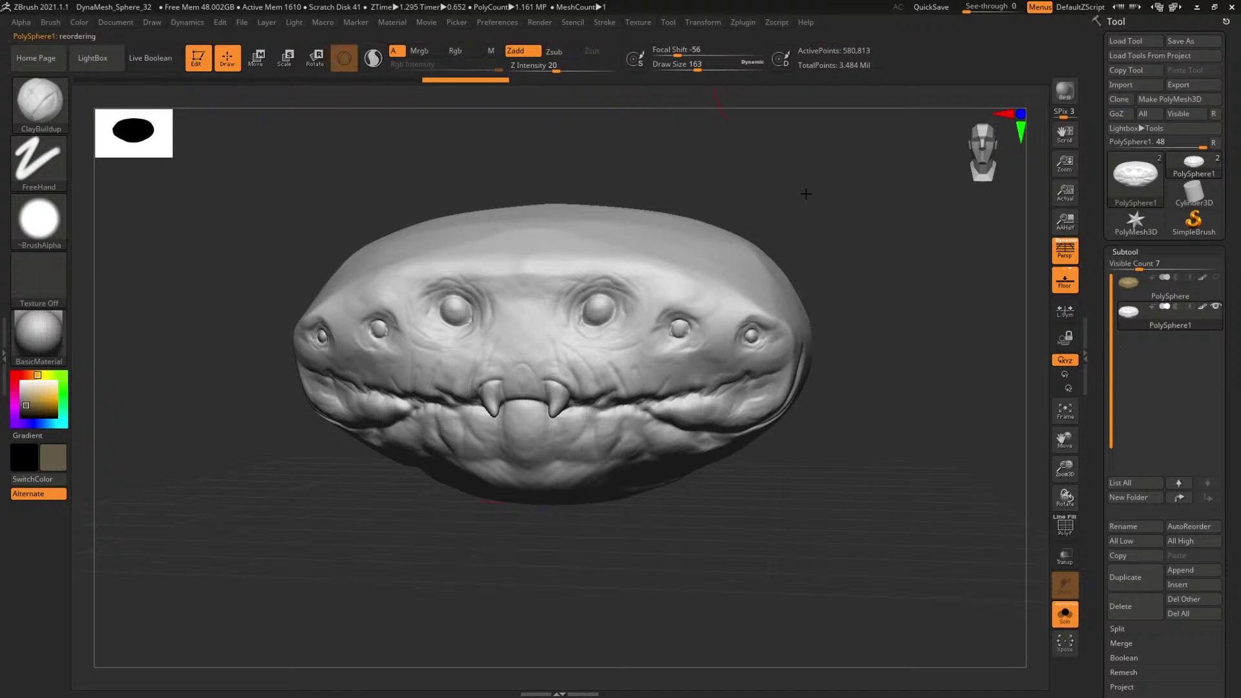
click(746, 26)
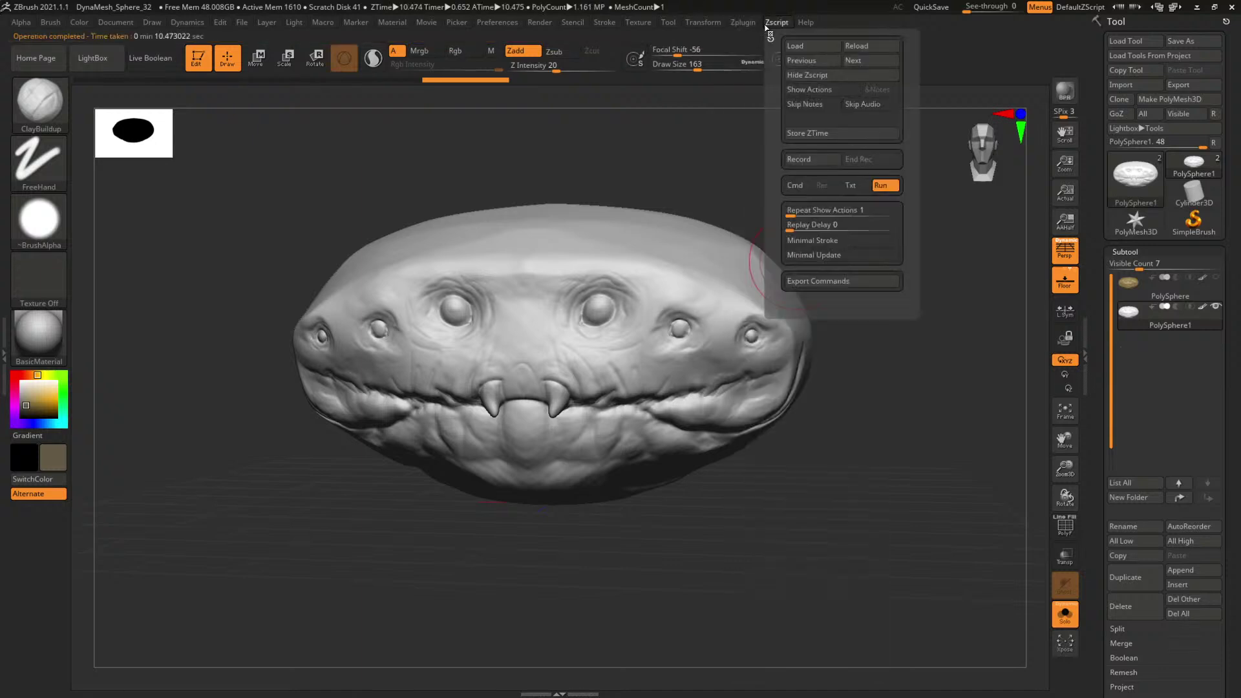
click(782, 359)
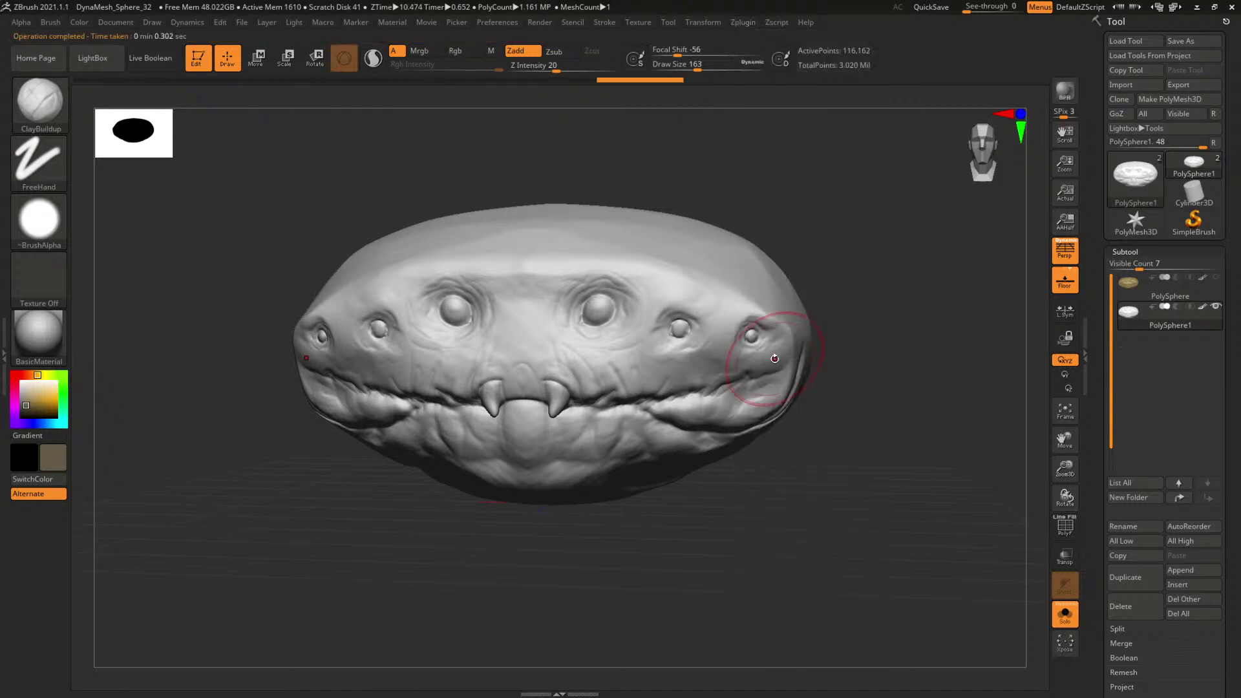
Configure the tool's export options with Smooth Normals on and the Grp and Txr options off.
drag(871, 291, 862, 288)
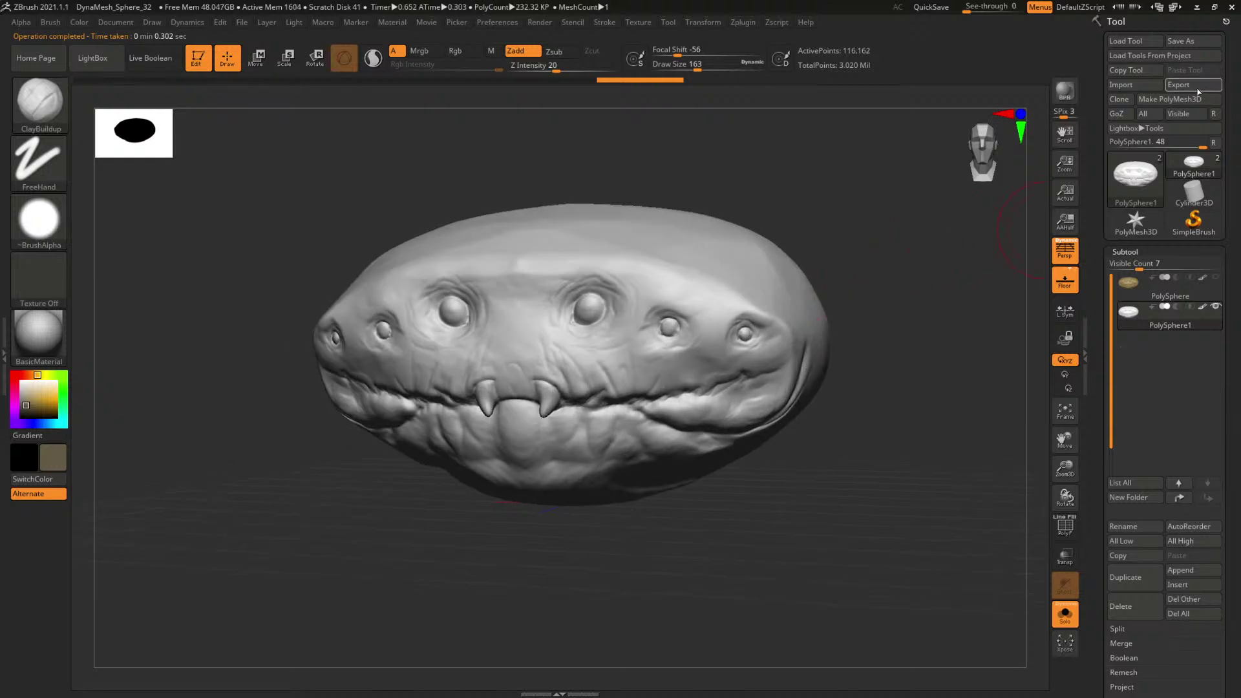
scroll(1164, 332, down, 10)
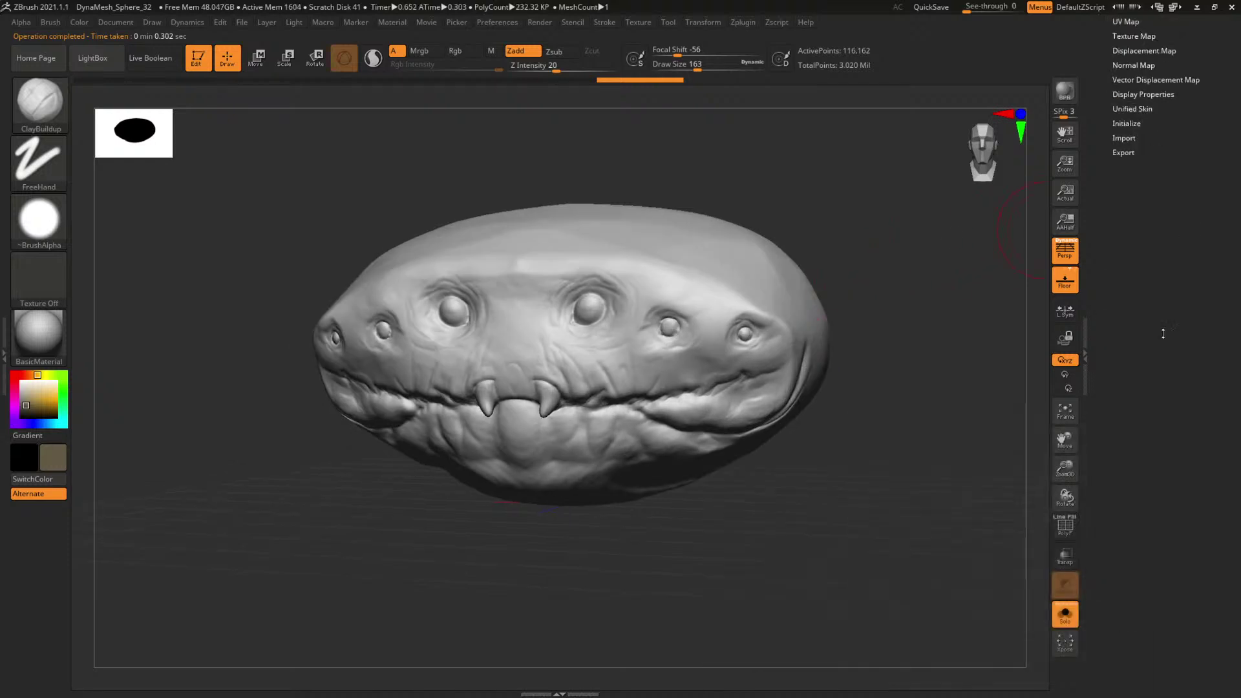
click(1126, 152)
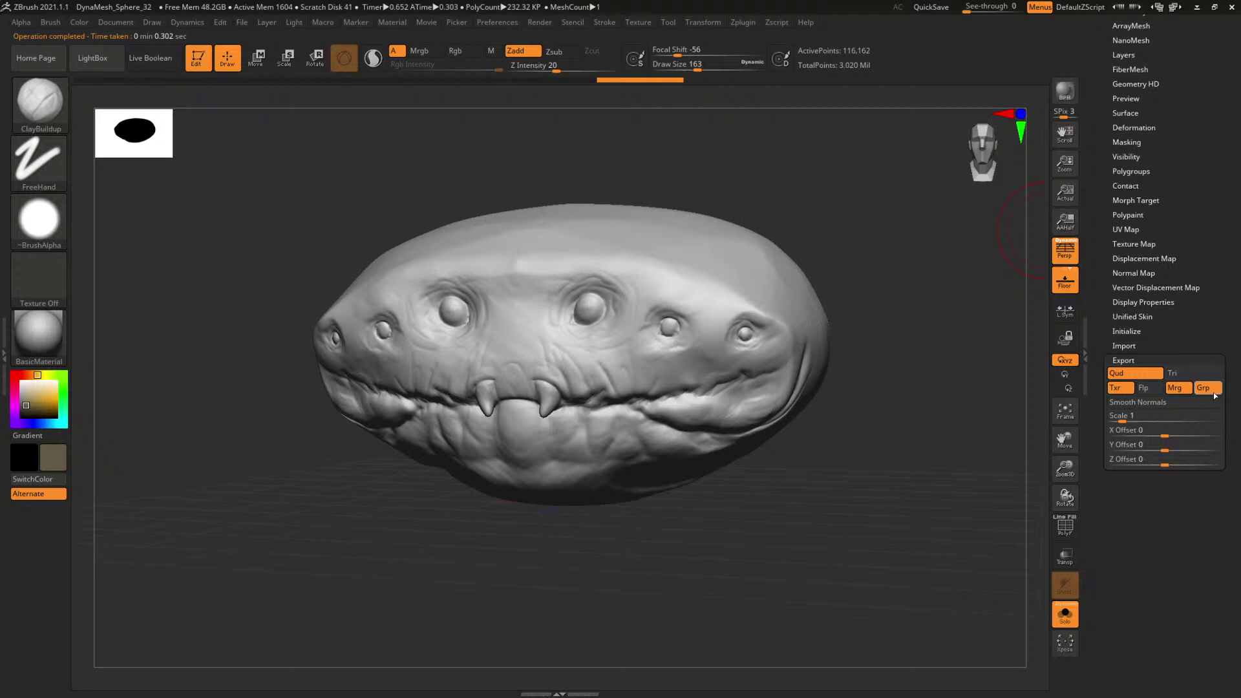
click(1161, 402)
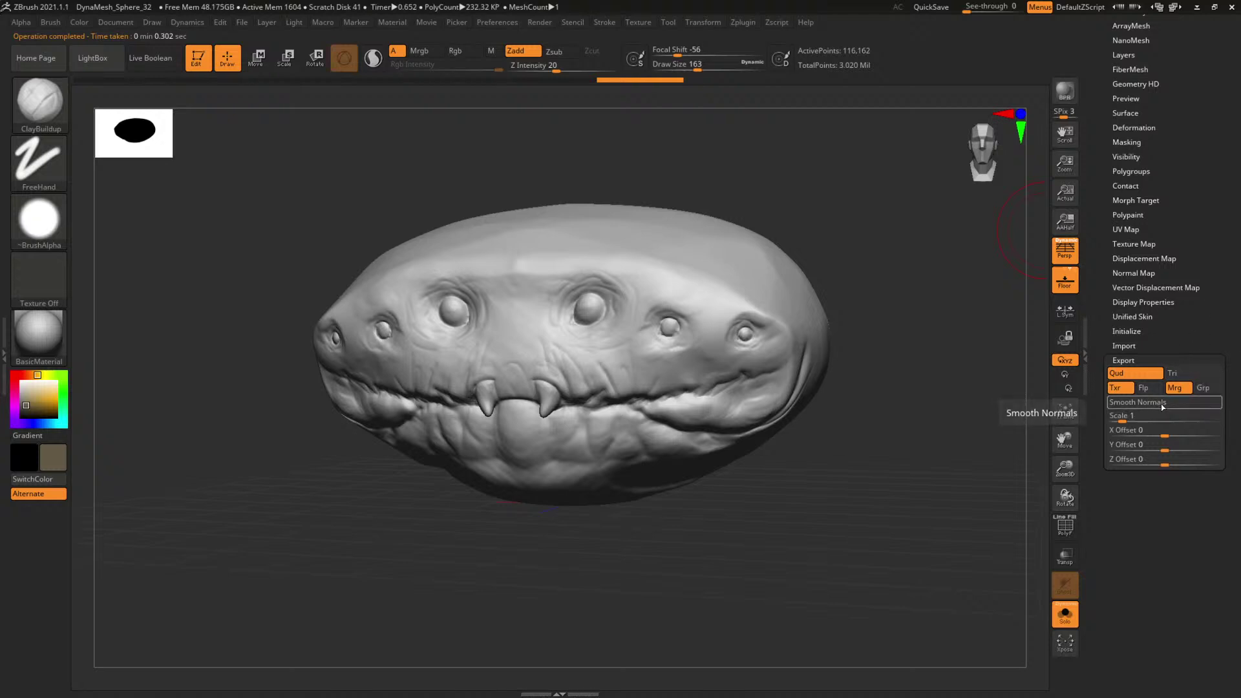
click(1120, 388)
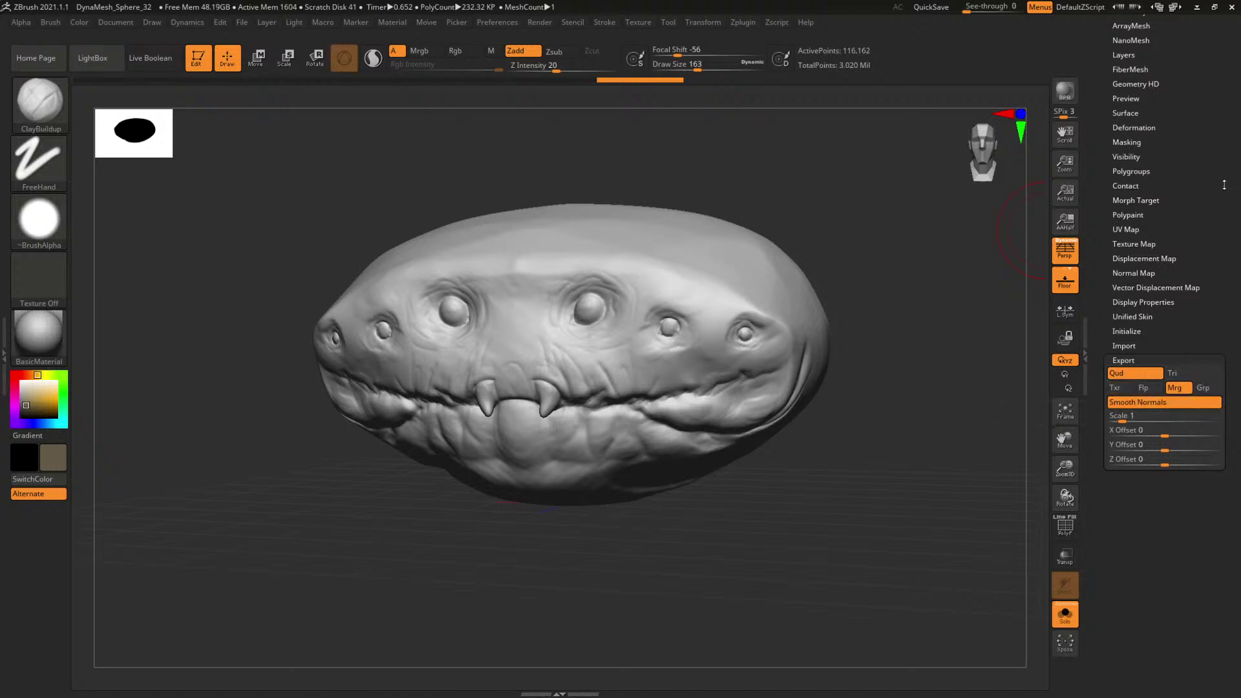
Export the decimated head to the Desktop as an OBJ file named CreatureA_01.
scroll(1192, 372, up, 5)
click(1183, 85)
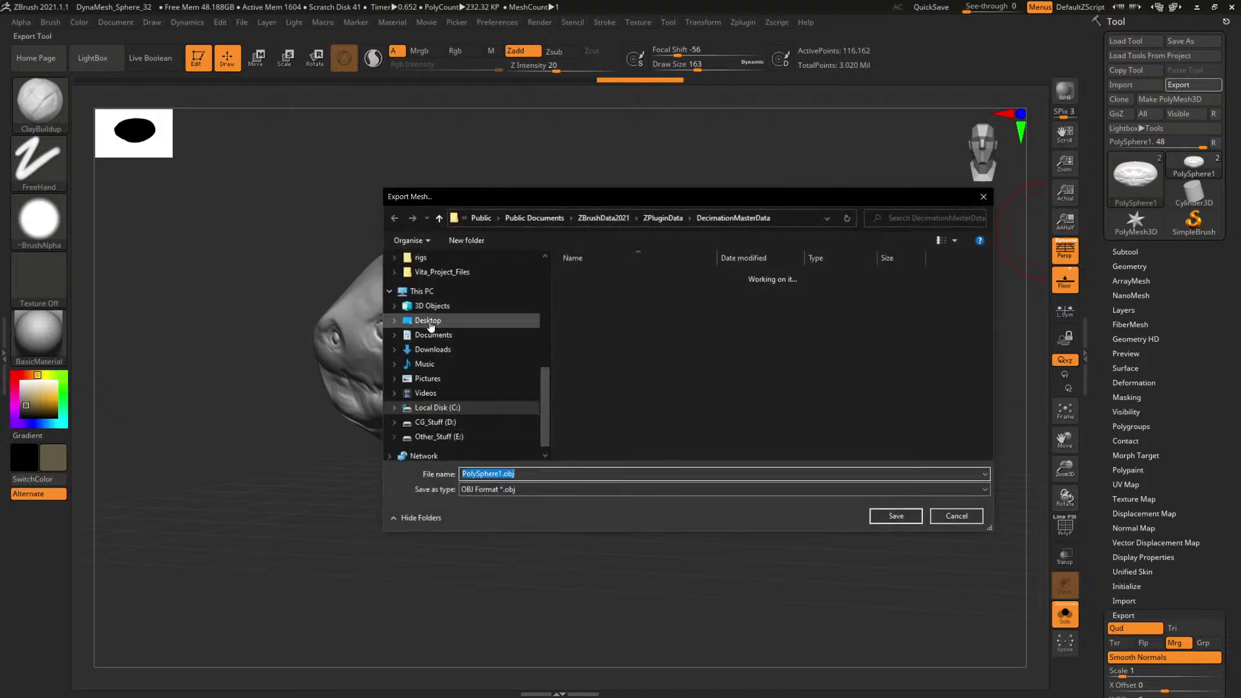
click(429, 321)
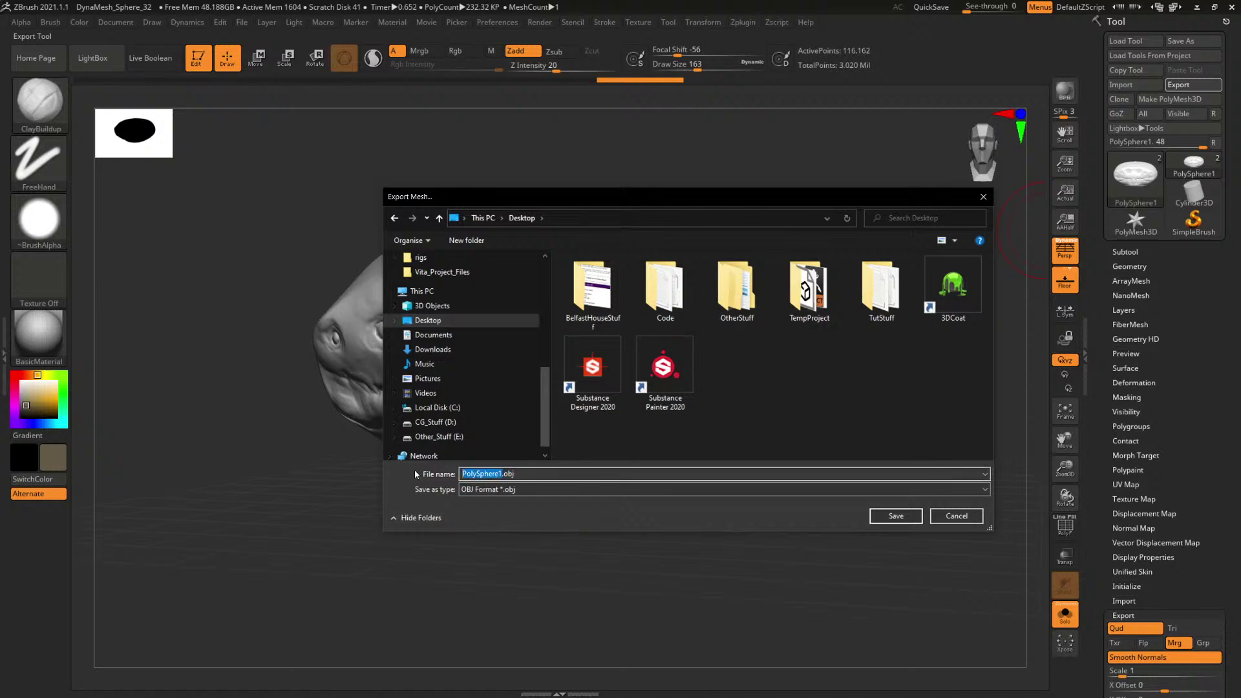
text(CreatureA_01)
key(Return)
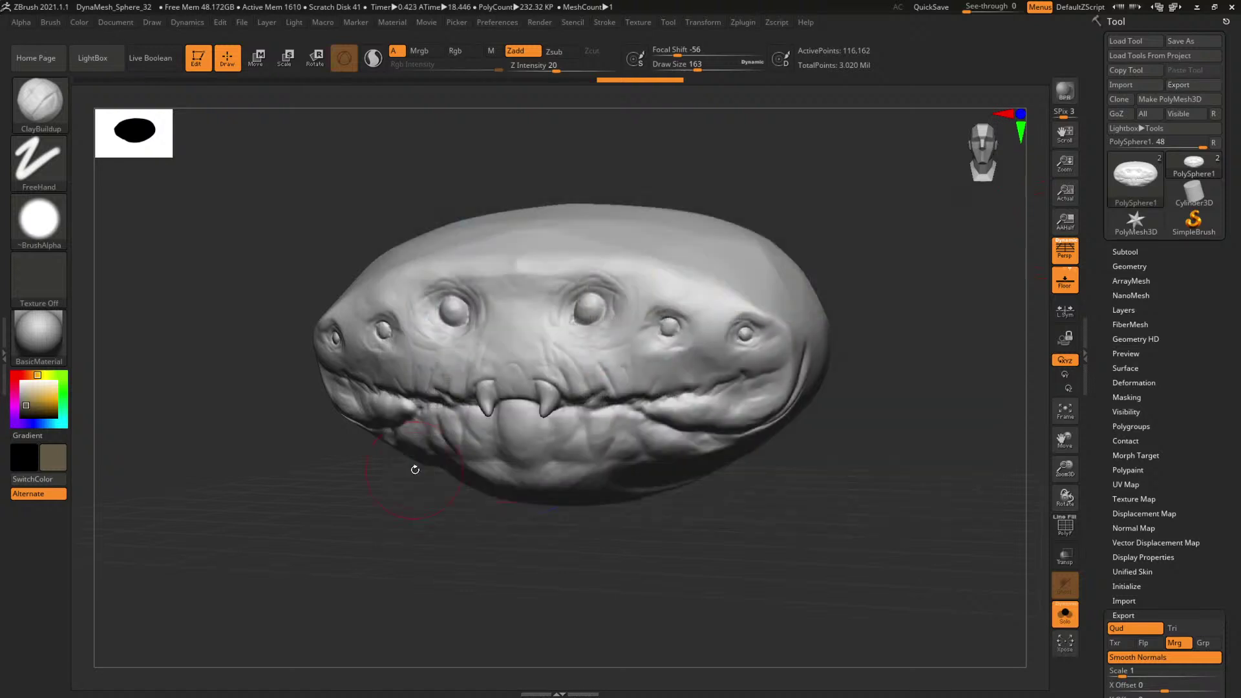
Switch to Maya and display the street scene through the persp camera.
click(1197, 7)
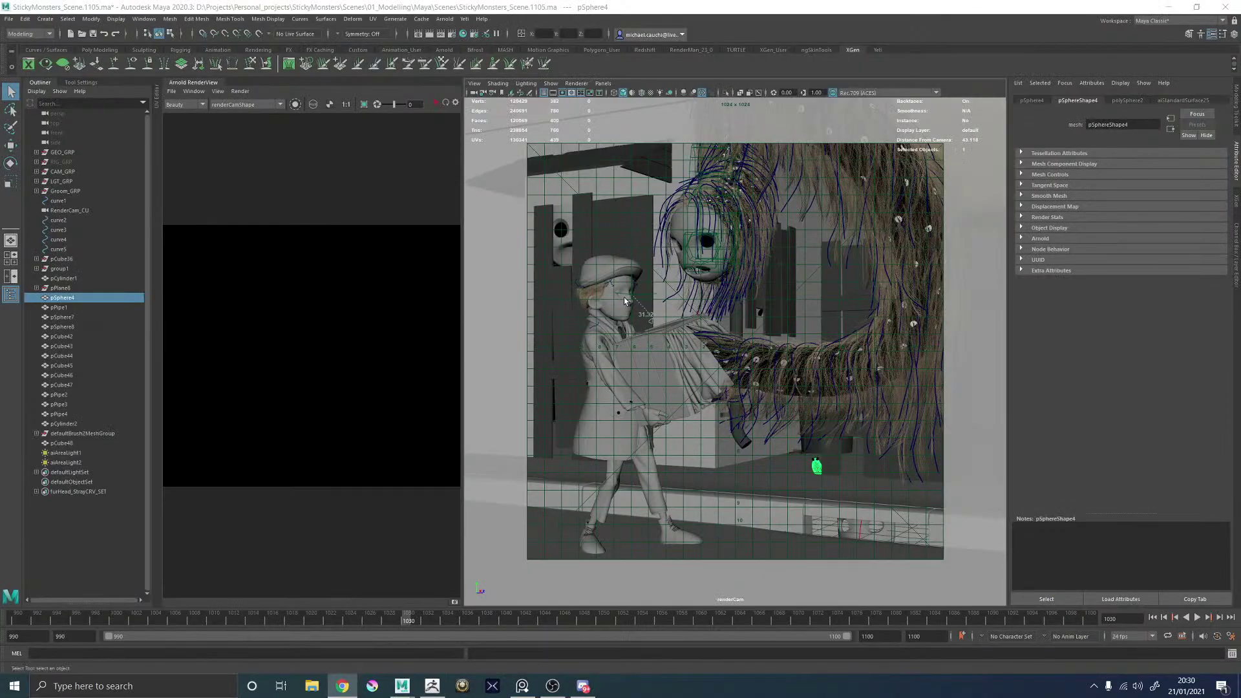
click(603, 83)
mouse_move(673, 94)
click(718, 115)
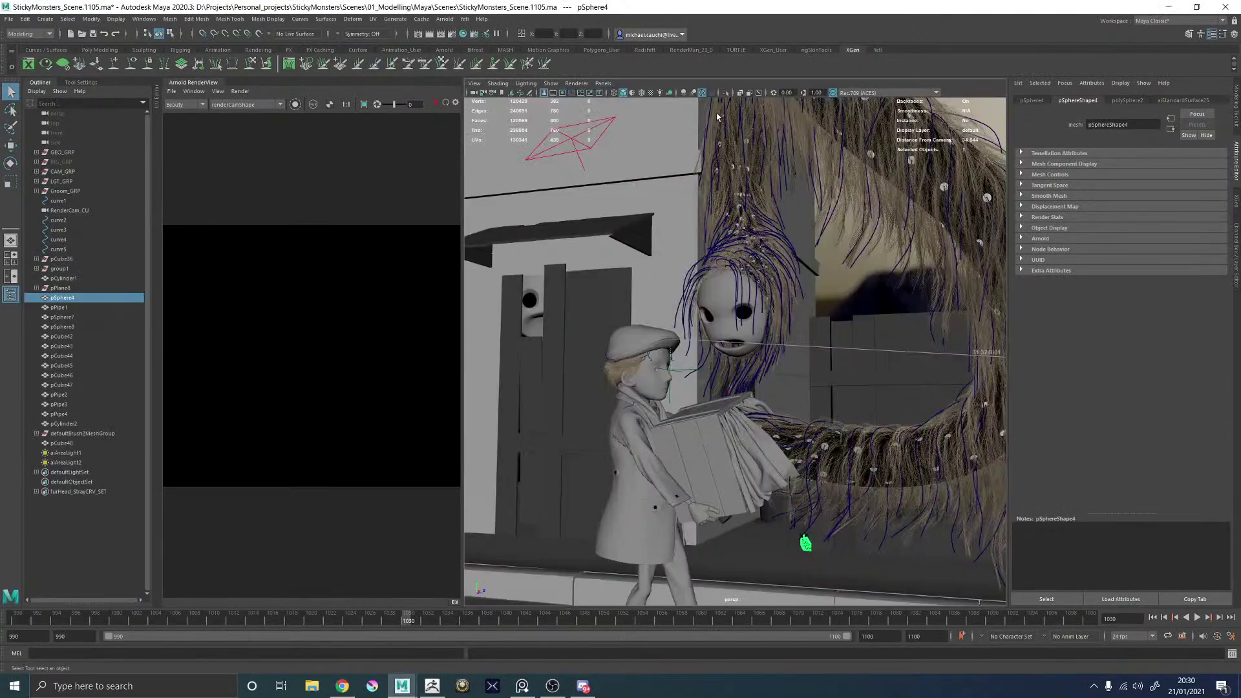
alt+right_drag(735, 242, 660, 272)
alt+drag(734, 214, 656, 187)
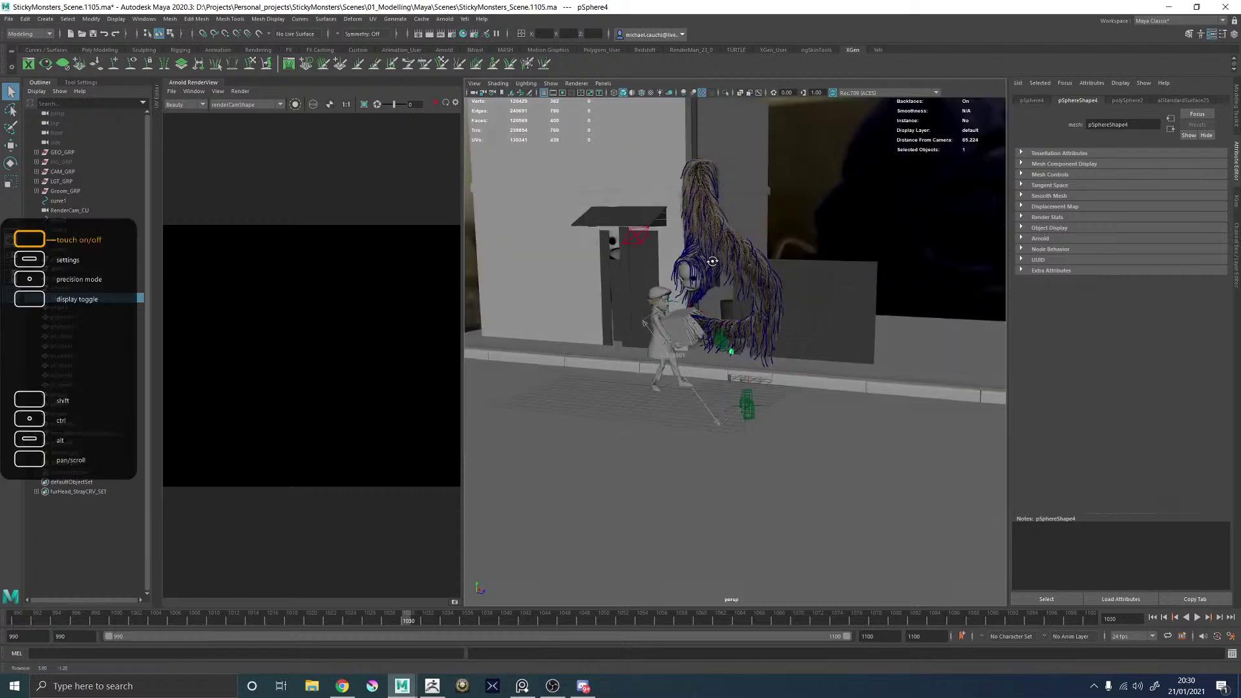
Import the CreatureA_01 OBJ file from the Desktop into the street scene.
click(9, 19)
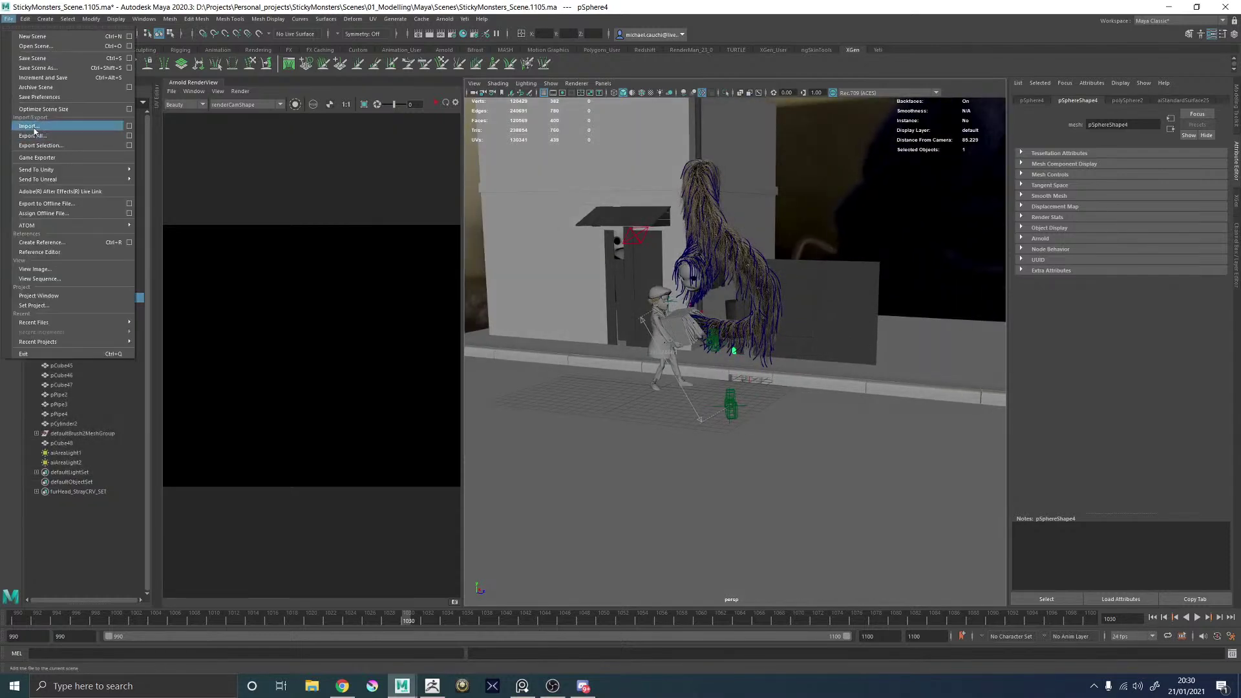
click(34, 128)
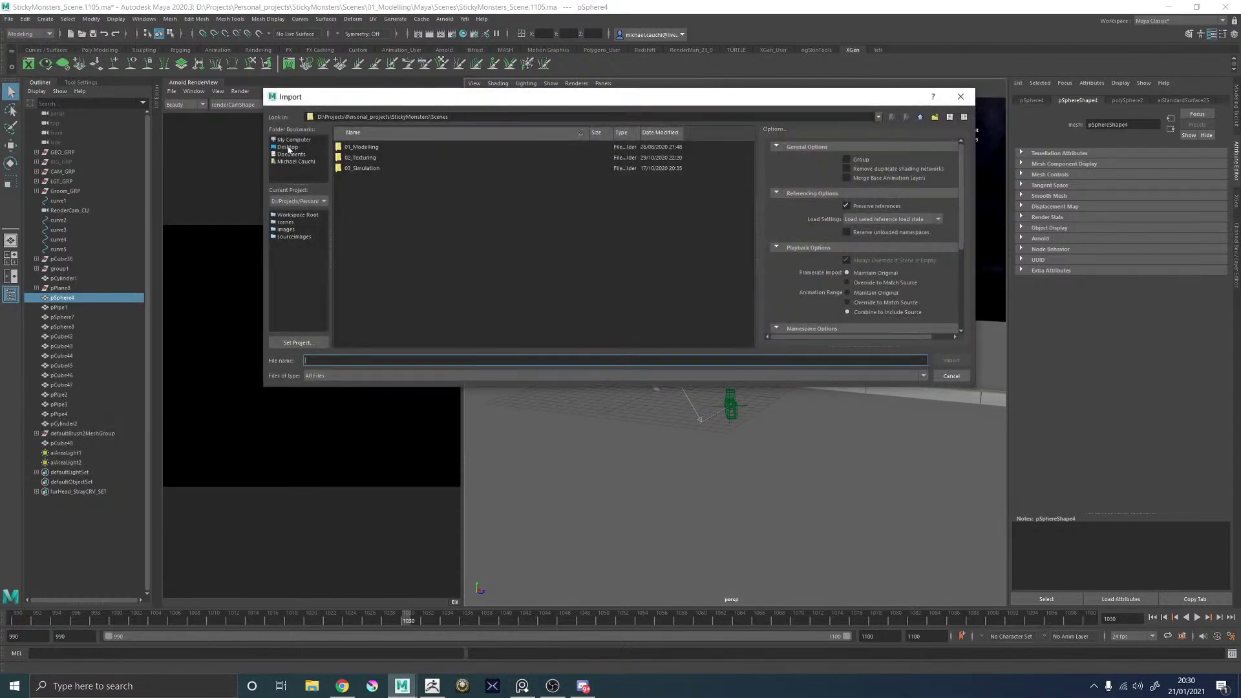
click(288, 148)
double_click(365, 232)
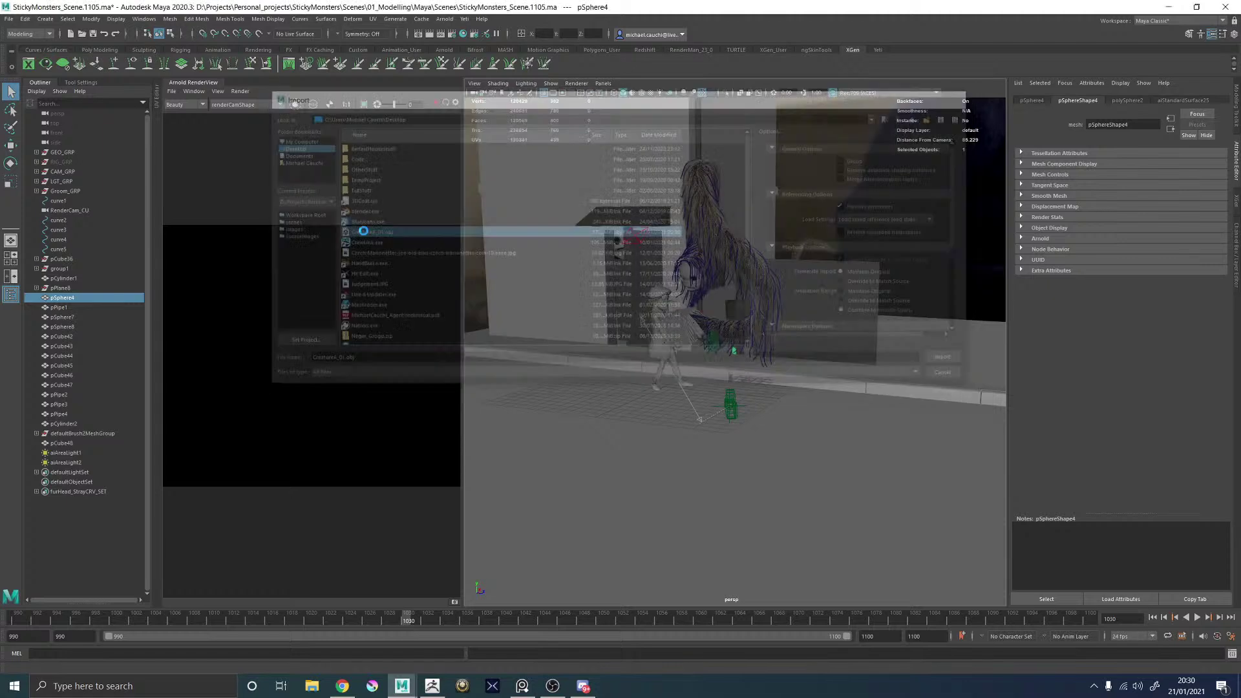
alt+drag(680, 363, 666, 364)
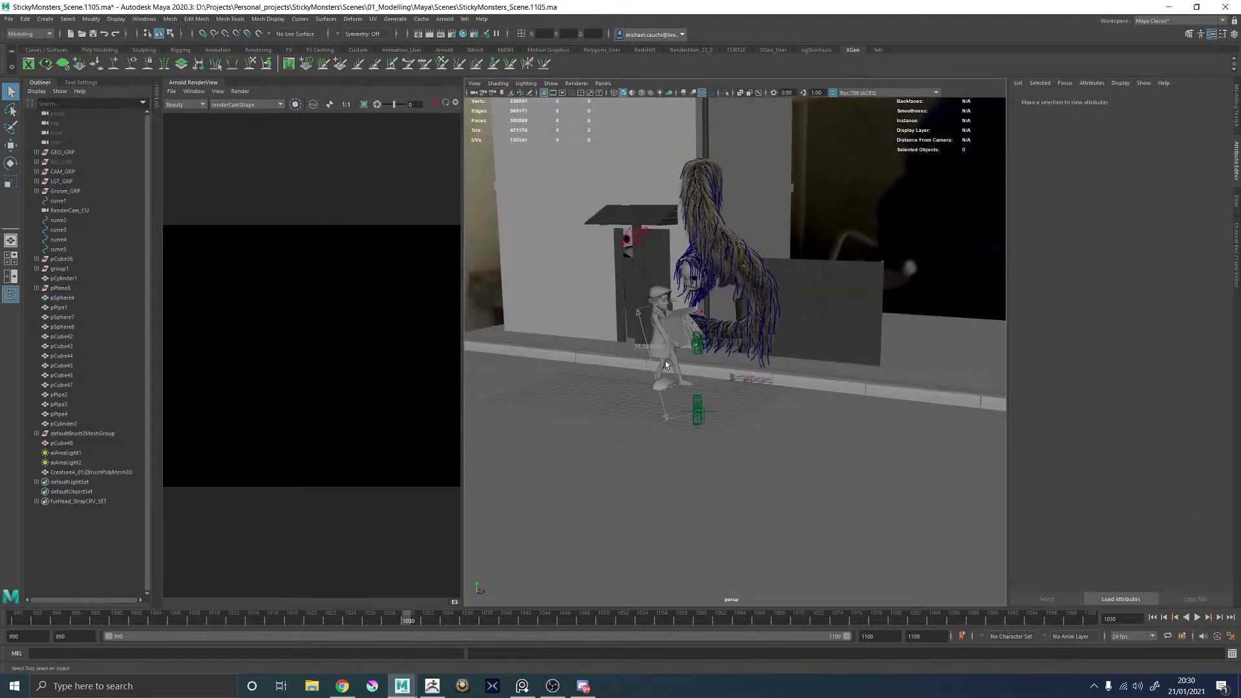
Select the imported creature head at the boy's feet and move it over to the kerb's drain opening.
click(662, 386)
alt+right_drag(712, 414, 848, 451)
alt+middle_drag(650, 439, 626, 443)
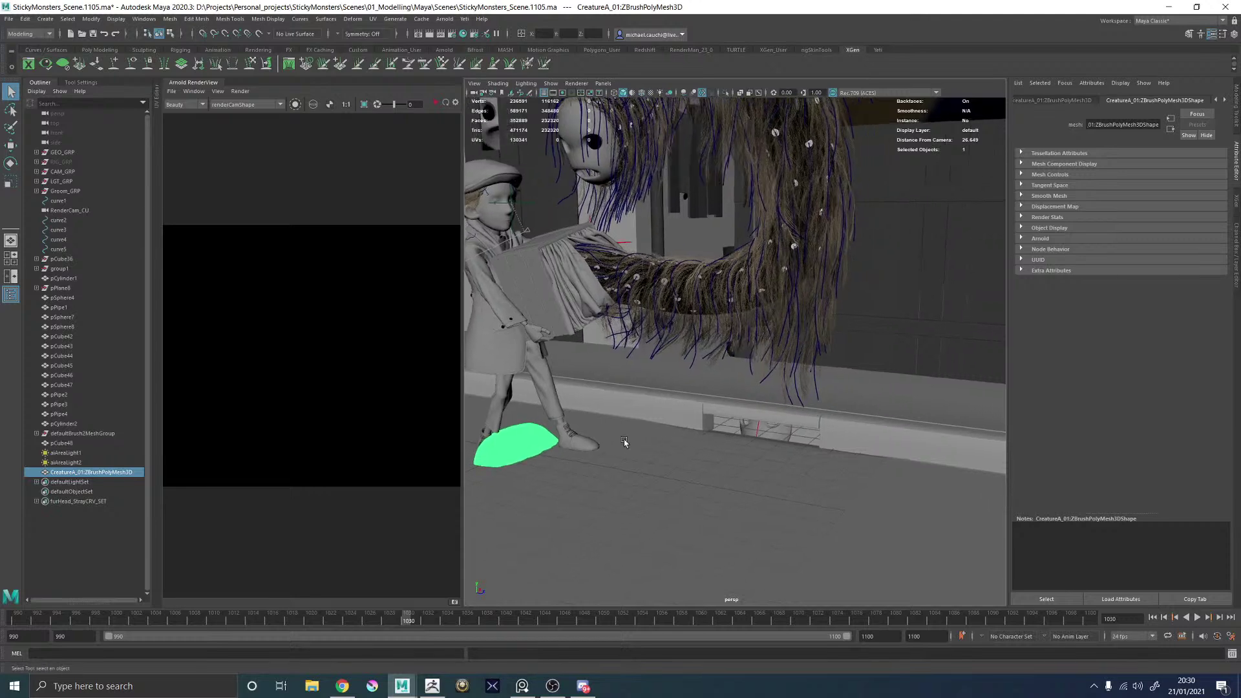
key(w)
alt+drag(600, 435, 574, 468)
drag(531, 428, 737, 438)
Rotate the creature head so its wide side runs along the kerb.
key(e)
scroll(765, 446, up, 5)
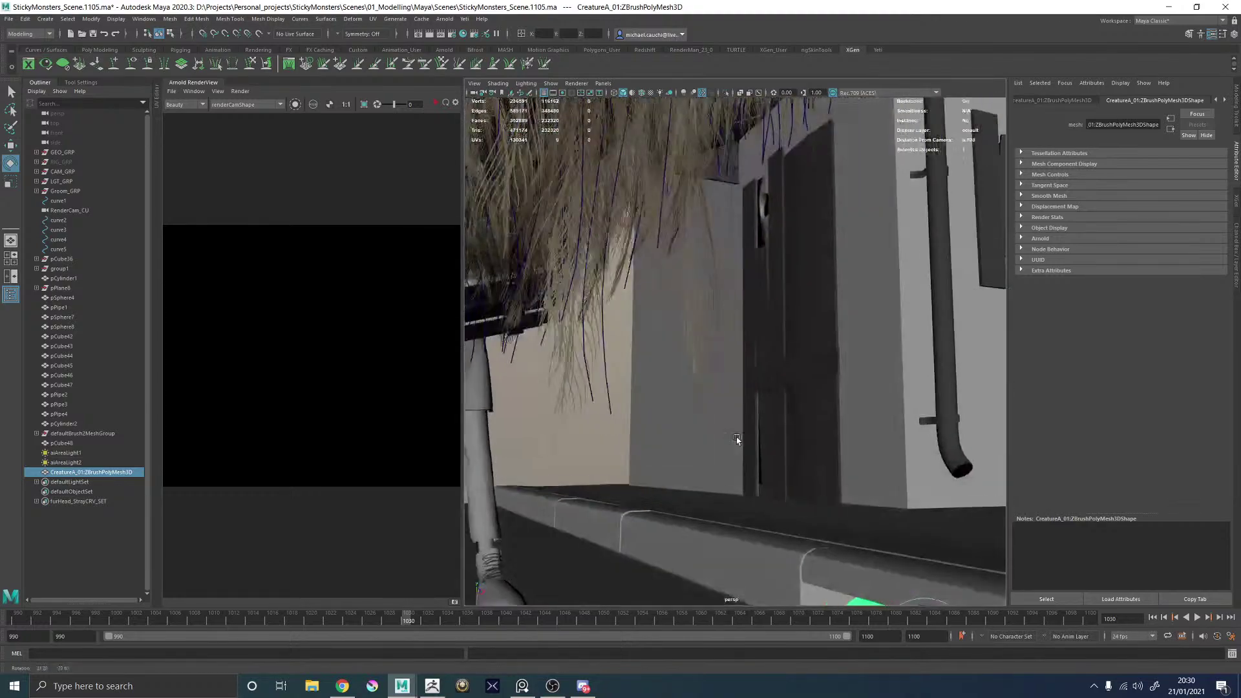
alt+middle_drag(737, 437, 587, 276)
alt+drag(718, 399, 707, 346)
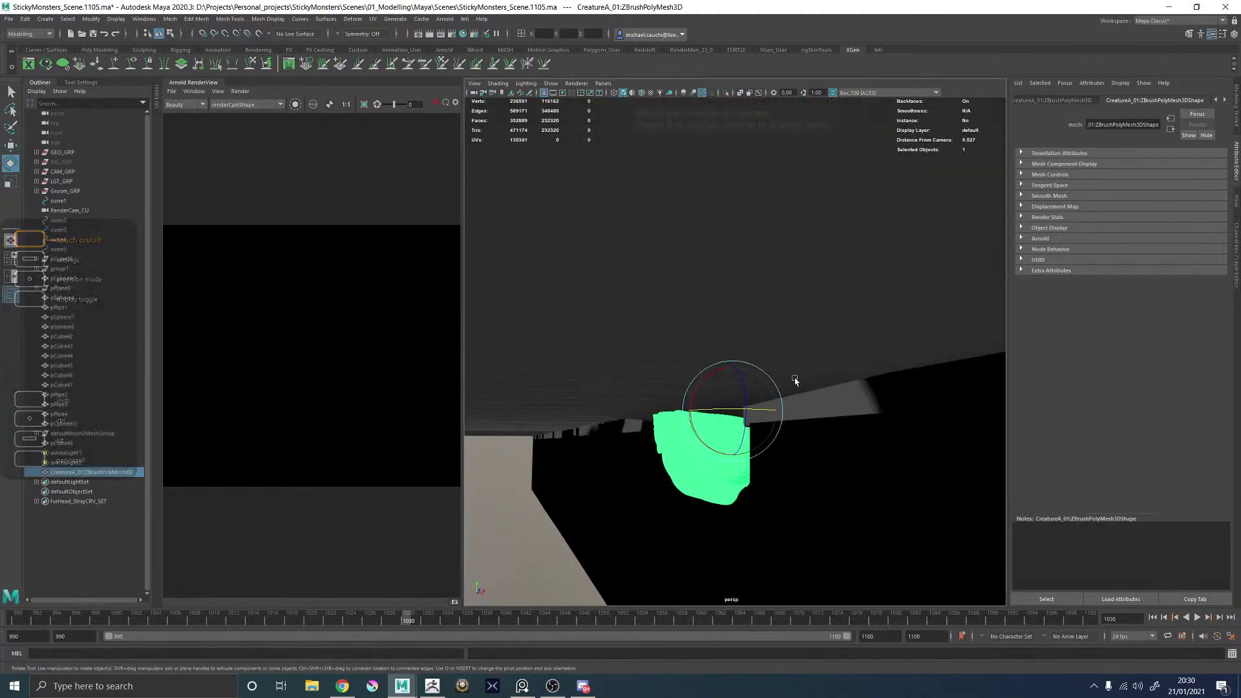
Show the scene in wireframe and delete the existing mesh next to the creature head at the drain.
key(4)
mouse_move(795, 385)
alt+mouse_down()
mouse_move(763, 362)
mouse_move(768, 398)
alt+mouse_up()
key(w)
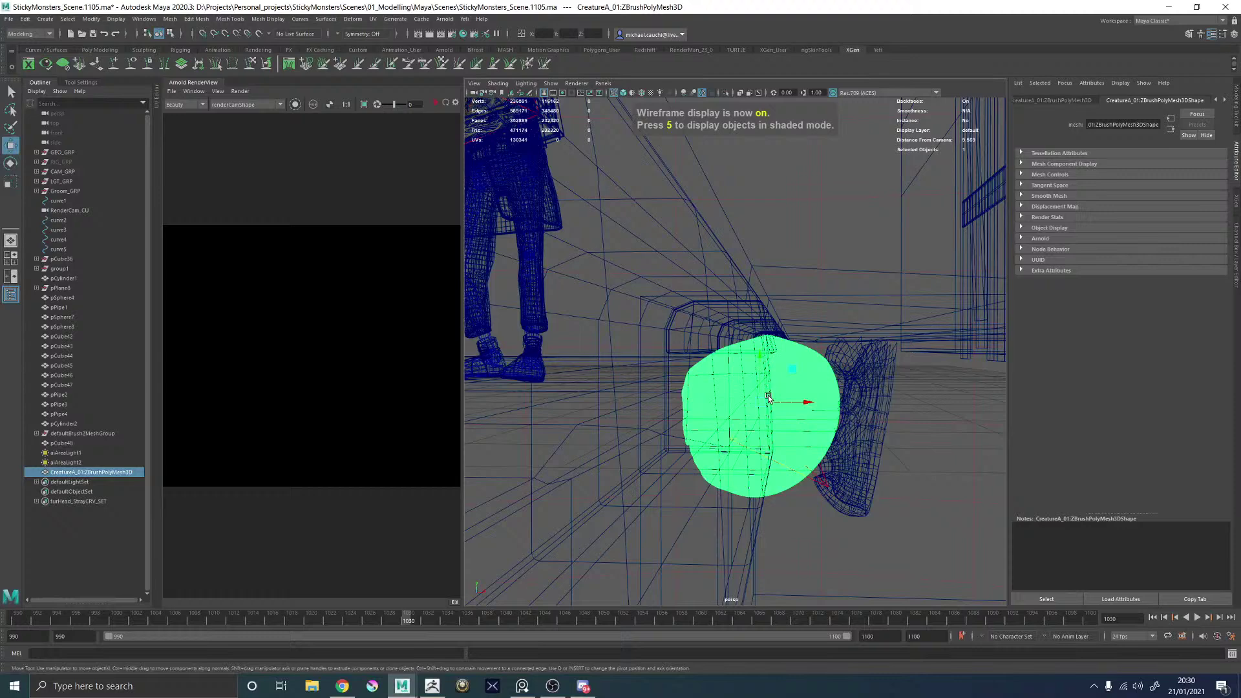
click(861, 386)
key(Delete)
Move the creature head into position in the drain opening under the kerb and return to shaded display.
click(777, 382)
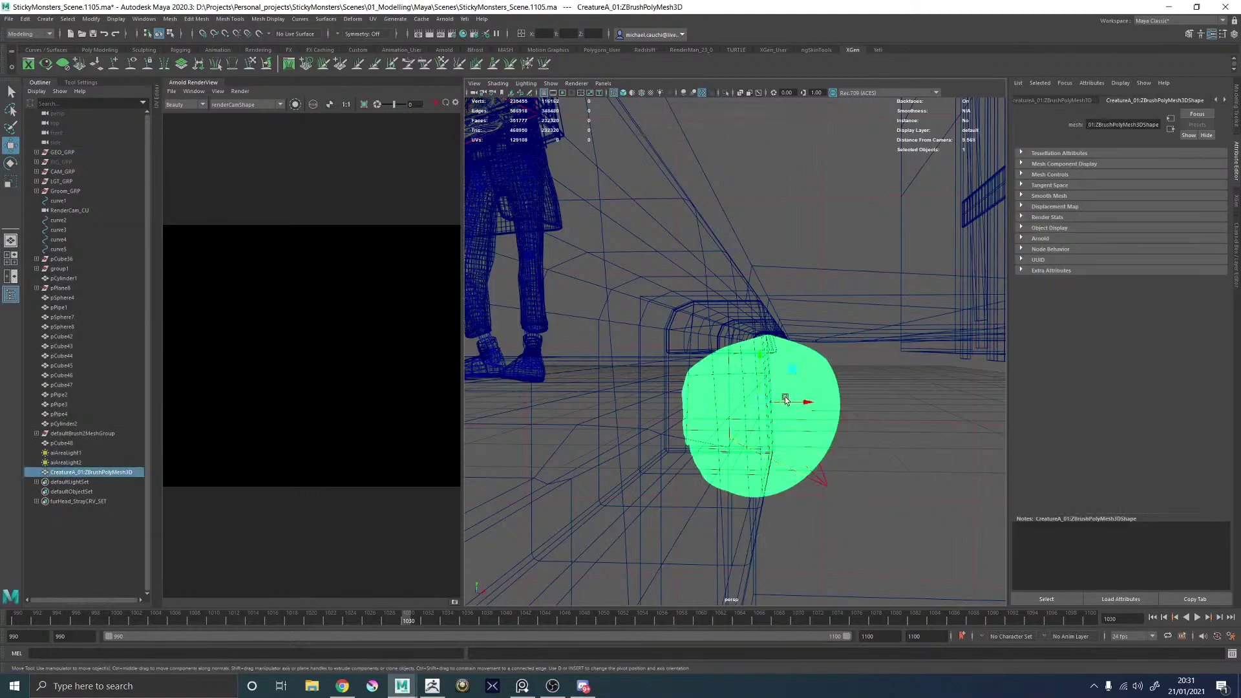
mouse_move(763, 404)
mouse_down()
mouse_move(867, 393)
mouse_move(817, 396)
mouse_move(827, 371)
mouse_up()
key(5)
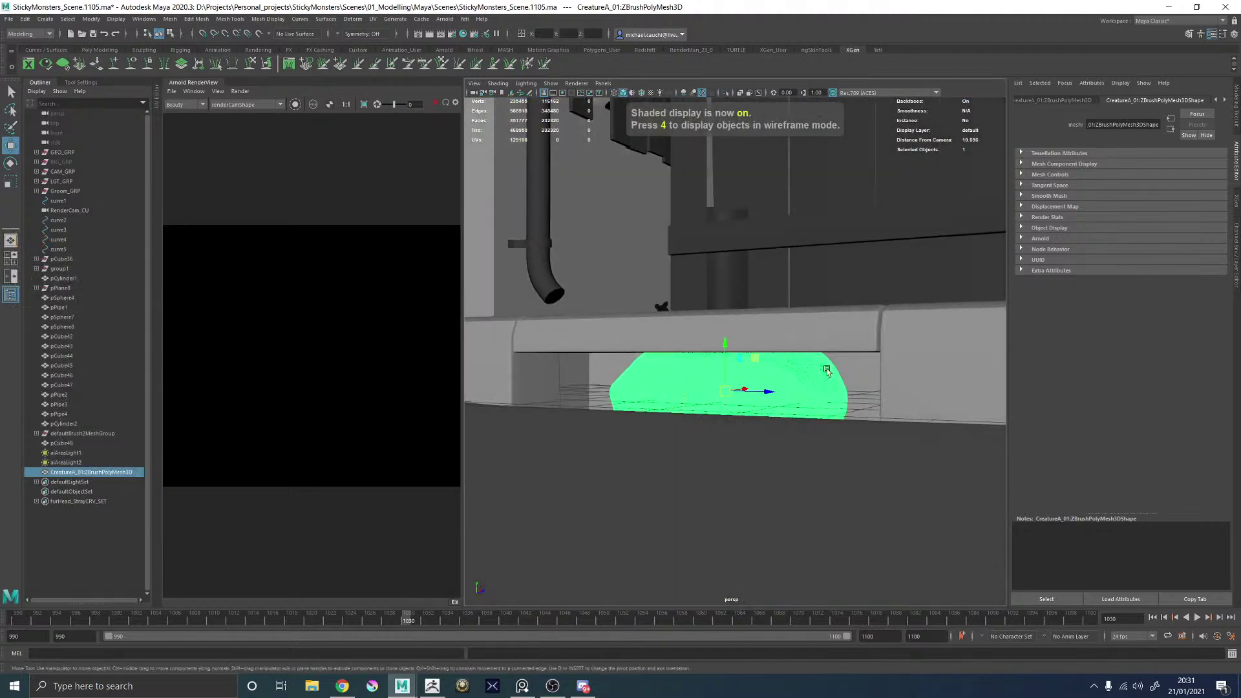
Check how the creature head sits in the kerb's drain opening from near and far, then reselect it.
alt+drag(671, 265, 834, 313)
click(557, 280)
alt+right_drag(834, 313, 579, 360)
alt+drag(577, 360, 565, 363)
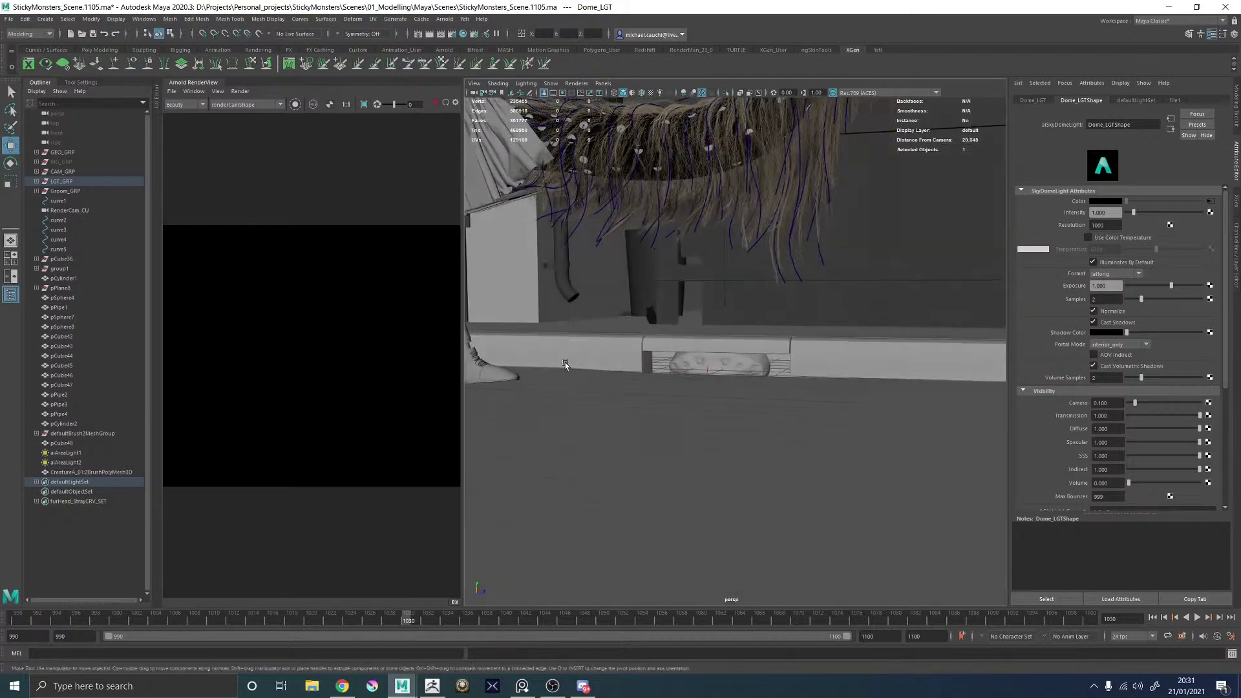
alt+right_drag(565, 364, 781, 393)
click(782, 393)
mouse_move(693, 410)
alt+mouse_down()
mouse_move(679, 388)
mouse_move(703, 388)
alt+mouse_up()
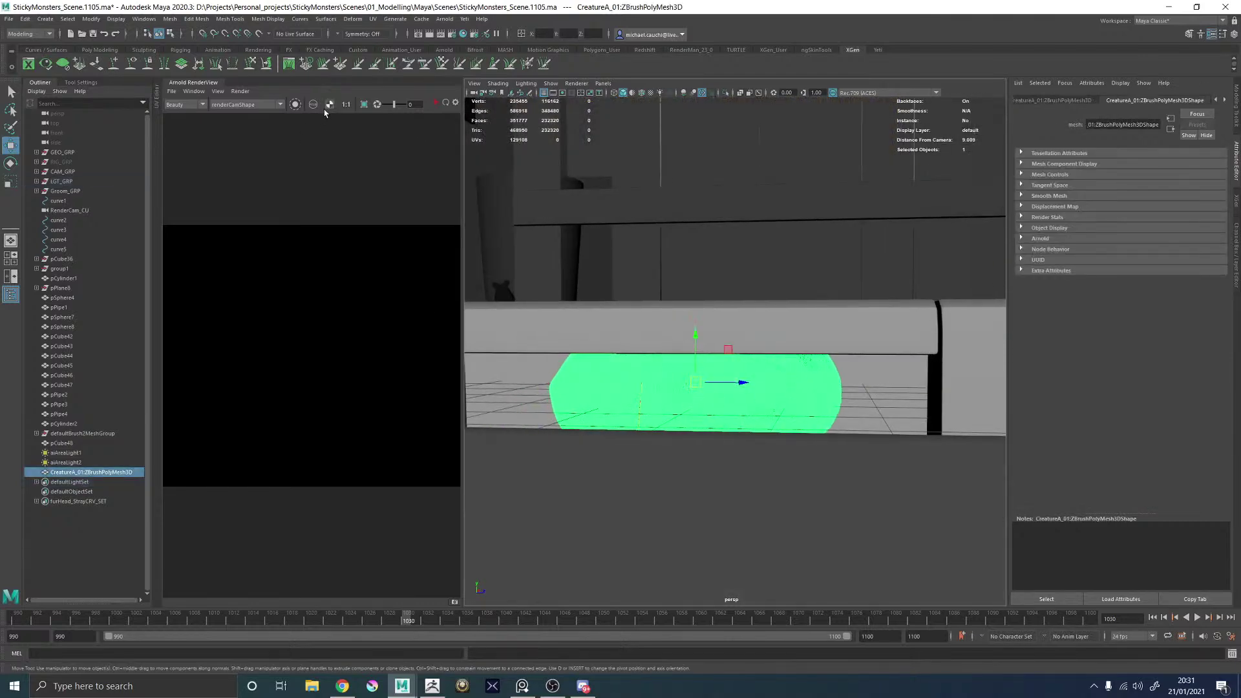
Enlarge the Arnold RenderView next to the viewport and start rendering the street scene.
click(248, 105)
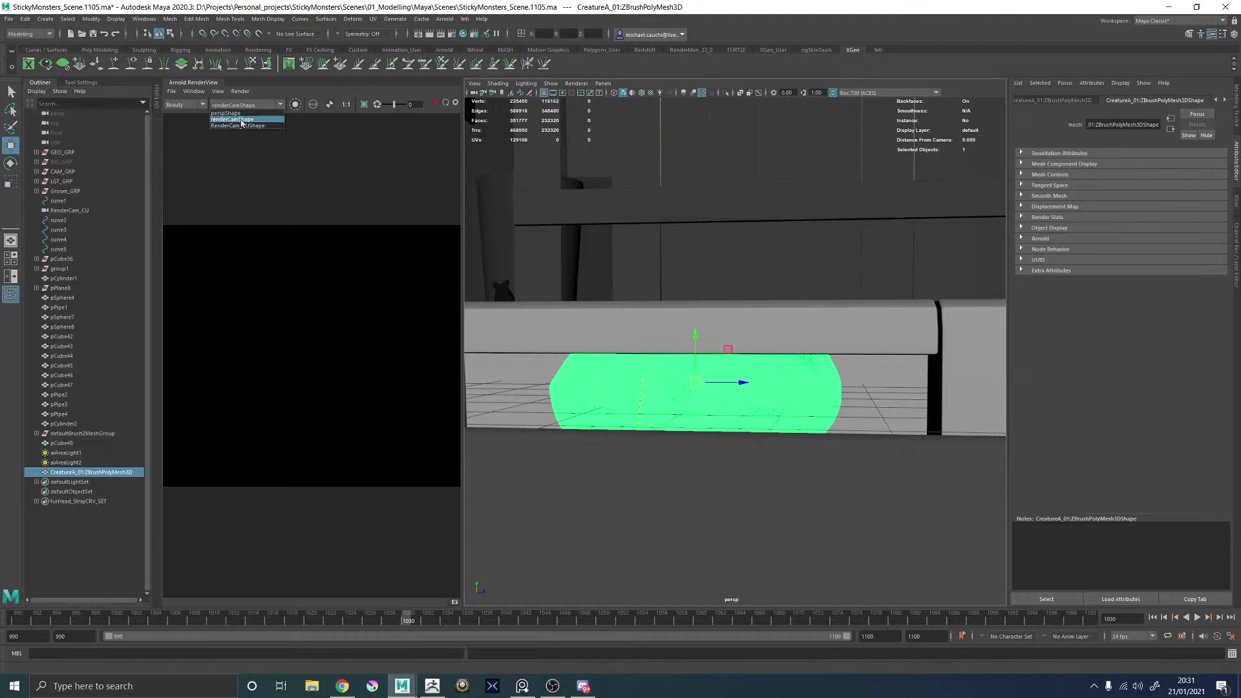
click(242, 120)
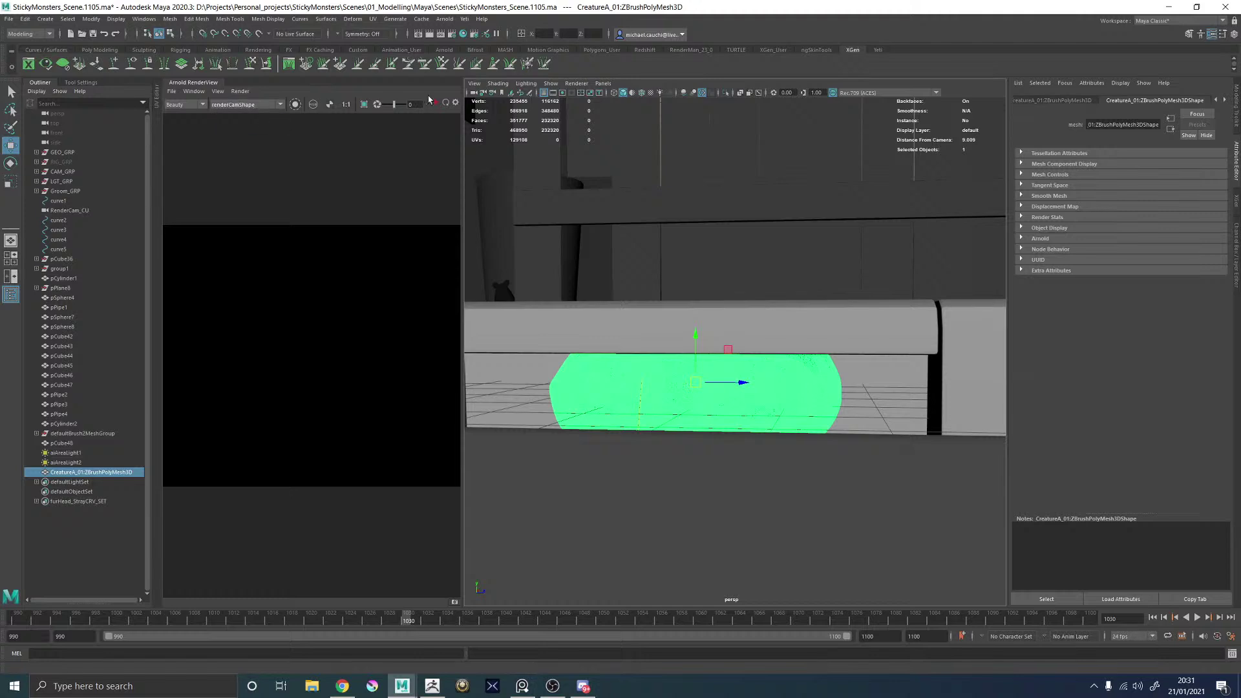
click(466, 160)
drag(463, 159, 747, 162)
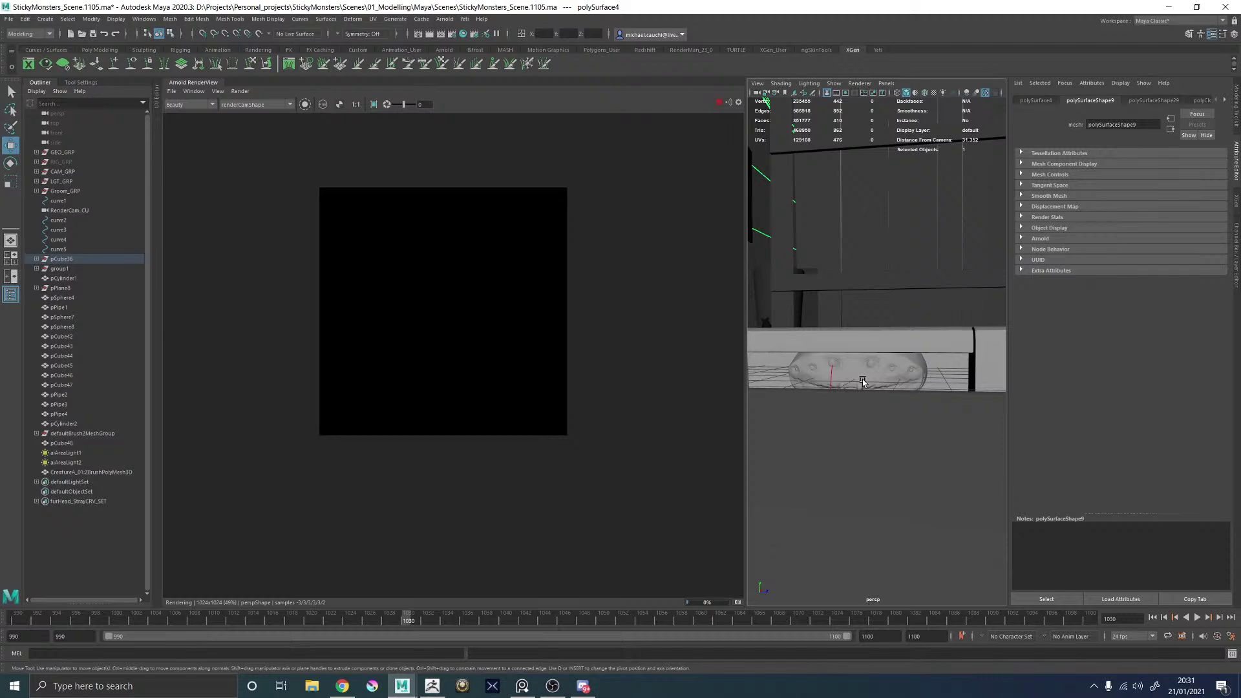
key(alt+Tab)
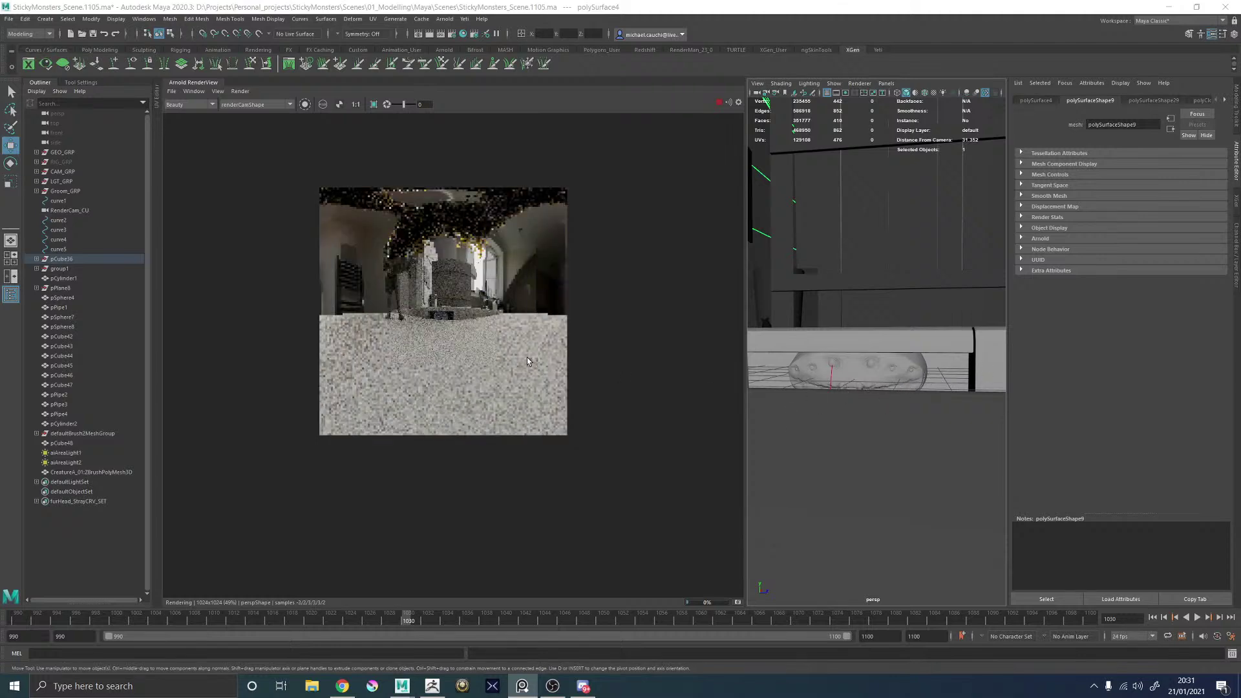
Set the Arnold render camera to renderCamShape.
click(255, 104)
click(249, 118)
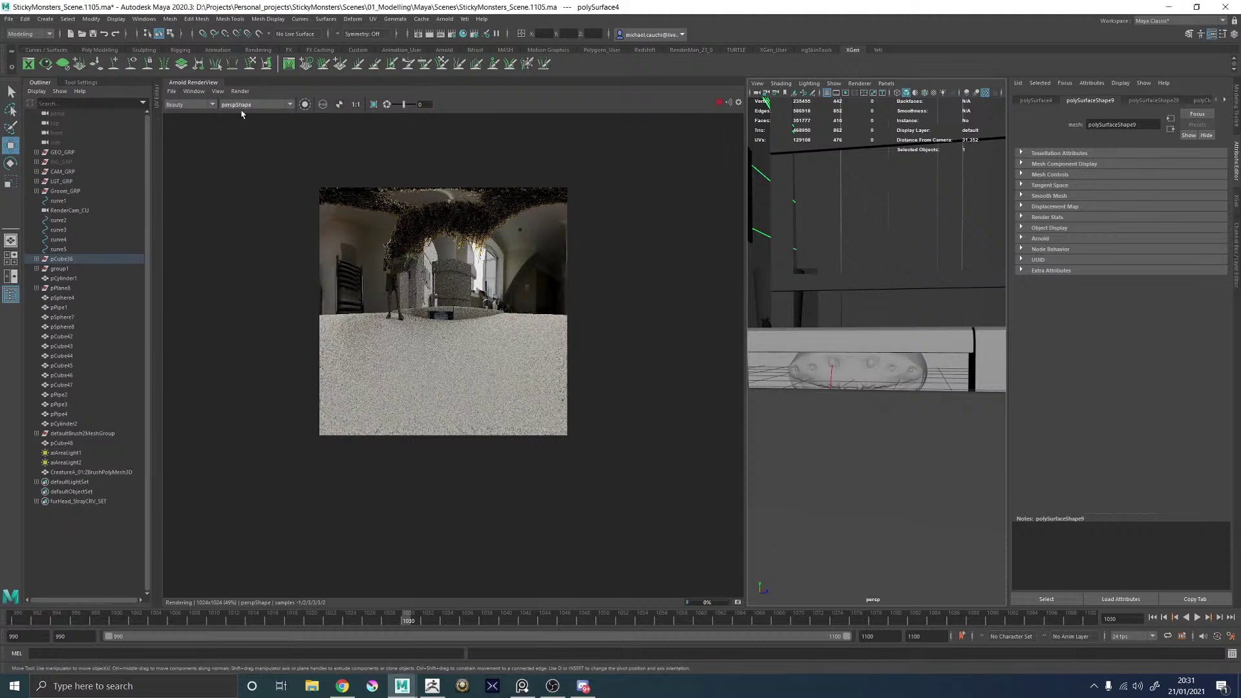
click(256, 104)
click(249, 124)
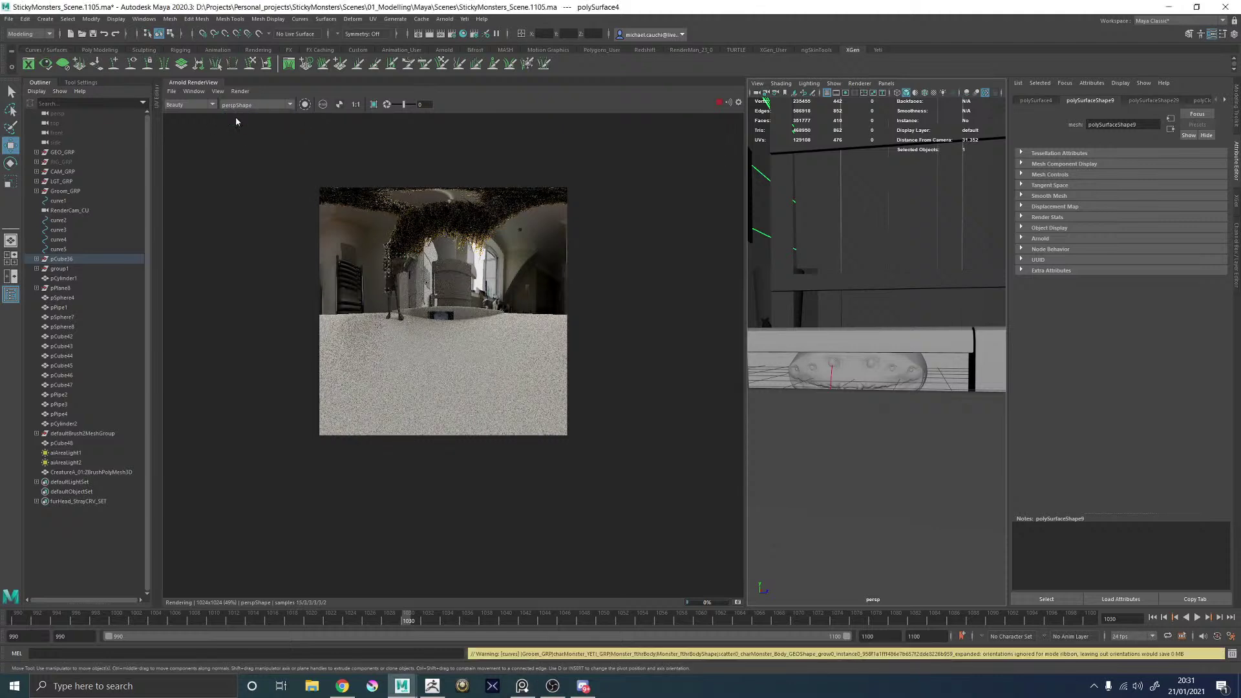
Limit the Arnold render to a region tightly around the drain opening with the creature head.
scroll(537, 430, up, 4)
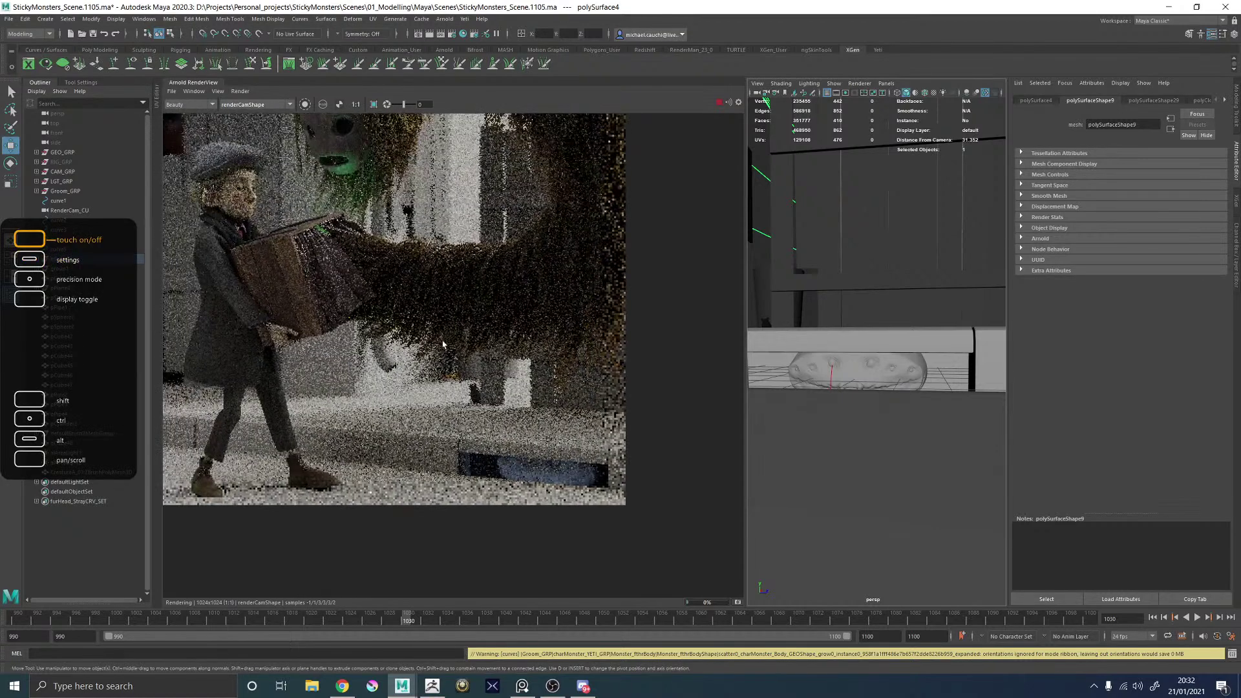
scroll(421, 325, down, 4)
scroll(521, 466, up, 3)
ctrl+drag(382, 379, 553, 448)
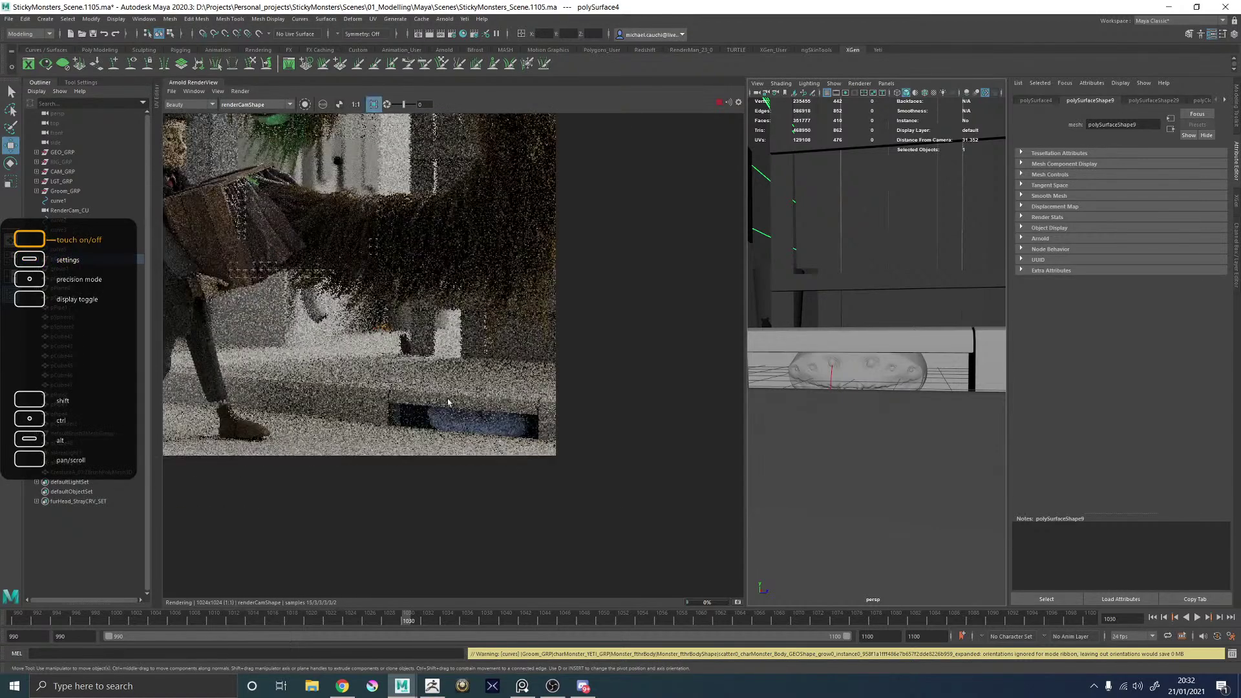
scroll(521, 443, up, 2)
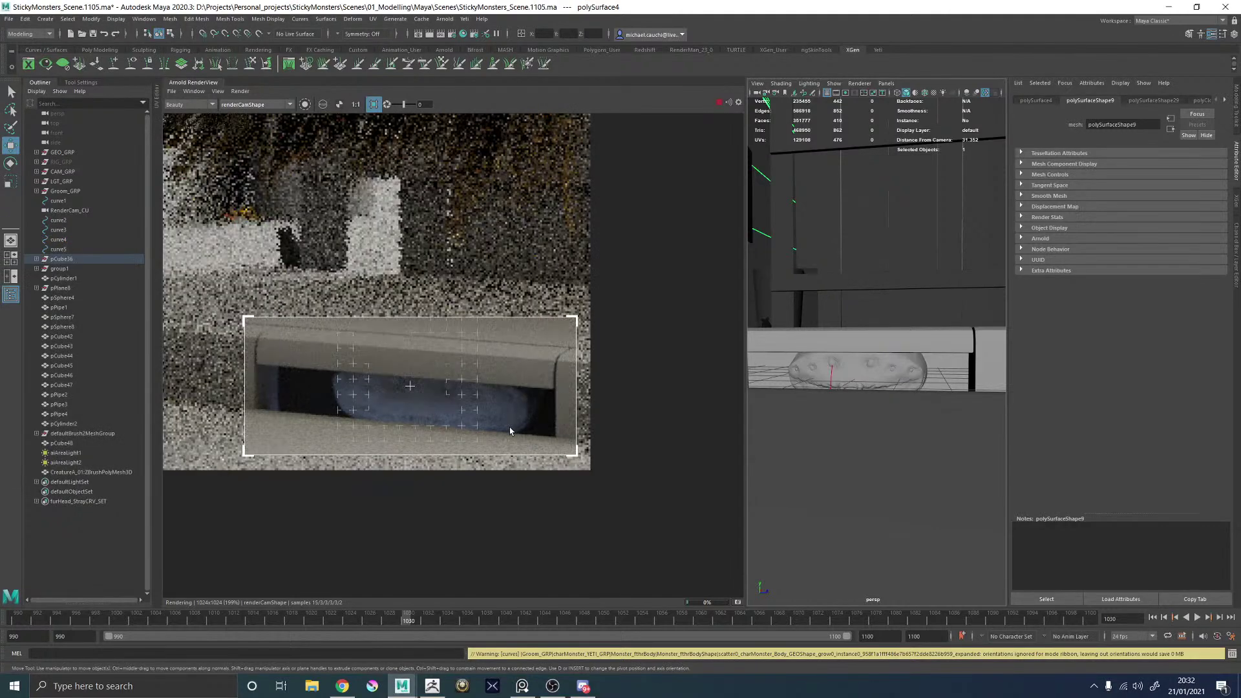
Examine the creature head inside the rendered drain region, close up and in the context of the whole frame.
scroll(460, 403, up, 2)
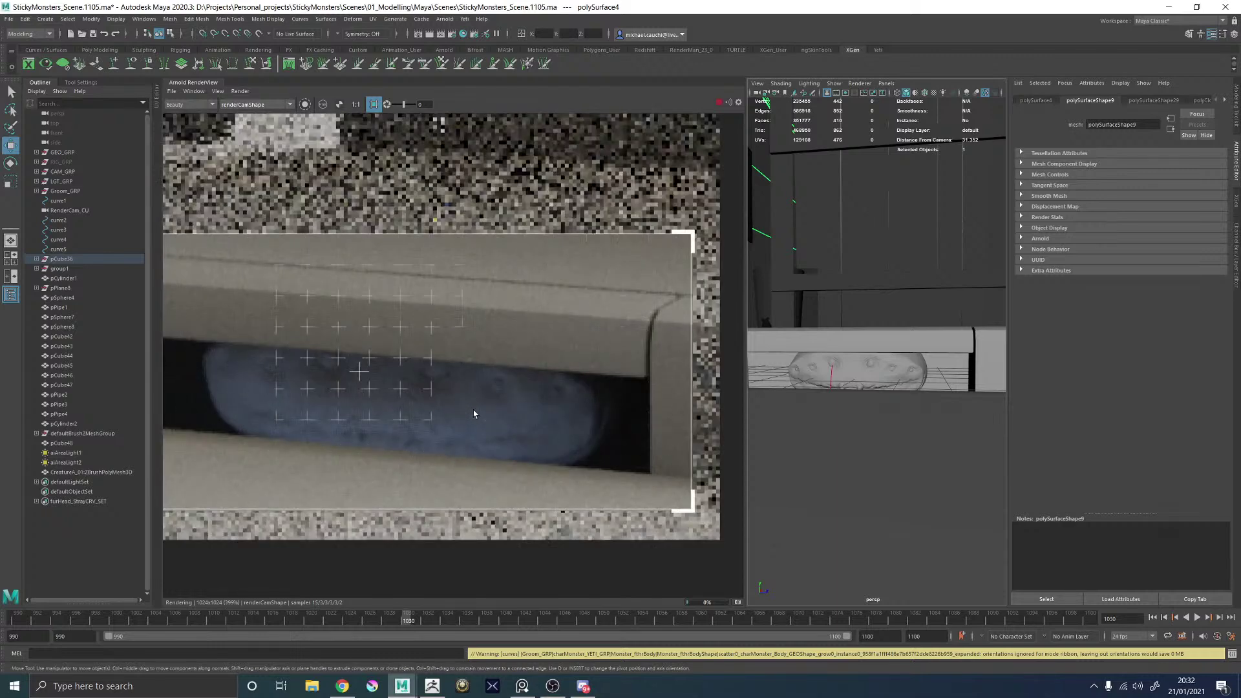
scroll(464, 396, down, 3)
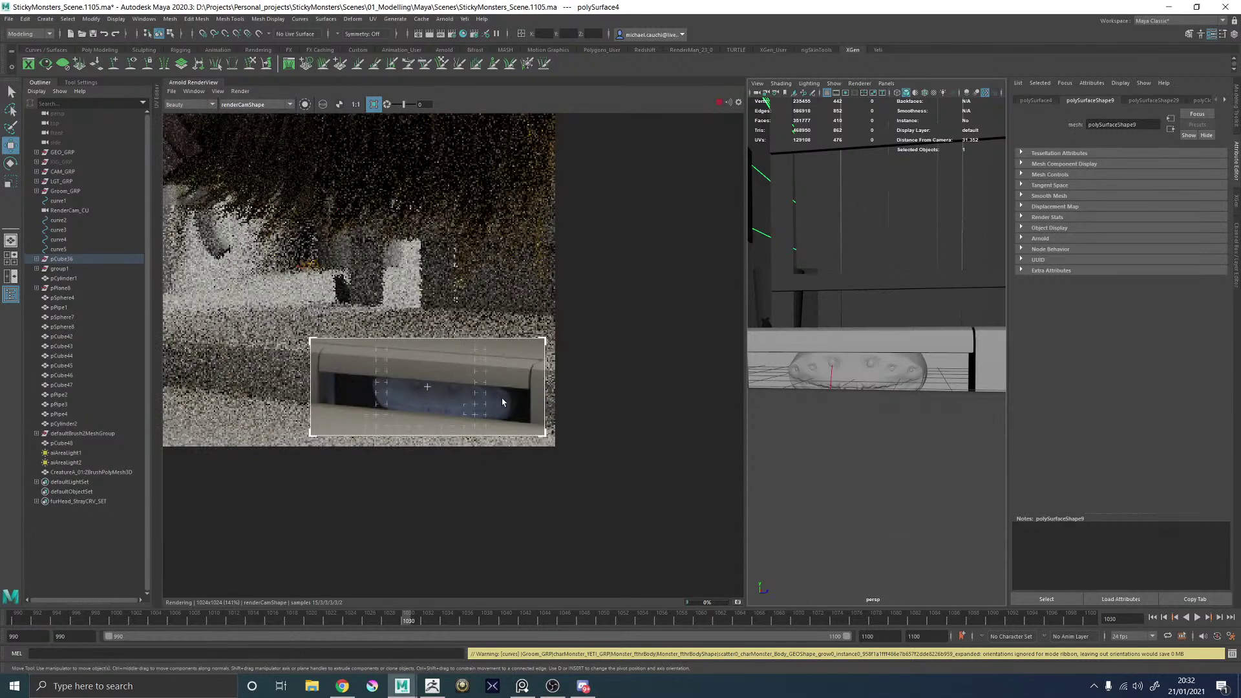
scroll(475, 407, up, 4)
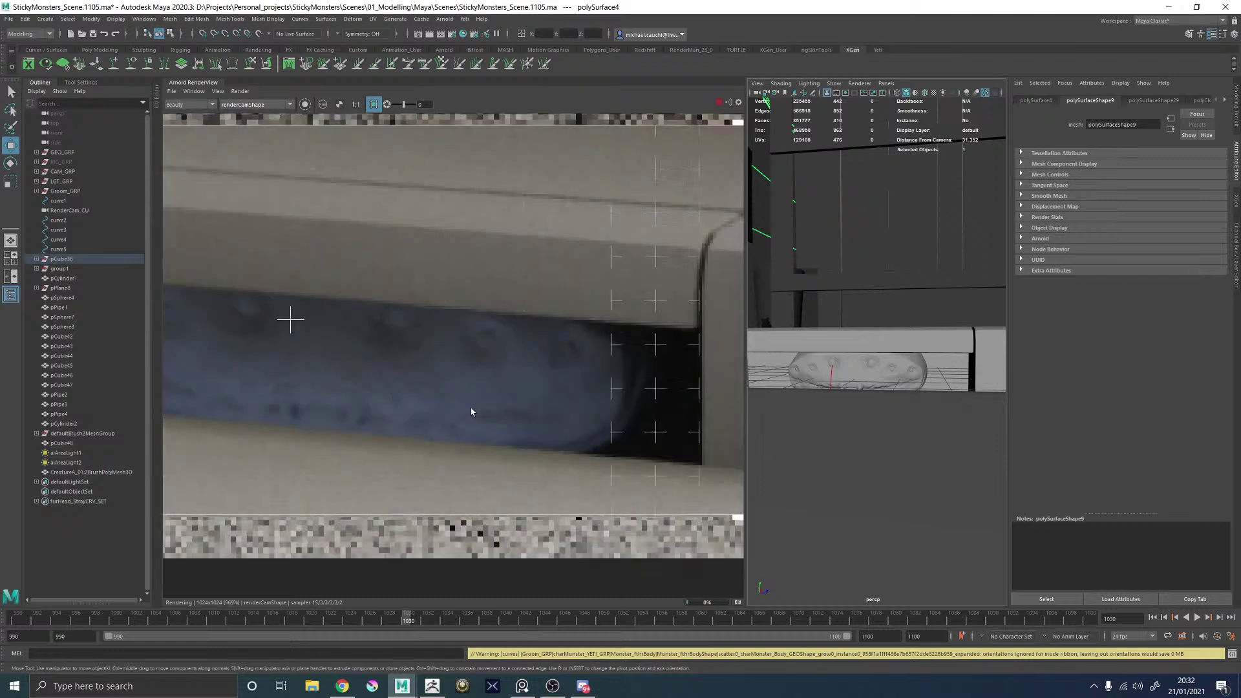
scroll(471, 412, down, 2)
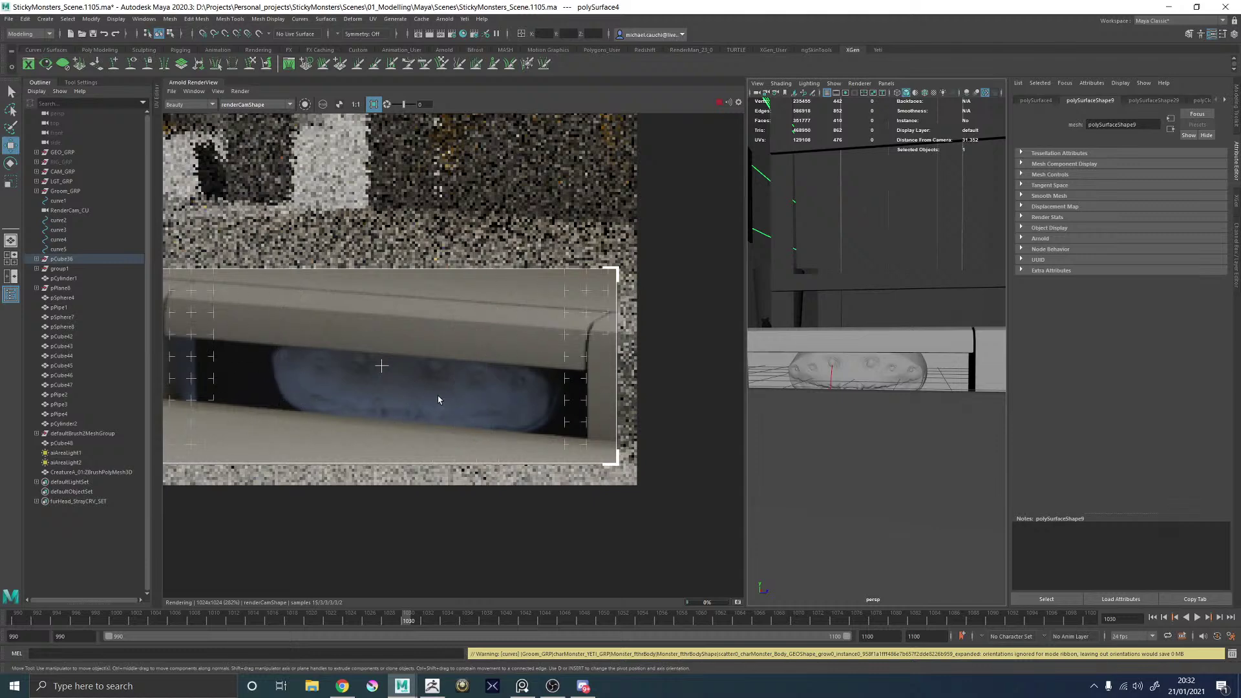
scroll(418, 402, up, 2)
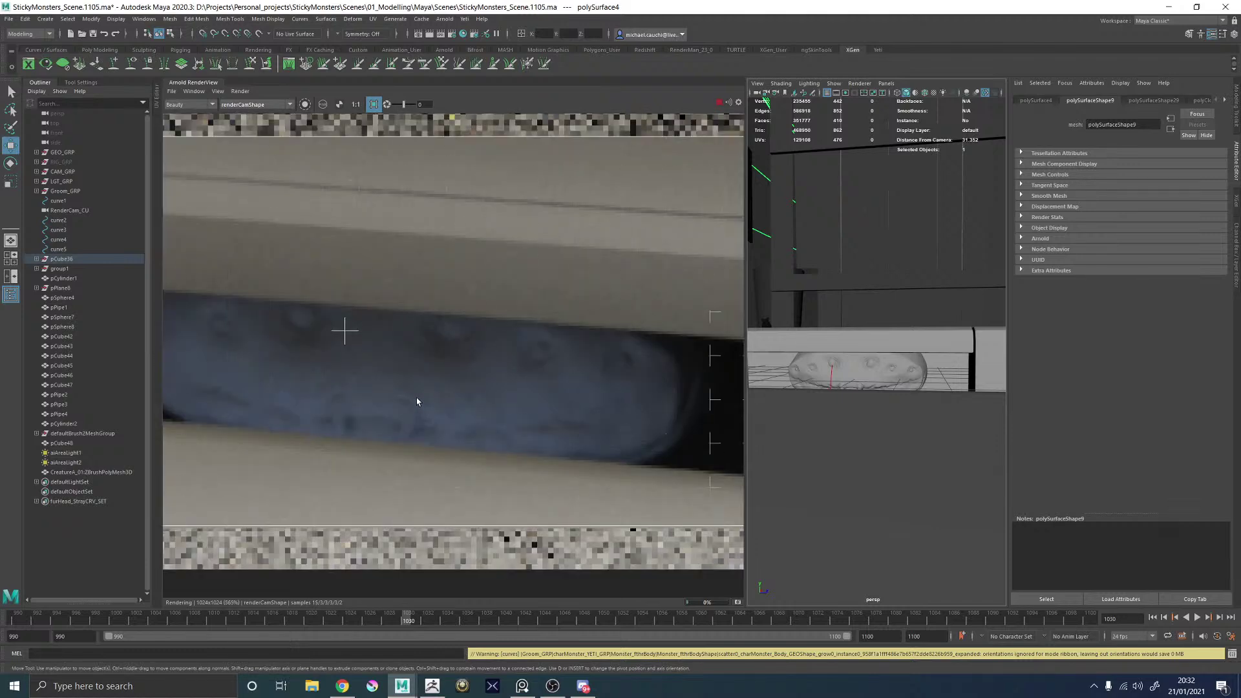
scroll(416, 400, down, 4)
scroll(374, 298, up, 1)
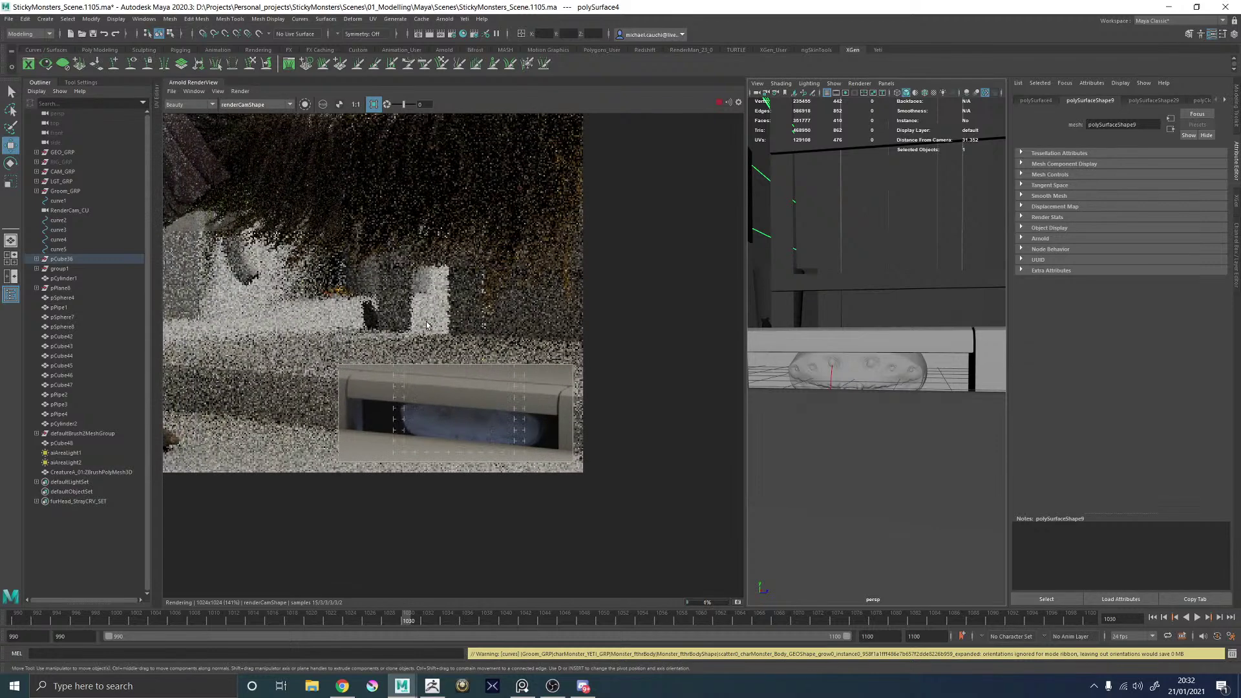
scroll(413, 373, down, 3)
middle_drag(412, 373, 433, 422)
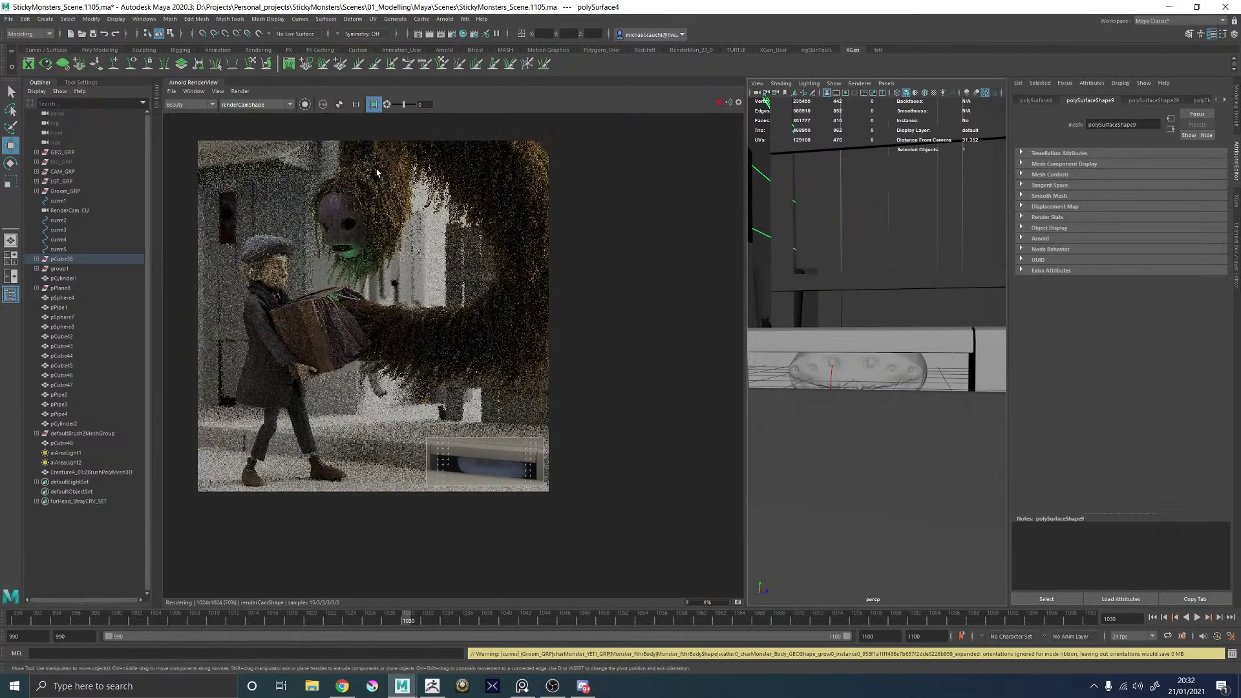
Turn off the render region and check how the creature head reads in the full street render.
click(375, 106)
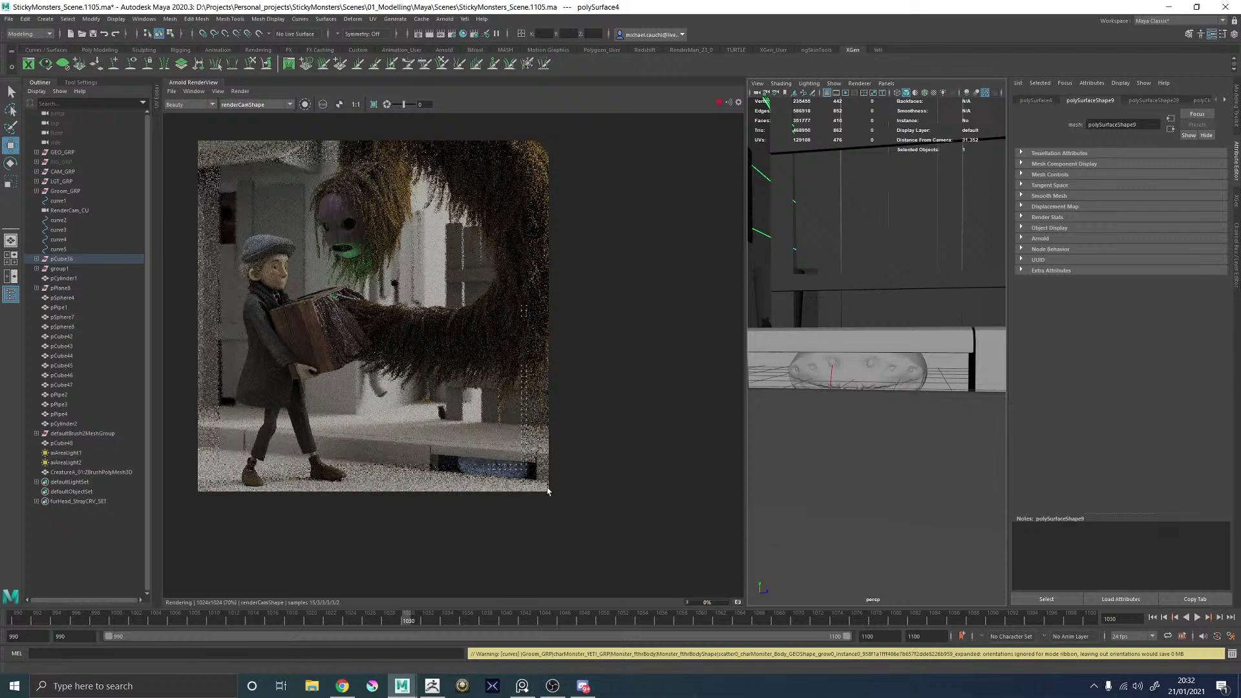
scroll(497, 475, up, 2)
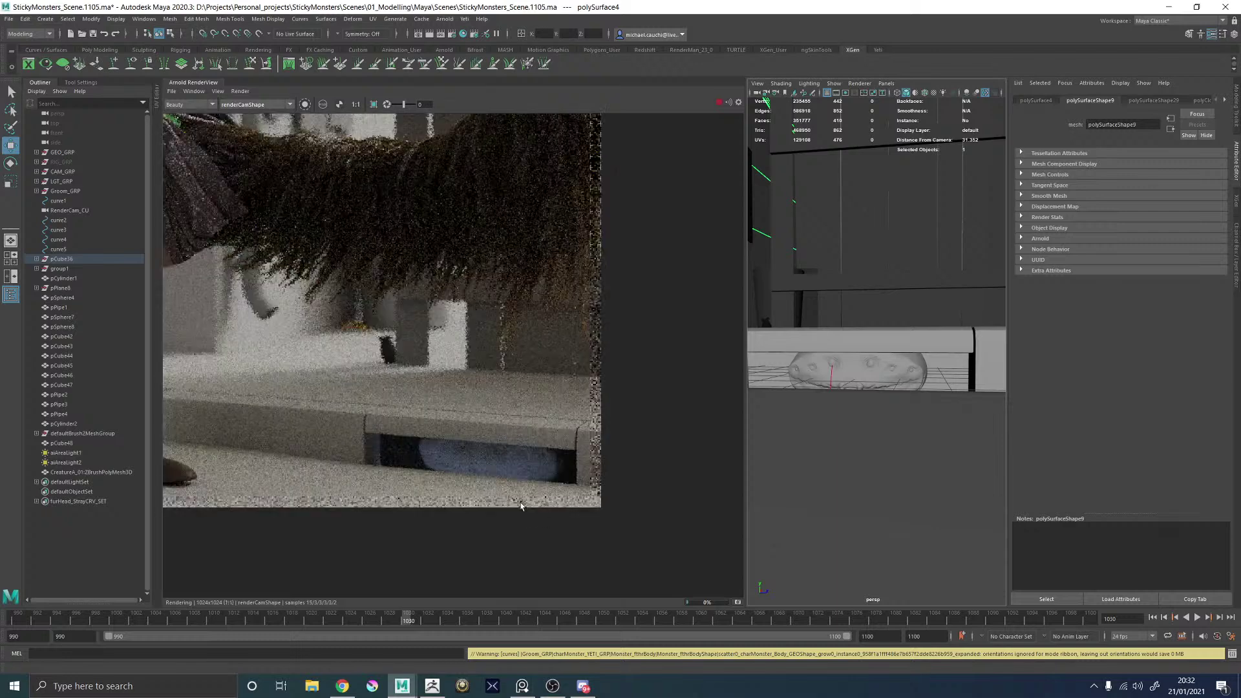
scroll(517, 431, up, 1)
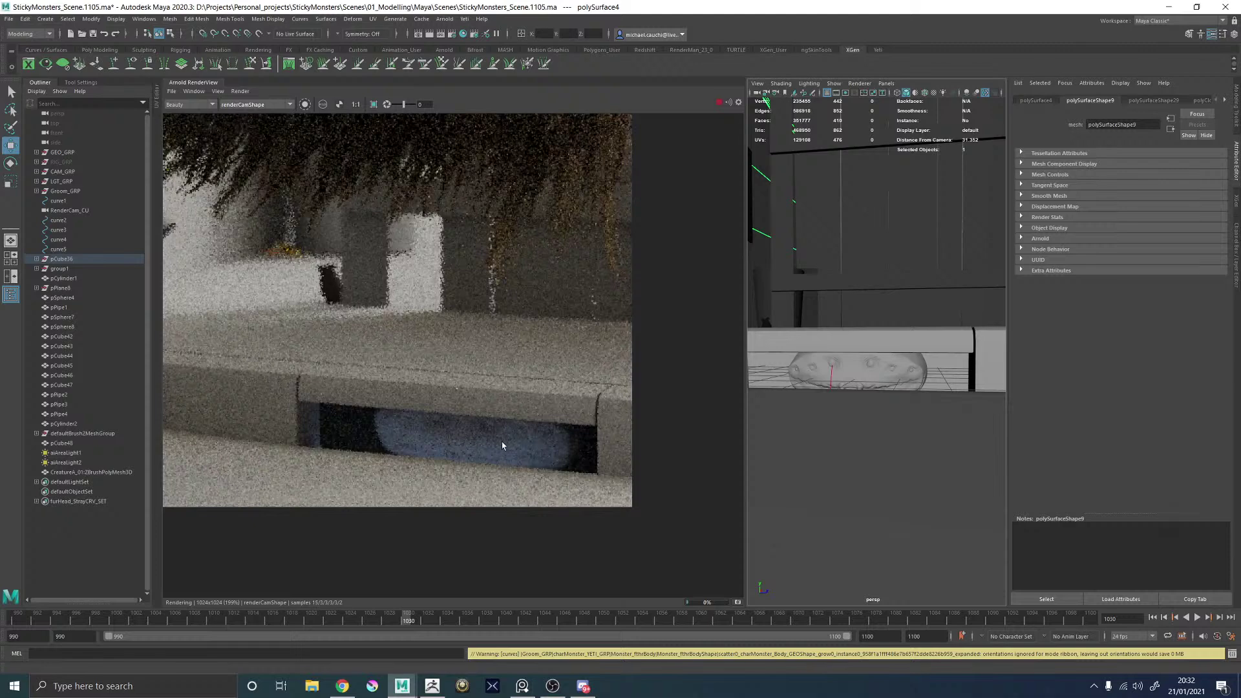
scroll(457, 353, down, 4)
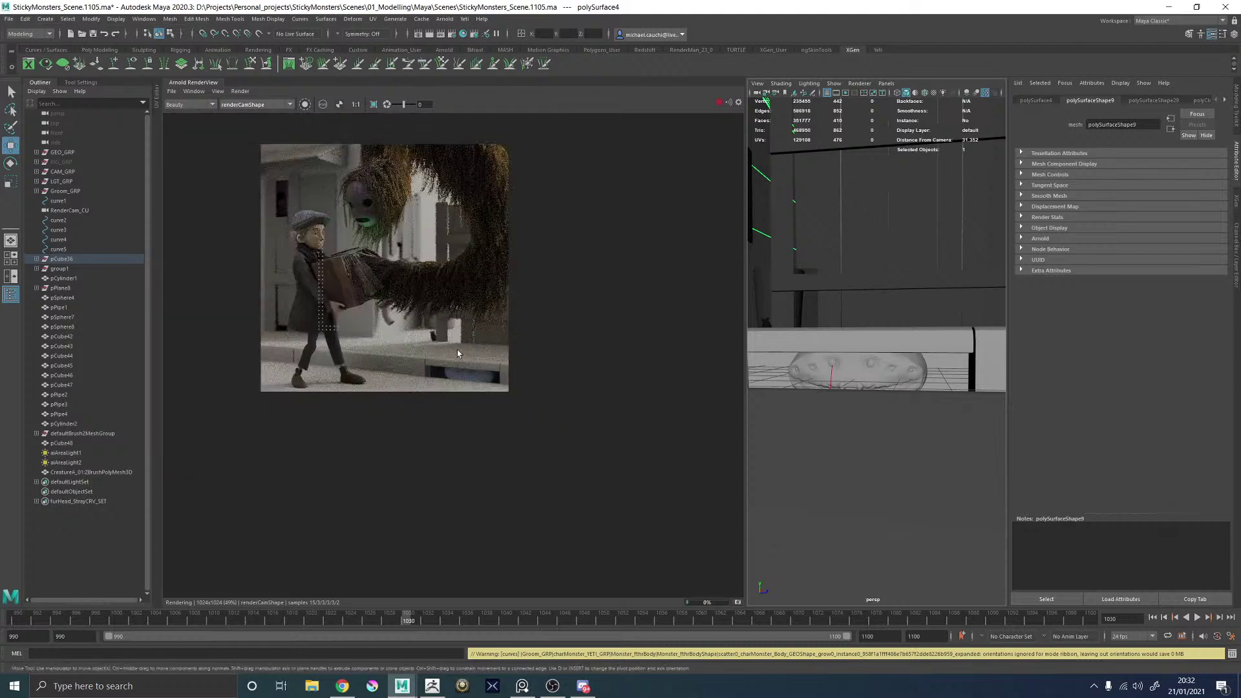
scroll(417, 259, up, 2)
scroll(406, 244, down, 1)
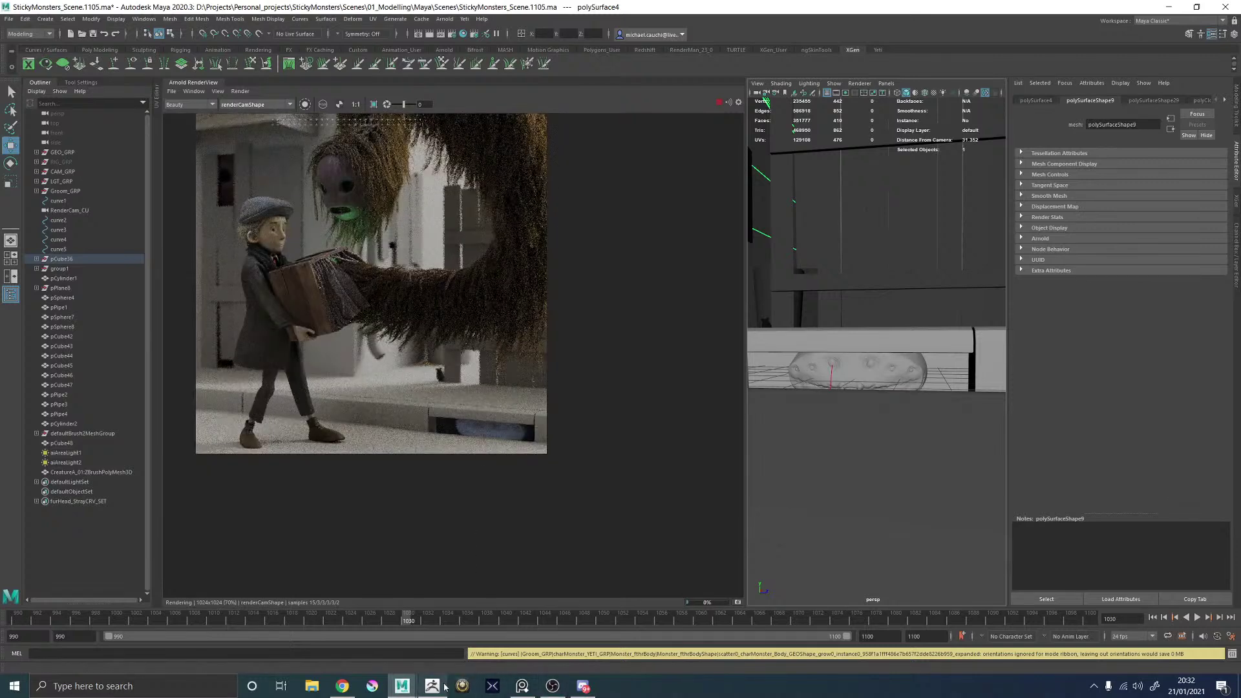
Switch to ZBrush, face the creature head from the front, and show its subtool list and mesh wireframe.
mouse_move(444, 689)
click(439, 632)
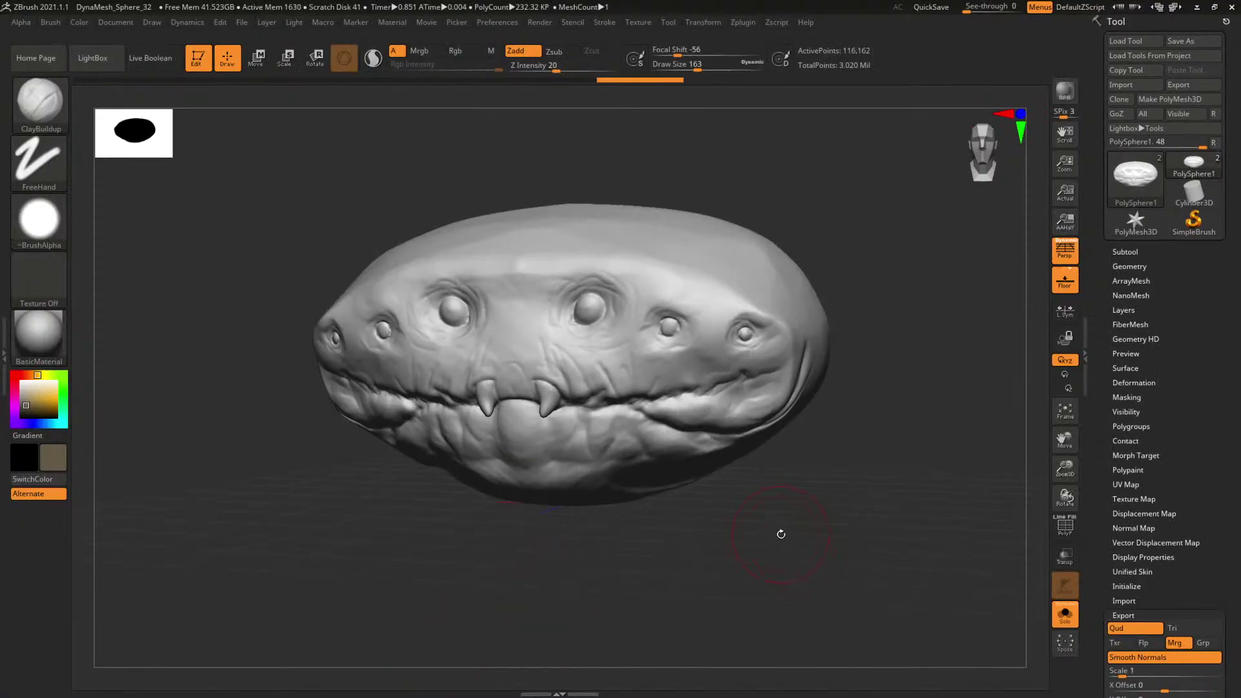
shift+drag(781, 534, 713, 455)
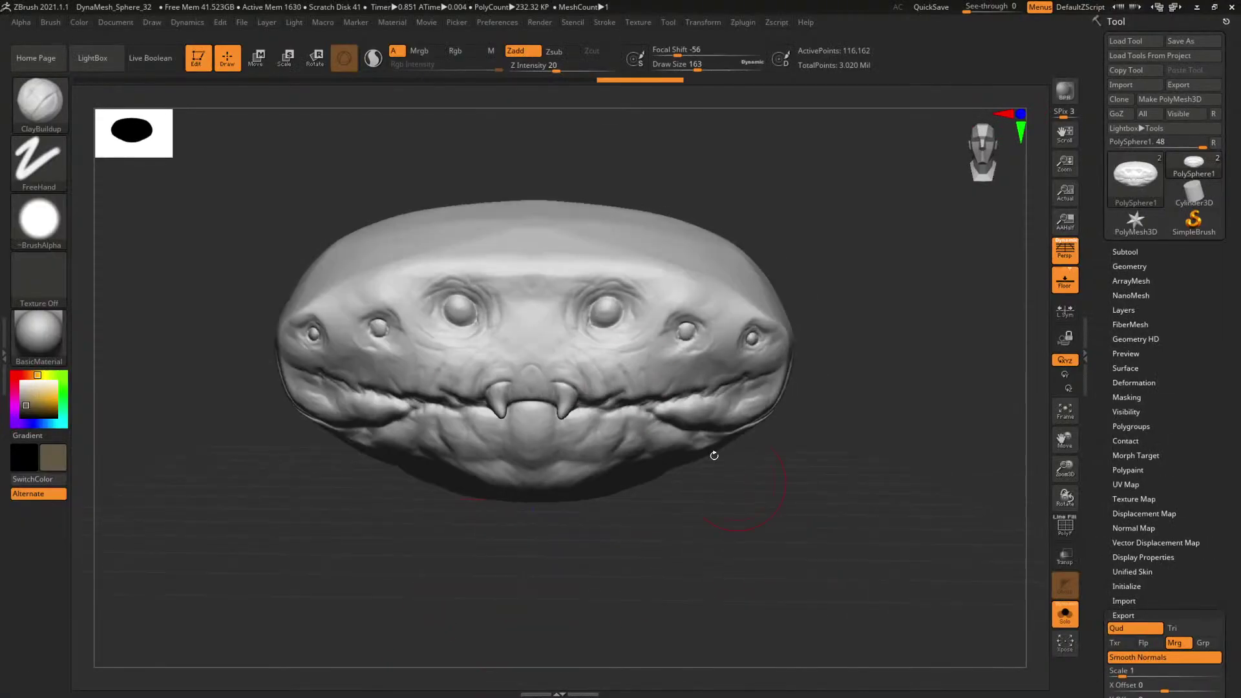
click(1135, 263)
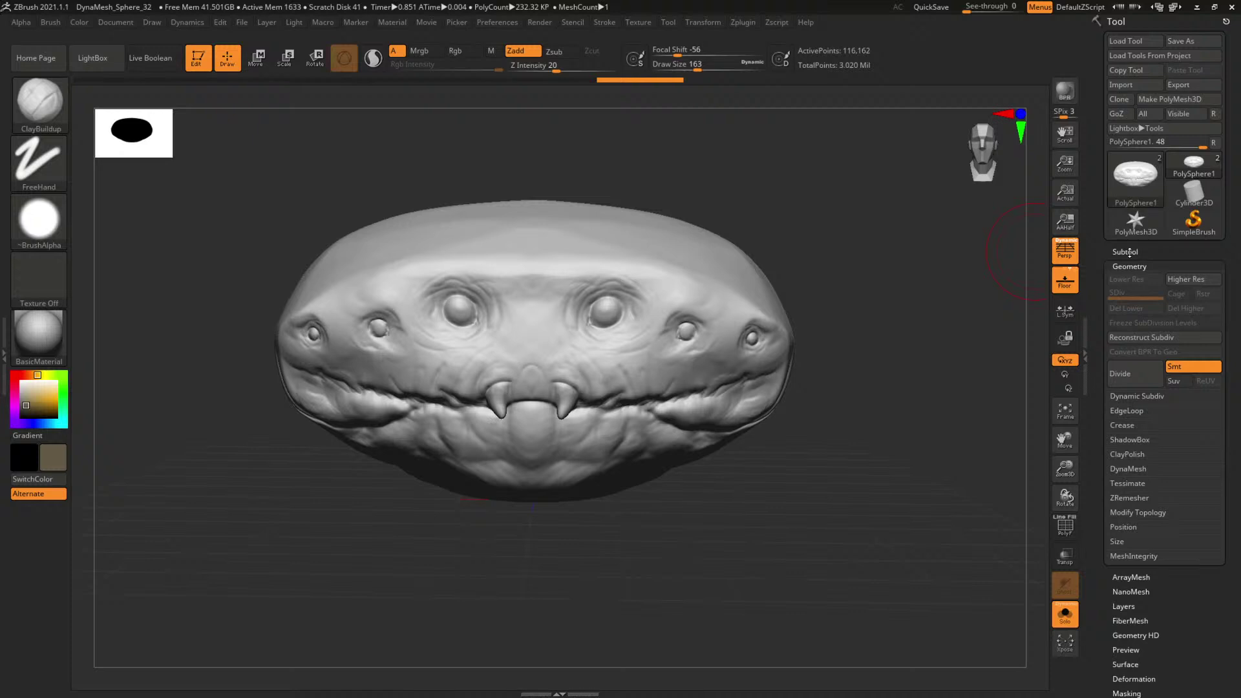
click(1128, 253)
key(shift+f)
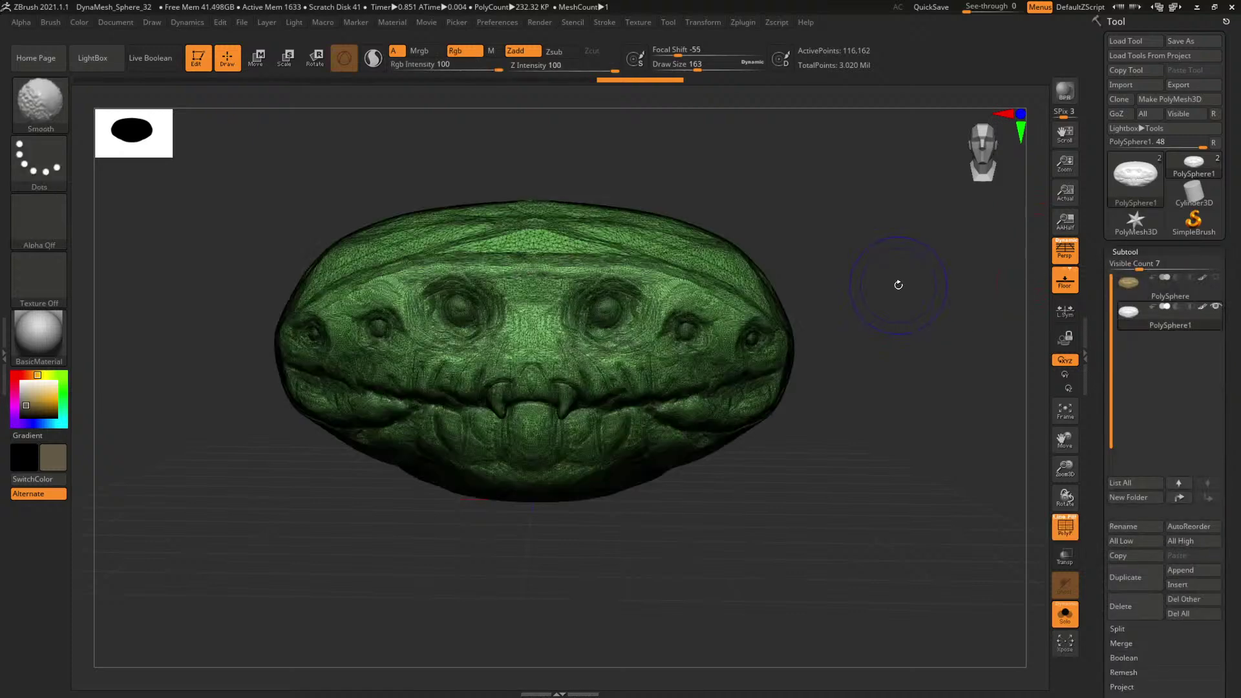
Activate the undecimated PolySphere subtool, hide the wireframe and step it down four subdivision levels.
click(1127, 285)
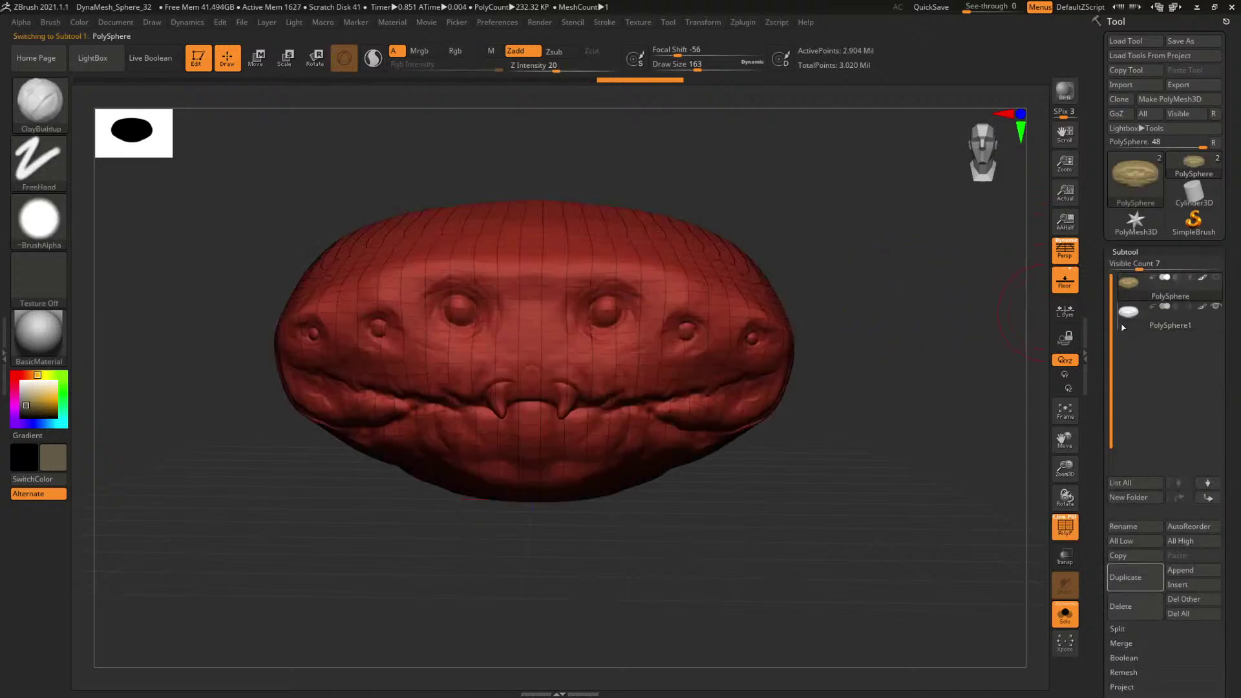
key(shift)
key(shift+f)
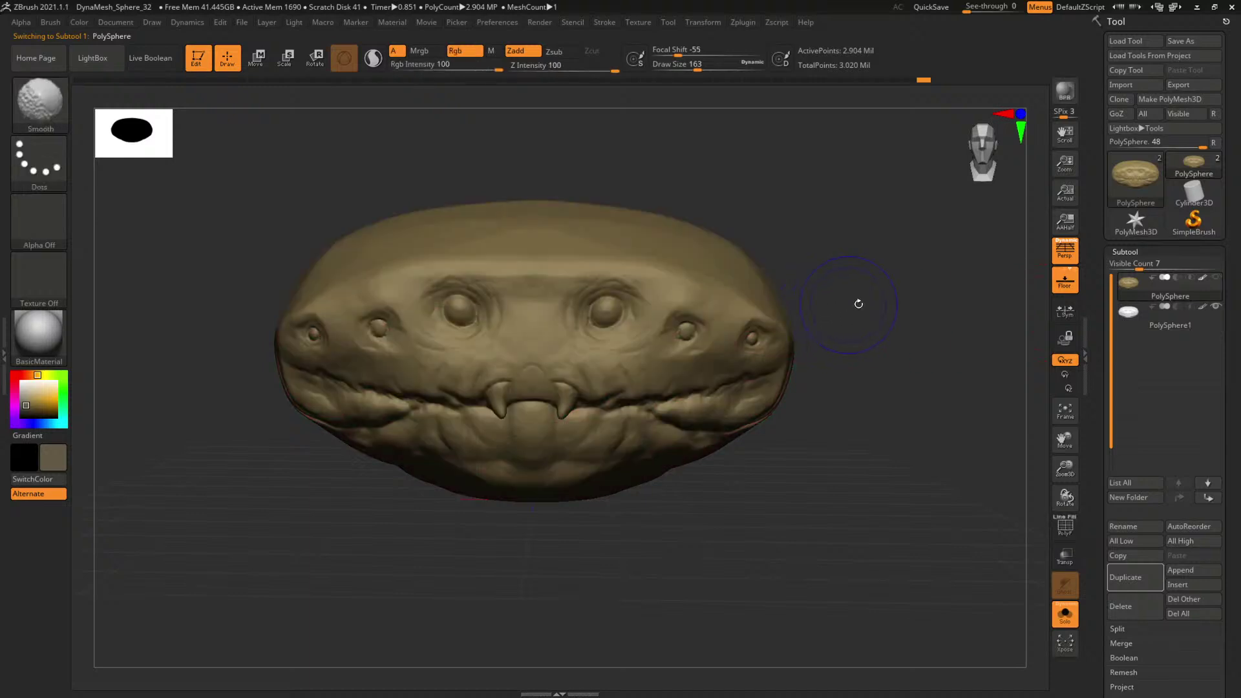
key(shift)
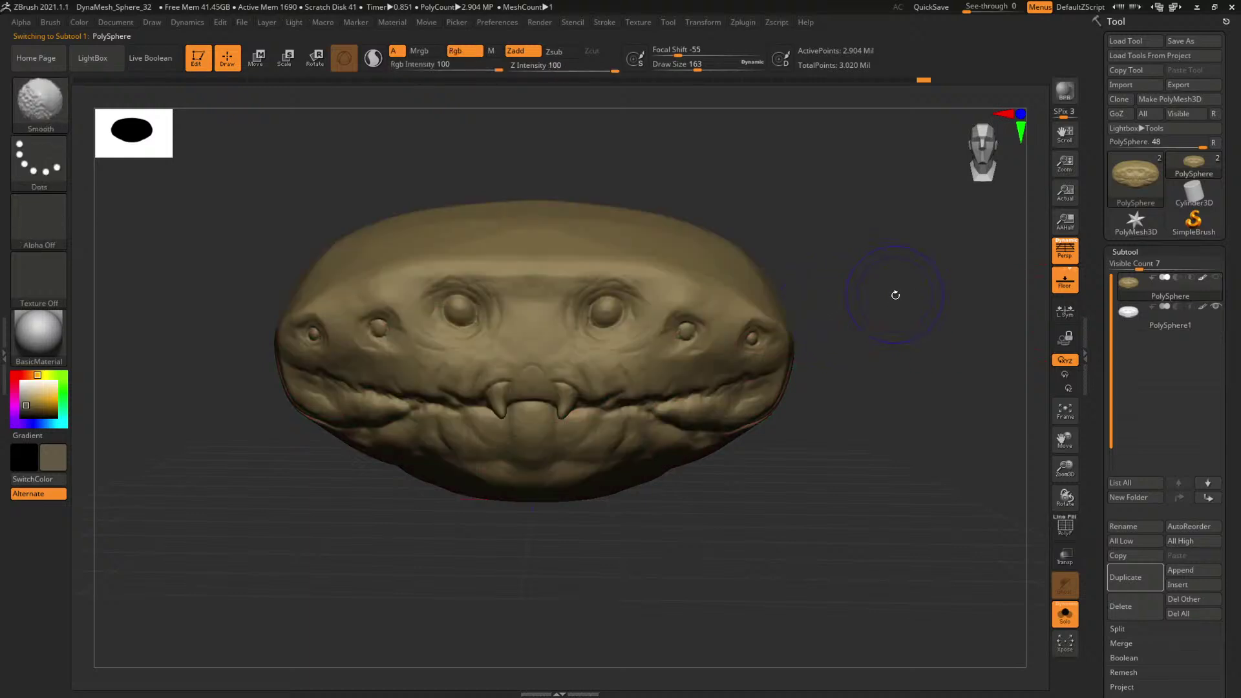
key(shift+d)
key(shift+d)
key(shift+d)
key(shift+d)
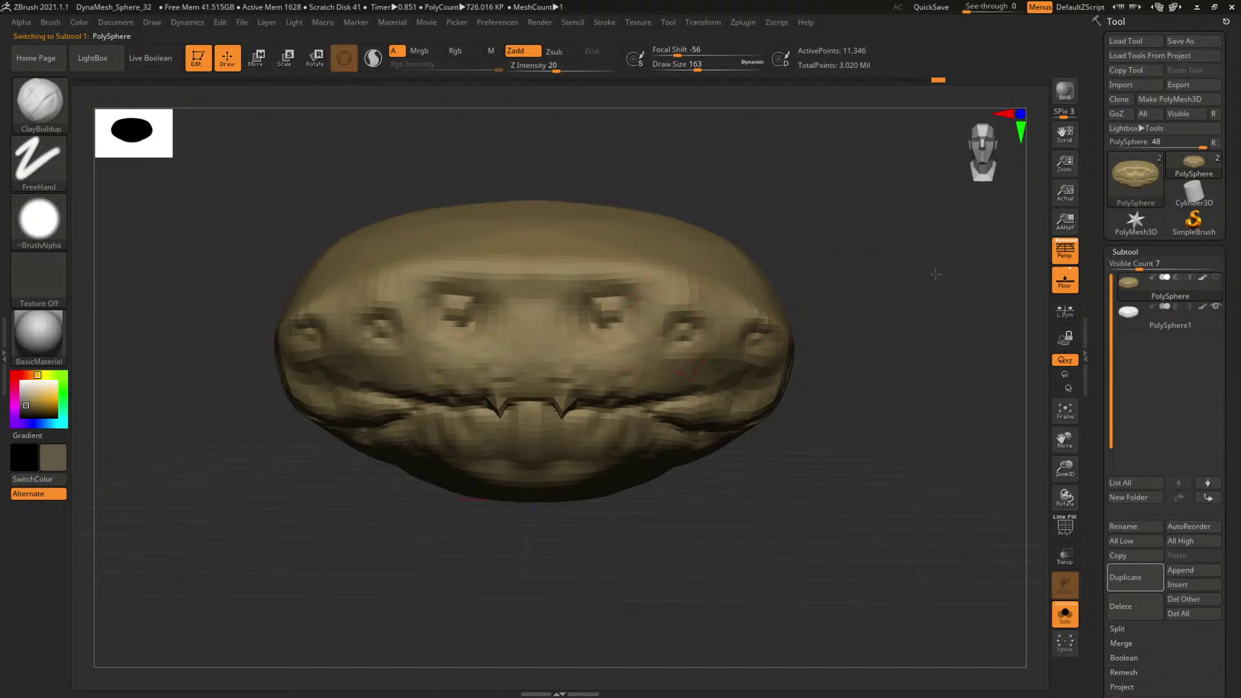
Shift the creature's two large central eyes downward using the Move brush at draw size 508 and Z intensity 51.
drag(936, 274, 869, 285)
key(b)
key(m)
key(v)
key(space)
drag(589, 337, 623, 330)
key(ctrl)
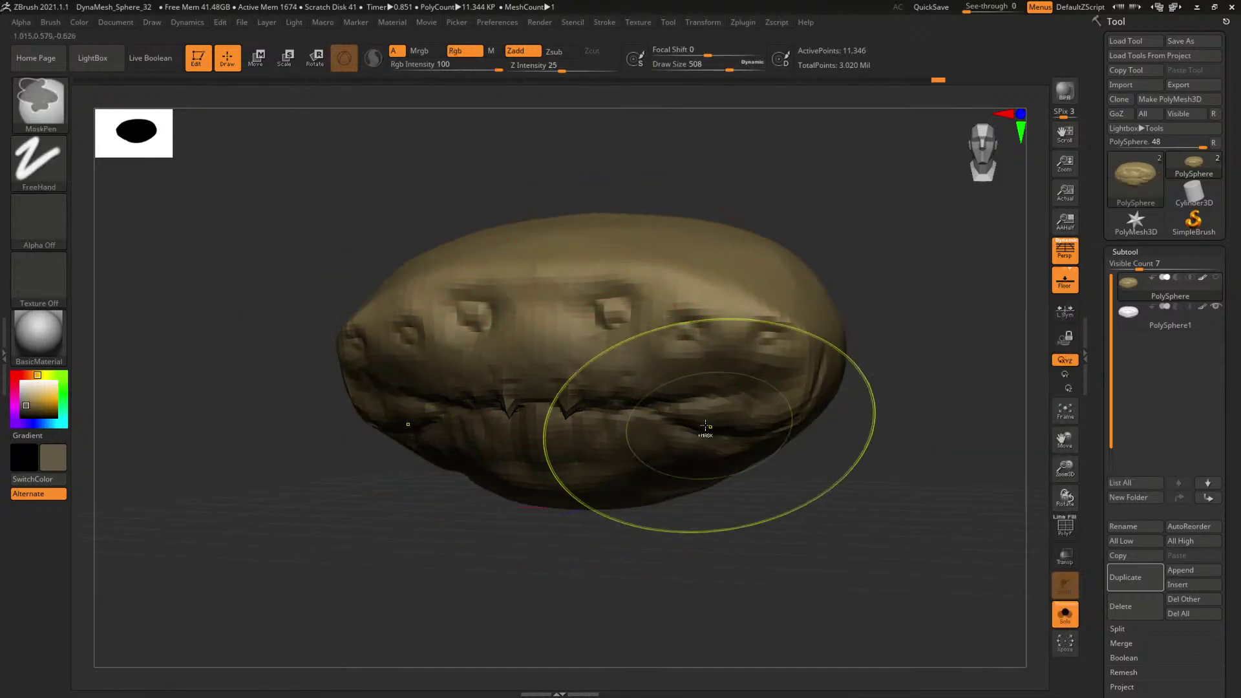
key(space)
key(space)
drag(556, 375, 541, 374)
key(ctrl)
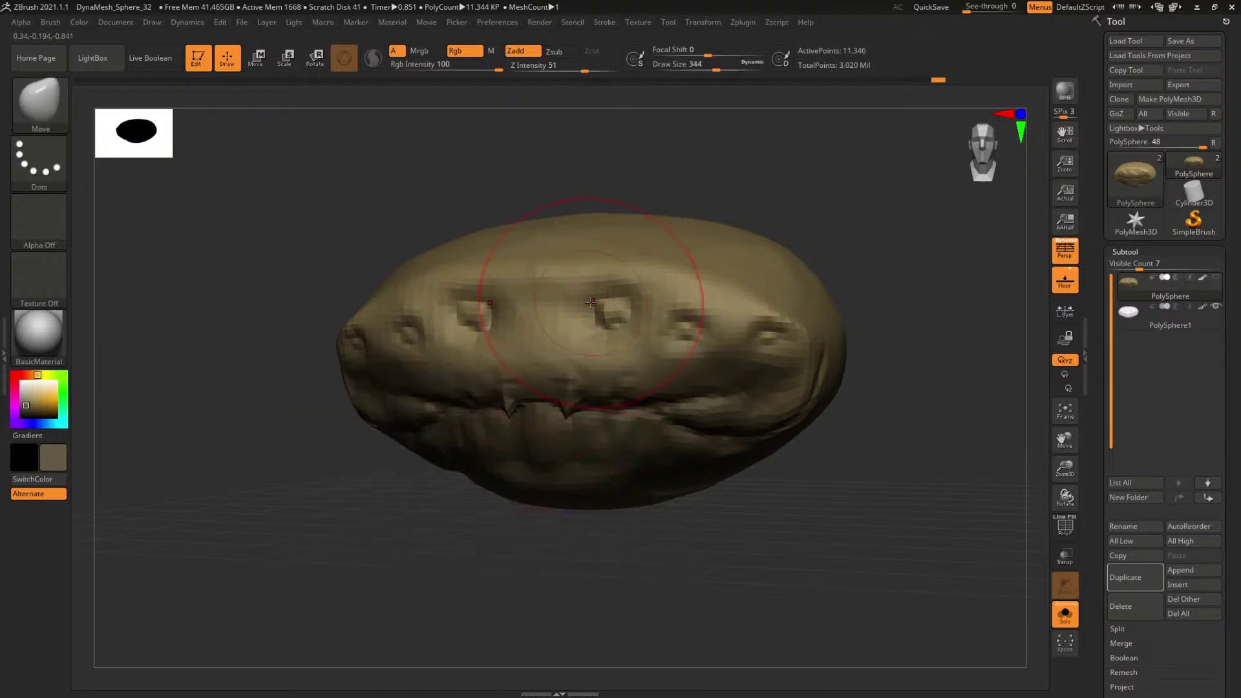
key(space)
drag(595, 326, 610, 328)
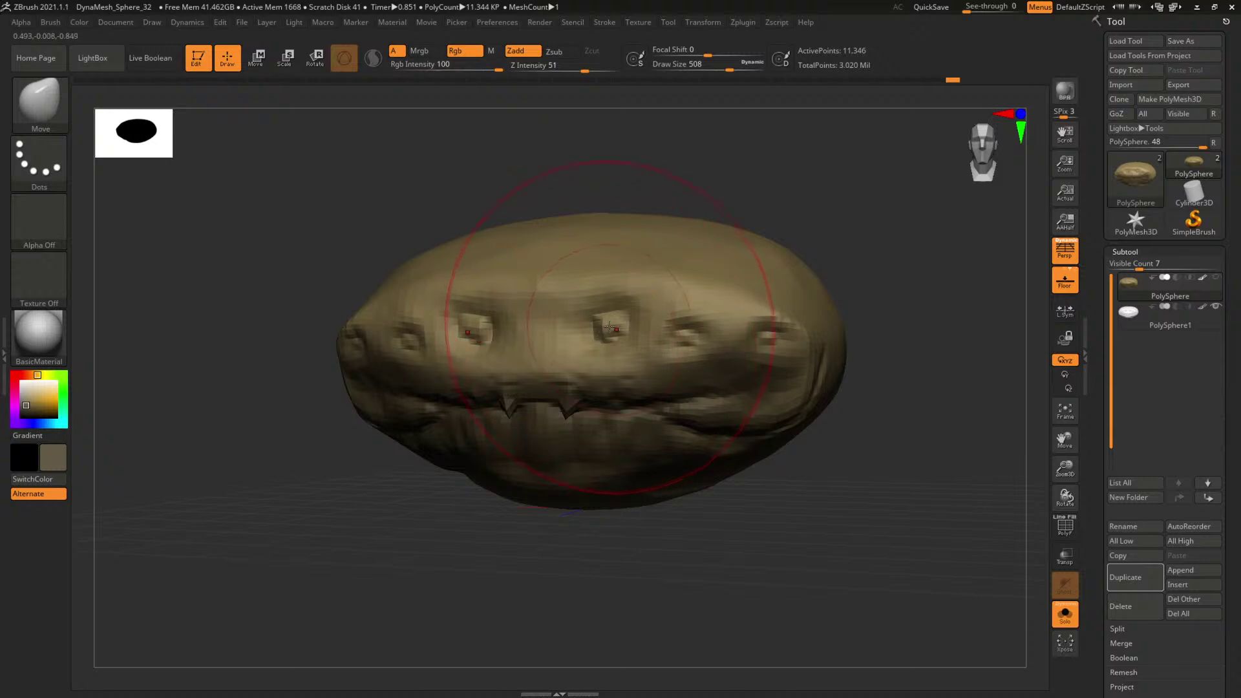
Step the creature head back up four subdivision levels and view it from the front.
mouse_move(785, 192)
ctrl+mouse_down()
mouse_move(833, 261)
mouse_move(909, 269)
mouse_move(727, 244)
ctrl+mouse_up()
key(d)
key(d)
key(d)
key(d)
shift+drag(727, 244, 901, 352)
Set the Move brush's draw size to 239 and turn the high-resolution creature head to a near-front view.
key(space)
drag(632, 304, 608, 303)
mouse_move(848, 271)
shift+mouse_down()
mouse_move(830, 277)
mouse_move(886, 254)
mouse_move(761, 263)
shift+mouse_up()
Flatten the planes of the creature's forehead and brows around the eyes with the TrimDynamic brush at Z intensity 43.
key(b)
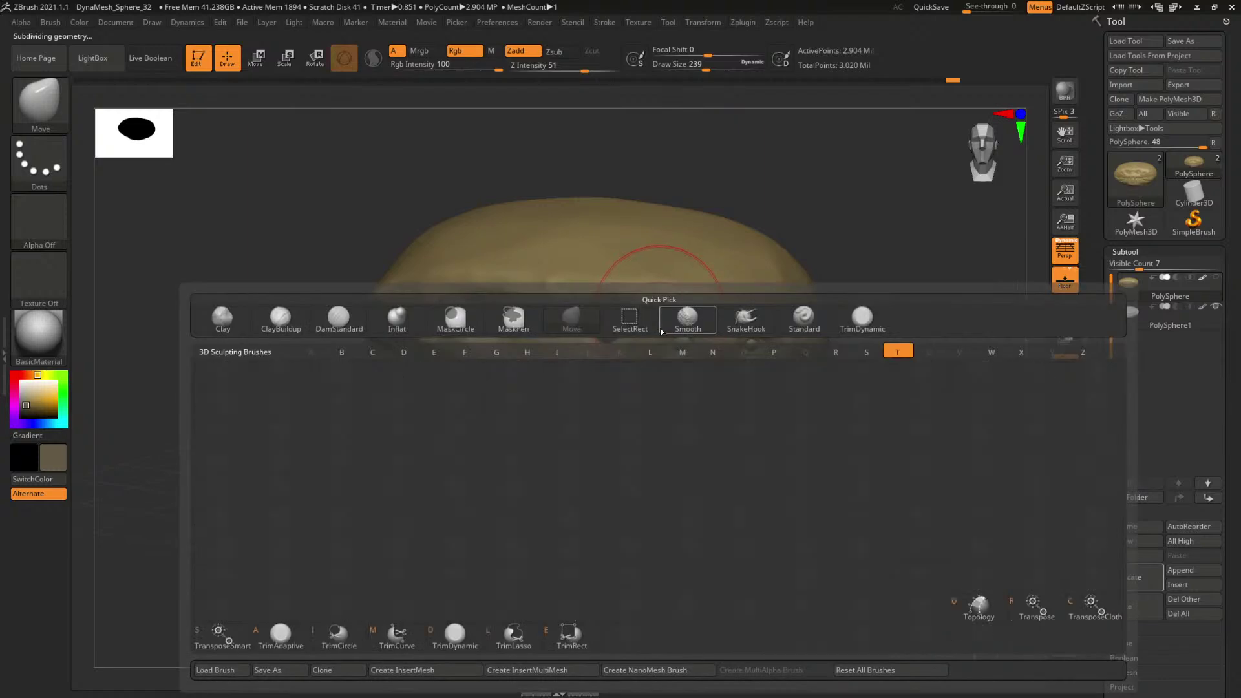
key(d)
key(space)
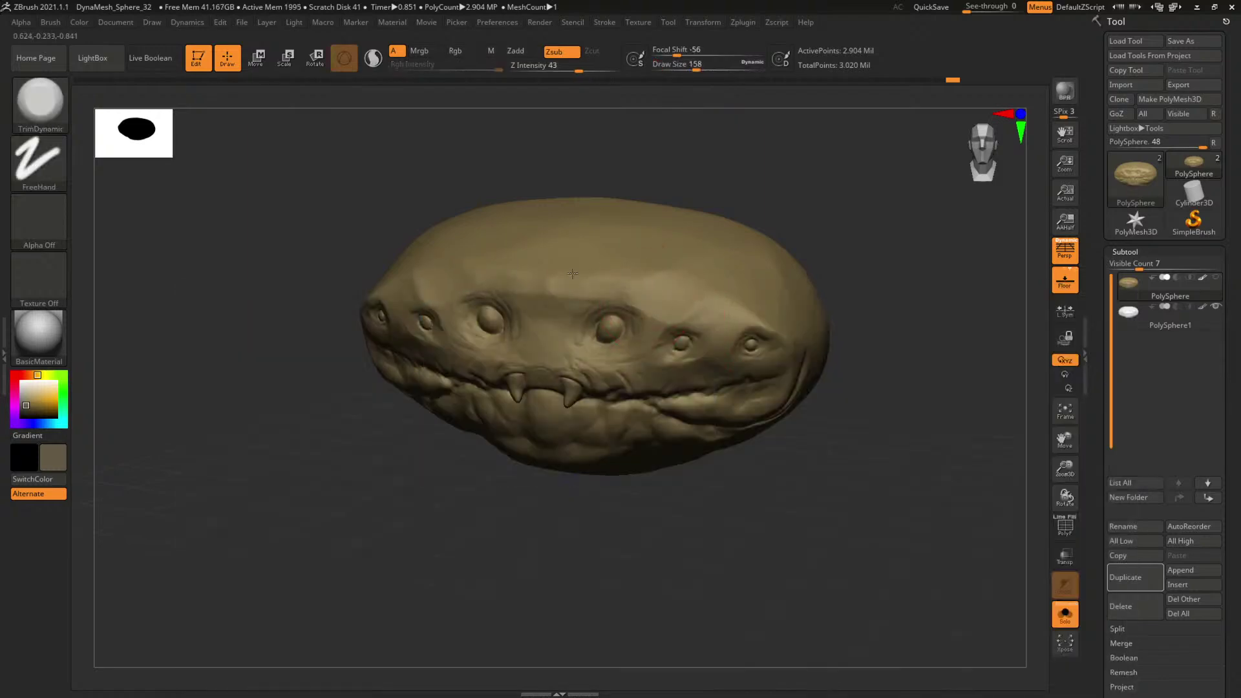
drag(572, 274, 547, 278)
mouse_move(769, 226)
mouse_down()
mouse_move(854, 238)
mouse_move(855, 255)
mouse_up()
key(space)
click(653, 323)
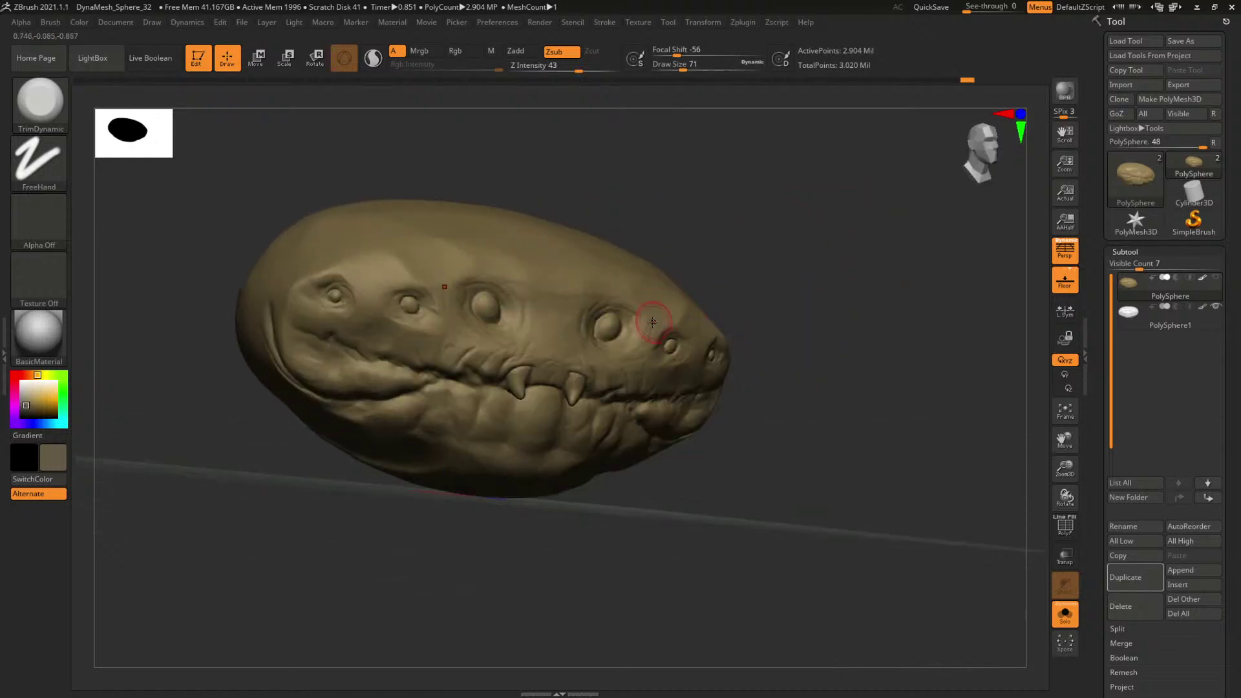
key(space)
drag(653, 322, 645, 324)
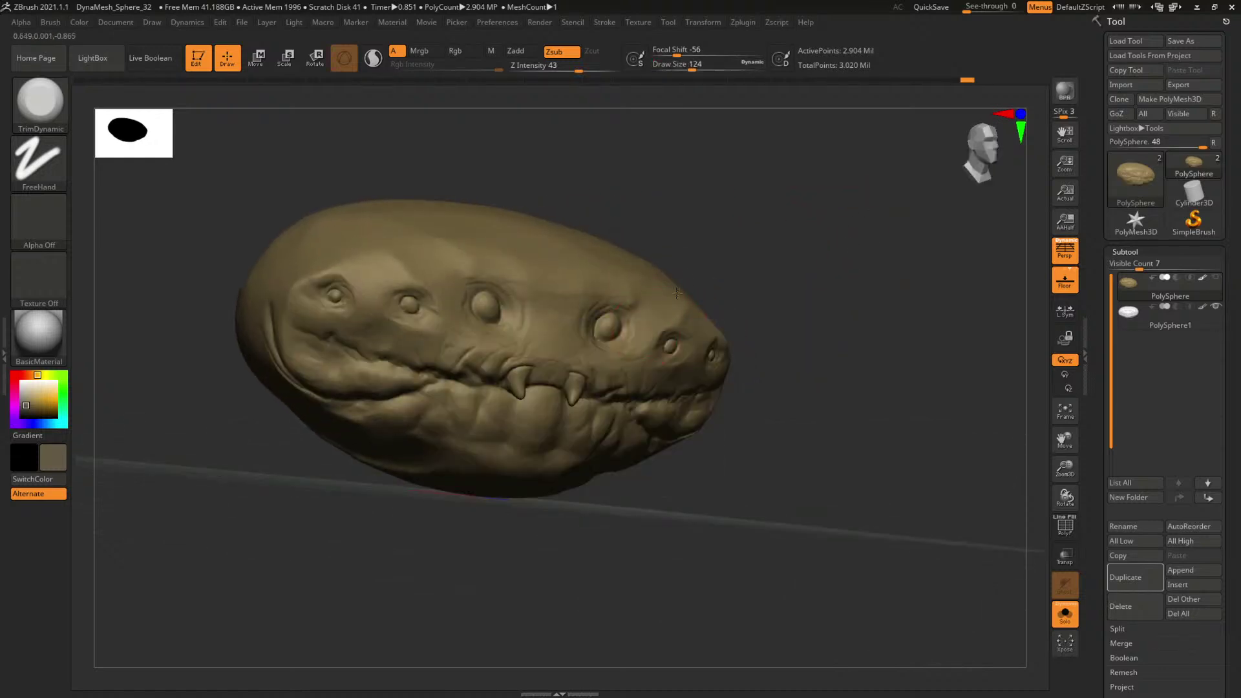
drag(707, 271, 788, 268)
drag(869, 252, 715, 398)
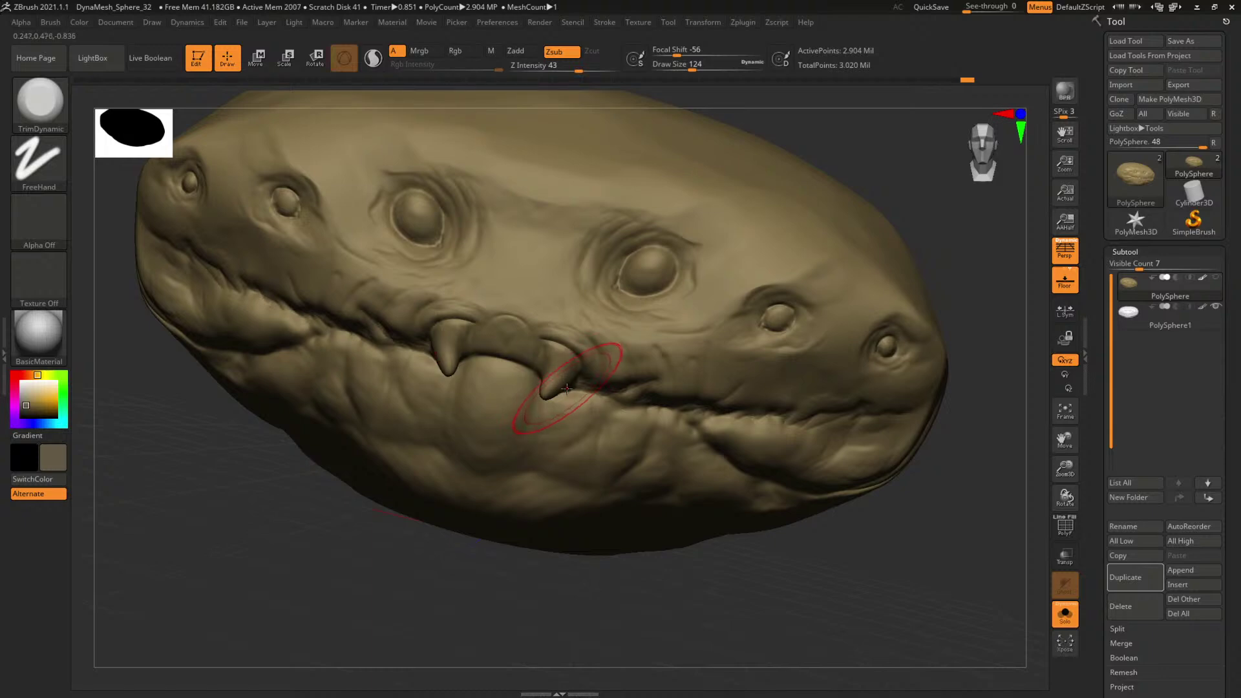
Carve the mouth line across the two fangs using the DamStandard brush at draw size 62 and Z intensity 33.
key(b)
key(d)
key(s)
mouse_move(550, 373)
mouse_down()
mouse_move(567, 388)
mouse_move(599, 386)
mouse_up()
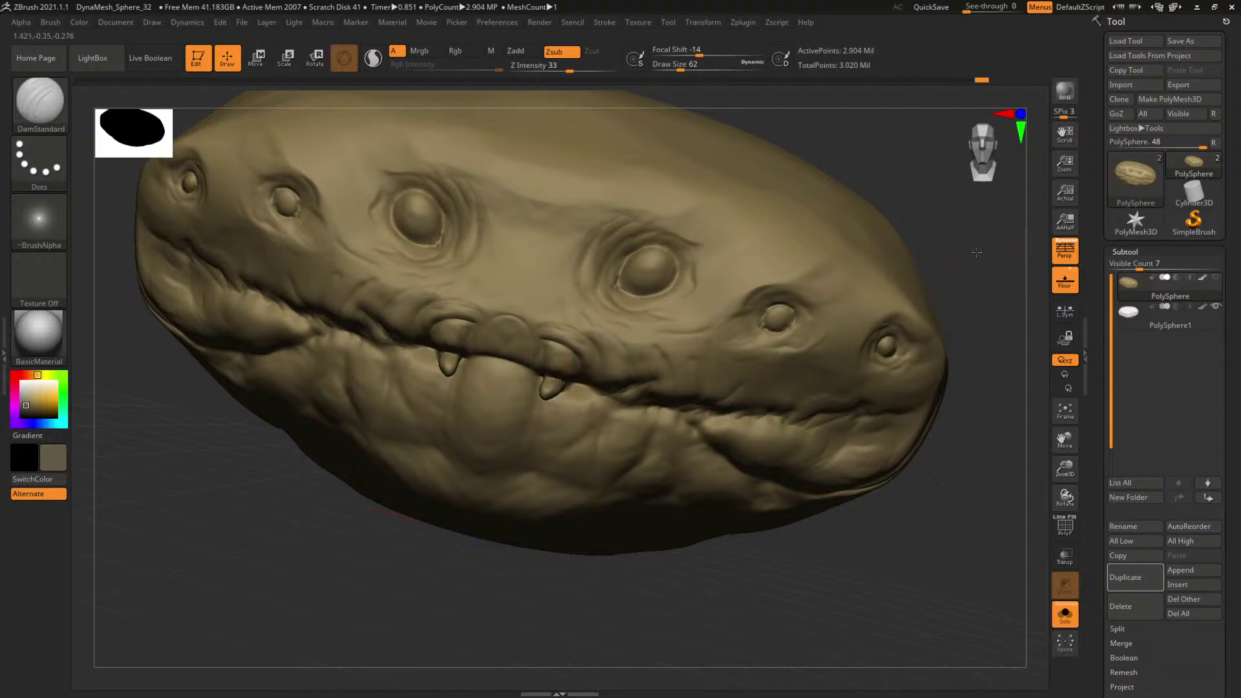
Cover the two fangs with ClayBuildup strokes at Z intensity 20 and smooth their remains into the lips.
drag(976, 252, 970, 294)
key(b)
key(c)
key(b)
key(s)
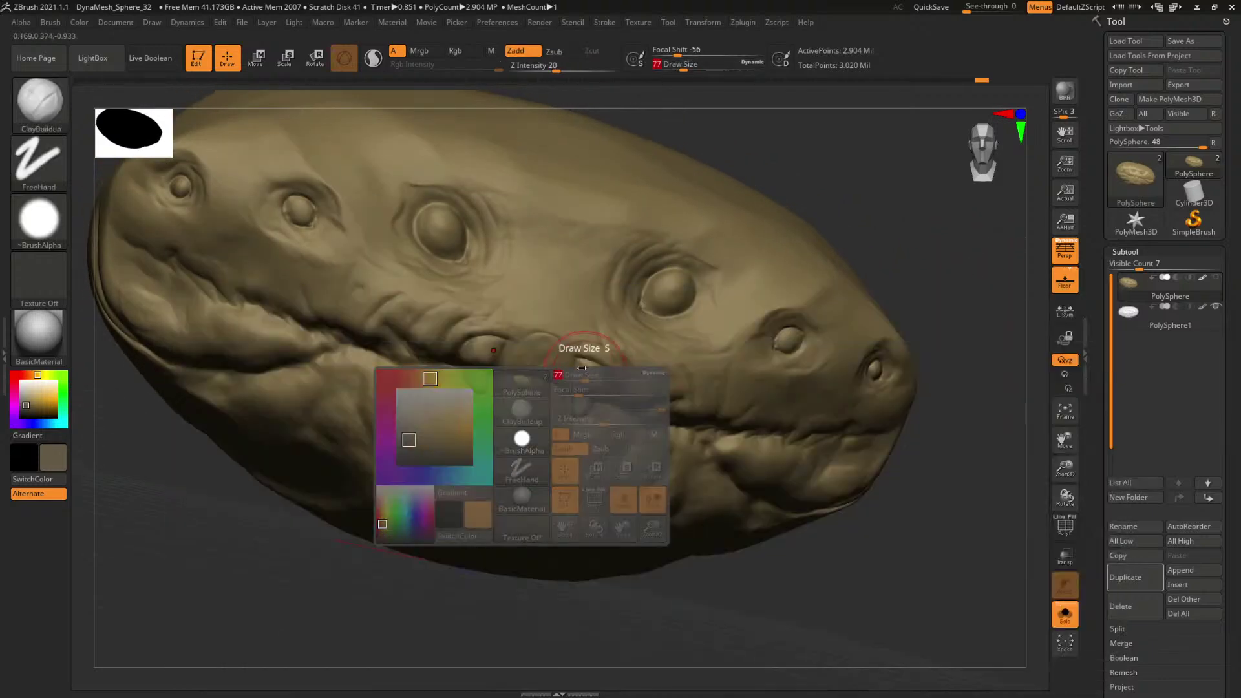
drag(581, 358, 596, 360)
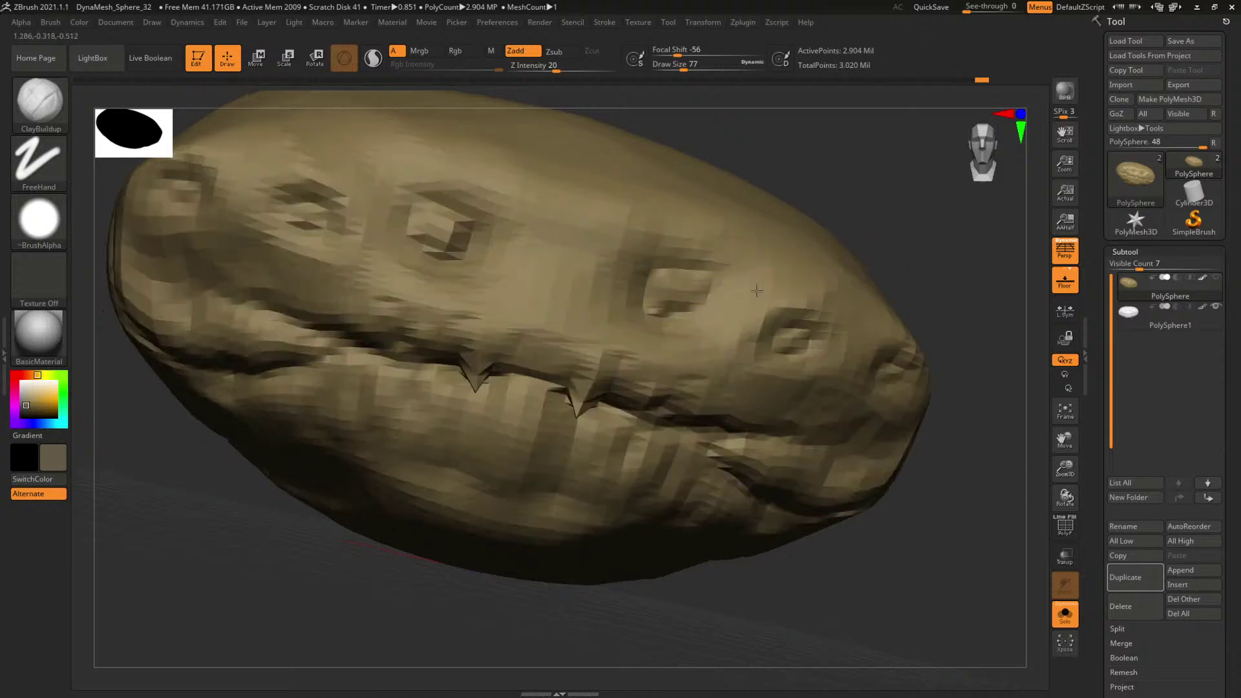
key(shift)
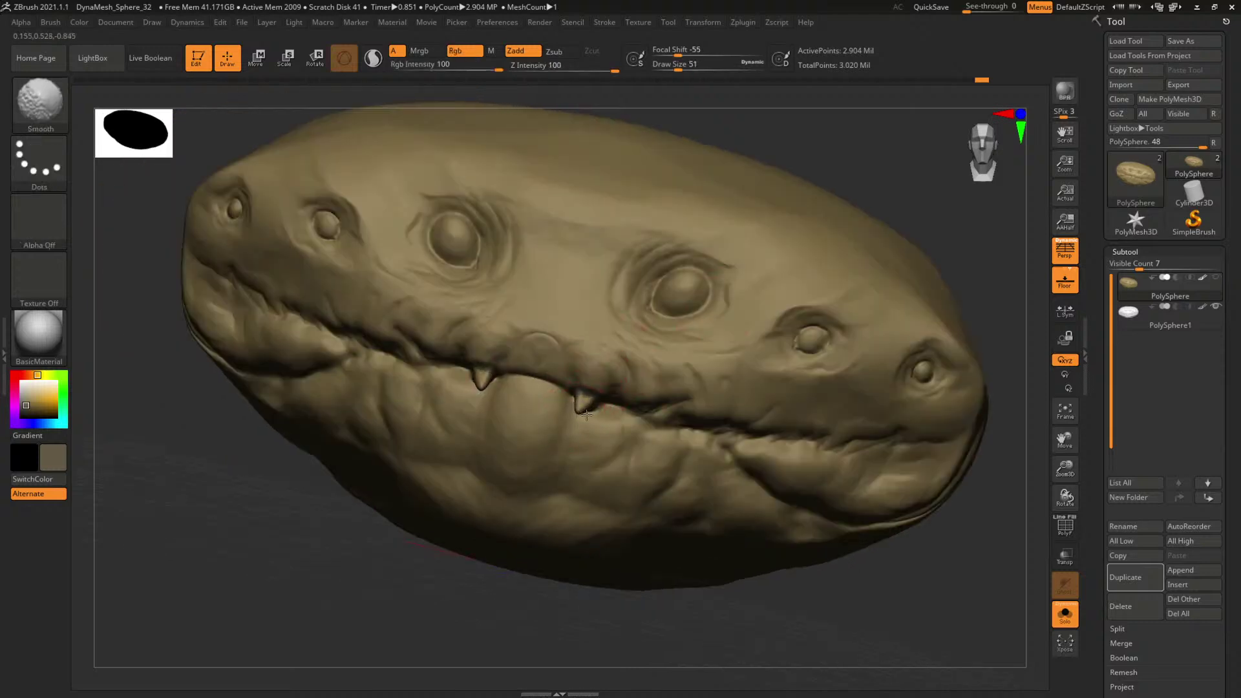
drag(586, 415, 567, 412)
key(space)
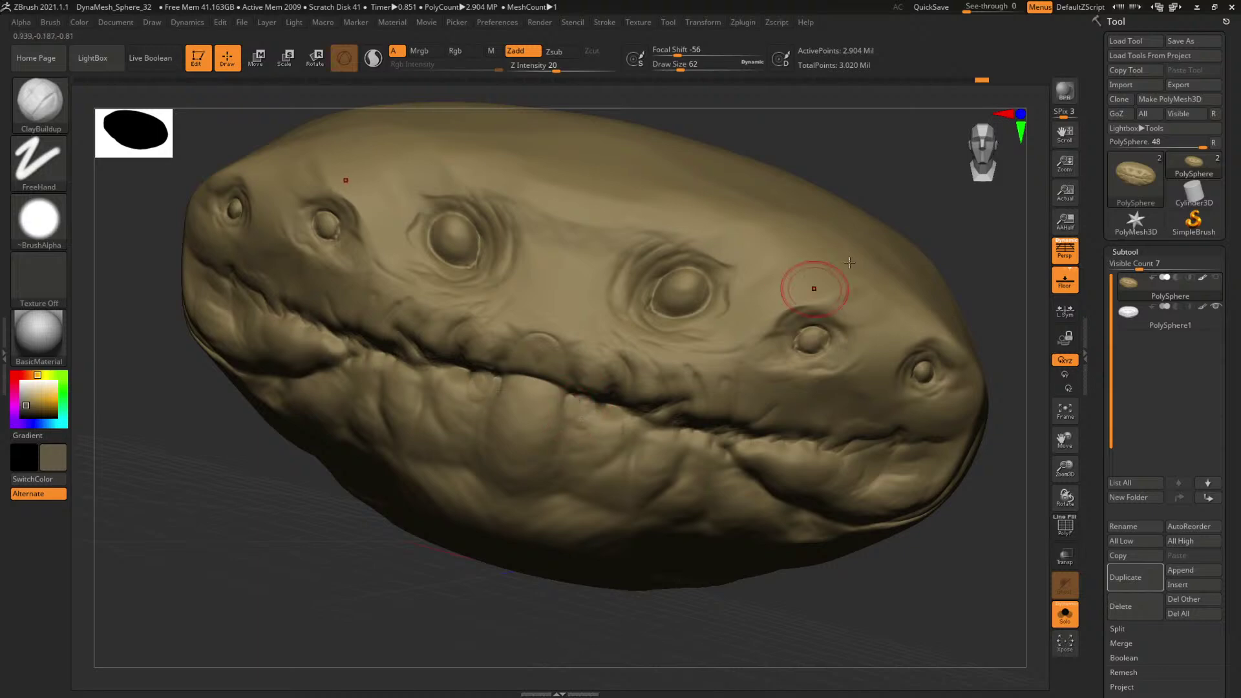
scroll(803, 277, down, 6)
mouse_move(842, 289)
mouse_down()
mouse_move(956, 391)
mouse_move(934, 388)
mouse_up()
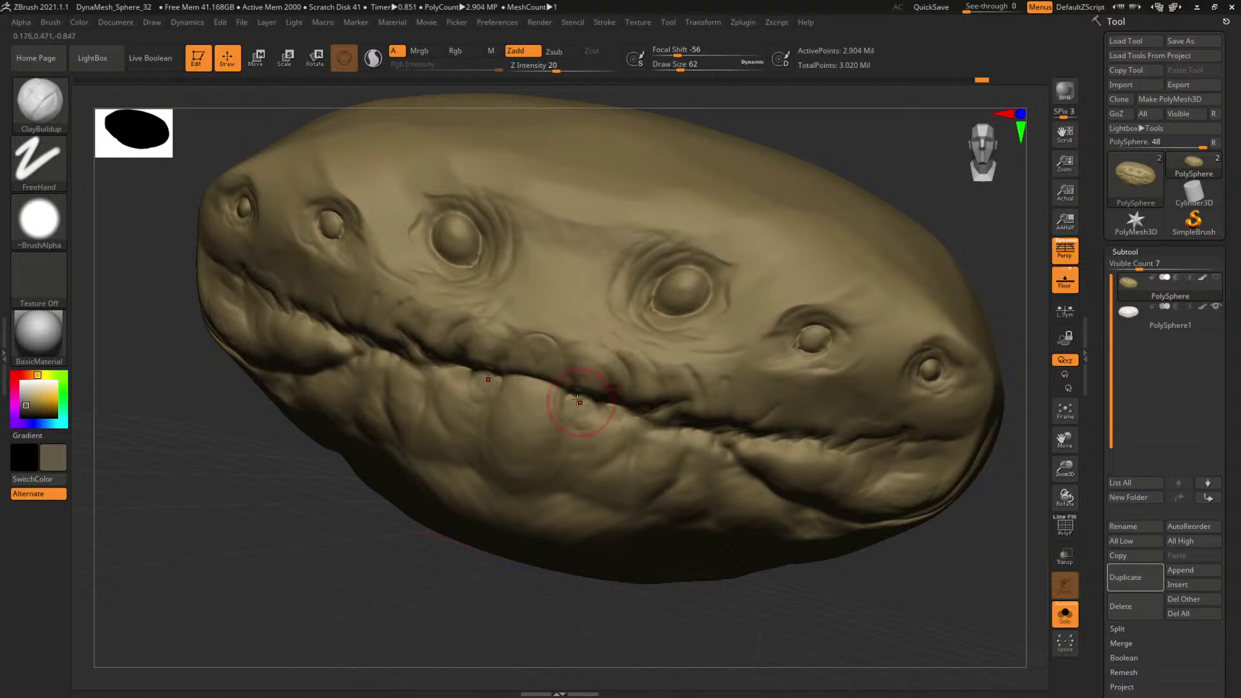
Recut the mouth crease where the fangs were with the DamStandard brush at draw size 54.
key(b)
key(d)
key(s)
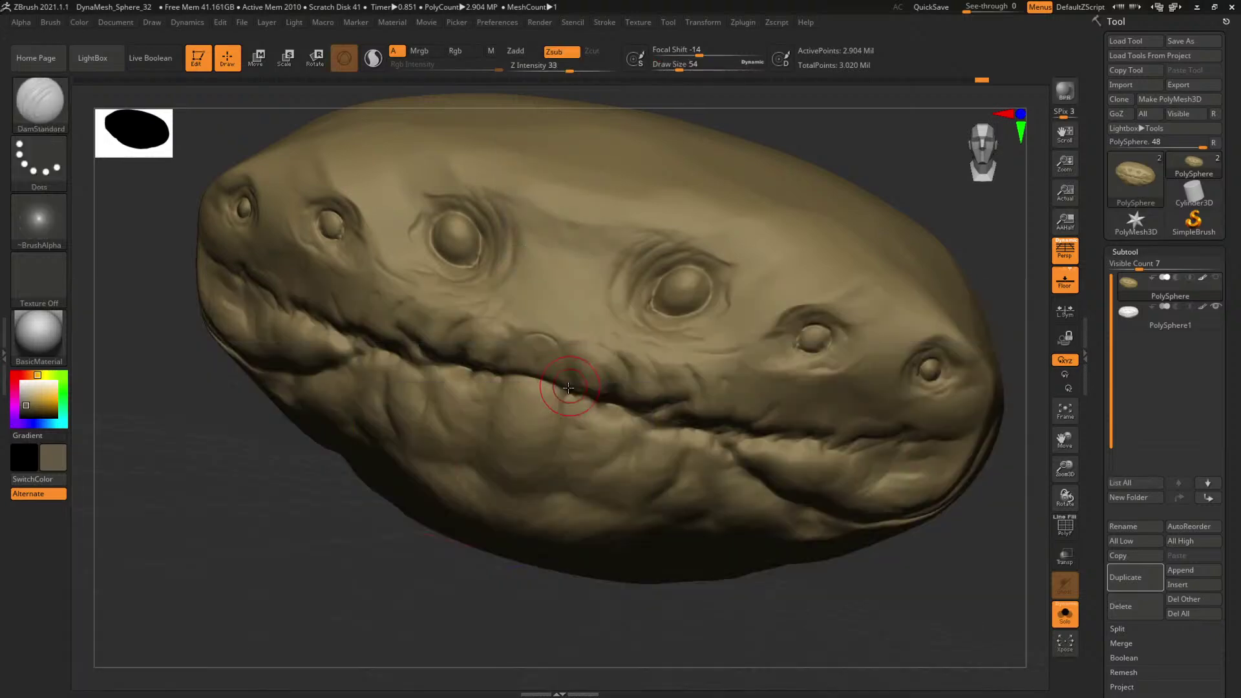
mouse_move(565, 387)
mouse_down()
mouse_move(606, 400)
mouse_move(554, 381)
mouse_up()
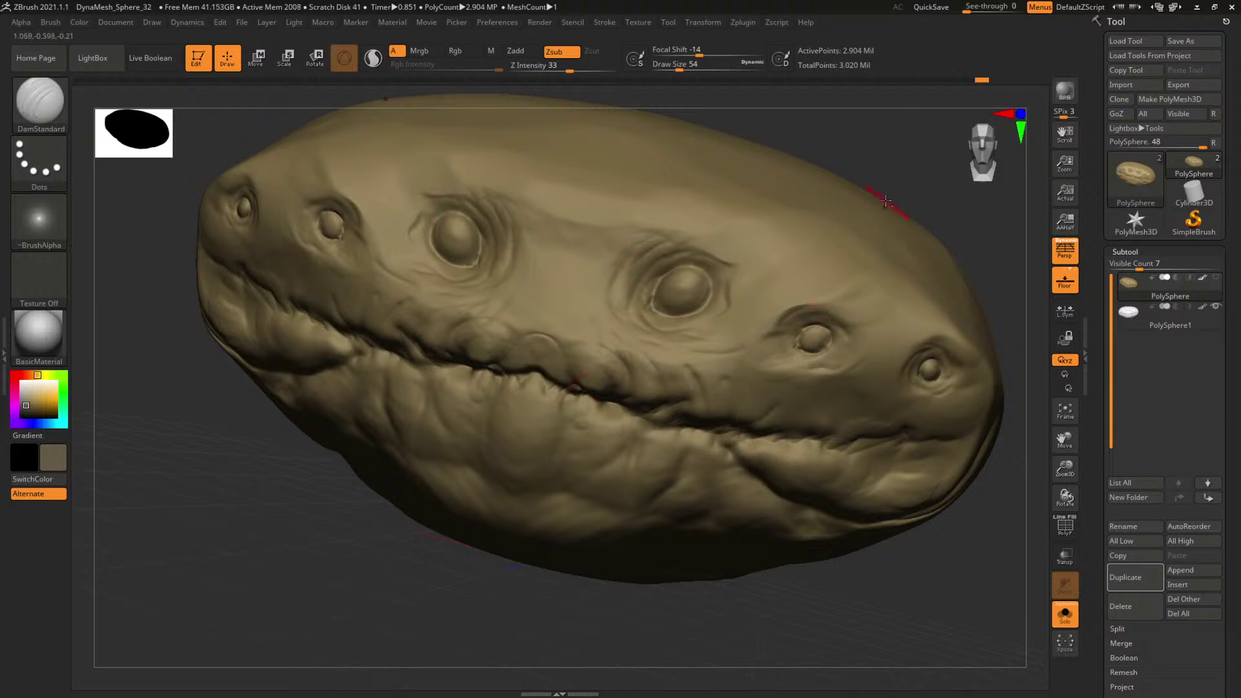
mouse_move(858, 169)
alt+mouse_down()
mouse_move(802, 264)
mouse_move(776, 270)
mouse_move(831, 299)
mouse_move(801, 277)
alt+mouse_up()
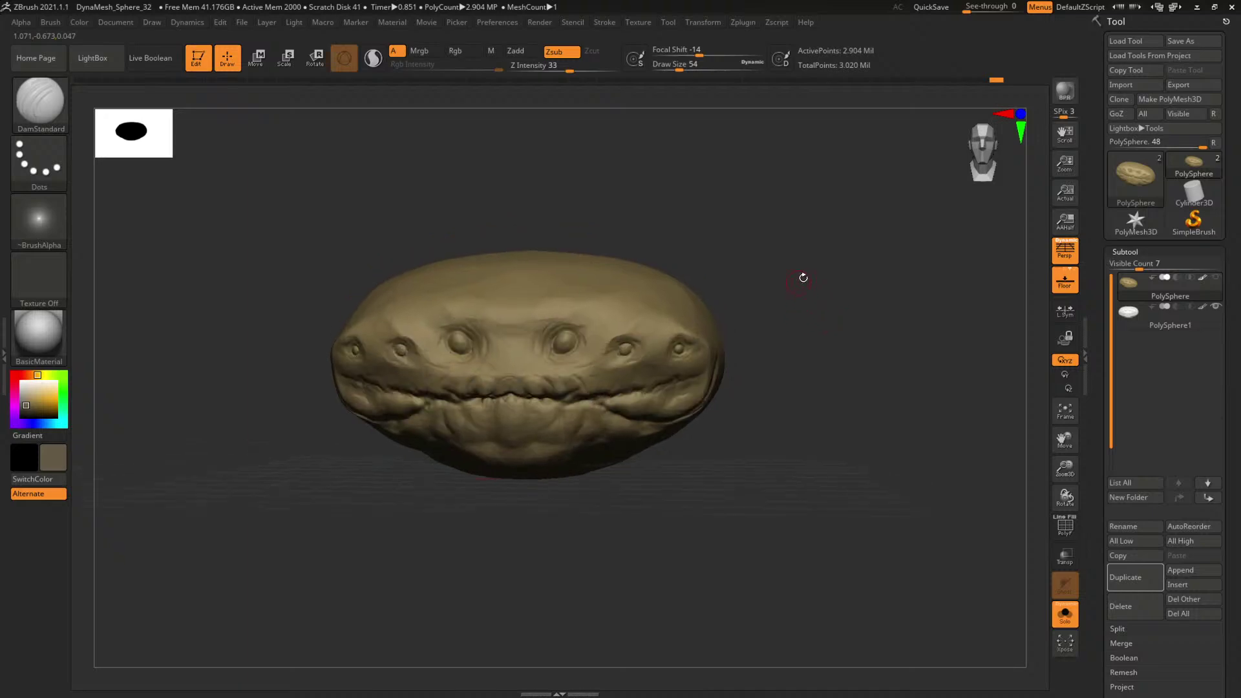
Switch to Maya and examine the Arnold render around the drain creature, the boy and the hairy monster.
click(1197, 8)
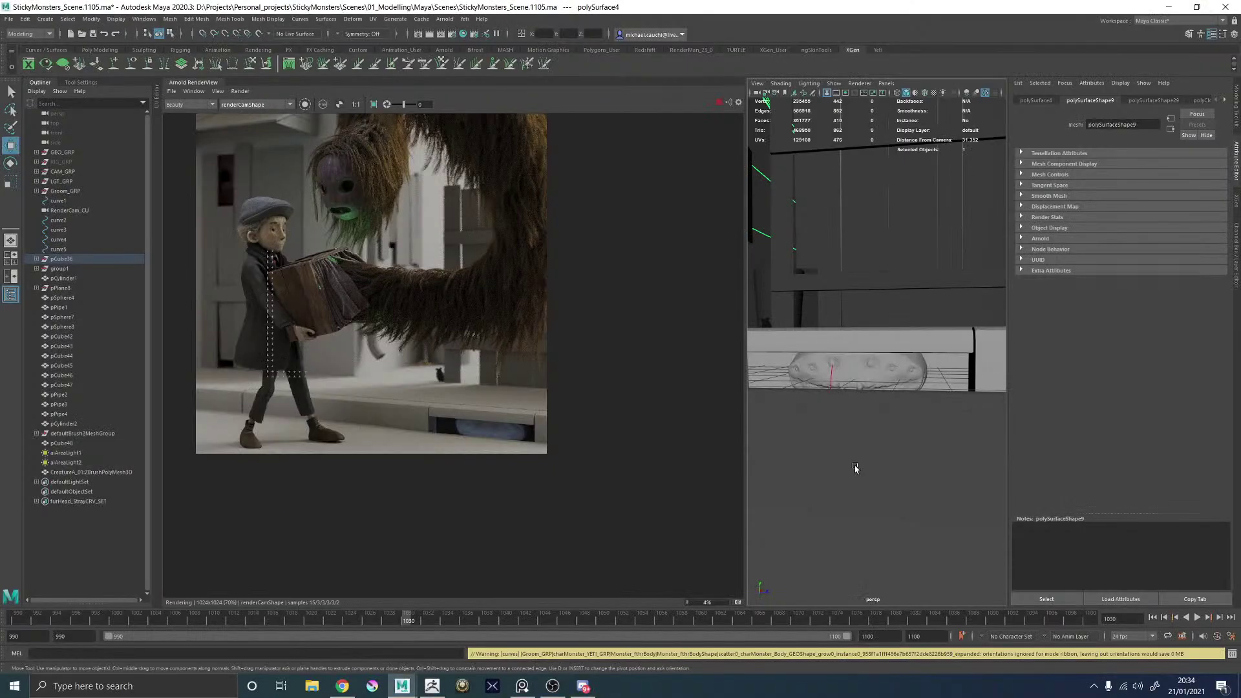
scroll(388, 199, up, 2)
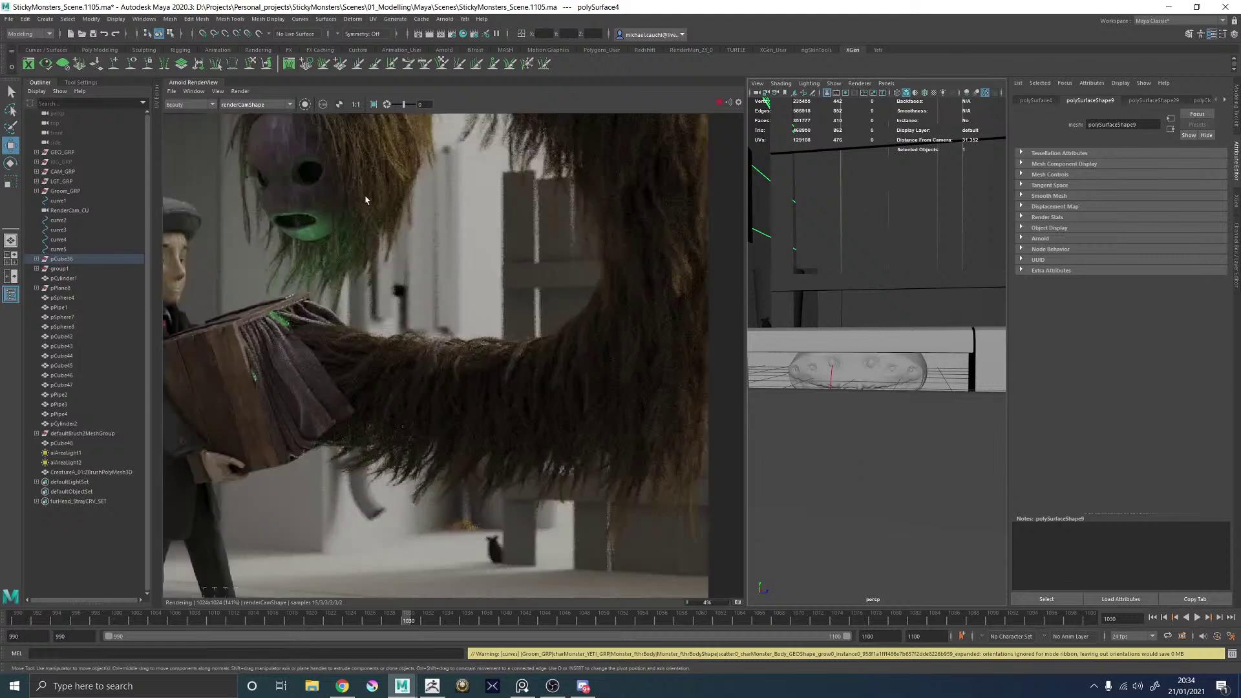
middle_drag(305, 176, 366, 211)
scroll(392, 323, down, 1)
scroll(534, 533, up, 4)
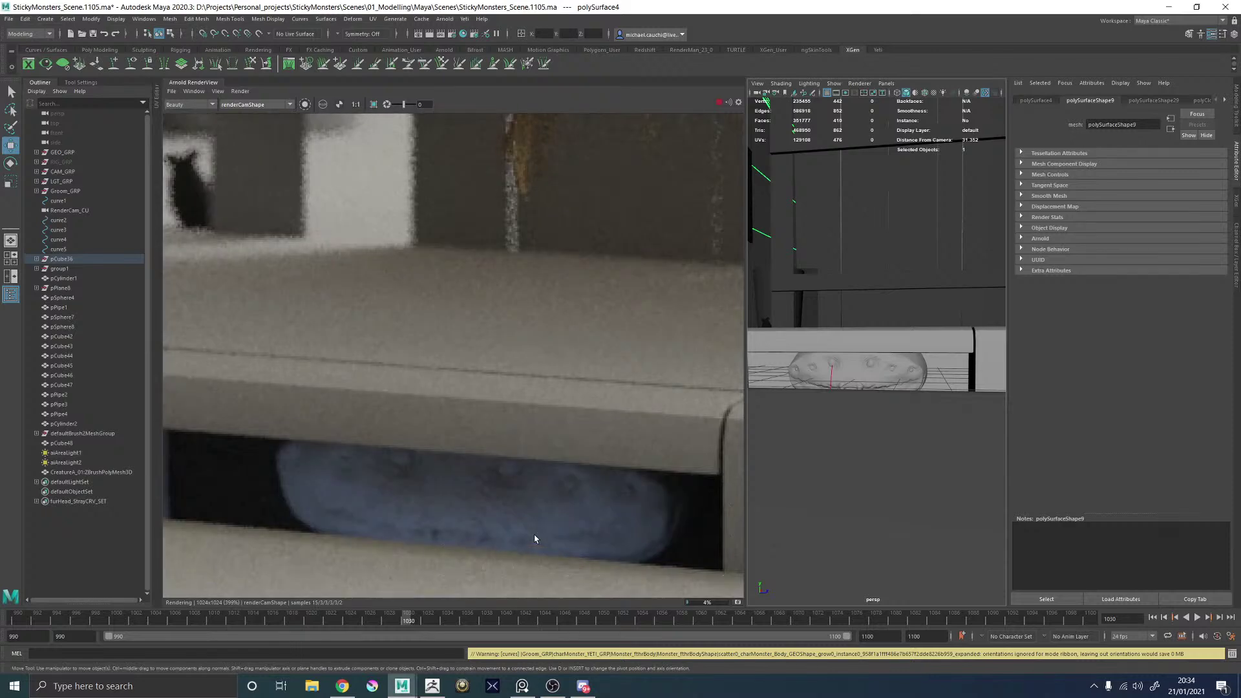
scroll(521, 529, down, 7)
scroll(345, 365, up, 5)
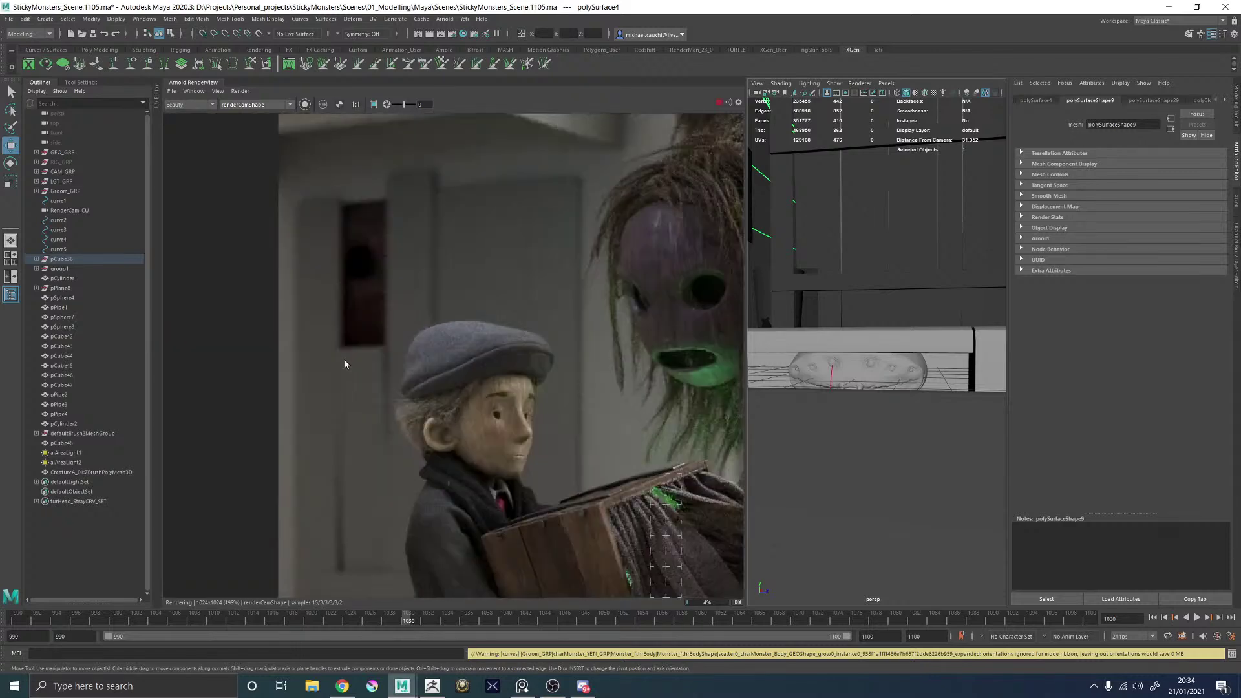
scroll(375, 372, down, 2)
middle_drag(589, 468, 284, 227)
middle_drag(414, 322, 554, 352)
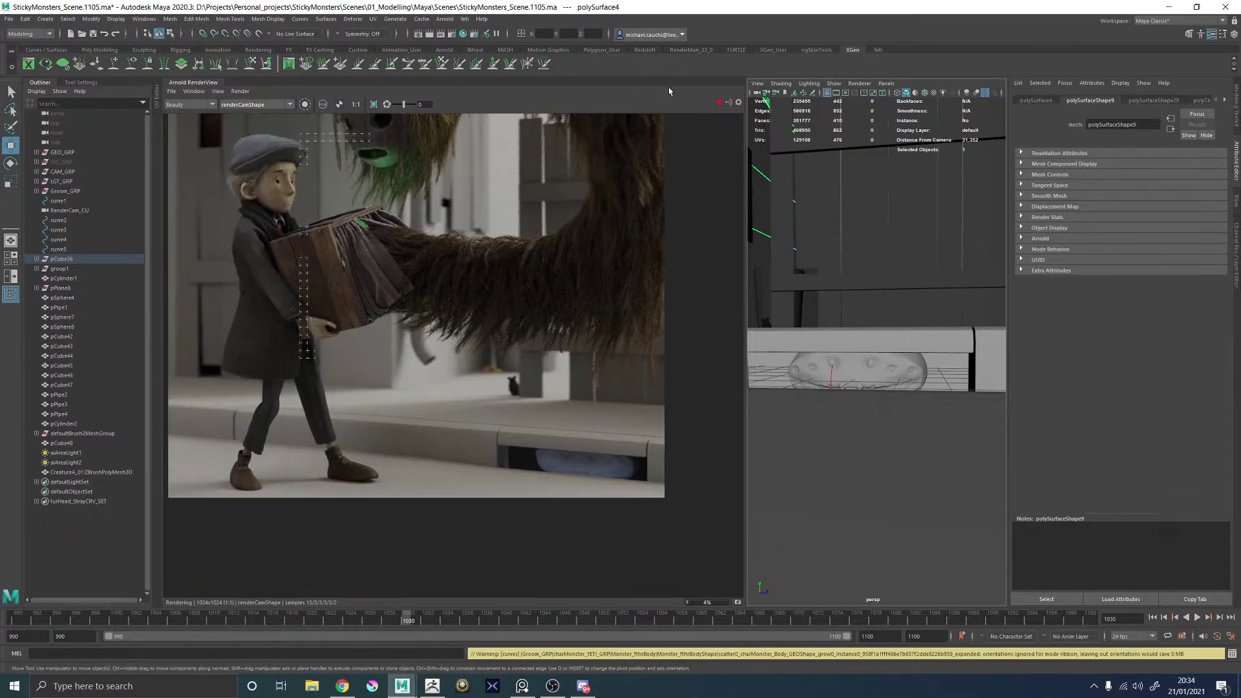
middle_drag(461, 249, 434, 239)
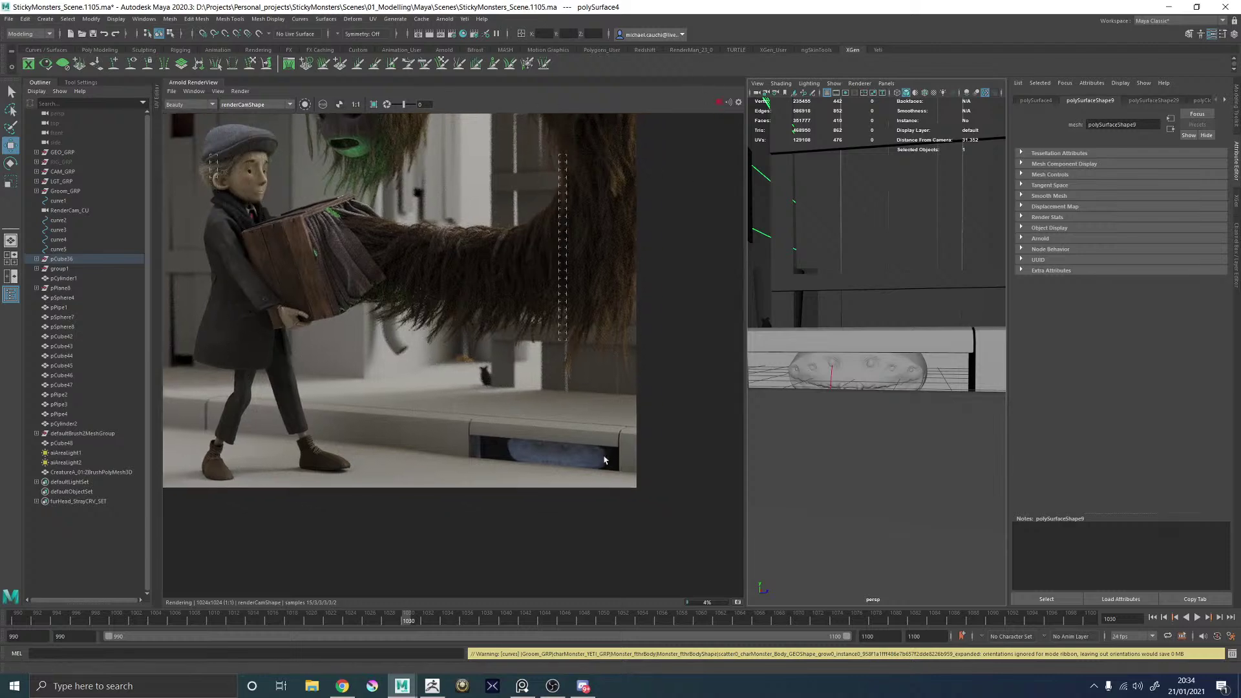
scroll(604, 460, up, 4)
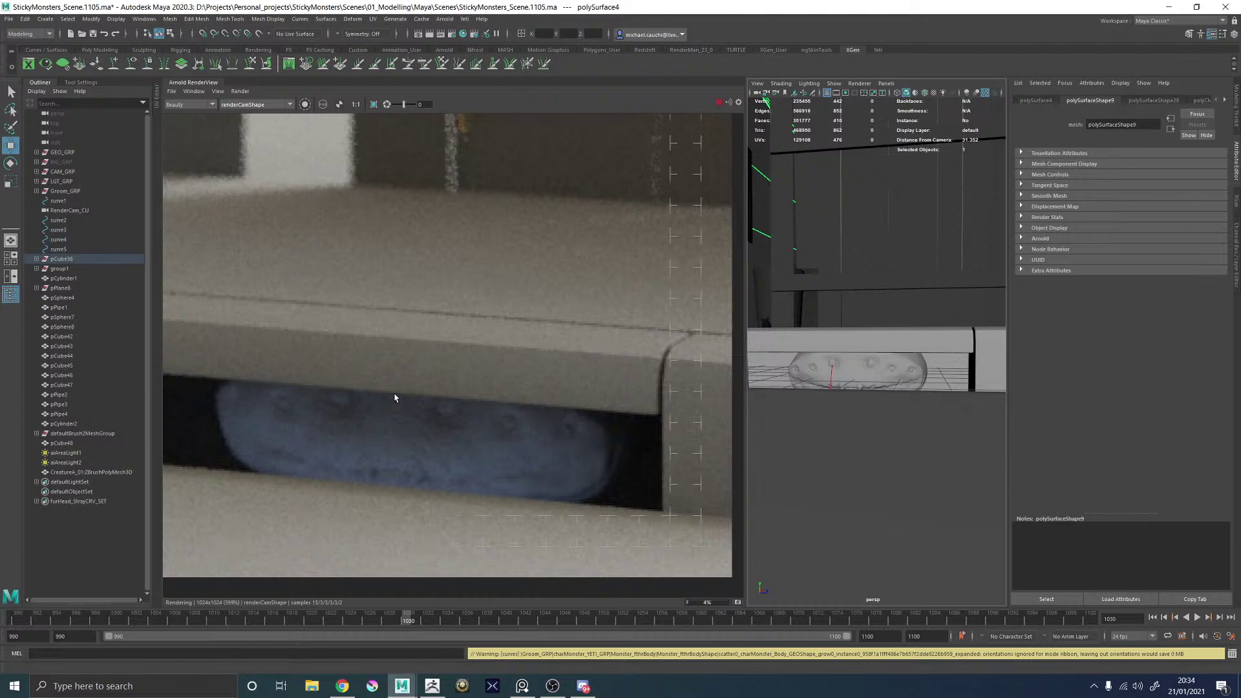
scroll(414, 417, down, 4)
scroll(464, 358, up, 1)
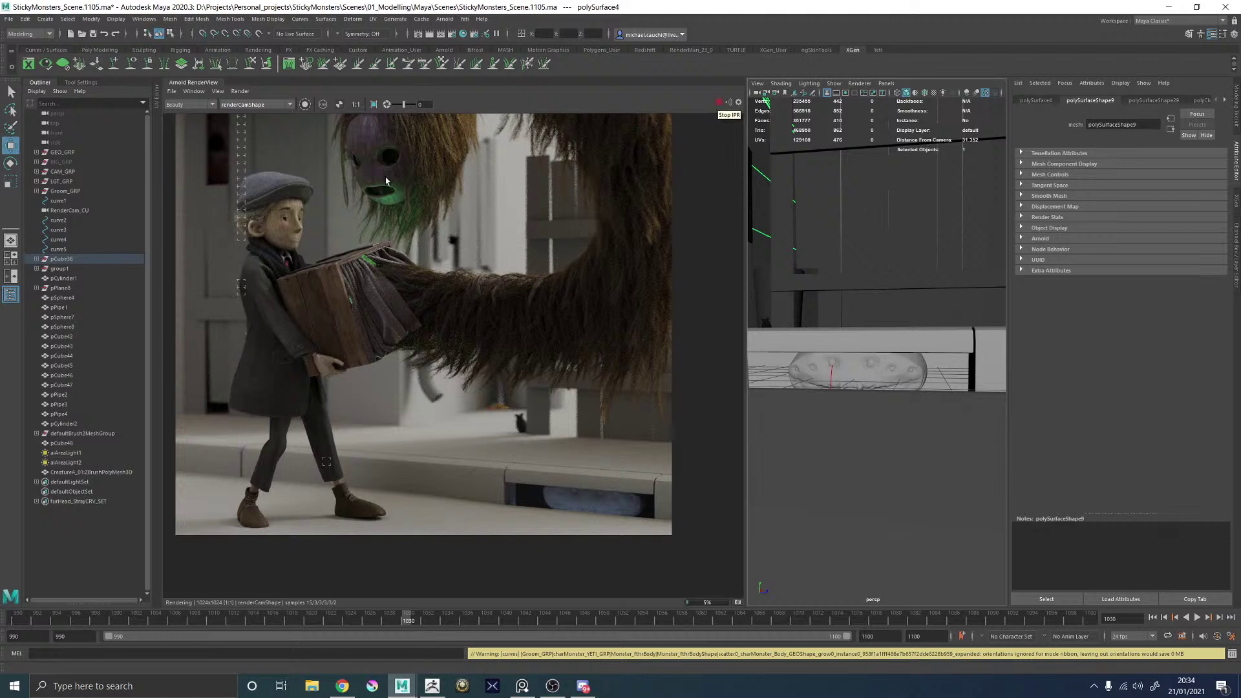
scroll(386, 182, up, 1)
scroll(227, 212, up, 3)
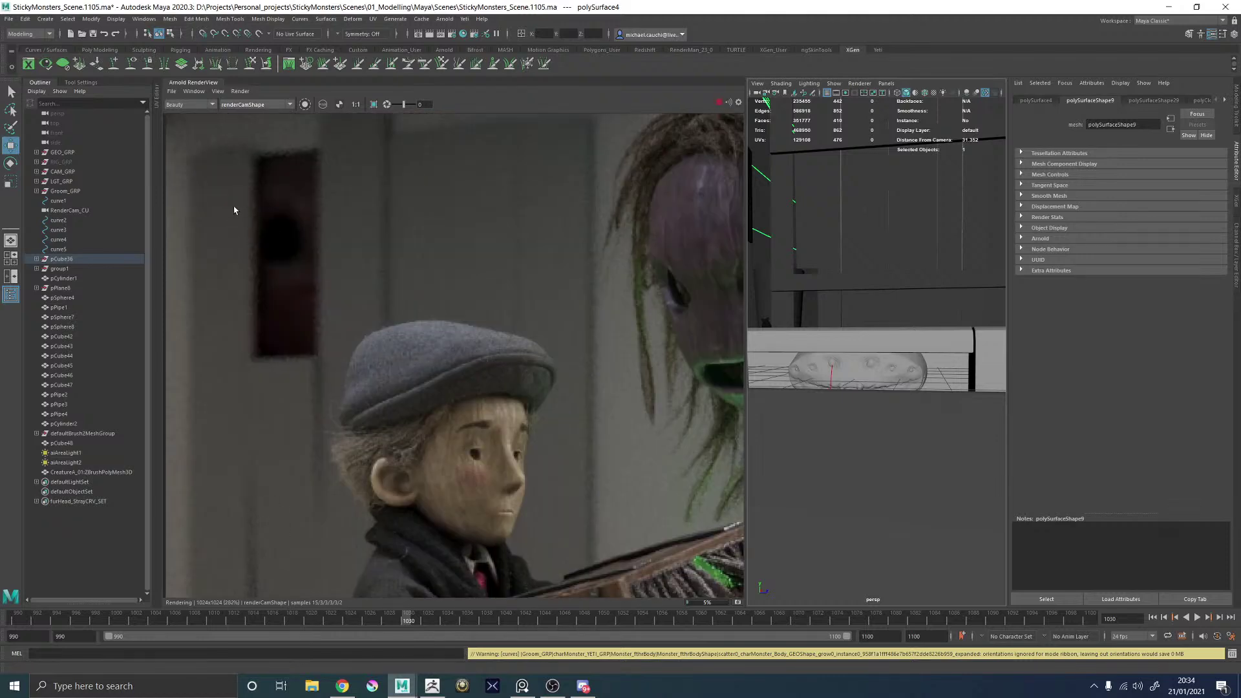
scroll(235, 208, down, 3)
middle_drag(536, 354, 416, 226)
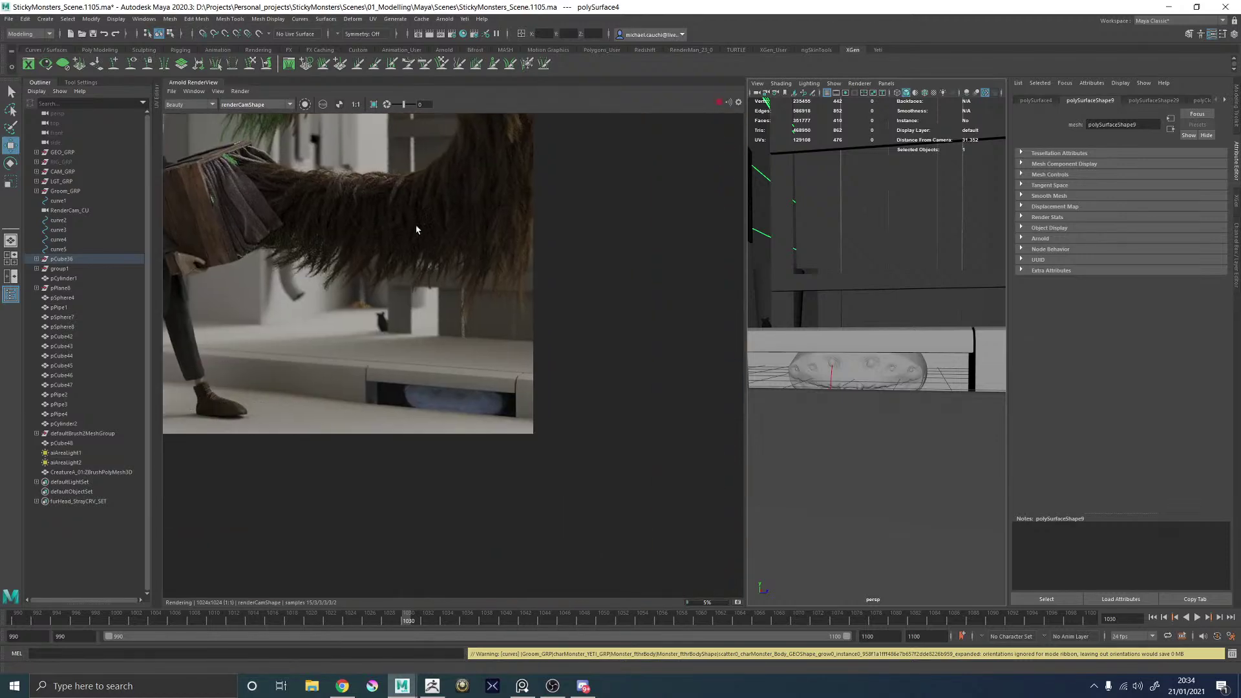
Stop the Arnold render, define a render region around the kerb drain, and restart the render.
click(720, 103)
drag(334, 347, 561, 443)
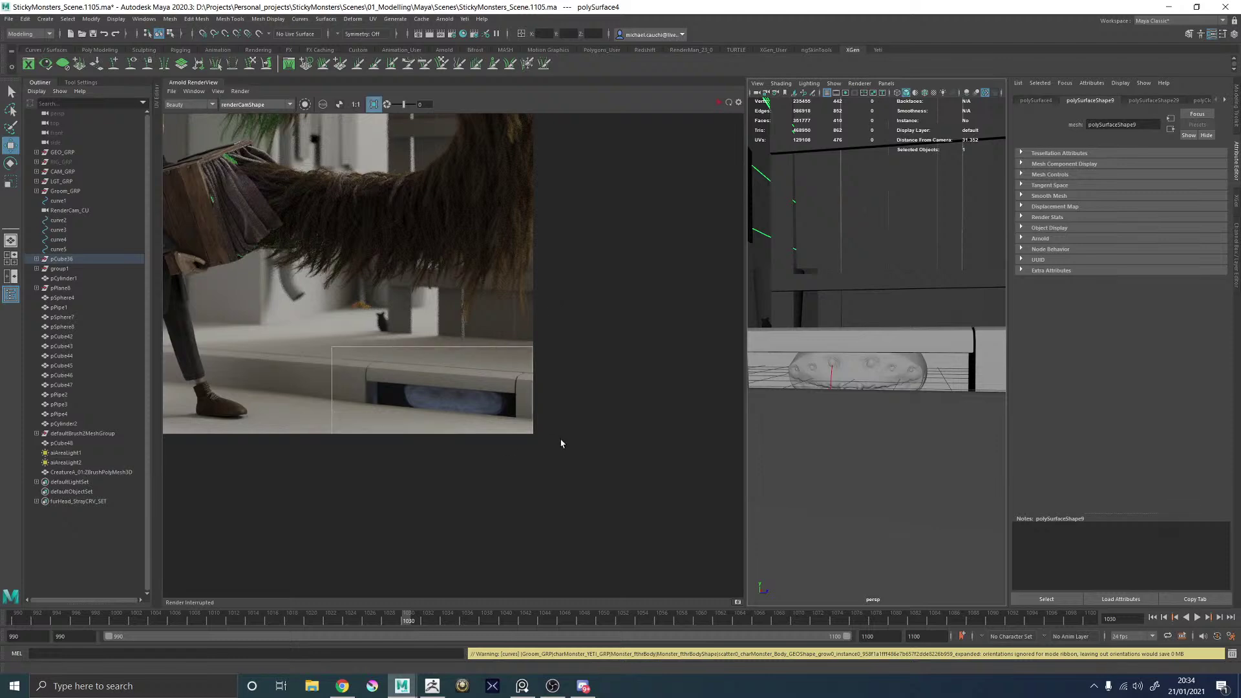
click(719, 103)
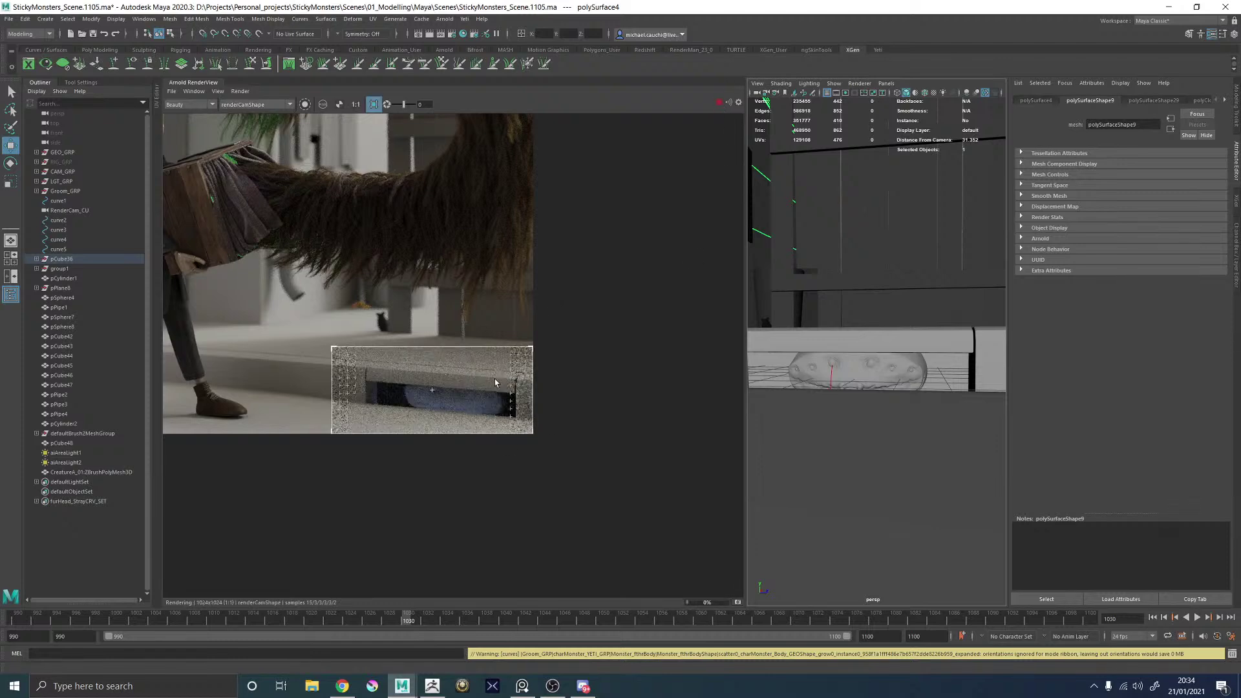
scroll(494, 384, up, 5)
Assign a new aiStandardSurface material to the creature head mesh in the drain.
click(905, 367)
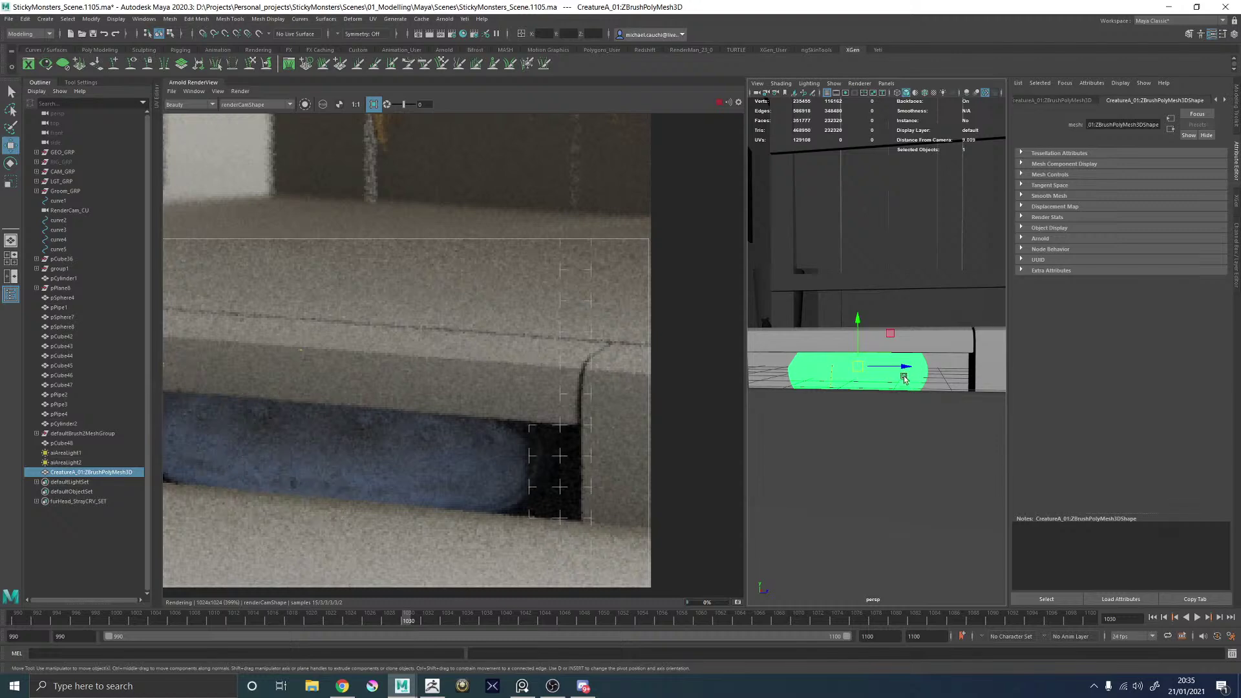
key(f)
right_drag(894, 369, 877, 618)
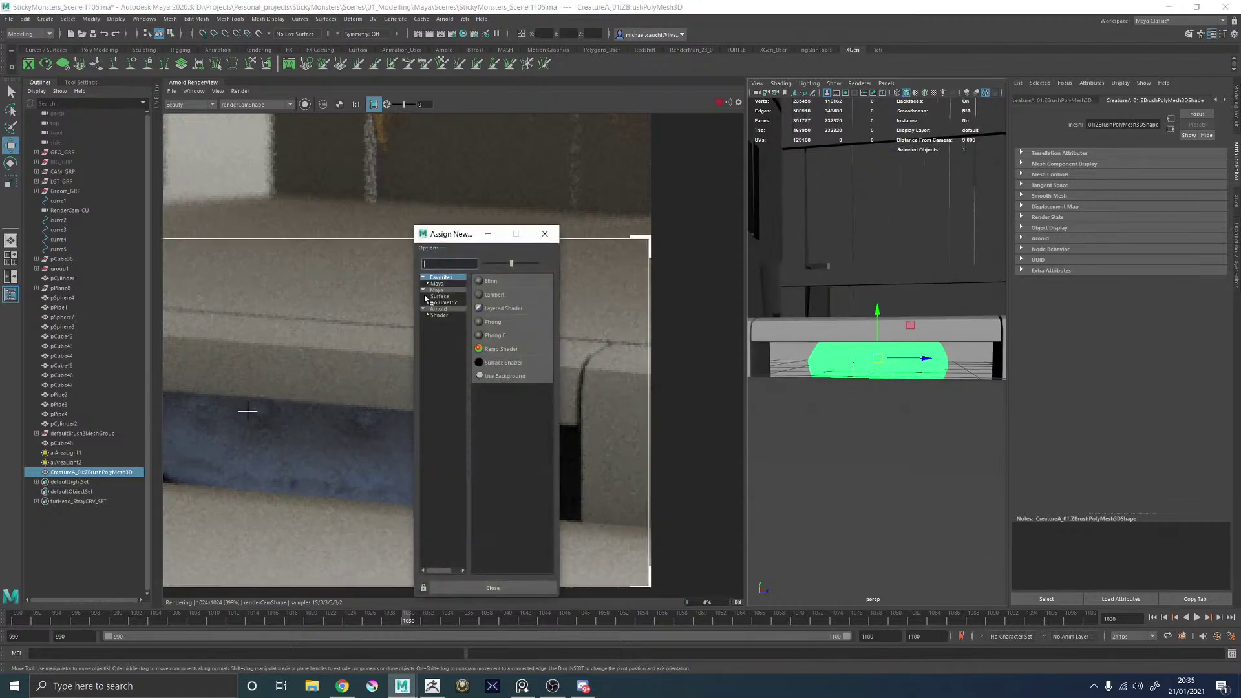
click(439, 314)
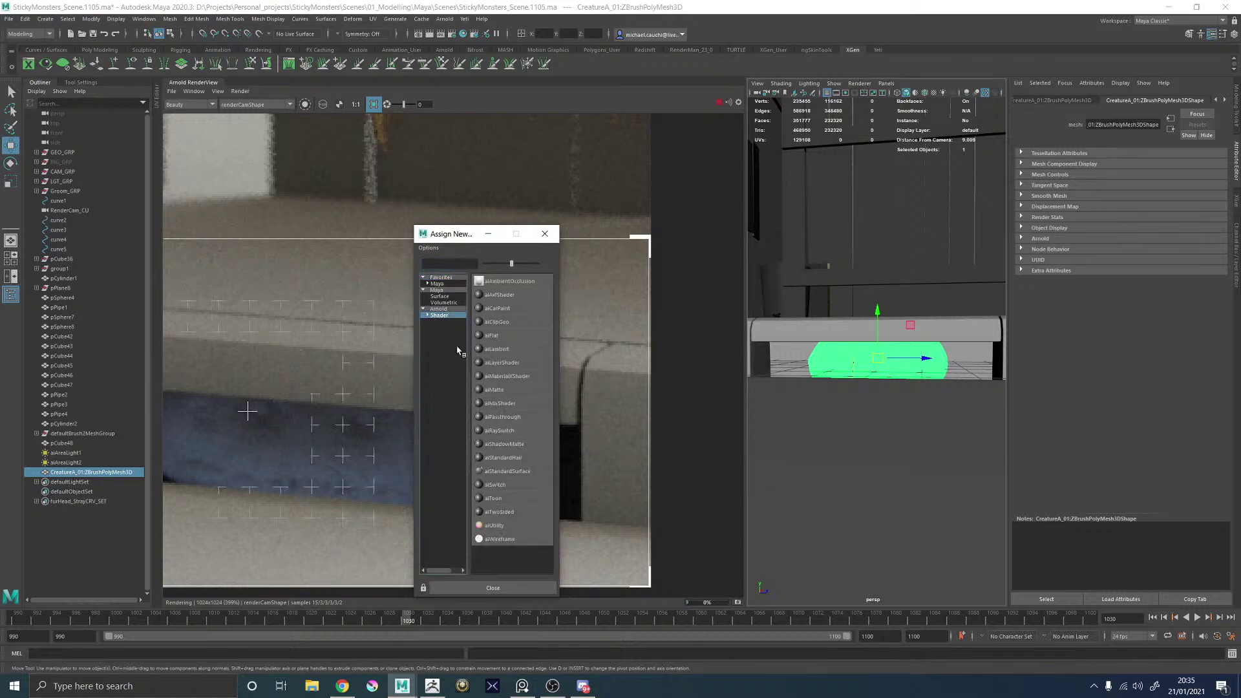
click(514, 471)
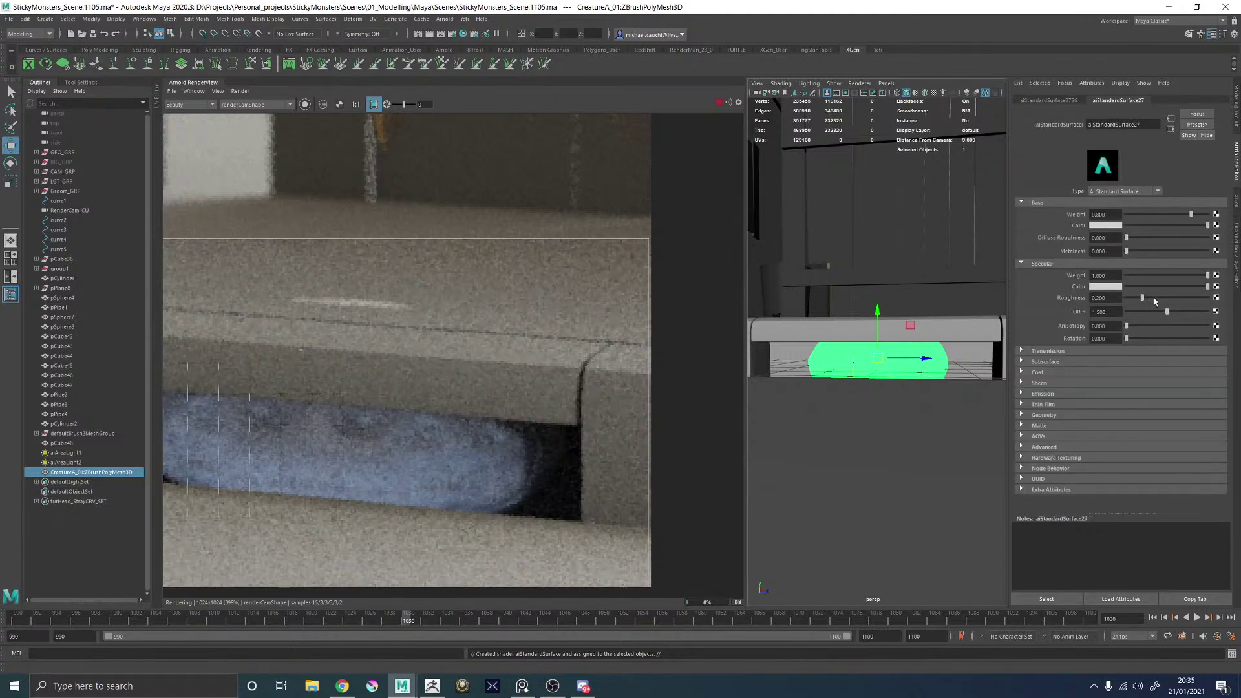
Set the creature material's specular roughness to about 0.6 and base weight to 1.000, and darken its specular and base colors to grey.
drag(1143, 298, 1174, 297)
click(1147, 286)
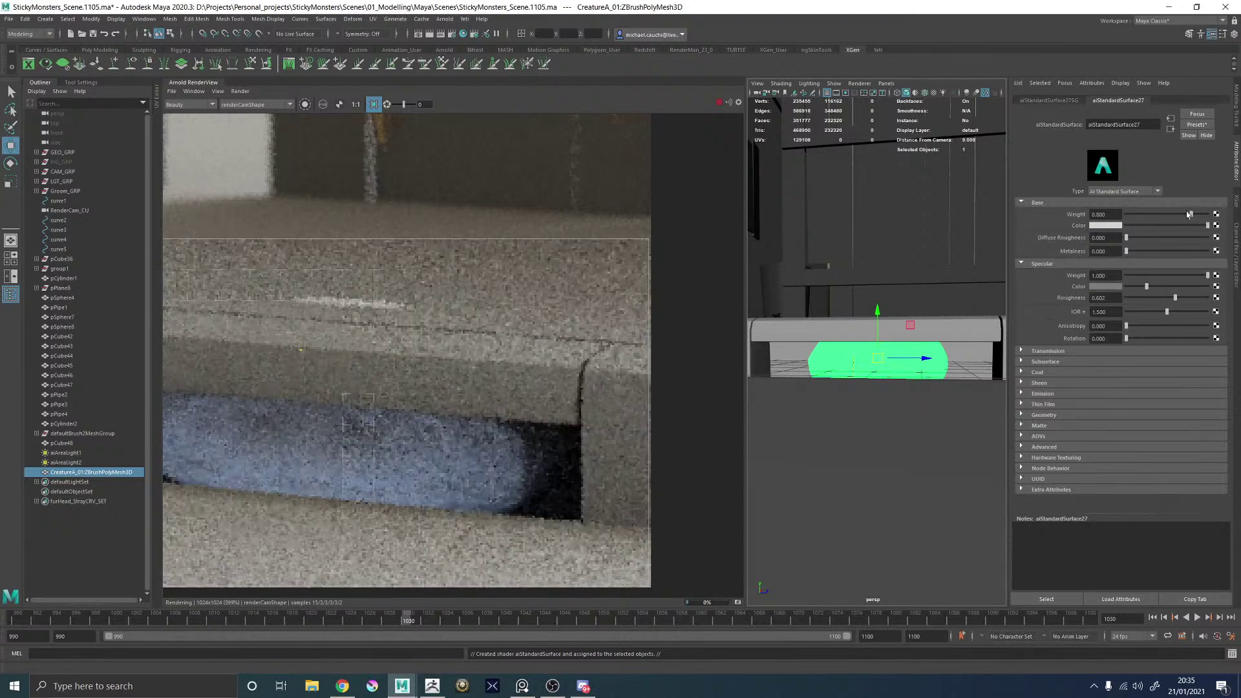
drag(1192, 214, 1209, 214)
click(1152, 225)
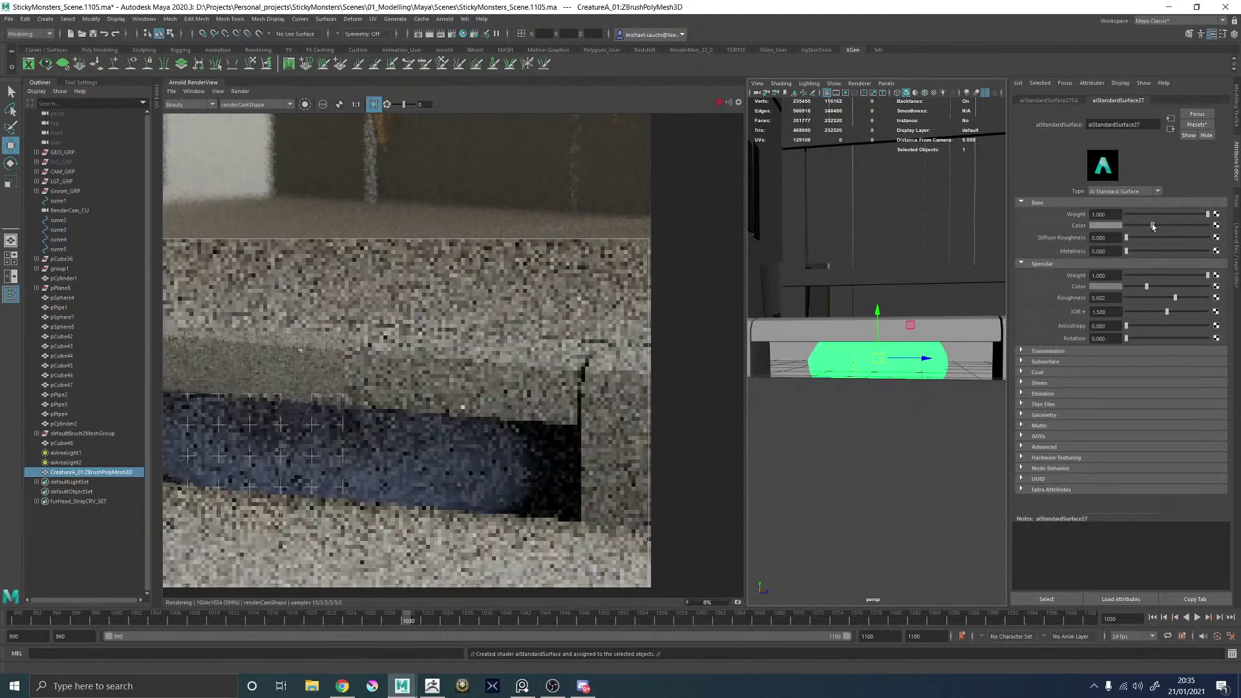
Check the creature in the rendered drain region and darken its material's base color a little further.
scroll(466, 320, down, 2)
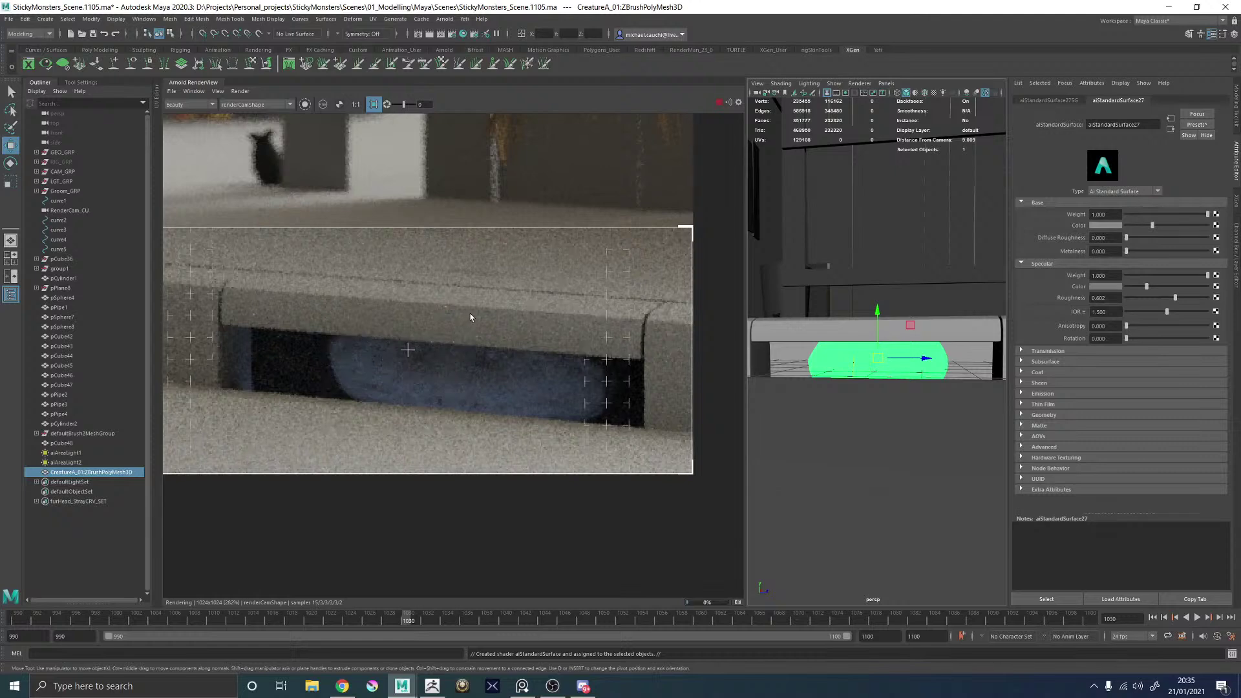
scroll(472, 332, down, 3)
scroll(491, 349, up, 3)
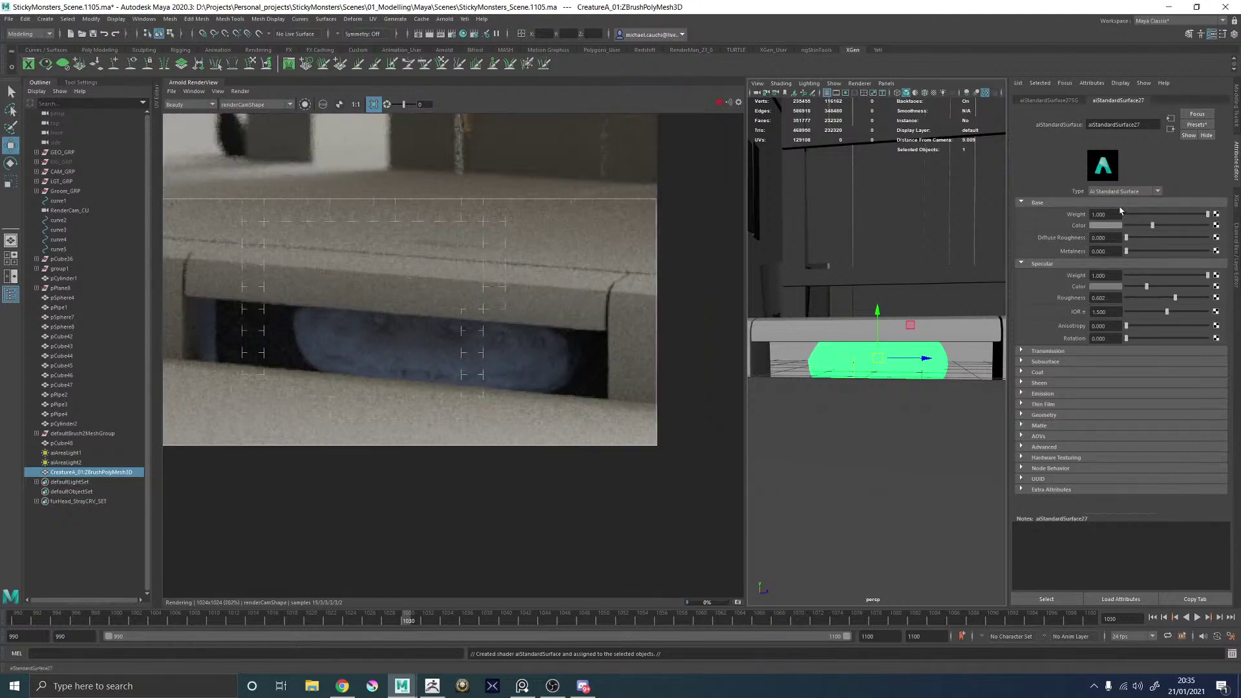
click(1145, 225)
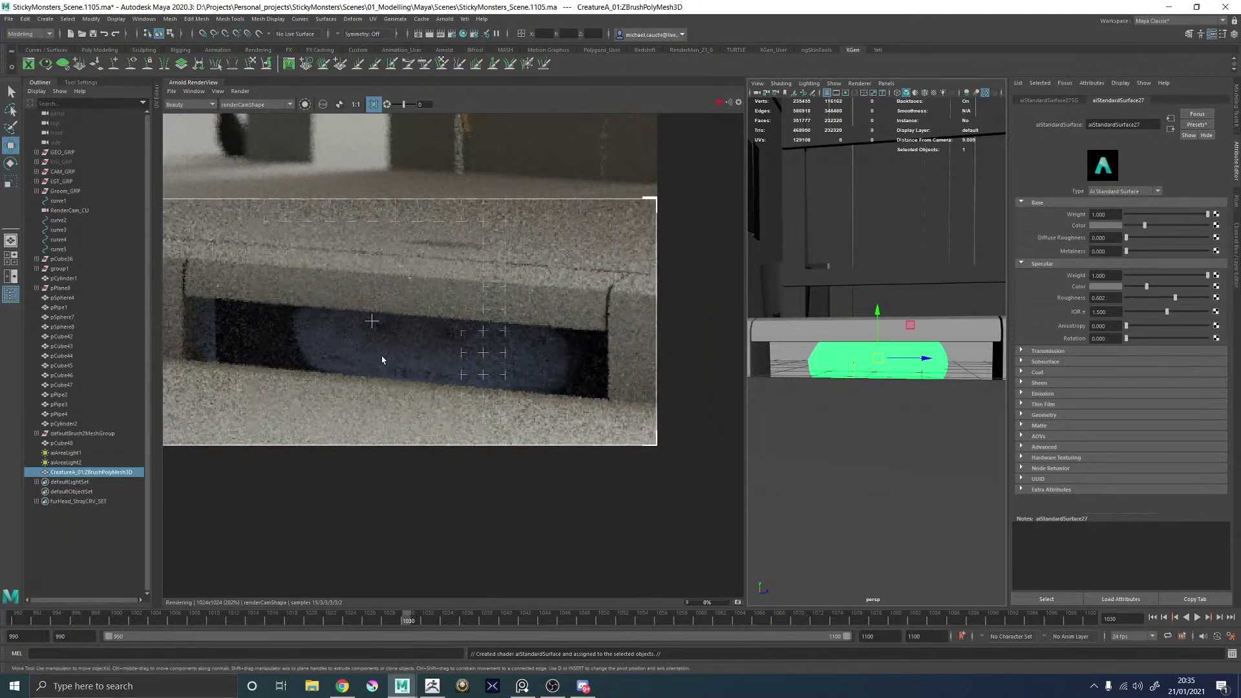
Tighten the Arnold render region around the kerb drain opening that holds the creature.
scroll(401, 331, up, 2)
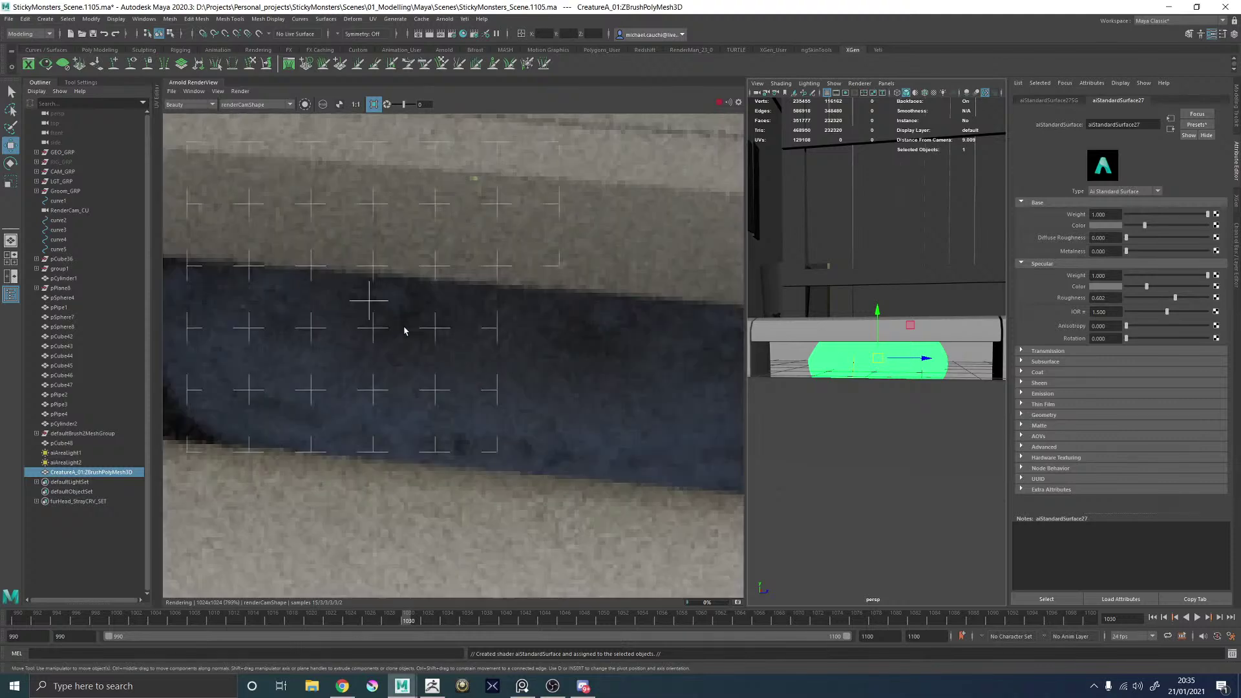
scroll(414, 331, down, 4)
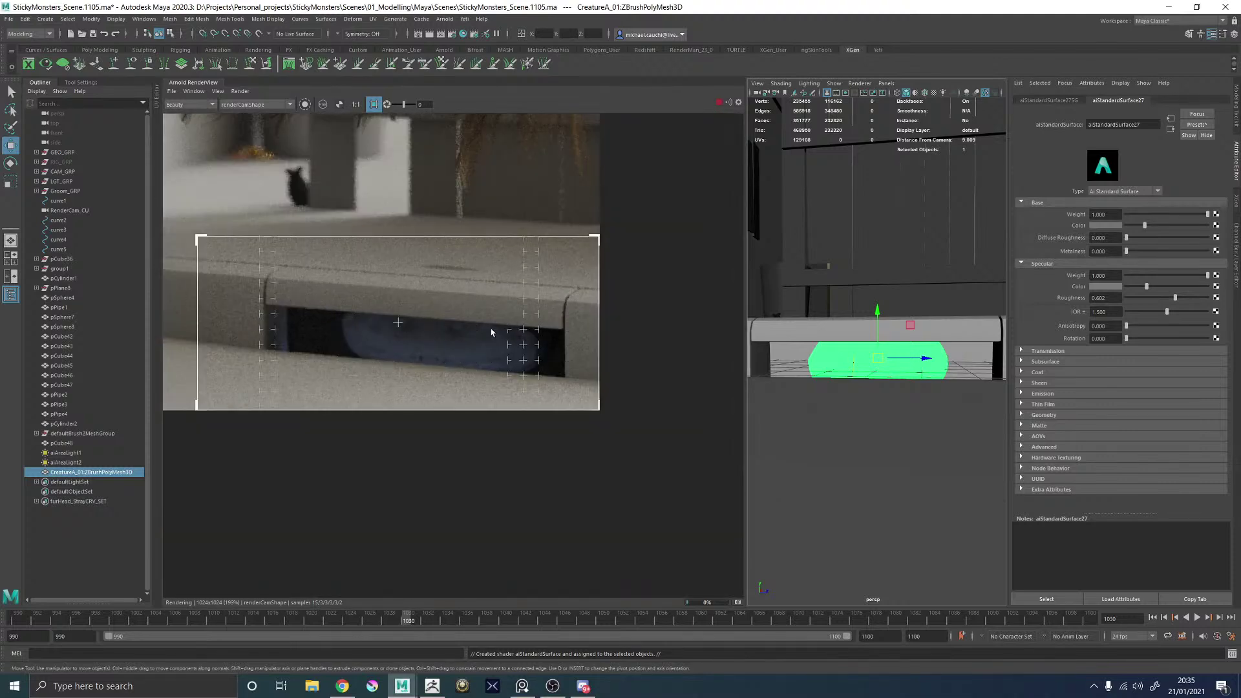
drag(198, 238, 253, 255)
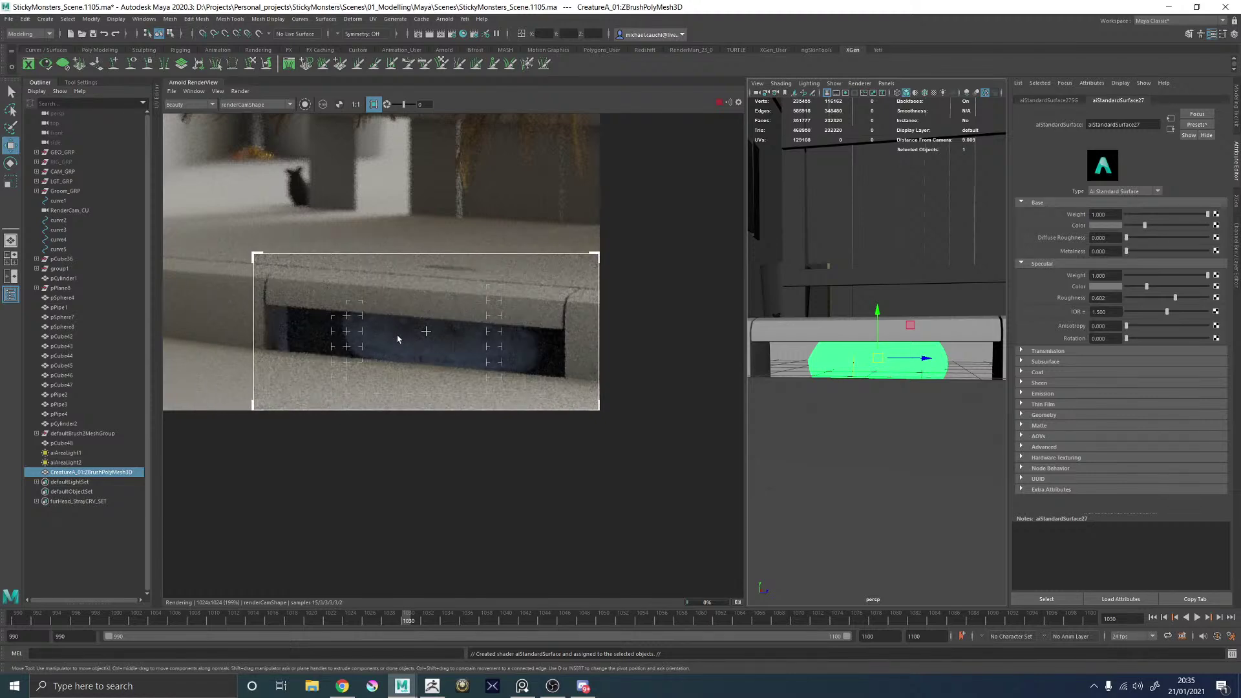
Examine the creature head in the rendered drain region and stop the Arnold render.
scroll(471, 344, up, 2)
scroll(470, 345, down, 1)
middle_drag(383, 293, 488, 293)
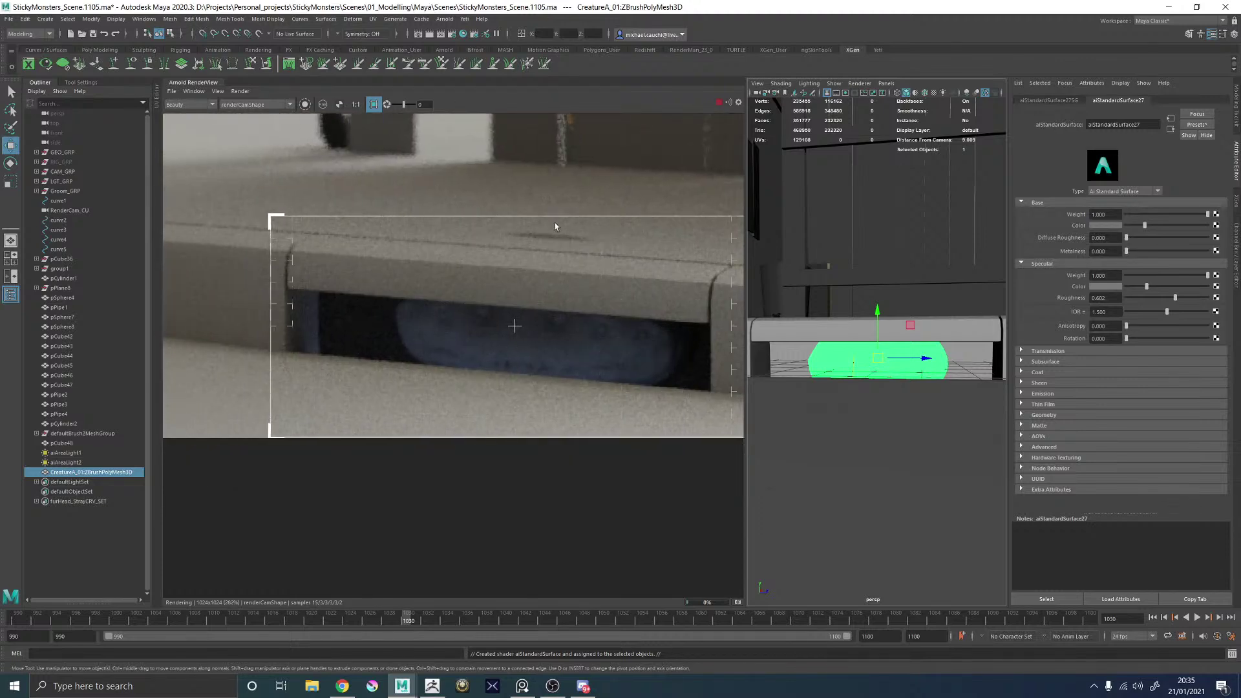
scroll(562, 338, up, 1)
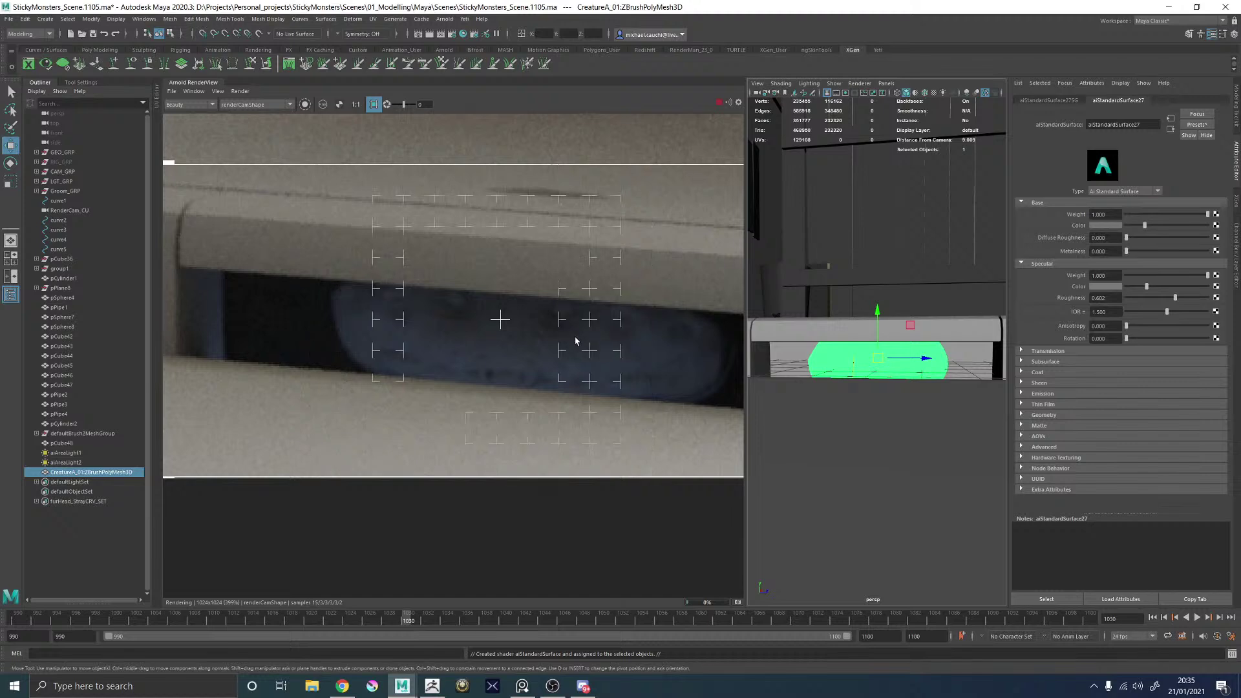
click(719, 104)
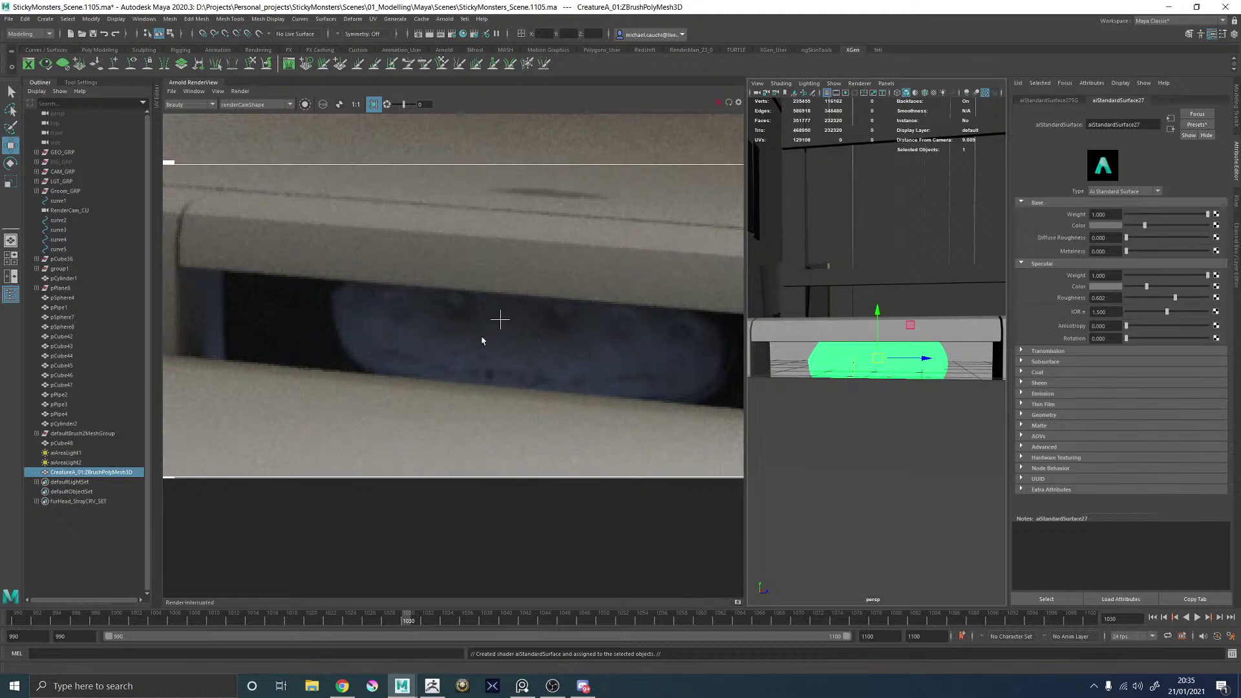
scroll(574, 324, down, 6)
scroll(484, 343, up, 4)
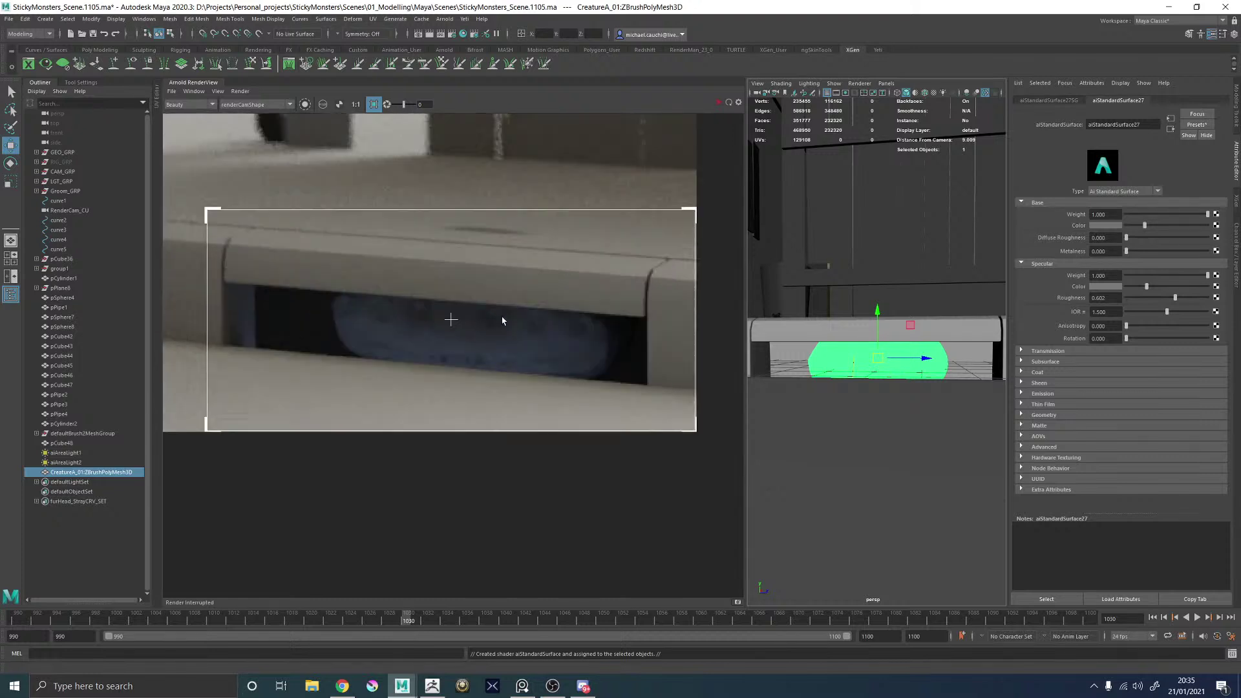
Switch to ZBrush and stretch the creature's two central eyes taller using the Move brush at draw size 140.
click(443, 683)
drag(683, 495, 686, 493)
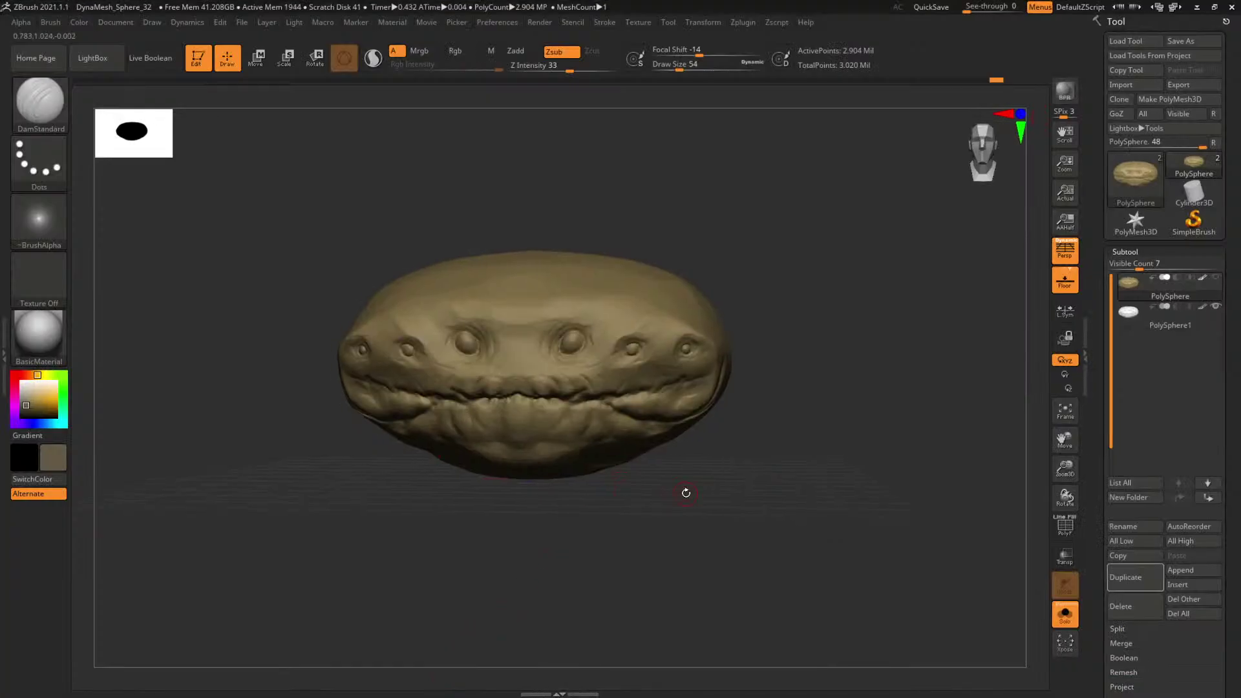
key(b)
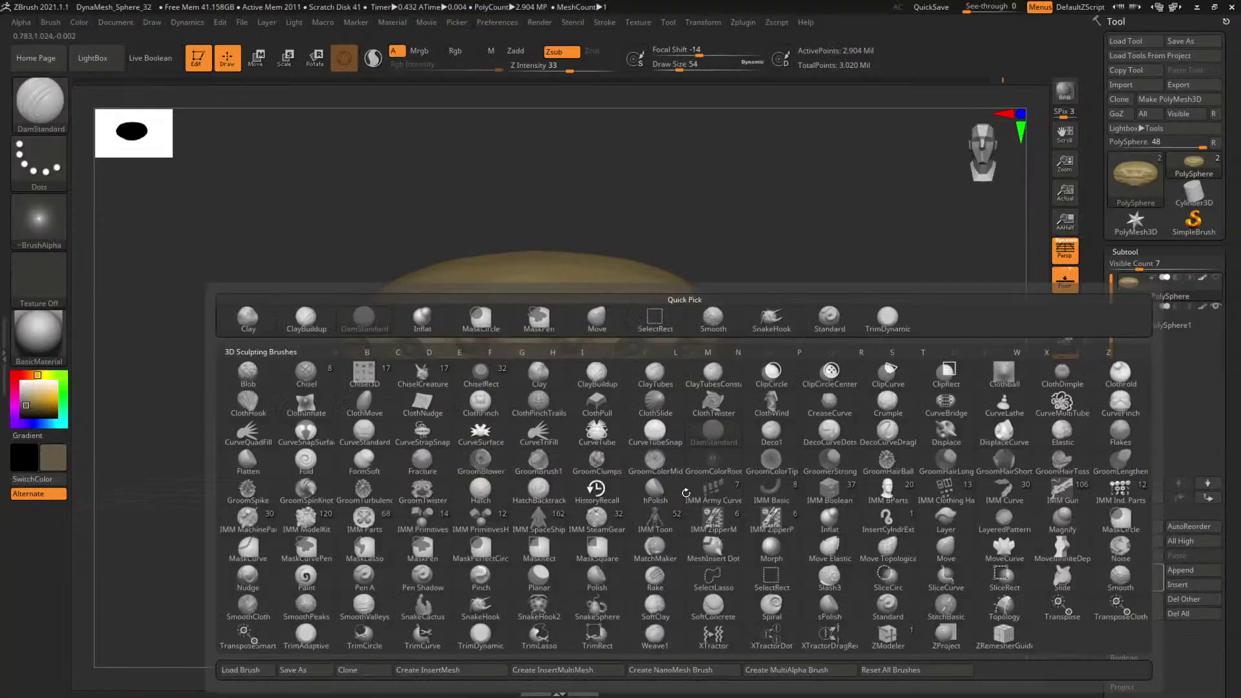
key(m)
key(v)
mouse_move(798, 236)
alt+mouse_down()
mouse_move(781, 232)
mouse_move(851, 246)
mouse_move(839, 253)
alt+mouse_up()
key(space)
mouse_move(600, 326)
mouse_down()
mouse_move(617, 326)
mouse_move(595, 337)
mouse_move(596, 325)
mouse_up()
key(space)
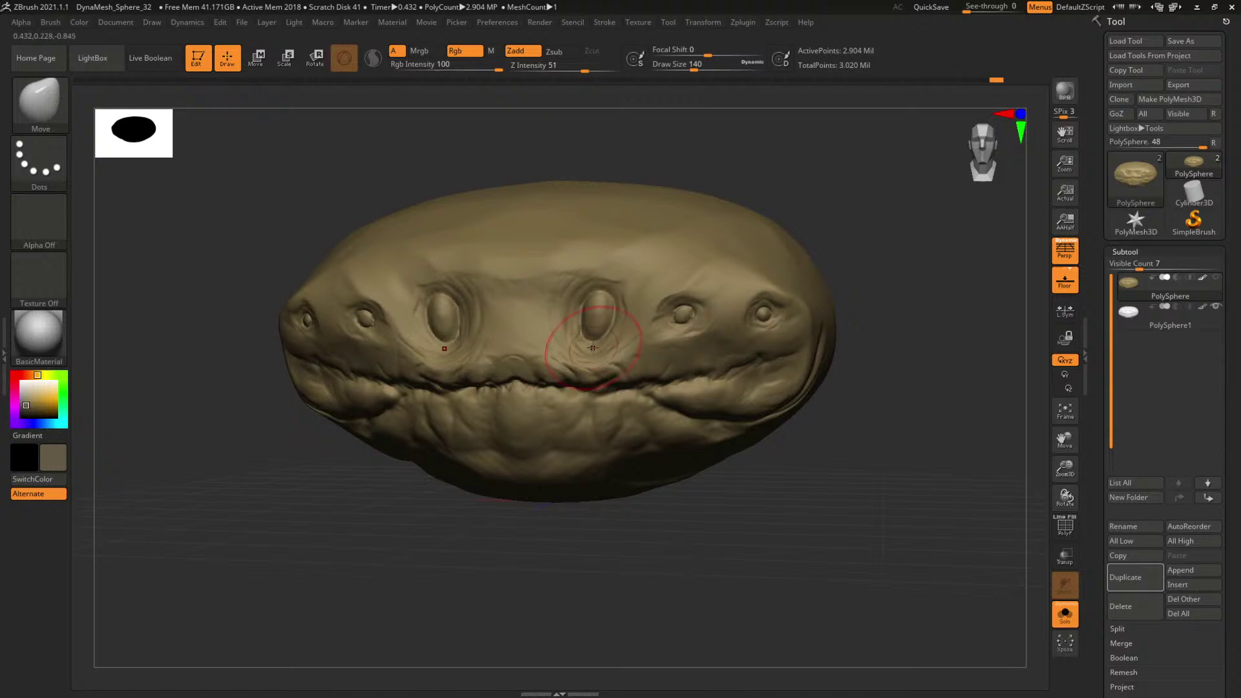
Widen the two central eyes into rounder bulges using the Move brush at about draw size 149.
mouse_move(803, 205)
mouse_down()
mouse_move(829, 208)
mouse_move(711, 232)
mouse_up()
key(ctrl)
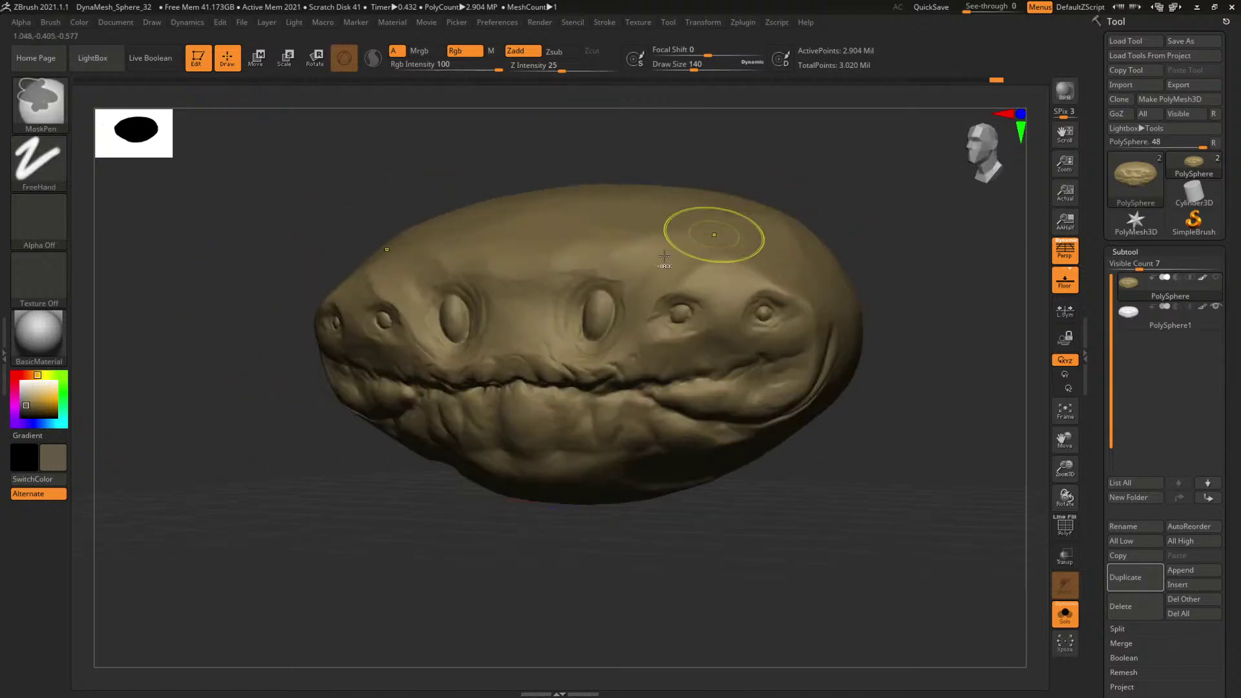
shift+drag(769, 169, 784, 166)
key(space)
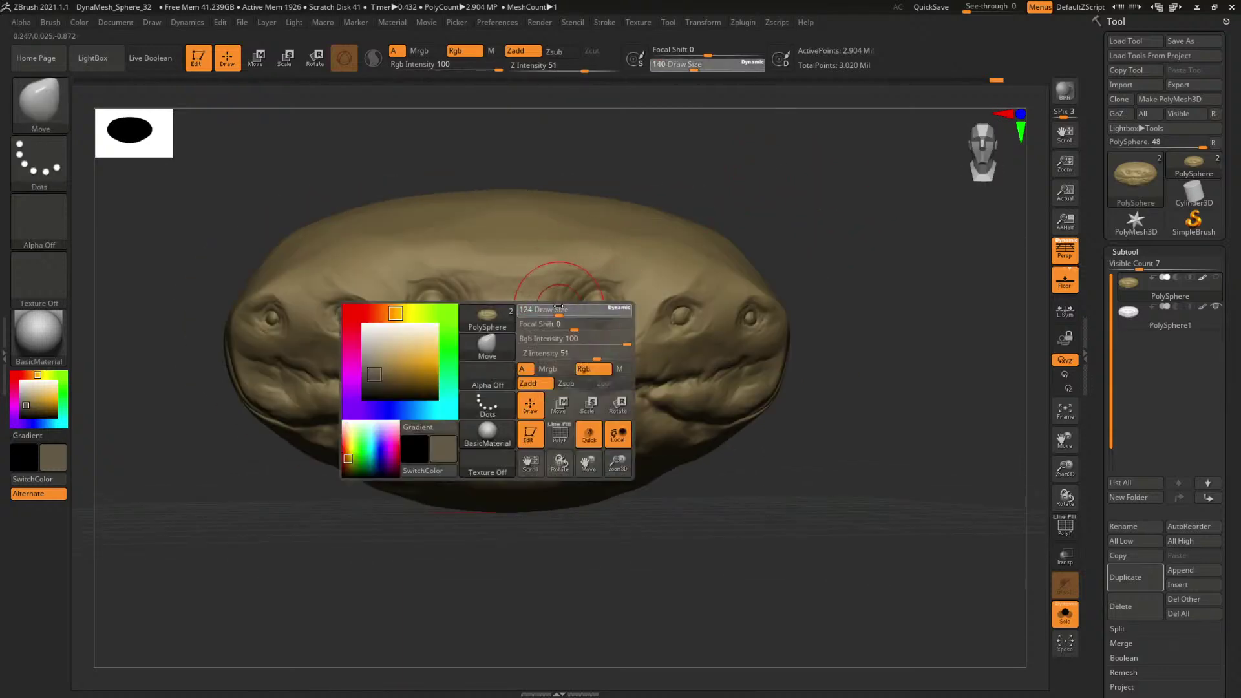
mouse_move(573, 307)
mouse_down()
mouse_move(584, 305)
mouse_move(573, 332)
mouse_up()
key(space)
key(space)
key(space)
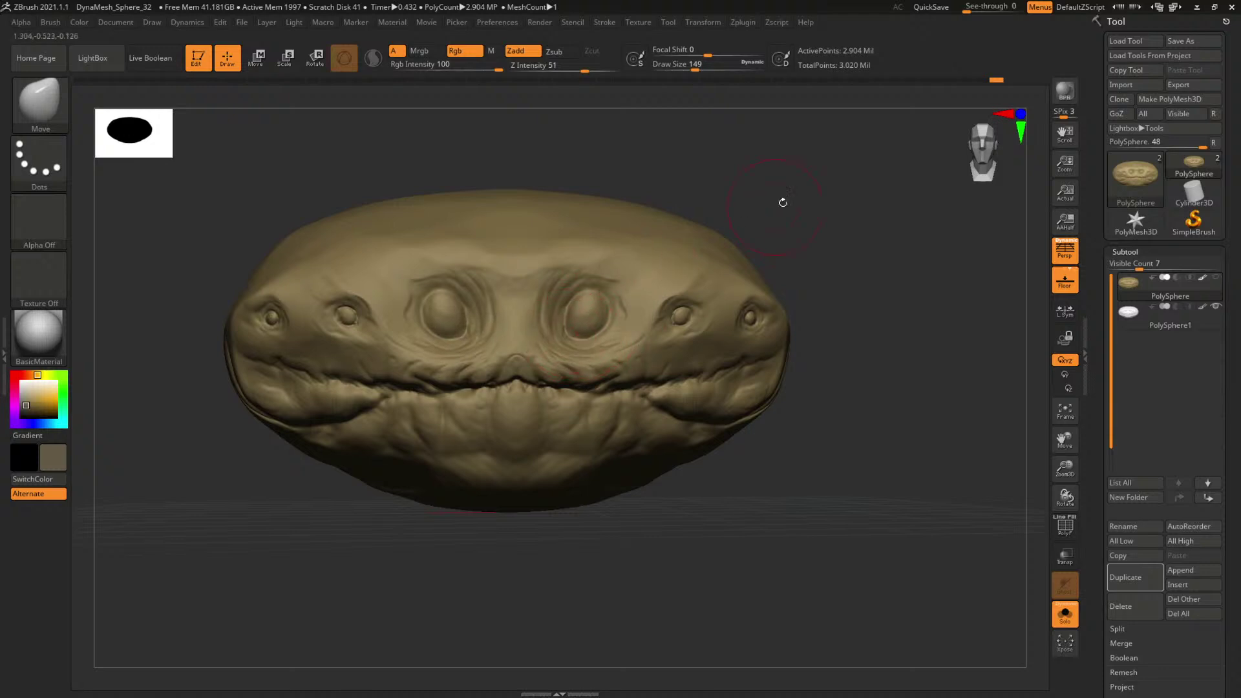
Reshape the sockets around the central eyes with the Move brush, varying the draw size between about 268 and 145.
drag(783, 202, 719, 208)
key(space)
drag(551, 295, 563, 295)
key(space)
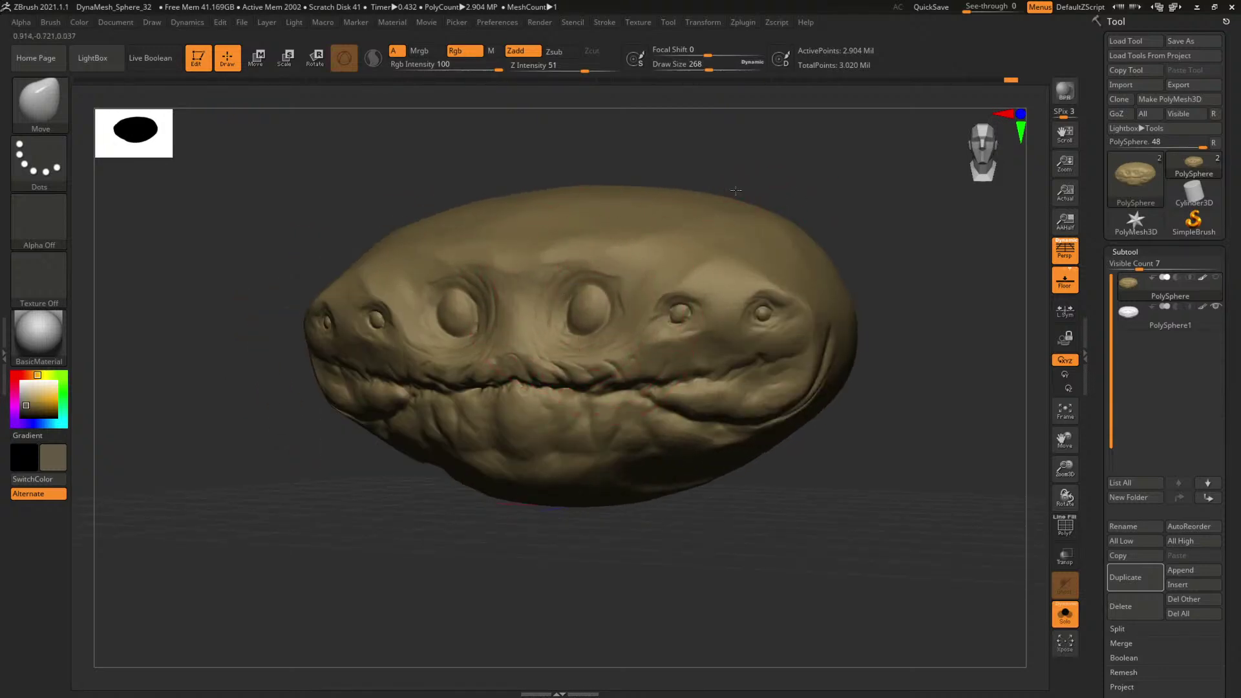
key(space)
drag(616, 305, 608, 321)
drag(734, 167, 672, 176)
key(space)
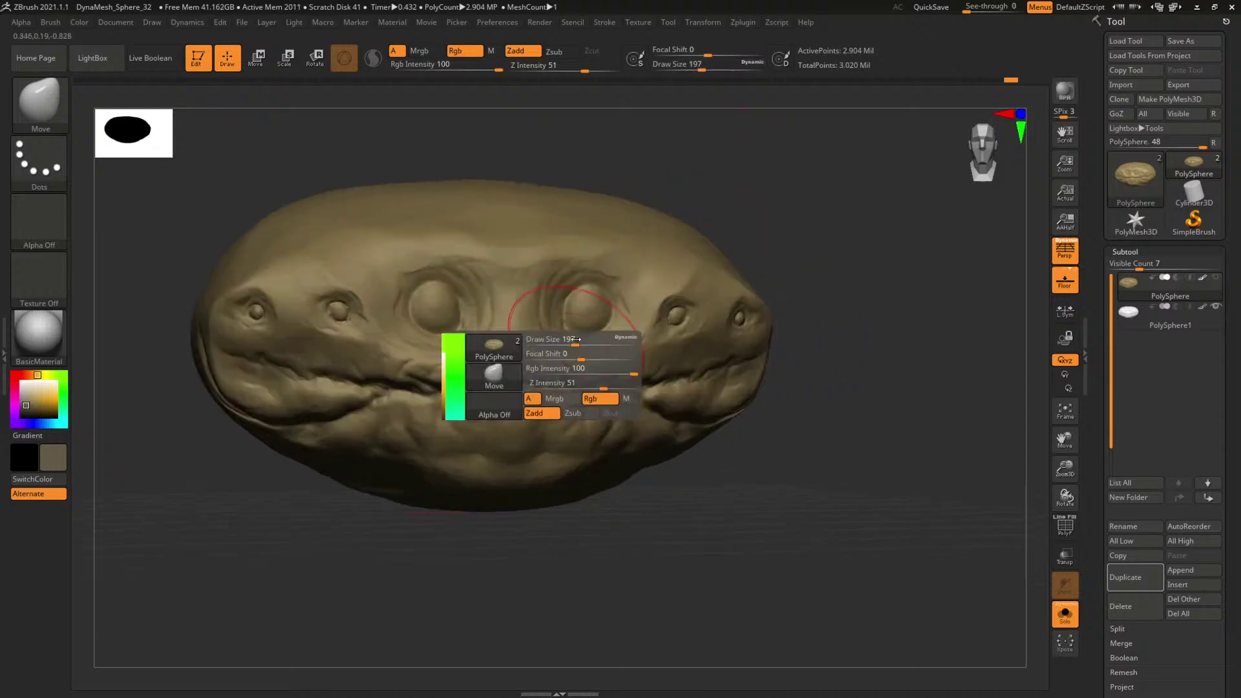
drag(588, 339, 573, 328)
drag(801, 241, 745, 250)
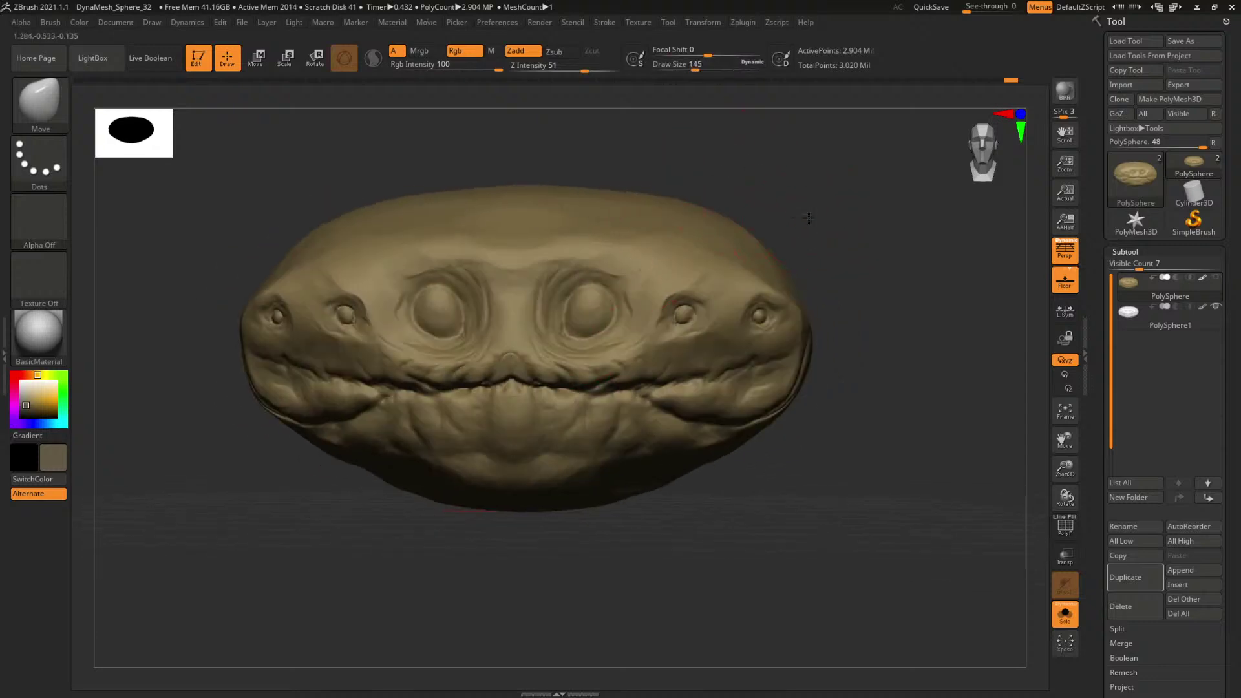
drag(808, 217, 744, 216)
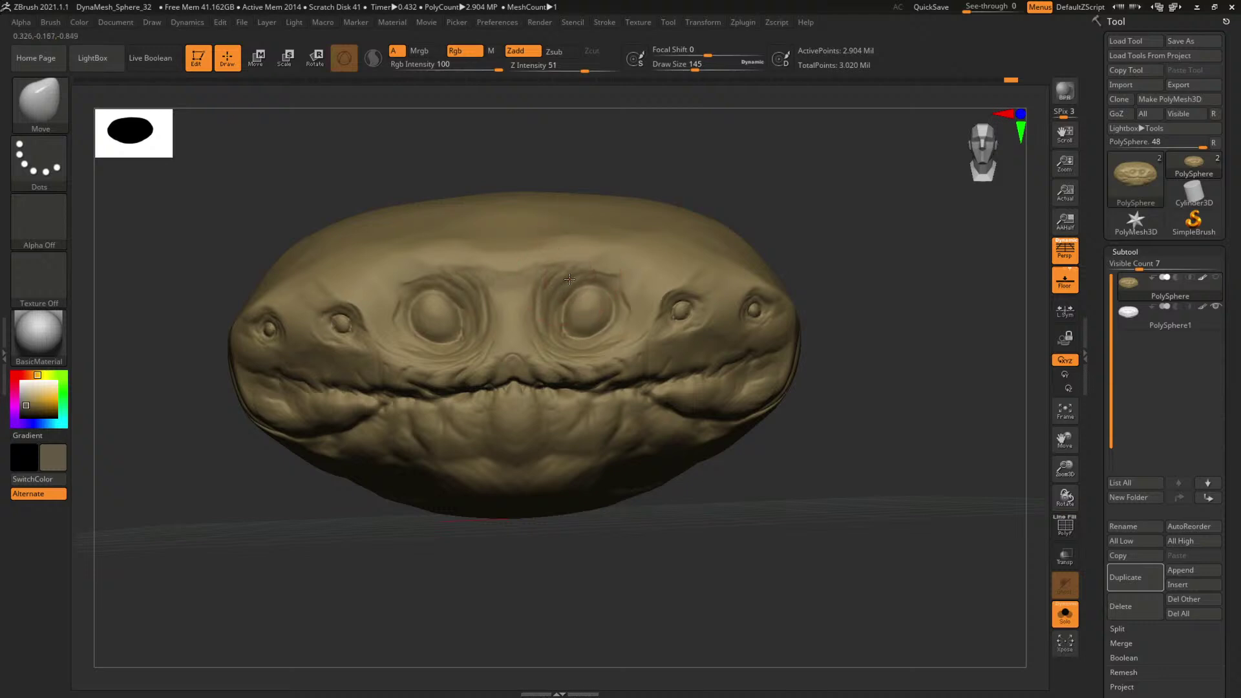
Pull up the brow folds above the central eyes using the Move brush at draw size 124.
mouse_move(569, 280)
mouse_down()
mouse_move(684, 133)
mouse_move(618, 253)
mouse_move(698, 214)
mouse_move(763, 233)
mouse_move(740, 227)
mouse_up()
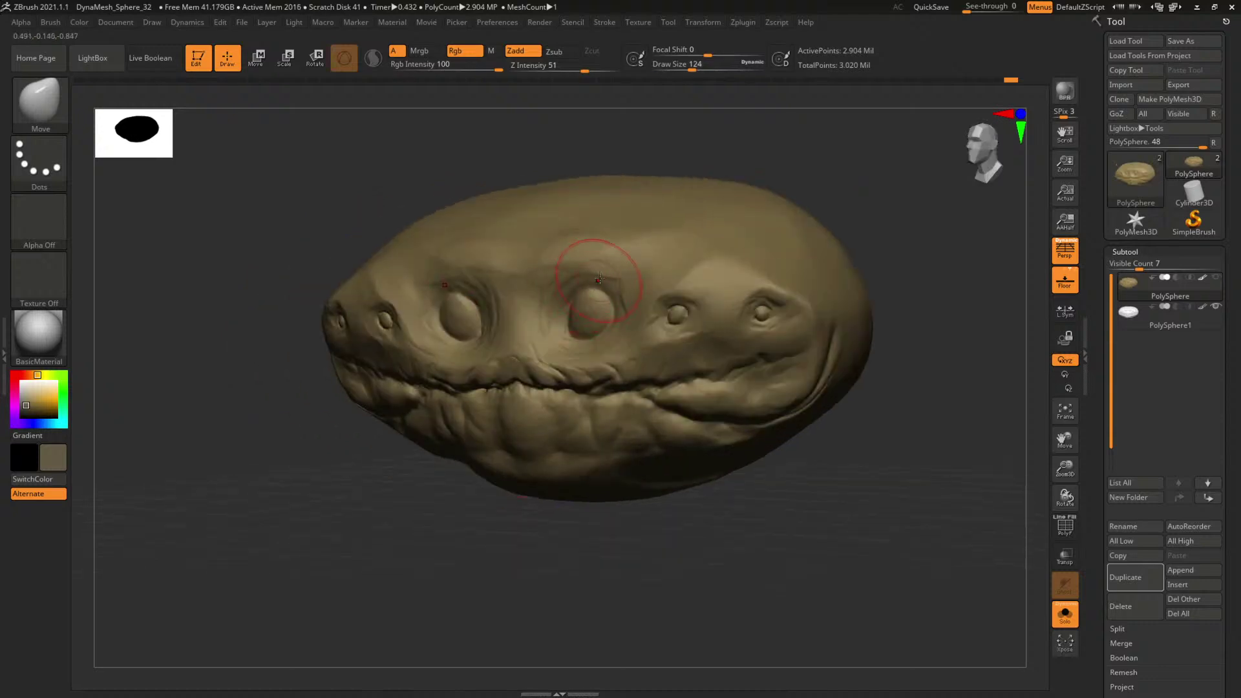
drag(598, 279, 602, 272)
drag(775, 194, 847, 175)
mouse_move(776, 156)
alt+mouse_down()
mouse_move(750, 191)
mouse_move(748, 260)
mouse_move(859, 348)
alt+mouse_up()
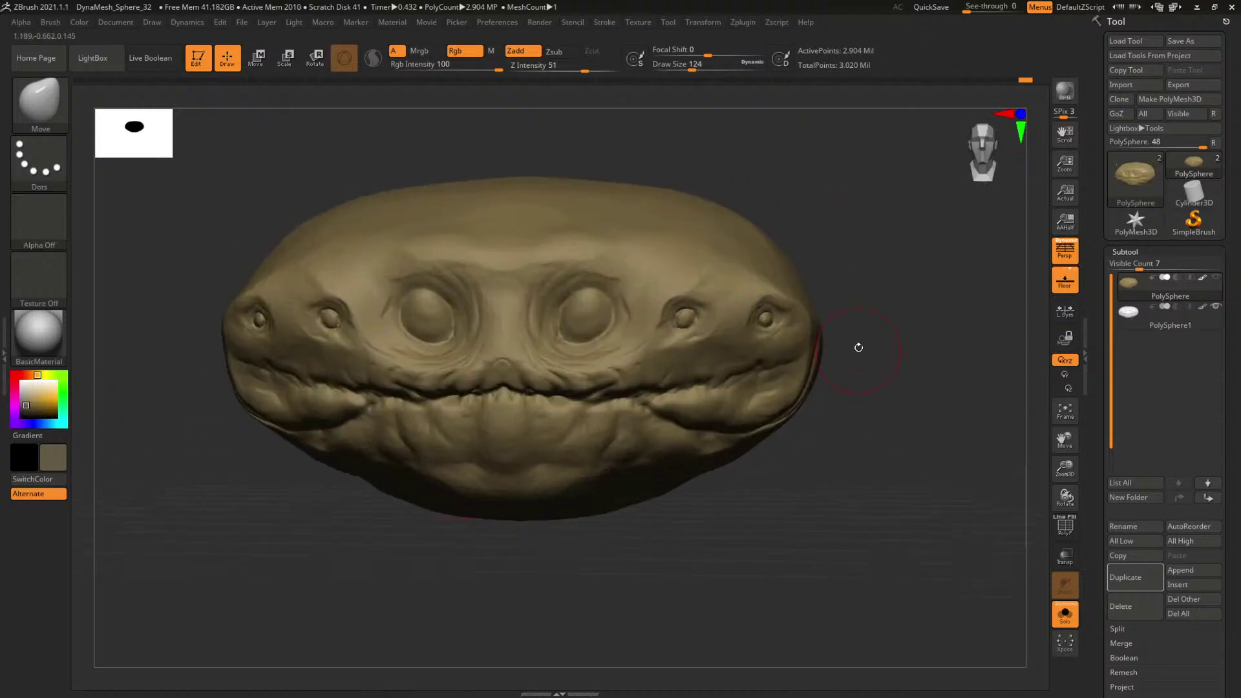
Enlarge the second pair of eyes and their sockets using the Move brush at about draw size 108.
key([)
key([)
key([)
key([)
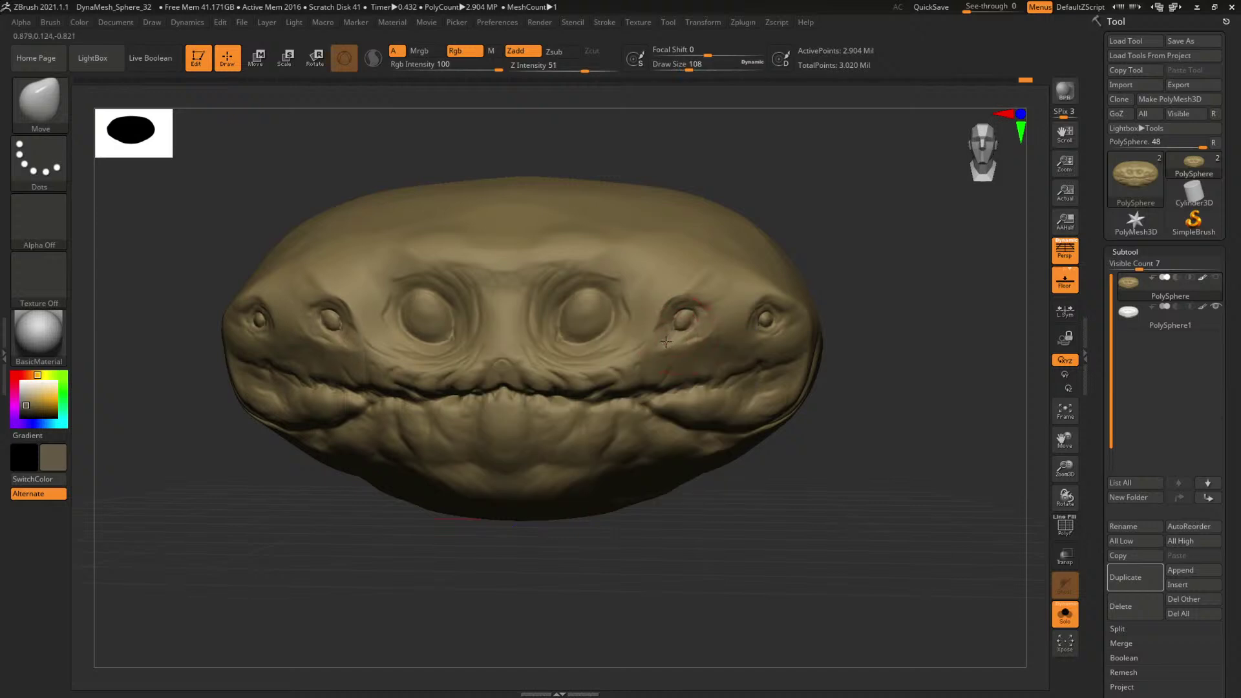
mouse_move(669, 331)
mouse_down()
mouse_move(680, 300)
mouse_move(697, 321)
mouse_move(691, 347)
mouse_up()
key(space)
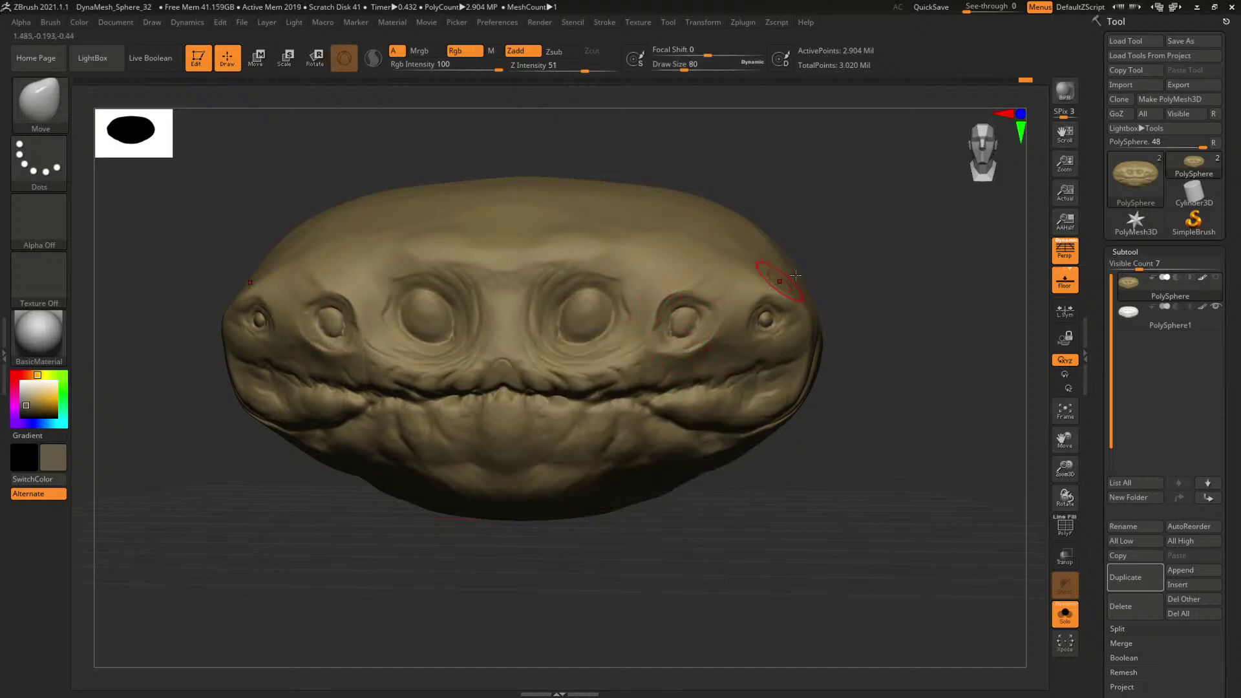
Refine the shape of the second pair of eyes from an angled view using the Move brush at draw size 124.
drag(857, 268, 770, 278)
key(])
key(])
key(])
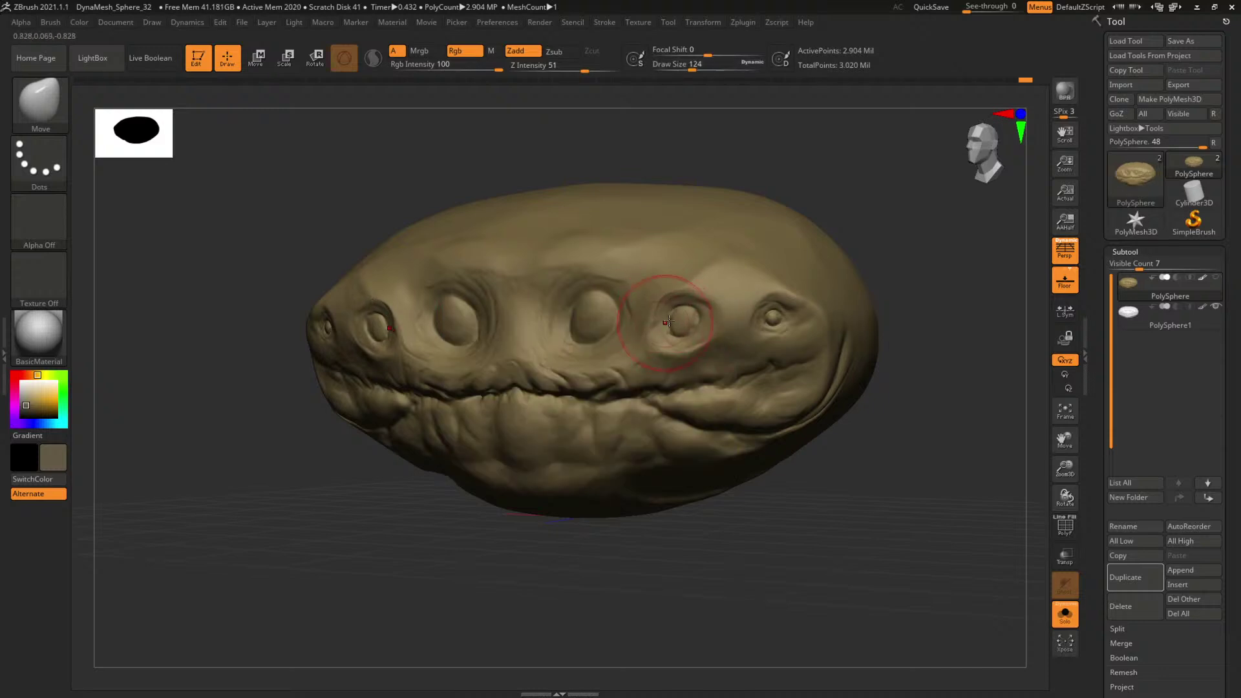
shift+drag(833, 230, 793, 235)
mouse_move(667, 324)
mouse_down()
mouse_move(691, 337)
mouse_move(675, 317)
mouse_up()
key(space)
key(space)
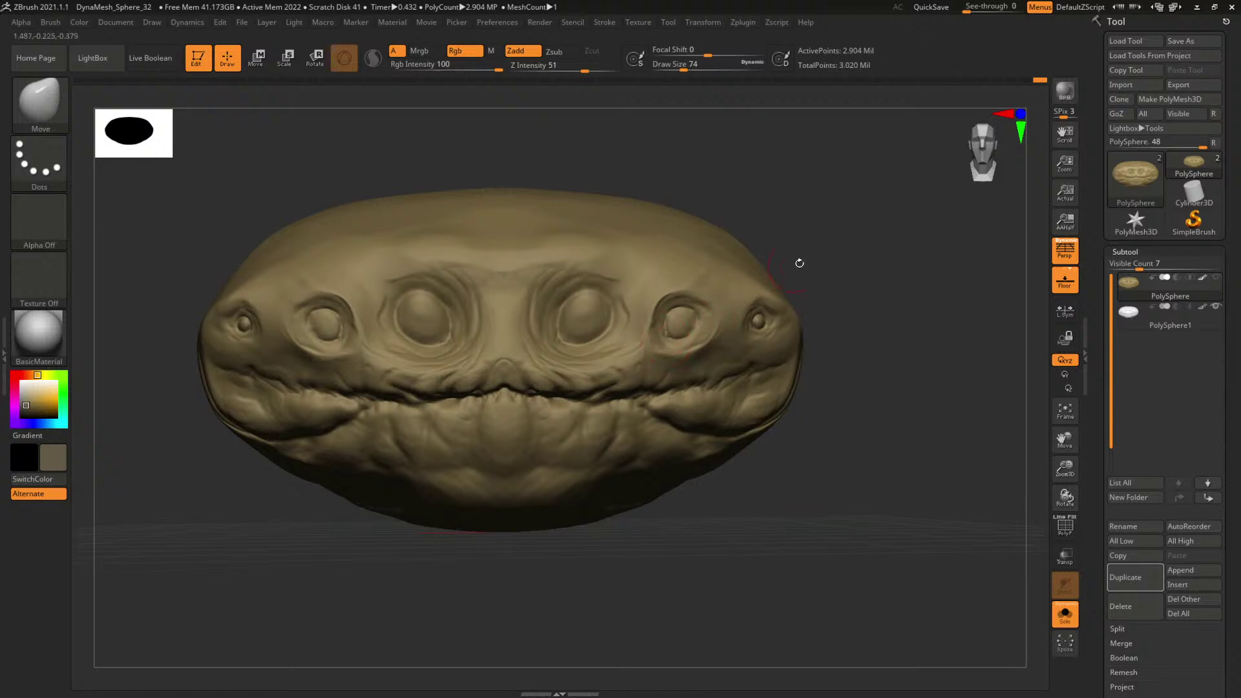
Adjust the forms around the second and outermost eyes with the Move brush at draw size 128.
mouse_move(799, 263)
mouse_down()
mouse_move(743, 201)
mouse_move(669, 278)
mouse_up()
key(space)
mouse_move(660, 355)
mouse_down()
mouse_move(672, 355)
mouse_move(728, 207)
mouse_move(831, 210)
mouse_move(859, 224)
mouse_move(874, 258)
mouse_up()
key(space)
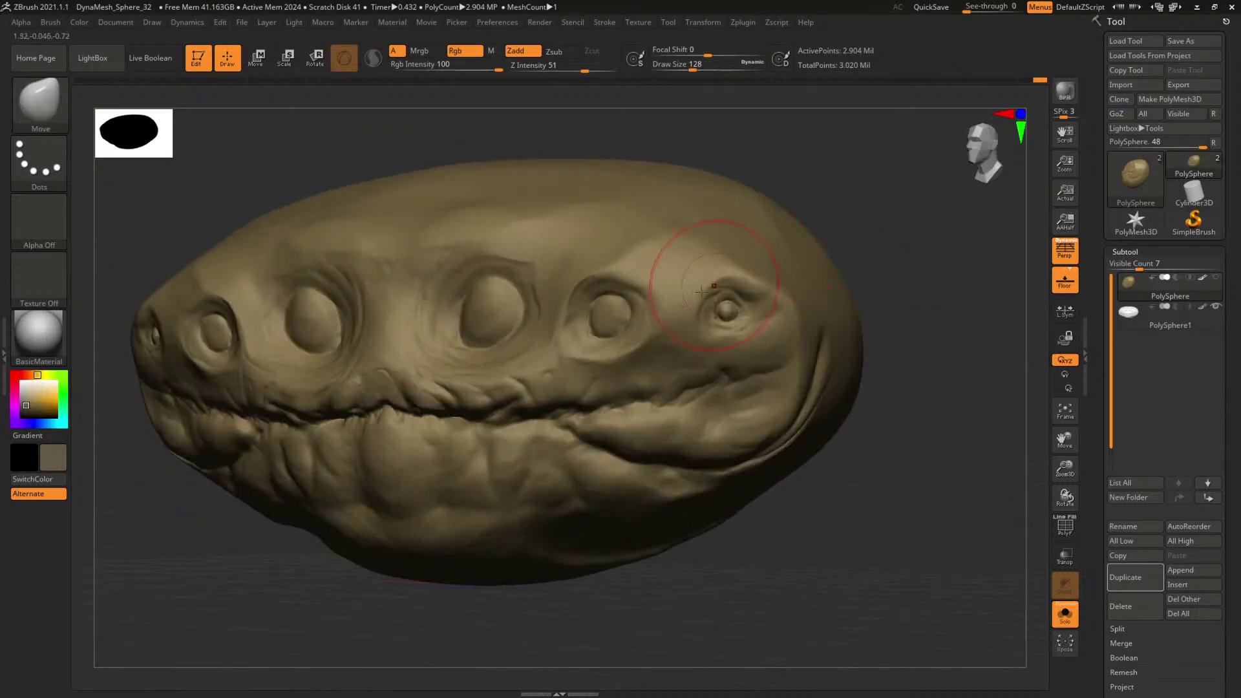
key(space)
key(space)
drag(568, 316, 562, 330)
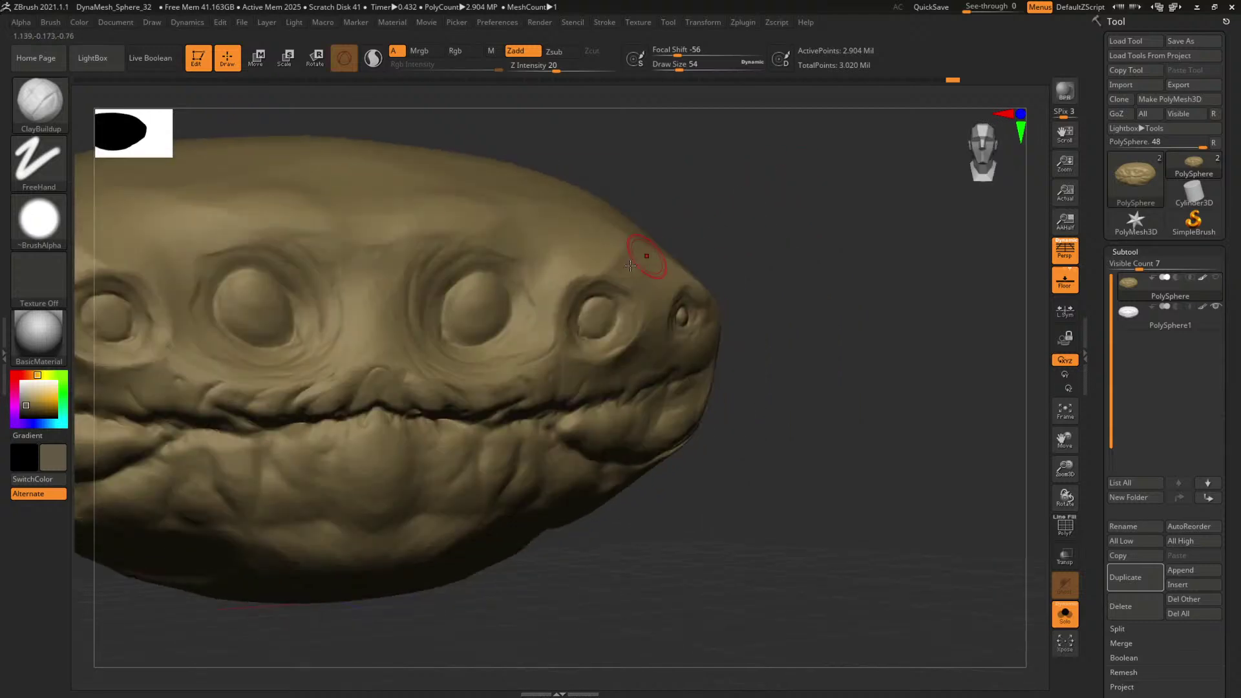
Build up the skin above the second pair of eyes using the ClayBuildup brush.
key(space)
drag(637, 262, 595, 277)
alt+drag(885, 269, 629, 264)
drag(819, 276, 792, 285)
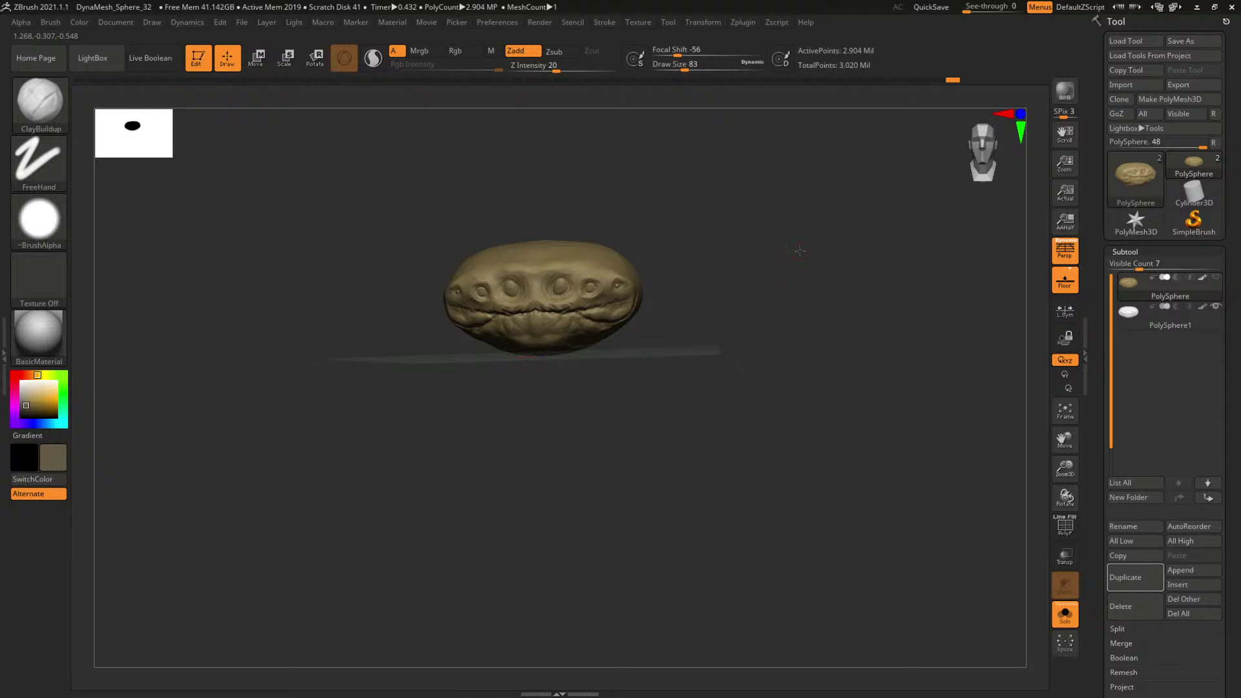
alt+drag(799, 251, 829, 266)
mouse_move(839, 269)
alt+mouse_down()
mouse_move(956, 346)
mouse_move(960, 366)
alt+mouse_up()
Add volume to the second pair of eyes and their surrounding lids using ClayBuildup at draw sizes 94 and 83.
key(space)
drag(600, 314, 605, 314)
key(space)
key(space)
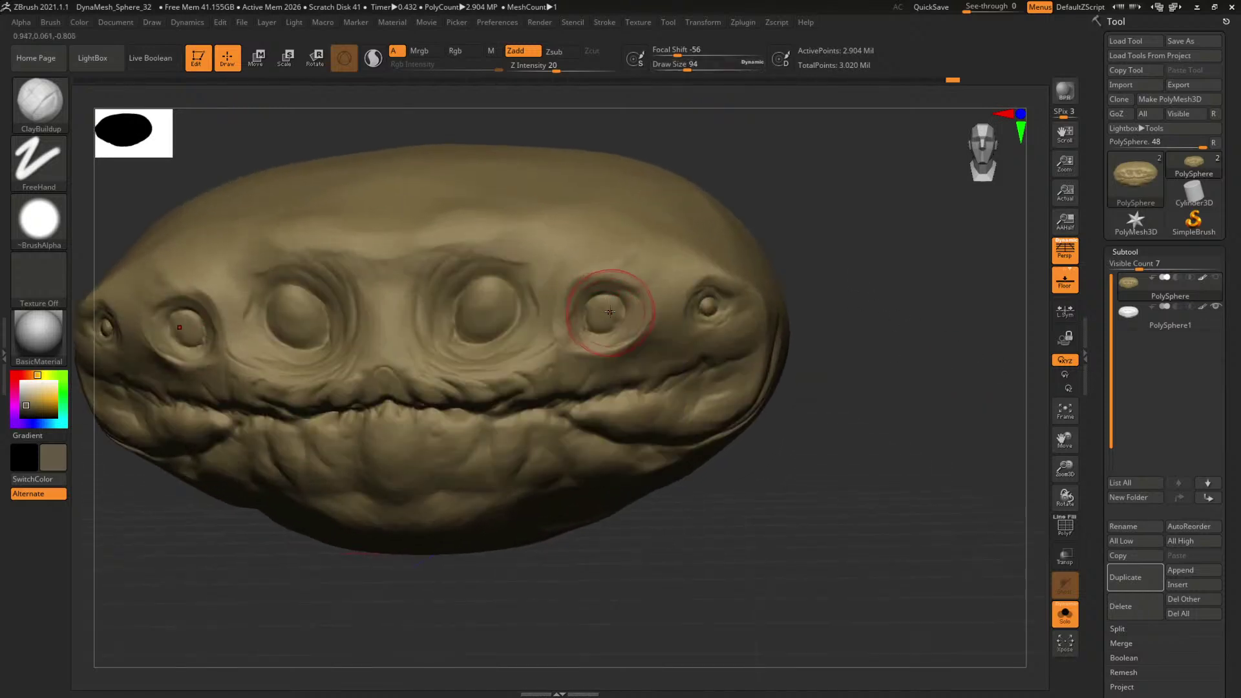
key(space)
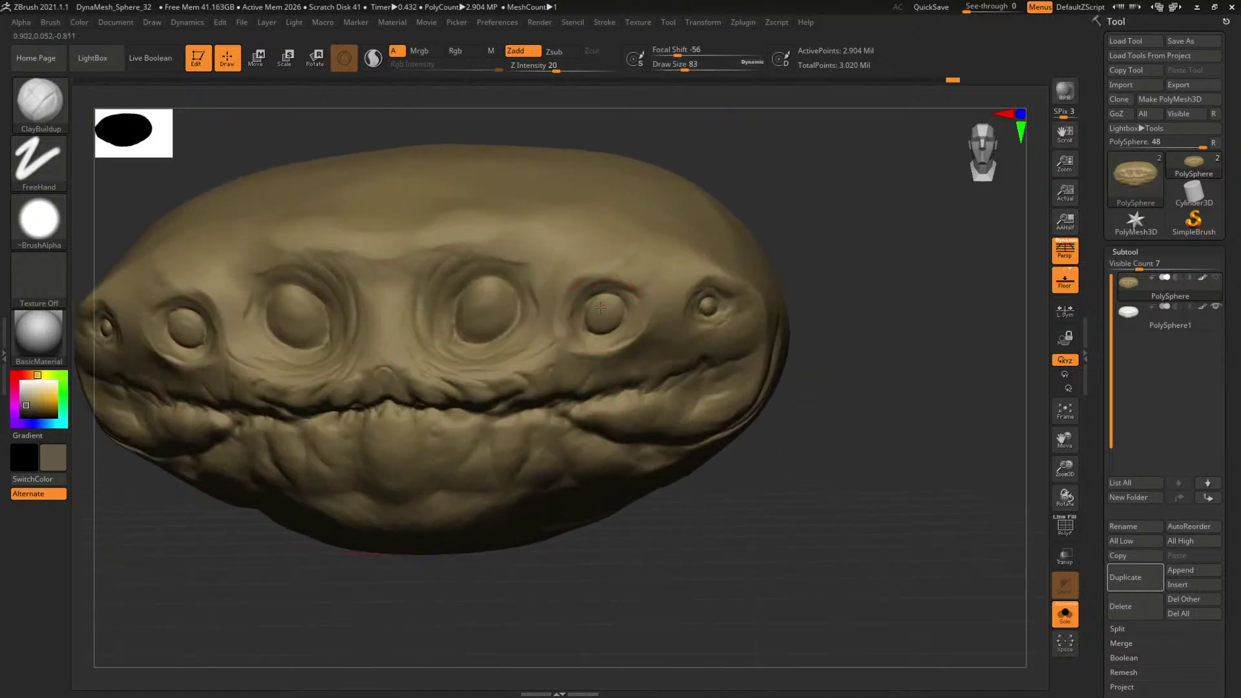
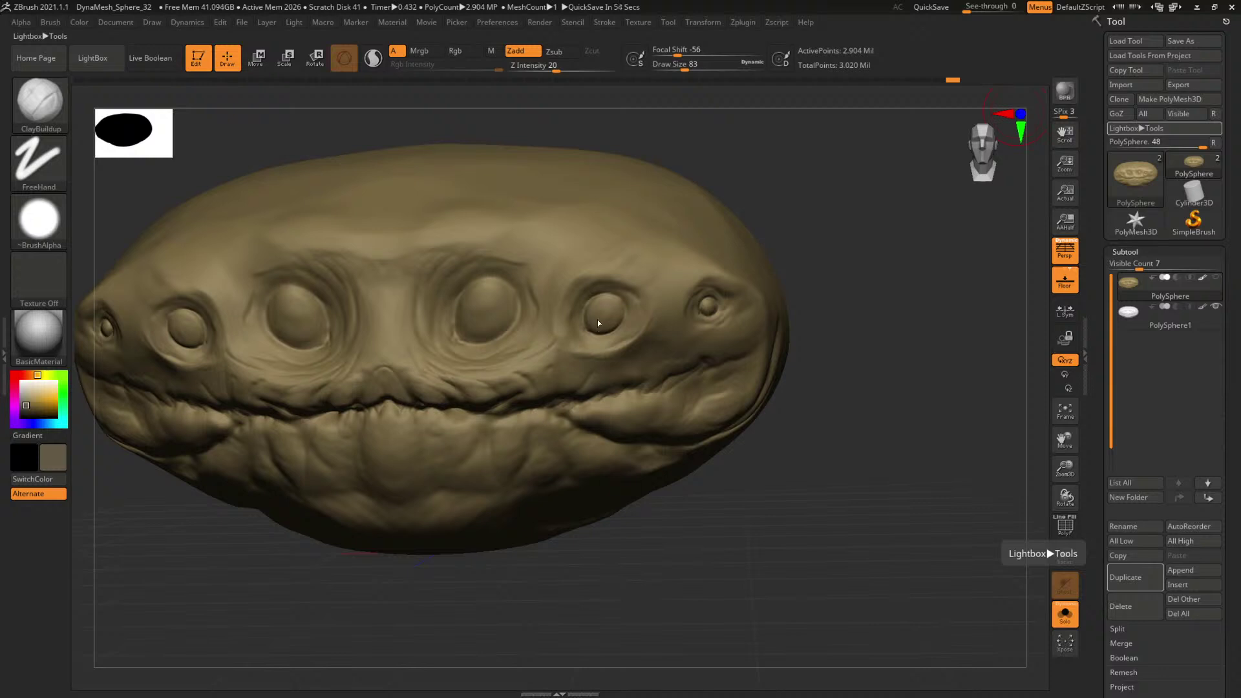
key(shift)
mouse_move(832, 191)
mouse_down()
mouse_move(842, 194)
mouse_move(823, 208)
mouse_move(834, 212)
mouse_up()
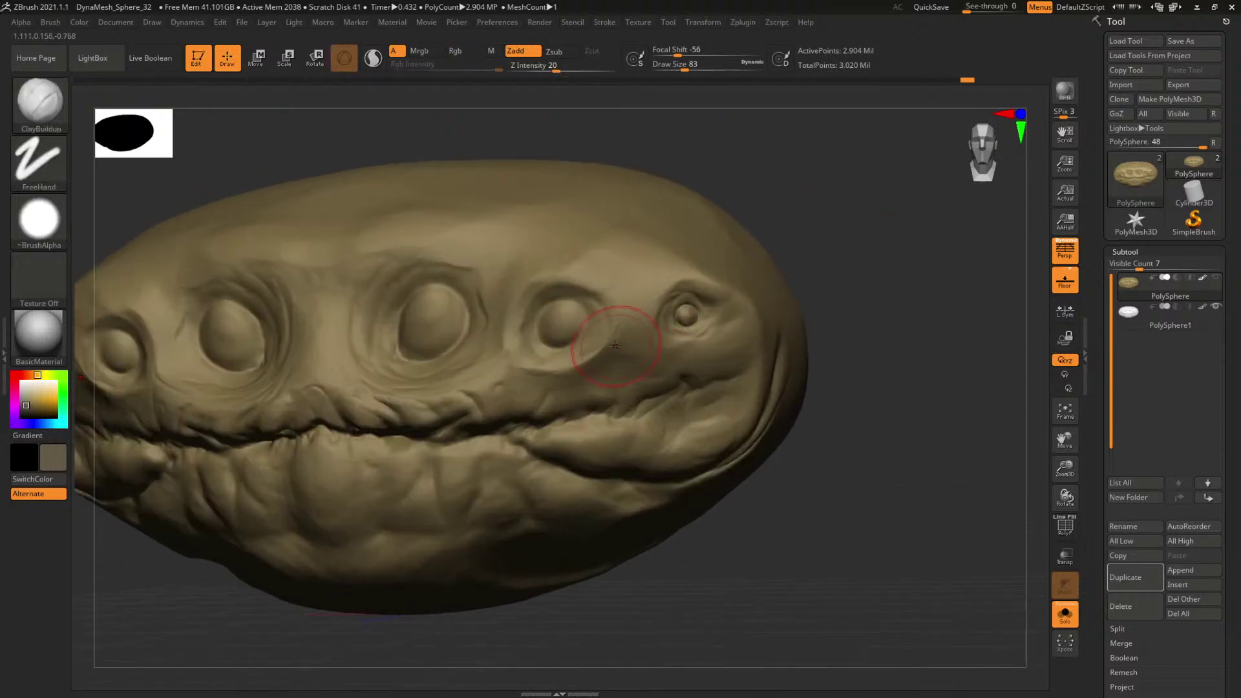
Carve a crease beneath the second pair of eyes using the DamStandard brush.
key(b)
key(d)
key(s)
alt+drag(797, 218, 788, 271)
mouse_move(530, 365)
mouse_down()
mouse_move(529, 329)
mouse_move(572, 306)
mouse_move(601, 323)
mouse_move(584, 363)
mouse_up()
mouse_move(935, 205)
mouse_down()
mouse_move(825, 210)
mouse_move(869, 239)
mouse_move(889, 231)
mouse_move(873, 232)
mouse_up()
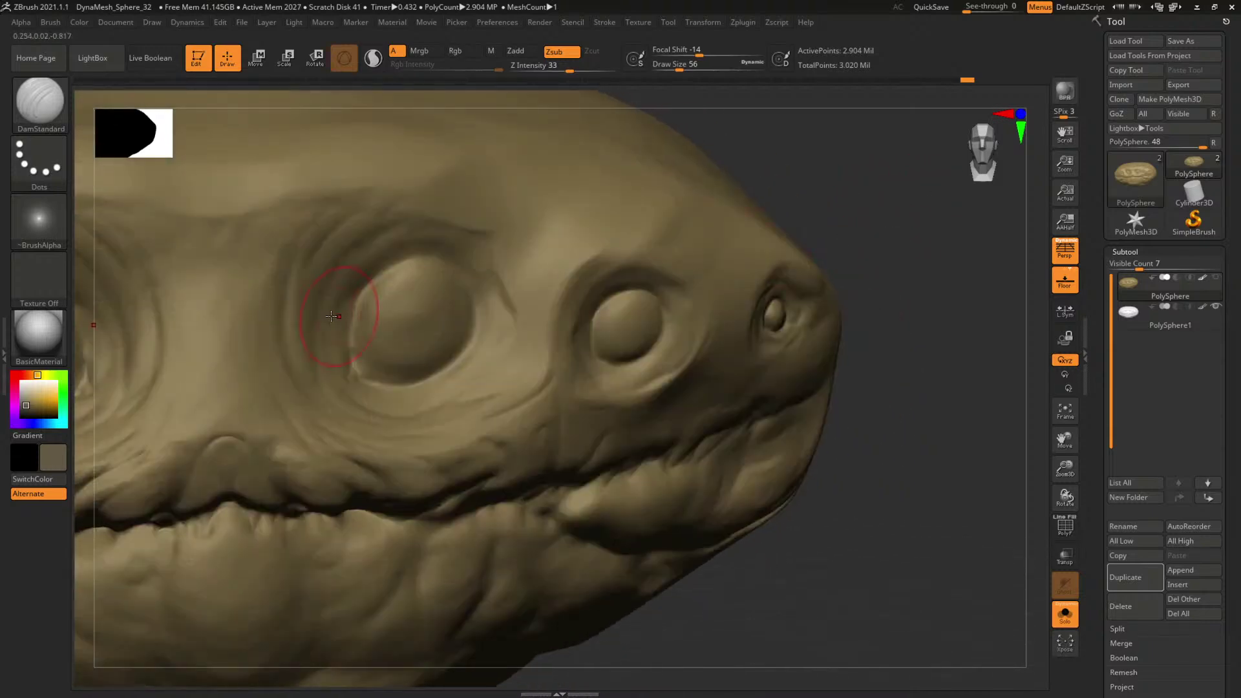
Carve the rim around the central eyeballs using DamStandard at draw size 46.
key(s)
mouse_move(337, 334)
mouse_down()
mouse_move(356, 363)
mouse_move(378, 277)
mouse_move(418, 261)
mouse_move(476, 304)
mouse_move(466, 345)
mouse_up()
key(s)
key(bracketleft)
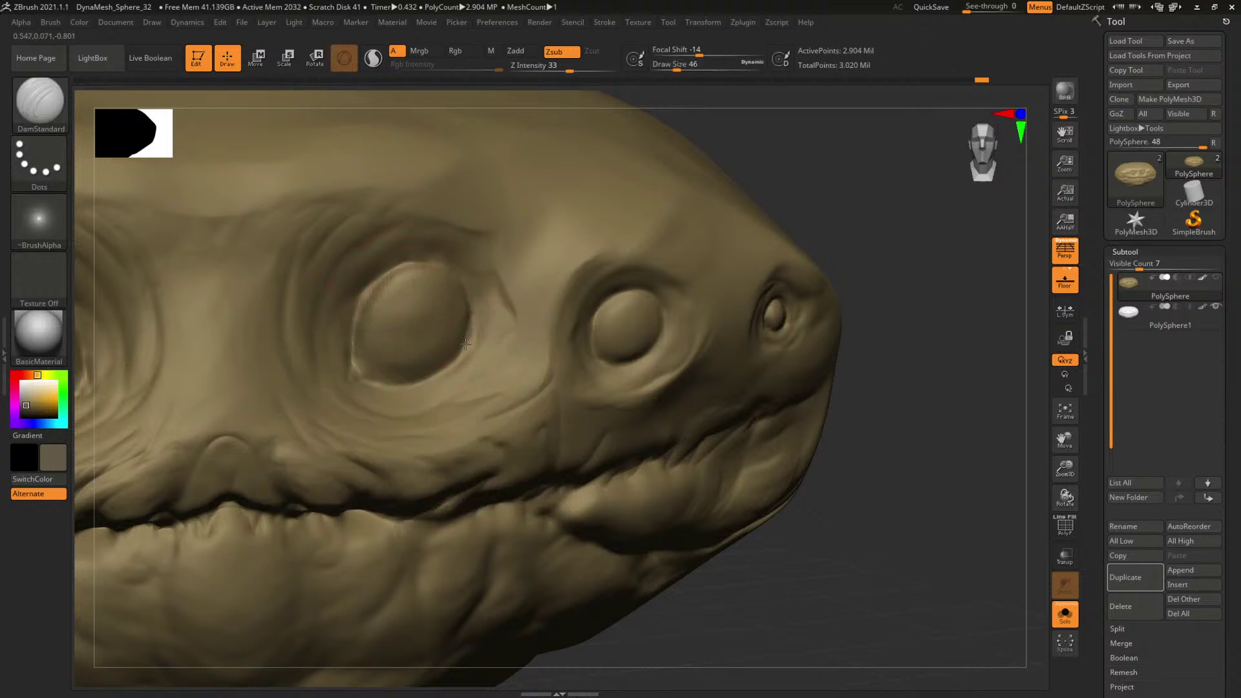
Cut finer creases into the lower lids of the central eyes using DamStandard at draw size 37.
right_drag(395, 372, 421, 387)
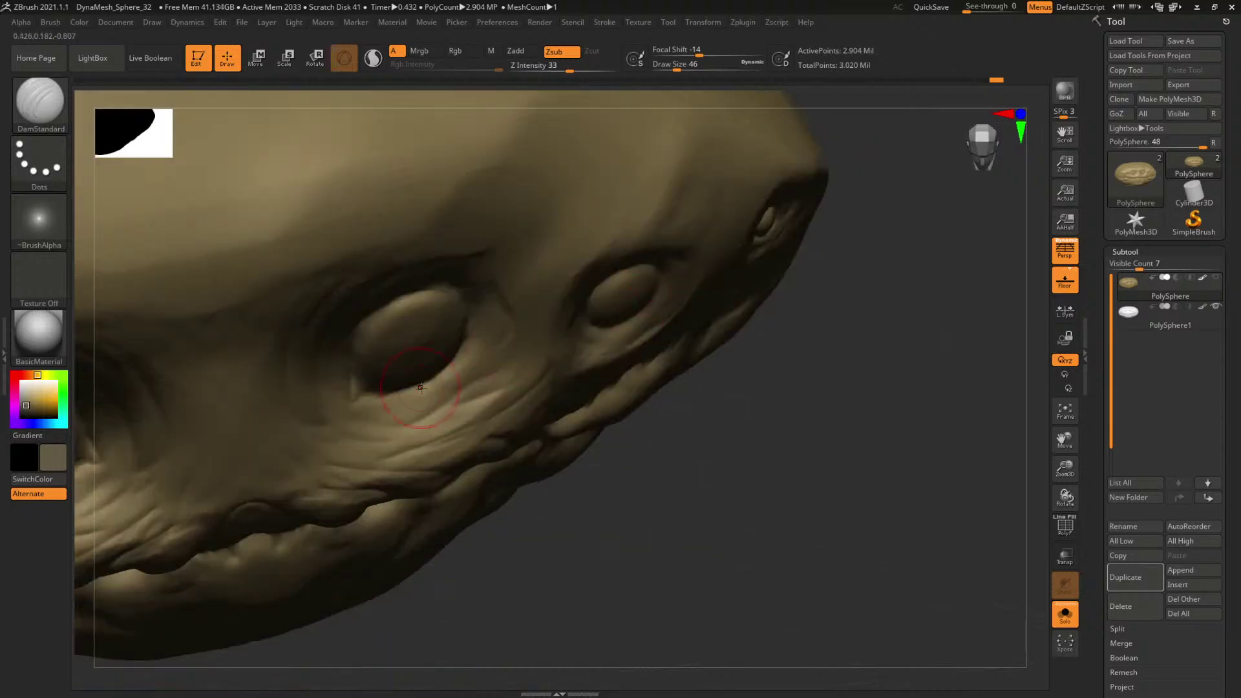
key(bracketleft)
key(bracketleft)
mouse_move(373, 408)
mouse_down()
mouse_move(464, 376)
mouse_move(486, 342)
mouse_up()
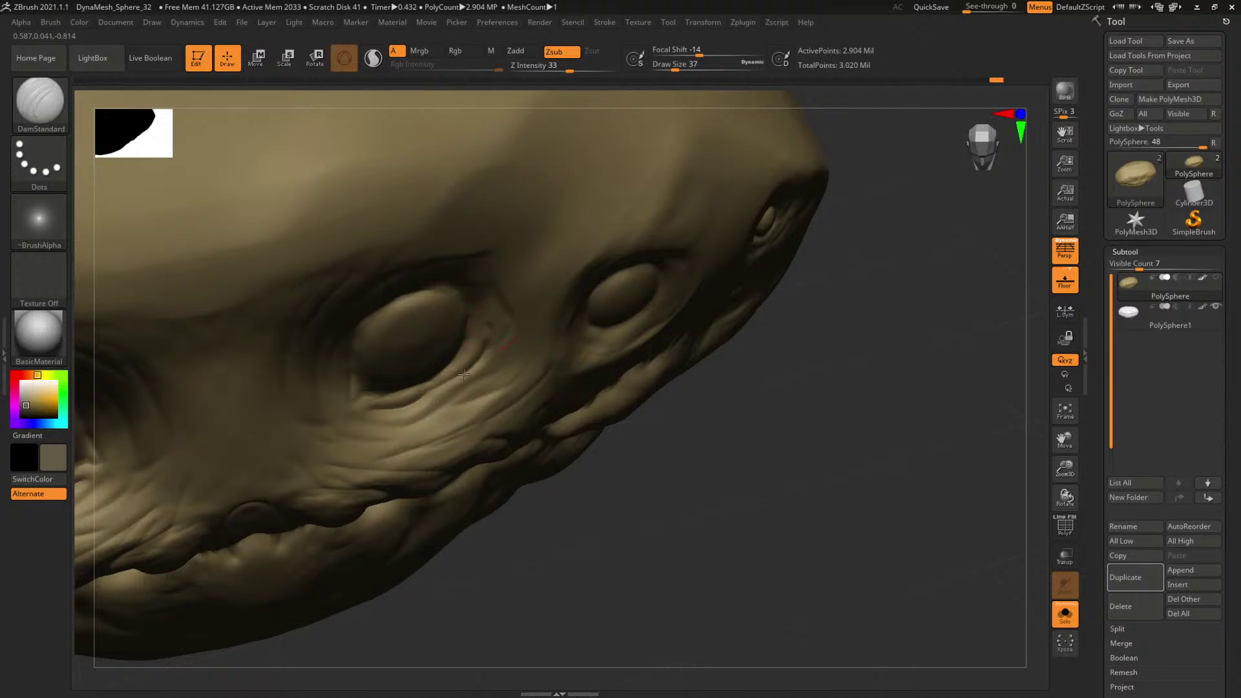
mouse_move(772, 380)
mouse_down()
mouse_move(920, 281)
mouse_move(969, 310)
mouse_move(672, 314)
mouse_move(734, 337)
mouse_move(795, 327)
mouse_move(454, 382)
mouse_move(465, 391)
mouse_up()
key(bracketright)
drag(895, 436, 878, 433)
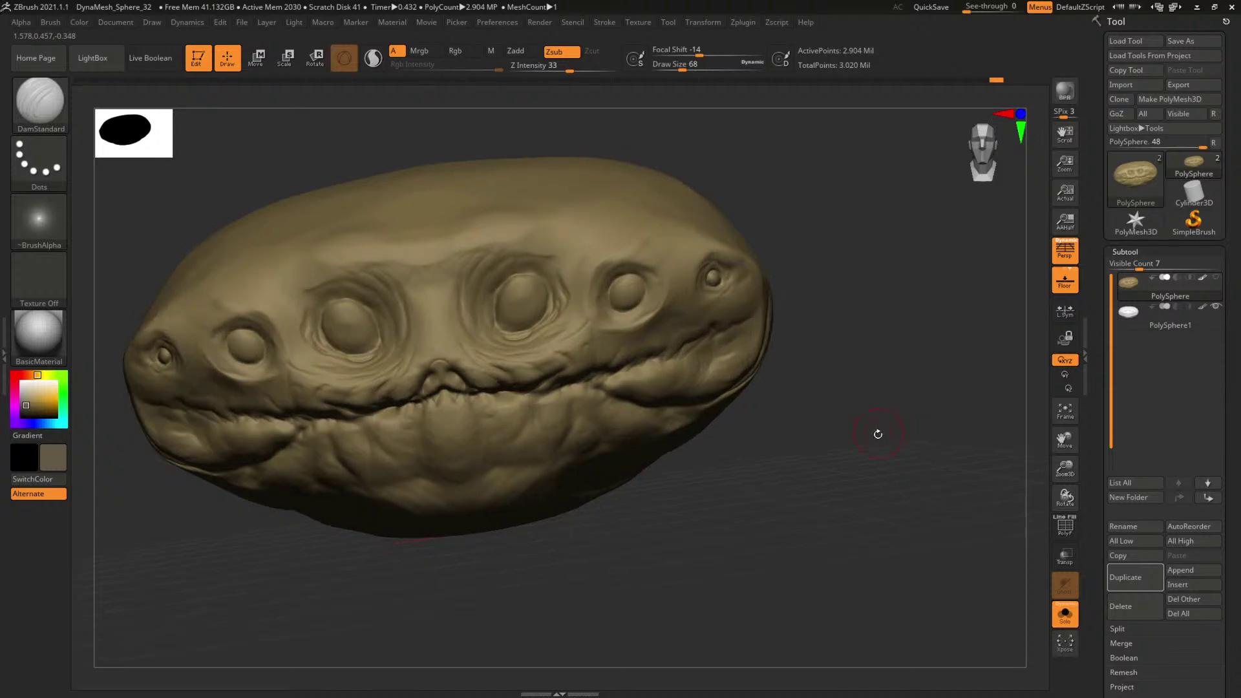
Carve small tooth-like notches into the middle of the lower lip beneath the nose using DamStandard at draw size 12.
mouse_move(768, 483)
mouse_down()
mouse_move(851, 487)
mouse_move(881, 507)
mouse_move(888, 537)
mouse_move(867, 546)
mouse_move(870, 576)
mouse_up()
key(s)
mouse_move(541, 435)
mouse_down()
mouse_move(530, 420)
mouse_move(554, 443)
mouse_move(541, 421)
mouse_up()
alt+drag(820, 588, 902, 654)
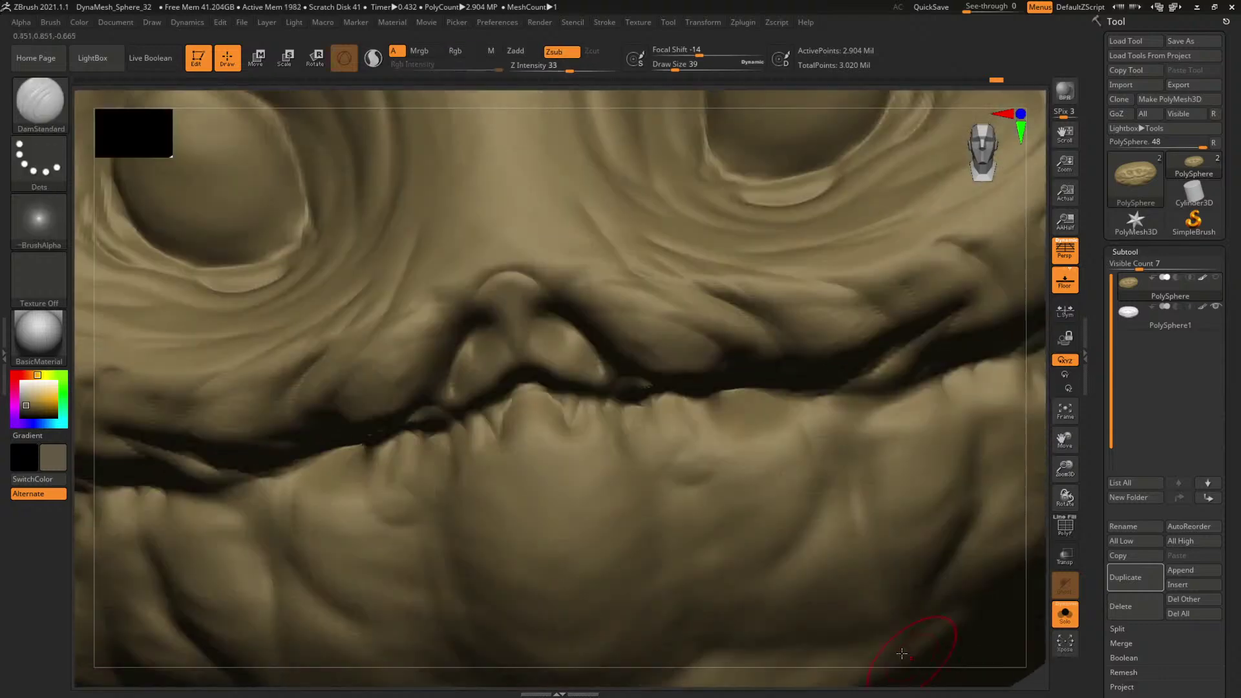
key(space)
mouse_move(570, 423)
mouse_down()
mouse_move(558, 422)
mouse_move(612, 393)
mouse_up()
mouse_move(1033, 681)
alt+mouse_down()
mouse_move(933, 657)
mouse_move(834, 515)
mouse_move(554, 424)
mouse_move(564, 388)
mouse_move(554, 413)
alt+mouse_up()
key(f)
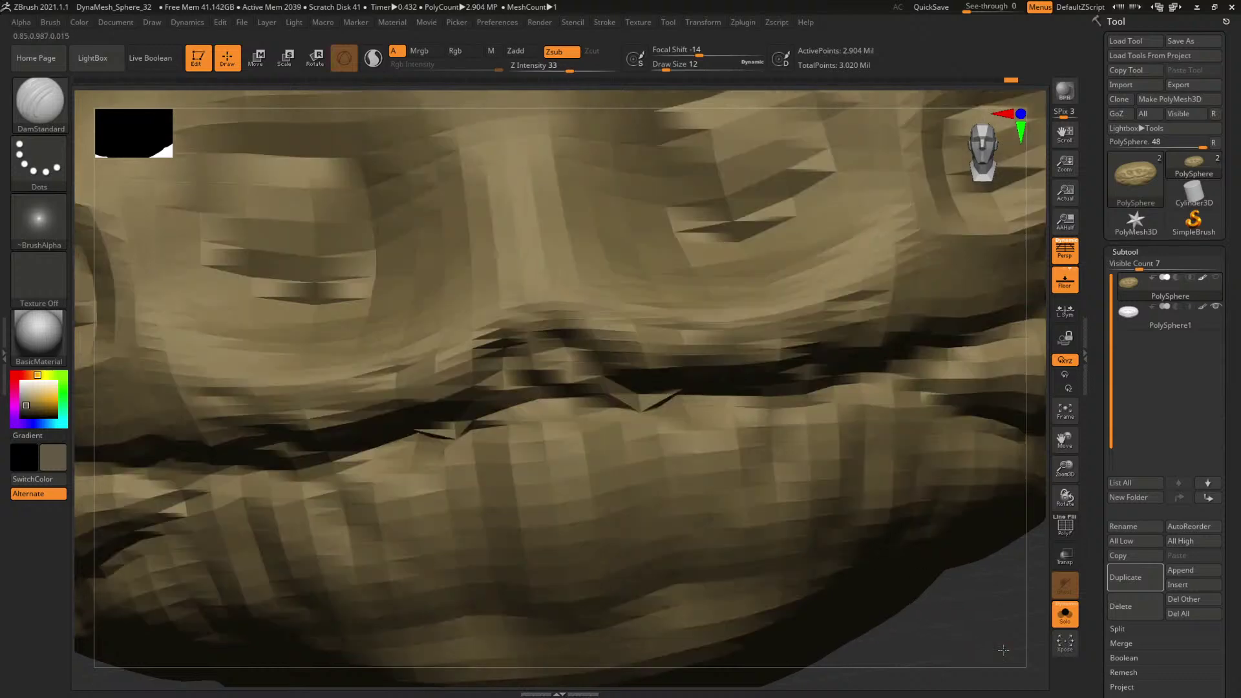
drag(834, 518, 936, 632)
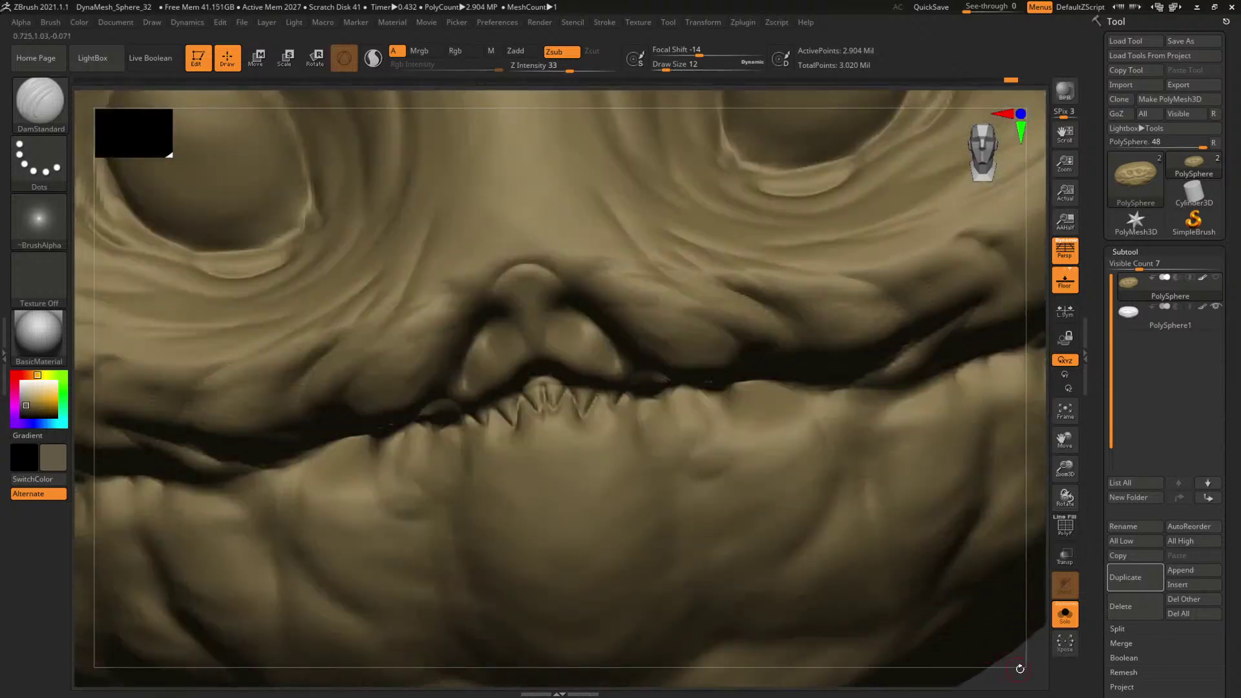
Build up tiny front teeth along the notched middle of the lower lip using ClayBuildup at draw size 9.
drag(1020, 668, 956, 623)
key(b)
key(c)
key(b)
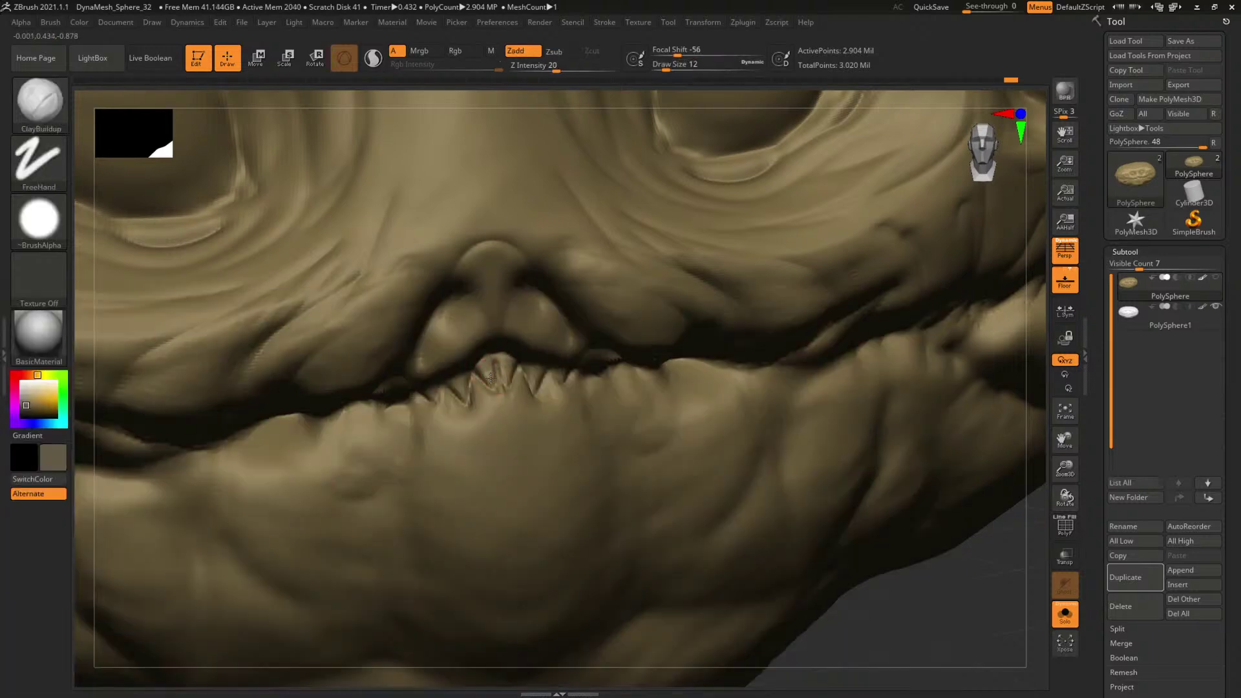
drag(964, 632, 834, 557)
key(space)
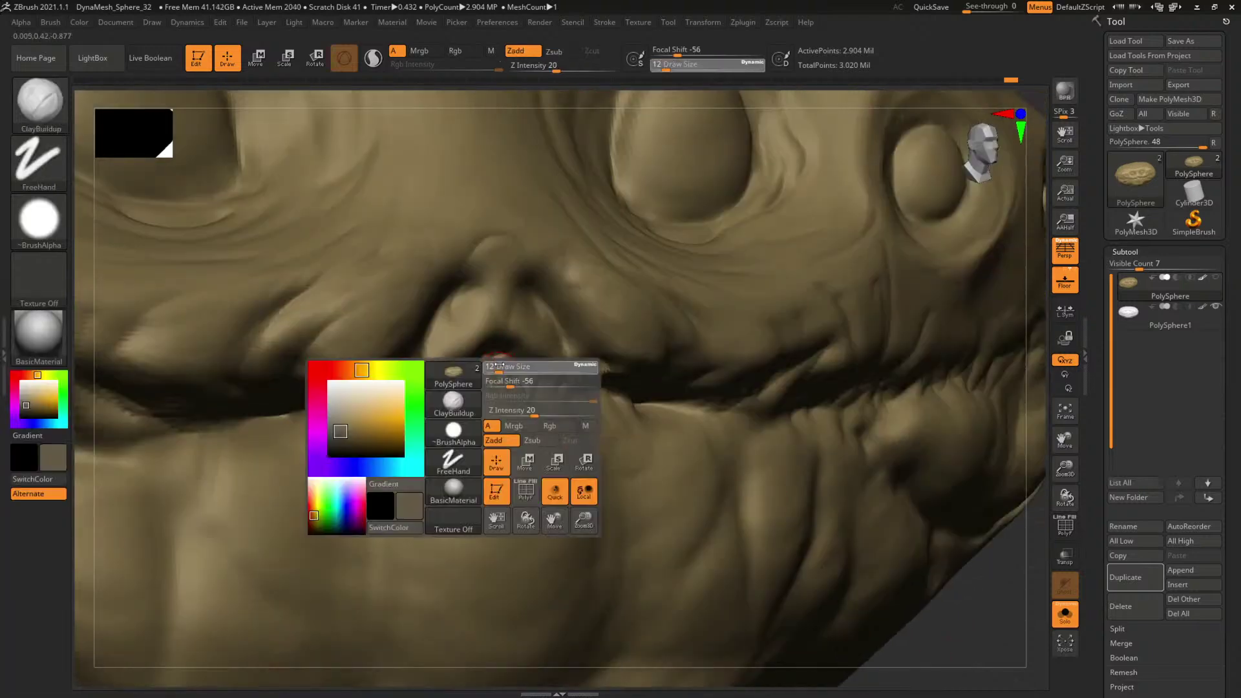
key(space)
mouse_move(488, 375)
mouse_down()
mouse_move(463, 388)
mouse_move(432, 382)
mouse_up()
key(space)
key(space)
key(space)
shift+drag(980, 598, 598, 415)
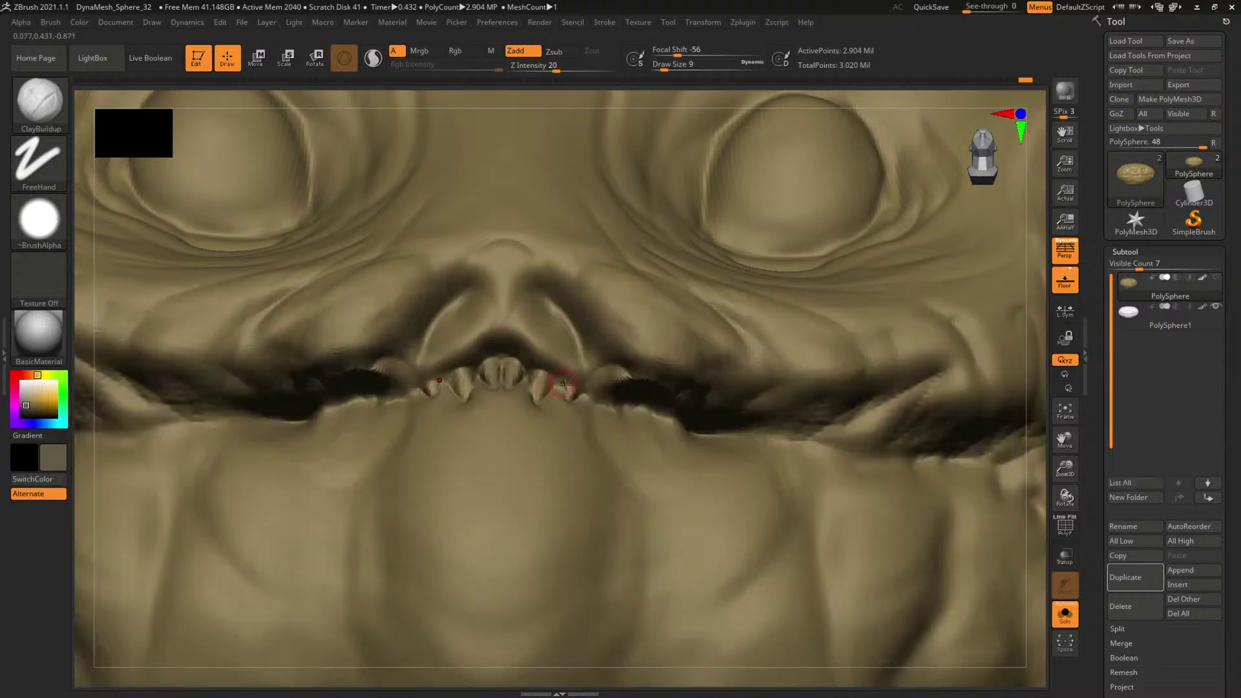
Sharpen the gaps between the tiny front teeth using DamStandard at draw size 11, undoing the last stroke.
key(b)
key(d)
key(s)
key(space)
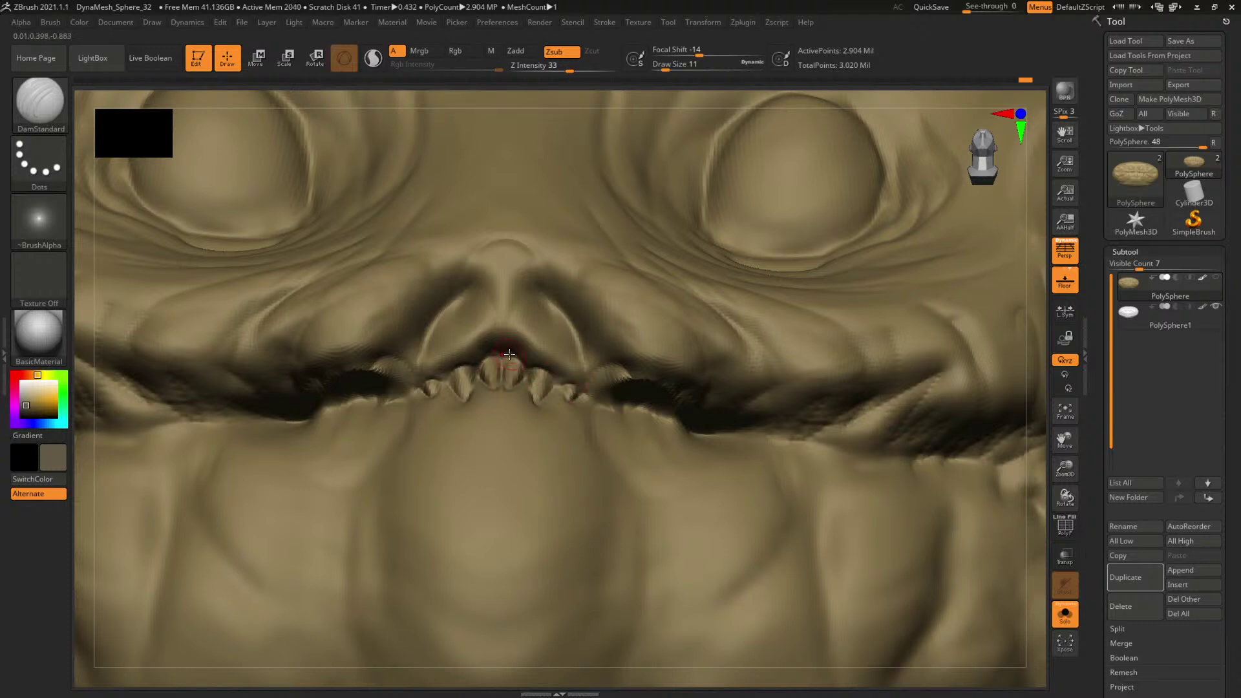
key(ctrl+z)
alt+drag(1042, 511, 744, 418)
mouse_move(896, 325)
mouse_down()
mouse_move(888, 362)
mouse_move(931, 385)
mouse_move(920, 393)
mouse_move(936, 390)
mouse_move(941, 475)
mouse_up()
Add gum volume beneath the tiny front teeth using ClayBuildup at draw sizes 11, 20 and 22.
key(b)
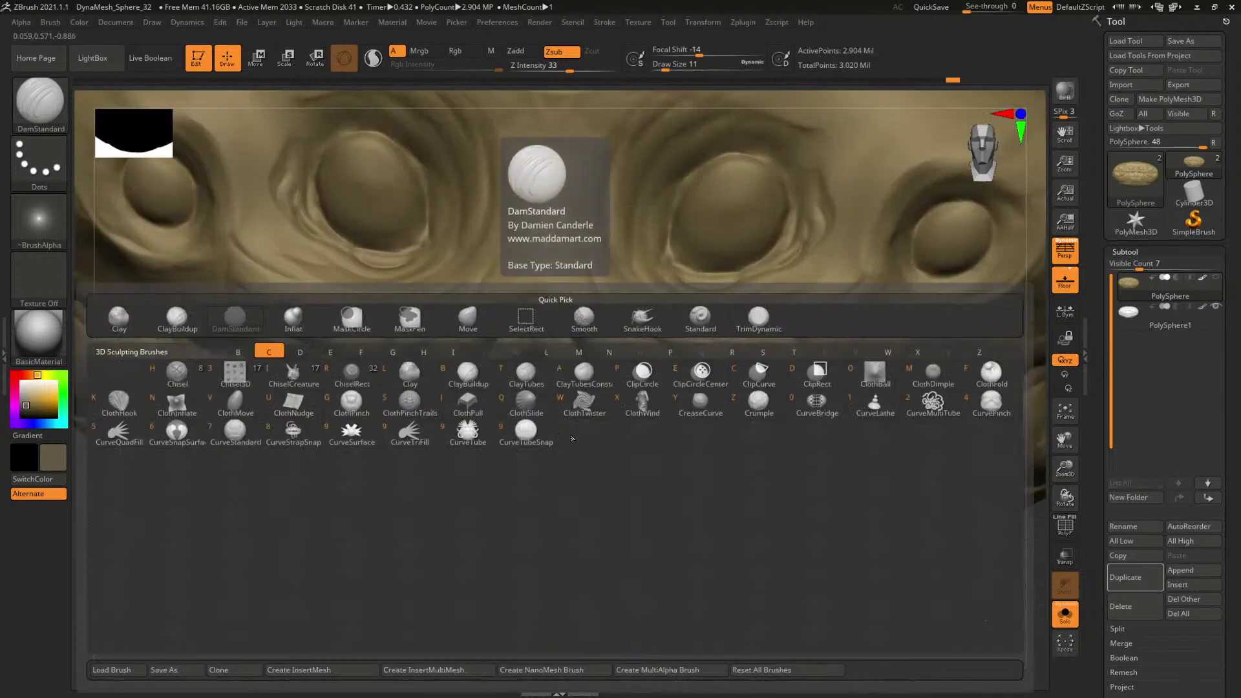
key(c)
key(b)
key(shift+d)
key(d)
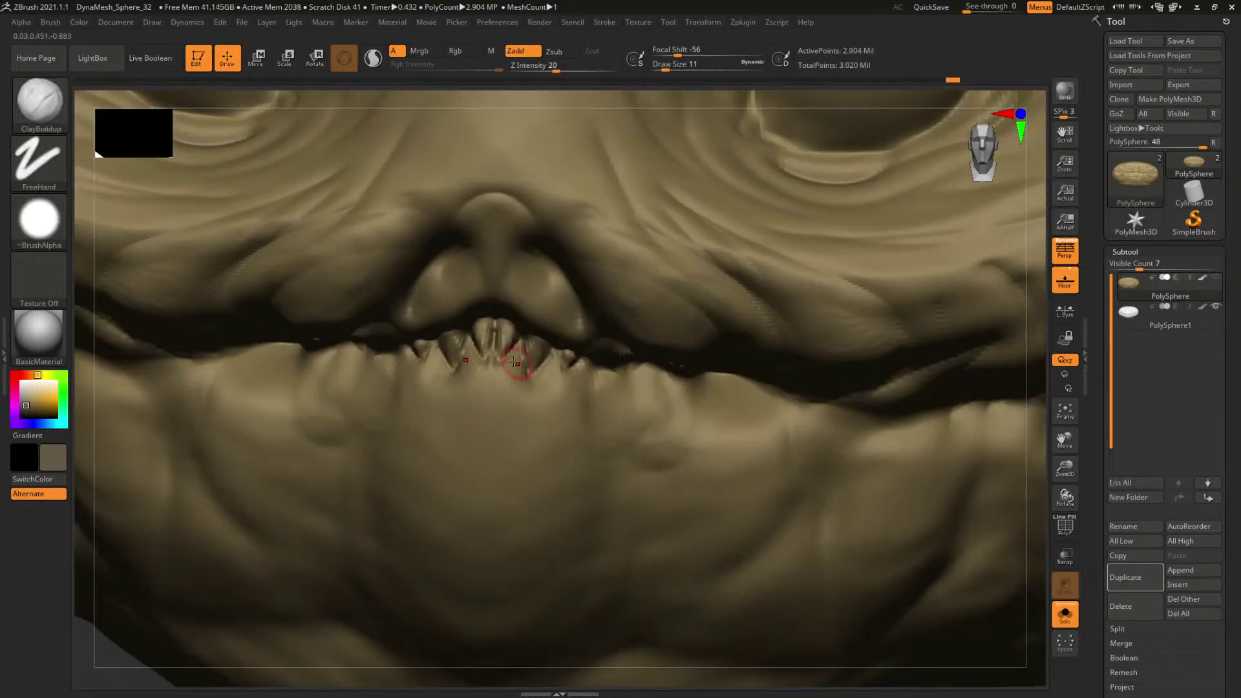
key(bracketright)
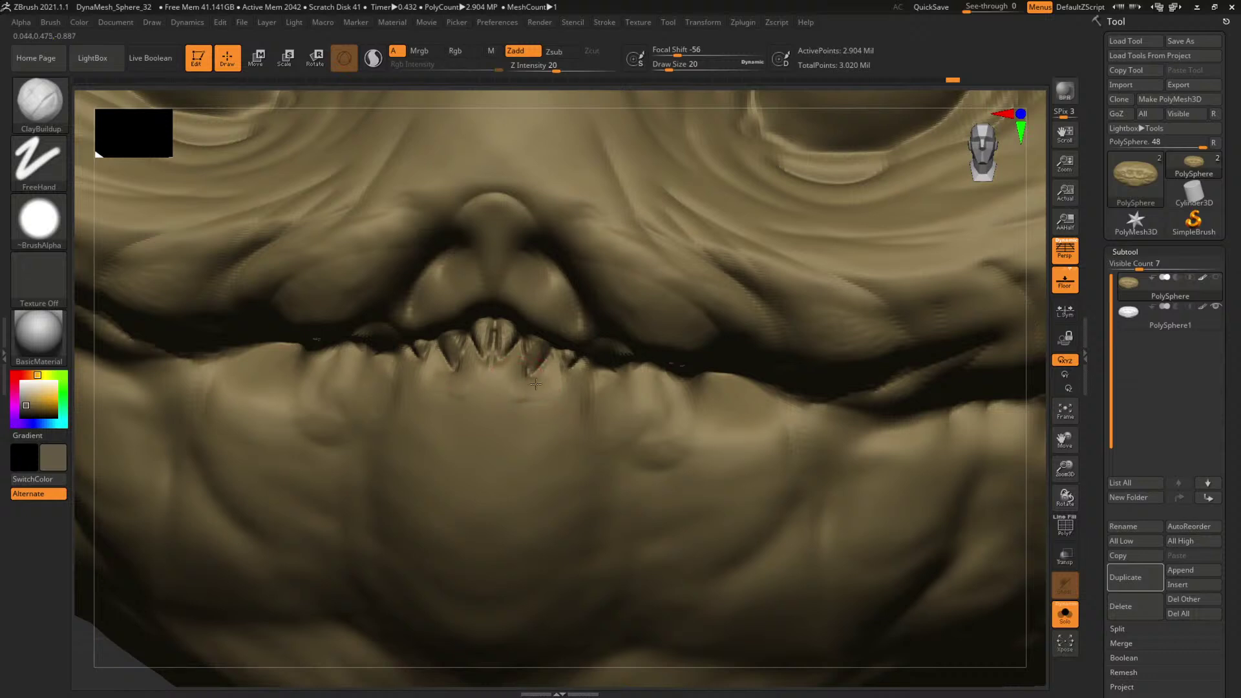
key(bracketright)
key(bracketright)
key(bracketleft)
key(bracketleft)
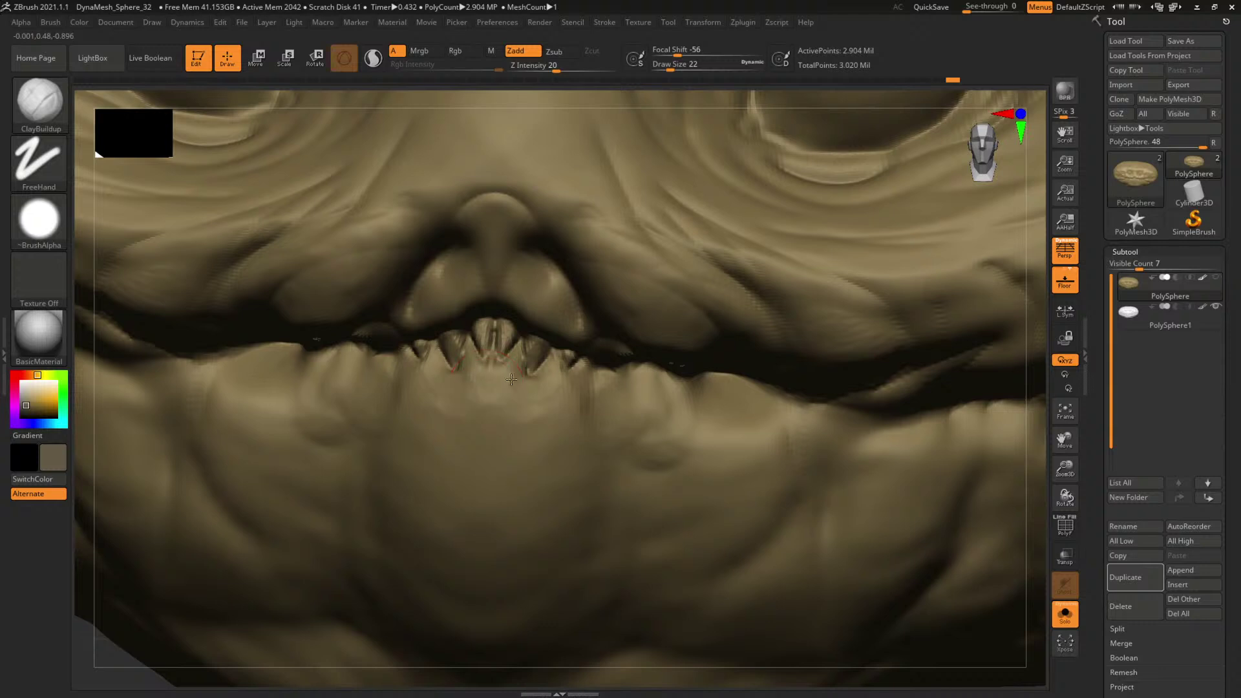
Shape the gum line at the base of the front teeth with ClayBuildup at draw sizes 9 and 17, and smooth it.
key(bracketleft)
key(bracketleft)
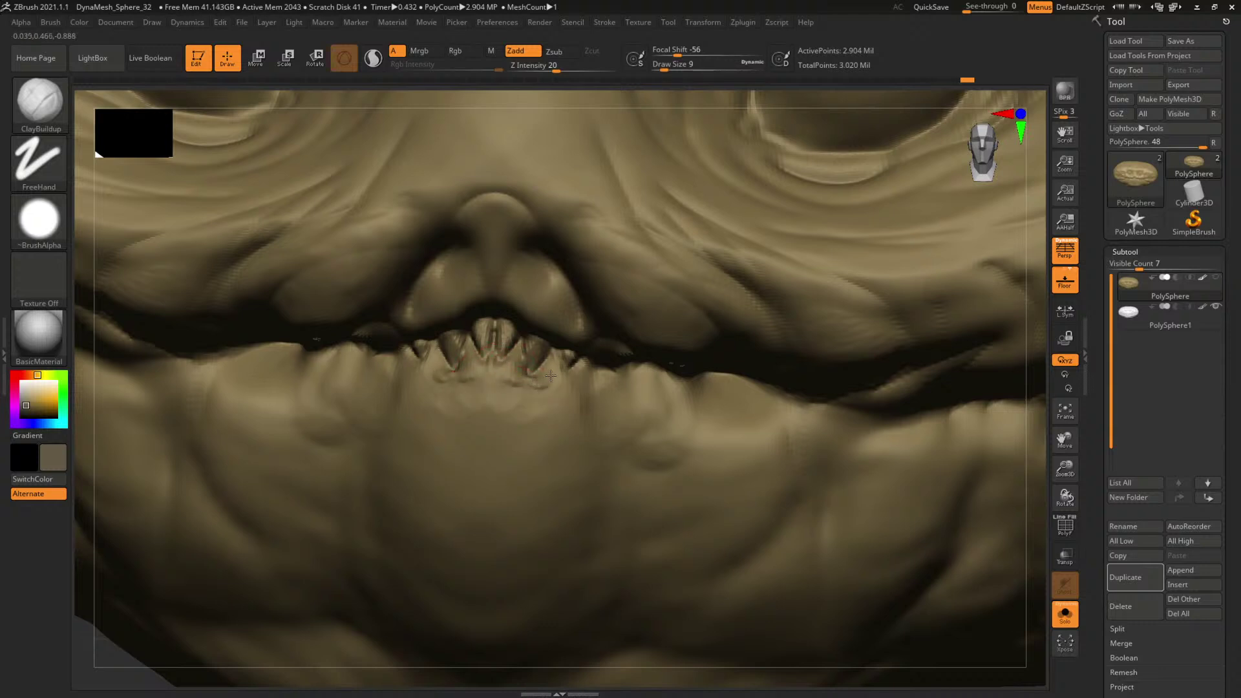
key(bracketright)
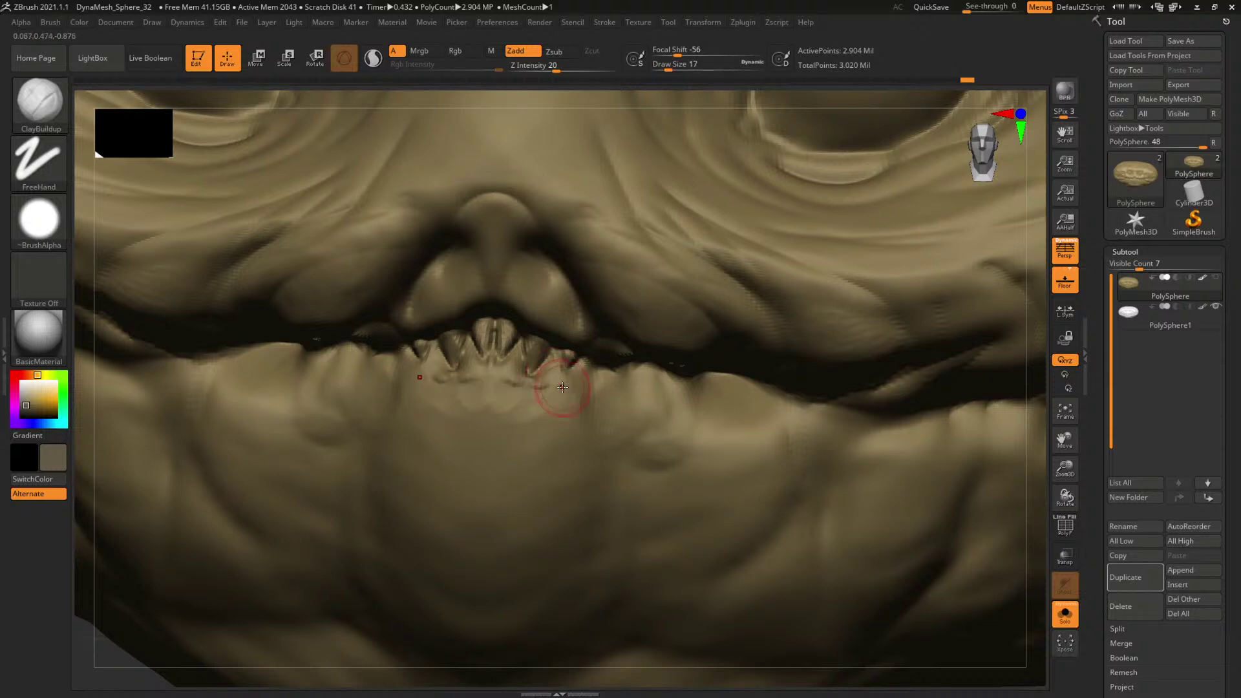
key(shift)
shift+drag(459, 403, 540, 392)
Indent a round iris into each central eyeball using ClayBuildup in subtractive mode at draw size 65.
alt+drag(1046, 617, 767, 479)
mouse_move(819, 523)
mouse_down()
mouse_move(790, 549)
mouse_move(808, 598)
mouse_up()
key(space)
click(577, 312)
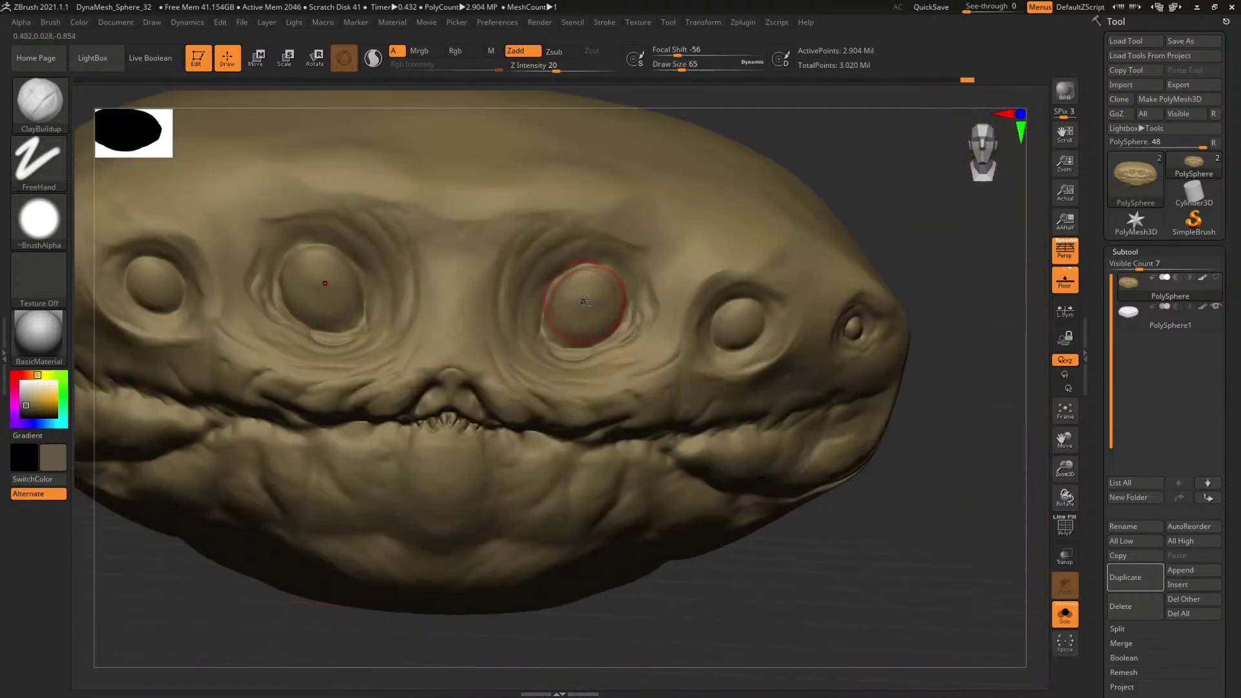
mouse_move(584, 302)
alt+mouse_down()
mouse_move(581, 288)
mouse_move(579, 302)
alt+mouse_up()
Dent pupils into the centres of the central irises using subtractive ClayBuildup, starting at draw size 25 and redoing one undone stroke.
drag(891, 235, 893, 222)
key(space)
click(582, 304)
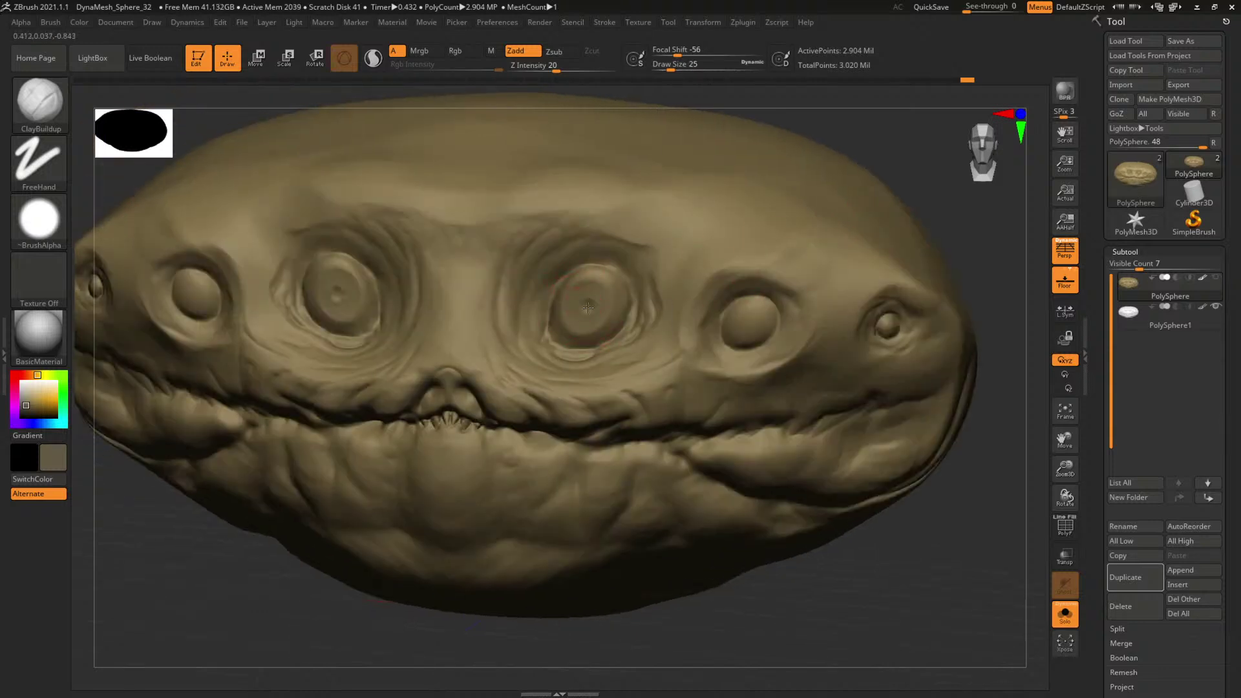
alt+drag(587, 308, 586, 309)
mouse_move(956, 565)
alt+mouse_down()
mouse_move(707, 418)
mouse_move(758, 425)
mouse_move(747, 409)
mouse_move(892, 514)
alt+mouse_up()
key(ctrl+z)
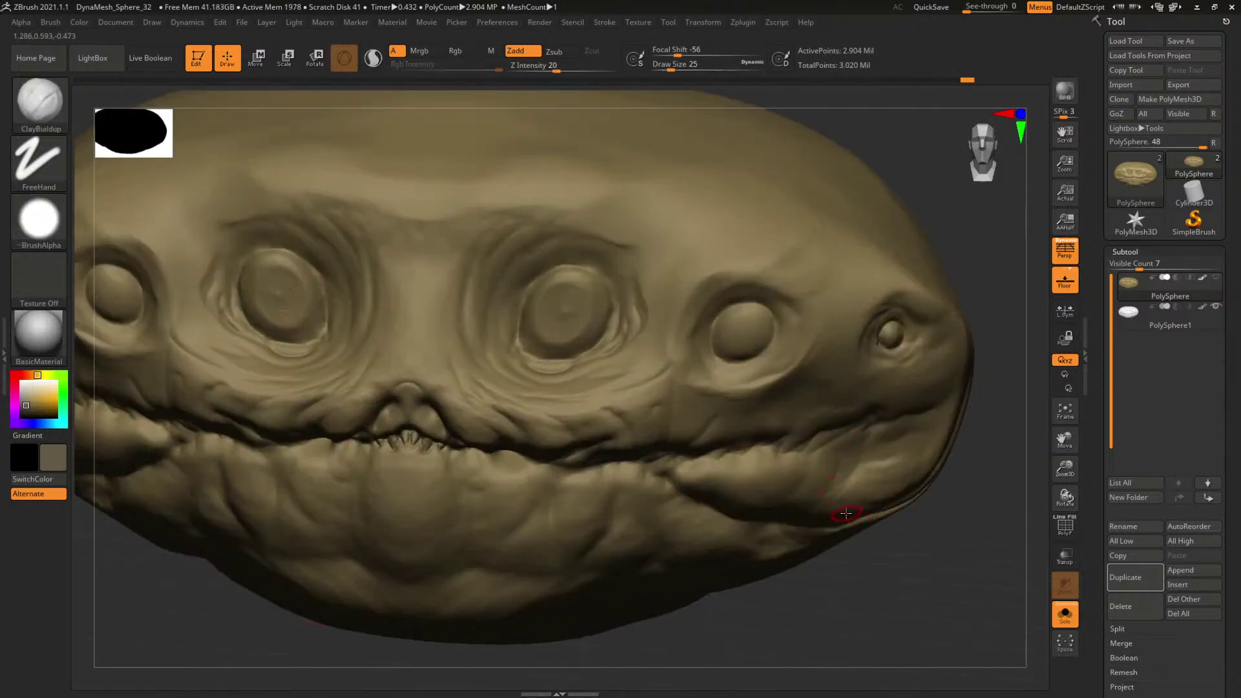
key(space)
drag(565, 318, 564, 311)
key(space)
click(564, 311)
mouse_move(933, 614)
alt+mouse_down()
mouse_move(821, 471)
mouse_move(914, 568)
mouse_move(840, 520)
alt+mouse_up()
Indent a round iris into the second pair of eyes using ClayBuildup at draw size 56.
key(space)
drag(699, 334, 721, 330)
key(space)
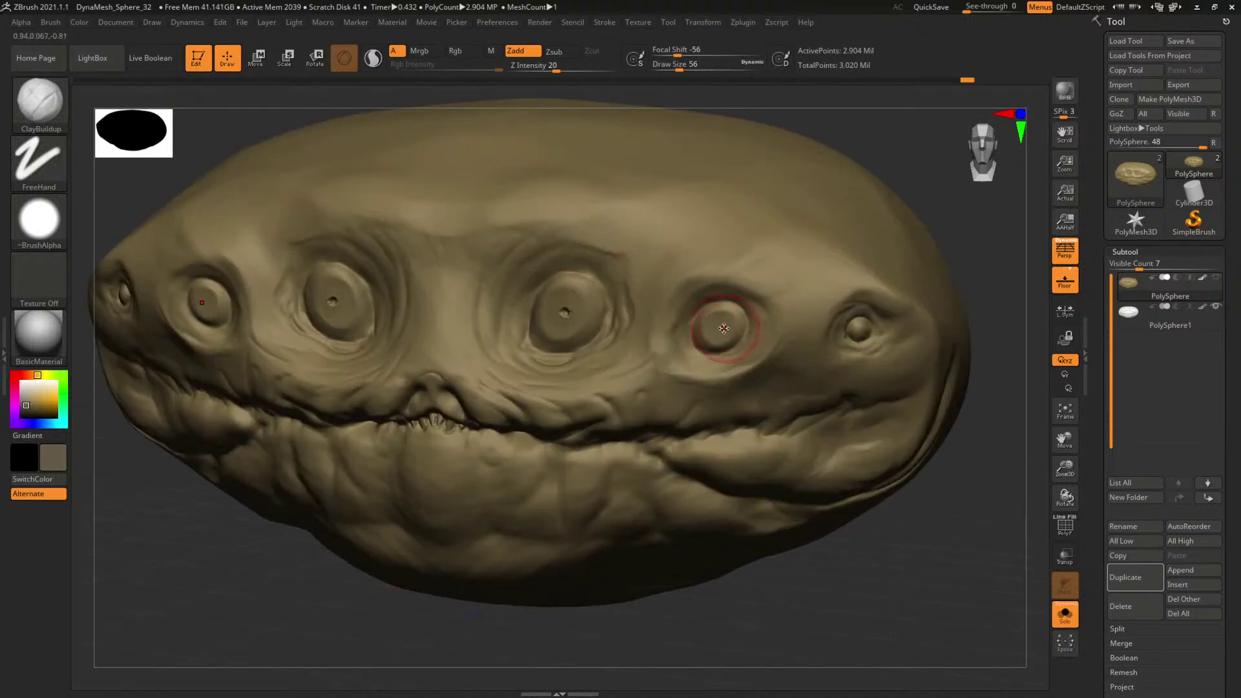
Dent small pupils into the second pair of eyes using ClayBuildup at draw sizes 14 and 7.
key(bracketleft)
key(bracketleft)
key(bracketleft)
key(bracketleft)
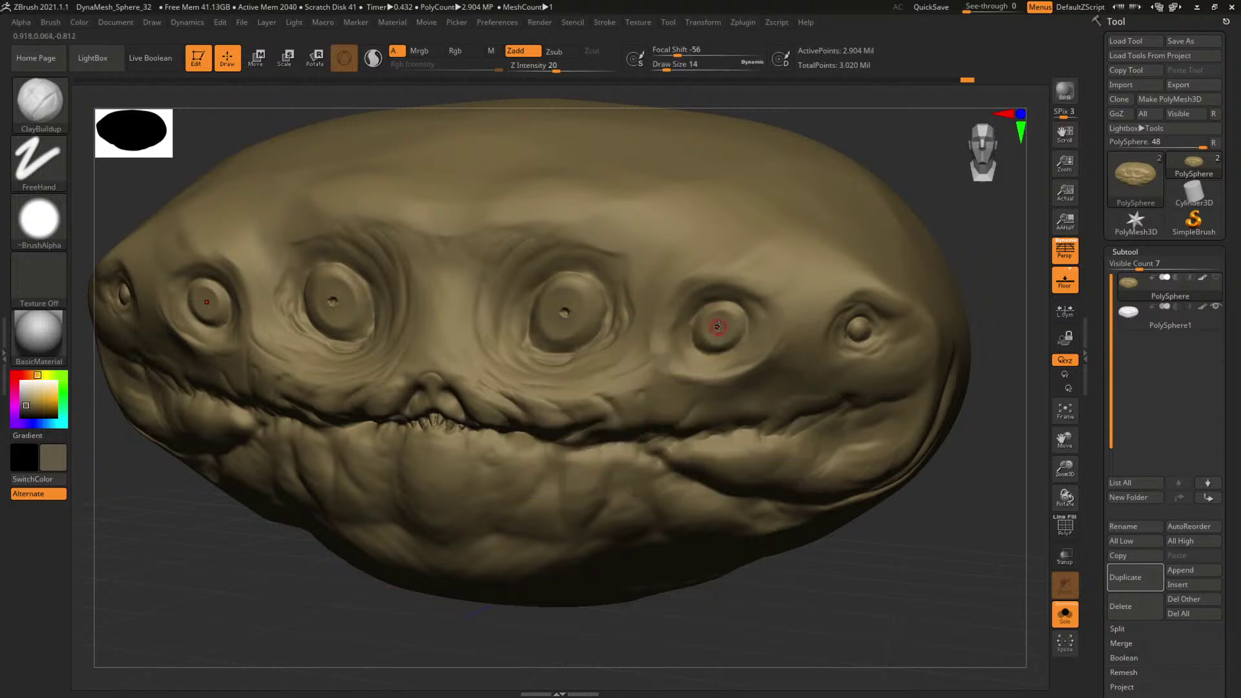
key(space)
drag(718, 327, 717, 328)
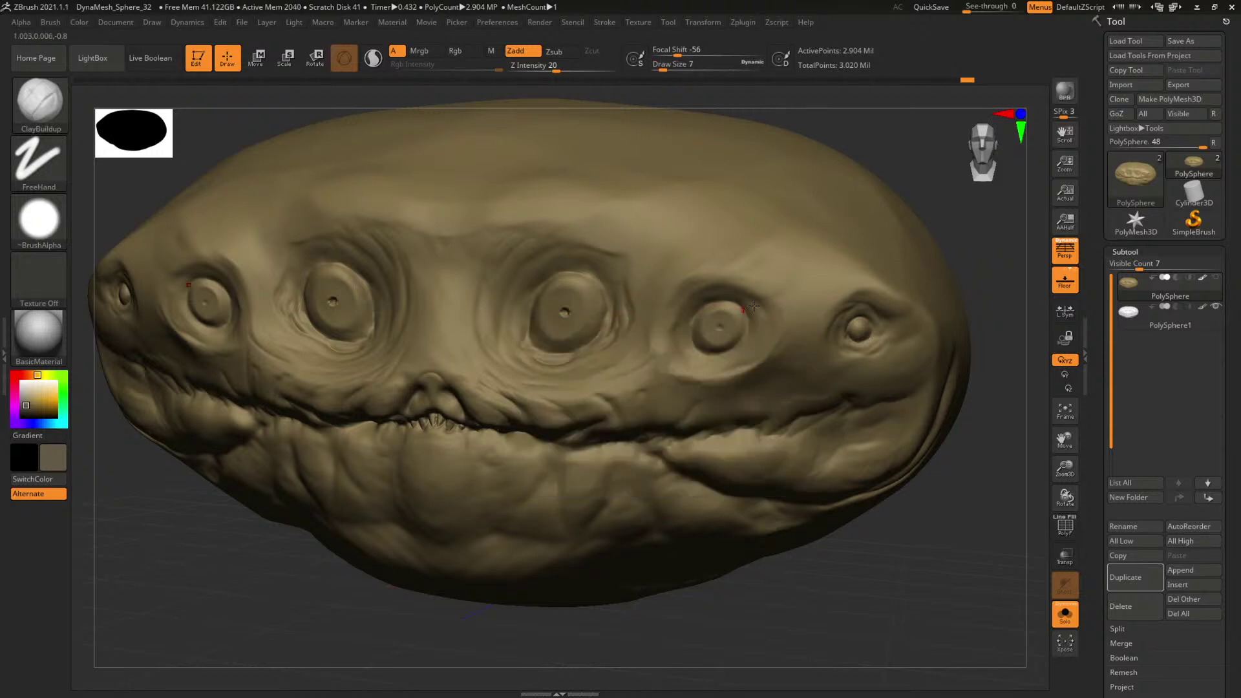
drag(945, 558, 853, 475)
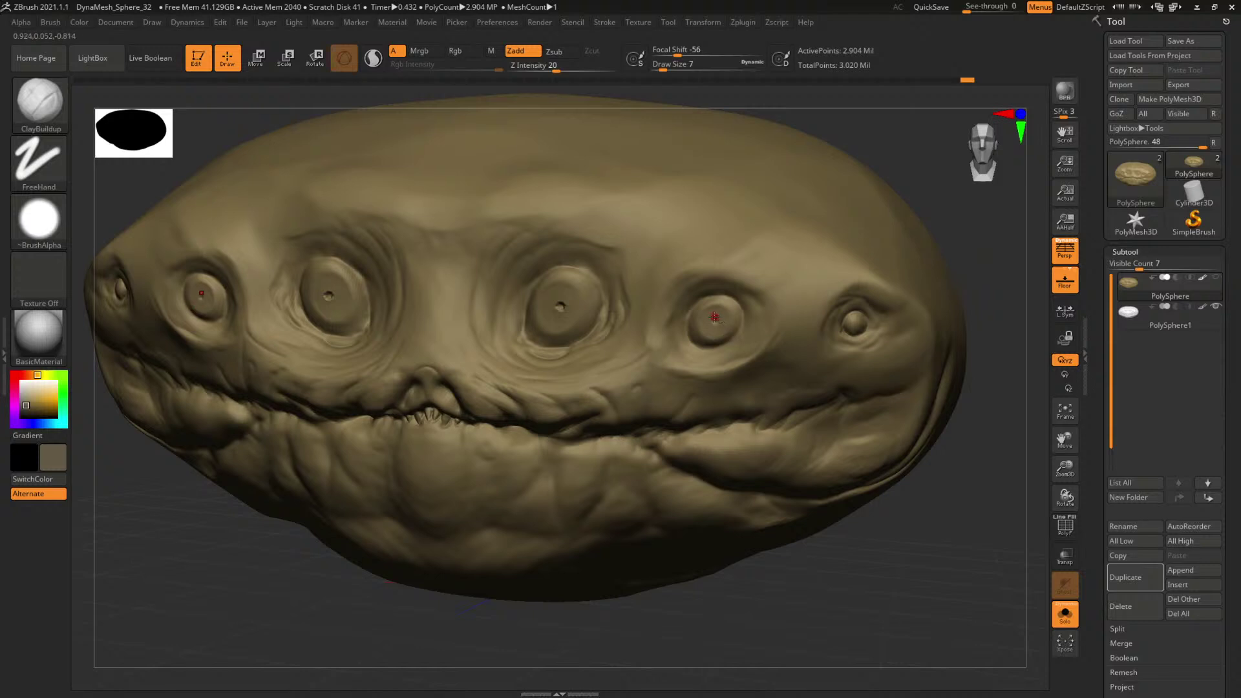
Indent irises into the outermost pair of eyes using ClayBuildup at draw sizes 11 and 6.
key(s)
drag(841, 324, 854, 323)
key(space)
mouse_move(1009, 494)
alt+mouse_down()
mouse_move(881, 502)
mouse_move(978, 584)
mouse_move(947, 578)
alt+mouse_up()
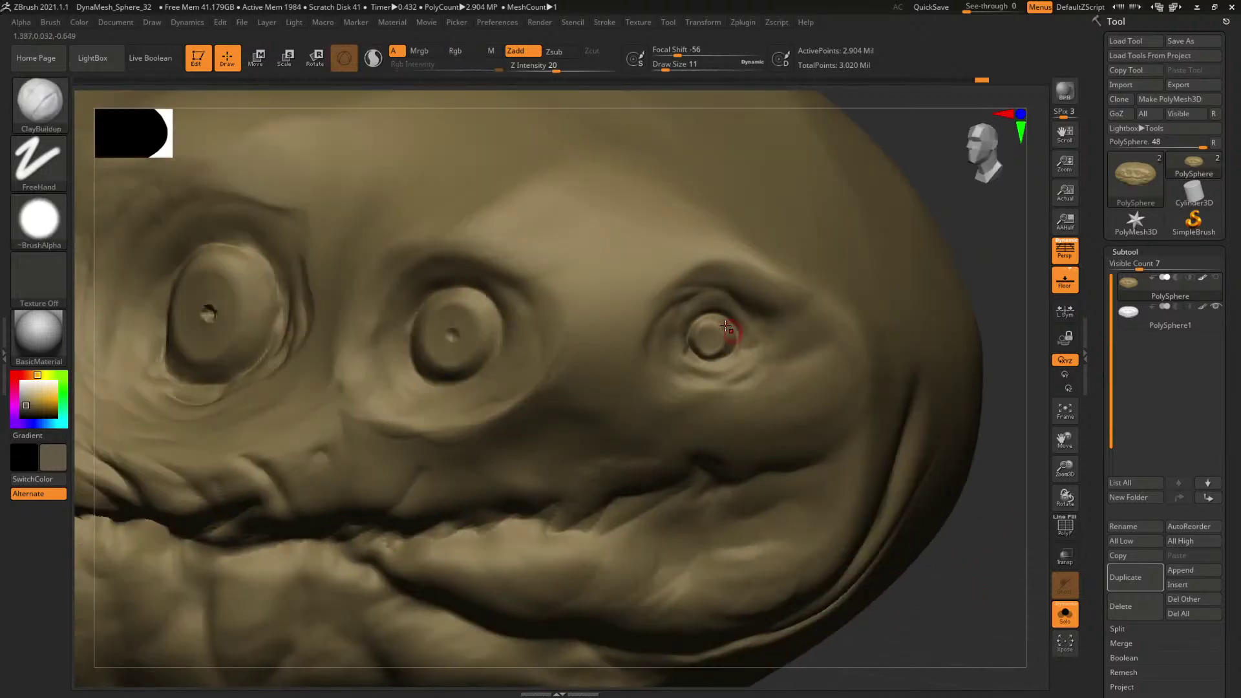
key(space)
drag(726, 326, 715, 330)
key(space)
key(space)
key(space)
mouse_move(953, 615)
alt+mouse_down()
mouse_move(856, 408)
mouse_move(964, 468)
alt+mouse_up()
Switch to the Standard brush with Rgb turned off and sculpt the upper inner lids of the central eyes at draw size 33.
key(b)
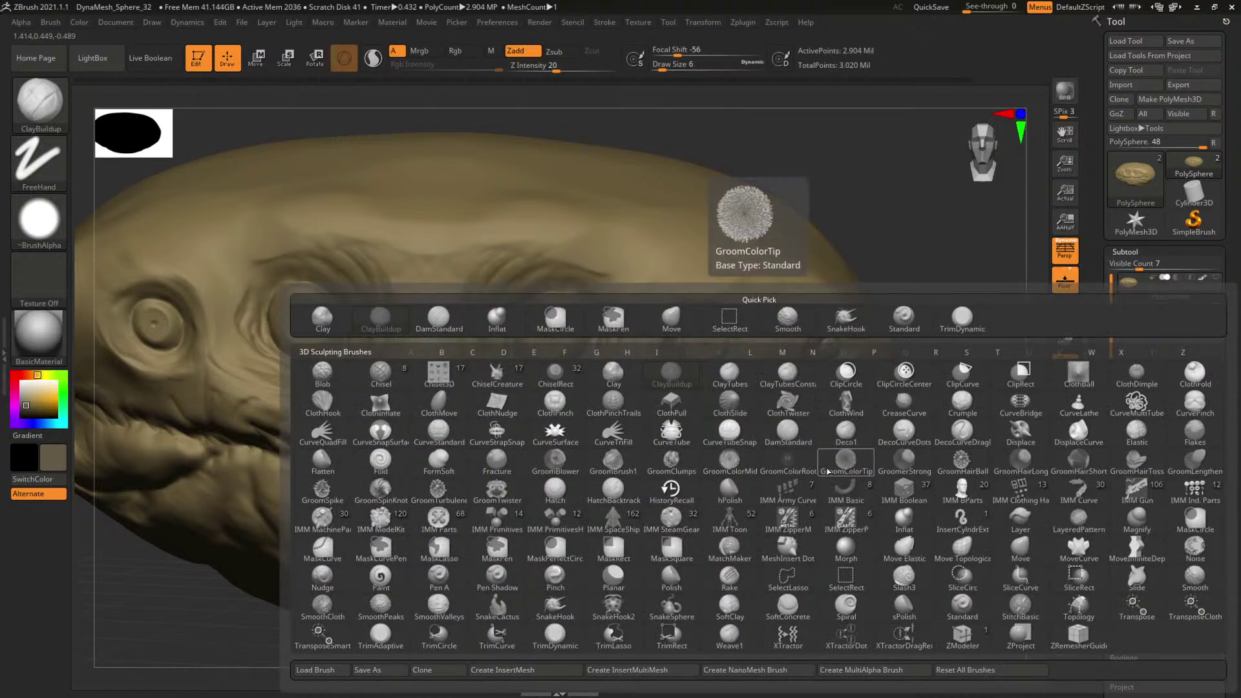
key(s)
key(t)
key(space)
click(505, 313)
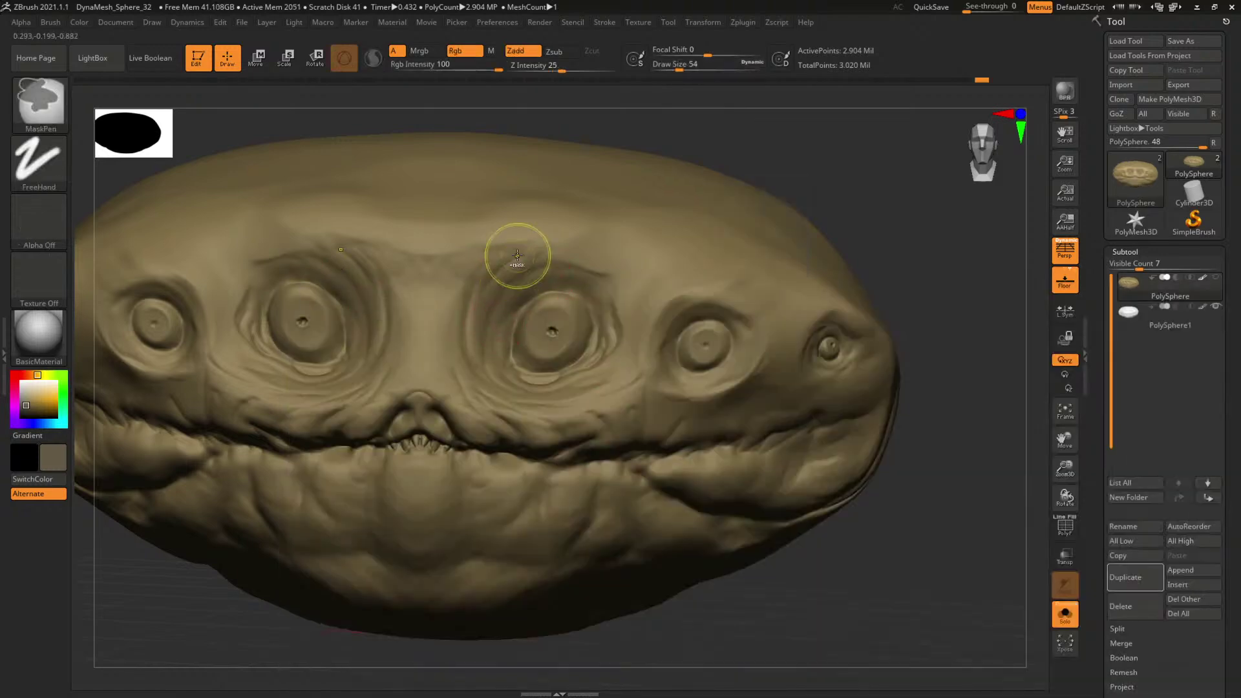
click(515, 50)
click(456, 50)
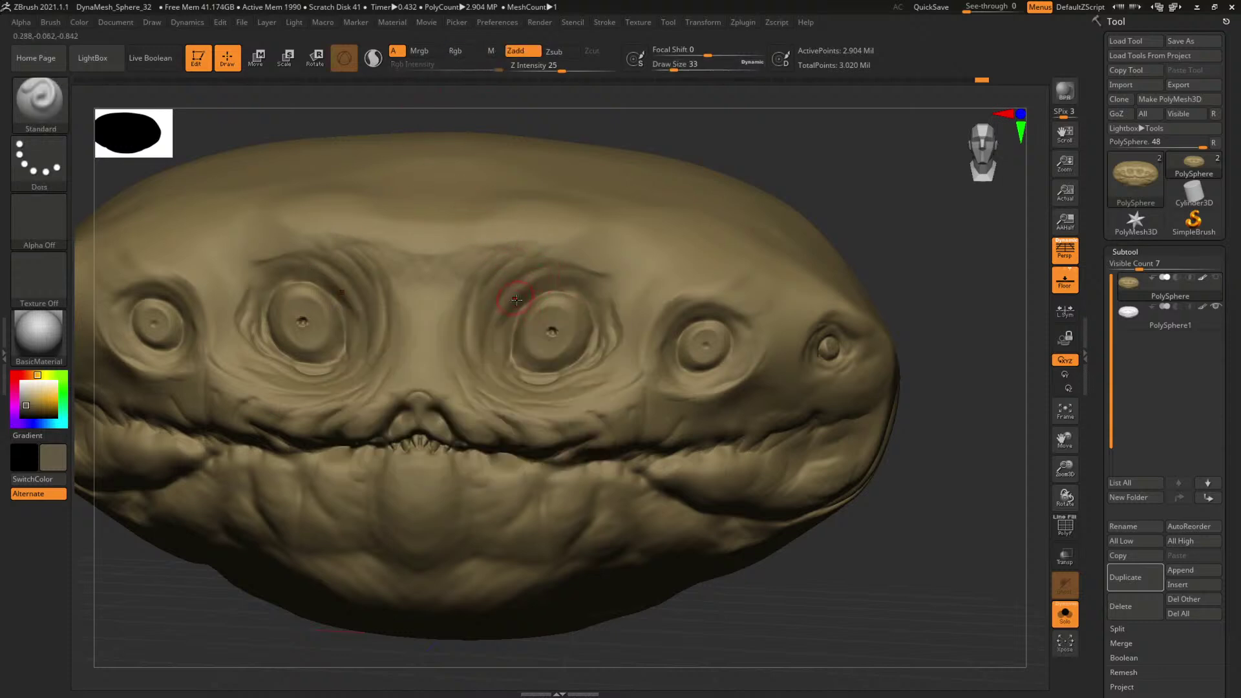
Raise wrinkle folds along the inner sides of the central eye sockets using Standard at draw sizes 46 and 31.
key(space)
drag(489, 302, 521, 261)
key(space)
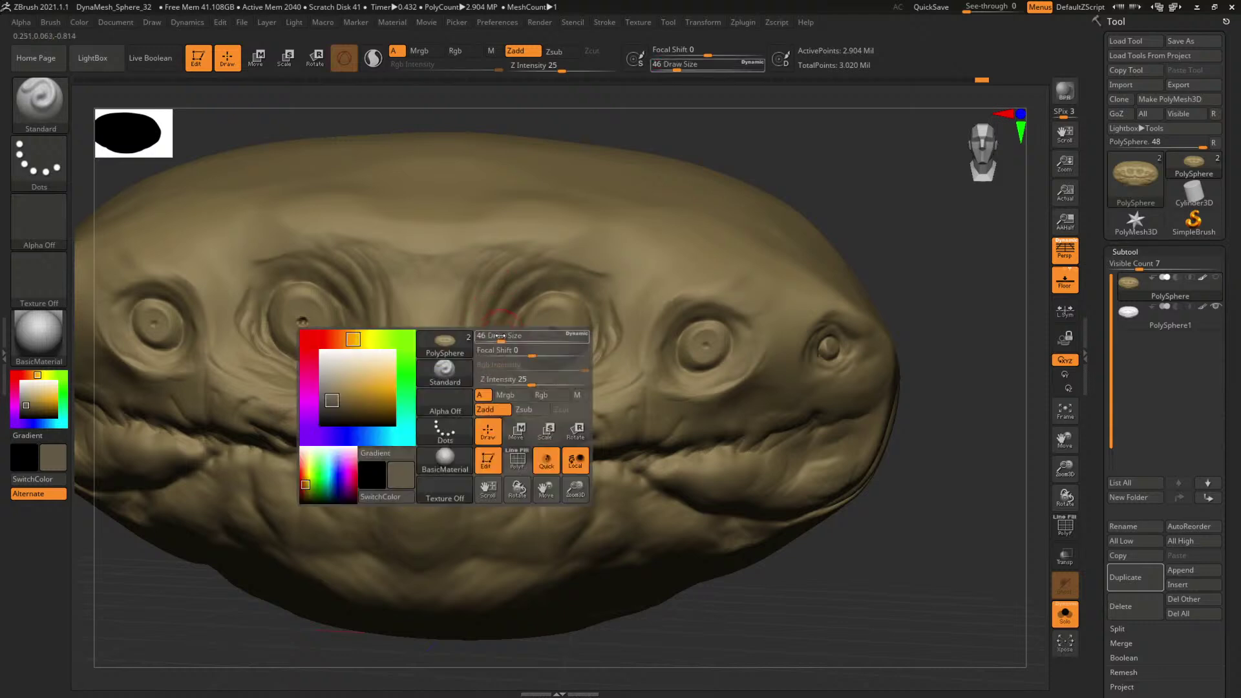
drag(500, 335, 495, 336)
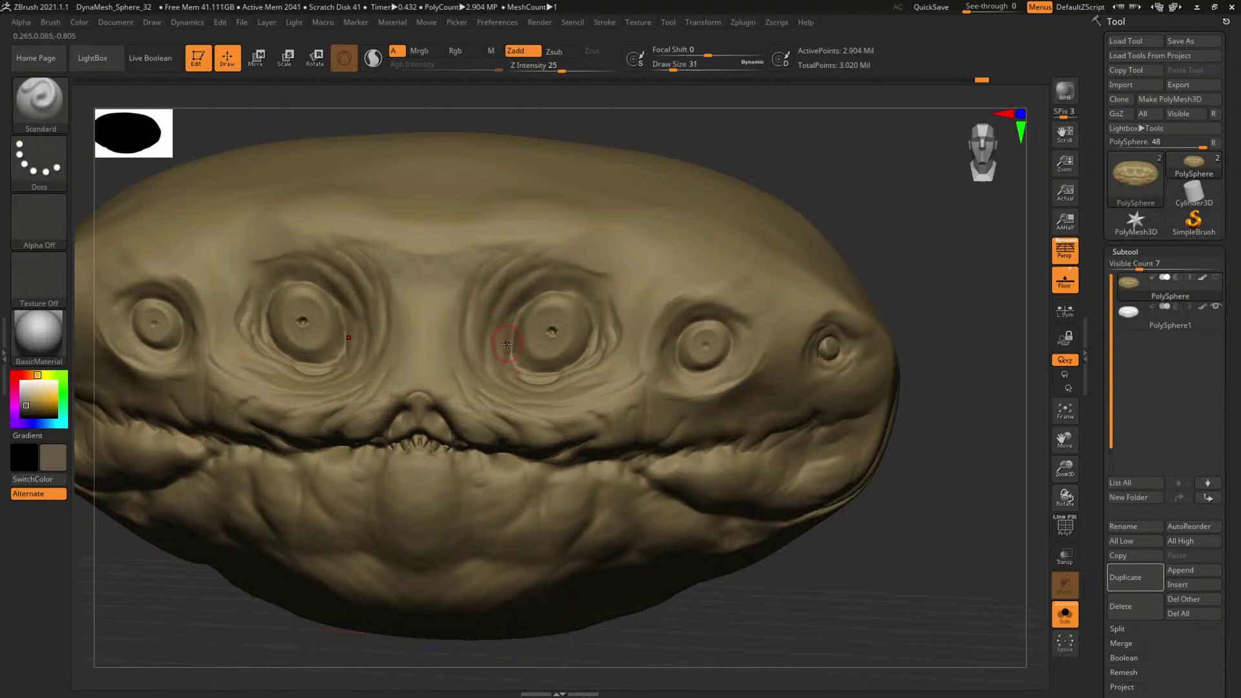
Refine the skin folds around the second pair of eyes using the Standard brush at draw size 25.
drag(919, 234, 834, 364)
drag(834, 364, 808, 381)
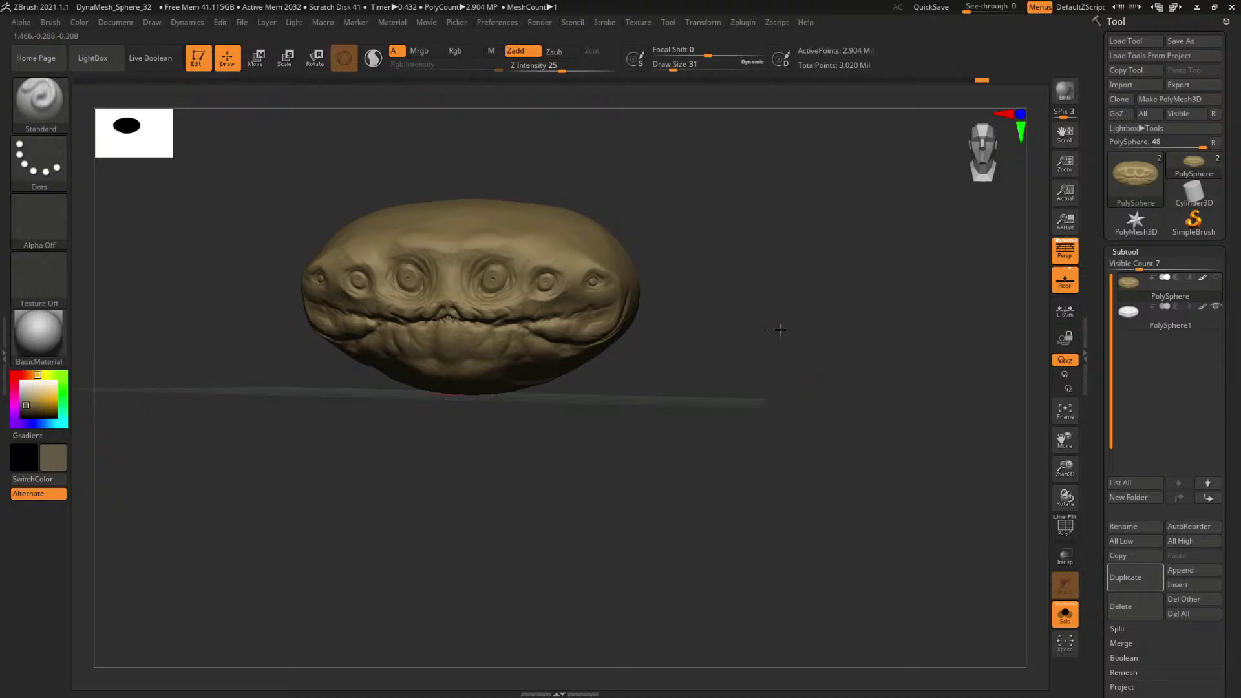
mouse_move(780, 330)
mouse_down()
mouse_move(773, 348)
mouse_move(900, 401)
mouse_move(1007, 556)
mouse_move(908, 524)
mouse_move(934, 229)
mouse_move(969, 288)
mouse_move(878, 263)
mouse_move(922, 252)
mouse_move(939, 277)
mouse_move(797, 270)
mouse_move(864, 305)
mouse_move(914, 308)
mouse_move(905, 330)
mouse_move(923, 360)
mouse_move(842, 305)
mouse_move(935, 344)
mouse_move(817, 346)
mouse_move(811, 404)
mouse_up()
key(space)
drag(585, 412, 572, 423)
key(space)
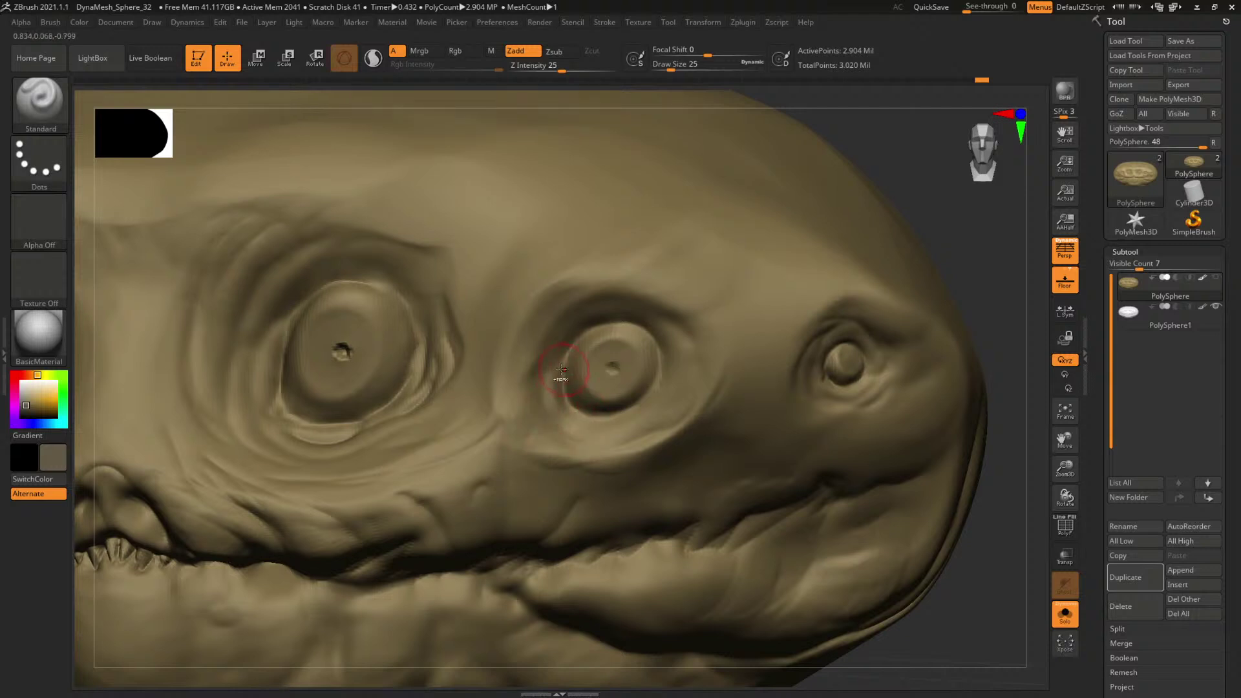
key(shift)
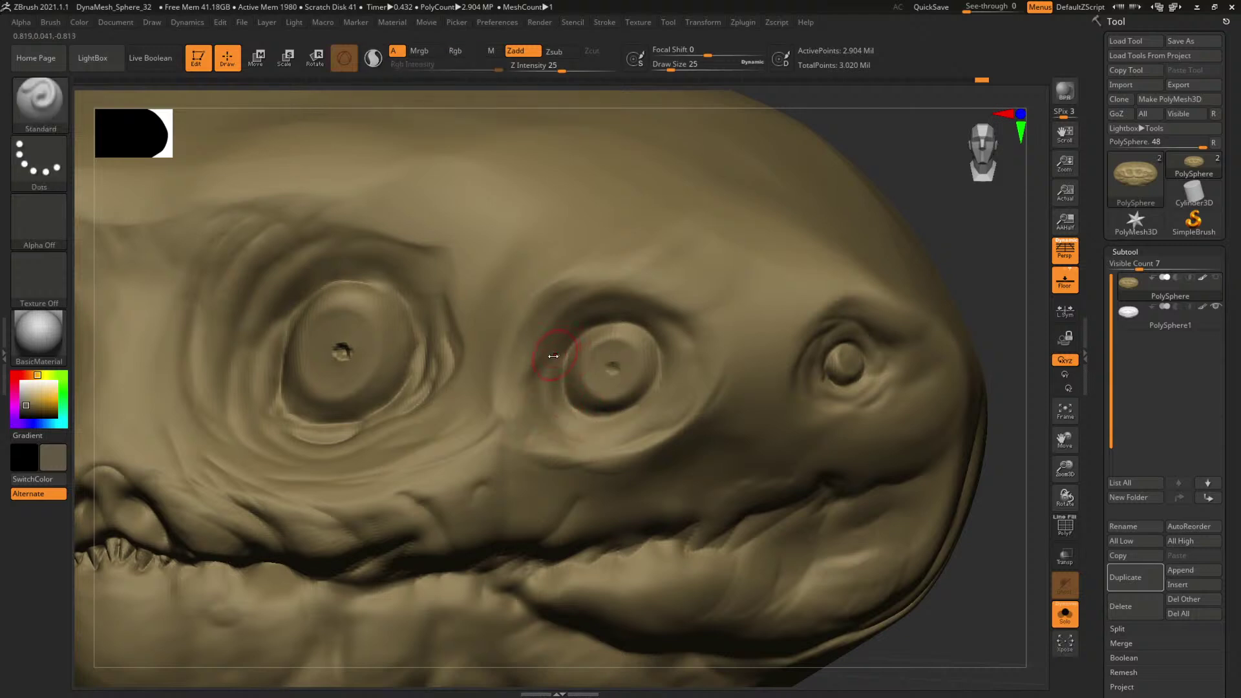
Dent pupils into the outermost eyes using DamStandard at draw size 12 and ClayBuildup at draw size 7.
mouse_move(923, 272)
mouse_down()
mouse_move(890, 282)
mouse_move(881, 315)
mouse_up()
key(b)
key(d)
key(s)
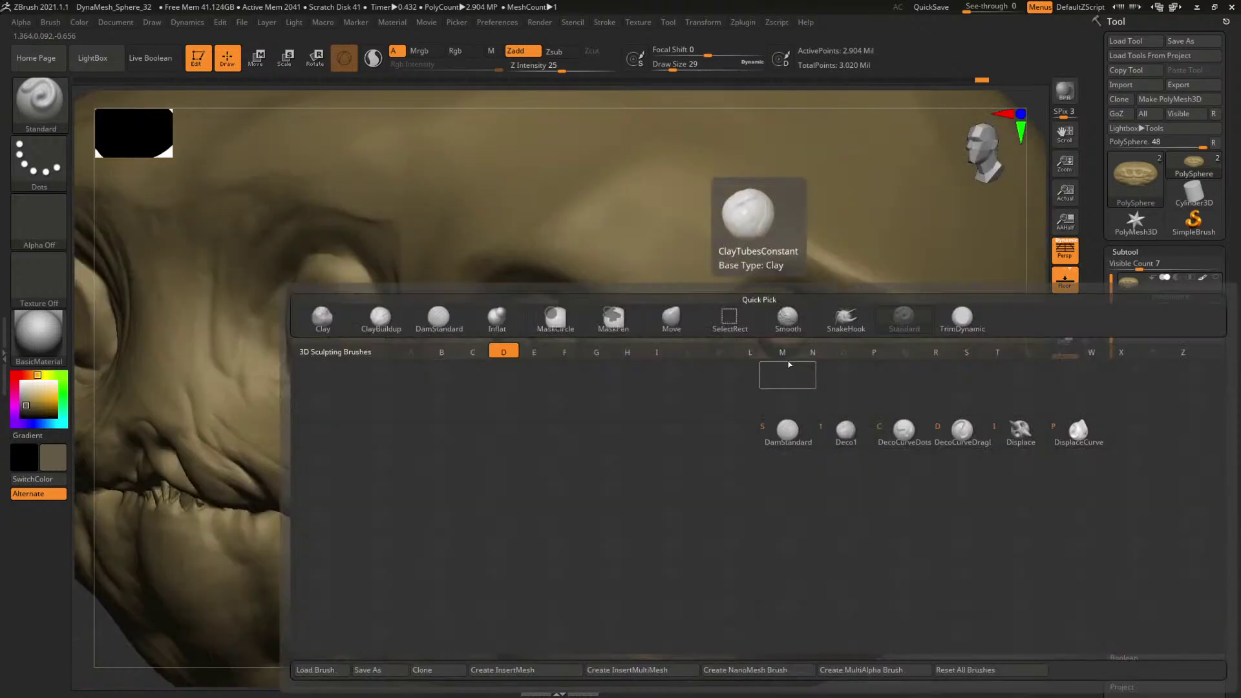
key(space)
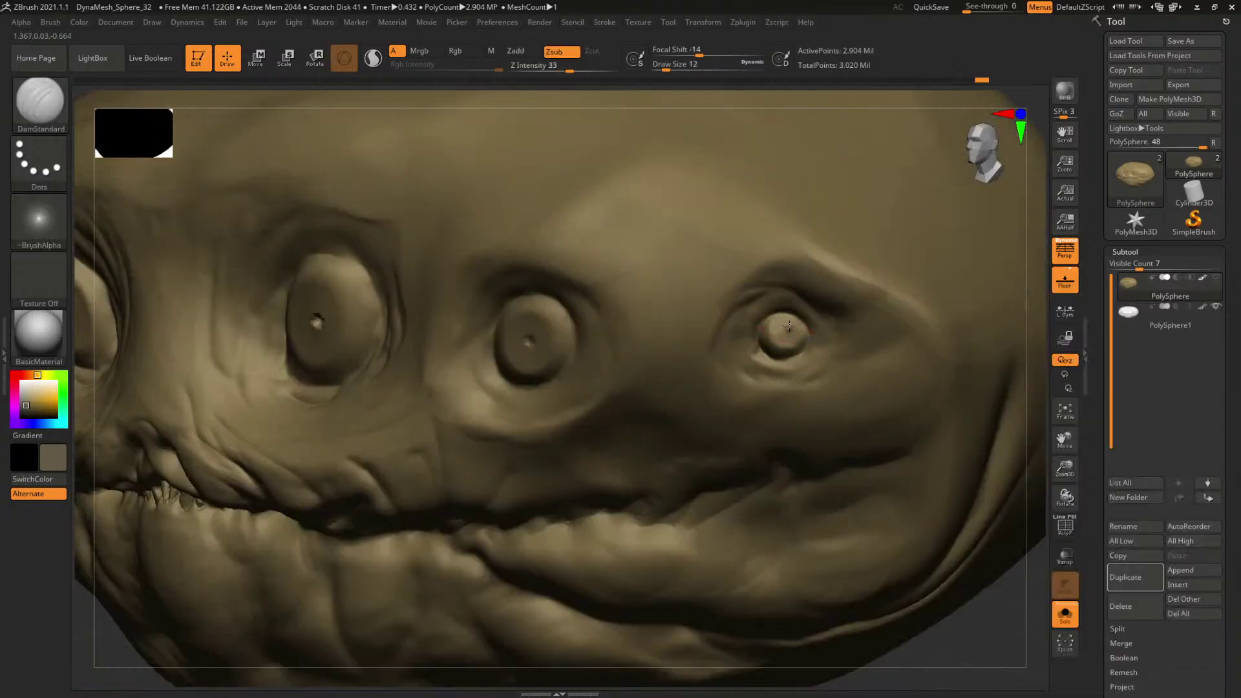
key(b)
key(c)
key(b)
key(space)
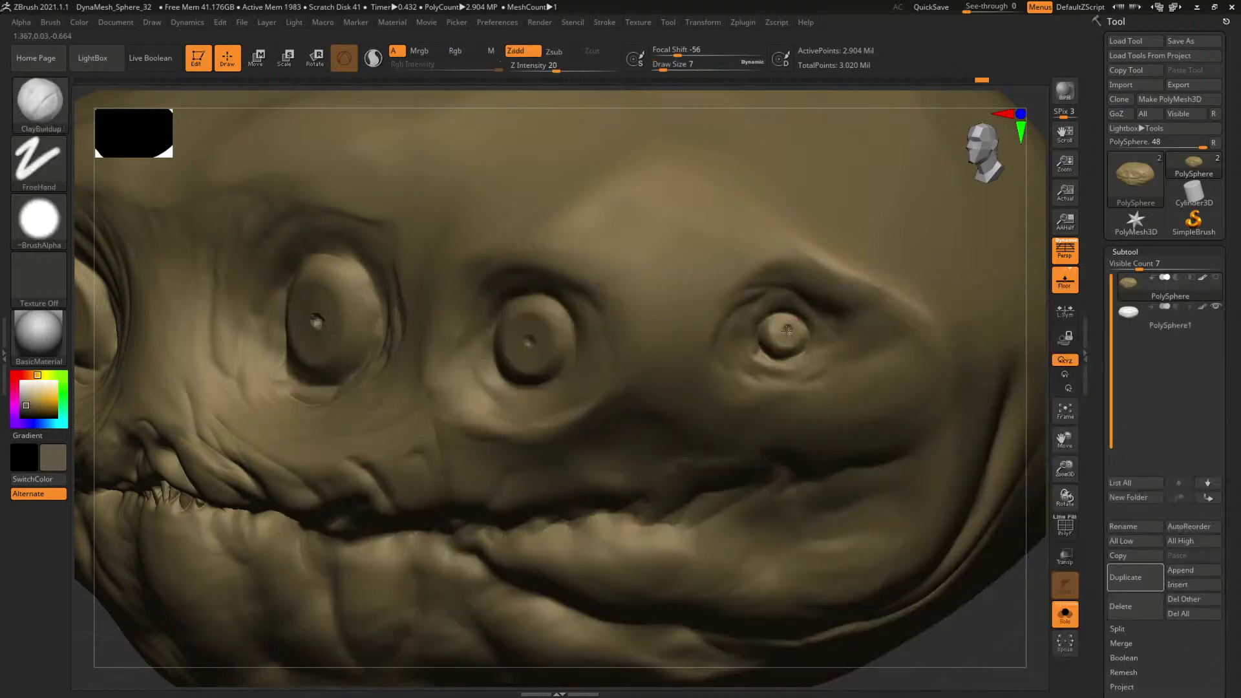
mouse_move(955, 633)
alt+mouse_down()
mouse_move(926, 609)
mouse_move(905, 420)
mouse_move(926, 489)
mouse_move(903, 512)
alt+mouse_up()
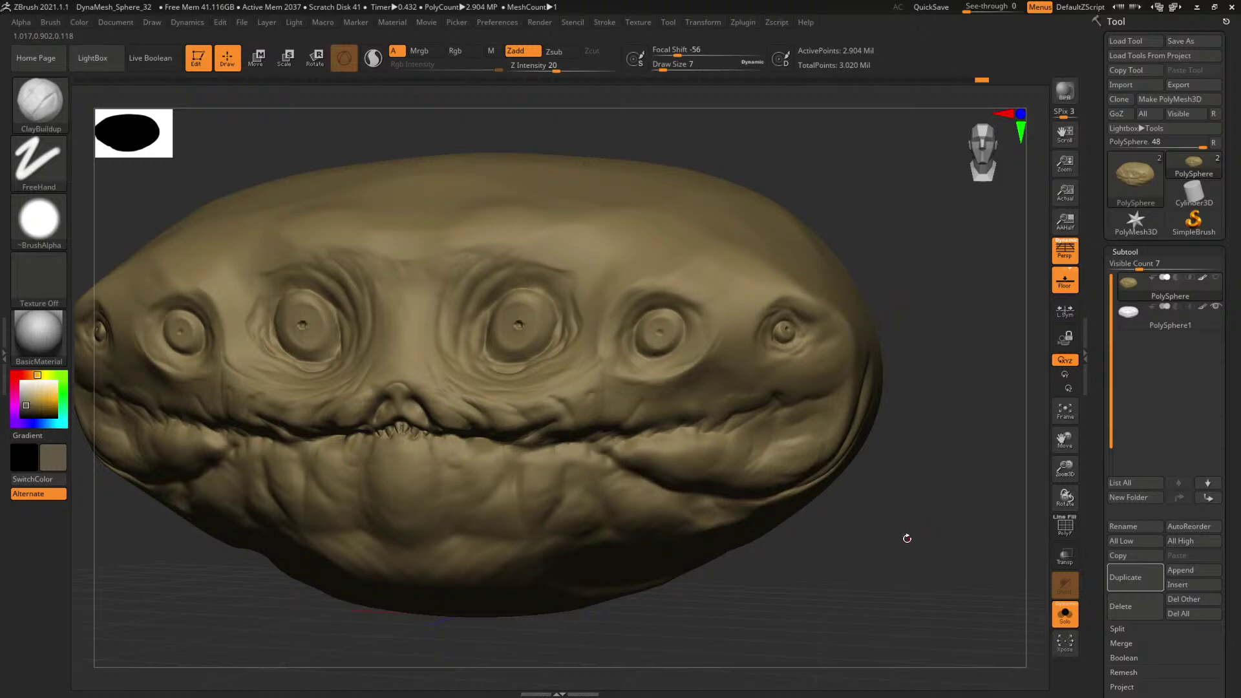
Build up the skin between the second pair of eyes and the mouth using ClayBuildup at draw size 54.
mouse_move(872, 557)
alt+mouse_down()
mouse_move(903, 515)
mouse_move(917, 527)
mouse_move(841, 506)
alt+mouse_up()
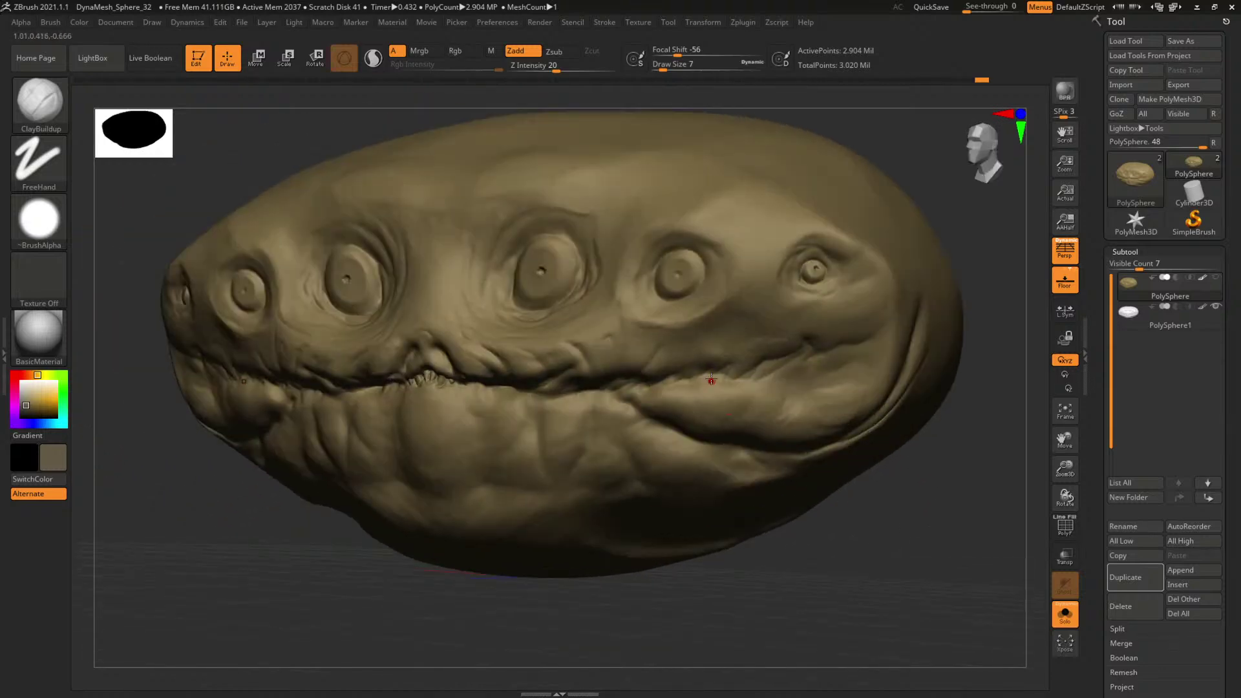
key(space)
drag(711, 378, 731, 369)
key(space)
drag(715, 366, 733, 351)
key(space)
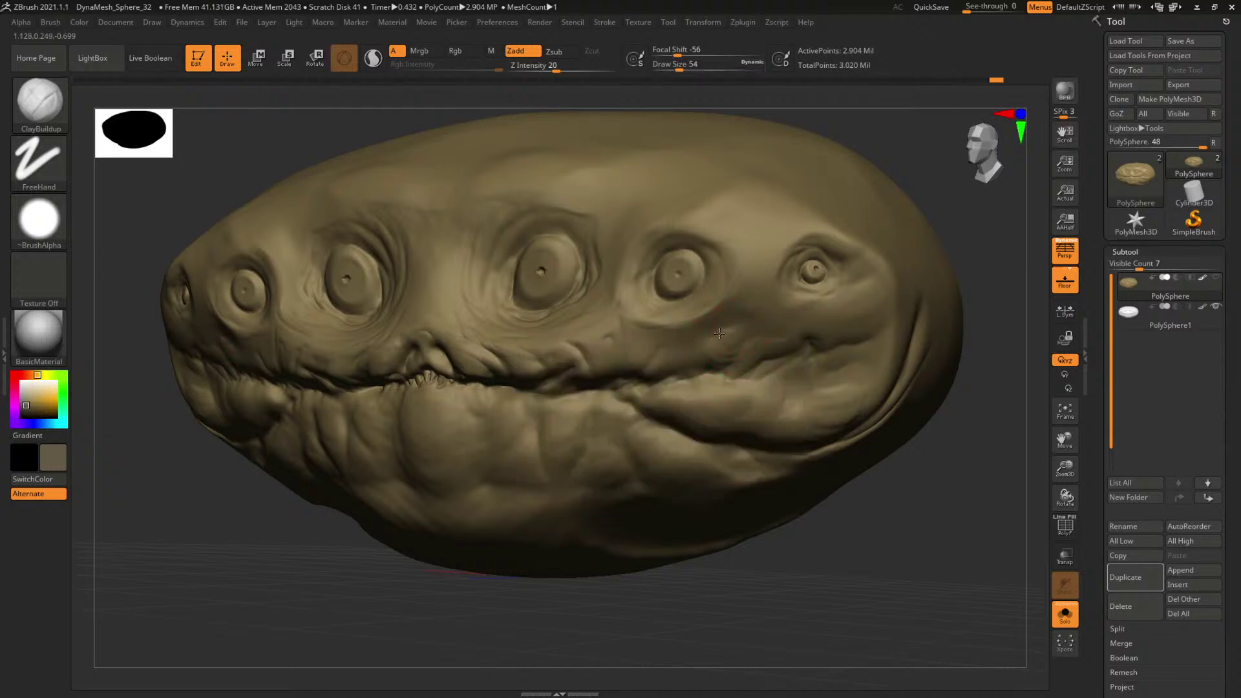
drag(895, 485, 853, 485)
key(space)
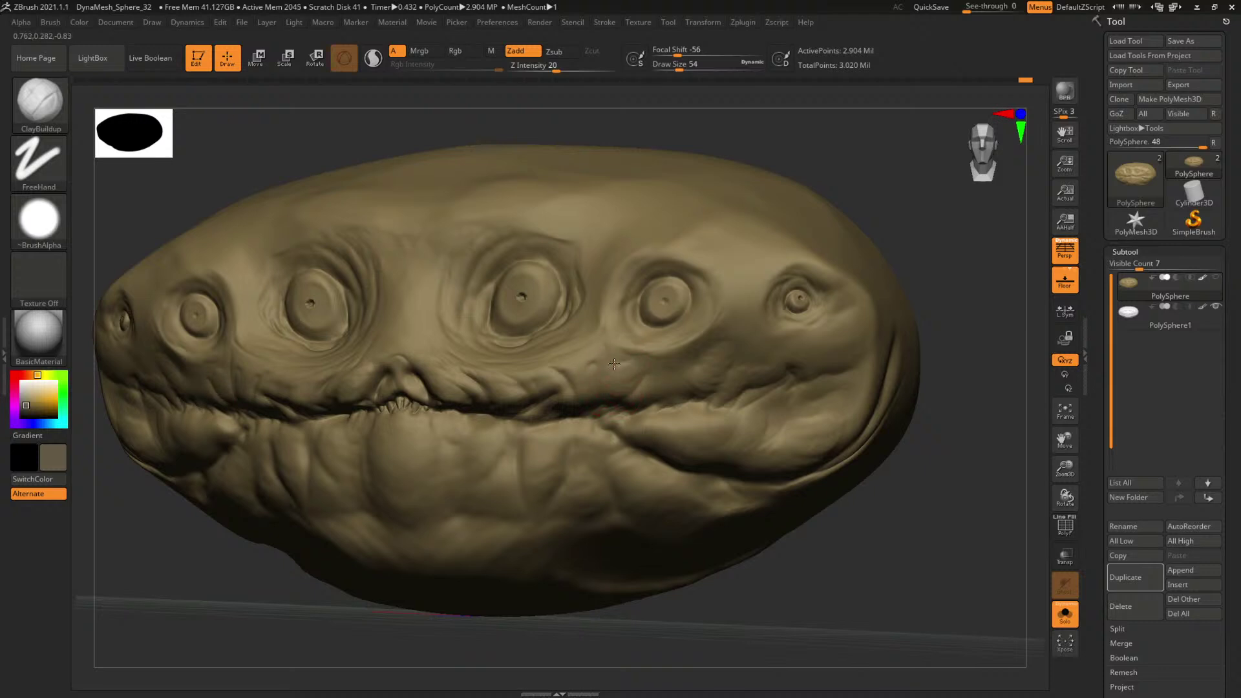
Add fleshy folds along the upper lip beneath the second pair of eyes using ClayBuildup at draw sizes 44 and 37.
key(space)
drag(645, 397, 640, 394)
key(space)
key(space)
drag(940, 525, 953, 526)
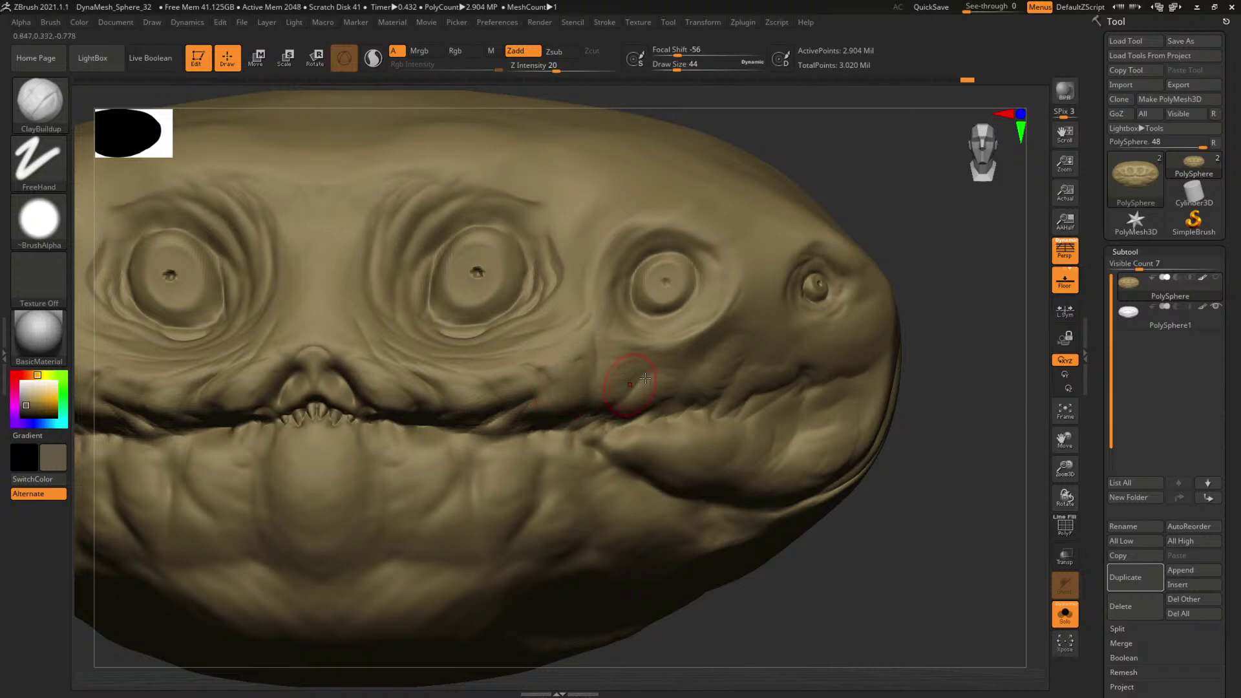
drag(954, 403, 978, 400)
key(space)
drag(541, 420, 535, 421)
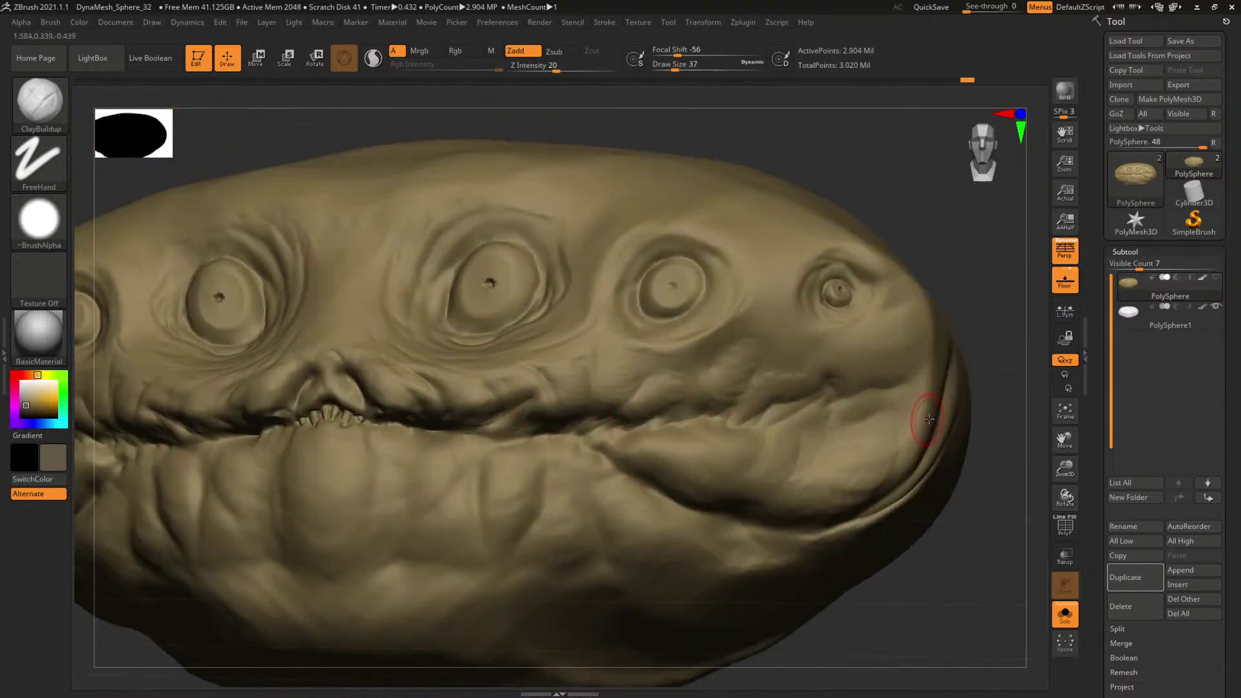
Carve a crease around the rims of the second pair of eyeballs using DamStandard at draw size 27.
key(b)
key(d)
key(s)
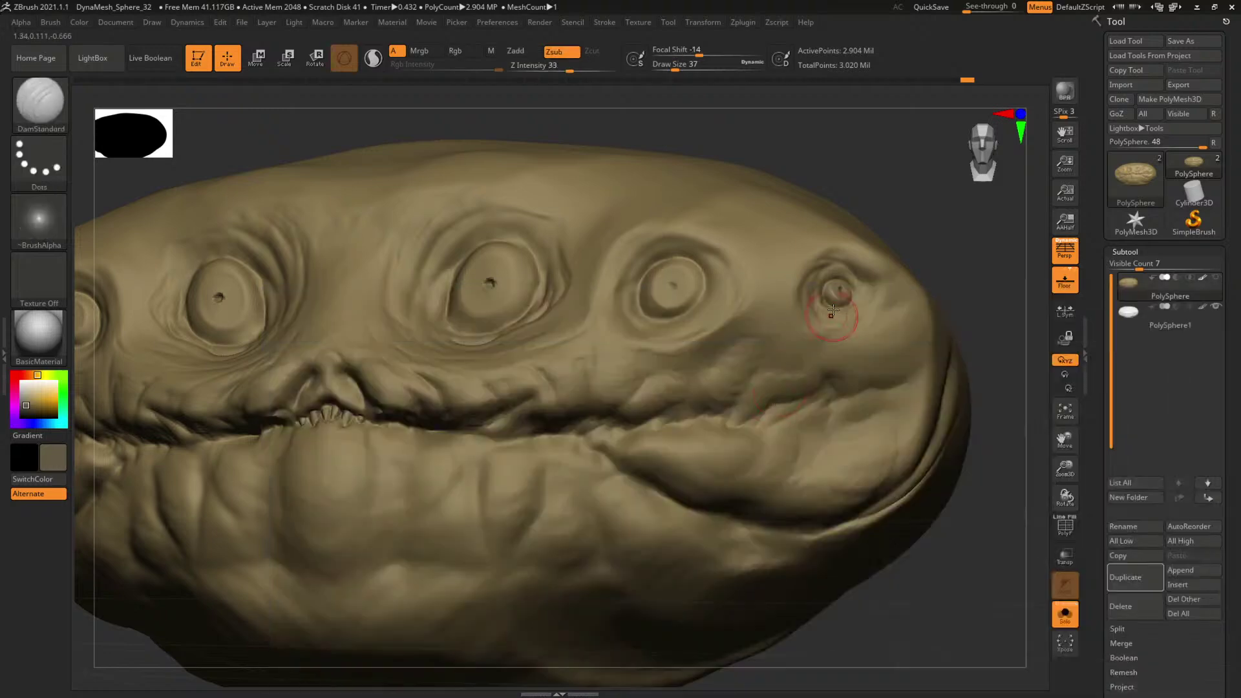
mouse_move(885, 207)
alt+mouse_down()
mouse_move(815, 279)
mouse_move(833, 282)
alt+mouse_up()
key(space)
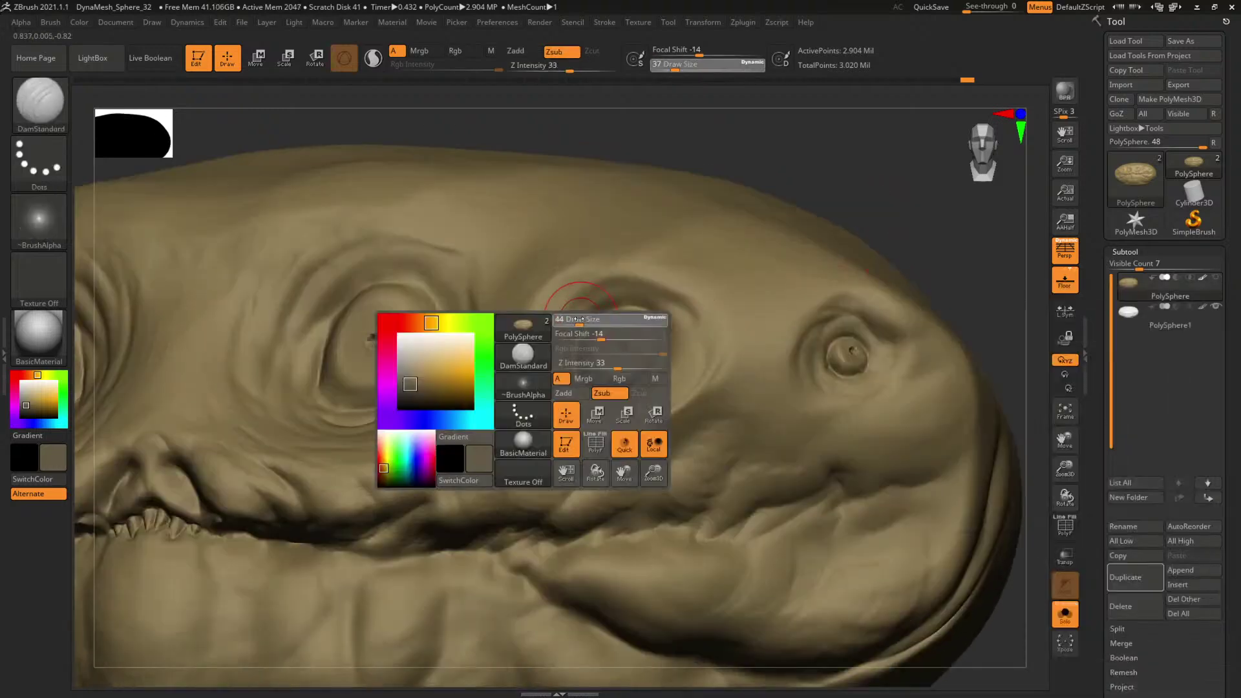
mouse_move(574, 318)
mouse_down()
mouse_move(619, 308)
mouse_move(595, 332)
mouse_move(640, 323)
mouse_up()
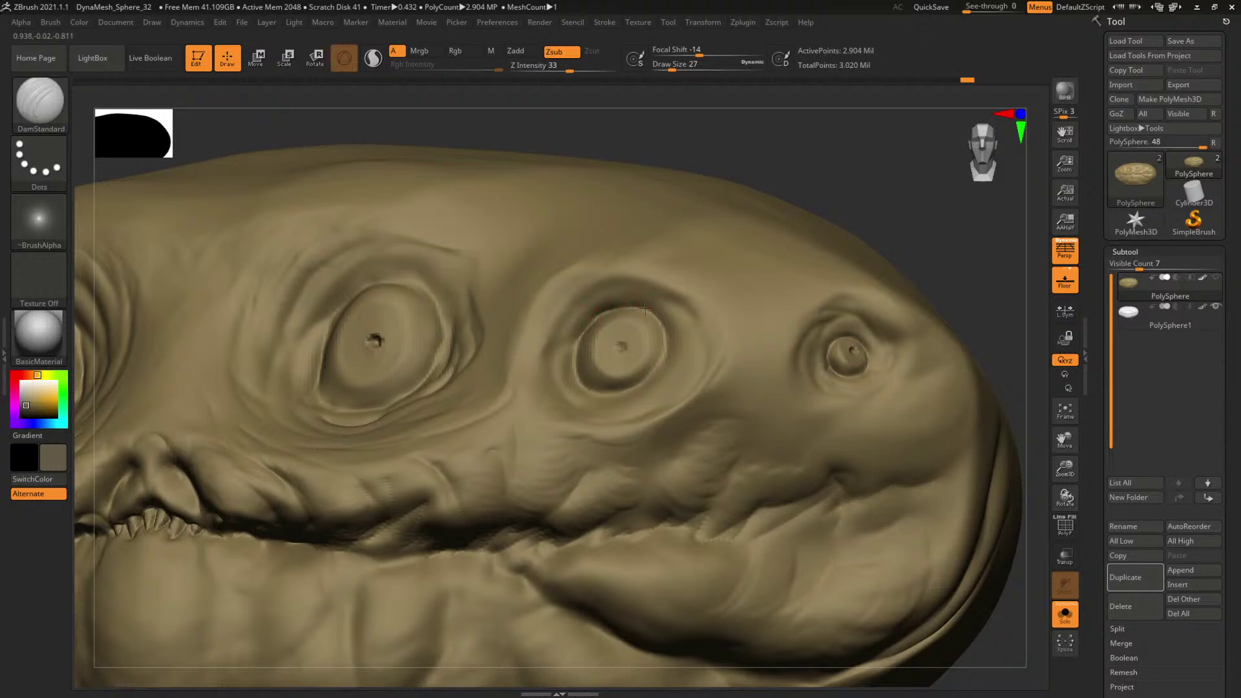
drag(899, 235, 603, 338)
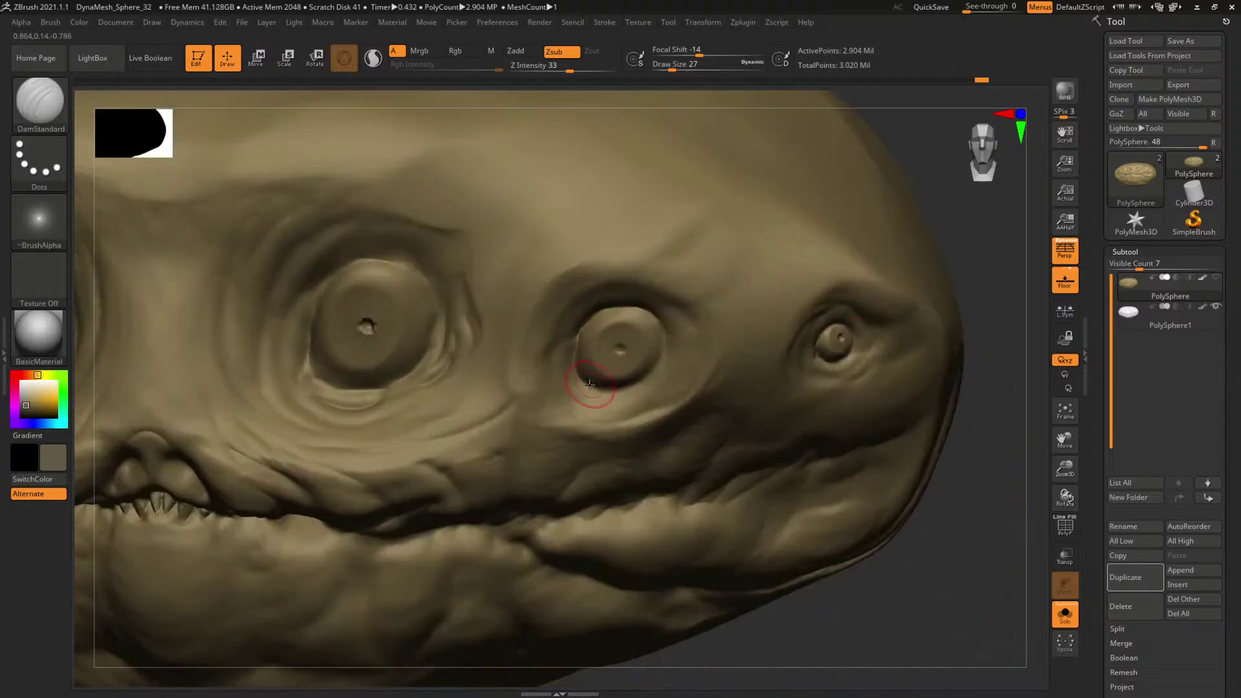
drag(997, 435, 917, 448)
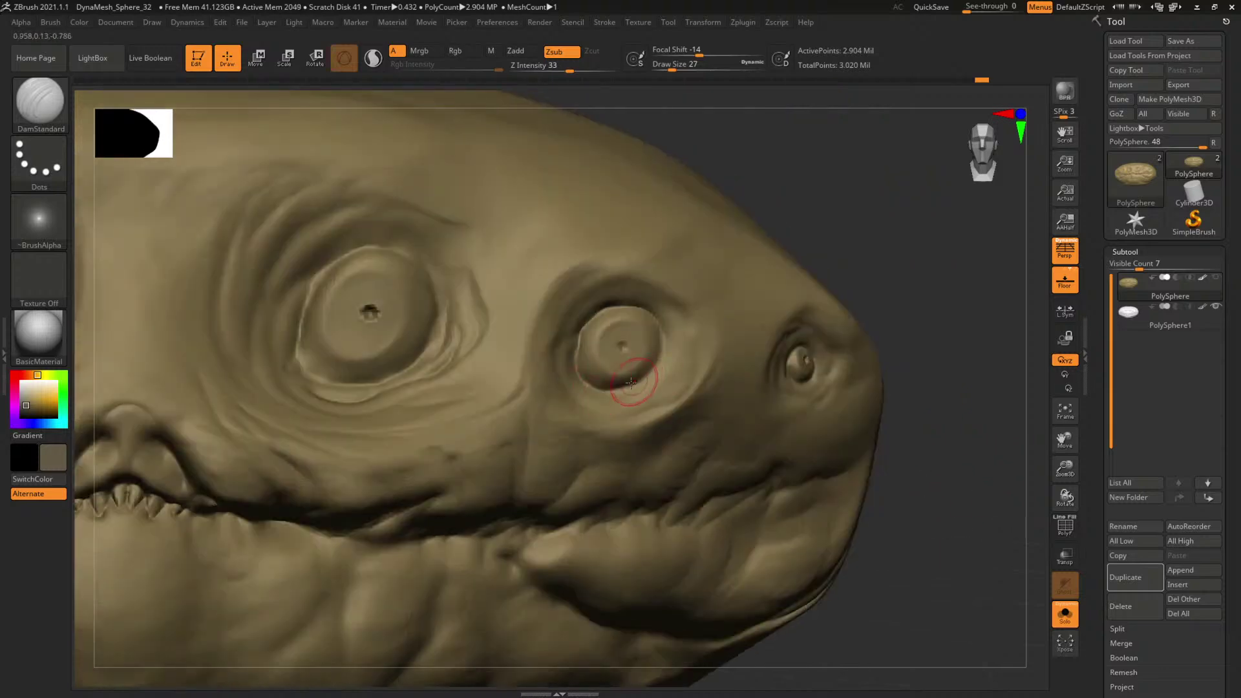
drag(631, 382, 658, 368)
drag(853, 259, 857, 288)
Cut creases around the central eyeballs where they meet the lids using DamStandard at draw sizes 20 and 35.
key(space)
mouse_move(434, 343)
mouse_down()
mouse_move(439, 318)
mouse_move(383, 307)
mouse_up()
key(bracketleft)
key(bracketleft)
key(bracketleft)
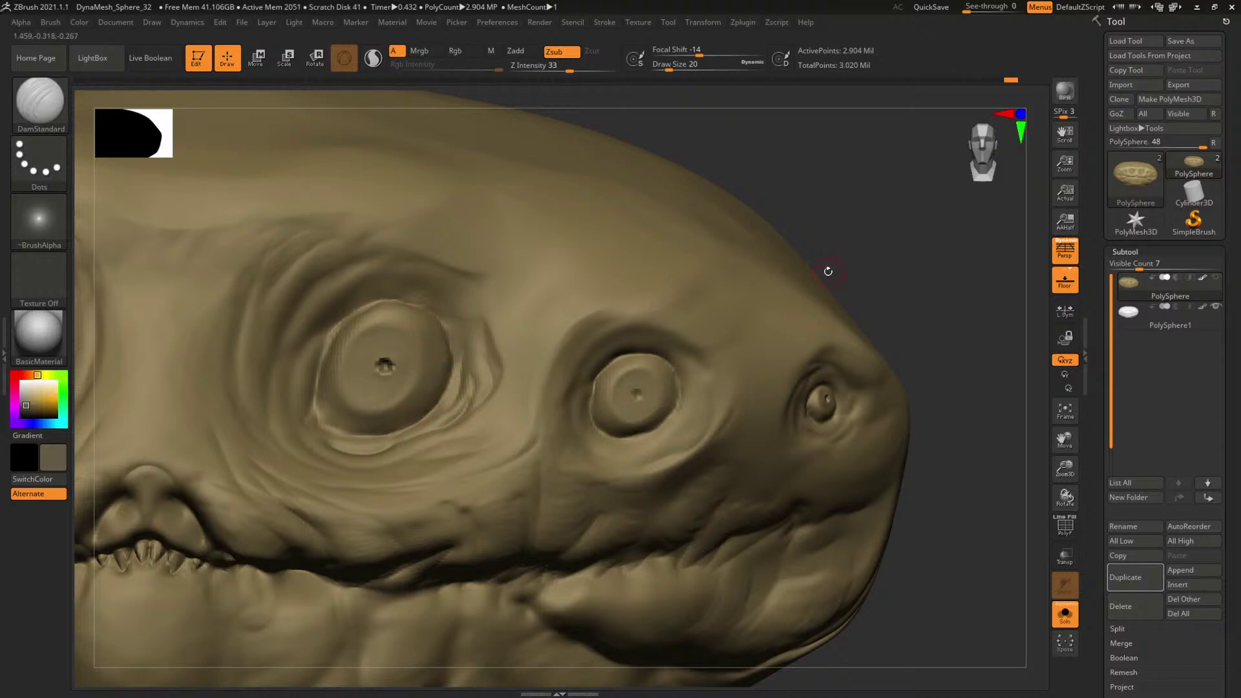
mouse_move(868, 225)
mouse_down()
mouse_move(883, 246)
mouse_move(660, 252)
mouse_move(728, 313)
mouse_move(806, 300)
mouse_move(408, 391)
mouse_move(414, 364)
mouse_up()
key(space)
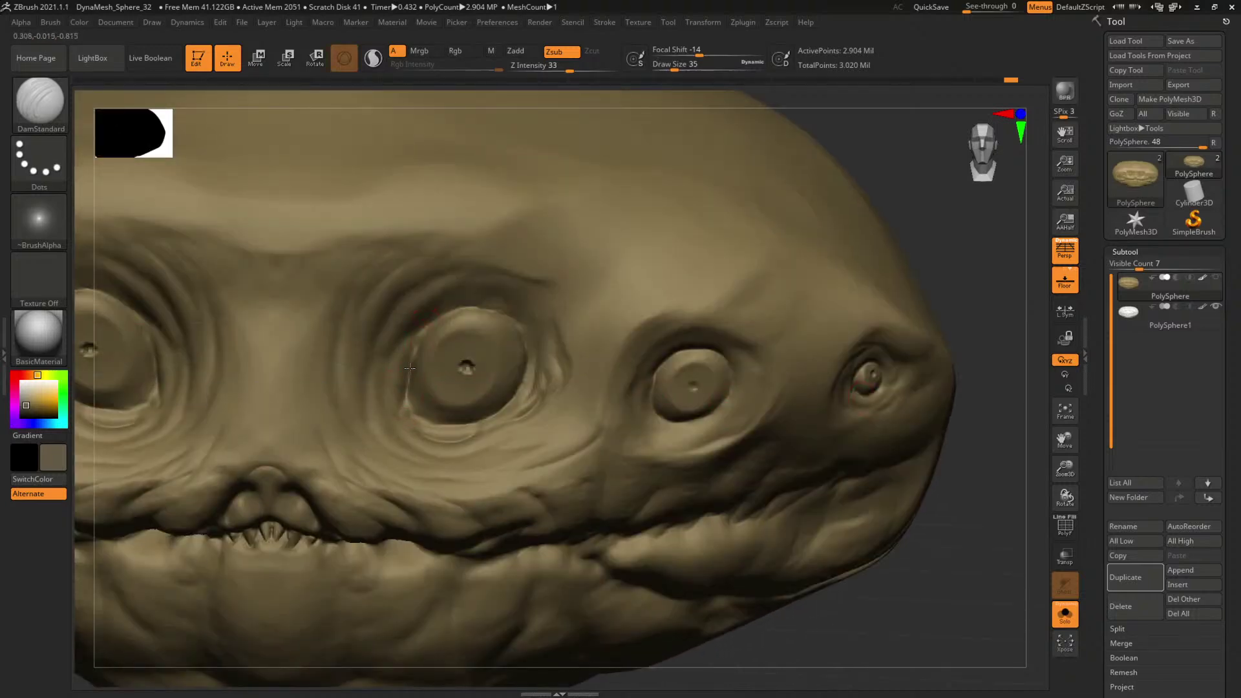
mouse_move(931, 530)
alt+mouse_down()
mouse_move(923, 471)
mouse_move(754, 399)
mouse_move(899, 497)
mouse_move(905, 486)
alt+mouse_up()
Switch to ClayBuildup and build skin folds under the second pair of eyes at draw sizes 23 and 27.
key(b)
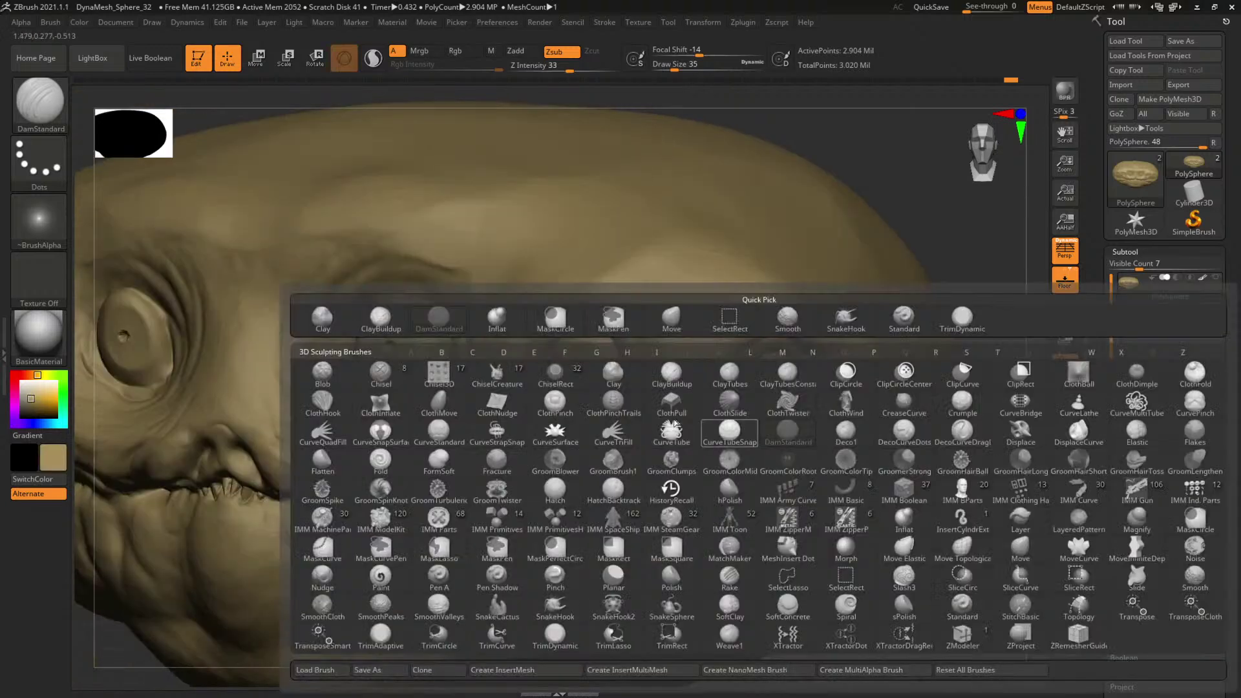
key(c)
key(b)
mouse_move(931, 491)
mouse_down()
mouse_move(893, 592)
mouse_move(595, 410)
mouse_up()
key(bracketleft)
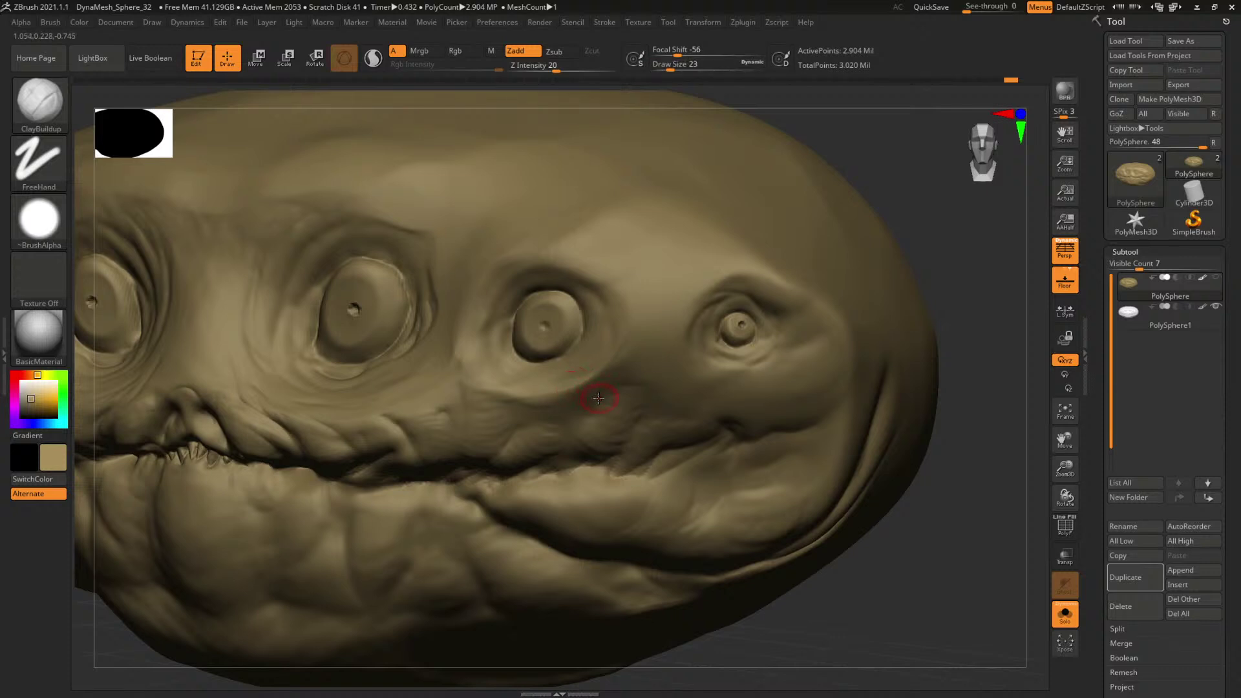
mouse_move(892, 263)
mouse_down()
mouse_move(797, 265)
mouse_move(854, 270)
mouse_move(820, 277)
mouse_move(955, 325)
mouse_move(855, 308)
mouse_move(773, 324)
mouse_move(918, 414)
mouse_move(1007, 490)
mouse_move(660, 401)
mouse_up()
key(space)
drag(665, 394, 674, 404)
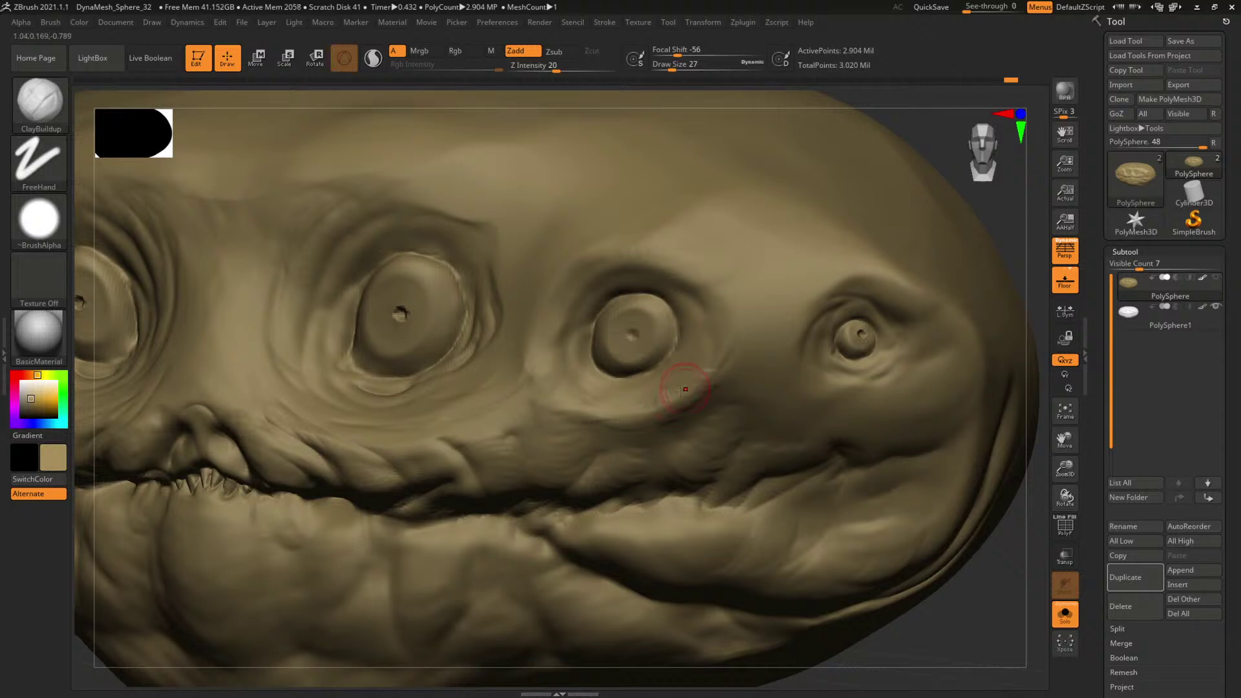
Thicken the lower lids and outer folds of the second pair of eyes using ClayBuildup at draw sizes 35 and 29.
key(space)
drag(697, 395, 712, 386)
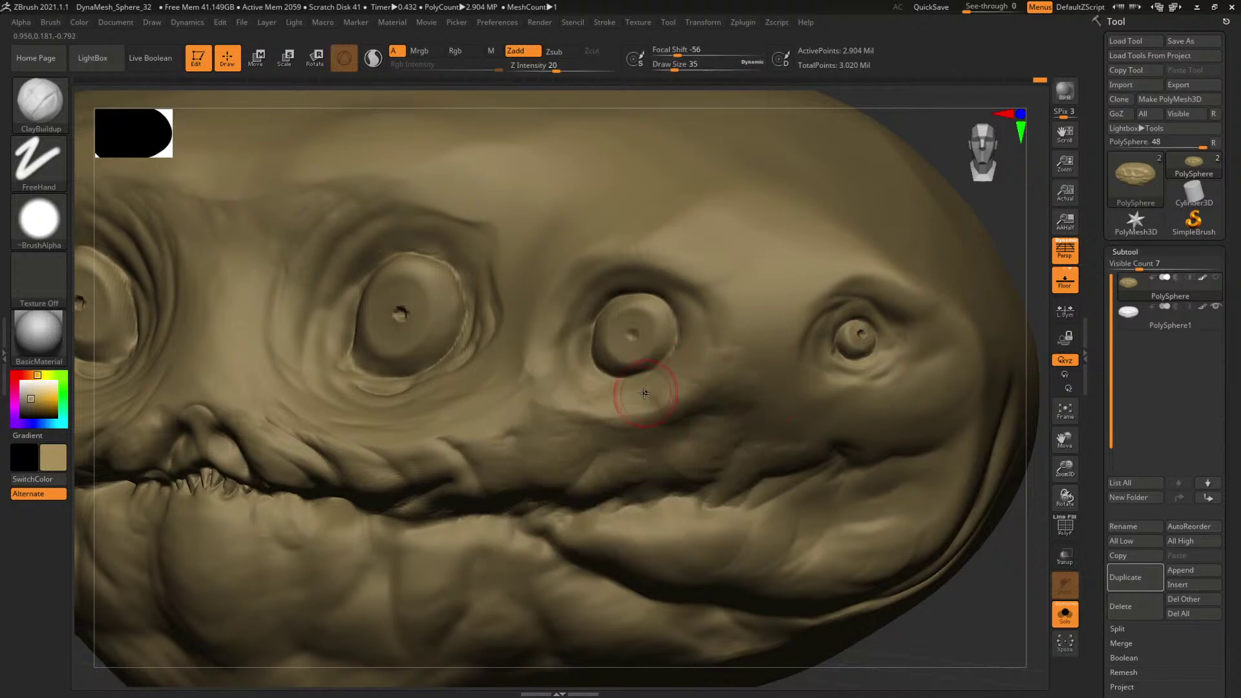
drag(986, 624, 896, 479)
mouse_move(848, 392)
mouse_down()
mouse_move(526, 413)
mouse_move(591, 386)
mouse_up()
key(space)
click(596, 385)
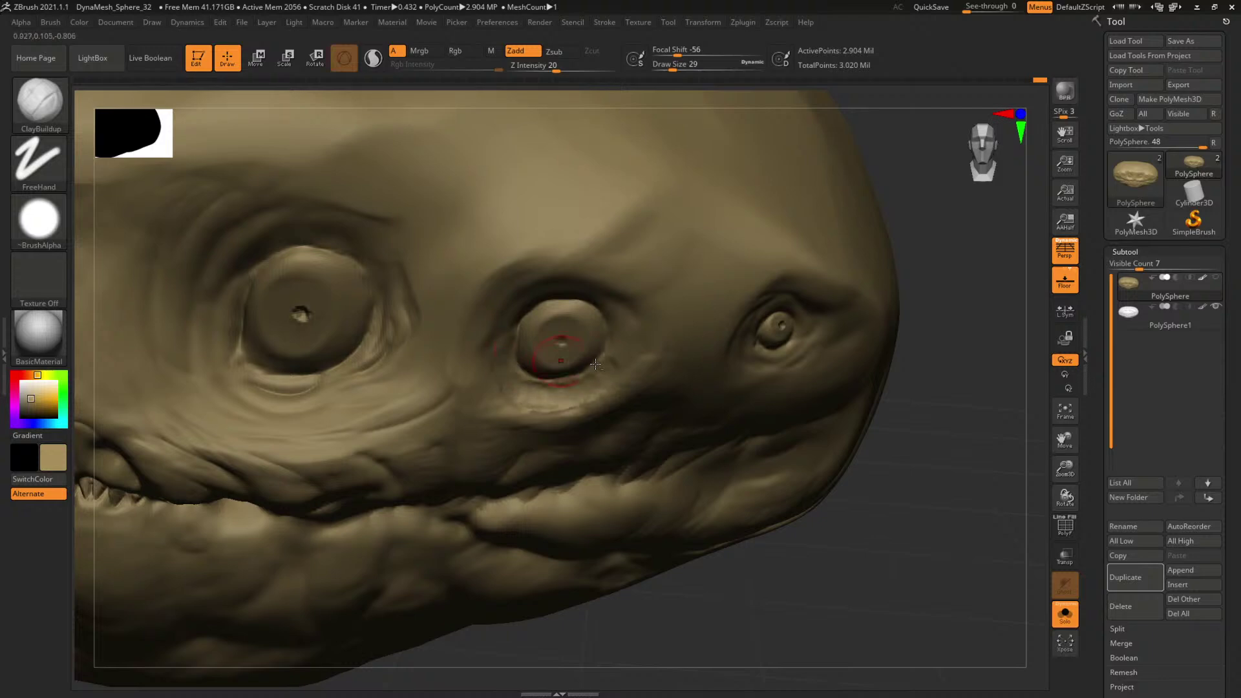
drag(860, 588, 886, 554)
mouse_move(1005, 496)
alt+mouse_down()
mouse_move(776, 335)
mouse_move(825, 366)
mouse_move(842, 351)
mouse_move(907, 413)
alt+mouse_up()
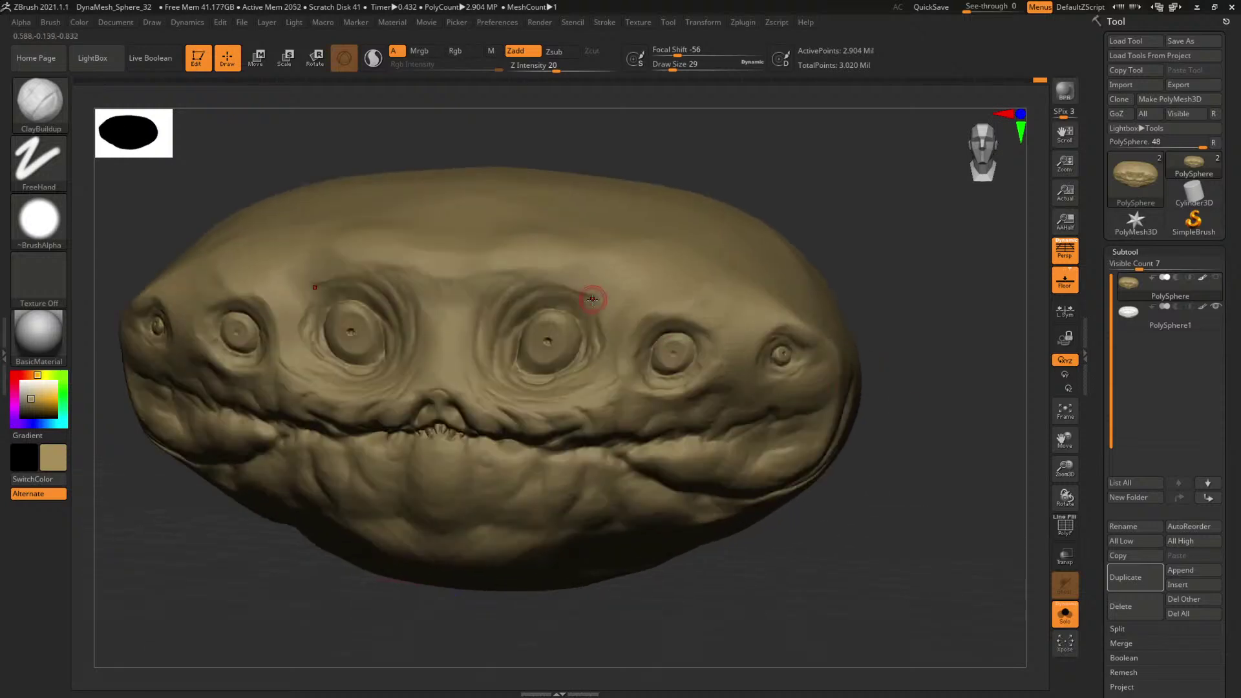
Bulk up the brow areas above the eyes using ClayBuildup at draw size 68.
key(space)
drag(592, 298, 609, 304)
mouse_move(922, 308)
mouse_down()
mouse_move(965, 306)
mouse_move(973, 256)
mouse_move(856, 270)
mouse_move(948, 327)
mouse_move(1007, 222)
mouse_move(886, 242)
mouse_up()
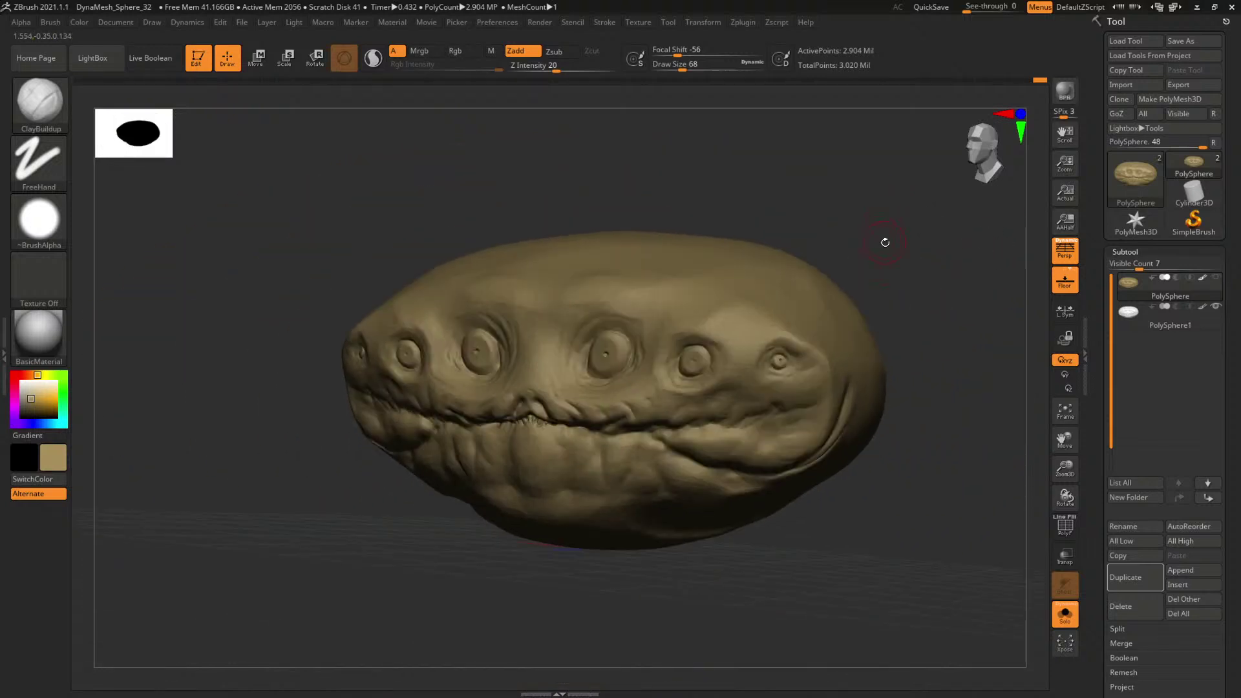
alt+drag(930, 288, 754, 285)
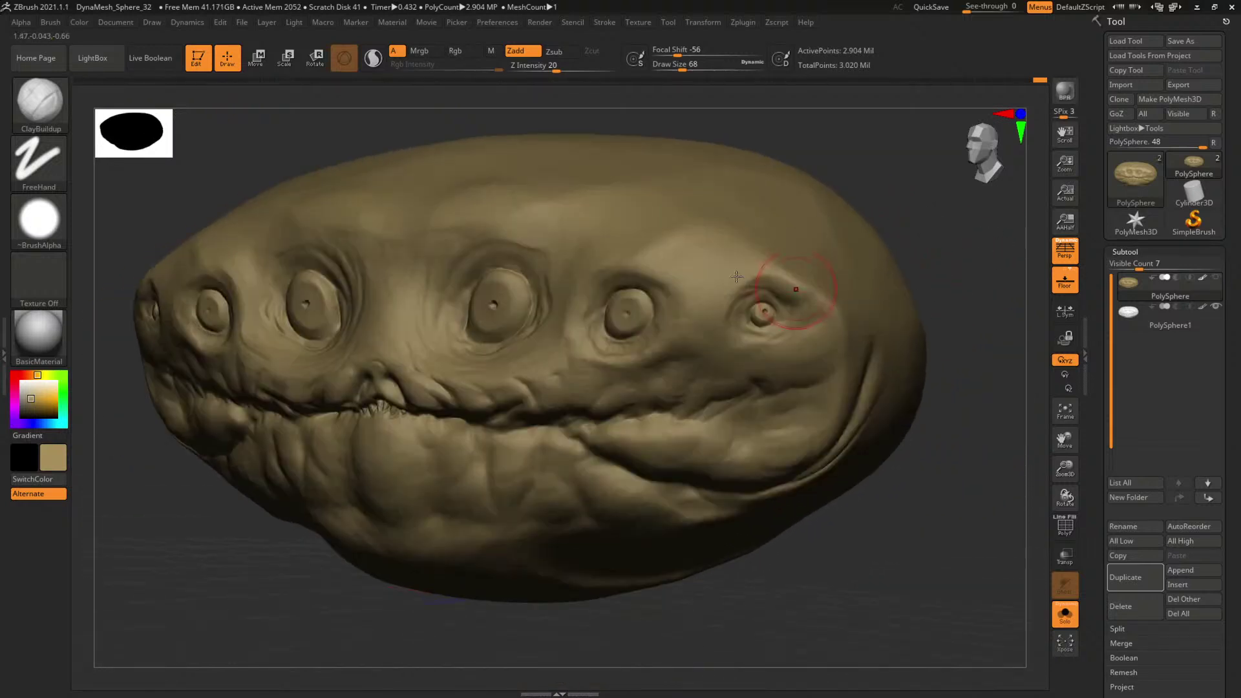
drag(914, 526, 1002, 500)
Build broader volume into the brow above the central eyes using ClayBuildup at draw size 108.
key(s)
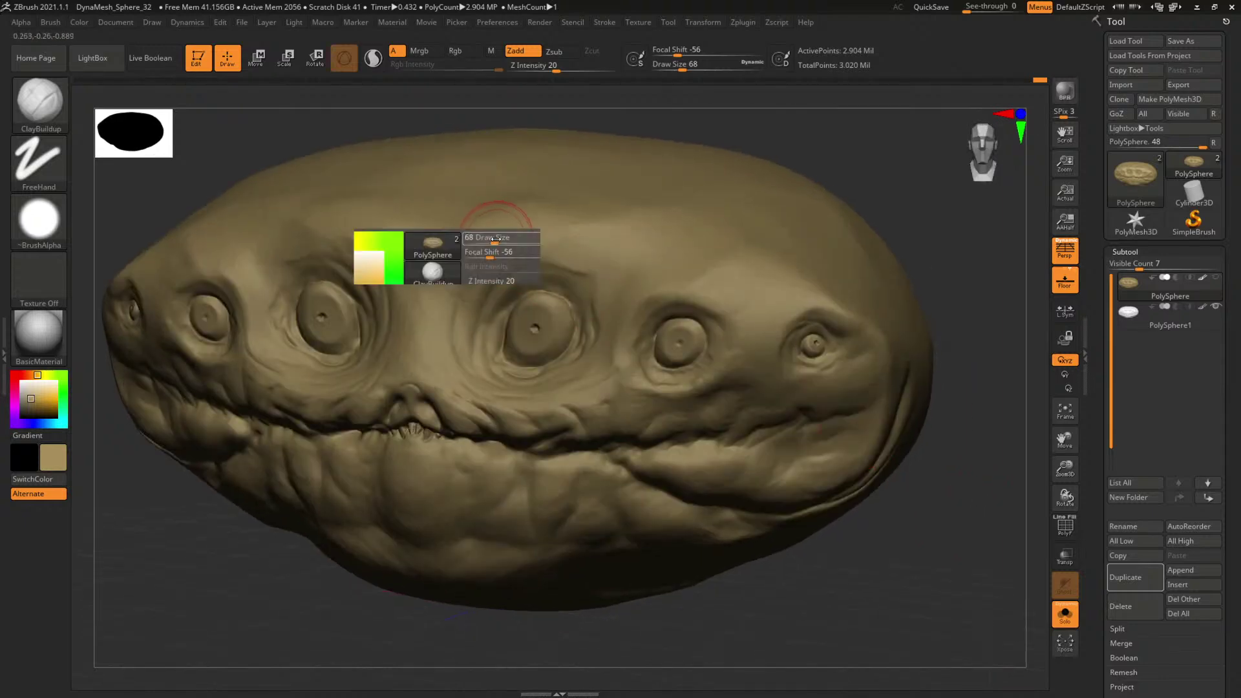
drag(493, 252, 482, 227)
key(s)
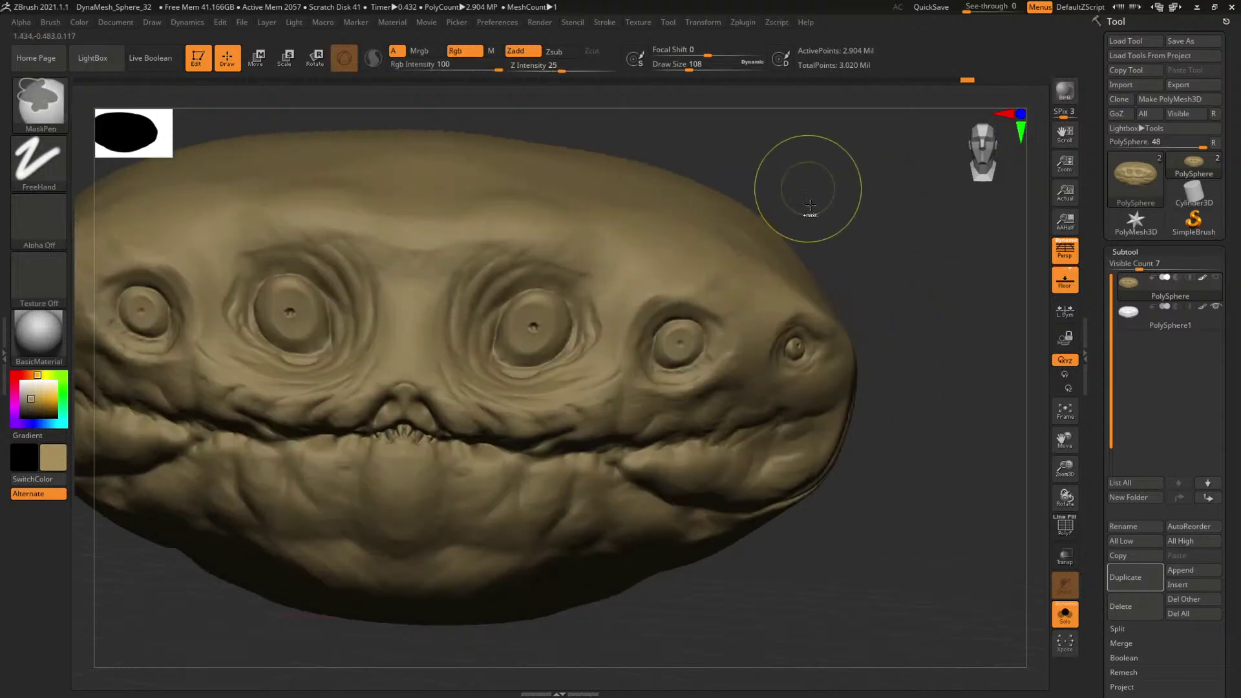
drag(872, 227, 698, 230)
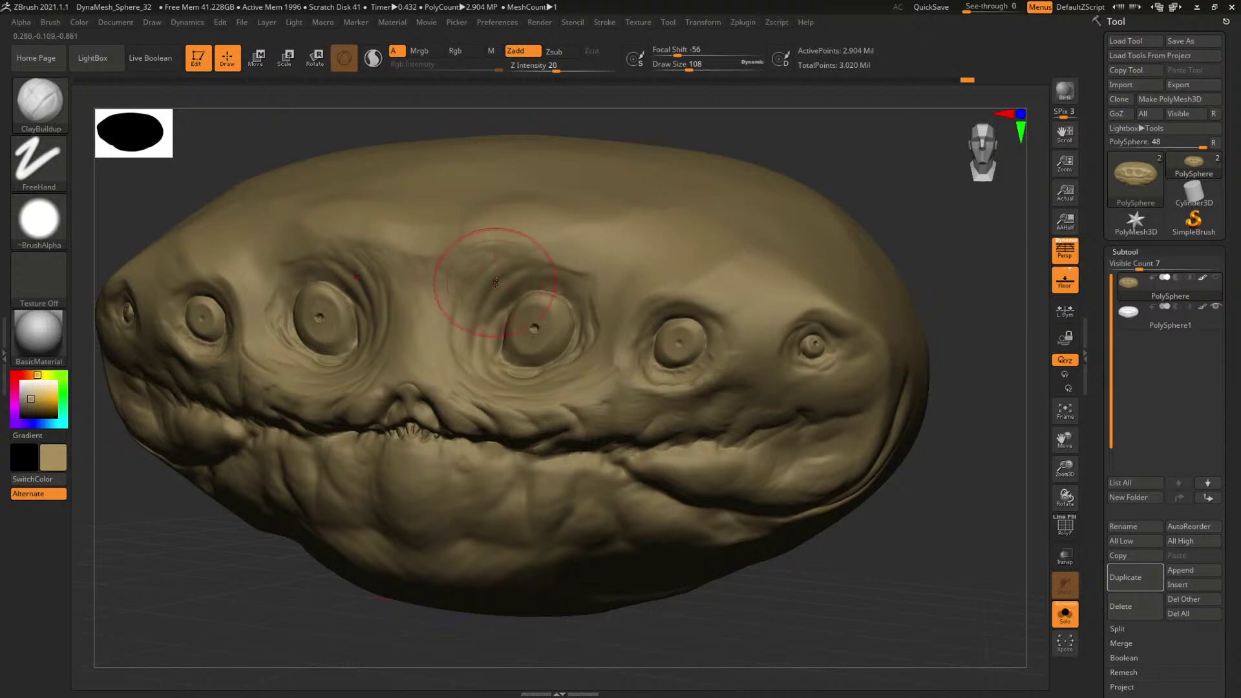
mouse_move(496, 283)
mouse_down()
mouse_move(498, 254)
mouse_move(592, 249)
mouse_up()
drag(970, 308, 999, 275)
Build up the small nose above the front teeth using ClayBuildup at draw size 20.
key(space)
mouse_move(429, 360)
mouse_down()
mouse_move(414, 362)
mouse_move(437, 375)
mouse_up()
key(space)
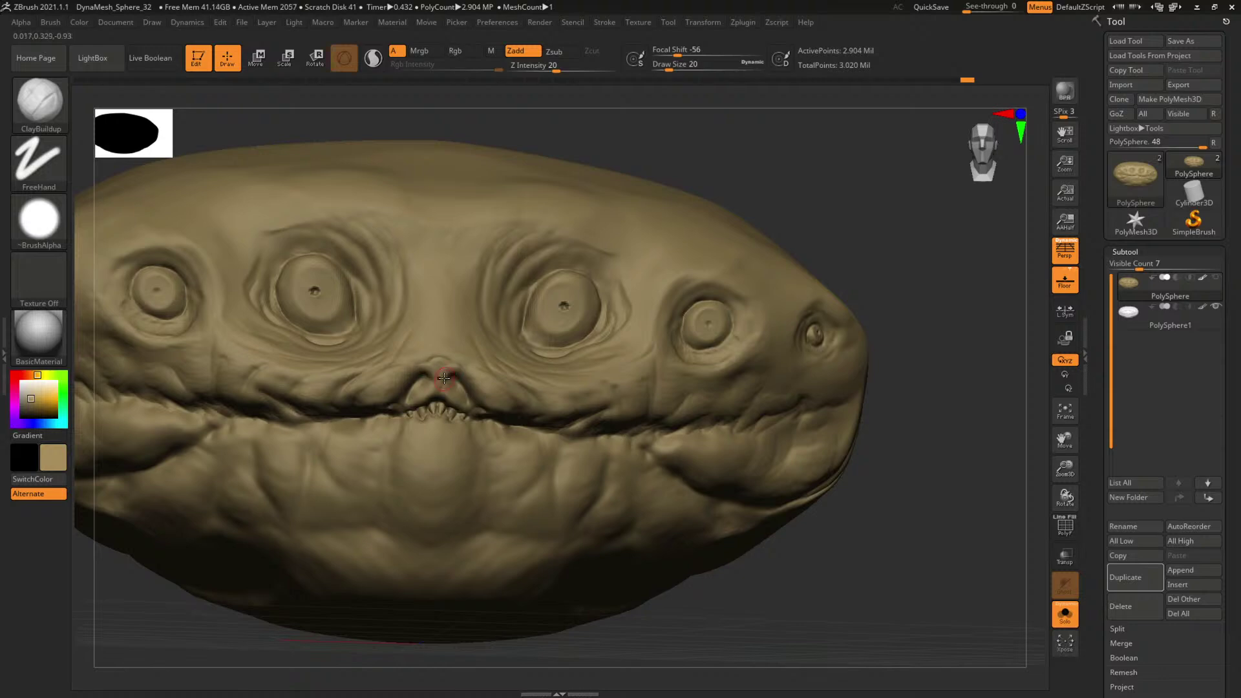
mouse_move(947, 433)
mouse_down()
mouse_move(951, 448)
mouse_move(976, 446)
mouse_move(956, 448)
mouse_up()
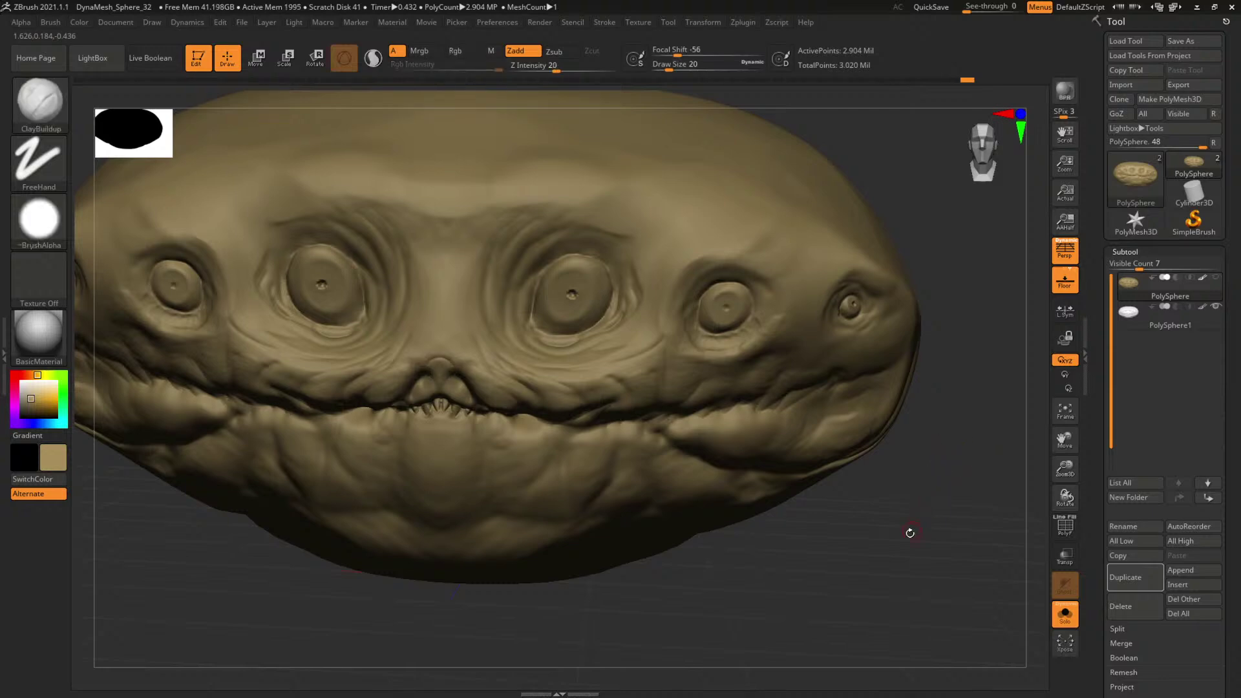
drag(906, 529, 909, 545)
Carve a deep crease around the top and sides of the nose using DamStandard at draw size 41.
mouse_move(889, 628)
alt+mouse_down()
mouse_move(913, 608)
mouse_move(905, 636)
alt+mouse_up()
key(b)
key(d)
key(s)
key(space)
drag(425, 364, 432, 364)
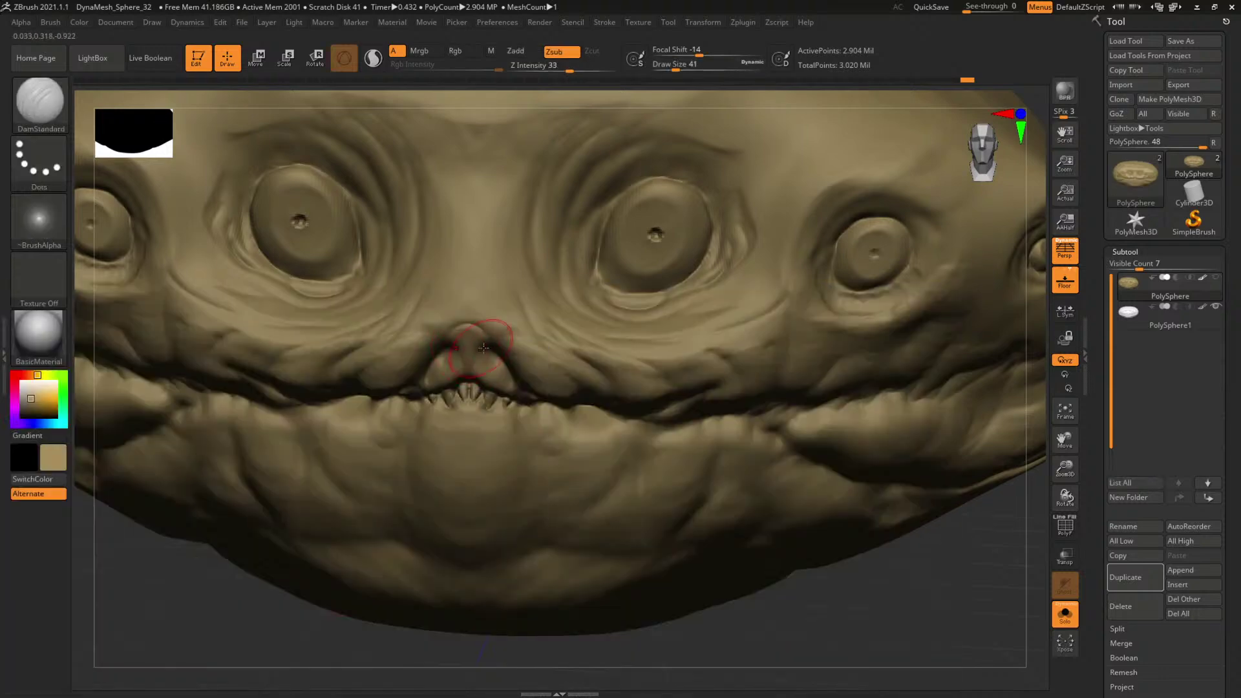
drag(470, 325, 432, 367)
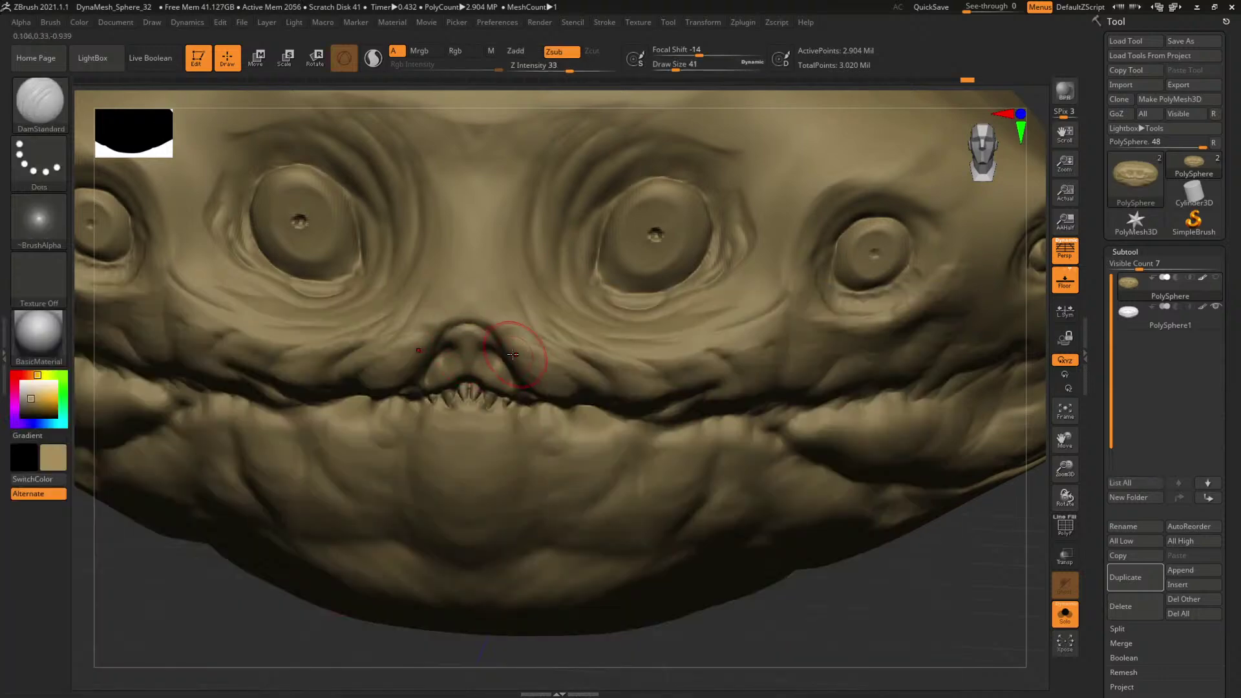
Switch to the Standard brush and raise the folds around the nose and mouth at draw size 33.
key(b)
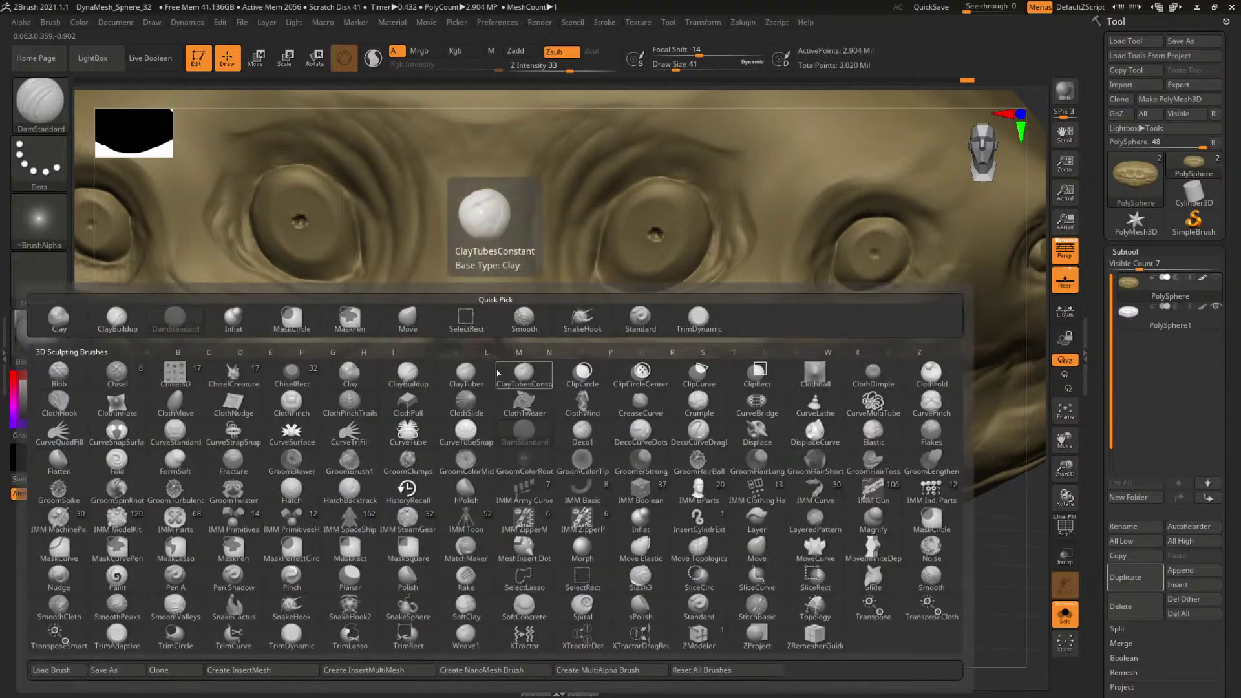
key(s)
key(t)
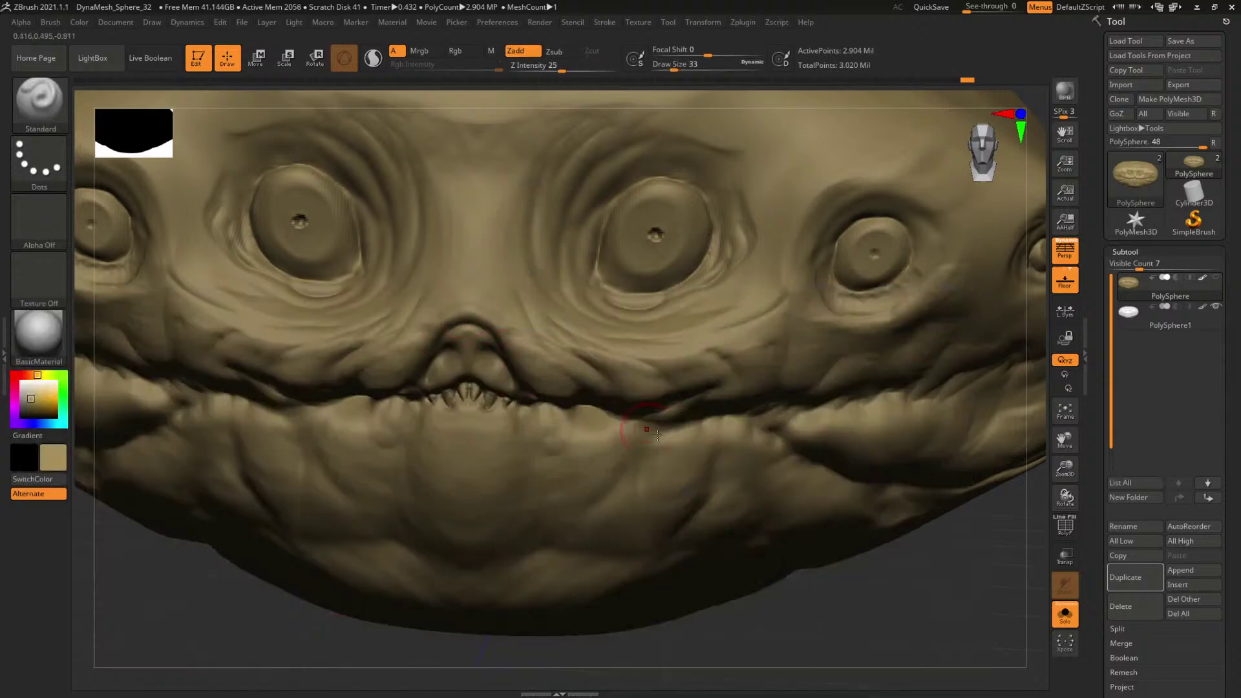
drag(905, 601, 818, 511)
Carve wrinkles into the skin above and beside the nose using DamStandard at draw size 44.
key(b)
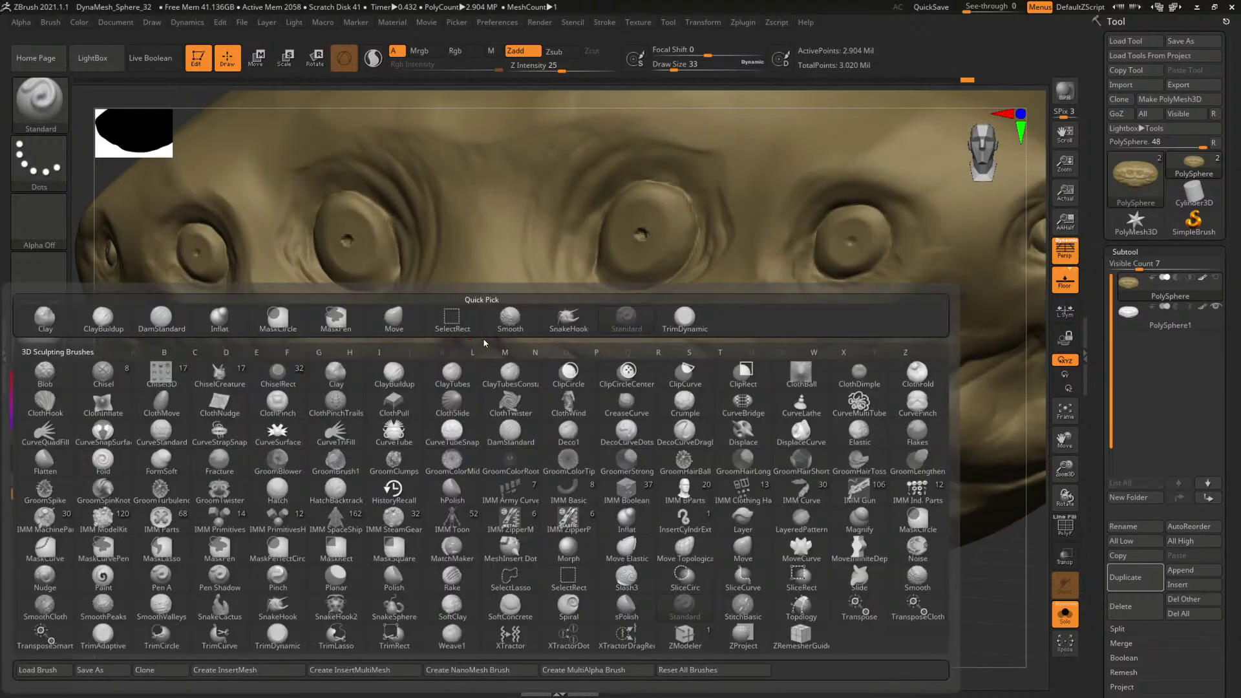
key(d)
key(s)
key(space)
mouse_move(516, 336)
mouse_down()
mouse_move(495, 295)
mouse_move(526, 323)
mouse_move(498, 271)
mouse_up()
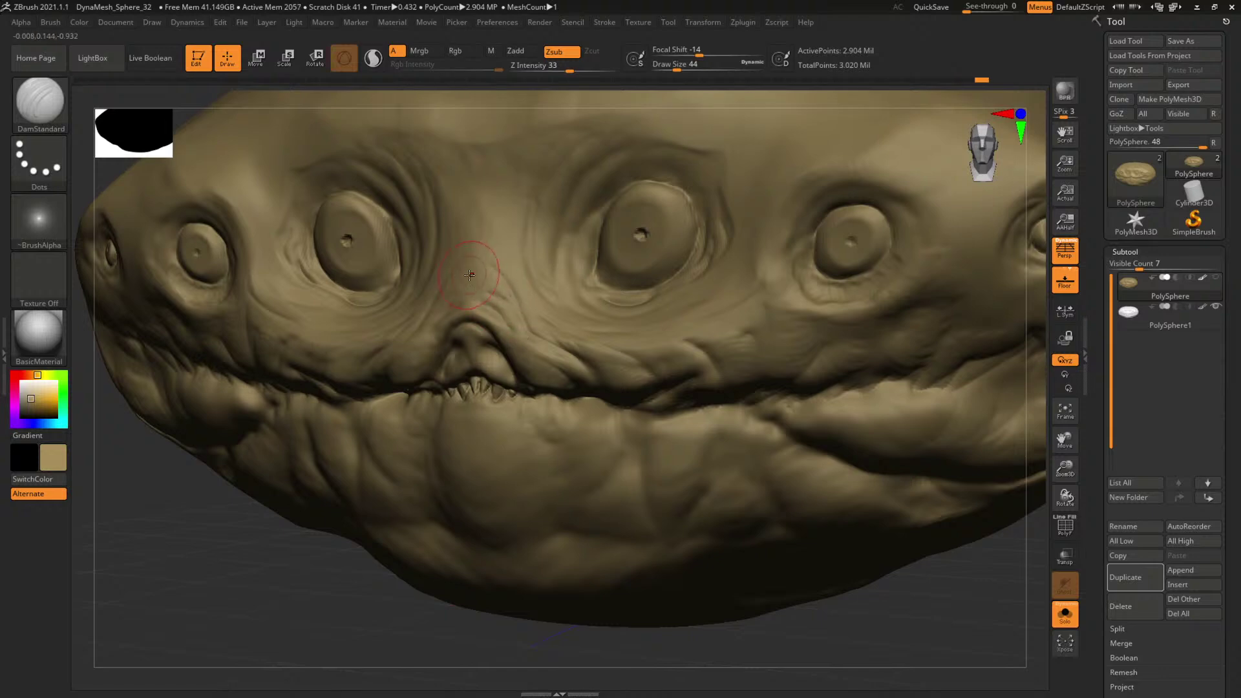
mouse_move(311, 574)
mouse_down()
mouse_move(759, 526)
mouse_move(793, 540)
mouse_up()
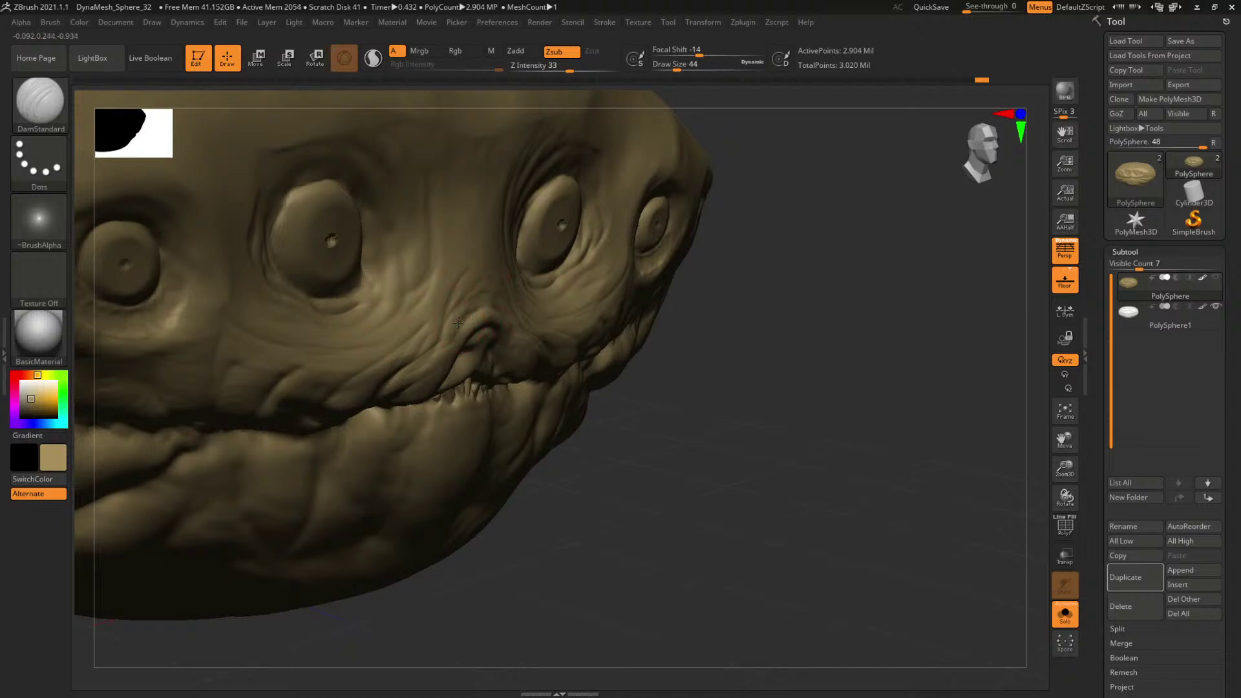
drag(459, 264, 420, 317)
drag(918, 511, 807, 479)
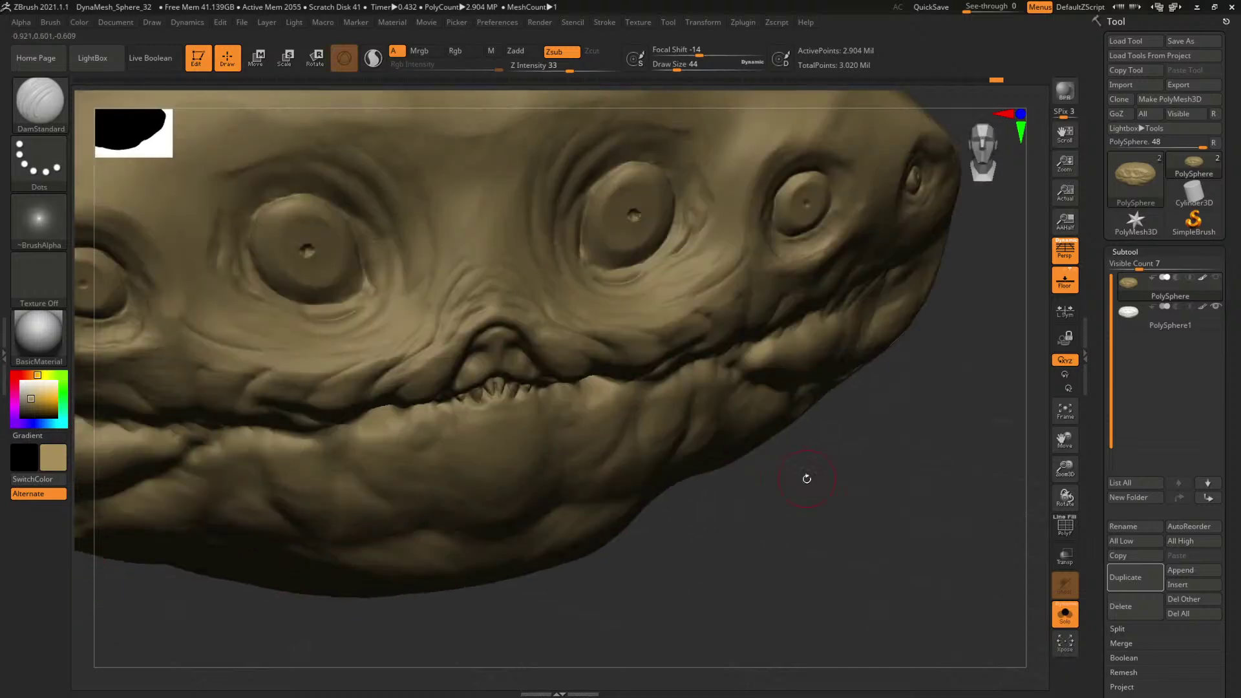
Carve finer detail into the nose surface using DamStandard at draw size 27.
mouse_move(919, 537)
alt+mouse_down()
mouse_move(900, 540)
mouse_move(795, 456)
alt+mouse_up()
mouse_move(796, 464)
right_down()
mouse_move(817, 446)
mouse_move(892, 516)
right_up()
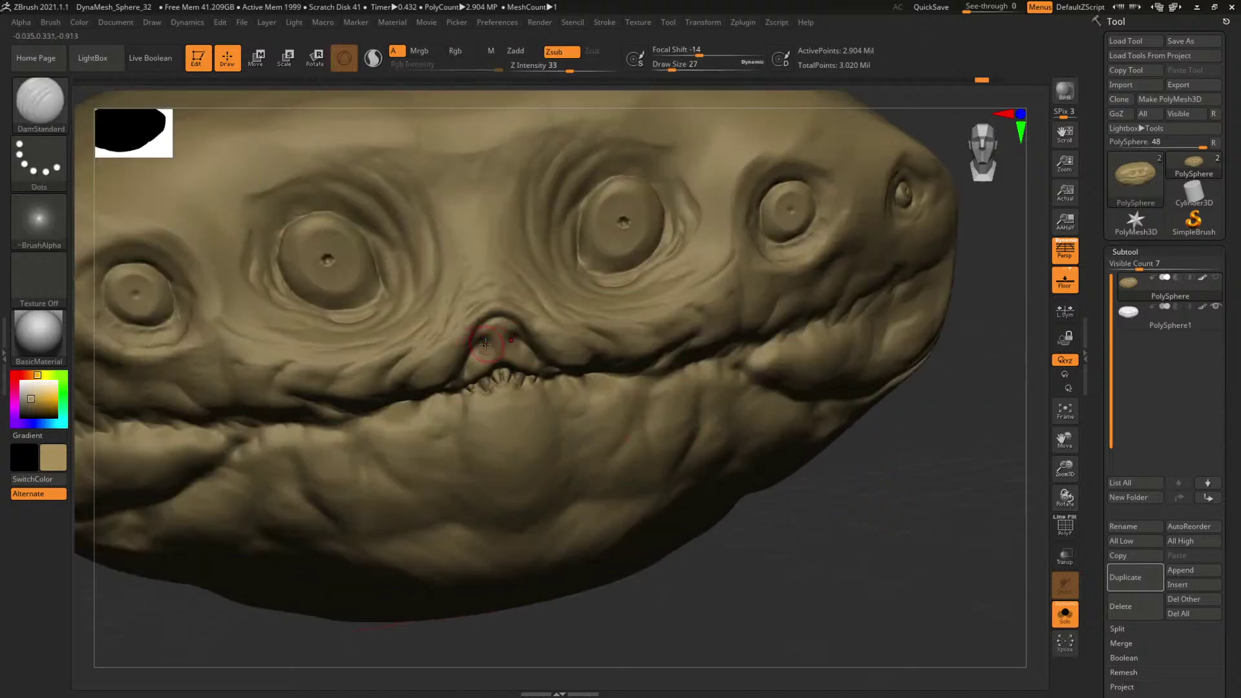
key(ctrl)
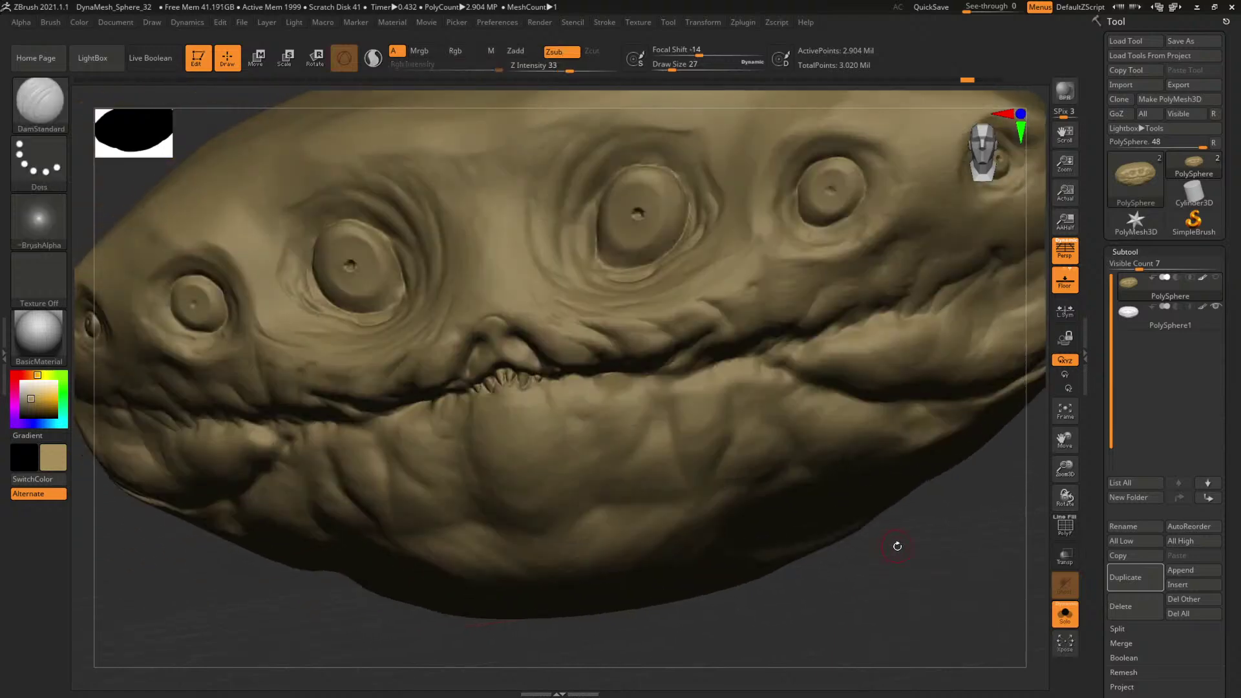
Switch to the ClayBuildup brush and build up the upper edge of the nose at draw size 41.
drag(895, 543, 817, 251)
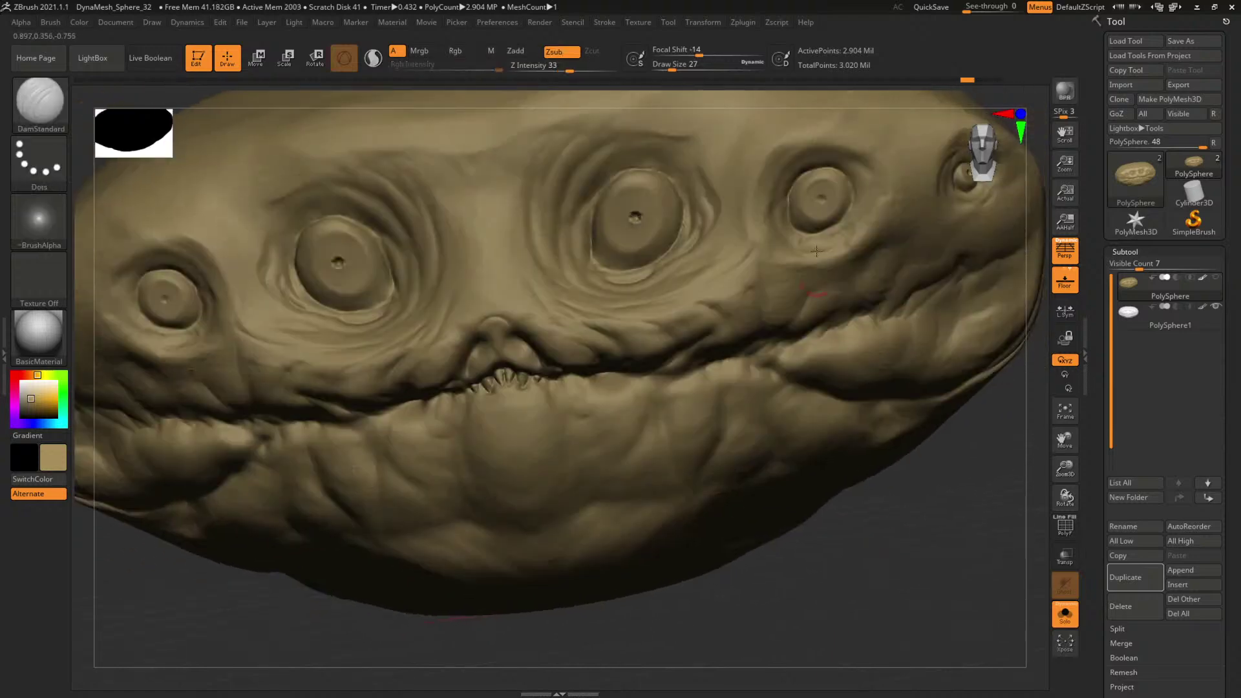
drag(965, 81, 974, 82)
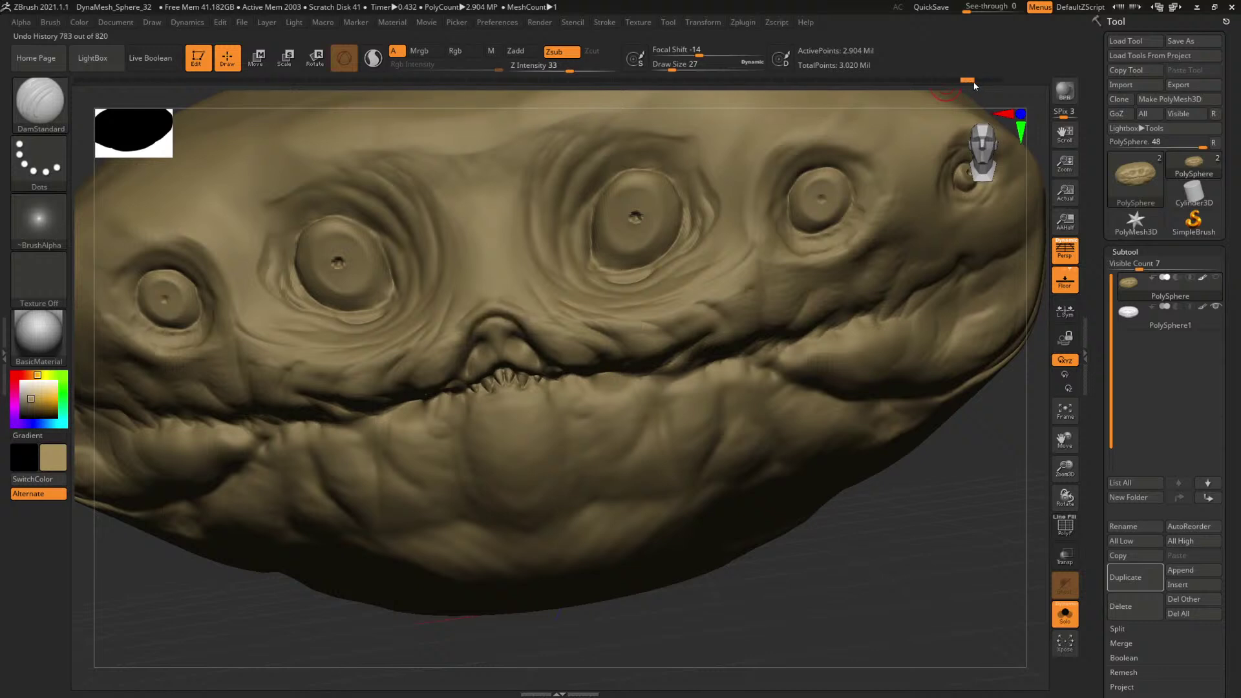
key(ctrl)
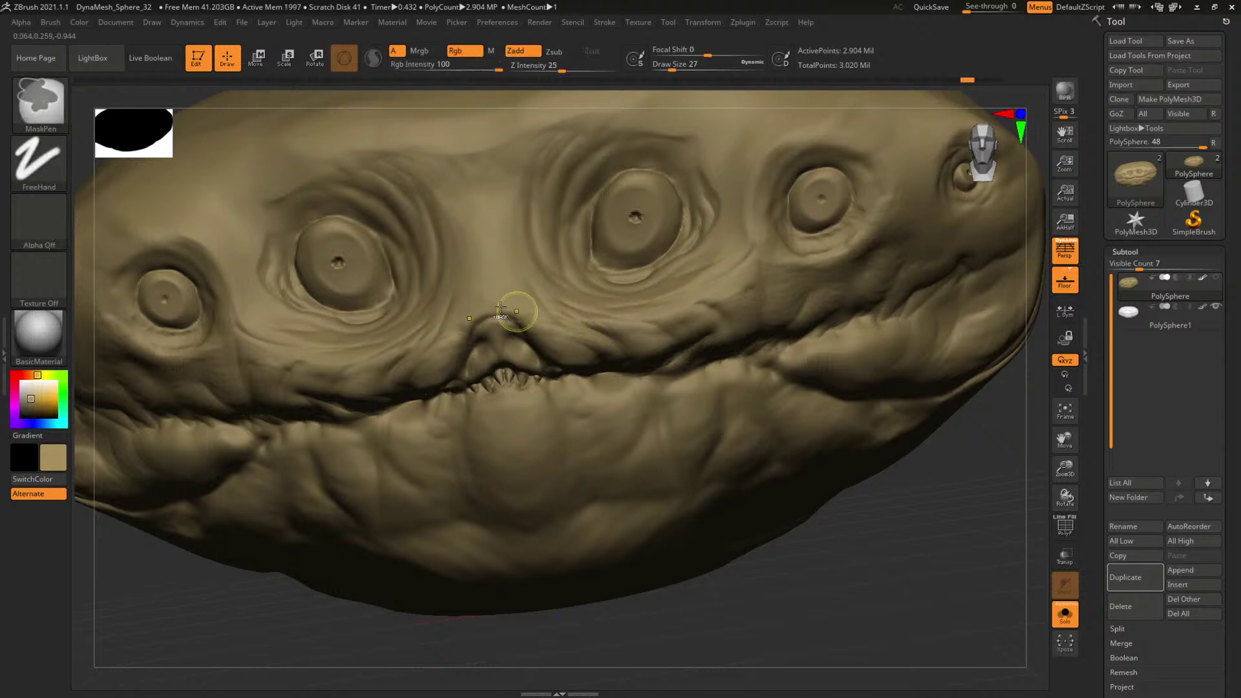
key(shift)
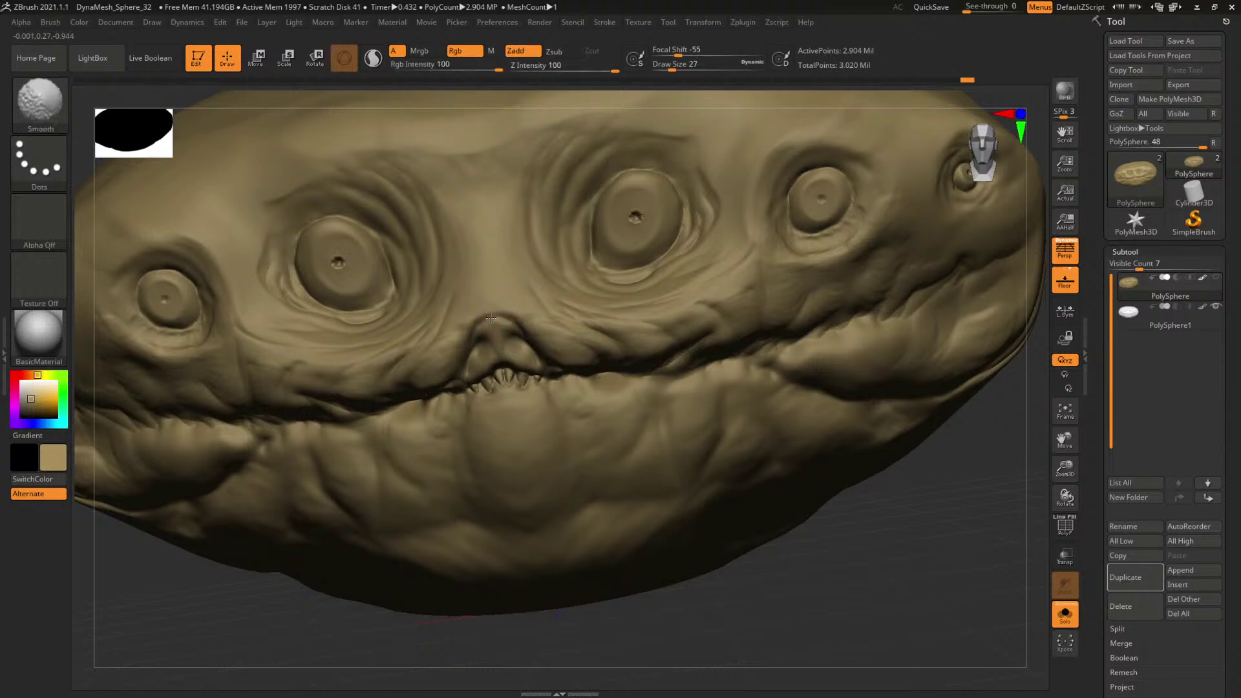
key(b)
key(c)
key(b)
key(space)
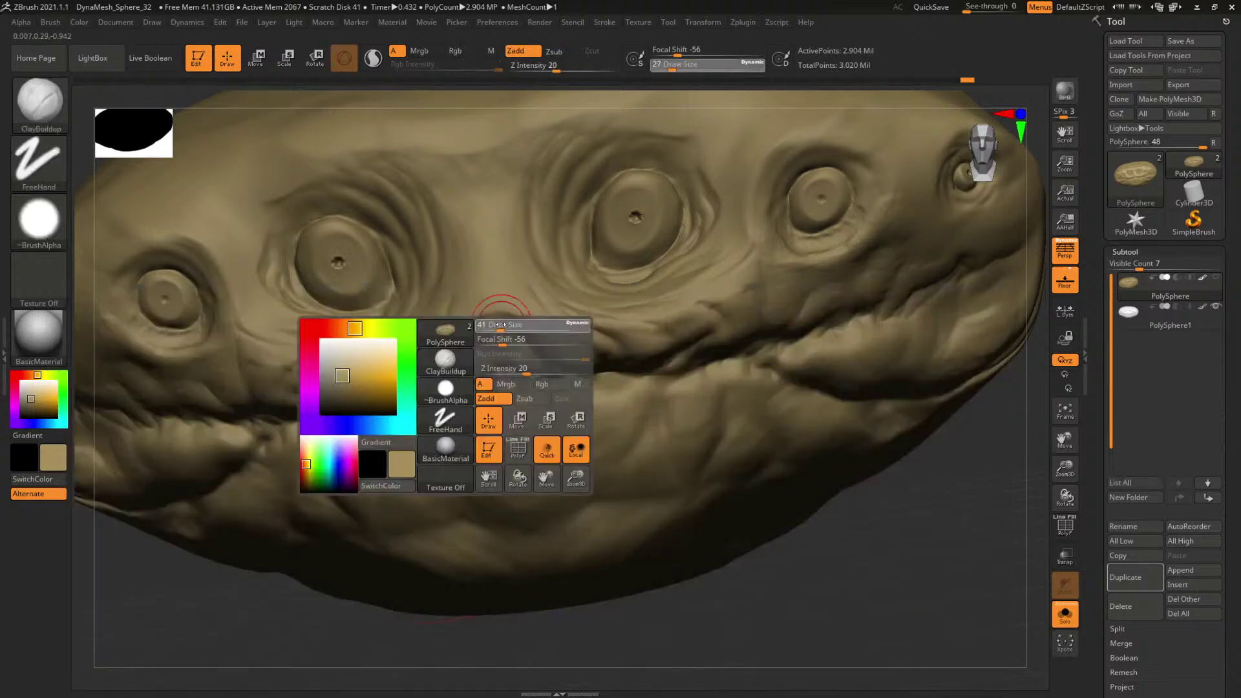
drag(495, 319, 507, 318)
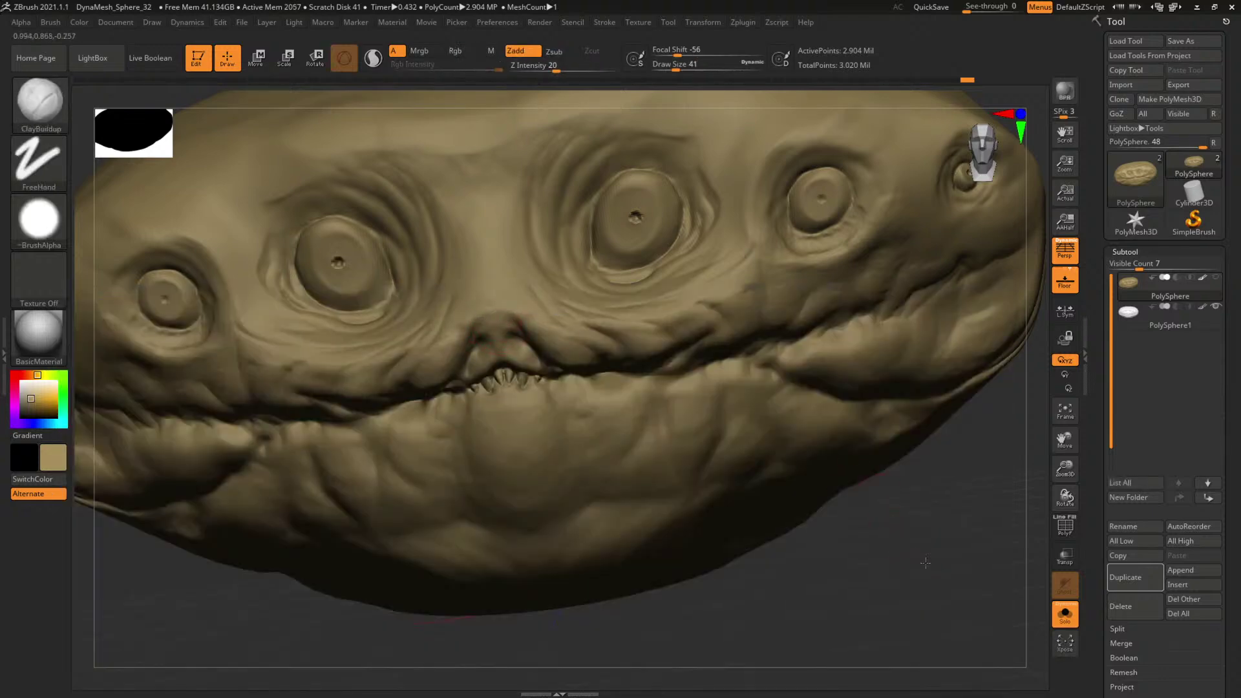
Compare the whole head with the PolySphere1 subtool and duplicate the detailed PolySphere subtool.
mouse_move(857, 550)
alt+mouse_down()
mouse_move(797, 403)
mouse_move(837, 405)
mouse_move(825, 393)
mouse_move(811, 457)
alt+mouse_up()
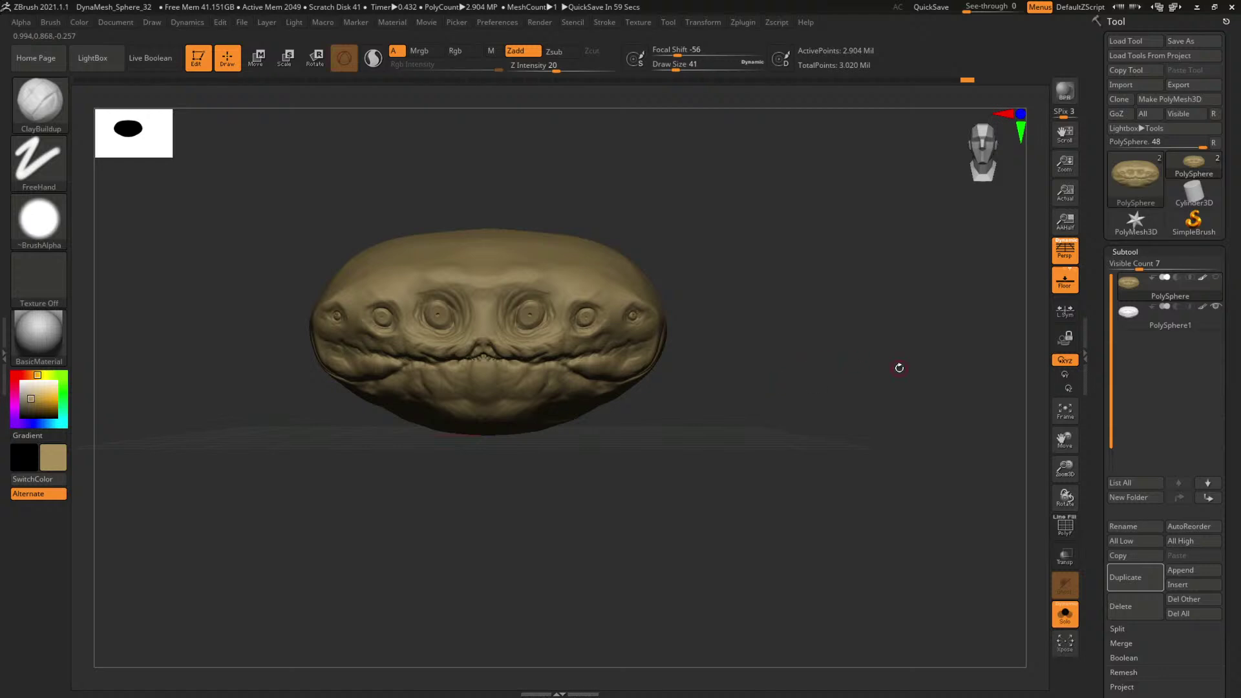
mouse_move(898, 363)
mouse_down()
mouse_move(791, 277)
mouse_move(778, 293)
mouse_move(817, 314)
mouse_up()
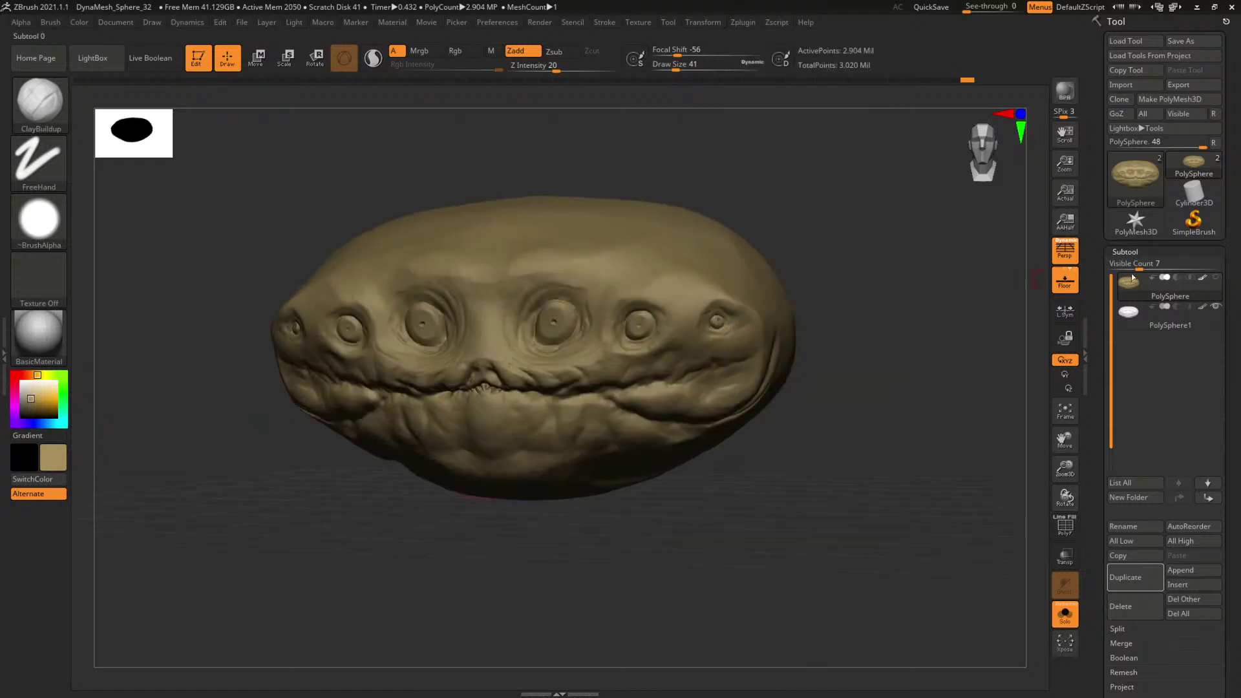
click(1141, 319)
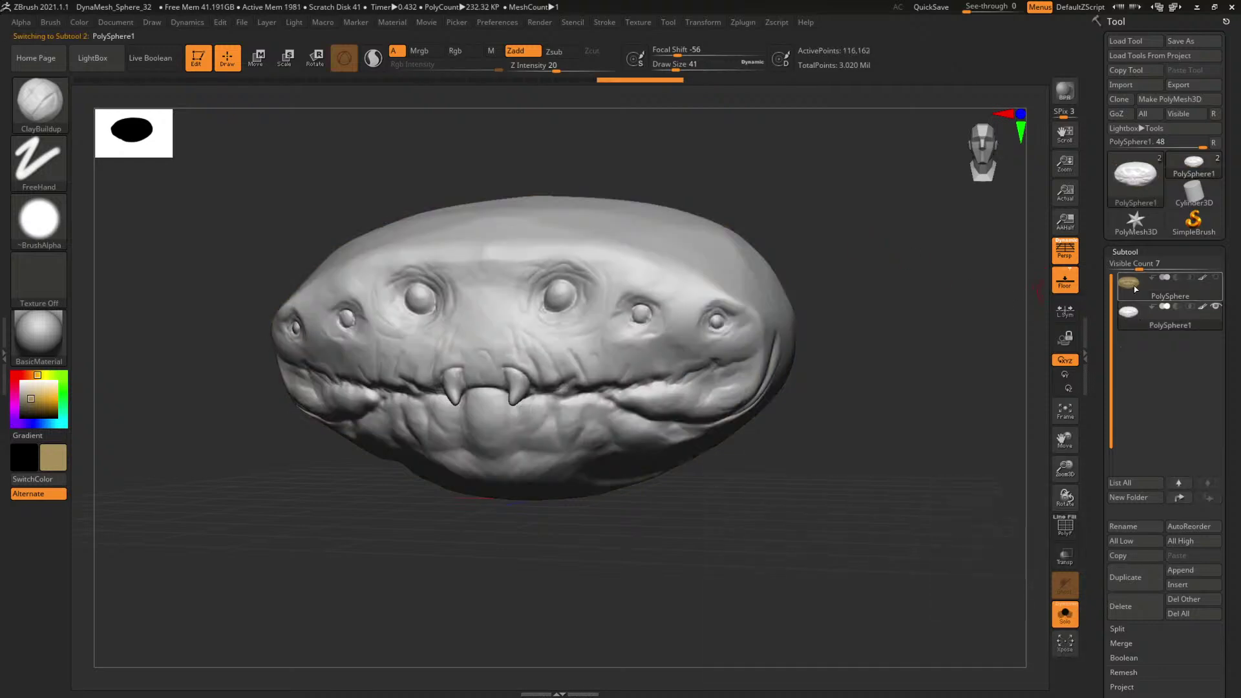
click(1133, 285)
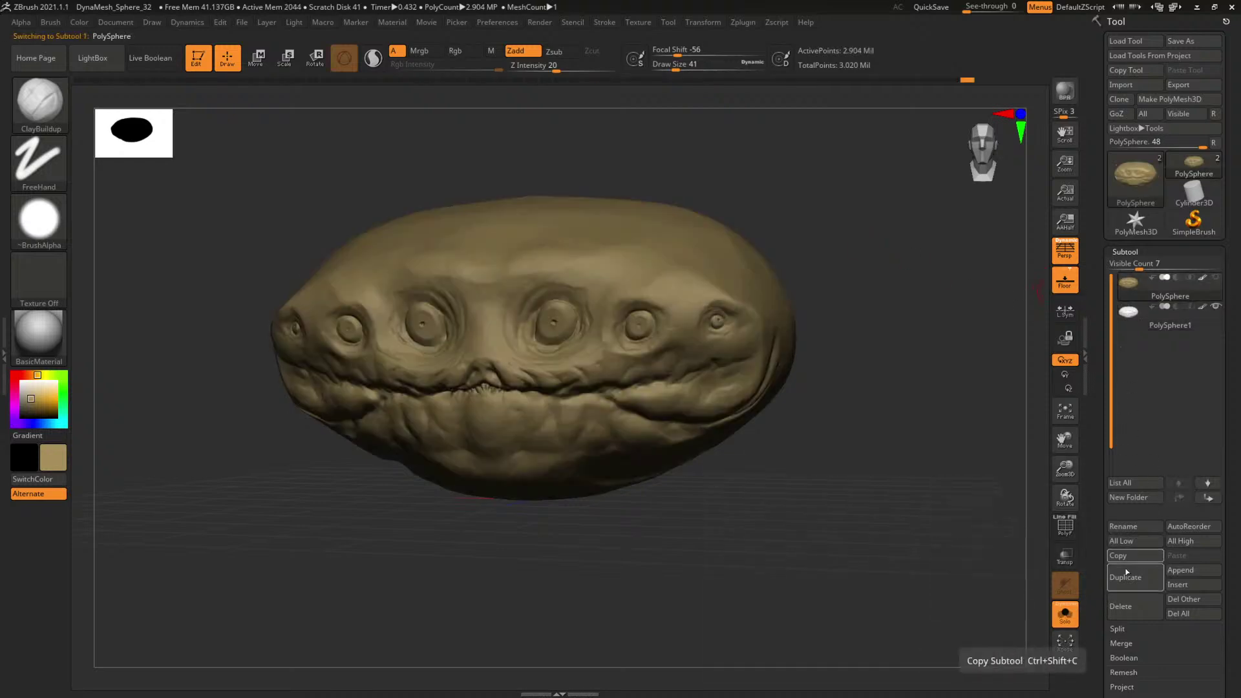
click(1142, 579)
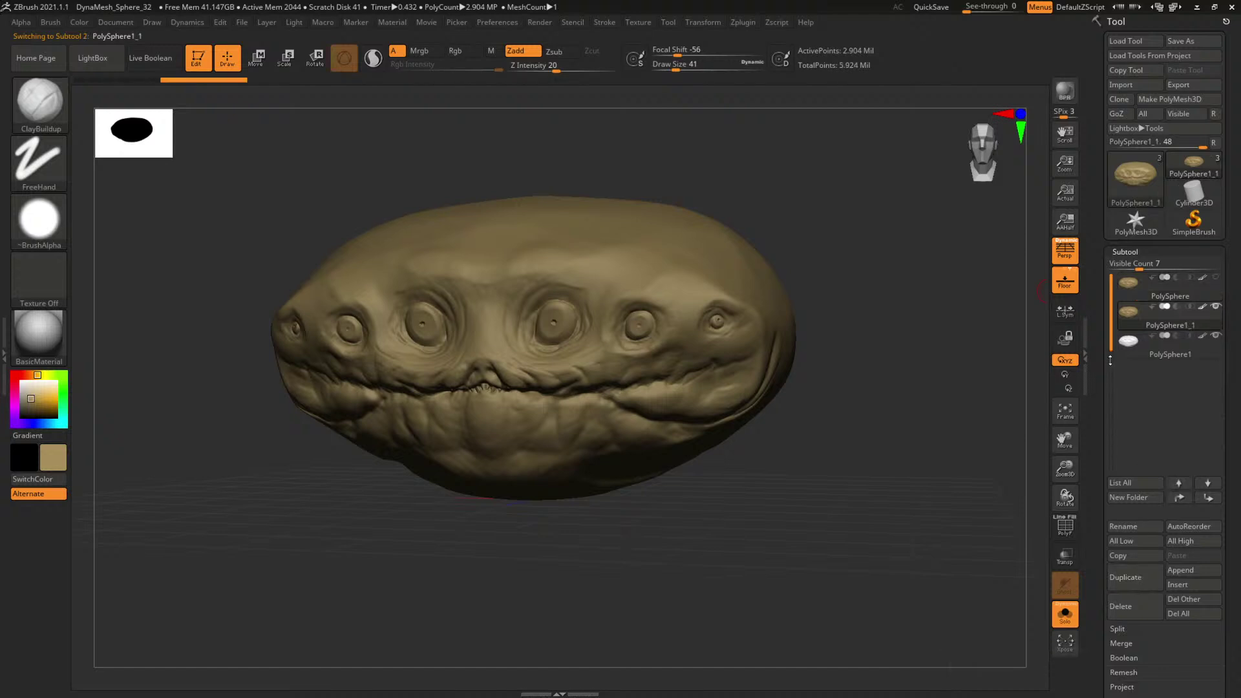
Set Decimation Master to 5% decimation, pre-process the duplicated head subtool and decimate it.
click(667, 22)
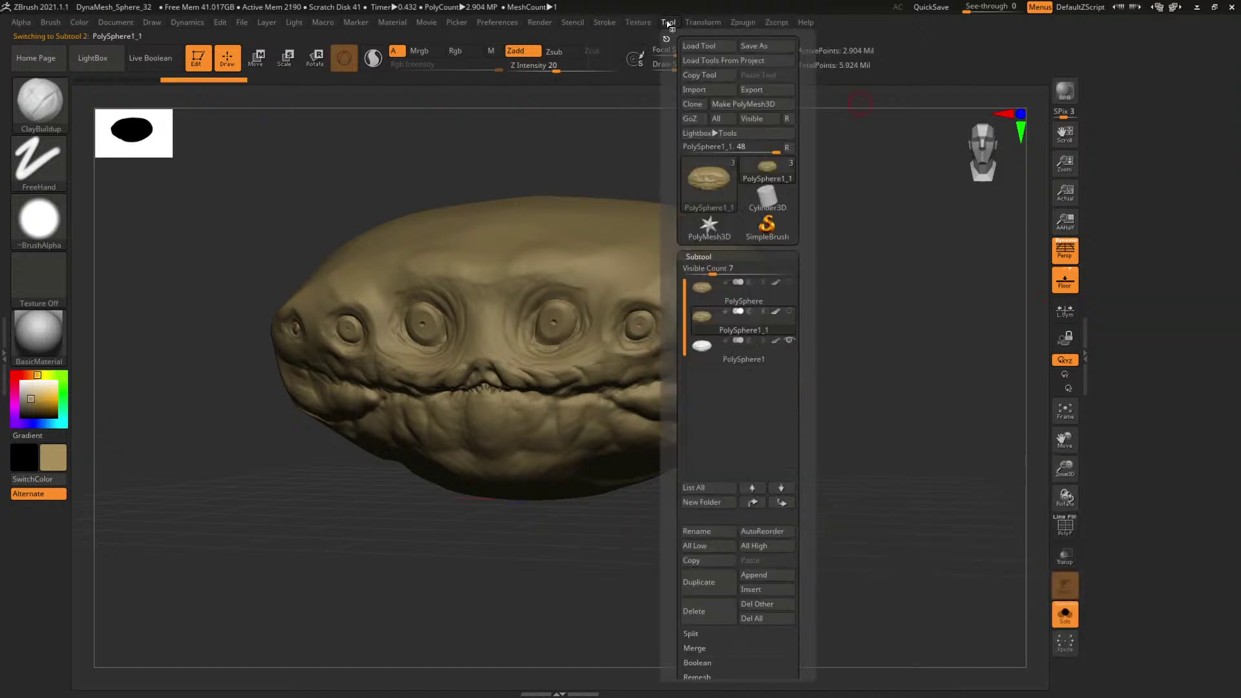
click(743, 22)
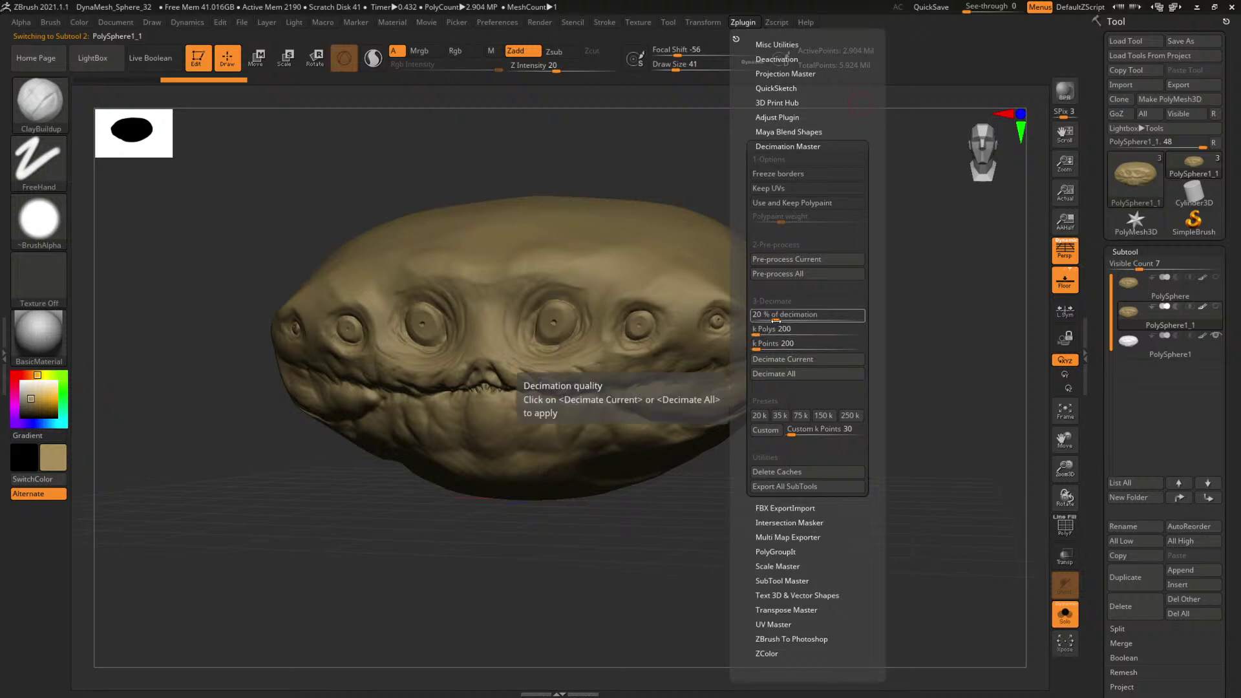
click(768, 314)
drag(768, 320, 760, 320)
click(769, 315)
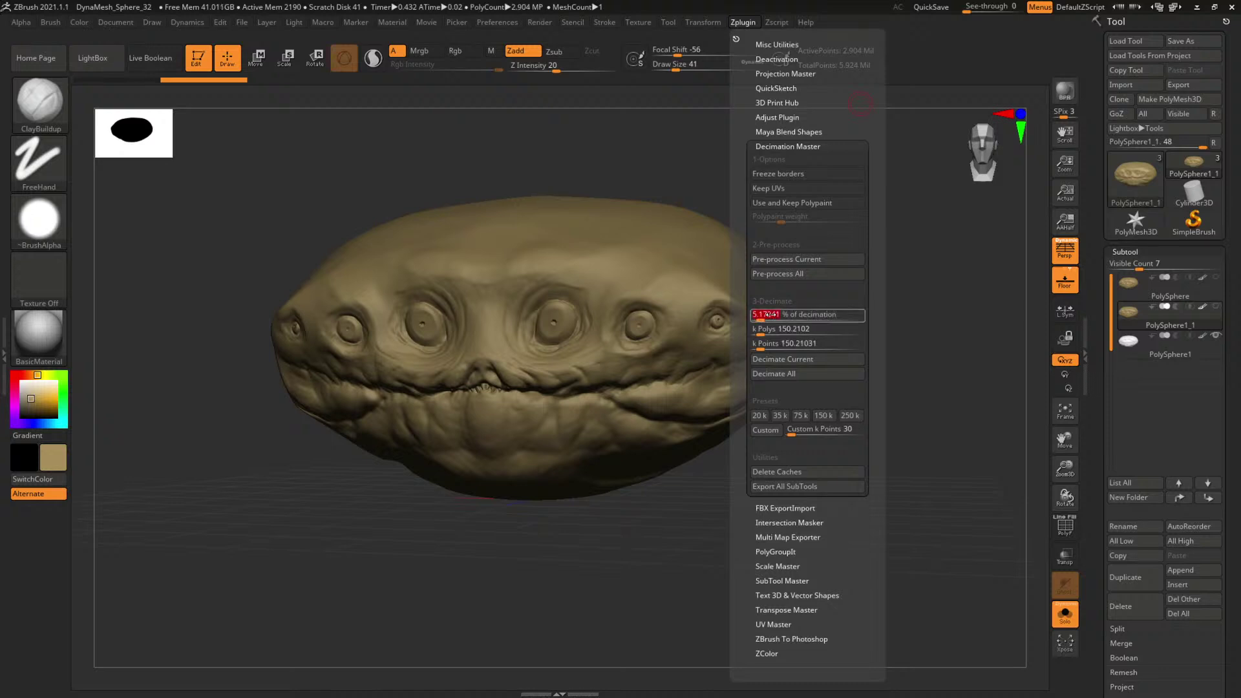
text(5)
key(Return)
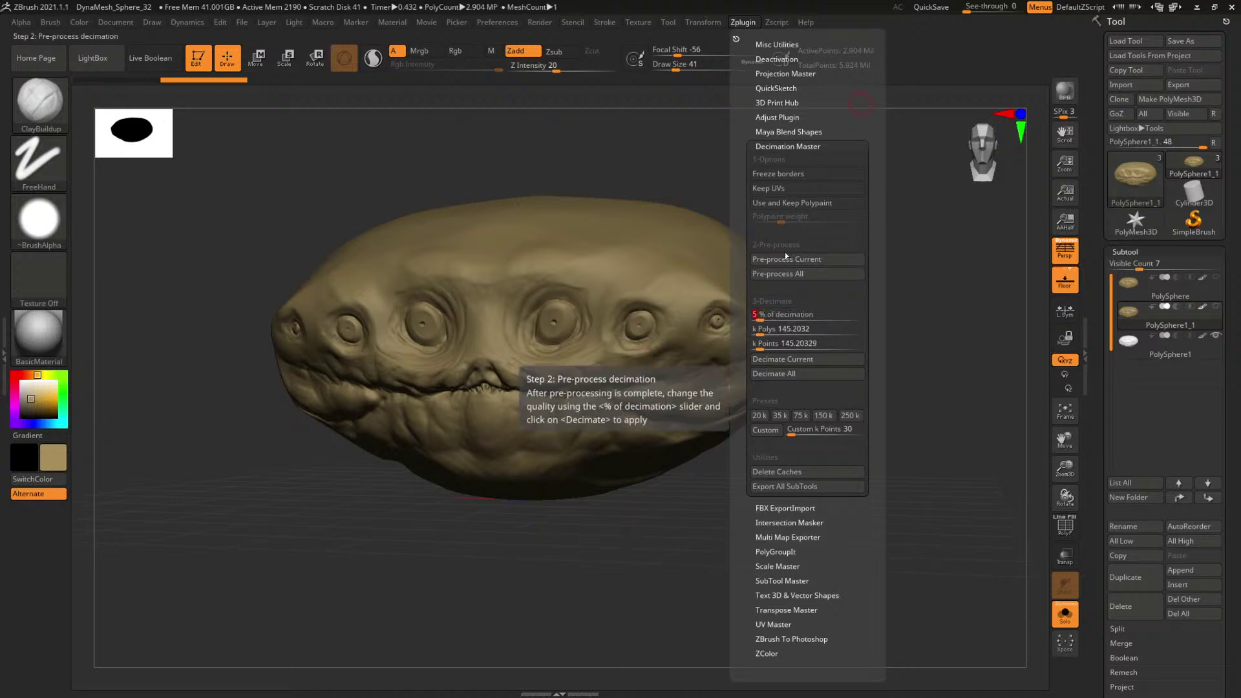
click(784, 259)
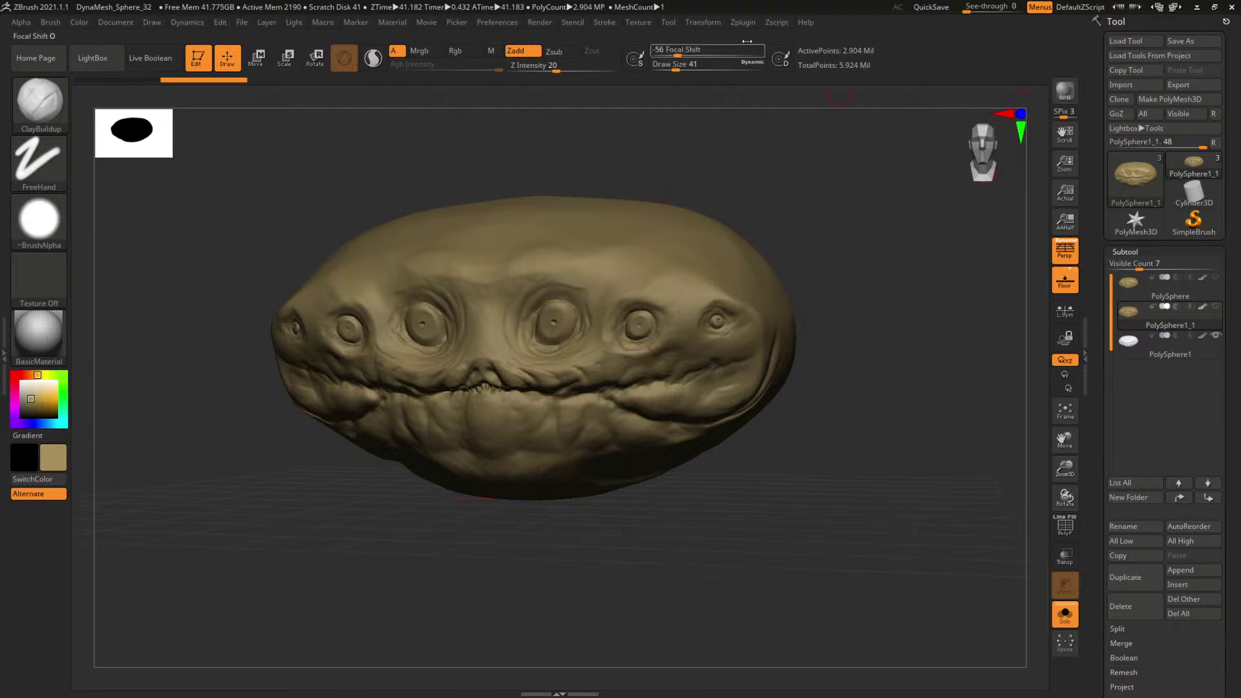
click(743, 22)
click(781, 360)
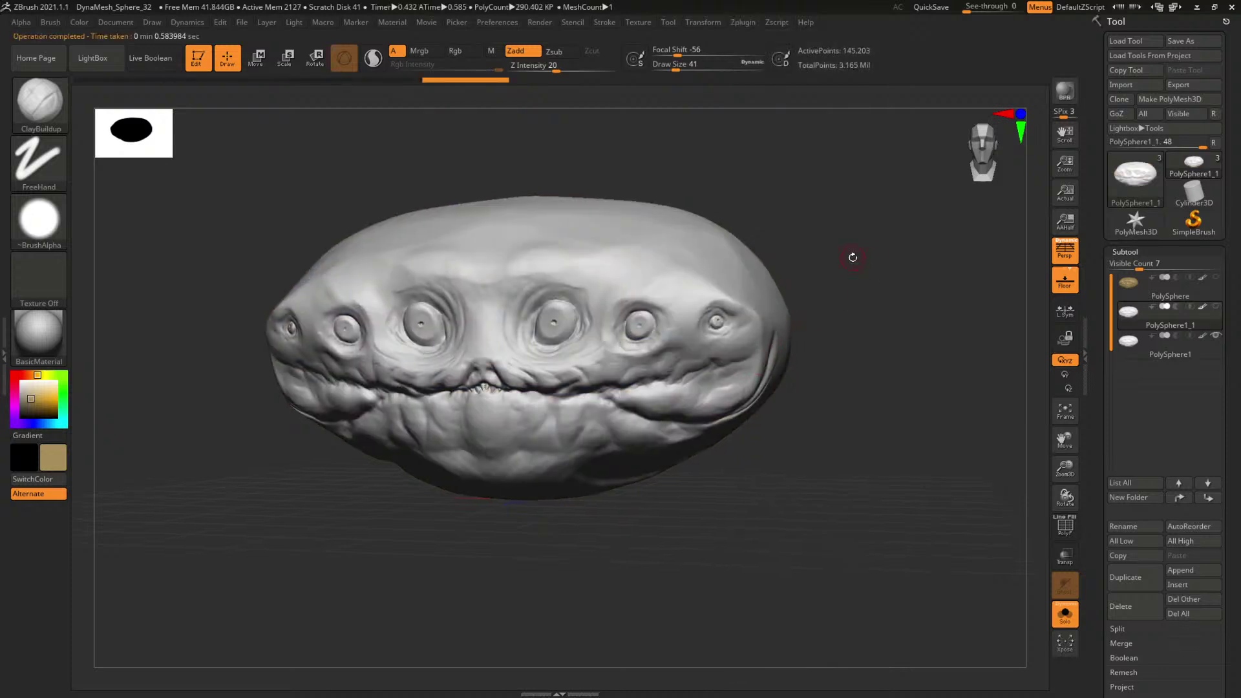
Compare the decimated head with the older fanged version in the PolySphere1 subtool.
click(20, 23)
mouse_move(669, 23)
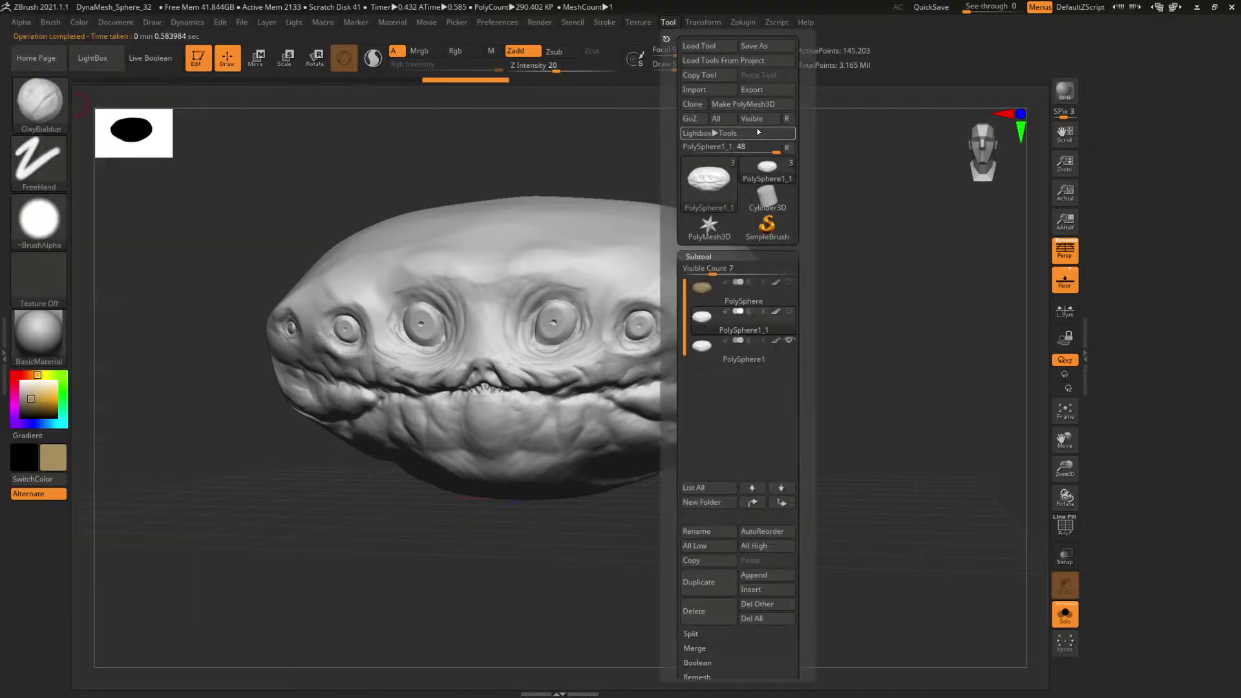
drag(794, 183, 801, 183)
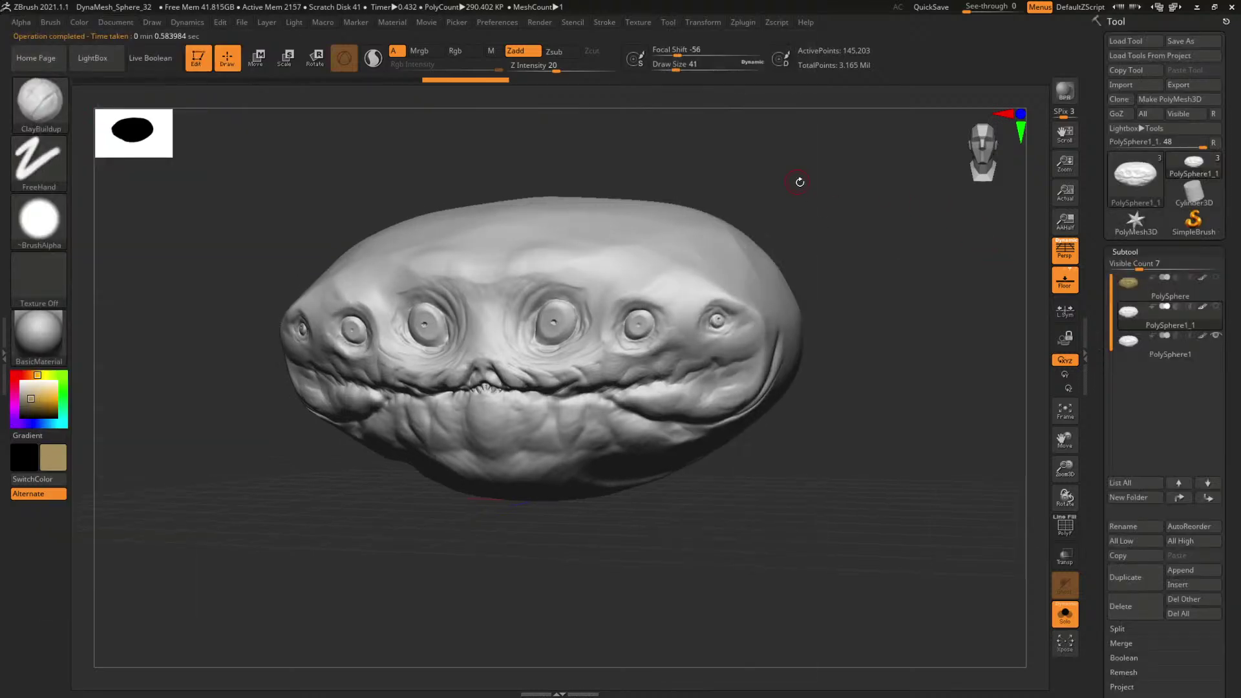
click(1162, 357)
drag(898, 269, 927, 269)
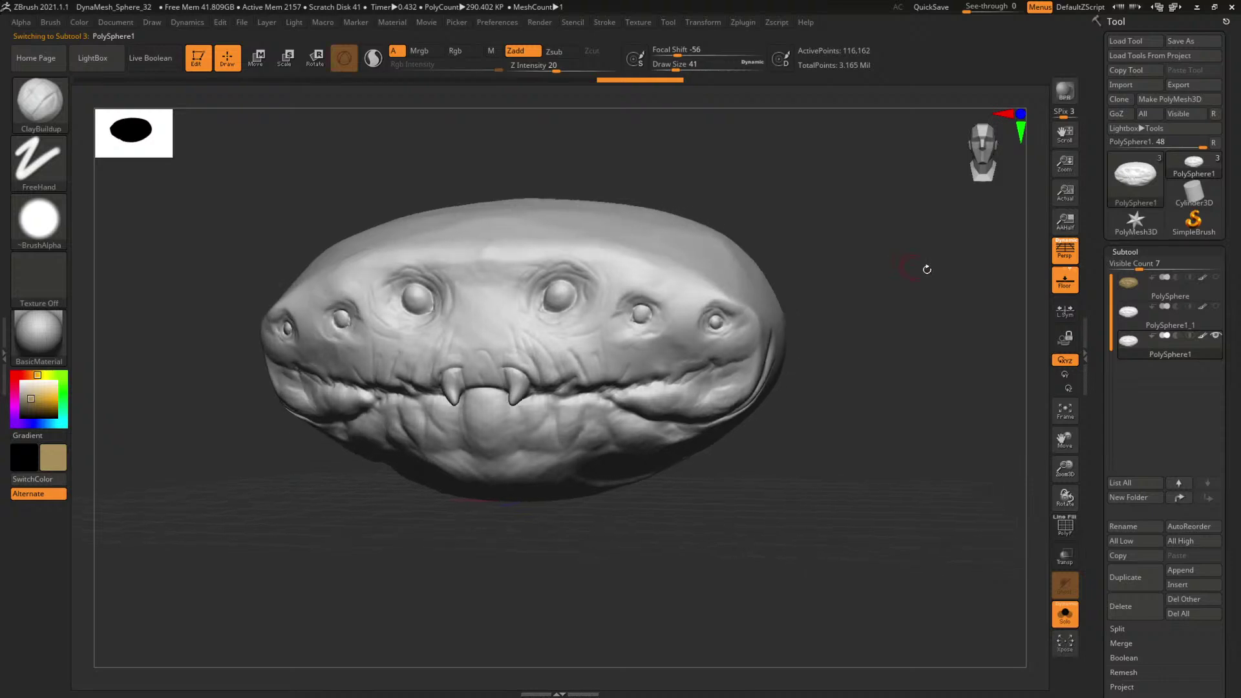
click(1163, 317)
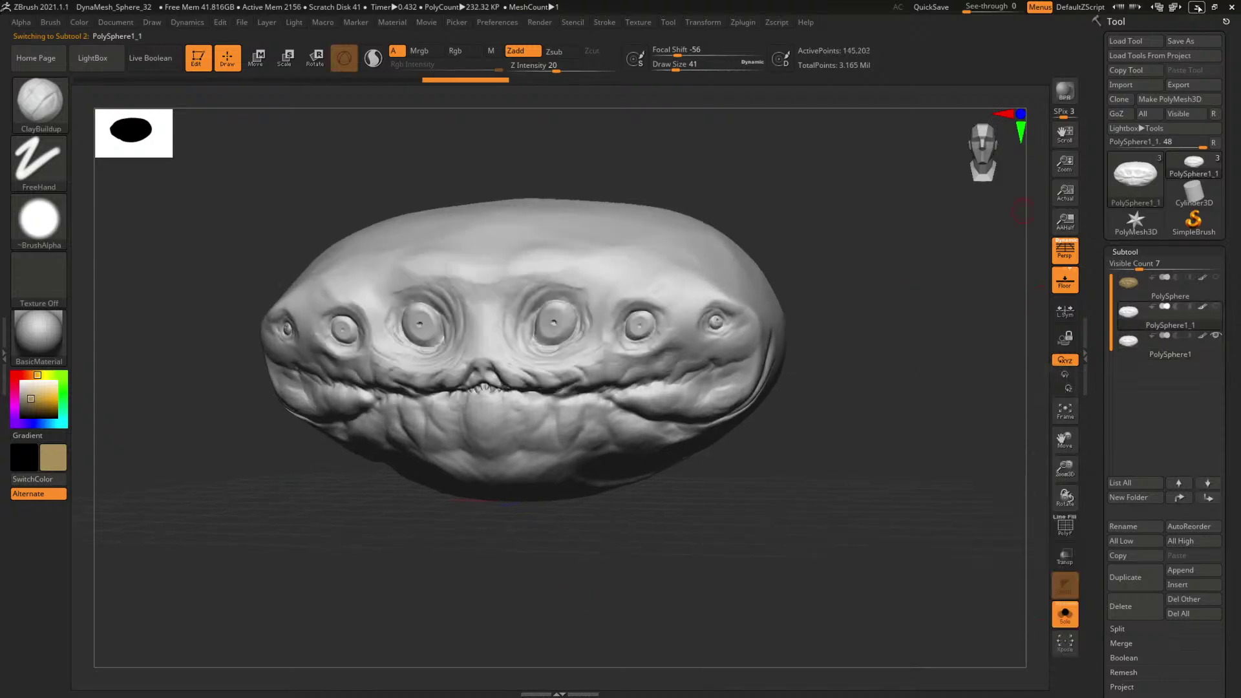
Switch to Maya and examine how the drain creature reads in the Arnold render, close up and in the full frame.
click(1198, 7)
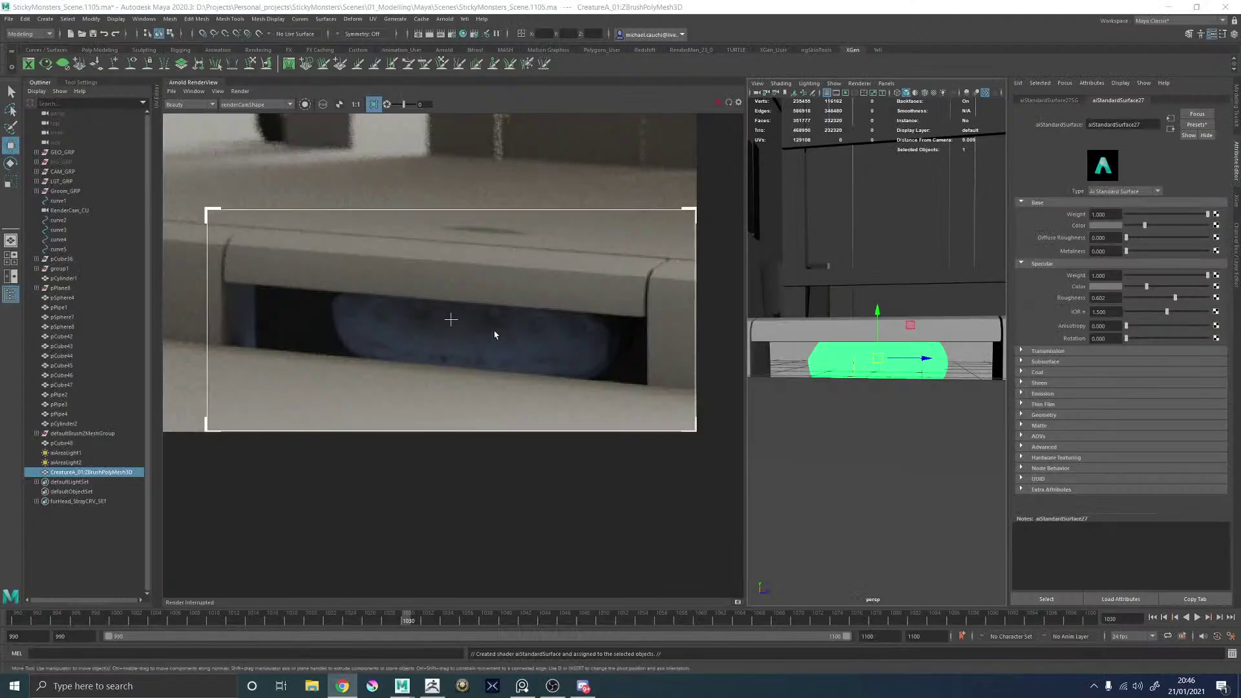
scroll(454, 317, down, 5)
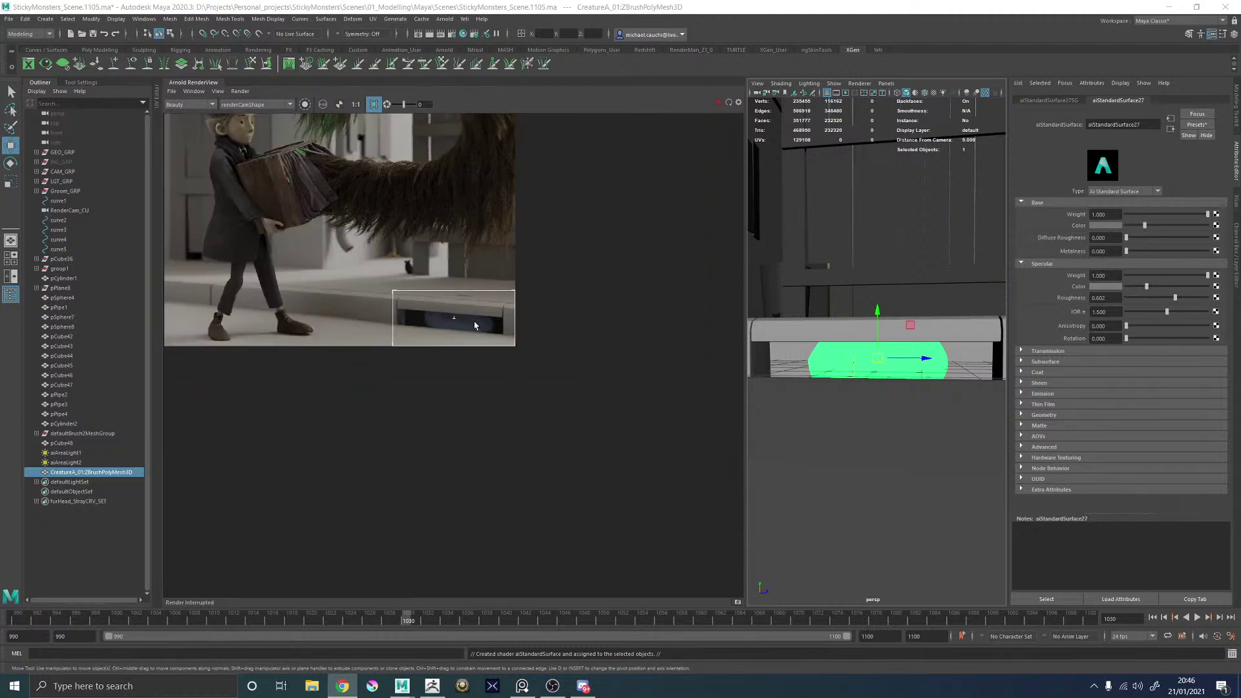
scroll(477, 327, up, 5)
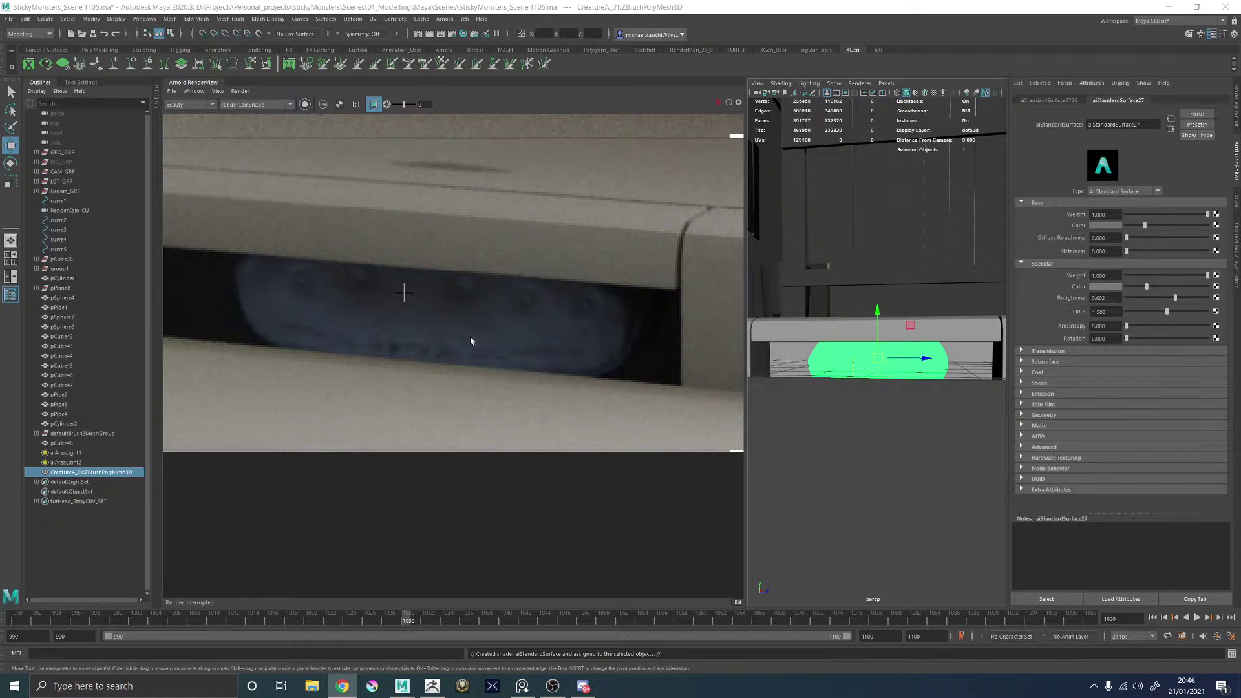
scroll(444, 200, down, 5)
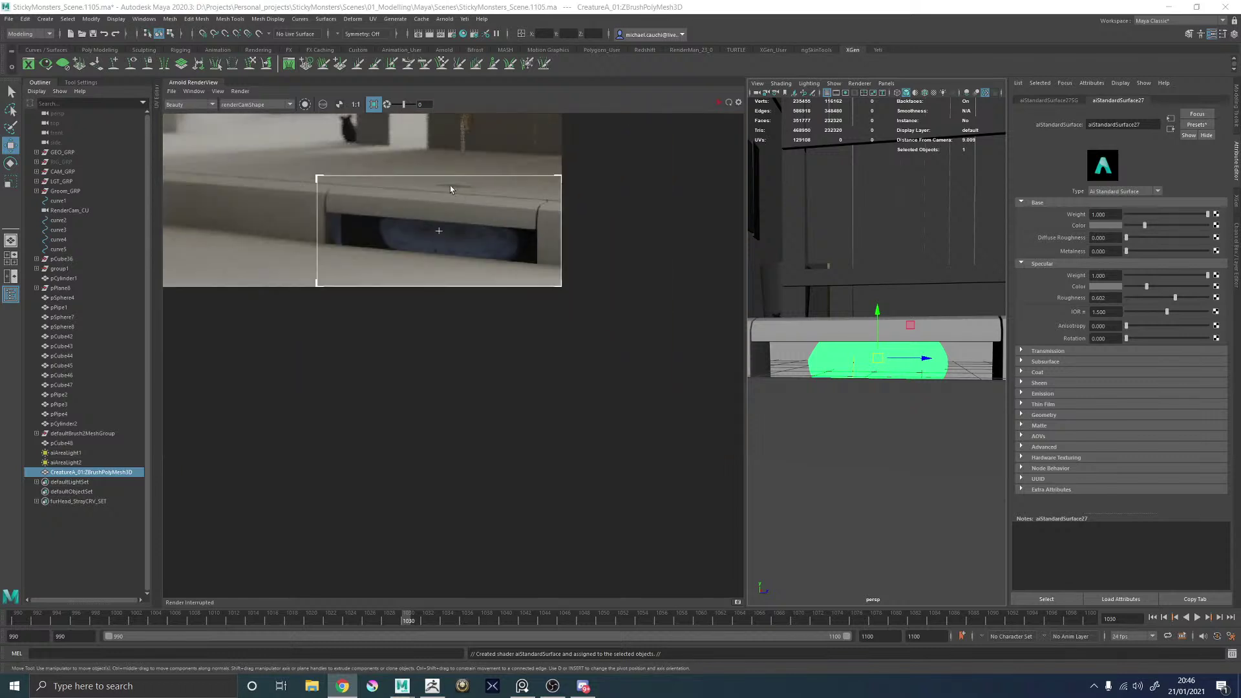
scroll(451, 189, up, 3)
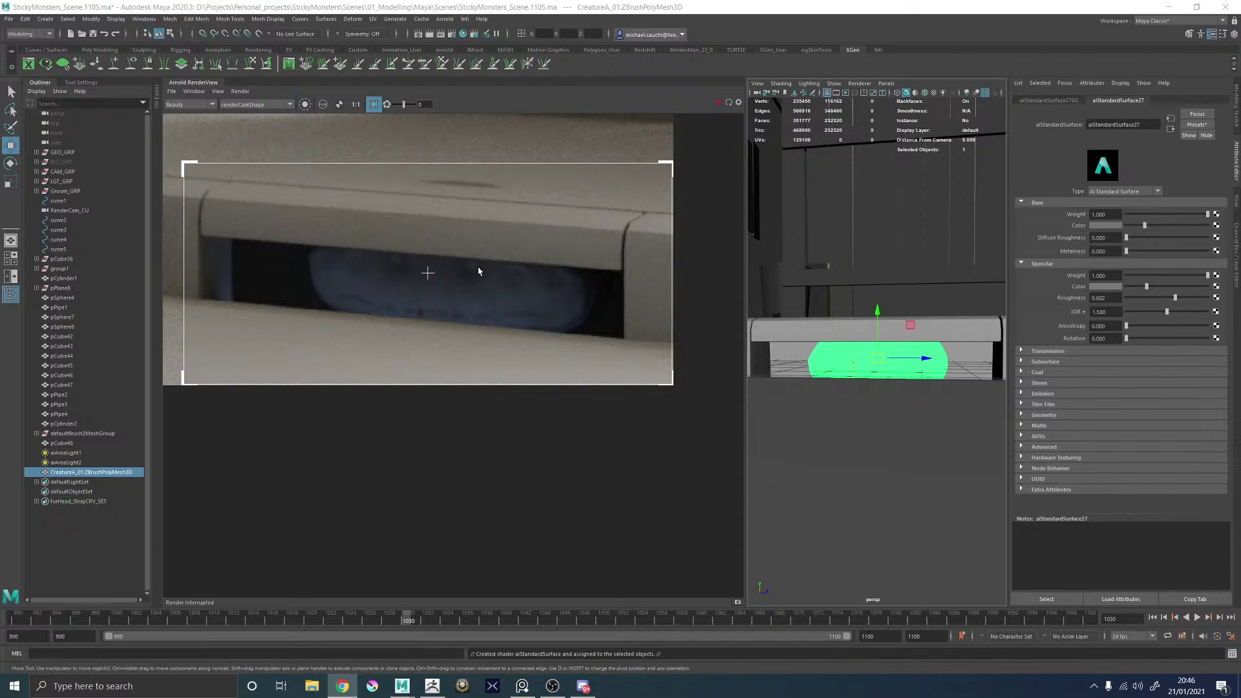
scroll(465, 271, down, 6)
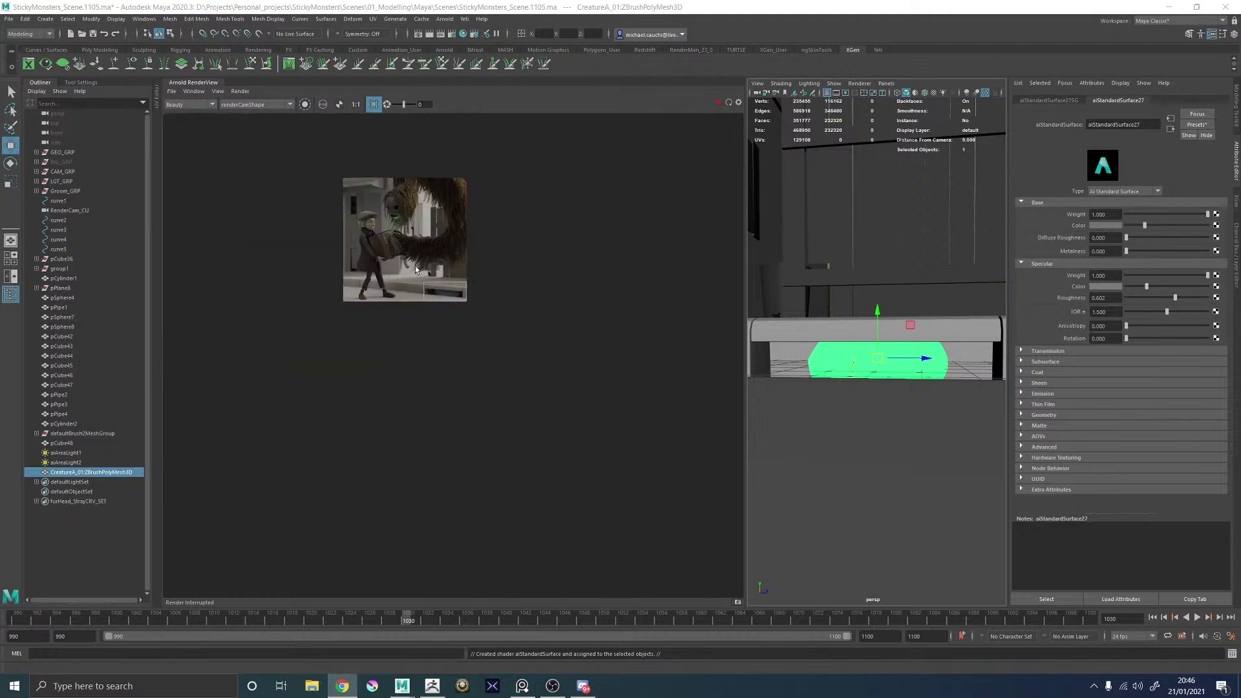
scroll(456, 280, up, 4)
Store a snapshot of the current render in the Arnold RenderView and widen the perspective viewport.
click(218, 91)
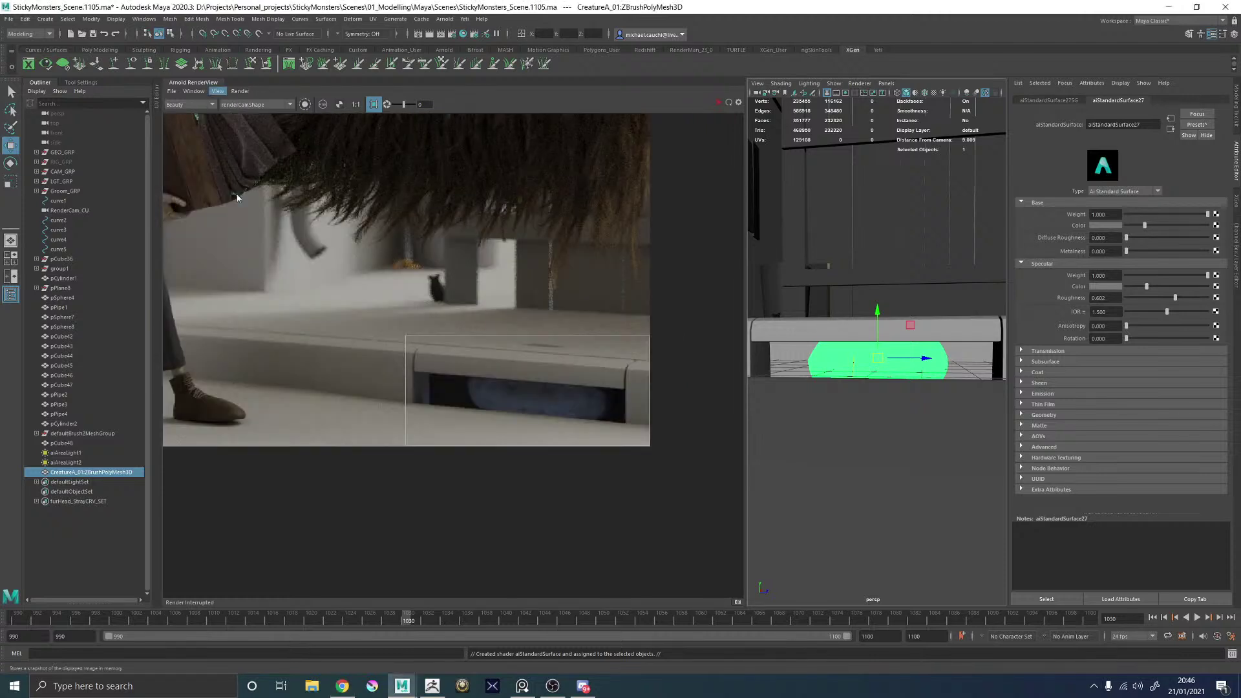
click(237, 195)
scroll(617, 556, down, 6)
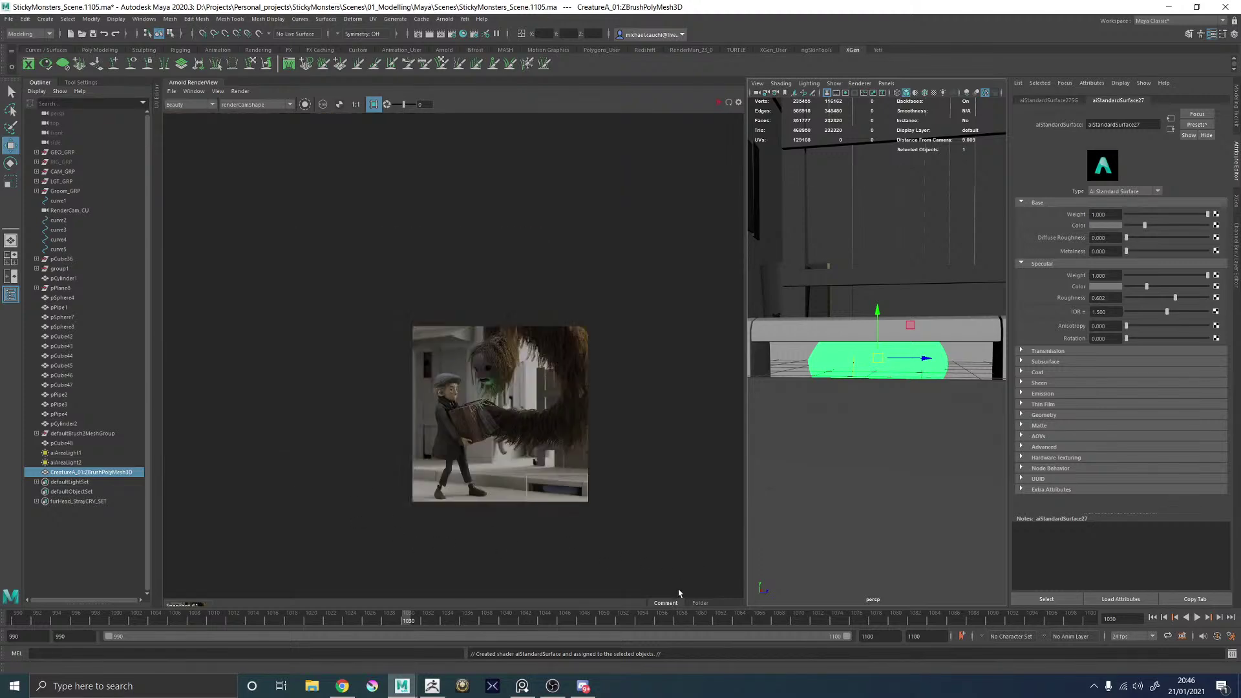
click(196, 606)
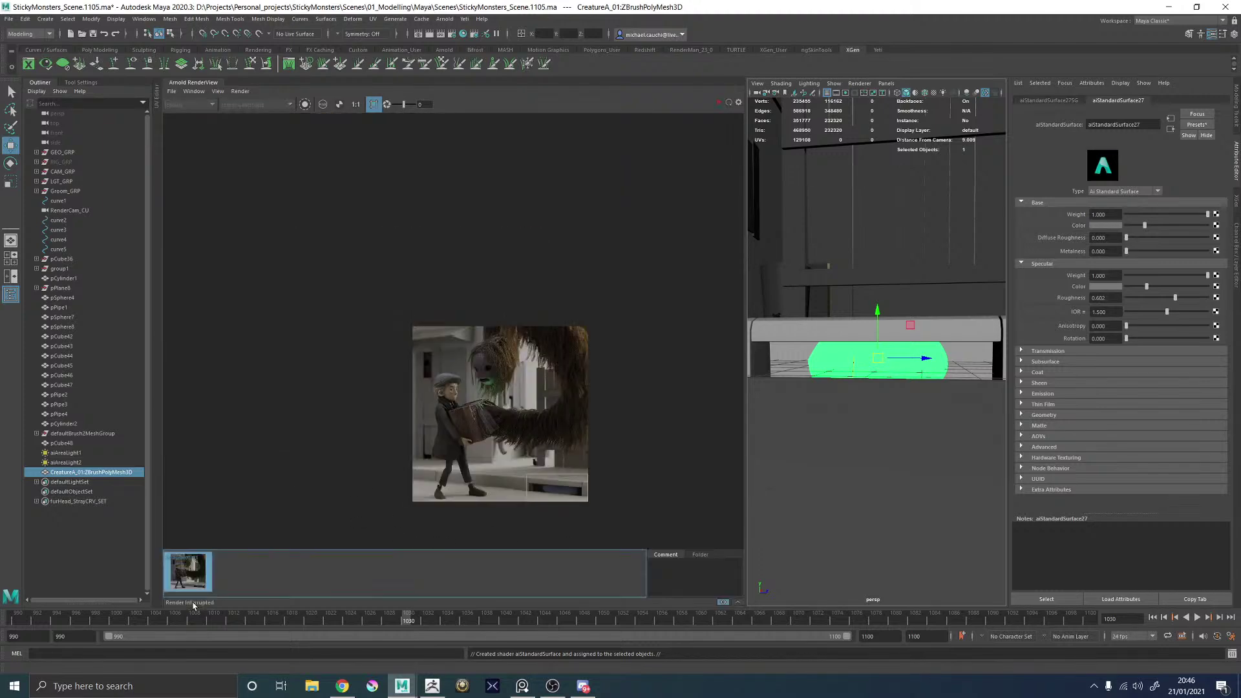
scroll(592, 473, up, 2)
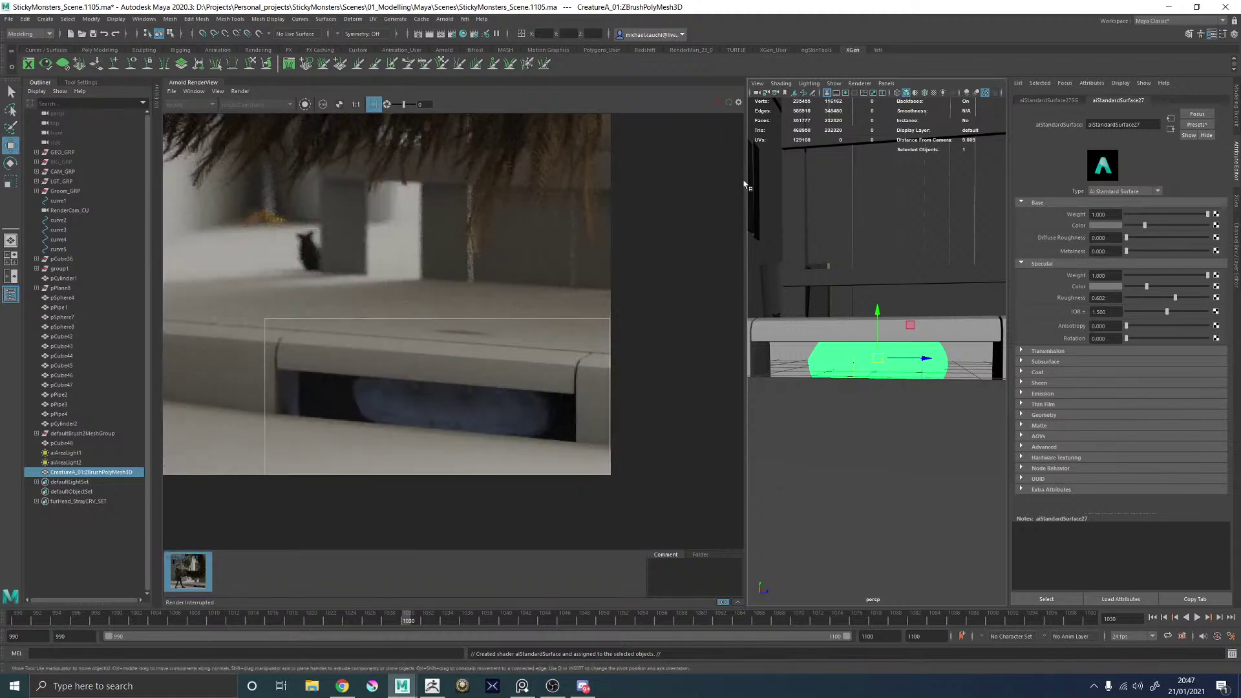
drag(744, 185, 542, 182)
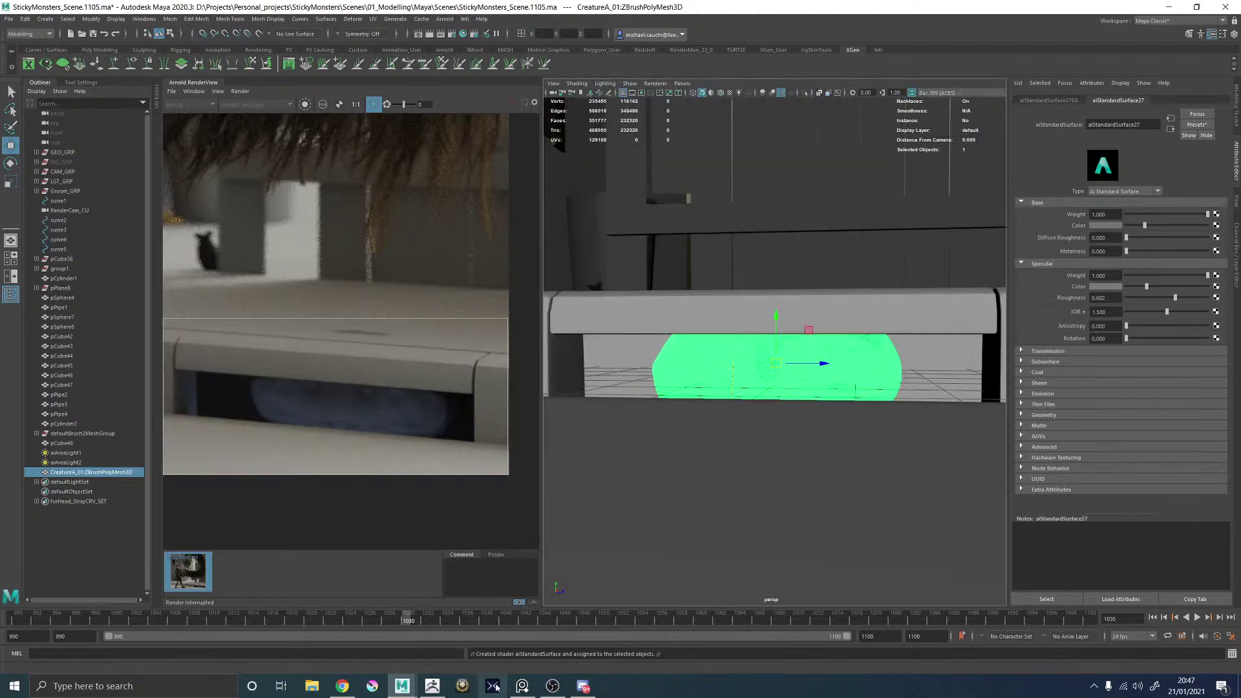
Switch to ZBrush and turn off the Txr and Grp options in the tool's export settings.
click(432, 686)
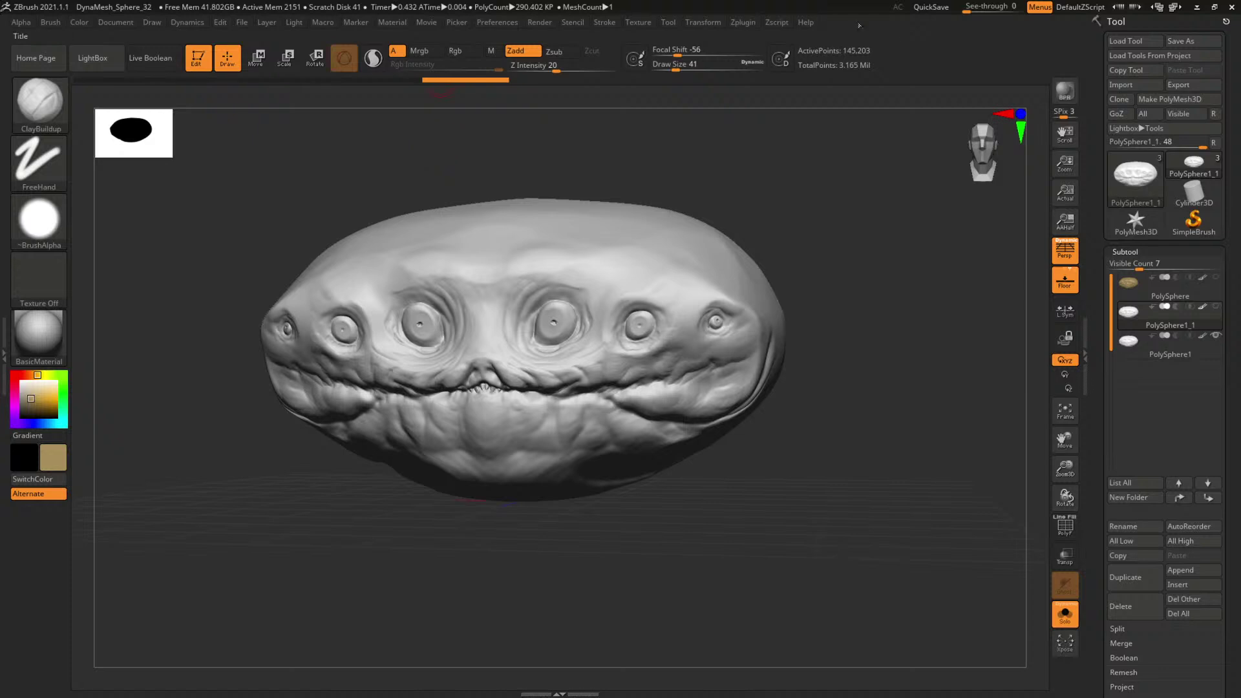
drag(1230, 493, 1230, 229)
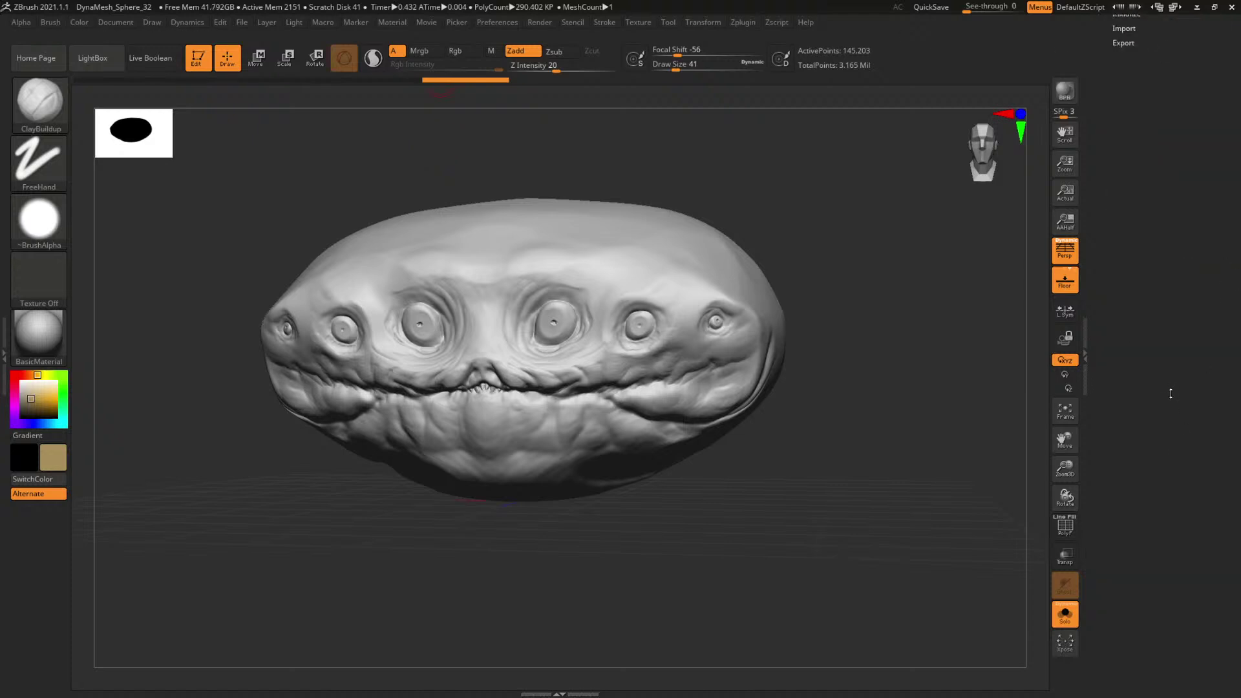
drag(1170, 394, 1169, 679)
click(1132, 338)
drag(1155, 394, 1154, 679)
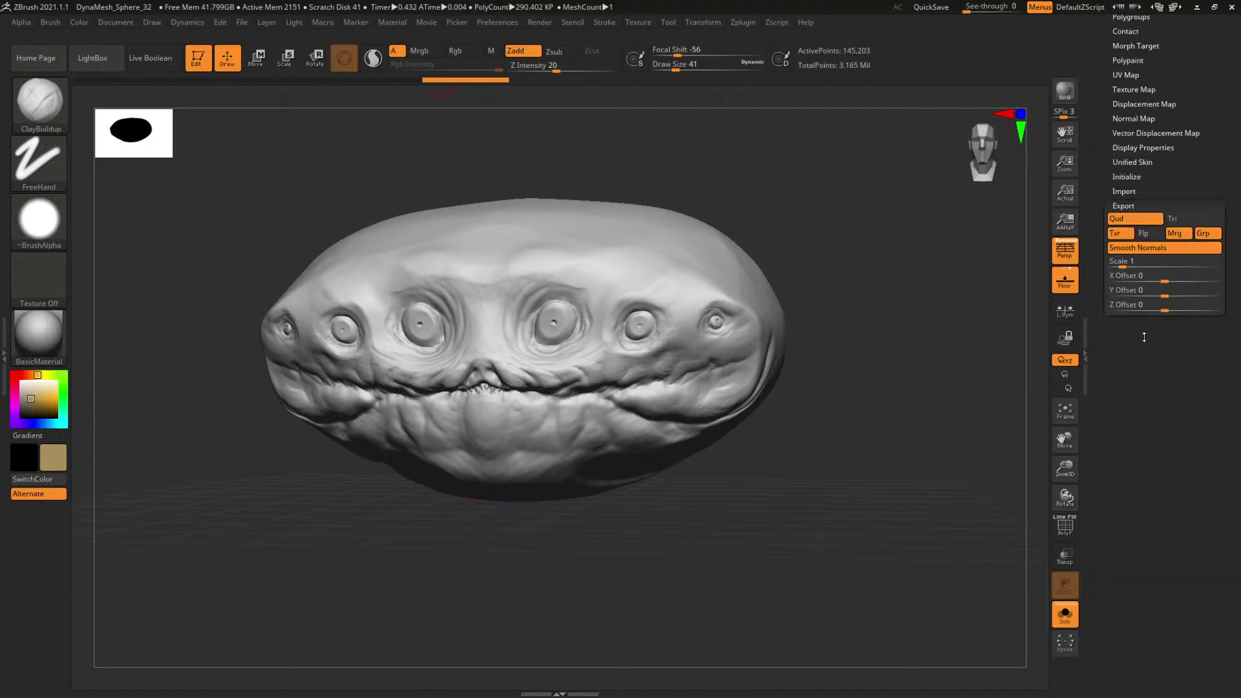
click(1121, 235)
click(1205, 235)
drag(1229, 242, 1225, 352)
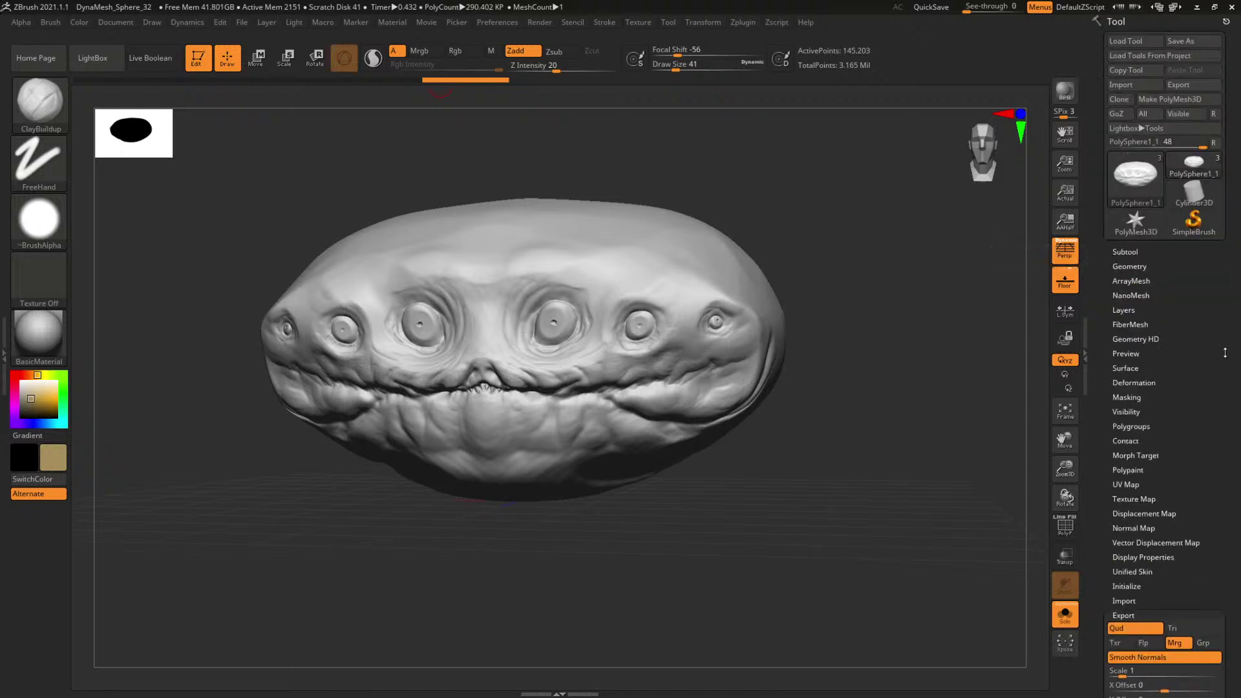
Export the decimated head as an OBJ, overwriting CreatureA_01.obj on the Desktop.
click(1178, 85)
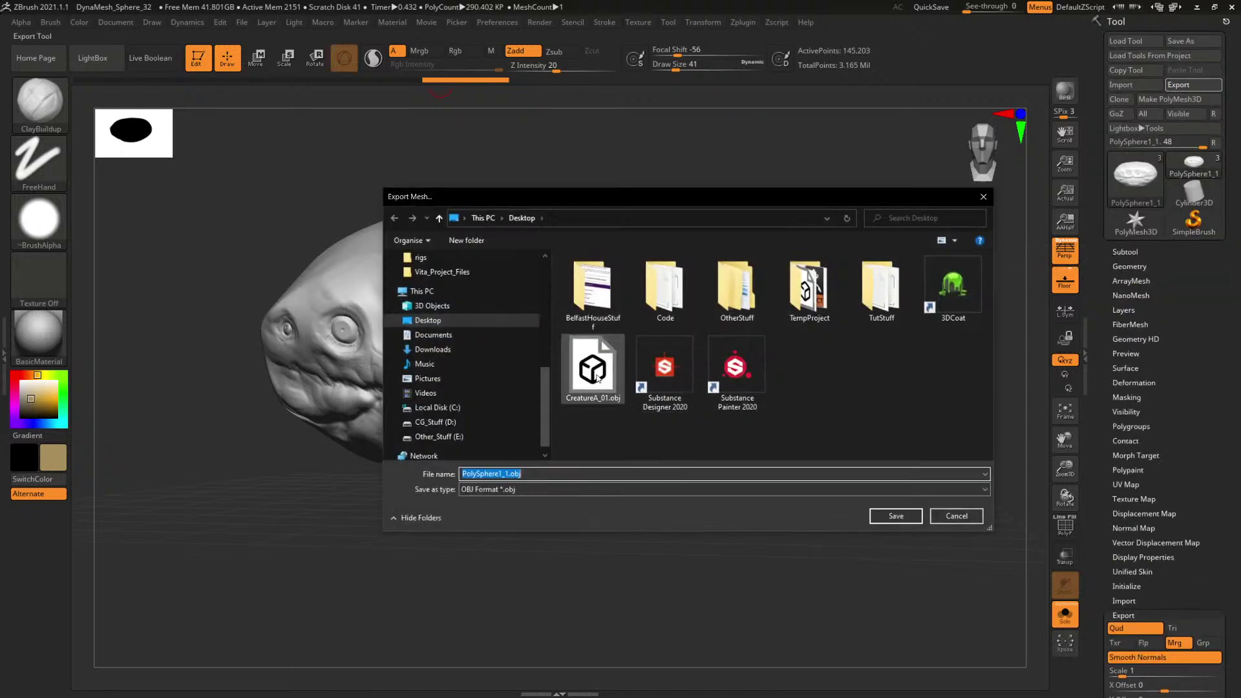
click(594, 370)
click(896, 516)
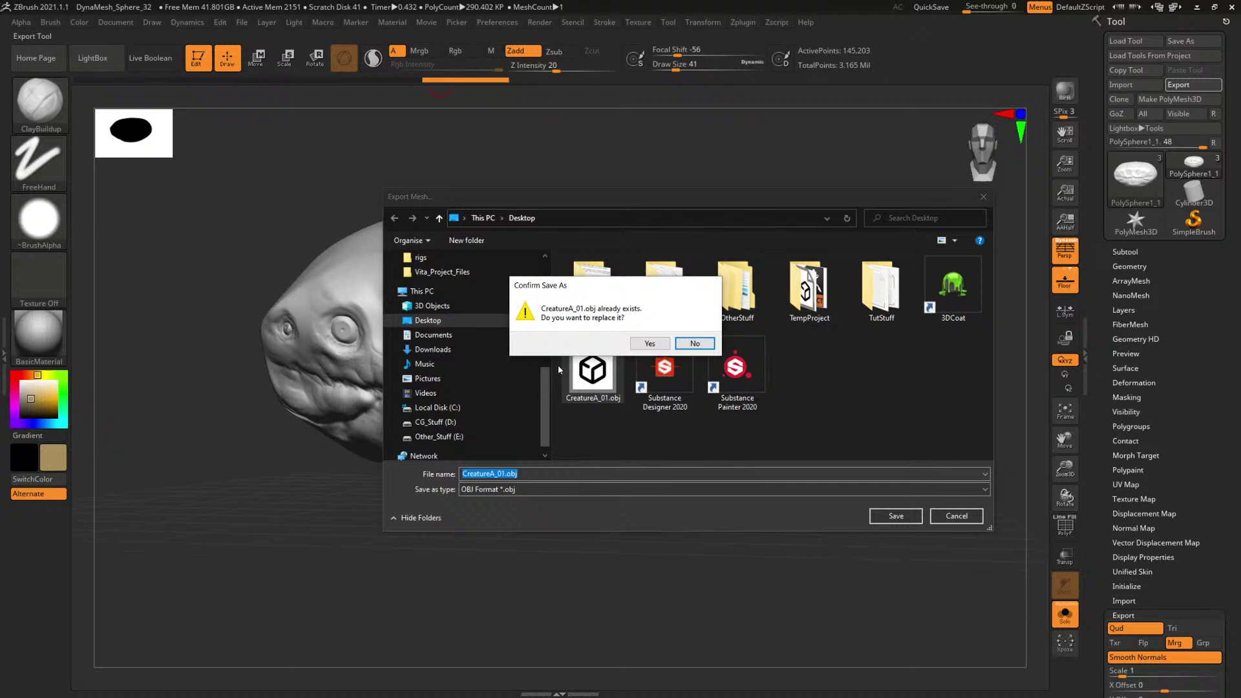
click(647, 344)
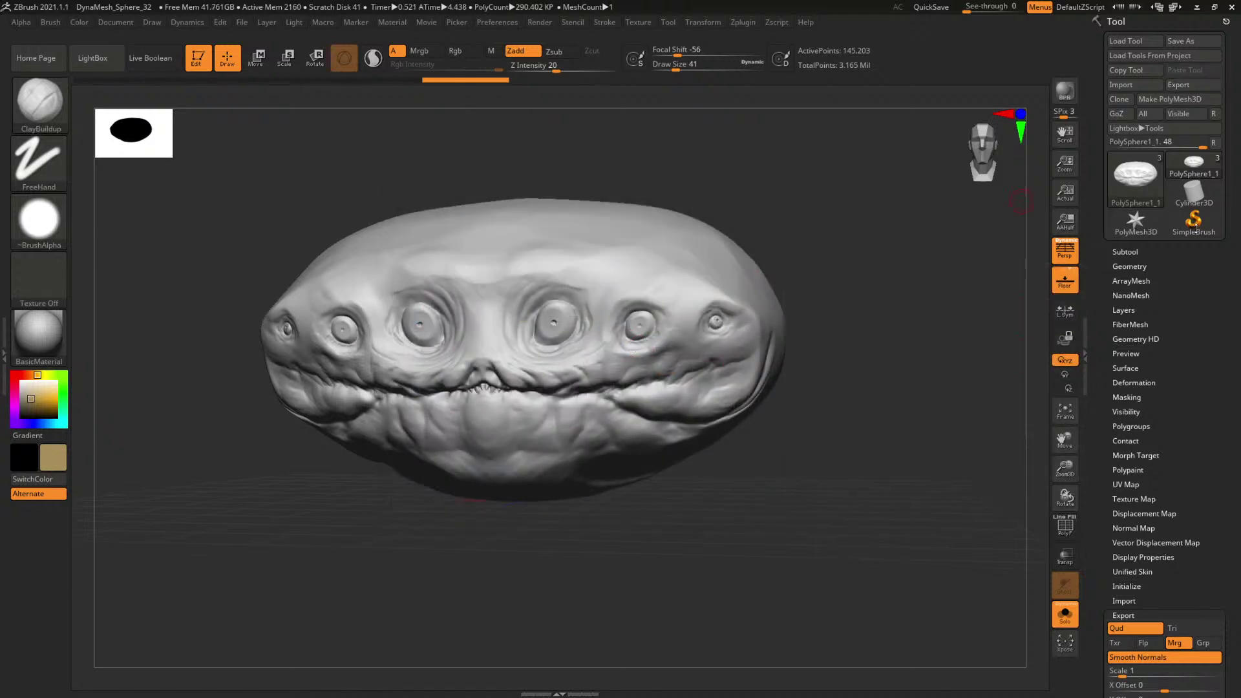
Return to Maya and import CreatureA_01.obj from the Desktop into the scene.
click(1200, 10)
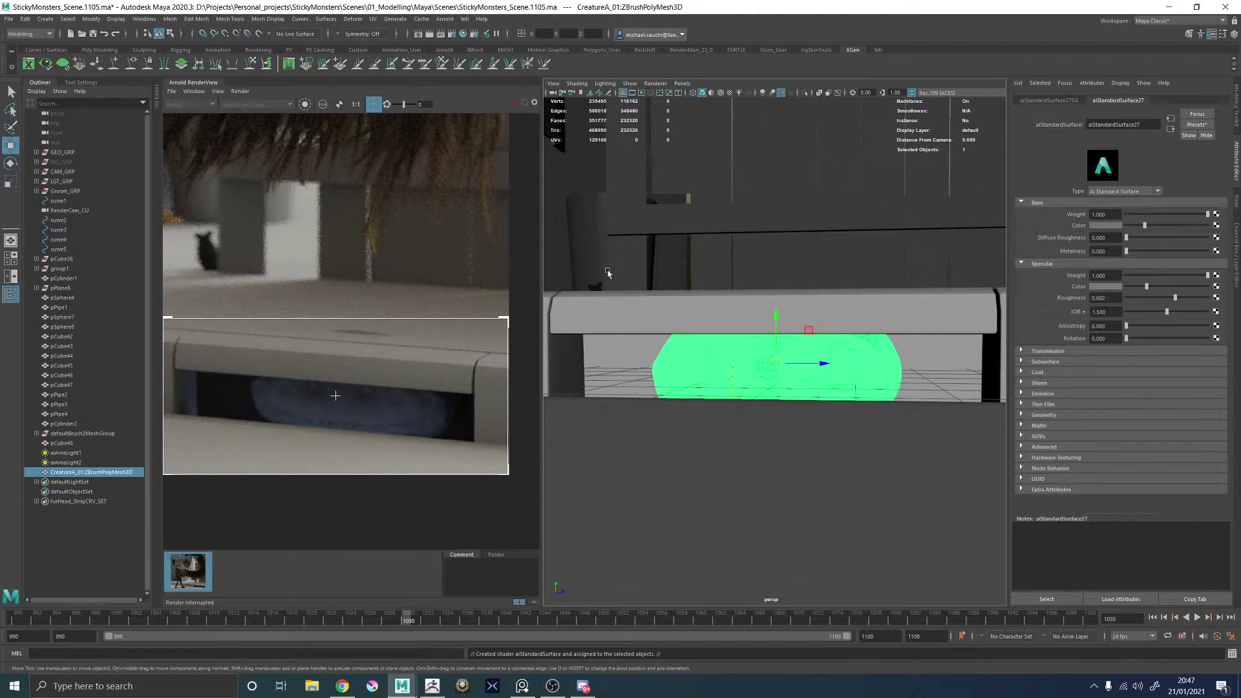
scroll(764, 325, down, 9)
alt+drag(764, 325, 694, 352)
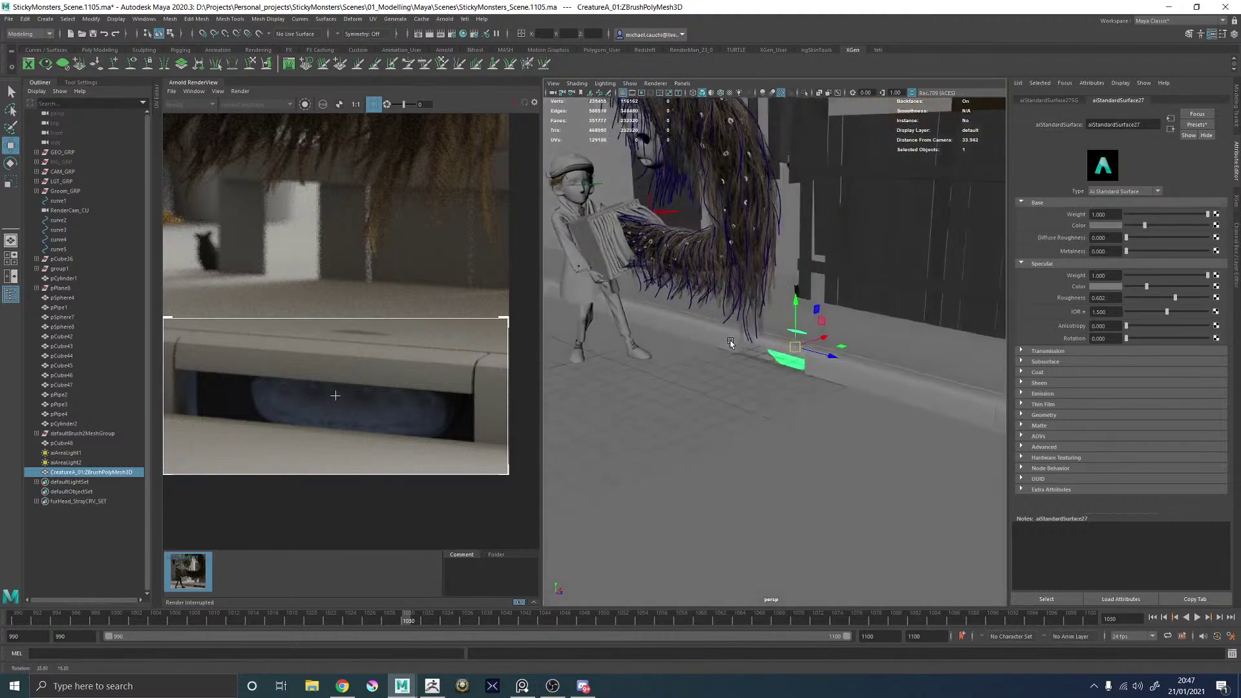
click(9, 19)
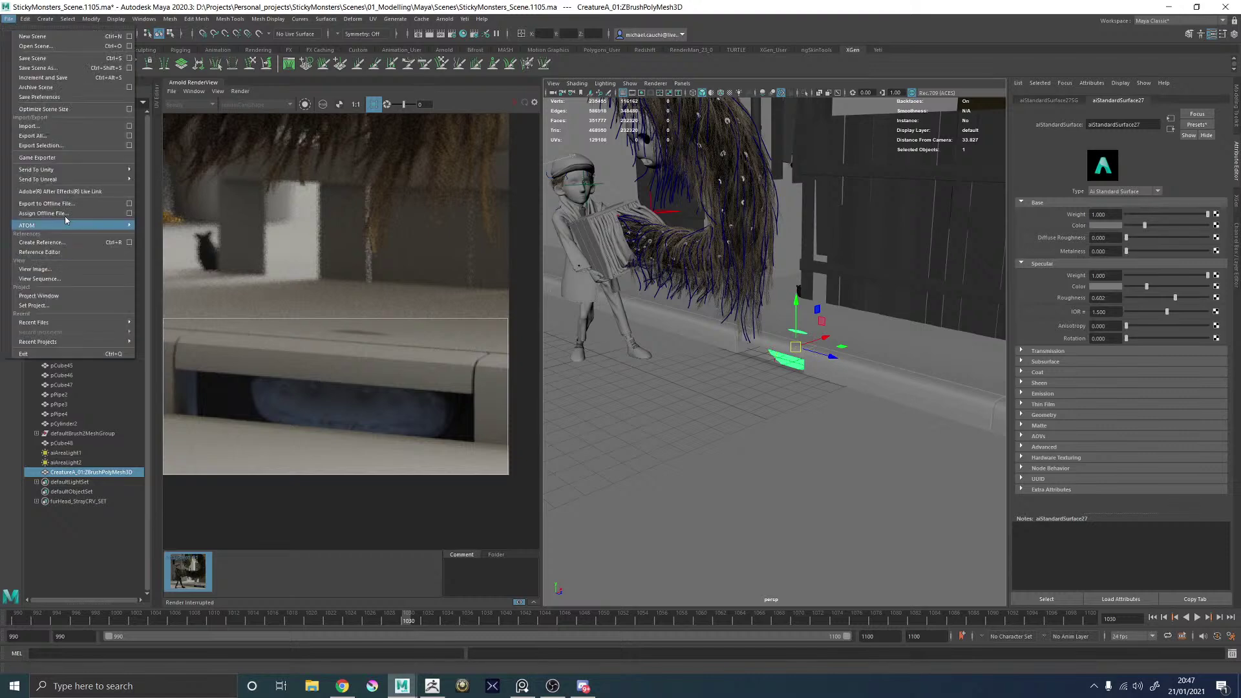
click(39, 128)
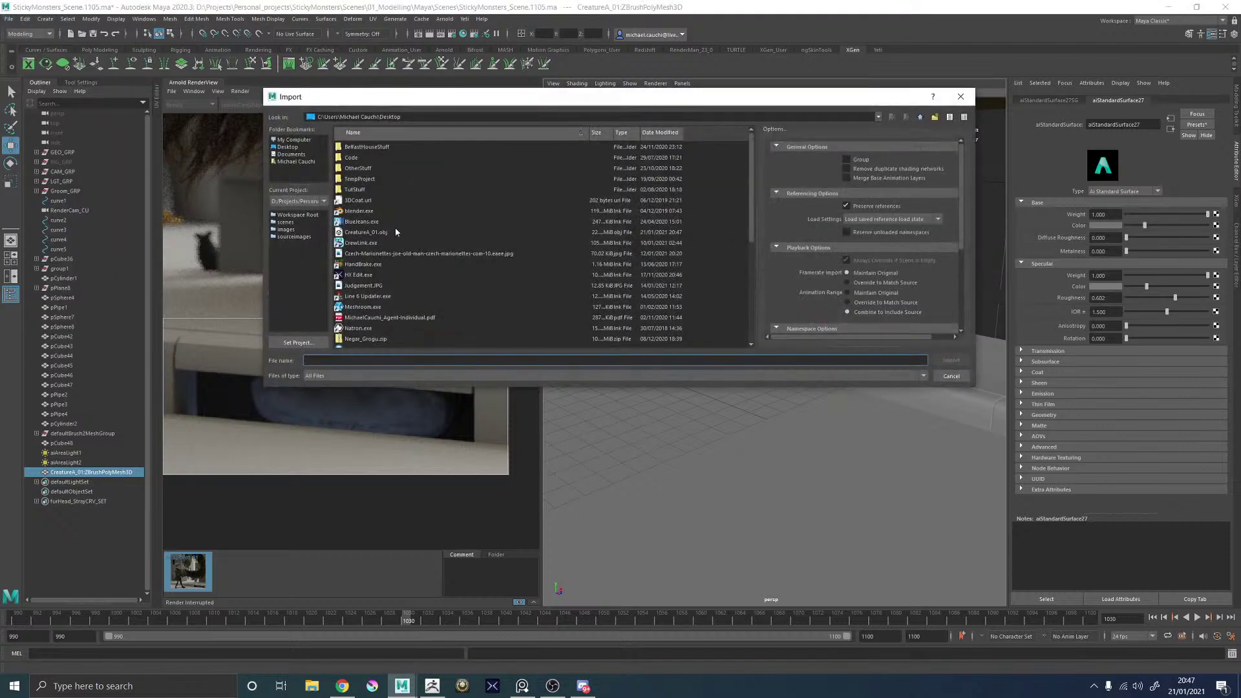
double_click(366, 233)
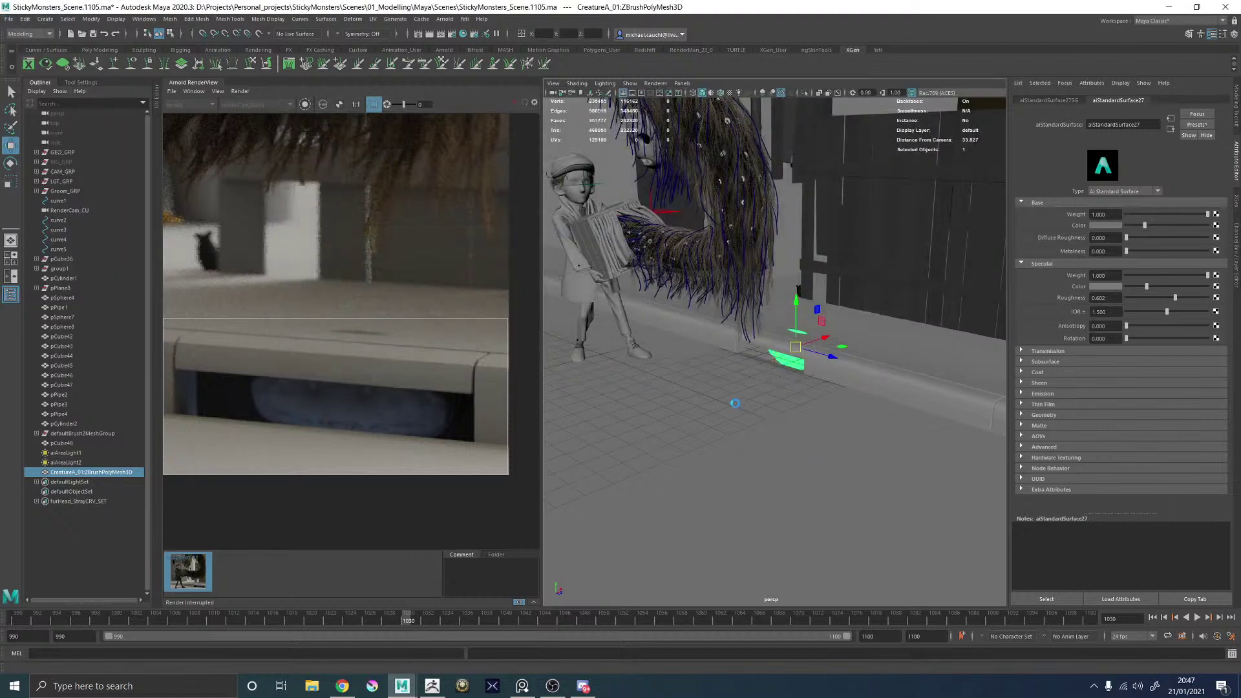
Look up the old drain creature's material and assign it to the newly imported head.
click(793, 366)
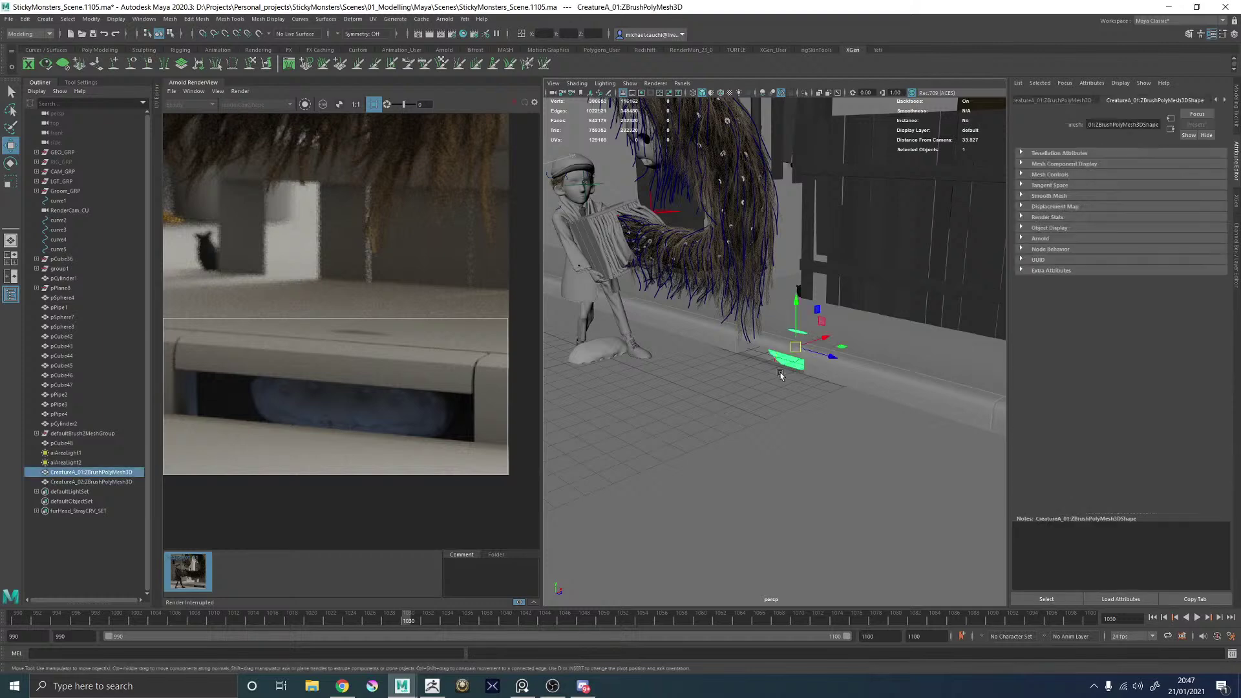
click(1224, 100)
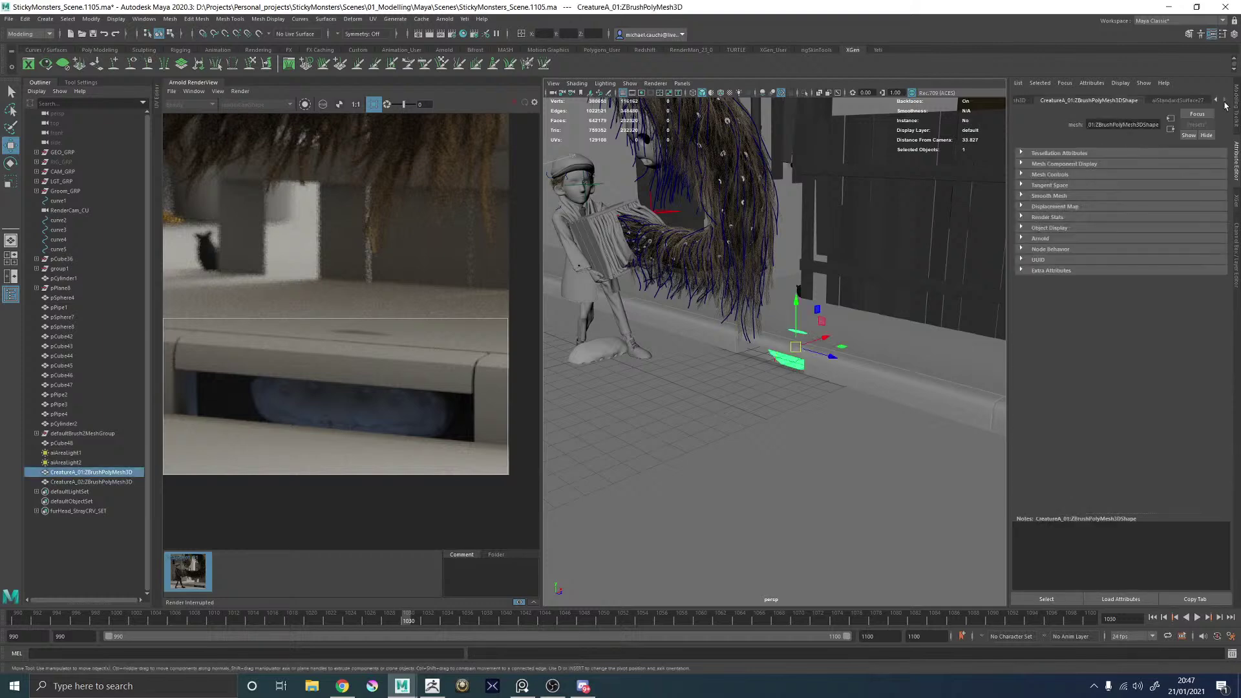
click(594, 352)
right_drag(598, 348, 693, 560)
Delete the old creature mesh from the drain opening.
click(793, 368)
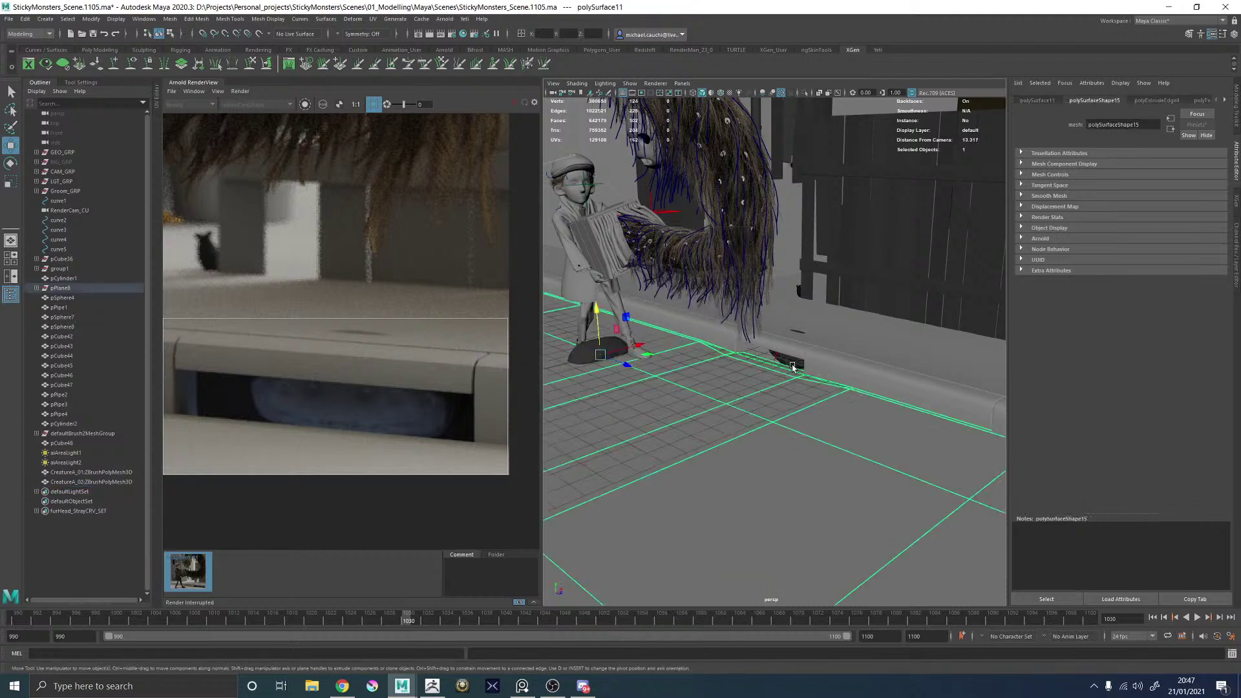
click(793, 365)
key(Delete)
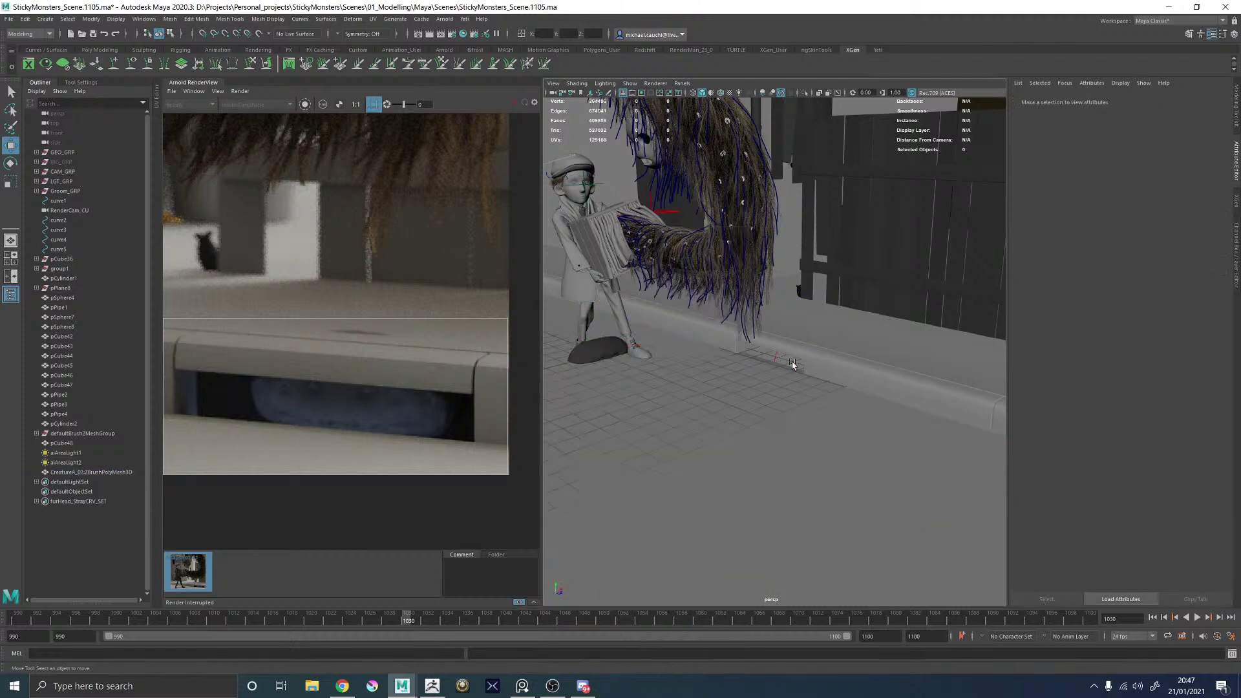
Move the imported head behind the kerb at the drain and rotate it around the vertical axis towards the street.
click(601, 357)
alt+drag(601, 358, 848, 360)
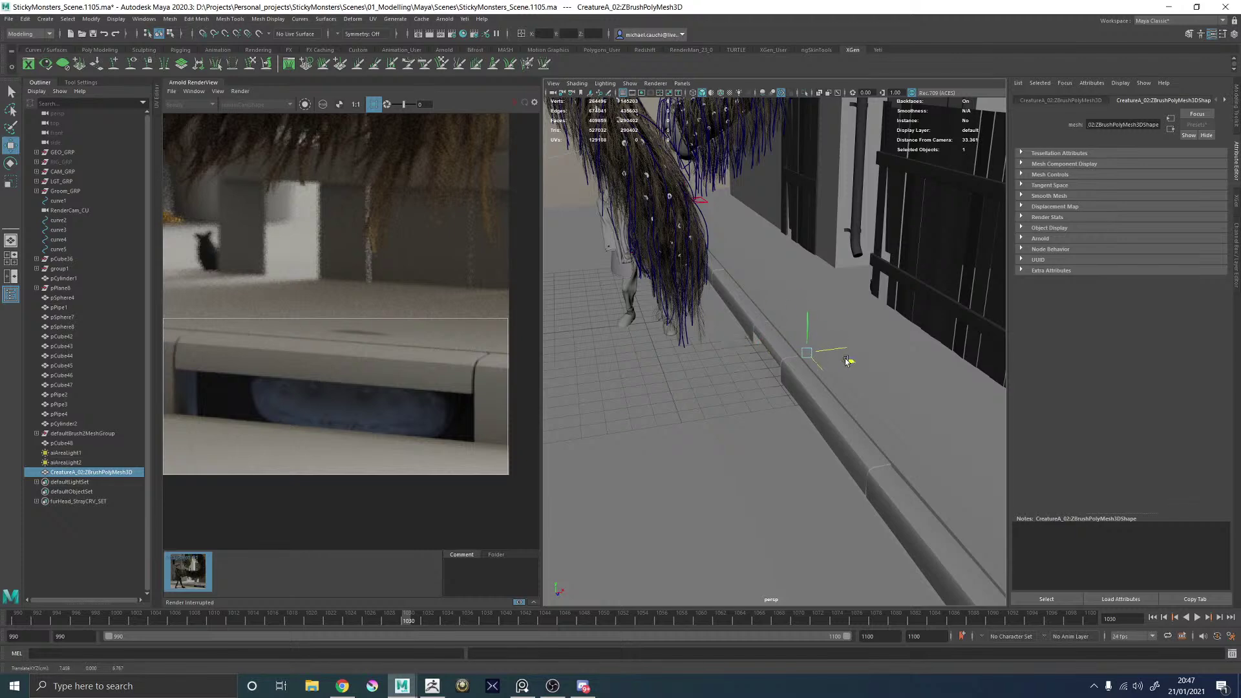
key(e)
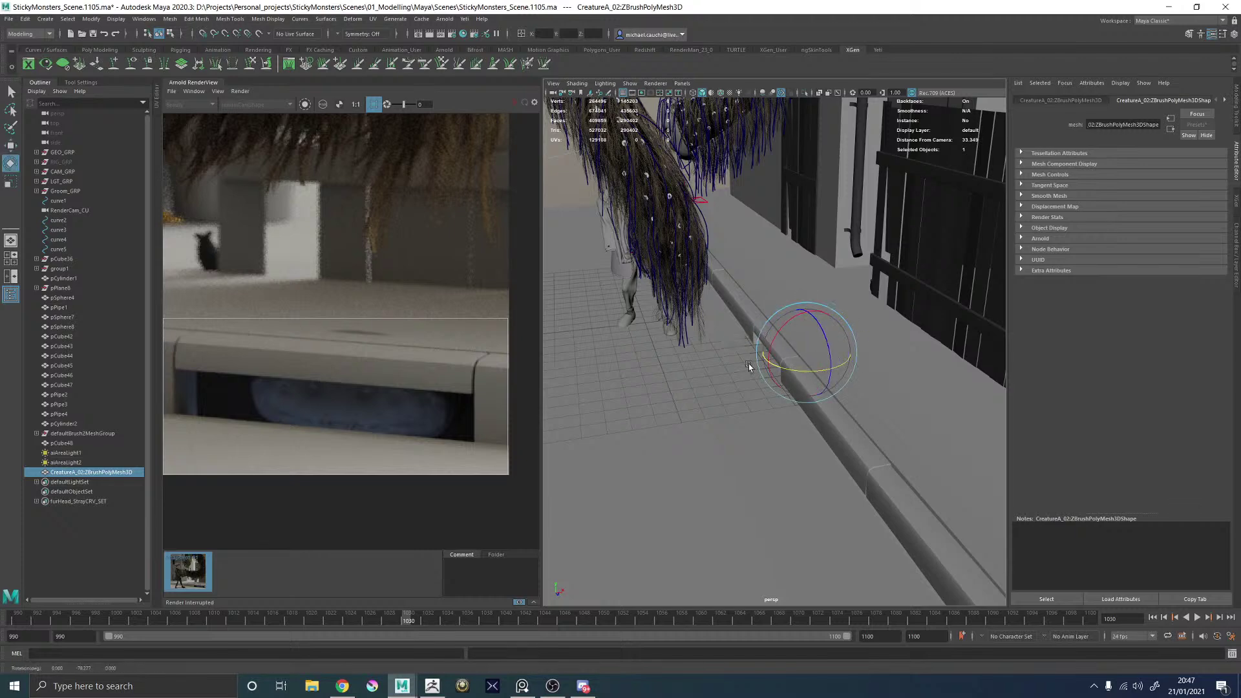
key(f)
alt+drag(748, 363, 714, 318)
Adjust the head's height so it fills the drain opening, checking the fit from the front and side.
click(596, 204)
alt+drag(620, 297, 732, 331)
click(808, 377)
alt+drag(798, 360, 801, 352)
key(w)
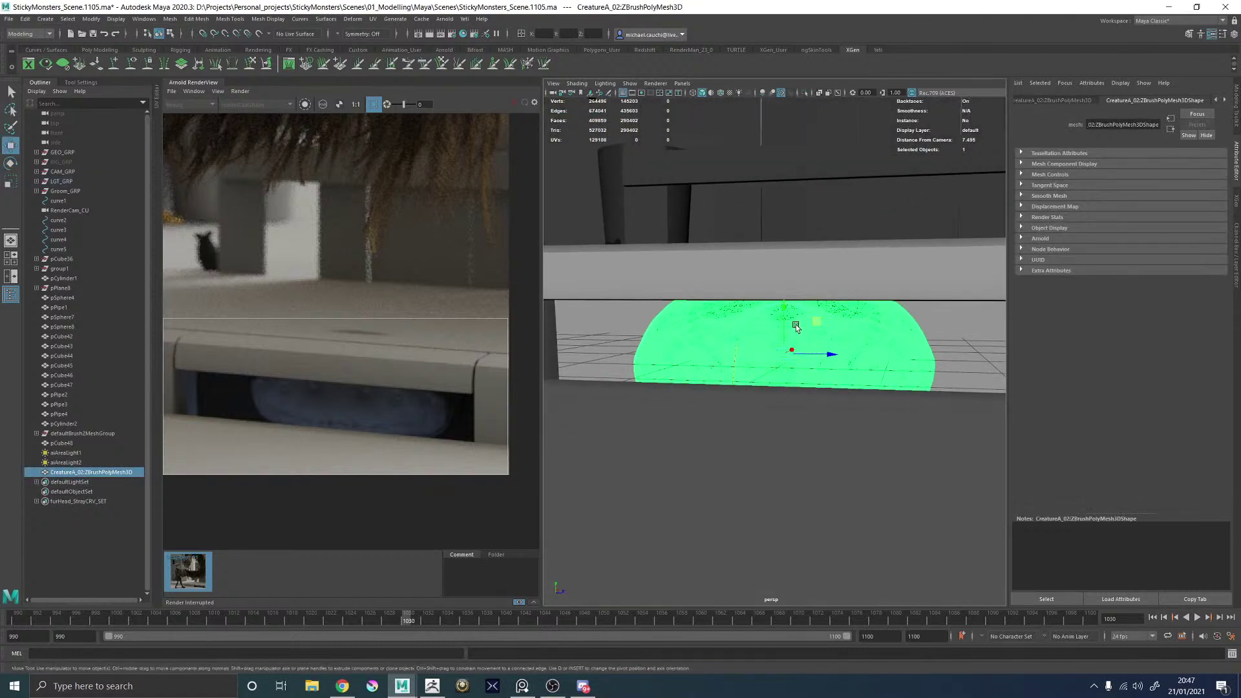
drag(782, 294, 782, 293)
alt+drag(782, 301, 744, 309)
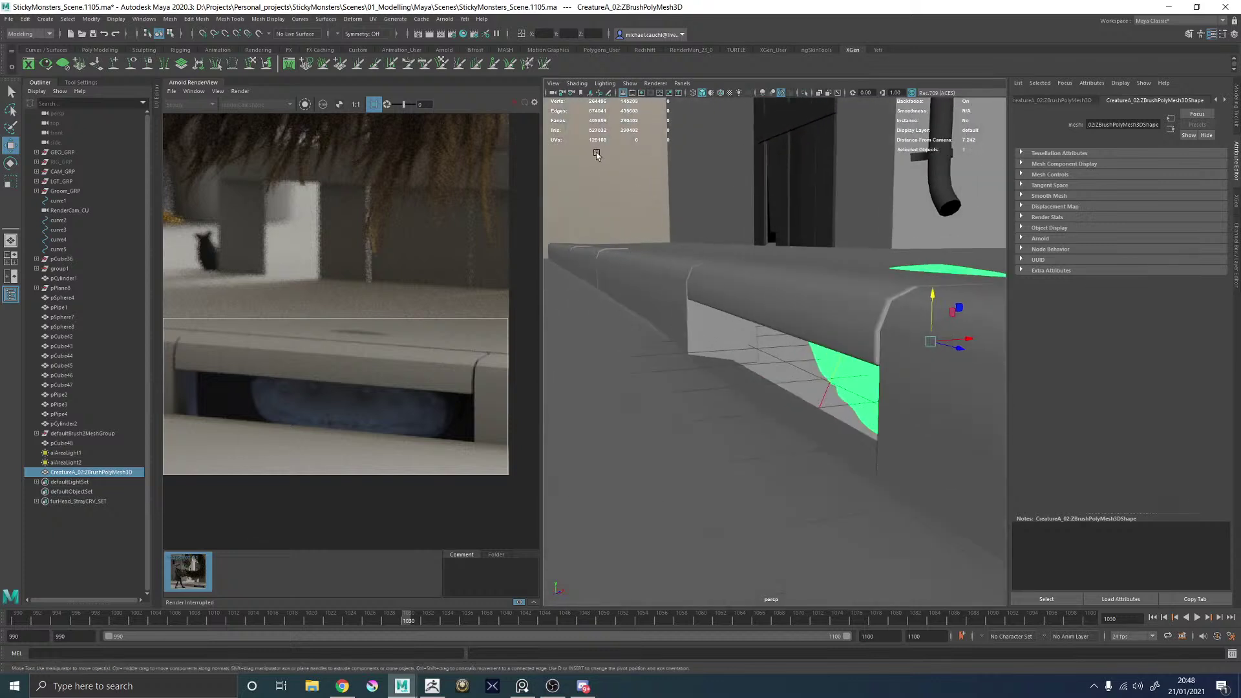
Turn off Selection Highlighting in the perspective viewport.
click(585, 83)
mouse_move(601, 85)
mouse_move(640, 86)
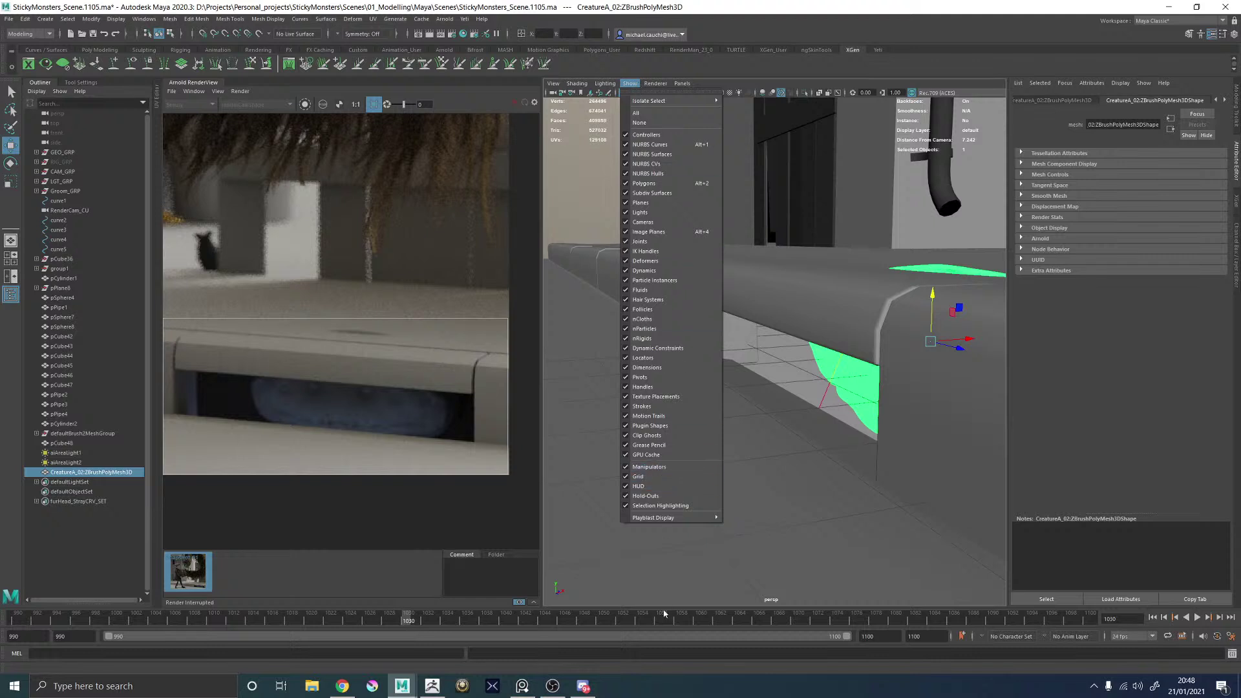
click(660, 505)
Fine-tune the head's rotation around the vertical axis so the face looks out of the drain opening.
alt+drag(834, 513, 826, 393)
key(e)
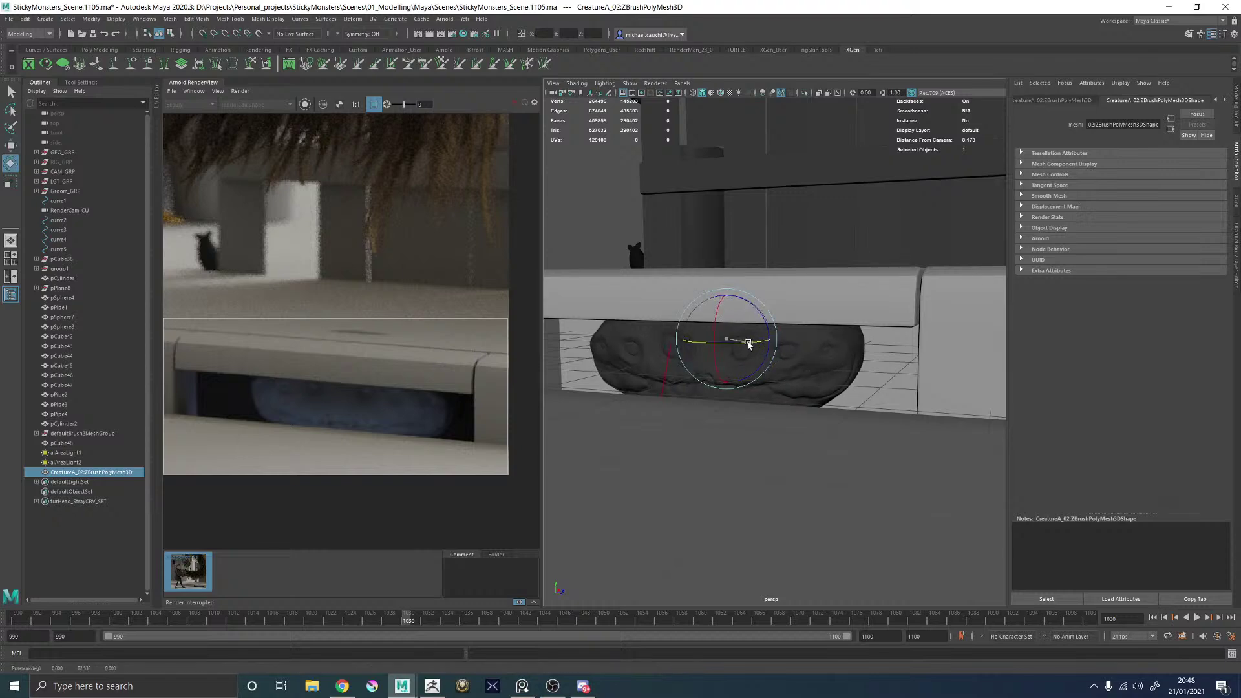
key(w)
alt+drag(725, 341, 721, 393)
alt+drag(788, 288, 735, 291)
alt+right_drag(850, 310, 599, 319)
alt+middle_drag(569, 187, 598, 283)
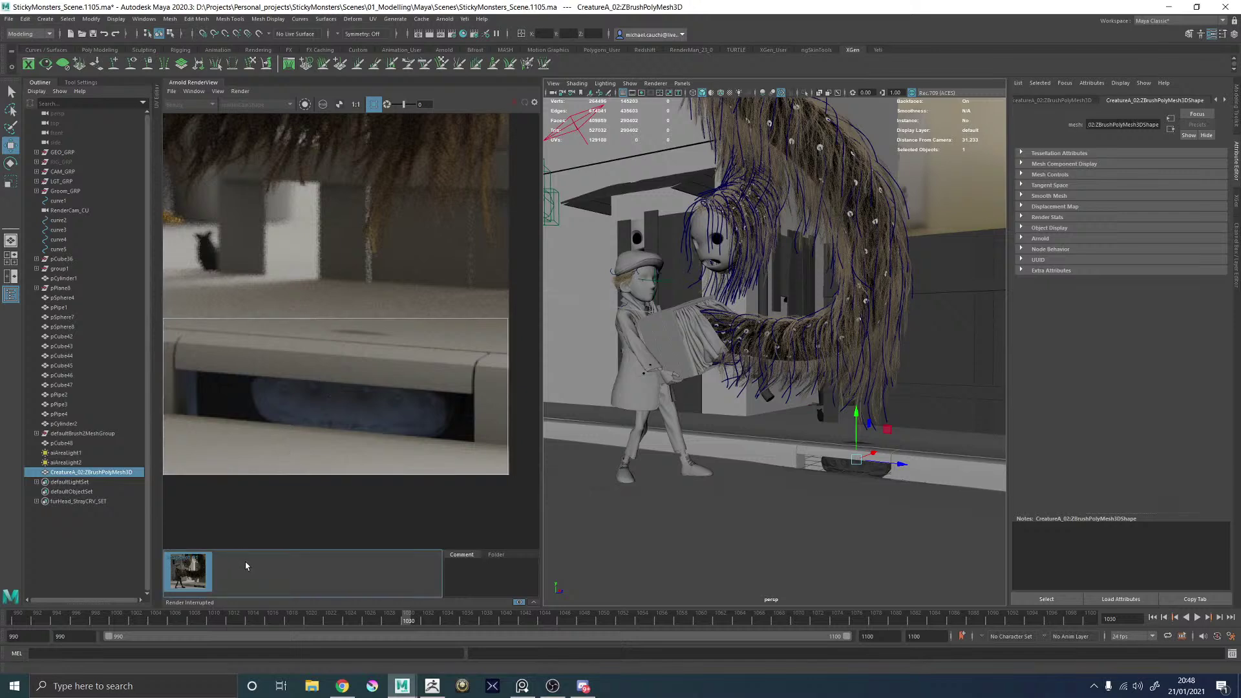
Start the Arnold region render and nudge the head along the X axis inside the drain while checking the result.
click(515, 104)
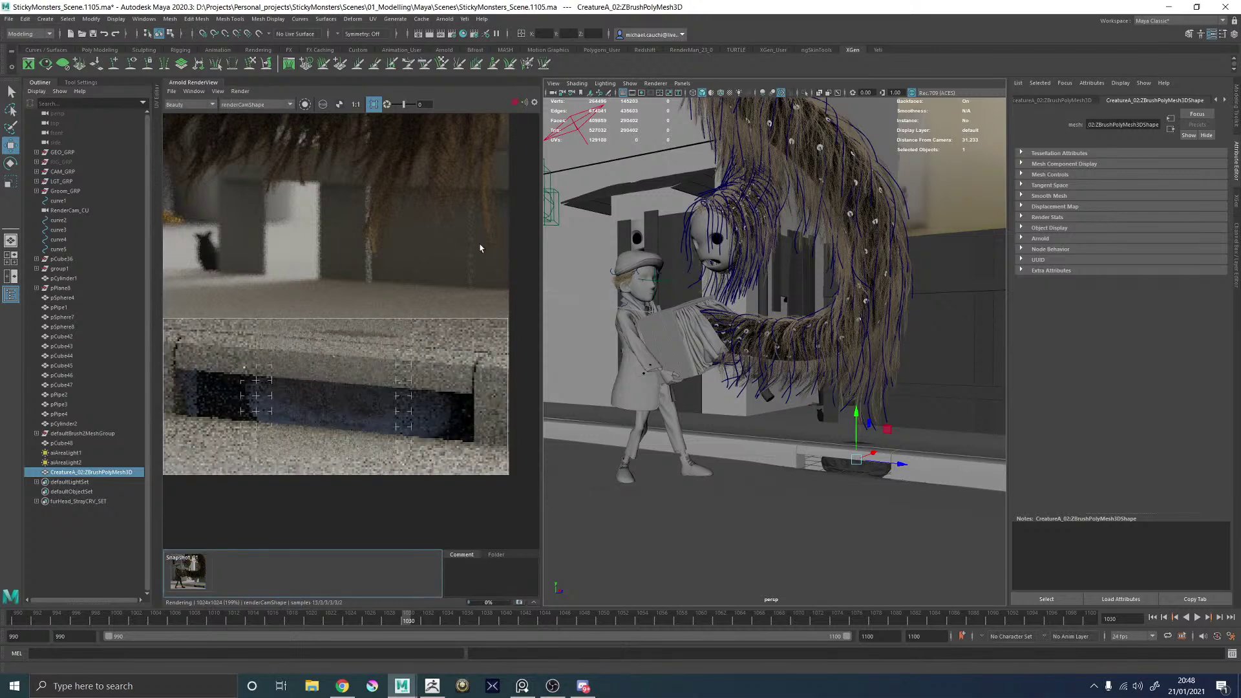
scroll(359, 414, up, 2)
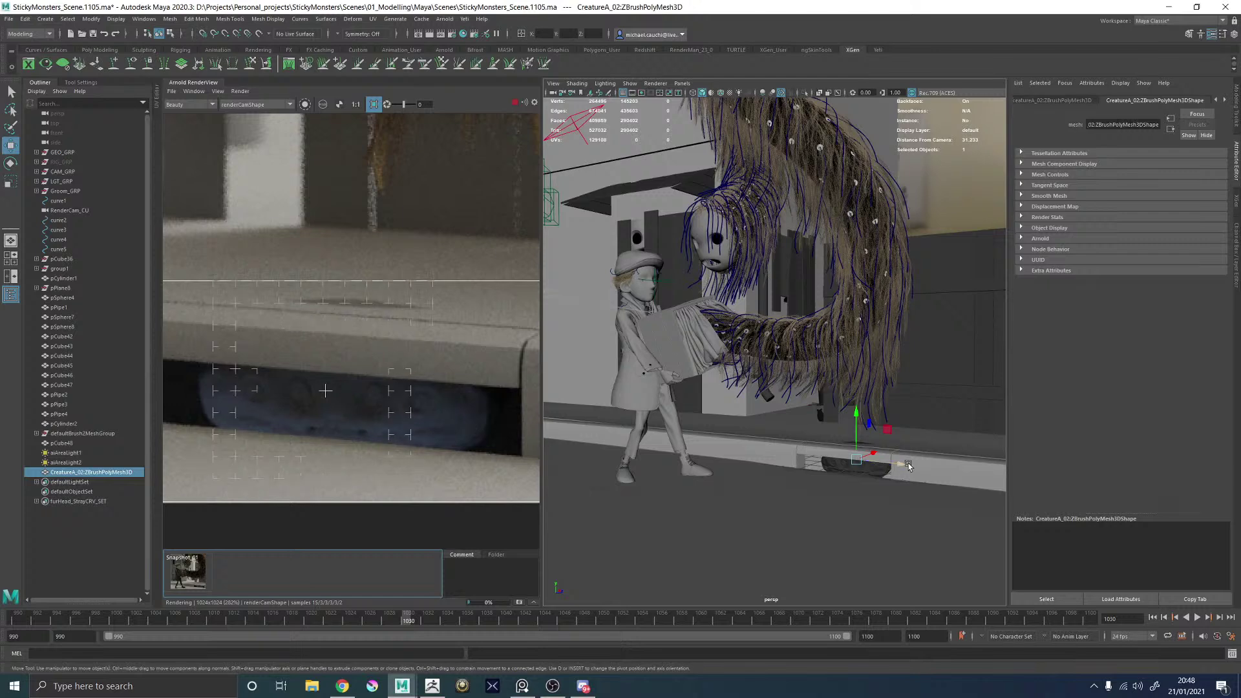
mouse_move(905, 465)
alt+mouse_down()
mouse_move(866, 460)
mouse_move(889, 456)
alt+mouse_up()
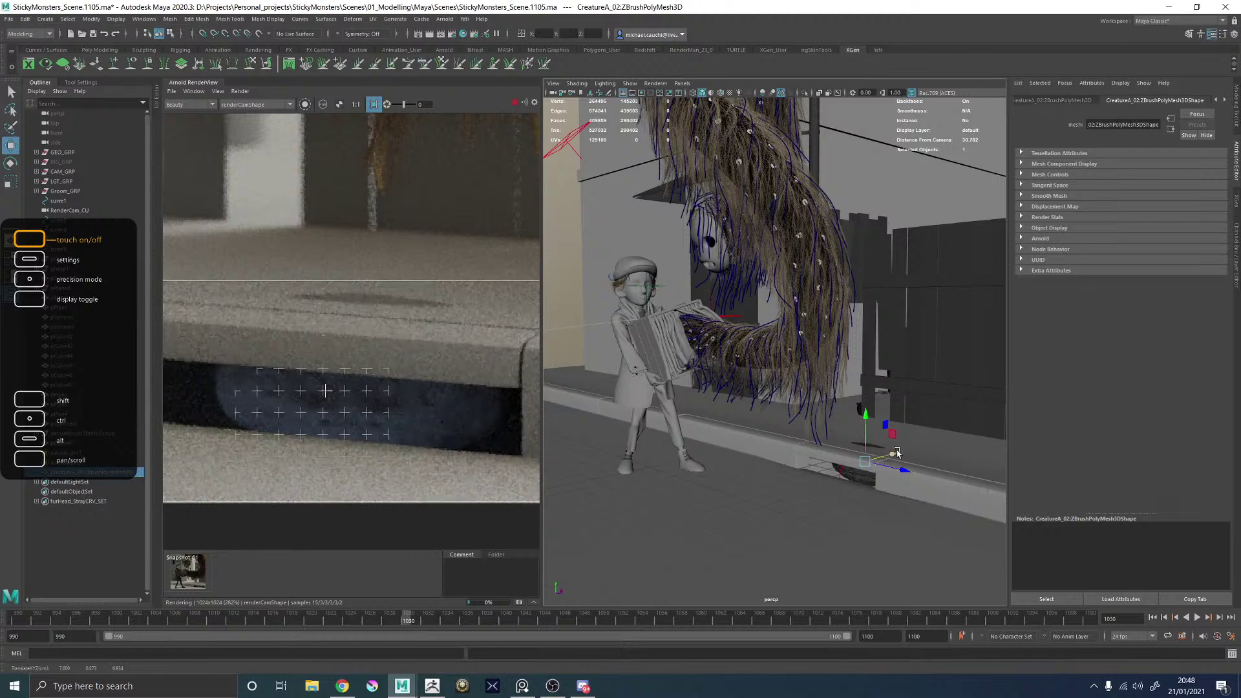
drag(894, 454, 891, 454)
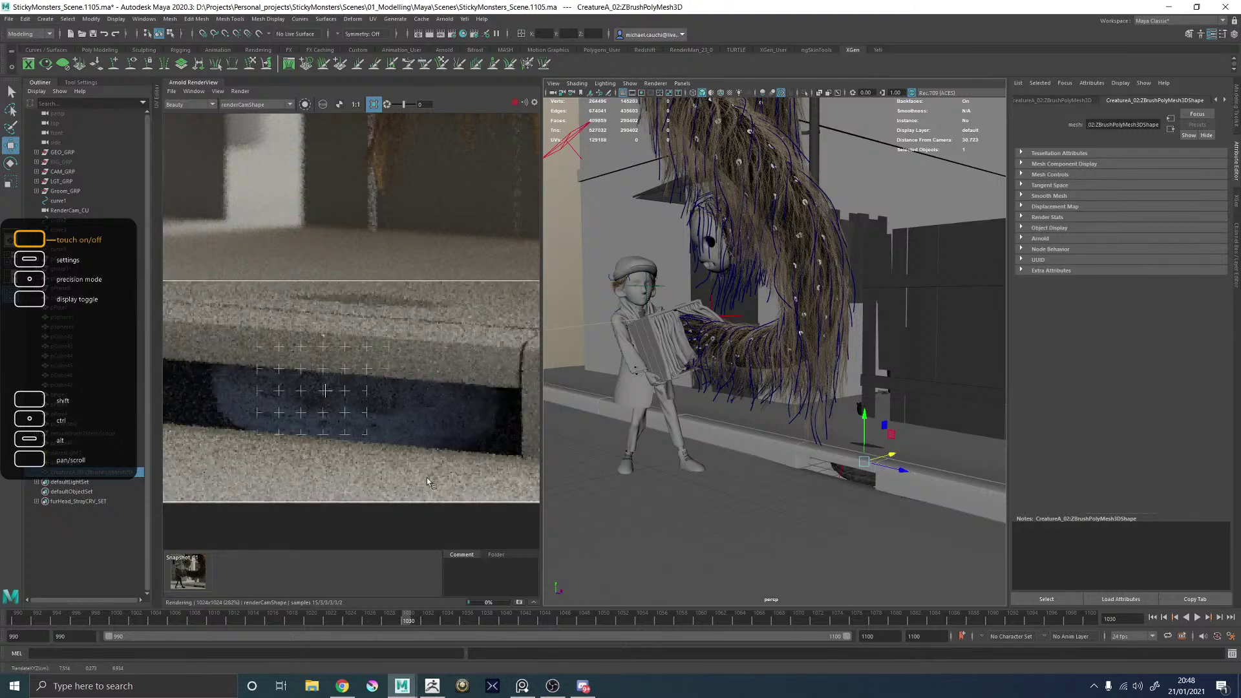
scroll(407, 428, down, 2)
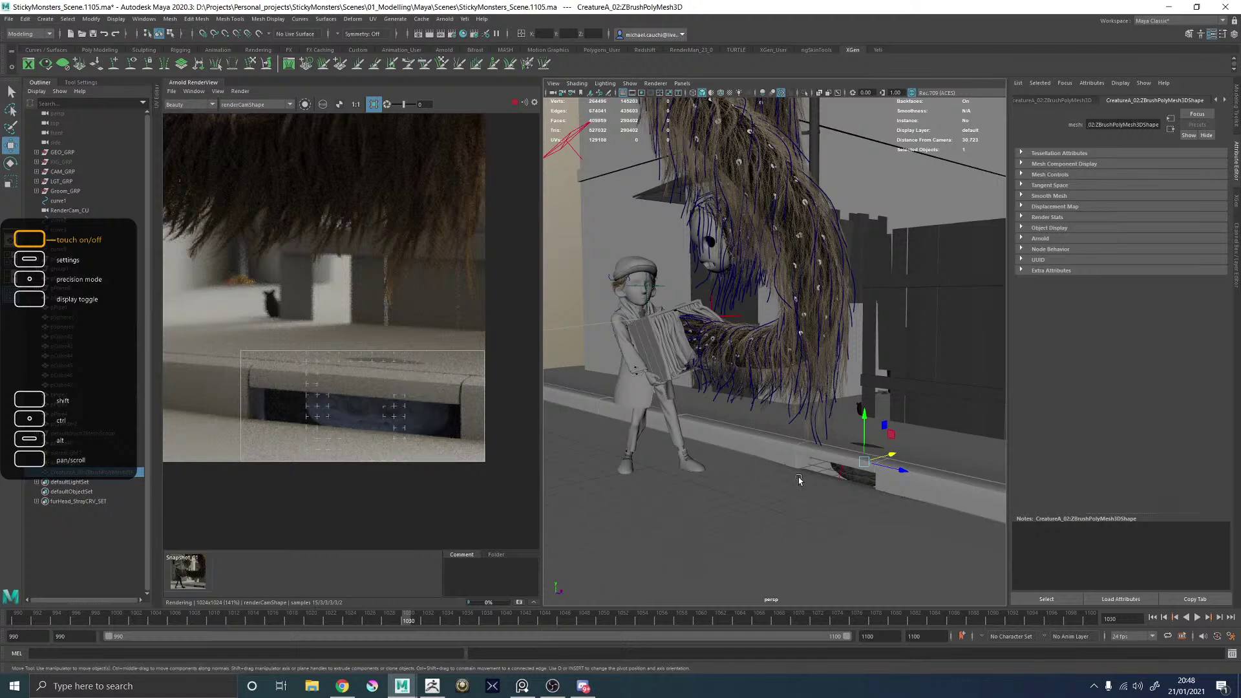
scroll(428, 427, up, 1)
Turn the head around its vertical axis in the drain and check the face's angle in the render.
key(e)
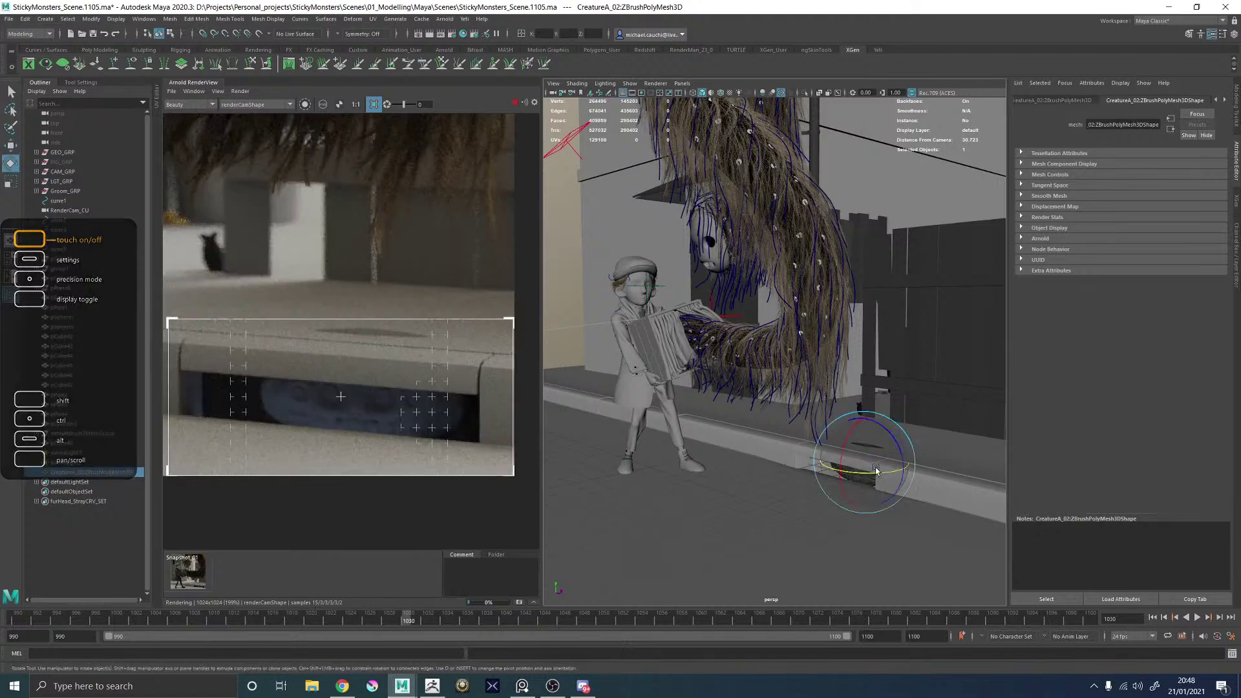
drag(873, 474, 876, 475)
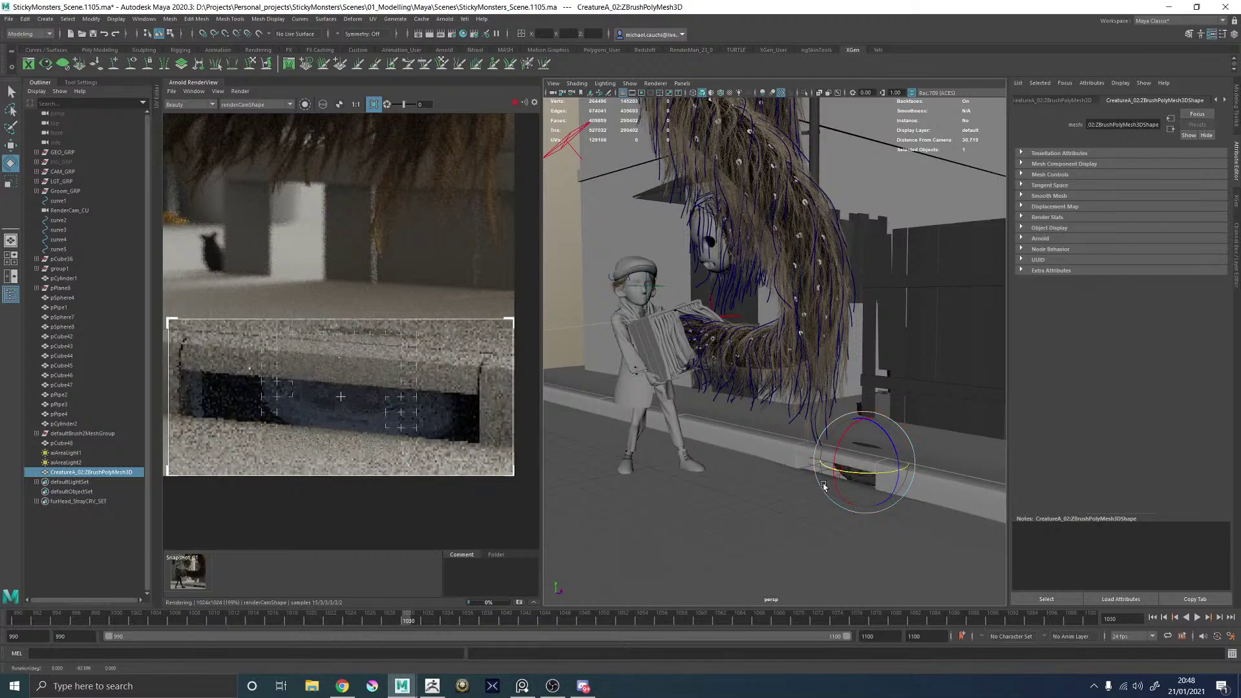
drag(874, 477, 845, 492)
scroll(362, 385, up, 2)
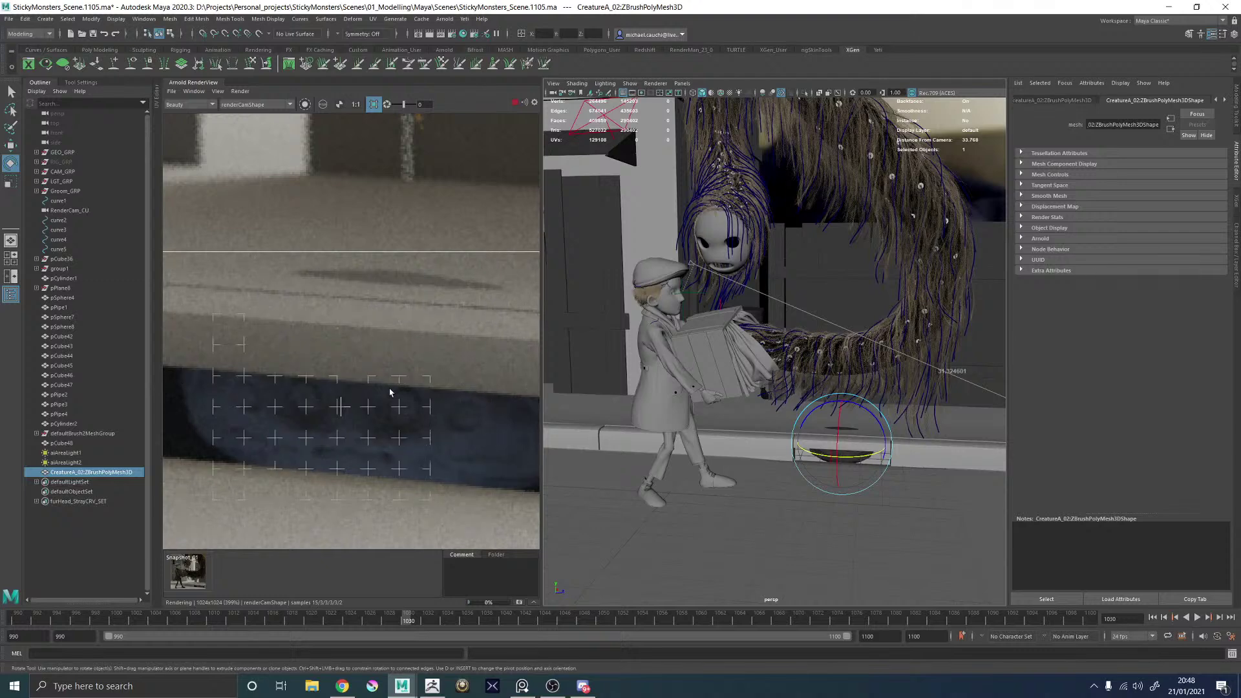
scroll(401, 388, down, 1)
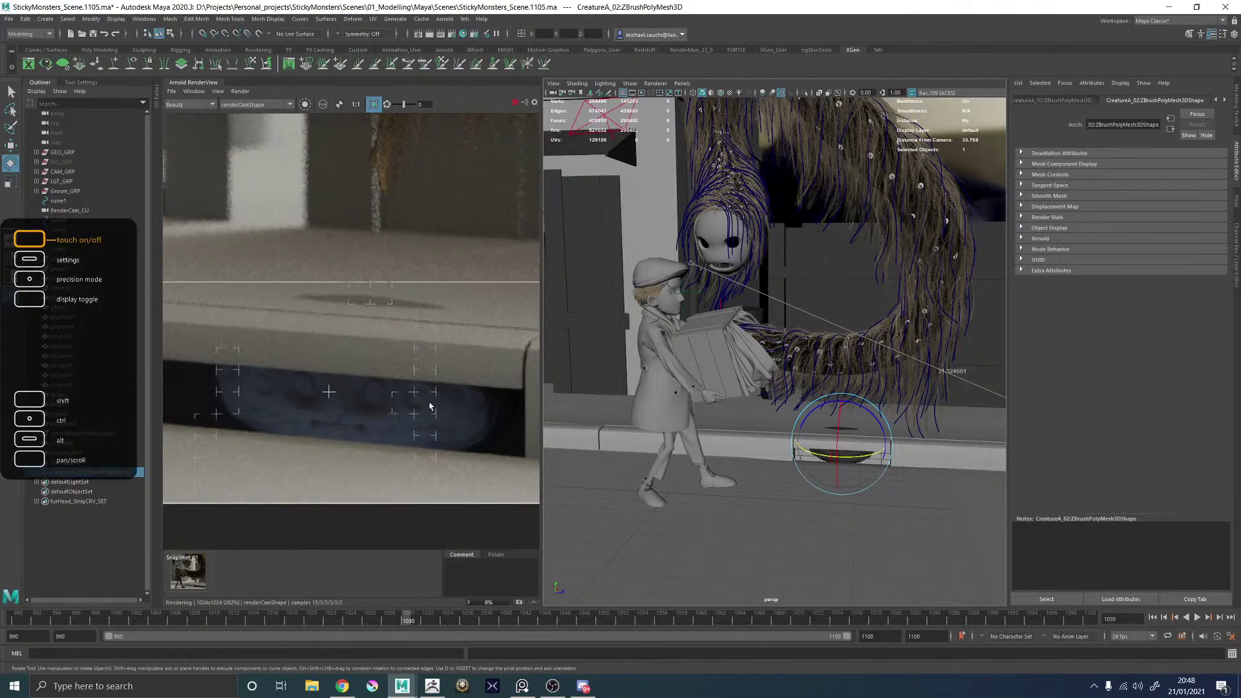
Shift the head slightly along the vertical axis in the drain opening and compare the render close up and wider.
alt+drag(813, 442, 845, 402)
key(w)
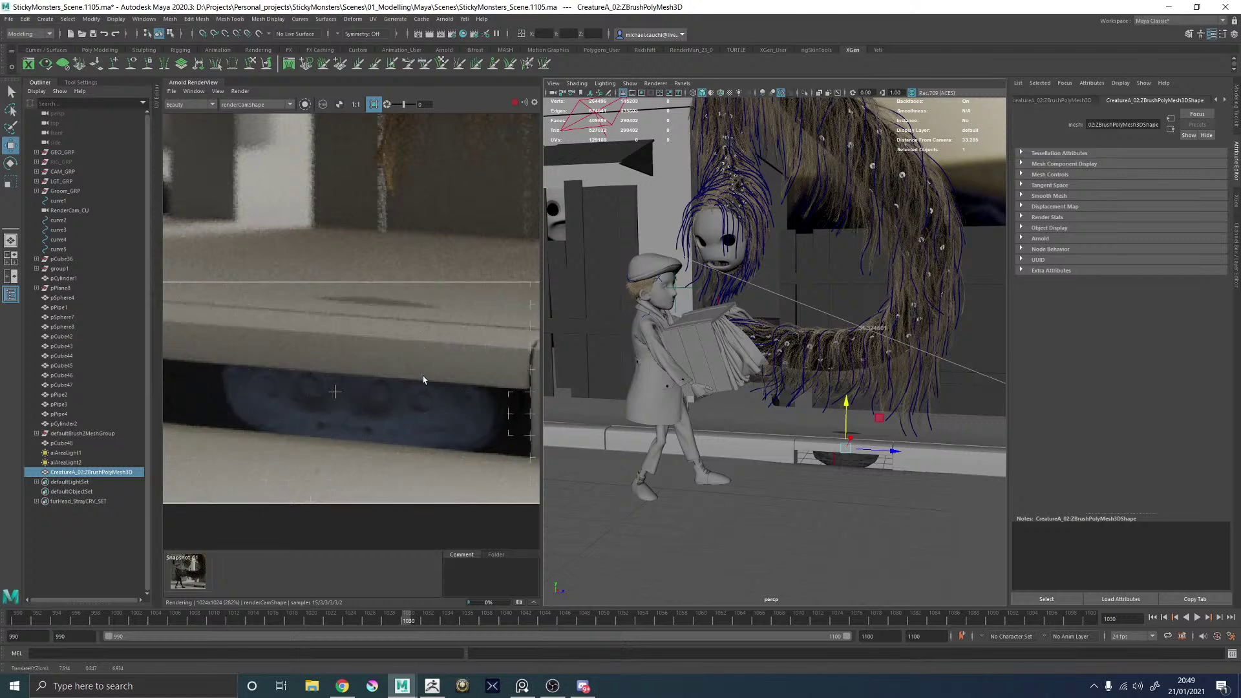
scroll(435, 402, down, 3)
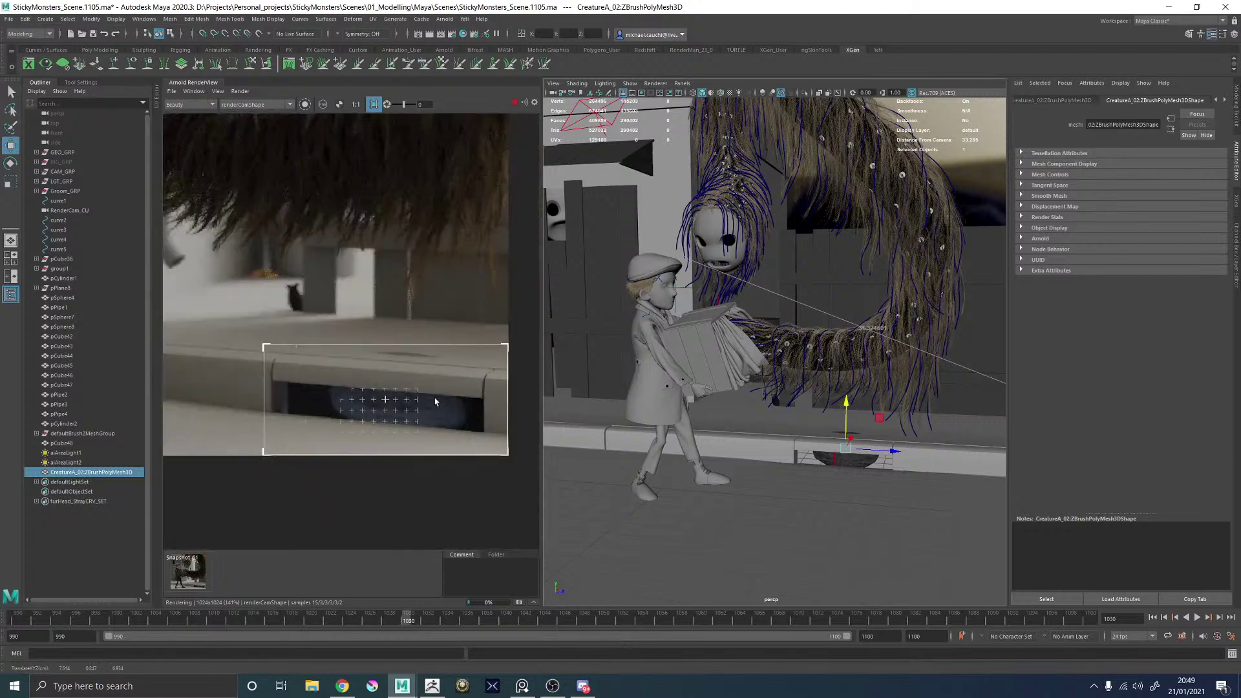
scroll(412, 337, up, 2)
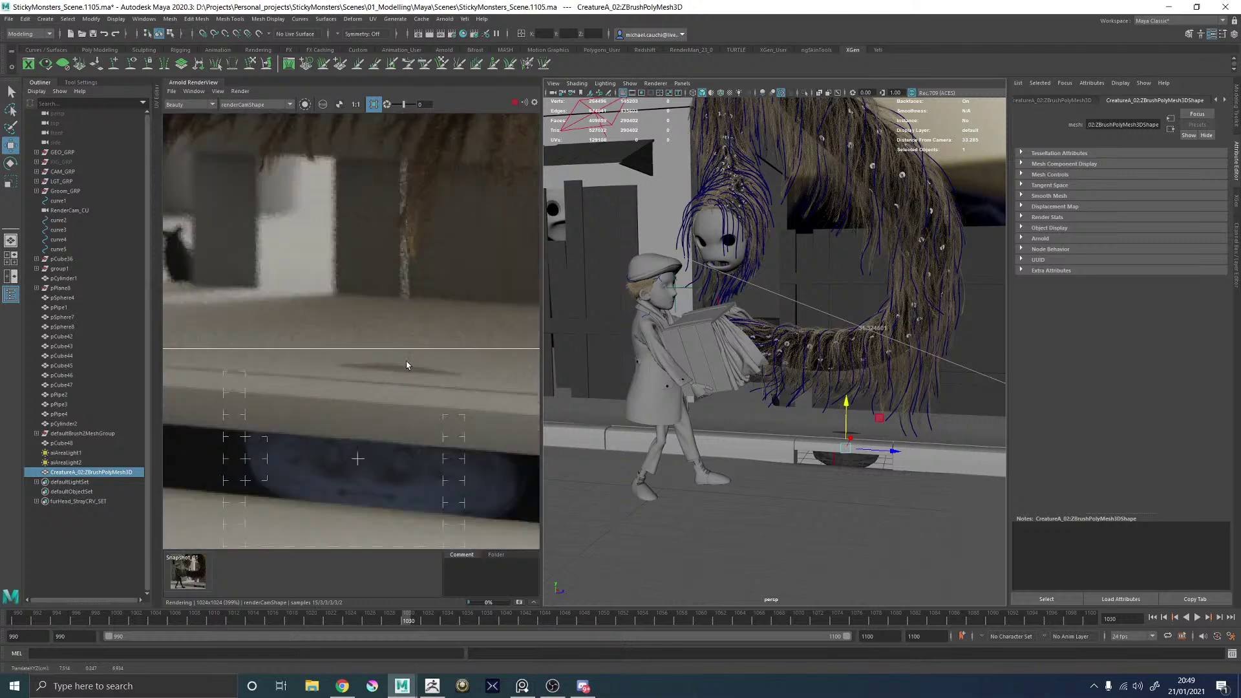
Examine the drain creature's face close up in the render and compare it with the stored snapshot.
scroll(448, 477, up, 2)
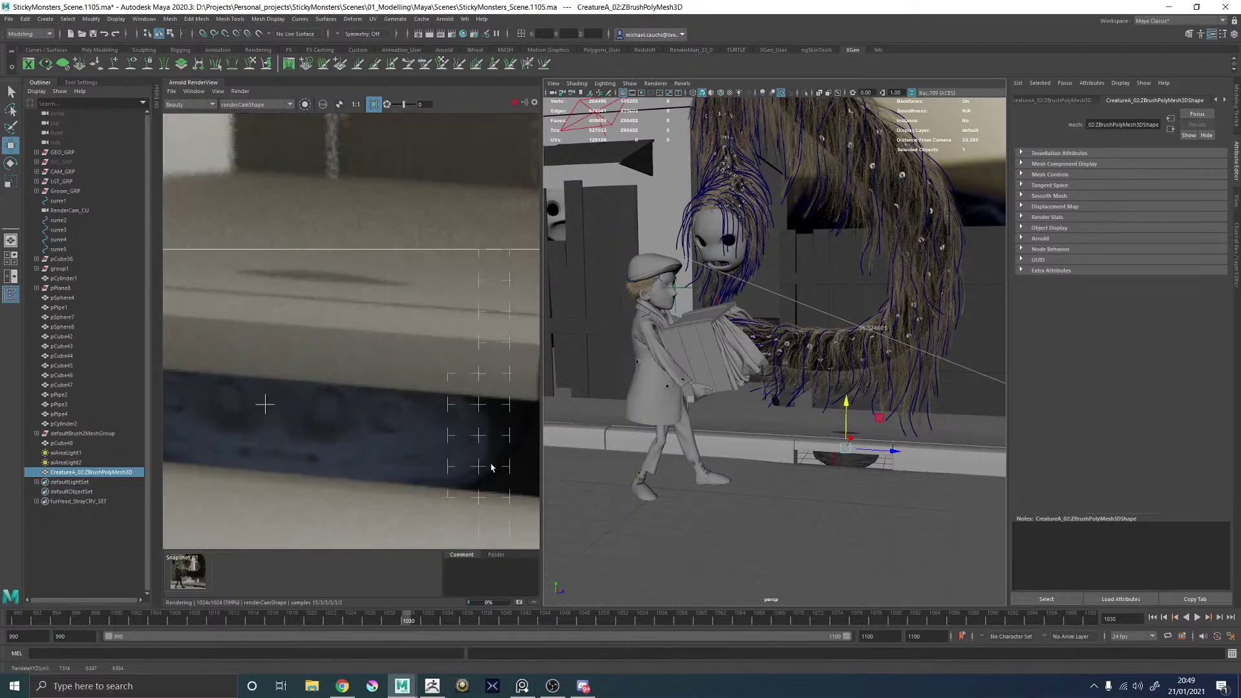
scroll(243, 441, down, 4)
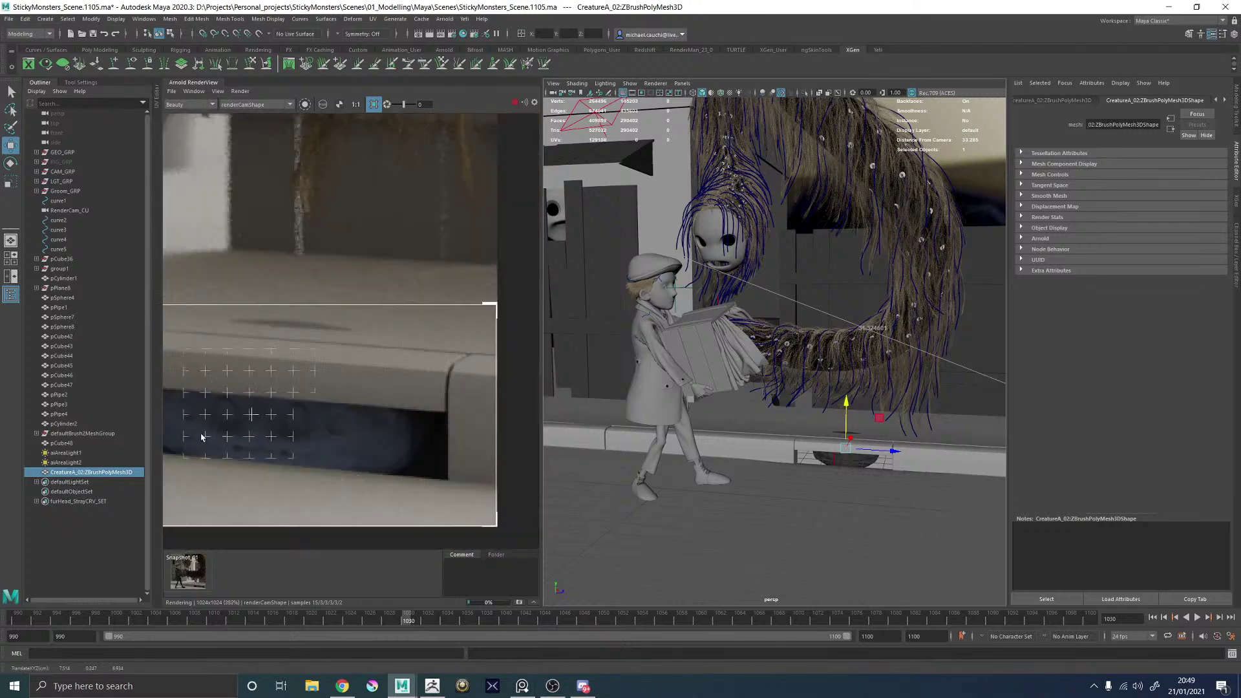
scroll(188, 451, up, 7)
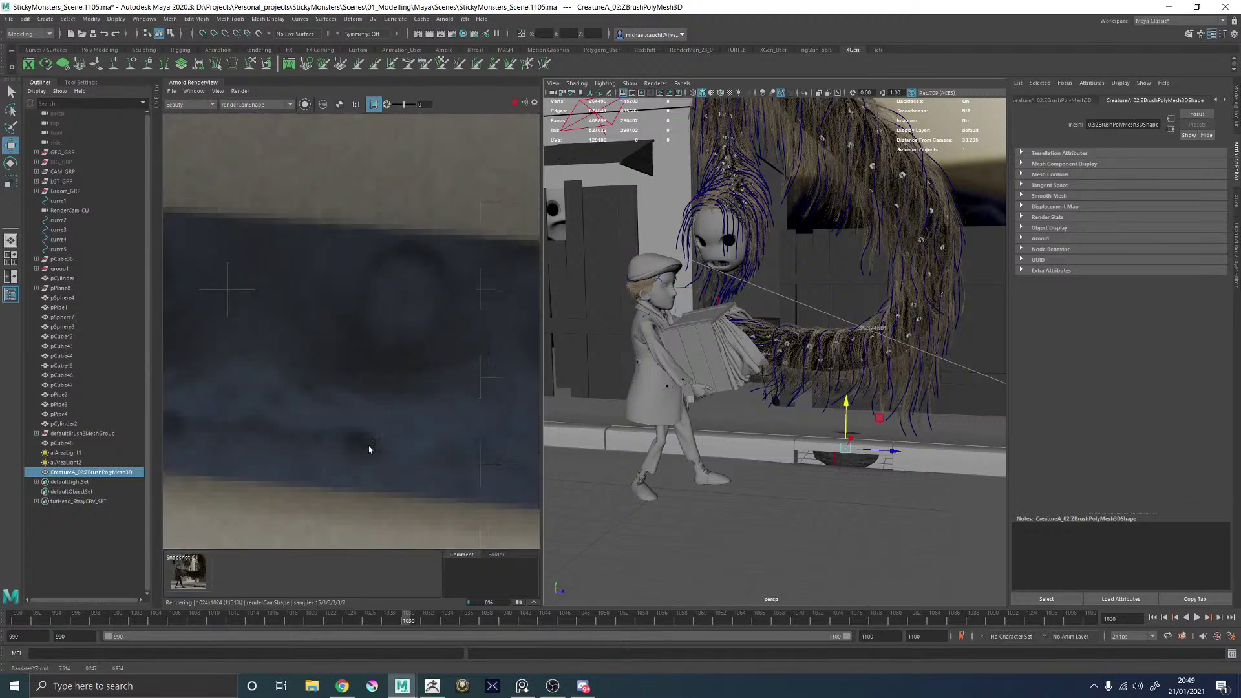
scroll(339, 433, down, 3)
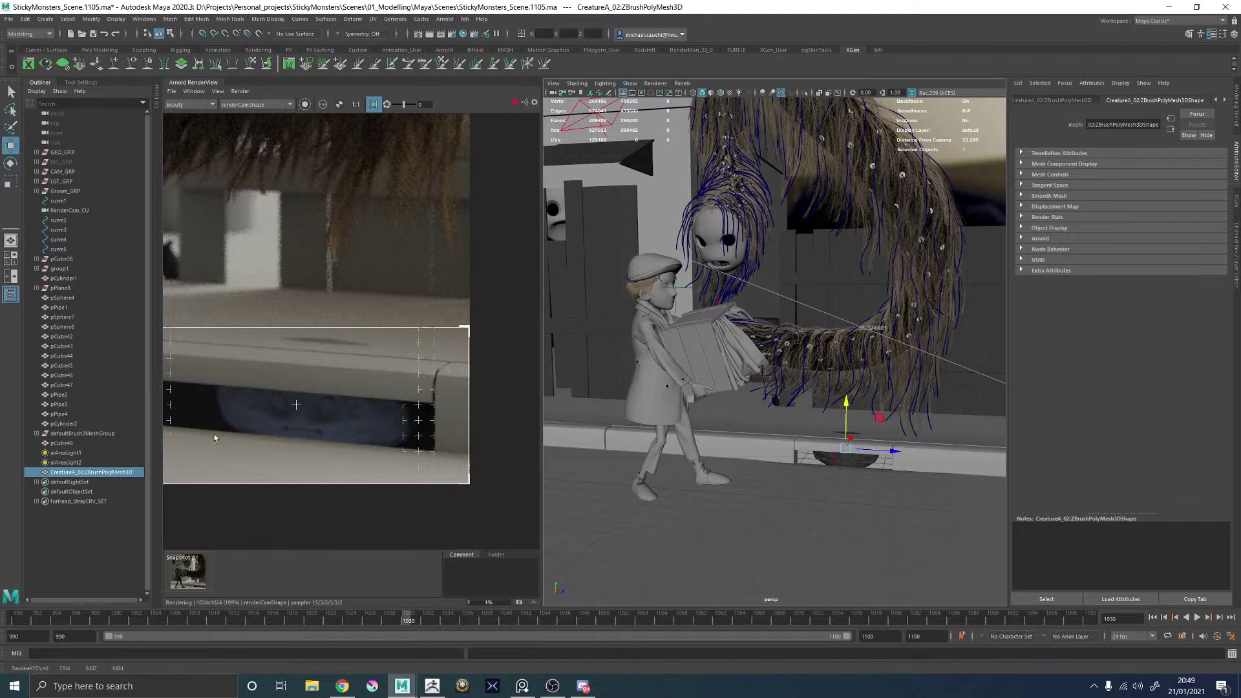
click(189, 571)
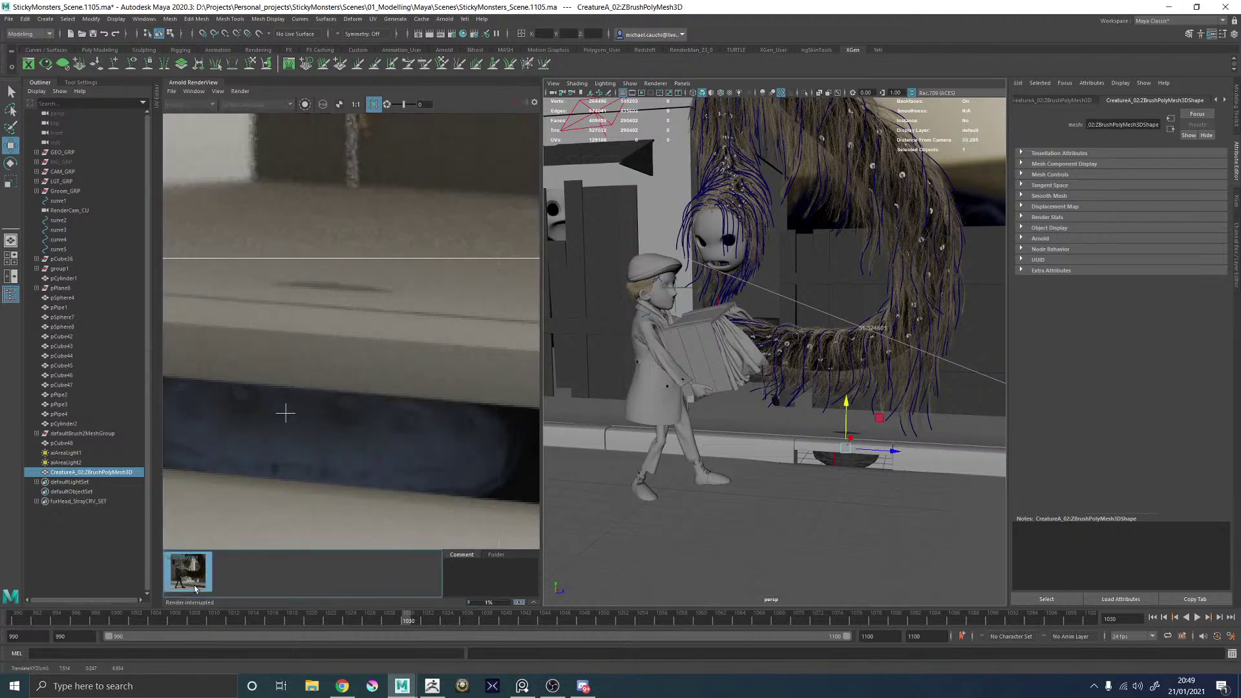
scroll(313, 425, down, 4)
scroll(292, 440, up, 3)
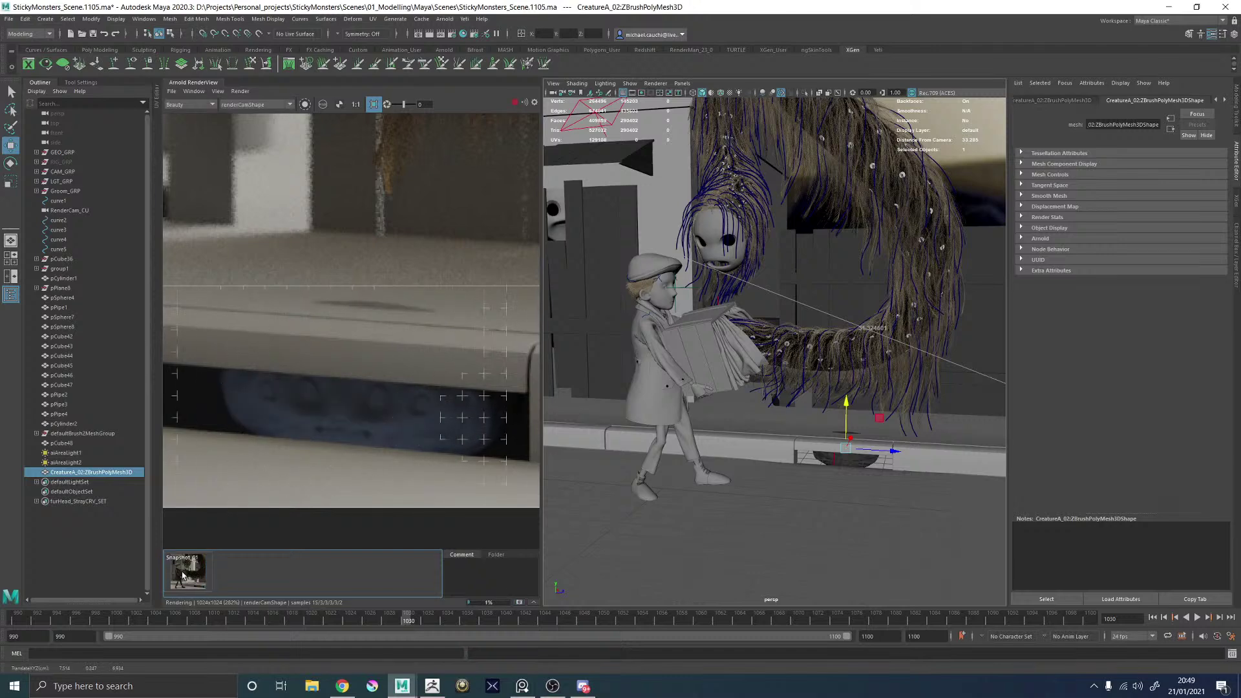
click(183, 575)
click(183, 575)
Stop the region render, store a snapshot of the current result and display that snapshot.
click(517, 104)
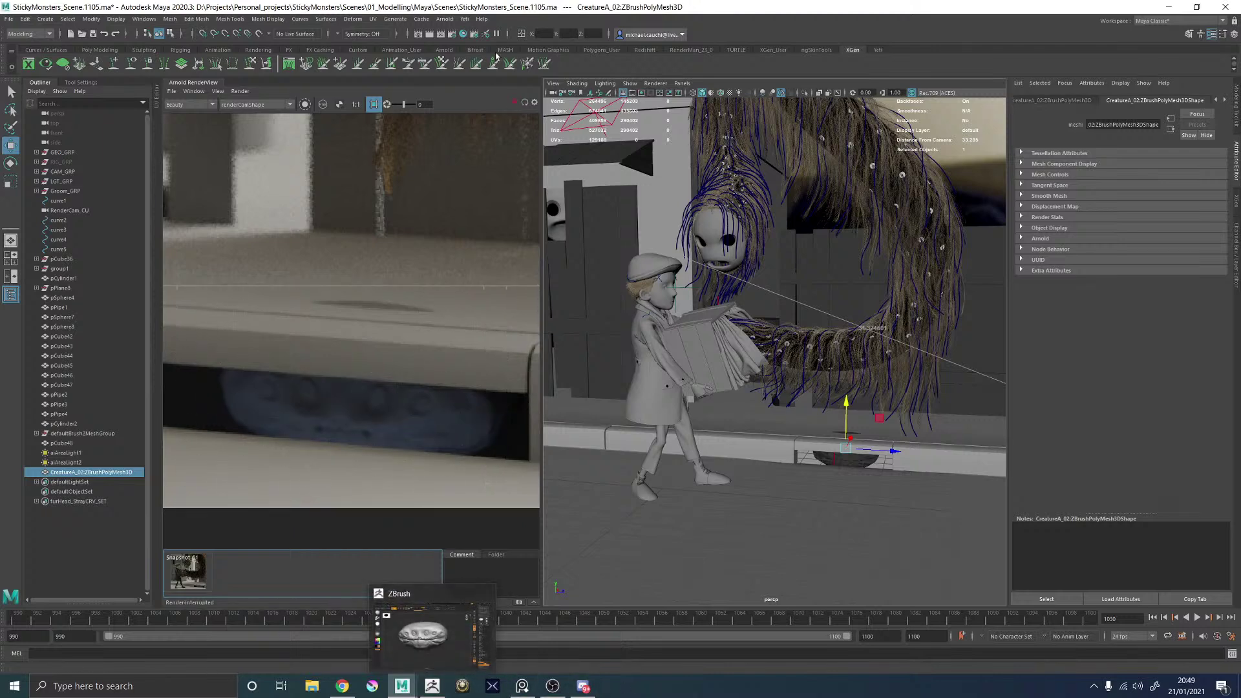
click(223, 91)
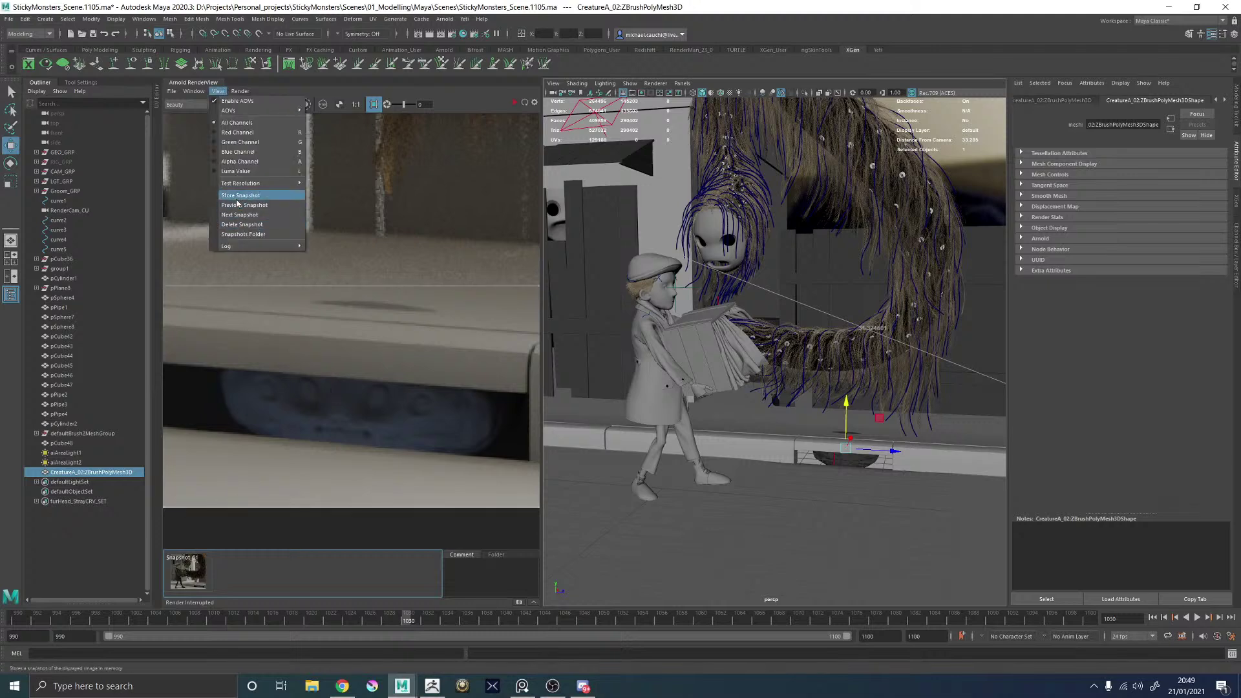
click(237, 201)
click(237, 572)
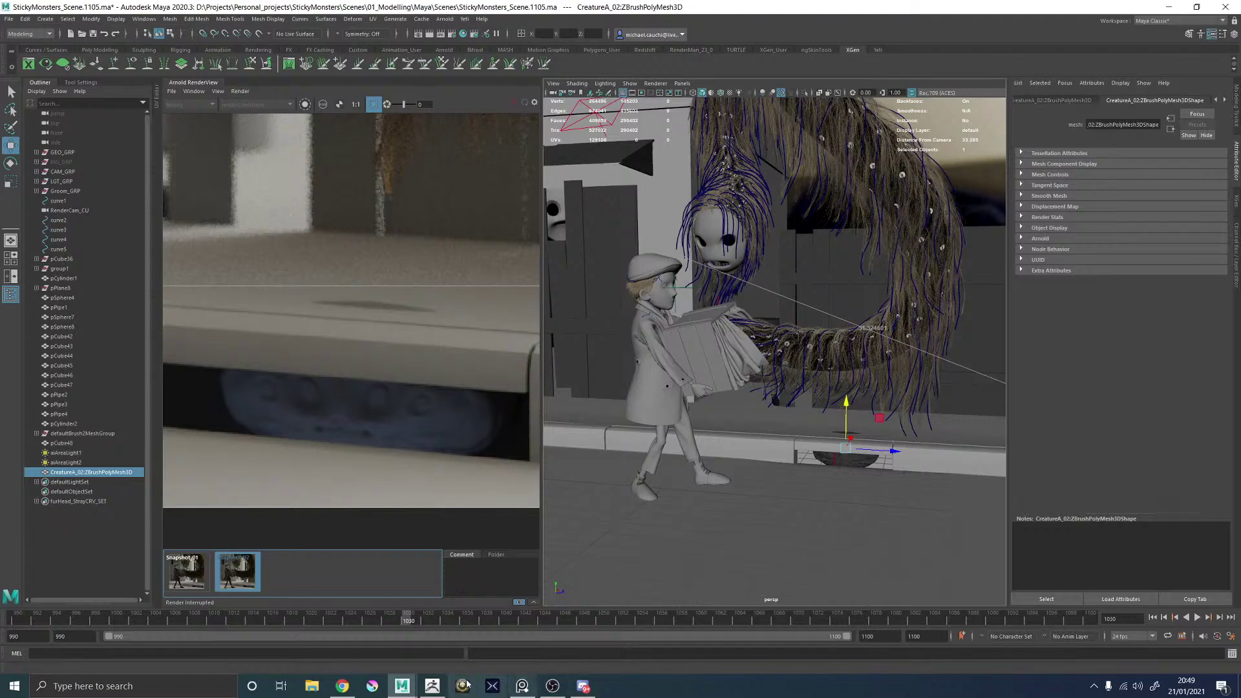
Switch to ZBrush and make the high-resolution PolySphere subtool of the creature head active for sculpting.
click(442, 685)
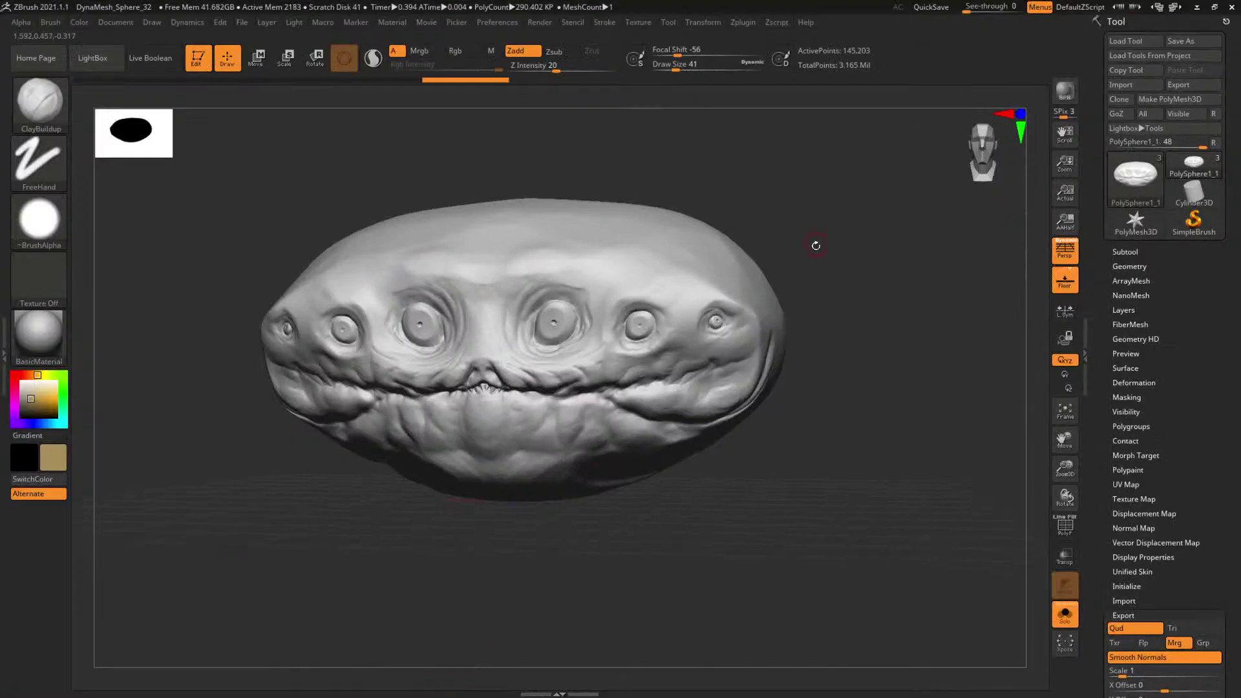
mouse_move(816, 246)
mouse_down()
mouse_move(884, 263)
mouse_move(837, 289)
mouse_up()
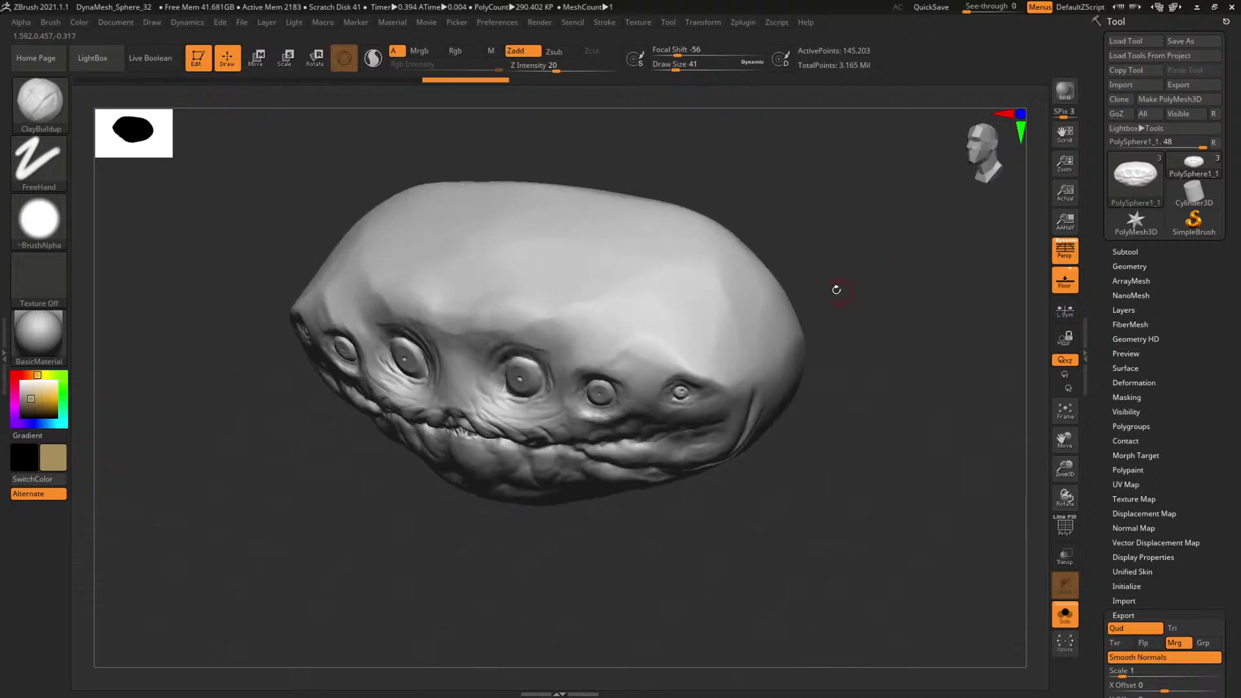
click(1125, 251)
click(1135, 284)
mouse_move(867, 300)
shift+mouse_down()
mouse_move(881, 282)
mouse_move(795, 273)
shift+mouse_up()
key(b)
alt+drag(830, 194, 839, 262)
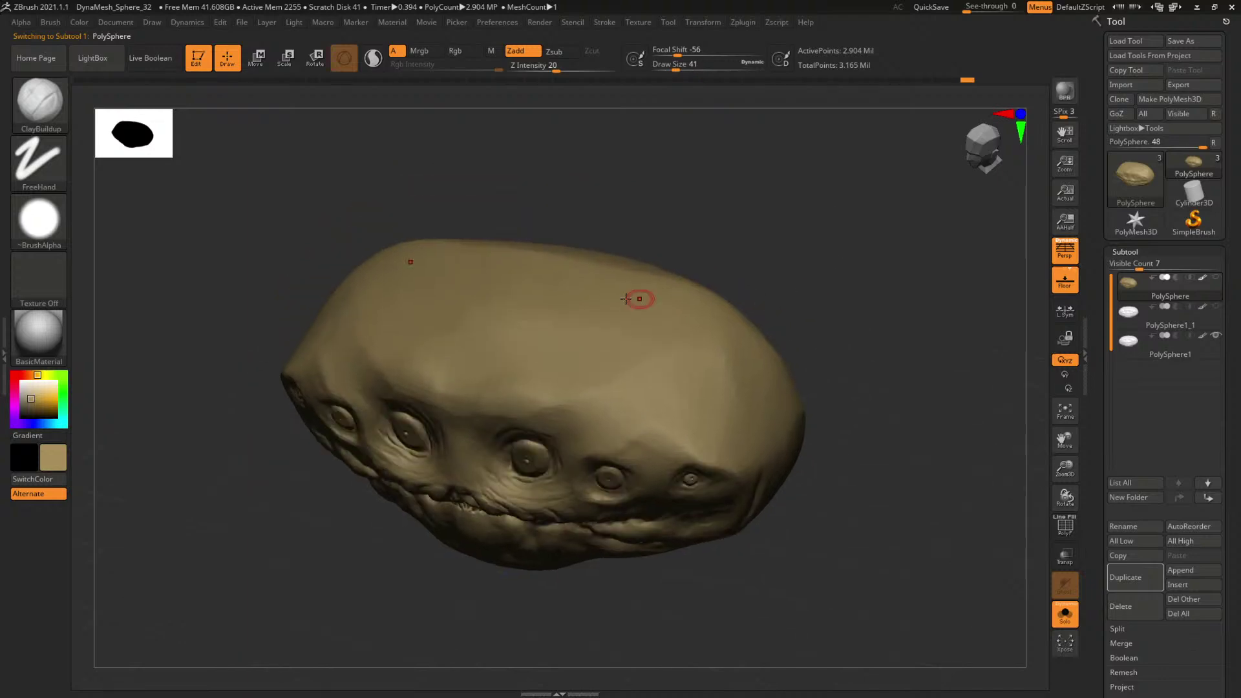
Flatten the top of the head into broader planes with the TrimDynamic brush at a draw size of 533.
key(space)
drag(491, 302, 541, 302)
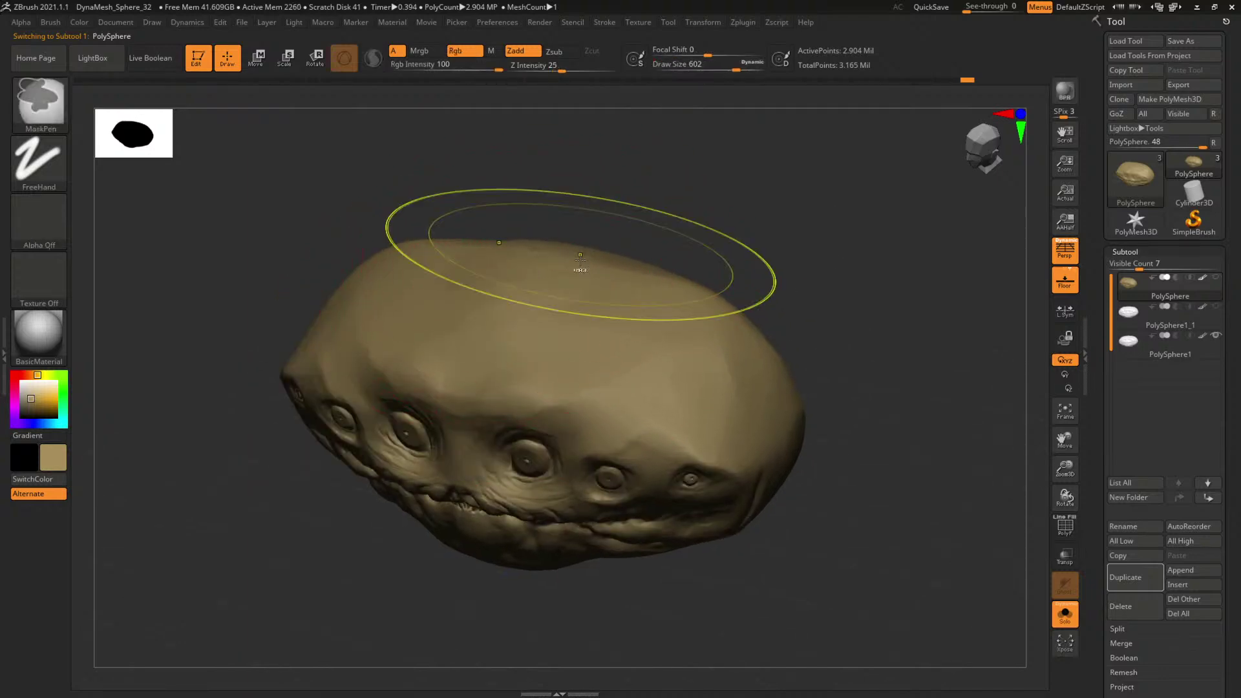
key(b)
key(t)
key(d)
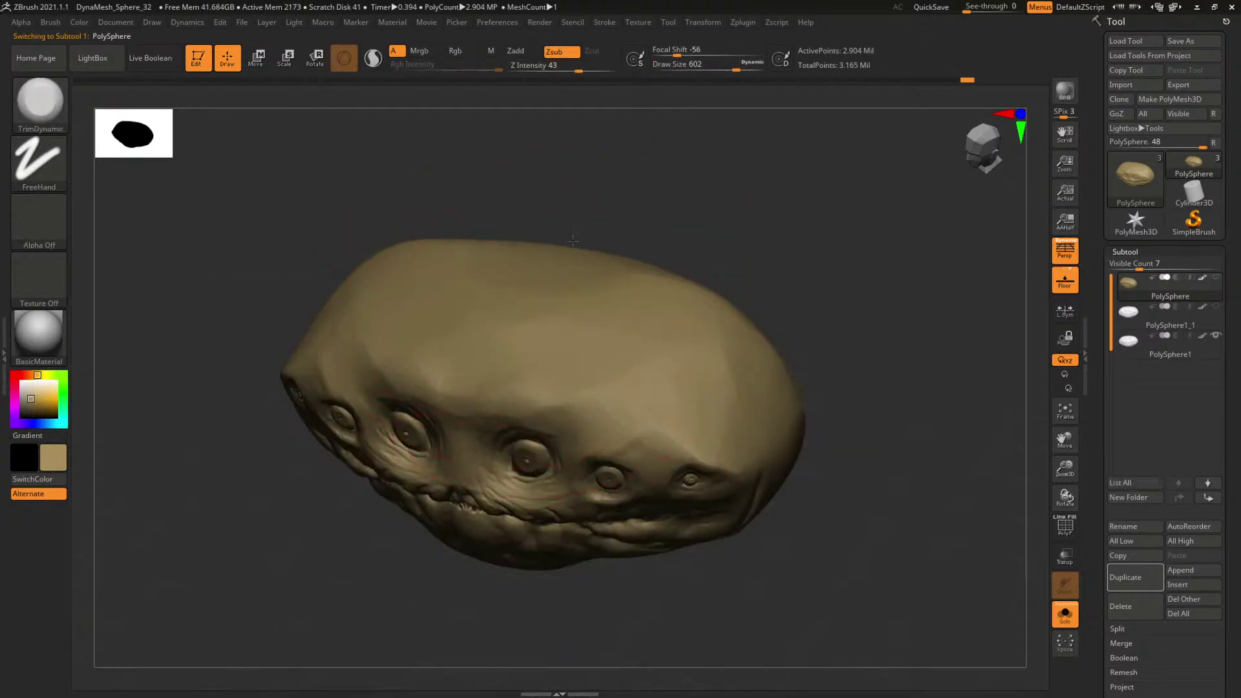
mouse_move(834, 275)
mouse_down()
mouse_move(762, 283)
mouse_move(763, 255)
mouse_move(717, 284)
mouse_up()
key(space)
mouse_move(569, 318)
mouse_down()
mouse_move(619, 336)
mouse_move(633, 366)
mouse_move(570, 327)
mouse_move(513, 366)
mouse_move(543, 414)
mouse_move(574, 414)
mouse_move(630, 314)
mouse_up()
mouse_move(748, 269)
mouse_down()
mouse_move(808, 255)
mouse_move(701, 277)
mouse_move(702, 358)
mouse_up()
key([)
mouse_move(509, 299)
mouse_down()
mouse_move(540, 312)
mouse_move(526, 342)
mouse_up()
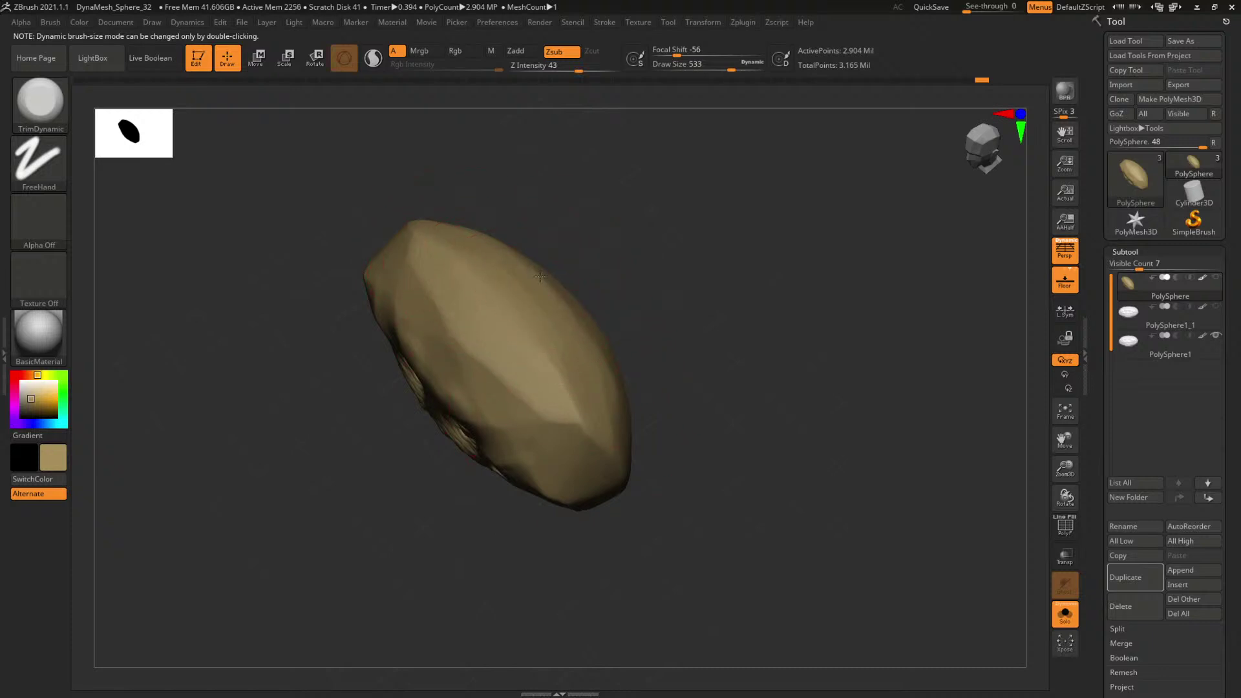
Trim the side and back of the head with TrimDynamic, using draw sizes of 666 and 286.
mouse_move(646, 278)
mouse_down()
mouse_move(768, 280)
mouse_move(731, 296)
mouse_move(762, 333)
mouse_move(547, 409)
mouse_up()
mouse_move(558, 419)
mouse_down()
mouse_move(600, 398)
mouse_move(576, 388)
mouse_move(570, 433)
mouse_move(676, 421)
mouse_up()
key(space)
click(541, 407)
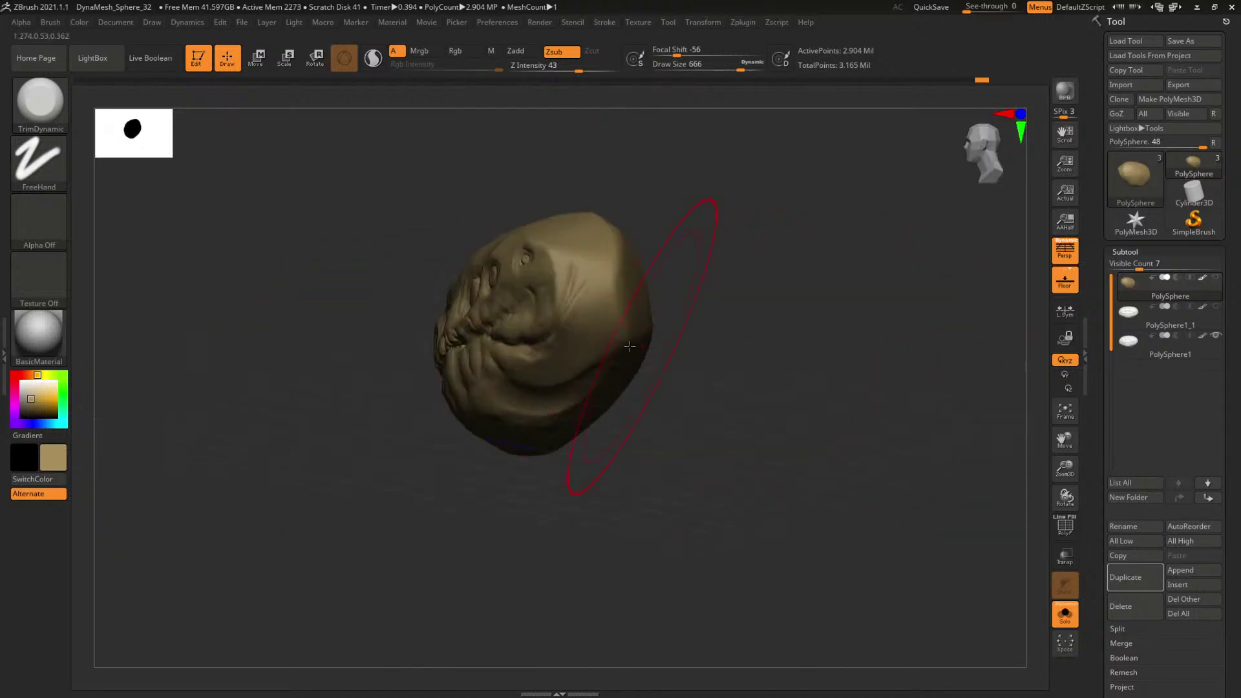
mouse_move(711, 362)
mouse_down()
mouse_move(746, 354)
mouse_move(727, 357)
mouse_up()
key(space)
click(574, 396)
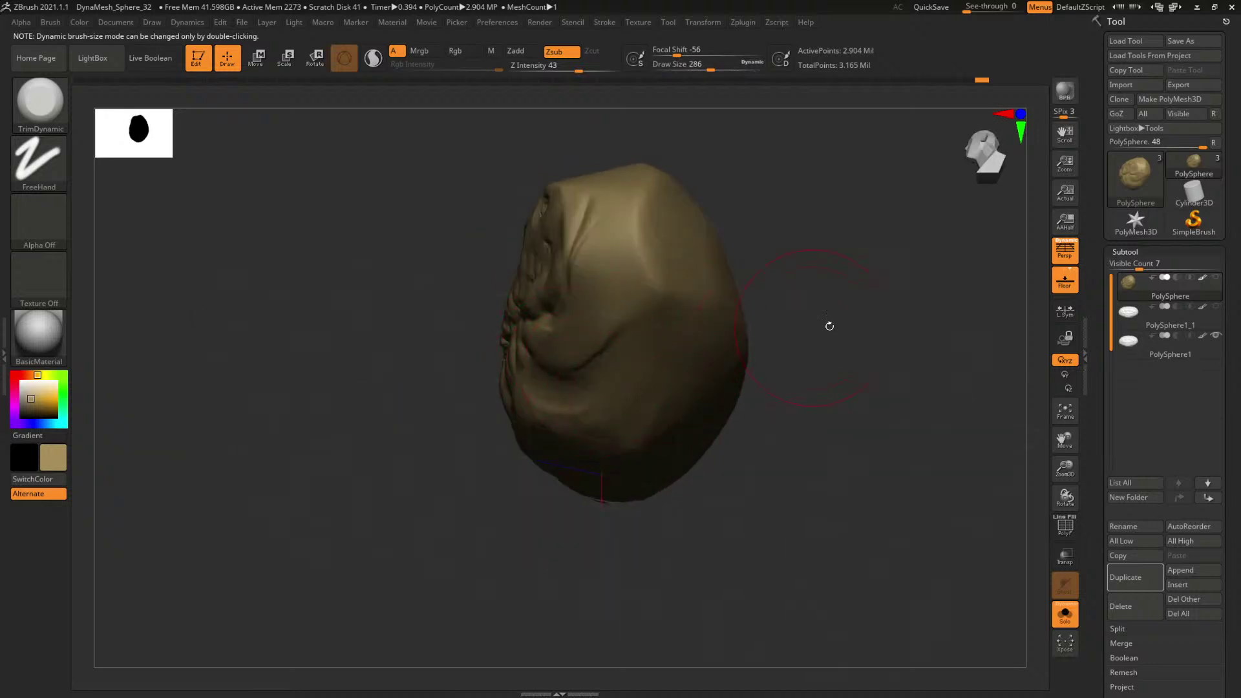
mouse_move(830, 326)
mouse_down()
mouse_move(886, 355)
mouse_move(881, 340)
mouse_move(884, 386)
mouse_move(852, 364)
mouse_up()
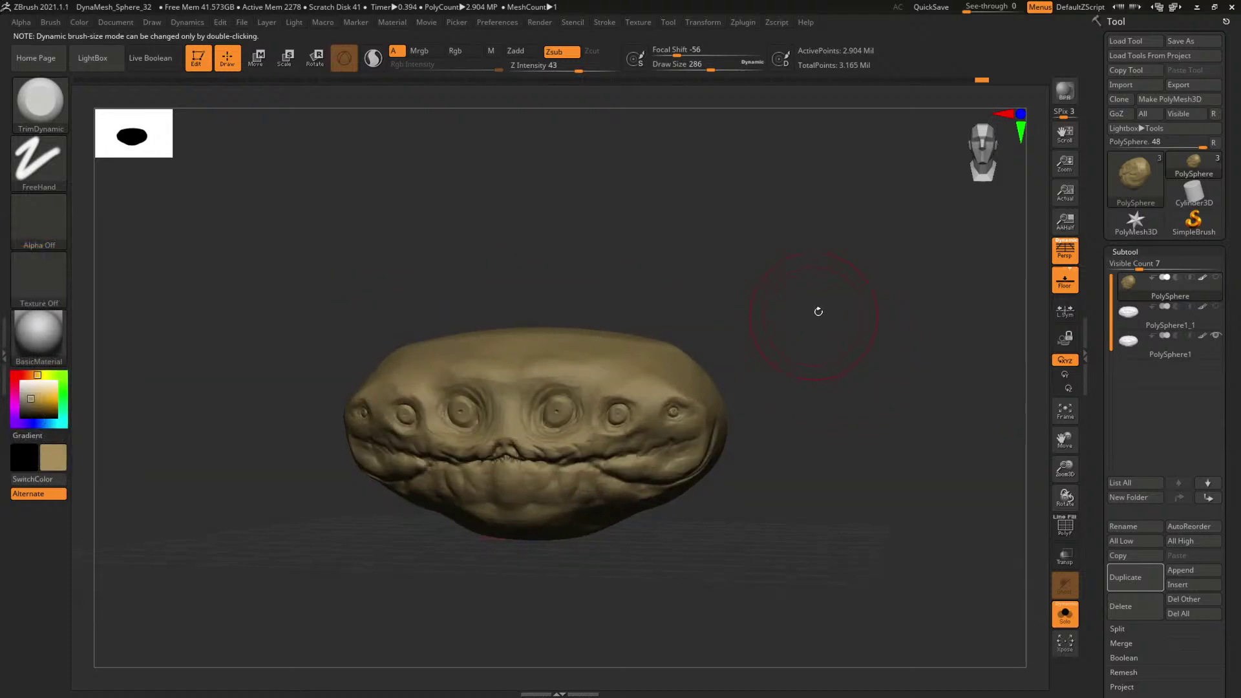
drag(818, 312, 562, 395)
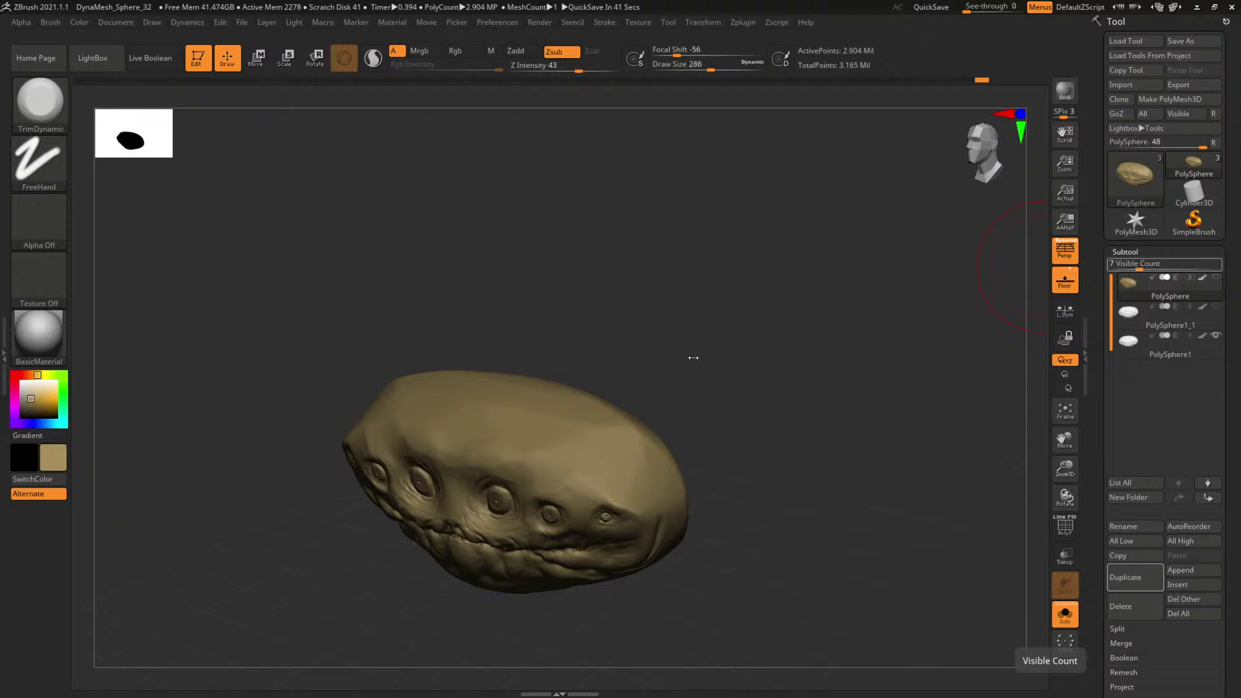
Plane the upper side of the head above the outer eyes with TrimDynamic at a draw size of 437.
mouse_move(693, 357)
mouse_down()
mouse_move(756, 377)
mouse_move(770, 352)
mouse_move(753, 355)
mouse_move(775, 368)
mouse_move(792, 343)
mouse_move(894, 367)
mouse_move(803, 321)
mouse_move(832, 308)
mouse_move(609, 323)
mouse_up()
key(b)
key(t)
key(d)
key(s)
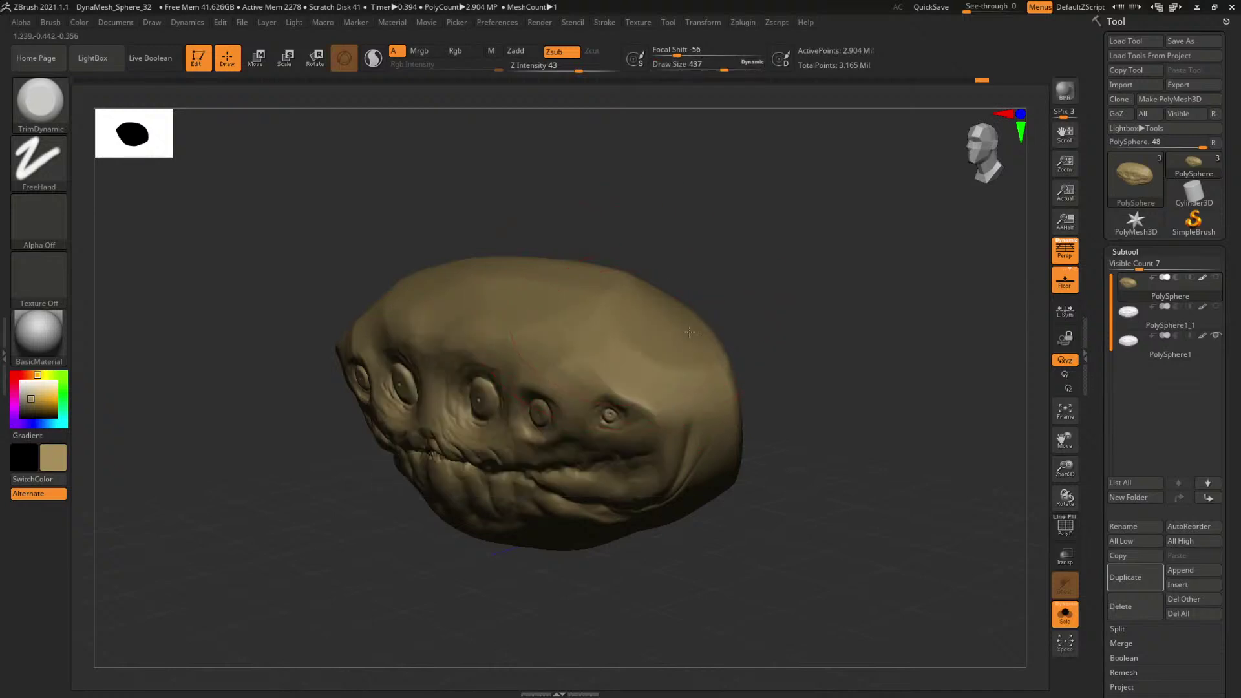
mouse_move(690, 332)
mouse_down()
mouse_move(800, 346)
mouse_move(693, 330)
mouse_up()
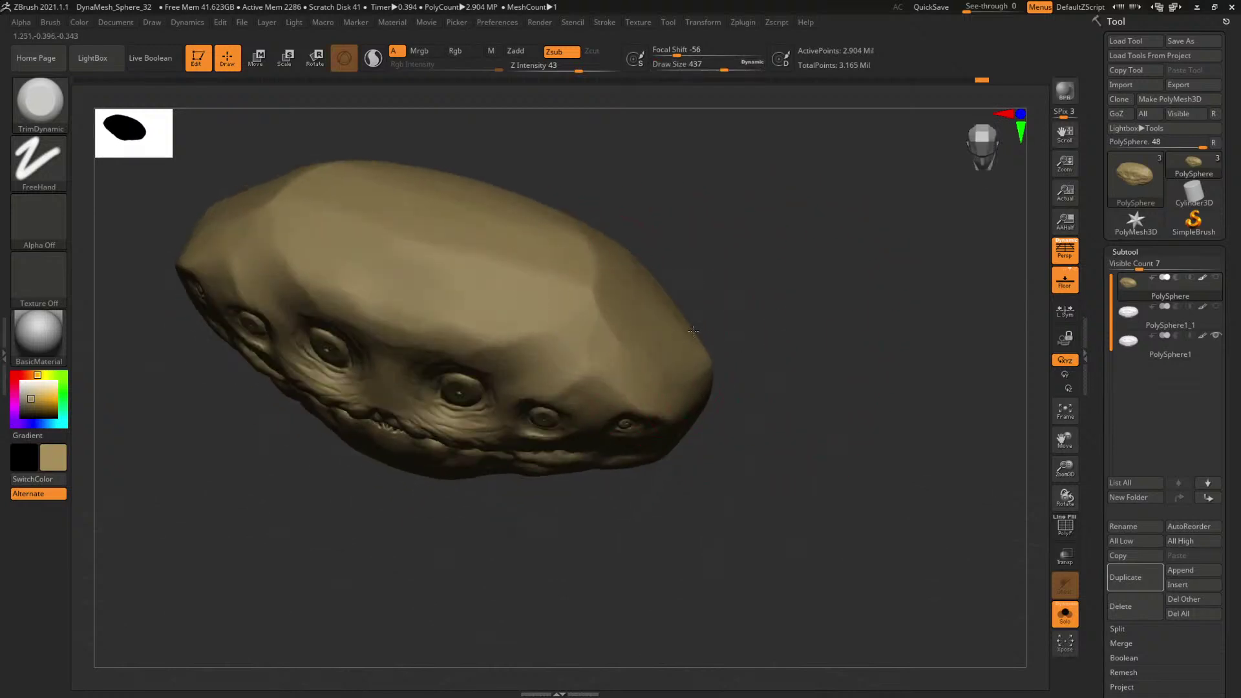
mouse_move(841, 342)
mouse_down()
mouse_move(769, 278)
mouse_move(808, 301)
mouse_move(850, 377)
mouse_move(817, 351)
mouse_move(905, 382)
mouse_move(944, 457)
mouse_move(924, 427)
mouse_up()
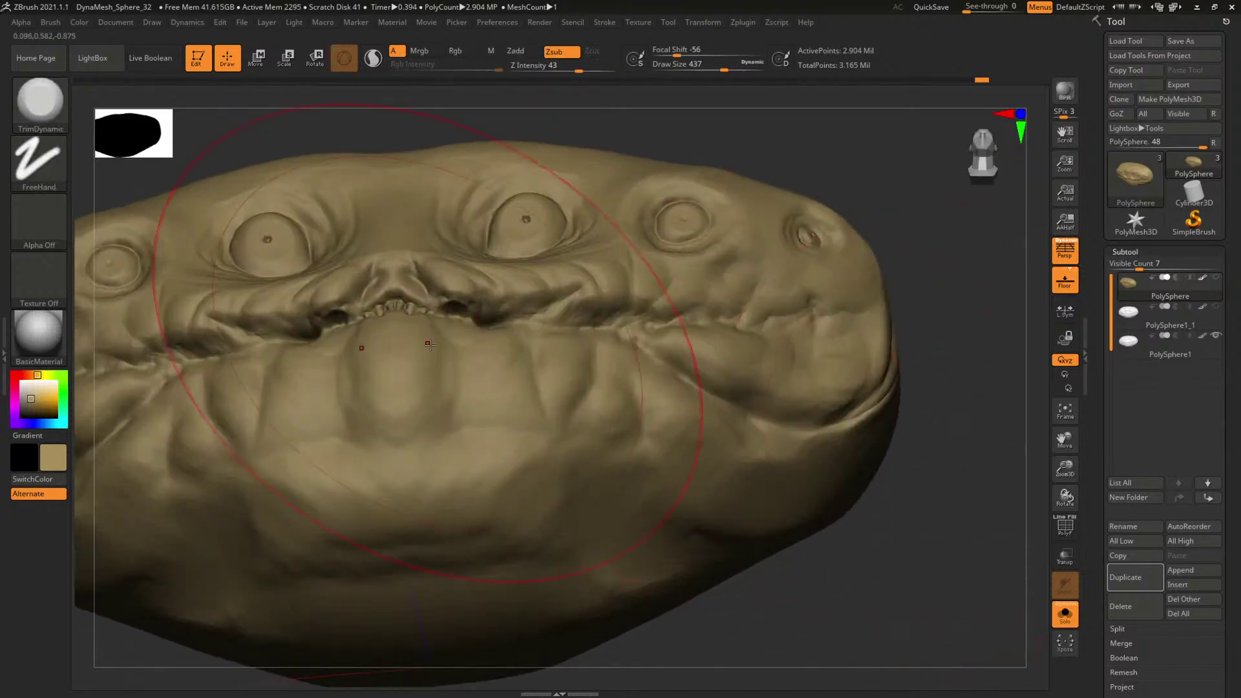
Sharpen the mouth line beside the teeth with the DamStandard brush at a draw size of 33.
key(space)
drag(464, 330, 421, 331)
key(b)
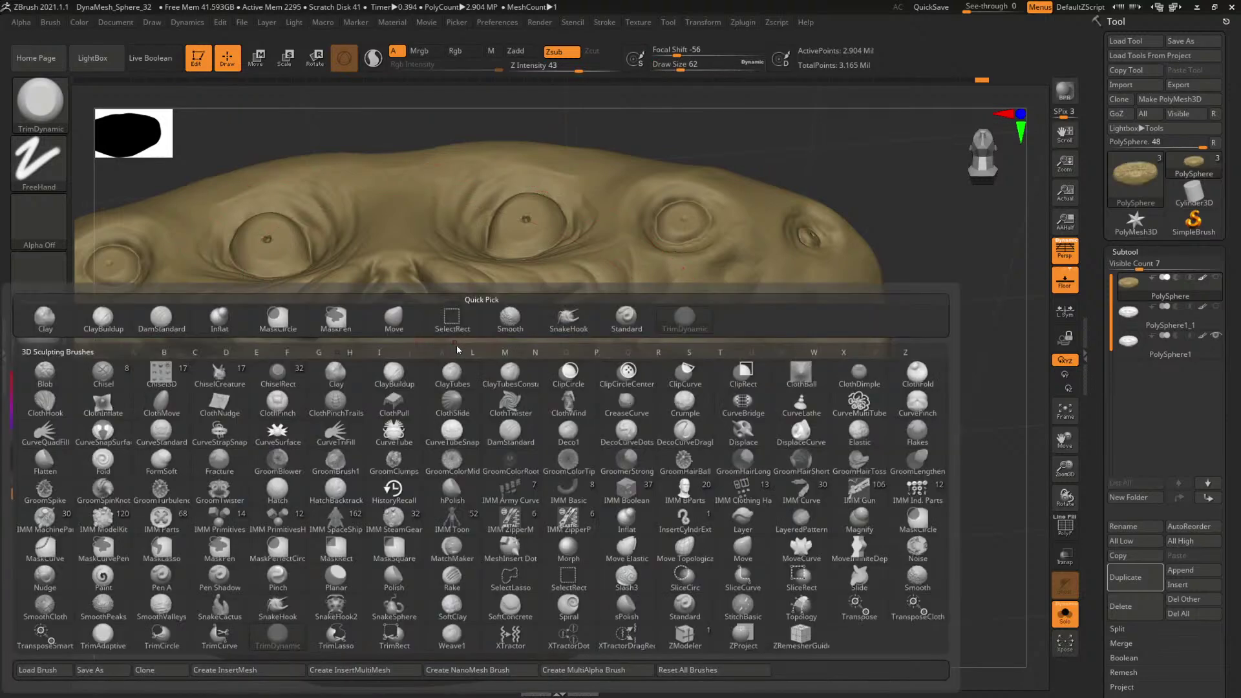
key(d)
key(s)
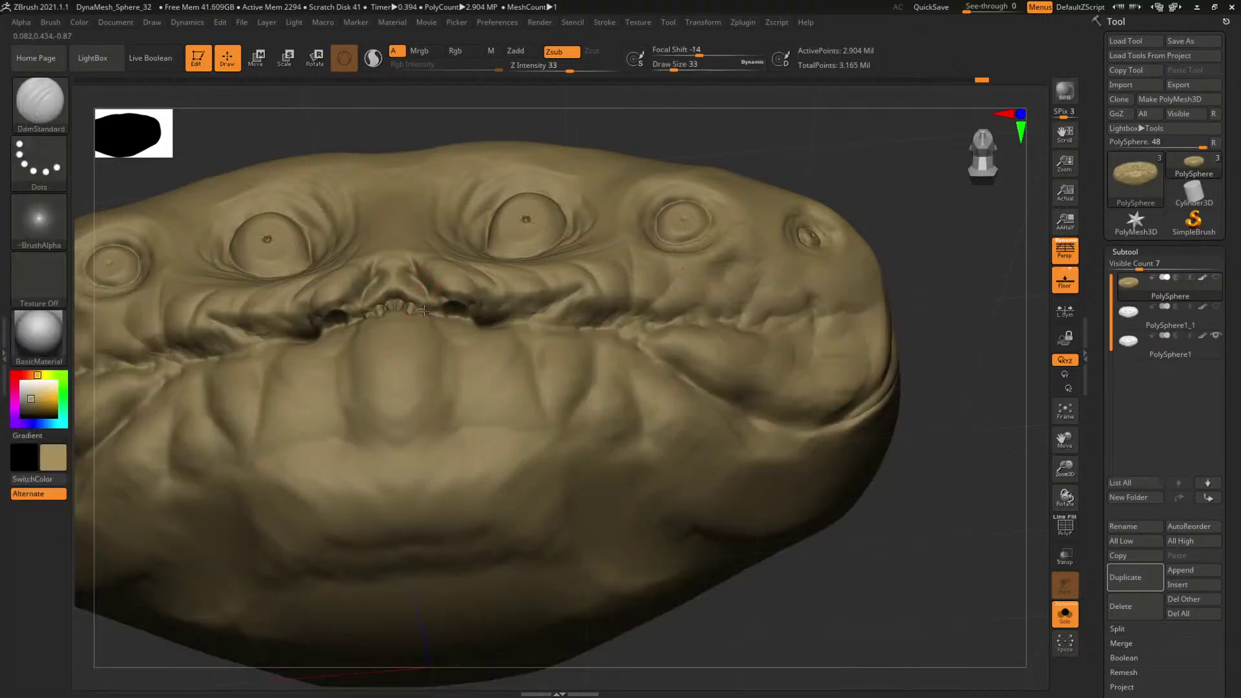
drag(495, 320, 612, 325)
mouse_move(905, 245)
mouse_down()
mouse_move(937, 263)
mouse_move(588, 307)
mouse_move(909, 225)
mouse_up()
Carve creases around the mouth and lower lip with DamStandard, using draw sizes of 68 and 46.
text(s68)
key(Return)
mouse_move(996, 511)
mouse_down()
mouse_move(800, 451)
mouse_move(768, 416)
mouse_move(832, 482)
mouse_up()
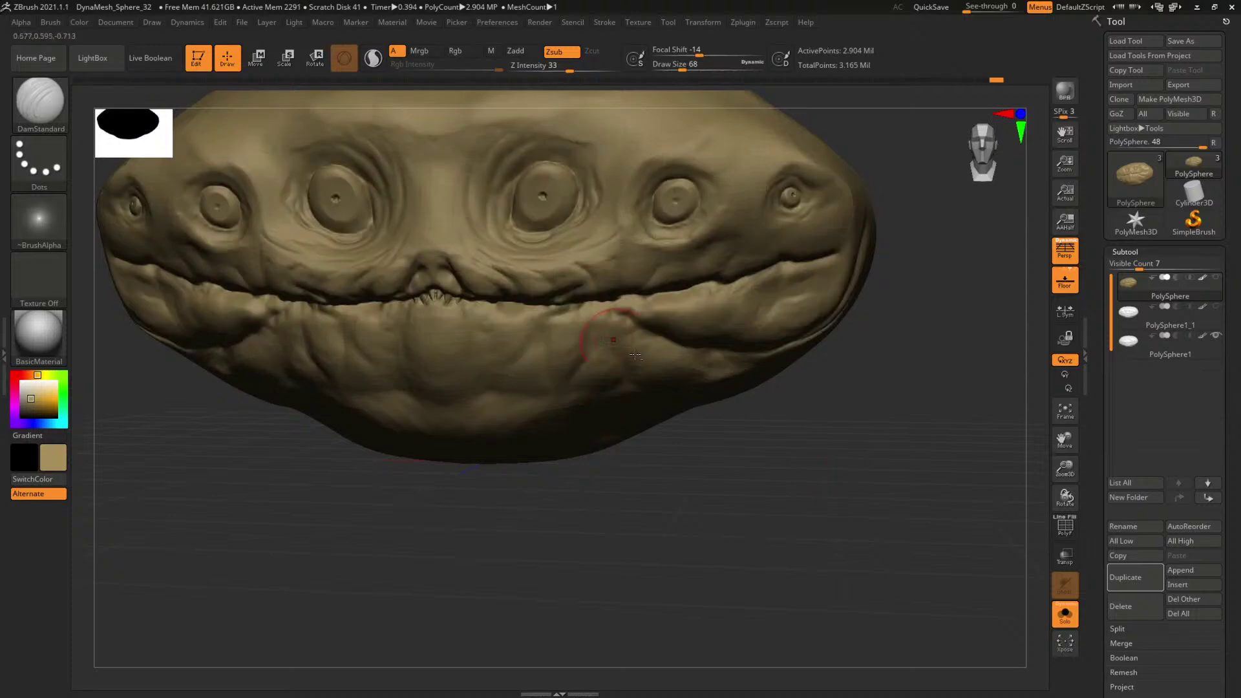
mouse_move(770, 409)
alt+mouse_down()
mouse_move(767, 477)
mouse_move(743, 480)
alt+mouse_up()
key(space)
drag(563, 447, 554, 447)
mouse_move(834, 446)
mouse_down()
mouse_move(870, 352)
mouse_move(896, 347)
mouse_up()
Build up the lip next to the small teeth with the ClayBuildup brush at a draw size of 56.
key(b)
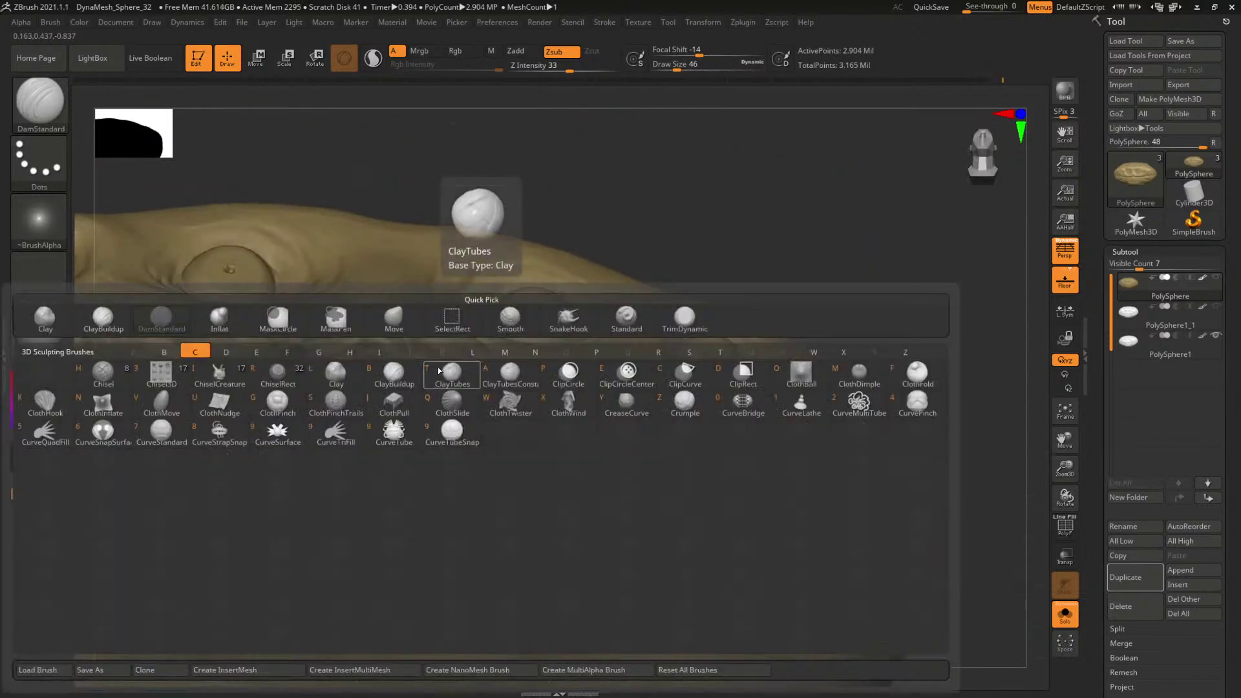
key(c)
key(b)
key(space)
mouse_move(432, 368)
mouse_down()
mouse_move(451, 365)
mouse_move(450, 385)
mouse_up()
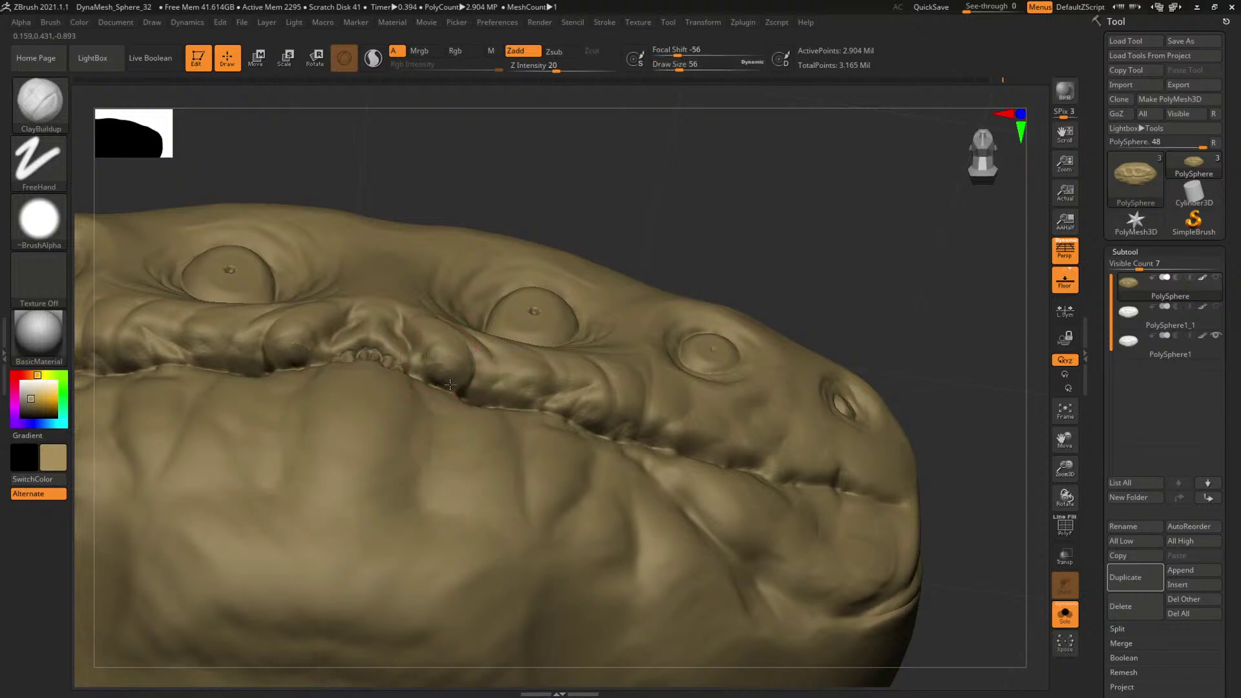
drag(685, 192, 679, 271)
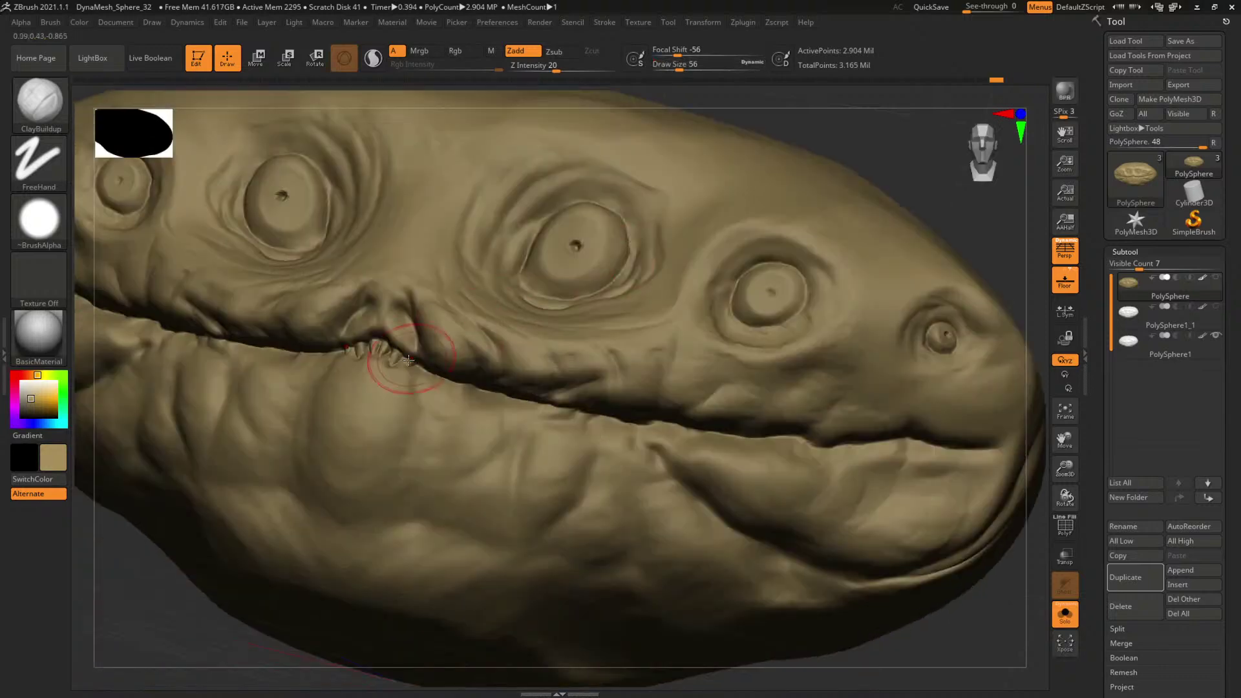
Add volume to the folds above the mouth with ClayBuildup, using draw sizes of 80 and 54.
key(space)
drag(419, 356, 440, 358)
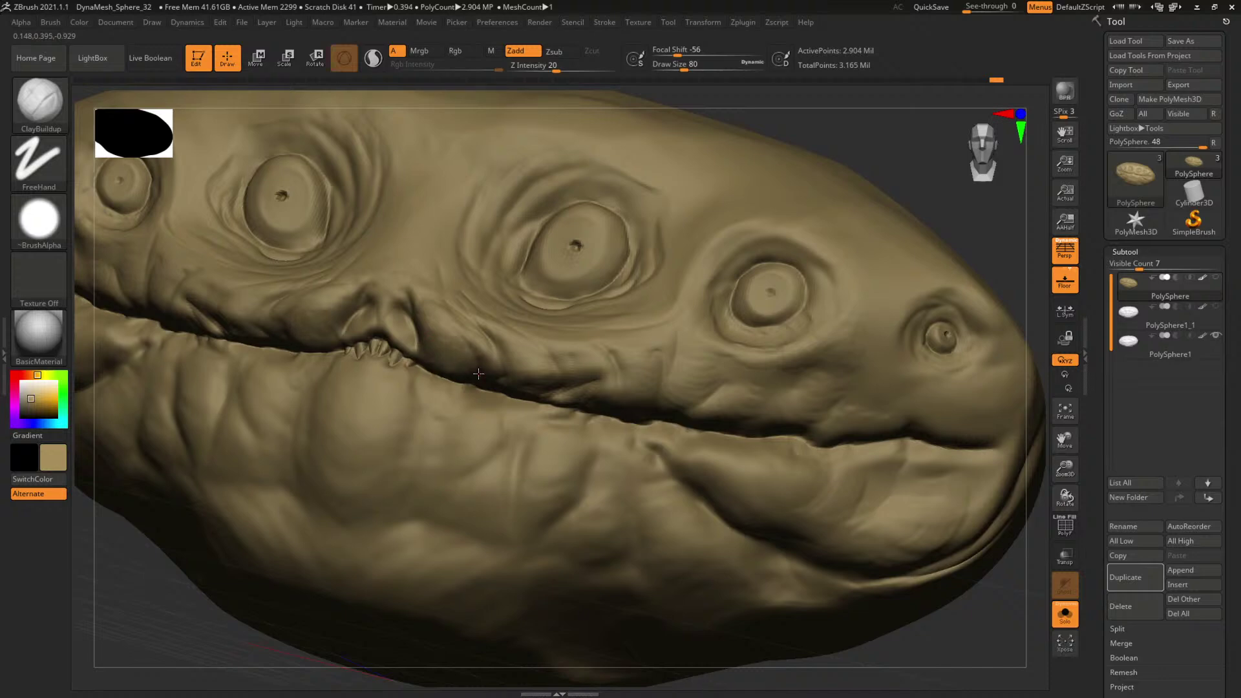
drag(872, 149, 879, 129)
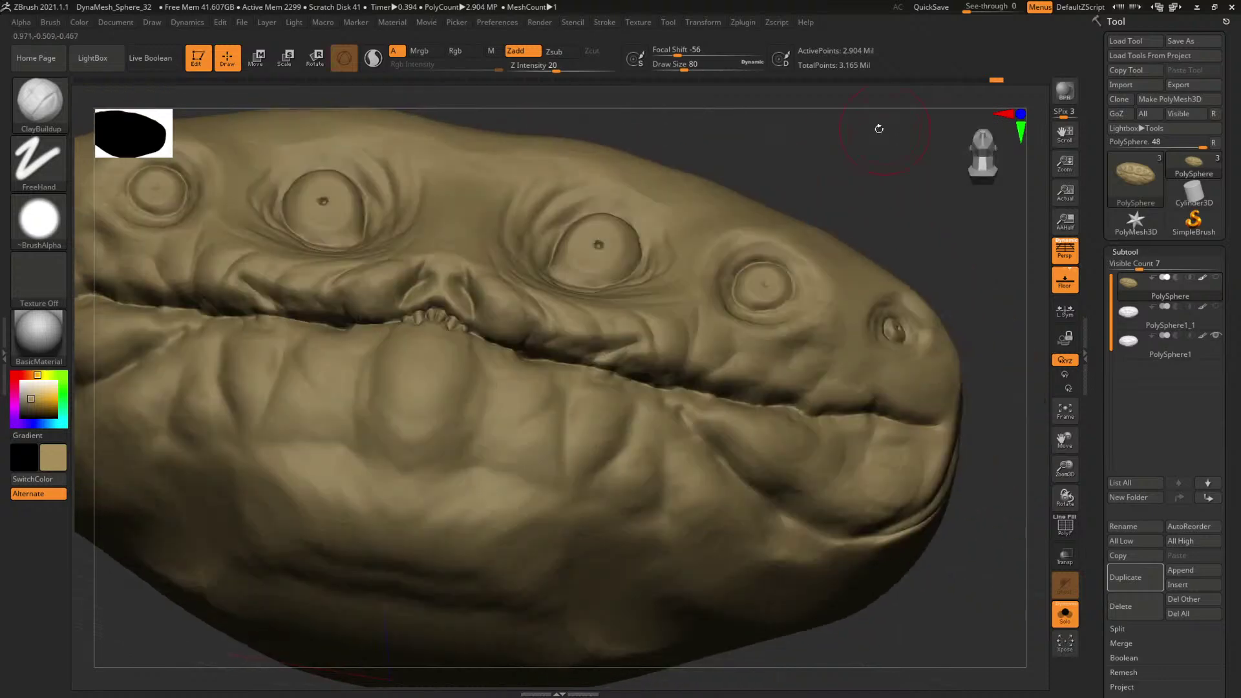
key(bracketleft)
key(bracketleft)
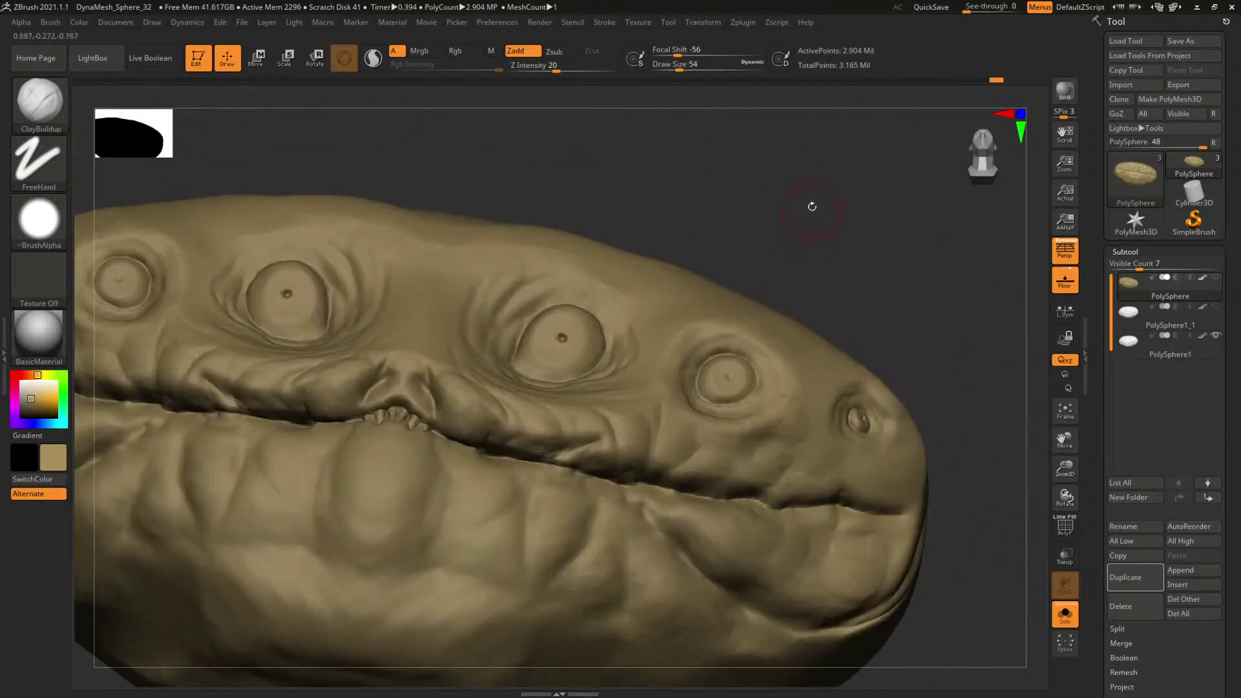
drag(809, 202, 477, 297)
mouse_move(851, 548)
mouse_down()
mouse_move(857, 530)
mouse_move(869, 571)
mouse_up()
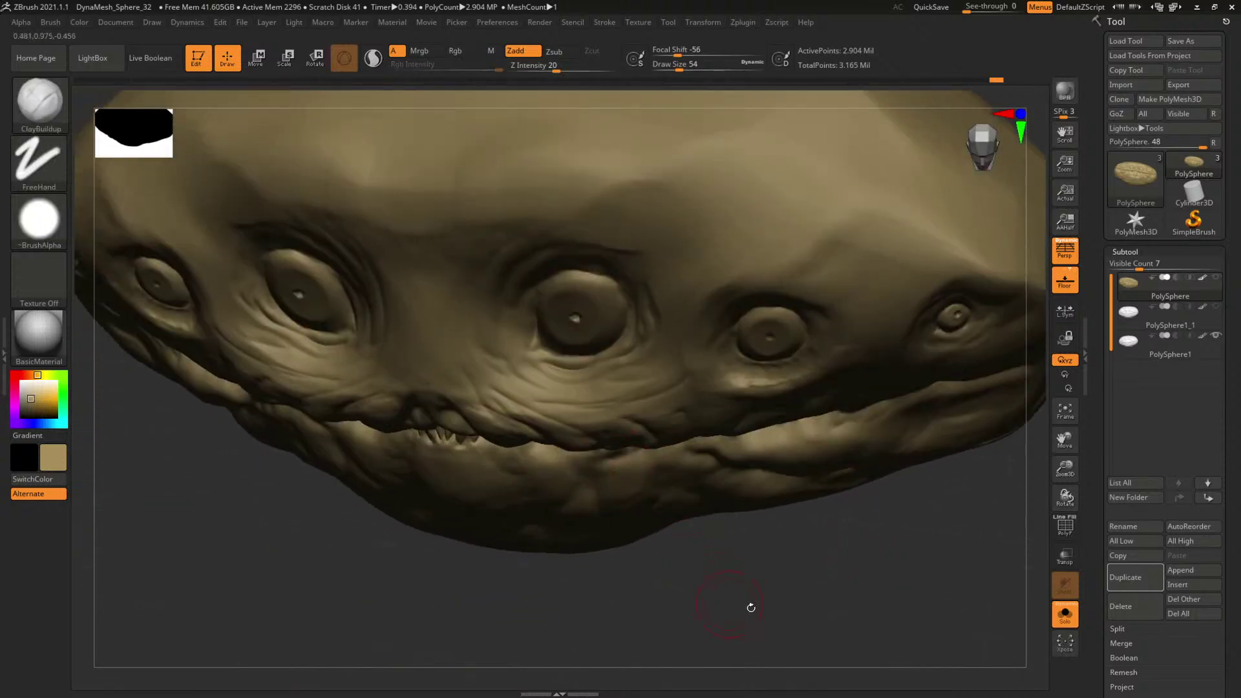
Try to raise the wrinkles below the large eyes with the Standard brush at a draw size of 46.
mouse_move(751, 608)
mouse_down()
mouse_move(769, 601)
mouse_move(734, 595)
mouse_up()
key(b)
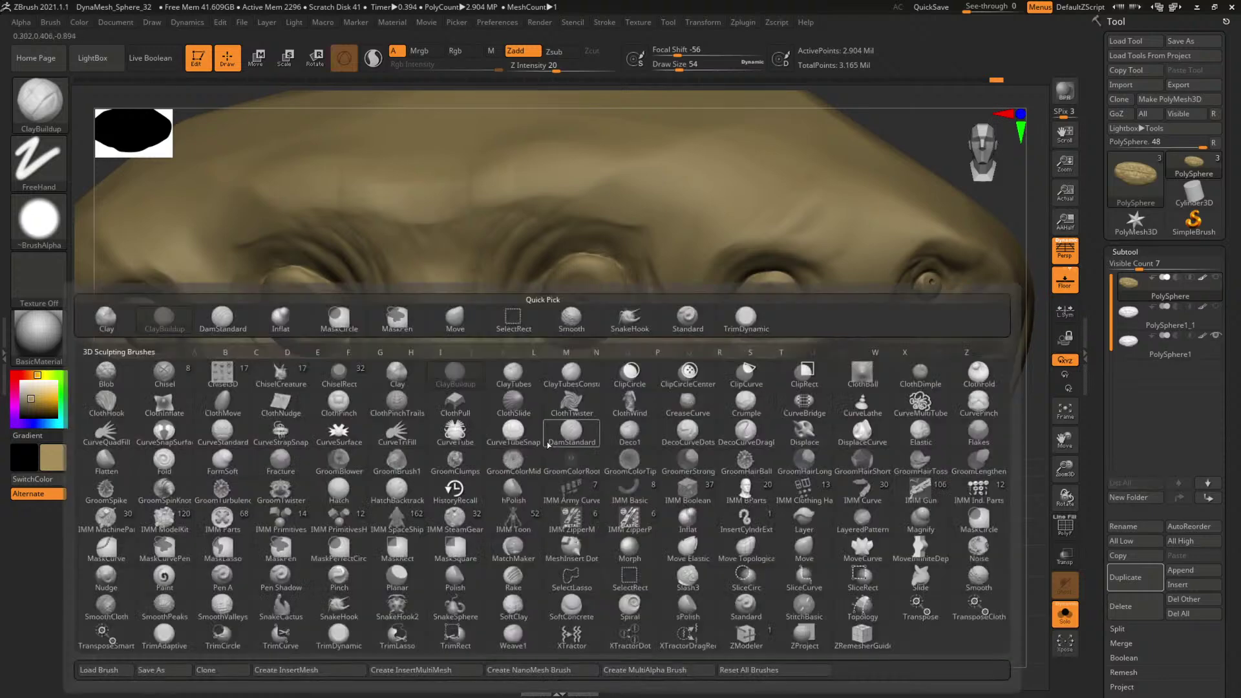
click(746, 604)
right_click(545, 378)
right_click(525, 370)
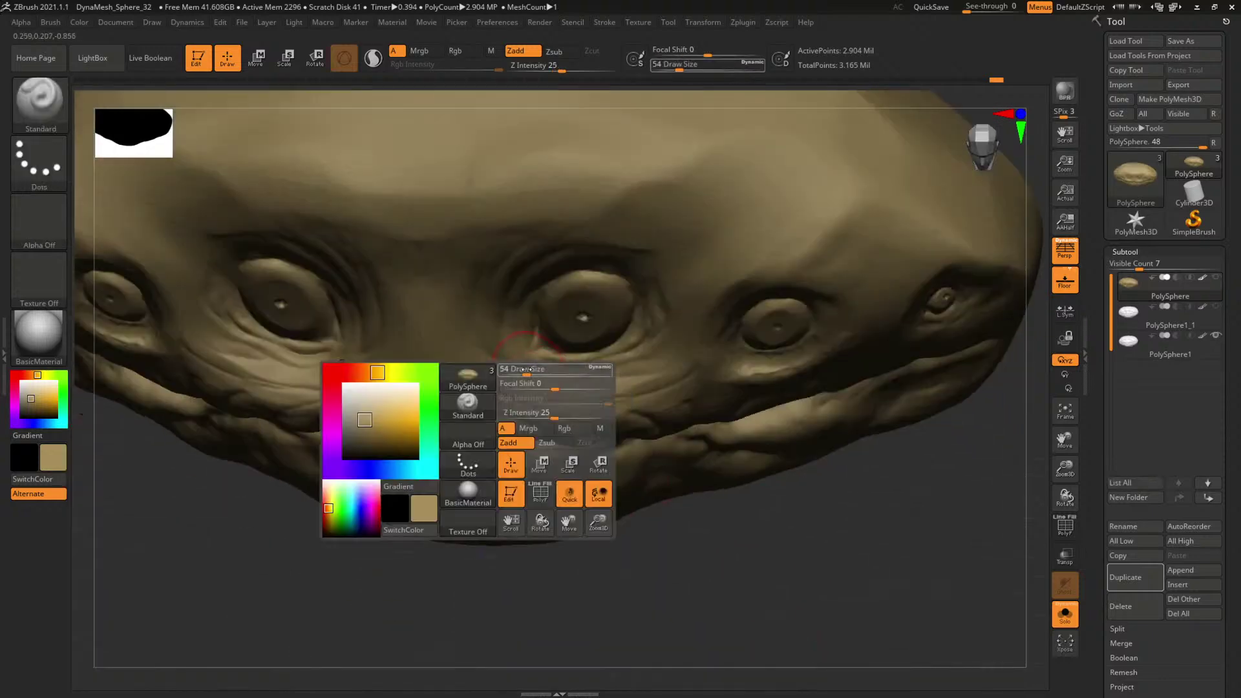
mouse_move(525, 370)
mouse_down()
mouse_move(511, 370)
mouse_move(590, 391)
mouse_up()
right_click(537, 376)
right_click(564, 389)
right_click(573, 392)
right_click(568, 382)
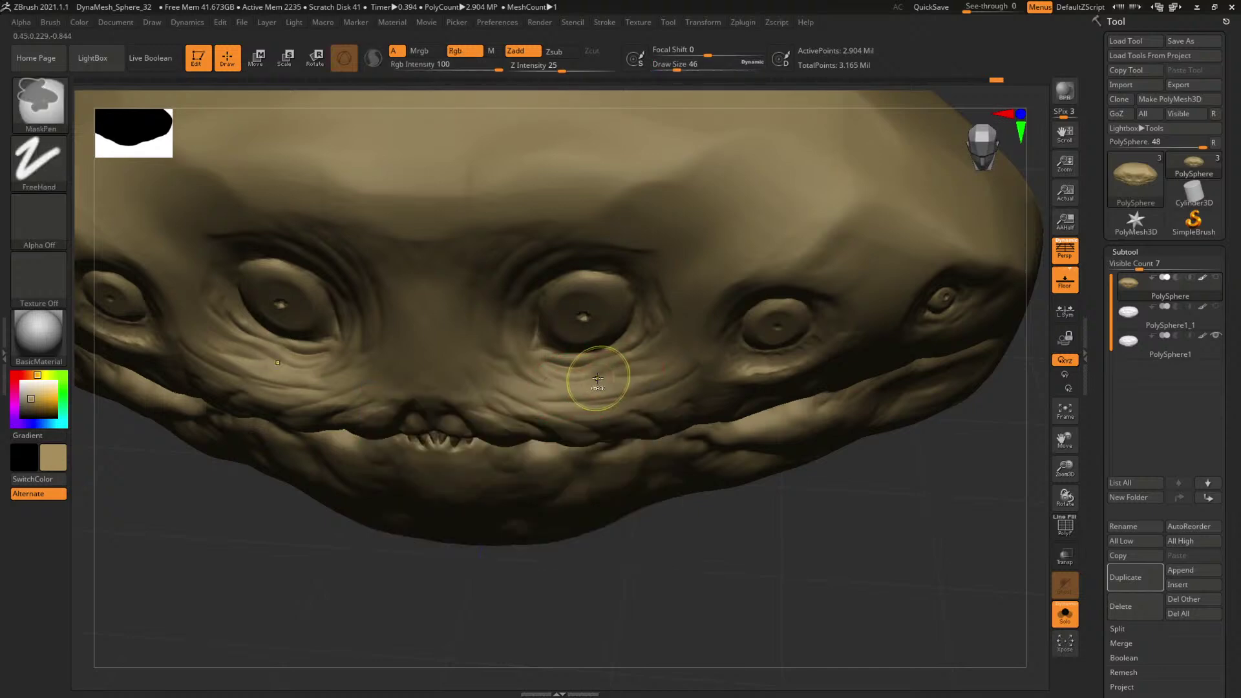
Puff up the wrinkles below the large eyes with the Inflat brush, using draw sizes of 39 and 31.
key(b)
key(i)
key(n)
right_click(568, 394)
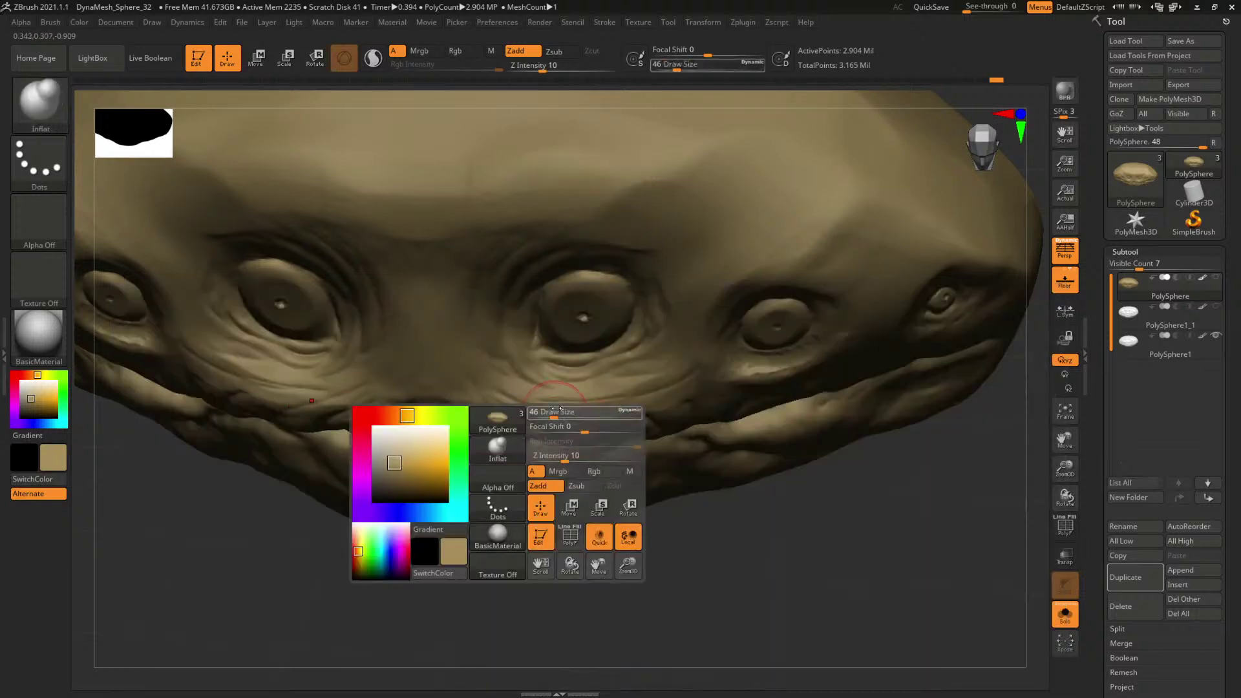
drag(569, 395, 548, 380)
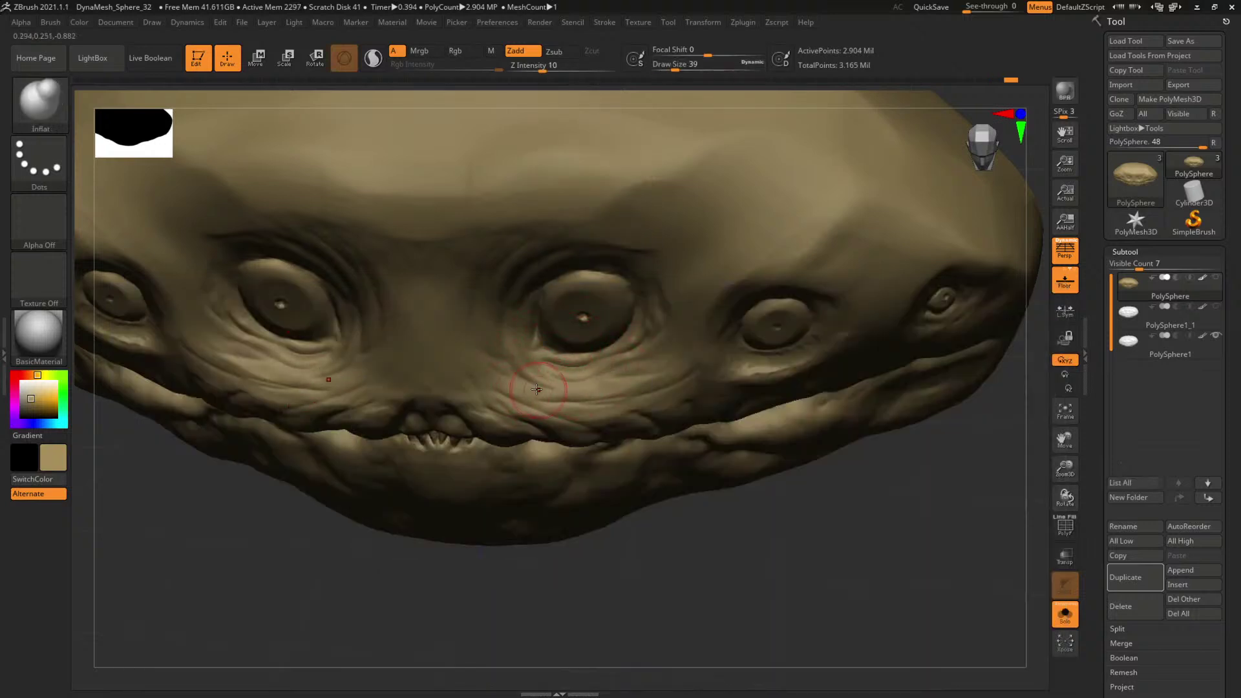
drag(768, 580, 769, 529)
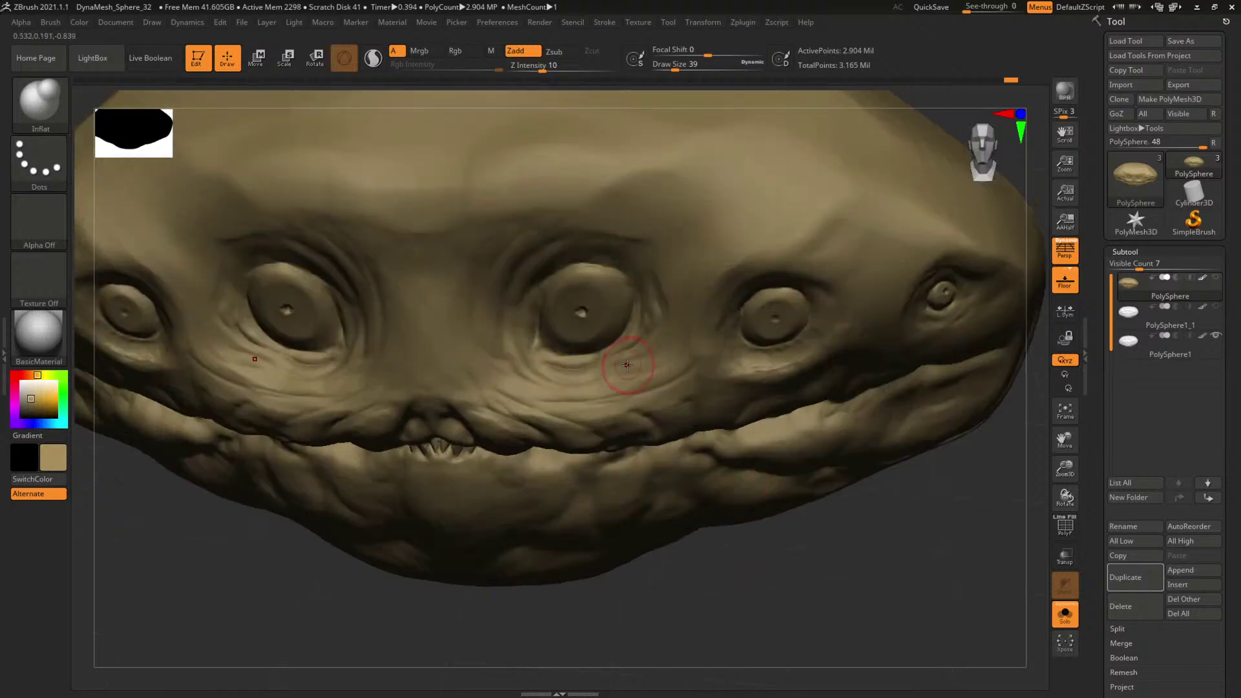
key(space)
drag(627, 365, 616, 369)
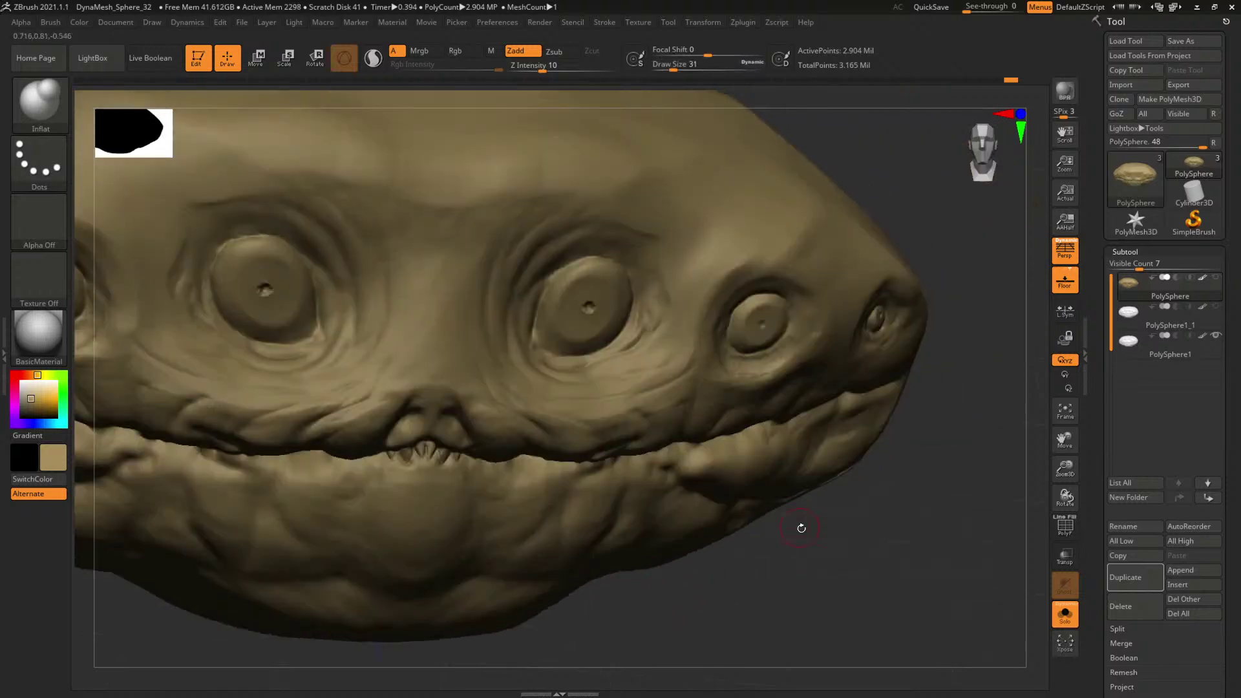
Inflate the eyelid rims of the large and middle eyes with the Inflat brush at a draw size of 41.
mouse_move(801, 526)
mouse_down()
mouse_move(942, 540)
mouse_move(864, 433)
mouse_up()
key(space)
drag(603, 299, 614, 299)
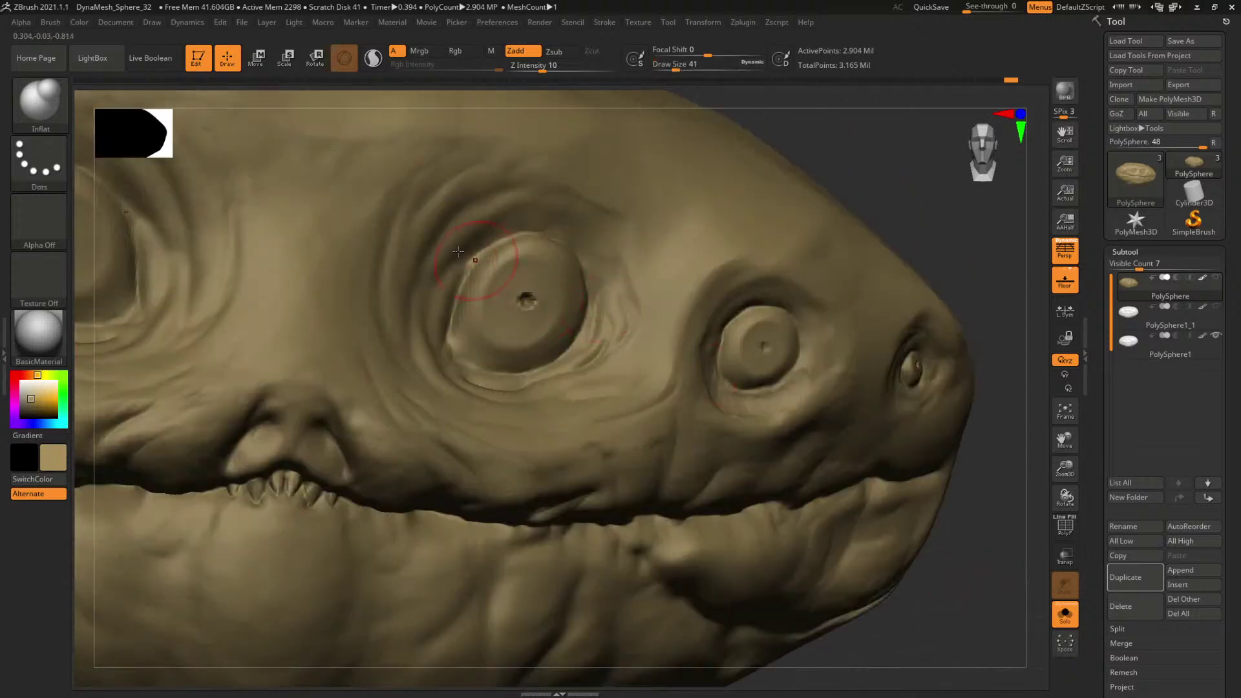
Inflate the broader folds beside and above the large eyes, using draw sizes of 65 and 83.
key(space)
key(space)
drag(436, 265, 445, 265)
key(space)
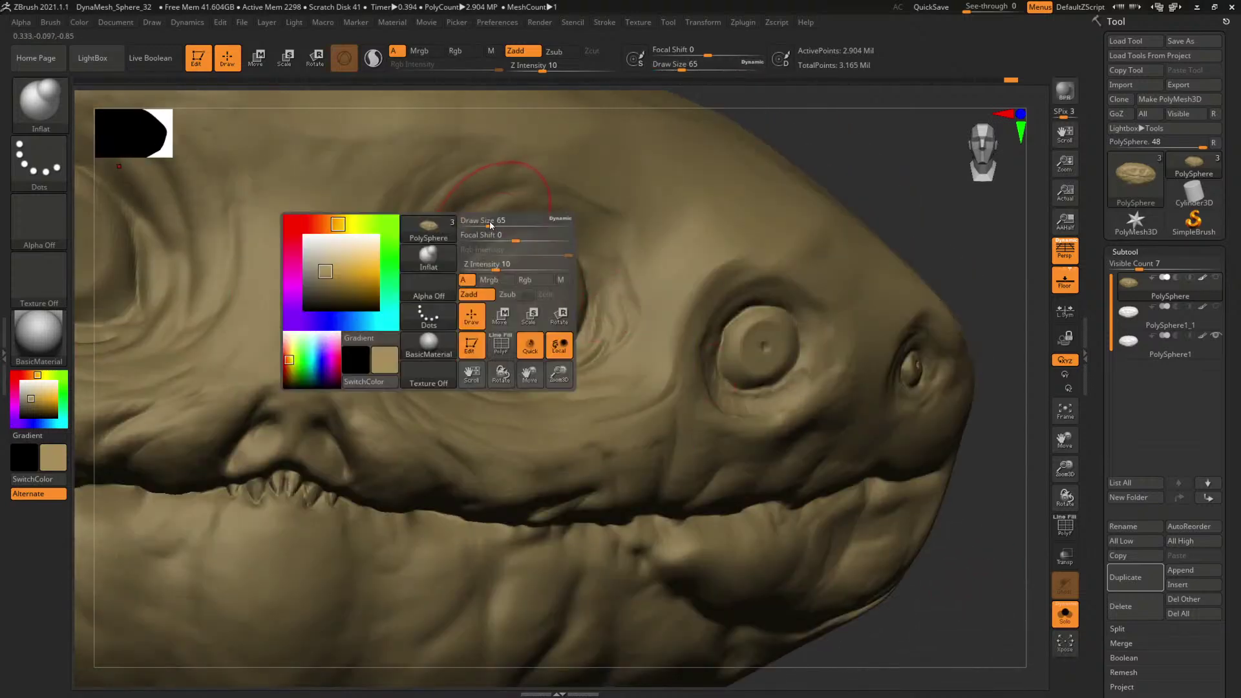
drag(492, 221, 481, 221)
key(space)
mouse_move(428, 278)
mouse_down()
mouse_move(446, 278)
mouse_move(446, 243)
mouse_up()
key(space)
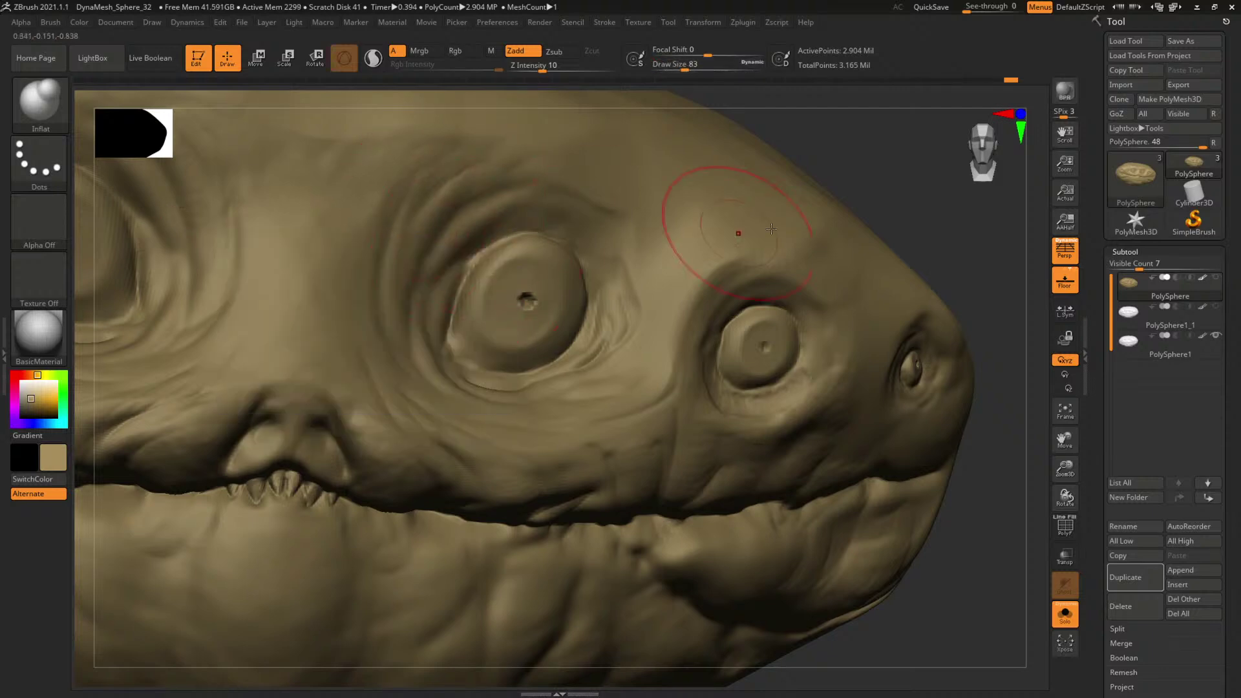
mouse_move(906, 221)
mouse_down()
mouse_move(896, 212)
mouse_move(901, 220)
mouse_up()
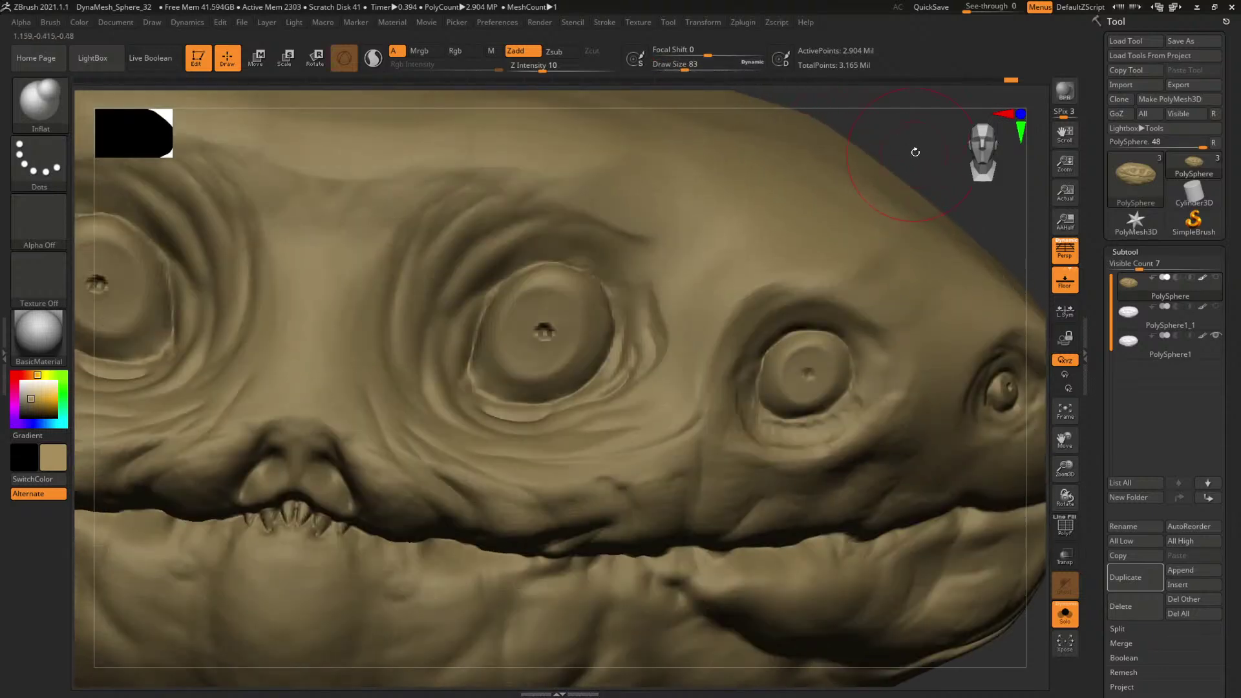
mouse_move(916, 152)
mouse_down()
mouse_move(871, 161)
mouse_move(914, 179)
mouse_move(834, 178)
mouse_up()
Reshape the head's forms around the eyes and mouth with the Move brush, ending at a draw size of 68.
key(b)
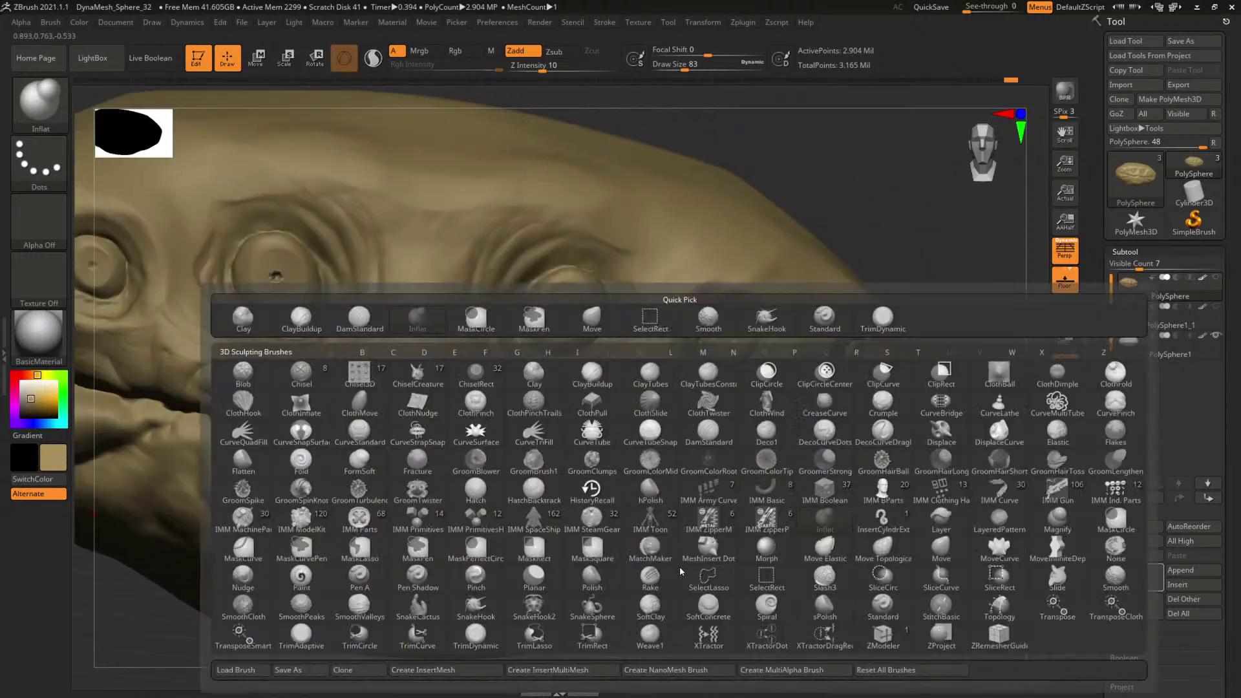
key(m)
key(v)
key(s)
drag(450, 424, 459, 425)
drag(828, 641, 863, 543)
key(space)
drag(479, 358, 498, 371)
Compare the head with a snapshot copy on the canvas and earlier undo states, and clear the snapshot from the canvas.
mouse_move(801, 577)
mouse_down()
mouse_move(812, 588)
mouse_move(785, 540)
mouse_move(720, 515)
mouse_move(975, 624)
mouse_move(906, 627)
mouse_move(942, 624)
mouse_up()
key(shift)
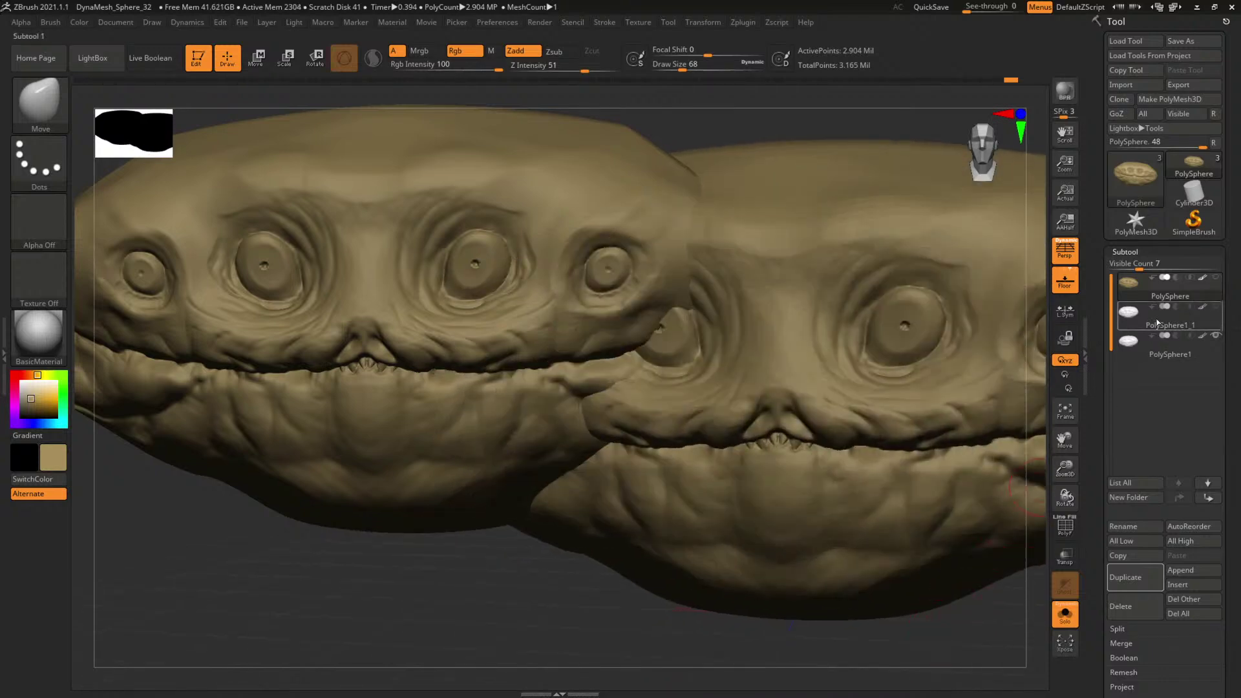
key(ctrl)
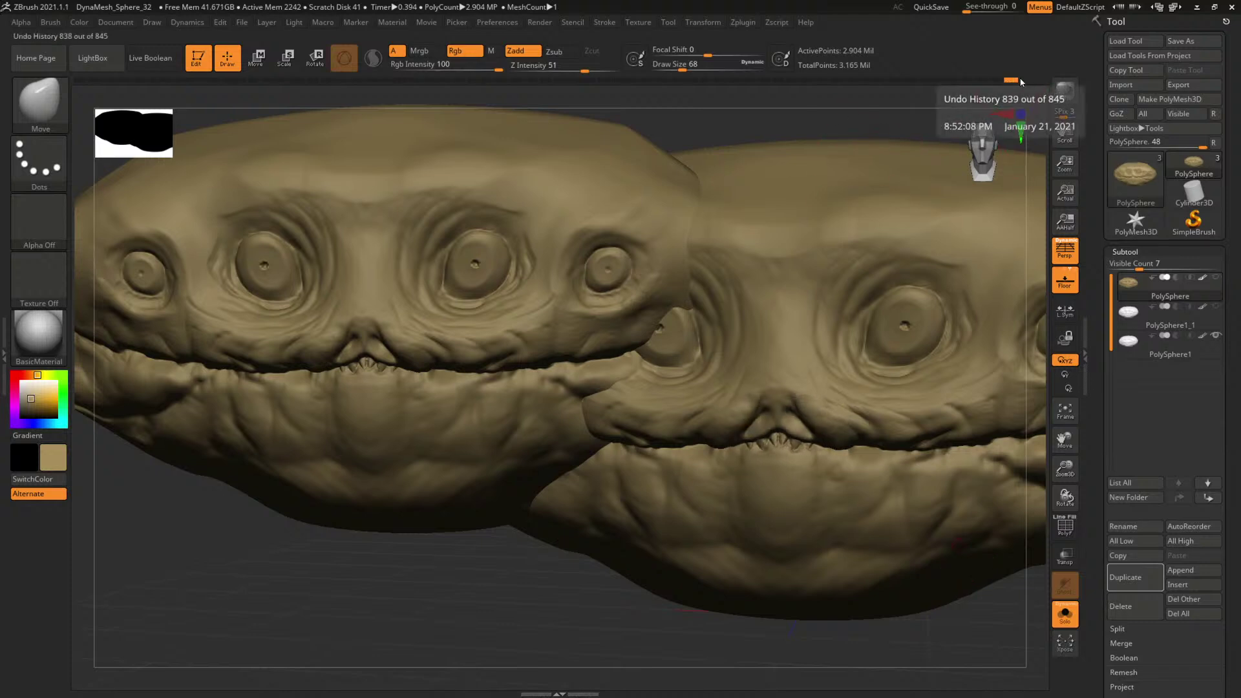
drag(1018, 80, 944, 79)
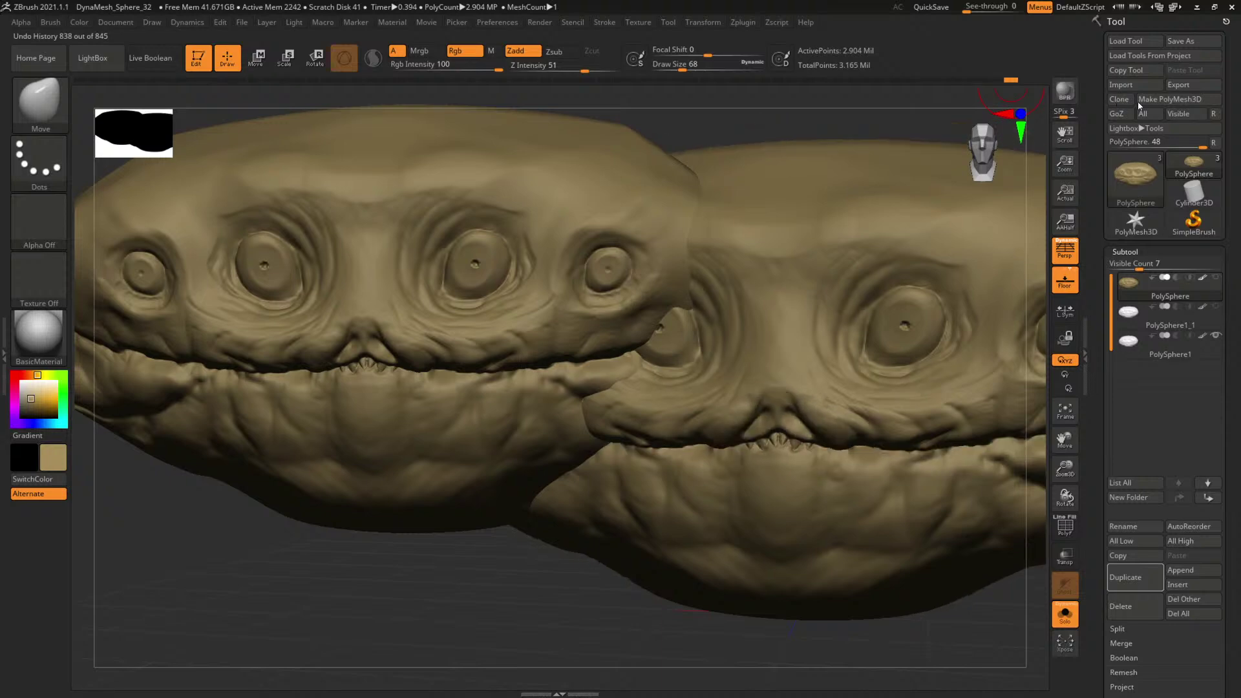
key(ctrl+n)
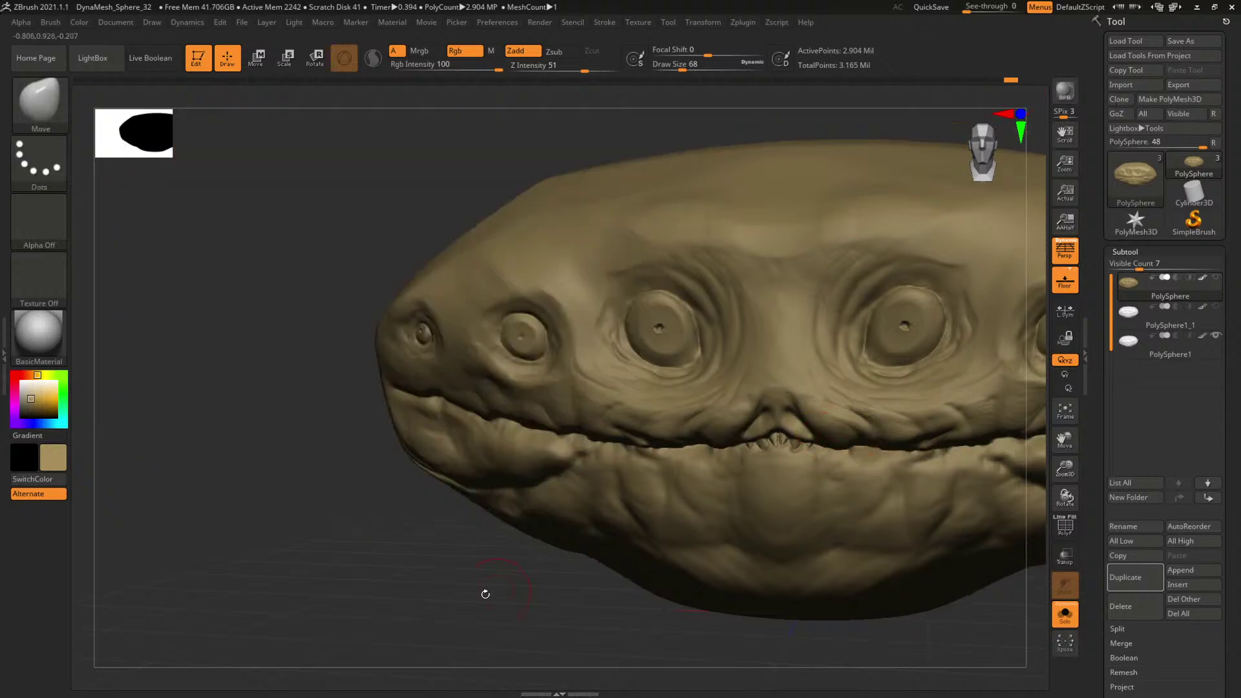
Build up the lips near the outer mouth corners with the ClayBuildup brush at a draw size of 71.
shift+drag(485, 593, 538, 592)
alt+drag(947, 665, 676, 545)
drag(799, 550, 814, 544)
key(b)
key(c)
key(b)
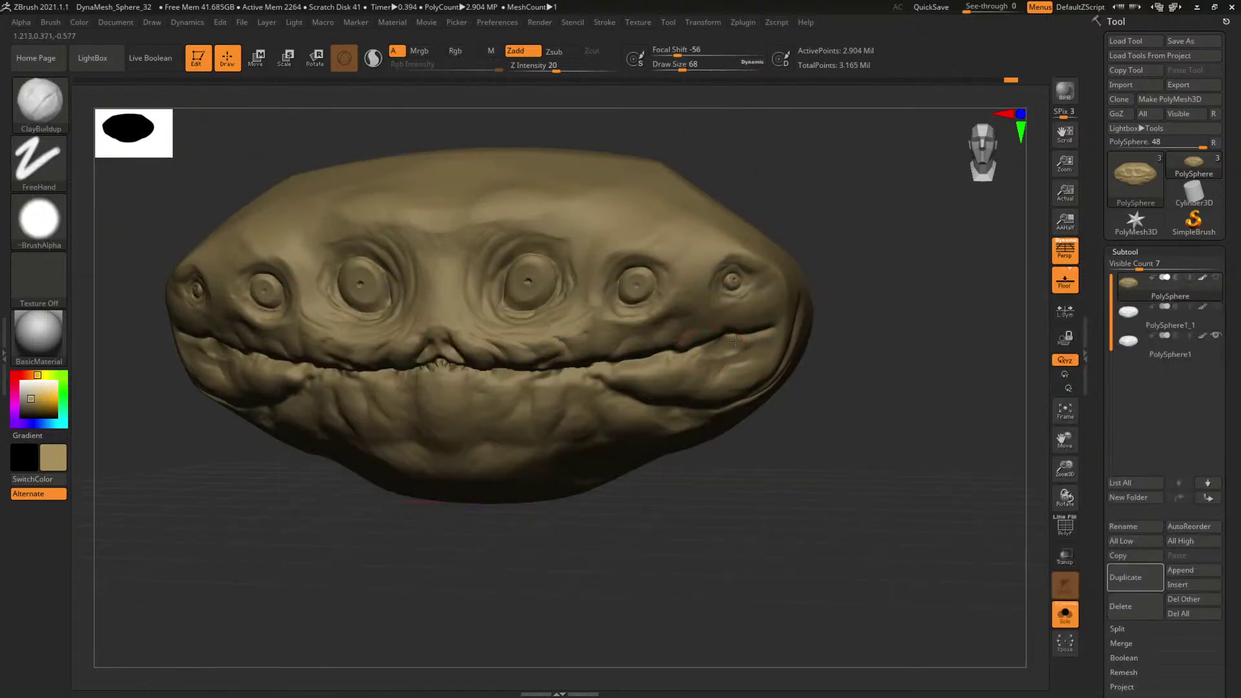
mouse_move(741, 344)
mouse_down()
mouse_move(757, 343)
mouse_move(729, 338)
mouse_move(720, 354)
mouse_up()
key(space)
key(space)
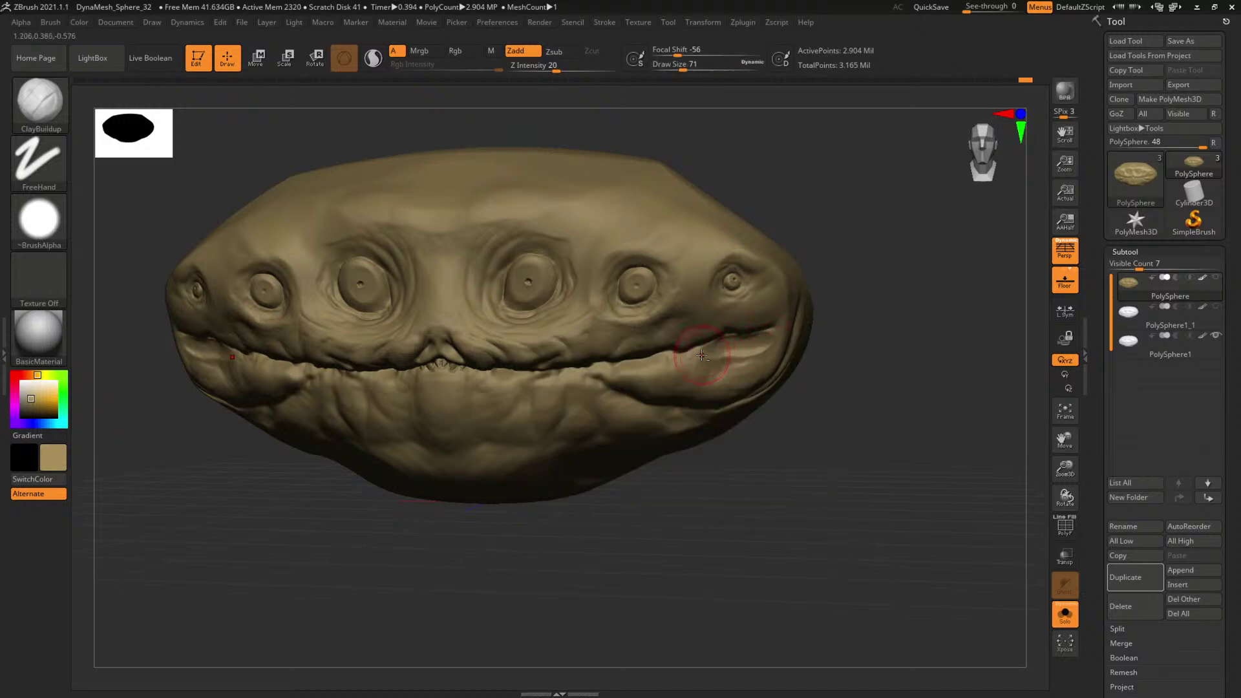
Refine the folds at the outer mouth corners with ClayBuildup at a draw size of 41.
alt+drag(911, 314, 925, 352)
mouse_move(931, 342)
mouse_down()
mouse_move(904, 346)
mouse_move(925, 388)
mouse_up()
key(space)
drag(752, 370, 740, 370)
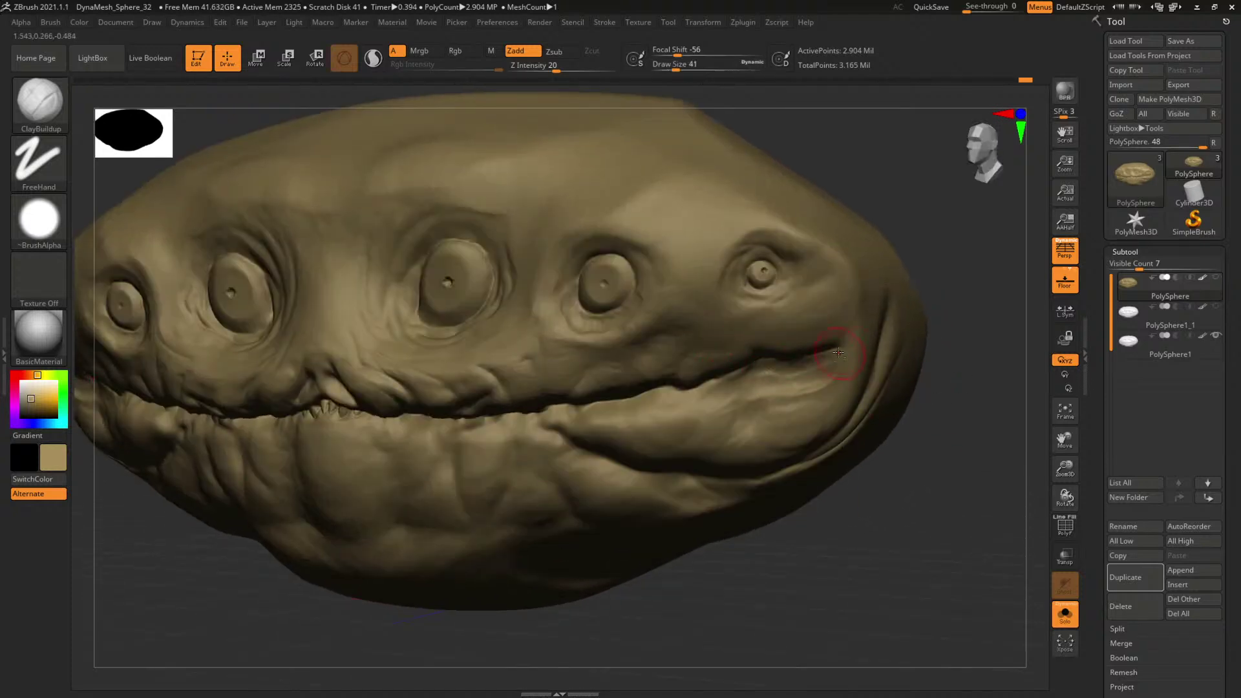
Carve creases into the mouth corners and along the lips with the DamStandard brush at a draw size of 49.
drag(977, 349, 930, 343)
key(b)
key(d)
key(s)
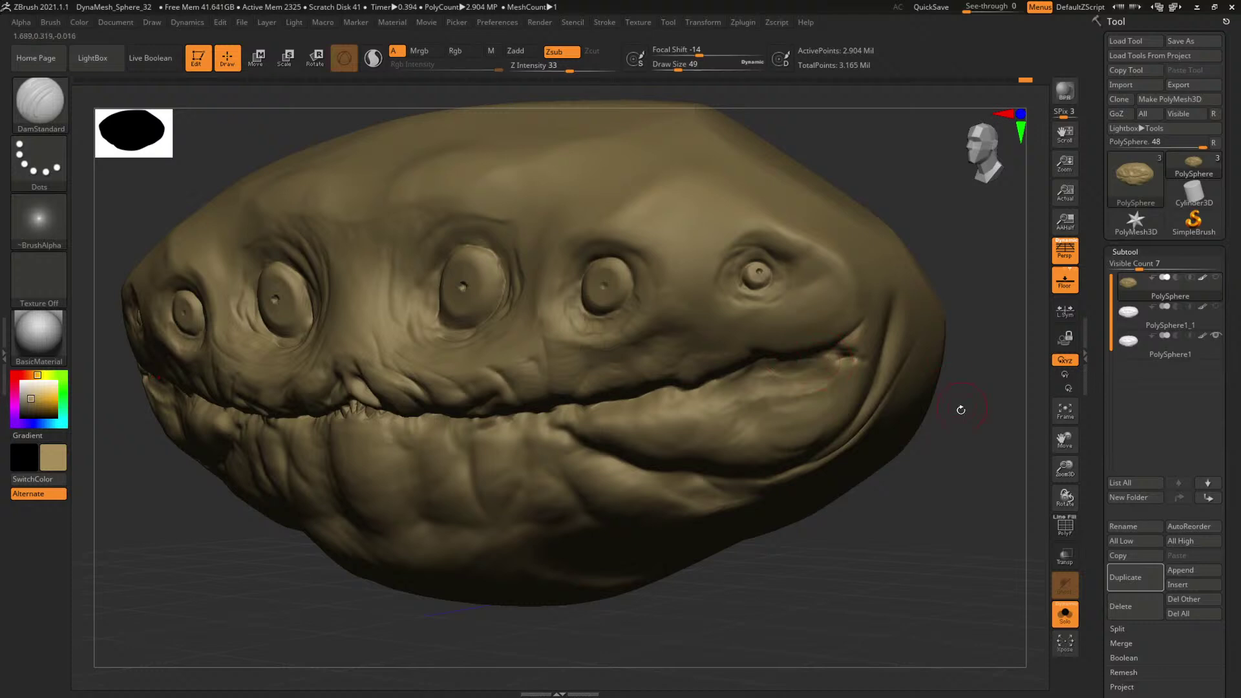
drag(961, 410, 892, 401)
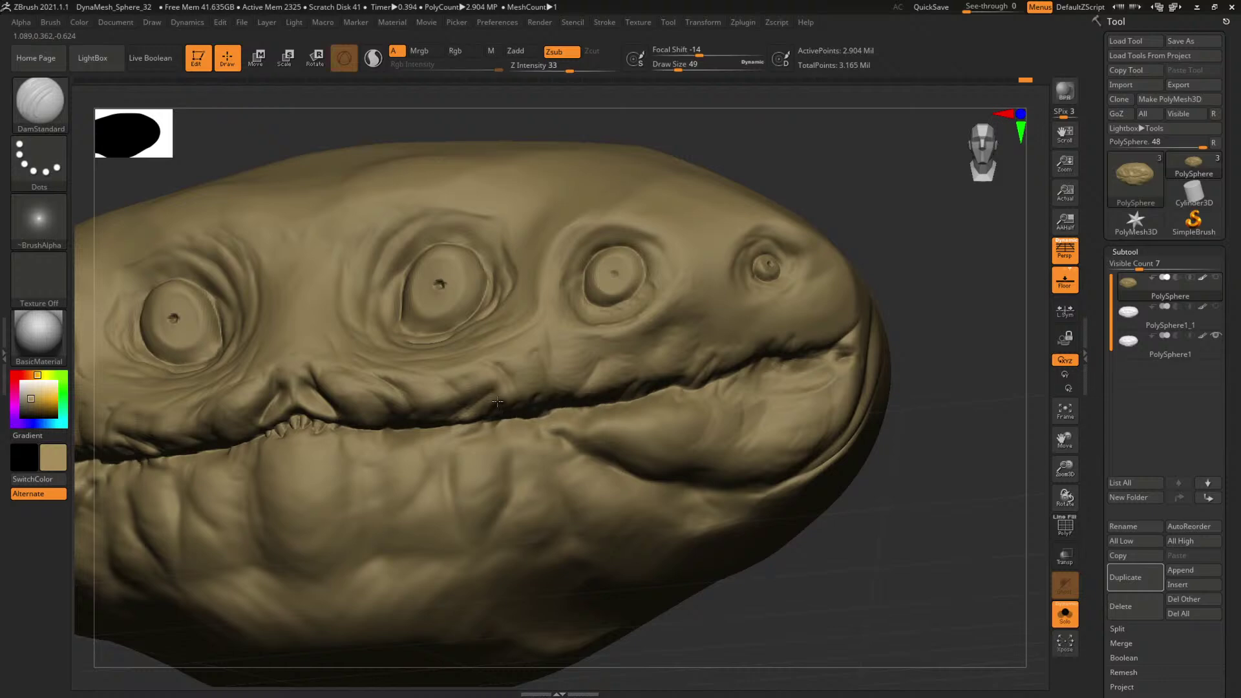
mouse_move(895, 362)
mouse_down()
mouse_move(845, 380)
mouse_move(856, 371)
mouse_up()
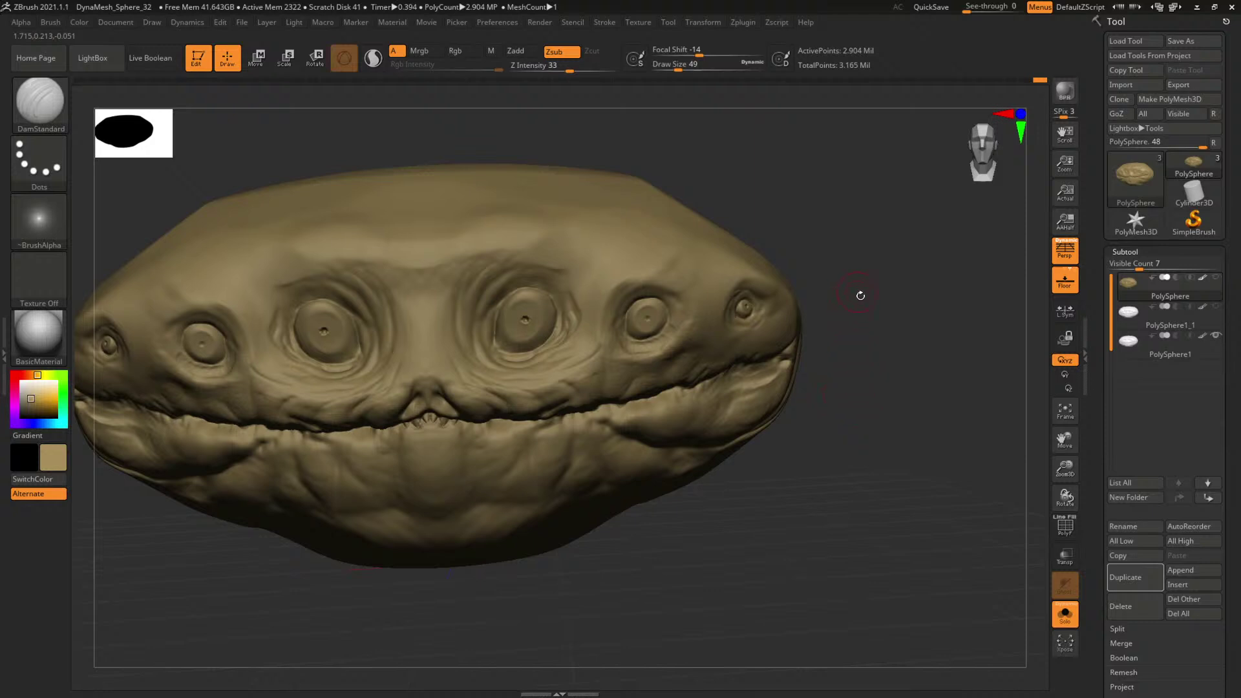
Deepen the creases around the large eyes' lids with DamStandard, using draw sizes of 41 and 25.
mouse_move(900, 324)
alt+mouse_down()
mouse_move(944, 423)
mouse_move(1003, 396)
alt+mouse_up()
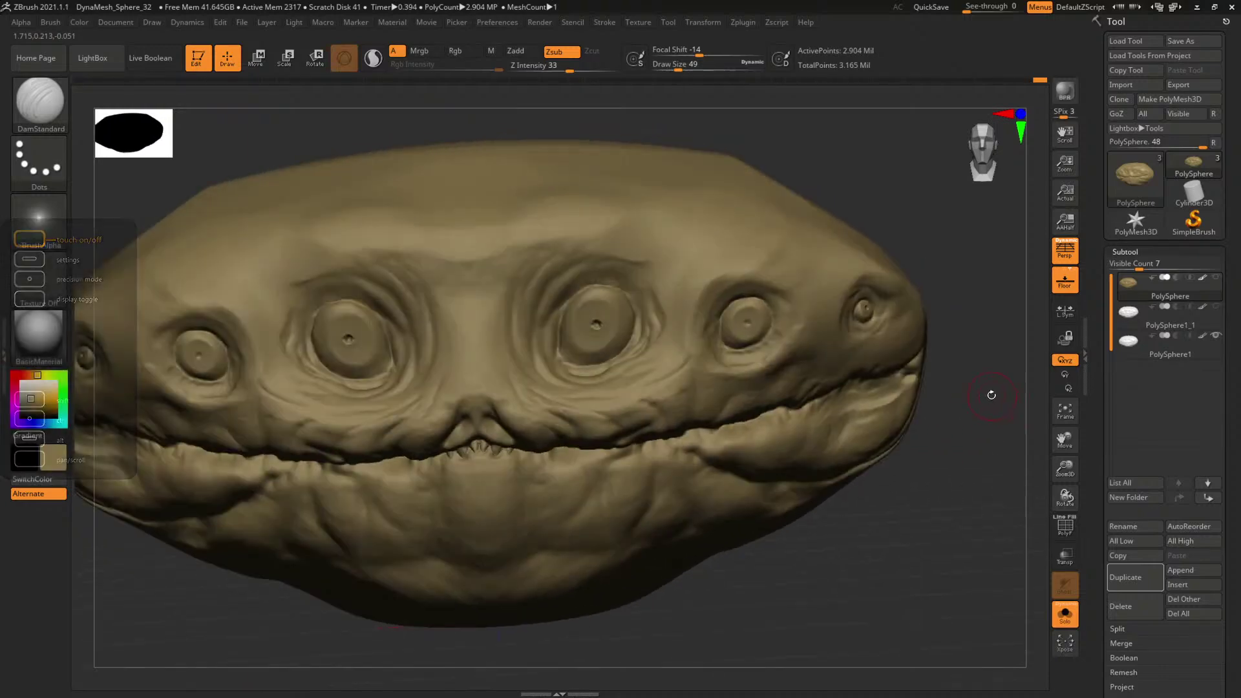
alt+drag(870, 545, 804, 540)
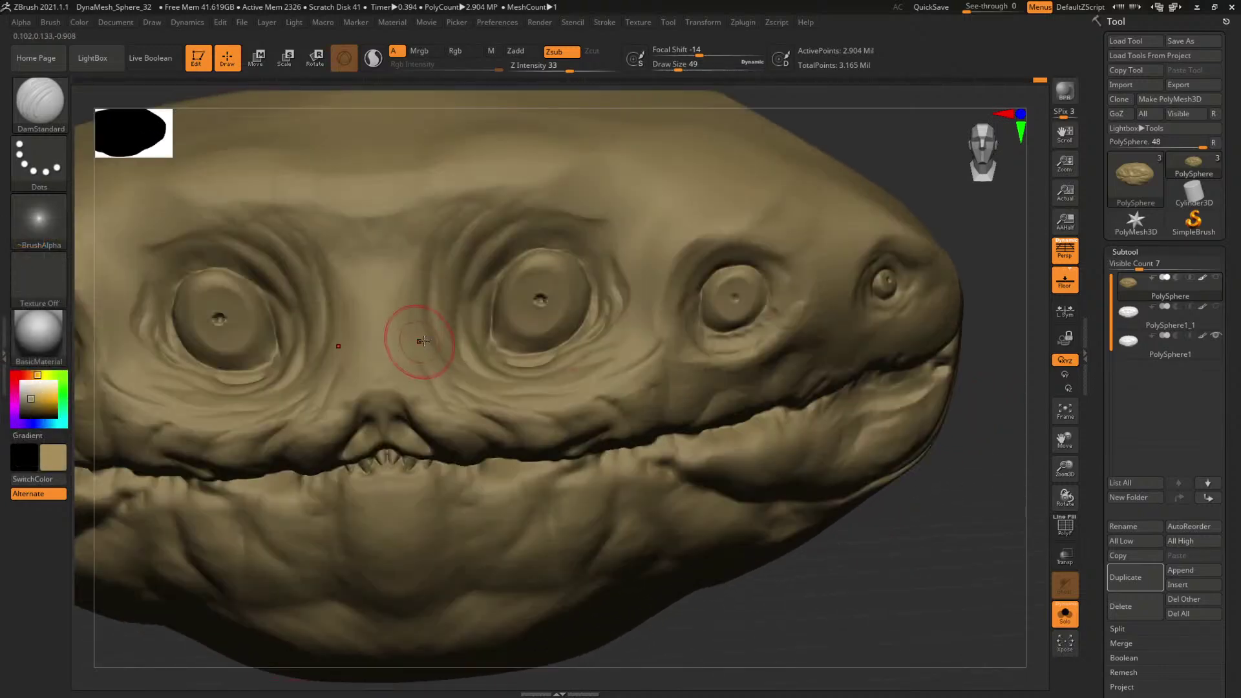
key(space)
drag(519, 352, 517, 352)
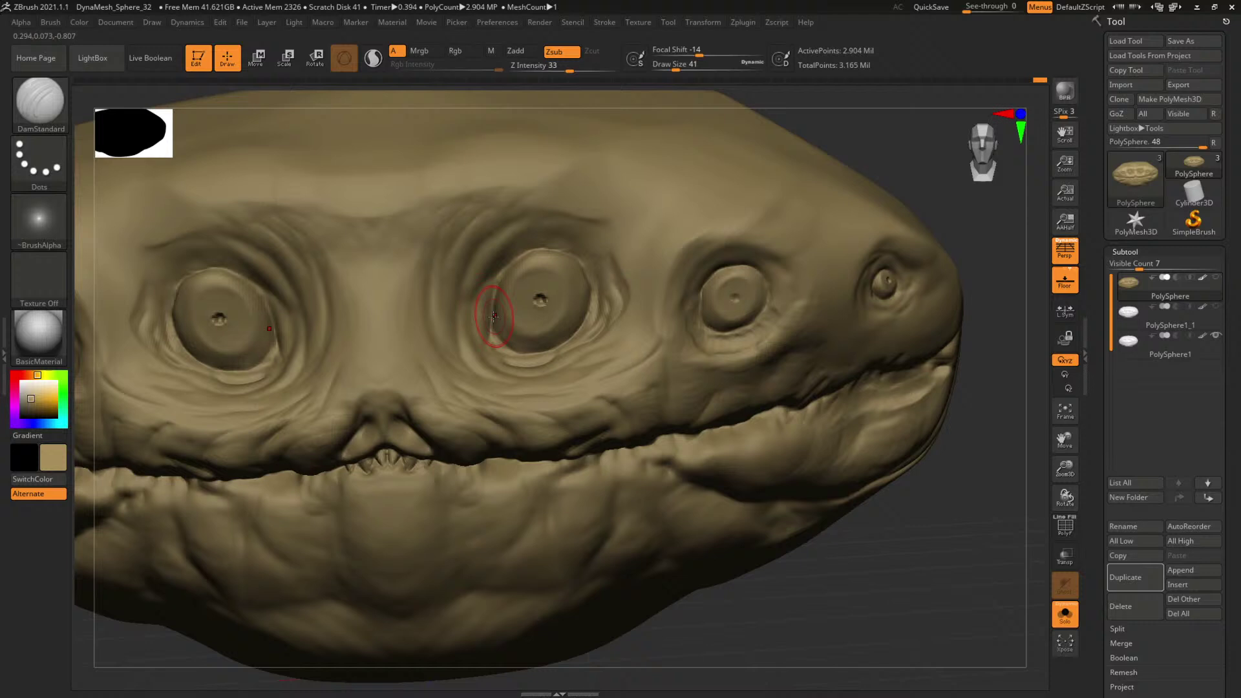
key(s)
click(513, 354)
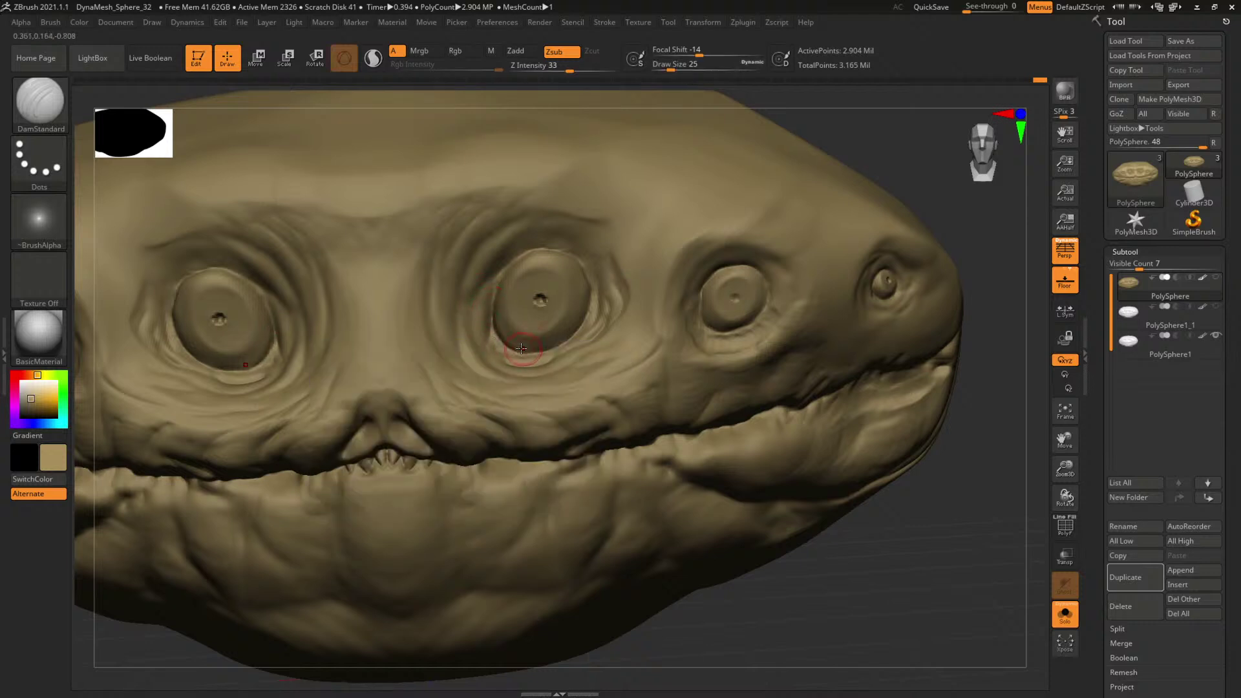
key(space)
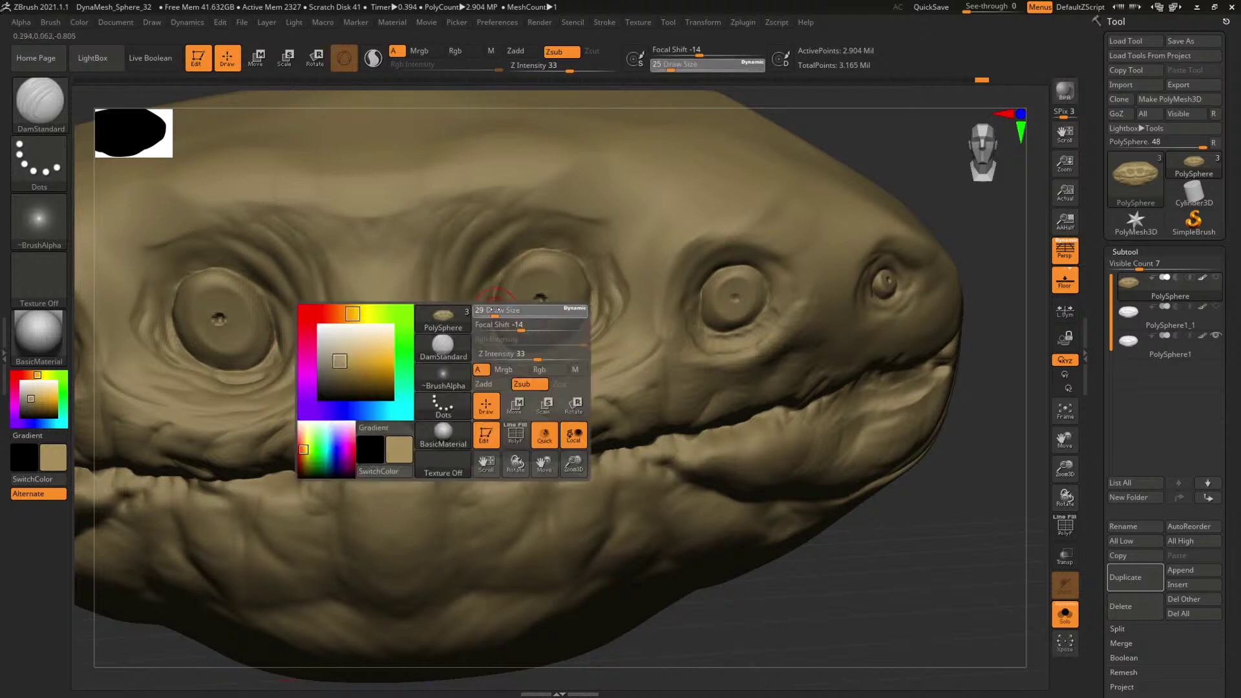
drag(498, 312, 517, 311)
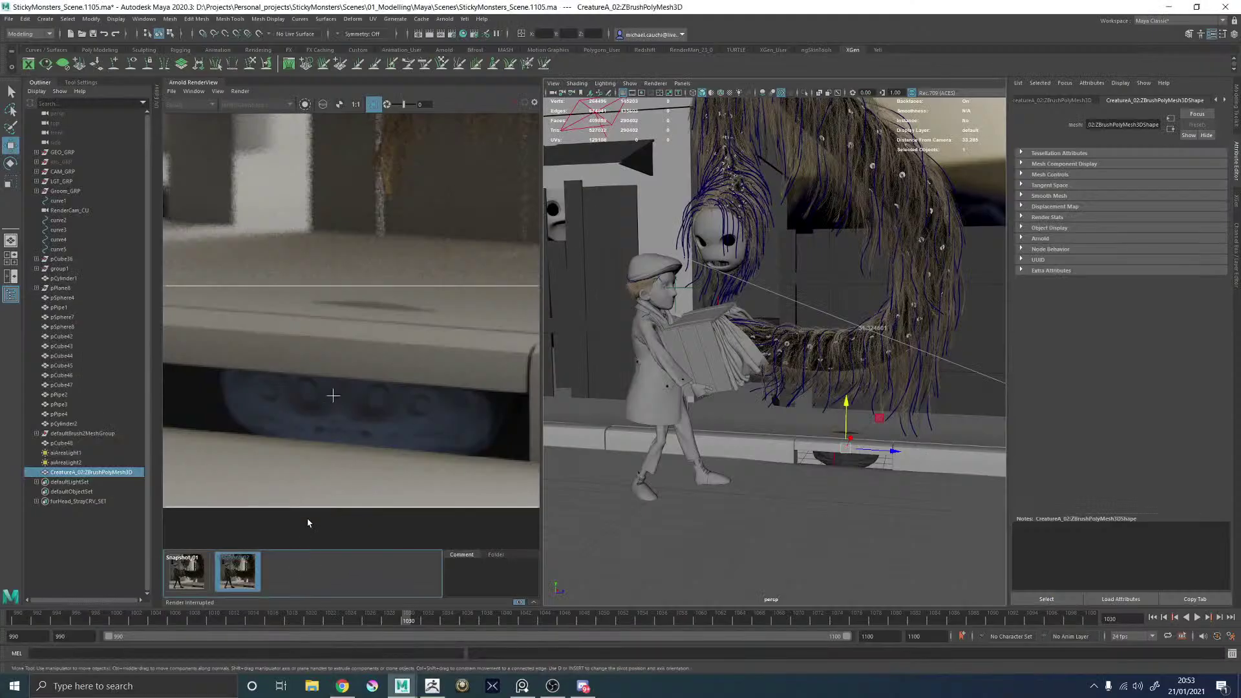
In Maya, show the drain creature's aiStandardSurface27 material attributes and restart the Arnold render.
click(228, 579)
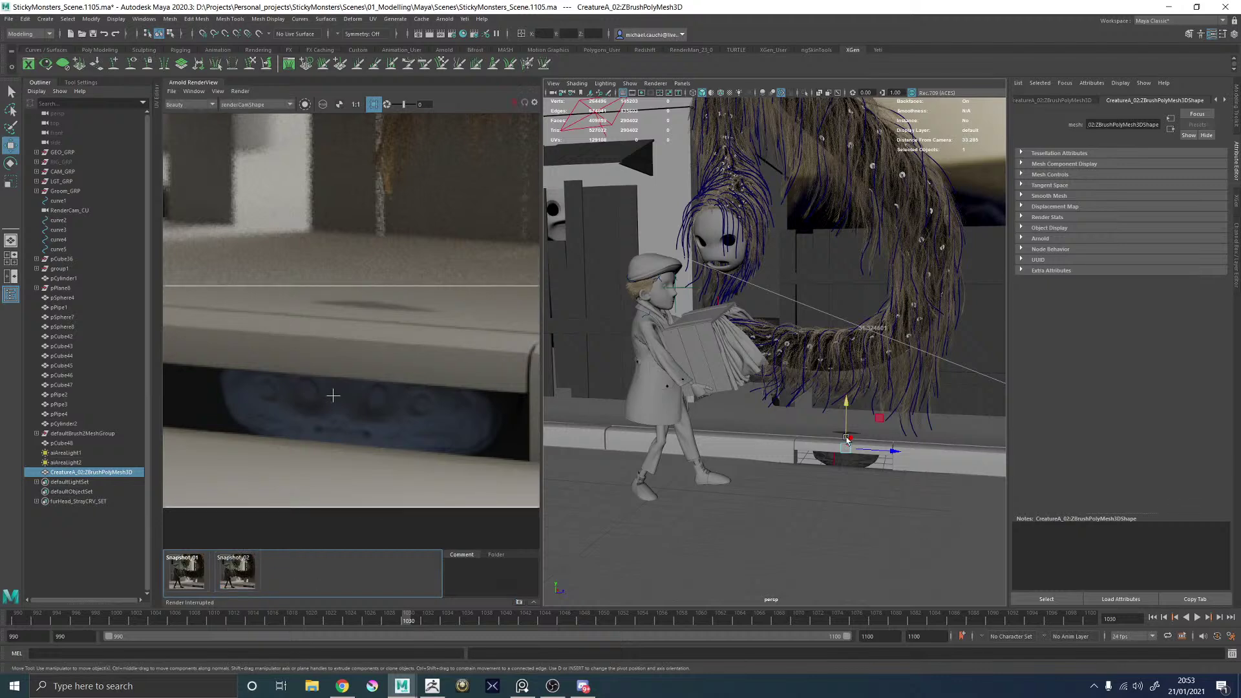
click(1226, 100)
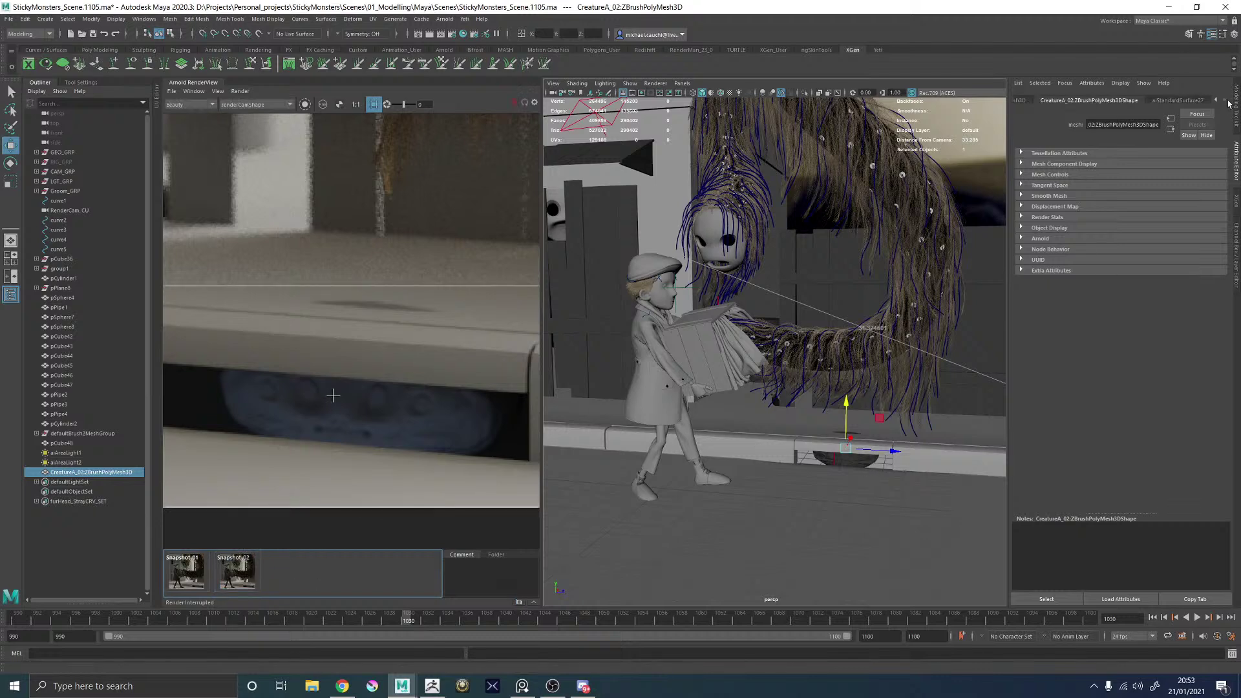
click(510, 104)
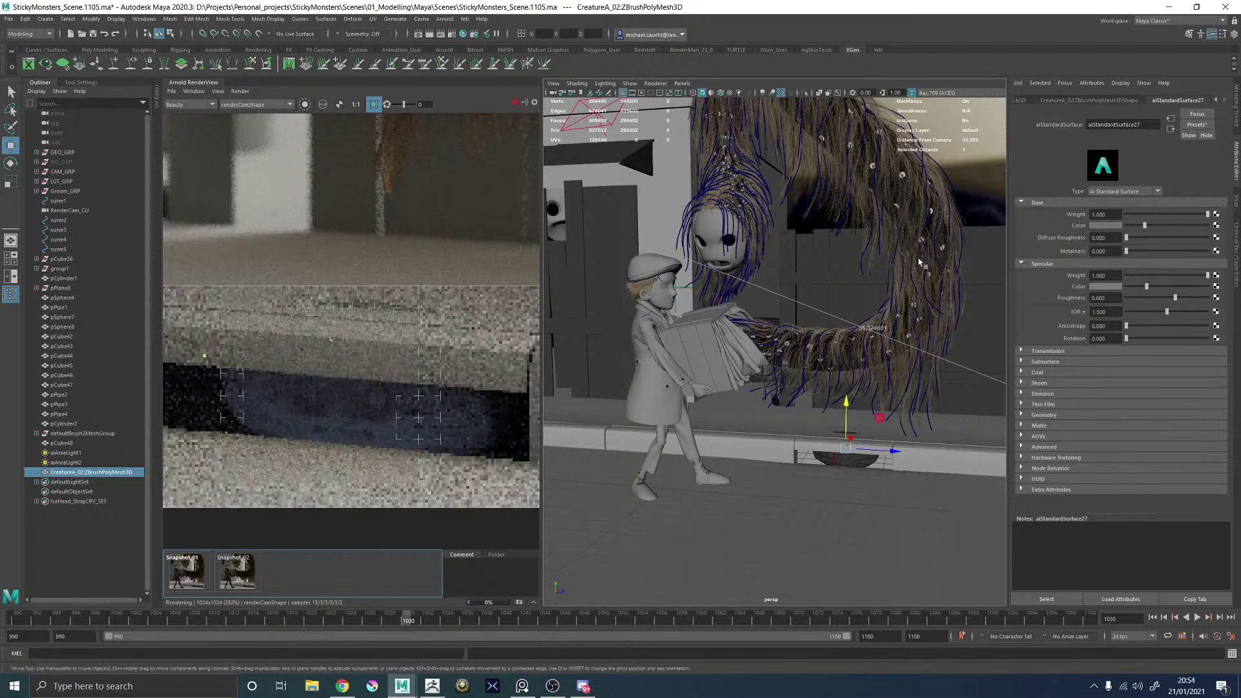
Make the creature's material glossier: darken its base color, set specular color to white, roughness to 0.145 and IOR to 1.335.
drag(1144, 228, 1134, 226)
drag(1175, 298, 1208, 286)
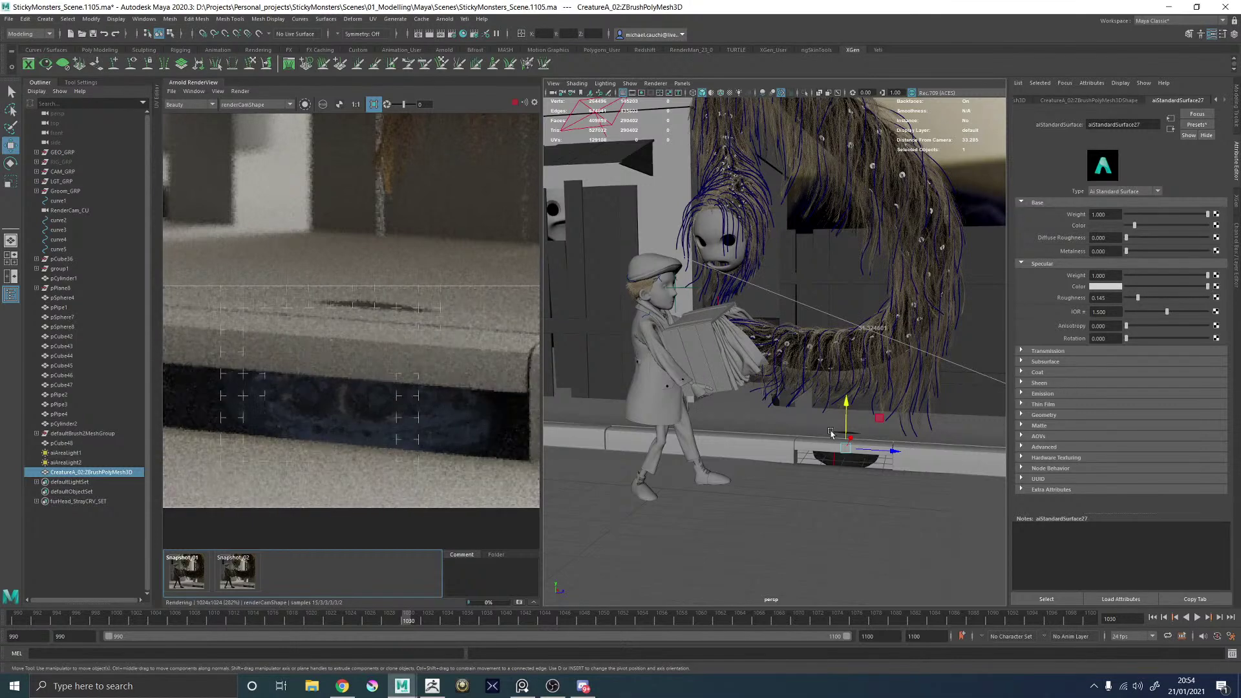
click(1098, 312)
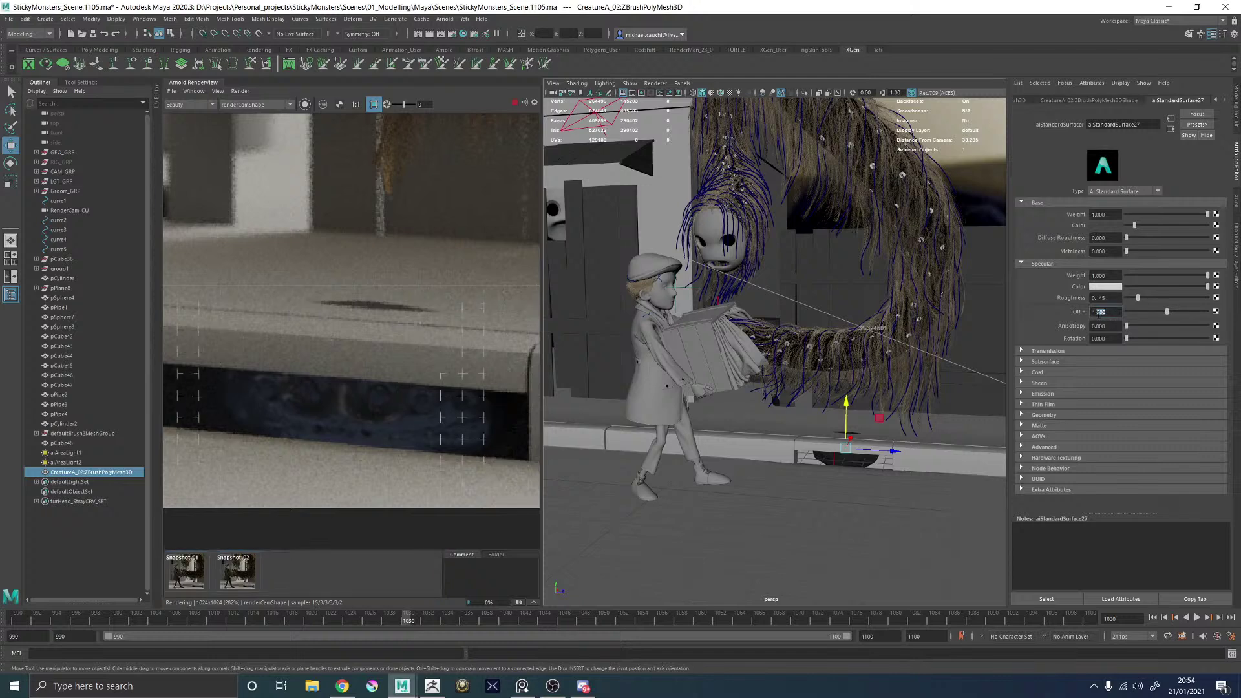
text(1.335)
key(Return)
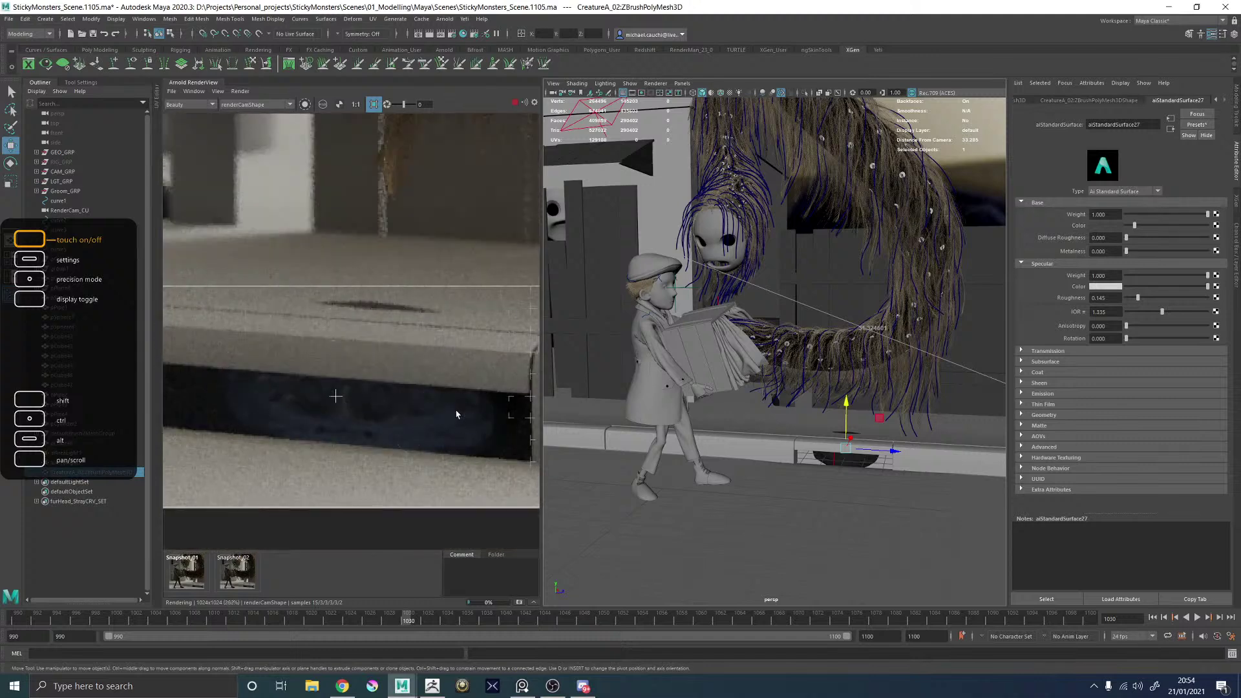
scroll(385, 398, up, 5)
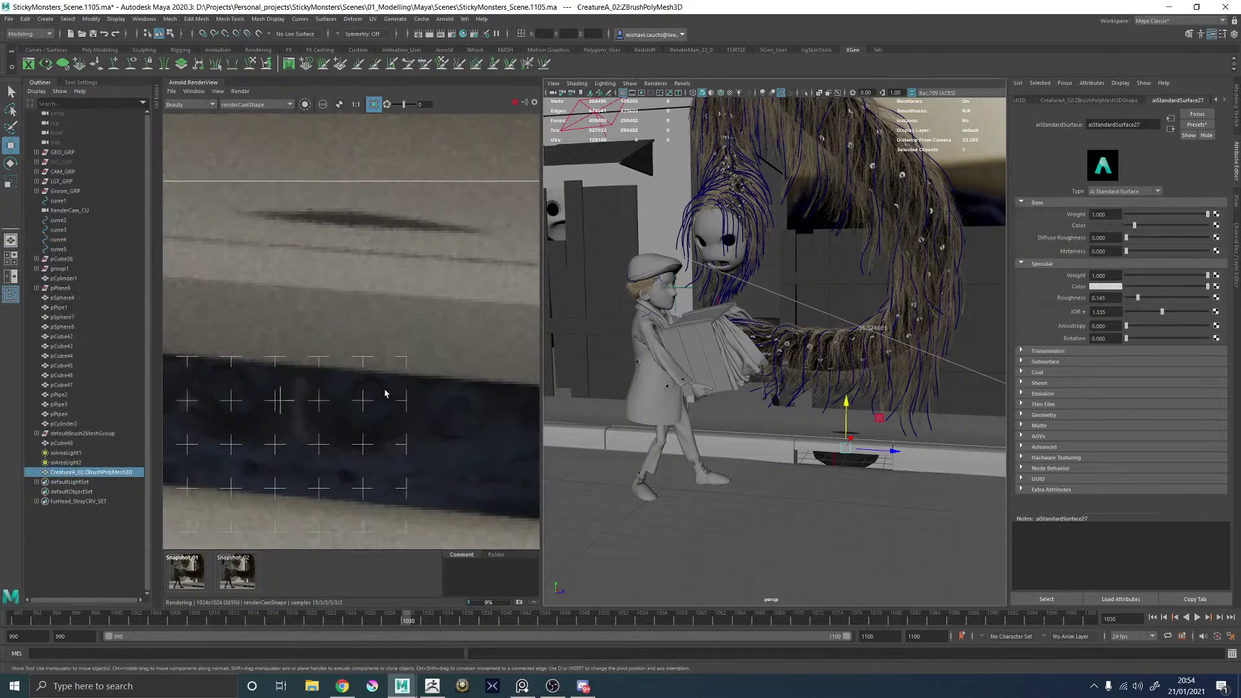
Try a specular roughness of 0 on the creature's aiStandardSurface27 material.
scroll(382, 407, down, 5)
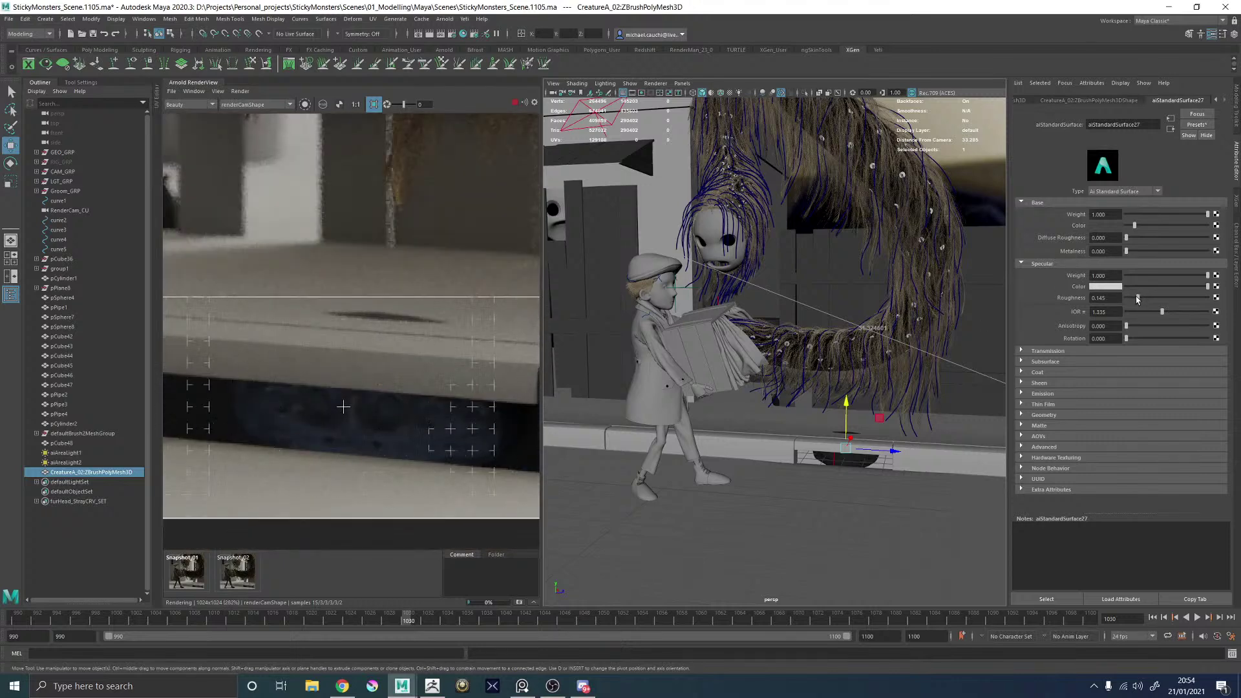
drag(1137, 298, 1126, 298)
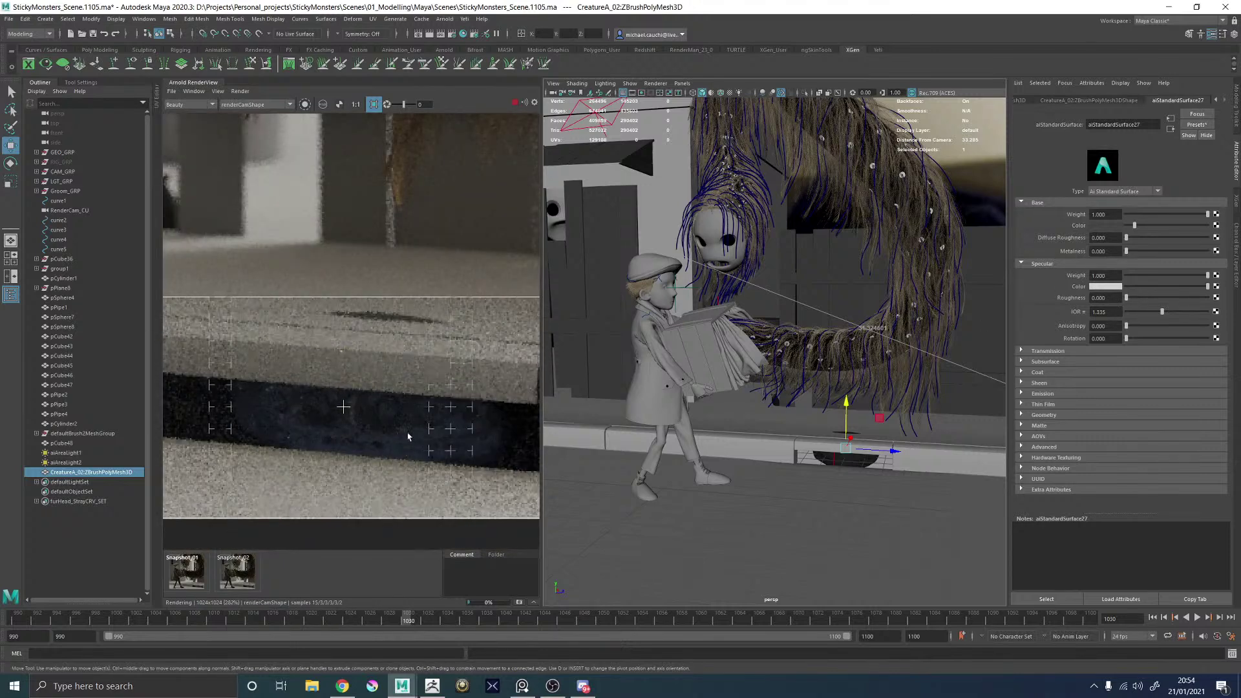
scroll(382, 418, up, 1)
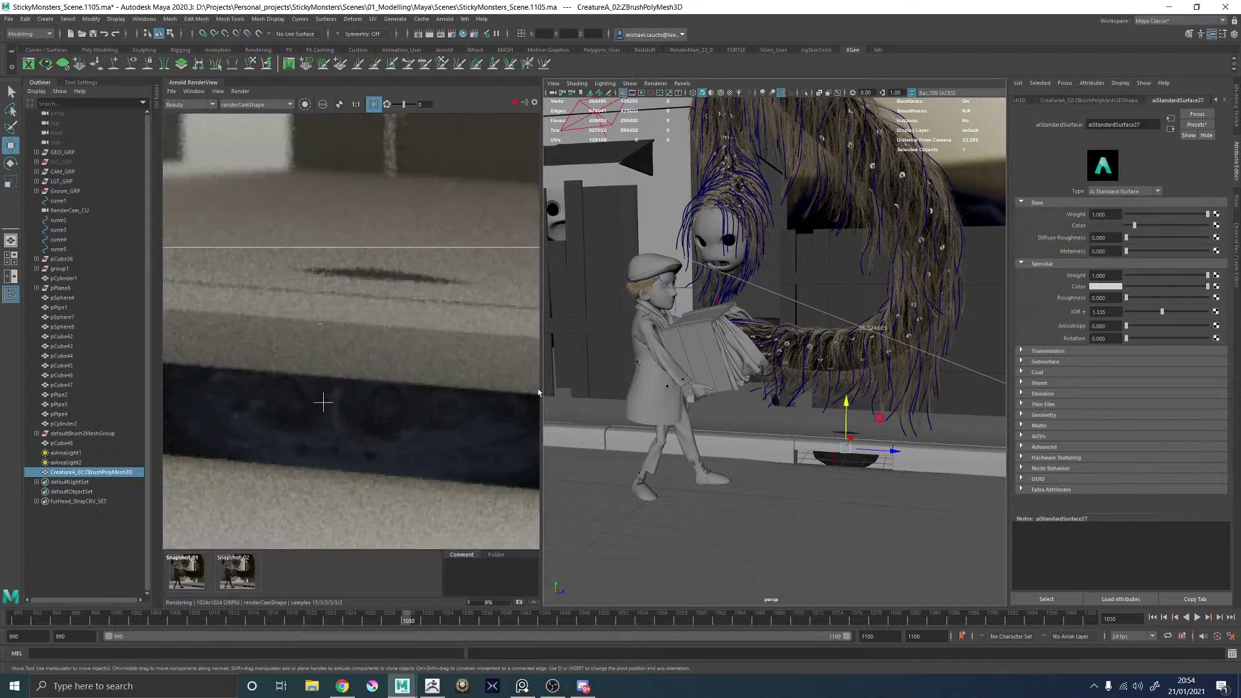
Widen the Arnold render view against the perspective viewport and frame the drain in the render.
drag(543, 386, 771, 386)
scroll(529, 390, down, 2)
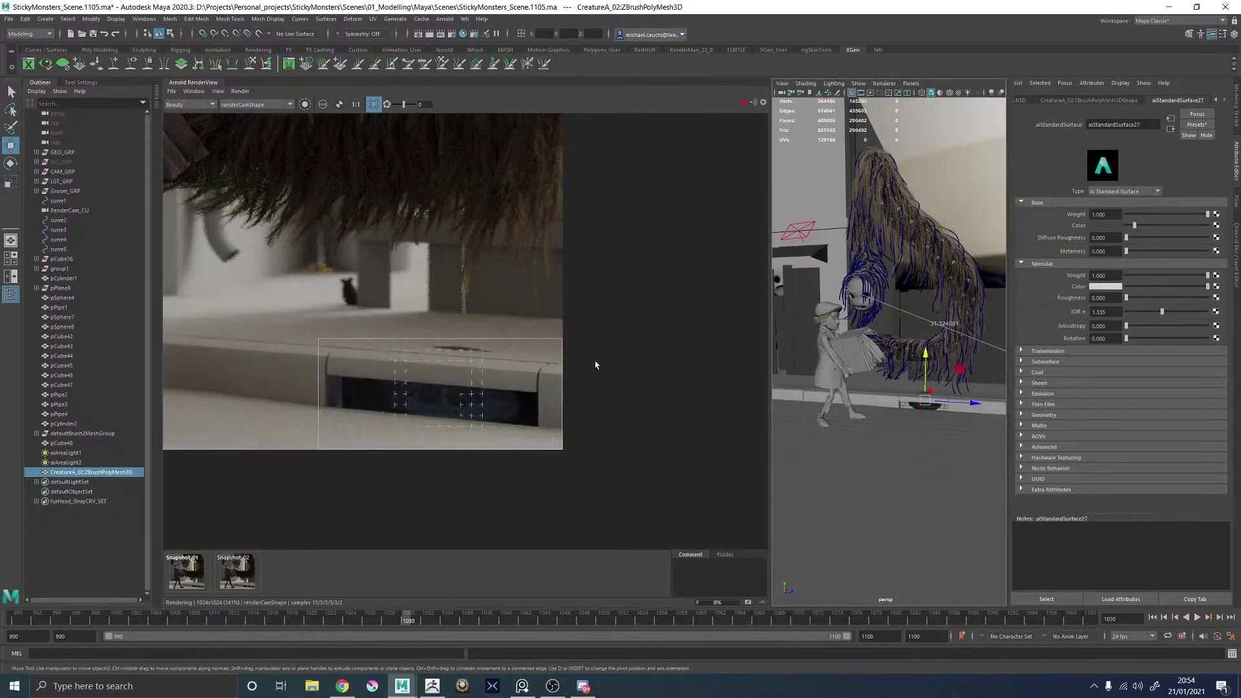
scroll(547, 374, up, 1)
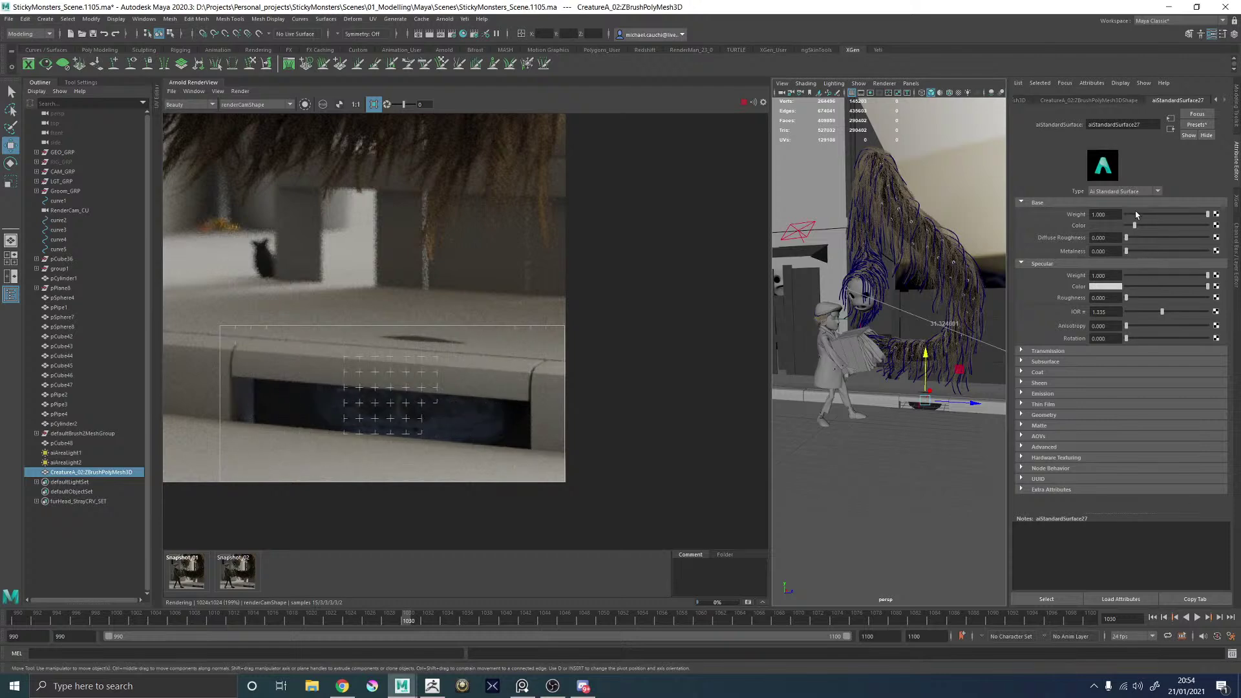
Try a base weight of 0 on the creature's material and restore it to 1.
drag(1141, 219, 1073, 219)
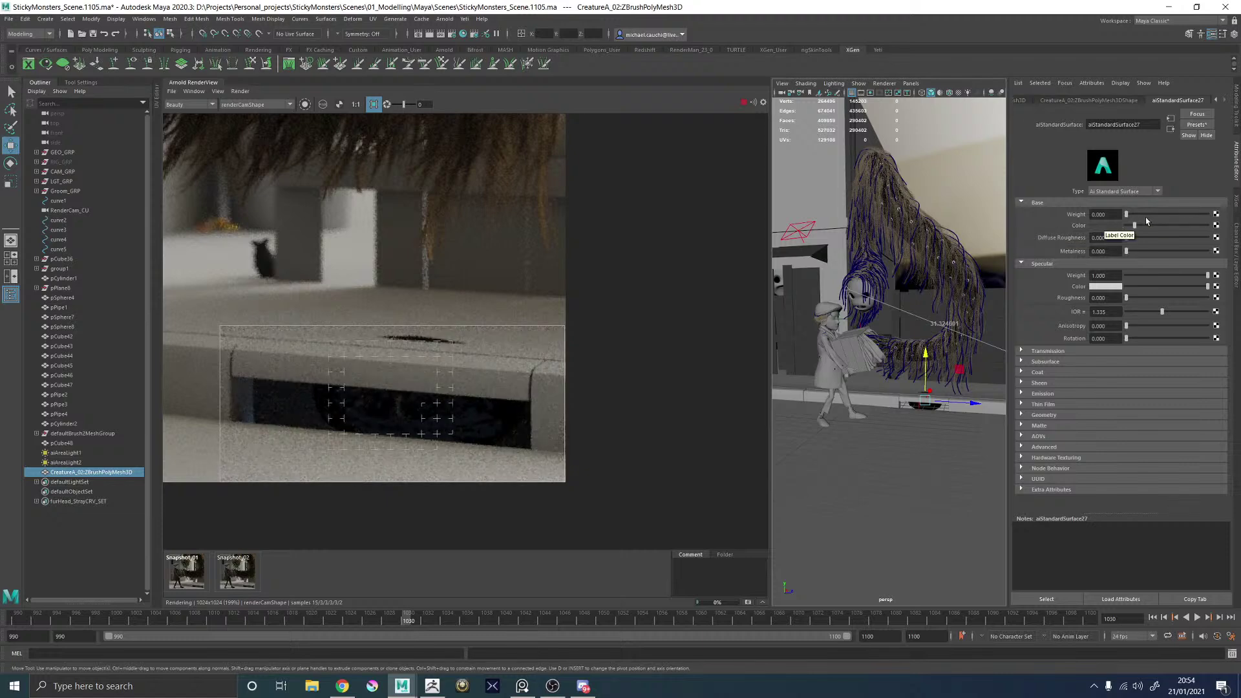
drag(1152, 216, 1218, 216)
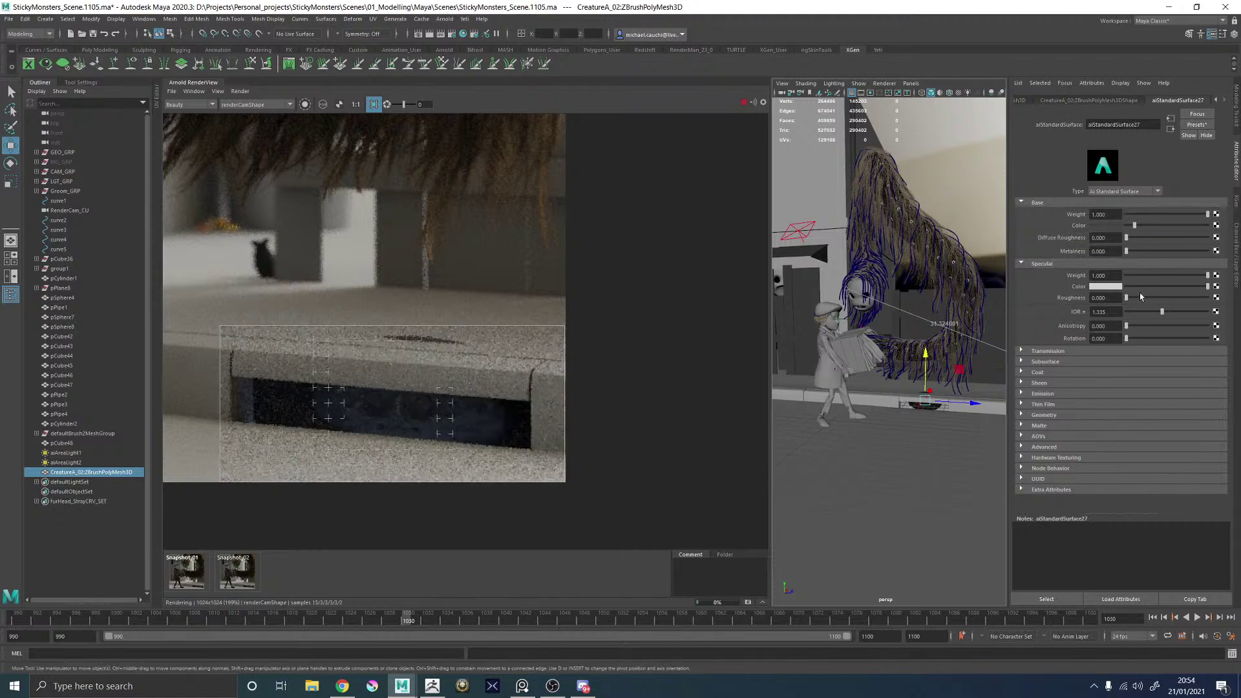
Set the material's specular roughness to 0.199 and check the creature inside the drain in the render.
drag(1127, 298, 1143, 299)
scroll(394, 414, up, 3)
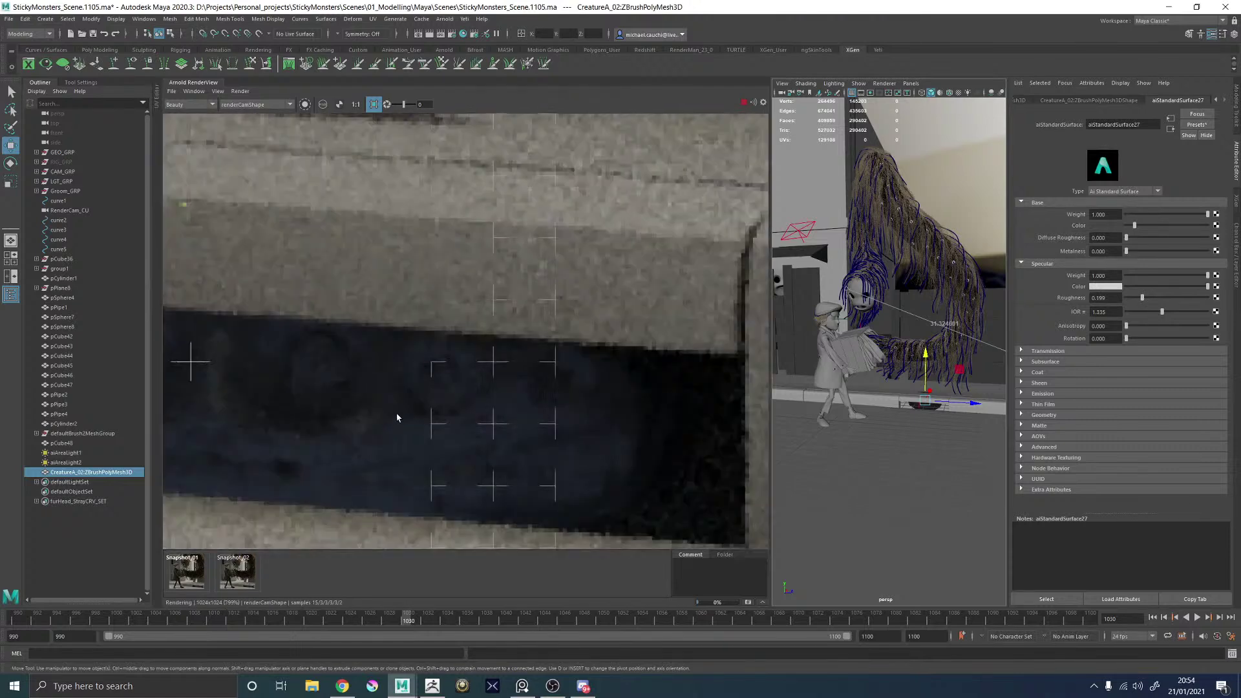
scroll(259, 407, up, 2)
scroll(293, 387, down, 1)
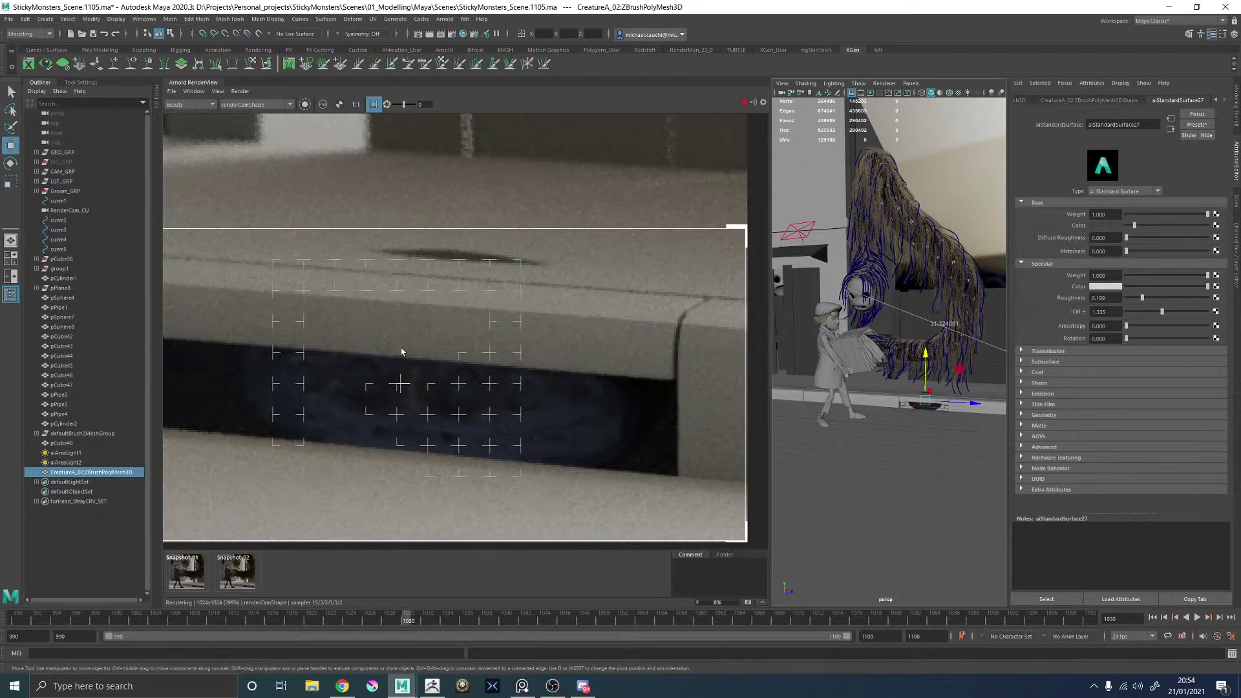
scroll(416, 348, down, 2)
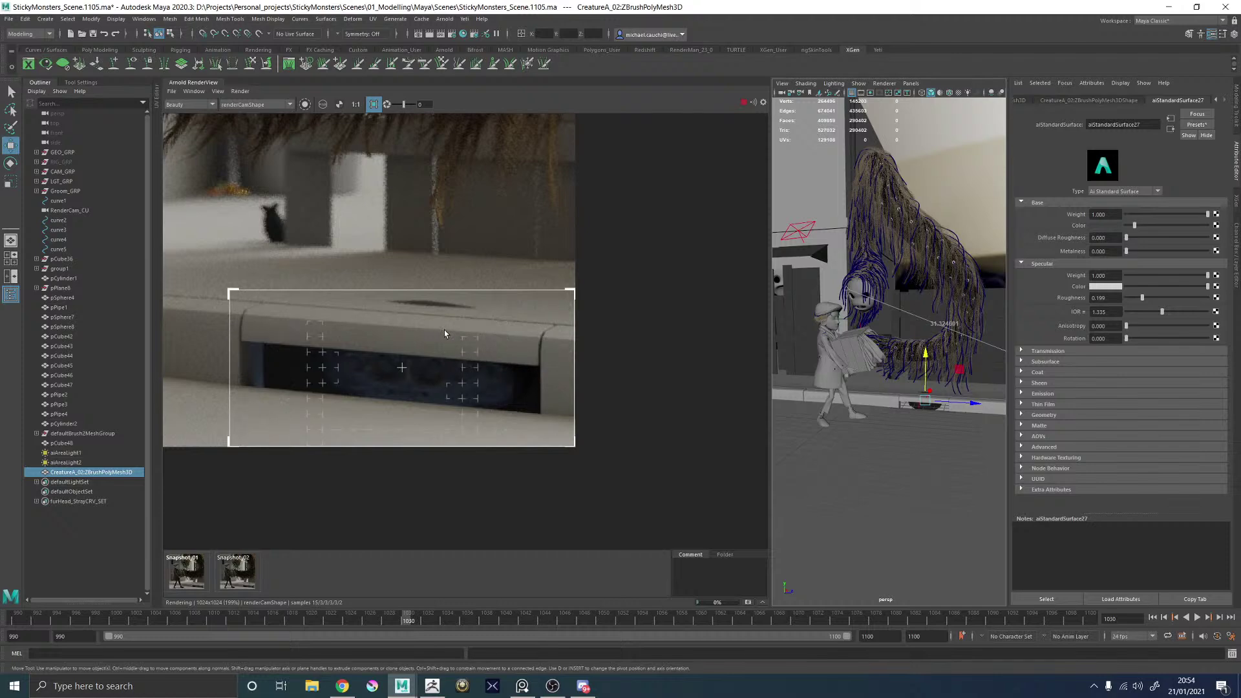
scroll(475, 316, up, 2)
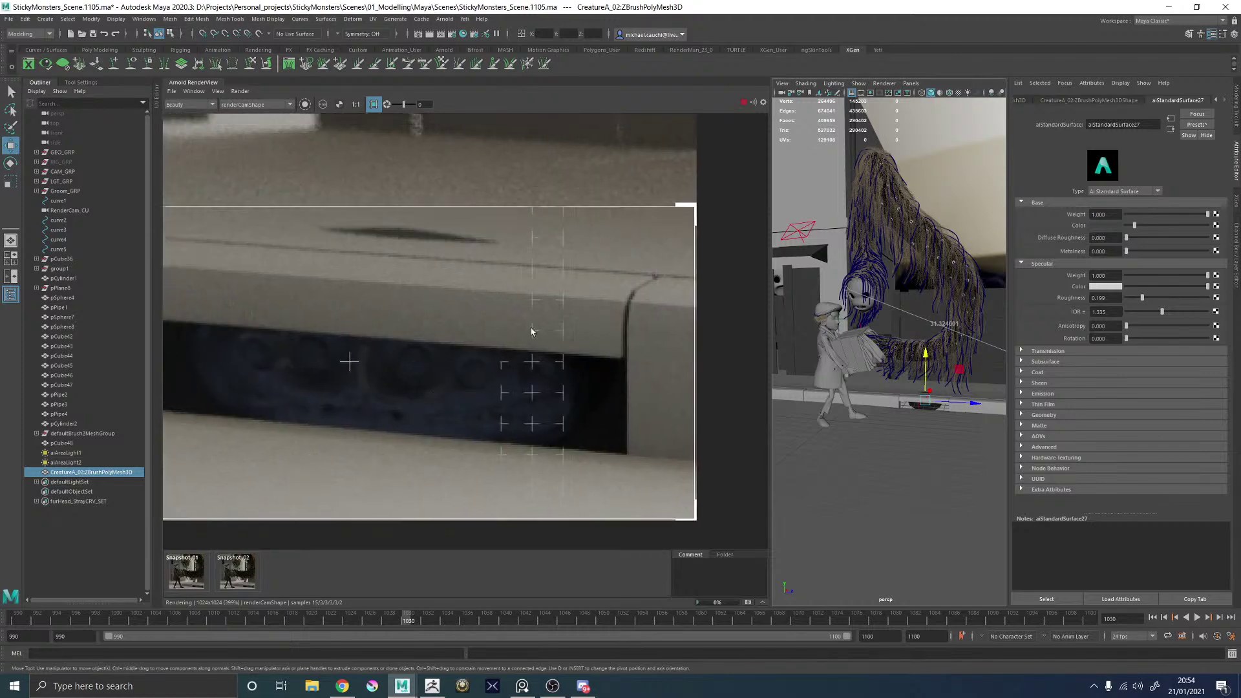
Darken the material's specular color to a mid grey and compare the drain with the whole rendered scene.
drag(1207, 287, 1152, 288)
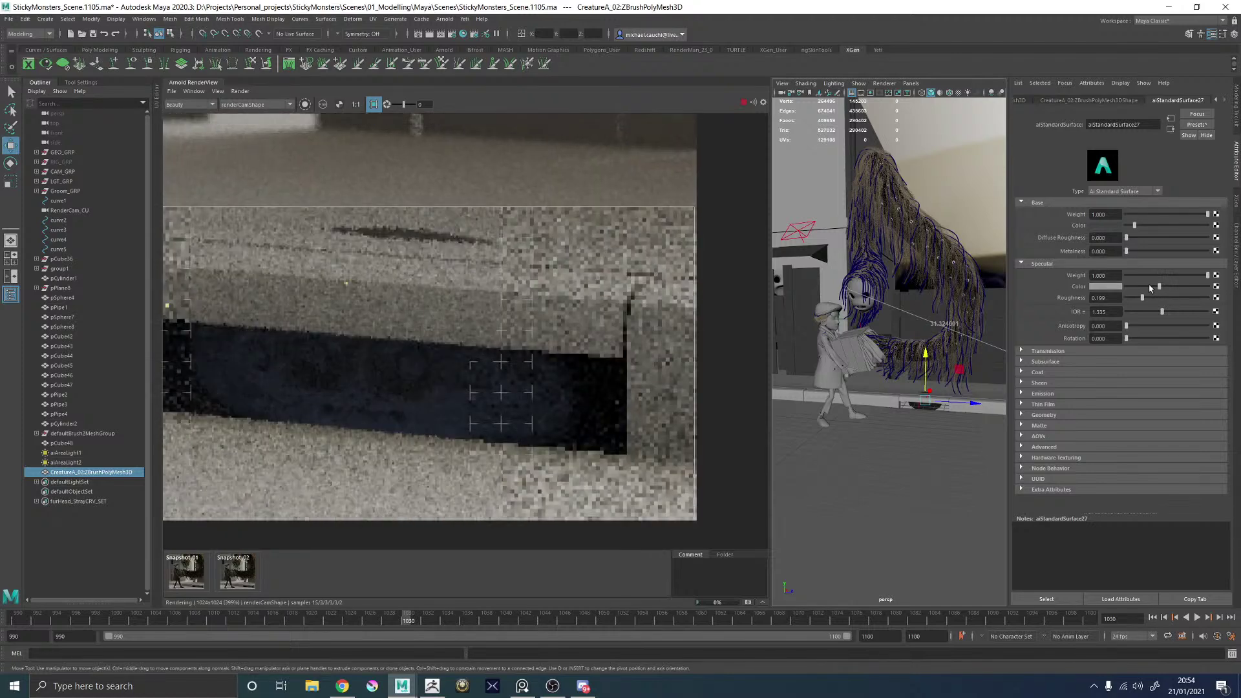
scroll(549, 382, down, 1)
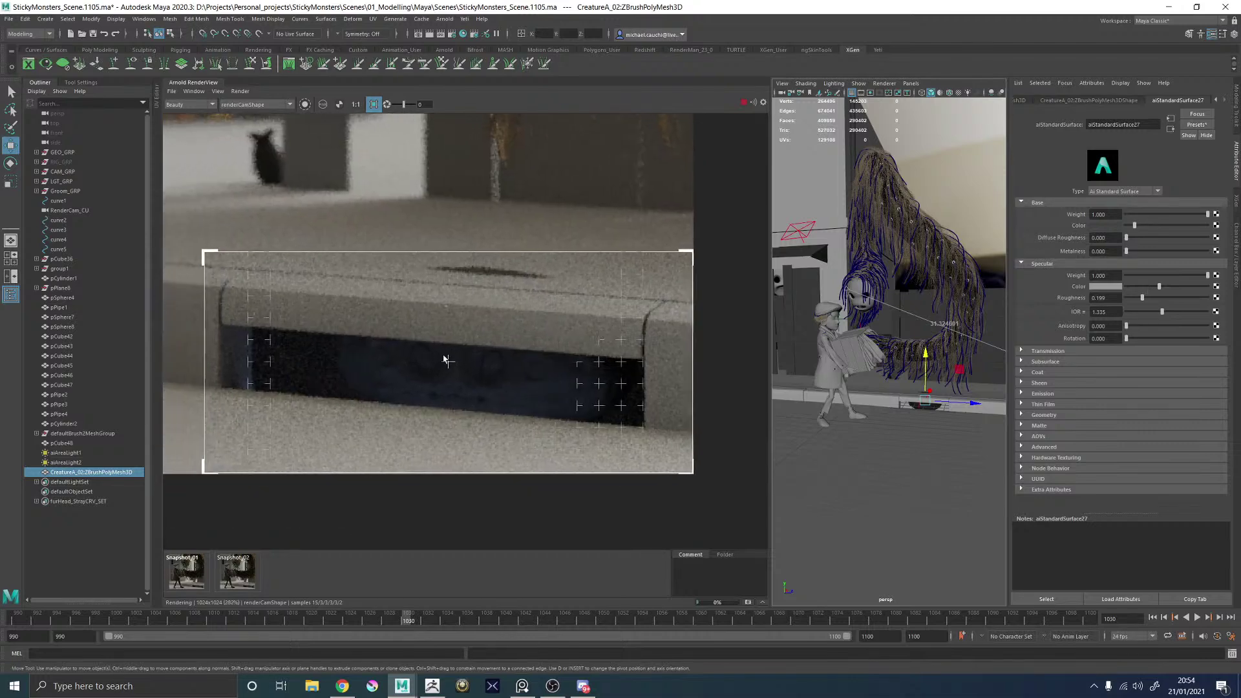
scroll(445, 360, down, 3)
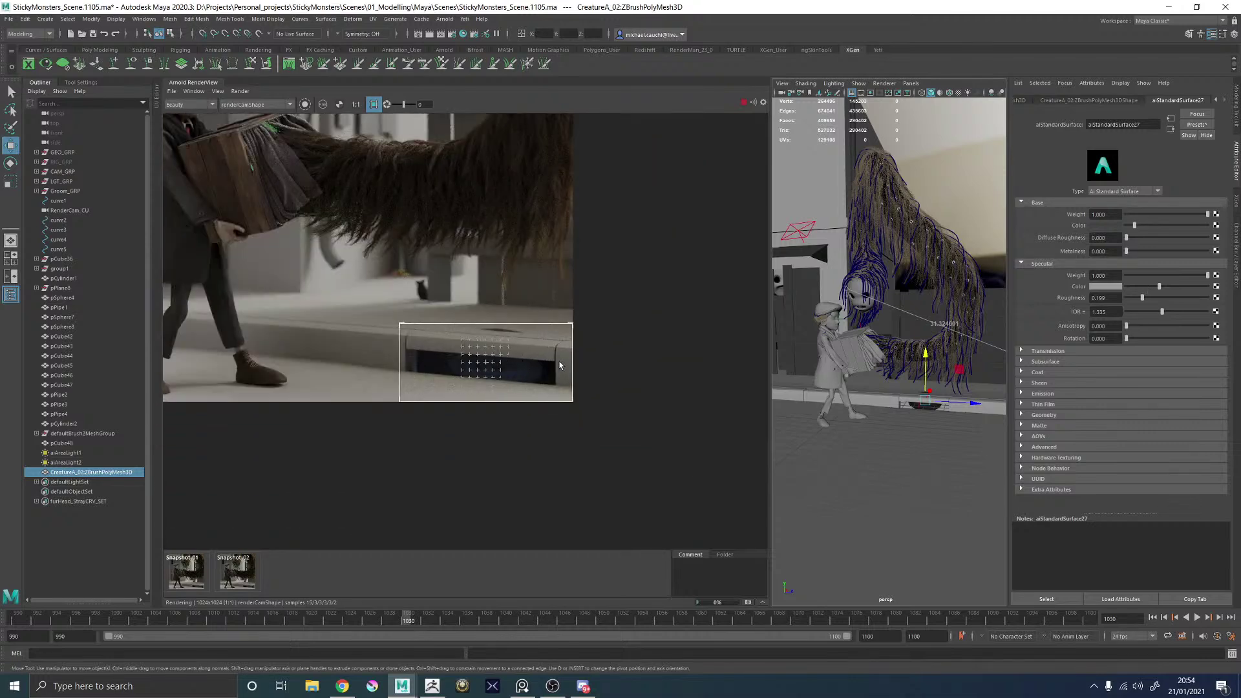
scroll(486, 363, up, 6)
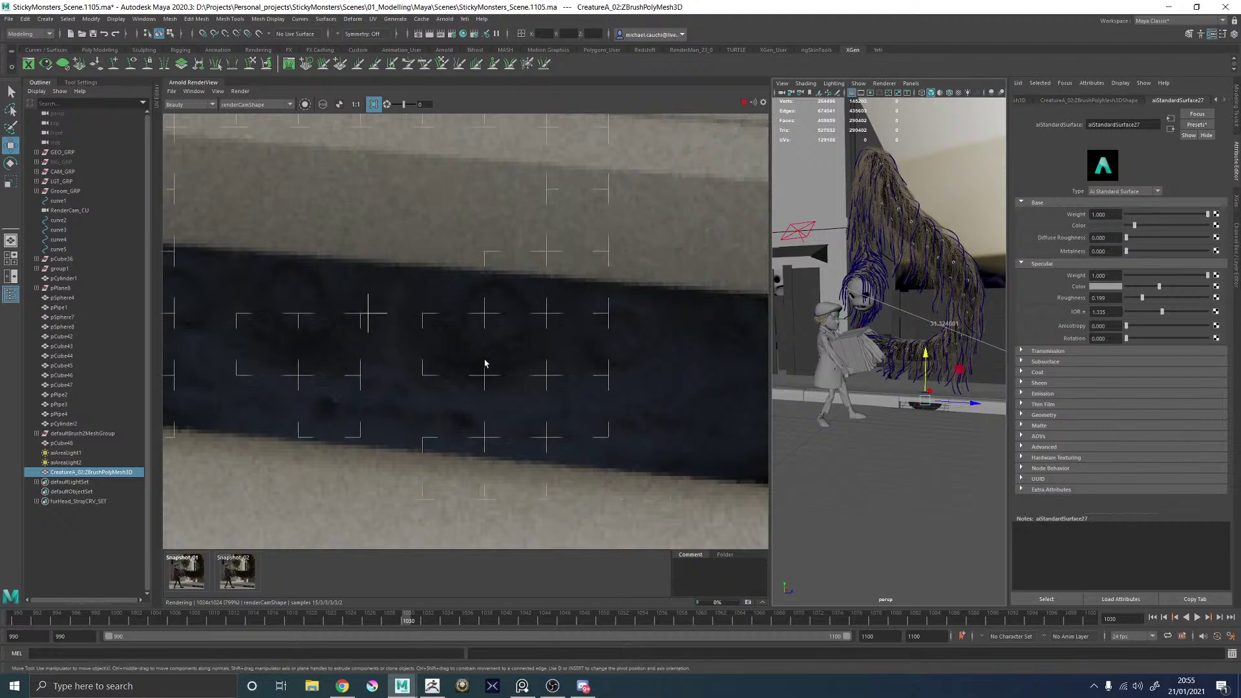
scroll(486, 363, down, 5)
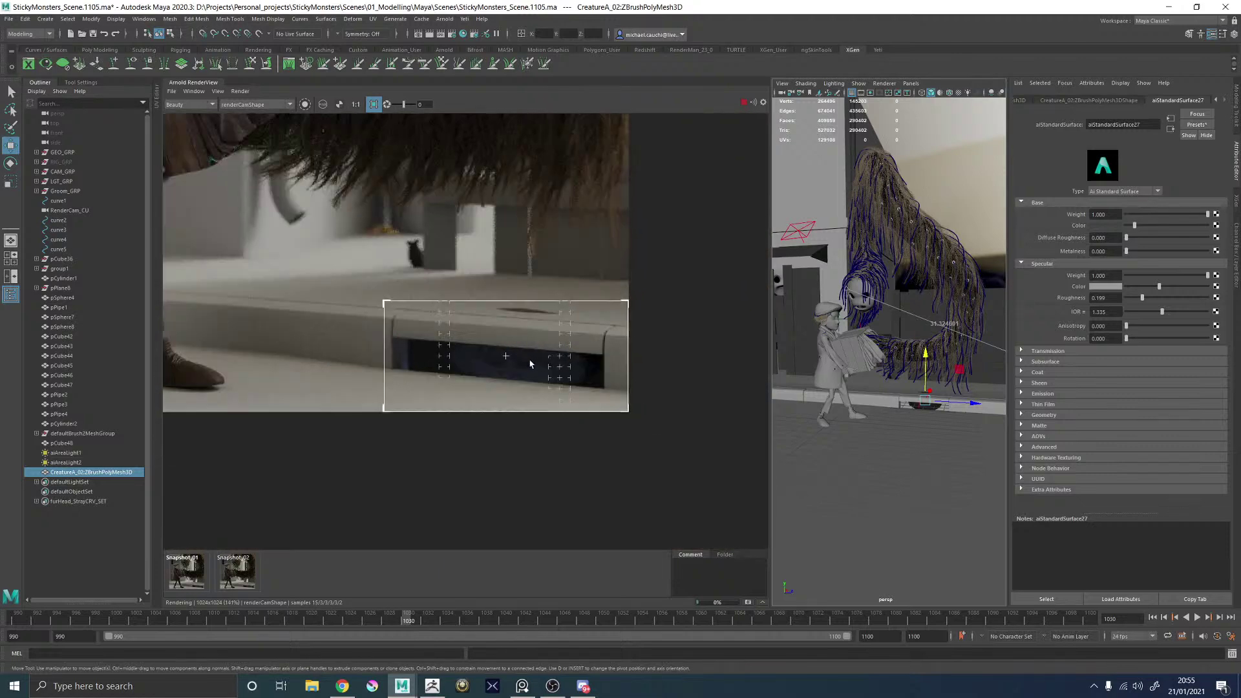
scroll(530, 364, down, 2)
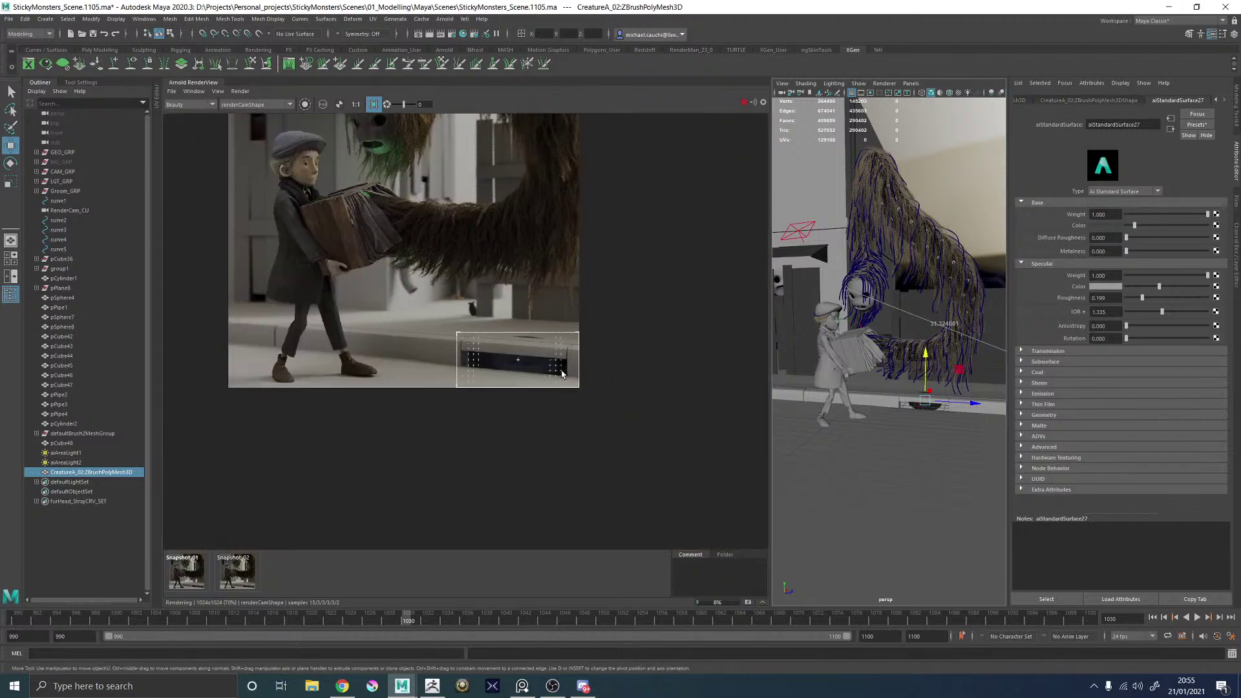
Inspect the creature's face in the drain close up and stop the Arnold render.
scroll(540, 364, up, 5)
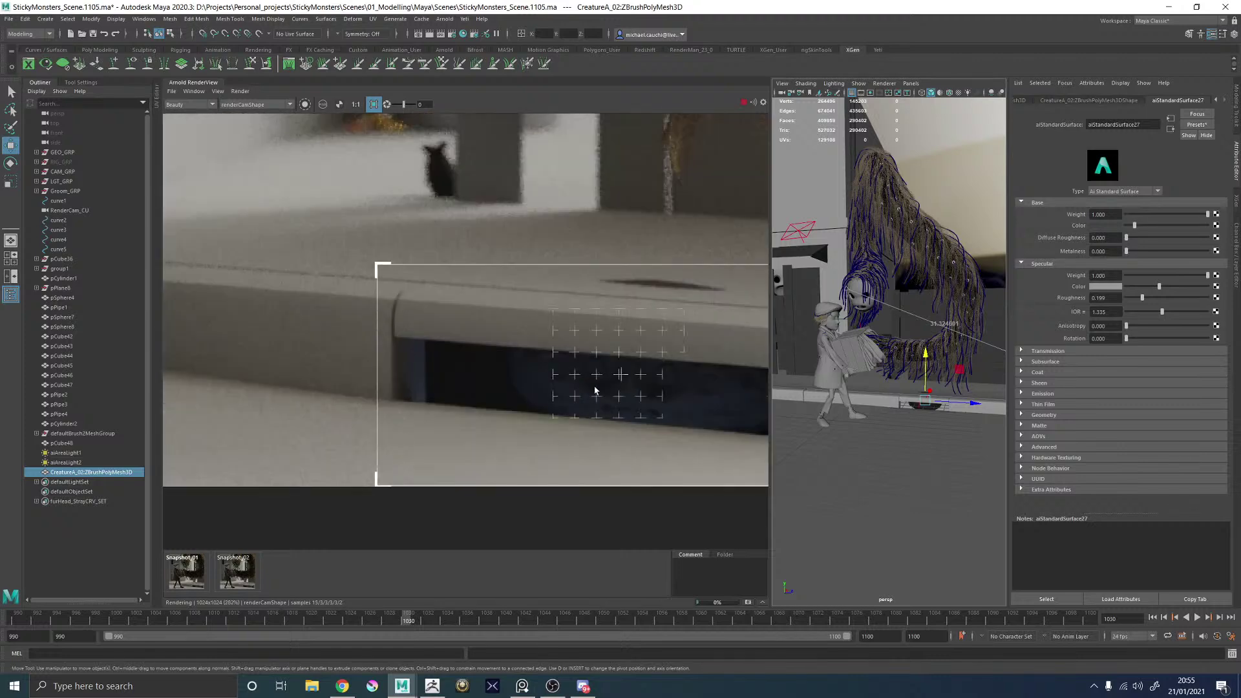
scroll(483, 359, up, 1)
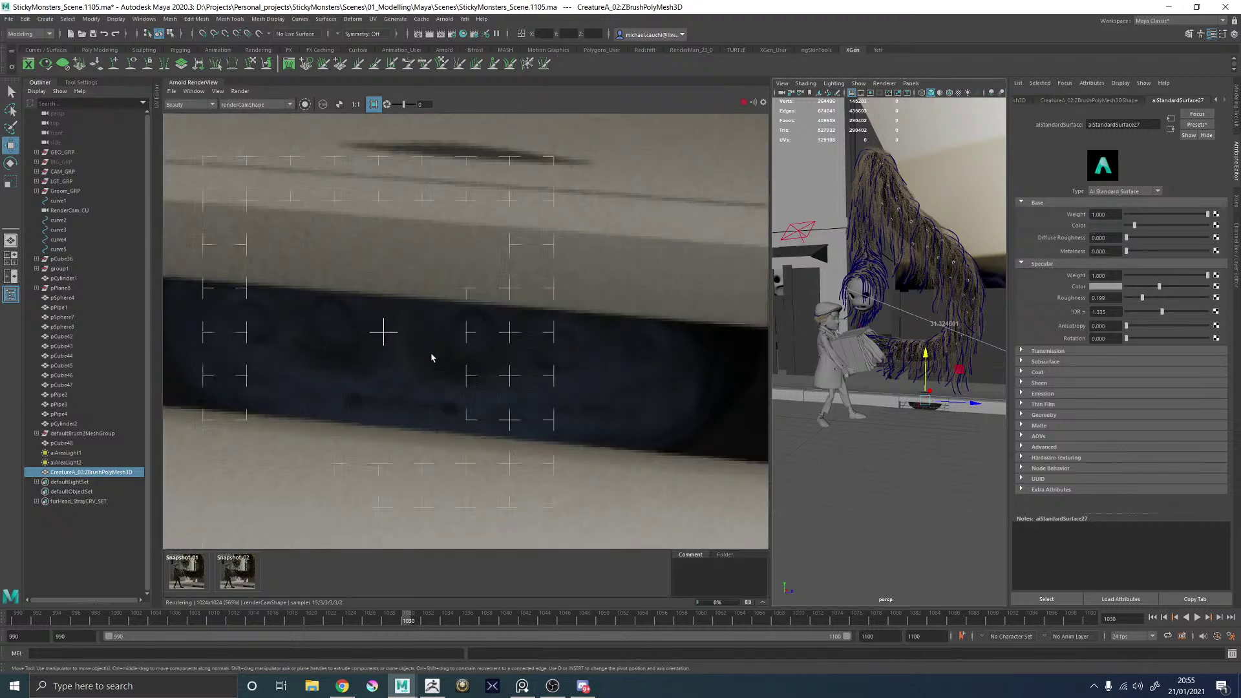
middle_drag(420, 353, 460, 346)
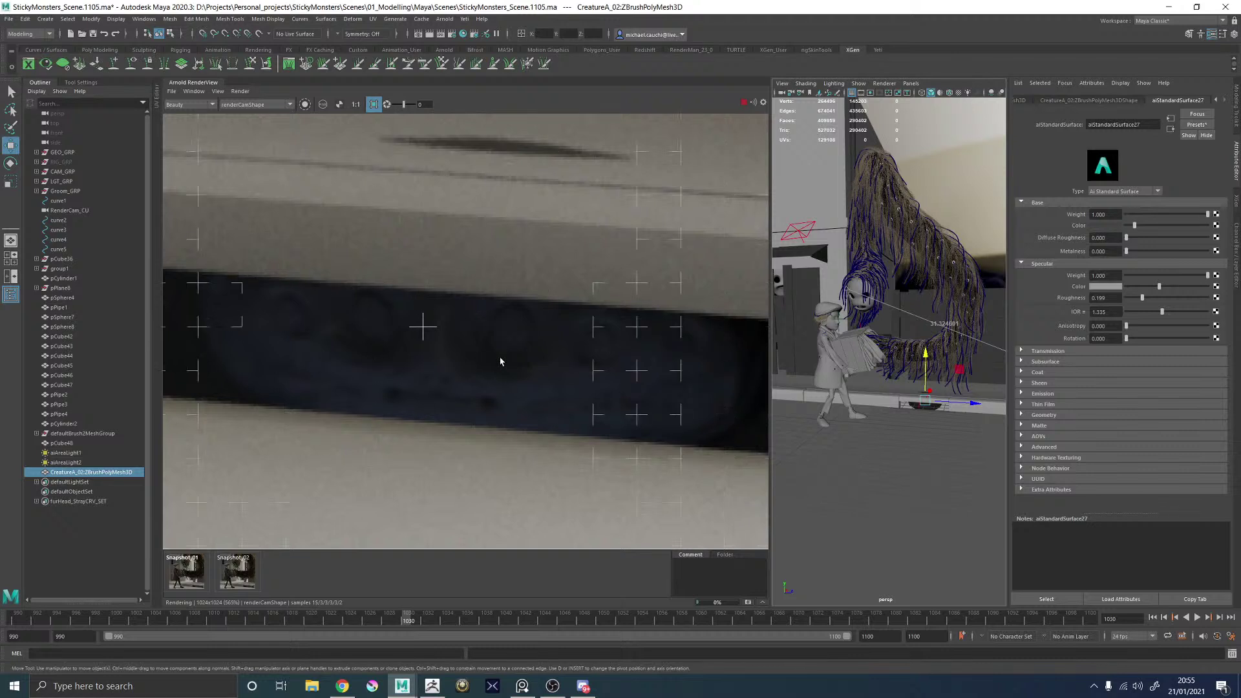
scroll(540, 368, down, 1)
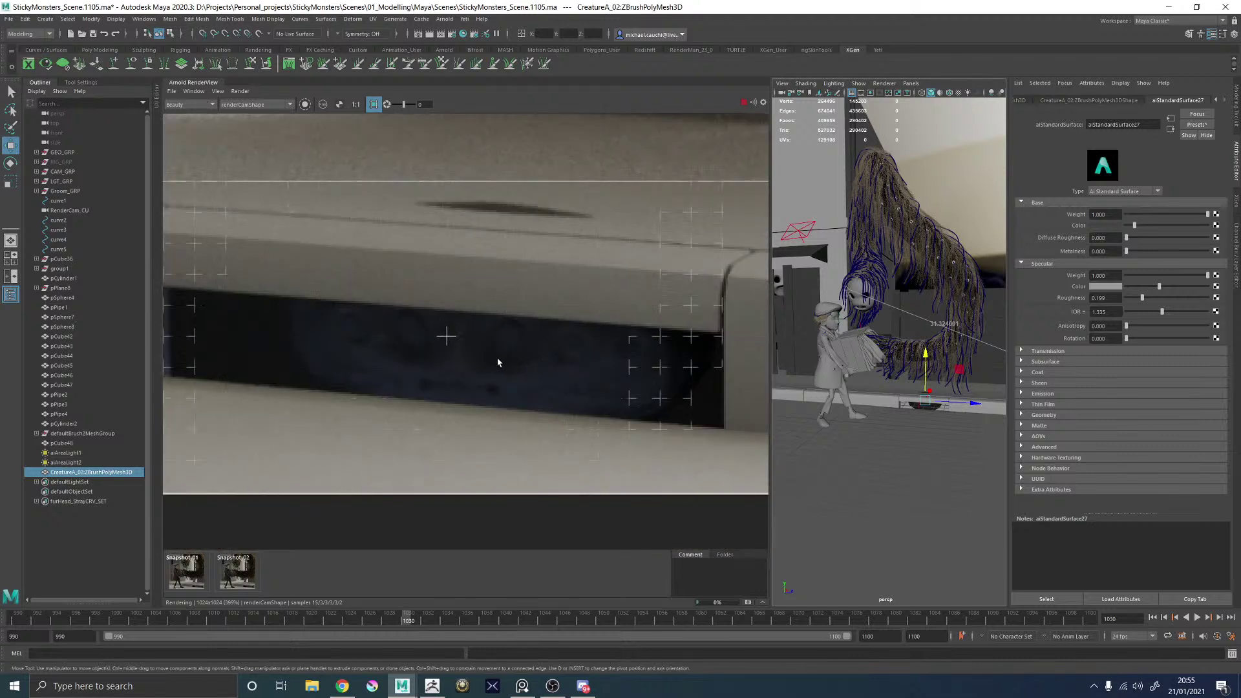
click(743, 102)
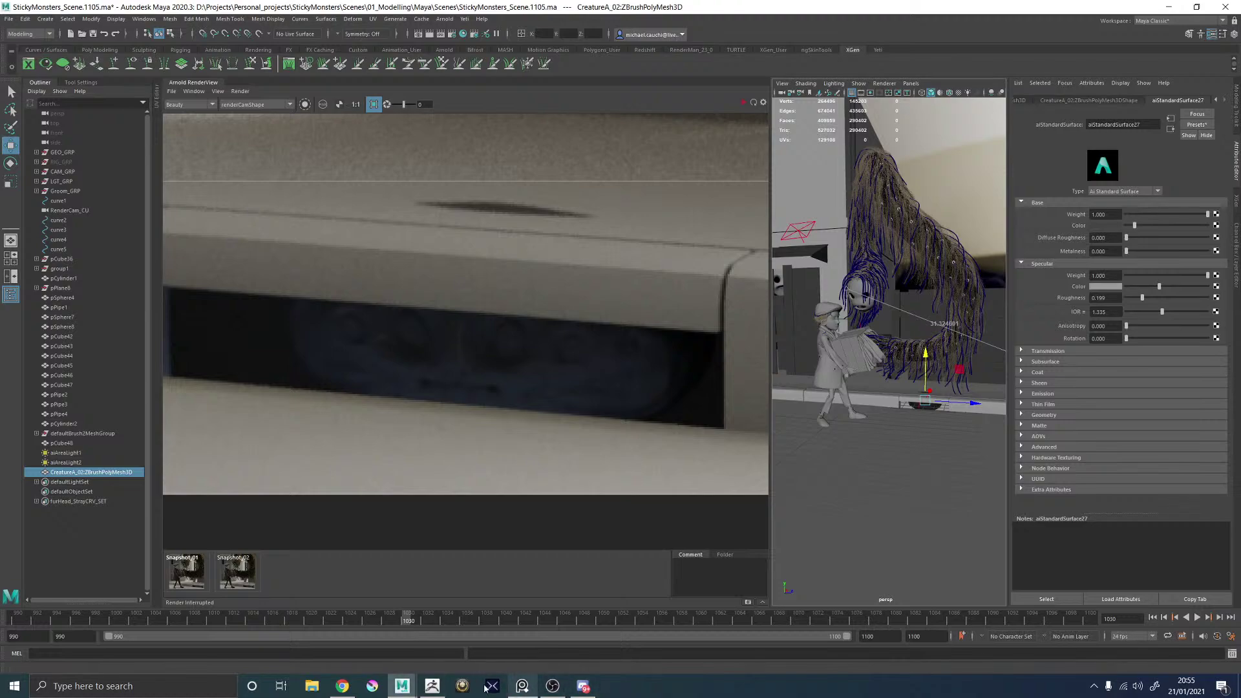
Switch to ZBrush to view the sculpted creature head and return to Maya.
click(433, 686)
alt+drag(847, 584, 728, 502)
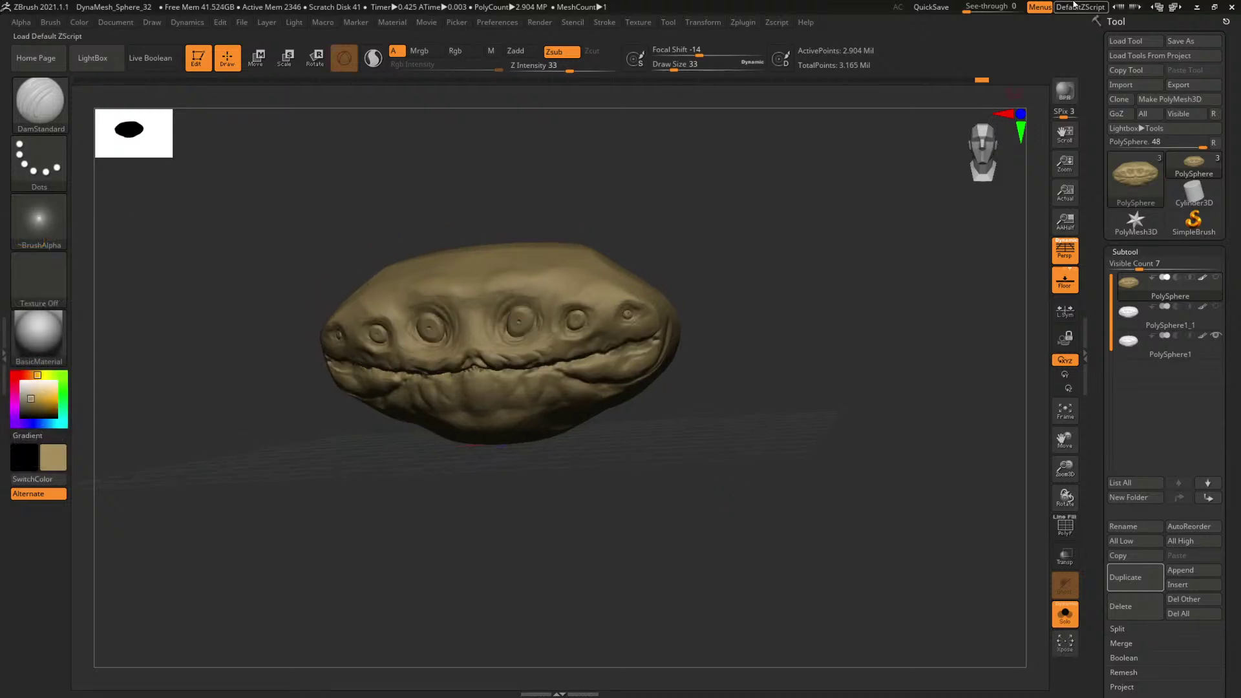
click(1197, 7)
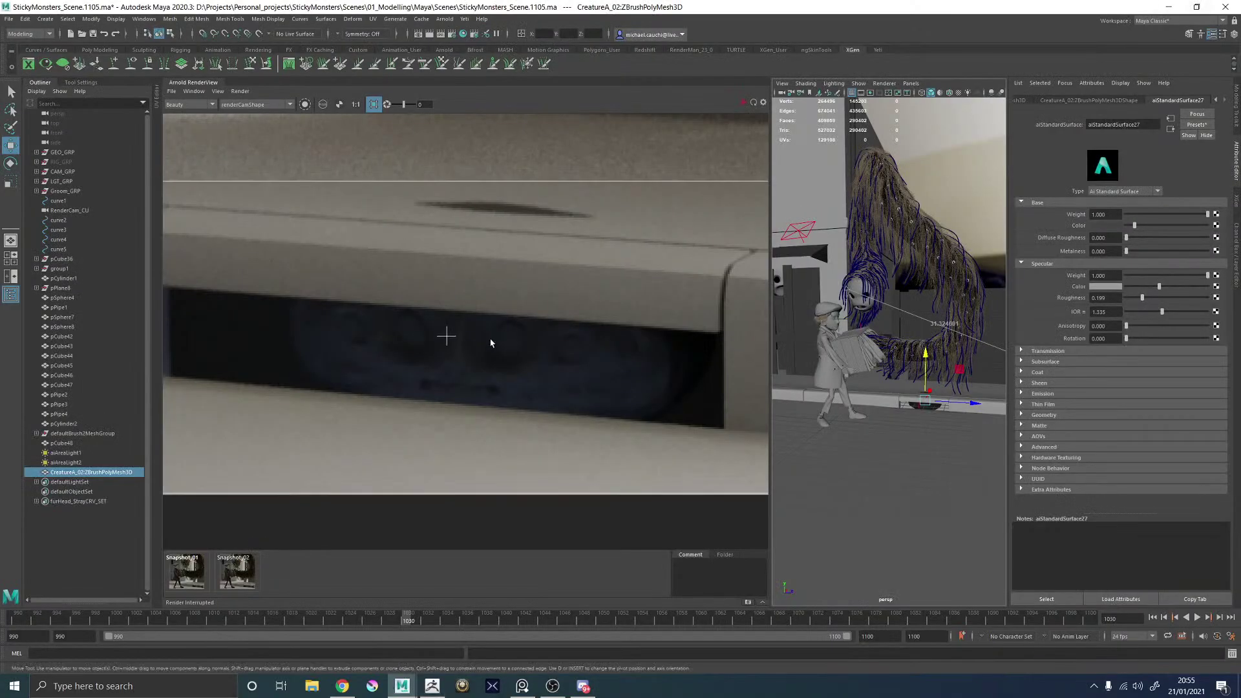
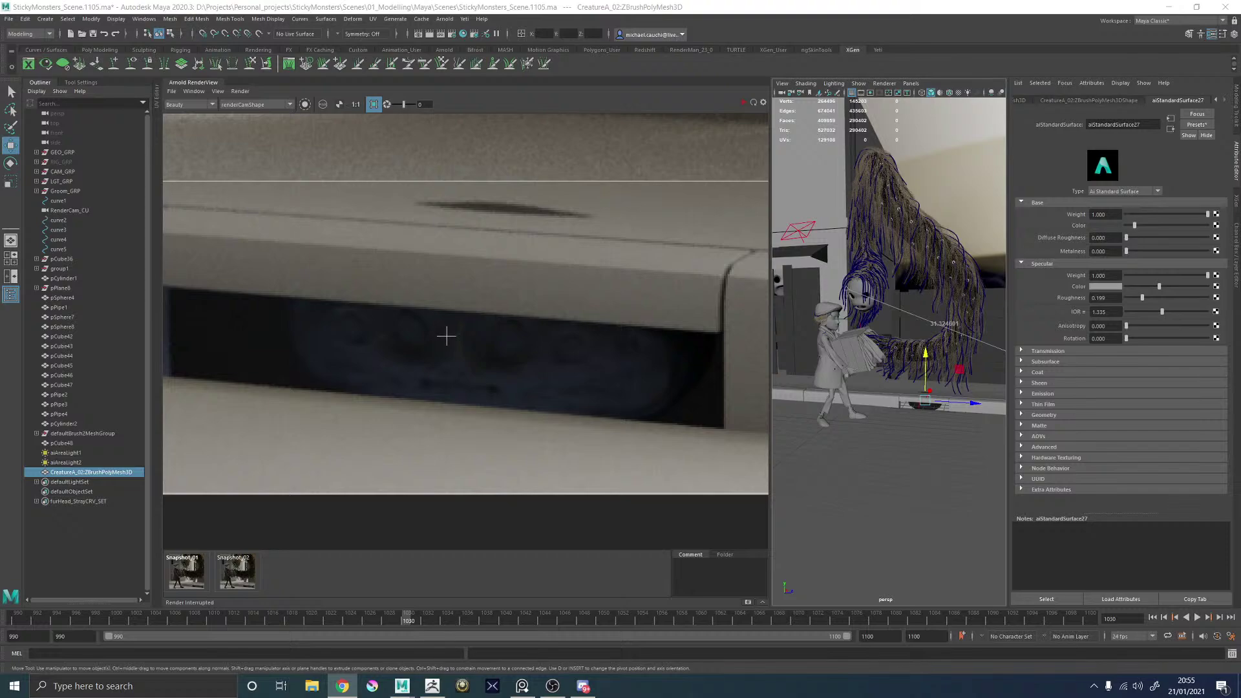
In Chrome, examine the Google image results for "mr waternoose", enlarging the one with Sulley and Mike, and close the page.
drag(1240, 291, 776, 278)
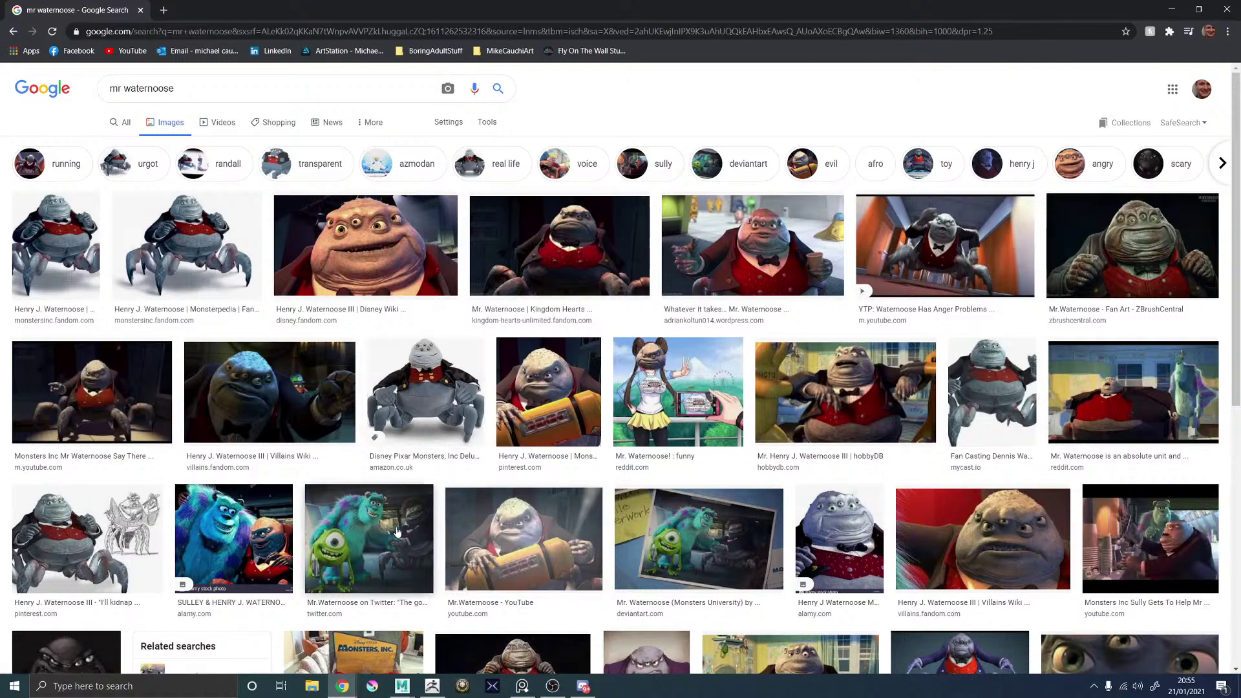
click(369, 539)
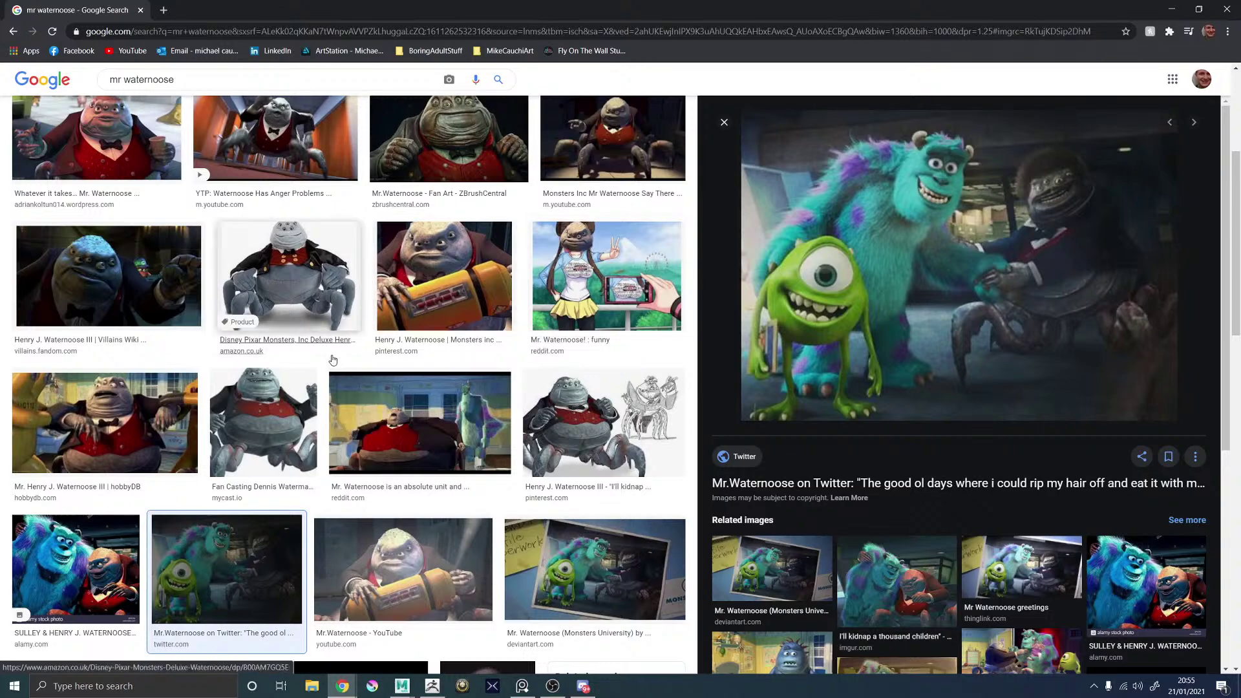
scroll(332, 359, down, 3)
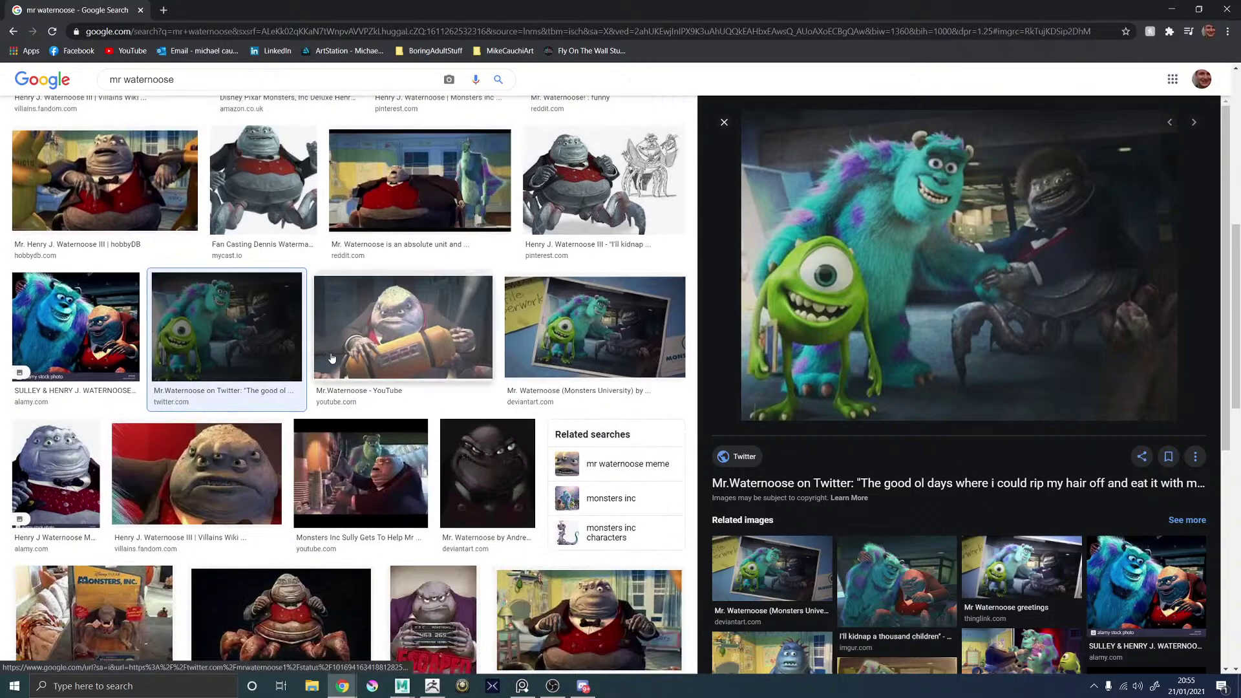
scroll(316, 401, down, 3)
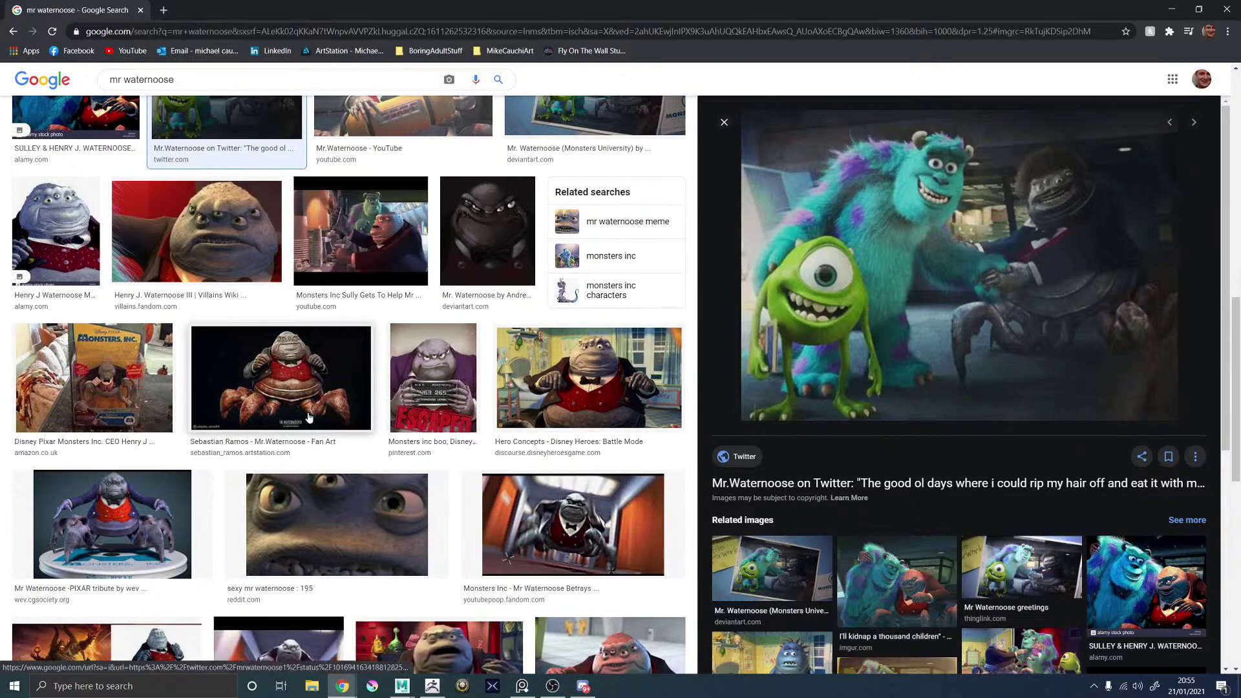
scroll(309, 417, down, 2)
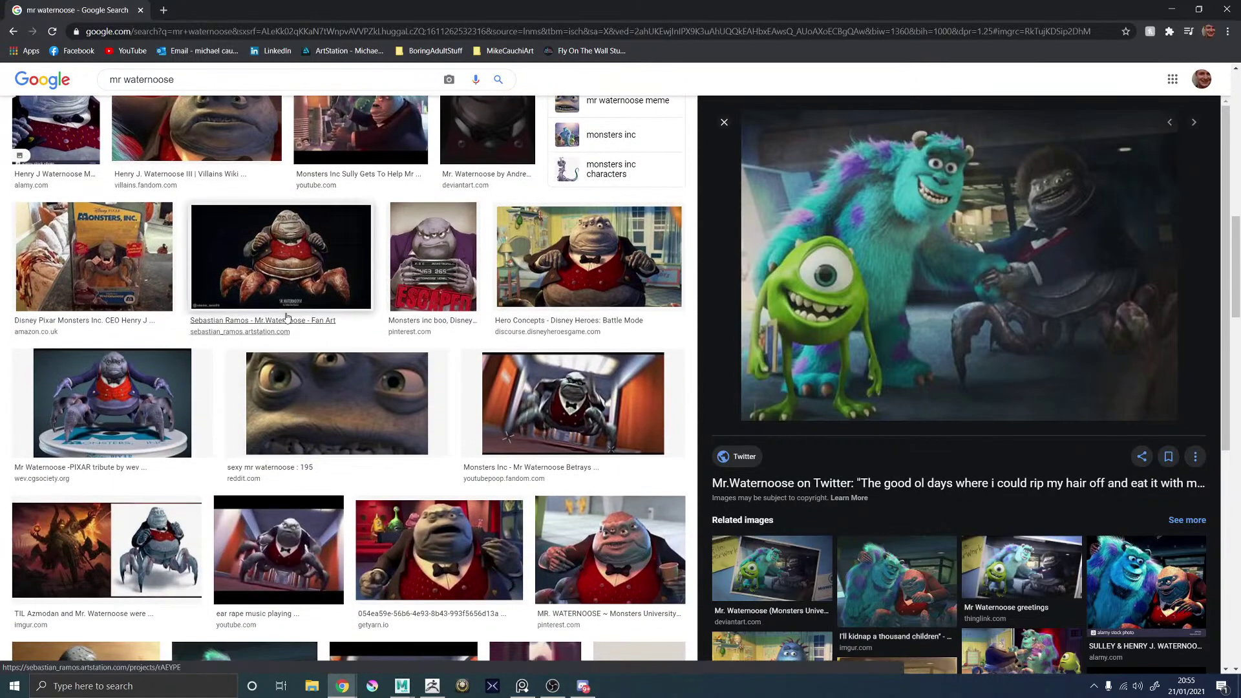
click(141, 10)
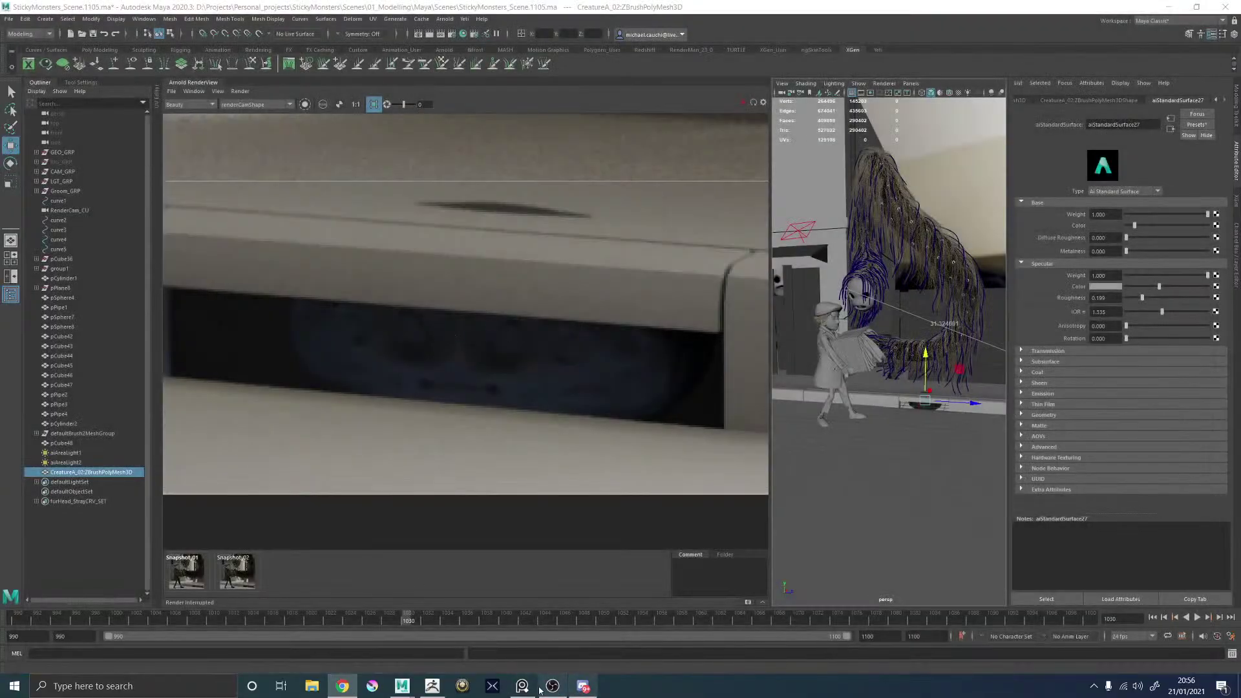
Switch to ZBrush and start saving the creature head as a project file, looking for a folder outside Desktop.
click(431, 686)
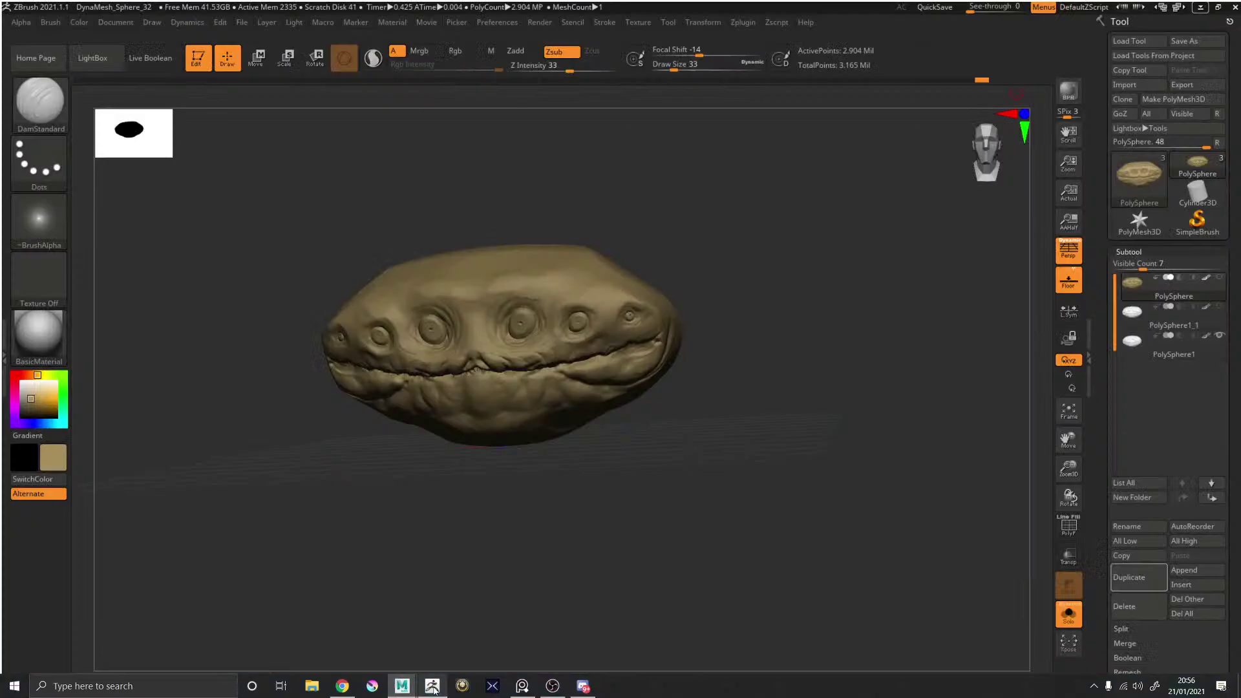
drag(838, 422, 781, 424)
key(ctrl+s)
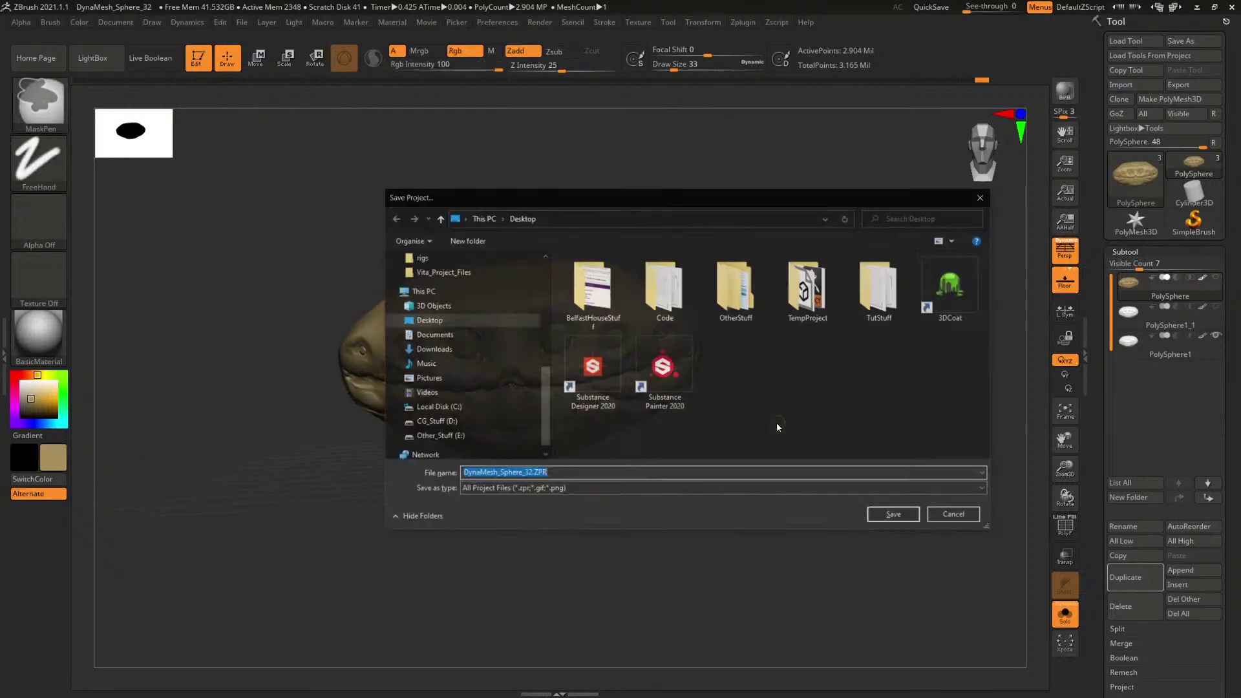
scroll(431, 349, down, 1)
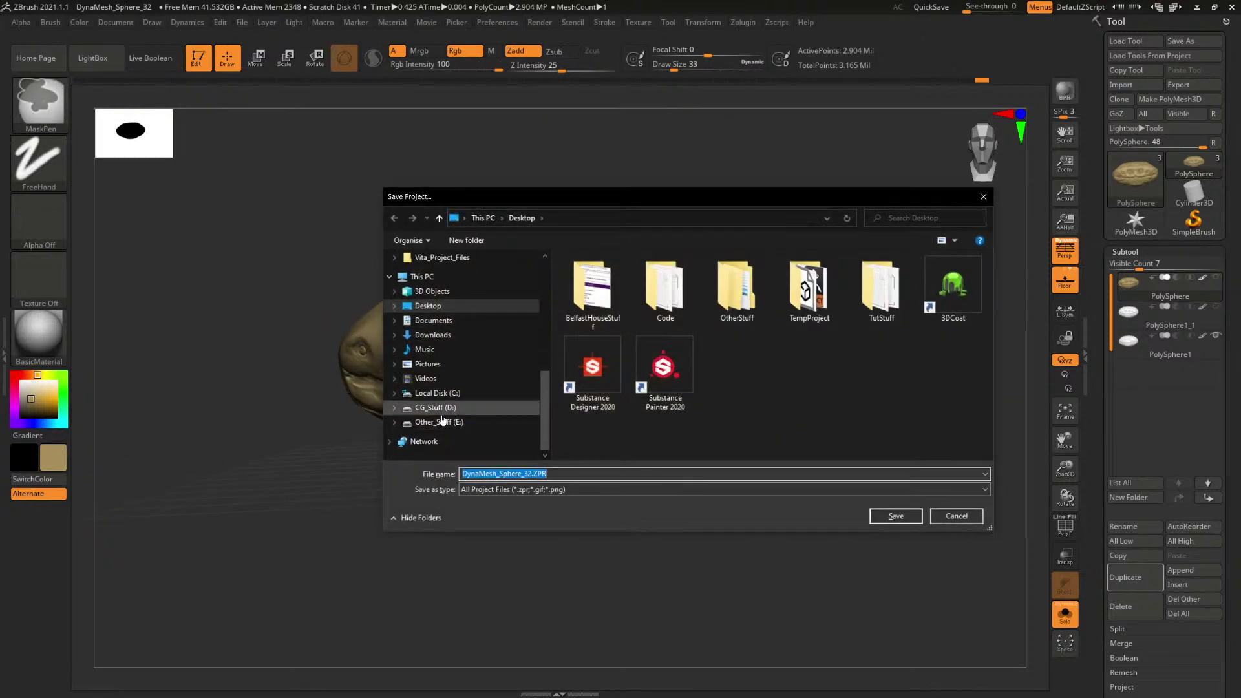
Browse the save location to CG_Stuff (D:) > Software > Pixologic > Zbrush_2021 > ZProjects.
click(438, 422)
scroll(619, 337, down, 1)
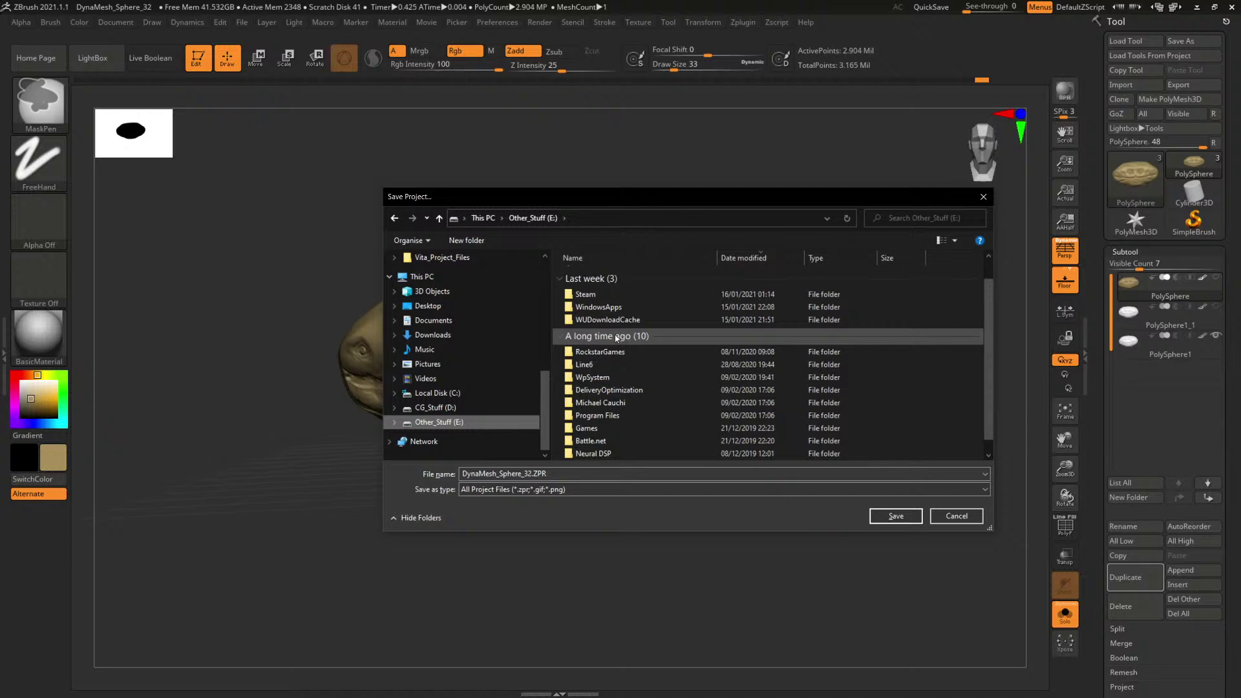
click(413, 407)
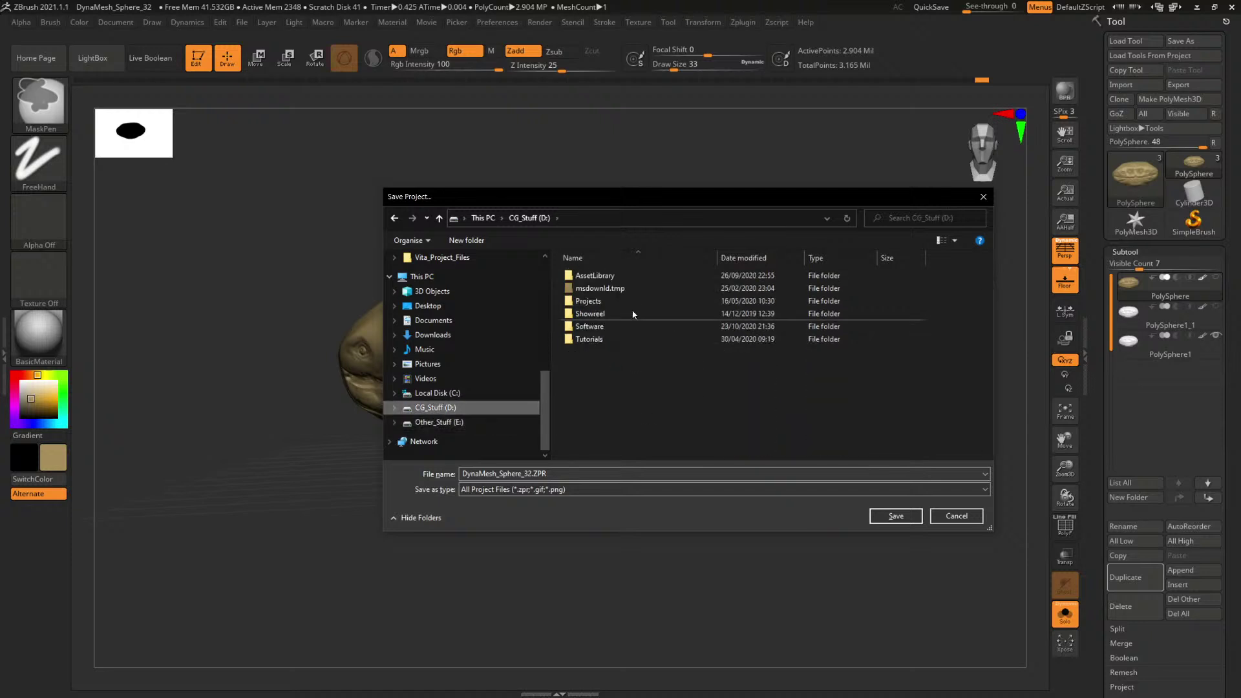
double_click(600, 302)
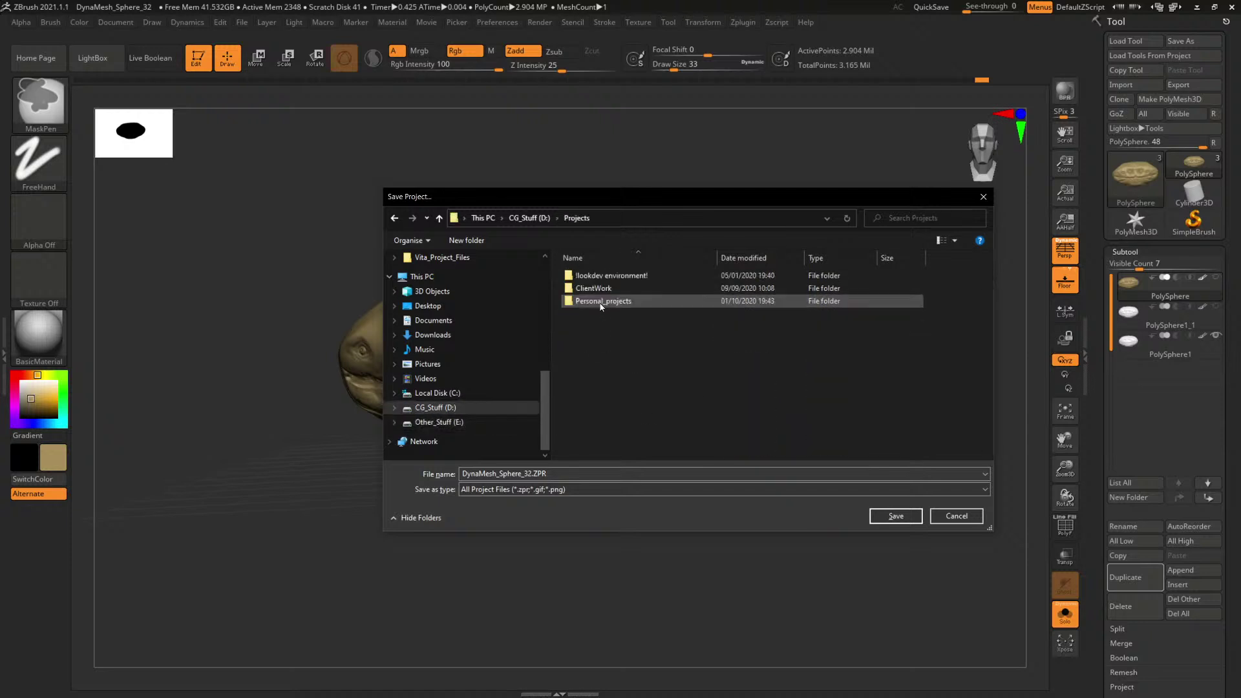
click(439, 219)
click(591, 329)
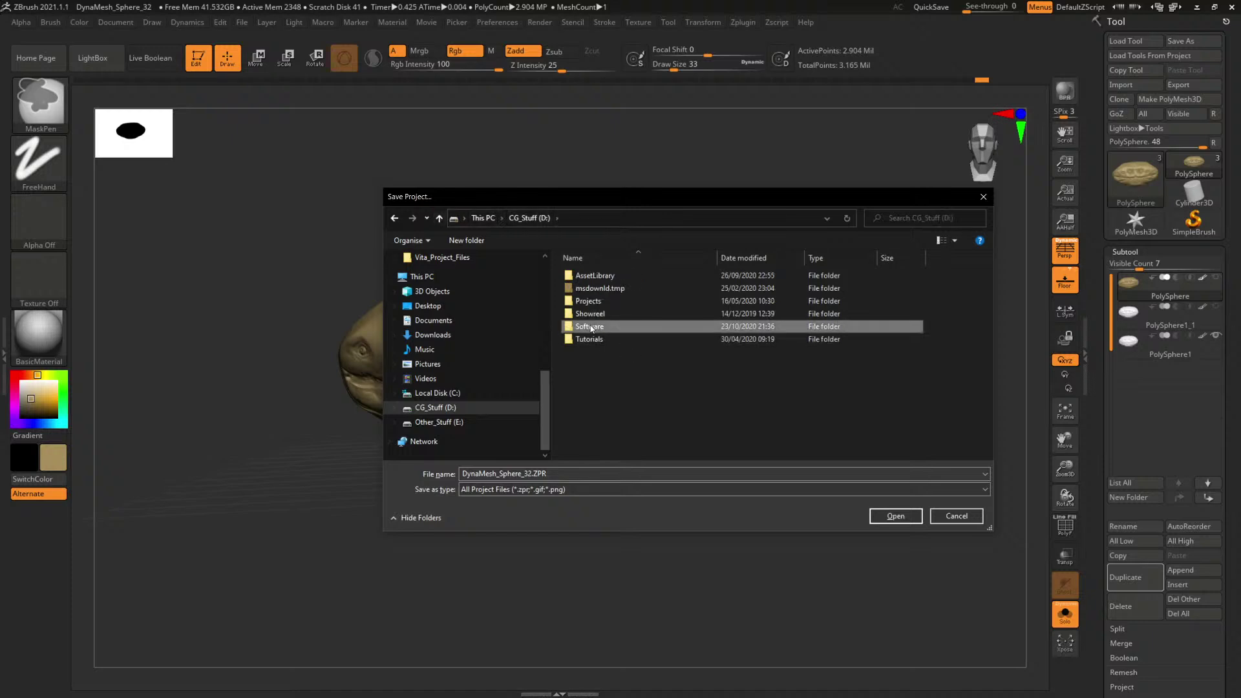
double_click(591, 329)
scroll(592, 362, down, 3)
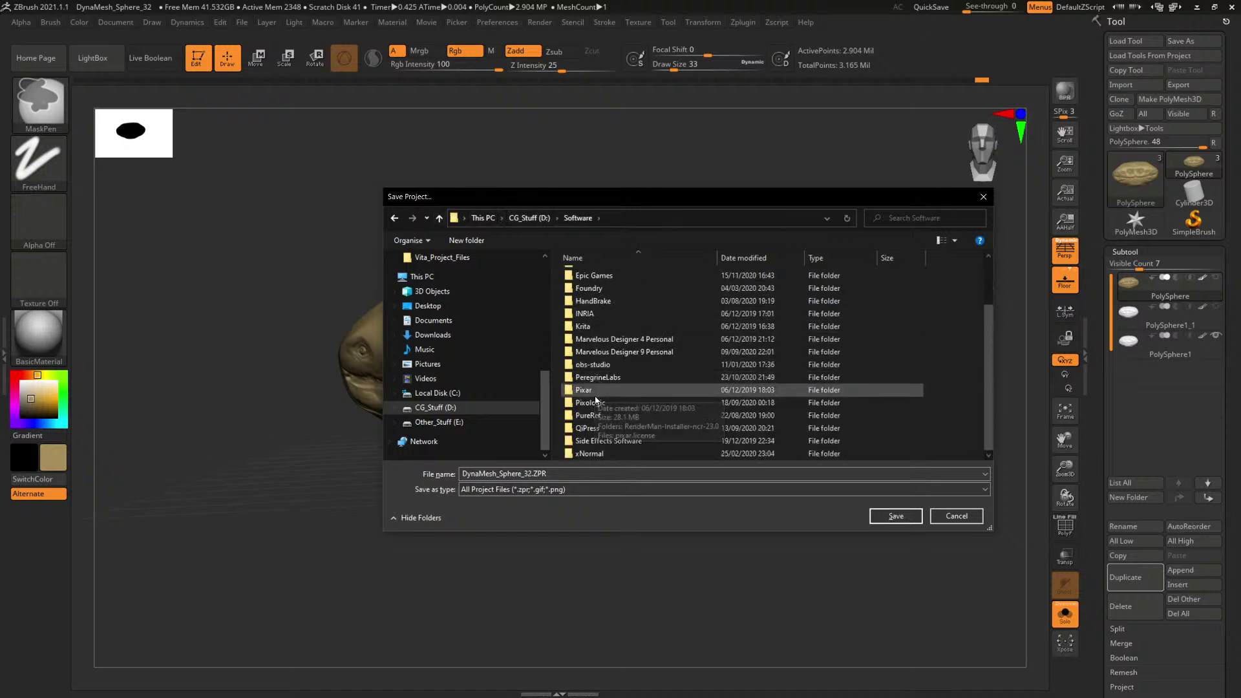
double_click(595, 402)
double_click(598, 288)
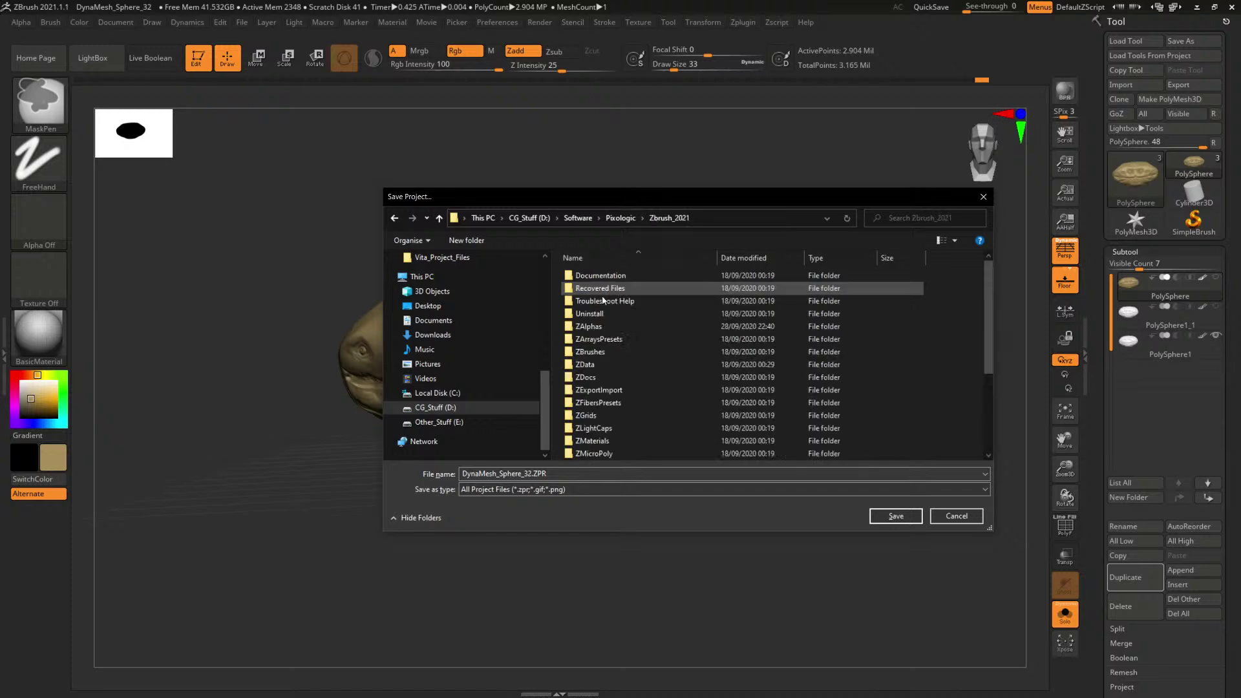
scroll(608, 336, down, 3)
double_click(615, 417)
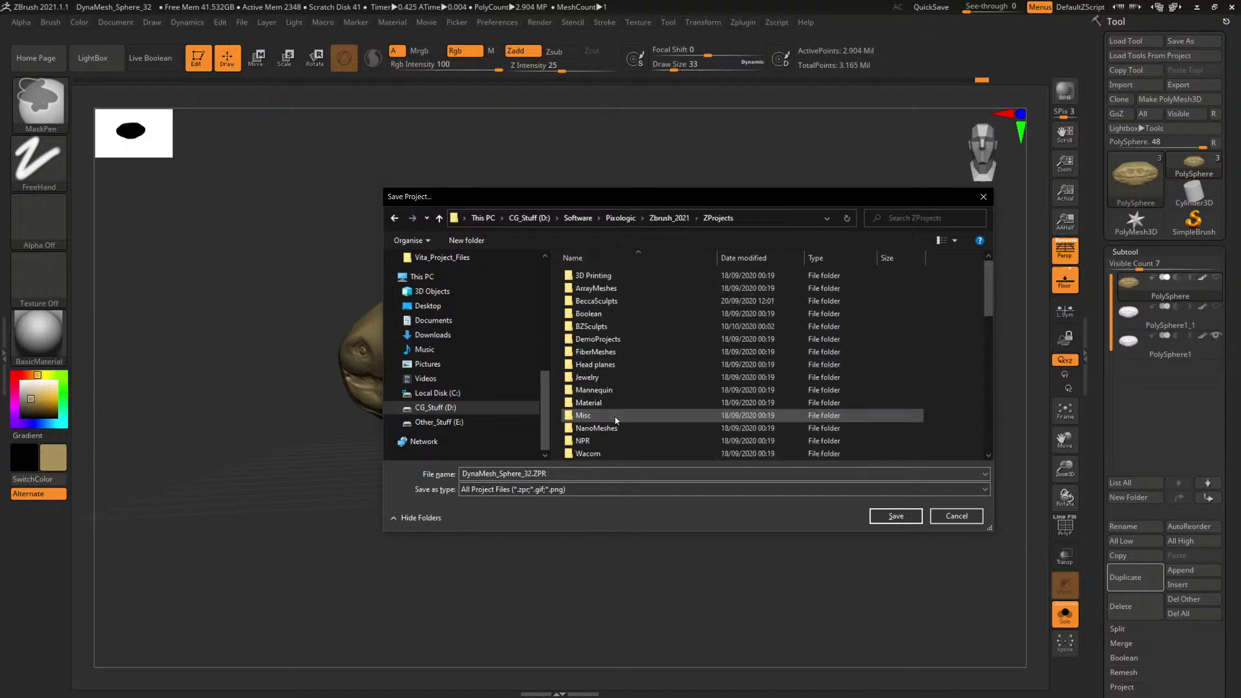
Create a folder named StickyMonsters inside ZProjects and open it.
scroll(621, 333, down, 5)
scroll(624, 336, up, 3)
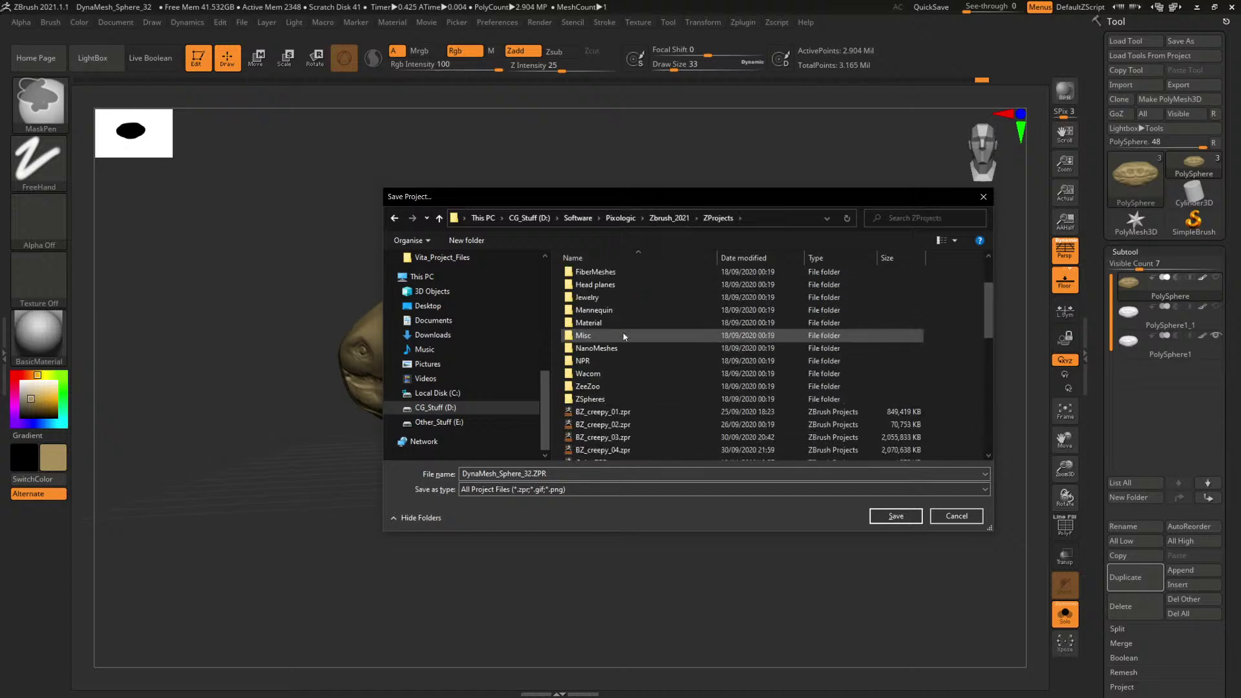
scroll(633, 355, up, 1)
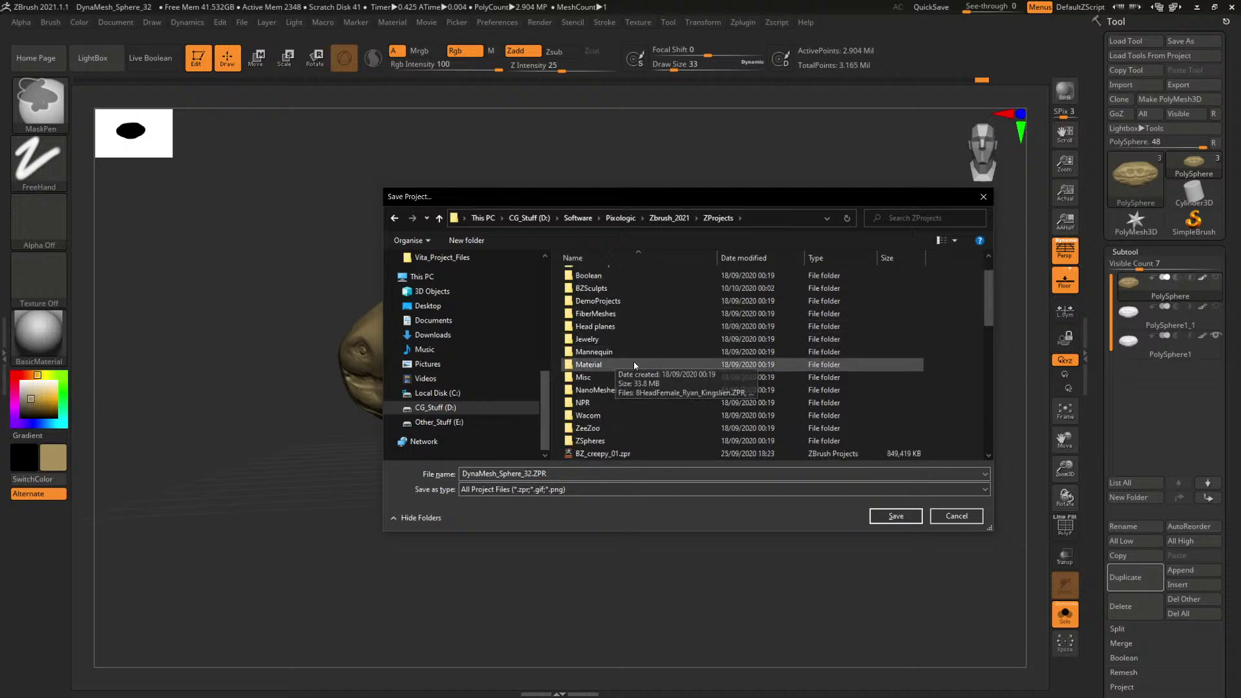
scroll(646, 365, down, 5)
scroll(738, 362, up, 3)
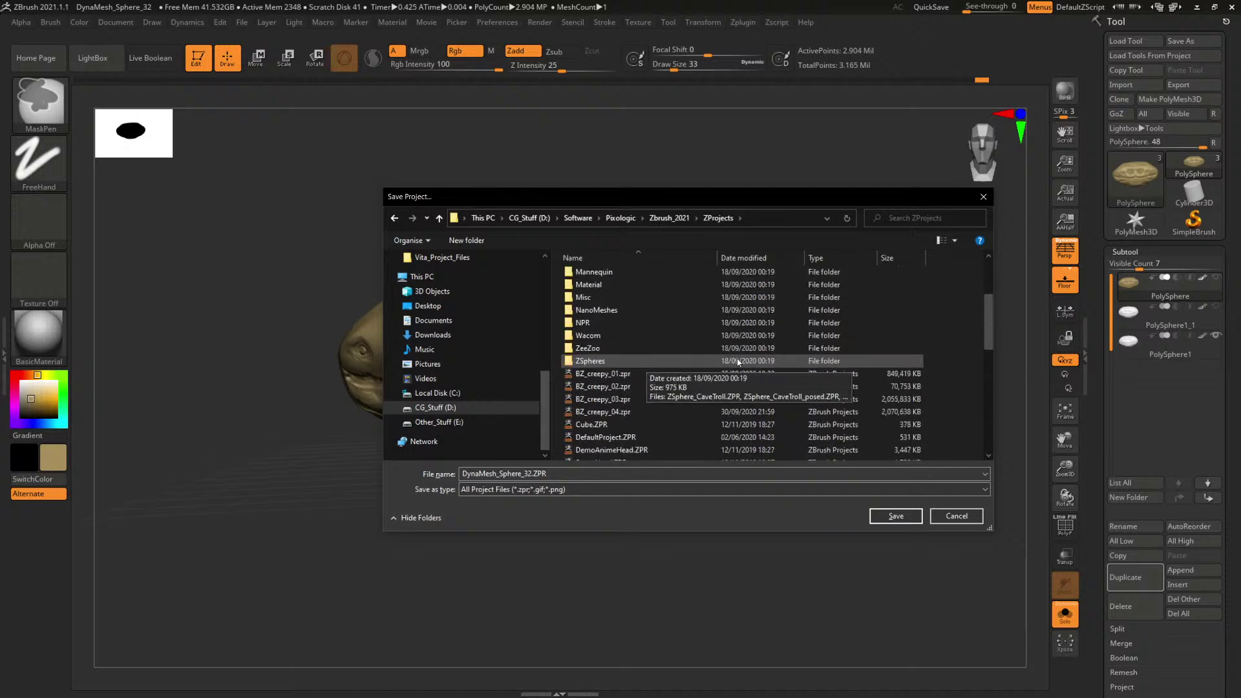
scroll(739, 362, up, 3)
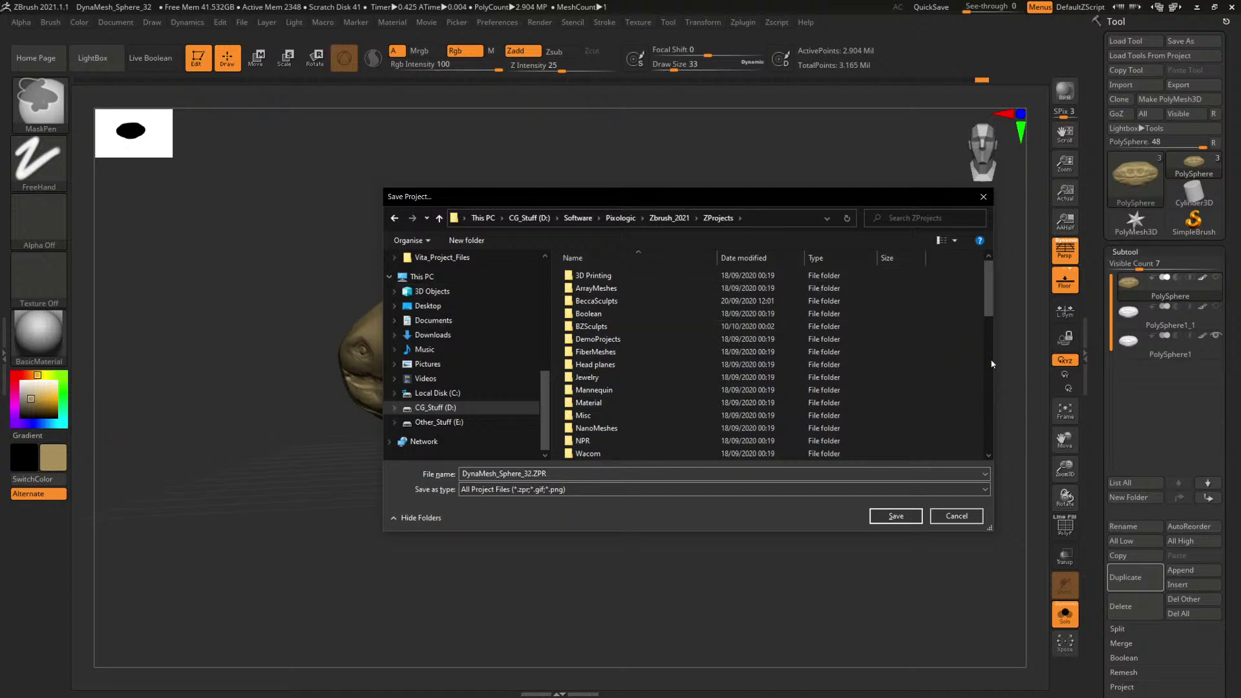
right_click(947, 336)
mouse_move(861, 452)
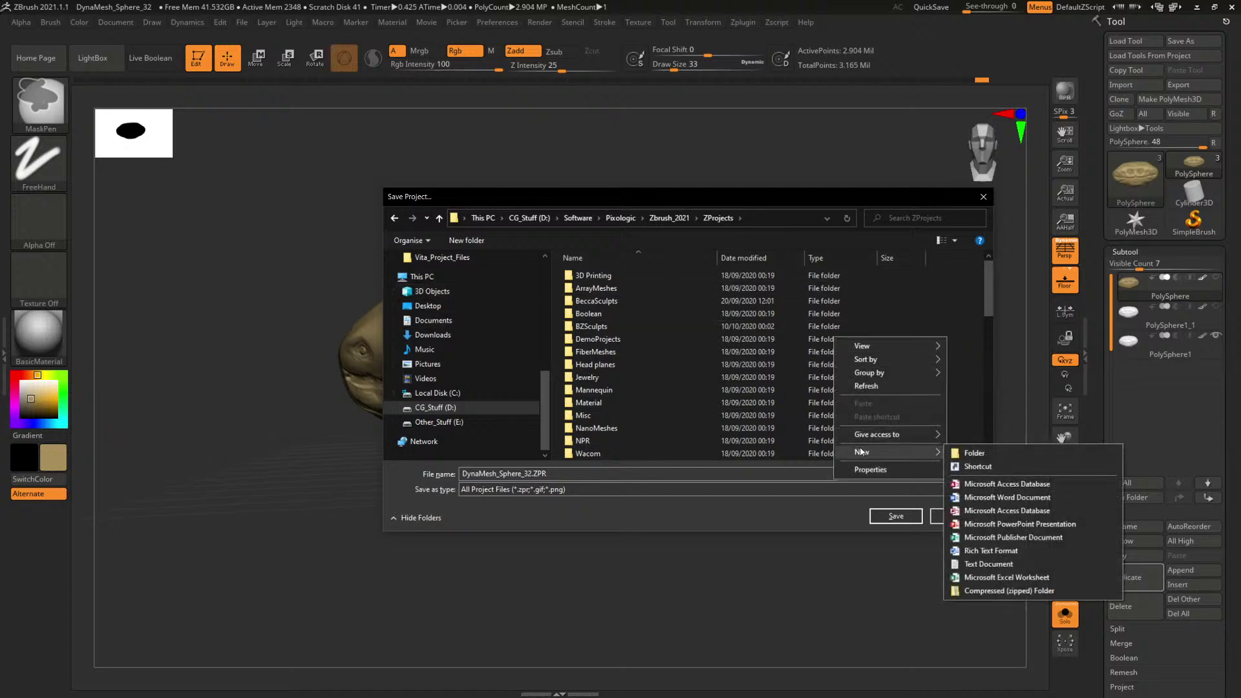
click(972, 452)
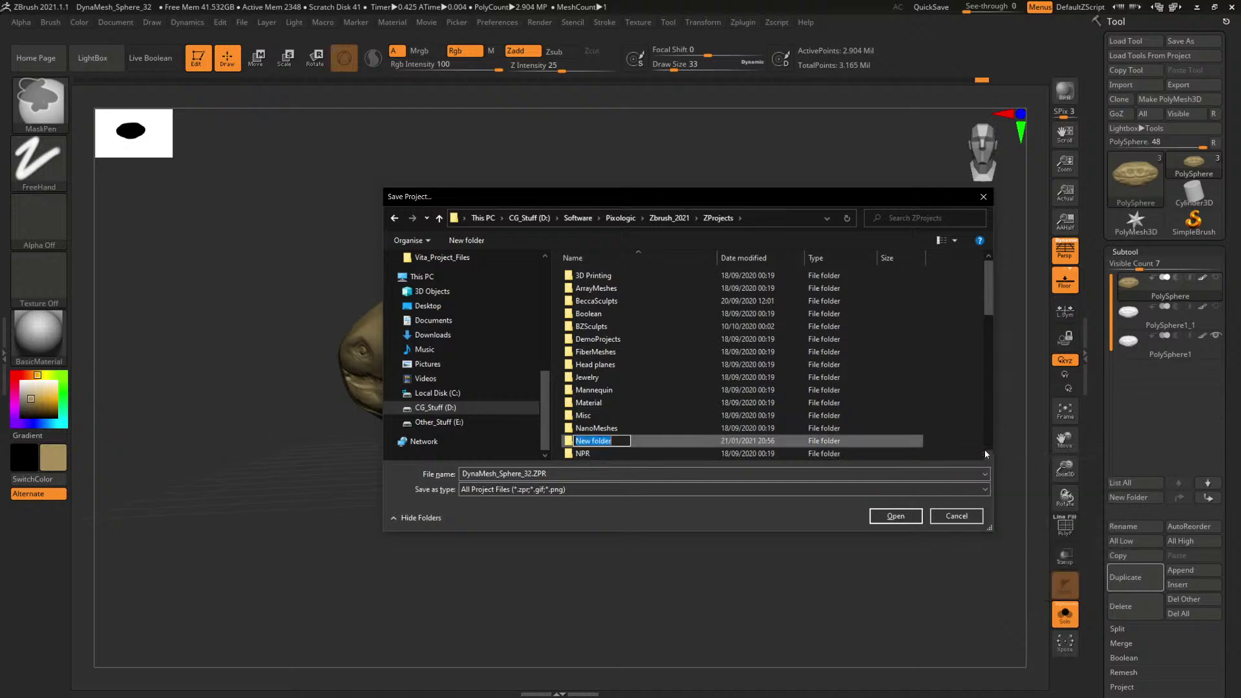
text(StickyMonsters)
key(Return)
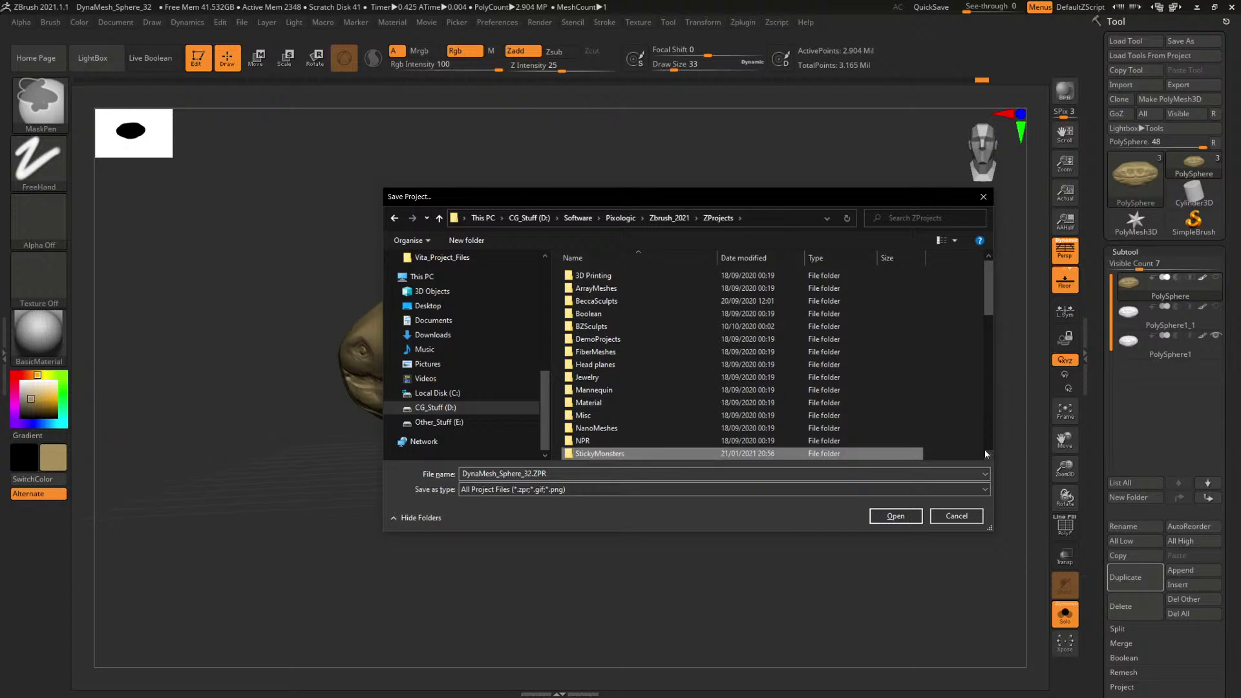
double_click(638, 455)
Save the project as MonsterA_01 in the StickyMonsters folder.
click(534, 474)
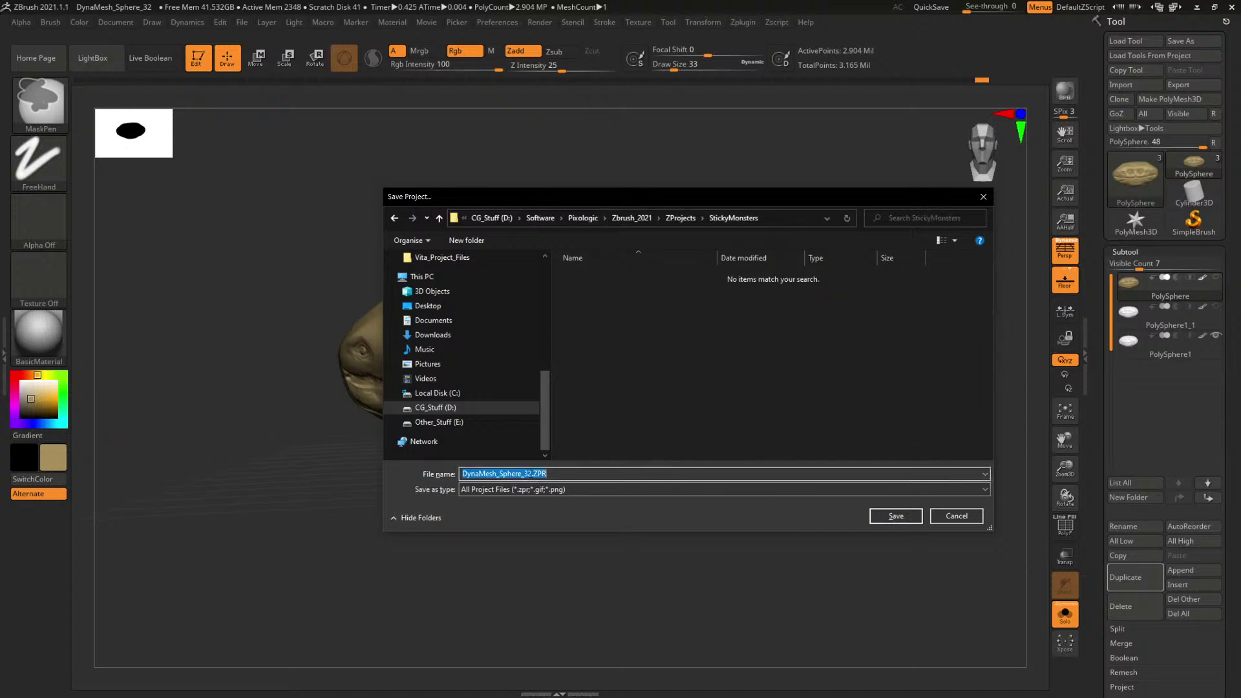
drag(534, 474, 430, 475)
text(MonsterA_01)
key(Return)
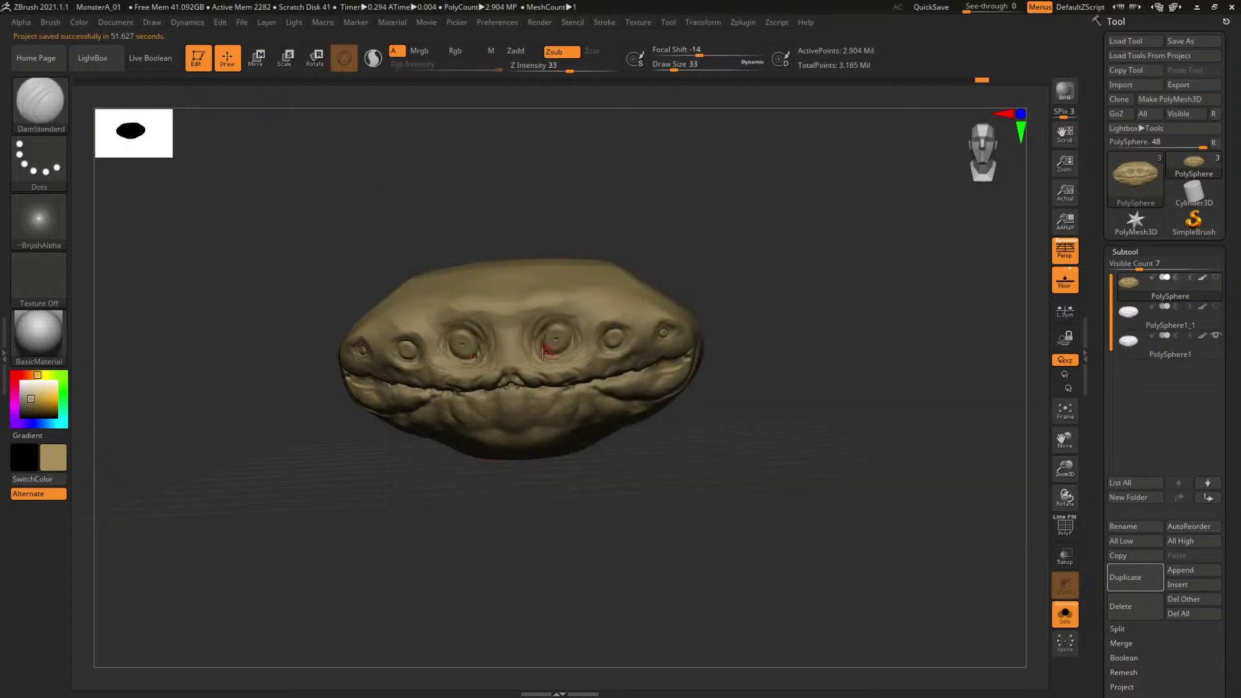
Choose the Standard brush and set the current colour to a muted beige with a yellow-orange hue.
drag(788, 307, 784, 306)
drag(767, 269, 824, 267)
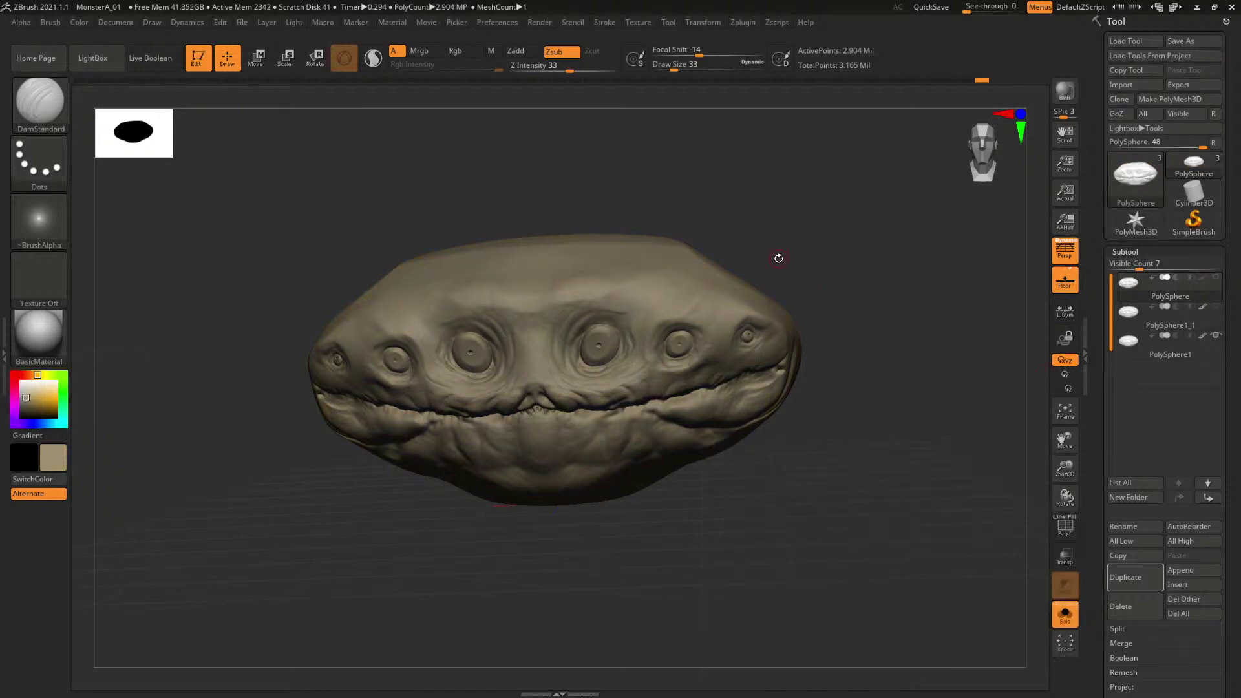
key(b)
key(s)
key(t)
click(40, 424)
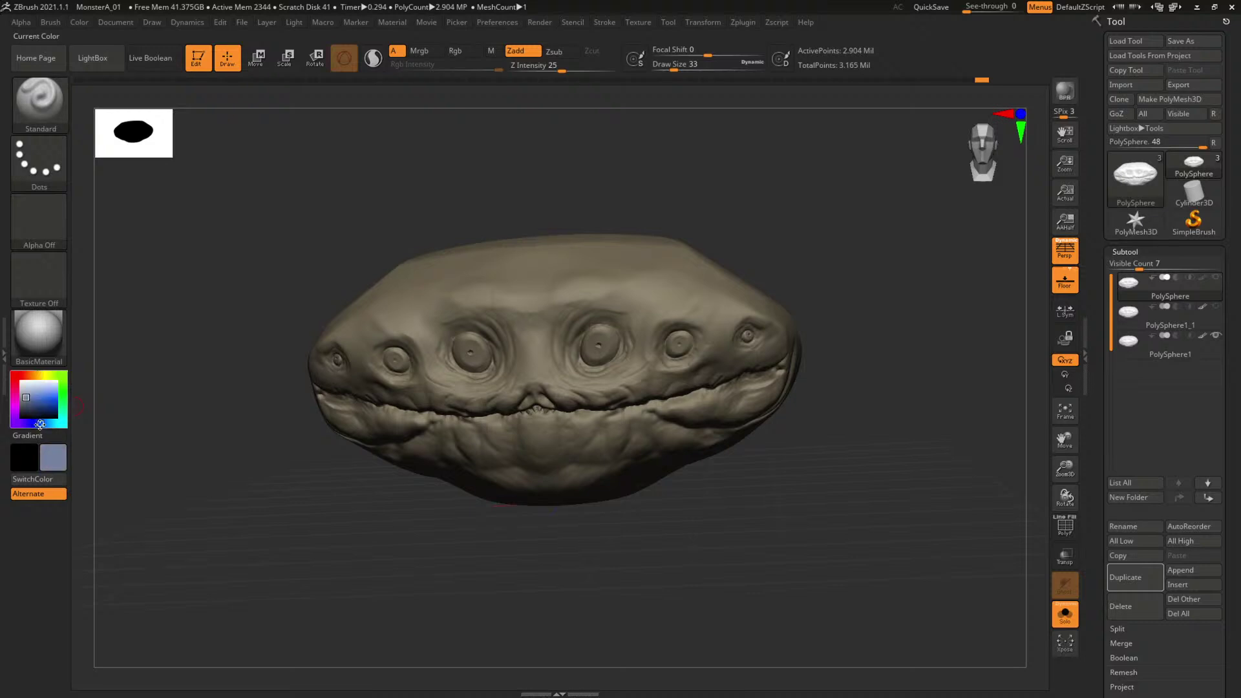
click(38, 373)
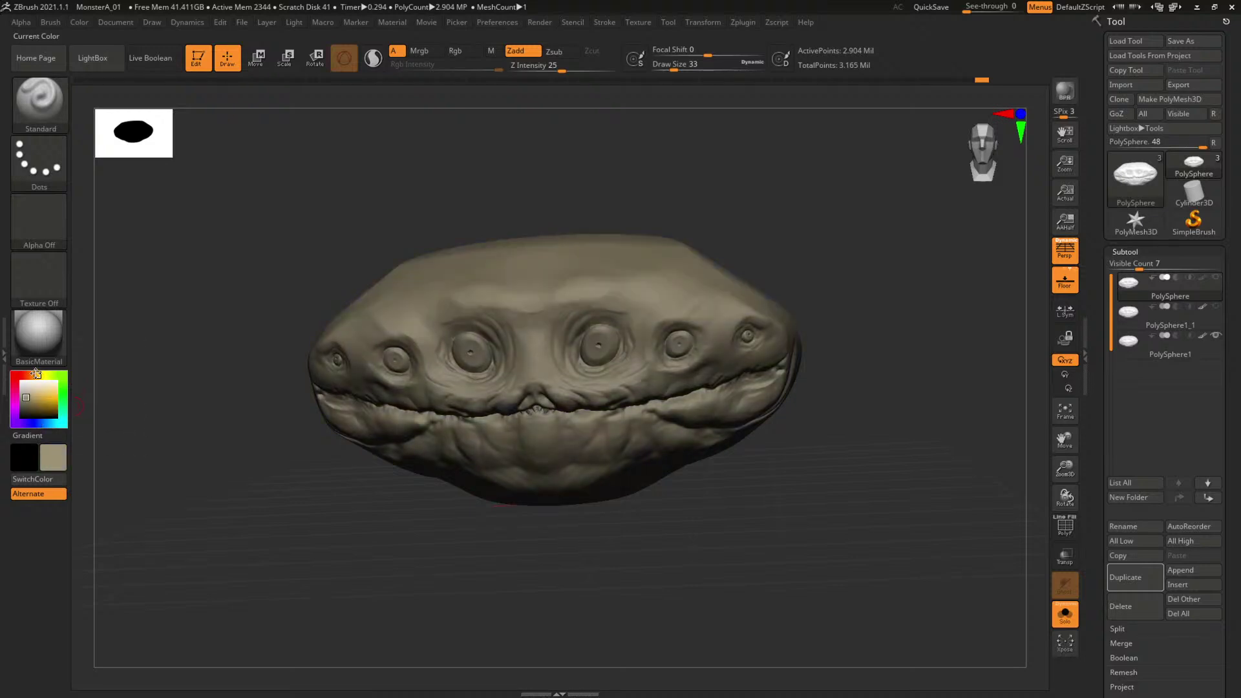
Enable Rgb, disable Zadd, and fill the monster head with the beige colour R 158, G 146, B 117.
mouse_move(774, 241)
mouse_down()
mouse_move(803, 208)
mouse_move(814, 216)
mouse_up()
click(50, 25)
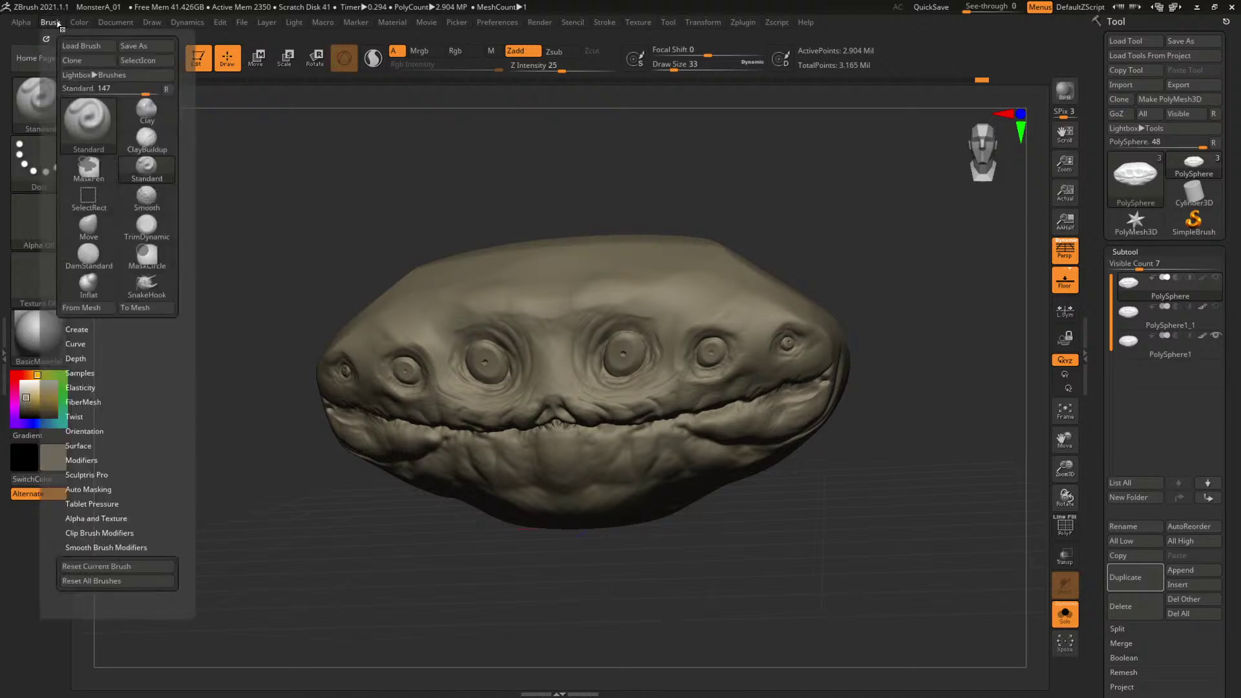
click(79, 22)
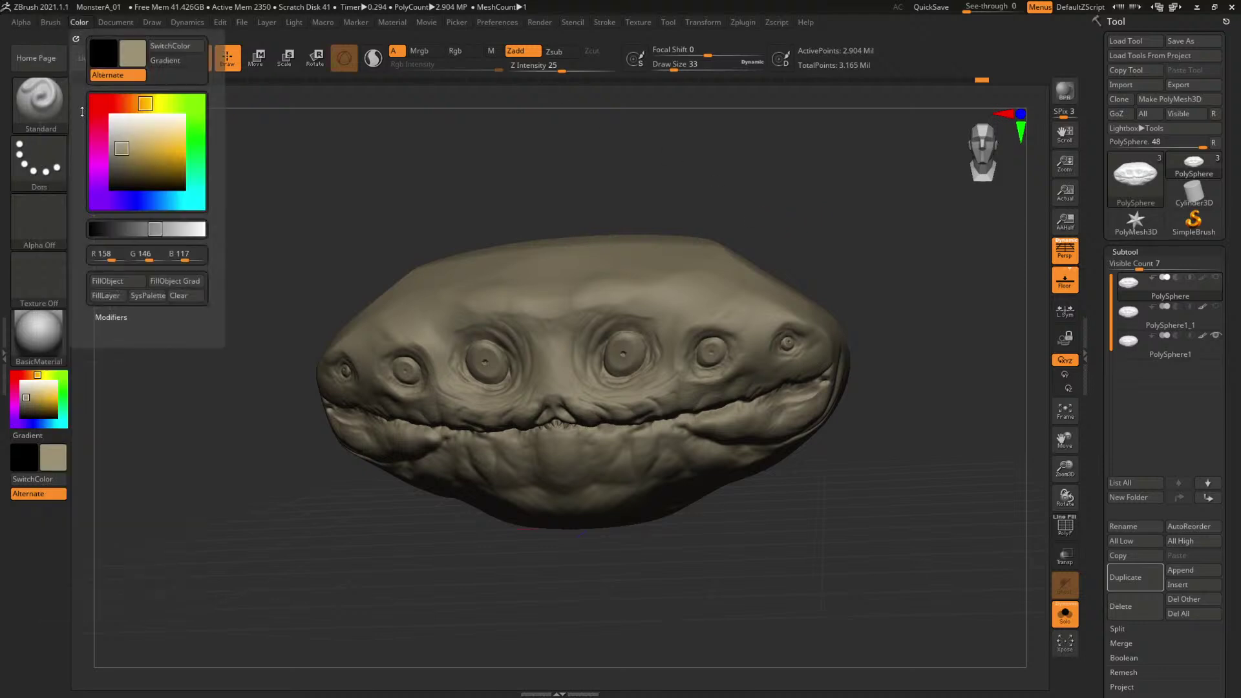
click(457, 51)
click(515, 51)
click(79, 22)
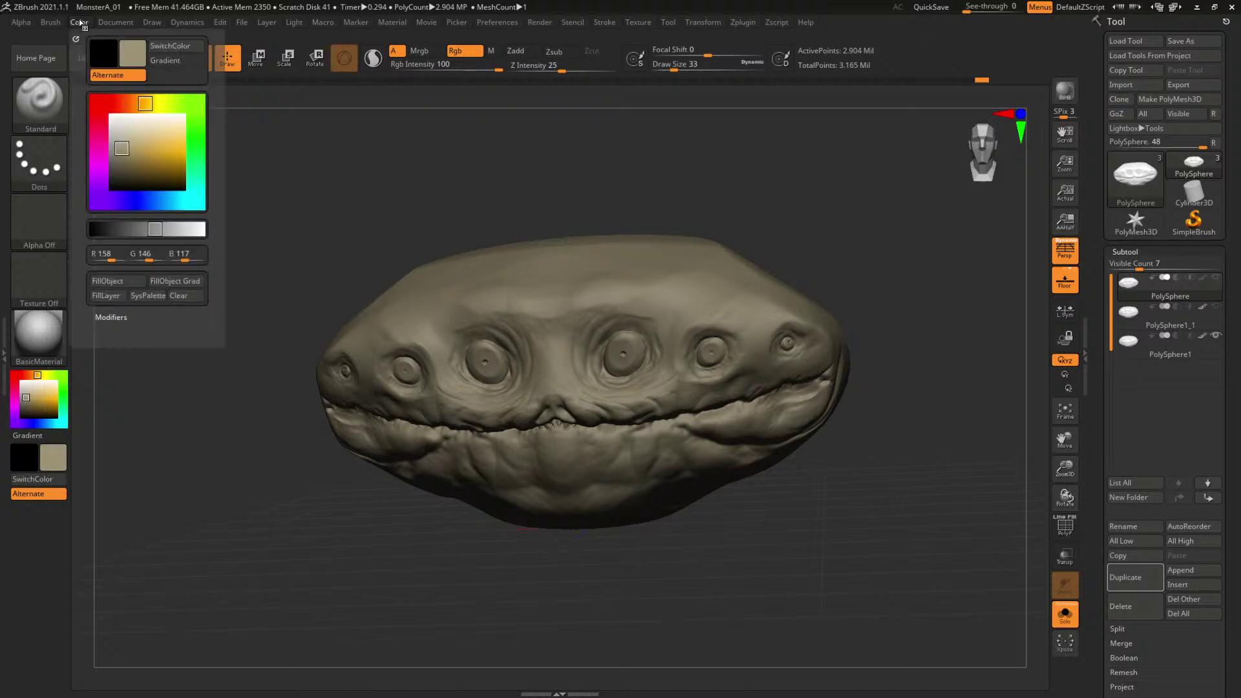
click(109, 282)
Give the Standard brush a Color Spray stroke with Alpha 07.
drag(648, 205, 454, 190)
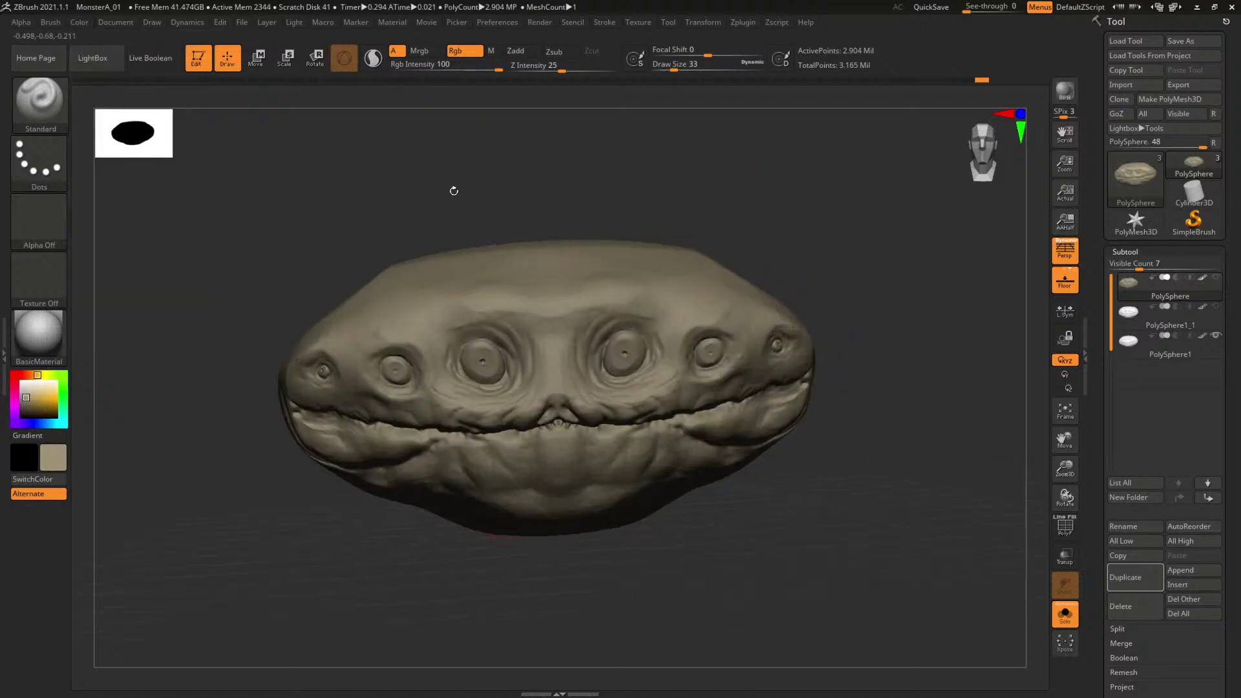
click(42, 155)
click(291, 185)
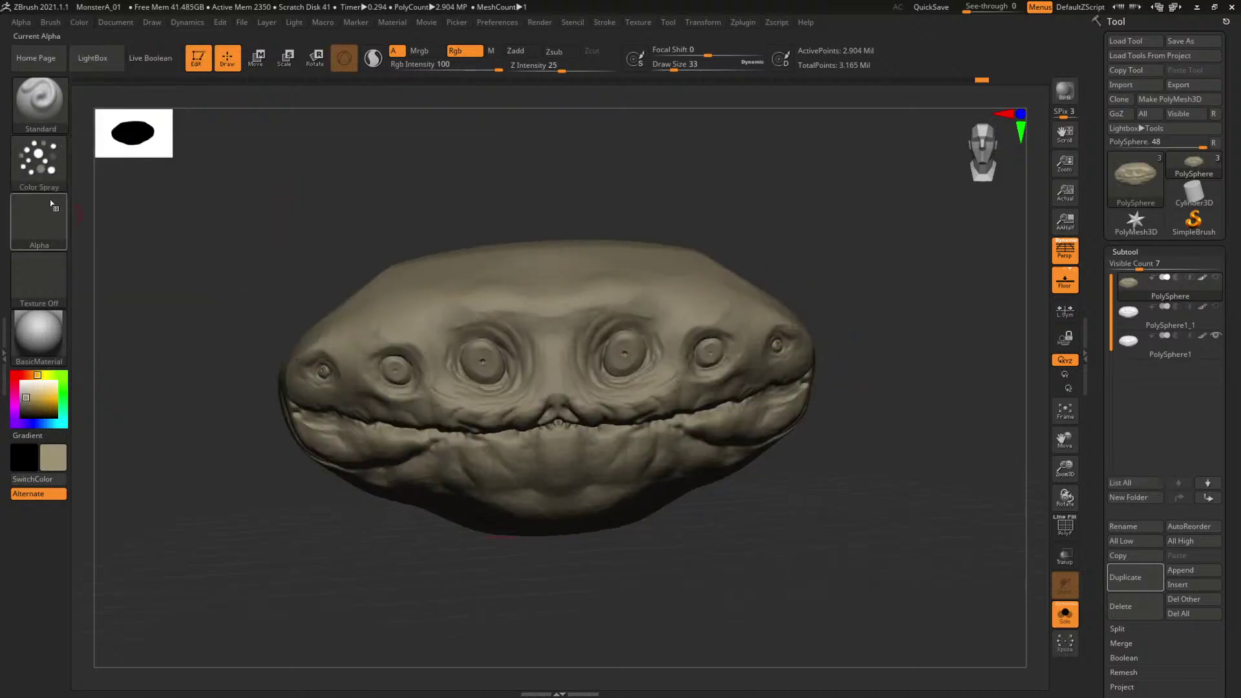
click(46, 207)
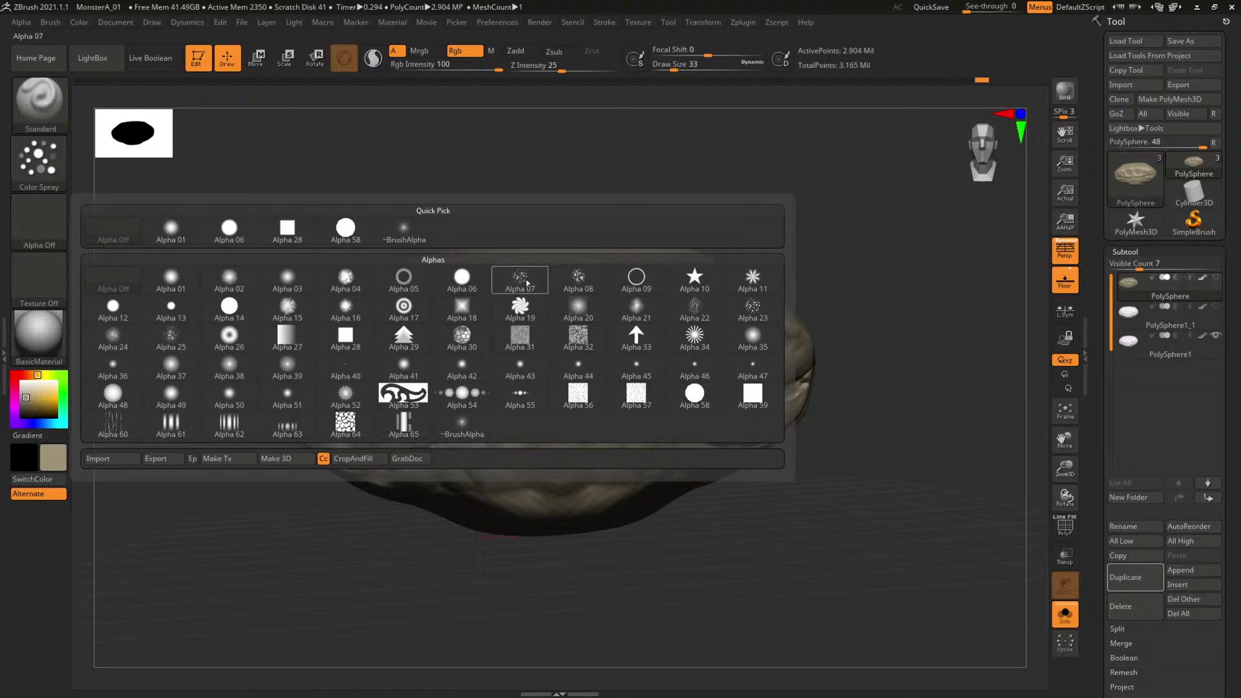
mouse_move(755, 318)
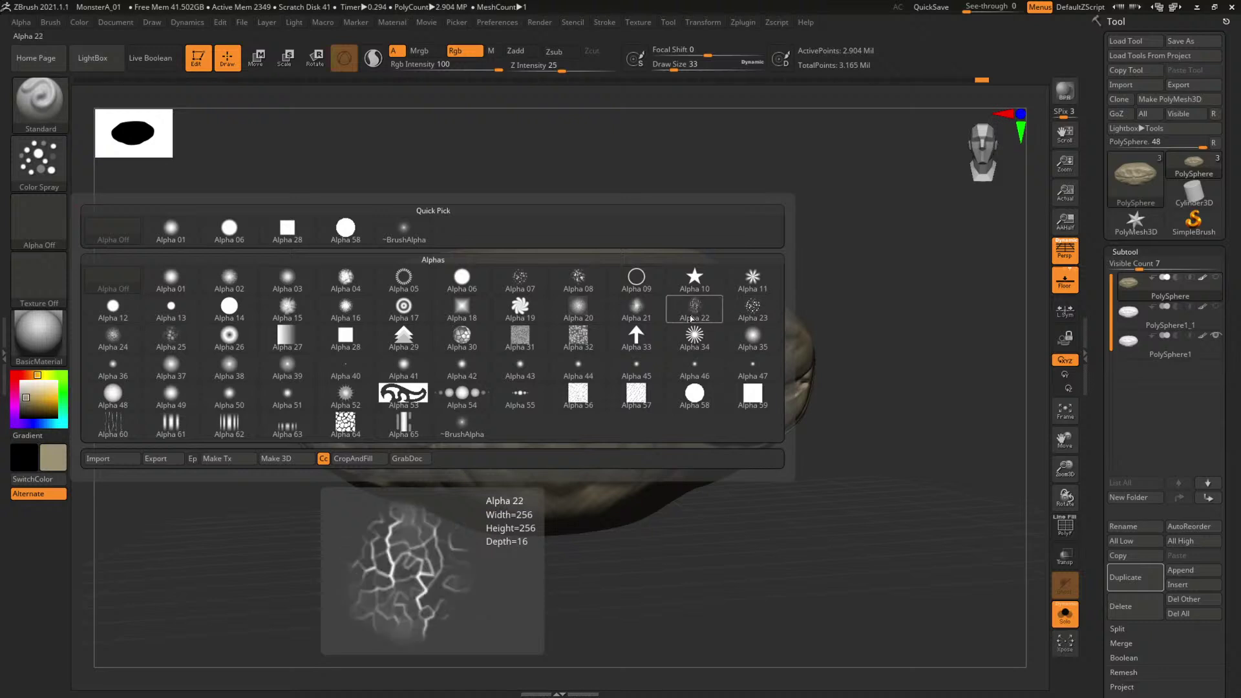
click(520, 278)
Pick a pale blue paint colour and set the brush's draw size to 136.
mouse_move(785, 234)
alt+mouse_down()
mouse_move(803, 244)
mouse_move(778, 245)
alt+mouse_up()
key(space)
drag(499, 376, 542, 376)
key(space)
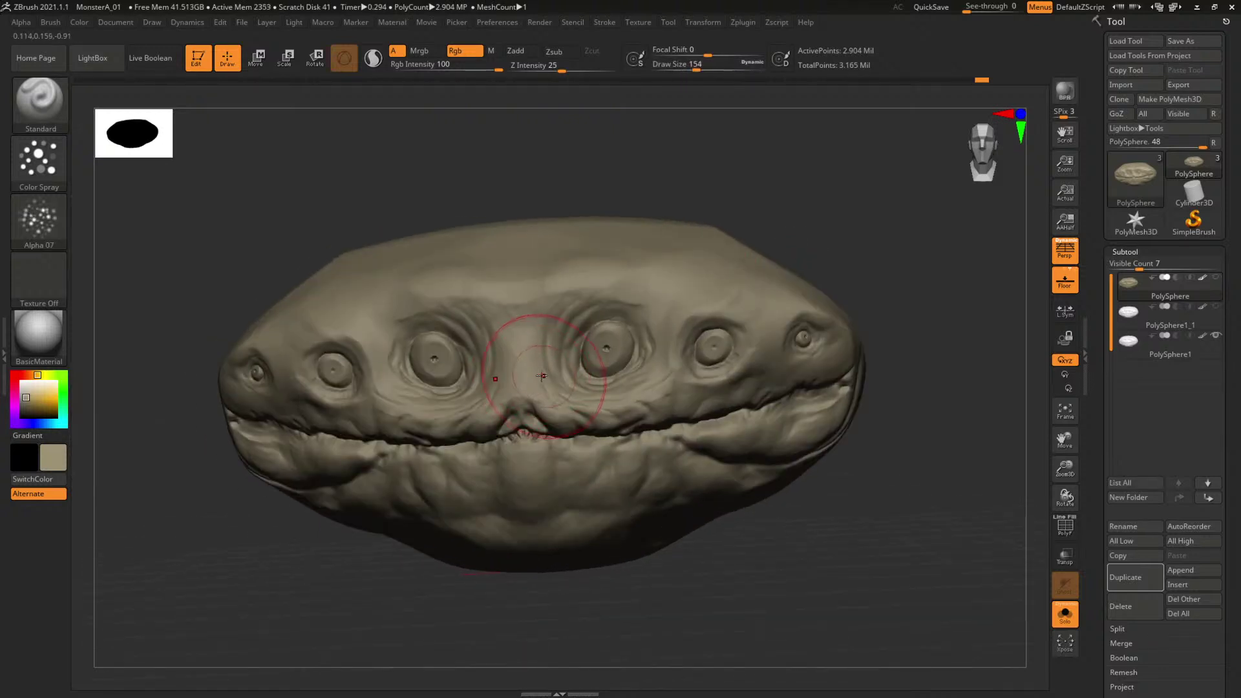
click(37, 423)
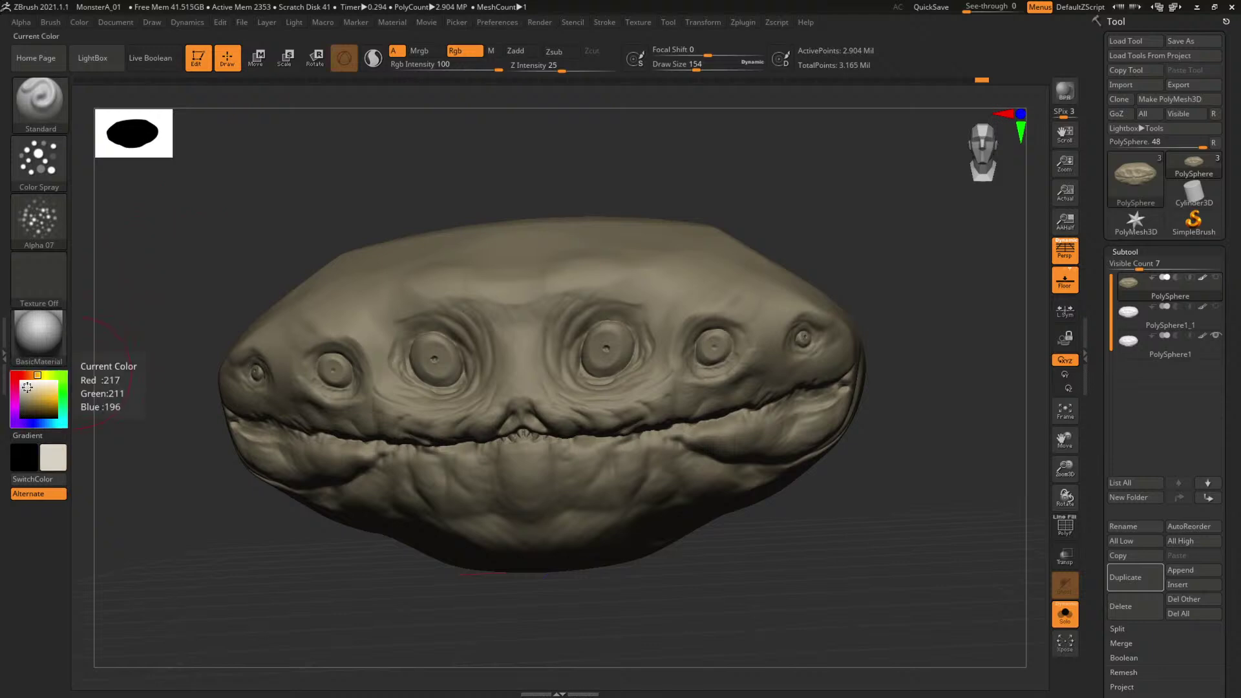
click(27, 387)
key(space)
drag(515, 382, 511, 382)
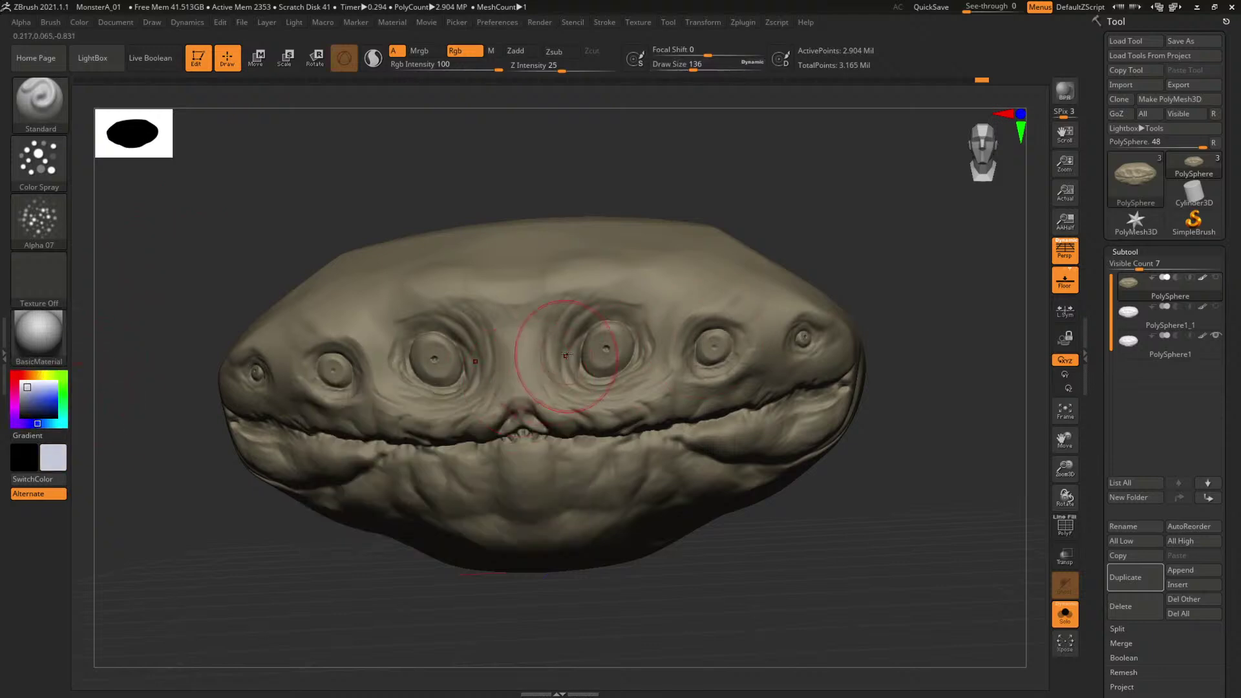
Spray pale blue around the nose and beneath the central eyes, using ~BrushAlpha and a draw size of 83.
alt+drag(831, 254, 840, 272)
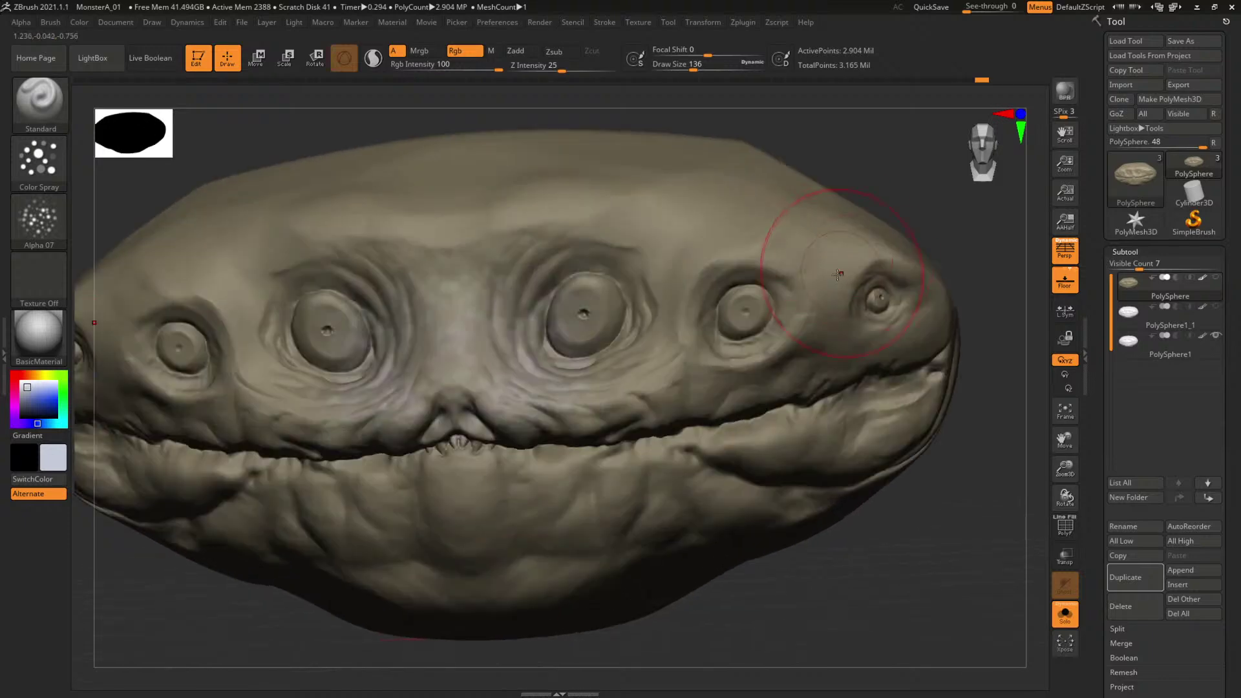
key(space)
drag(518, 351, 521, 369)
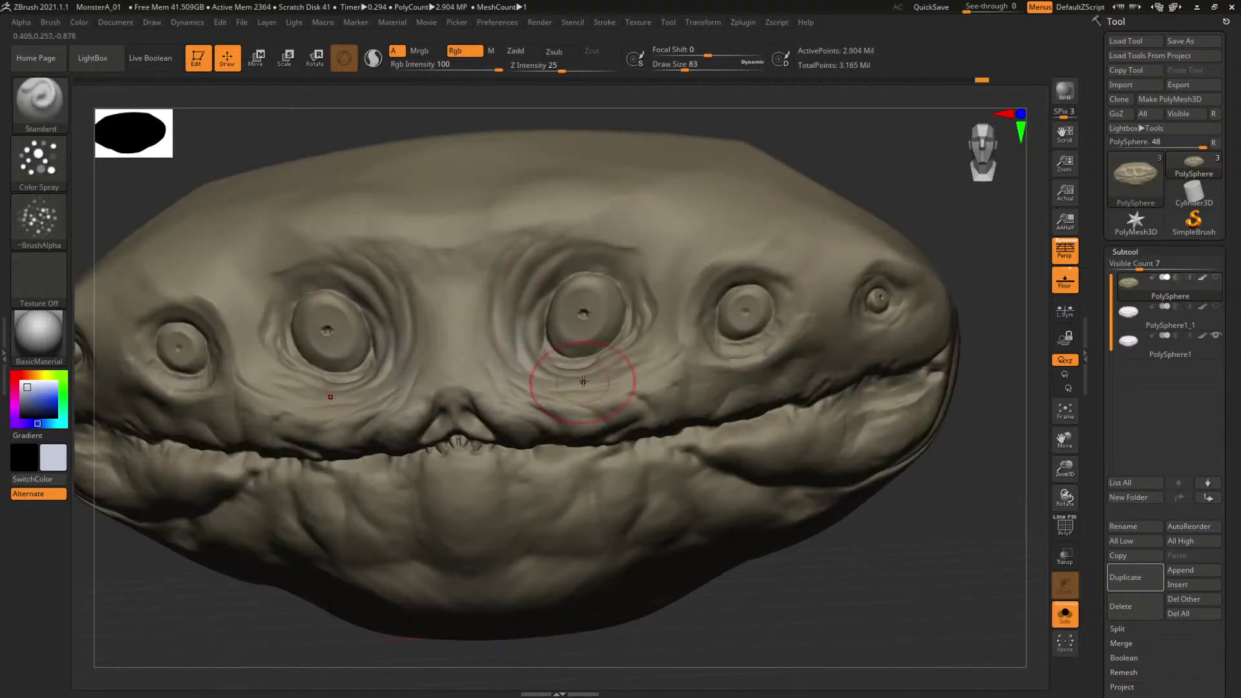
drag(618, 380, 549, 376)
Spray pale blue over the forehead and between the central eyes with a draw size of 120.
alt+drag(835, 155, 836, 248)
key(space)
drag(446, 309, 450, 283)
drag(546, 255, 572, 253)
key(space)
mouse_move(587, 256)
mouse_down()
mouse_move(599, 268)
mouse_move(505, 292)
mouse_move(610, 294)
mouse_move(646, 266)
mouse_up()
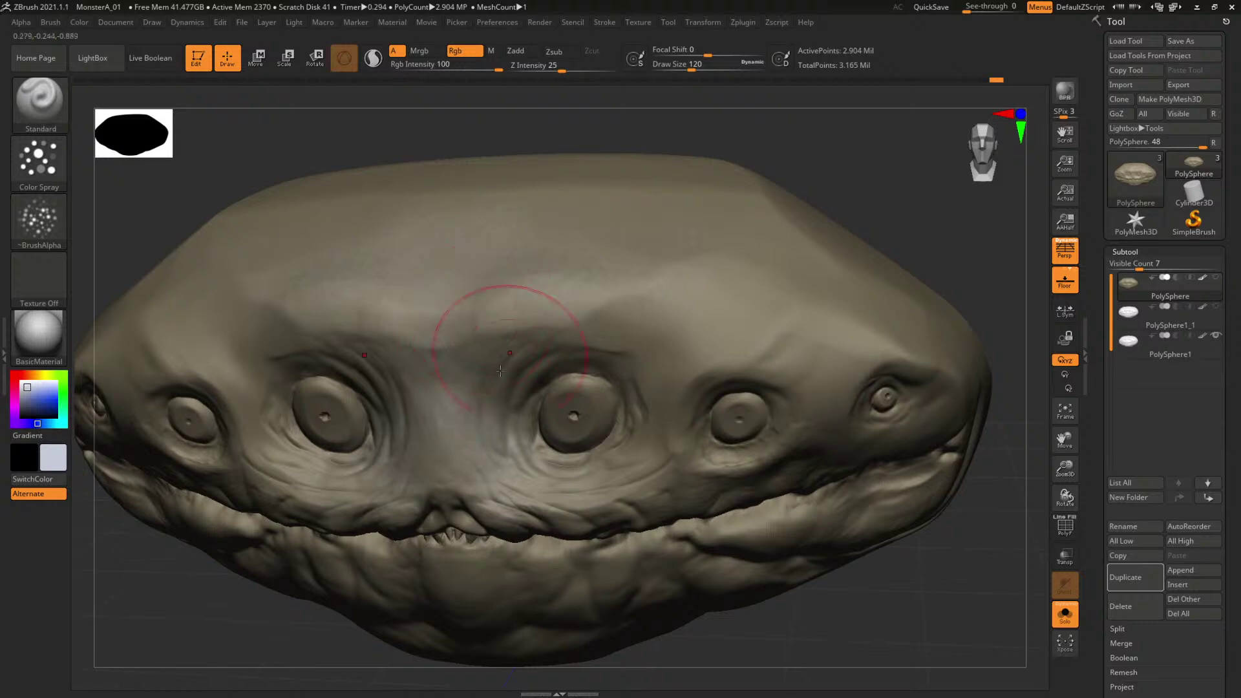
Spray pale blue over the lower jaw and toward the mouth corners, reducing the draw size from 140 to 101.
mouse_move(900, 598)
alt+mouse_down()
mouse_move(840, 479)
mouse_move(844, 426)
mouse_move(852, 452)
alt+mouse_up()
key(])
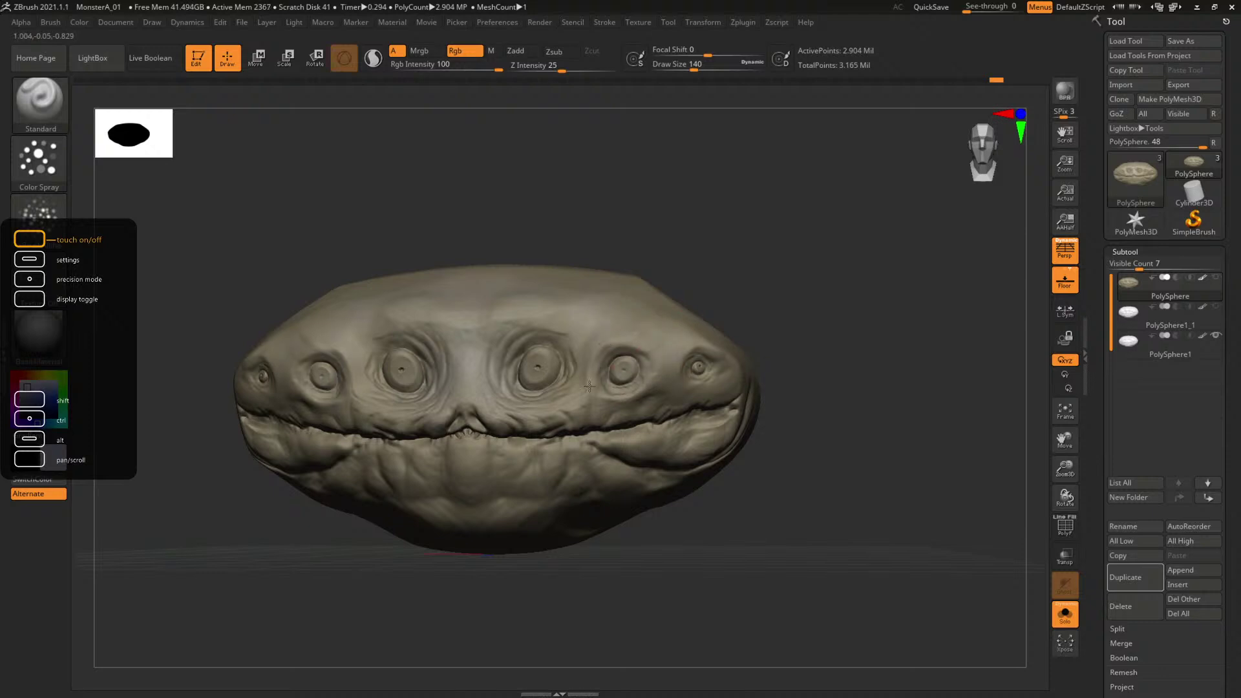
drag(673, 274, 577, 460)
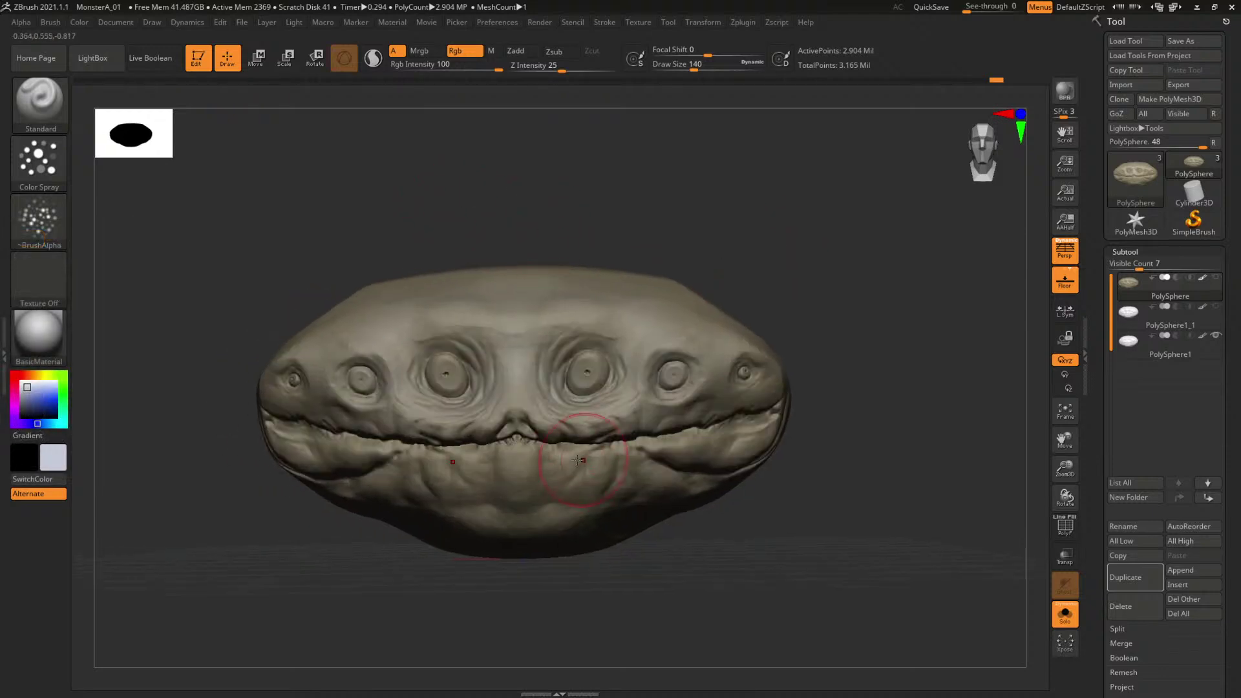
drag(790, 463, 798, 420)
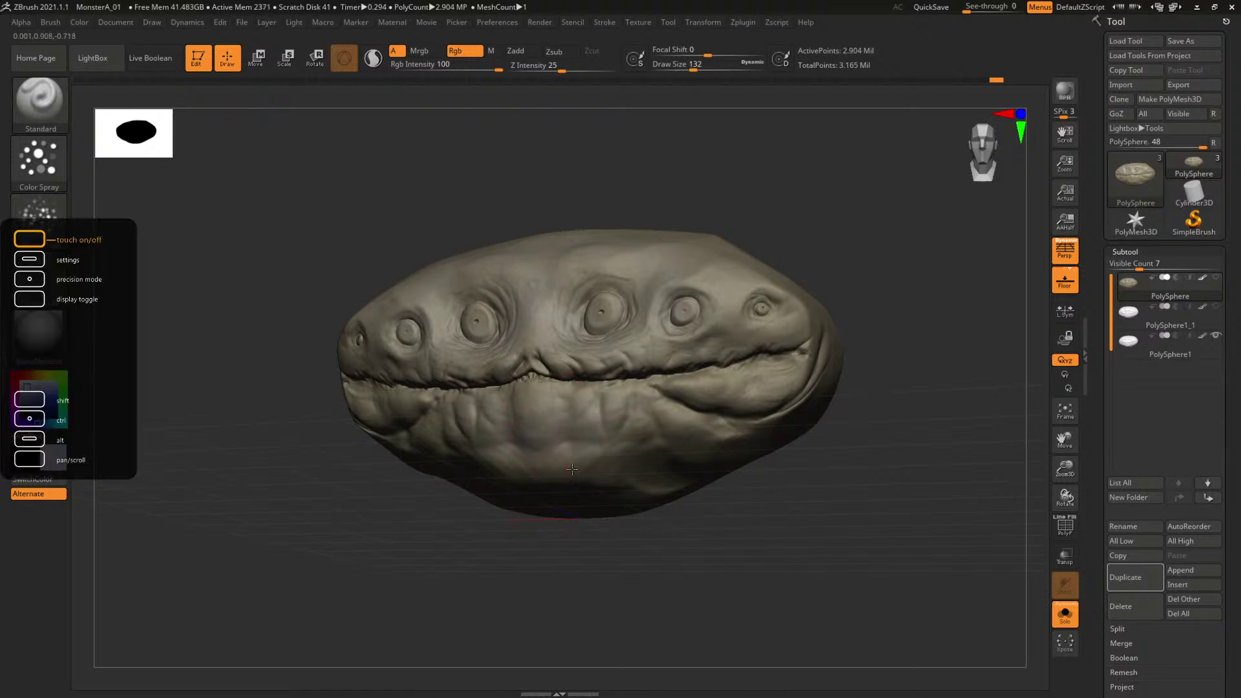
right_click(672, 416)
drag(673, 416, 668, 416)
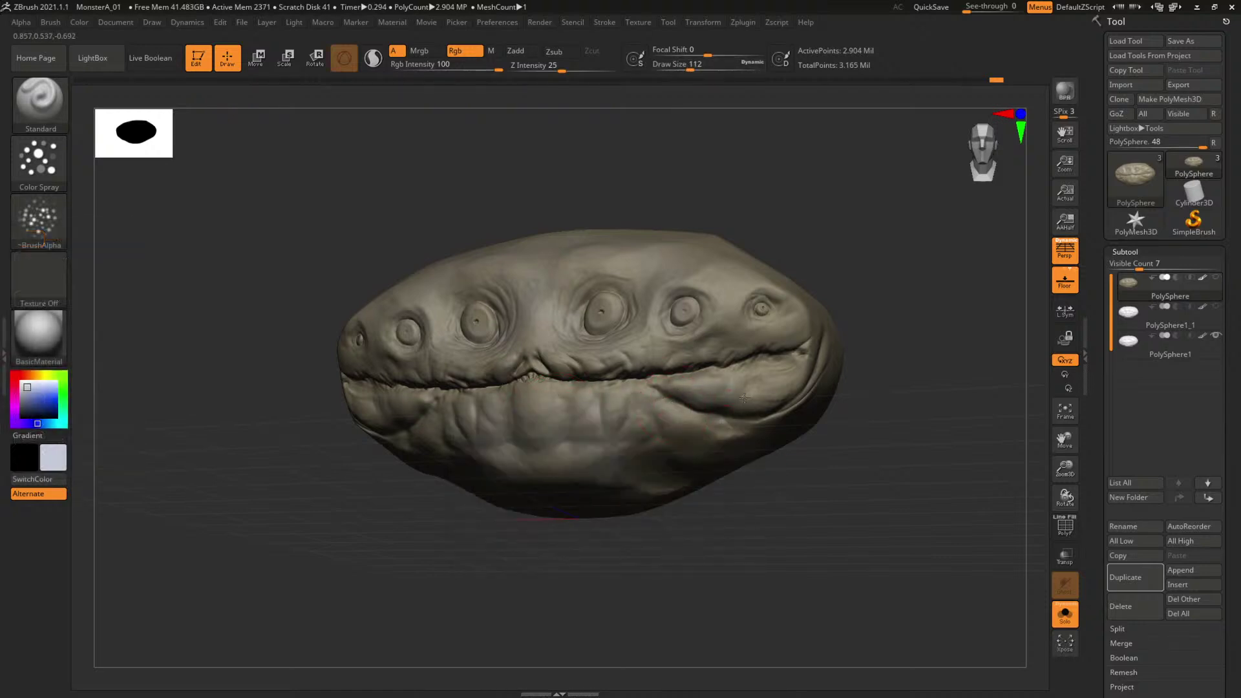
drag(848, 422, 782, 465)
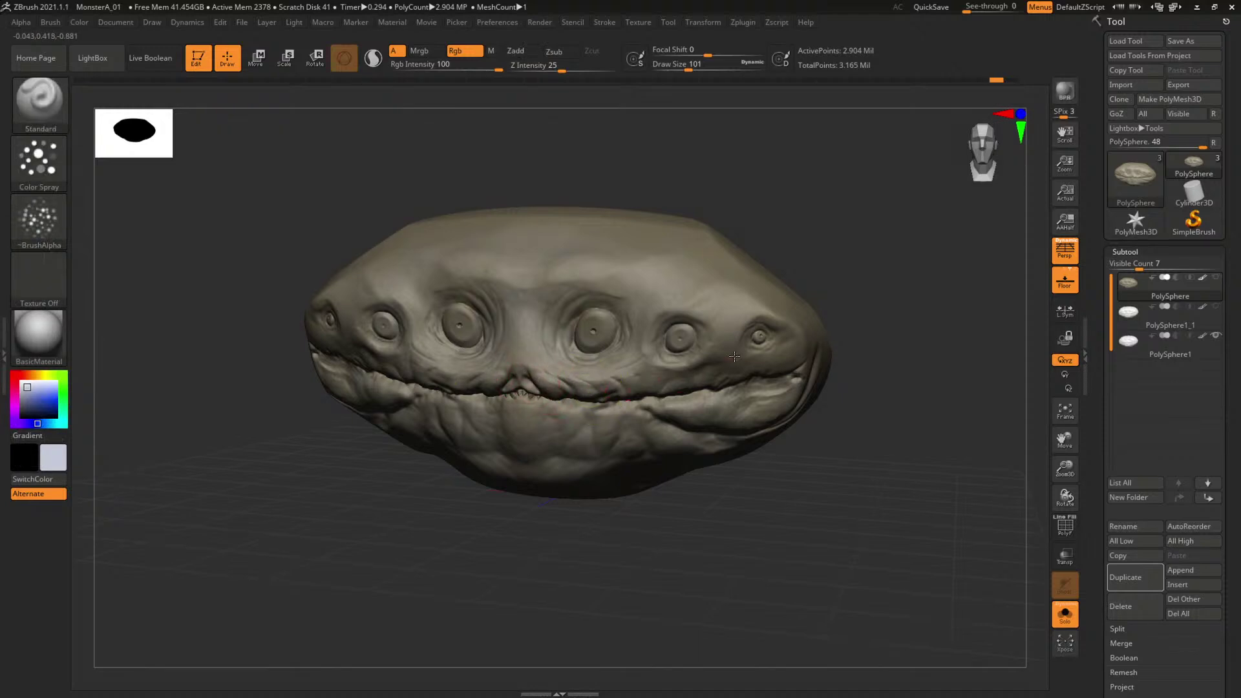
Spray pale blue over the outer forehead above the side eyes with a draw size of 182.
drag(874, 287, 832, 324)
key(s)
drag(708, 355, 720, 355)
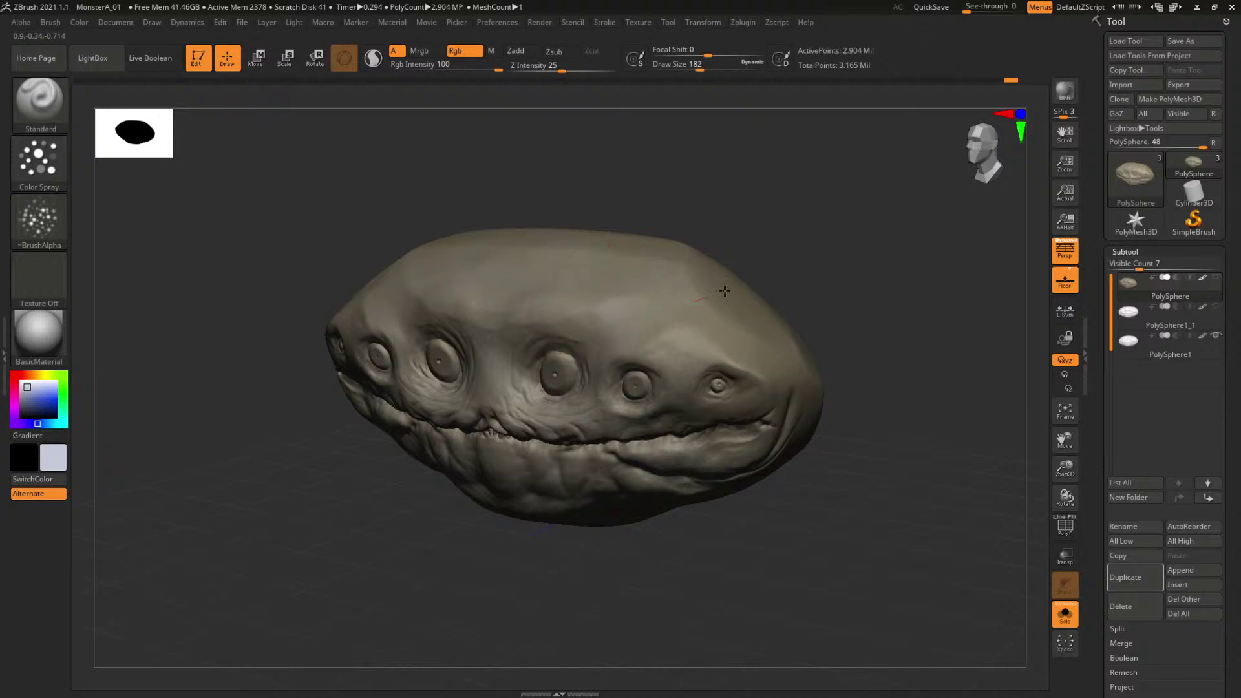
mouse_move(755, 390)
mouse_down()
mouse_move(711, 349)
mouse_move(679, 351)
mouse_up()
key(s)
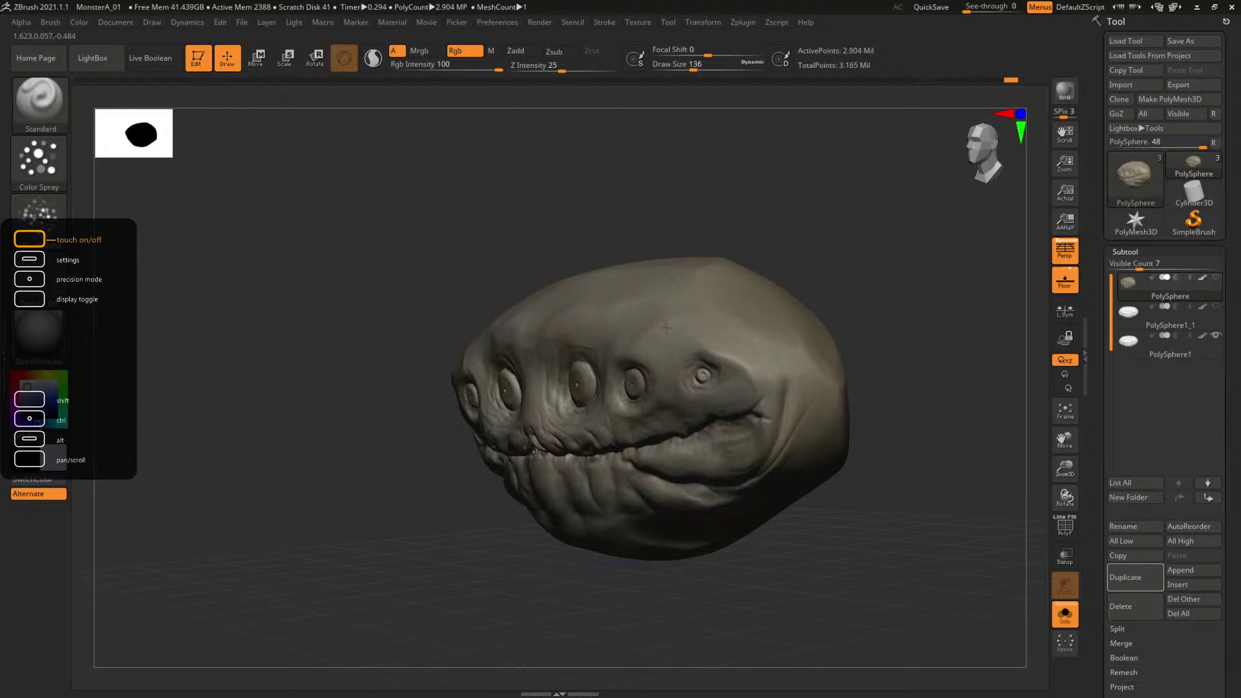
Spray pale blue over the side of the head behind the mouth corner with draw sizes of 268 and 251.
drag(851, 272, 824, 294)
key(space)
key(space)
drag(717, 333, 734, 320)
mouse_move(918, 462)
mouse_down()
mouse_move(905, 418)
mouse_move(866, 387)
mouse_up()
key(space)
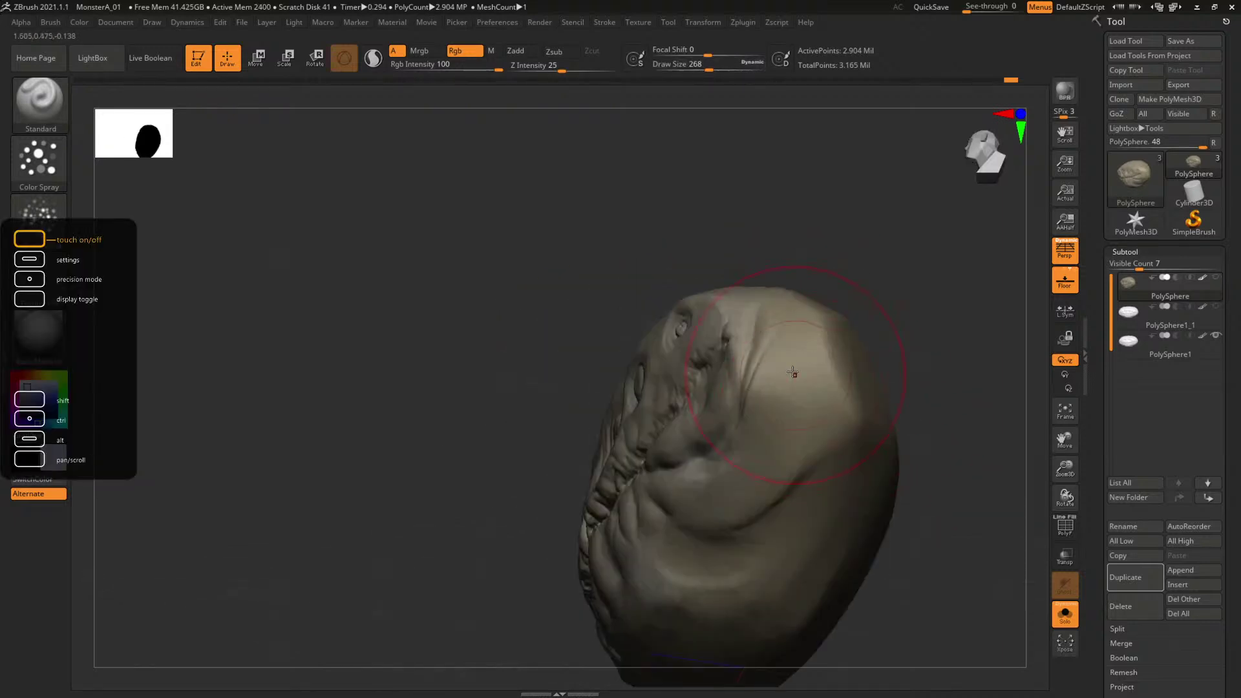
key(space)
drag(787, 355, 783, 355)
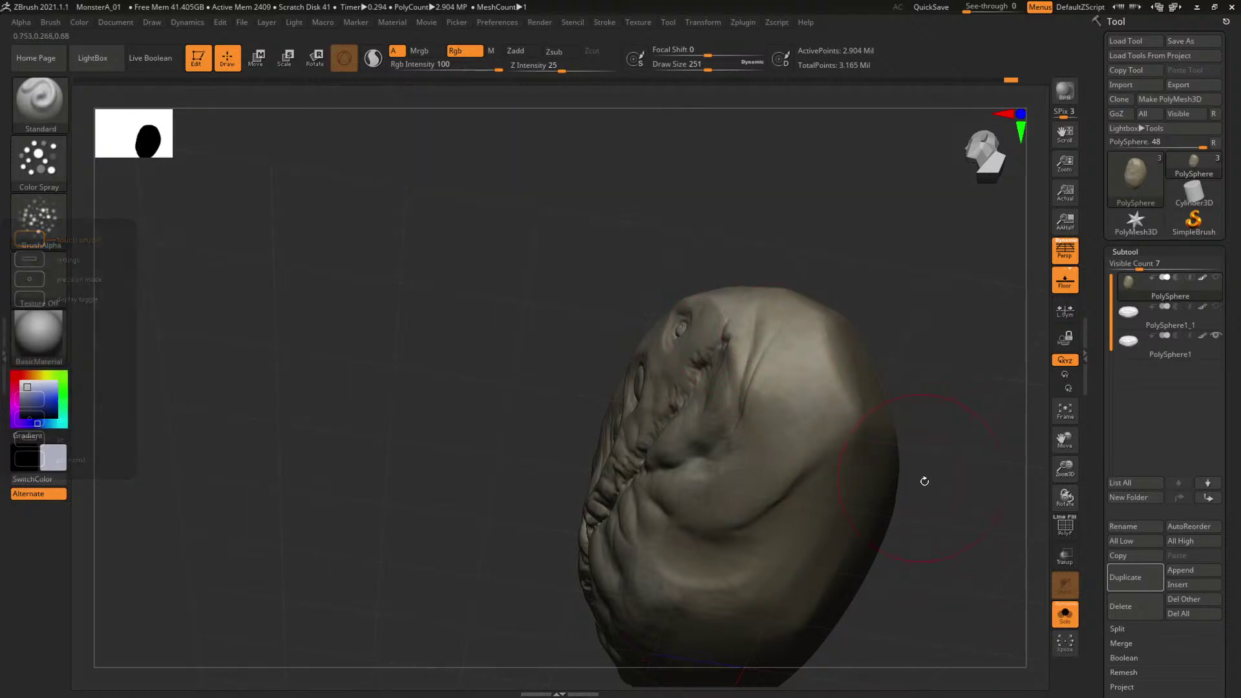
Spray pale blue over the side and underside of the jaw with a draw size of 223.
alt+drag(925, 480, 904, 359)
key(space)
drag(662, 446, 655, 446)
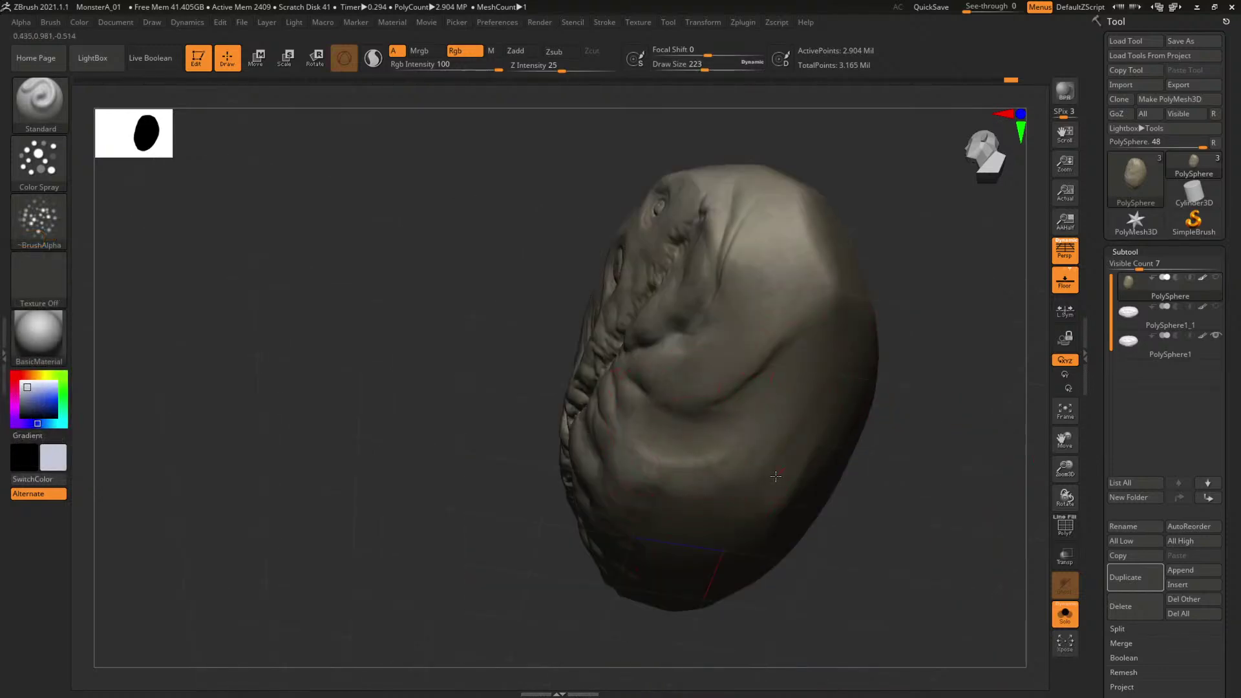
Spray pale blue over the front of the chin below the nose with a draw size of 167.
drag(938, 404, 896, 409)
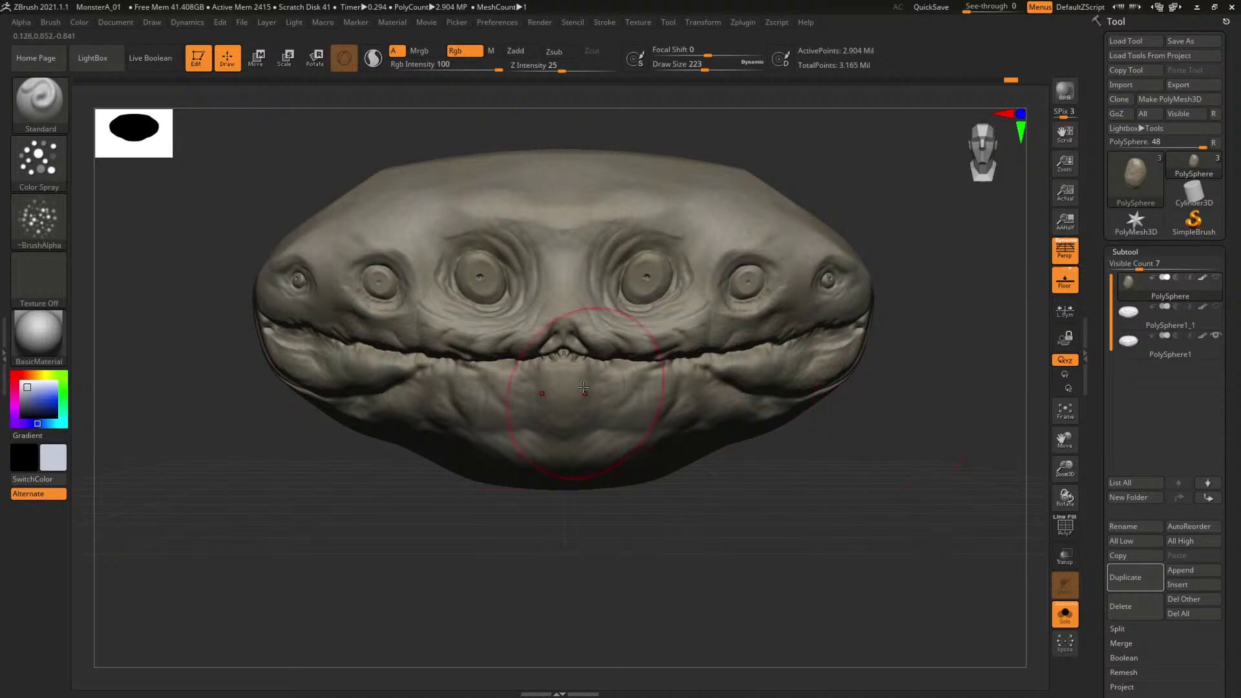
key(space)
drag(584, 388, 550, 384)
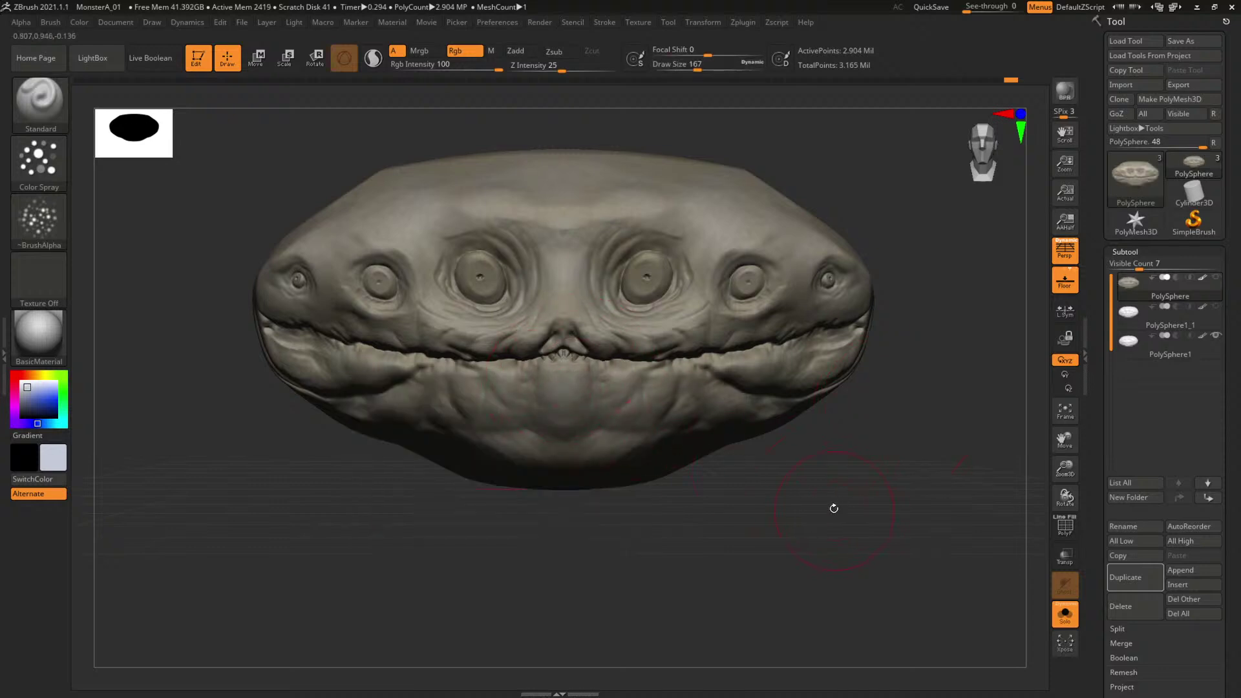
alt+drag(828, 482, 828, 521)
Spray pale blue around the central eyes with a draw size of 145 and near the upper lip with 87.
key(space)
key(space)
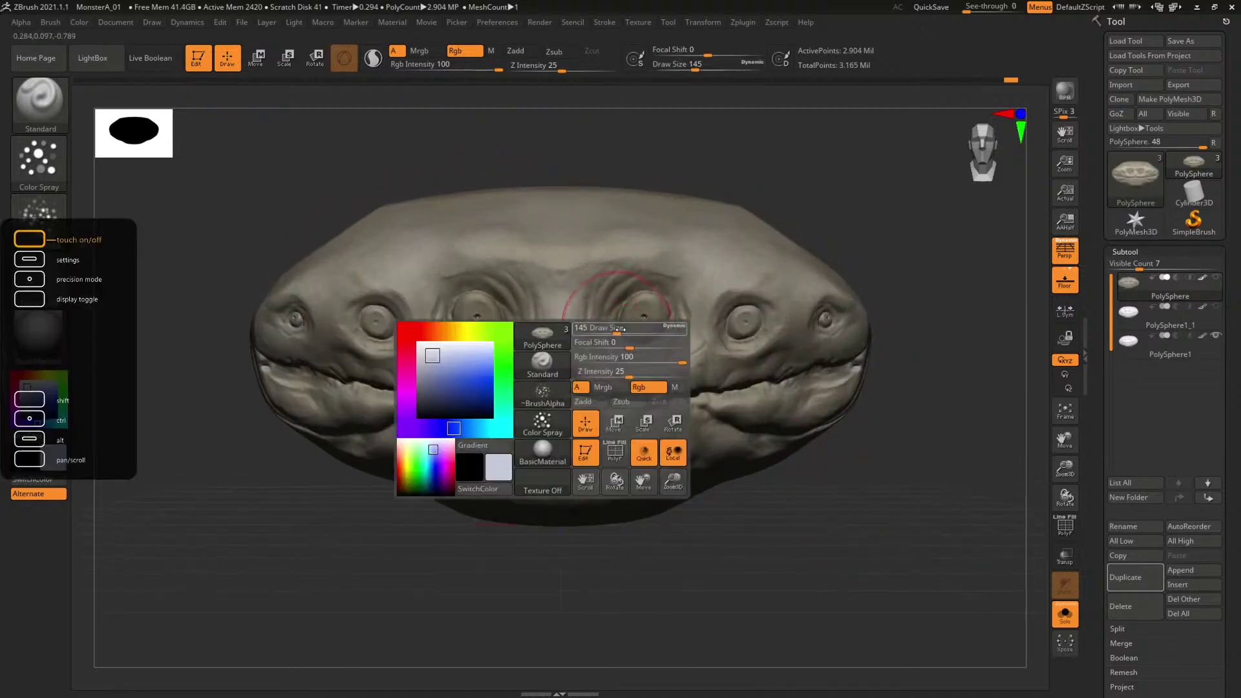
drag(641, 312, 616, 312)
drag(734, 235, 766, 246)
key(space)
drag(569, 395, 545, 394)
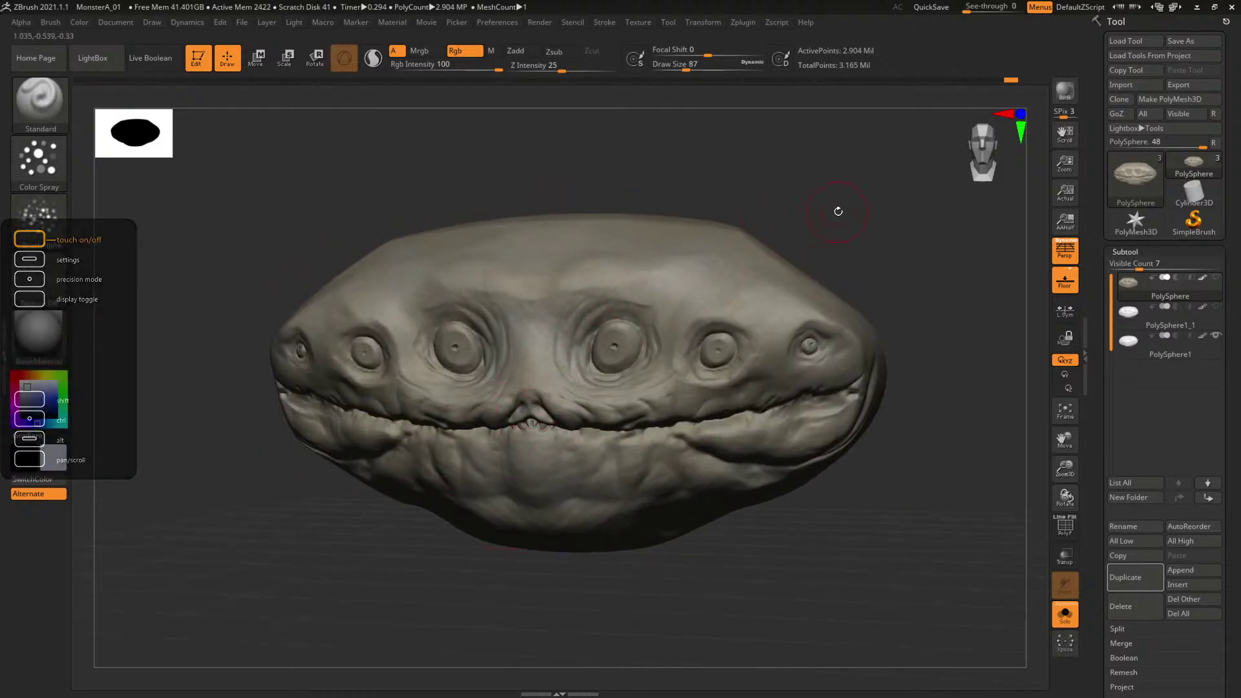
mouse_move(836, 207)
mouse_down()
mouse_move(825, 213)
mouse_move(831, 180)
mouse_move(817, 200)
mouse_move(854, 208)
mouse_move(880, 192)
mouse_move(811, 201)
mouse_up()
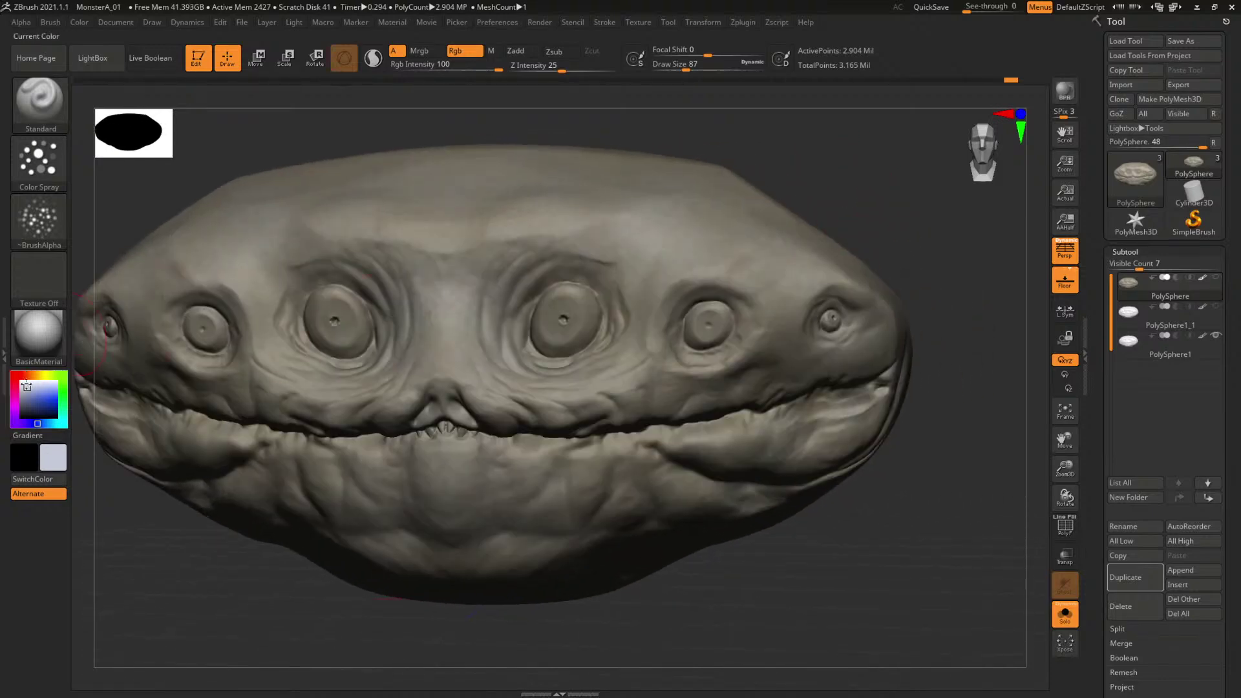
Pick a sandy yellow paint colour and spray it around the central eyes and the neighbouring second pair of eyes.
click(43, 375)
click(42, 395)
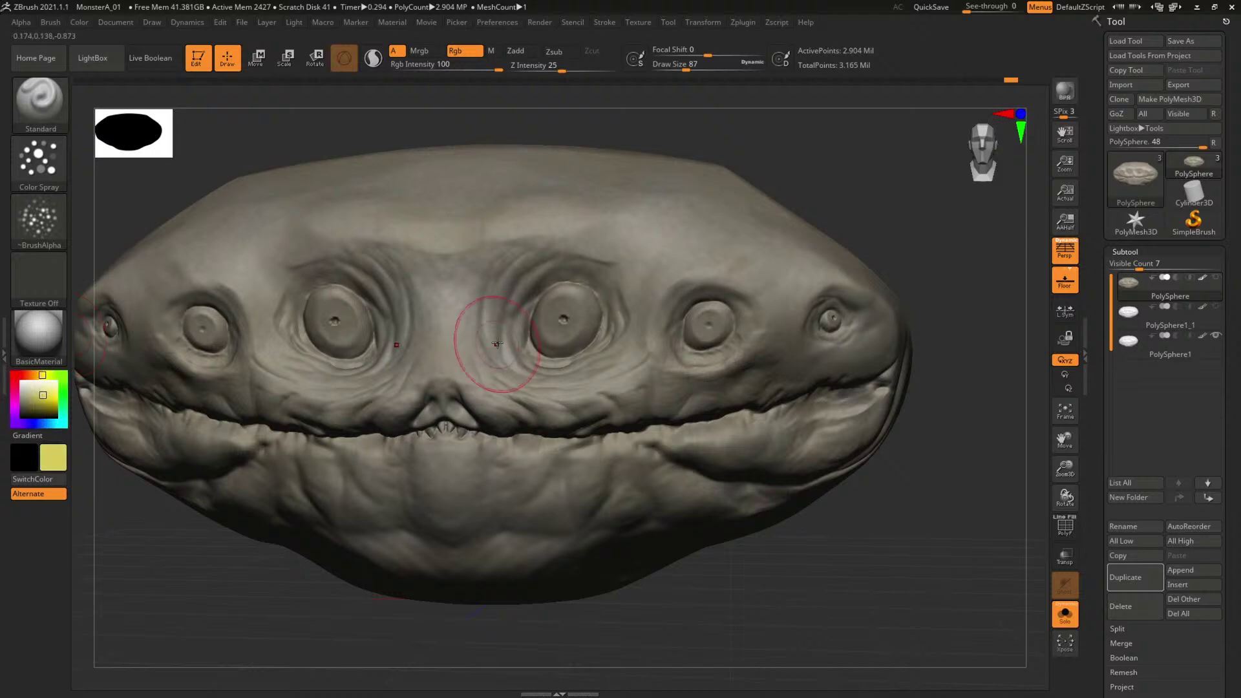
click(34, 375)
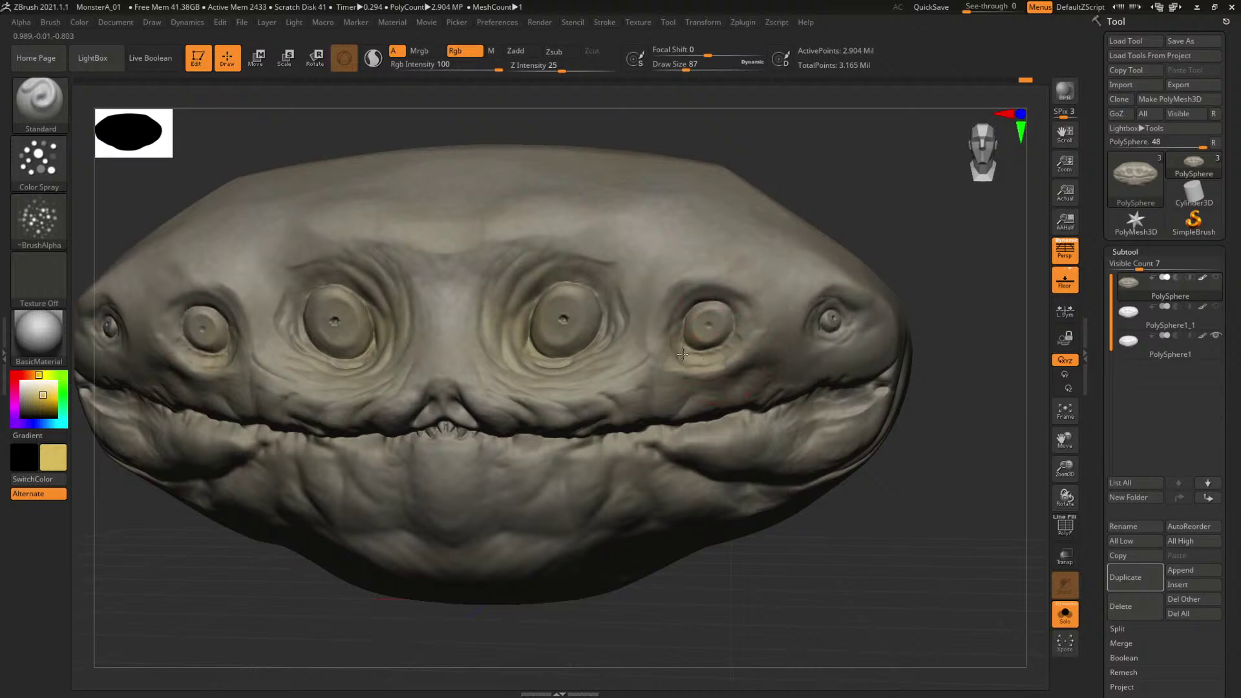
drag(934, 239, 761, 353)
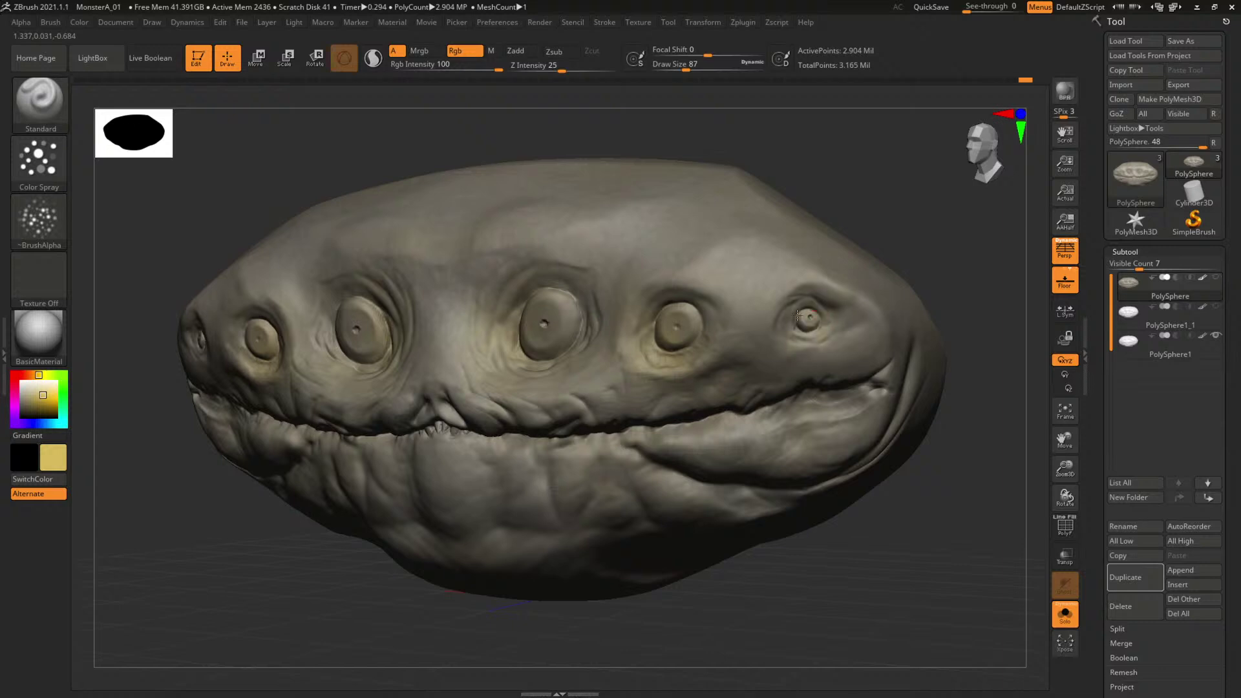
Undo the last yellow stroke and spray yellow around the side eyes with a draw size of 83.
alt+drag(927, 225, 955, 231)
key(ctrl+z)
key(space)
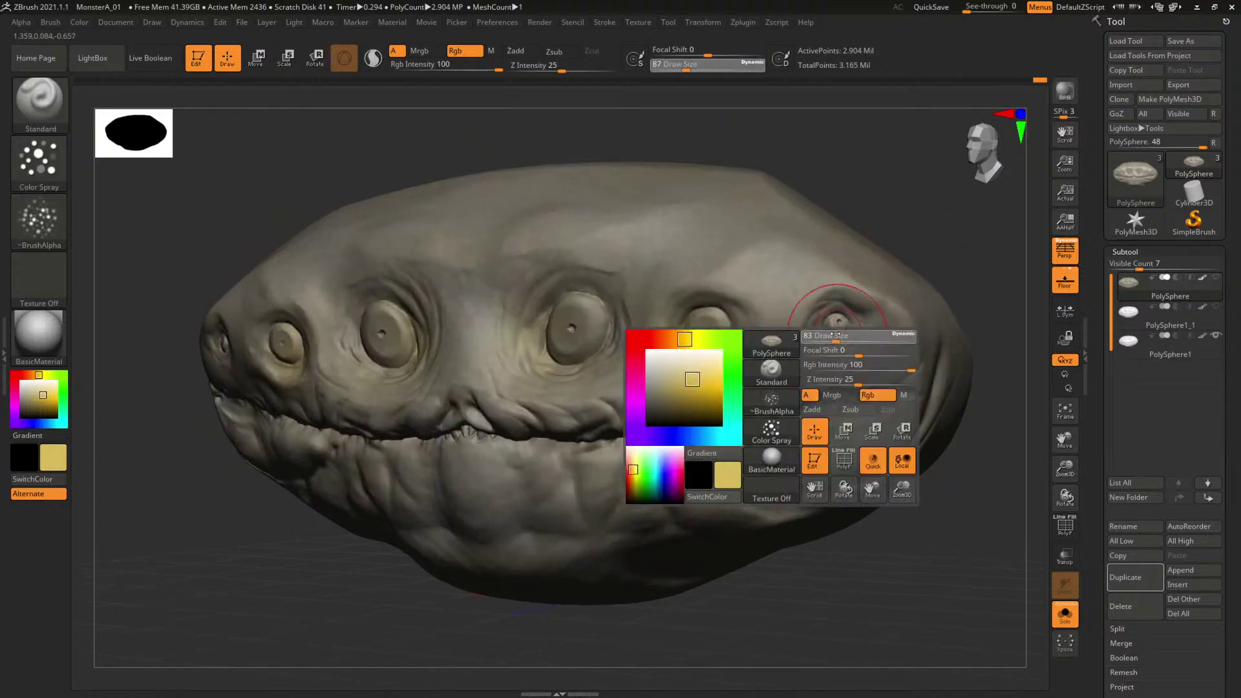
drag(840, 336, 831, 337)
mouse_move(919, 227)
shift+mouse_down()
mouse_move(507, 327)
mouse_move(559, 362)
mouse_move(536, 354)
mouse_move(944, 227)
shift+mouse_up()
key(space)
alt+drag(951, 300, 959, 248)
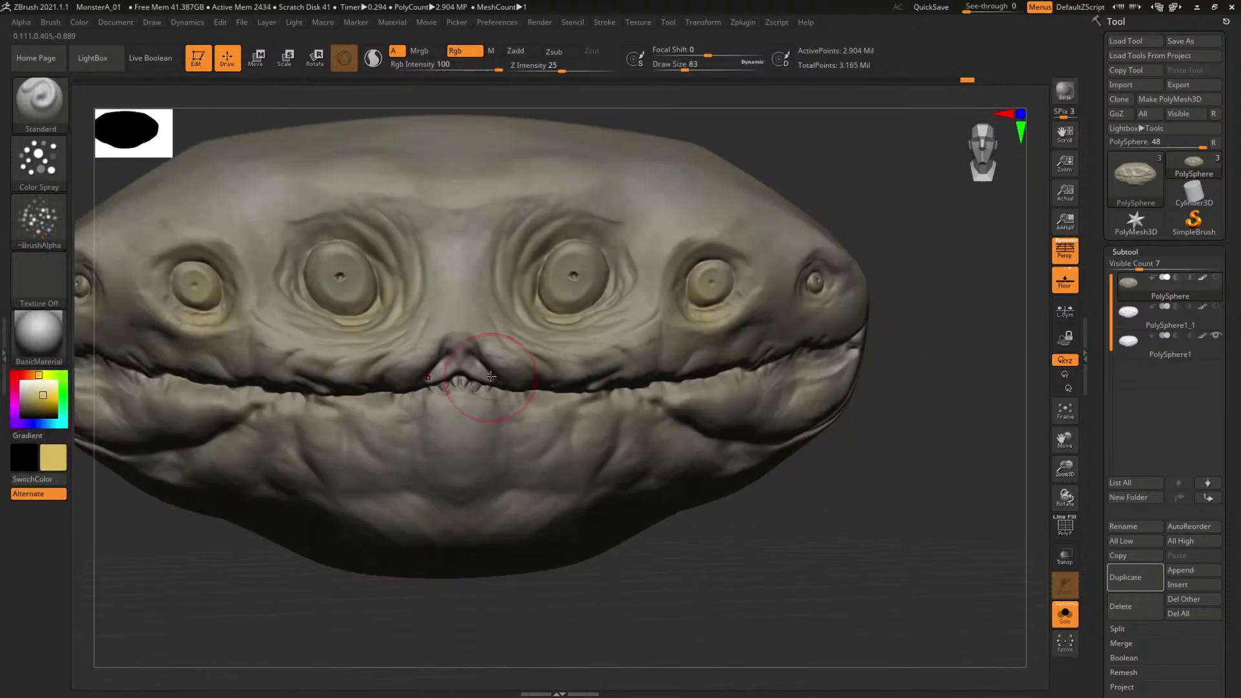
Spray yellow beside the nose and along the upper lip folds with a draw size of 54.
key(bracketleft)
key(bracketleft)
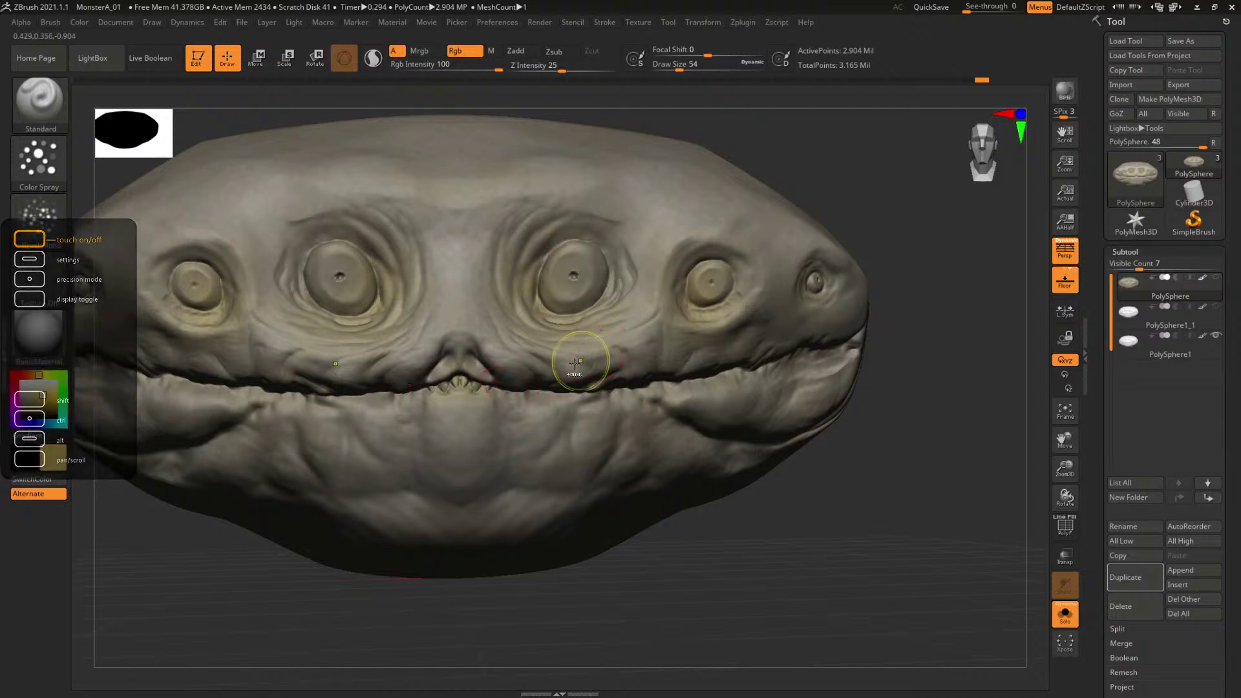
alt+drag(946, 290, 936, 340)
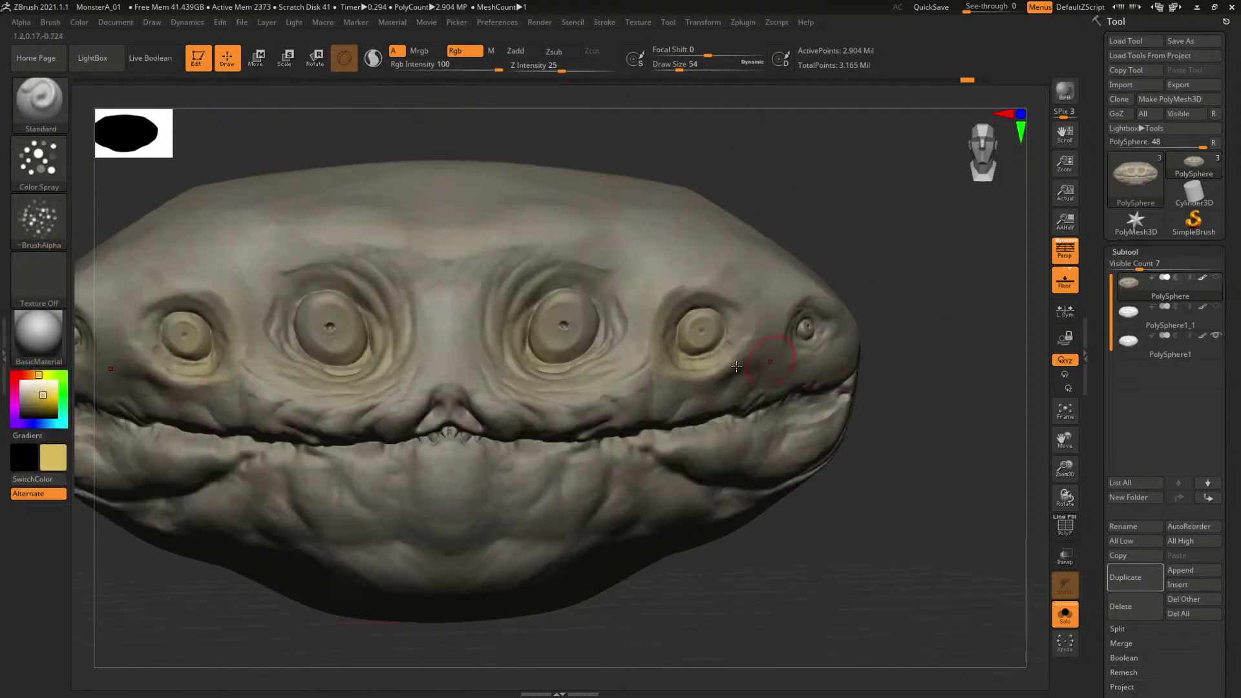
Pick a muted red paint colour and spray it around the nose and upper chin, raising the draw size to 145.
drag(31, 373, 21, 374)
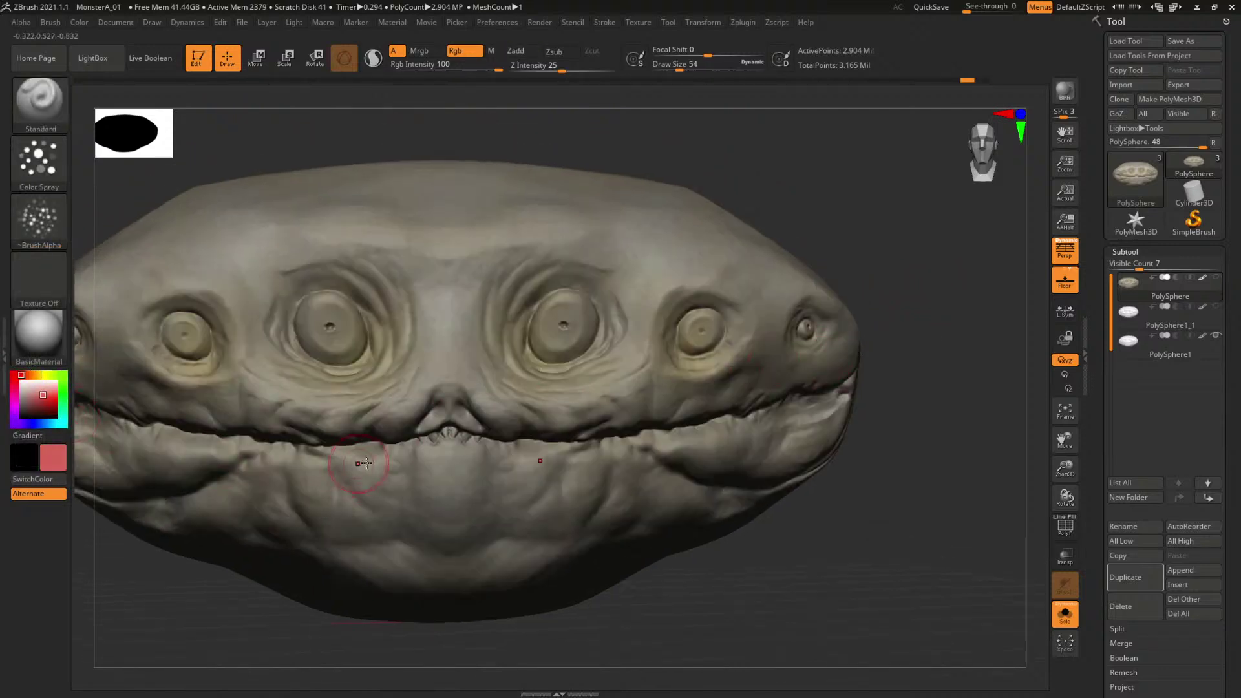
drag(502, 452, 467, 423)
key(space)
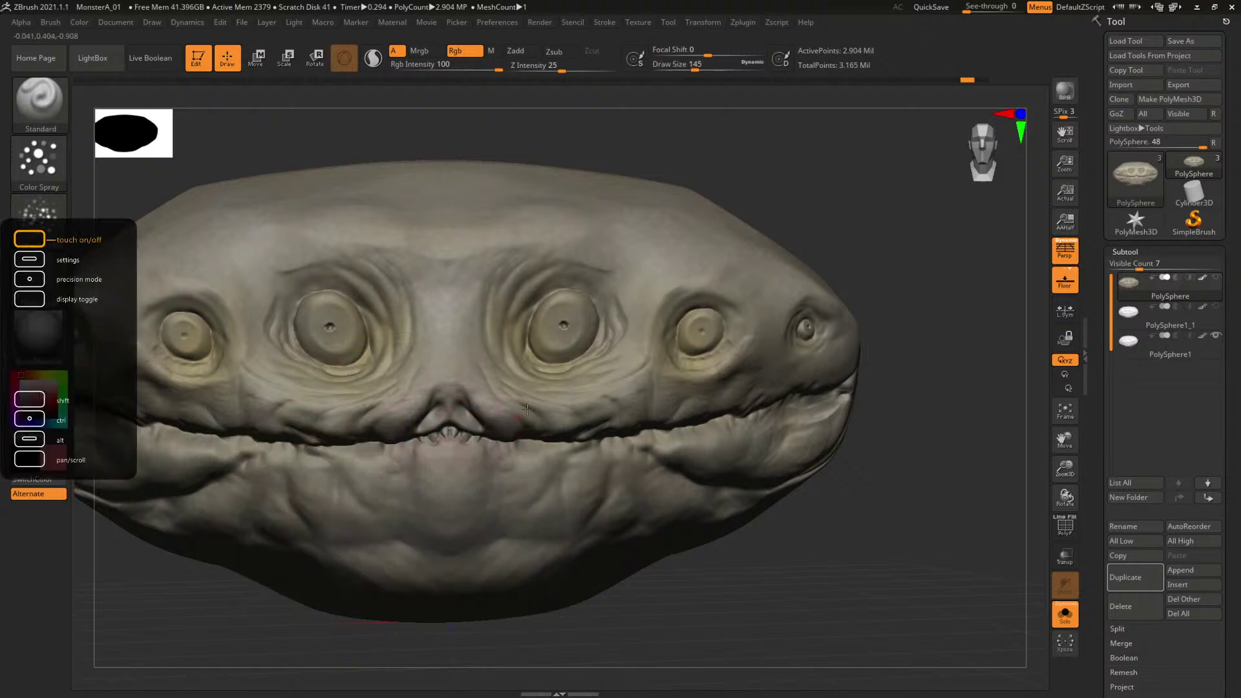
alt+drag(930, 376, 921, 275)
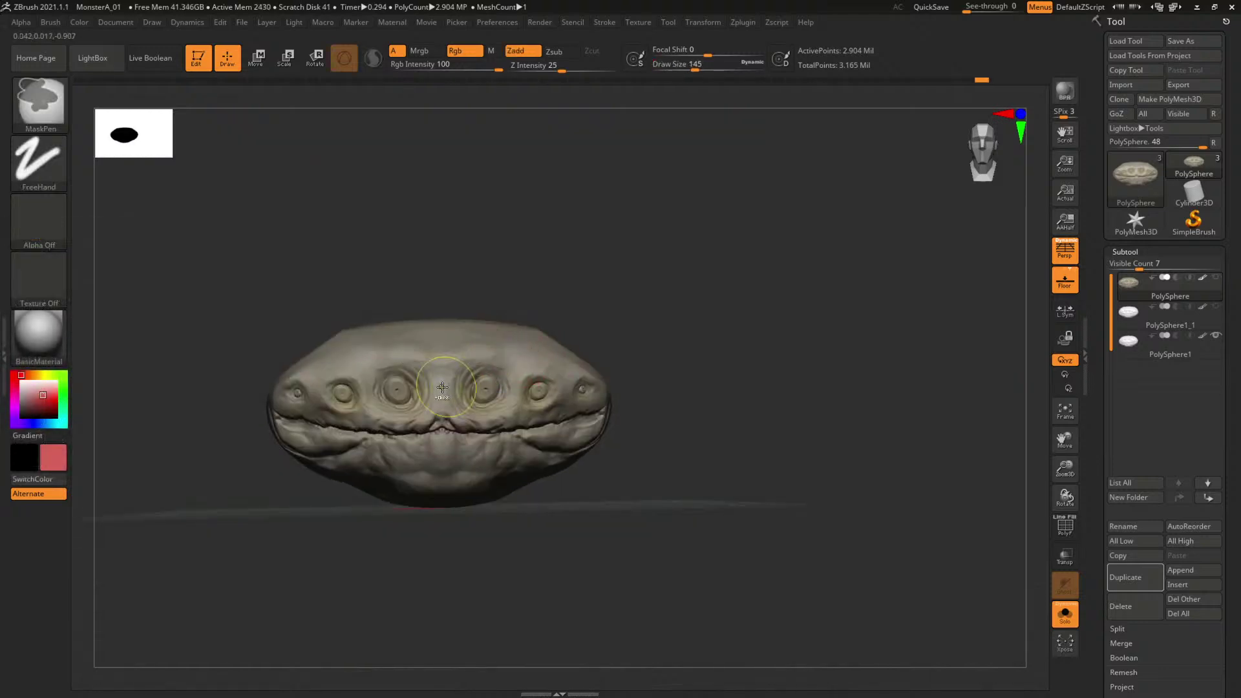
Undo the last stroke and spray muted red broadly over the face with a draw size of 386.
key(ctrl+z)
key(space)
drag(420, 396, 447, 393)
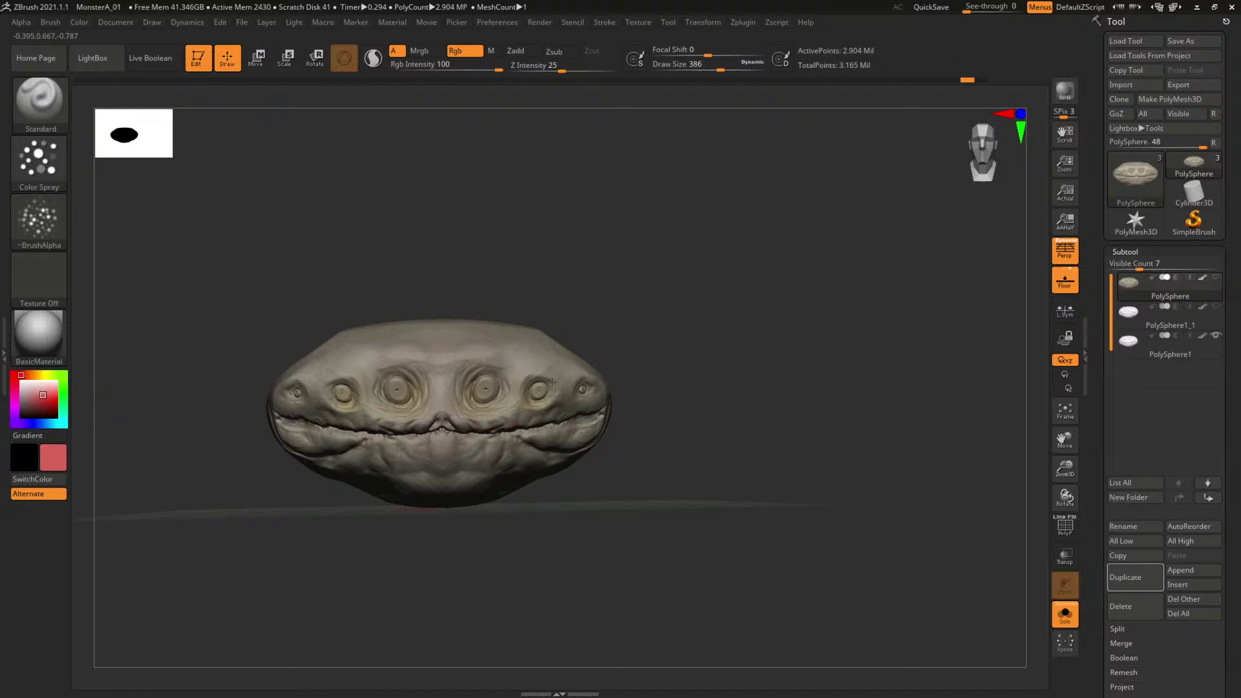
drag(552, 382, 572, 438)
alt+drag(698, 344, 707, 424)
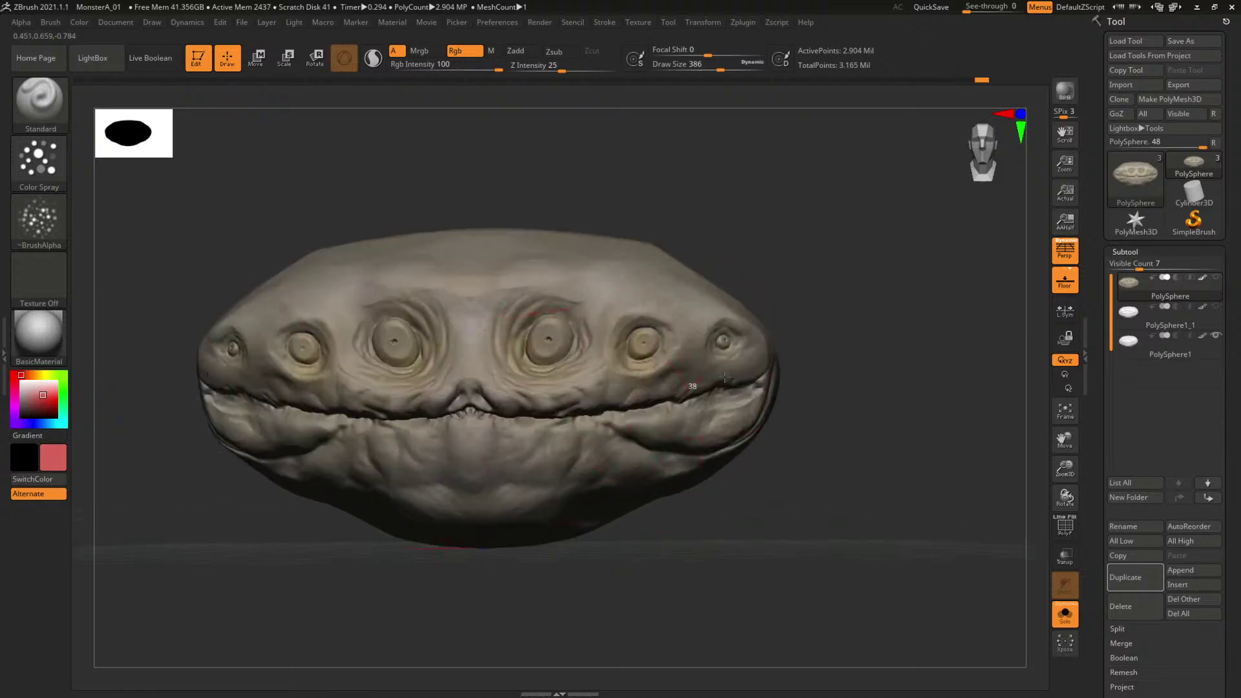
Spray muted red along the lips and lower jaw with a draw size of 172.
drag(909, 326, 839, 338)
key(space)
key(space)
drag(570, 450, 547, 450)
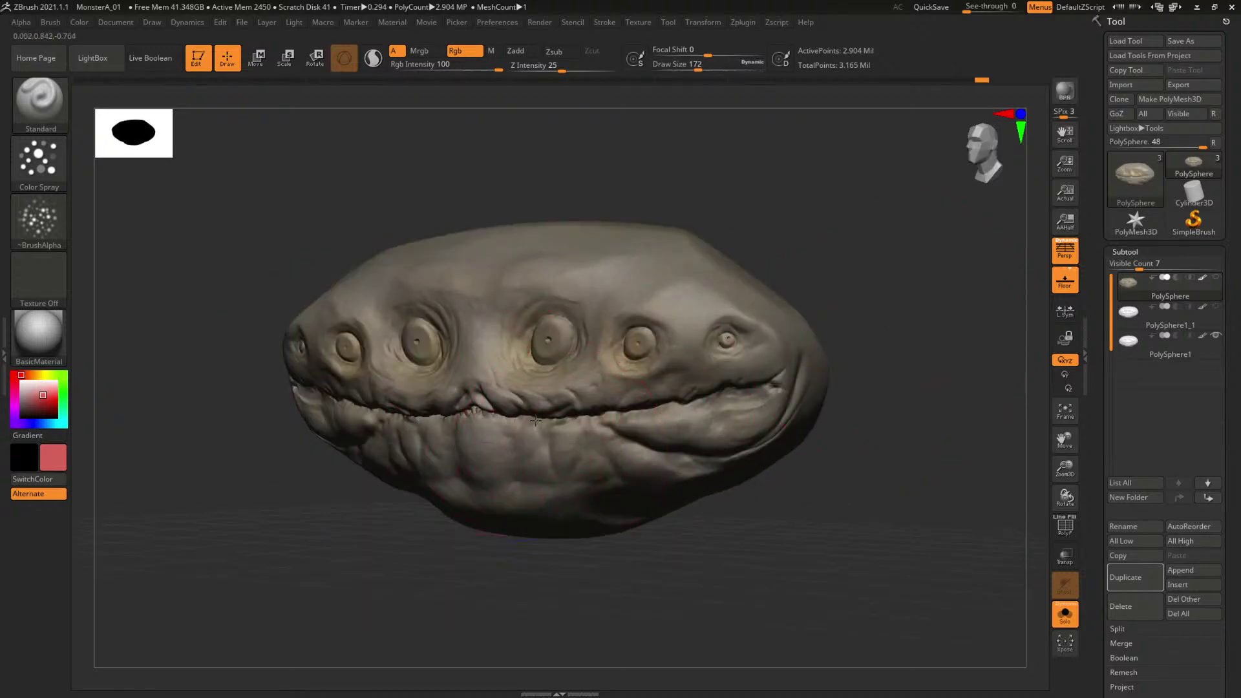
Spray muted red over the forehead and top of the head with draw sizes of 257 and 202.
key(bracketright)
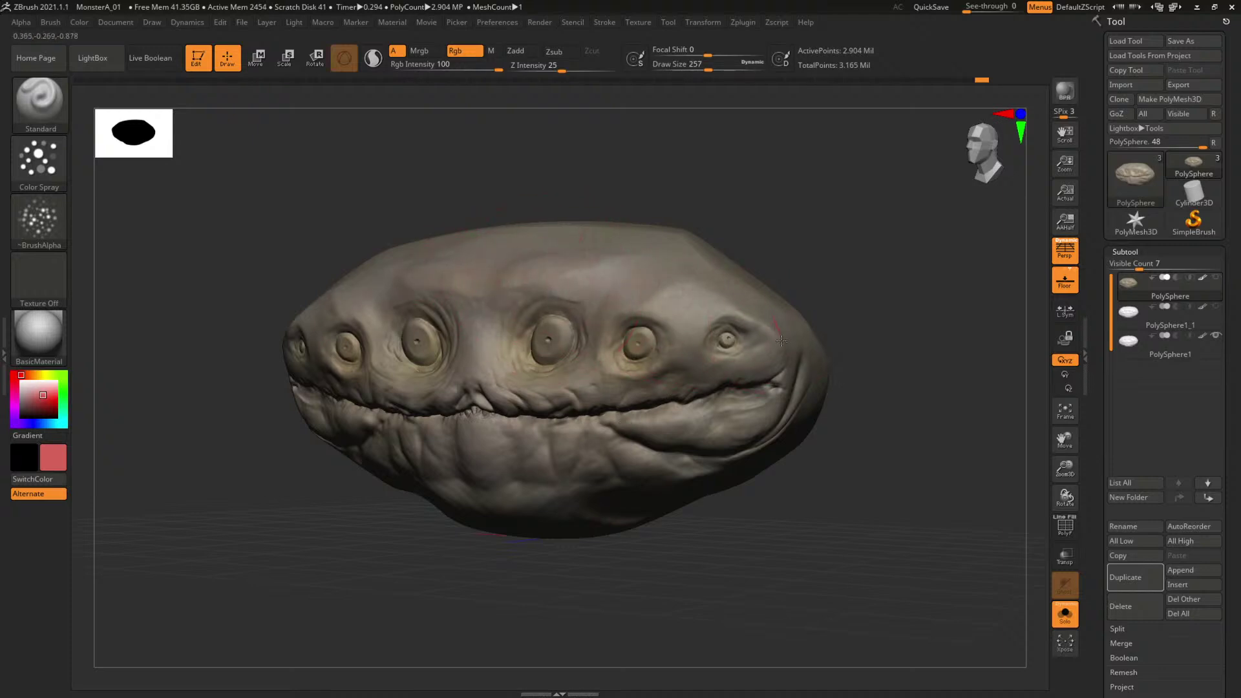
drag(881, 304, 931, 323)
drag(860, 278, 786, 242)
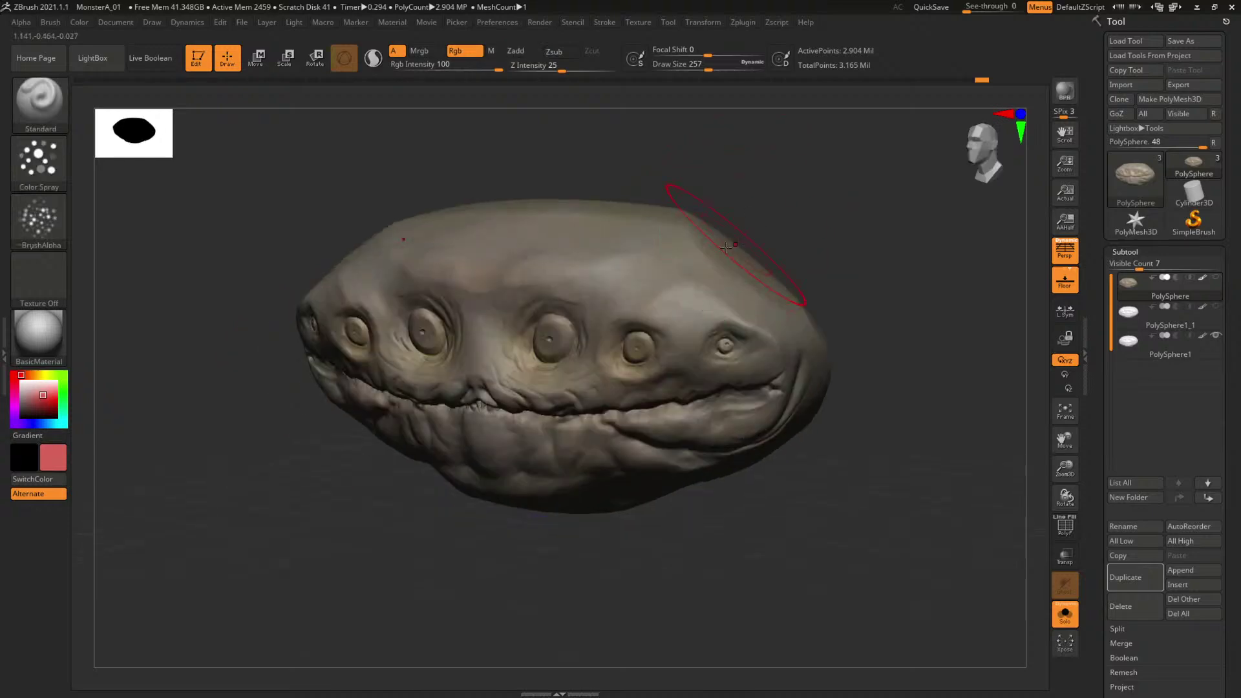
key(bracketleft)
key(space)
drag(891, 311, 958, 336)
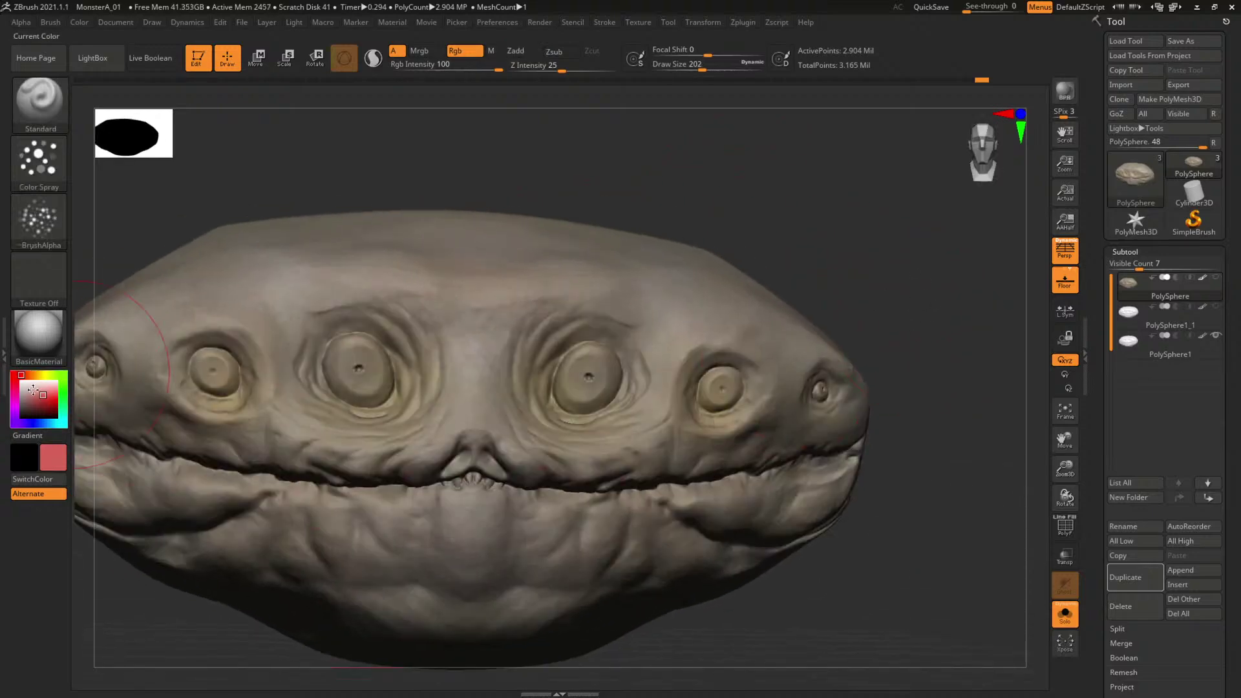
Pick black as the paint colour and darken the two central eyes with a draw size of 46.
click(21, 416)
key(bracketleft)
key(bracketleft)
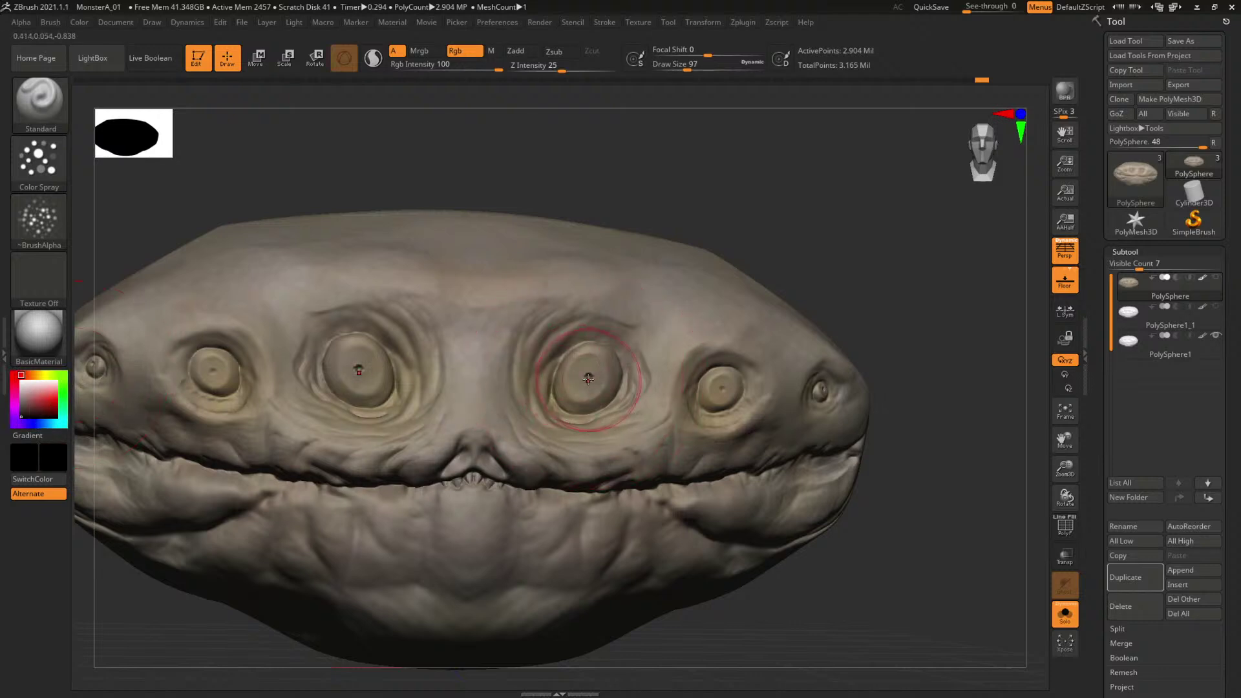
key(bracketleft)
key(bracketleft)
click(588, 377)
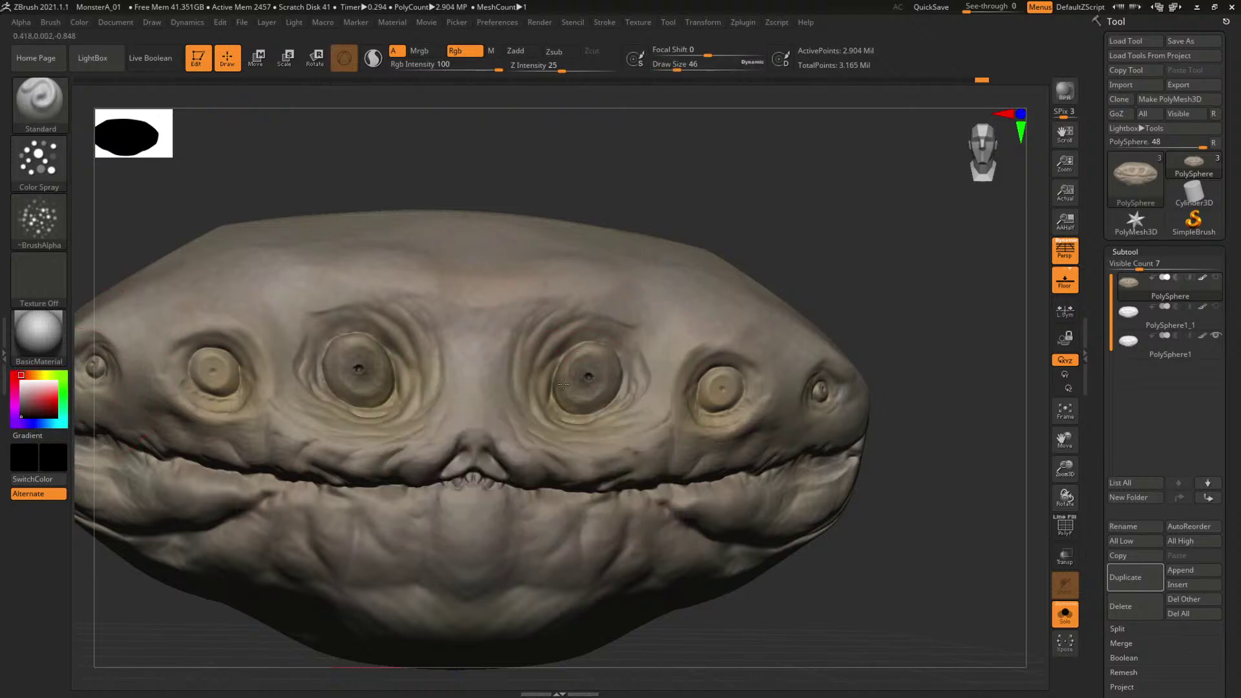
Spray black over the creases around the central eyes with draw sizes of 124 and 116.
key(bracketright)
key(bracketright)
key(space)
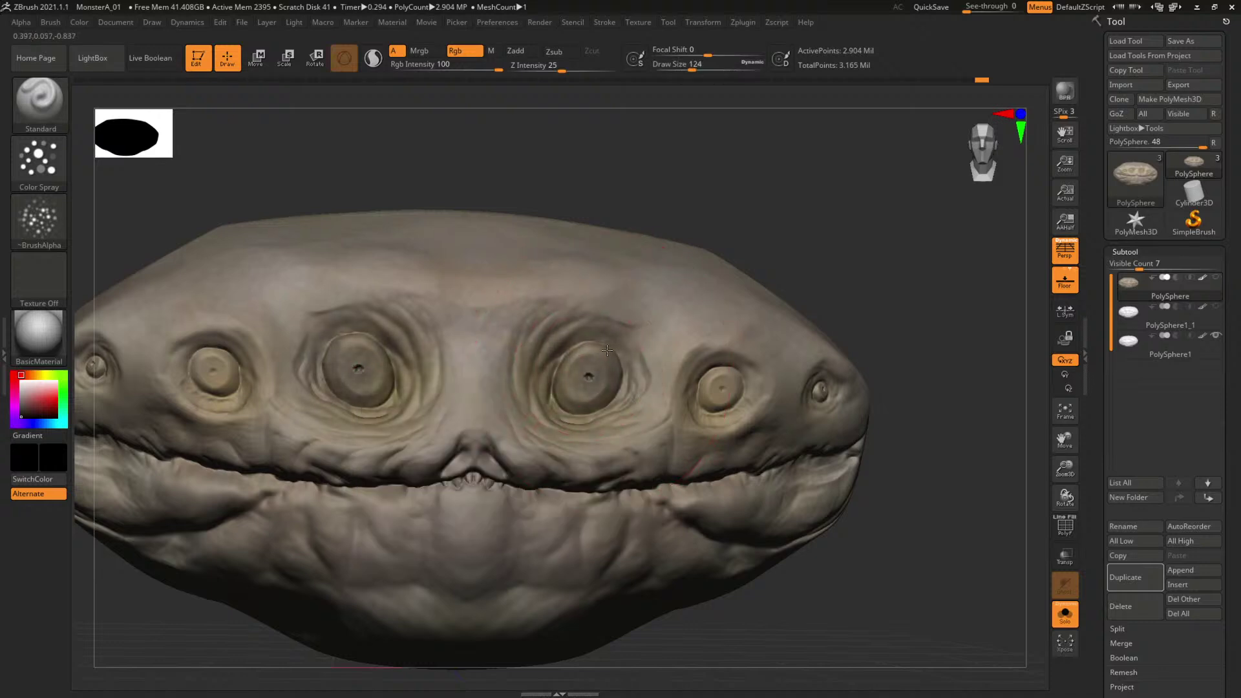
drag(874, 269, 860, 262)
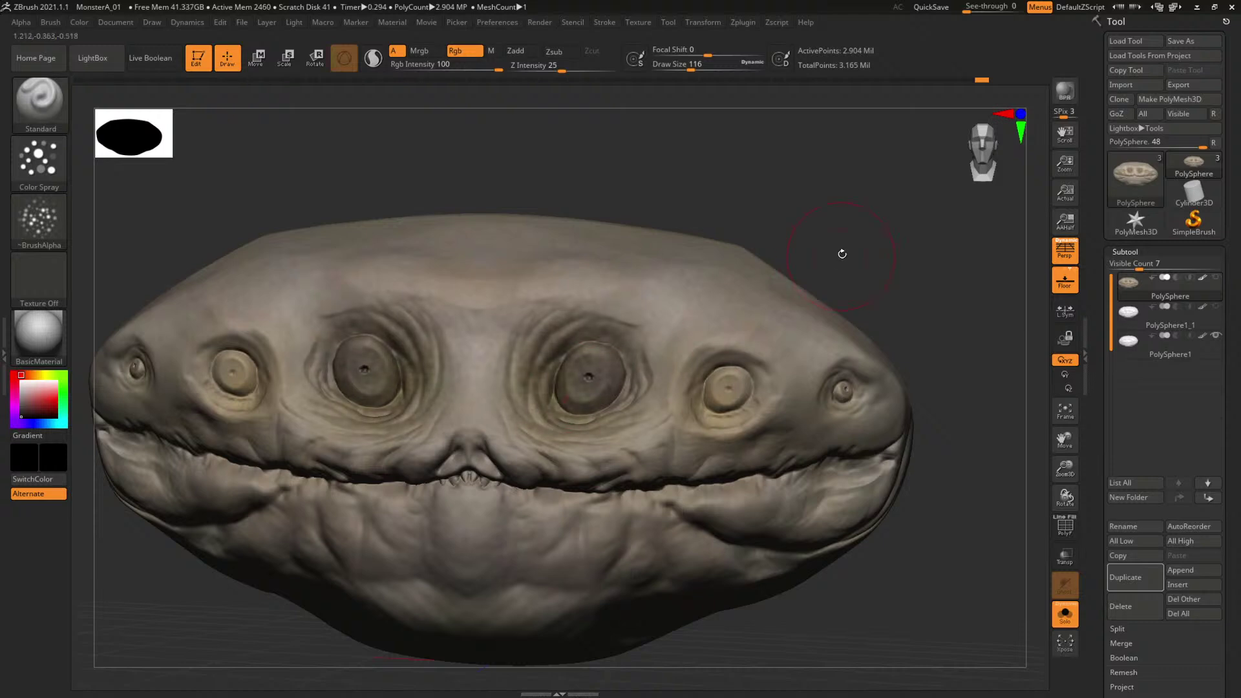
Spray black over the second and outermost pairs of eyes with draw sizes of 90 and 62.
drag(841, 253, 715, 380)
key(bracketleft)
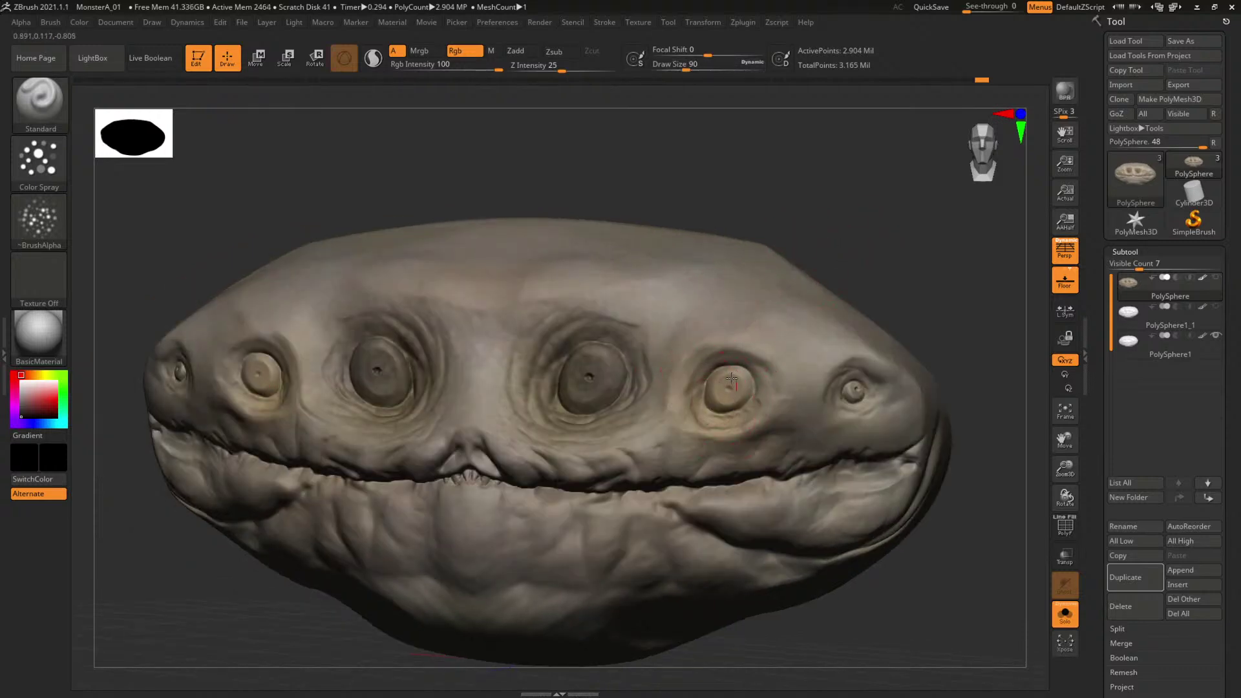
mouse_move(962, 308)
mouse_down()
mouse_move(847, 391)
mouse_move(861, 404)
mouse_move(949, 313)
mouse_up()
key(bracketleft)
key(ctrl+z)
key(space)
drag(877, 390, 873, 389)
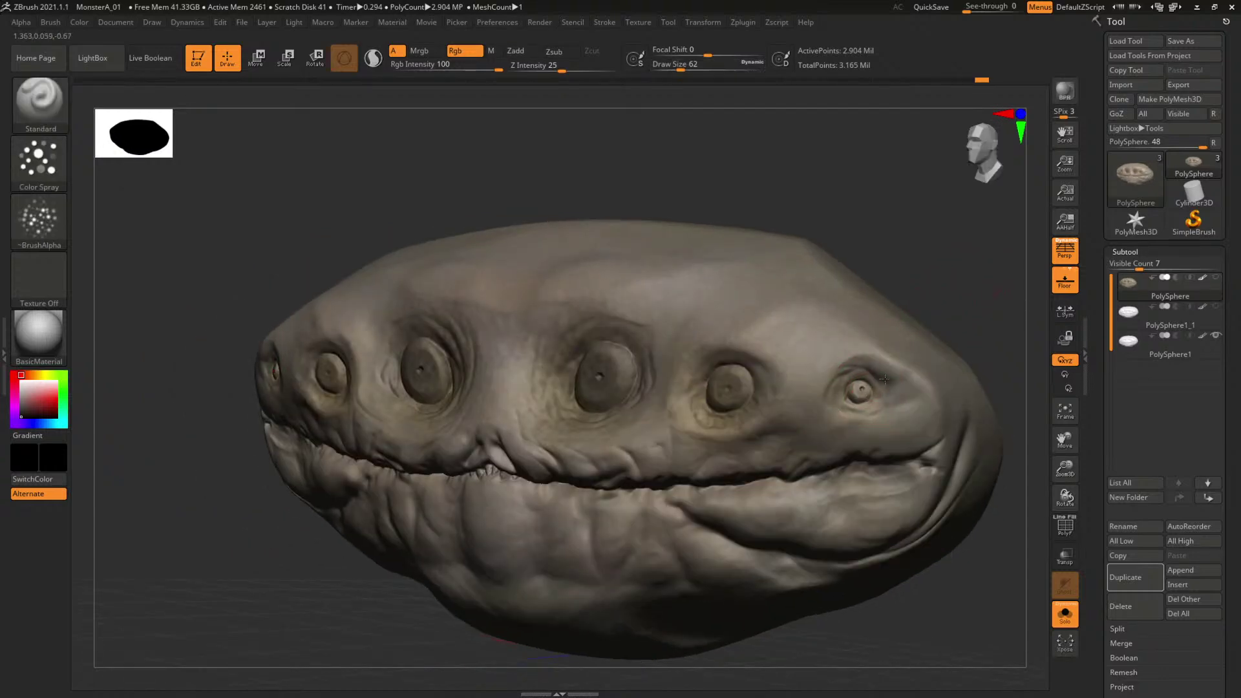
Deepen the black spray around the central eyes at draw size 108 and around the outer eyes at 77.
mouse_move(953, 283)
mouse_down()
mouse_move(958, 293)
mouse_move(840, 279)
mouse_move(875, 285)
mouse_move(856, 280)
mouse_up()
key(f)
key(space)
drag(587, 360, 596, 361)
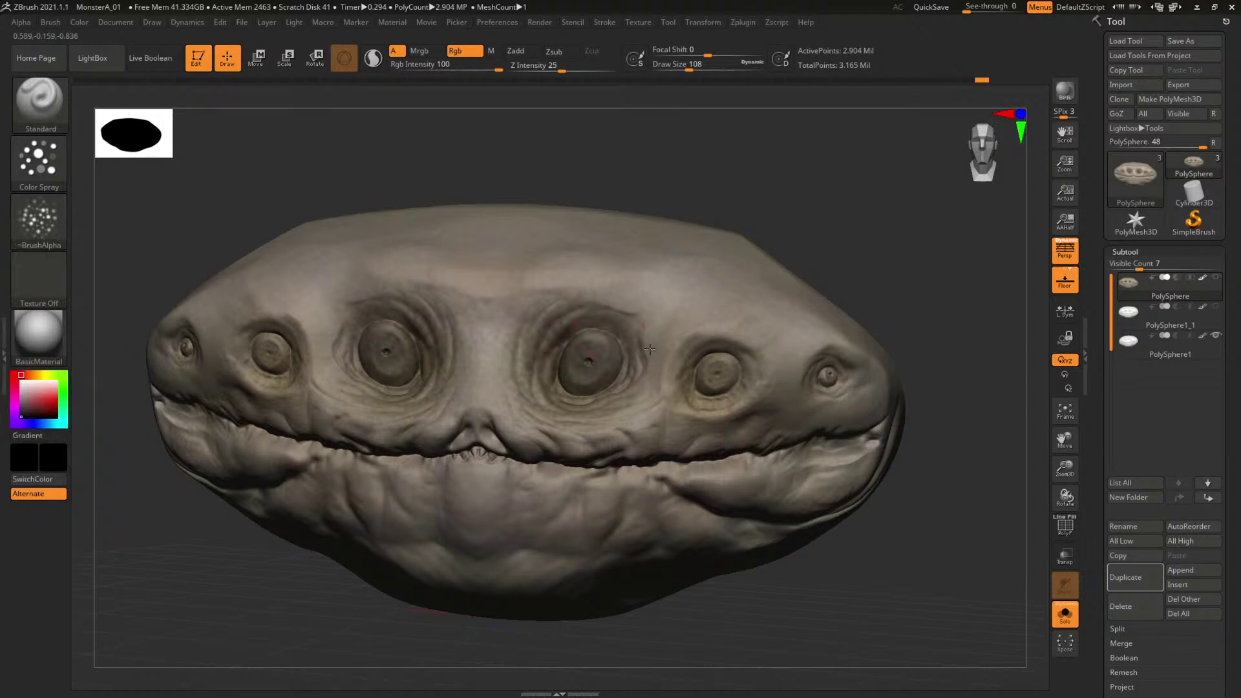
key(space)
drag(705, 357, 697, 357)
right_drag(691, 378, 829, 385)
Switch the brush stroke to Dots and turn the alpha off.
click(38, 161)
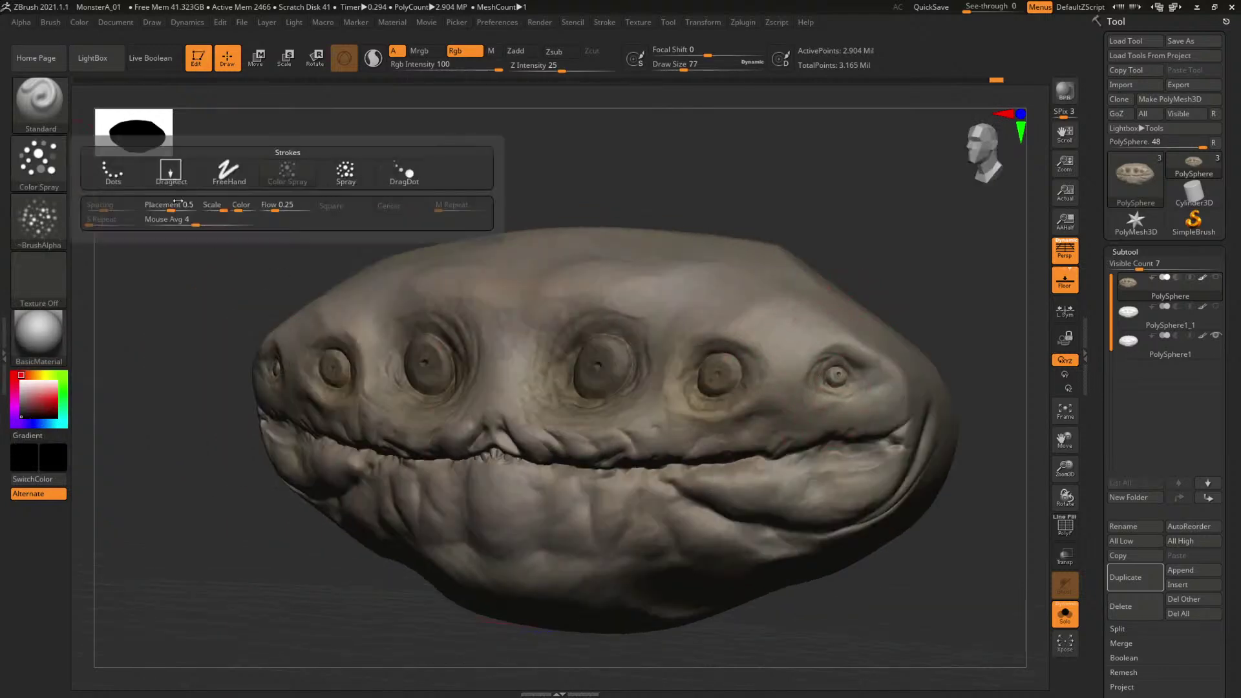
click(107, 166)
click(39, 220)
click(107, 229)
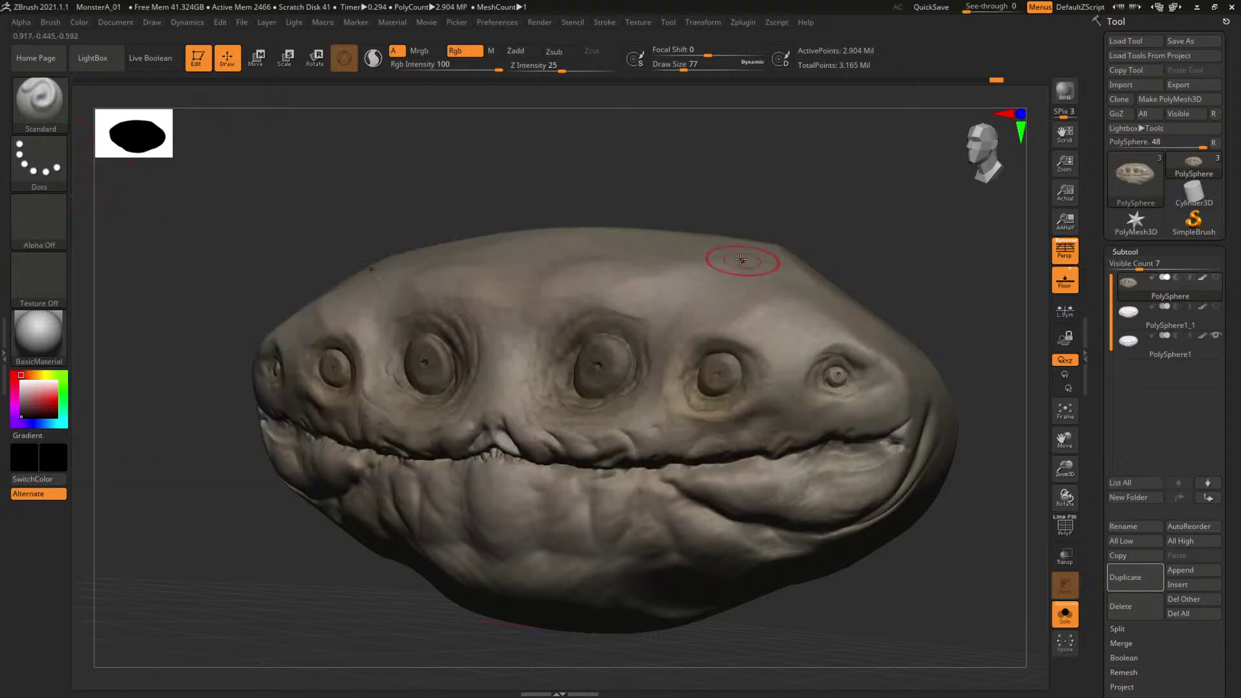
Paint the two central eyes solid black.
right_drag(741, 203, 840, 176)
key(space)
key(space)
mouse_move(556, 414)
mouse_down()
mouse_move(545, 404)
mouse_move(534, 437)
mouse_up()
key(space)
key(space)
mouse_move(538, 433)
mouse_down()
mouse_move(524, 446)
mouse_move(557, 377)
mouse_move(588, 409)
mouse_move(533, 445)
mouse_up()
Paint the second and outermost pairs of eyes solid black with draw sizes of 39 and 23.
alt+drag(846, 230, 764, 223)
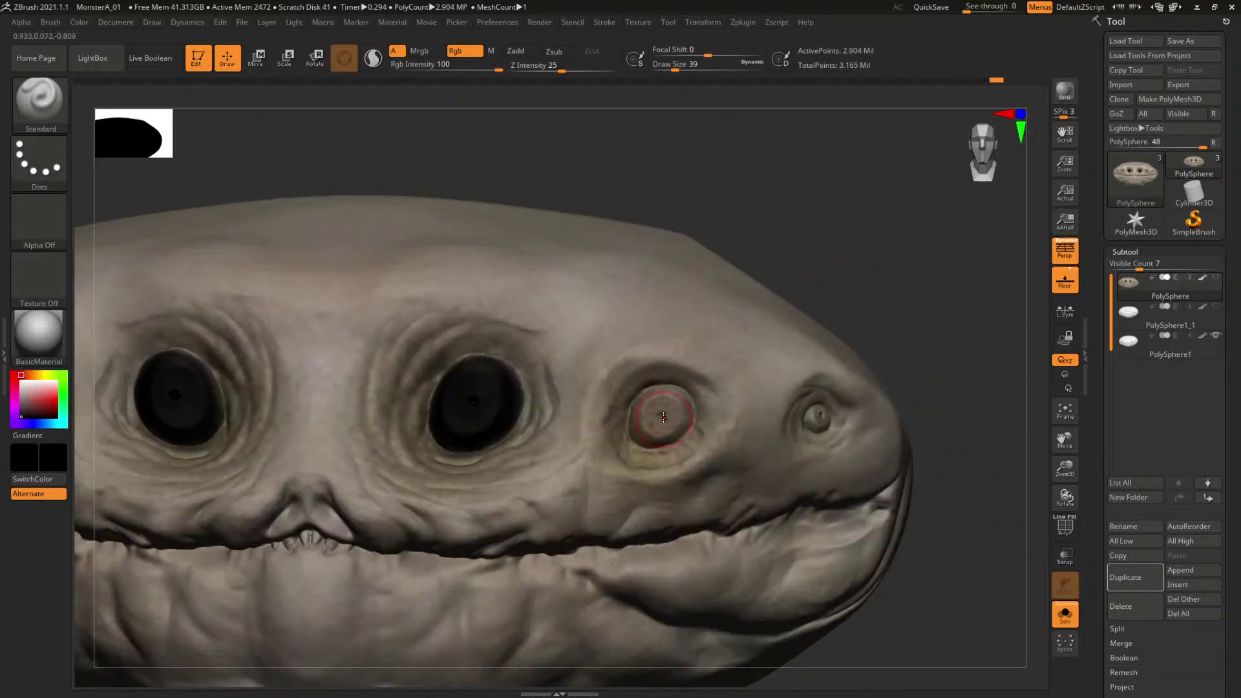
drag(663, 417, 667, 417)
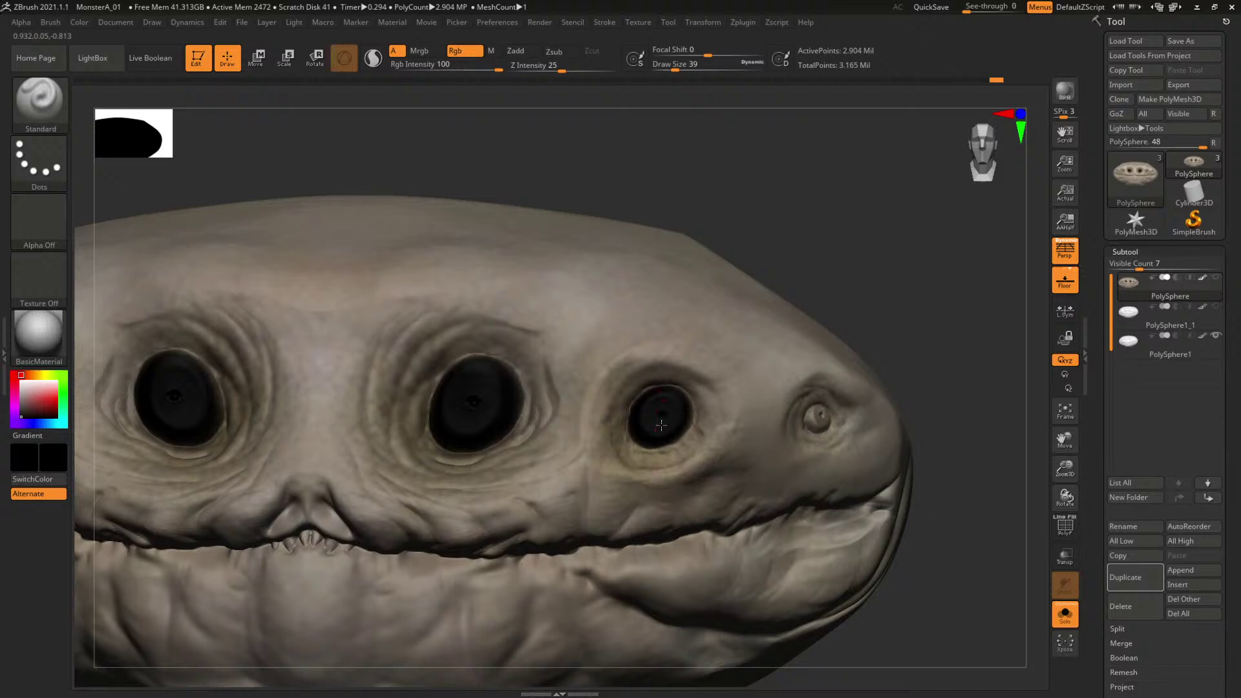
drag(844, 287, 812, 313)
key(space)
drag(830, 419, 831, 421)
drag(931, 281, 934, 292)
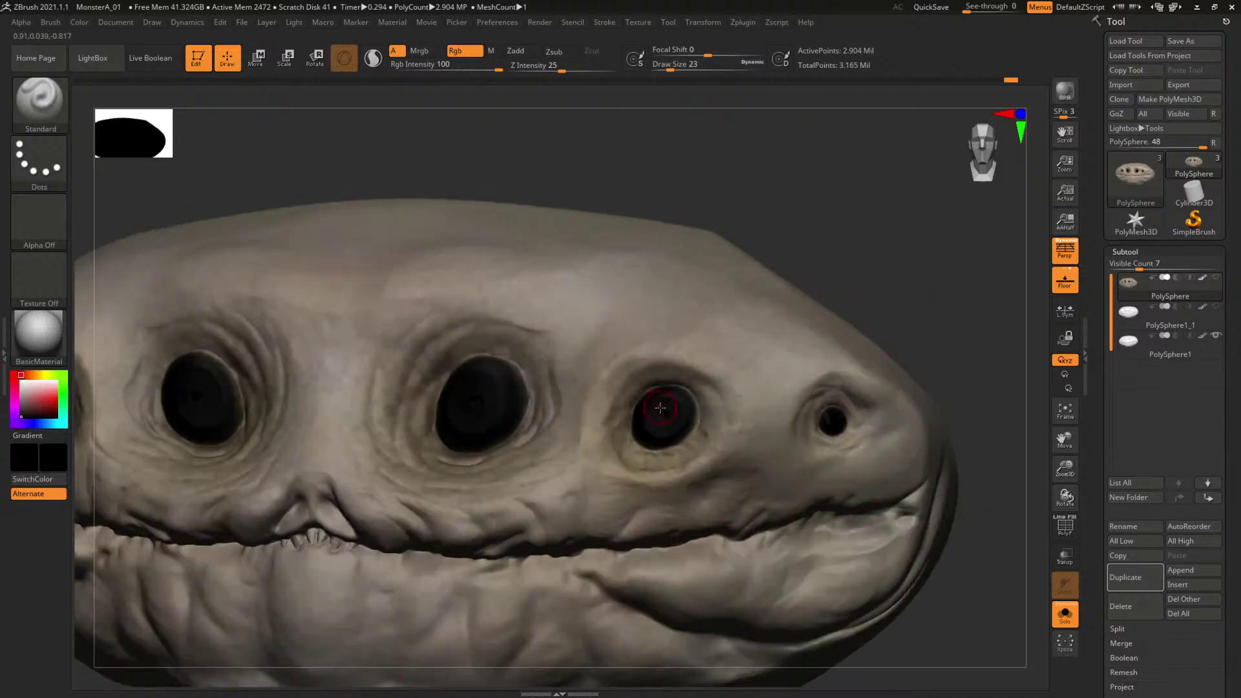
drag(685, 423, 698, 391)
alt+drag(905, 262, 590, 287)
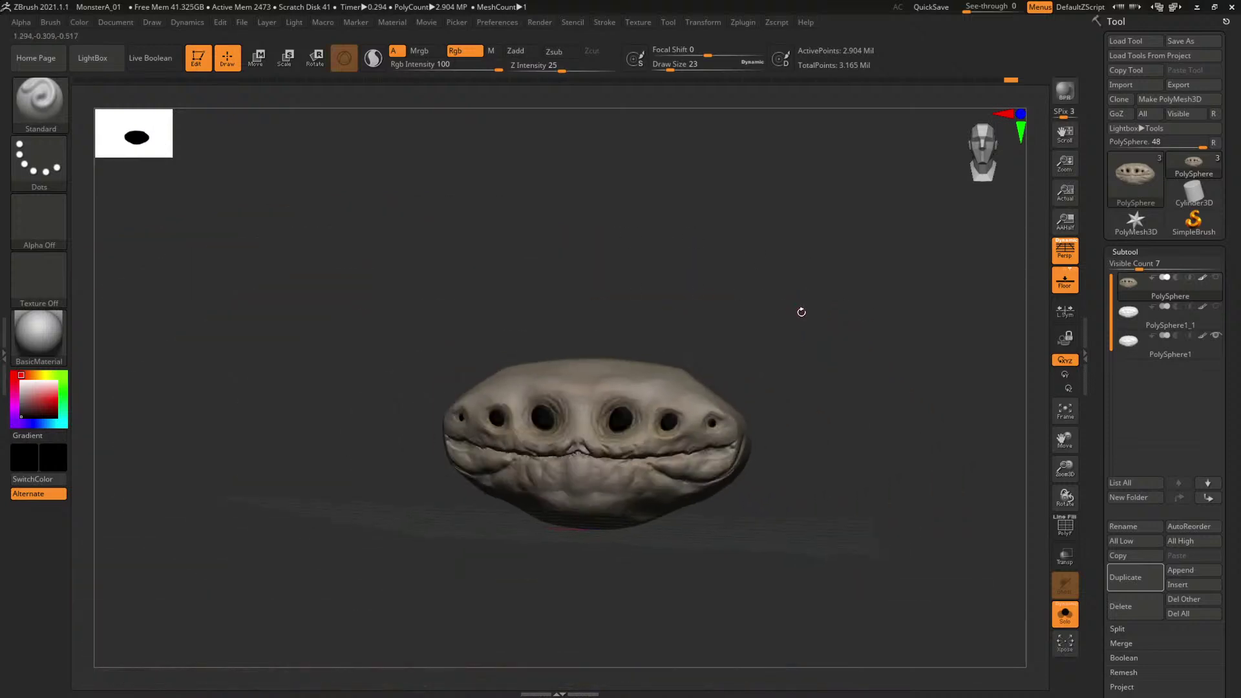
mouse_move(802, 312)
mouse_down()
mouse_move(801, 371)
mouse_move(813, 319)
mouse_up()
key(f)
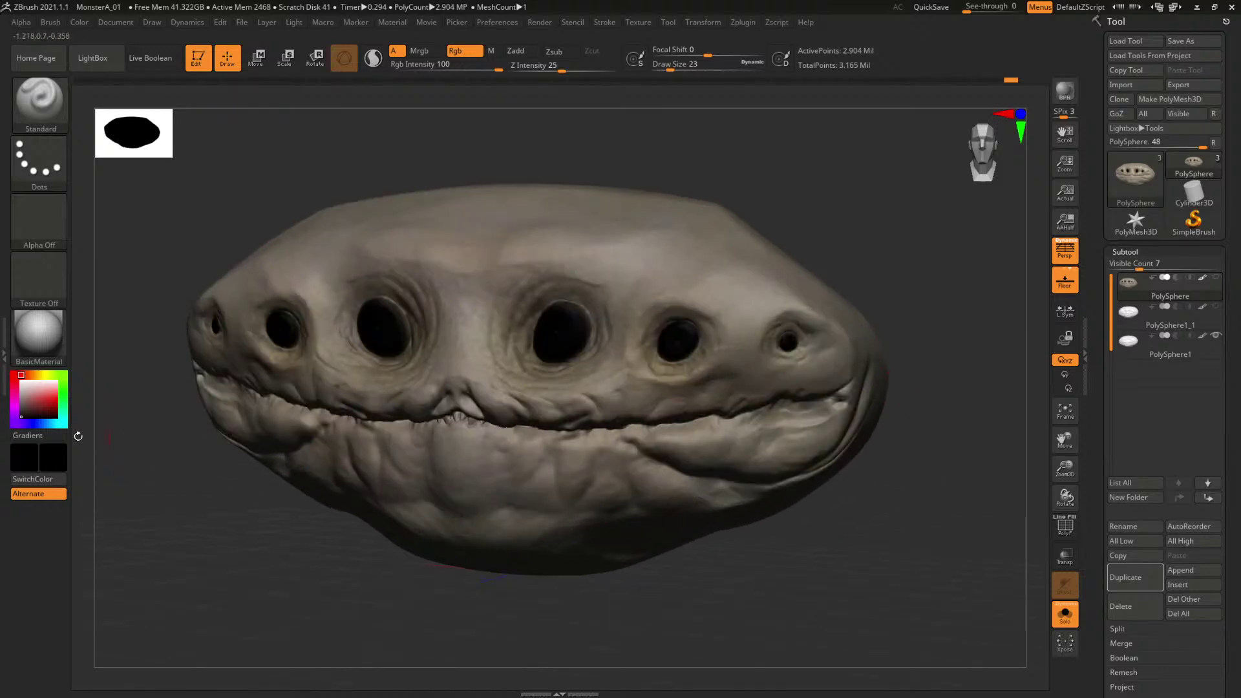
Pick white as the paint colour.
click(25, 392)
drag(24, 392, 21, 382)
Try painting white over the black eyes, using draw sizes from 80 on the central pair down to 29.
mouse_move(562, 320)
mouse_down()
mouse_move(571, 340)
mouse_move(560, 322)
mouse_up()
key(space)
drag(549, 332, 562, 332)
key(space)
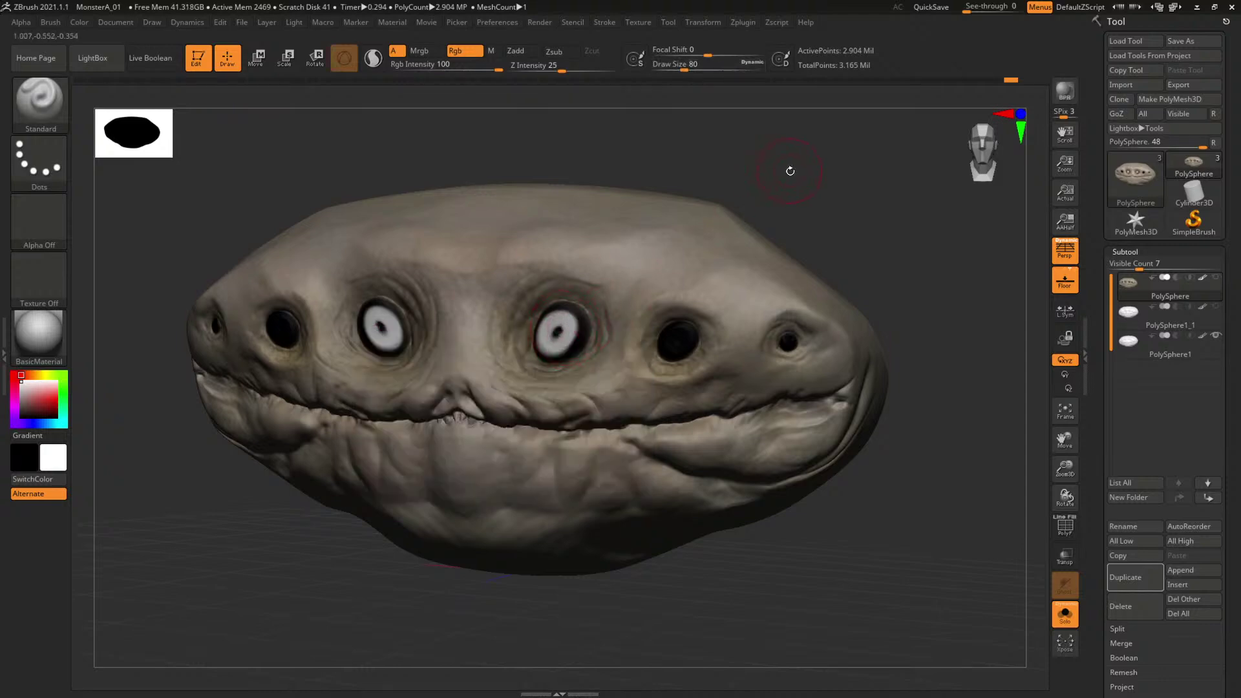
mouse_move(790, 170)
shift+mouse_down()
mouse_move(803, 188)
mouse_move(790, 186)
shift+mouse_up()
key(space)
mouse_move(562, 333)
mouse_down()
mouse_move(576, 328)
mouse_move(564, 330)
mouse_up()
key(ctrl+z)
key(space)
drag(689, 341, 674, 347)
drag(782, 344, 786, 340)
Undo the white strokes on all the eyes.
alt+drag(930, 280, 677, 256)
key(ctrl+z)
key(ctrl+z)
key(ctrl+z)
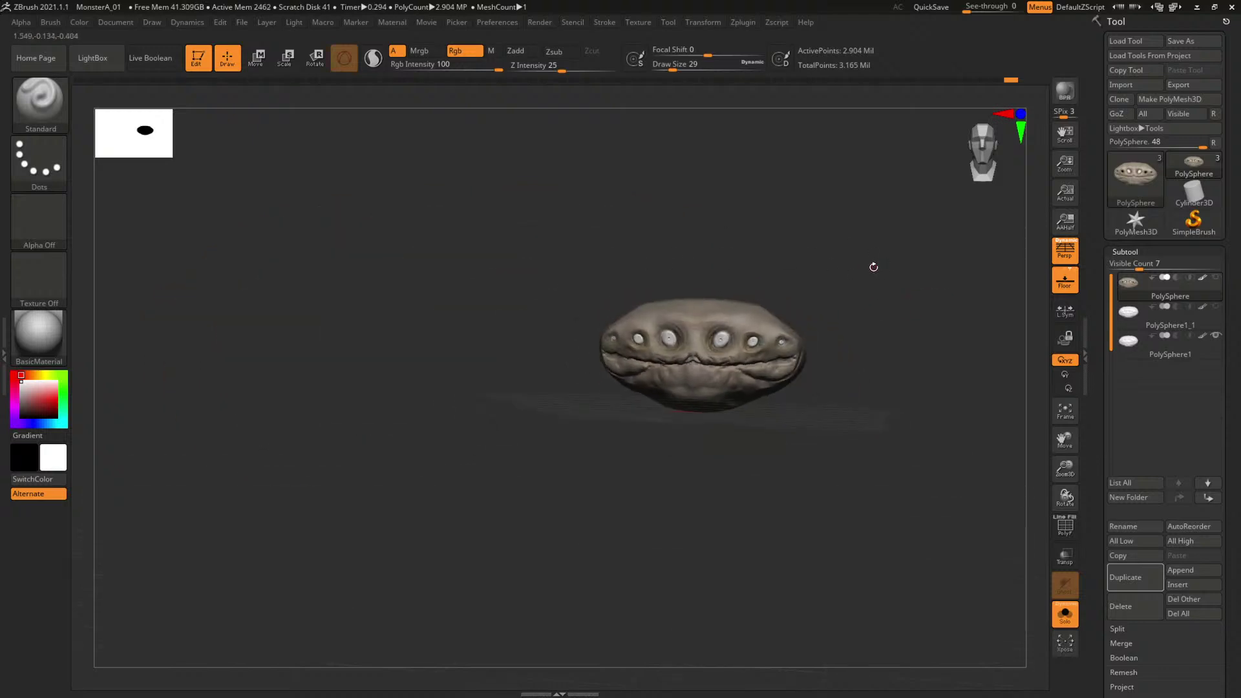
key(ctrl+z)
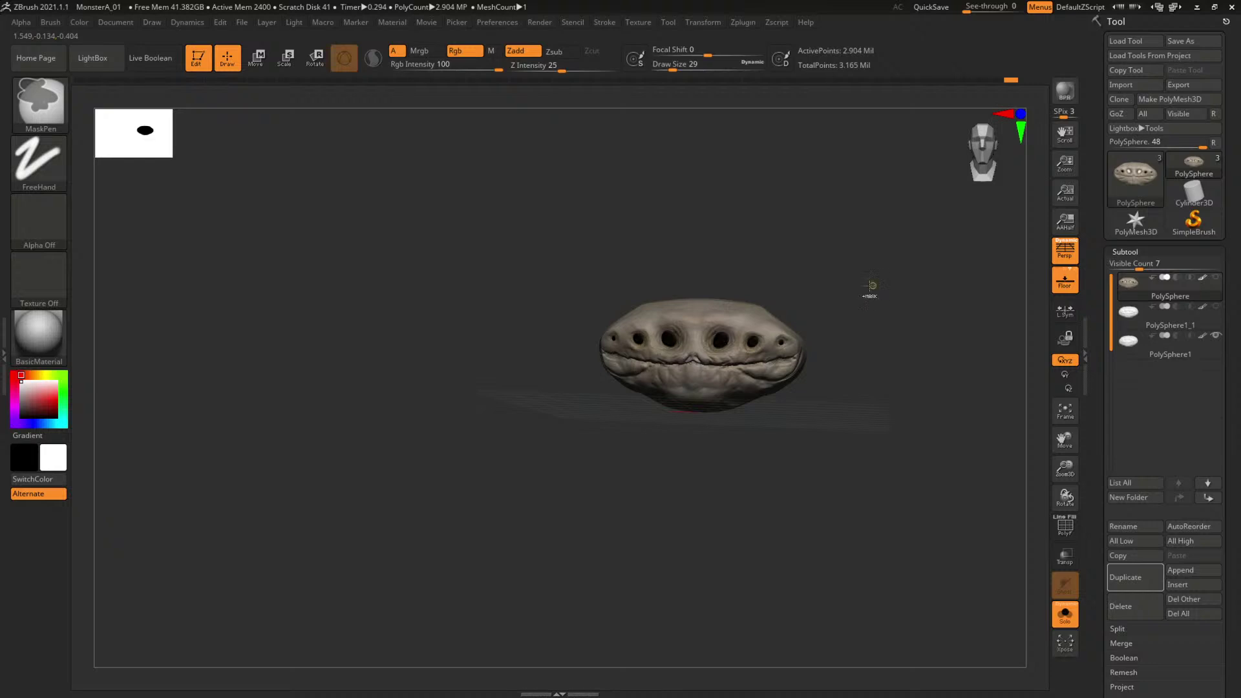
Dab soft white highlights into the central eyes at draw size 44 and the second pair at 29.
mouse_move(870, 285)
alt+mouse_down()
mouse_move(823, 271)
mouse_move(664, 397)
alt+mouse_up()
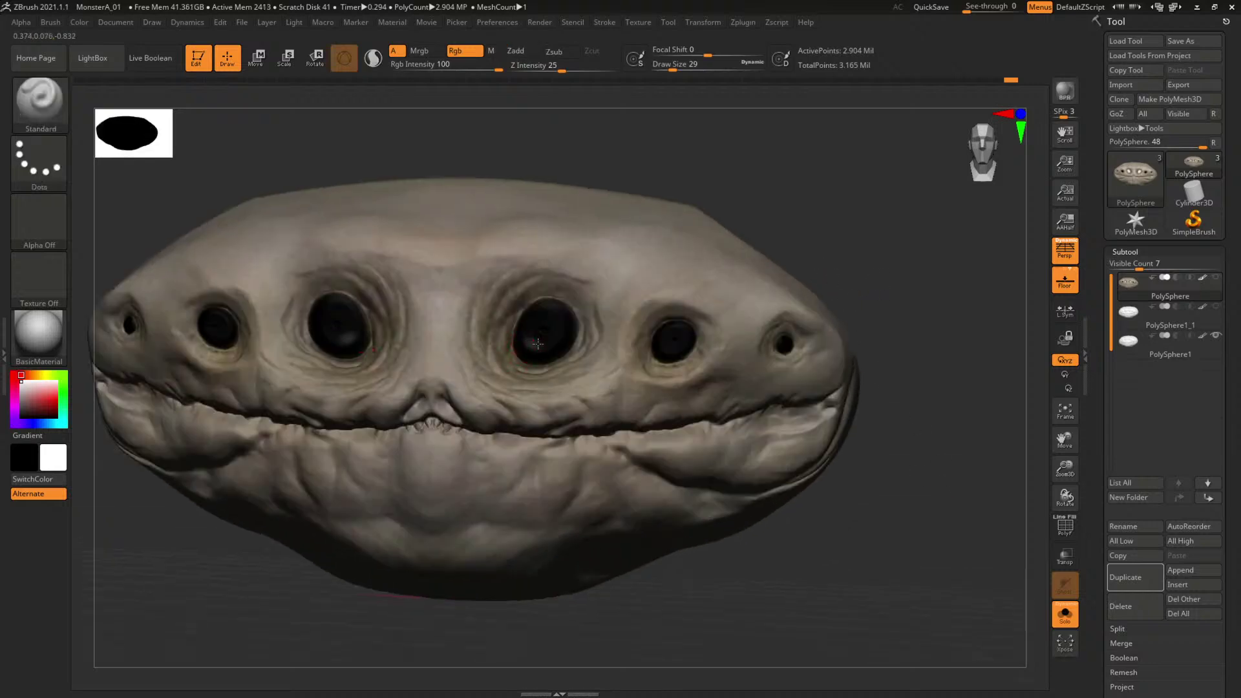
key(space)
drag(529, 349, 536, 349)
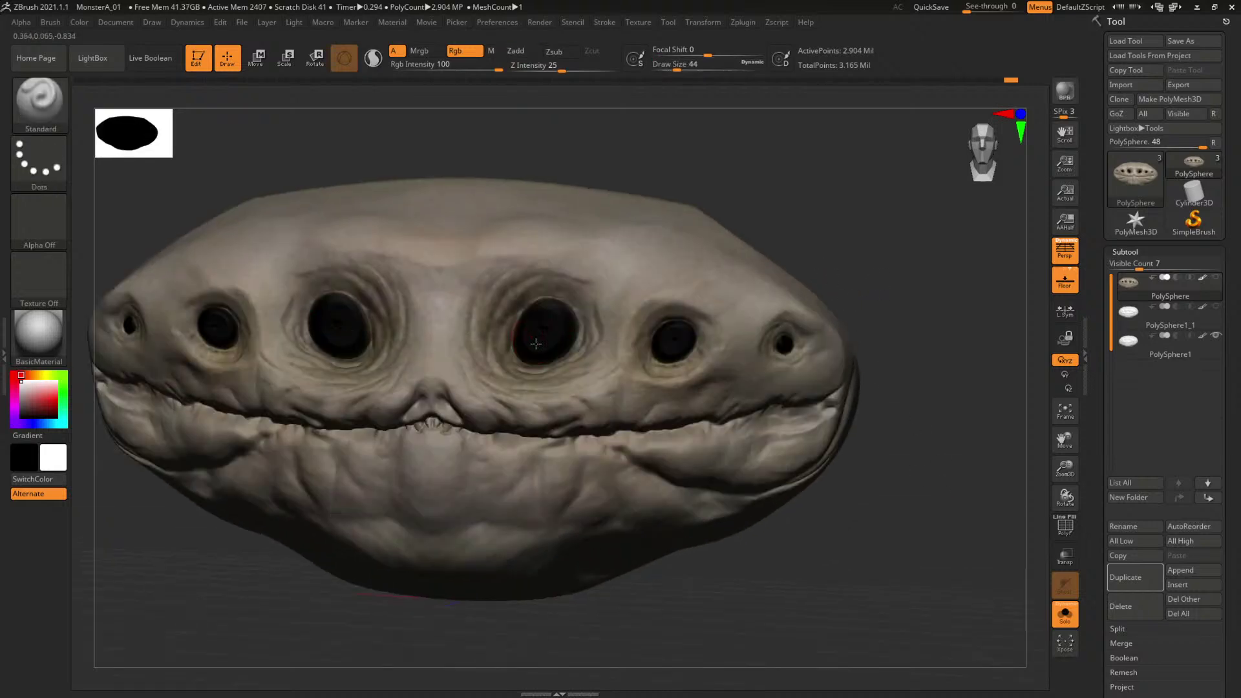
key(space)
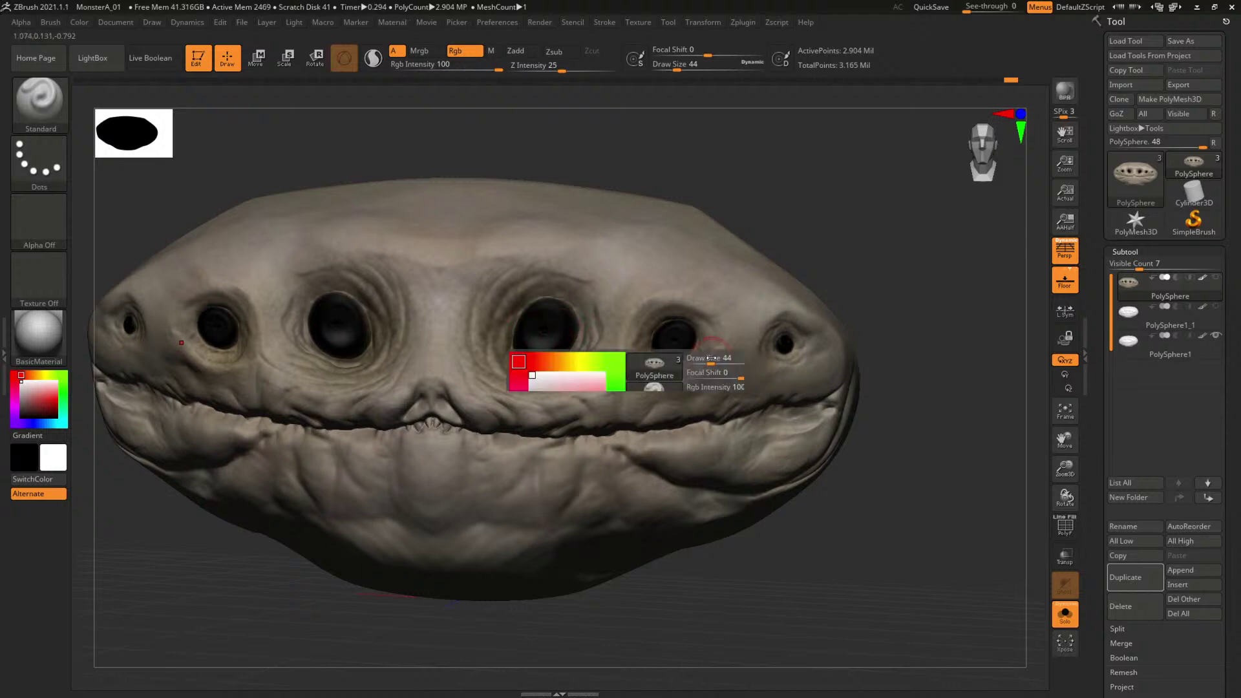
drag(680, 349, 673, 349)
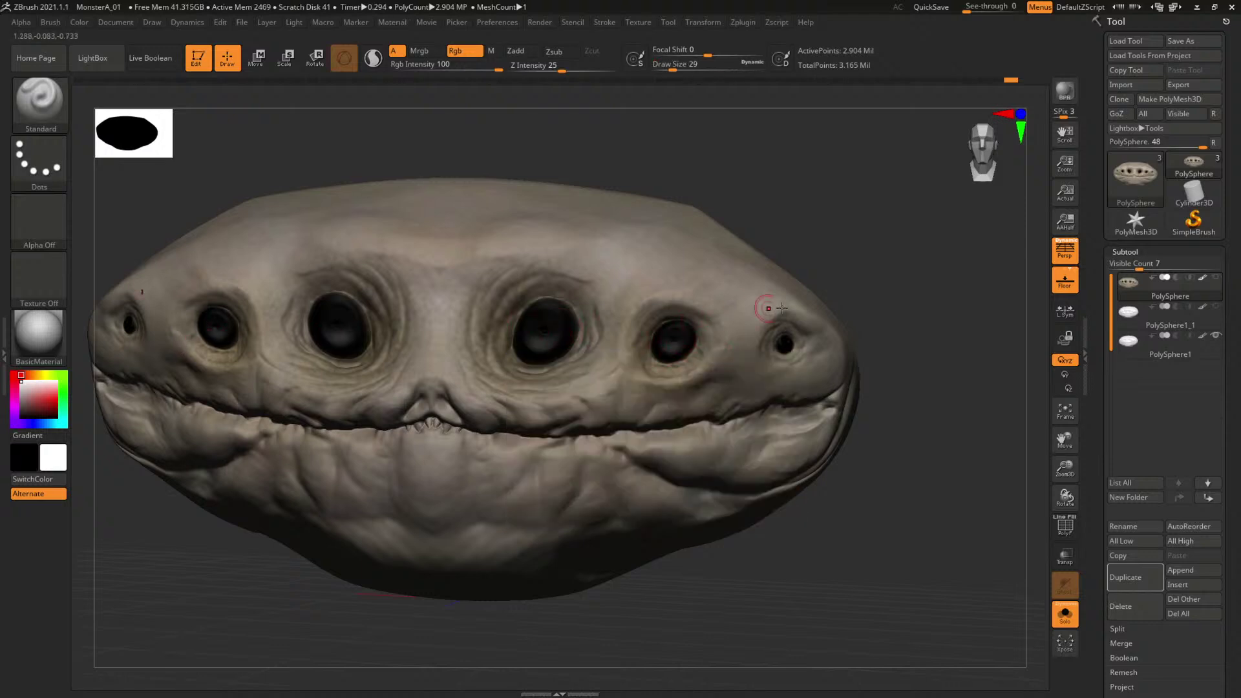
Dab small white highlights into the outermost eyes with draw sizes of 22 and 14.
drag(941, 259, 887, 264)
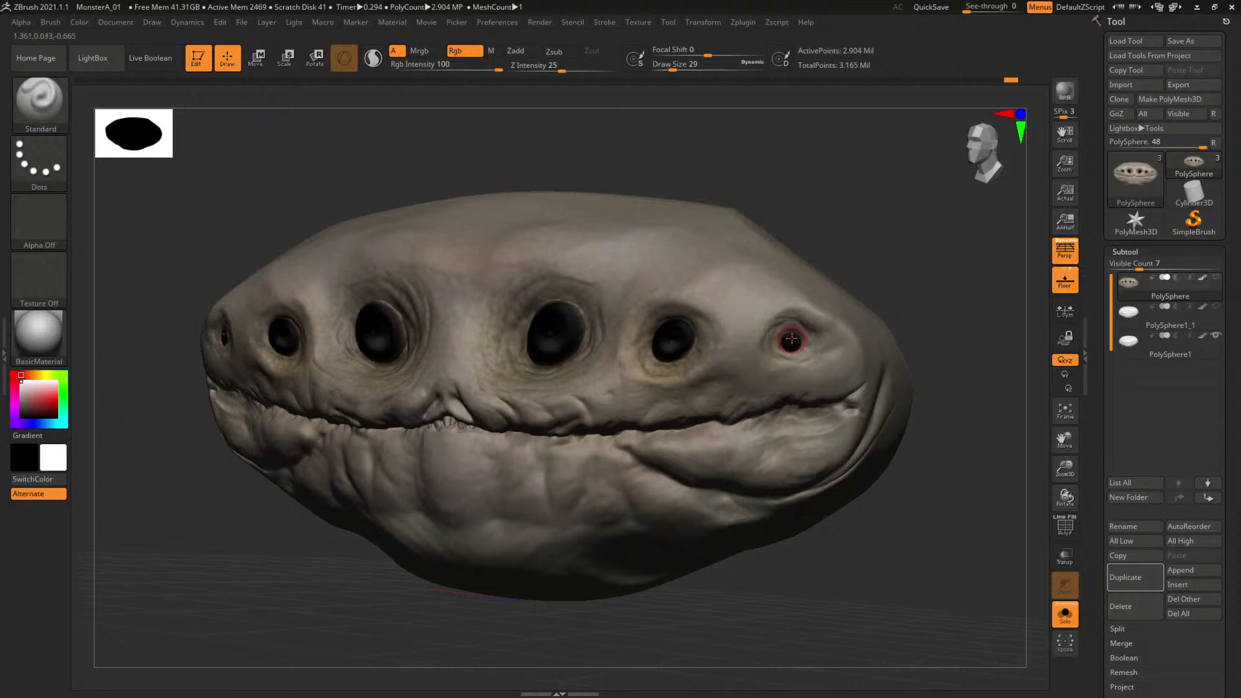
key(space)
drag(793, 339, 788, 339)
ctrl+right_drag(797, 342, 886, 417)
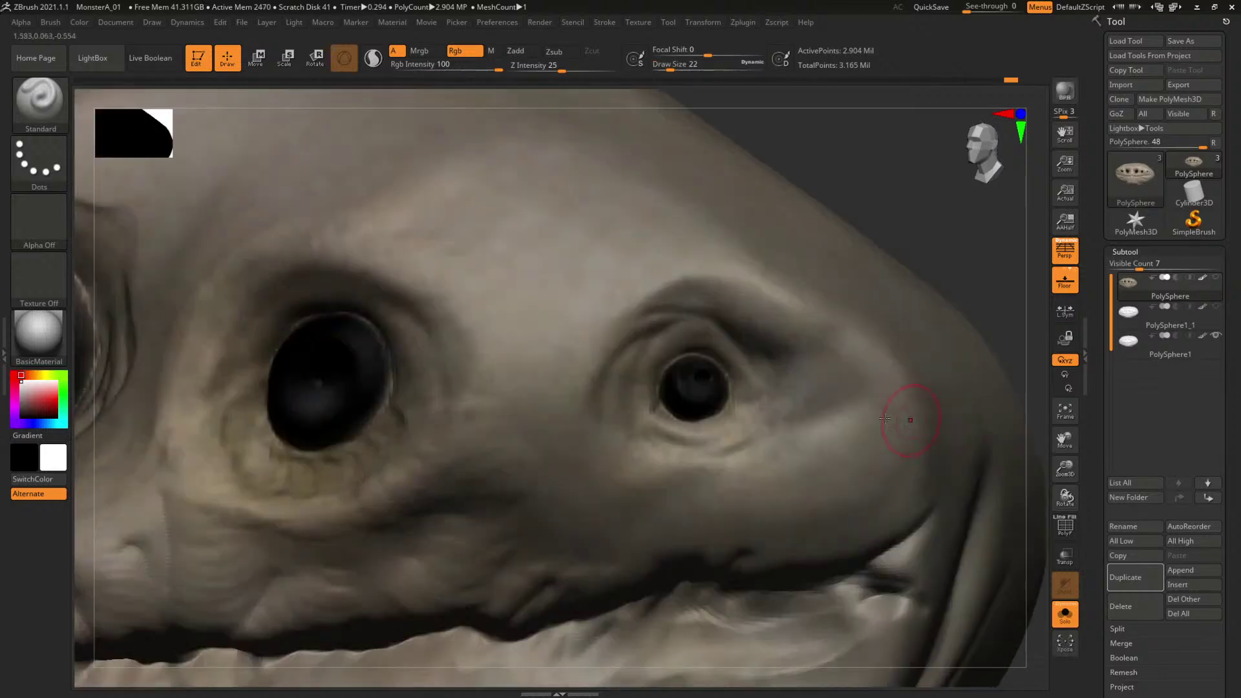
key(space)
drag(695, 376, 689, 374)
ctrl+right_drag(930, 244, 710, 210)
mouse_move(859, 286)
shift+mouse_down()
mouse_move(862, 298)
mouse_move(837, 295)
shift+mouse_up()
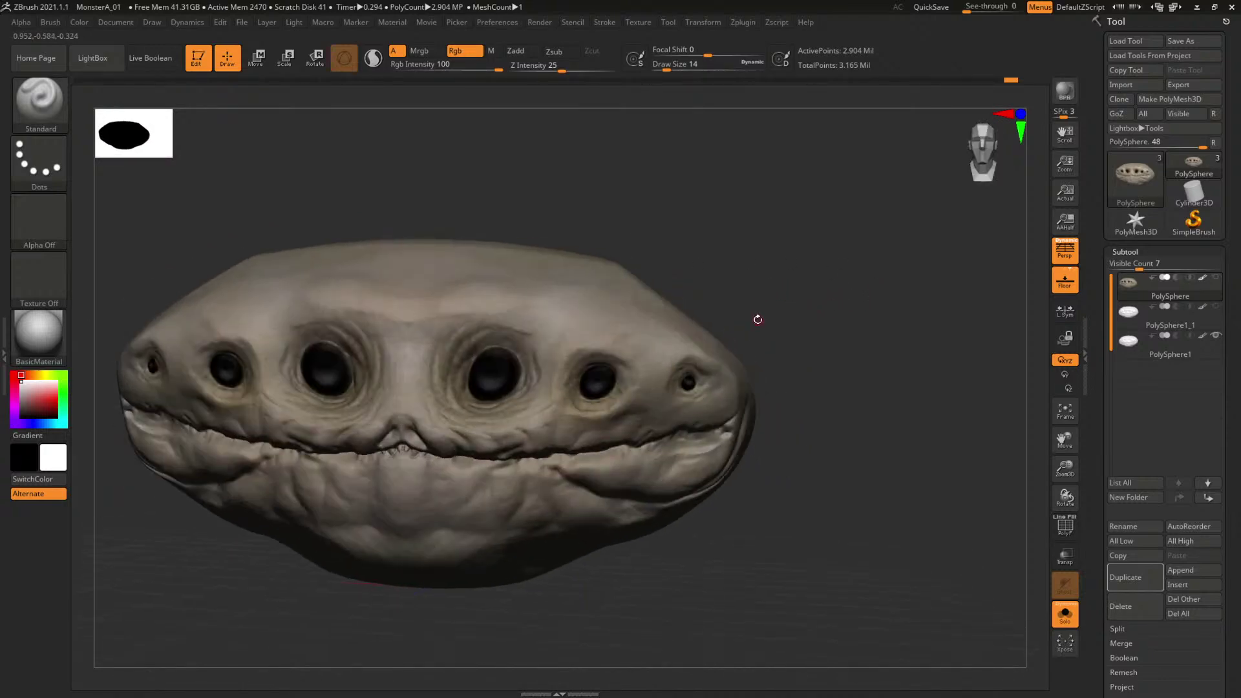
Set the draw size to 814, switch the stroke to Color Spray and pick a dark grey paint colour.
drag(757, 320, 834, 307)
mouse_move(834, 308)
ctrl+right_down()
mouse_move(828, 277)
mouse_move(829, 321)
ctrl+right_up()
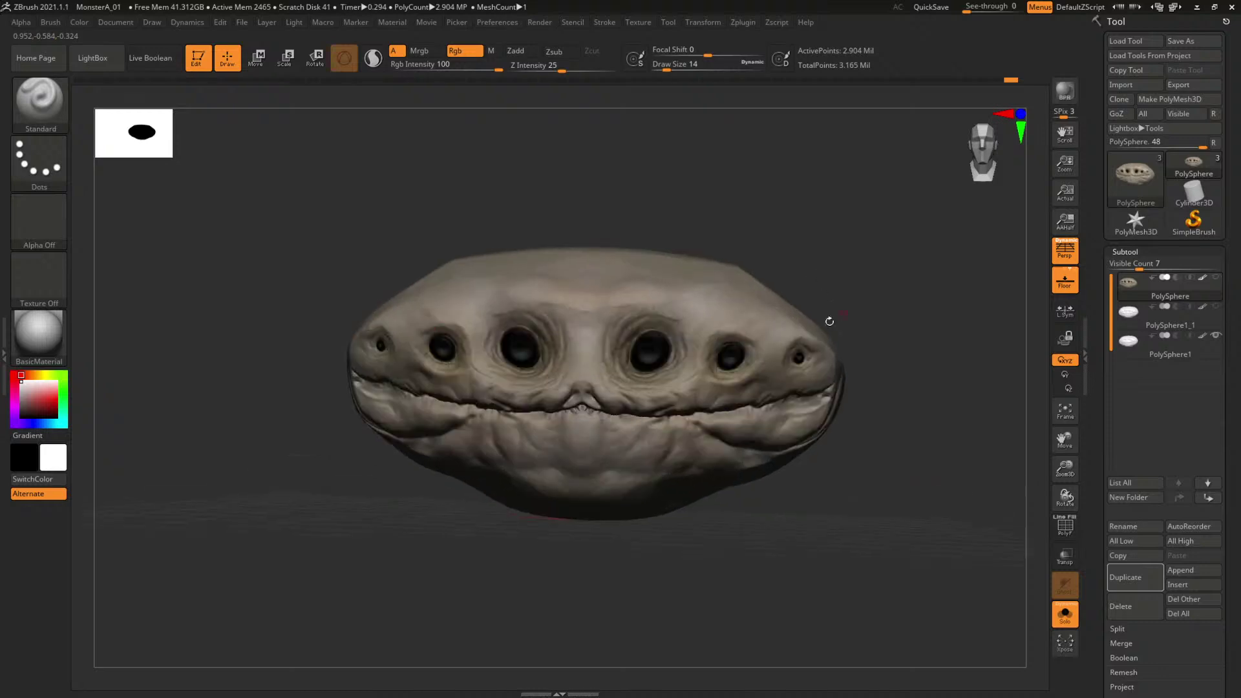
key(space)
drag(591, 368, 658, 367)
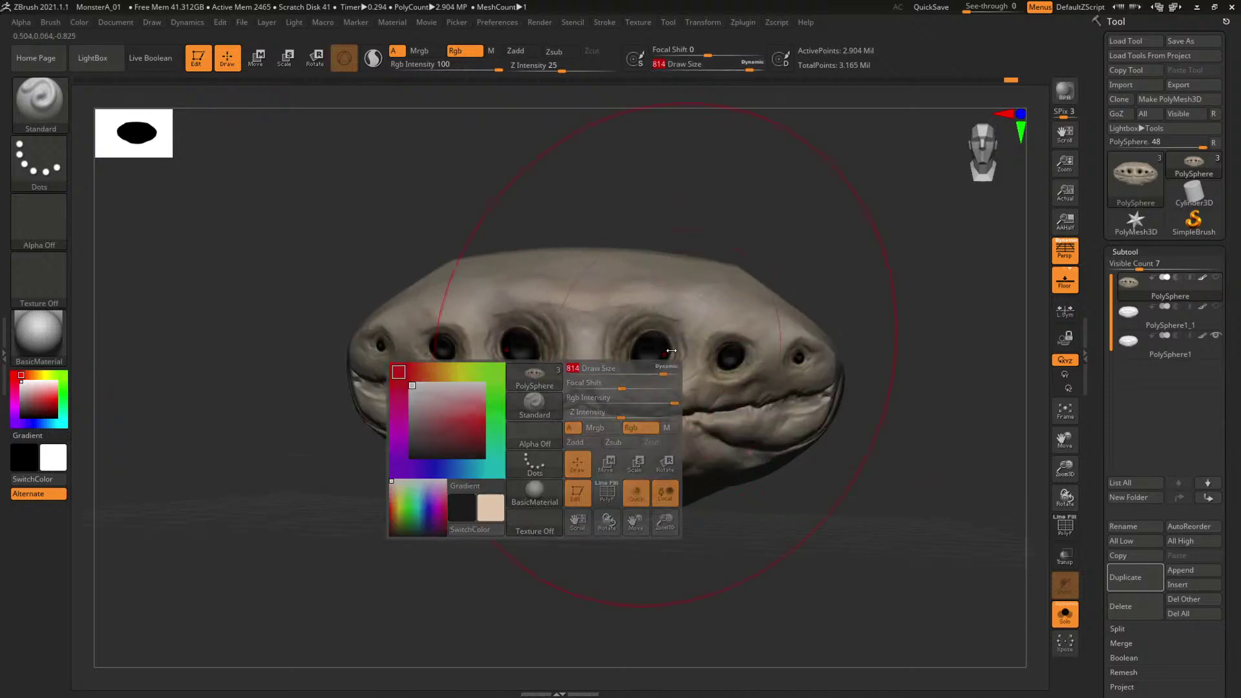
click(37, 181)
click(287, 172)
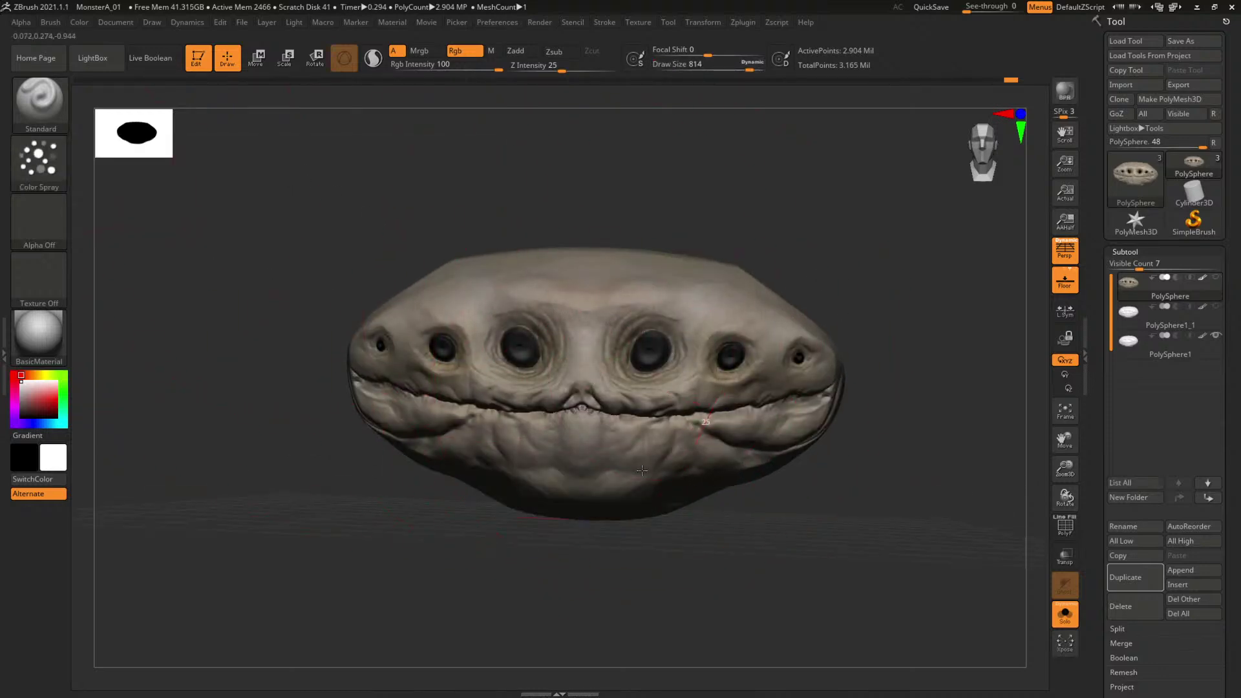
click(22, 404)
drag(21, 404, 21, 412)
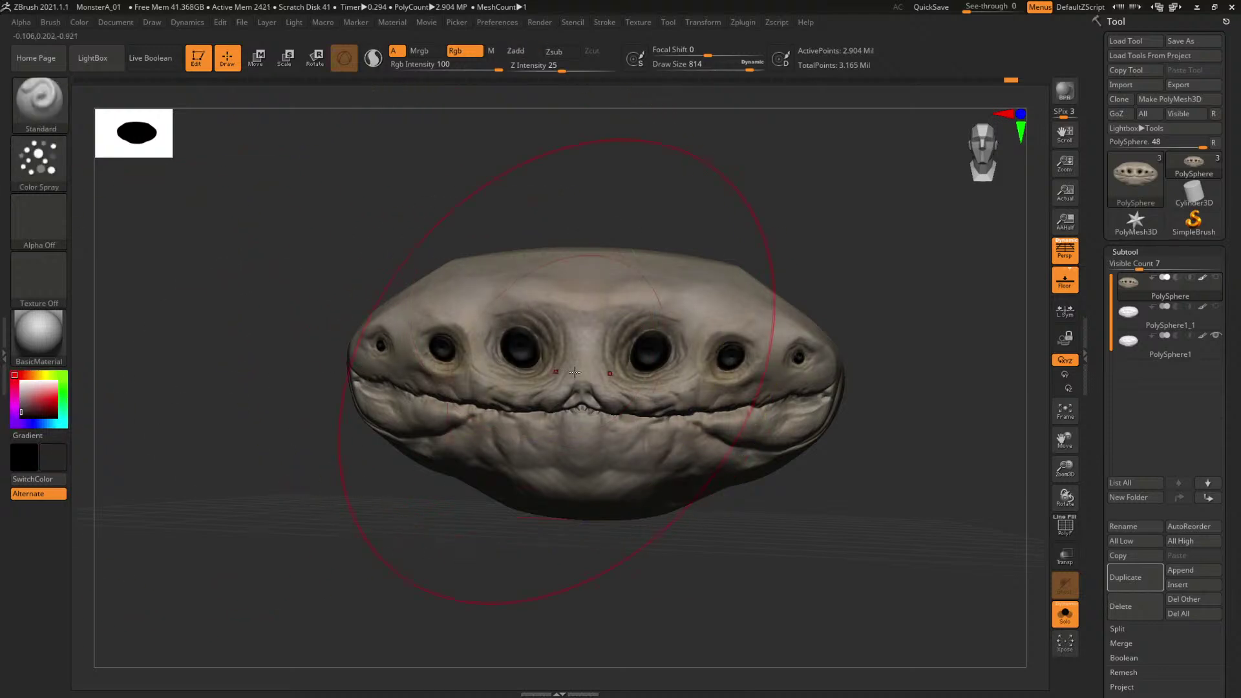
Spray dark grey over the face around the eyes with draw sizes of 476 and 331.
key(s)
mouse_move(607, 377)
mouse_down()
mouse_move(584, 376)
mouse_move(585, 320)
mouse_up()
drag(955, 328, 921, 346)
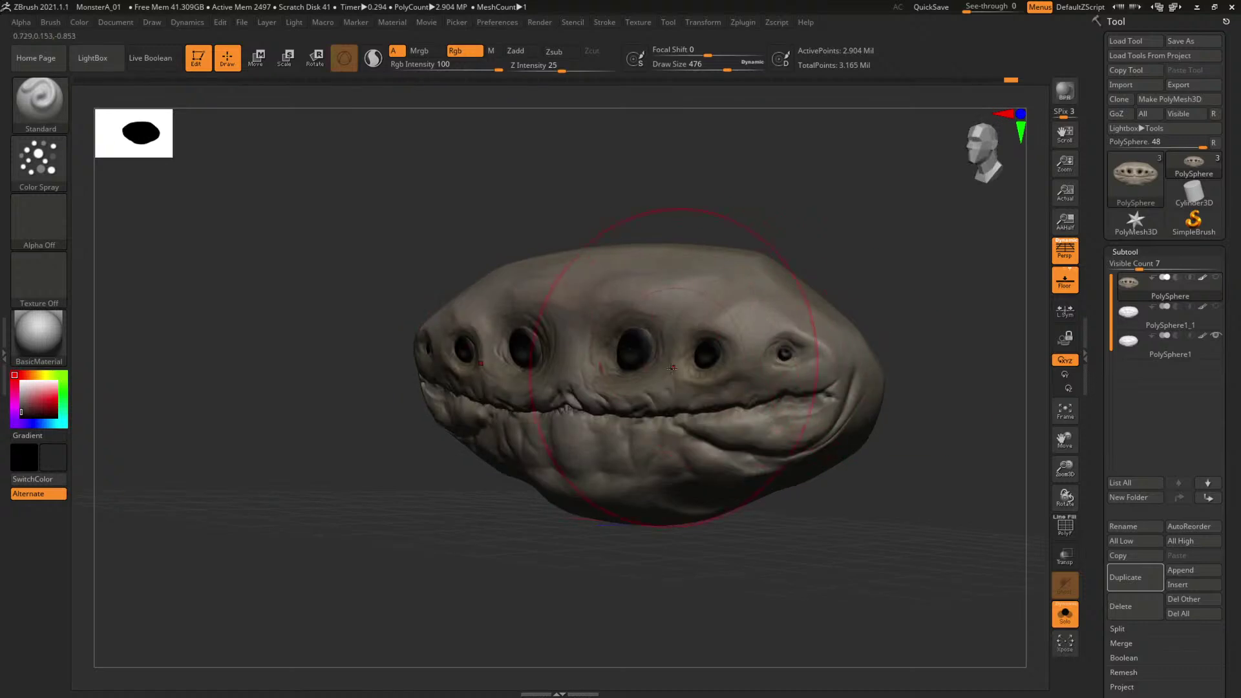
key(s)
drag(692, 366, 683, 365)
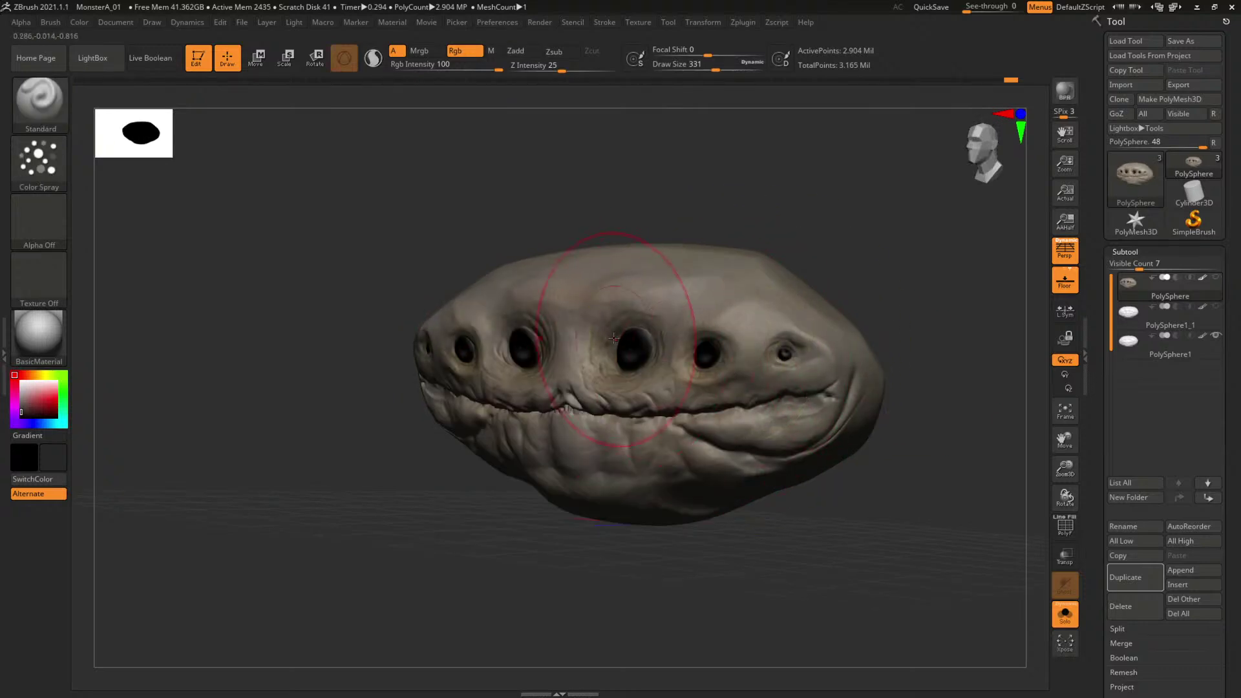
Pick black as the paint colour and assign Alpha 07 to the spray brush.
click(16, 404)
mouse_move(17, 405)
mouse_down()
mouse_move(6, 441)
mouse_move(21, 417)
mouse_up()
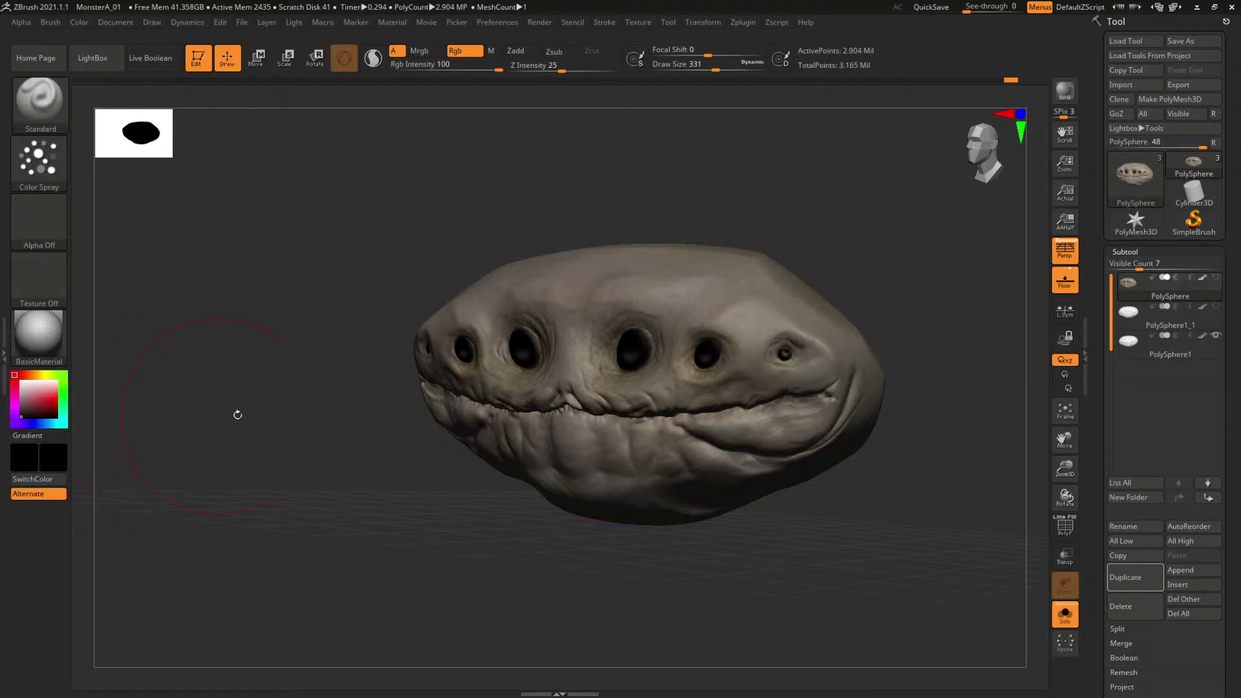
drag(736, 473, 775, 246)
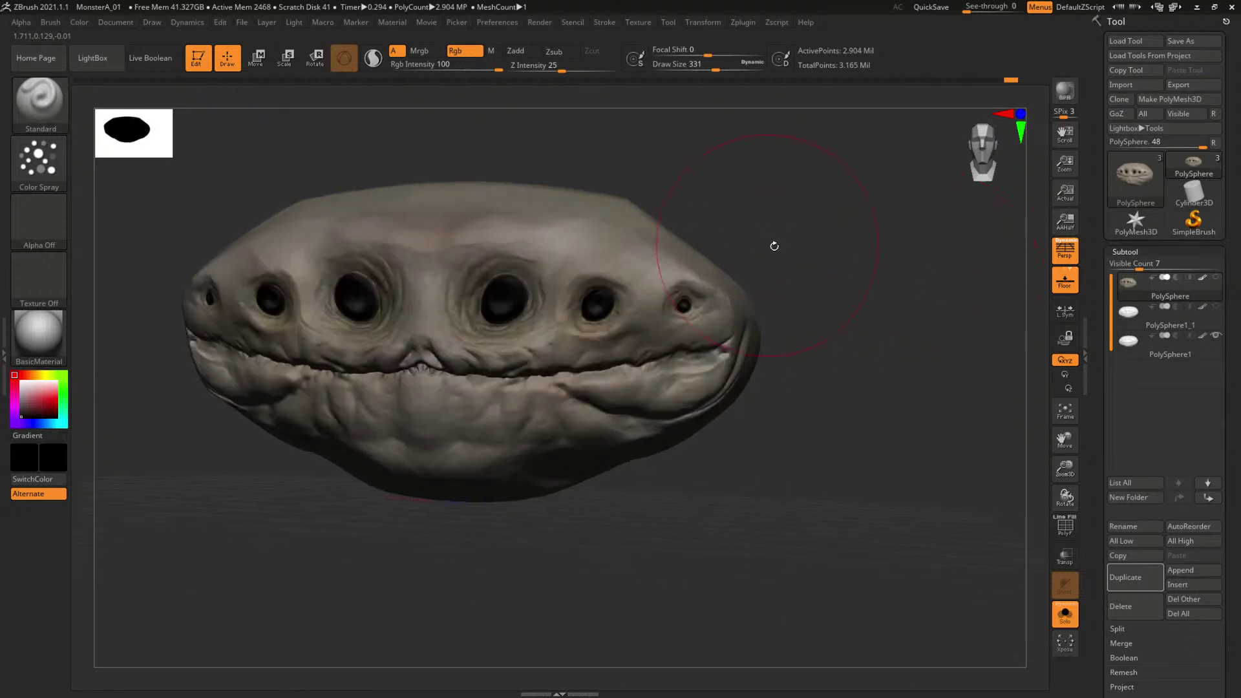
alt+drag(691, 239, 729, 253)
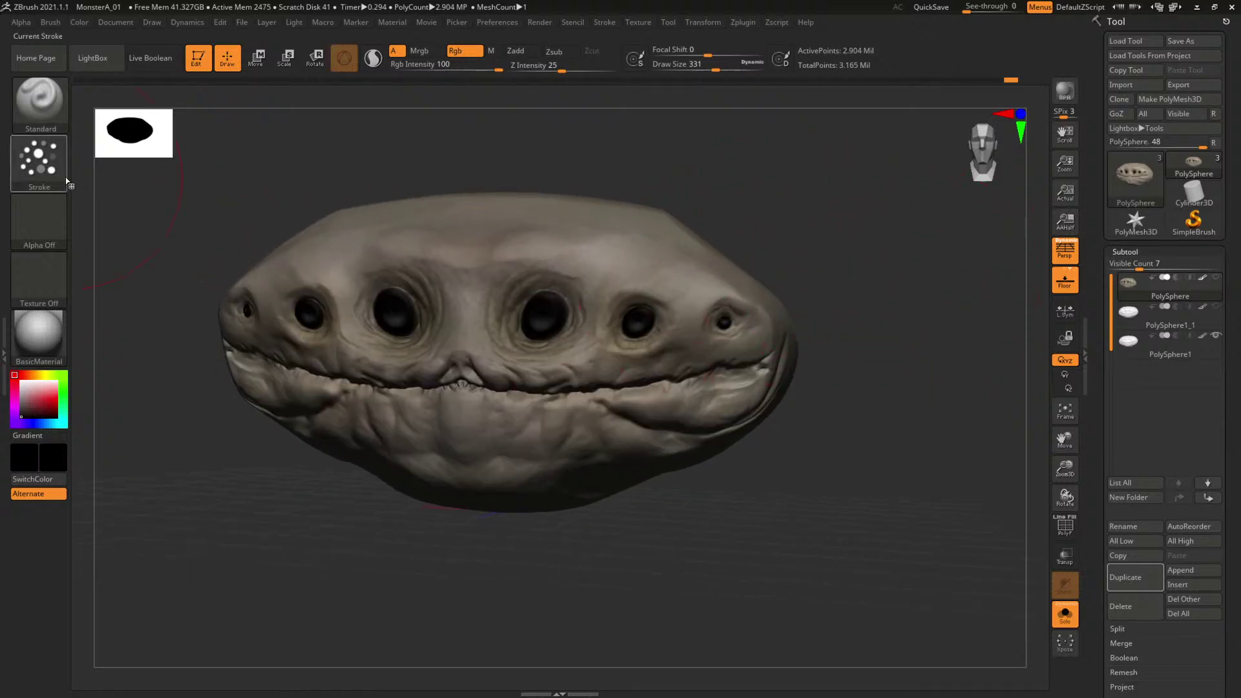
click(41, 224)
click(519, 278)
Spray speckled black over the forehead and around the central eyes with draw sizes of 217 and 167.
key(bracketleft)
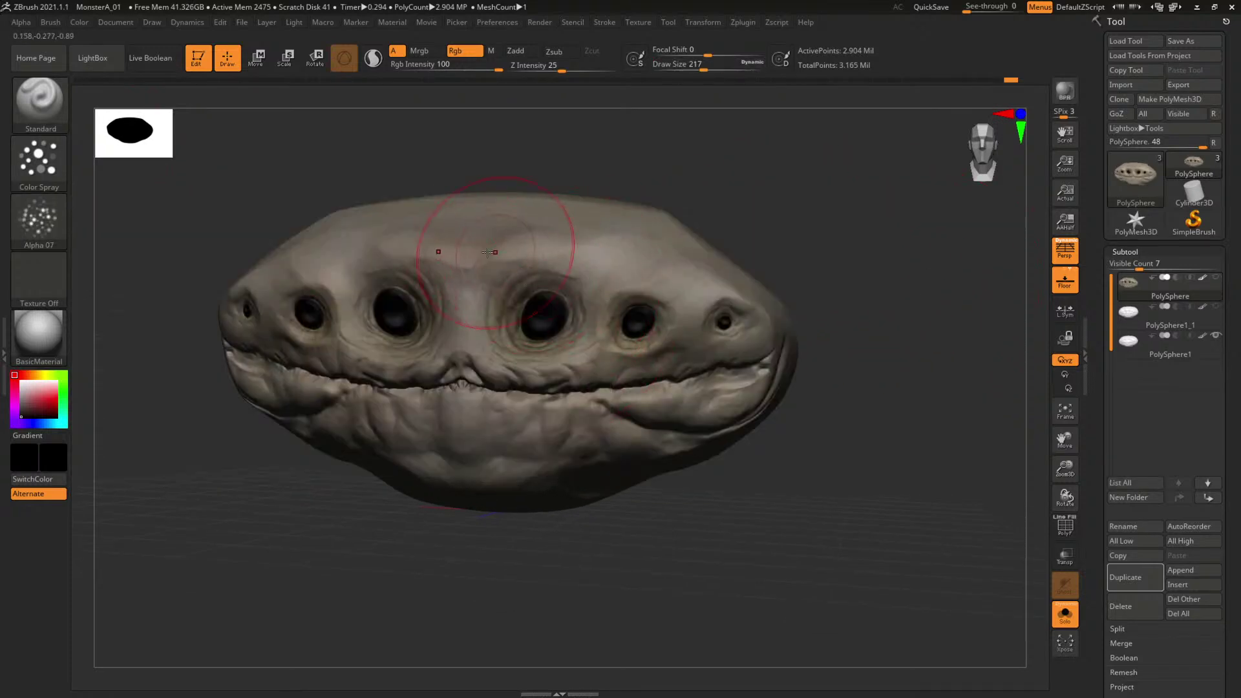
key(space)
drag(489, 340, 482, 340)
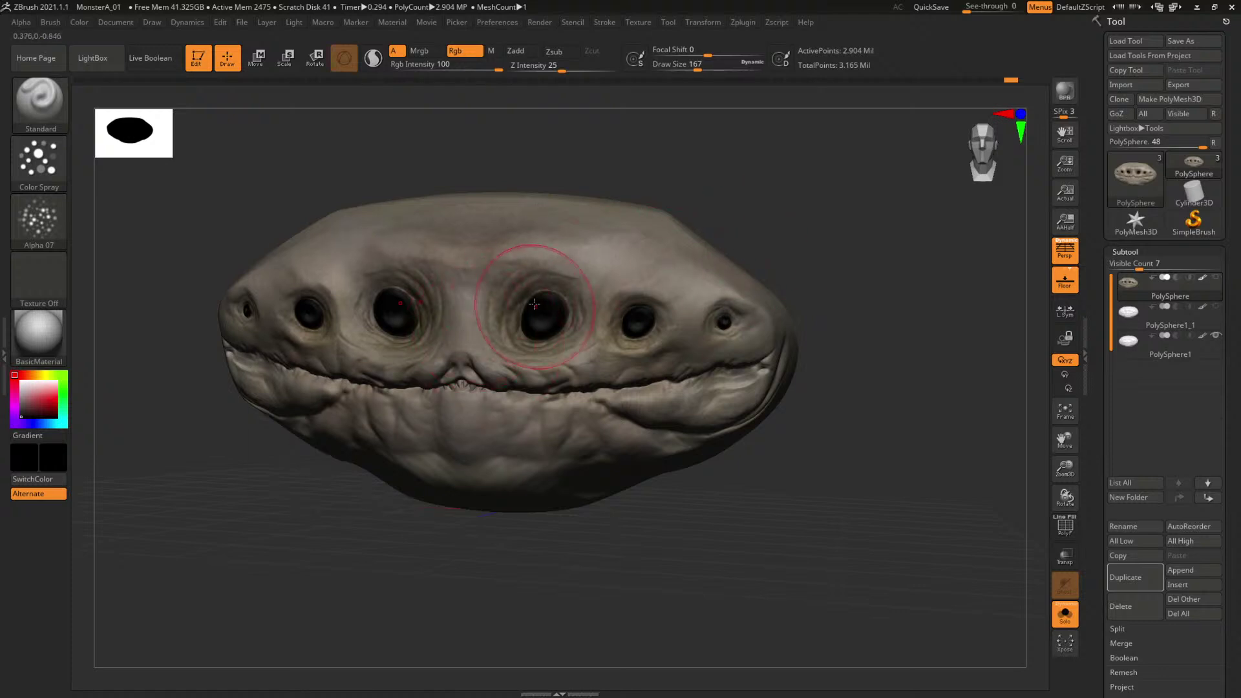
drag(751, 261, 604, 265)
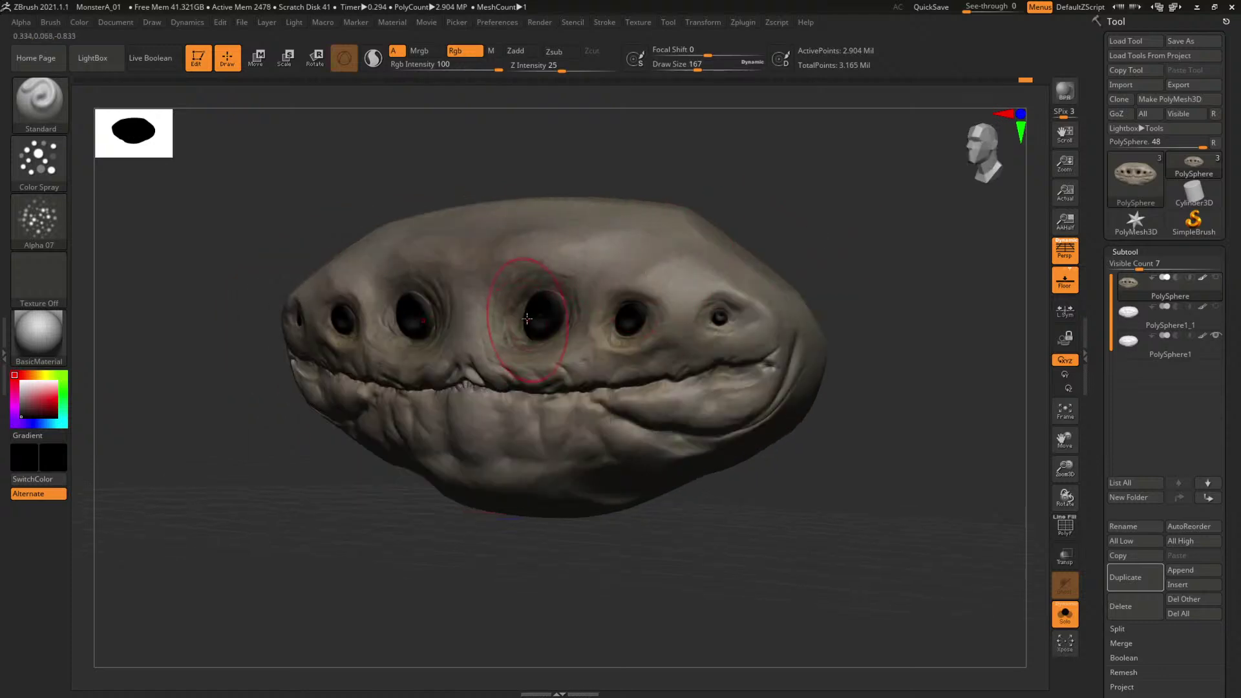
Pick red as the paint colour and spray it over the nose with a draw size of 62.
mouse_move(673, 259)
right_down()
mouse_move(845, 241)
mouse_move(937, 271)
mouse_move(892, 388)
mouse_move(869, 546)
mouse_move(770, 490)
mouse_move(770, 463)
mouse_move(754, 477)
mouse_move(835, 513)
mouse_move(808, 525)
mouse_move(834, 487)
mouse_move(862, 488)
mouse_move(829, 501)
mouse_move(850, 435)
mouse_move(809, 342)
mouse_move(825, 319)
mouse_move(906, 427)
mouse_move(881, 422)
right_up()
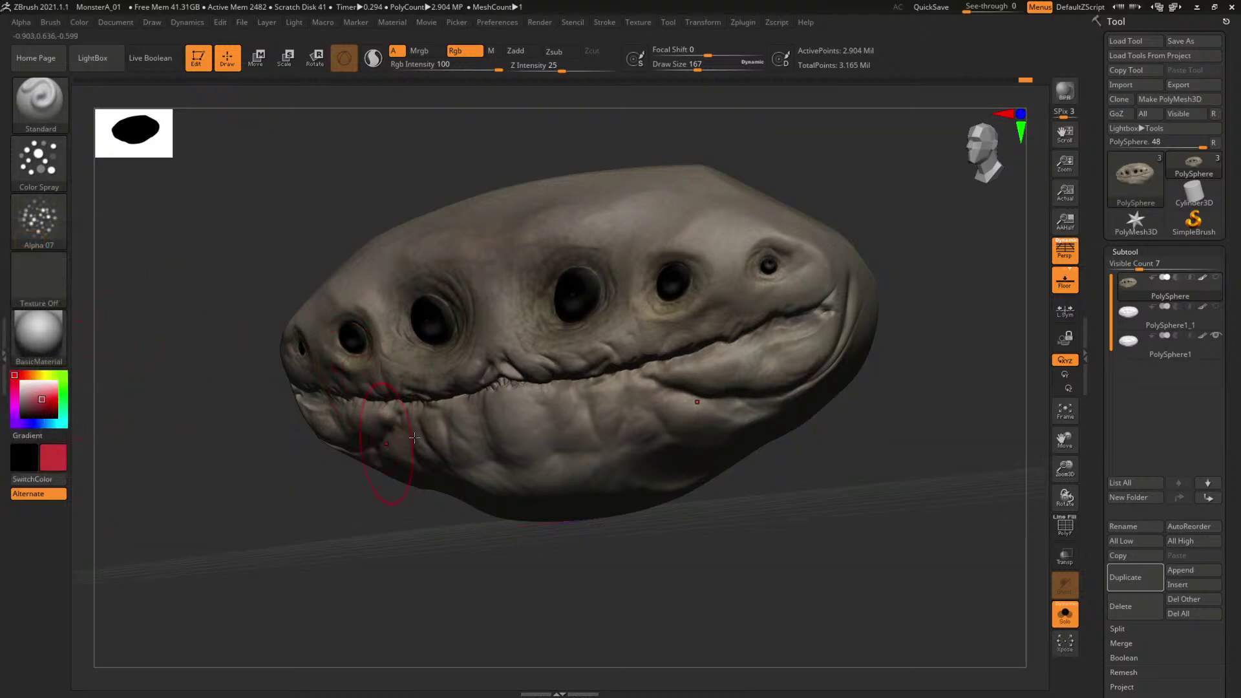
key(space)
drag(522, 378, 506, 382)
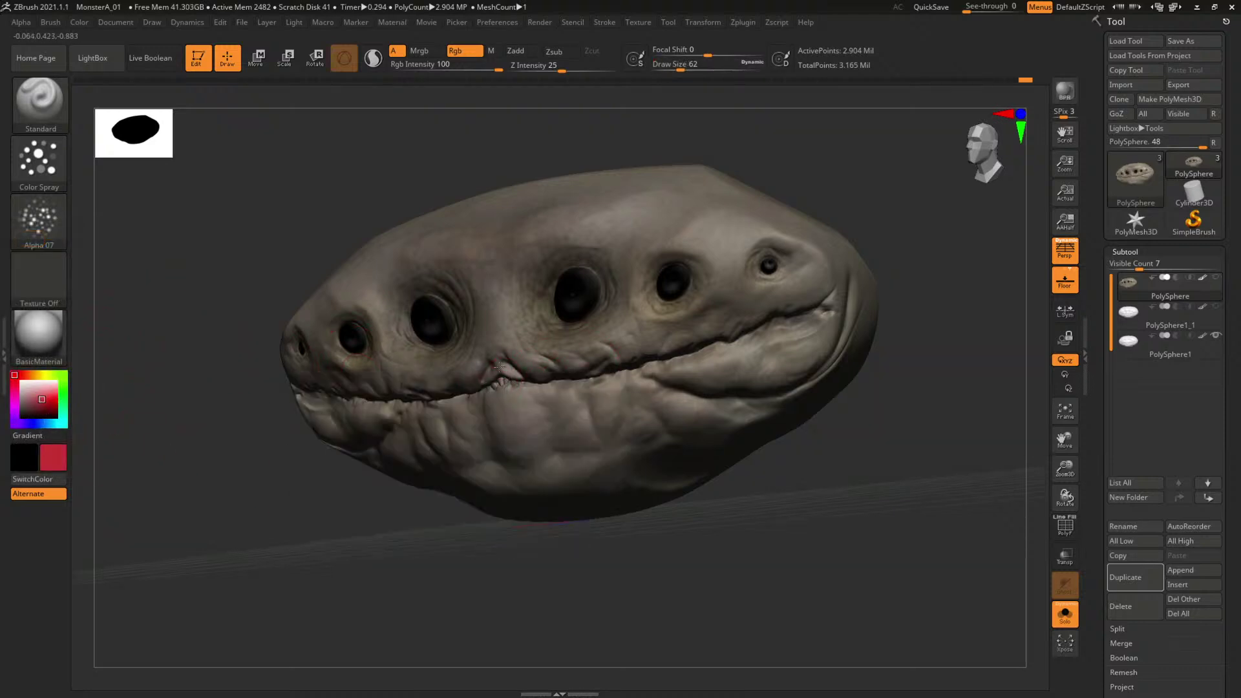
mouse_move(856, 480)
right_down()
mouse_move(867, 471)
mouse_move(869, 492)
right_up()
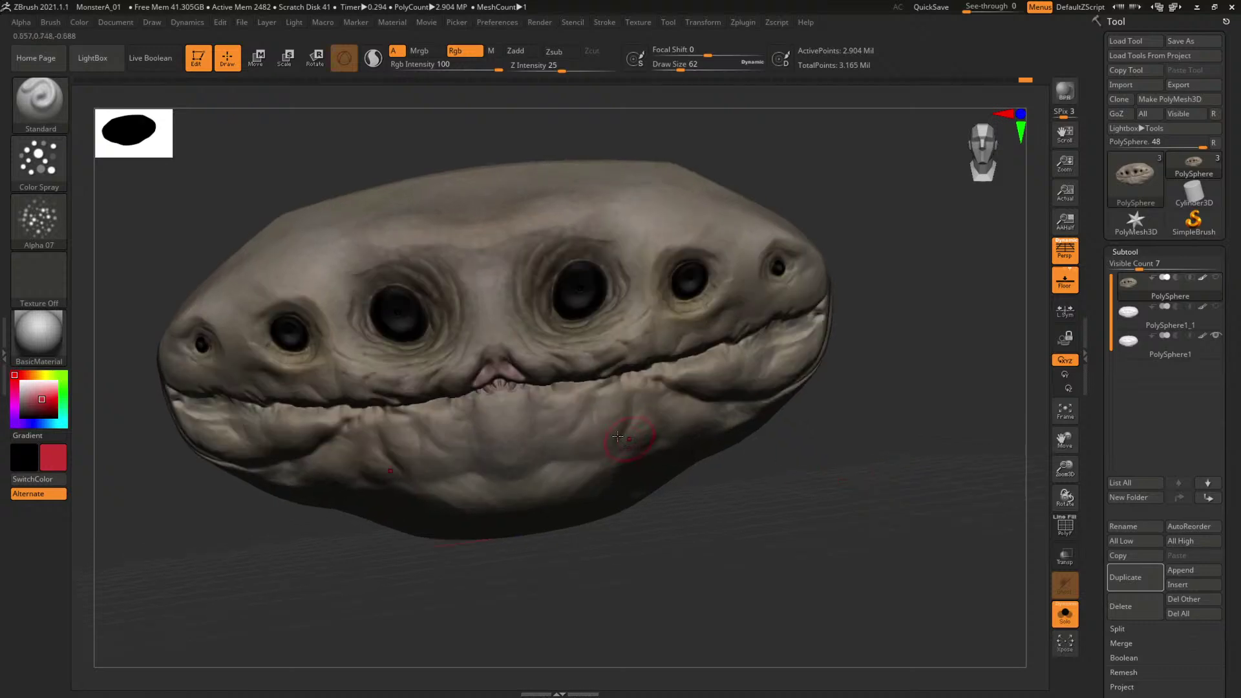
Spray red along the mouth line with draw sizes of 90 and 87, undoing the last stroke.
key(space)
drag(493, 390, 502, 390)
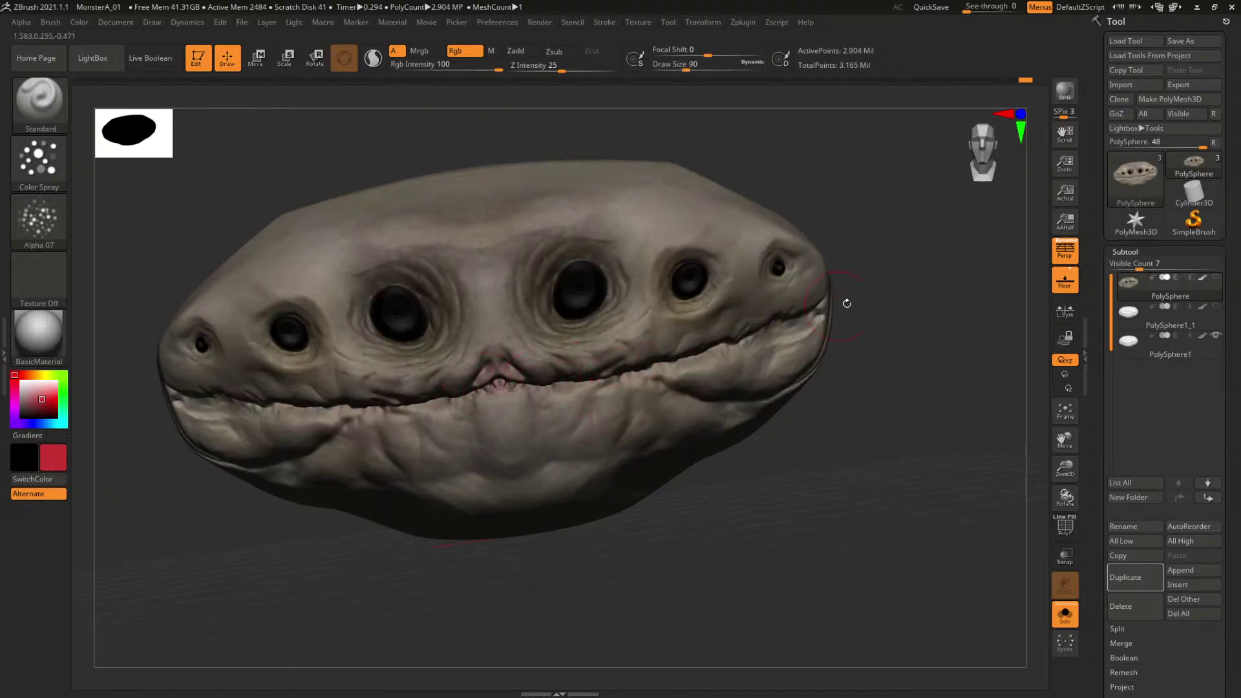
right_drag(846, 303, 731, 344)
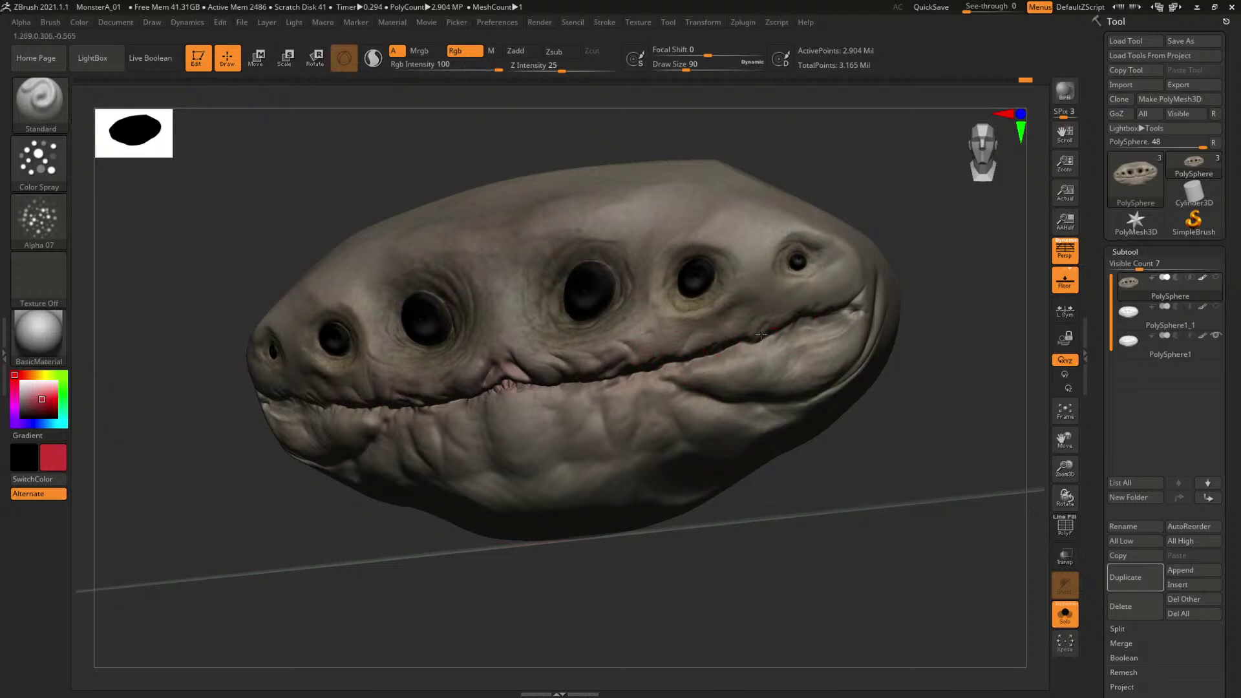
mouse_move(914, 292)
right_down()
mouse_move(936, 298)
mouse_move(908, 309)
right_up()
key(space)
drag(597, 373, 582, 373)
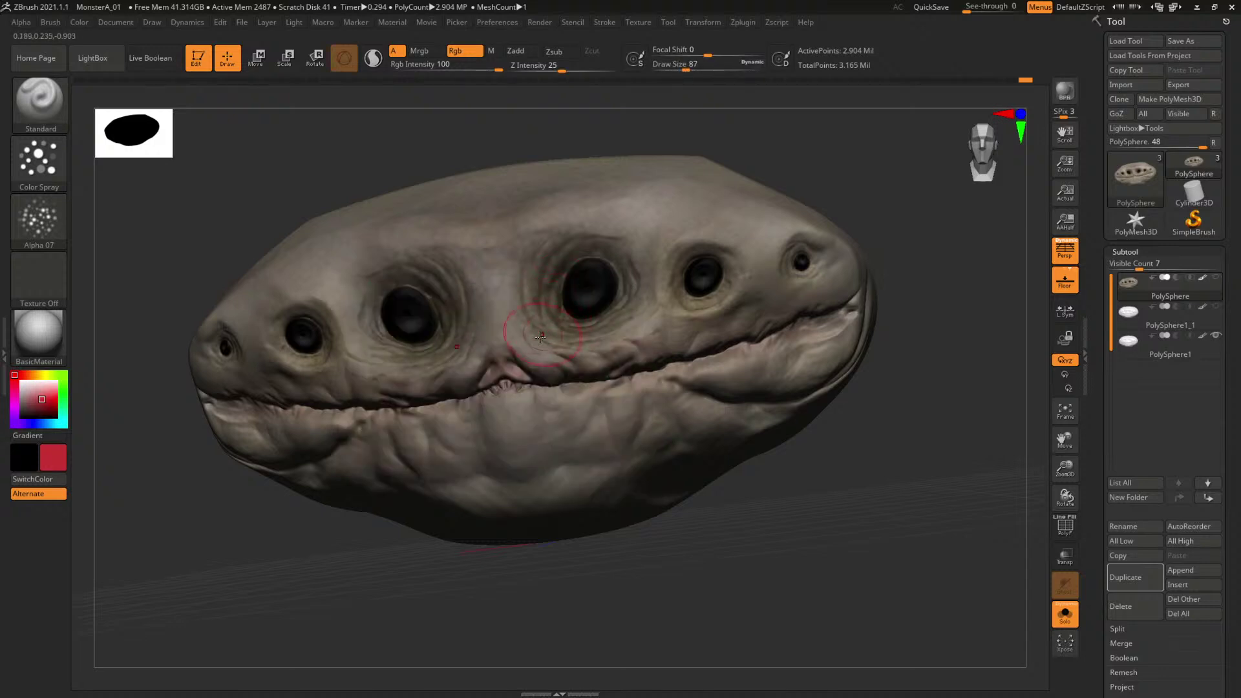
key(ctrl+z)
Spray a broader red tint over the lips and chin with draw sizes of 192 and 187.
right_drag(933, 314, 939, 316)
key(space)
mouse_move(530, 441)
mouse_down()
mouse_move(609, 401)
mouse_move(638, 406)
mouse_up()
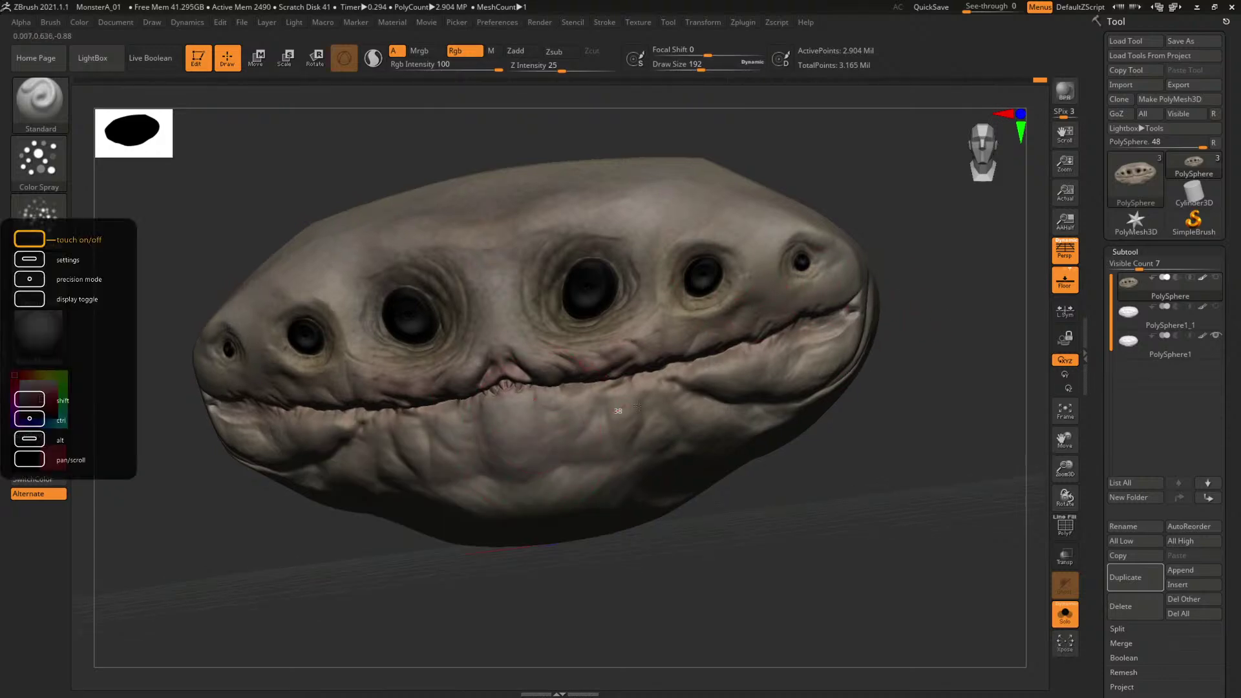
mouse_move(873, 445)
right_down()
mouse_move(900, 448)
mouse_move(768, 417)
mouse_move(724, 425)
mouse_move(848, 480)
right_up()
key(space)
click(779, 312)
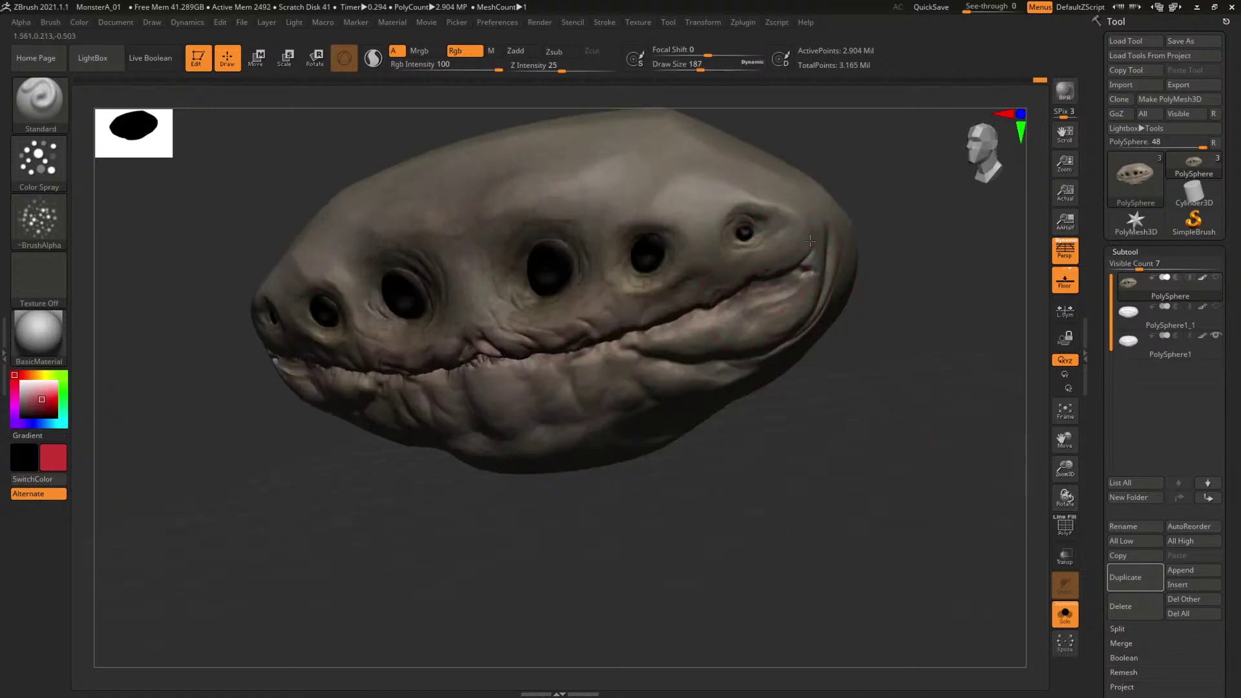
Pick yellow as the paint colour and spray it around the mouth with a draw size of 128.
right_drag(847, 329, 916, 352)
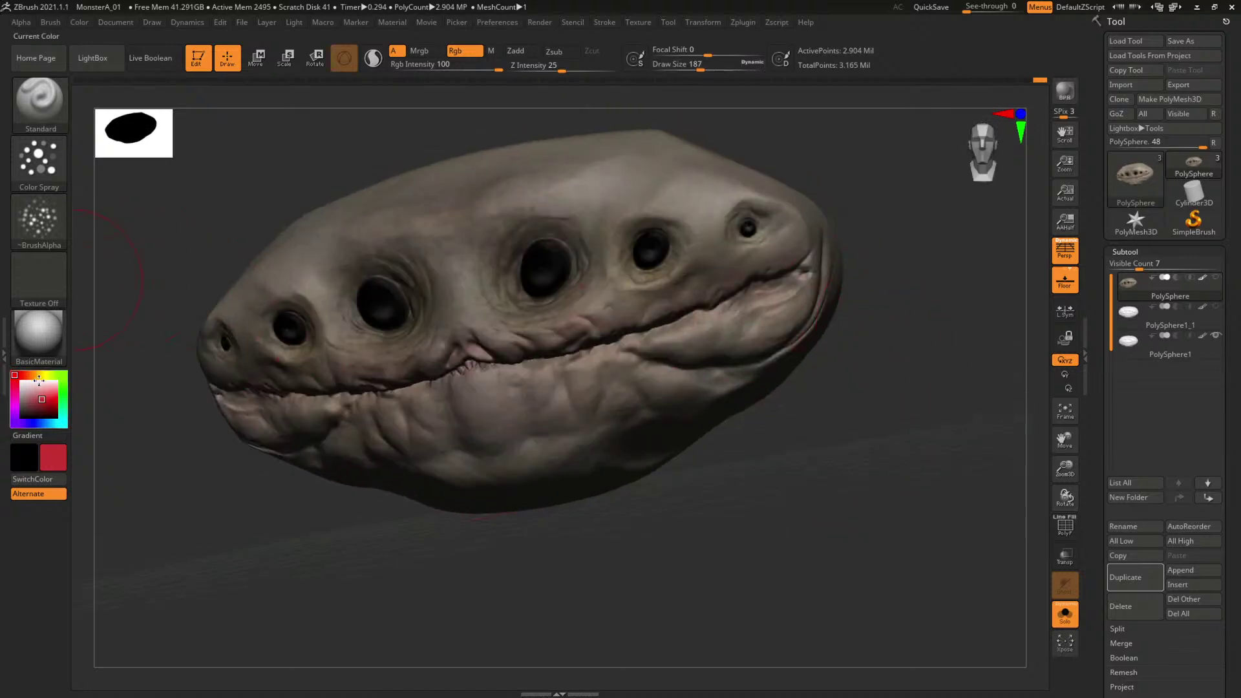
click(39, 376)
key(space)
click(776, 314)
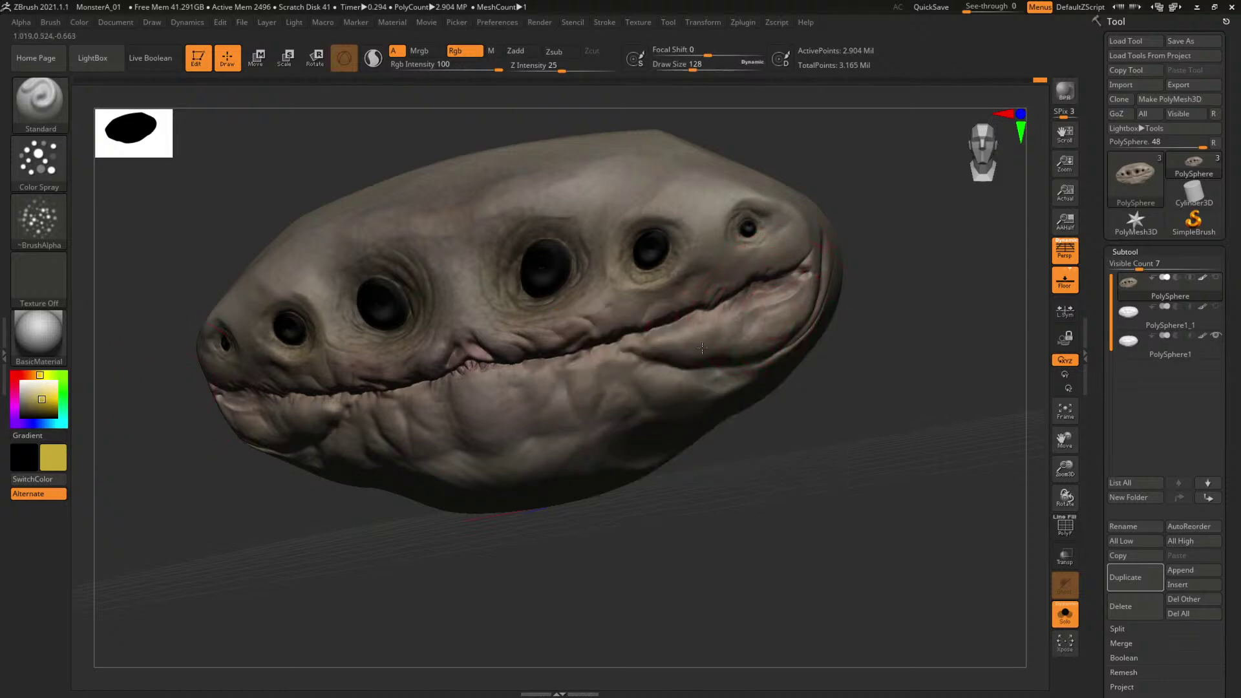
right_drag(942, 281, 833, 414)
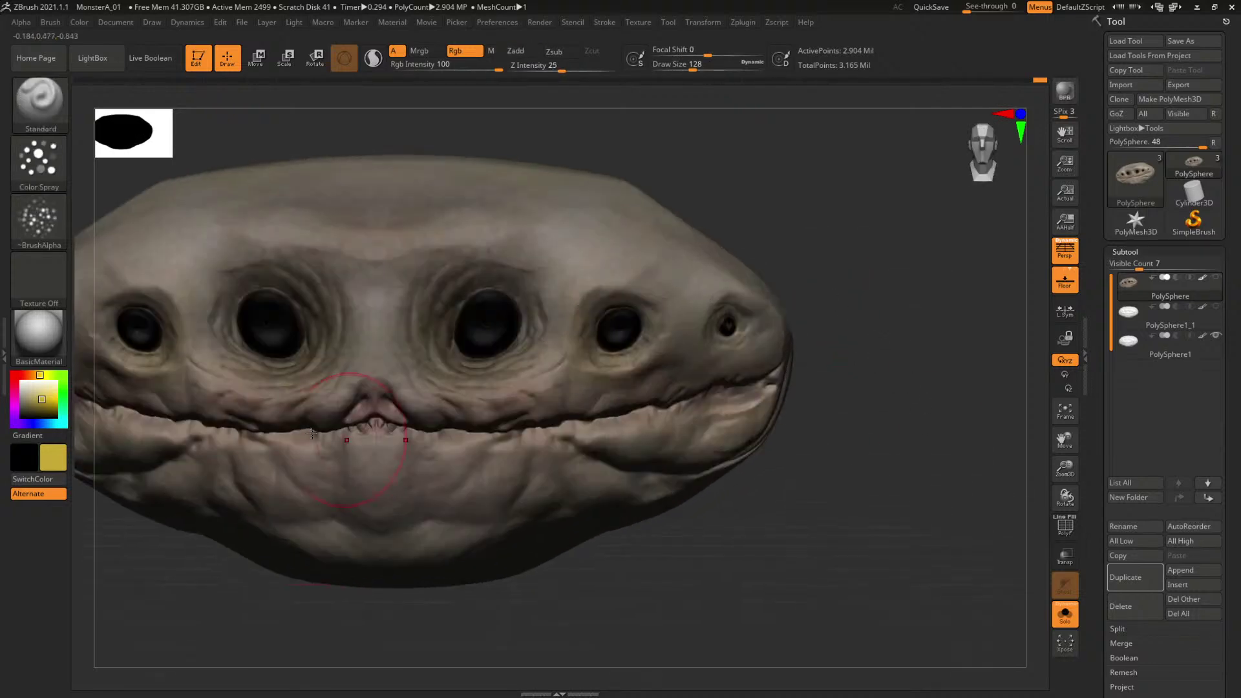
Pick purple as the paint colour and spray it around the eyes, reducing the draw size from 108 to 54 for the outer ones.
click(14, 415)
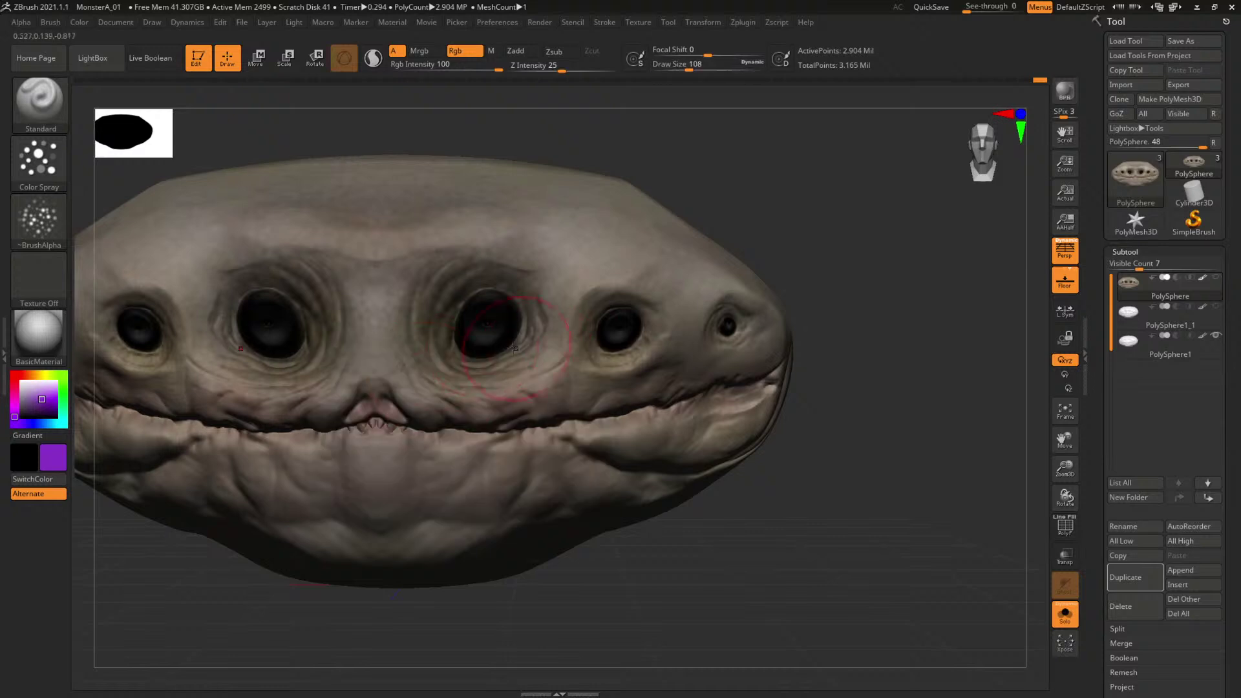
key(space)
drag(447, 349, 442, 348)
key(space)
drag(438, 347, 457, 341)
key(space)
key(space)
key(space)
drag(591, 349, 587, 346)
key(space)
drag(719, 350, 710, 330)
Deepen the purple around the two central eyes with a draw size of 108.
scroll(778, 267, down, 5)
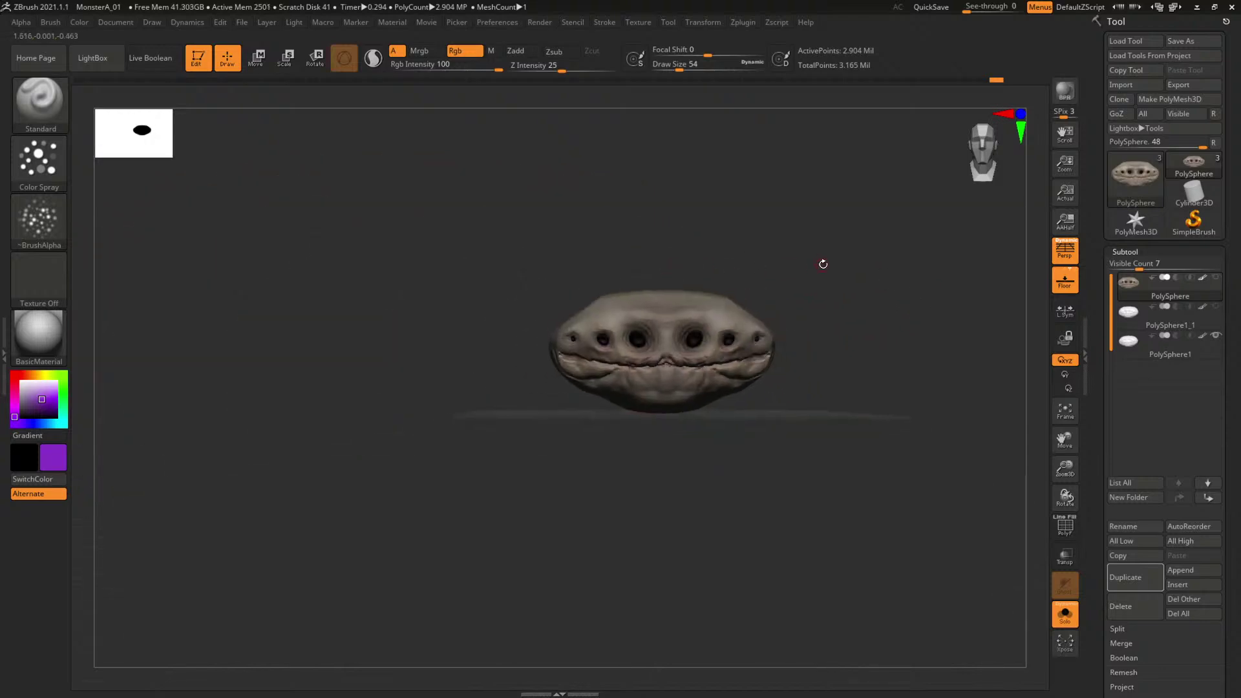
scroll(834, 266, up, 5)
key(space)
drag(427, 352, 448, 317)
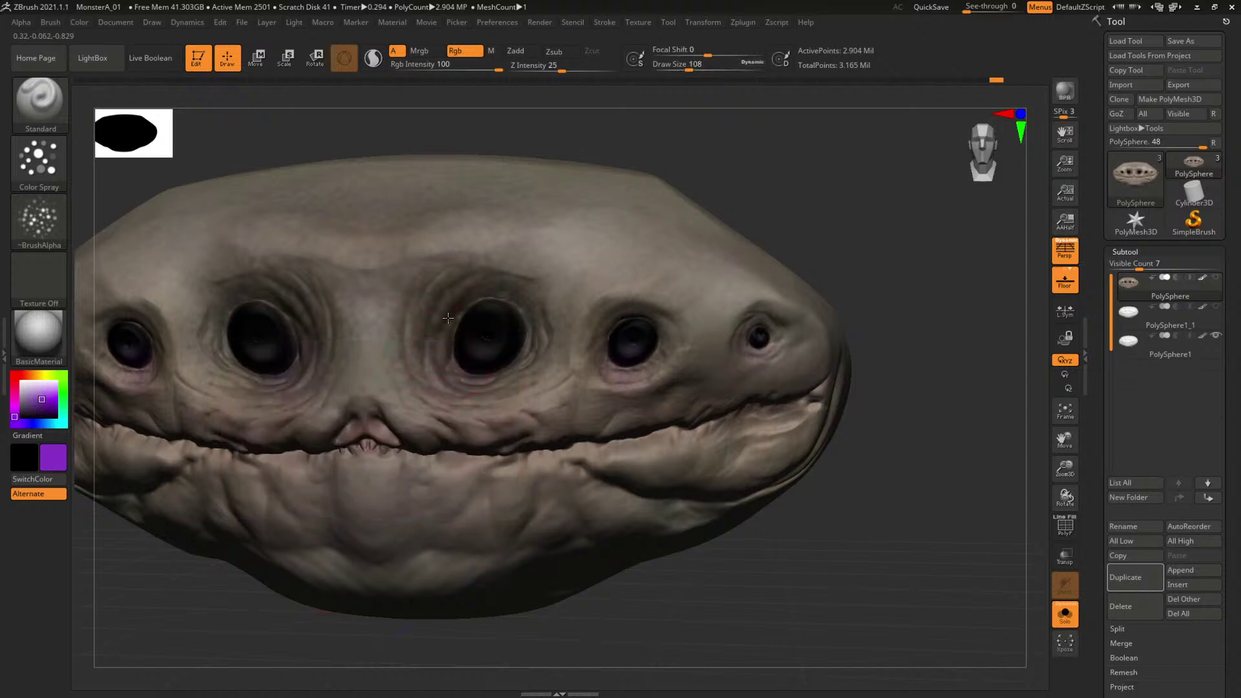
Turn off the brush alpha, switch the stroke to Dots and pick black as the paint colour.
click(38, 220)
click(105, 237)
click(39, 162)
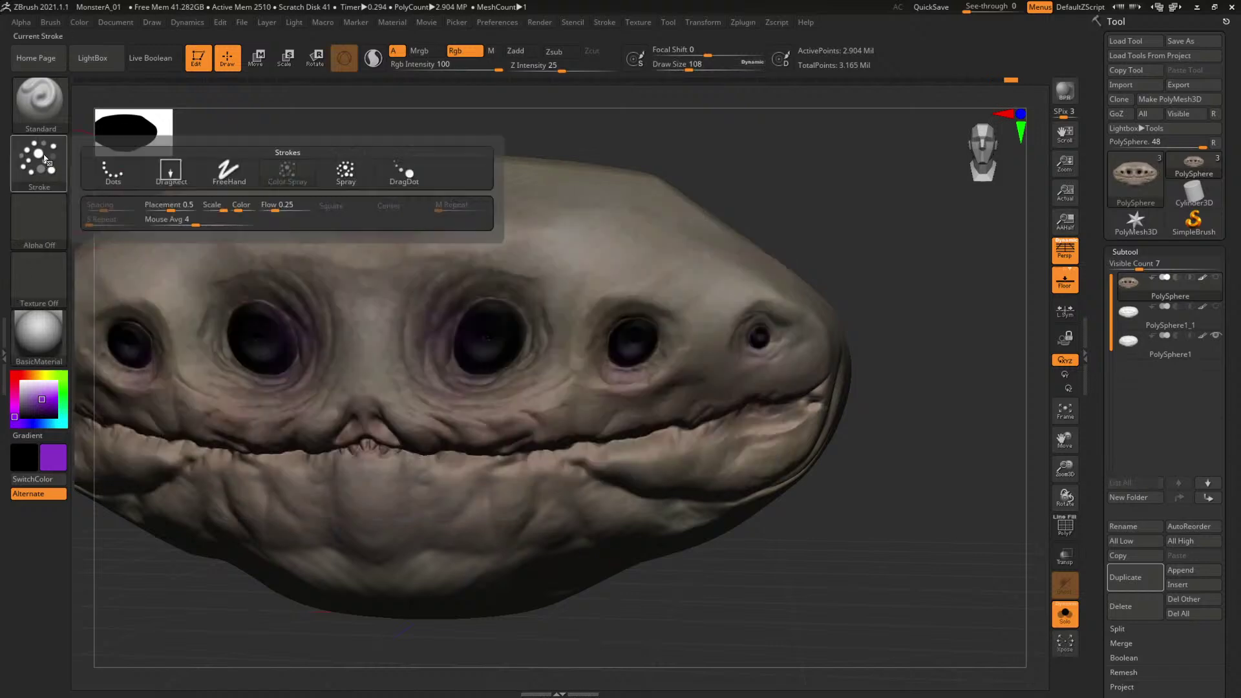
click(112, 173)
drag(28, 409, 22, 417)
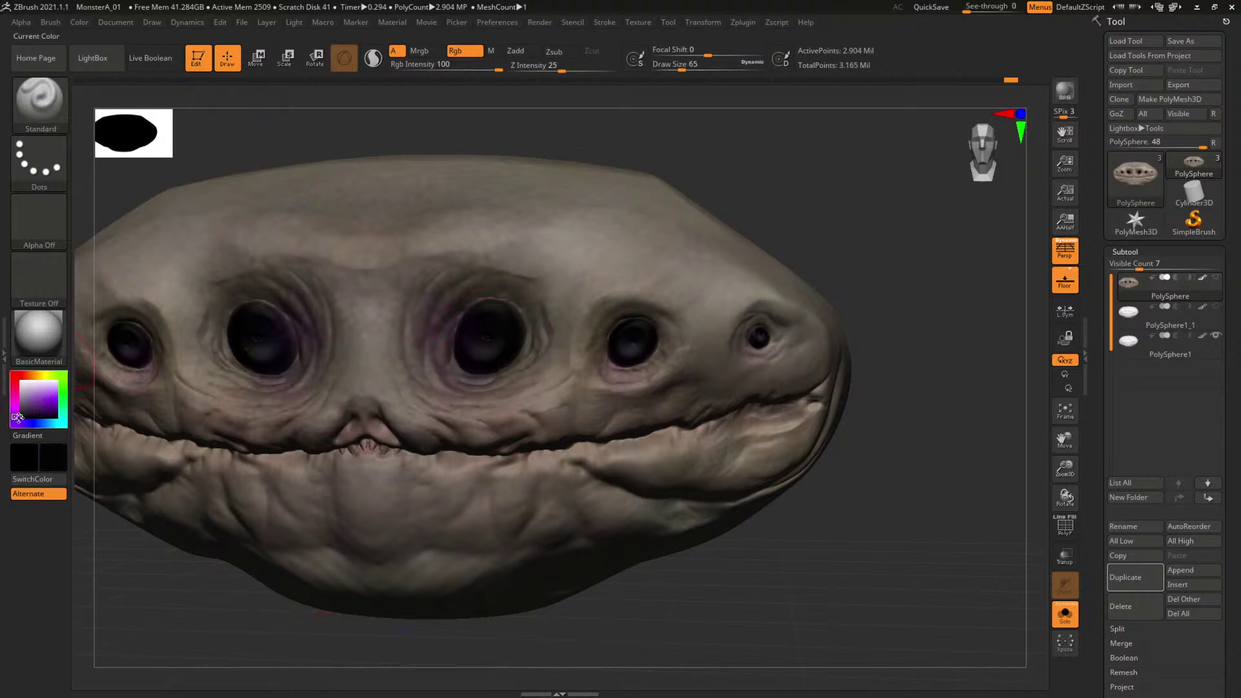
Paint the eyes solid black, using draw sizes of 35 and 25 for the outer ones.
scroll(524, 338, up, 4)
key(space)
mouse_move(524, 338)
mouse_down()
mouse_move(542, 334)
mouse_move(528, 333)
mouse_up()
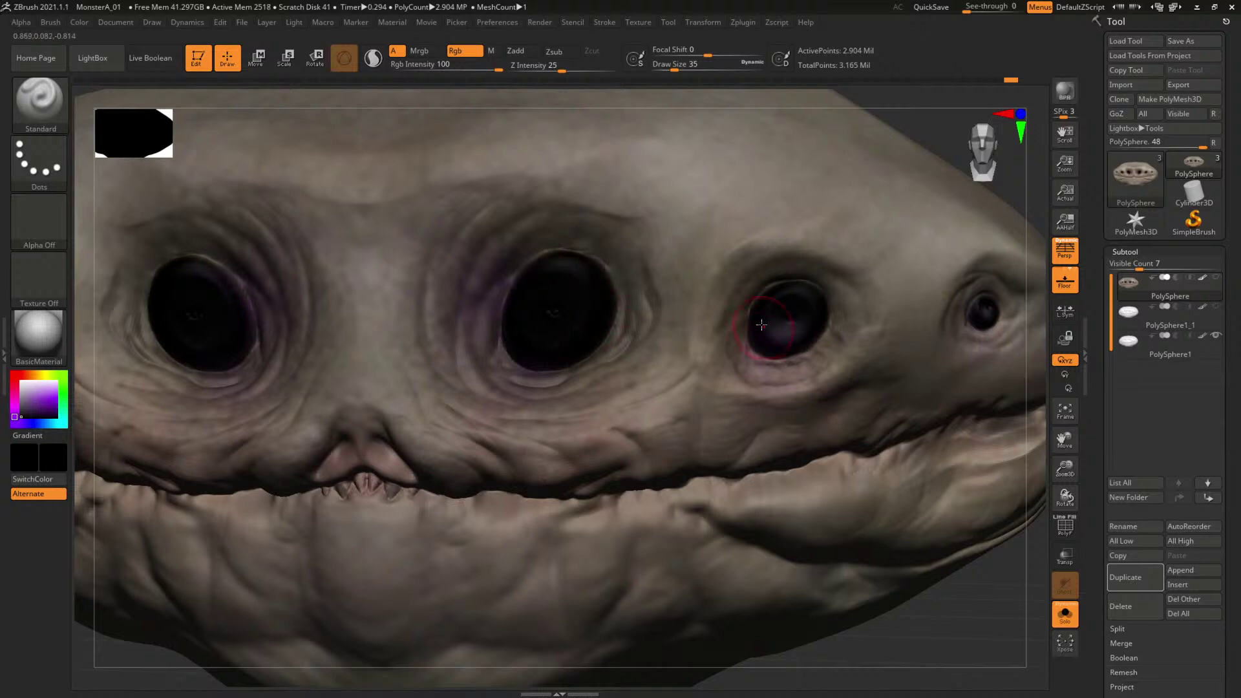
drag(762, 324, 790, 307)
drag(943, 142, 742, 216)
key(bracketleft)
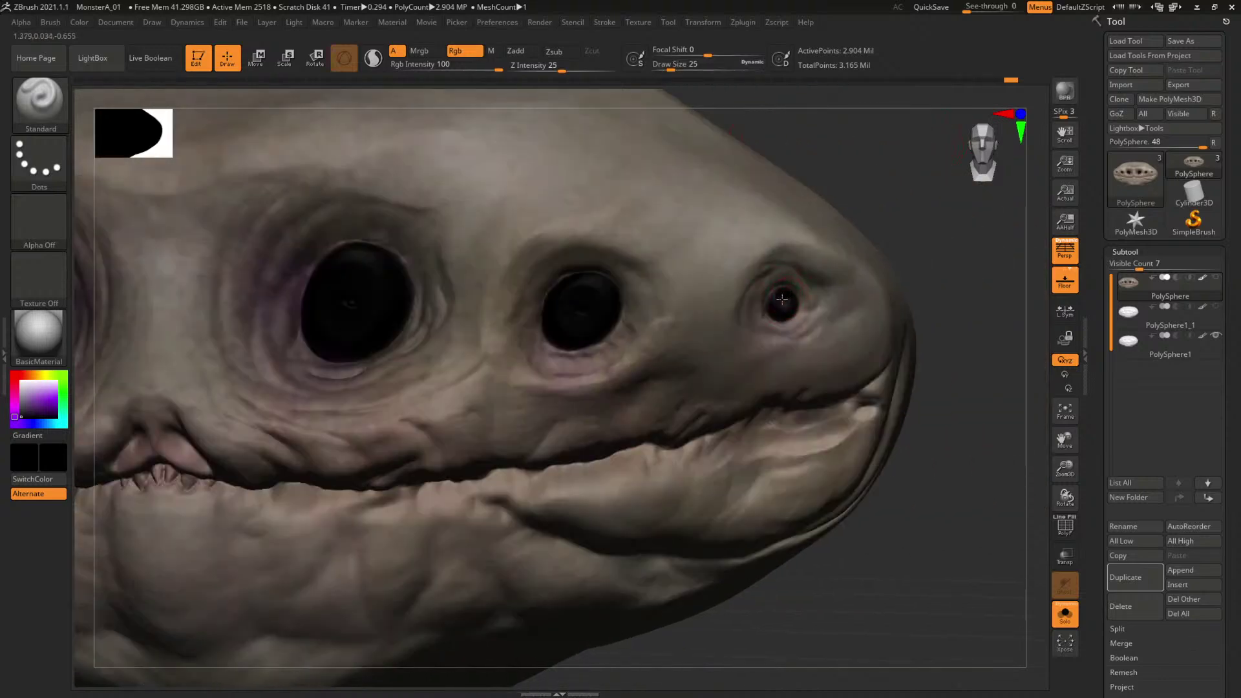
Try placing extra black eye spots on the brow and around the eyes with draw sizes between 17 and 65.
key(f)
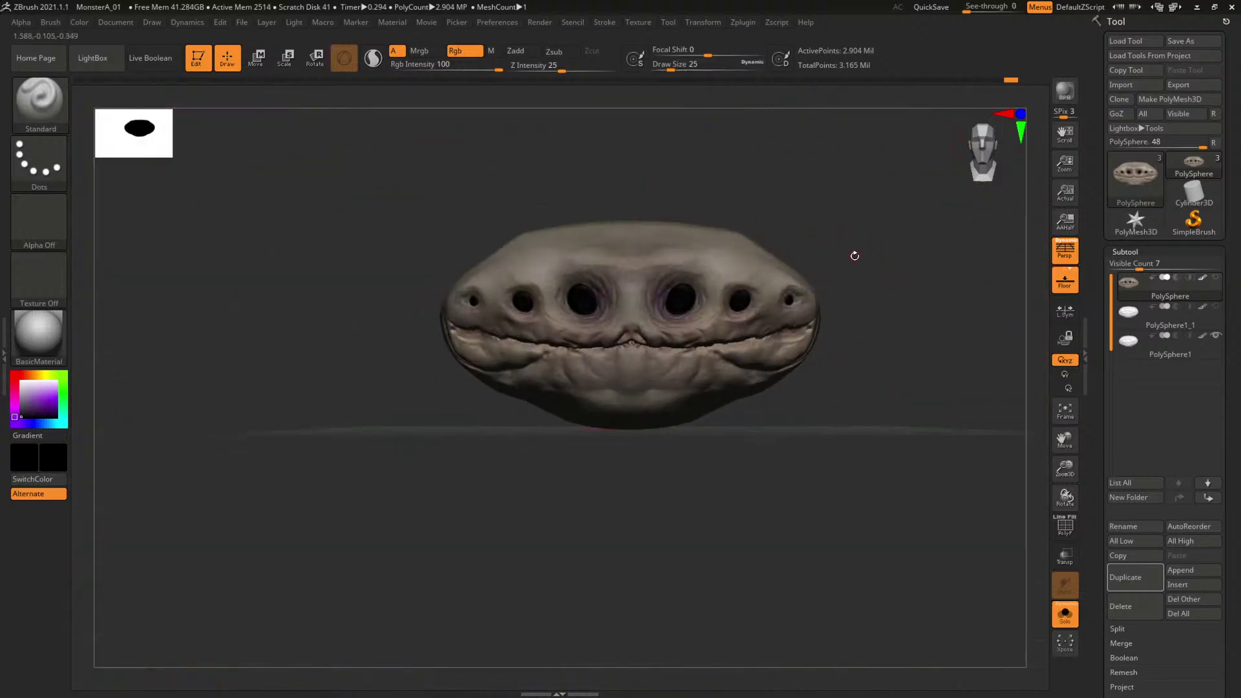
key(bracketleft)
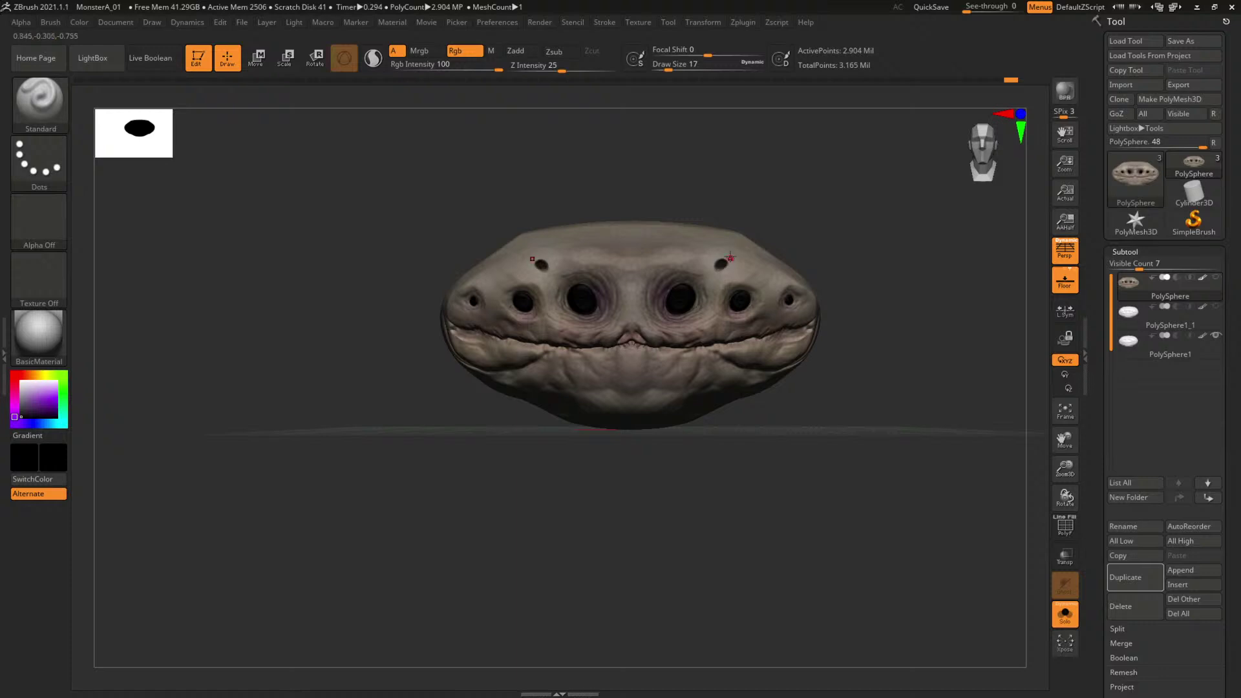
key(ctrl+z)
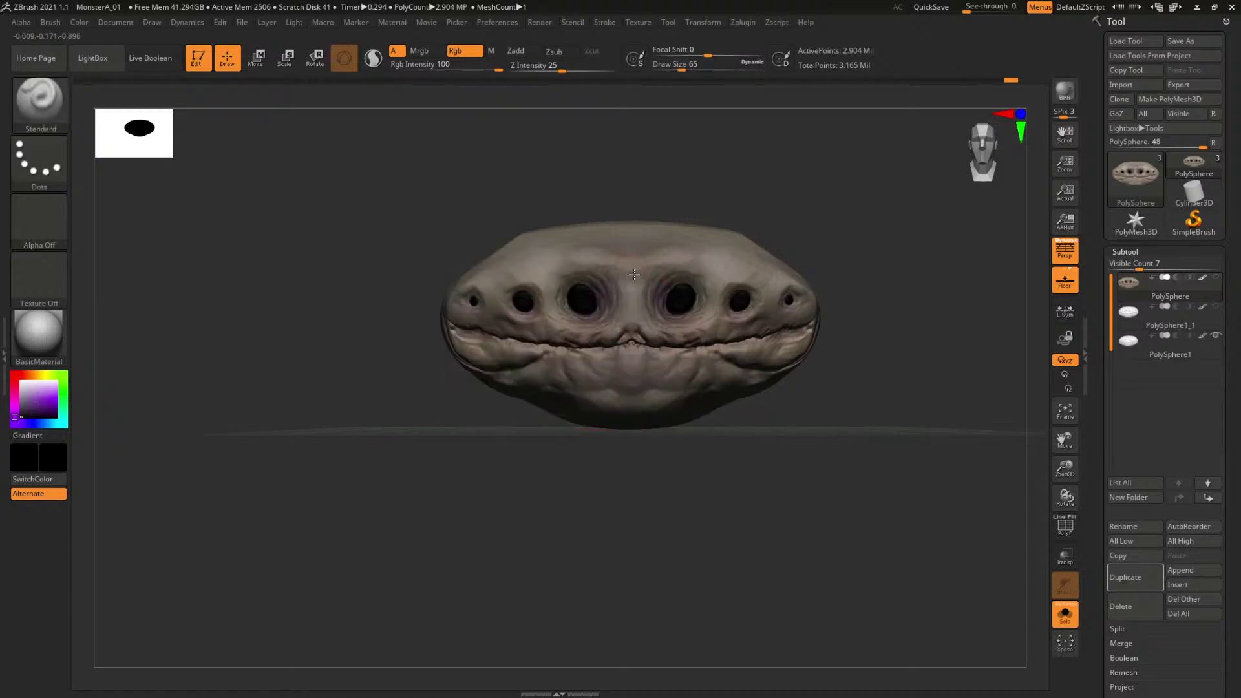
drag(638, 267, 627, 275)
key(ctrl+z)
key(space)
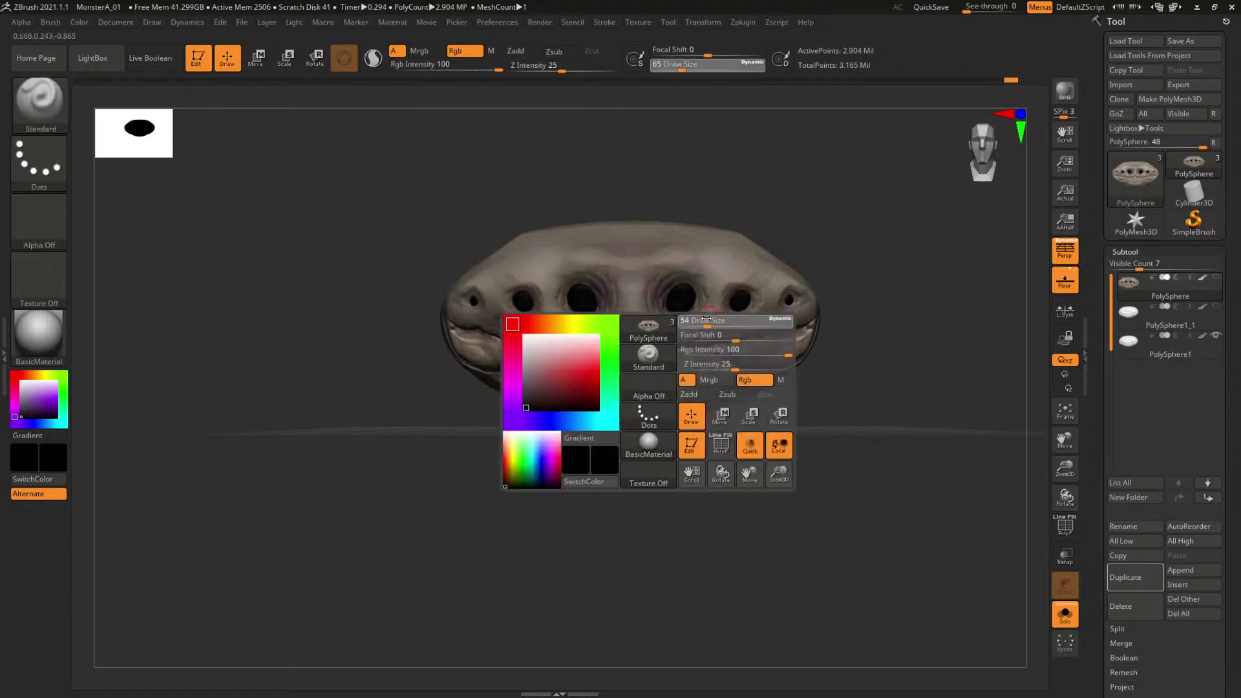
click(706, 323)
click(711, 324)
key(ctrl+z)
Try adding small black eye spots above and below the existing eyes with a draw size of 23.
key(space)
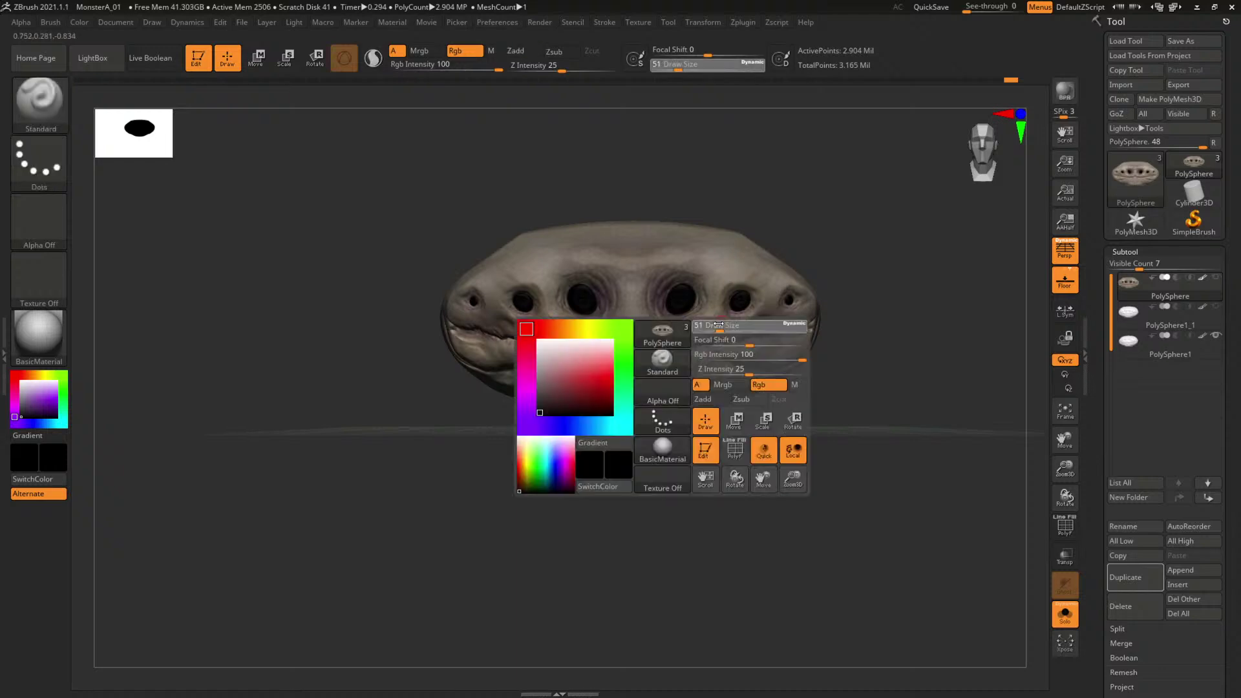
click(709, 325)
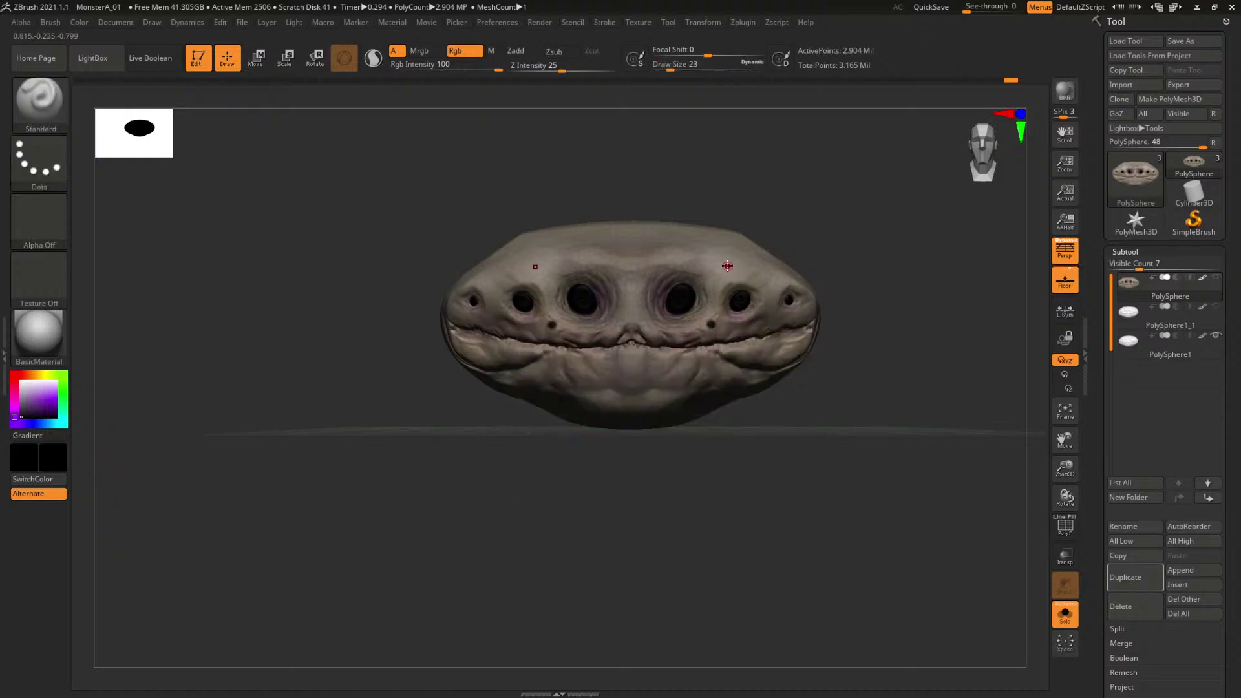
click(766, 279)
drag(862, 233, 866, 232)
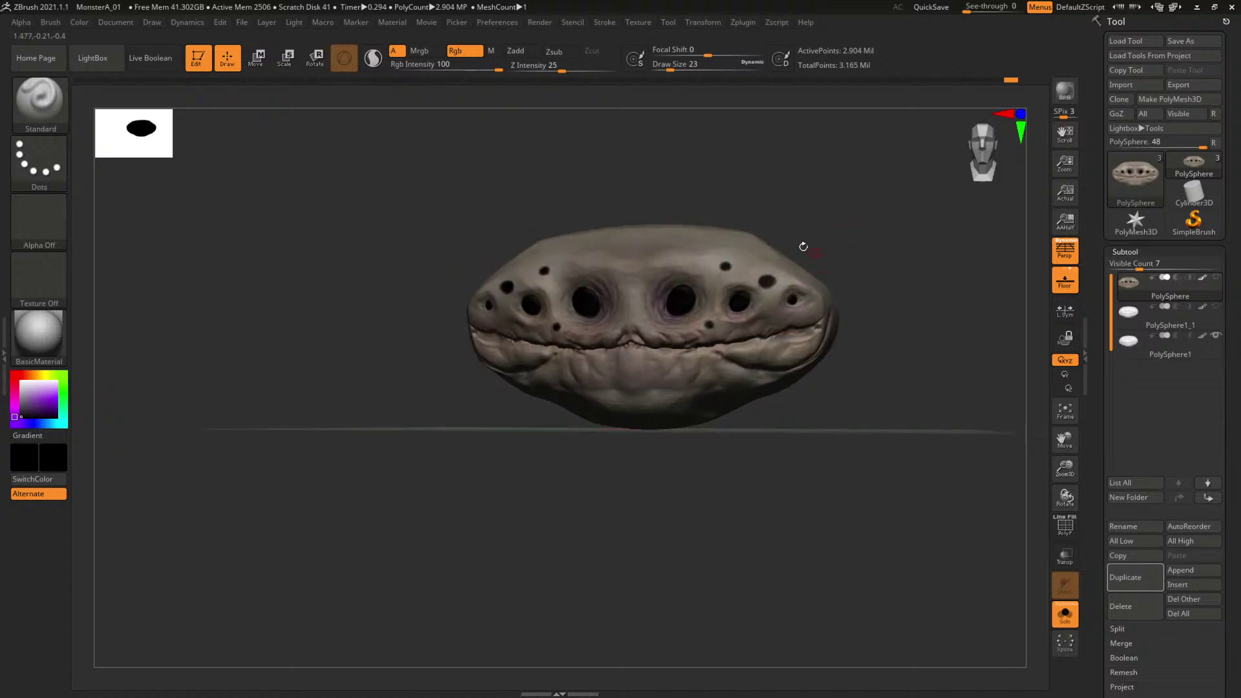
click(683, 264)
key(ctrl+z)
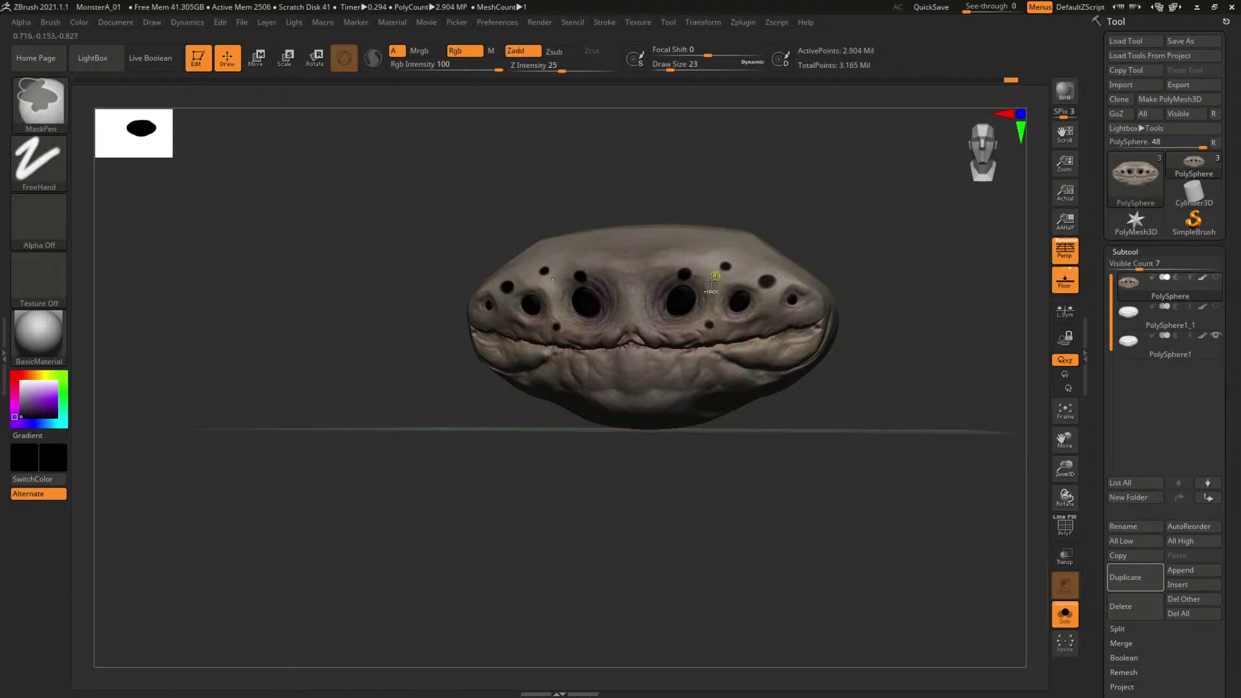
key(ctrl+z)
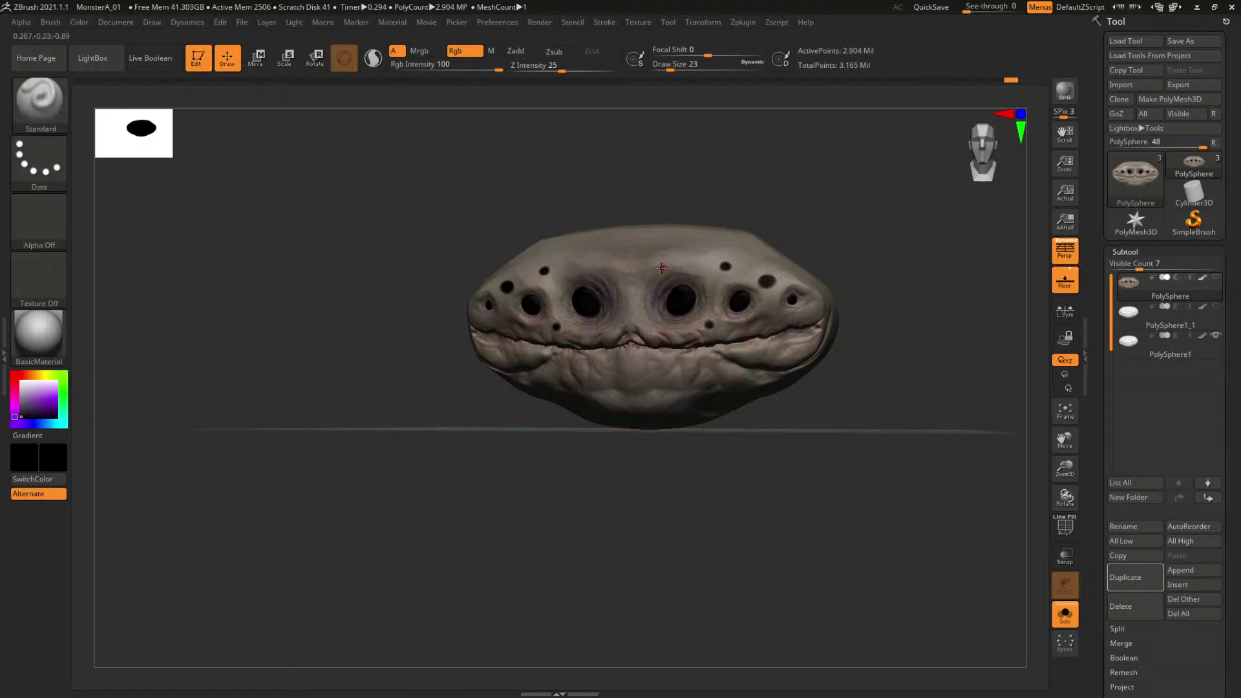
Try a black spot between the central eyes, and undo it along with the spot above the outermost eye.
click(622, 298)
mouse_move(746, 202)
mouse_down()
mouse_move(831, 188)
mouse_move(825, 201)
mouse_up()
key(ctrl+z)
key(ctrl+z)
key(ctrl+z)
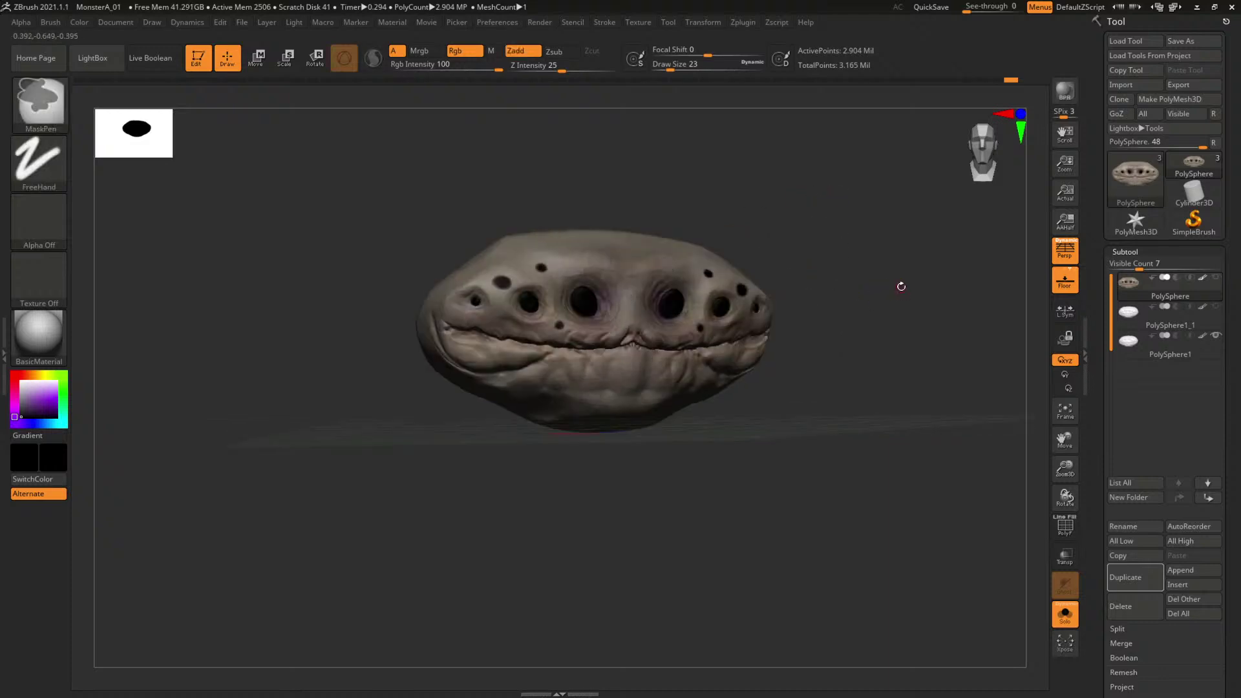
drag(901, 287, 864, 254)
key(ctrl)
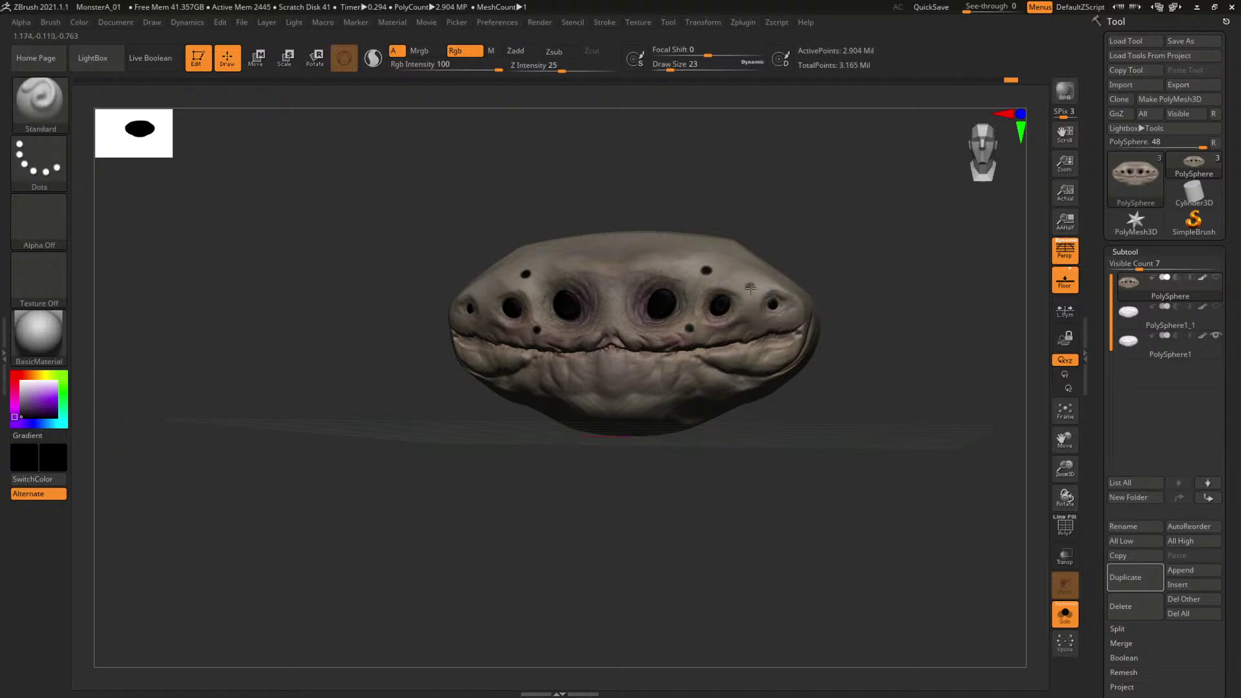
Repaint the black spot above the outermost eye with a draw size of 23.
drag(809, 257, 865, 261)
ctrl+right_drag(865, 261, 742, 257)
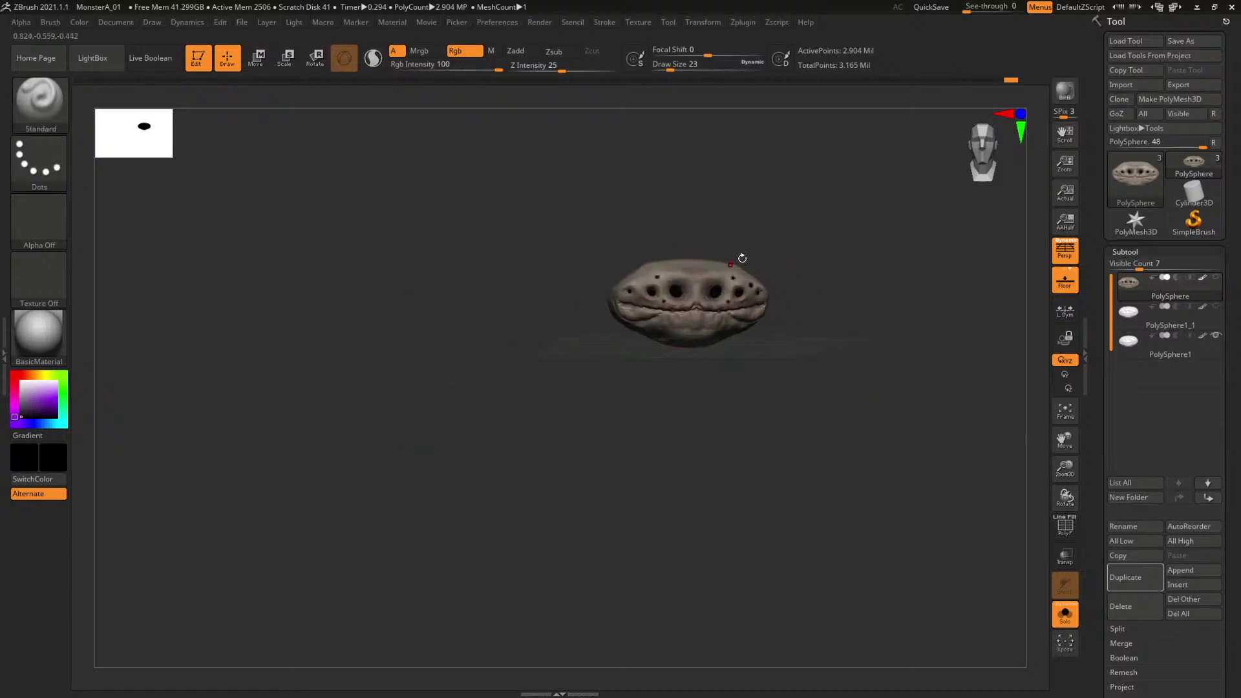
drag(834, 247, 828, 235)
ctrl+right_drag(828, 236, 961, 356)
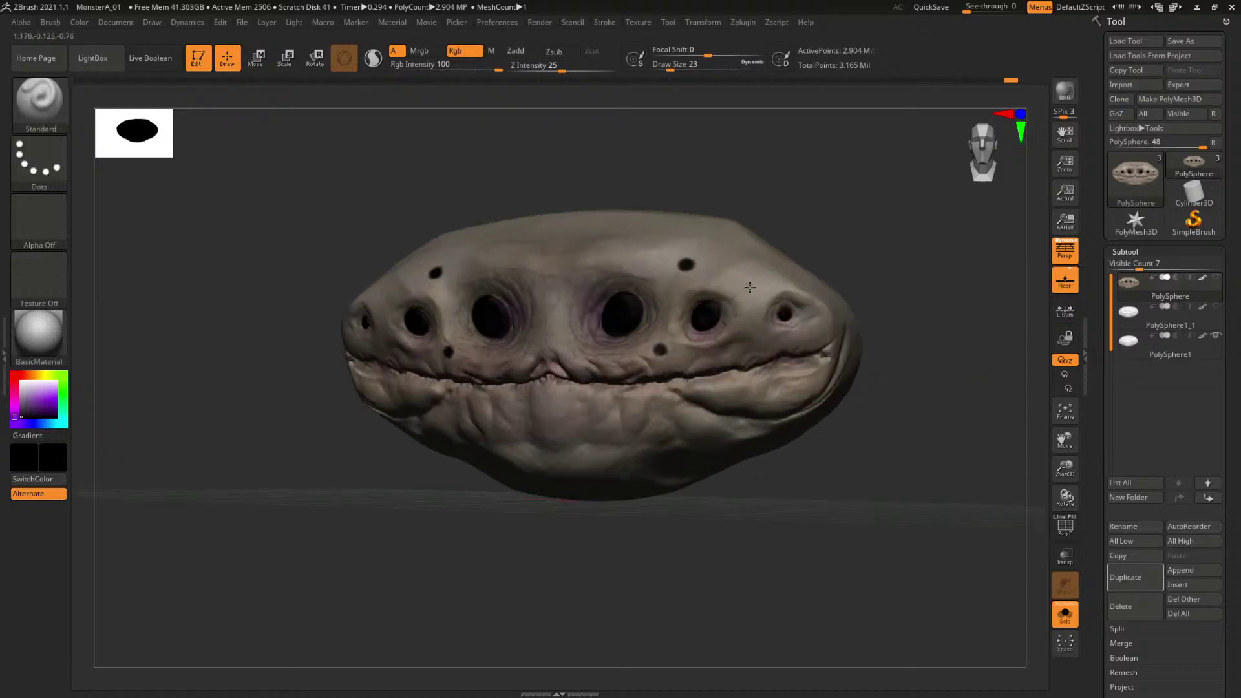
drag(752, 290, 755, 288)
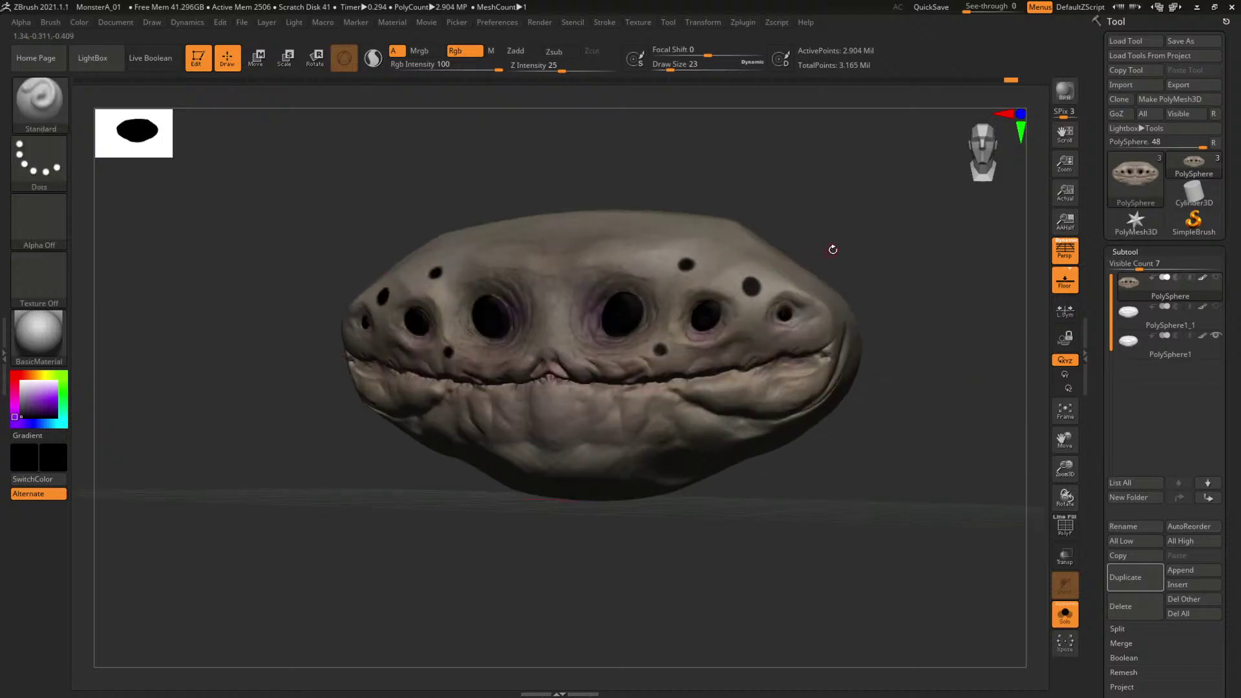
Undo all the extra black eye spots on the face.
alt+drag(880, 239, 696, 241)
drag(821, 238, 850, 245)
key(f)
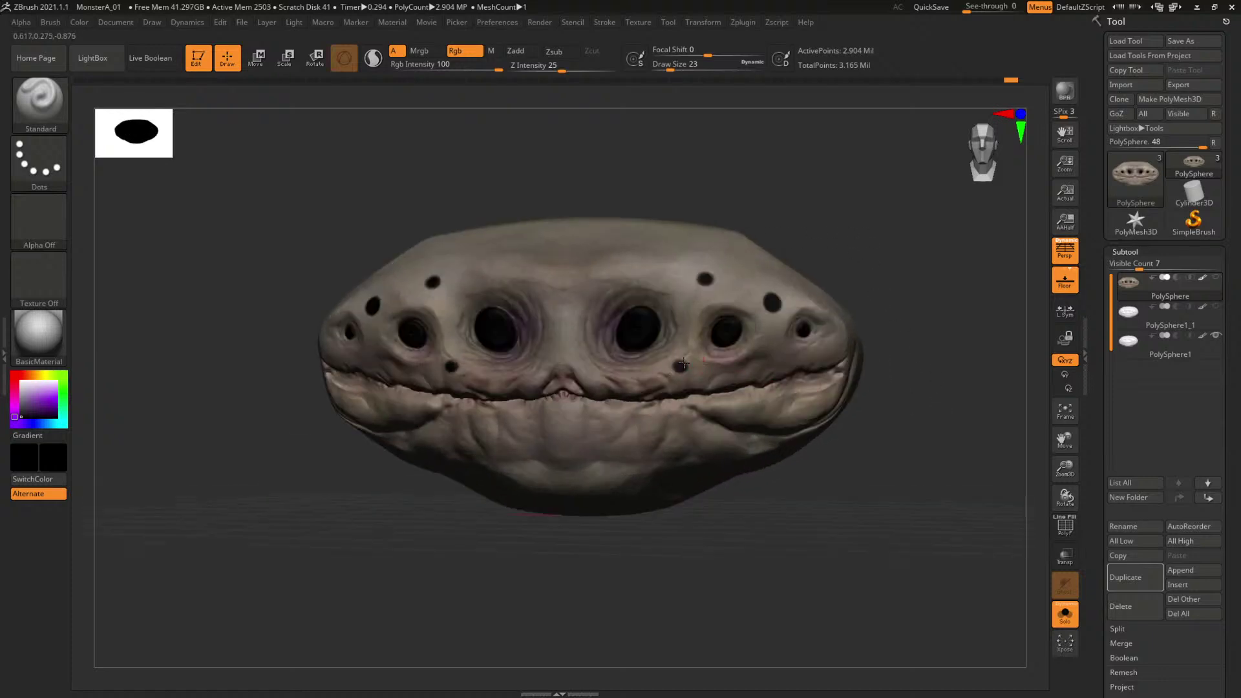
key(ctrl)
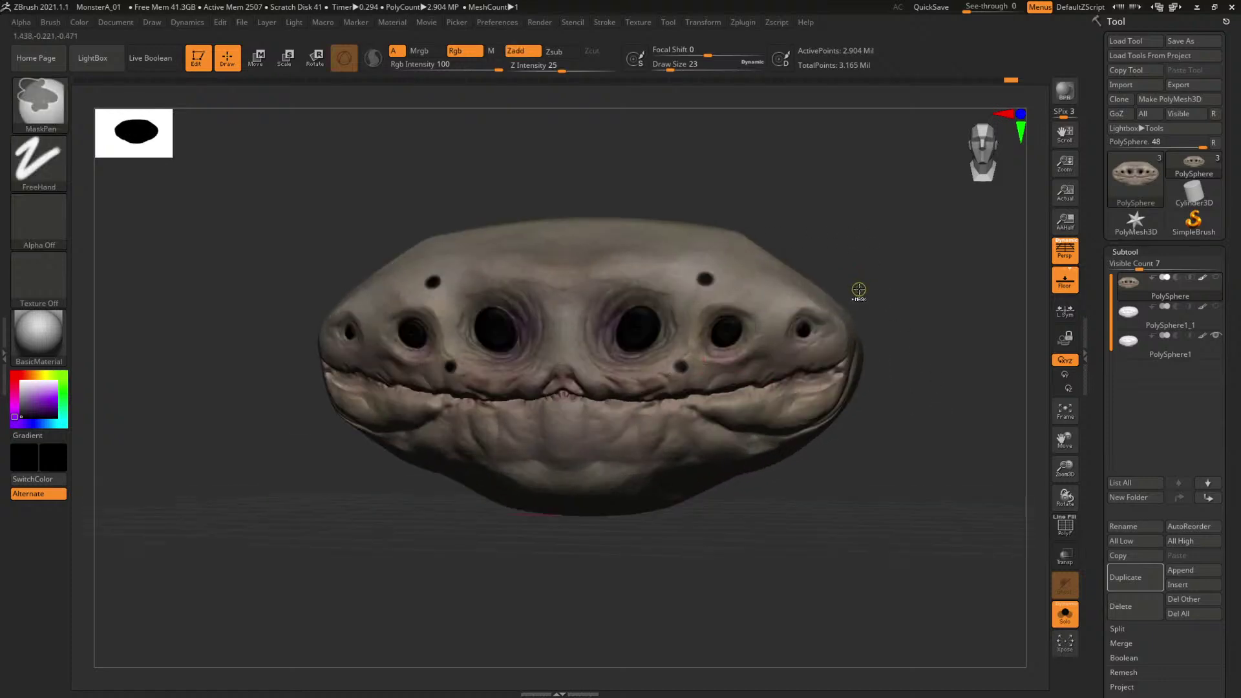
mouse_move(817, 265)
alt+mouse_down()
mouse_move(872, 271)
mouse_move(738, 222)
mouse_move(809, 246)
mouse_move(795, 252)
mouse_move(876, 346)
alt+mouse_up()
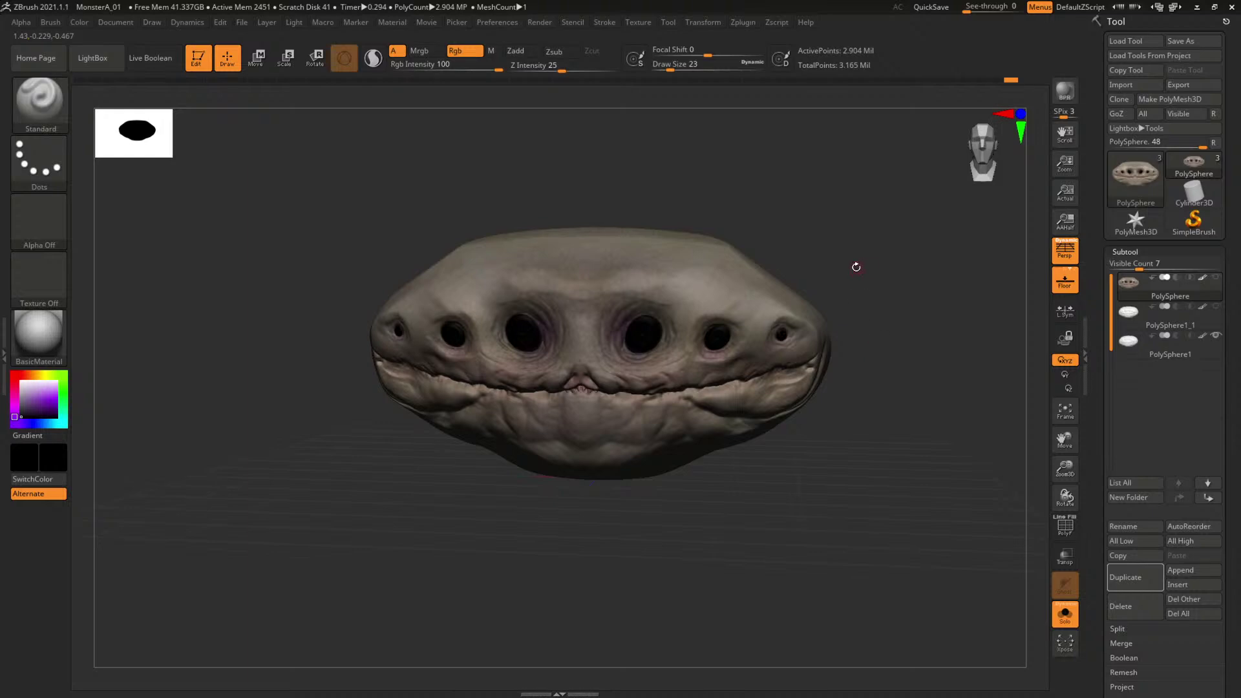
Switch to the DamStandard brush and carve a slanted crease into the brow above the central eyes with a draw size of 192.
key(b)
key(d)
key(s)
drag(802, 249, 789, 248)
mouse_move(789, 248)
alt+mouse_down()
mouse_move(745, 276)
mouse_move(783, 292)
alt+mouse_up()
key(space)
mouse_move(616, 310)
mouse_down()
mouse_move(651, 309)
mouse_move(672, 250)
mouse_up()
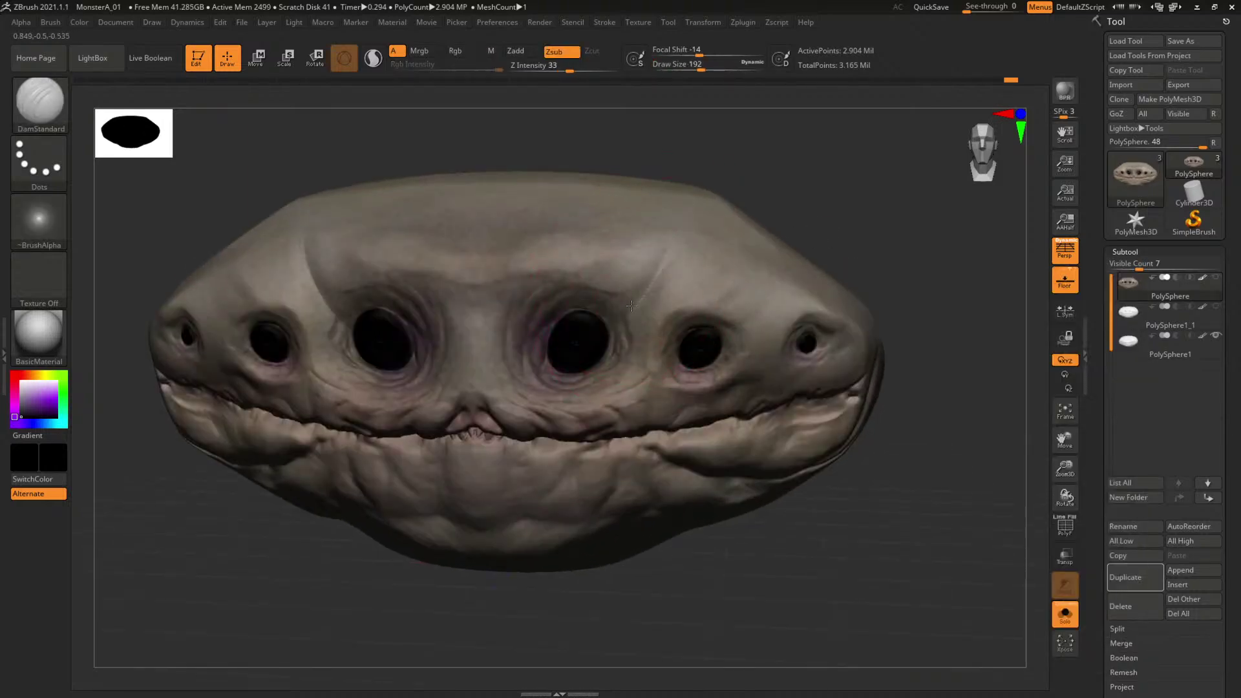
Undo the last stroke and carve a crease over the outermost eye with a draw size of 108.
mouse_move(823, 213)
mouse_down()
mouse_move(836, 208)
mouse_move(819, 221)
mouse_move(840, 226)
mouse_move(663, 304)
mouse_move(750, 325)
mouse_move(694, 291)
mouse_move(690, 307)
mouse_move(738, 324)
mouse_up()
key(space)
key(ctrl+z)
key(space)
drag(898, 262, 818, 272)
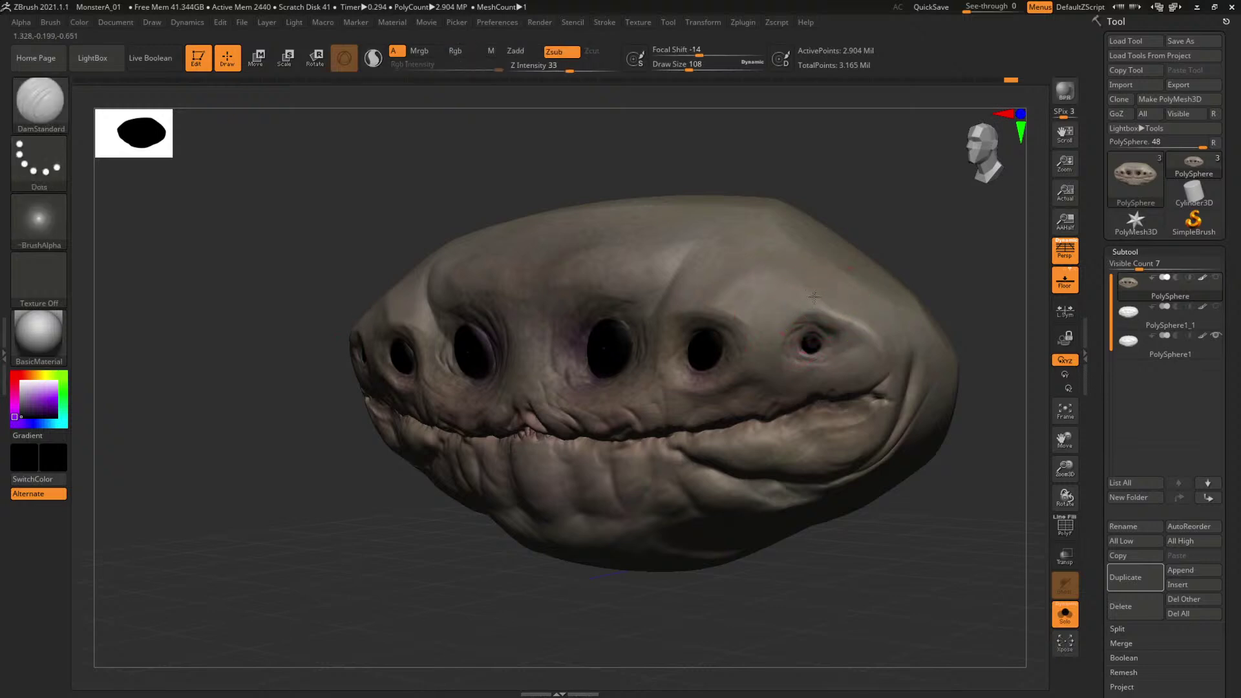
mouse_move(857, 335)
mouse_down()
mouse_move(818, 306)
mouse_move(782, 330)
mouse_up()
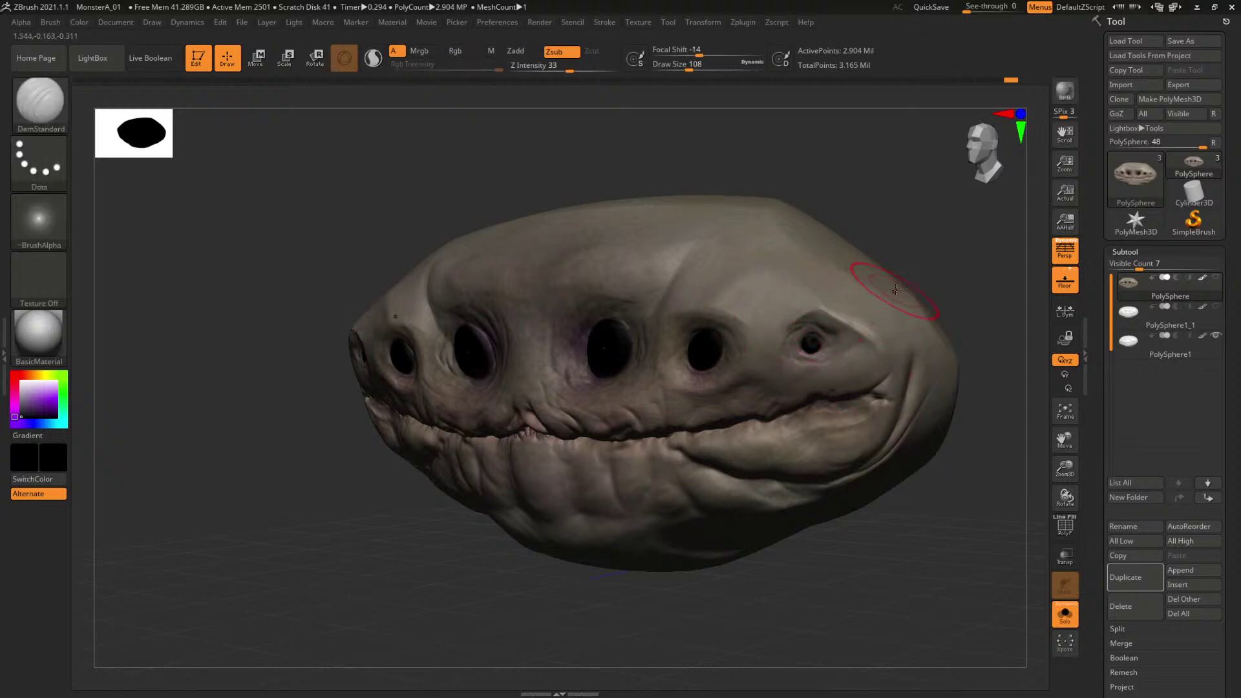
Smooth the carved brow crease above the central eyes and check the head from several angles.
shift+drag(925, 264, 930, 271)
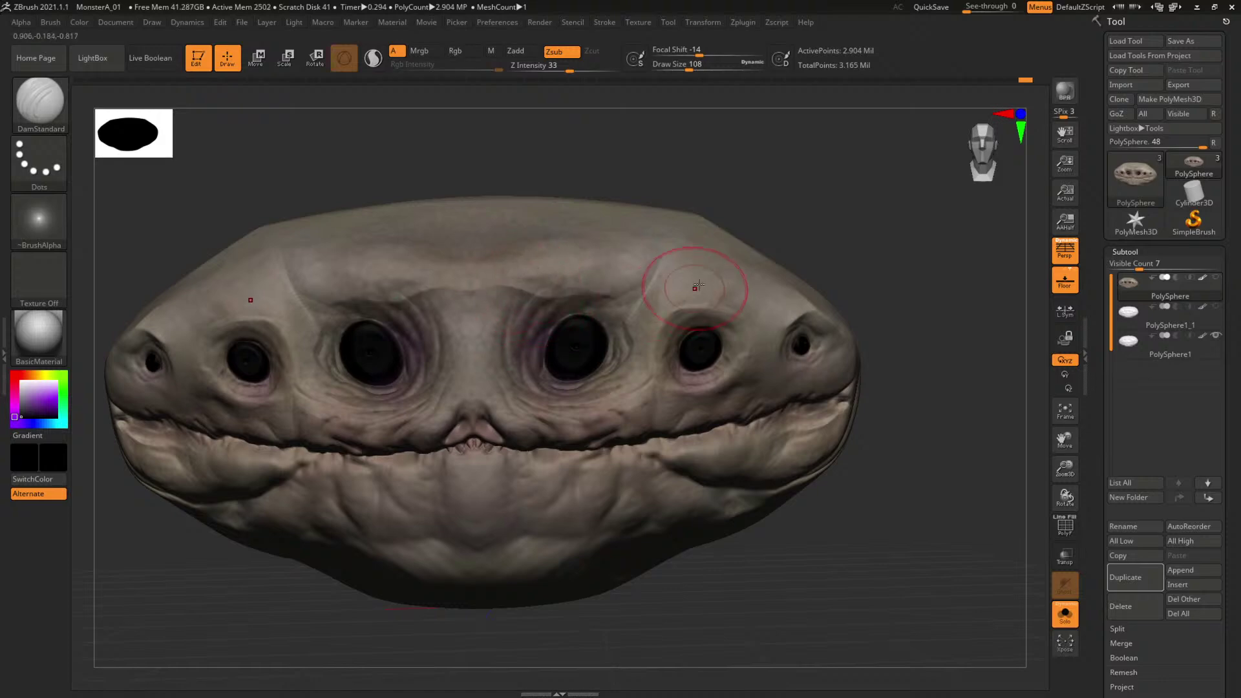
drag(743, 204, 763, 228)
shift+drag(569, 260, 553, 261)
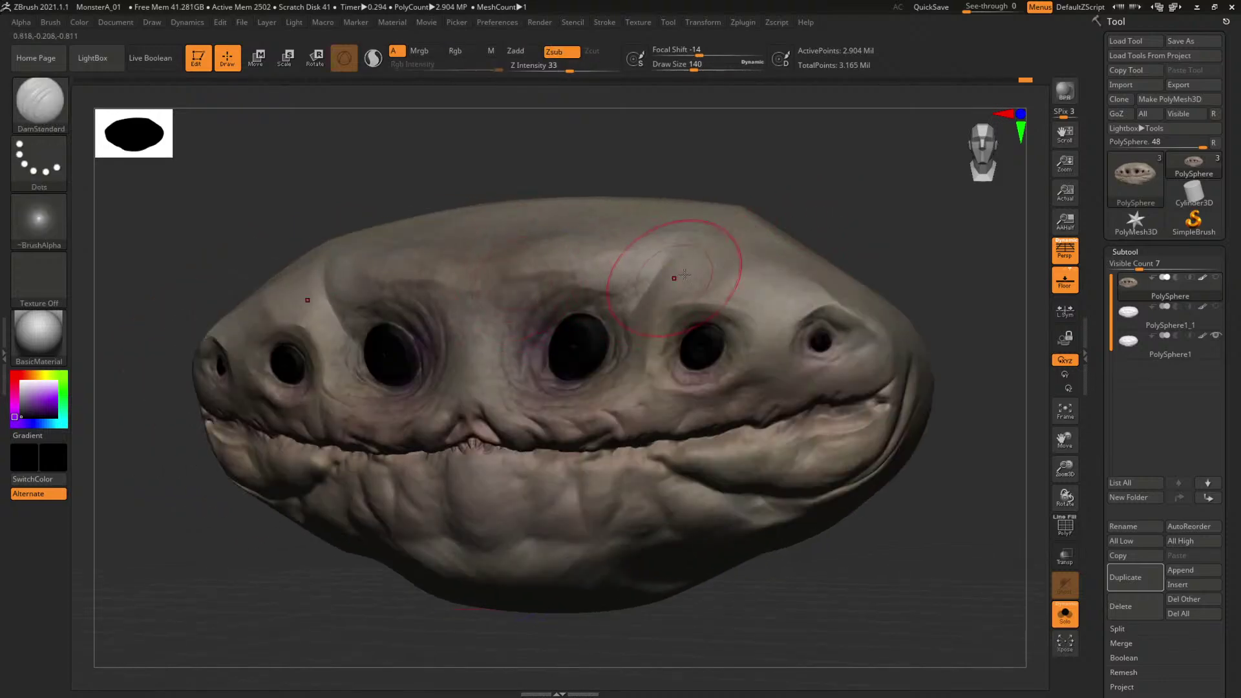
mouse_move(799, 213)
mouse_down()
mouse_move(863, 225)
mouse_move(551, 233)
mouse_up()
mouse_move(732, 236)
mouse_down()
mouse_move(715, 241)
mouse_move(821, 259)
mouse_up()
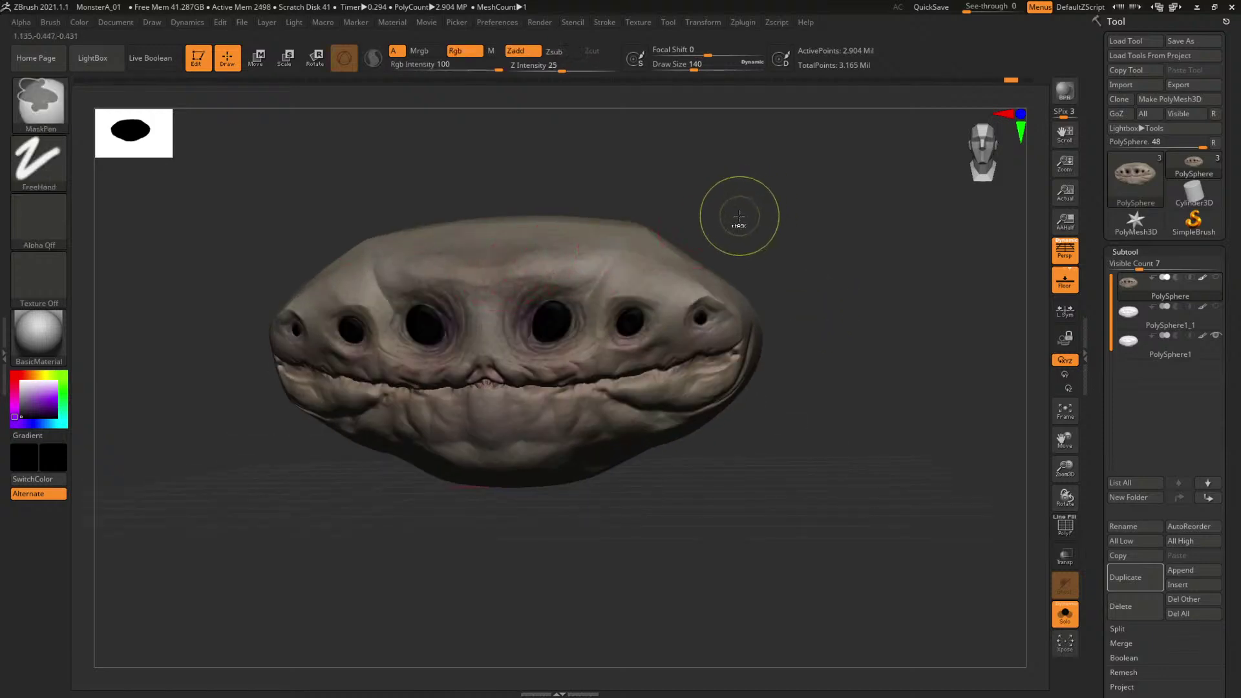
drag(784, 262, 788, 245)
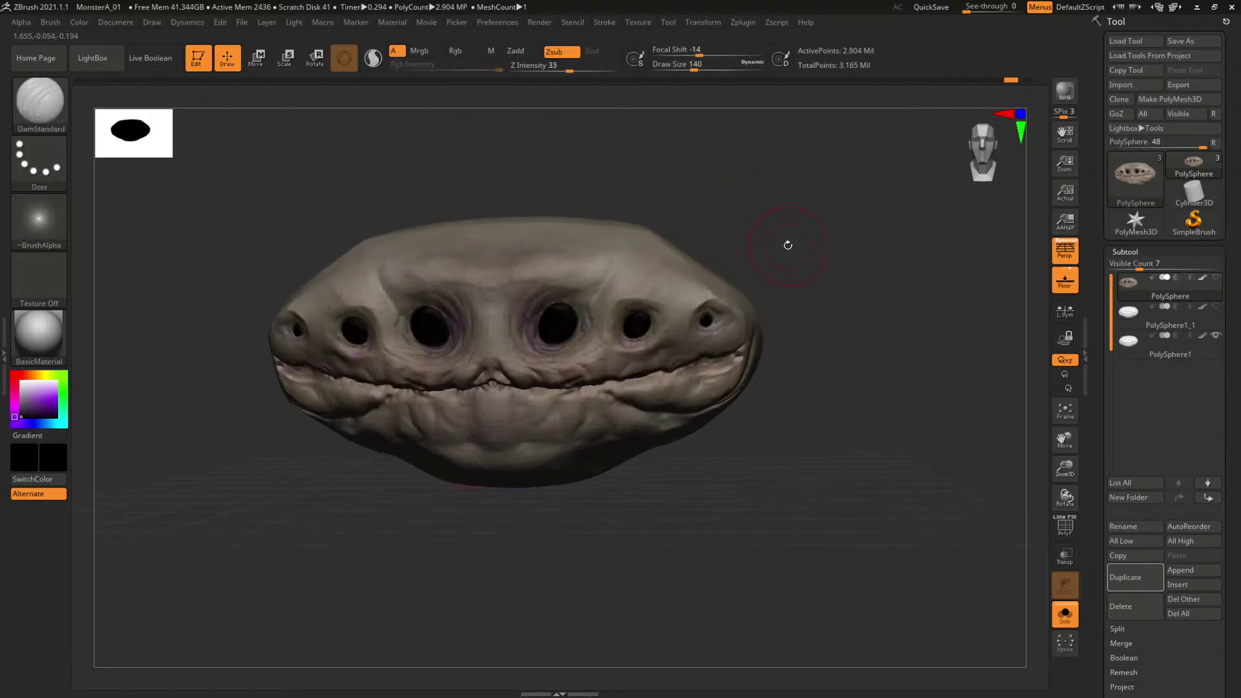
Switch to the Move brush and nudge the form around the inner eye, using draw sizes of about 101 and 74.
key(b)
key(m)
key(v)
key(space)
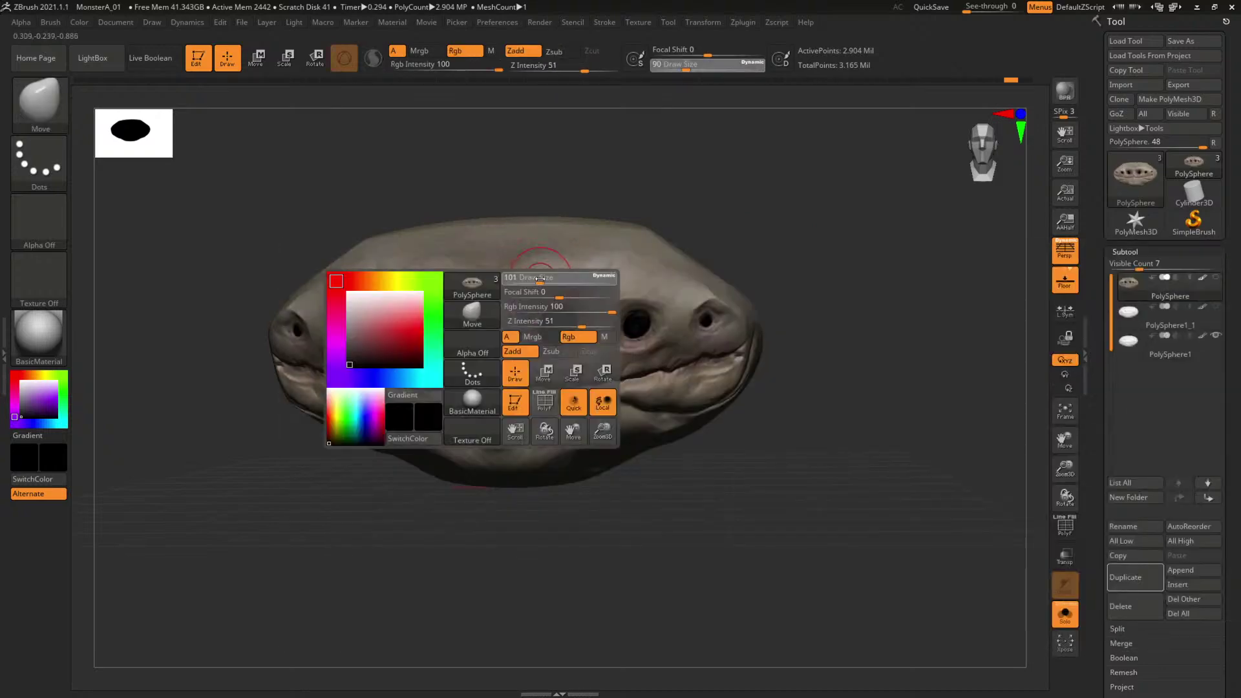
mouse_move(669, 234)
mouse_down()
mouse_move(728, 227)
mouse_move(588, 282)
mouse_up()
key(space)
click(530, 330)
drag(531, 332, 536, 320)
key(space)
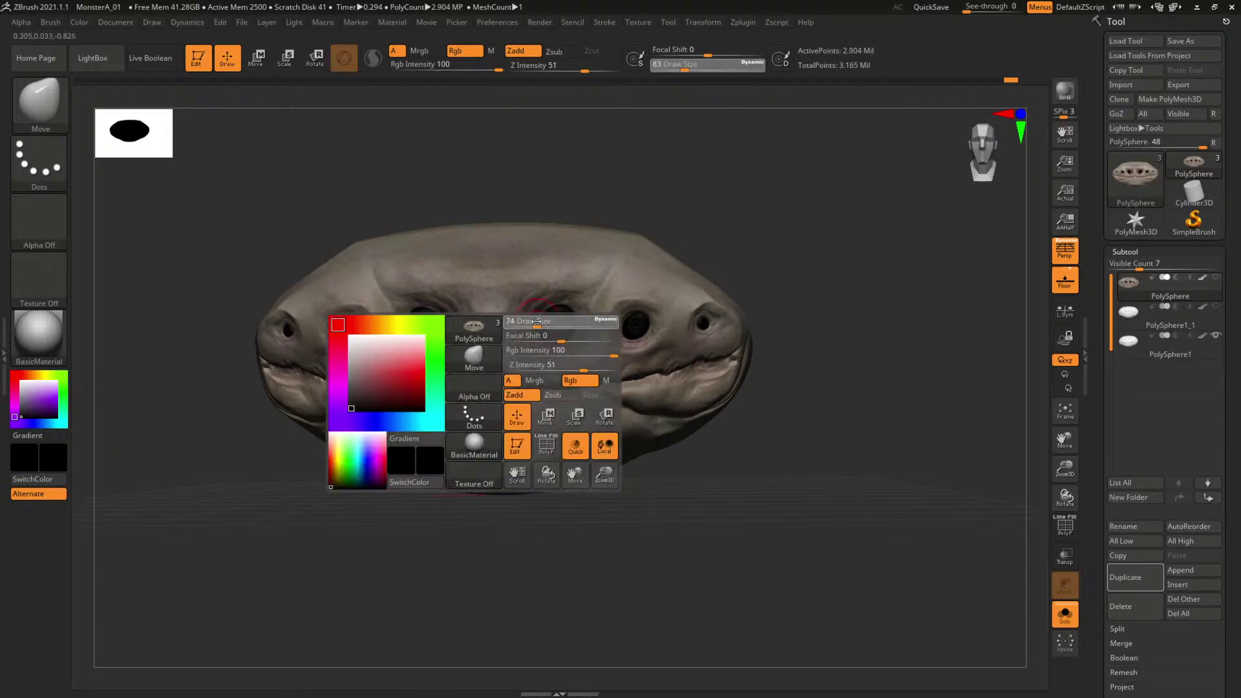
click(536, 319)
Try masking the central brow, eyes and jaw with MaskPen at a draw size of 223.
mouse_move(727, 214)
mouse_down()
mouse_move(778, 224)
mouse_move(638, 260)
mouse_up()
mouse_move(750, 268)
mouse_down()
mouse_move(714, 275)
mouse_move(831, 347)
mouse_move(822, 326)
mouse_move(887, 266)
mouse_move(850, 274)
mouse_move(864, 275)
mouse_move(864, 297)
mouse_move(834, 319)
mouse_move(848, 318)
mouse_move(693, 308)
mouse_move(748, 289)
mouse_move(725, 269)
mouse_move(834, 257)
mouse_move(858, 262)
mouse_move(848, 292)
mouse_move(834, 285)
mouse_move(849, 304)
mouse_up()
mouse_move(778, 232)
alt+mouse_down()
mouse_move(873, 252)
mouse_move(779, 276)
mouse_move(842, 277)
mouse_move(762, 310)
mouse_move(906, 349)
alt+mouse_up()
key(space)
drag(452, 332, 472, 329)
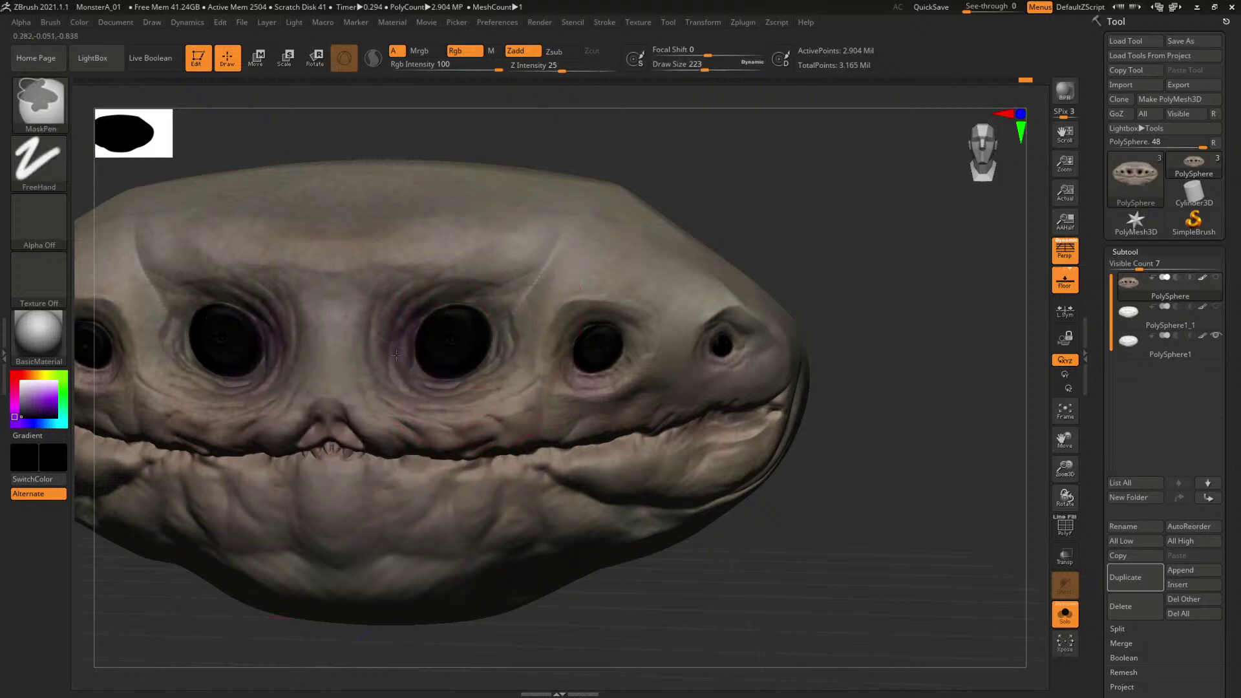
mouse_move(463, 274)
ctrl+mouse_down()
mouse_move(378, 440)
mouse_move(397, 485)
mouse_move(375, 503)
ctrl+mouse_up()
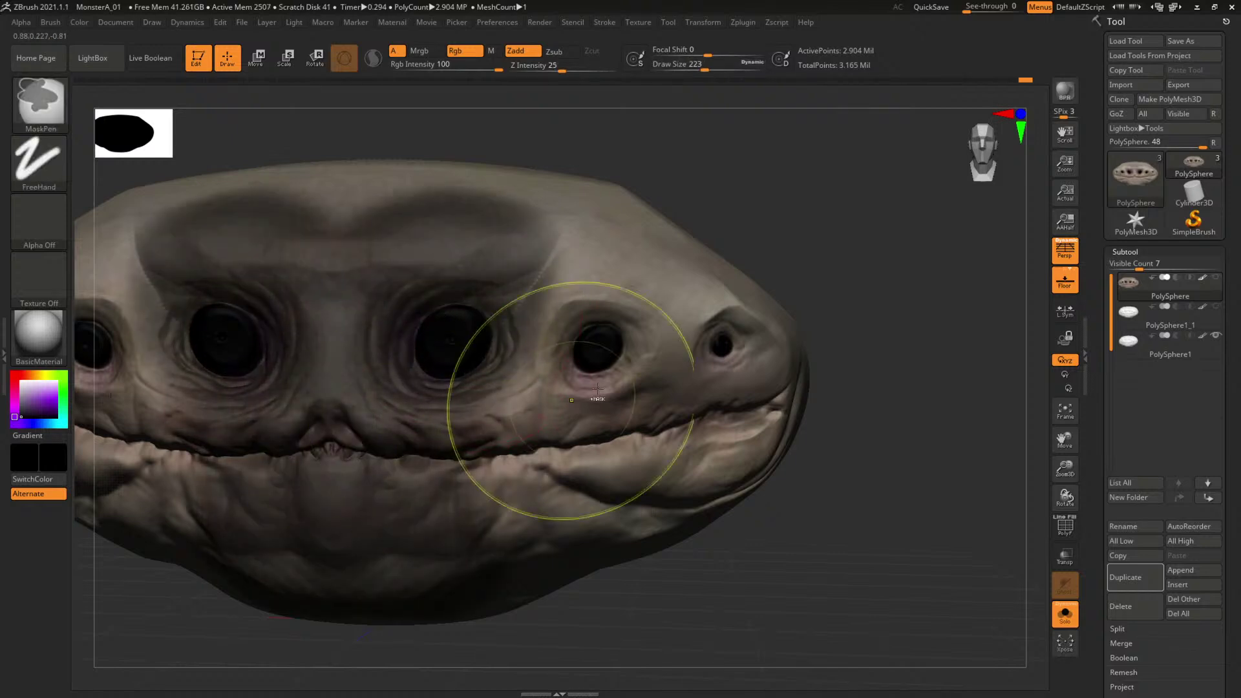
key(ctrl+z)
Mask the area around the outer eyes with MaskPen and invert the mask.
mouse_move(684, 382)
ctrl+mouse_down()
mouse_move(659, 375)
mouse_move(630, 454)
ctrl+mouse_up()
key(ctrl+z)
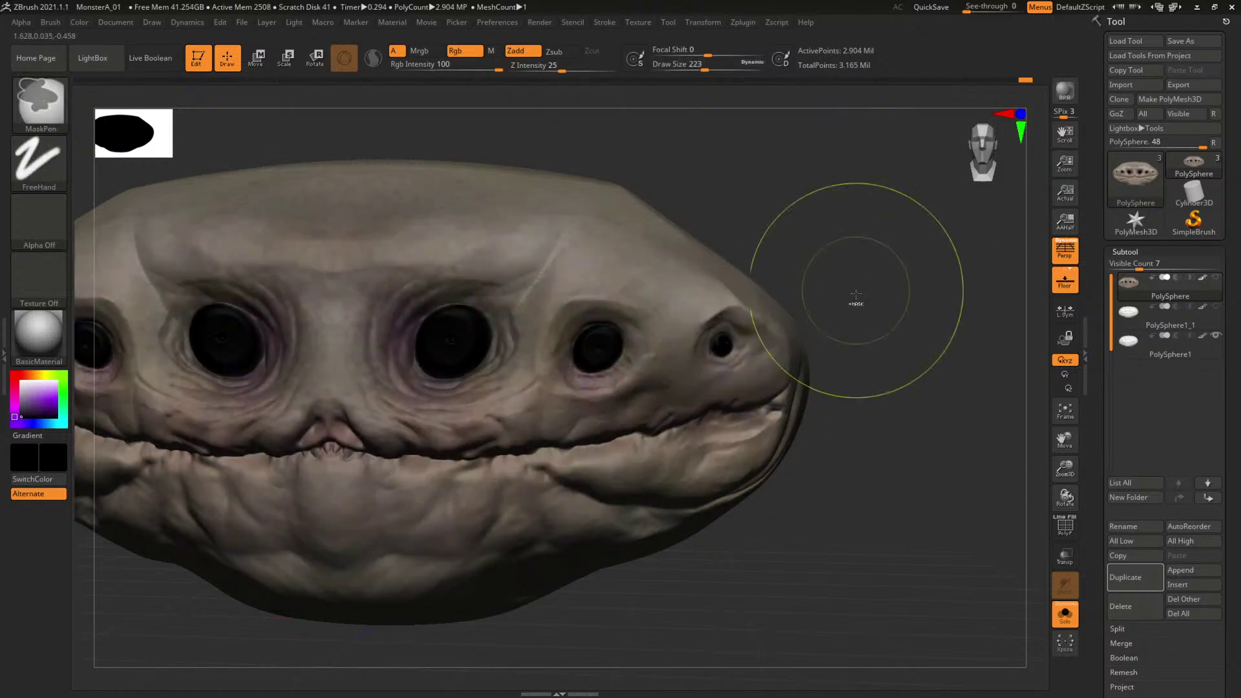
key(ctrl+shift+z)
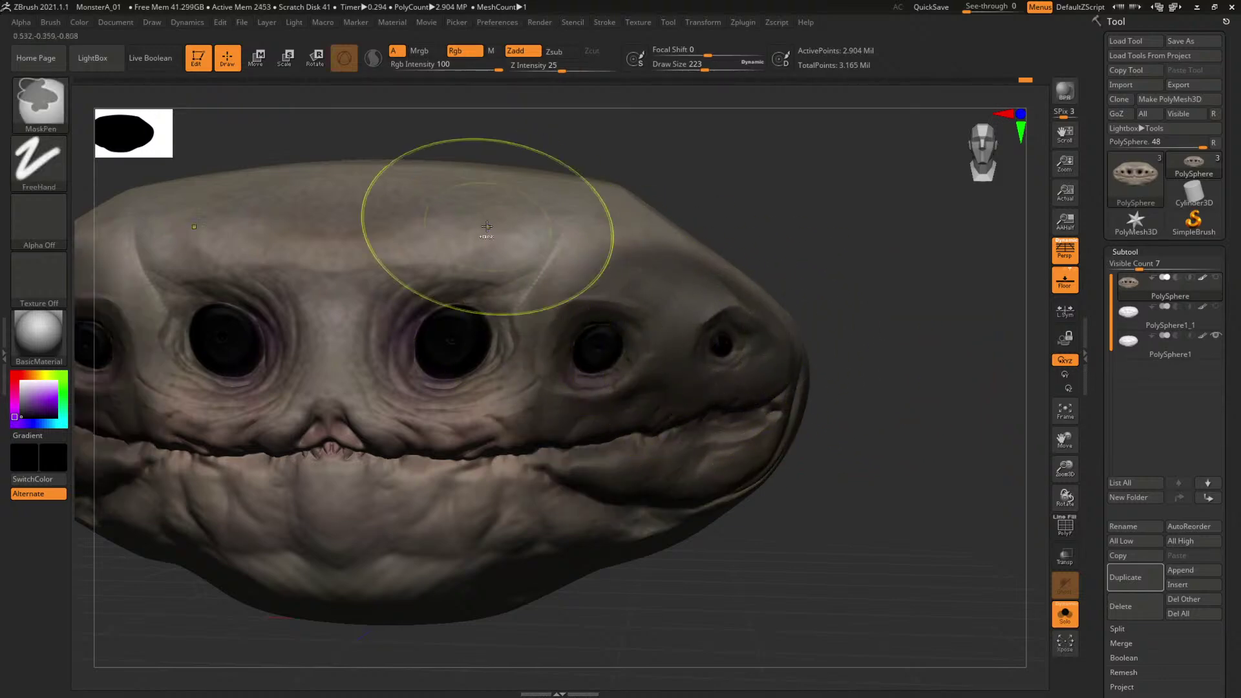
ctrl+click(749, 218)
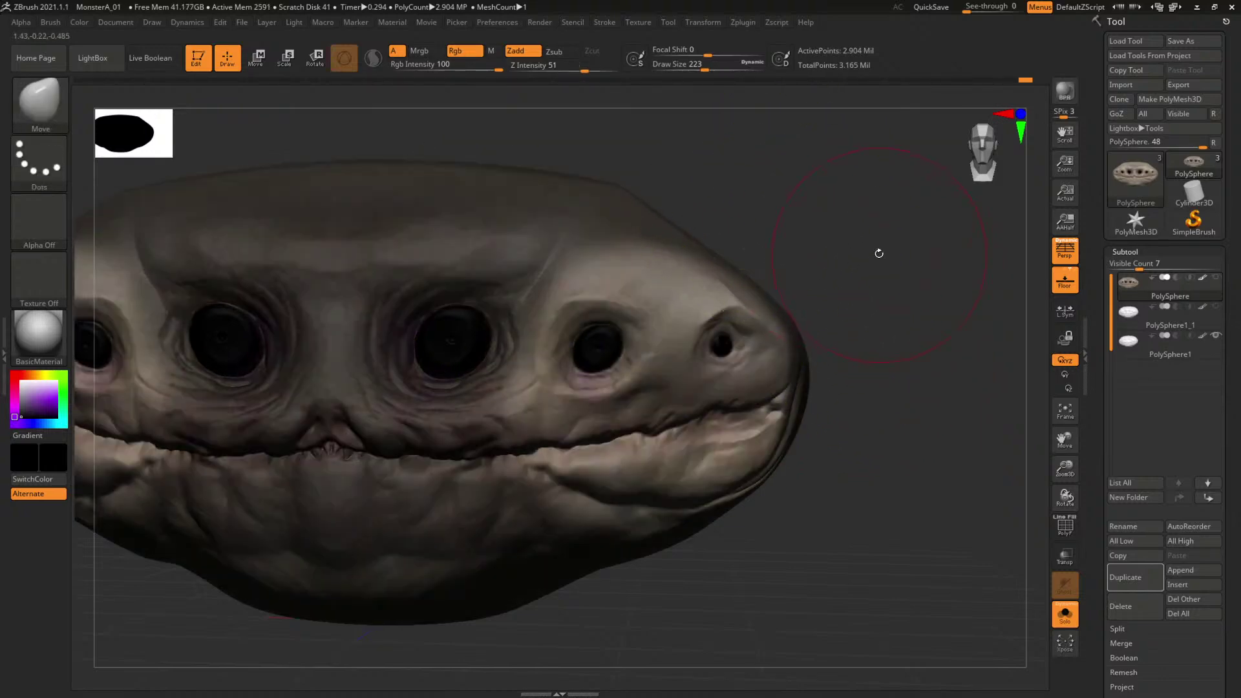
Duplicate the head subtool and ZRemesh the copy with a target polygon count of 100.
alt+drag(879, 252, 776, 241)
alt+drag(847, 188, 745, 294)
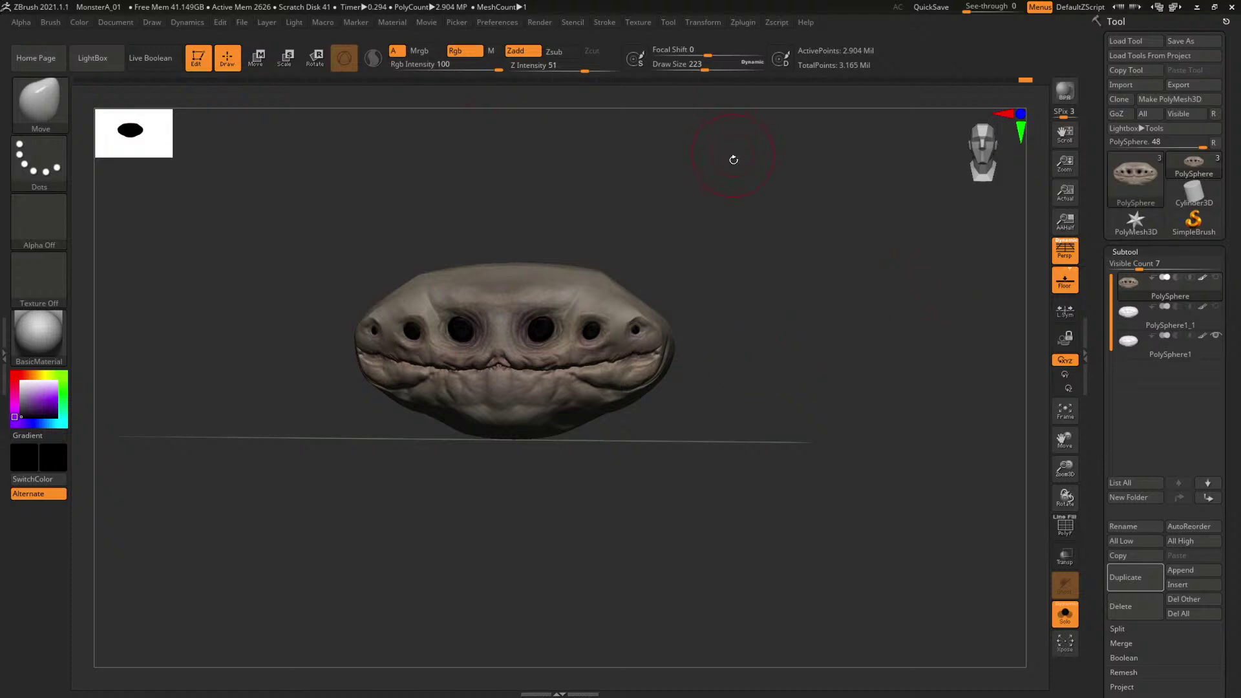
drag(734, 159, 756, 241)
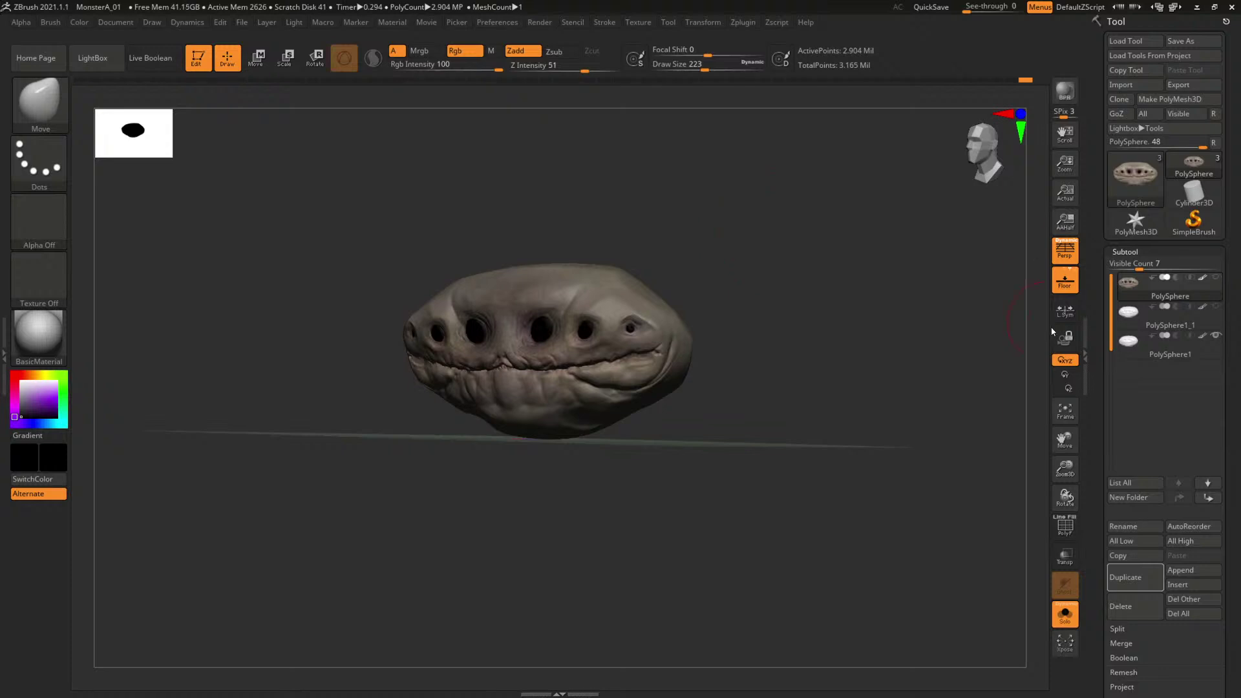
click(1125, 577)
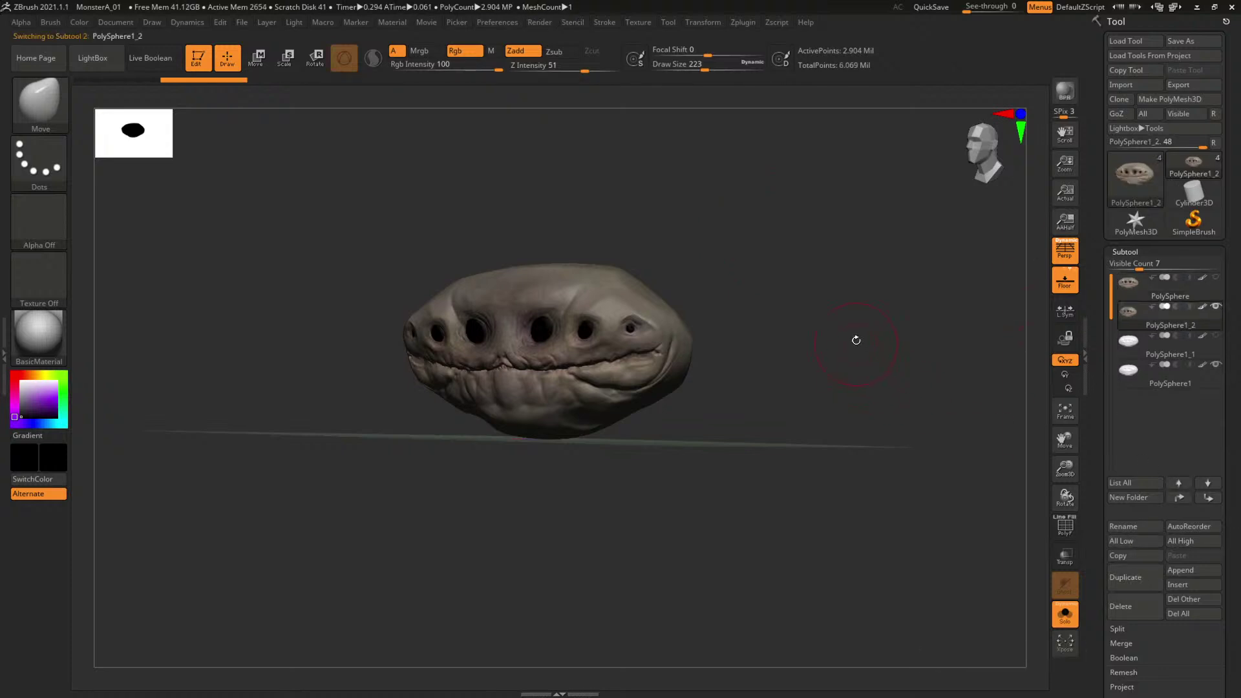
scroll(1234, 644, down, 10)
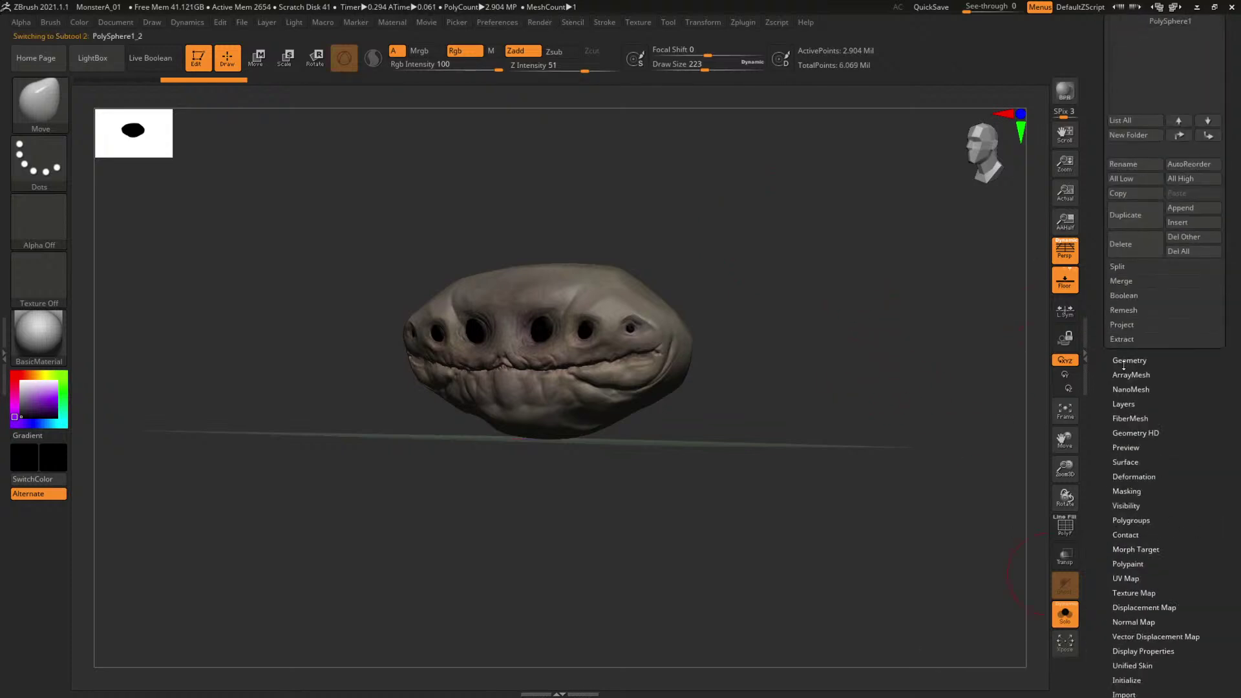
scroll(1202, 317, up, 5)
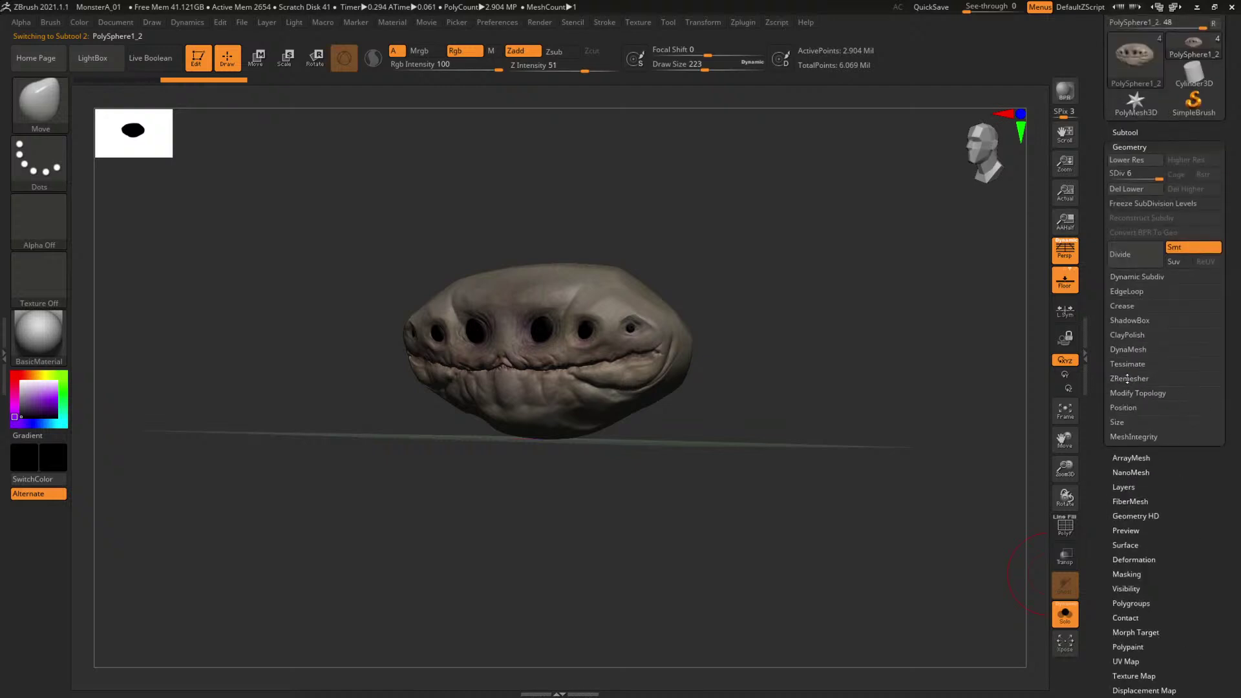
click(1128, 379)
drag(1136, 467, 1222, 468)
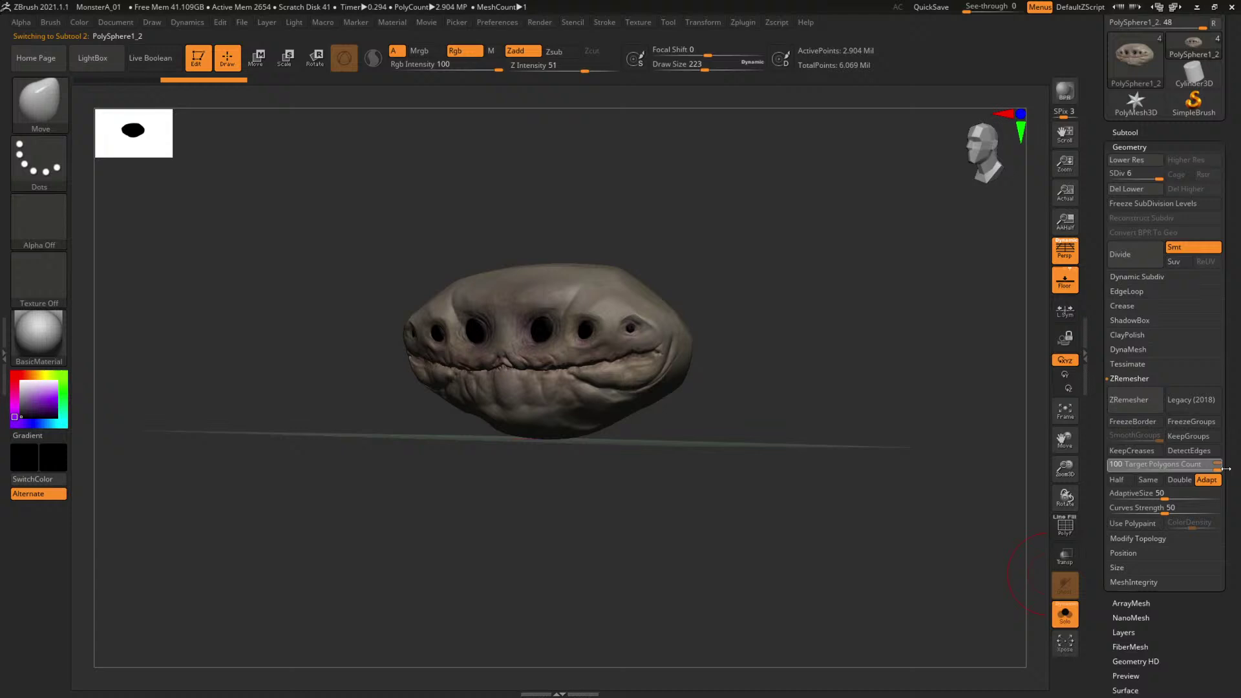
click(1127, 400)
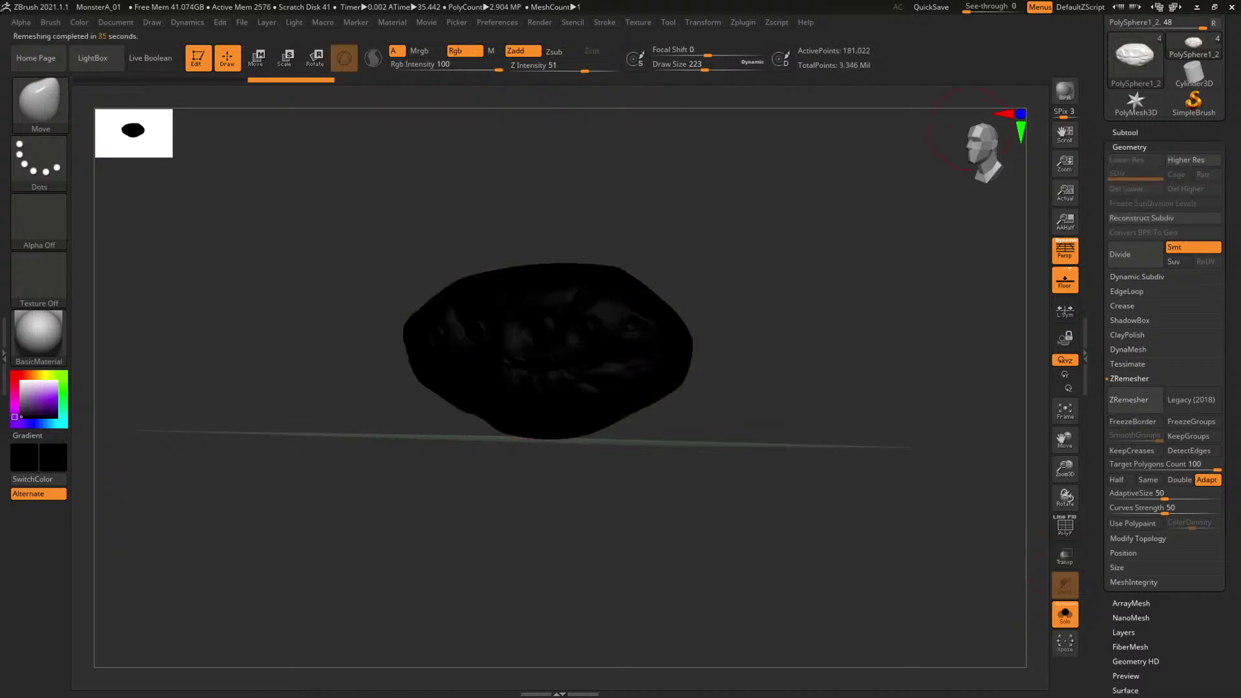
Check the remeshed copy's wireframe and change the active colour from black to grey.
mouse_move(779, 320)
mouse_down()
mouse_move(763, 313)
mouse_move(837, 332)
mouse_move(913, 184)
mouse_move(912, 212)
mouse_move(892, 166)
mouse_up()
key(shift+f)
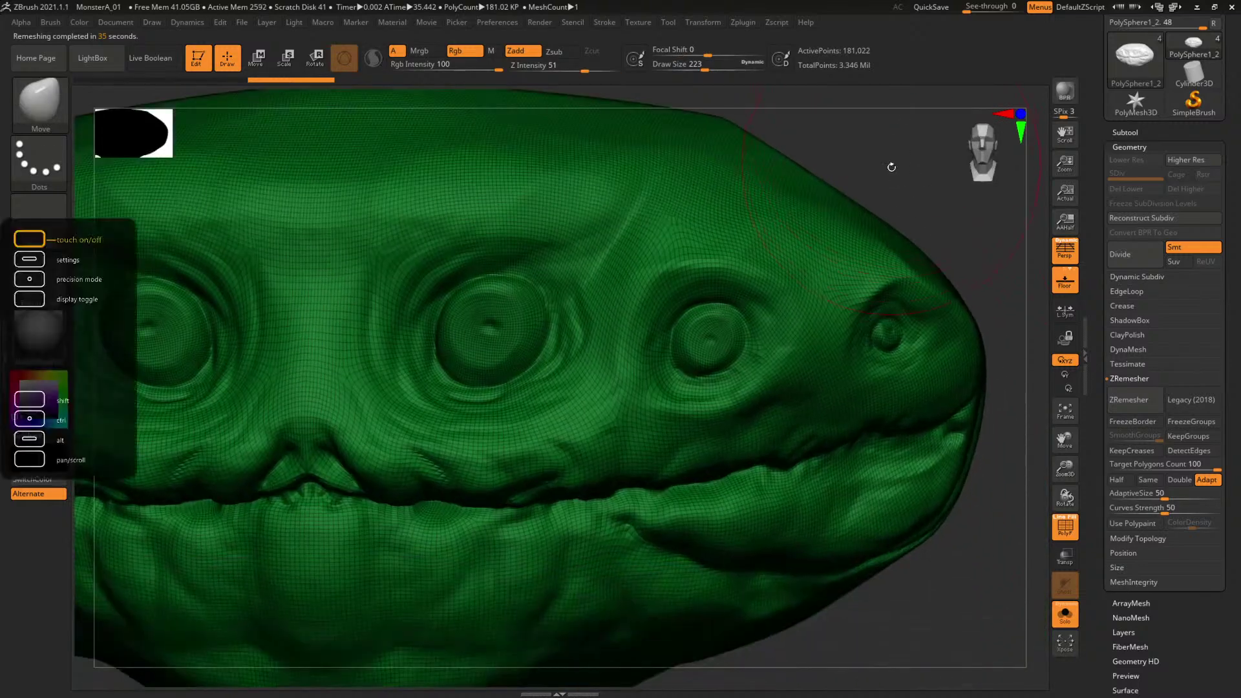
key(shift+f)
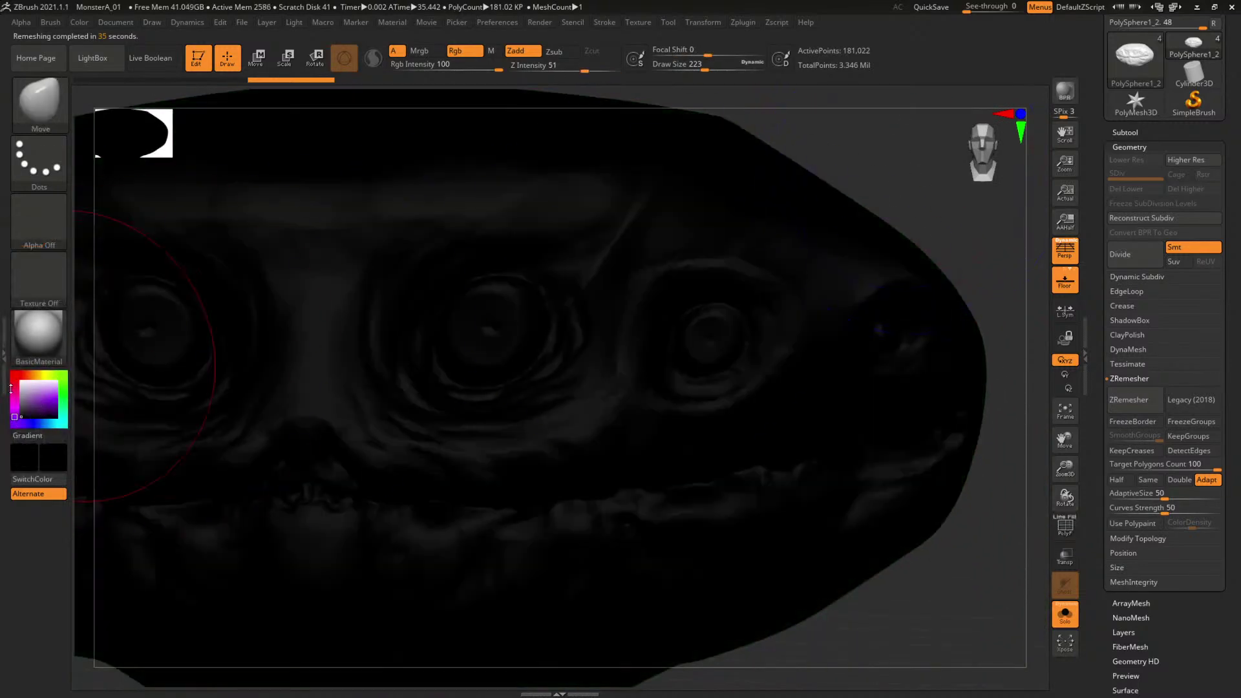
click(22, 400)
Examine the remeshed head's topology around the eyes and mouth with the polyframe display, then hide the polyframe.
mouse_move(964, 216)
alt+mouse_down()
mouse_move(725, 212)
mouse_move(807, 320)
mouse_move(858, 332)
alt+mouse_up()
key(shift+f)
key(shift+f)
key(shift+f)
drag(891, 278, 545, 217)
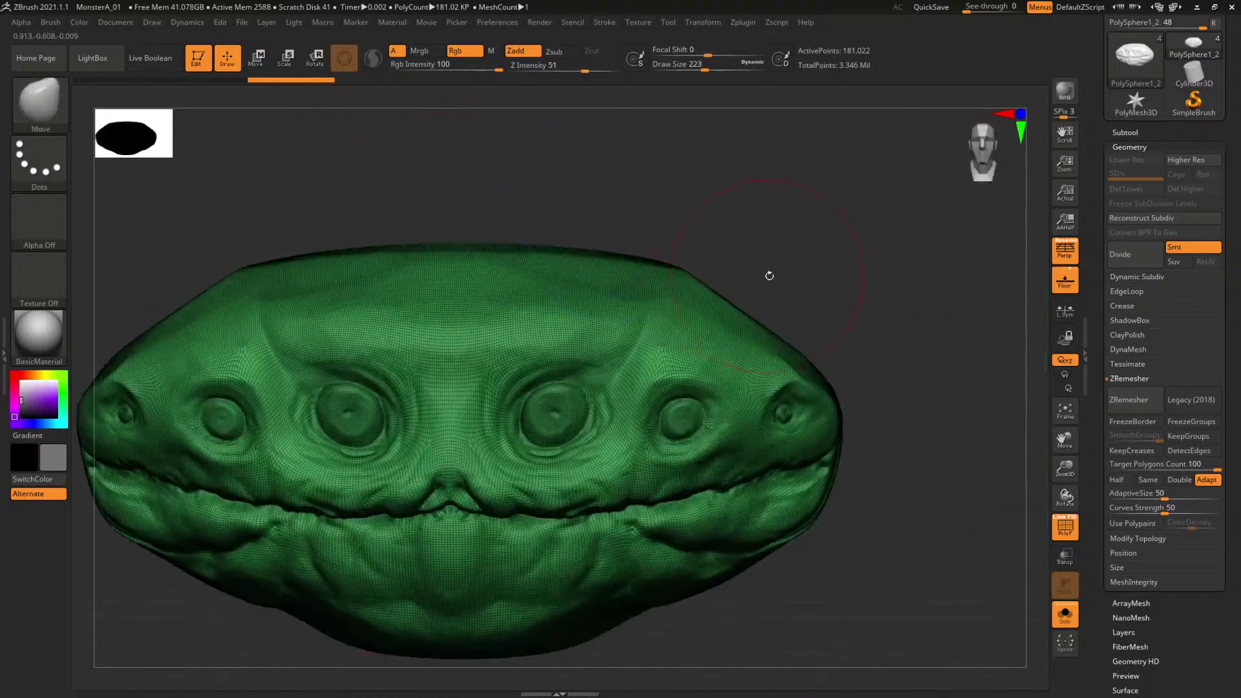
mouse_move(770, 272)
mouse_down()
mouse_move(800, 208)
mouse_move(840, 213)
mouse_move(839, 187)
mouse_move(864, 200)
mouse_move(742, 200)
mouse_move(797, 203)
mouse_move(783, 202)
mouse_up()
key(shift+f)
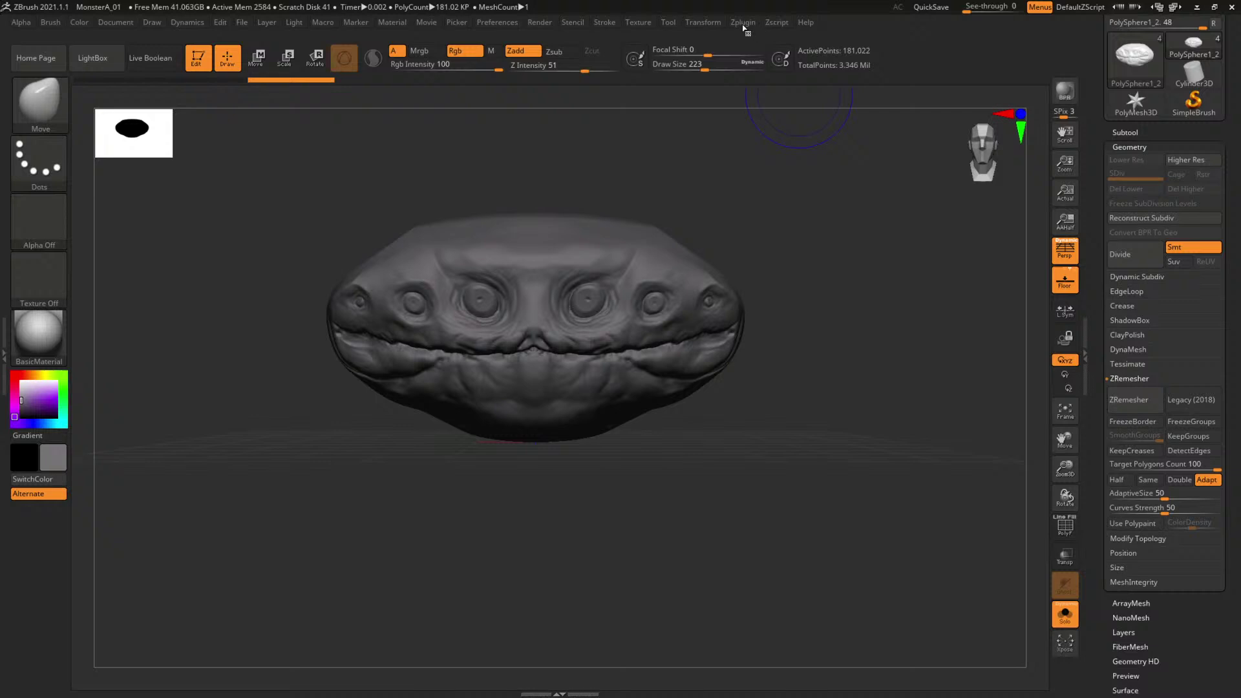
click(743, 24)
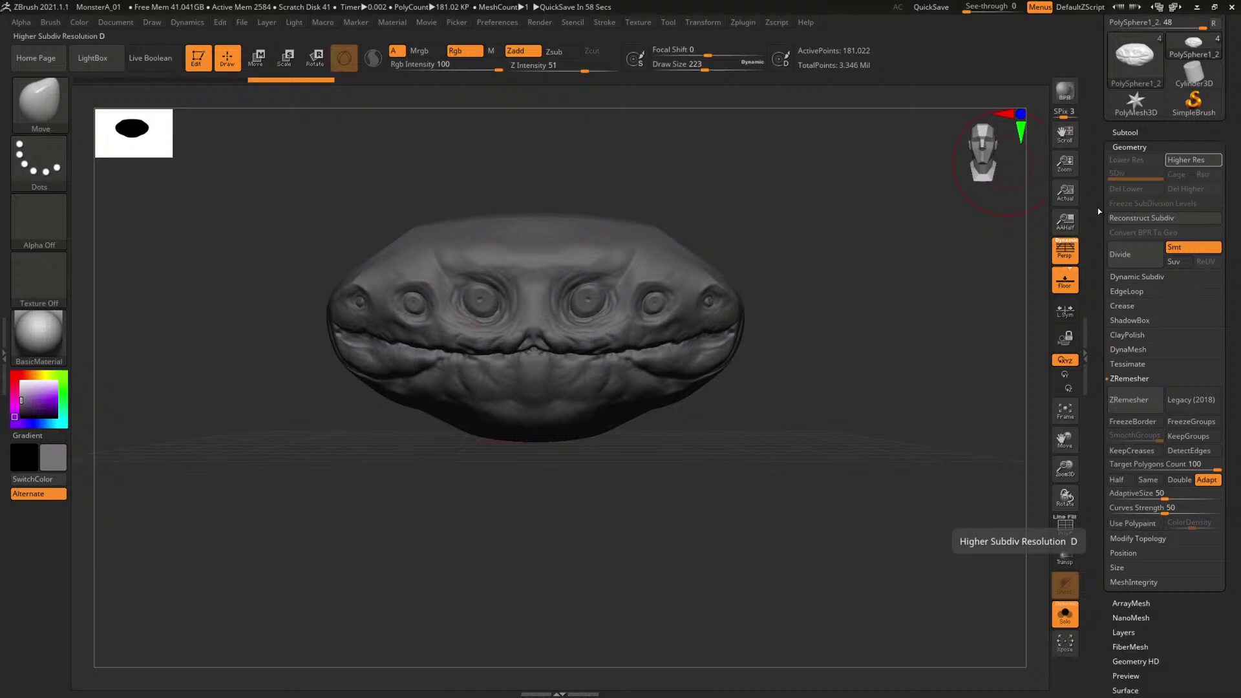
click(702, 22)
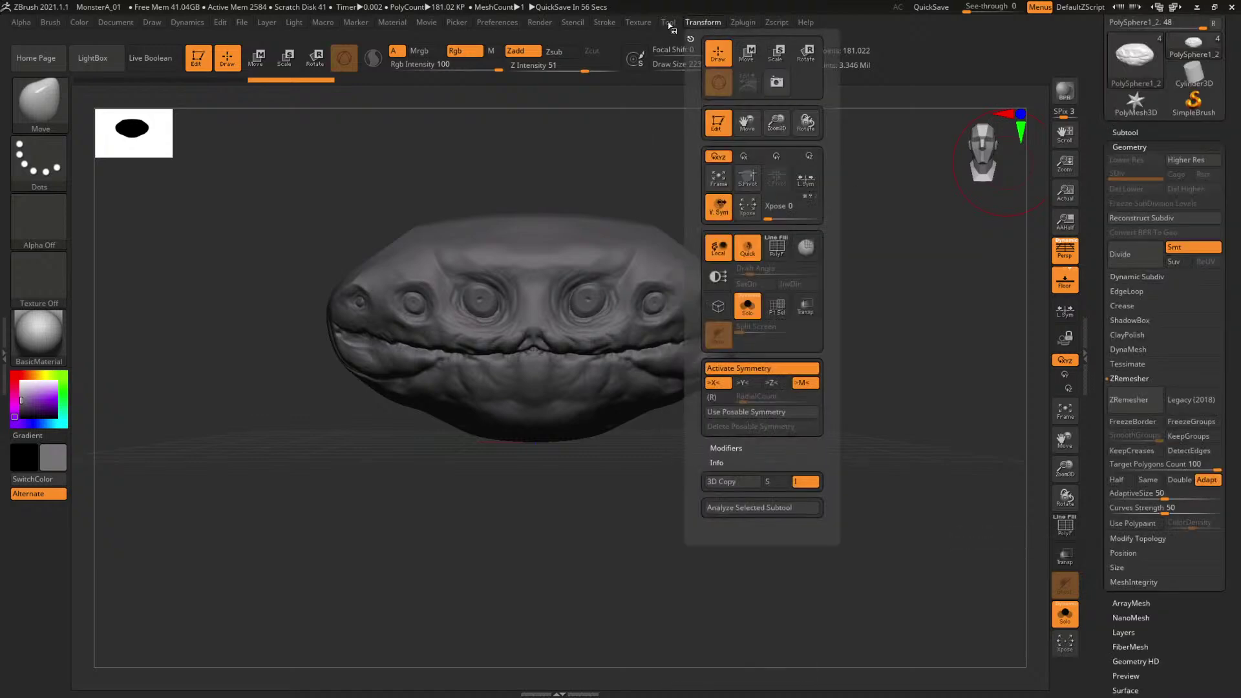
click(639, 22)
drag(881, 227, 862, 225)
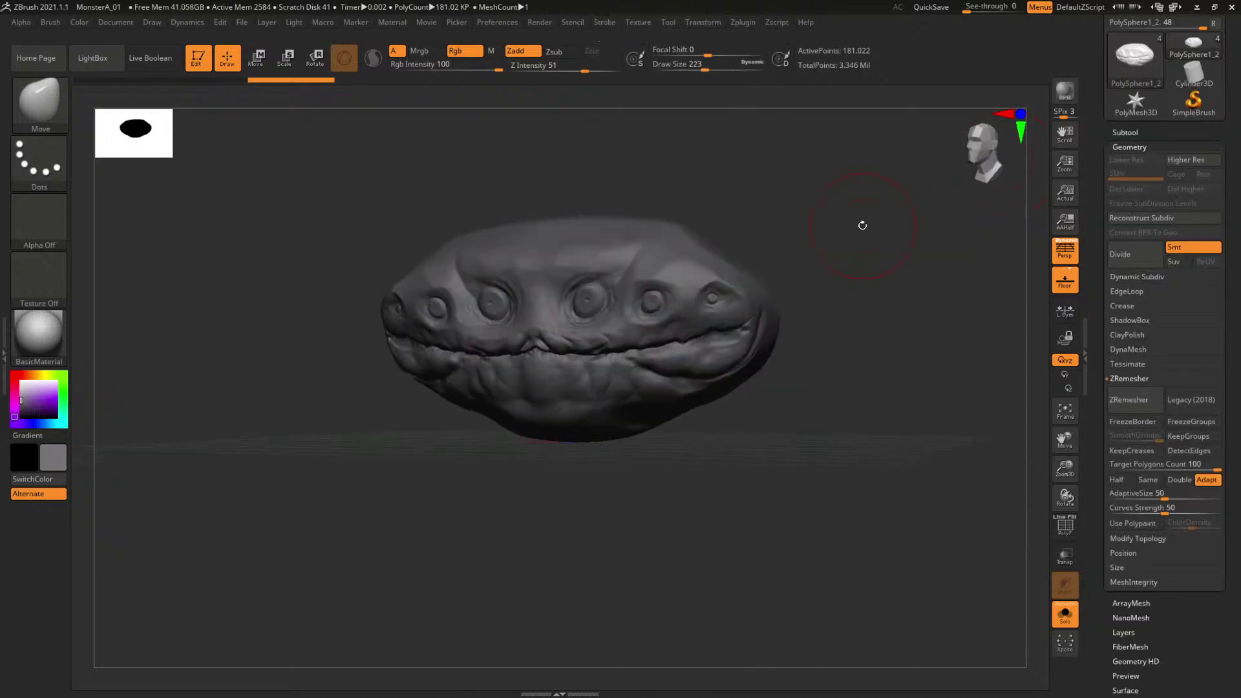
Turn off the texture (Txr) and group (Grp) options in the tool's export settings.
scroll(1219, 380, up, 3)
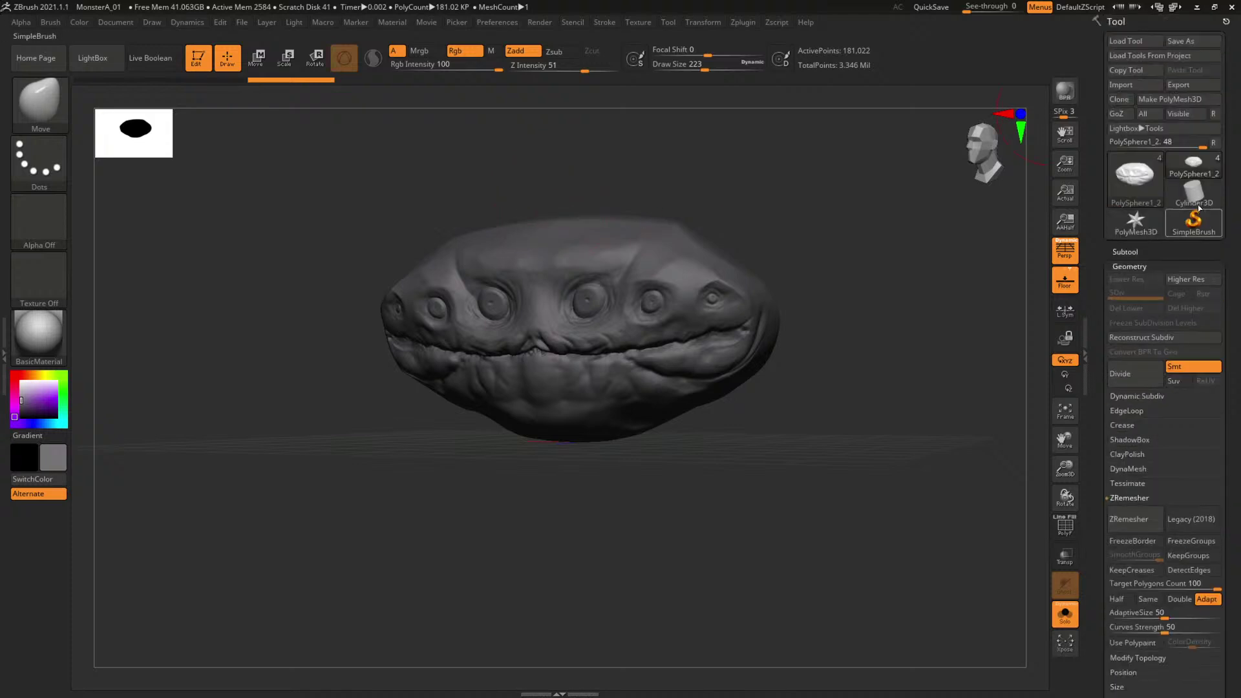
drag(1219, 381, 1166, 171)
click(1148, 329)
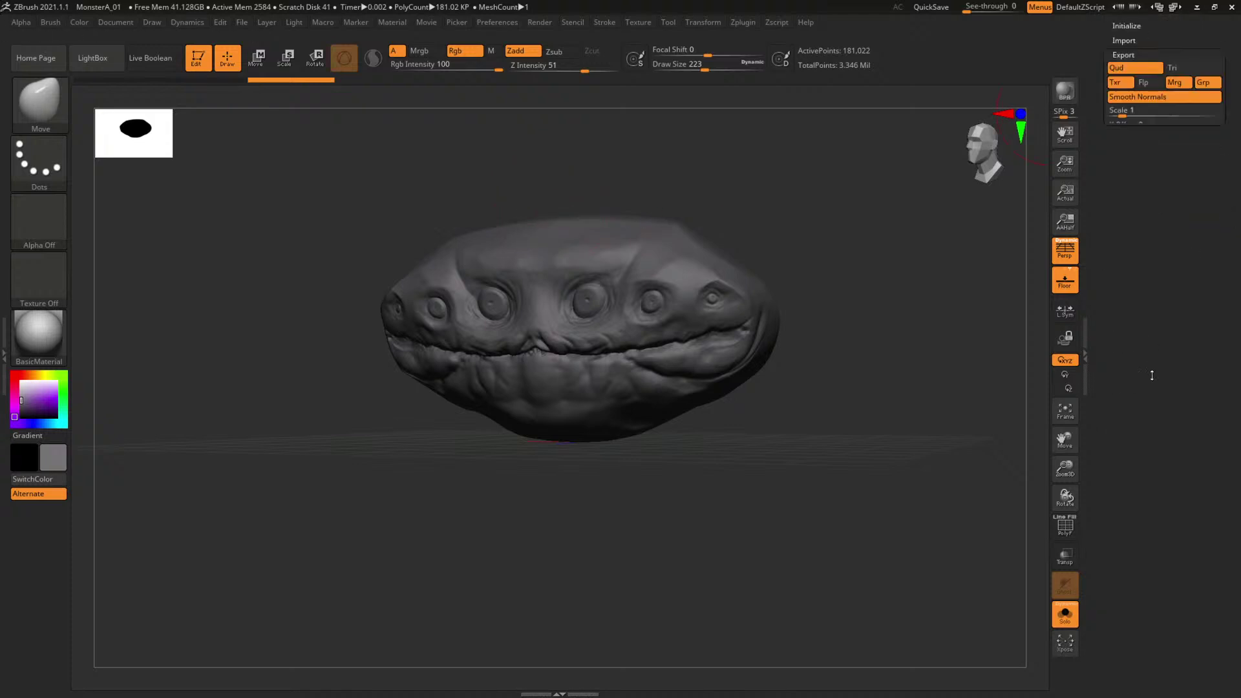
drag(1153, 374, 1161, 419)
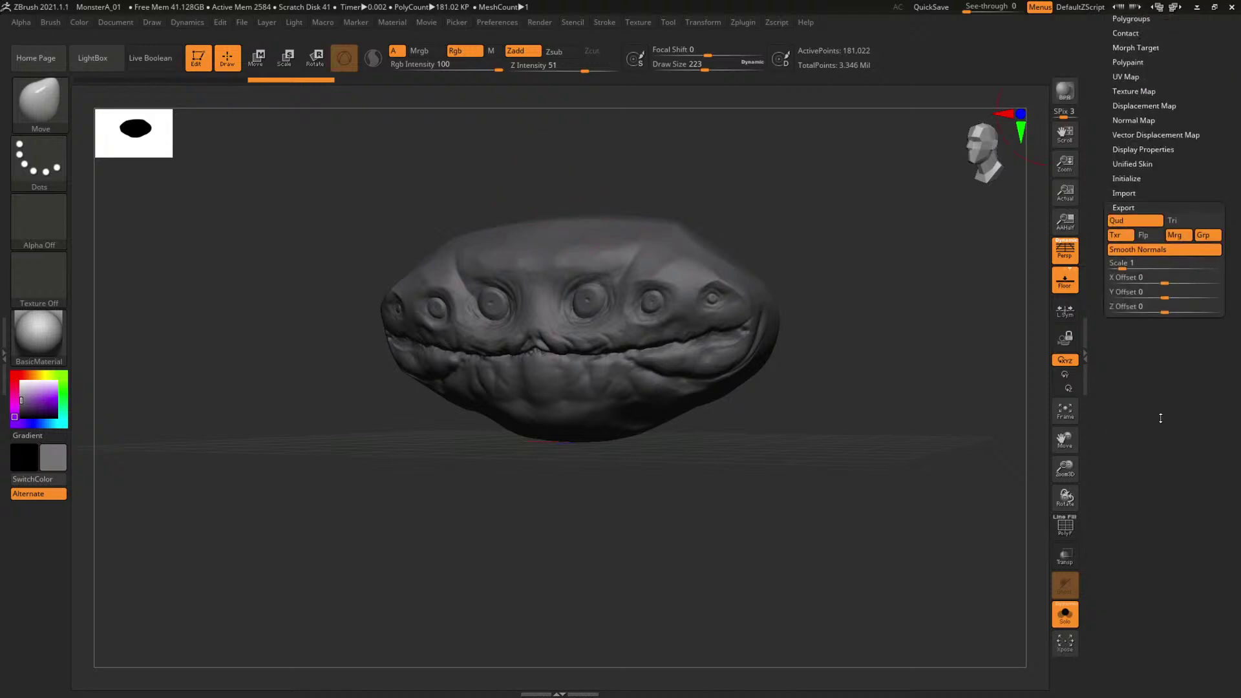
click(1120, 236)
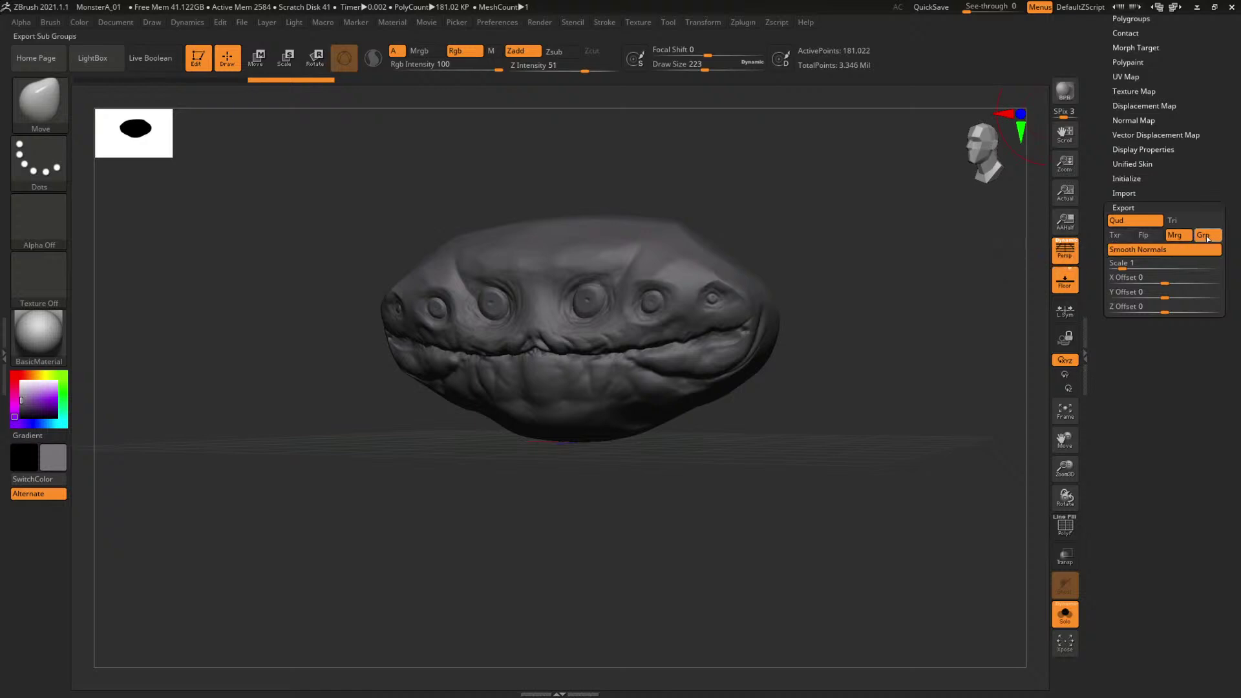
click(1205, 235)
Export the remeshed head in OBJ format to the Desktop, overwriting CreatureA_01.obj.
drag(1224, 113, 1221, 517)
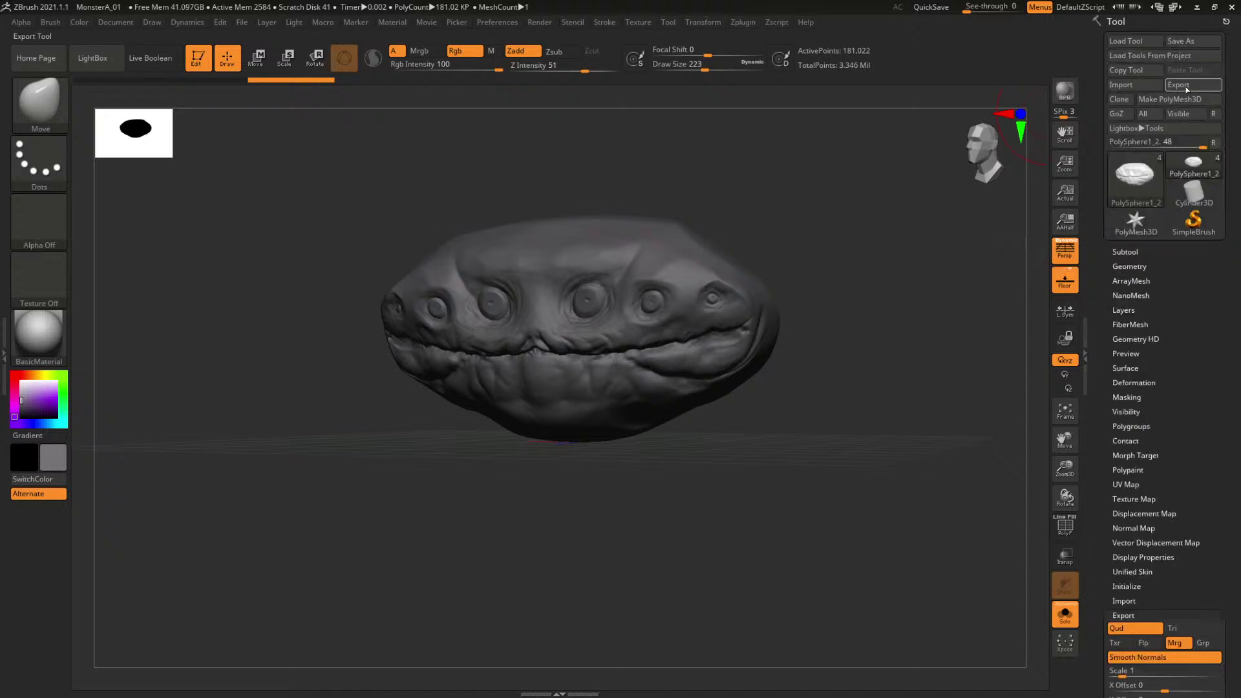
click(1178, 84)
click(442, 321)
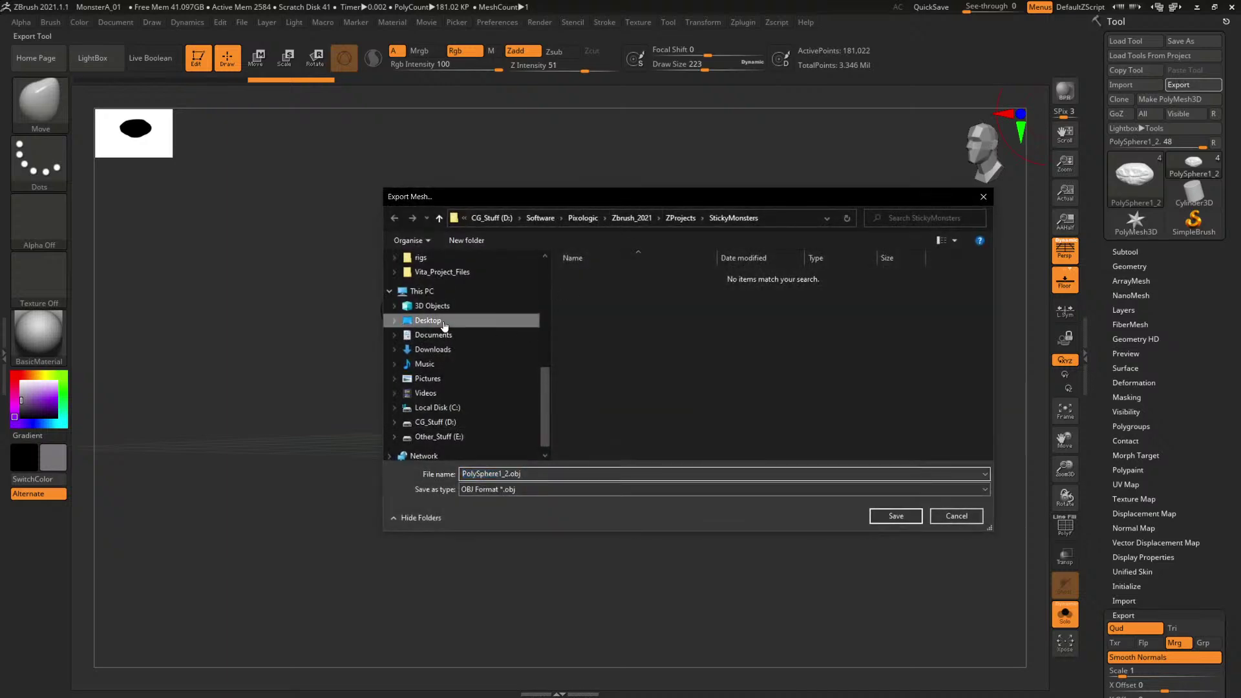
click(591, 362)
click(896, 515)
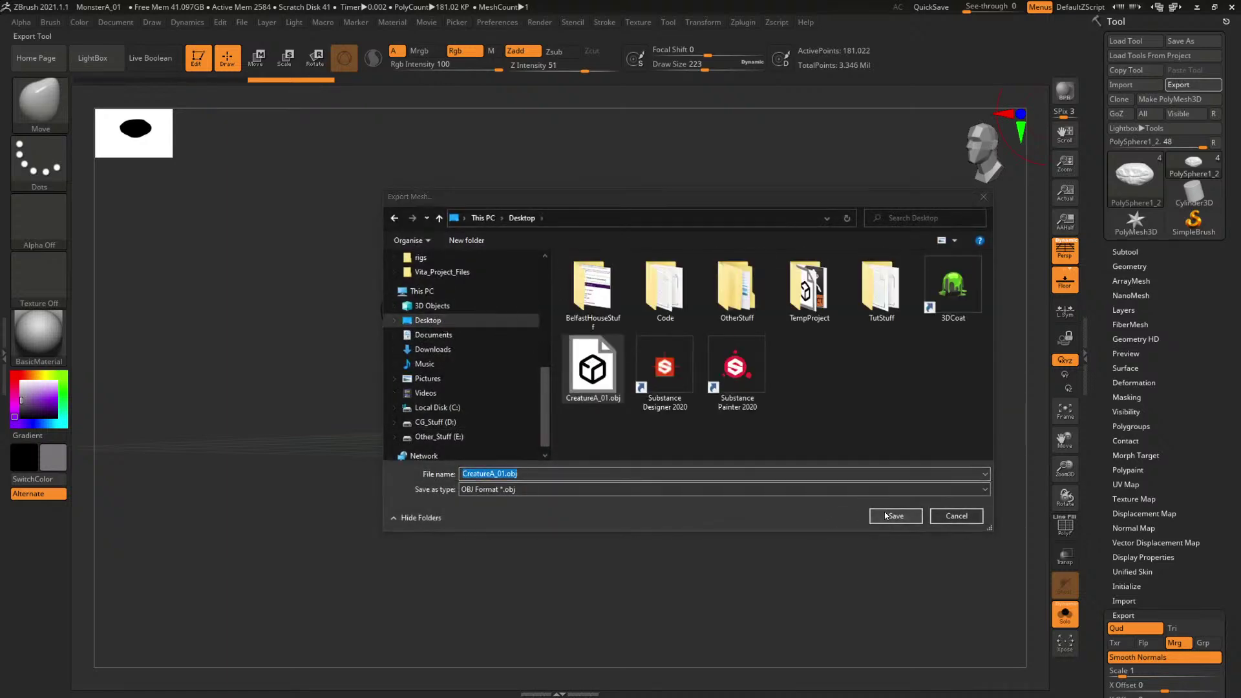
click(651, 344)
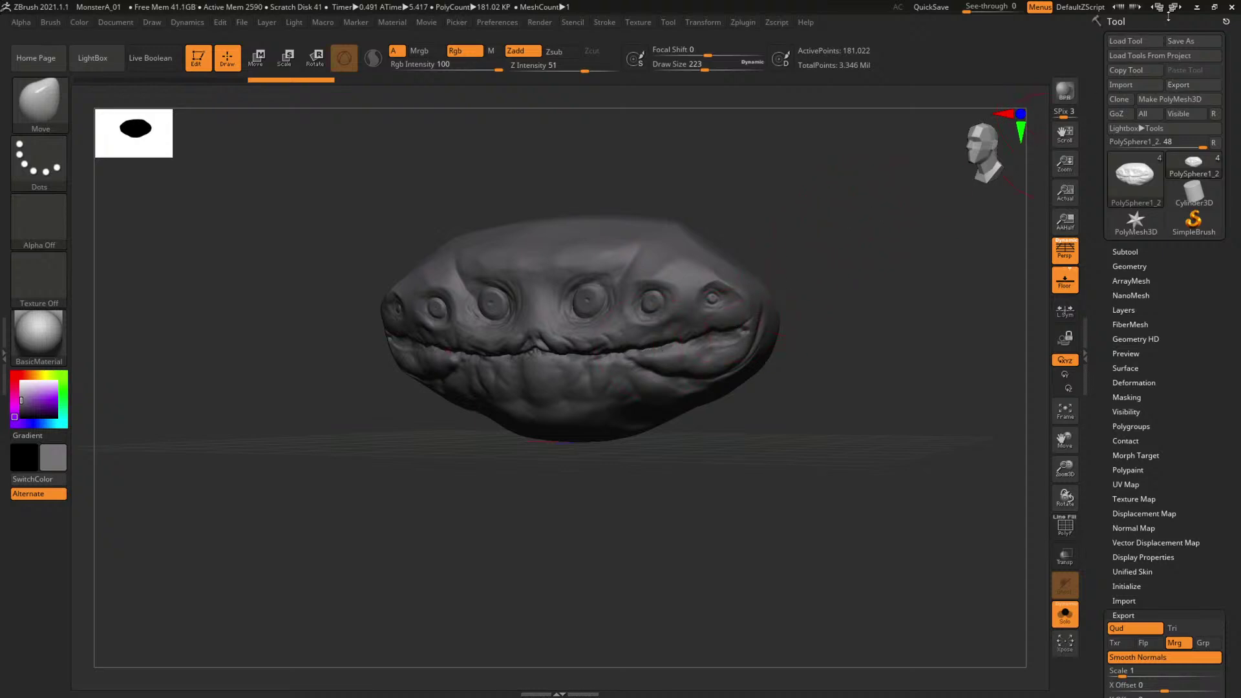
Switch to the Maya scene and widen the perspective viewport beside the Arnold RenderView.
click(1196, 7)
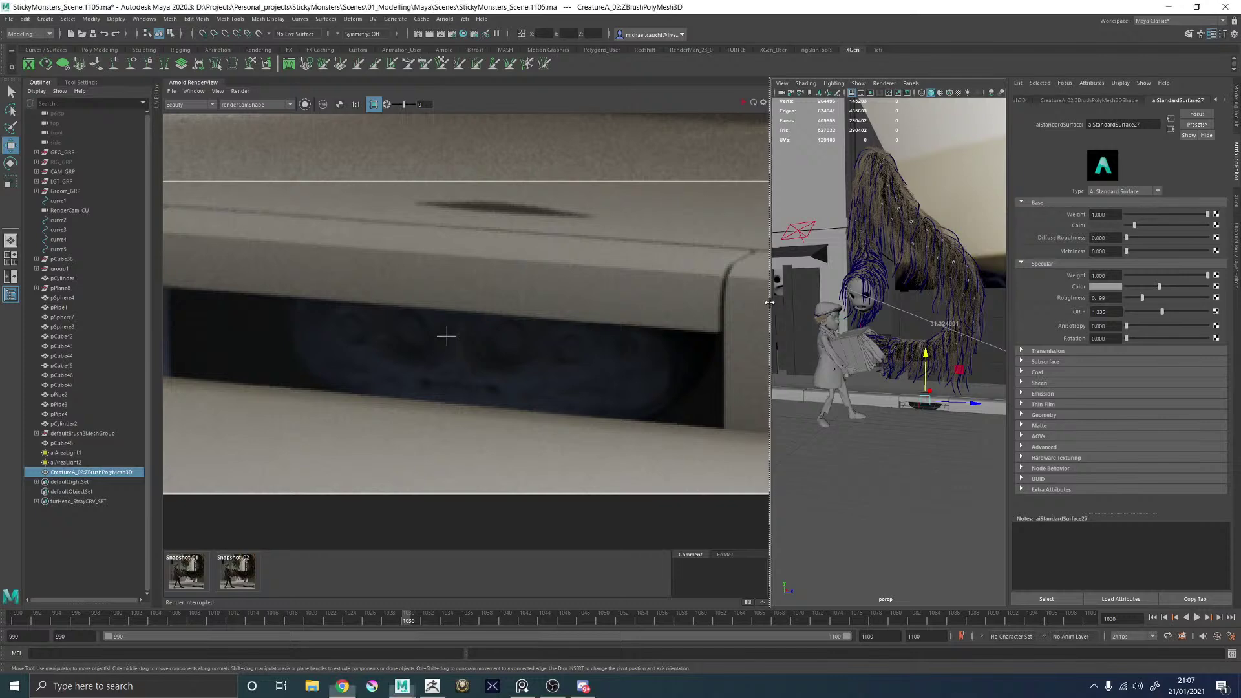
drag(769, 308, 494, 323)
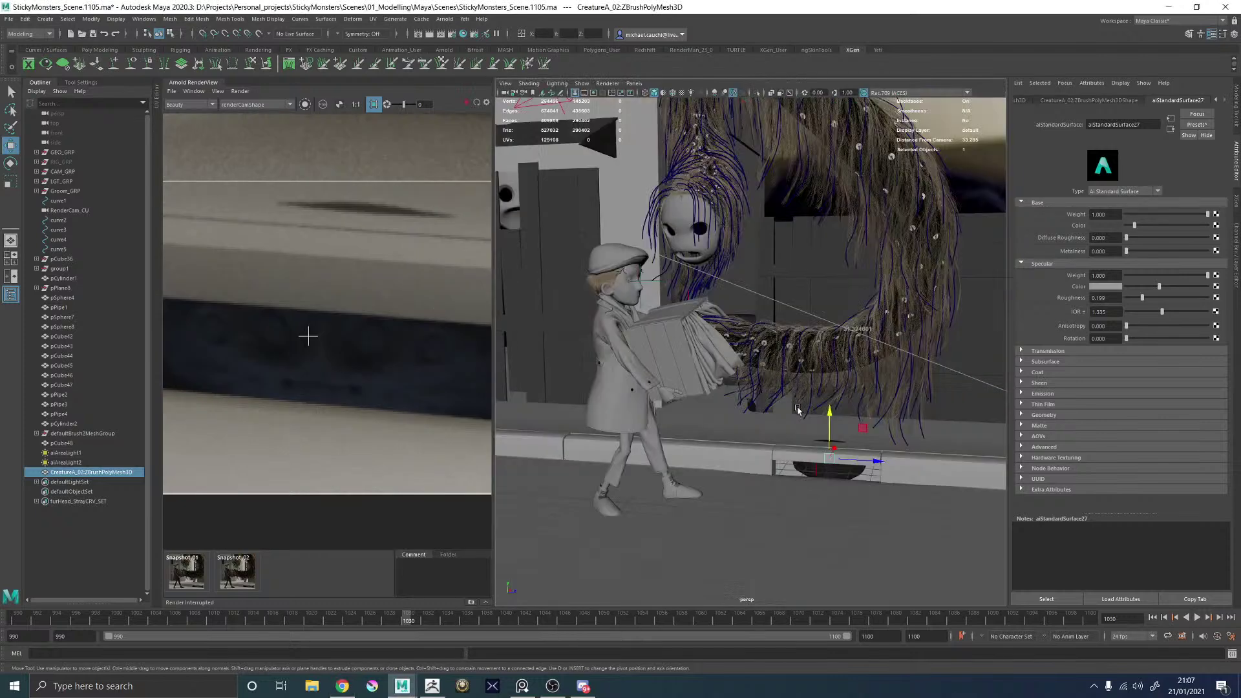
Delete the old creature head from the scene and import CreatureA_01.obj from the Desktop.
alt+drag(799, 409, 785, 359)
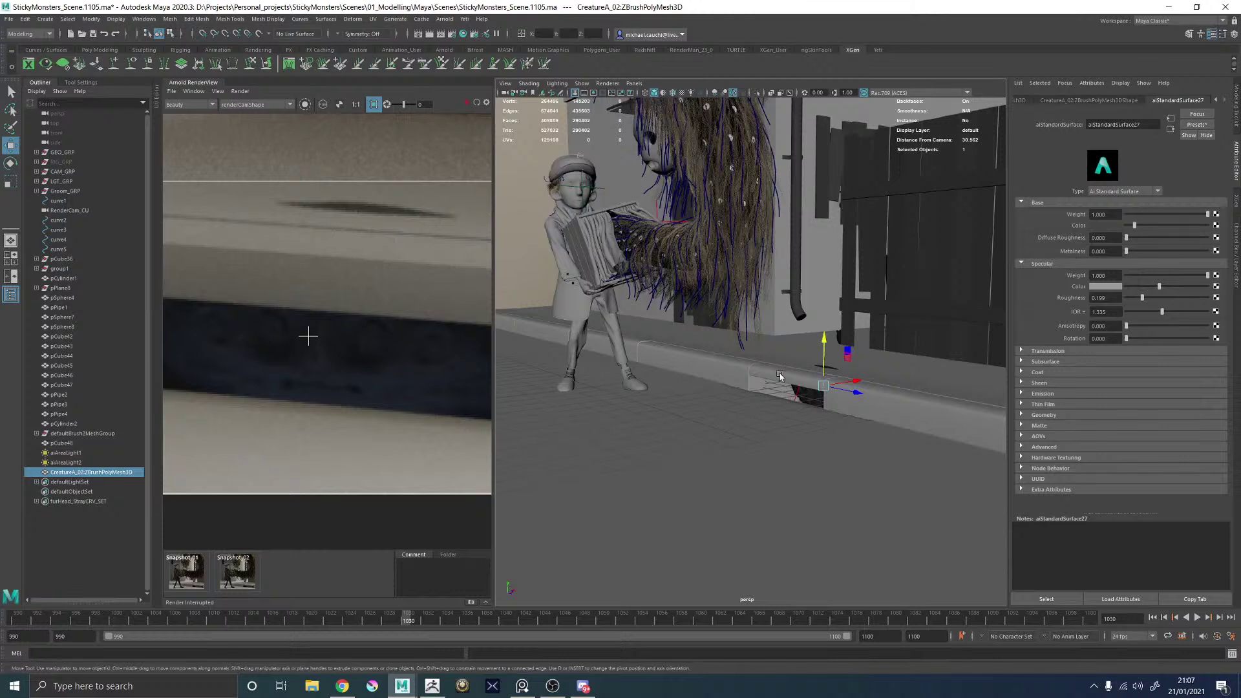
click(834, 369)
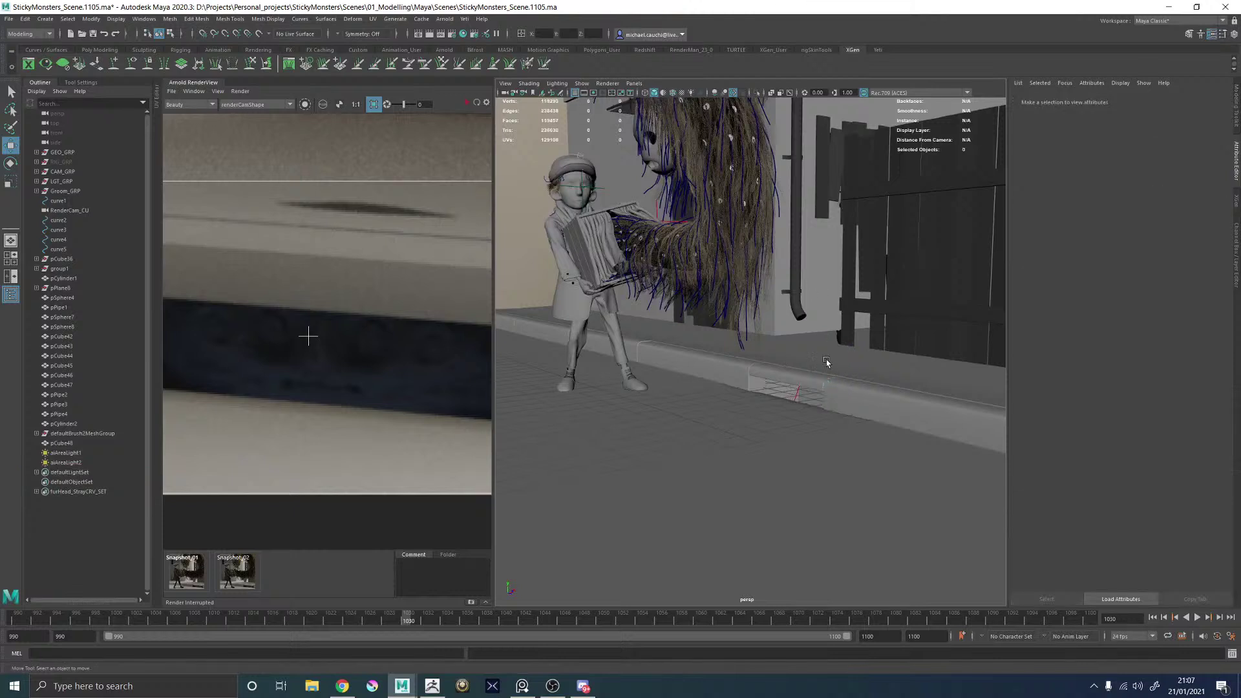
click(9, 19)
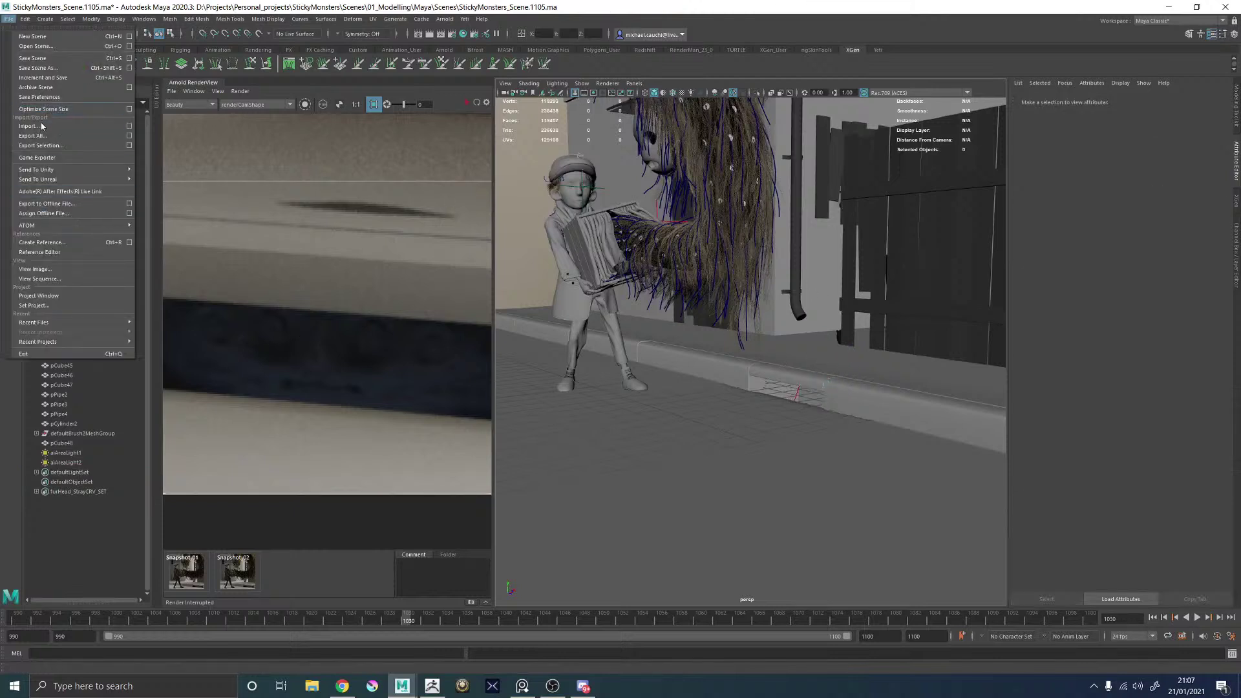
click(41, 126)
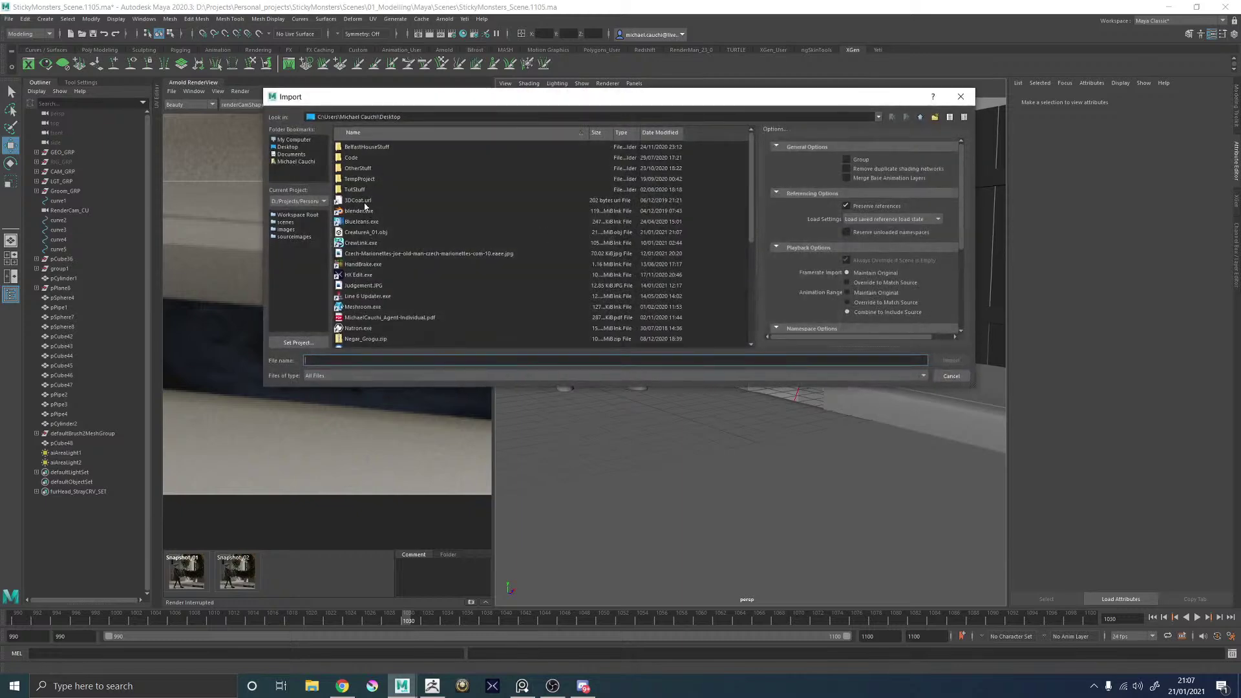
double_click(370, 234)
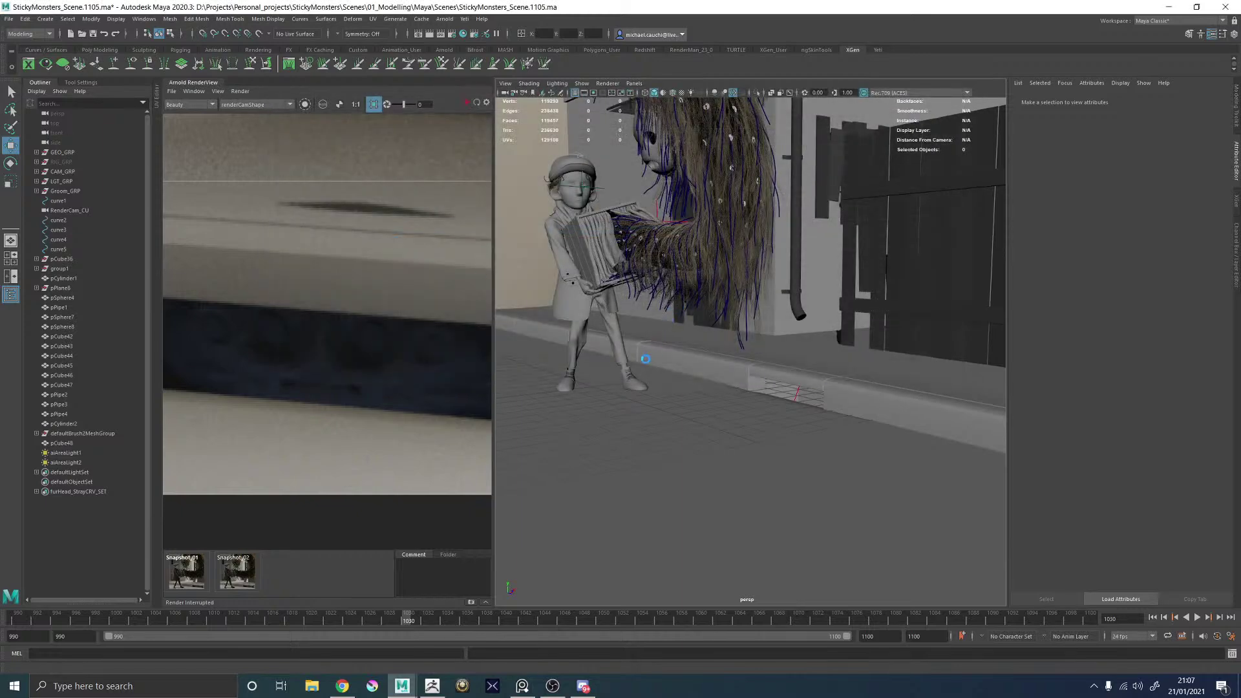
Move and rotate the imported creature head into the opening in the curb, with its face pointing outward.
drag(656, 375, 817, 408)
key(e)
alt+right_drag(817, 408, 841, 420)
alt+middle_drag(802, 420, 678, 365)
alt+drag(678, 365, 759, 330)
key(w)
scroll(773, 363, up, 6)
scroll(728, 333, up, 2)
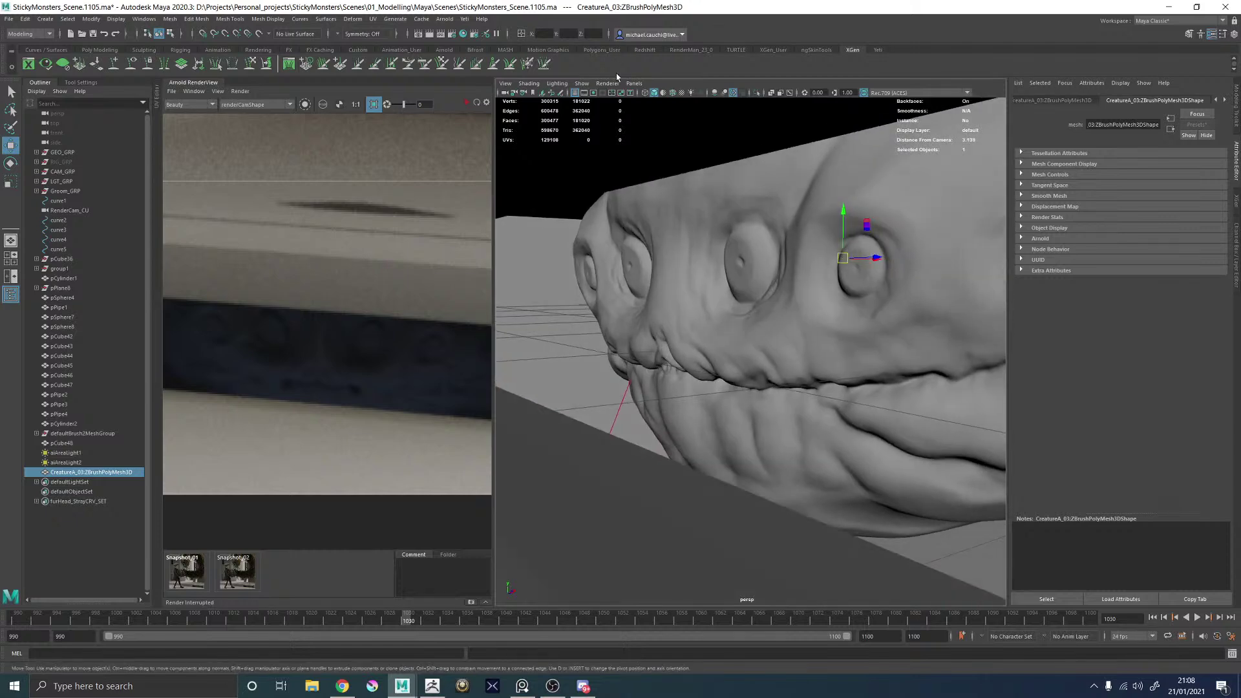
Check the head's mesh density by toggling selection highlighting on and back off in the perspective viewport.
click(582, 83)
click(621, 505)
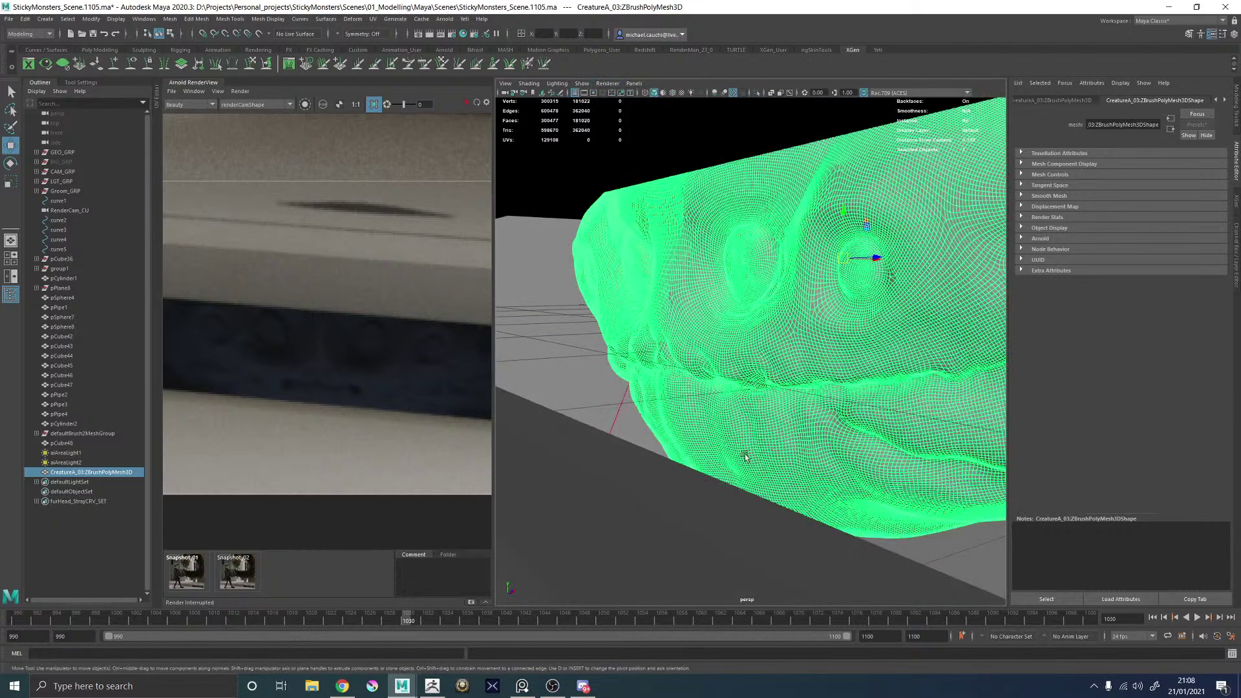
click(582, 83)
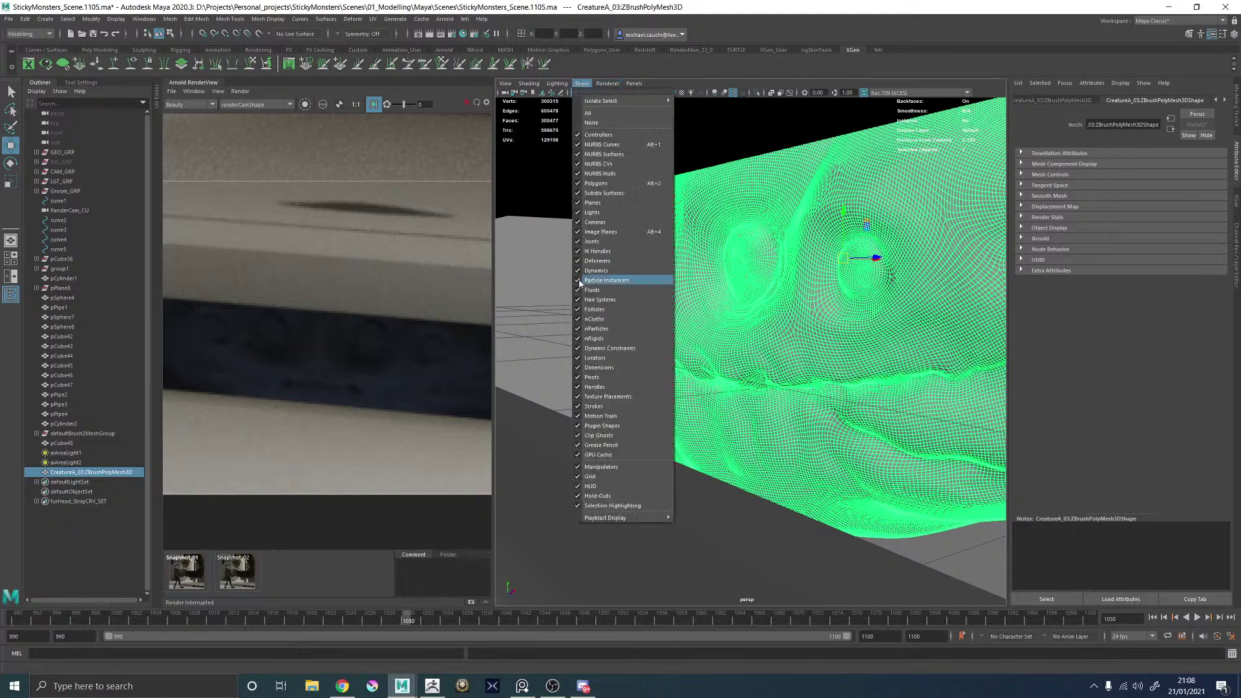
click(603, 504)
scroll(846, 390, down, 5)
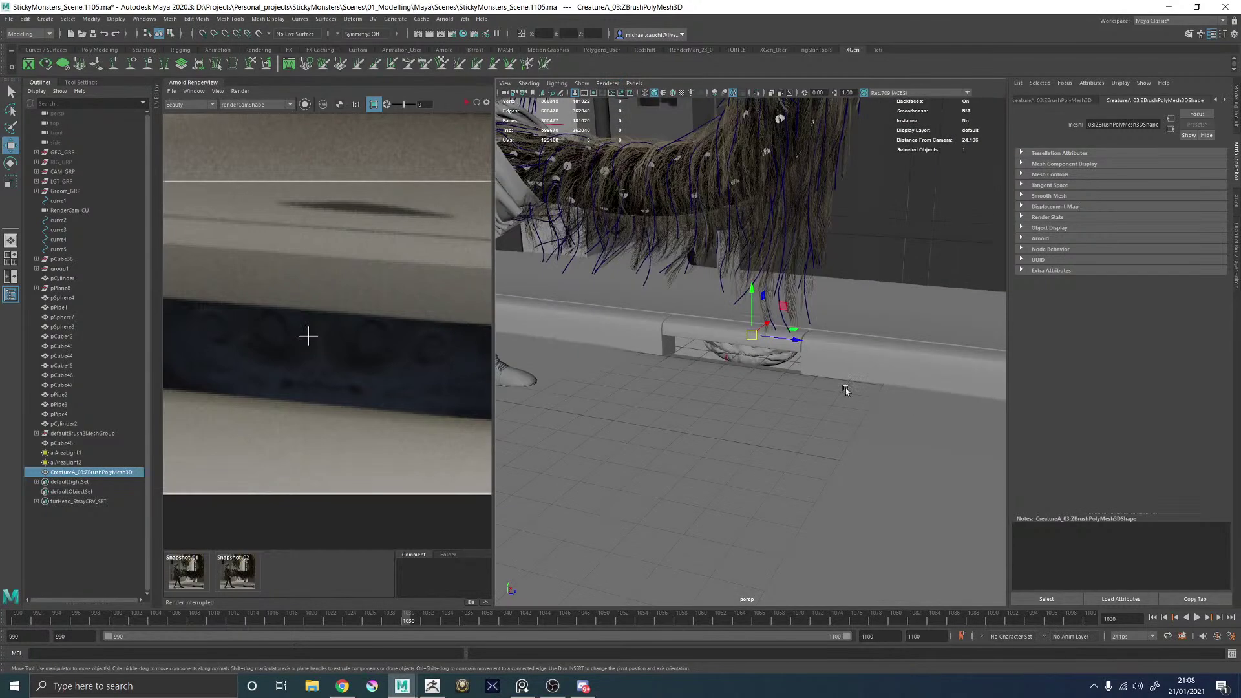
Widen the Arnold RenderView and start an interactive render of the curb opening region.
scroll(420, 180, down, 6)
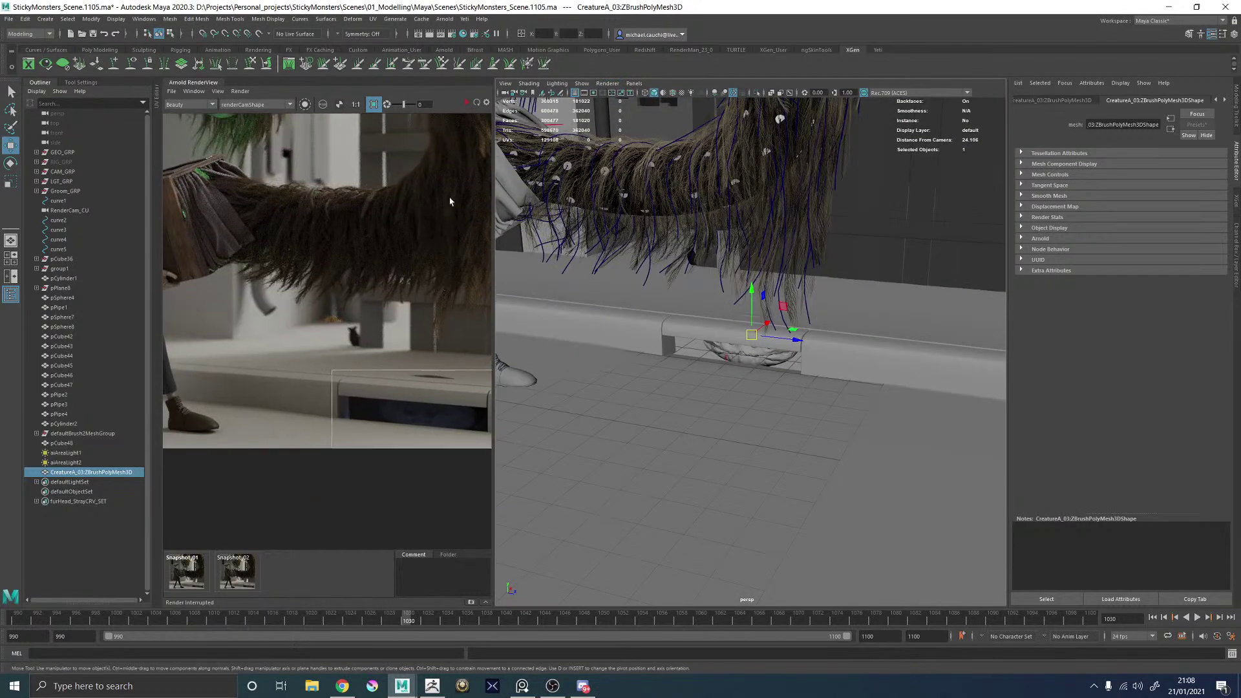
drag(492, 151, 800, 136)
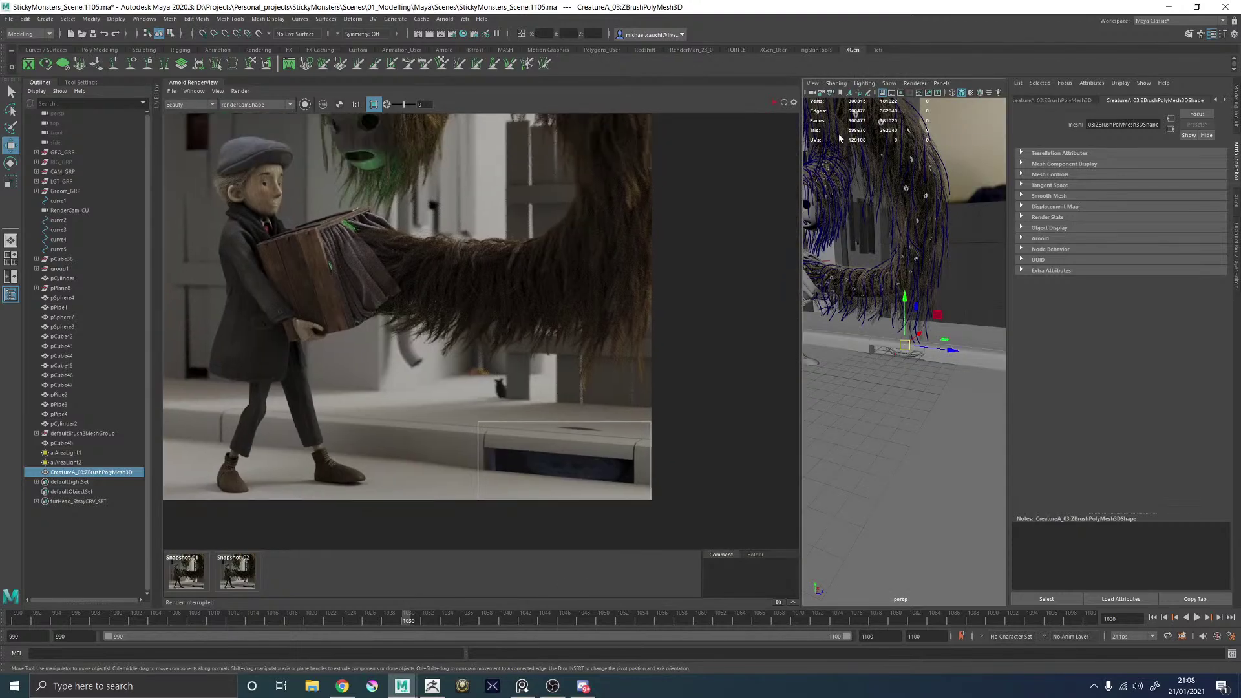
click(774, 103)
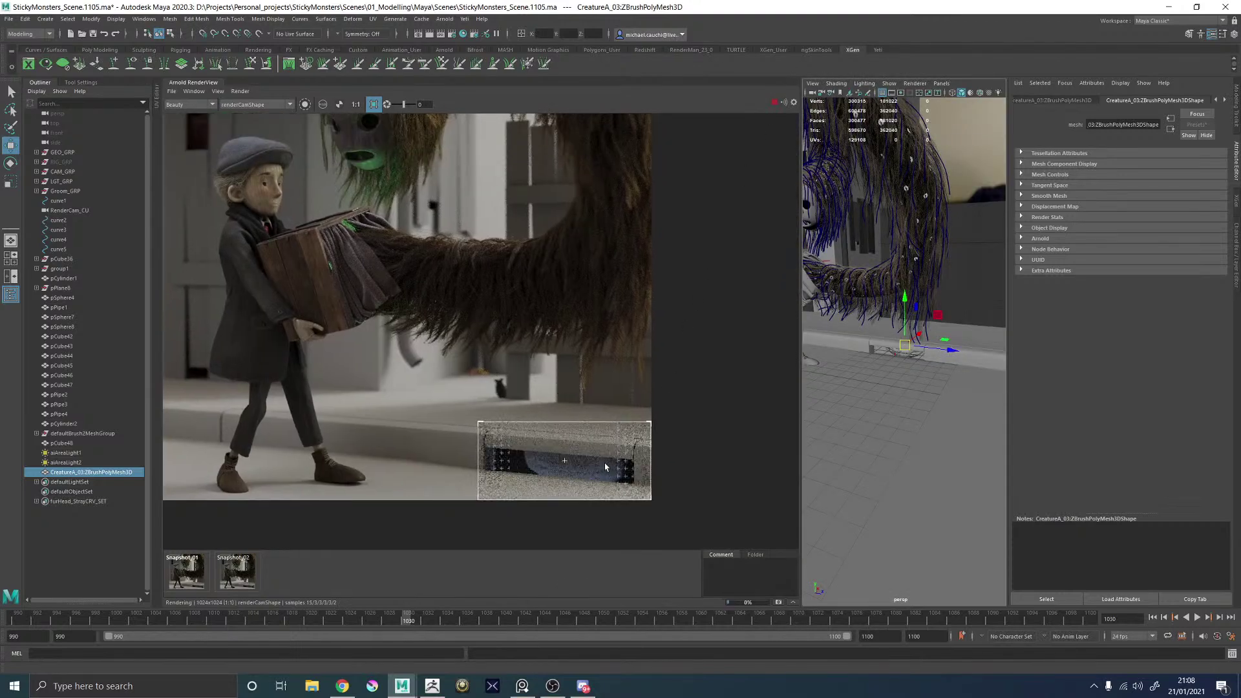
scroll(599, 465, up, 5)
middle_drag(561, 406, 563, 378)
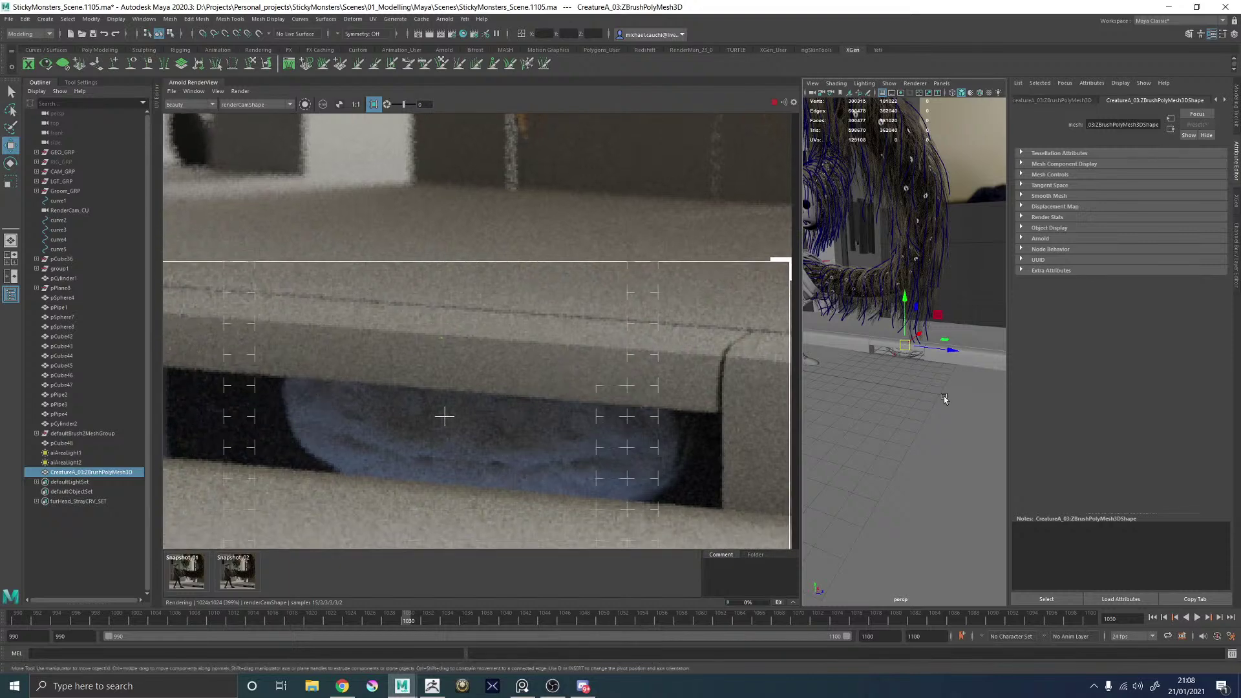
Assign the existing aiStandardSurface27 material to the creature head in the curb opening.
scroll(883, 363, up, 1)
alt+right_drag(883, 363, 978, 388)
alt+drag(963, 388, 928, 358)
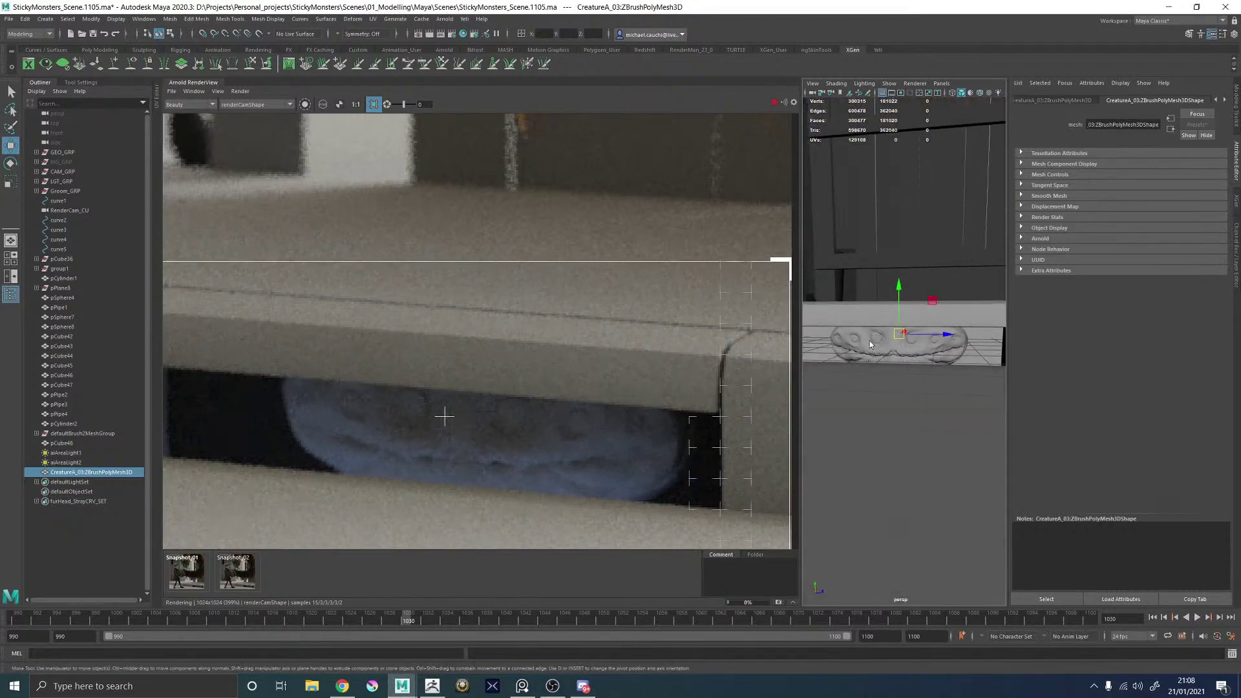
right_drag(869, 341, 979, 560)
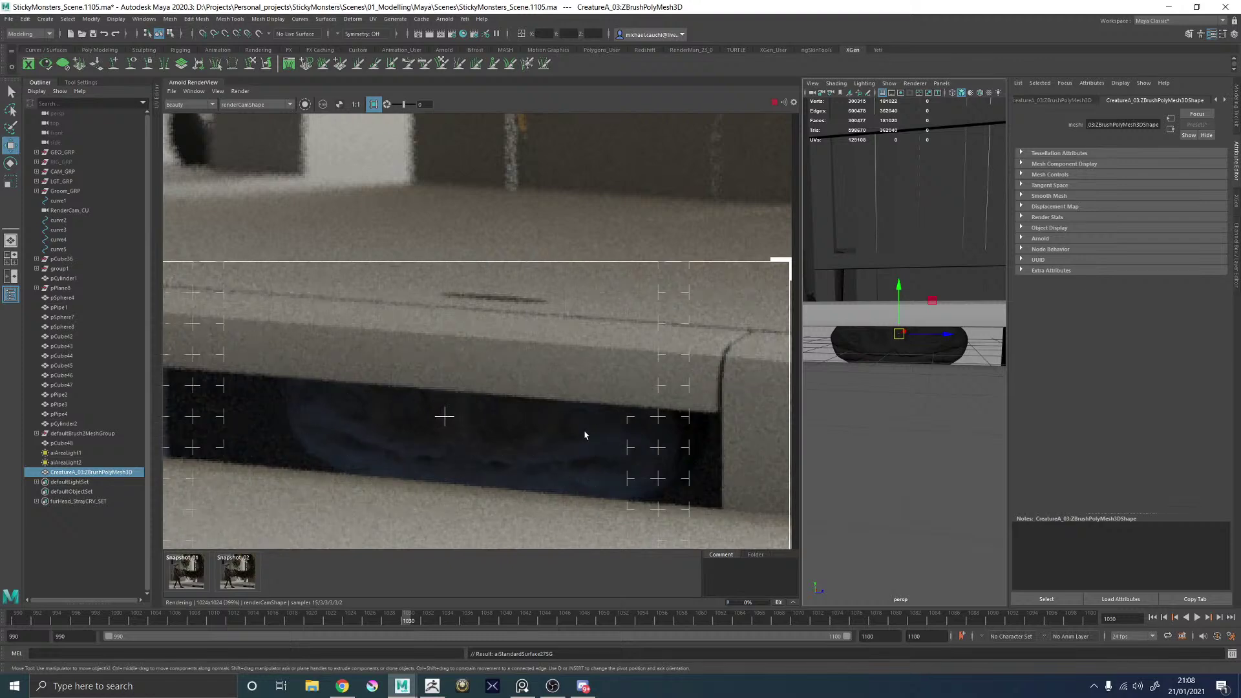
Examine the shaded creature in the curb region of the render, and stop the interactive render.
scroll(530, 427, down, 5)
scroll(541, 433, up, 7)
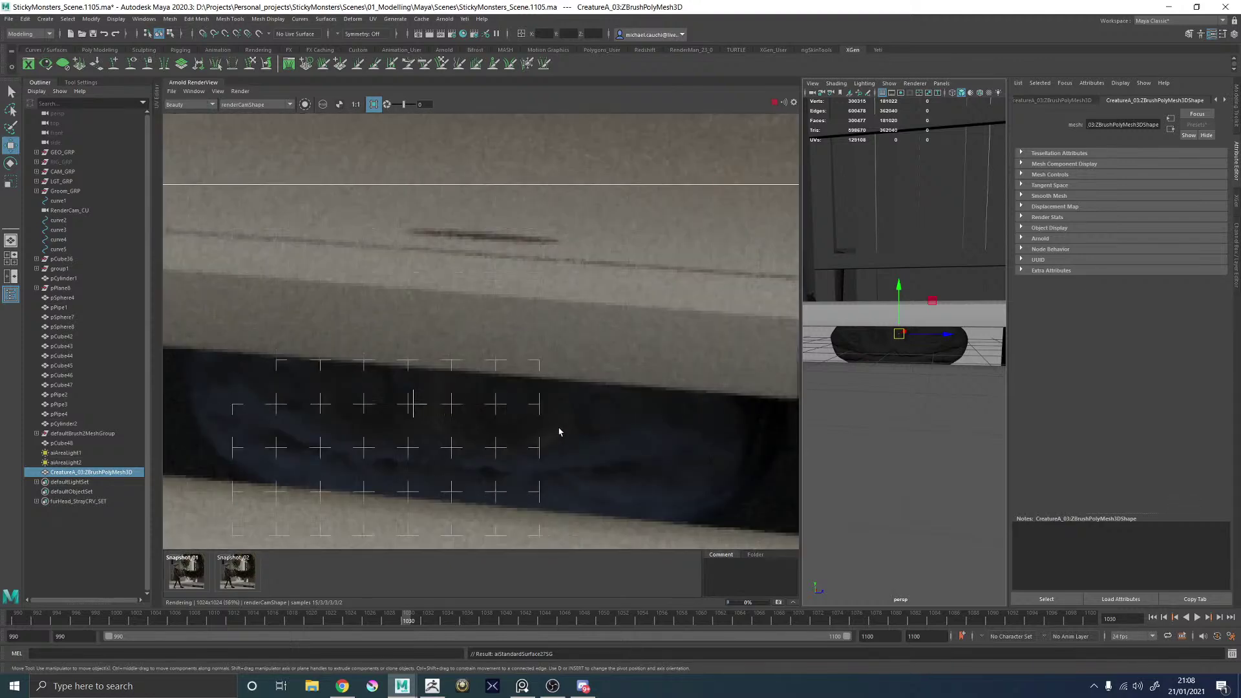
scroll(558, 433, down, 8)
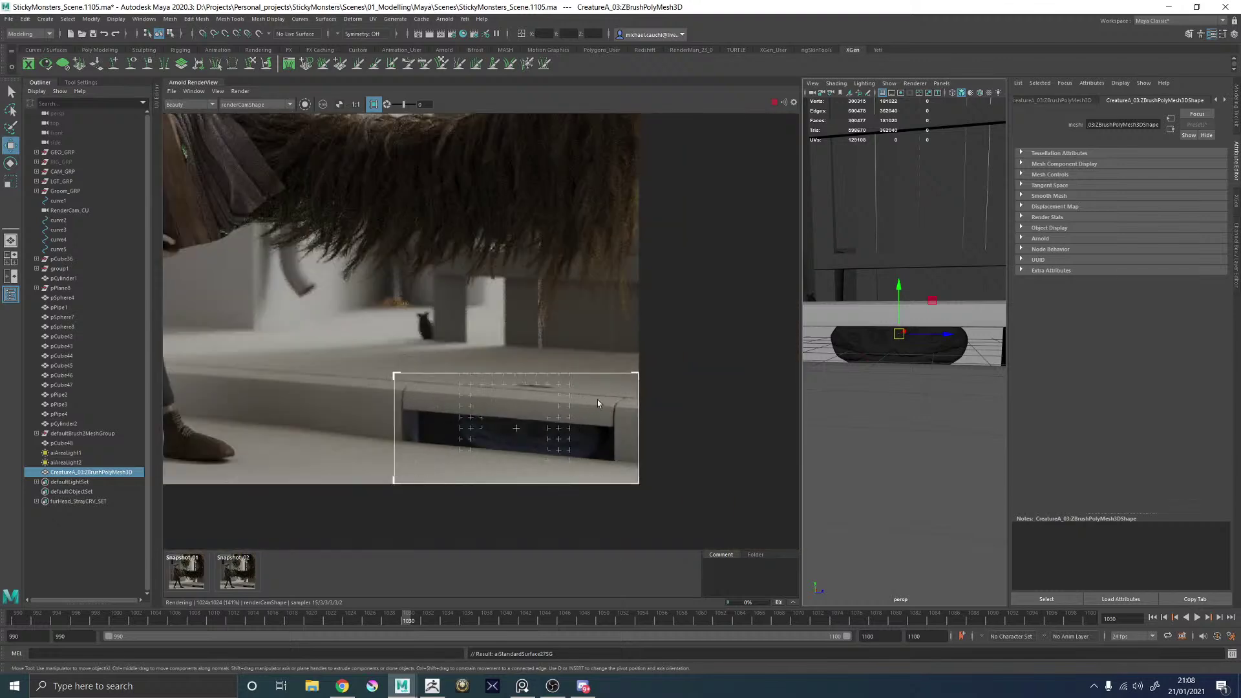
scroll(598, 402, up, 2)
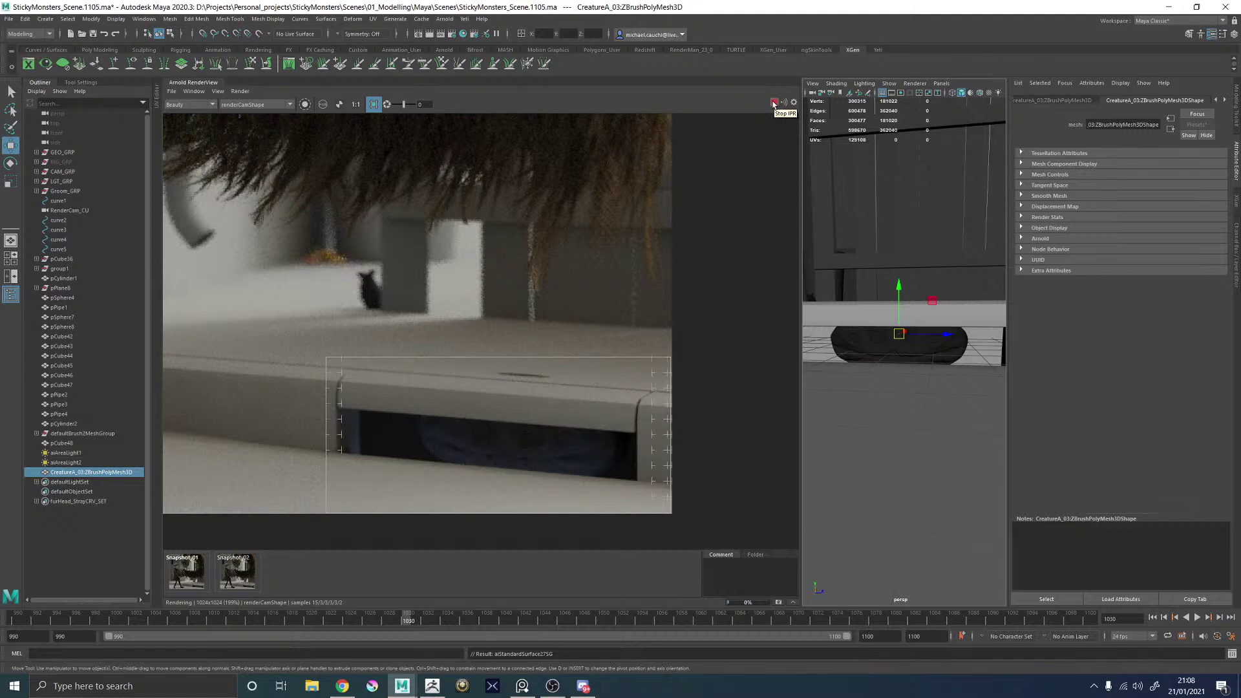
click(774, 104)
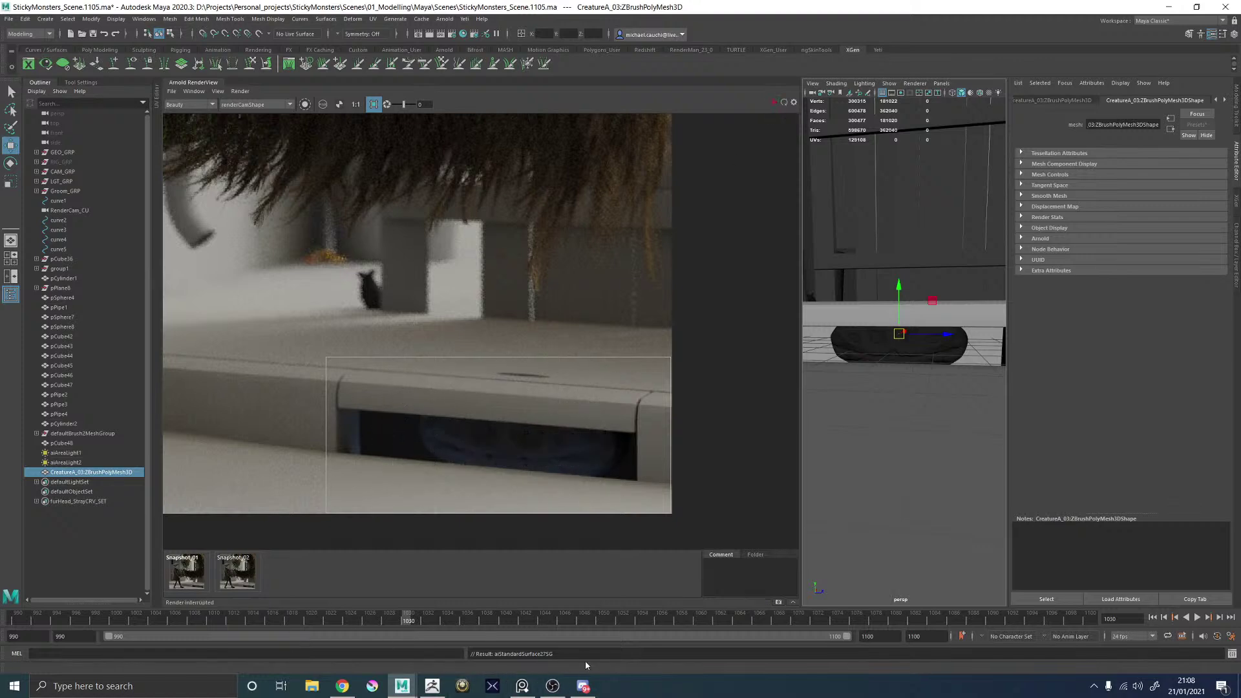
click(441, 683)
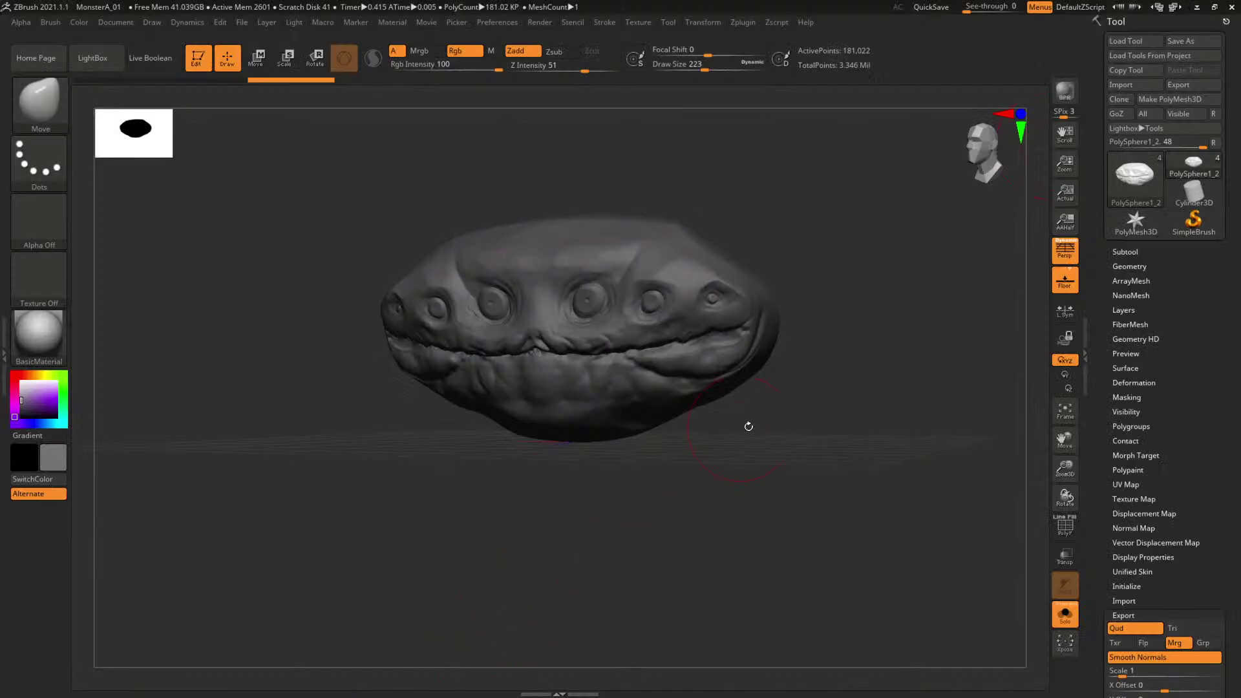
drag(760, 453, 892, 401)
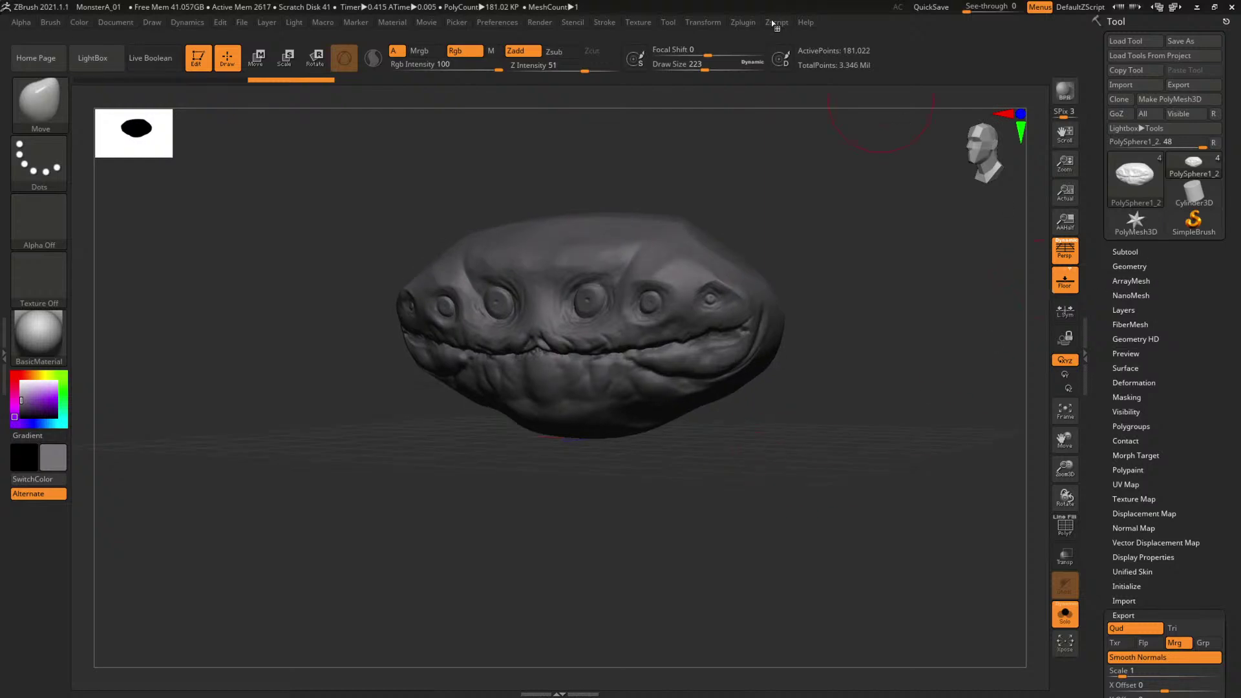
click(743, 23)
click(743, 26)
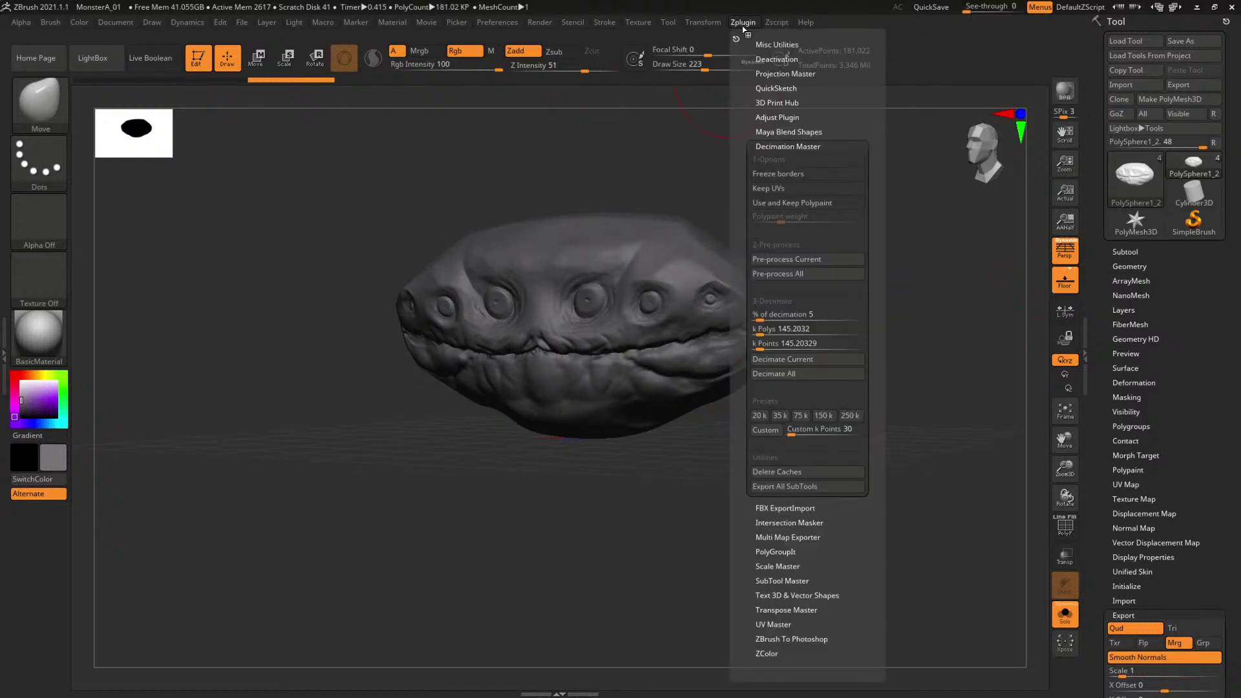
click(1196, 8)
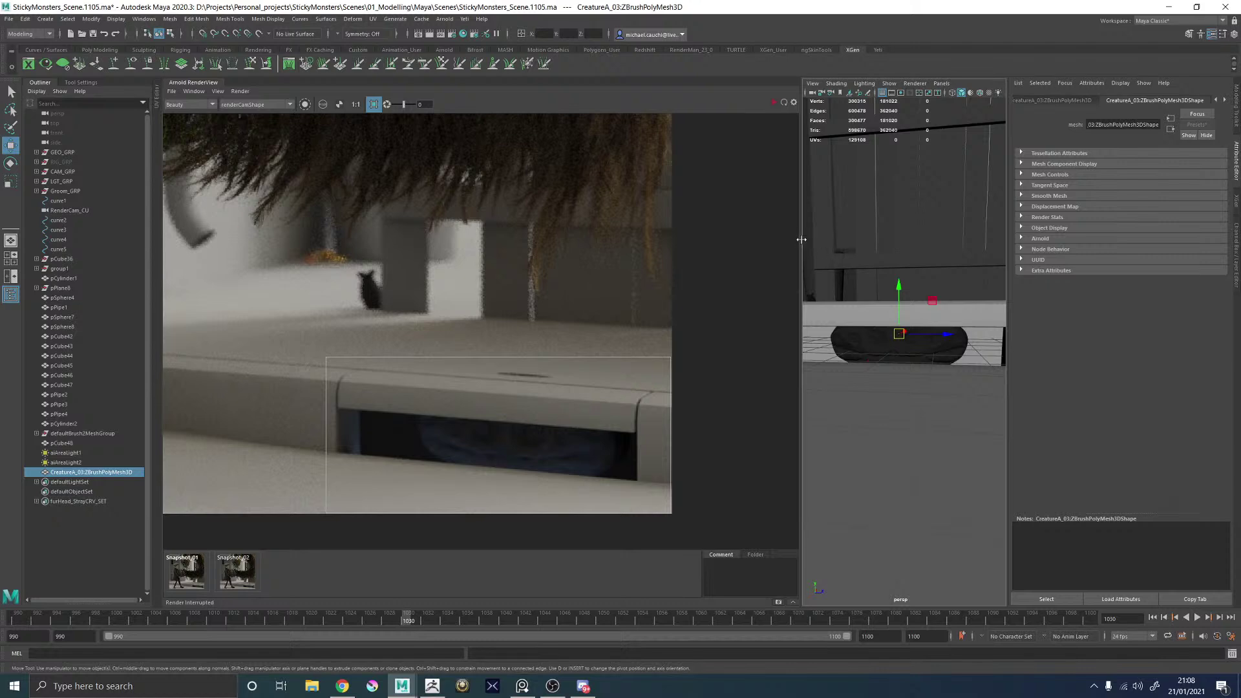
Delete the placed creature head and import a fresh copy of CreatureA_01.obj from the Desktop.
drag(802, 240, 658, 240)
key(Delete)
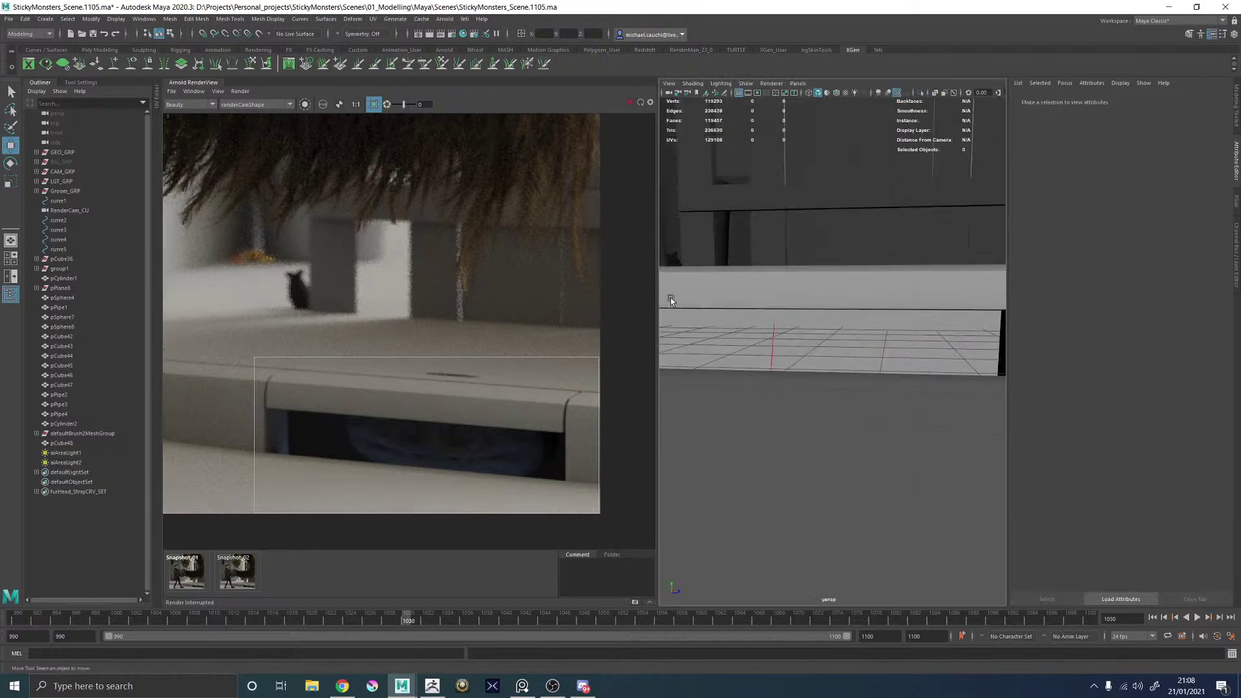
click(9, 19)
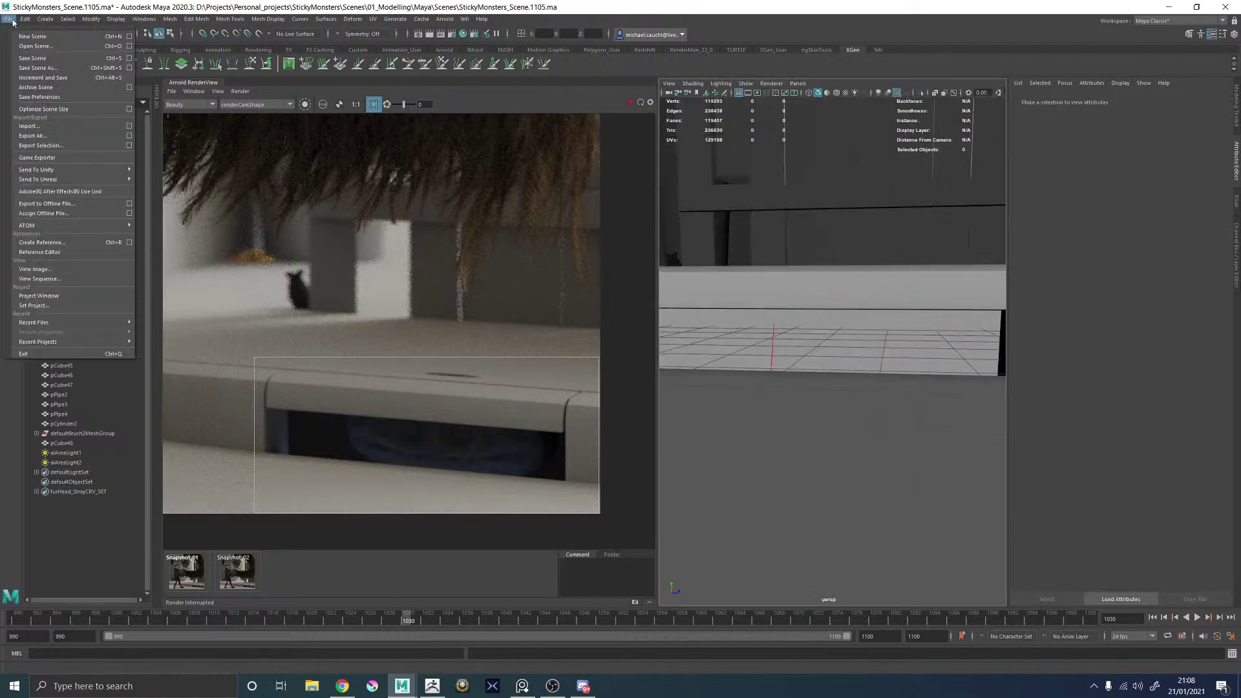
click(30, 126)
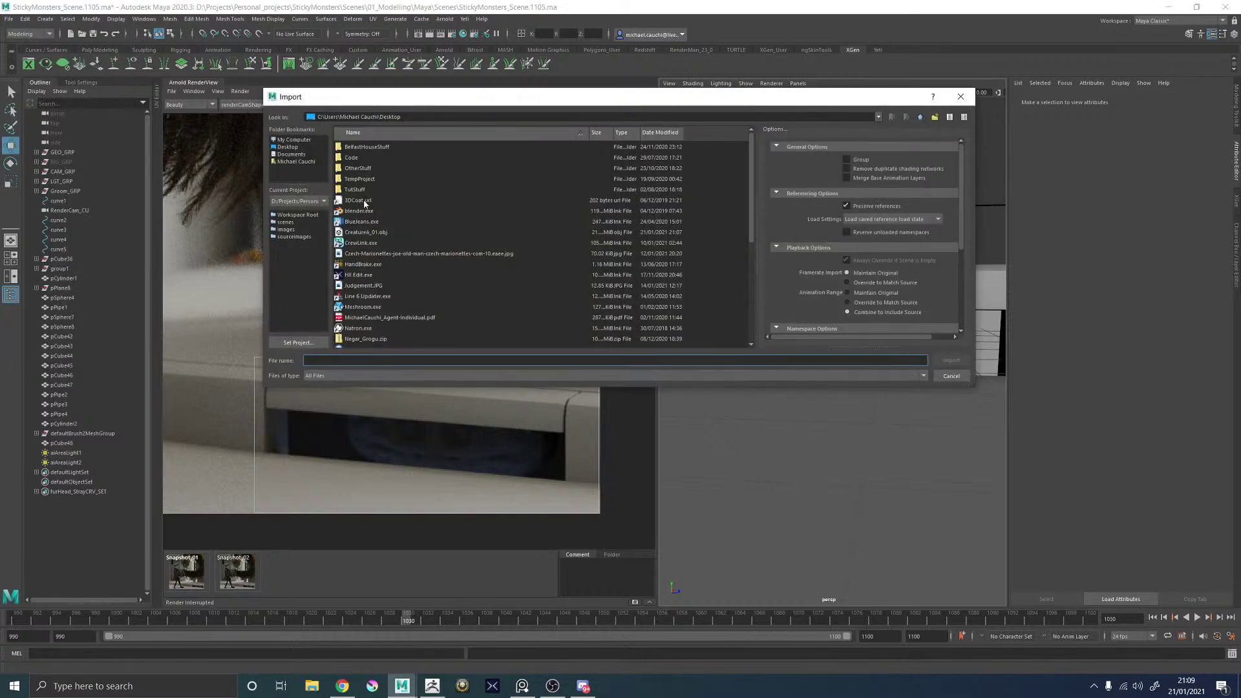
double_click(366, 232)
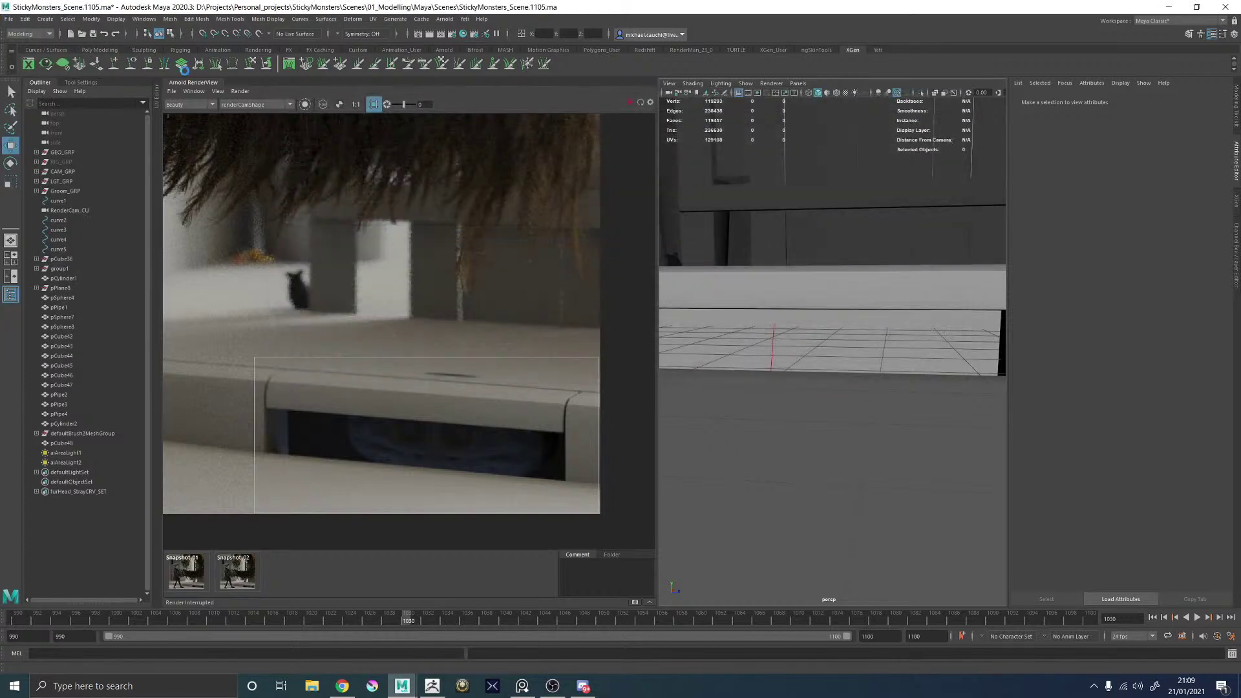
Frame the newly imported head, turn on selection highlighting, and isolate the head in the perspective viewport.
key(a)
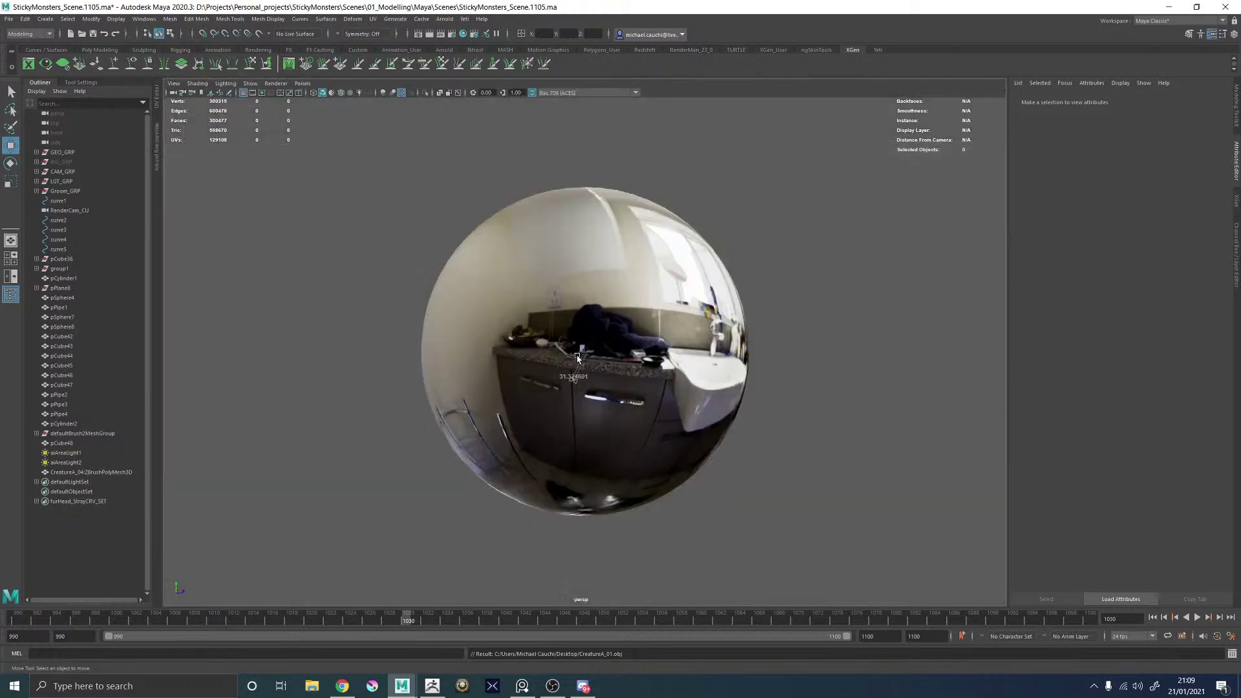
scroll(605, 353, up, 10)
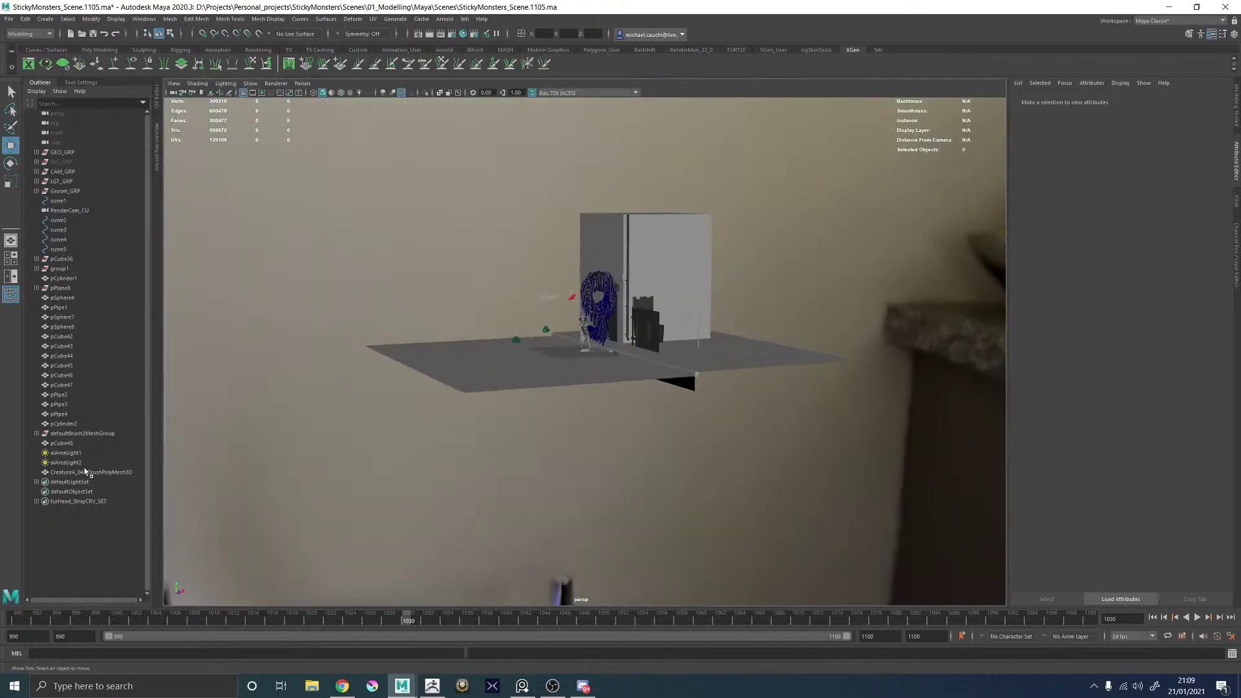
click(86, 473)
key(f)
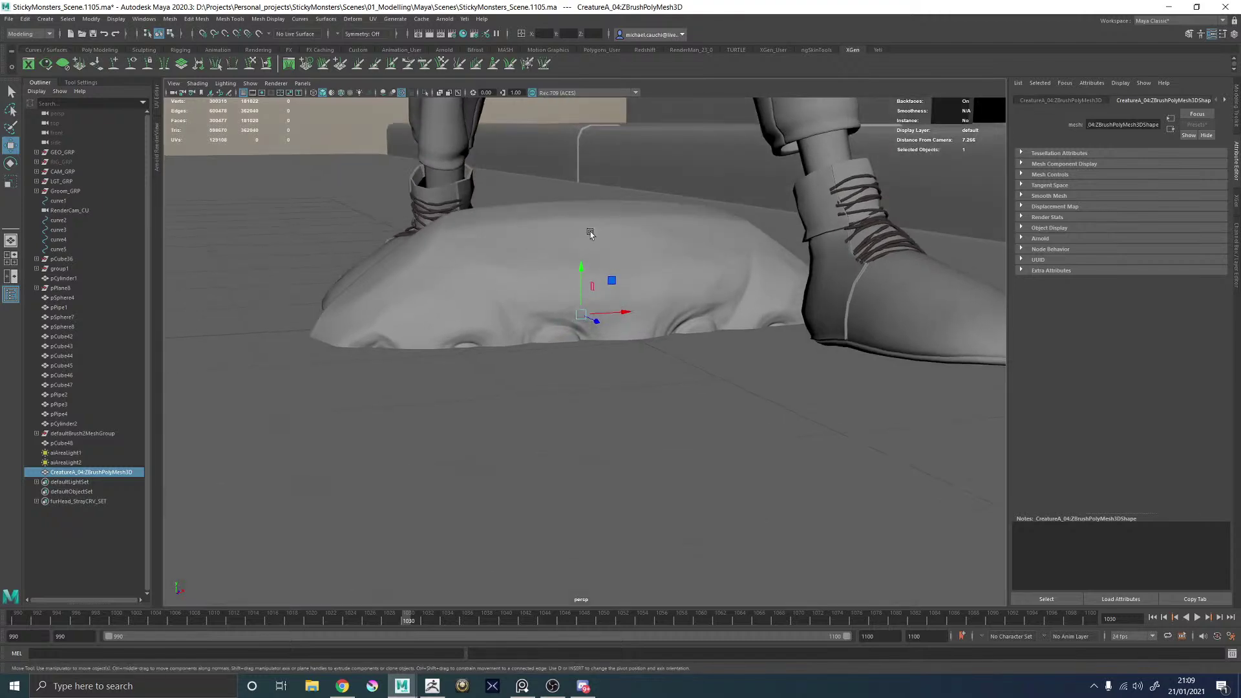
click(254, 85)
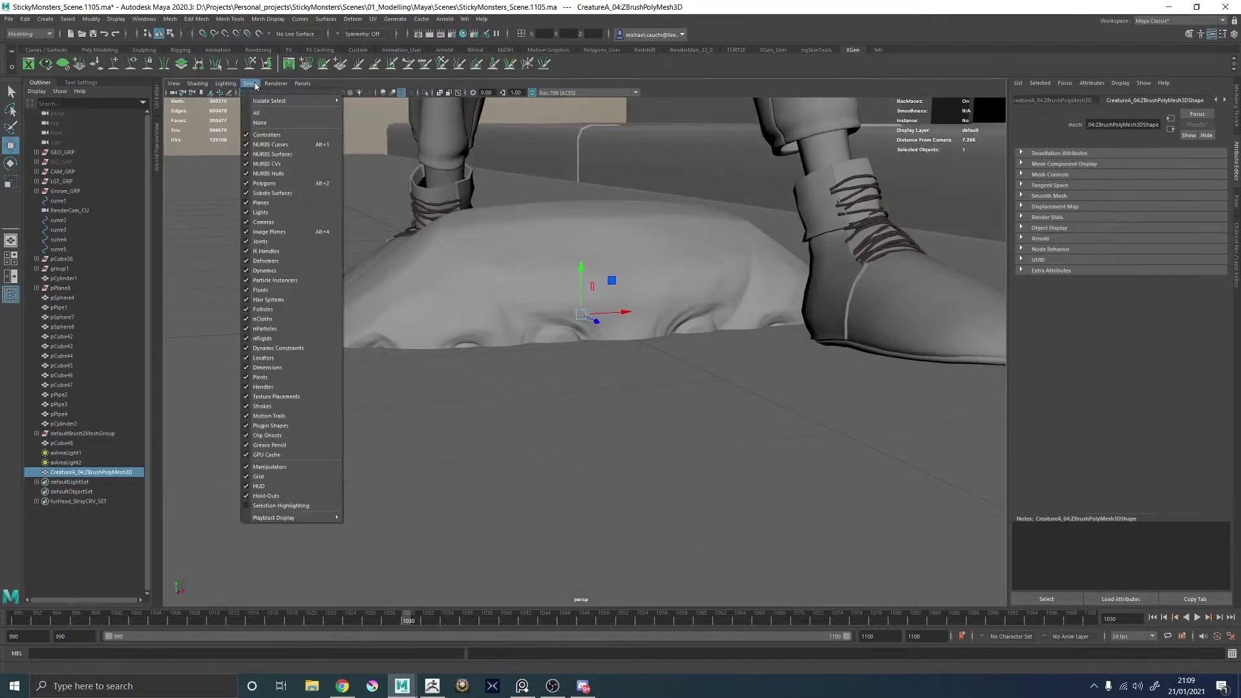
click(281, 505)
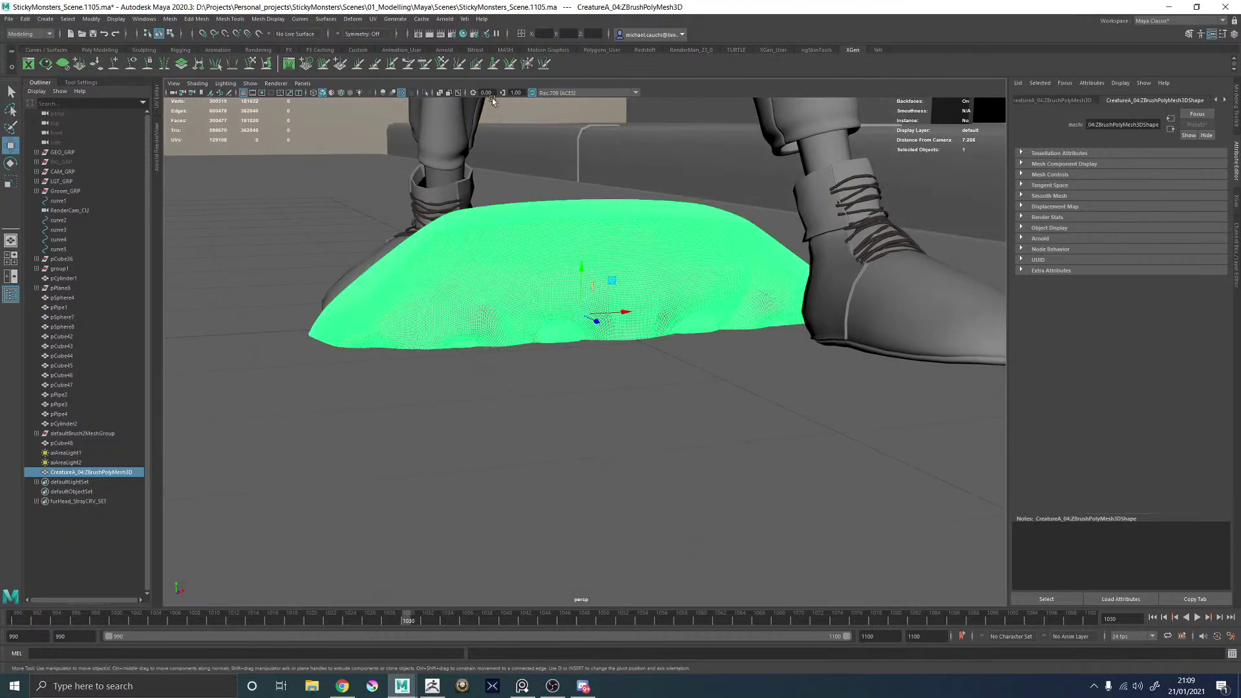
click(425, 93)
alt+drag(710, 261, 650, 234)
click(792, 223)
alt+drag(818, 349, 782, 312)
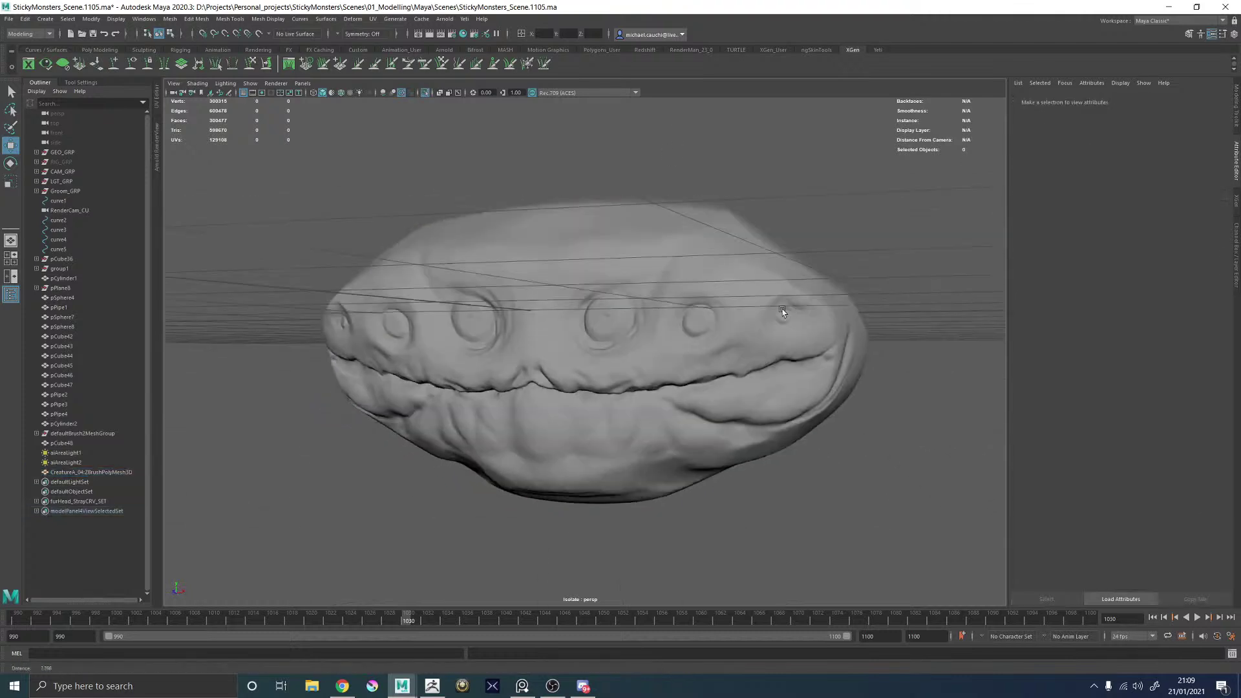
Select the isolated creature head and open the UV Editor for it.
alt+right_drag(782, 312, 653, 323)
alt+drag(652, 323, 595, 373)
click(596, 374)
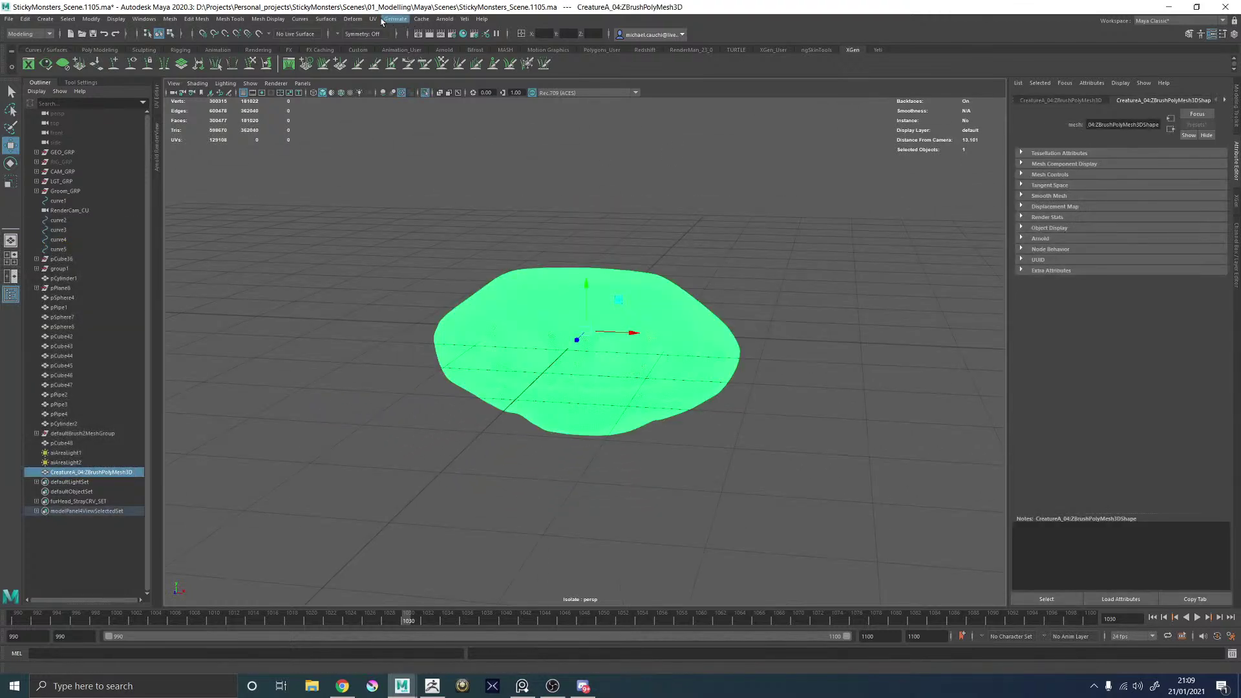
click(375, 19)
click(391, 37)
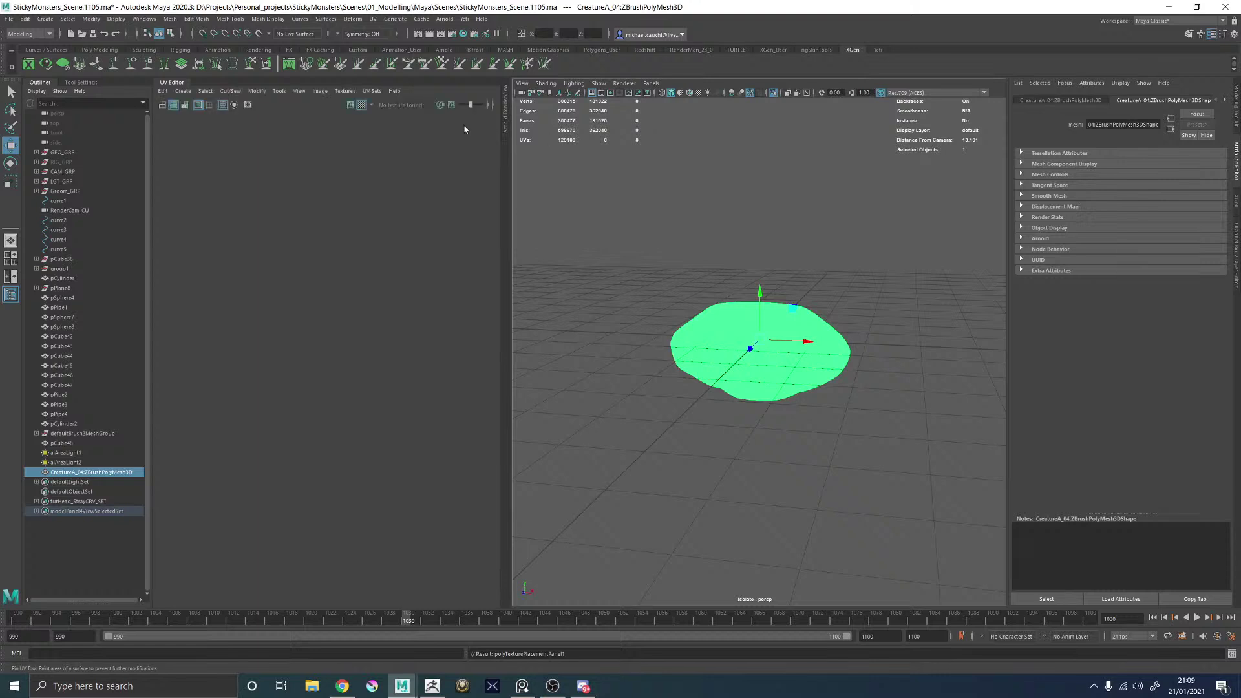
Stop the live interactive render in the Arnold RenderView and return to the isolated creature head in the perspective viewport.
scroll(808, 380, up, 5)
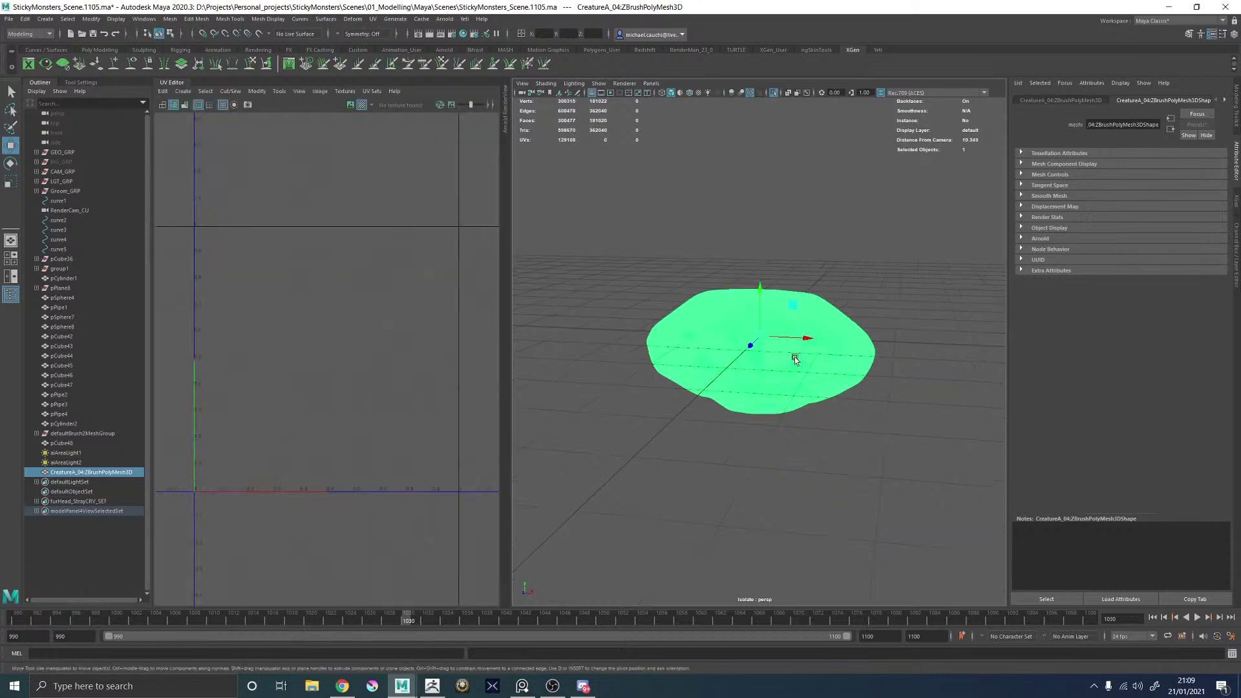
alt+drag(830, 285, 827, 311)
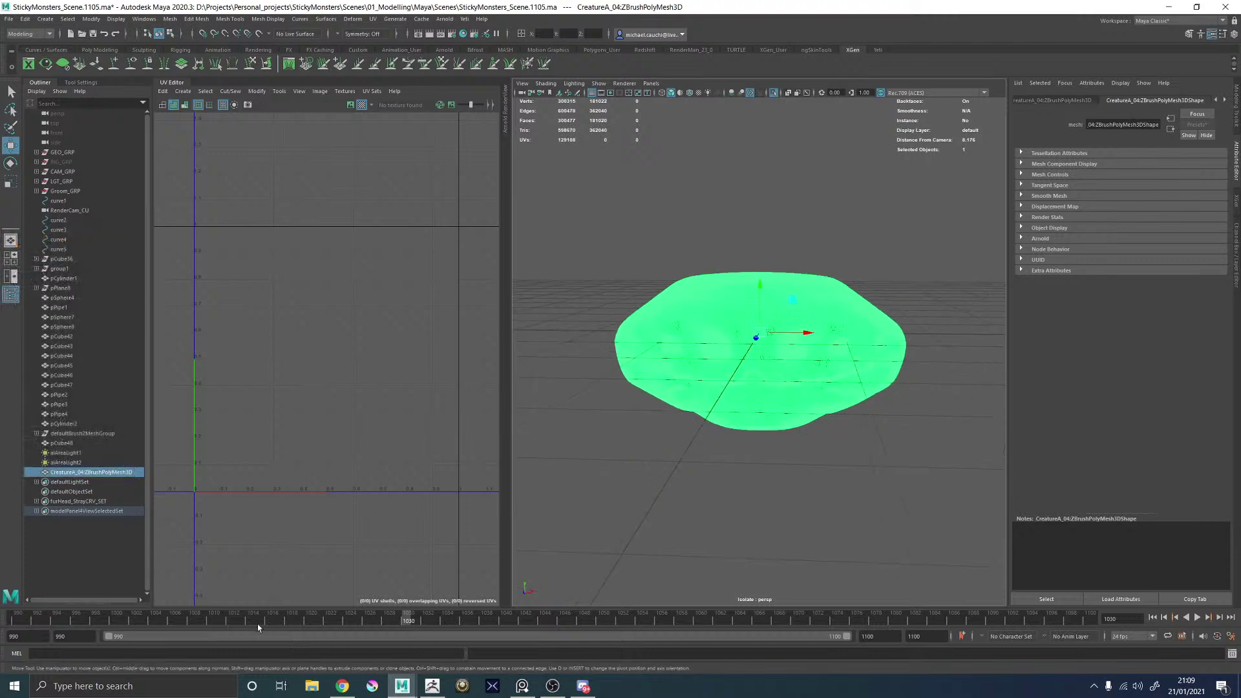
click(506, 104)
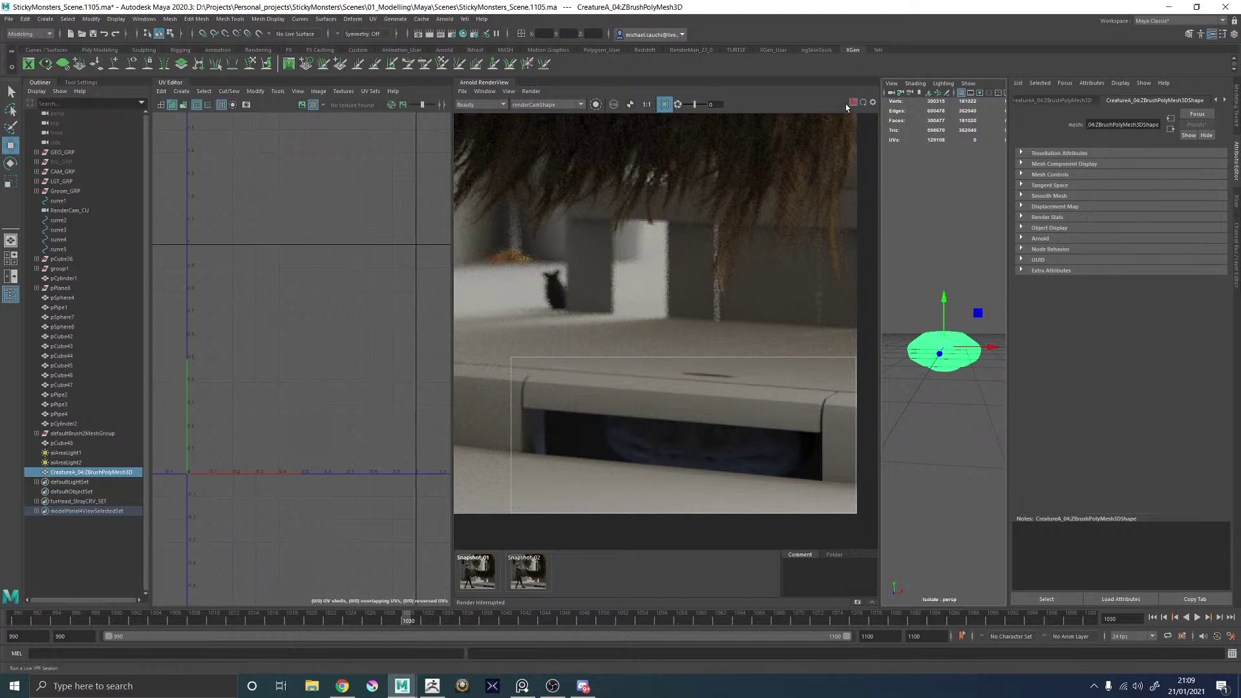
click(853, 103)
mouse_move(795, 280)
alt+mouse_down()
mouse_move(755, 282)
mouse_move(784, 297)
alt+mouse_up()
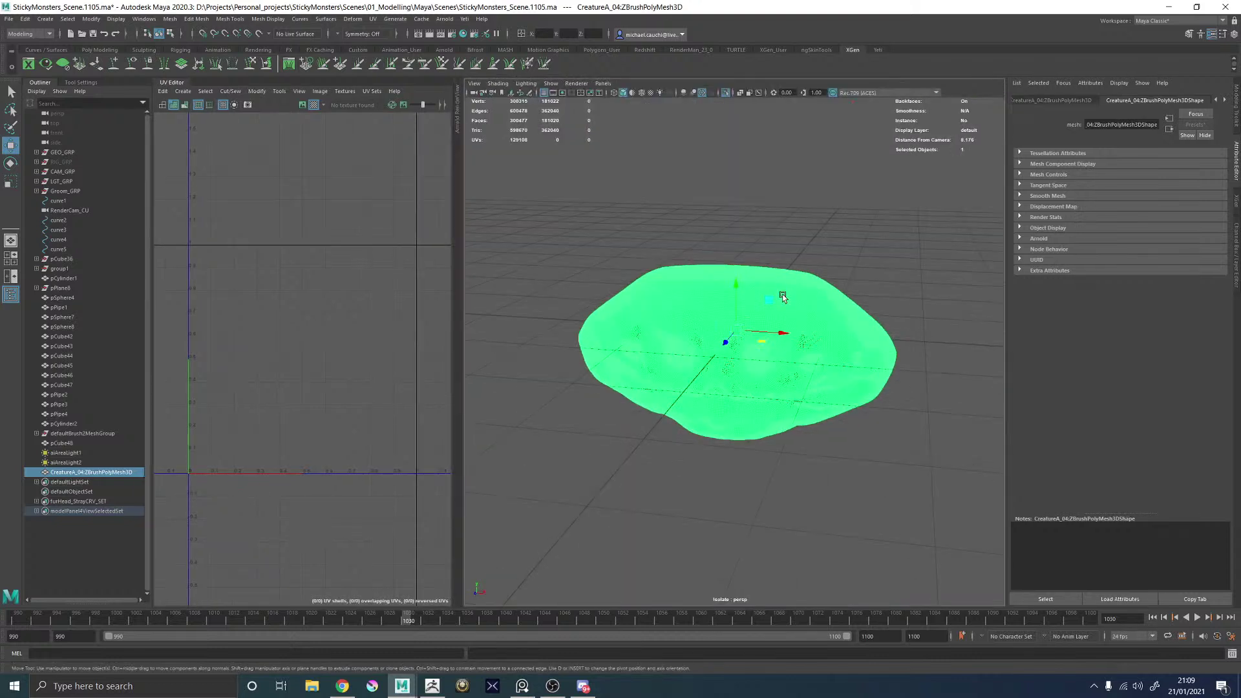
Project an automatic UV map onto the creature head with 6 planes, optimized for fewer pieces.
mouse_move(793, 302)
shift+right_down()
mouse_move(769, 548)
mouse_move(784, 425)
shift+right_up()
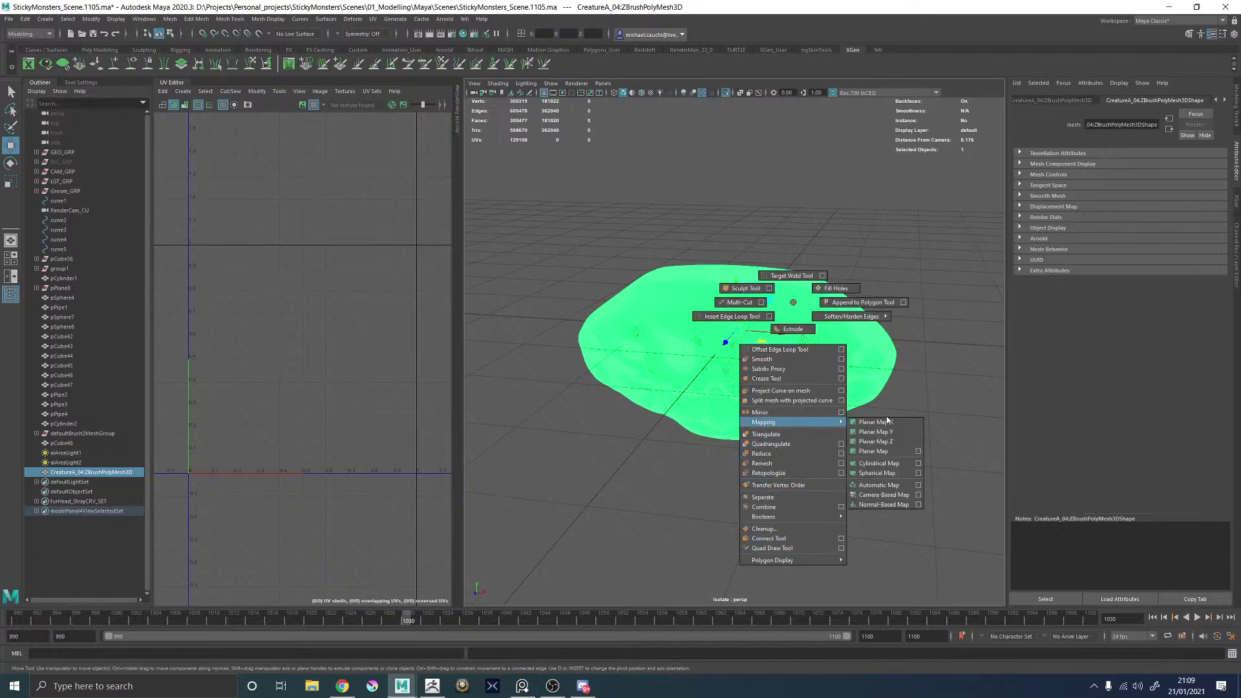
shift+right_drag(888, 420, 918, 485)
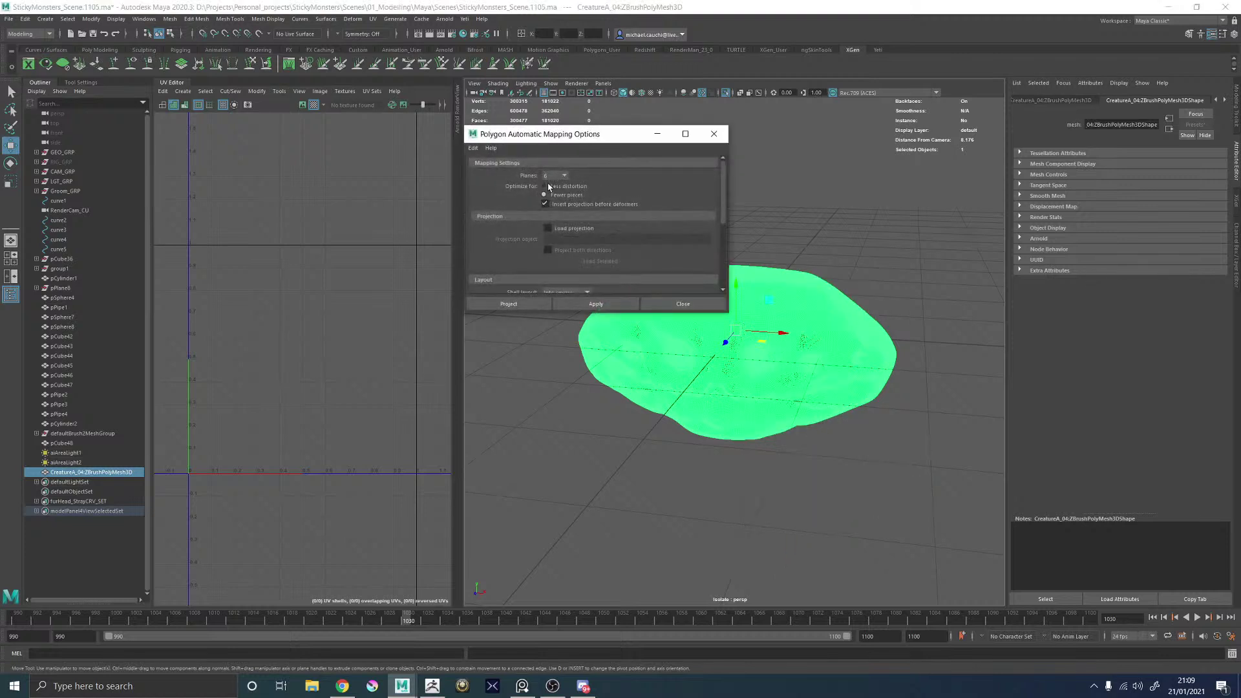
click(509, 305)
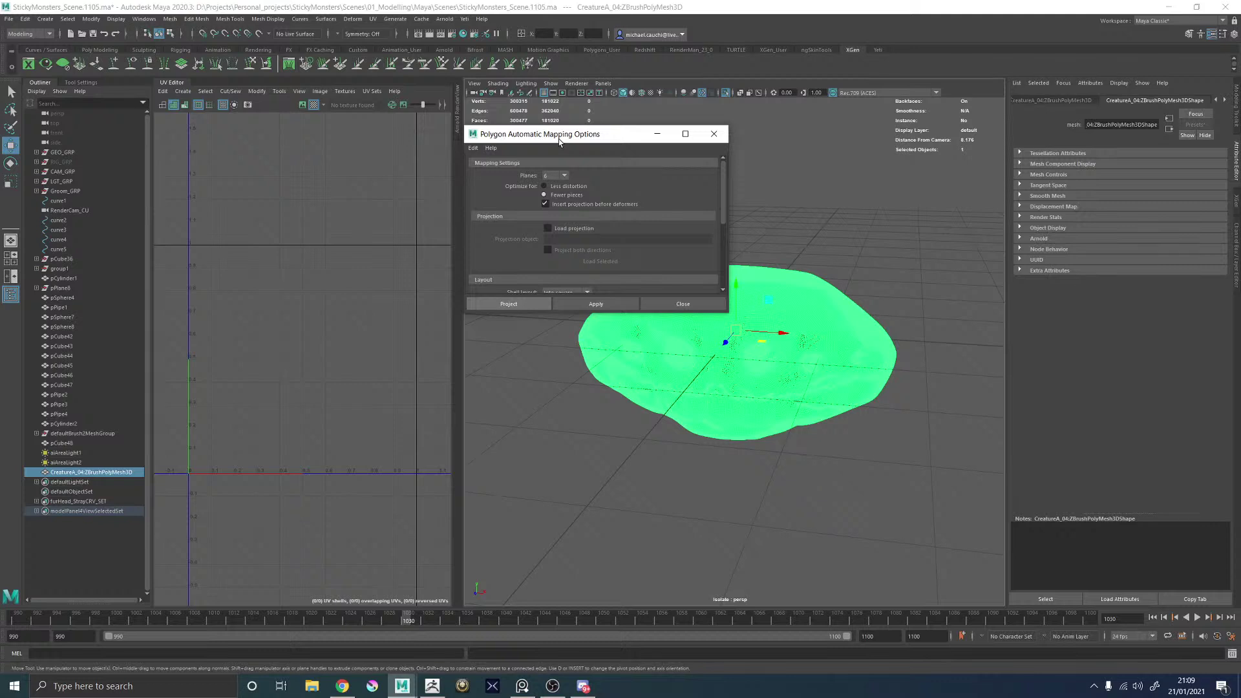
click(509, 304)
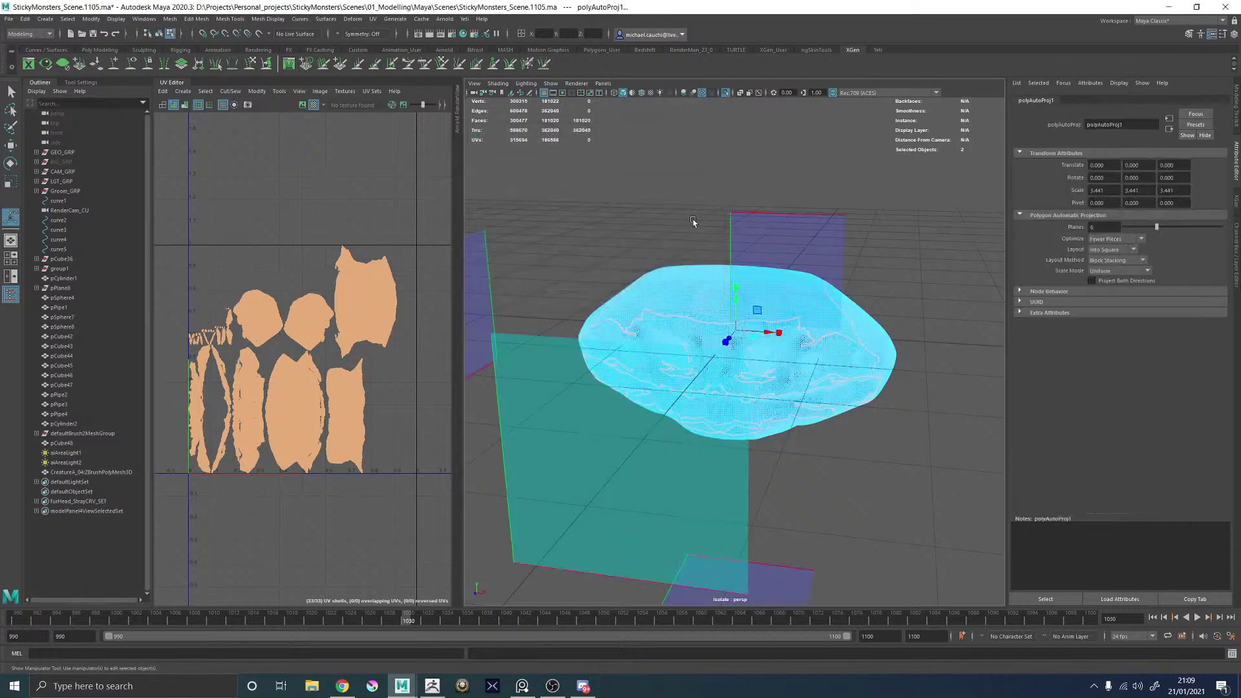
Examine the checker pattern and the UV seams around the creature's eyes and mouth.
scroll(788, 311, up, 3)
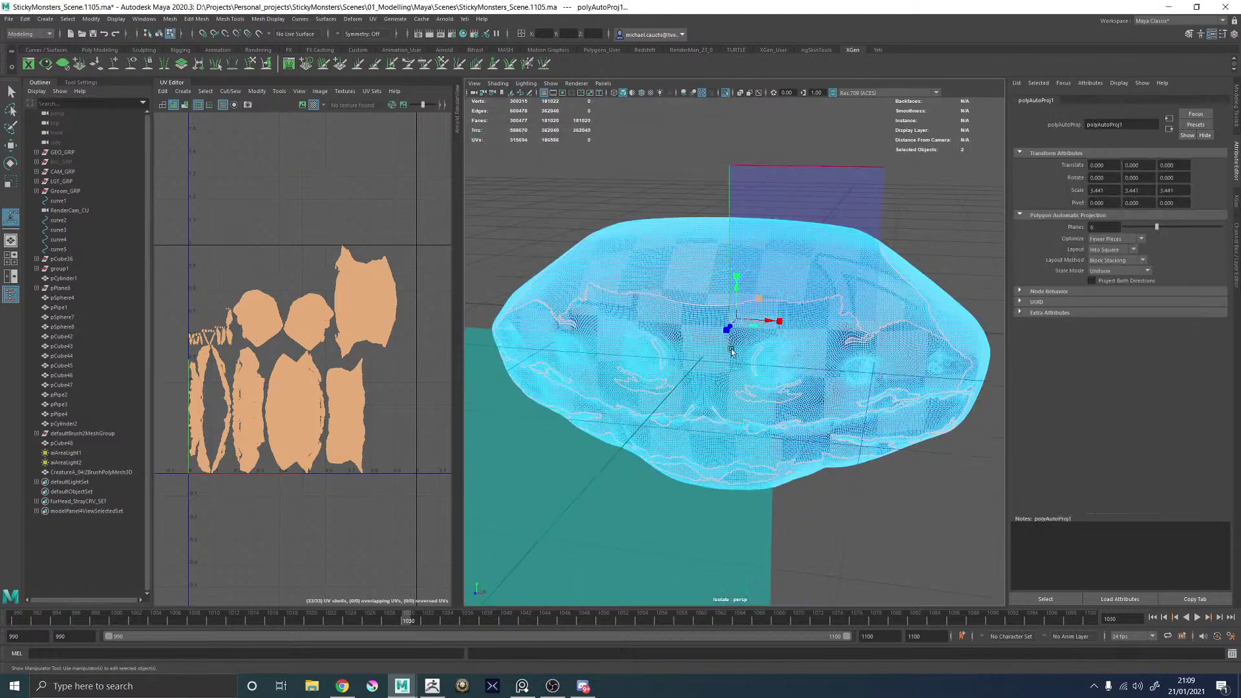
alt+drag(732, 345, 725, 342)
scroll(722, 341, up, 5)
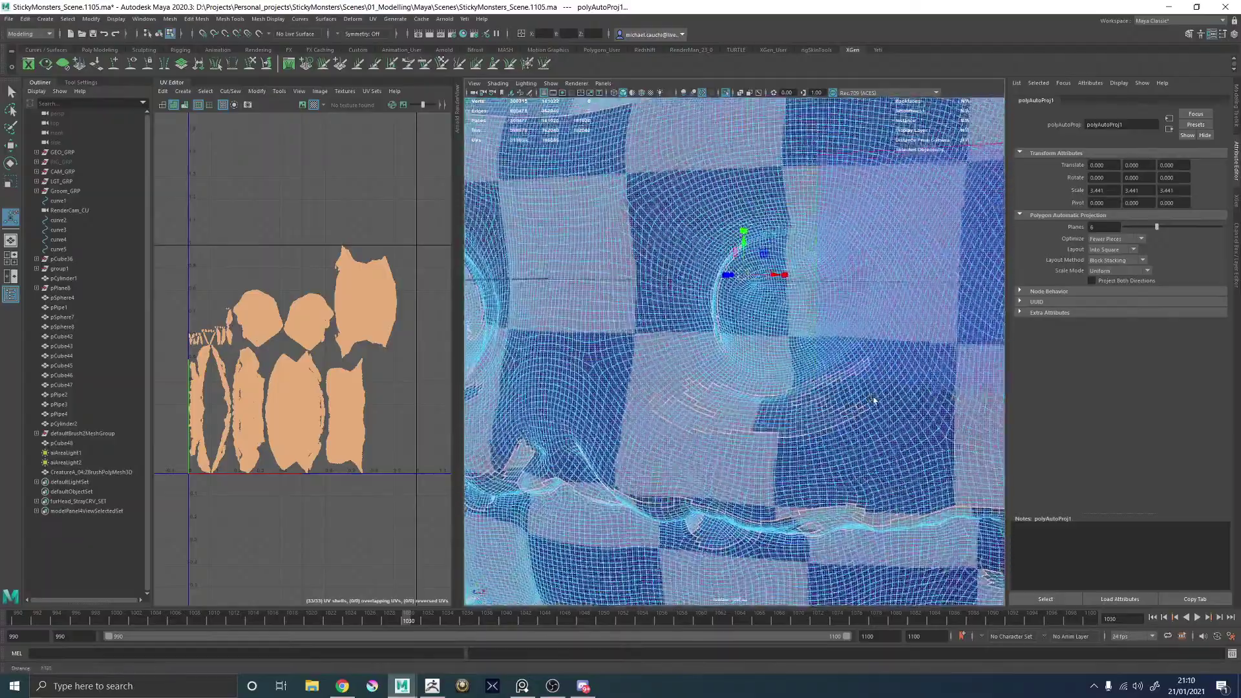
scroll(809, 391, up, 2)
alt+drag(810, 392, 767, 377)
alt+right_drag(768, 377, 666, 336)
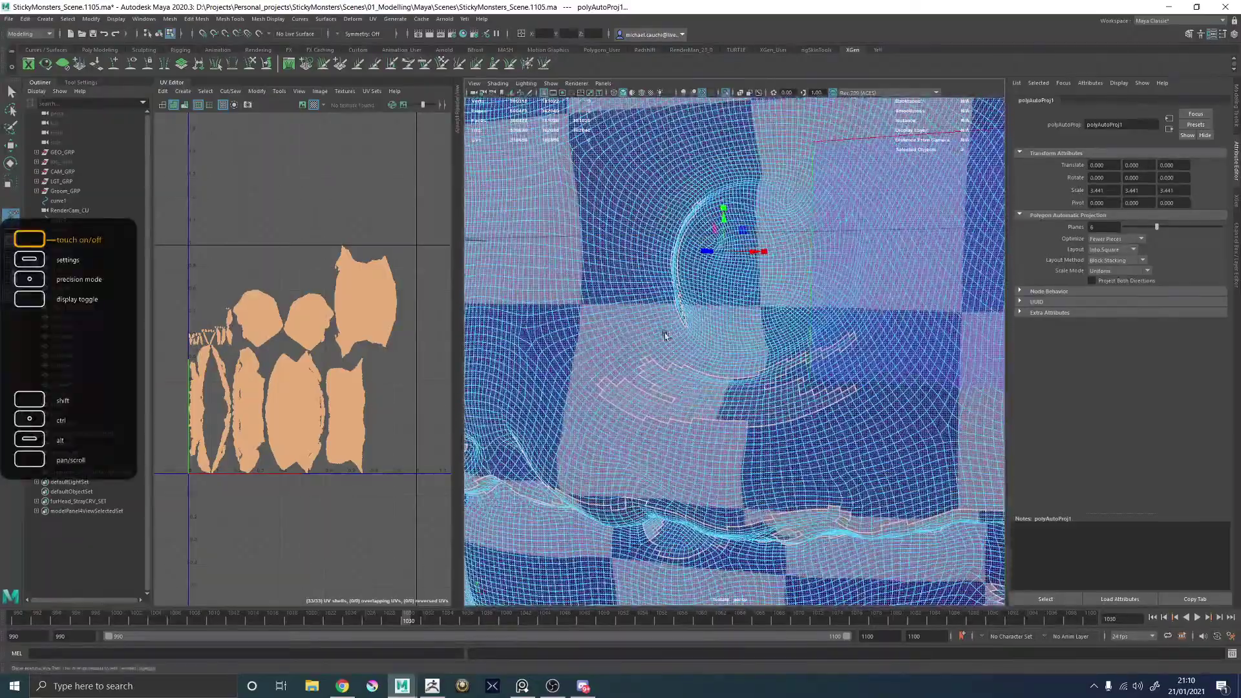
alt+middle_drag(666, 336, 699, 374)
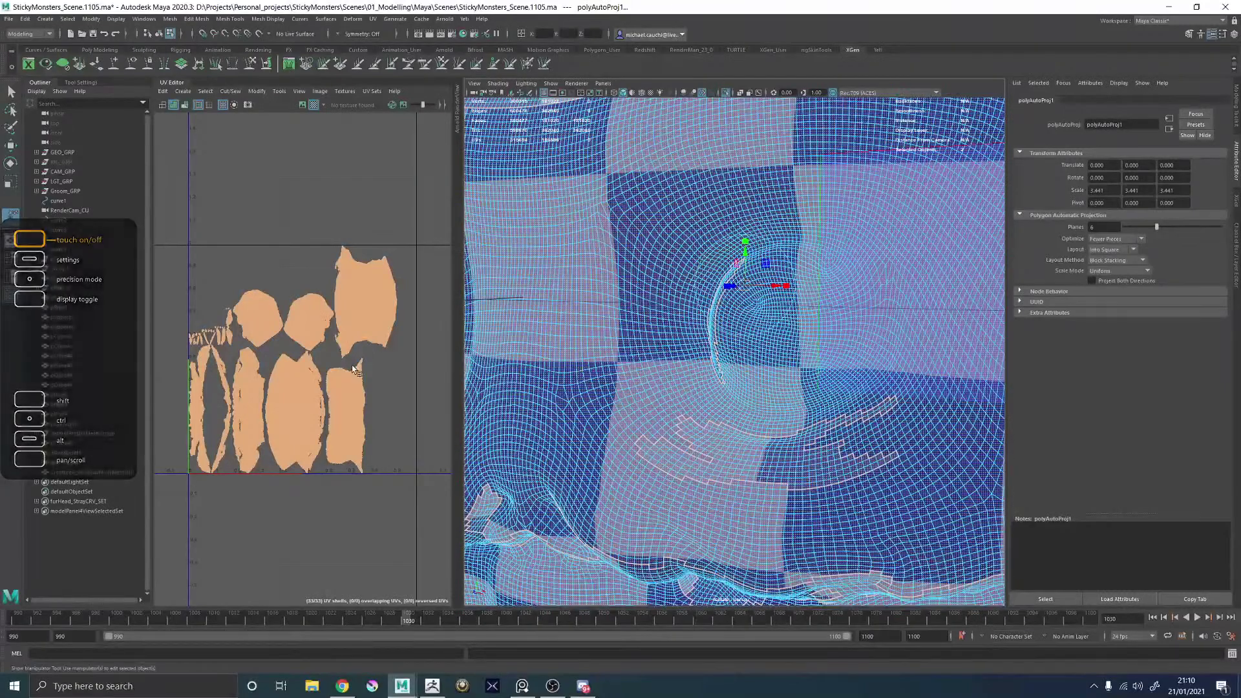
Select a border edge of one narrow eye-rim UV shell and move and sew it to its neighbouring shell.
alt+middle_drag(219, 316, 273, 323)
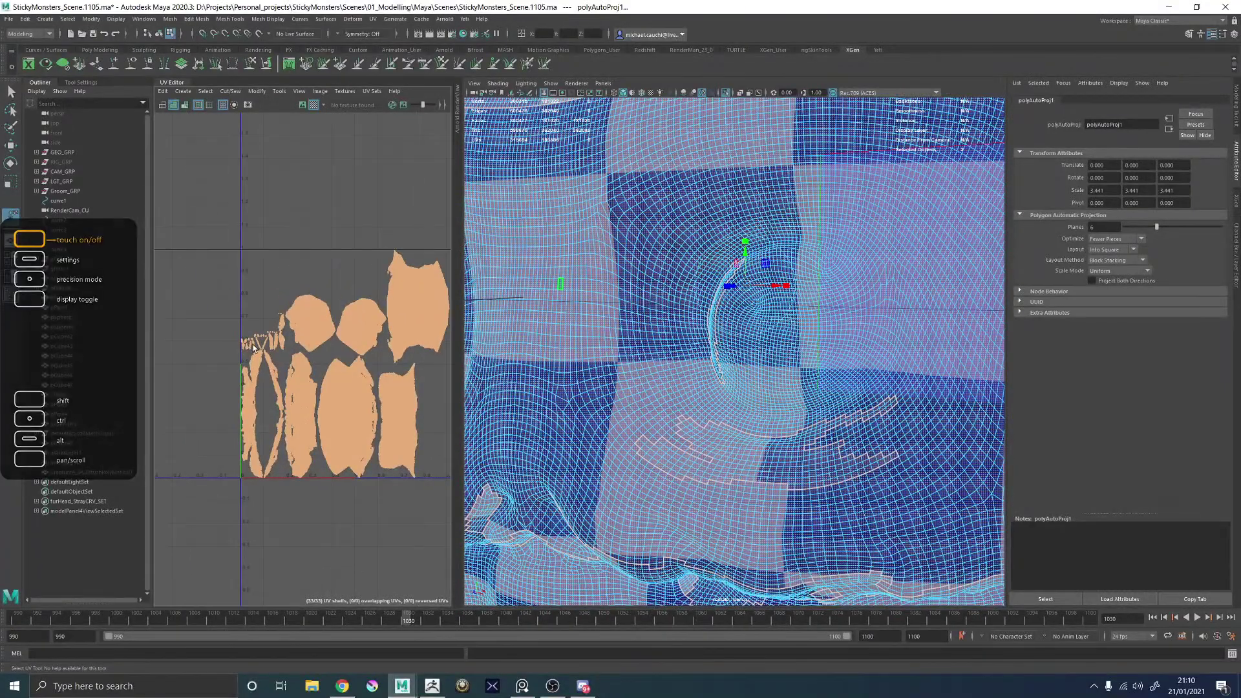
alt+right_drag(254, 344, 247, 295)
click(252, 365)
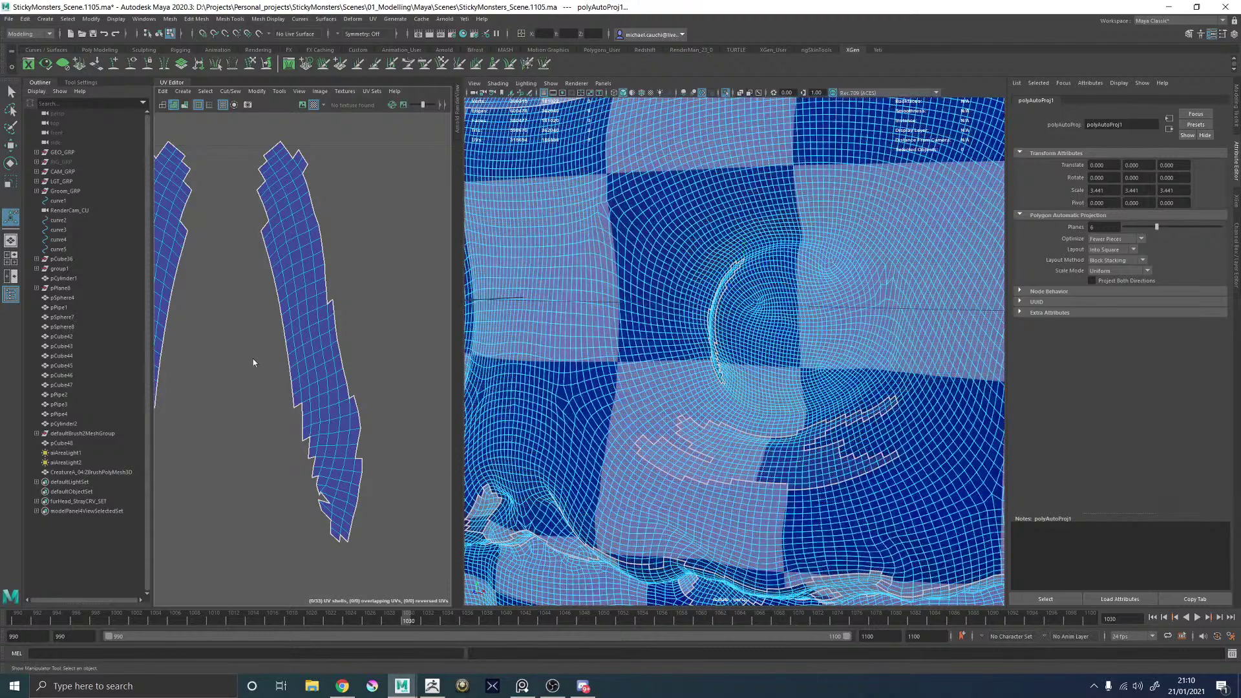
right_drag(252, 361, 255, 339)
click(285, 322)
mouse_move(380, 279)
right_down()
mouse_move(382, 247)
mouse_move(363, 278)
right_up()
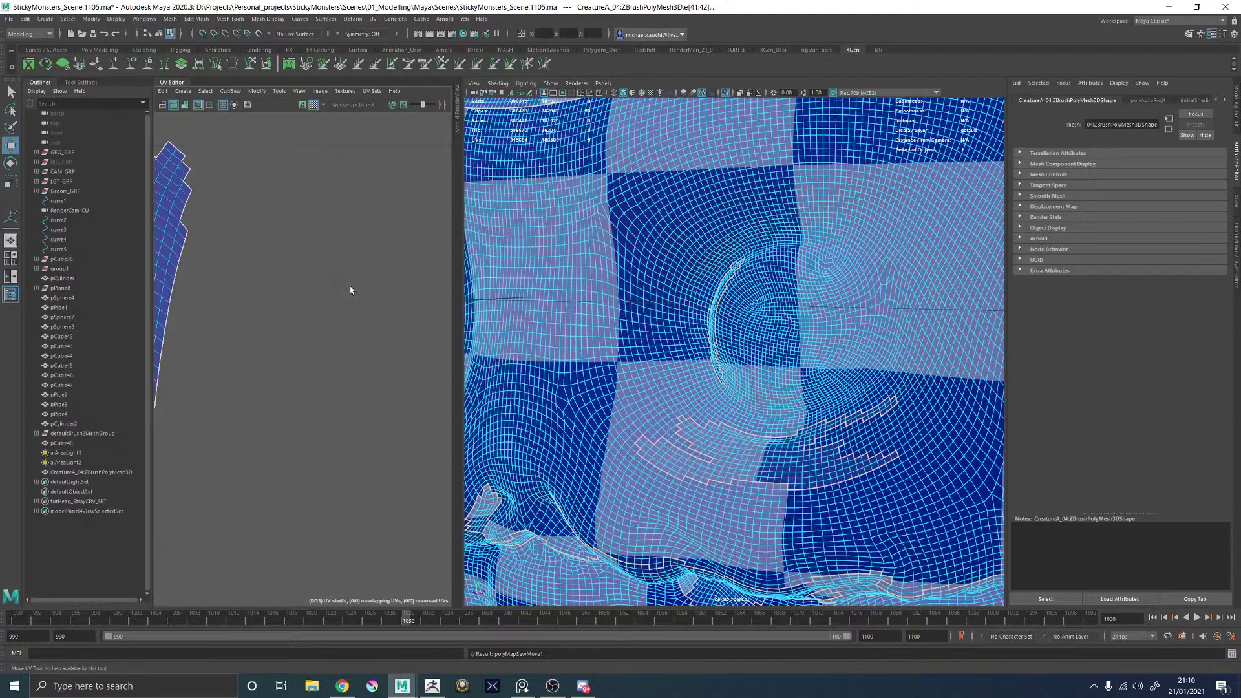
Move and sew the matching narrow UV shell of the other eye rim into its neighbouring shell.
click(351, 289)
alt+right_drag(350, 289, 318, 301)
alt+middle_drag(294, 302, 307, 310)
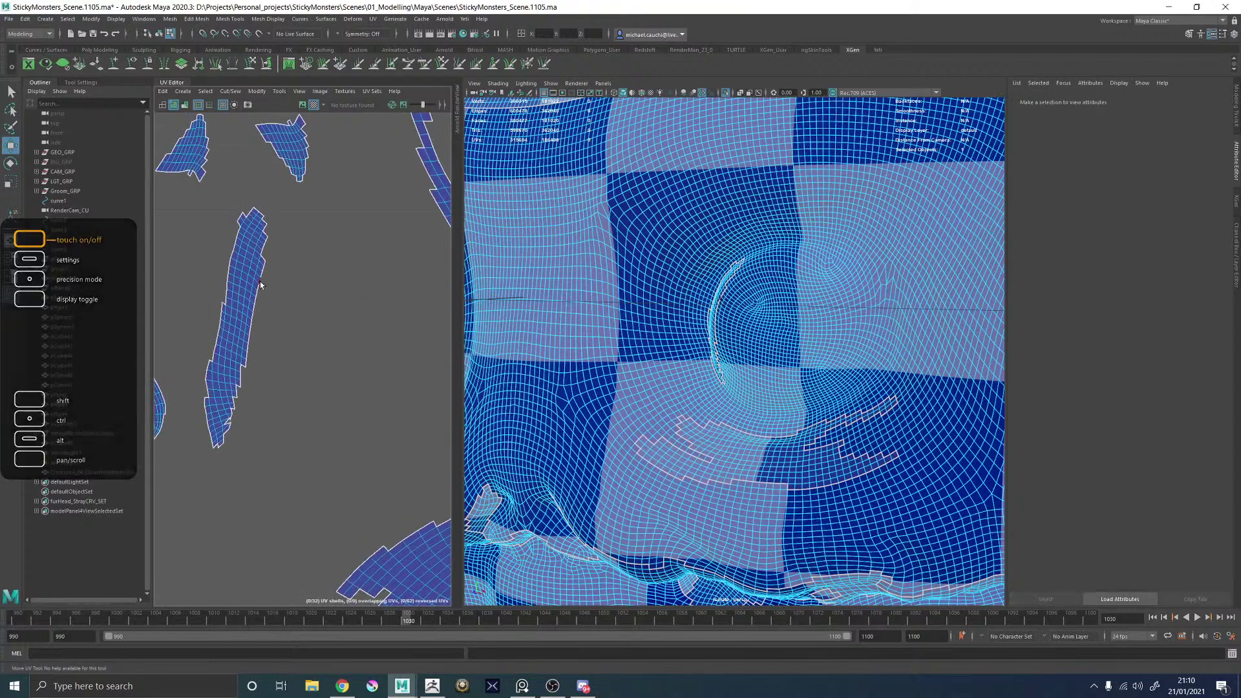
click(261, 285)
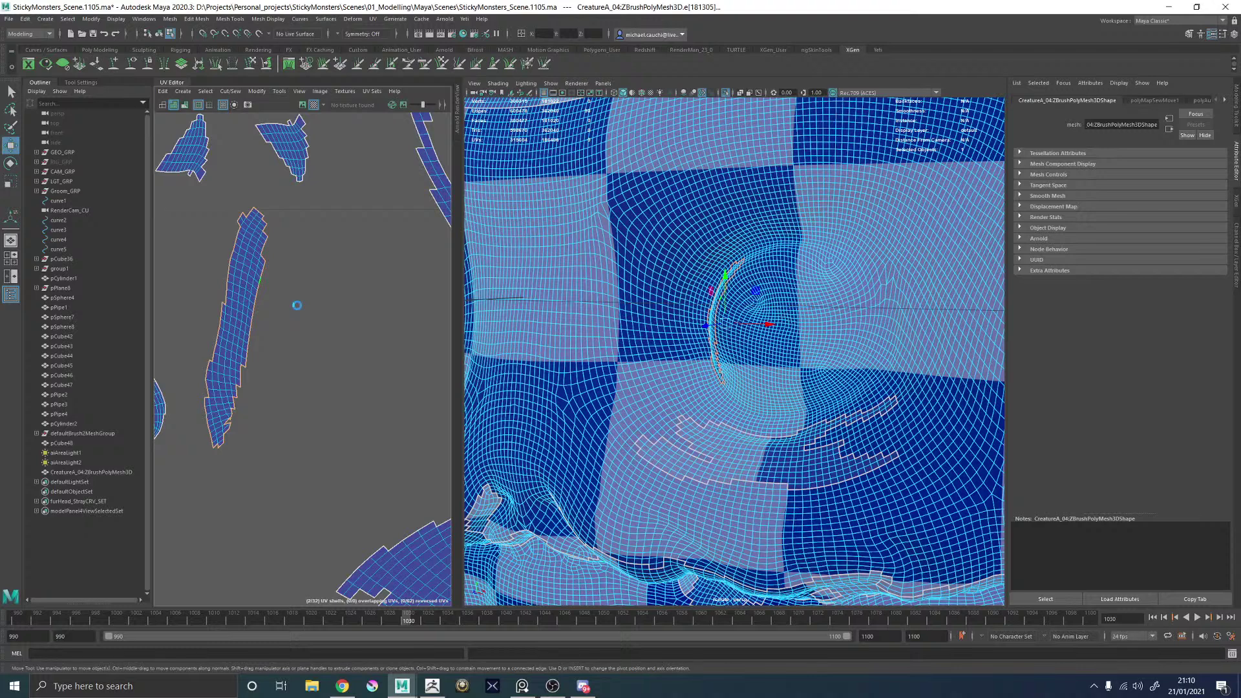
click(310, 323)
Move and sew the two ragged under-eye UV shells into the surrounding face shell.
scroll(311, 324, down, 3)
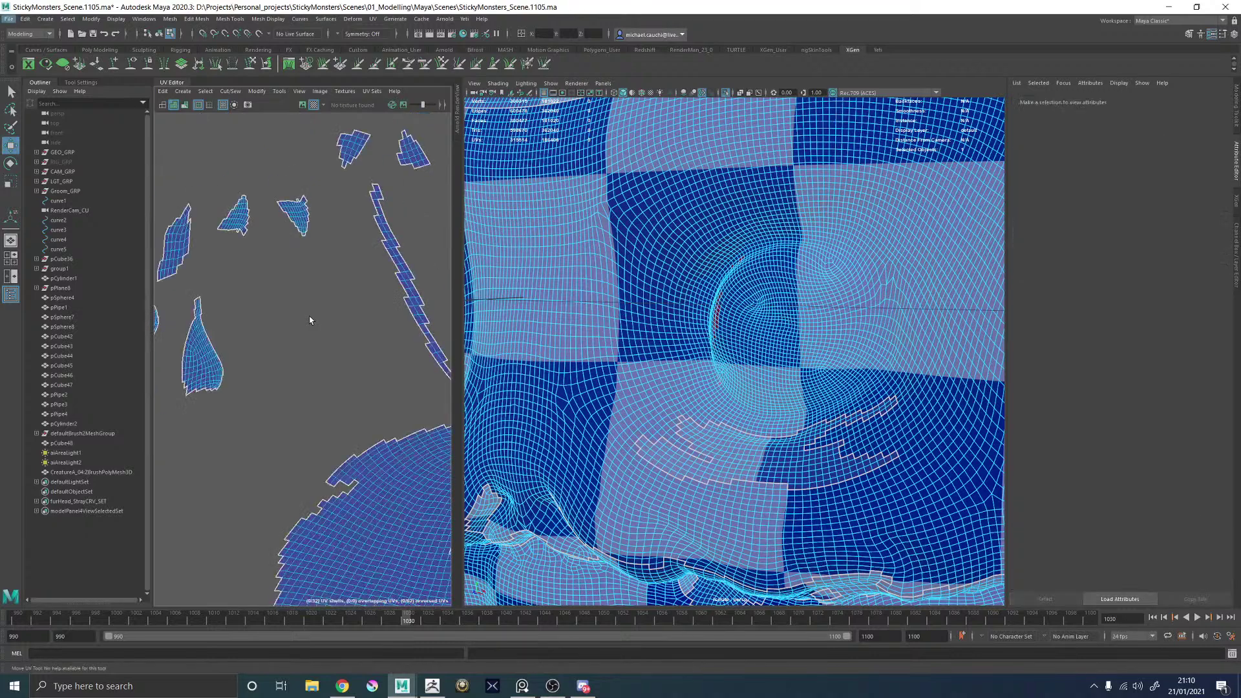
scroll(309, 320, up, 1)
scroll(310, 317, up, 5)
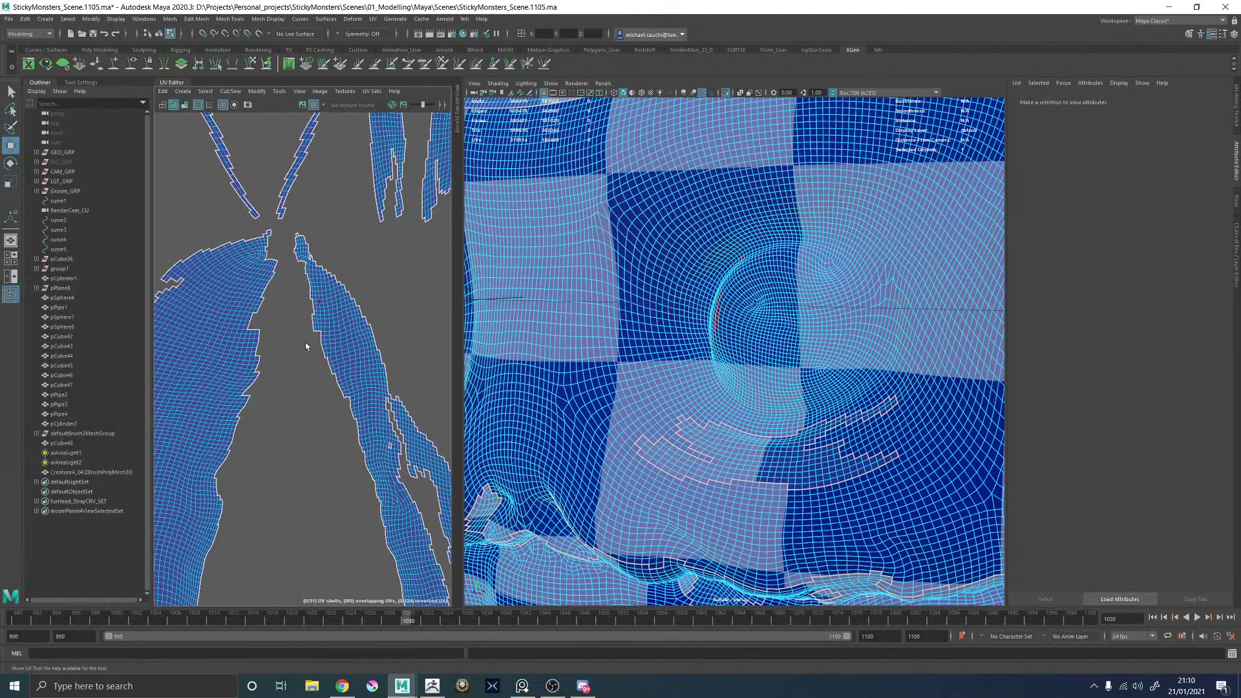
scroll(306, 345, down, 2)
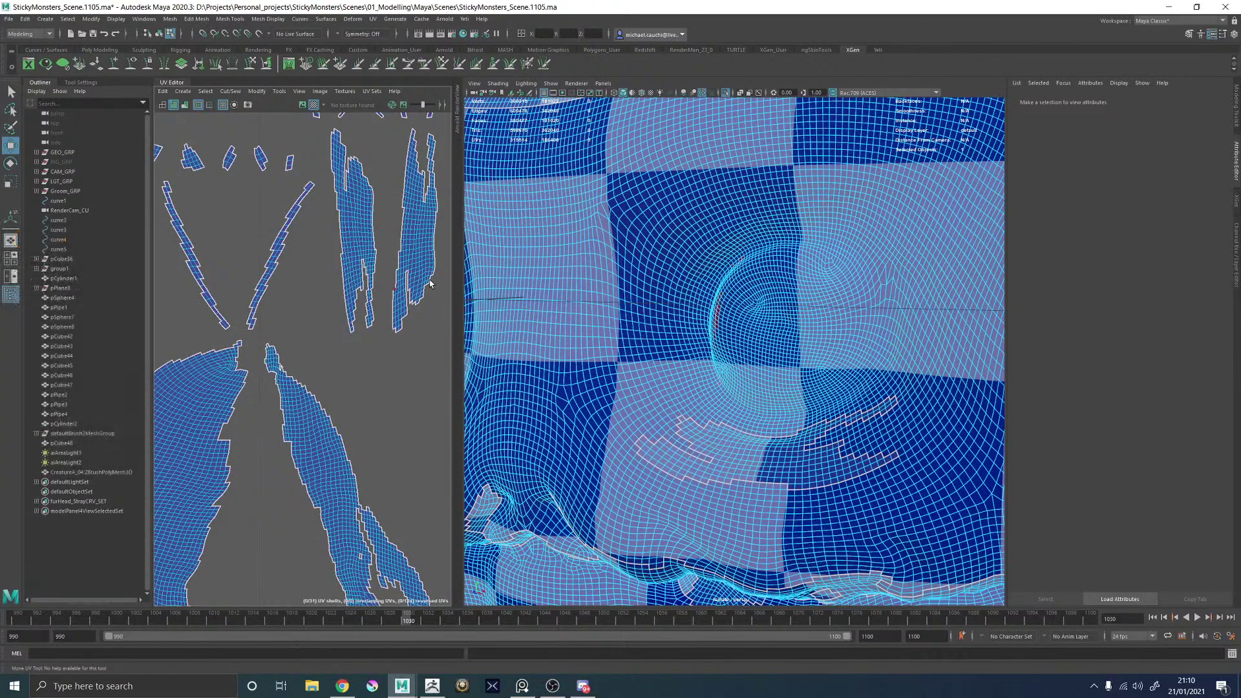
key(w)
click(430, 283)
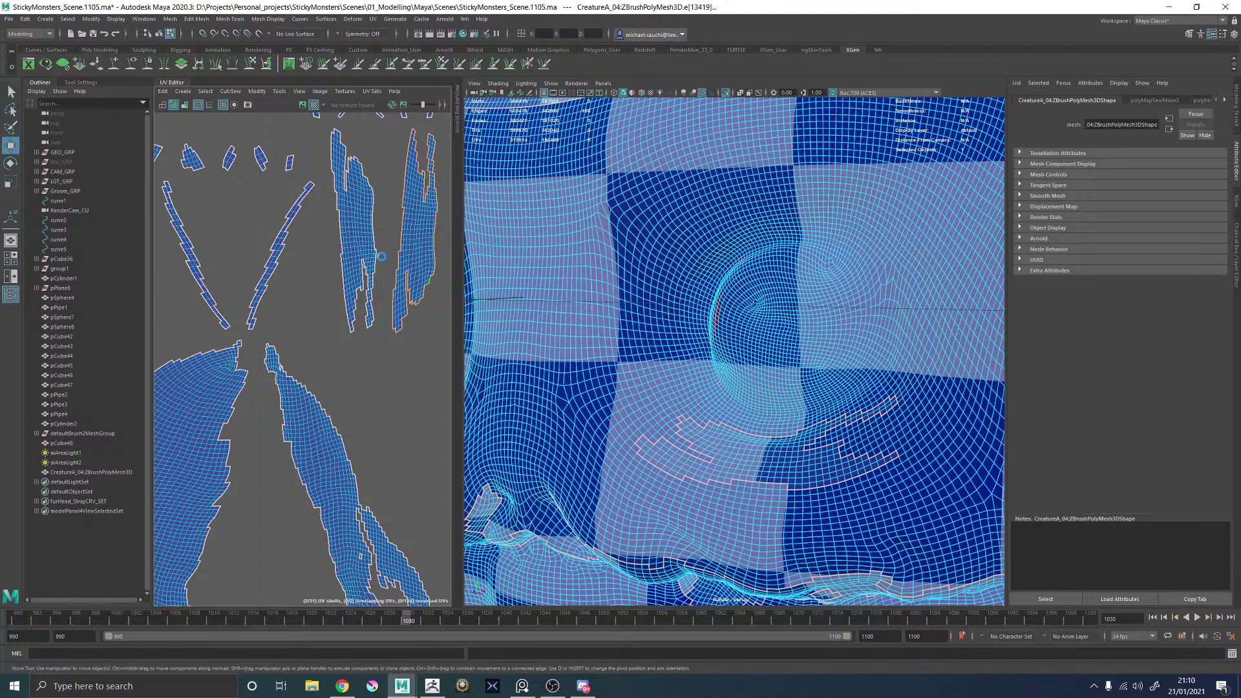
shift+right_drag(373, 259, 377, 264)
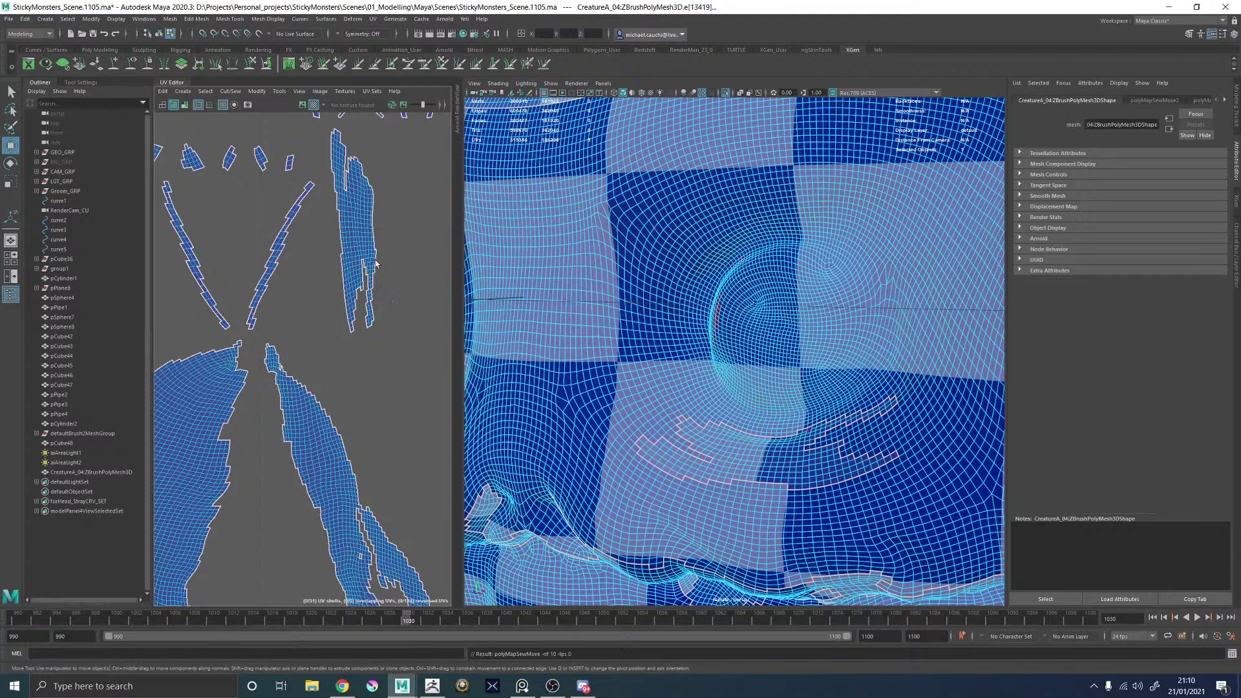
click(377, 264)
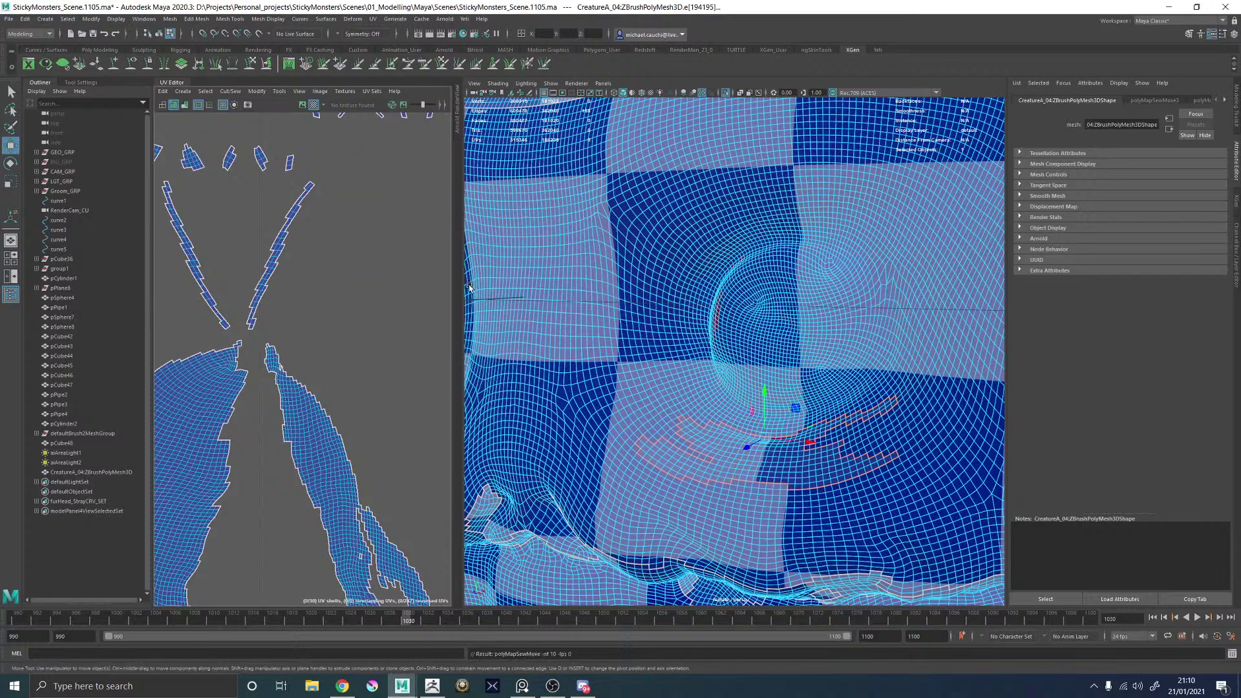
Check the seams beside the mouth, and move and sew the two thin diagonal UV strips to their neighbouring shells.
scroll(709, 357, down, 8)
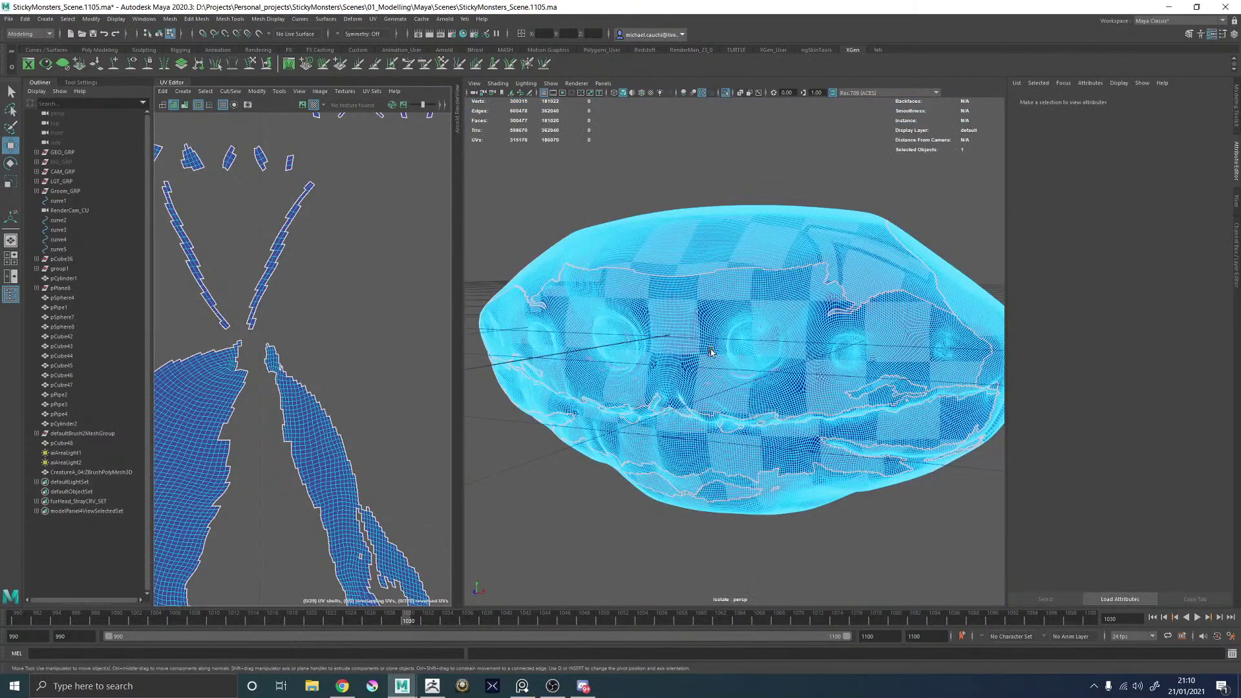
alt+drag(712, 351, 659, 364)
alt+right_drag(741, 384, 892, 381)
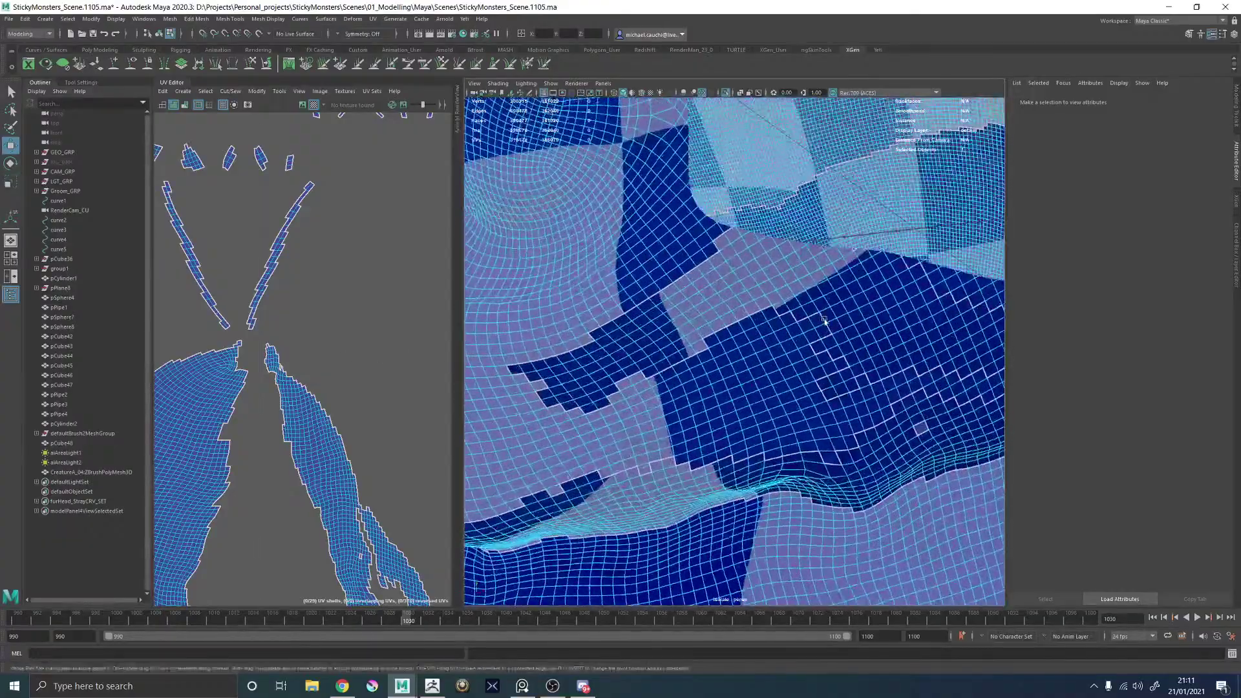
scroll(787, 330, down, 2)
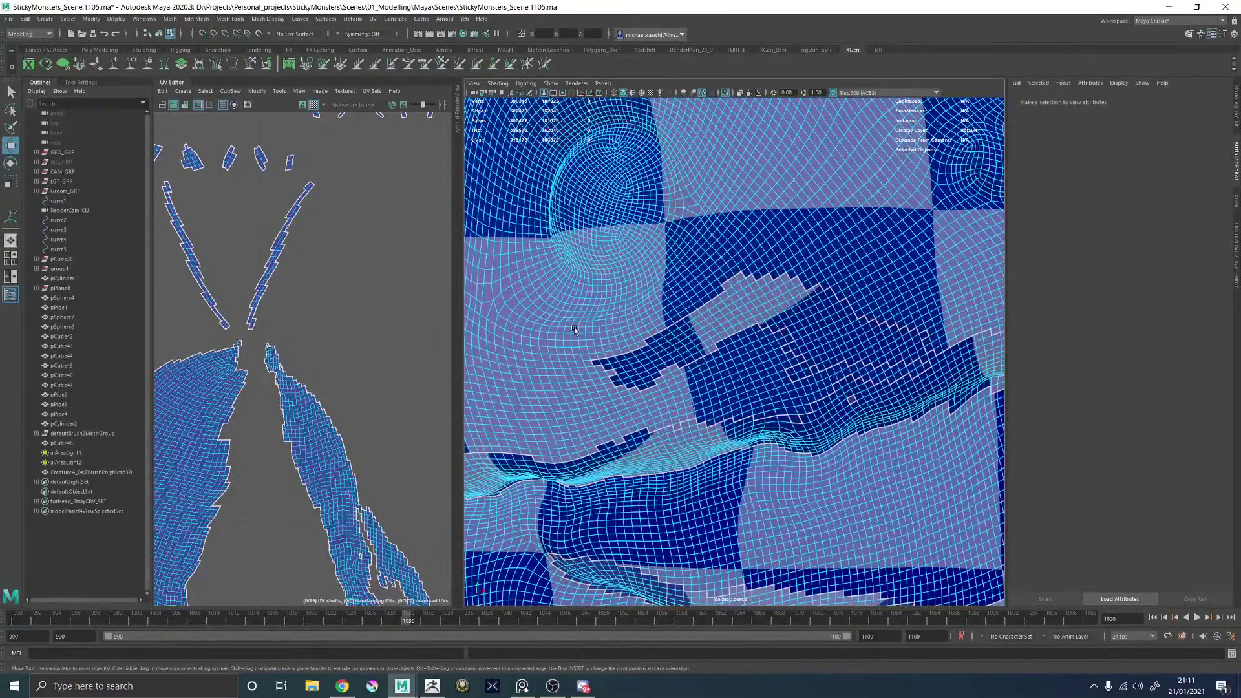
scroll(330, 327, down, 4)
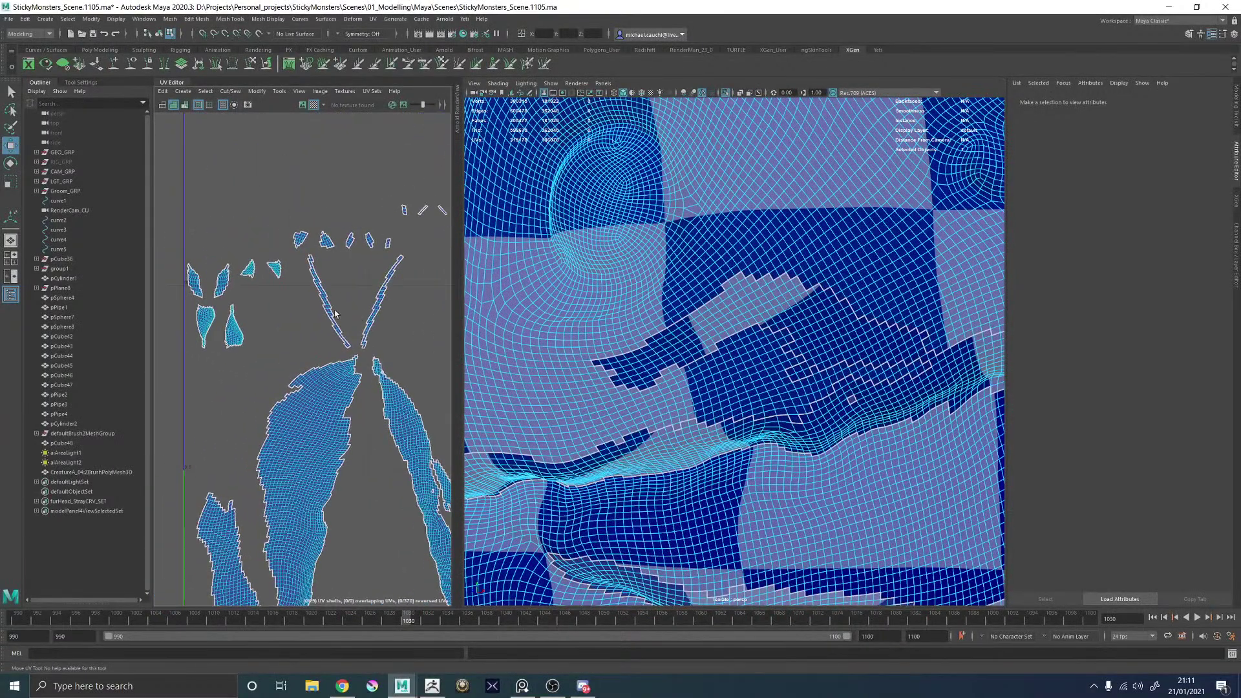
click(329, 313)
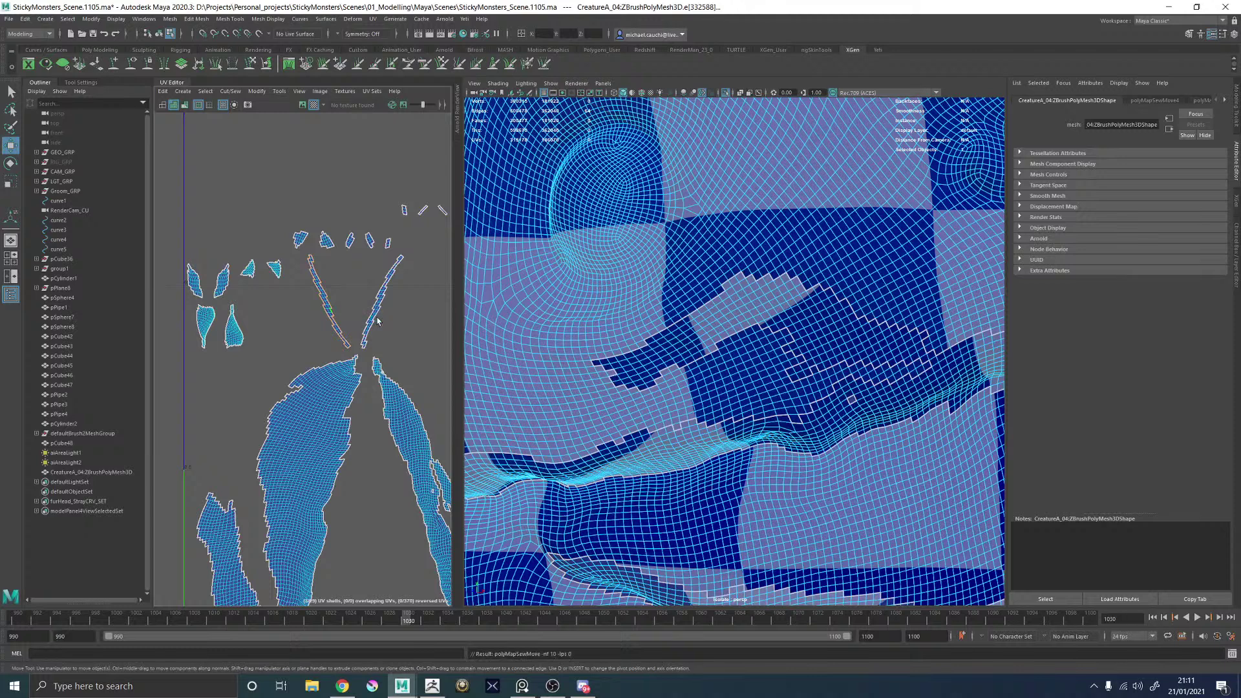
double_click(379, 309)
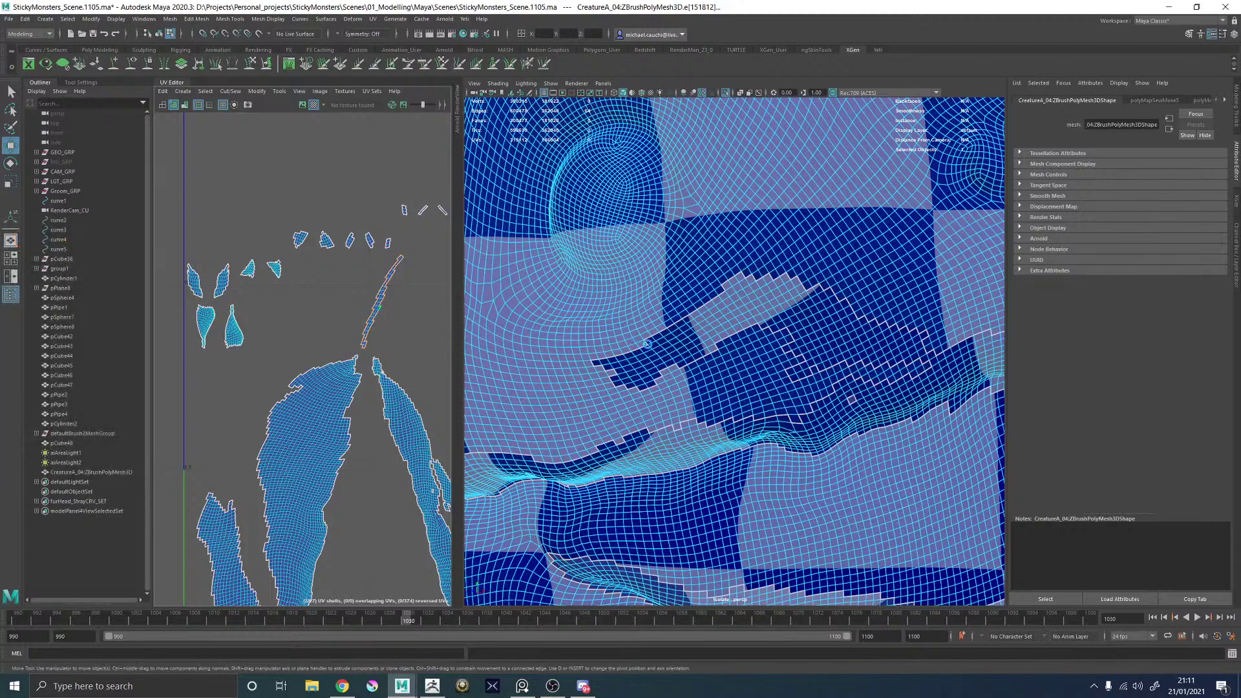
Return the creature head to object selection and replace its UVs with a planar projection along the X axis.
key(a)
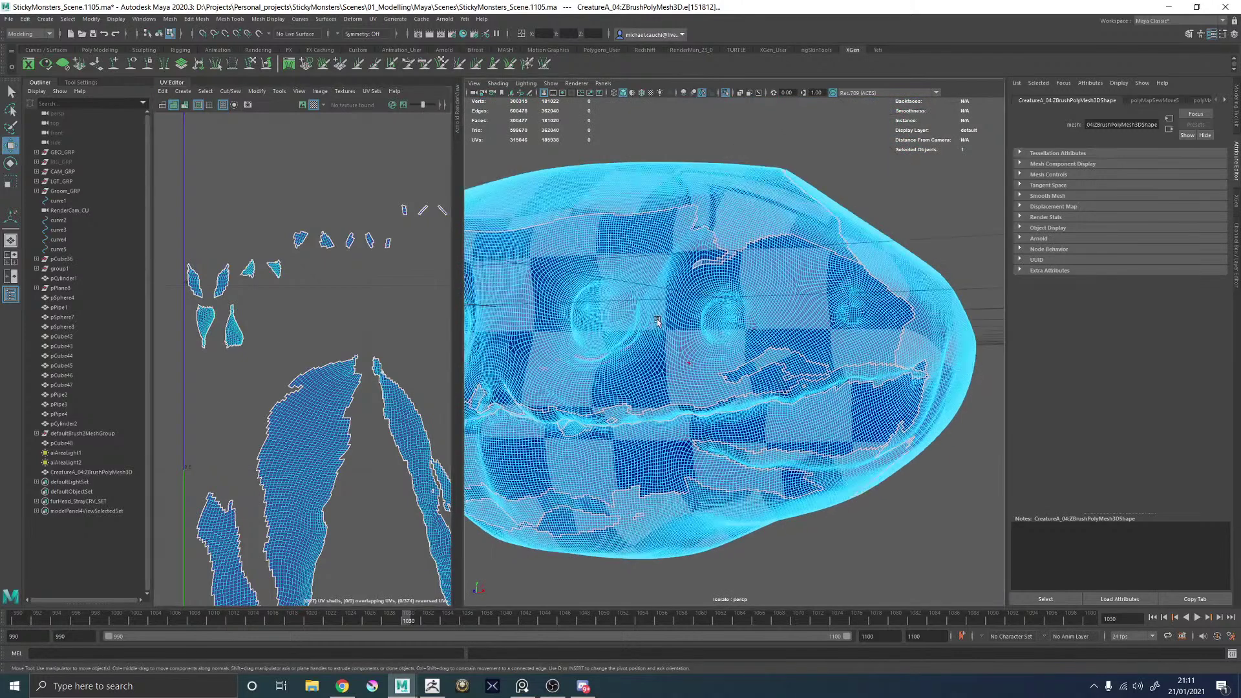
alt+drag(658, 322, 708, 330)
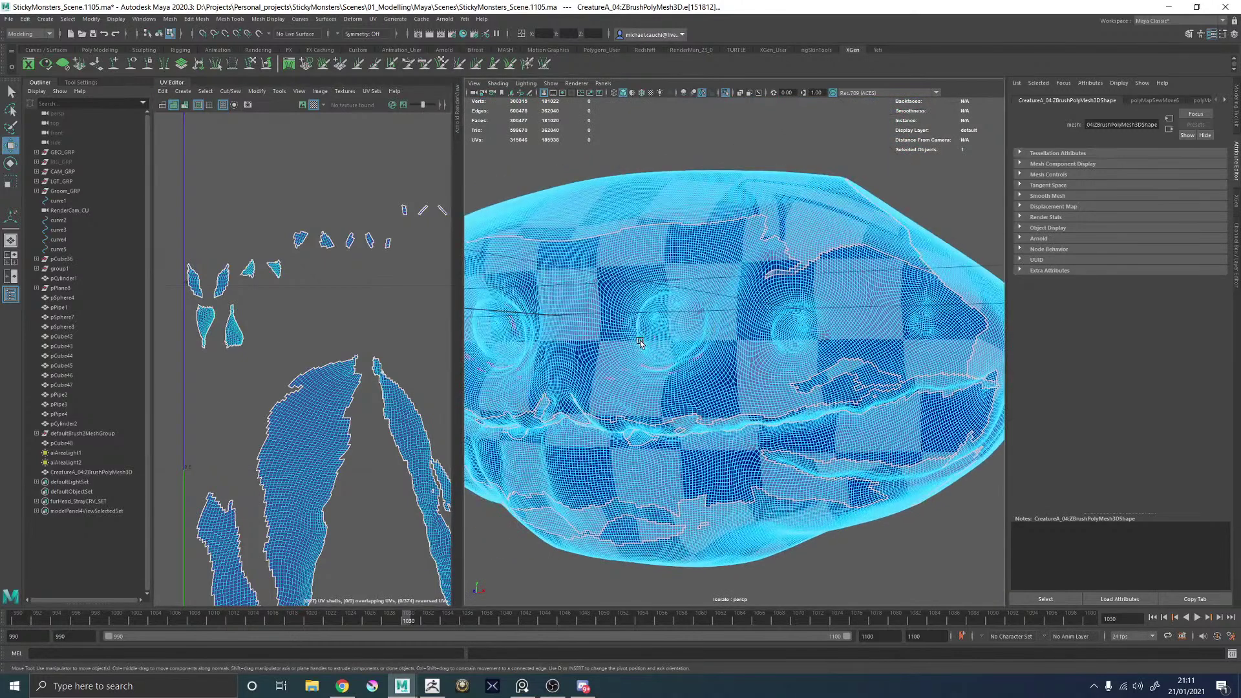
right_drag(640, 342, 646, 349)
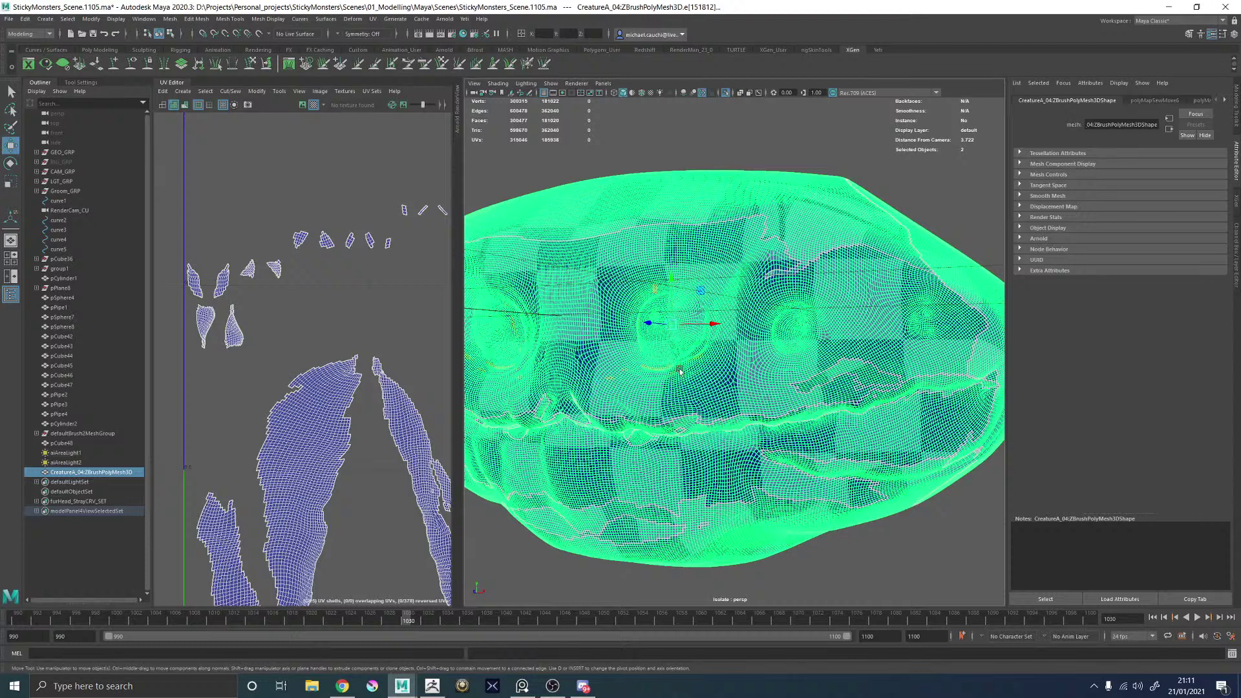
key(f)
shift+right_drag(823, 166, 905, 289)
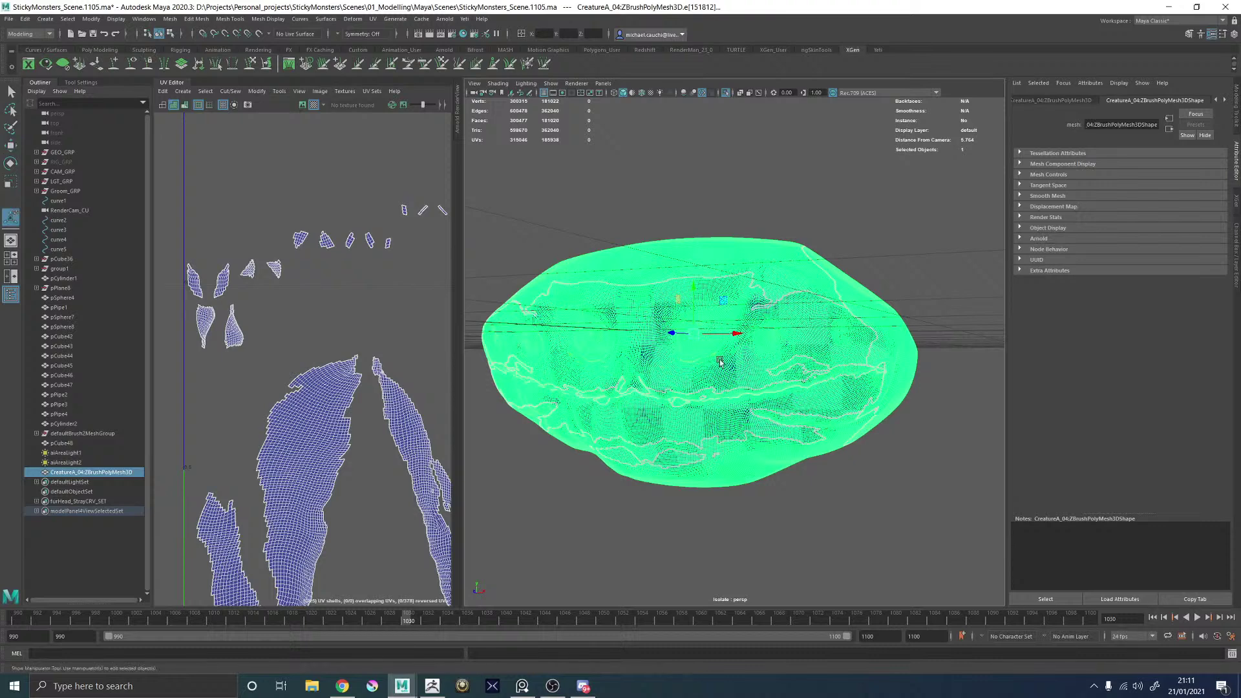
alt+drag(732, 278, 801, 319)
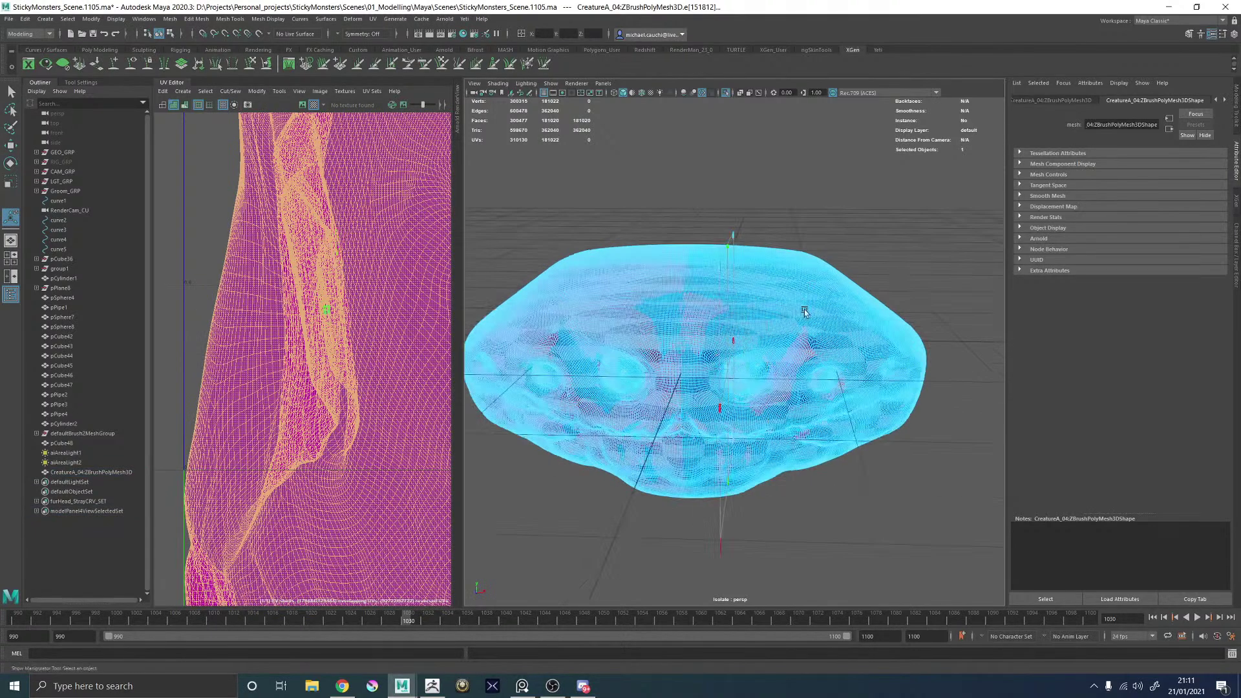
click(802, 319)
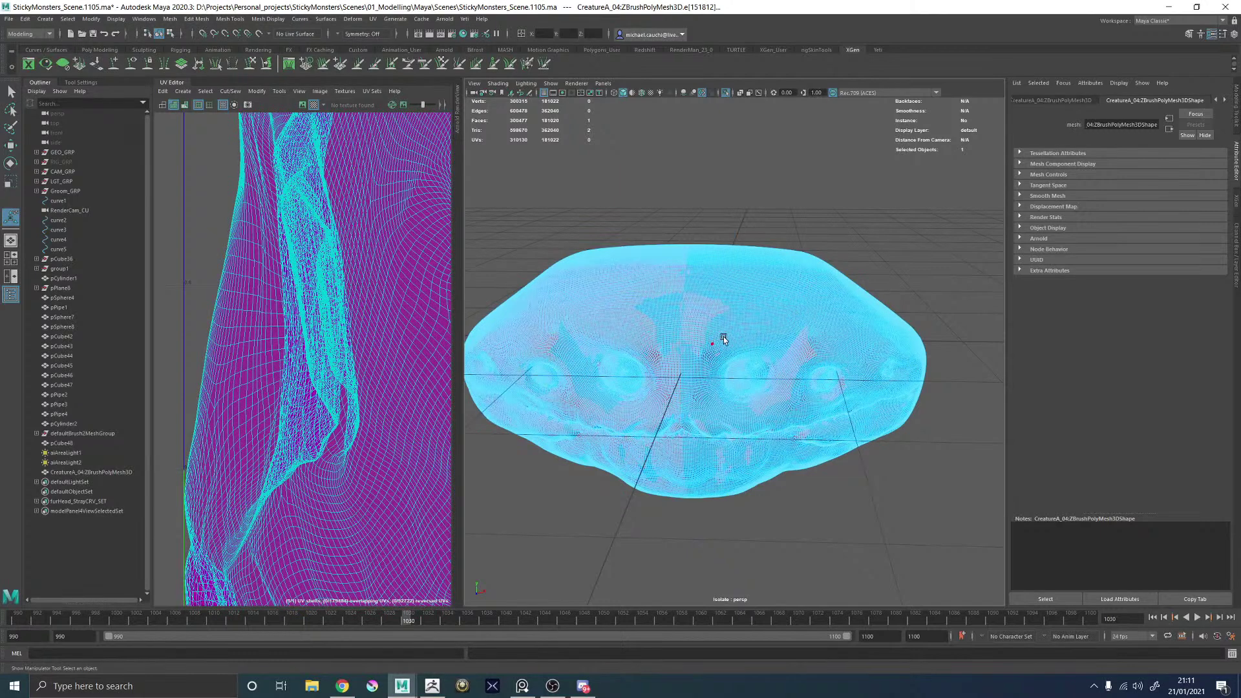
Return the creature head to object selection and hide the Groom_GRP group.
right_drag(711, 345, 742, 325)
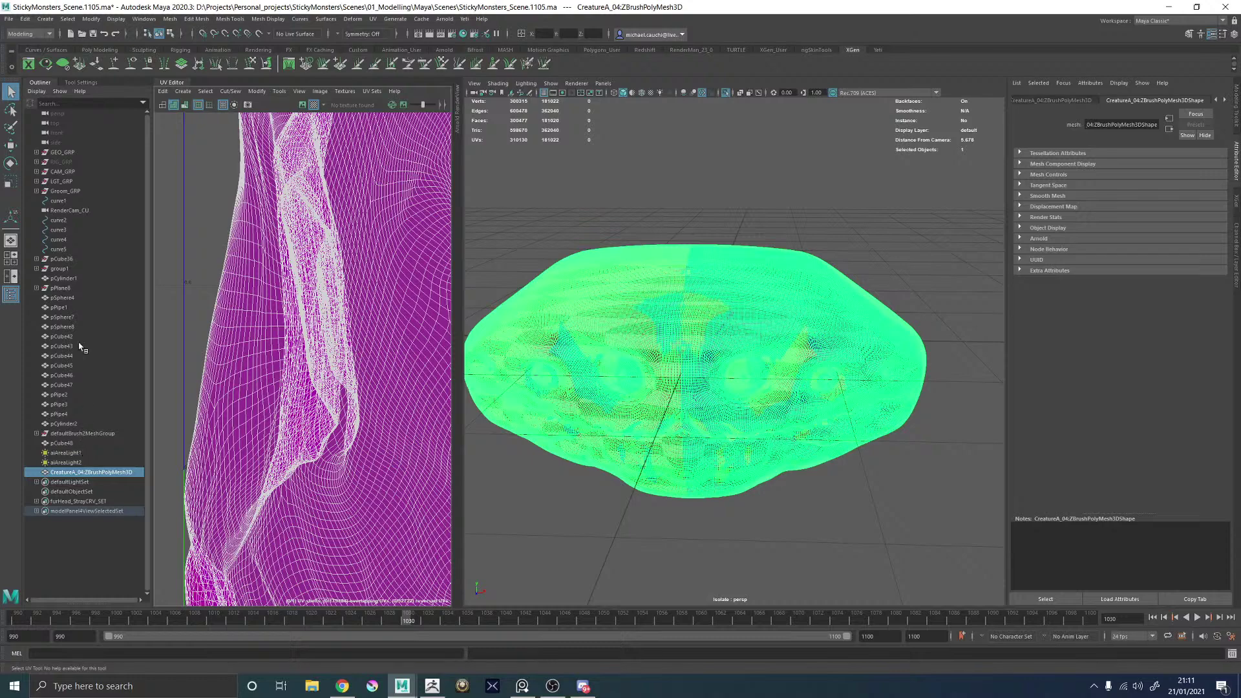
click(65, 191)
key(h)
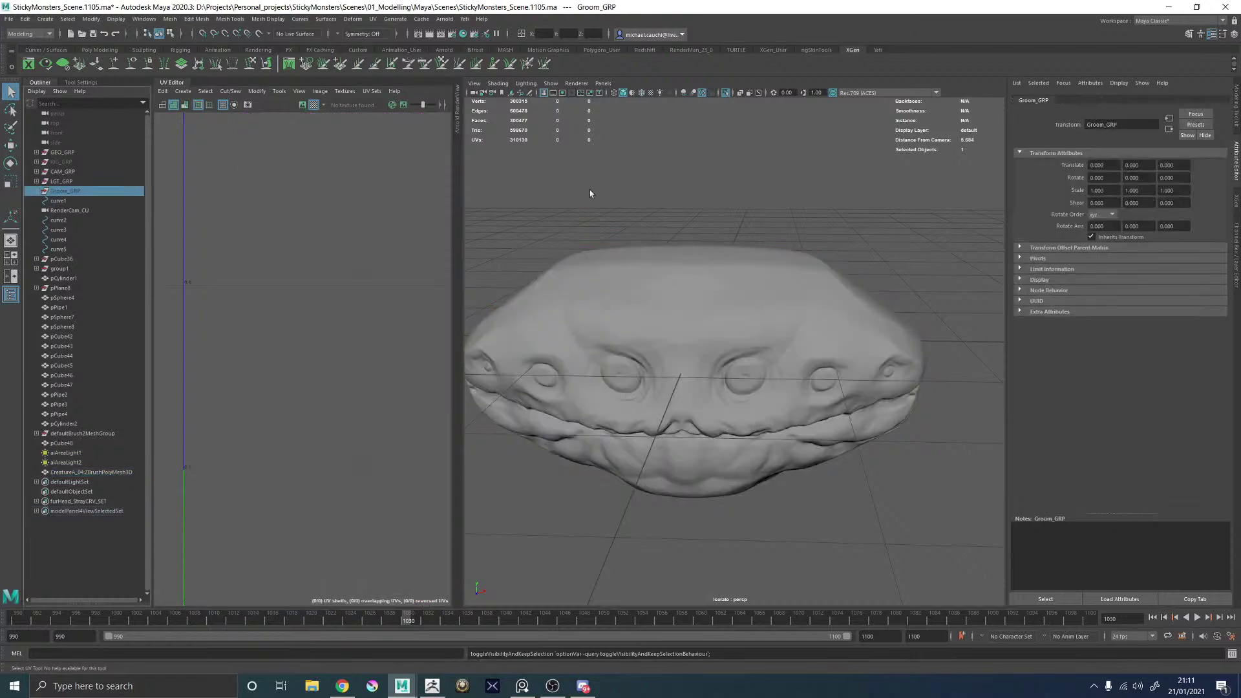
alt+drag(857, 237, 885, 236)
Put the creature head into face selection and set the selection symmetry to World X.
click(793, 293)
mouse_move(646, 312)
alt+mouse_down()
mouse_move(692, 313)
mouse_move(502, 229)
mouse_move(657, 271)
mouse_move(714, 342)
alt+mouse_up()
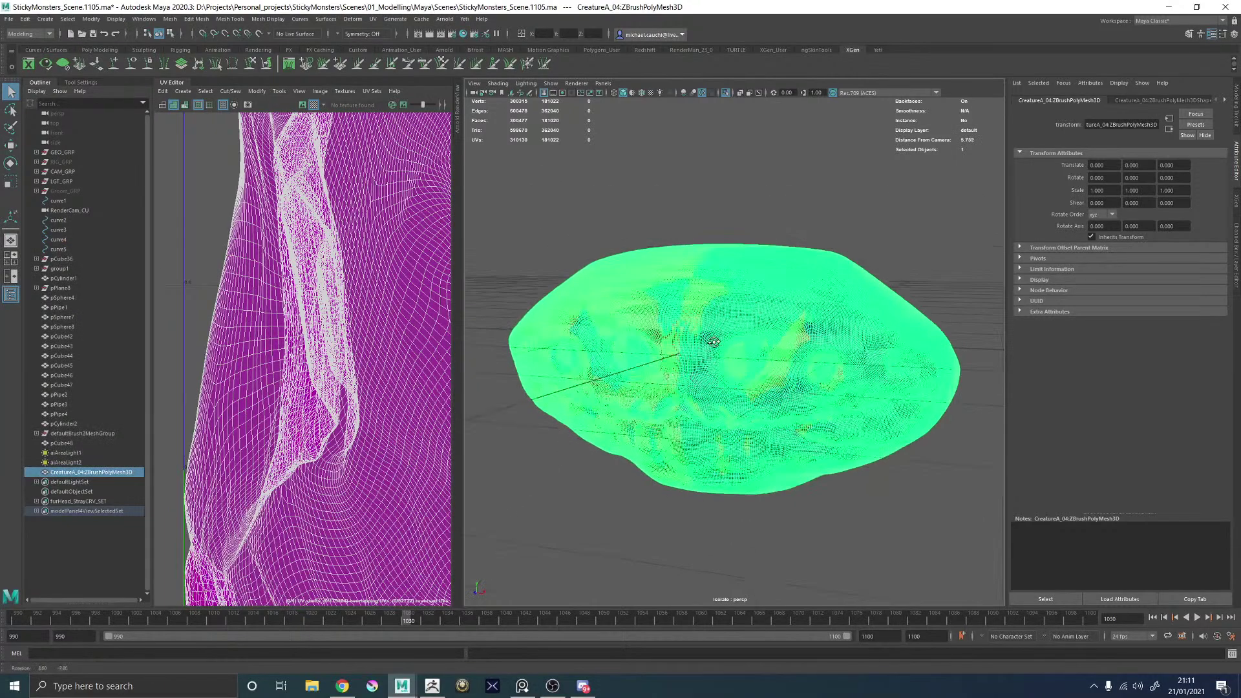
right_drag(689, 275, 685, 298)
click(685, 298)
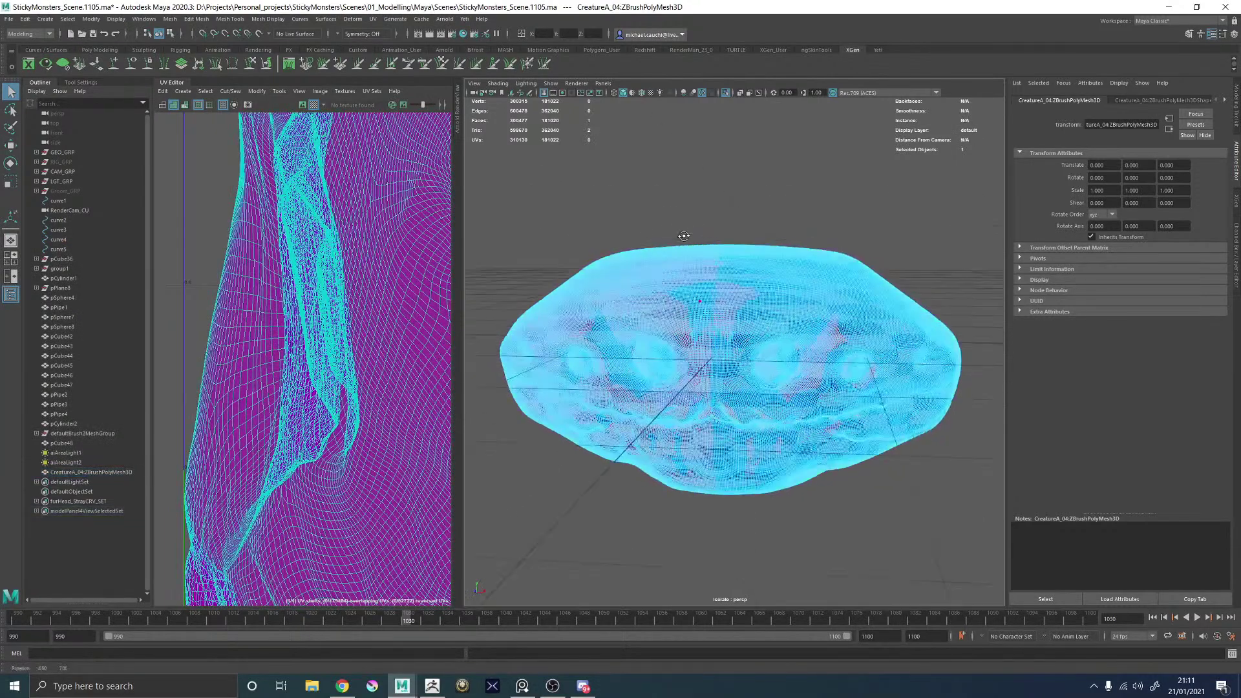
alt+drag(684, 236, 731, 268)
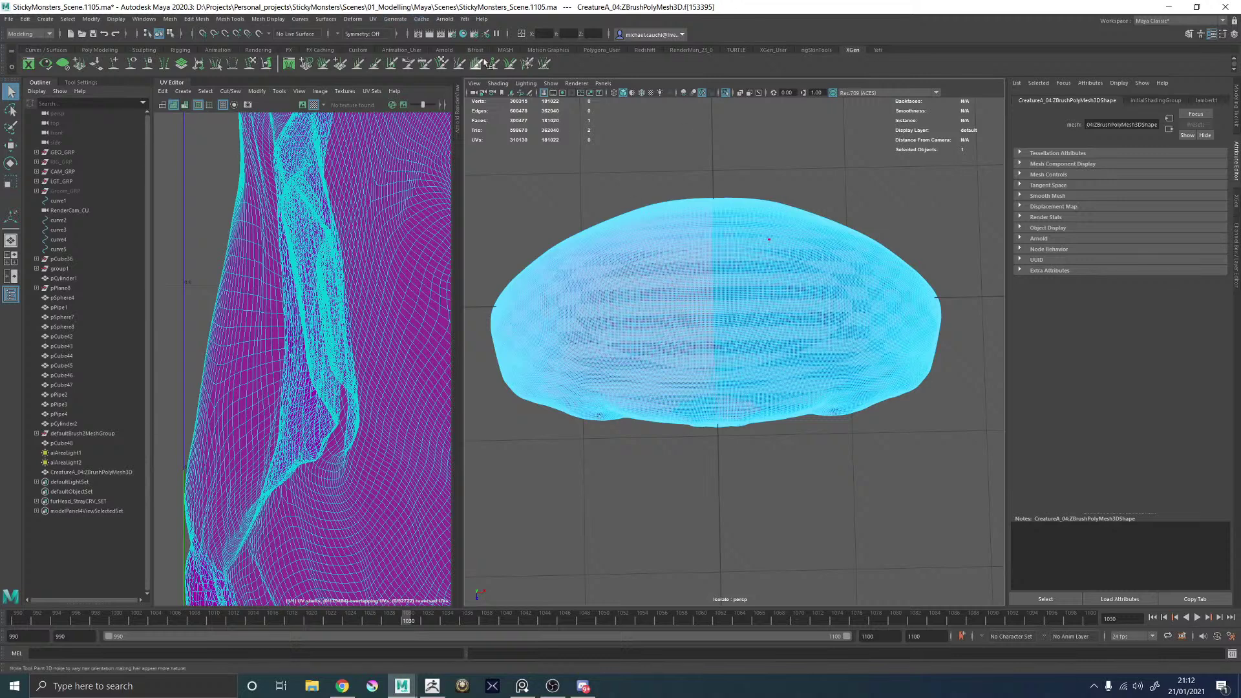
click(355, 33)
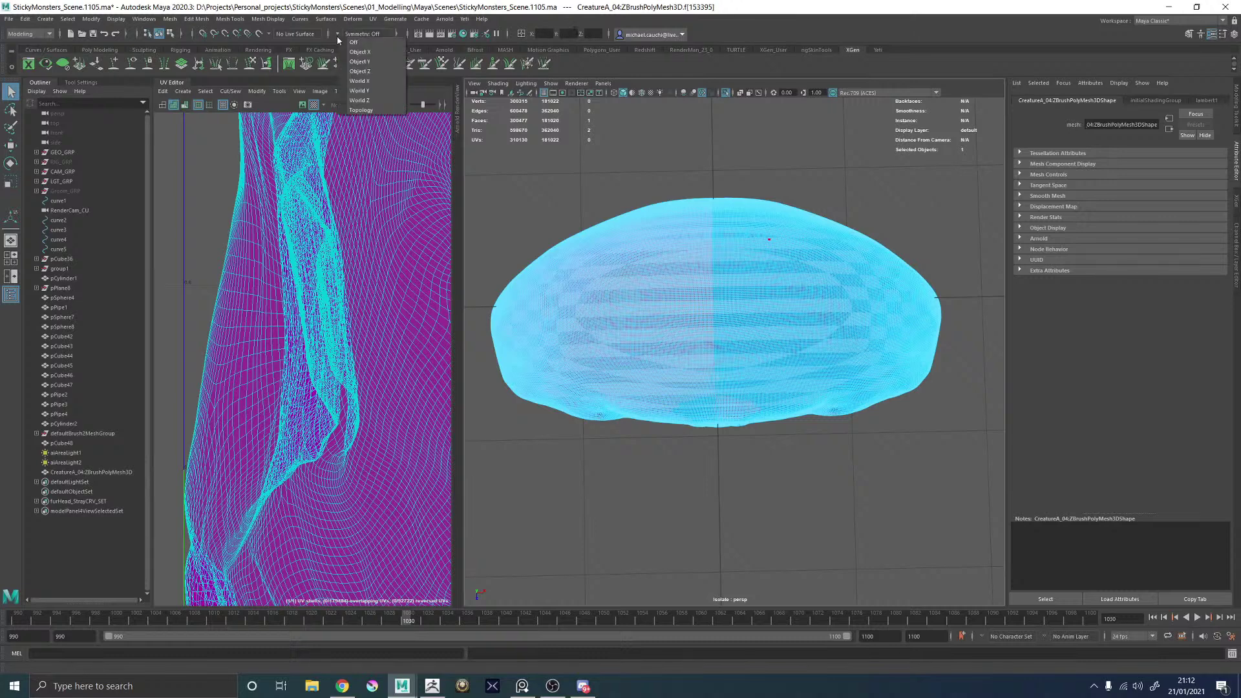
click(370, 82)
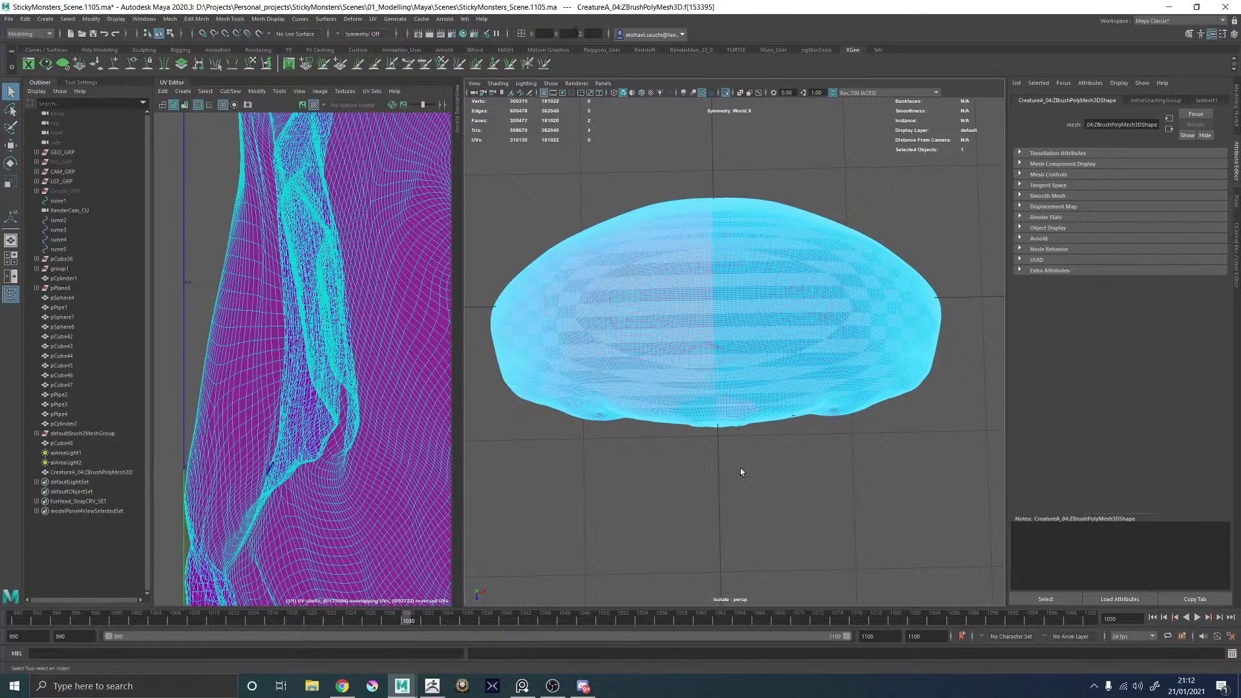
Select all faces of the head's front part, eyes and mouth included, and convert the selection to its edge perimeter.
drag(941, 488, 681, 372)
alt+drag(735, 404, 697, 360)
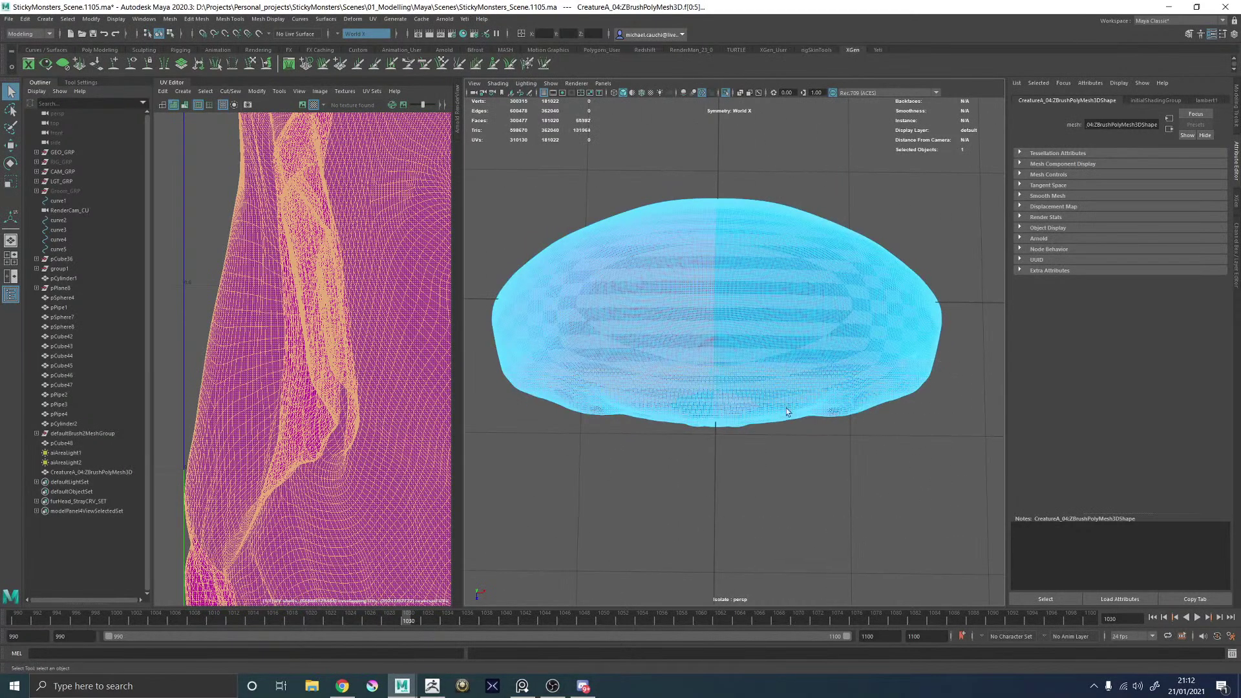
alt+drag(876, 478, 785, 218)
shift+right_click(813, 185)
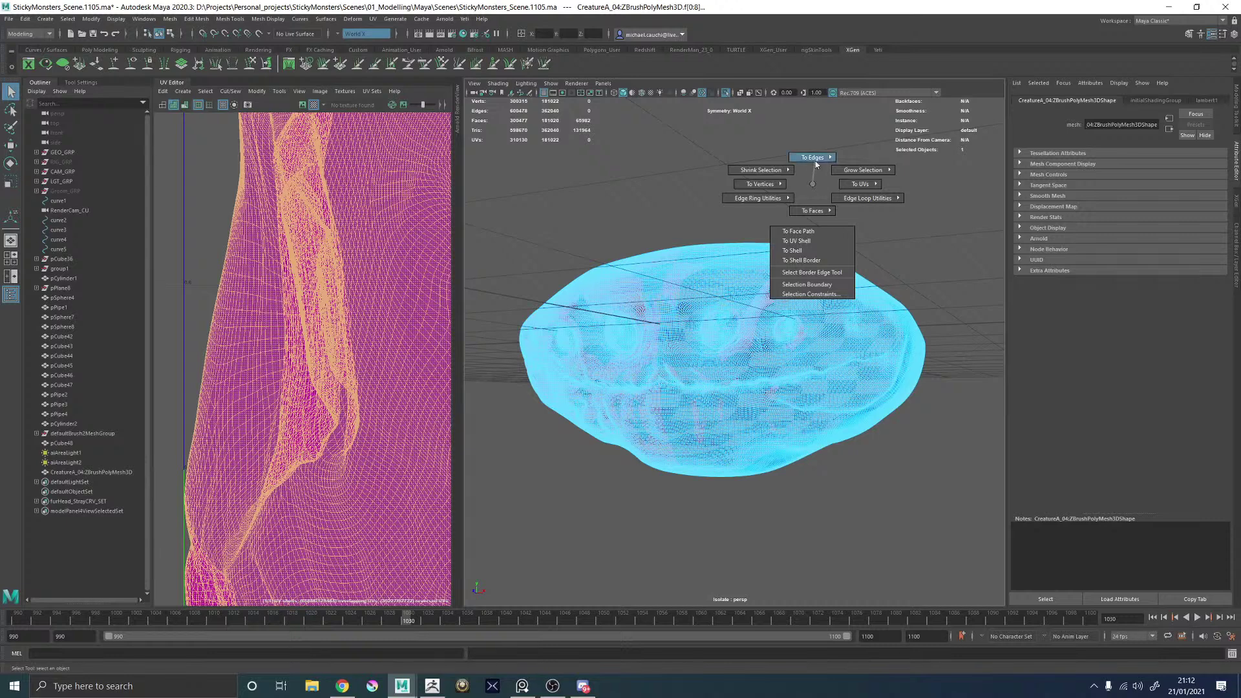
mouse_move(815, 161)
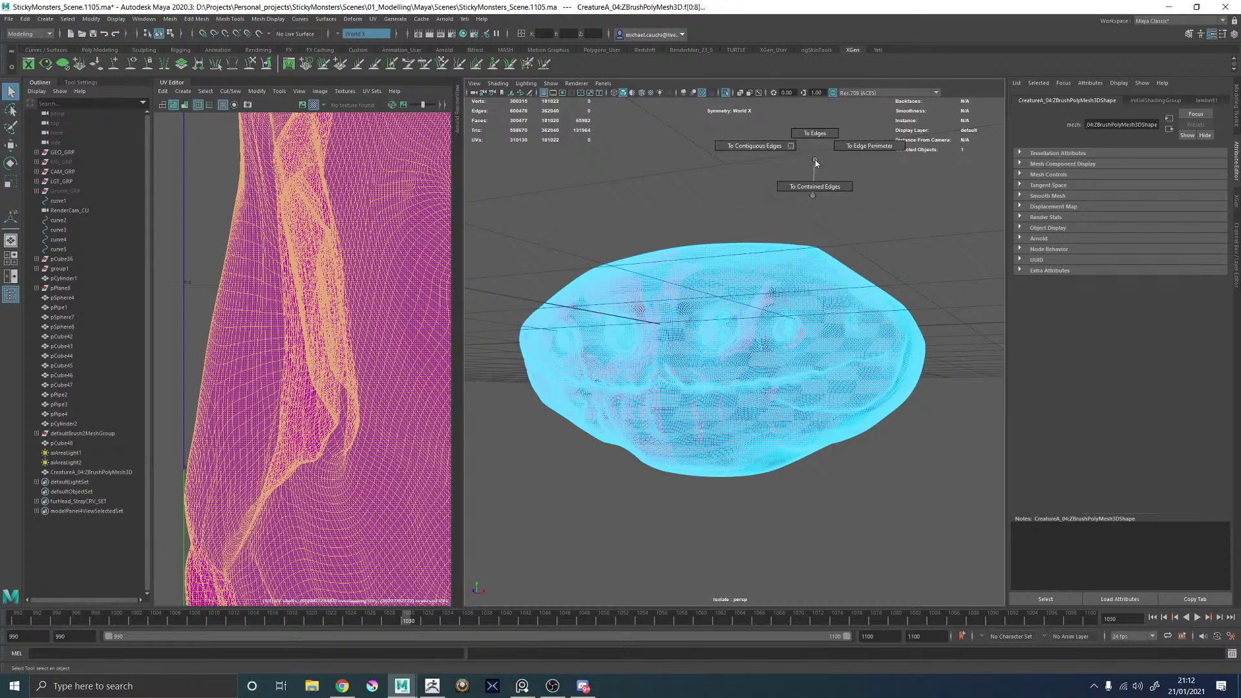
click(861, 147)
alt+drag(861, 146, 880, 242)
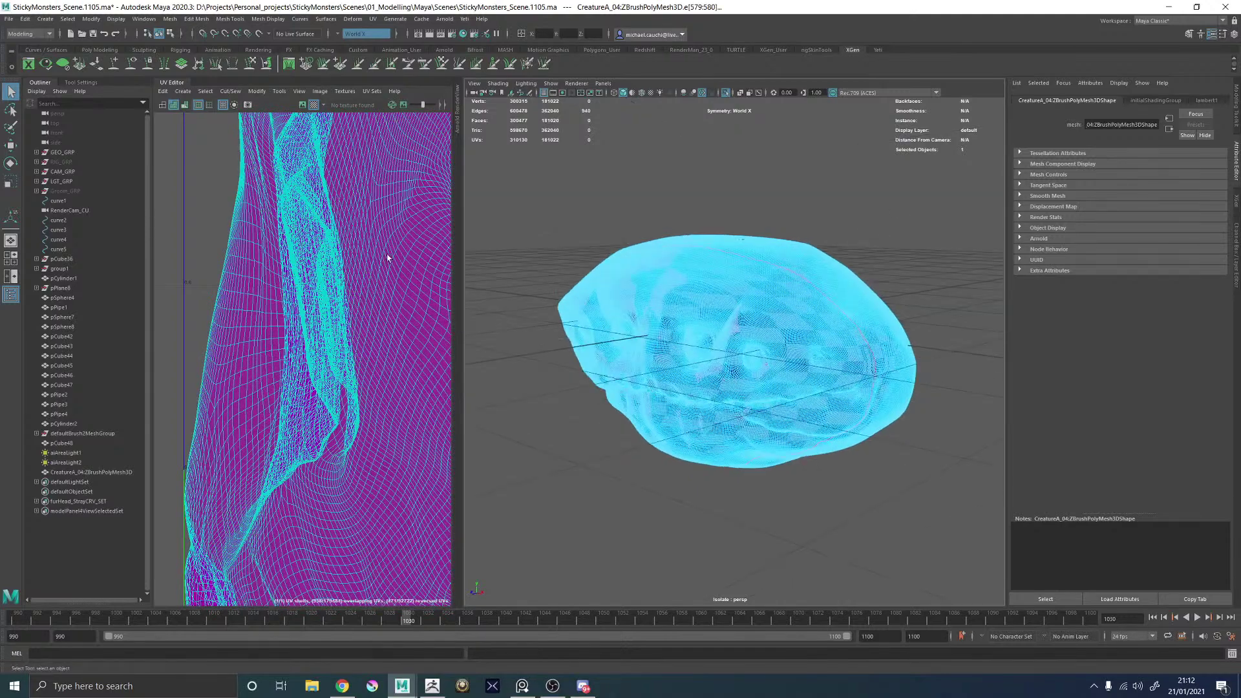
Cut the UVs along the selected perimeter edges around the face.
scroll(381, 267, down, 5)
shift+right_drag(278, 243, 243, 258)
alt+middle_drag(274, 229, 258, 236)
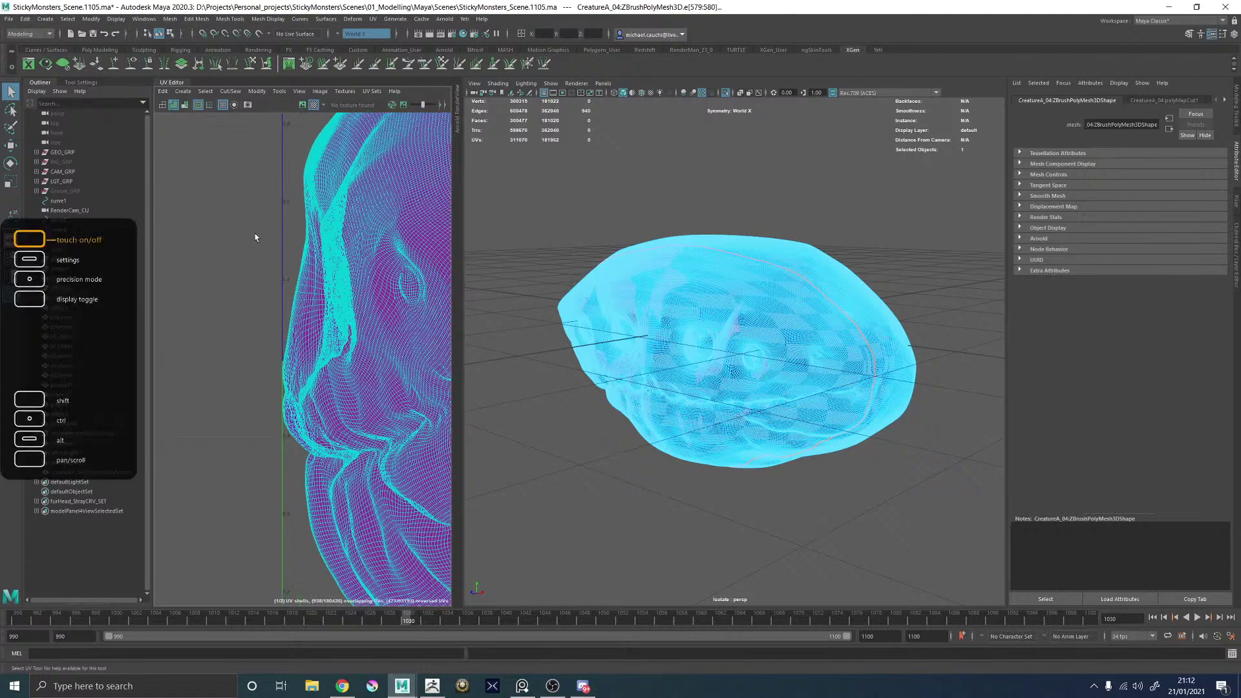
Select the separated face UV shell, unfold it and clear the selection.
scroll(258, 235, down, 5)
right_drag(261, 234, 291, 247)
click(293, 247)
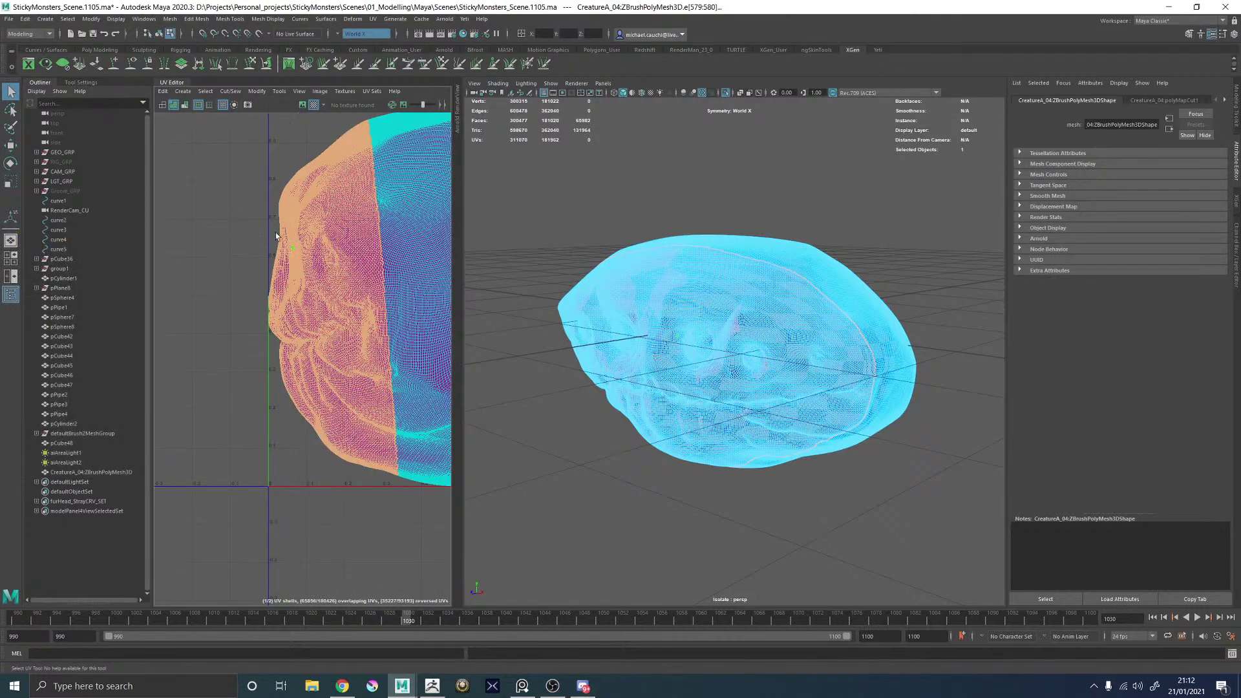
click(276, 234)
click(290, 225)
shift+right_drag(238, 192, 143, 192)
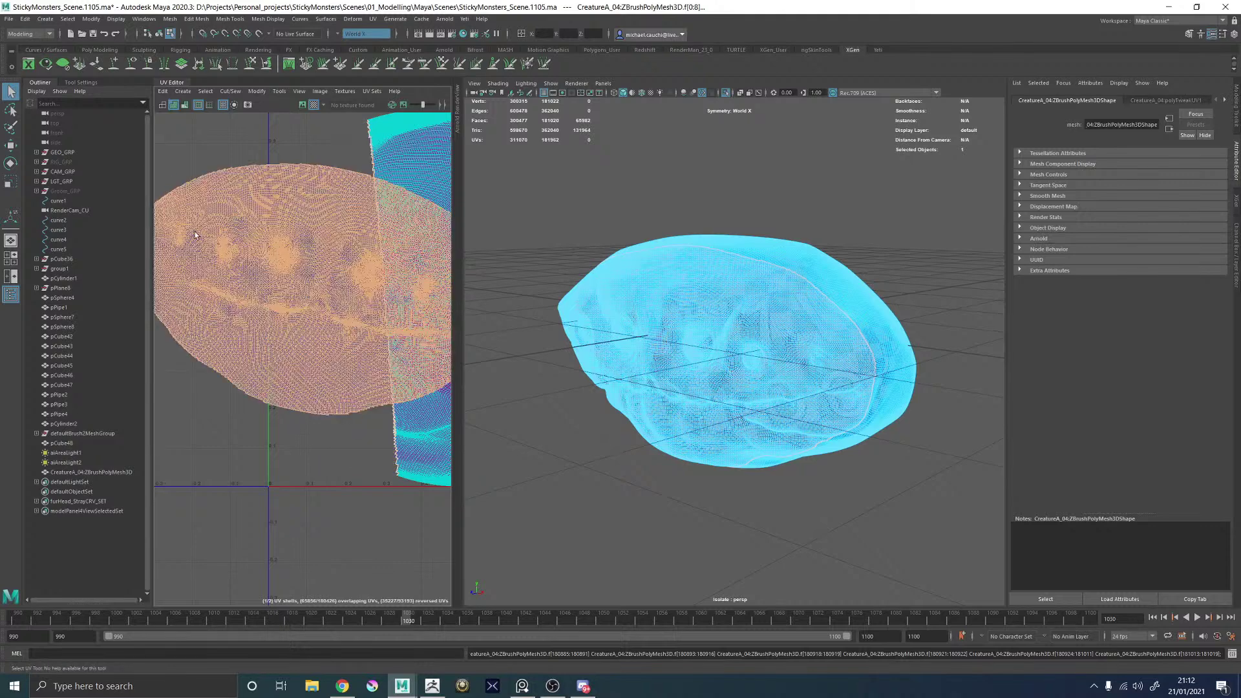
scroll(234, 226, down, 5)
click(446, 253)
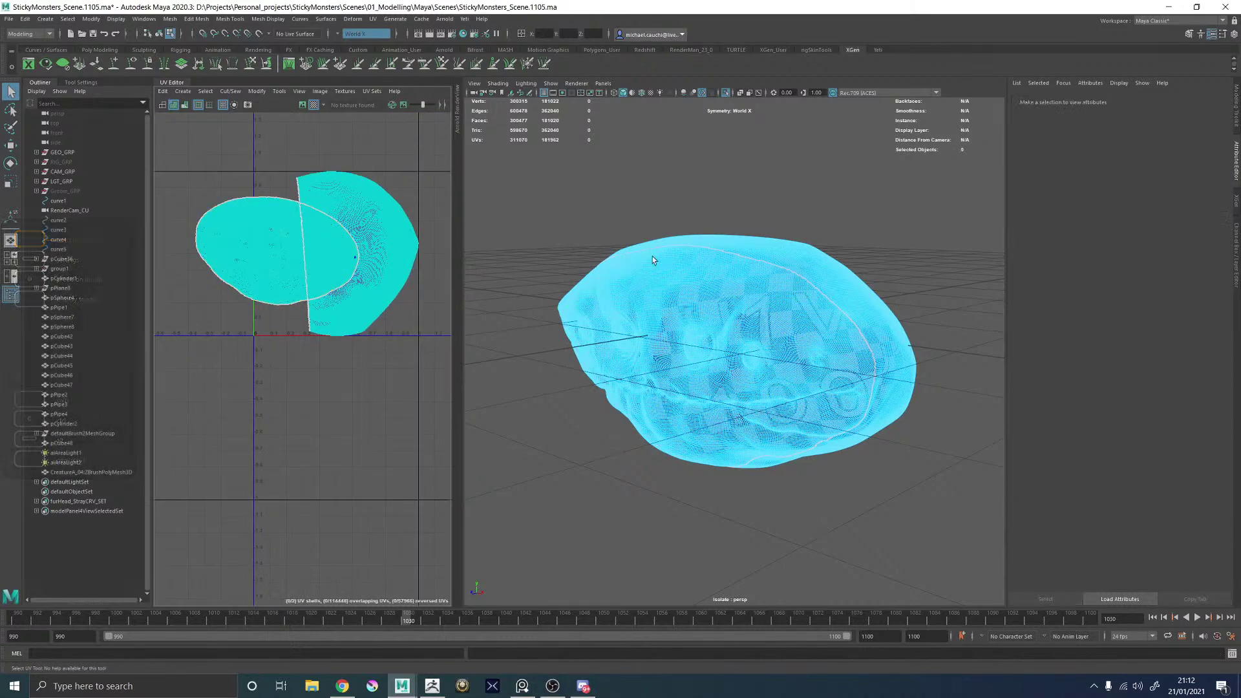
Move the unfolded face shell sideways in the UV layout, clear of the back-of-head shell.
alt+drag(653, 256, 700, 240)
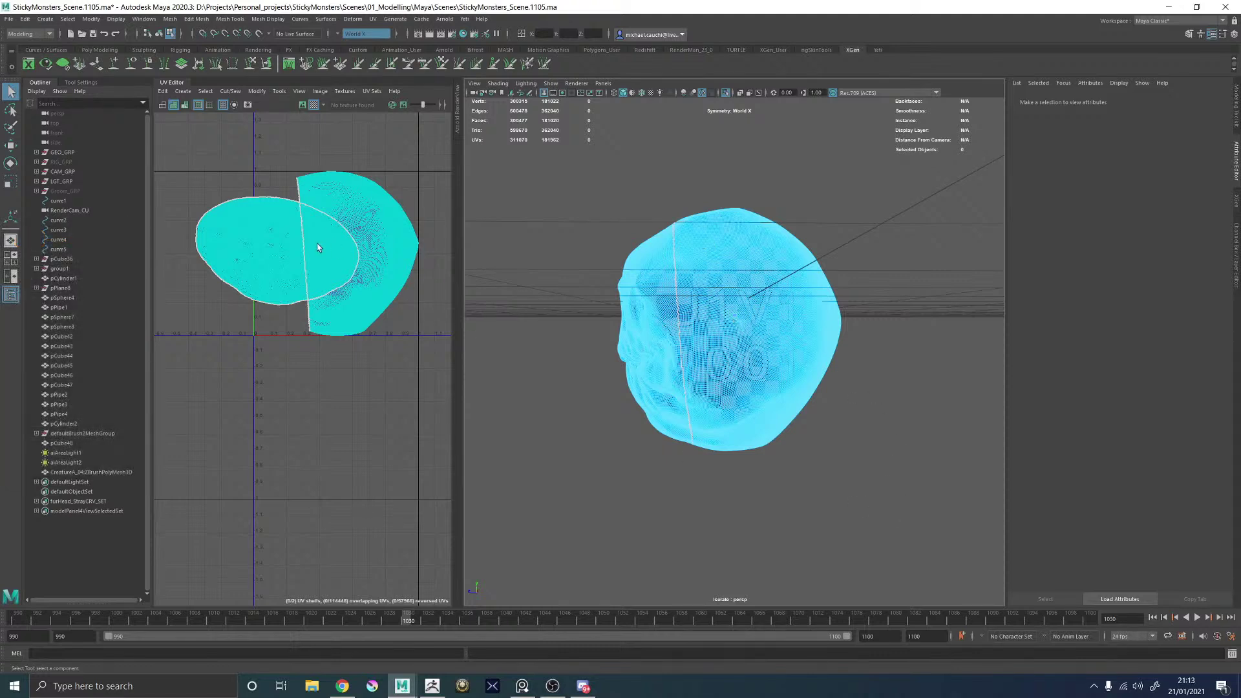
click(277, 245)
key(w)
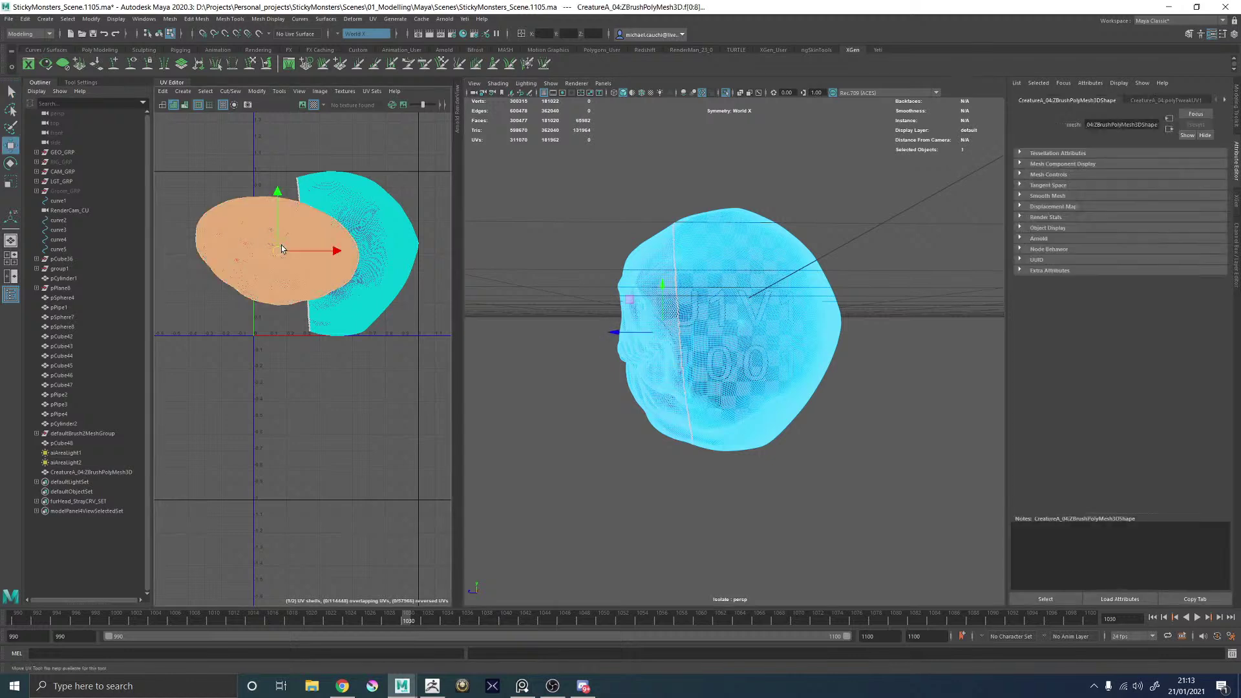
drag(281, 248, 185, 251)
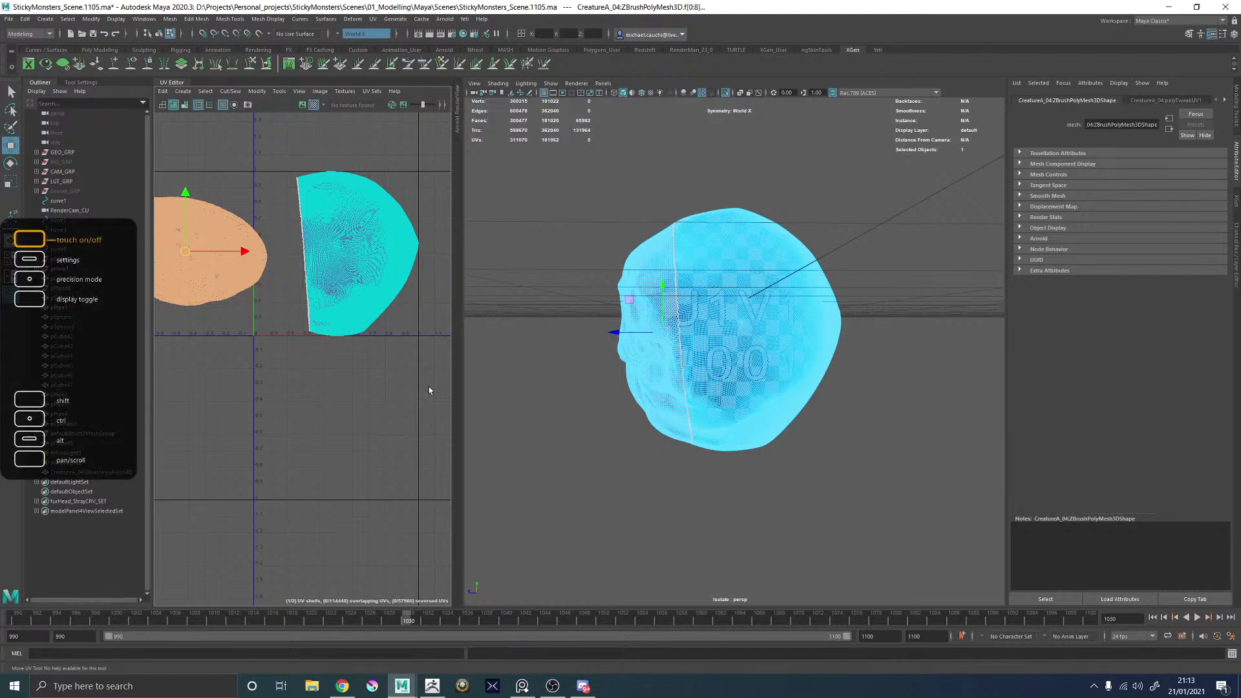
Select the lower half of the back-of-head shell, convert it to its edge perimeter and cut the UVs there.
drag(444, 392, 284, 250)
alt+drag(871, 331, 881, 227)
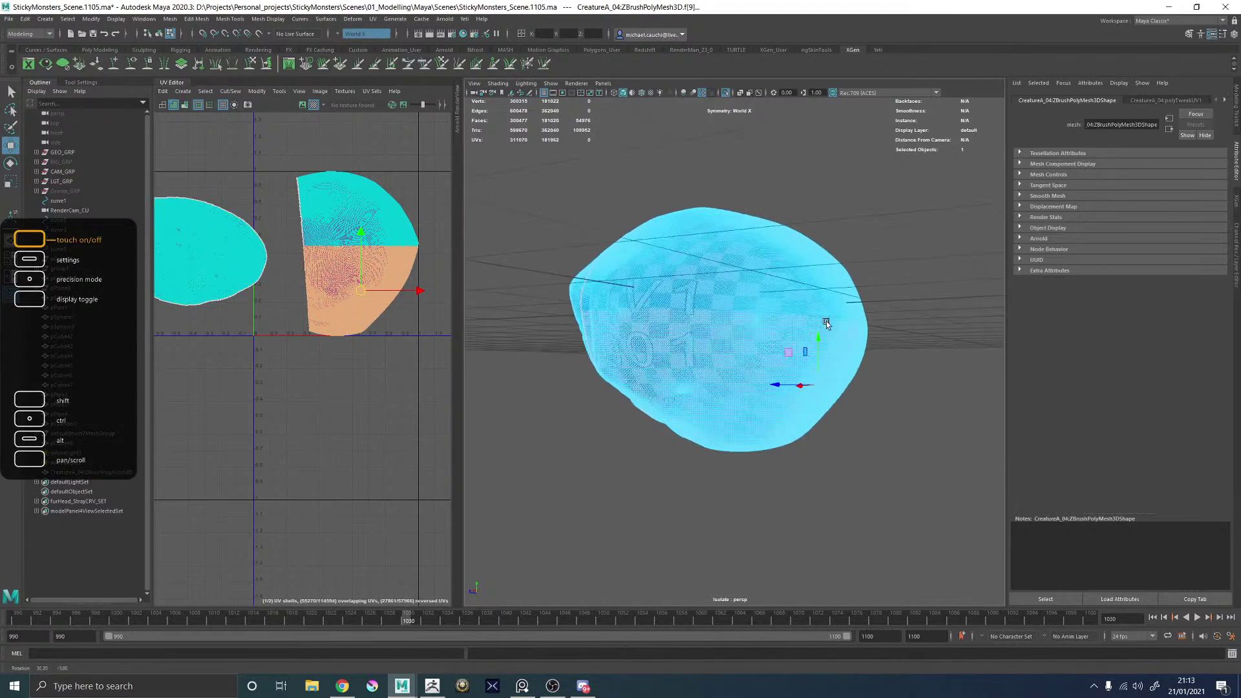
ctrl+right_click(884, 228)
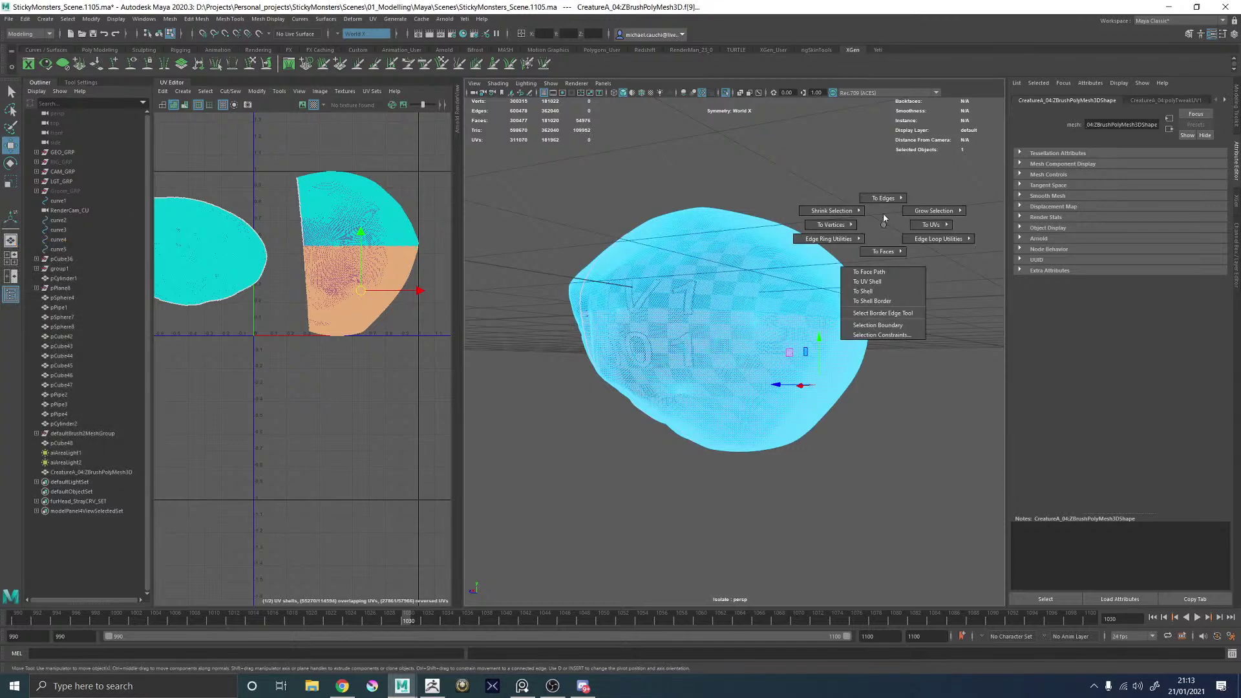
ctrl+right_drag(885, 218, 936, 181)
alt+drag(837, 206, 856, 203)
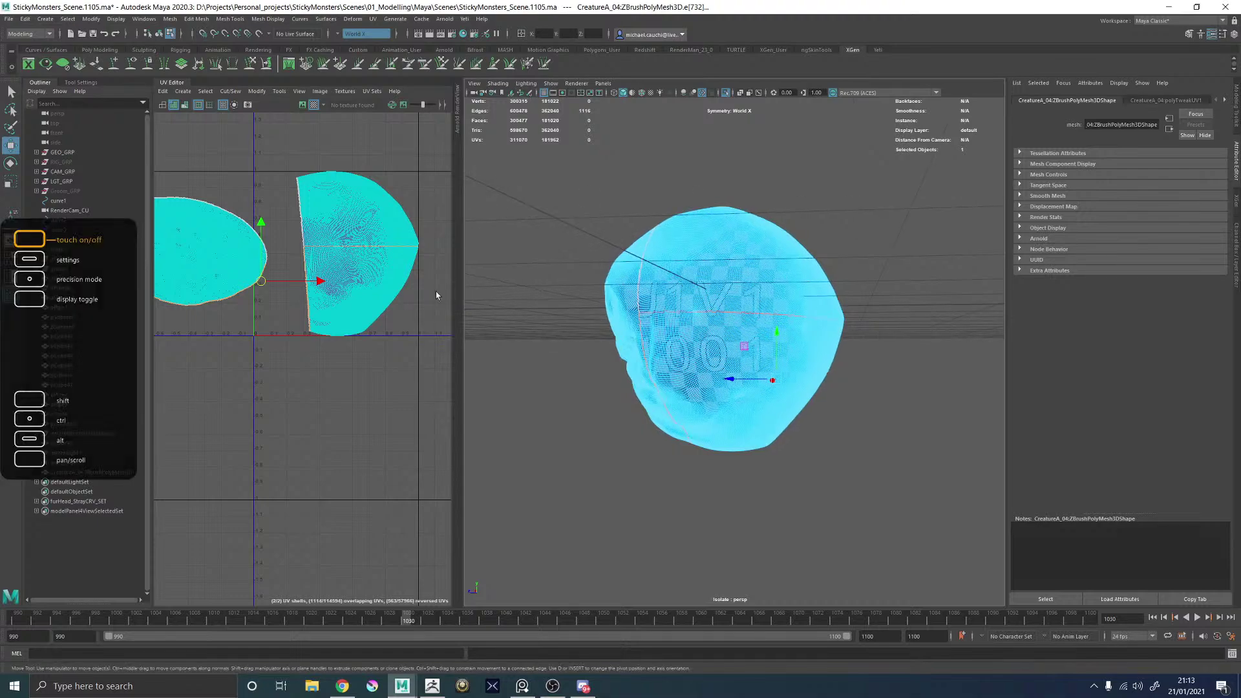
shift+right_drag(425, 324, 382, 346)
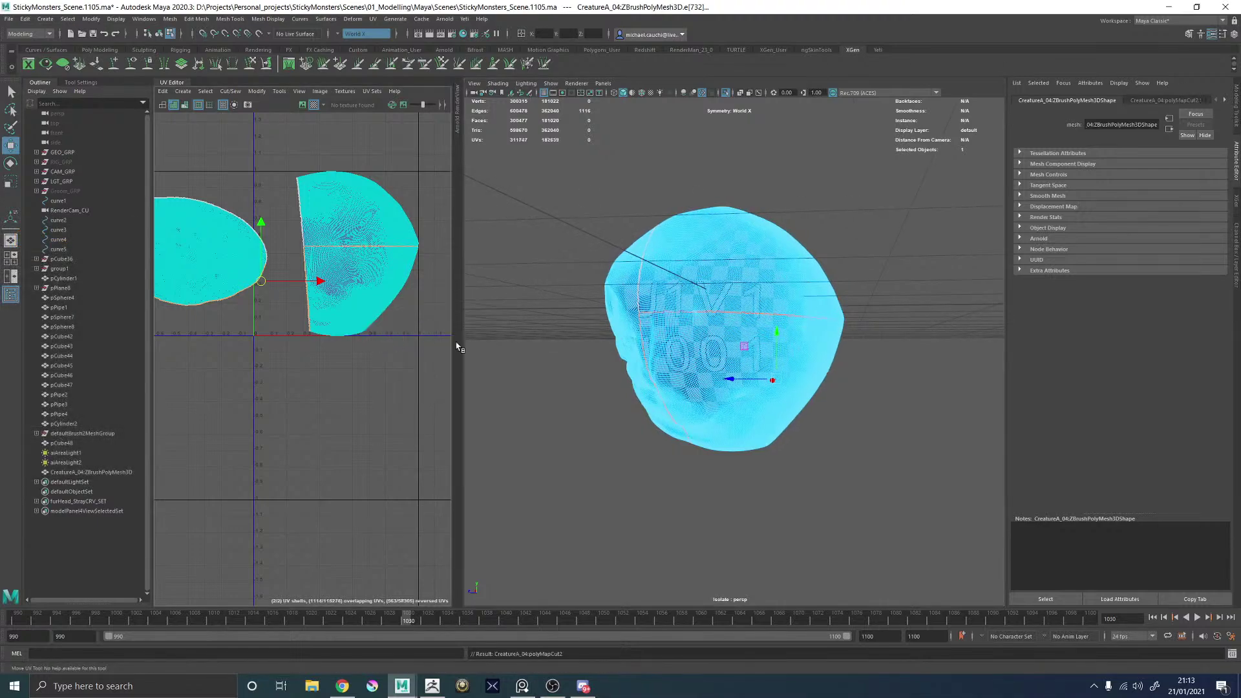
Examine the cut seams around the creature head and the resulting UV shells.
alt+drag(752, 237, 884, 250)
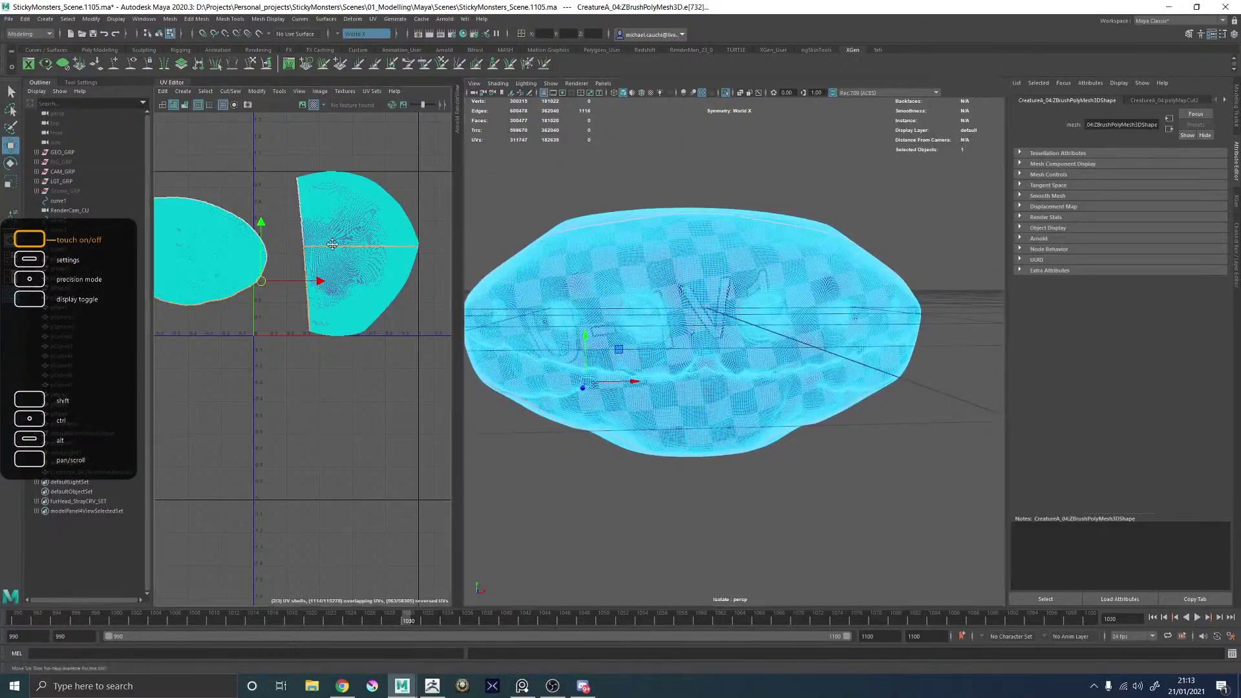
alt+middle_drag(332, 244, 398, 272)
alt+drag(833, 246, 711, 277)
alt+middle_drag(394, 262, 335, 261)
alt+drag(701, 296, 739, 274)
right_drag(373, 250, 274, 228)
drag(210, 192, 433, 372)
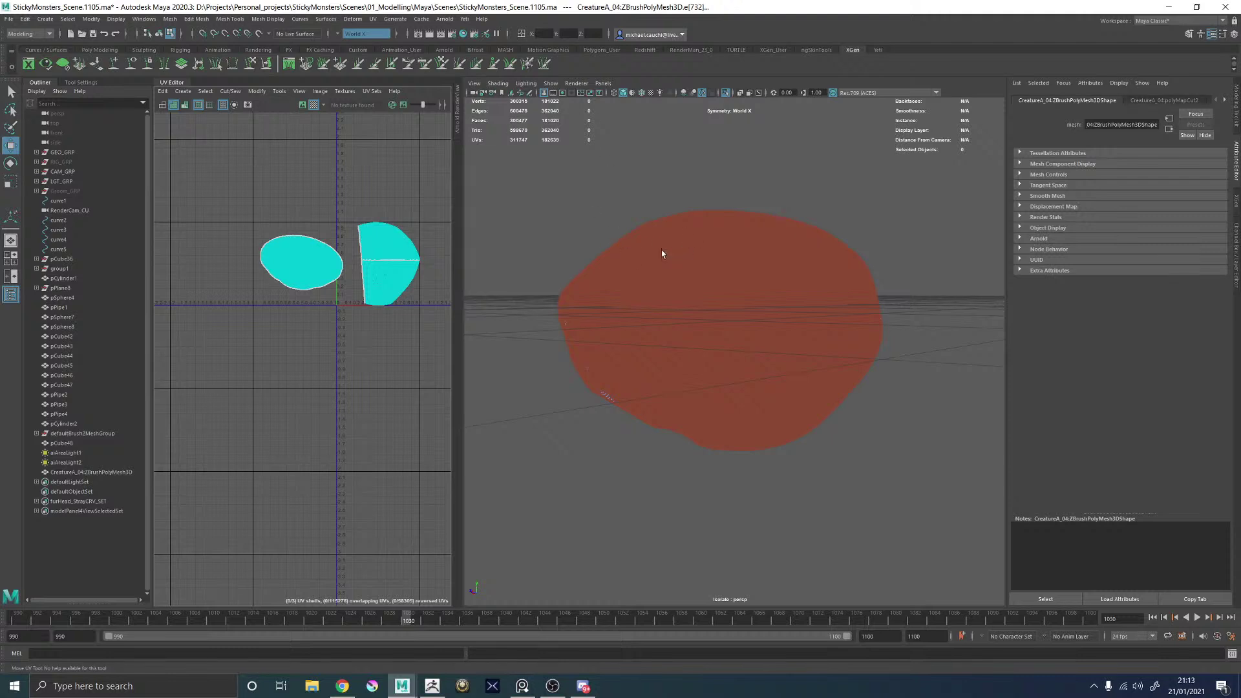
Switch to ZBrush and turn the creature head to the front with its PolyFrame display on.
click(432, 685)
drag(759, 442, 856, 498)
key(shift+f)
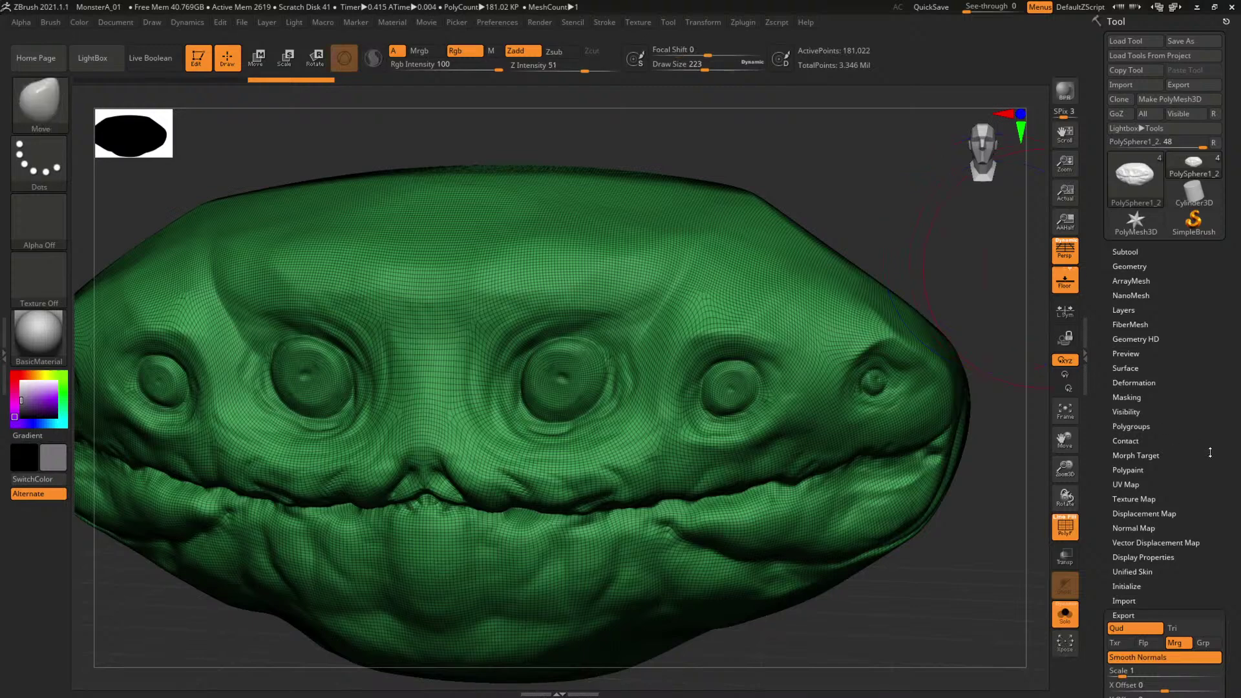
Remesh the creature head with ZRemesher using a target polygon count of 40.
click(1130, 267)
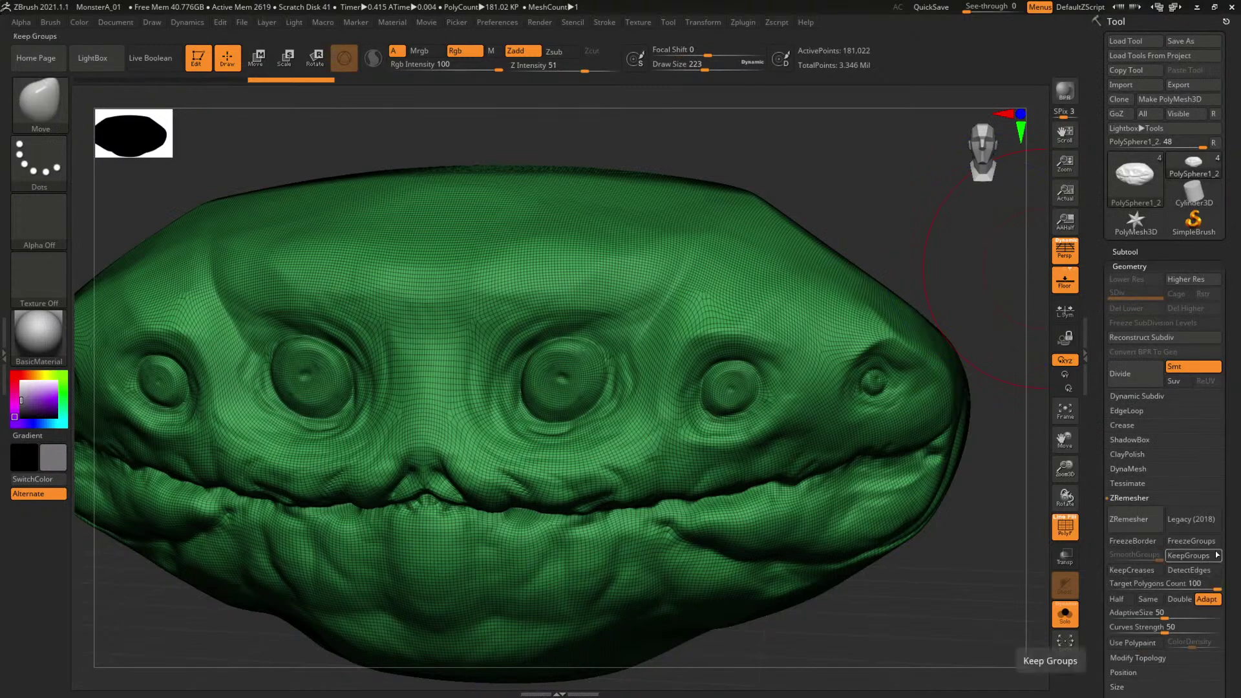
scroll(1234, 520, down, 1)
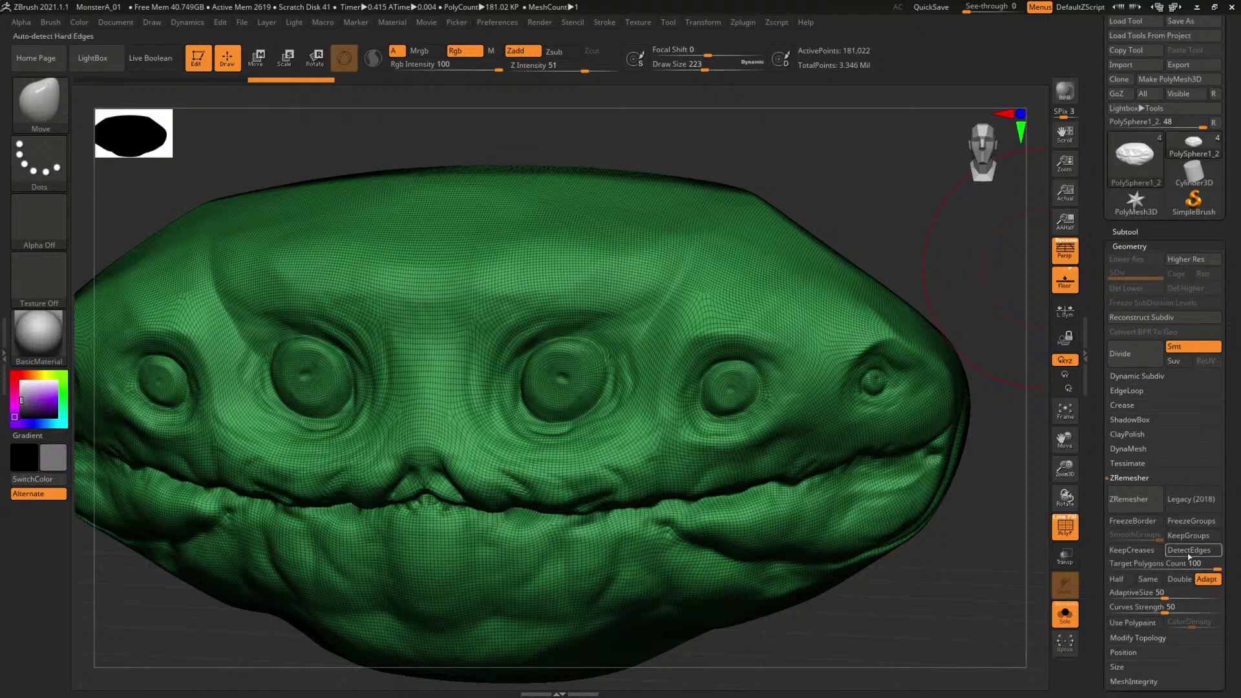
click(1131, 565)
text(40)
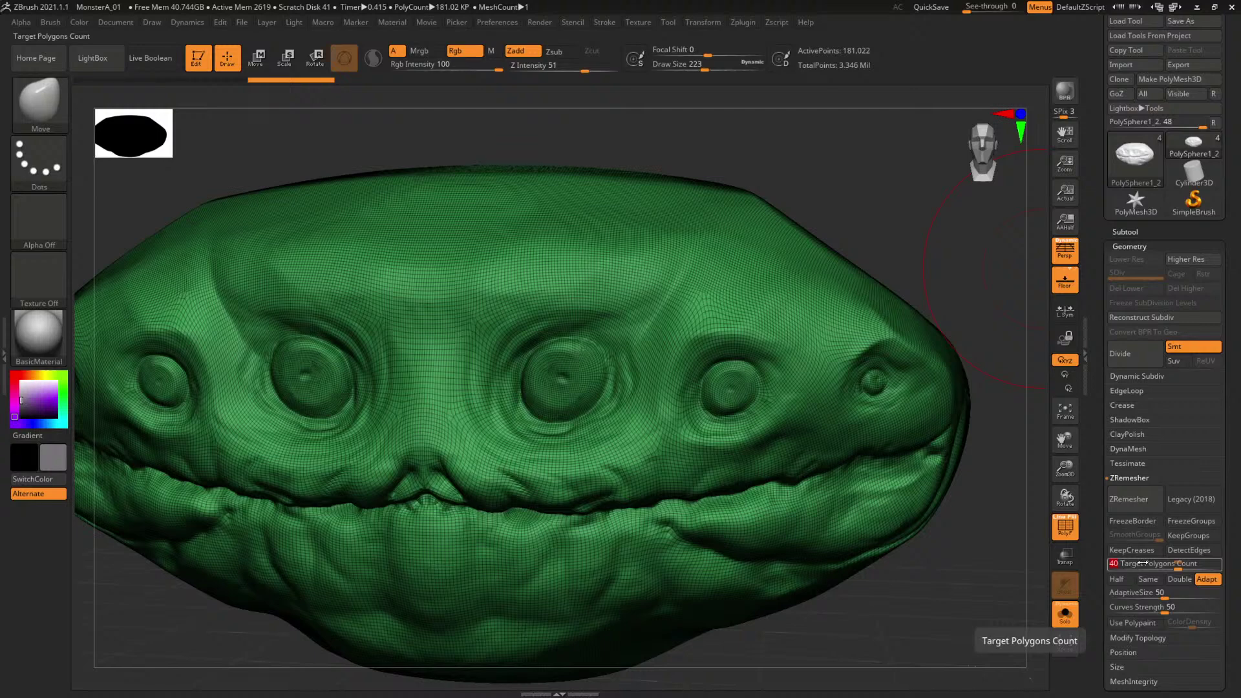
key(Return)
click(1129, 499)
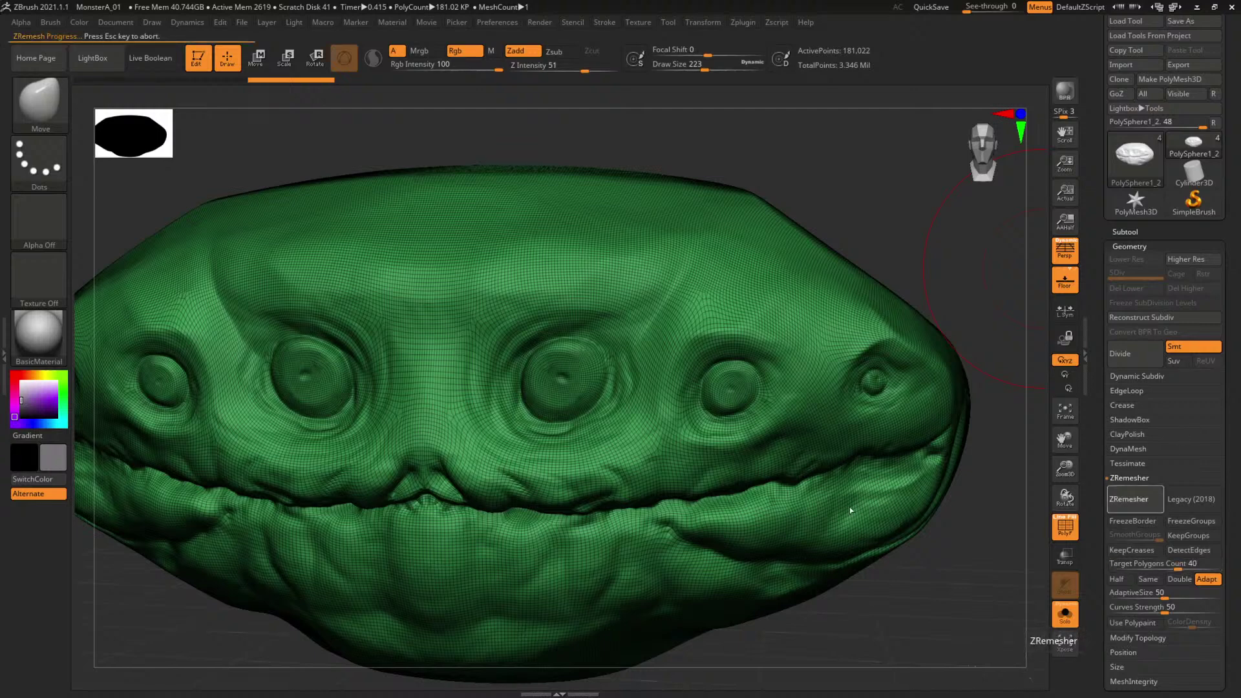
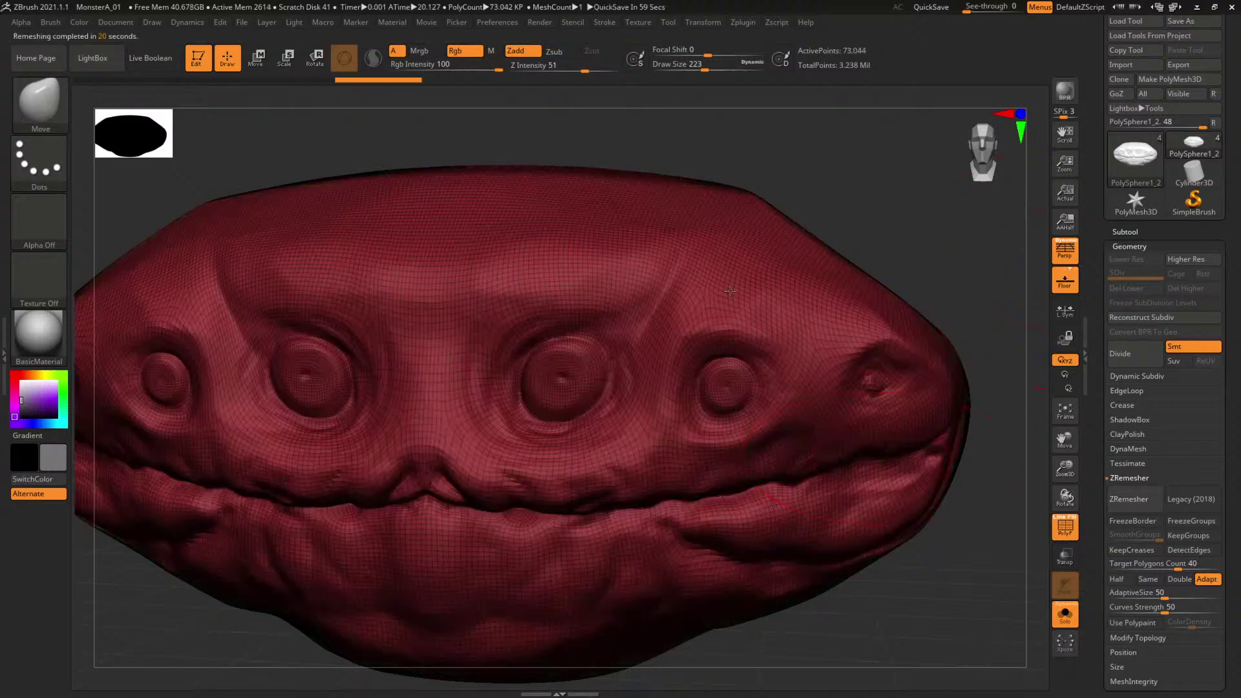
Examine the remeshed head from the side with the PolyFrame display off.
key(ctrl)
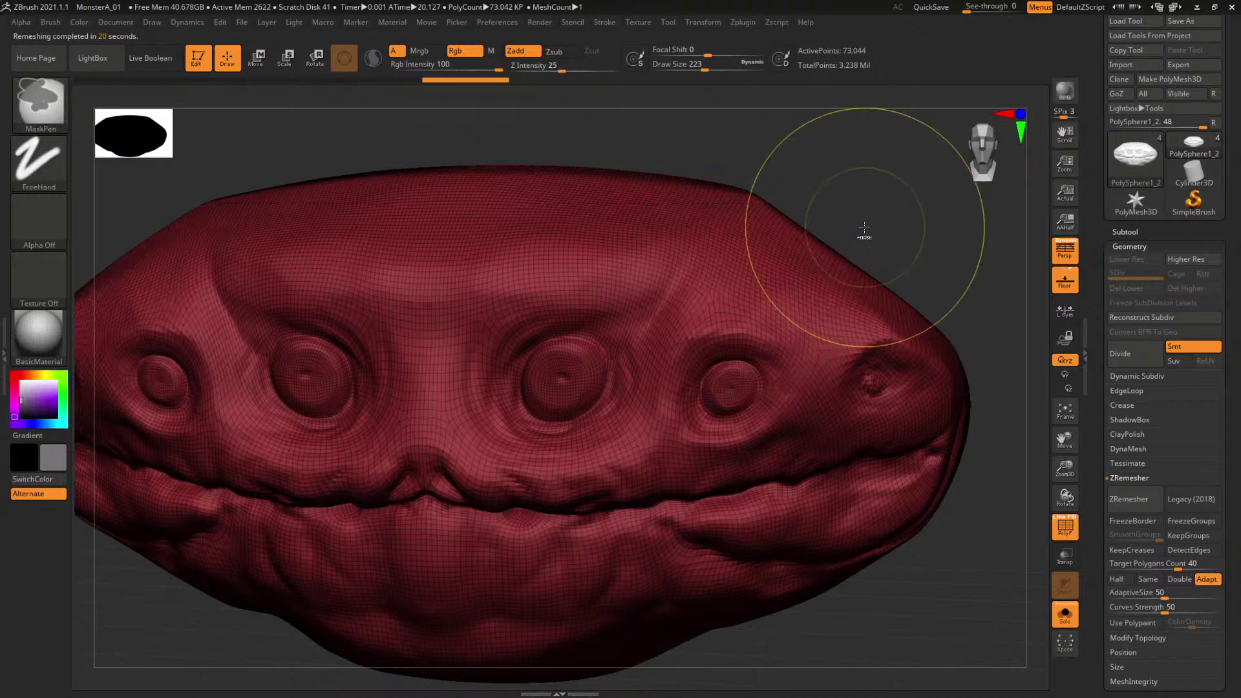
mouse_move(881, 227)
shift+mouse_down()
mouse_move(804, 229)
mouse_move(832, 209)
mouse_move(808, 226)
mouse_move(865, 271)
mouse_move(897, 79)
shift+mouse_up()
key(shift+f)
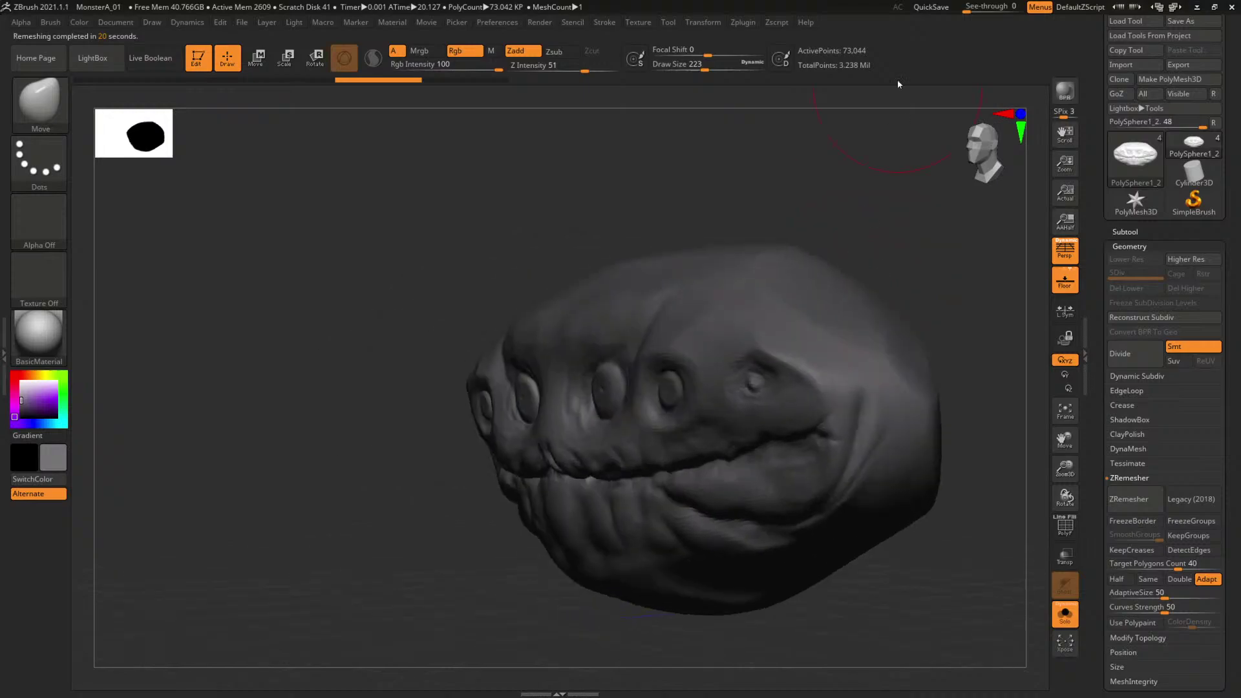
click(1197, 7)
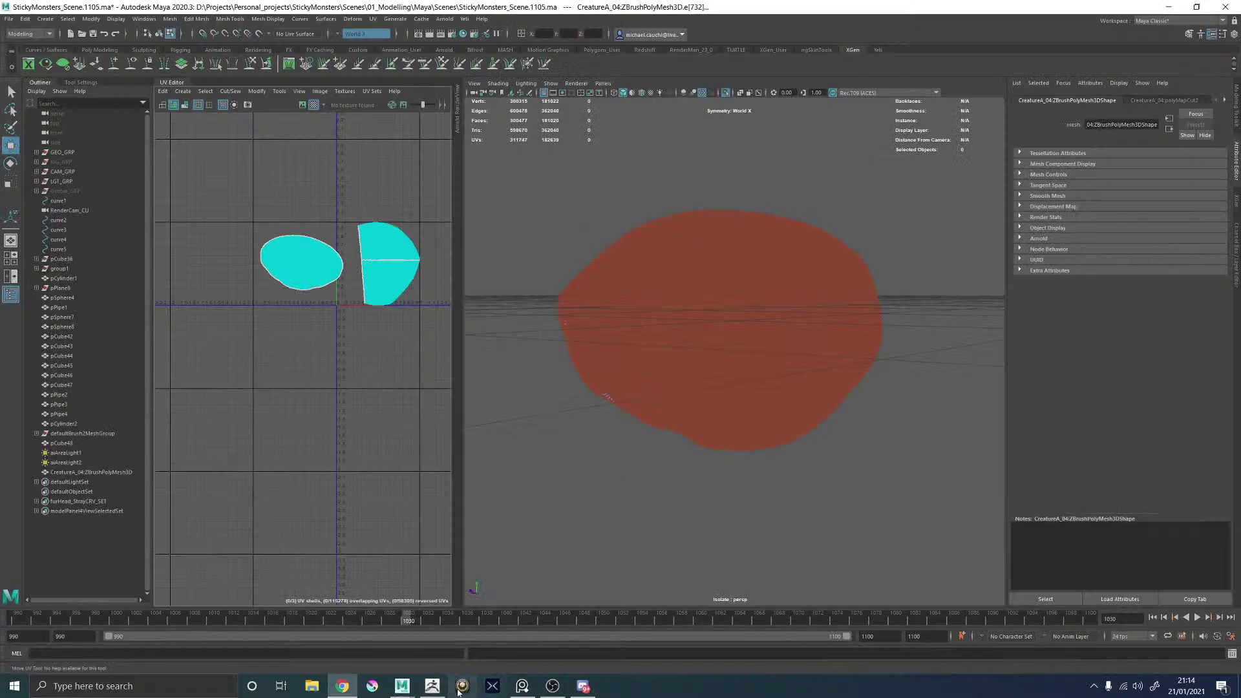
click(432, 687)
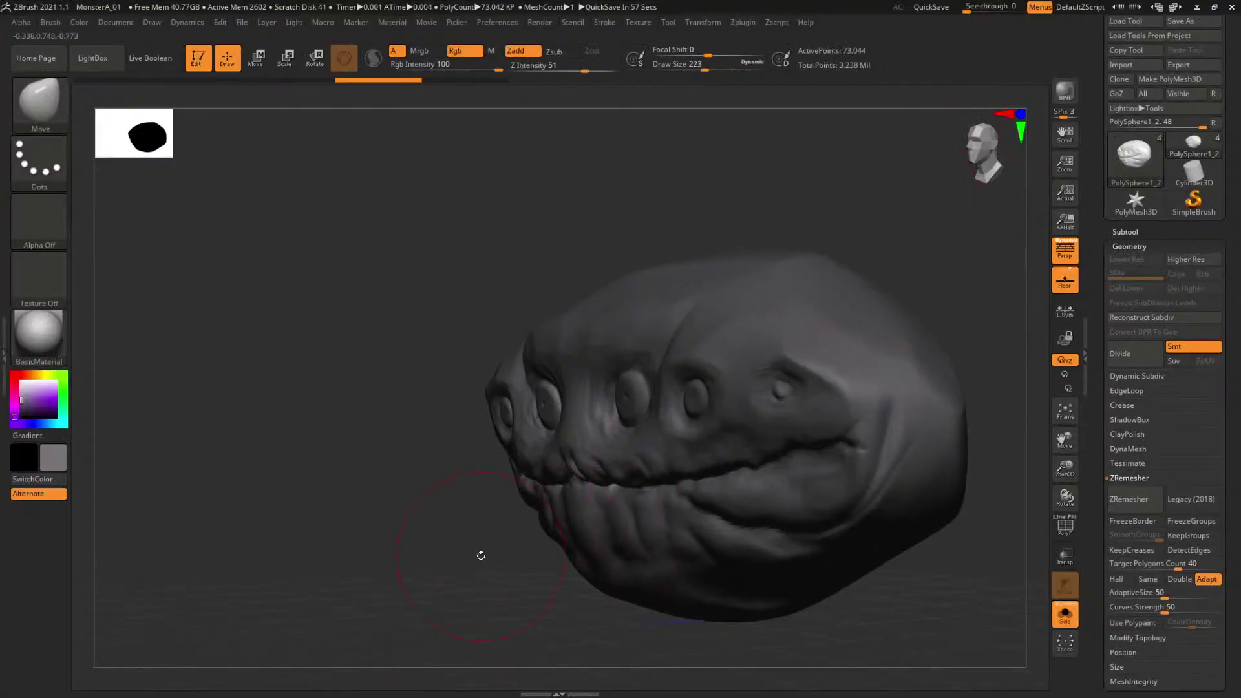
Remesh the creature head with ZRemesher using a target polygon count of 20.
key(shift+f)
drag(408, 541, 626, 606)
mouse_move(782, 577)
alt+mouse_down()
mouse_move(771, 525)
mouse_move(785, 517)
alt+mouse_up()
click(1179, 563)
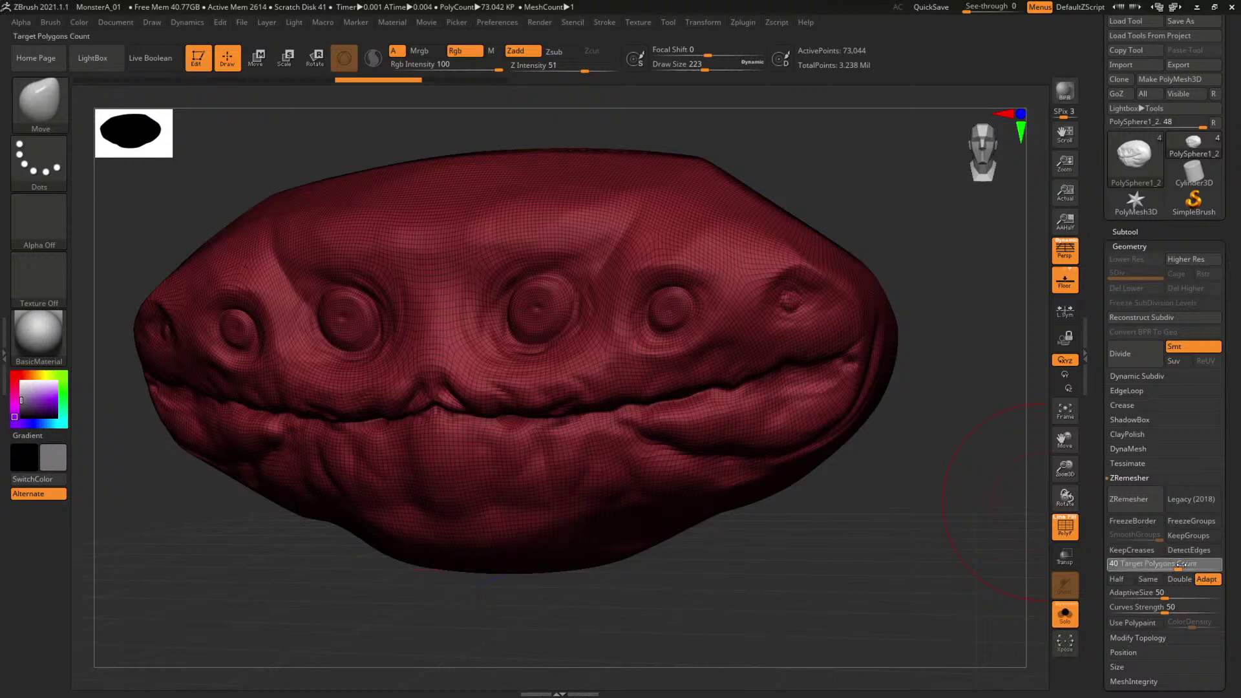
text(20)
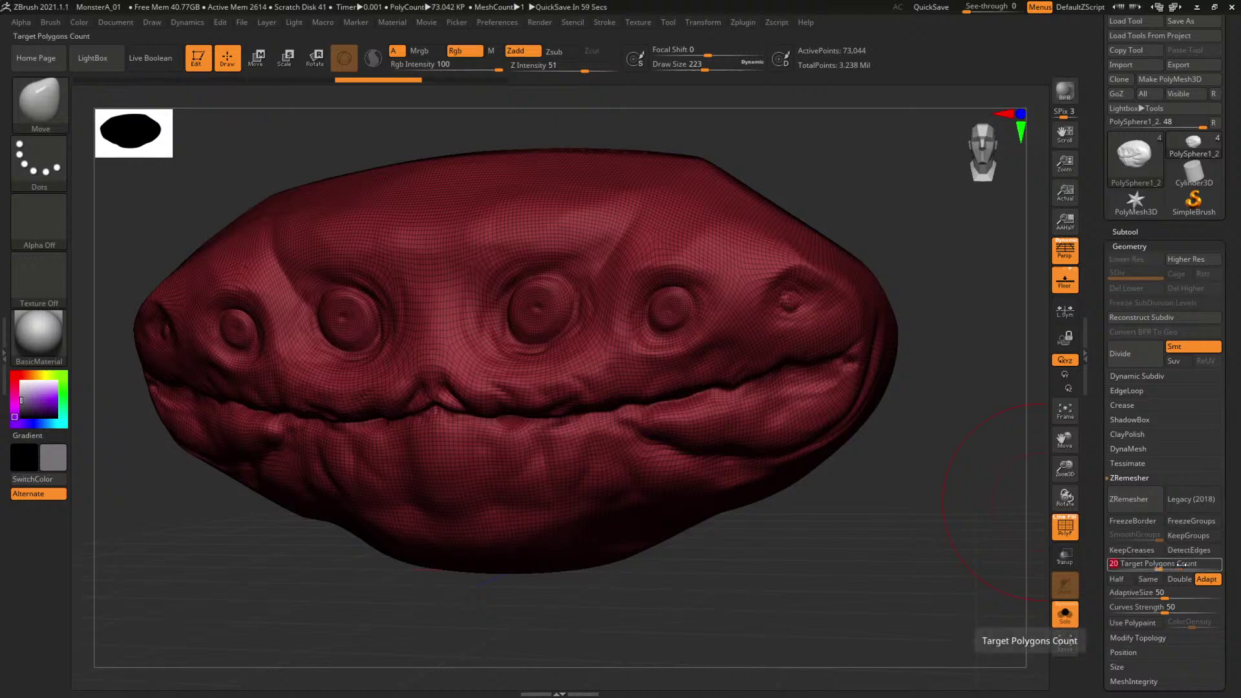
key(Return)
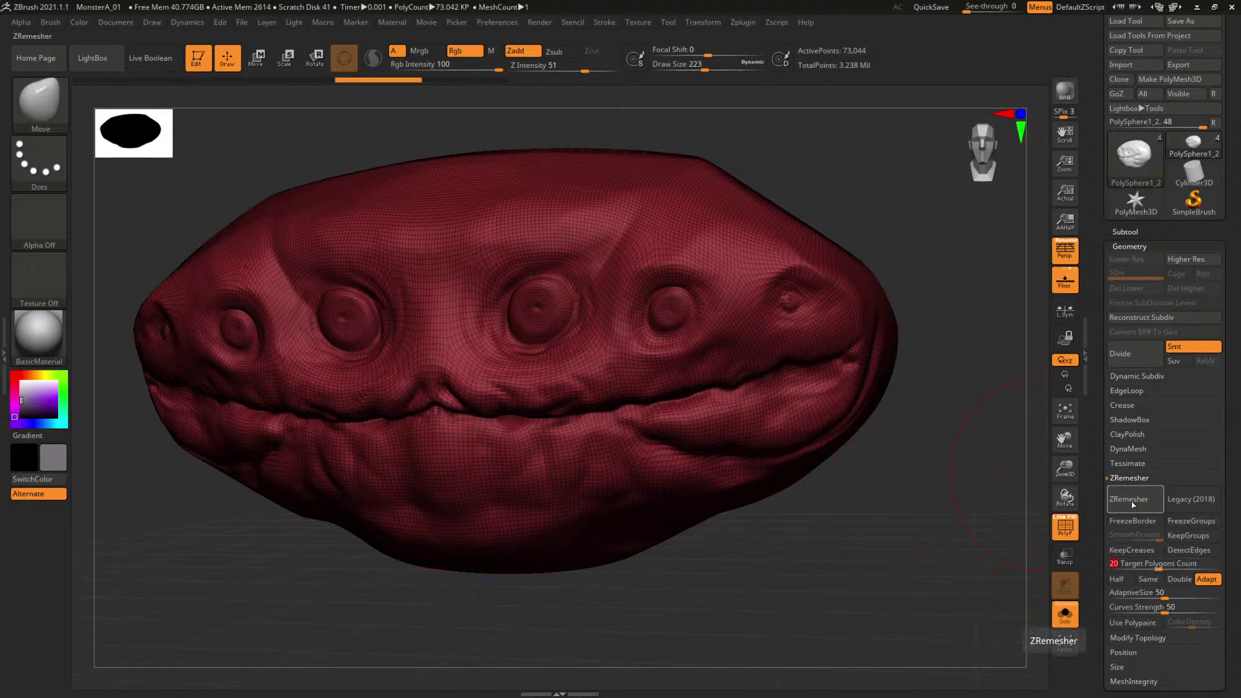
click(1112, 503)
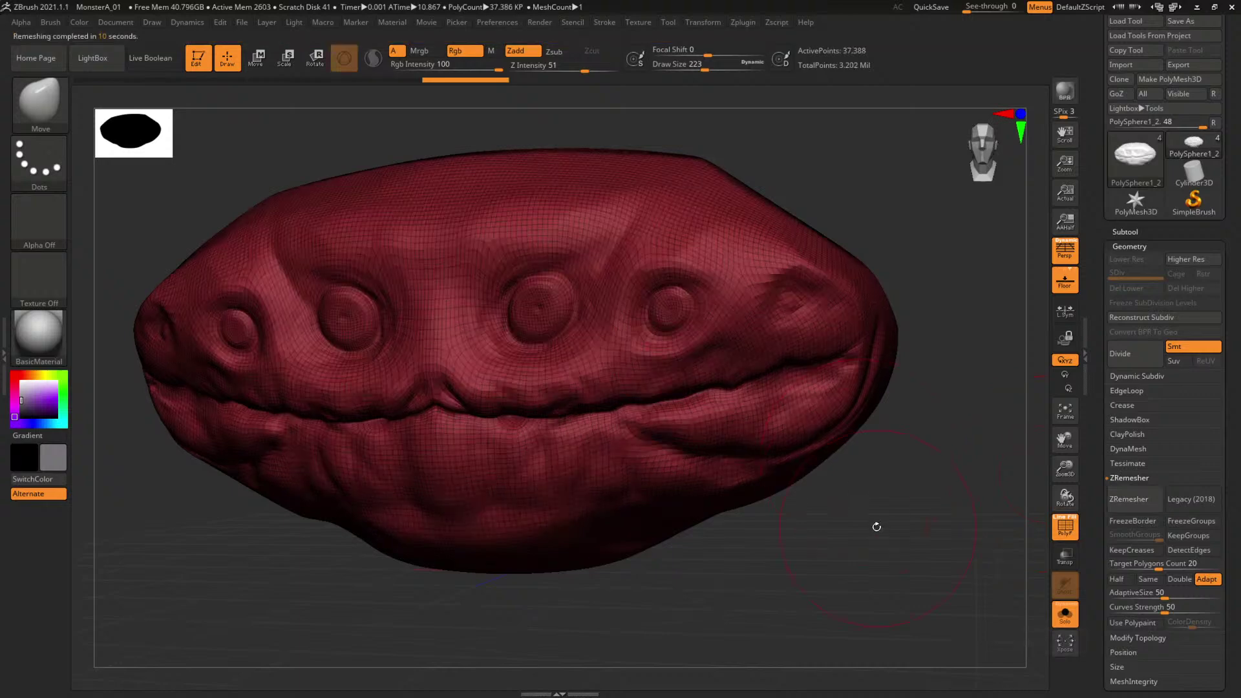
Examine the remeshed head from the front and side, comparing it with the PolyFrame display on and off.
drag(856, 518, 781, 551)
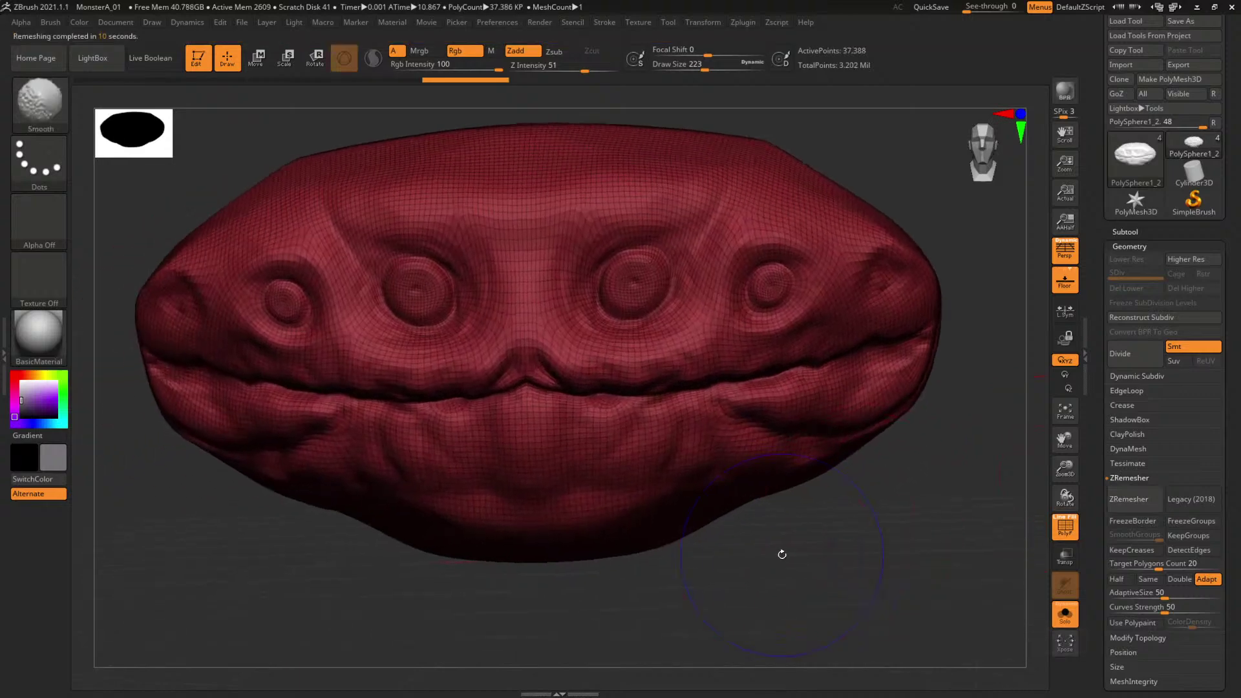
key(shift+f)
drag(865, 551, 849, 572)
key(shift+f)
key(shift+f)
key(shift+f)
key(shift+f)
key(shift+f)
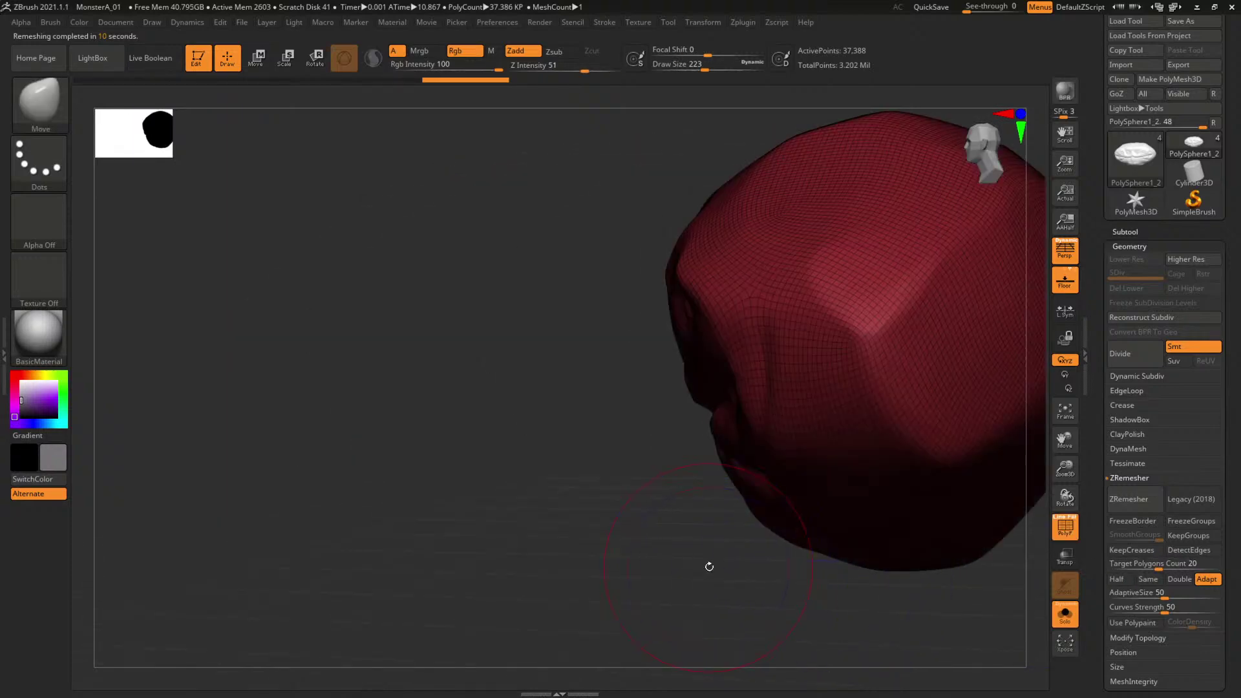
mouse_move(707, 565)
shift+mouse_down()
mouse_move(836, 566)
mouse_move(828, 513)
mouse_move(811, 507)
mouse_move(794, 536)
shift+mouse_up()
key(shift+f)
key(shift+f)
key(shift+f)
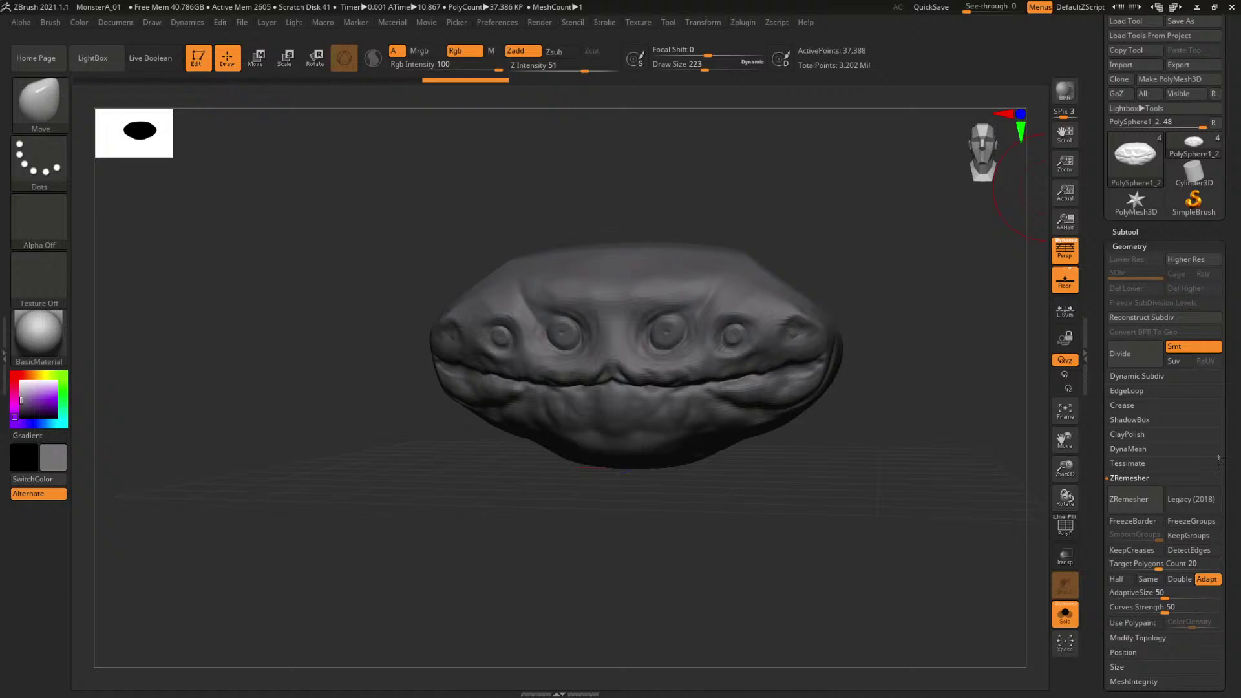
Export the remeshed head with Smooth Normals on as CreatureA_01.obj to the Desktop, replacing the existing file.
drag(1208, 657, 1208, 39)
click(1124, 243)
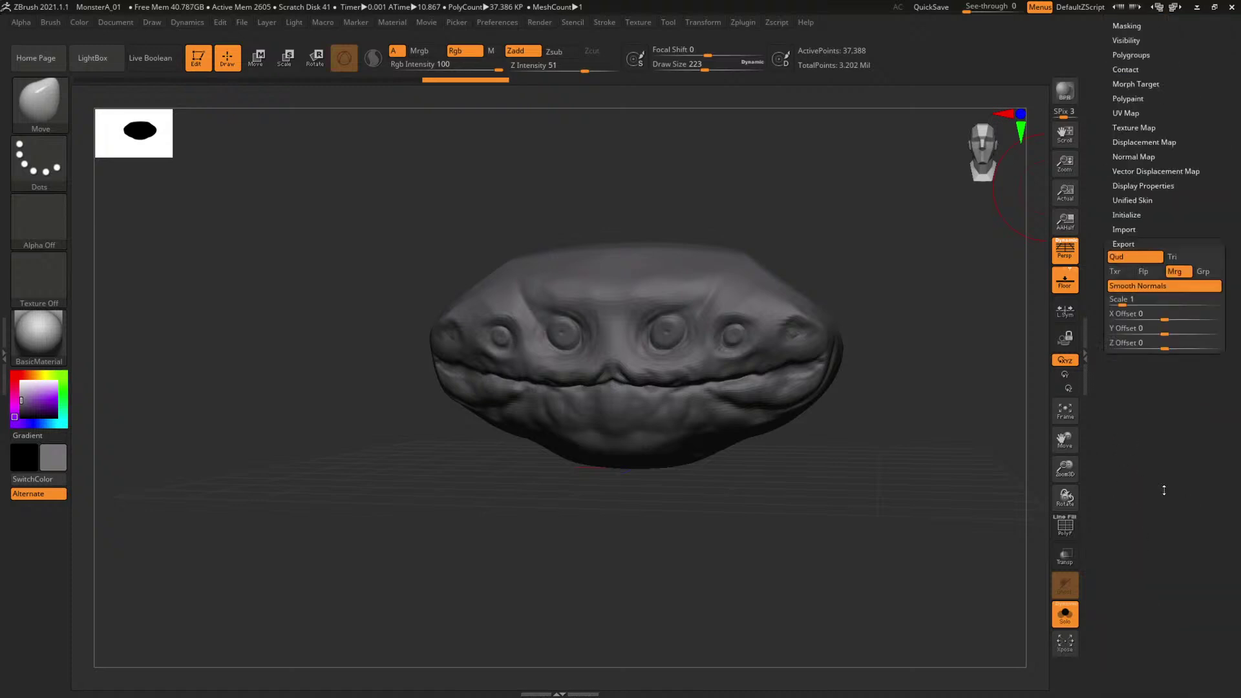
click(1178, 286)
scroll(1170, 193, up, 5)
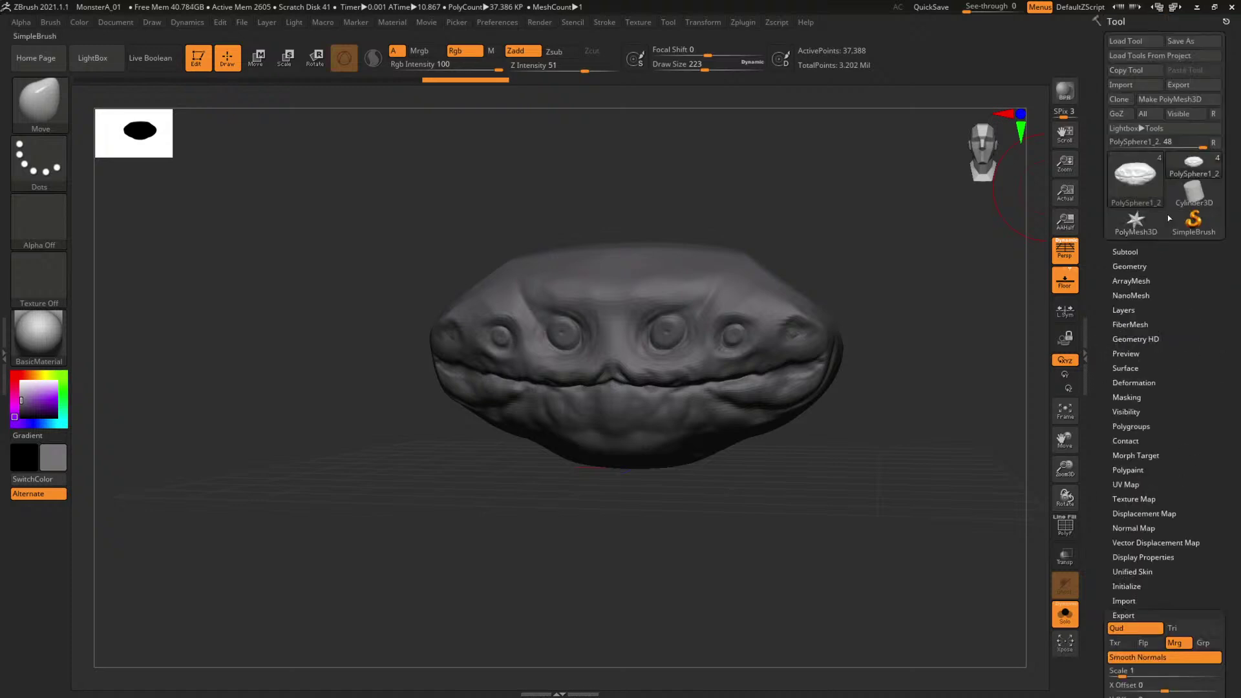
click(1184, 84)
click(593, 368)
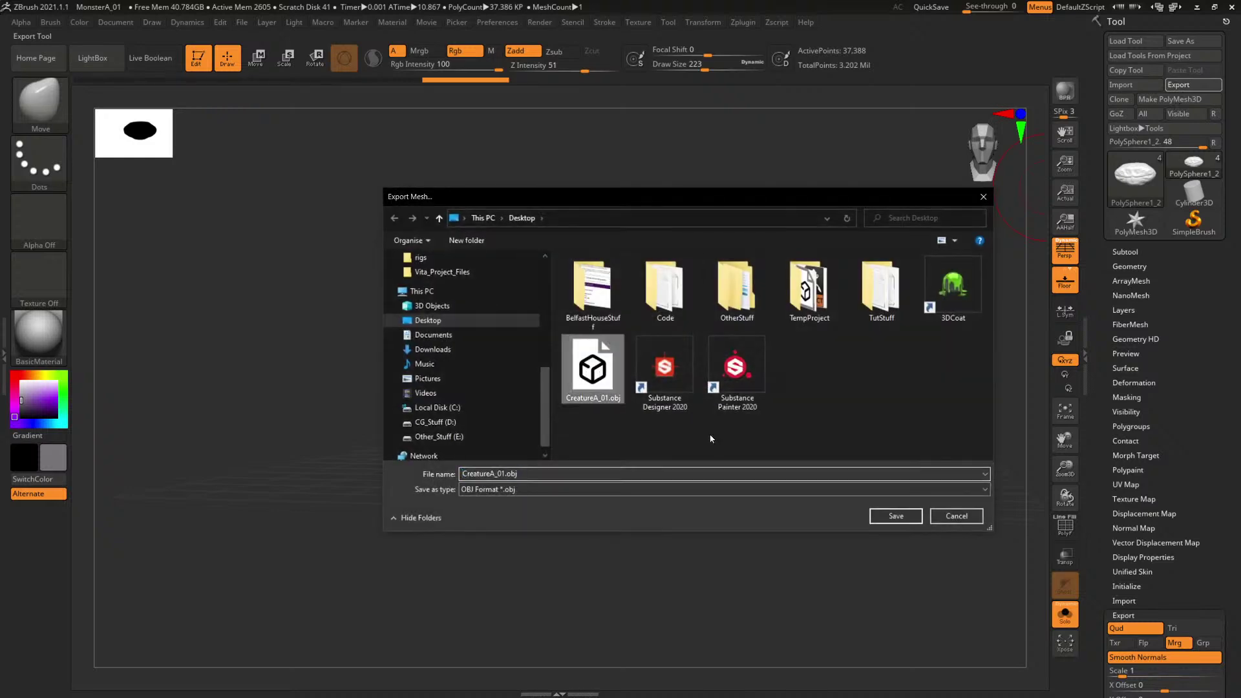
click(887, 515)
click(648, 343)
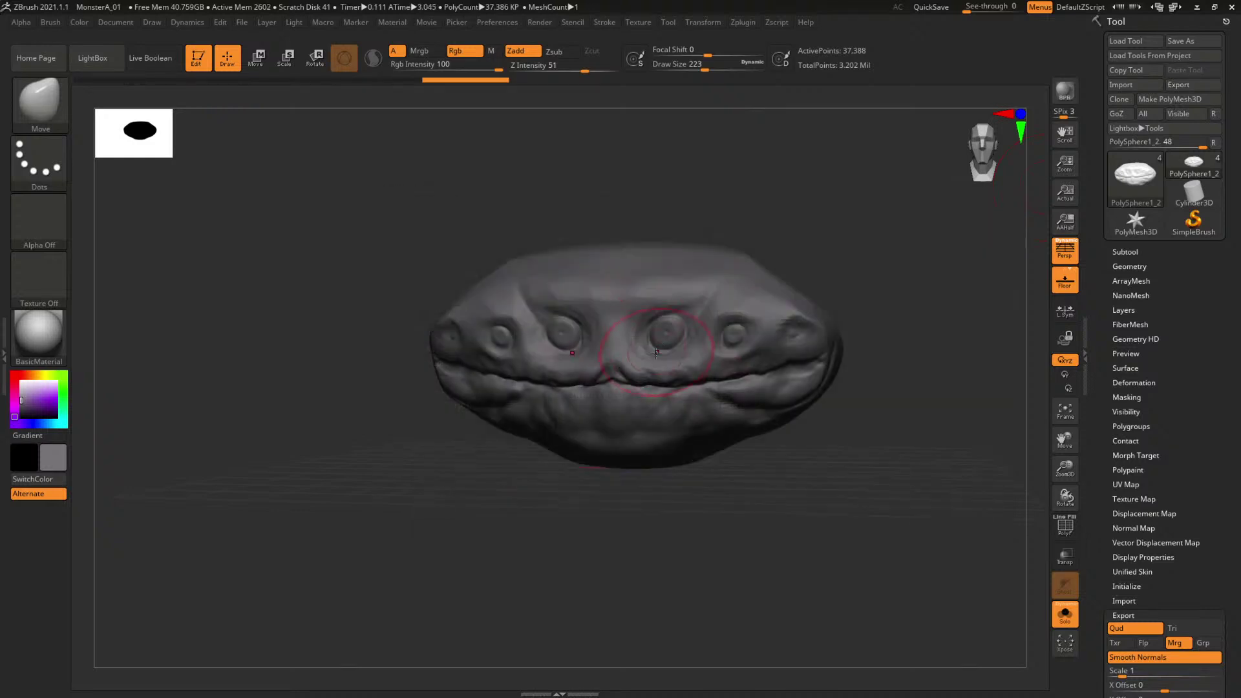
Save the project as MonsterA_01.zpr in the StickyMonsters folder of Zbrush_2021's ZProjects, replacing the existing file.
alt+drag(829, 198, 782, 222)
key(ctrl+s)
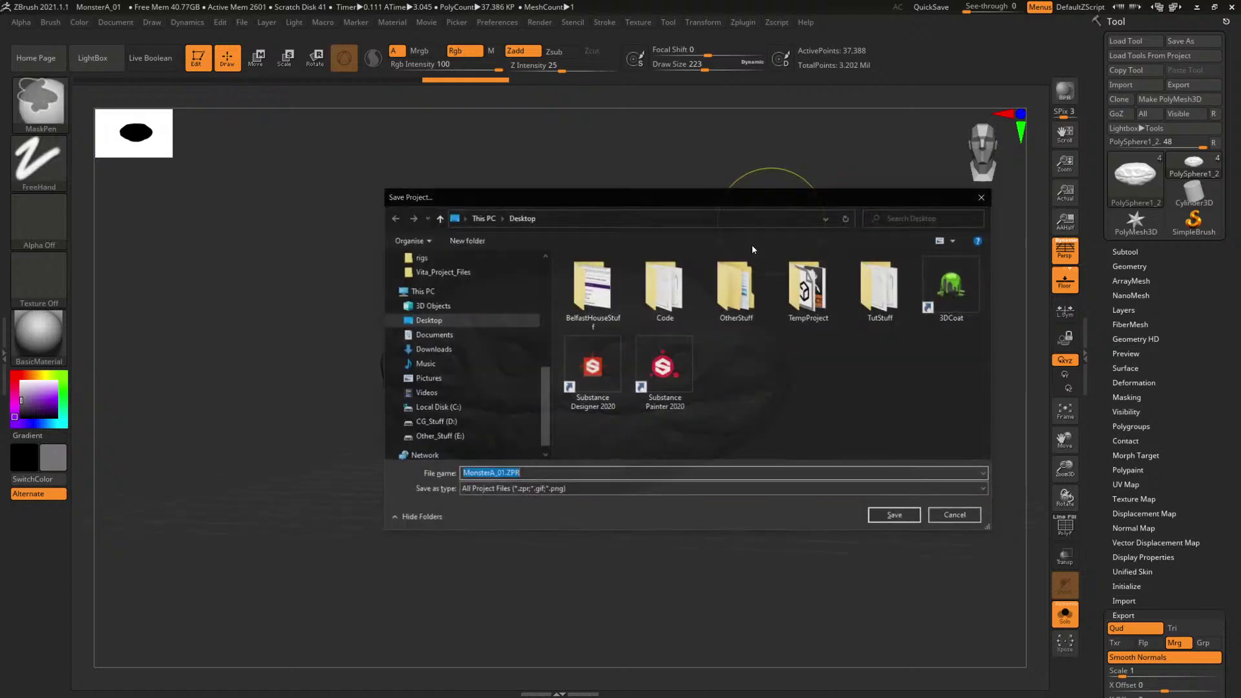
click(450, 438)
click(435, 422)
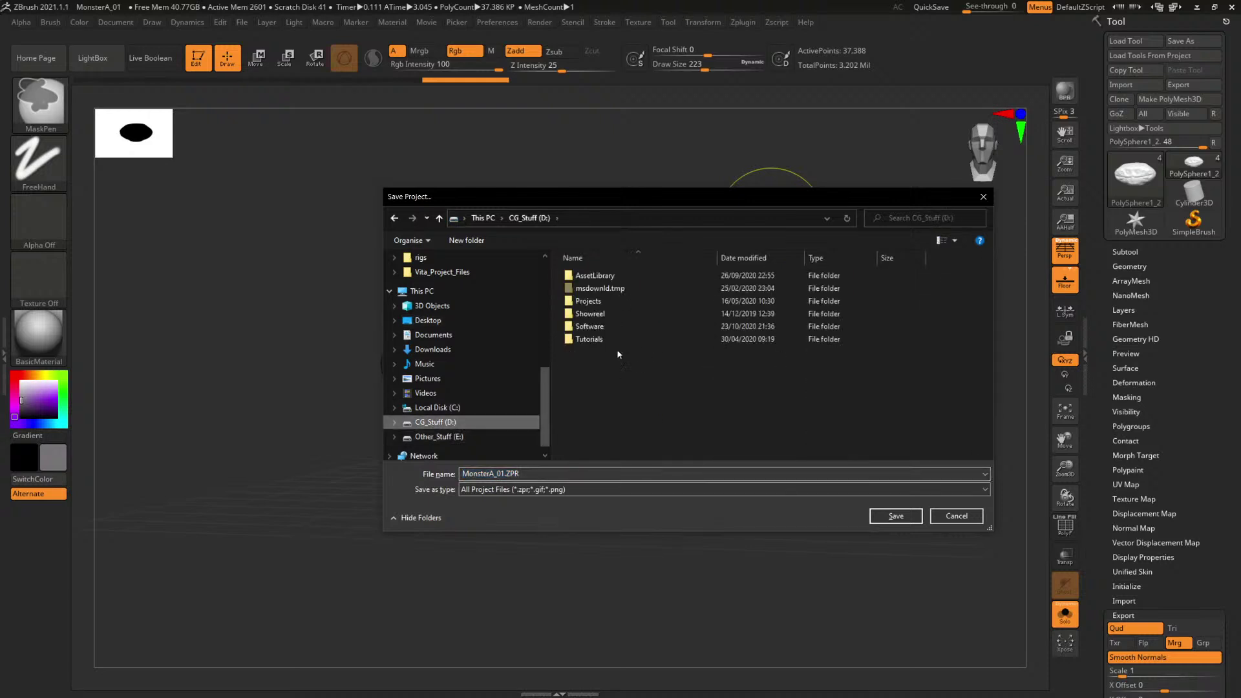
double_click(590, 327)
scroll(613, 366, down, 3)
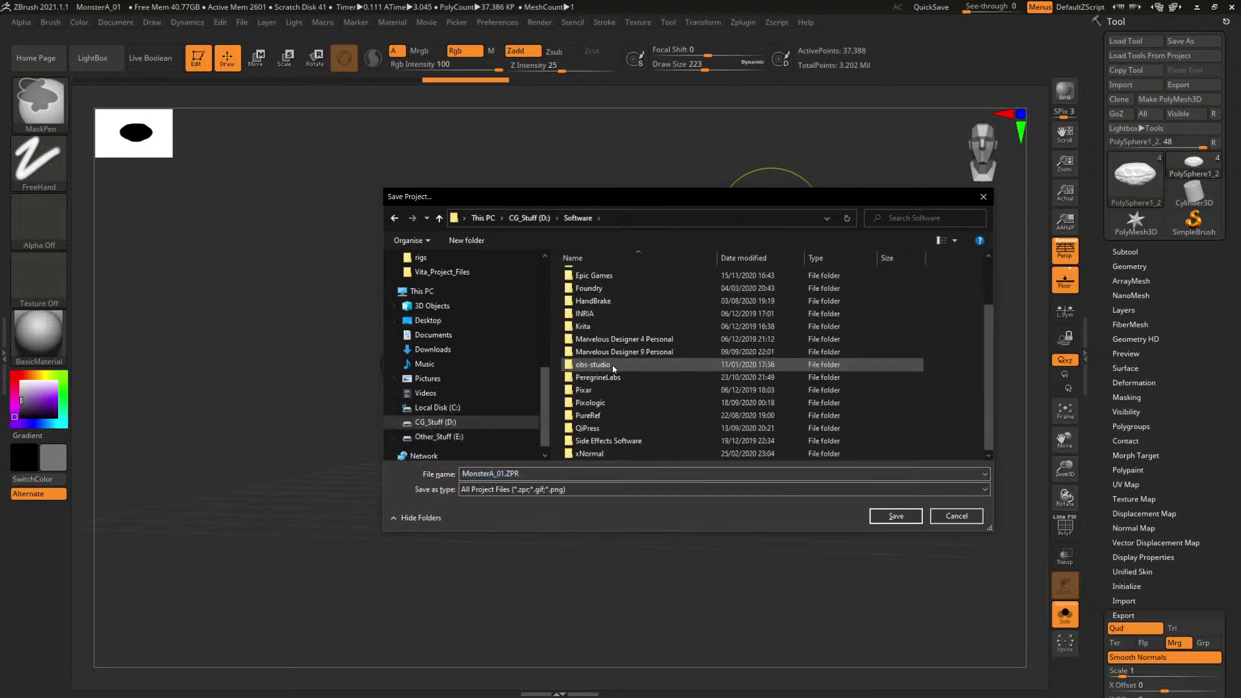
double_click(605, 402)
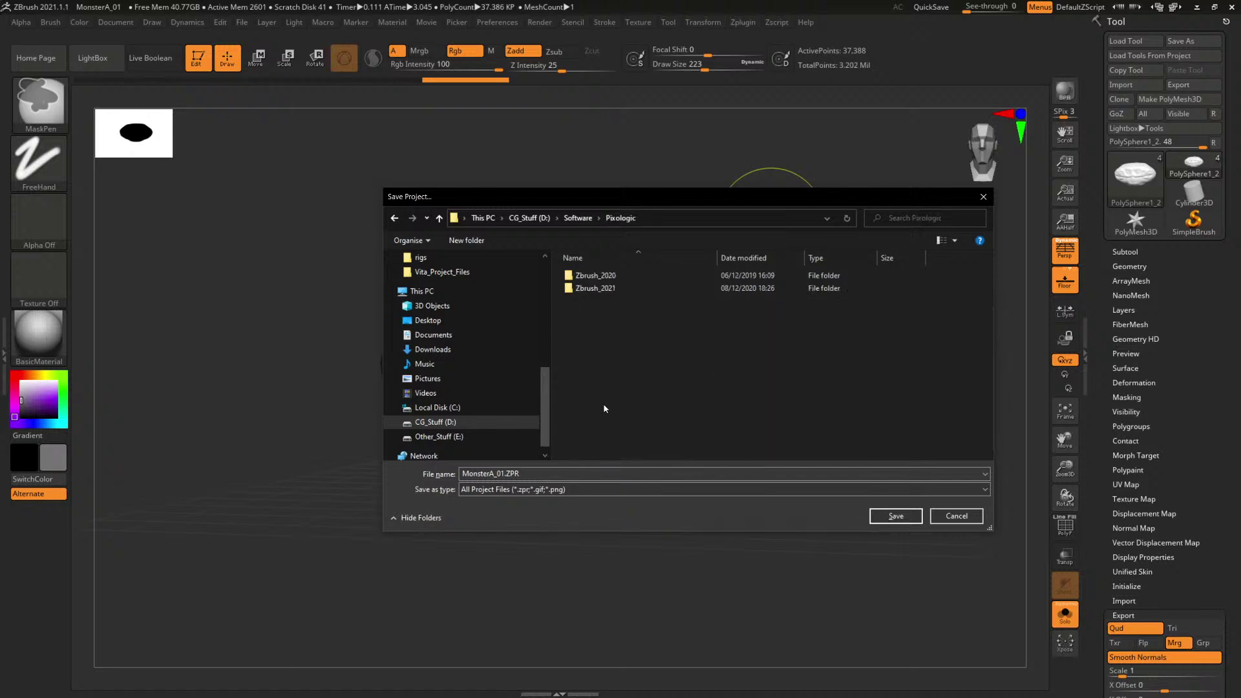
double_click(607, 289)
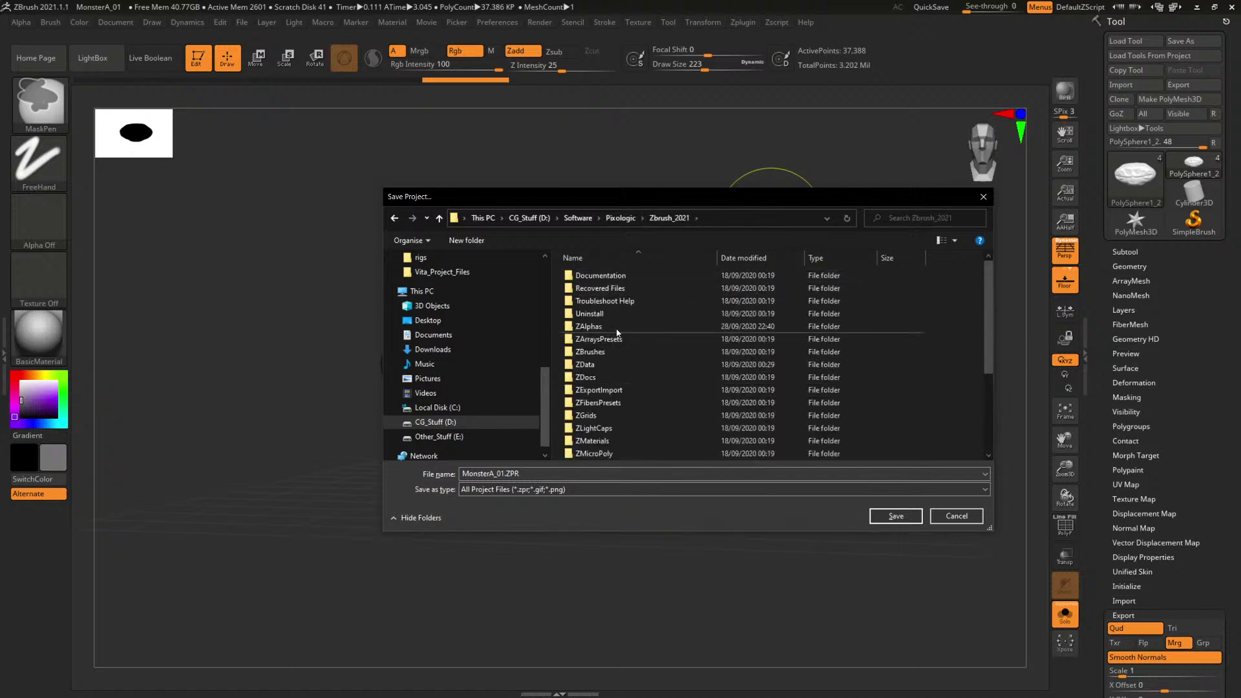
scroll(622, 315, down, 2)
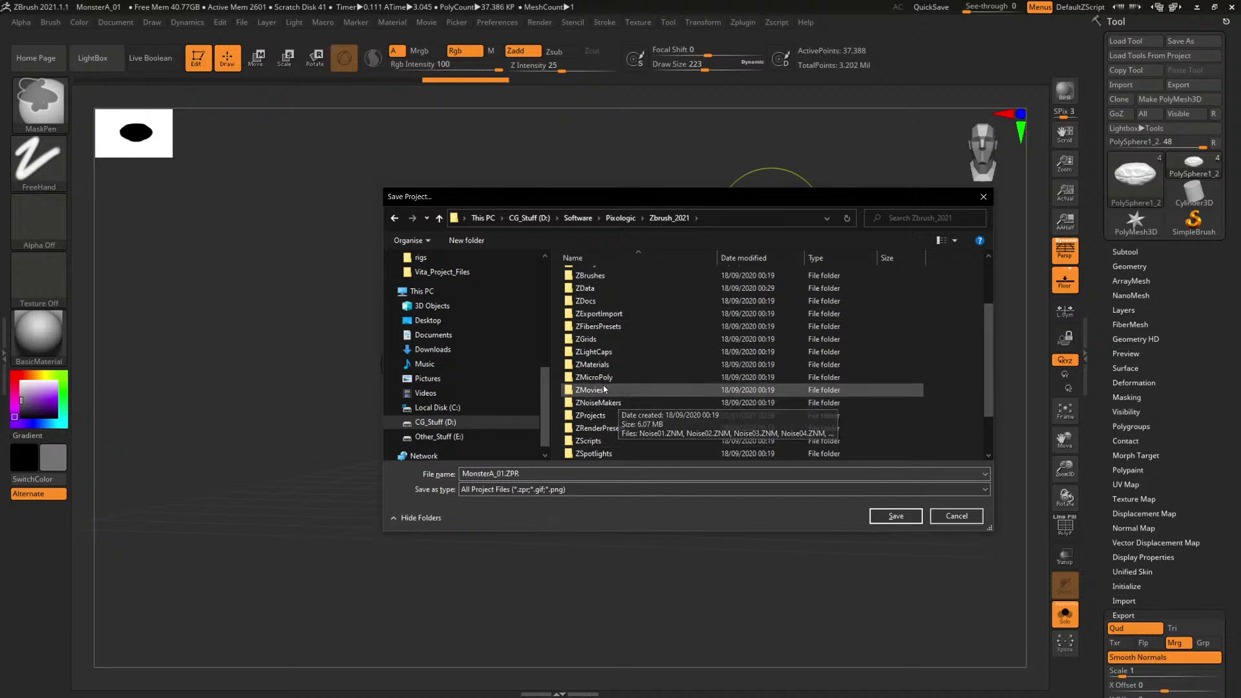
double_click(602, 415)
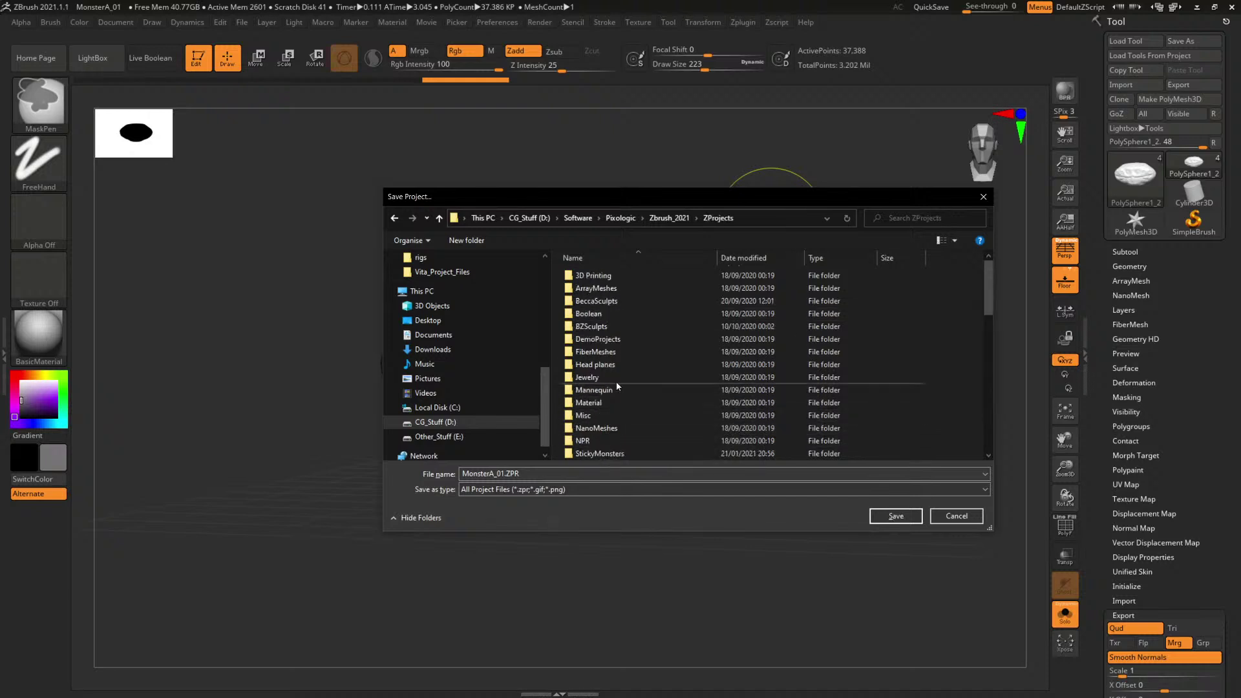
double_click(600, 453)
double_click(601, 276)
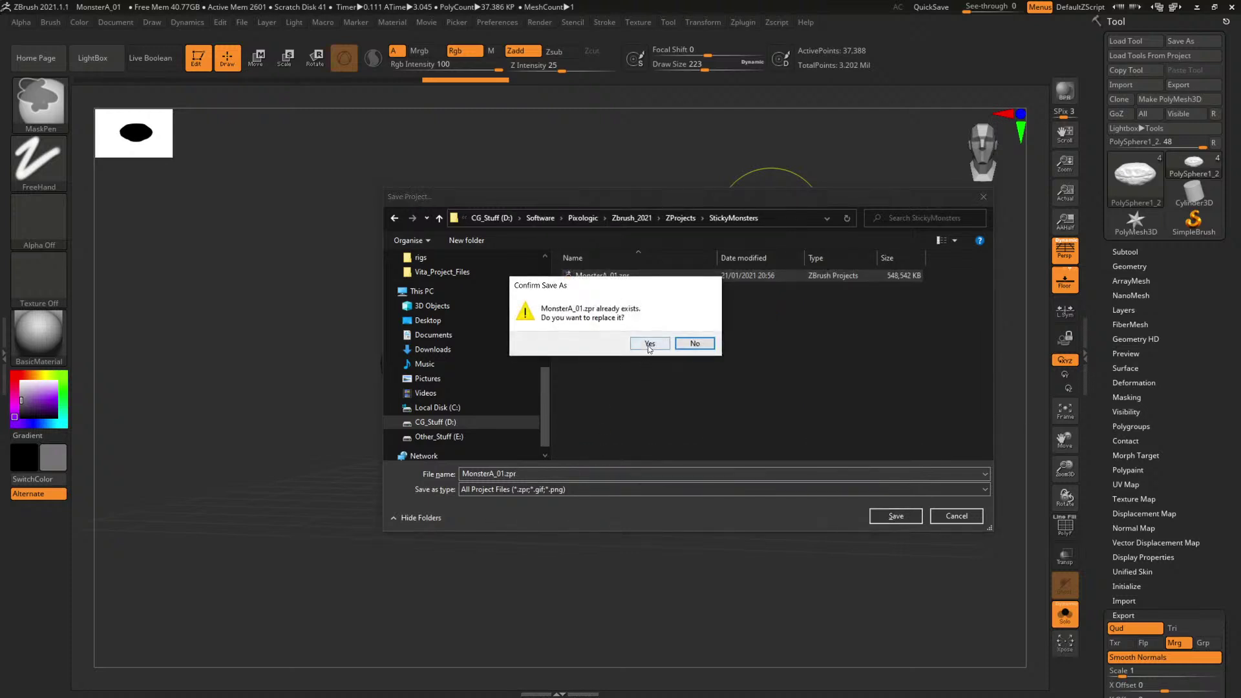
click(649, 344)
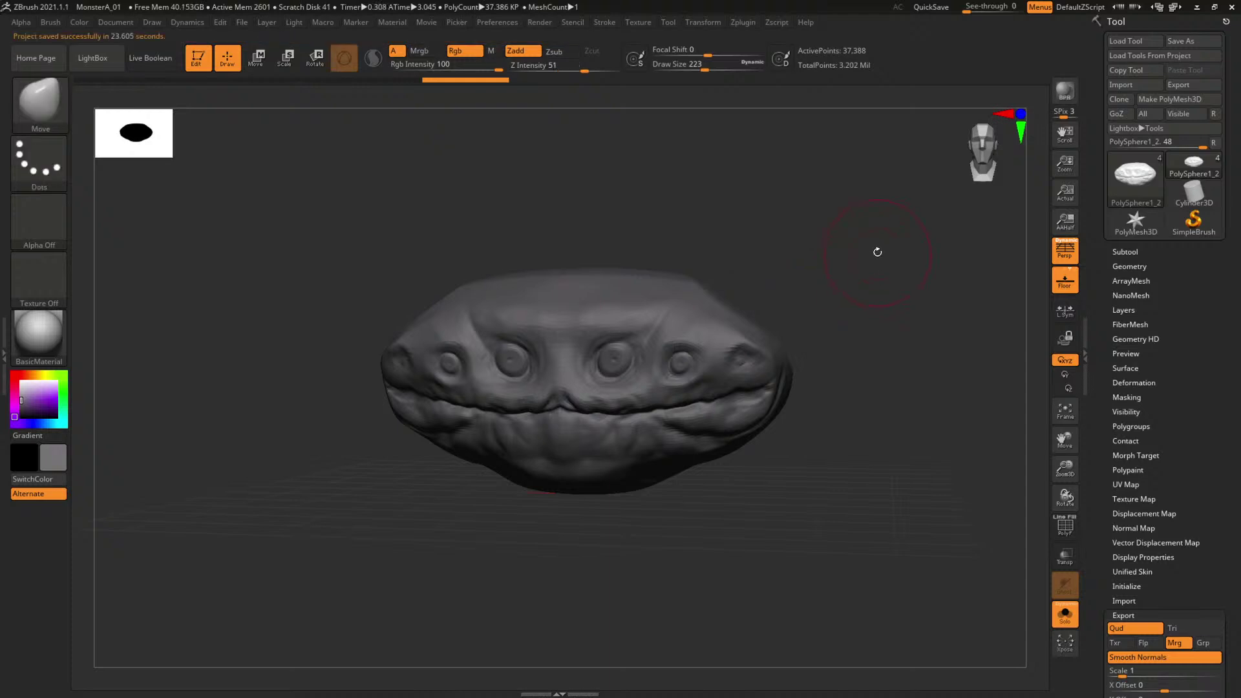
Switch to Maya and try to close the window with the StickyMonsters scene.
drag(861, 281, 904, 267)
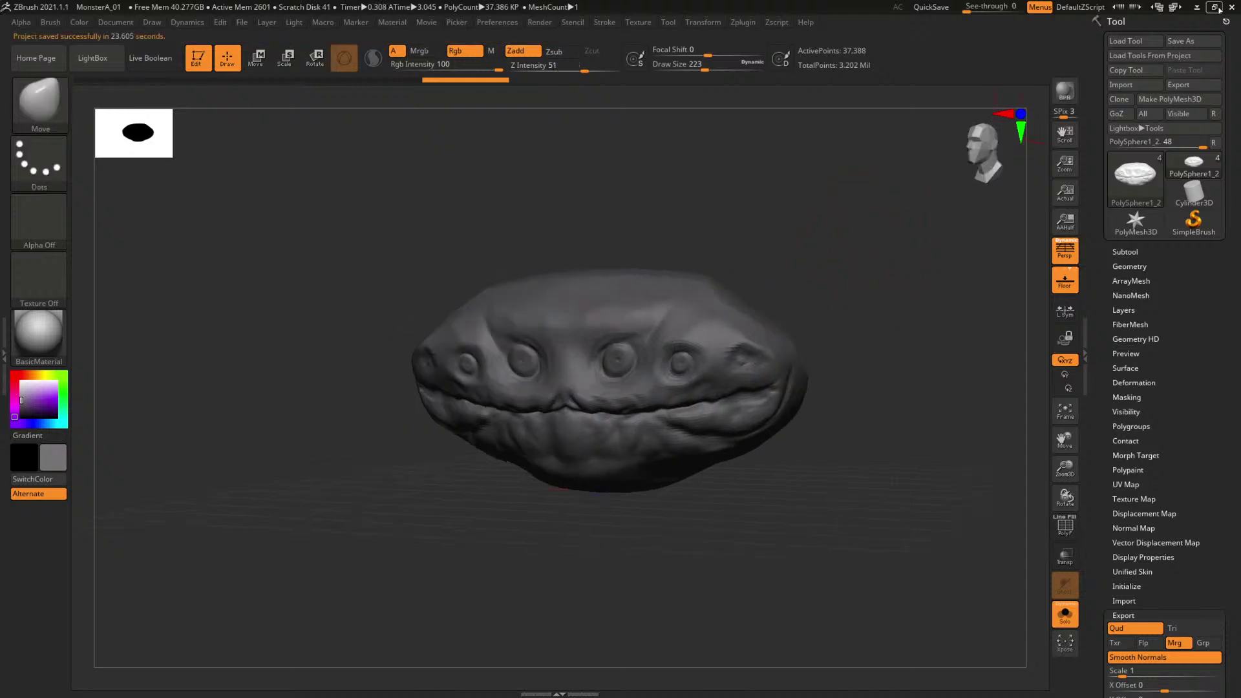
click(1197, 7)
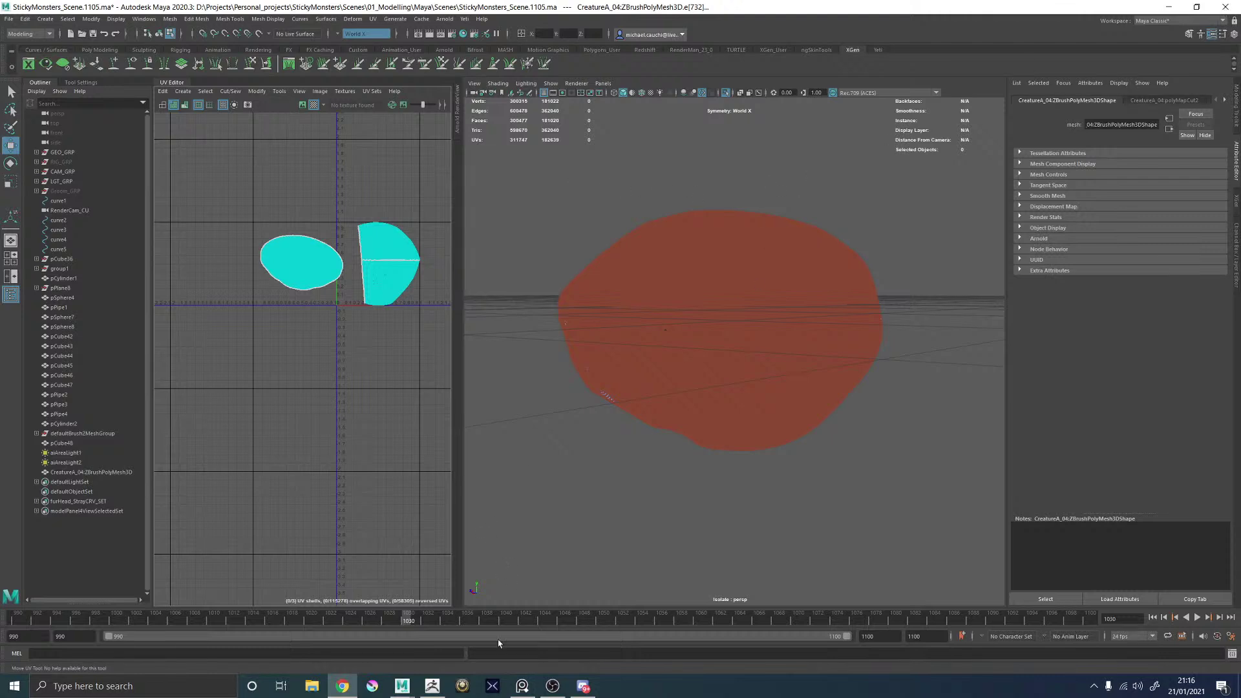
click(402, 684)
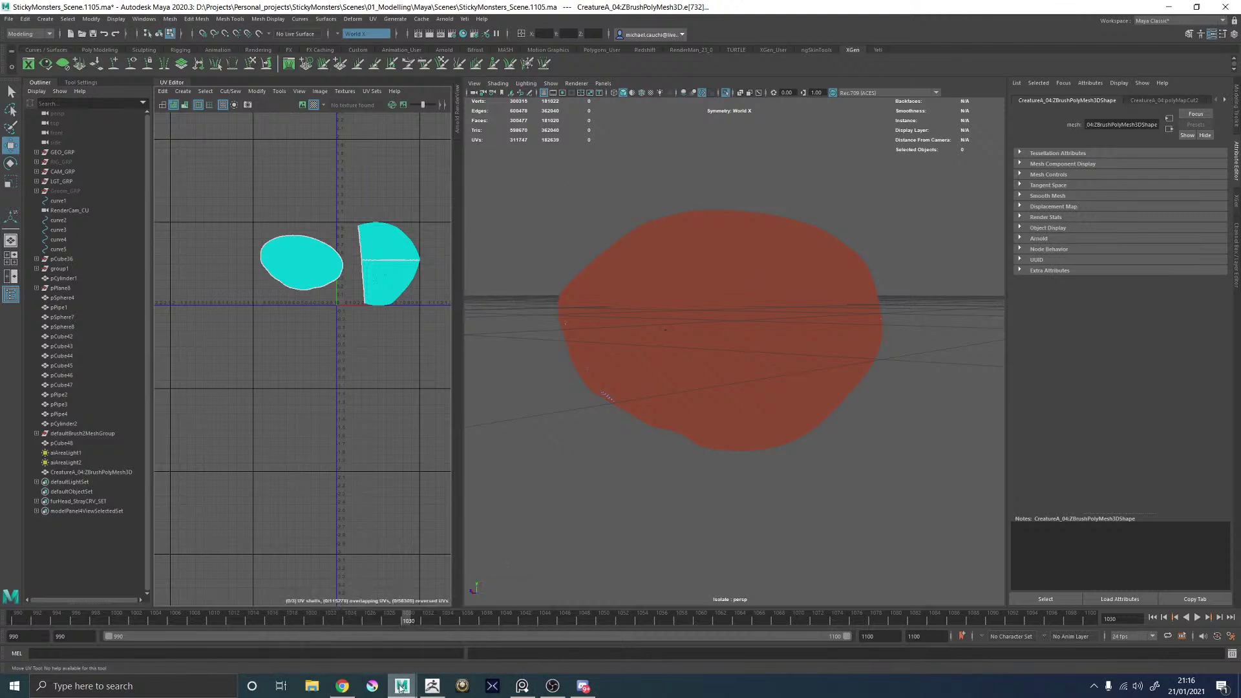
right_click(403, 684)
click(391, 660)
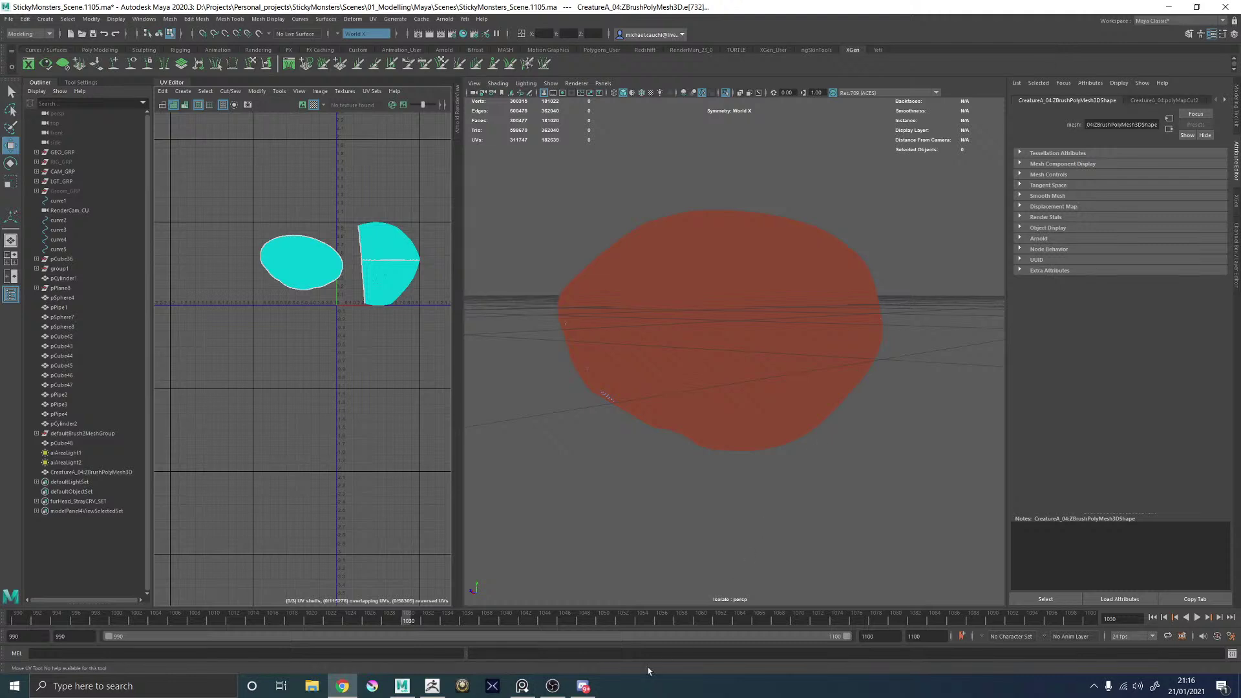
right_click(398, 687)
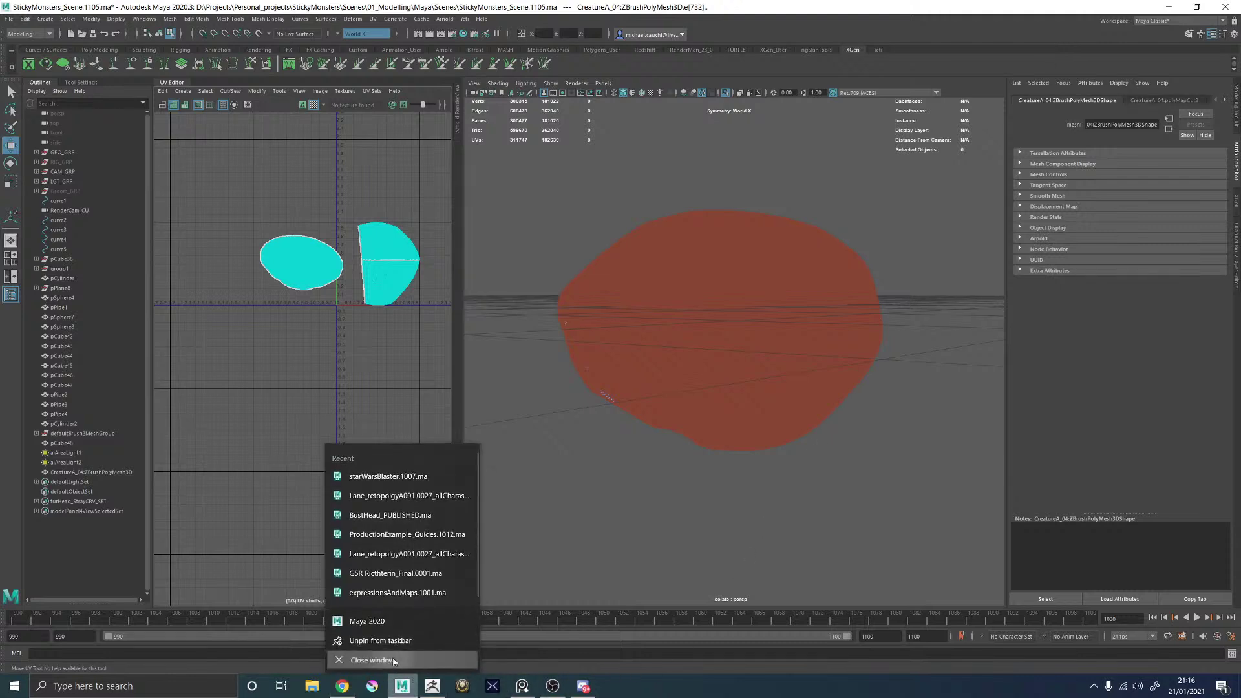
click(393, 661)
Open Task Manager and move its window off the main screen.
right_click(637, 687)
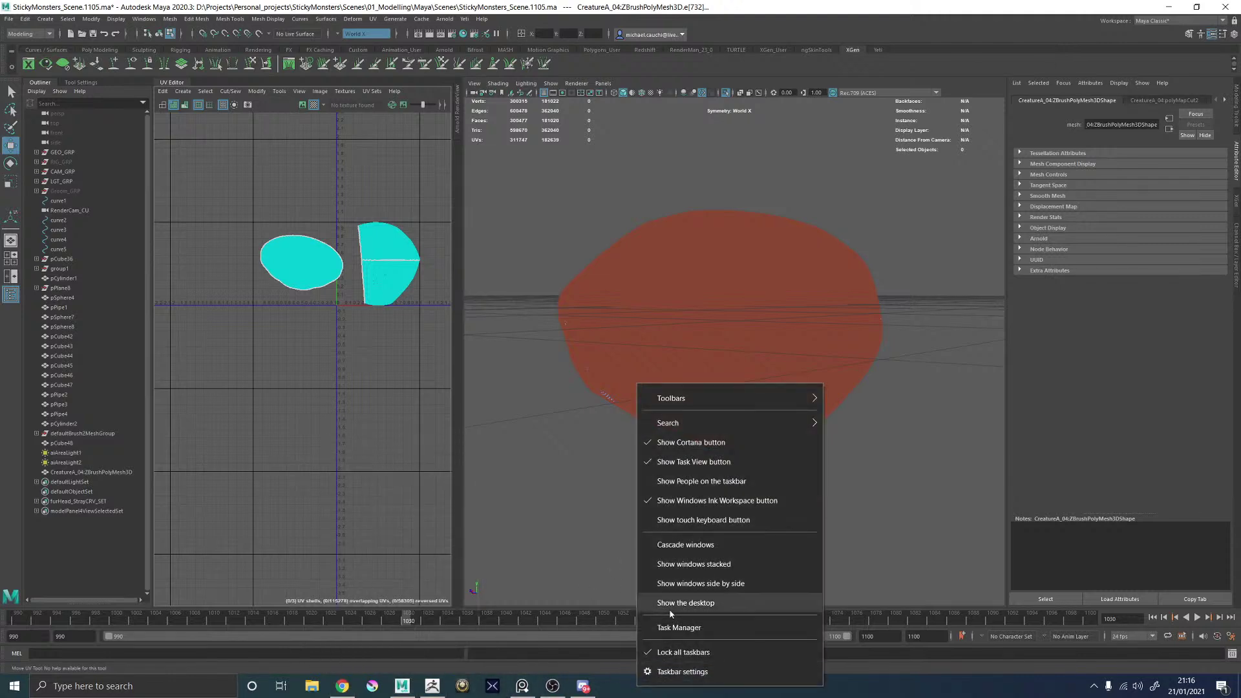
click(691, 631)
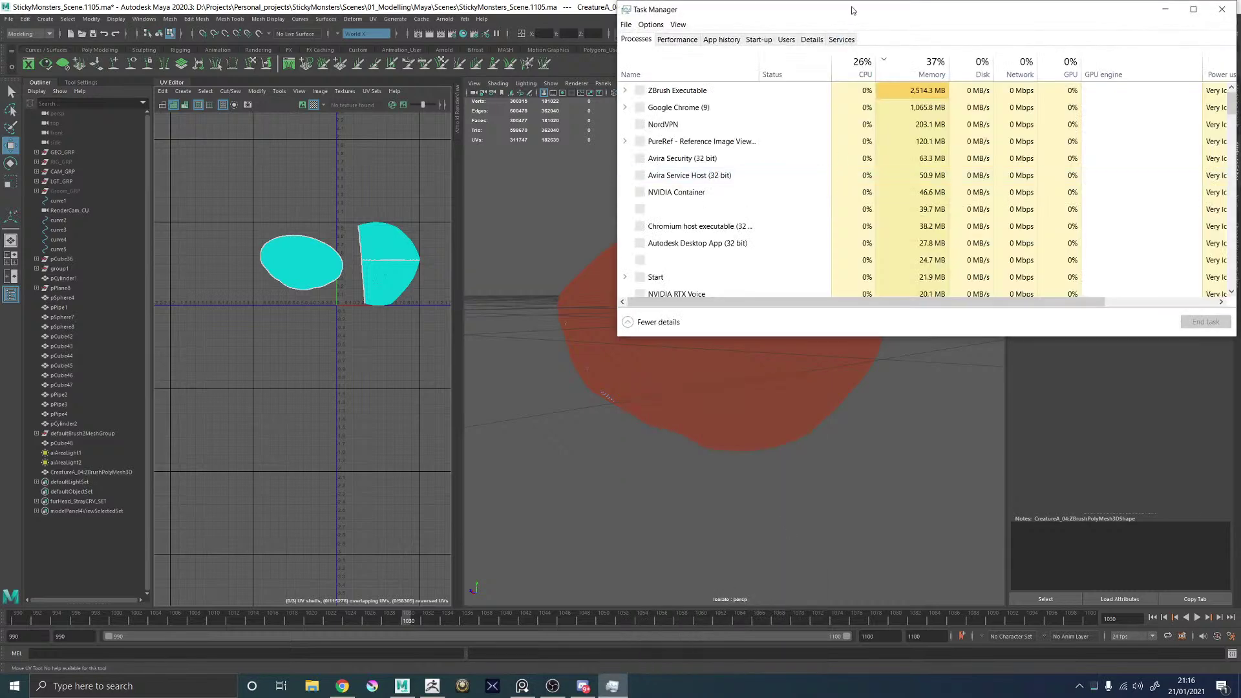
drag(853, 9, 1240, 19)
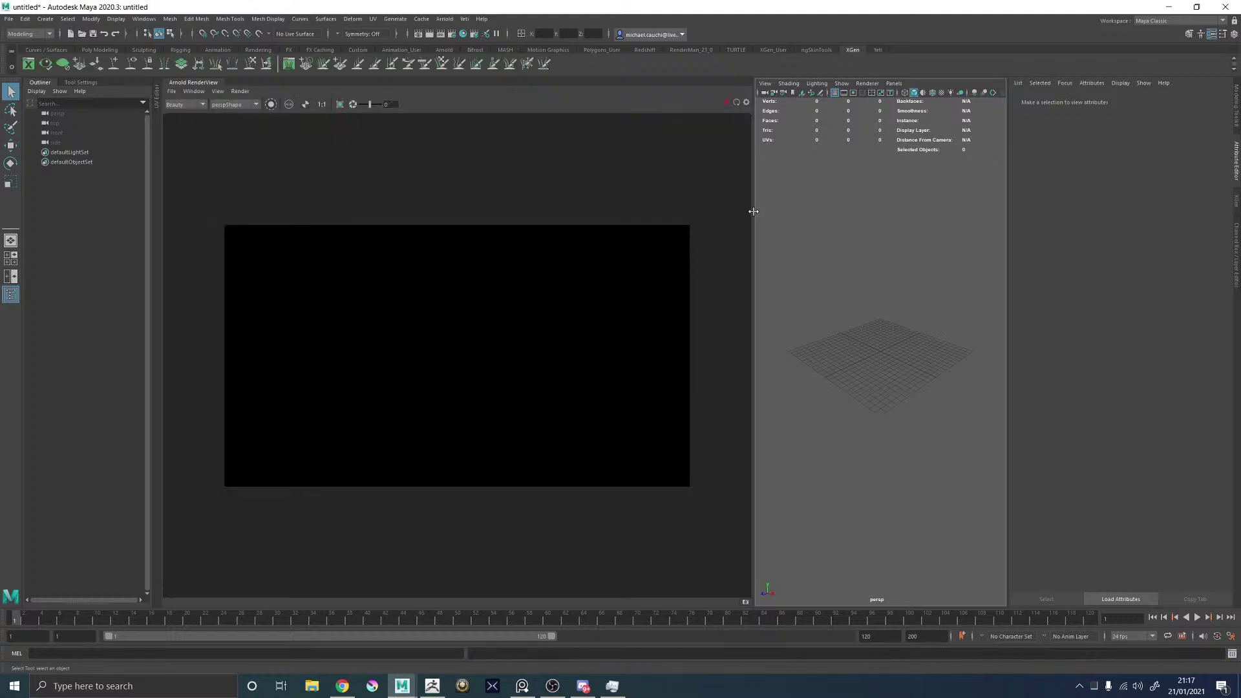
Widen the perspective view in the empty Maya scene and import CreatureA_01.obj from the Desktop.
drag(754, 211, 457, 234)
click(8, 18)
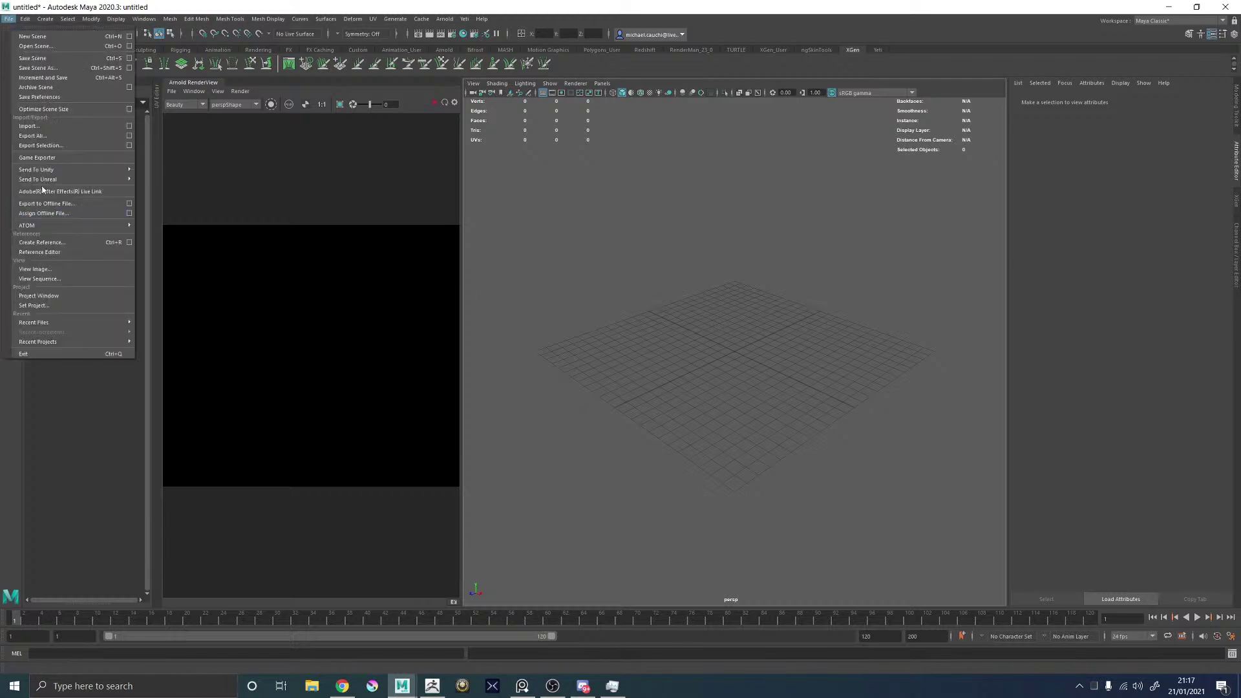
click(39, 126)
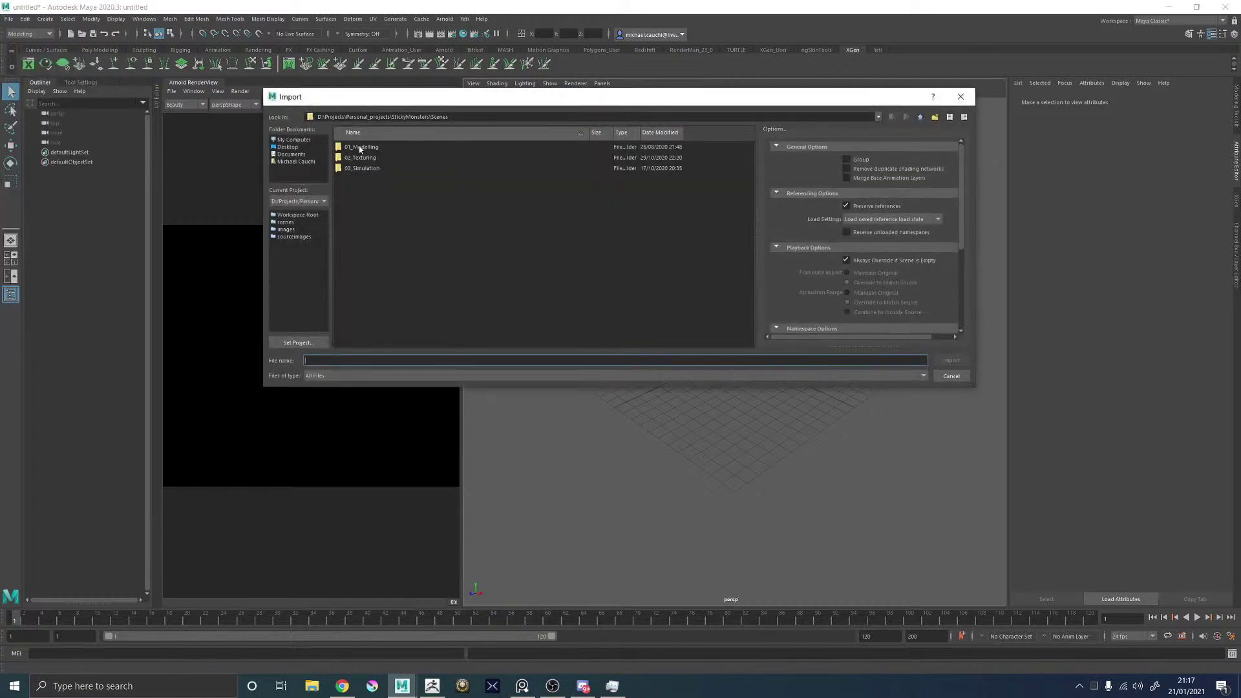
click(287, 148)
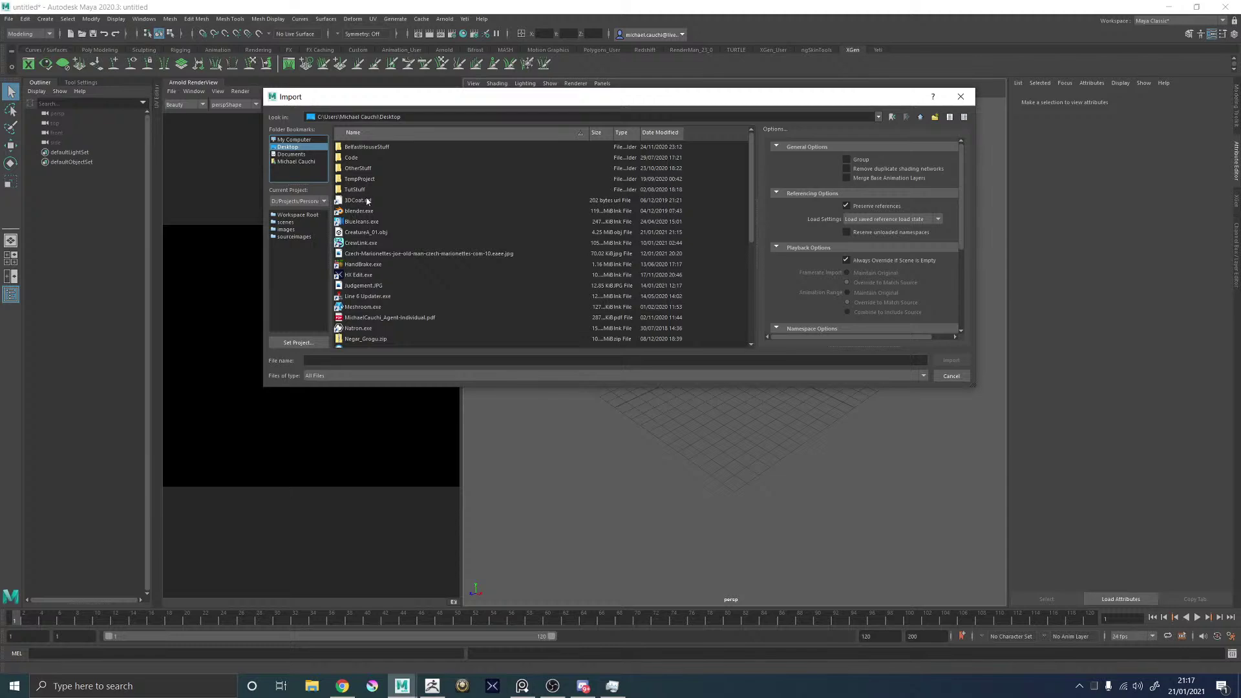
double_click(364, 234)
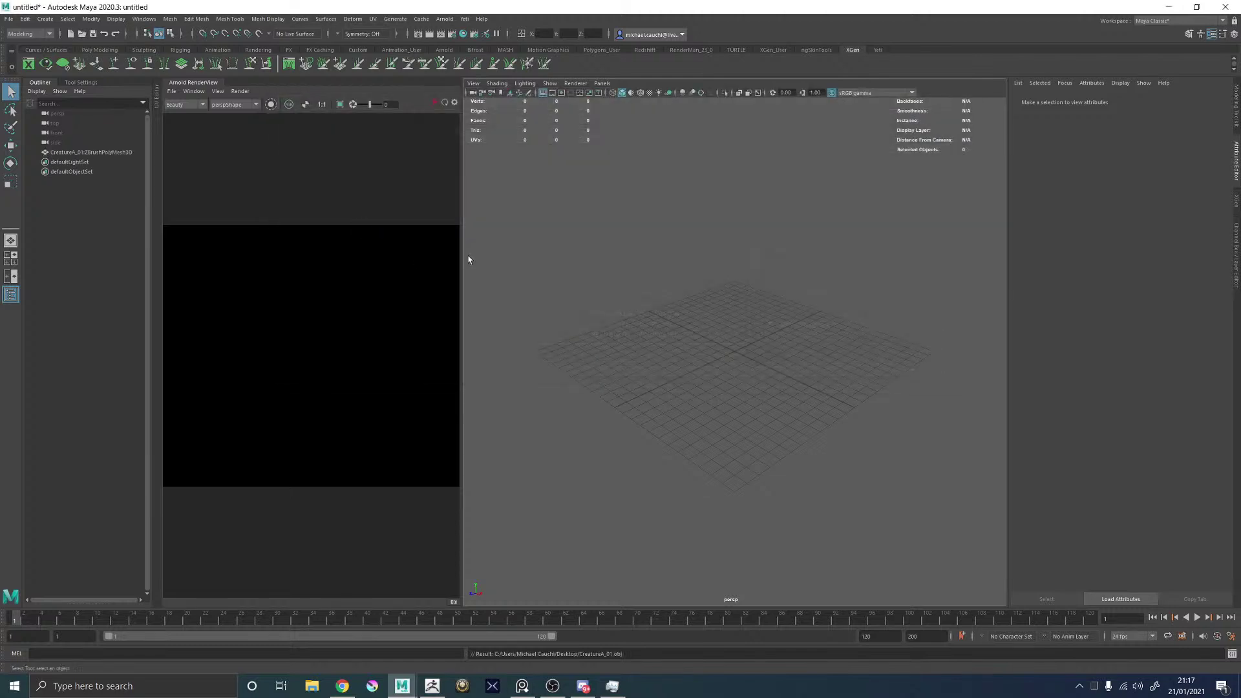
Frame the imported creature head and open the UV Editor for it.
key(f)
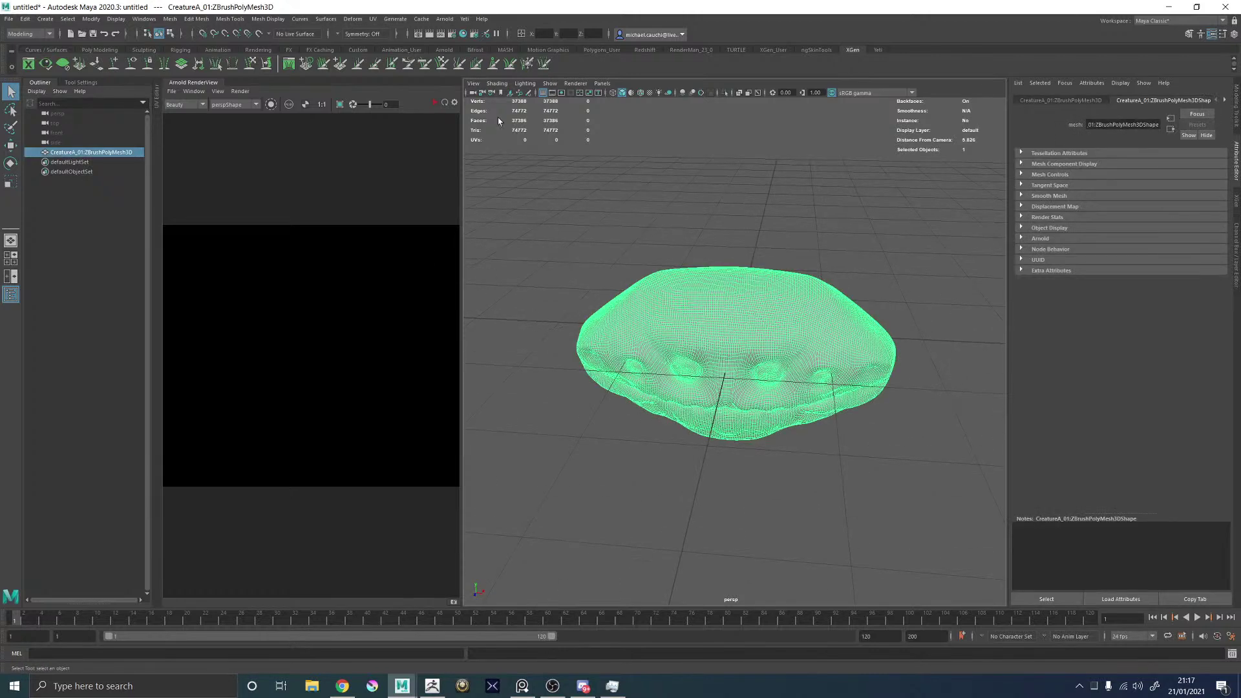
click(375, 20)
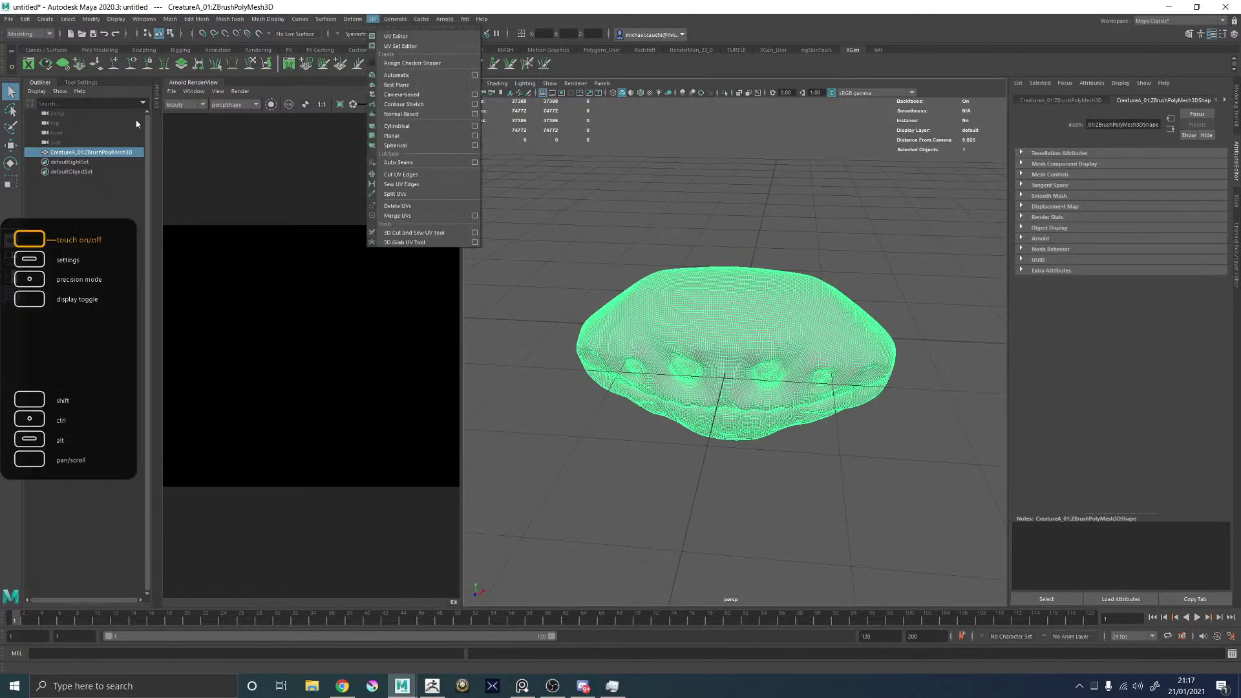
click(395, 36)
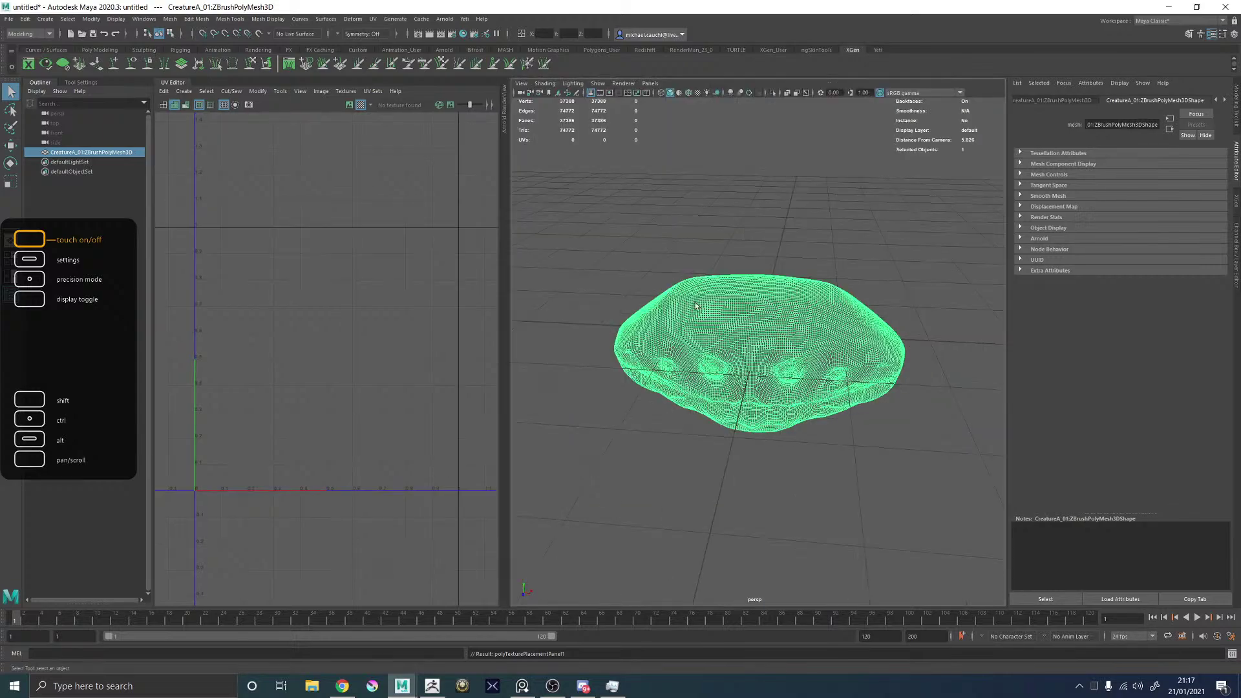
Apply a Planar Map X projection to the imported creature head mesh.
alt+drag(696, 306, 738, 288)
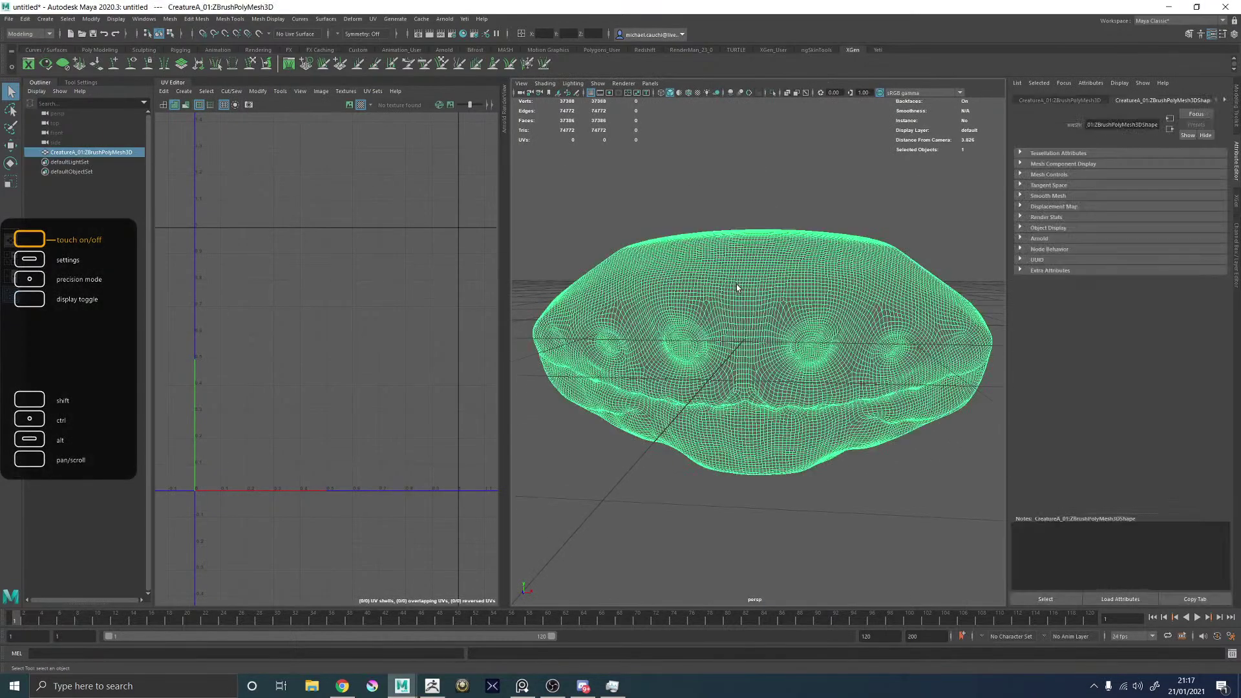
right_click(740, 238)
shift+right_click(761, 289)
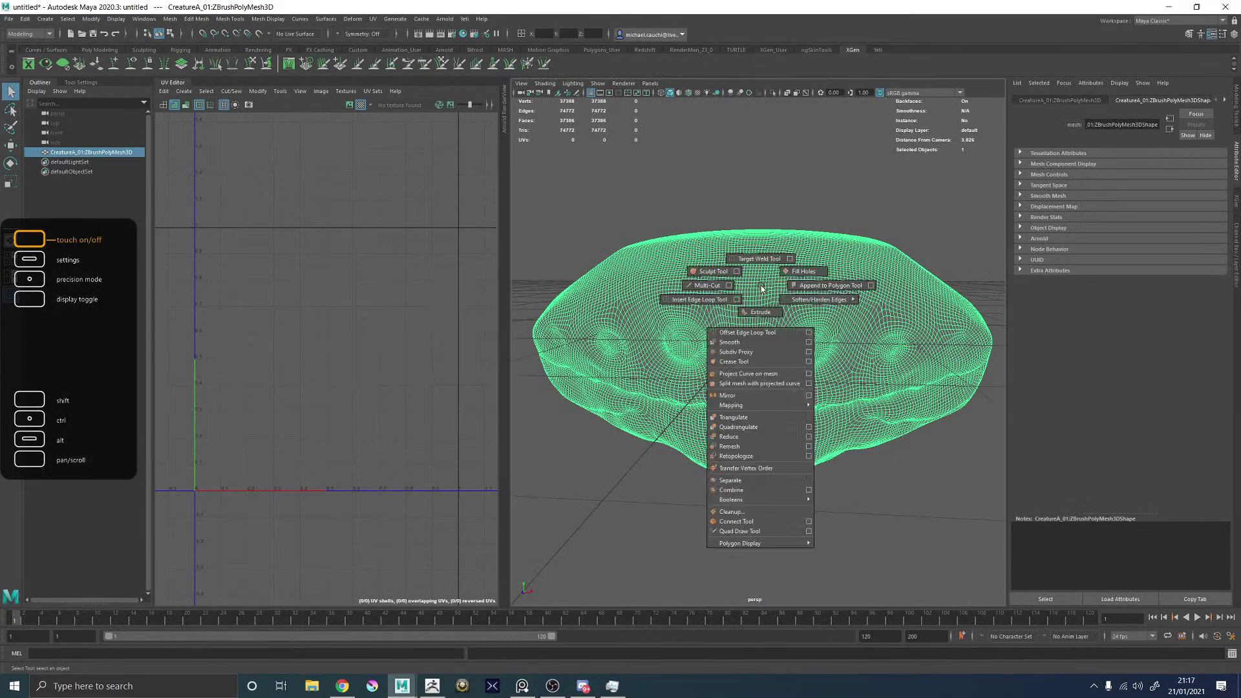
mouse_move(743, 404)
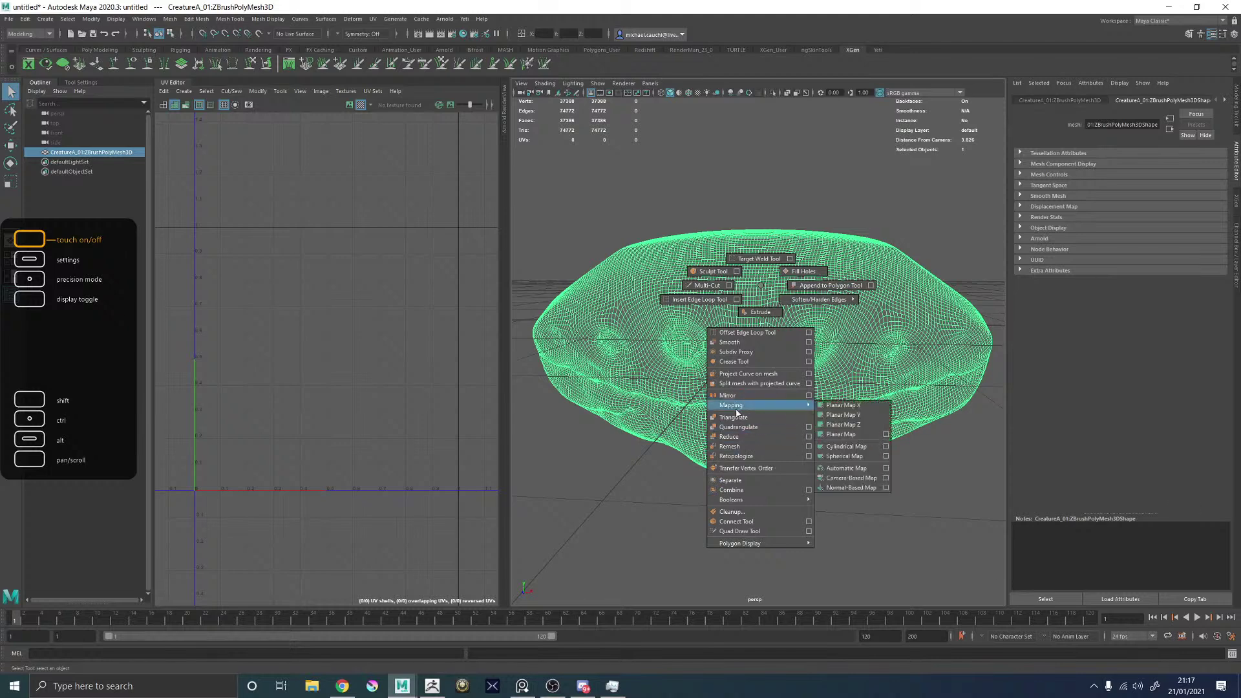
click(843, 405)
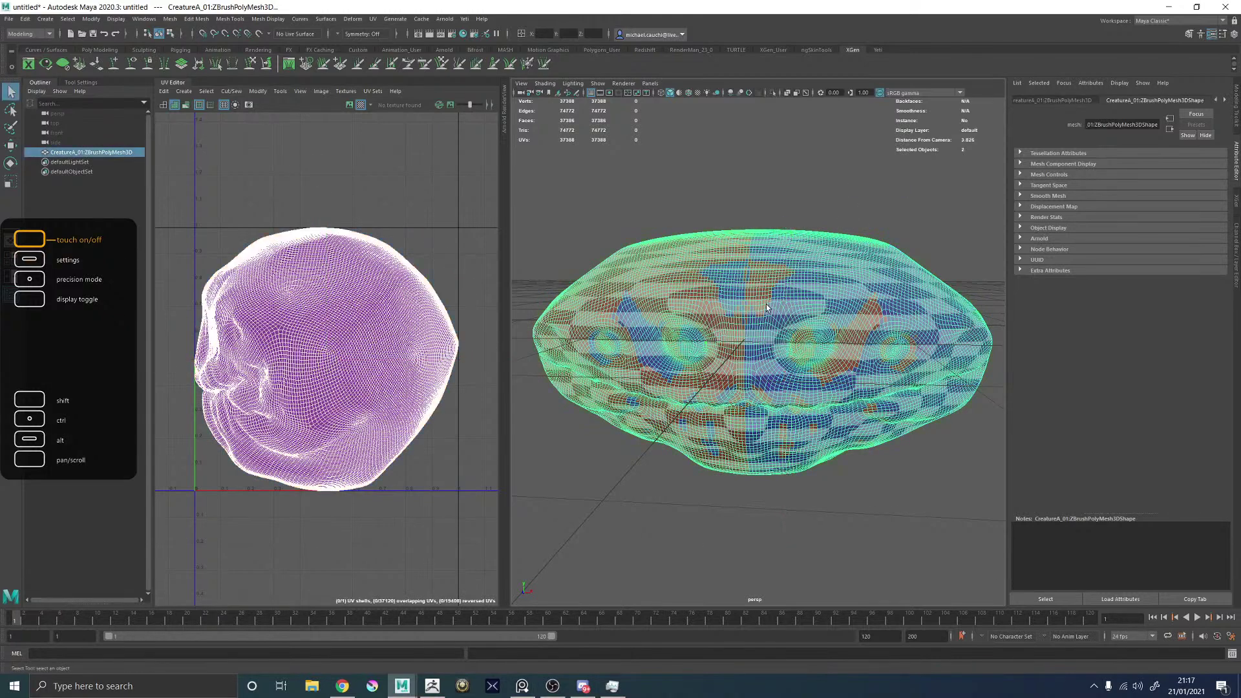
Switch the creature head to face selection and set symmetry to World X.
alt+drag(774, 271, 778, 317)
right_drag(778, 269, 779, 298)
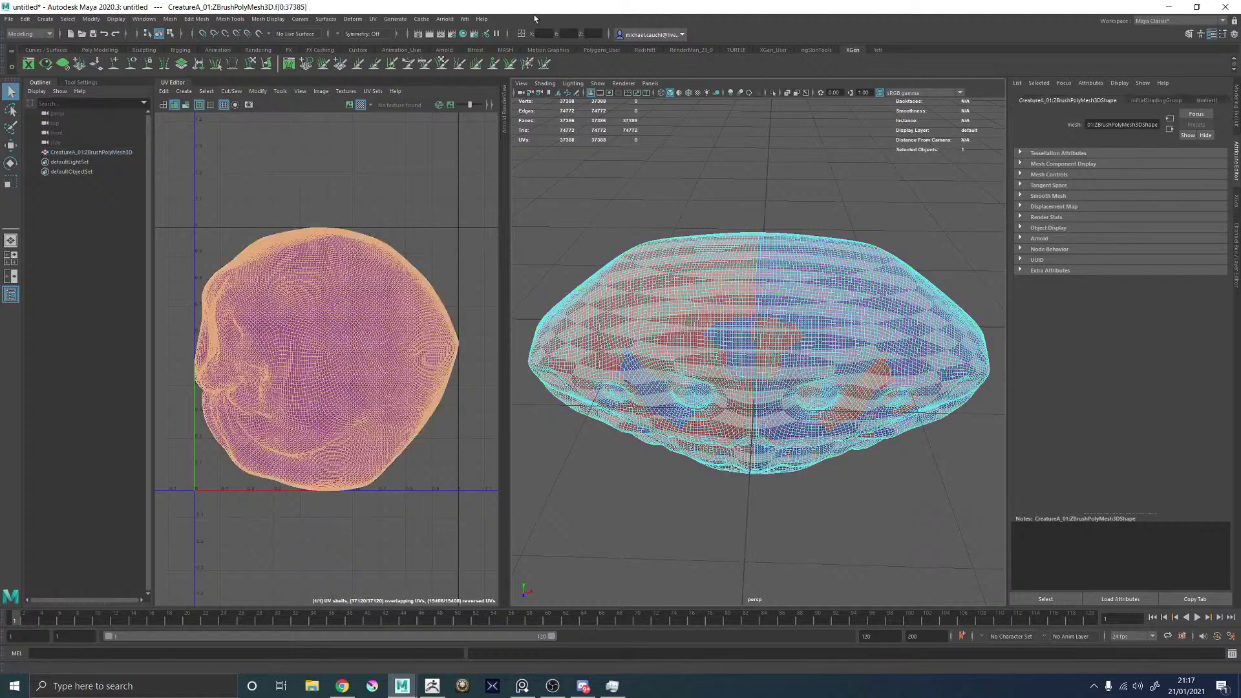
click(361, 34)
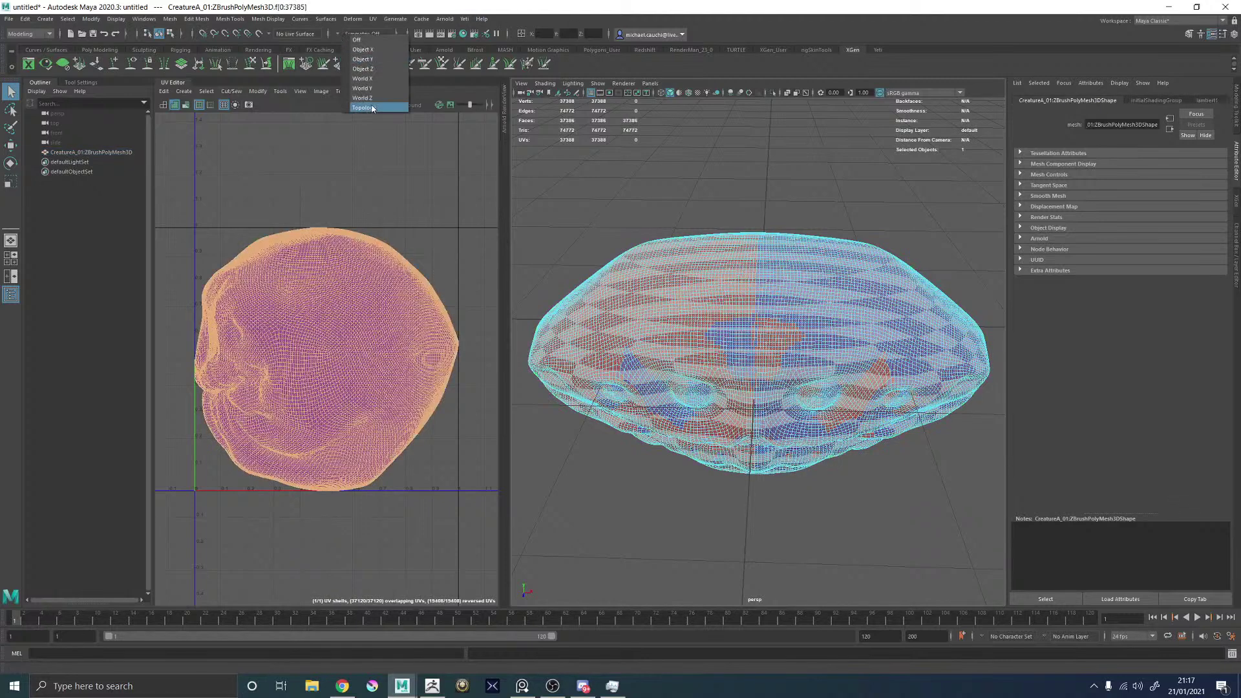
click(370, 79)
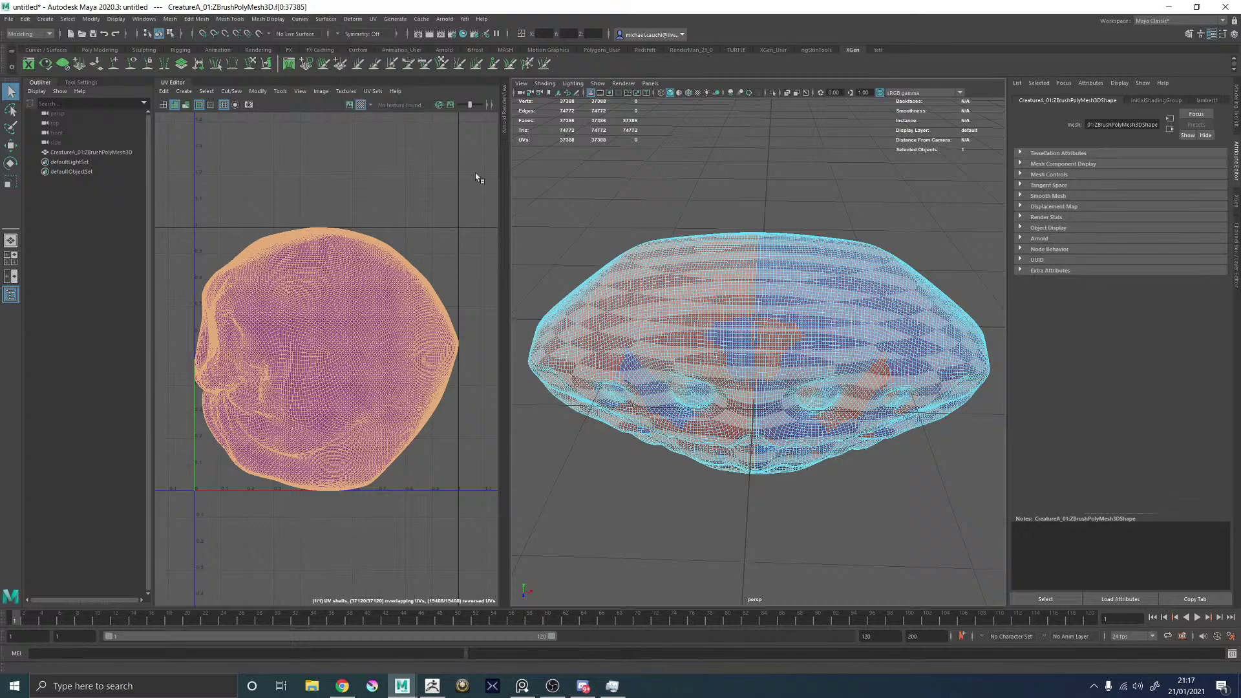
Select all faces on the front half of the head and check the selection from several angles.
alt+drag(763, 310, 729, 361)
drag(944, 494, 898, 375)
alt+right_drag(899, 375, 950, 413)
alt+drag(950, 413, 840, 394)
alt+right_drag(841, 395, 756, 382)
alt+drag(756, 382, 825, 333)
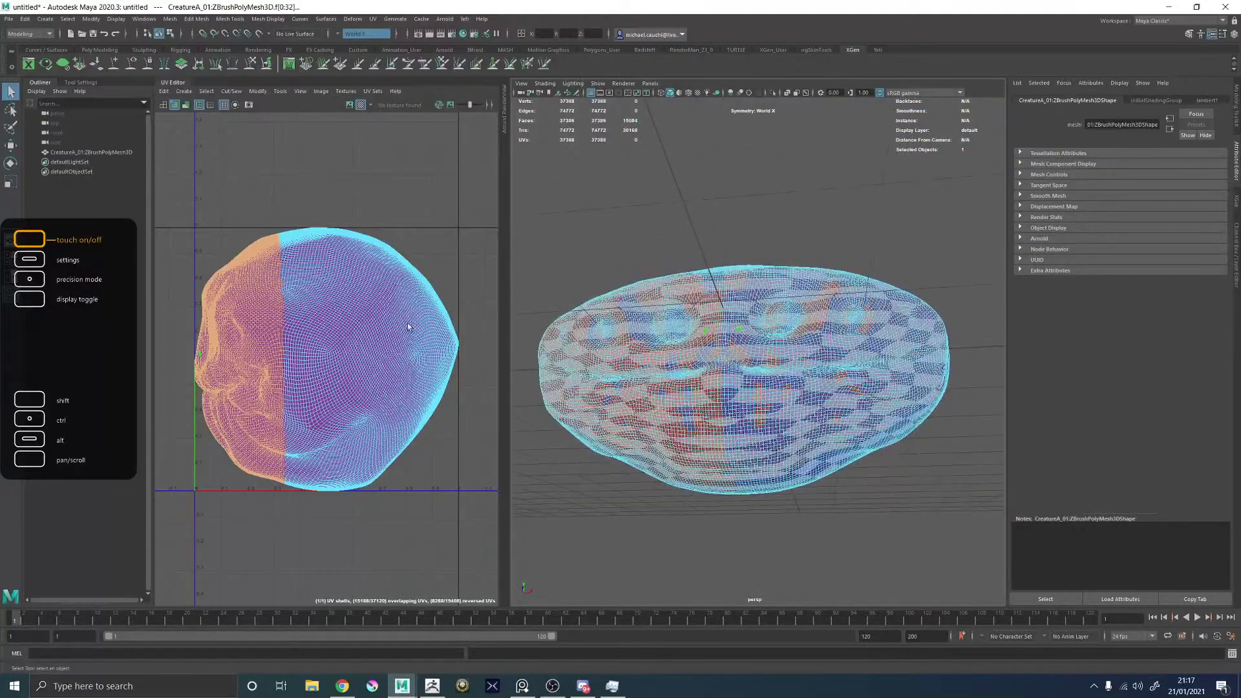
Convert the front-half face selection to its perimeter edges and cut the UVs along them.
ctrl+right_click(775, 193)
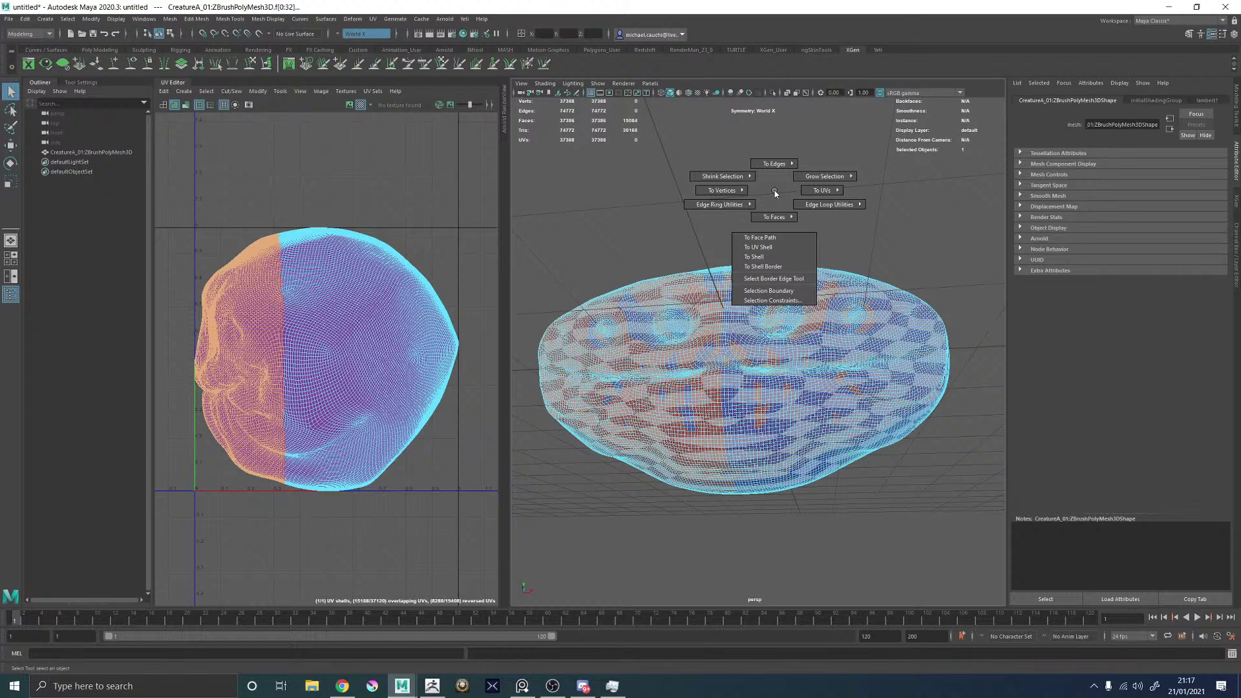
mouse_move(776, 194)
ctrl+right_down()
mouse_move(790, 170)
mouse_move(781, 155)
mouse_move(789, 176)
ctrl+right_up()
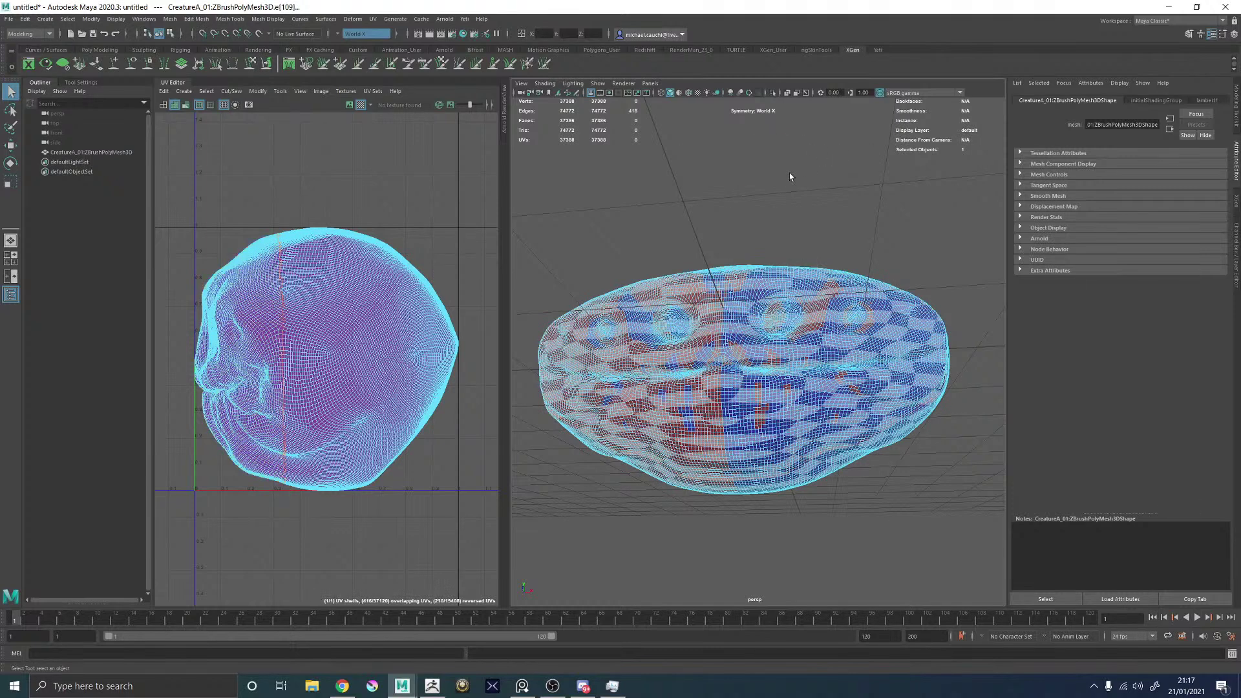
shift+right_drag(407, 202, 380, 207)
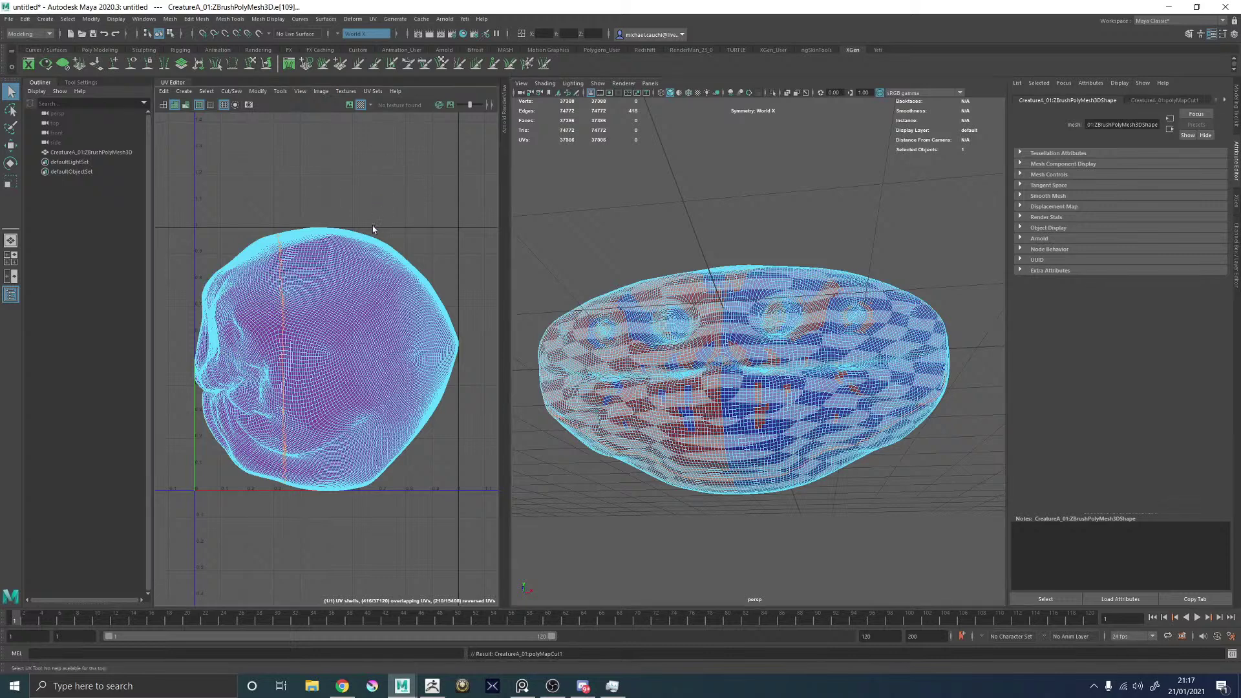
Select the front-half UV shell in the UV Editor and move it clear of the back-half shell.
double_click(246, 340)
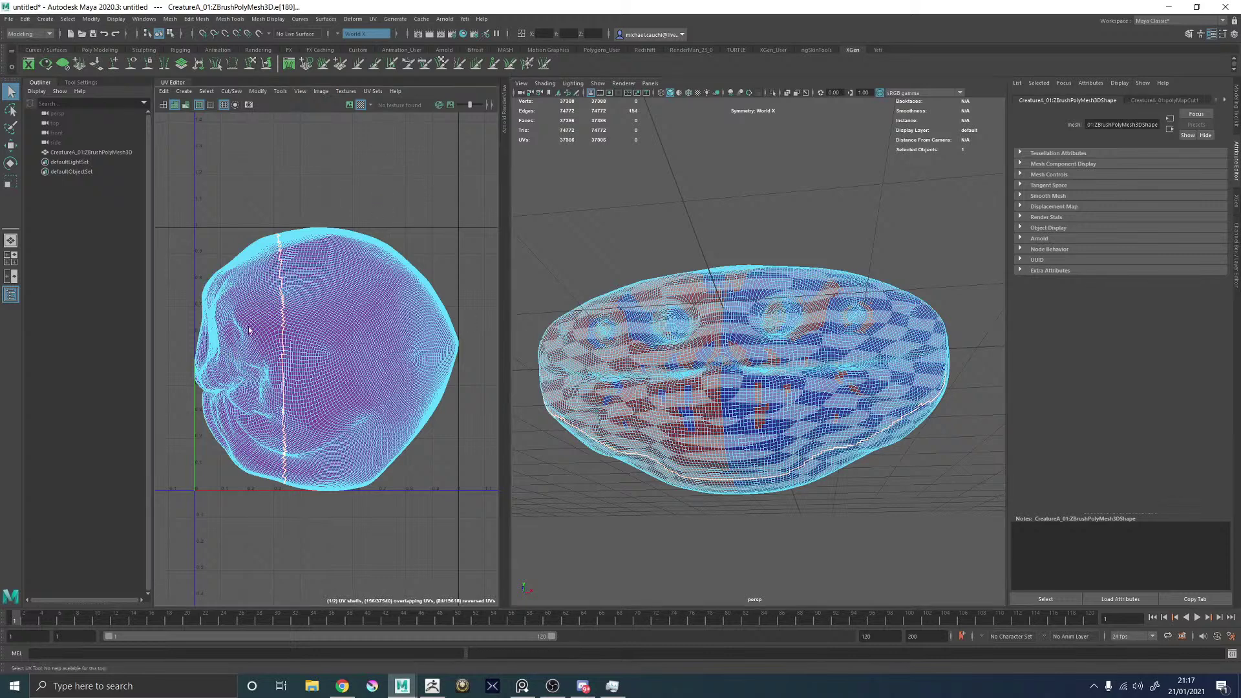
scroll(245, 343, down, 3)
right_drag(245, 333, 241, 361)
double_click(261, 348)
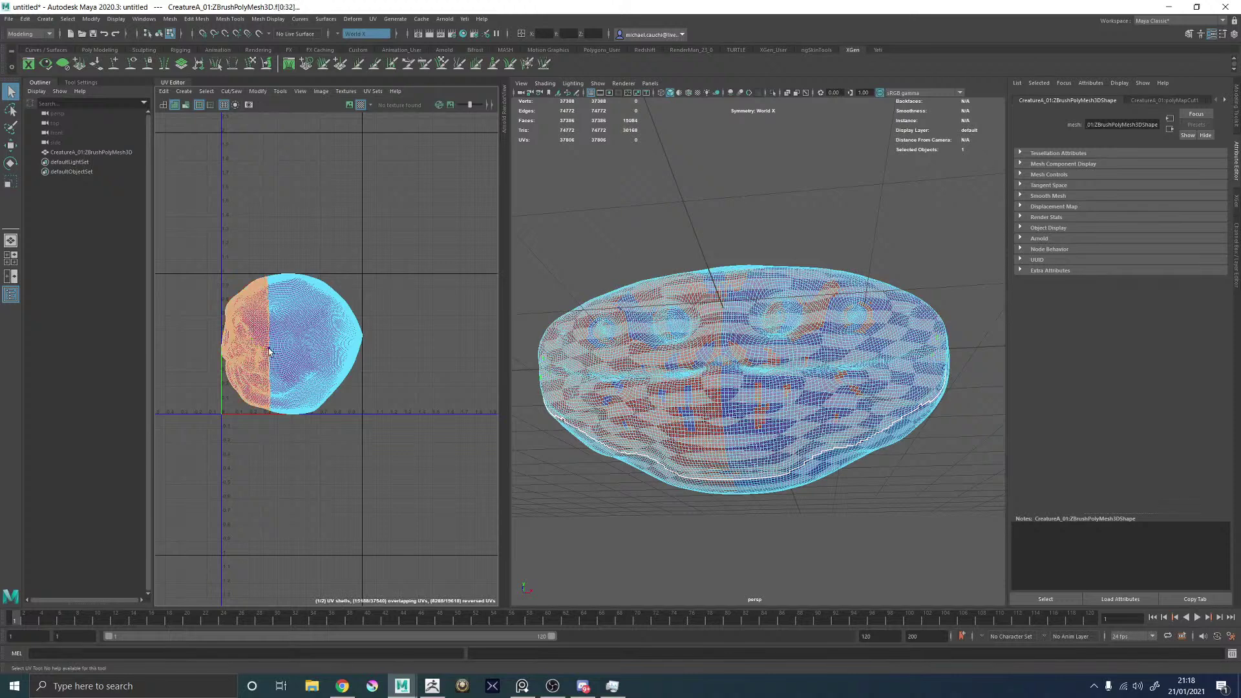
key(w)
drag(246, 342, 164, 344)
Cut the back-half shell horizontally along the border of its lower faces, and marquee all the UV shells.
right_drag(341, 347, 344, 370)
drag(388, 446, 252, 337)
ctrl+right_drag(421, 325, 375, 347)
click(371, 283)
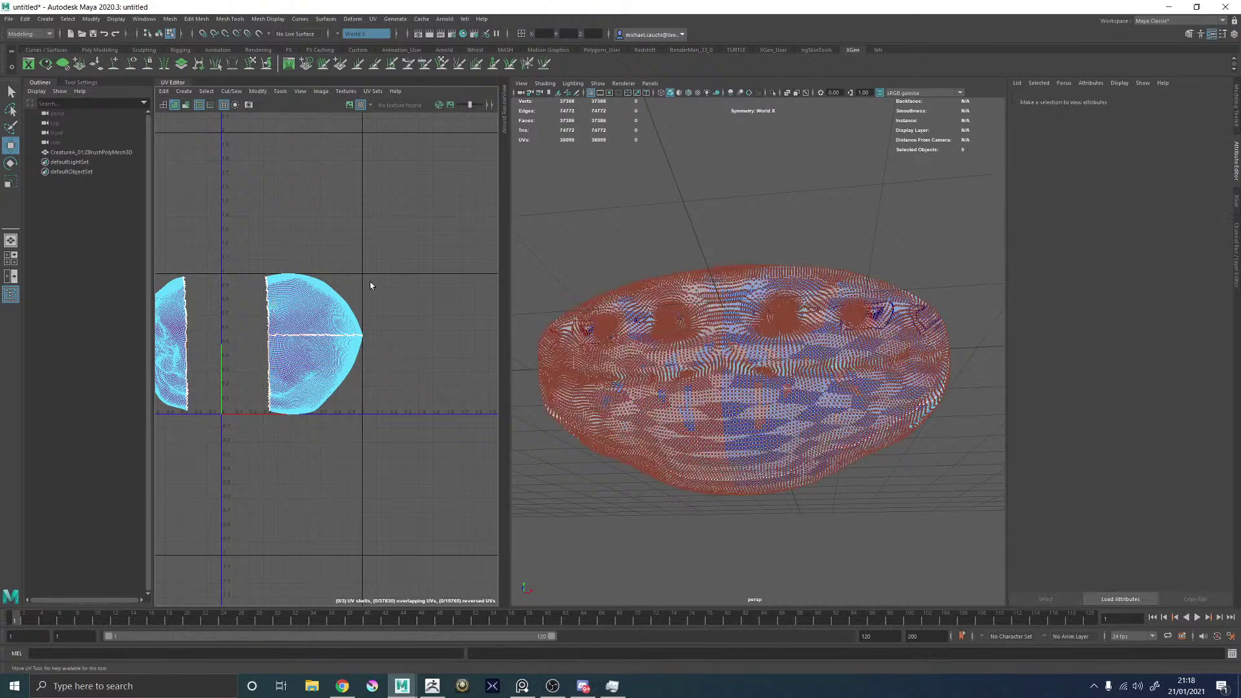
scroll(238, 304, down, 3)
drag(171, 250, 413, 494)
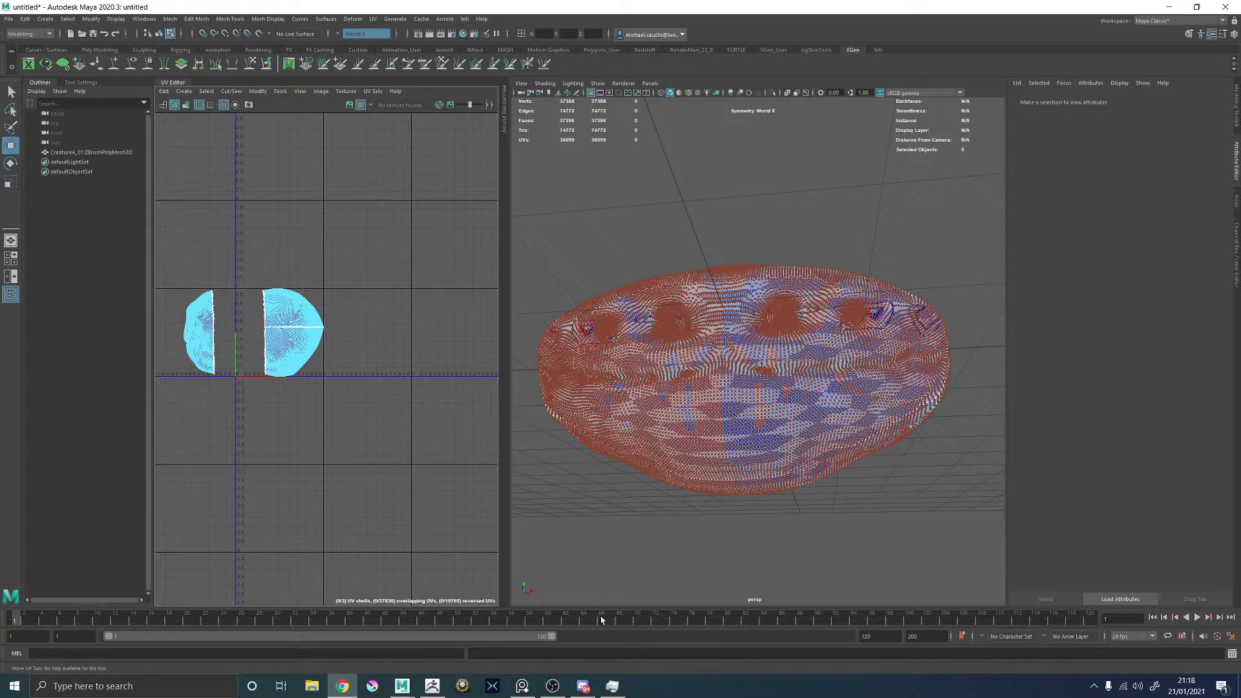
Switch to Task Manager to end the running Maya session and start Maya again.
click(614, 686)
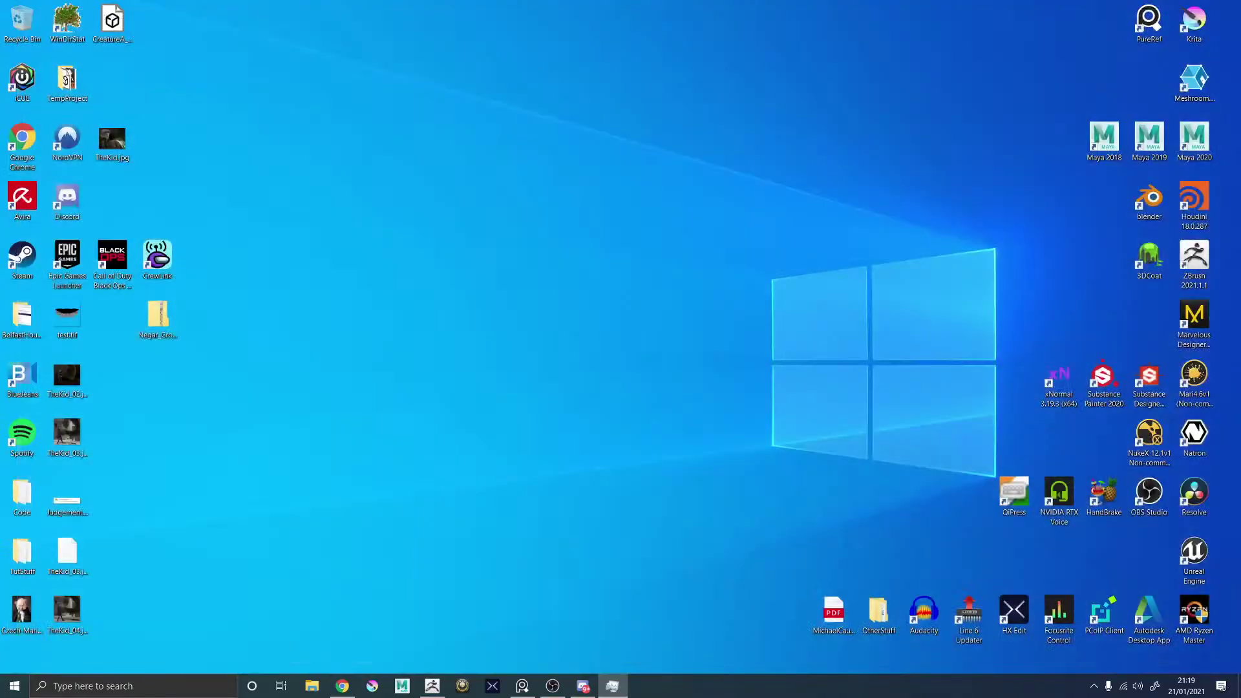
click(669, 380)
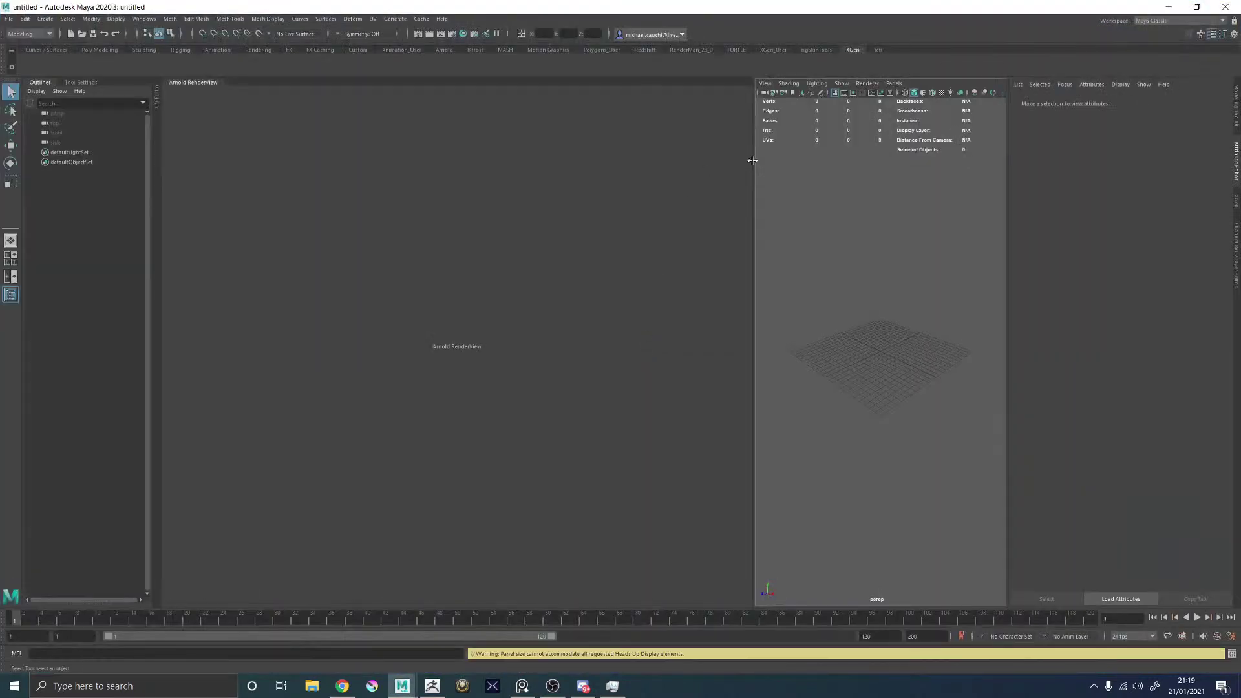
Widen the perspective view, collapse the docked Arnold RenderView and expand the UV Editor beside the viewport.
drag(753, 160, 525, 175)
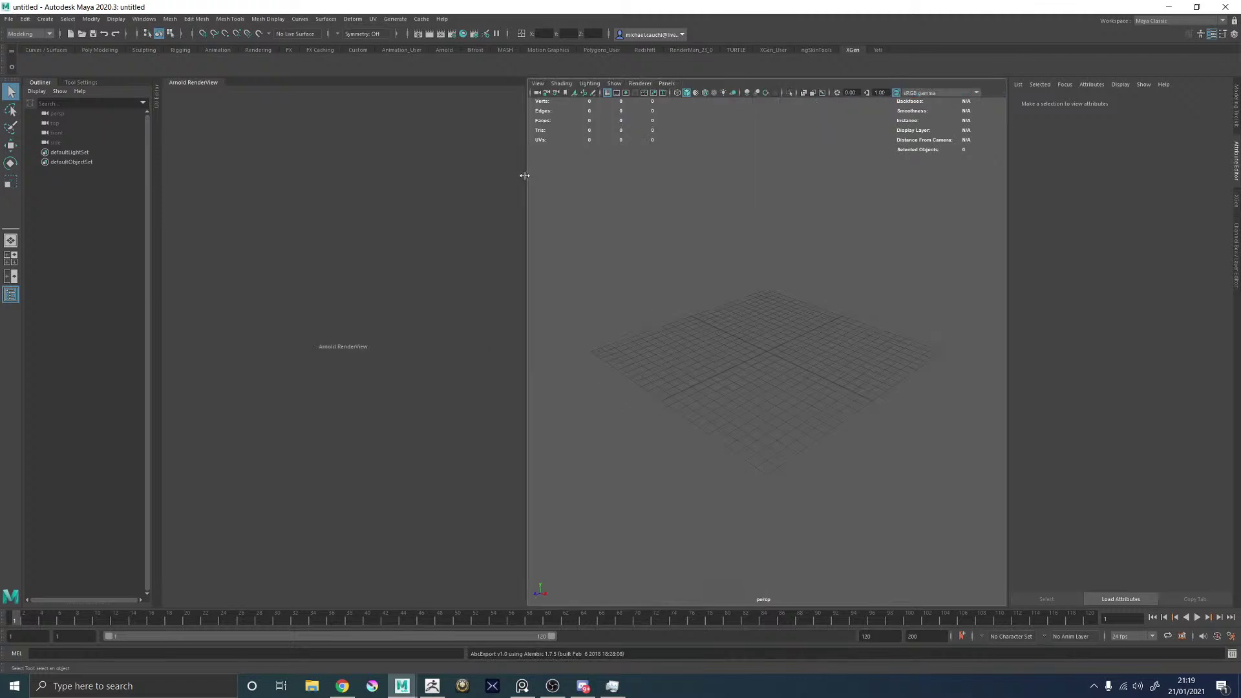
click(188, 90)
double_click(187, 84)
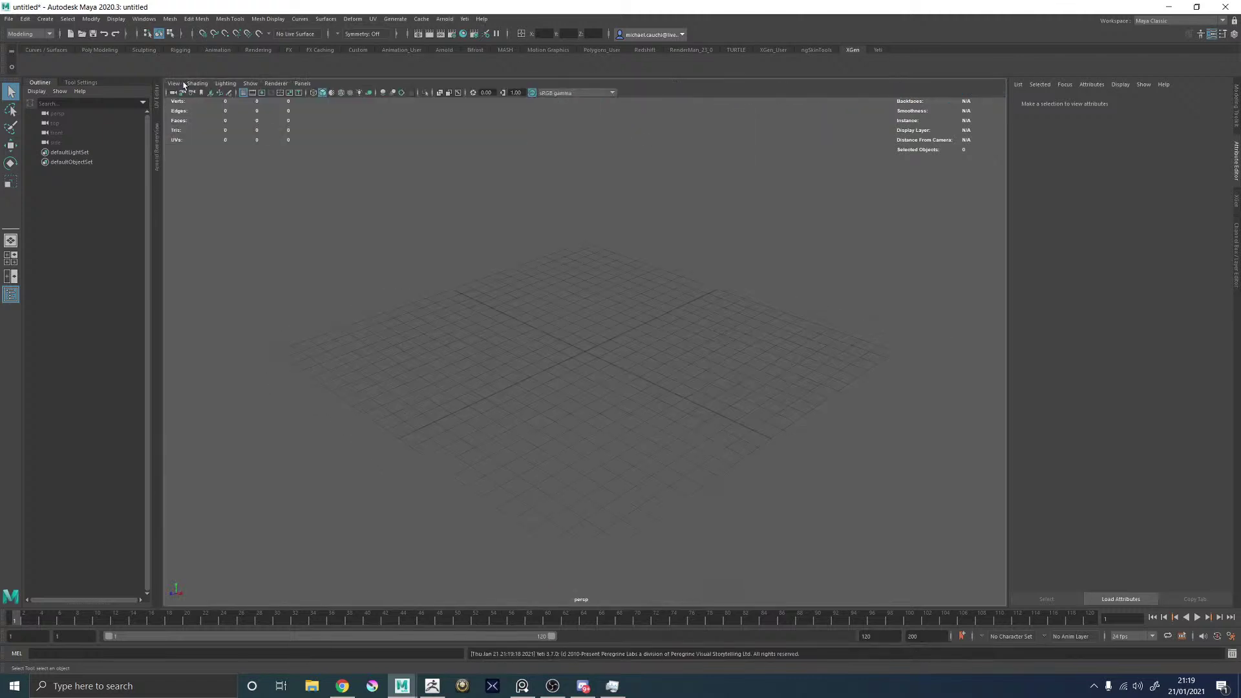
click(155, 101)
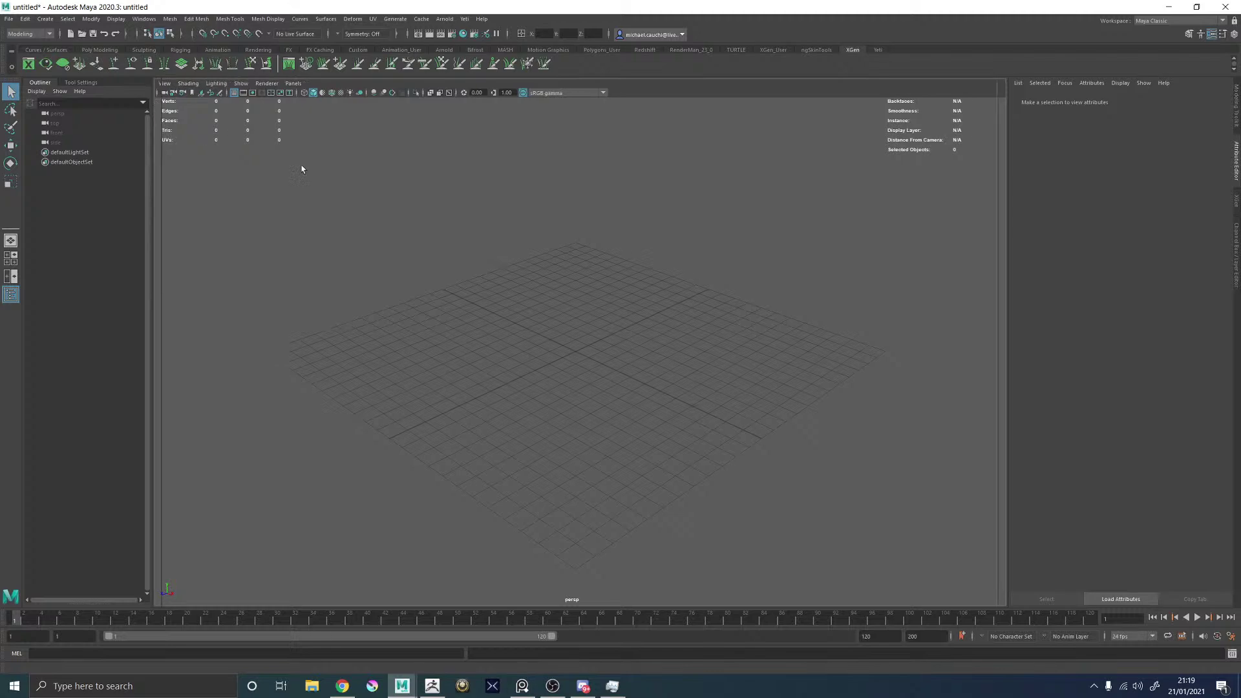
Import CreatureA_01.obj from the Desktop into the new scene.
click(9, 19)
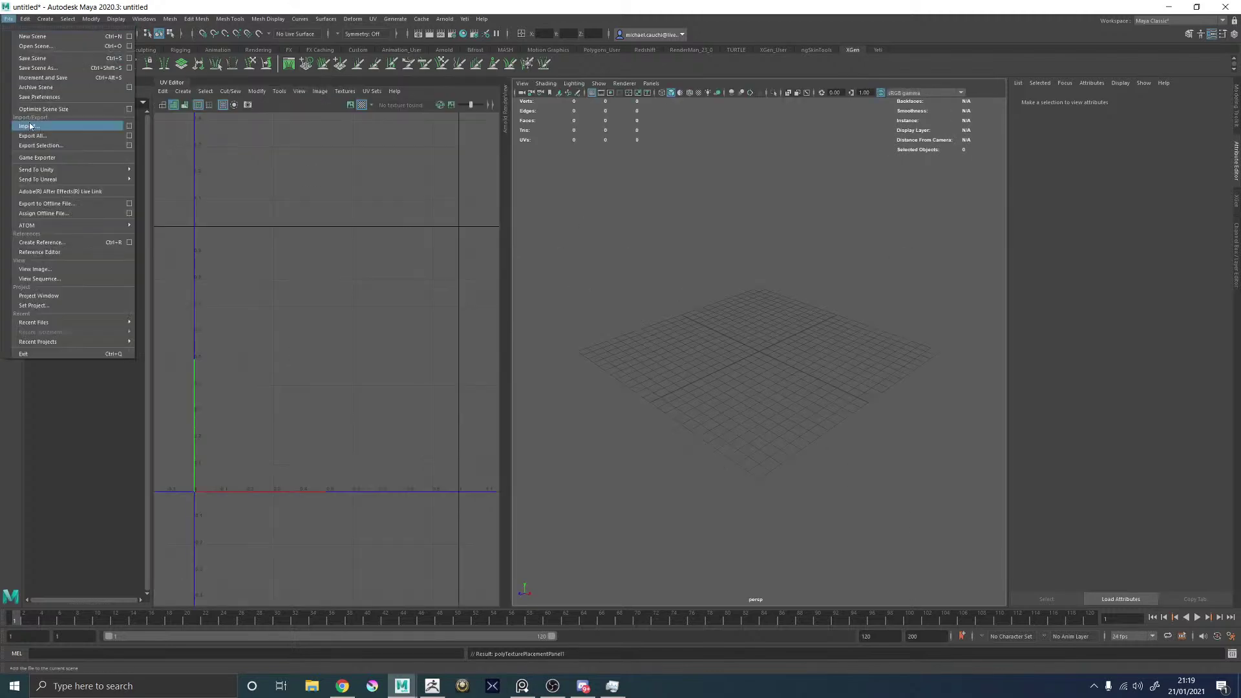
click(68, 127)
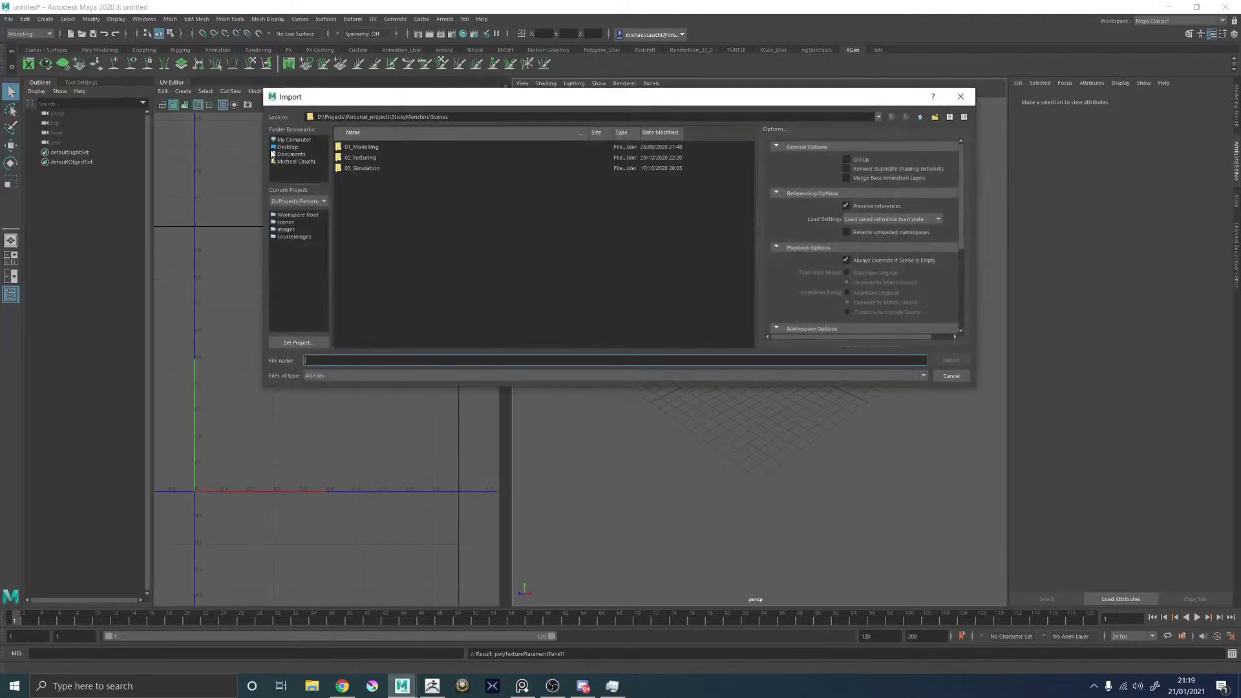
double_click(362, 148)
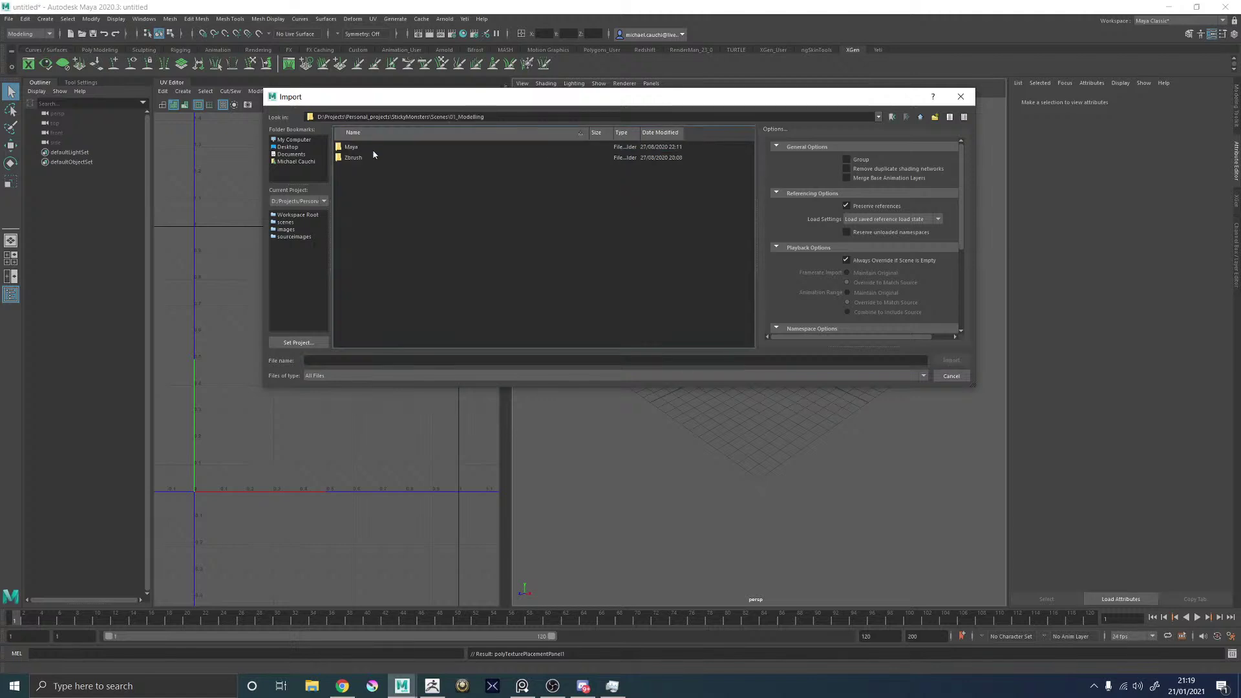
click(291, 154)
click(296, 148)
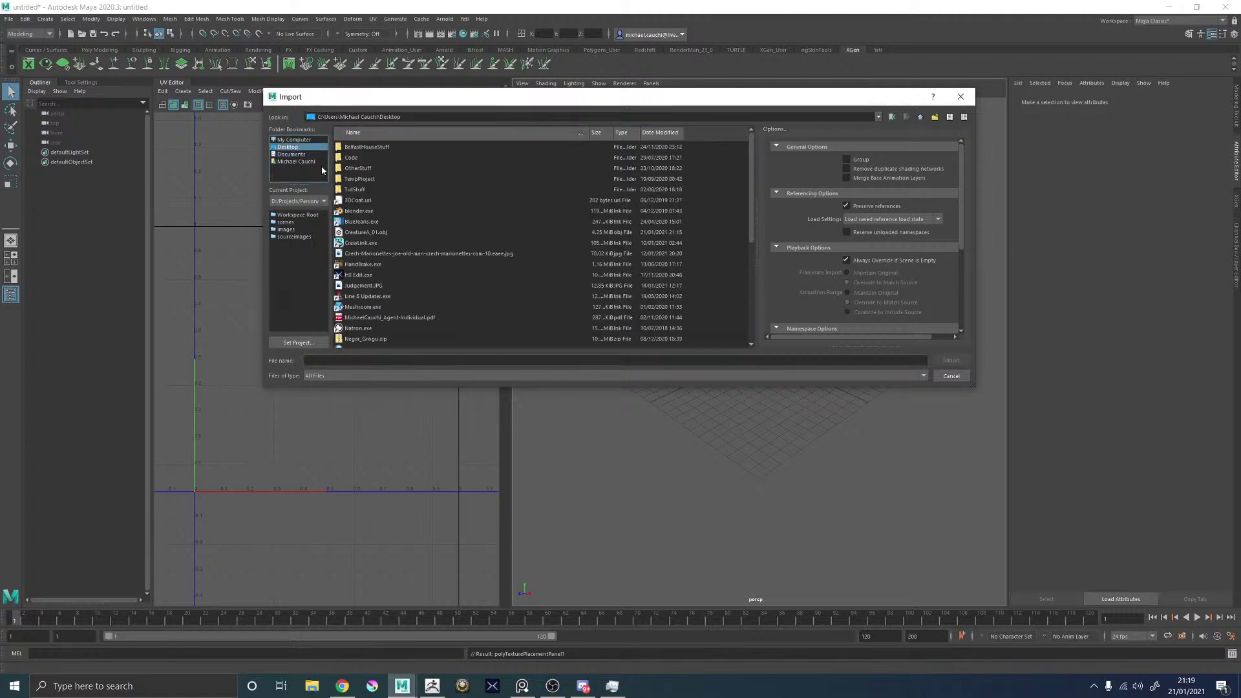
double_click(369, 233)
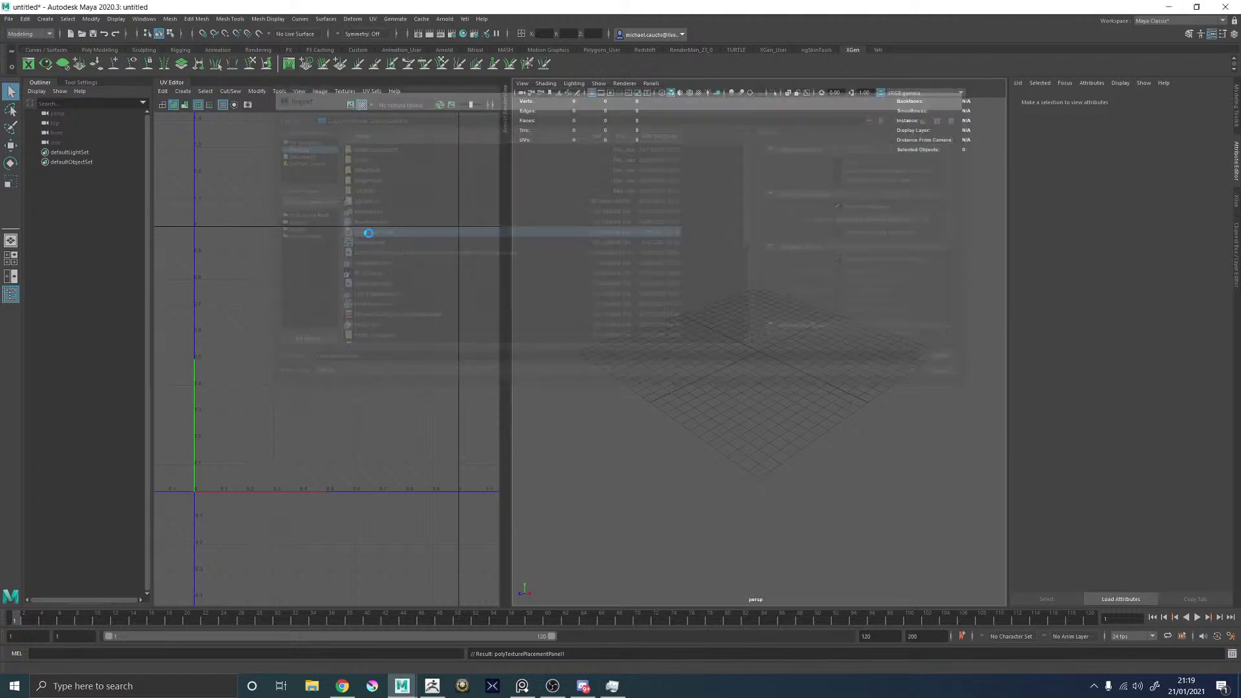
Frame the imported head from the front and give the perspective view more width than the UV Editor.
click(762, 351)
key(f)
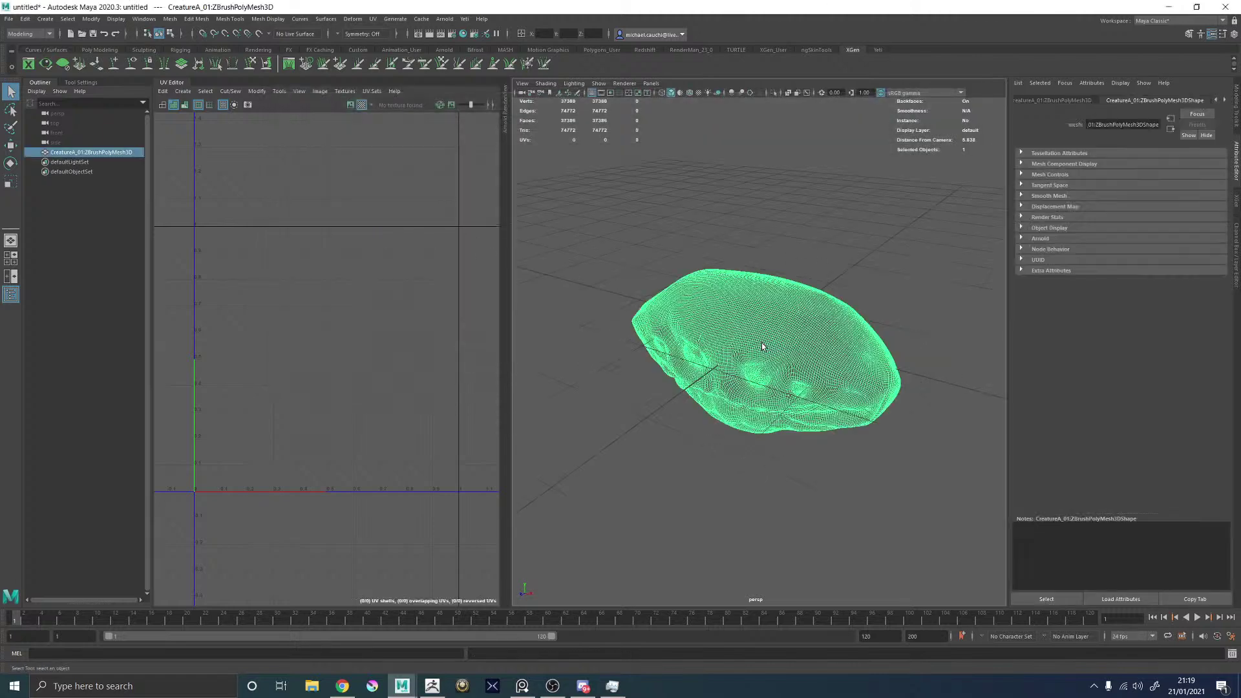
alt+drag(762, 345, 816, 316)
click(833, 255)
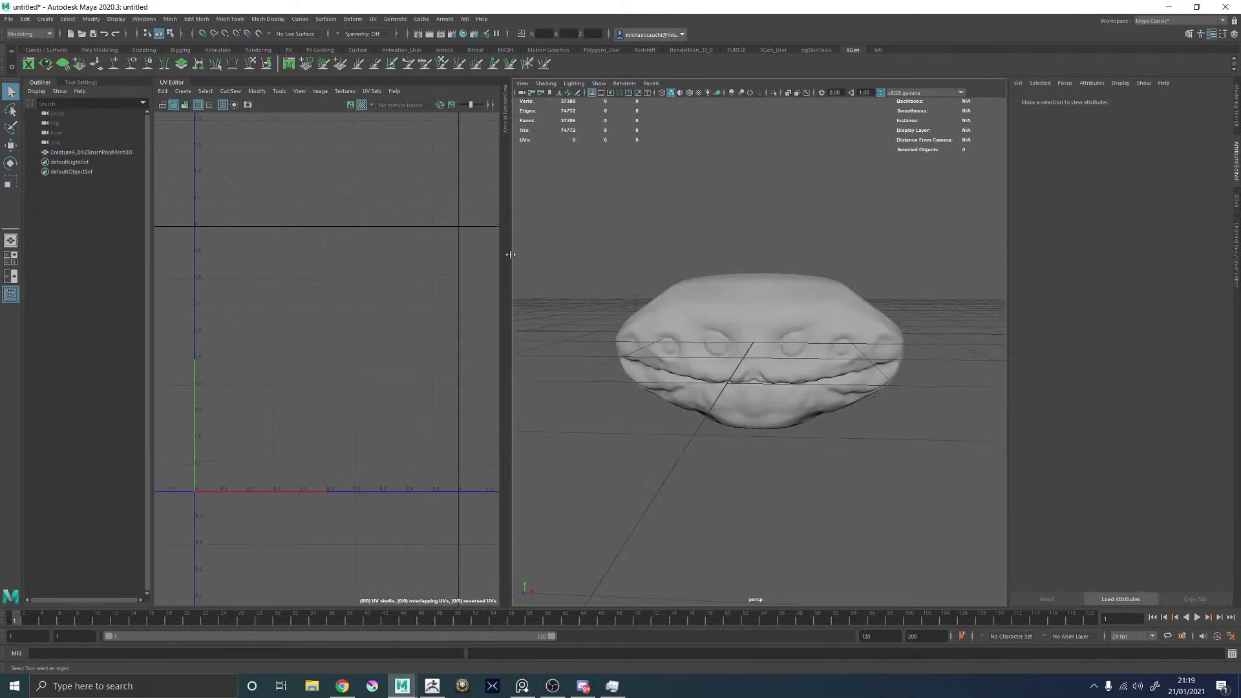
drag(510, 255, 421, 256)
click(698, 338)
key(4)
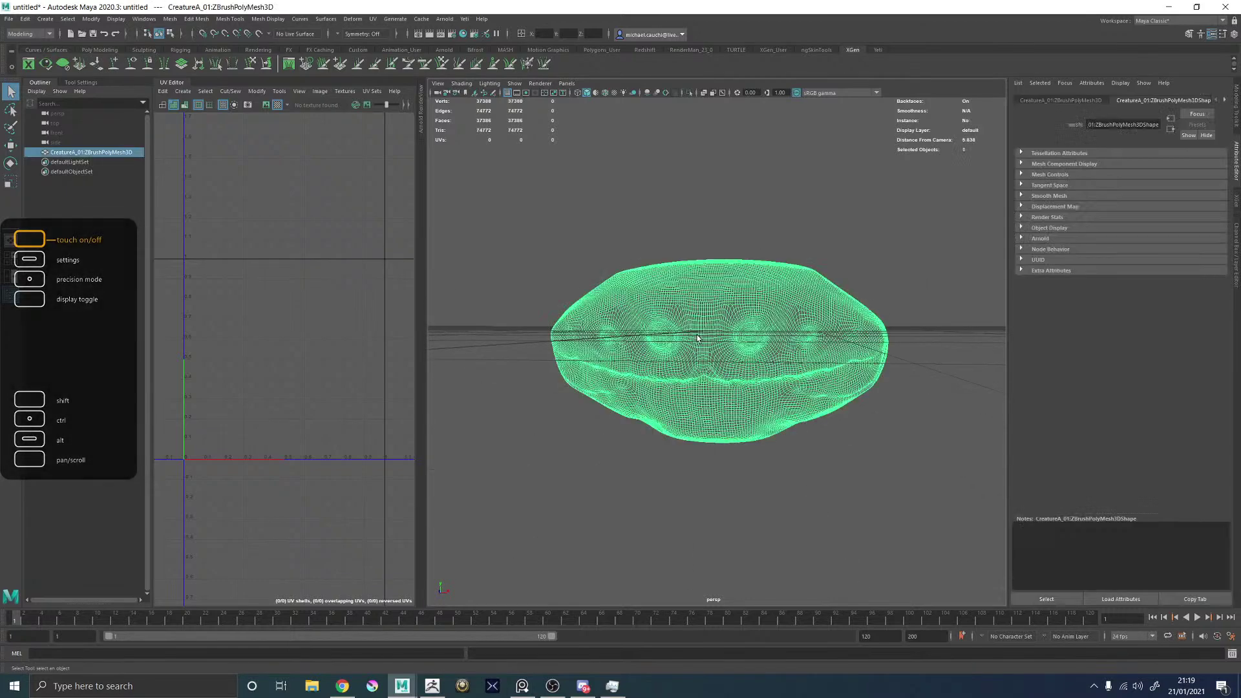
Project UVs onto the selected creature head with Planar Map X.
alt+drag(680, 258, 688, 285)
alt+right_drag(688, 286, 740, 259)
click(780, 213)
click(737, 343)
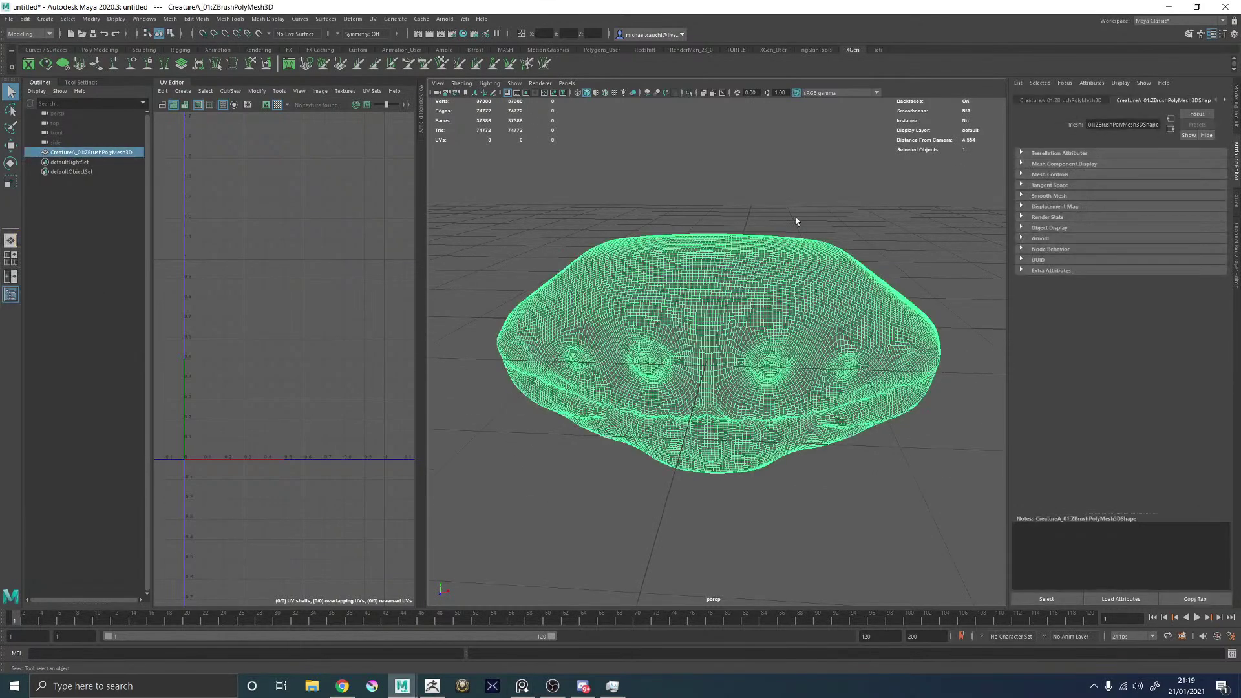
shift+right_drag(733, 262, 818, 385)
key(q)
click(812, 211)
click(739, 336)
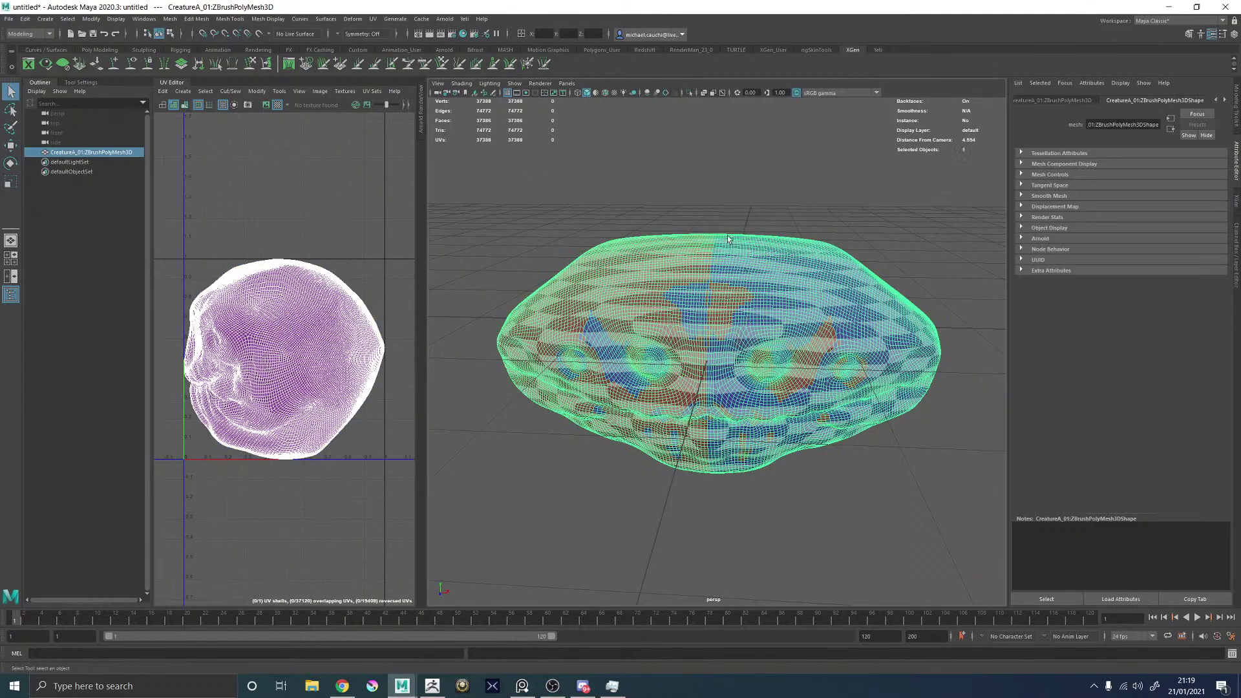
Set symmetry to World X and put the head mesh into face selection mode.
click(339, 34)
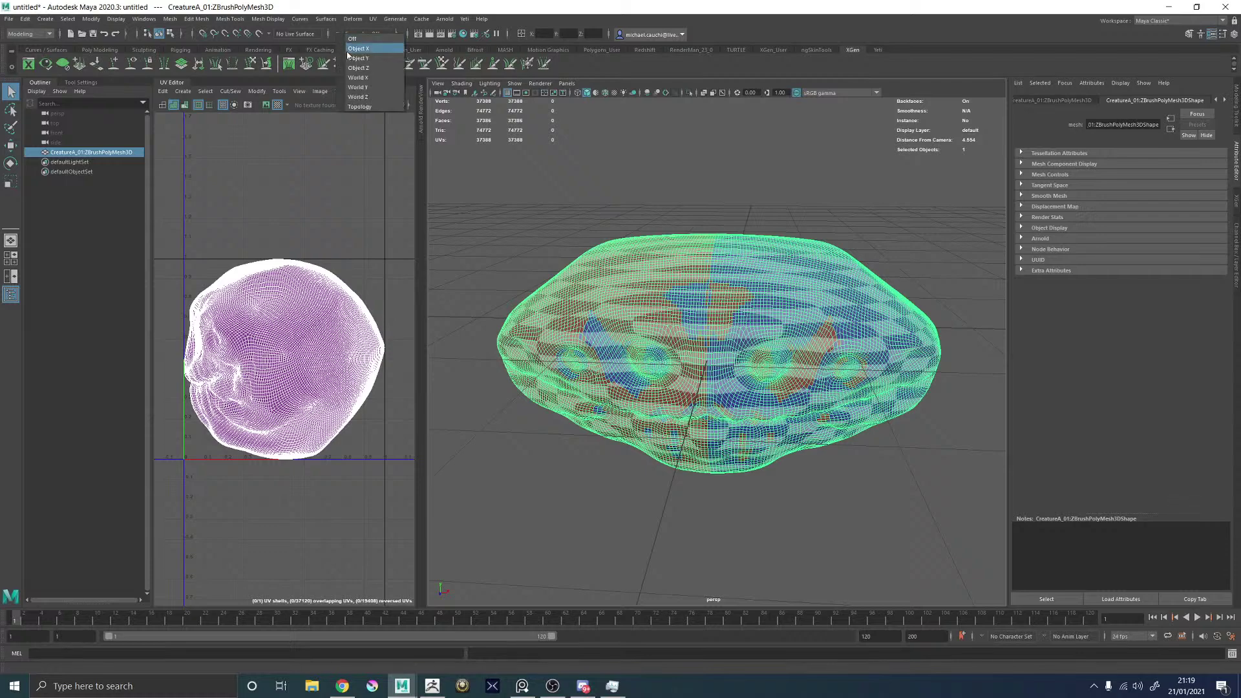
click(367, 79)
alt+drag(654, 197, 684, 257)
right_drag(712, 288, 712, 315)
alt+drag(724, 296, 712, 327)
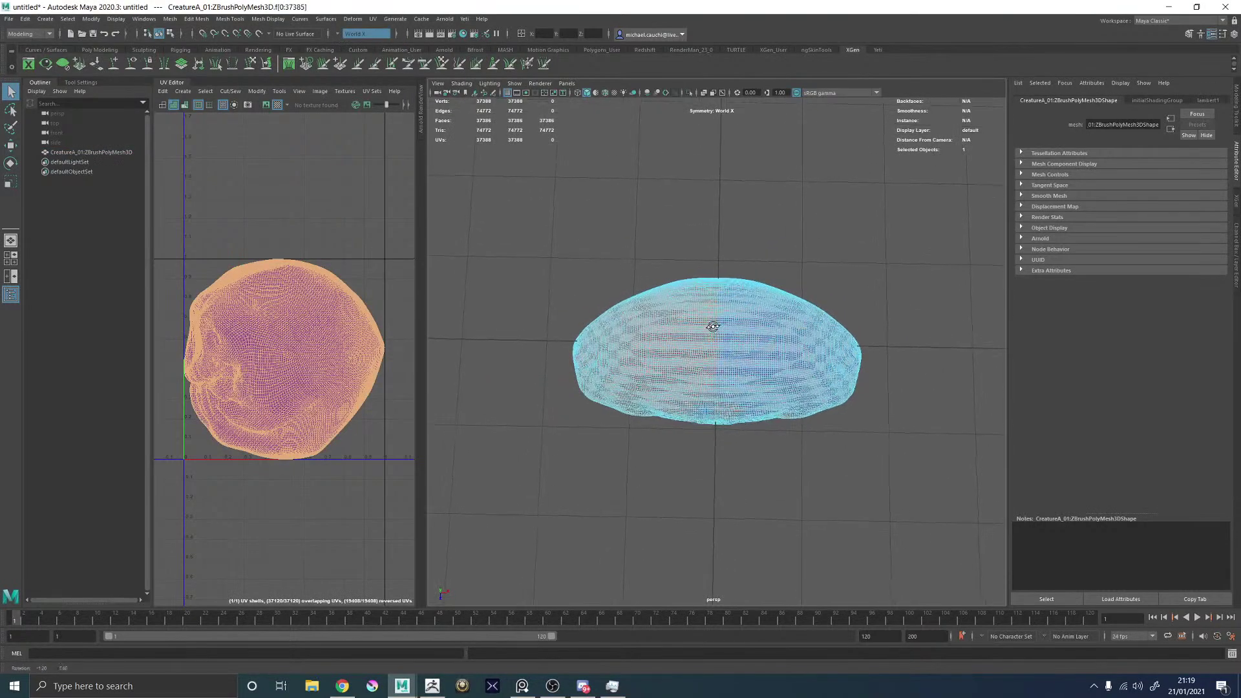
Select the faces of the head's front half from above, clearing the first selection and redoing it.
drag(903, 521, 547, 370)
alt+drag(649, 377, 701, 382)
click(928, 510)
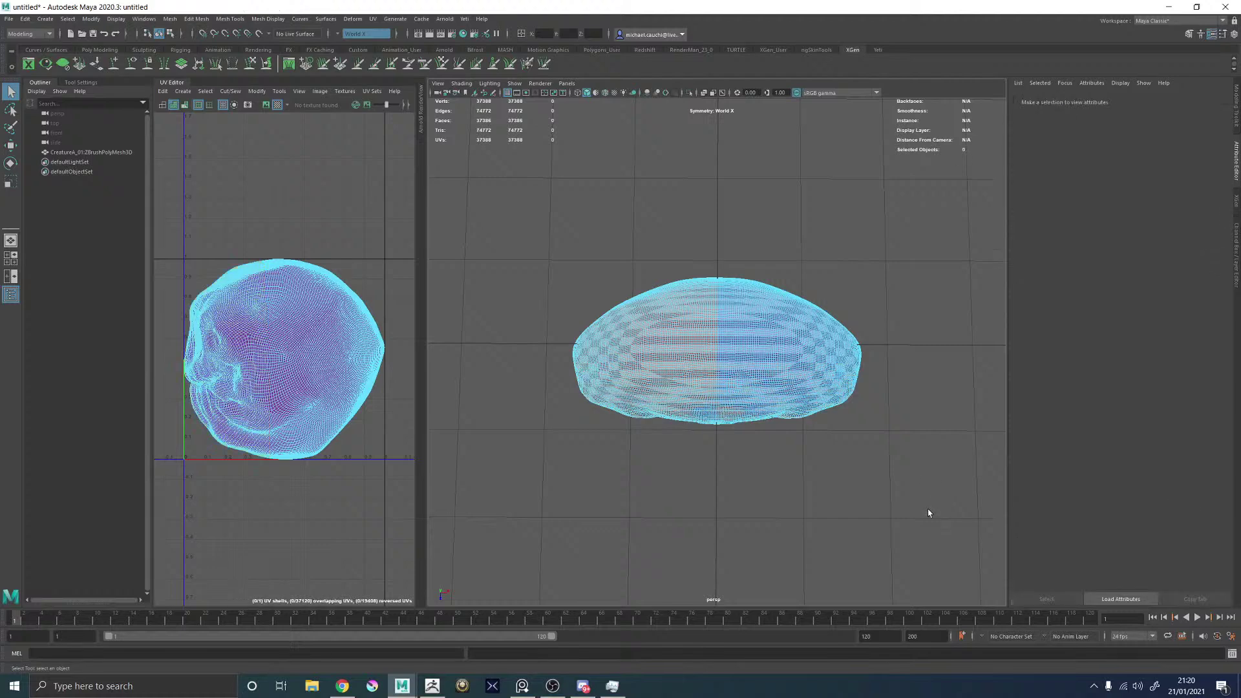
drag(928, 510, 787, 349)
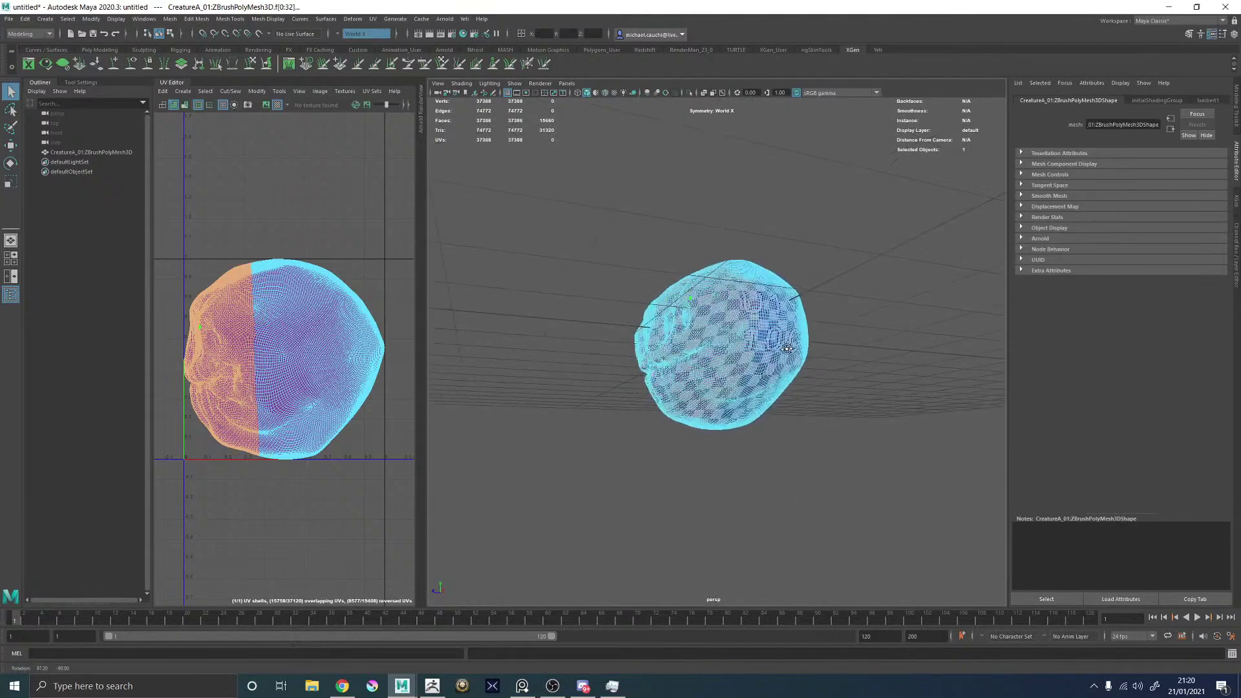
Convert the front-half face selection to its perimeter edges and cut the UVs along them.
ctrl+right_click(352, 239)
ctrl+right_drag(352, 239, 414, 185)
shift+right_click(362, 223)
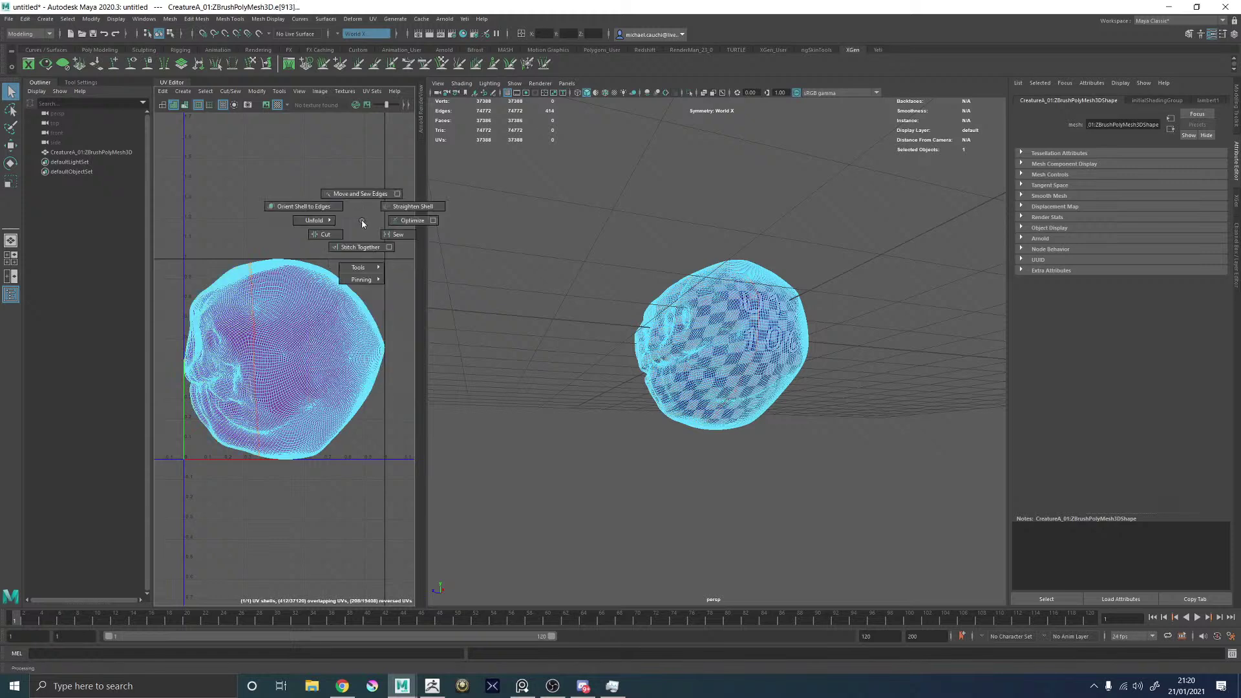
shift+right_drag(327, 239, 326, 235)
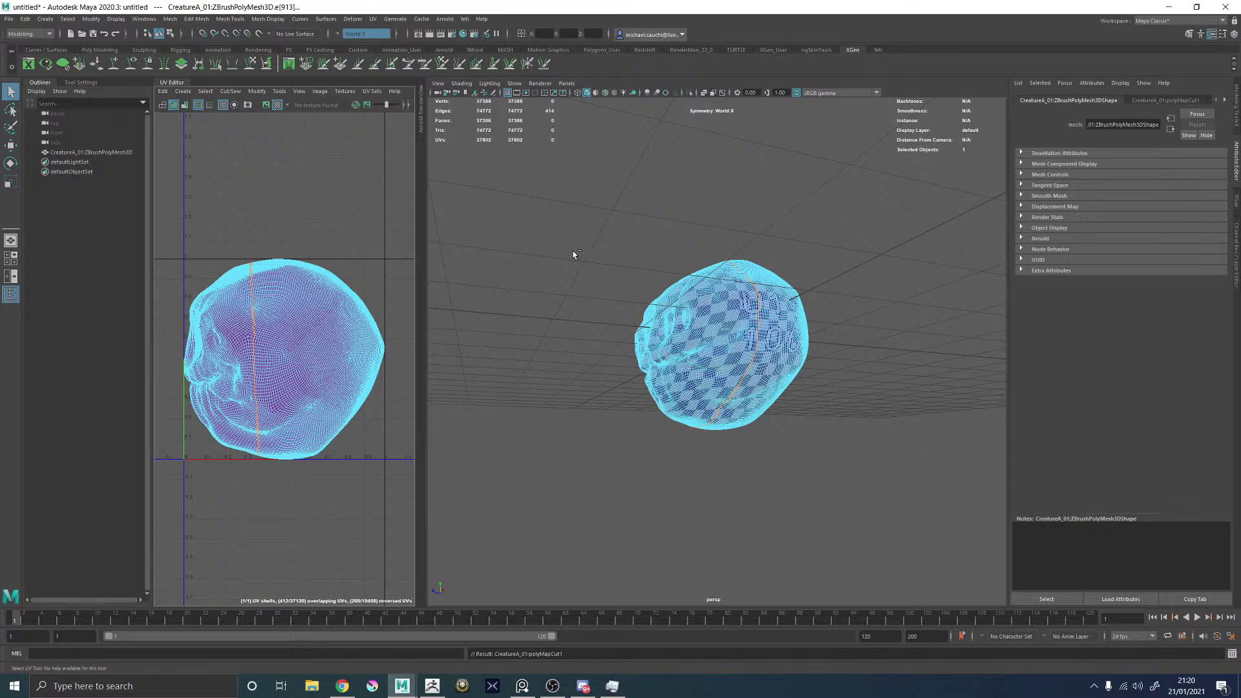
Reselect the head mesh in object mode, then select its front-half UV shell and unfold it.
right_click(690, 316)
click(738, 299)
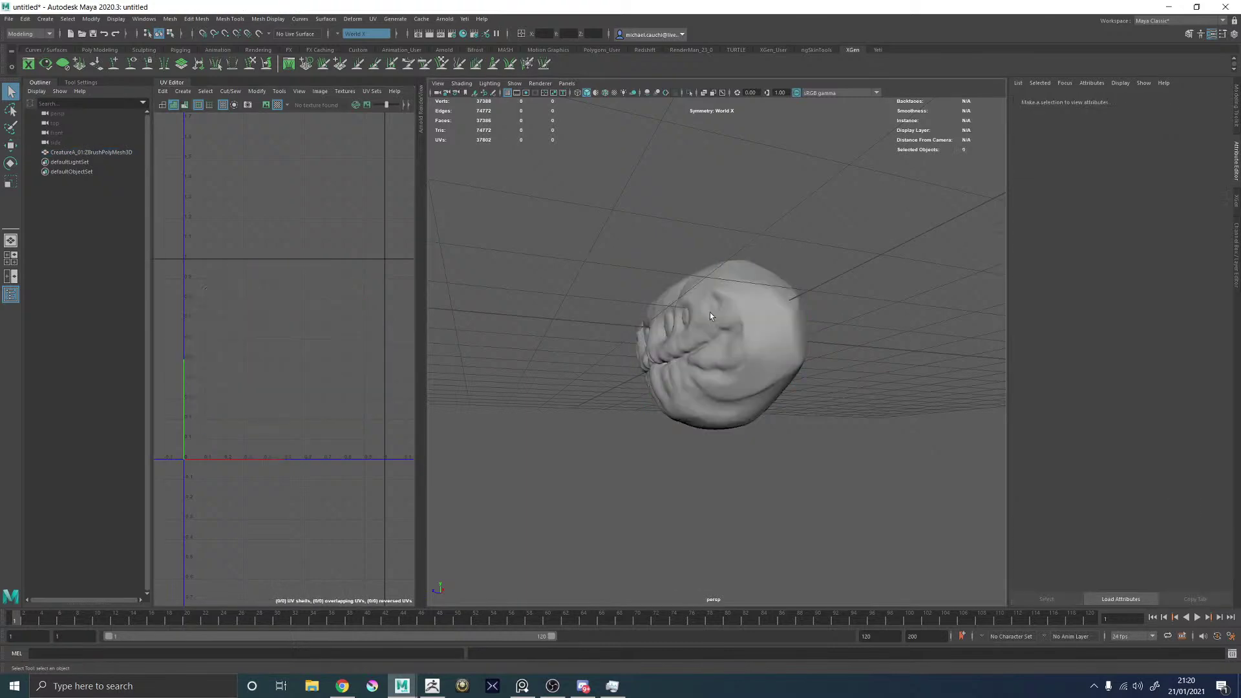
click(693, 297)
alt+drag(612, 239, 687, 227)
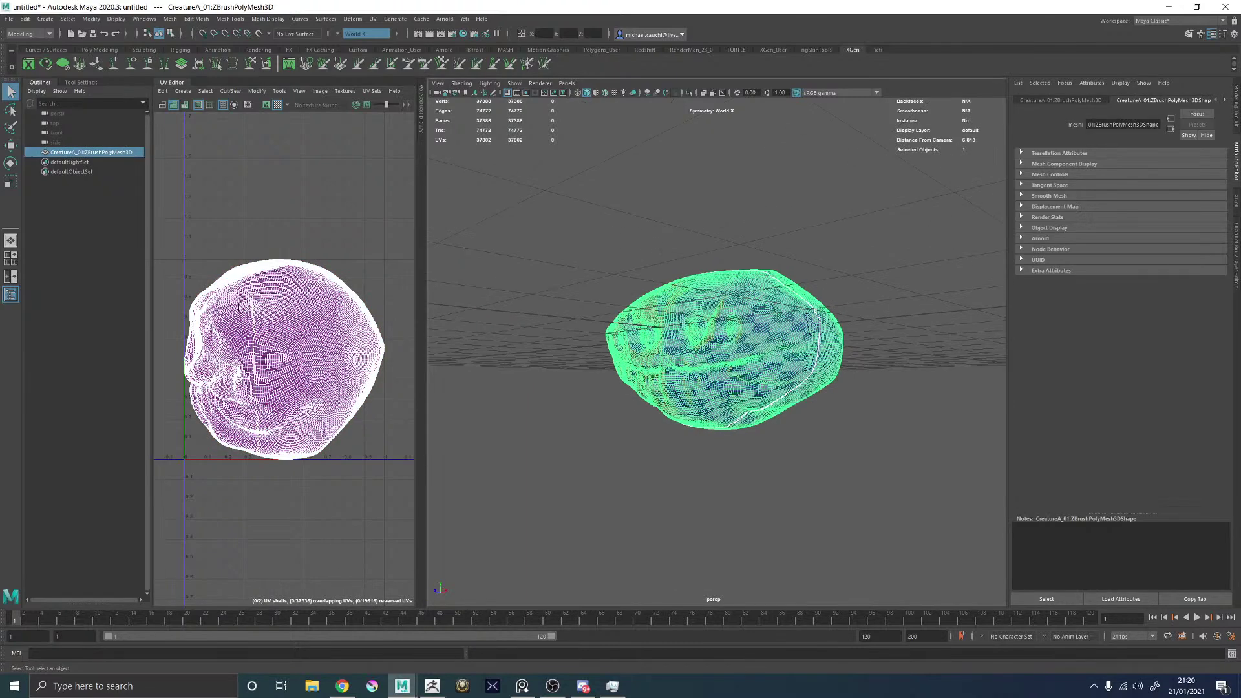
right_click(285, 250)
right_drag(285, 251, 243, 236)
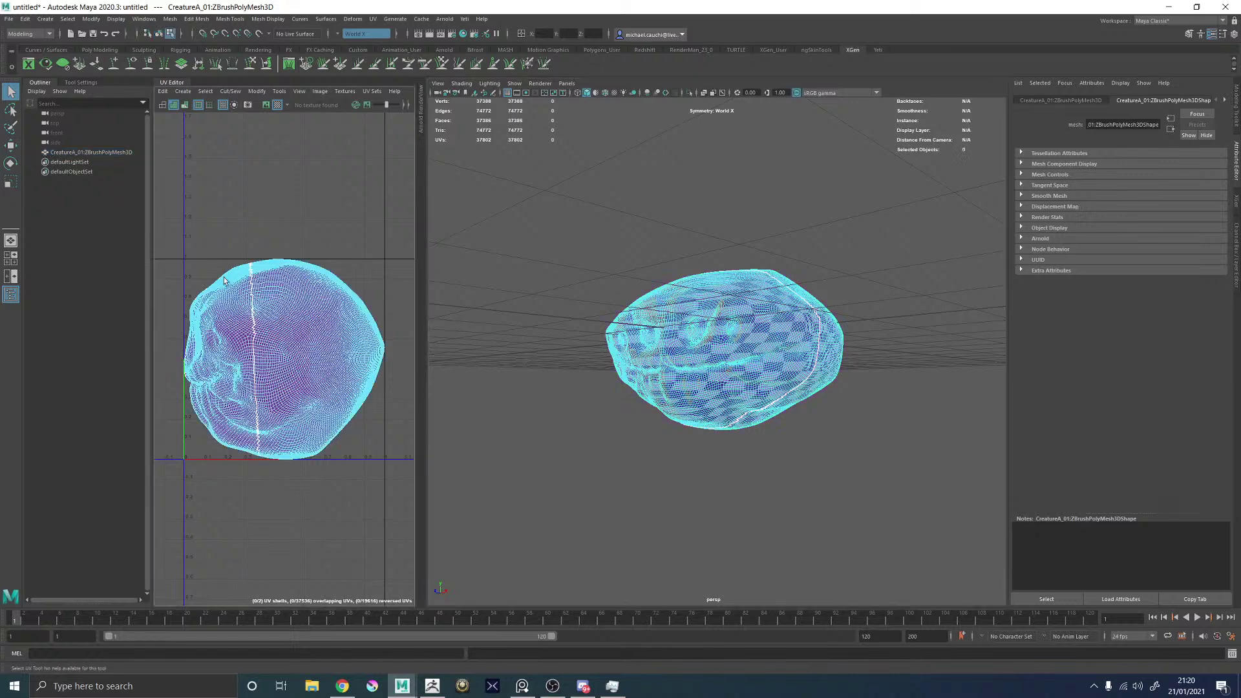
click(215, 333)
shift+right_drag(310, 210, 256, 211)
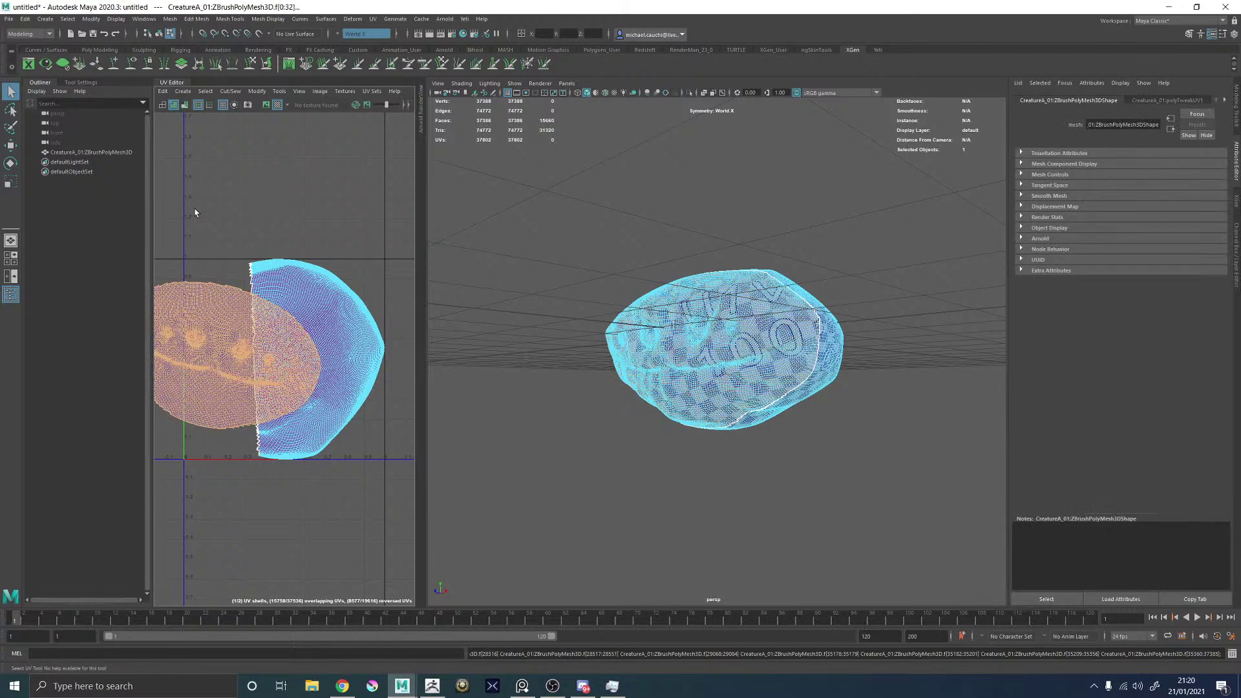
Move the unfolded front UV shell clear of the back-half shell and rotate it level.
alt+middle_drag(266, 248, 422, 258)
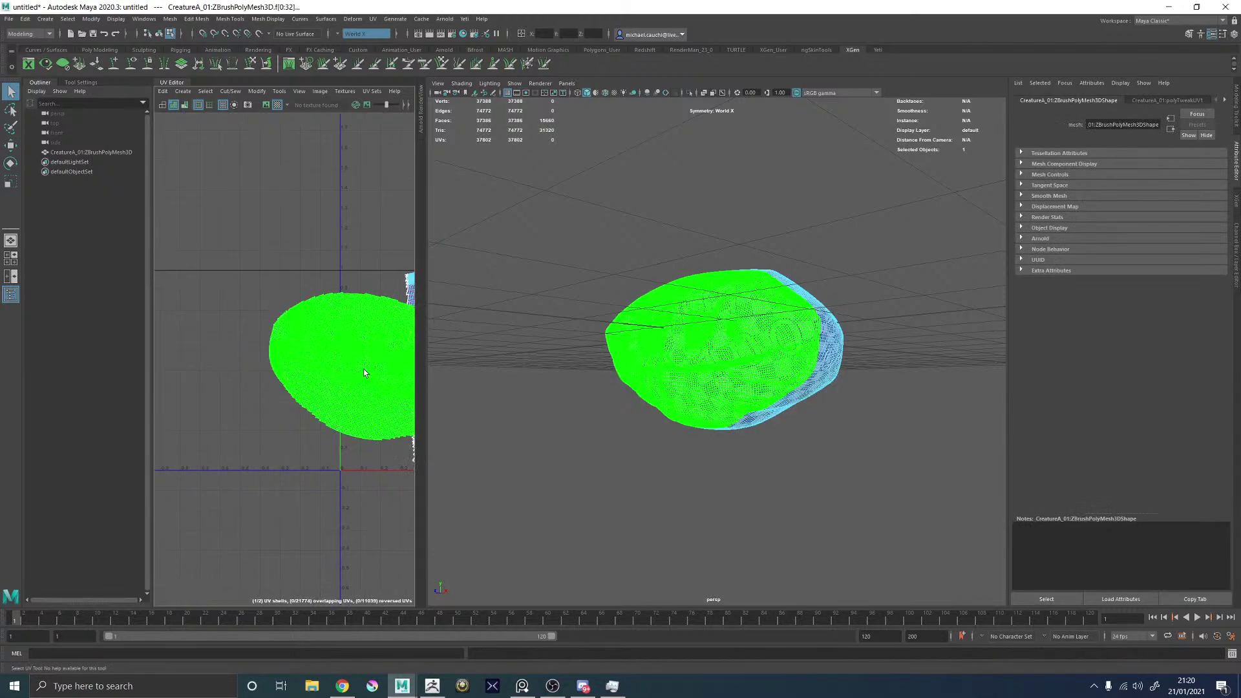
alt+middle_drag(353, 295, 254, 278)
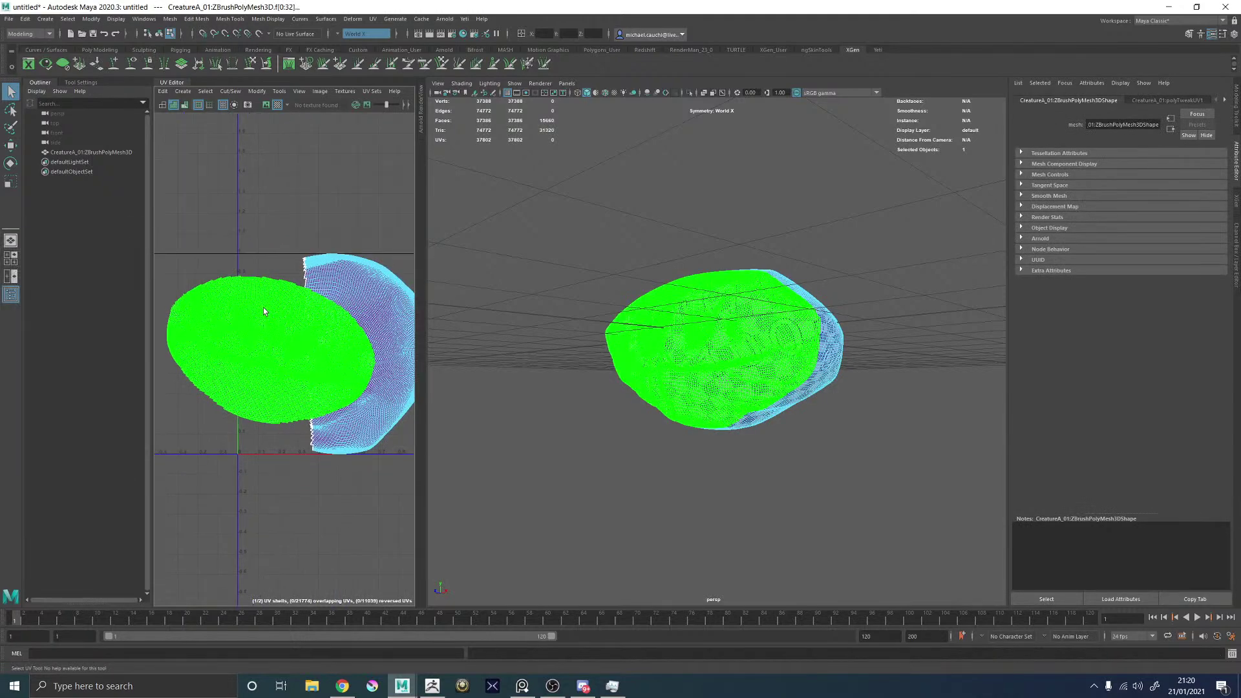
right_drag(259, 313, 219, 300)
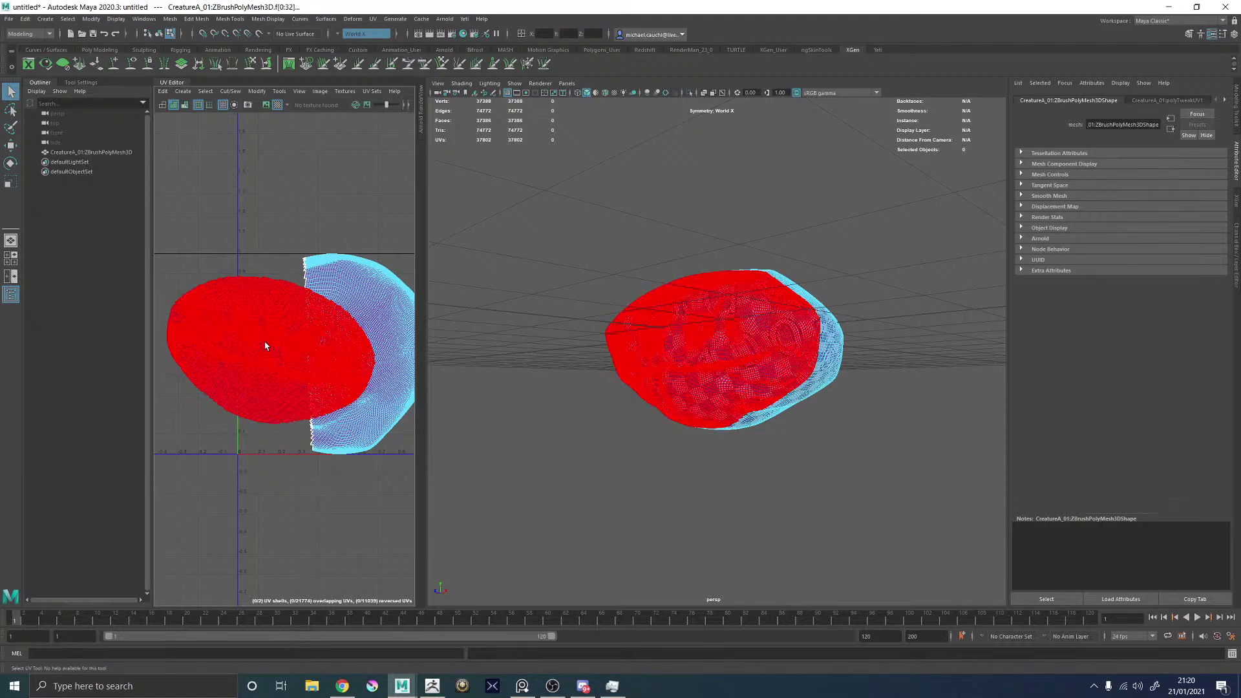
click(265, 345)
key(w)
drag(329, 355, 240, 339)
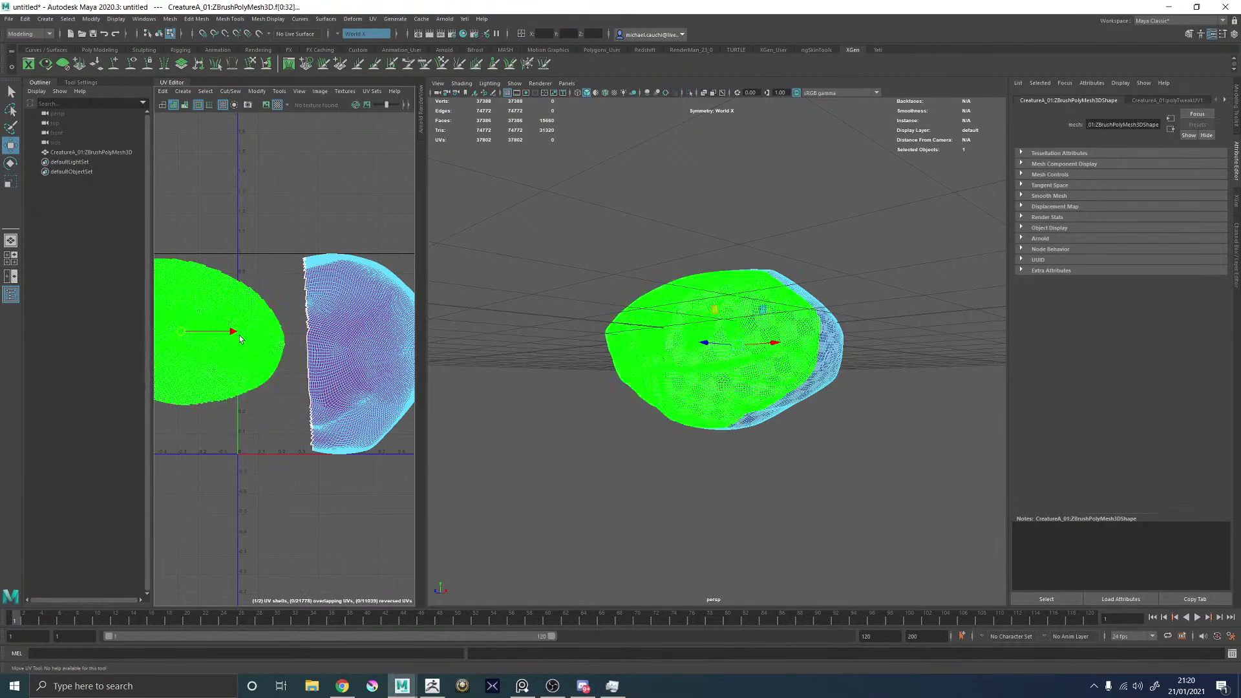
key(e)
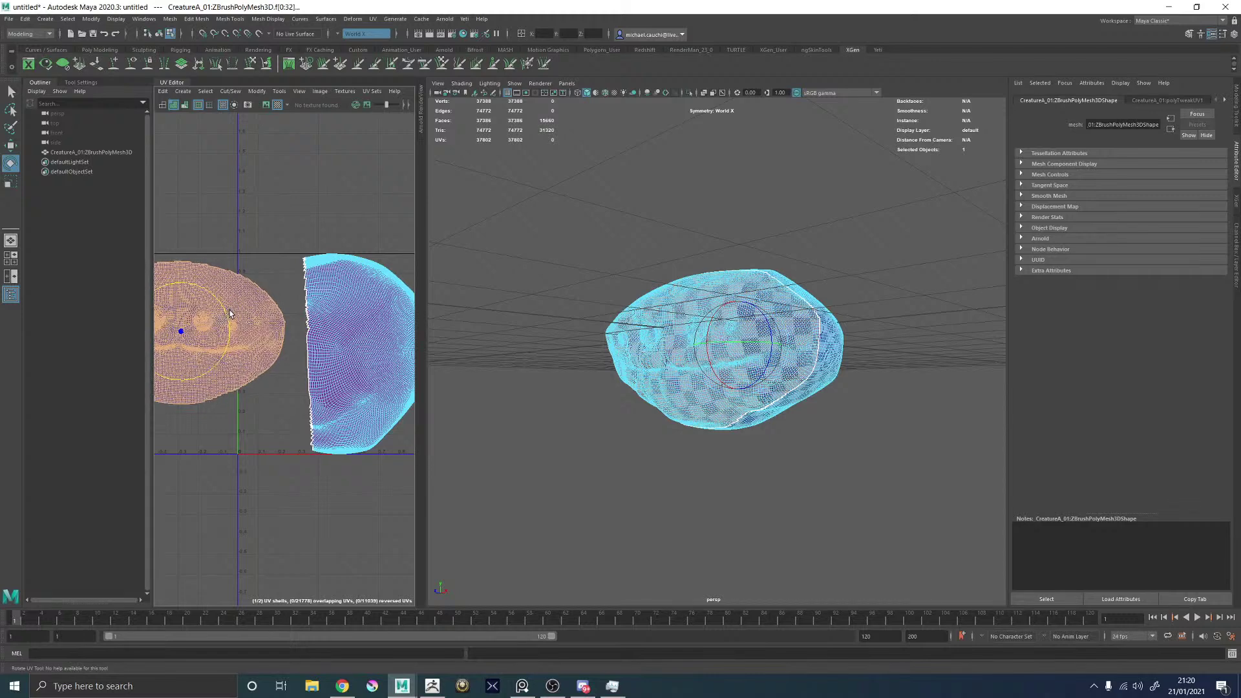
Return to object mode, clear the component selection and select the whole head mesh.
alt+drag(670, 327, 711, 333)
right_click(688, 332)
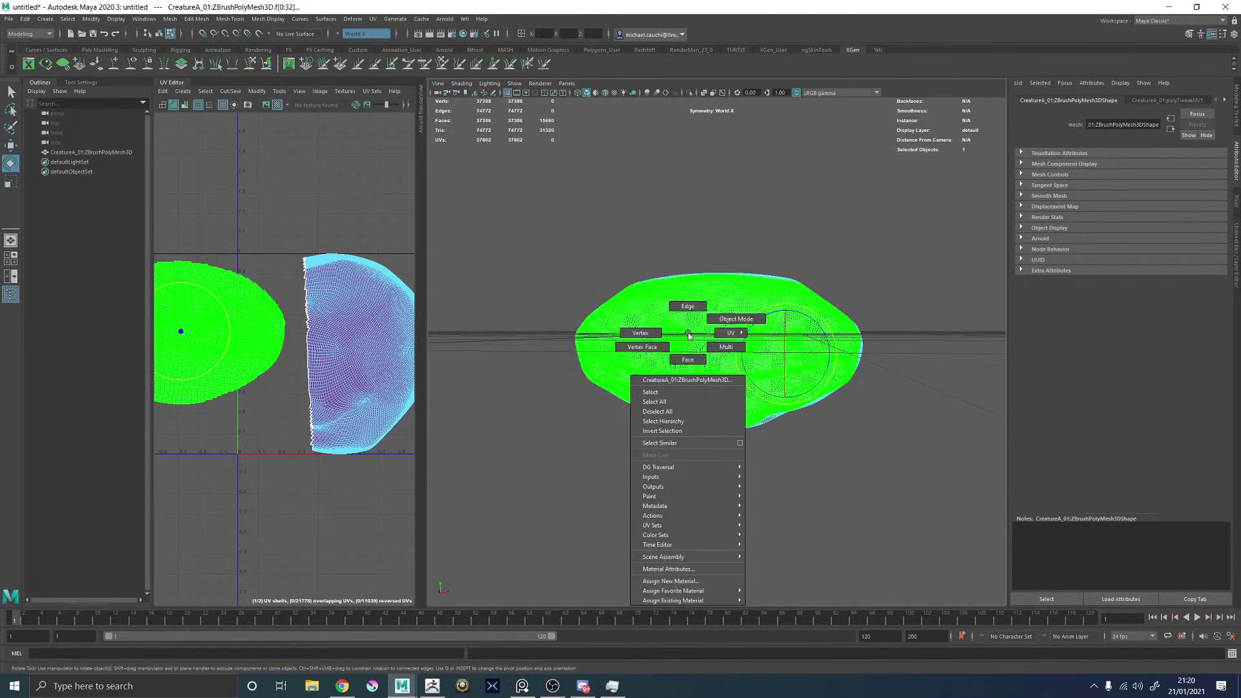
right_drag(688, 333, 737, 319)
click(801, 252)
alt+drag(776, 329, 706, 333)
click(705, 333)
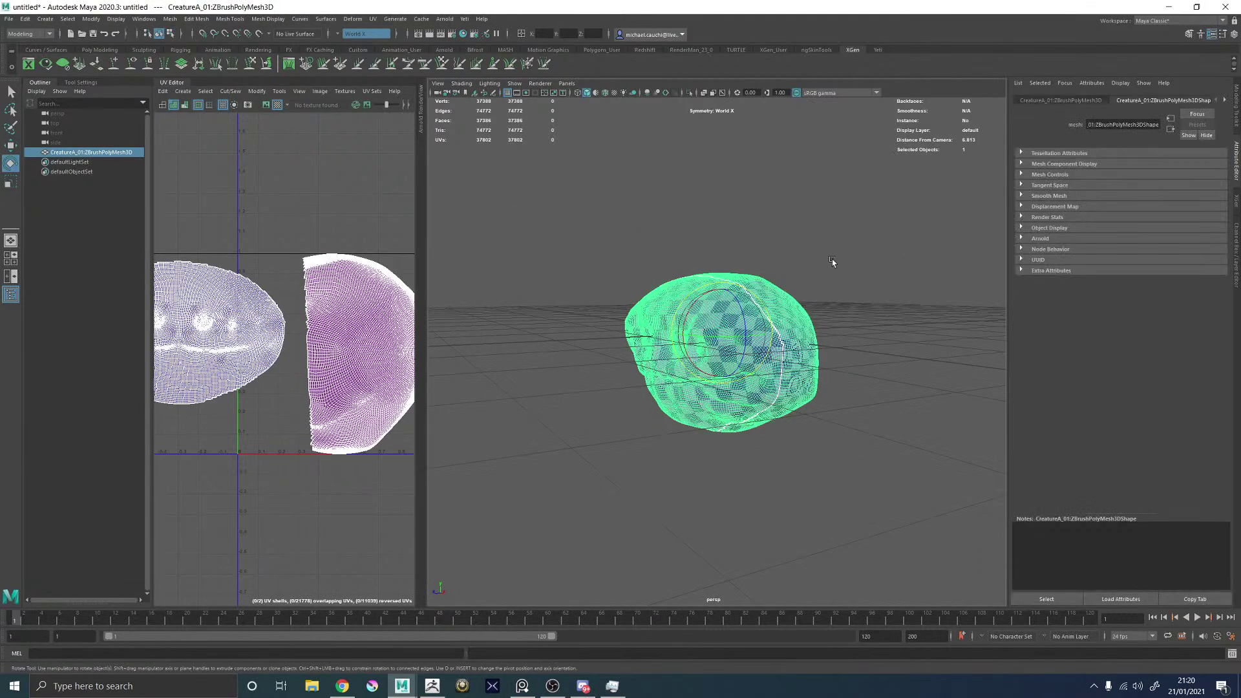
alt+drag(832, 261, 776, 265)
Export the selected head in OBJexport format to the Desktop, overwriting CreatureA_01.obj.
click(8, 18)
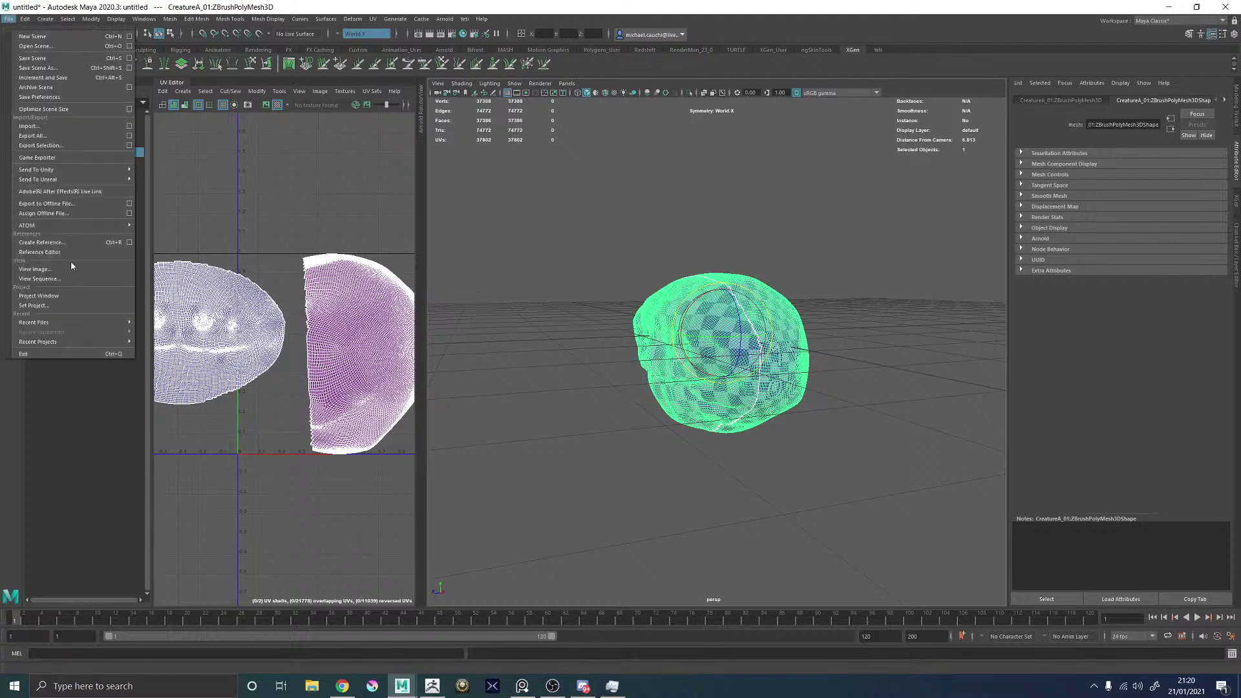
click(33, 145)
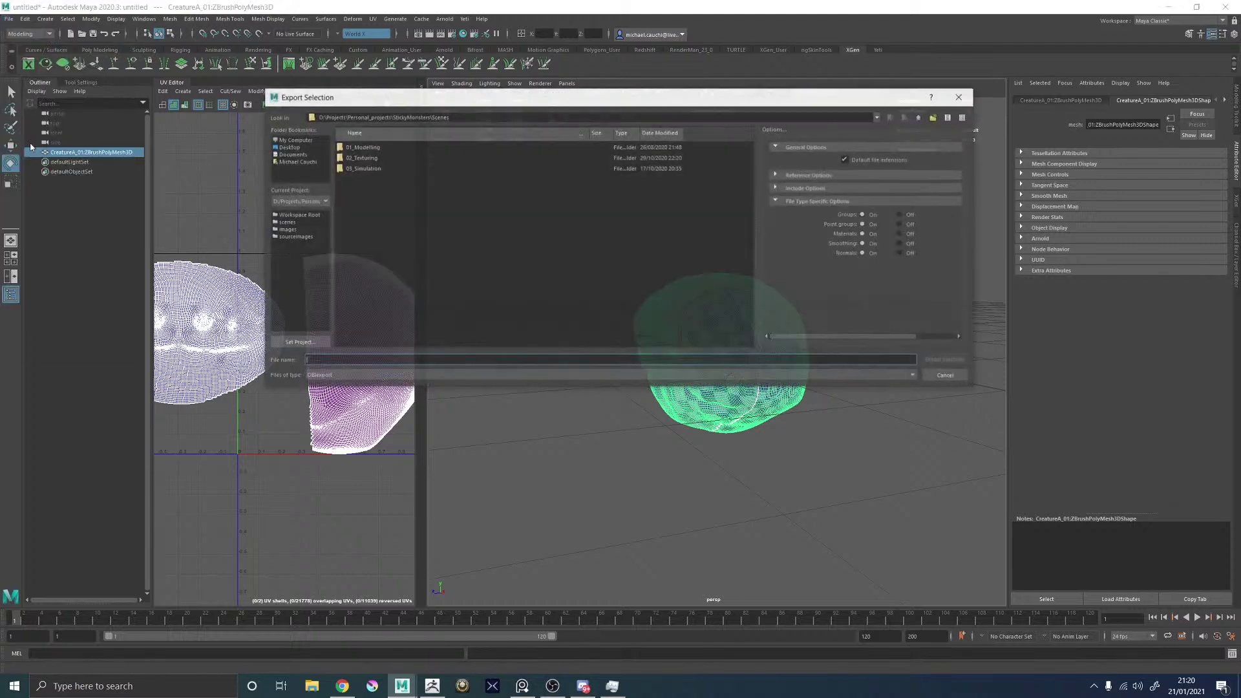
click(287, 148)
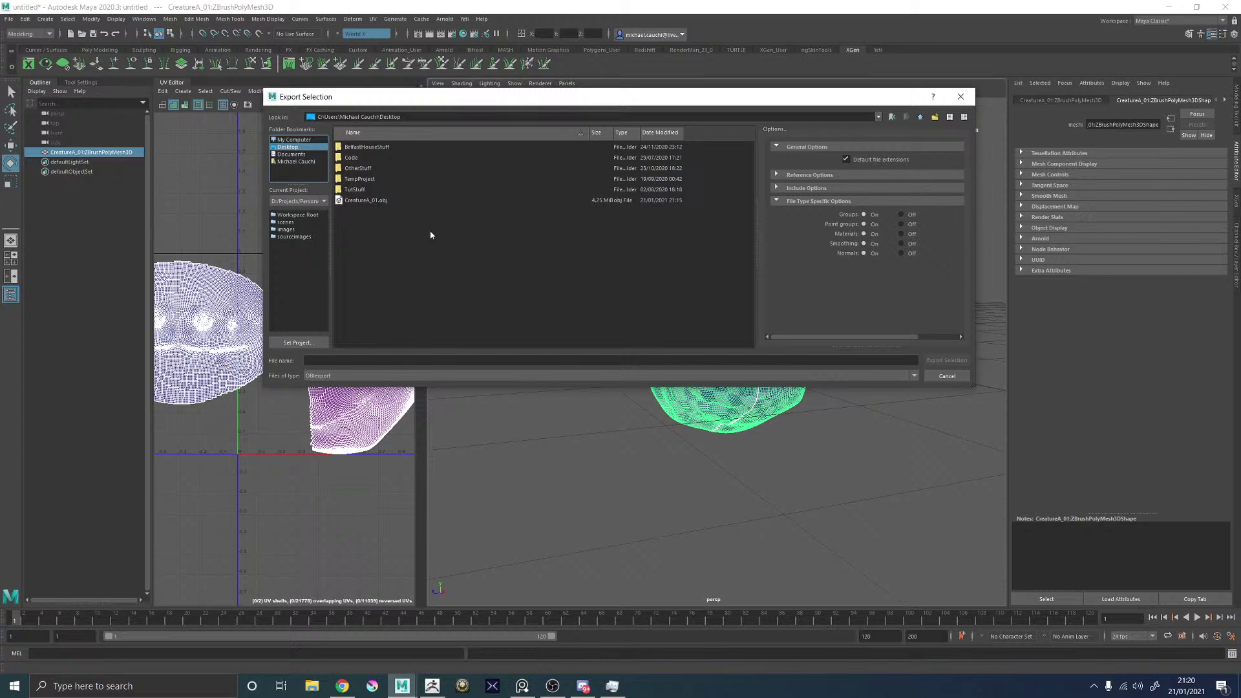
click(366, 200)
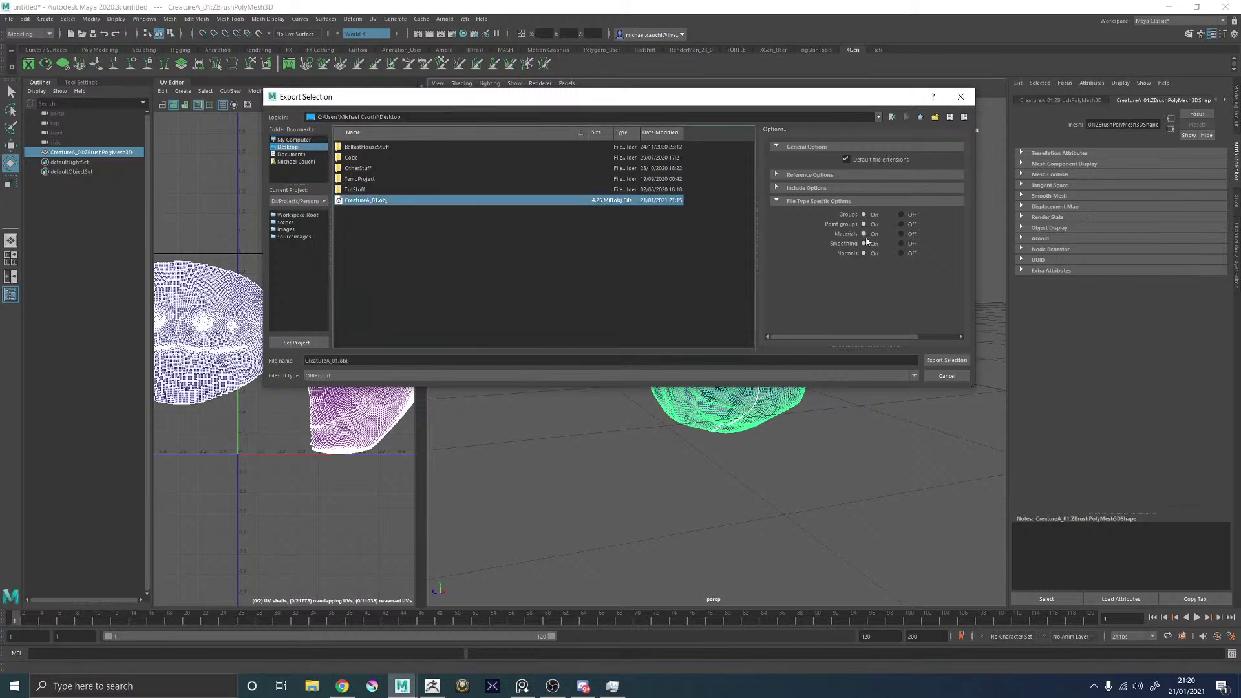
click(941, 360)
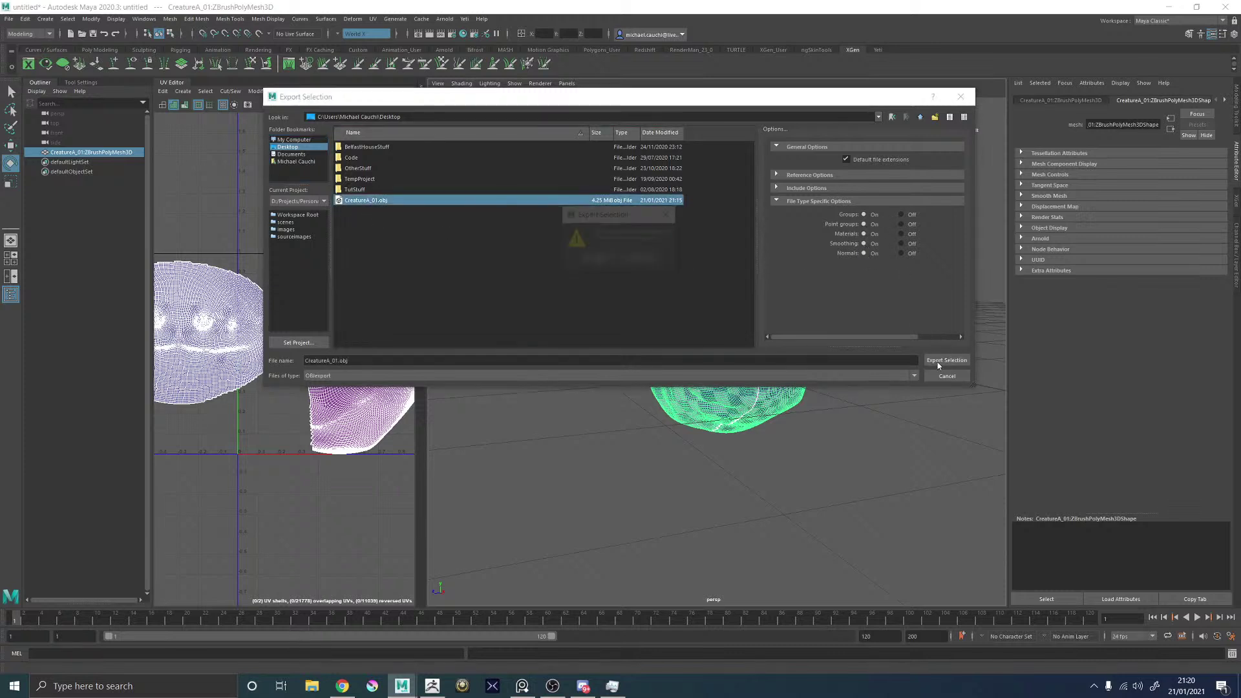
click(590, 257)
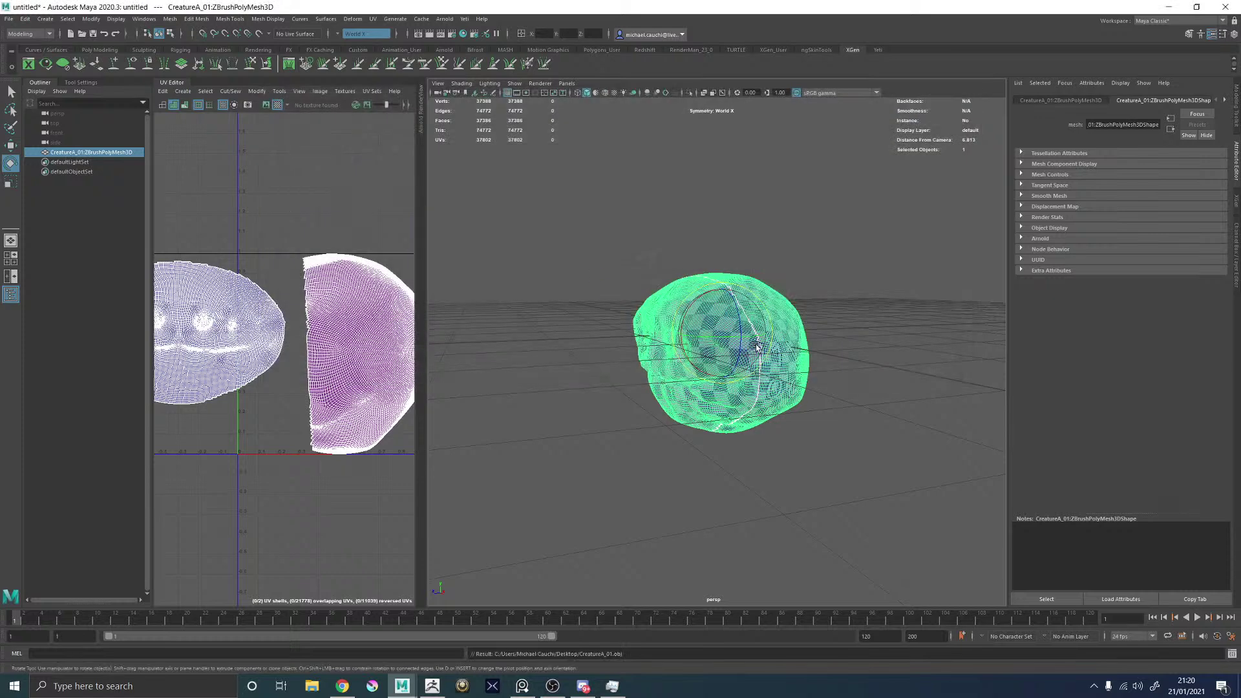
Select the lower half of the back UV shell's faces and cut the shell along that selection's perimeter.
alt+drag(755, 349, 725, 345)
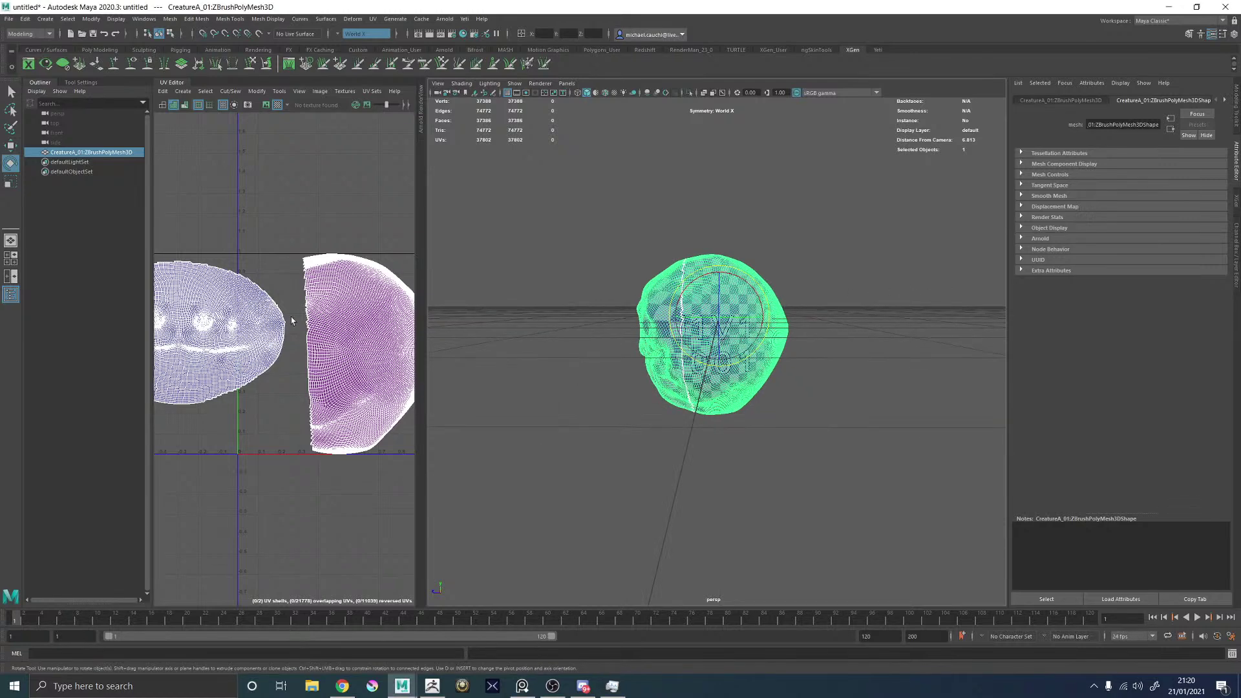
alt+middle_drag(310, 287, 220, 264)
right_click(314, 259)
click(315, 285)
drag(376, 513, 209, 324)
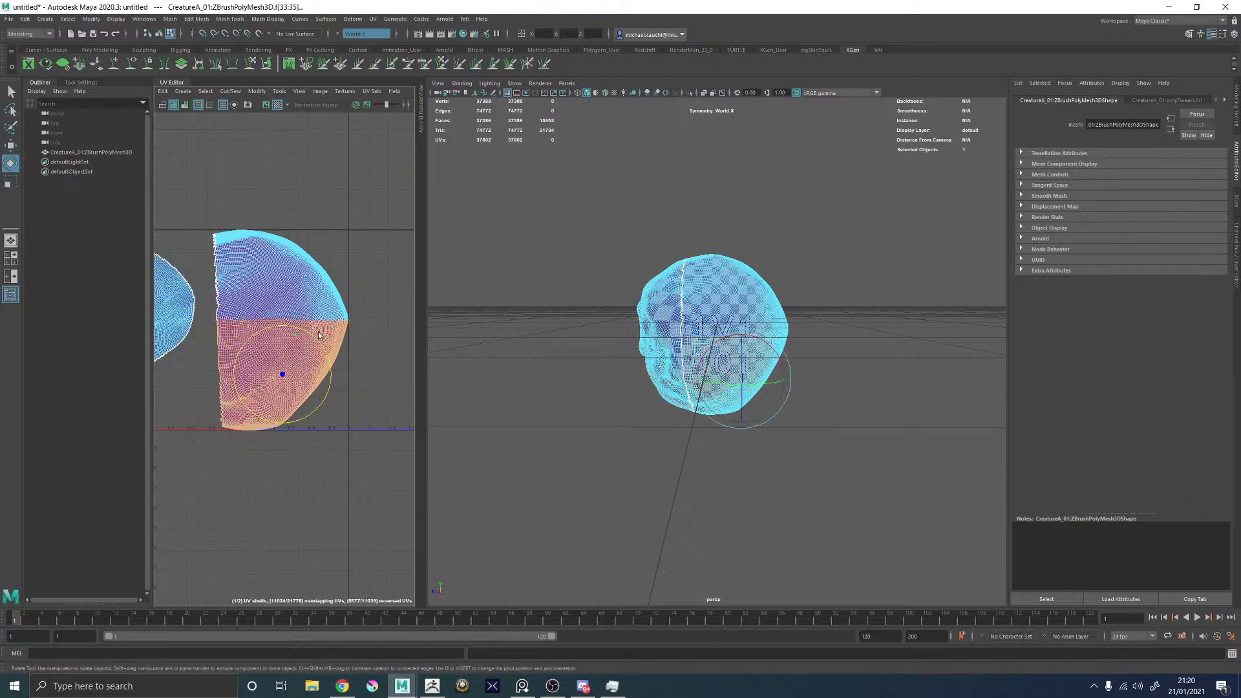
ctrl+right_drag(387, 311, 286, 307)
Select both the lower and upper back-half UV shells and unfold them together.
click(291, 330)
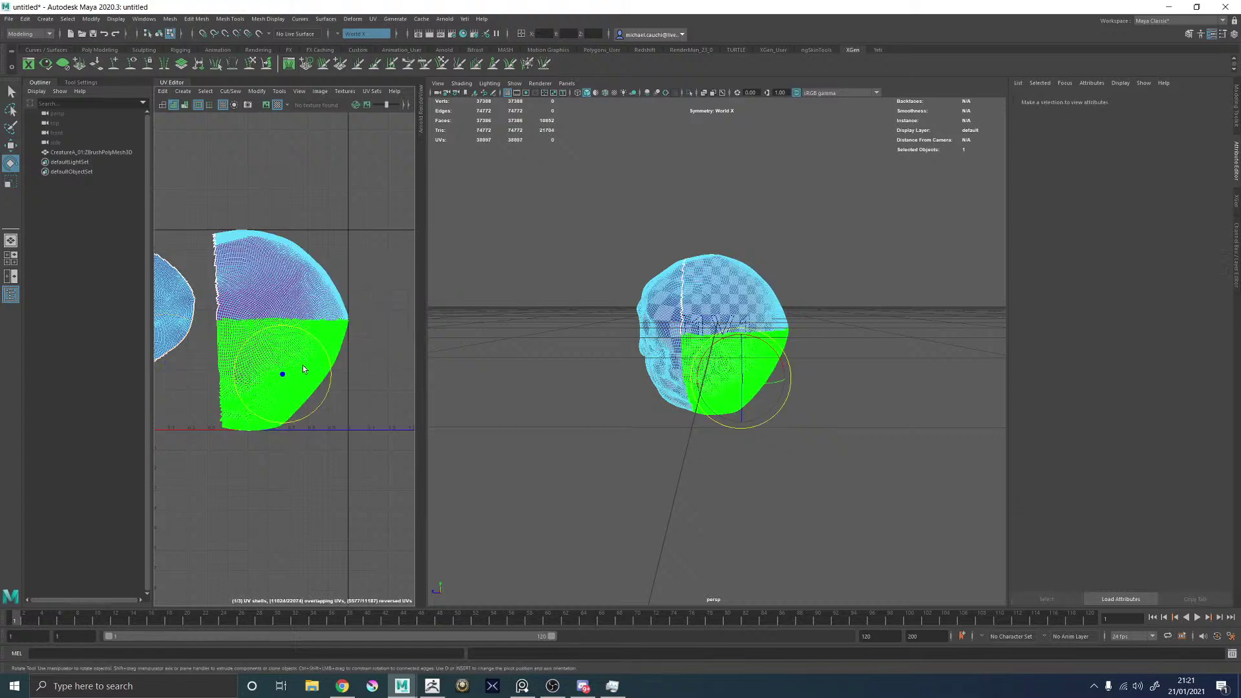
shift+click(292, 299)
shift+right_drag(358, 240, 253, 237)
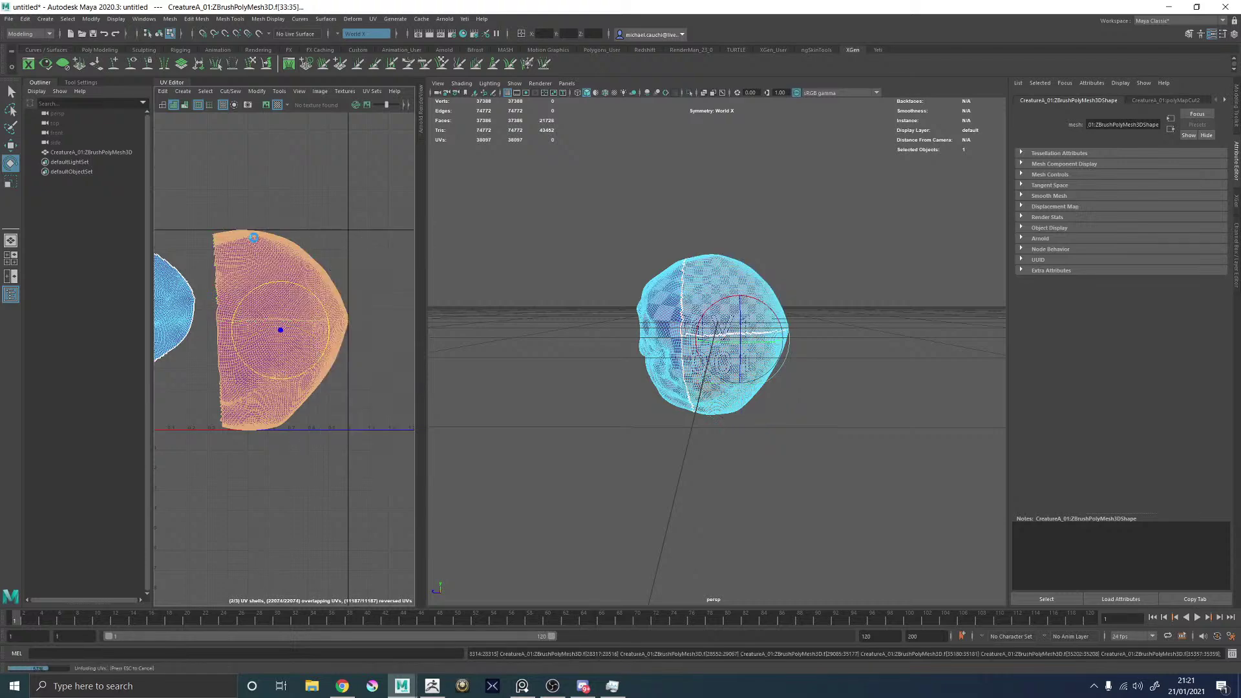
scroll(265, 255, down, 3)
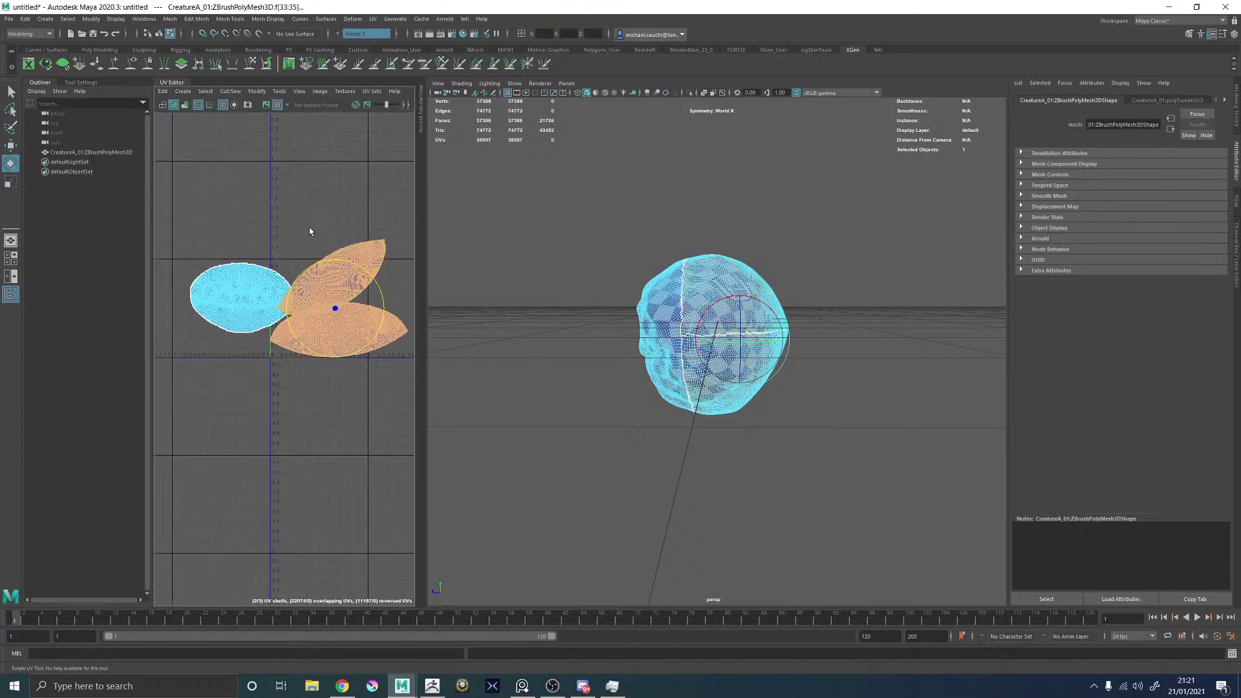
Switch the head back to object mode, clear the leftover shell selection and select only the head mesh.
right_click(252, 282)
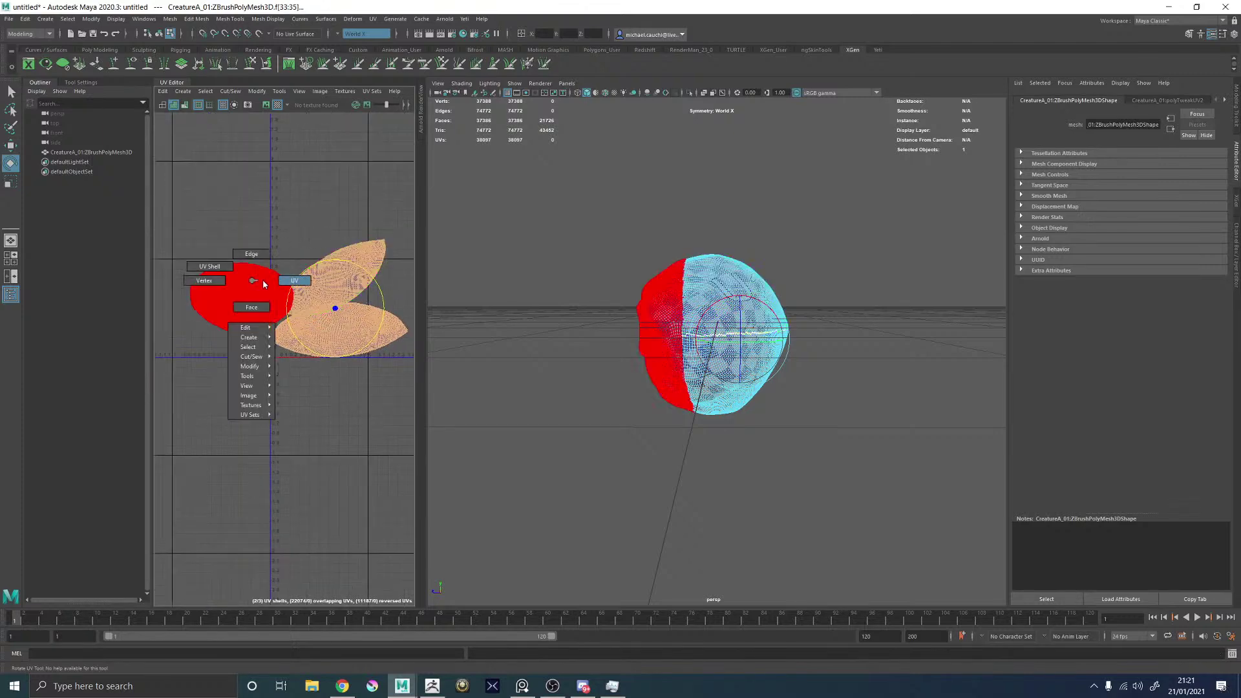
click(294, 280)
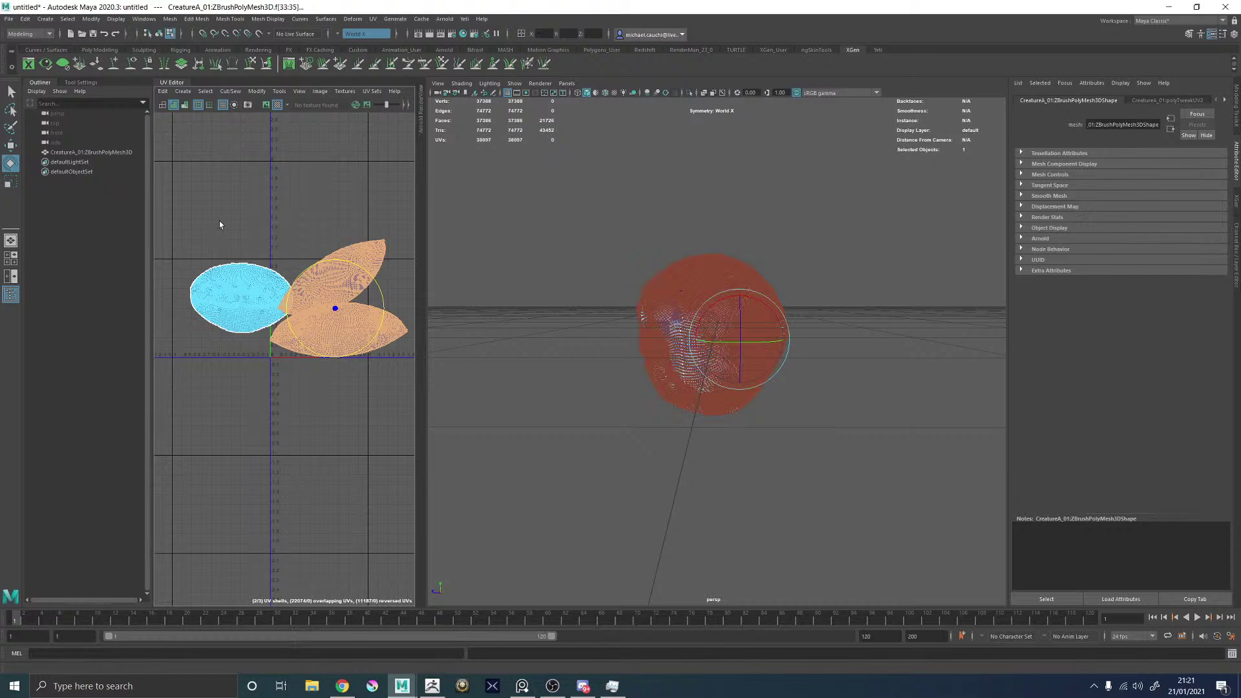
right_click(638, 291)
click(696, 276)
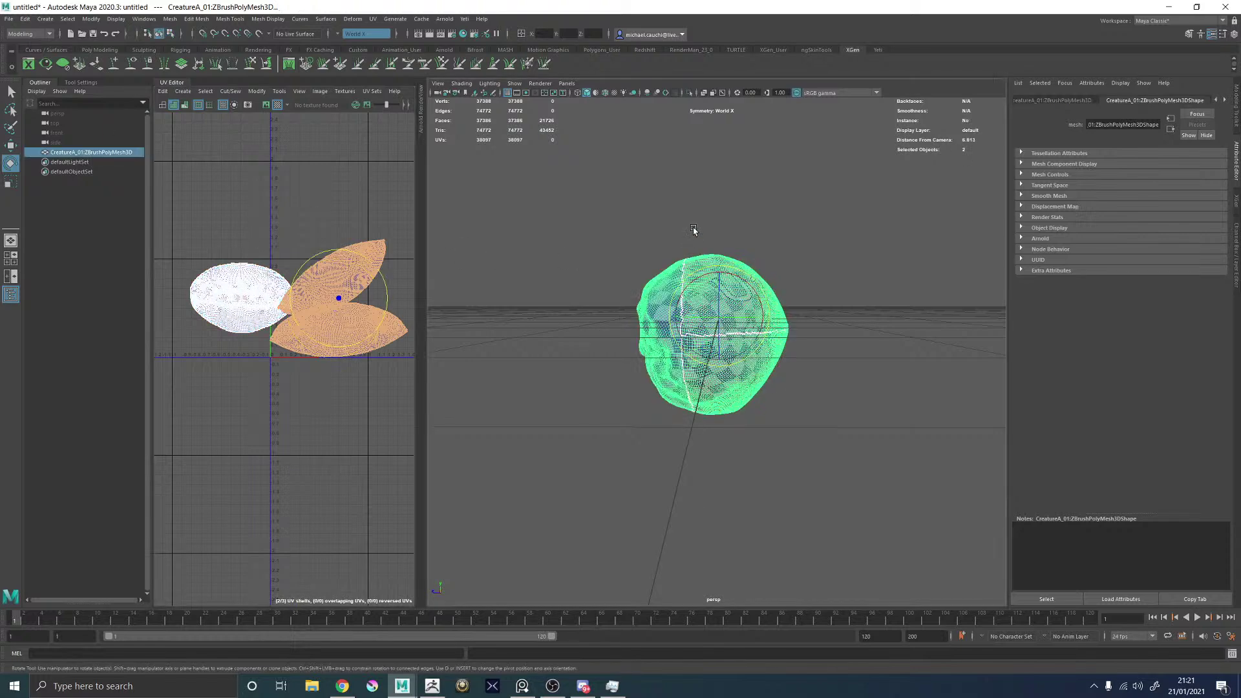
click(693, 231)
click(701, 285)
Export the head with its three UV shells as an OBJ, replacing CreatureA_01.obj on the Desktop.
click(9, 18)
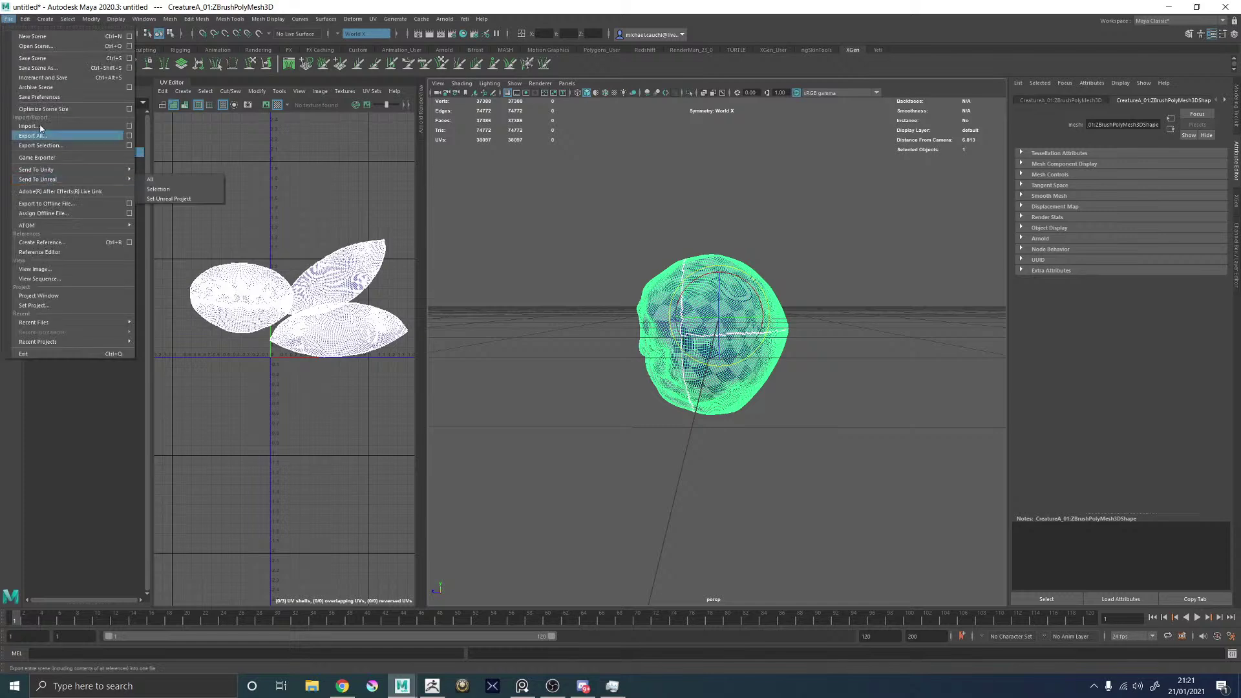
click(41, 146)
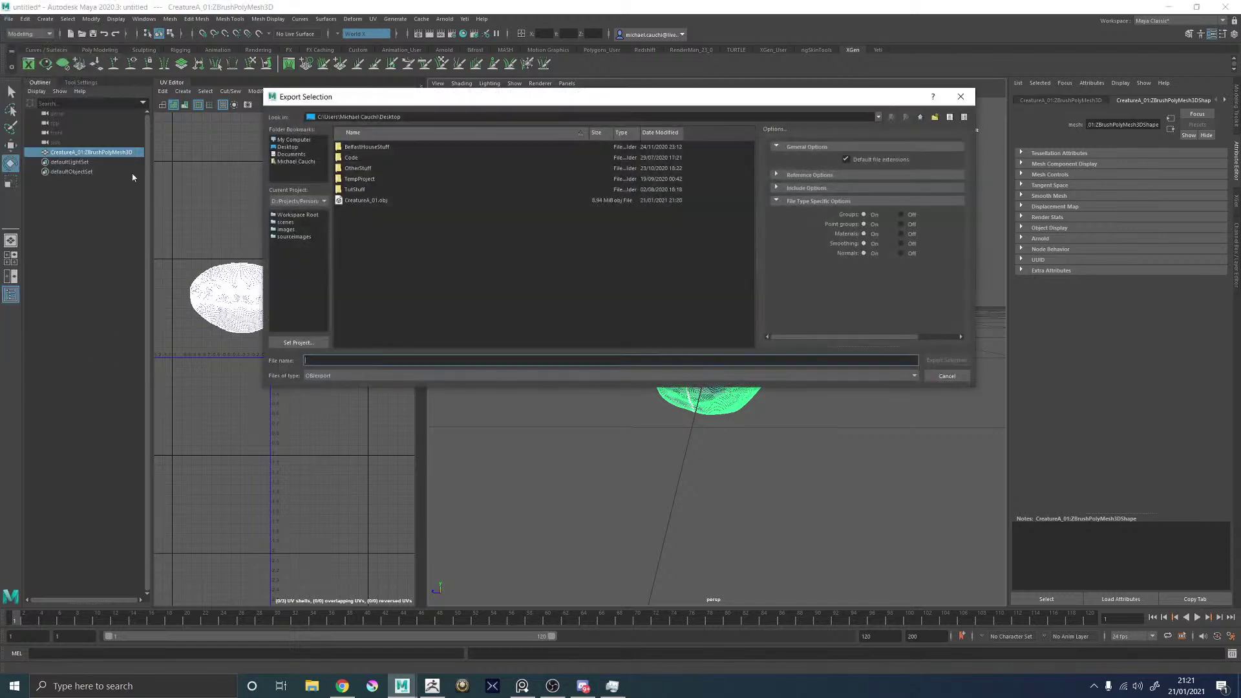
click(368, 200)
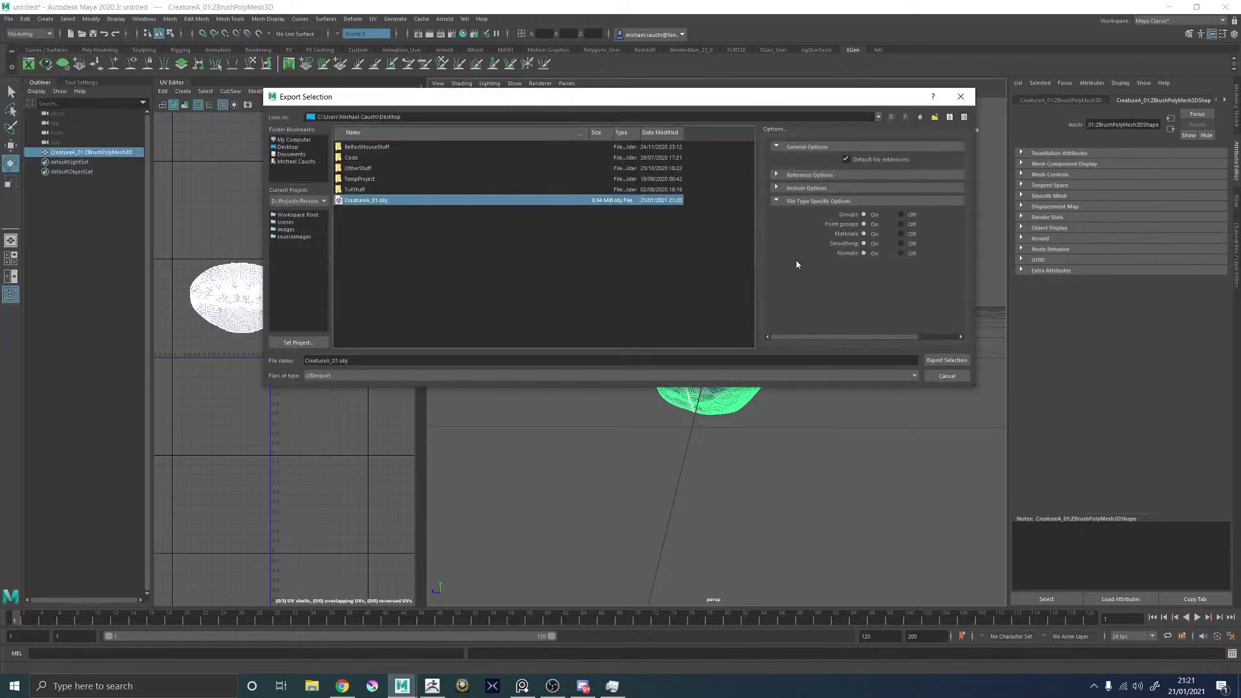
click(946, 360)
click(598, 259)
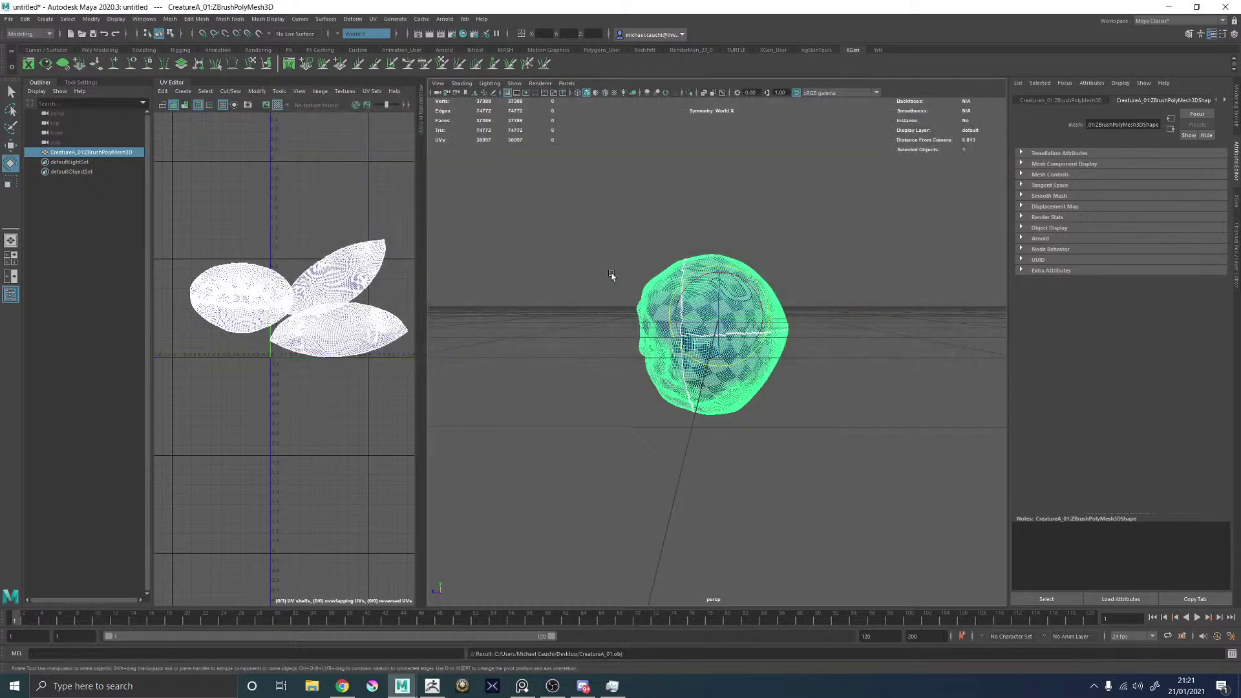
alt+drag(612, 276, 762, 290)
click(756, 227)
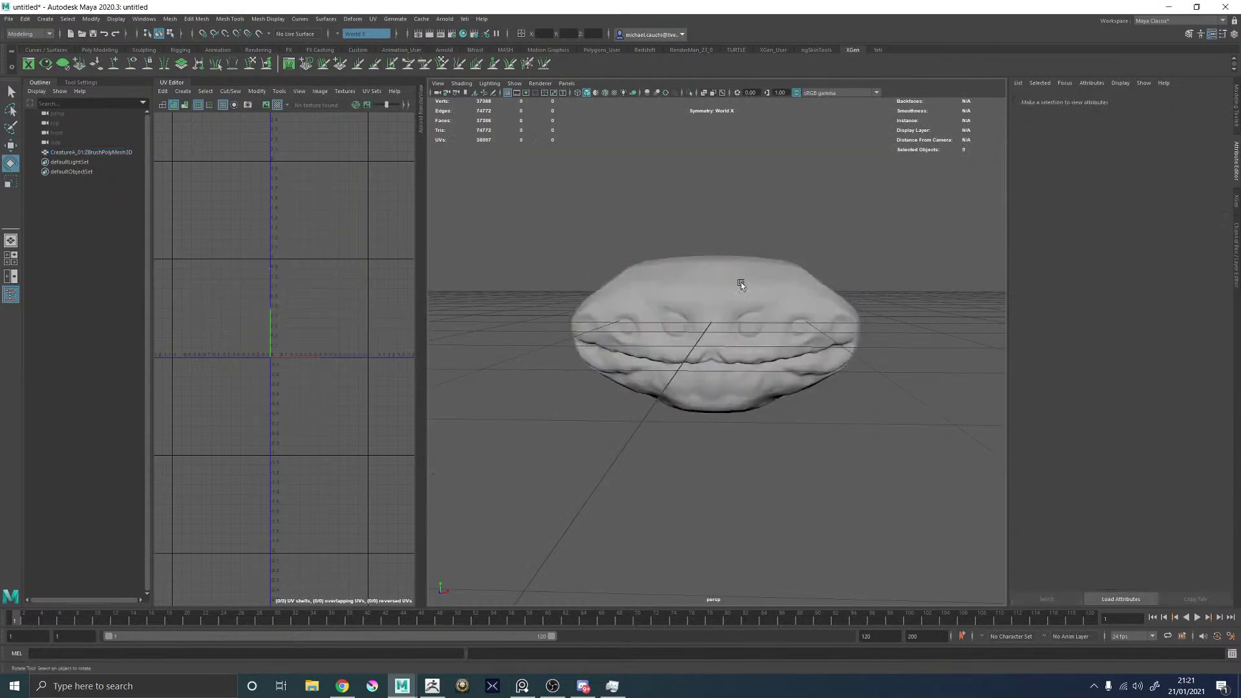
click(746, 309)
mouse_move(284, 223)
right_down()
mouse_move(251, 226)
mouse_move(326, 224)
right_up()
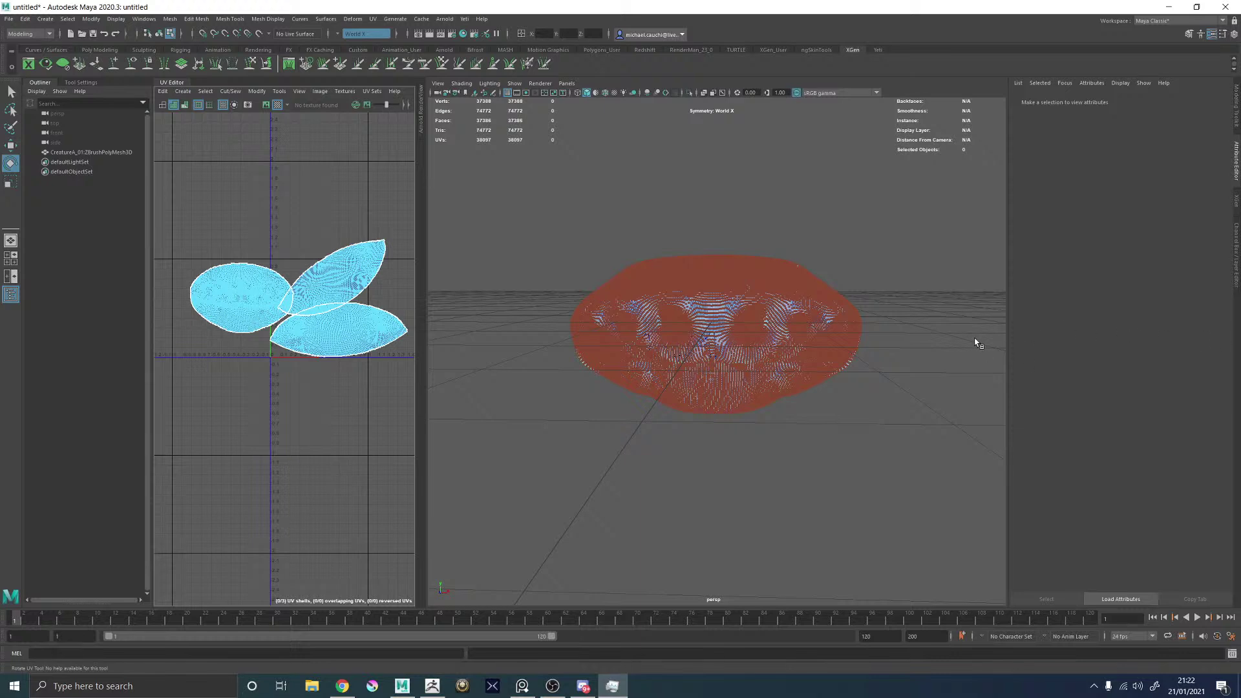
key(super+d)
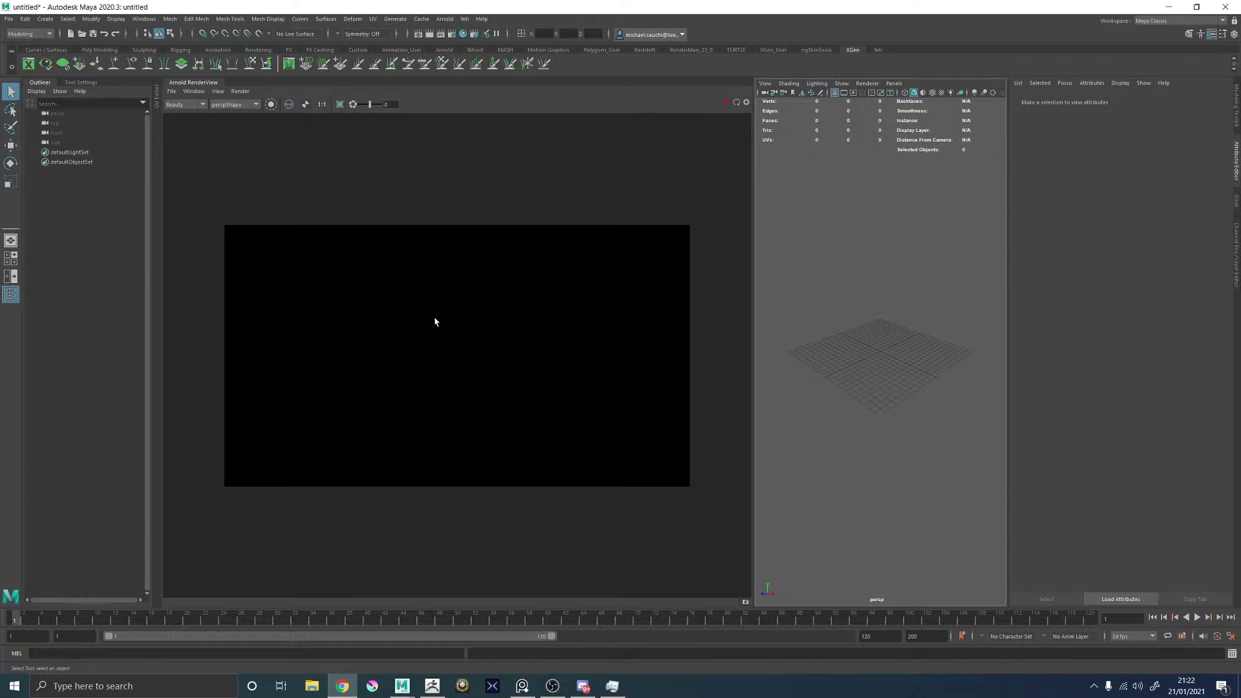
Import the model CreatureA_01.obj from the Desktop into the empty scene.
click(9, 18)
click(36, 124)
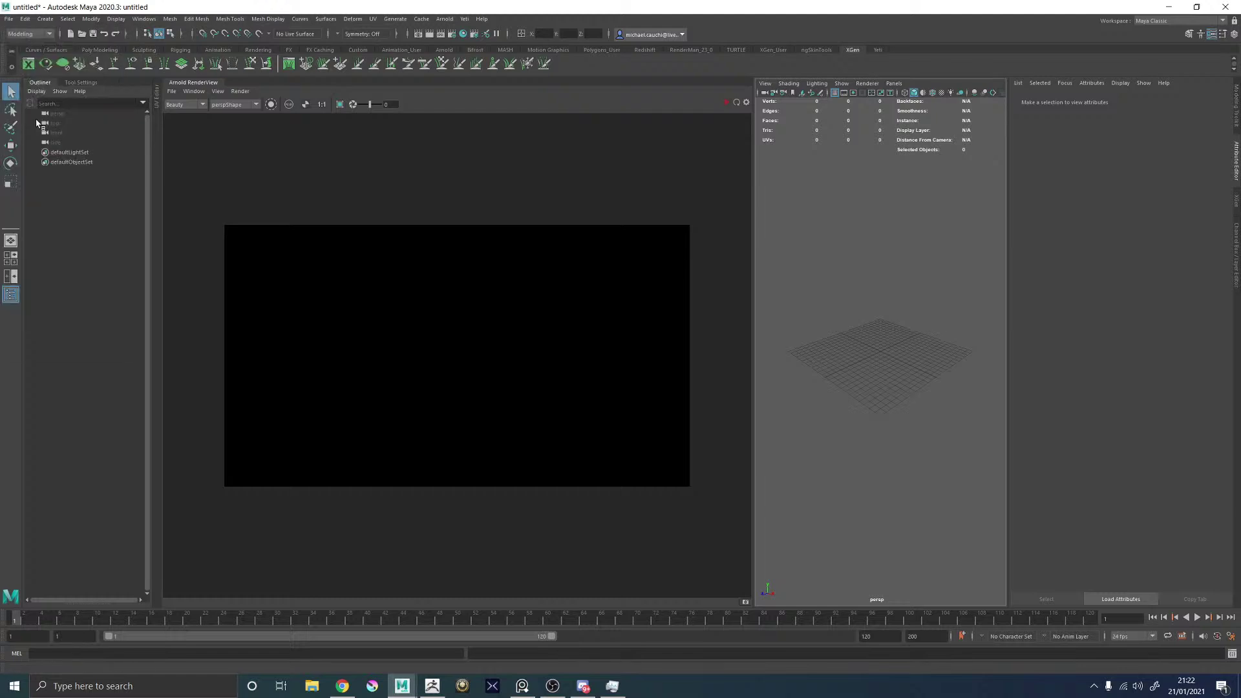
click(9, 19)
click(29, 126)
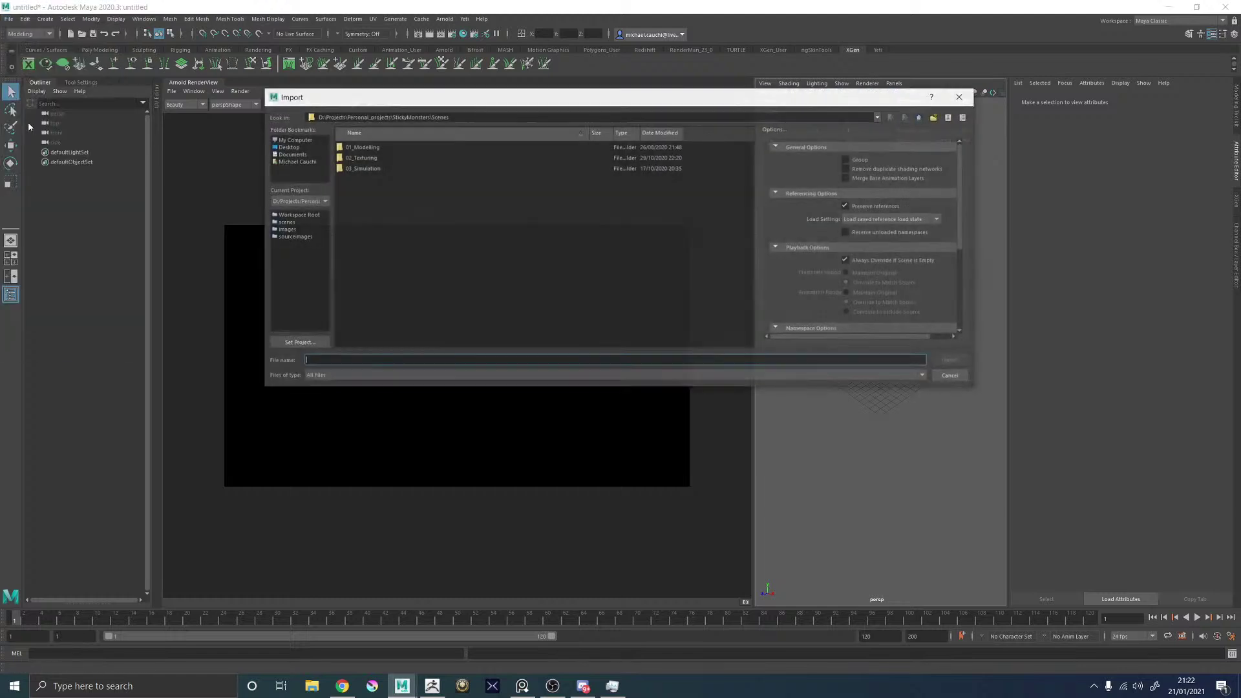
click(292, 148)
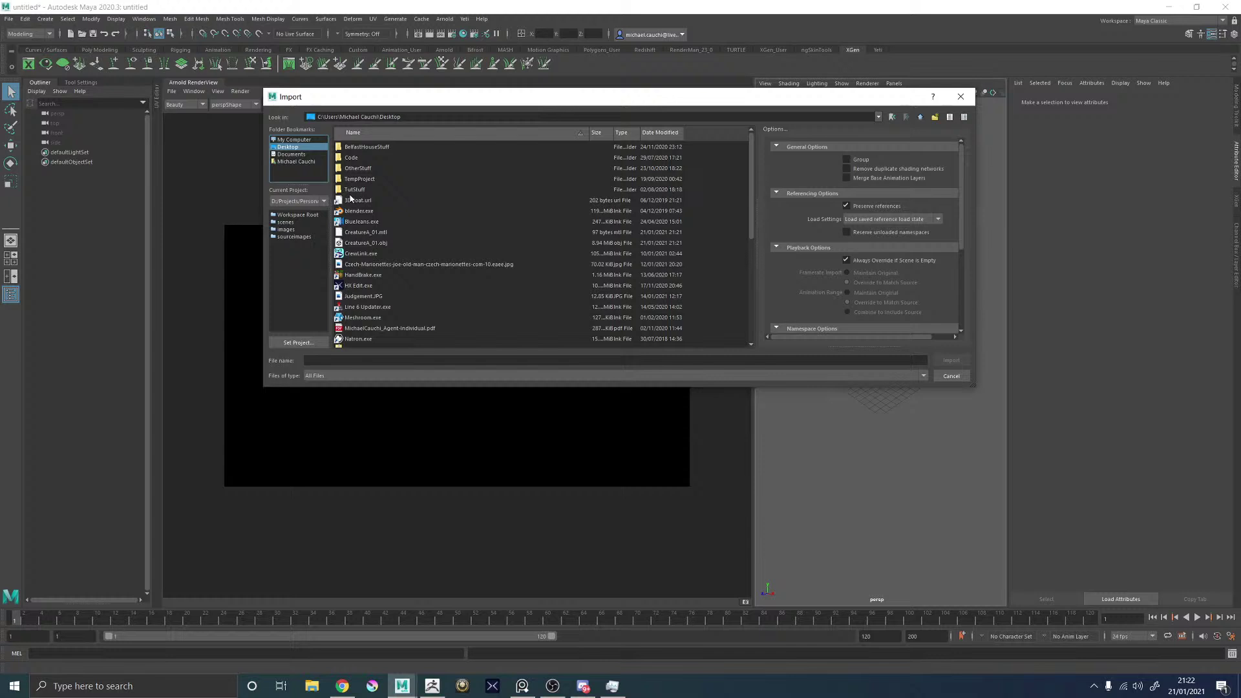
double_click(365, 244)
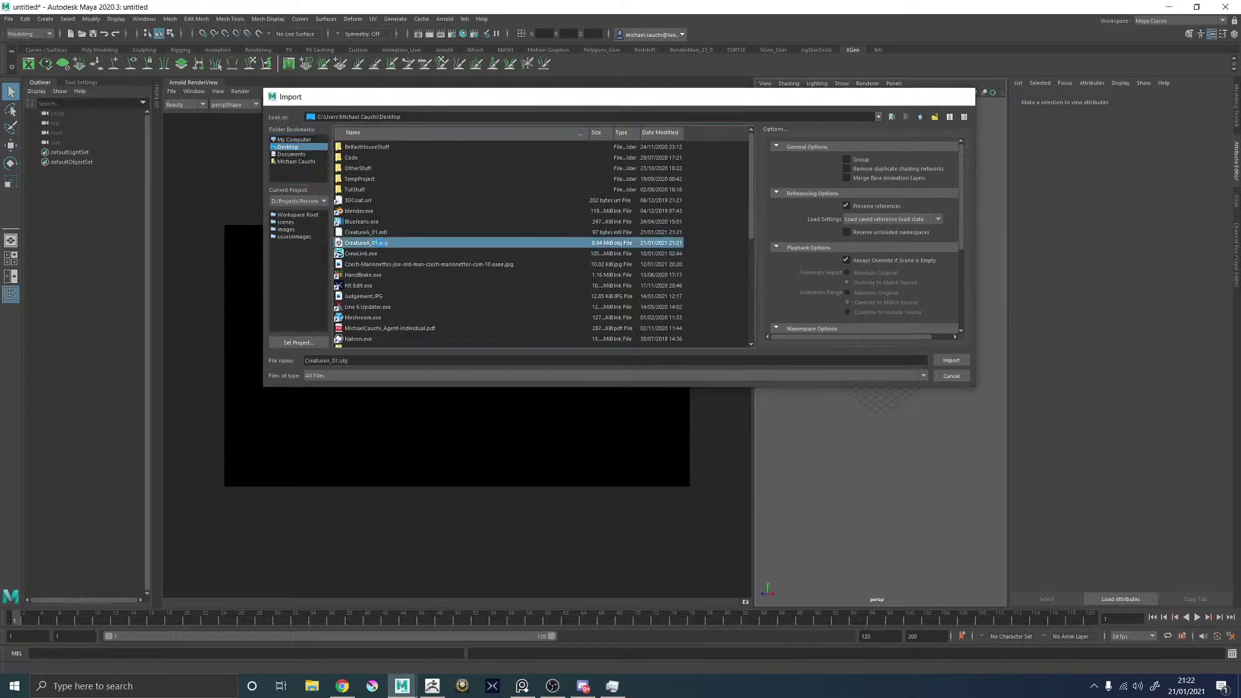
click(884, 354)
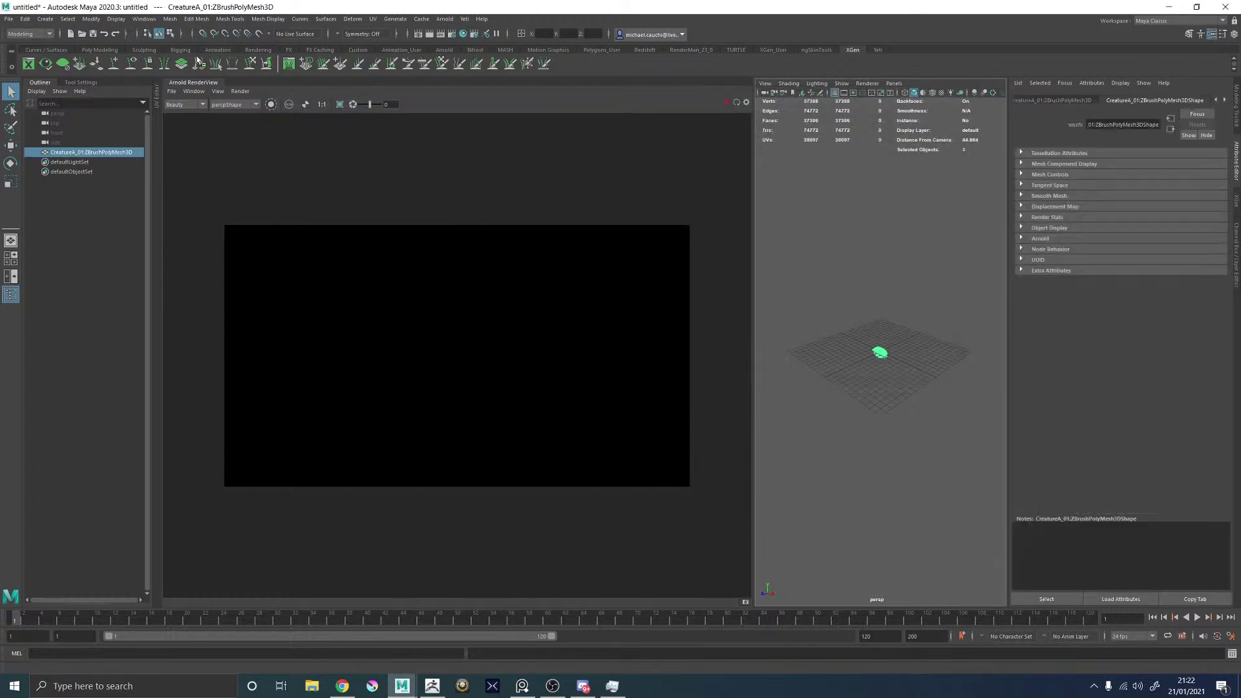
Show the UV Editor beside the perspective view and frame the imported creature mesh.
click(195, 82)
click(157, 92)
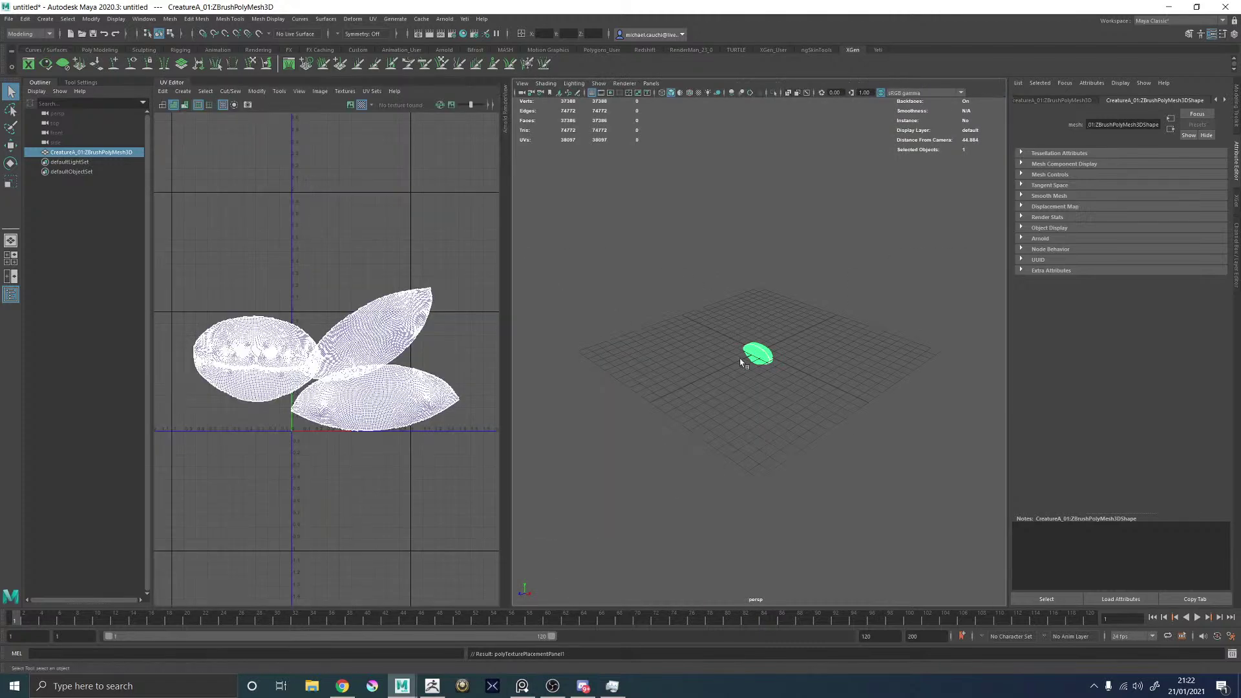
key(f)
Select all three UV shells and lay them out within the UV tile using the Unfold3D method.
right_drag(355, 206, 313, 188)
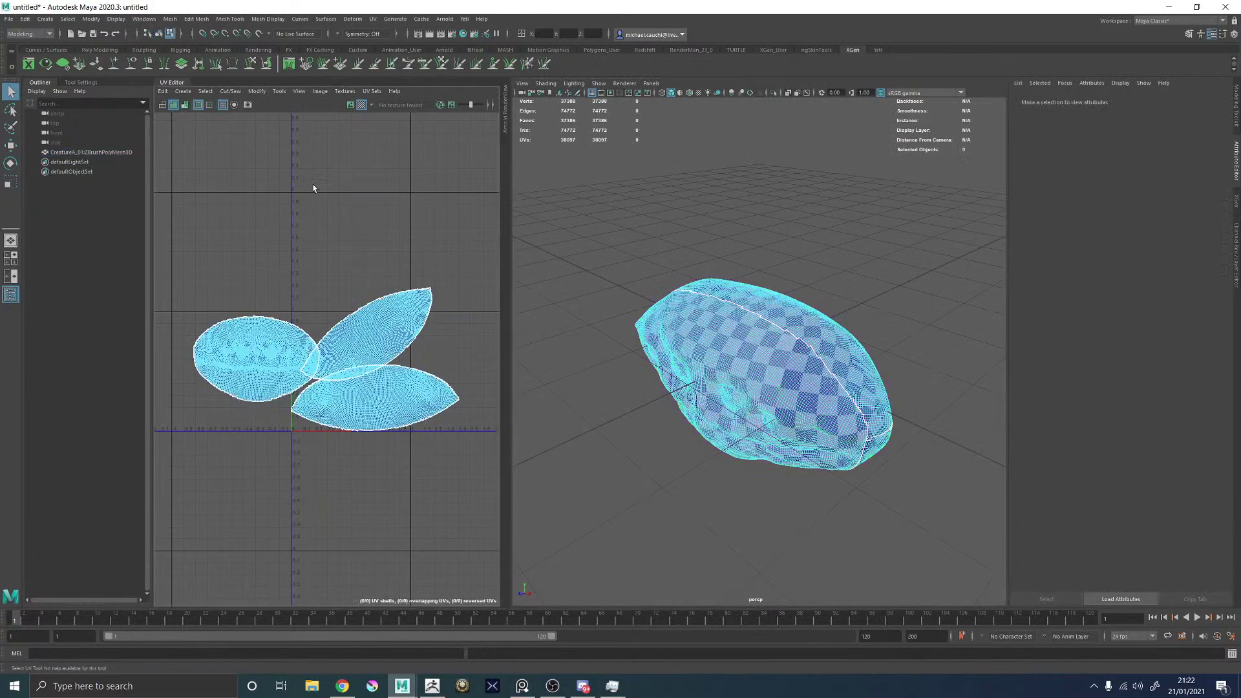
click(275, 348)
shift+click(376, 319)
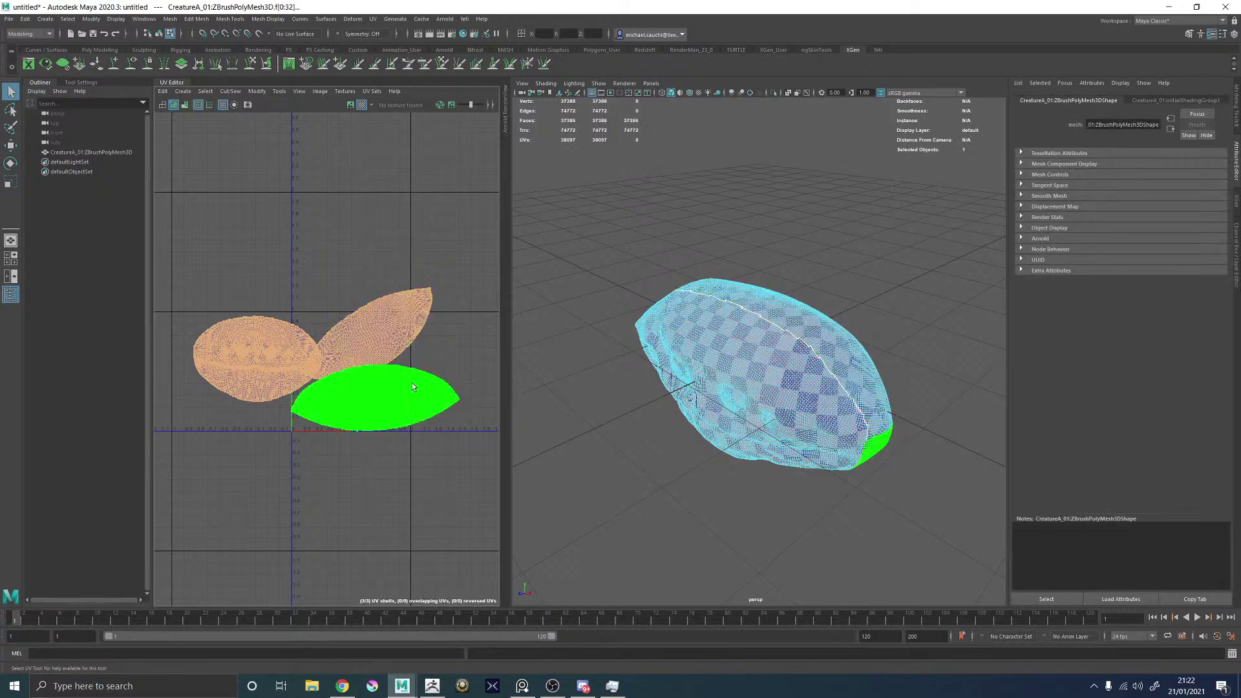
shift+click(412, 384)
shift+right_drag(362, 216, 296, 241)
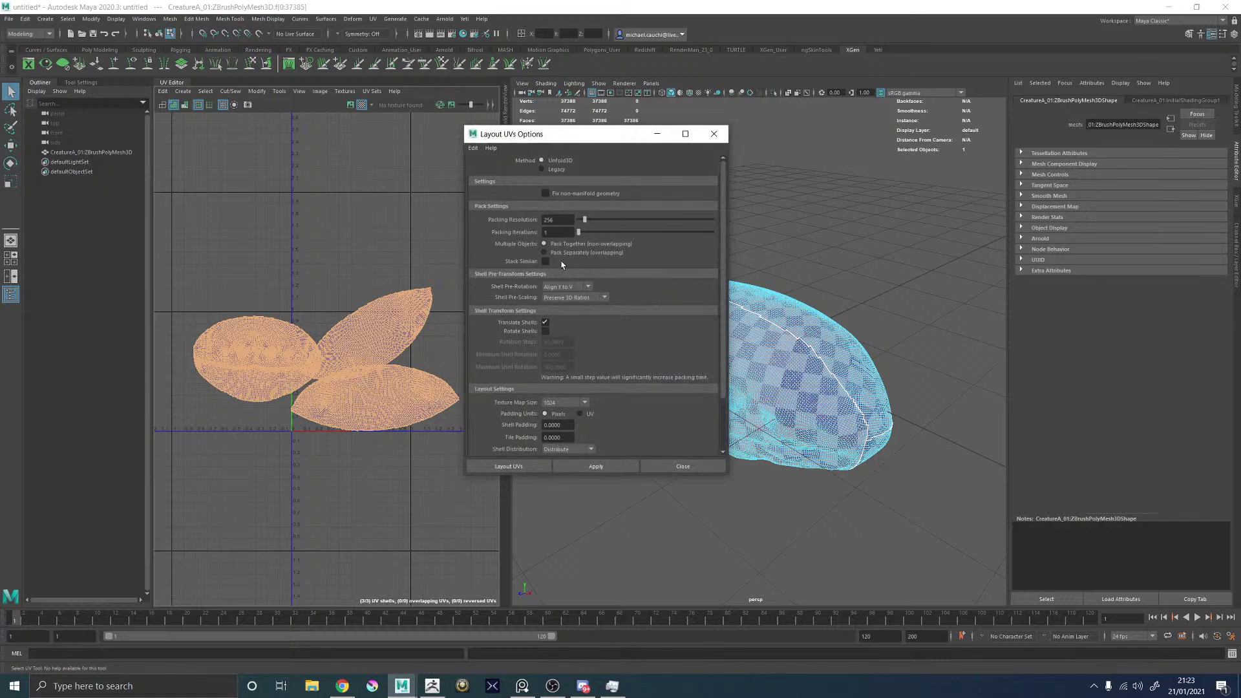
click(581, 467)
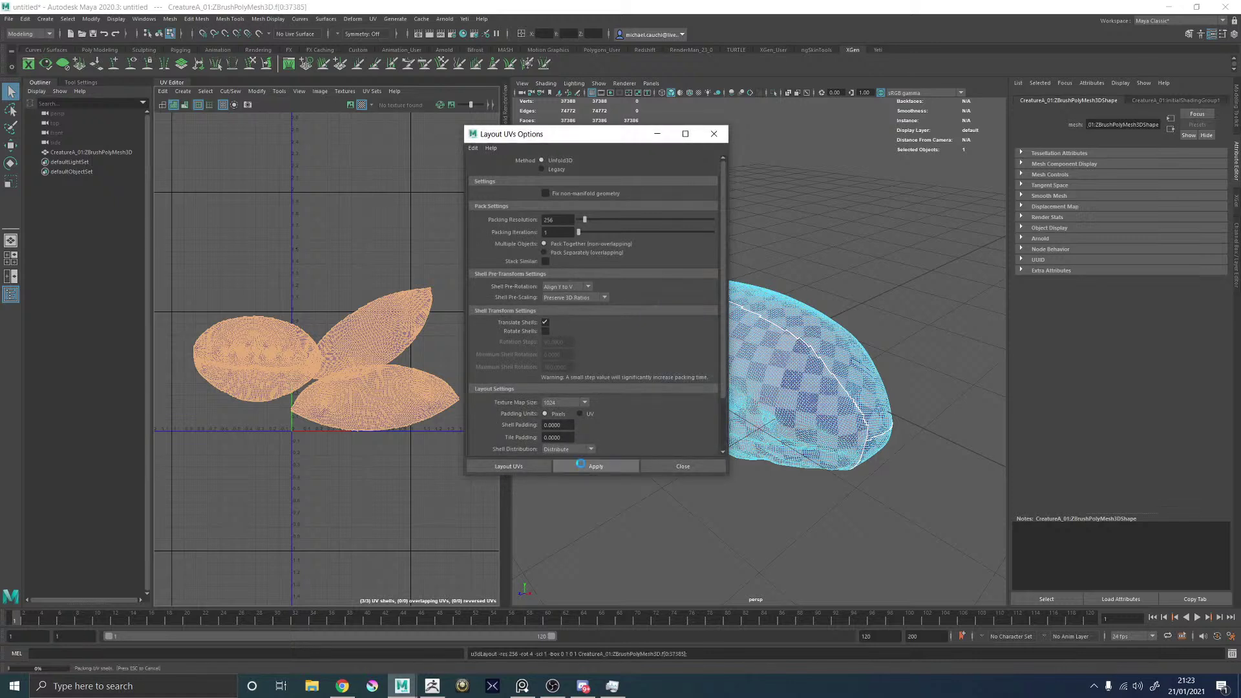
scroll(372, 363, up, 3)
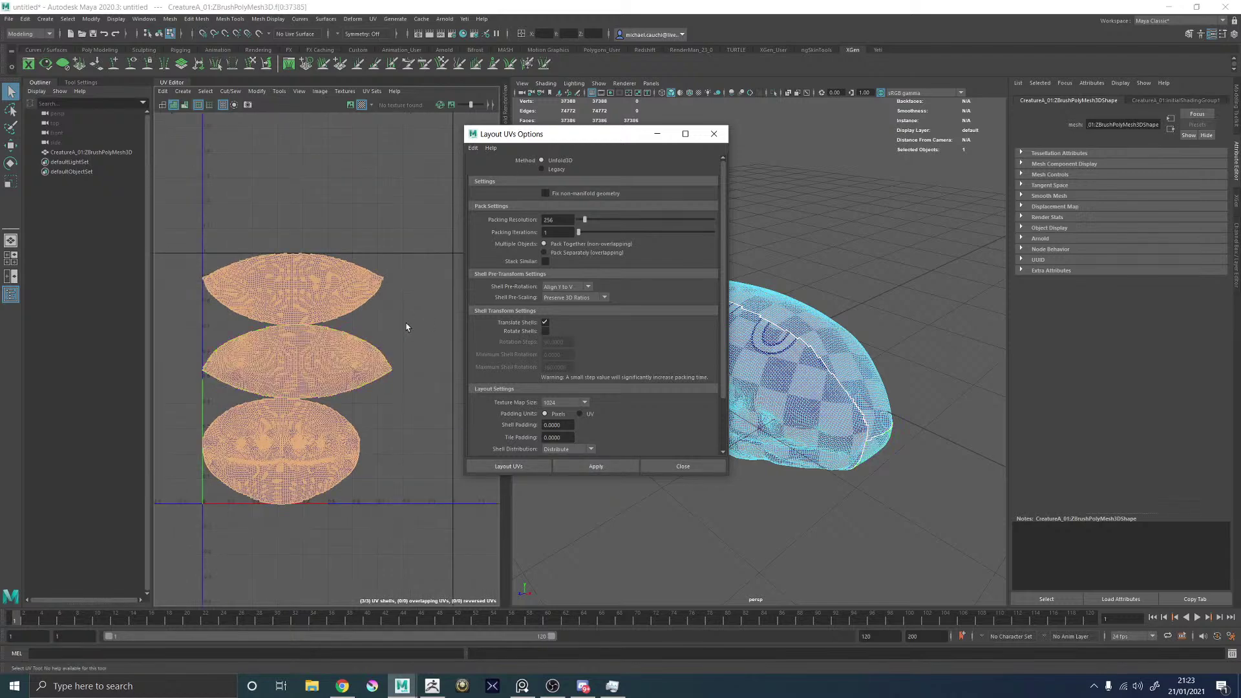
alt+middle_drag(300, 254, 354, 245)
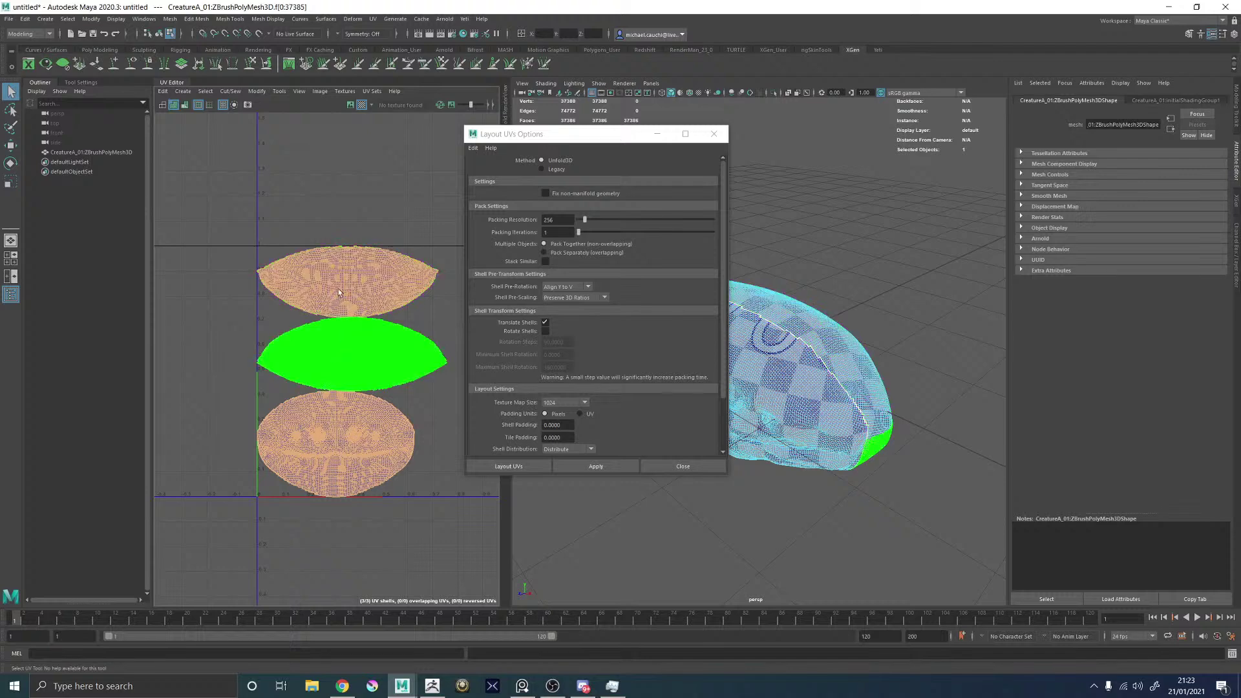
Select the creature's face UV shell and move it out of the UV tile, beyond its left edge.
right_click(354, 196)
mouse_move(354, 193)
right_down()
mouse_move(354, 209)
mouse_move(354, 182)
mouse_move(353, 193)
right_up()
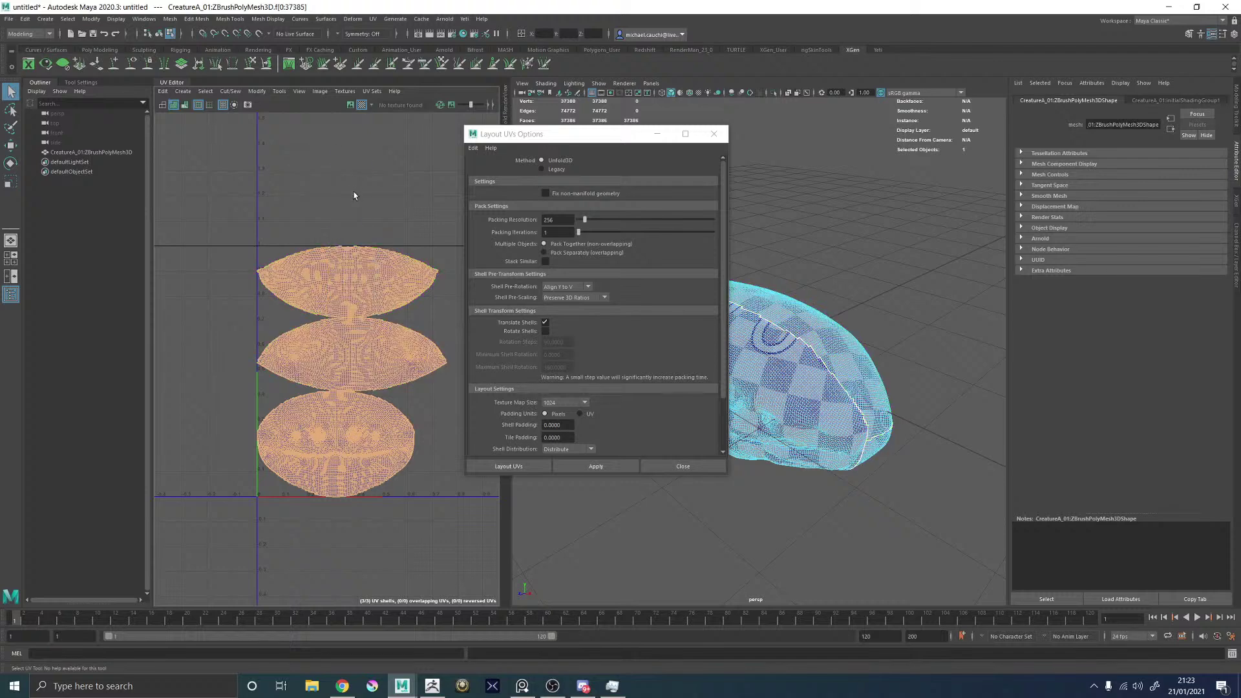
right_click(801, 349)
right_drag(801, 349, 847, 334)
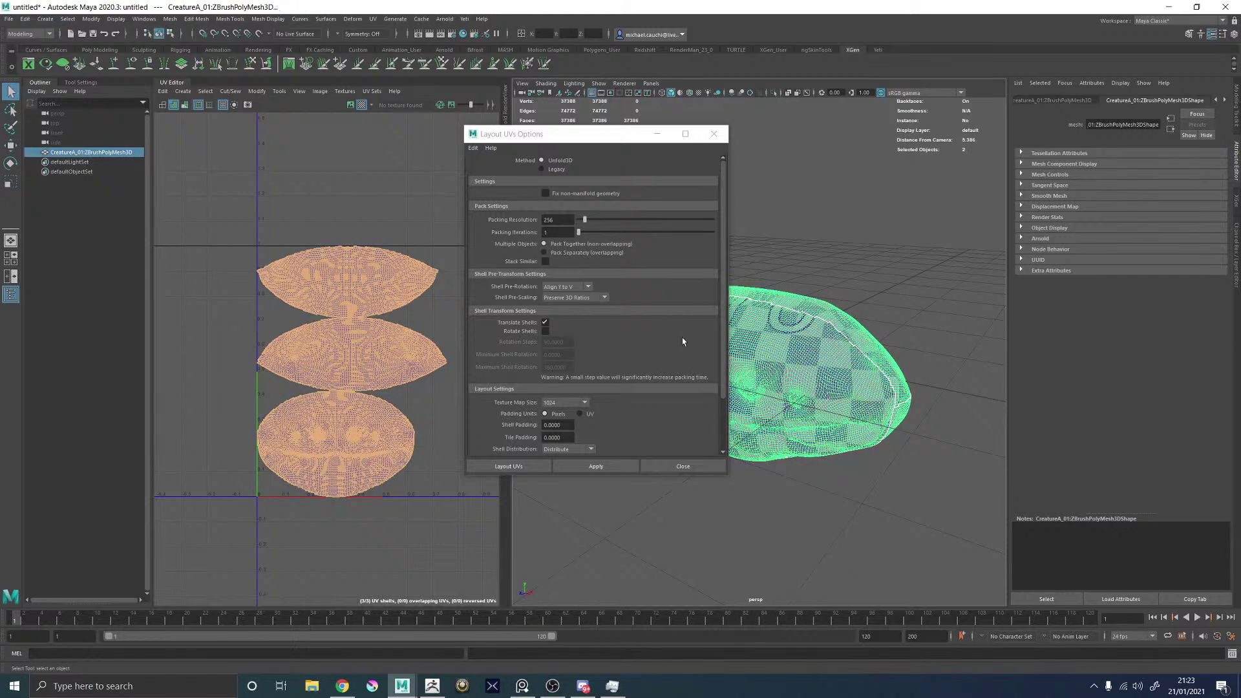
right_drag(365, 405, 342, 390)
click(349, 430)
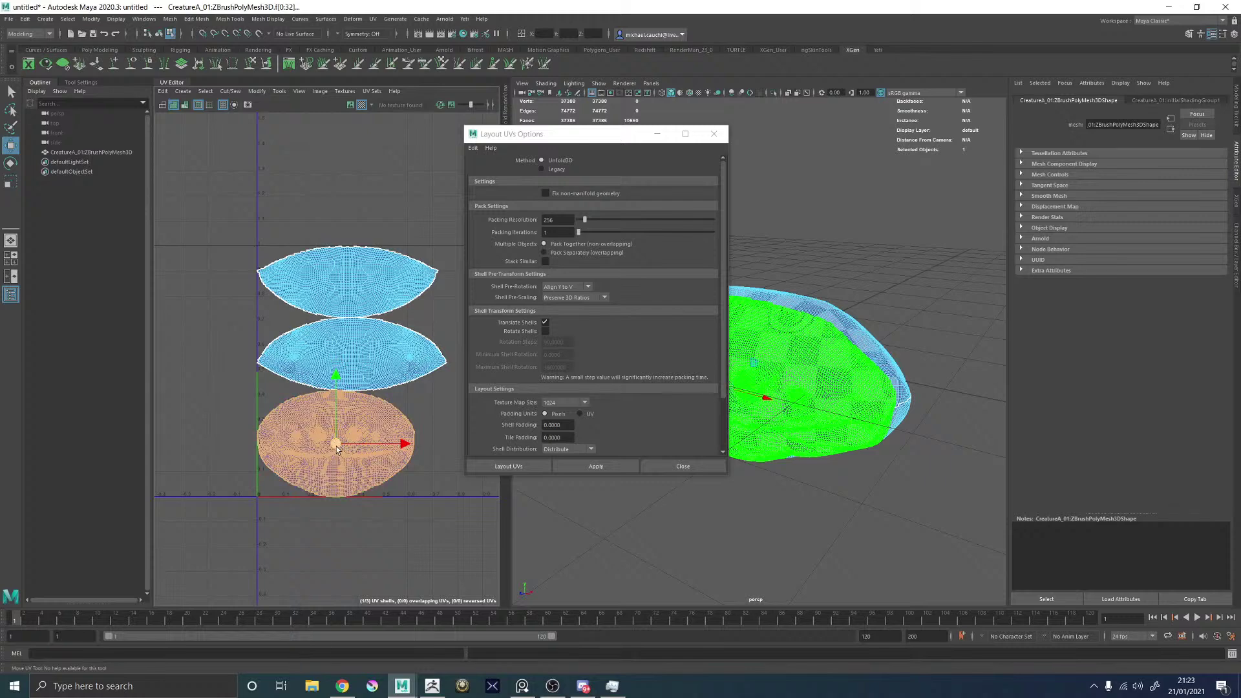
drag(404, 444, 229, 446)
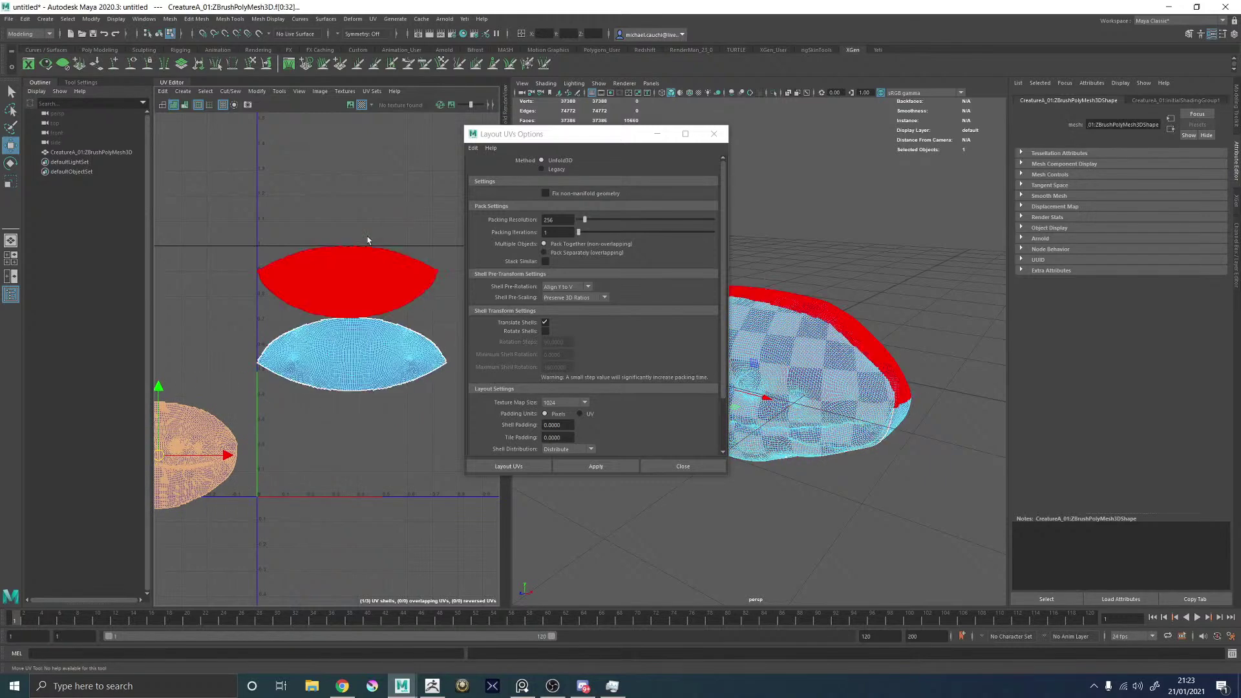
Select the faces in the right halves of the two shells remaining inside the UV tile.
right_drag(353, 178, 354, 205)
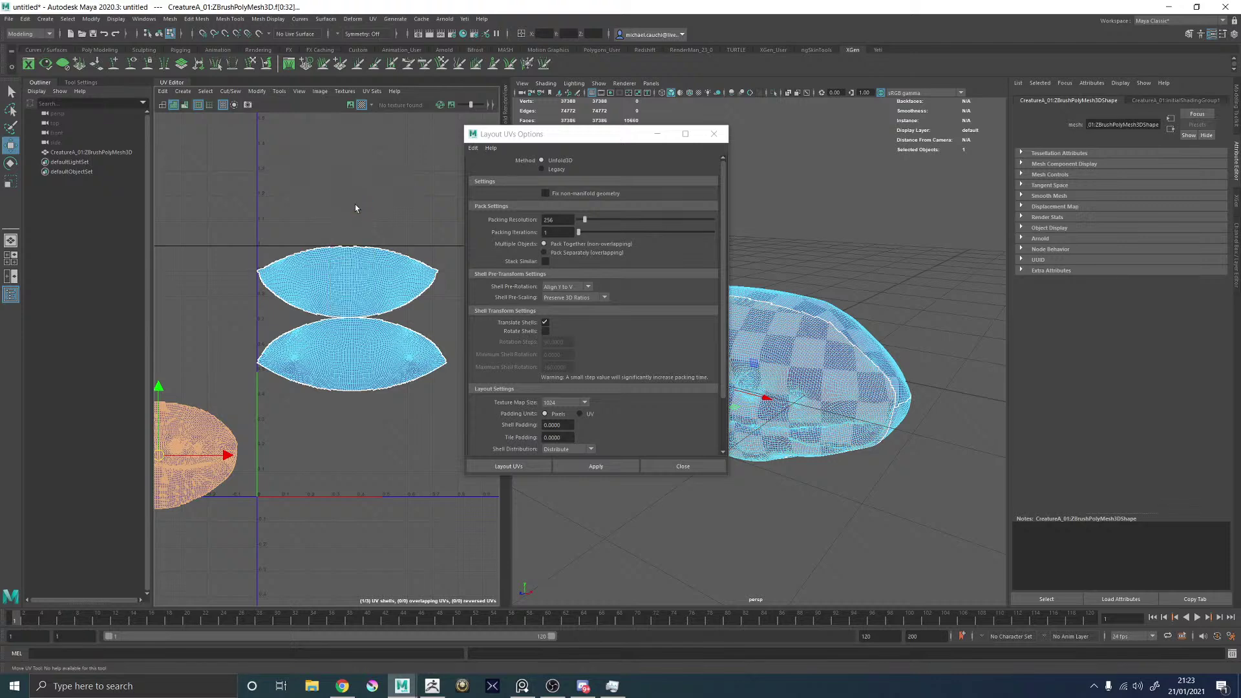
drag(351, 213, 460, 437)
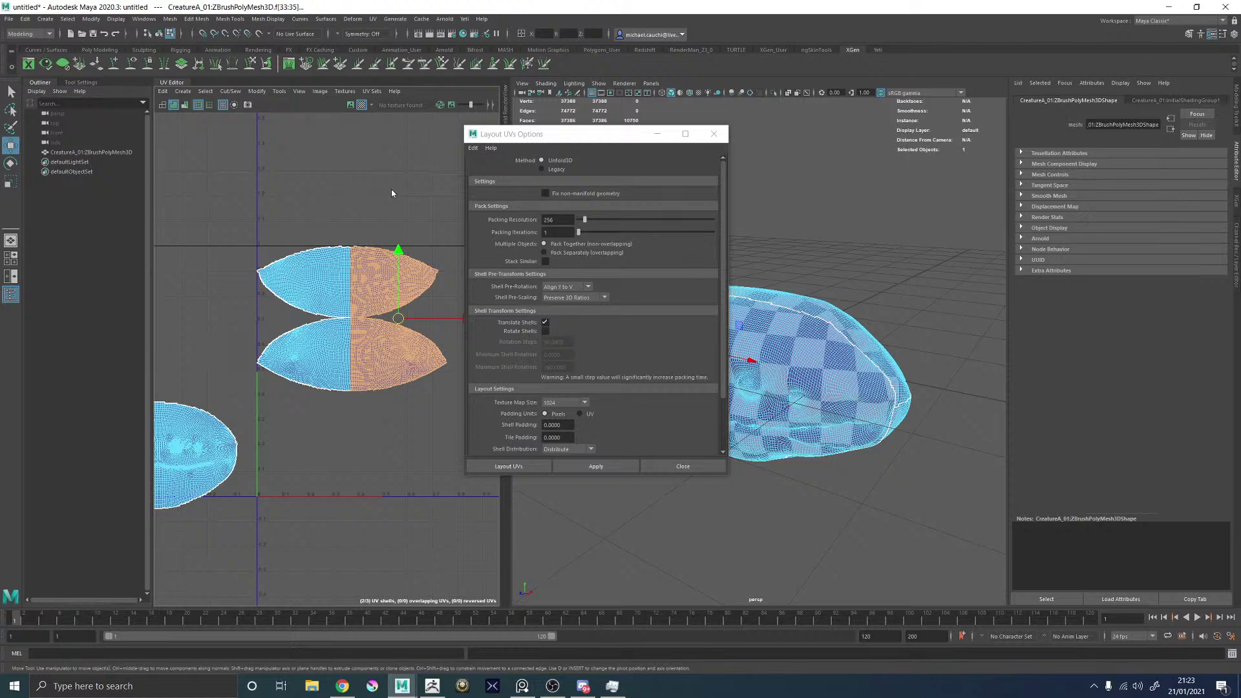
ctrl+right_click(391, 190)
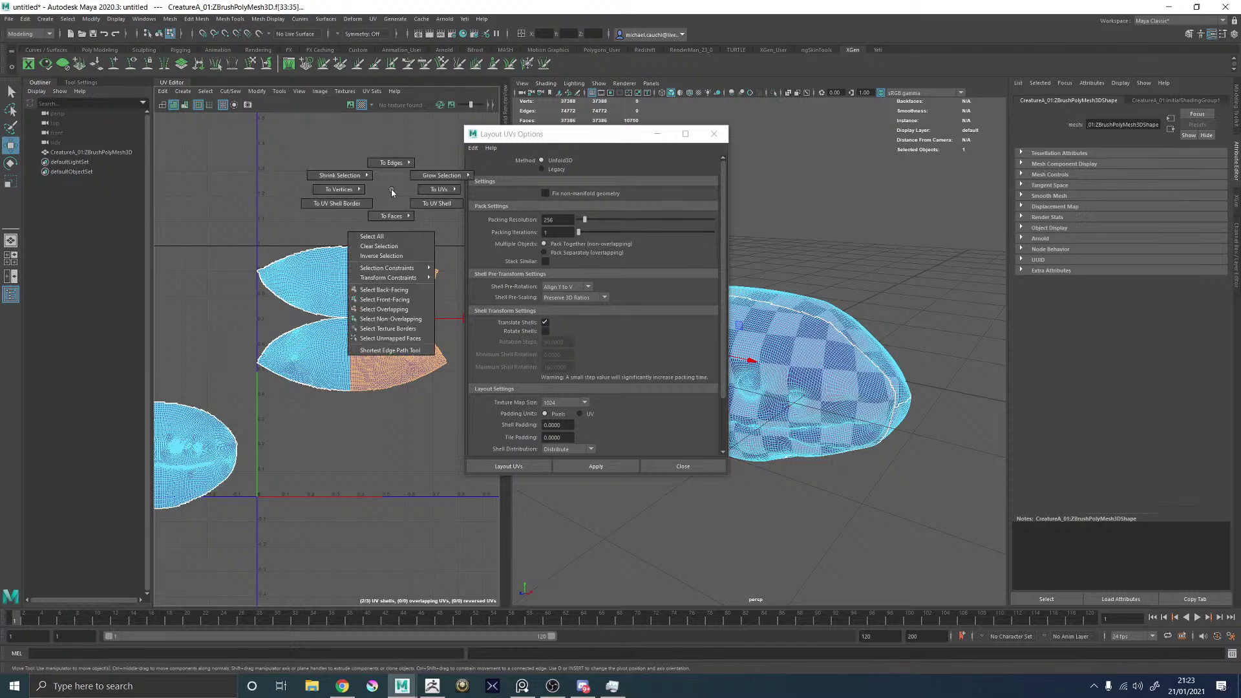
click(355, 204)
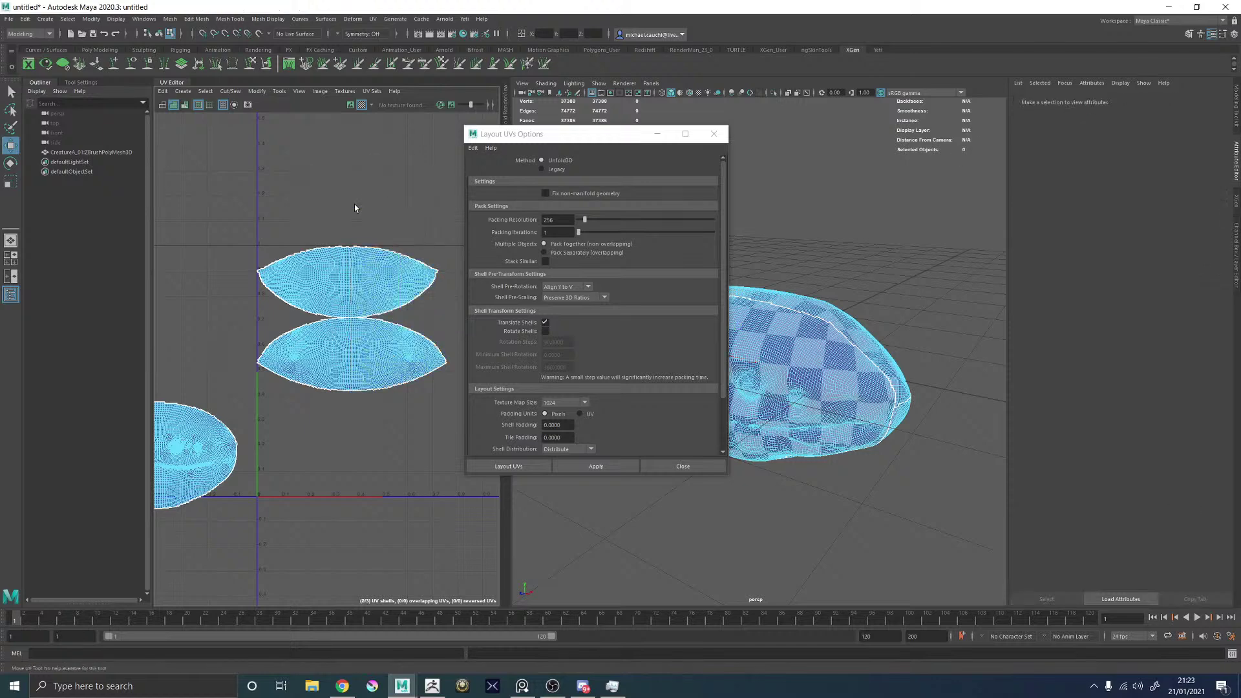
key(ctrl+z)
Convert the selected faces to their perimeter edges and cut the UVs there, splitting both shells down the middle.
ctrl+right_drag(412, 207, 458, 178)
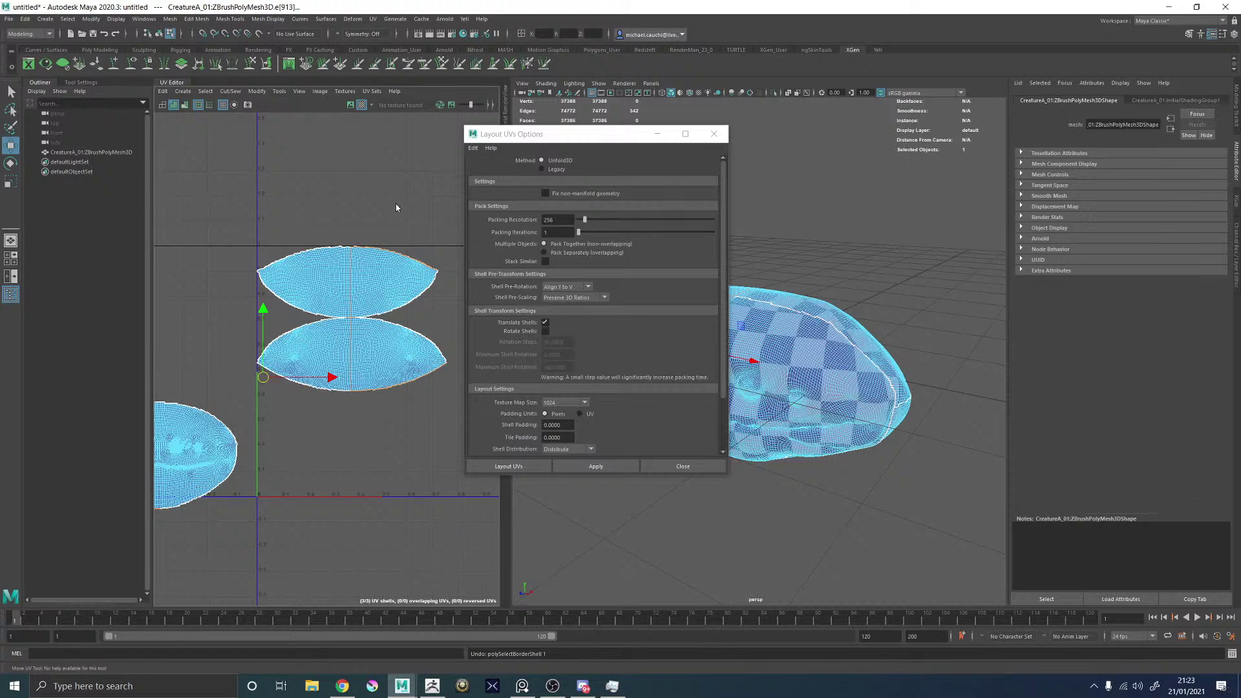
shift+right_drag(396, 205, 355, 223)
right_click(354, 213)
click(317, 195)
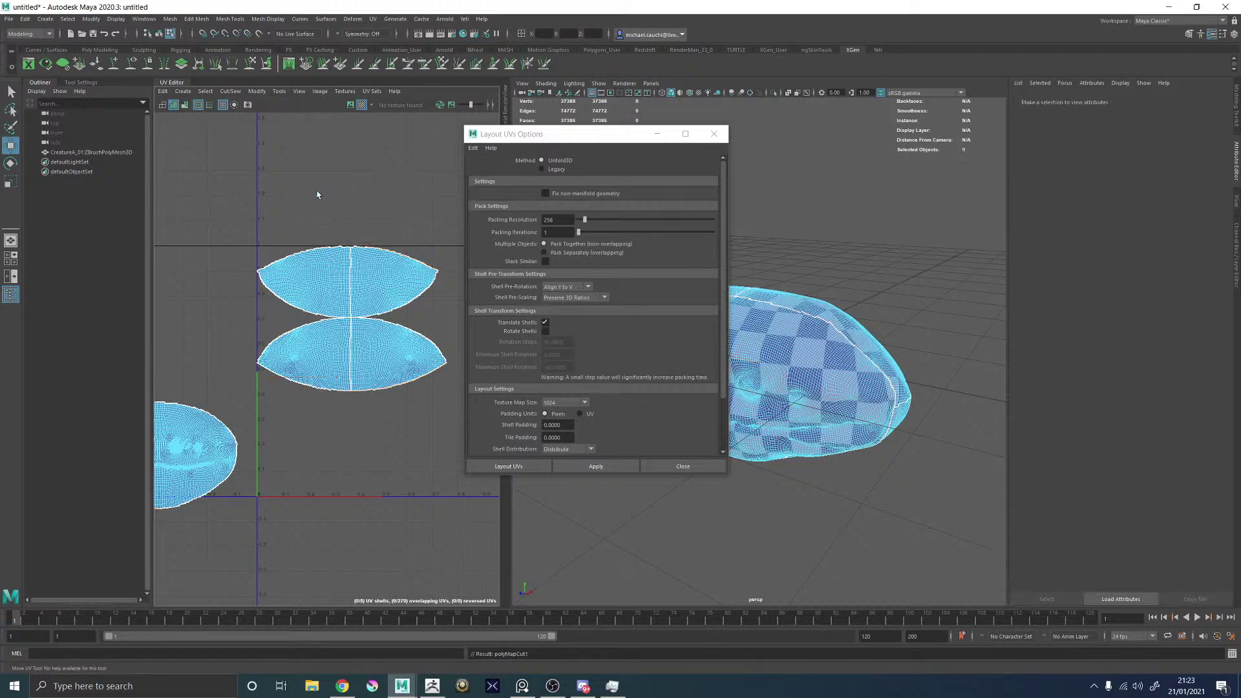
Select the four half shells and the face shell and lay out all five UV shells inside the tile again.
scroll(301, 235, down, 4)
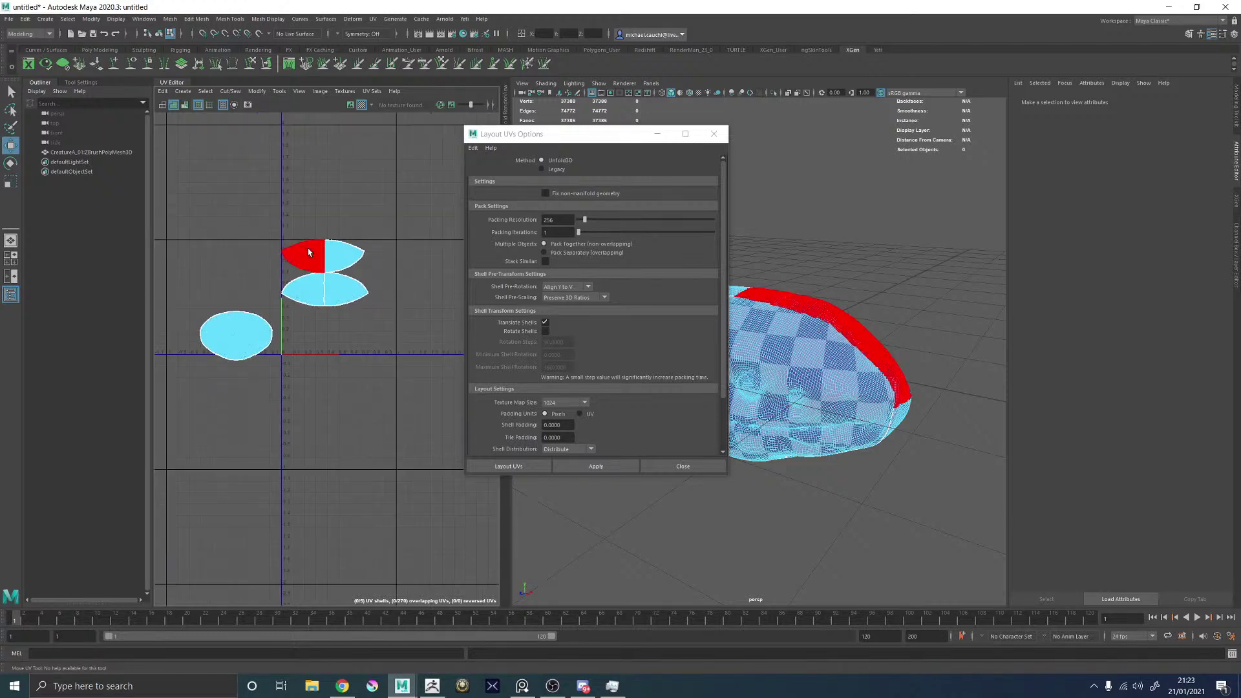
click(306, 255)
shift+click(346, 256)
shift+click(304, 290)
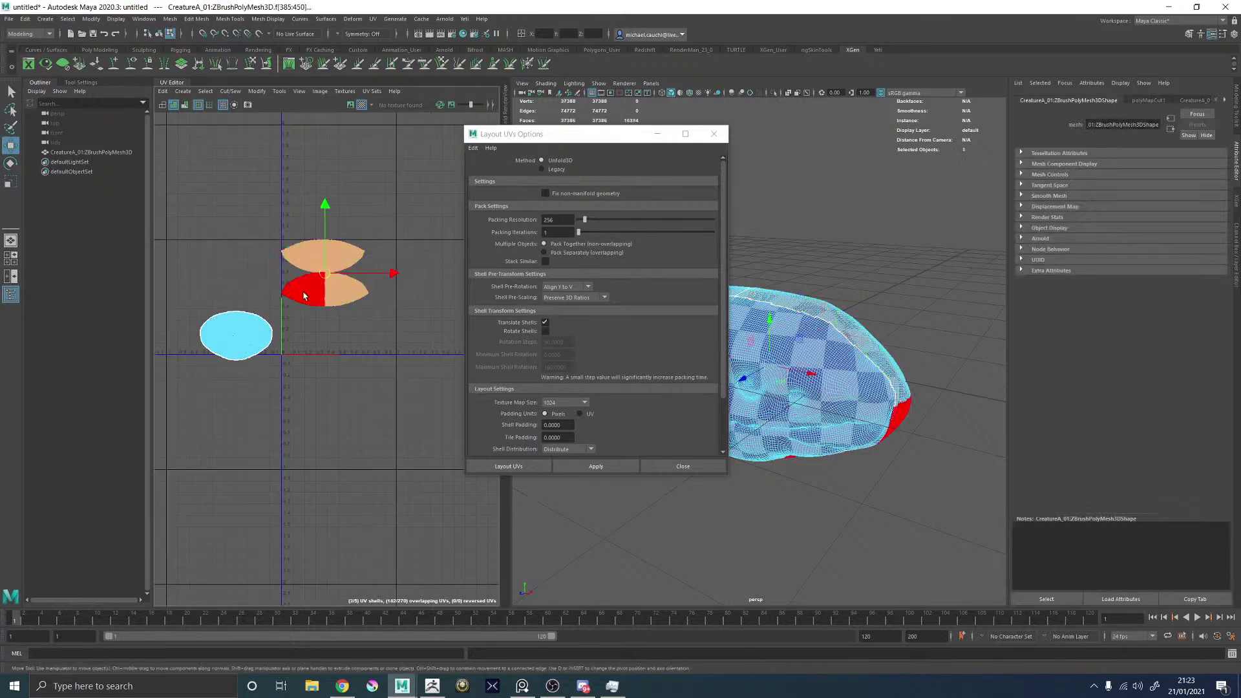
shift+click(346, 289)
shift+click(243, 349)
shift+right_drag(363, 164, 289, 206)
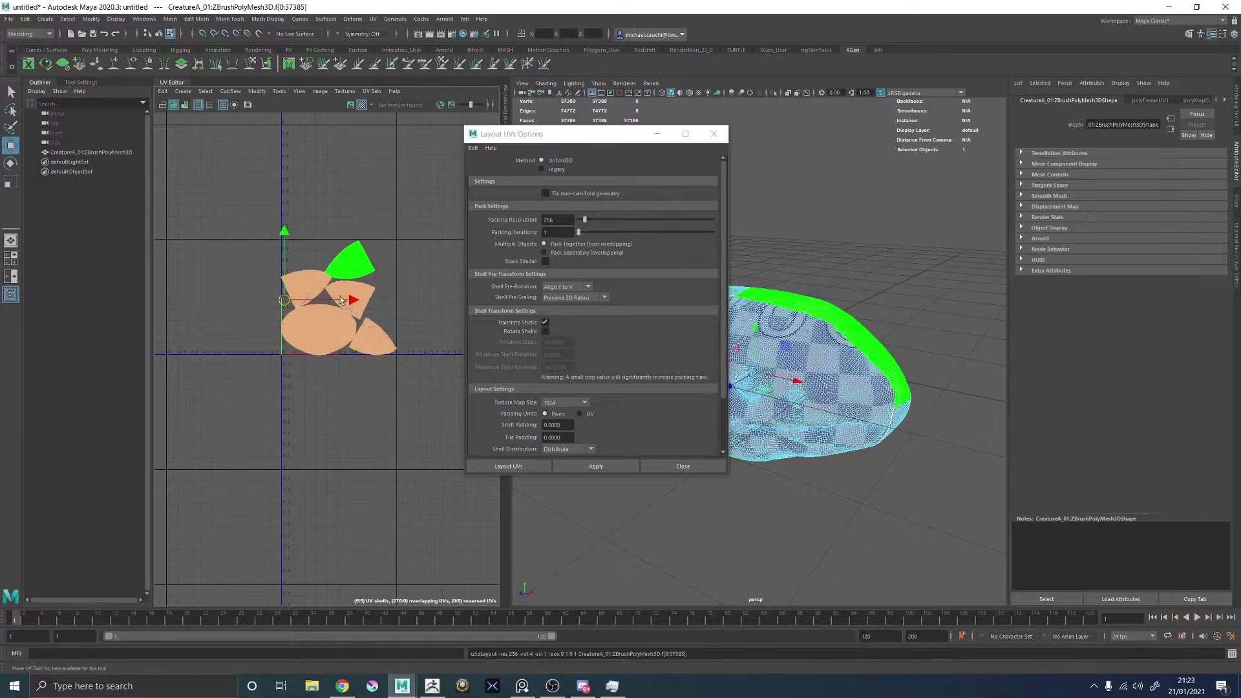
scroll(347, 331, up, 5)
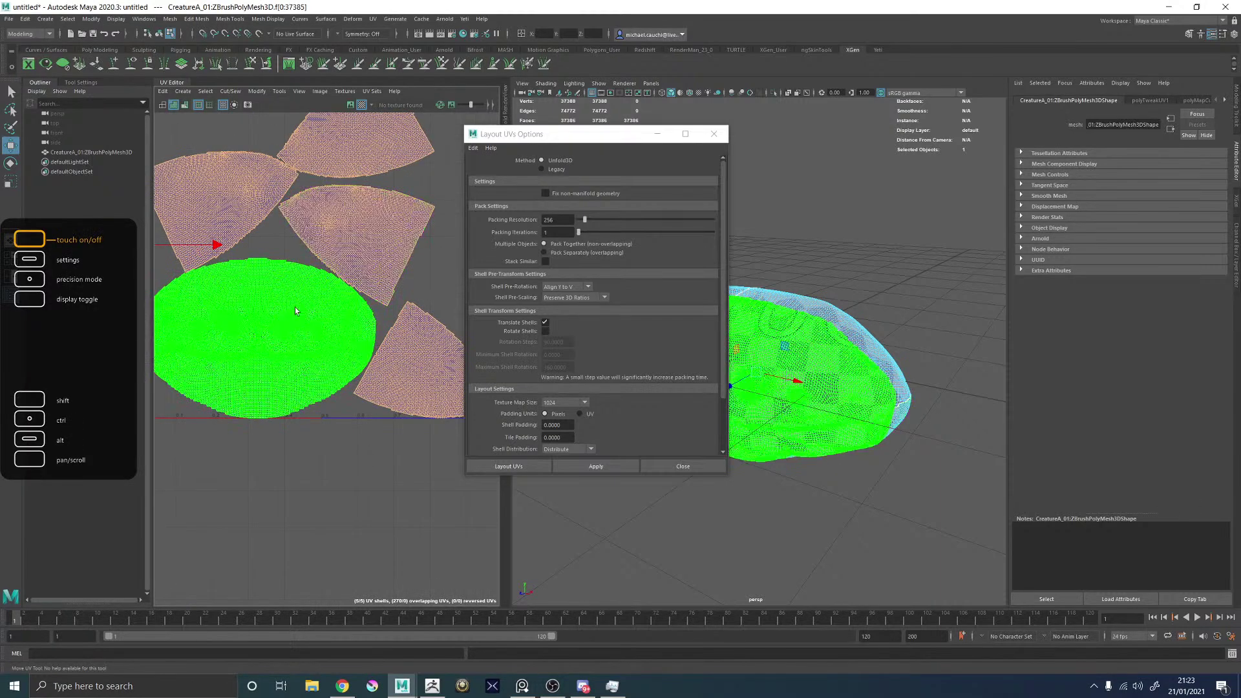
scroll(304, 286, down, 5)
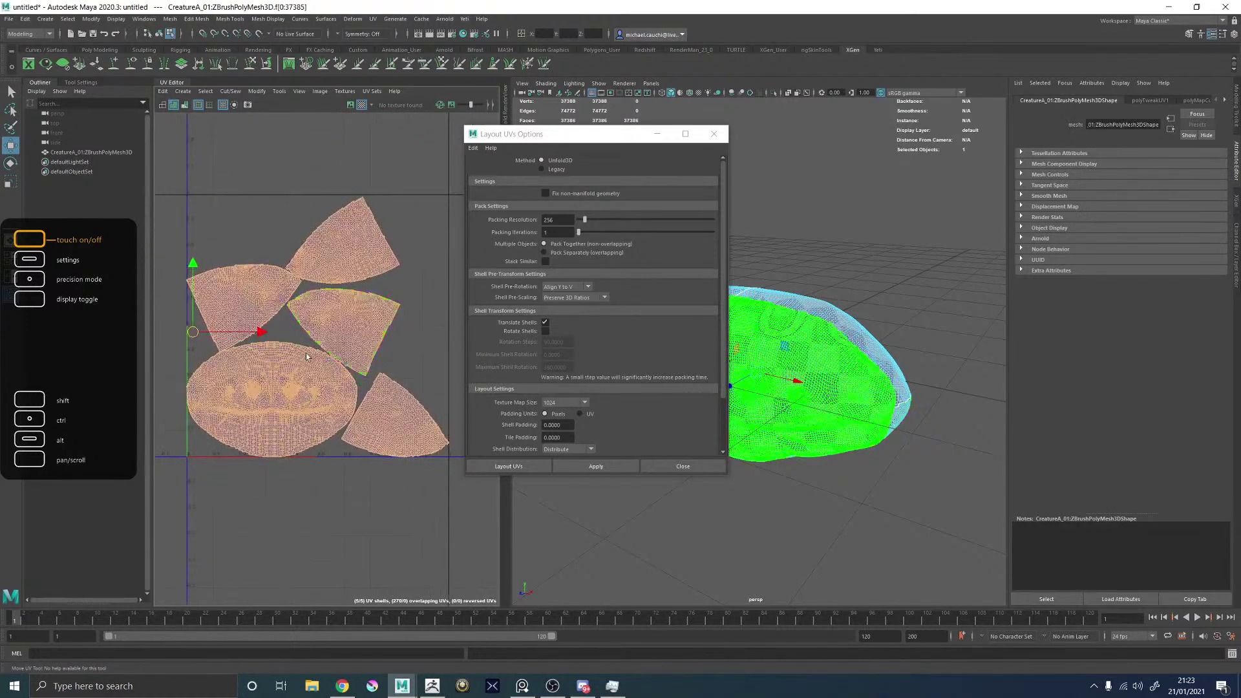
Rotate the topmost half shell until its straight cut edge is vertical and move it to the tile's right edge.
click(396, 276)
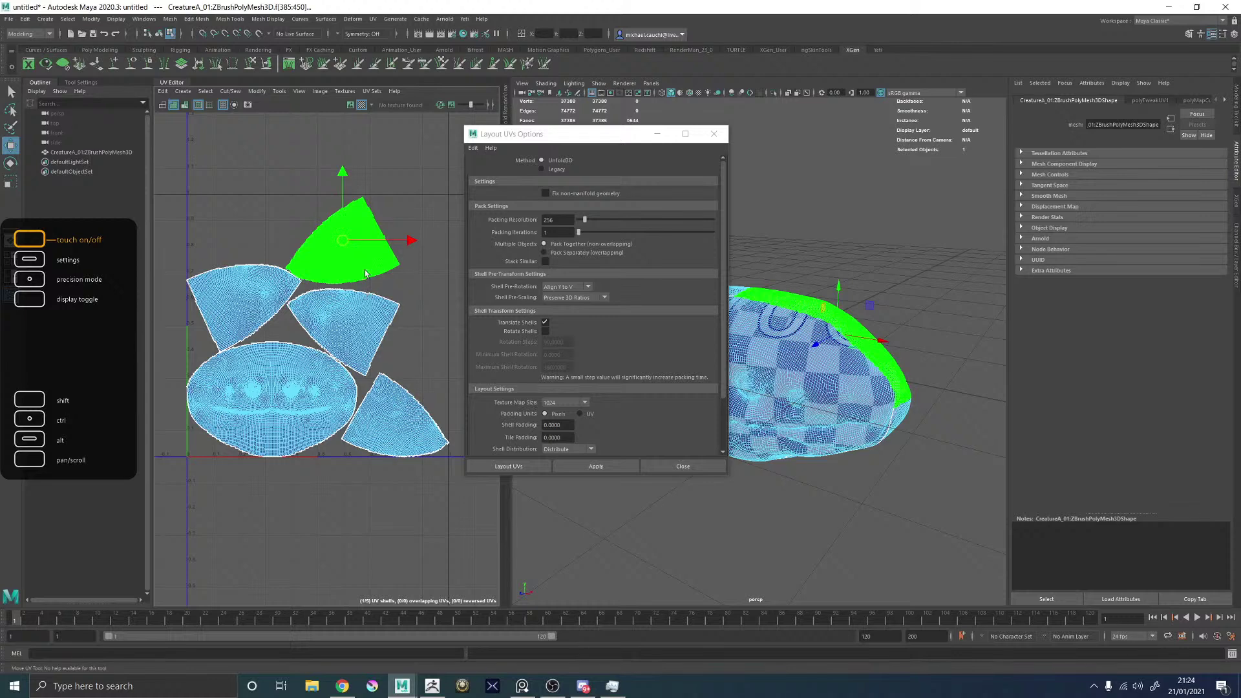
key(e)
drag(406, 220, 193, 203)
key(w)
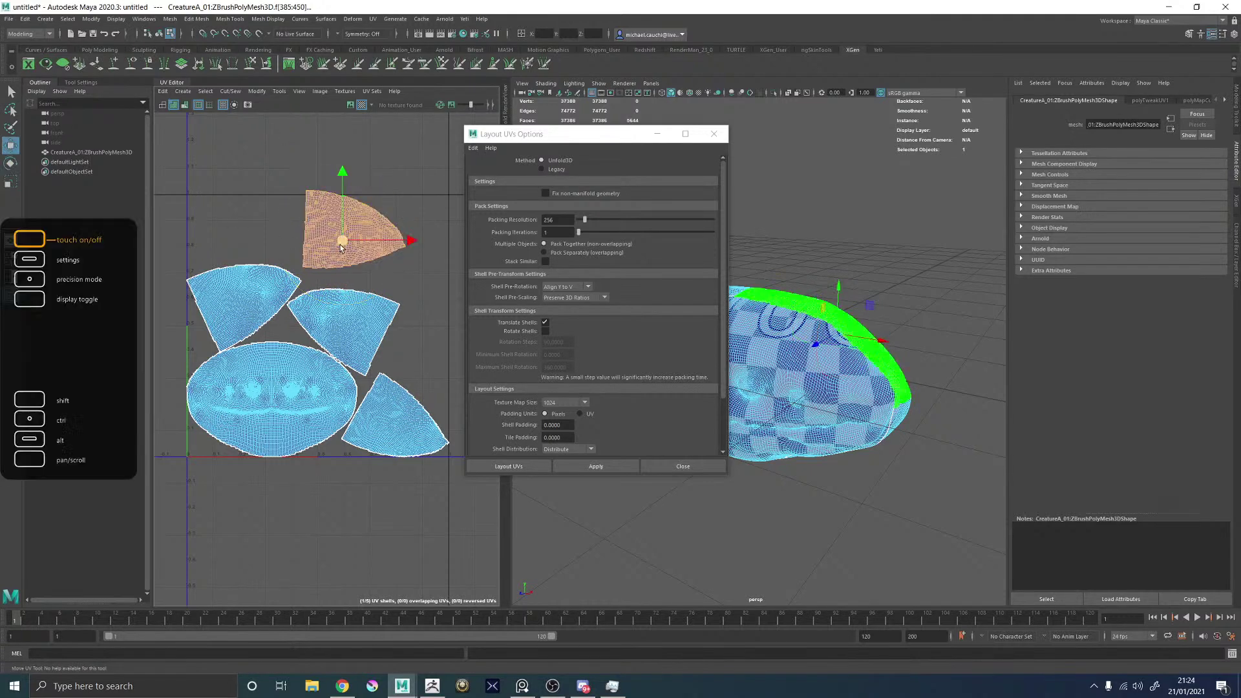
drag(341, 247, 387, 257)
Rotate the middle half shell until its cut edge is vertical and place it directly below the topmost one.
click(383, 326)
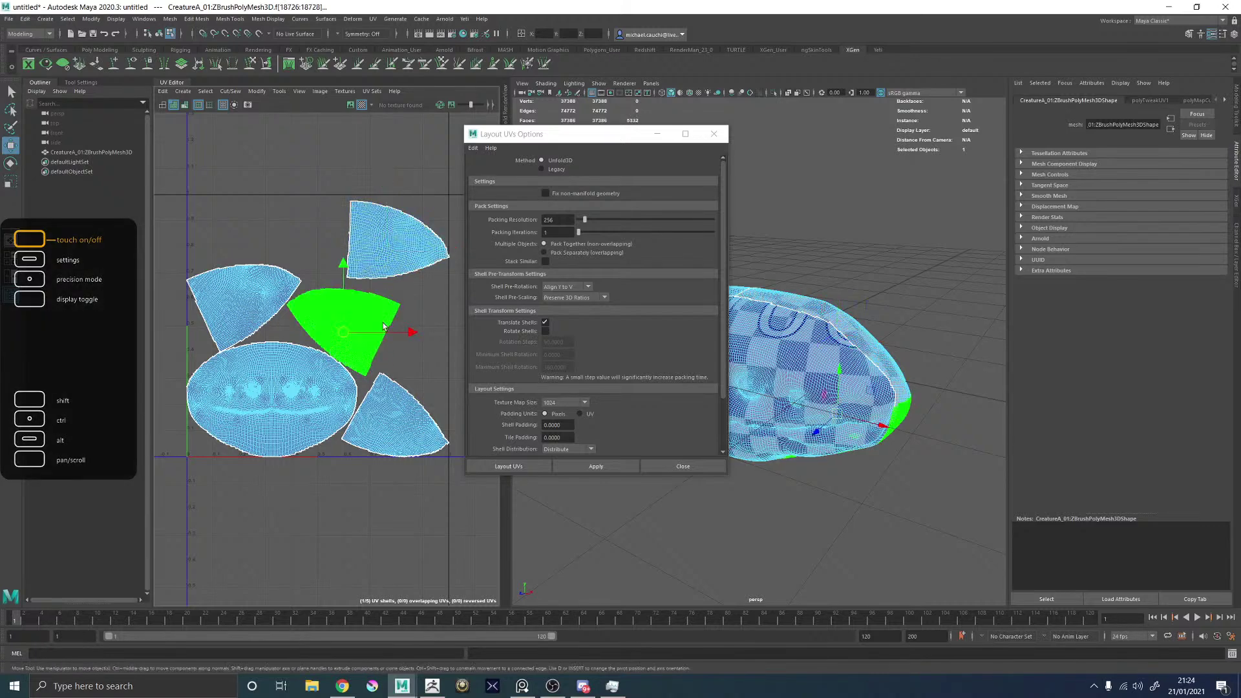
key(e)
middle_drag(304, 420, 330, 374)
key(w)
drag(344, 331, 394, 325)
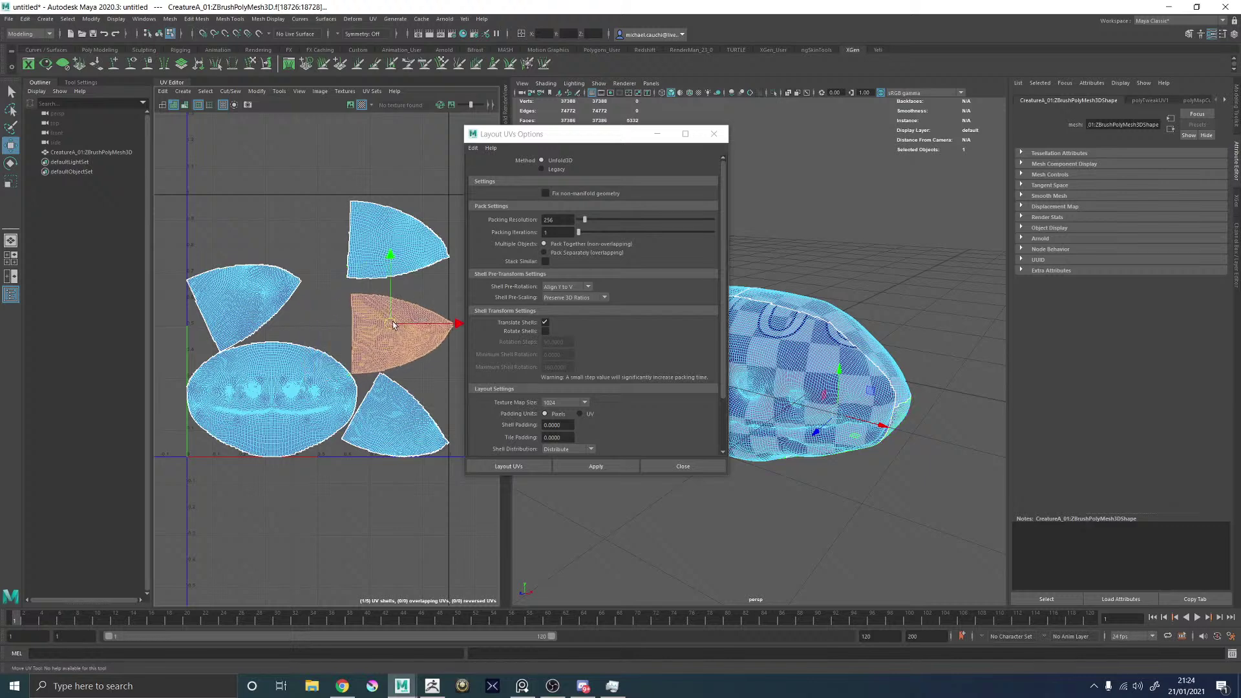
Rotate the half shell above the face shell until its straight cut edge is vertical and its tip points left.
click(246, 304)
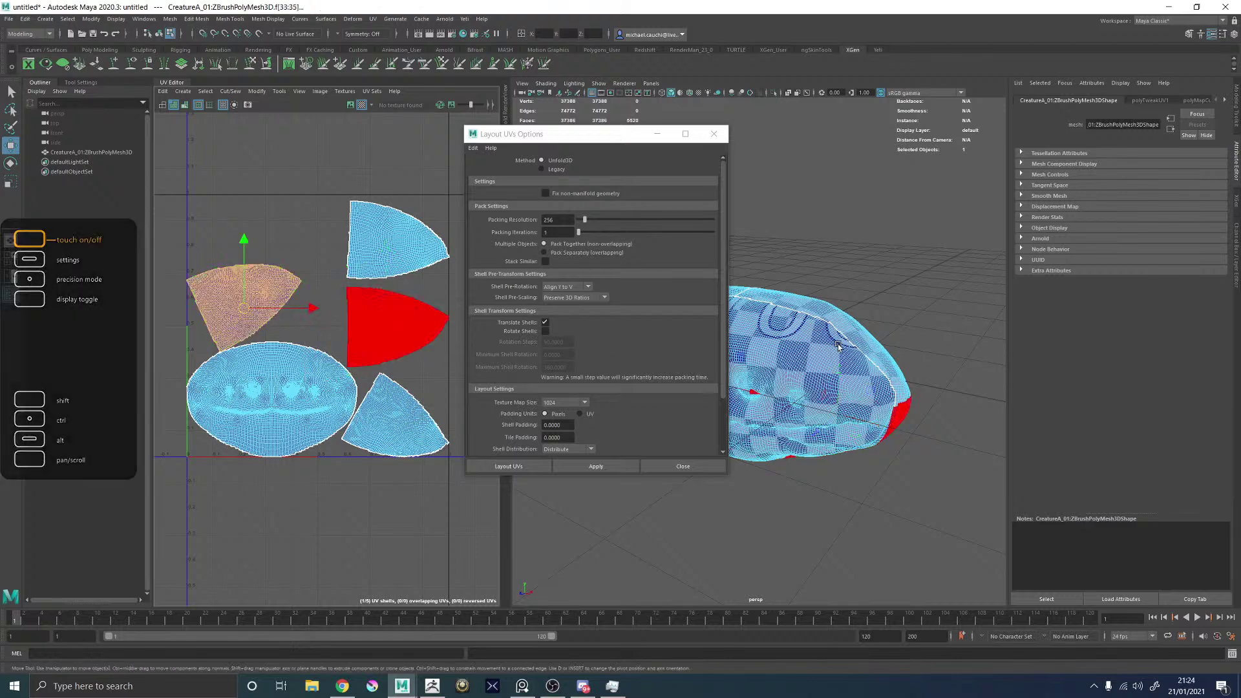
alt+drag(838, 346, 804, 341)
key(e)
middle_drag(333, 312, 112, 401)
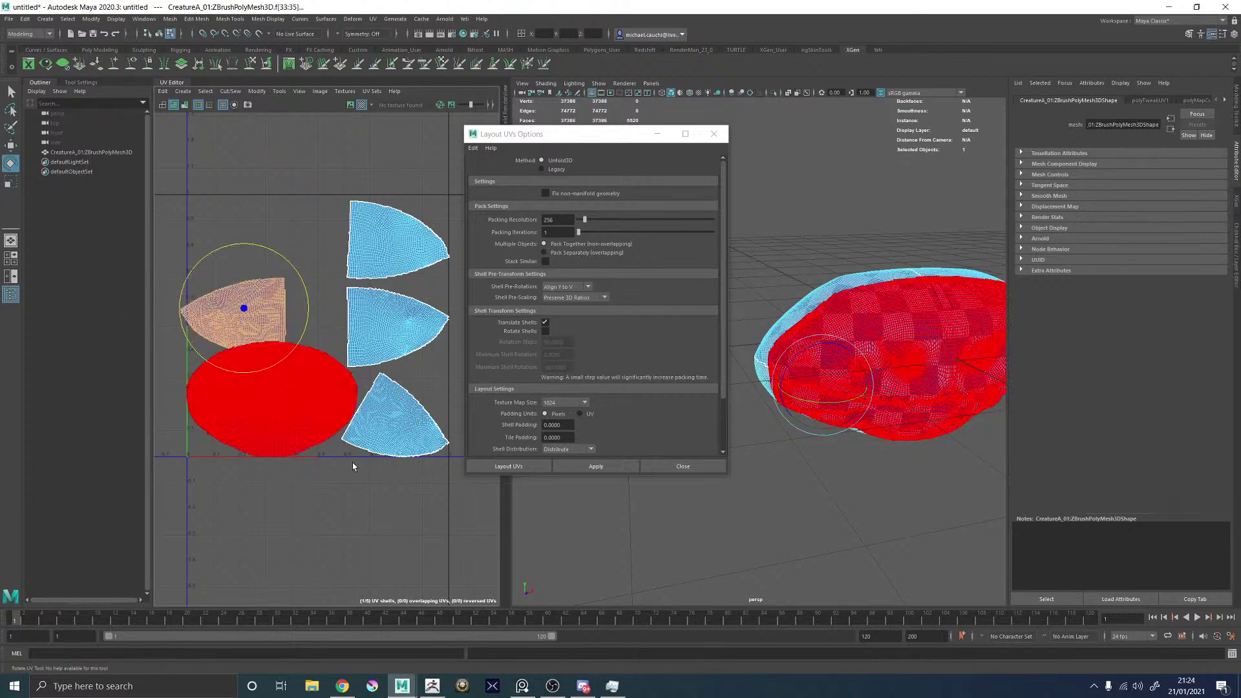
Rotate the half shell beside the face shell until its cut edge is vertical and place it above the other left-pointing half shell.
click(390, 441)
key(w)
key(e)
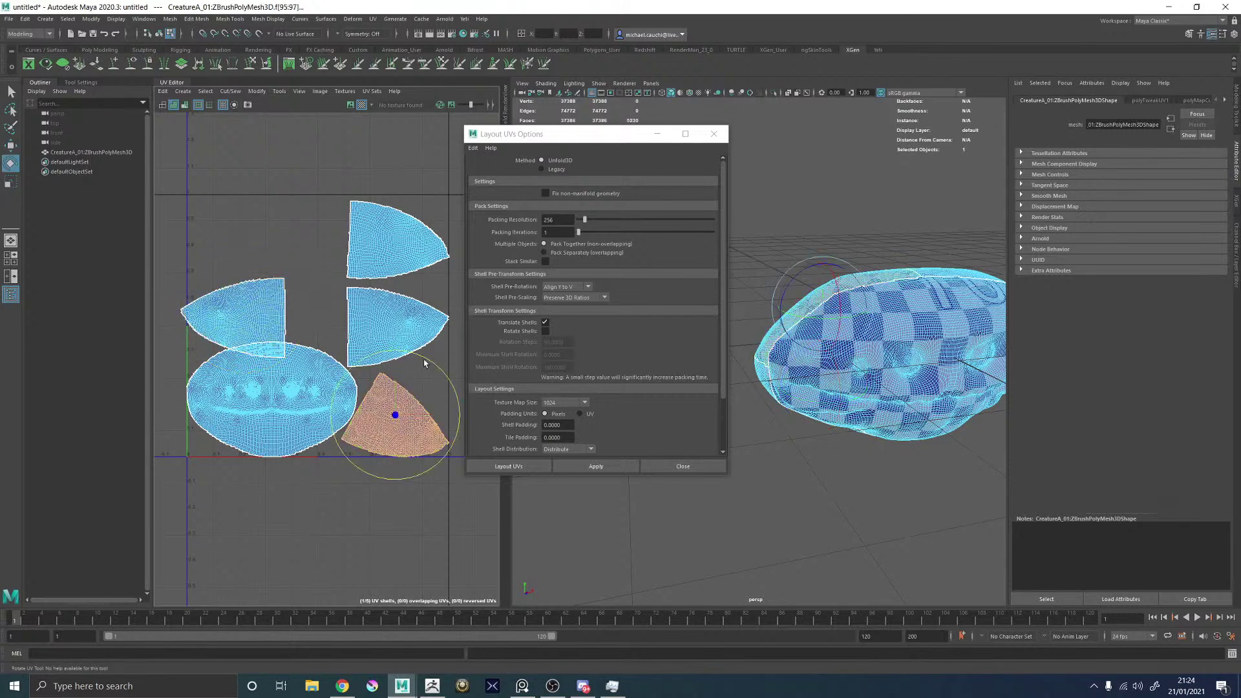
middle_drag(432, 366, 413, 563)
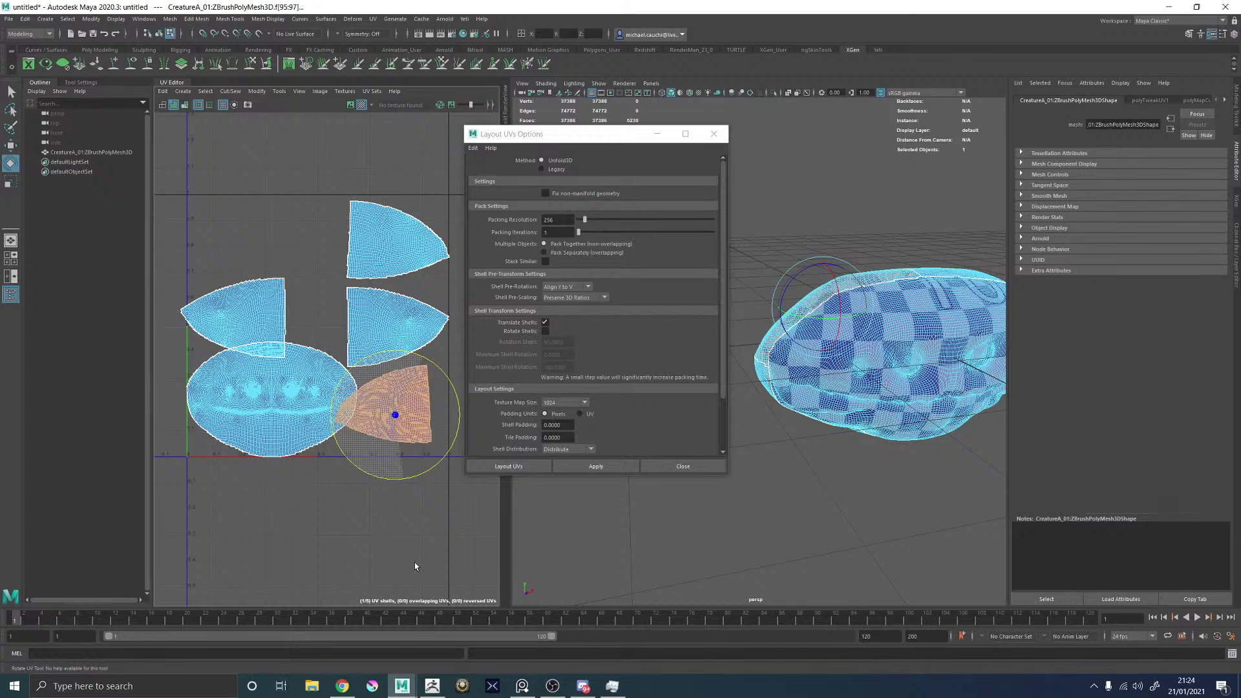
key(w)
drag(396, 403, 253, 239)
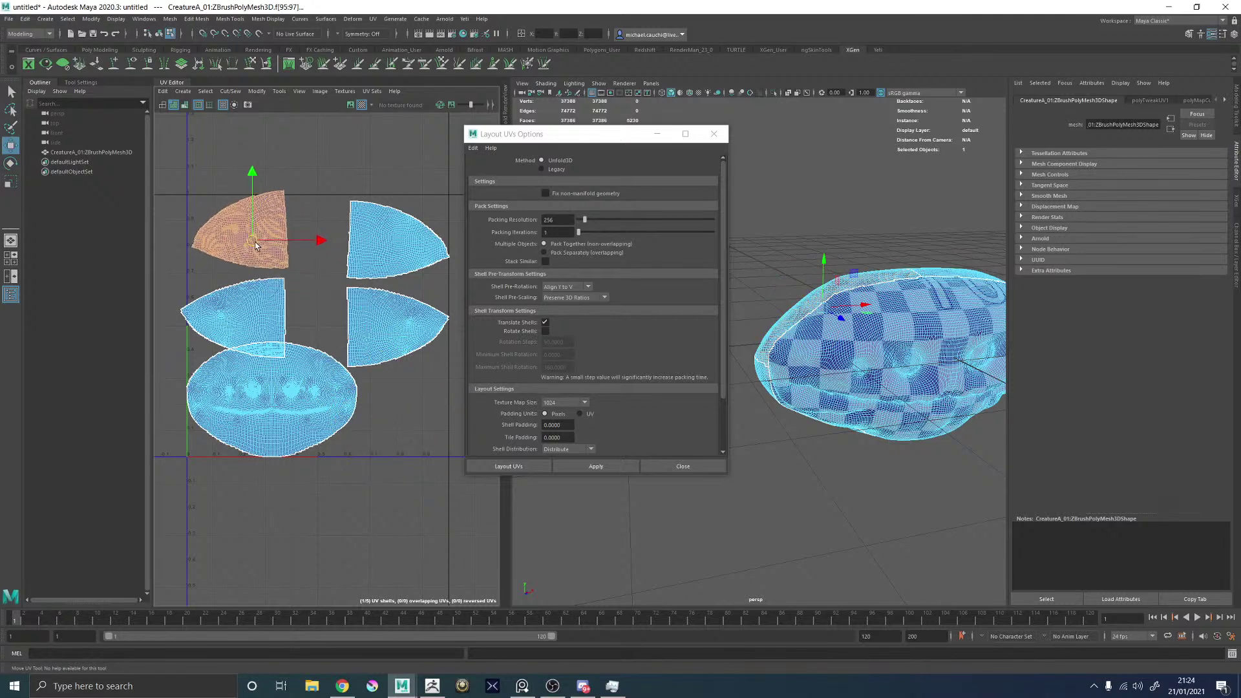
Select both left-pointing half shells and move them together outside the UV tile, past its right edge.
shift+click(267, 302)
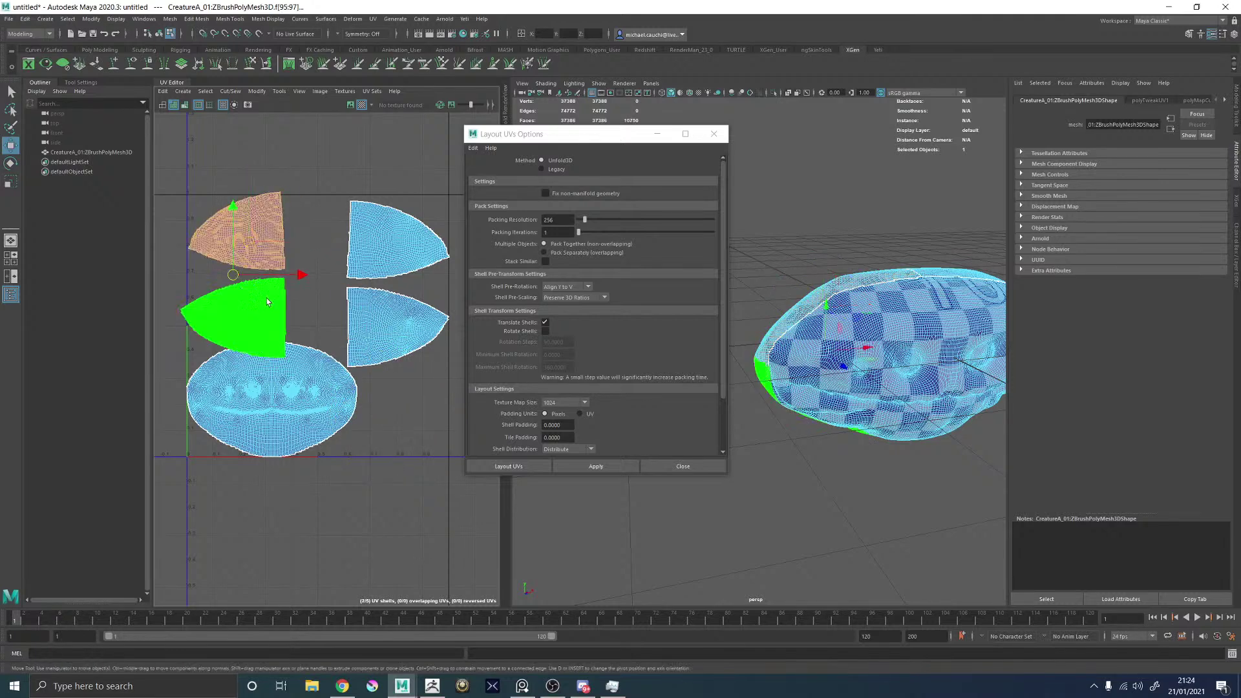
alt+middle_drag(423, 285, 322, 282)
scroll(323, 282, down, 3)
drag(191, 278, 386, 288)
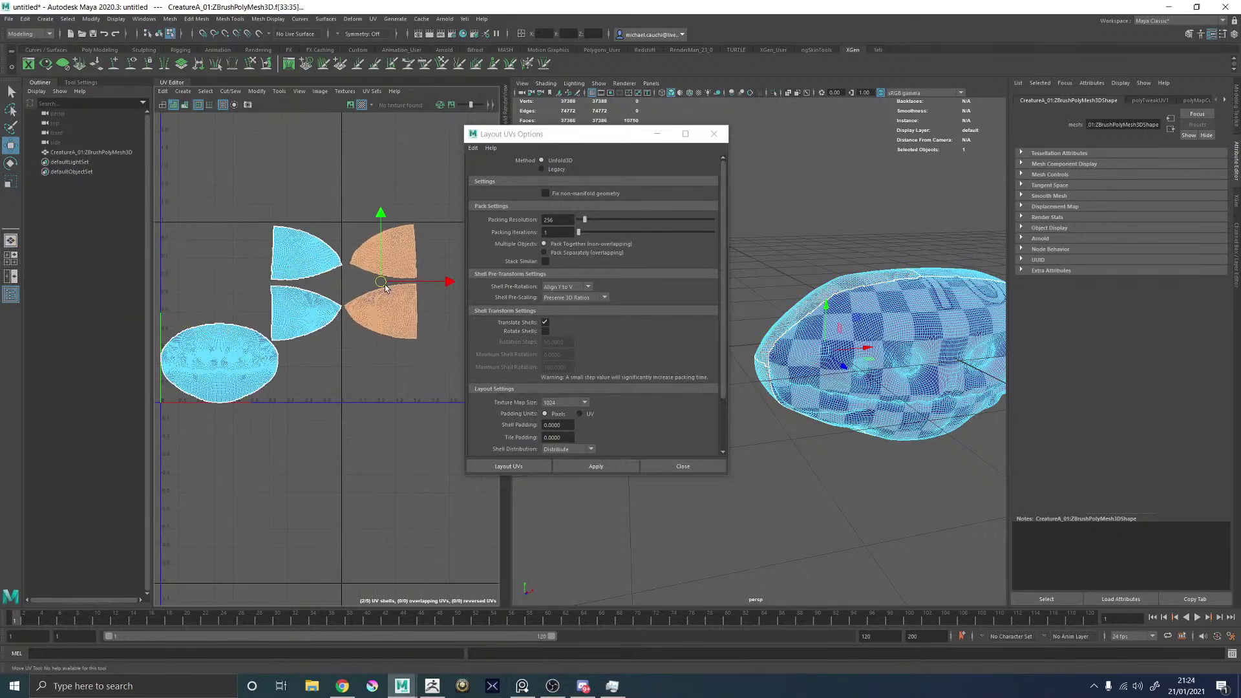
Move the two right-pointing half shells against the tile's left edge, one above the other.
click(291, 260)
drag(308, 255, 193, 253)
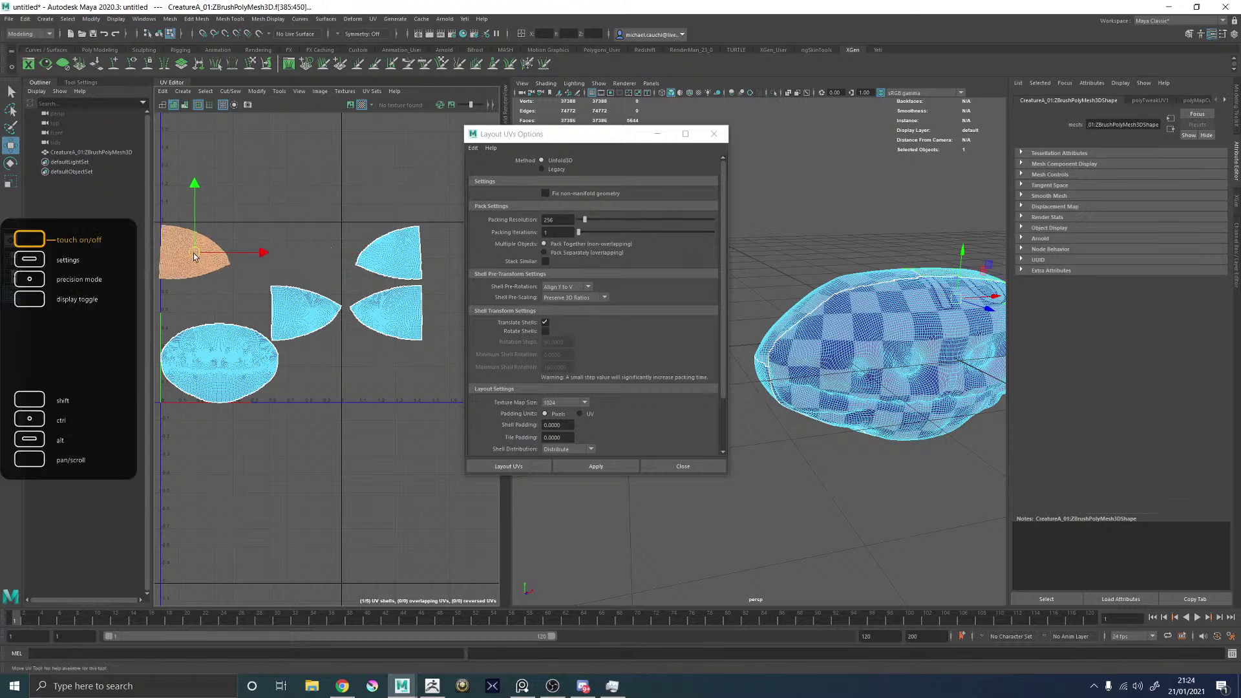
click(298, 313)
drag(299, 313, 195, 308)
Move the two left-pointing half shells back inside the tile and stack them along its right edge.
click(382, 310)
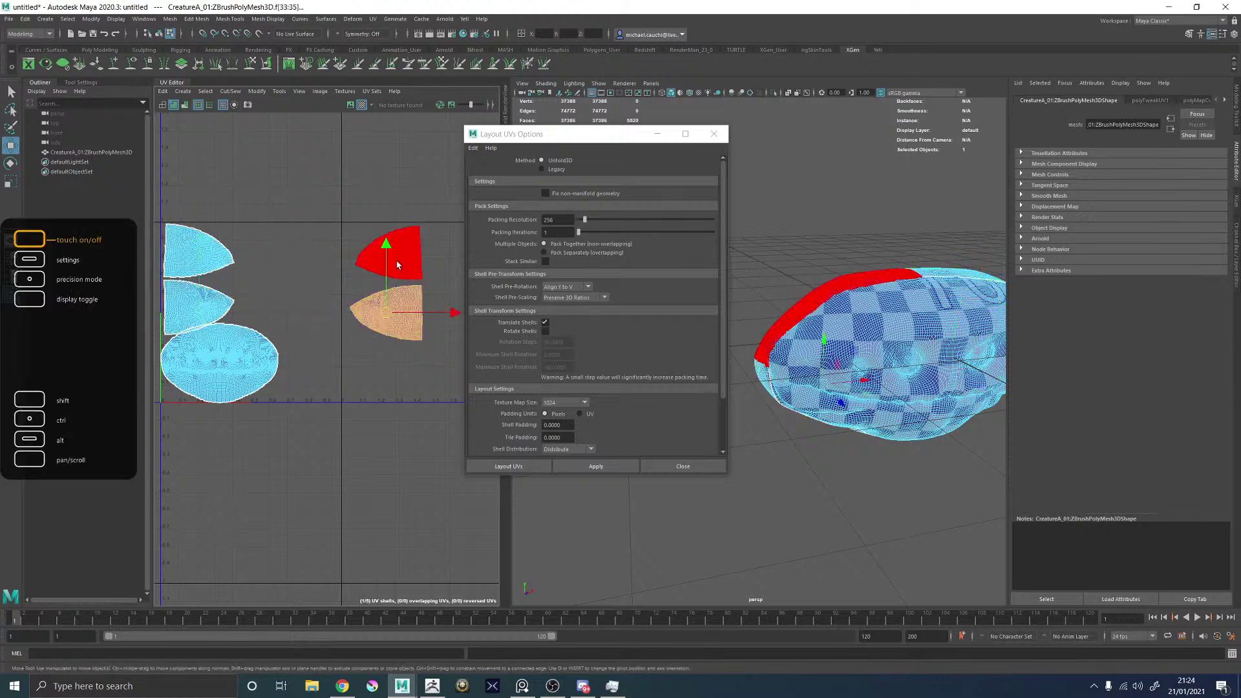
click(365, 257)
drag(352, 260, 273, 258)
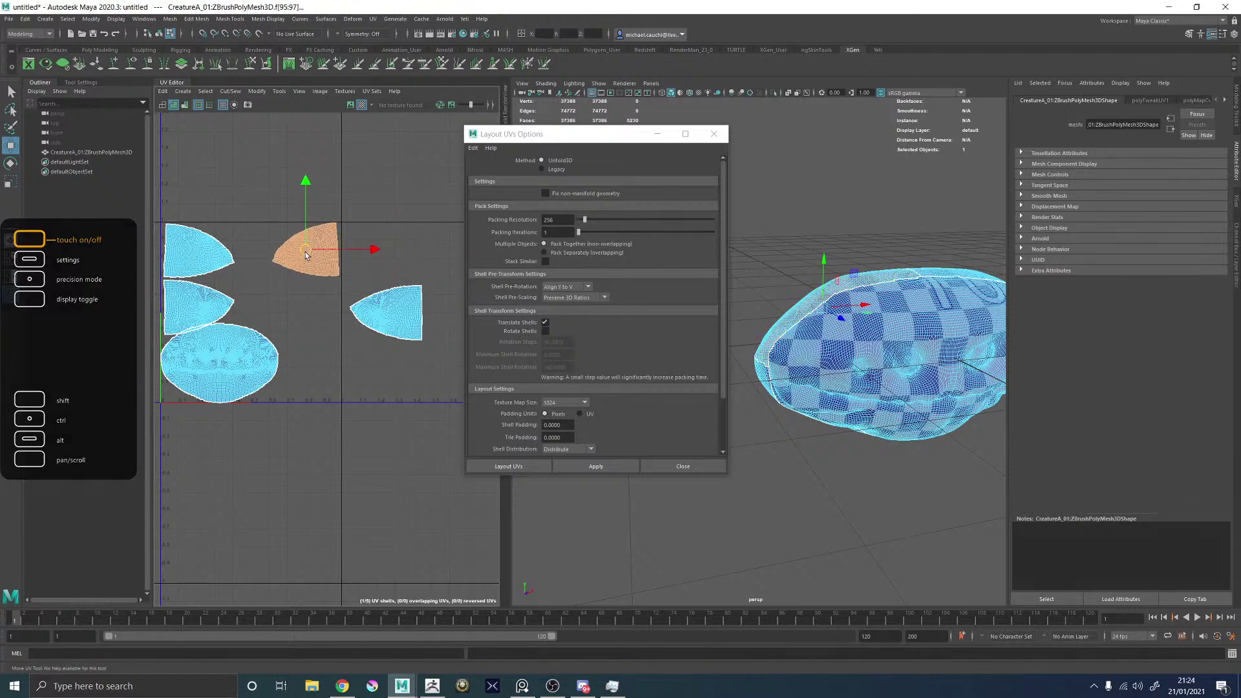
click(389, 313)
drag(389, 313, 305, 313)
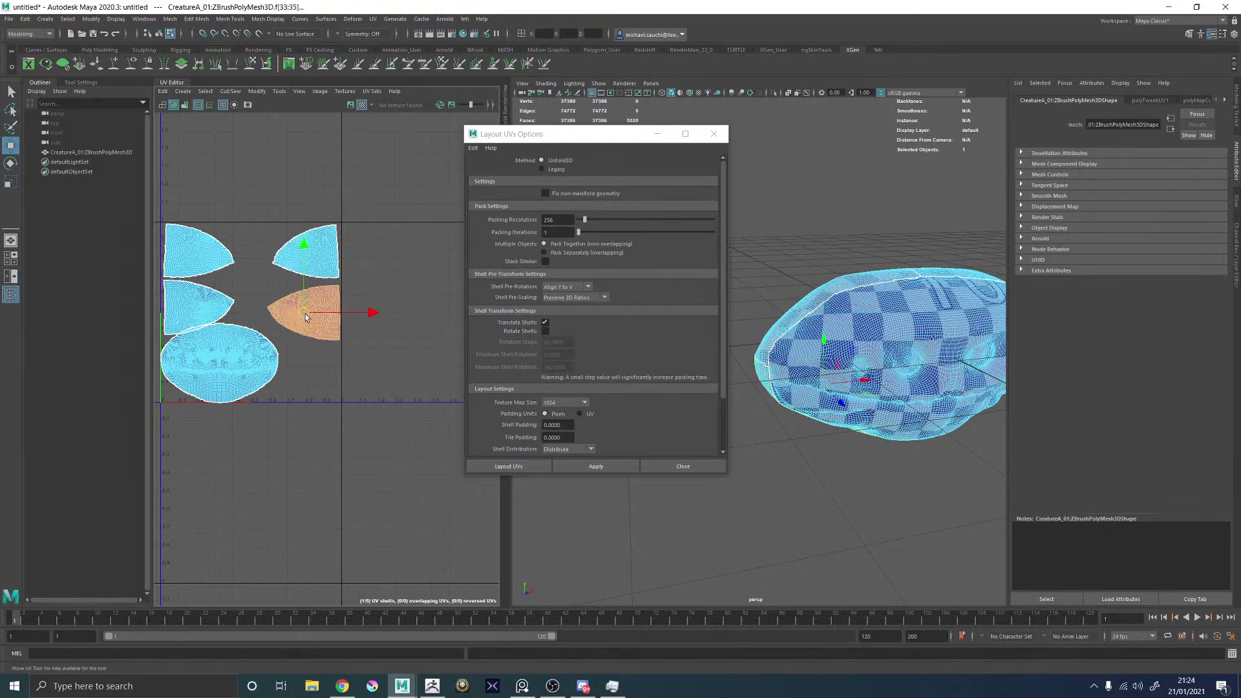
Centre the face shell horizontally in the tile and scale it up to nearly the tile's full width.
click(223, 385)
drag(223, 364, 246, 365)
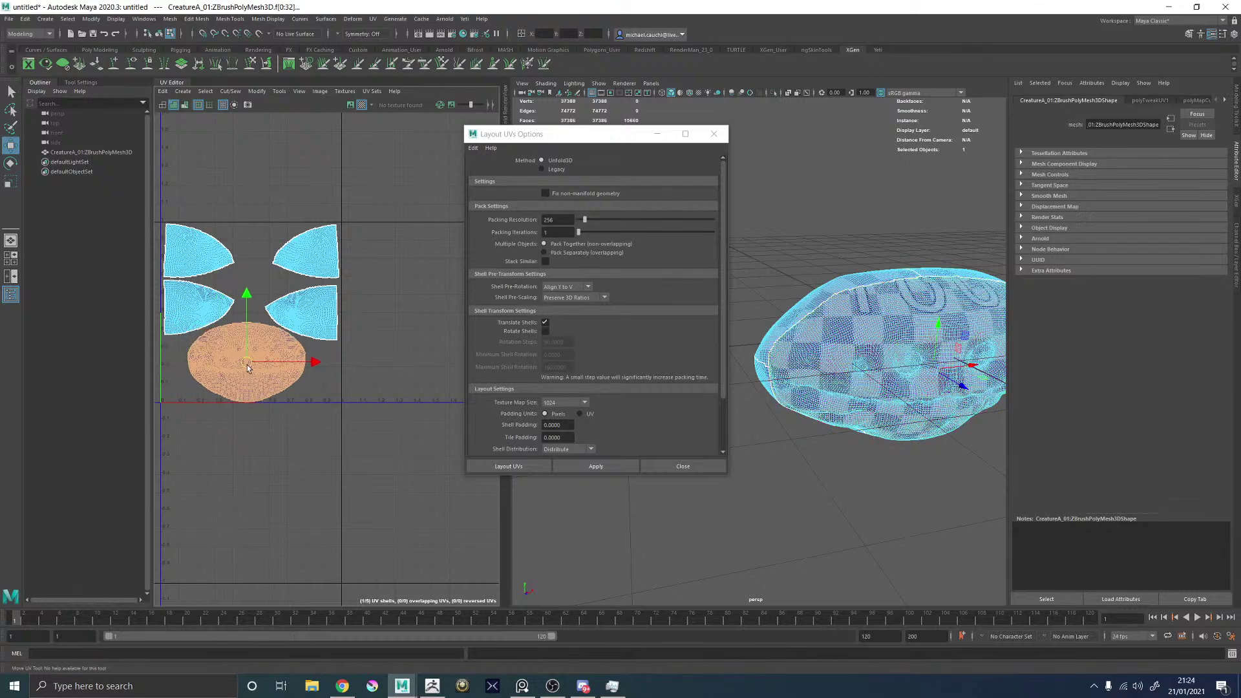
alt+middle_drag(233, 355, 290, 342)
mouse_move(300, 352)
mouse_down()
mouse_move(318, 350)
mouse_move(307, 351)
mouse_move(311, 335)
mouse_up()
key(r)
key(w)
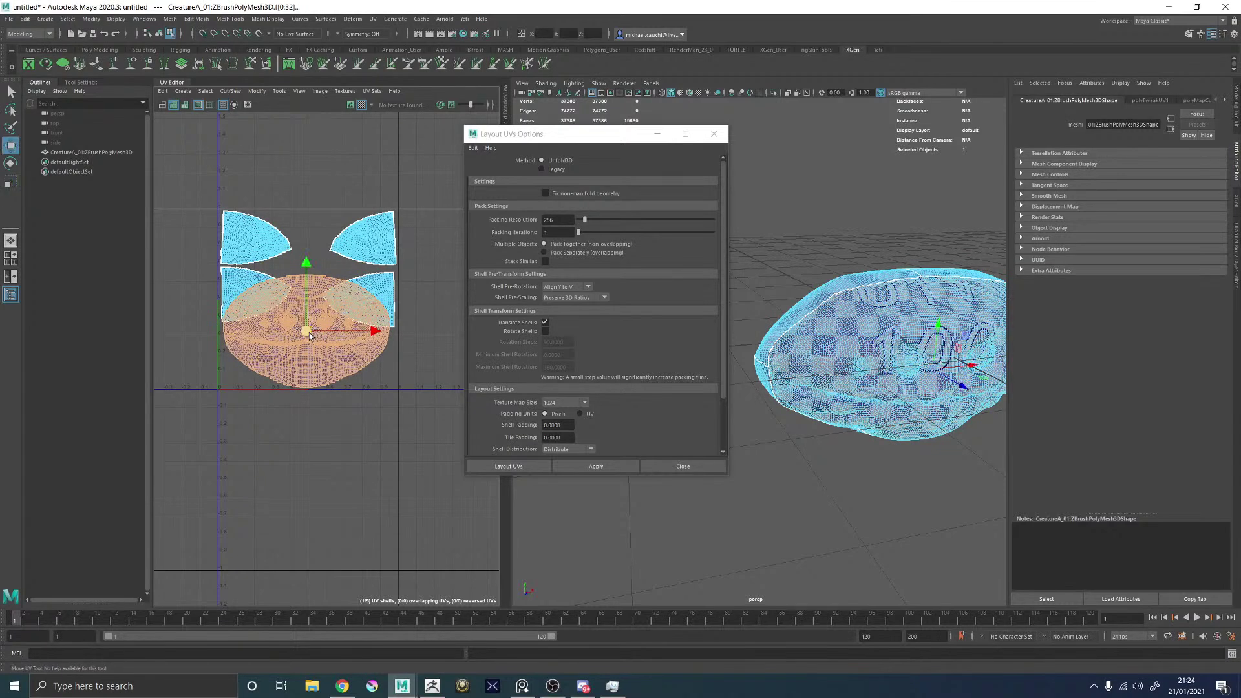
scroll(368, 282, up, 2)
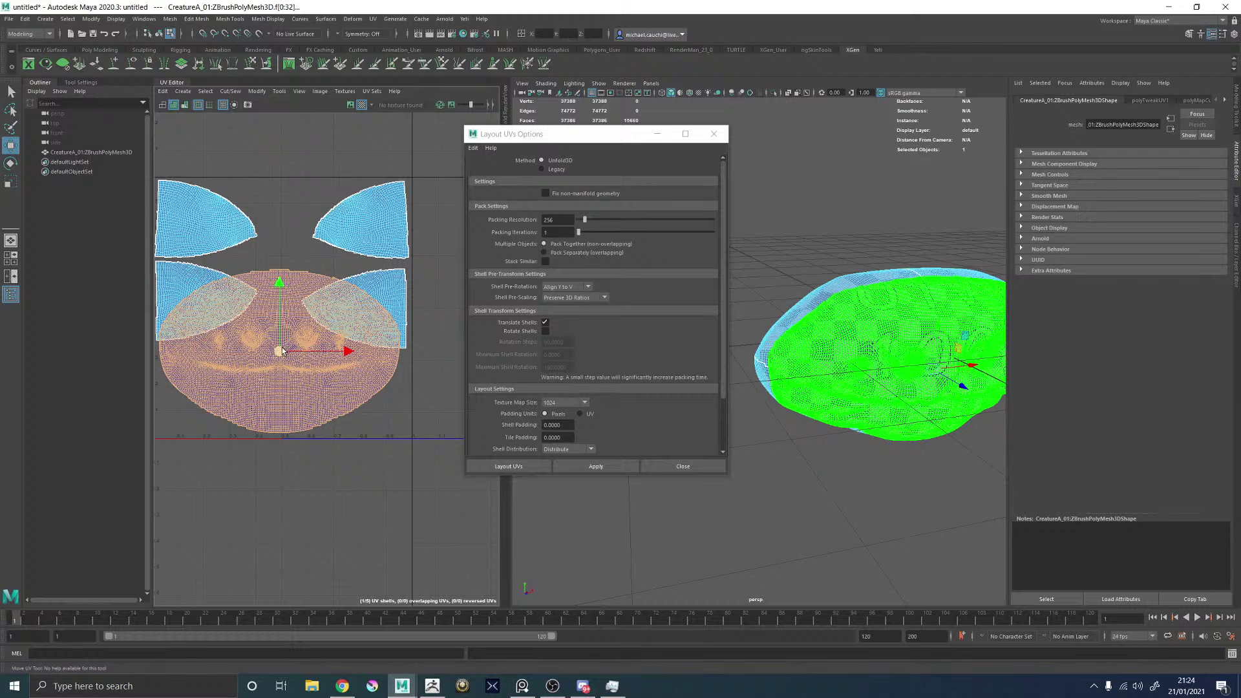
drag(281, 351, 279, 326)
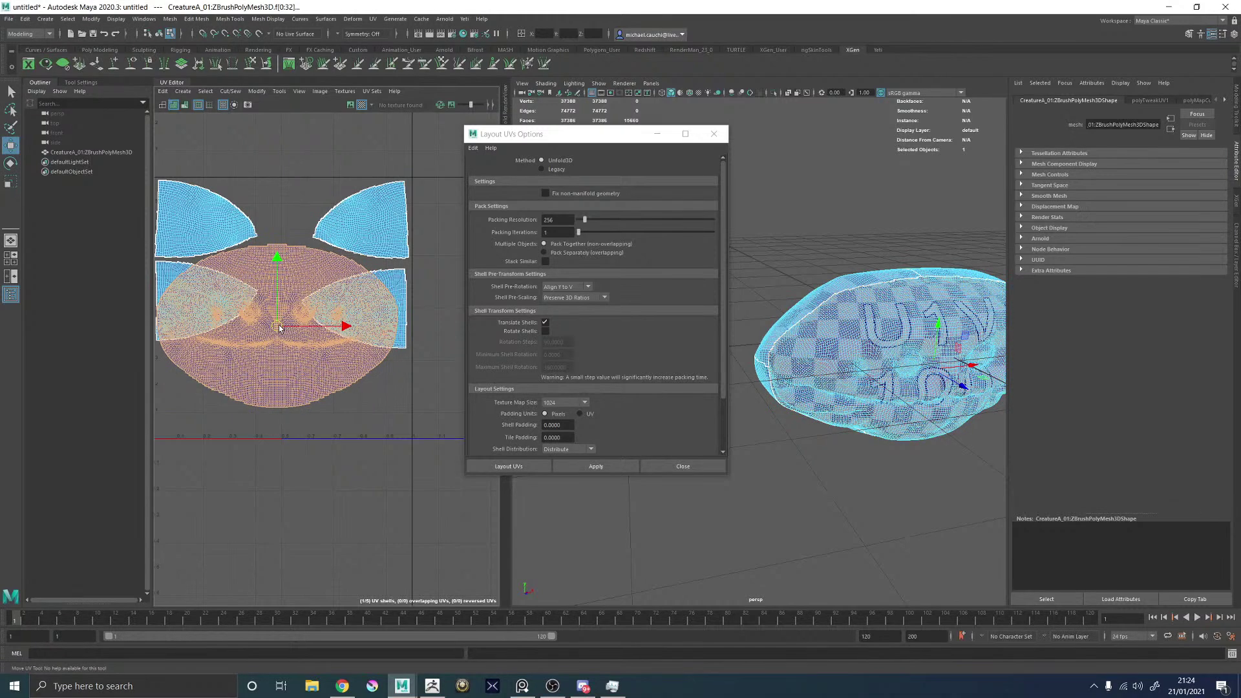
Tilt the upper-left half shell to follow the face shell's outline and fit it into the tile's upper-left corner.
click(224, 214)
key(e)
drag(252, 179, 236, 169)
key(w)
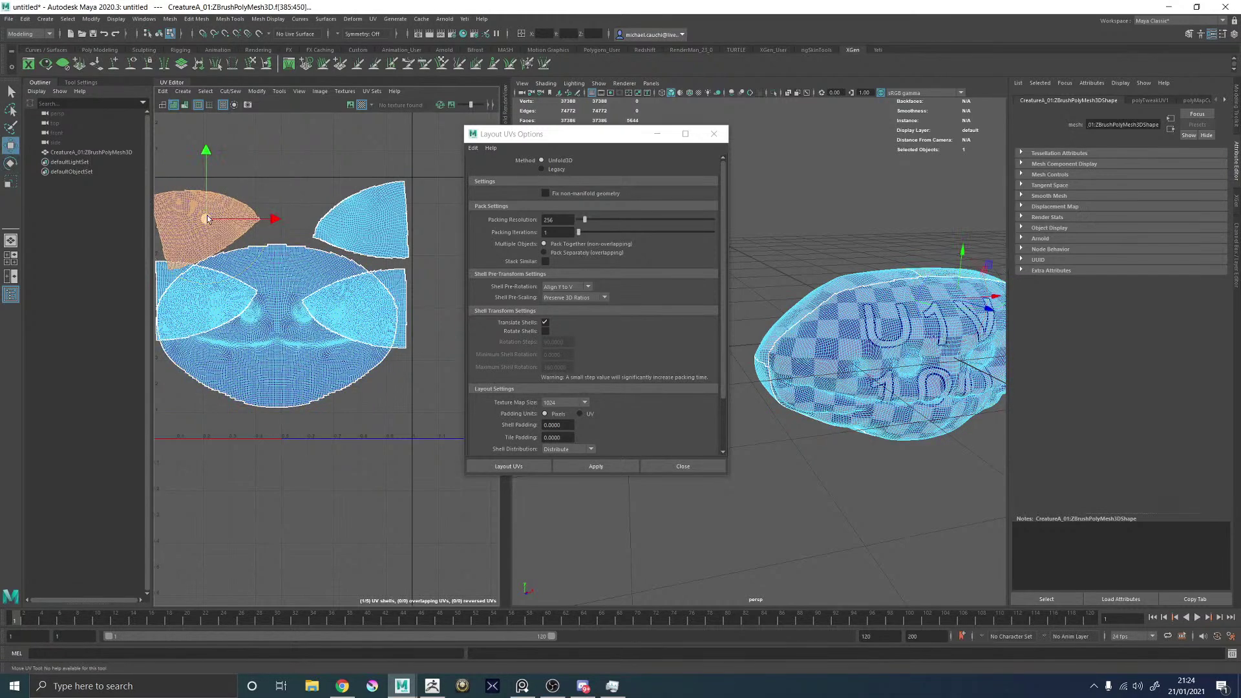
drag(204, 218, 204, 210)
alt+middle_drag(198, 212, 270, 227)
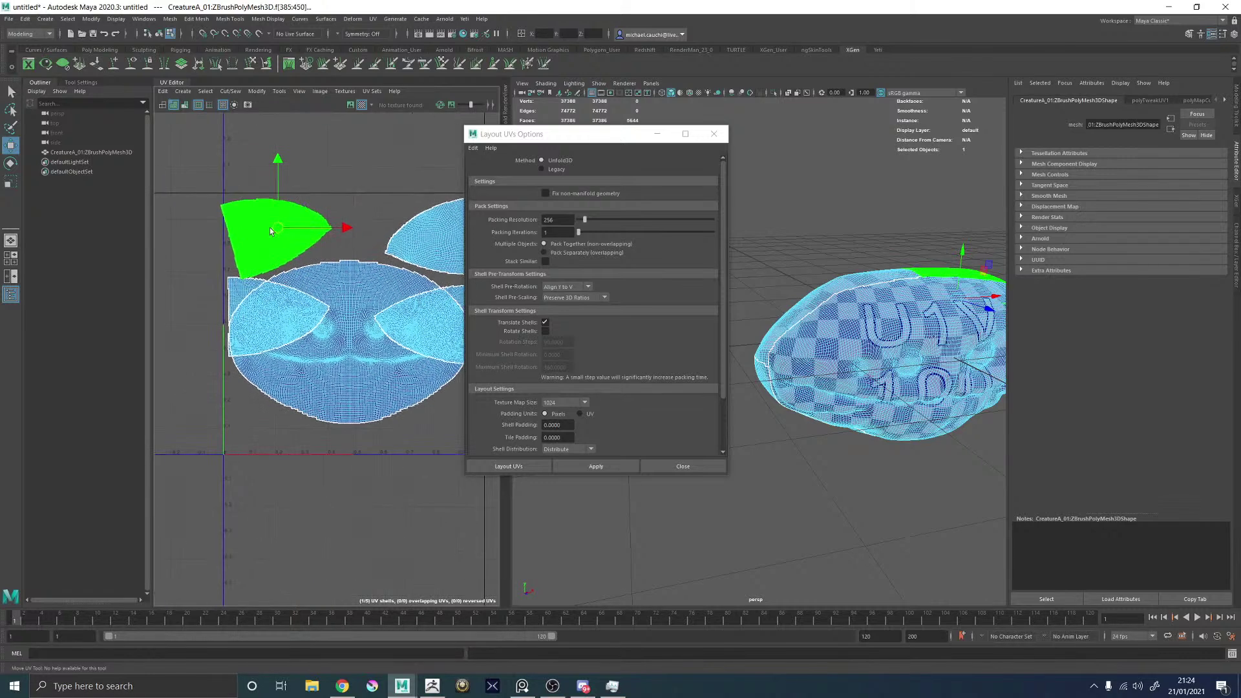
drag(278, 226, 284, 225)
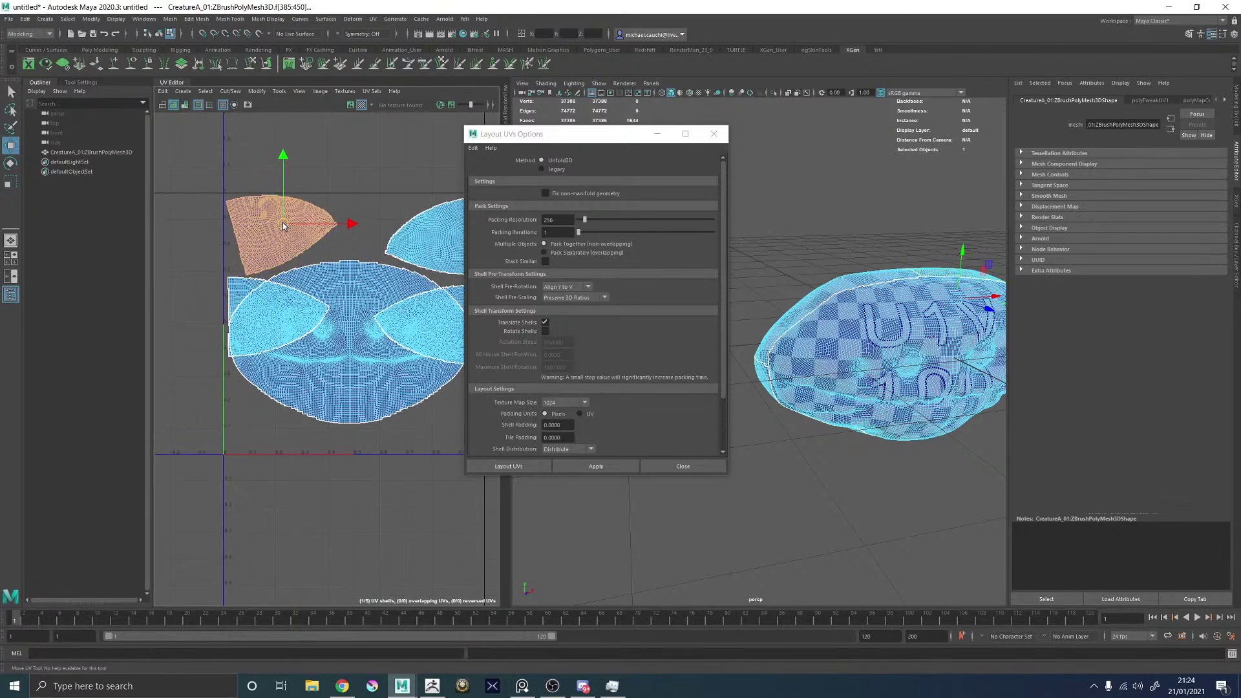
alt+middle_drag(283, 225, 189, 247)
Tilt the upper-right half shell to follow the face shell's outline and fit it into the tile's upper-right corner.
click(337, 263)
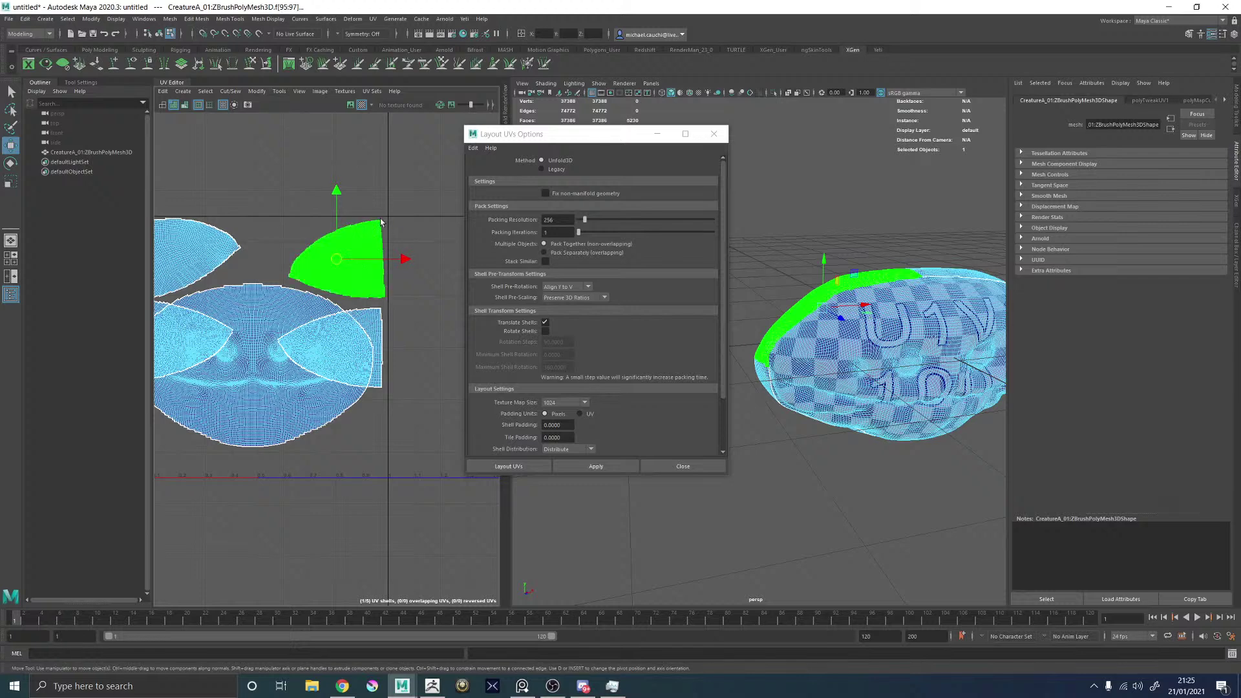
key(e)
drag(387, 211, 330, 243)
key(w)
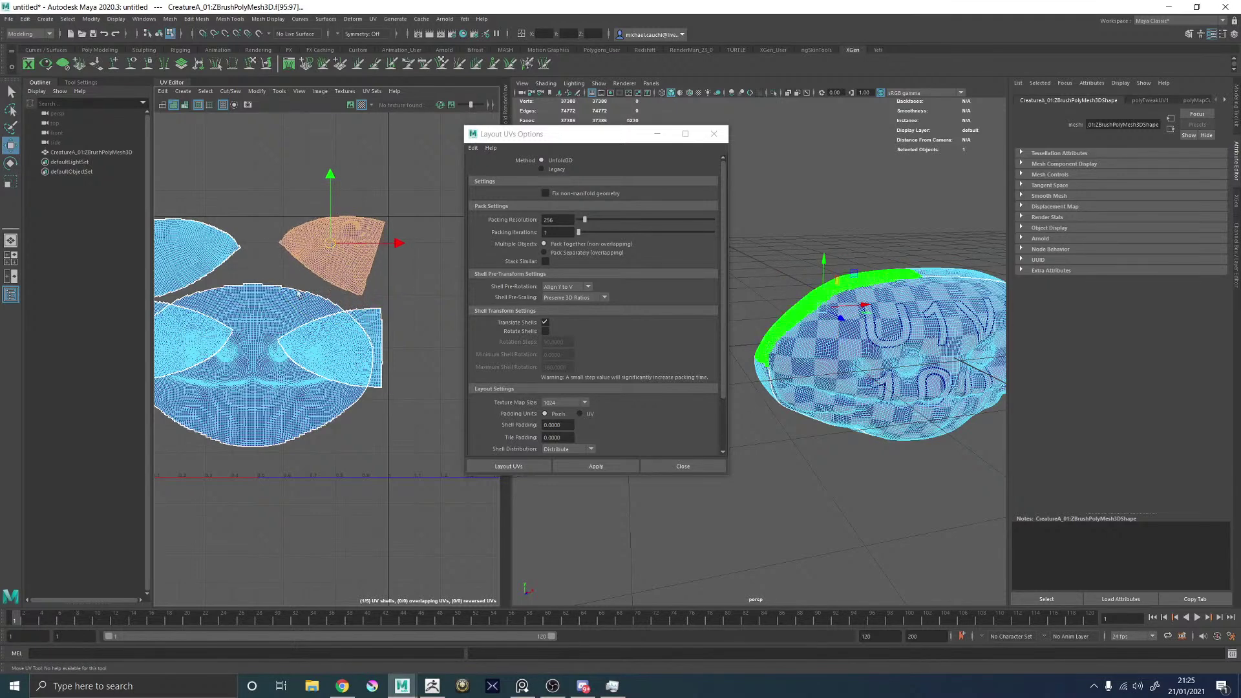
Move the face shell up close beneath the two upper half shells and centre it horizontally in the tile.
click(254, 306)
alt+middle_drag(254, 306, 326, 305)
drag(326, 305, 326, 297)
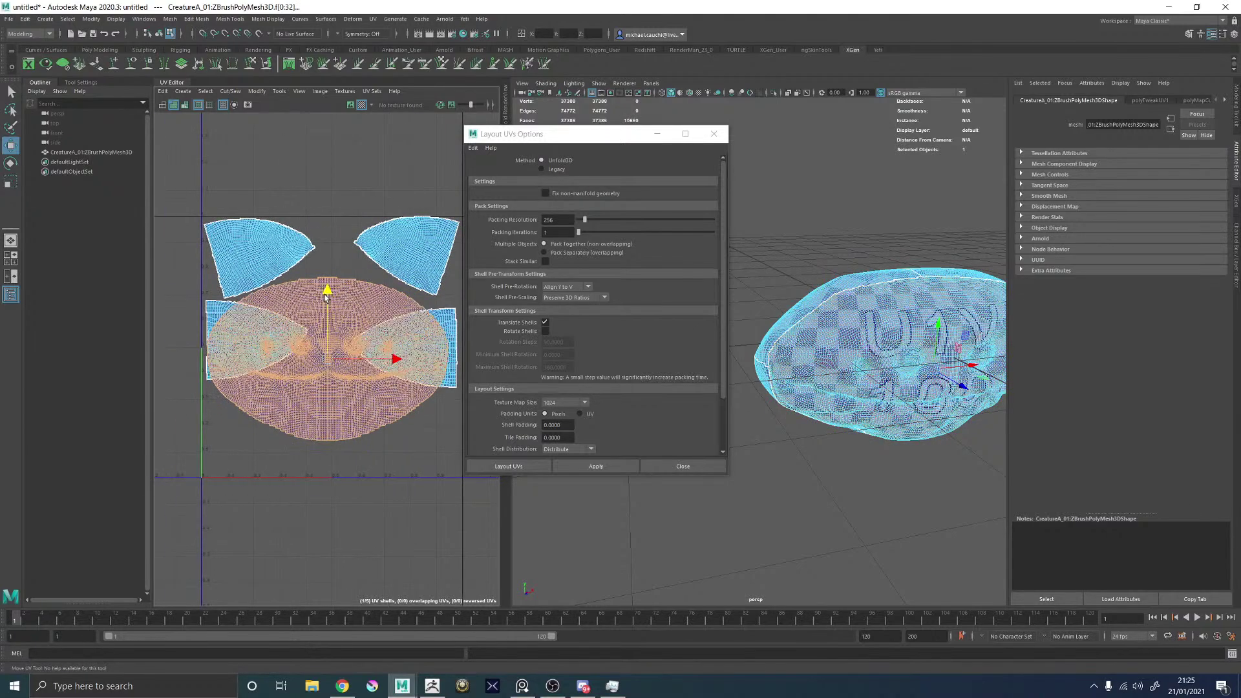
click(370, 351)
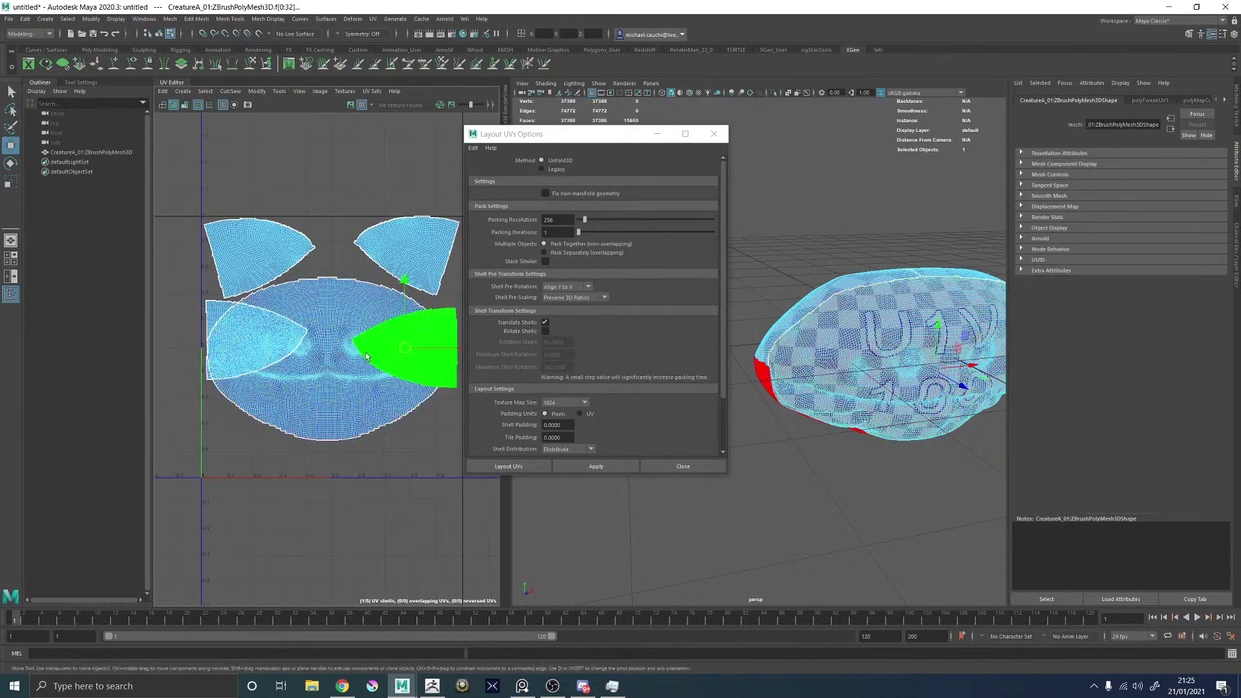
click(342, 362)
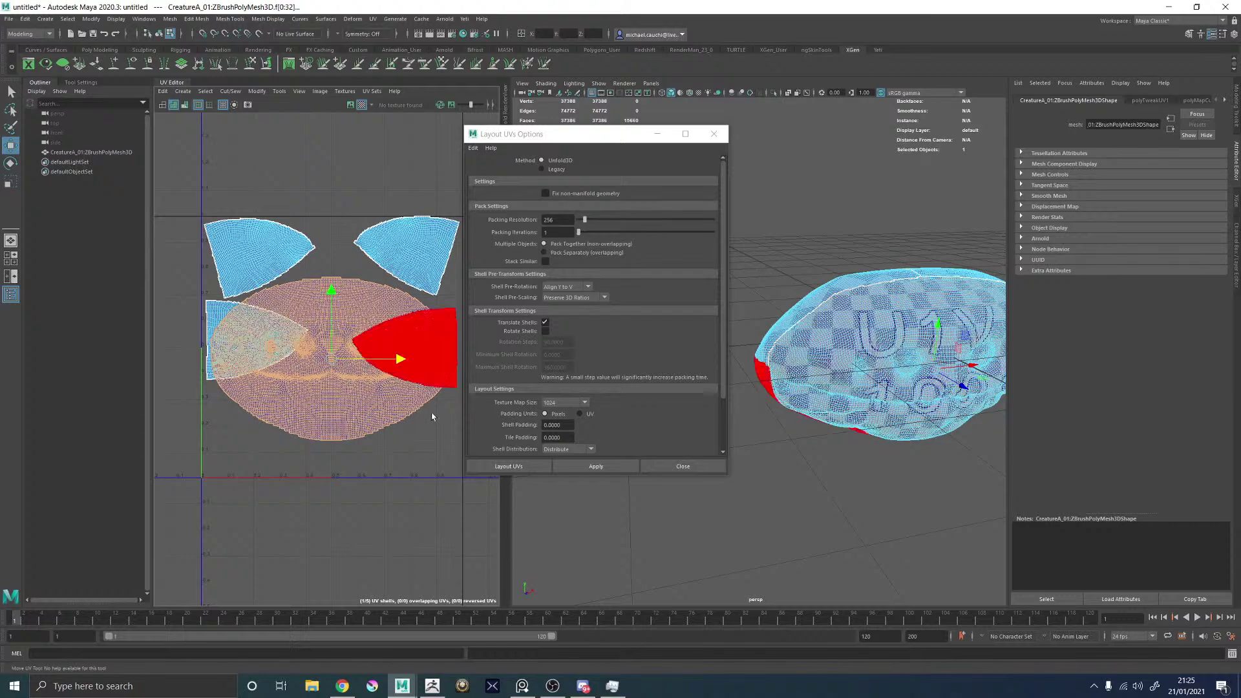
Select the two half shells overlapping the face shell and move them down to the tile's bottom edge.
click(450, 391)
alt+middle_drag(447, 391, 381, 347)
alt+middle_drag(250, 356, 334, 373)
shift+click(229, 349)
alt+middle_drag(427, 375, 362, 371)
alt+right_drag(363, 371, 320, 352)
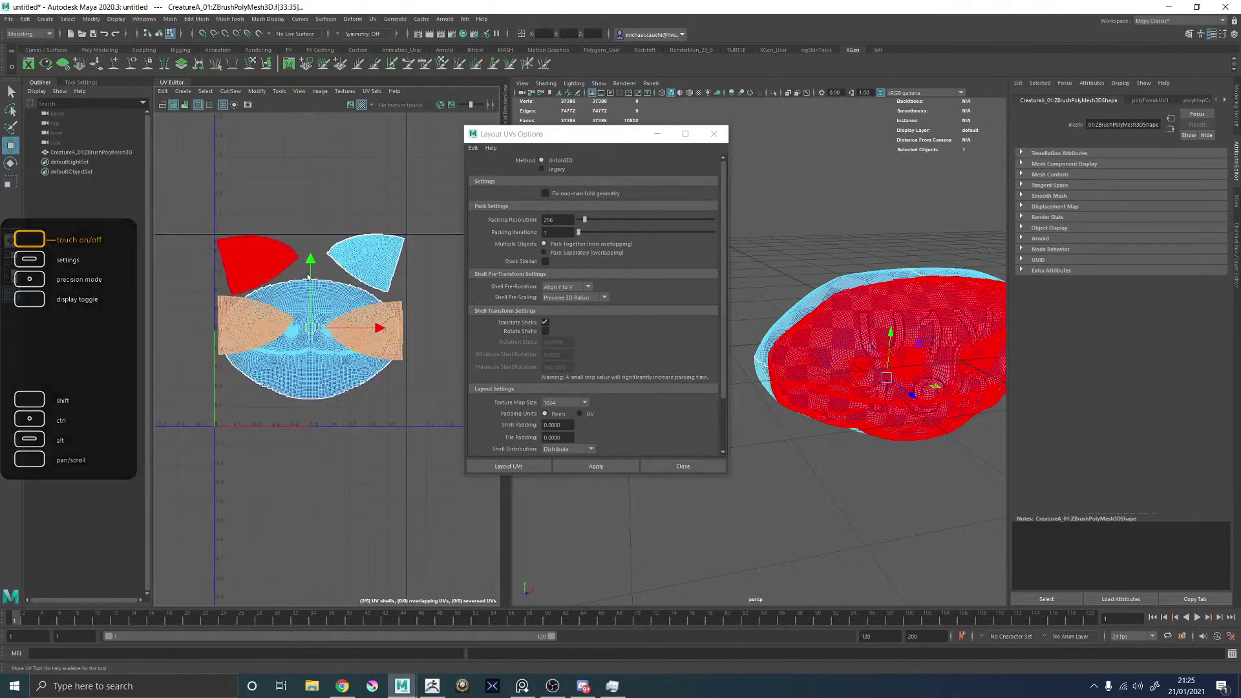
drag(306, 282, 305, 356)
Rotate the two lower half shells so that their tips point down and inward below the face shell.
click(378, 405)
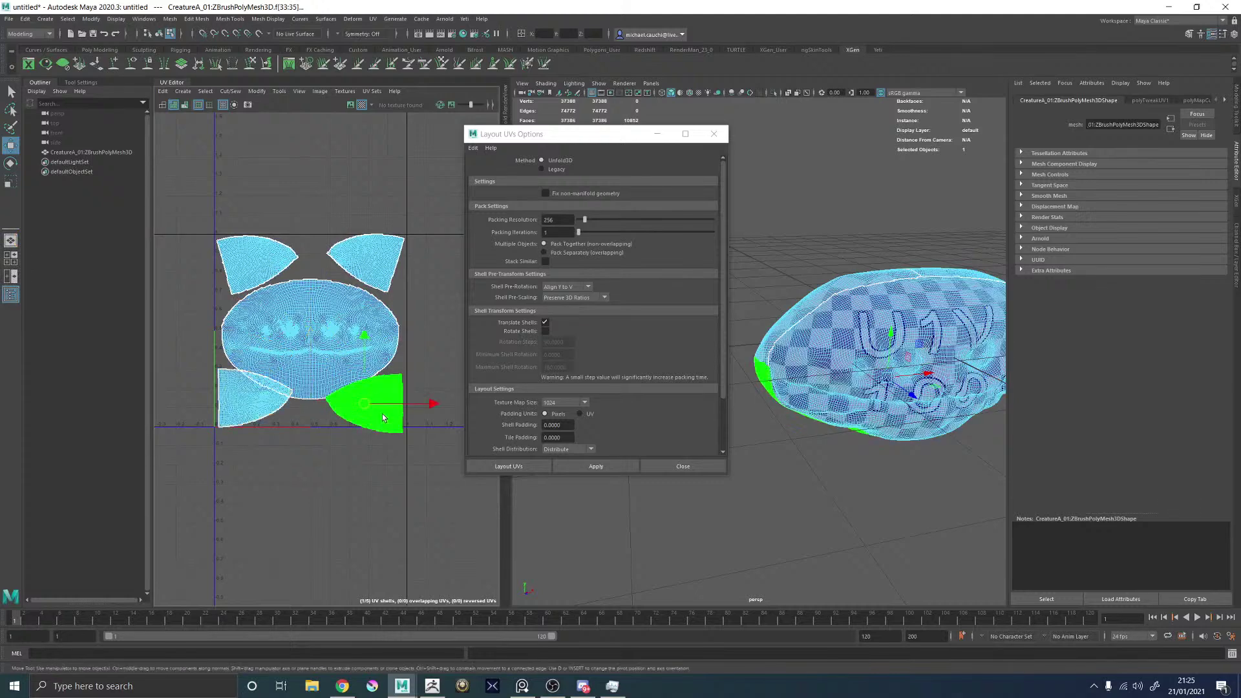
key(e)
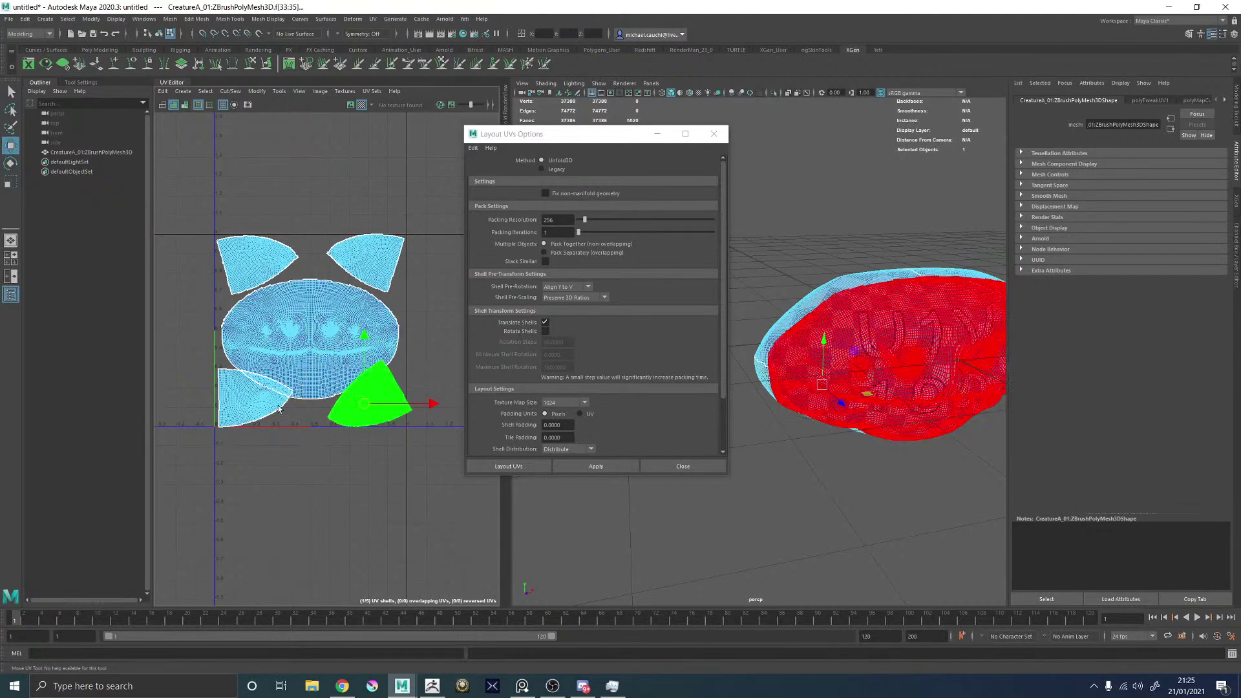
click(272, 387)
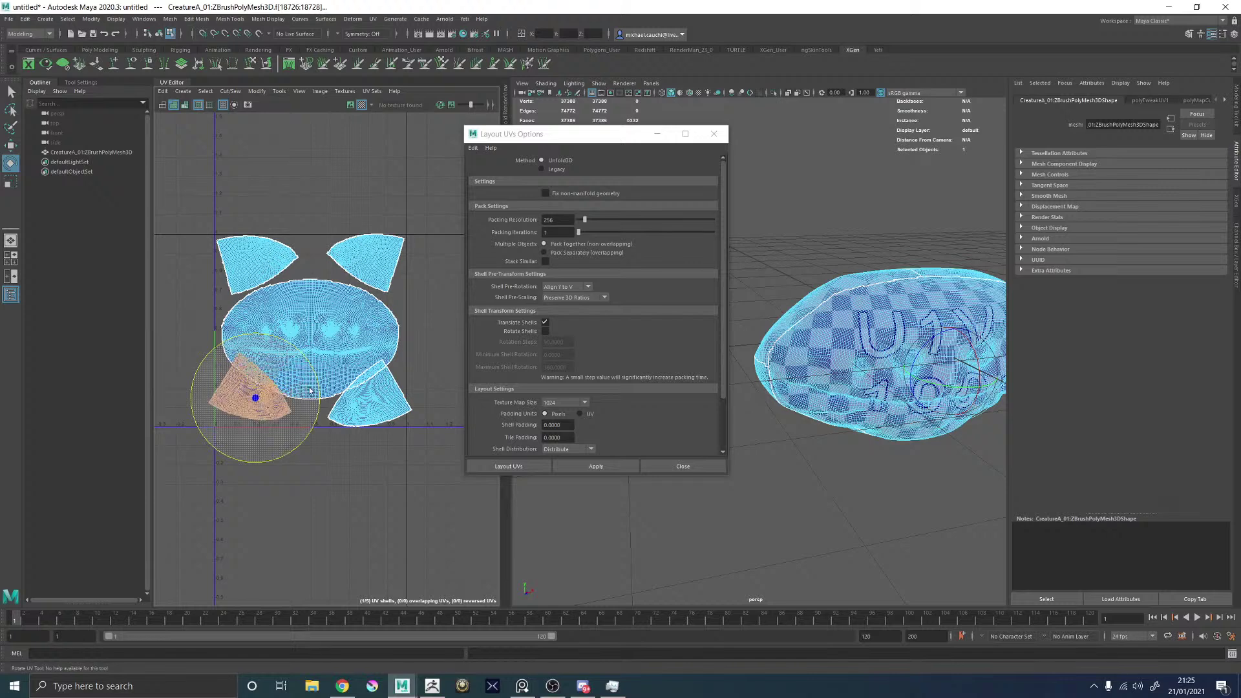
Select all four half shells around the face shell and scale them down together.
shift+click(365, 395)
shift+click(365, 262)
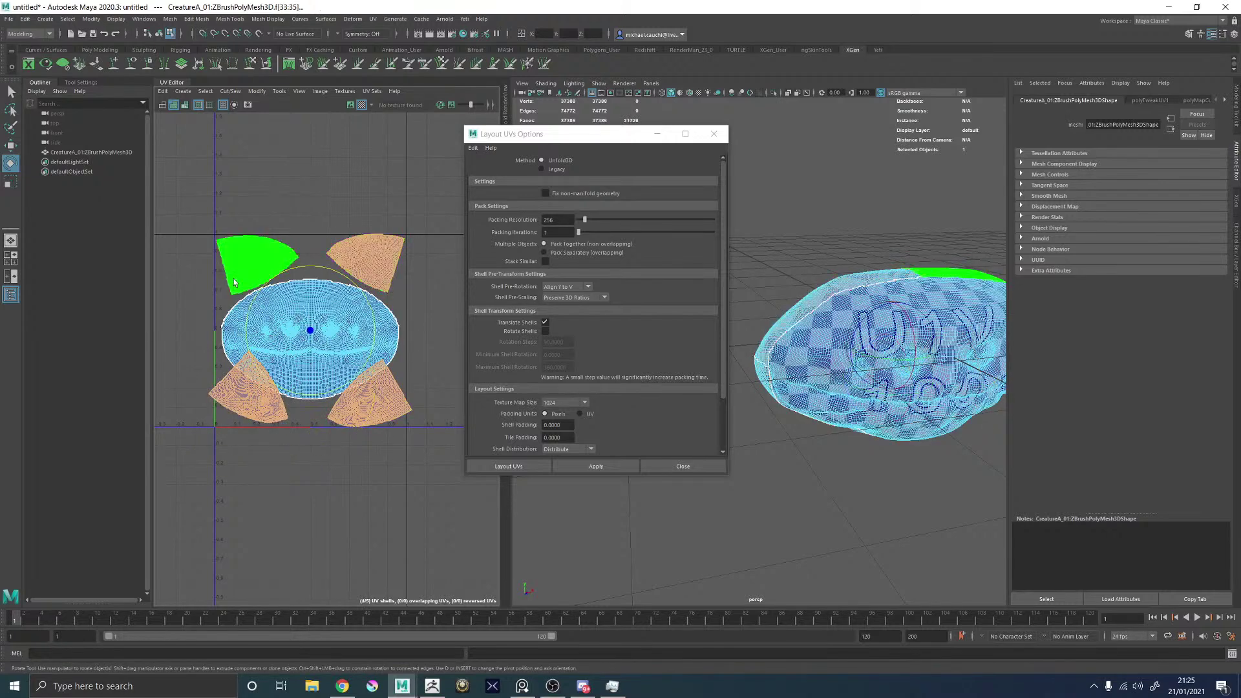
key(r)
shift+click(234, 283)
drag(311, 331, 434, 306)
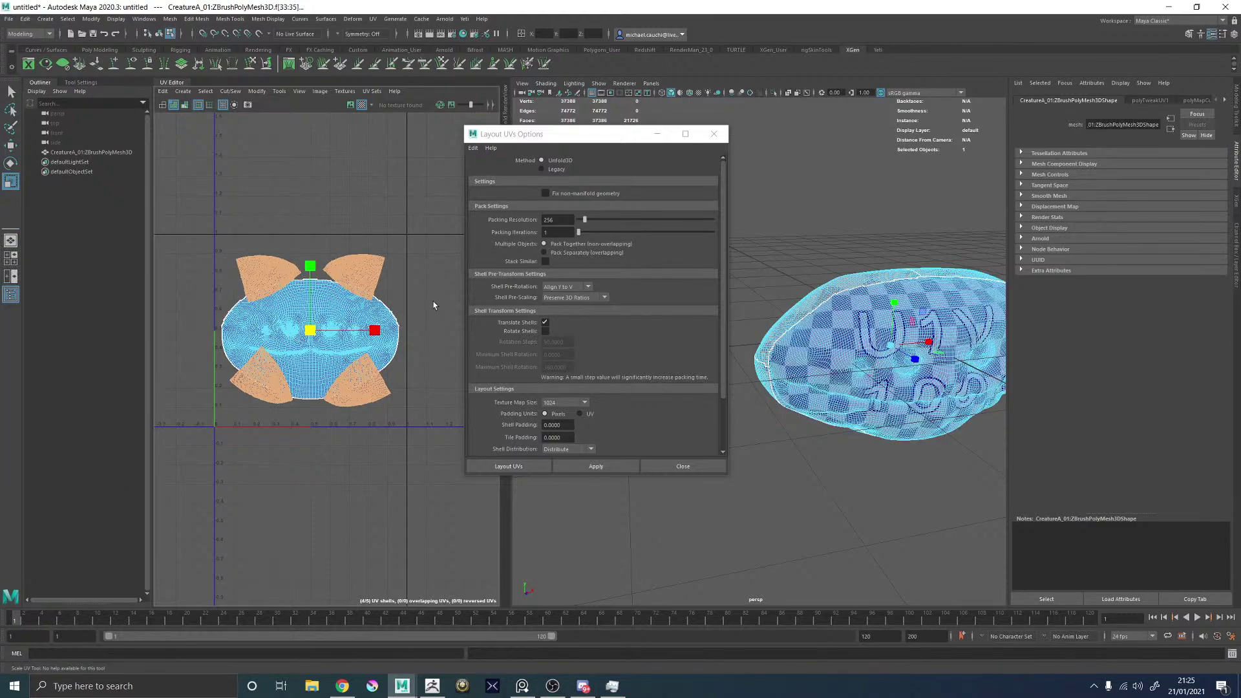
key(w)
Move the lower-right half shell towards the tile's corner, and rotate and fit the lower-left half shell into the opposite corner.
click(357, 382)
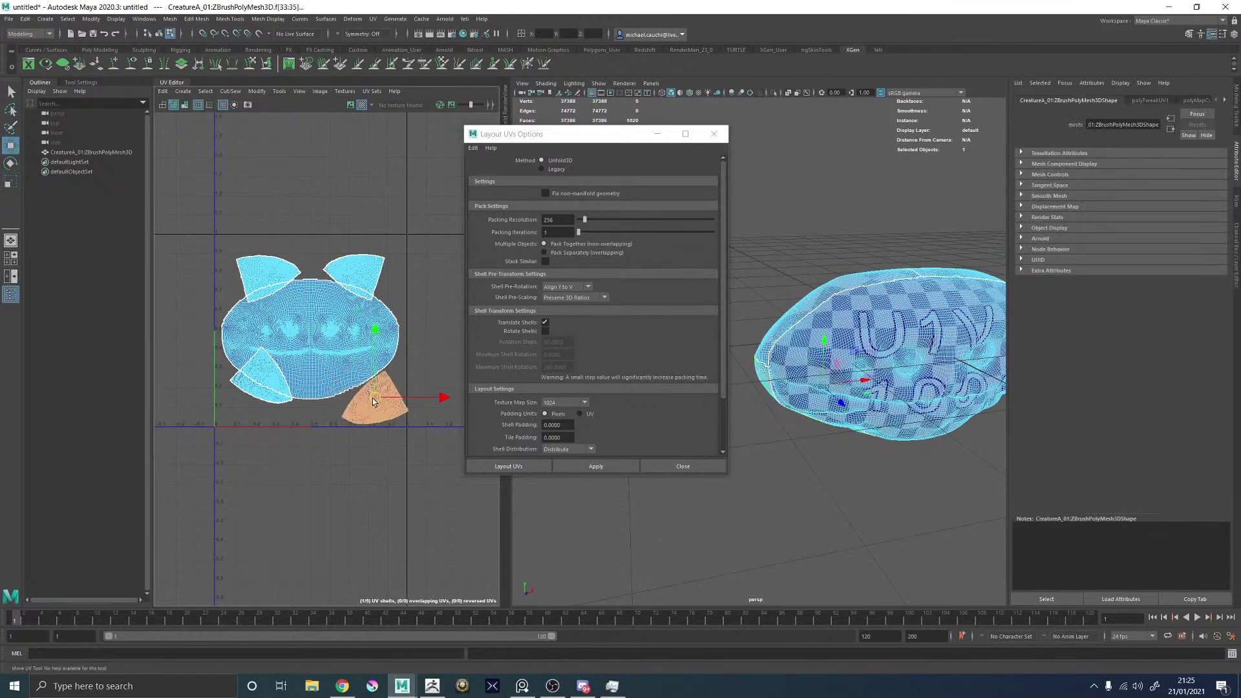
scroll(362, 395, up, 3)
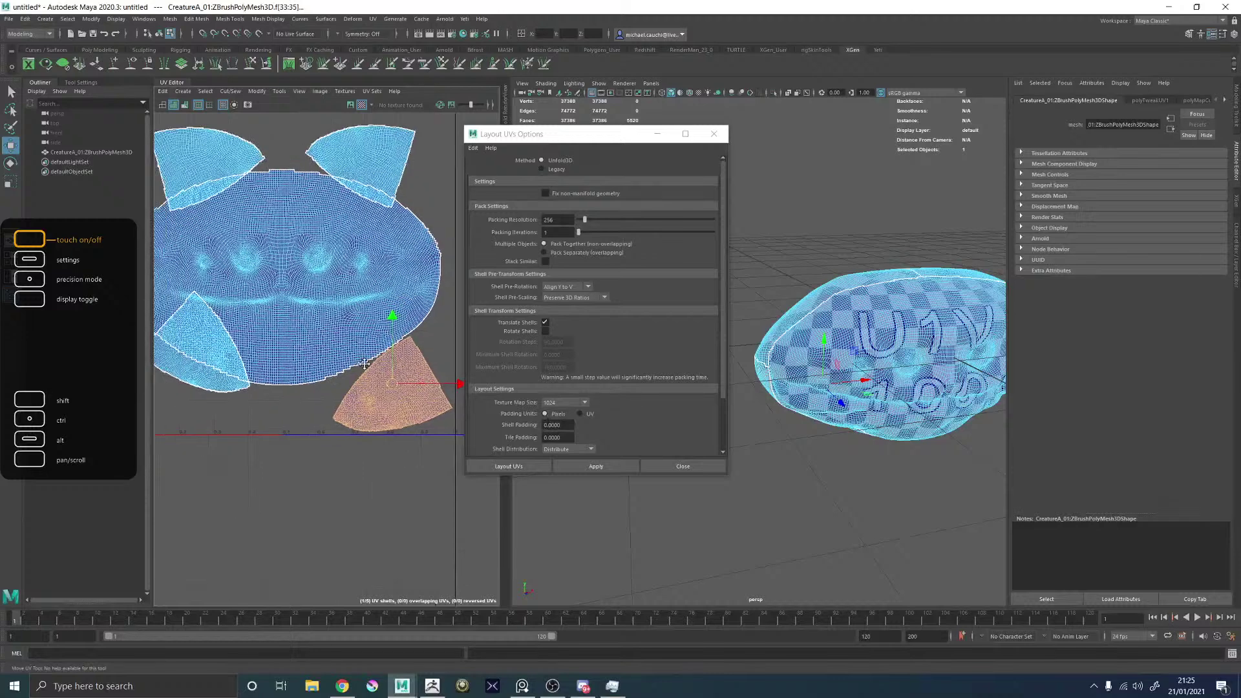
alt+middle_drag(364, 364, 416, 351)
click(247, 331)
drag(246, 331, 266, 347)
key(e)
key(w)
drag(214, 382, 210, 379)
alt+middle_drag(336, 369, 219, 394)
Rotate the lower-right half shell to mirror the lower-left one and fit it into the tile's lower-right corner.
click(338, 401)
key(e)
drag(377, 355, 333, 396)
key(w)
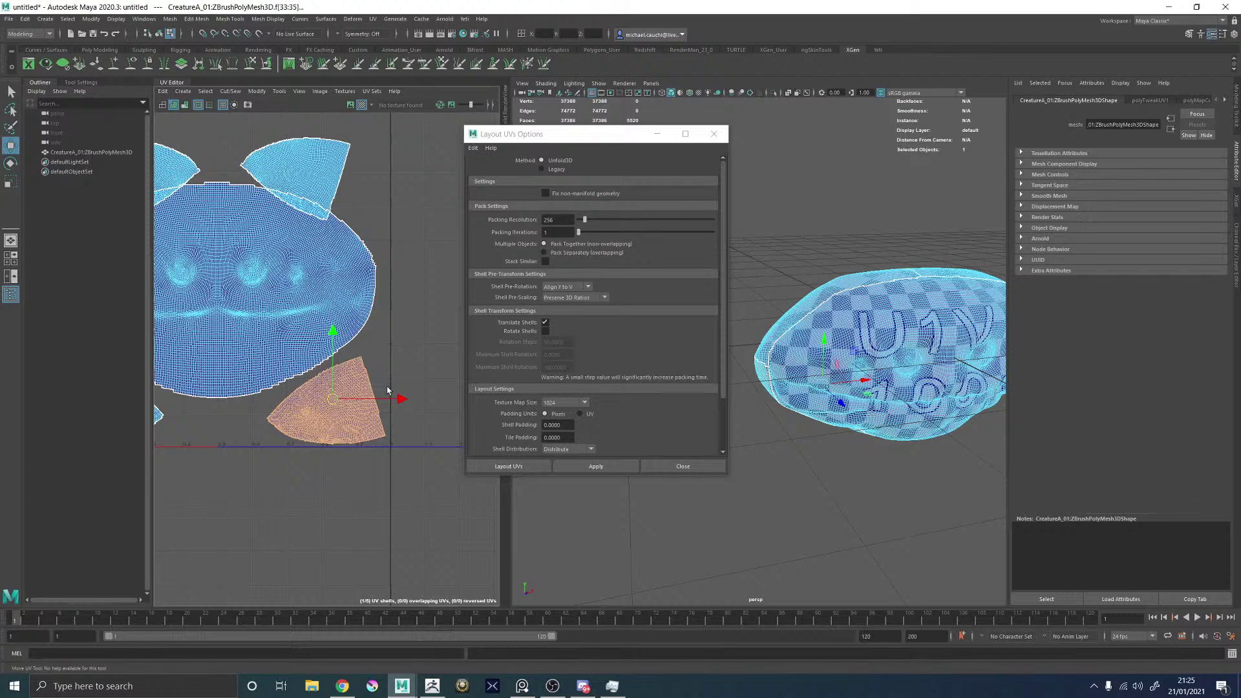
alt+right_drag(388, 391, 327, 388)
alt+middle_drag(327, 388, 395, 459)
Move the two upper half shells into the tile's upper corners, clear of the face shell, and select the face shell.
click(374, 321)
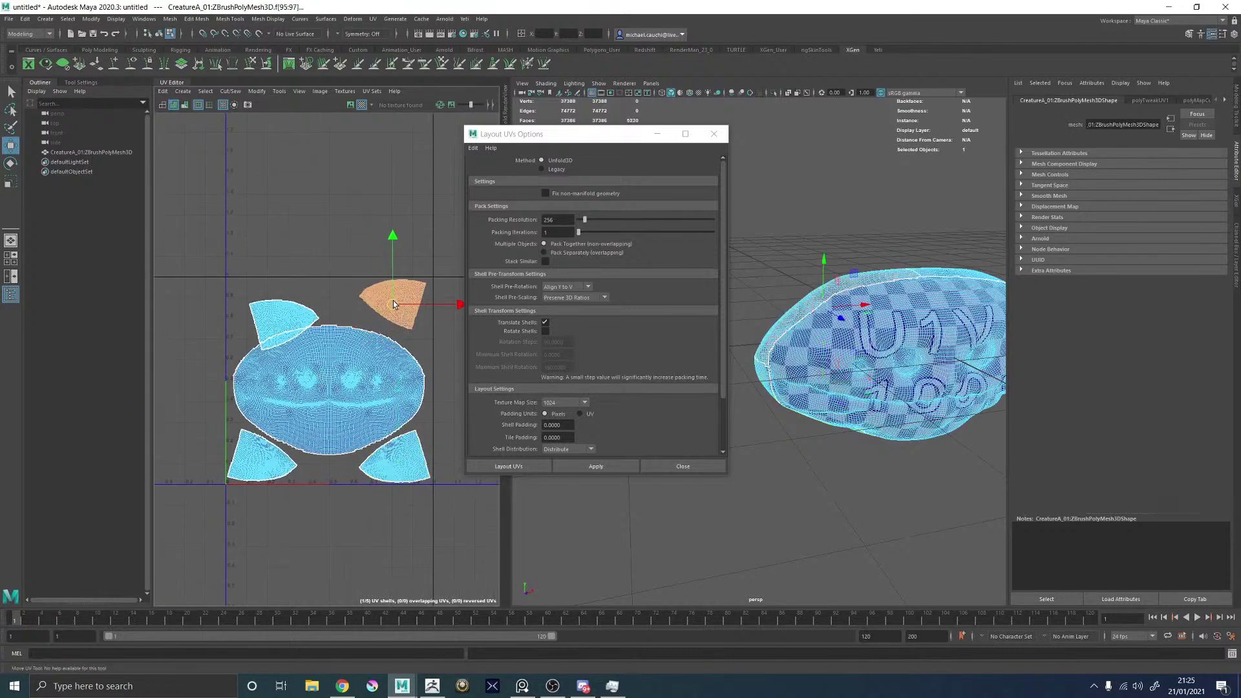
drag(394, 303, 398, 302)
click(276, 327)
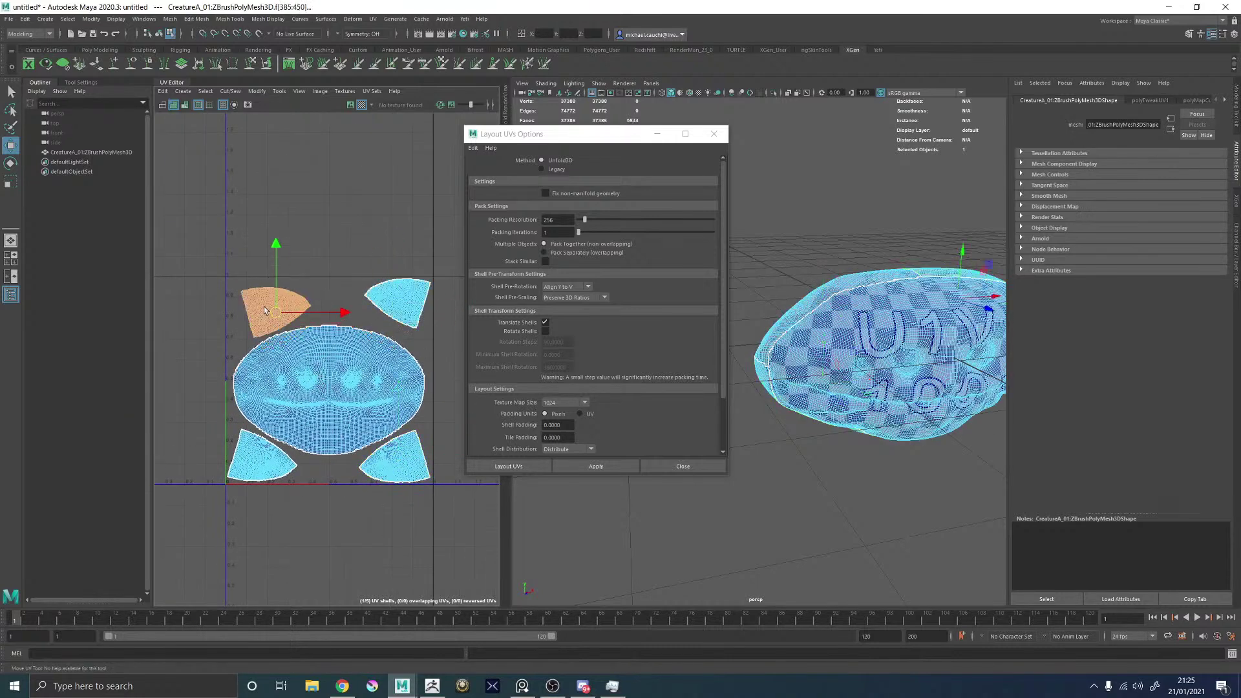
click(305, 367)
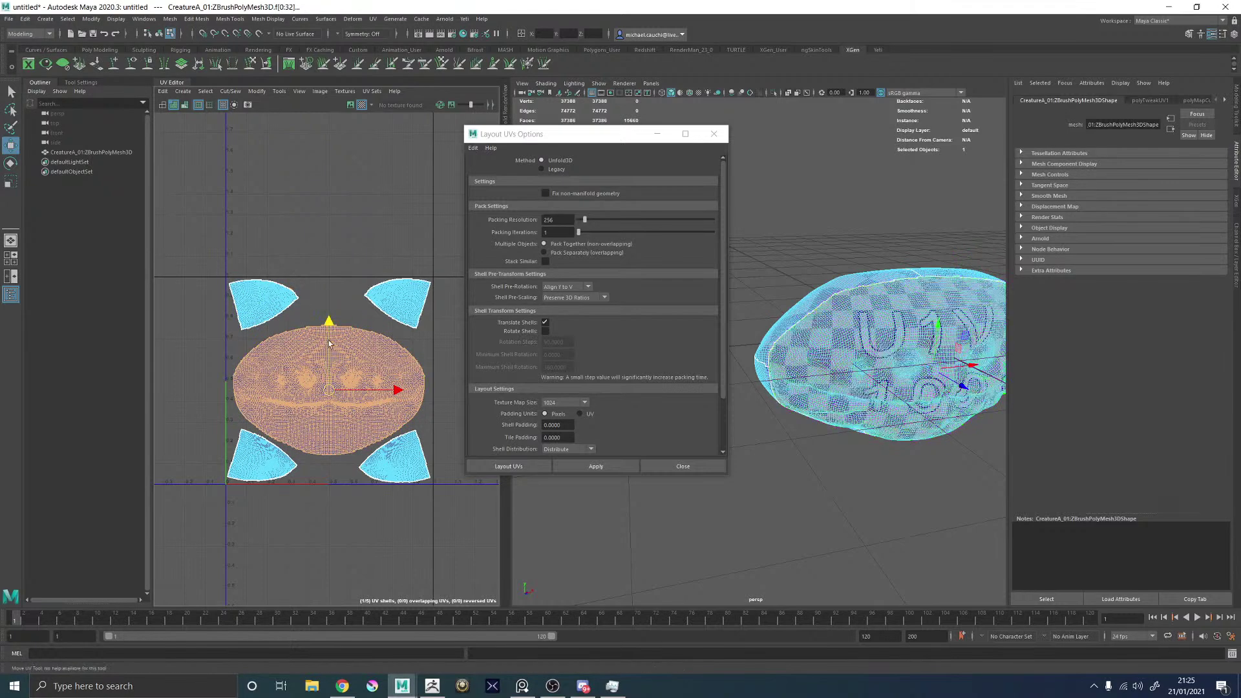
Scale the face shell up slightly to span nearly the full tile width between the corner shells, and return to object mode.
key(r)
drag(329, 381, 334, 383)
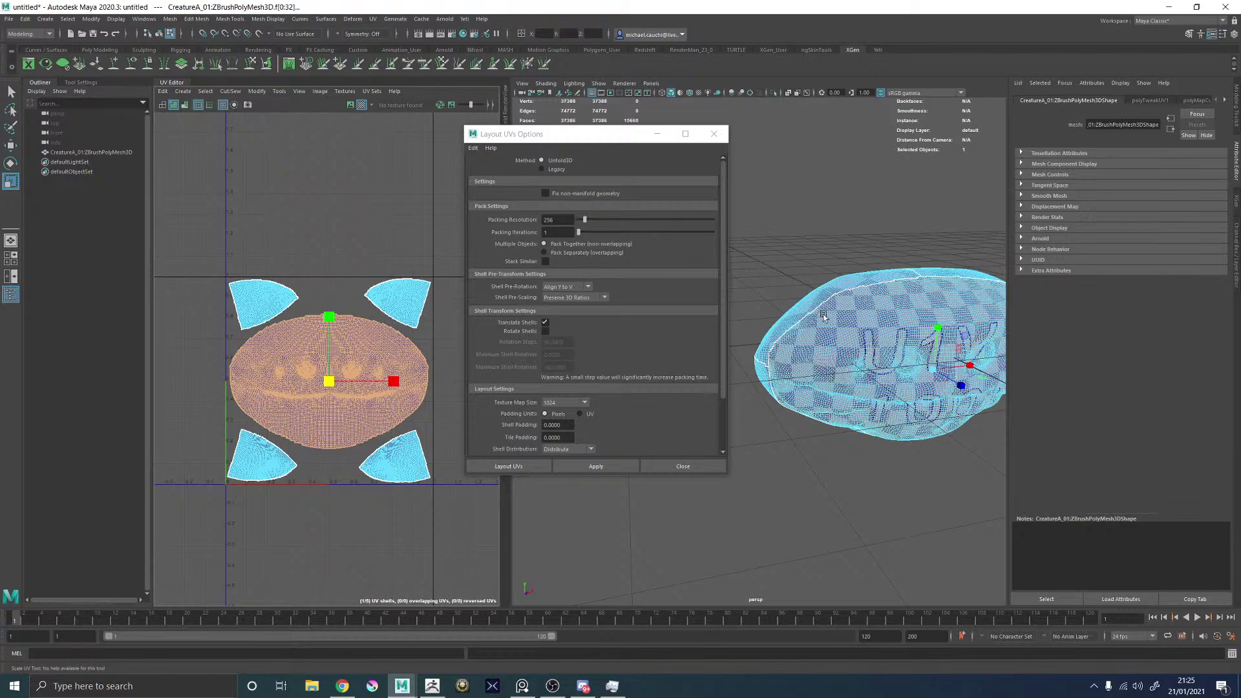
alt+drag(844, 323, 829, 326)
right_drag(829, 326, 930, 227)
click(924, 207)
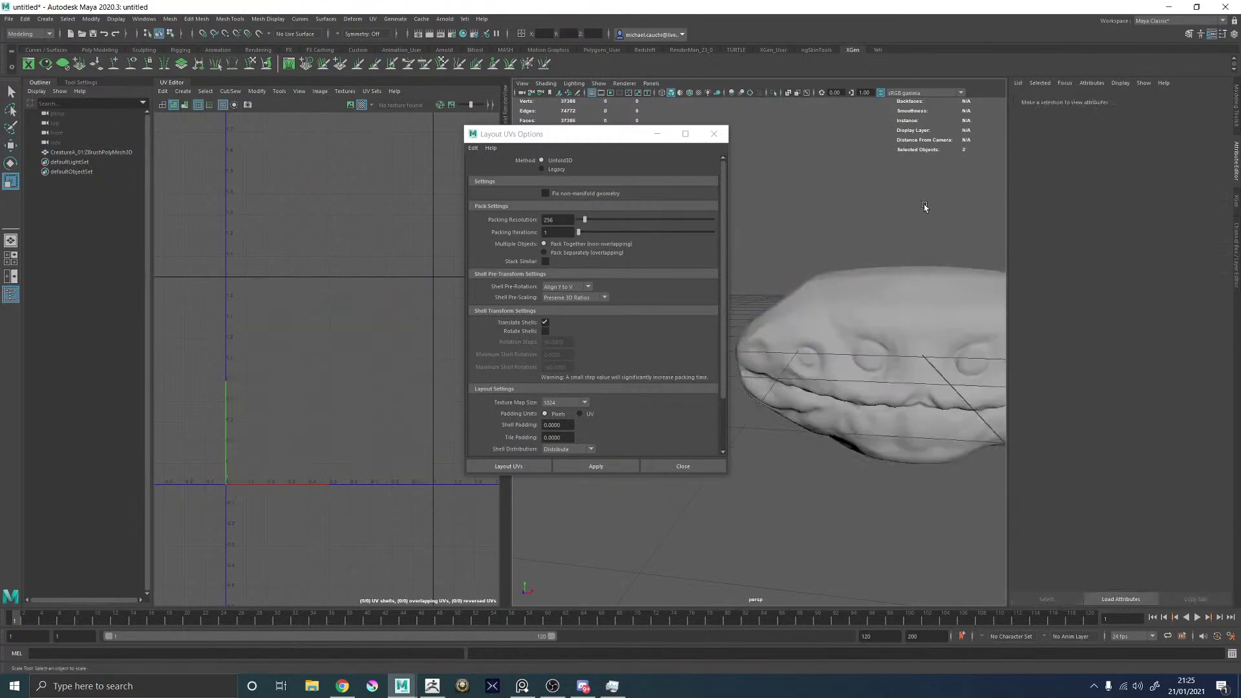
Export the selected creature mesh as an OBJ over CreatureA_01.obj on the Desktop, and minimise the Layout UVs options.
click(909, 305)
scroll(351, 373, up, 3)
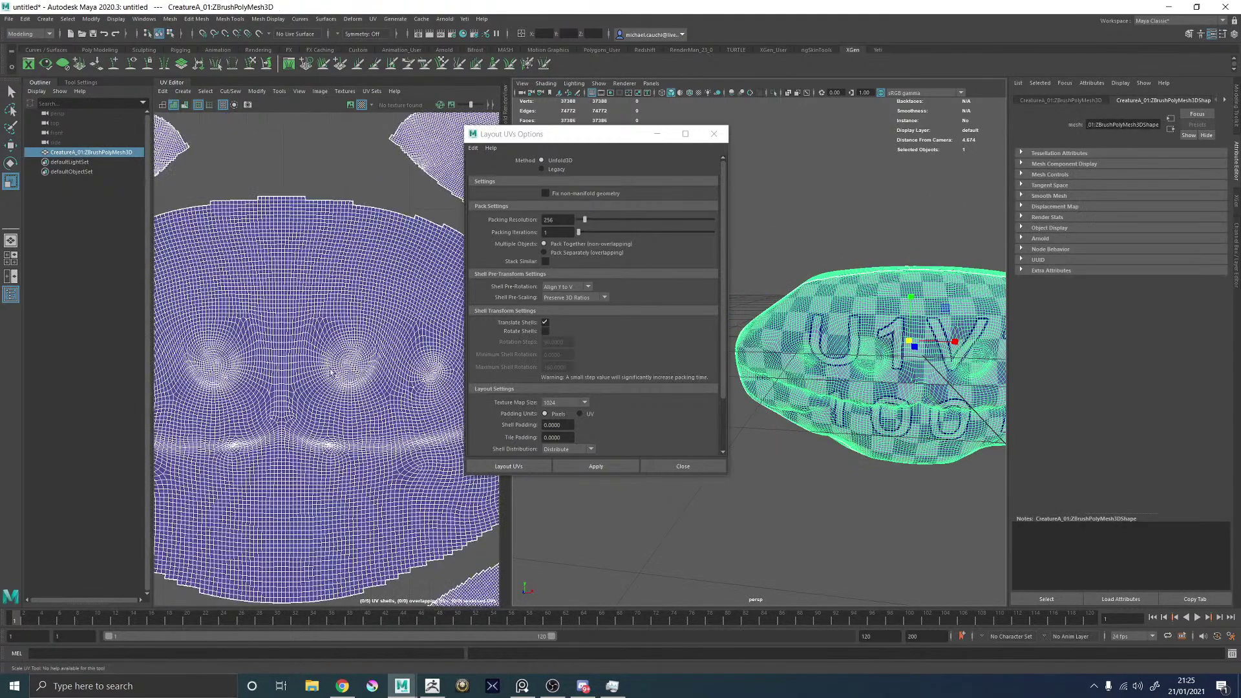
scroll(331, 373, up, 3)
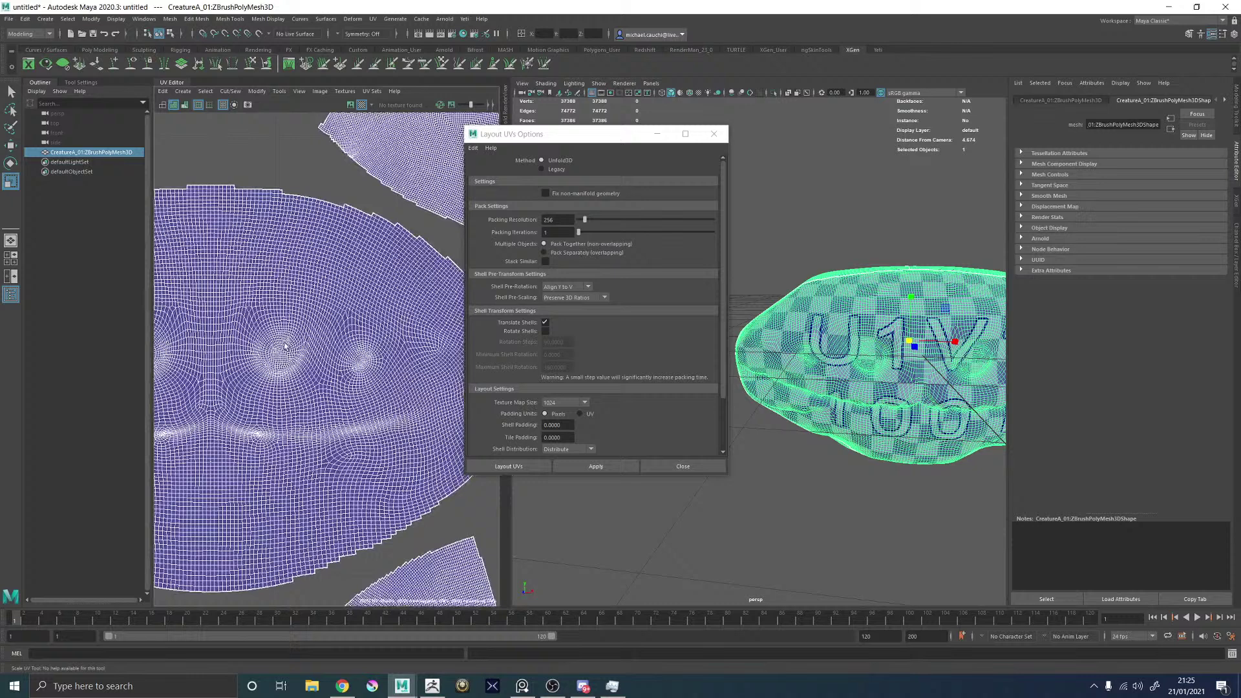
click(8, 19)
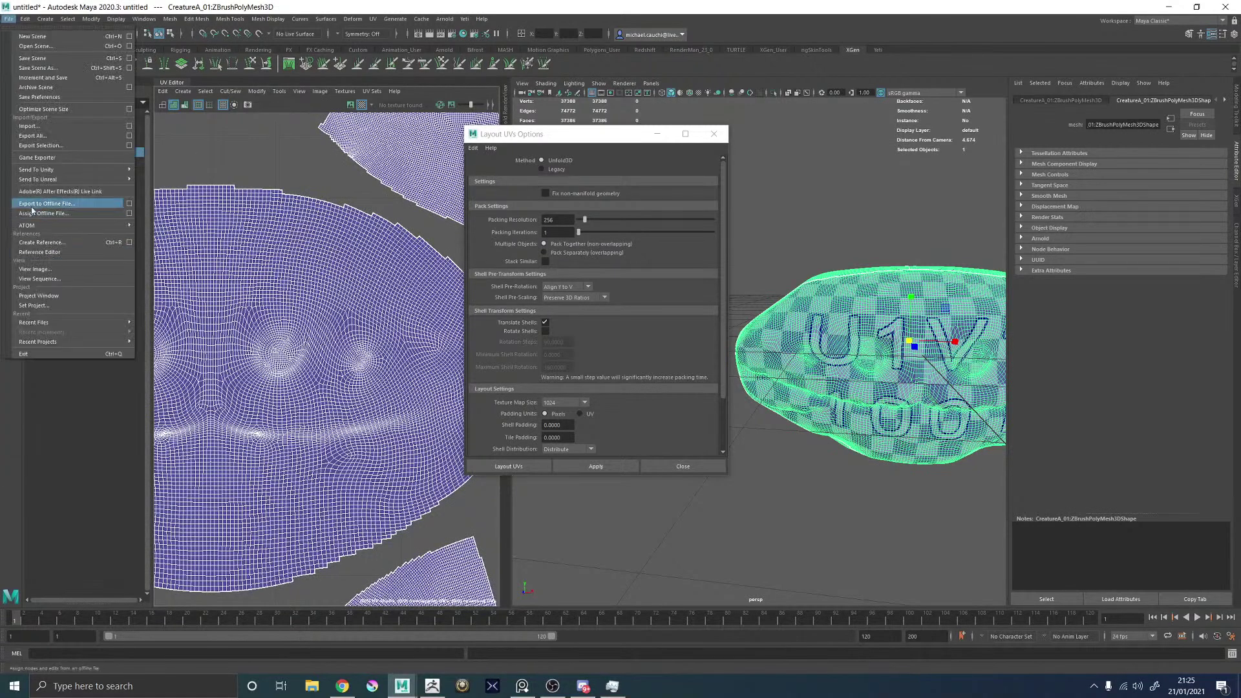
click(37, 146)
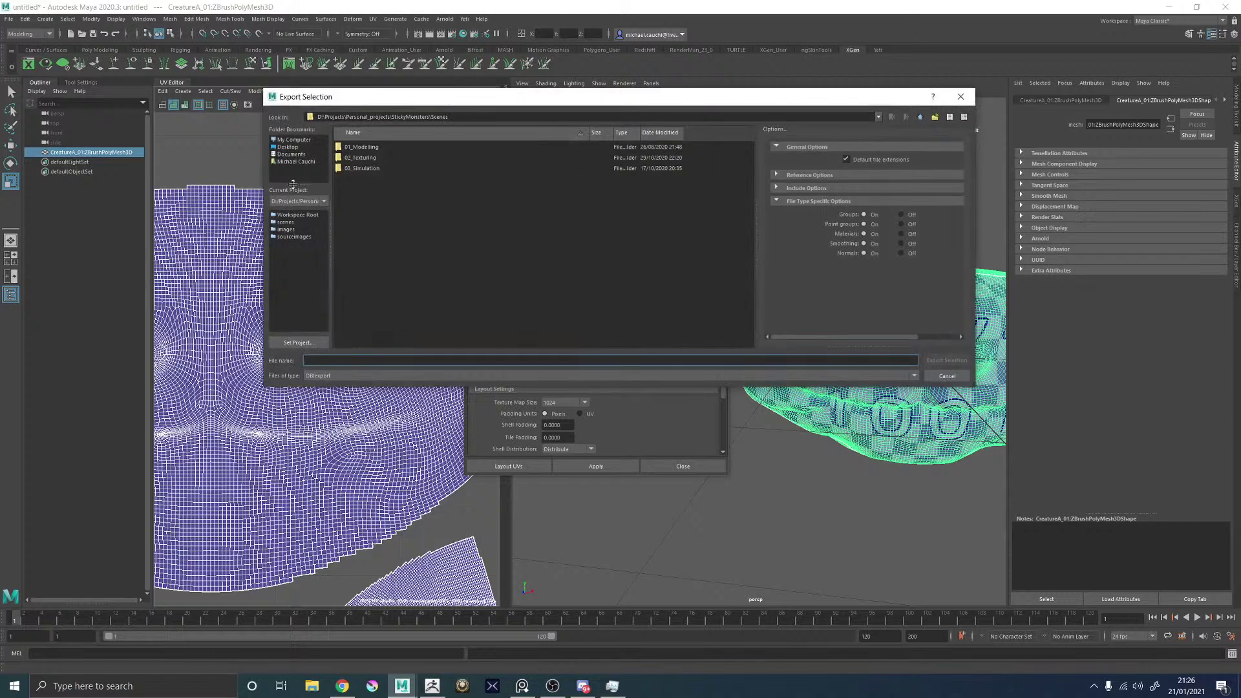
click(286, 147)
click(356, 200)
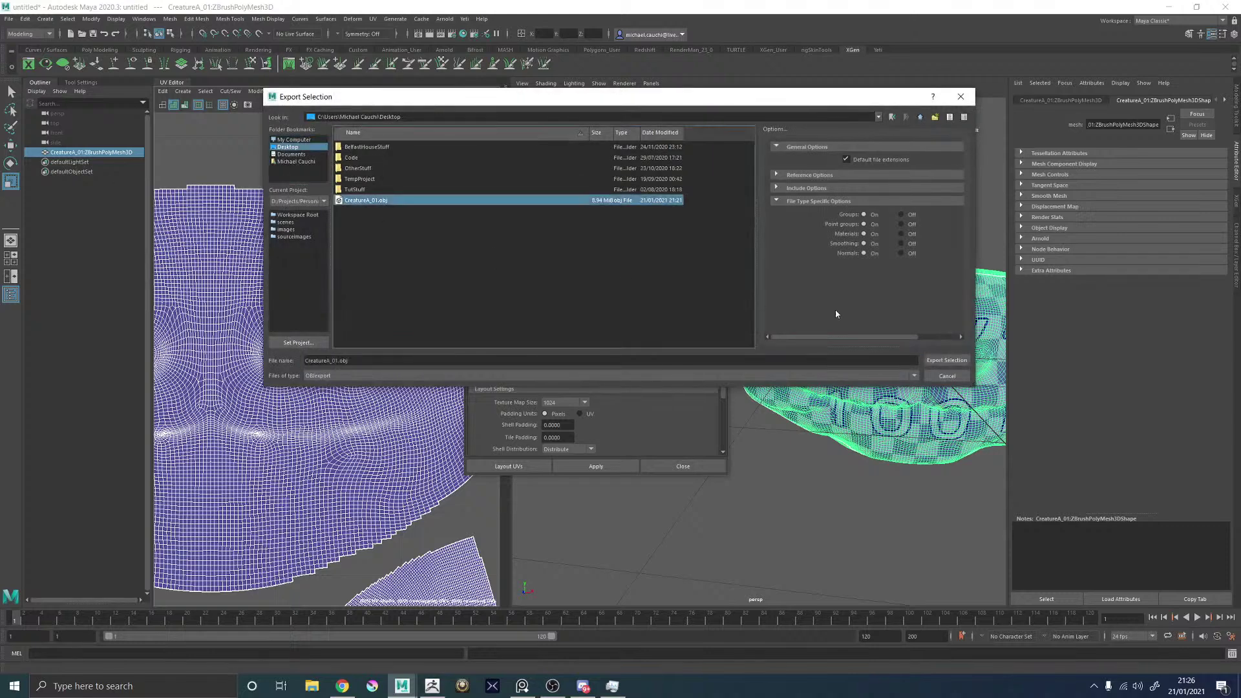
click(947, 361)
click(597, 259)
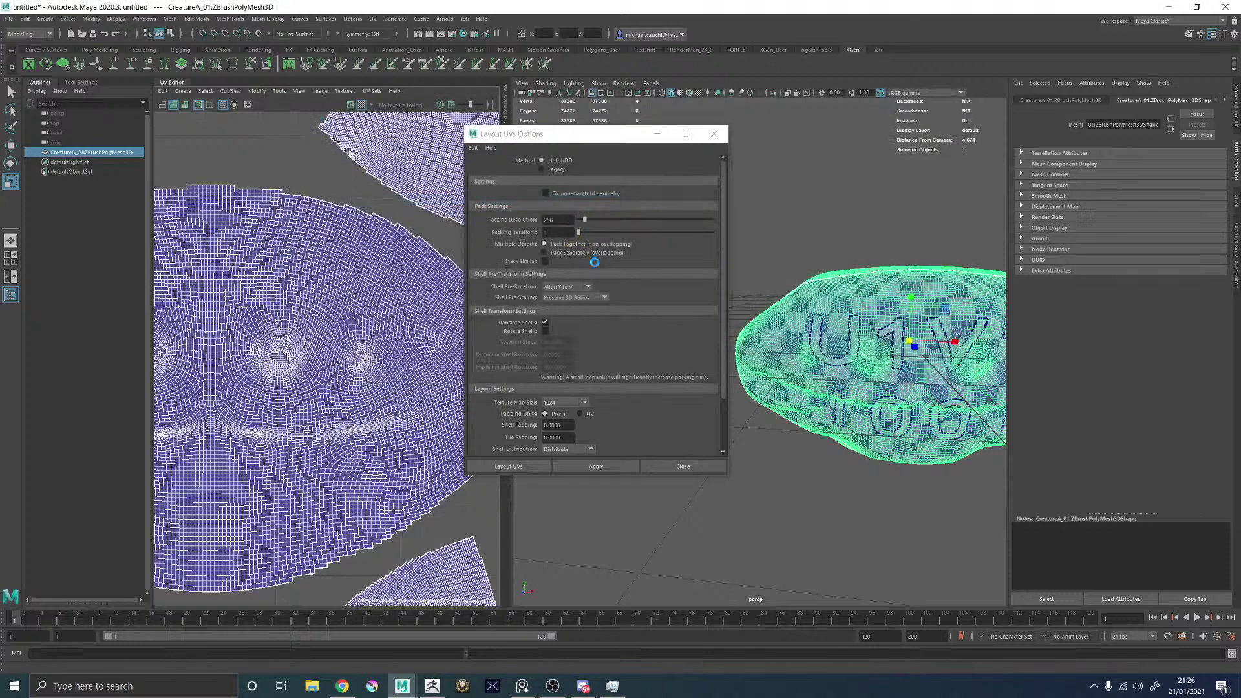
click(657, 134)
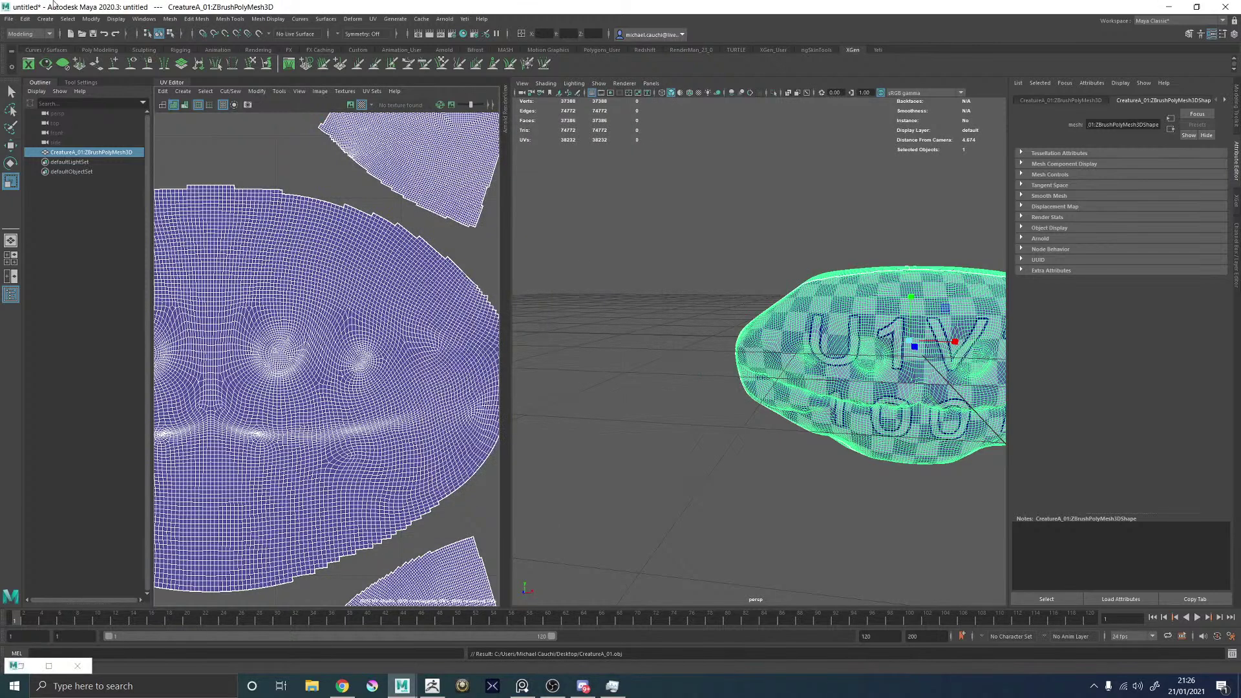
Open a StickyMonsters_Scene file from the 01_Modelling Maya scenes folder without saving the untitled scene, and dismiss the colour management warning.
click(9, 19)
click(39, 46)
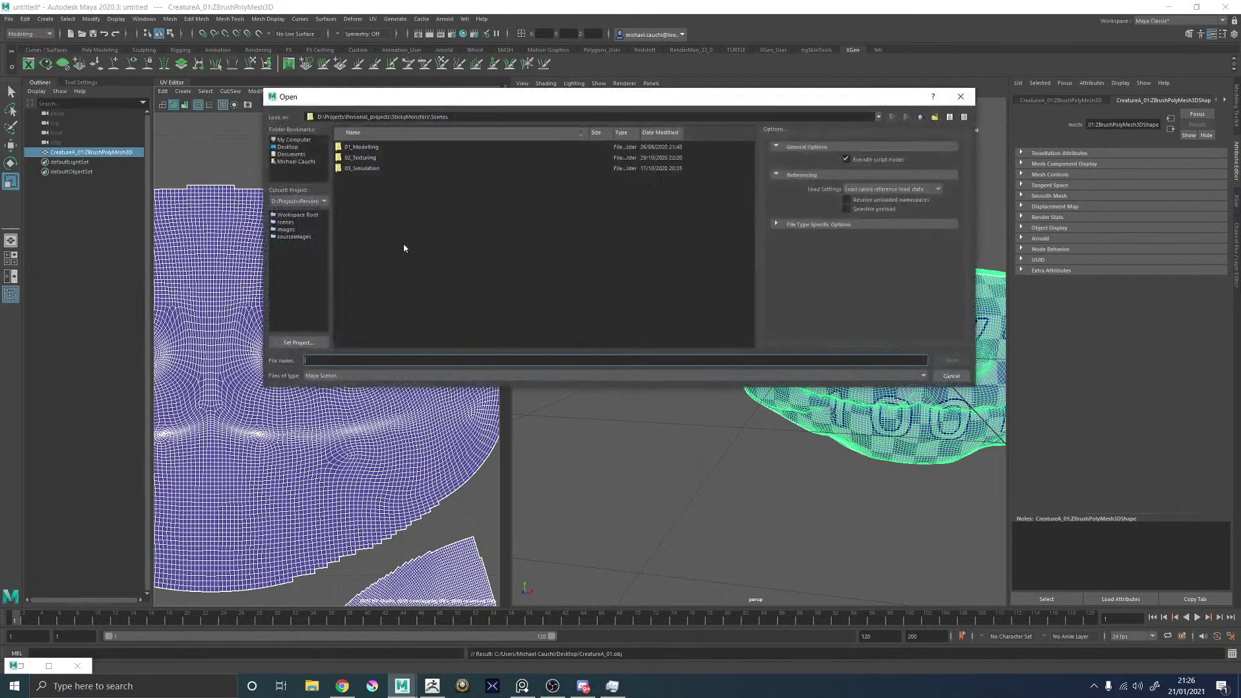
double_click(373, 149)
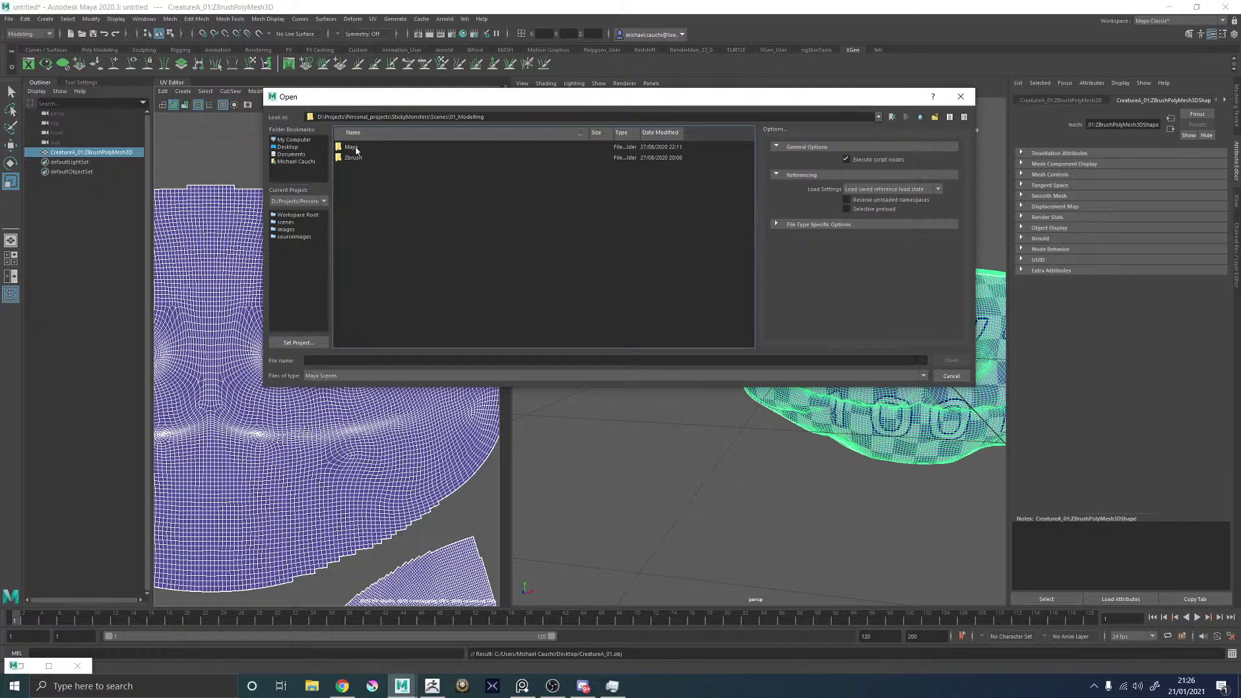
double_click(354, 148)
double_click(351, 158)
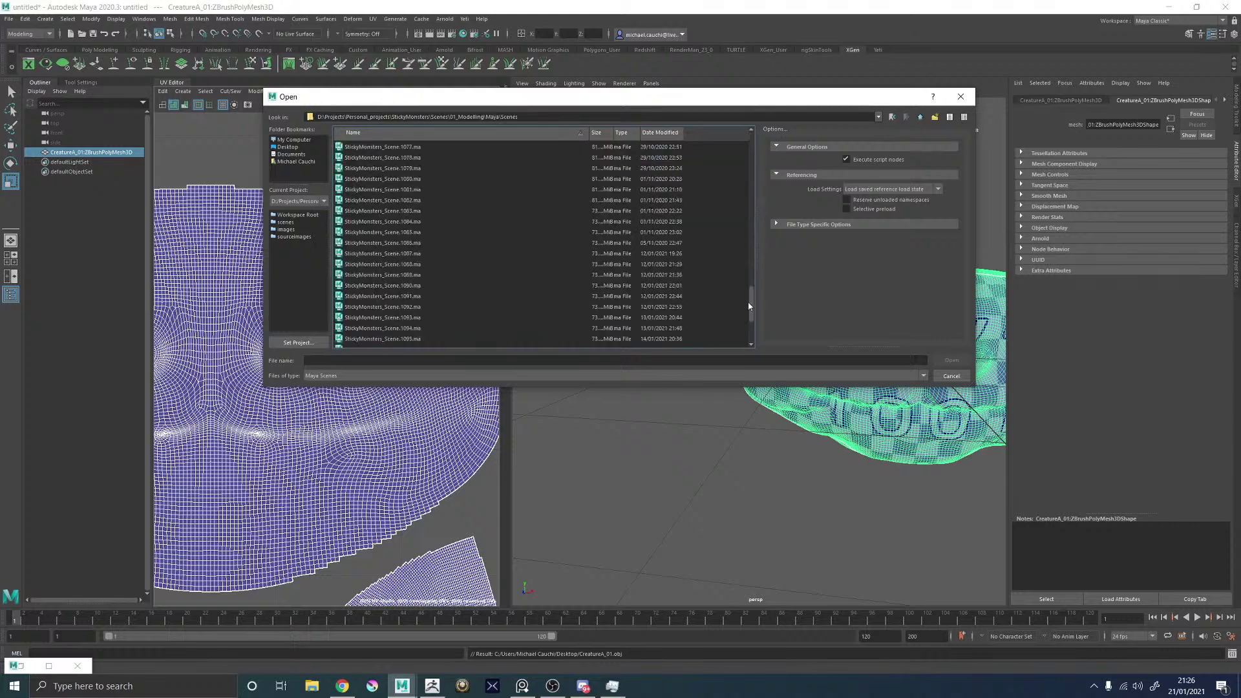
double_click(385, 338)
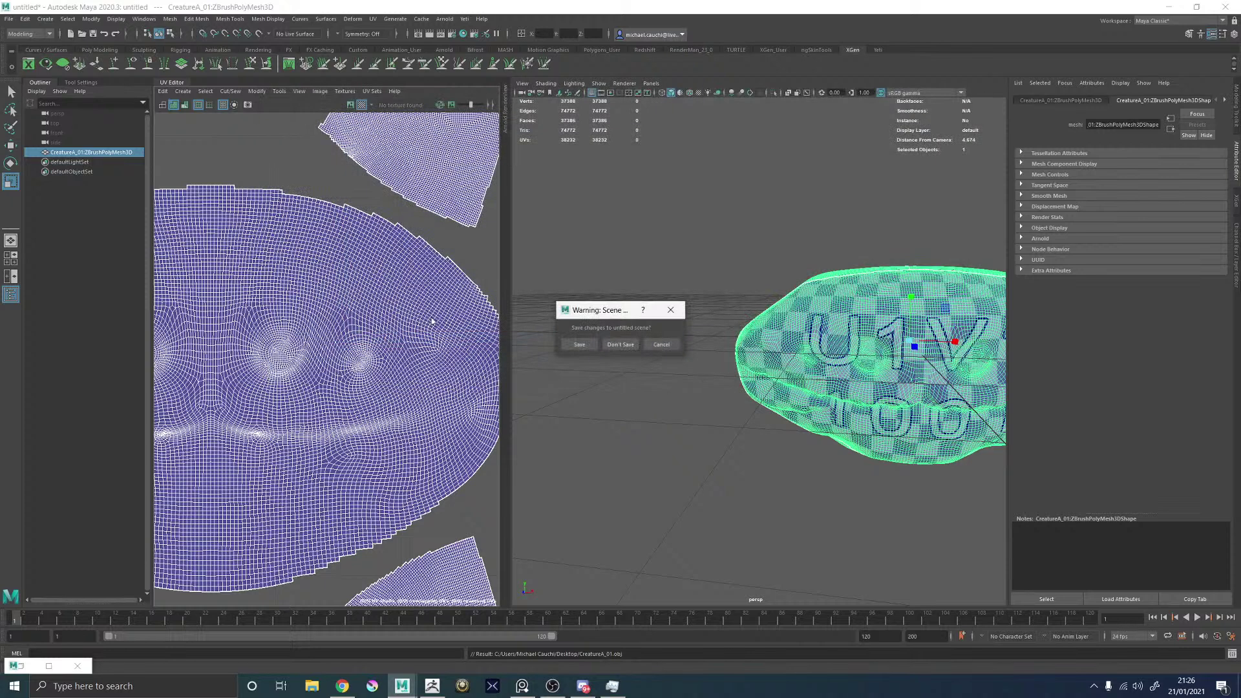
click(608, 344)
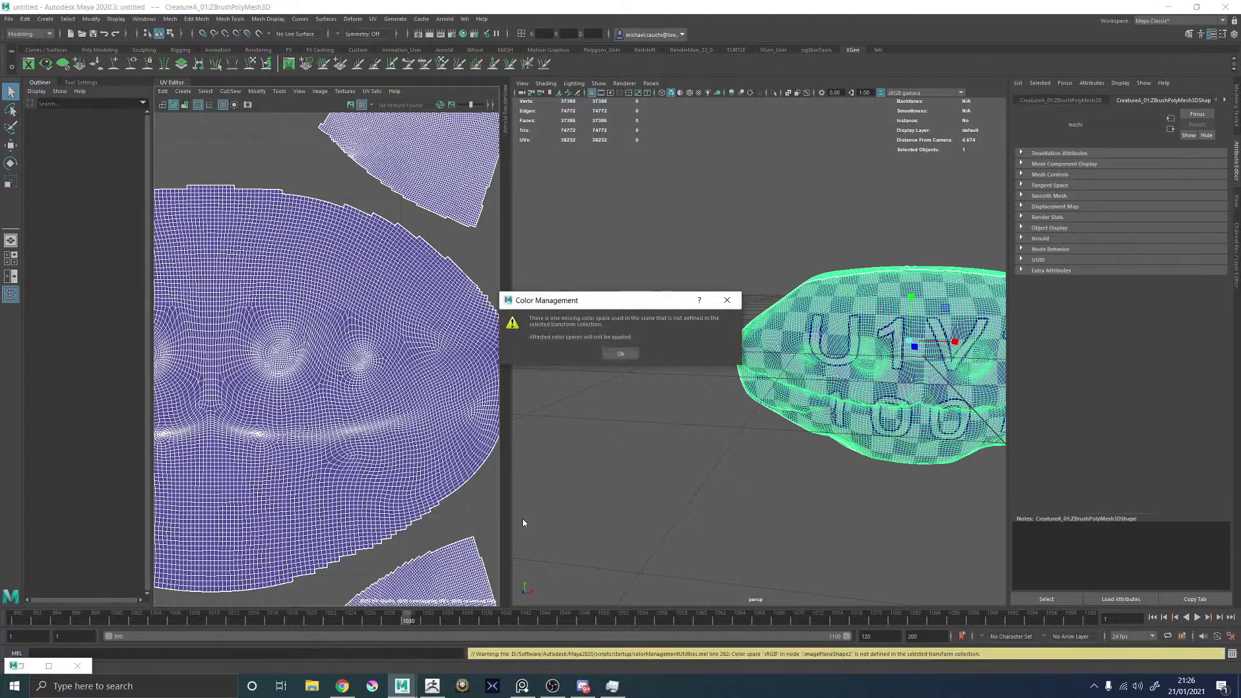
click(621, 354)
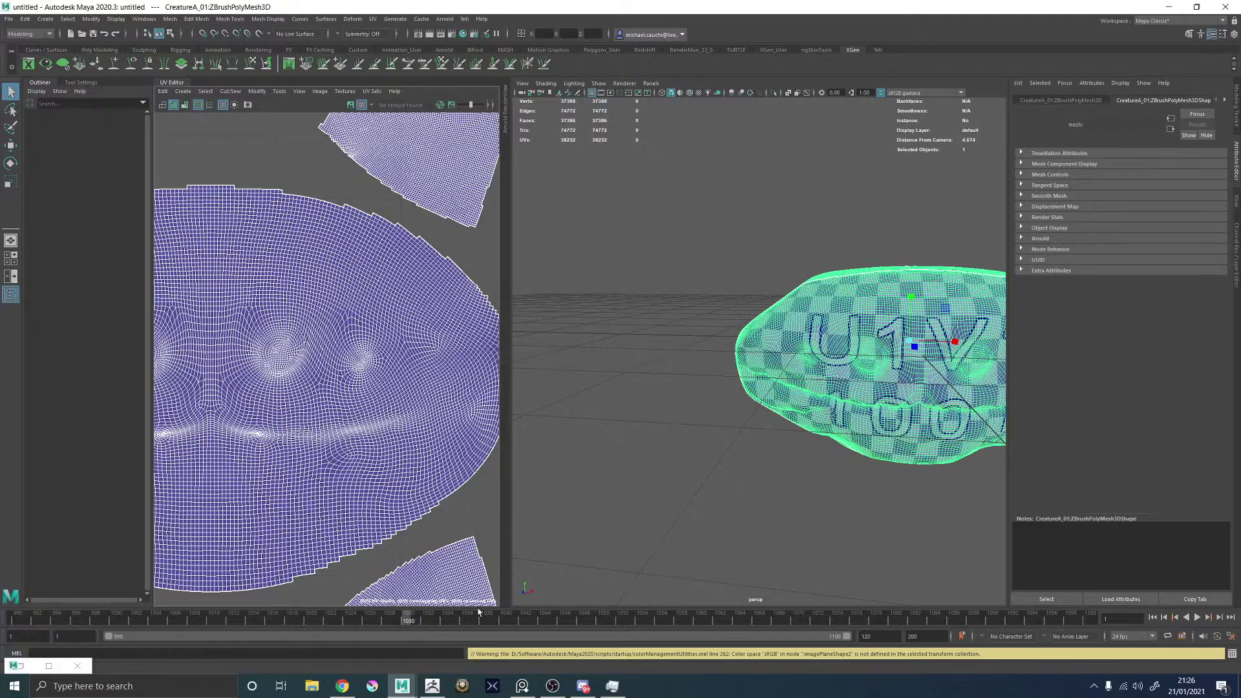
Switch to ZBrush and import CreatureA_01.obj from the Desktop over the current PolySphere1_2 subtool.
click(433, 686)
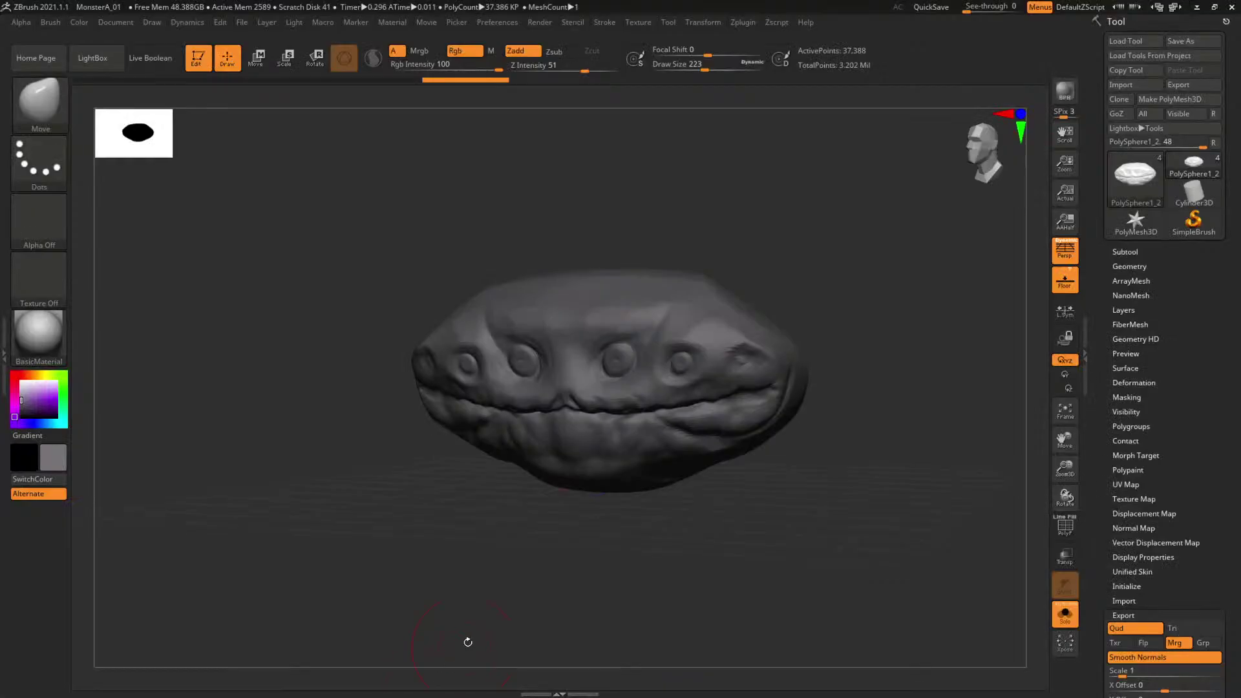
click(1133, 90)
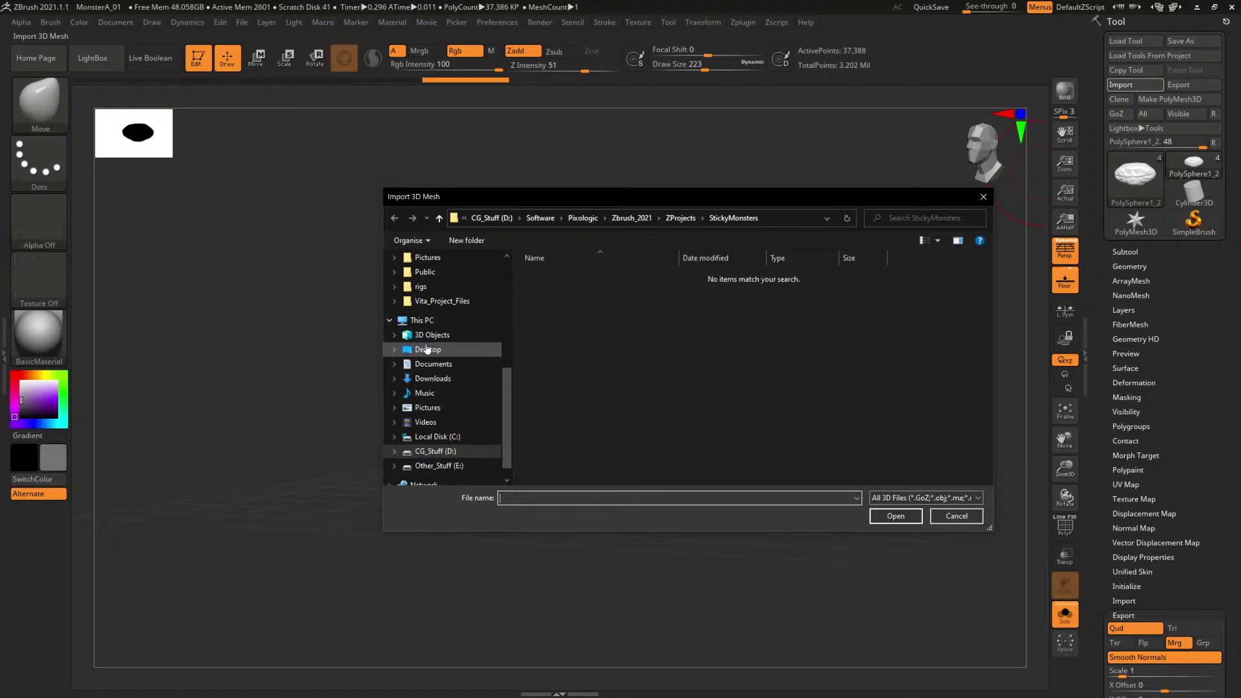
click(426, 350)
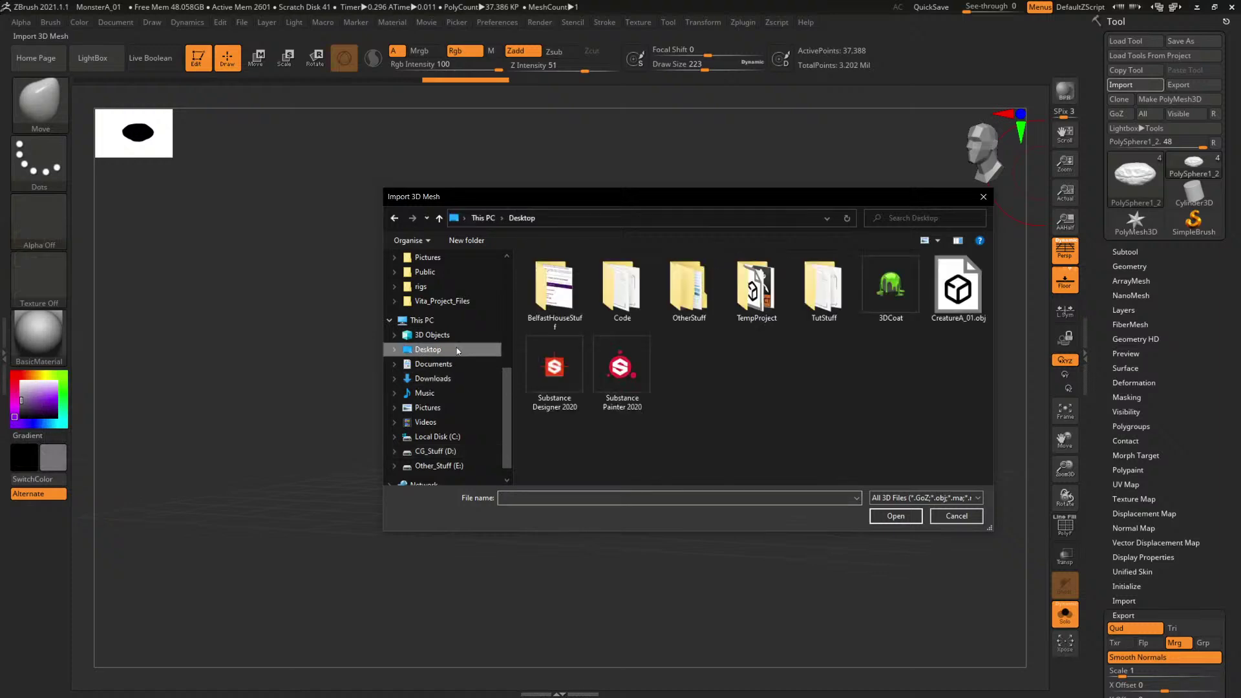
double_click(947, 289)
drag(831, 278, 851, 277)
key(shift+f)
key(shift+f)
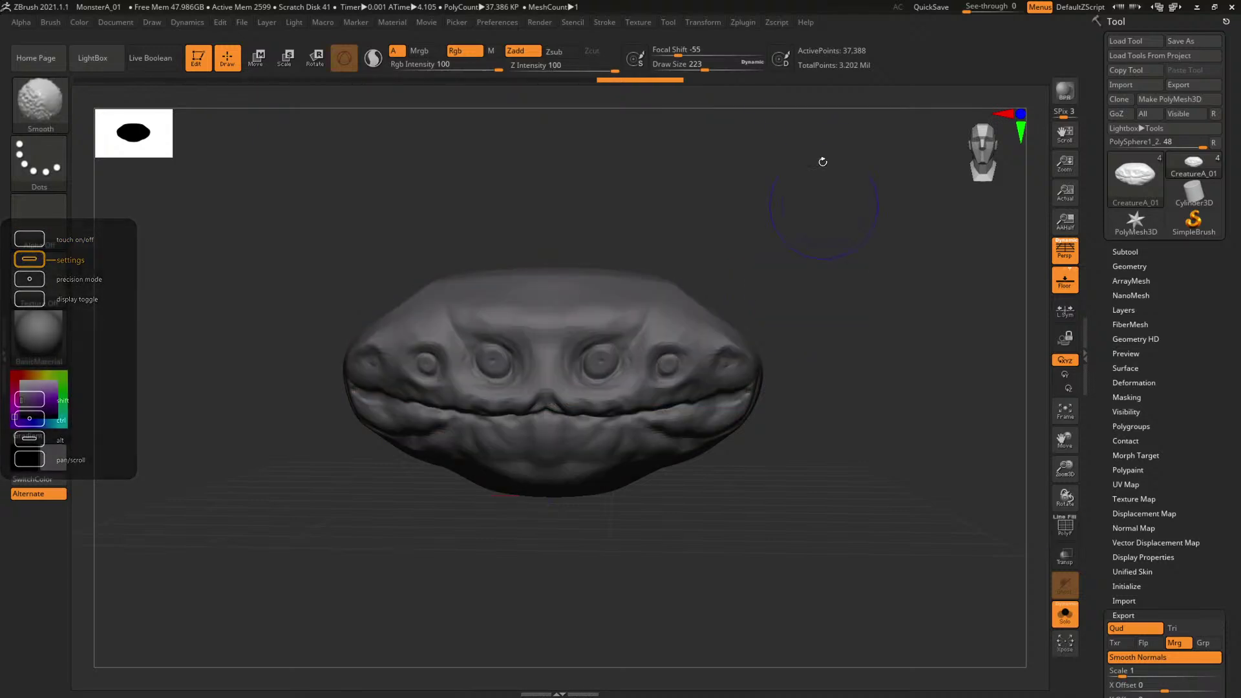
Enable Use Existing UV Seams in UV Master, check the UV seams on the imported mesh, and turn the seam display off.
click(743, 22)
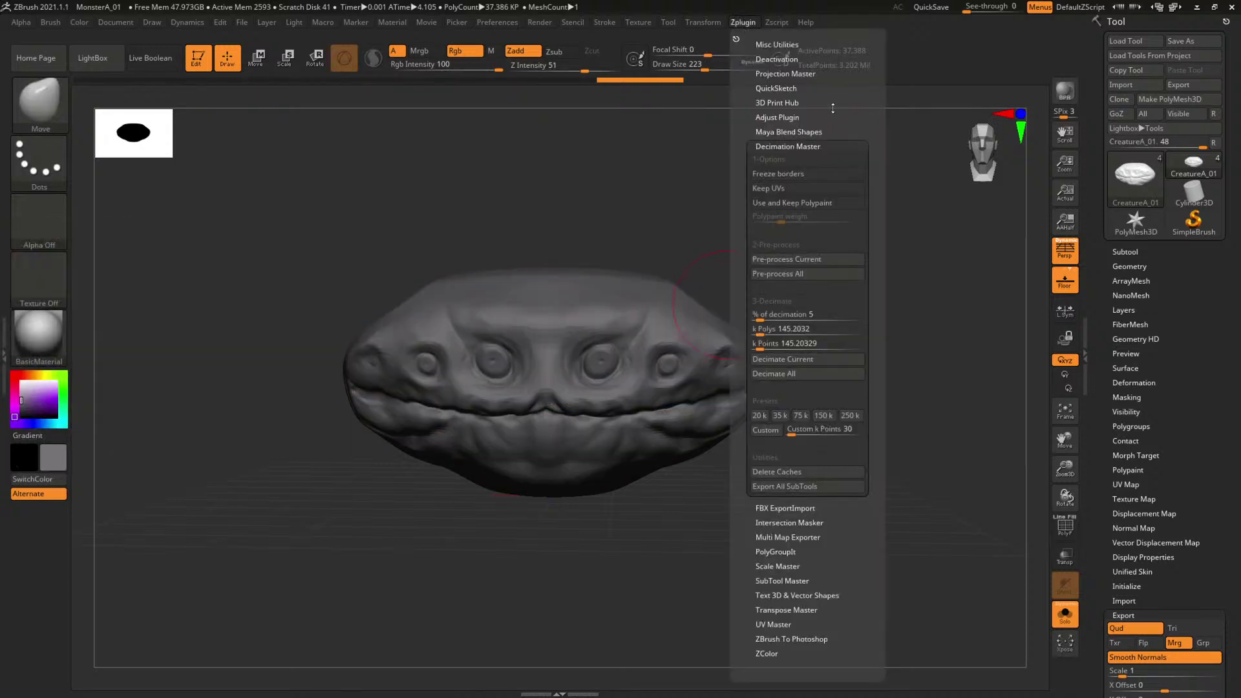
click(770, 622)
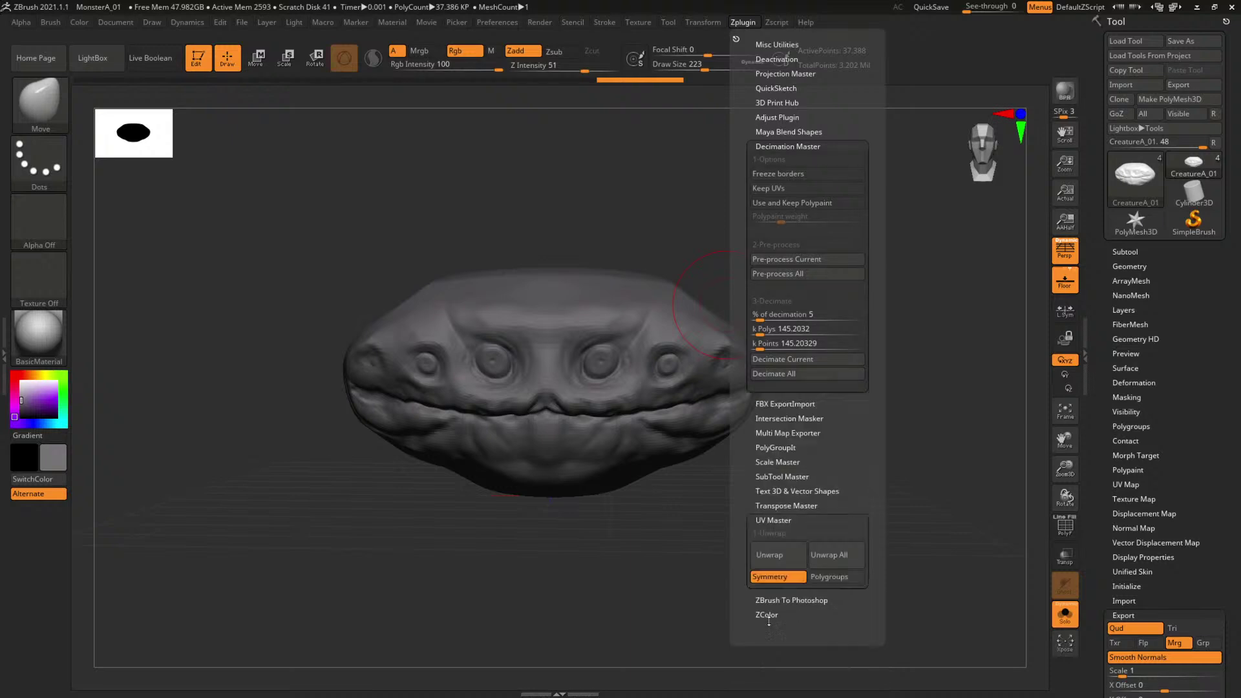
click(753, 25)
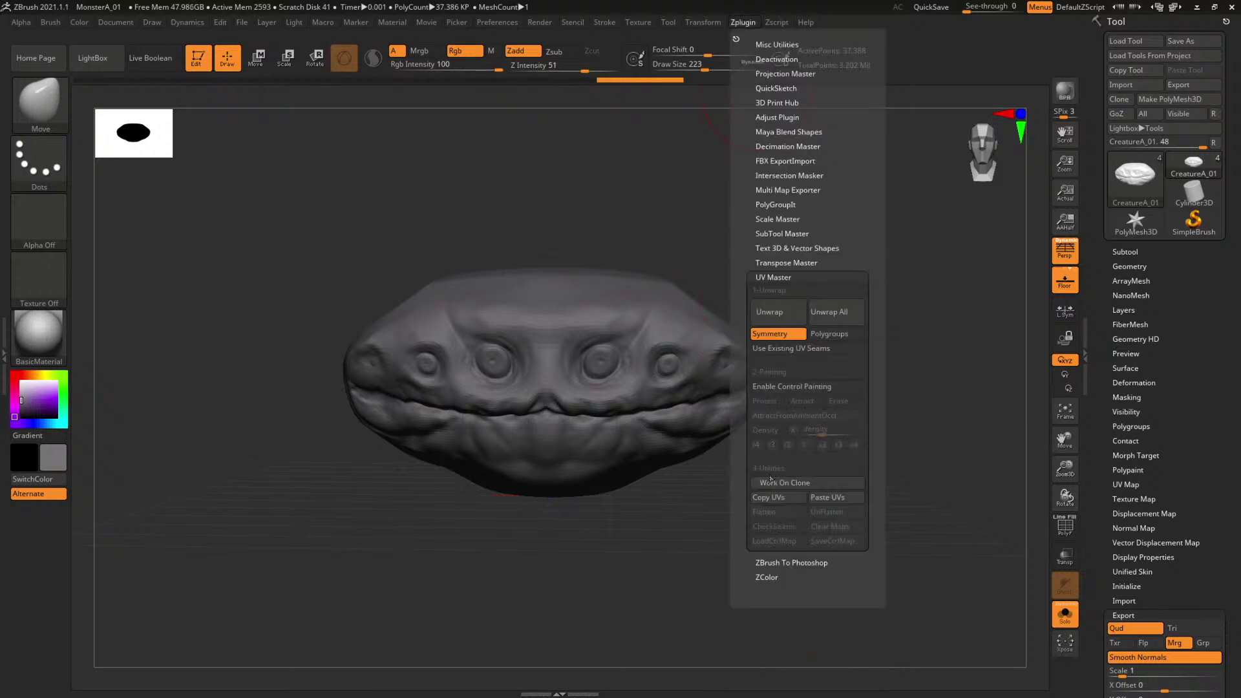
click(777, 349)
click(773, 527)
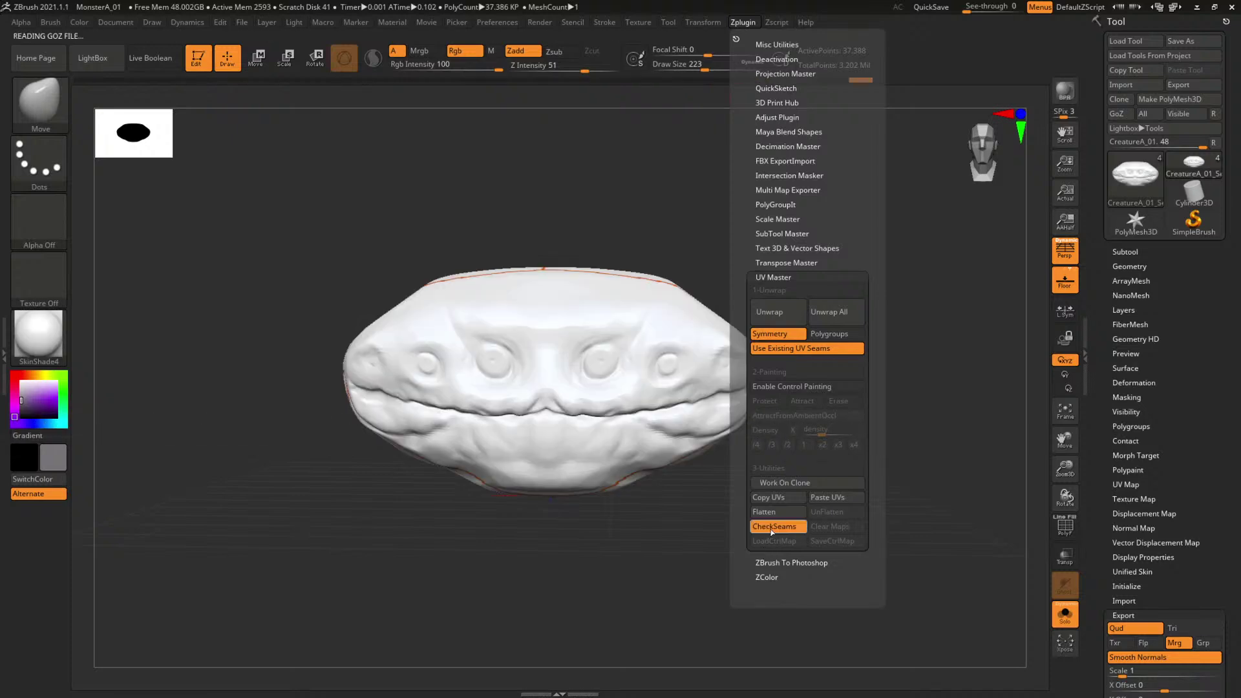
drag(909, 274, 702, 123)
click(668, 23)
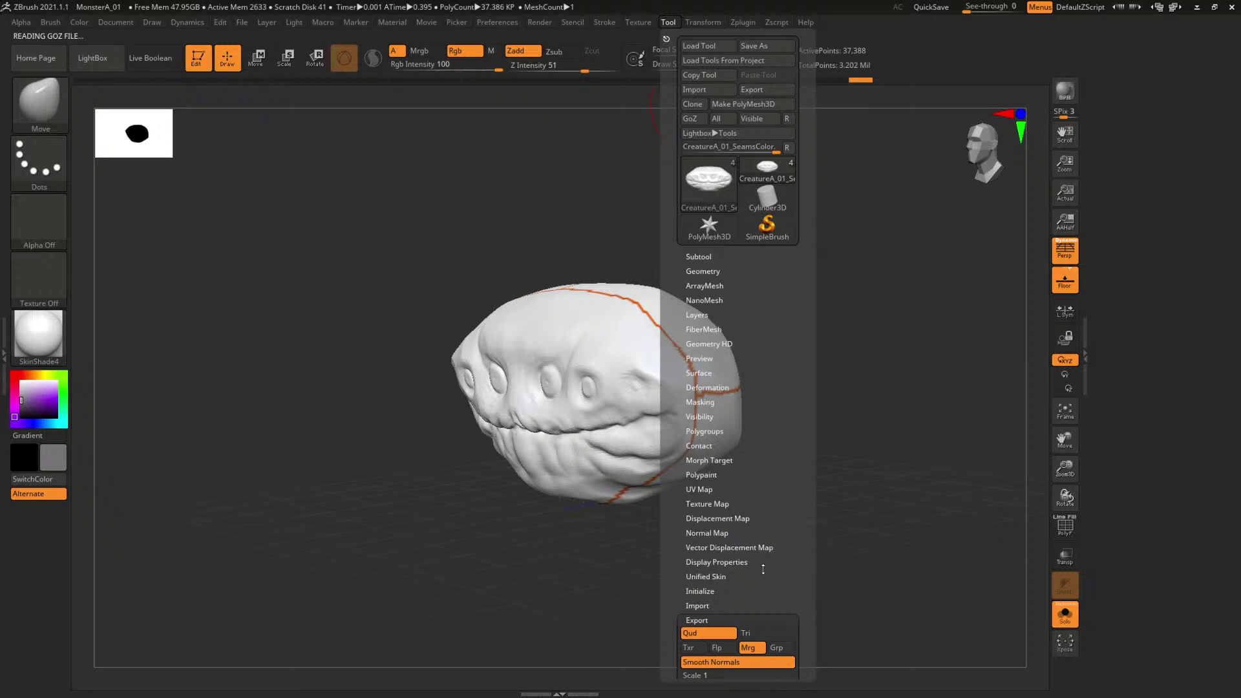
click(750, 23)
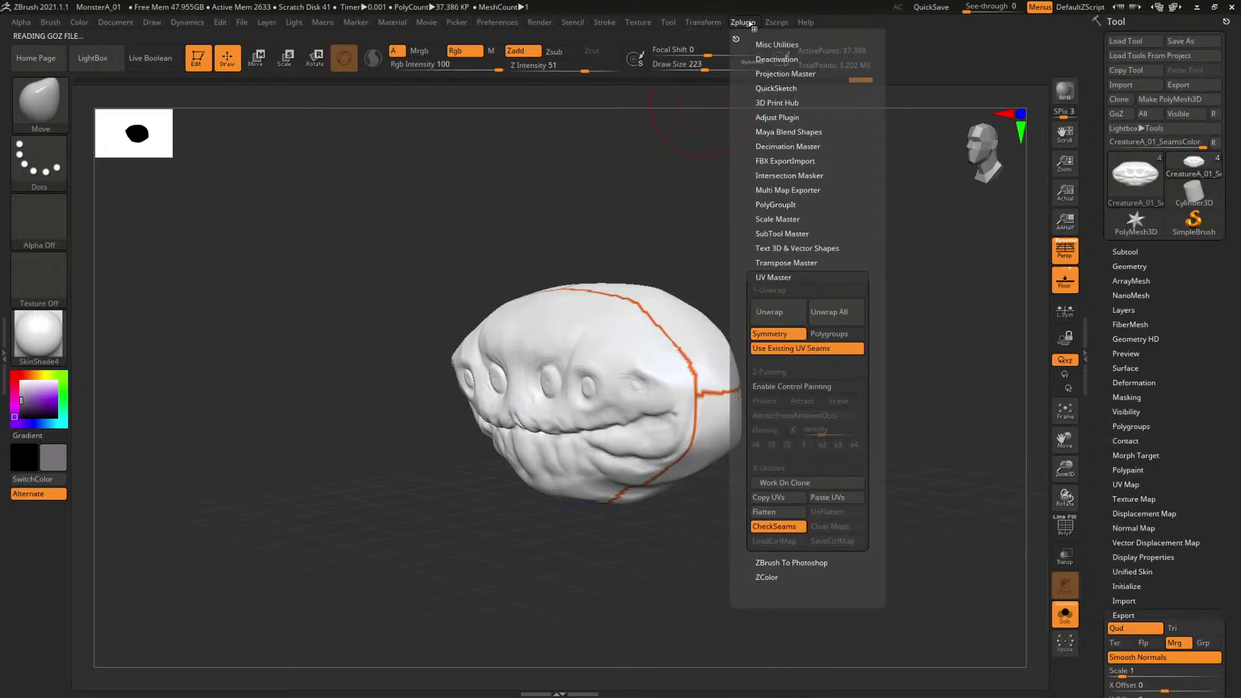
click(768, 514)
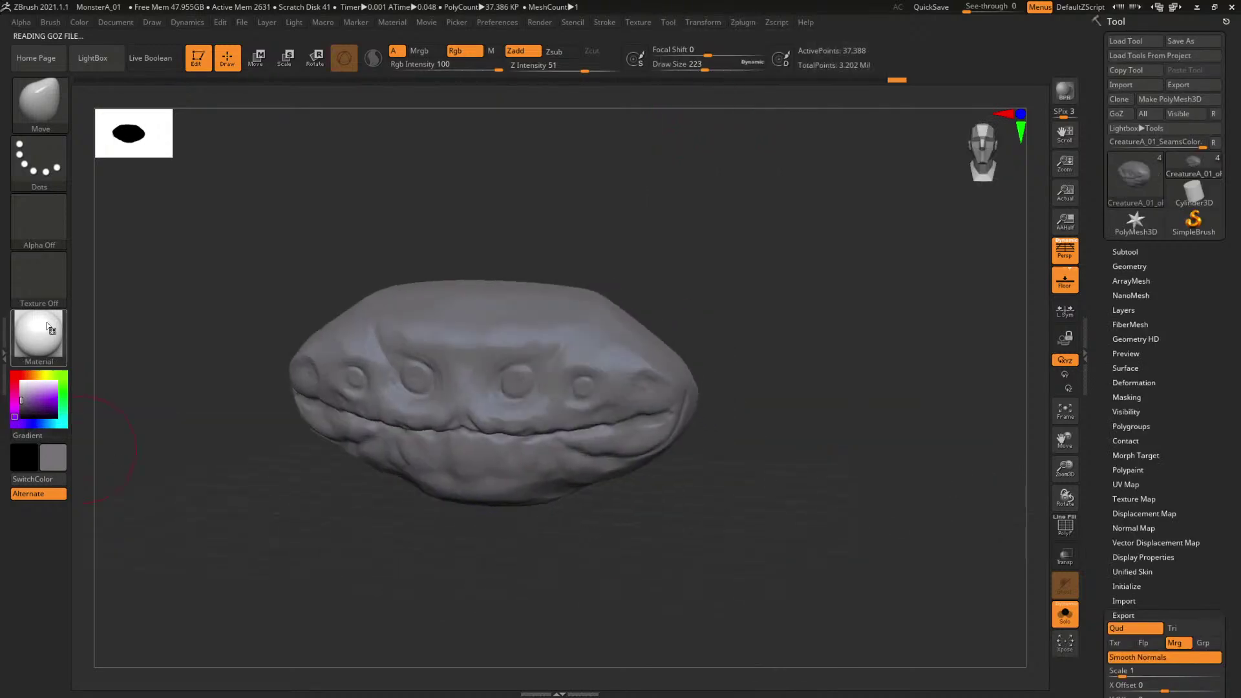
Set the material to BasicMaterial and fill the whole creature mesh with it in material-only mode.
click(40, 336)
click(172, 558)
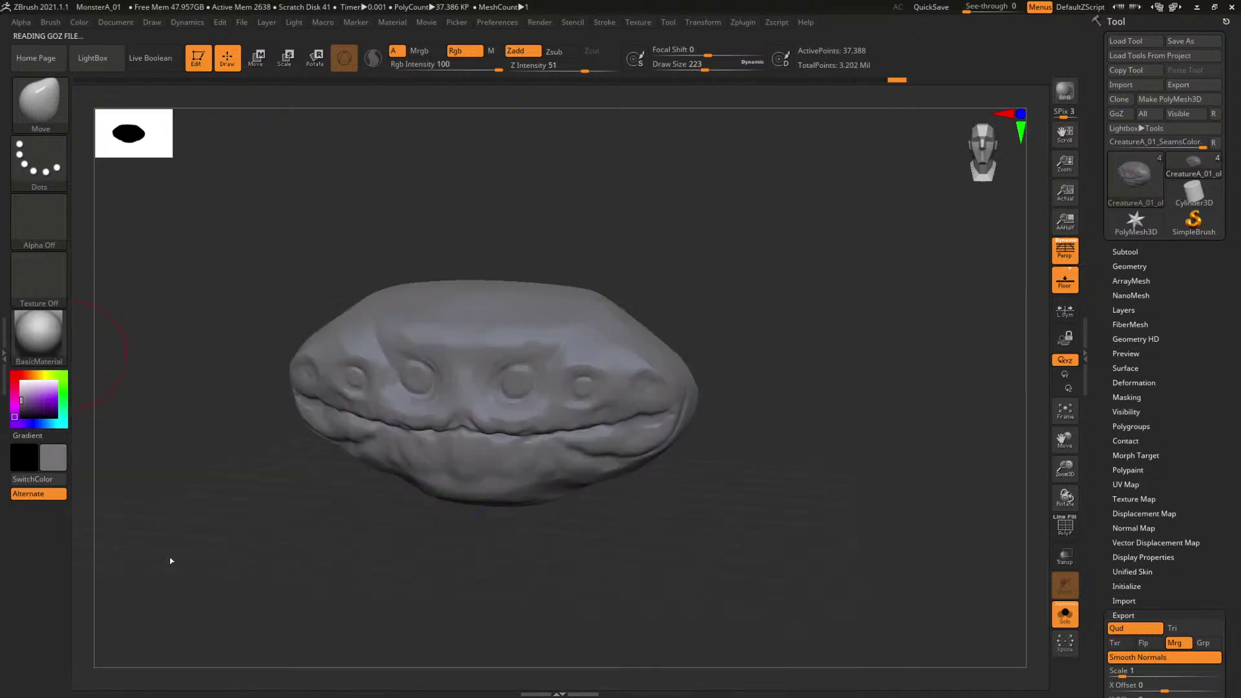
mouse_move(693, 262)
shift+mouse_down()
mouse_move(631, 278)
mouse_move(680, 255)
shift+mouse_up()
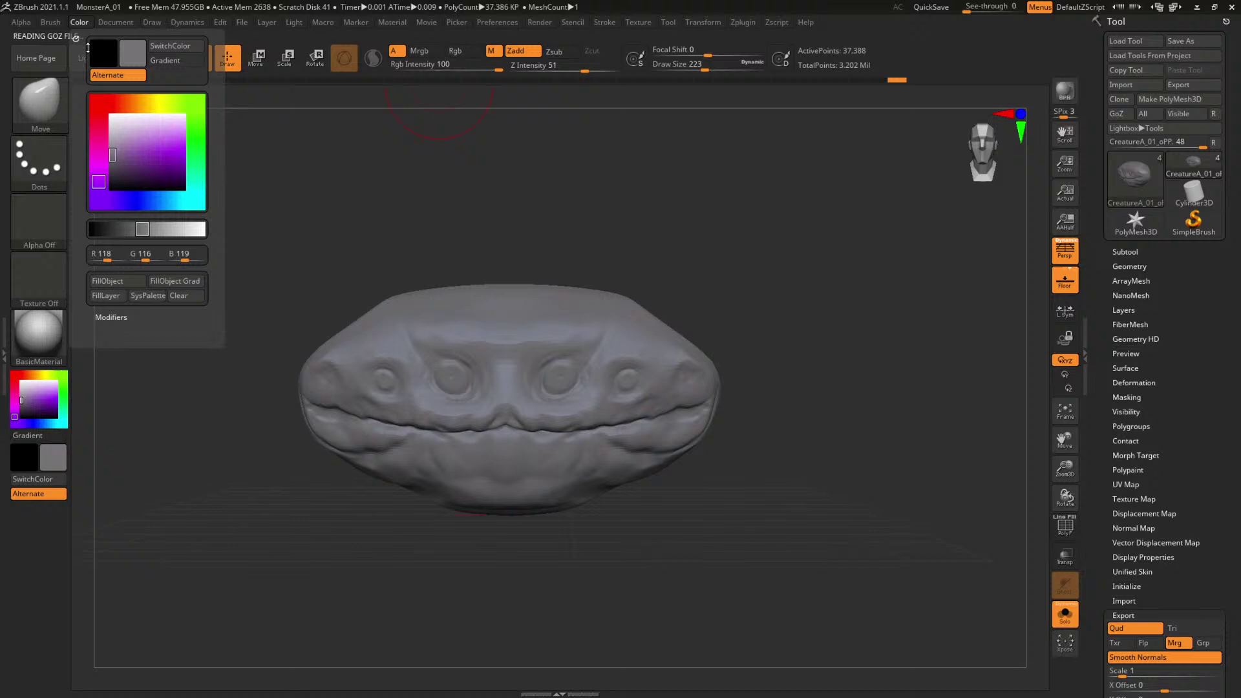
click(107, 281)
alt+drag(604, 218, 947, 194)
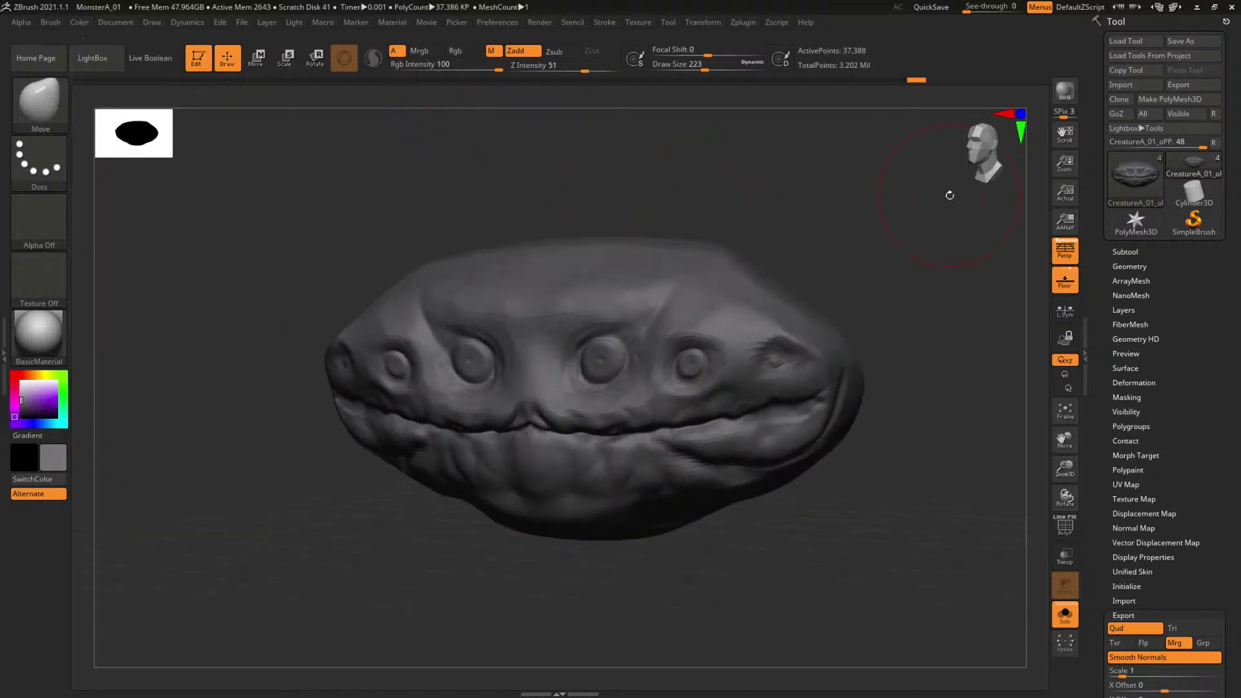
Turn off solo display and show the painted PolySphere subtool, keeping the imported CreatureA_01 subtool active.
click(1135, 251)
mouse_move(1212, 358)
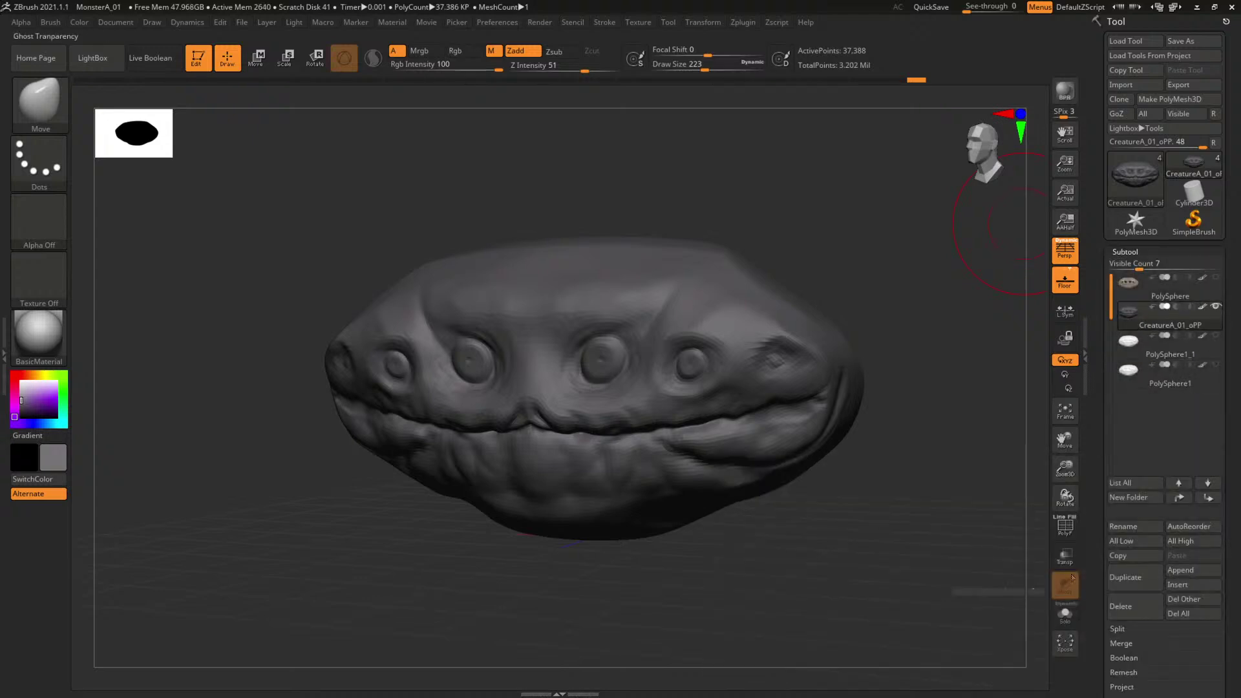
click(1215, 278)
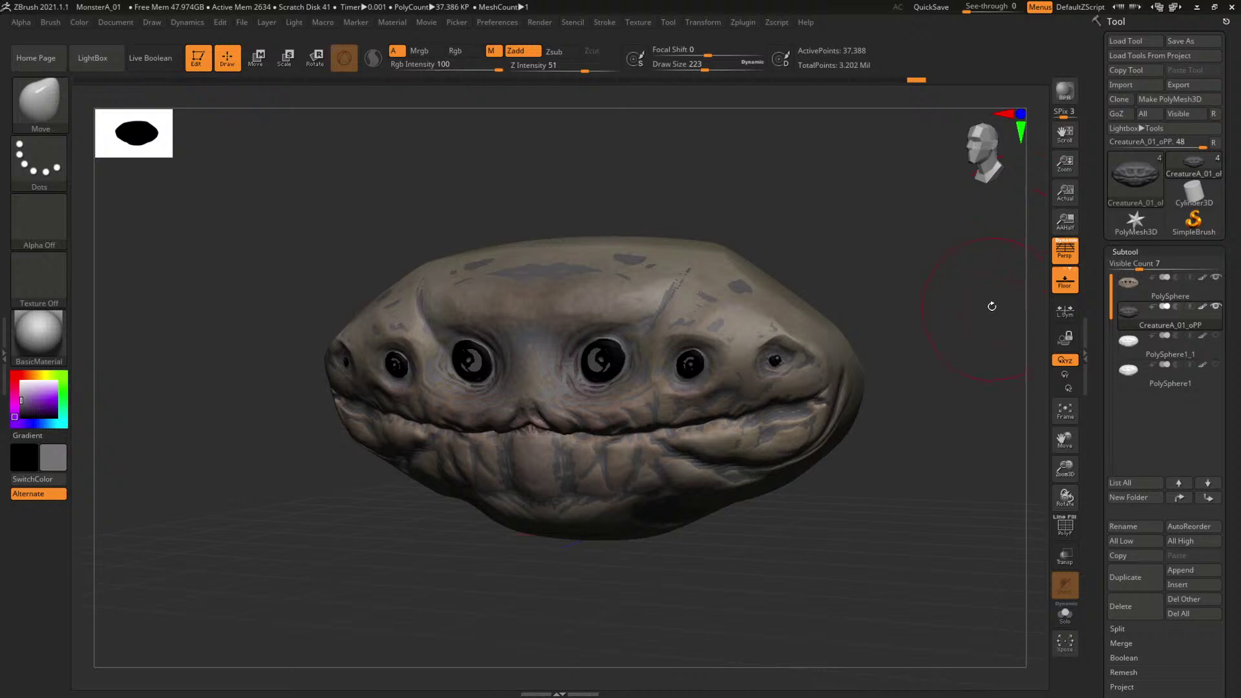
click(1160, 315)
Subdivide the imported creature subtool by three levels to match the density of the original sculpt.
key(ctrl)
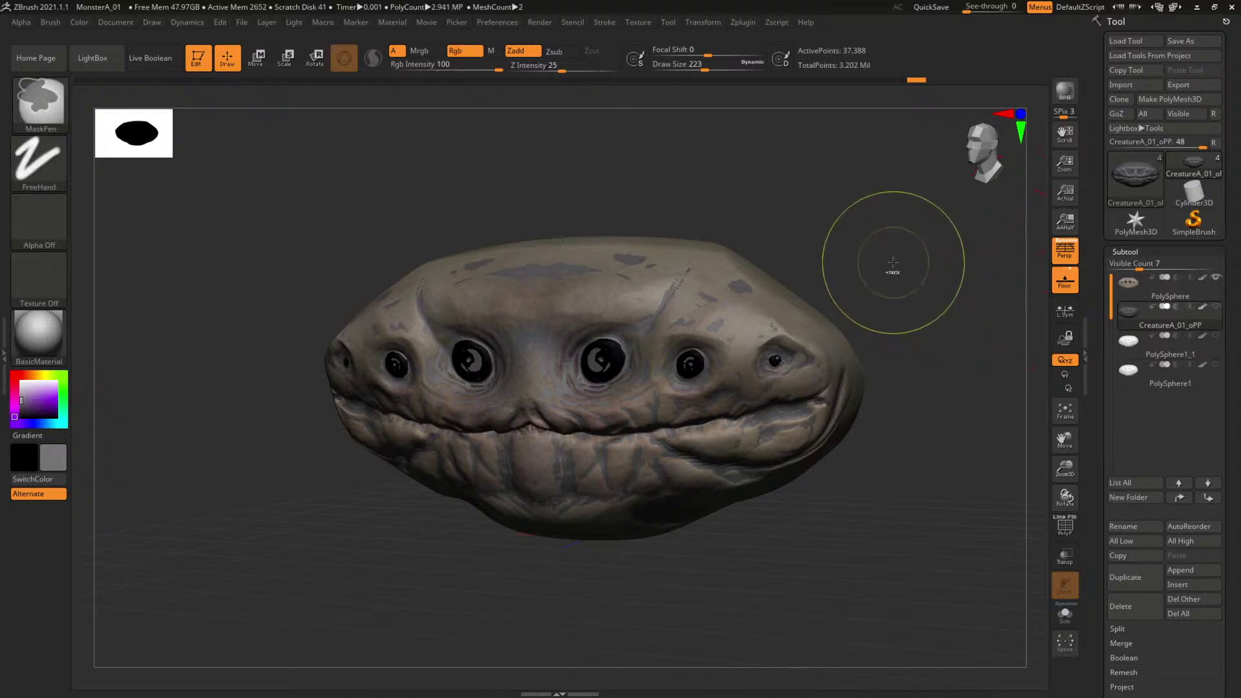
key(ctrl+d)
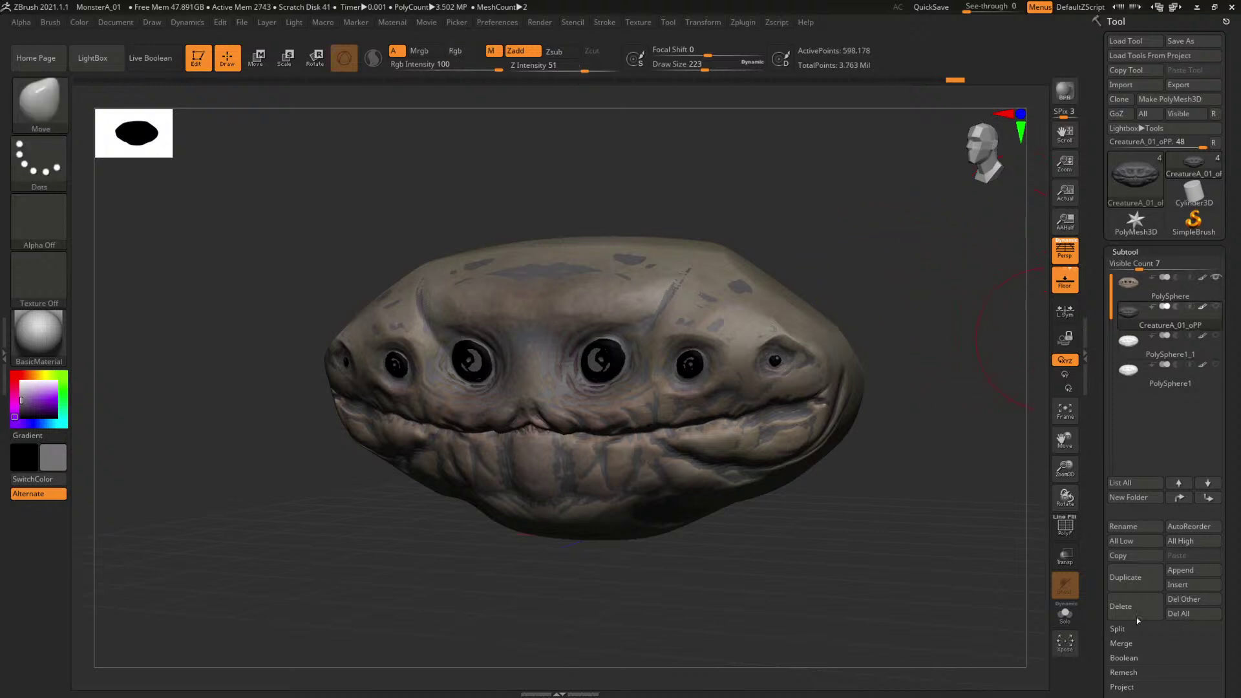
scroll(1238, 633, down, 2)
key(ctrl)
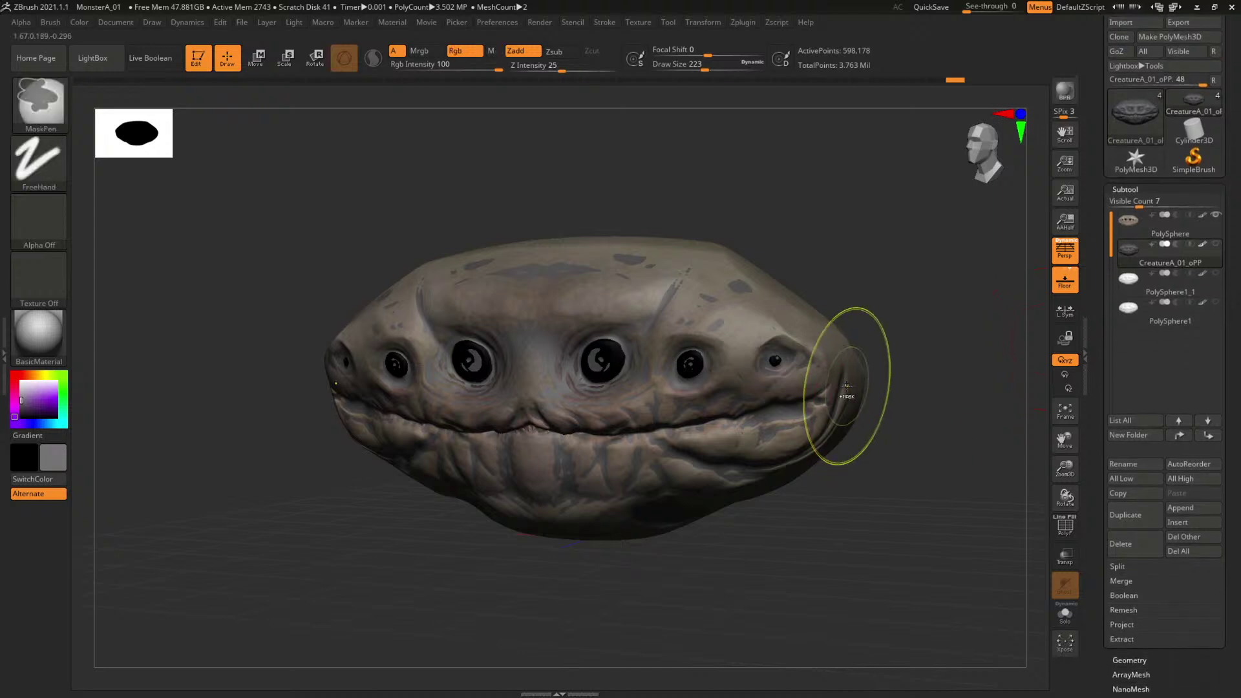
key(ctrl+d)
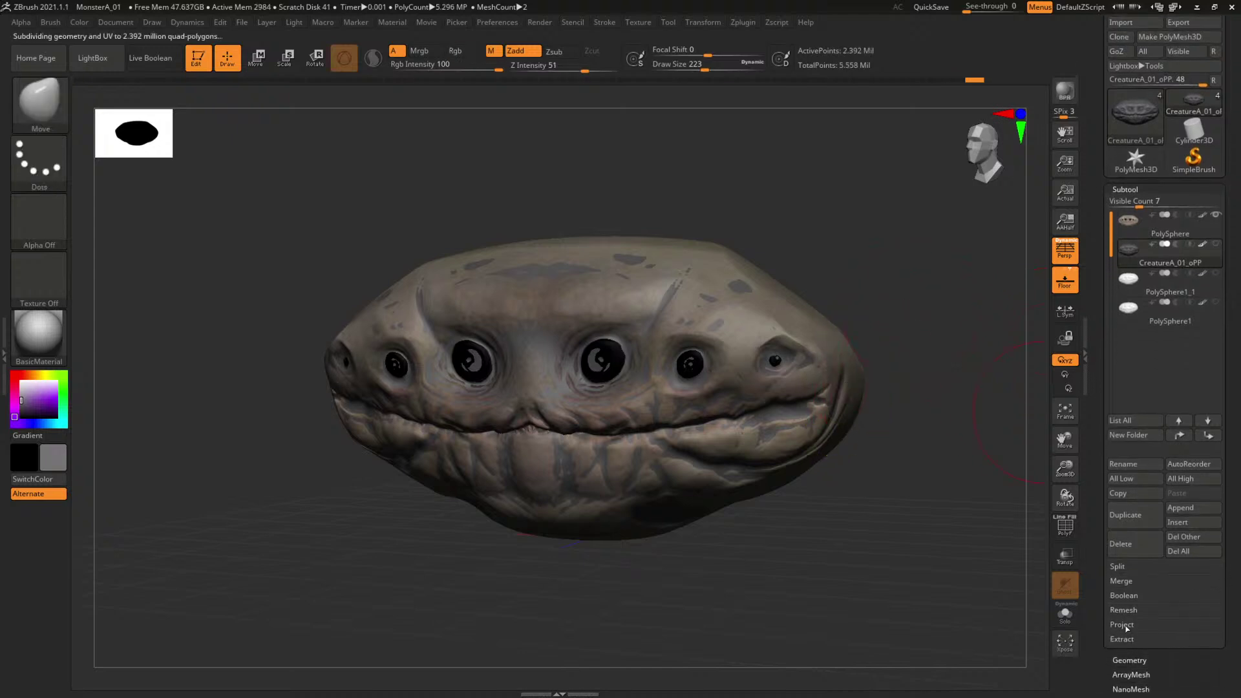
Project the geometry and color of the visible PolySphere sculpt onto the subdivided CreatureA_01 subtool with ProjectAll.
click(1148, 660)
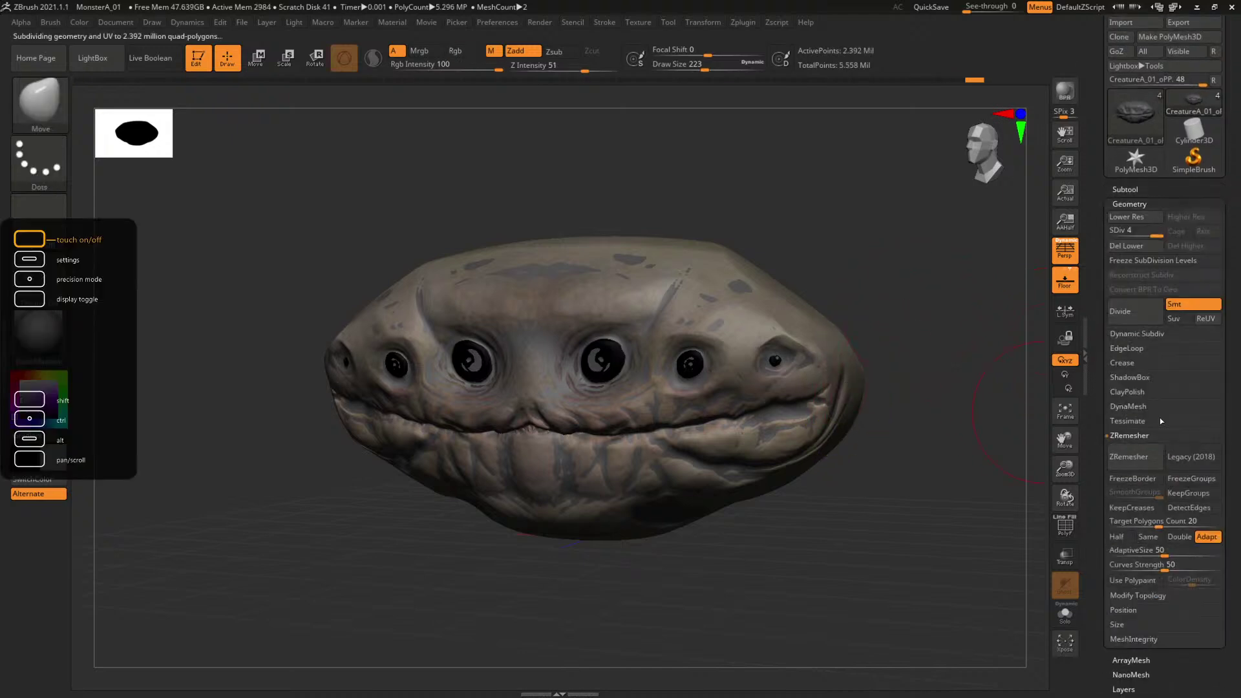
click(1118, 191)
click(1121, 625)
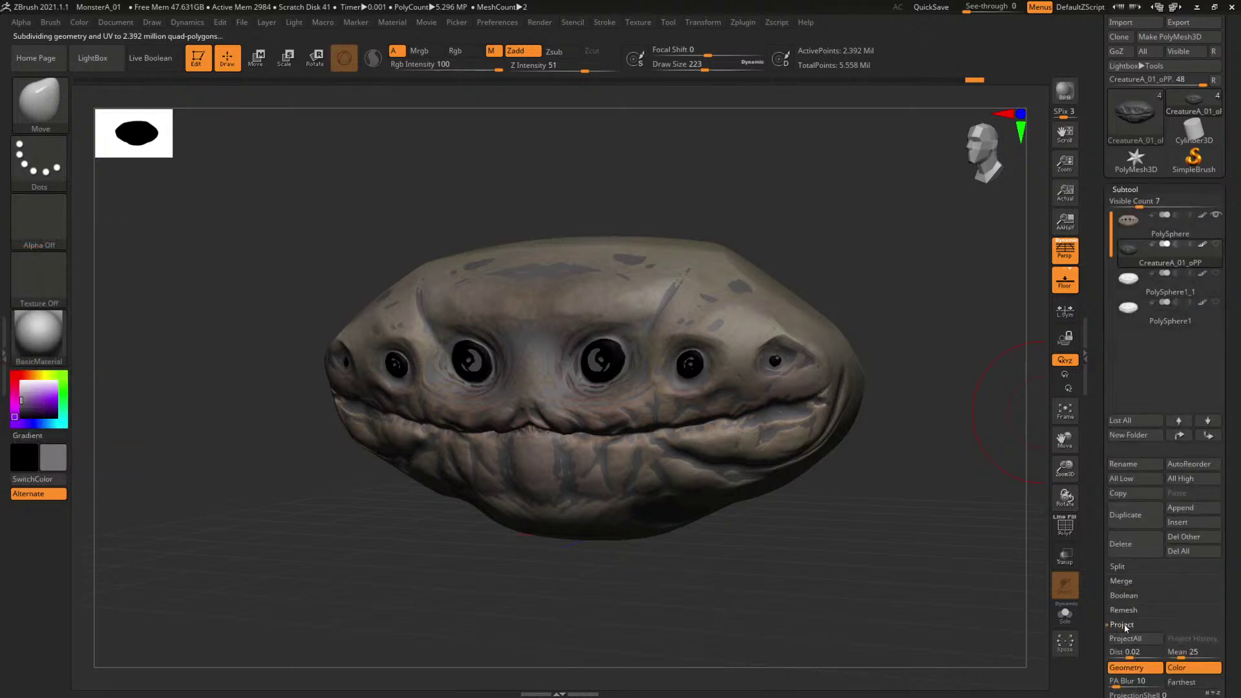
click(1143, 642)
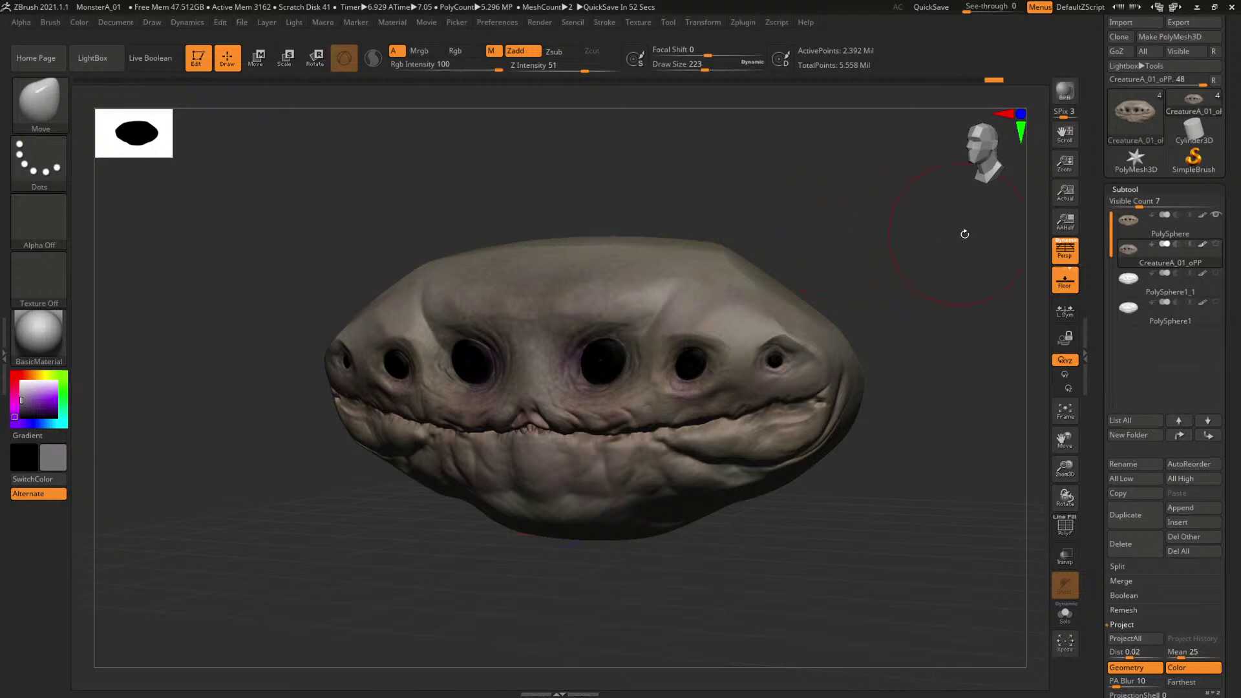
Compare the projected creature with the original PolySphere sculpt in wireframe, and delete the PolySphere subtool.
click(1122, 225)
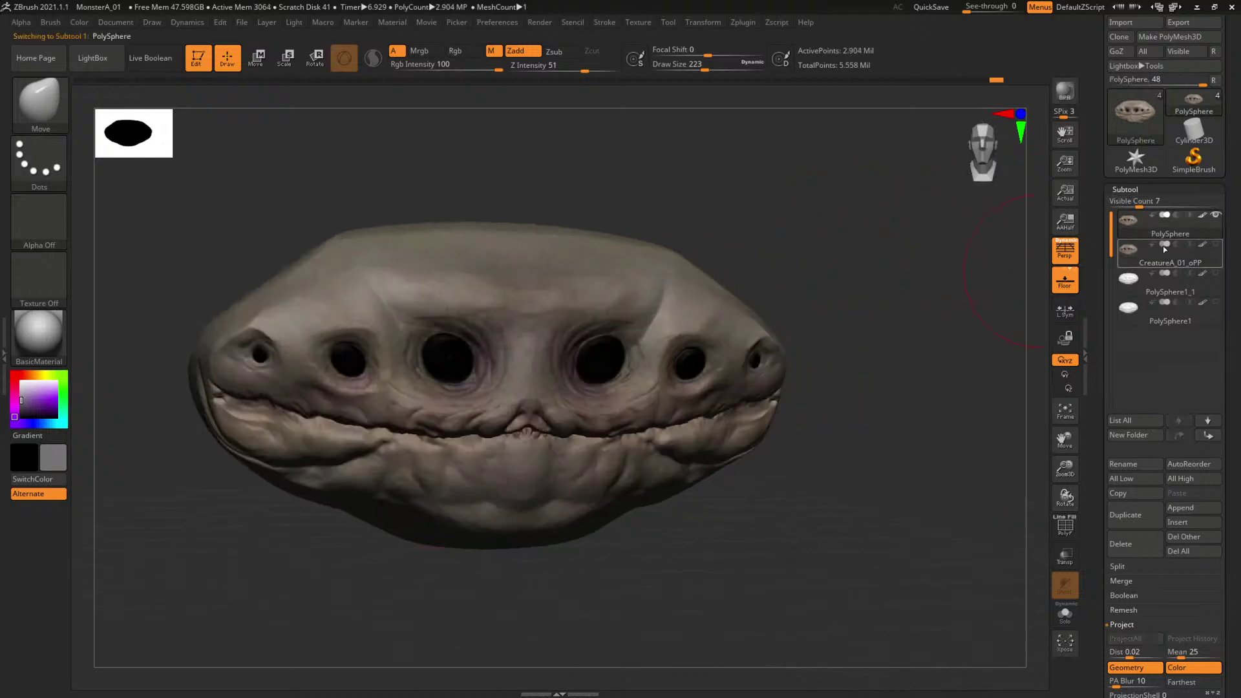
click(1165, 250)
key(shift+f)
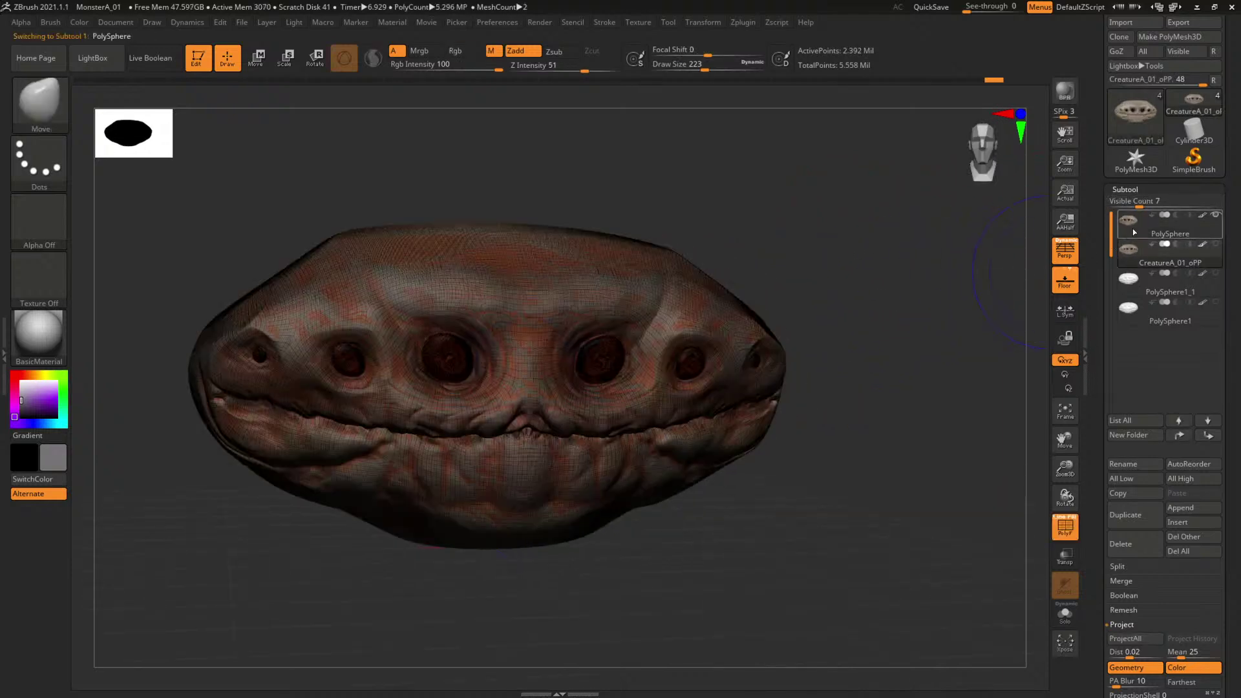
click(1134, 554)
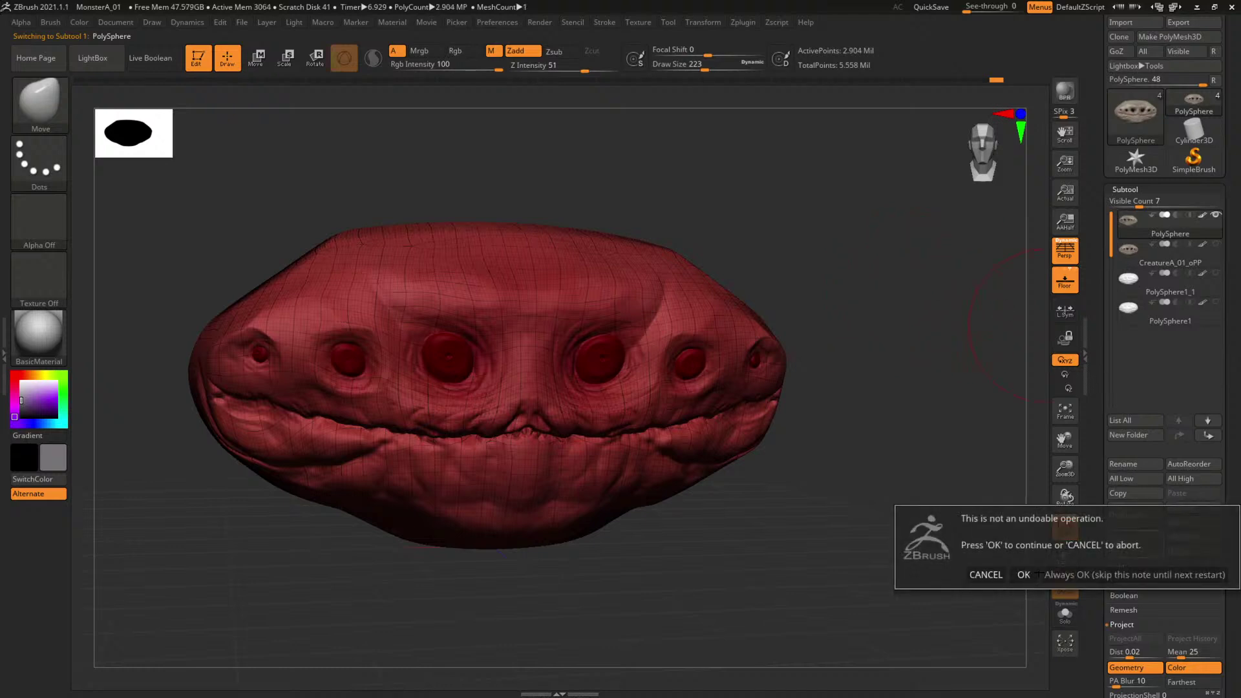
click(1023, 575)
Turn off the wireframe, check a lower subdivision level, and make the projected CreatureA_01 subtool active at its highest level.
key(shift)
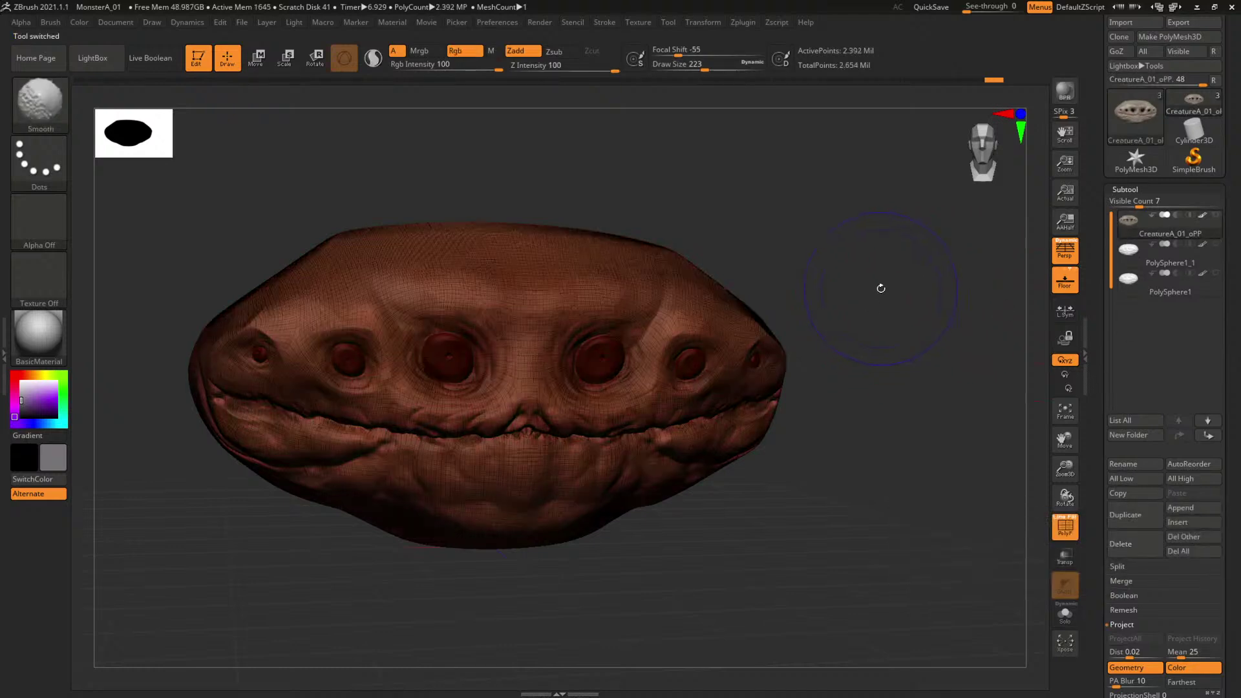
key(shift+f)
key(shift+d)
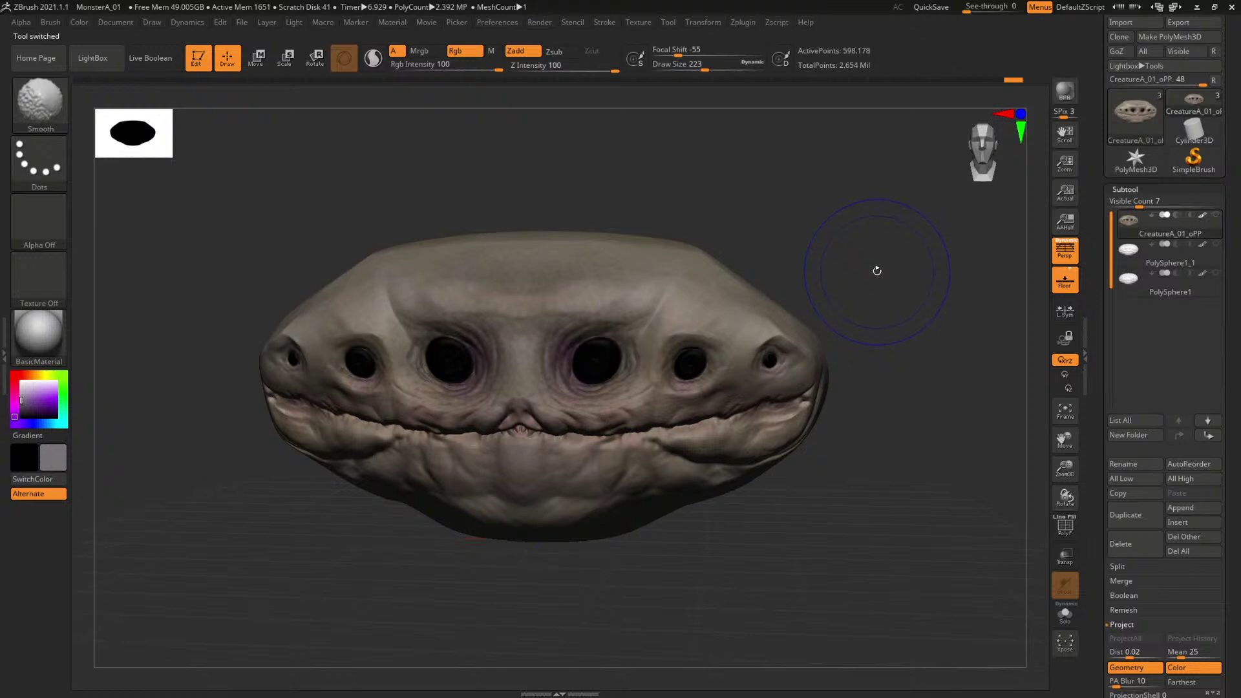
key(d)
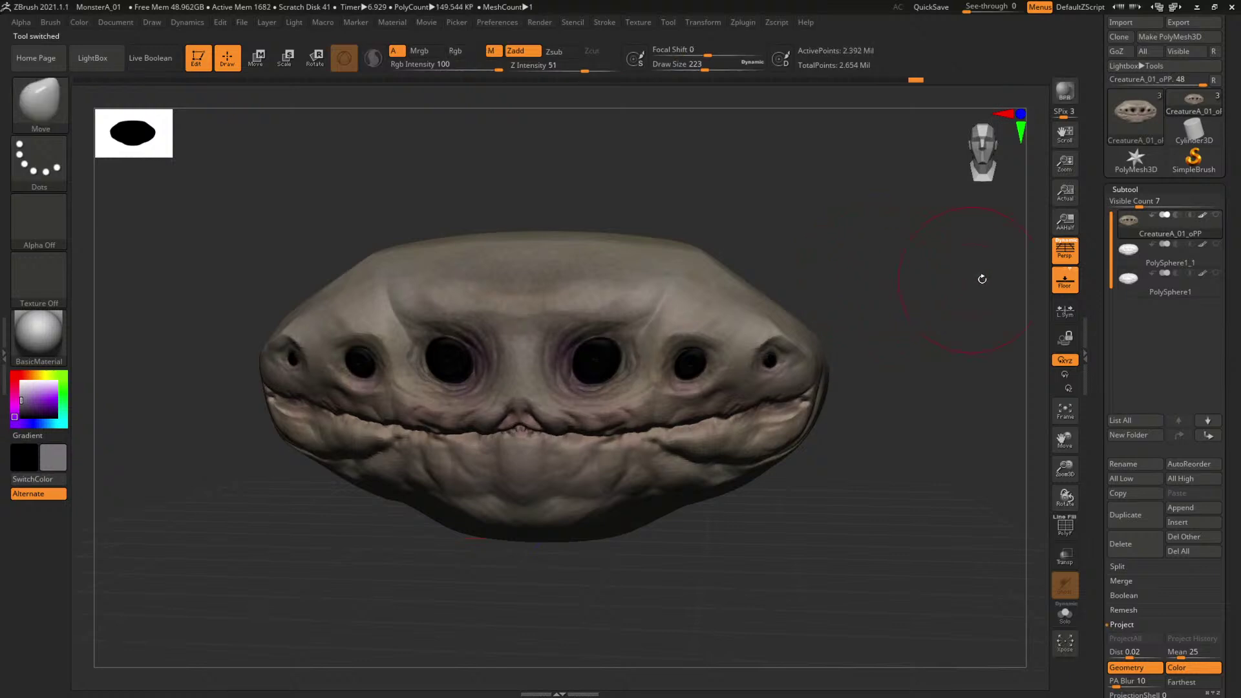
click(1128, 279)
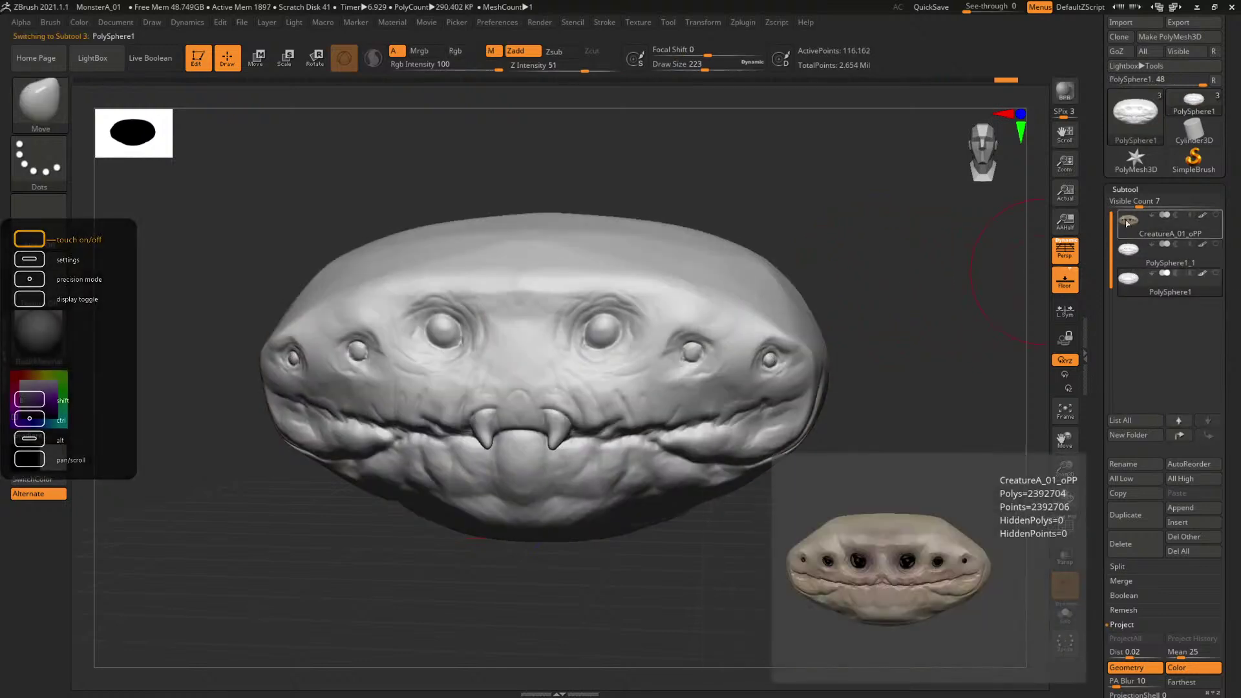
click(1126, 223)
mouse_move(882, 230)
alt+mouse_down()
mouse_move(902, 247)
mouse_move(884, 248)
alt+mouse_up()
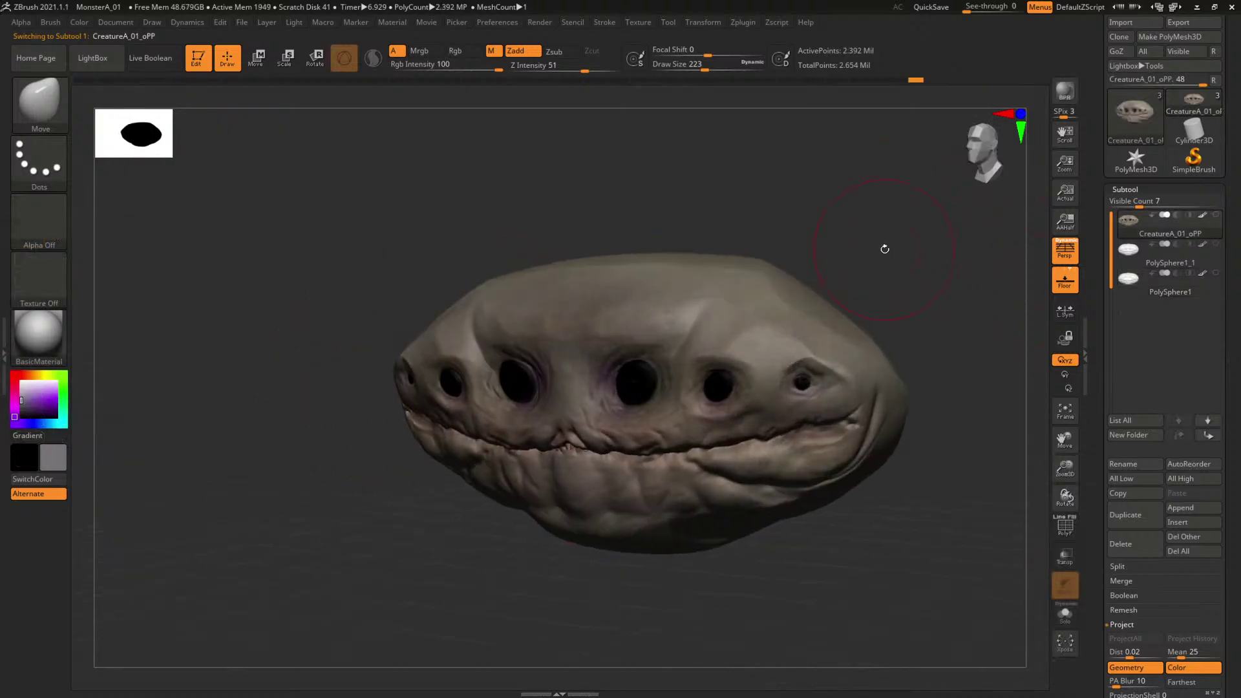
Trim the top of the creature's head at the lowest subdivision level using the TrimDynamic brush with a draw size of 415.
key(b)
key(t)
key(d)
drag(881, 210, 812, 321)
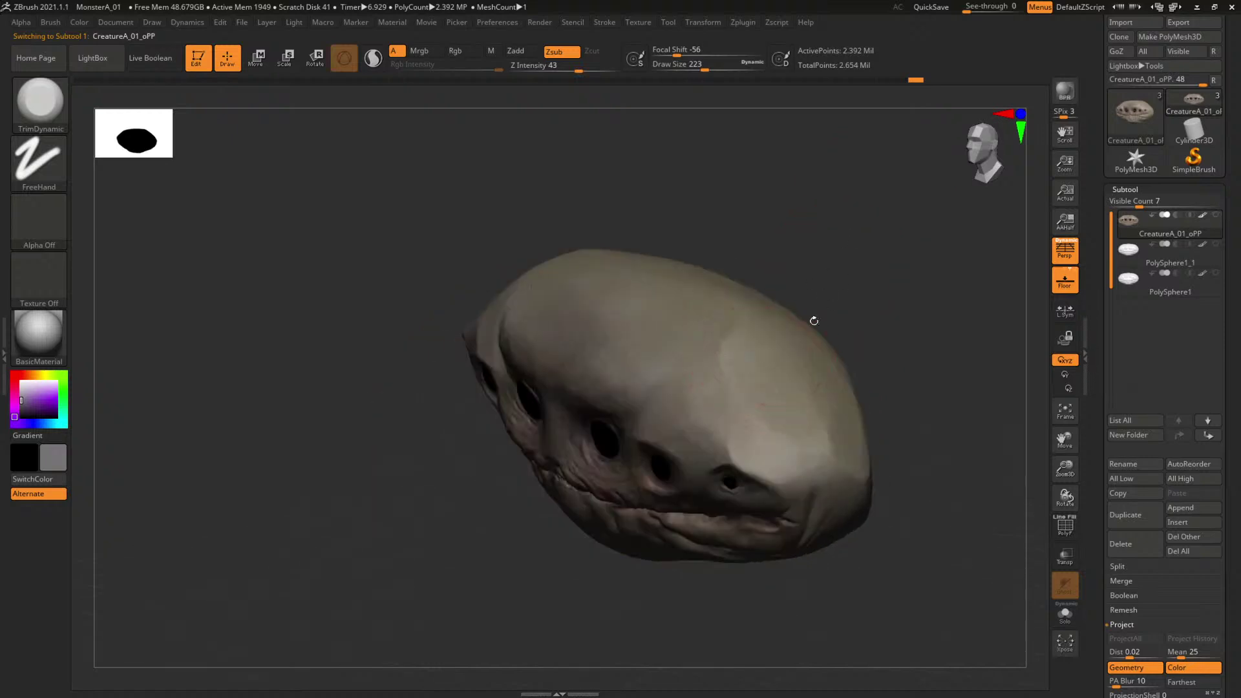
key(space)
mouse_move(669, 338)
mouse_down()
mouse_move(713, 322)
mouse_move(704, 321)
mouse_up()
key(space)
key(shift+d)
key(shift+d)
key(shift+d)
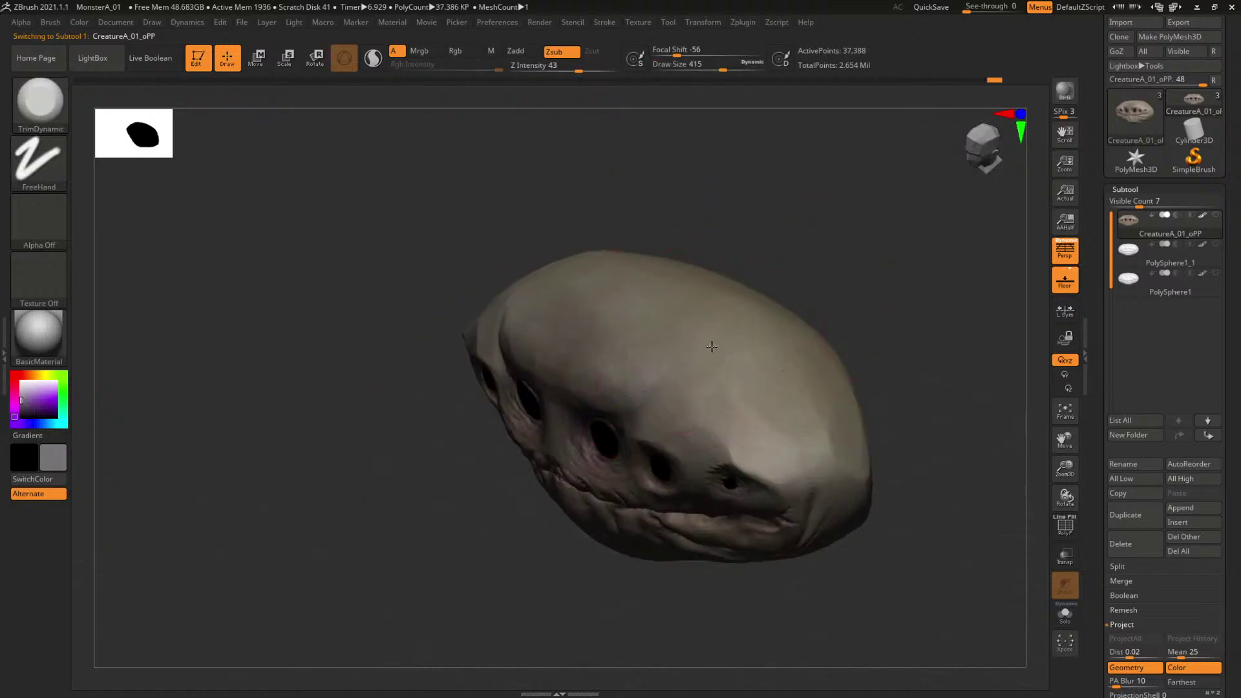
mouse_move(640, 274)
mouse_down()
mouse_move(616, 300)
mouse_move(676, 265)
mouse_up()
drag(725, 309, 755, 340)
mouse_move(886, 294)
shift+mouse_down()
mouse_move(928, 269)
mouse_move(825, 256)
mouse_move(874, 269)
mouse_move(856, 291)
mouse_move(848, 279)
mouse_move(819, 289)
mouse_move(839, 278)
mouse_move(854, 347)
shift+mouse_up()
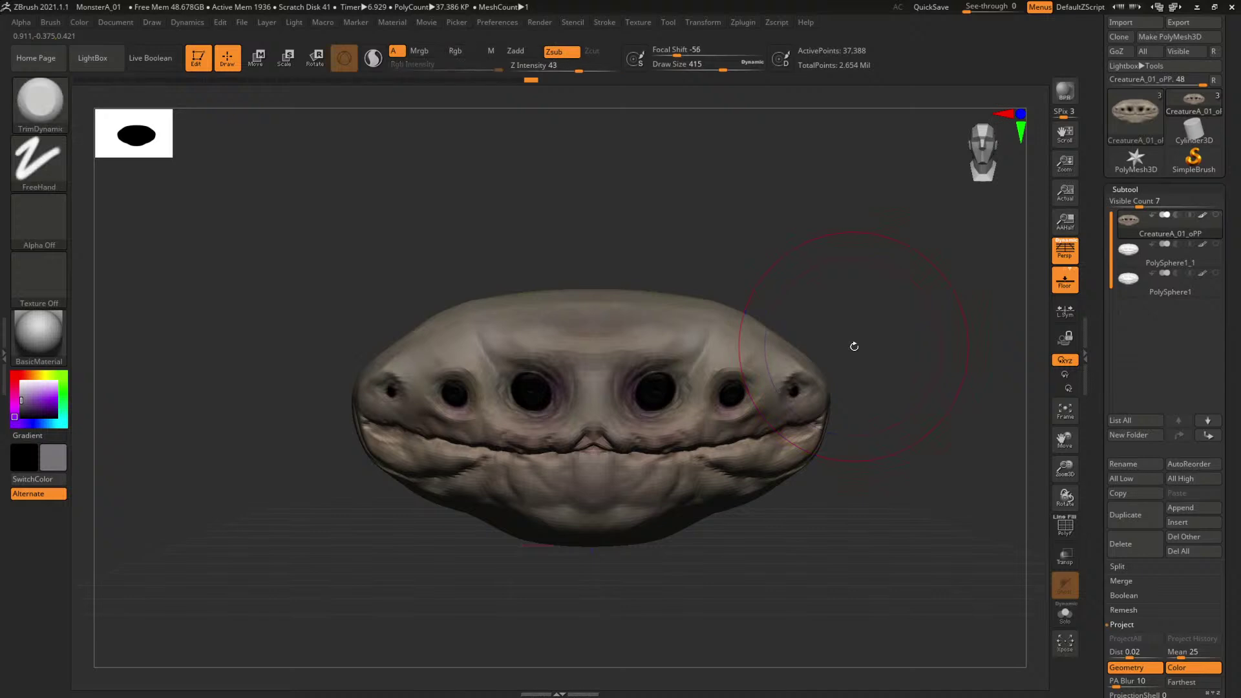
alt+drag(845, 263, 787, 249)
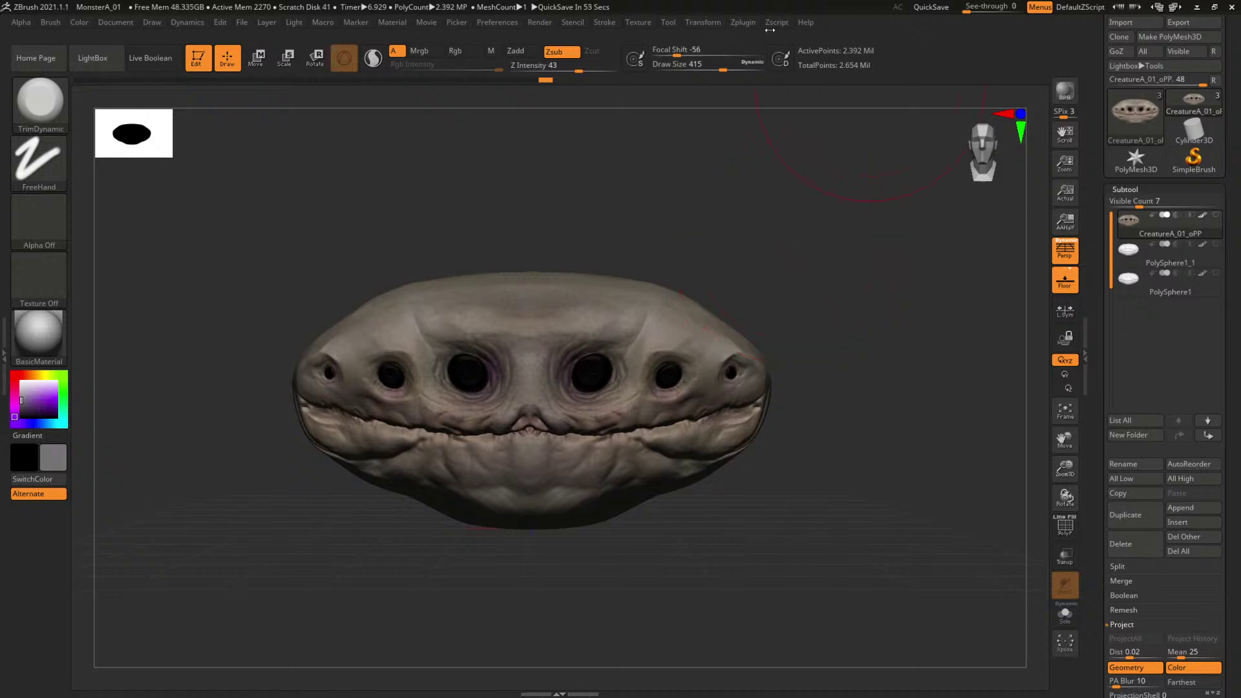
Start a Multi Map Exporter export of the Texture from Polypaint map at a map size of 2048.
click(742, 23)
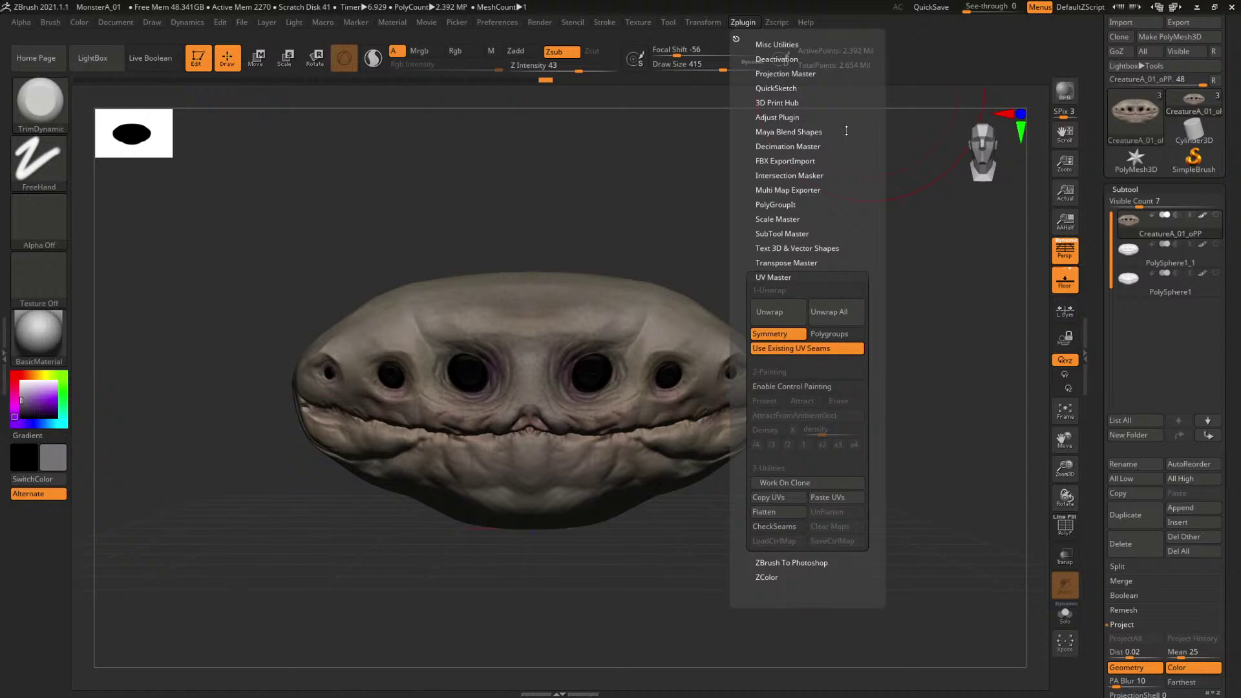
click(783, 190)
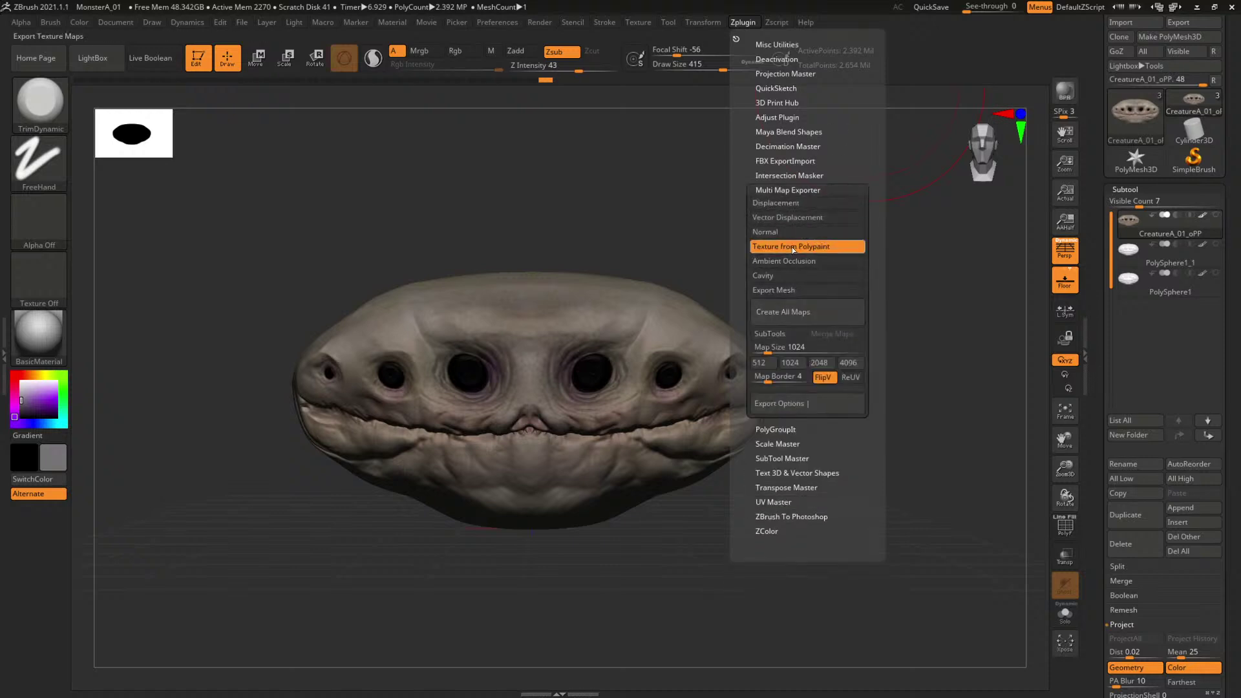
click(831, 369)
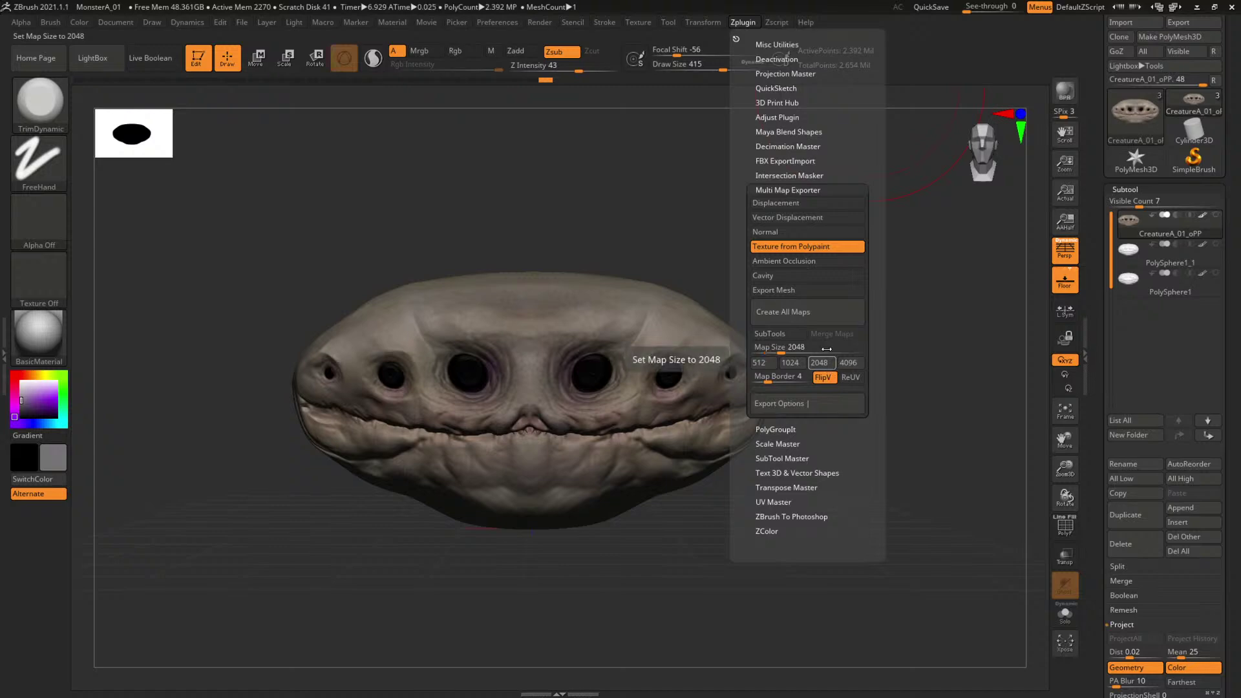
click(811, 313)
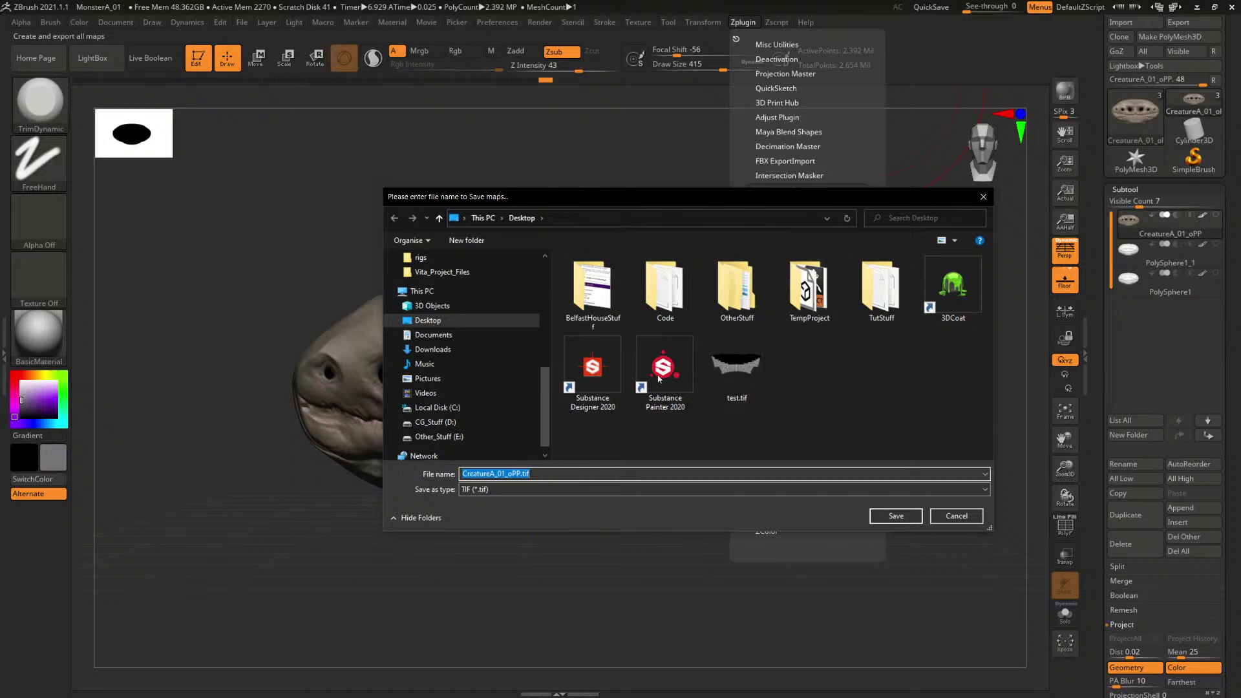
Browse to the StickyMonsters project's Scenes\02_Texturing folder on the D: drive as the map export location.
scroll(452, 388, down, 1)
click(435, 407)
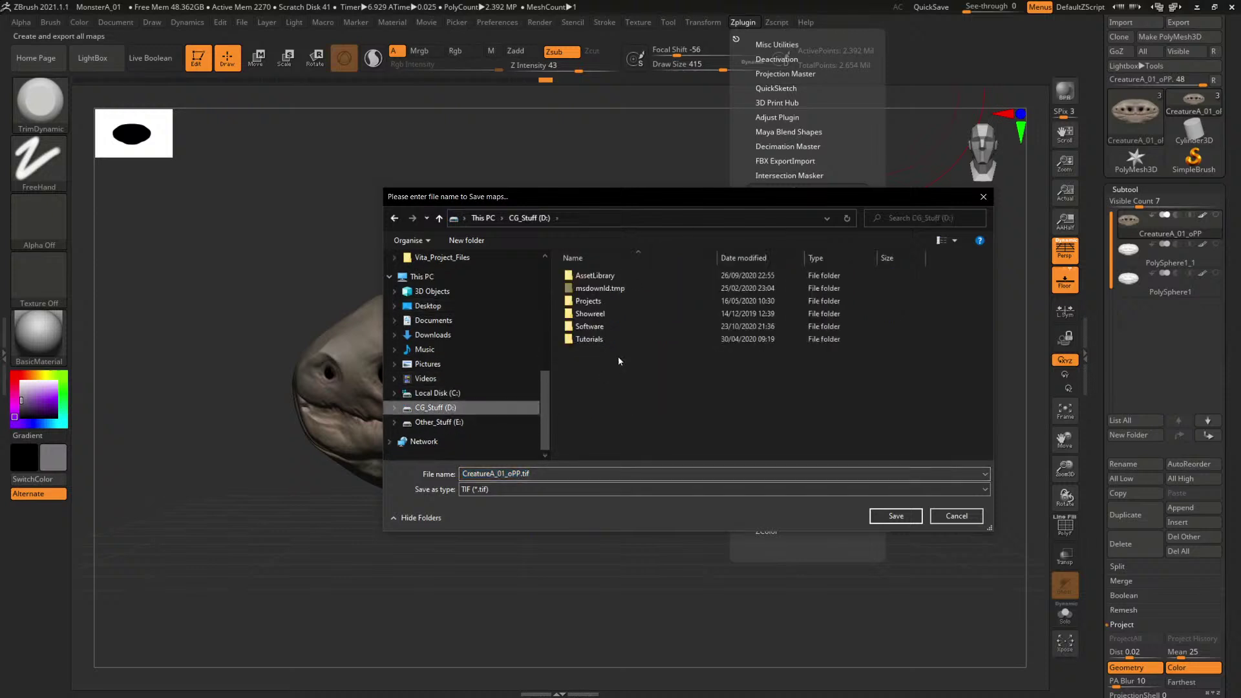
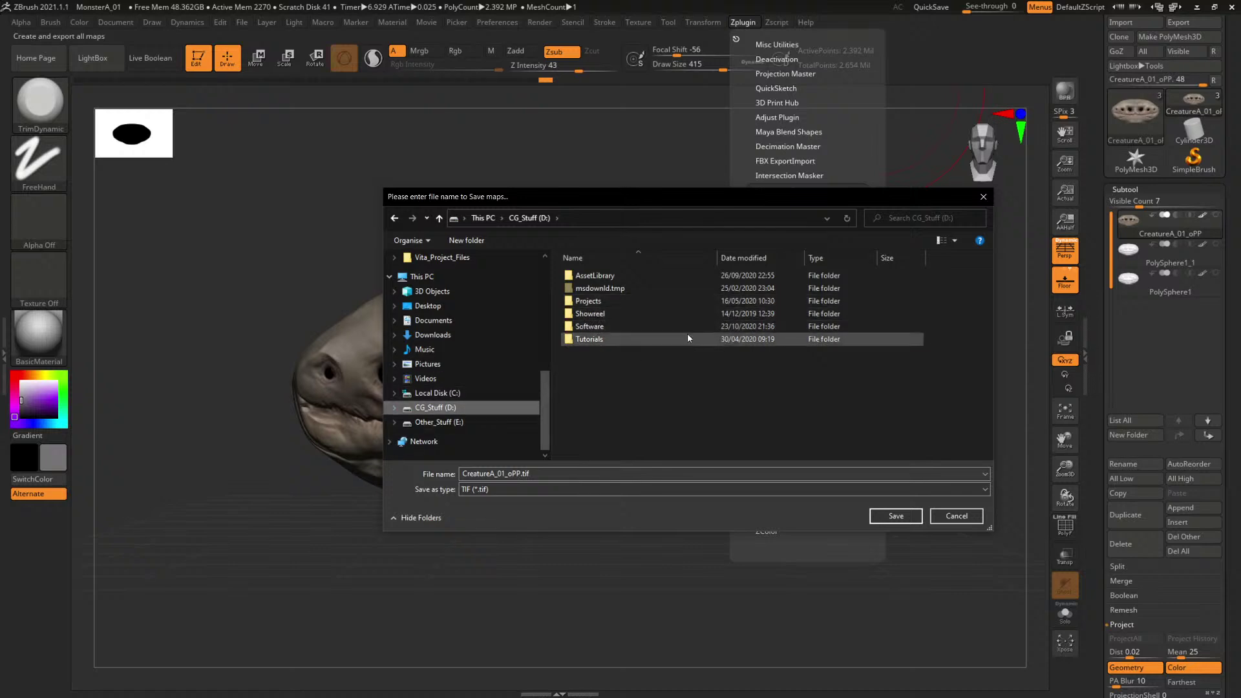
double_click(608, 304)
double_click(607, 304)
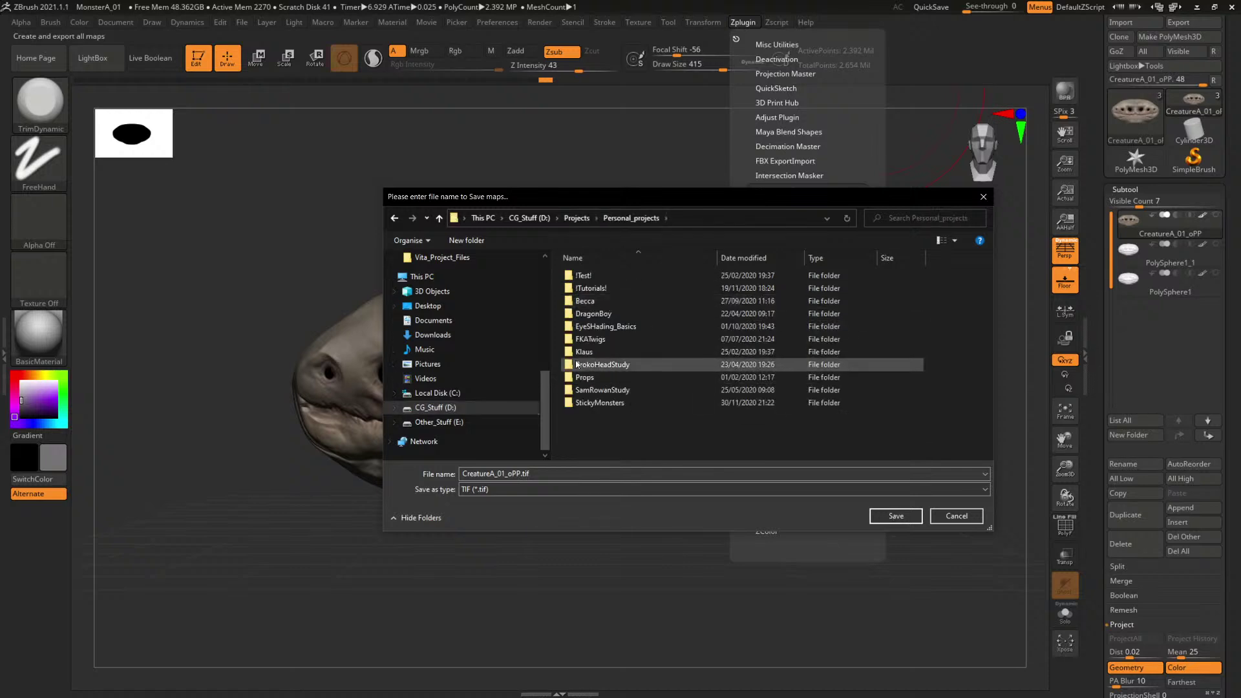
double_click(600, 402)
double_click(600, 314)
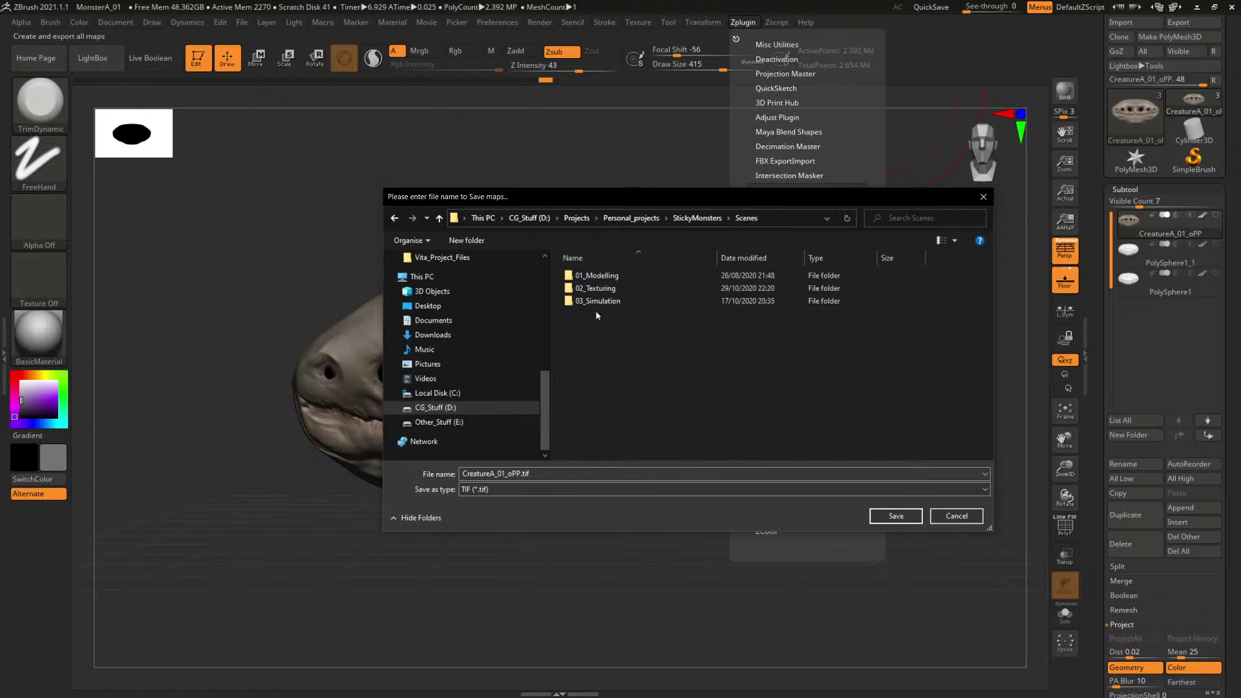
double_click(598, 287)
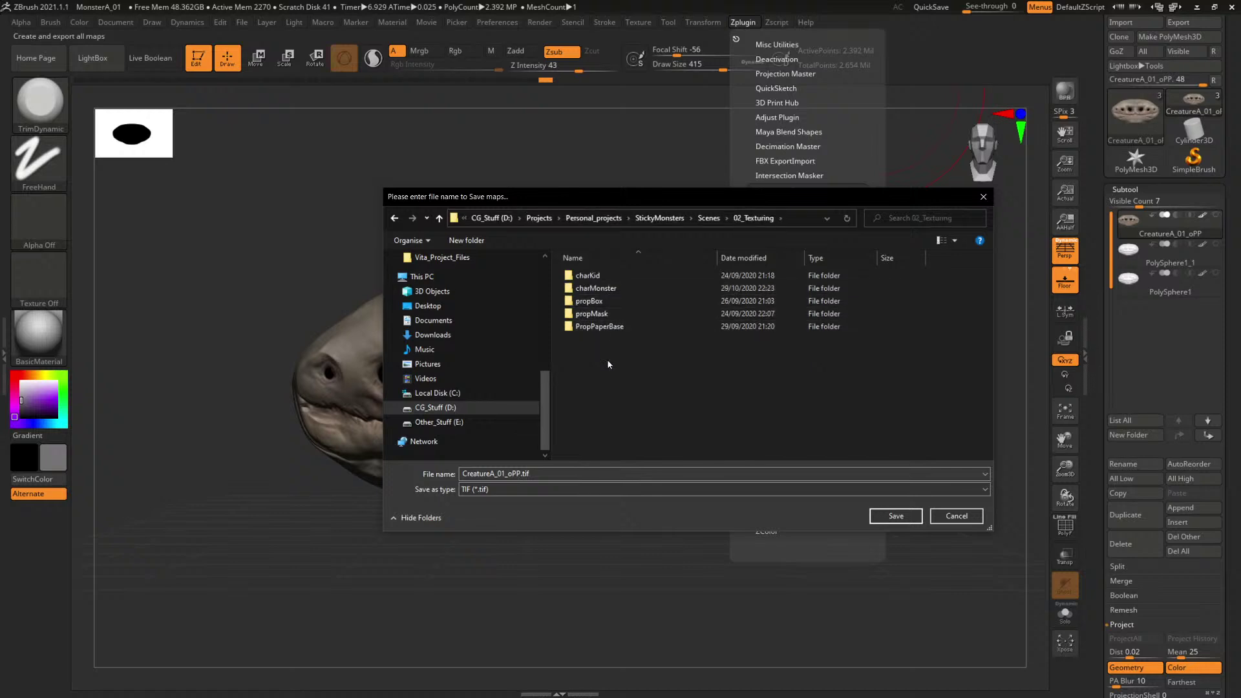
Create a folder named charSecondaryMonsterA and save the exported maps in it as CreatureA_01_oPP.tif.
right_click(606, 345)
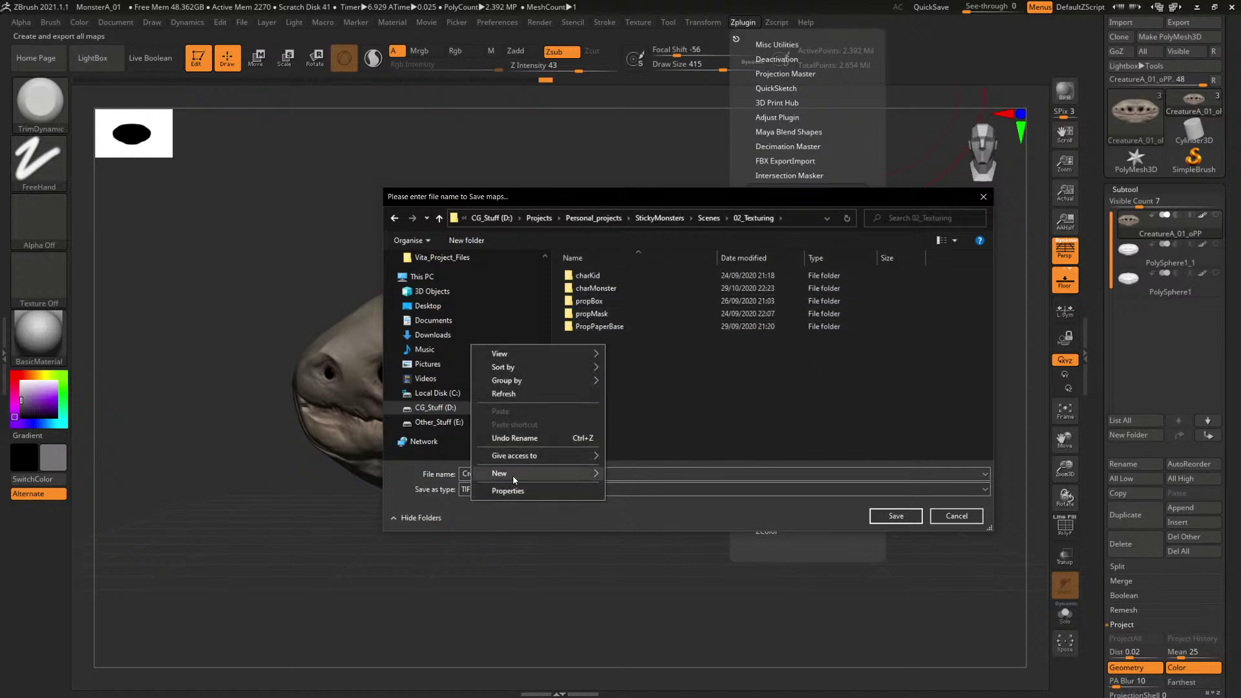
mouse_move(513, 475)
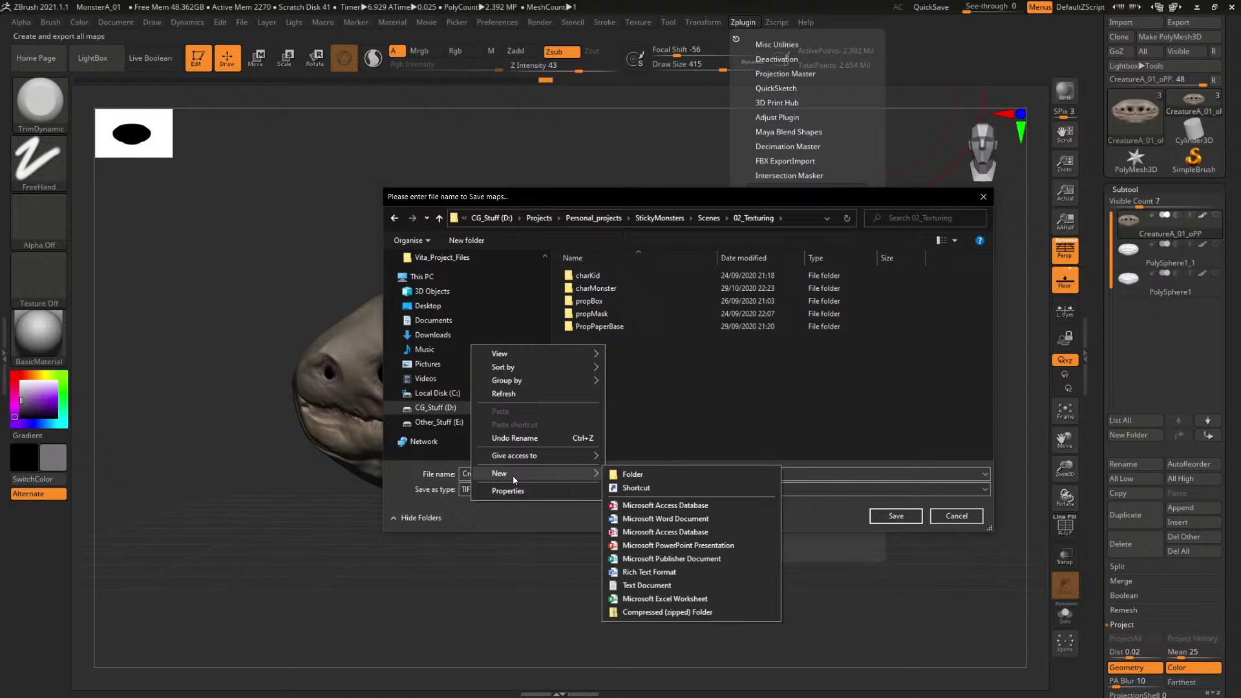
click(646, 475)
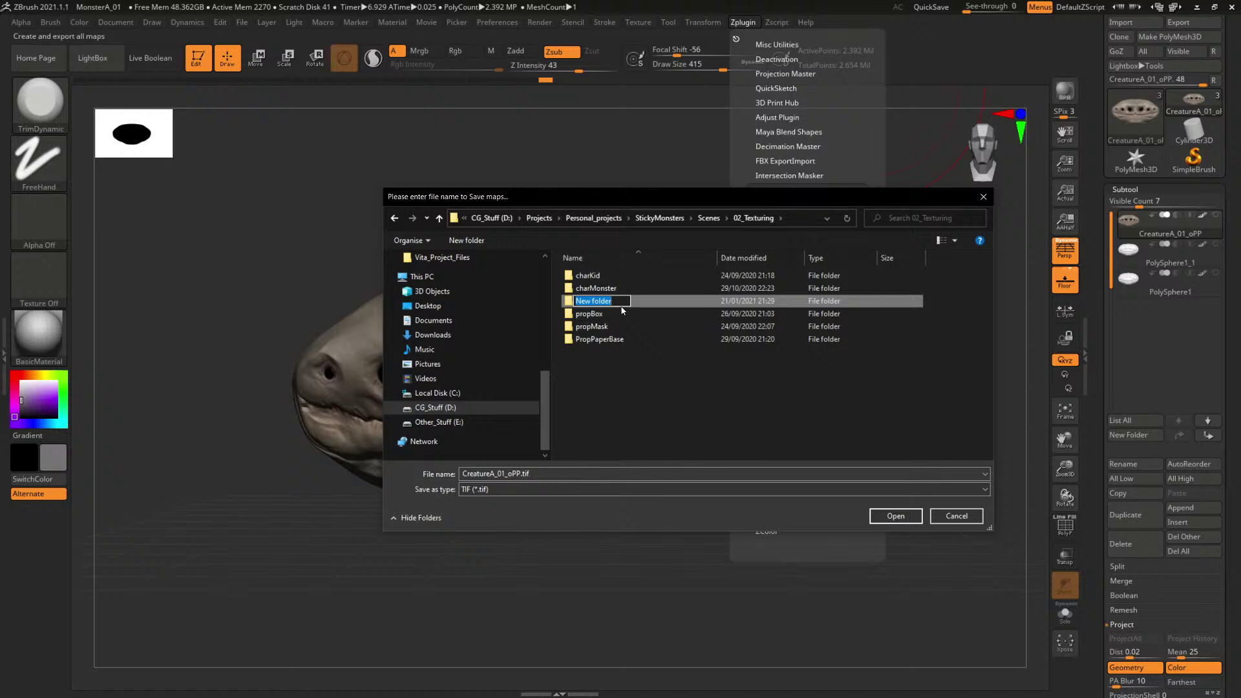
text(charSecondaryMonsterA)
key(Return)
double_click(629, 302)
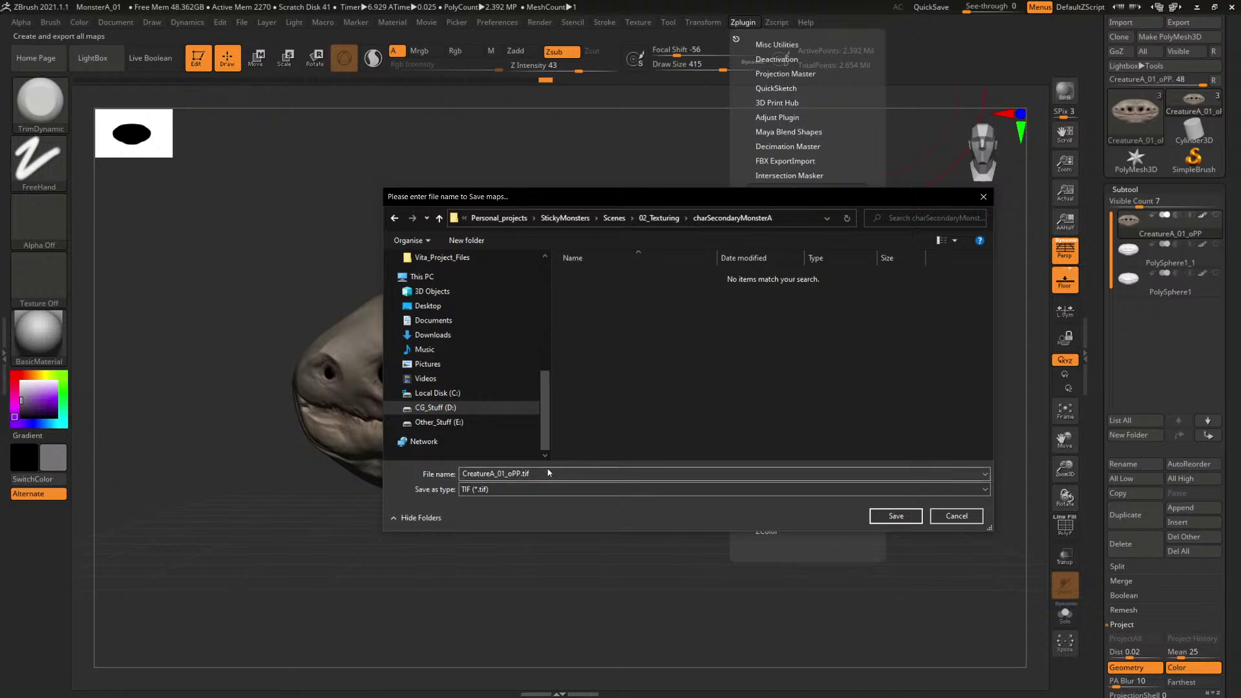
click(896, 516)
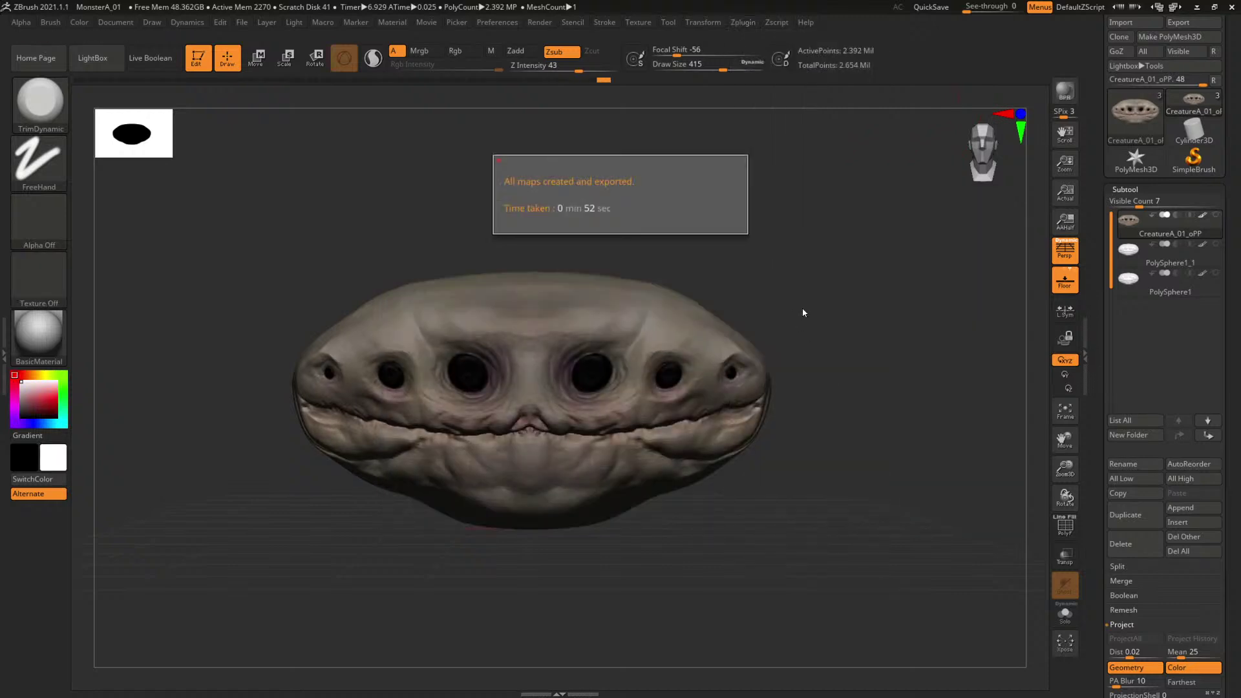
Switch to Maya and hide the Groom_GRP group in the StickyMonsters scene.
click(1197, 8)
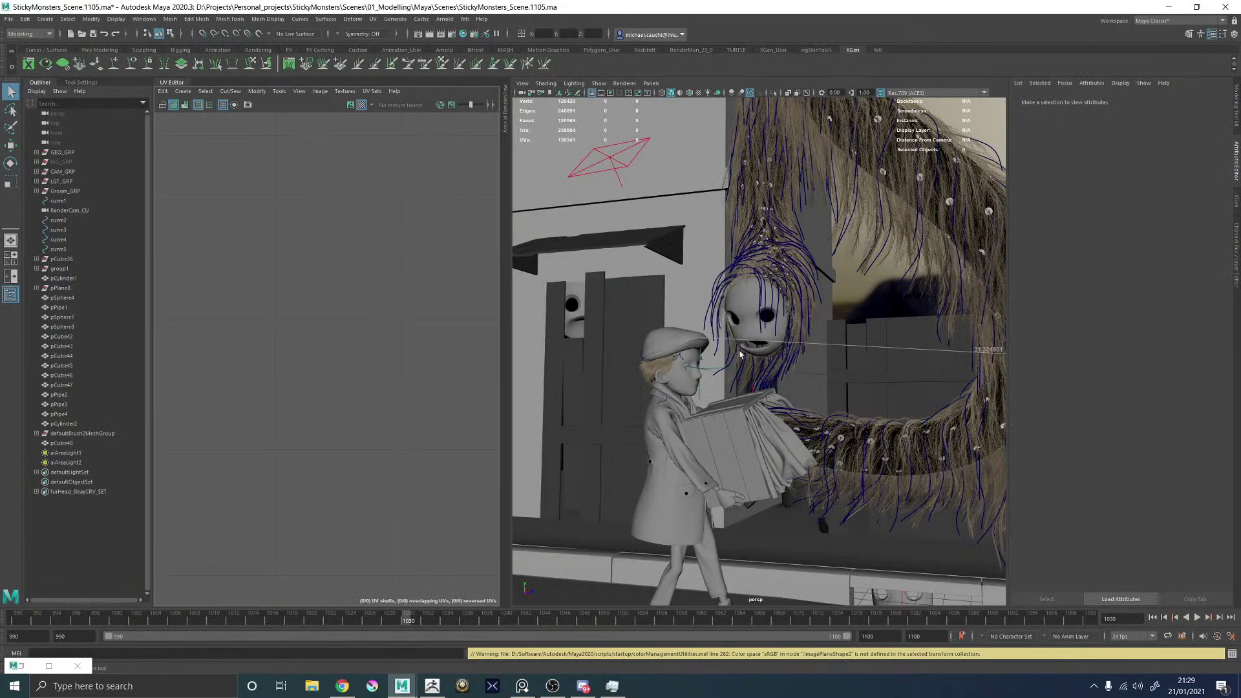
scroll(724, 358, down, 5)
alt+drag(773, 386, 761, 395)
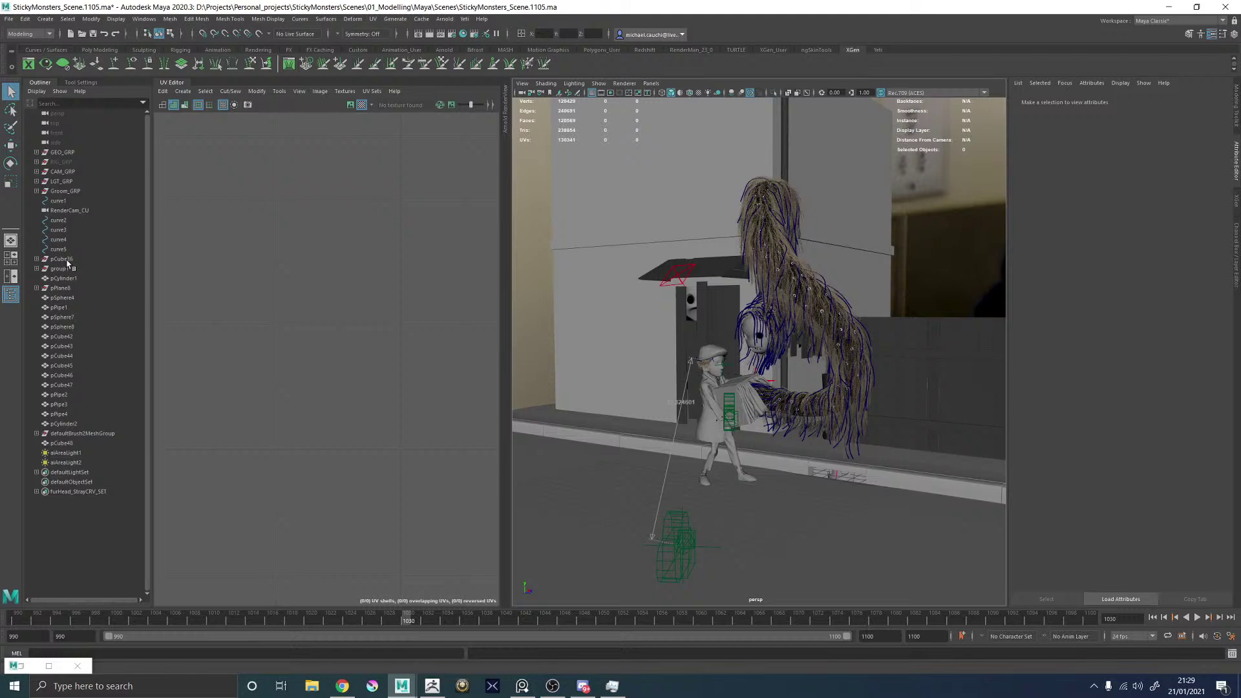
click(65, 191)
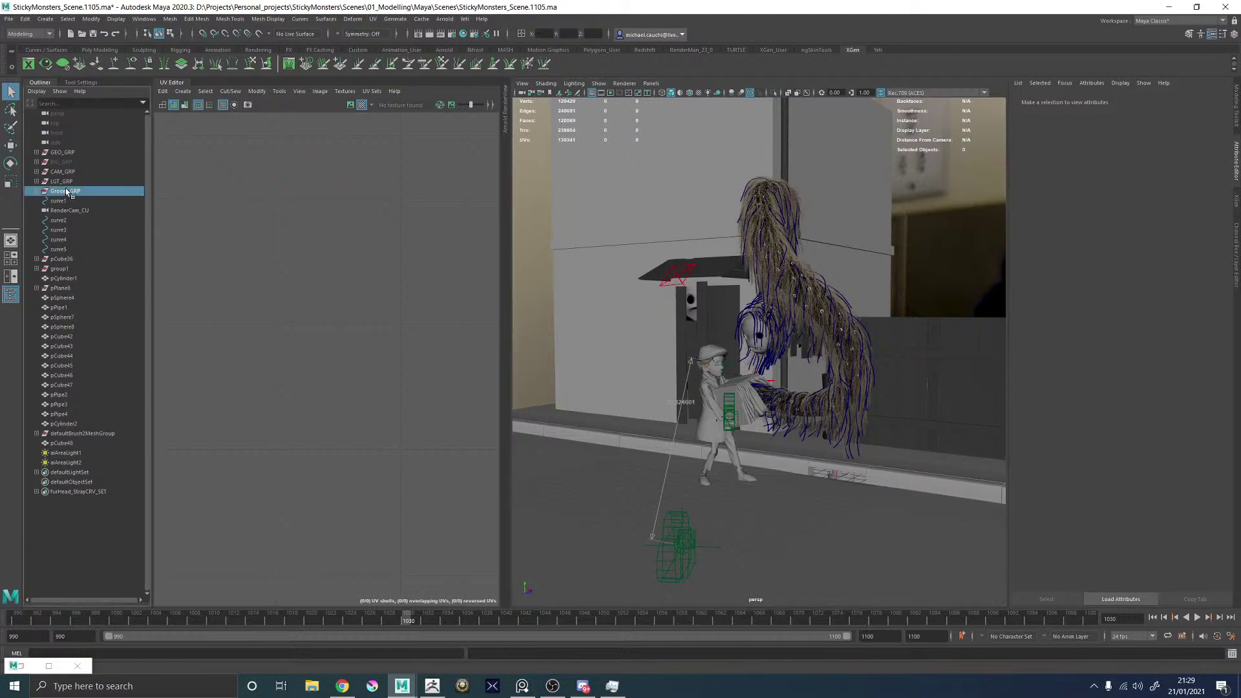
key(h)
alt+drag(787, 369, 754, 380)
Examine the small creature placed in the drain opening of the kerb from close up and from farther away.
click(640, 338)
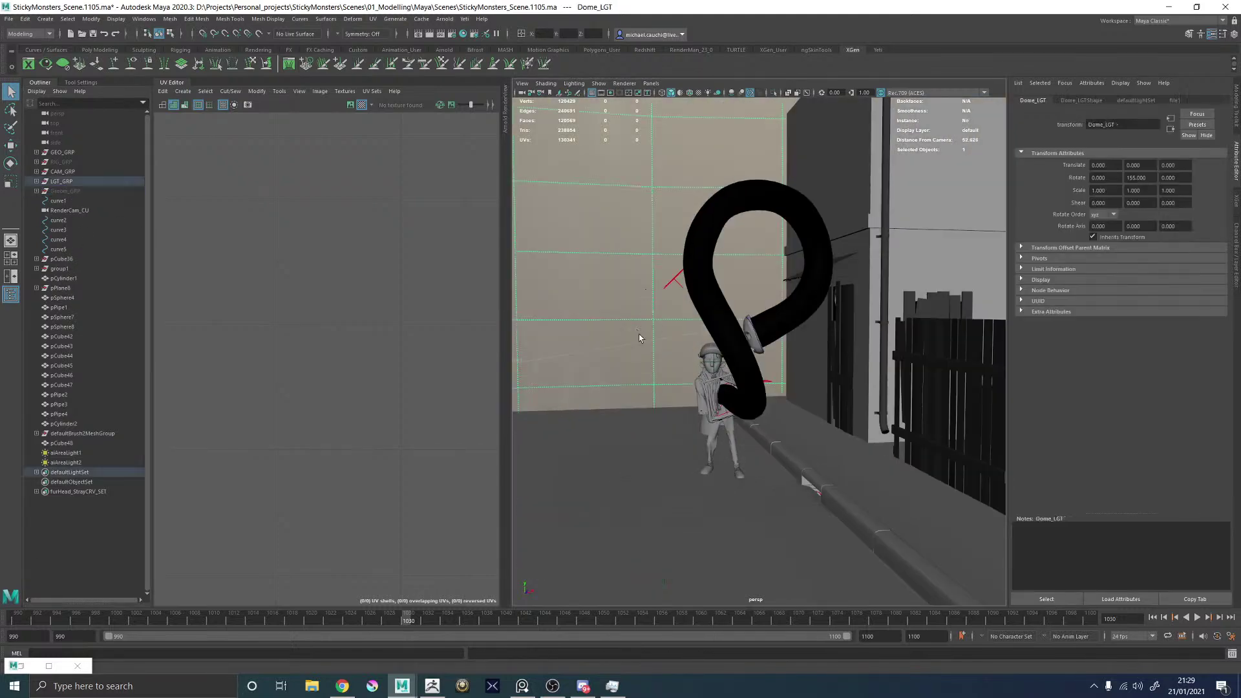
alt+middle_drag(685, 446, 701, 343)
alt+right_drag(701, 343, 896, 400)
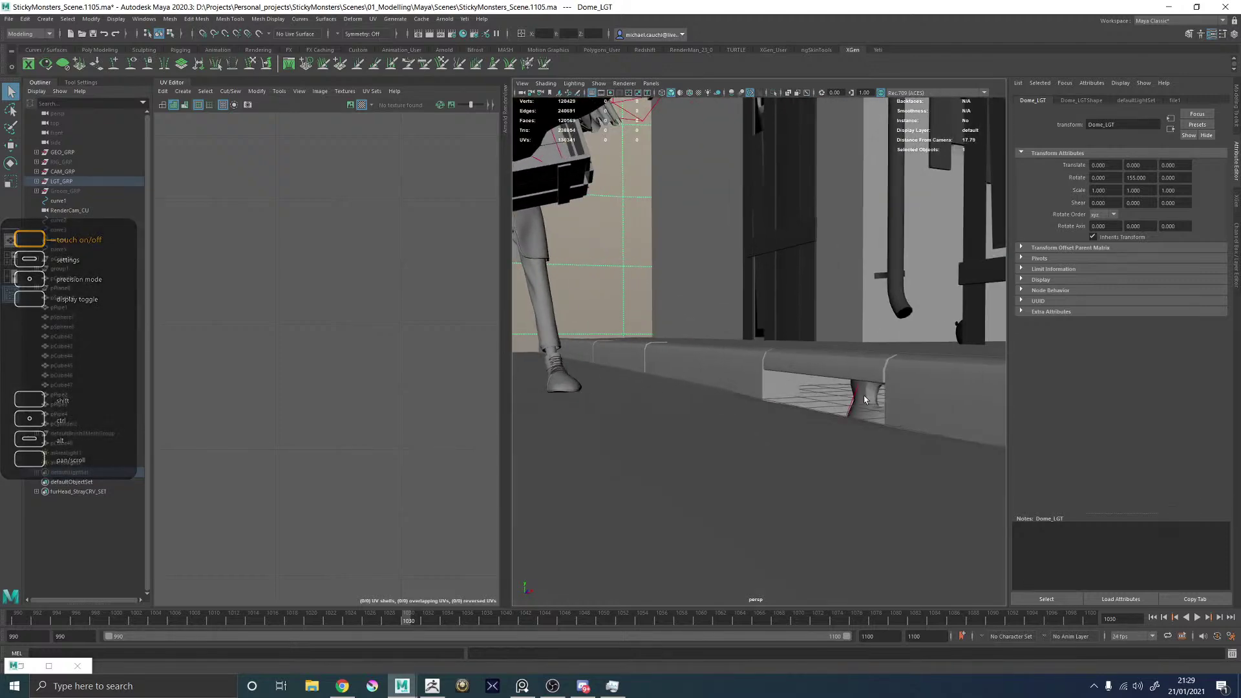
click(864, 399)
click(808, 375)
alt+right_drag(808, 374, 698, 350)
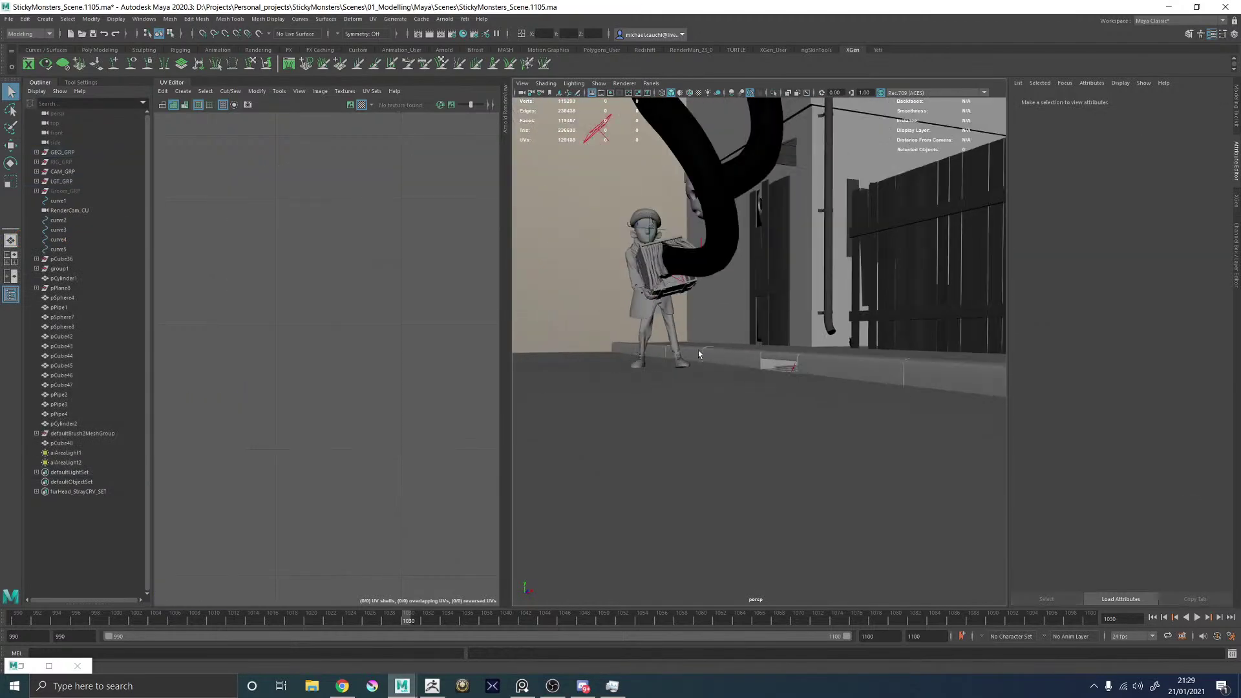
Import CreatureA_01.obj from the Desktop into the StickyMonsters scene.
click(9, 19)
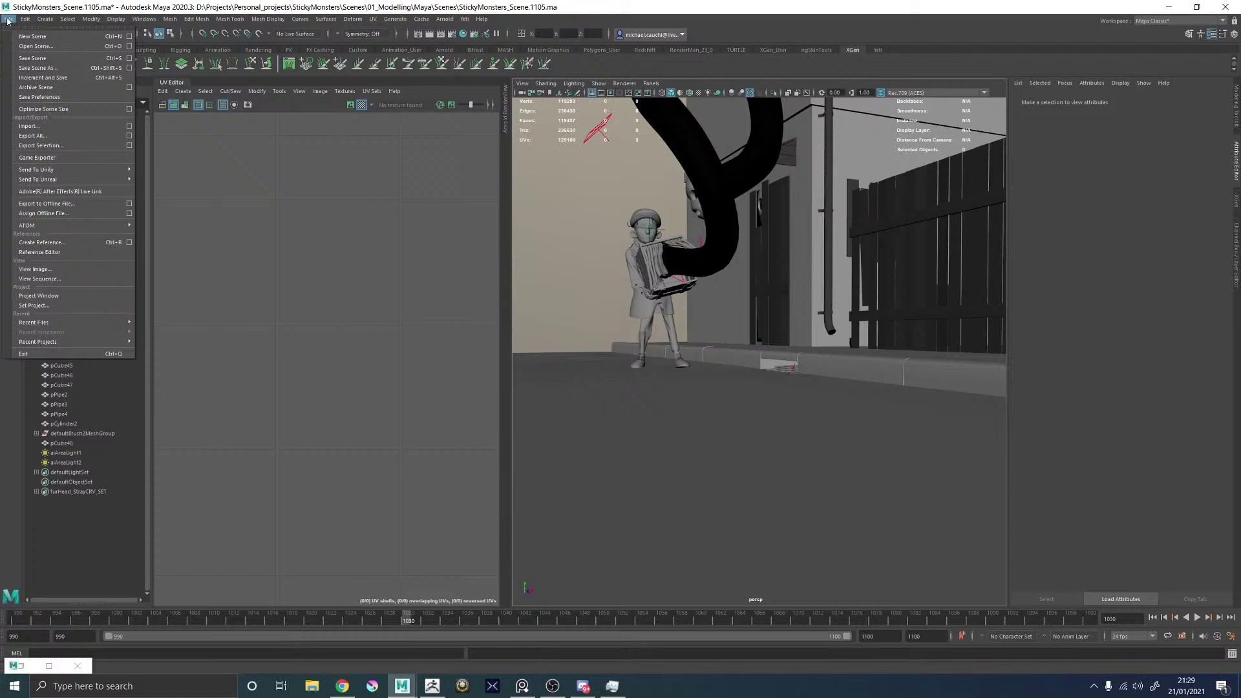
click(40, 131)
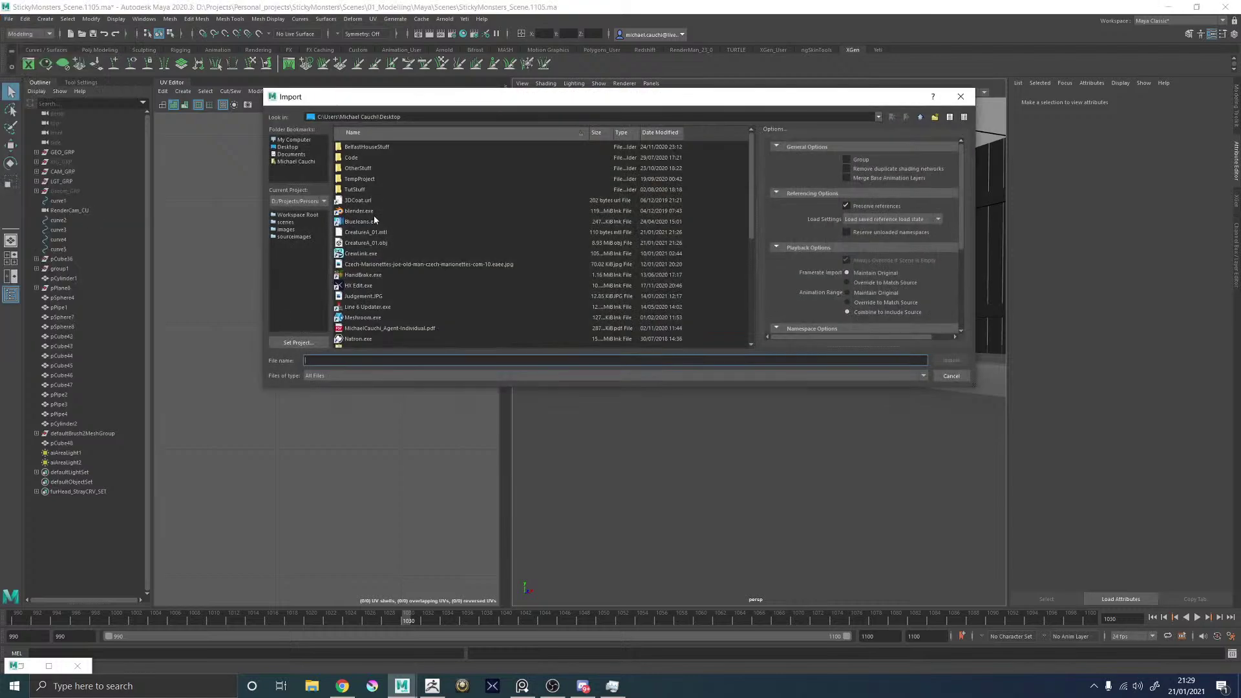
double_click(378, 243)
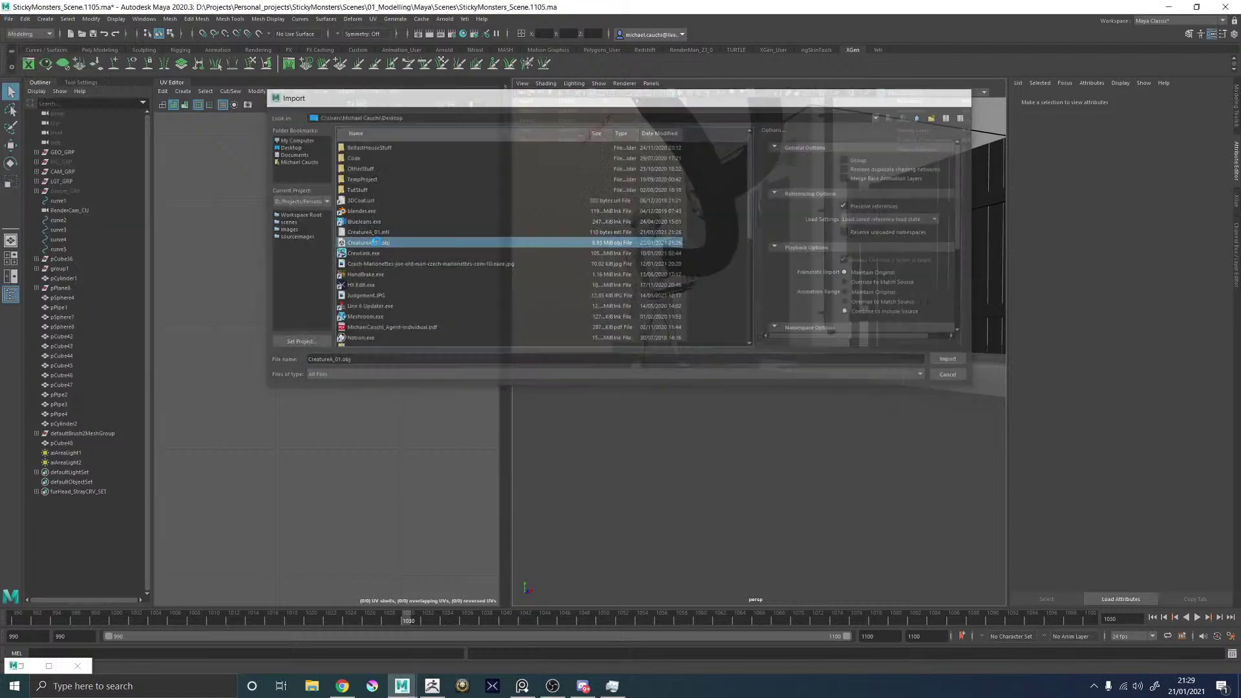
Move the imported creature from the scene's centre into the kerb's drain opening and rotate it to face the street.
click(668, 359)
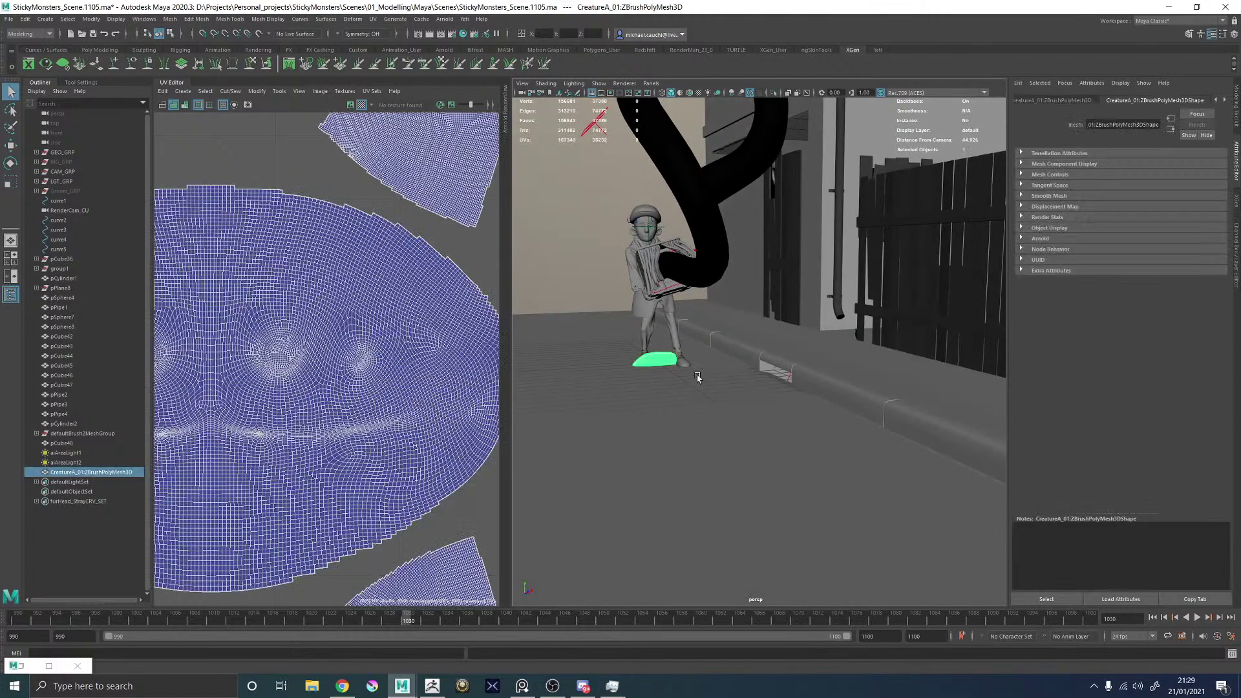
key(w)
alt+drag(701, 365, 695, 385)
click(187, 84)
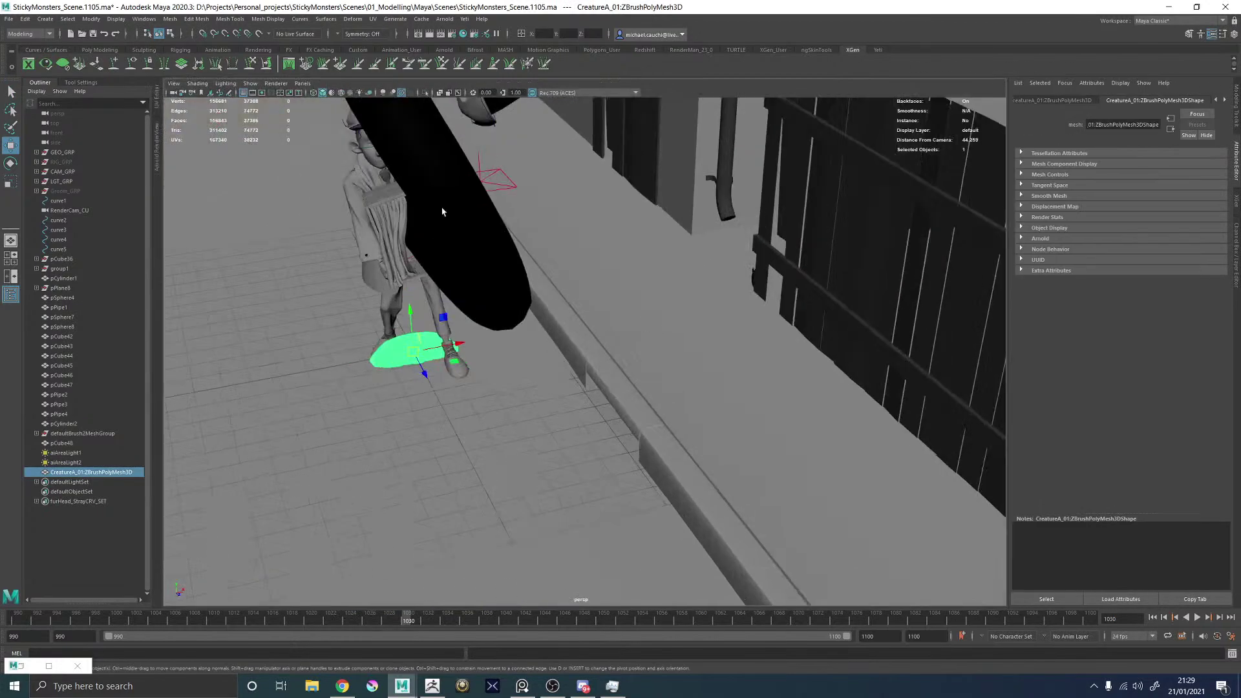
alt+middle_drag(509, 330, 563, 289)
drag(506, 321, 704, 390)
key(e)
key(f)
alt+right_drag(704, 391, 572, 378)
alt+drag(572, 378, 524, 339)
Turn on backface culling in the perspective viewport so the creature inside the kerb can be viewed.
click(220, 84)
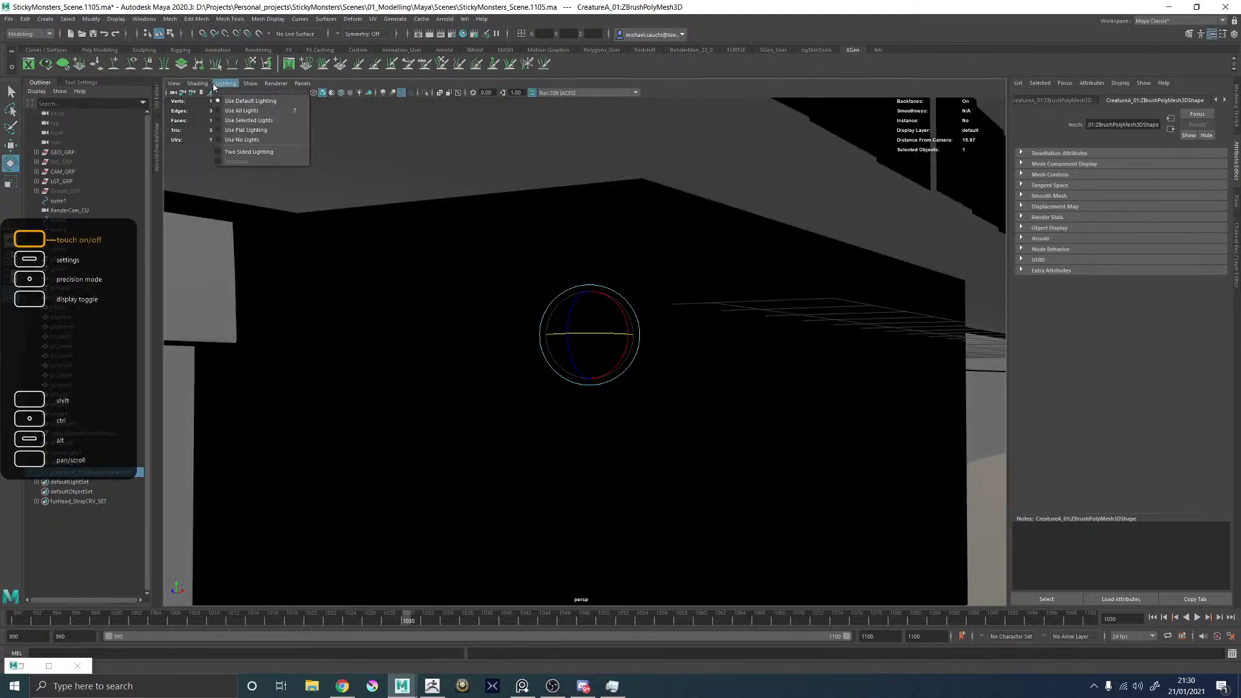
mouse_move(197, 83)
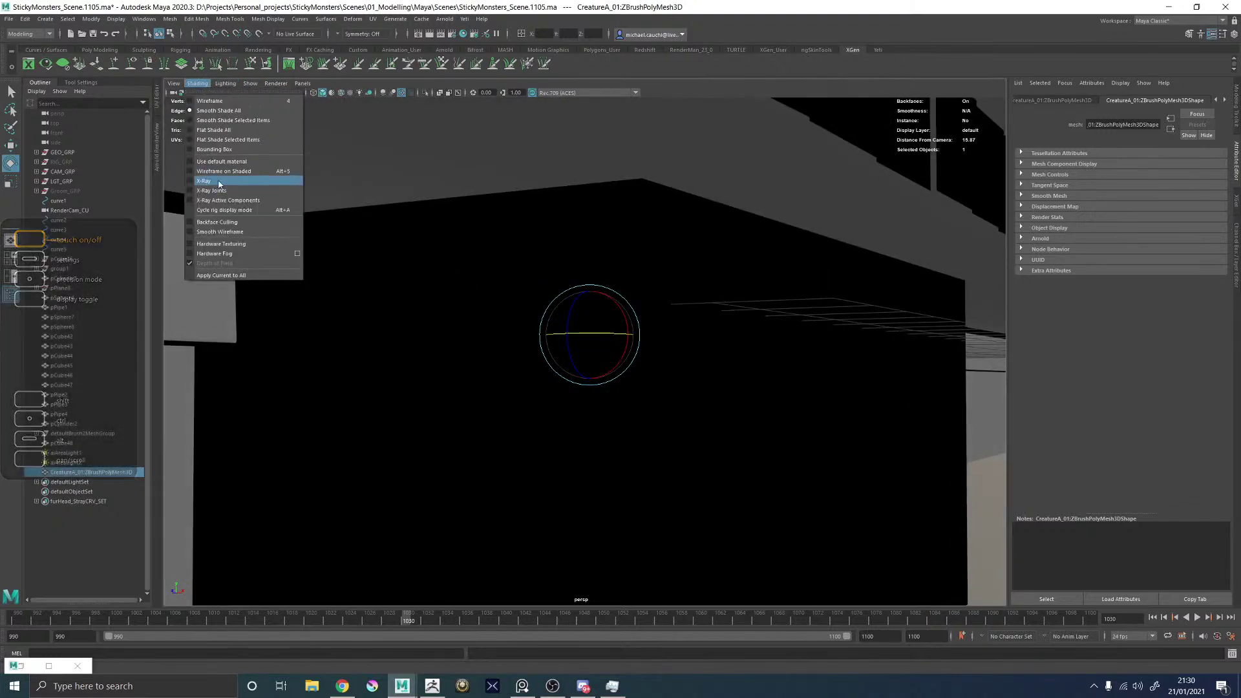
click(226, 222)
mouse_move(536, 268)
alt+mouse_down()
mouse_move(648, 258)
mouse_move(608, 313)
mouse_move(624, 332)
mouse_move(613, 321)
mouse_move(637, 325)
alt+mouse_up()
key(w)
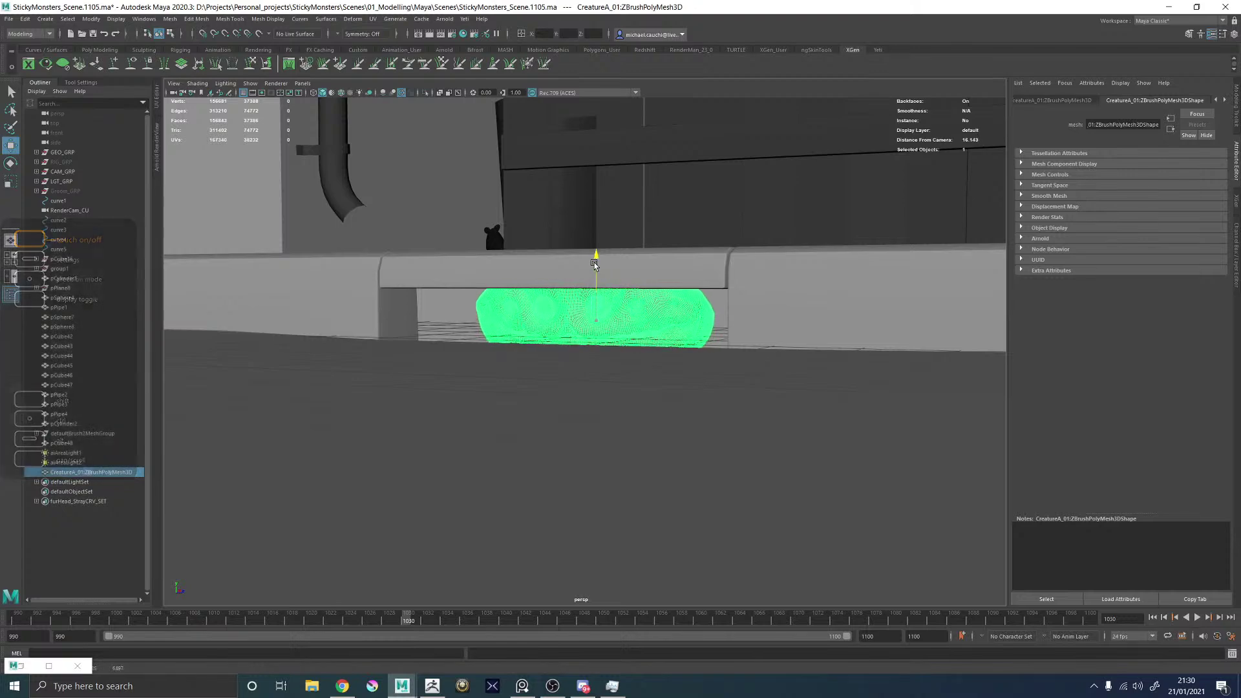
scroll(549, 271, up, 5)
Assign a new aiStandardSurface material to the creature and connect a File texture to its base color.
right_drag(519, 243, 524, 492)
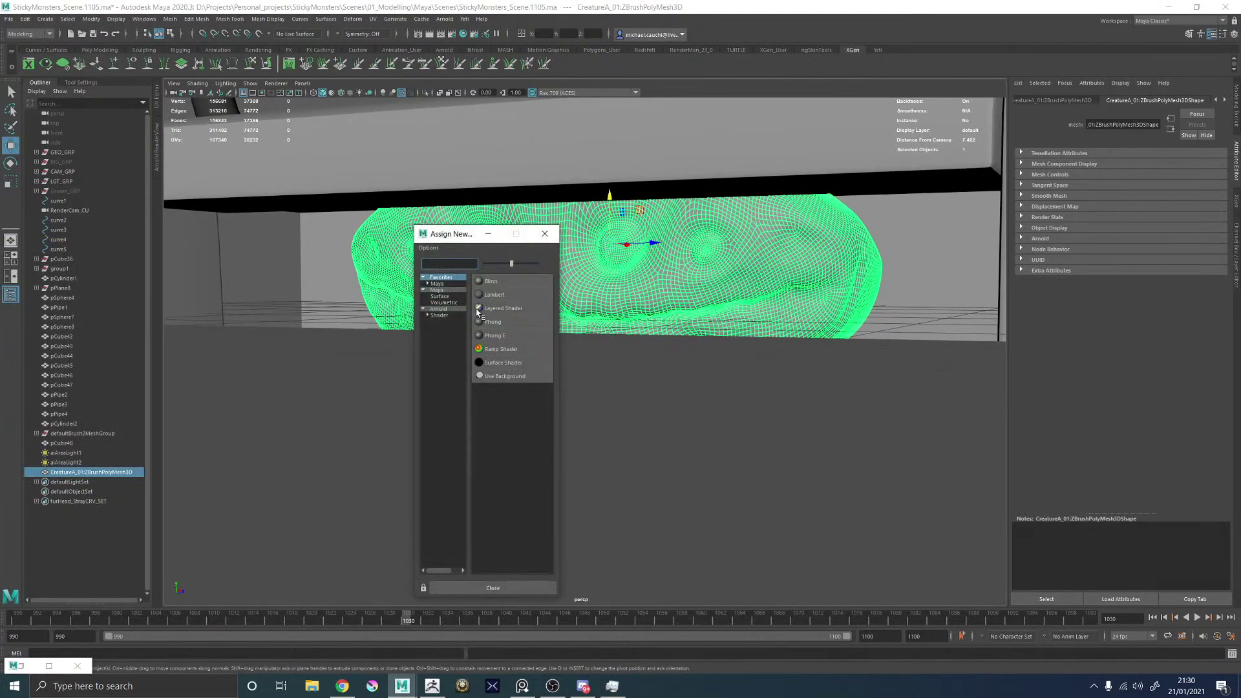
click(439, 315)
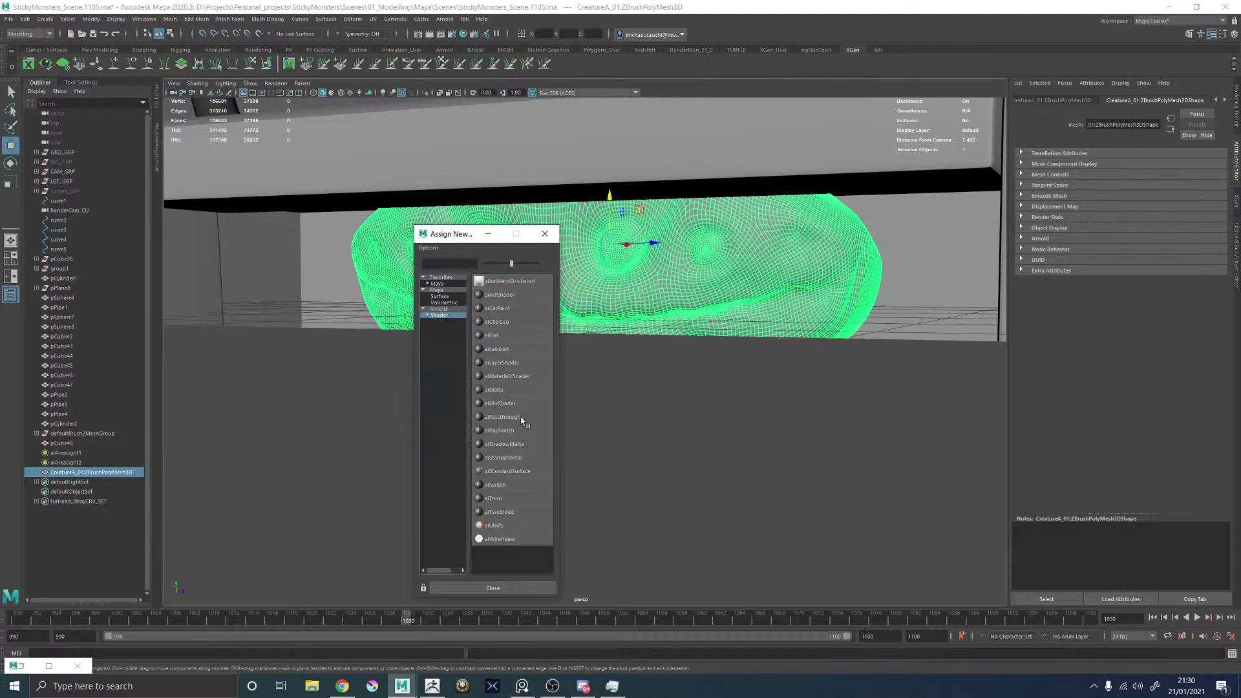
click(507, 472)
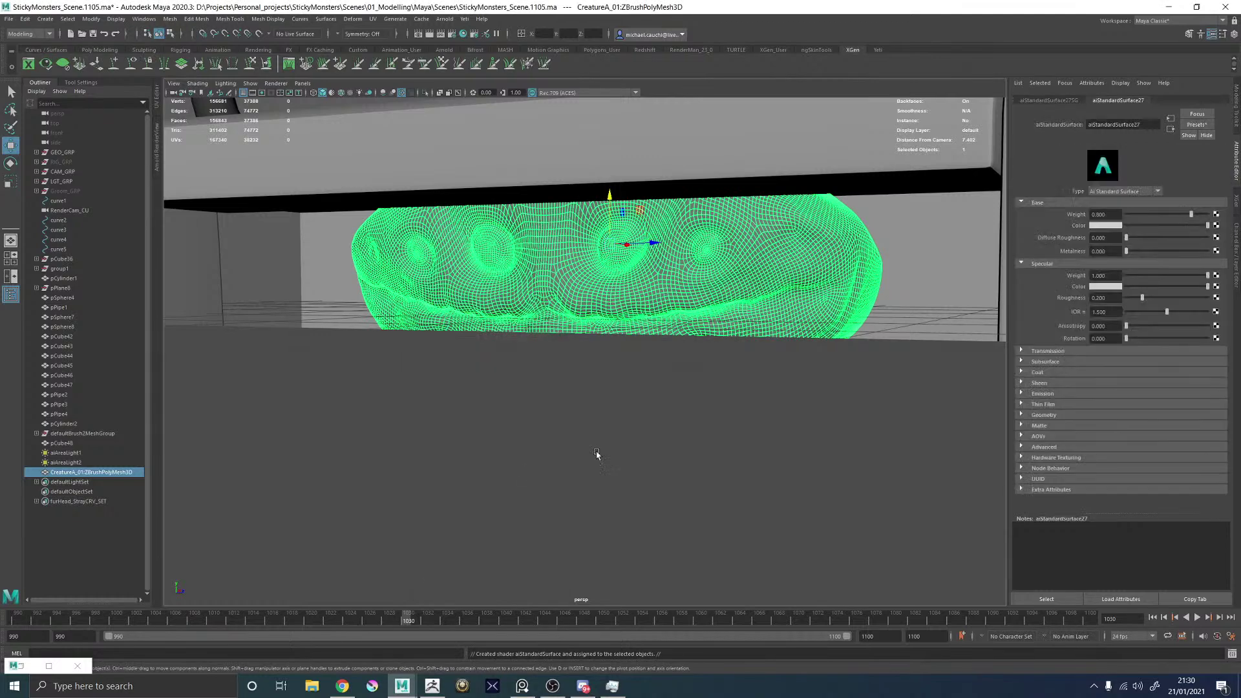
click(1216, 226)
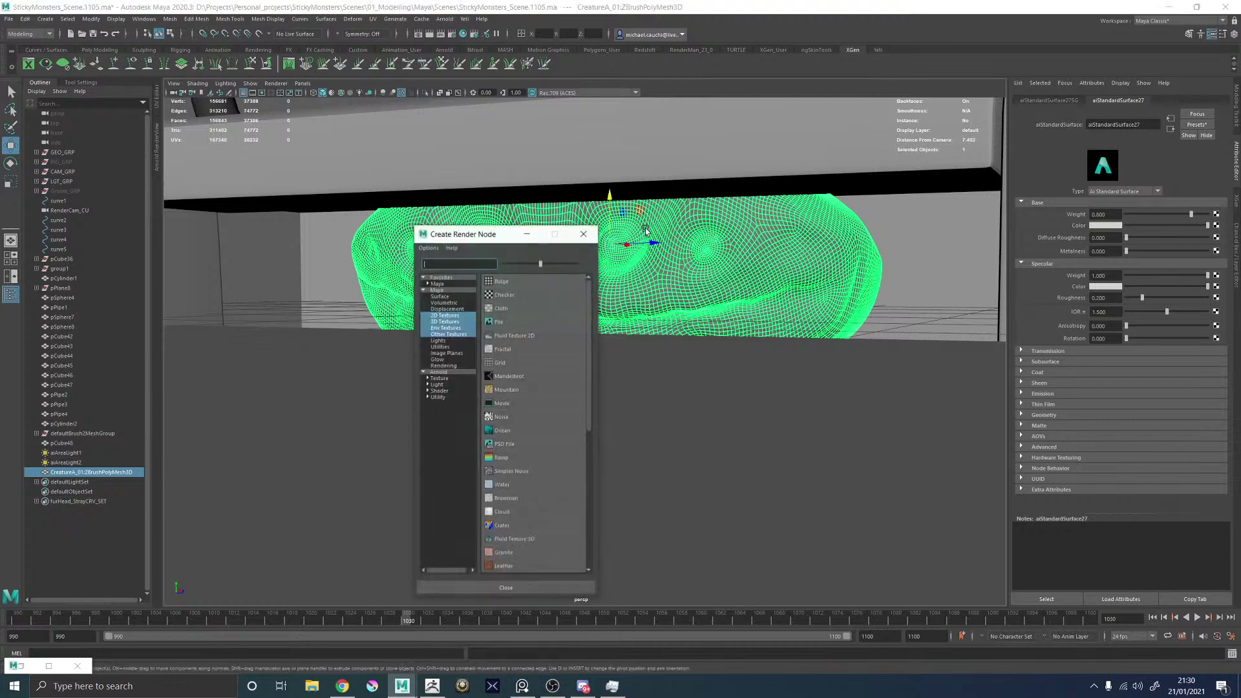
click(498, 321)
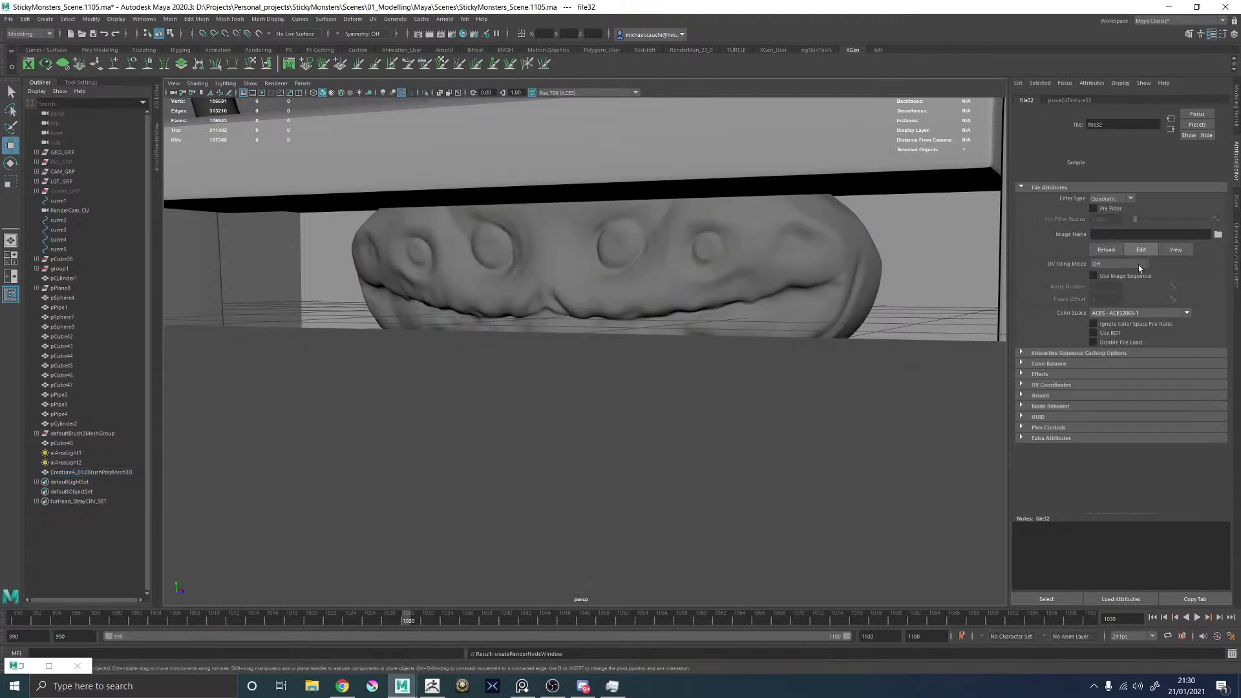
Set the file texture's color space to Utility - sRGB - Texture and its filter type to Off.
click(1116, 315)
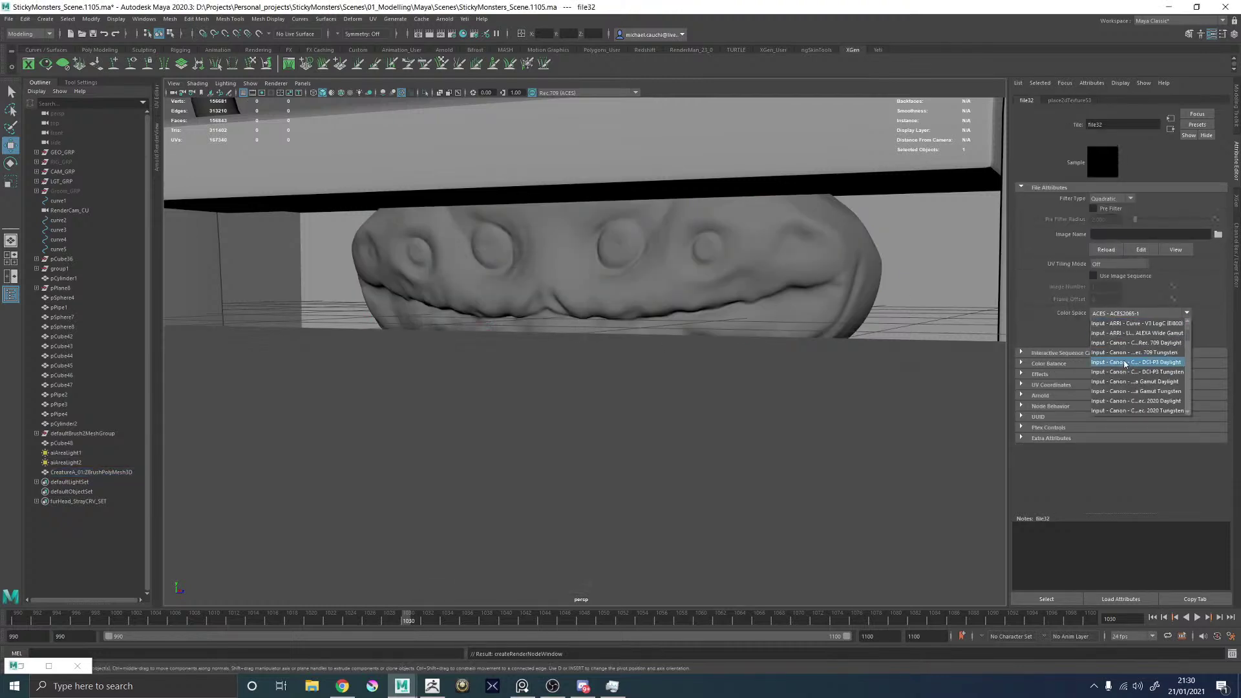
scroll(1123, 365, down, 5)
scroll(1125, 367, down, 5)
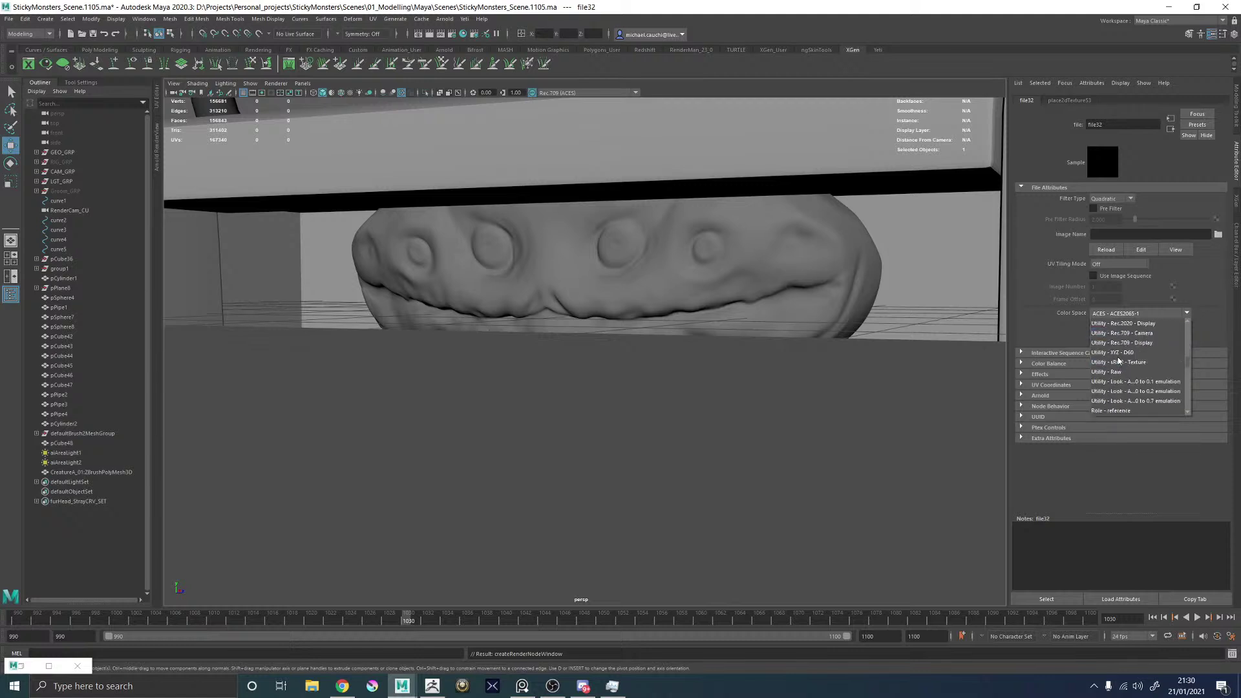
click(1145, 391)
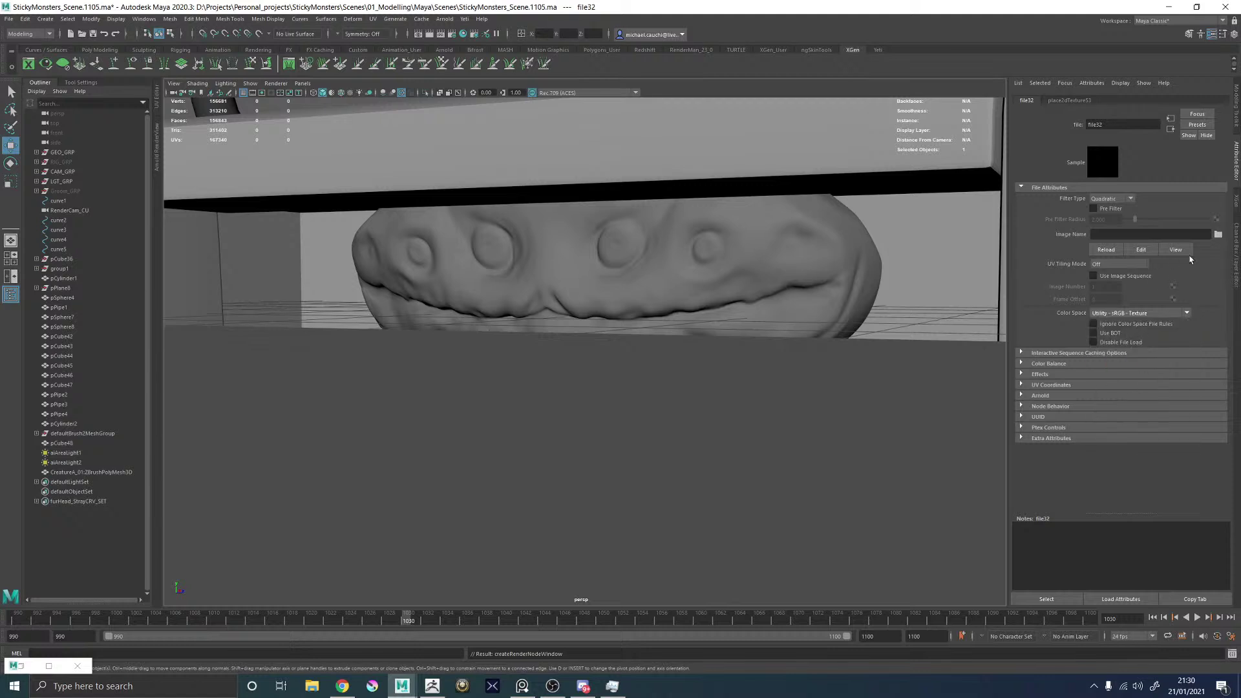
click(1113, 199)
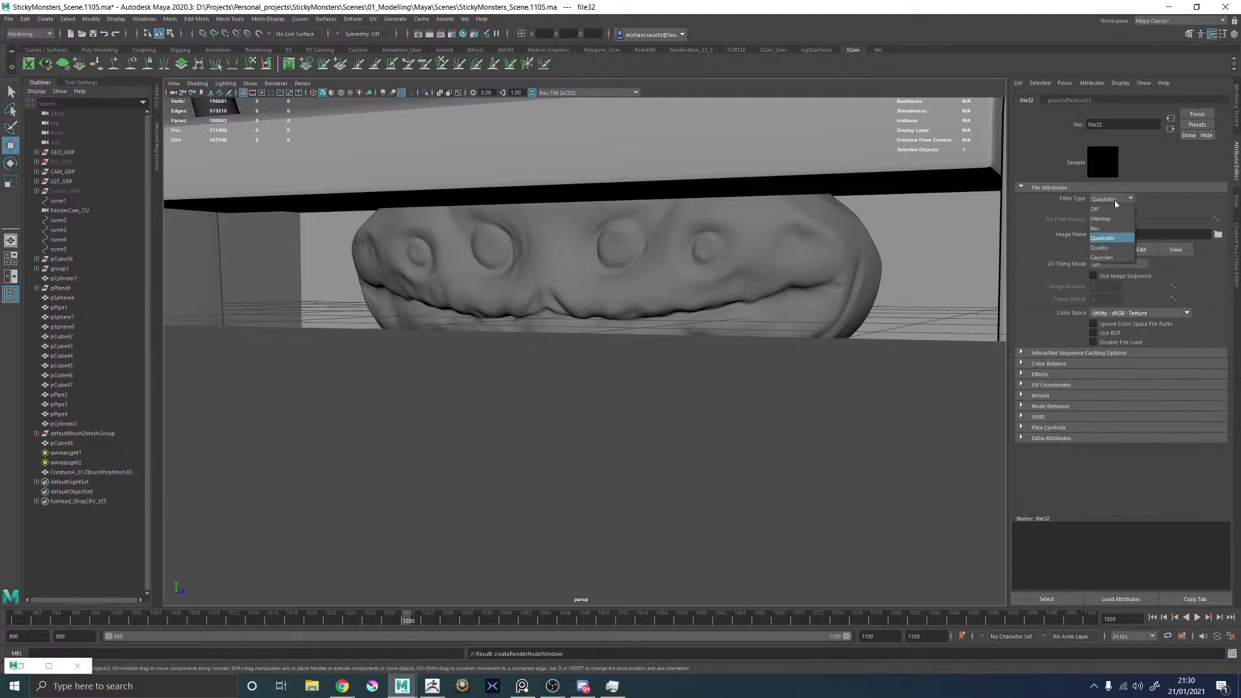
click(1113, 208)
Load CreatureA_01_oPP-TM_u0_v0.tif from the project's Scenes\02_Texturing\charSecondaryMonsterA folder into the file texture.
click(1218, 236)
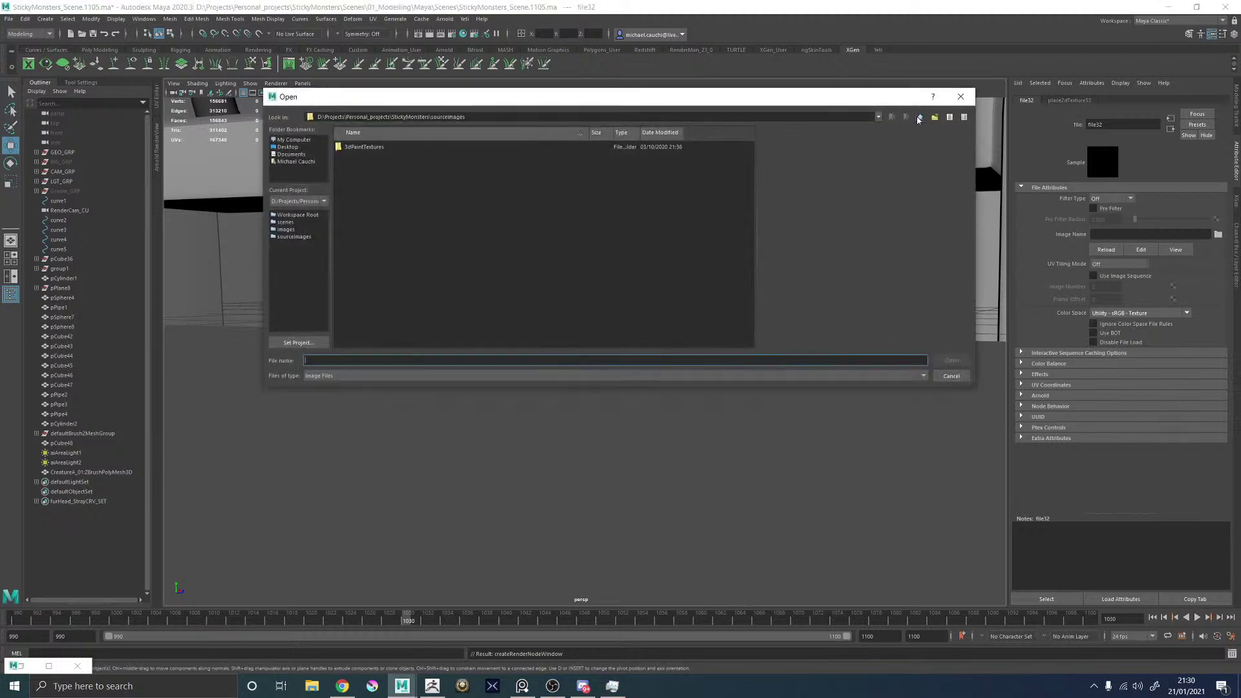
click(920, 118)
double_click(354, 180)
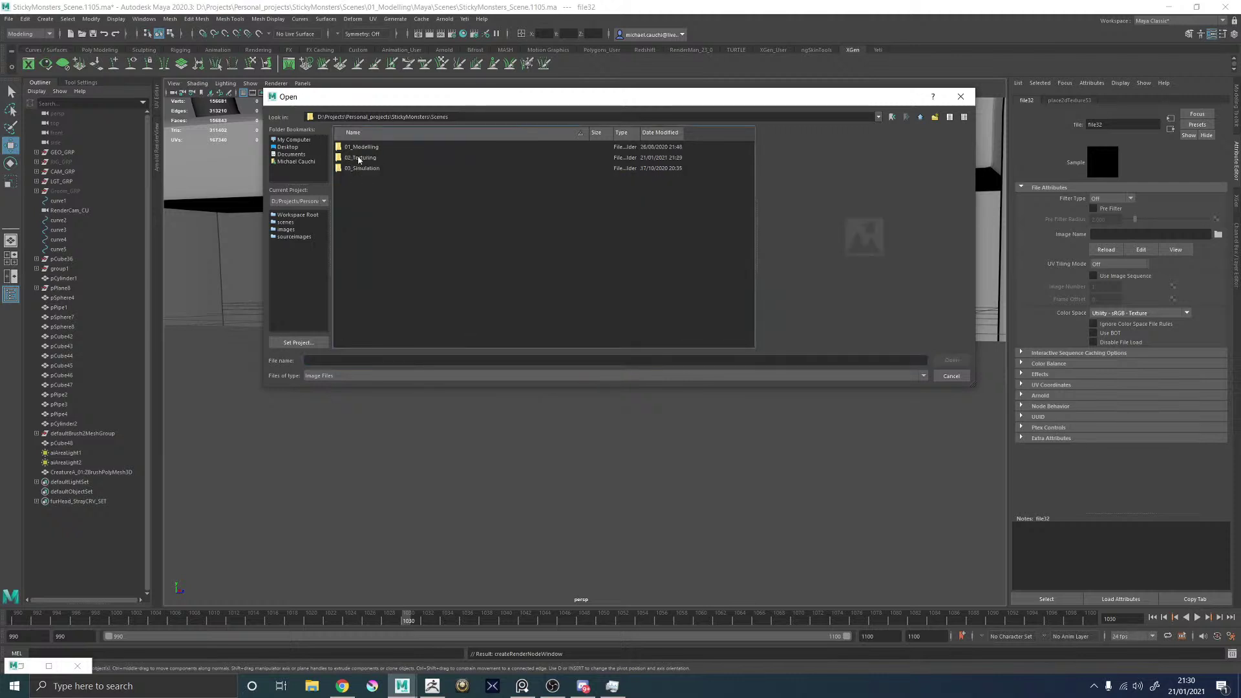
double_click(362, 157)
double_click(369, 169)
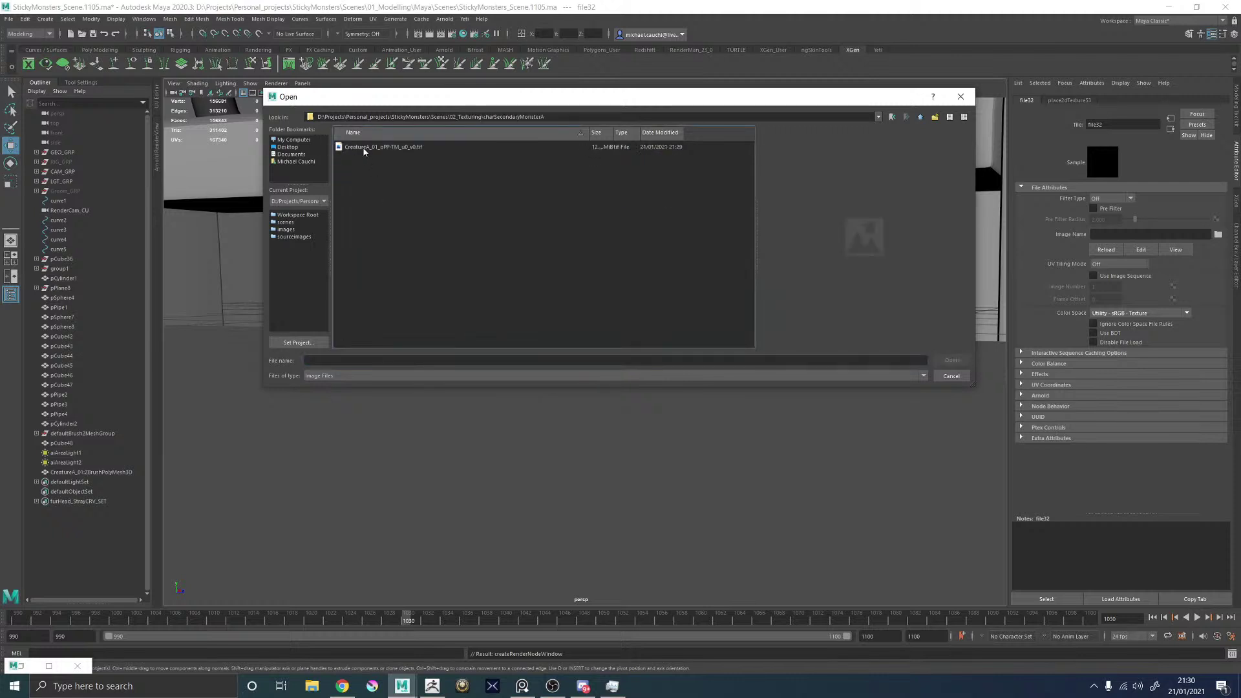
click(366, 147)
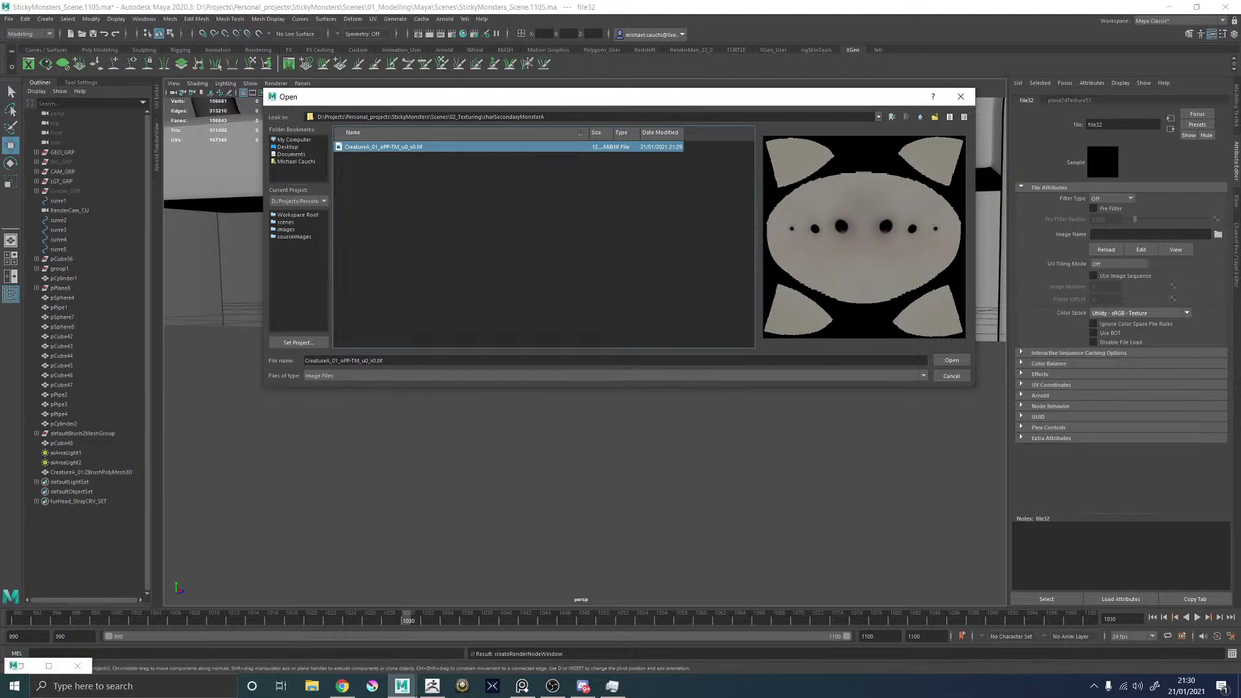
click(950, 360)
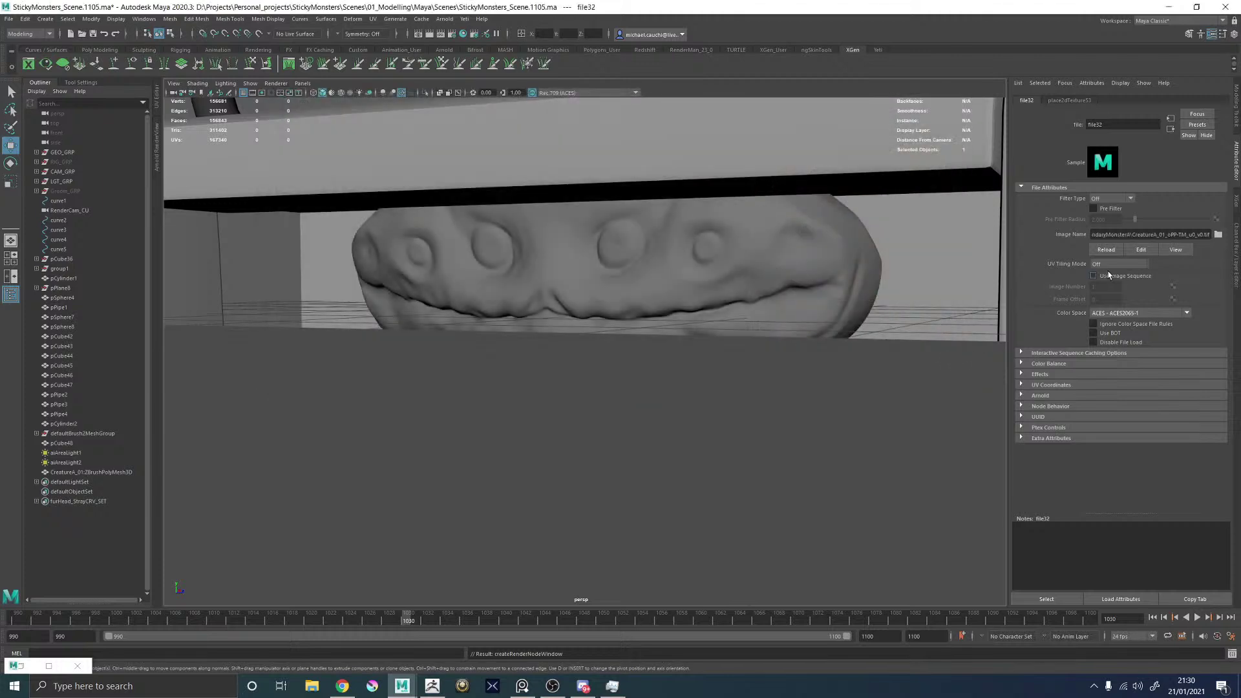
Select the creature and set its aiStandardSurface material's base weight to 1 and specular IOR to 1.335.
click(549, 285)
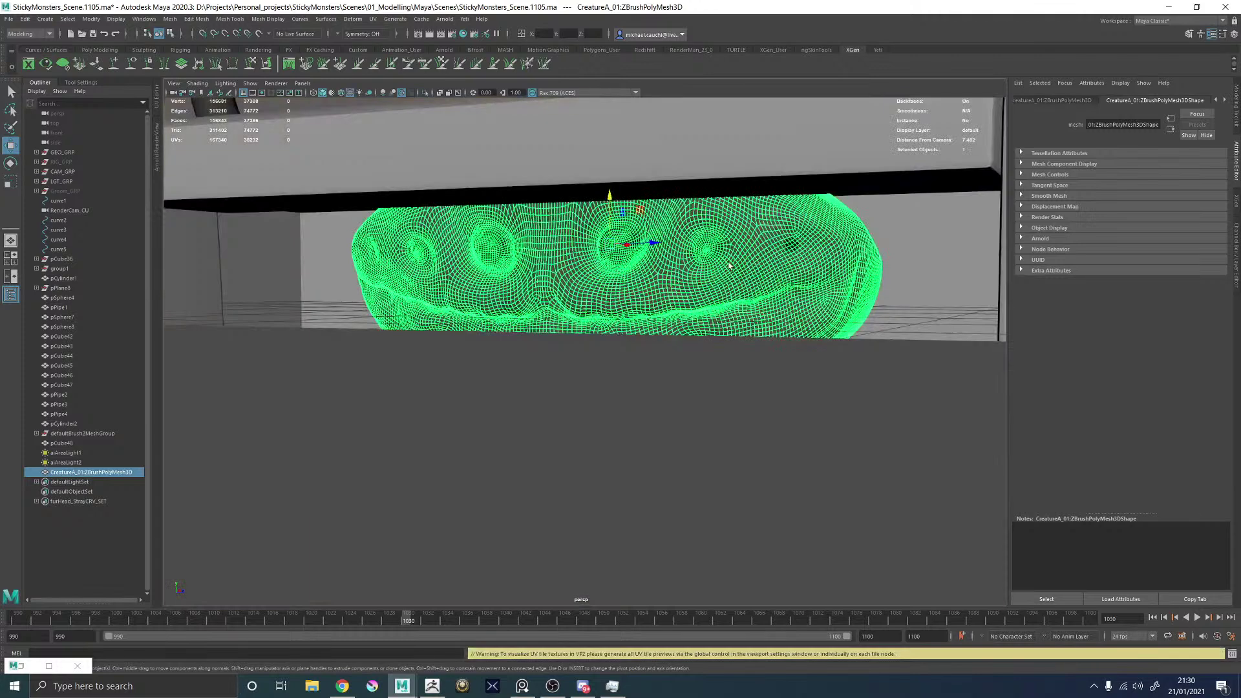
alt+drag(832, 295, 887, 290)
click(887, 291)
alt+drag(781, 305, 766, 298)
click(765, 298)
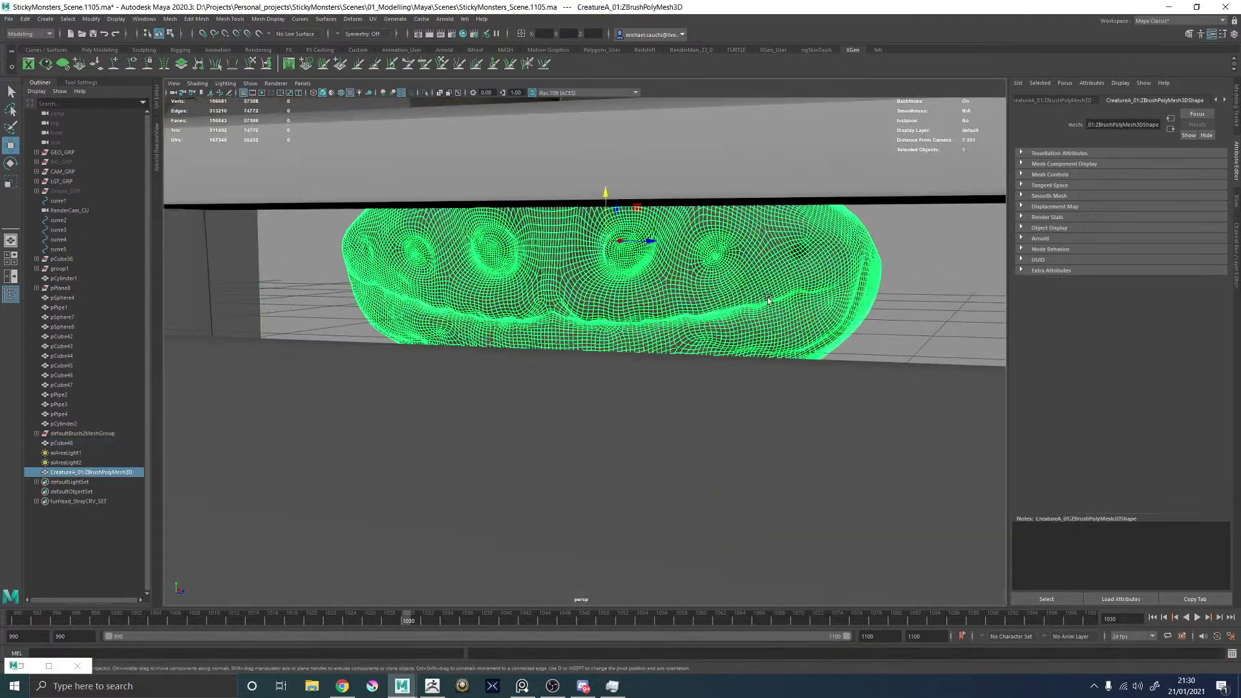
click(1225, 100)
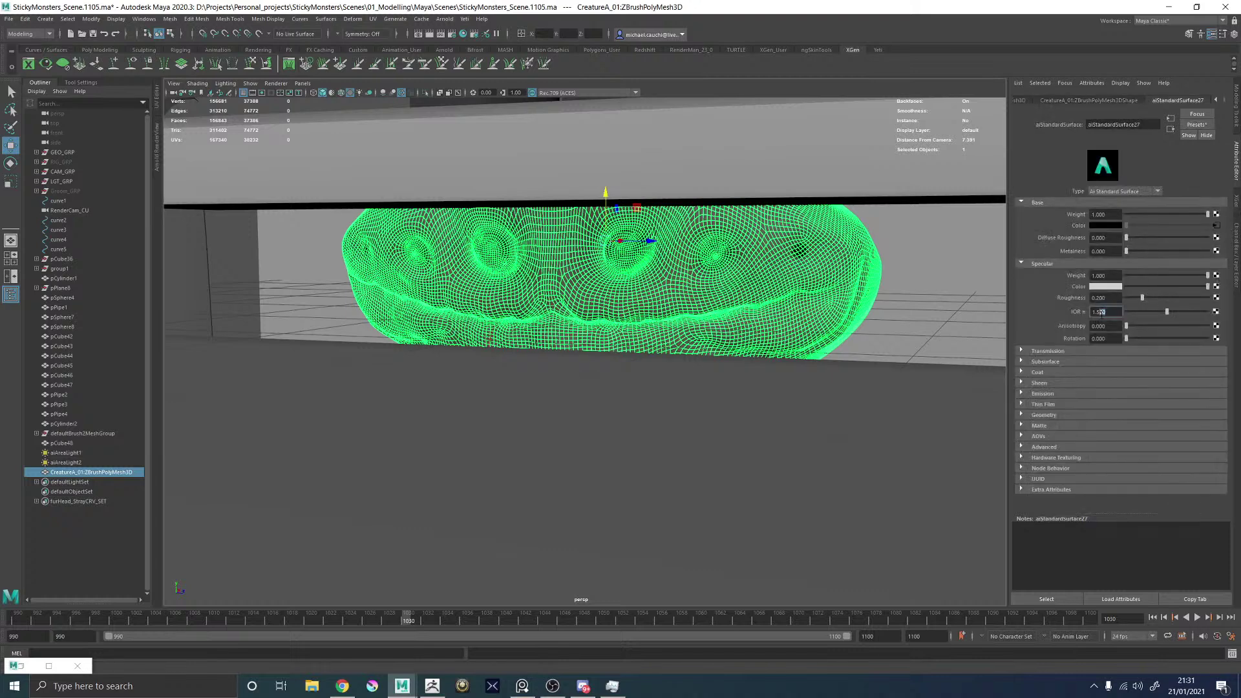
text(1.335)
key(Return)
Examine the creature's placement in the drain opening from several angles and in wireframe display.
scroll(515, 213, down, 5)
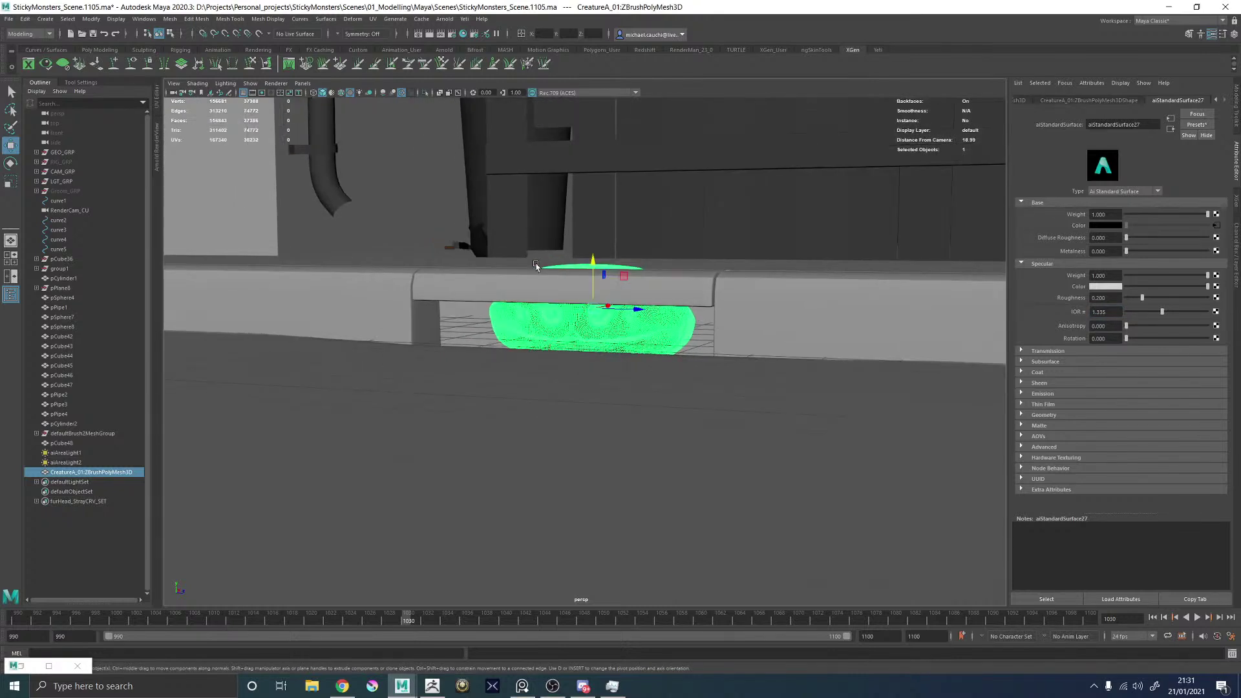
alt+drag(535, 266, 510, 263)
click(365, 214)
alt+drag(365, 216, 466, 239)
alt+right_drag(465, 240, 736, 411)
alt+drag(737, 411, 595, 316)
scroll(662, 312, down, 5)
key(4)
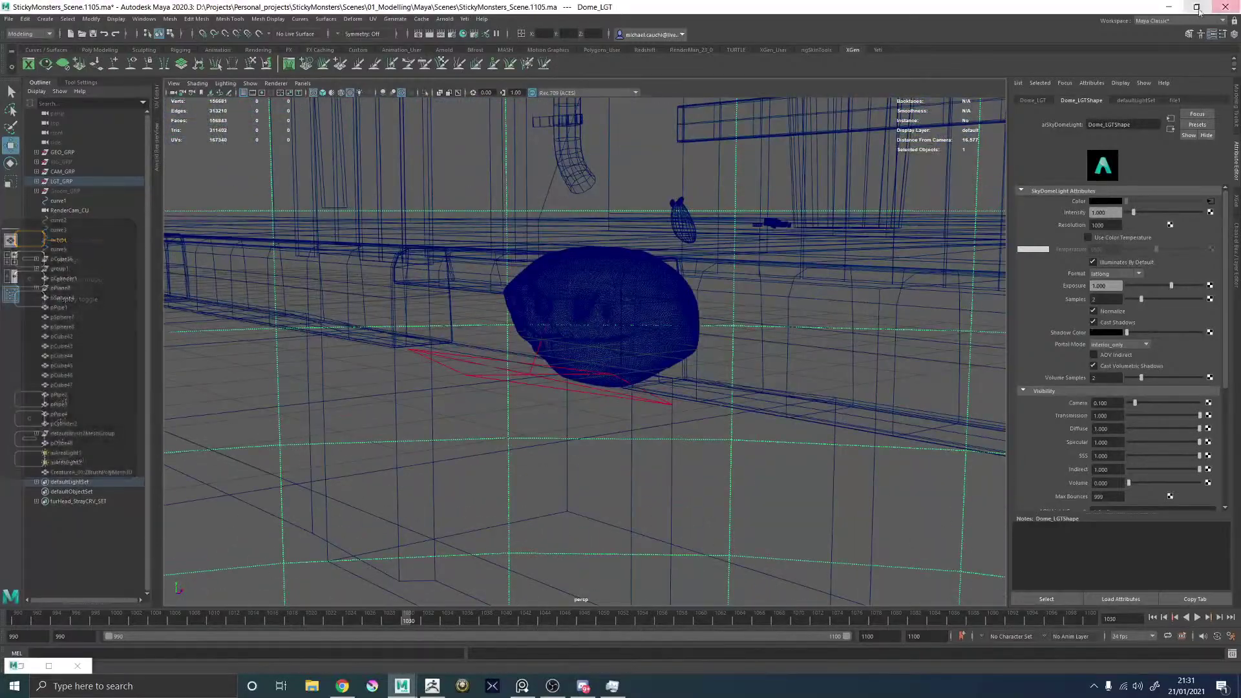
Minimize the Layout UVs Options window and return the perspective viewport to shaded display.
click(1169, 6)
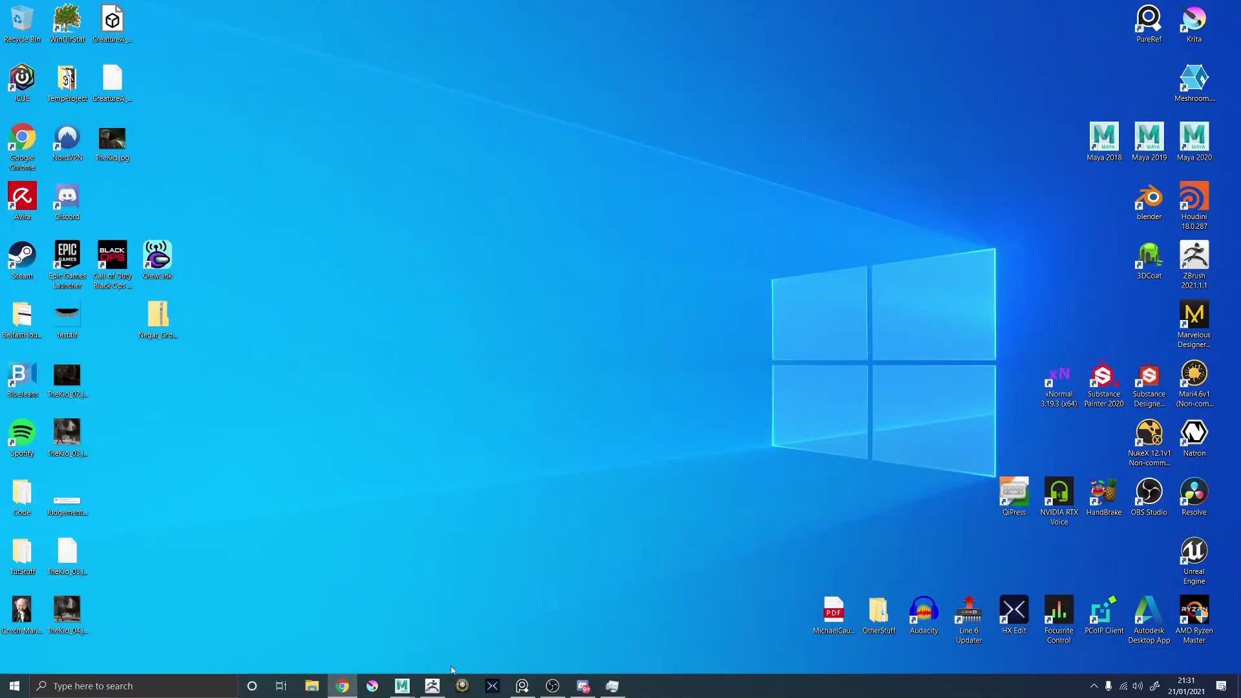
mouse_move(407, 685)
click(464, 632)
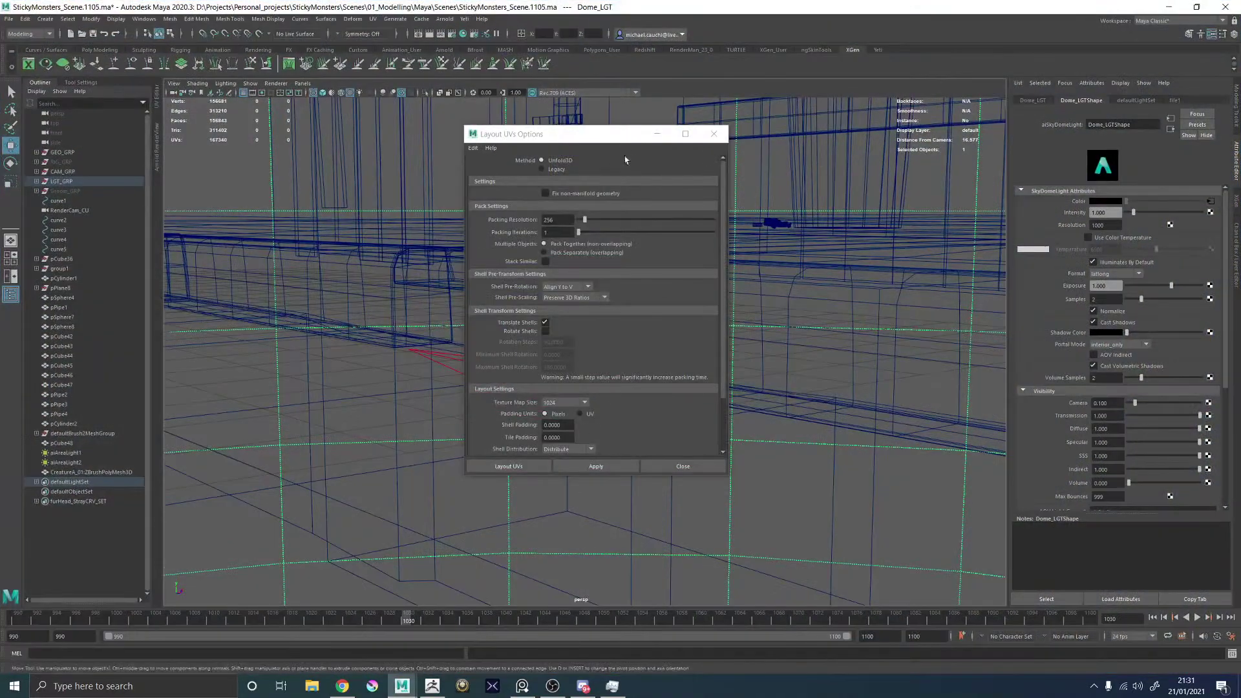
click(657, 134)
key(5)
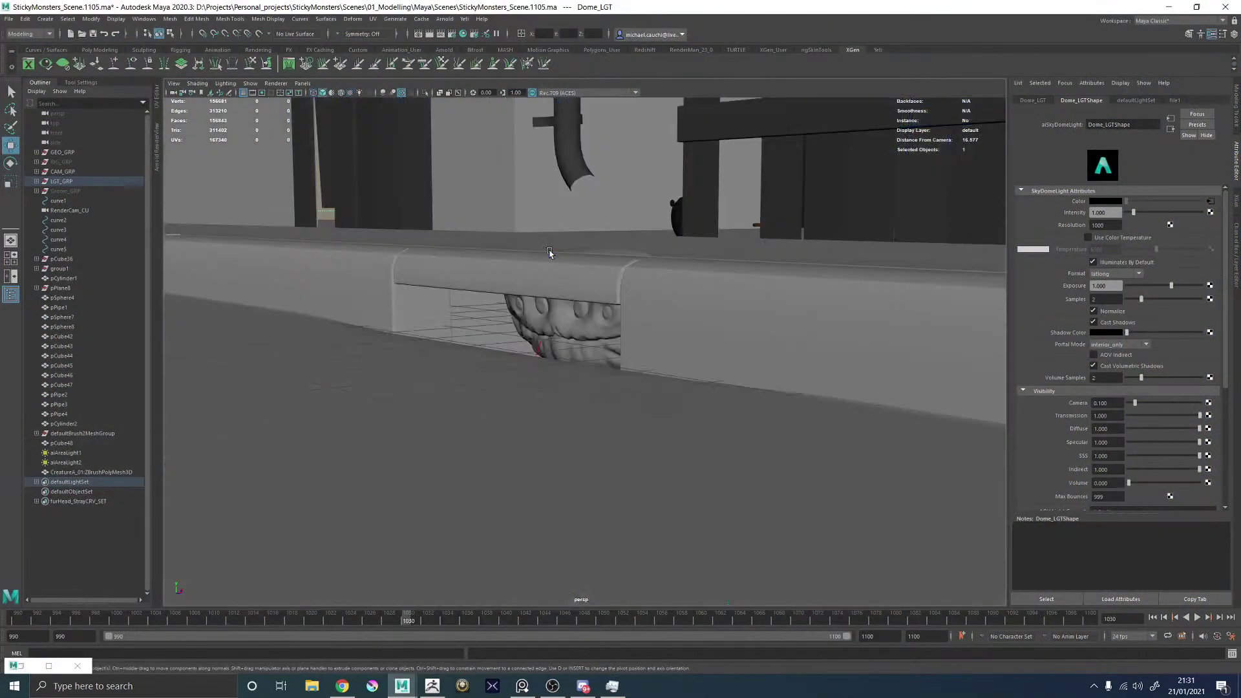
Start a test render of the scene in the Arnold RenderView and switch its camera to renderCamShape.
alt+right_drag(549, 254, 518, 266)
alt+middle_drag(518, 266, 698, 338)
alt+right_drag(698, 338, 394, 173)
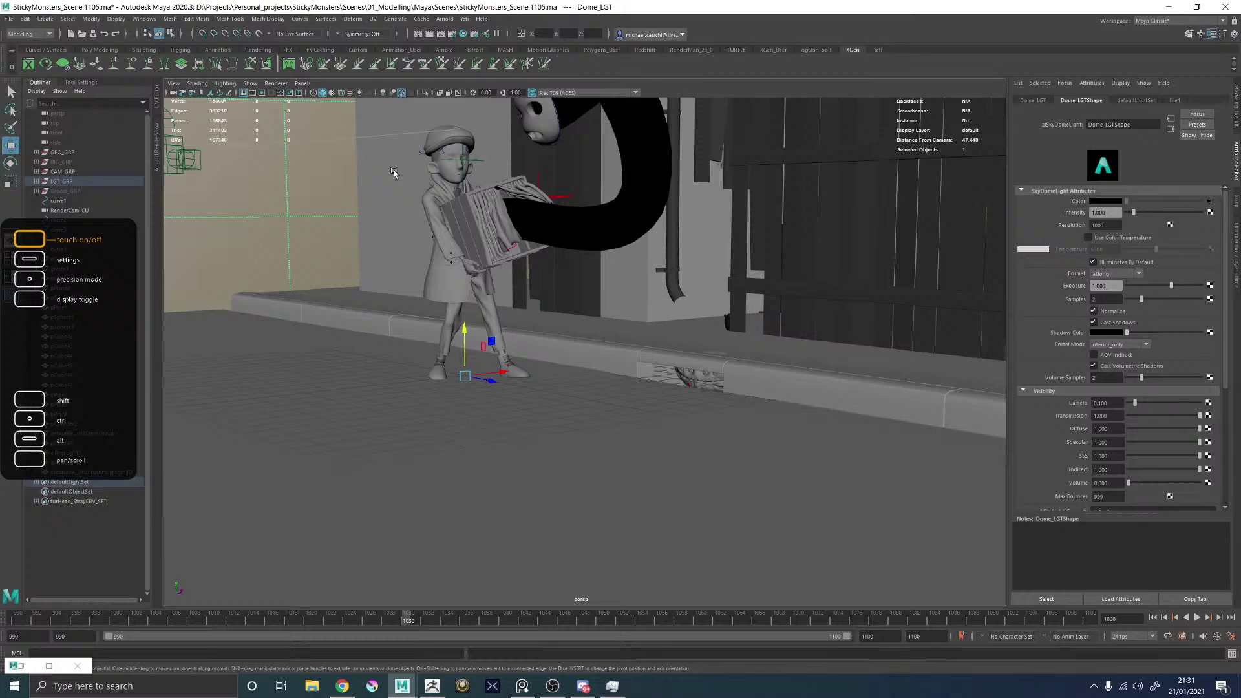
click(157, 142)
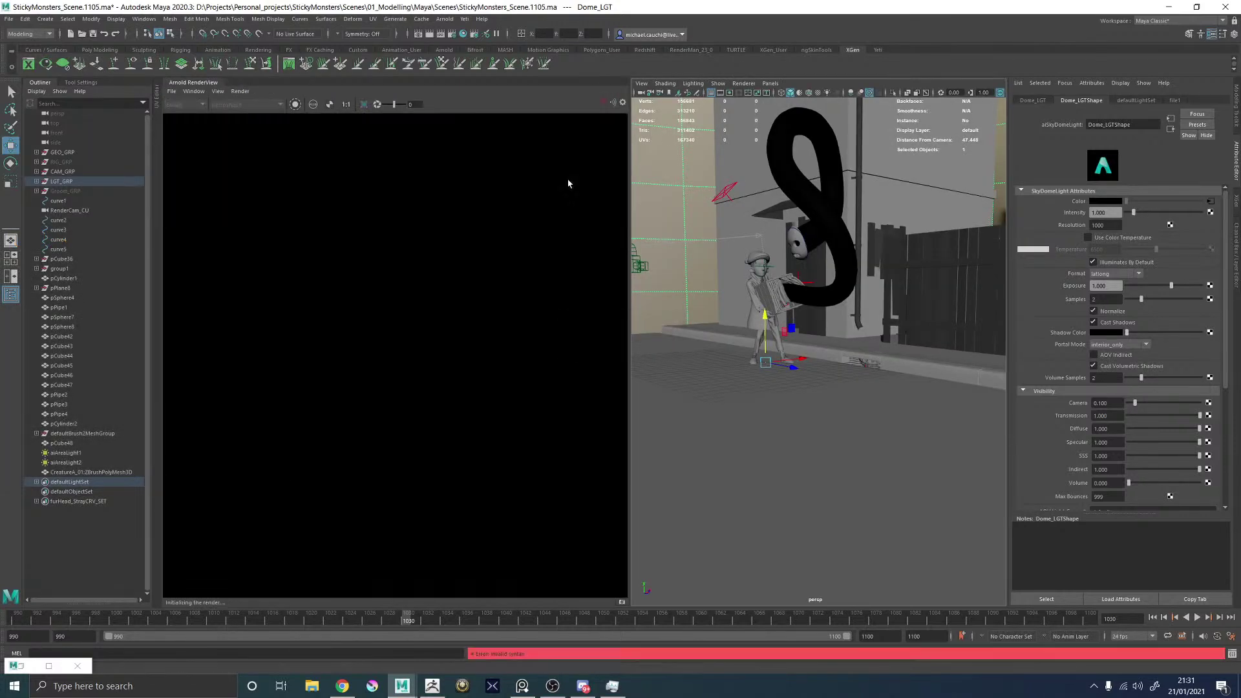
scroll(377, 279, down, 3)
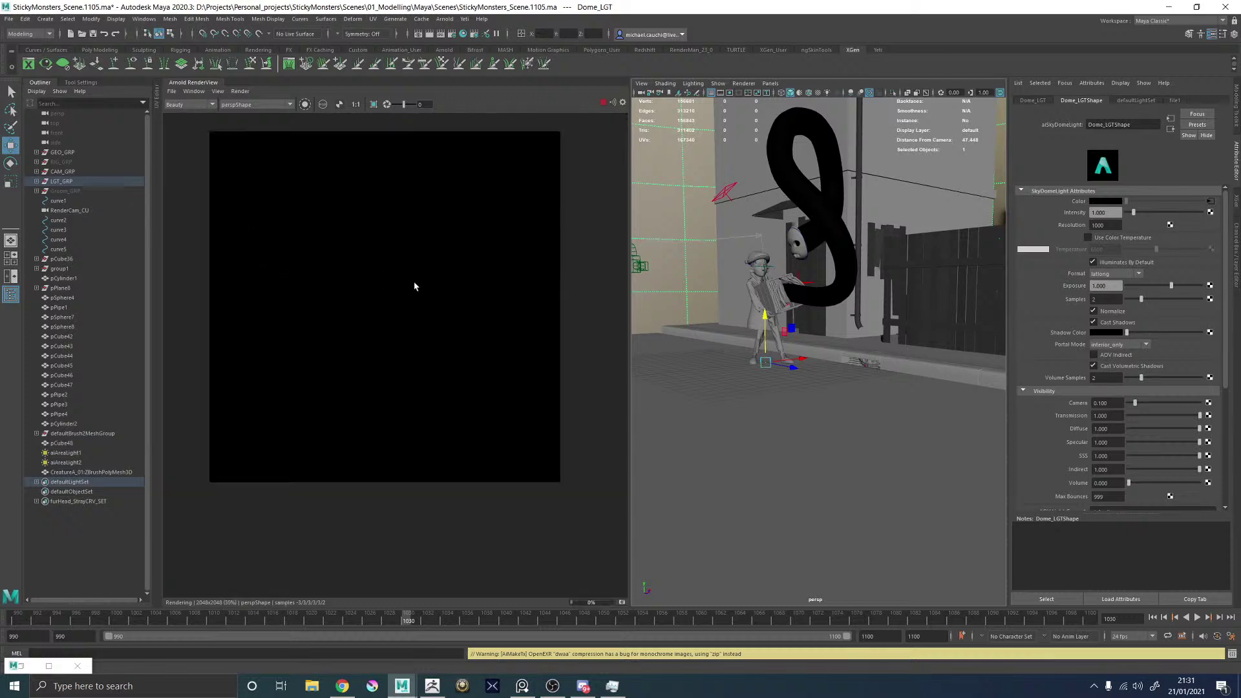
scroll(393, 223, up, 2)
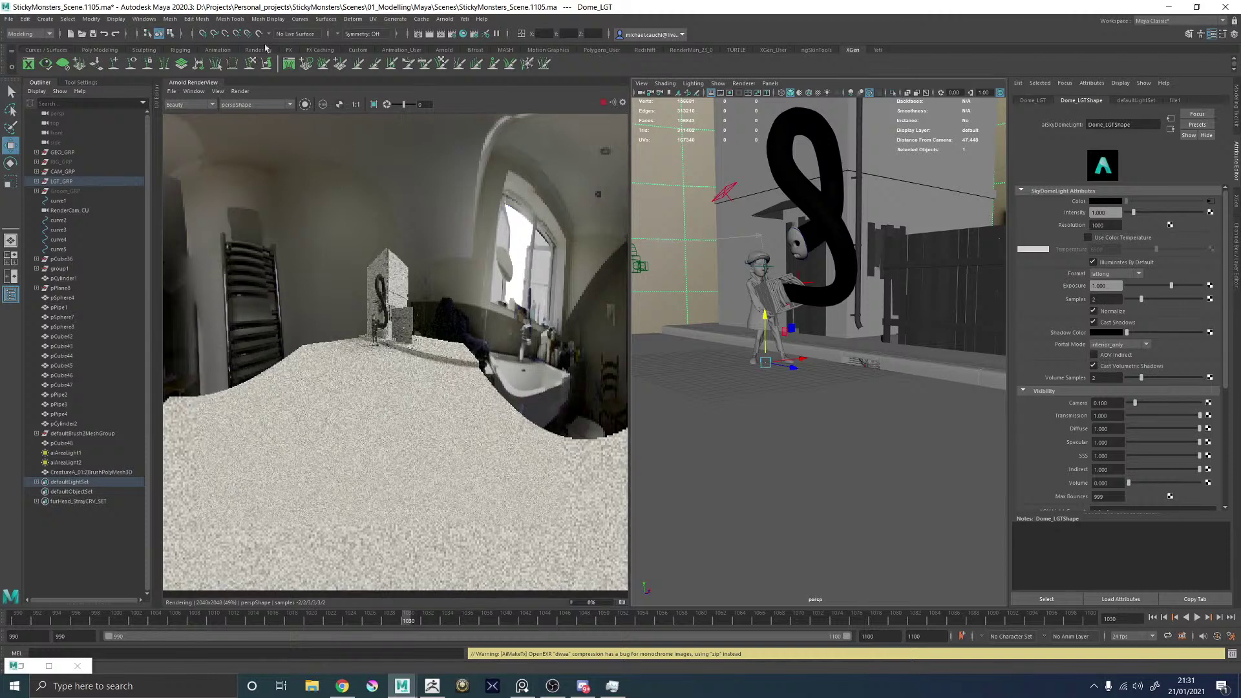
click(236, 104)
click(244, 122)
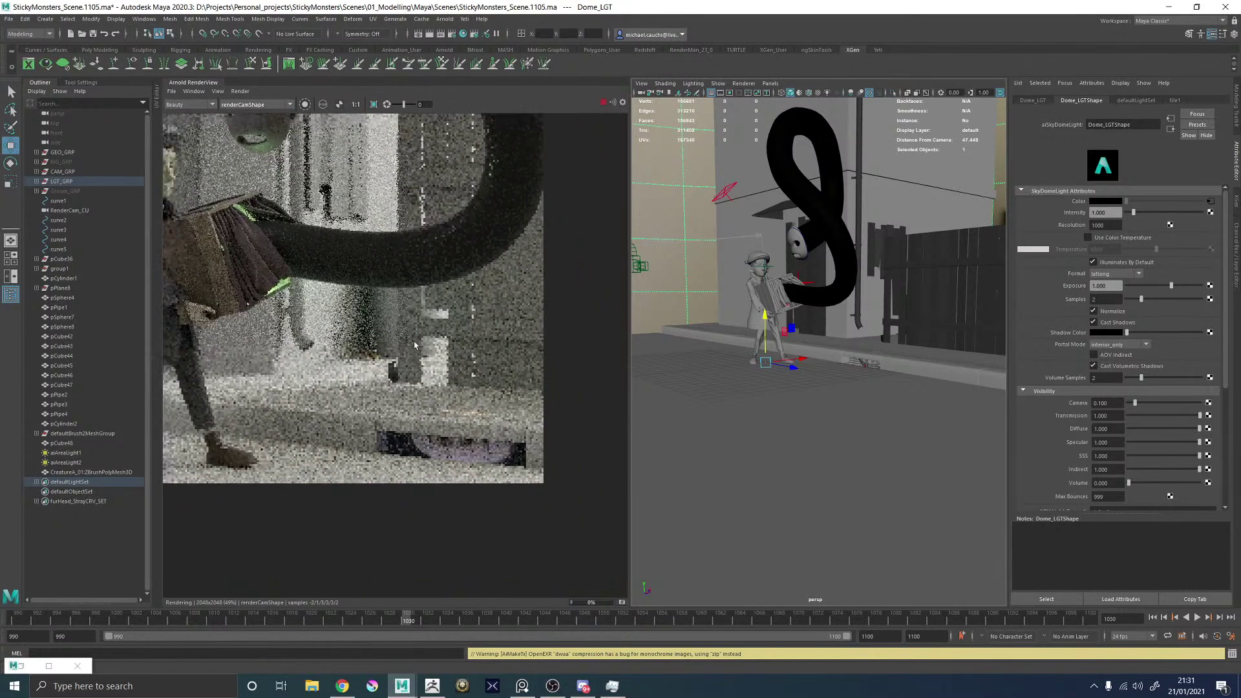
Stop the running render and enable color management in the scene's Preferences.
click(603, 102)
click(144, 18)
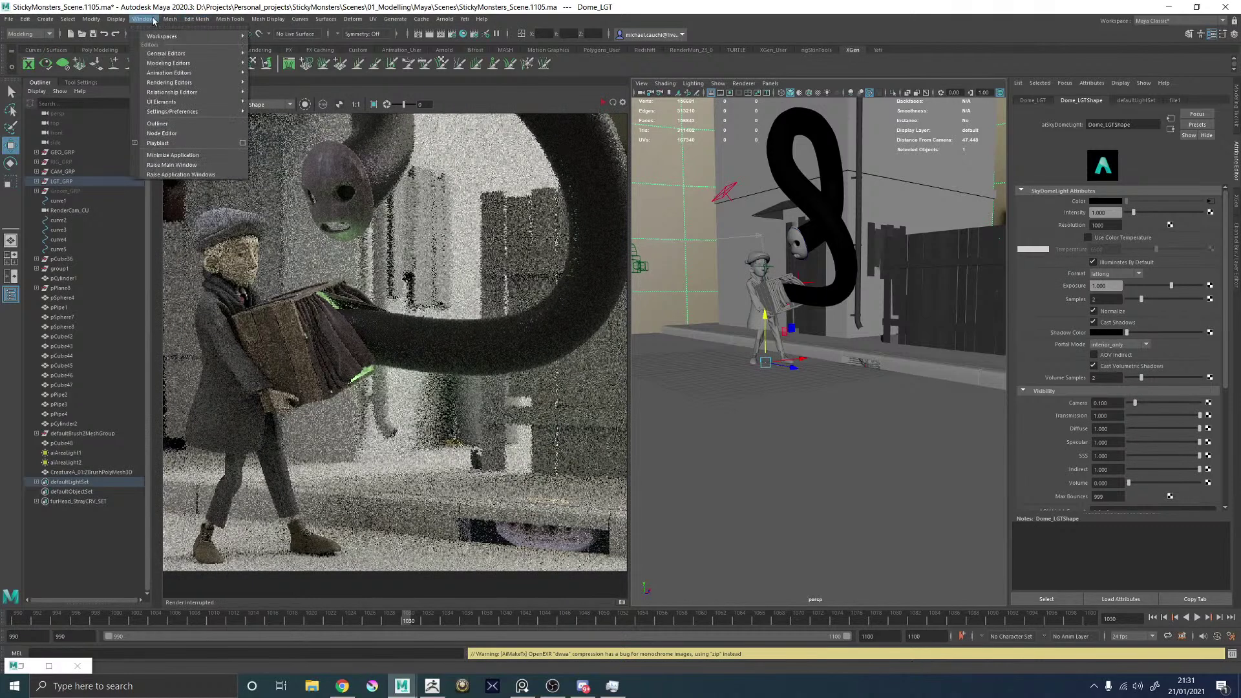
mouse_move(174, 116)
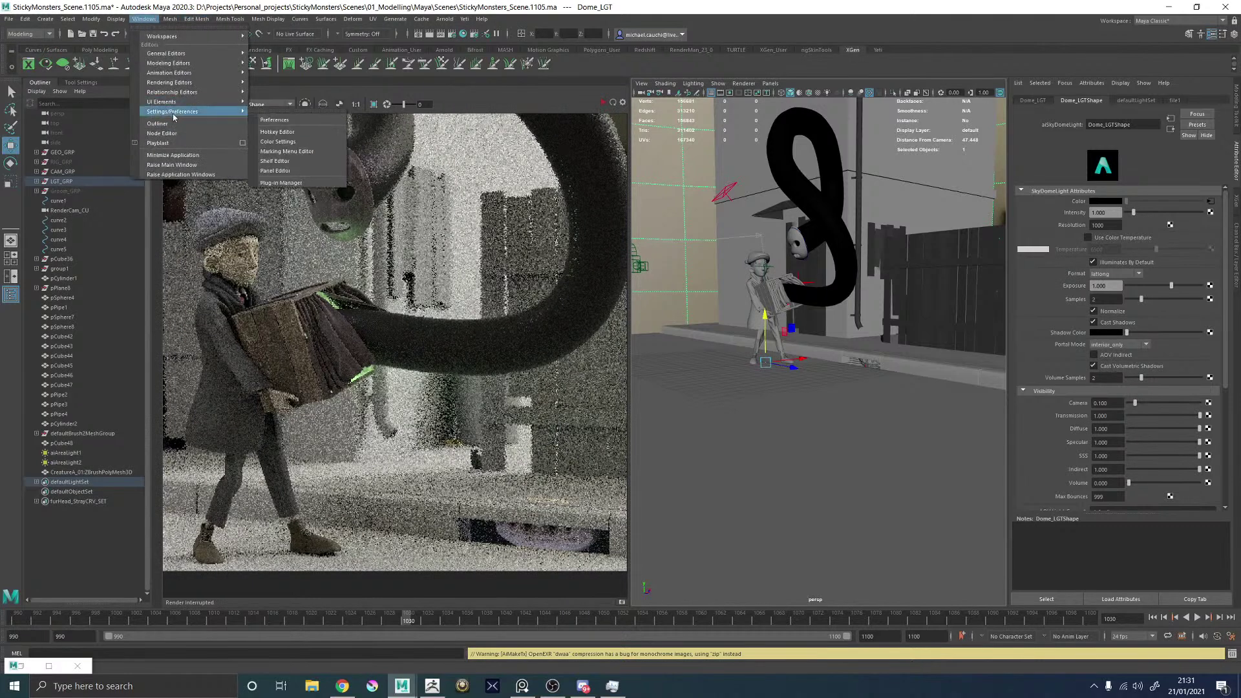
click(274, 120)
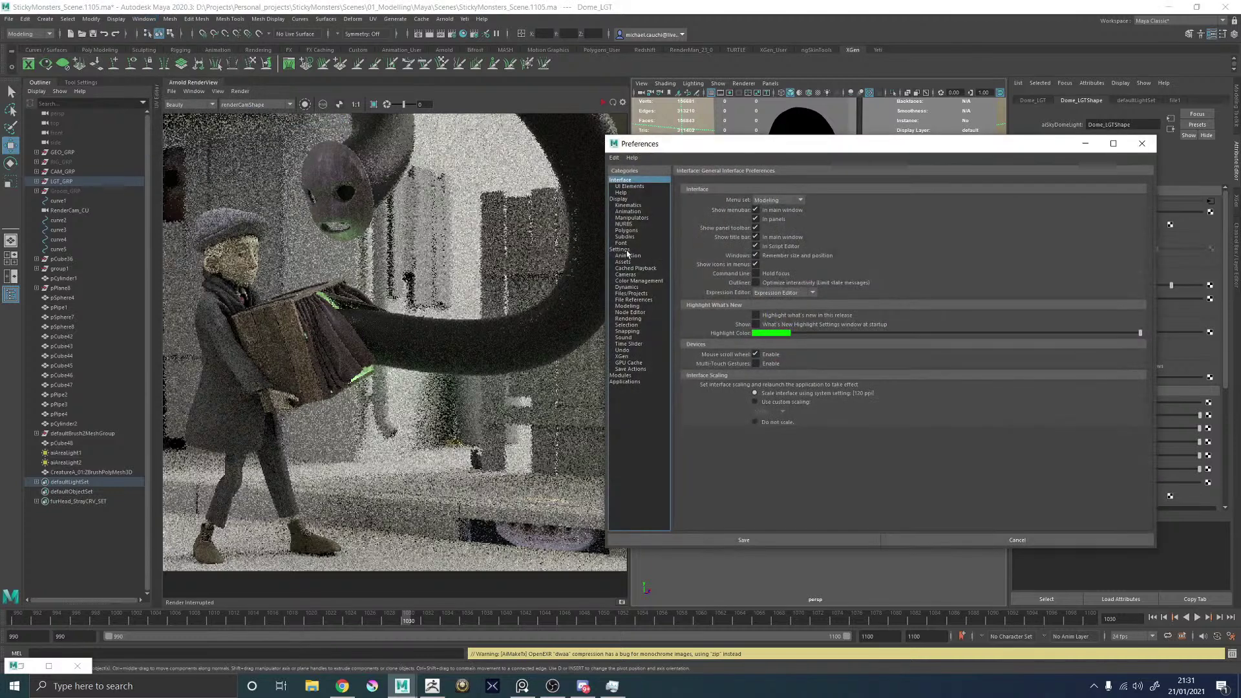
click(636, 281)
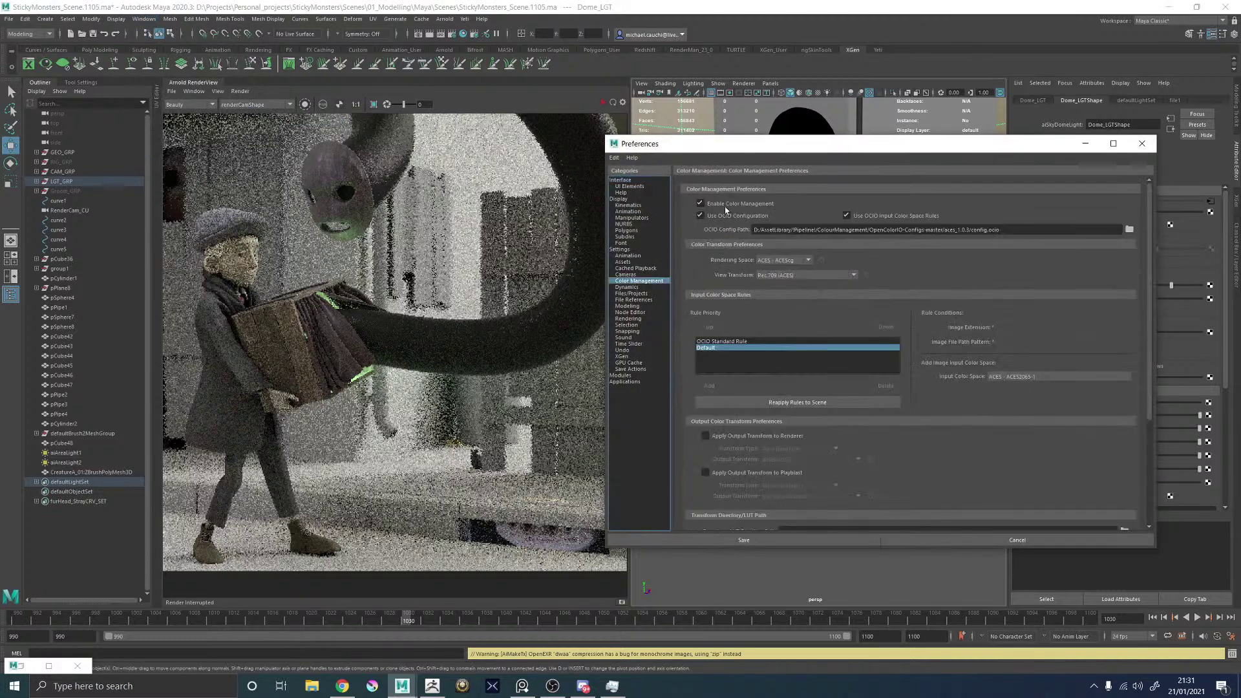
click(701, 204)
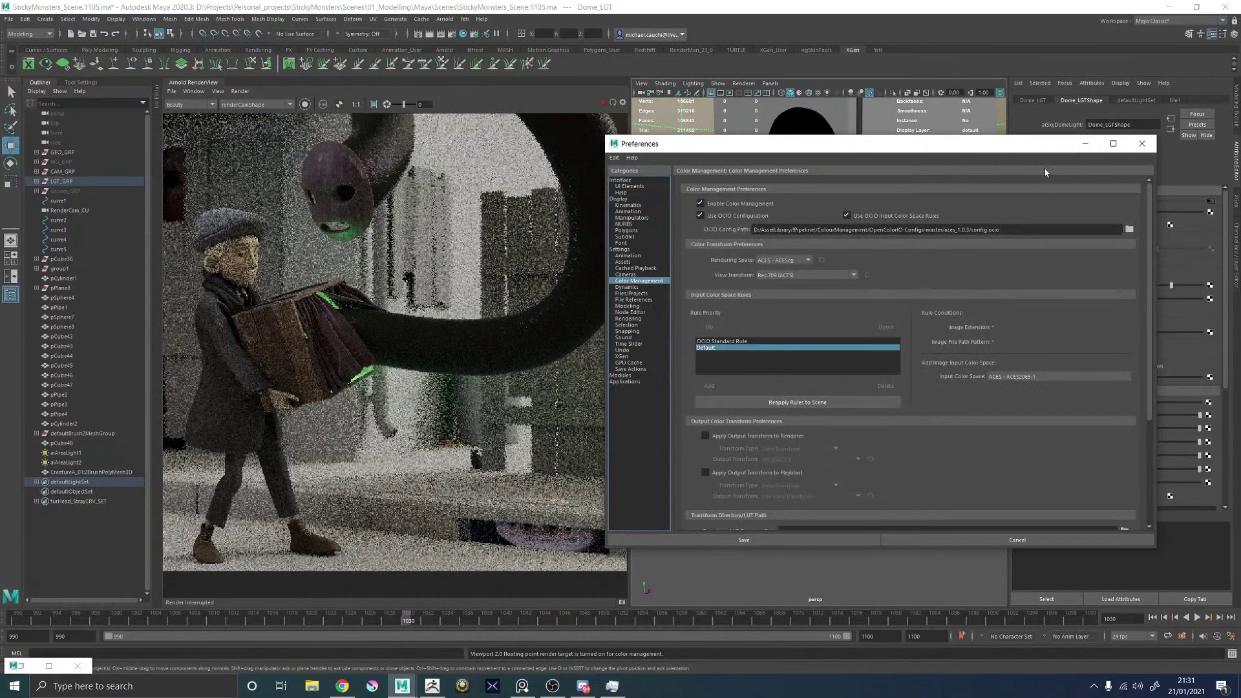
click(1080, 143)
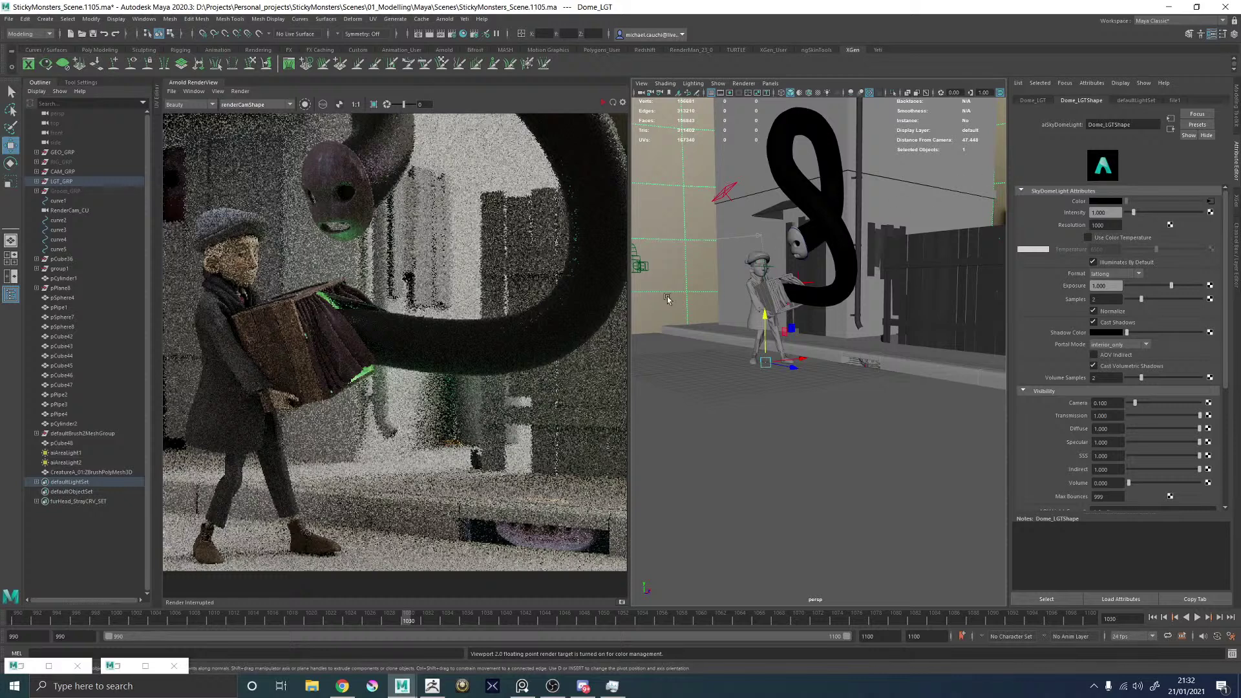
Render only a crop region around the drain opening in the Arnold RenderView and inspect the creature up close.
alt+middle_drag(535, 473, 496, 423)
mouse_move(393, 422)
shift+mouse_down()
mouse_move(430, 453)
mouse_move(596, 521)
shift+mouse_up()
click(604, 103)
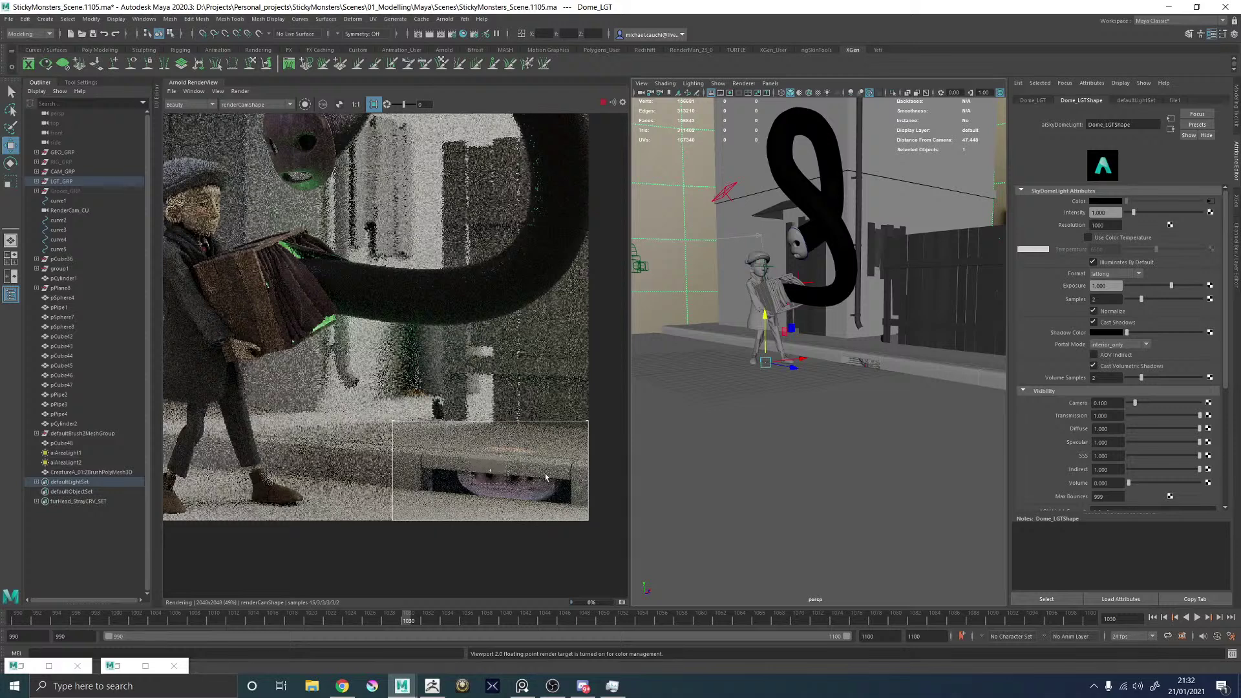
scroll(527, 493, up, 5)
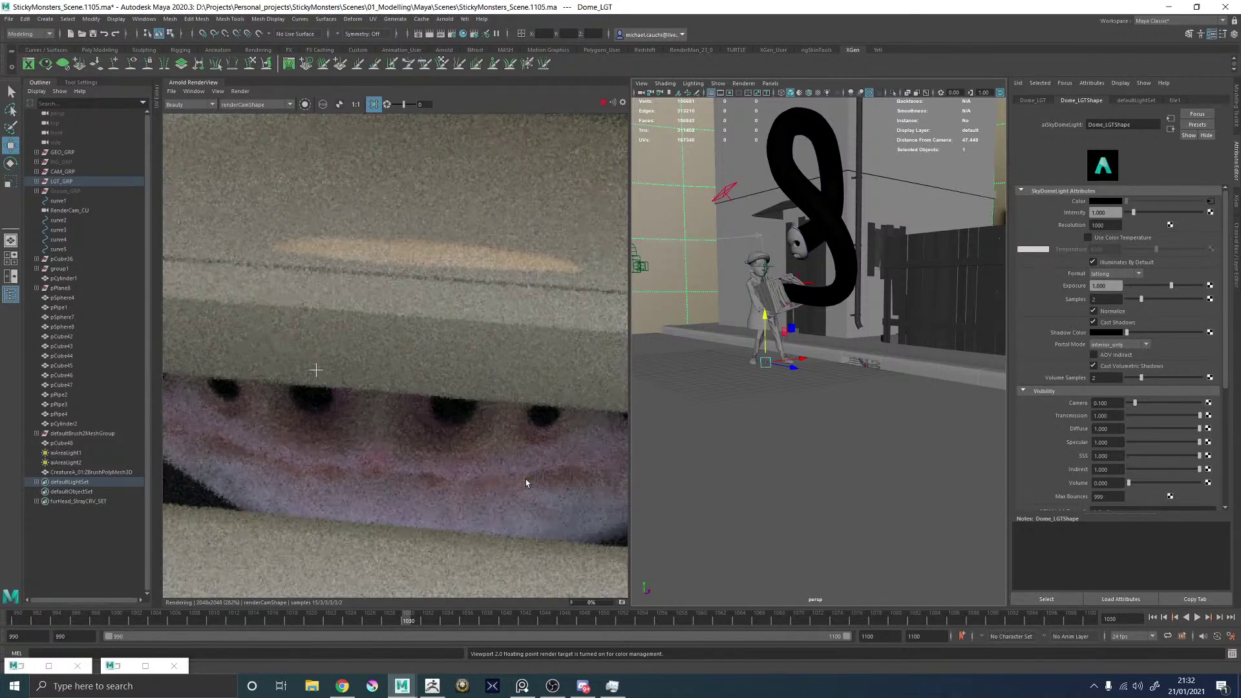
scroll(526, 478, down, 3)
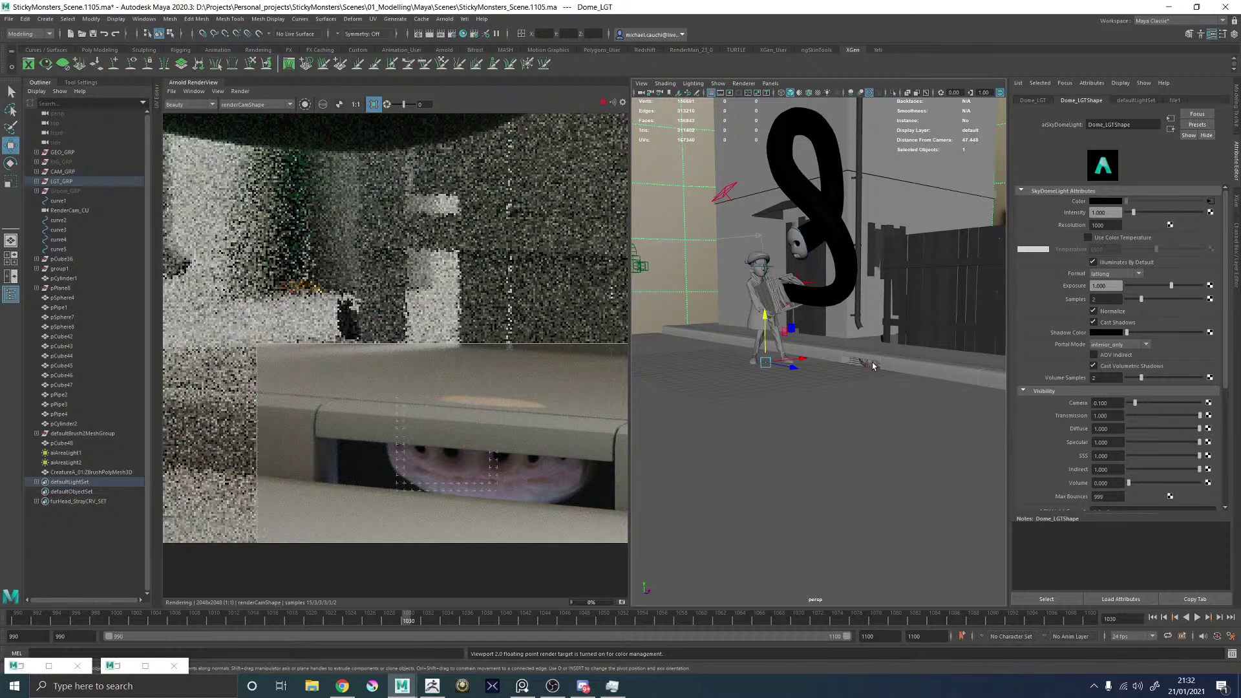
Stop the render and set the image size preset to 1k_Square in the Render Settings.
click(602, 102)
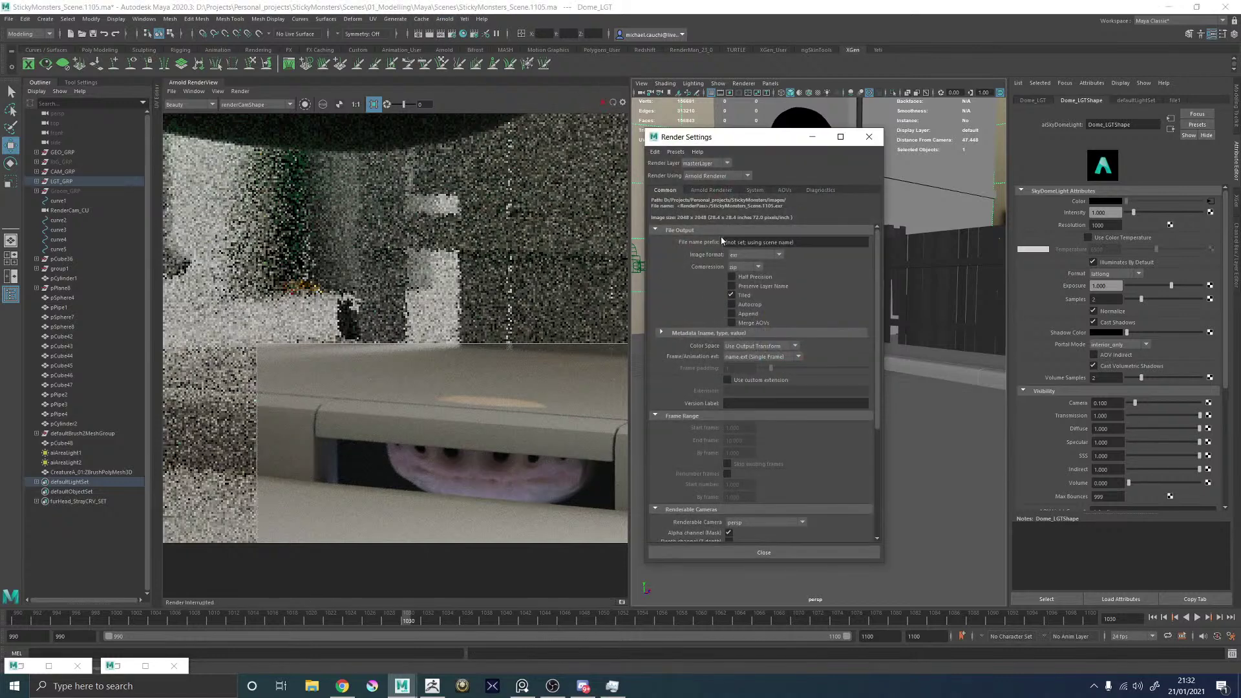
scroll(700, 344, down, 3)
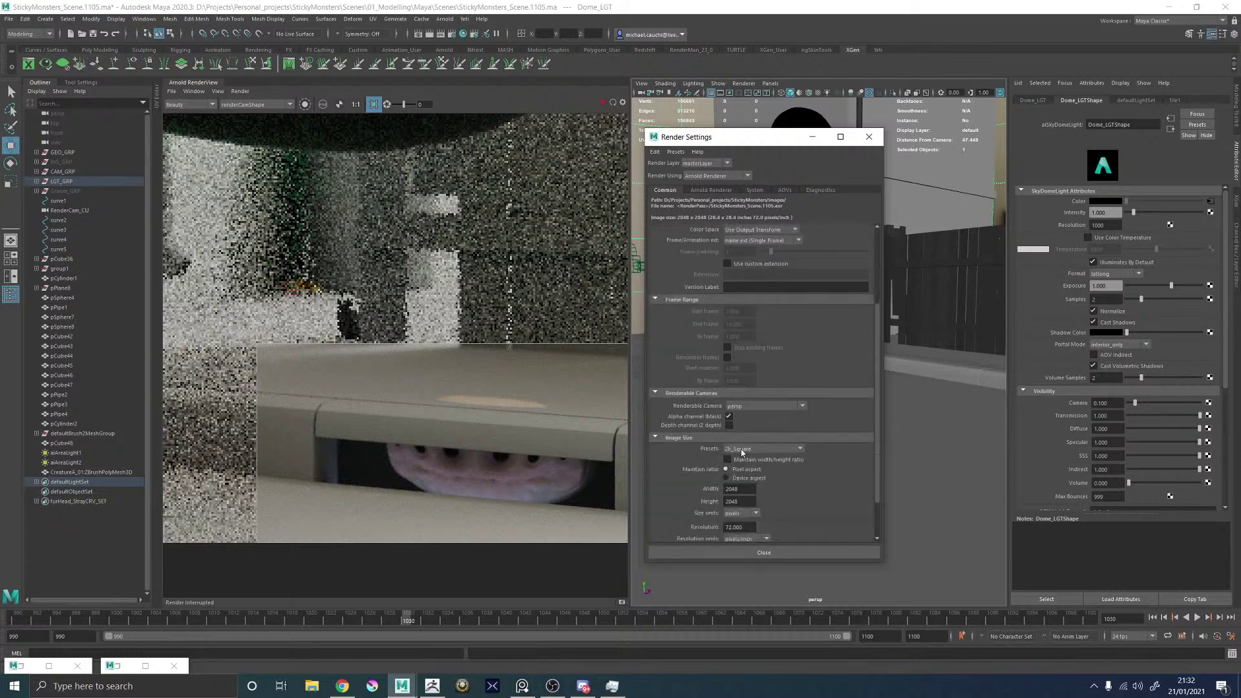
click(737, 449)
click(737, 488)
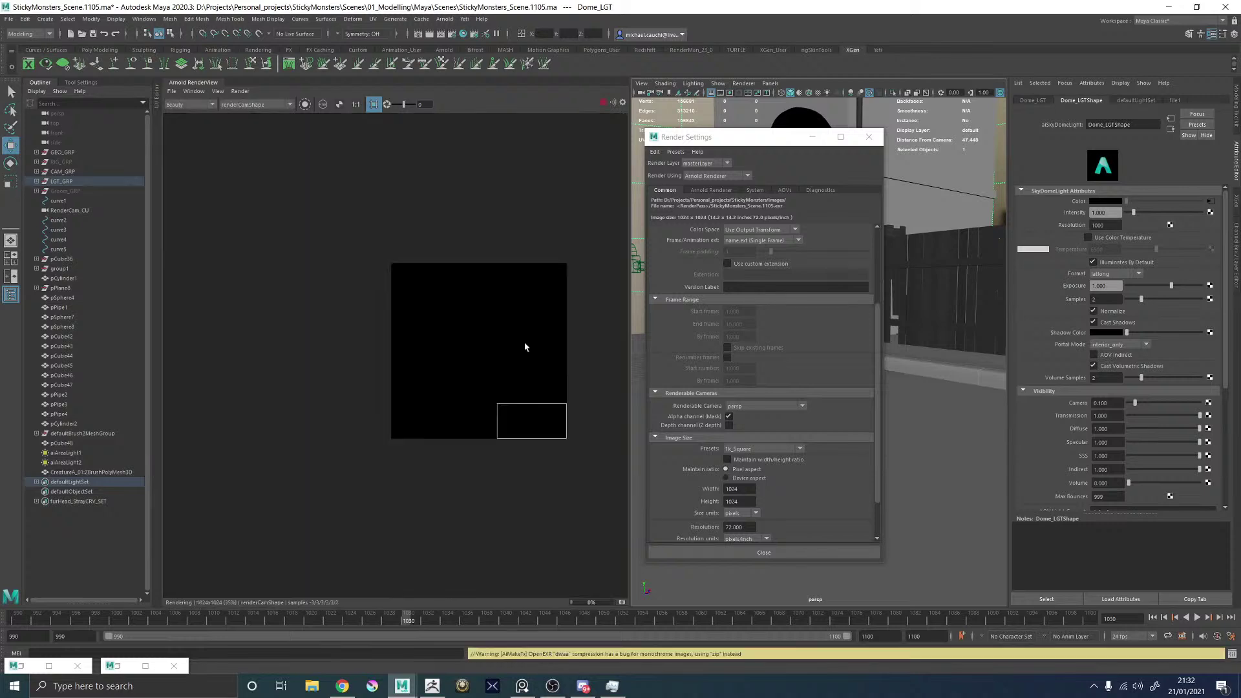
scroll(537, 386, up, 3)
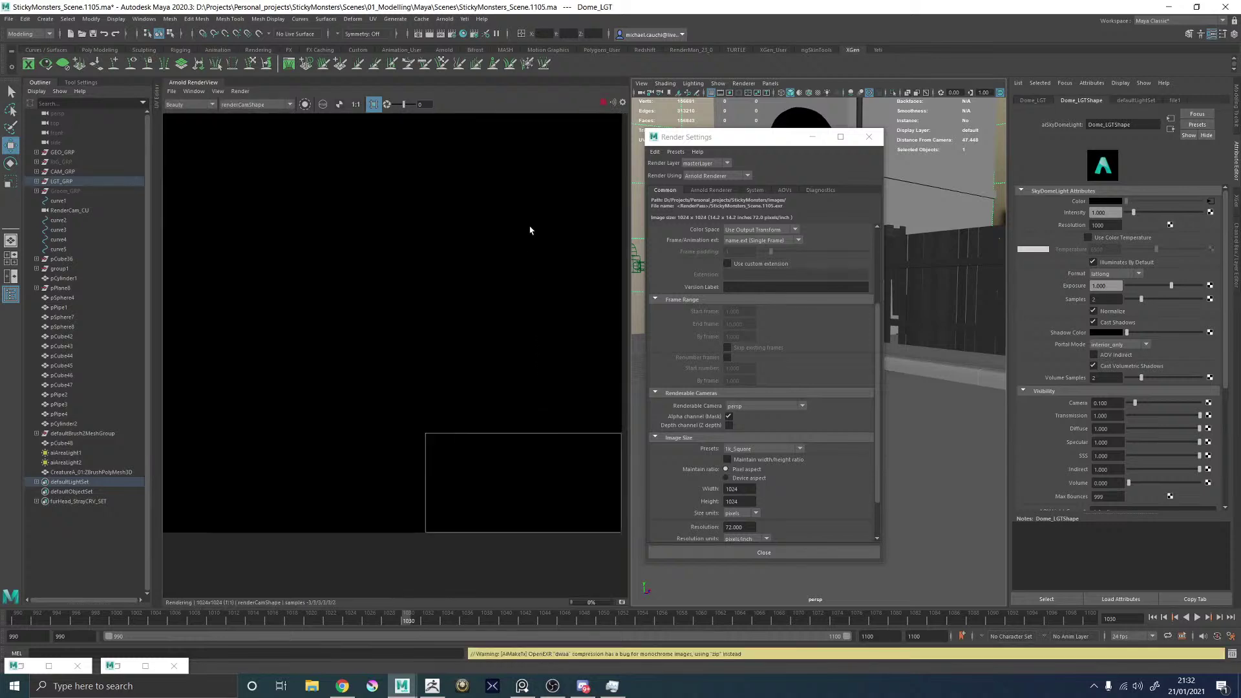
Turn off the crop region and examine the full-frame render of the boy, the monster and the drain.
click(374, 106)
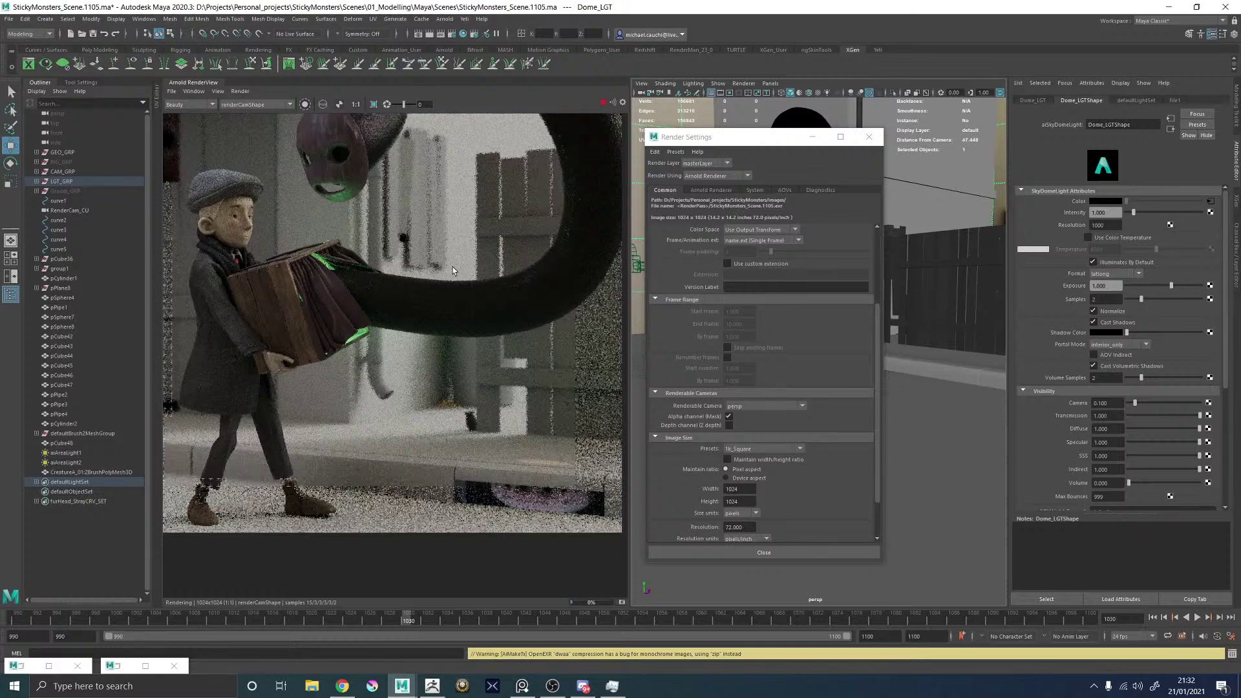
scroll(472, 272, down, 2)
scroll(491, 267, up, 1)
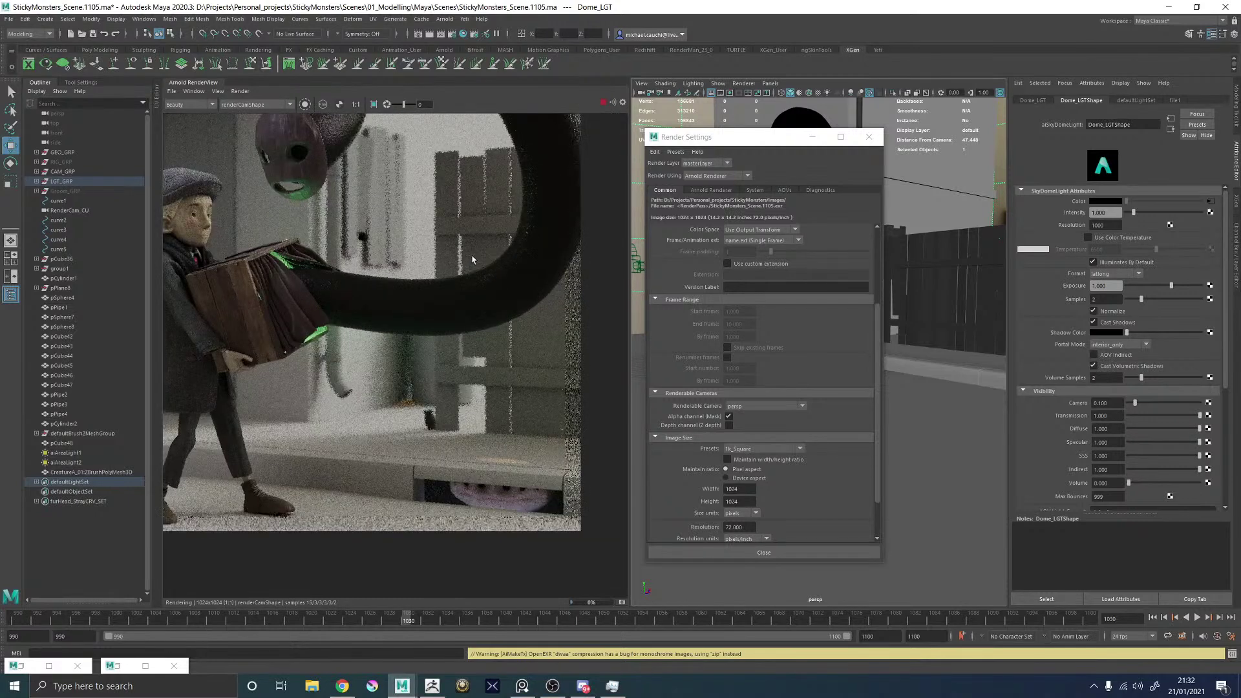
scroll(464, 256, down, 1)
scroll(455, 280, up, 1)
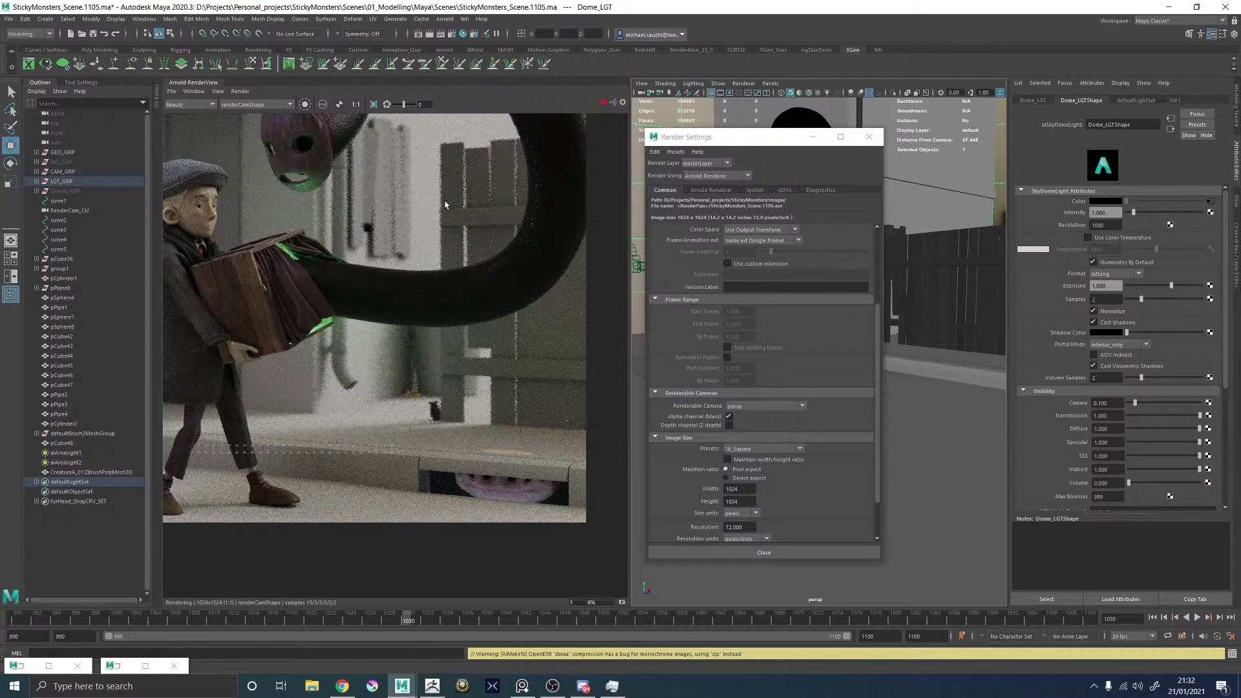
scroll(393, 343, down, 1)
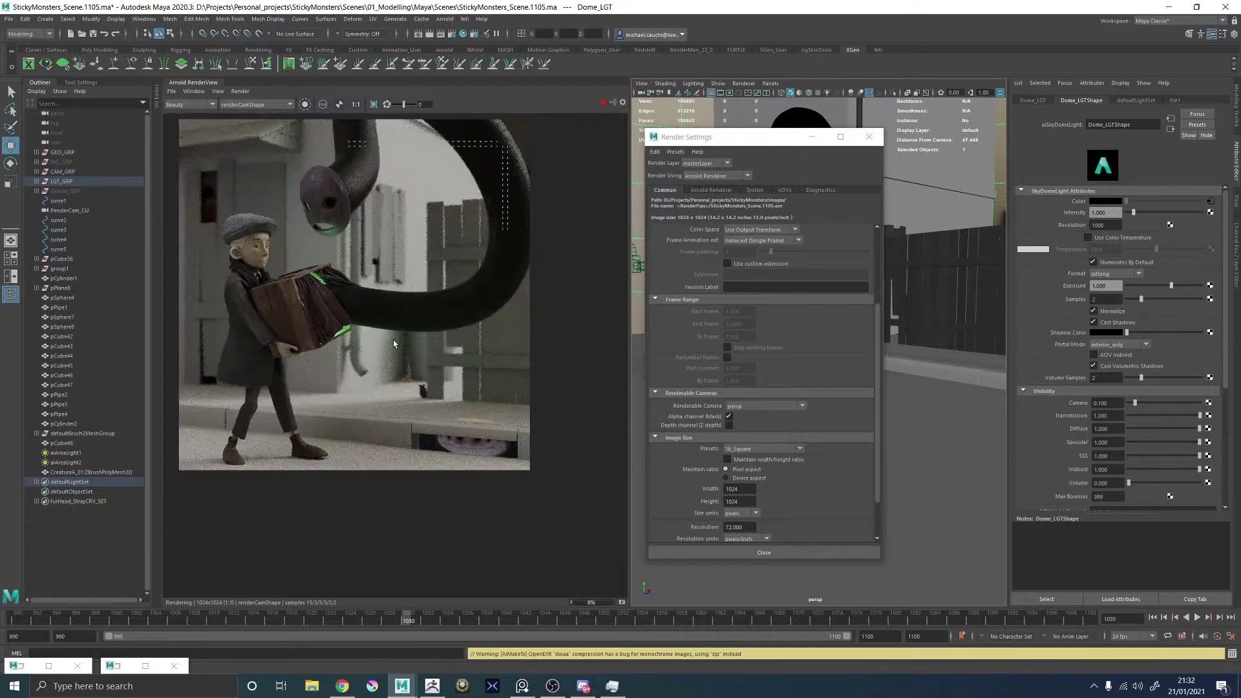
scroll(426, 341, up, 1)
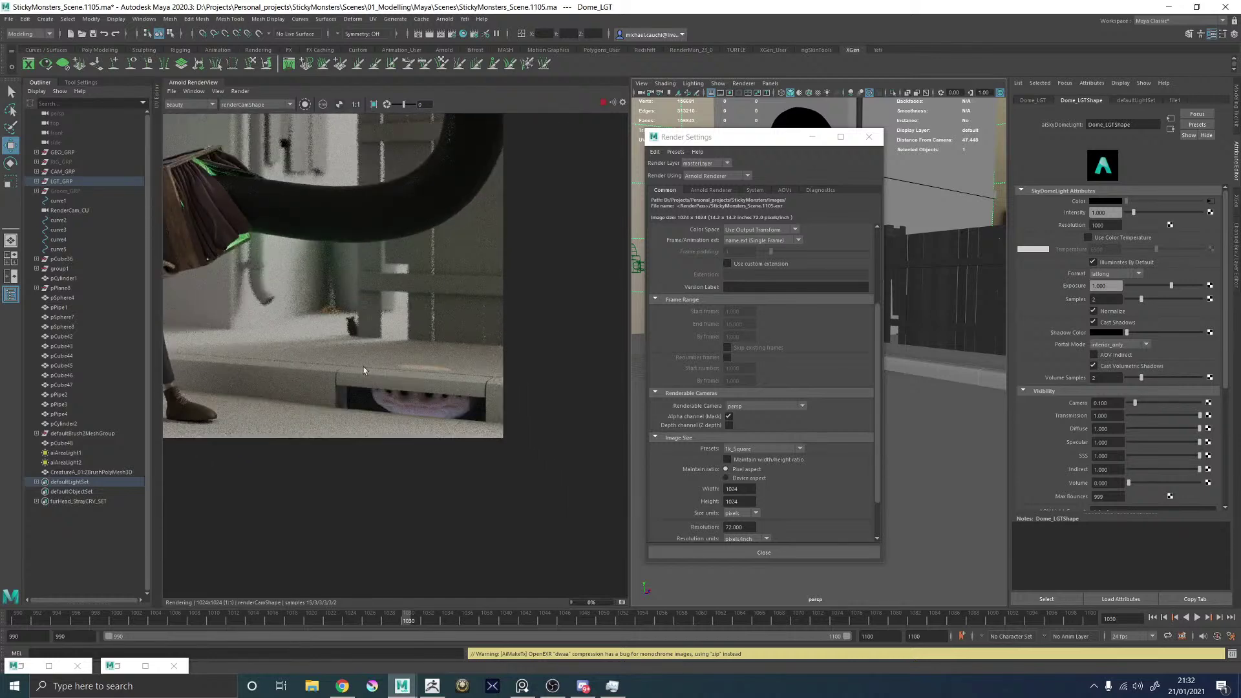
Limit the render to a crop region around the drain opening and minimize the Render Settings window.
drag(324, 339, 512, 435)
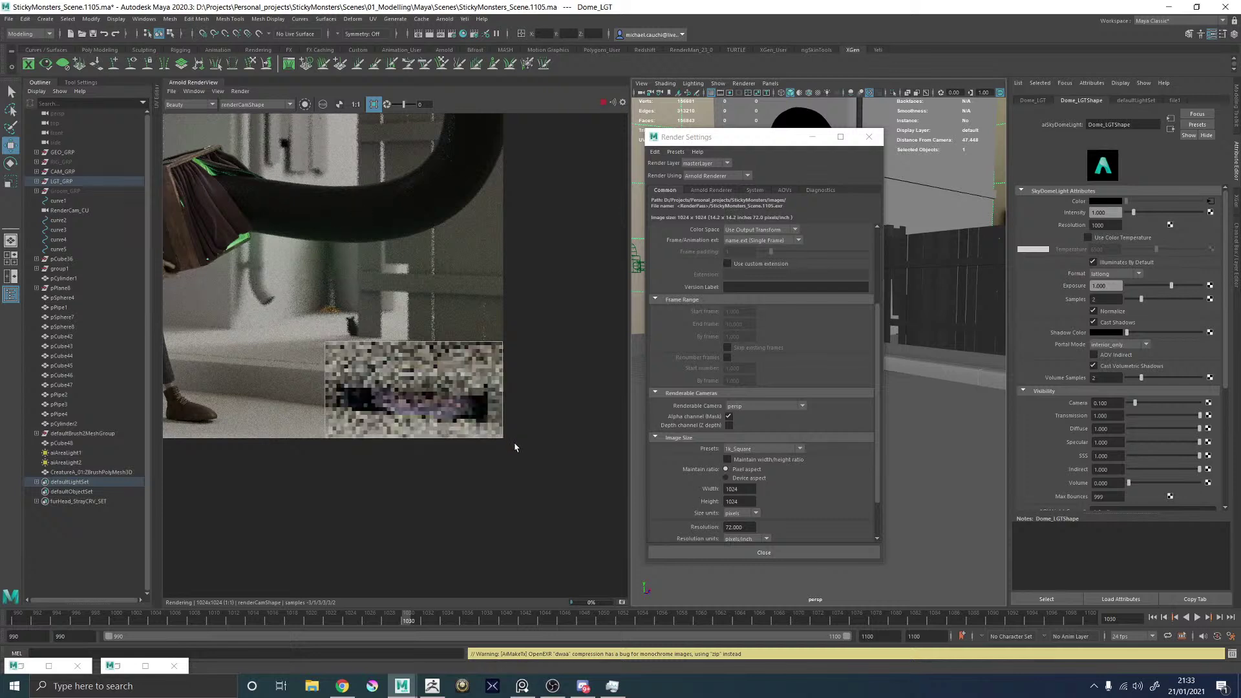
click(813, 136)
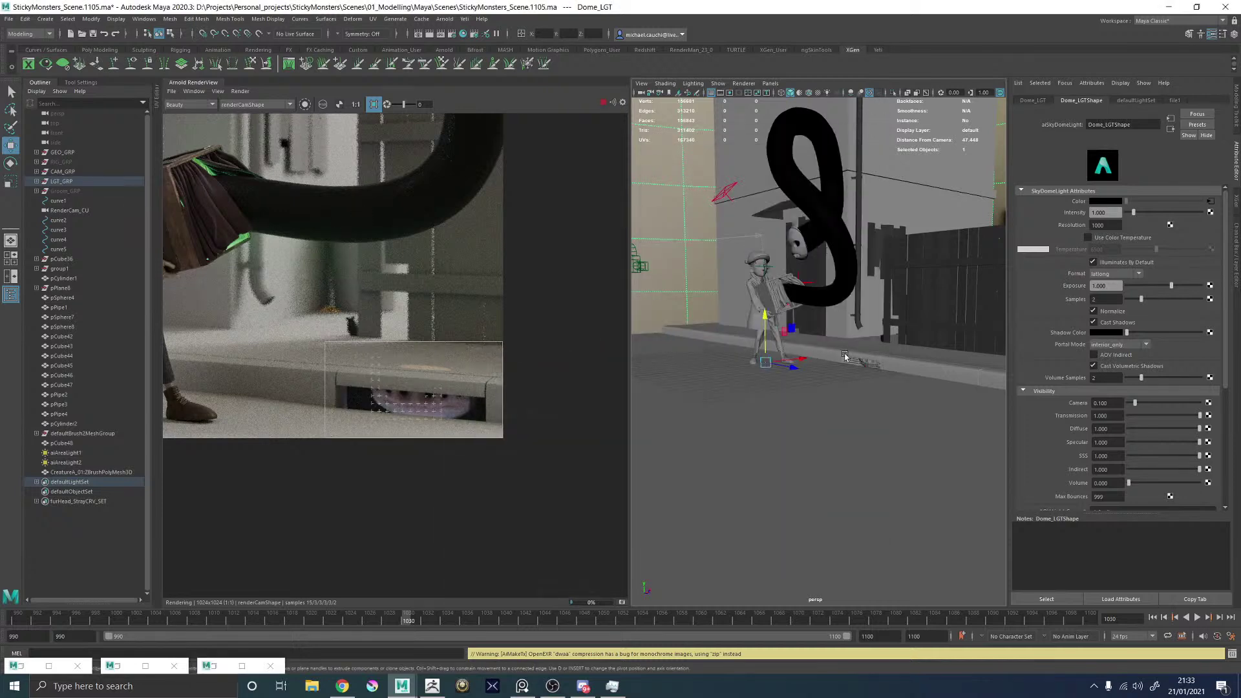
Select the creature mesh inside the drain opening in the perspective viewport.
scroll(988, 410, up, 5)
click(970, 391)
key(f)
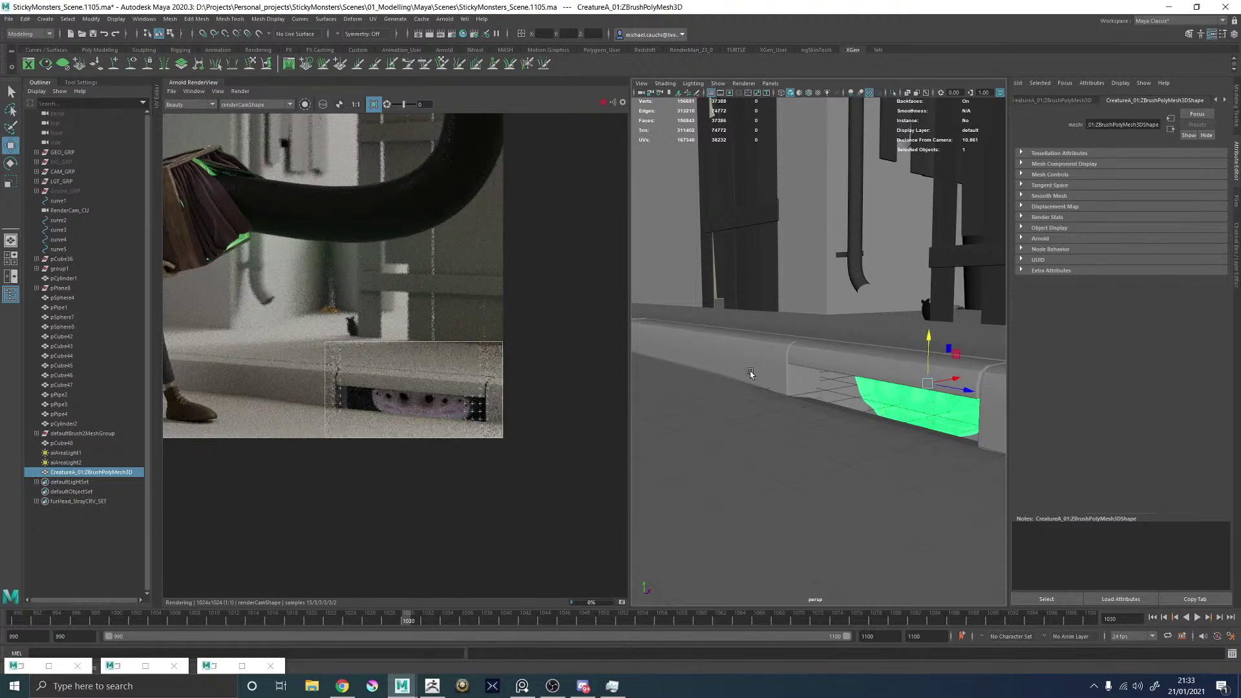
Examine the creature's eyes, skin color and shading in the cropped render, both close up and within the whole frame.
scroll(436, 418, up, 4)
scroll(360, 393, up, 2)
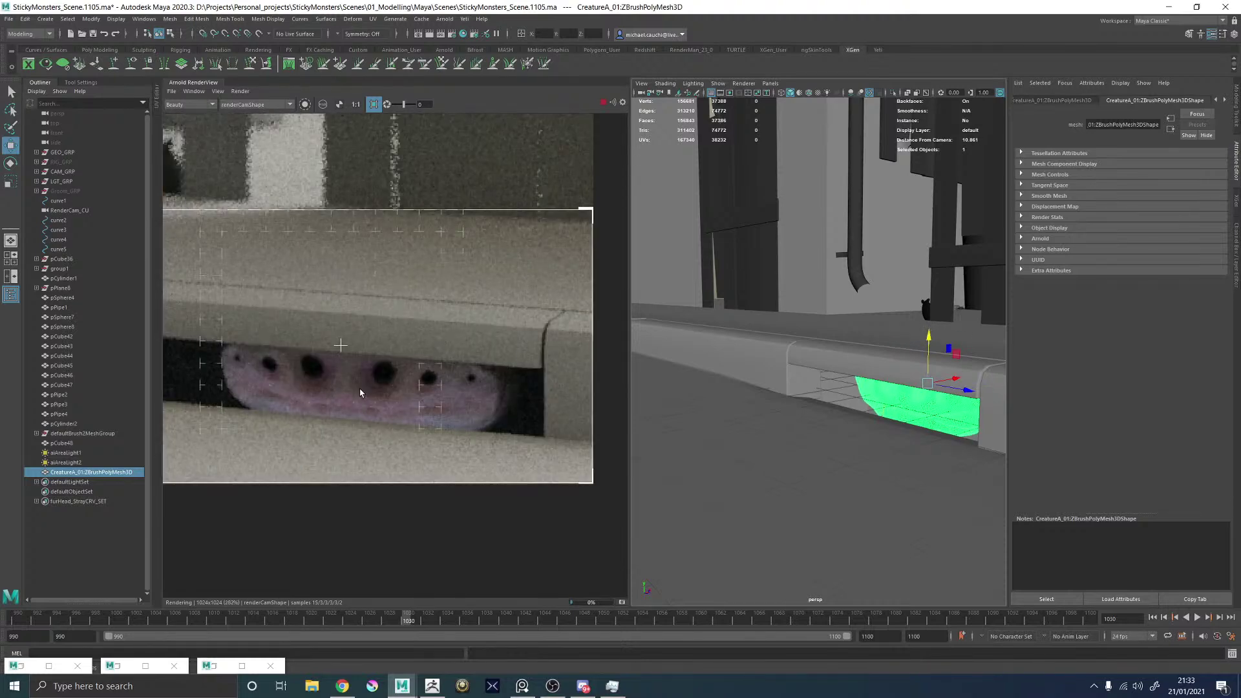
scroll(362, 393, up, 2)
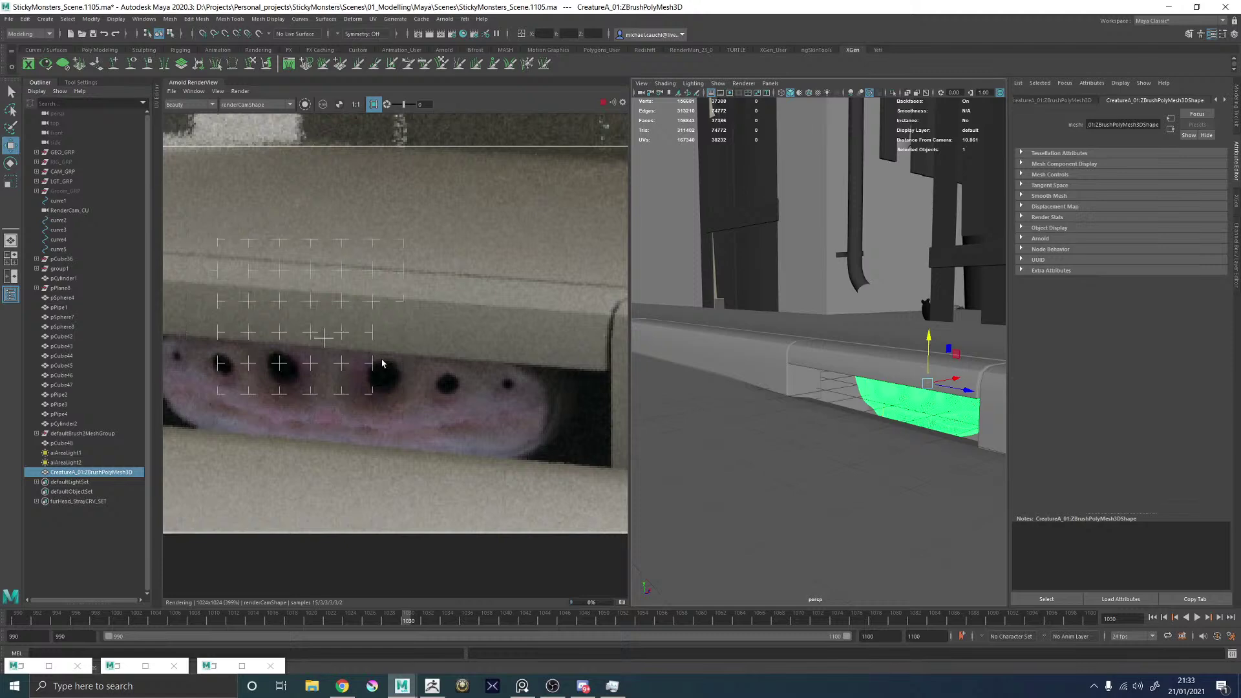
scroll(383, 364, down, 6)
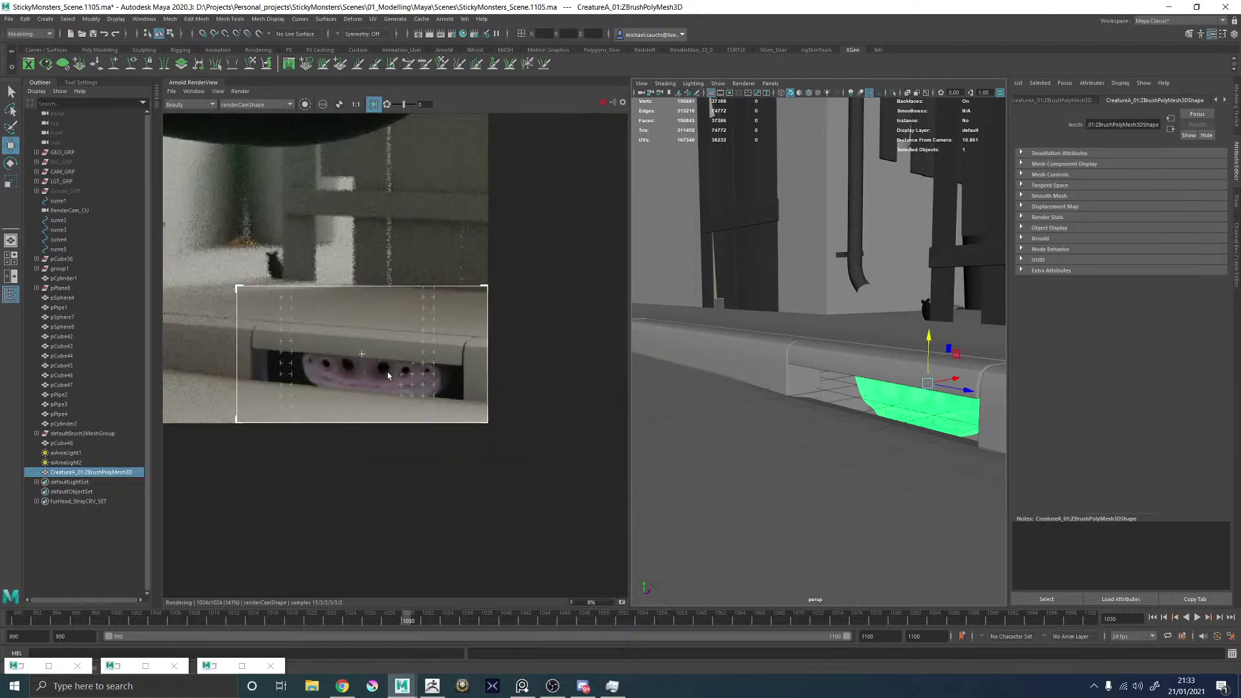
scroll(370, 378, up, 6)
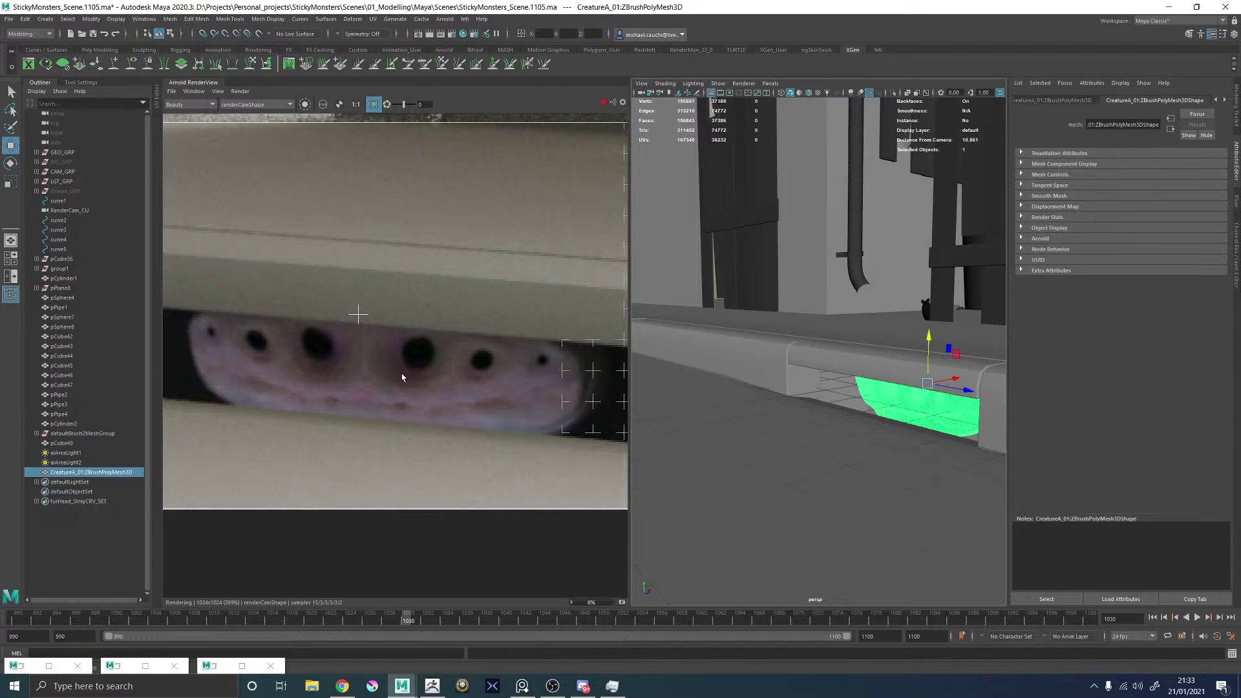
scroll(417, 377, down, 6)
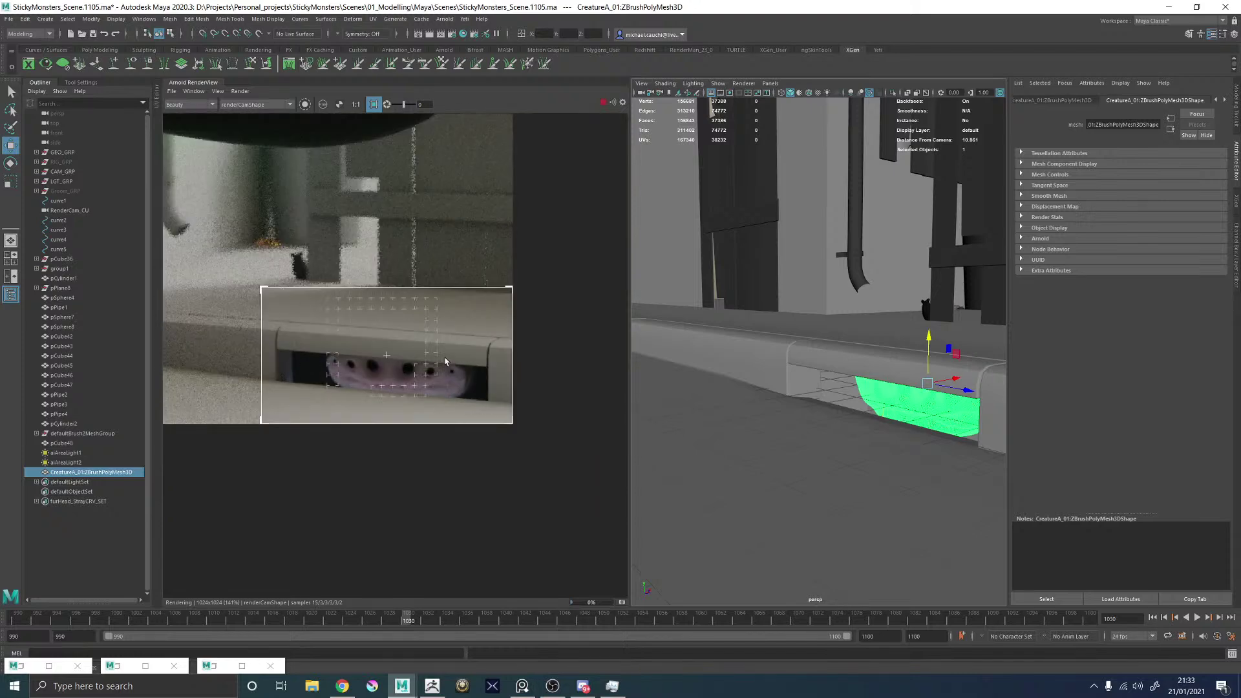
scroll(402, 375, up, 6)
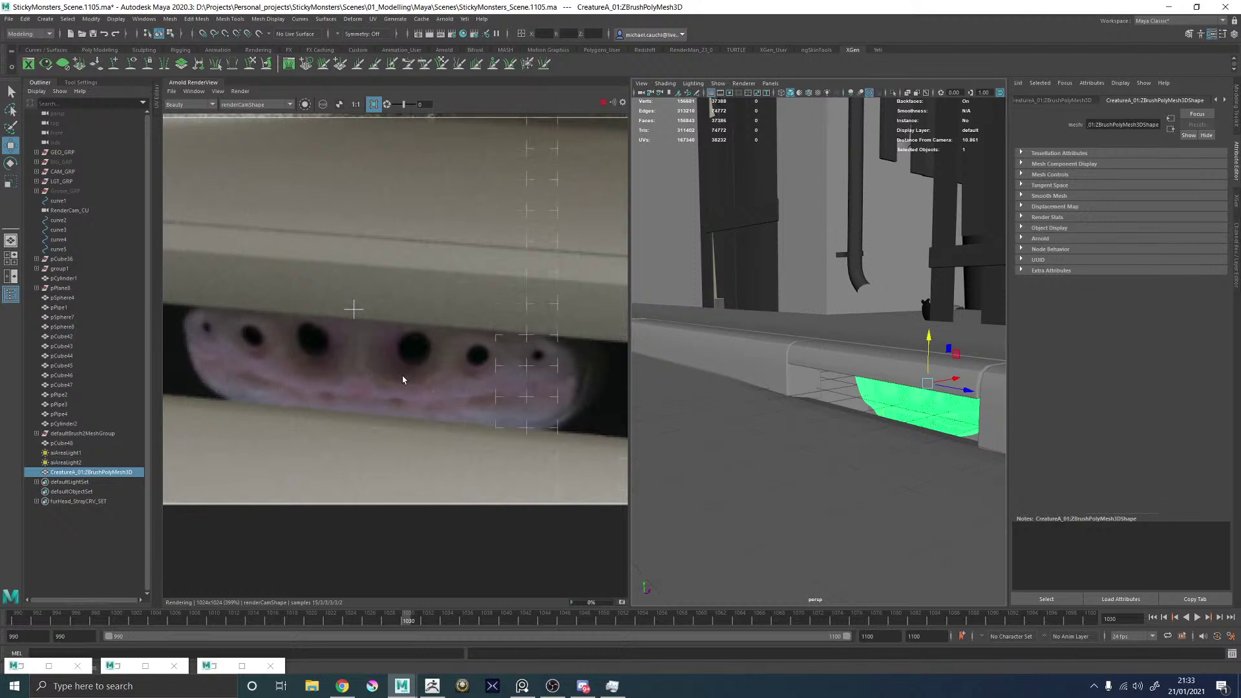
scroll(402, 375, down, 10)
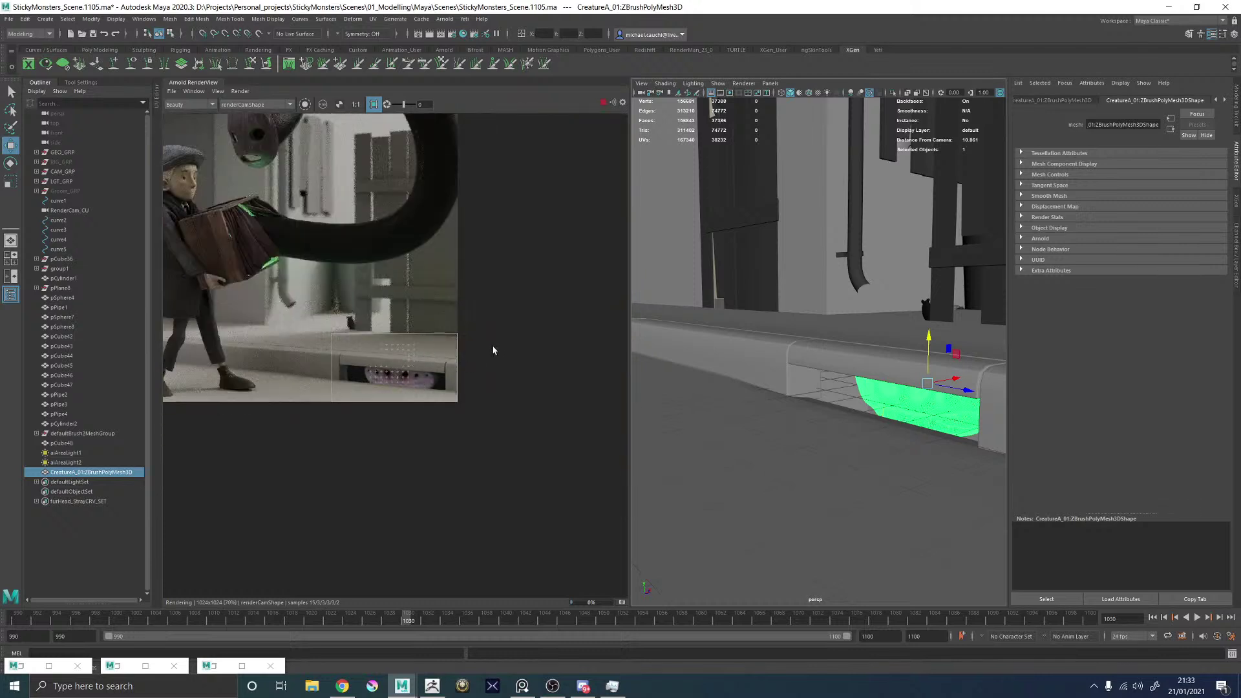
Stop the render and check the creature's original polypaint in ZBrush against its rendered colors in Maya.
click(602, 101)
click(430, 685)
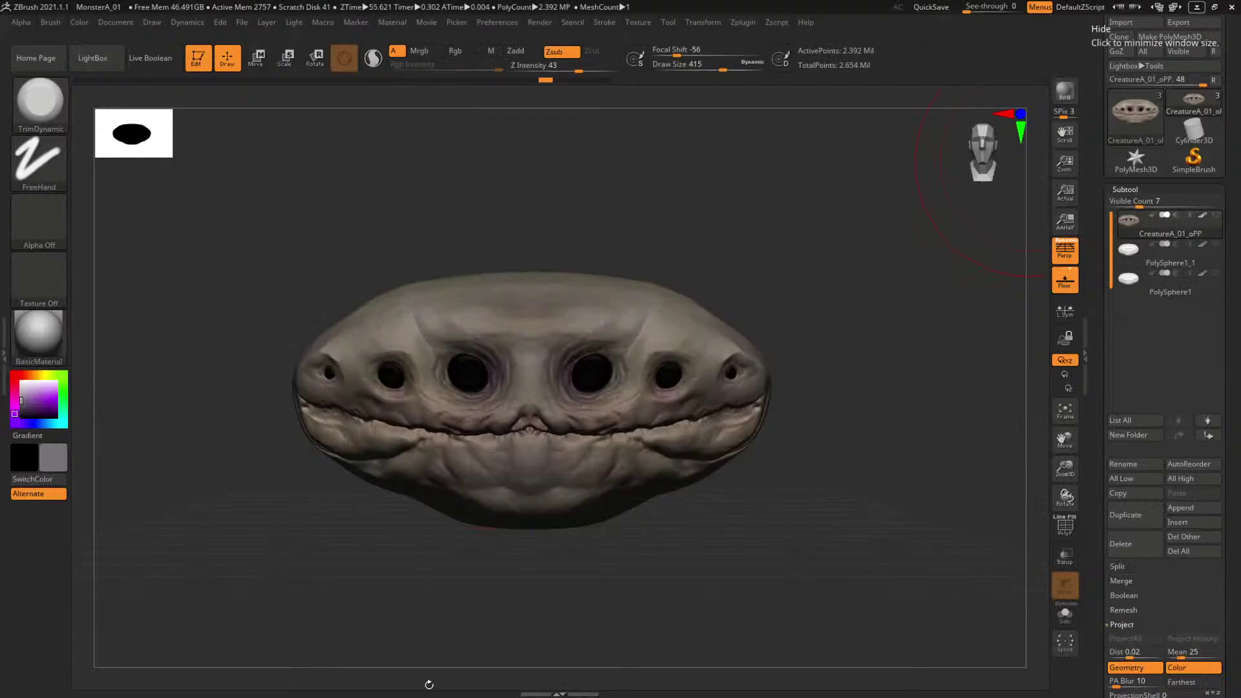
drag(856, 308, 870, 333)
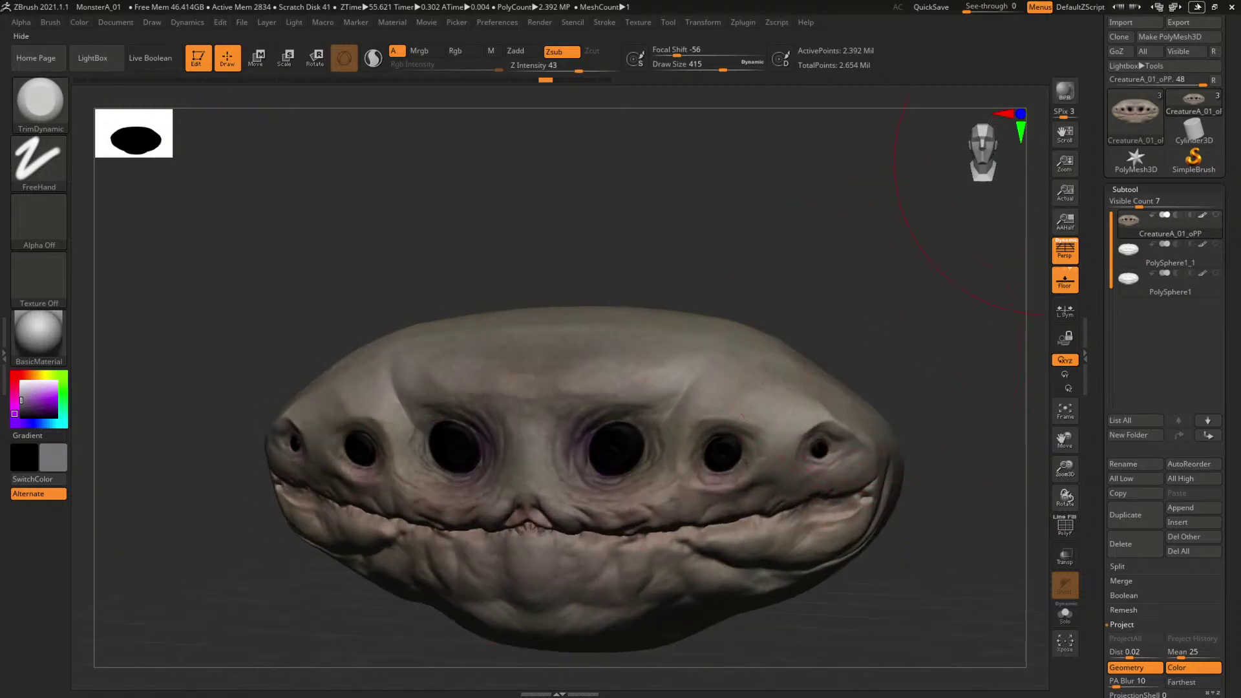
click(1197, 7)
scroll(413, 382, up, 5)
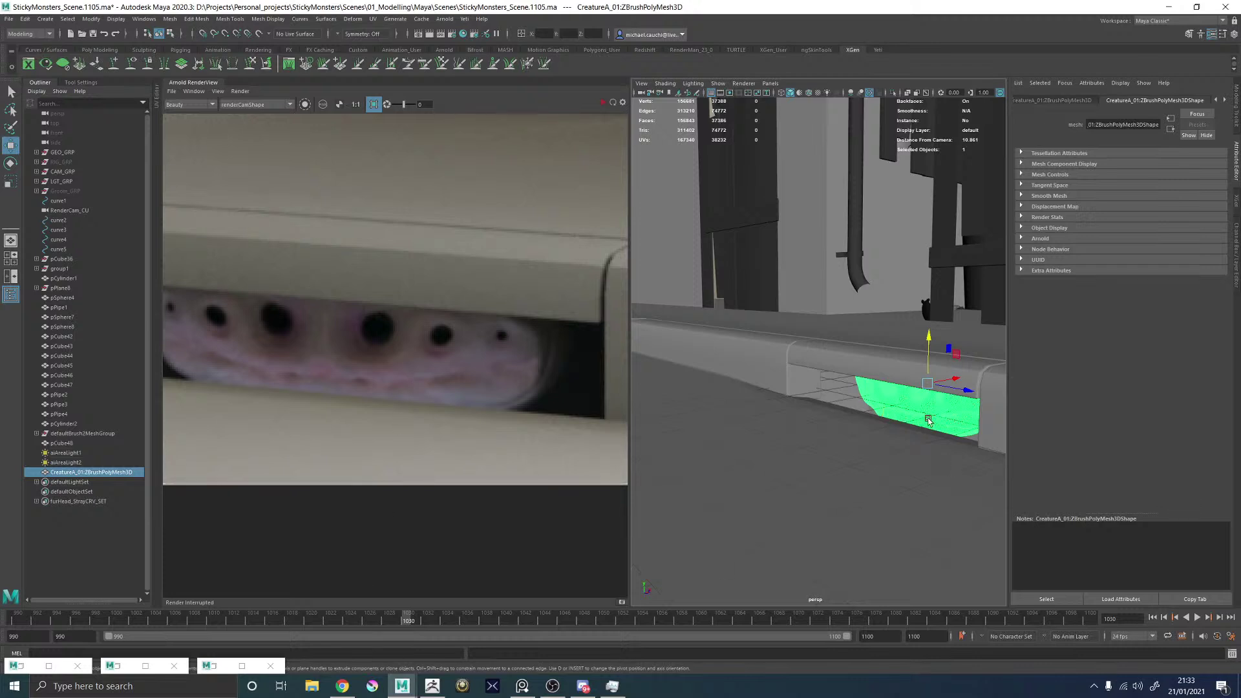
Set the color space of the creature's color texture file to Utility - sRGB - Texture.
click(1226, 100)
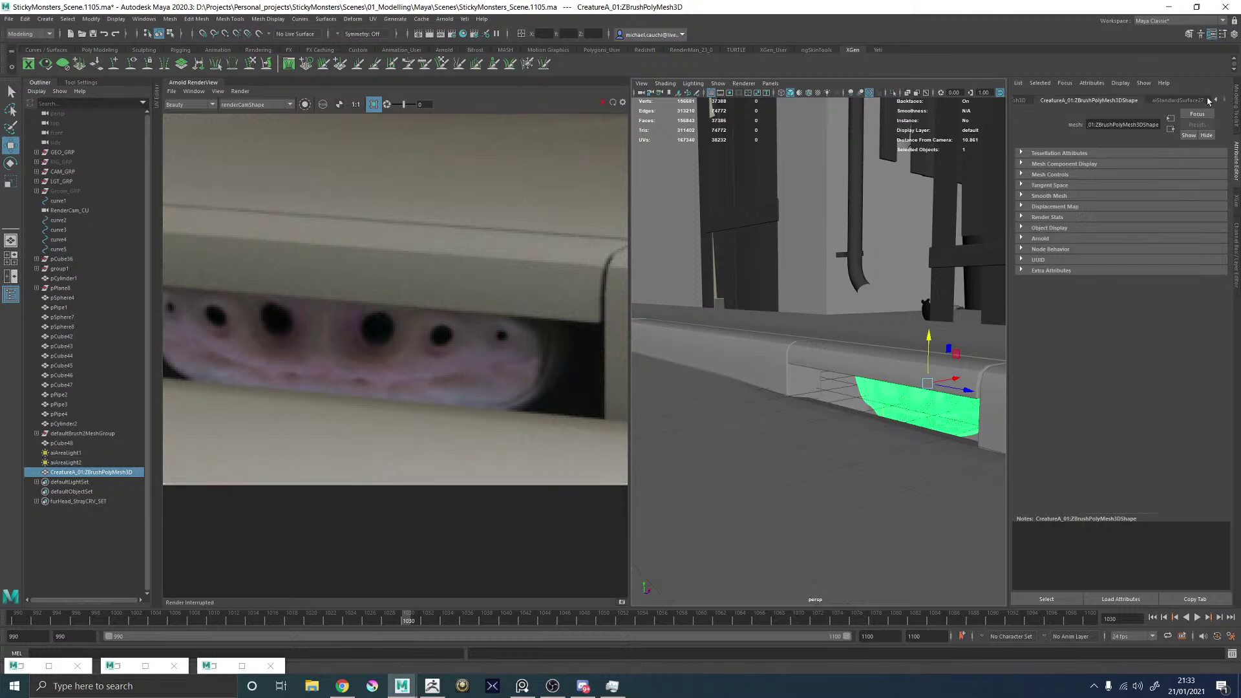
click(1205, 100)
click(1216, 226)
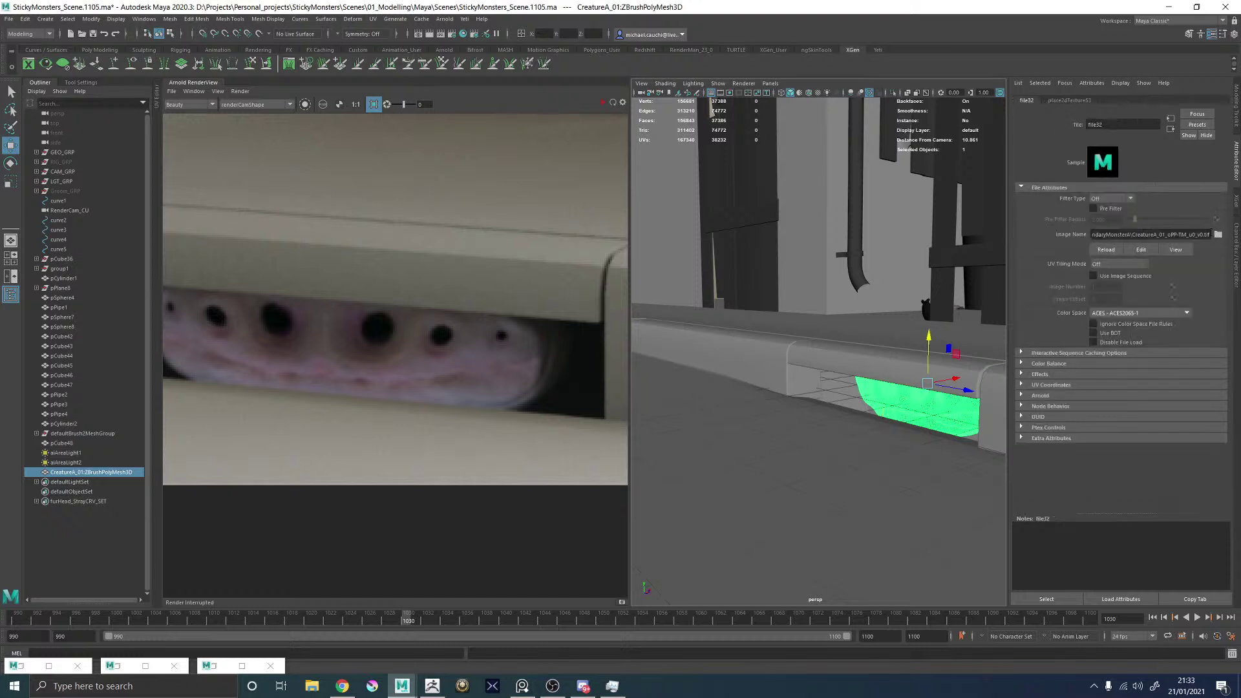
click(1153, 312)
scroll(1130, 384, down, 5)
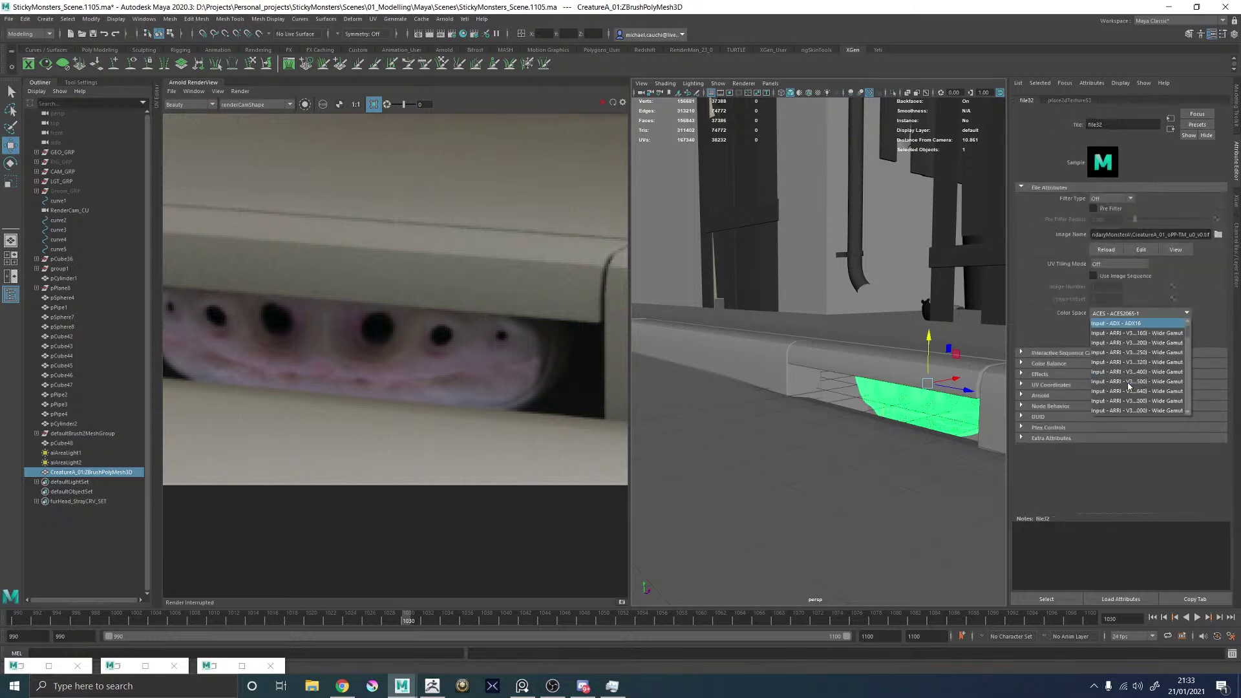
scroll(1130, 383, down, 6)
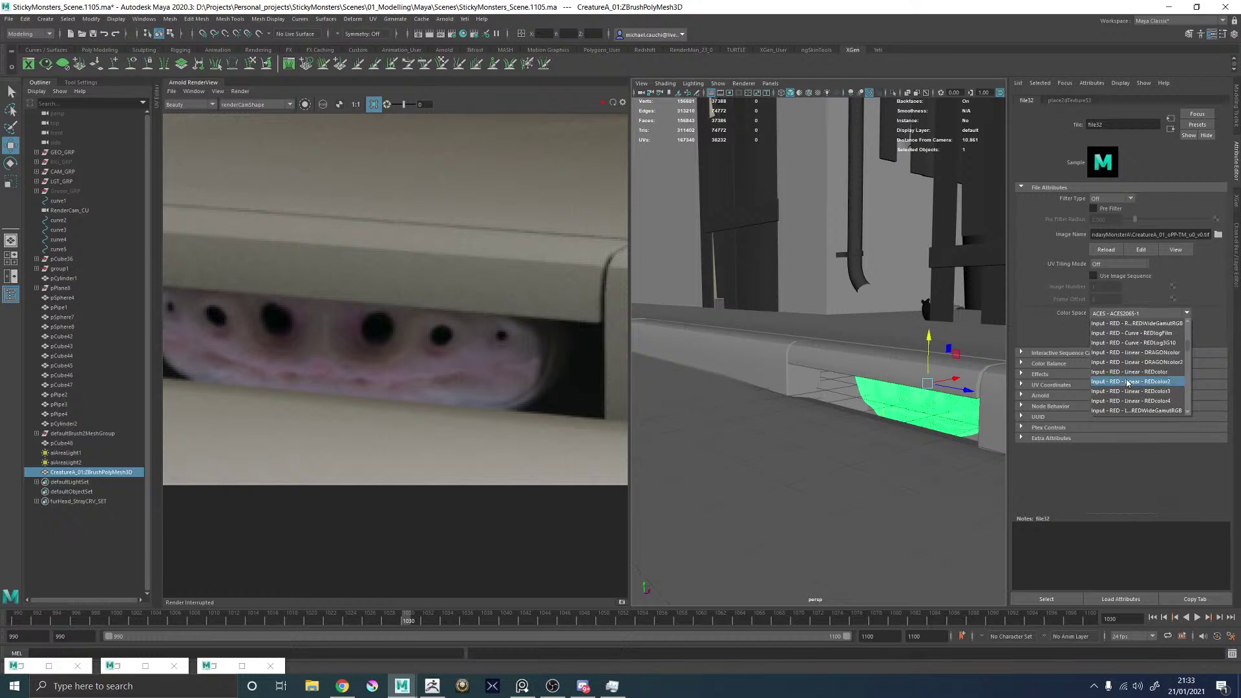
scroll(1128, 383, down, 6)
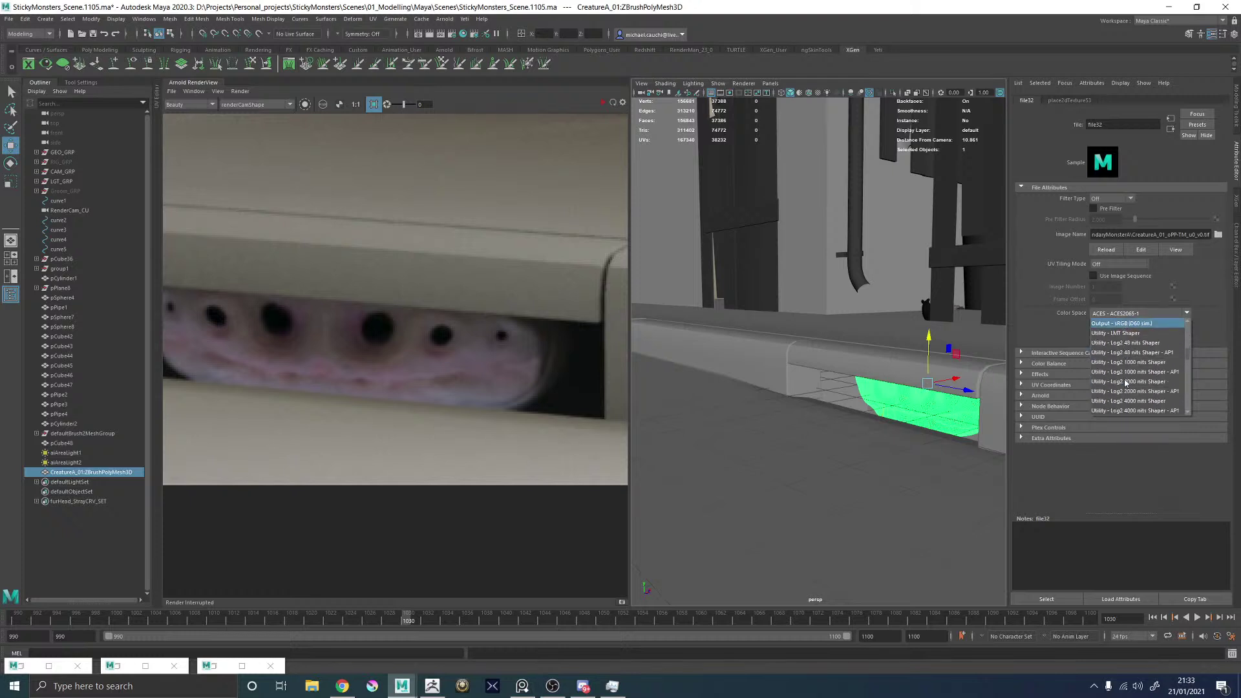
scroll(1127, 383, down, 2)
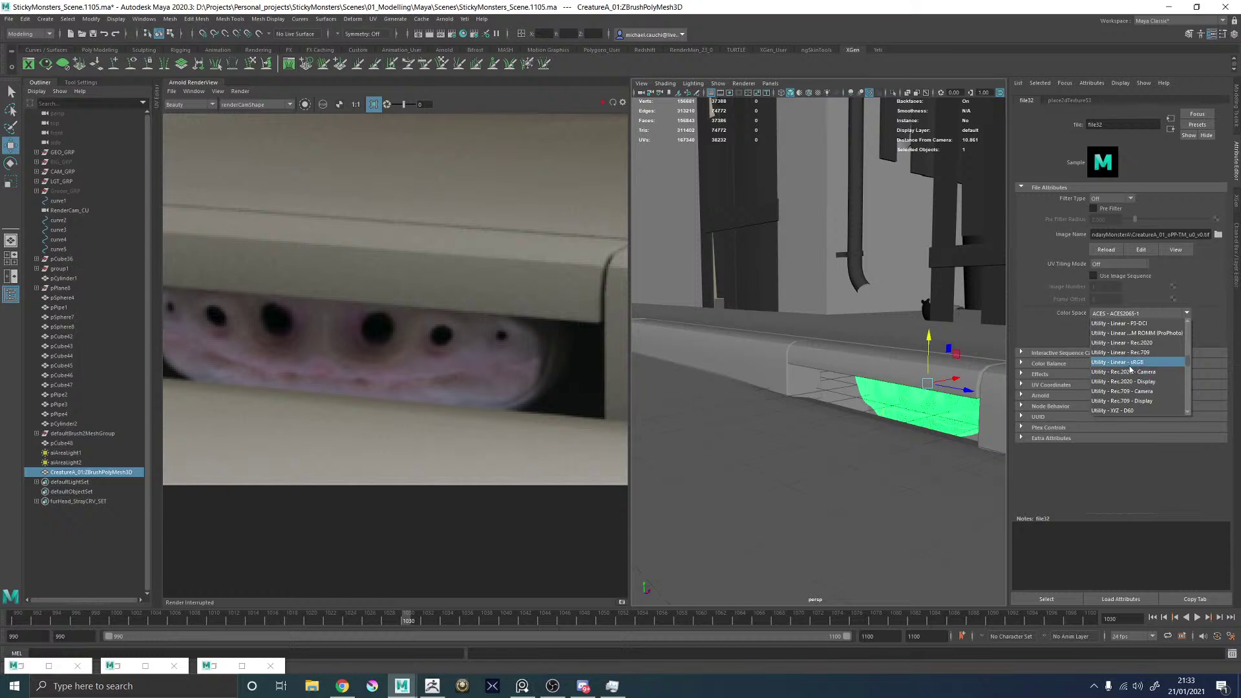
scroll(1130, 370, down, 3)
click(1129, 388)
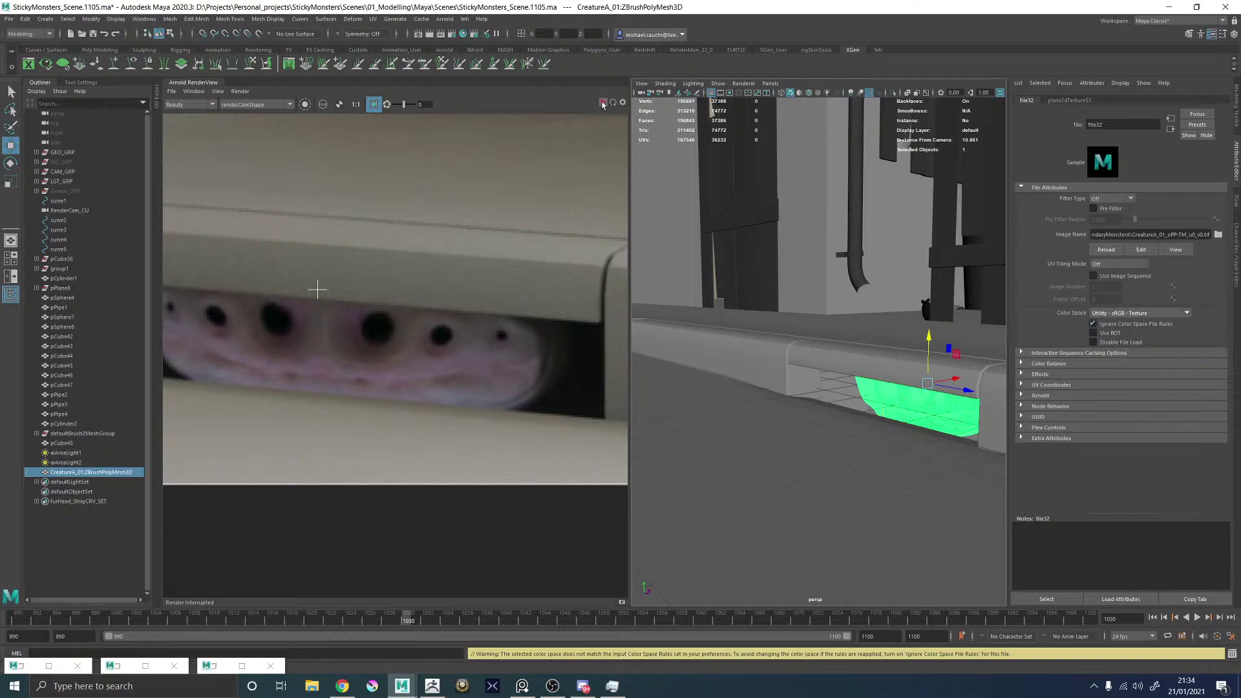
Rerender the crop region and examine the creature's skin and eye colors close up and within the whole frame.
scroll(383, 304, down, 5)
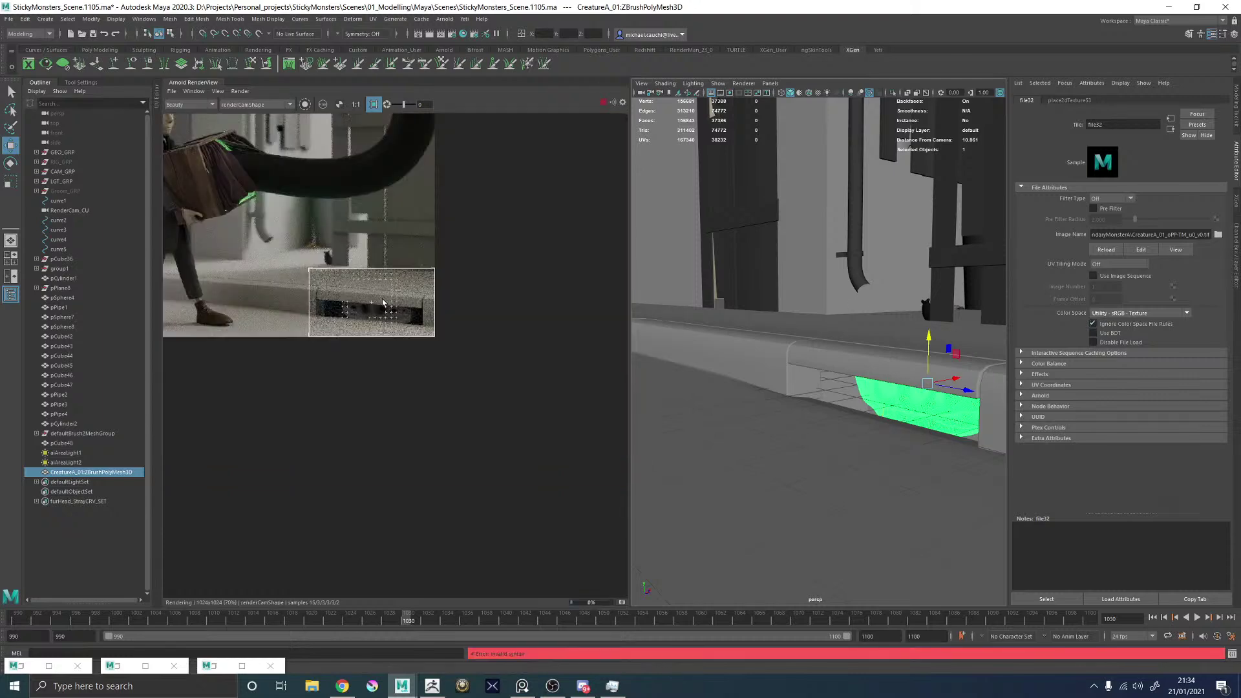
scroll(400, 321, up, 4)
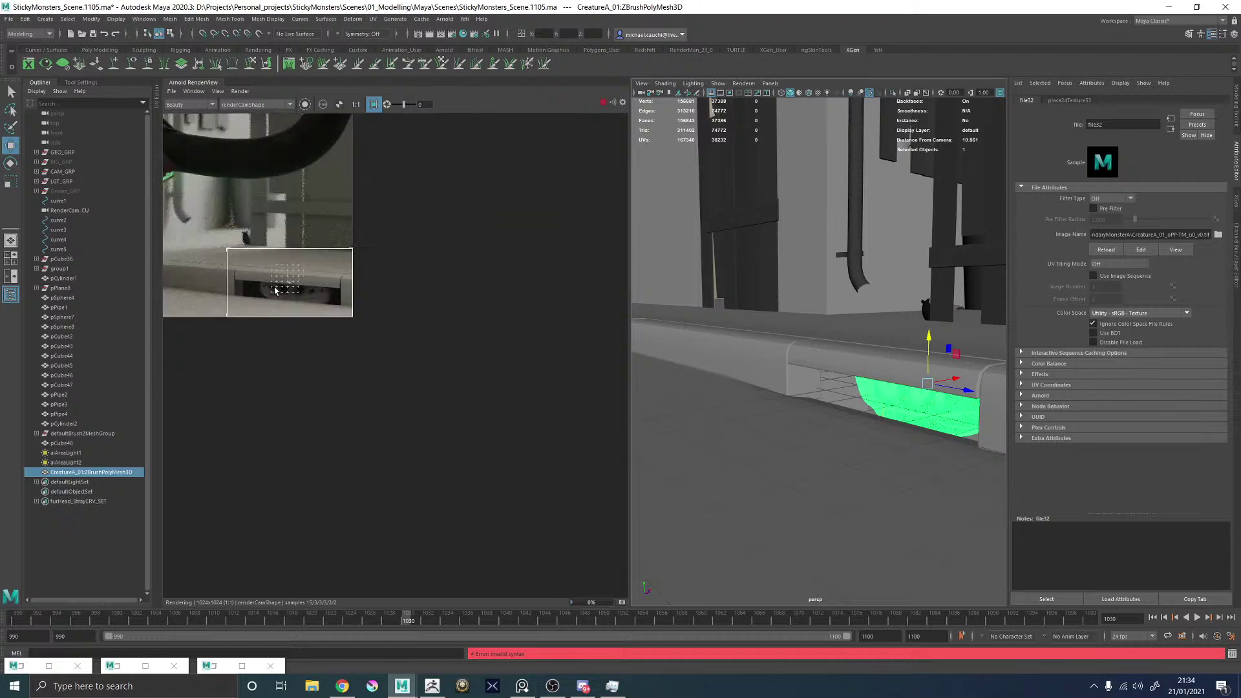
scroll(358, 345, up, 2)
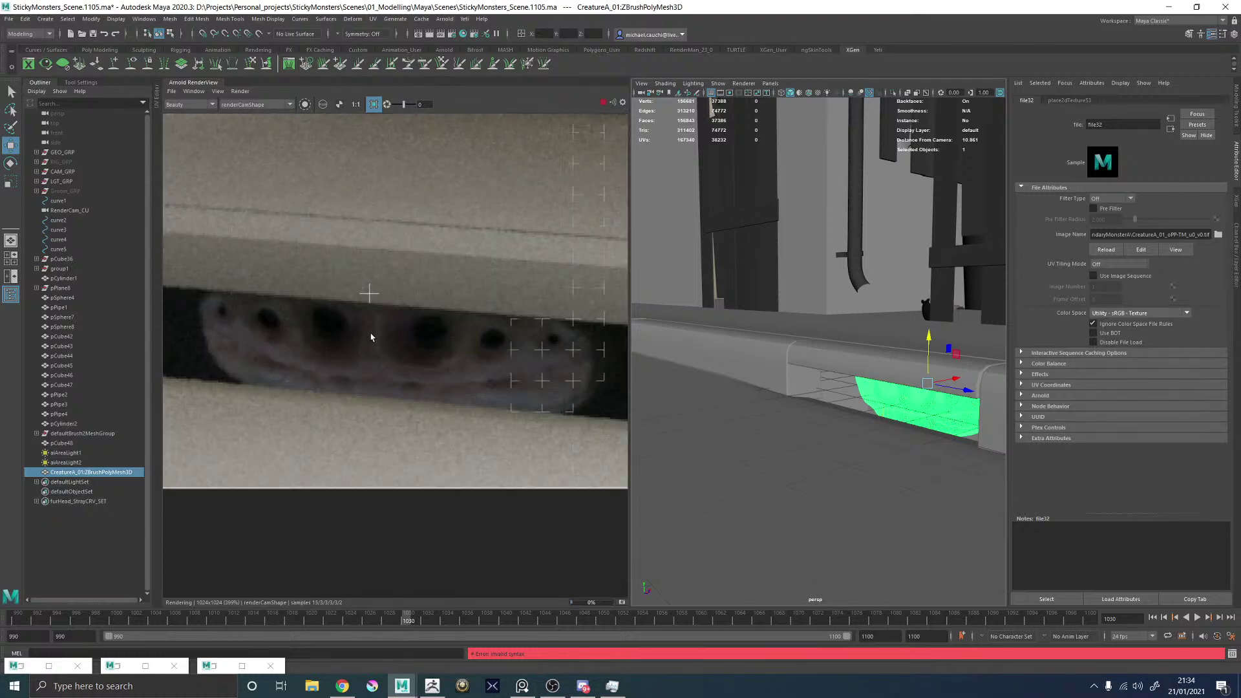
scroll(388, 324, down, 6)
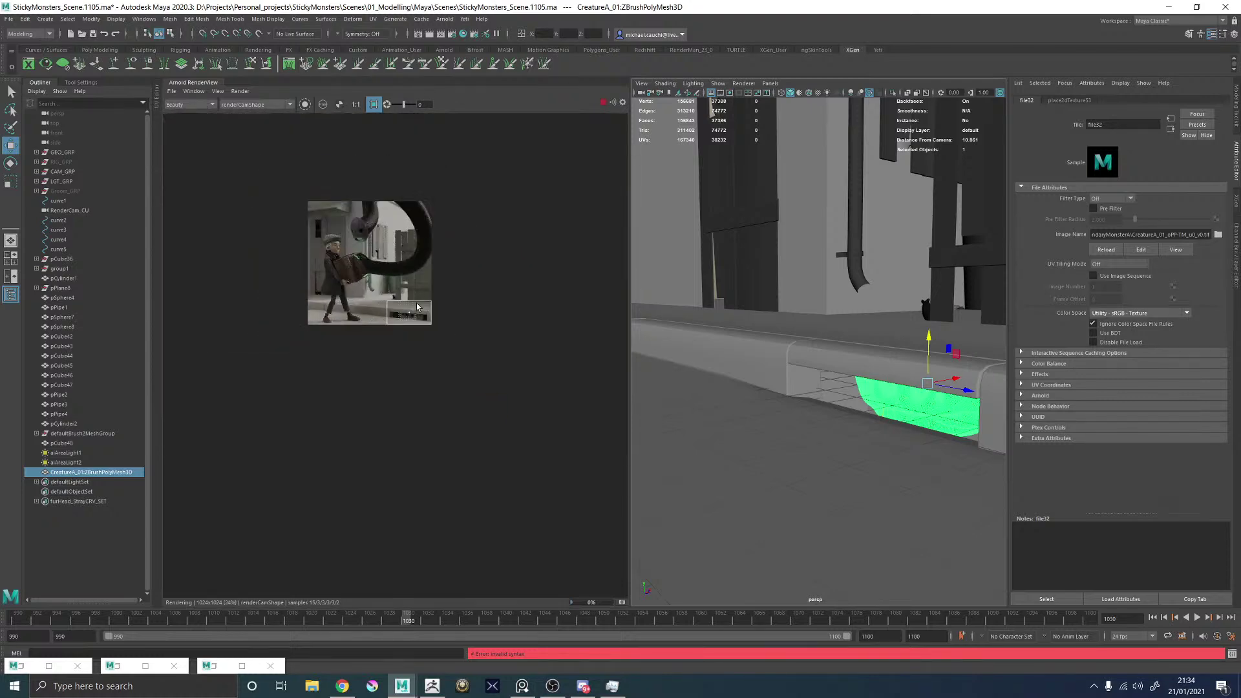
scroll(415, 323, up, 5)
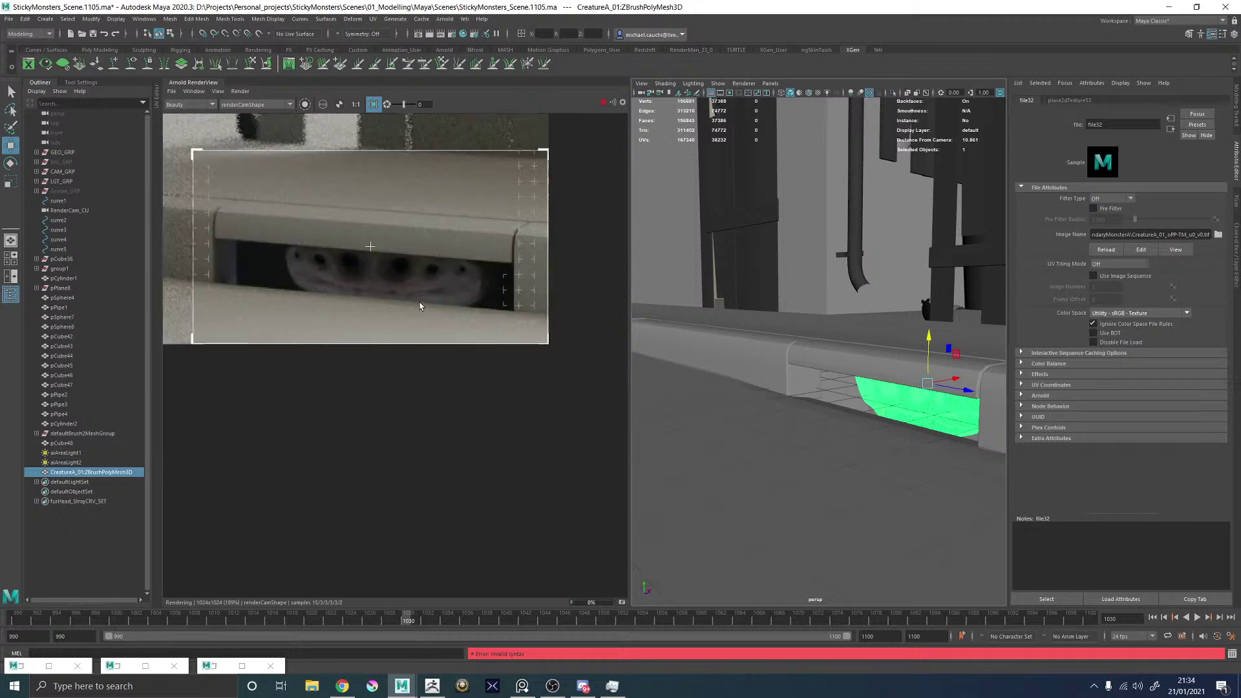
scroll(388, 285, up, 1)
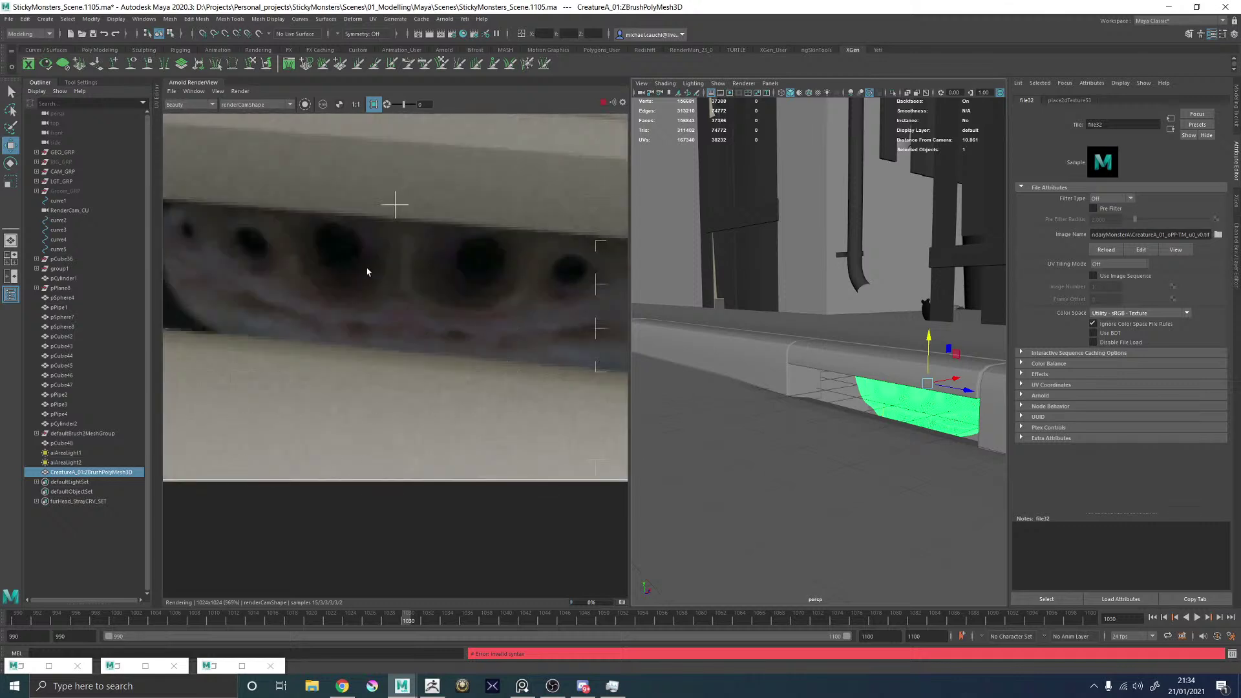
Set the specular roughness of the creature's aiStandardSurface shader to 0.404, check it in the render, and stop the render.
click(944, 406)
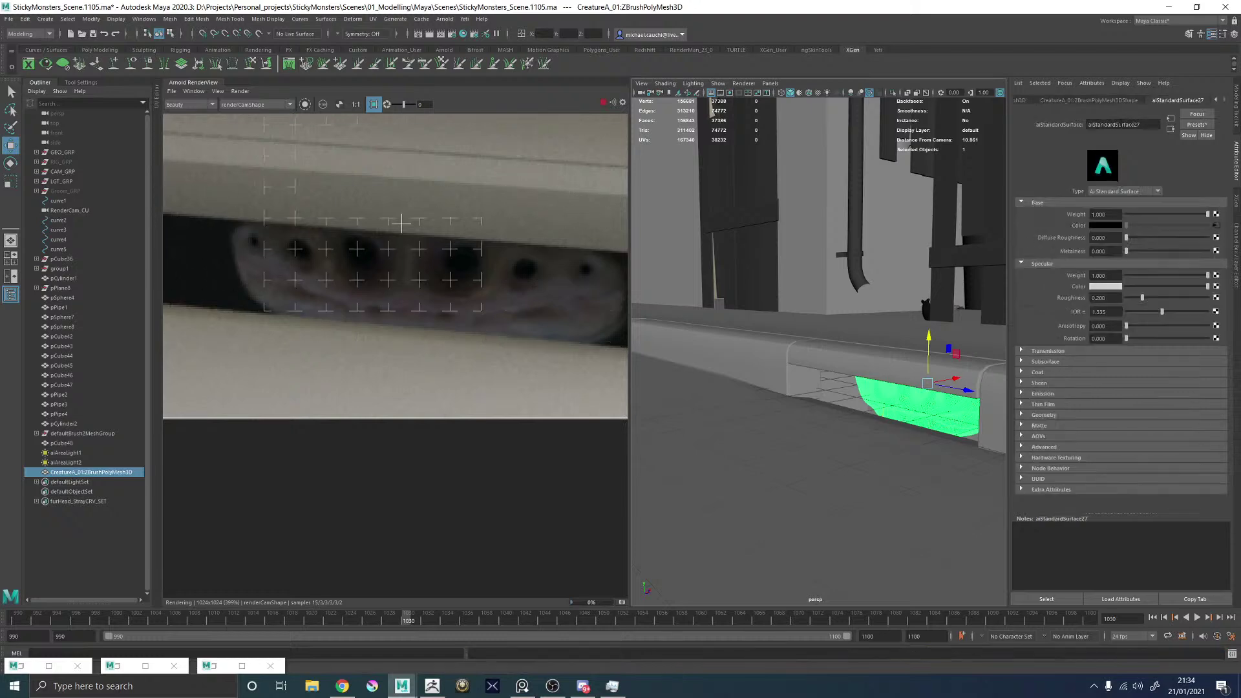
click(1159, 298)
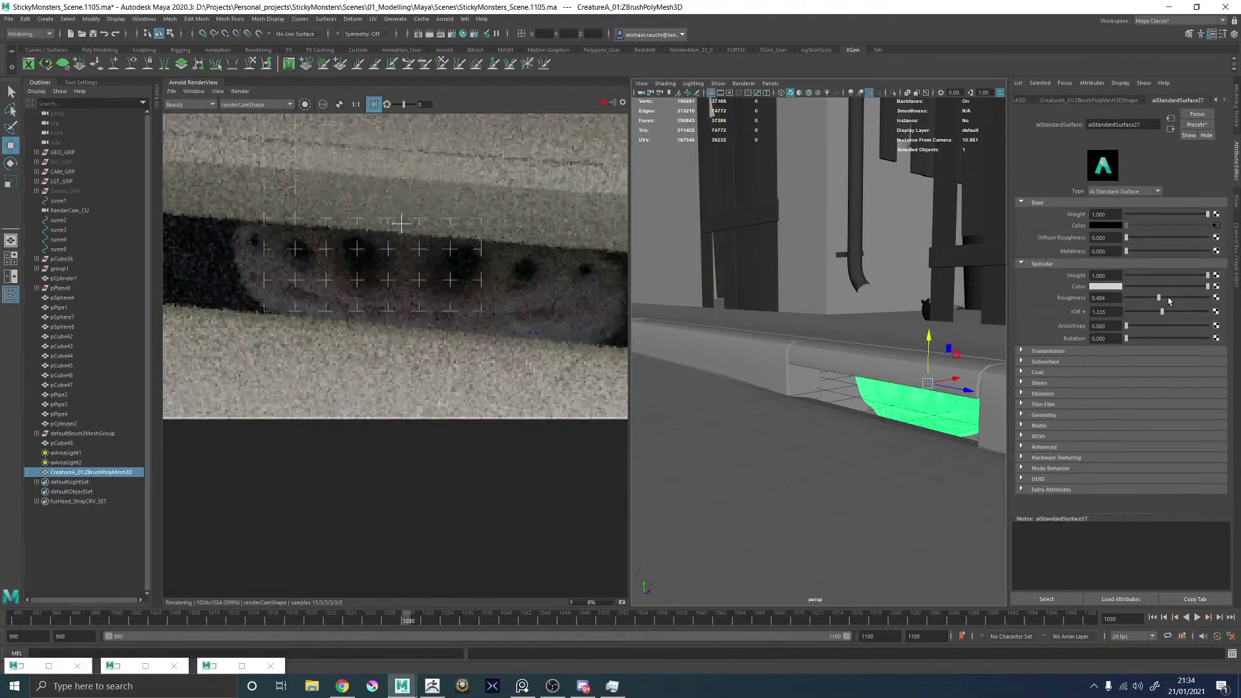
scroll(446, 252, down, 5)
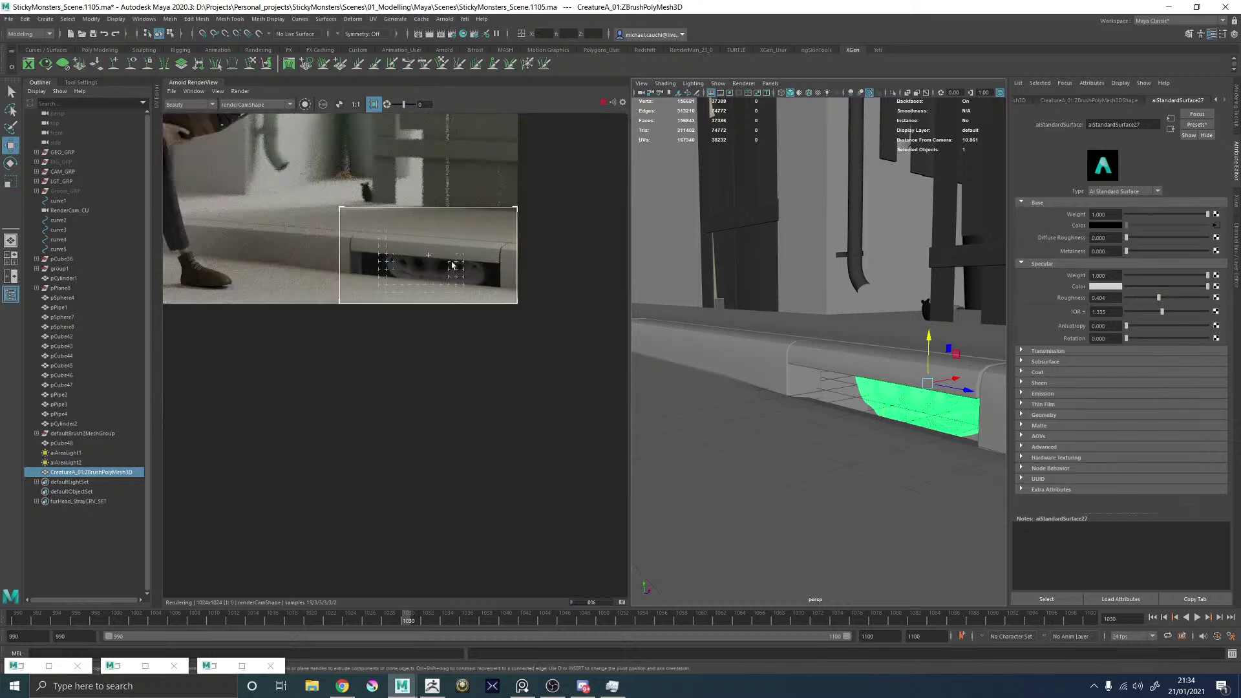
scroll(456, 266, up, 5)
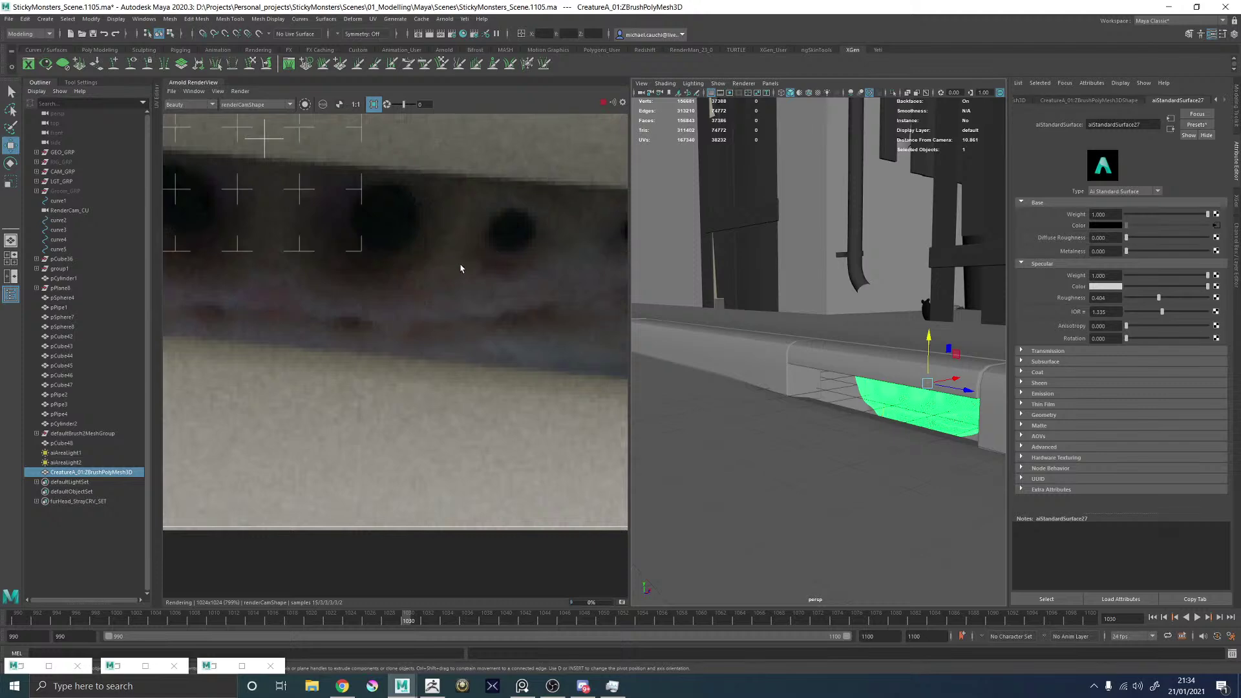
scroll(446, 265, down, 4)
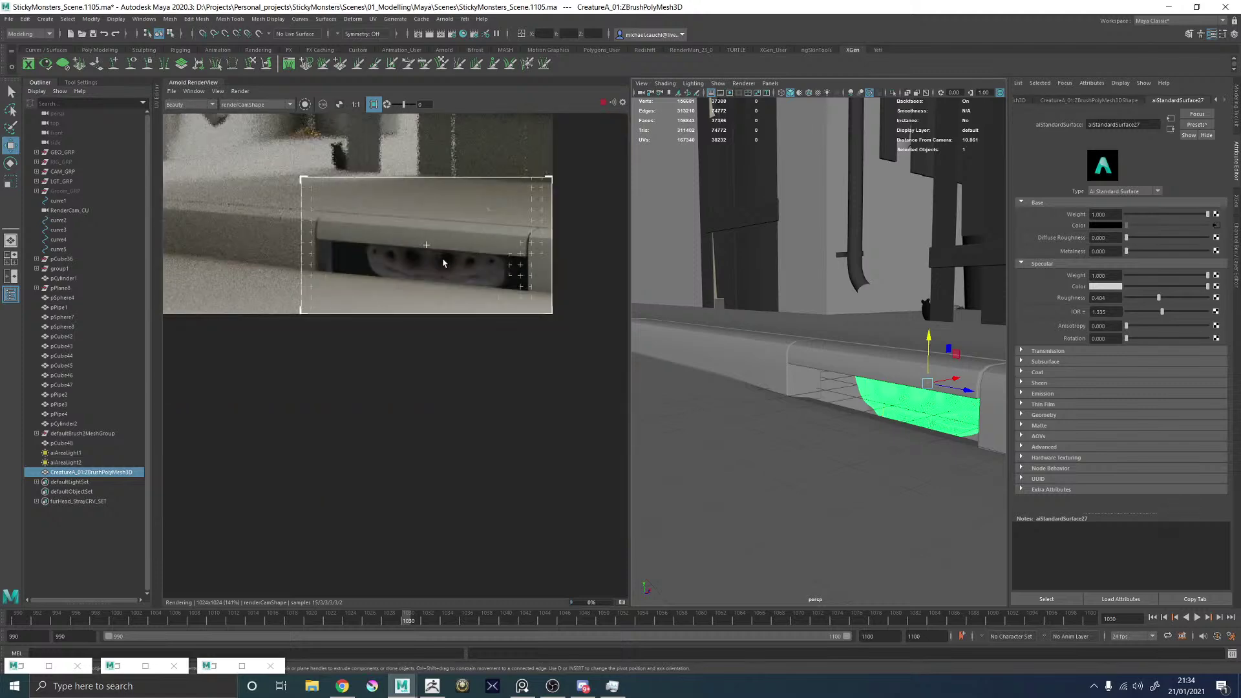
click(603, 103)
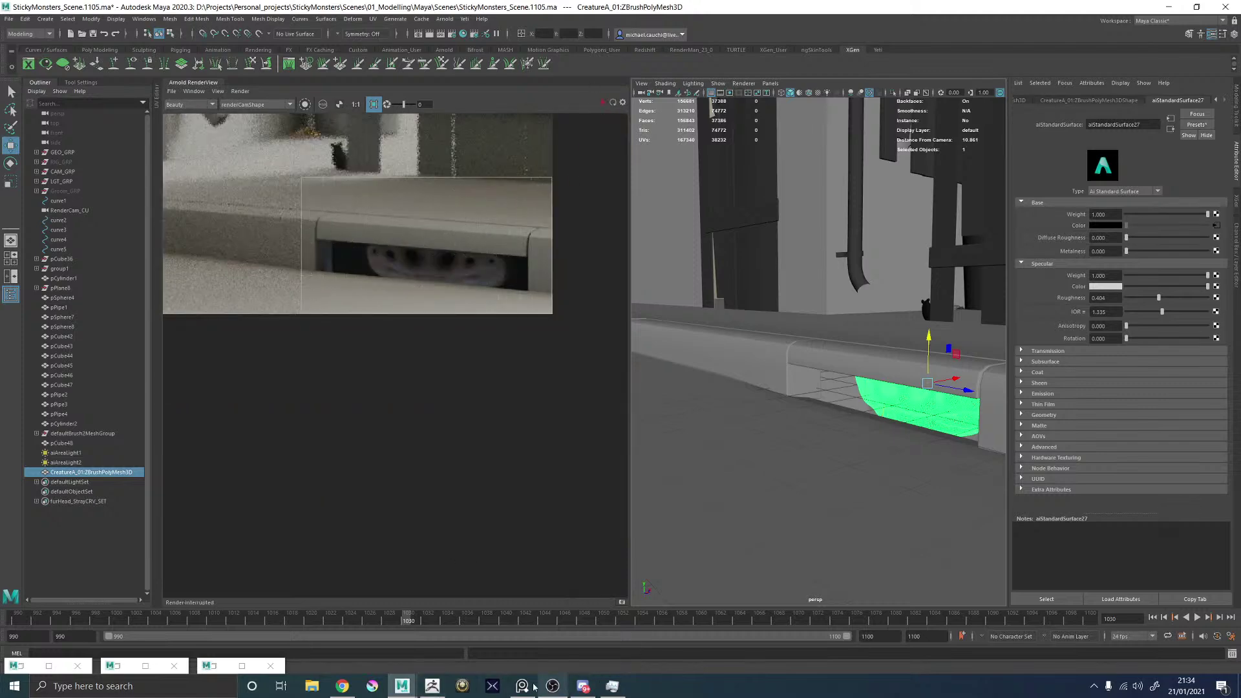
Switch to ZBrush, frame the creature from the front, and choose the Standard brush for painting in Rgb mode.
click(433, 685)
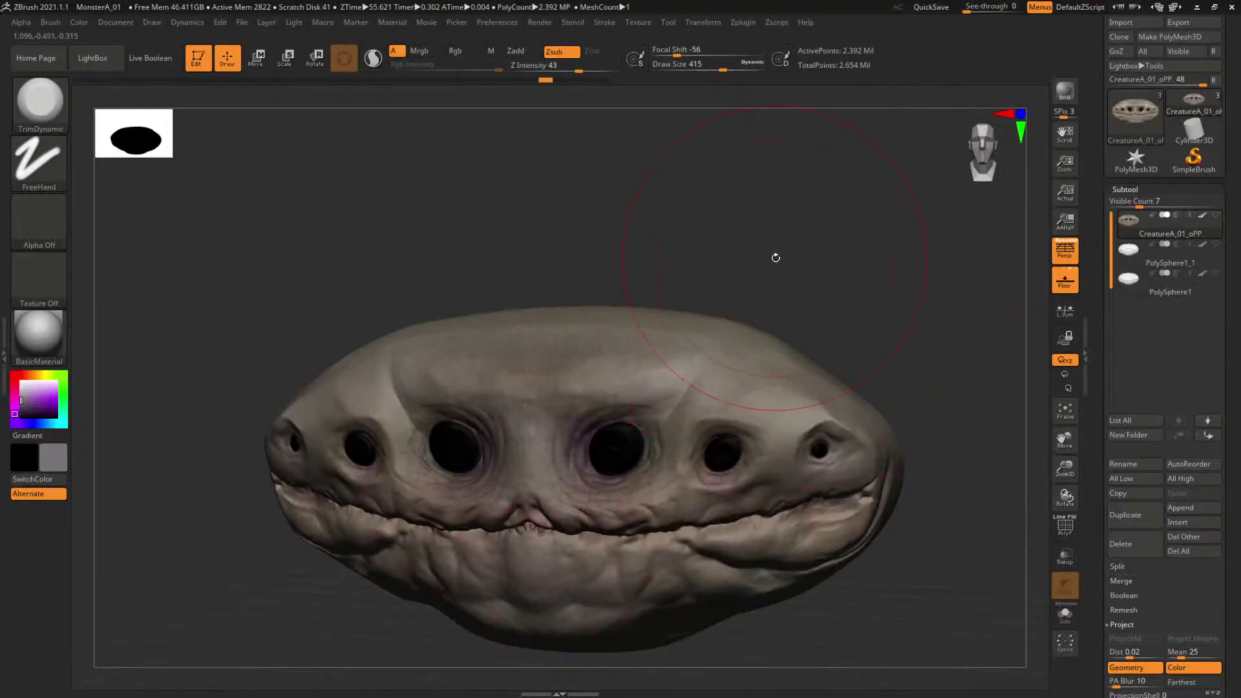
alt+drag(892, 281, 810, 221)
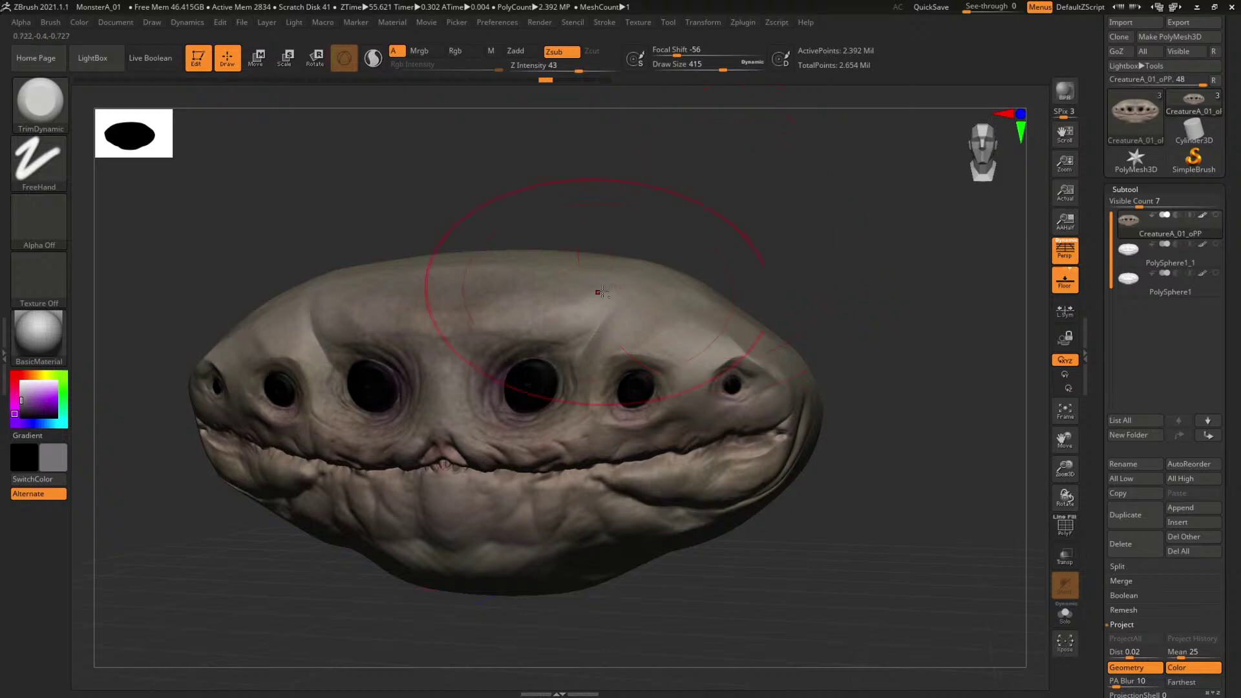
alt+drag(696, 238, 711, 202)
key(b)
key(s)
key(t)
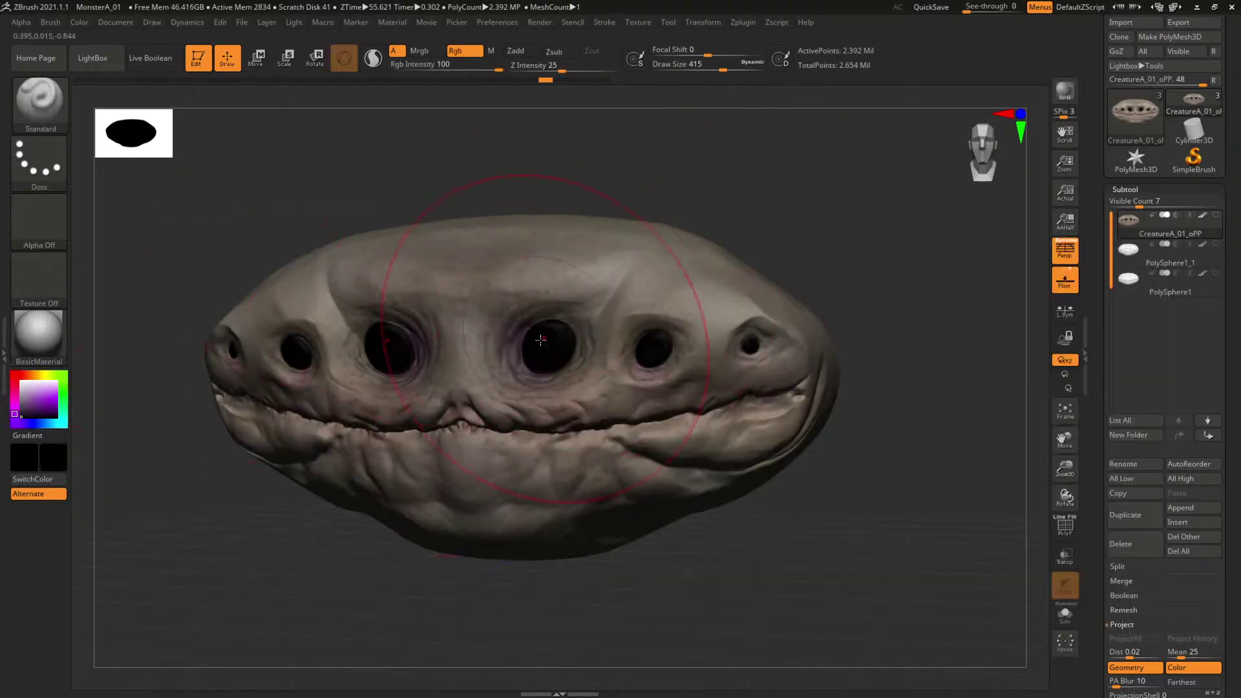
Brush over the creature's eye, mouth and jaw areas in Rgb mode, adjusting the draw size to 525, 846 and 550.
key(space)
drag(520, 355, 530, 355)
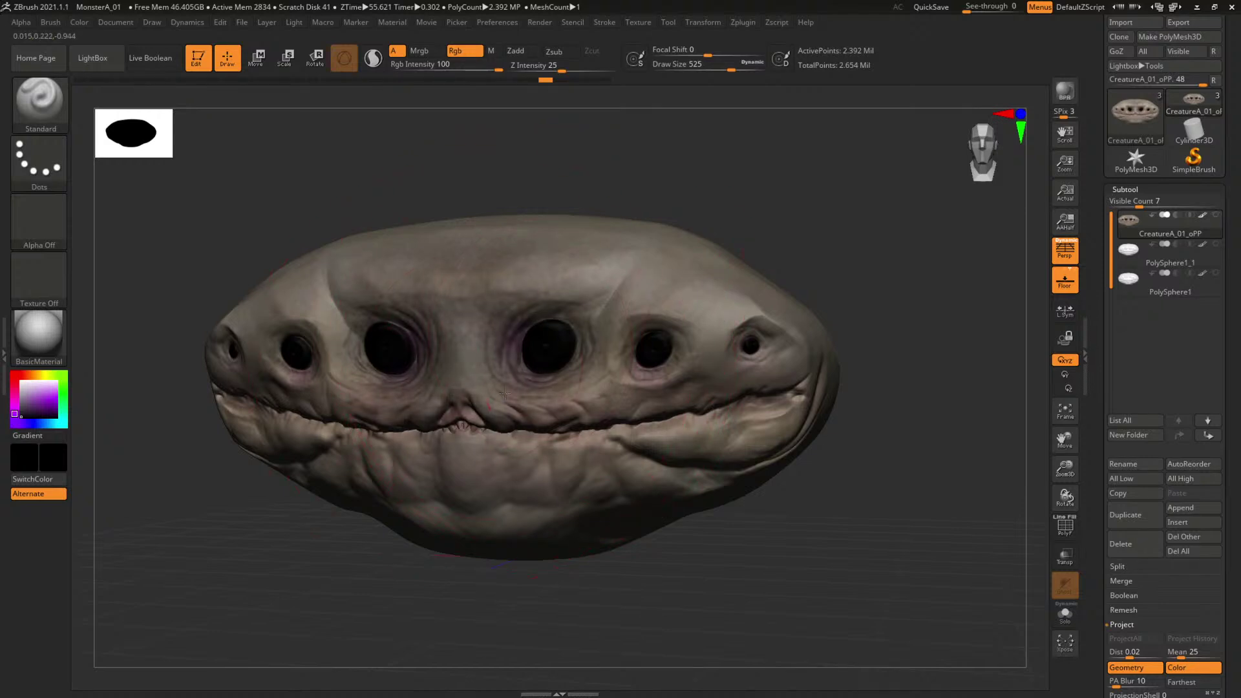
drag(641, 380, 621, 385)
key(space)
key(space)
drag(420, 395, 444, 394)
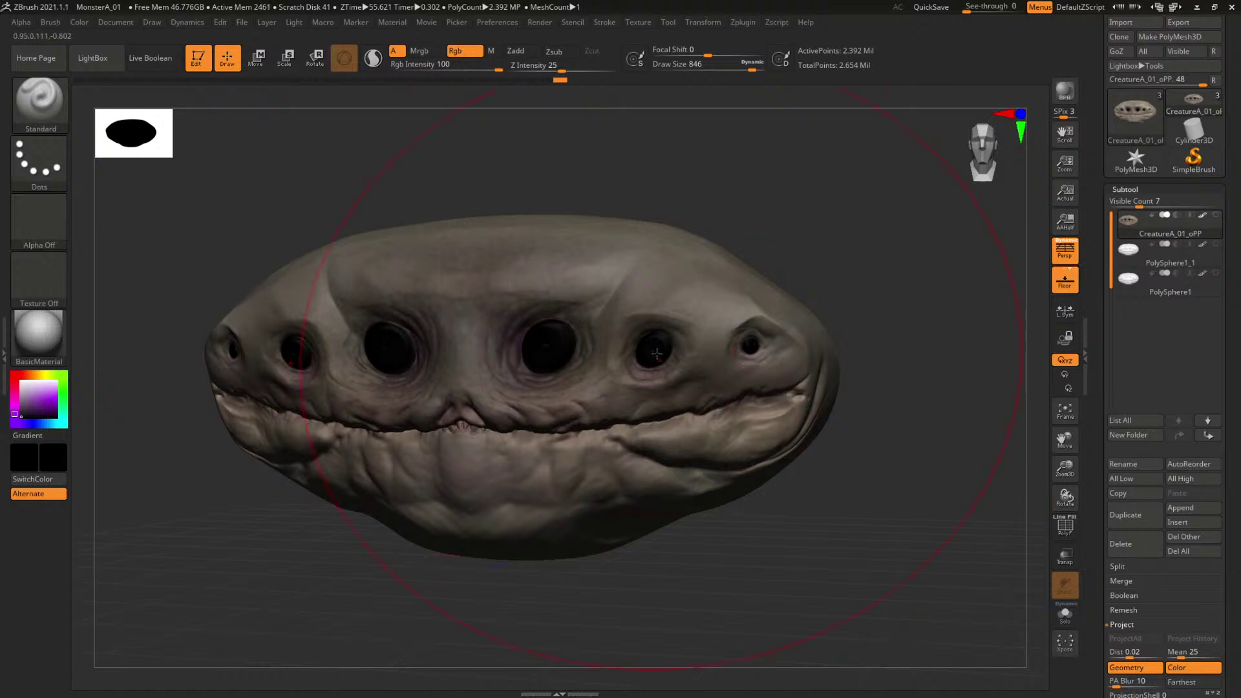
key(space)
drag(595, 327, 575, 326)
drag(692, 364, 637, 400)
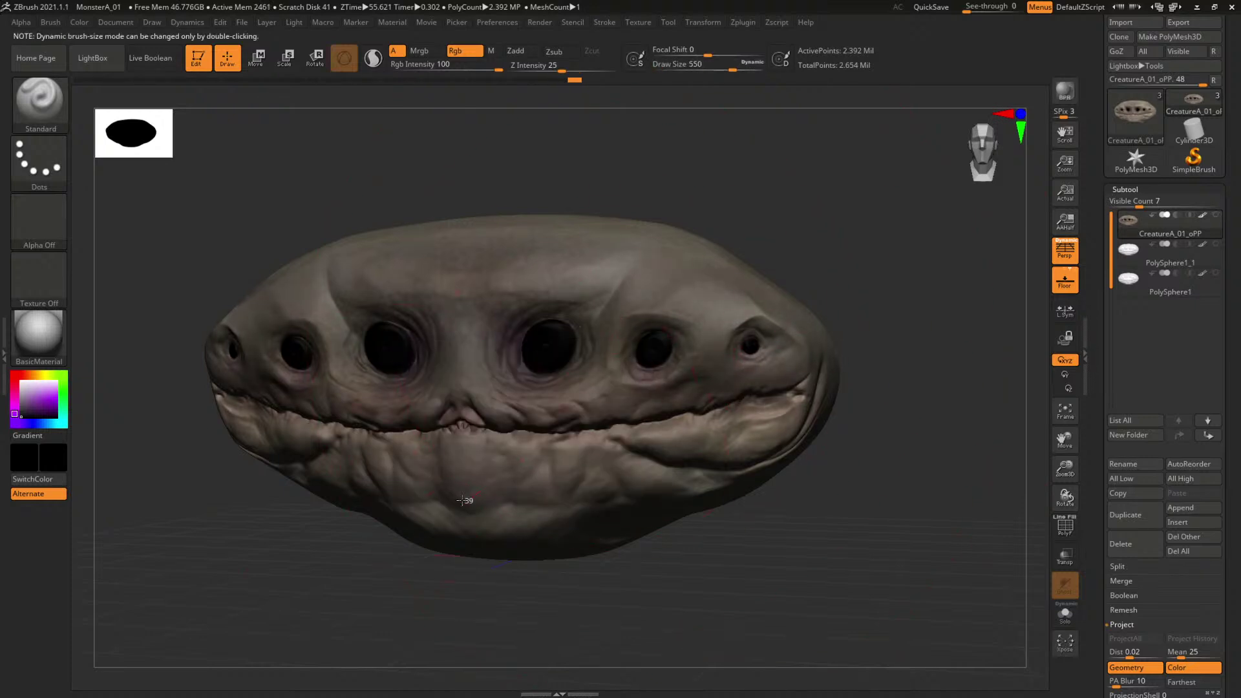
drag(700, 451, 827, 408)
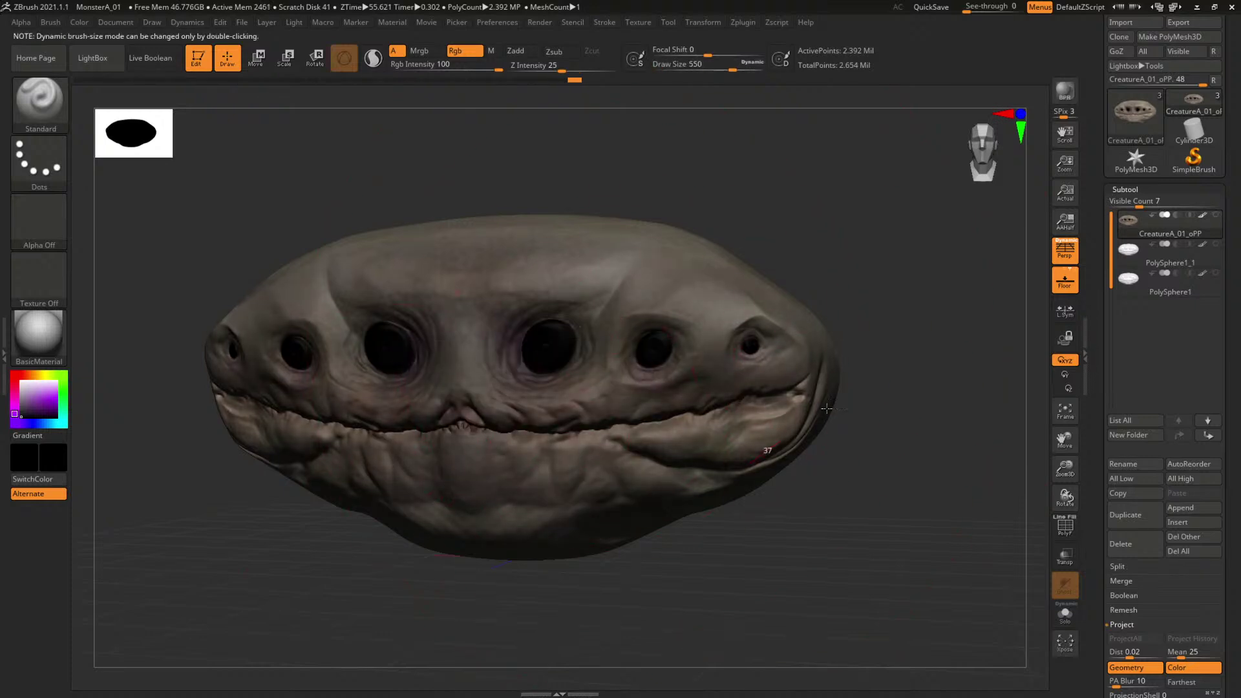
Set the brush's draw size to 251 and review the painted creature from an angle and from the front.
mouse_move(931, 409)
alt+mouse_down()
mouse_move(770, 355)
mouse_move(700, 407)
mouse_move(735, 357)
mouse_move(828, 463)
alt+mouse_up()
key(space)
click(577, 299)
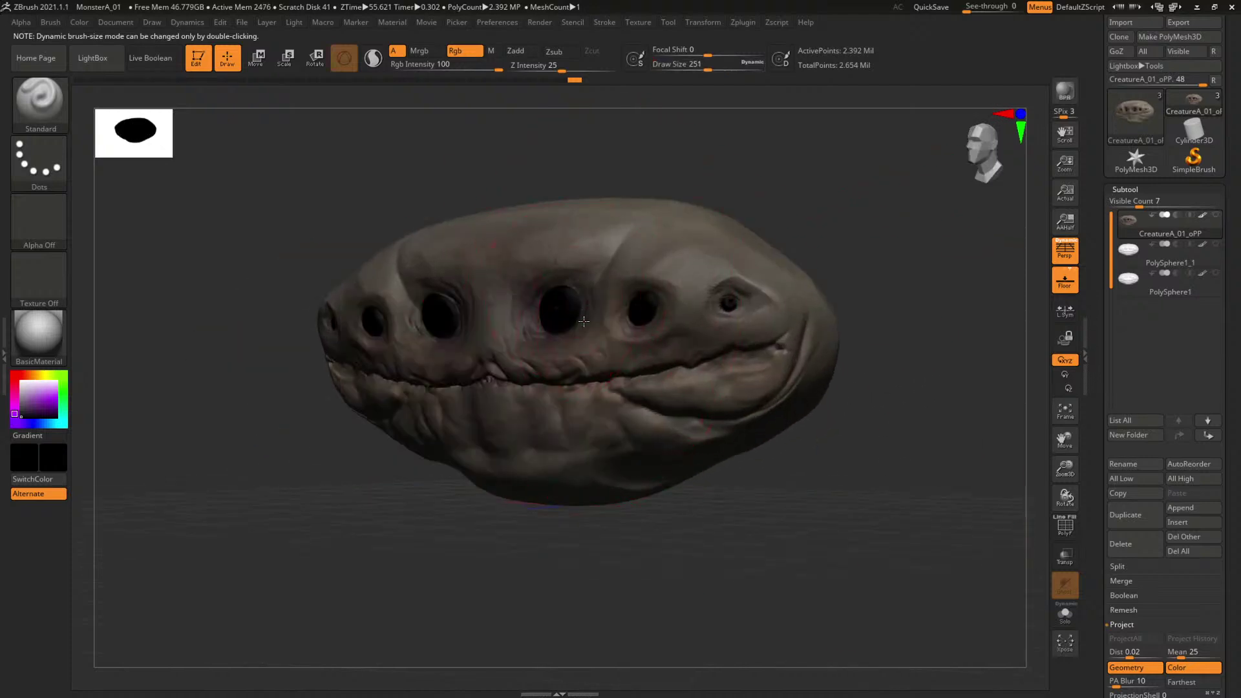
drag(822, 282, 836, 330)
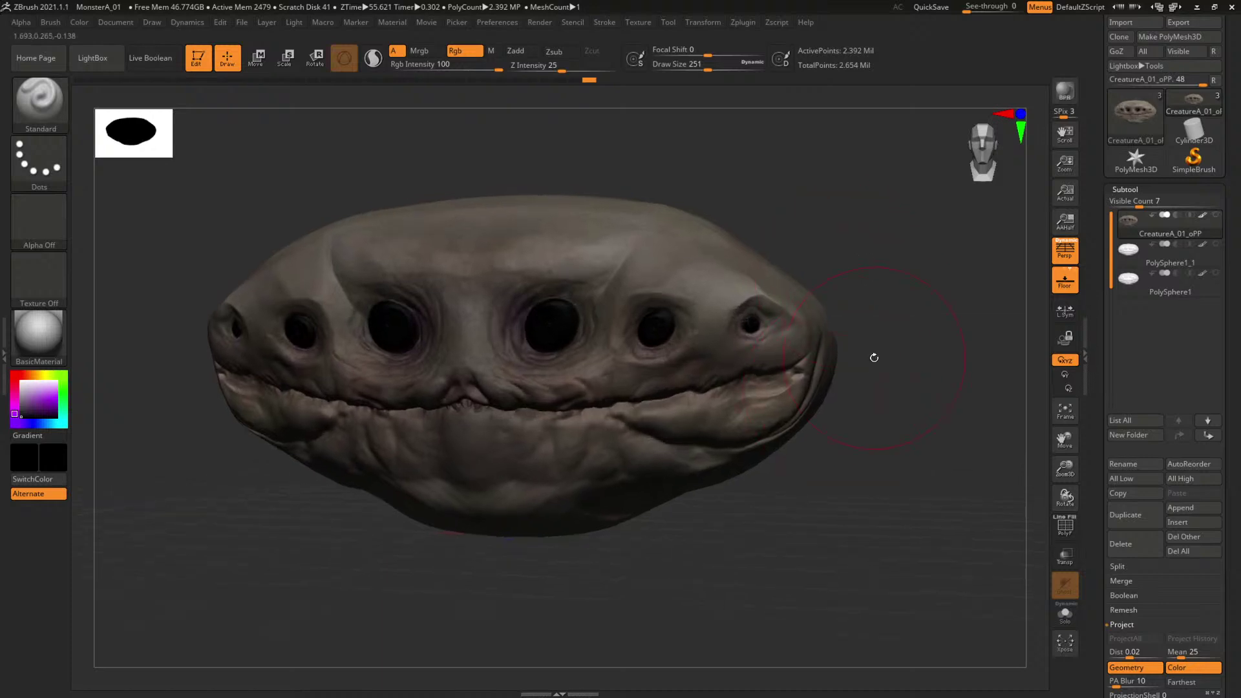
Turn on mask viewing for the creature and test a full mask by inverting it on and off.
scroll(1222, 334, down, 10)
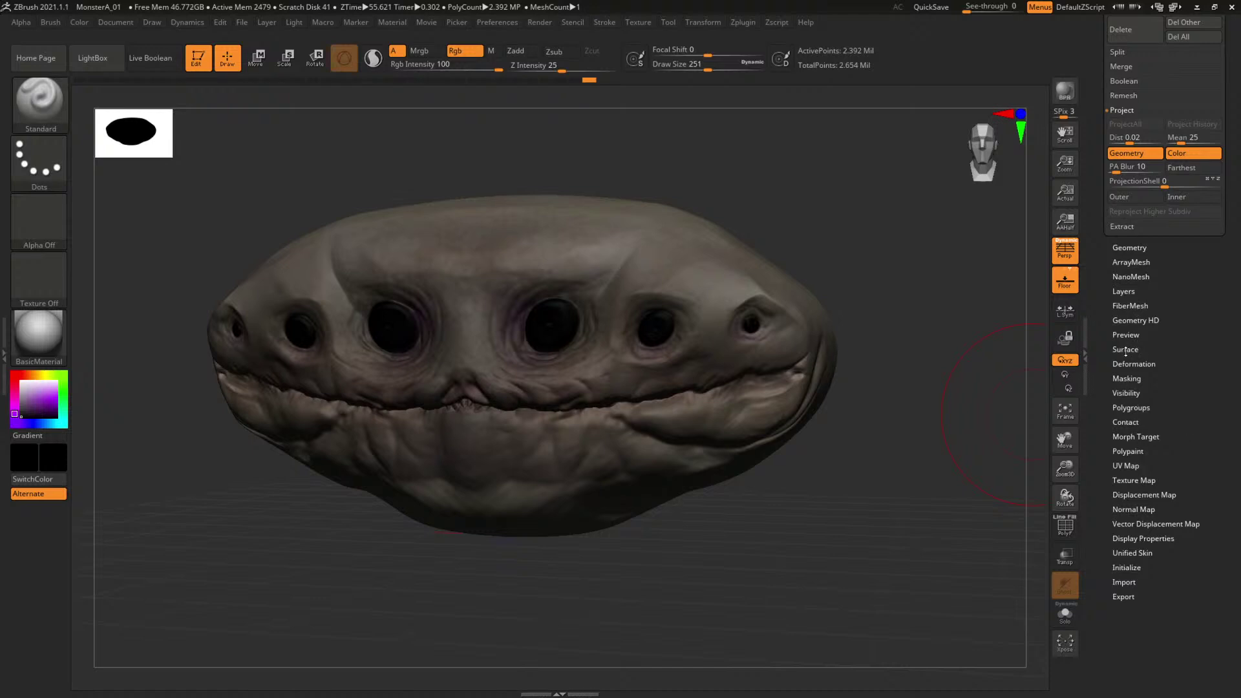
click(1128, 378)
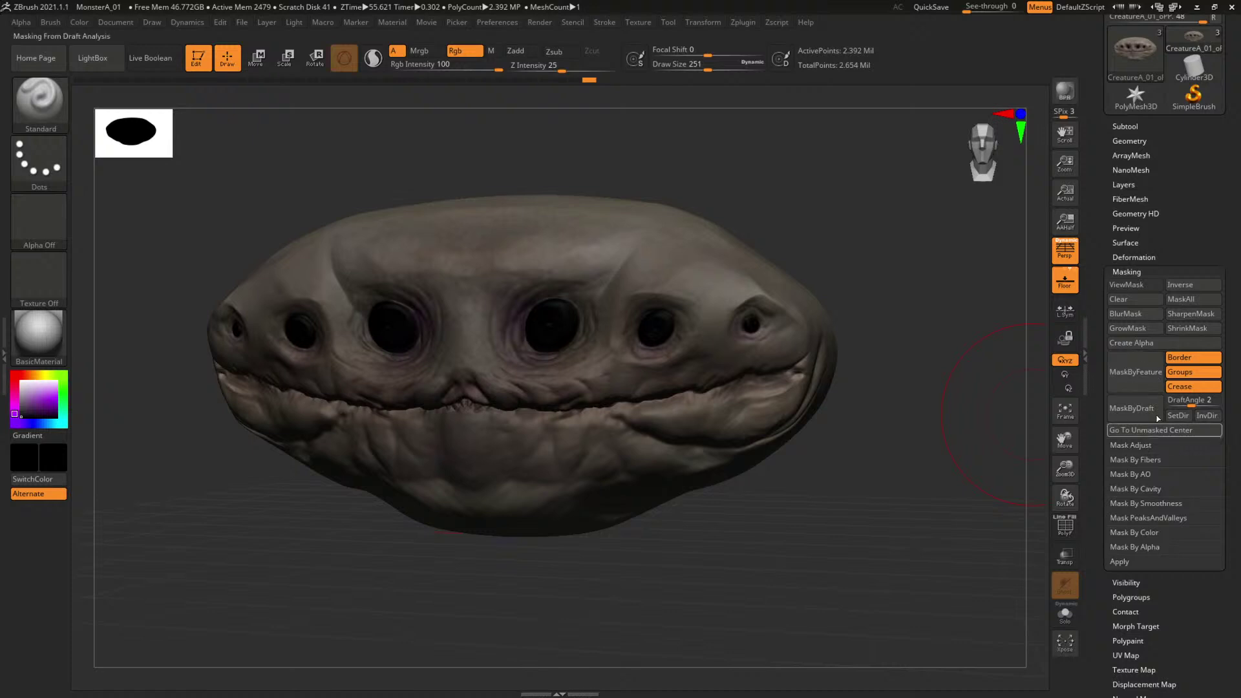
click(1142, 374)
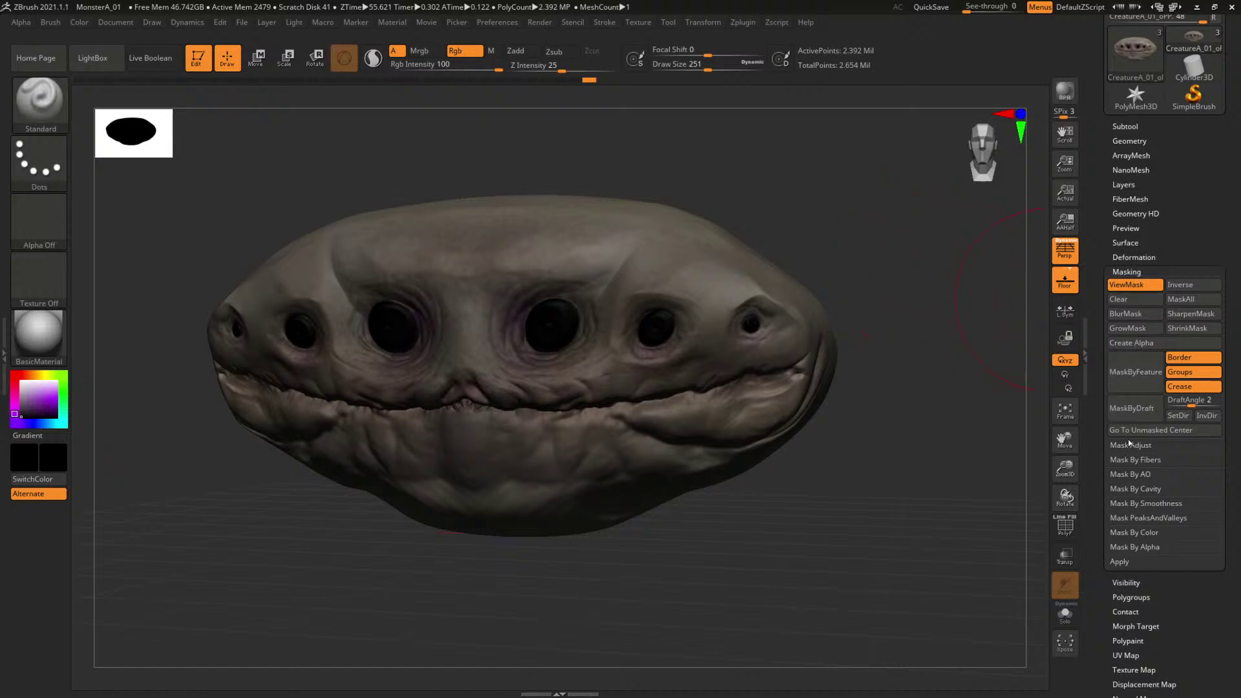
ctrl+click(866, 314)
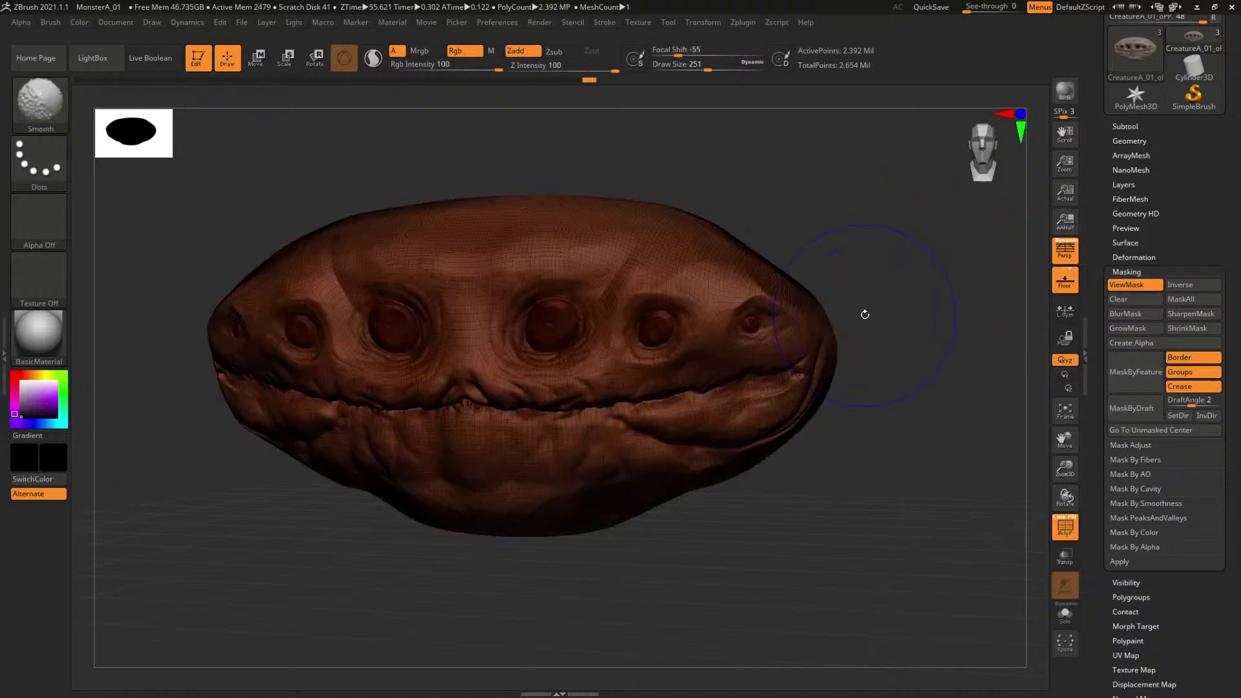
ctrl+click(867, 313)
Mask the creature's skin by cavity and invert the mask.
click(1137, 489)
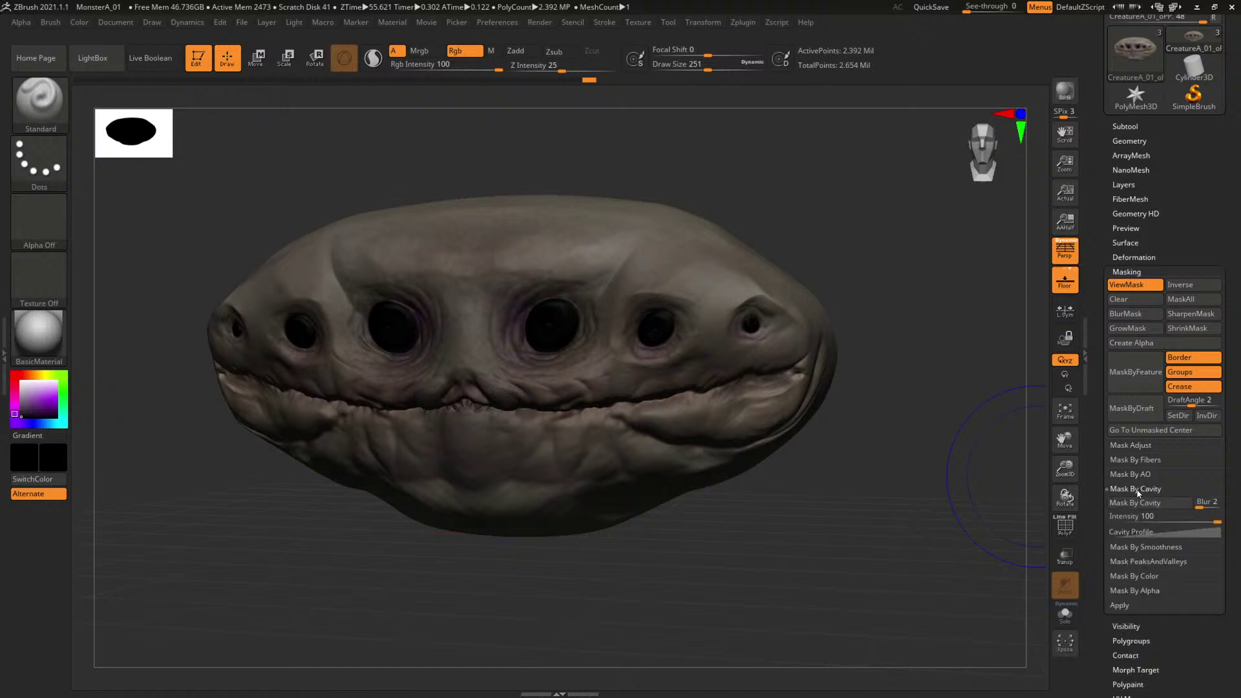
click(1138, 503)
drag(784, 231, 824, 225)
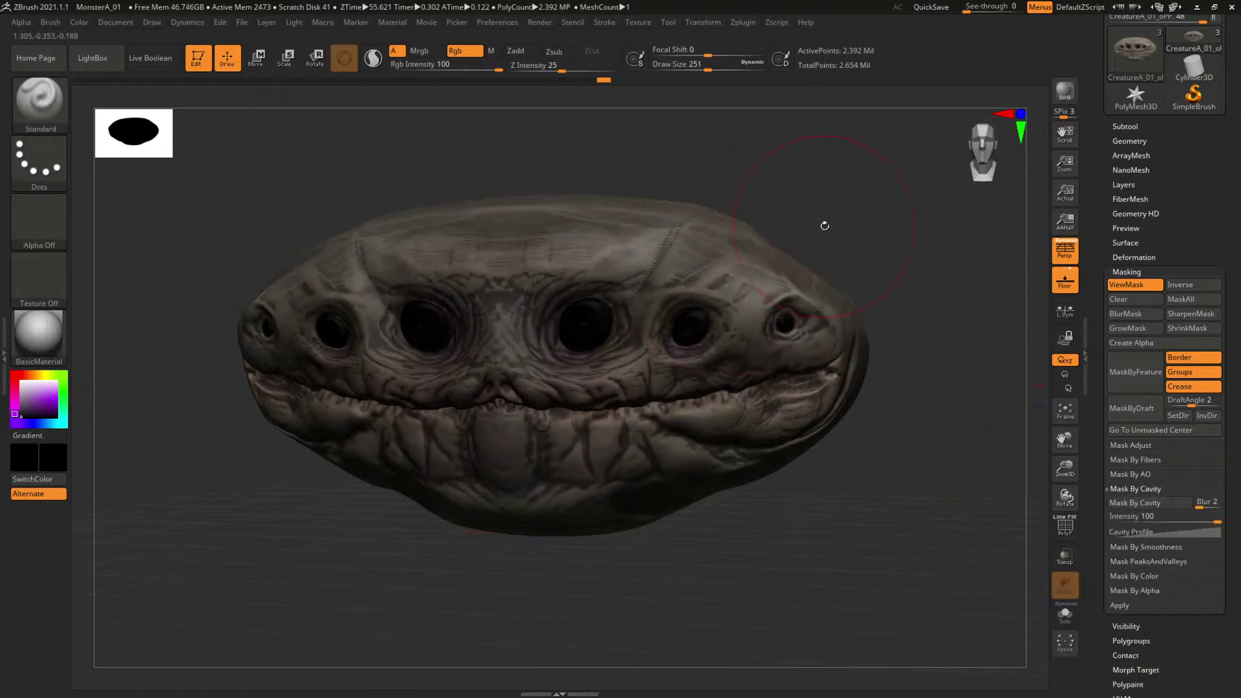
ctrl+click(824, 208)
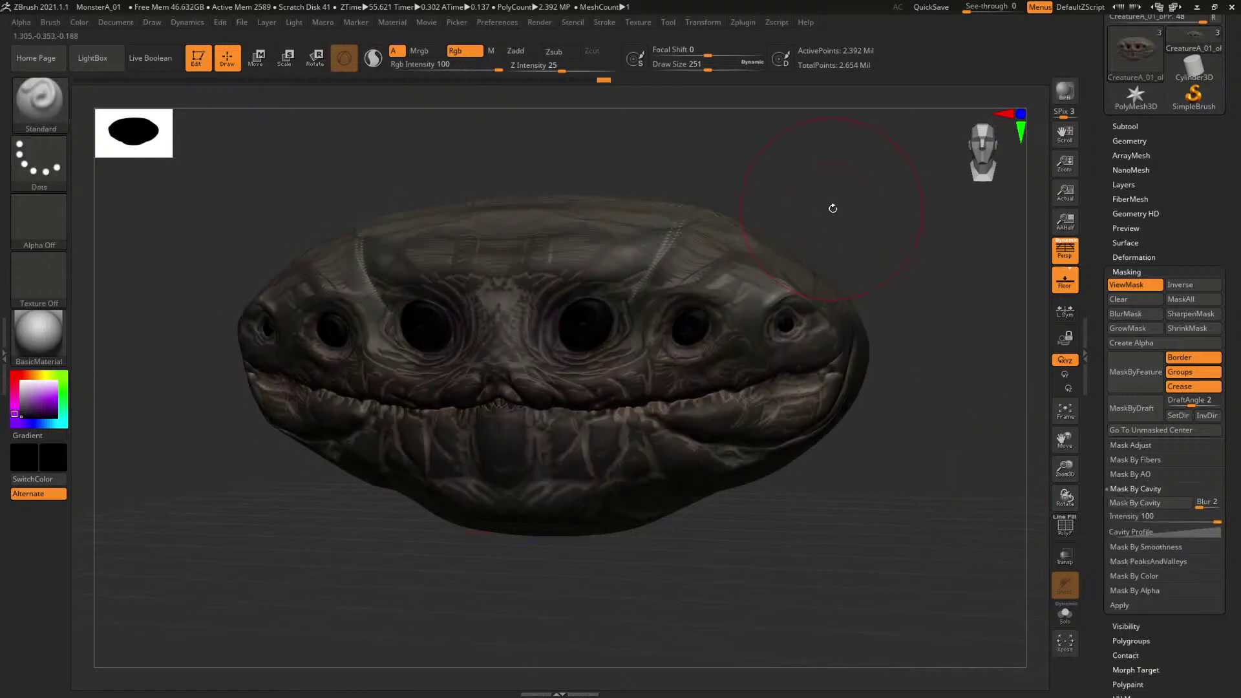
Try darkening the creature's face through the inverted cavity mask with draw size 753, and undo the strokes.
key(space)
drag(531, 327, 555, 327)
drag(563, 370, 521, 252)
key(space)
drag(532, 332, 547, 333)
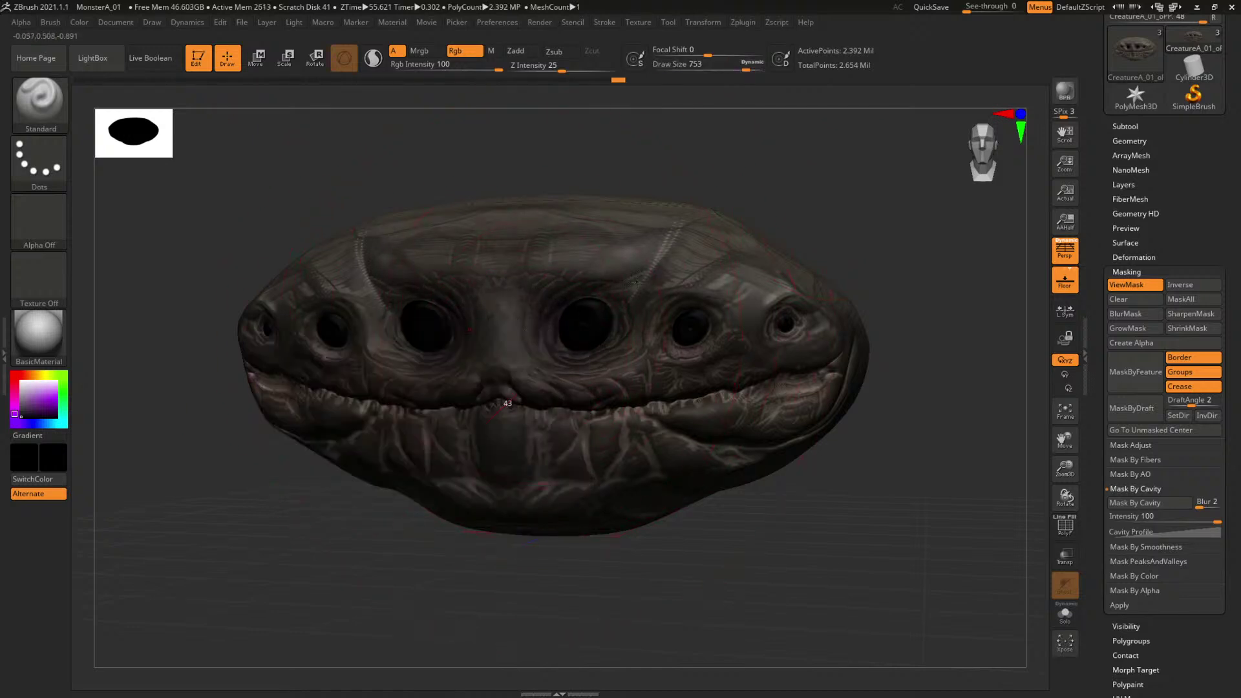
mouse_move(506, 405)
mouse_down()
mouse_move(706, 438)
mouse_move(830, 377)
mouse_move(596, 255)
mouse_move(534, 326)
mouse_up()
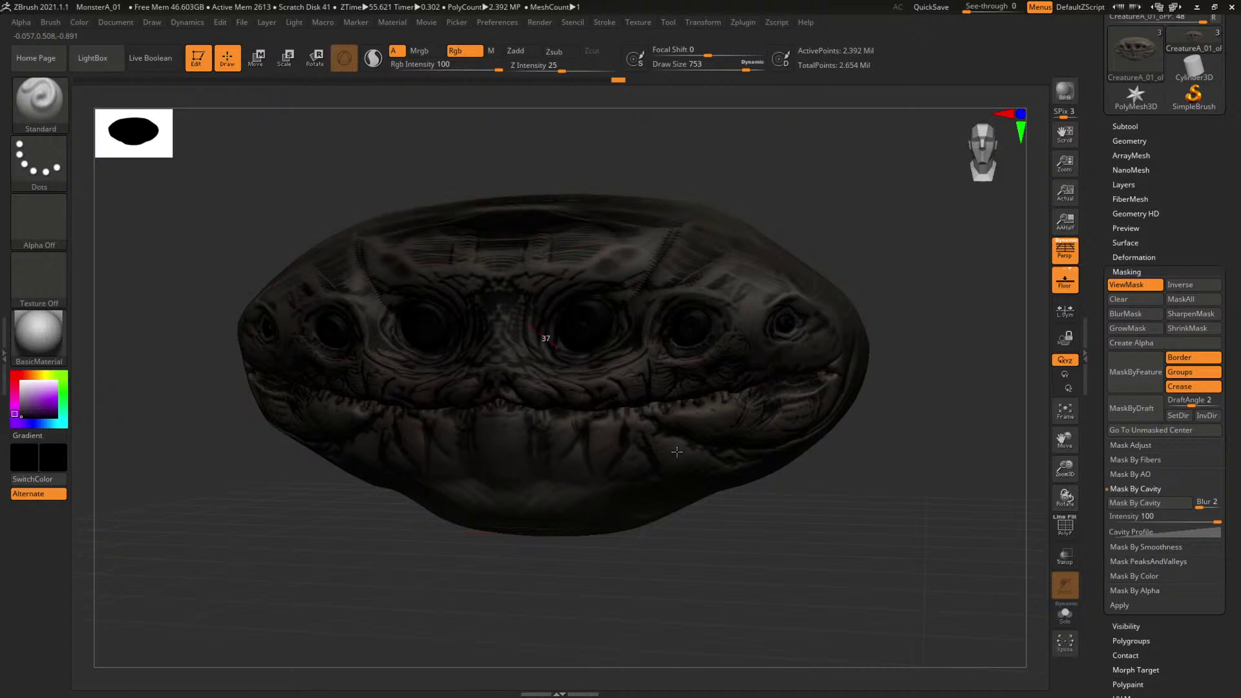
ctrl+drag(912, 380, 920, 458)
key(ctrl+z)
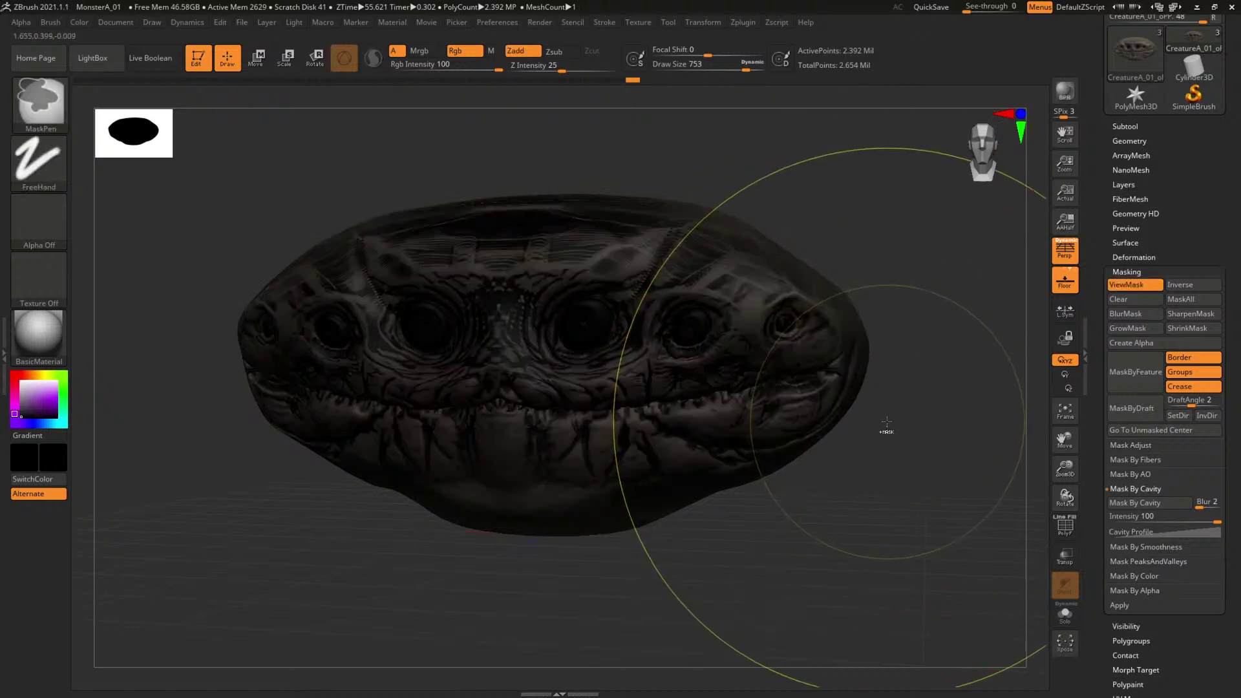
key(ctrl+z)
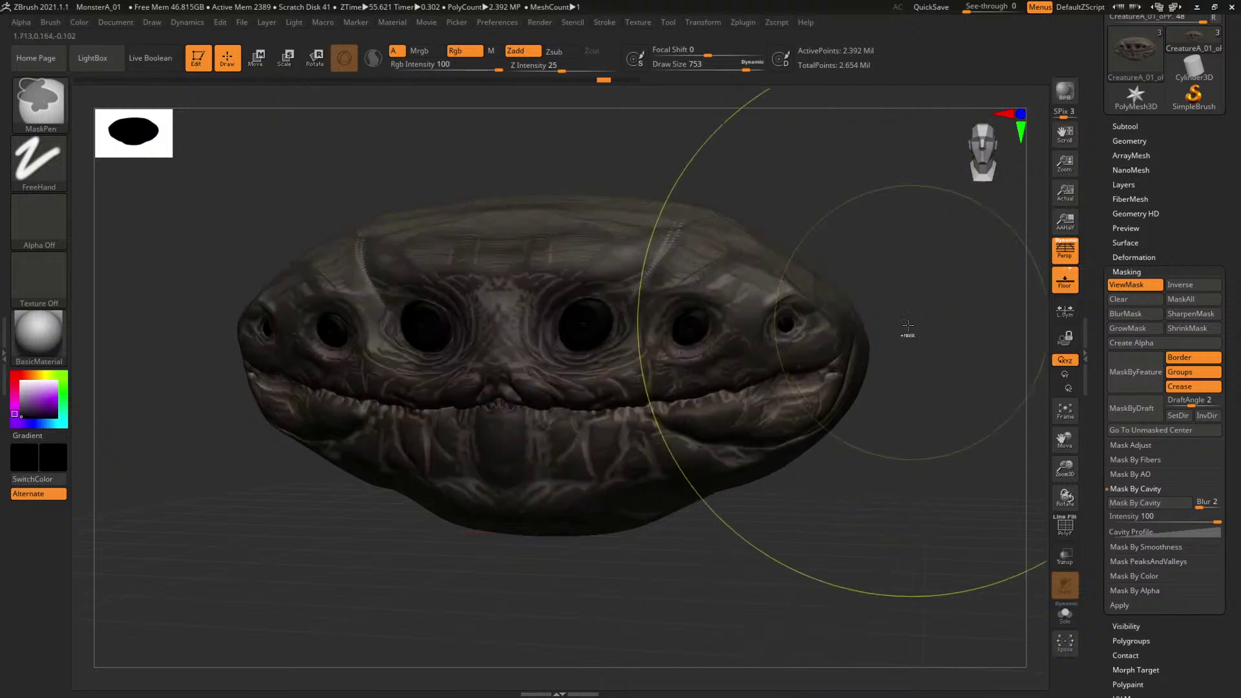
Set the draw size to 299, brush over the cavity-masked skin in Rgb mode, and hide the mask display.
key(space)
drag(599, 358, 562, 360)
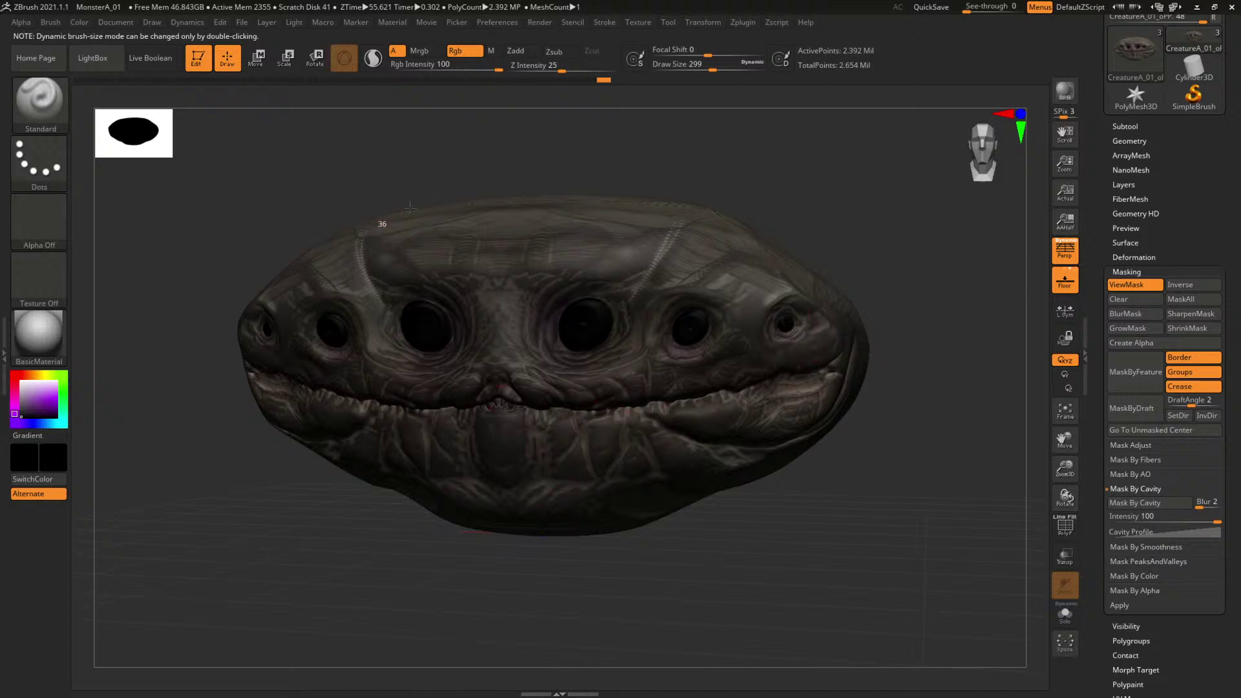
key(ctrl+h)
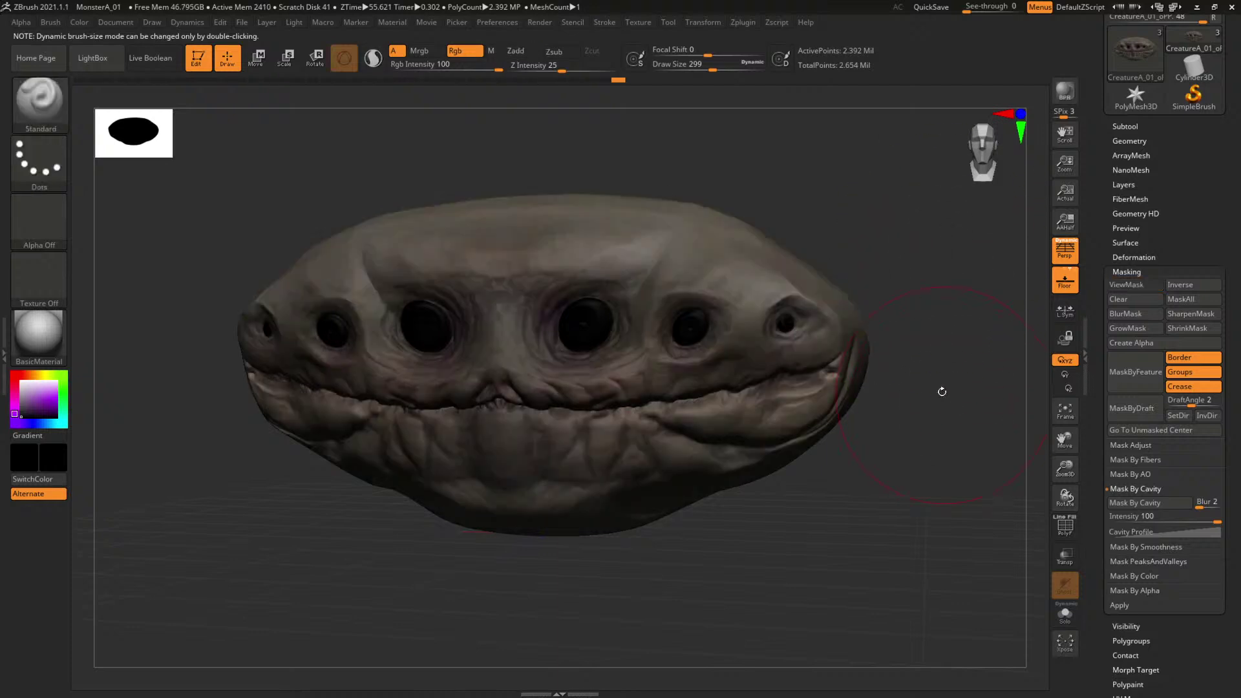
alt+drag(926, 365, 809, 368)
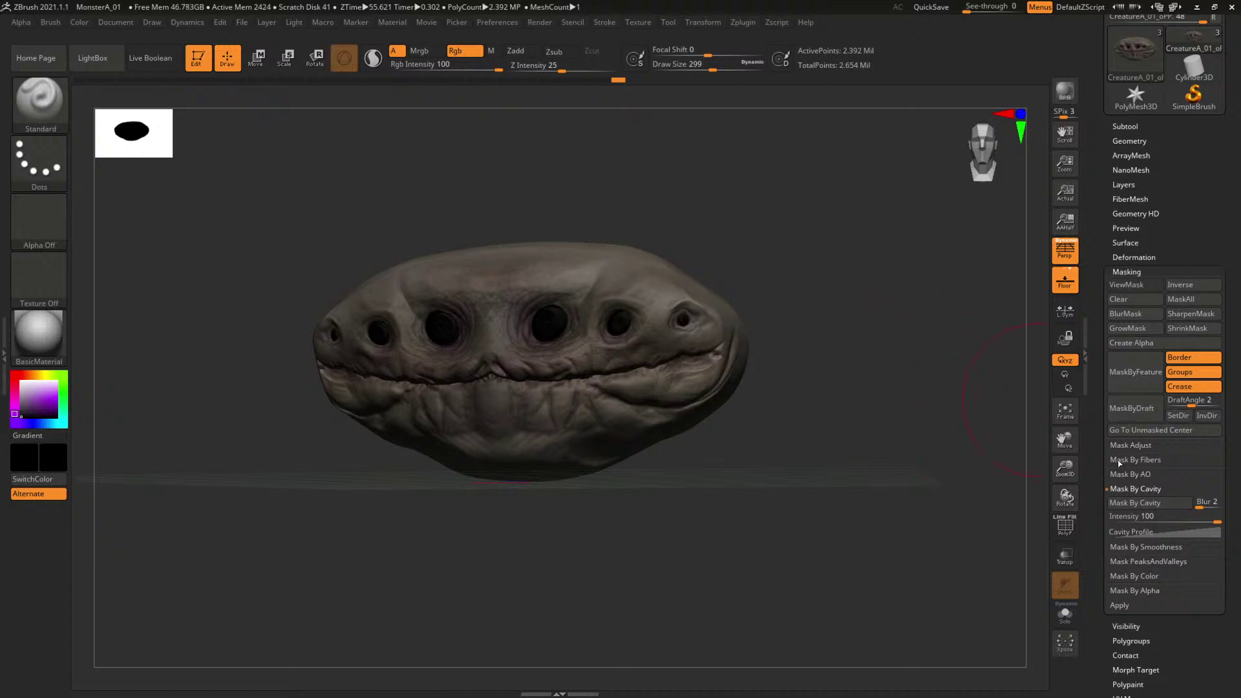
Mask the creature by ambient occlusion at intensity 1, invert the mask, and hide the mask display.
click(1139, 475)
click(1144, 489)
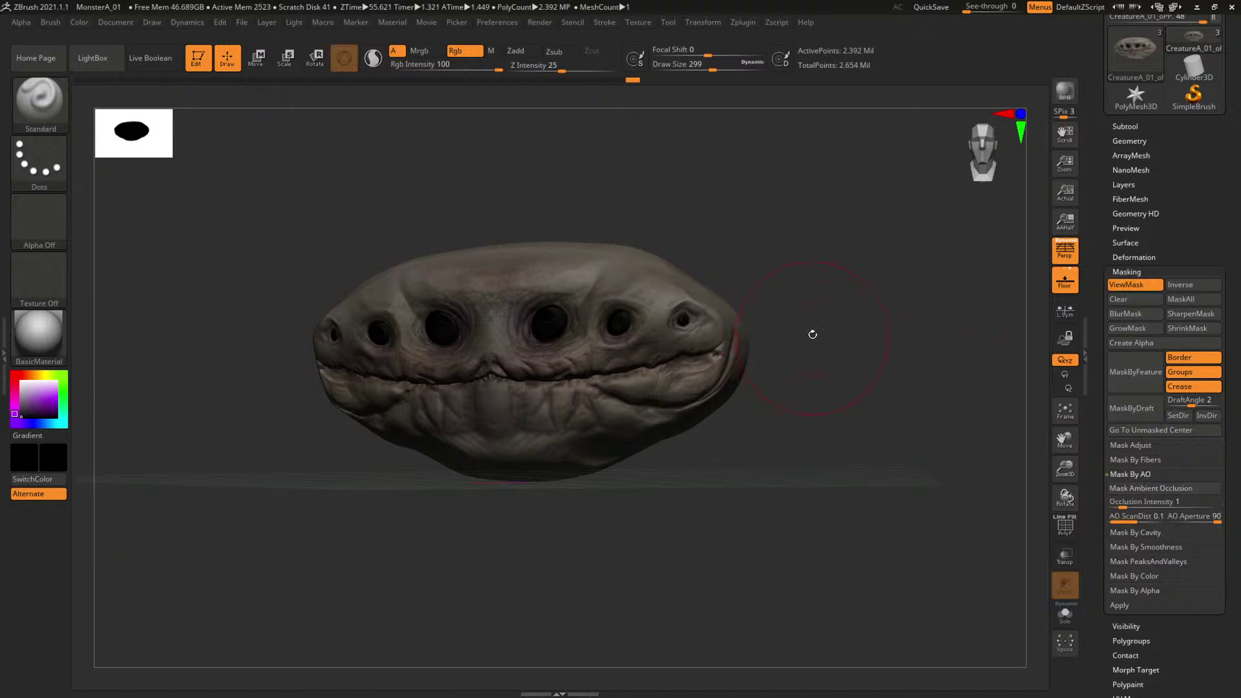
shift+drag(813, 334, 789, 378)
ctrl+click(827, 308)
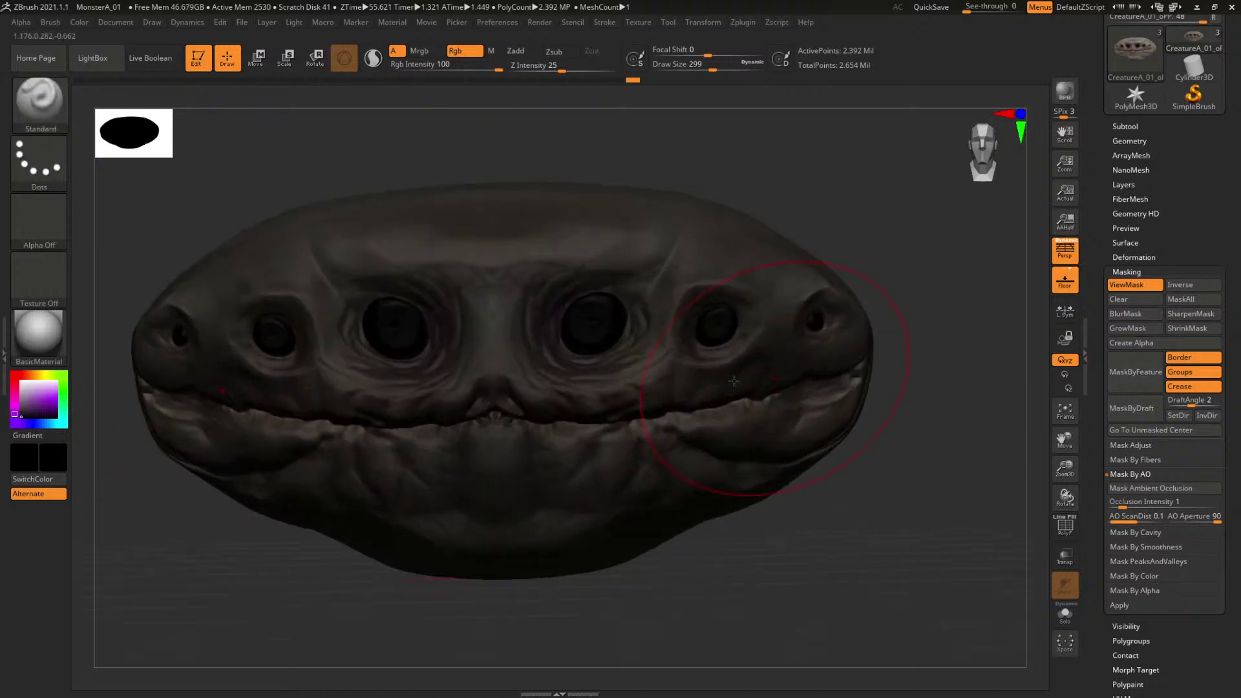
key(ctrl)
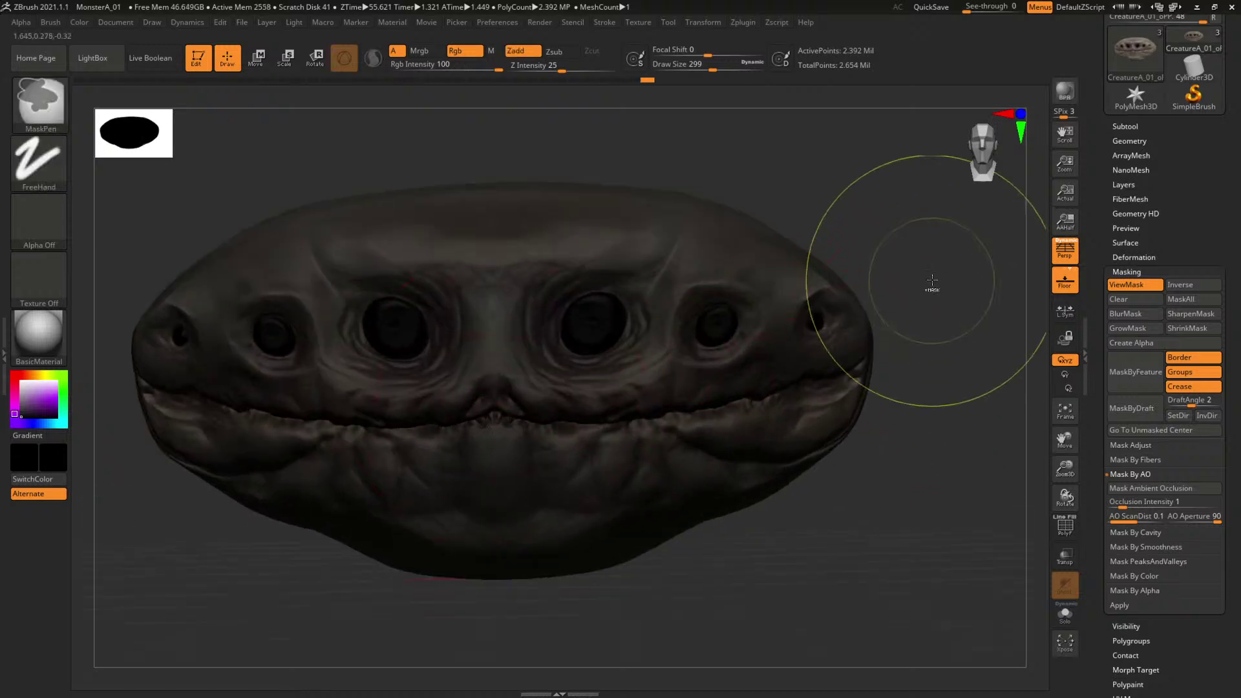
key(ctrl+h)
Select the Standard brush and dab paint beside the large eye's inner folds with draw size 17.
mouse_move(950, 387)
alt+mouse_down()
mouse_move(673, 324)
mouse_move(936, 473)
alt+mouse_up()
drag(898, 259, 826, 332)
alt+drag(826, 333, 910, 304)
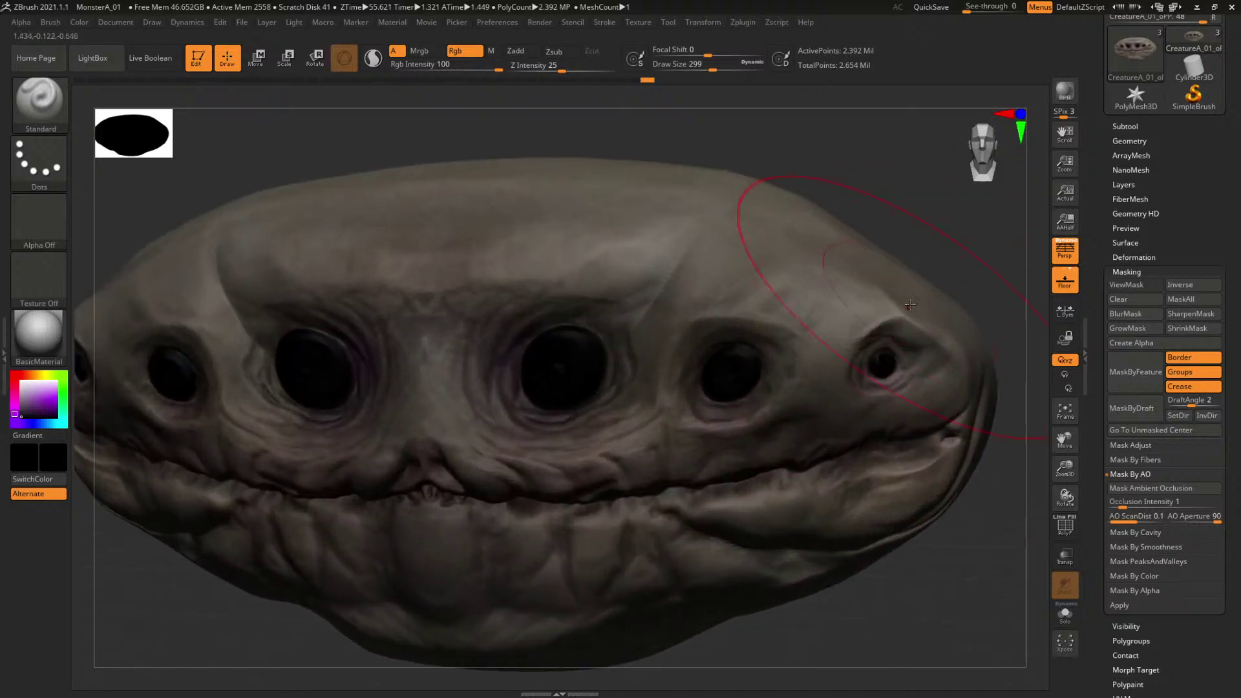
mouse_move(916, 246)
mouse_down()
mouse_move(922, 211)
mouse_move(889, 238)
mouse_move(906, 253)
mouse_up()
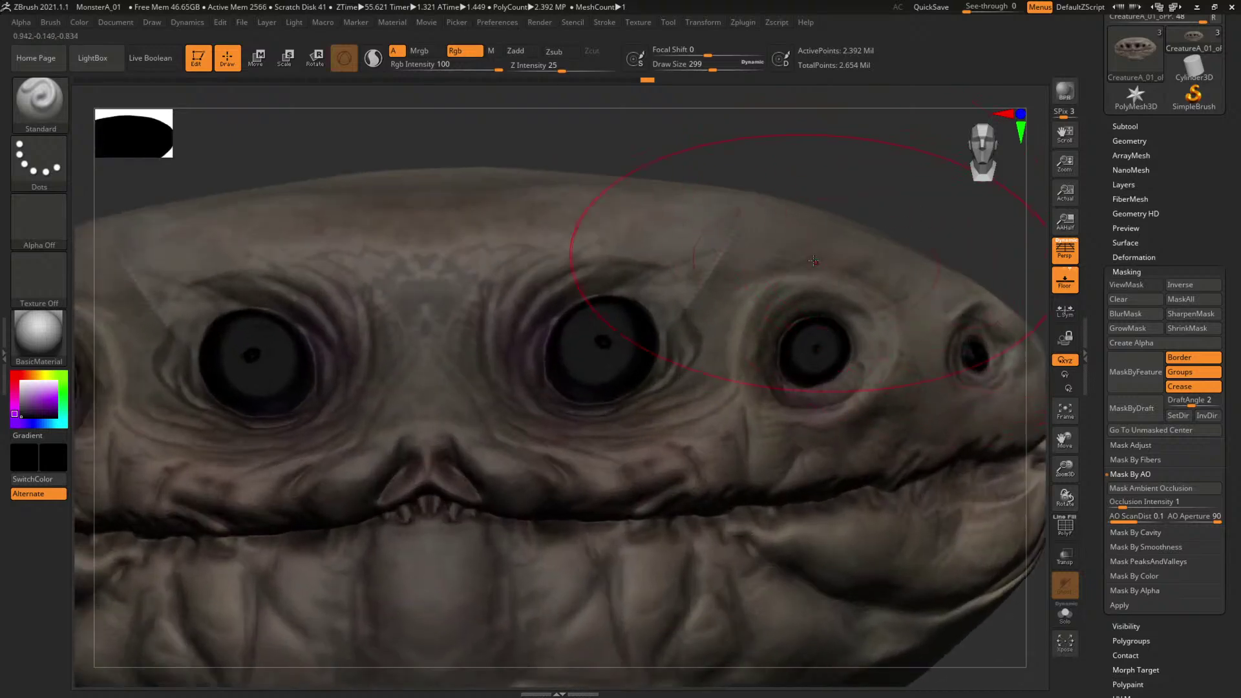
drag(824, 162, 804, 174)
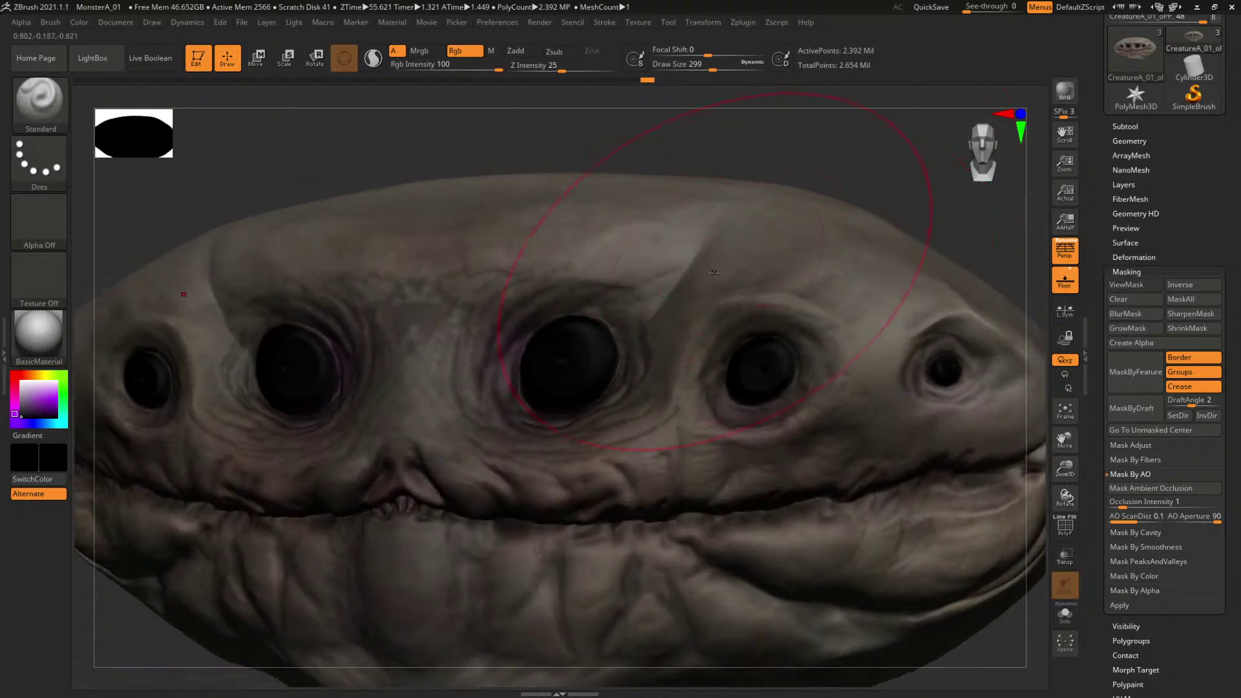
key(b)
key(s)
key(t)
alt+drag(675, 208, 724, 230)
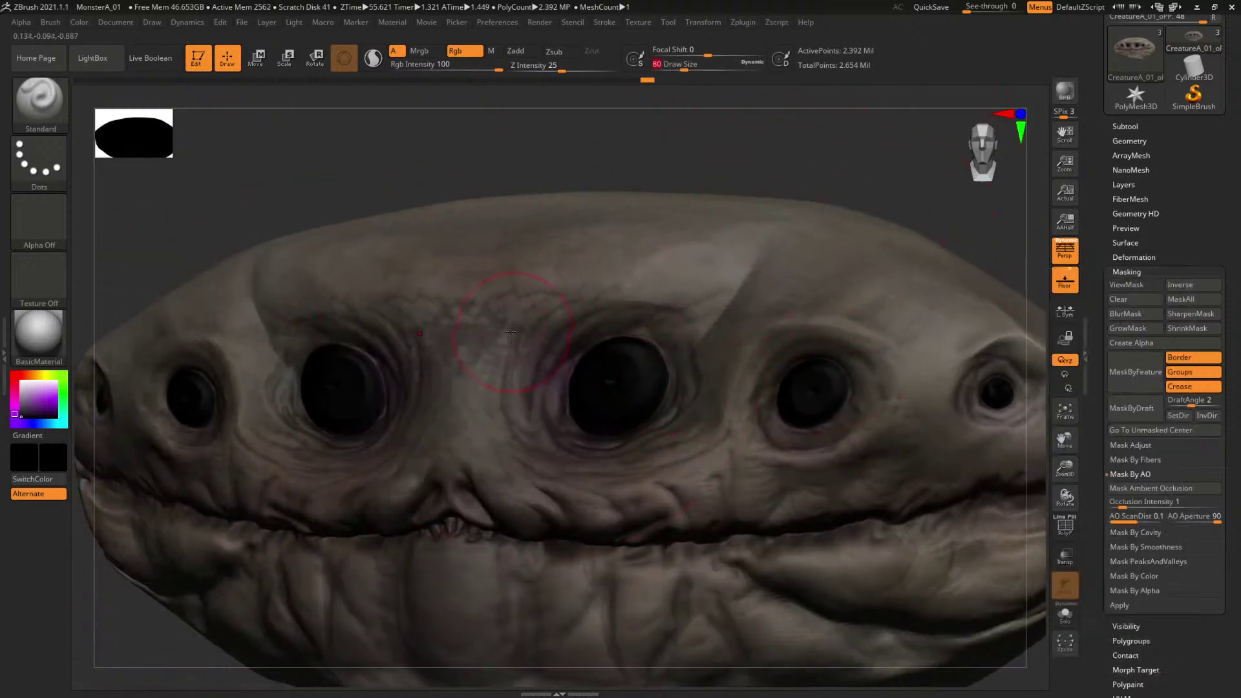
key(space)
click(508, 358)
key(space)
click(513, 327)
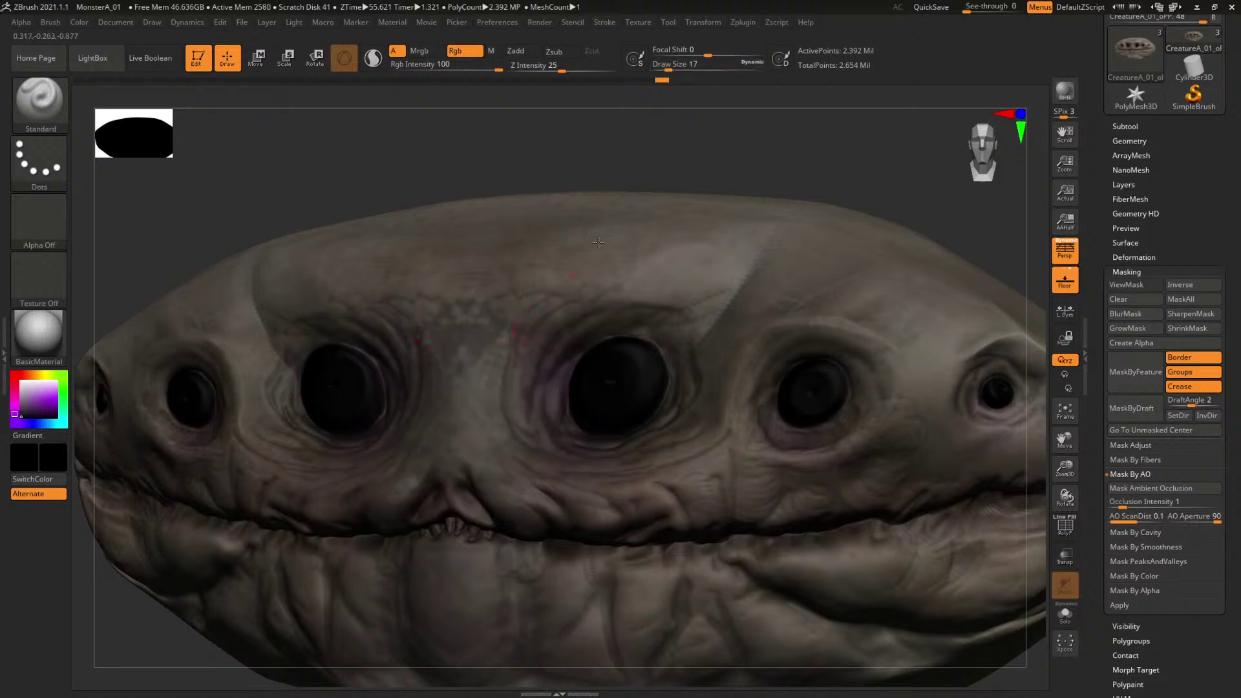
Set the draw size to 29, brush the area between the large eyes, and turn off the Rgb channel.
mouse_move(650, 161)
alt+mouse_down()
mouse_move(671, 133)
mouse_move(673, 200)
alt+mouse_up()
key(space)
click(577, 311)
drag(576, 311, 577, 310)
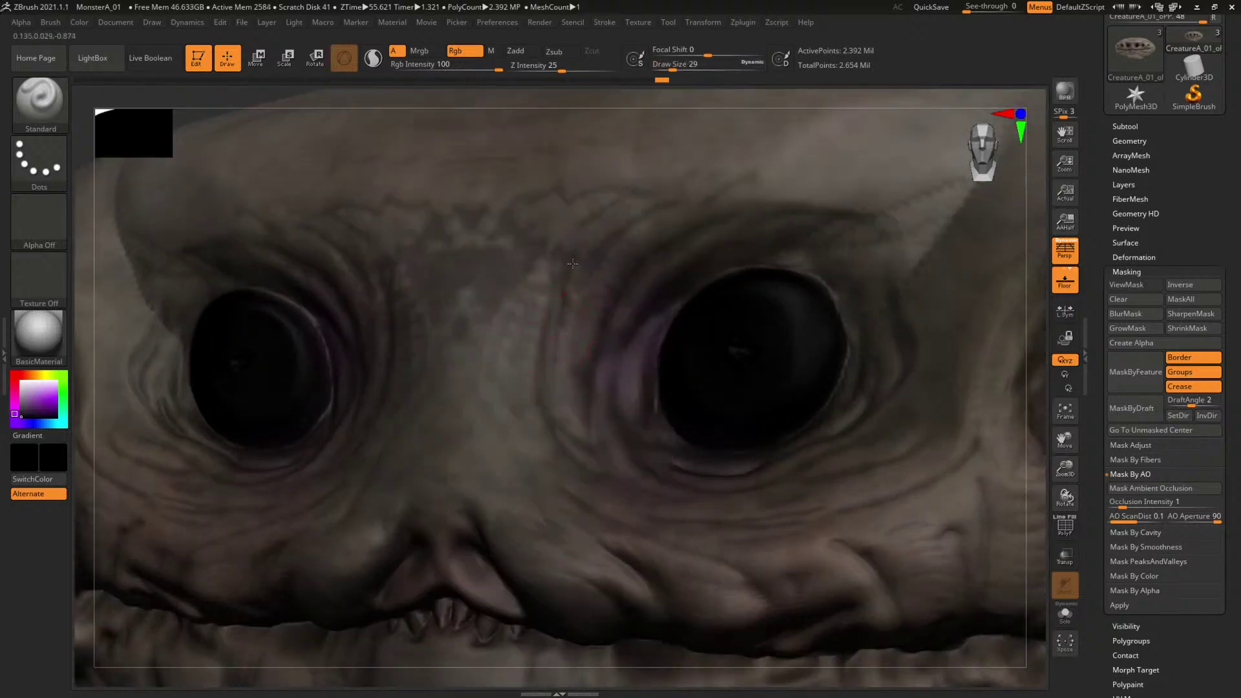
click(459, 51)
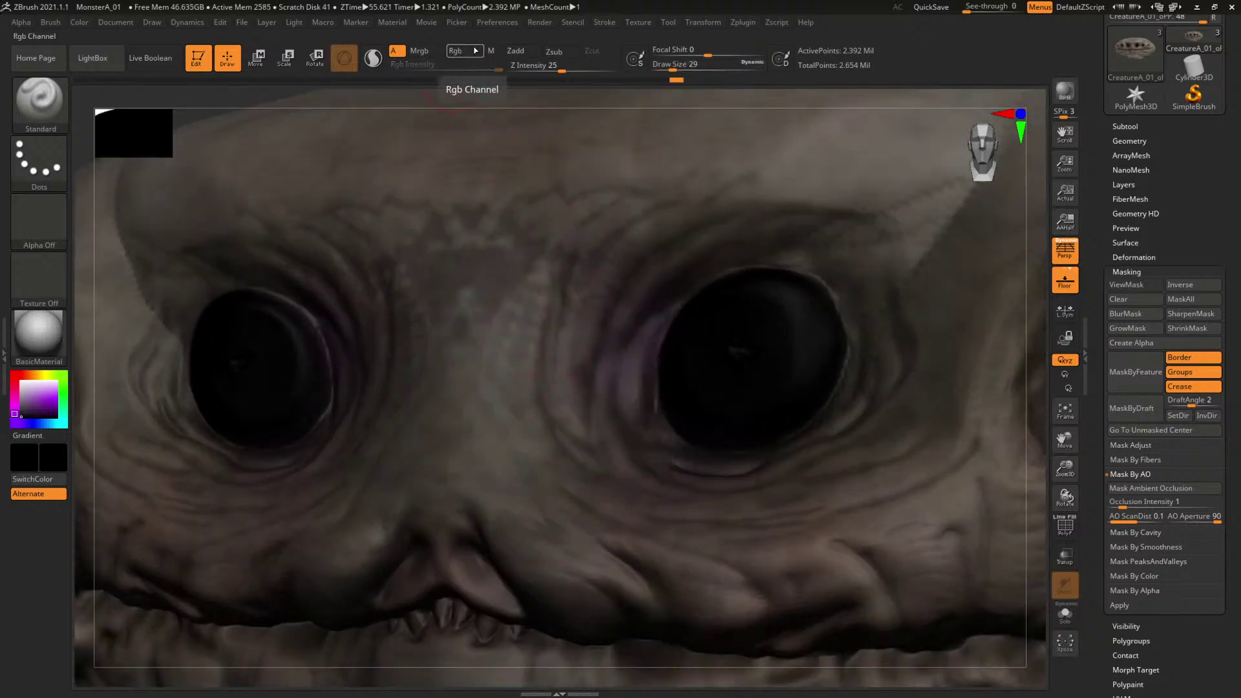
Carve wrinkles along the inner side of the large eye with the DamStandard brush at draw size 22, smoothing between strokes.
key(b)
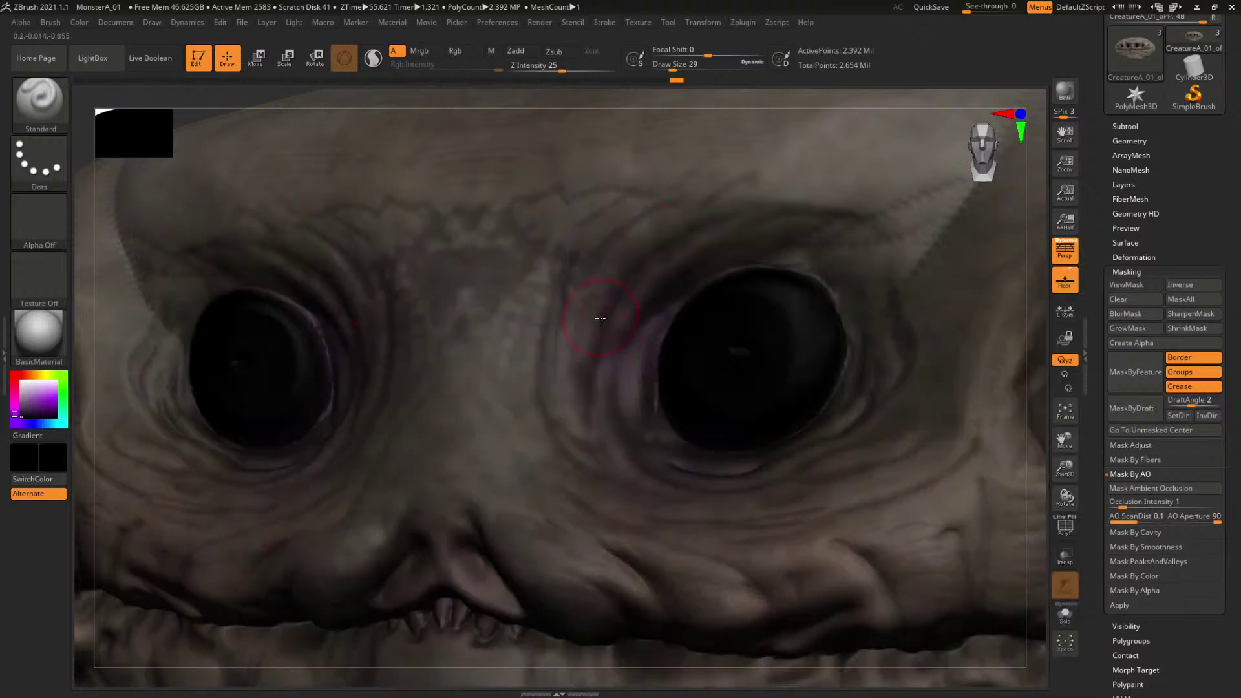
key(d)
key(s)
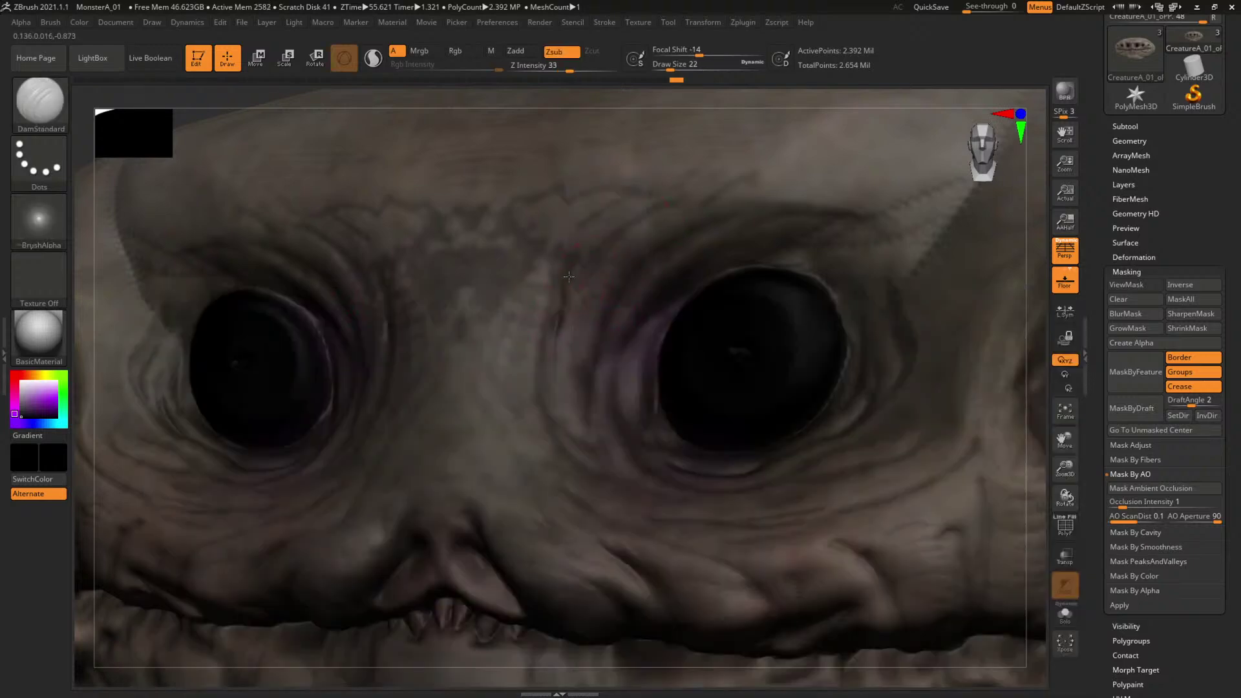
drag(560, 321, 558, 361)
mouse_move(610, 285)
shift+mouse_down()
mouse_move(596, 278)
mouse_move(625, 229)
shift+mouse_up()
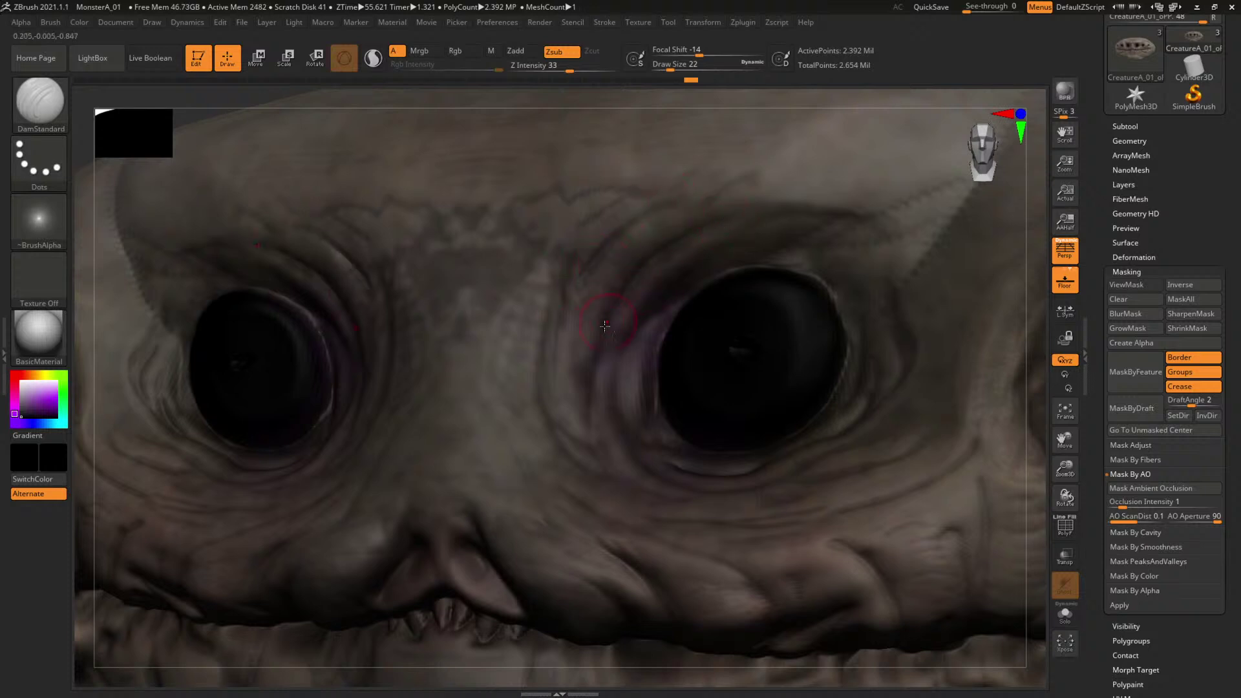
drag(551, 315, 594, 225)
Deepen the folds around the large eye's inner corner, adjusting the draw size to 39, 25 and 27.
key(])
key(])
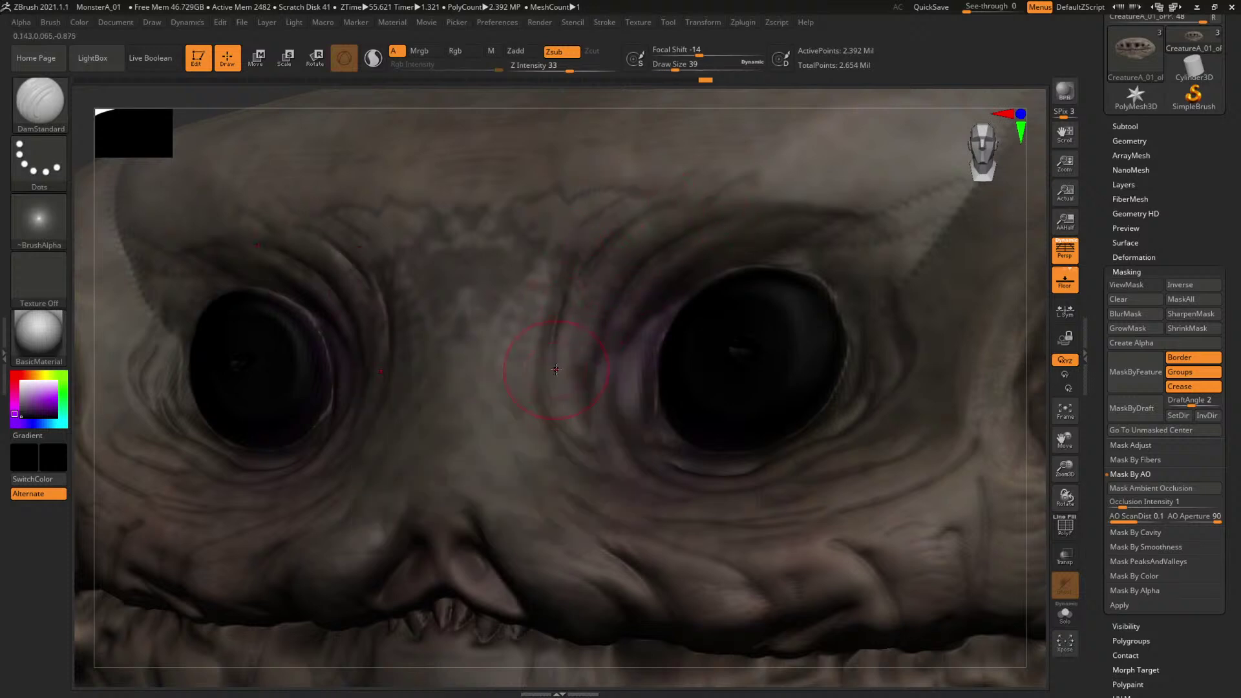
key([)
key([)
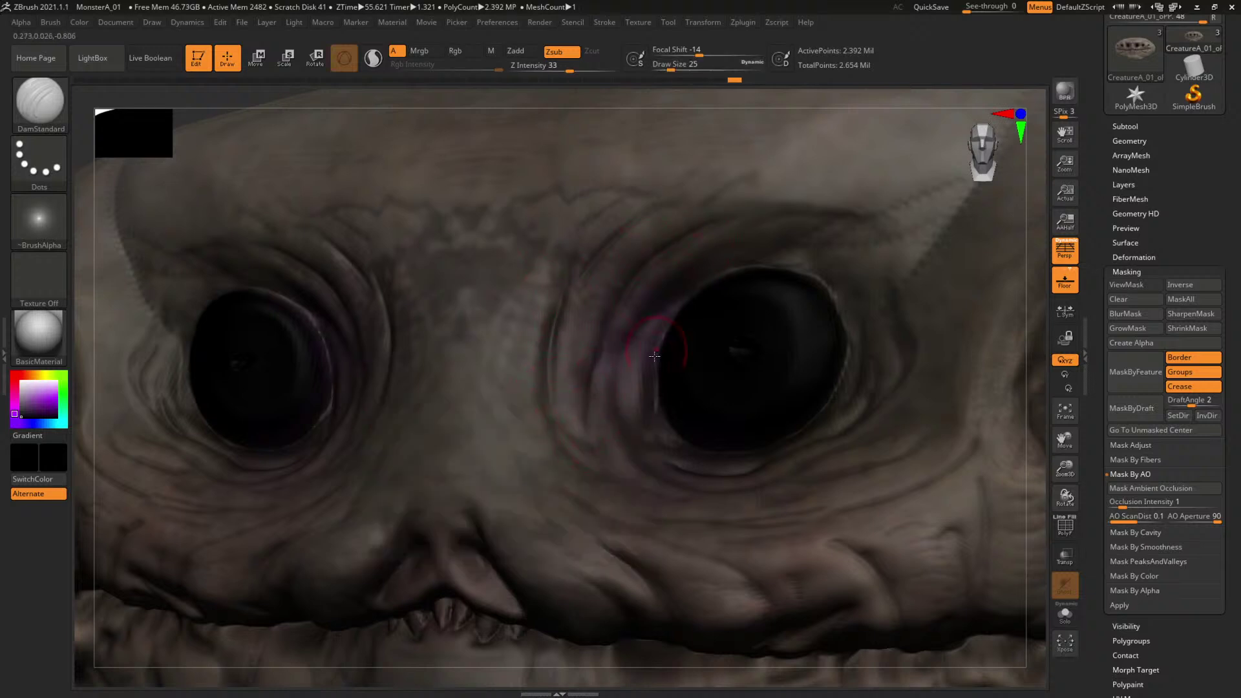
key(space)
drag(655, 356, 626, 431)
drag(624, 366, 626, 429)
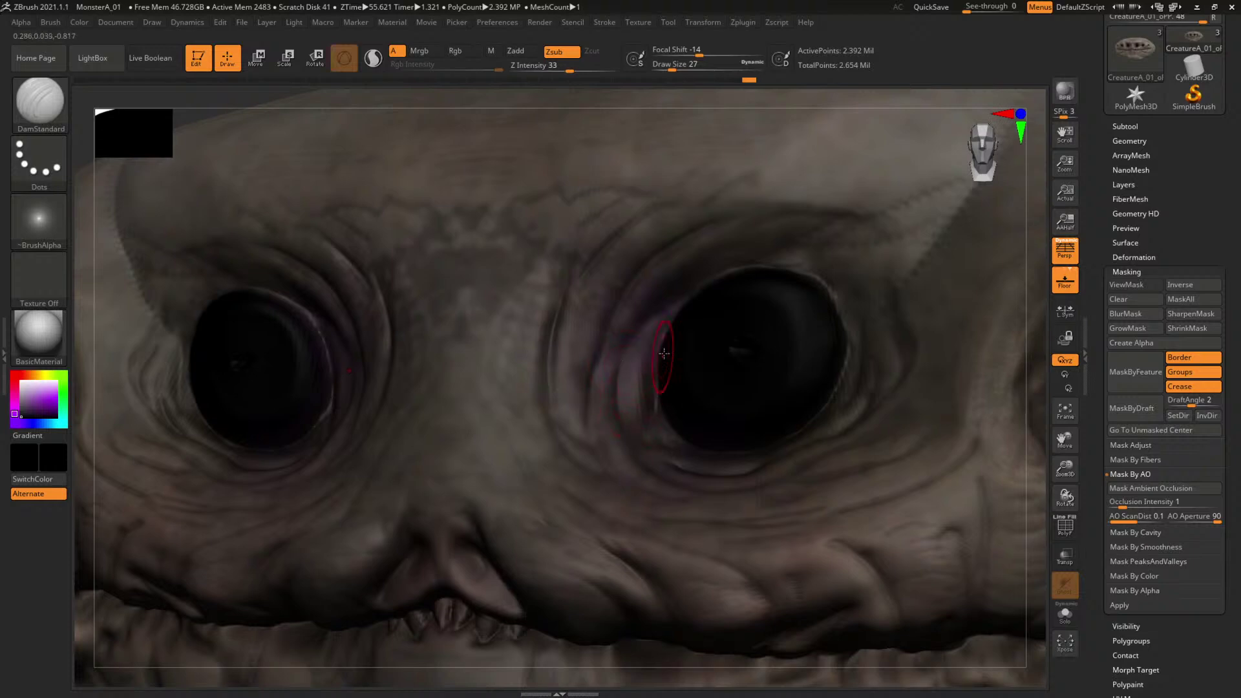
Set the draw size to 14 and carve fine wrinkles at the outer side of the large eye.
drag(1037, 386, 1036, 353)
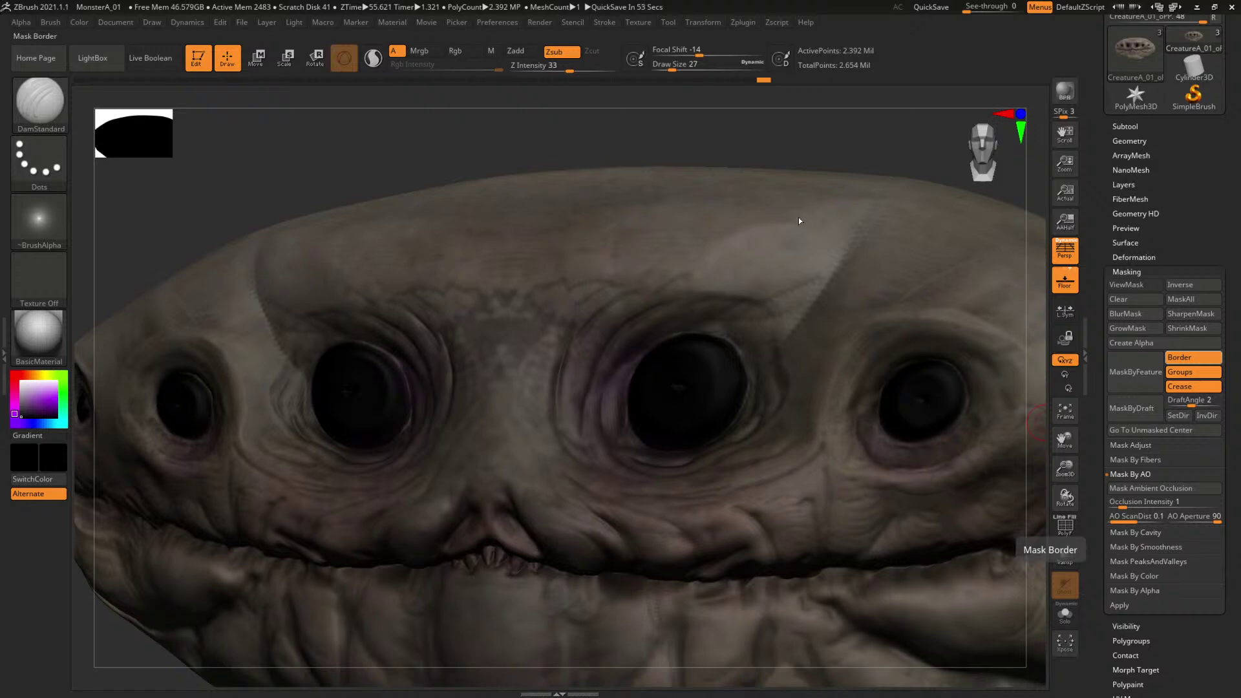
mouse_move(797, 100)
mouse_down()
mouse_move(729, 81)
mouse_move(742, 123)
mouse_move(764, 110)
mouse_move(684, 85)
mouse_move(802, 125)
mouse_up()
alt+drag(938, 631, 687, 434)
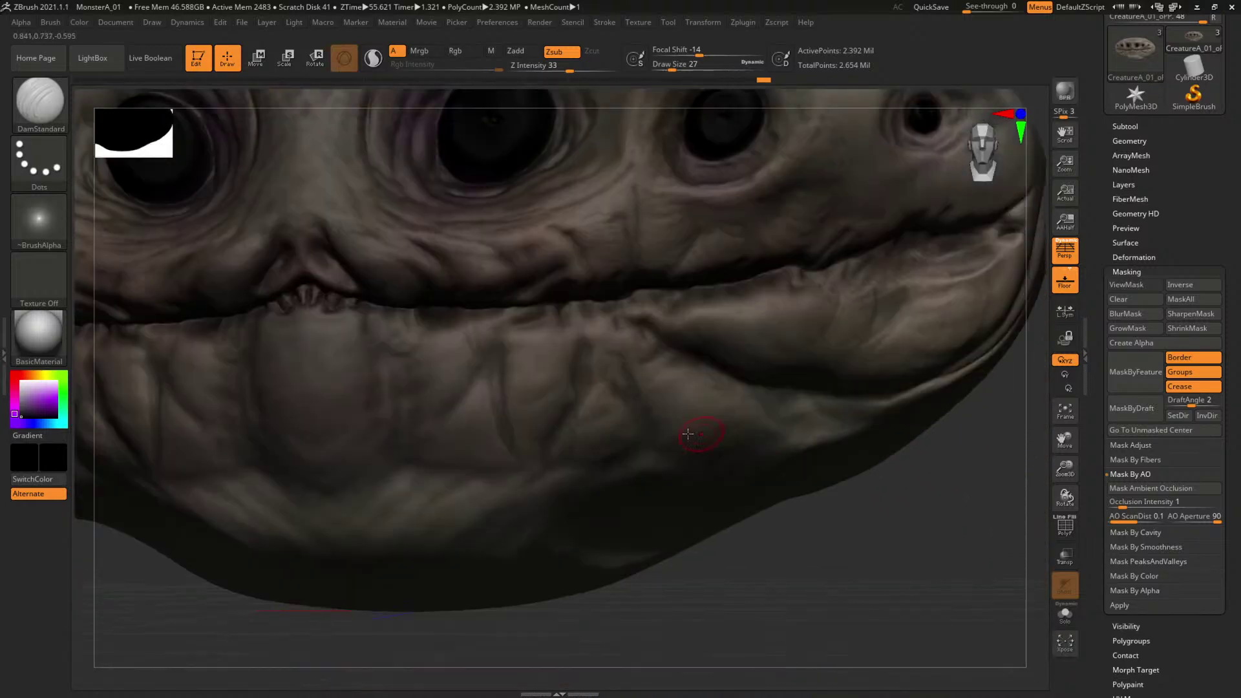
drag(905, 527, 892, 640)
drag(919, 146, 912, 194)
key(space)
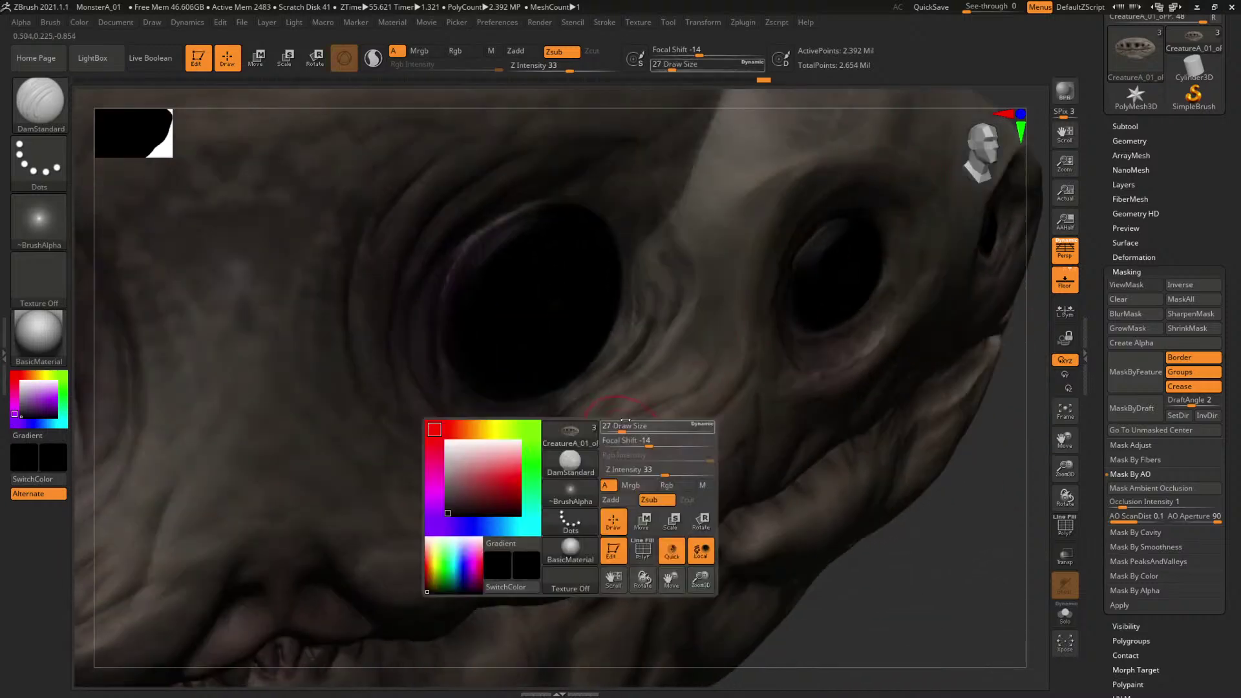
drag(622, 432, 616, 432)
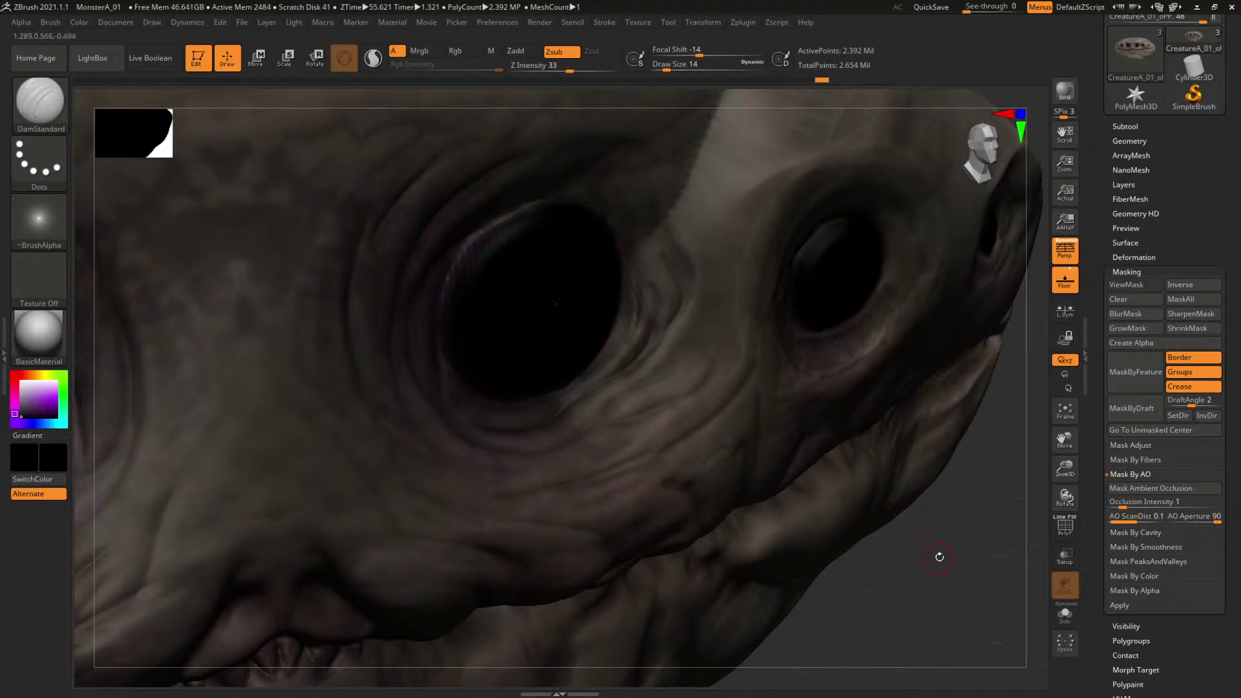
Carve more fine wrinkles into the cheek skin below the large eye and review the whole face.
drag(939, 557, 942, 512)
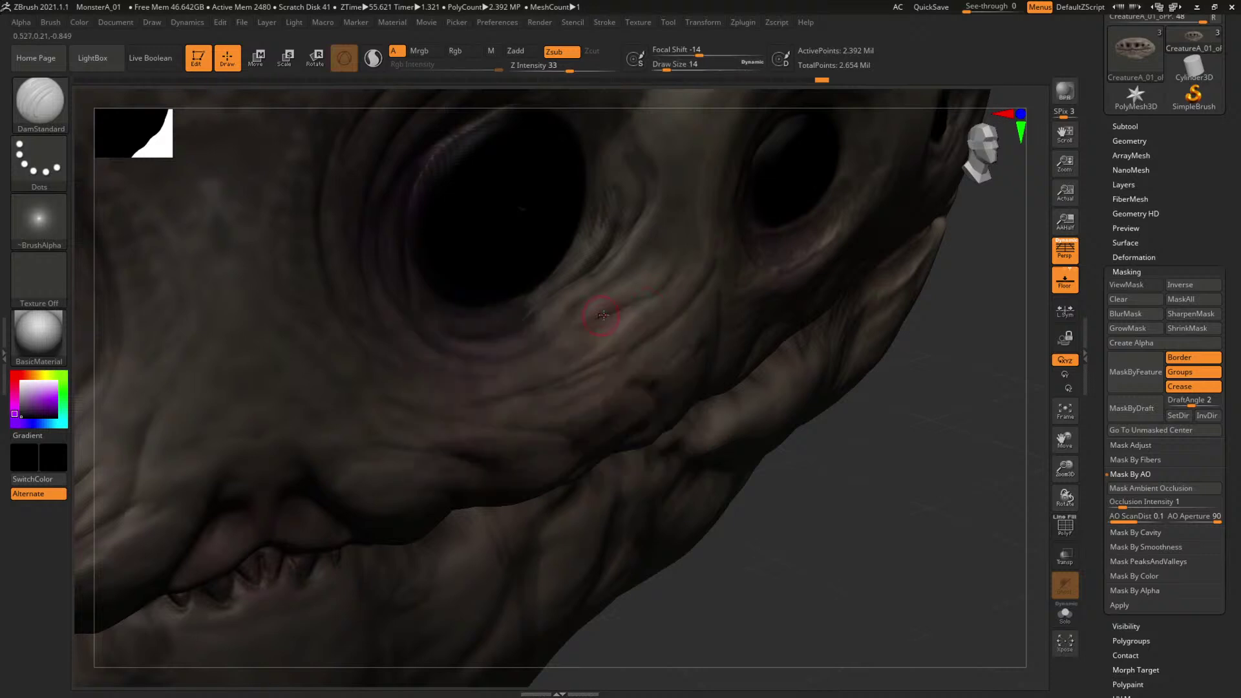
drag(673, 291, 681, 240)
key(space)
drag(603, 421, 612, 421)
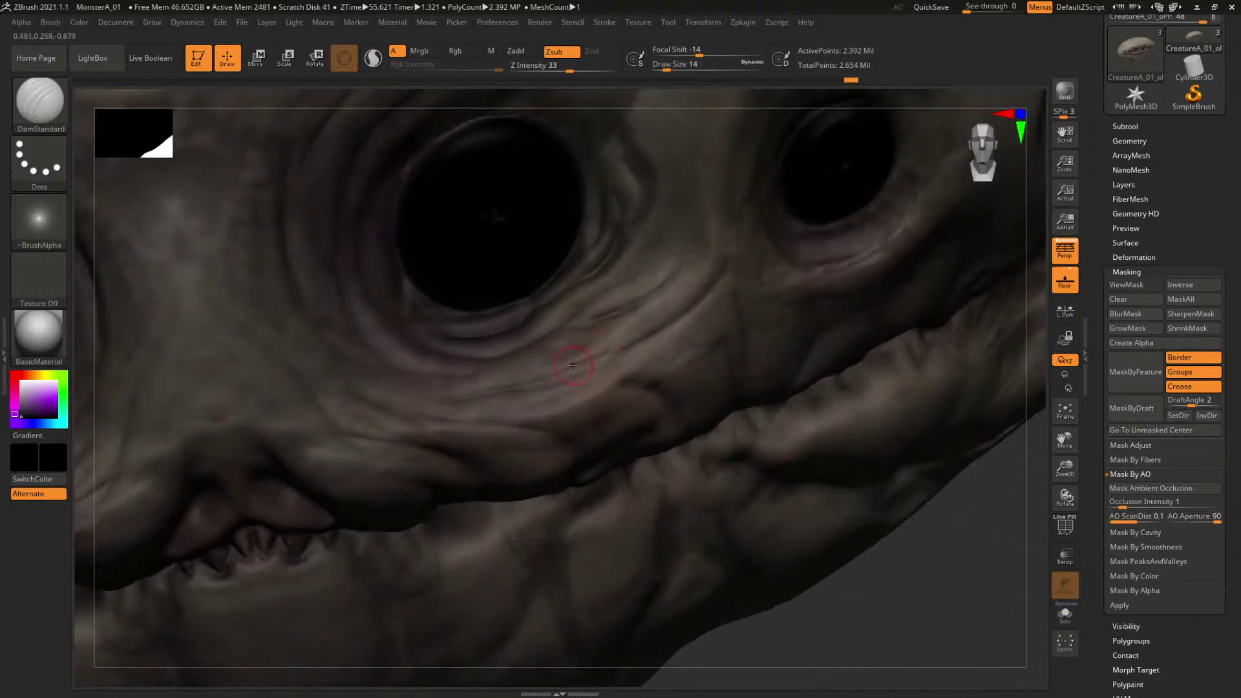
key(f)
drag(756, 462, 803, 511)
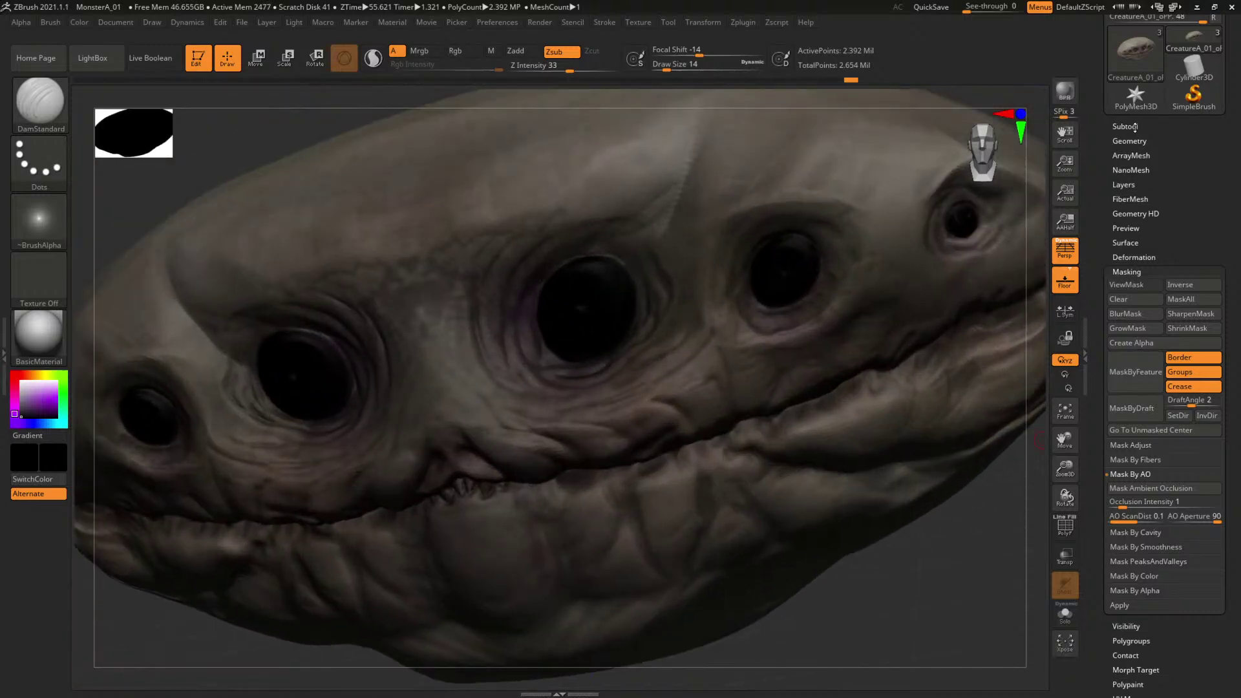
Hide the CreatureA_01_oPP subtool's polypaint, inspect the sculpt in purple and brown, and show the polypaint again.
click(1126, 126)
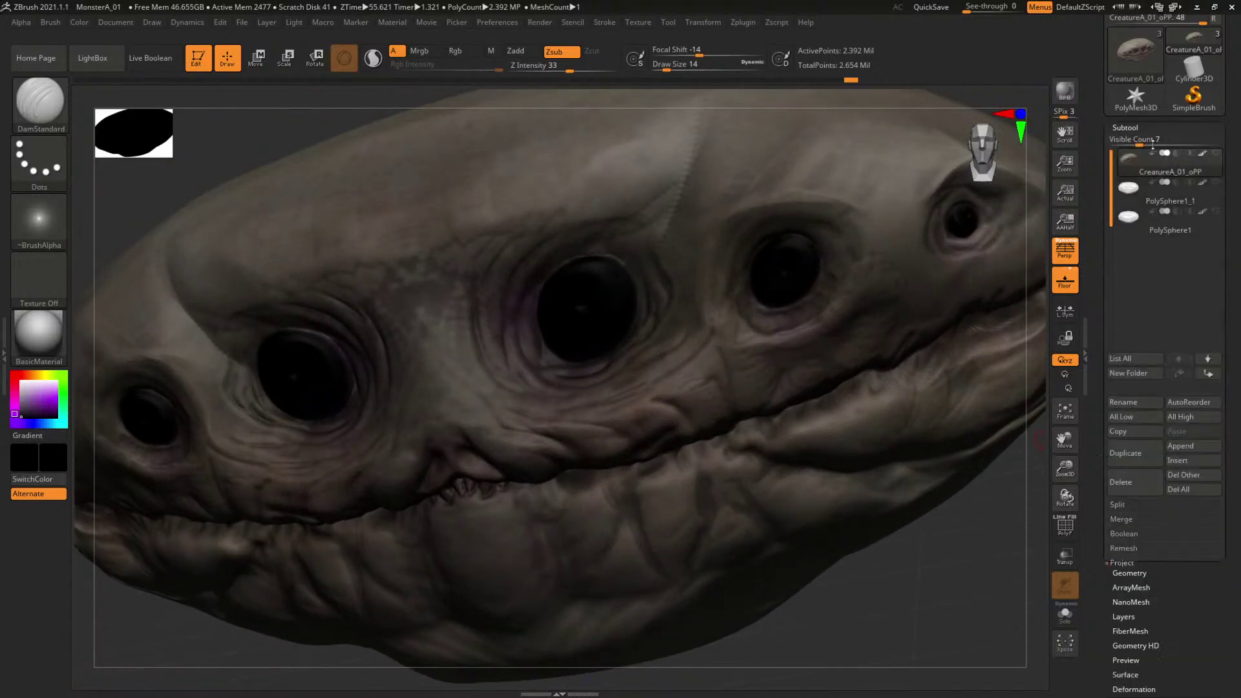
click(1199, 154)
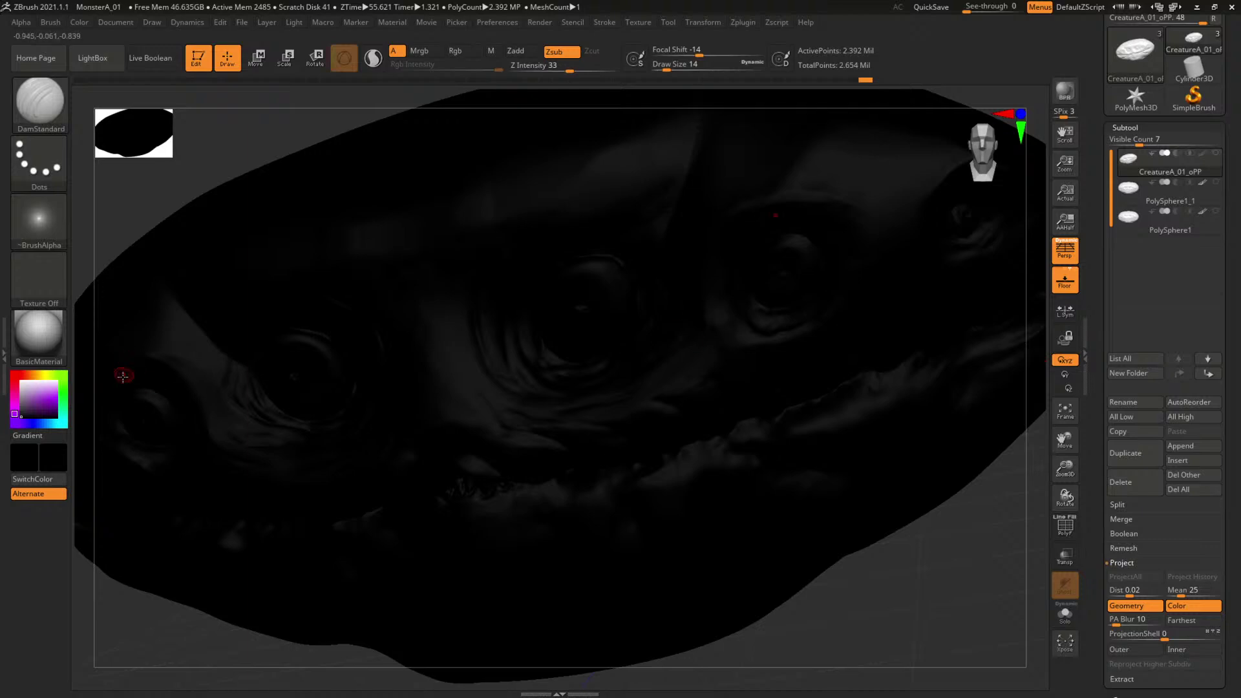
click(29, 400)
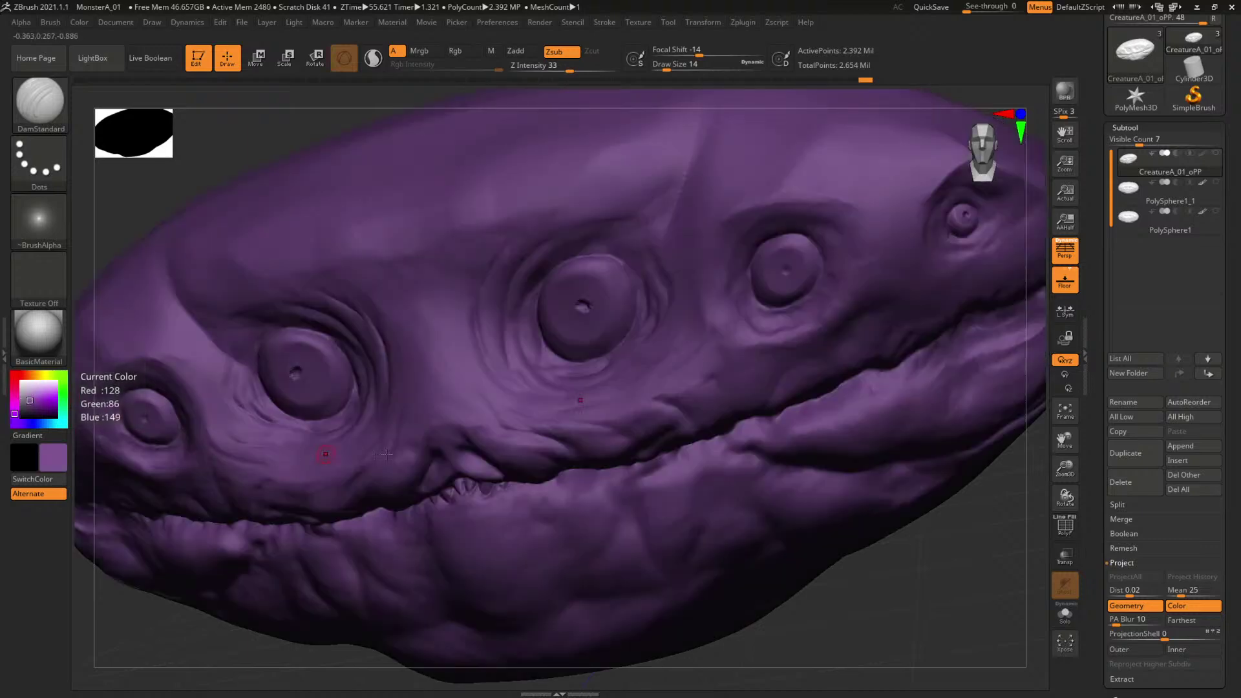
drag(971, 594, 922, 610)
click(32, 376)
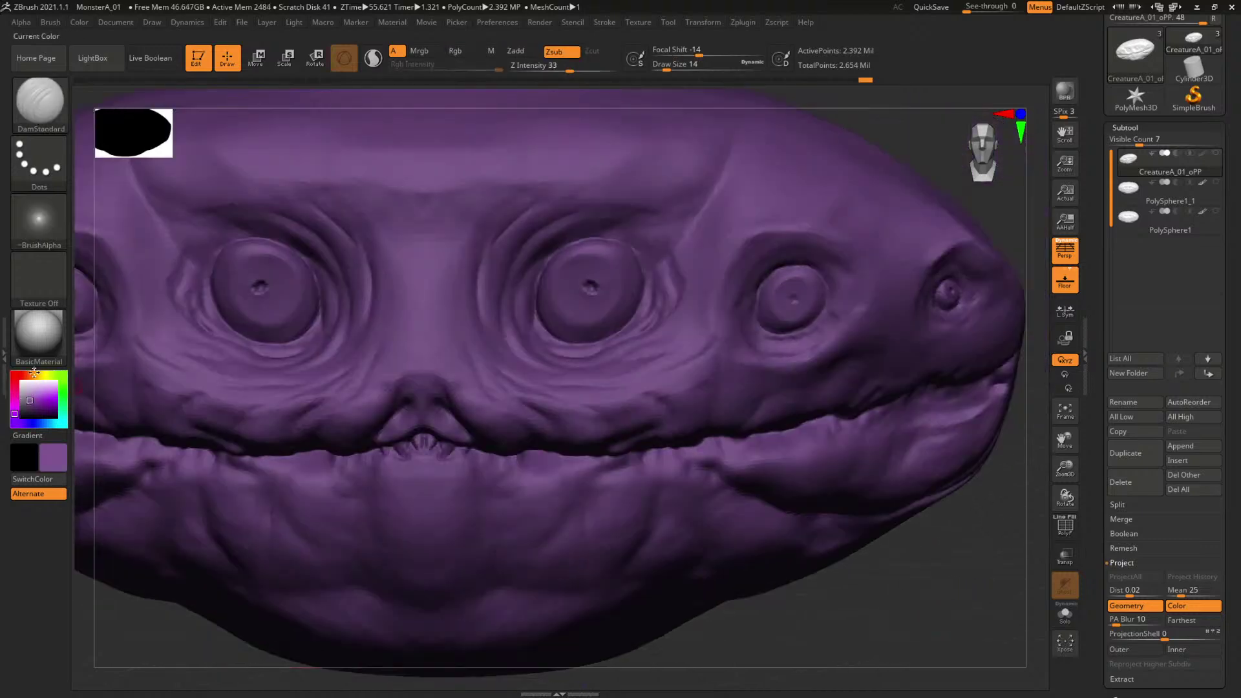
mouse_move(942, 590)
mouse_down()
mouse_move(980, 593)
mouse_move(809, 517)
mouse_move(848, 502)
mouse_up()
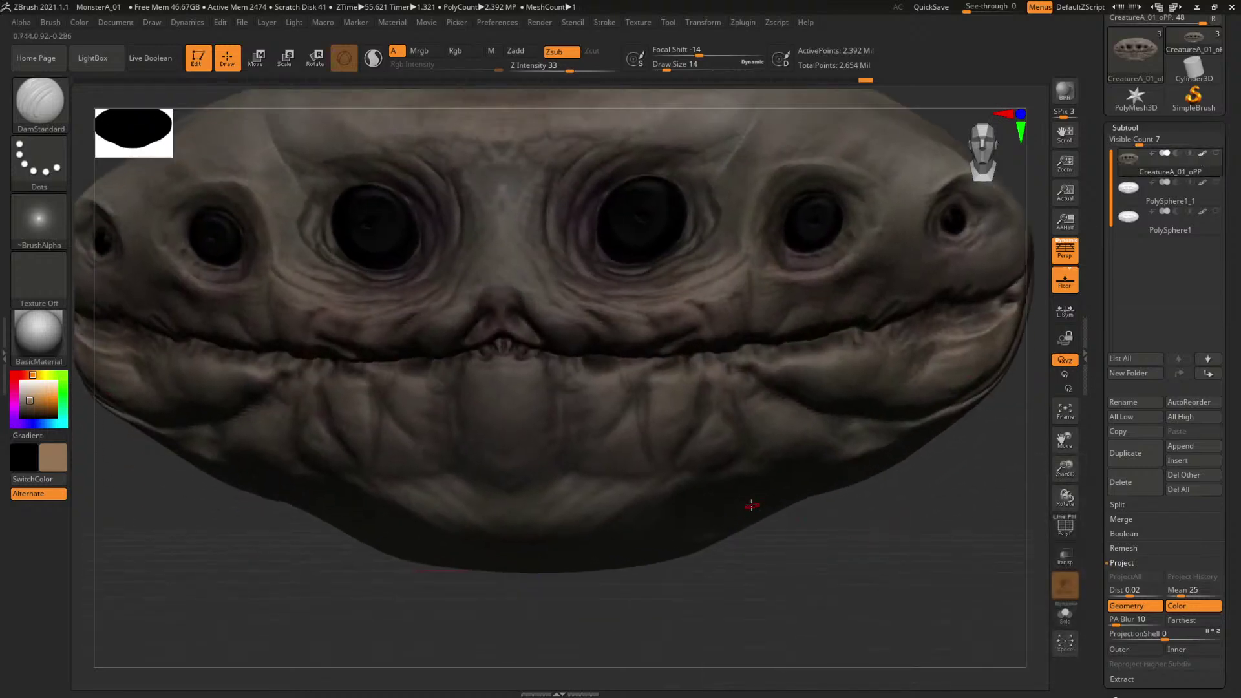
Set up the Standard brush with the Color Spray stroke and Alpha 07, sample a skin color, and switch Zadd off.
key(b)
key(s)
key(t)
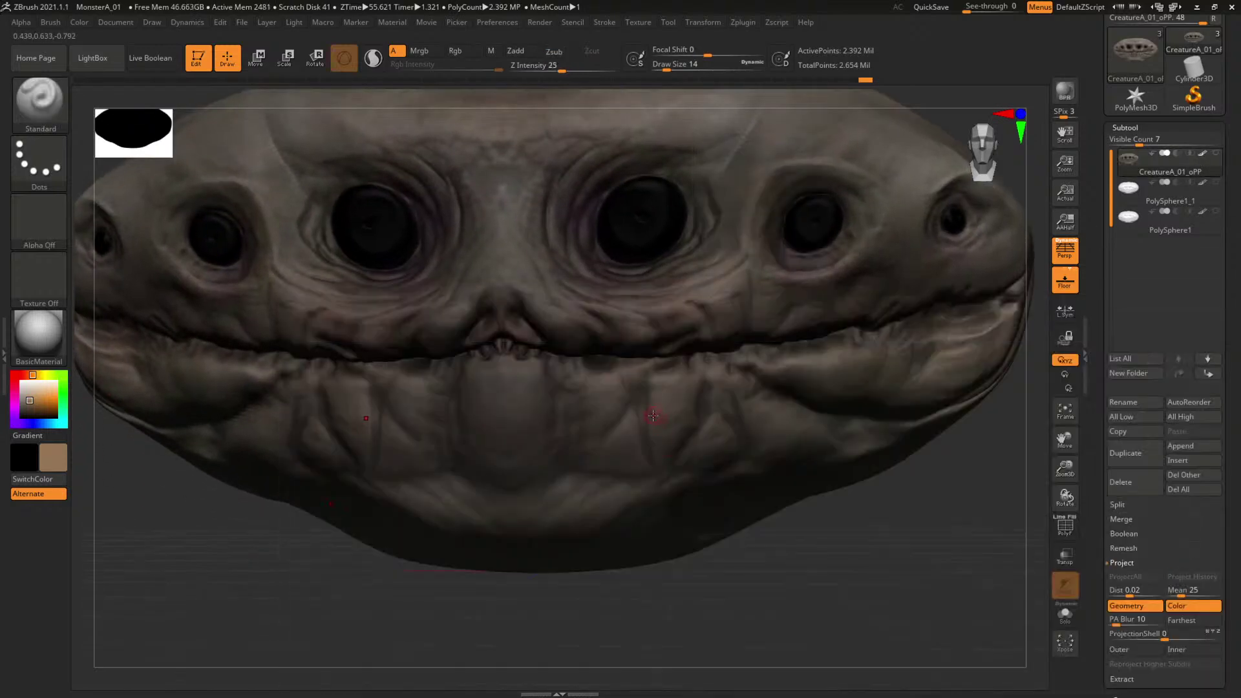
key(c)
click(39, 162)
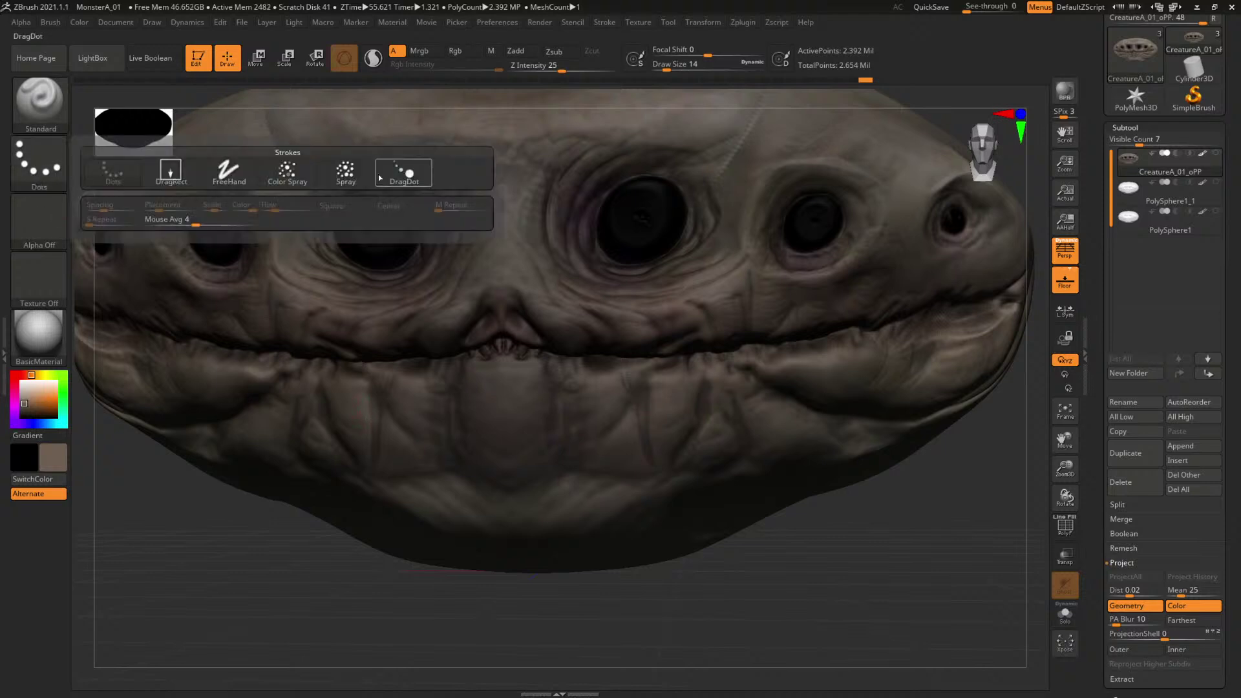
click(287, 170)
click(60, 226)
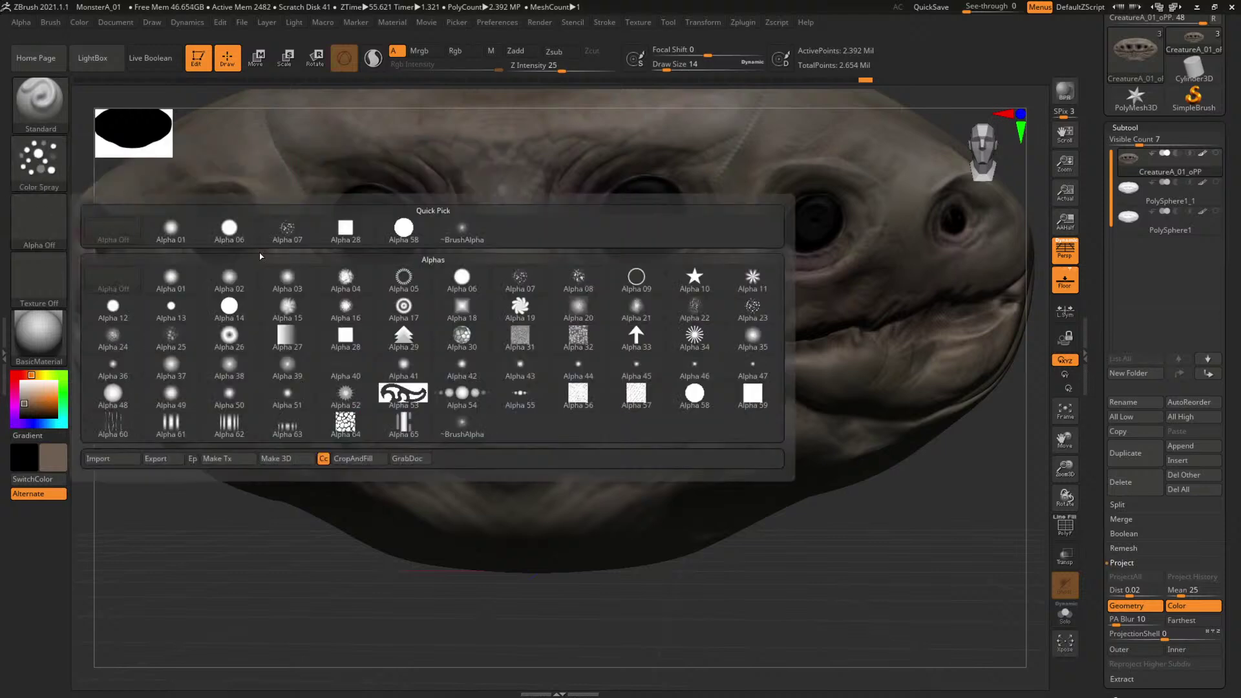
click(510, 276)
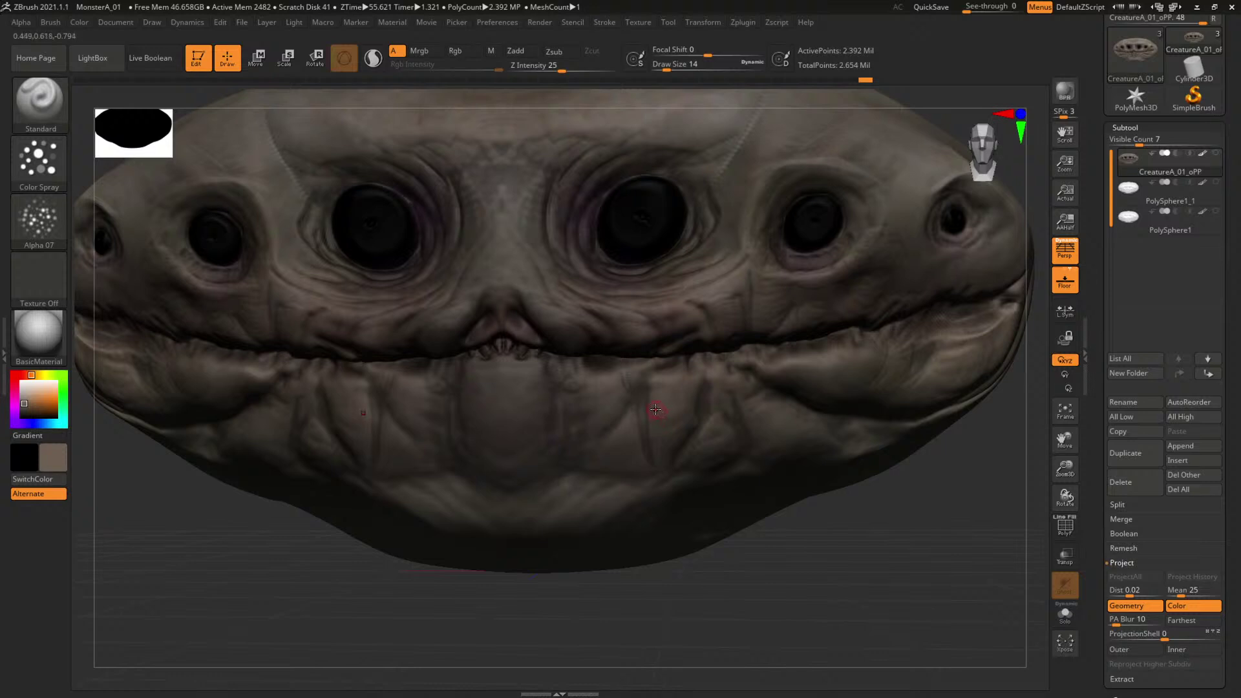
key(shift)
click(523, 50)
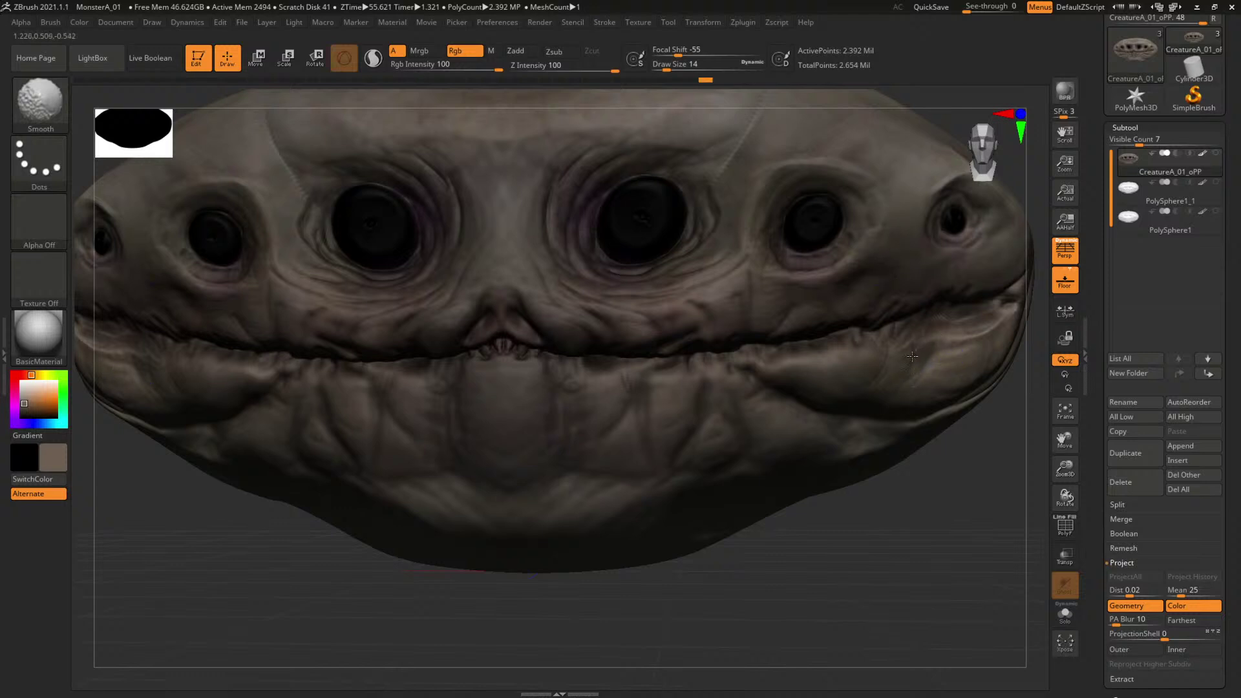
Adjust the draw size to 39 and 56, and sample the skin color from the folds below the mouth.
key(s)
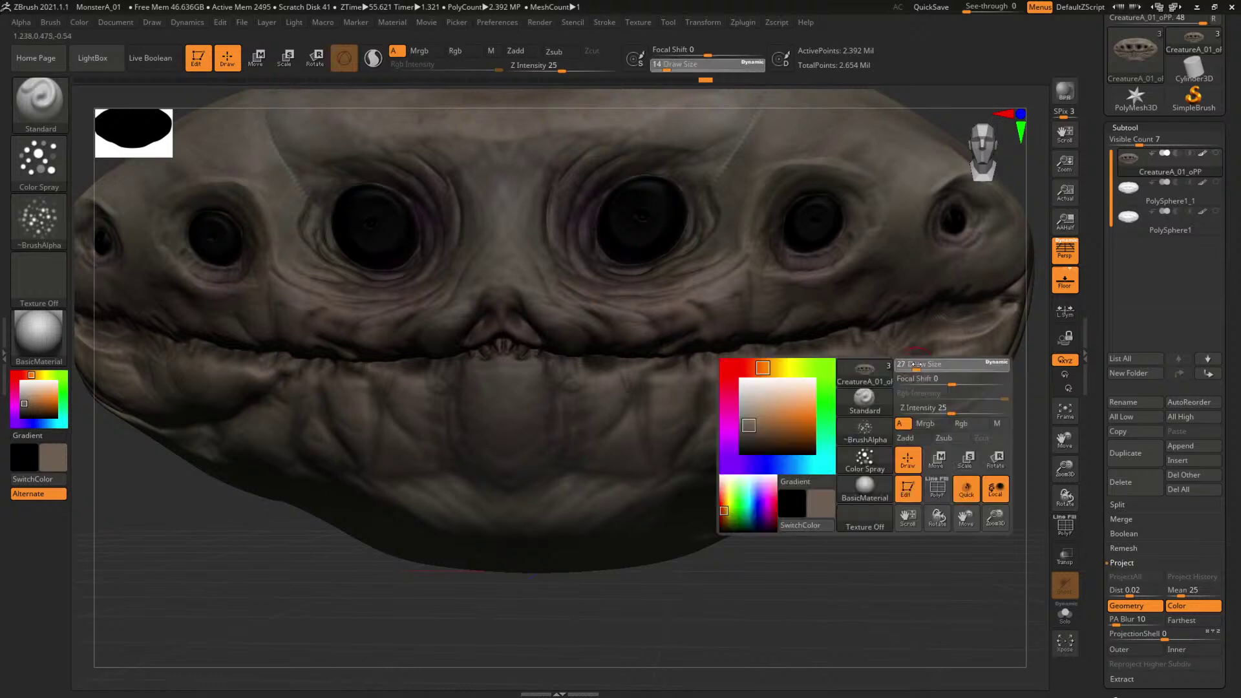
drag(914, 366, 925, 366)
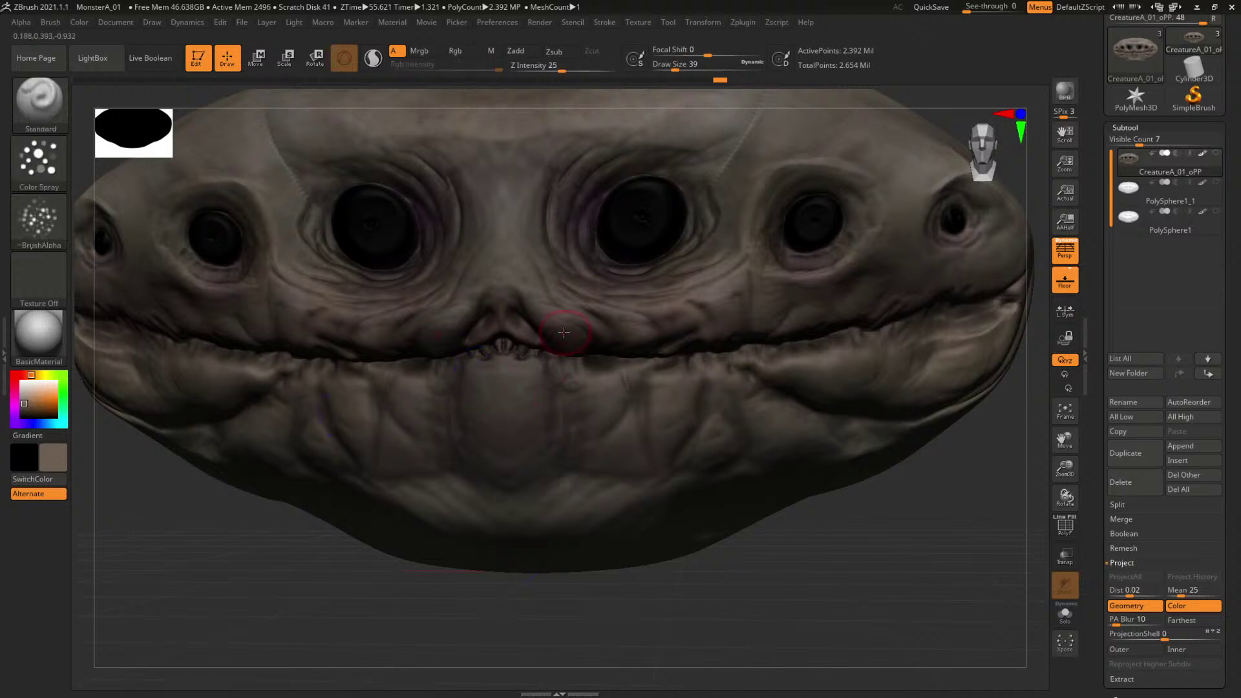
key(s)
drag(561, 330, 564, 329)
key(space)
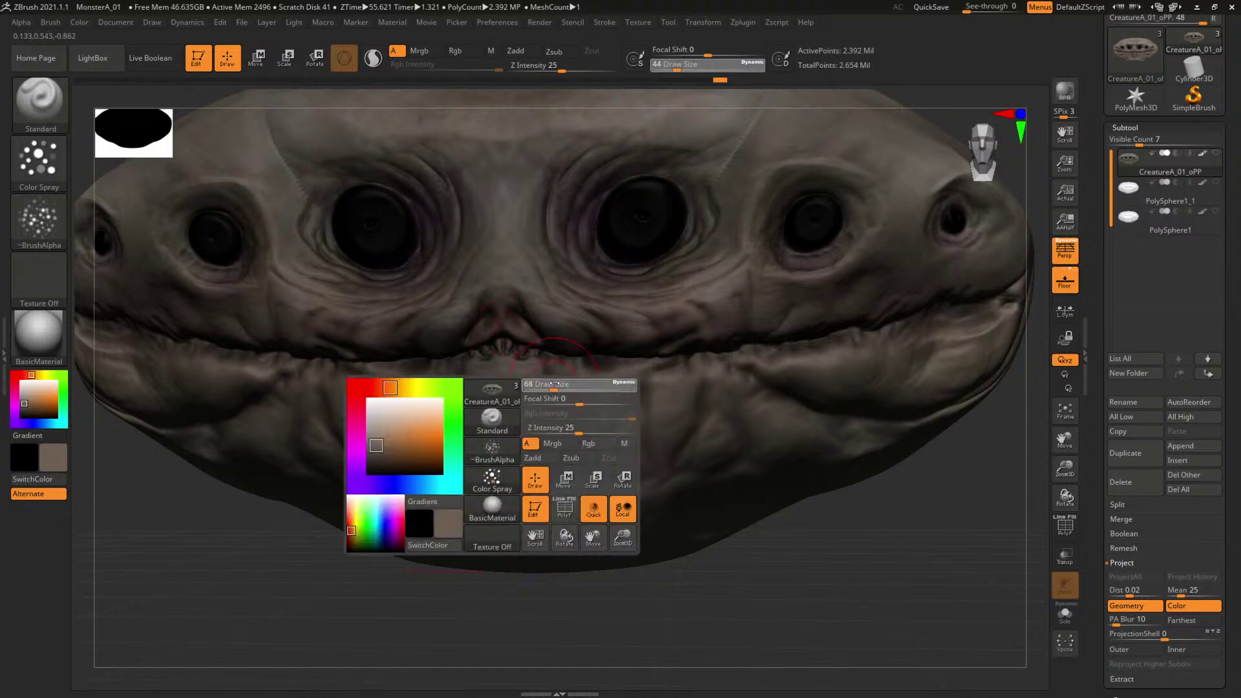
drag(550, 388, 661, 412)
key(c)
key(space)
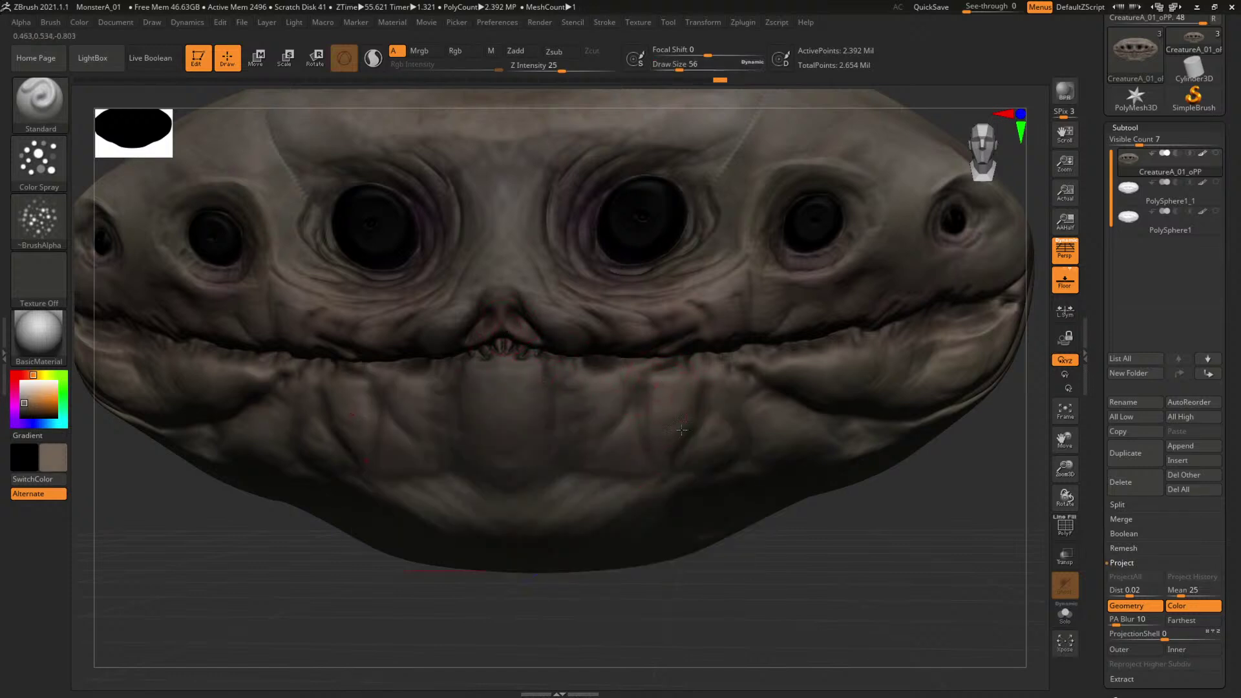
Enable Rgb painting and spray the sampled color over the folds below the mouth, reducing the draw size to 37.
key(shift+r)
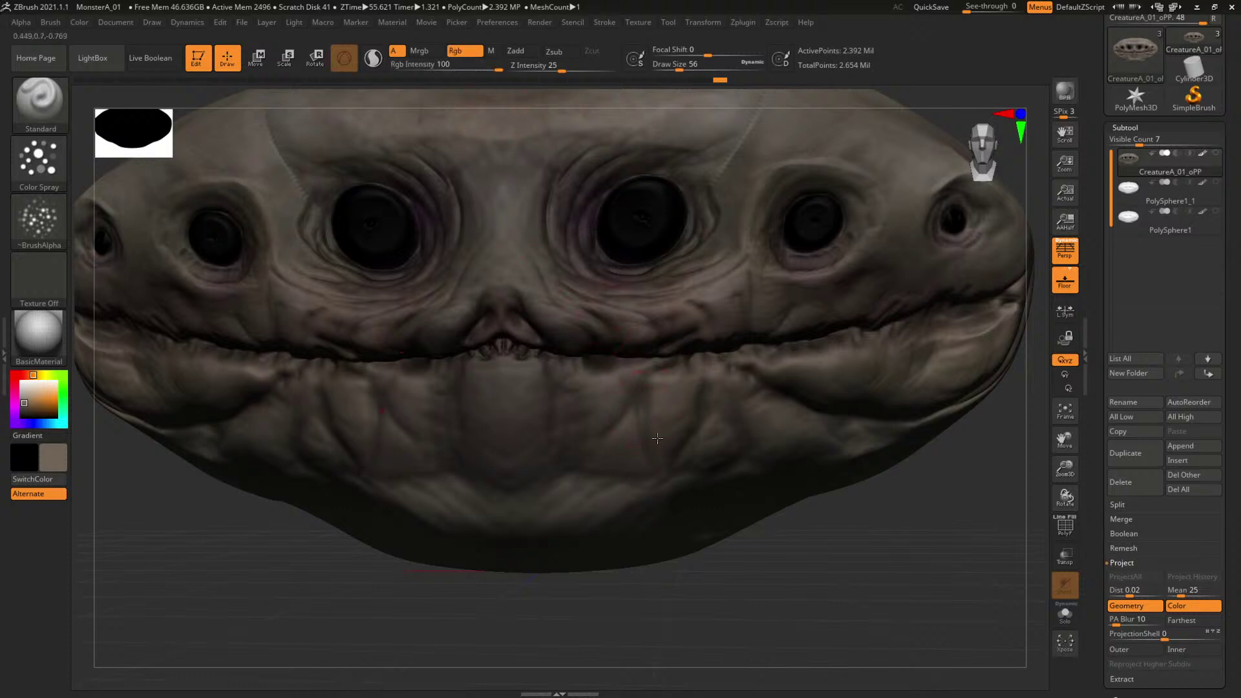
drag(670, 423, 660, 465)
key(space)
drag(640, 408, 633, 407)
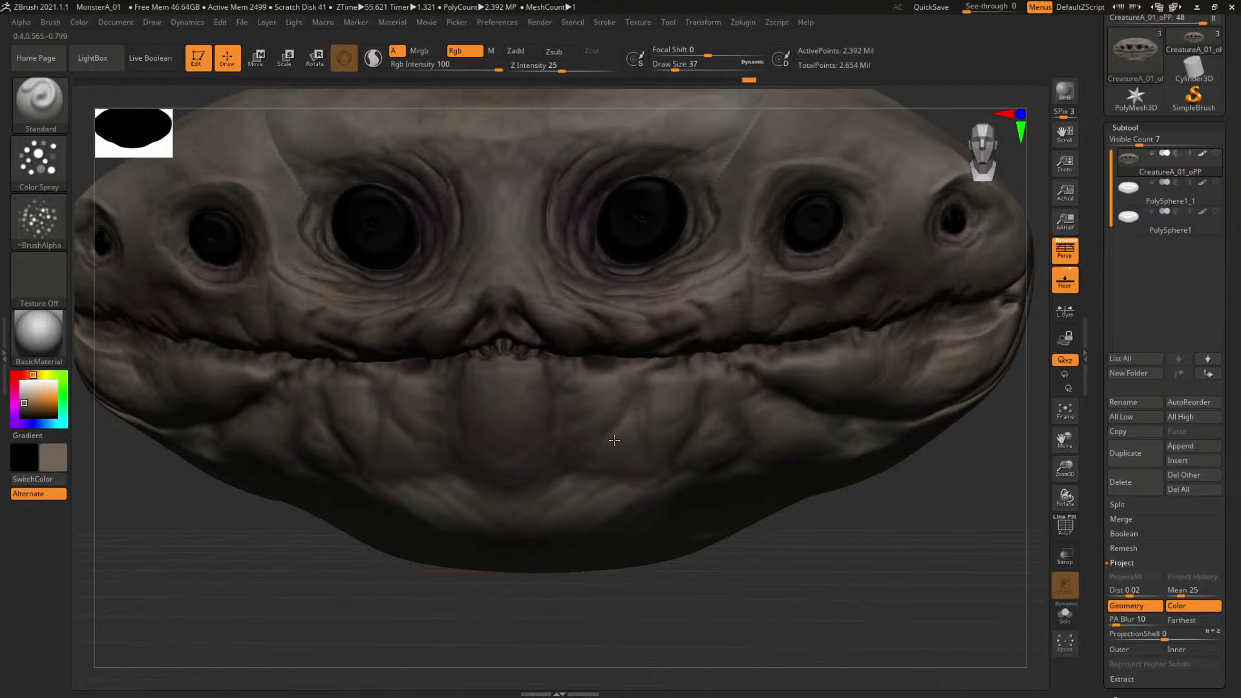
Choose a darker brown and set the draw size to 62 for spraying the middle of the face.
drag(822, 517, 835, 655)
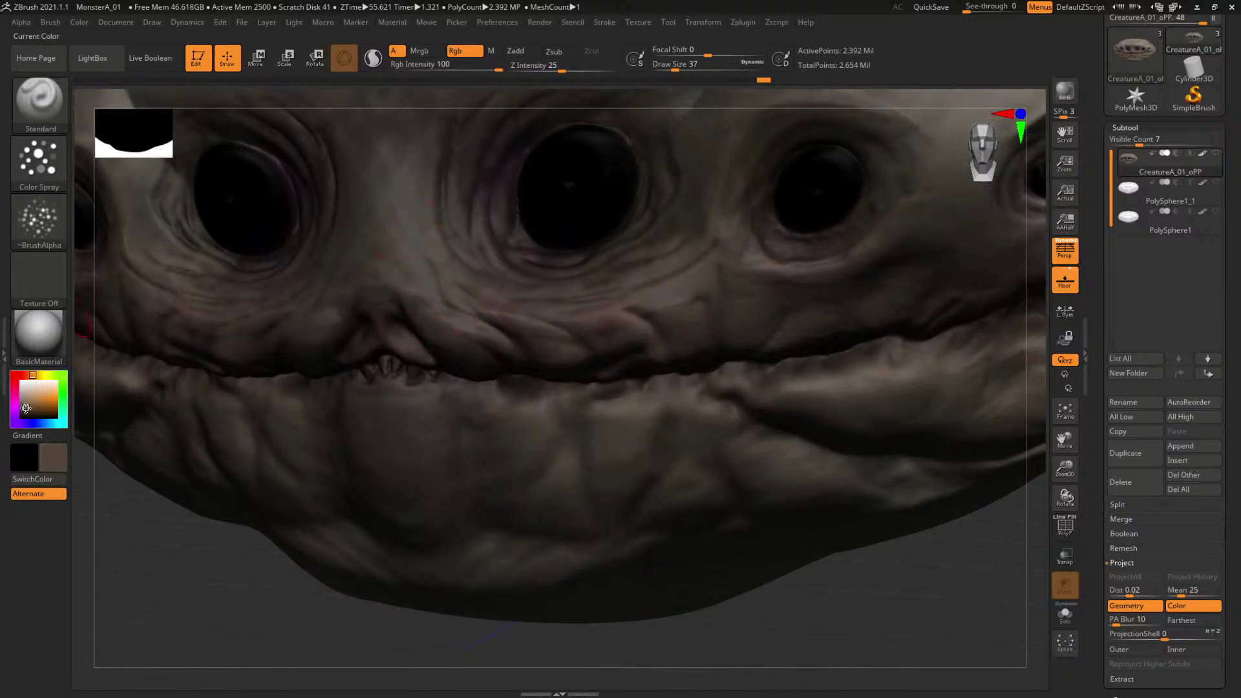
key(space)
drag(406, 254, 416, 253)
alt+drag(872, 570, 769, 569)
key(space)
drag(446, 321, 442, 322)
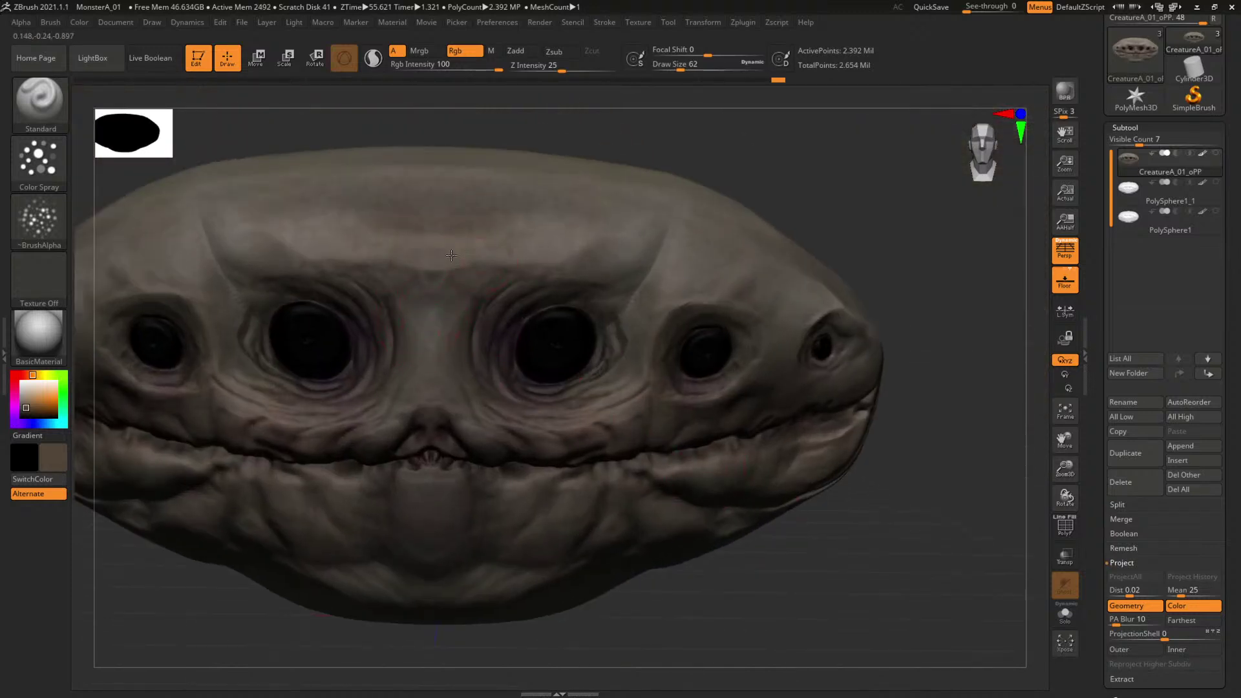
Spray the brown over the forehead with the focal shift at -40 and the draw size at 158.
key(space)
mouse_move(450, 226)
mouse_down()
mouse_move(438, 227)
mouse_move(455, 223)
mouse_up()
key(space)
key(s)
drag(568, 208, 615, 203)
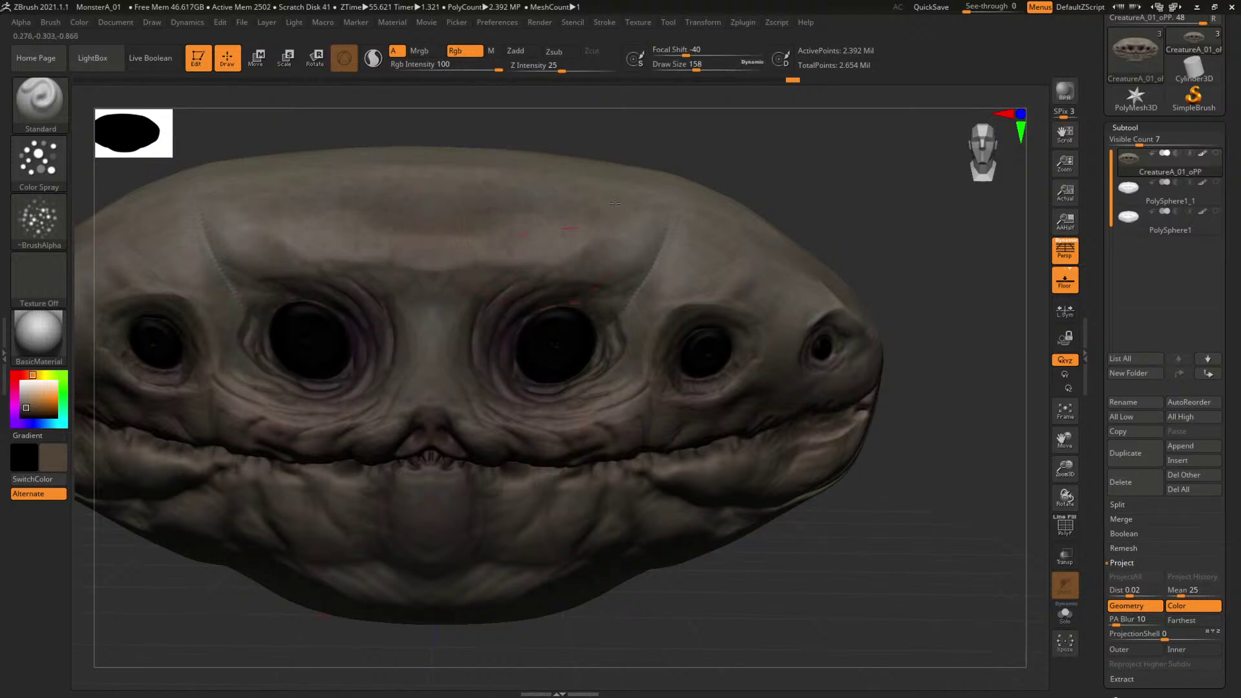
drag(450, 171, 488, 198)
Set the draw size to 132 and spray color variation over the brow above the large eyes.
drag(789, 171, 711, 176)
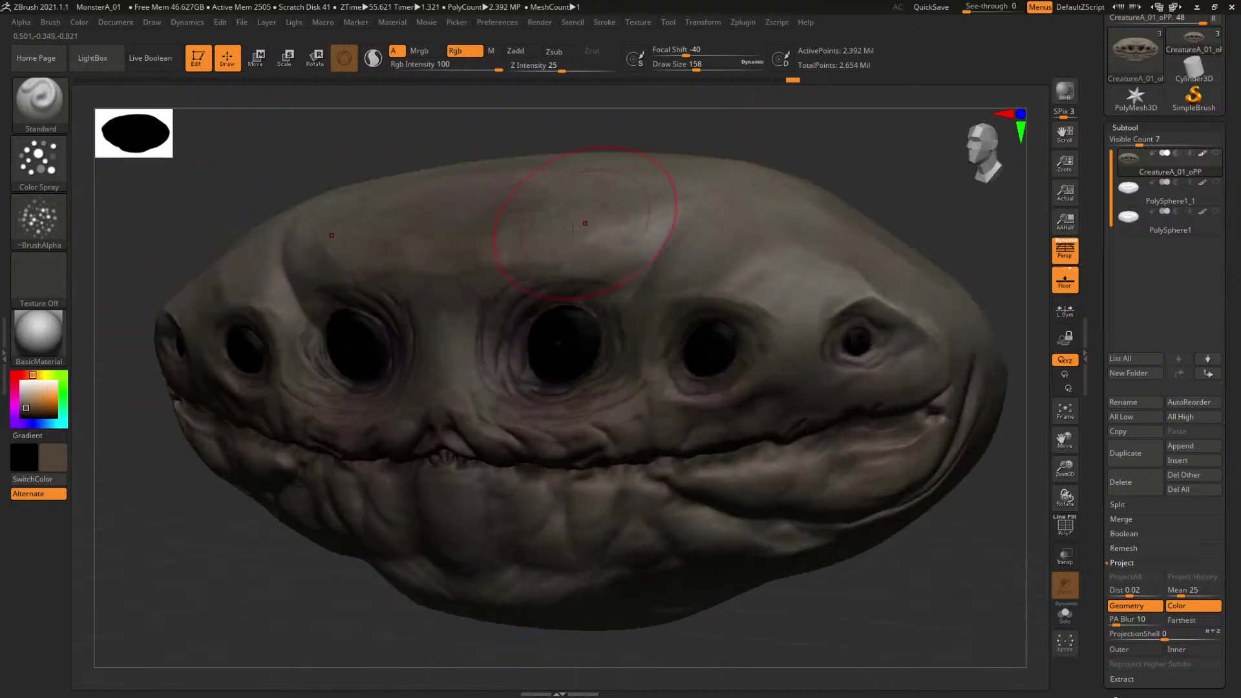
key(space)
drag(576, 218, 633, 194)
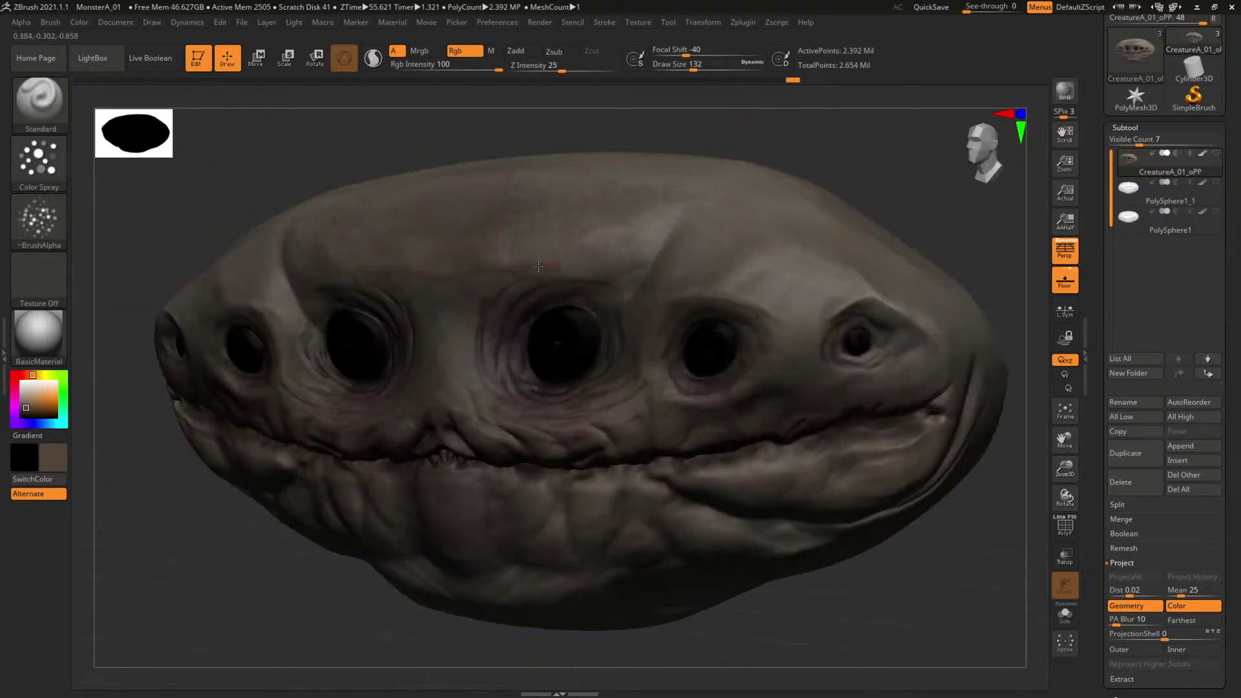
key(space)
drag(450, 242, 439, 241)
Set the draw size to 163 and spray mottled spots over the back of the creature's head.
drag(925, 197, 863, 352)
alt+drag(968, 281, 878, 495)
key(space)
mouse_move(440, 235)
mouse_down()
mouse_move(455, 235)
mouse_move(410, 177)
mouse_move(458, 102)
mouse_move(544, 161)
mouse_move(537, 284)
mouse_move(578, 282)
mouse_up()
mouse_move(795, 230)
mouse_down()
mouse_move(700, 238)
mouse_move(737, 246)
mouse_move(724, 339)
mouse_up()
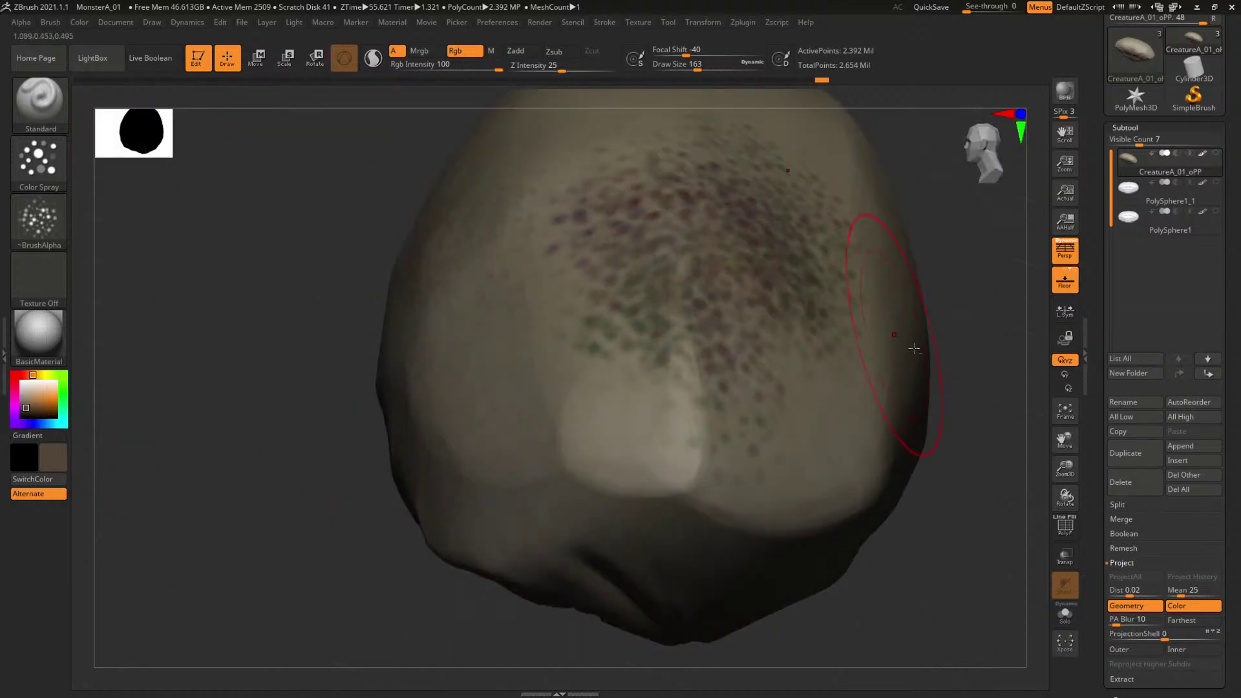
Set the draw size to 149 and blend the mottled patch at the rear with denser brown spray.
mouse_move(950, 422)
alt+mouse_down()
mouse_move(884, 363)
mouse_move(825, 362)
mouse_move(913, 349)
mouse_move(853, 397)
mouse_move(759, 418)
alt+mouse_up()
key(space)
drag(632, 331, 574, 306)
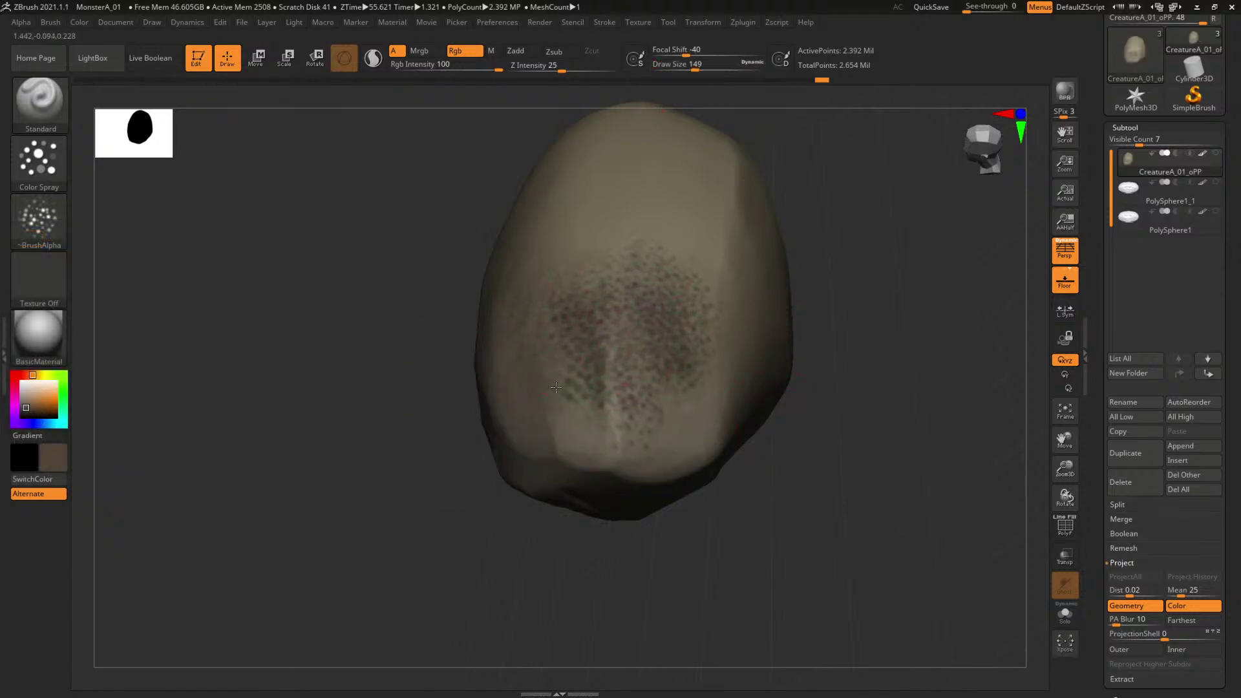
drag(556, 387, 611, 385)
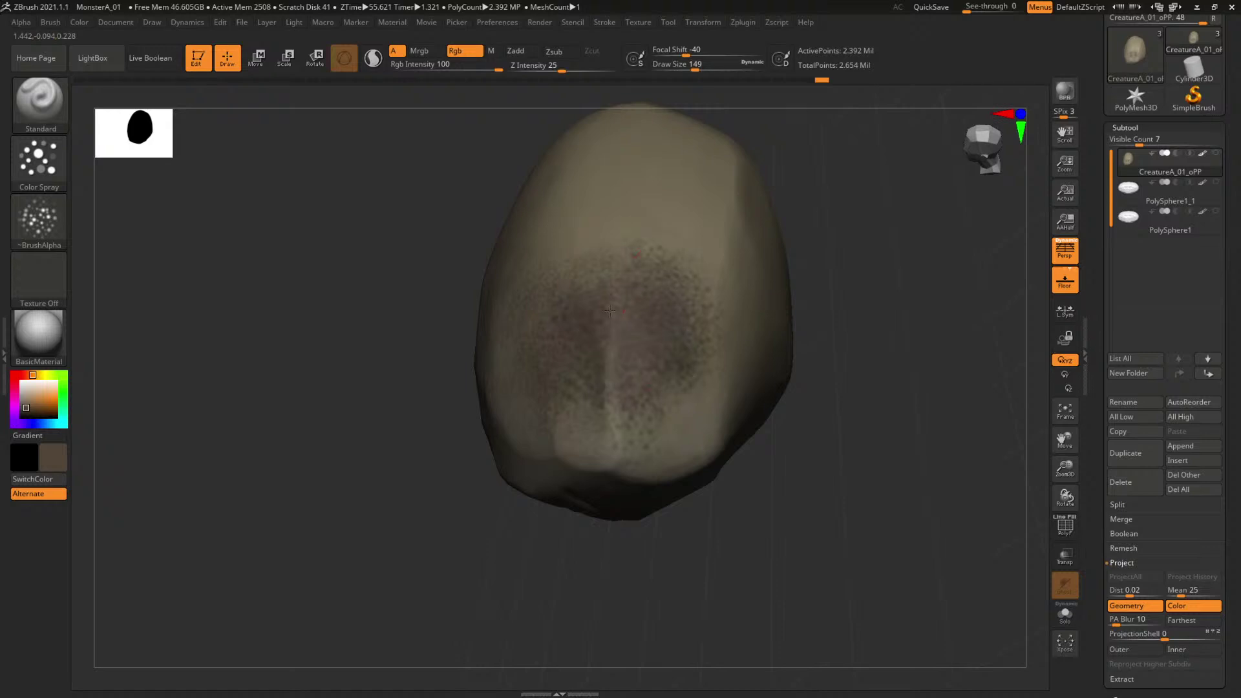
mouse_move(610, 311)
mouse_down()
mouse_move(595, 206)
mouse_move(606, 158)
mouse_move(678, 155)
mouse_move(709, 249)
mouse_up()
Spray broad mottling across the top and back of the head with draw sizes of 338 and 257.
key(bracketright)
key(bracketright)
key(bracketright)
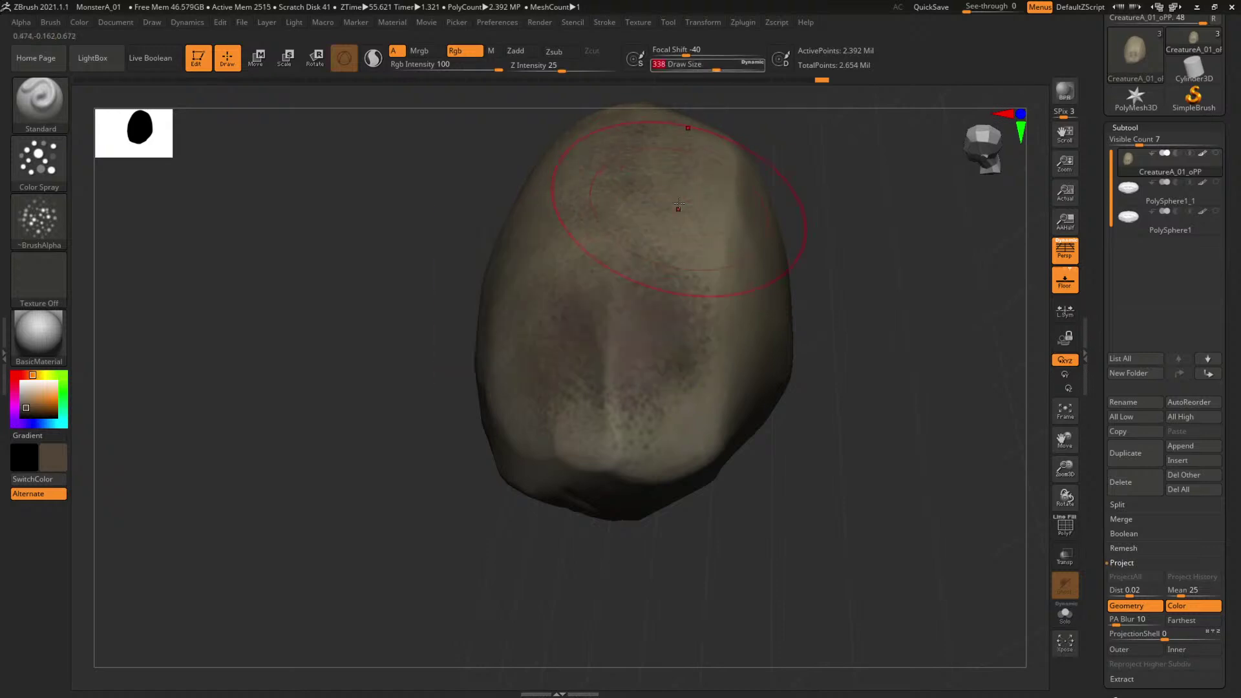
mouse_move(836, 255)
mouse_down()
mouse_move(793, 295)
mouse_move(753, 290)
mouse_up()
key(bracketleft)
mouse_move(665, 238)
mouse_down()
mouse_move(693, 260)
mouse_move(681, 404)
mouse_up()
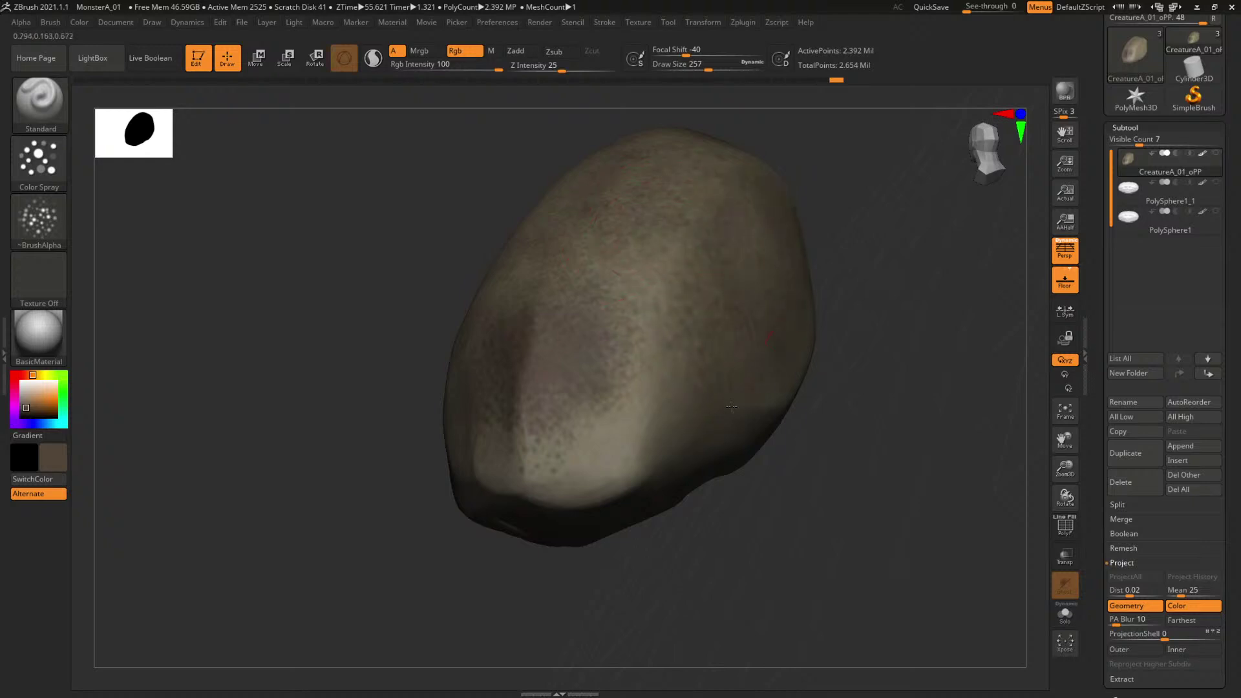
Fill in the remaining smooth areas on the back with speckles, using draw sizes of 177 and 331.
key(bracketleft)
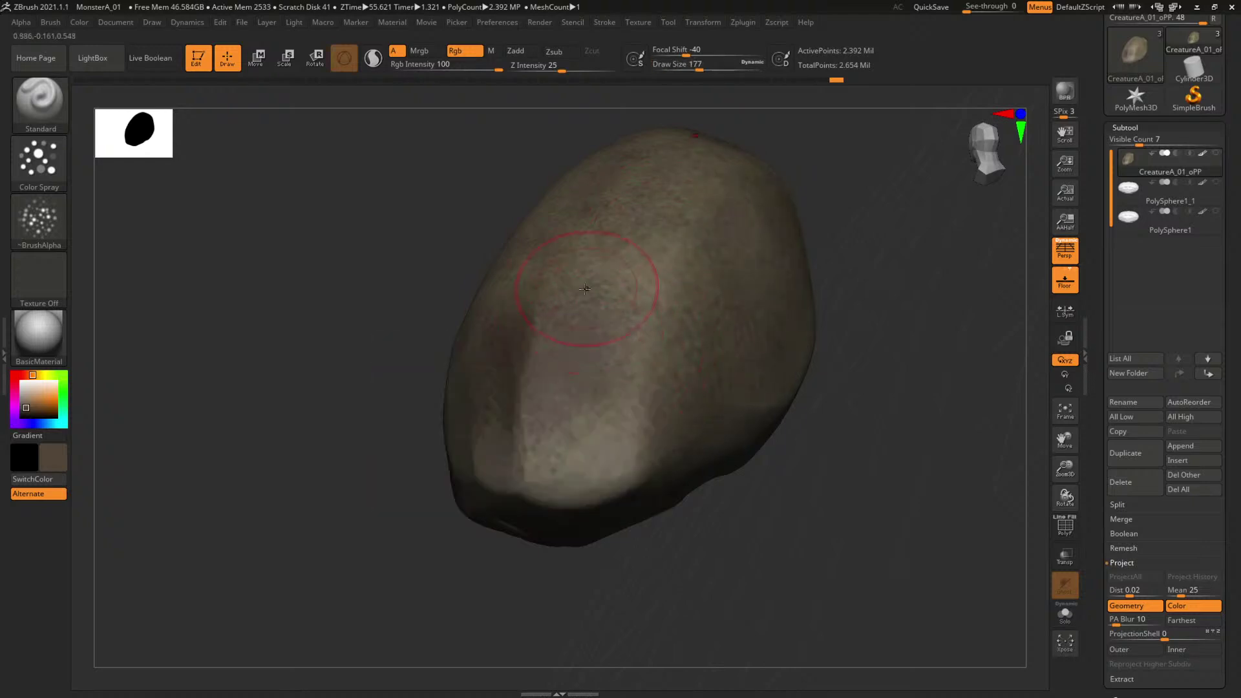
drag(585, 289, 656, 244)
mouse_move(863, 213)
alt+mouse_down()
mouse_move(823, 324)
mouse_move(776, 336)
alt+mouse_up()
key(space)
mouse_move(583, 325)
mouse_down()
mouse_move(601, 325)
mouse_move(661, 267)
mouse_up()
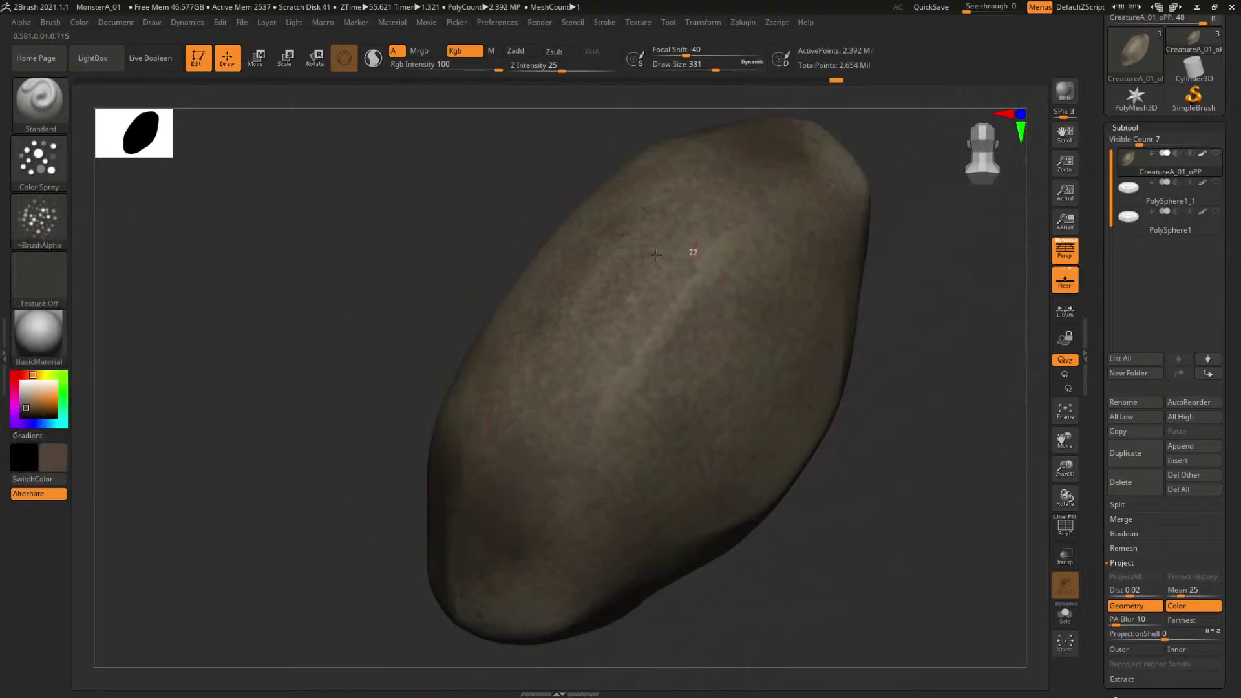
drag(623, 211, 647, 194)
Set the draw size to 251 and spray speckles over the crown of the head.
drag(875, 374, 820, 433)
key(space)
drag(406, 386, 395, 385)
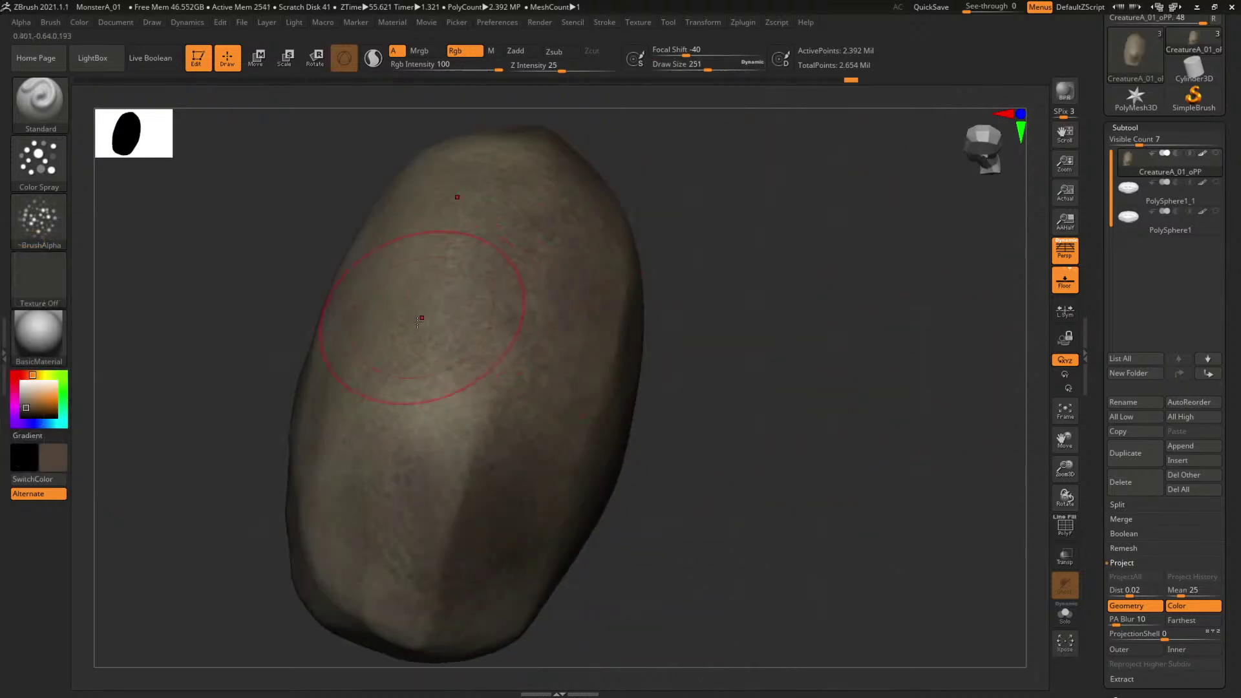
drag(421, 318, 407, 284)
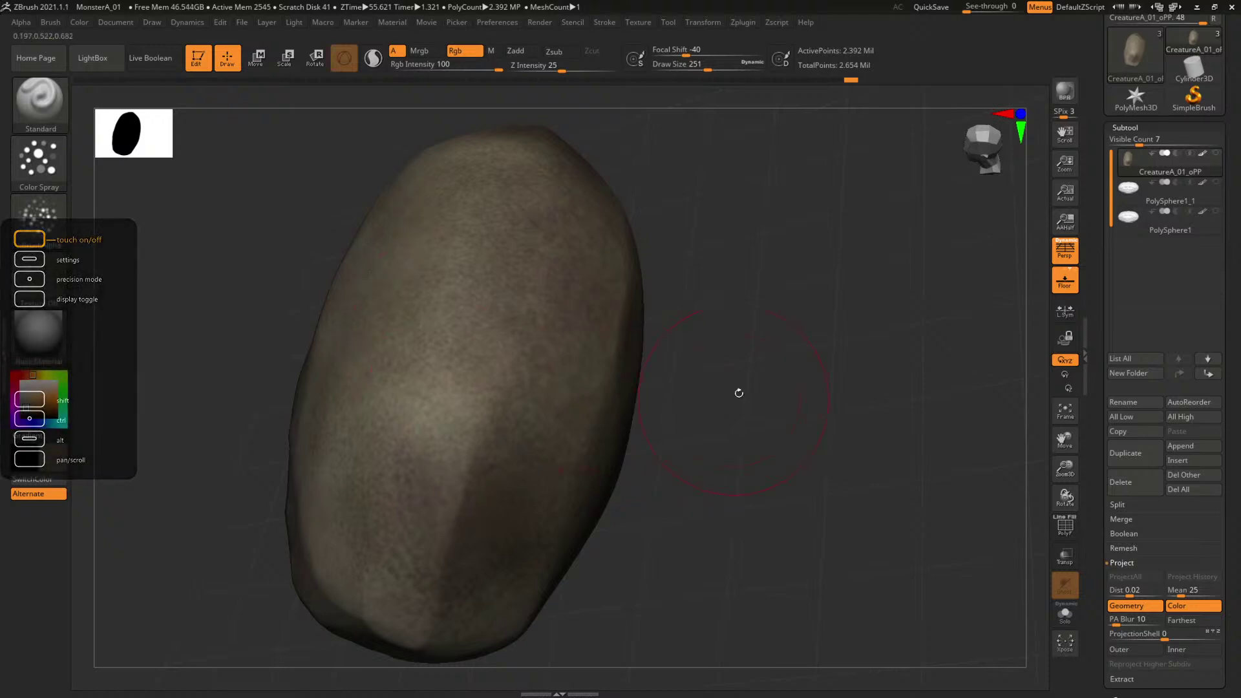
Set the draw size to 223 and spray mottling over the side of the head above the outer eye.
drag(737, 390, 879, 339)
key(space)
drag(446, 417, 432, 419)
key(space)
drag(388, 343, 397, 343)
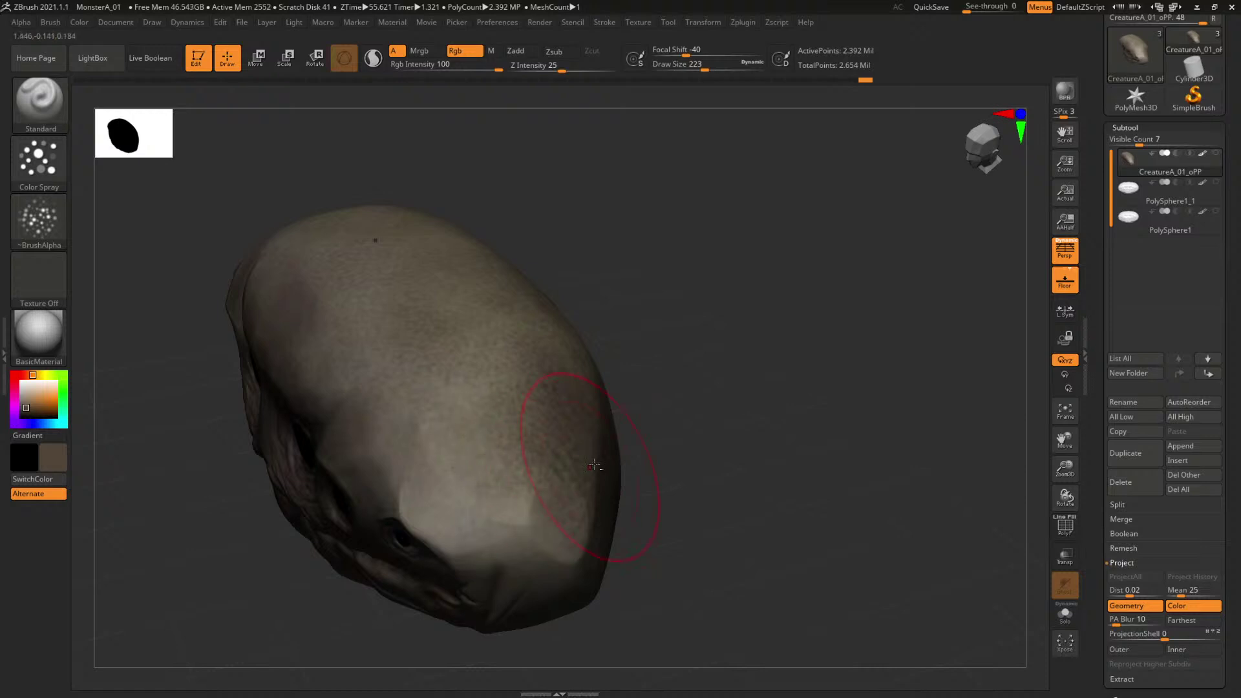
Spray the side of the head behind the mouth corner with draw sizes of 177 and 108.
mouse_move(643, 446)
mouse_down()
mouse_move(726, 357)
mouse_move(498, 352)
mouse_up()
key(bracketleft)
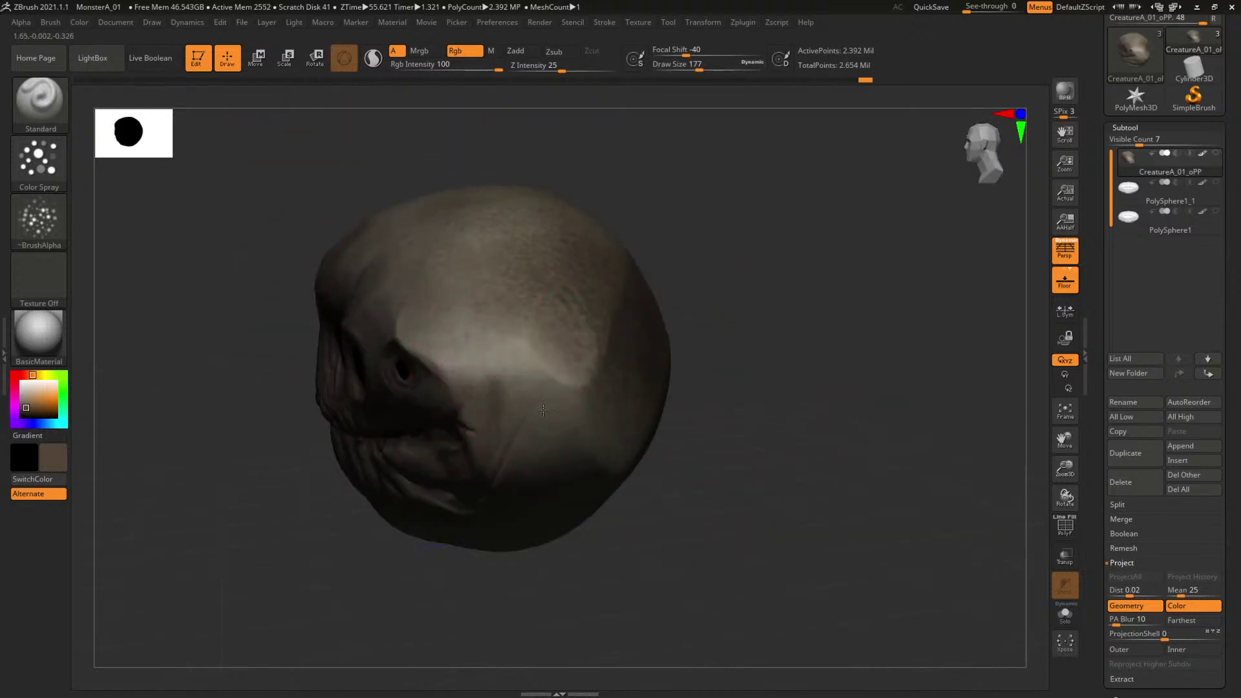
key(space)
drag(585, 469, 553, 468)
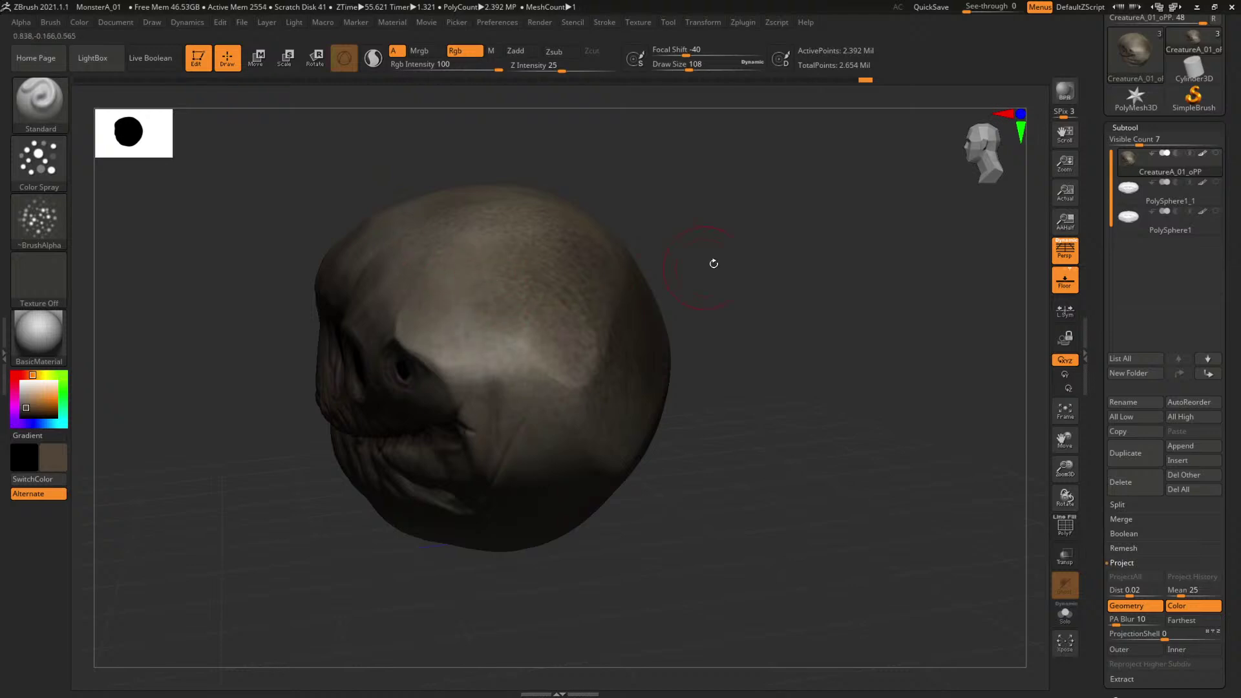
Spray the rear flank, then the skin above the outer small eye with a draw size of 154.
drag(714, 263, 681, 258)
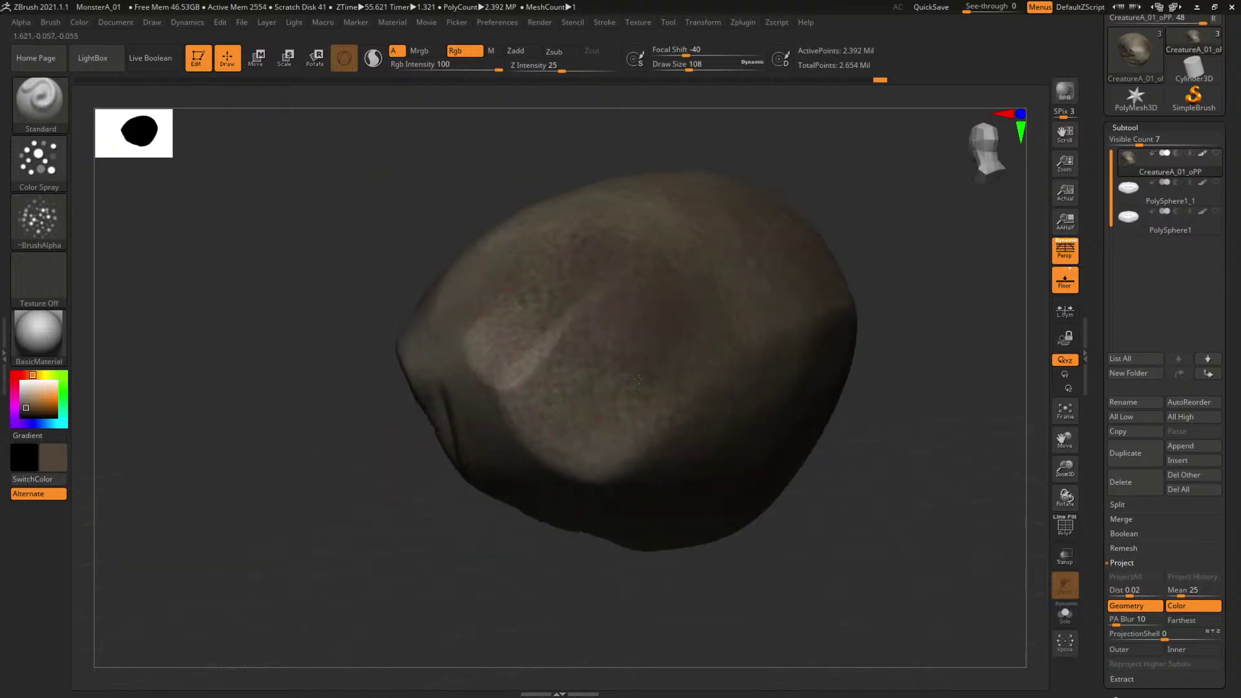
drag(956, 338, 886, 410)
key(space)
drag(614, 274, 626, 274)
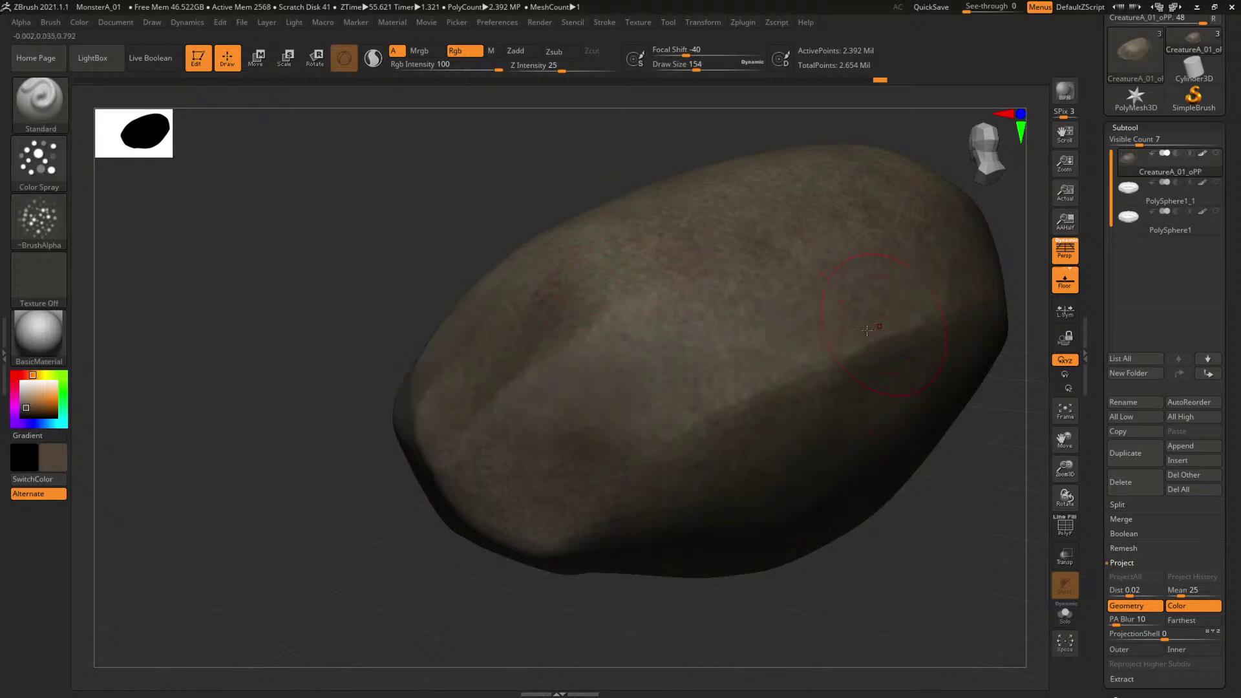
drag(429, 254, 868, 316)
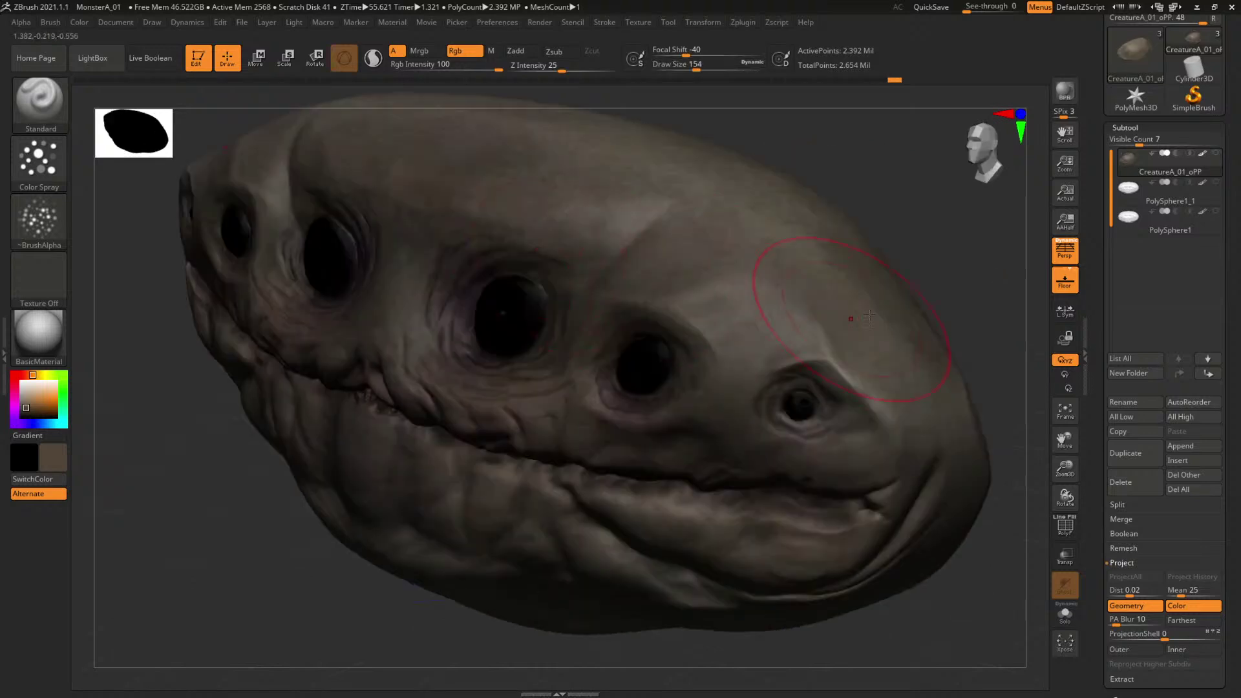
mouse_move(931, 223)
alt+mouse_down()
mouse_move(754, 188)
mouse_move(862, 250)
mouse_move(740, 205)
mouse_move(707, 277)
mouse_move(711, 265)
mouse_move(758, 258)
mouse_move(754, 246)
alt+mouse_up()
Sample a lighter brown and spray it around the large eye's outer side with draw sizes of 49 and 46.
key(space)
key(space)
key(space)
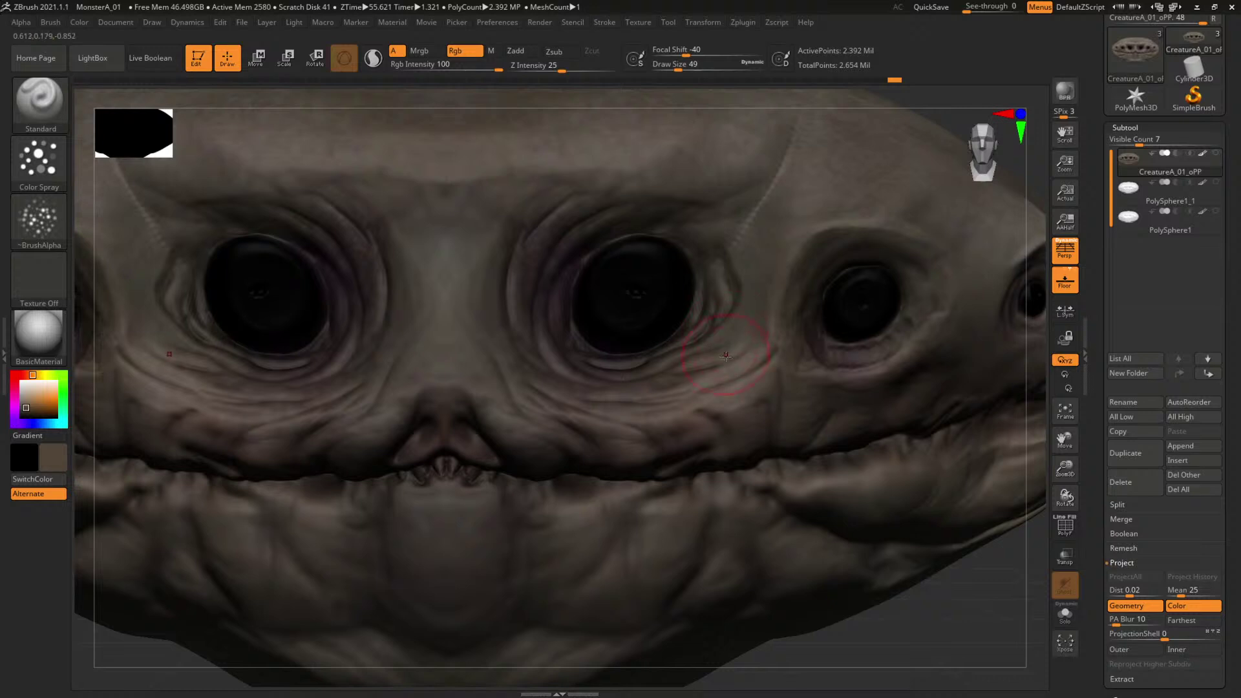
mouse_move(726, 356)
mouse_down()
mouse_move(733, 398)
mouse_move(725, 364)
mouse_up()
key(c)
key(space)
drag(728, 338, 763, 261)
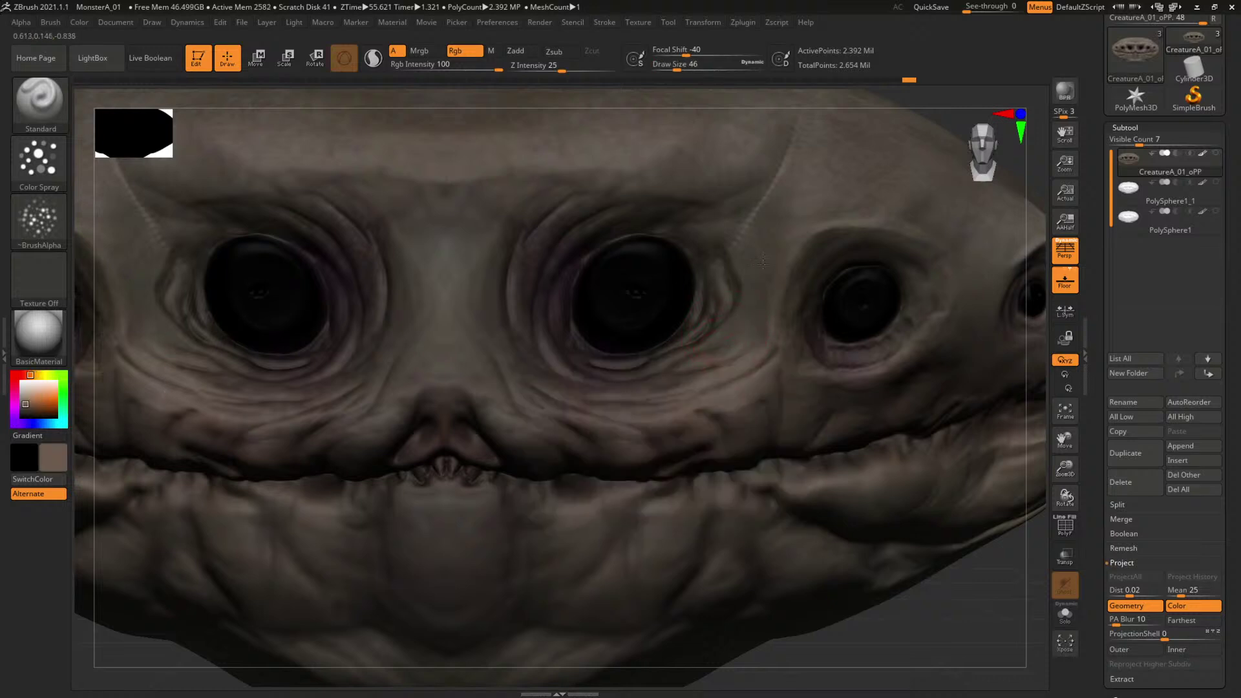
drag(767, 219, 756, 223)
mouse_move(718, 343)
mouse_down()
mouse_move(798, 193)
mouse_move(834, 310)
mouse_up()
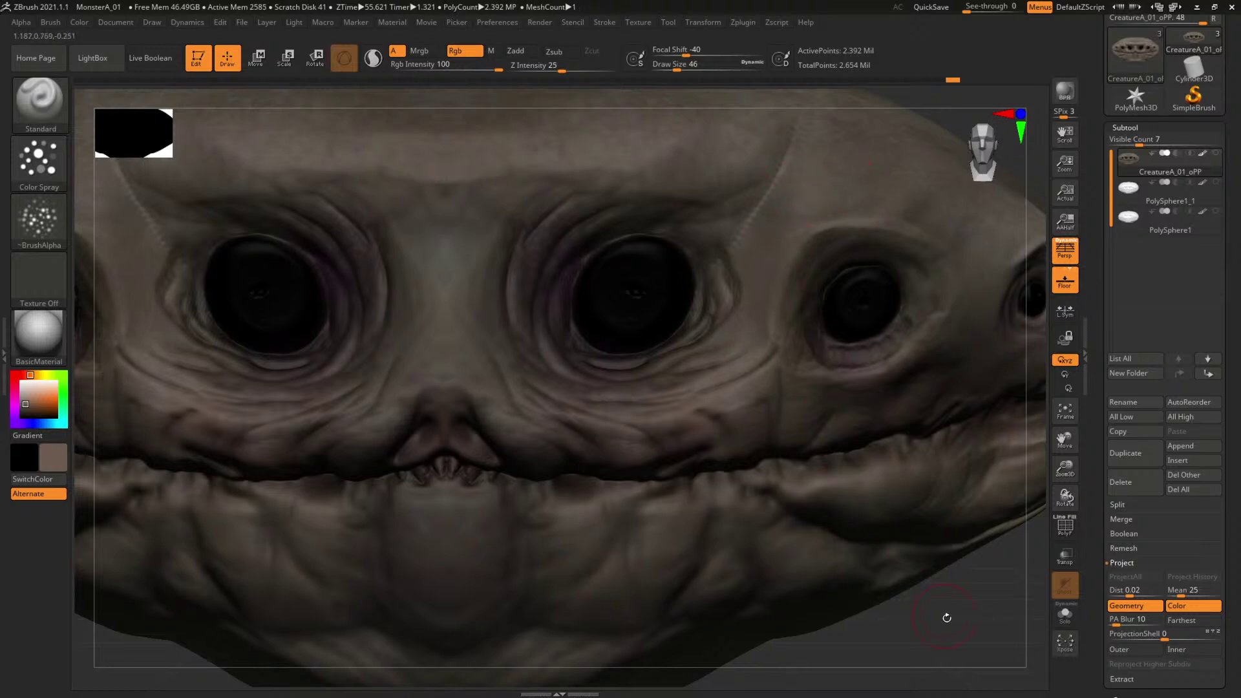
mouse_move(946, 618)
alt+mouse_down()
mouse_move(898, 596)
mouse_move(800, 471)
mouse_move(817, 487)
mouse_move(809, 479)
mouse_move(743, 595)
mouse_move(843, 582)
mouse_move(834, 552)
alt+mouse_up()
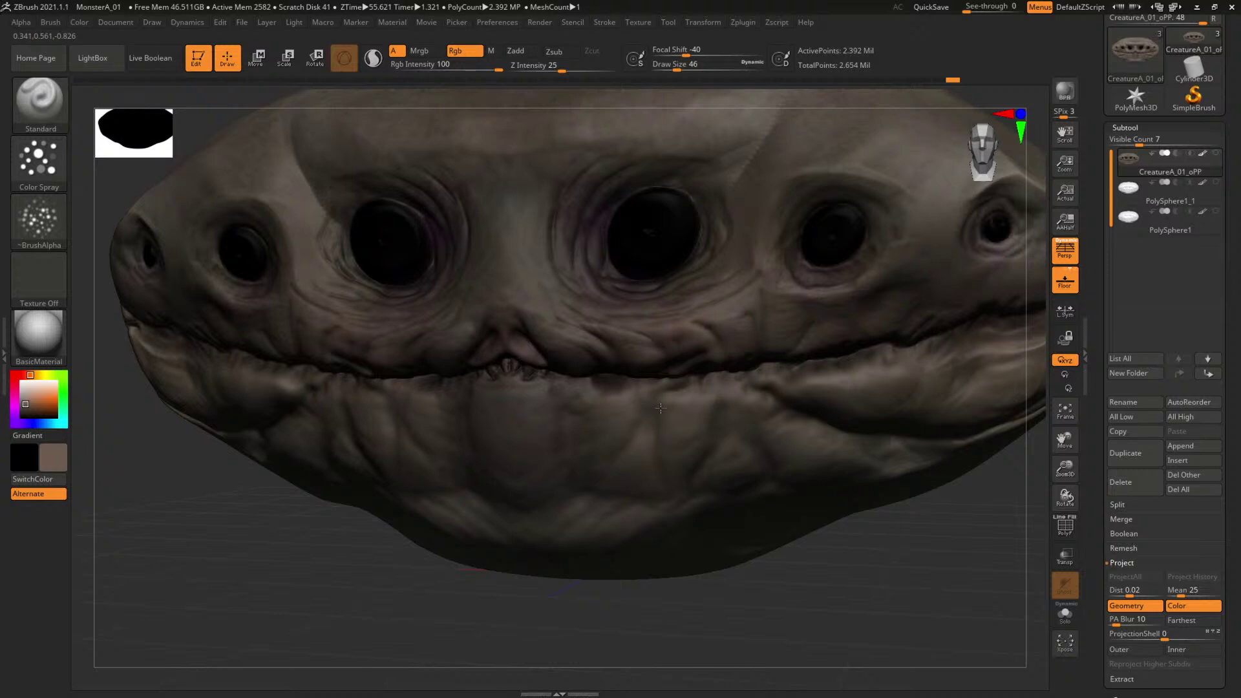
Spray mottling over the chin below the mouth and set the draw size to 65.
key(space)
drag(601, 426, 608, 427)
mouse_move(483, 427)
mouse_down()
mouse_move(553, 475)
mouse_move(599, 444)
mouse_move(591, 486)
mouse_up()
key(space)
key(space)
drag(703, 463, 700, 463)
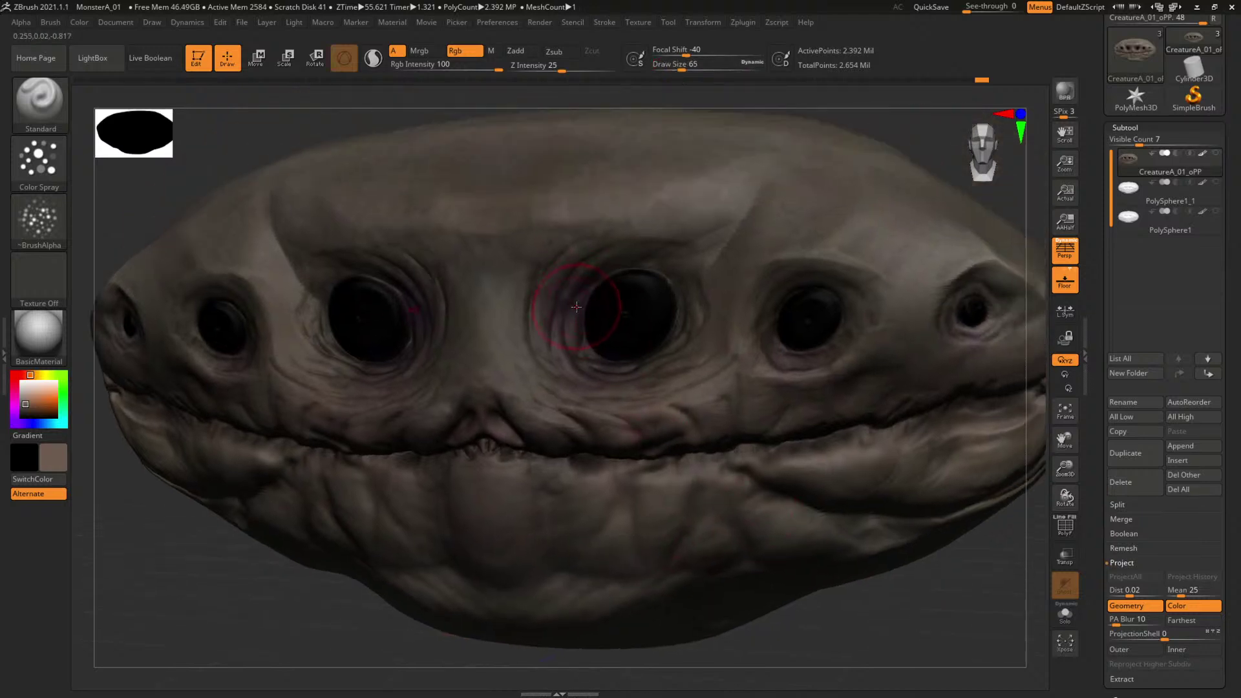
Pick a muted purple and spray it around the large eye's inner side with a draw size of 44.
key(space)
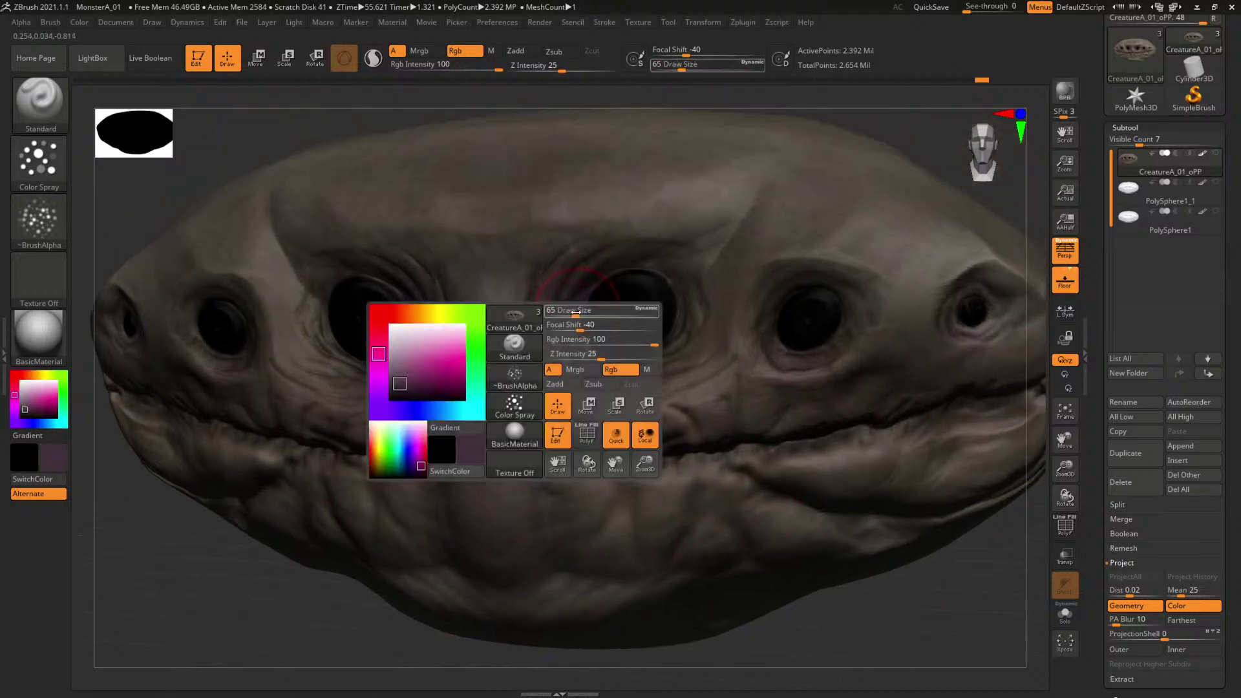
drag(575, 313, 572, 313)
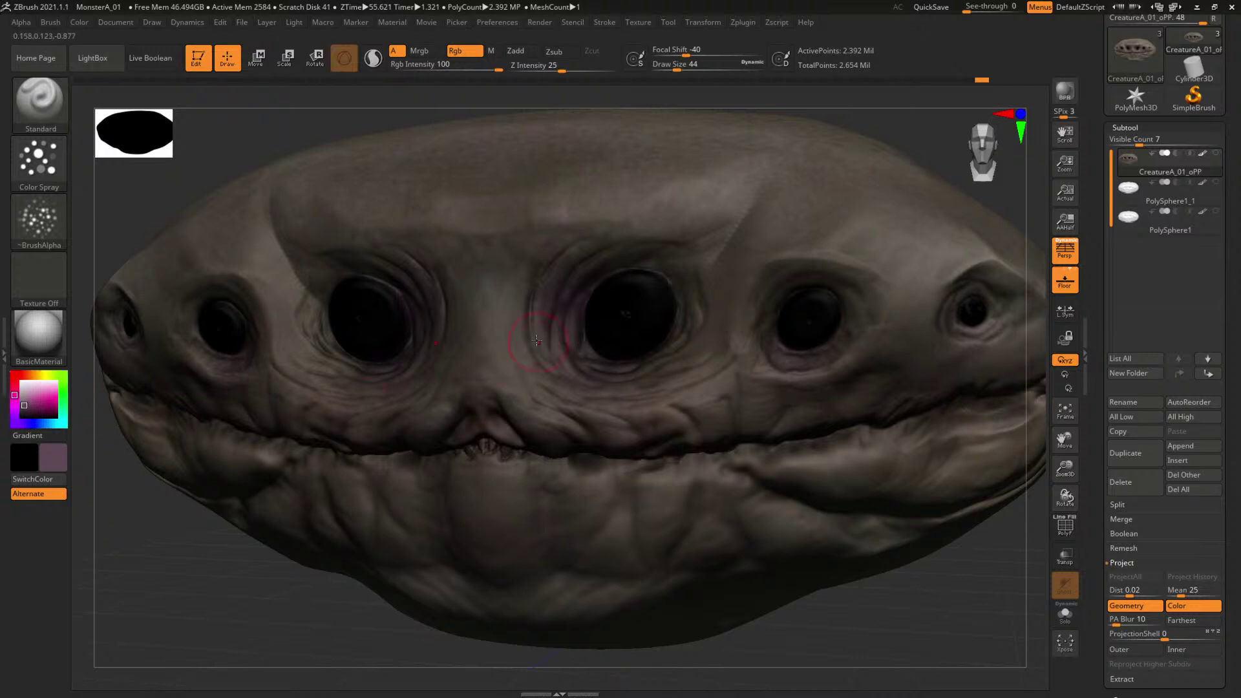
key(space)
drag(539, 340, 590, 369)
mouse_move(567, 307)
mouse_down()
mouse_move(601, 369)
mouse_move(589, 368)
mouse_move(622, 373)
mouse_move(561, 374)
mouse_up()
drag(528, 256, 565, 378)
Sample the skin brown and spray it between the two large eyes with draw sizes of 62 and 46.
mouse_move(265, 569)
alt+mouse_down()
mouse_move(316, 556)
mouse_move(310, 610)
alt+mouse_up()
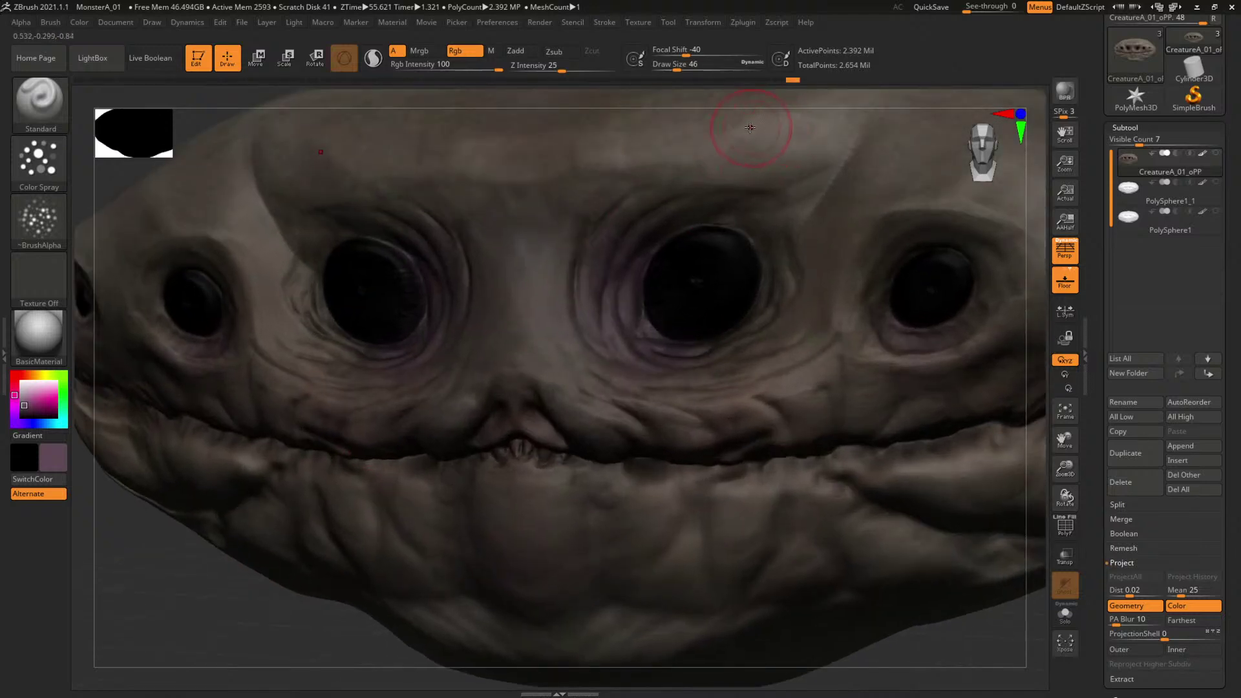
key(c)
key(space)
click(547, 302)
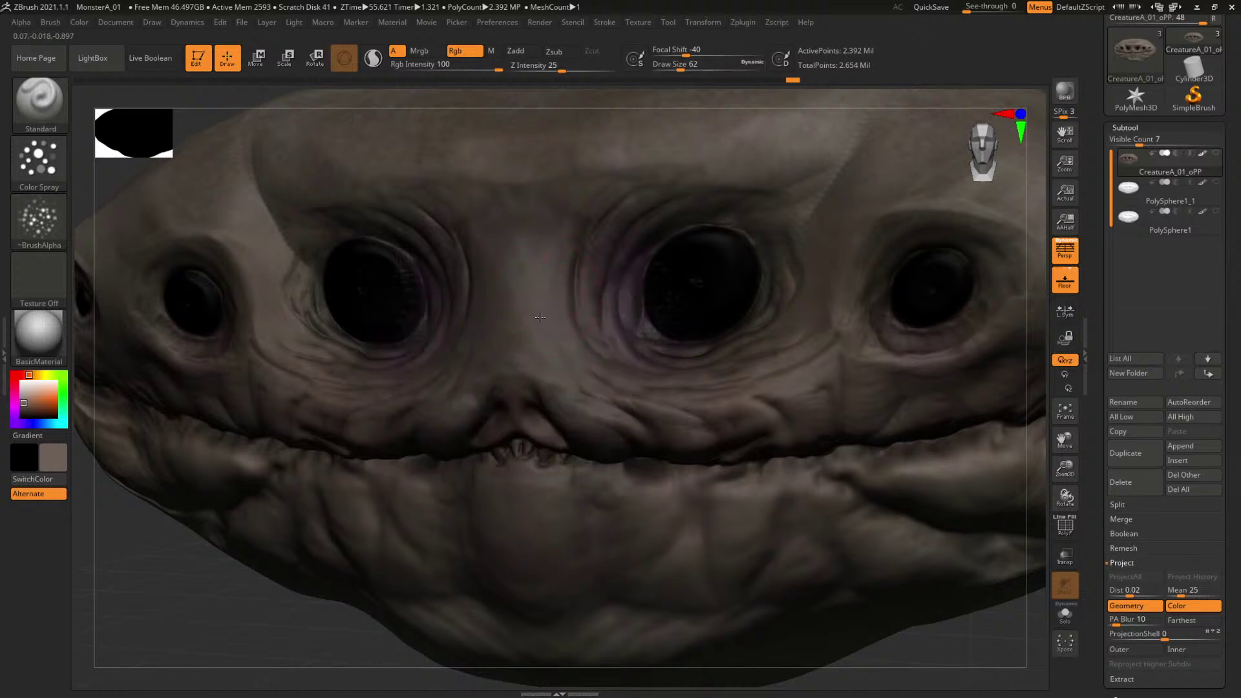
drag(549, 289, 551, 349)
key([)
drag(507, 178, 531, 242)
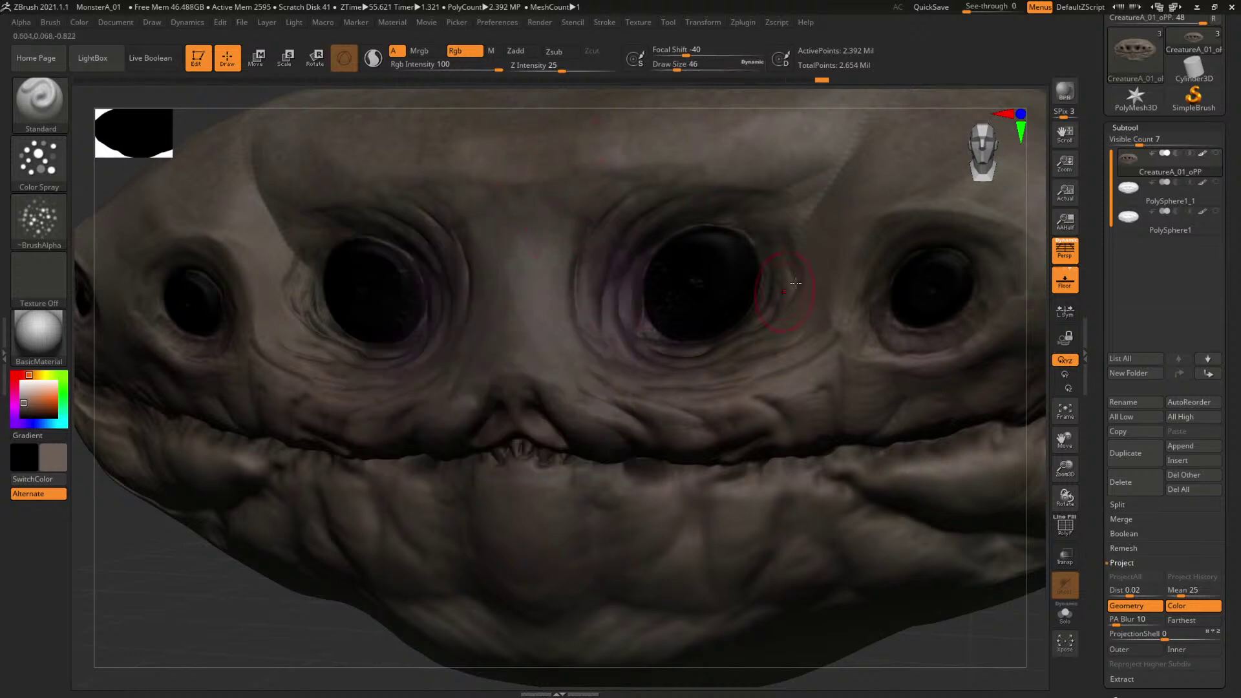
Set the draw size to 68 and spray brown over the skin at the large eye's outer side.
key(bracketright)
key(bracketright)
drag(789, 340, 812, 316)
drag(853, 196, 780, 352)
Set the draw size to 54 and spray the wrinkles below the large eye and the skin towards the neighbouring eye.
key(f)
drag(790, 471, 847, 515)
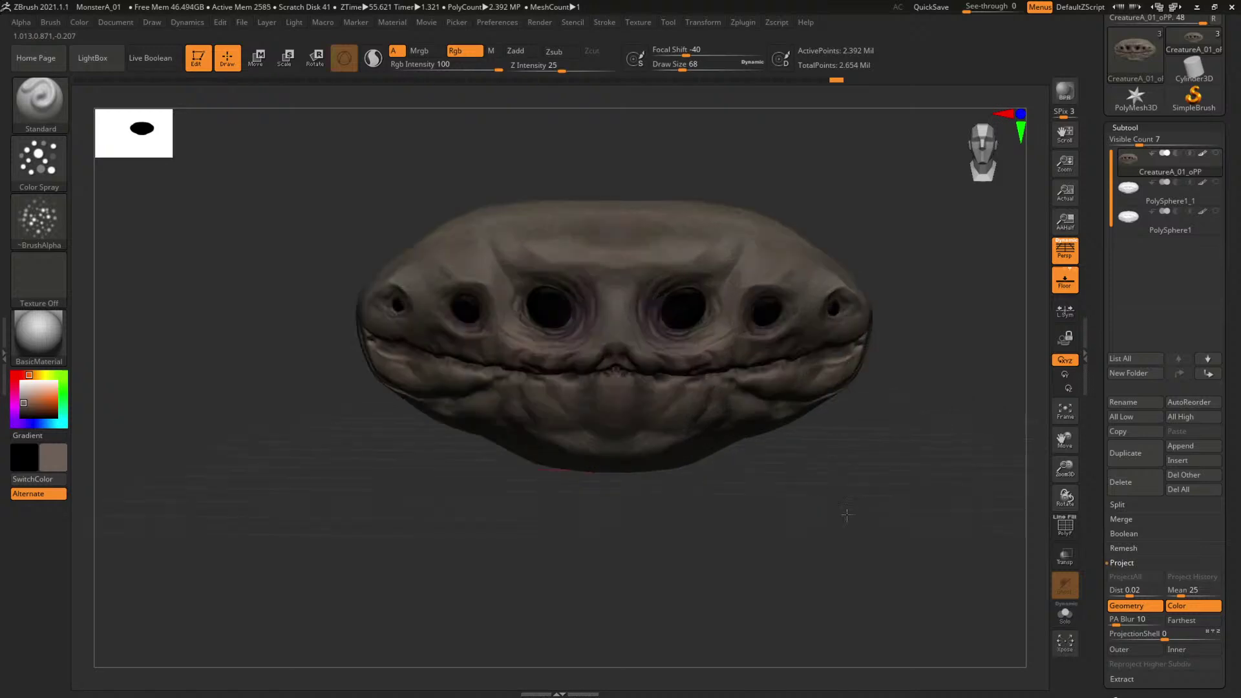
scroll(846, 515, up, 5)
key(space)
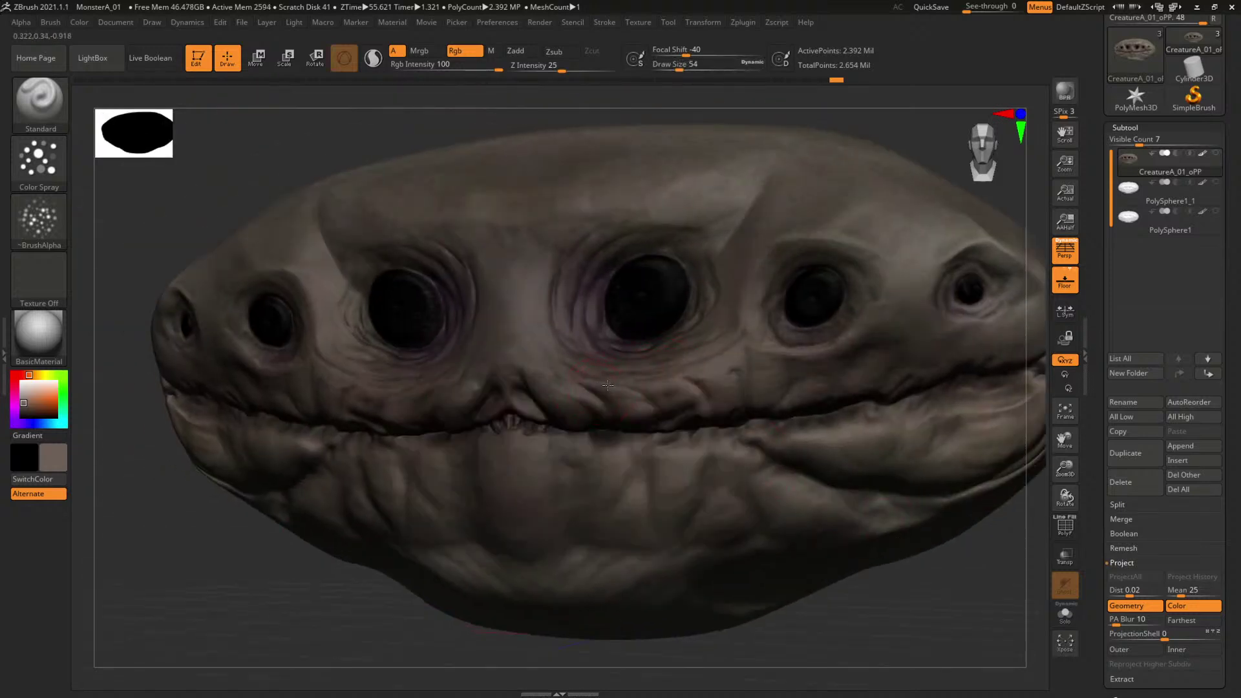
drag(621, 375, 666, 400)
drag(737, 339, 788, 349)
Sample a lighter brown and spray it below the outer eyes, then over the nose bridge with a draw size of 29.
key(c)
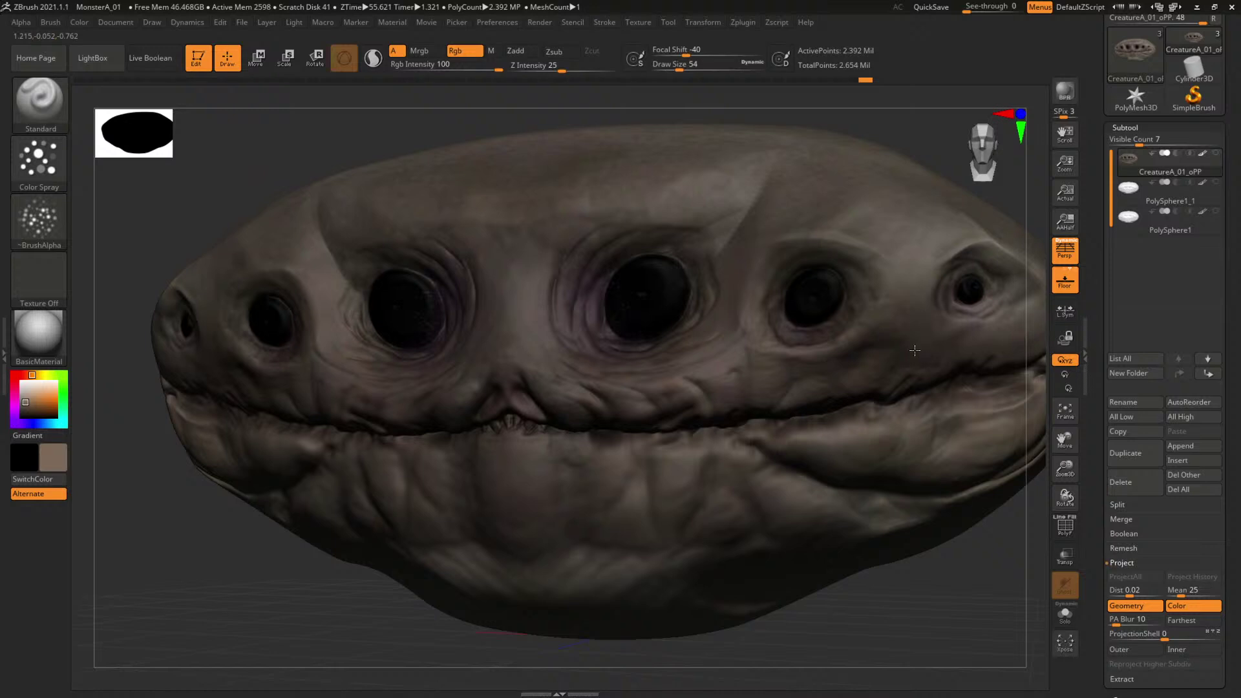
drag(915, 350, 842, 363)
key(s)
drag(543, 379, 516, 359)
alt+drag(241, 623, 282, 614)
key(s)
drag(564, 388, 540, 387)
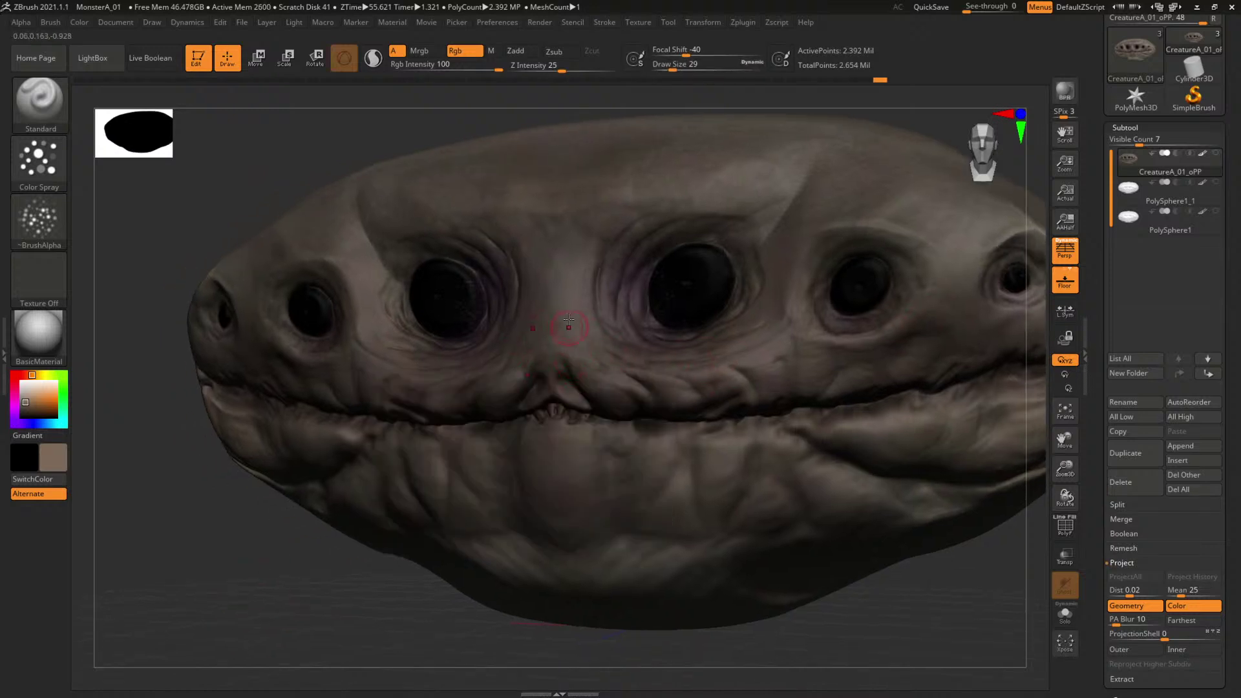
key(s)
mouse_move(549, 313)
mouse_down()
mouse_move(571, 304)
mouse_move(595, 369)
mouse_up()
Set the draw size to 68 and spray the lighter brown between the large eyes.
key(s)
mouse_move(915, 615)
mouse_down()
mouse_move(945, 614)
mouse_move(681, 456)
mouse_move(720, 458)
mouse_move(818, 539)
mouse_up()
drag(819, 539, 799, 557)
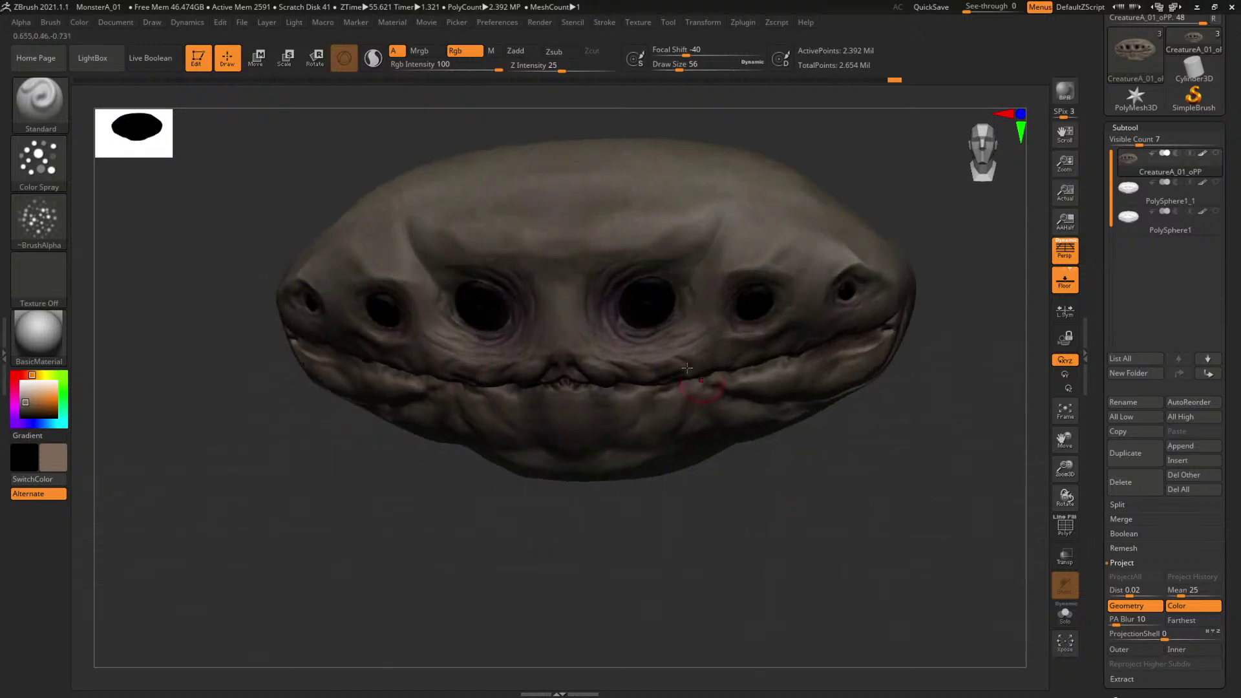
alt+drag(708, 540, 747, 532)
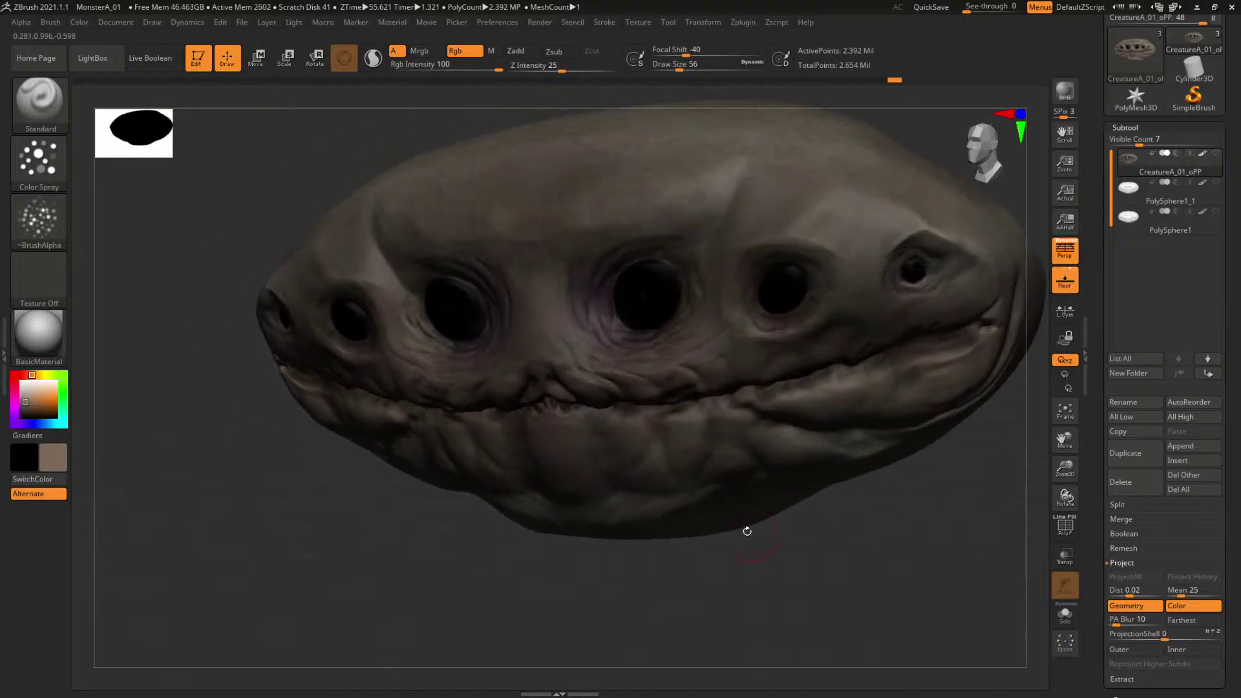
key(space)
drag(546, 288, 551, 288)
drag(586, 227, 567, 288)
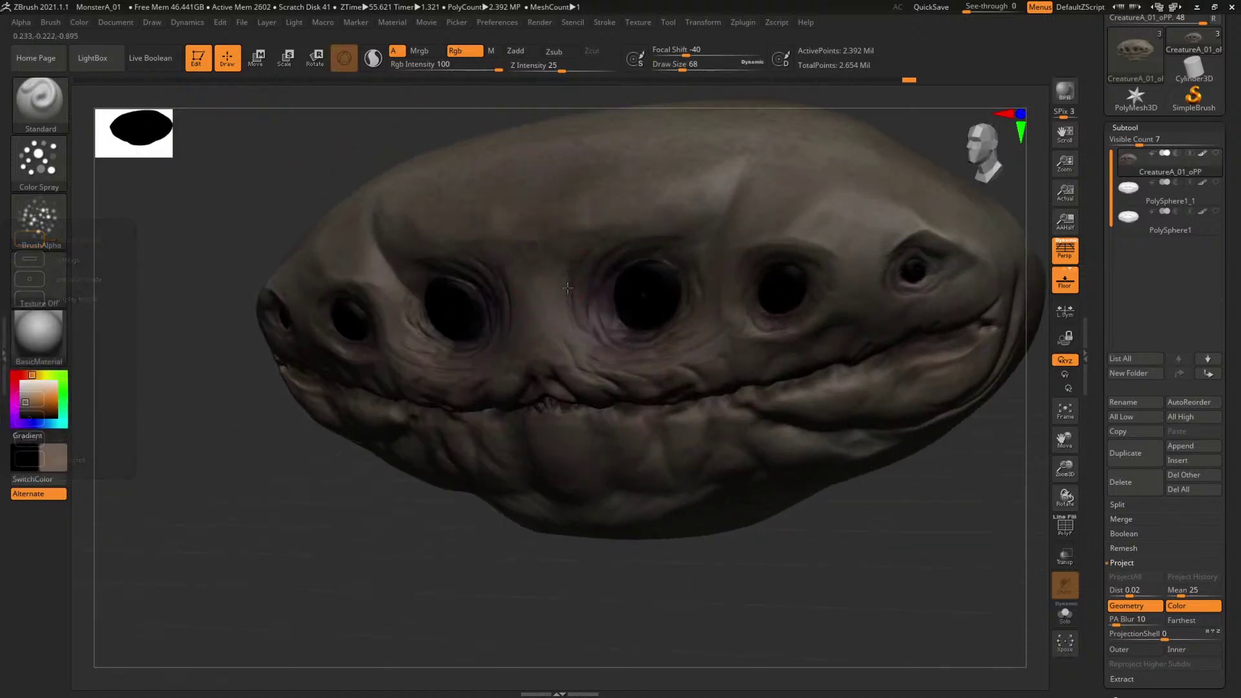
Enable mesh and displacement export in Multi Map Exporter and show the displacement map options.
alt+drag(920, 551, 779, 532)
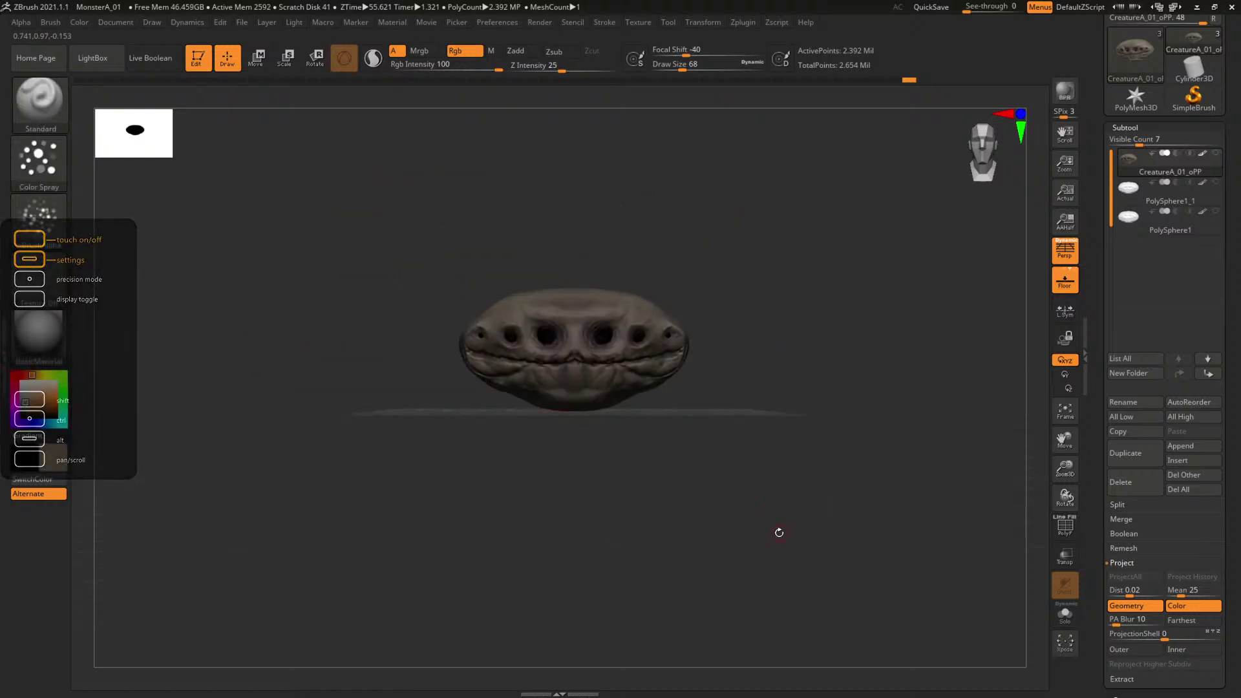
click(743, 22)
click(778, 291)
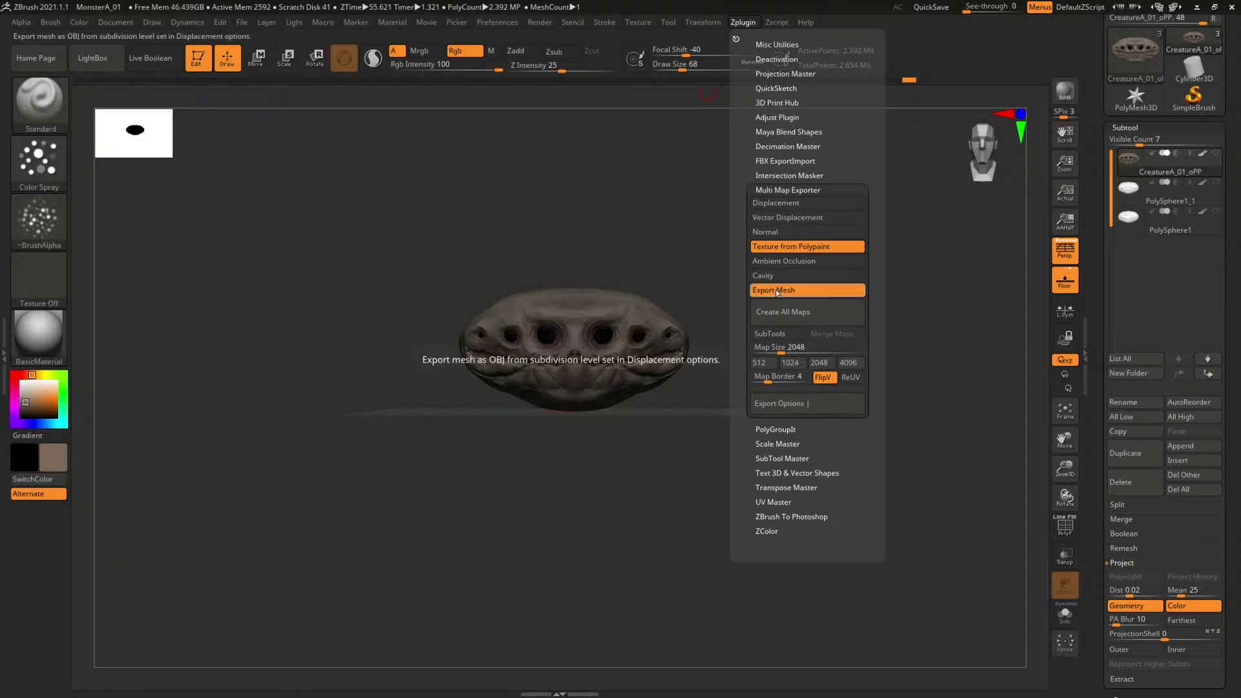
click(744, 22)
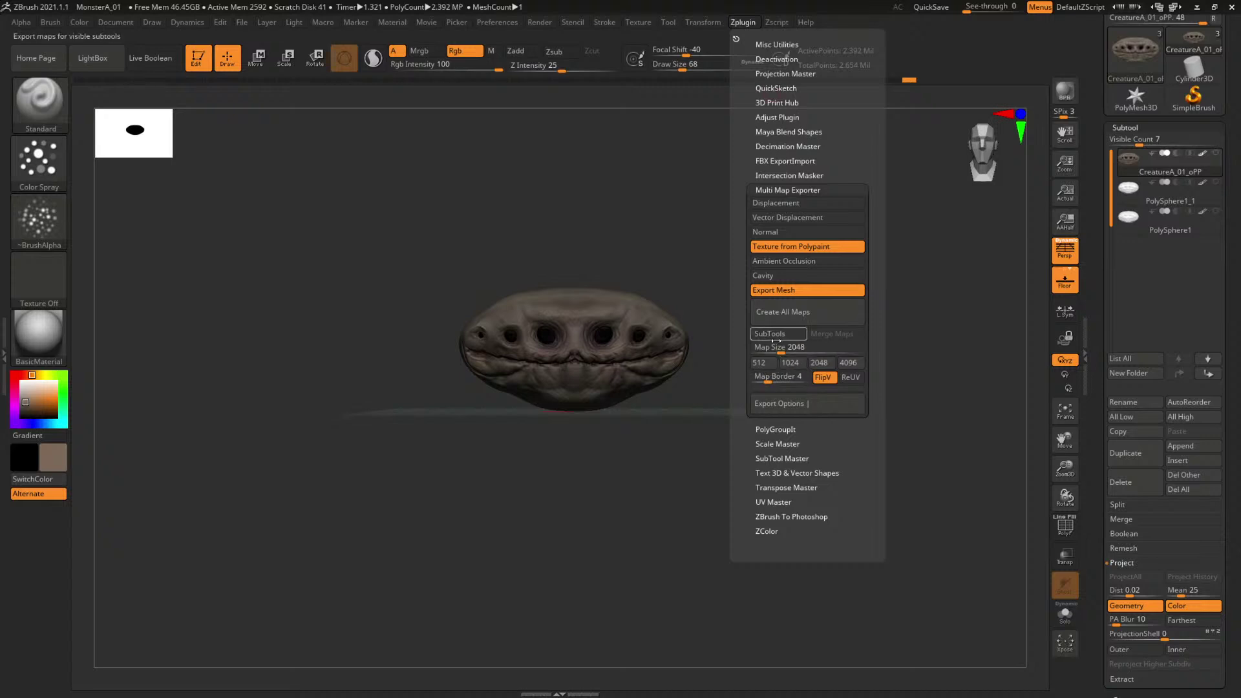
click(779, 403)
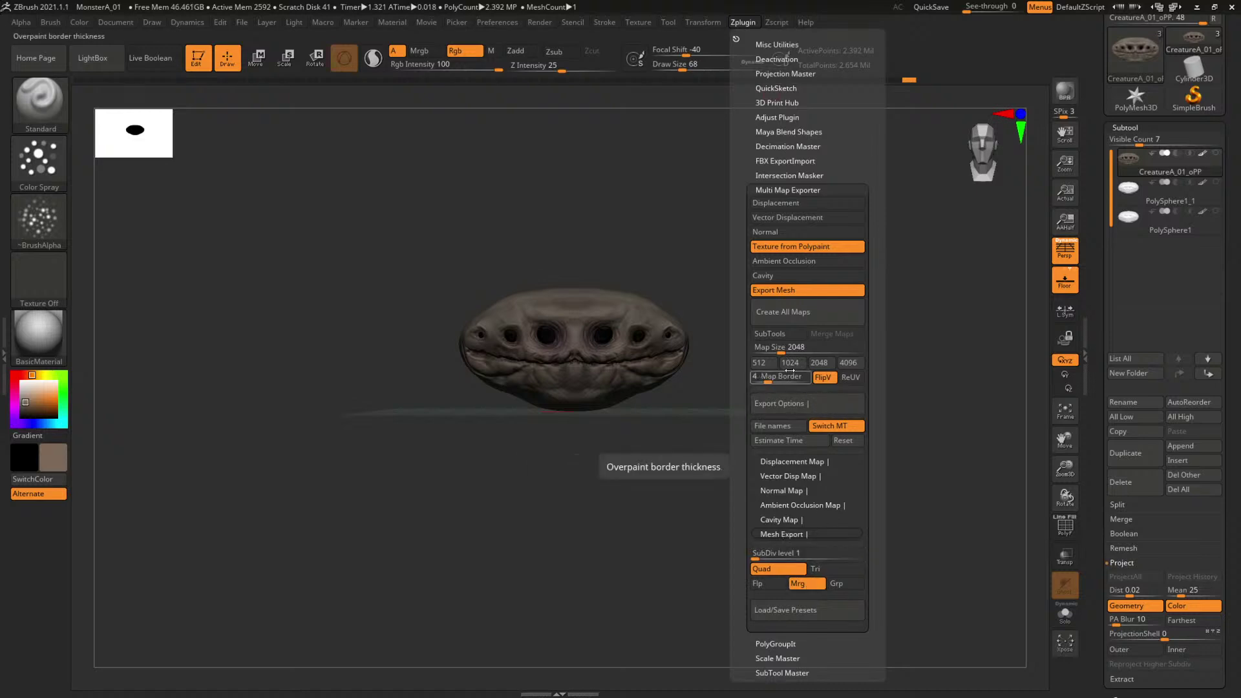
click(776, 203)
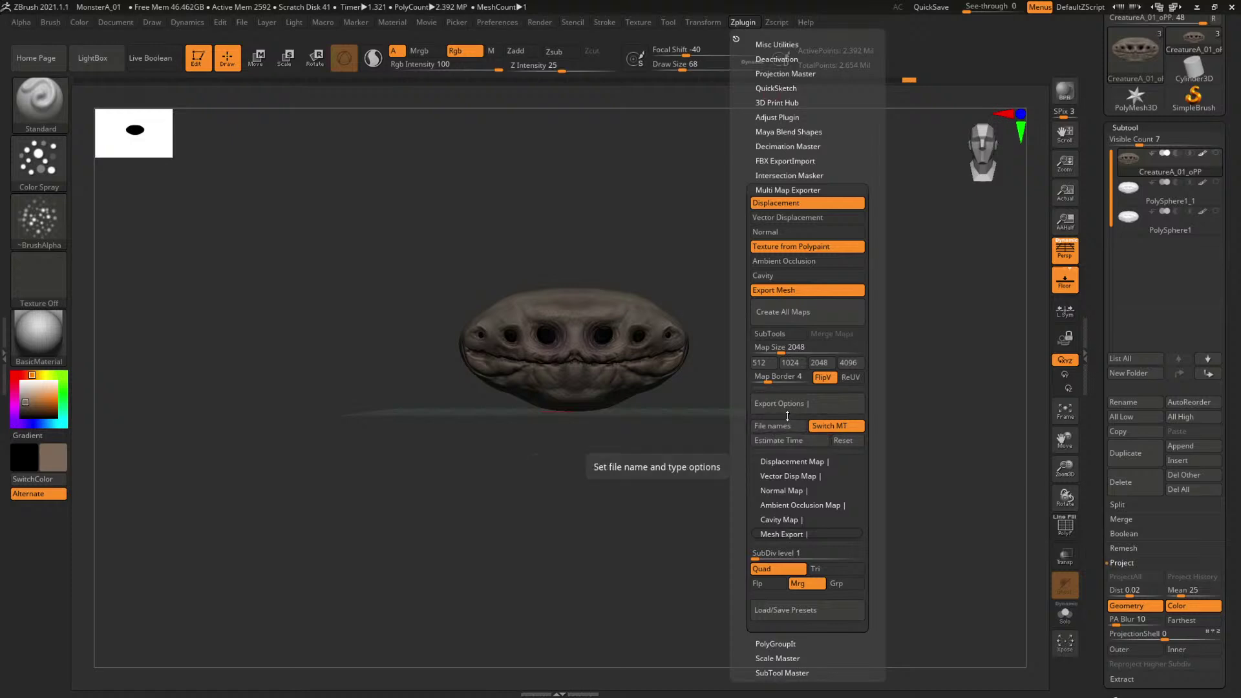
click(792, 461)
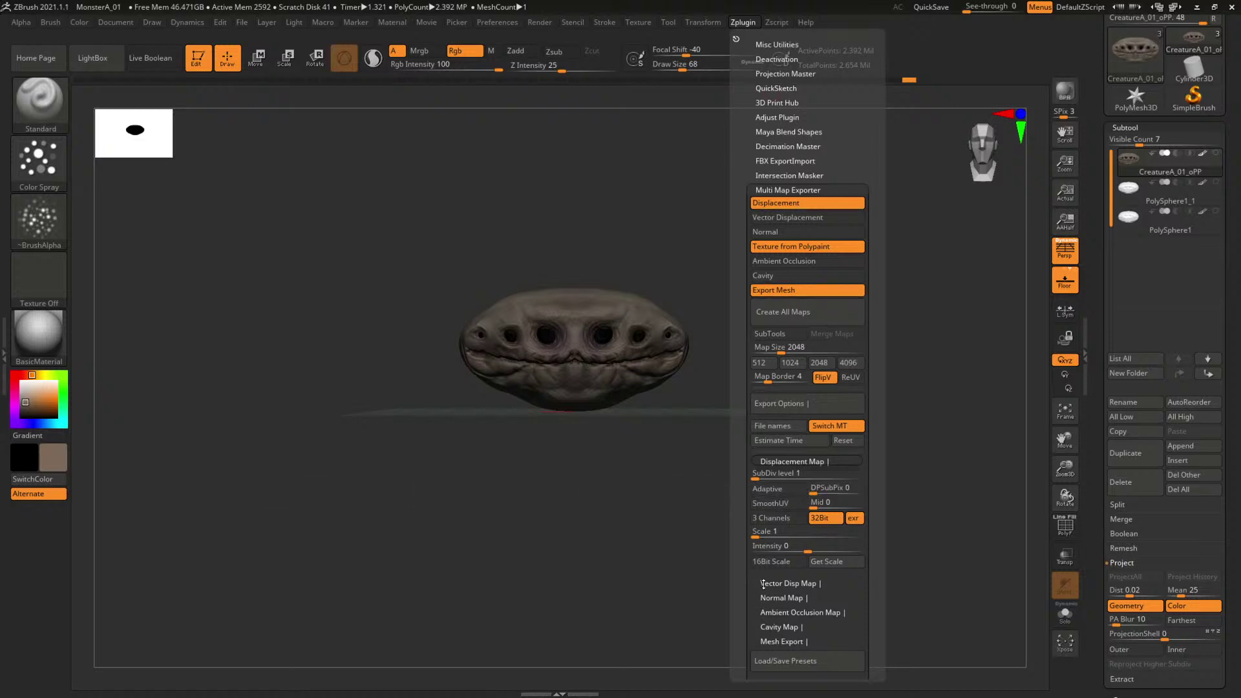
Create all maps and save them as CreatureA_01_oPP.exr in the charSecondaryMonsterA folder.
click(808, 313)
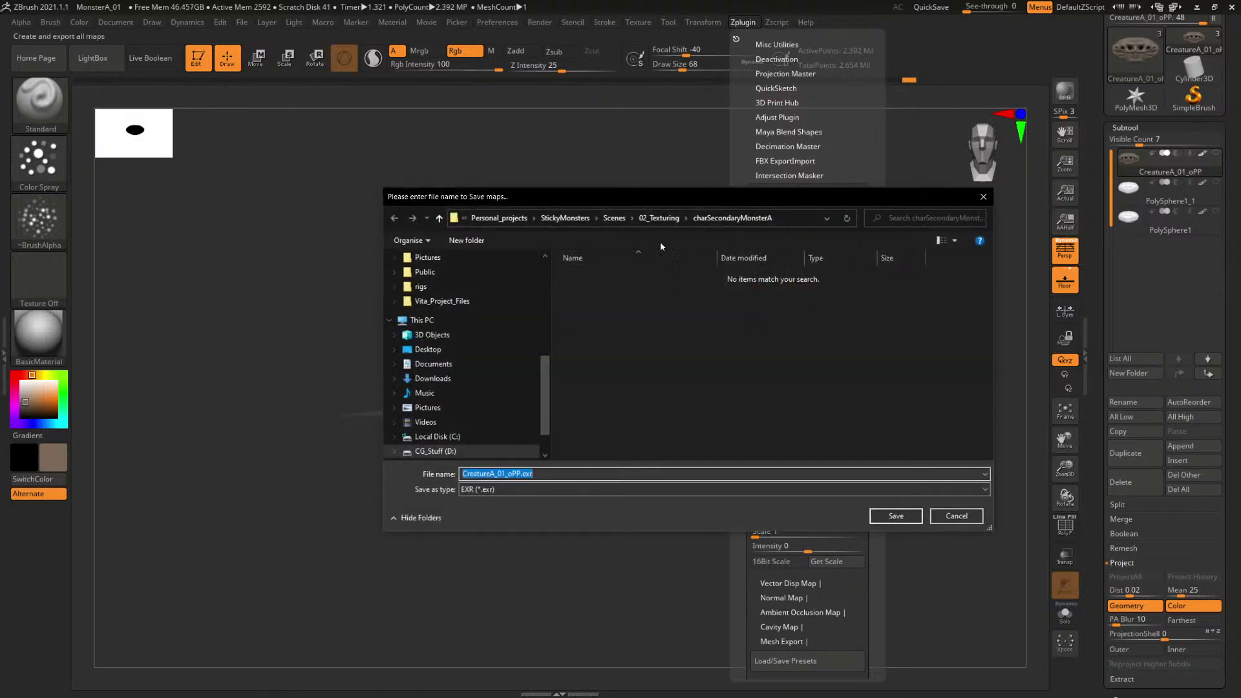
click(901, 516)
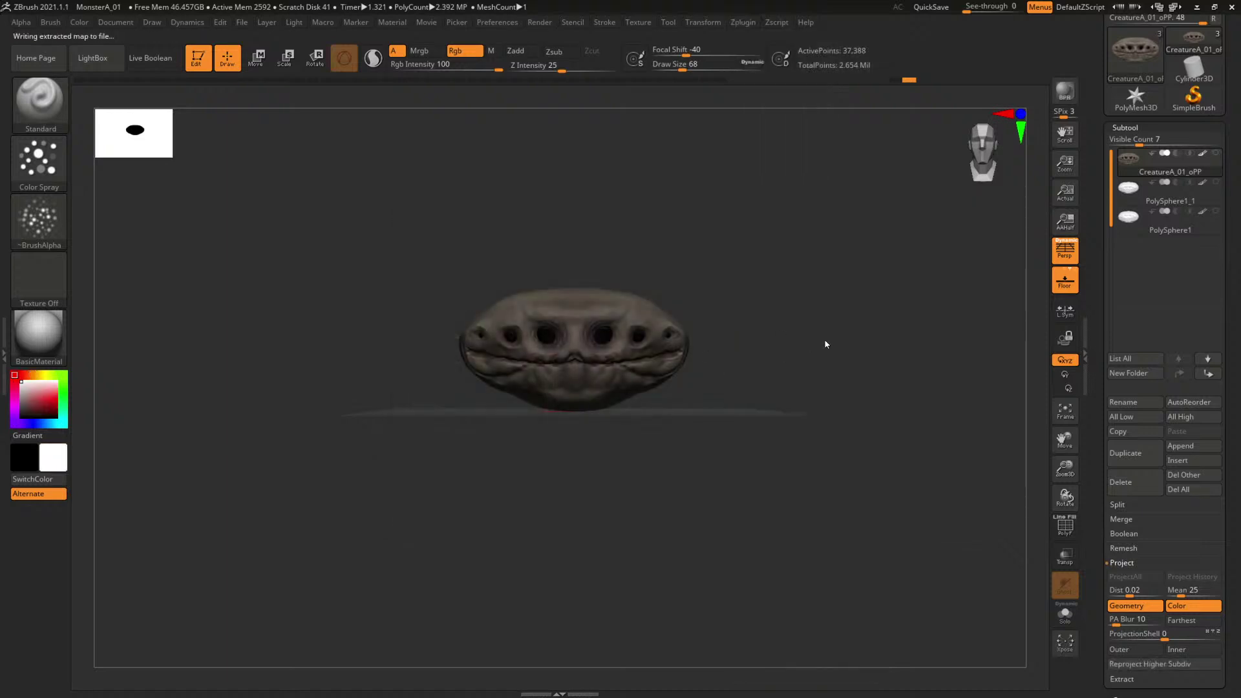
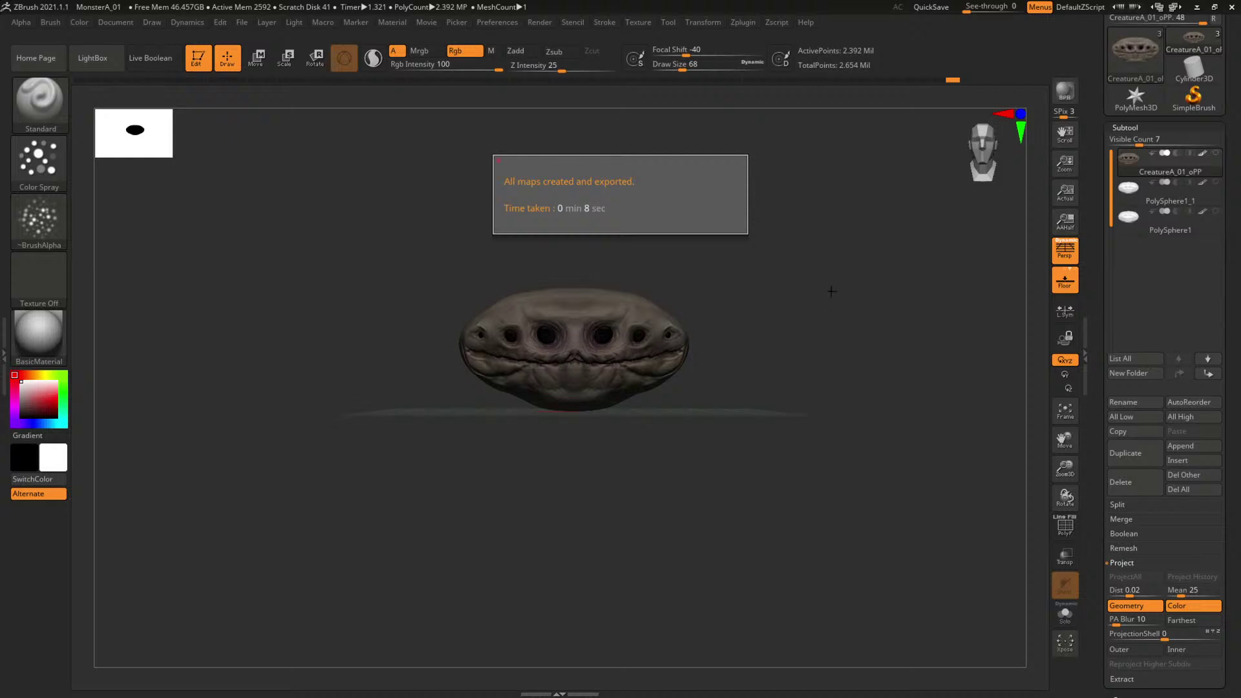
drag(847, 358, 813, 272)
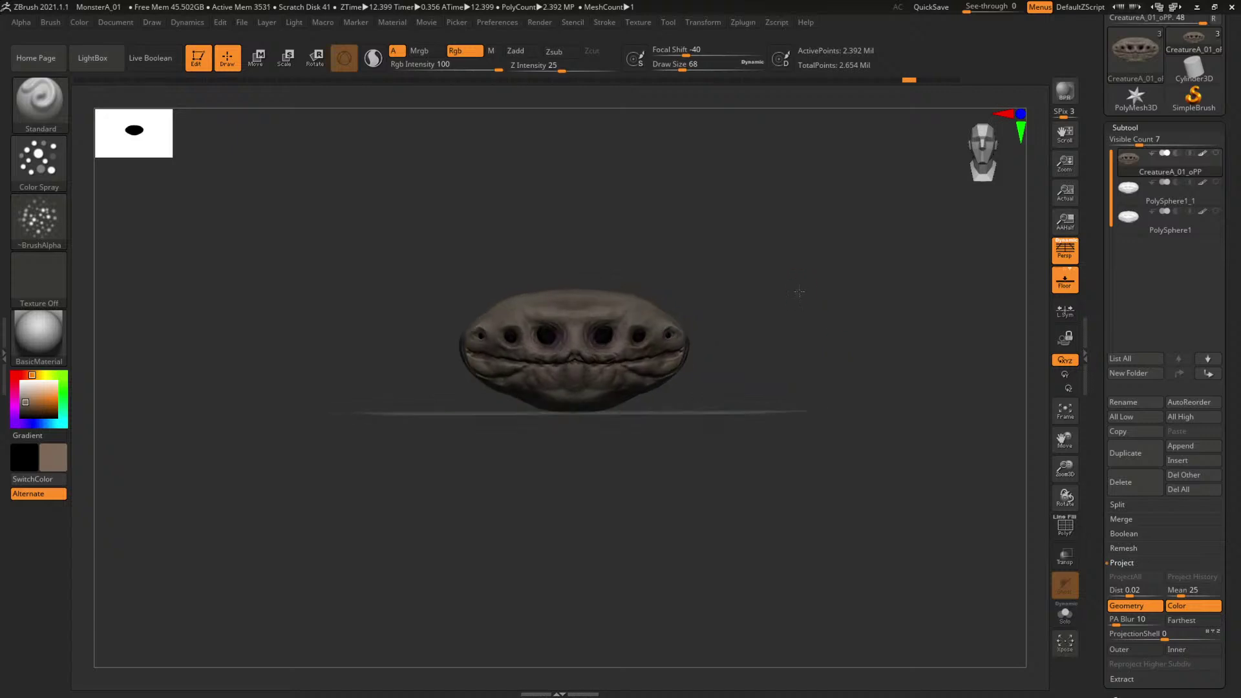
Switch to Maya, rename the creature's aiStandardSurface material to SecondaryMonsterA_Skin_MAT, and save the scene as a new increment.
click(1197, 6)
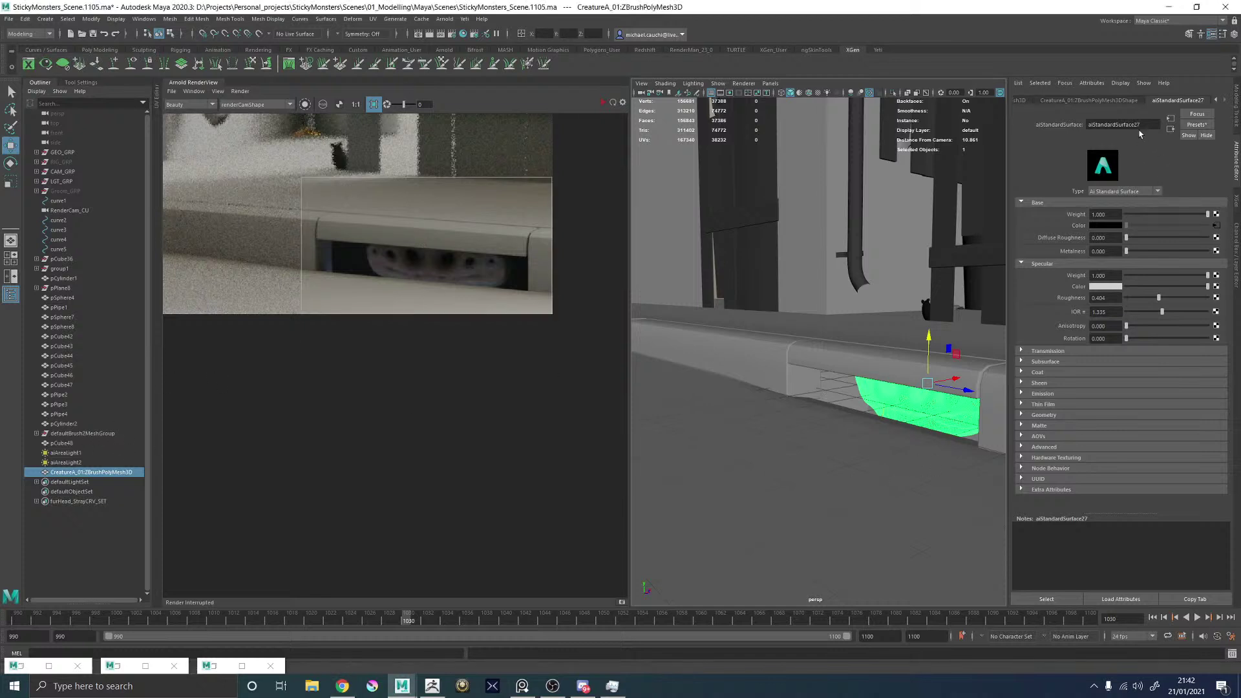
drag(1148, 125, 1087, 124)
text(c)
text(econdaryMonster)
text(A_MAT)
key(Return)
click(1139, 124)
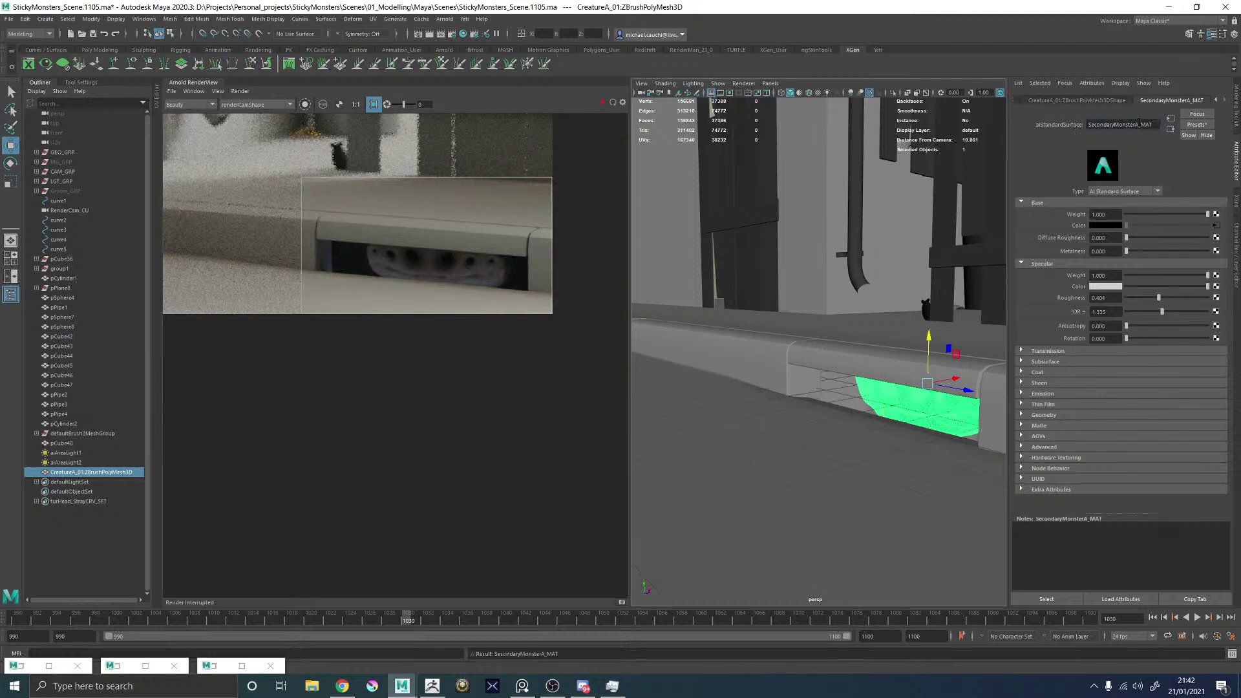
text(_Sk)
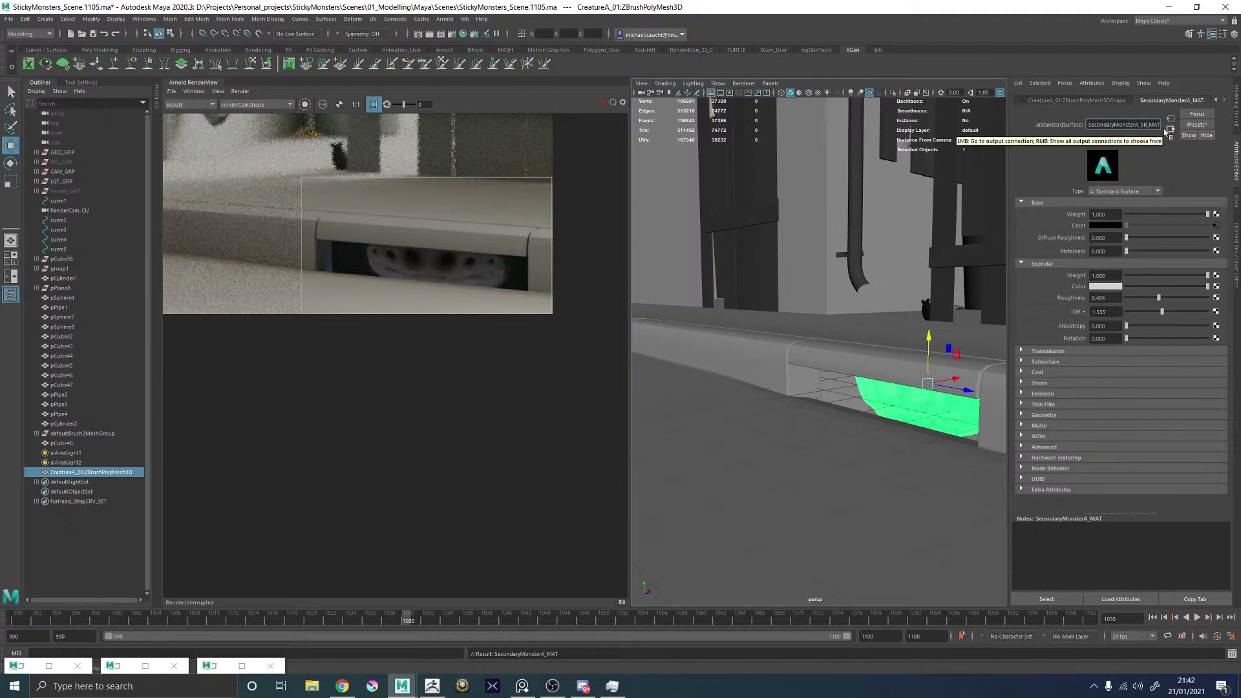
text(in)
key(Return)
key(ctrl+s)
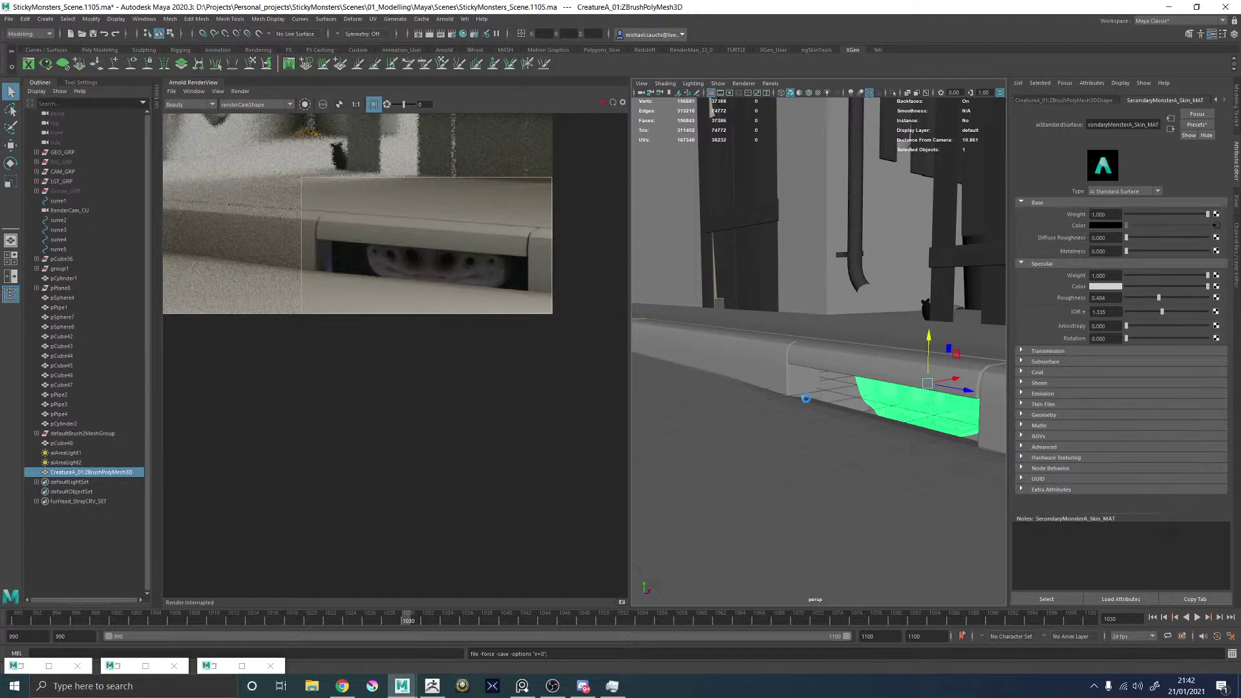
Delete the old creature mesh and import CreatureA_01_oPP.obj from the project's 02_Texturing/charSecondaryMonsterA folder.
key(Delete)
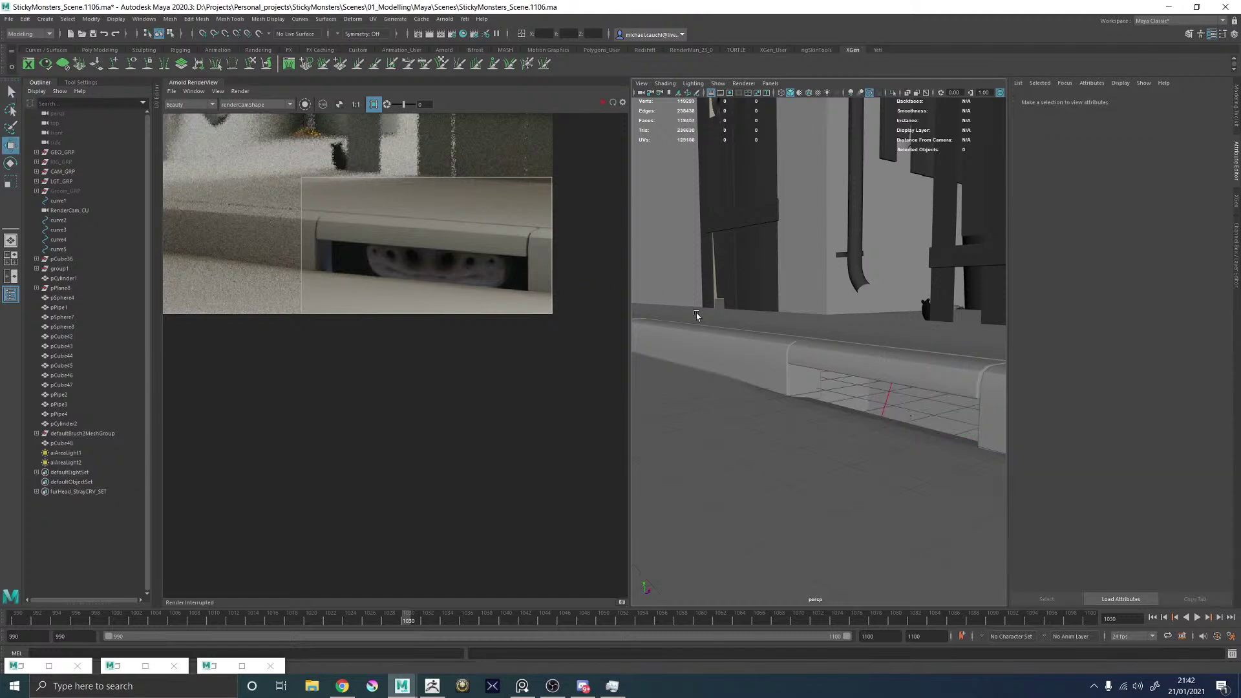
click(8, 19)
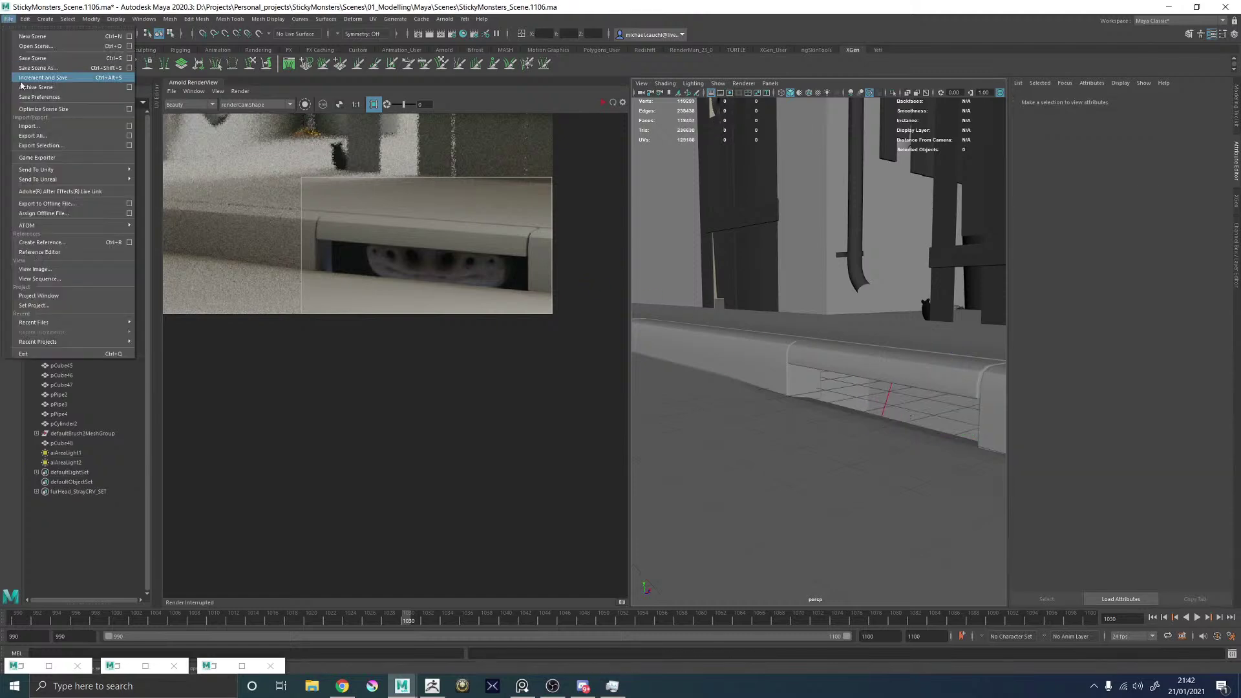
click(29, 126)
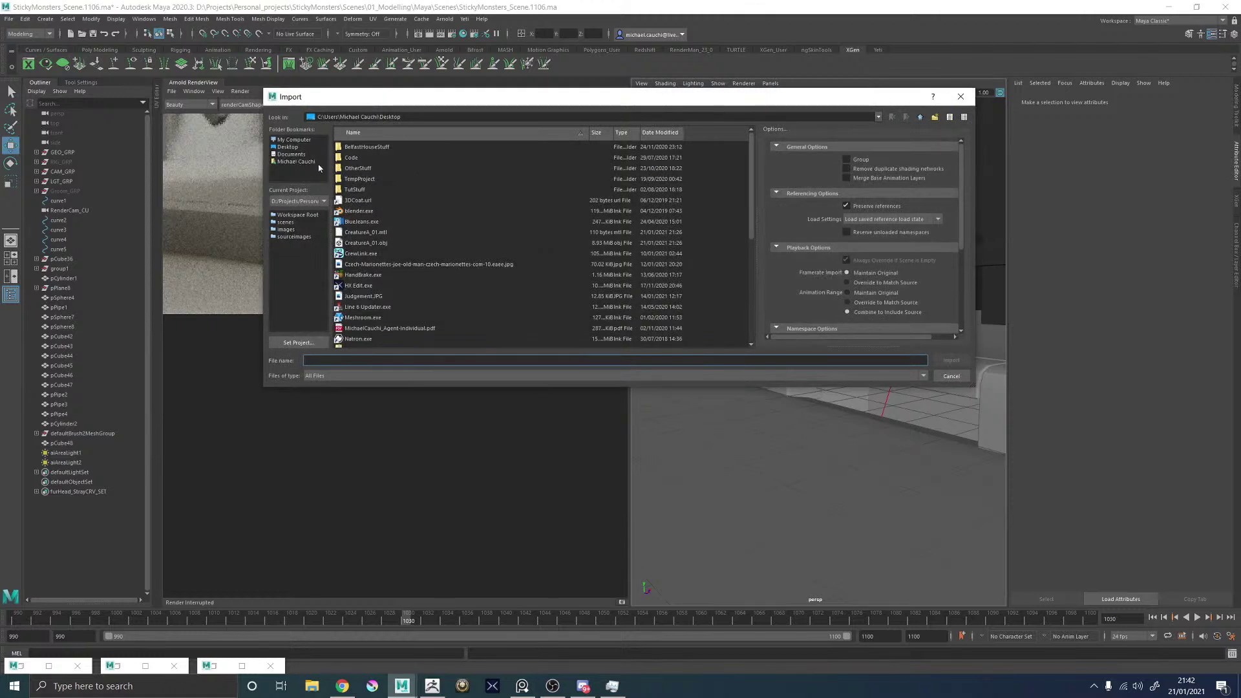
click(297, 139)
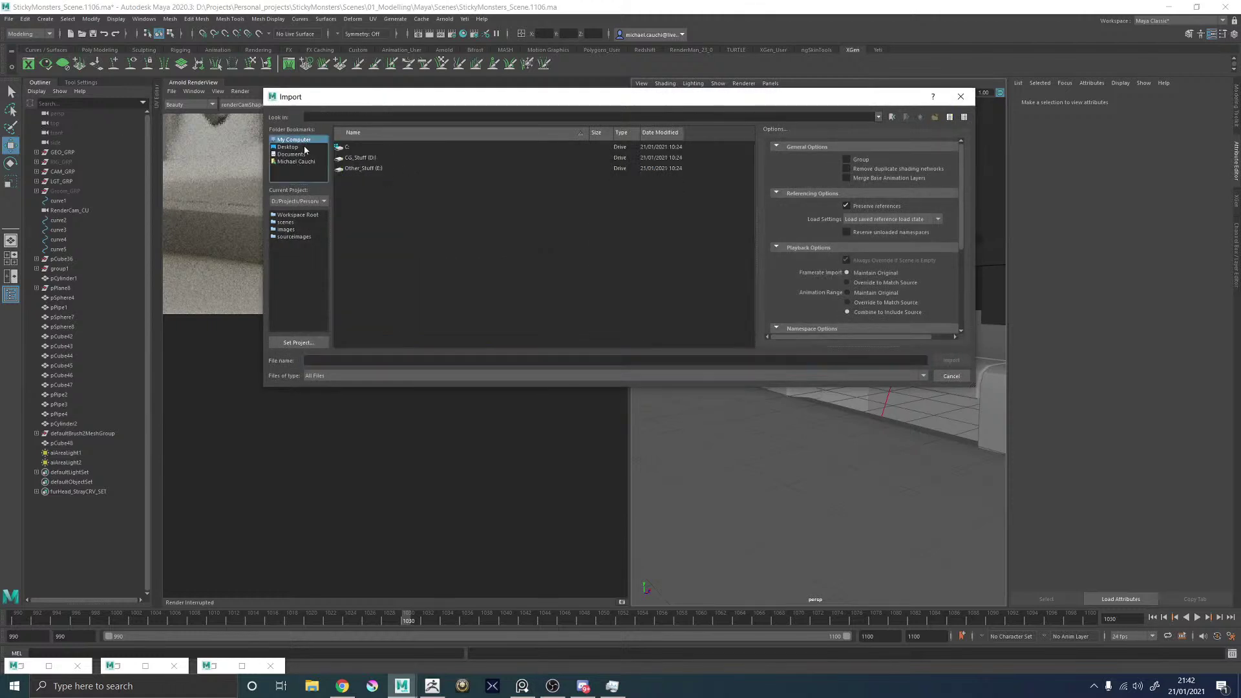
double_click(358, 157)
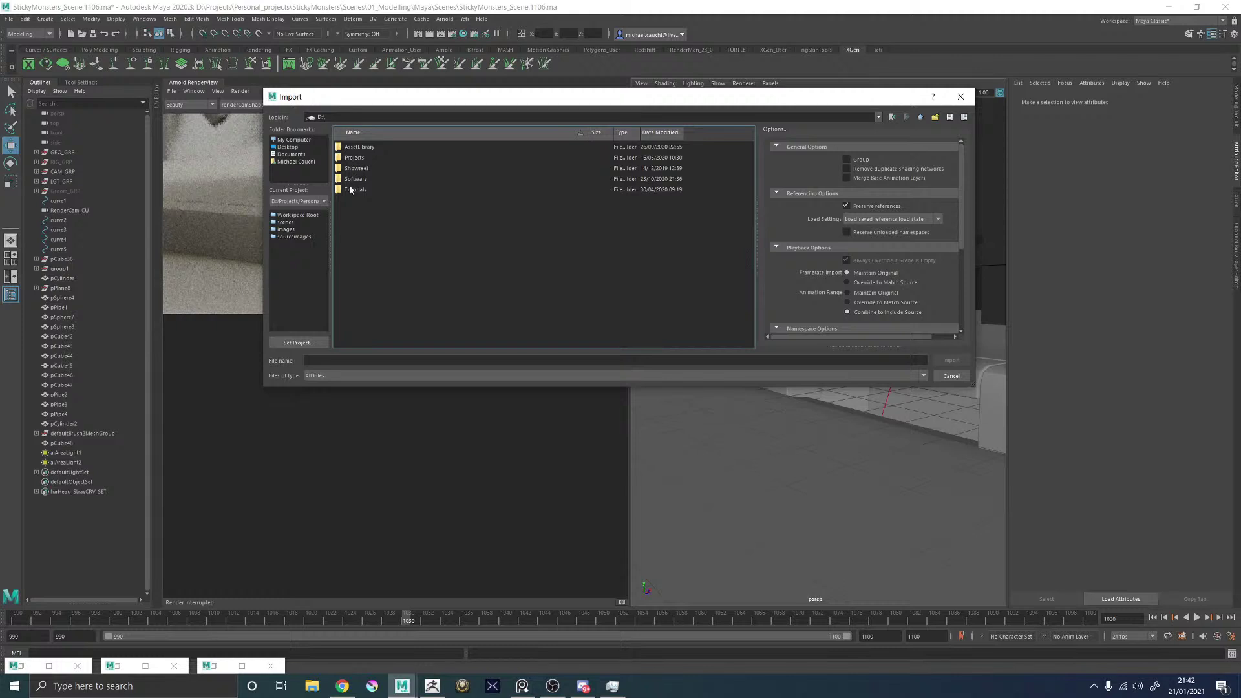
double_click(356, 158)
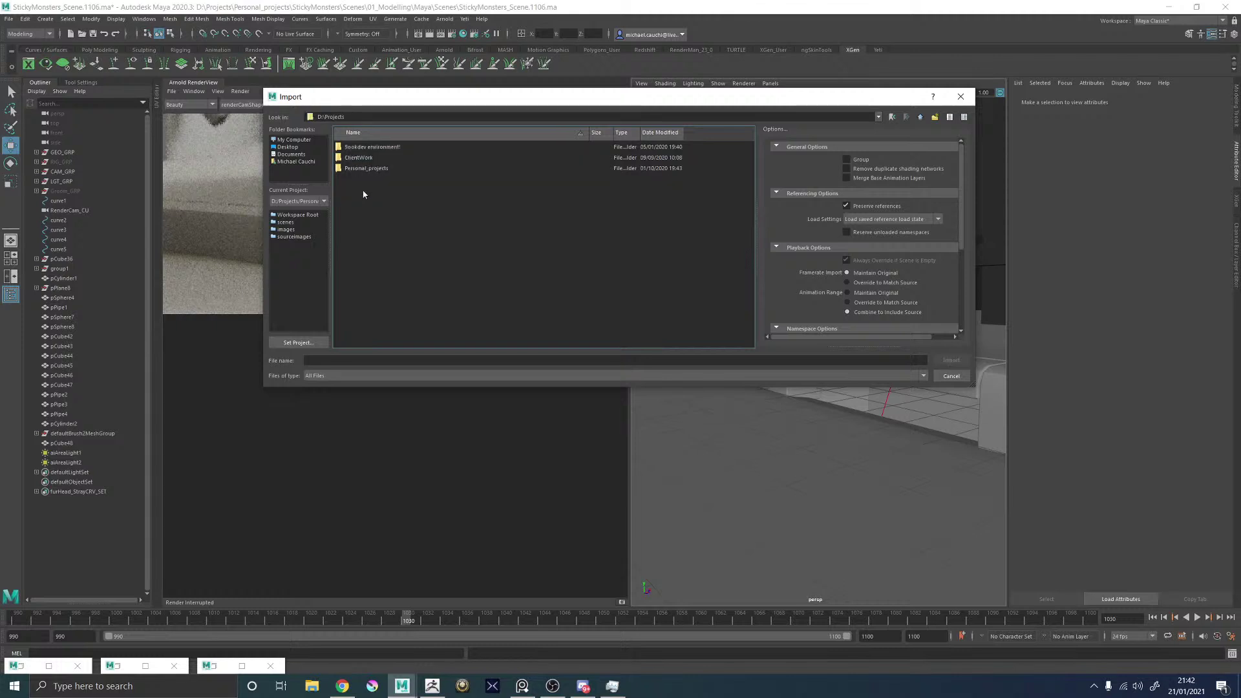
double_click(362, 168)
click(364, 254)
double_click(364, 254)
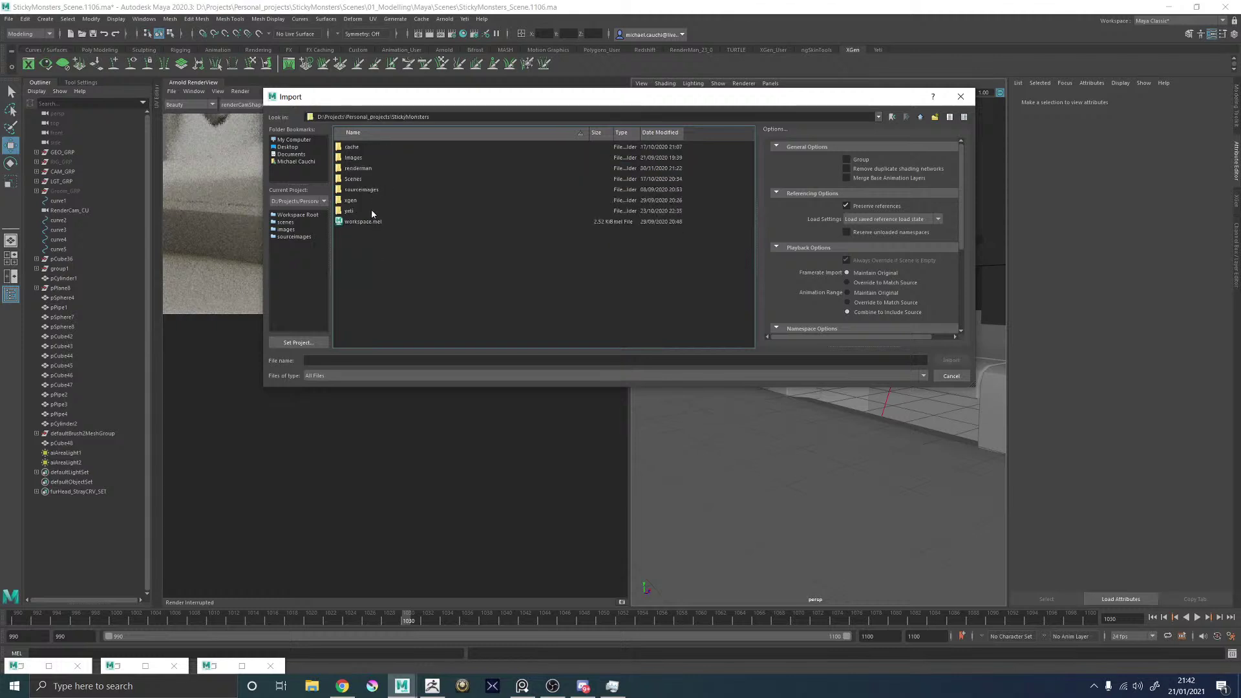
double_click(358, 179)
double_click(361, 159)
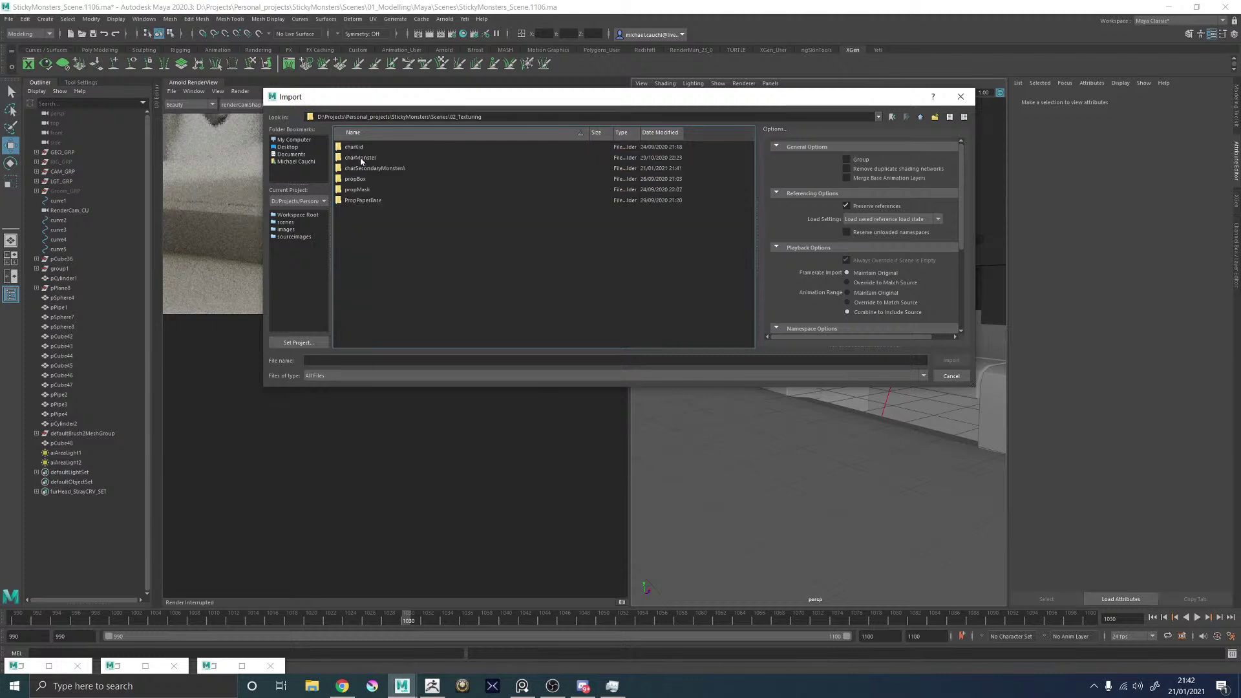
double_click(373, 169)
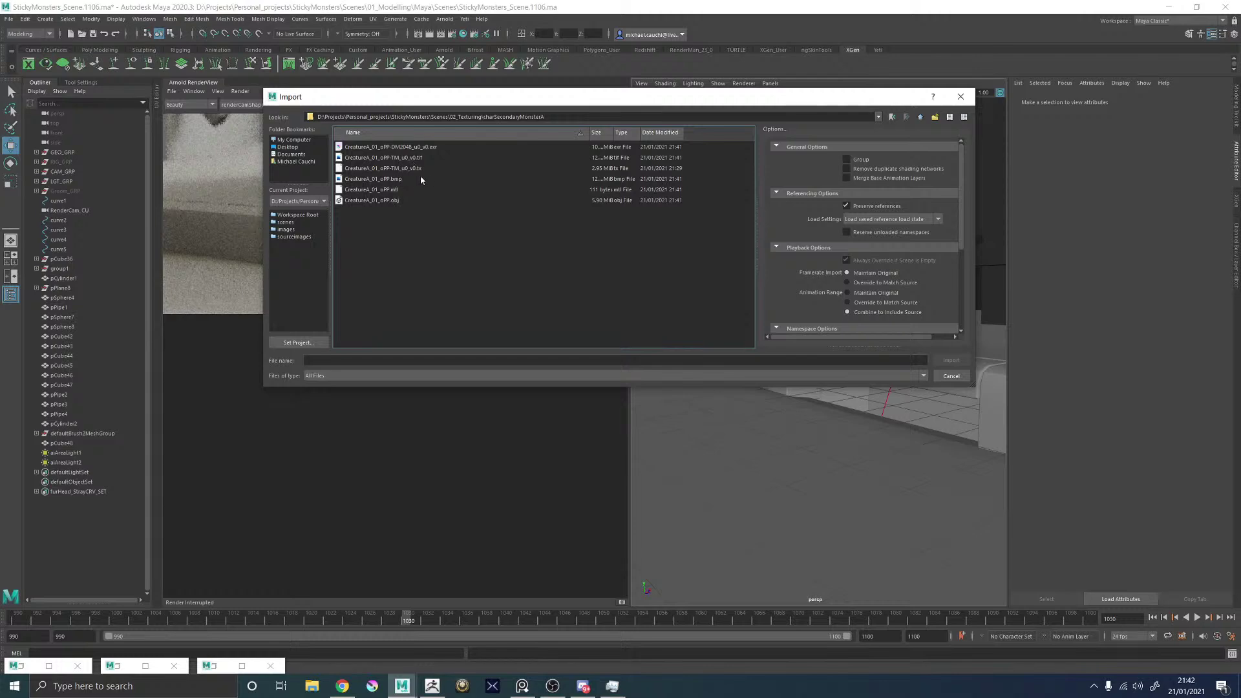
double_click(371, 200)
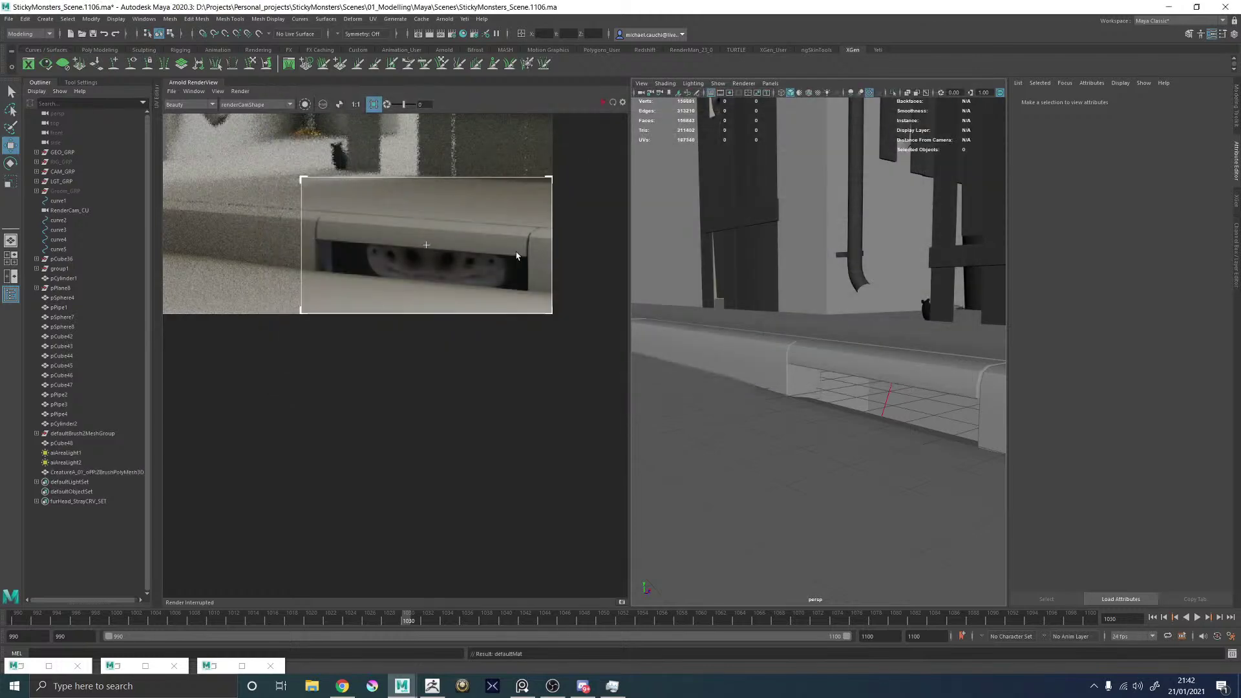
Select the imported creature mesh and assign the existing SecondaryMonsterA_Skin_MAT material to it.
click(91, 472)
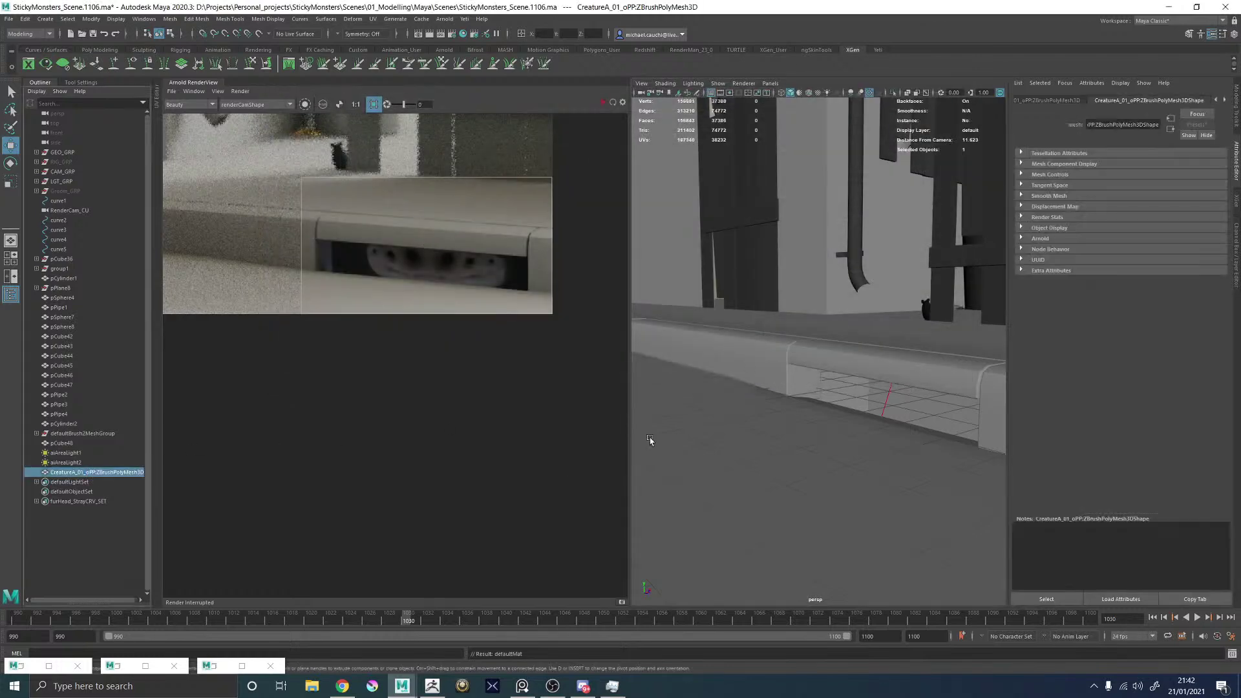
key(f)
drag(743, 349, 895, 391)
key(f)
key(e)
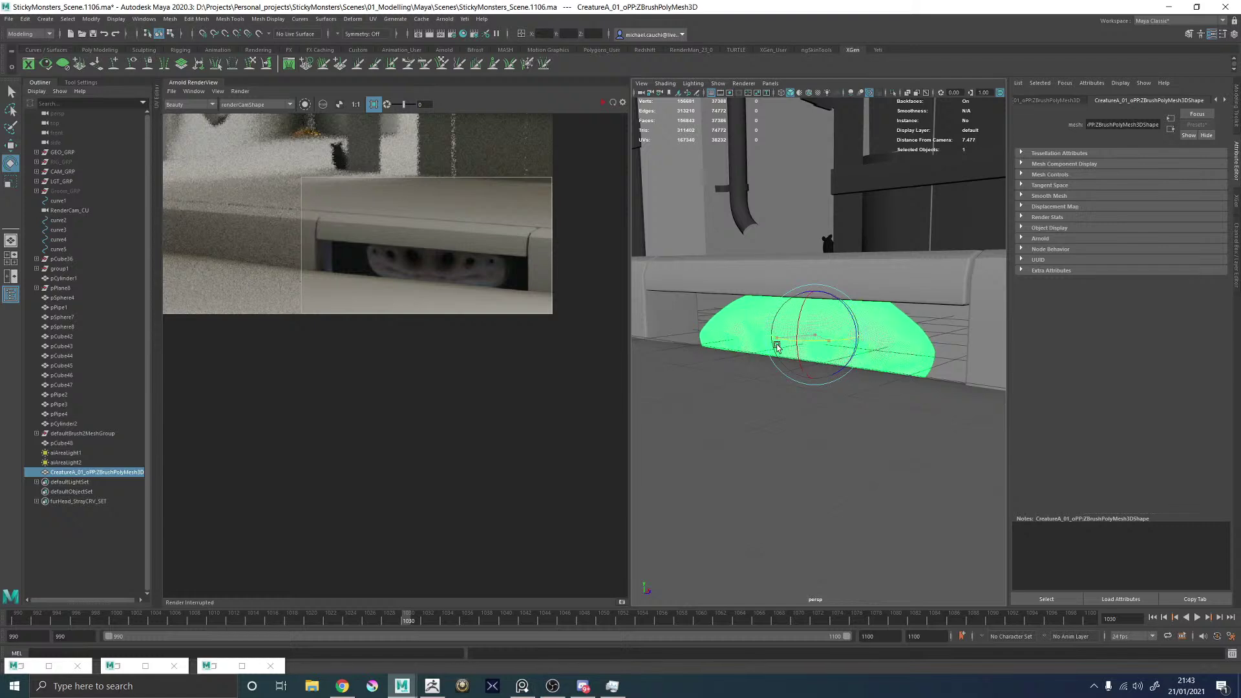
alt+drag(776, 344, 851, 324)
key(w)
key(e)
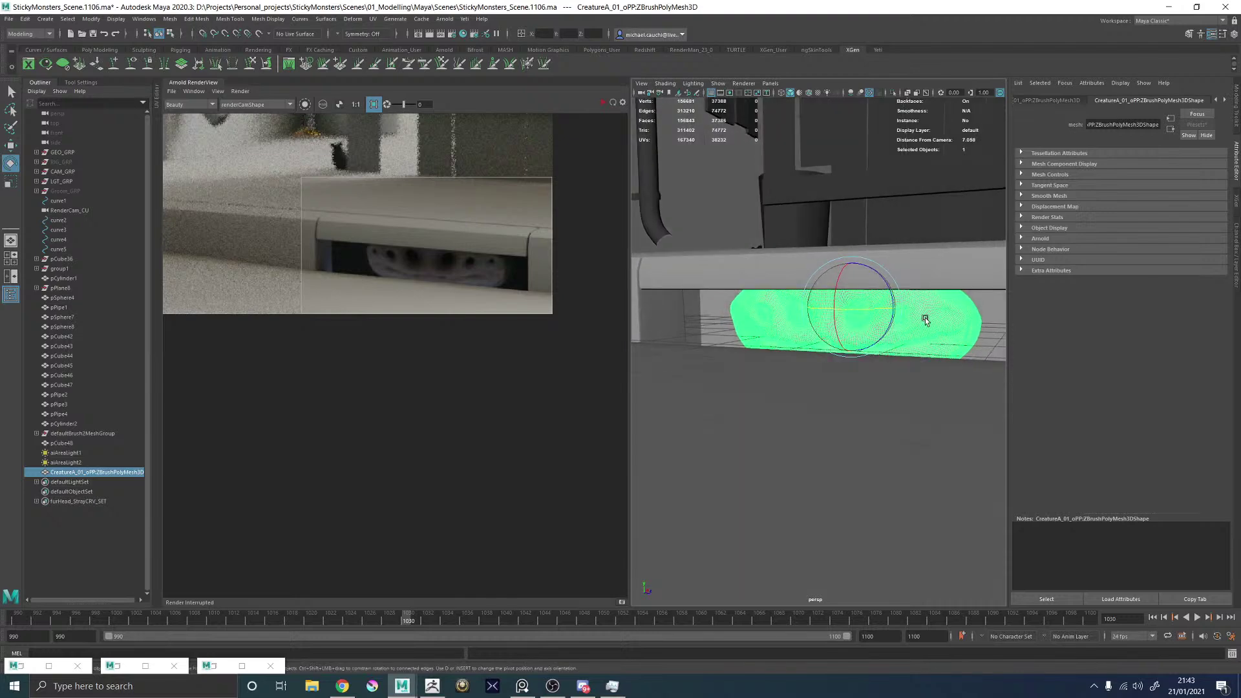
right_drag(926, 318, 1048, 401)
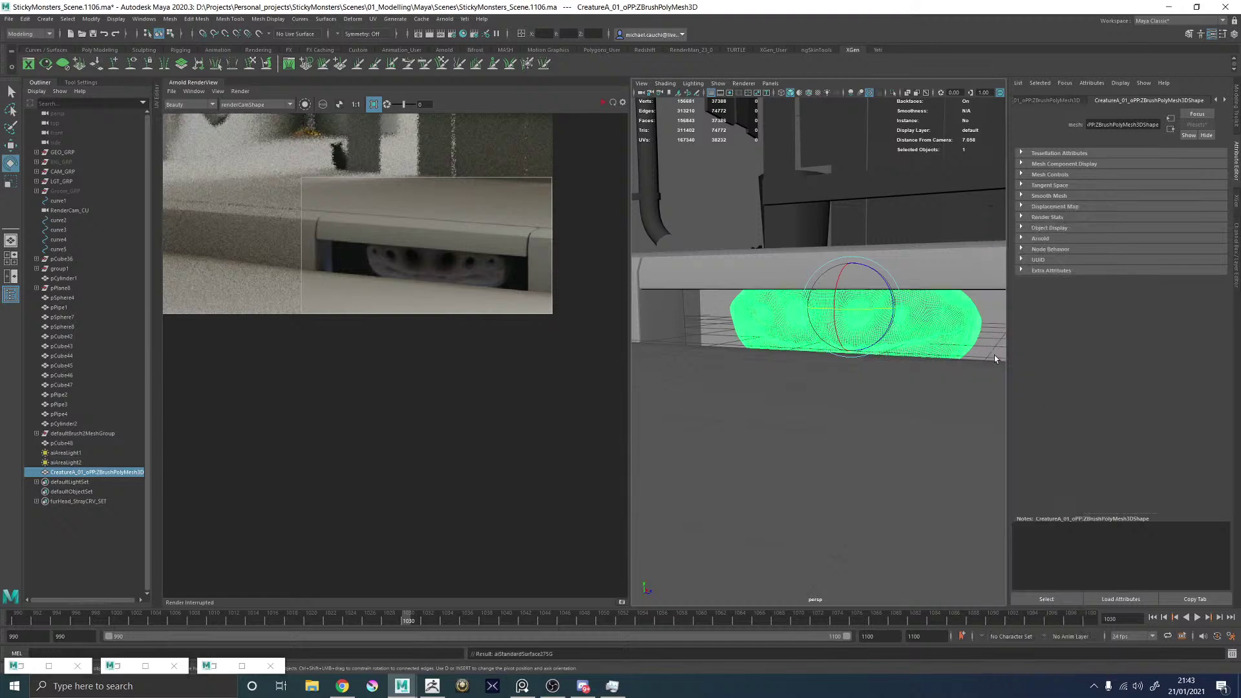
Load CreatureA_01_oPP-TM_u0_v0.tif into the file texture driving the base color of SecondaryMonsterA_Skin_MAT.
click(1226, 100)
click(1193, 100)
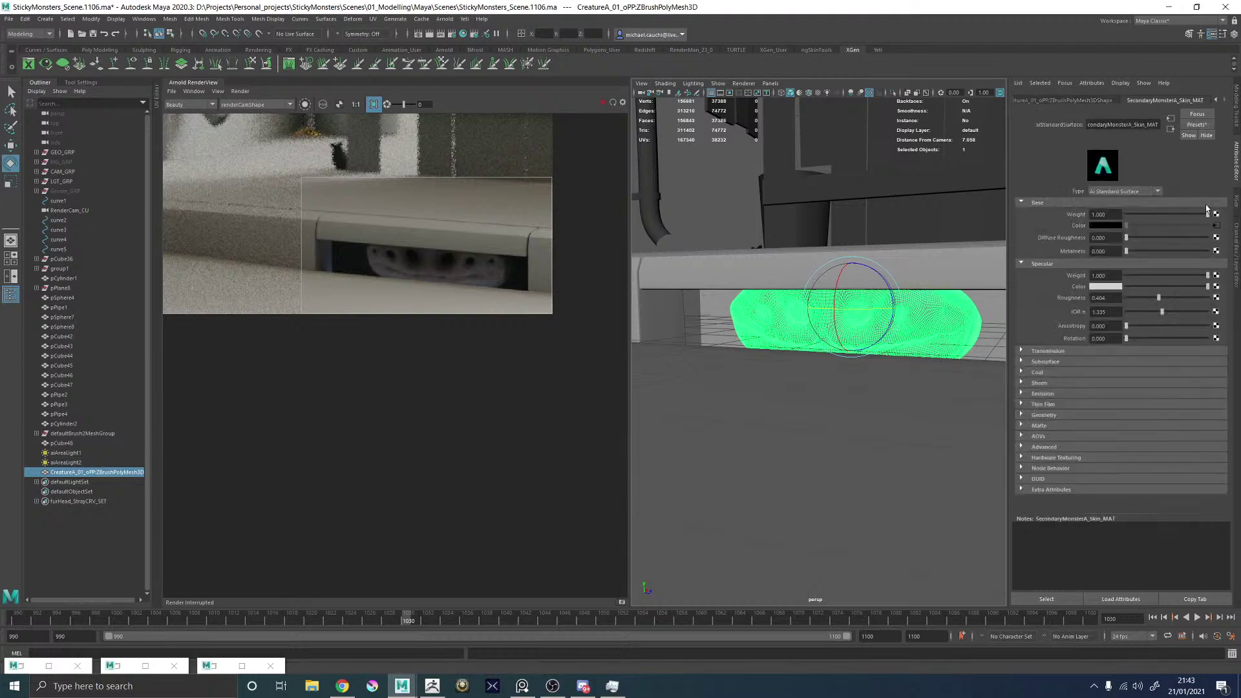
click(1217, 227)
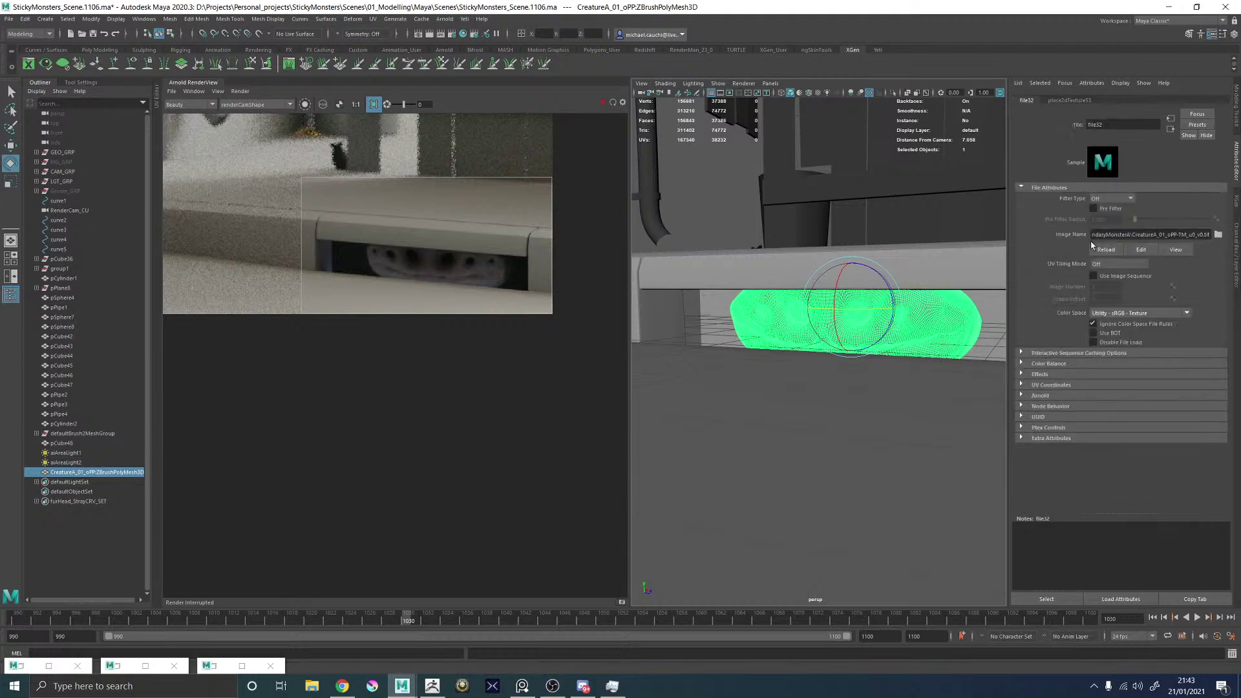
click(1218, 234)
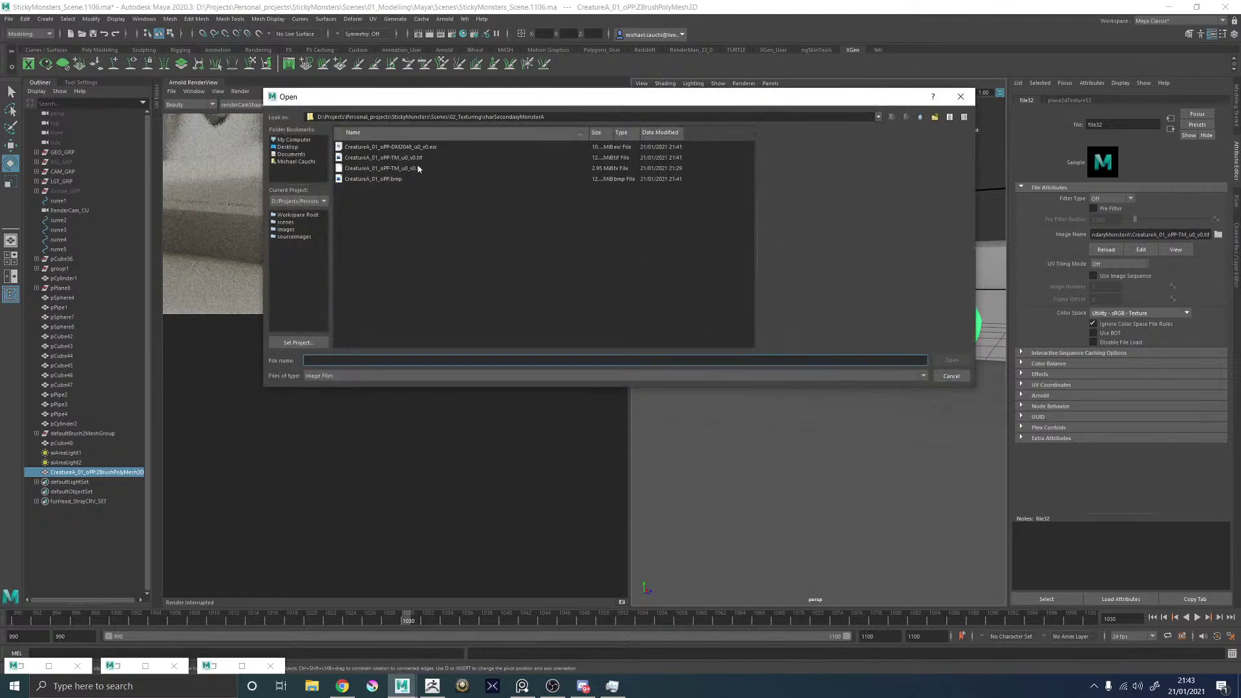
click(420, 157)
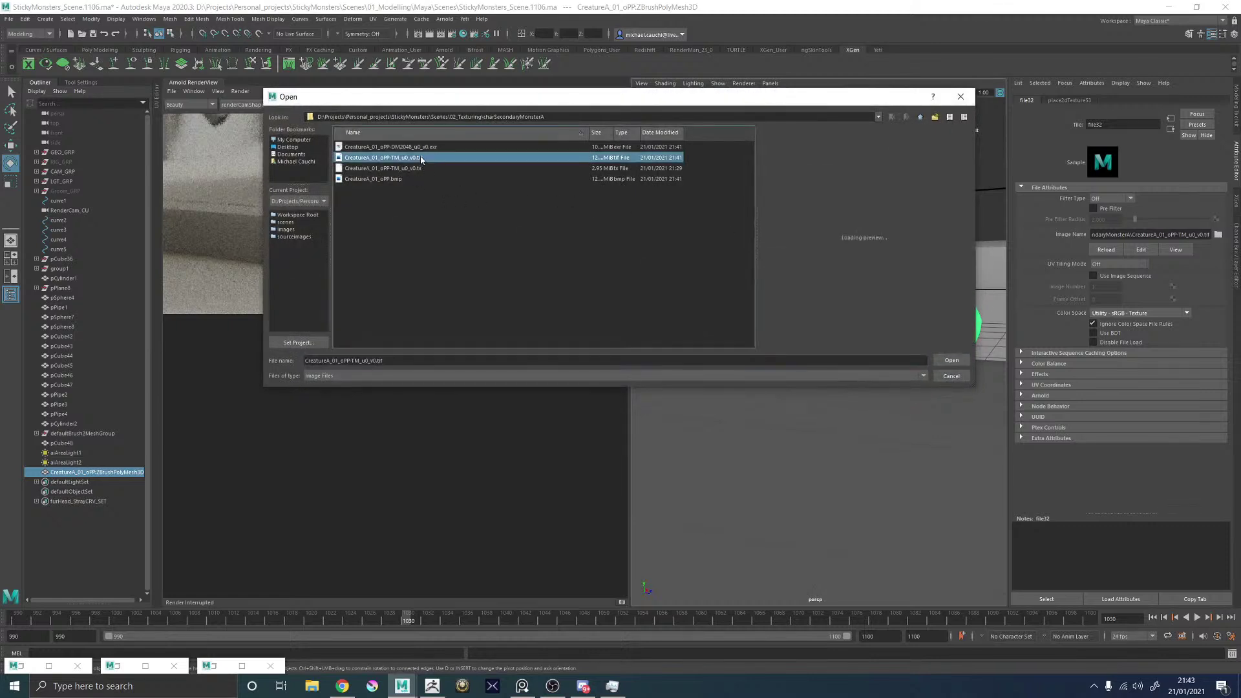
click(421, 169)
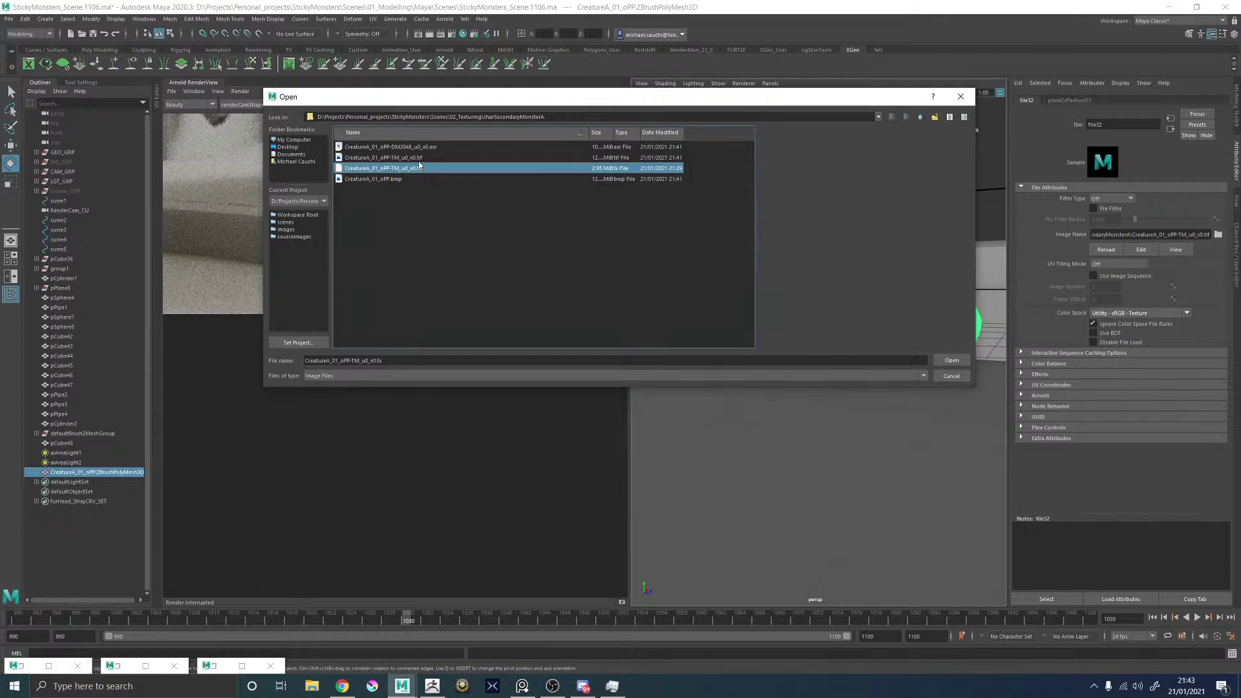
click(419, 157)
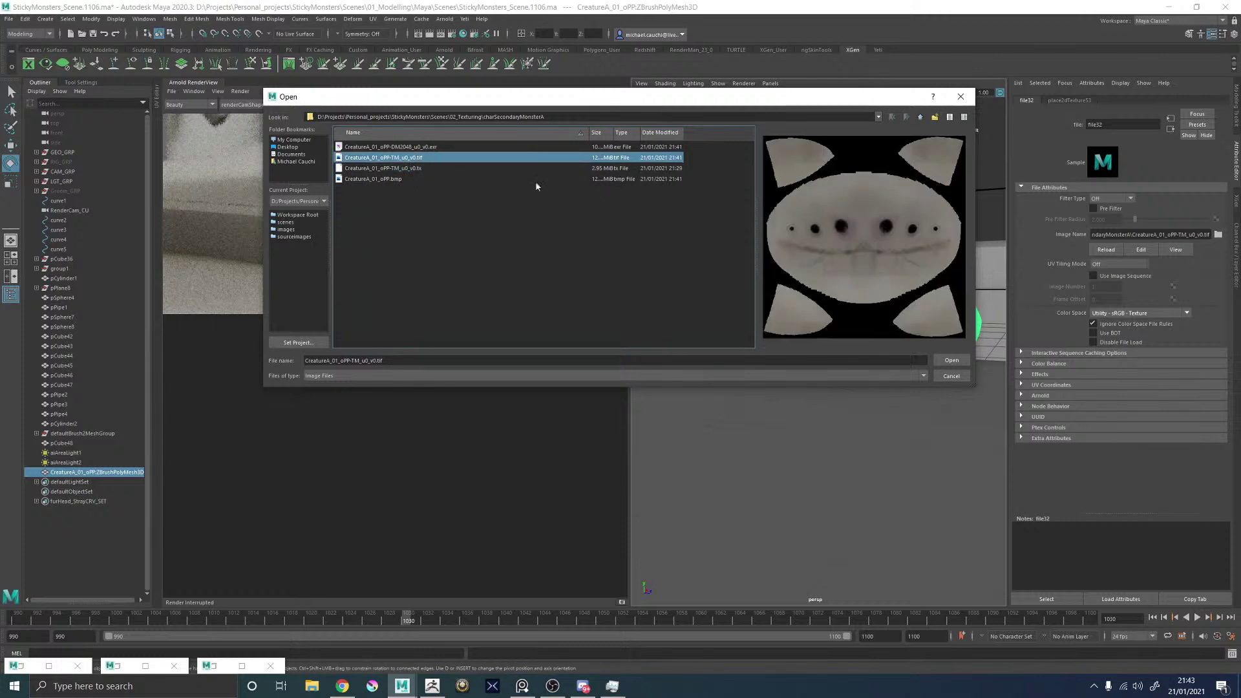
click(954, 360)
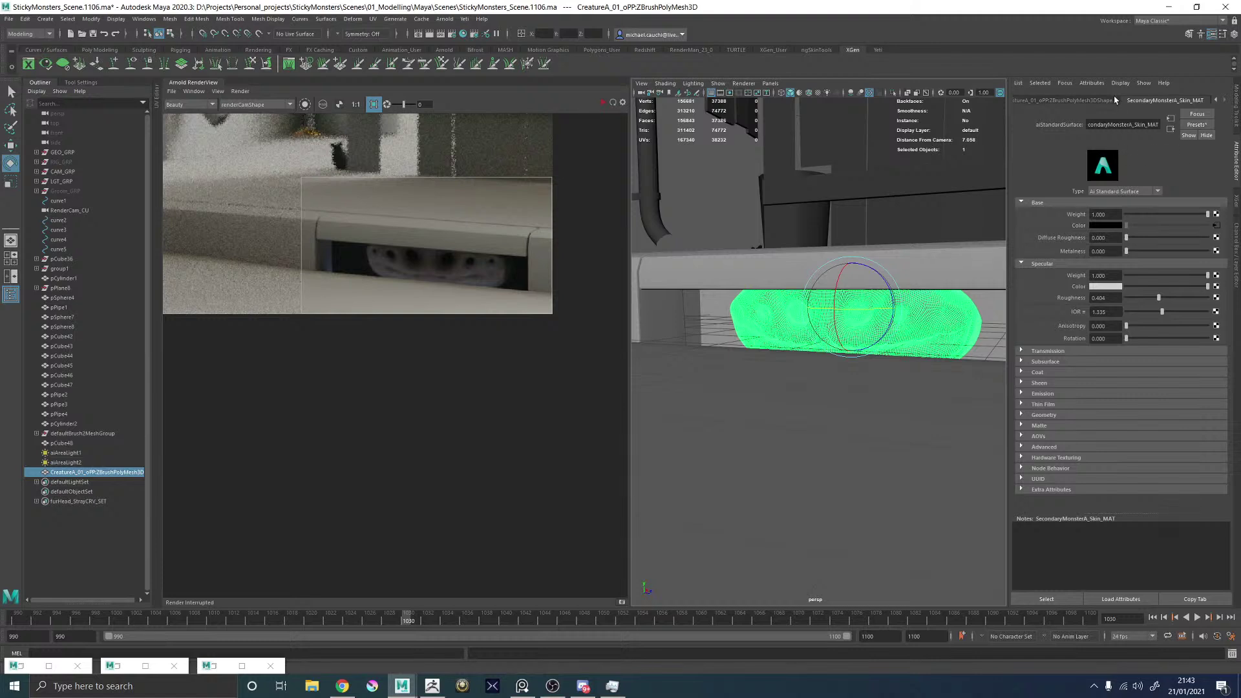
Set the creature mesh's Arnold subdivision to catclark with 2 iterations.
click(1099, 100)
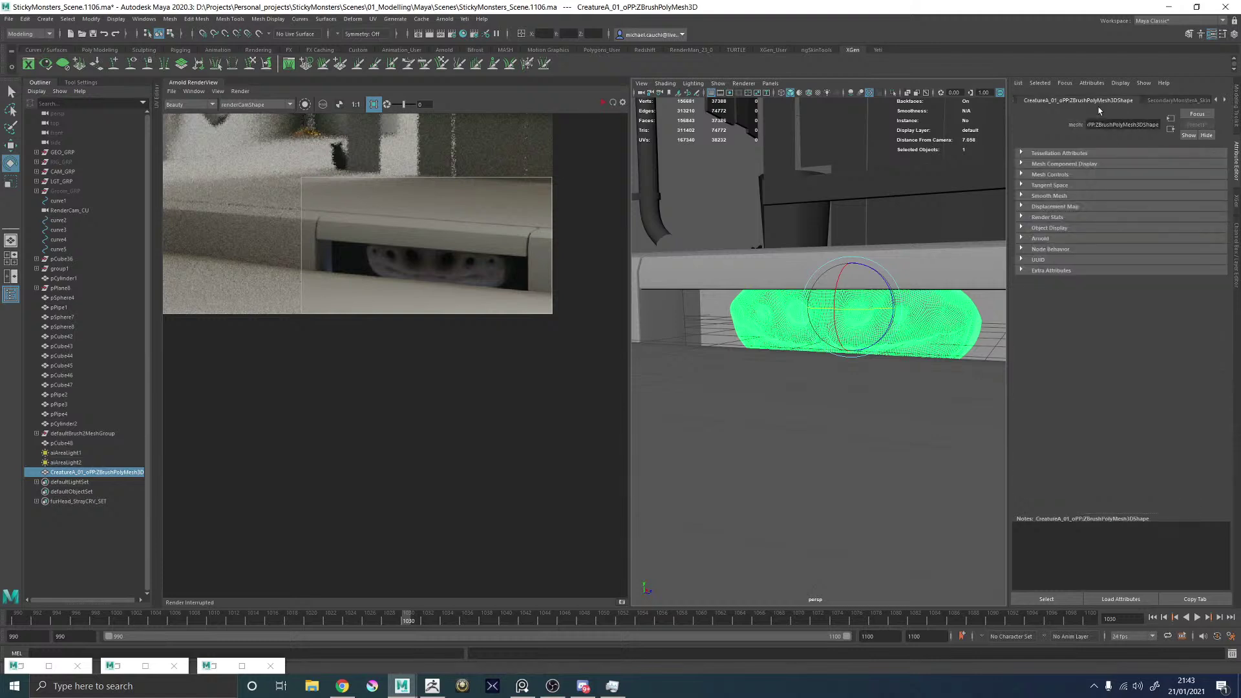
click(1040, 238)
scroll(1046, 350, down, 3)
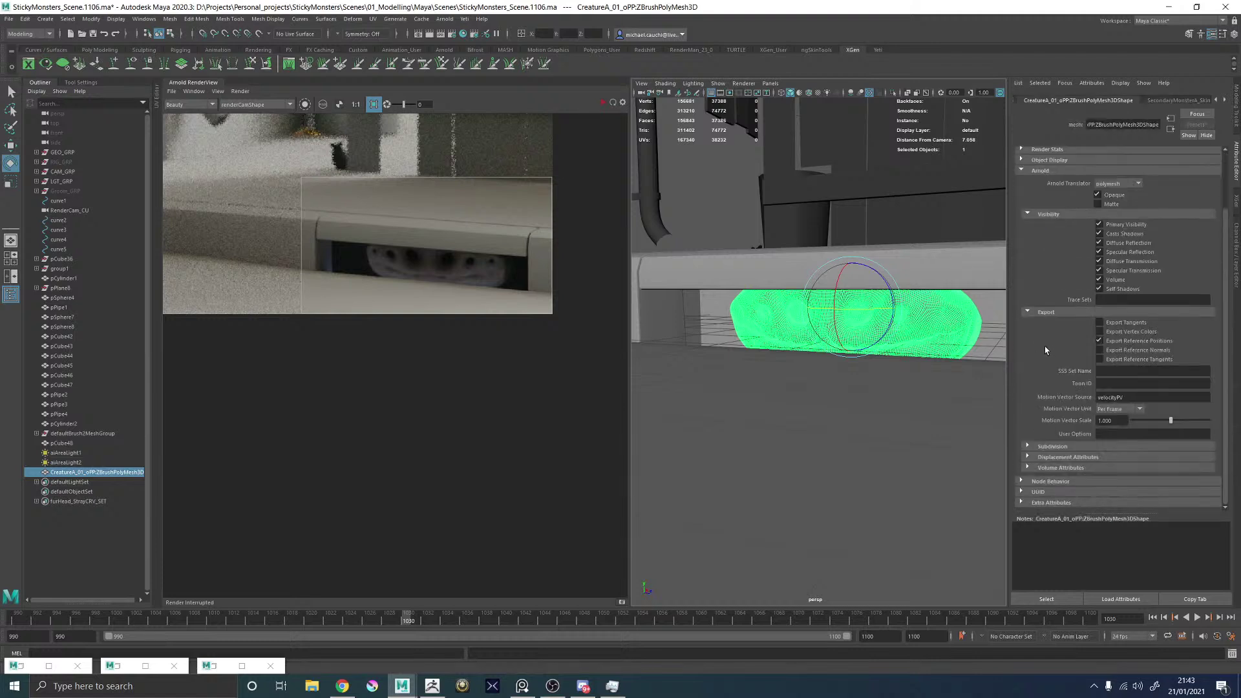
click(1053, 446)
scroll(1127, 402, down, 3)
click(1106, 419)
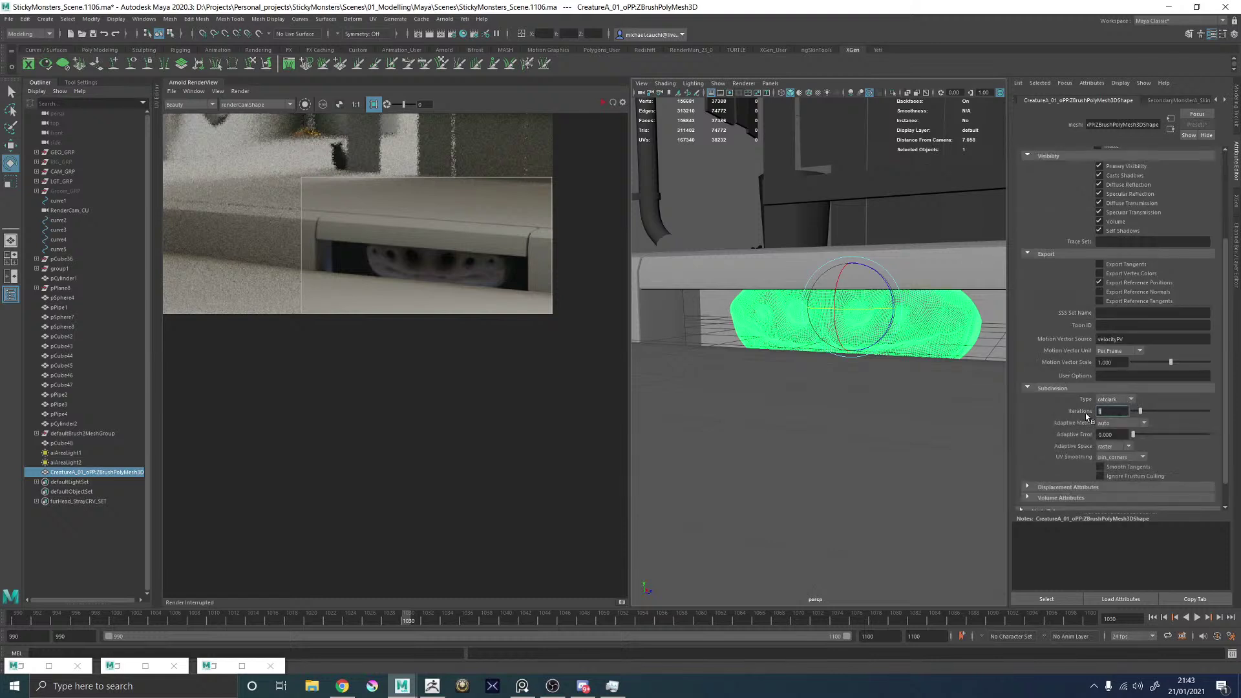
text(3)
key(Return)
scroll(1057, 438, down, 1)
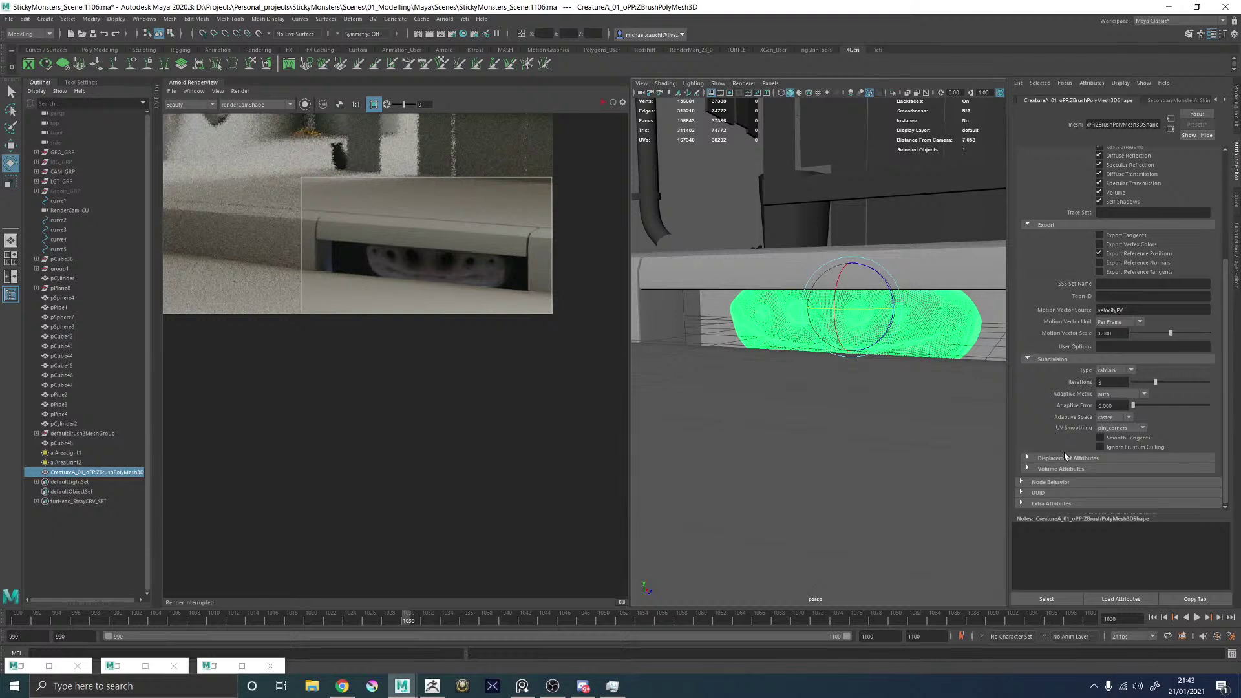
double_click(1115, 381)
text(2)
key(Return)
Enable Autobump in the creature mesh's Arnold displacement attributes.
click(1055, 457)
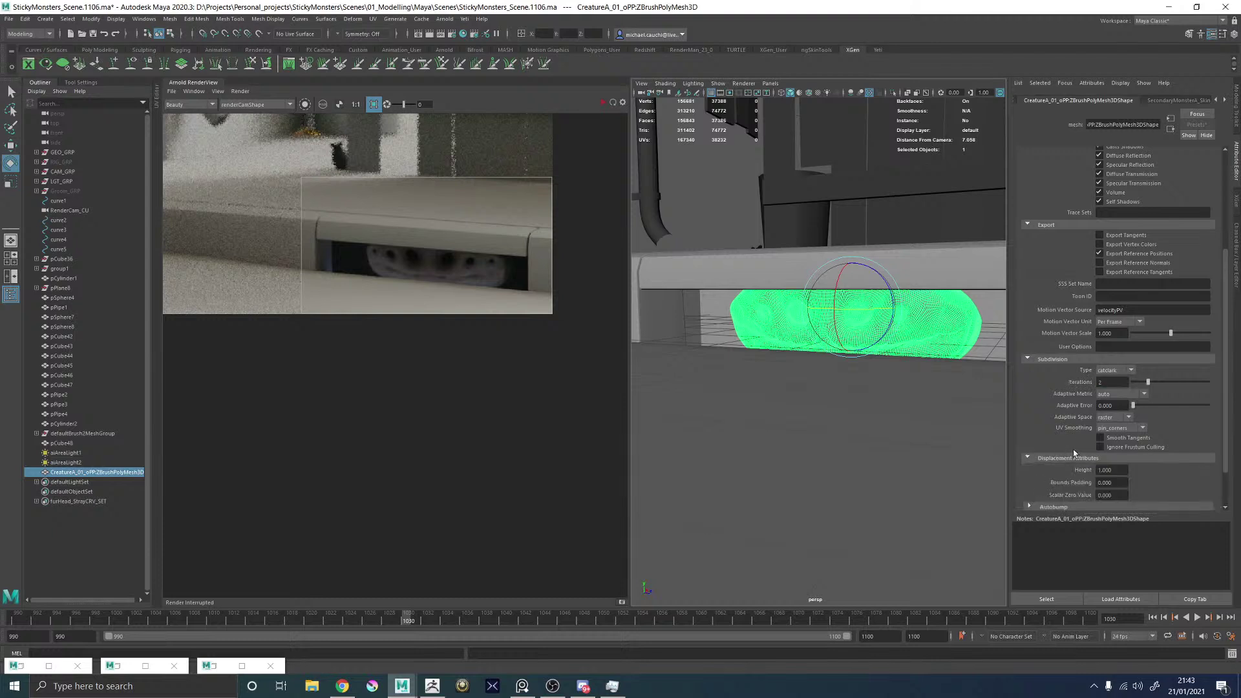
scroll(1073, 449, down, 1)
click(1073, 477)
scroll(1108, 467, down, 1)
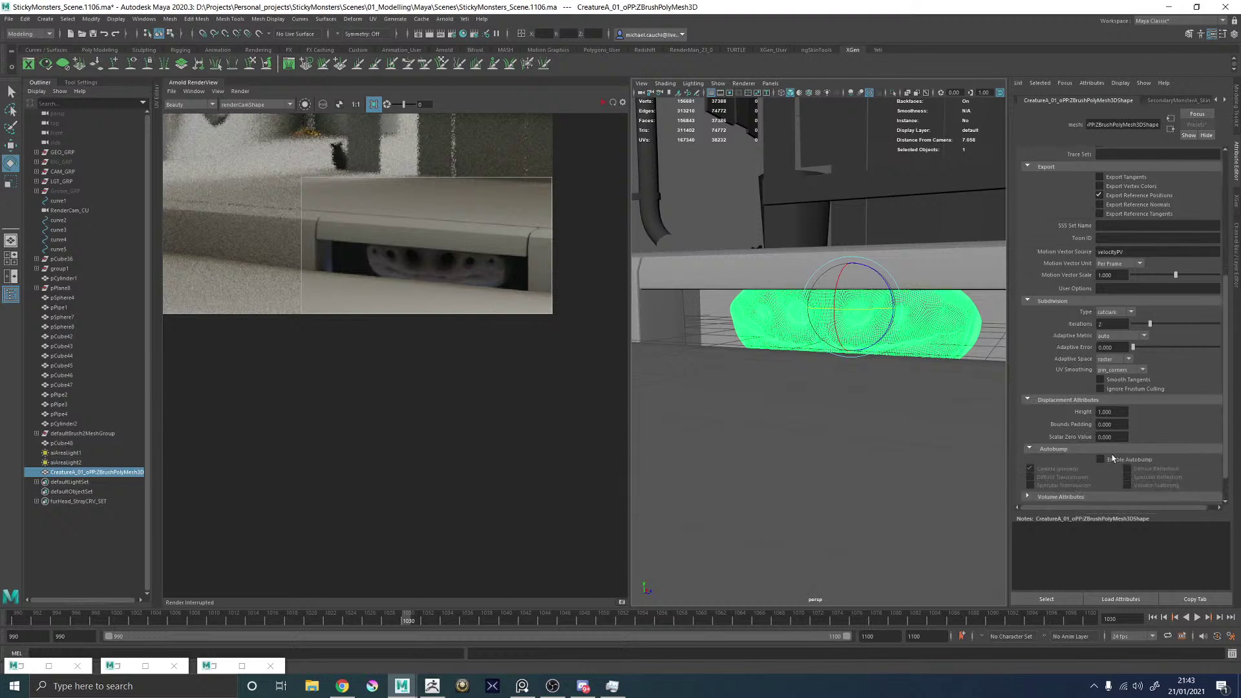
click(1111, 459)
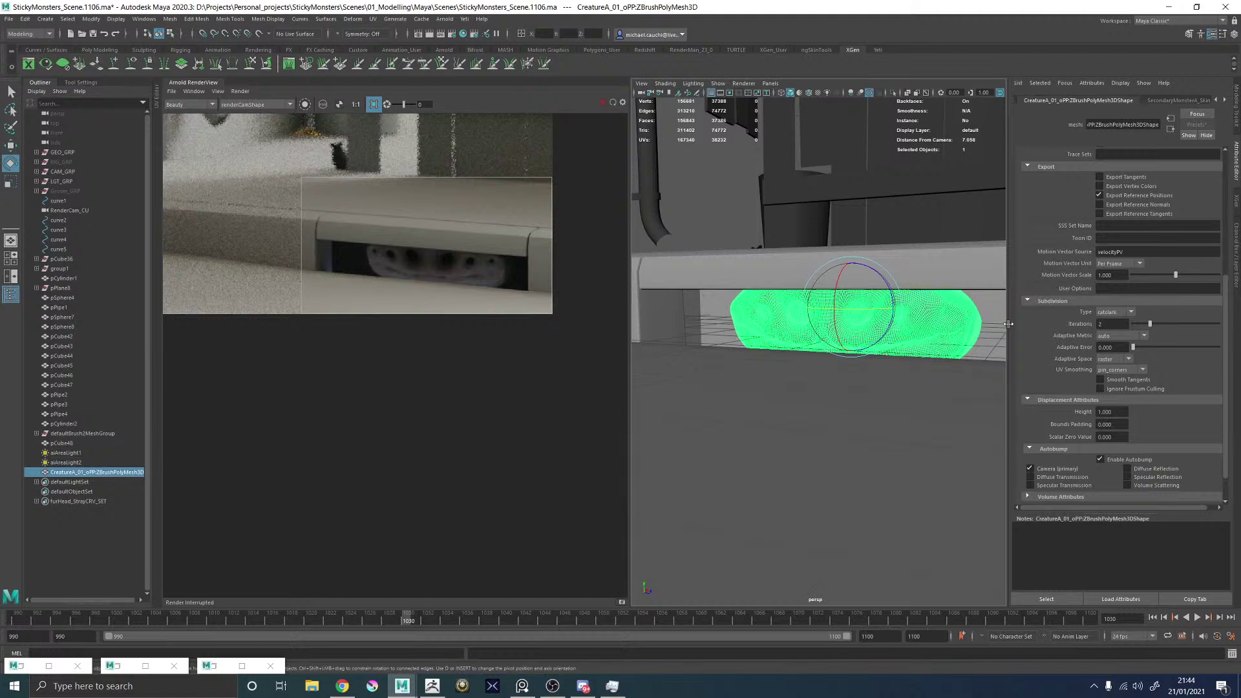
Go to the shading group of SecondaryMonsterA_Skin_MAT and open render node creation for its displacement material input.
scroll(1076, 321, up, 3)
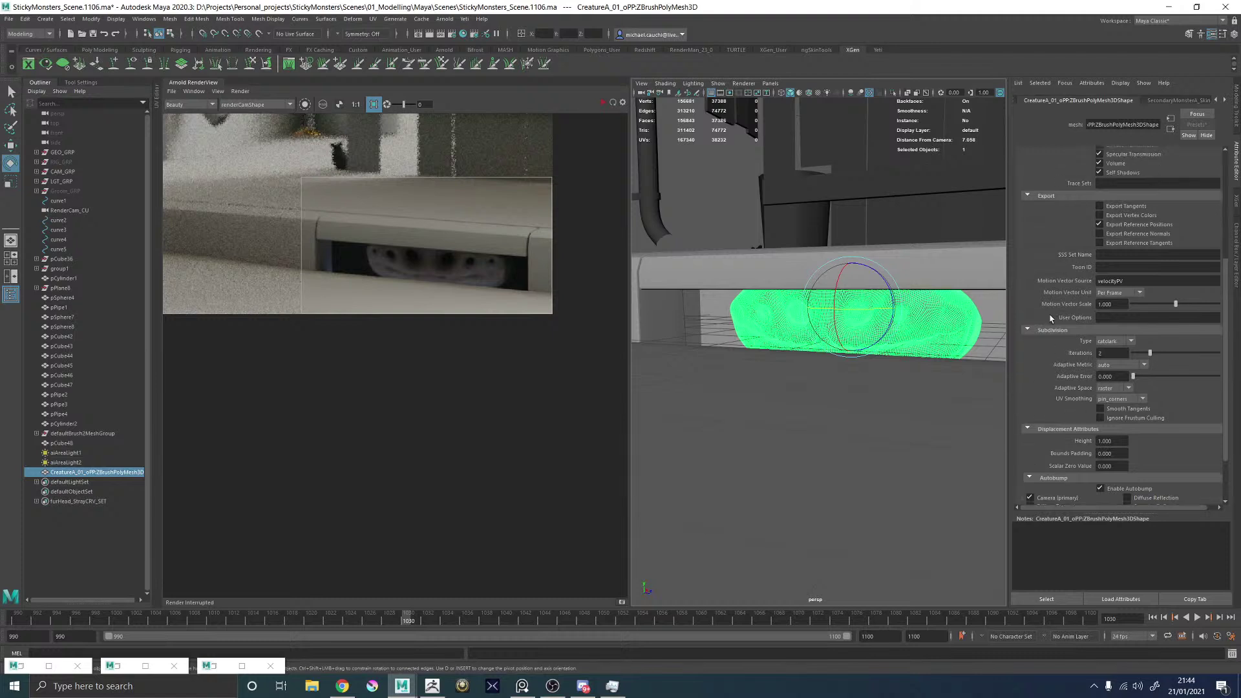
scroll(1101, 184, up, 3)
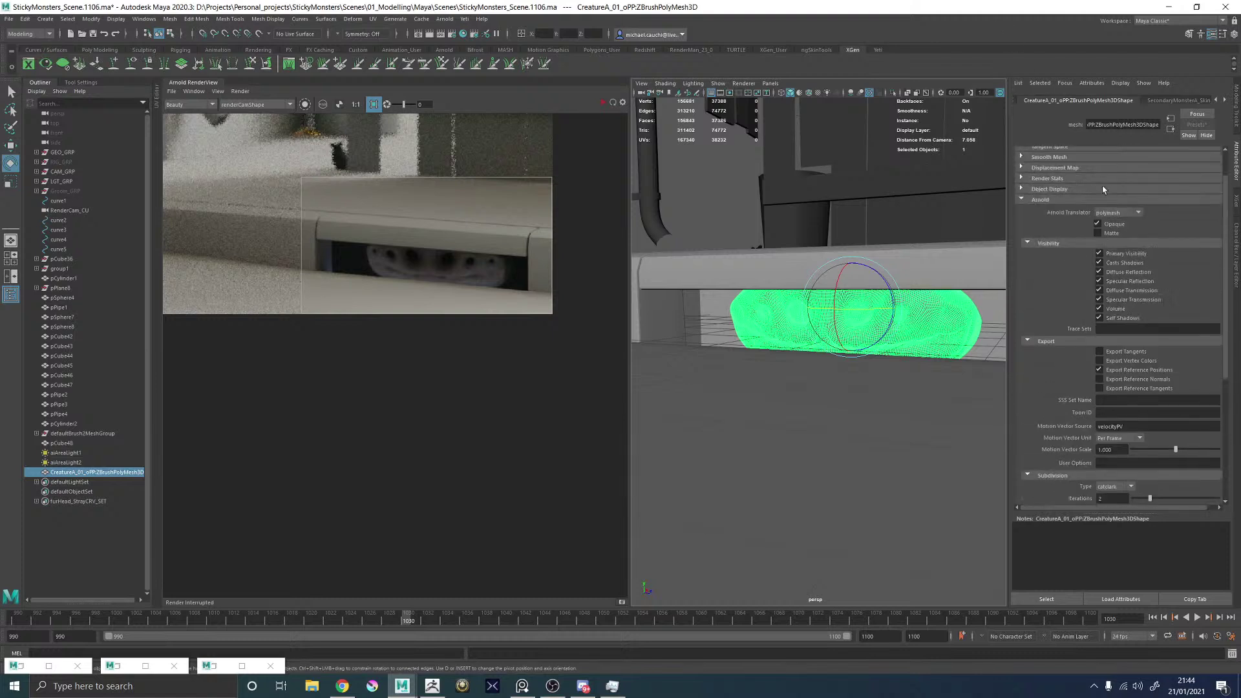
click(1192, 100)
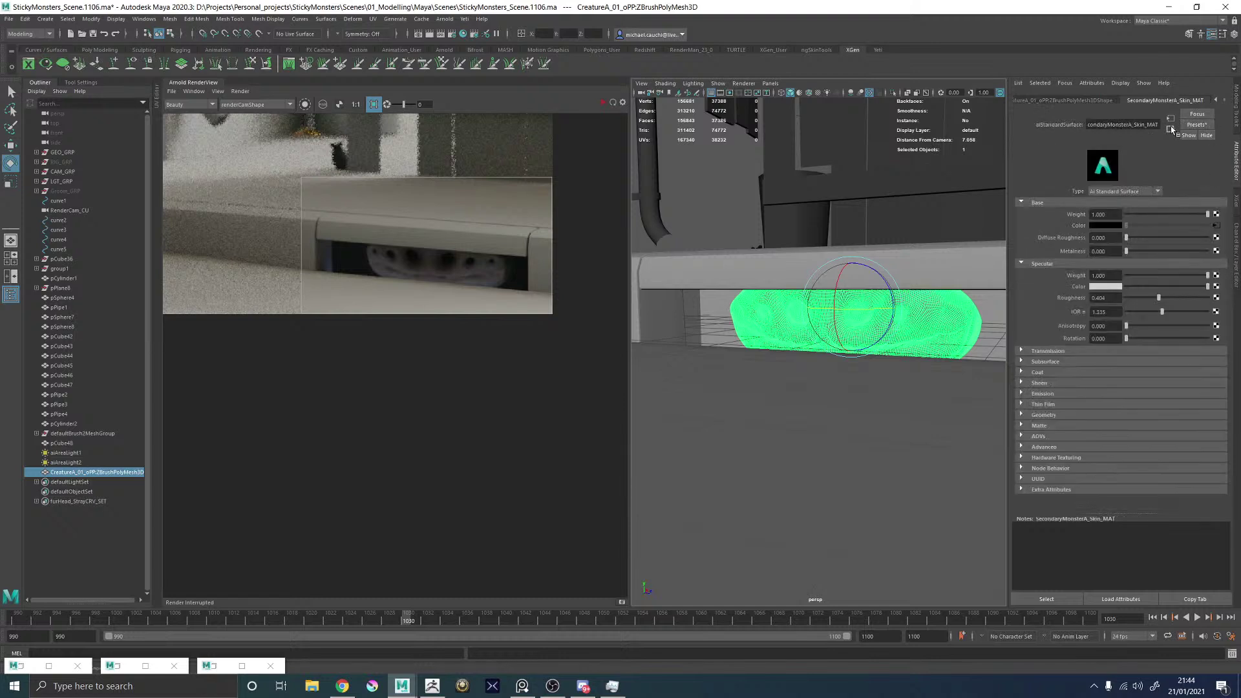
click(1171, 128)
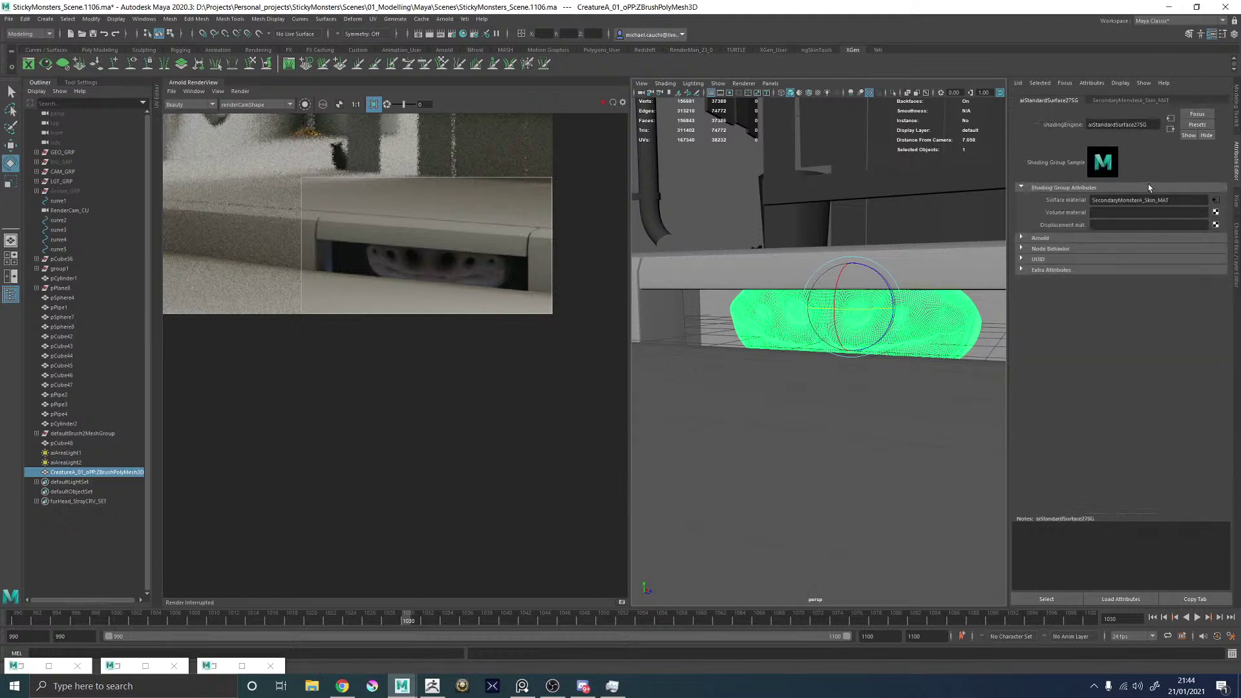
click(1064, 238)
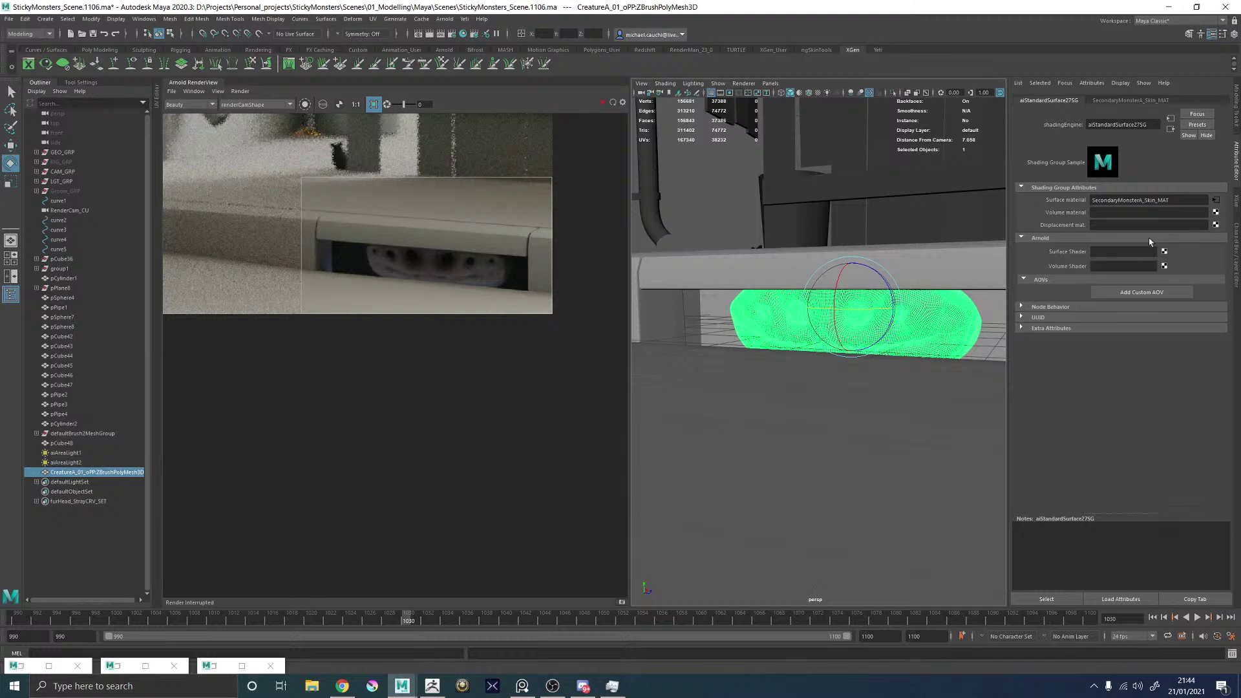
click(1216, 224)
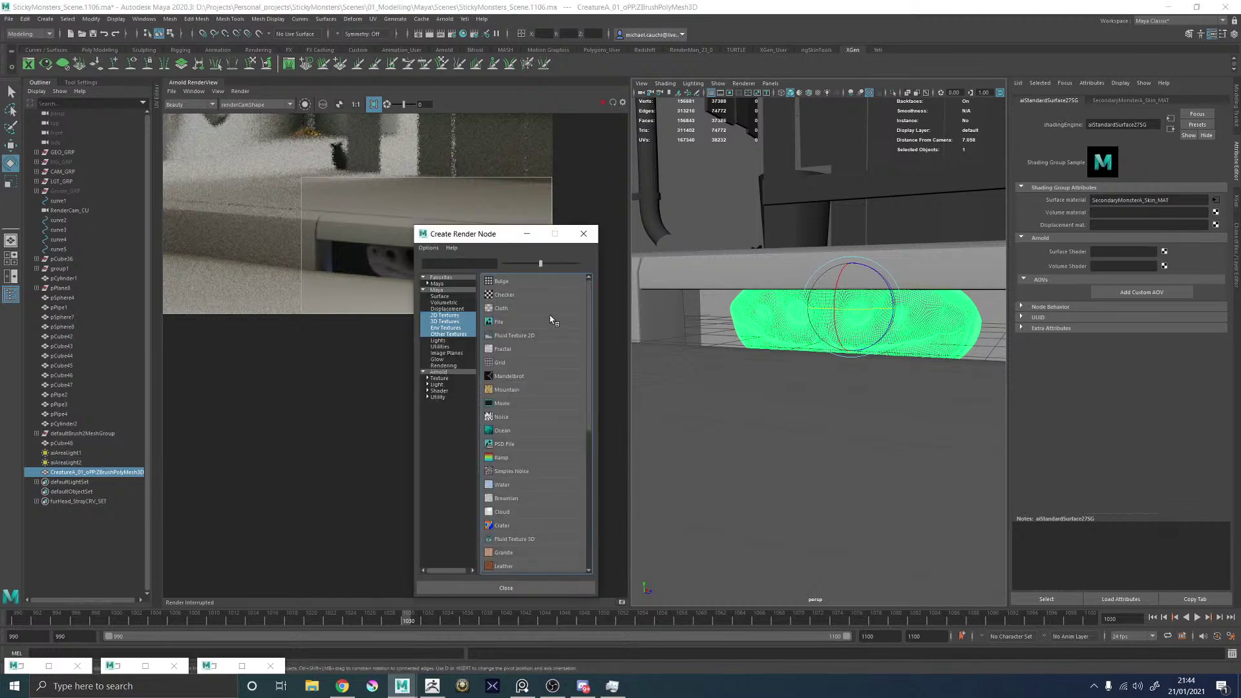
text(arno)
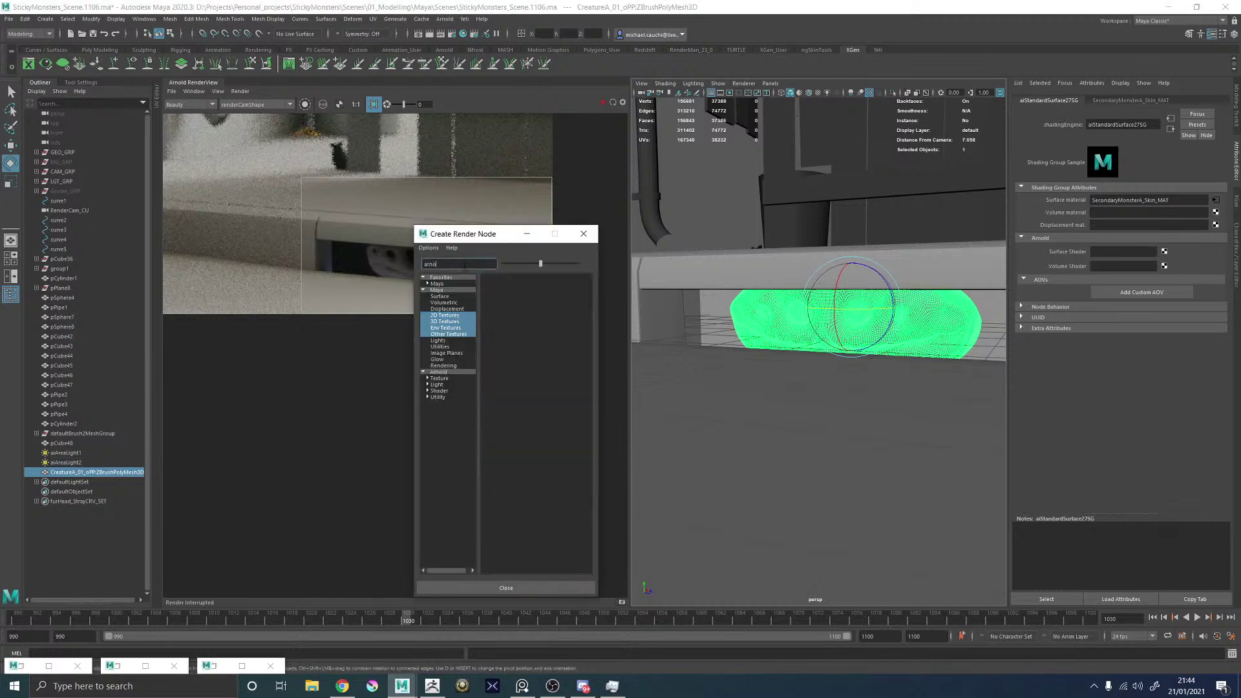
key(BackSpace)
key(BackSpace)
key(BackSpace)
key(BackSpace)
key(BackSpace)
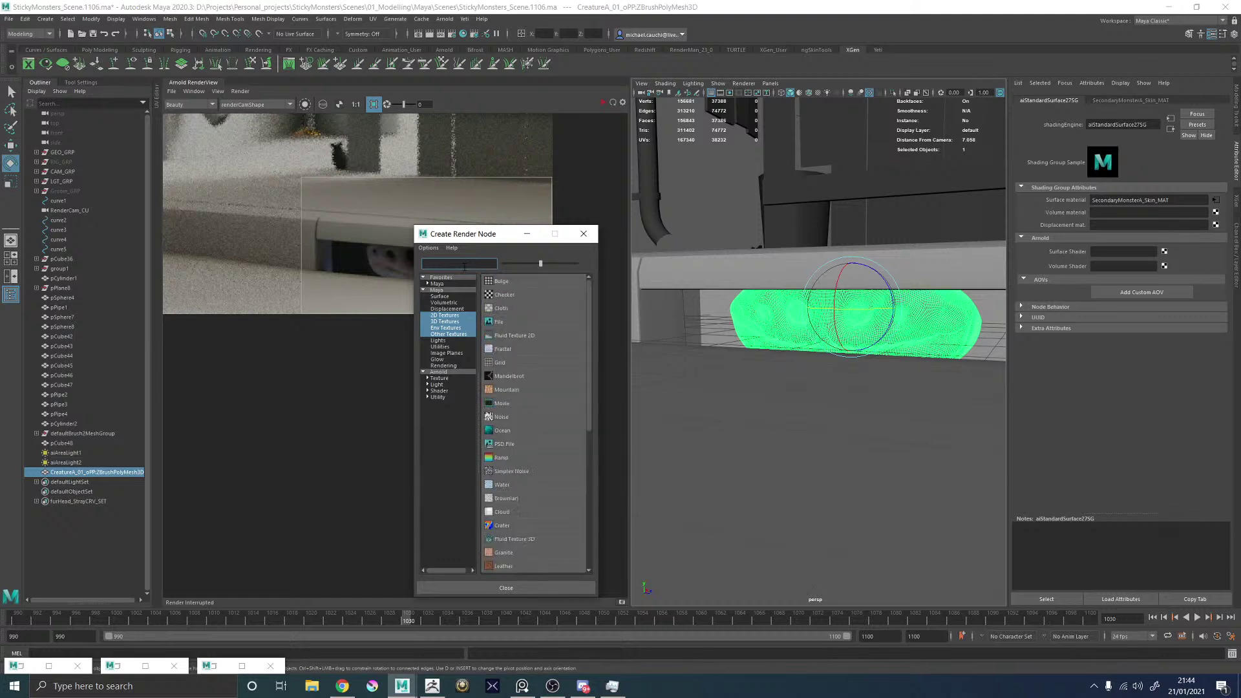
Search the Arnold render nodes for "displ" to find a displacement node.
text(displ)
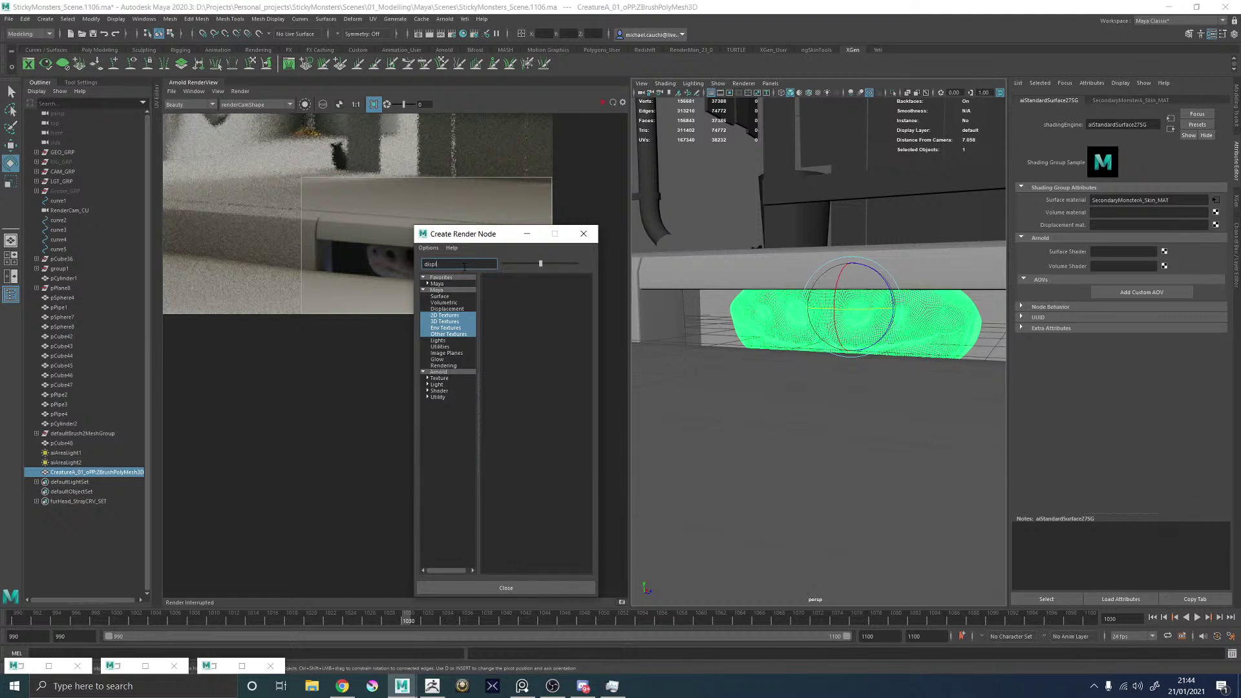
click(444, 372)
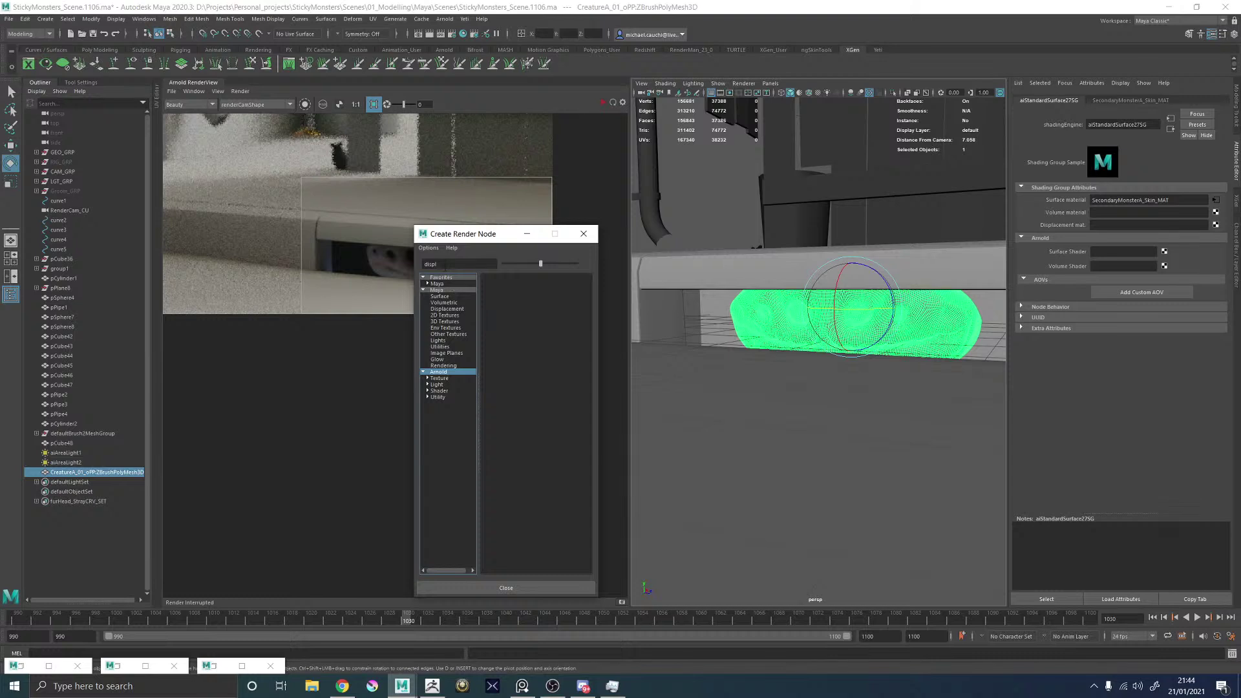
Expand the Arnold texture, light, shader and utility categories of the render node list to look for a displacement node.
click(438, 397)
click(428, 398)
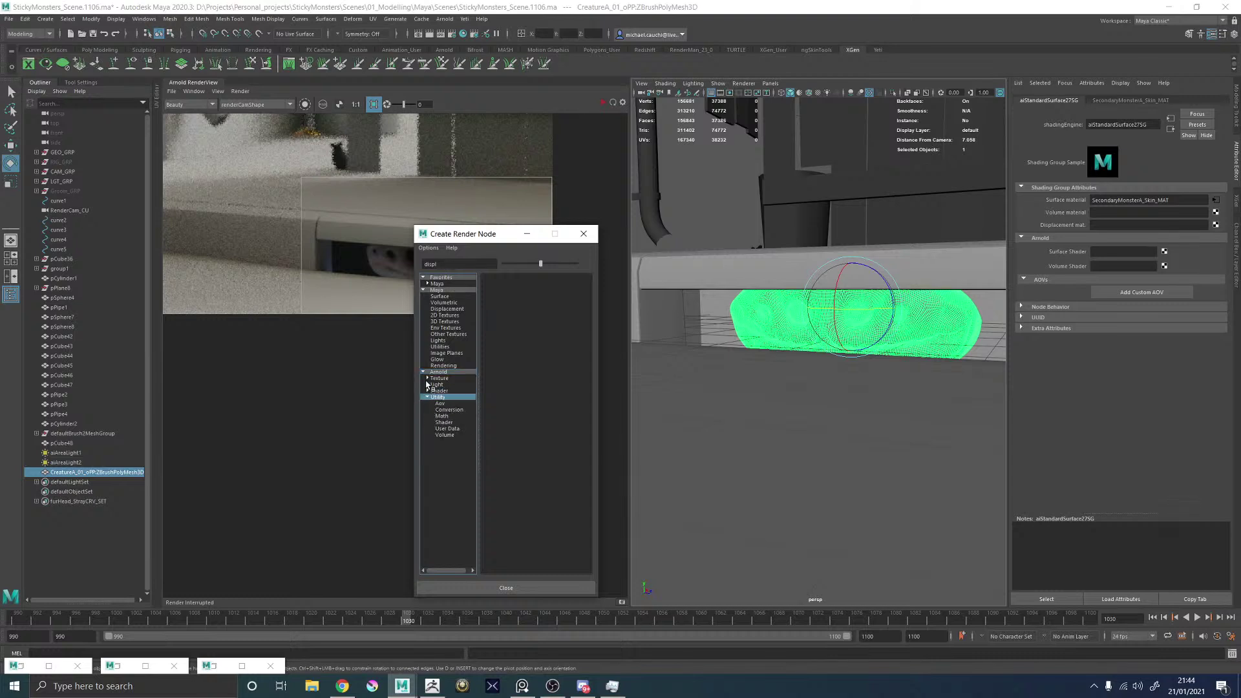
click(427, 379)
click(427, 391)
click(427, 397)
click(427, 403)
click(440, 403)
click(445, 416)
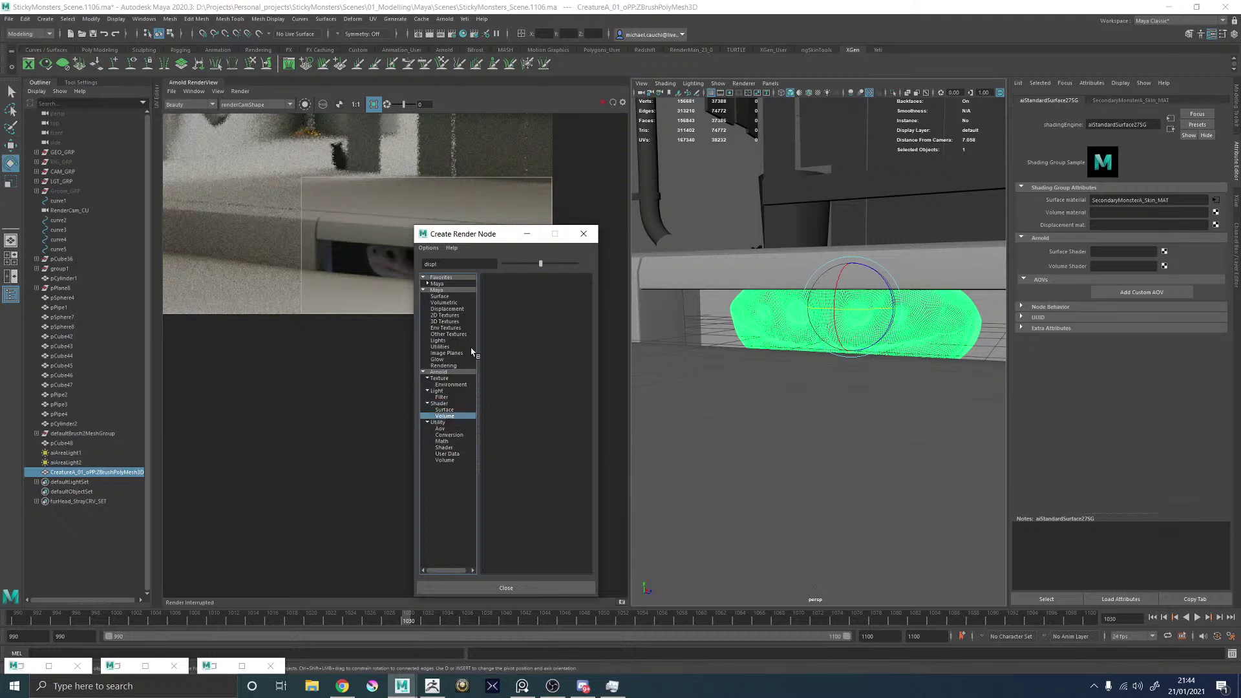
Clear the node search filter, look through the Arnold utility nodes for a displacement node, and close the Create Render Node window.
click(450, 265)
key(BackSpace)
key(BackSpace)
key(BackSpace)
key(BackSpace)
key(BackSpace)
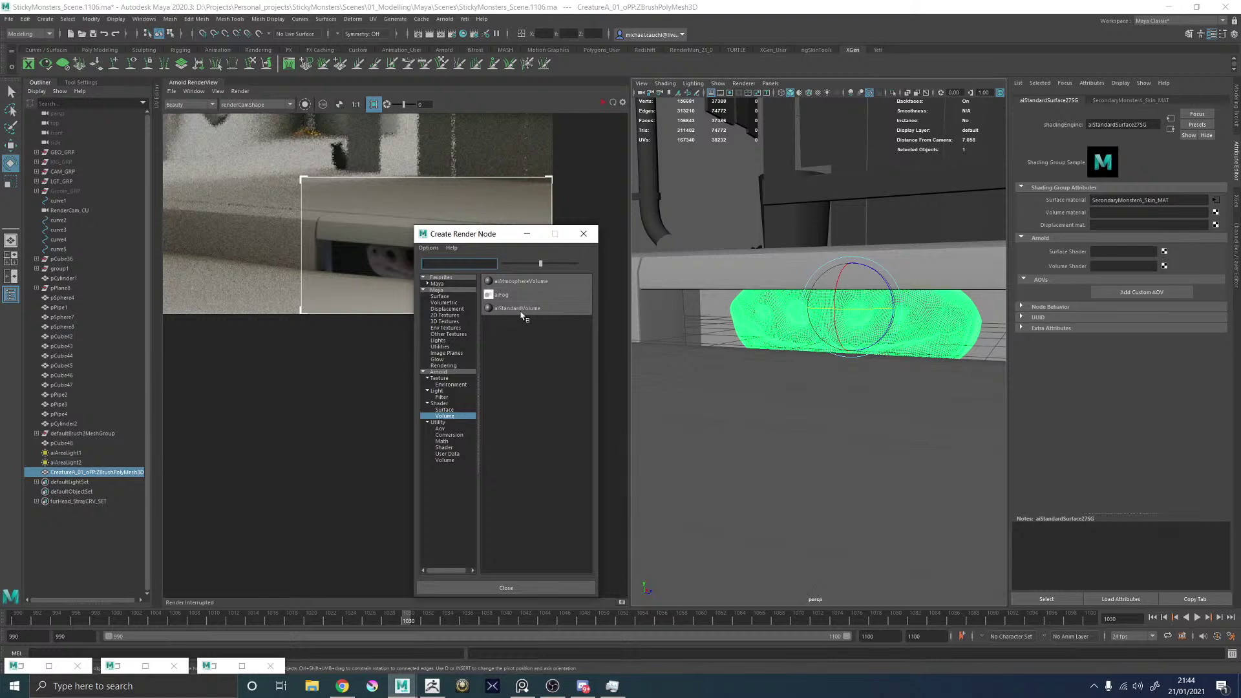
click(440, 429)
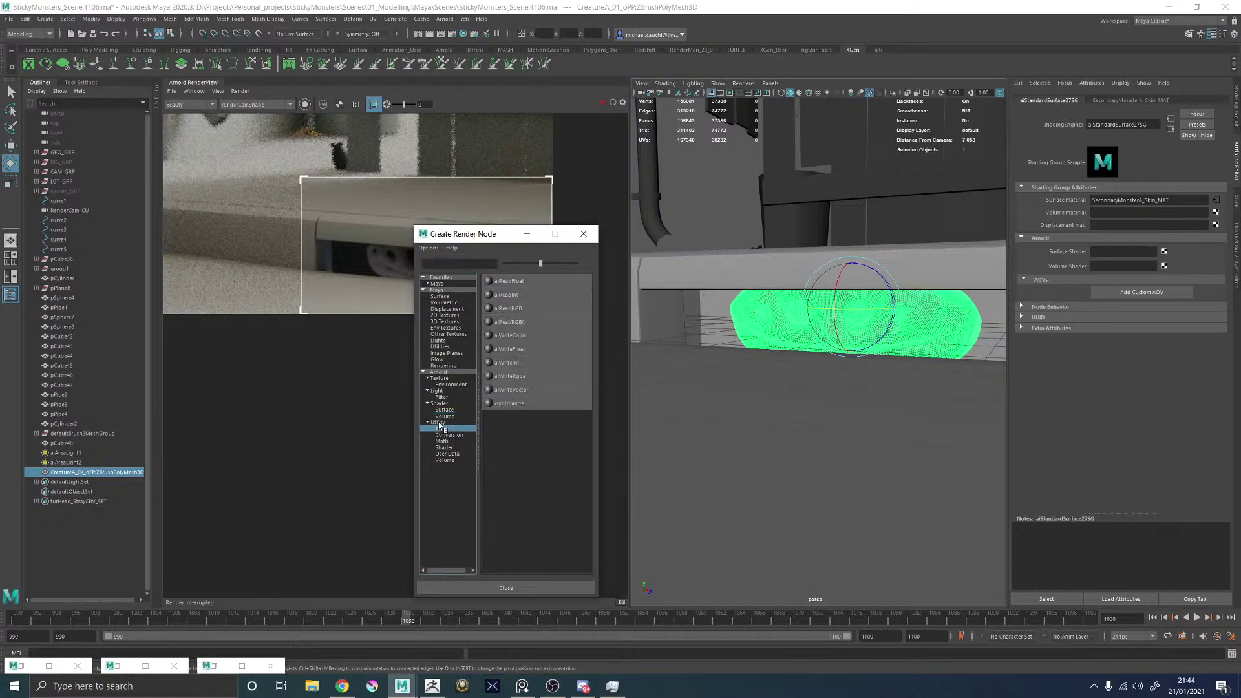
click(438, 422)
scroll(529, 390, down, 10)
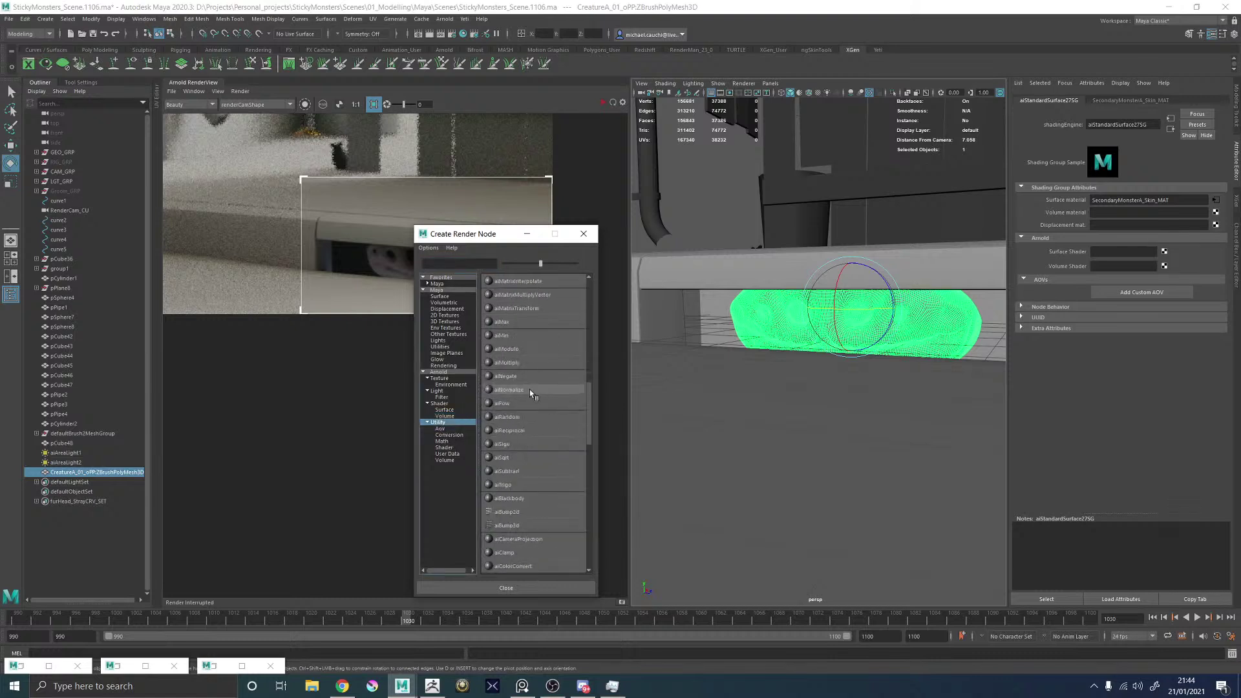
scroll(531, 390, down, 7)
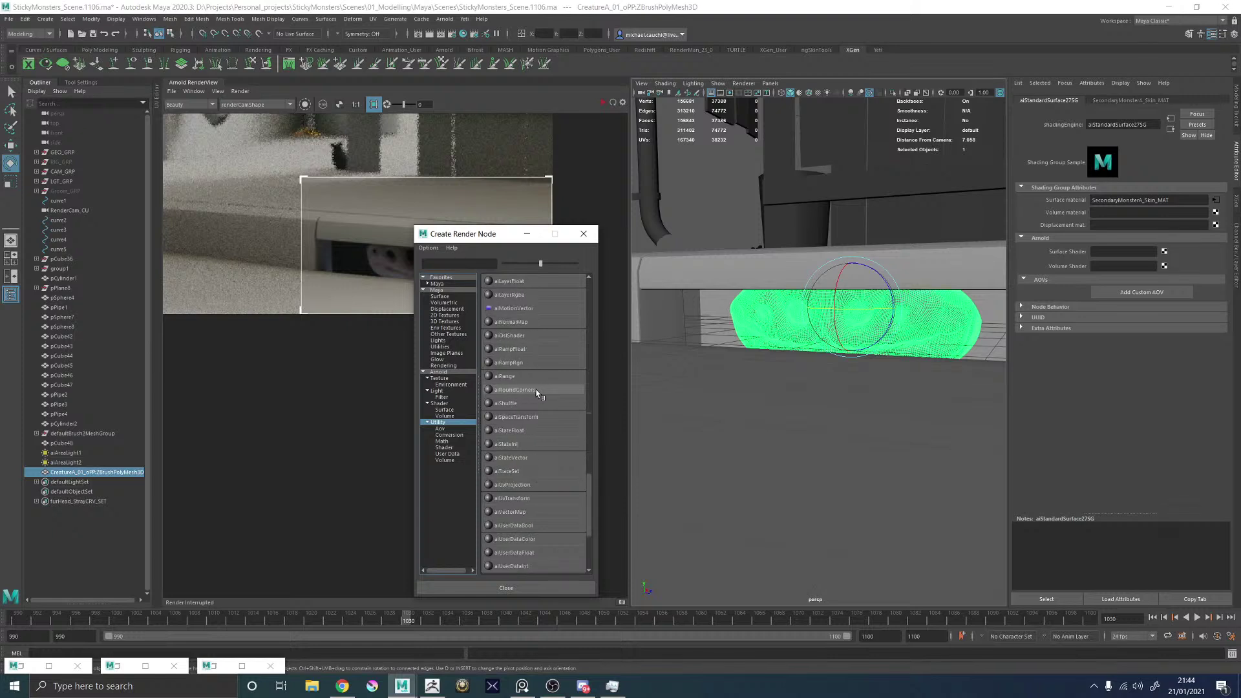
scroll(536, 391, down, 4)
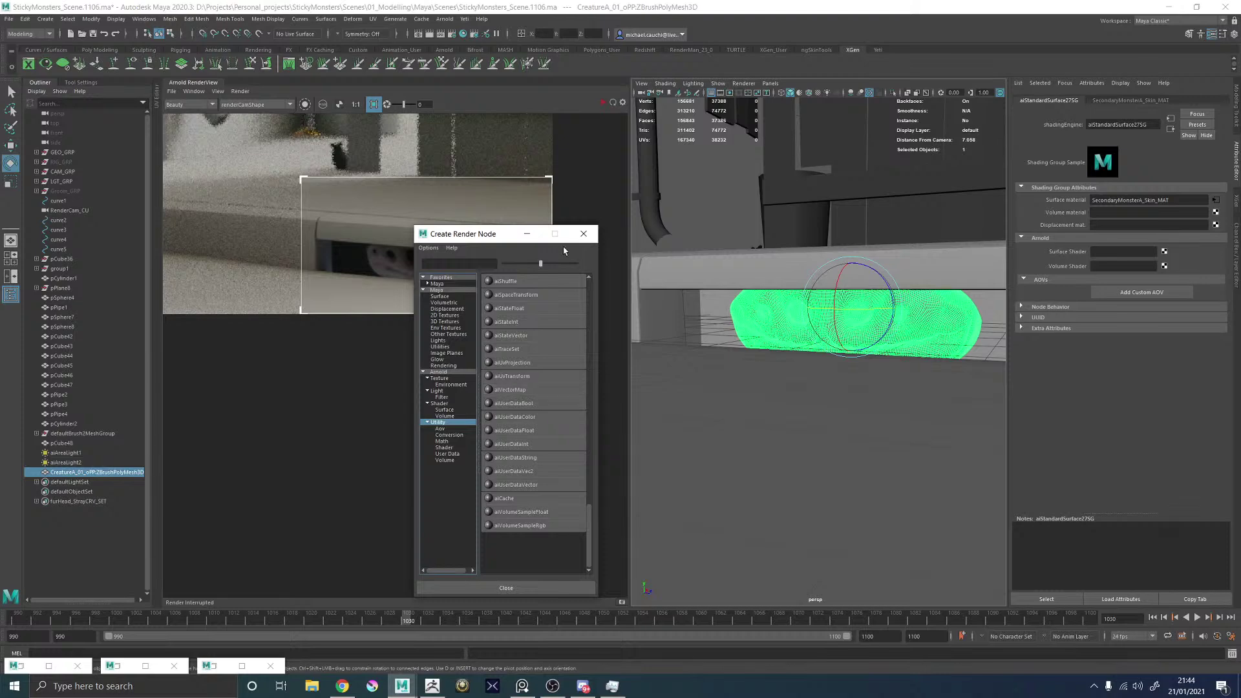
click(584, 233)
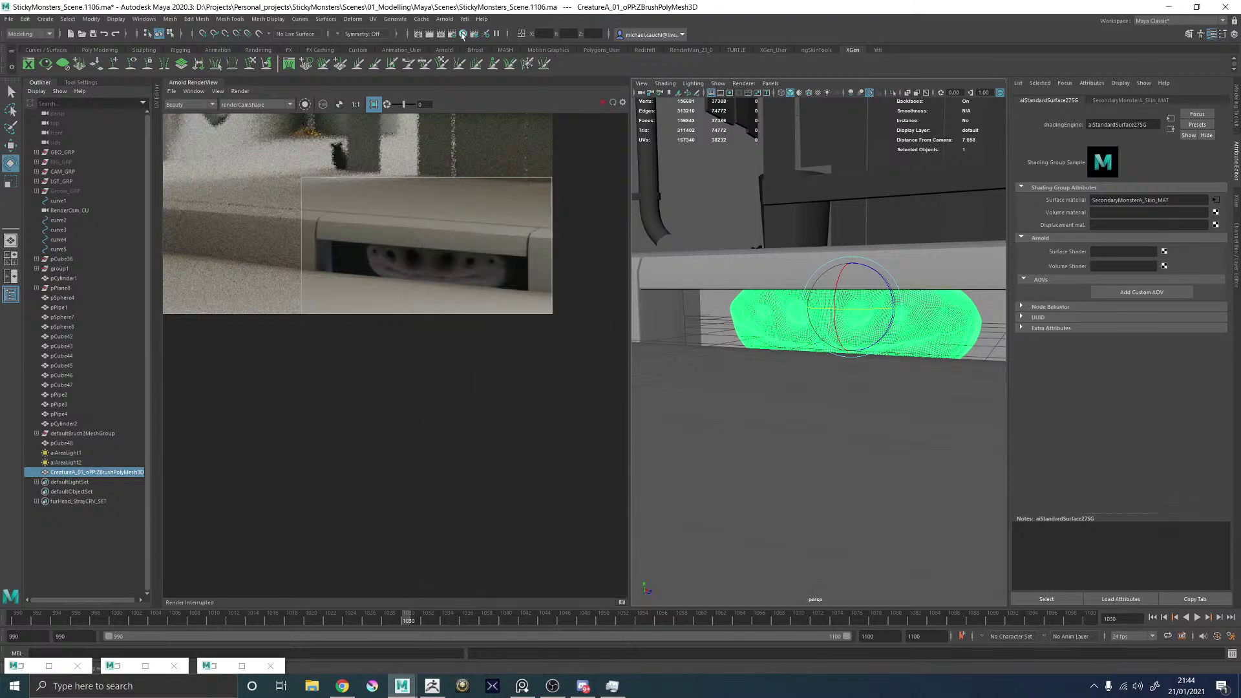
Open the Hypershade and graph the input and output connections of the aiStandardSurface27SG shading group.
click(463, 35)
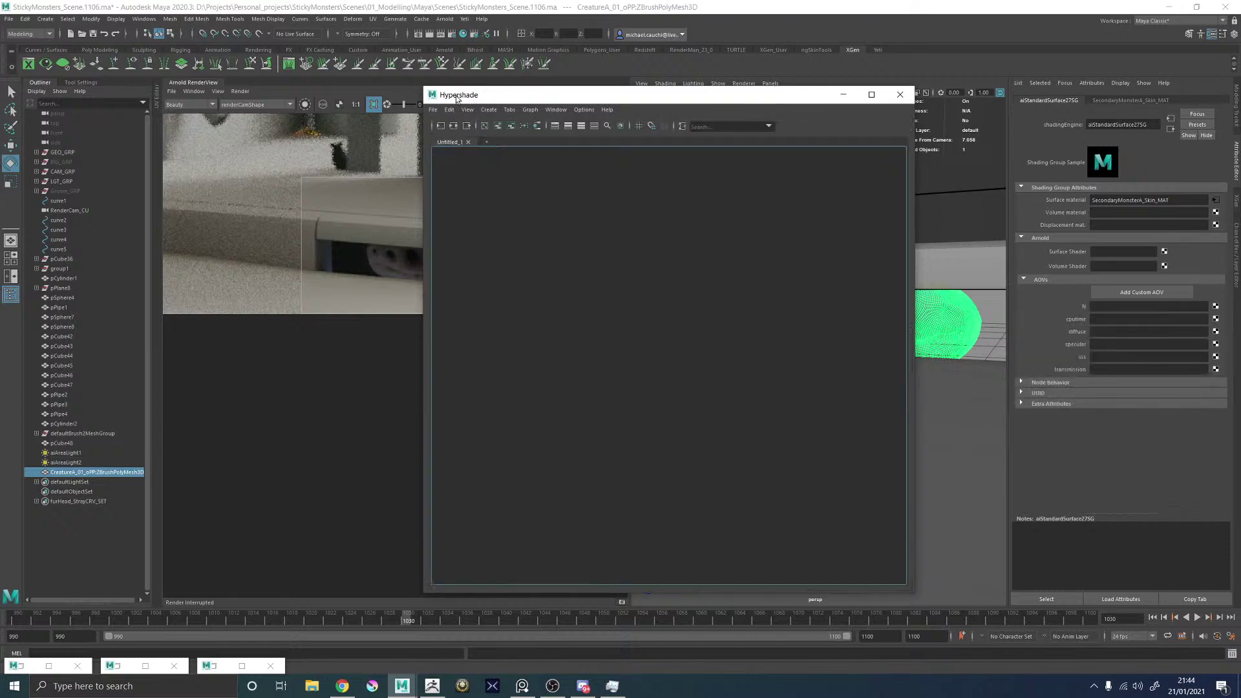
click(452, 128)
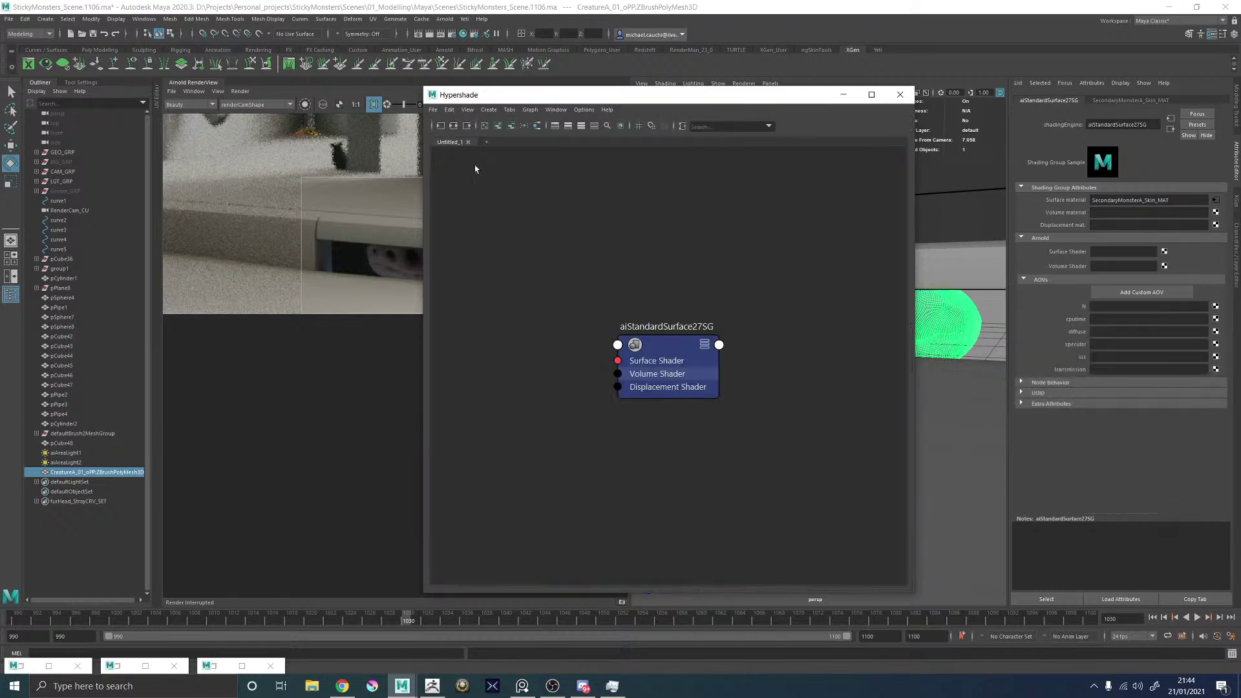
click(453, 129)
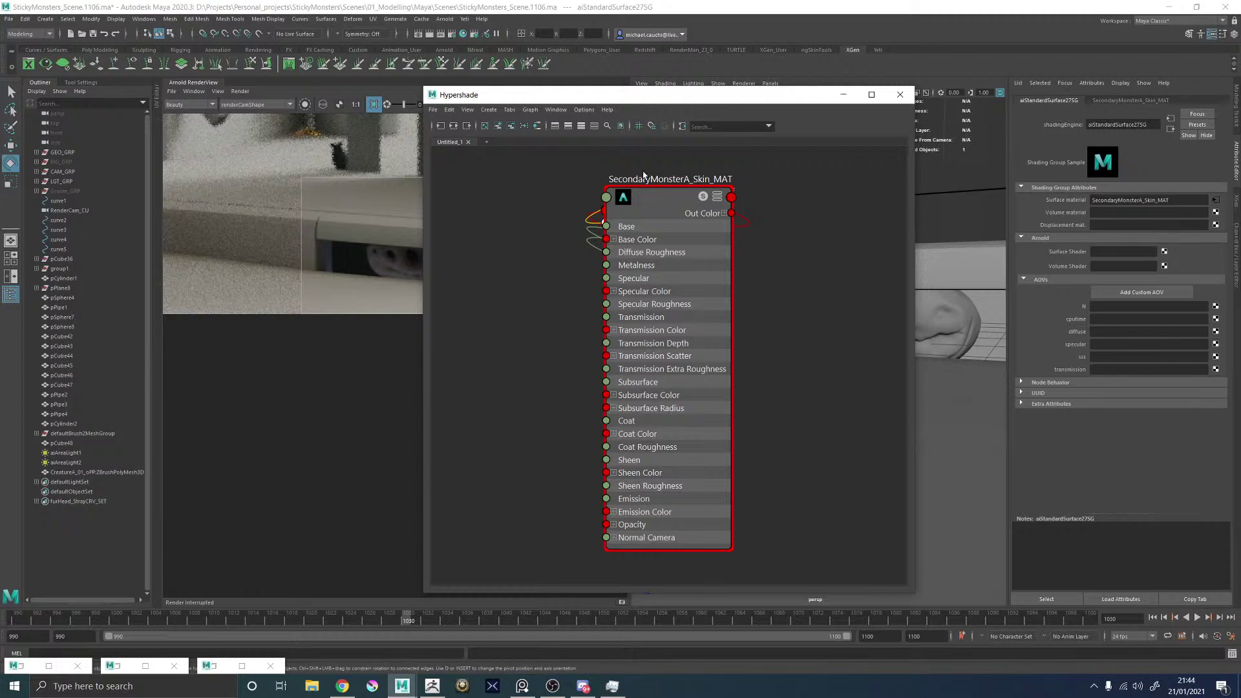
Try to spread out the overlapping nodes of the SecondaryMonsterA_Skin_MAT network in the graph.
drag(653, 196, 876, 200)
alt+middle_drag(777, 201, 560, 299)
scroll(690, 290, up, 4)
scroll(715, 307, down, 7)
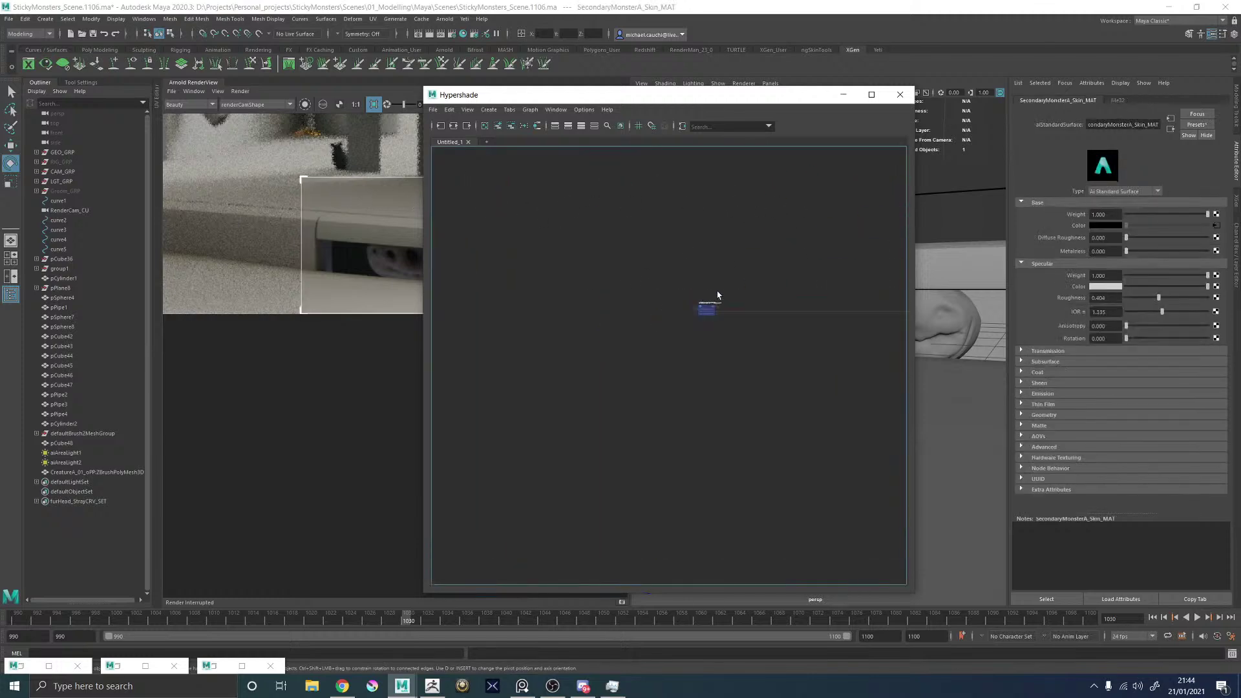
alt+middle_drag(718, 295, 545, 319)
click(546, 323)
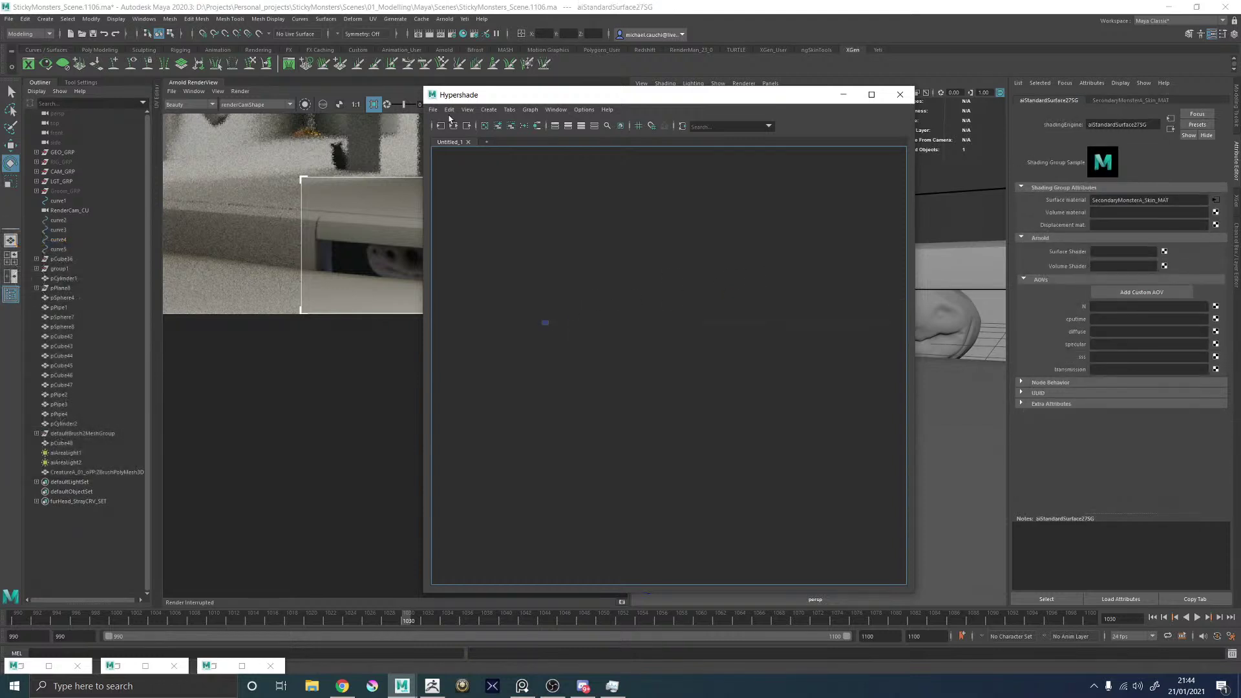
key(f)
click(645, 265)
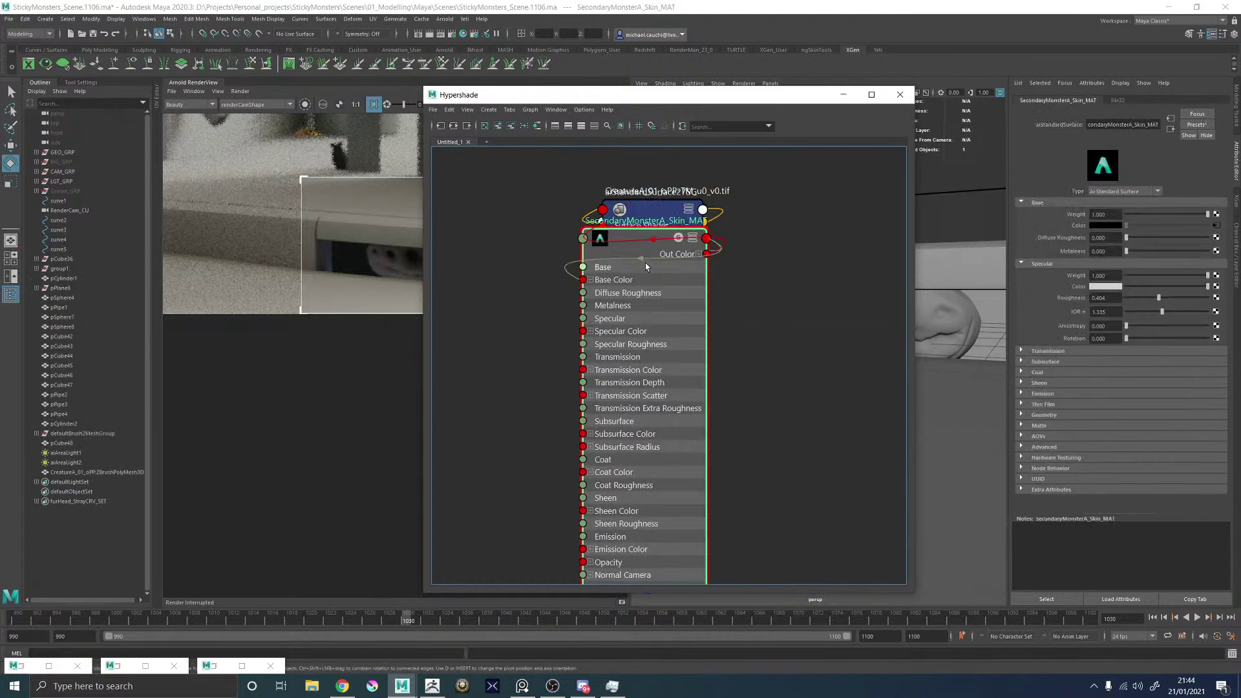
drag(645, 265, 583, 270)
mouse_move(646, 236)
mouse_down()
mouse_move(698, 249)
mouse_move(779, 340)
mouse_move(511, 173)
mouse_up()
scroll(627, 218, down, 4)
drag(640, 215, 549, 241)
Graph the skin material's network again and move SecondaryMonsterA_Skin_MAT and aiStandardSurface27SG apart so both nodes are readable.
click(453, 125)
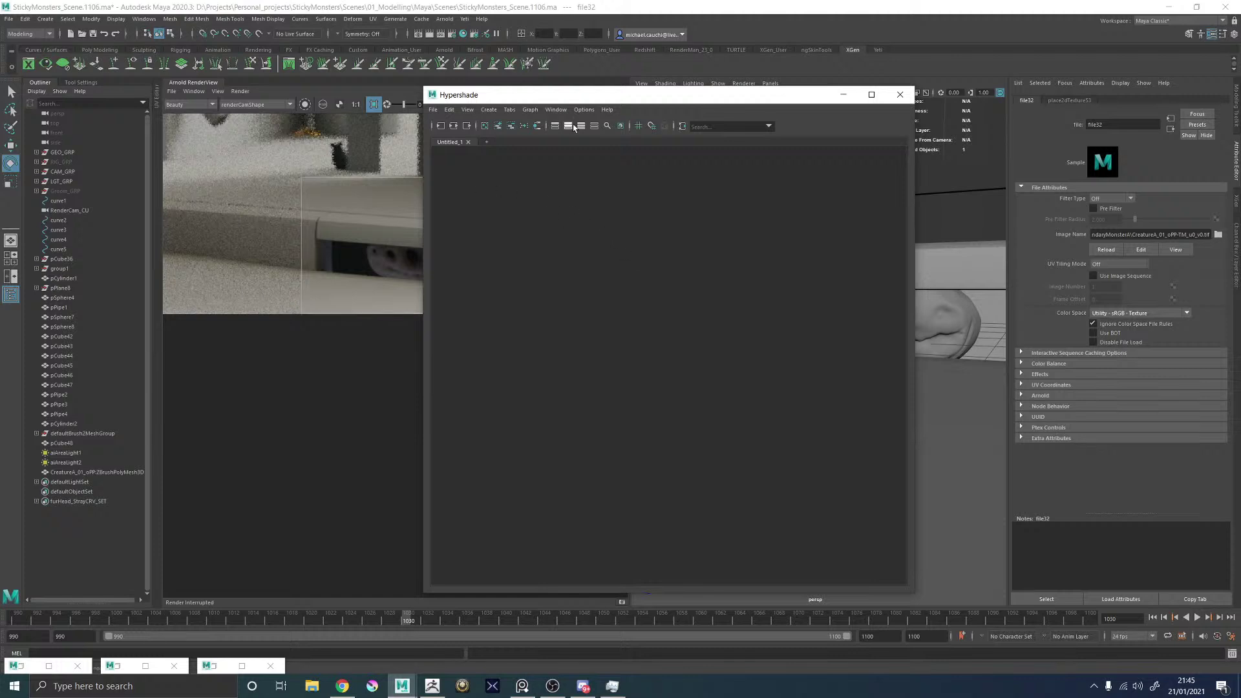
drag(575, 96, 660, 95)
click(537, 127)
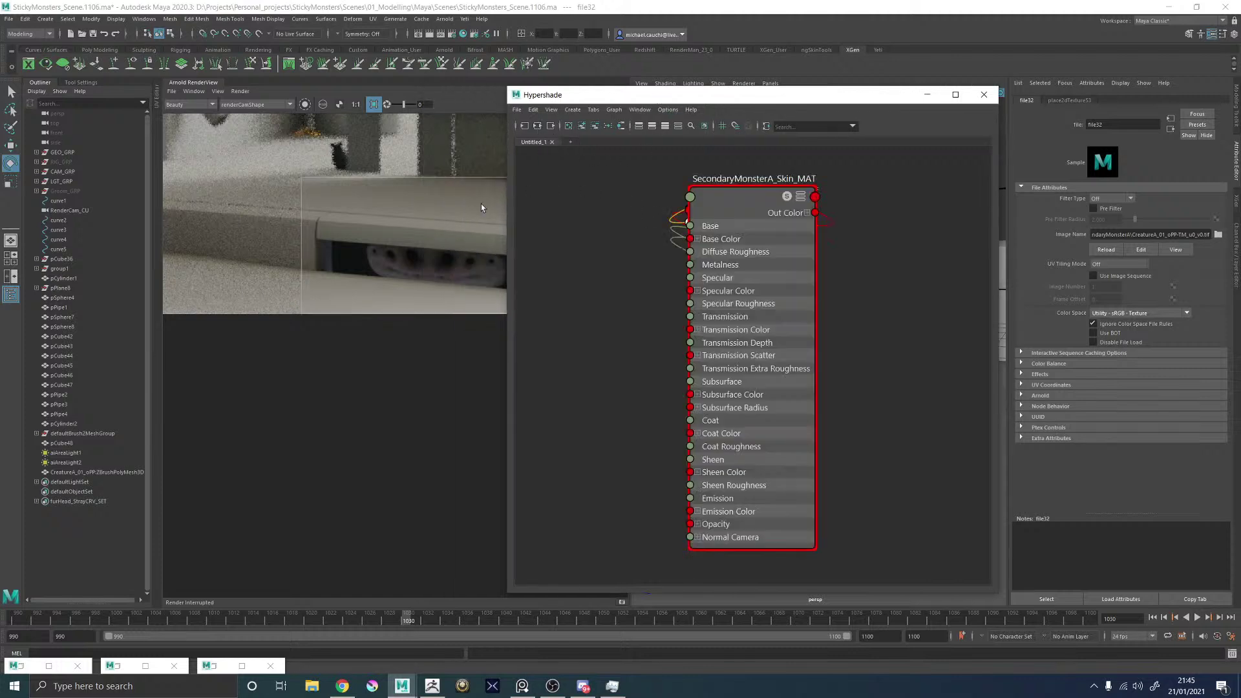
drag(742, 206, 839, 263)
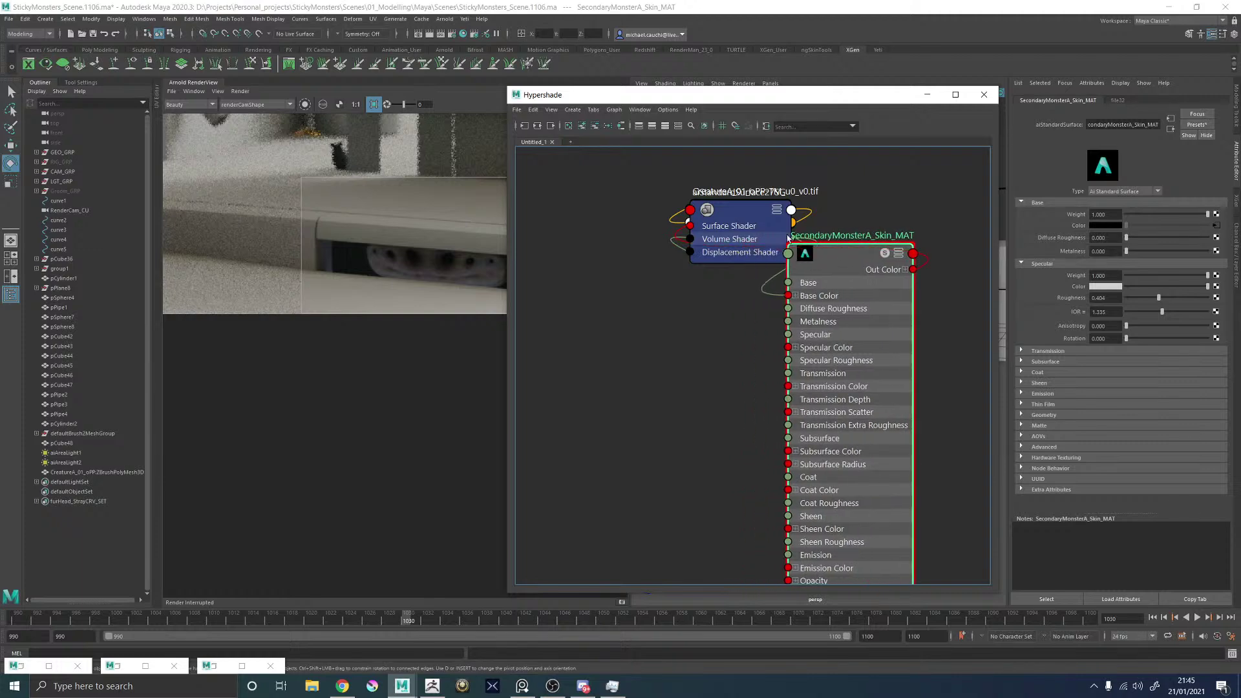
drag(759, 224, 985, 206)
alt+middle_drag(866, 211, 682, 234)
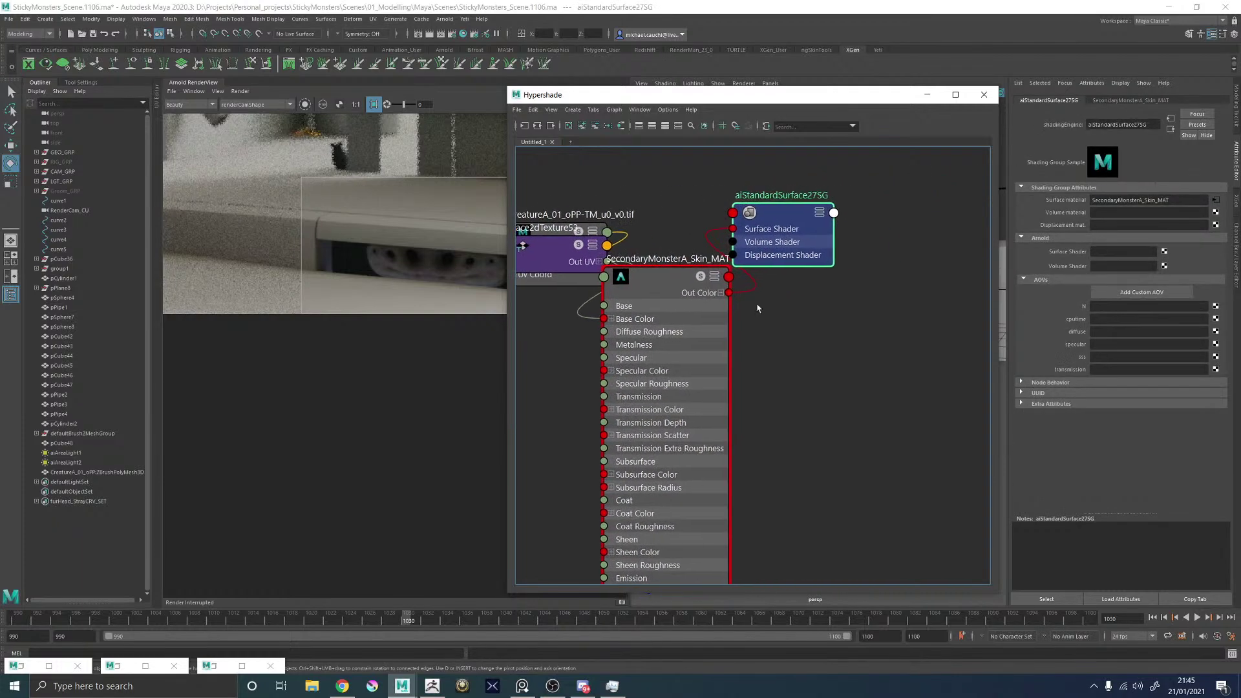
Add a displacementShader node in the empty area of the graph beside the skin material.
click(765, 370)
key(Tab)
text(disp)
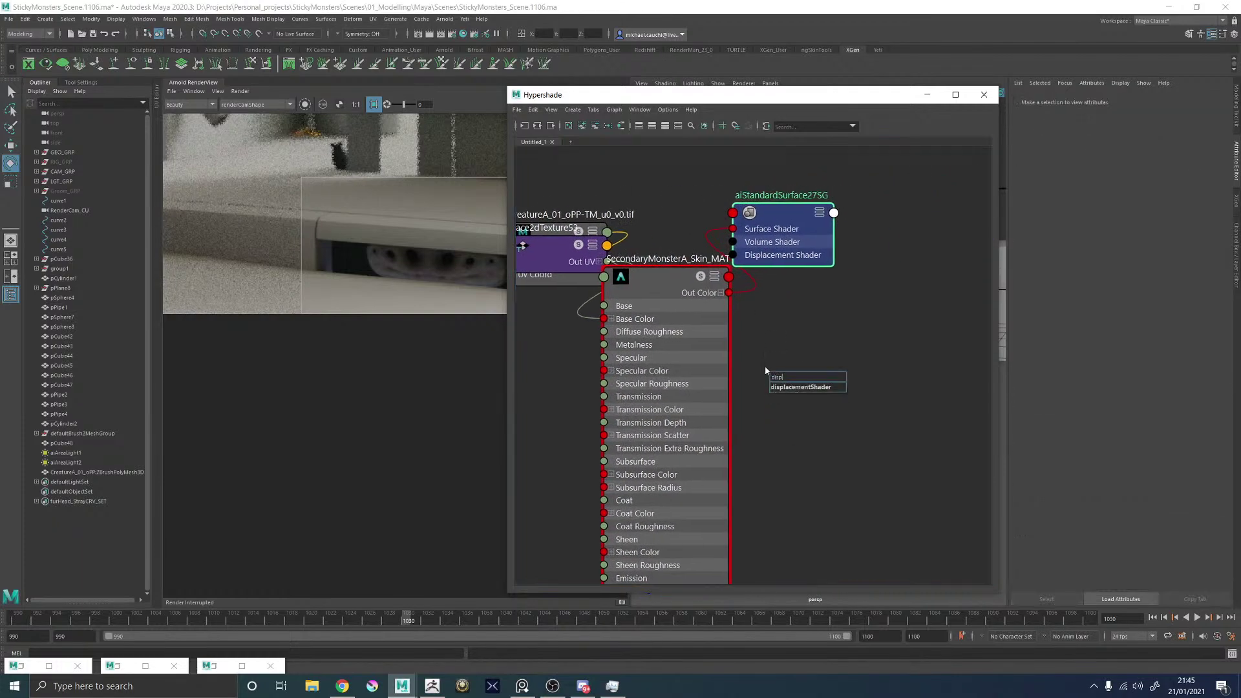
text(la)
key(BackSpace)
key(BackSpace)
key(BackSpace)
key(BackSpace)
key(BackSpace)
key(BackSpace)
text(aid)
key(BackSpace)
key(BackSpace)
key(BackSpace)
text(disp)
key(Return)
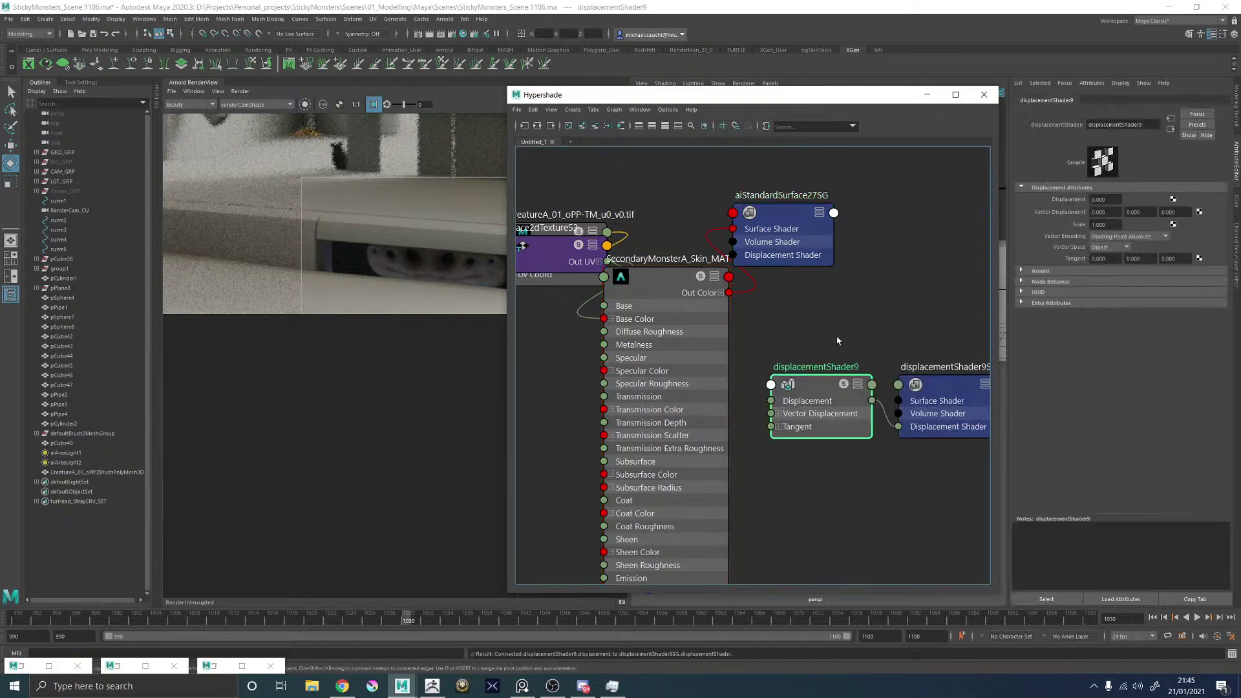
Check the displacement shader's Arnold attributes and connect the shader to the displacement material slot of aiStandardSurface27SG.
click(1049, 271)
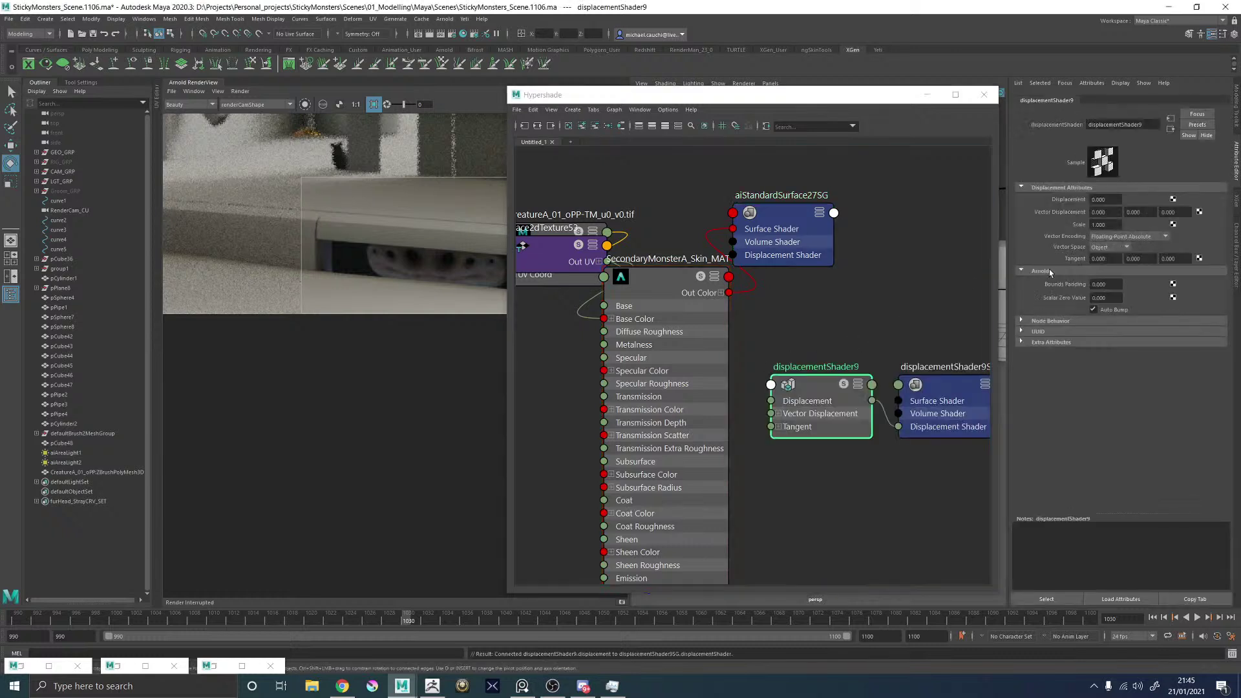
click(1050, 270)
click(781, 213)
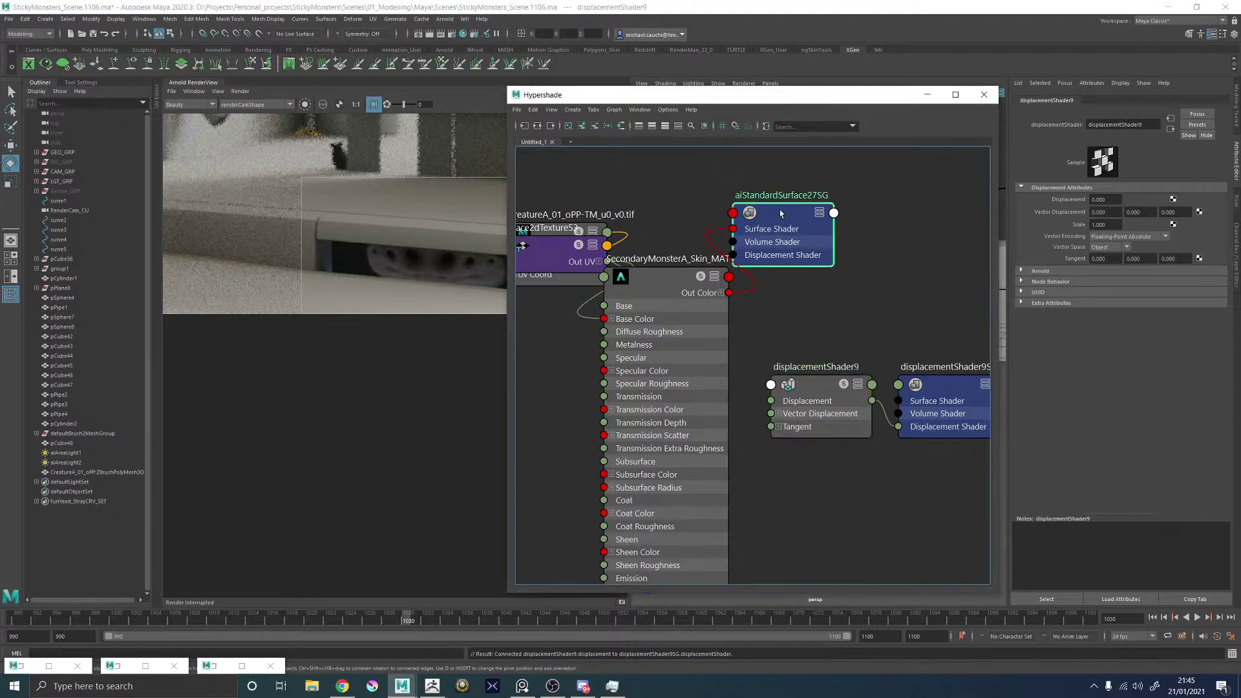
middle_drag(806, 387, 1098, 225)
Add a file texture node with its 2D placement below the displacement shader.
click(809, 487)
key(Tab)
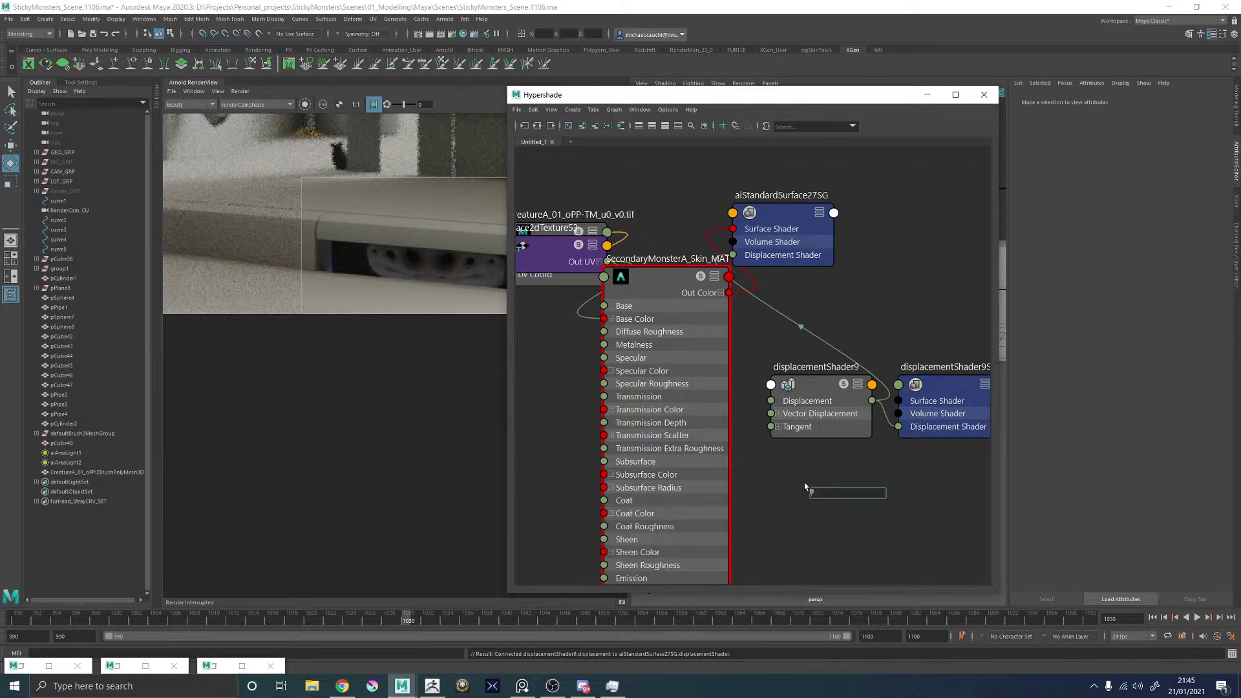
text(file)
key(Down)
key(Down)
key(Down)
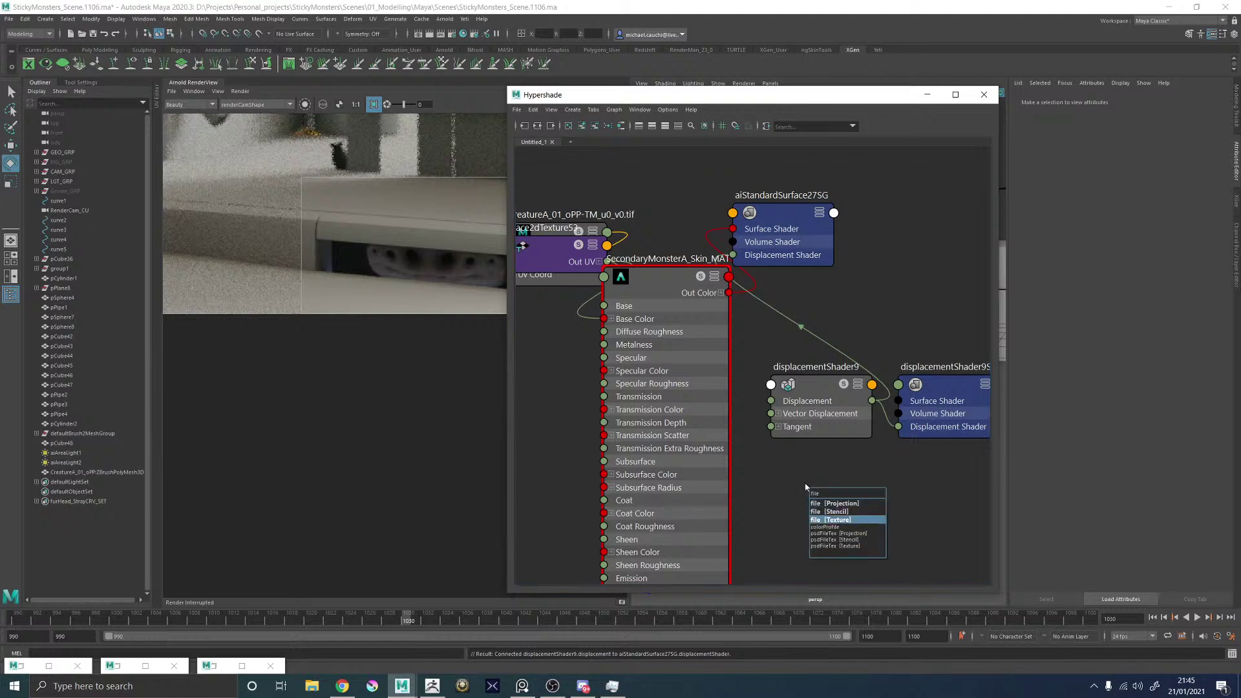
key(Up)
key(Return)
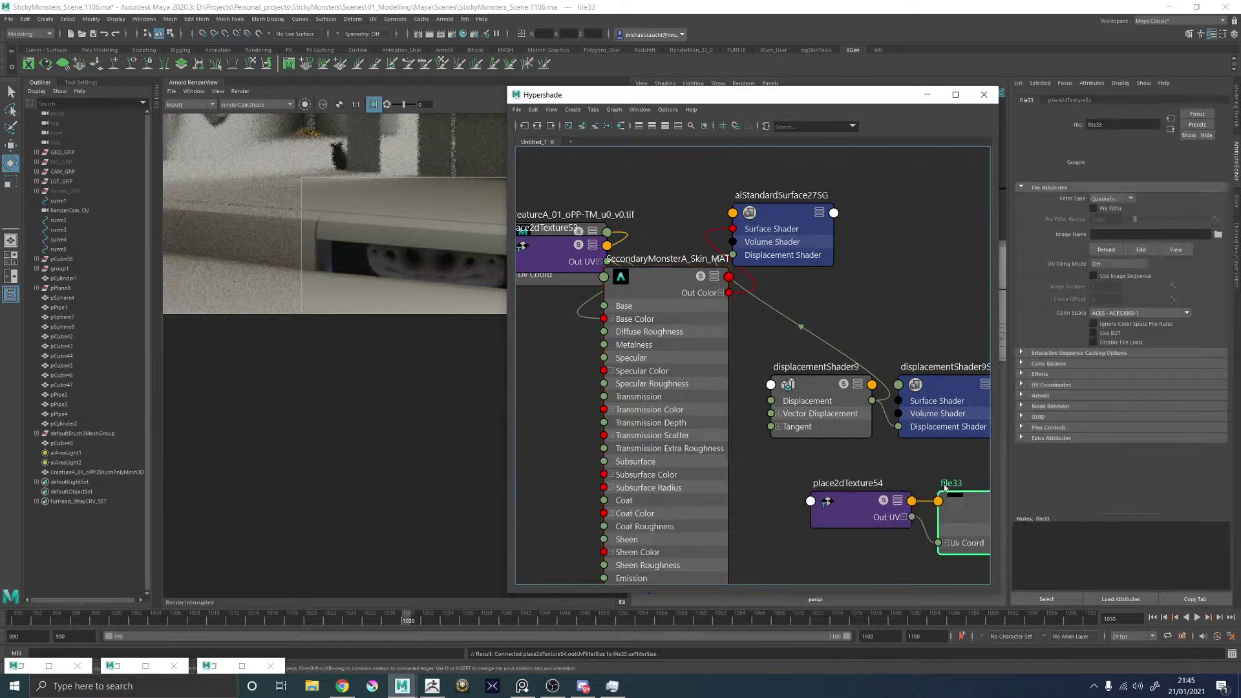
Set the new file texture's color space to Utility - Raw.
click(1116, 316)
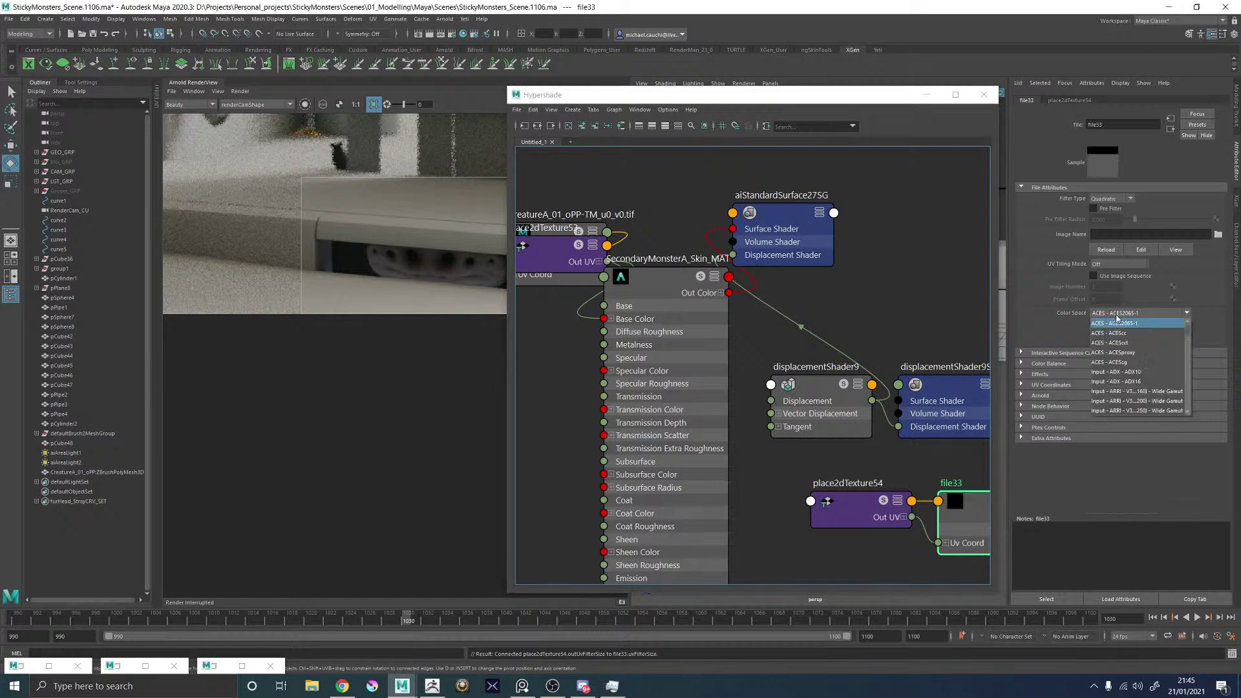
scroll(1125, 373, down, 10)
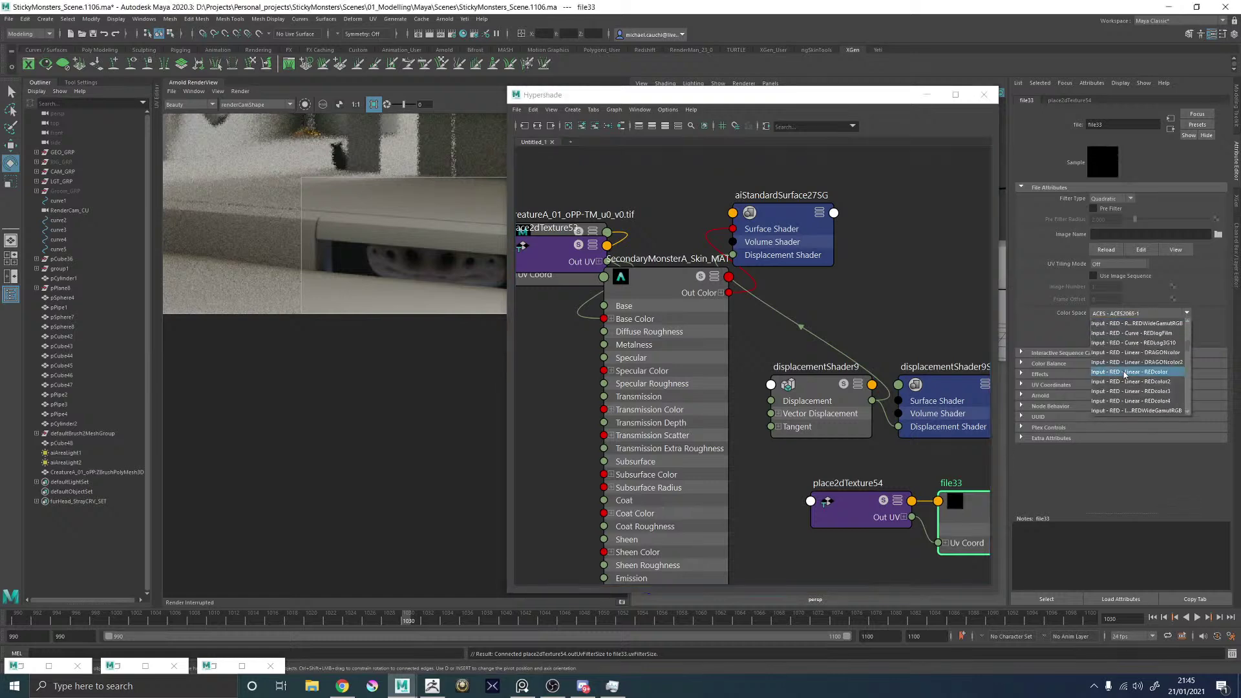
scroll(1125, 374, down, 15)
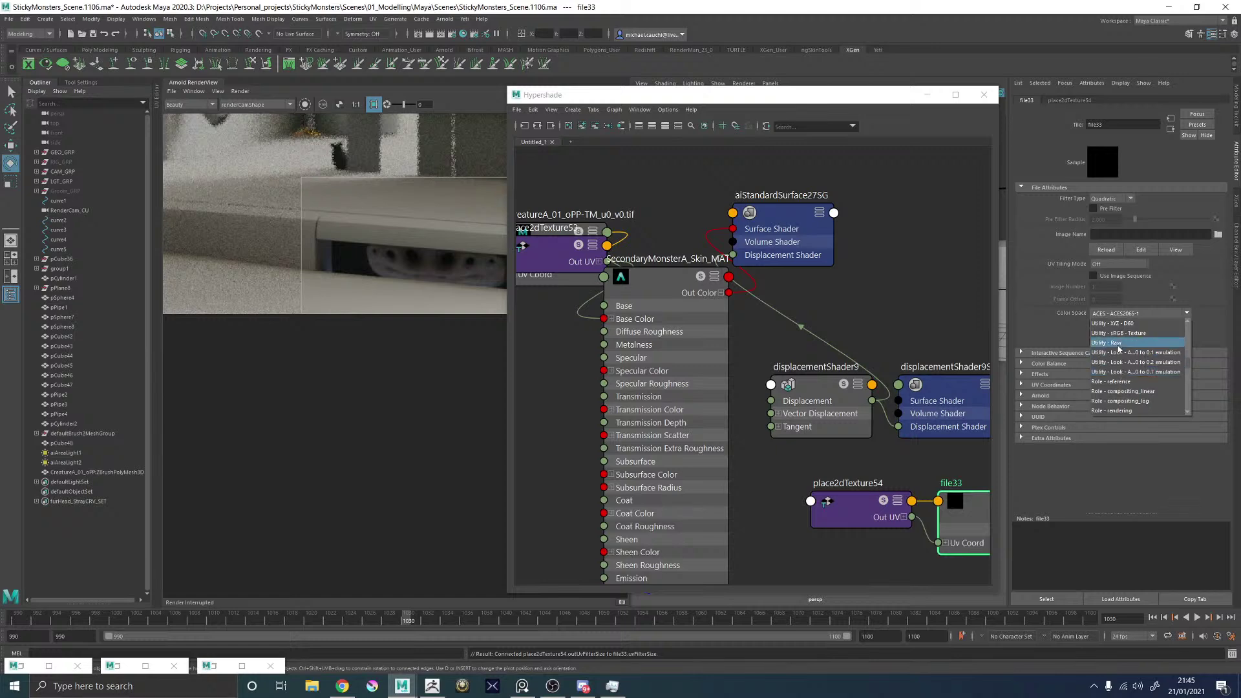
click(1117, 343)
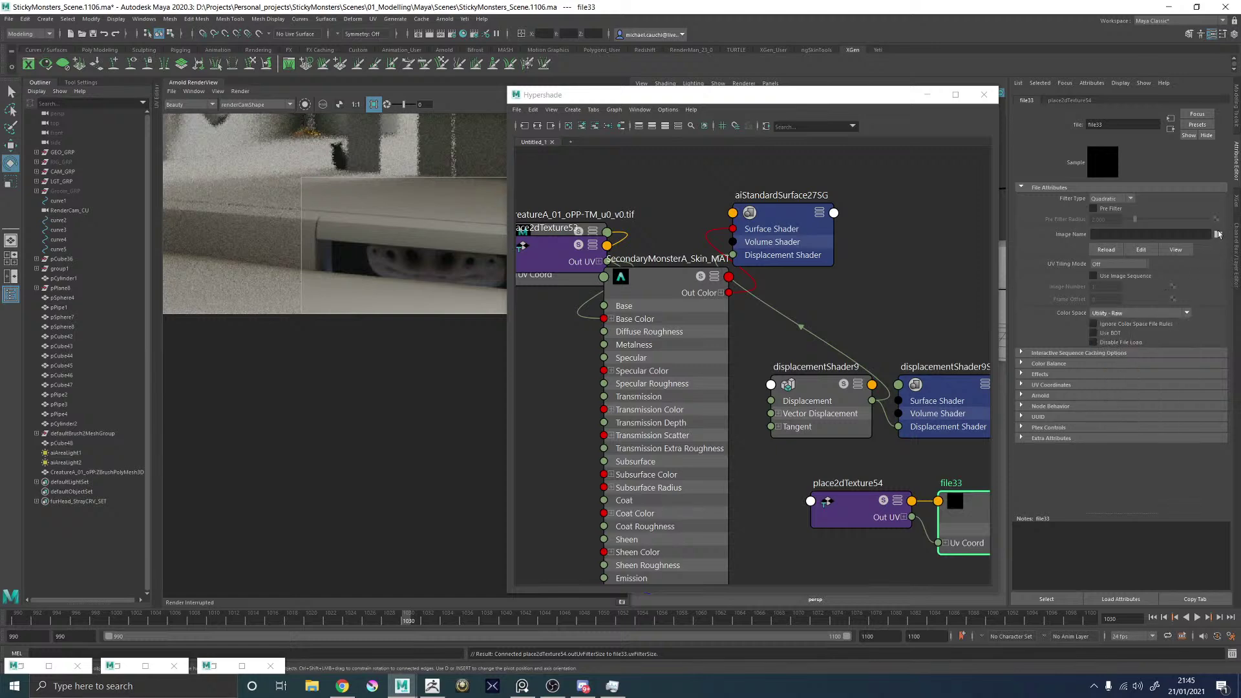
Load CreatureA_01_oPP-DM2048_u0_v0.exr as the image of the new file texture.
click(1218, 234)
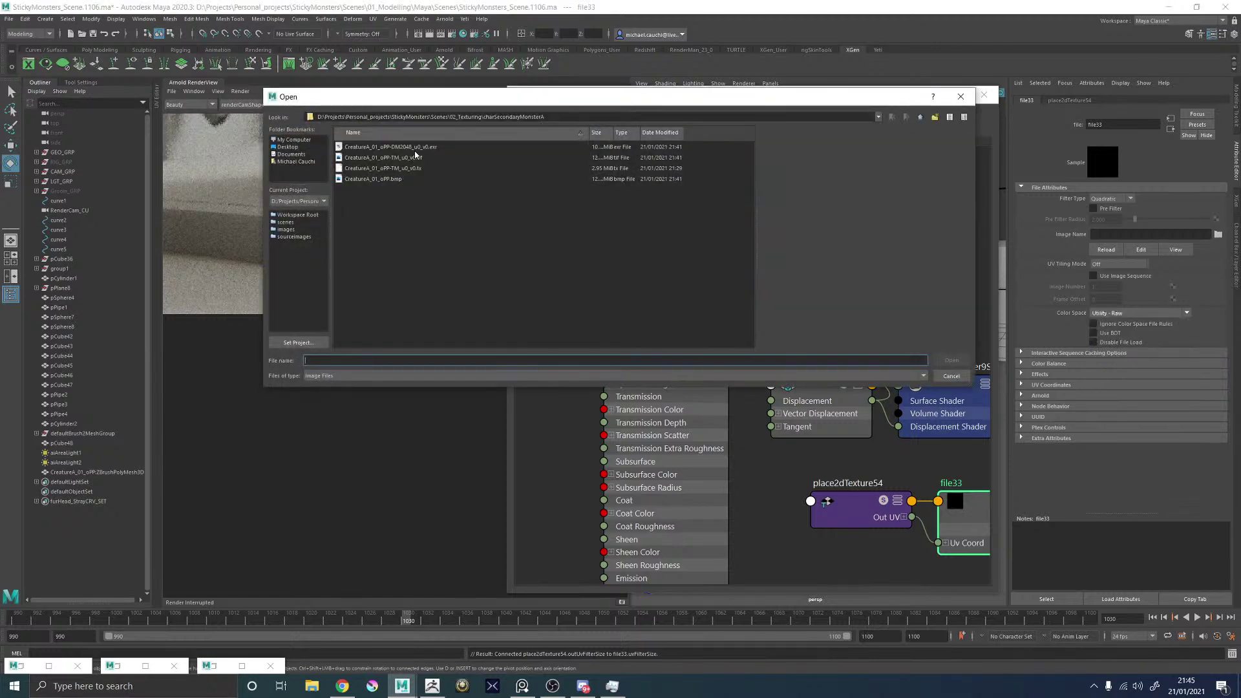
click(416, 148)
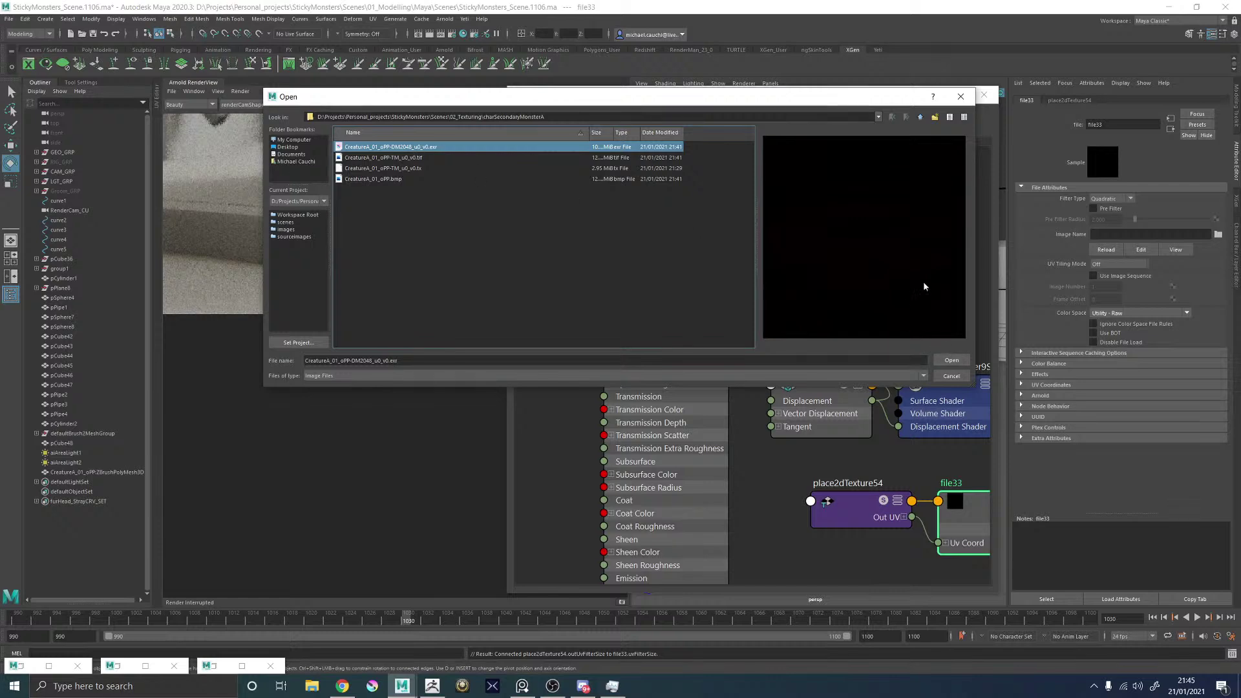
click(950, 359)
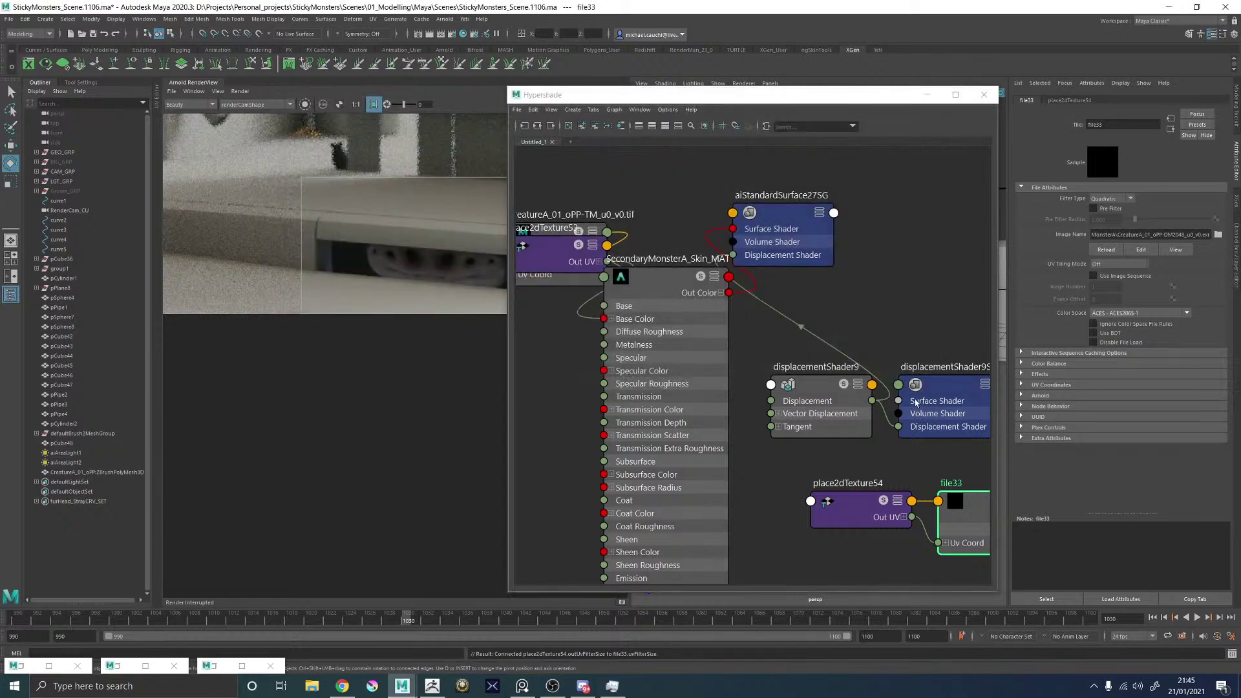
Connect the file texture's Out Color R to the displacement shader's Displacement input.
middle_drag(895, 465, 808, 471)
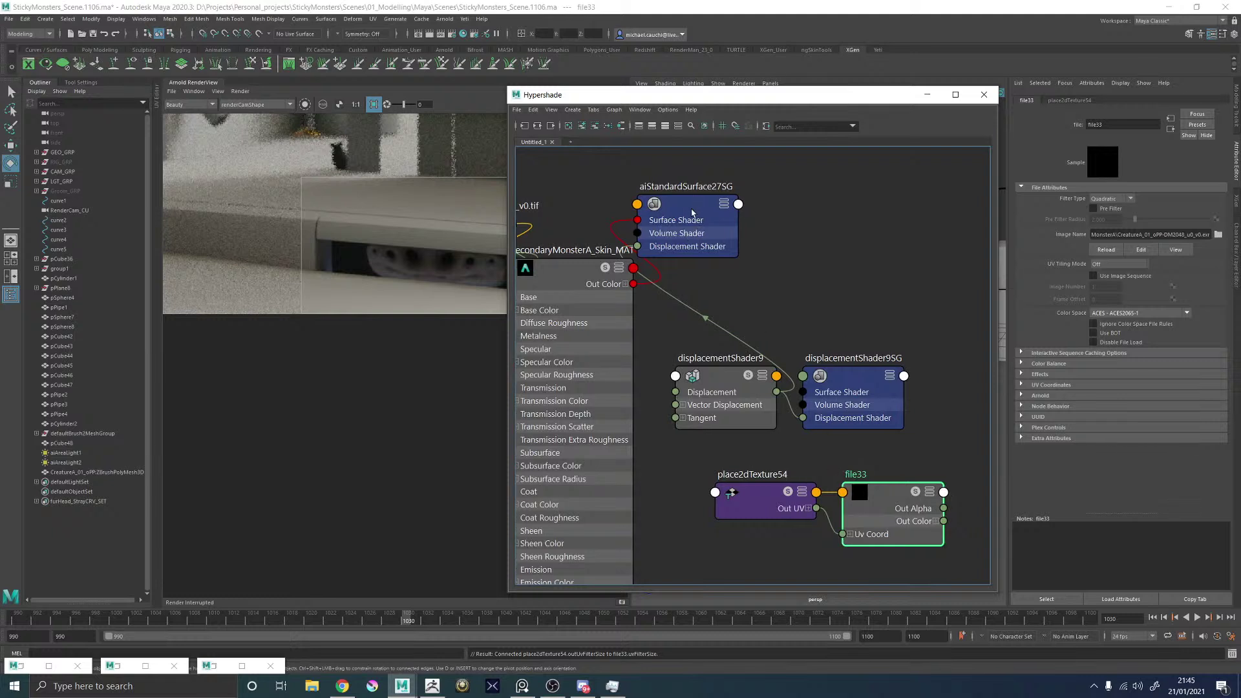
click(935, 522)
drag(944, 534, 676, 391)
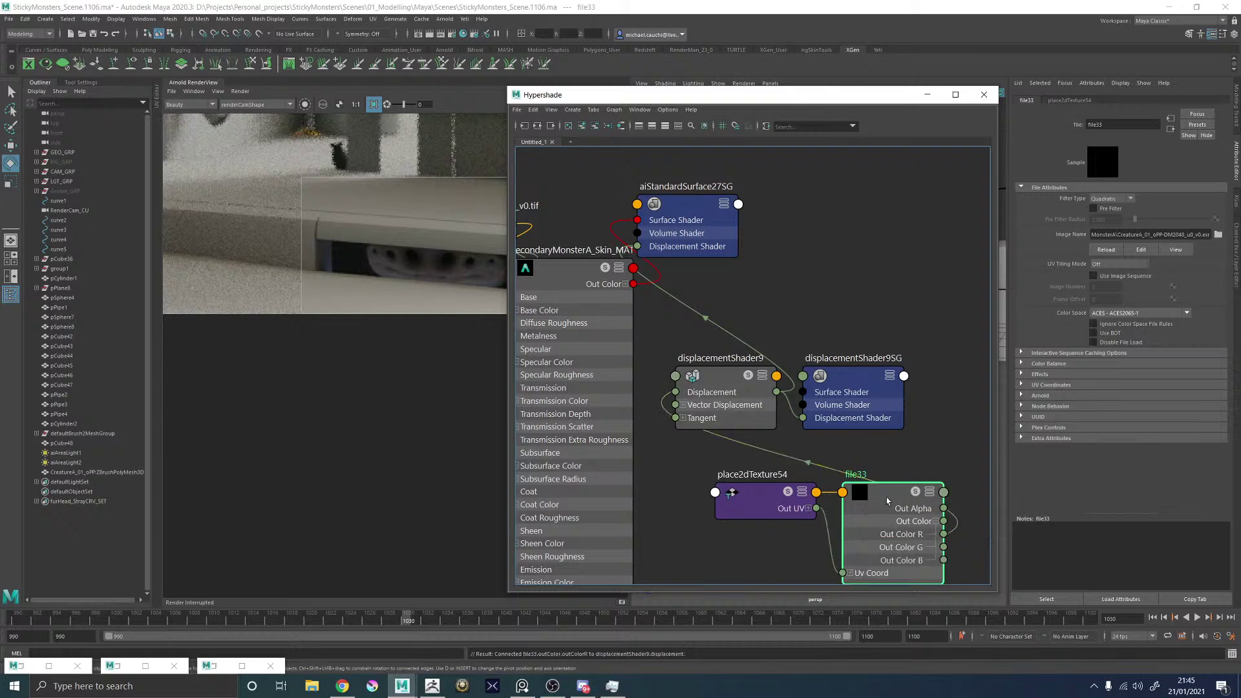
Set the displacement file texture's filter type to Off and minimize the node graph window.
click(1109, 200)
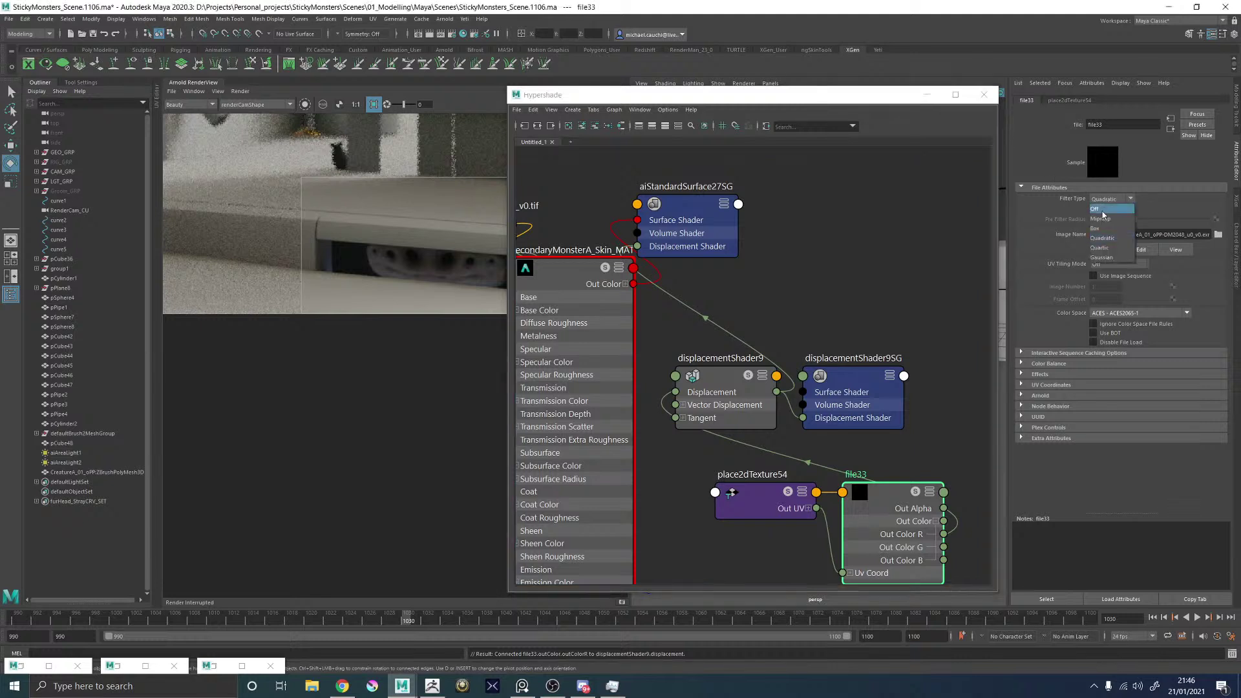
click(1099, 209)
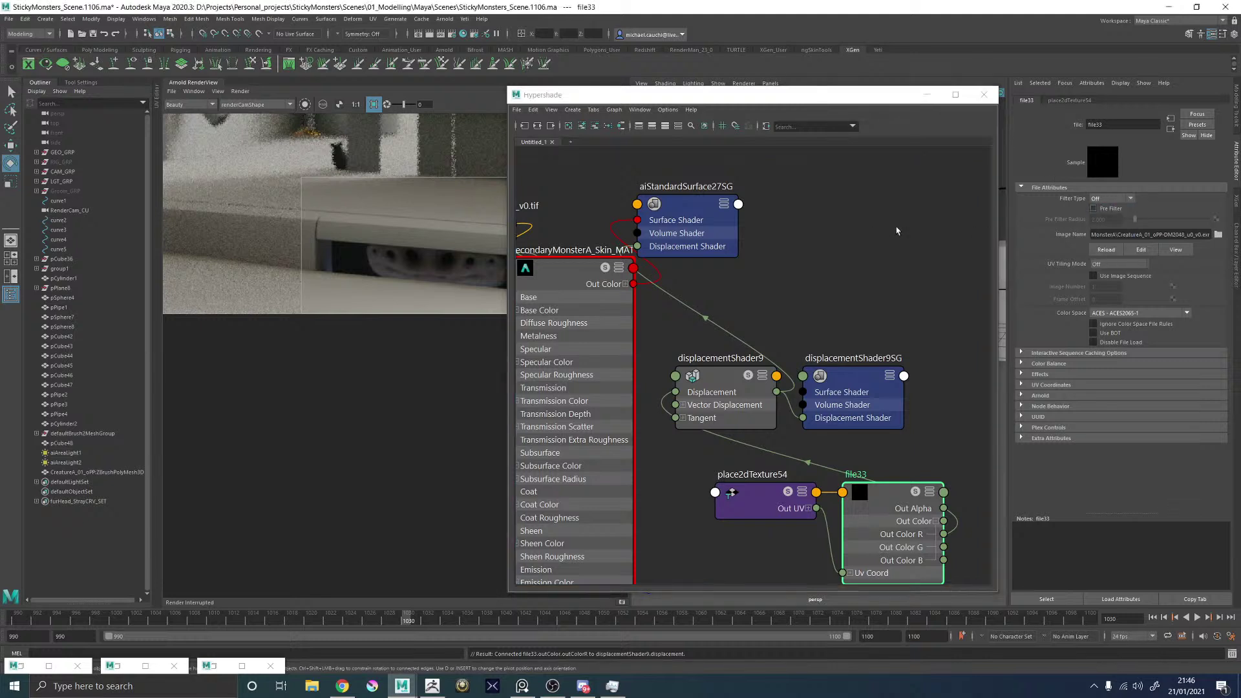
click(927, 94)
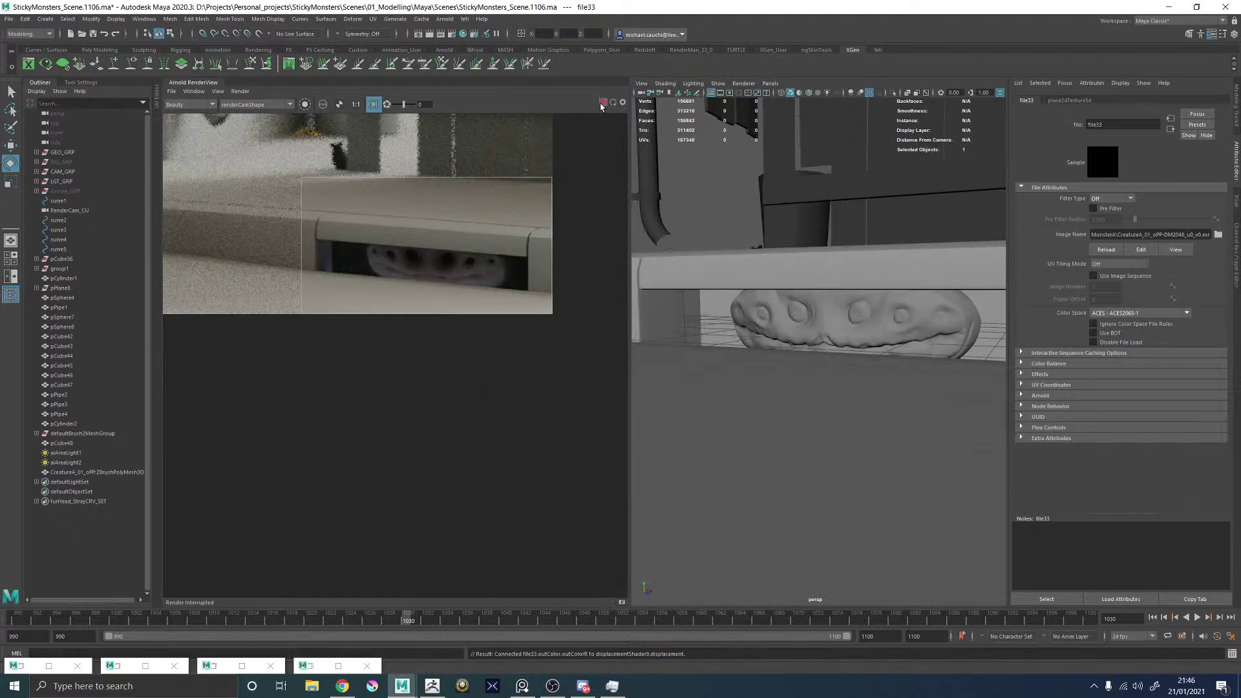
Select the secondary creature mesh, save the scene and start the interactive Arnold render of the cropped region.
click(836, 330)
key(q)
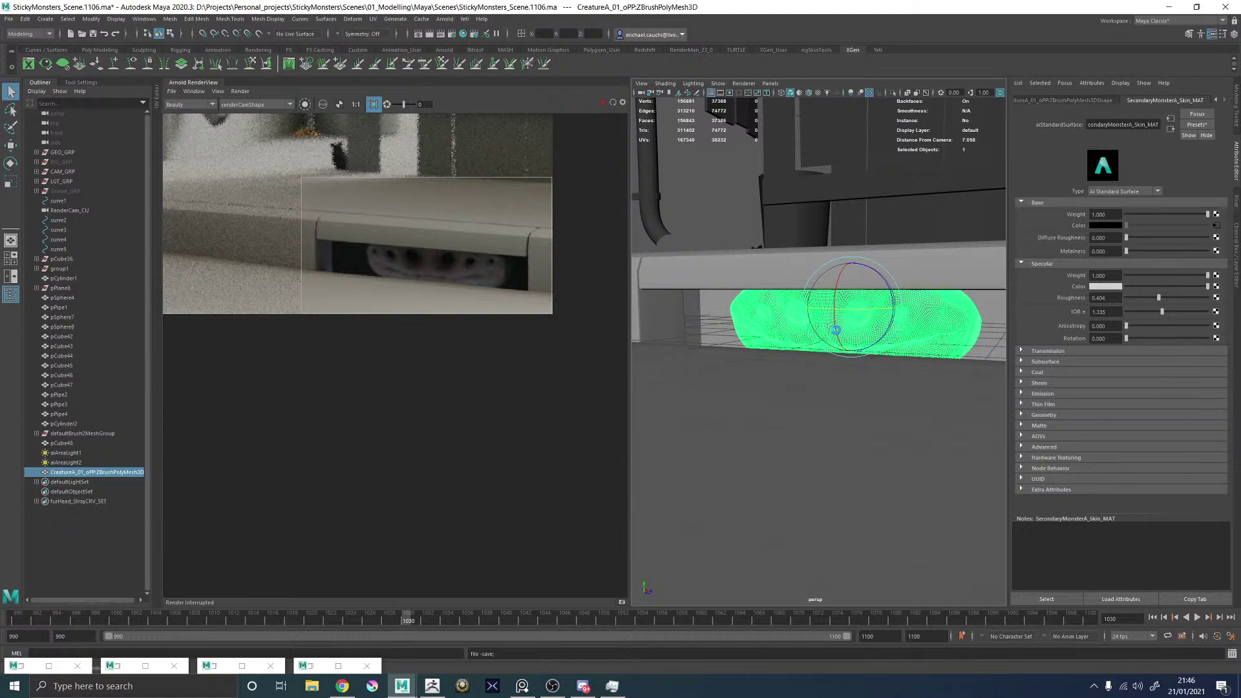
click(601, 101)
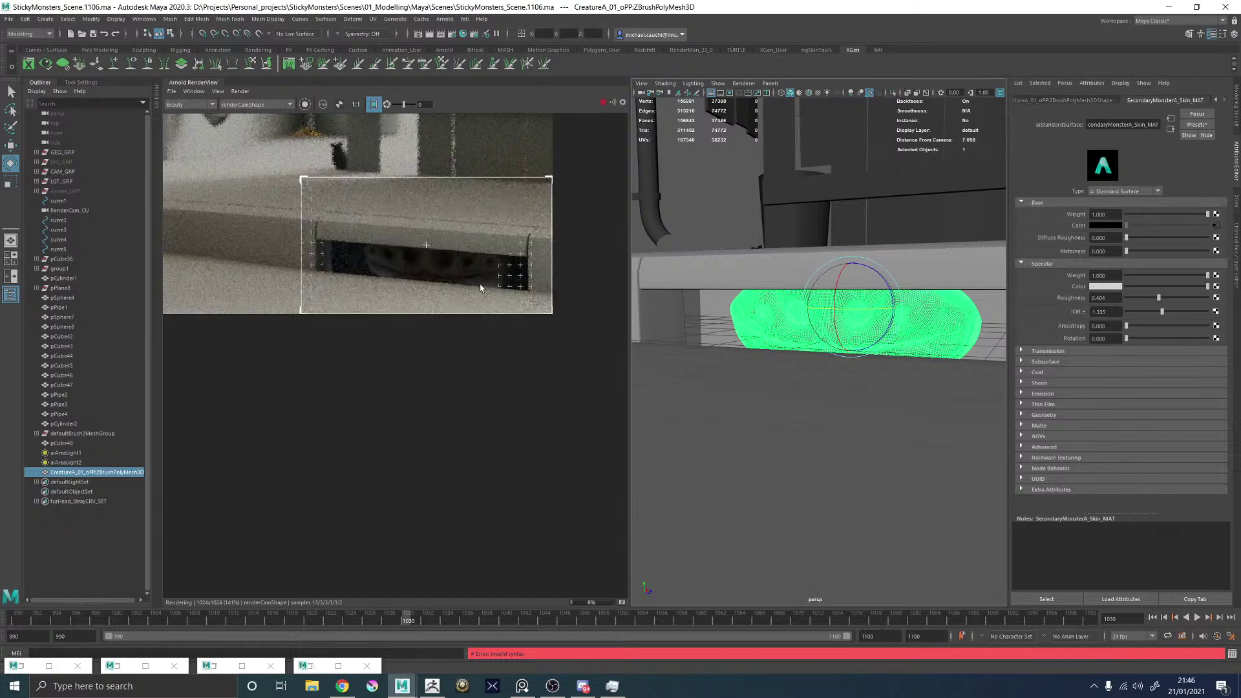
Examine the creature's skin and eyes under the curb in the cropped render, both close up and at full region size.
scroll(470, 268, up, 5)
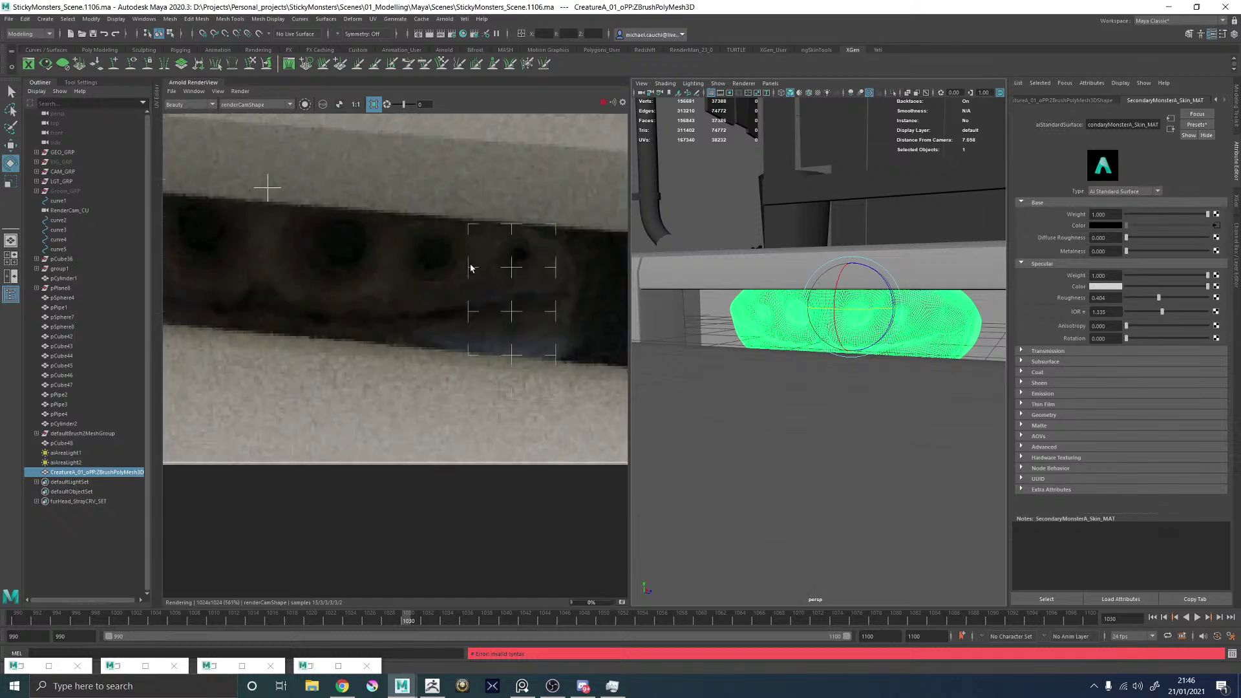
scroll(416, 282, down, 4)
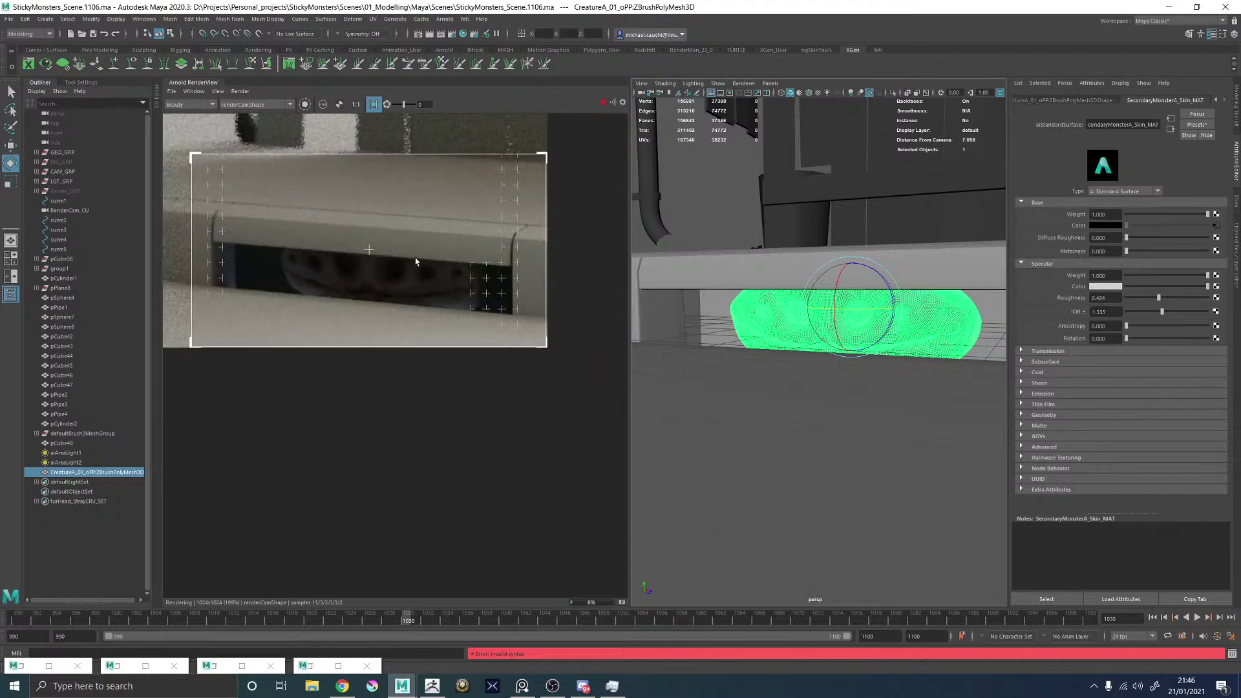
scroll(387, 277, up, 1)
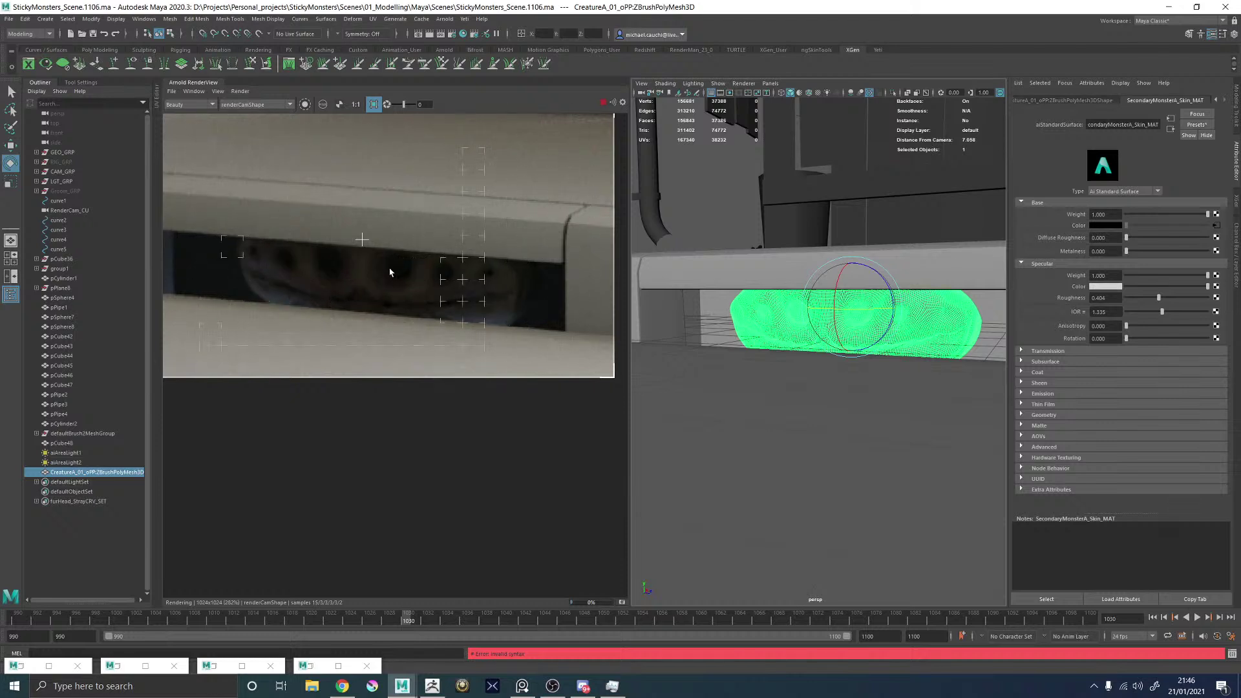
scroll(390, 272, up, 4)
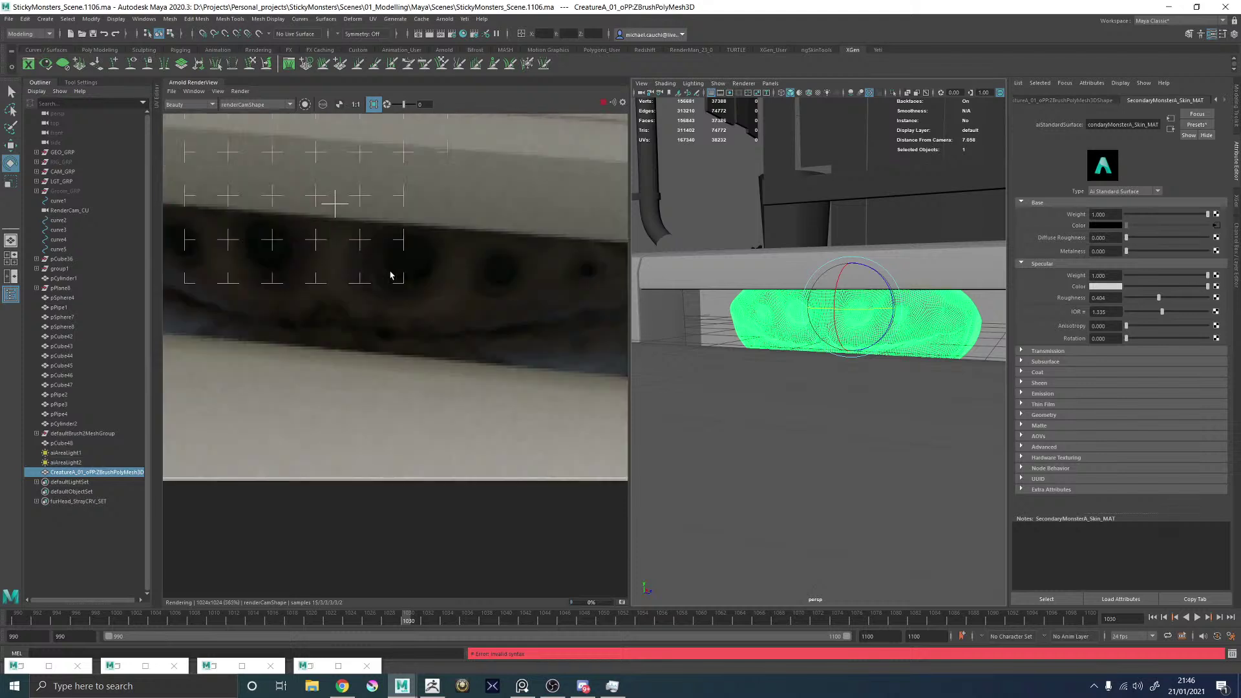
scroll(390, 275, down, 4)
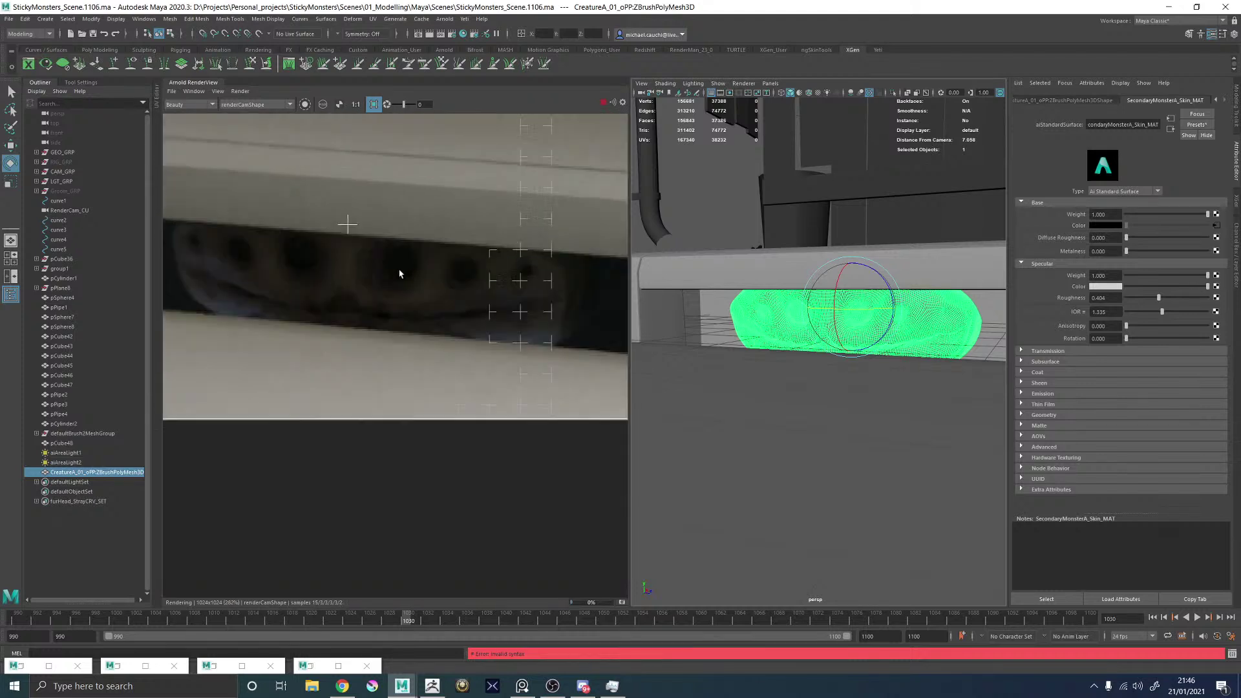
scroll(405, 274, up, 5)
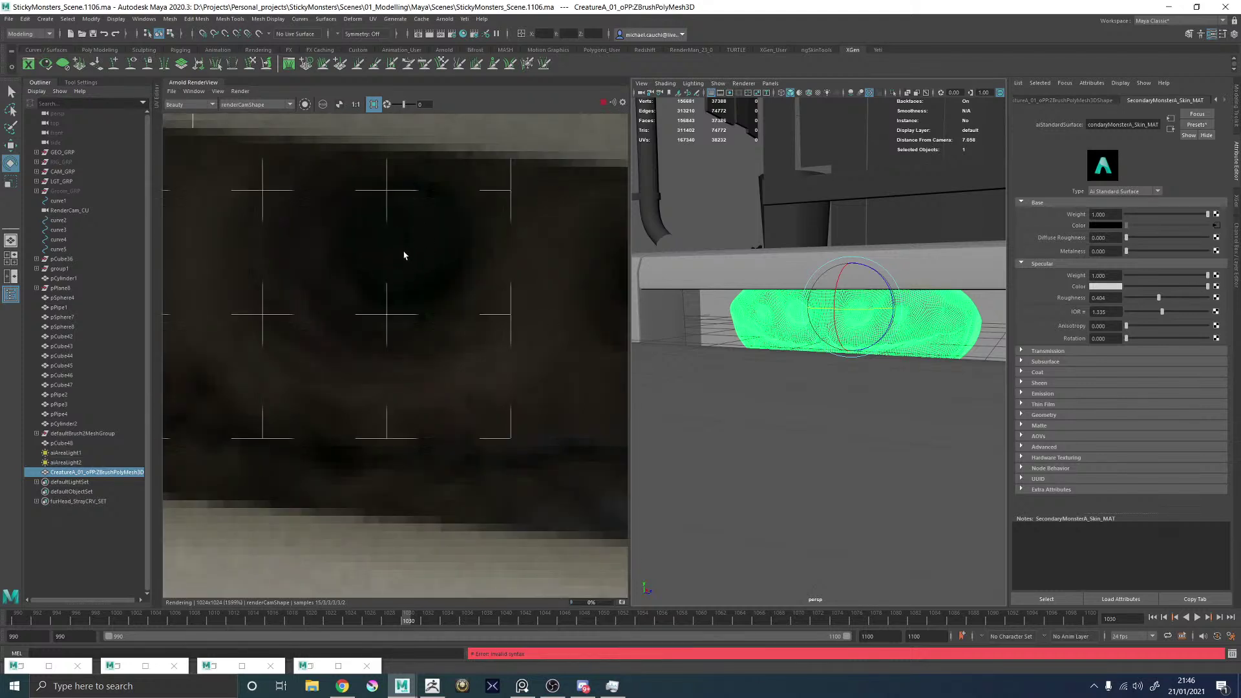
scroll(413, 256, down, 3)
scroll(451, 246, down, 4)
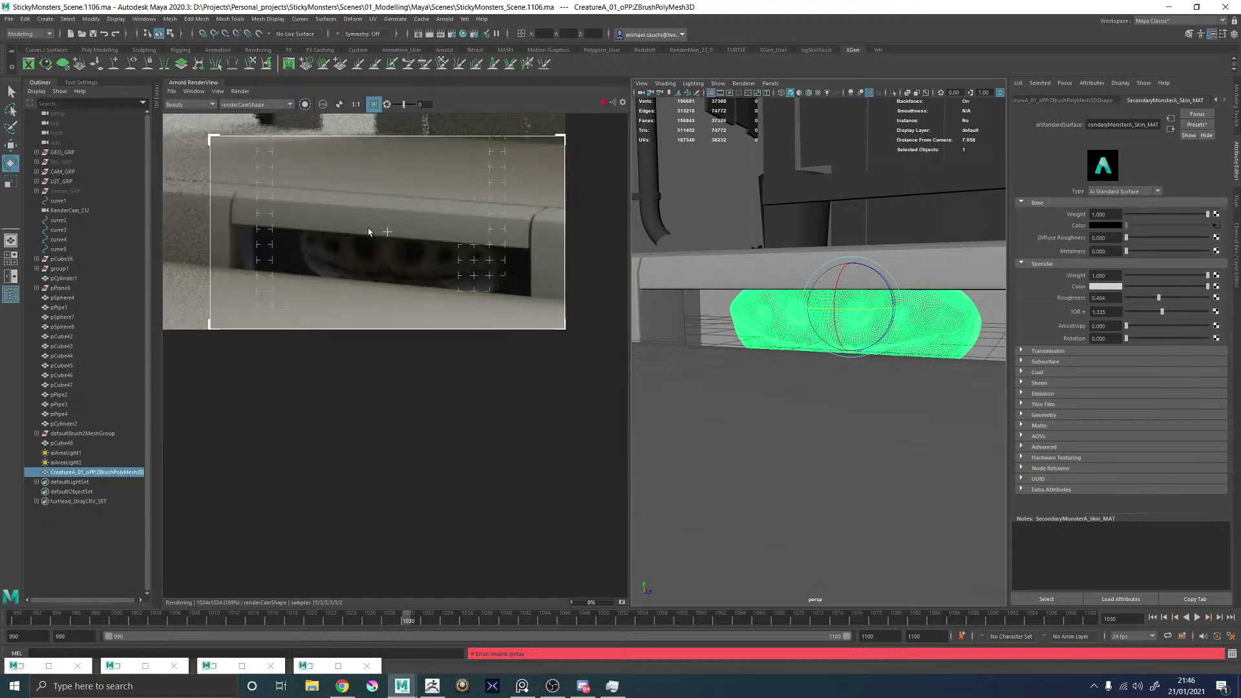
scroll(379, 237, up, 2)
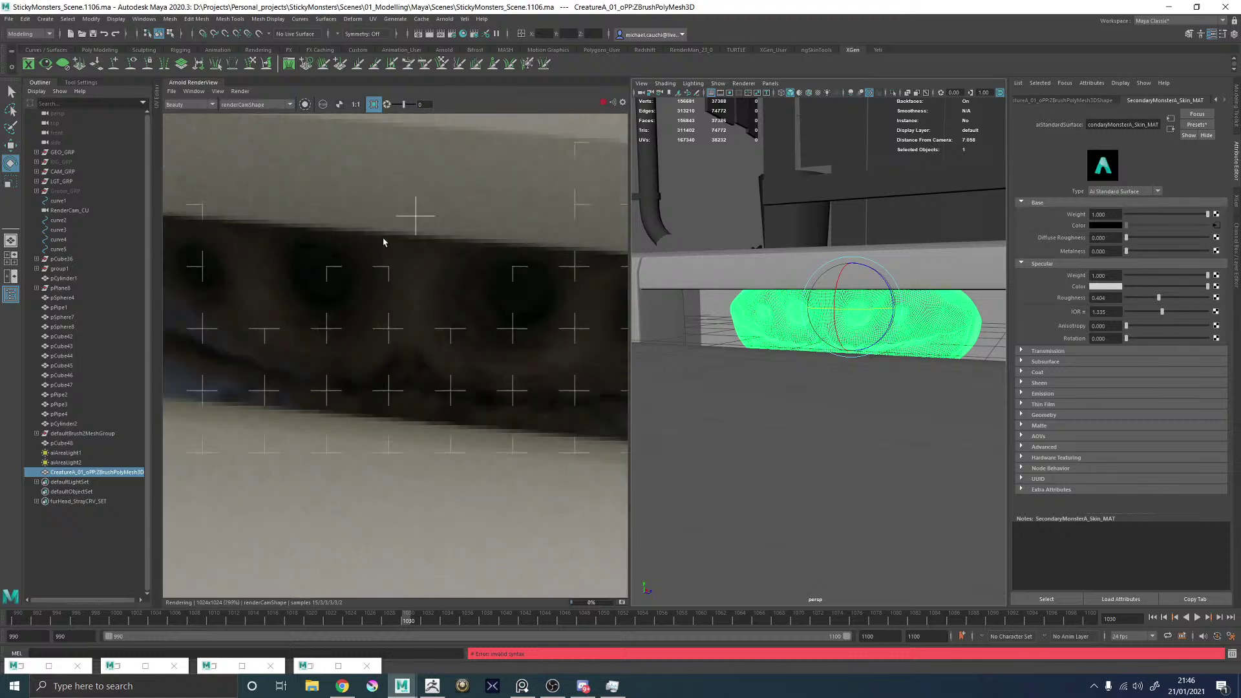
scroll(498, 266, up, 3)
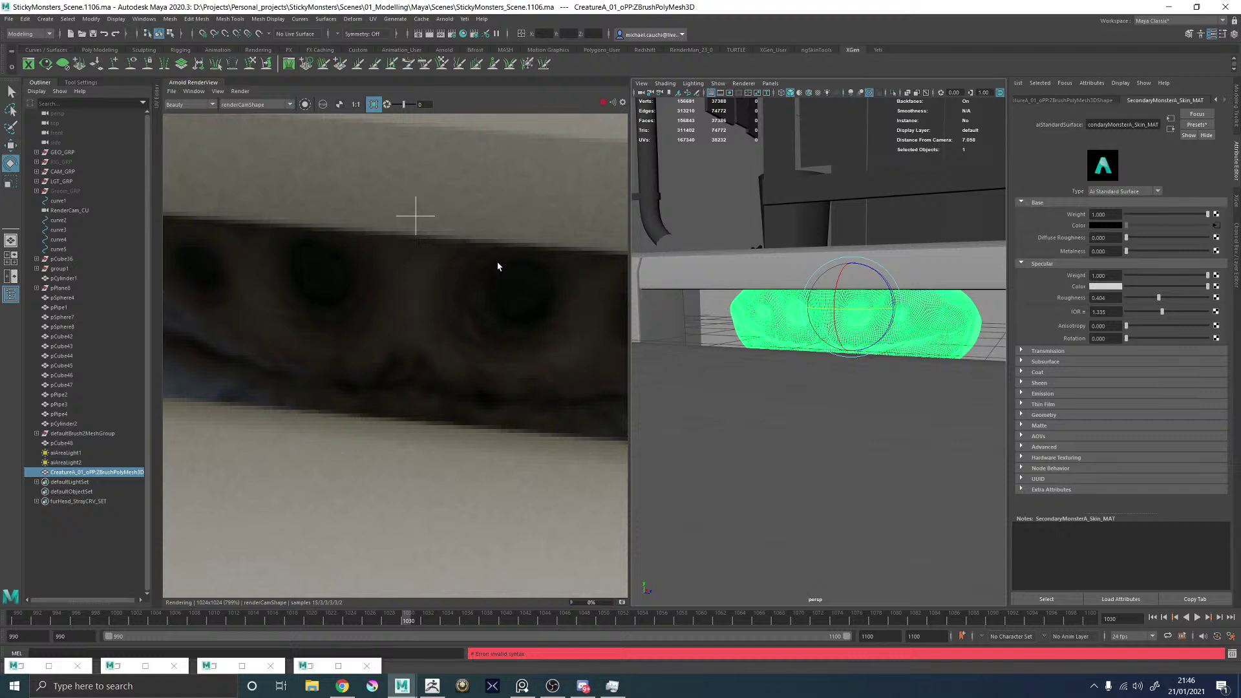
scroll(498, 268, down, 9)
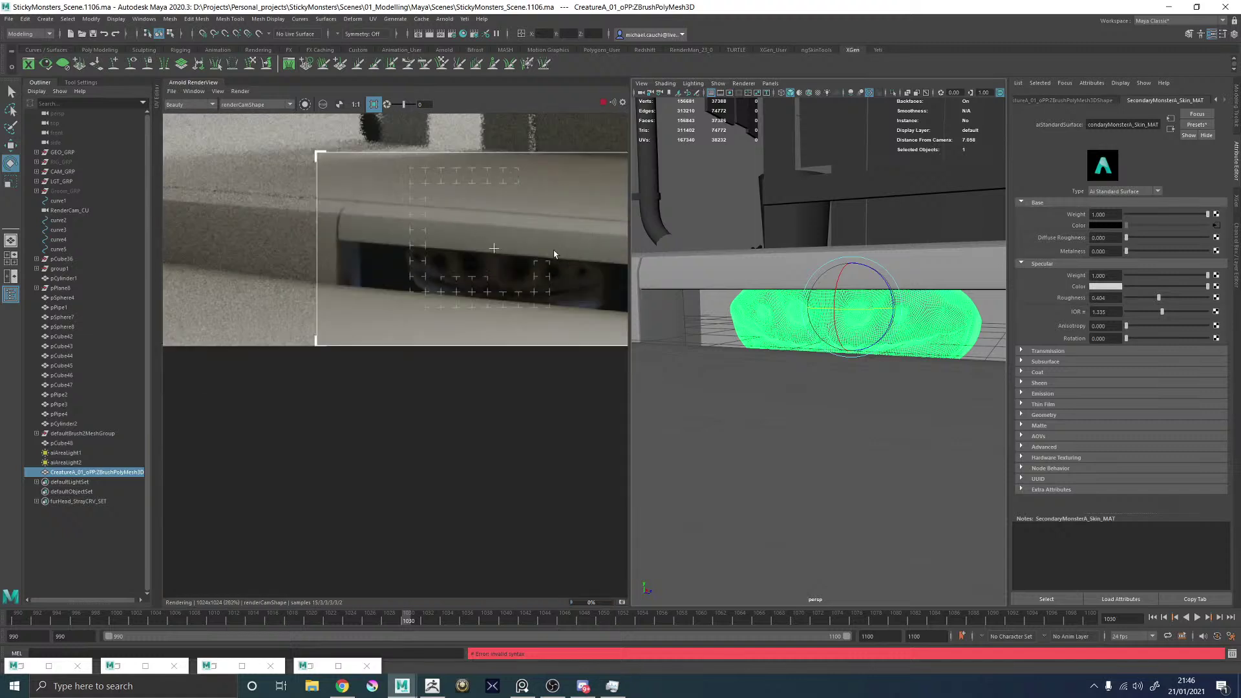
scroll(561, 252, up, 5)
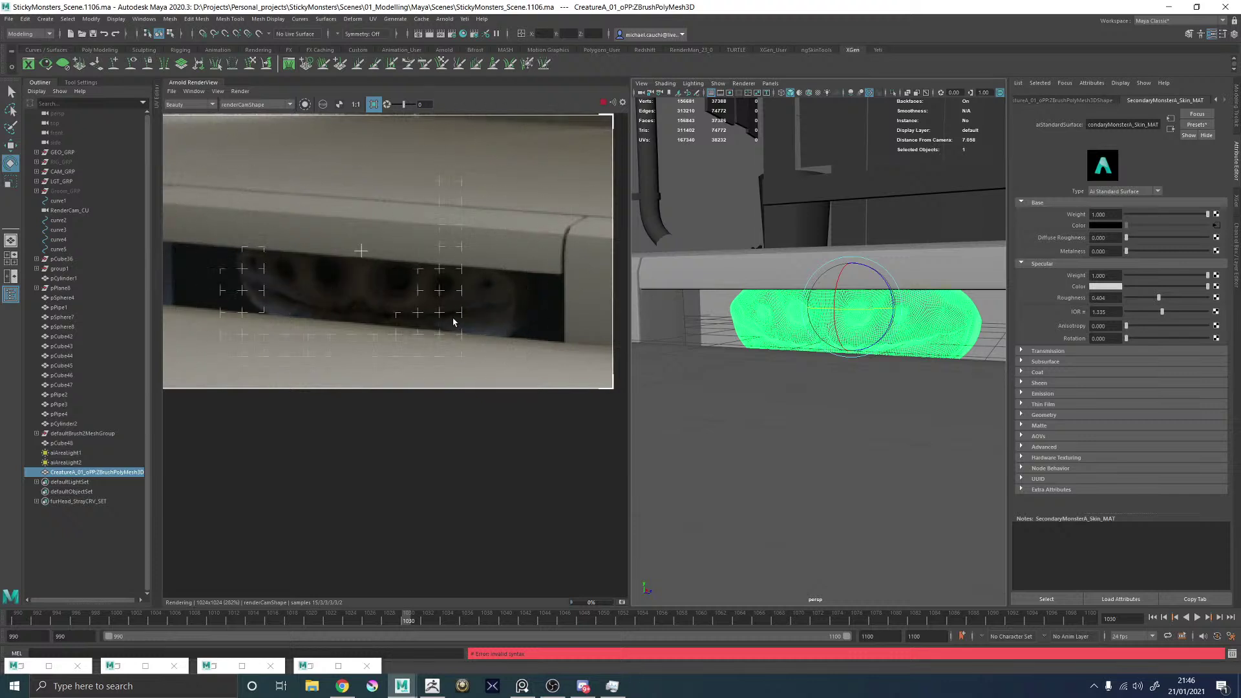
scroll(401, 299, up, 3)
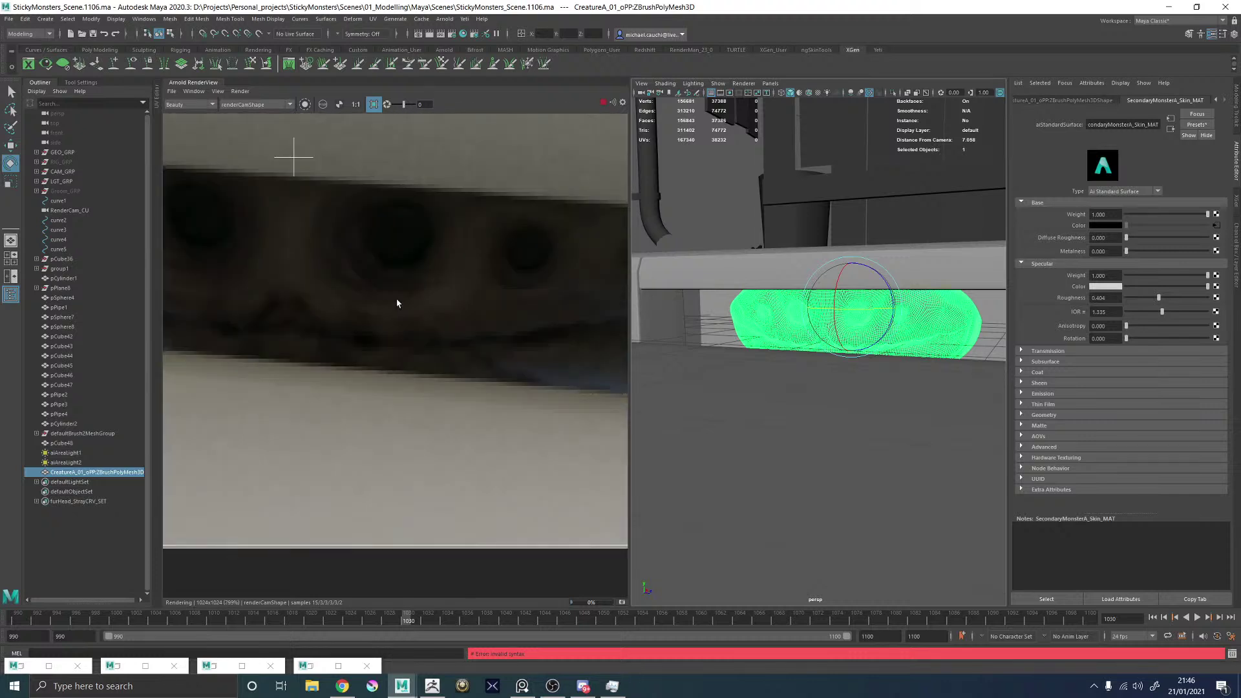
scroll(397, 303, down, 3)
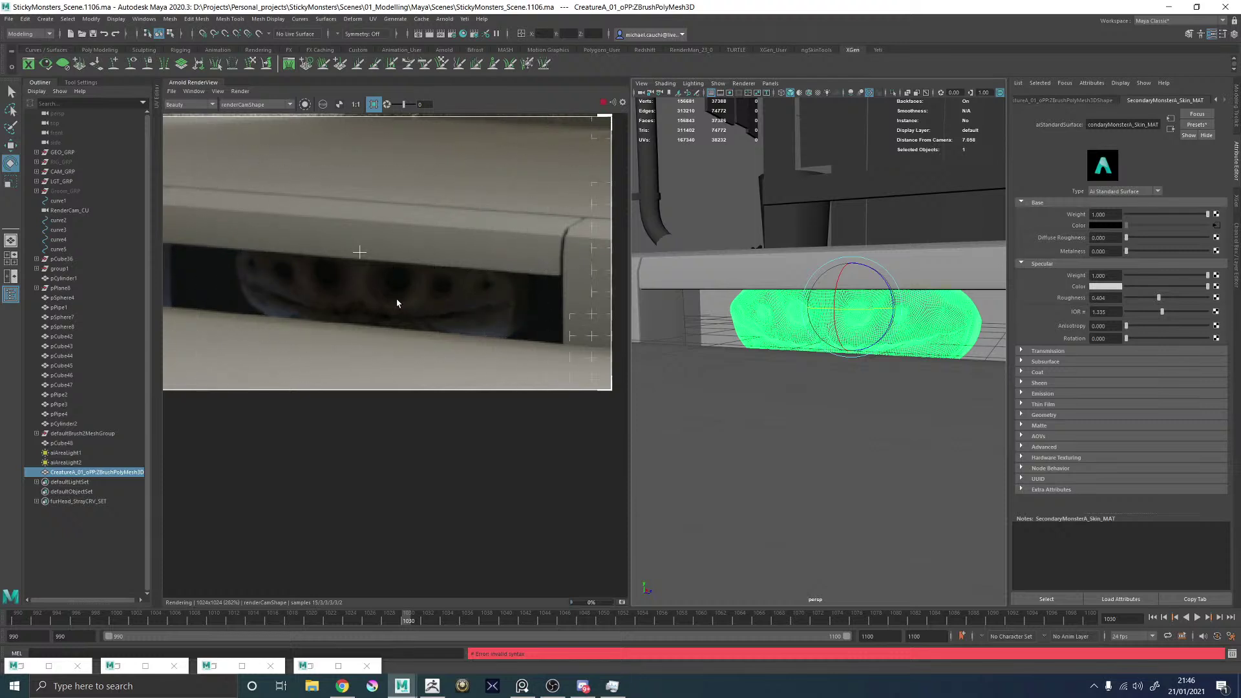
scroll(397, 302, up, 2)
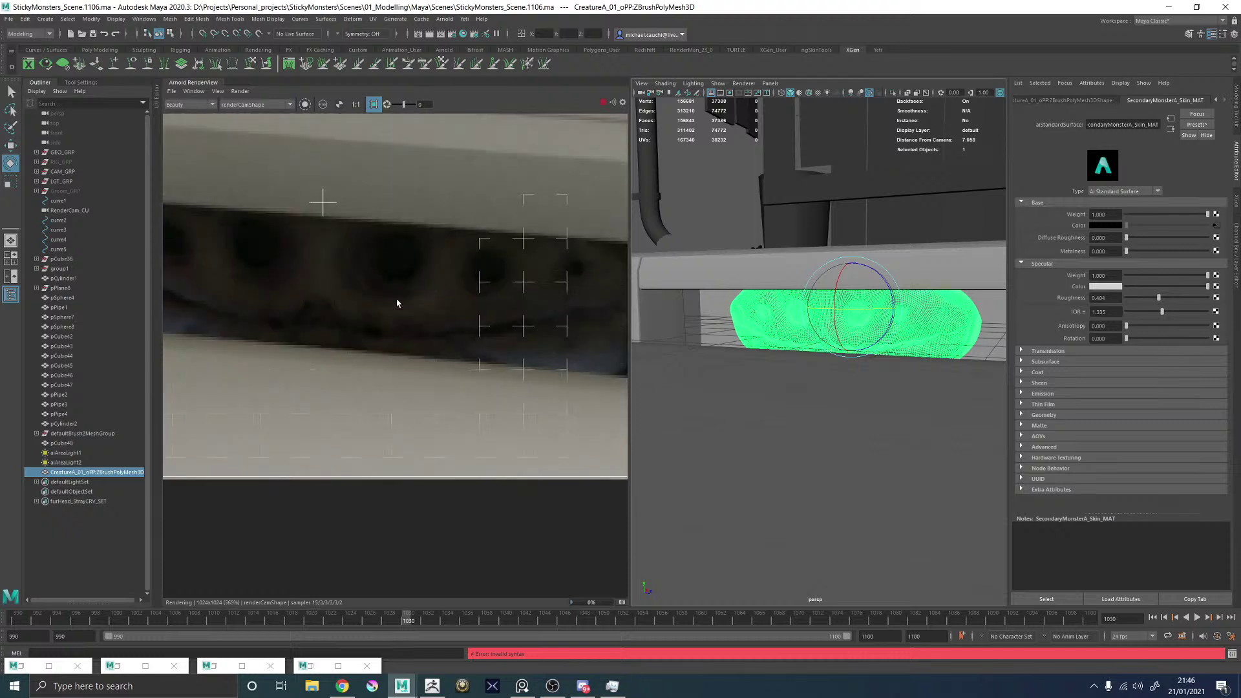
scroll(376, 262, up, 3)
scroll(376, 261, down, 2)
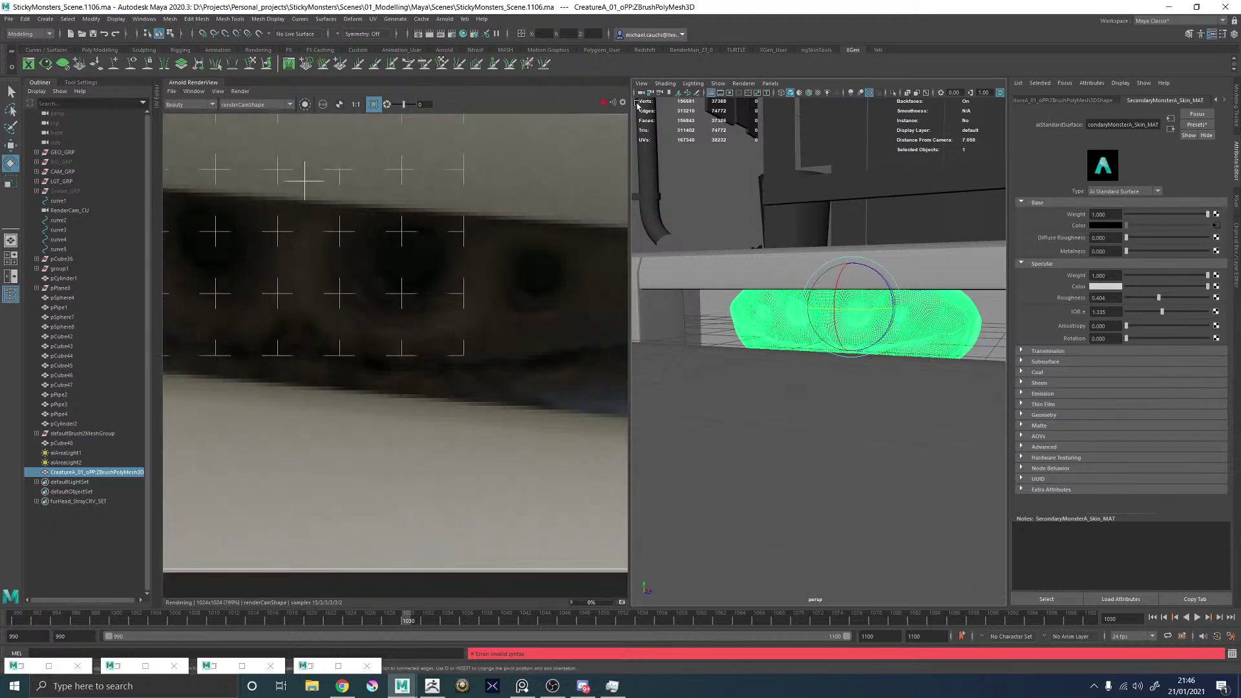
Stop the render and hide the docked render view so the perspective viewport fills the workspace.
click(602, 102)
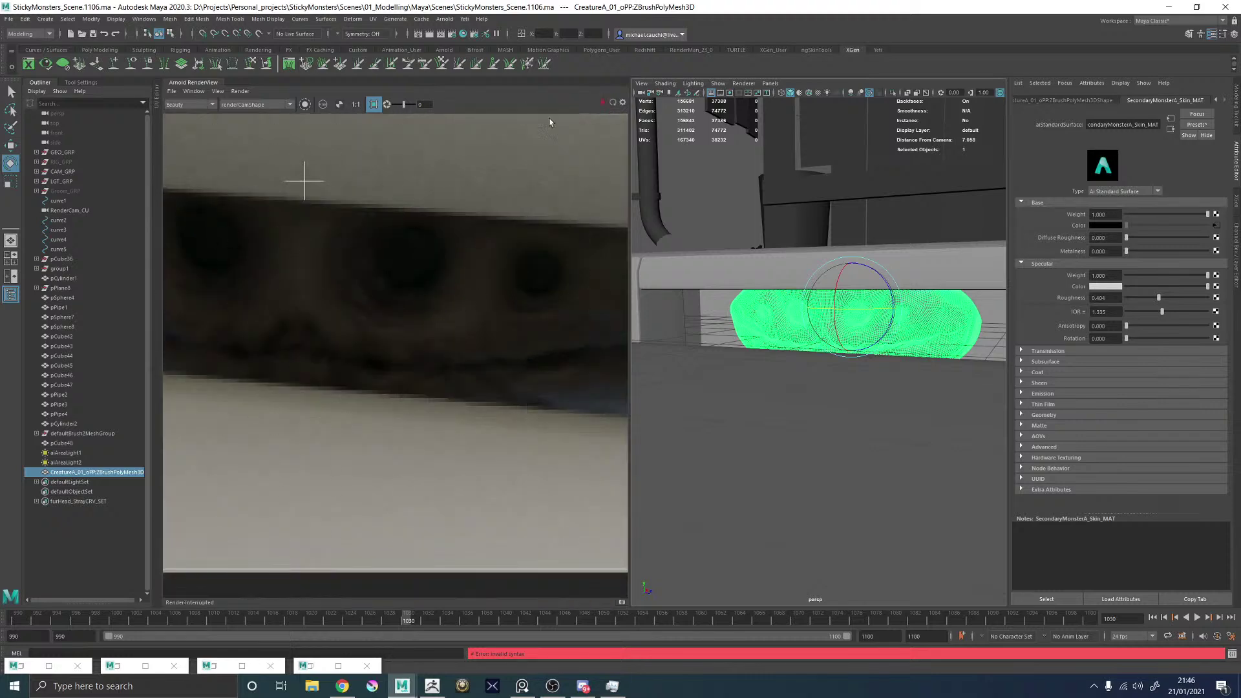
double_click(205, 82)
scroll(695, 307, down, 3)
alt+drag(690, 309, 361, 284)
Try placing a new polygon sphere beside the opening in the curb.
click(560, 194)
shift+right_click(480, 196)
click(522, 194)
key(w)
drag(298, 315, 532, 343)
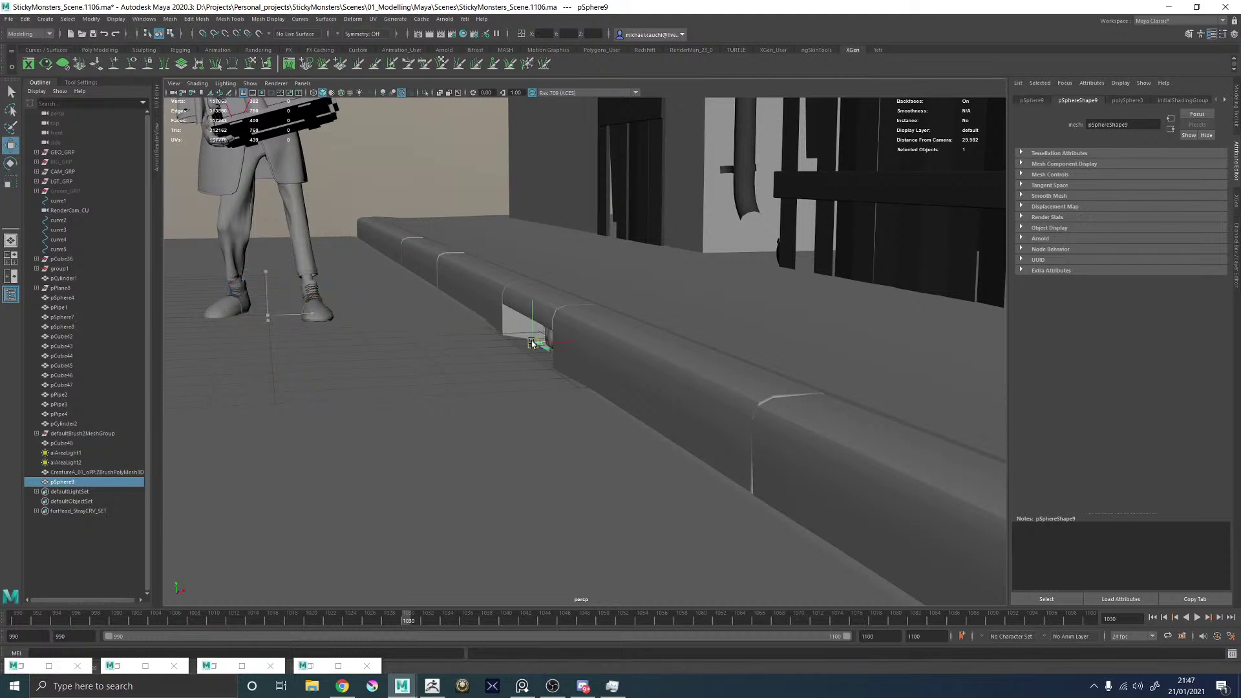
key(r)
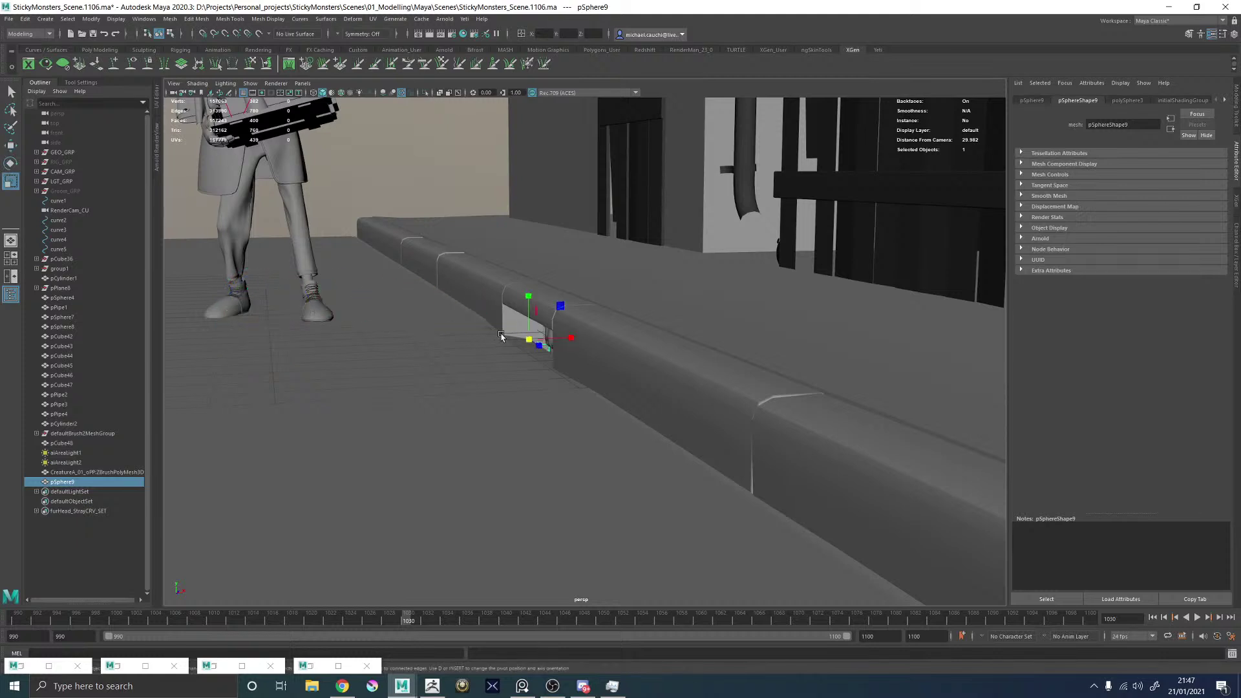
click(453, 317)
alt+drag(426, 305, 426, 149)
click(425, 150)
Create a polygon cube between the standing character's feet and smooth it three times into a rounded ball.
shift+right_click(430, 157)
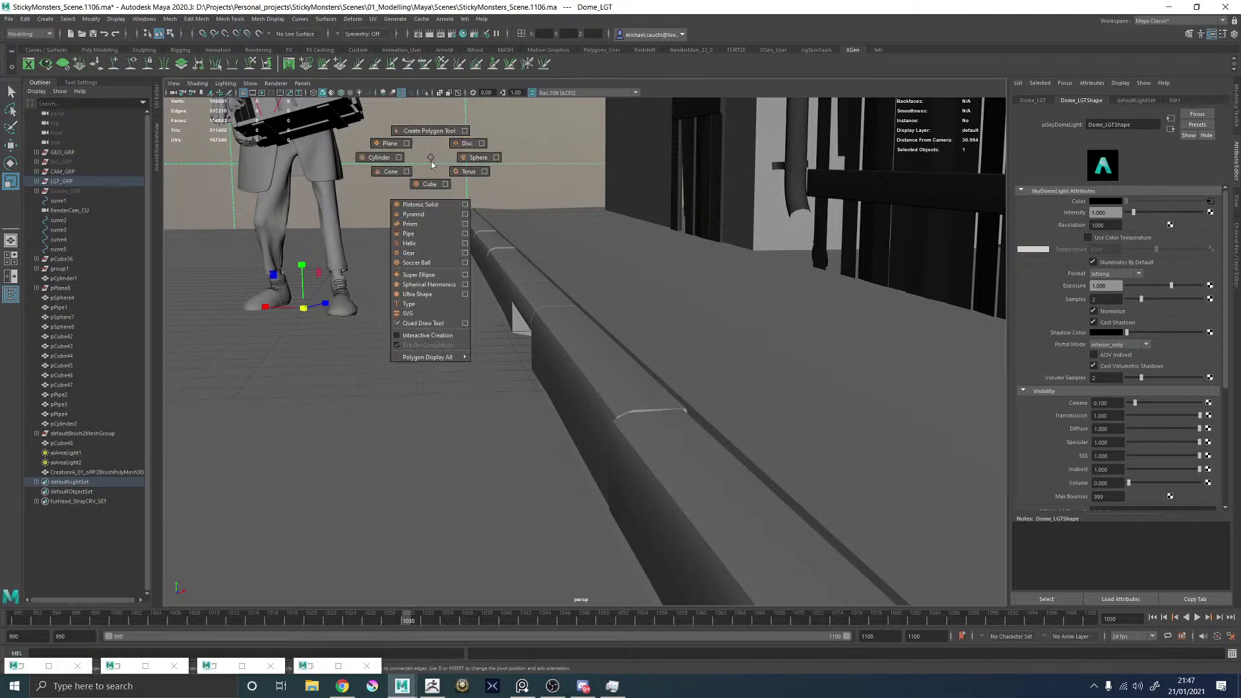
click(429, 183)
shift+right_click(316, 297)
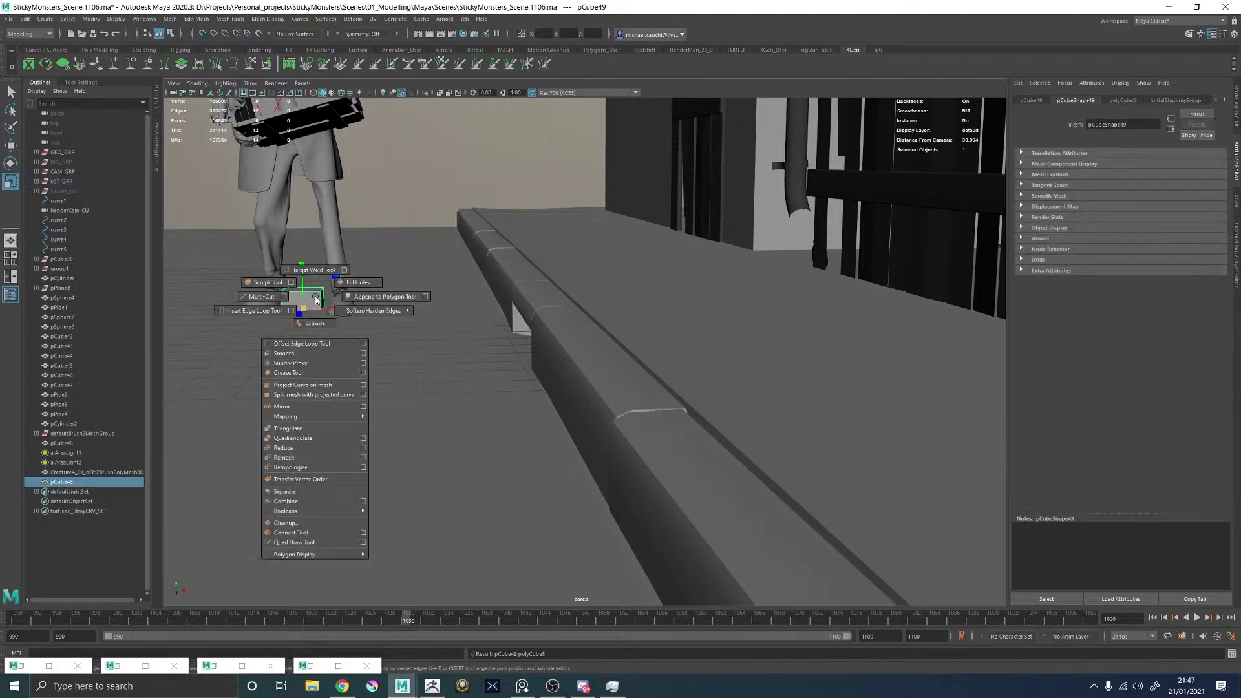
click(299, 353)
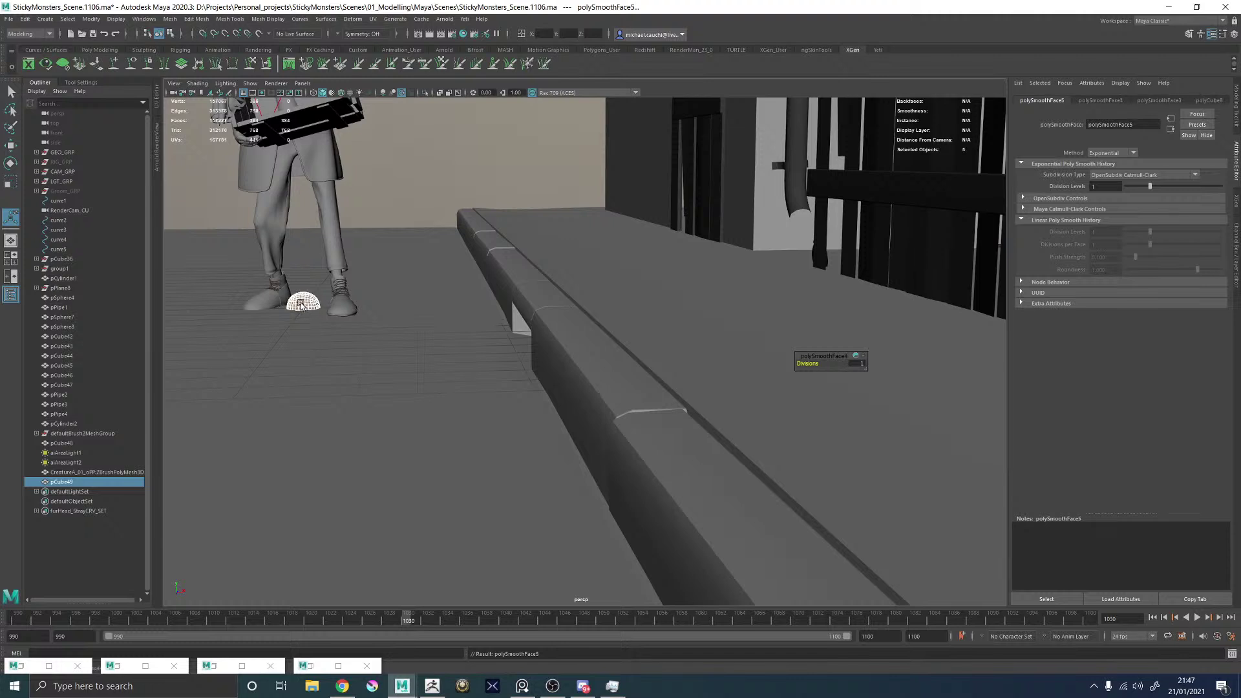
click(303, 302)
key(f)
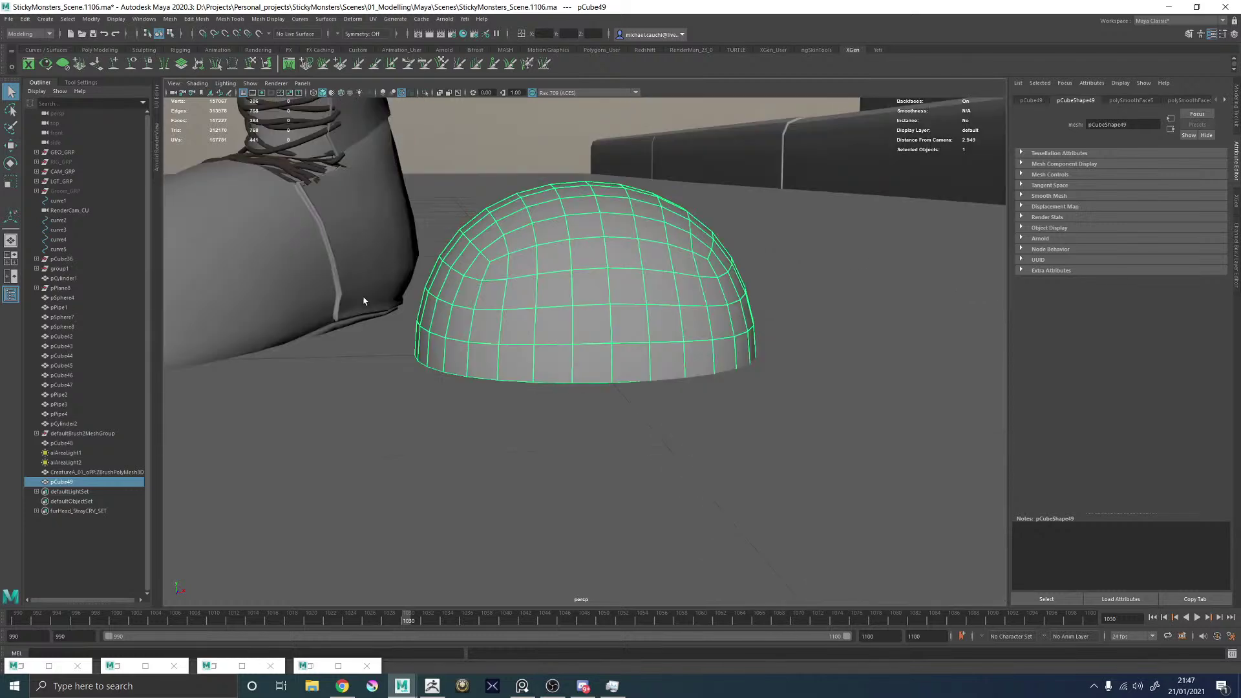
Apply a Sculpt deformer to the smoothed cube to make it spherical and delete its construction history.
alt+right_drag(626, 340, 530, 253)
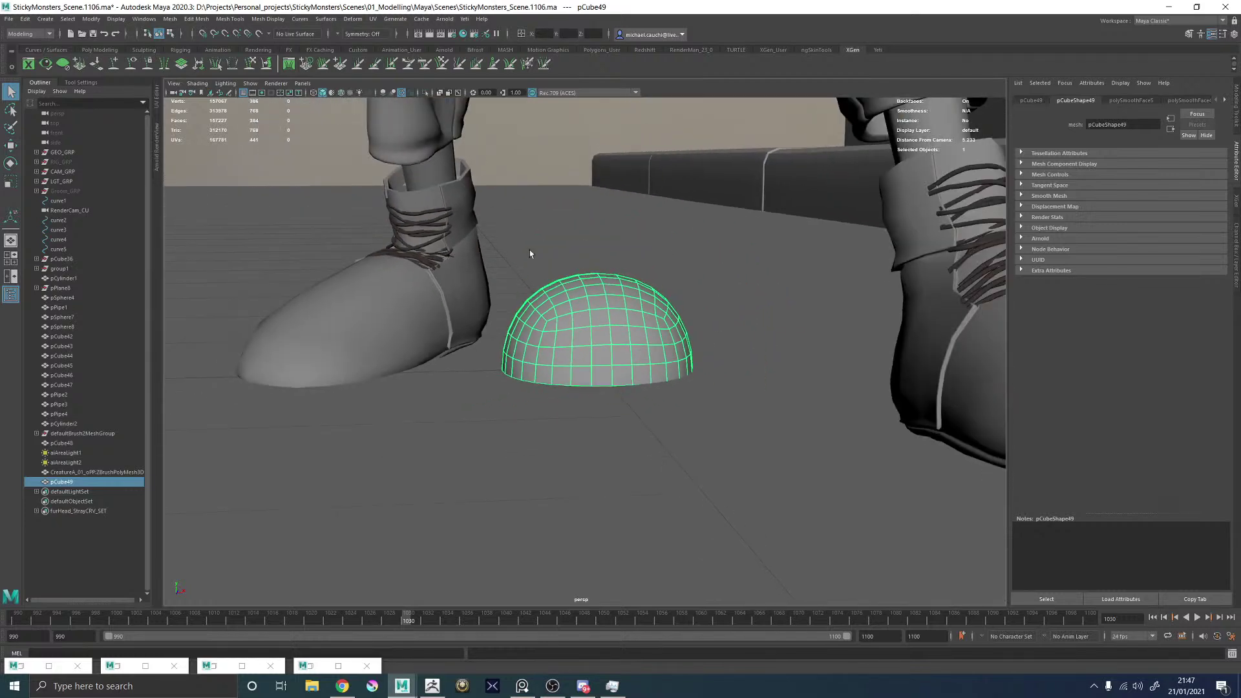
click(352, 19)
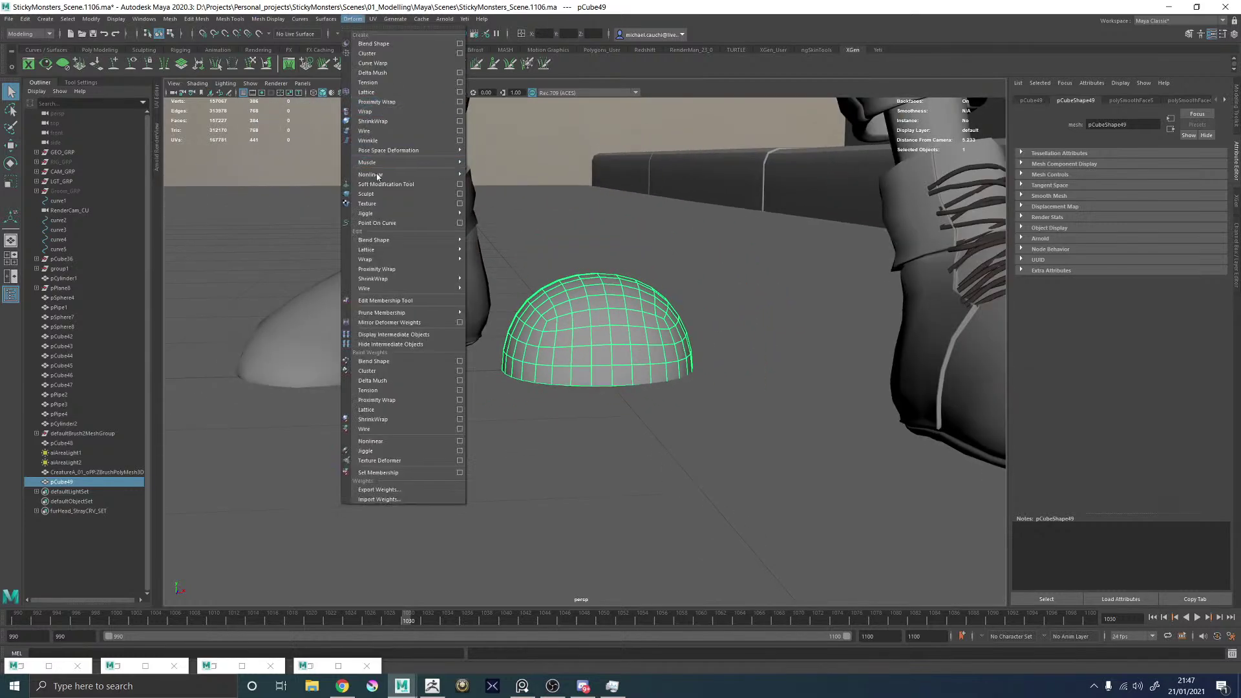
click(366, 194)
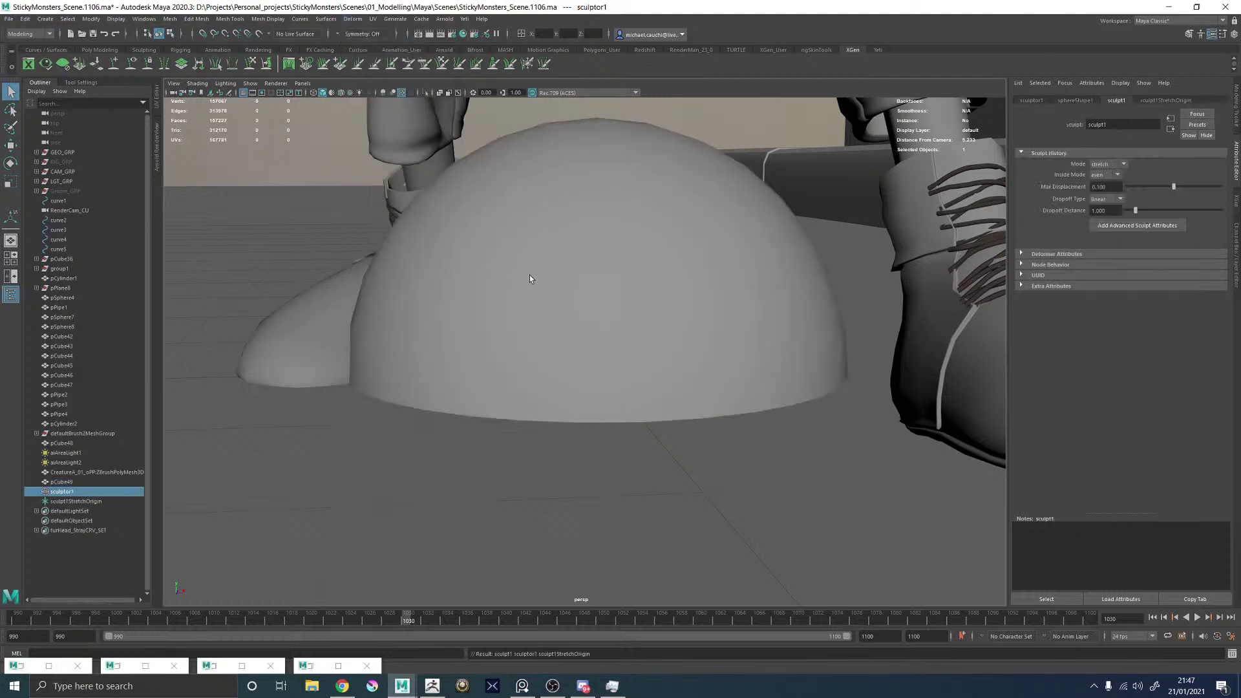
scroll(529, 274, down, 3)
key(ctrl+z)
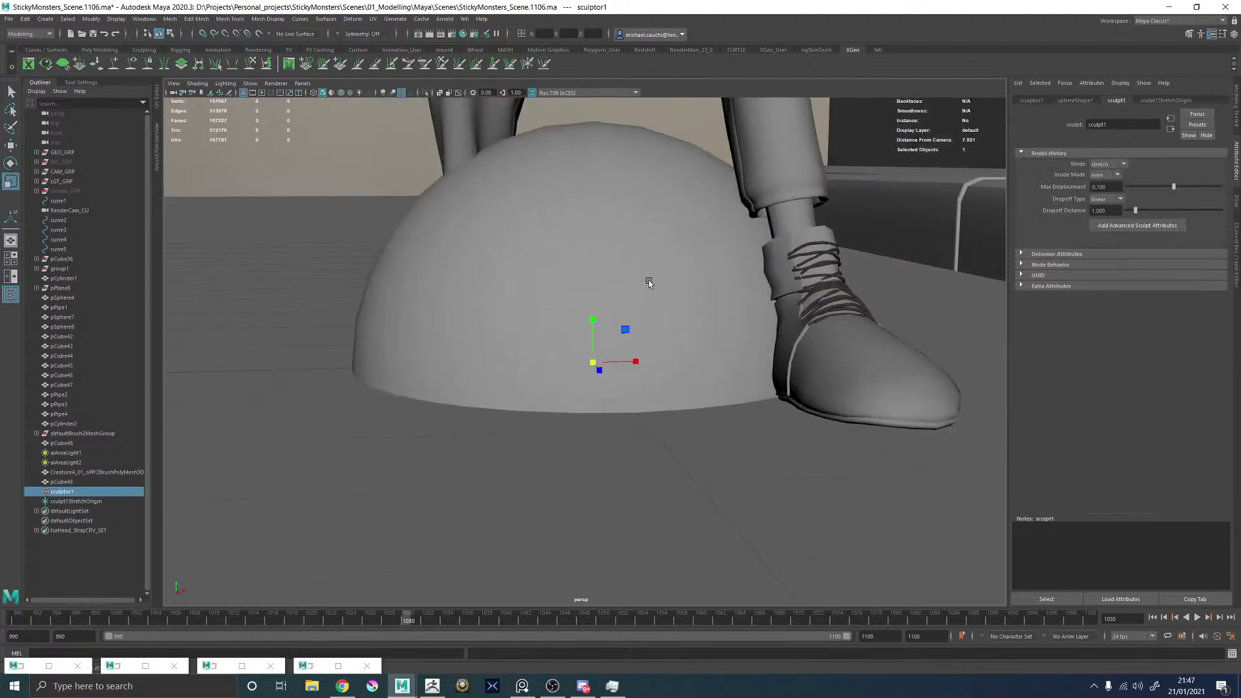
key(ctrl+z)
Assign a new aiStandardSurface material to the sphere and open the material's attributes.
scroll(568, 207, down, 5)
alt+drag(585, 273, 547, 276)
right_click(547, 275)
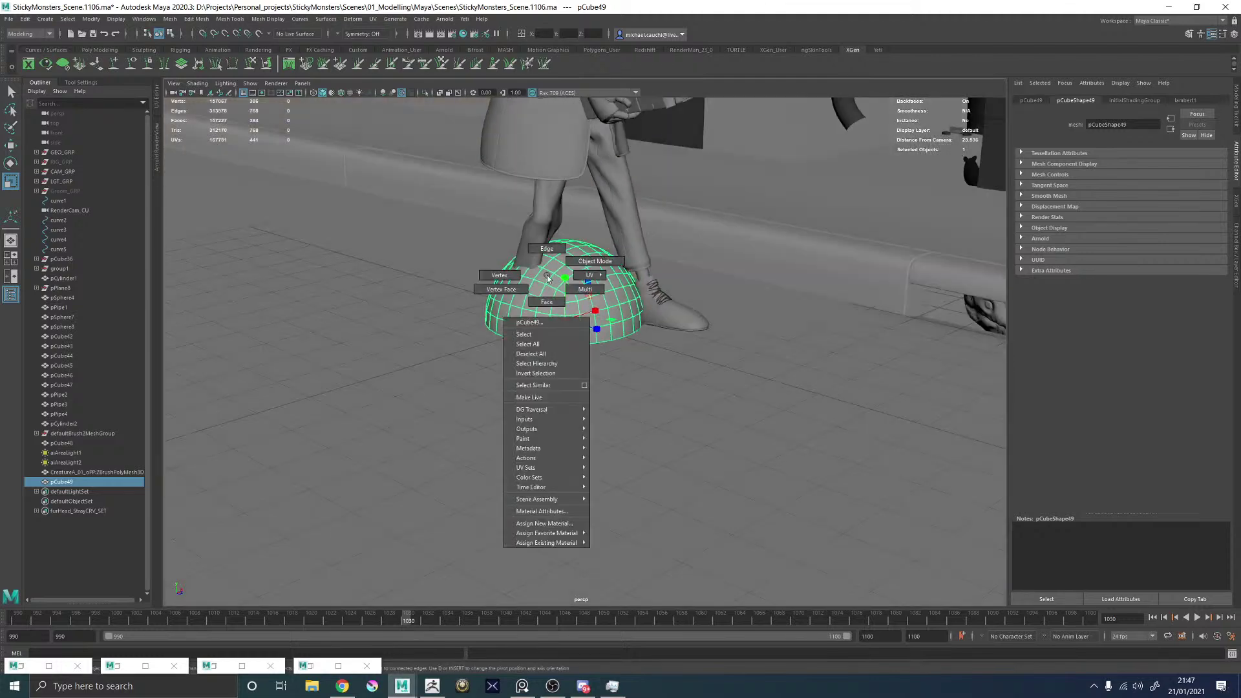
click(547, 525)
click(439, 315)
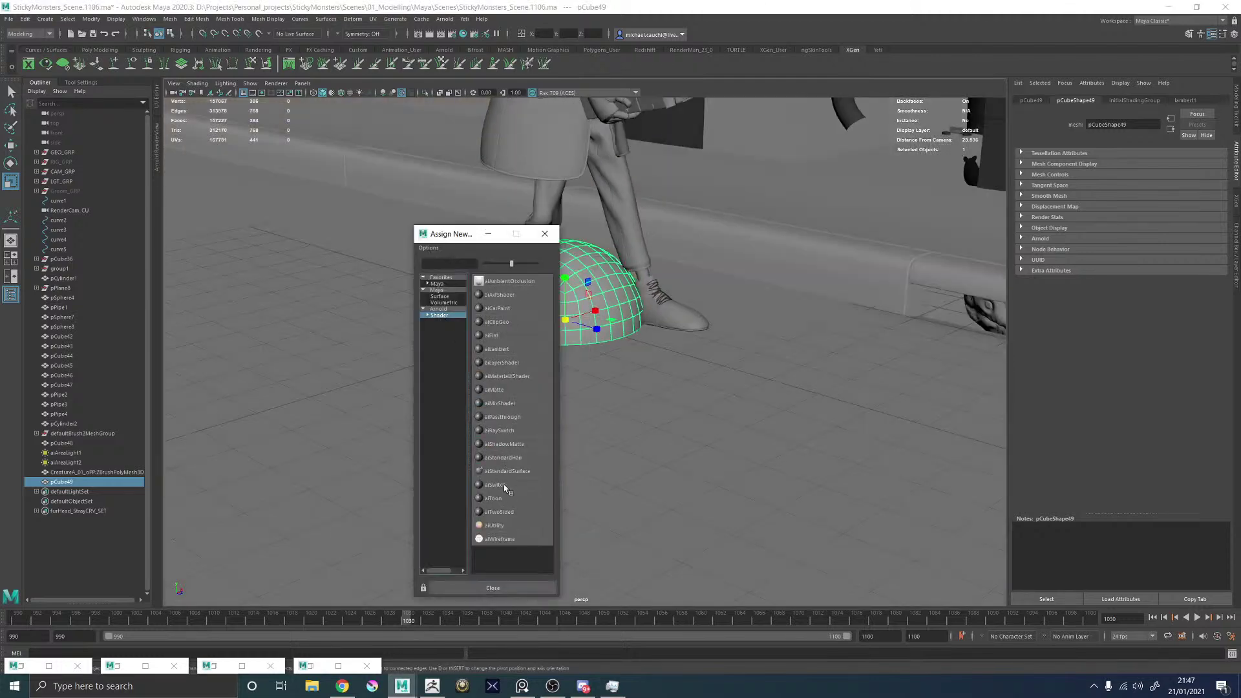
click(507, 471)
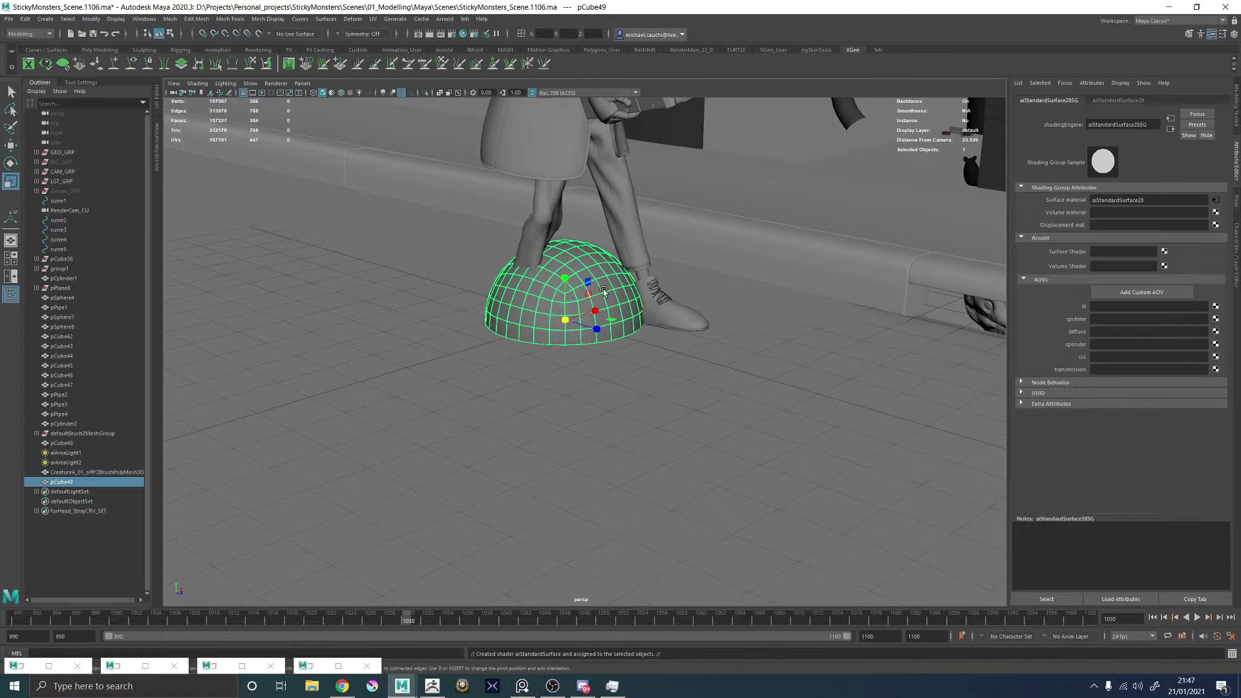
click(1099, 101)
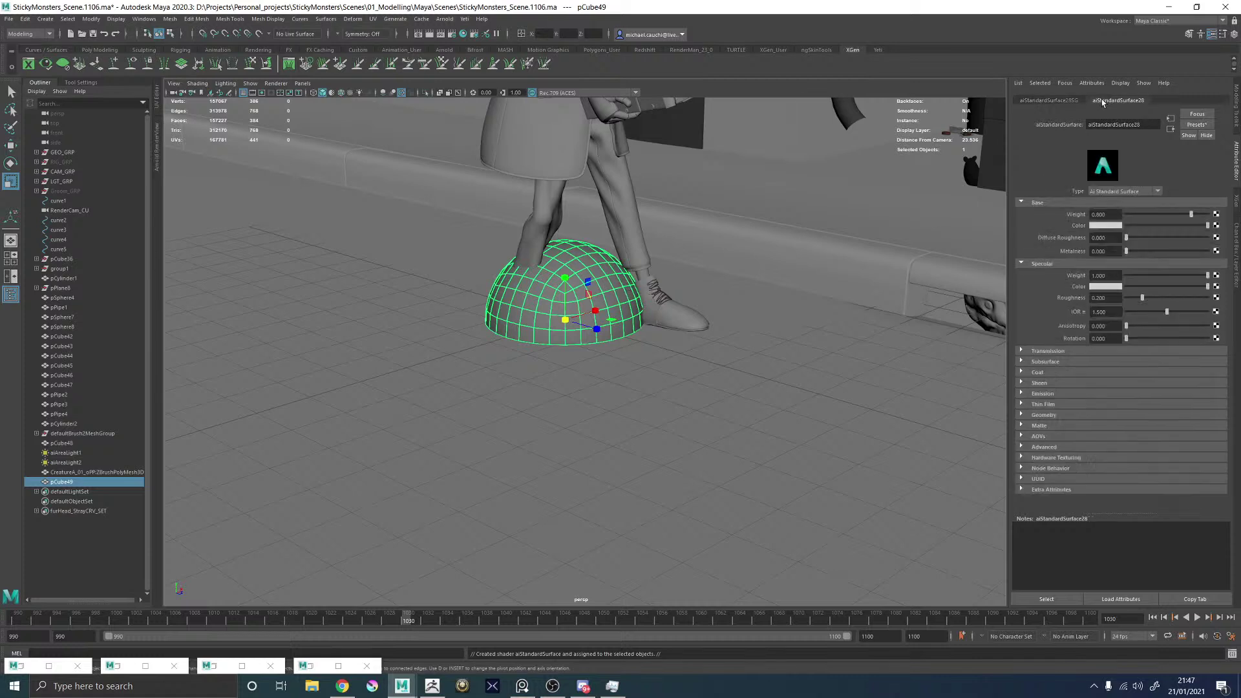
Make the sphere's material clear: base weight 0, specular roughness 0, IOR 1.335 and transmission weight 1.
click(1048, 101)
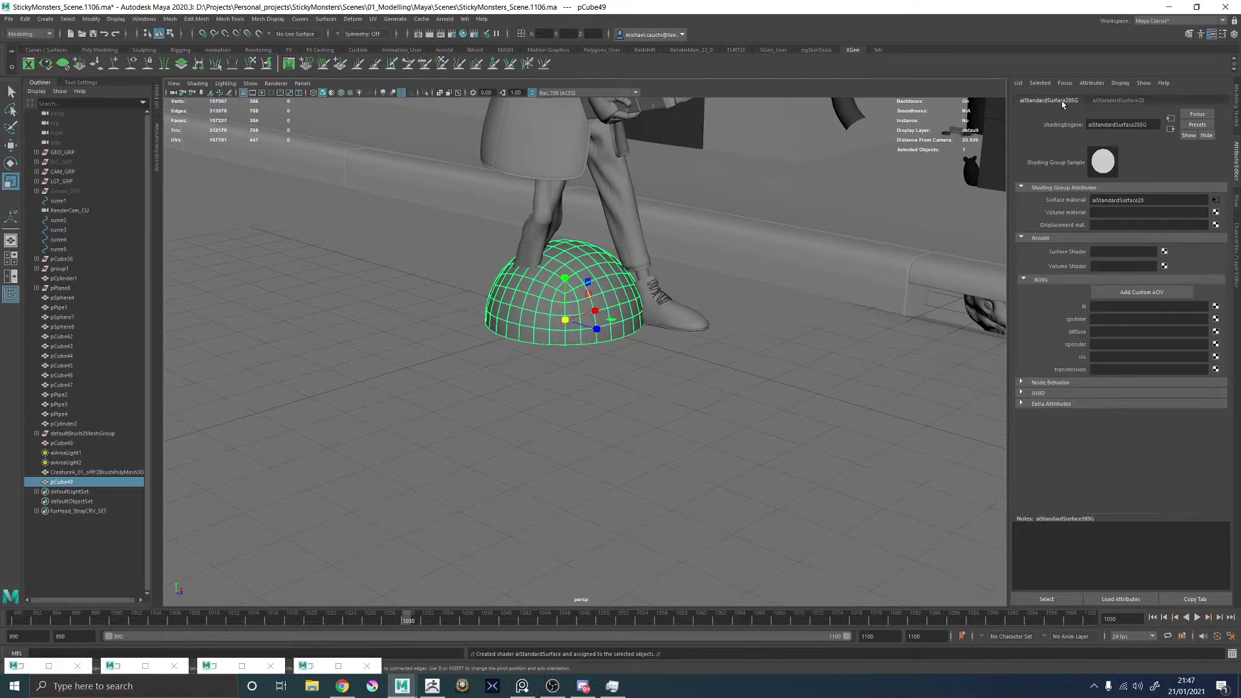
click(1056, 281)
click(1042, 238)
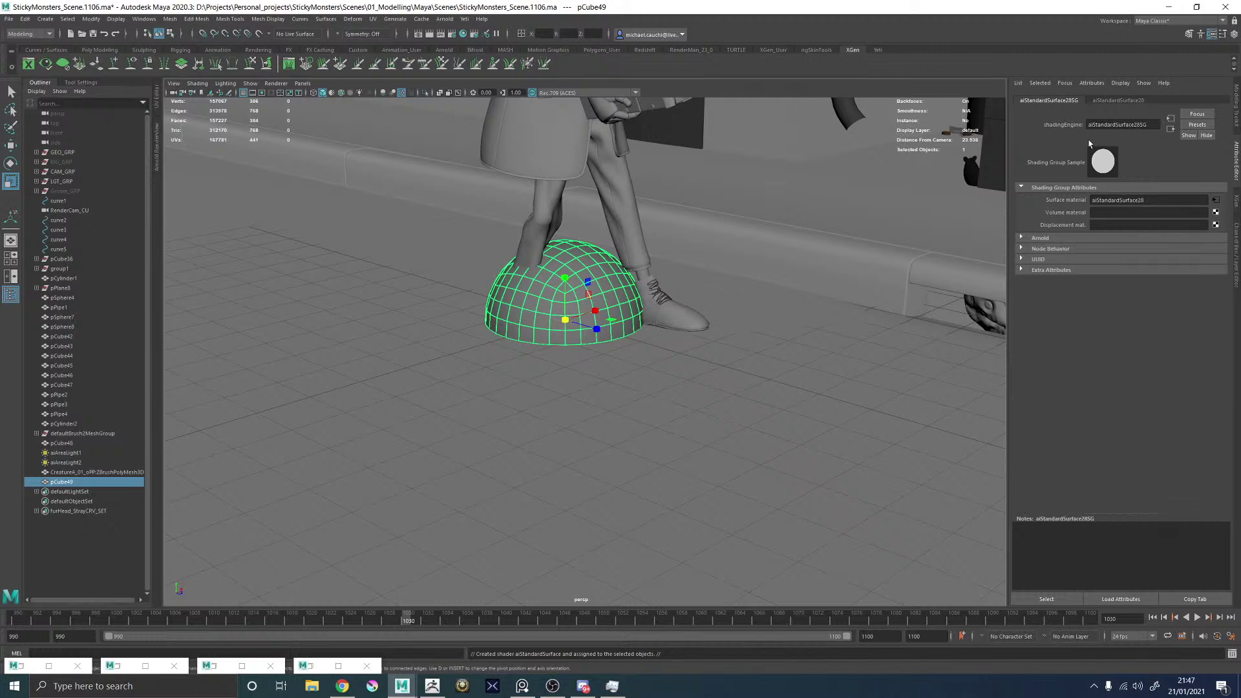
click(1109, 101)
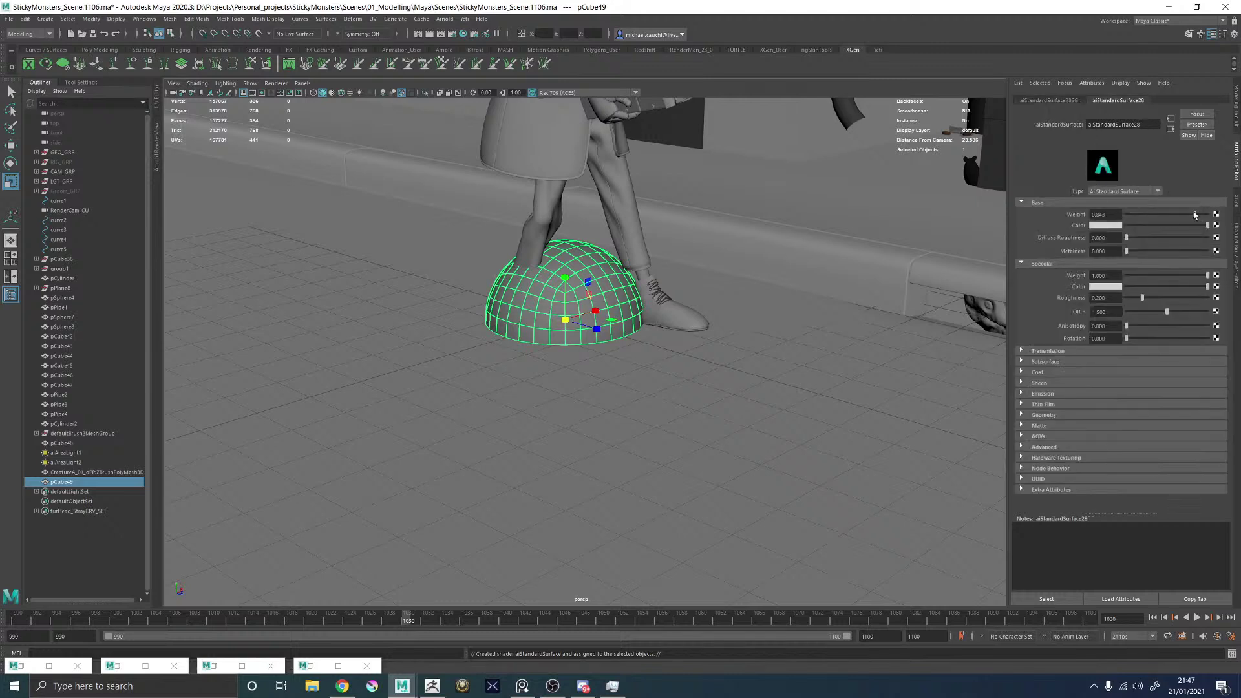
drag(1196, 215, 1020, 234)
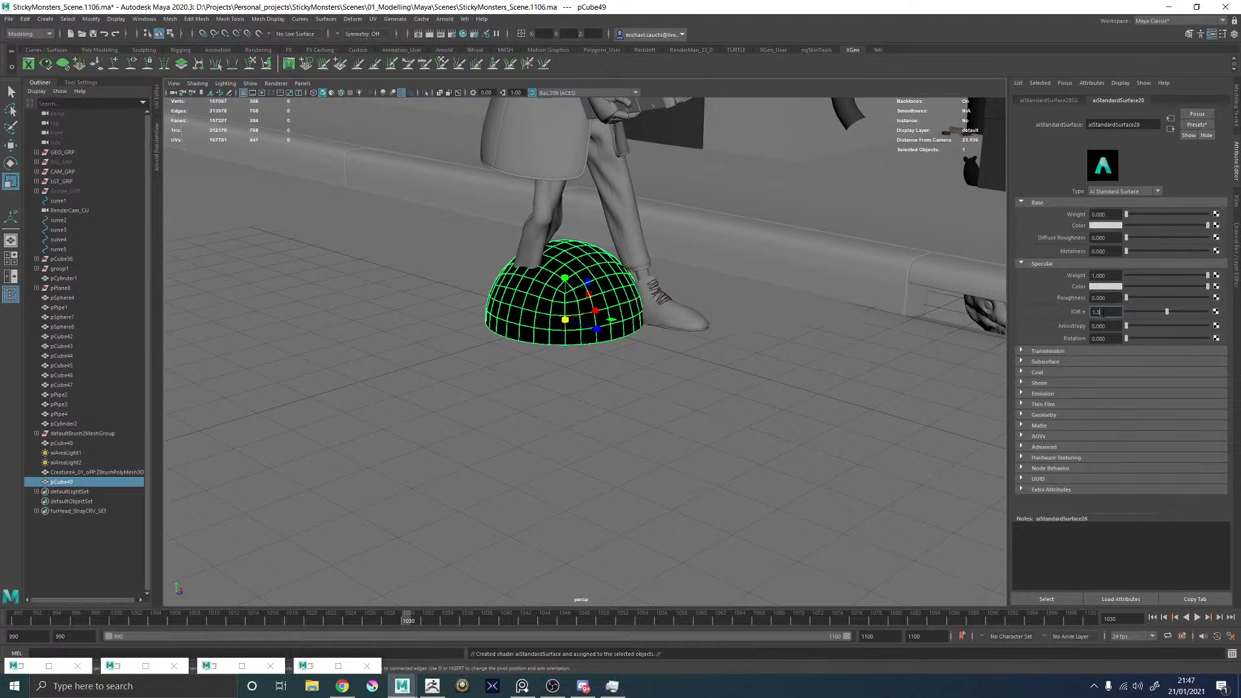
click(1053, 353)
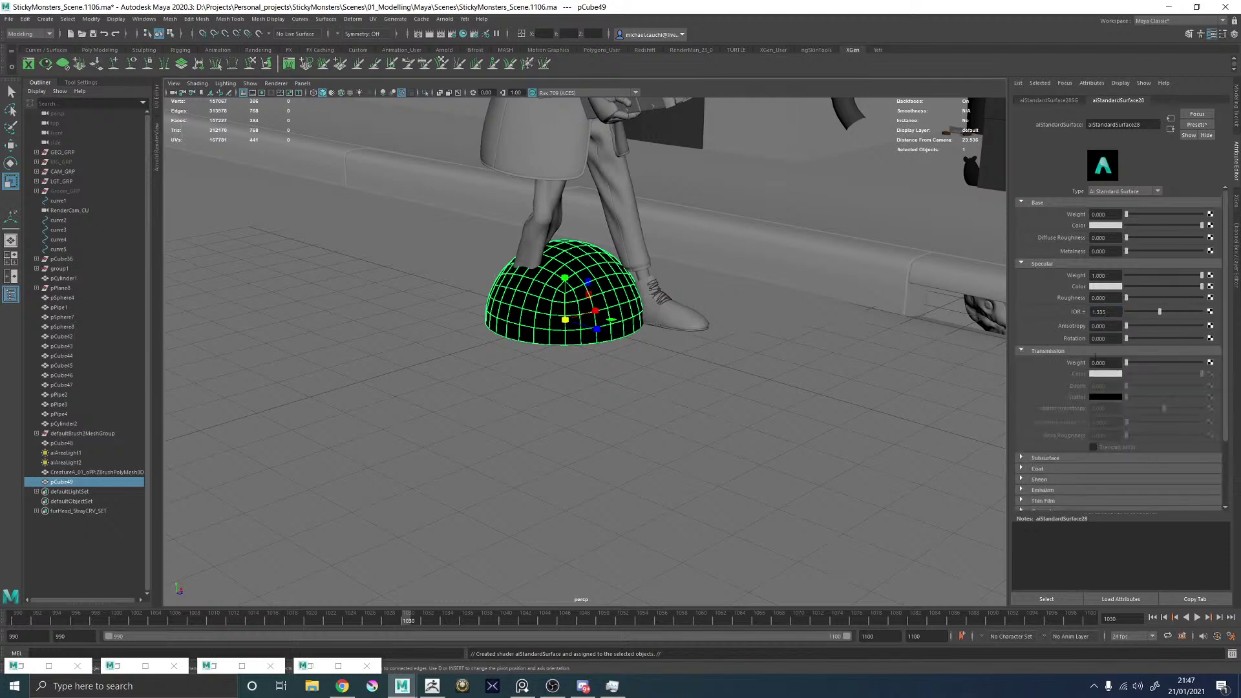
drag(1137, 363, 1203, 363)
Scale the sphere down and move it to the monster's face inside the curb opening.
alt+drag(616, 321, 796, 285)
key(w)
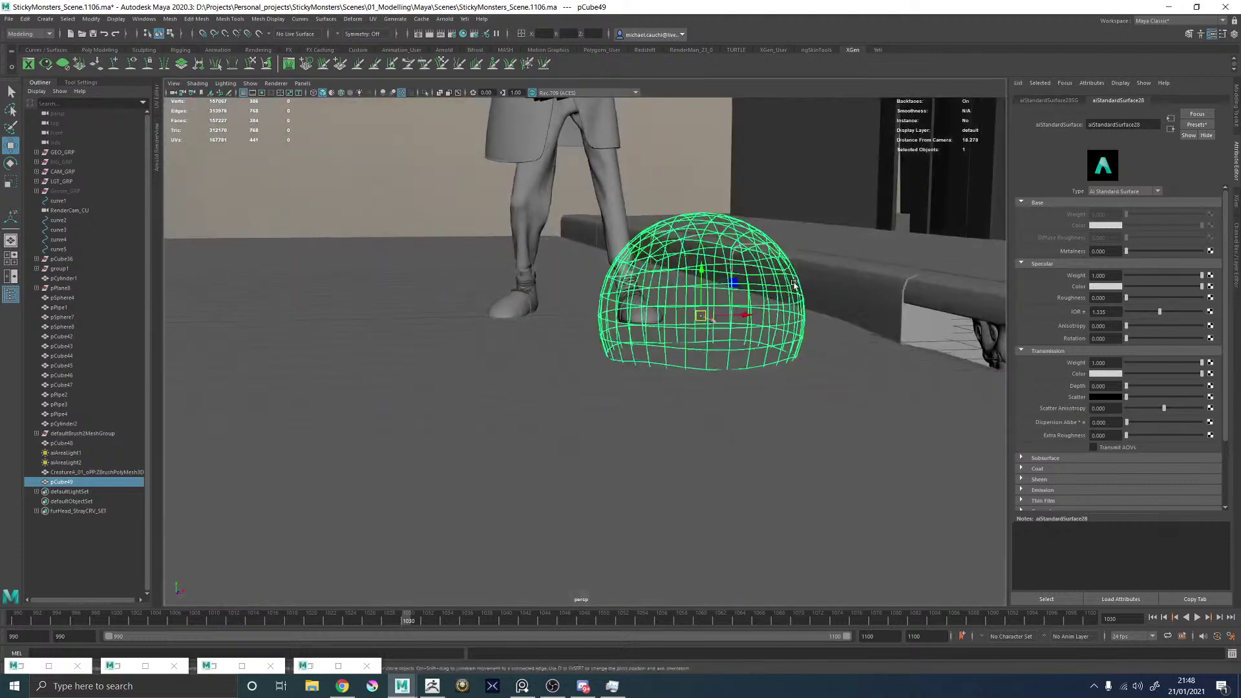
key(r)
drag(704, 316, 792, 258)
key(w)
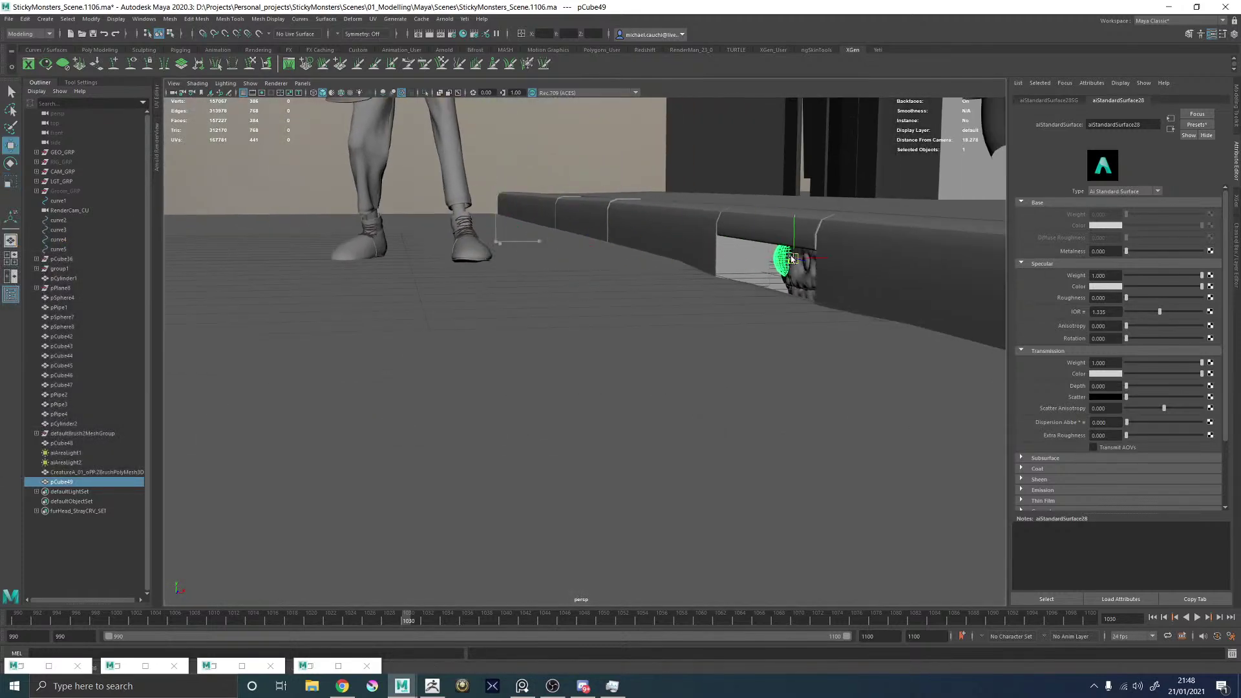
key(f)
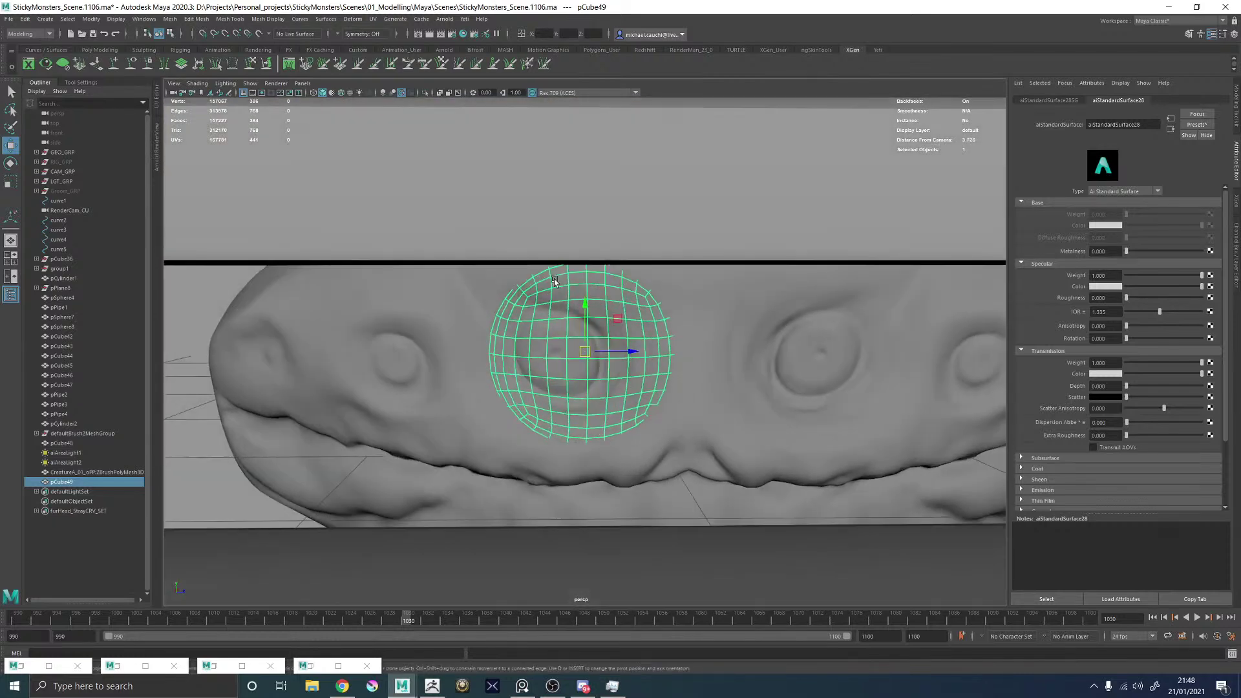
Shrink the sphere to eye size and fit it into one of the monster's two large middle eye sockets.
key(r)
drag(580, 346, 507, 352)
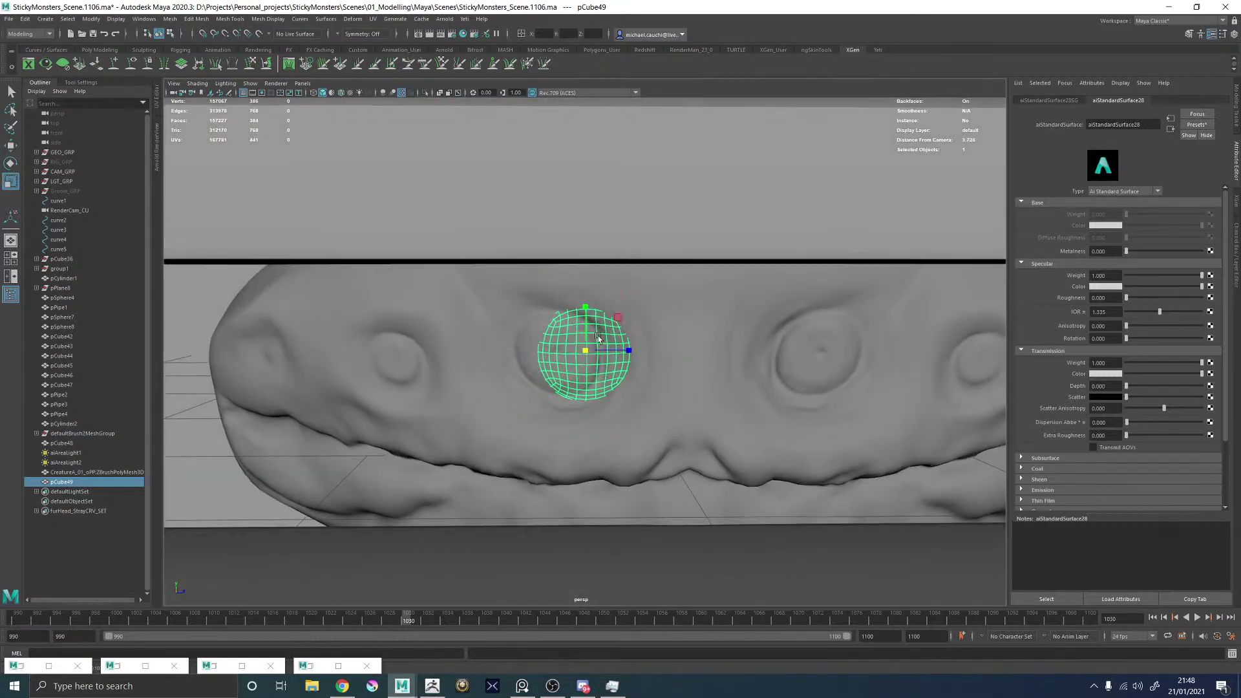
alt+middle_drag(579, 352, 624, 327)
key(w)
drag(623, 325, 575, 329)
key(r)
key(w)
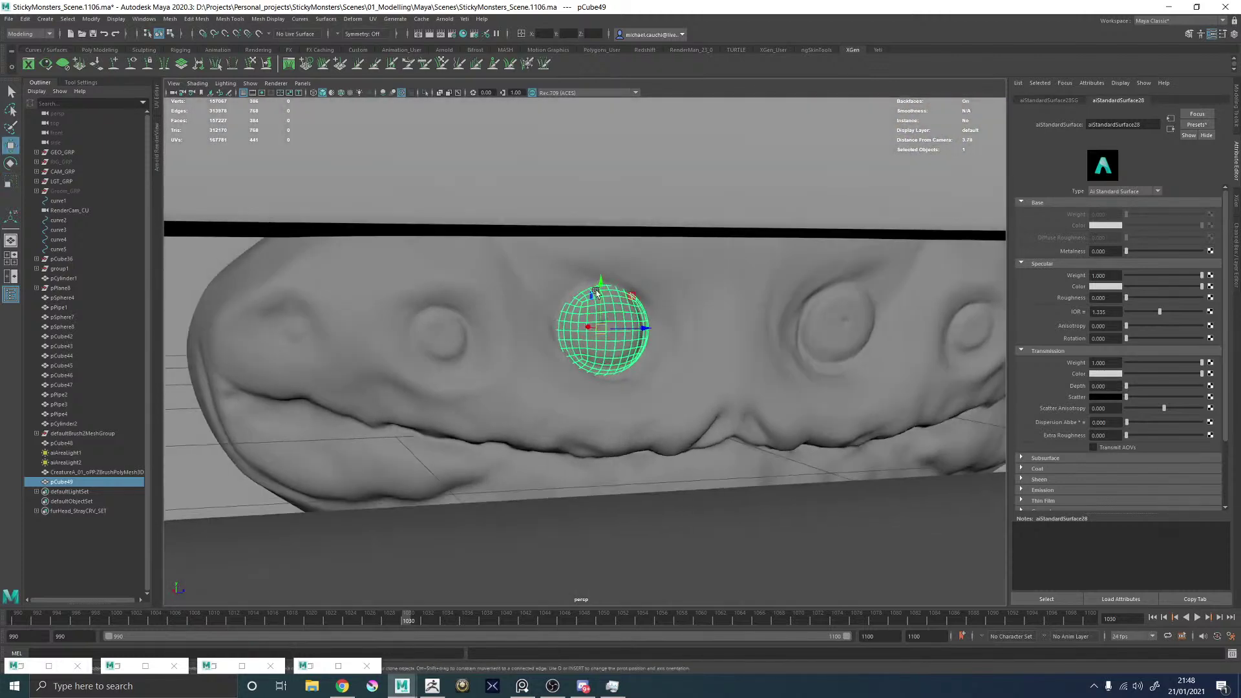
drag(600, 282, 817, 339)
Duplicate the eye sphere, move the copy into the neighbouring smaller eye socket and scale it to fit.
key(ctrl+d)
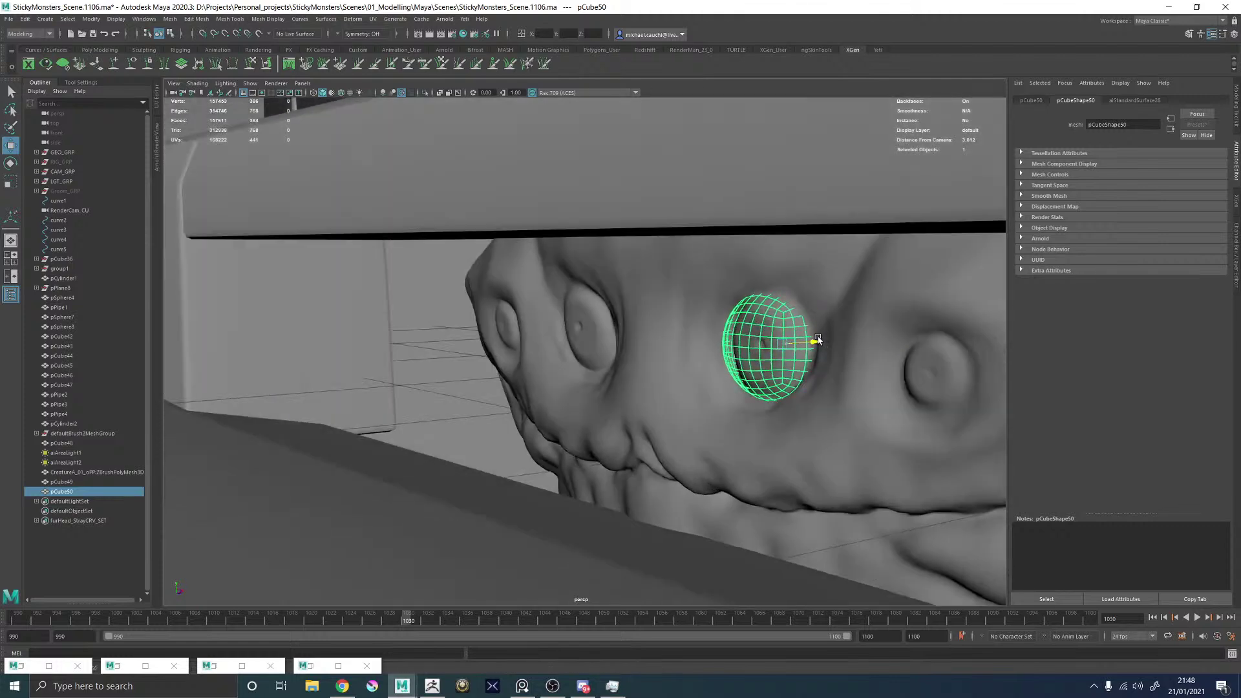
shift+click(571, 315)
alt+drag(571, 315, 686, 367)
click(627, 339)
key(w)
key(r)
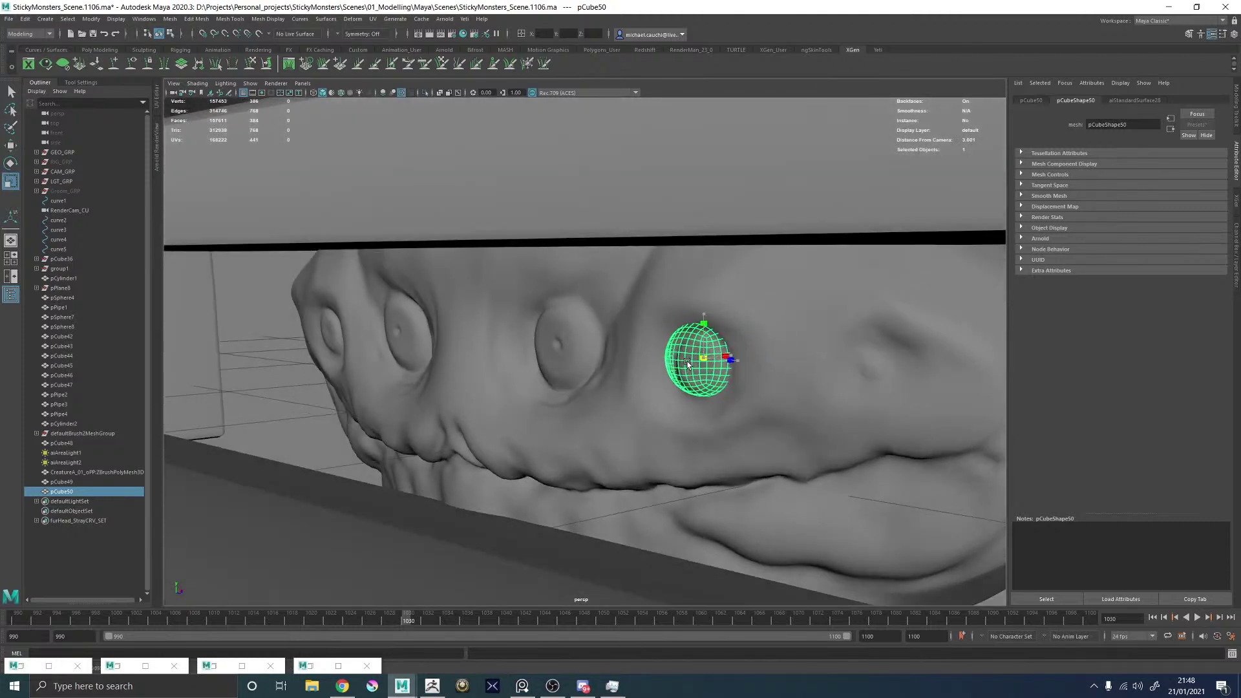
key(w)
alt+drag(704, 321, 571, 323)
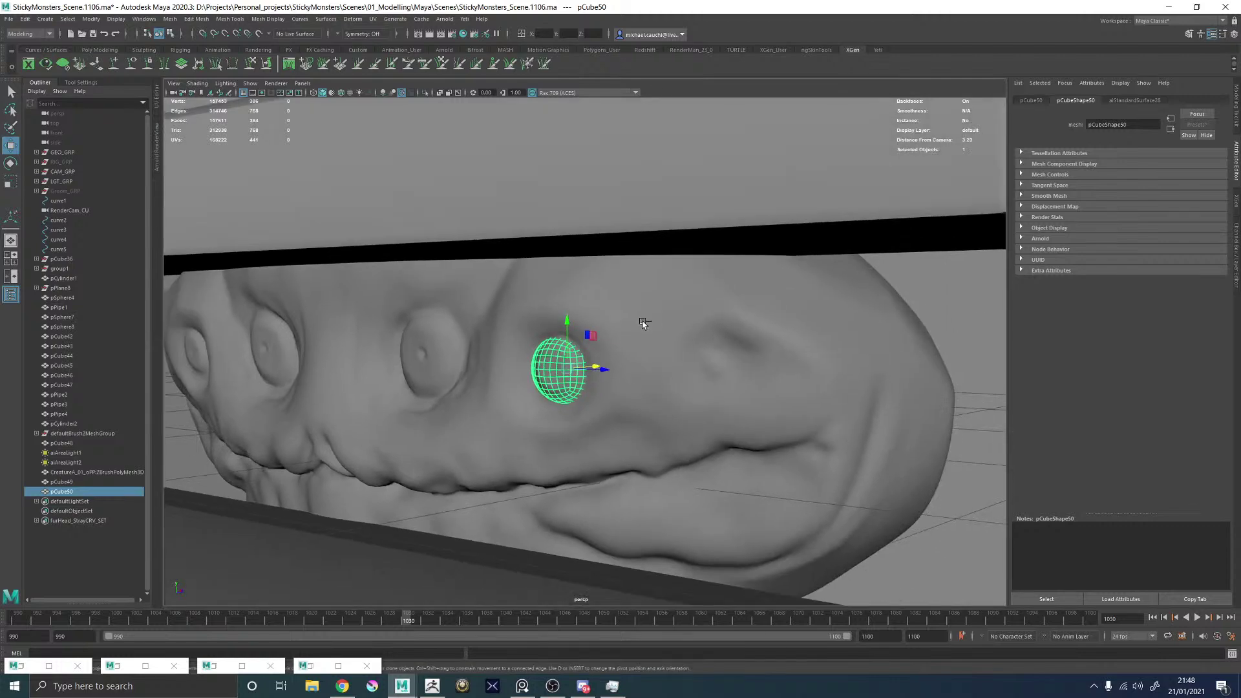
Duplicate the smaller eye sphere, place the copy in the outermost eye socket on the same side and scale it down.
key(ctrl+d)
alt+drag(621, 360, 681, 372)
key(r)
key(w)
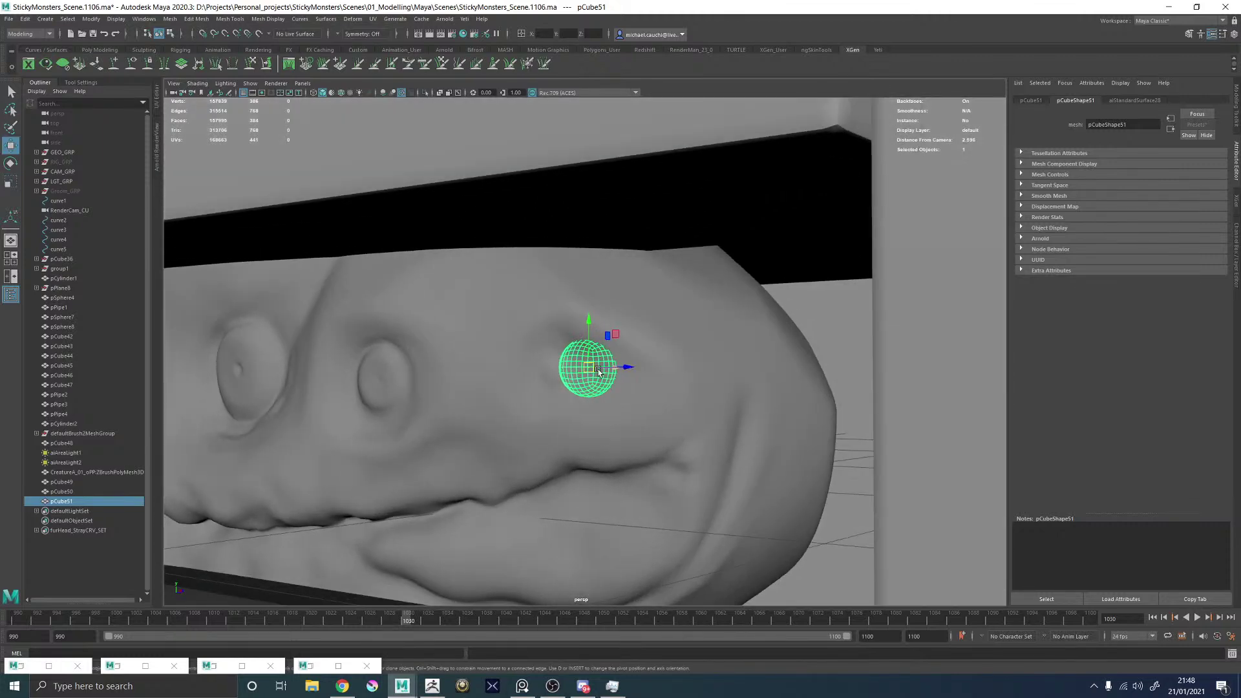
drag(599, 372, 541, 369)
key(r)
alt+right_drag(540, 368, 739, 435)
key(w)
Duplicate the two smaller eye spheres together and move the copies to the opposite side of the monster's face.
alt+drag(740, 435, 826, 404)
alt+right_drag(826, 403, 733, 404)
alt+drag(733, 404, 619, 386)
alt+right_drag(618, 387, 453, 382)
alt+middle_drag(453, 381, 603, 375)
shift+click(595, 366)
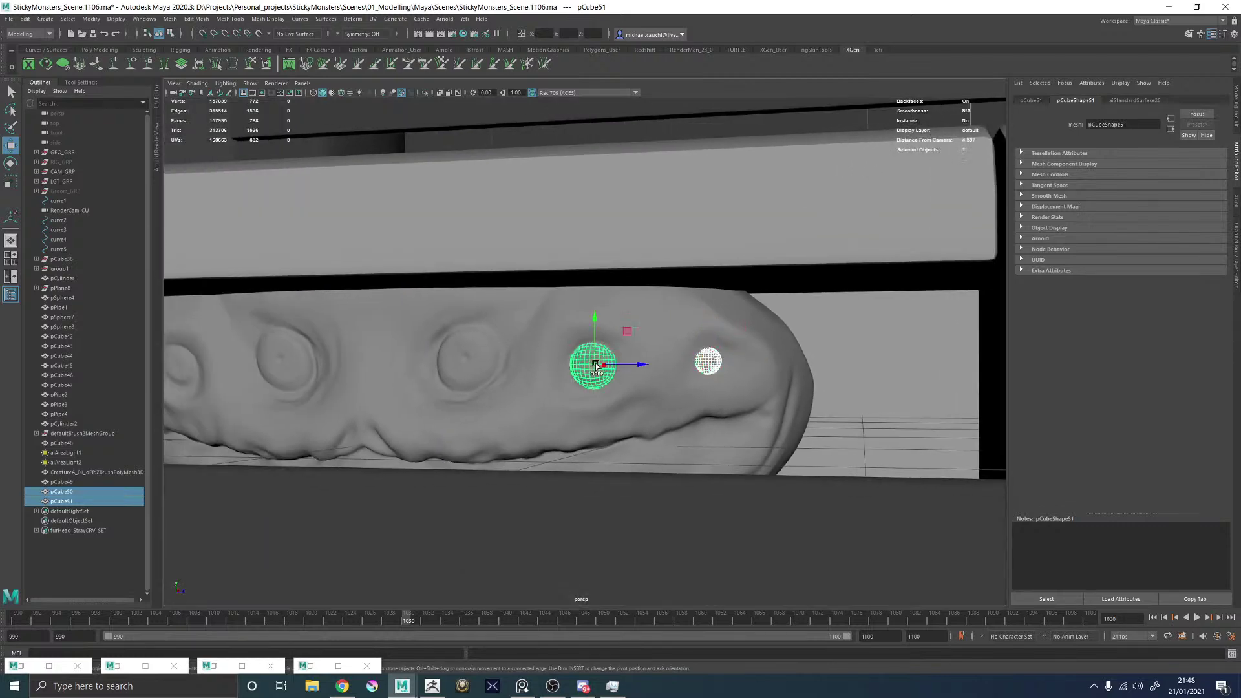
mouse_move(596, 365)
alt+mouse_down()
mouse_move(516, 380)
mouse_move(741, 354)
alt+mouse_up()
mouse_move(851, 345)
shift+mouse_down()
mouse_move(397, 348)
mouse_move(327, 363)
mouse_move(336, 352)
mouse_move(427, 388)
shift+mouse_up()
ctrl+click(348, 389)
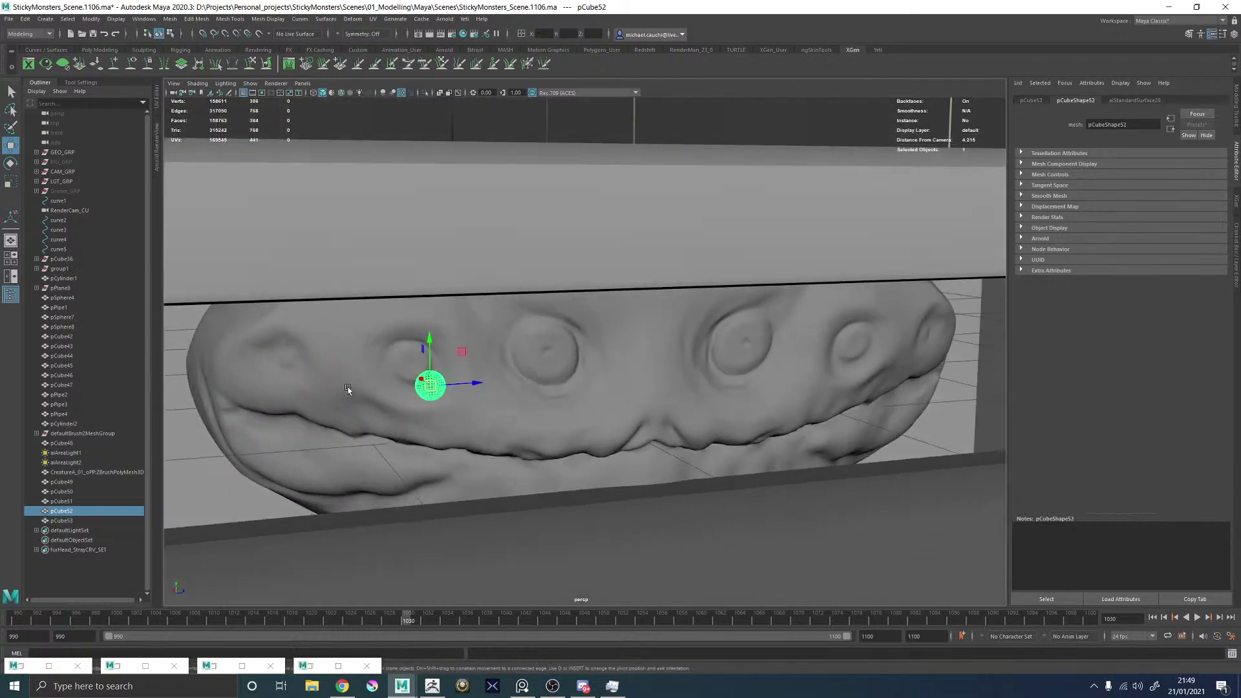
Position the smallest copied sphere in the outermost eye socket on the opposite side of the face.
alt+drag(348, 388, 463, 403)
drag(546, 399, 334, 386)
drag(340, 333, 397, 343)
alt+right_drag(397, 343, 440, 354)
drag(355, 349, 319, 353)
alt+middle_drag(319, 353, 613, 380)
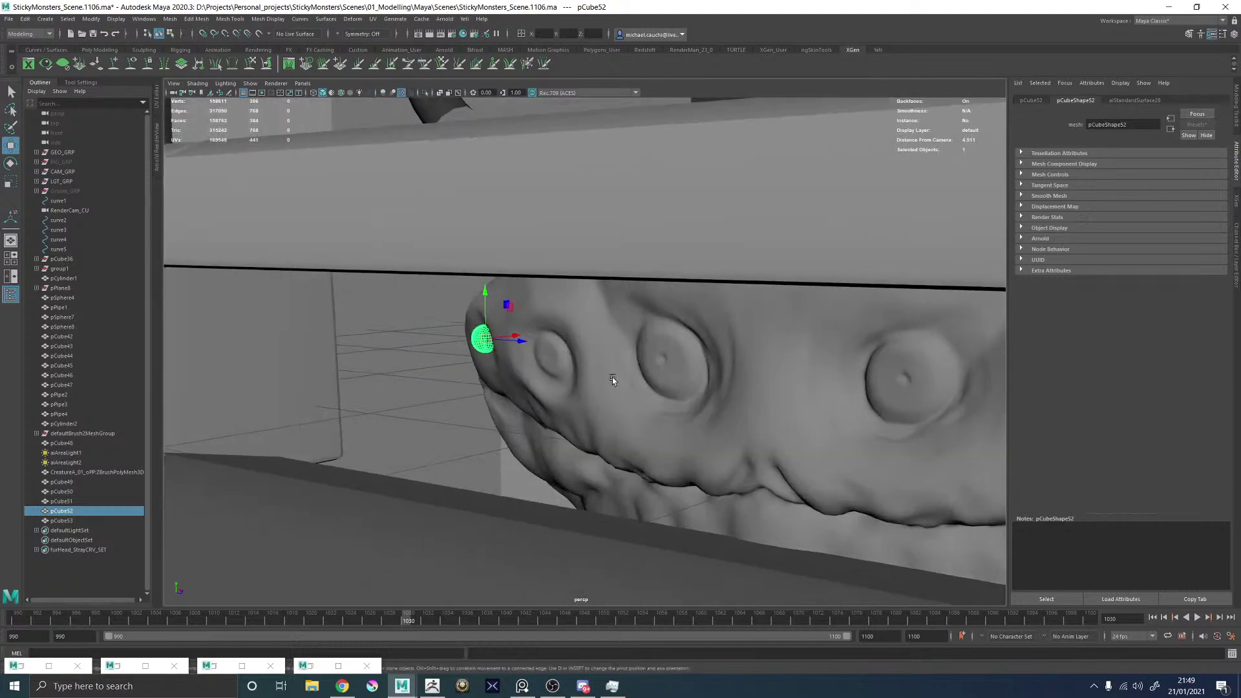
scroll(607, 376, up, 4)
alt+drag(420, 333, 248, 375)
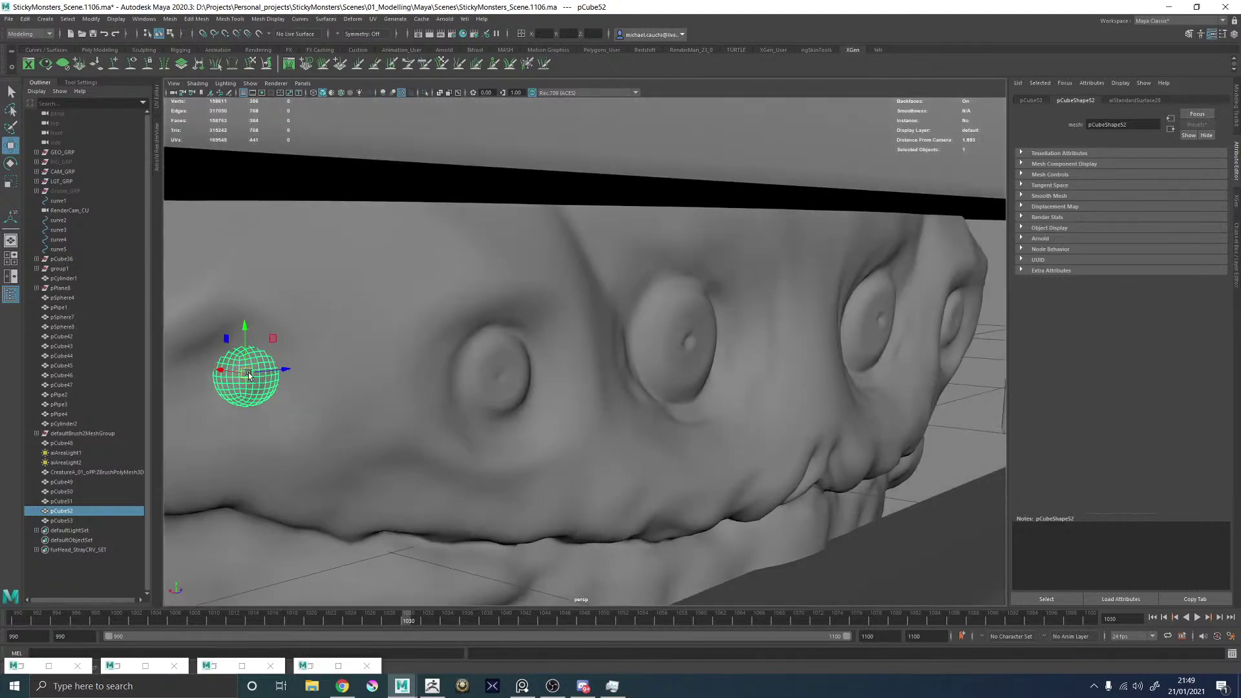
Move the other copied sphere into the socket between the outermost and large eyes and set its depth.
click(378, 466)
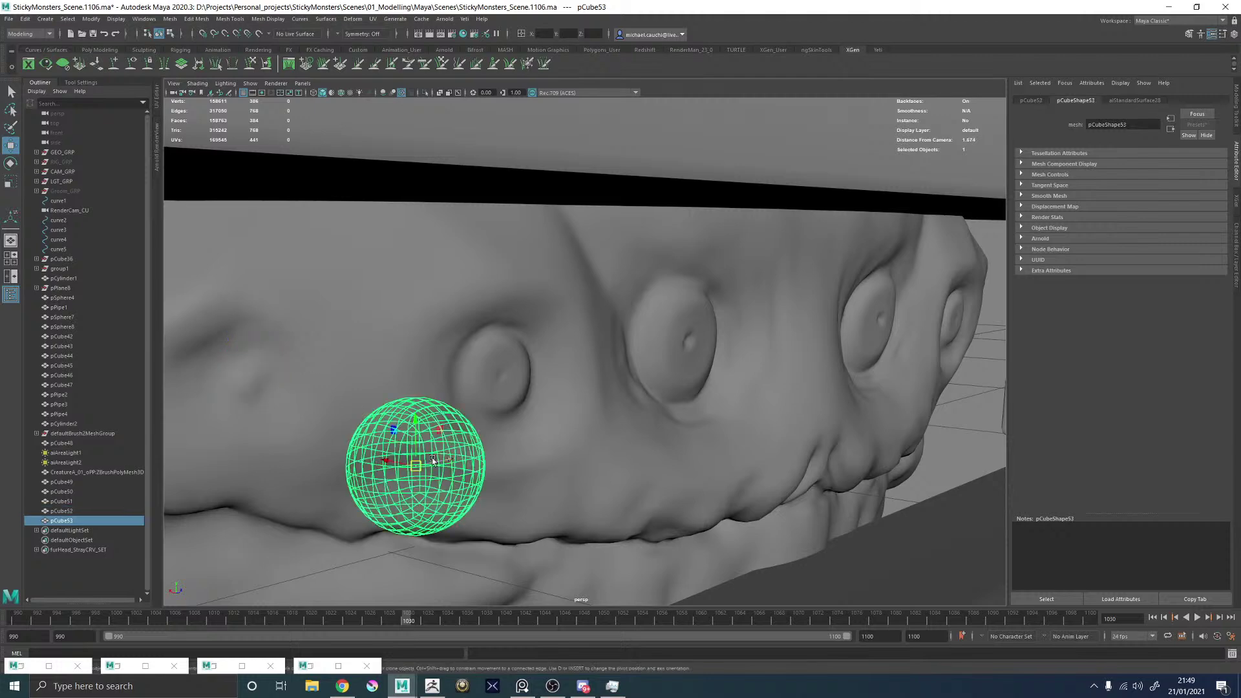
alt+drag(432, 460, 382, 463)
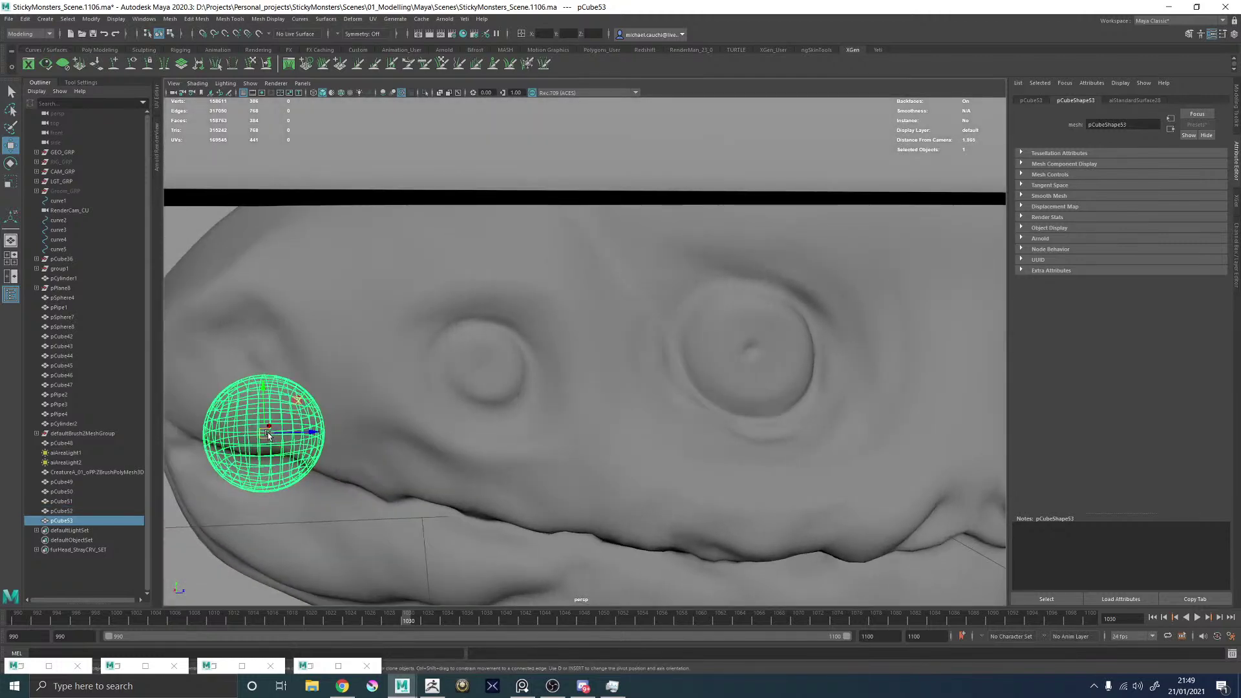
drag(268, 435, 471, 378)
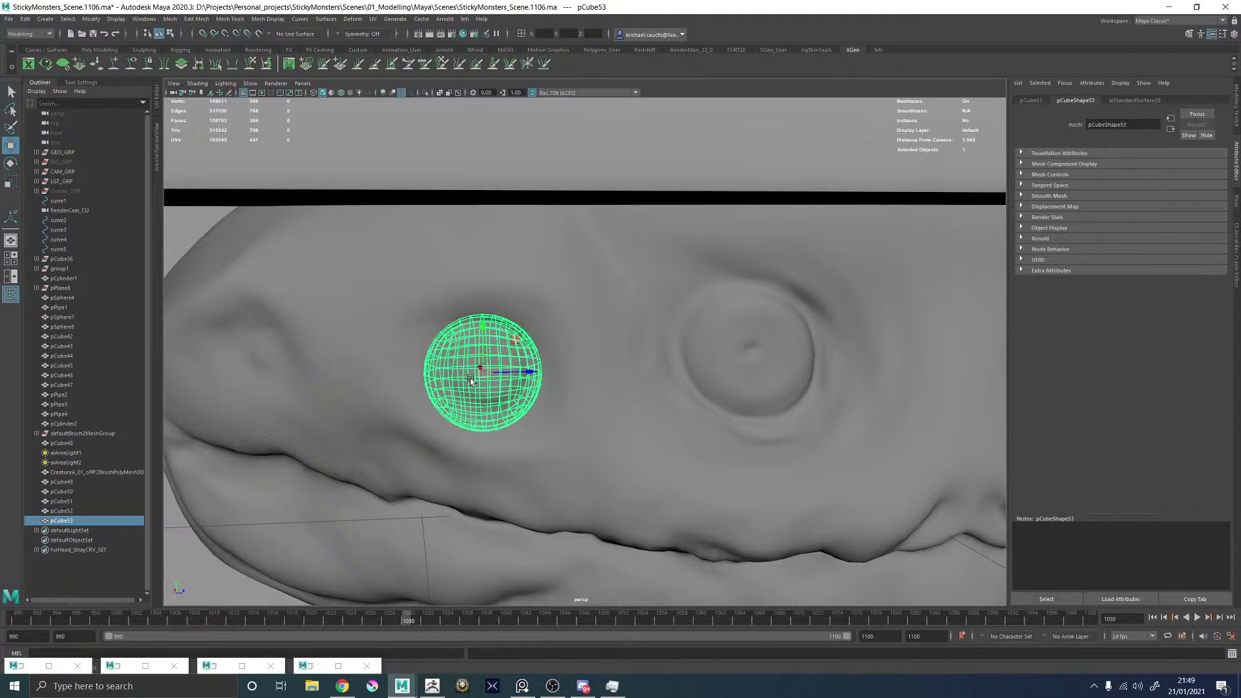
alt+right_drag(471, 381, 272, 390)
alt+drag(272, 390, 513, 394)
alt+right_drag(513, 395, 749, 447)
drag(740, 374, 540, 396)
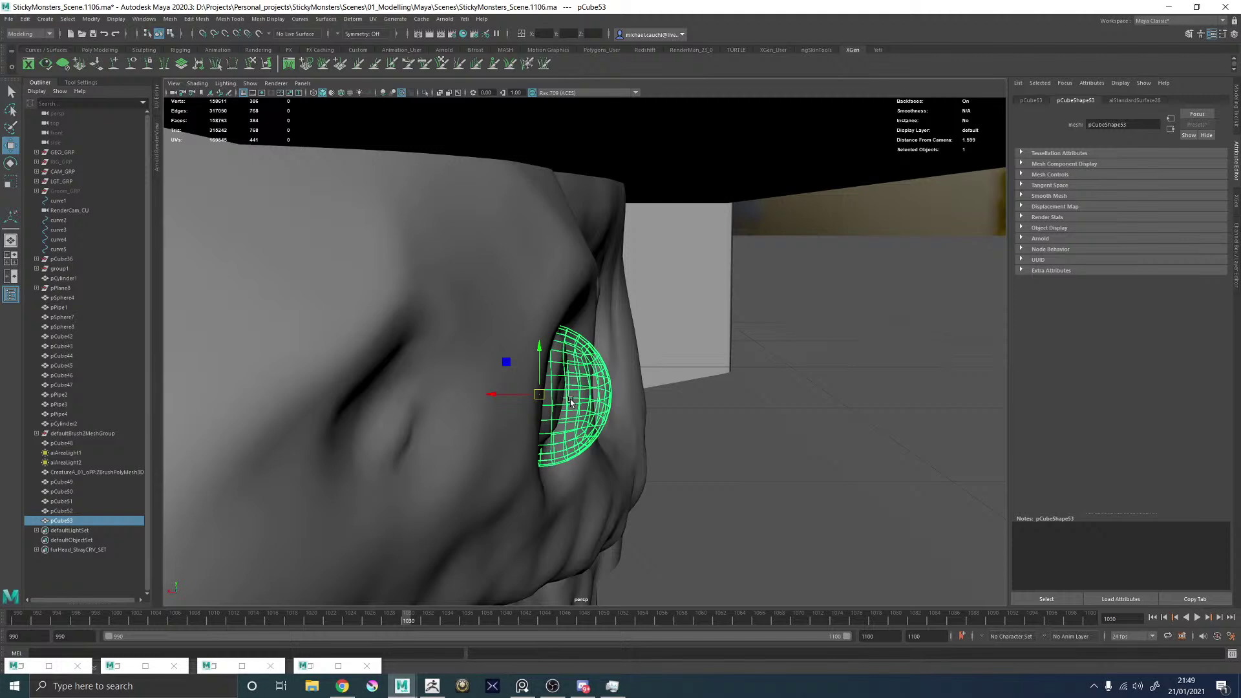
alt+drag(645, 421, 466, 373)
scroll(605, 382, down, 4)
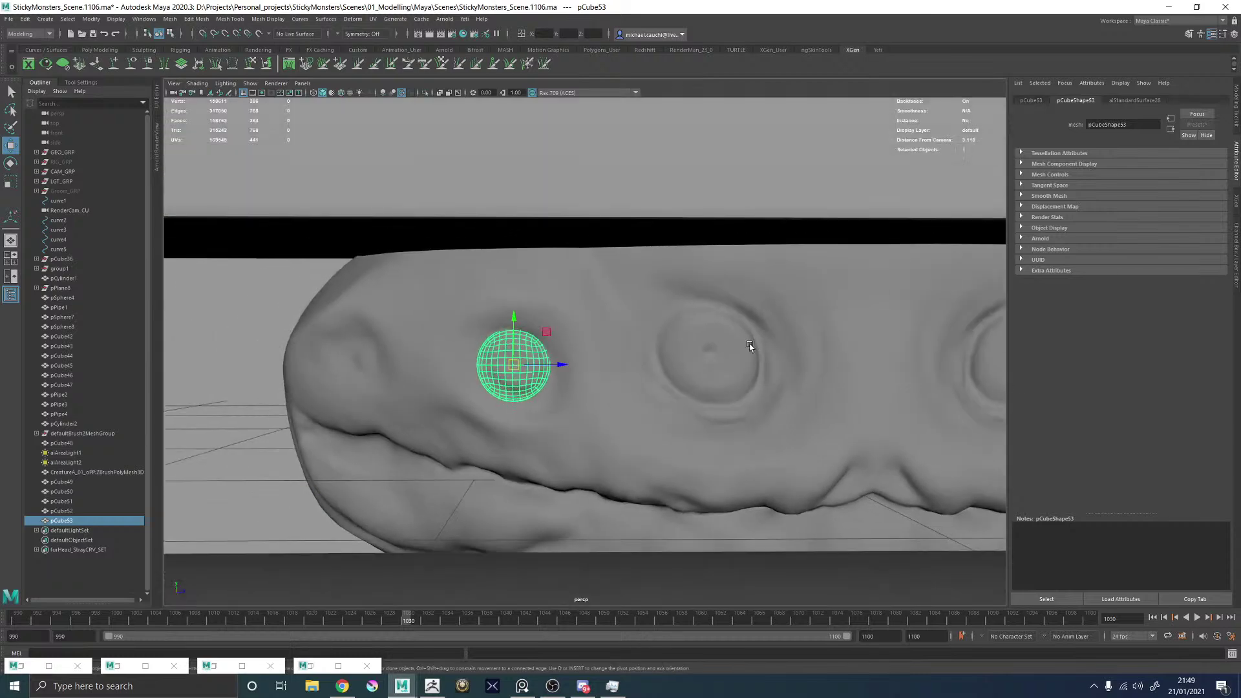
Examine from several angles how the last placed eye sphere sits in its socket and in the whole scene.
alt+drag(538, 362, 718, 369)
alt+right_drag(446, 346, 513, 352)
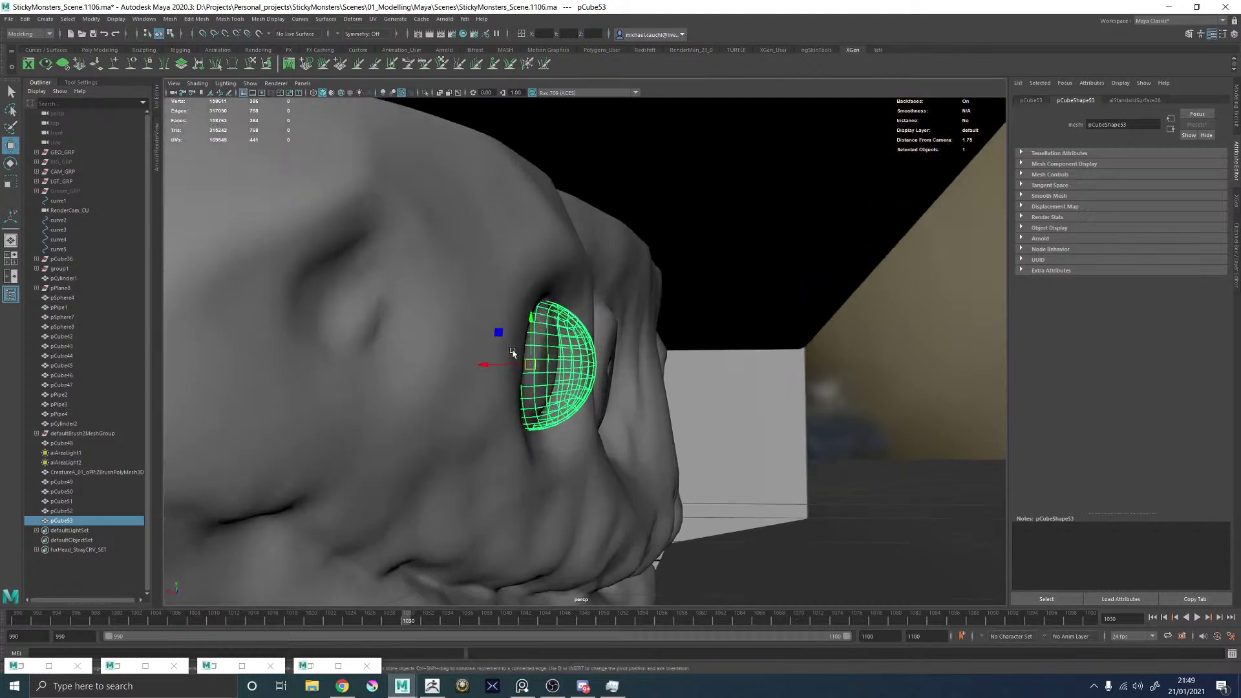
alt+drag(512, 352, 743, 414)
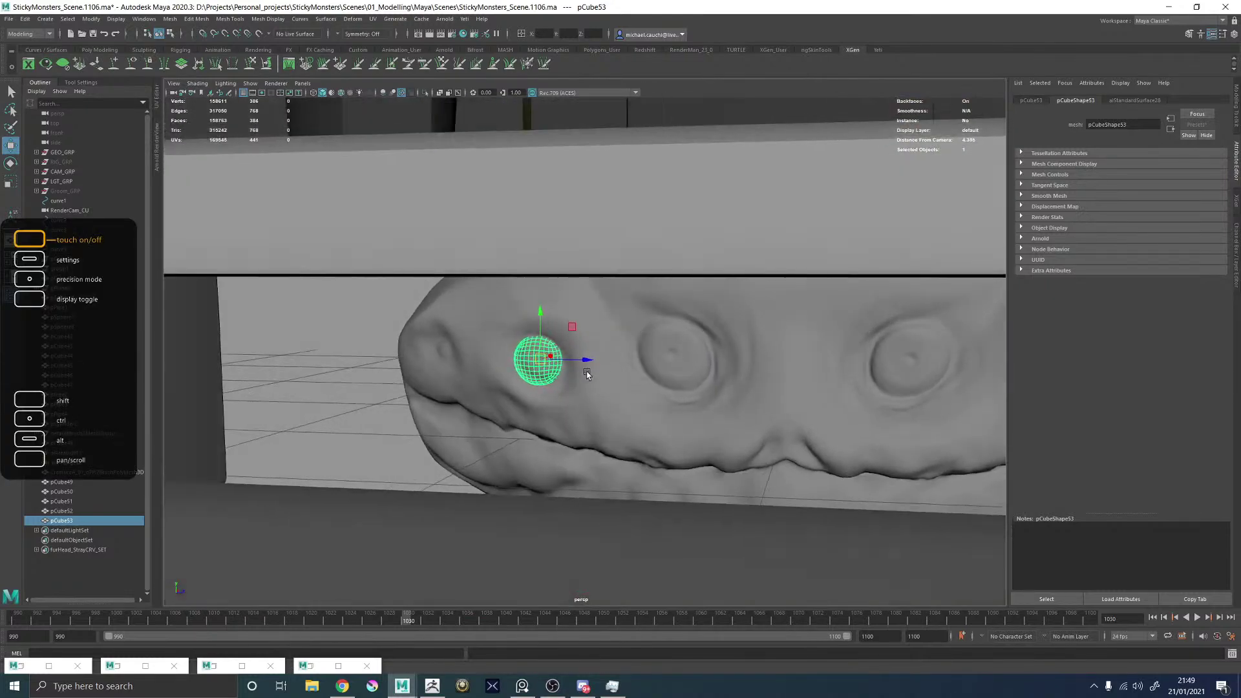
alt+right_drag(743, 414, 808, 445)
alt+drag(808, 444, 444, 374)
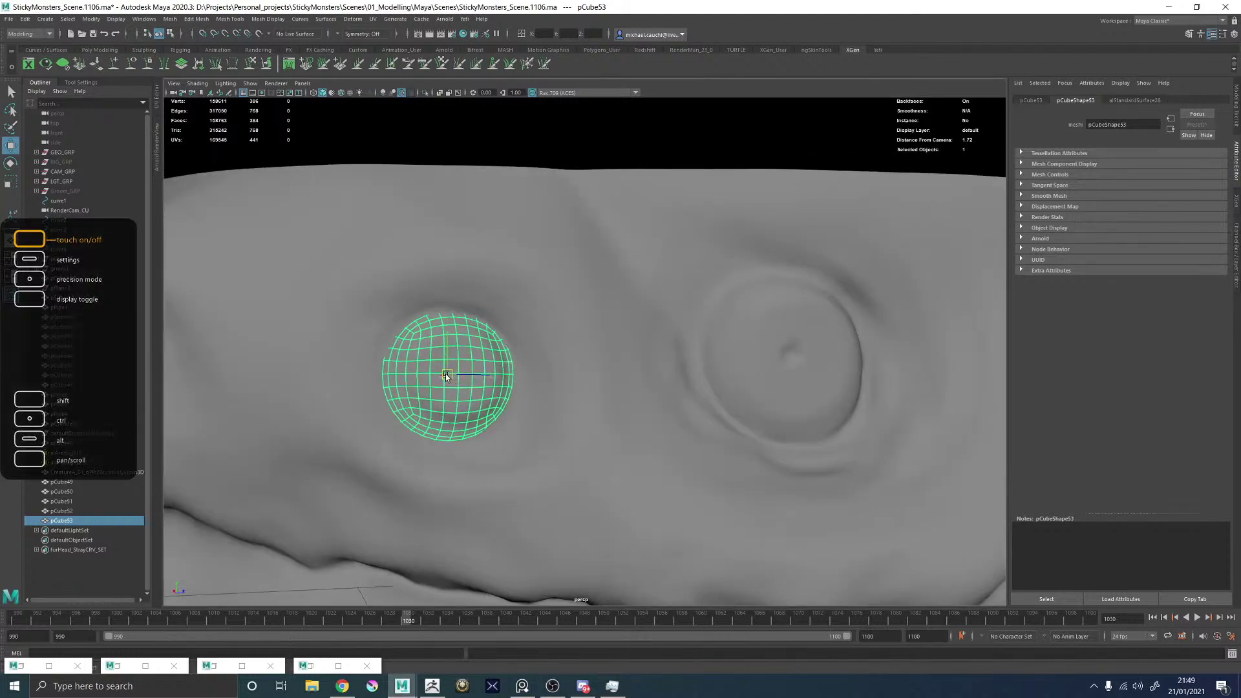
key(r)
alt+right_drag(669, 380, 438, 368)
alt+drag(668, 360, 629, 366)
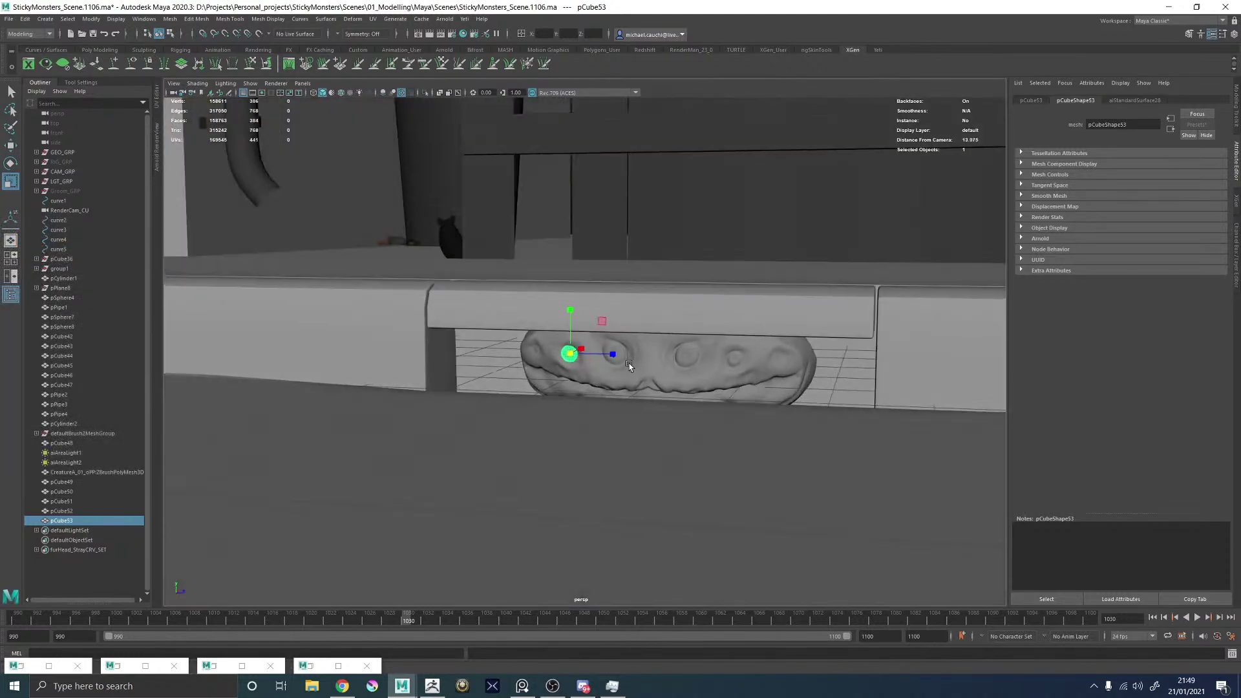
alt+right_drag(629, 366, 555, 351)
alt+drag(556, 352, 507, 323)
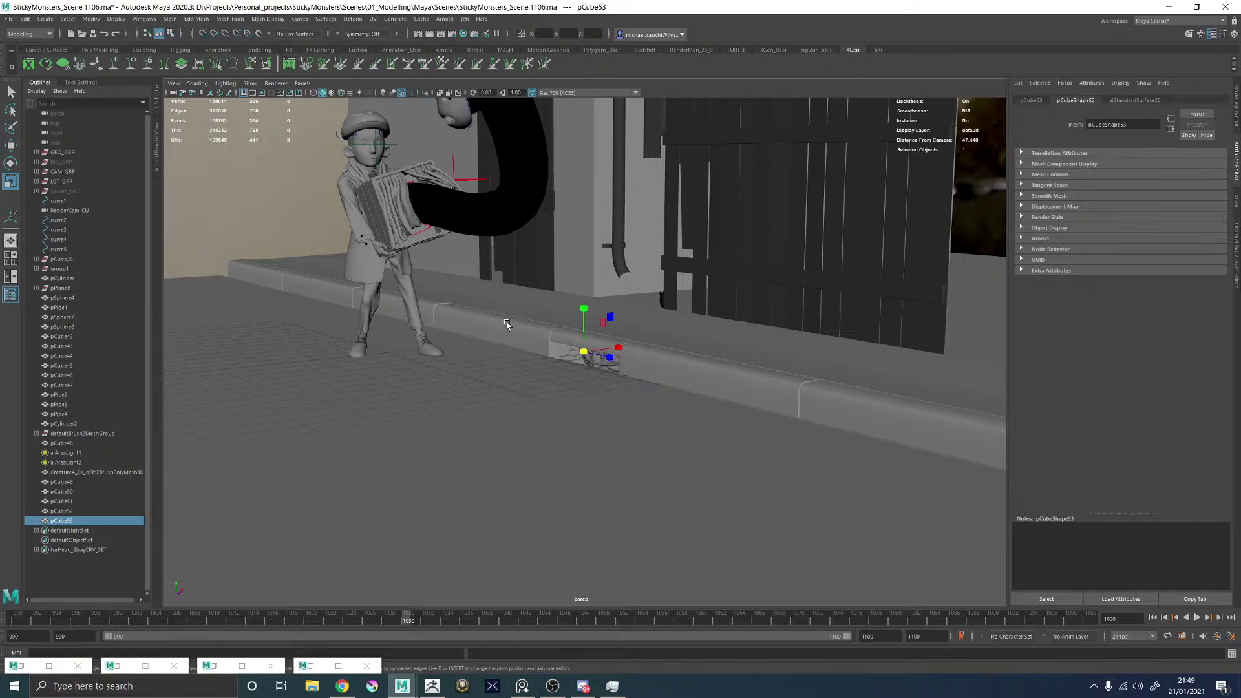
Deselect the eye sphere and save the scene.
click(231, 192)
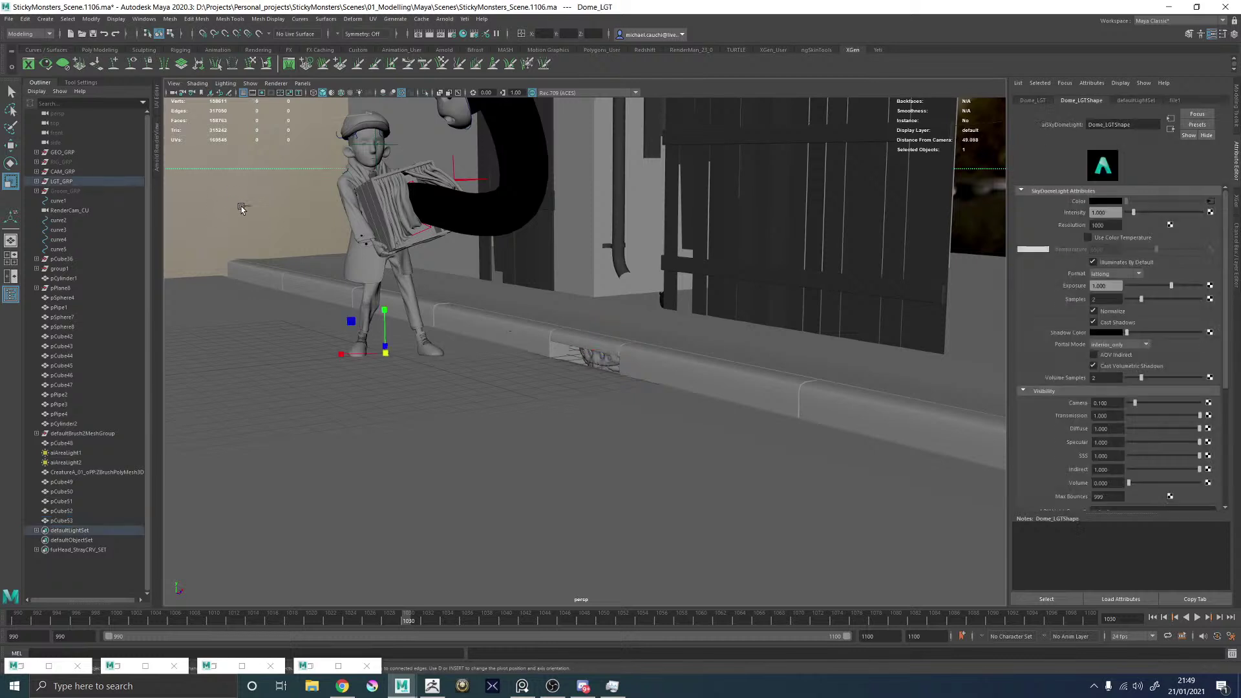
key(q)
key(ctrl+s)
key(r)
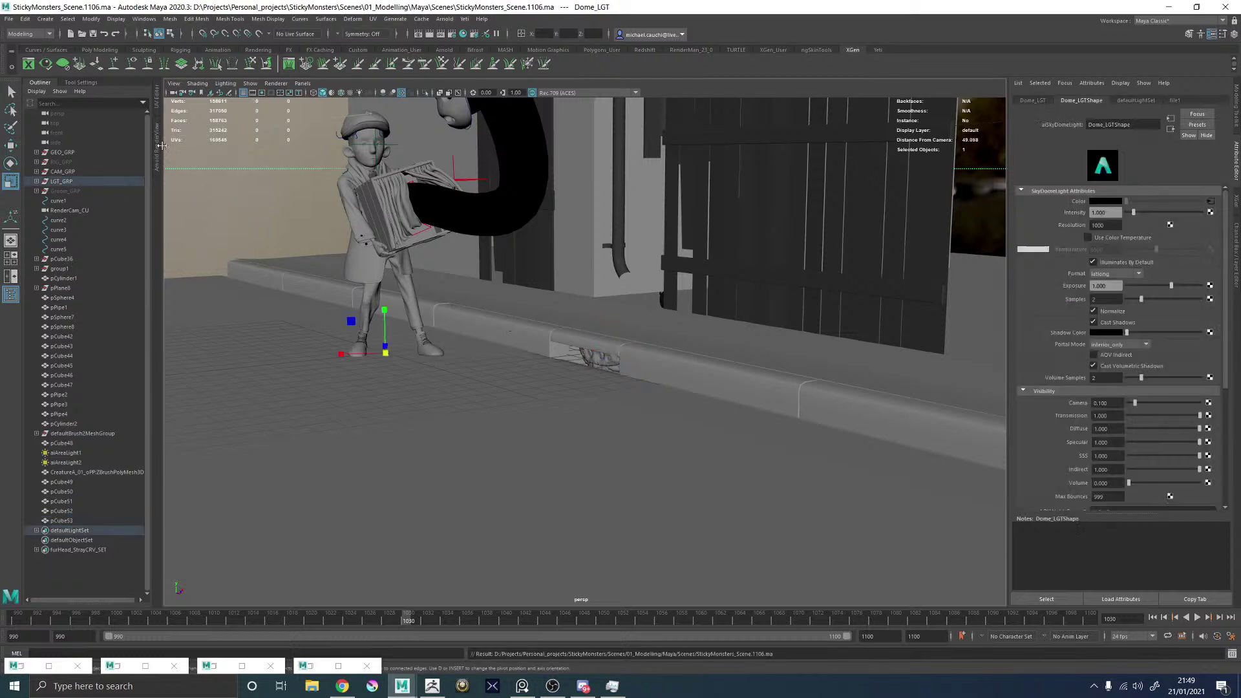
Bring up the Arnold RenderView, run the render again and examine the monster's new eyes up close.
click(159, 148)
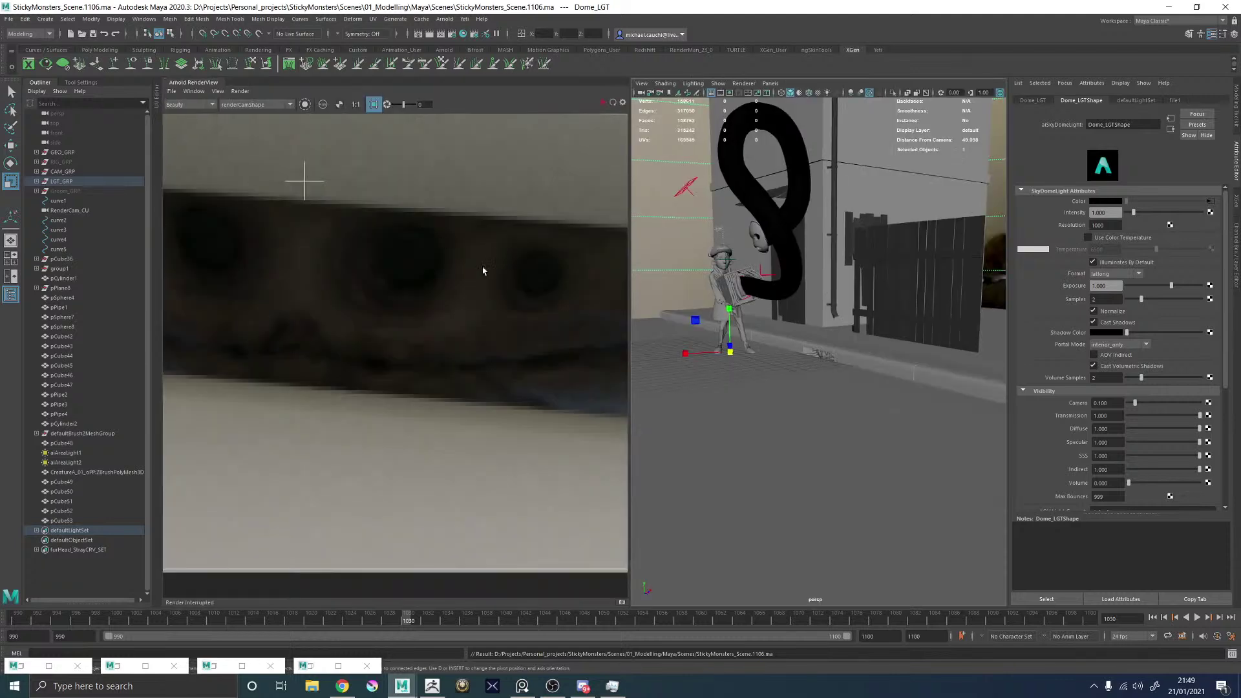
scroll(483, 269, down, 5)
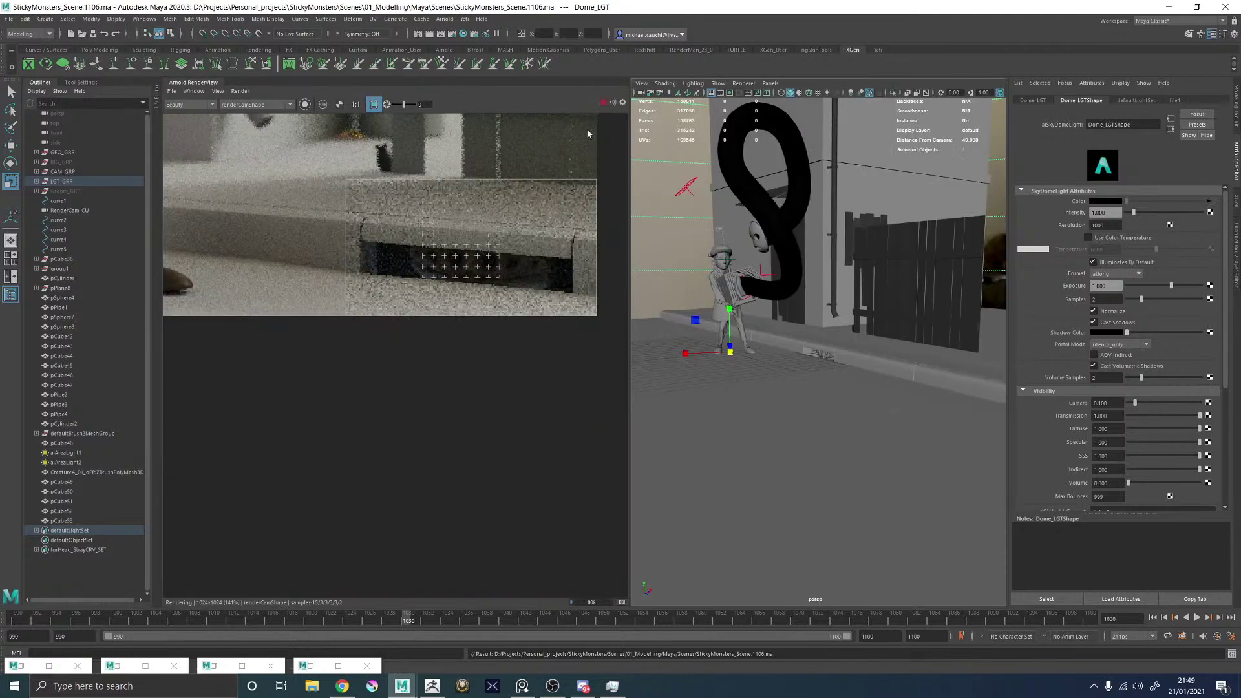
scroll(502, 244, up, 5)
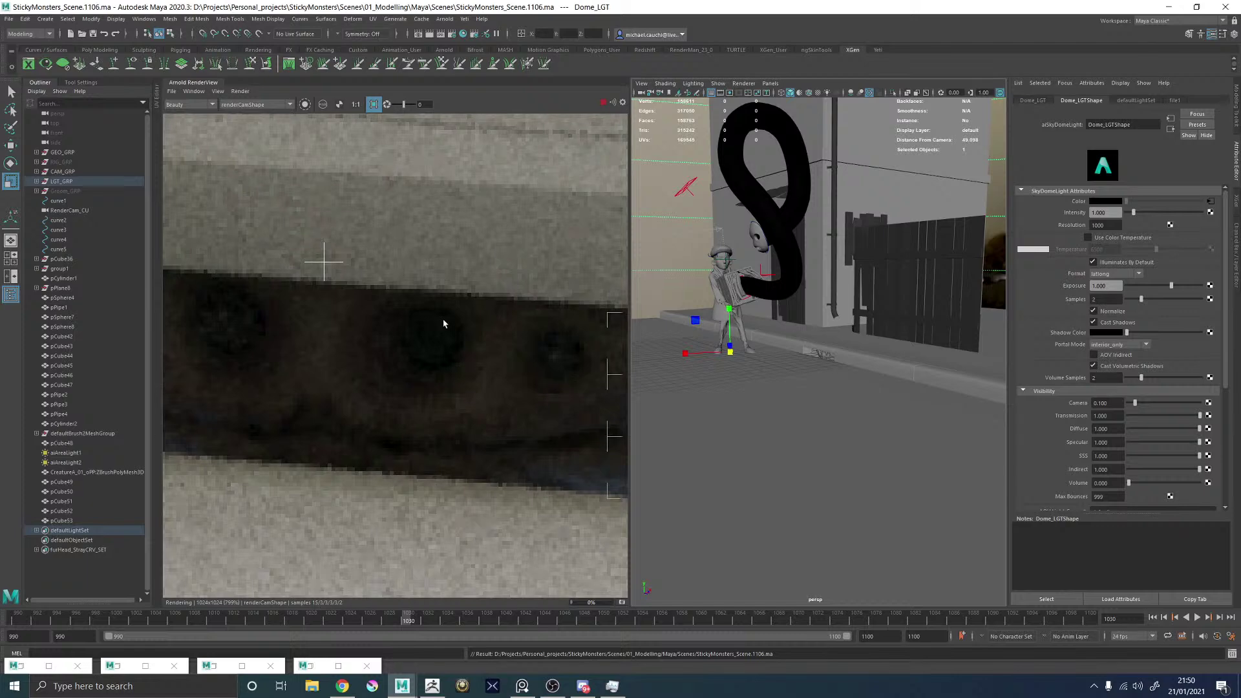
scroll(400, 332, down, 2)
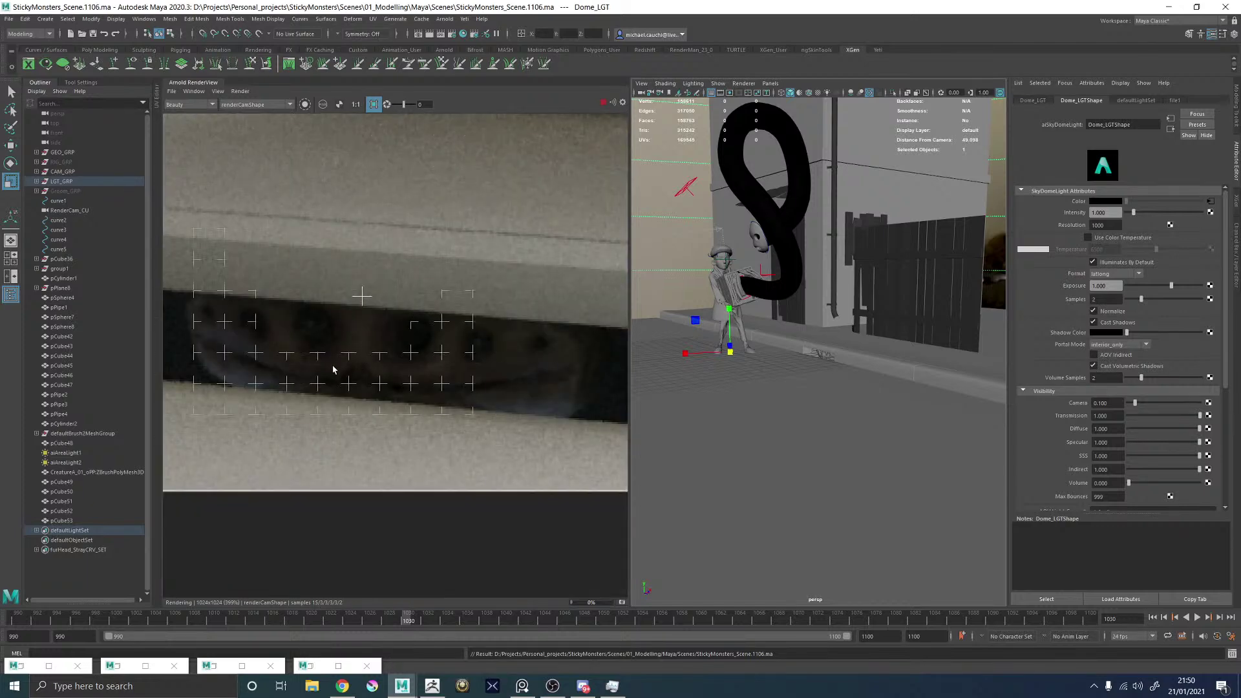
scroll(322, 331, up, 2)
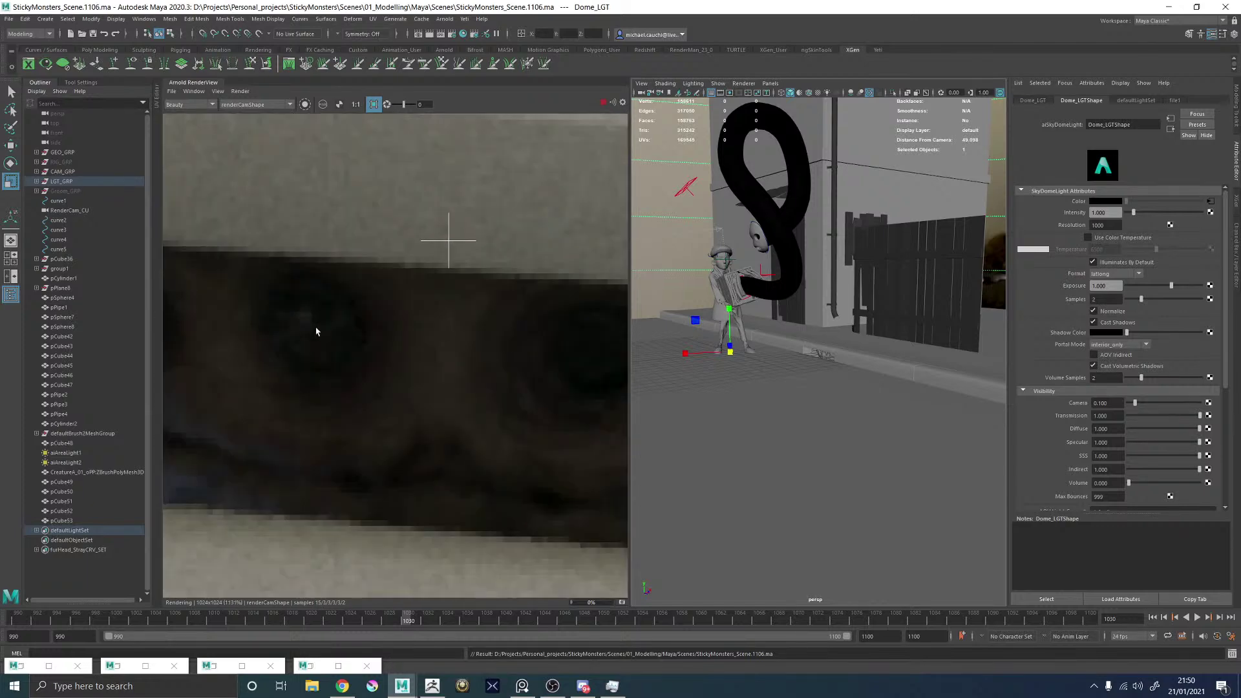
Duplicate the sphere over one of the monster's large eyes and move the copy along the row into the neighbouring large socket.
scroll(355, 341, down, 2)
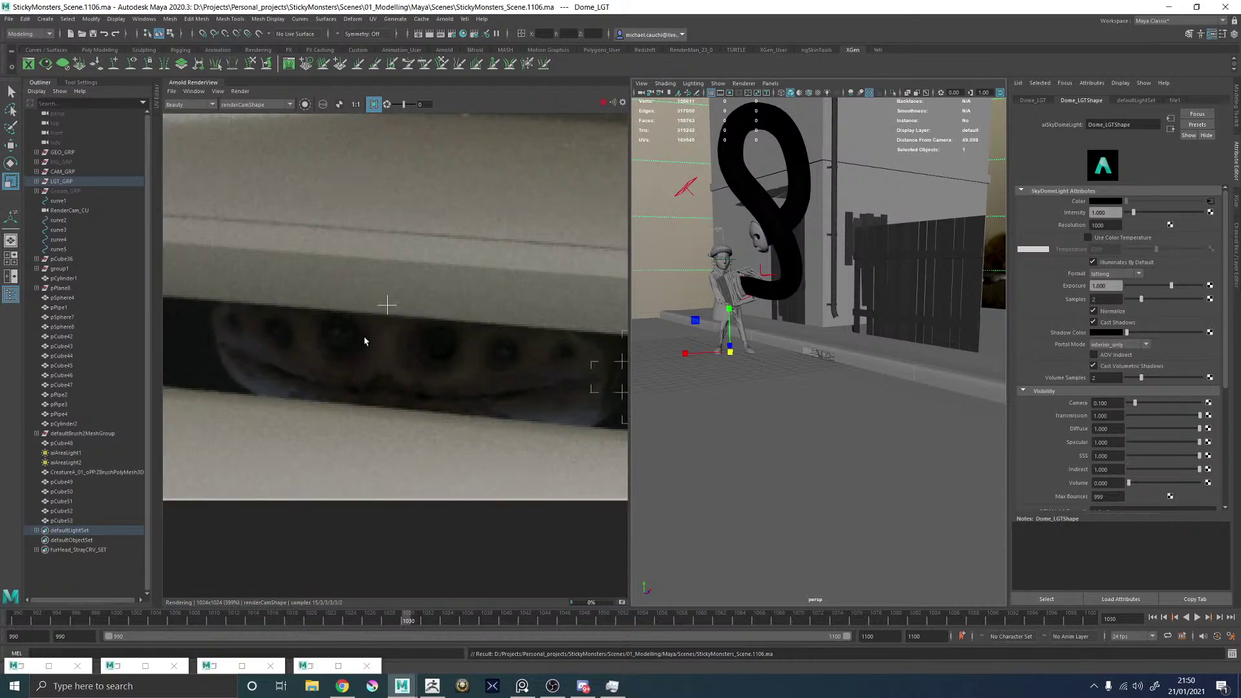
scroll(325, 332, up, 3)
scroll(387, 378, down, 3)
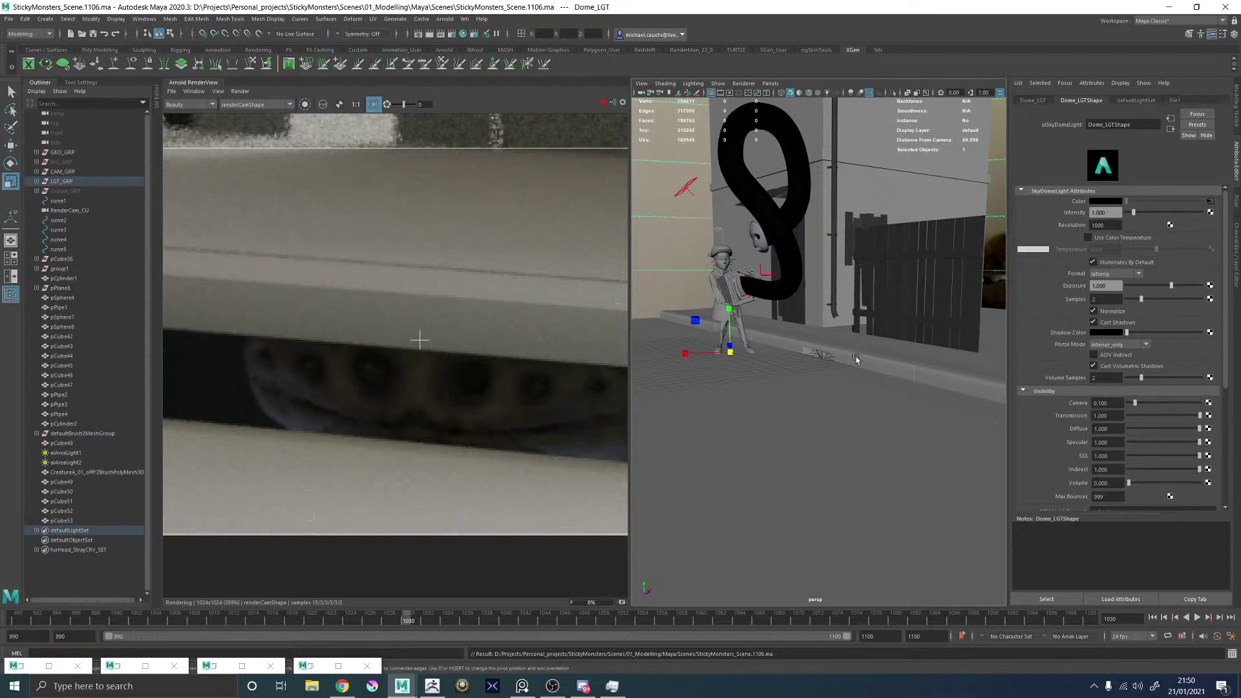
scroll(848, 359, up, 6)
click(877, 372)
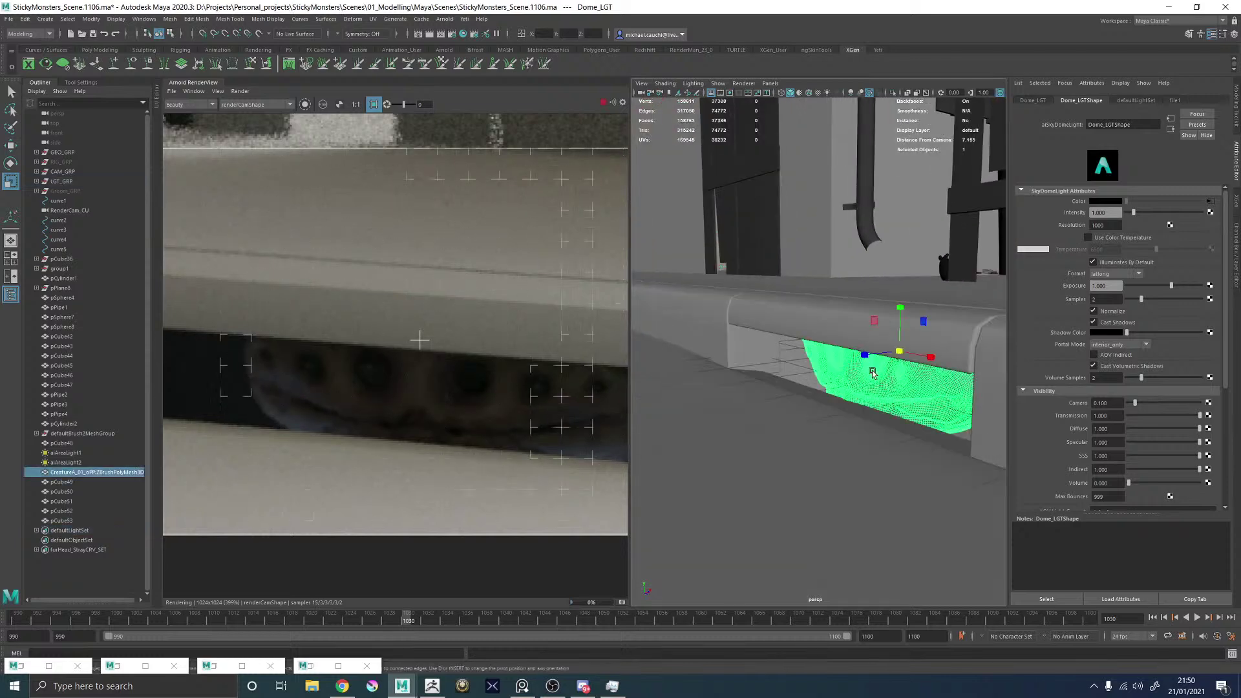
alt+right_drag(824, 383, 918, 423)
alt+drag(919, 423, 909, 366)
click(734, 366)
click(910, 366)
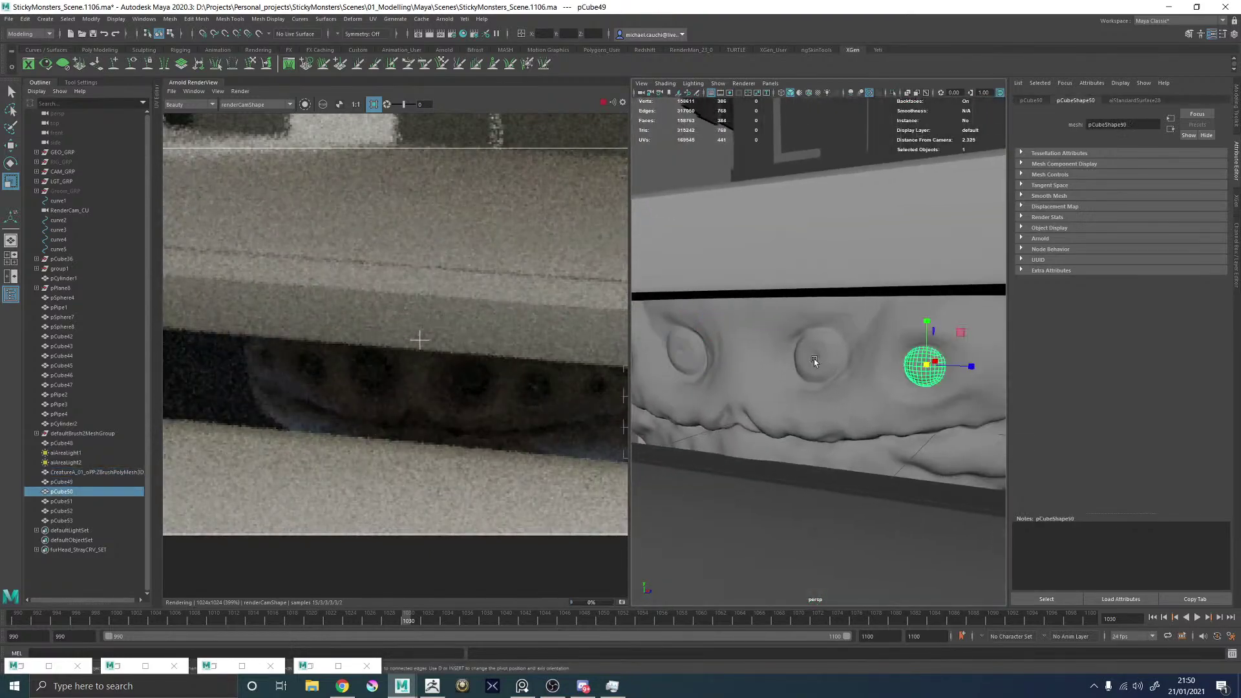
click(702, 359)
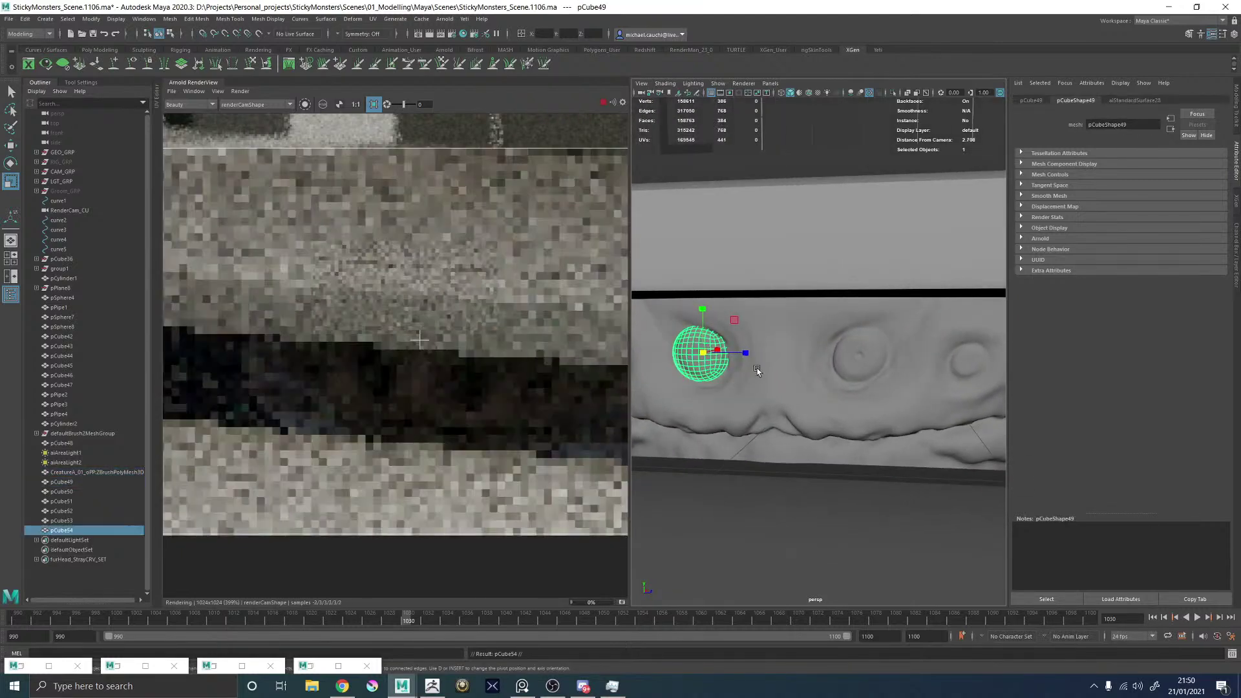
key(ctrl+d)
key(w)
drag(746, 353, 779, 353)
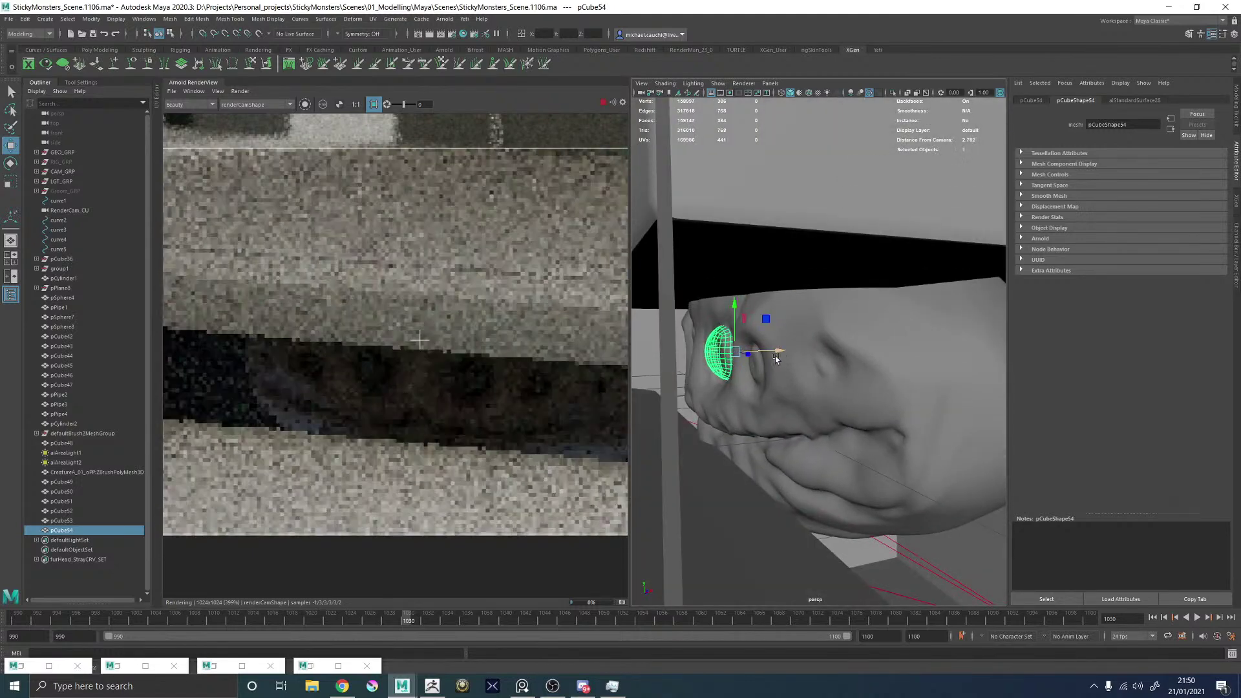
Examine the monster's eyes in the cropped render, both up close and within the whole image.
scroll(465, 440, down, 2)
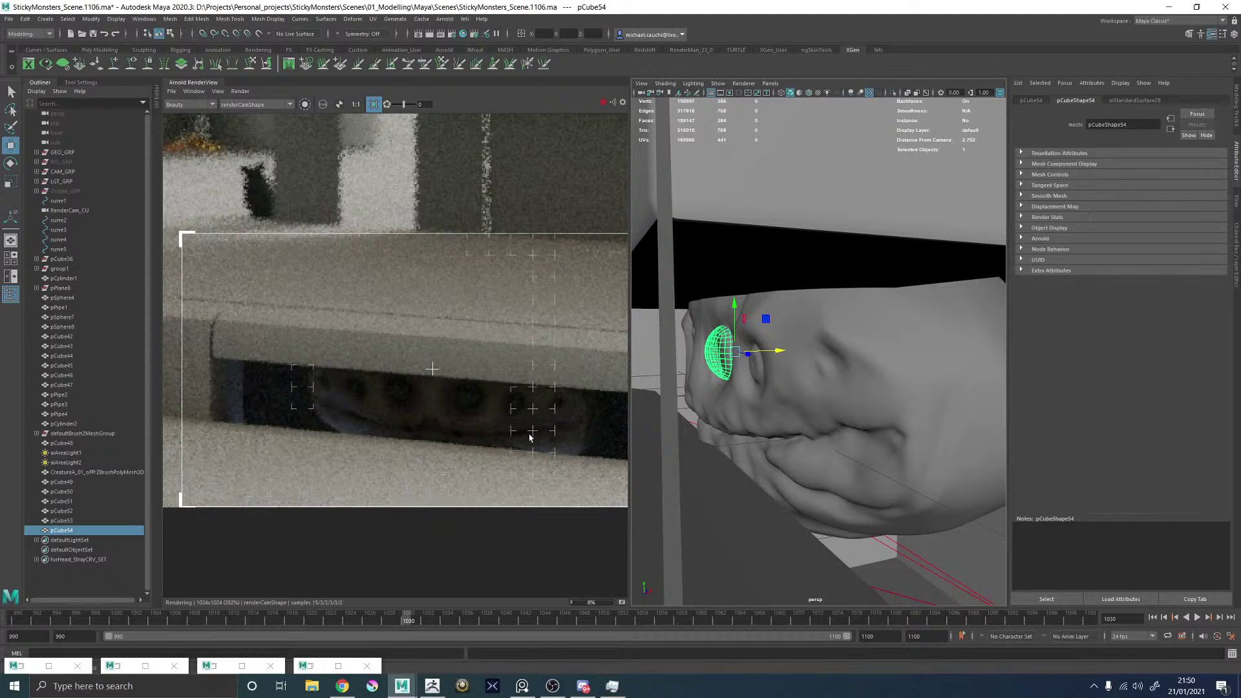
scroll(529, 438, up, 2)
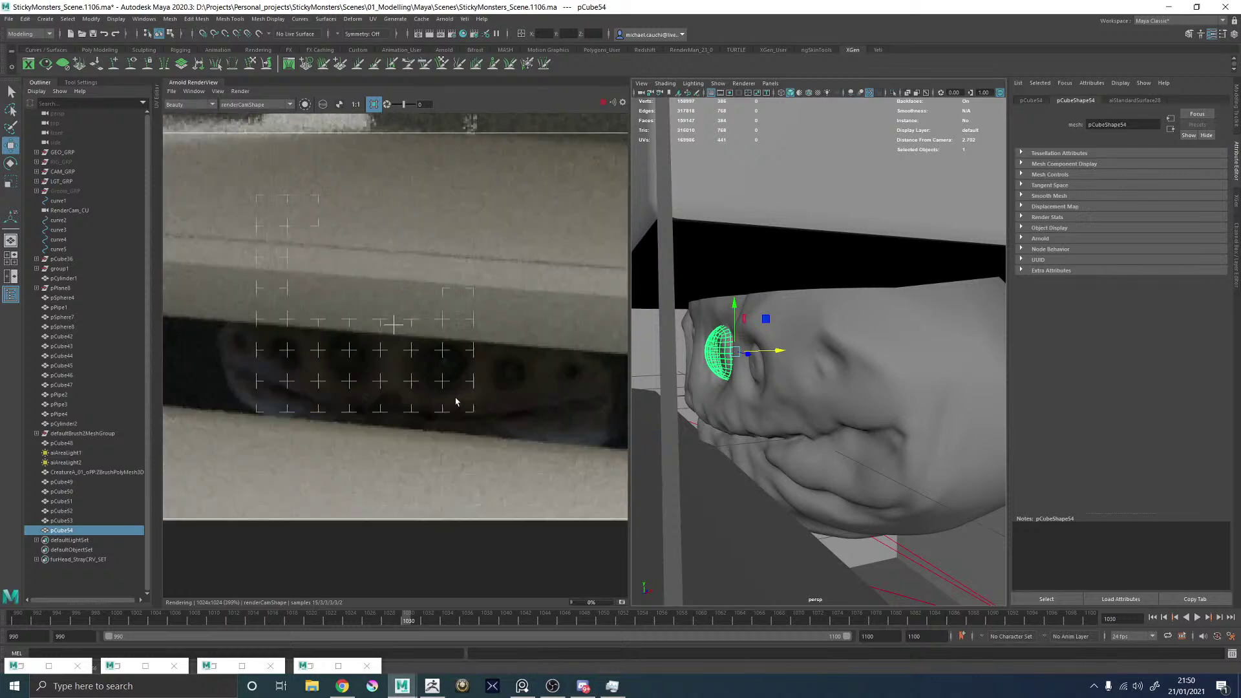
scroll(459, 406, down, 4)
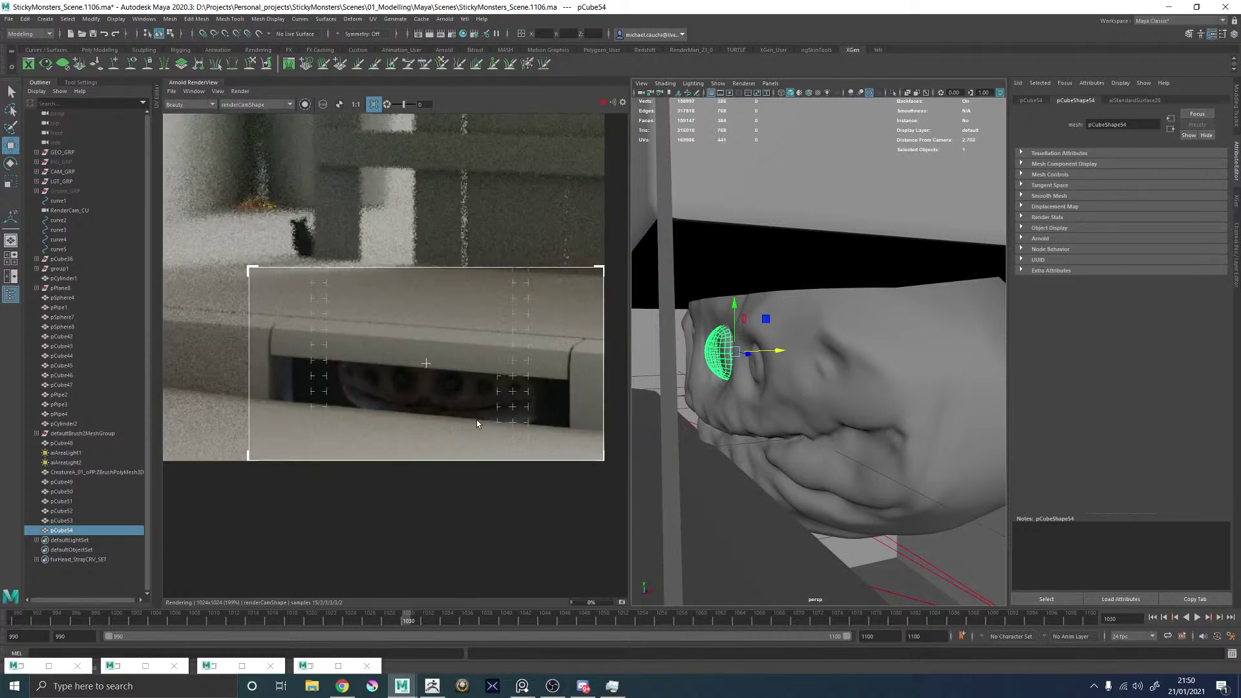
scroll(477, 423, up, 2)
scroll(501, 424, down, 1)
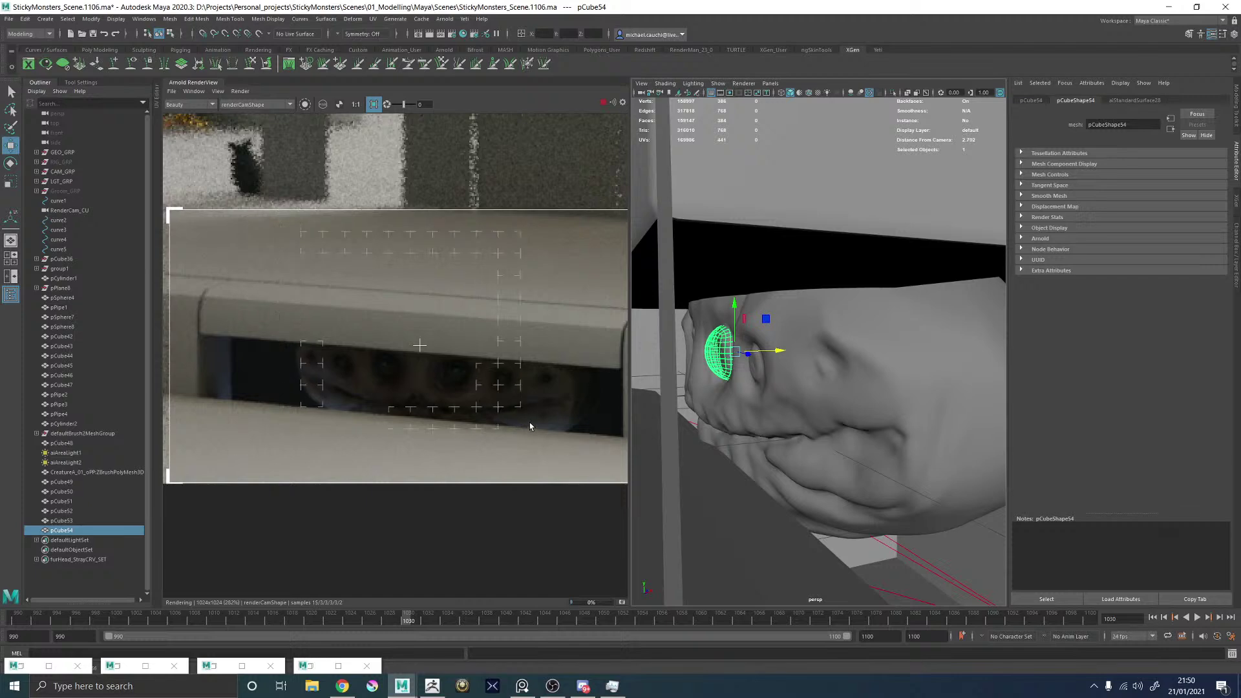
scroll(497, 392, down, 4)
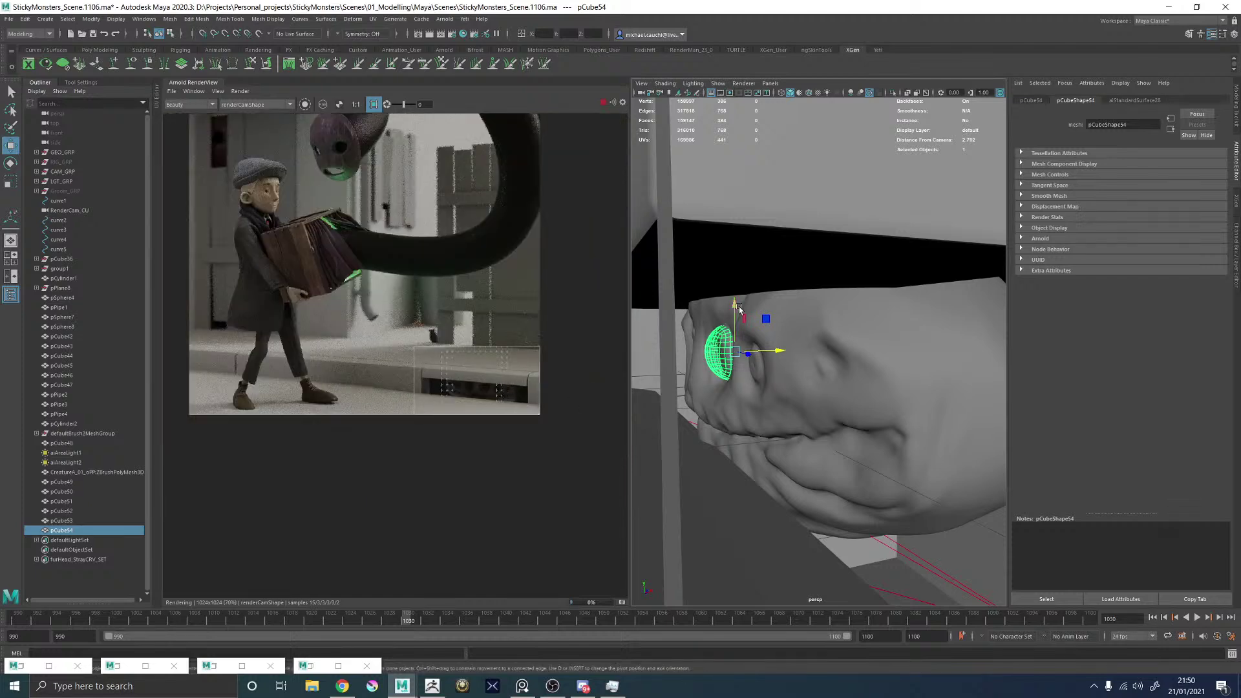
Stop the running Arnold render and save the scene.
scroll(744, 304, down, 5)
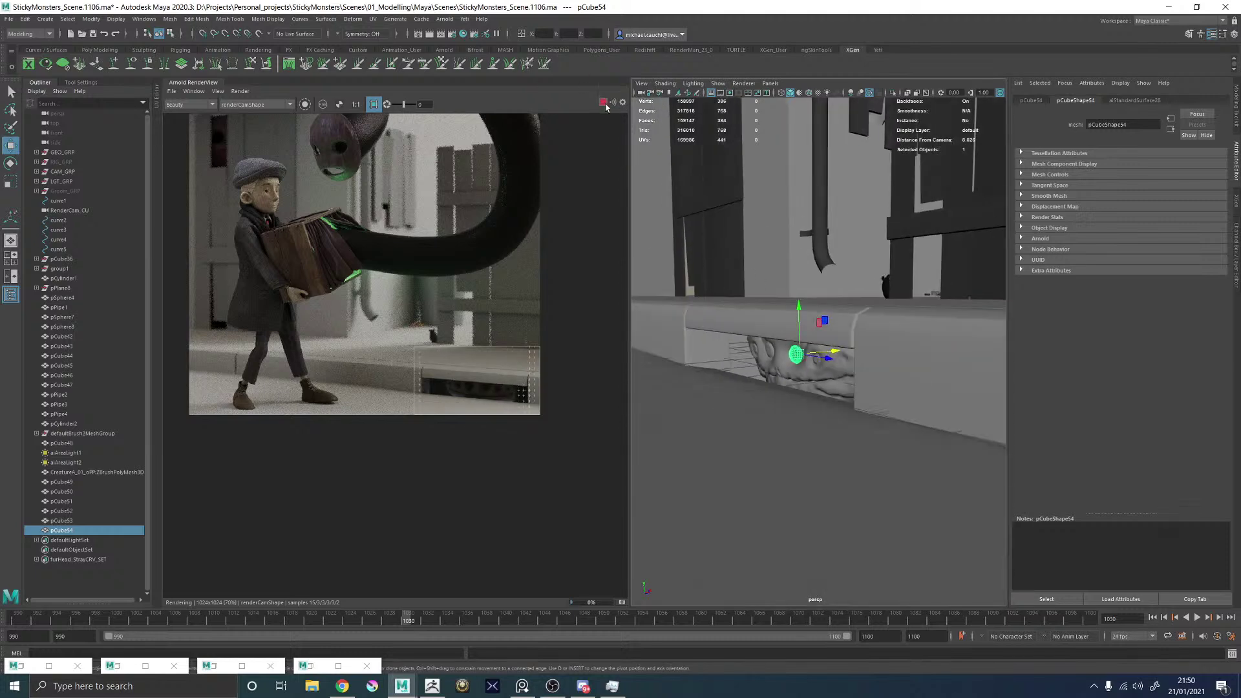
click(604, 102)
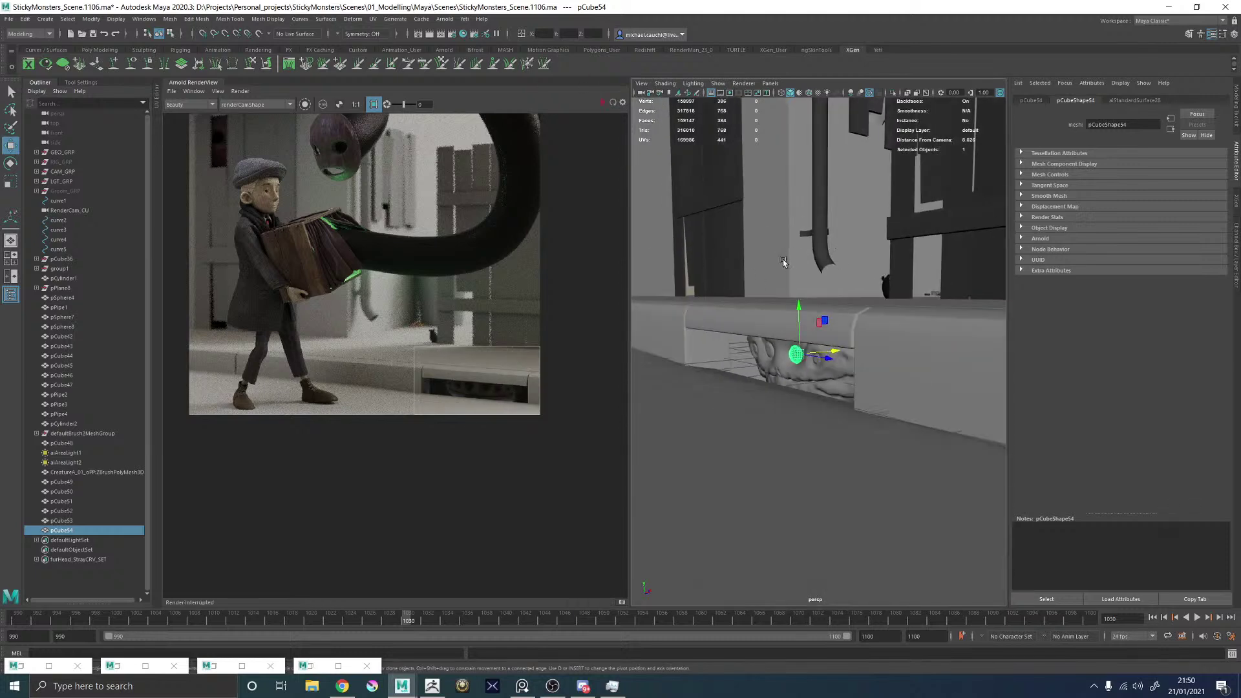
alt+drag(783, 261, 810, 260)
key(ctrl+s)
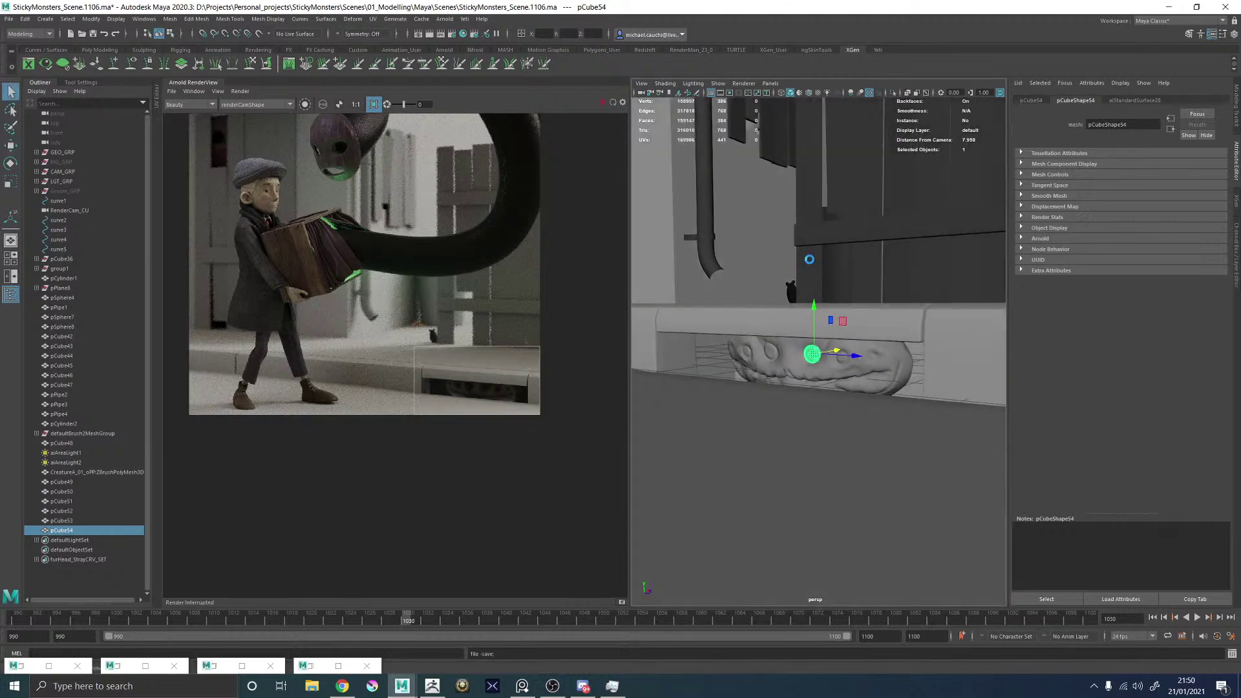
click(771, 84)
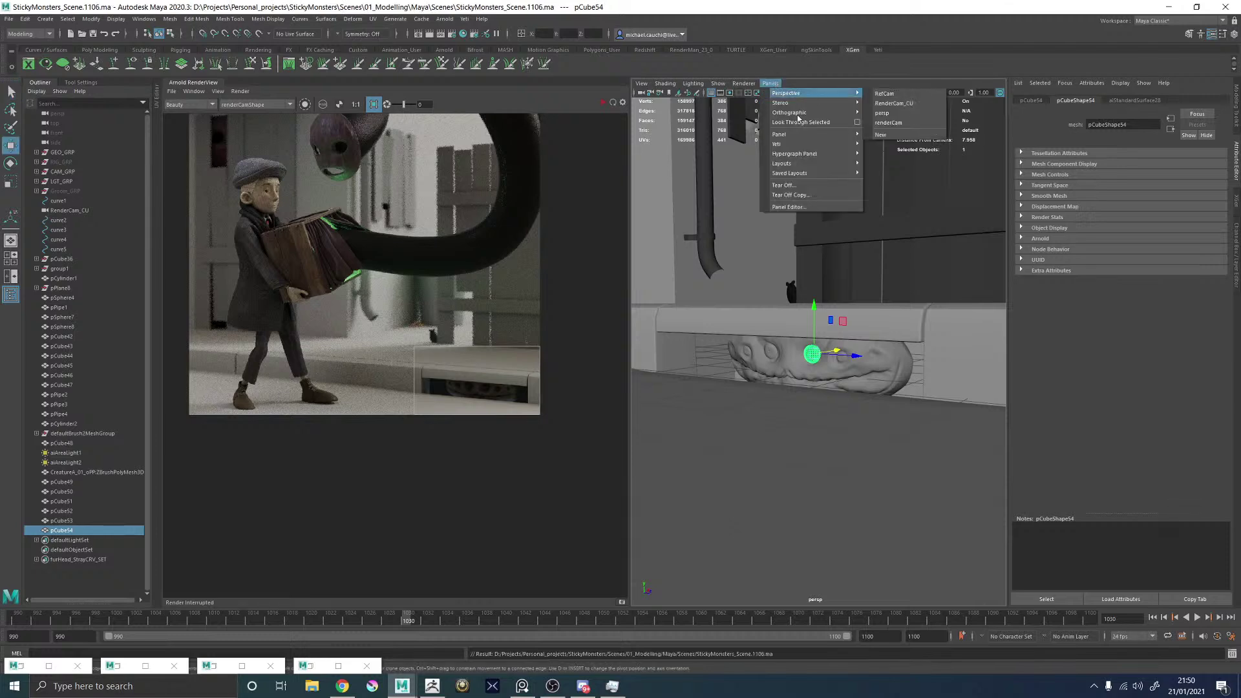
click(890, 114)
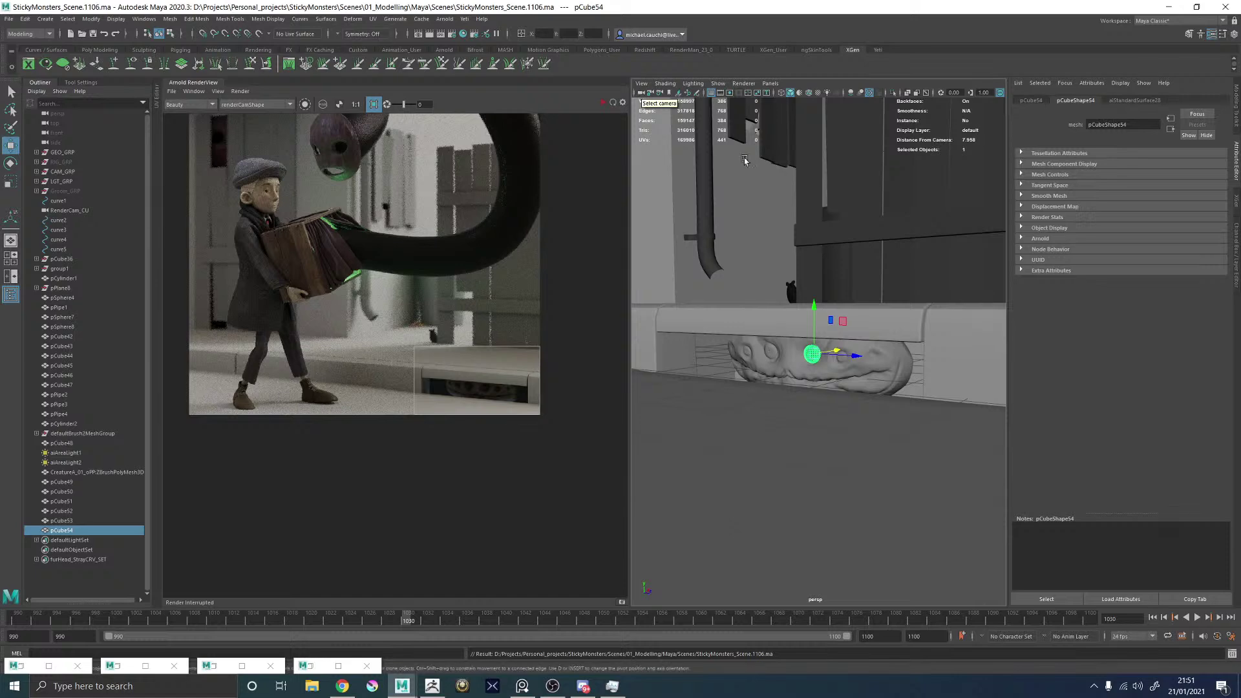
key(ctrl+d)
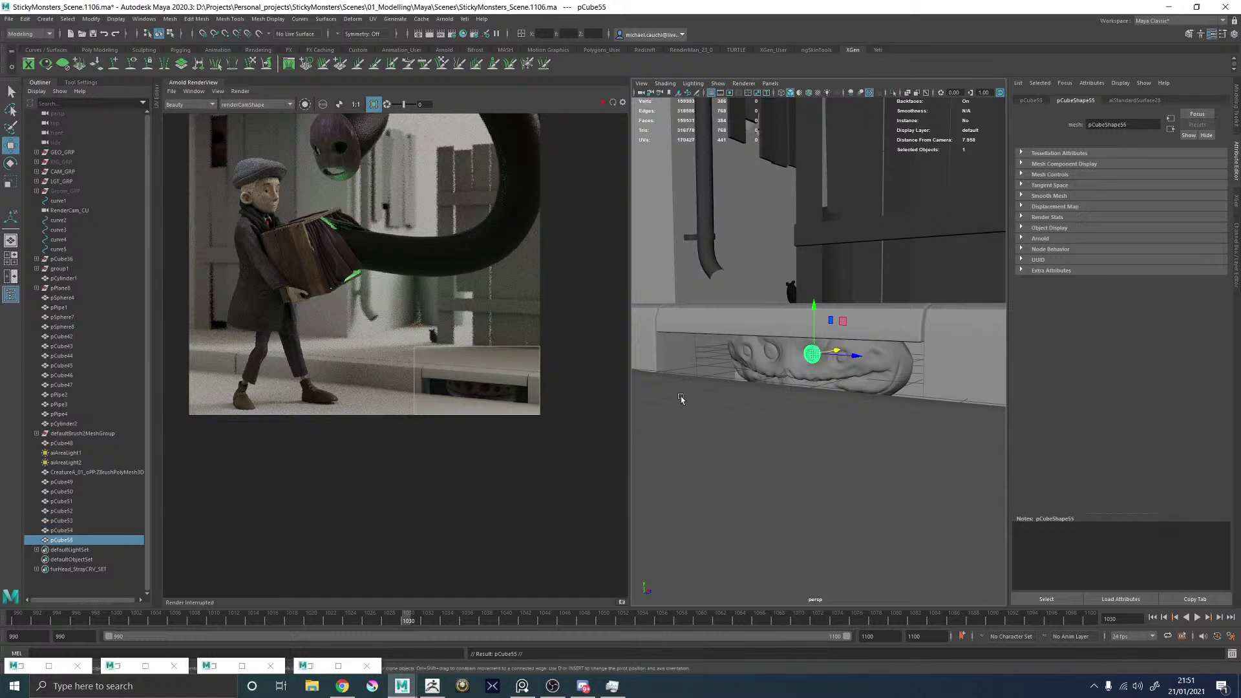
key(Delete)
Create a new perspective camera for the viewport and look through it at the scene.
click(640, 94)
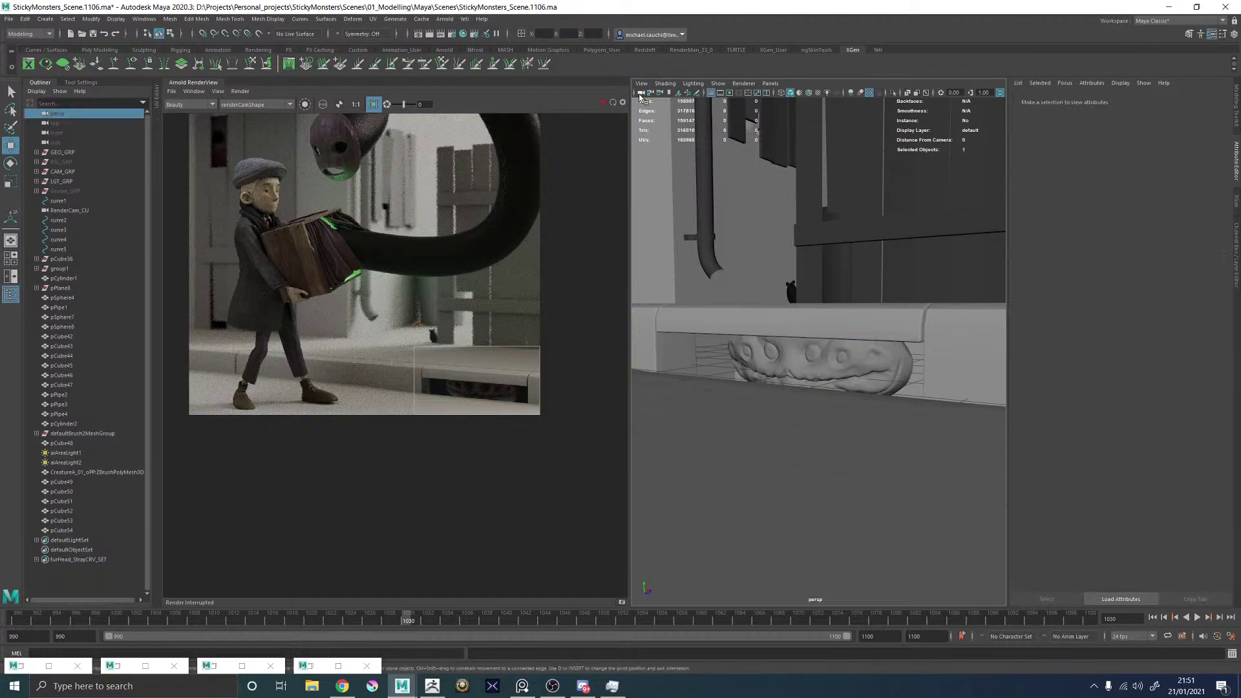
click(769, 82)
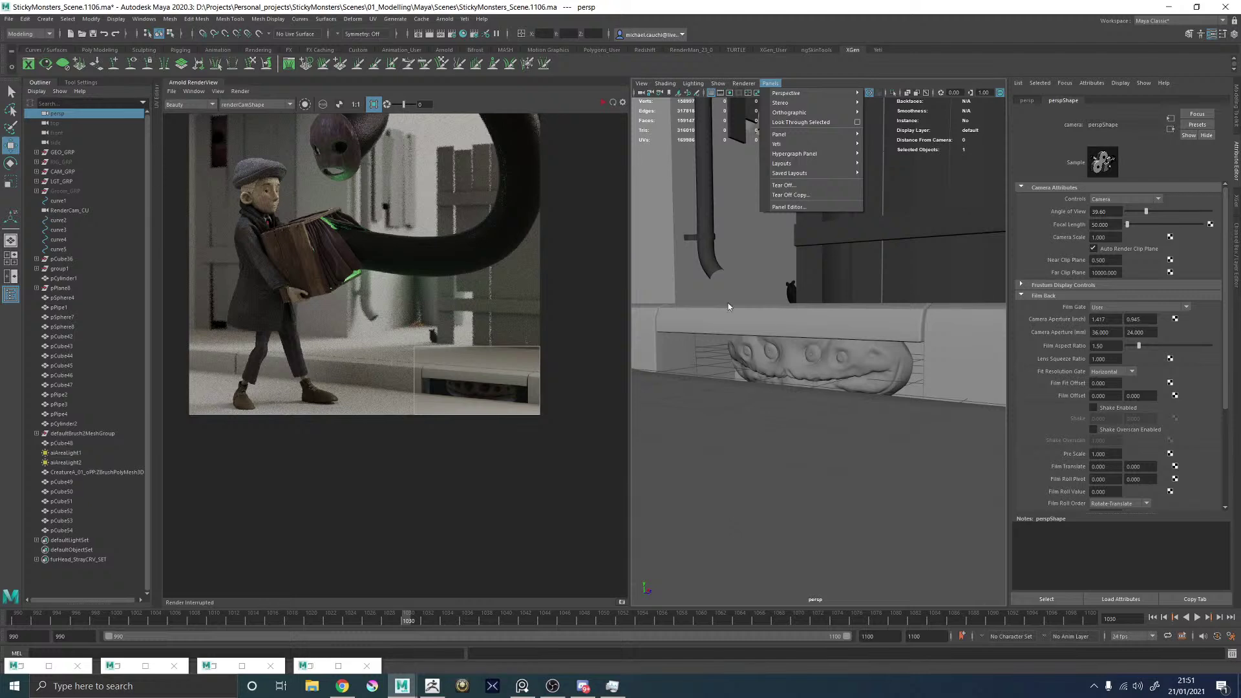
mouse_move(812, 93)
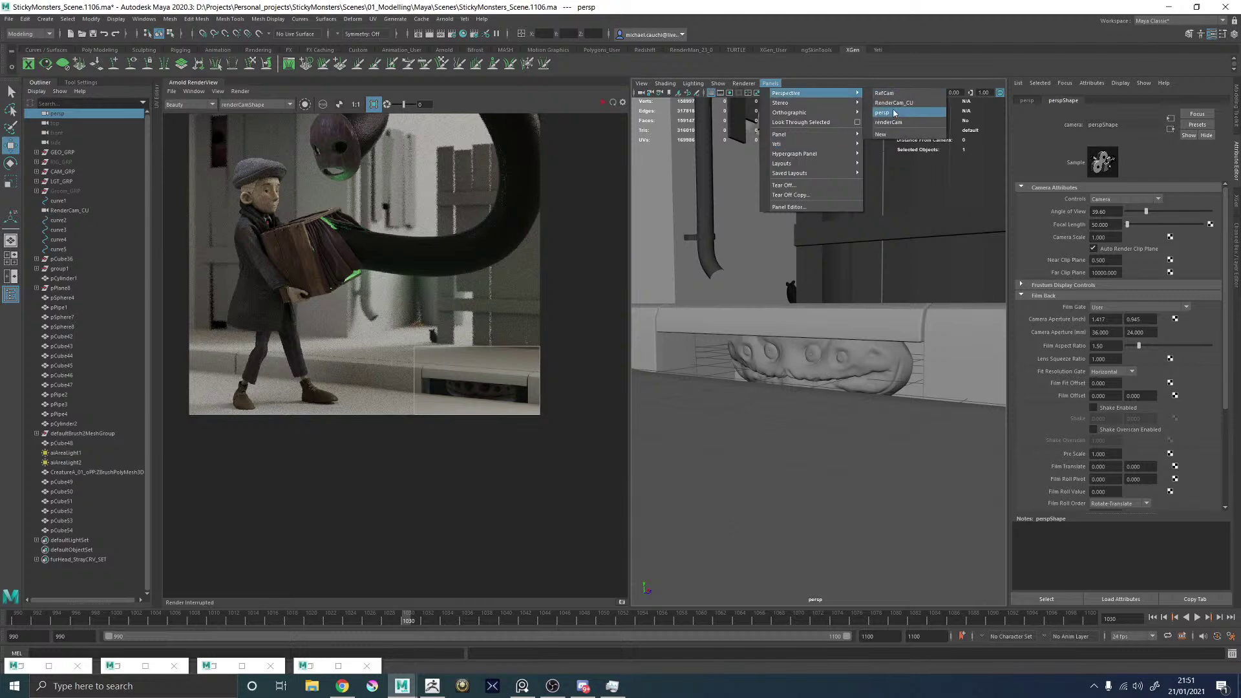
click(885, 135)
alt+drag(887, 139, 907, 173)
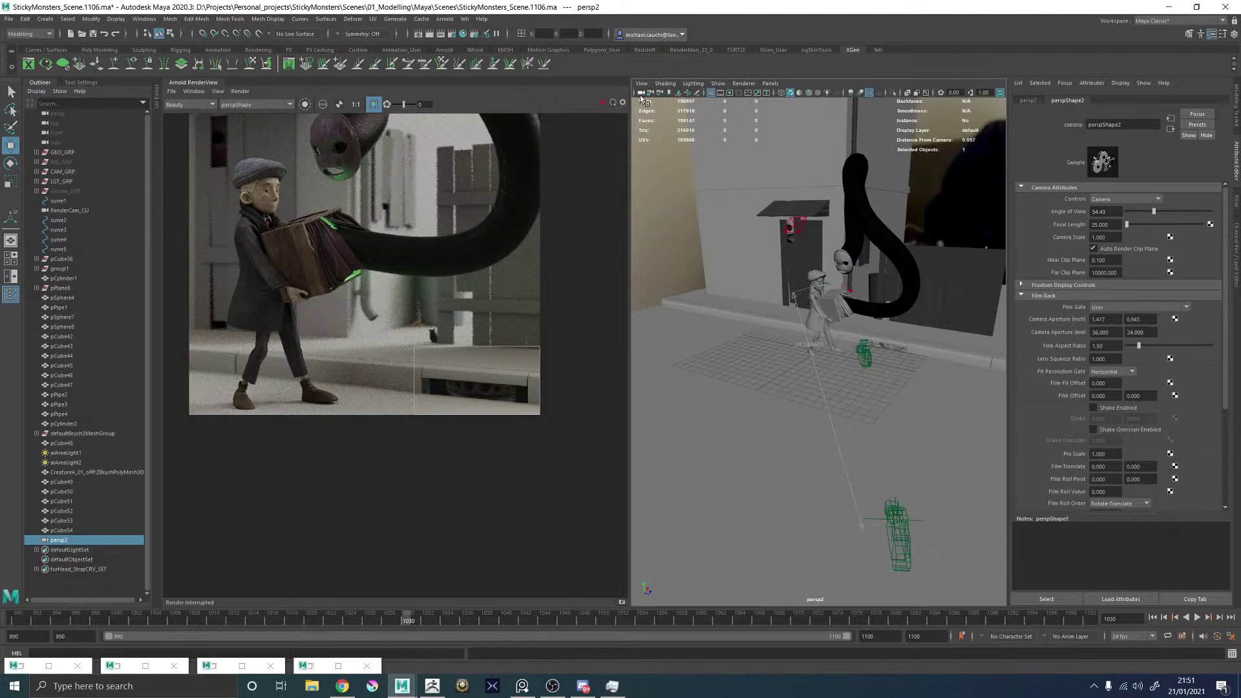
Rename the new camera as TempCam and set its focal length to 120.
click(1029, 101)
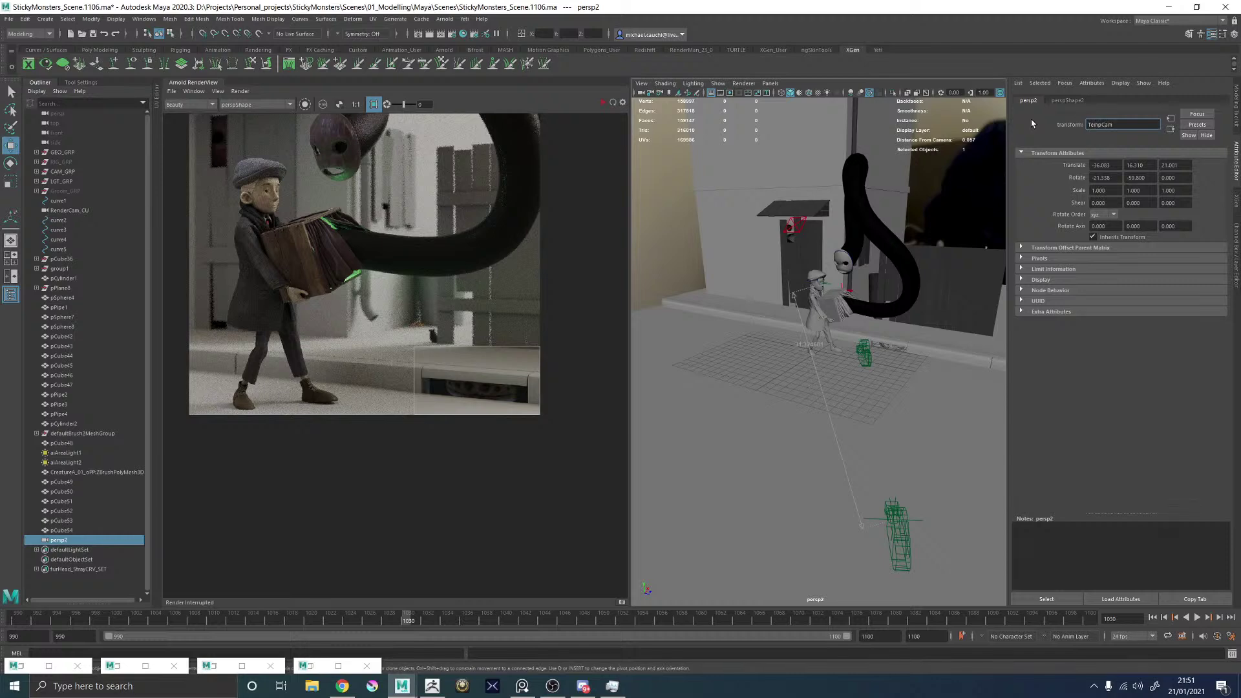
key(Return)
click(1076, 101)
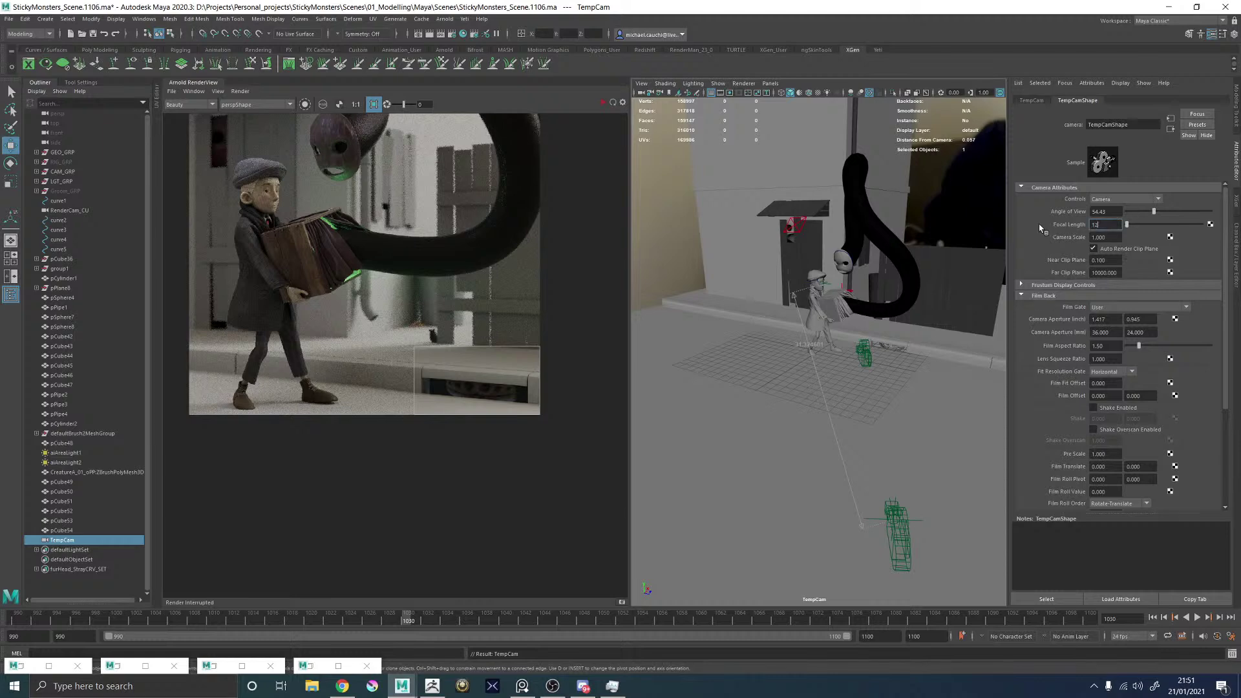
text(120)
key(Return)
Show the resolution gate and frame TempCam closely on the monster in the curb opening.
alt+middle_drag(867, 194, 807, 271)
click(730, 93)
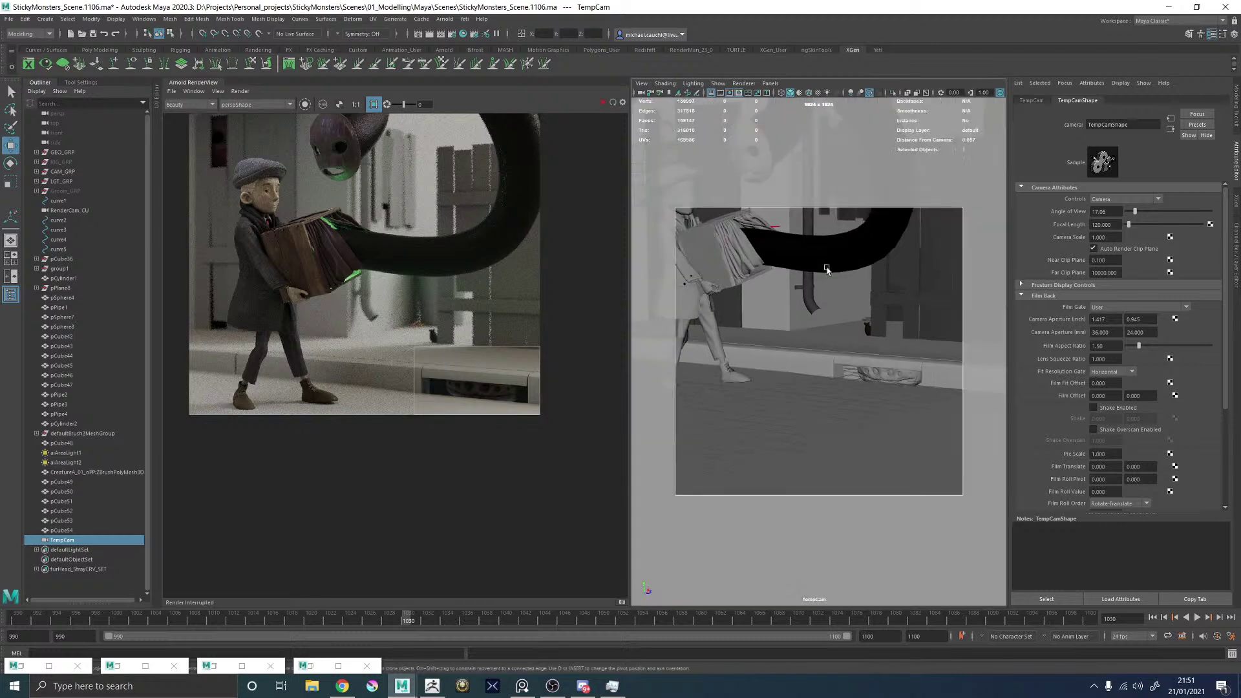
alt+middle_drag(898, 333, 854, 324)
alt+right_drag(854, 325, 933, 366)
alt+middle_drag(933, 365, 797, 269)
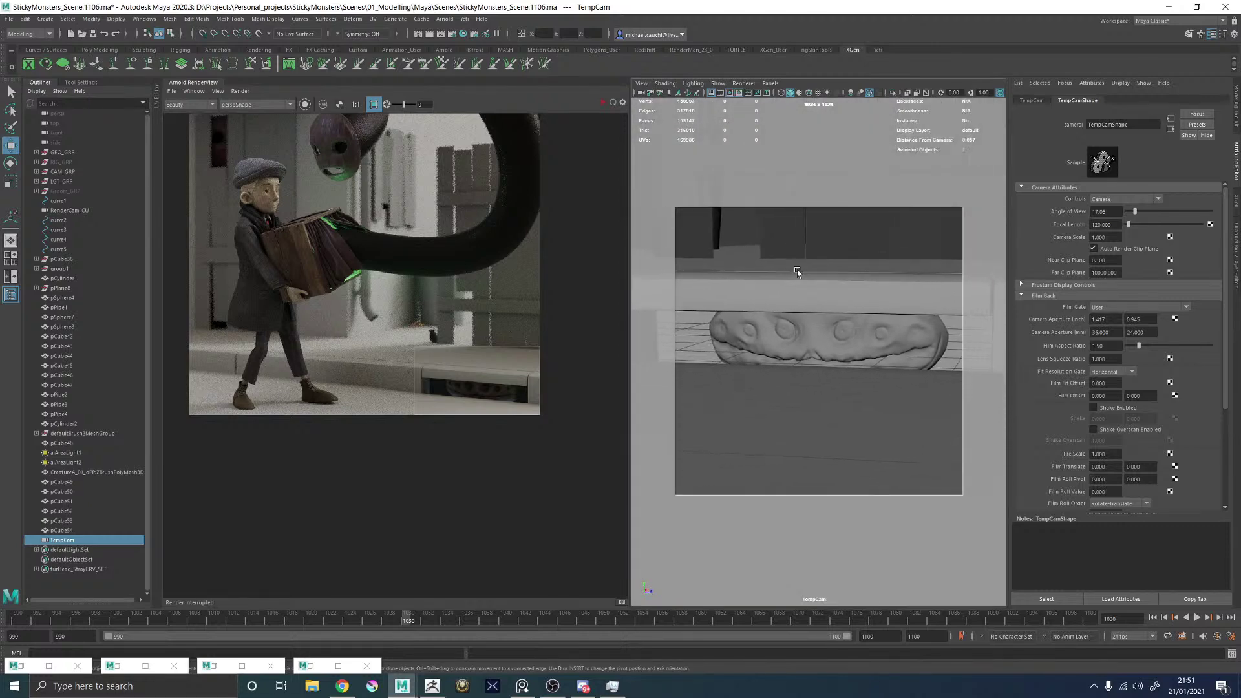
Restart the Arnold render without the crop region and render through TempCamShape.
click(611, 102)
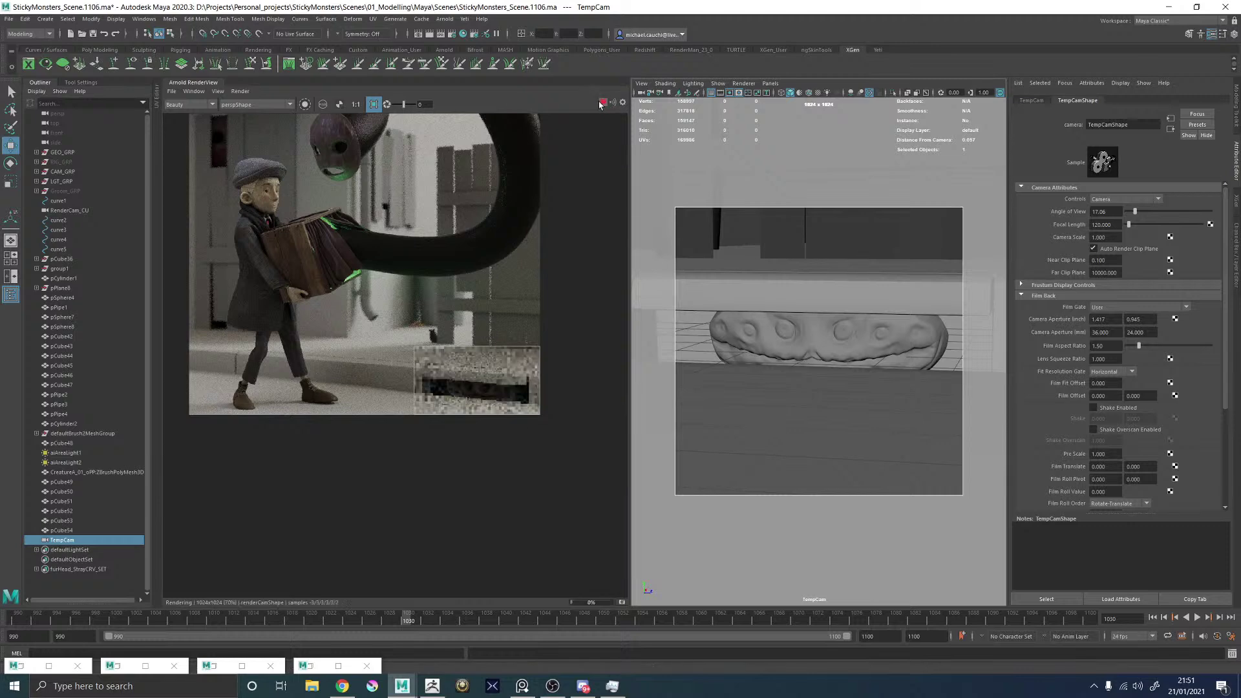
click(373, 104)
click(255, 105)
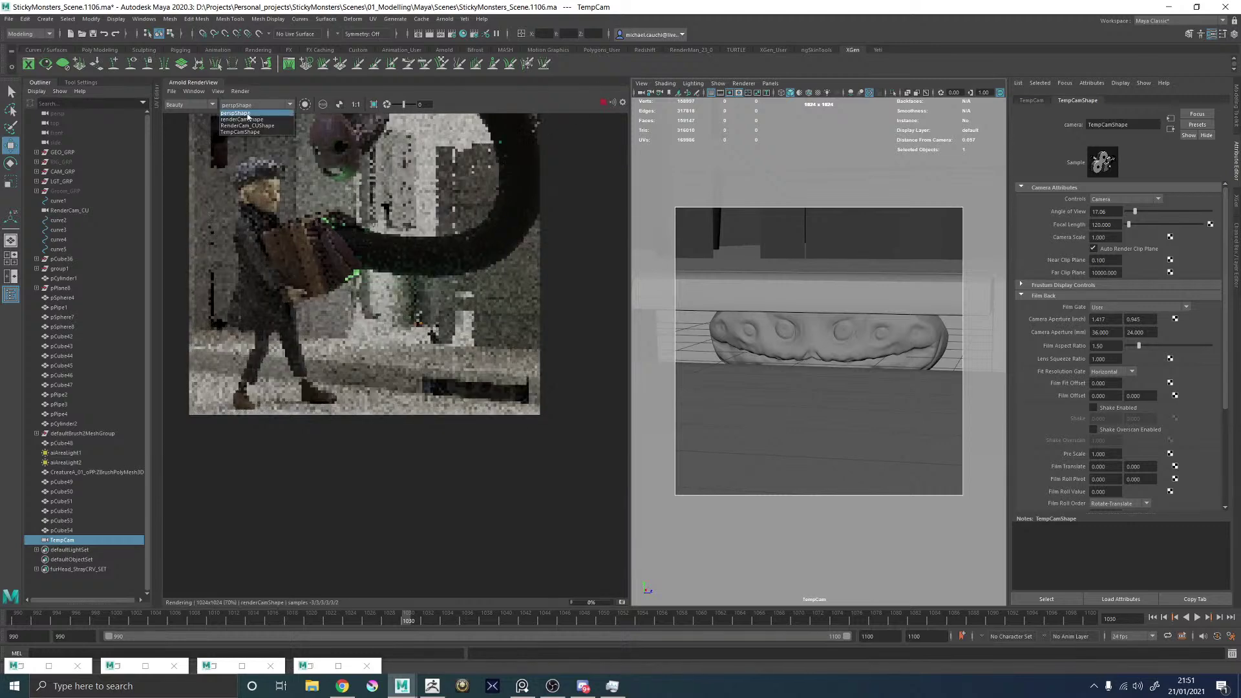
click(241, 132)
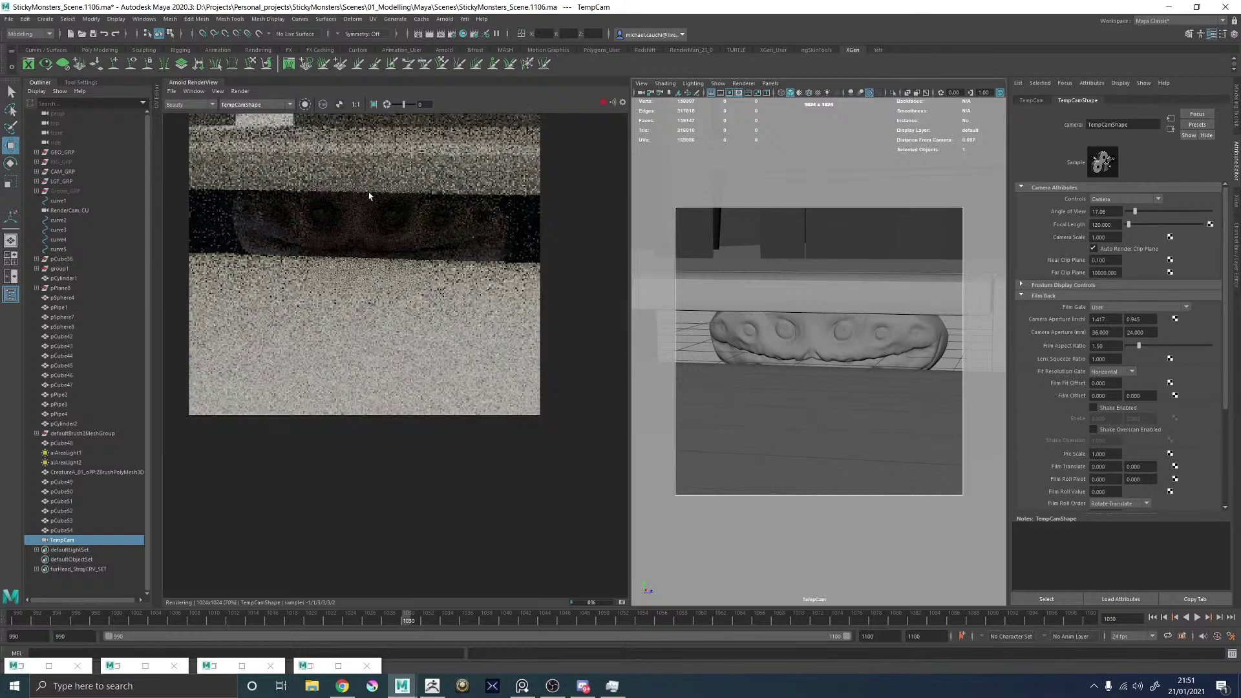
Widen TempCam's framing around the monster and hide the curb slab above it and the ground surface in front.
scroll(376, 194, down, 5)
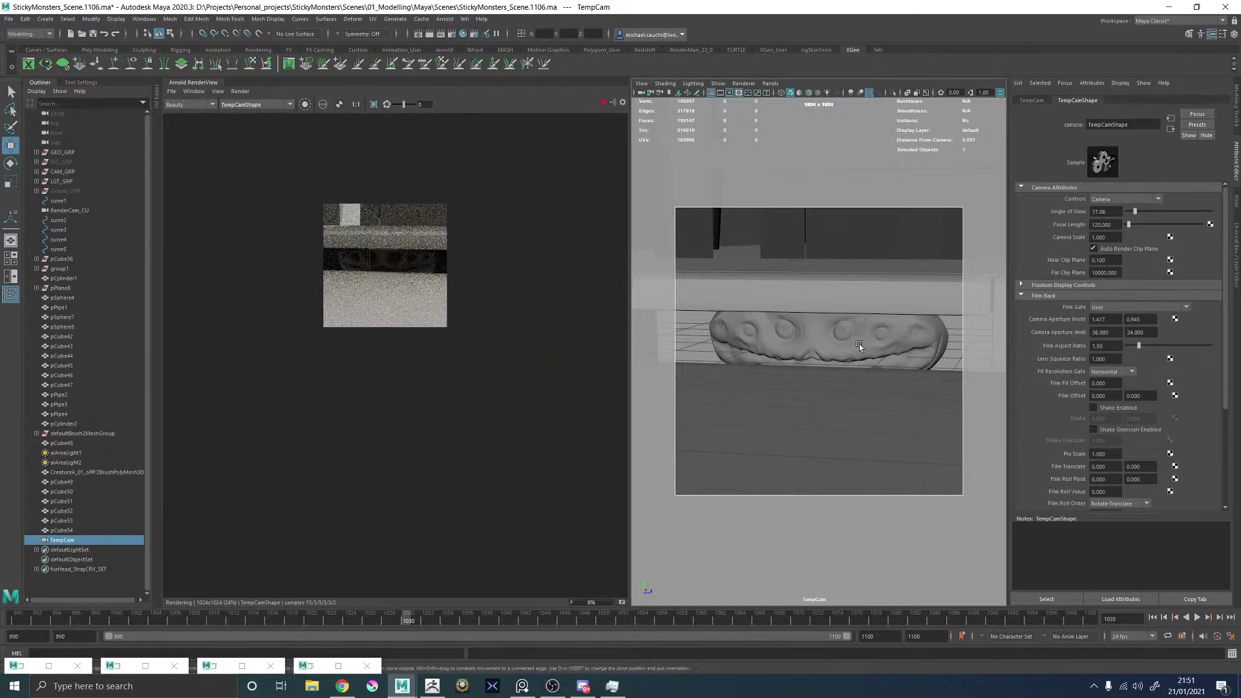
scroll(834, 312, down, 5)
scroll(823, 313, up, 1)
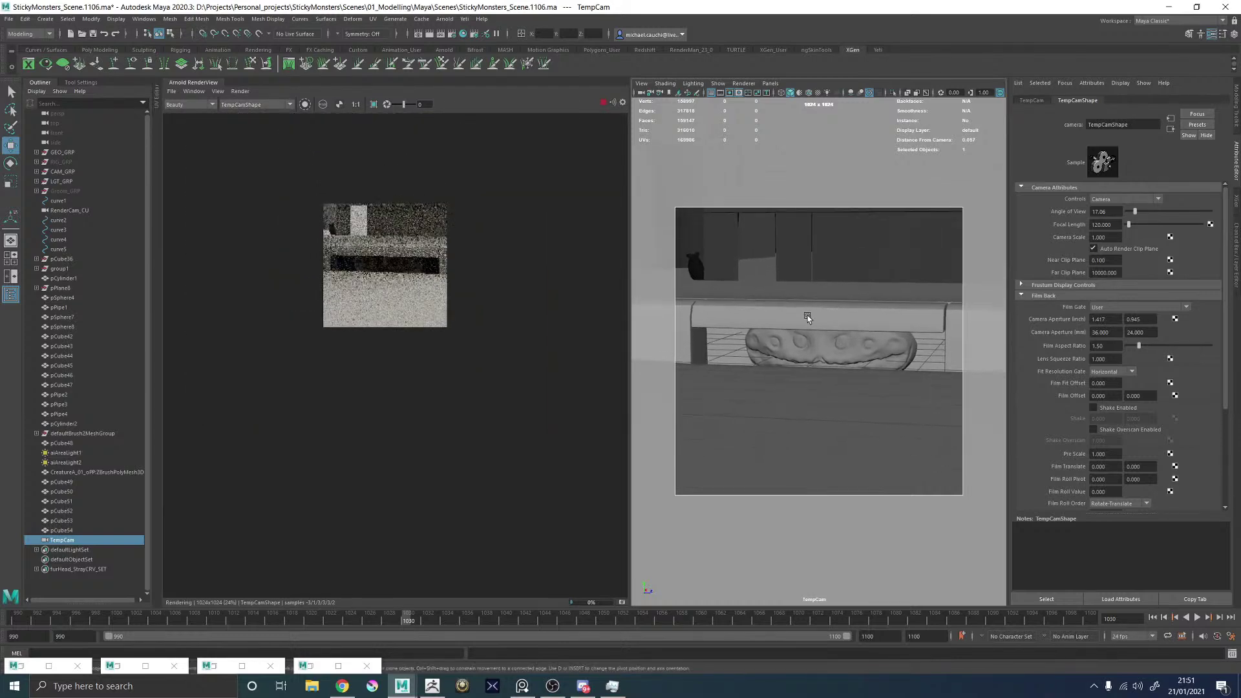
click(841, 319)
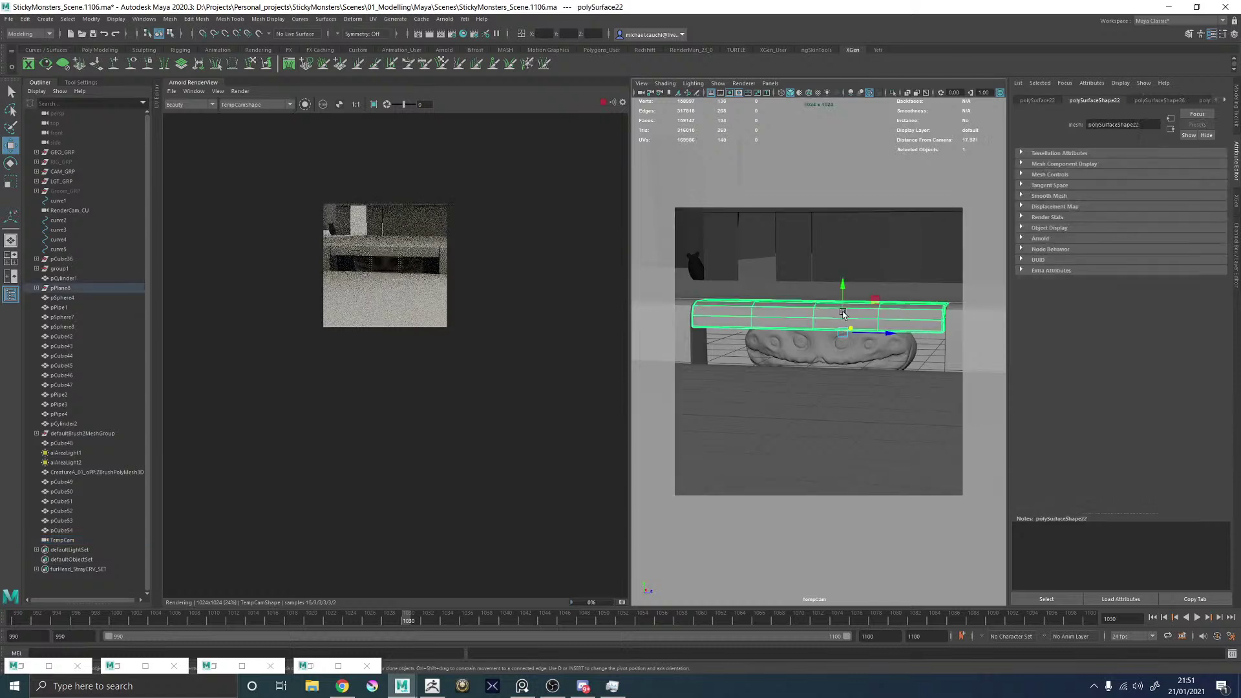
key(h)
click(836, 401)
key(h)
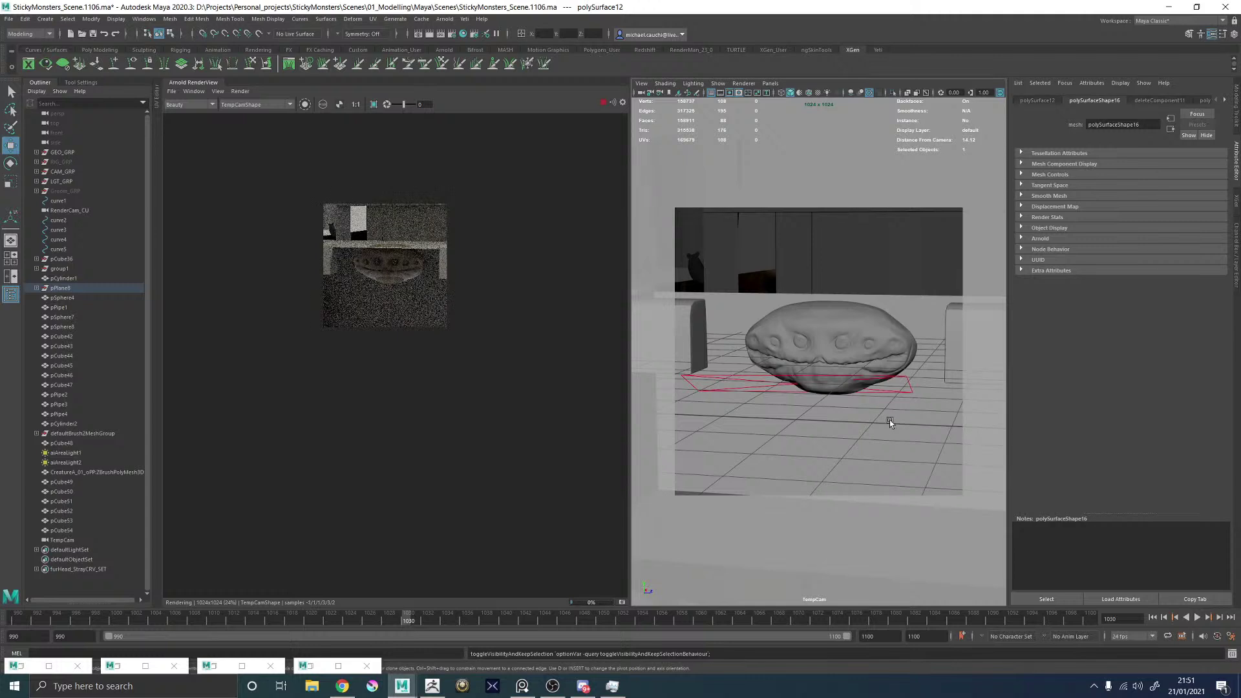
Hide the area light beneath the monster, the box around it and the wall surface behind it.
click(907, 378)
key(h)
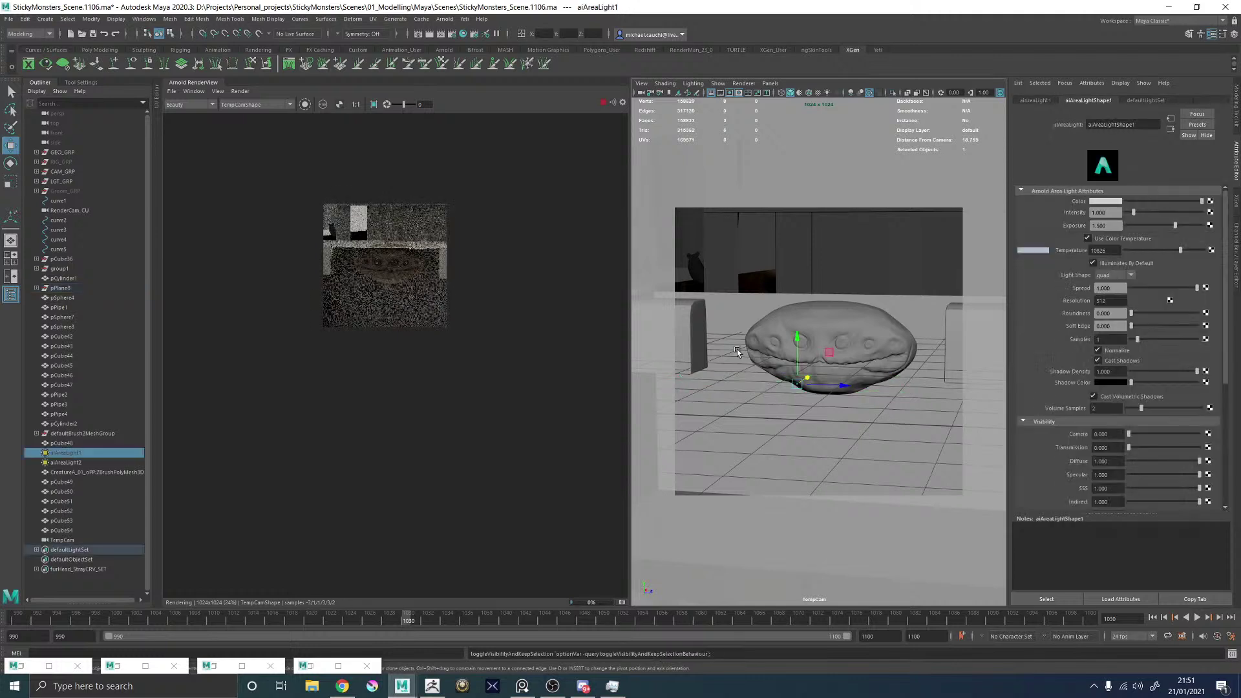
click(911, 306)
key(h)
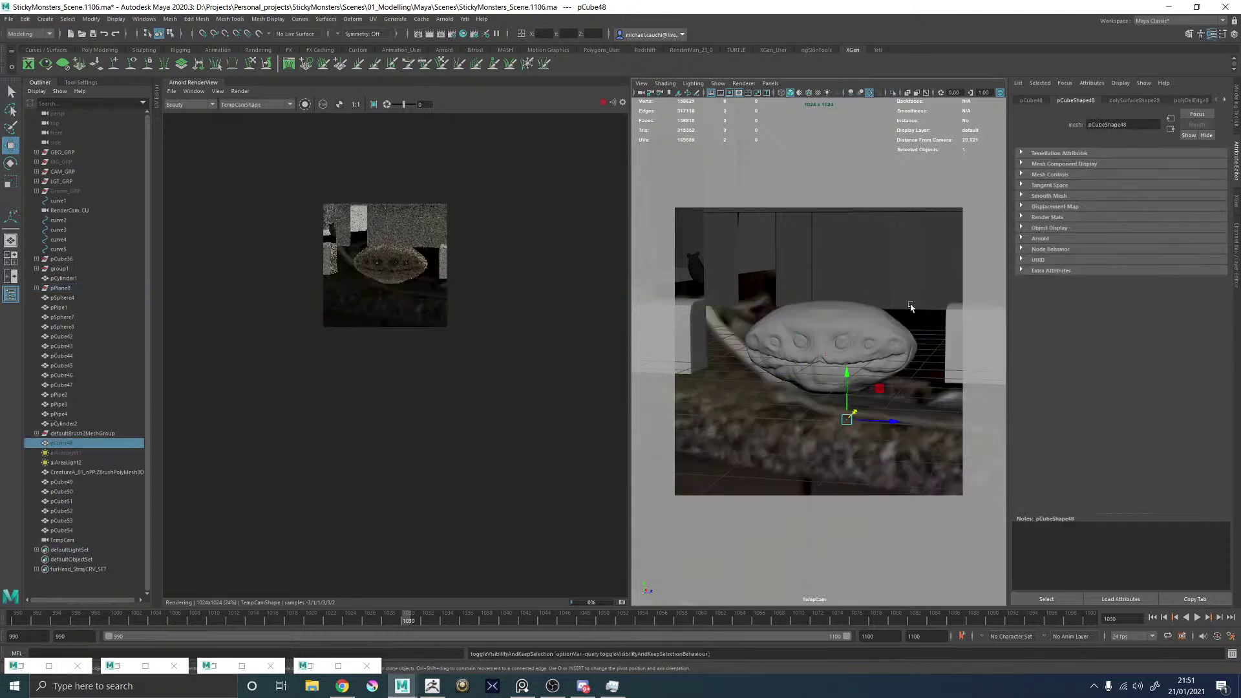
click(924, 293)
key(h)
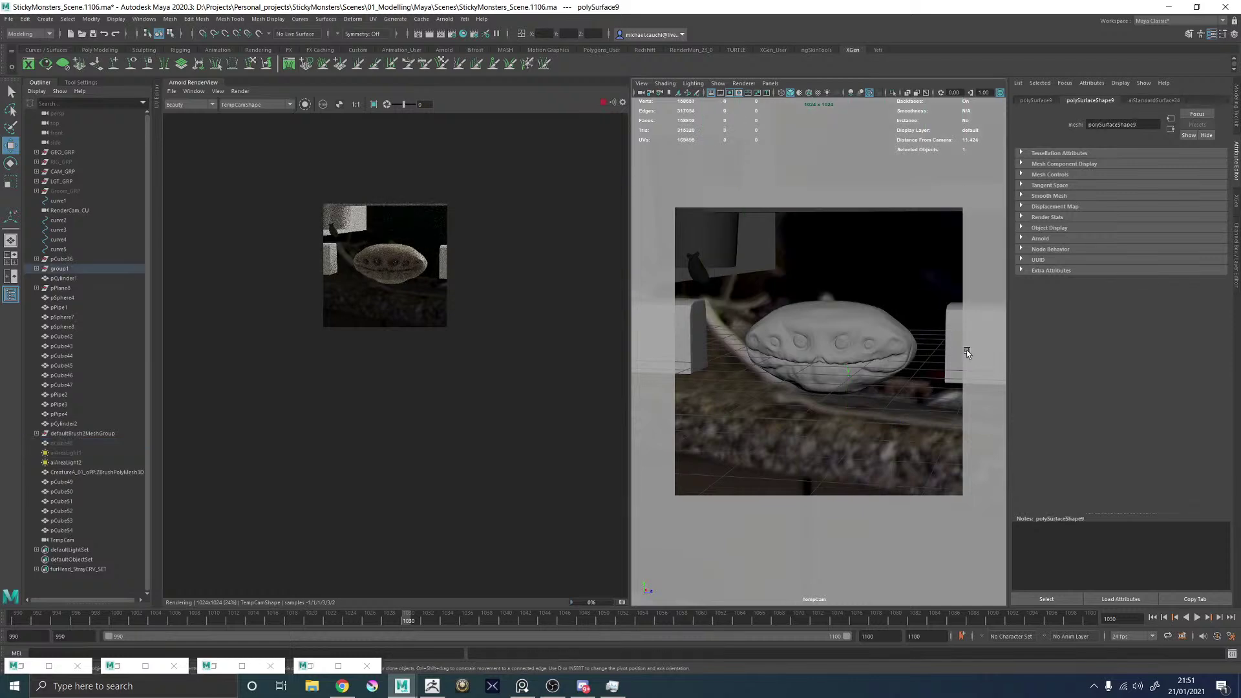
Hide the curb block beside the opening and examine the monster's skin and eyes closely in an enlarged render view.
click(942, 353)
scroll(376, 264, up, 5)
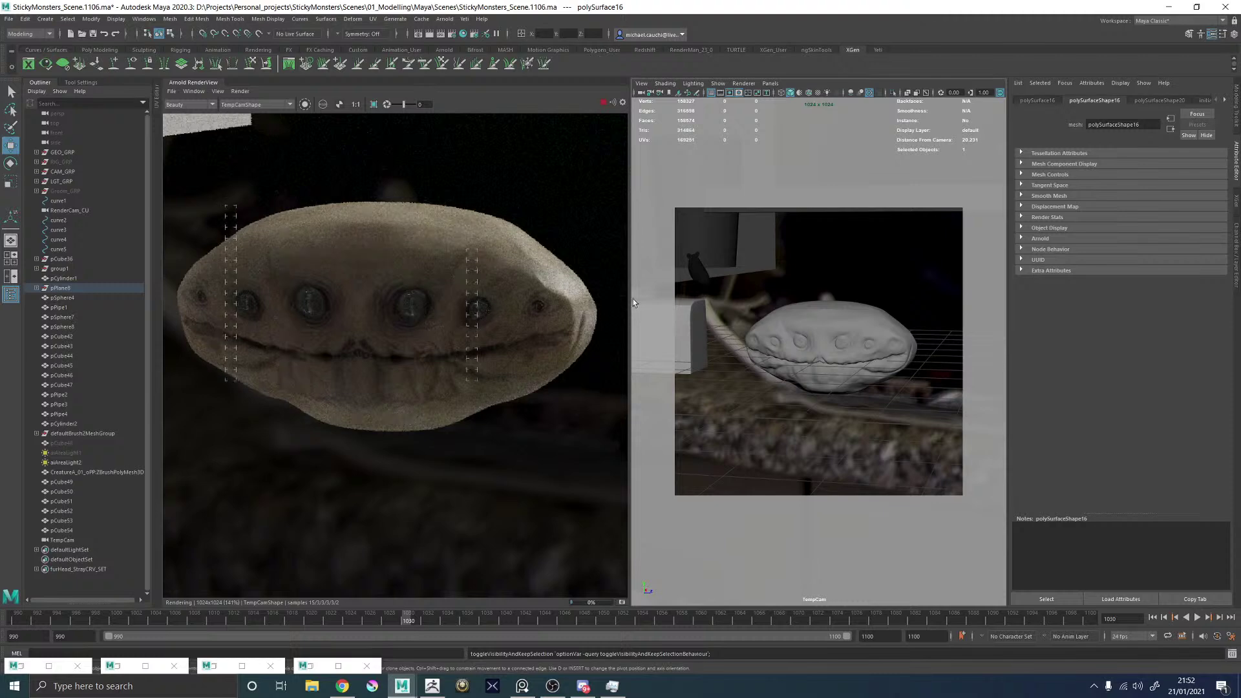
drag(629, 296, 745, 296)
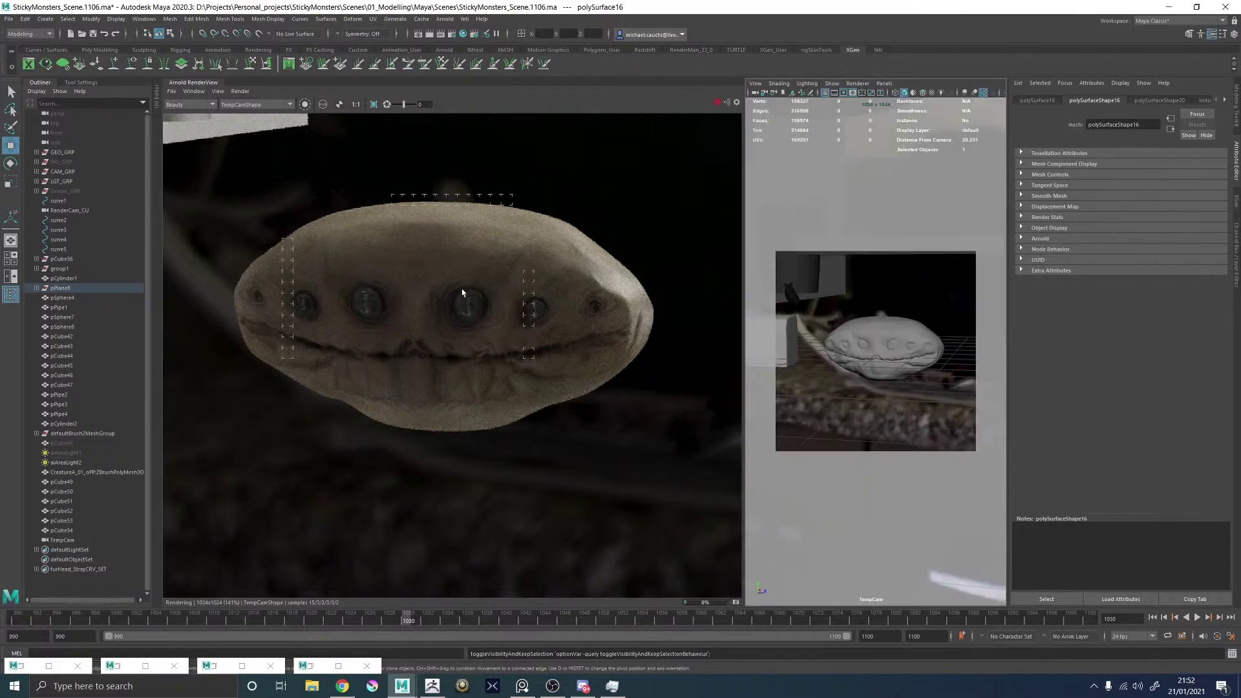
scroll(438, 287, up, 1)
scroll(444, 291, down, 1)
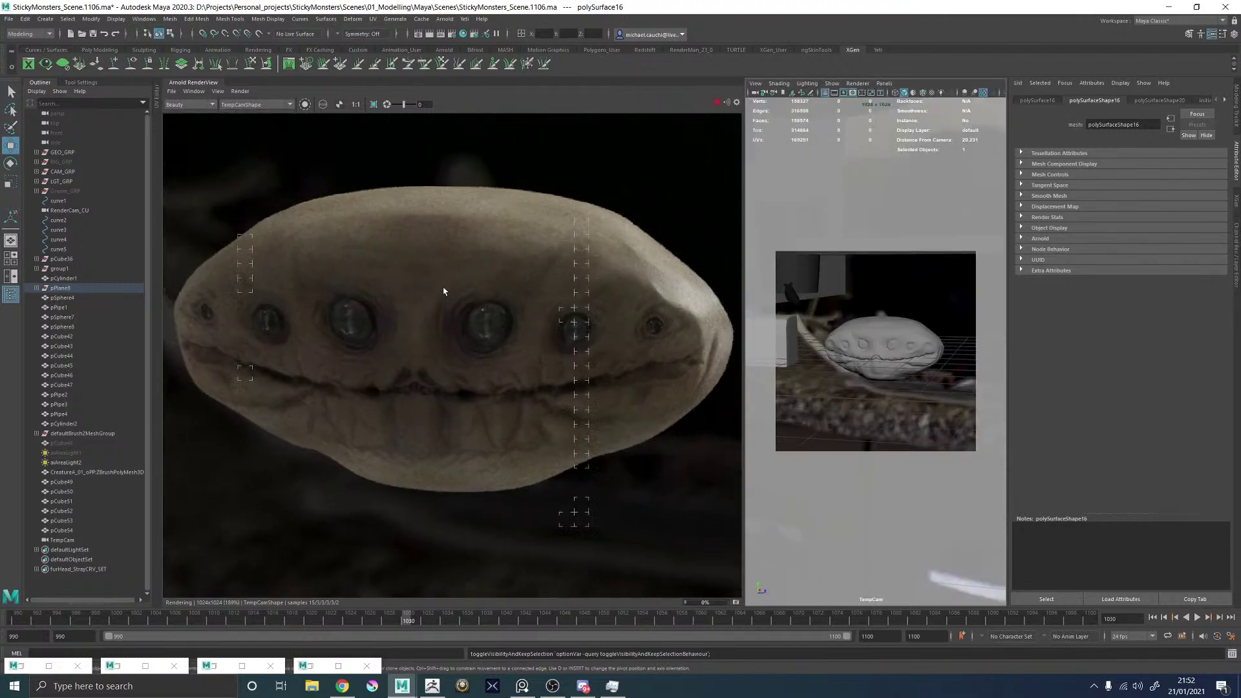
scroll(550, 294, down, 1)
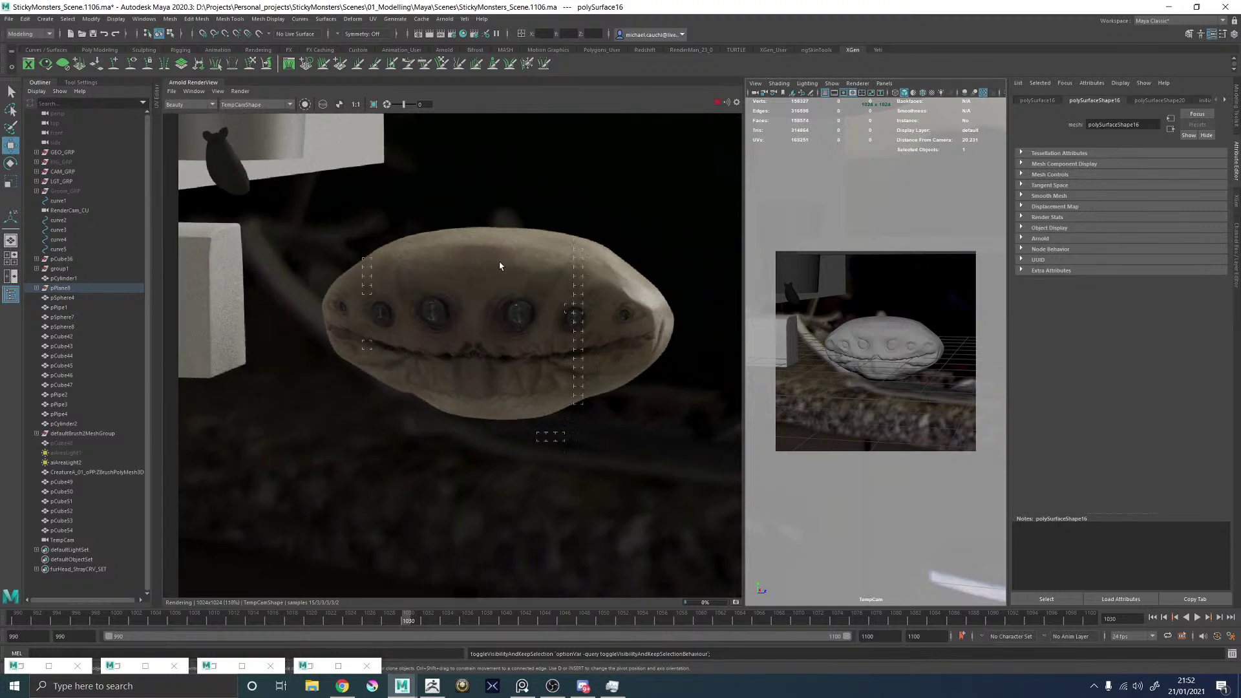
scroll(500, 265, down, 1)
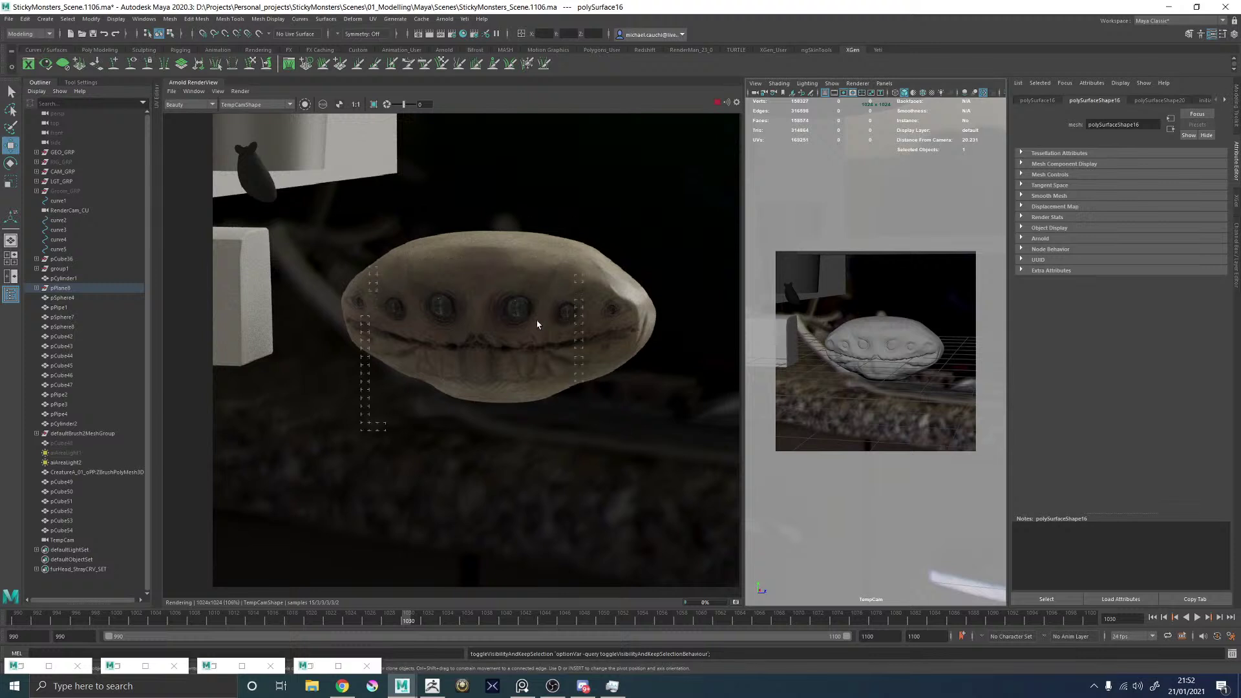
scroll(538, 324, up, 2)
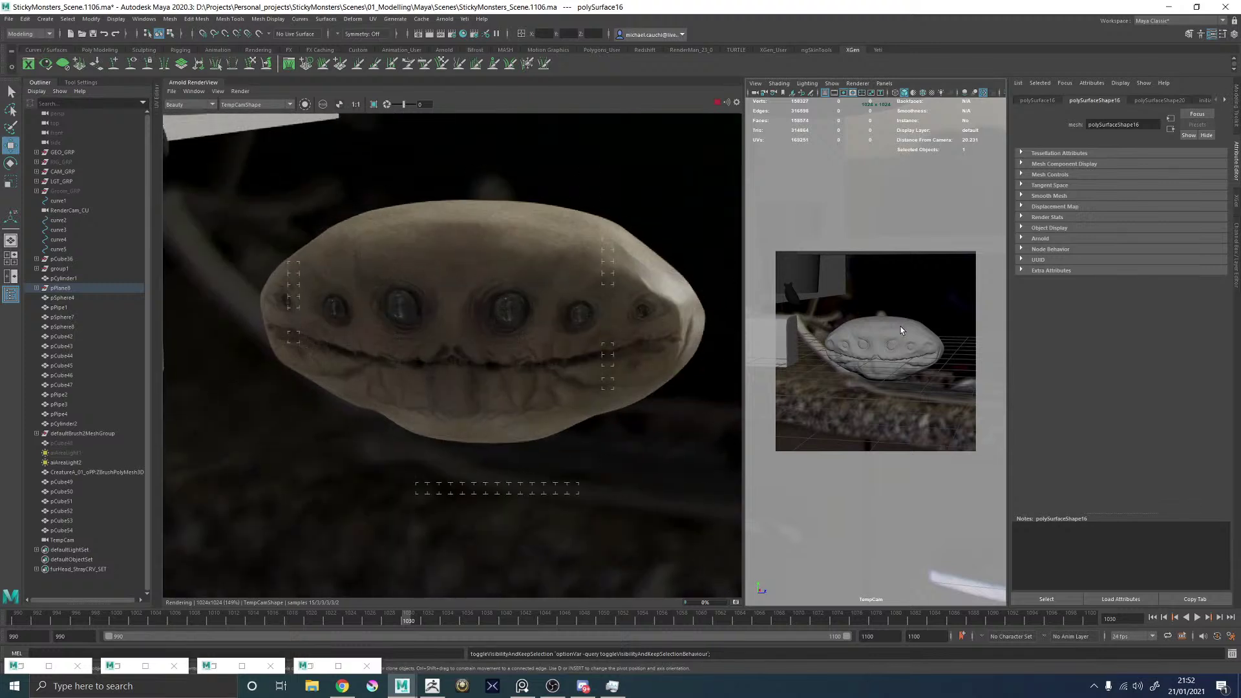
Set the specular roughness of the selected eye sphere's aiStandardSurface material to 0.065 and show its transmission attributes.
click(894, 349)
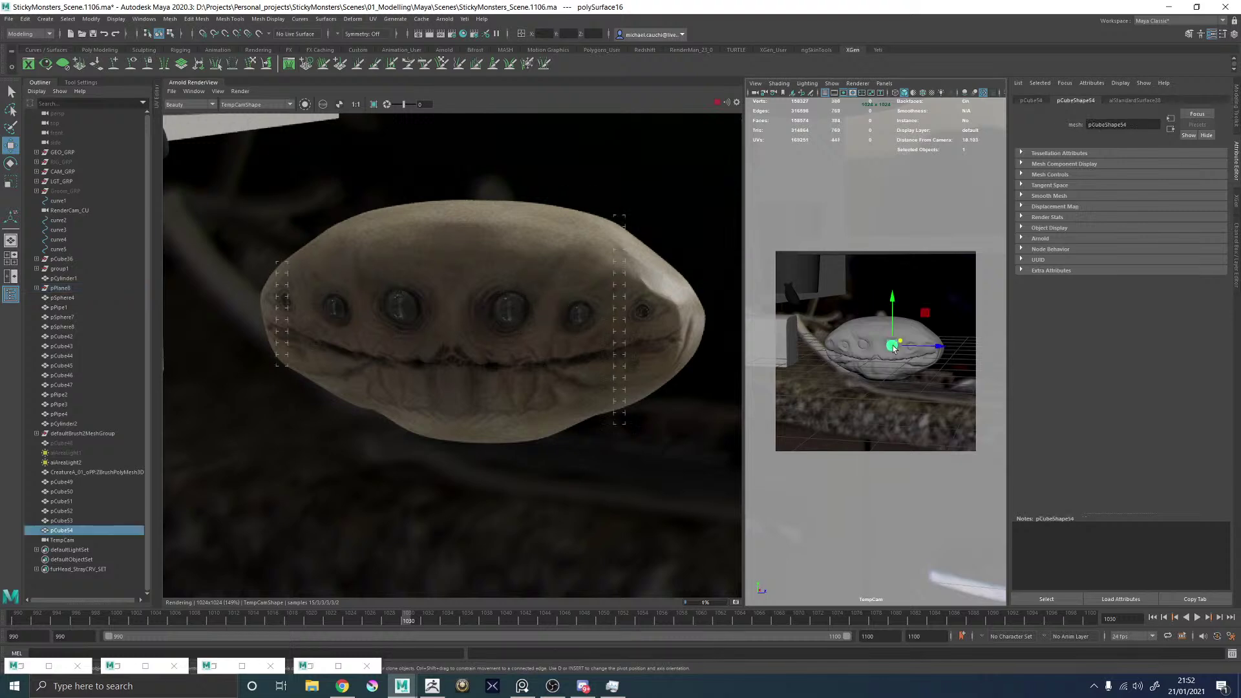
click(1138, 101)
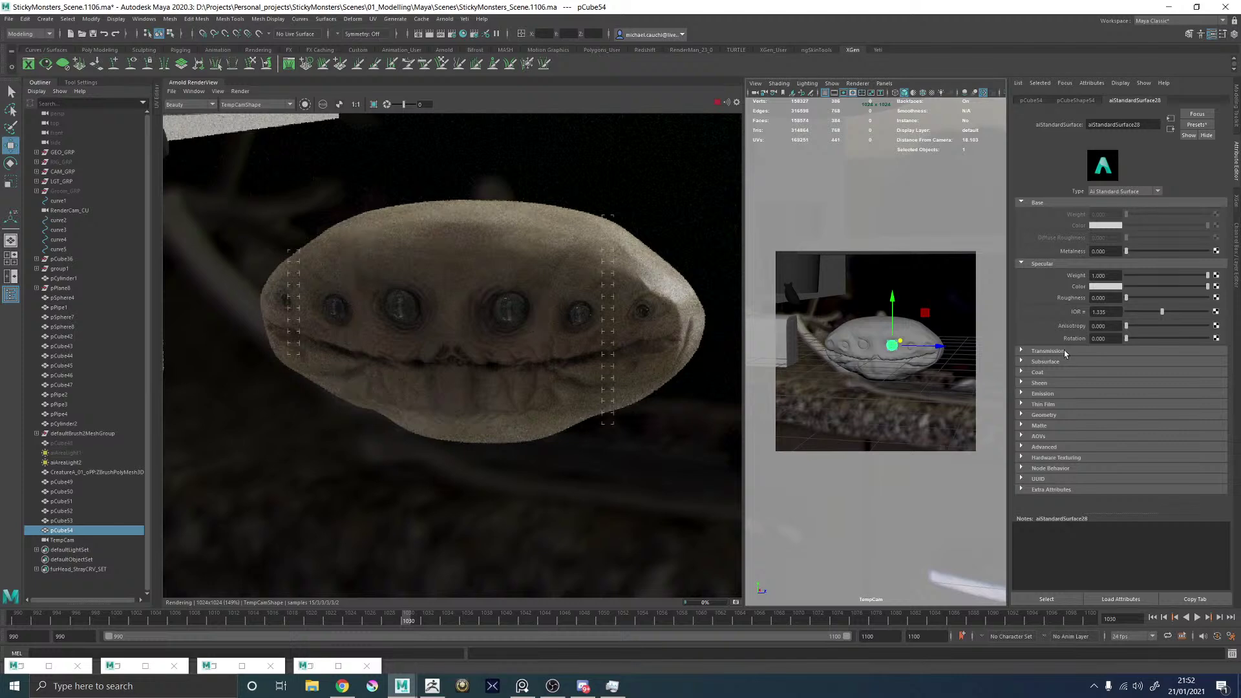
click(1047, 351)
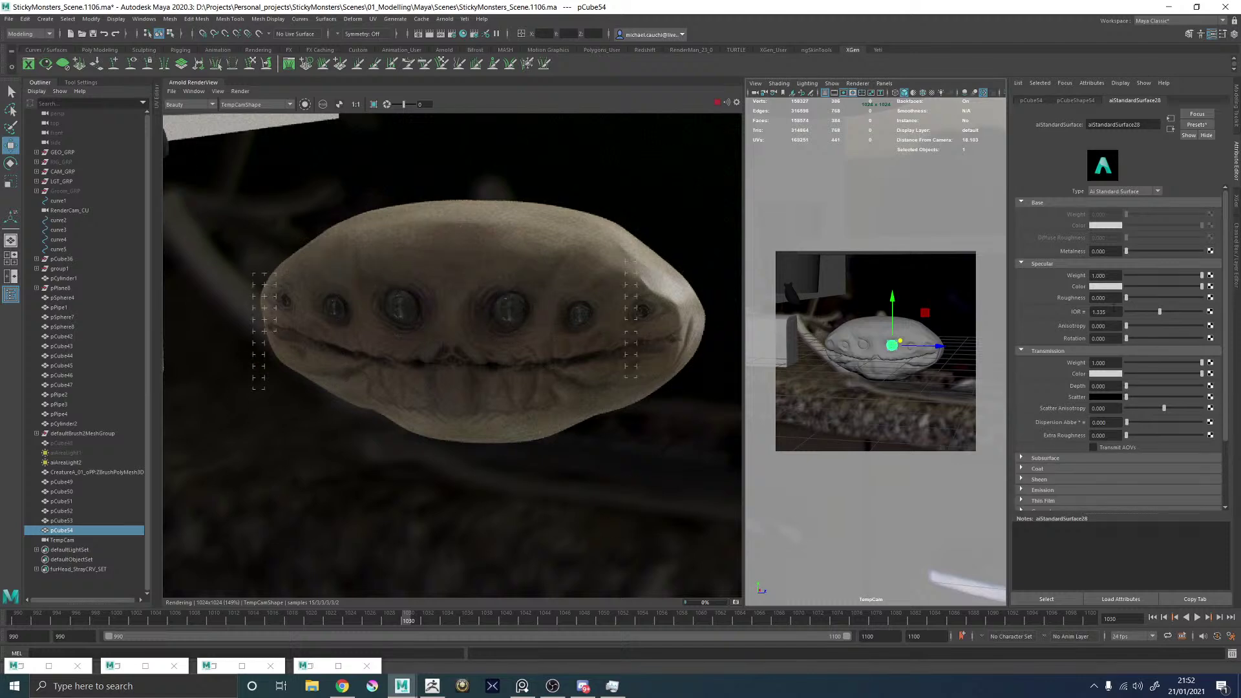
click(1130, 298)
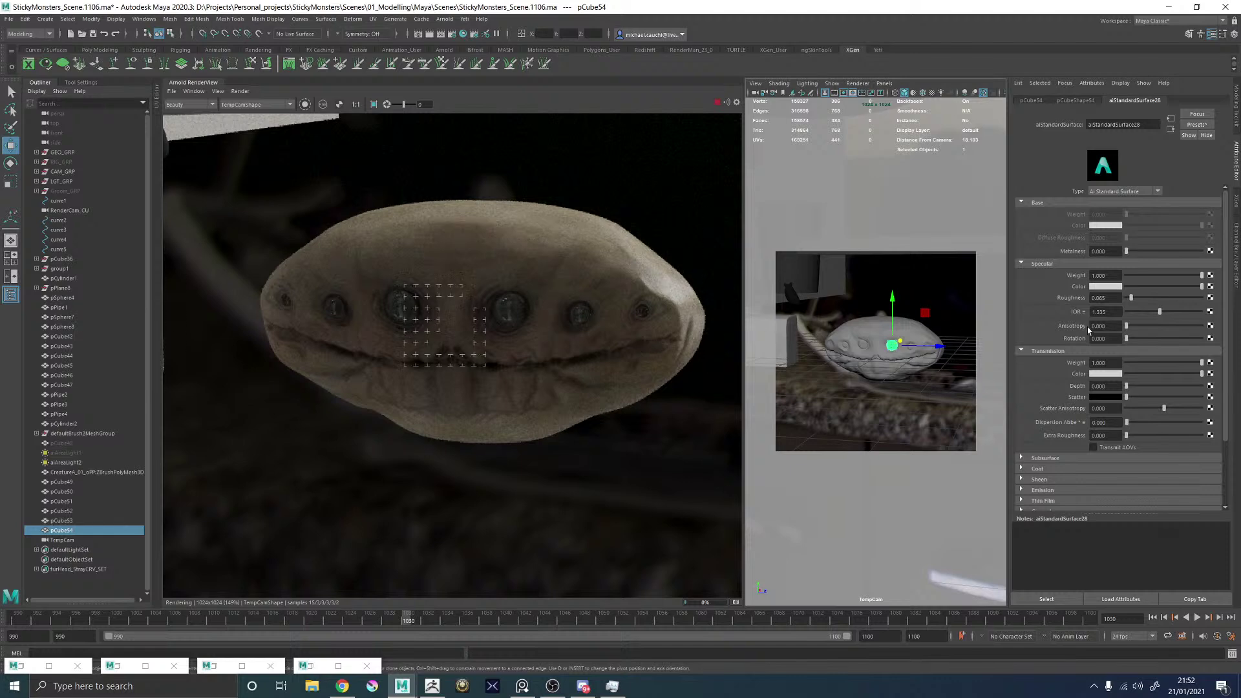
Try adjusting the subsurface weight of the monster's SecondaryMonsterA_Skin_MAT material.
click(917, 331)
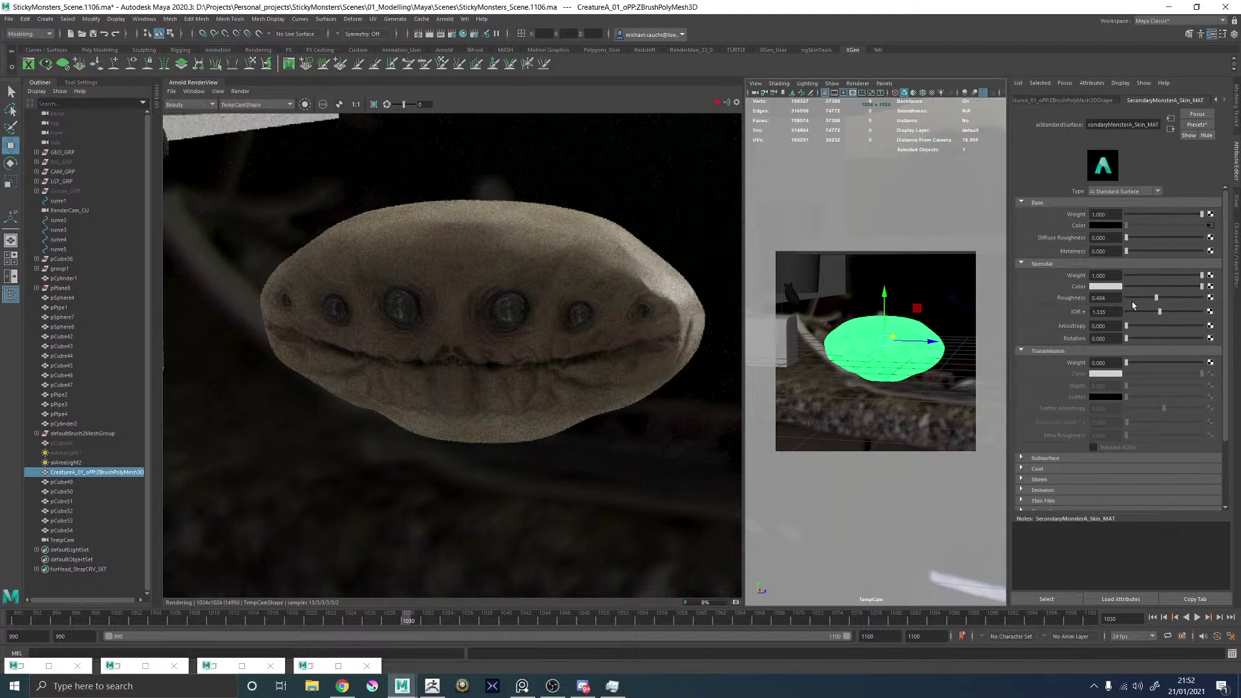
scroll(1060, 397, down, 1)
click(1049, 429)
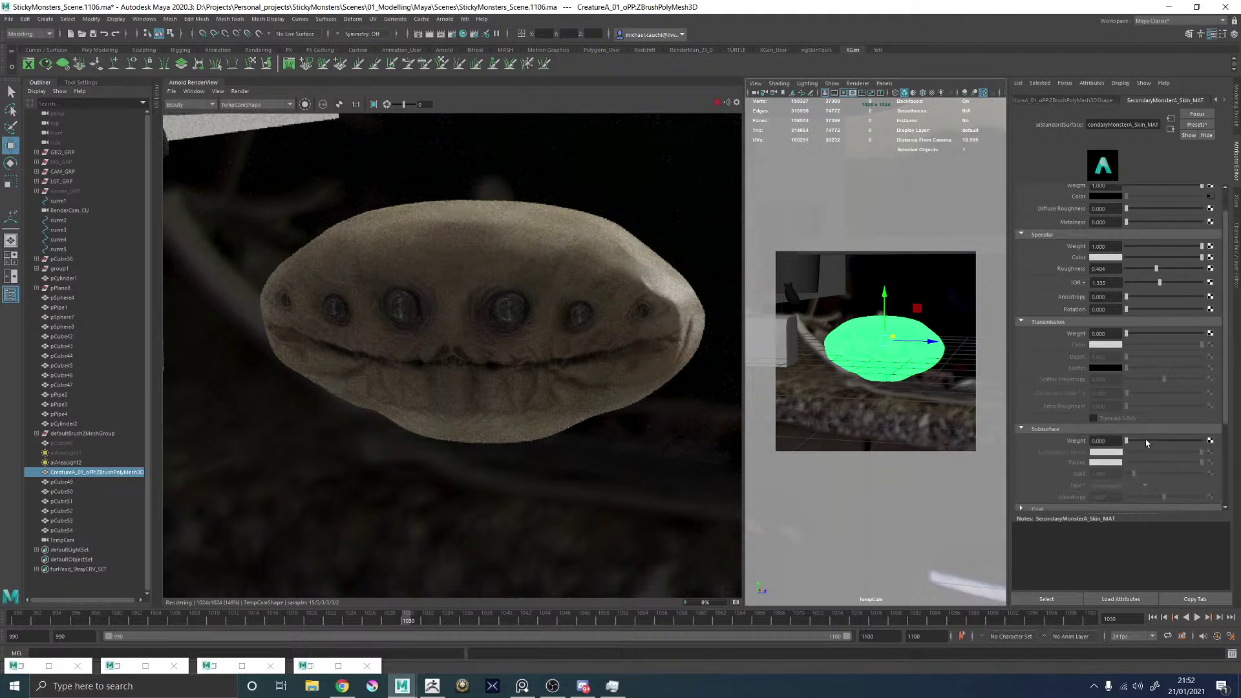
drag(1138, 443, 1021, 439)
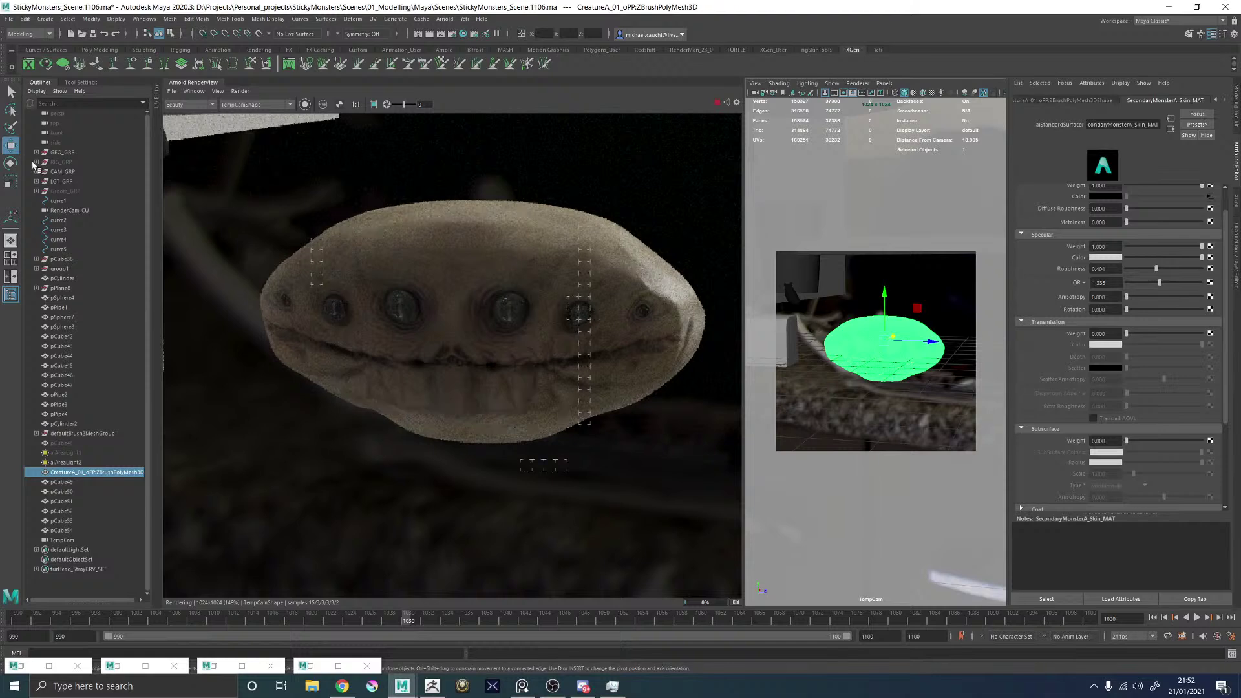
Unhide the box pCube48 around the monster and the ground surface polySurface11 inside the plane group.
click(76, 443)
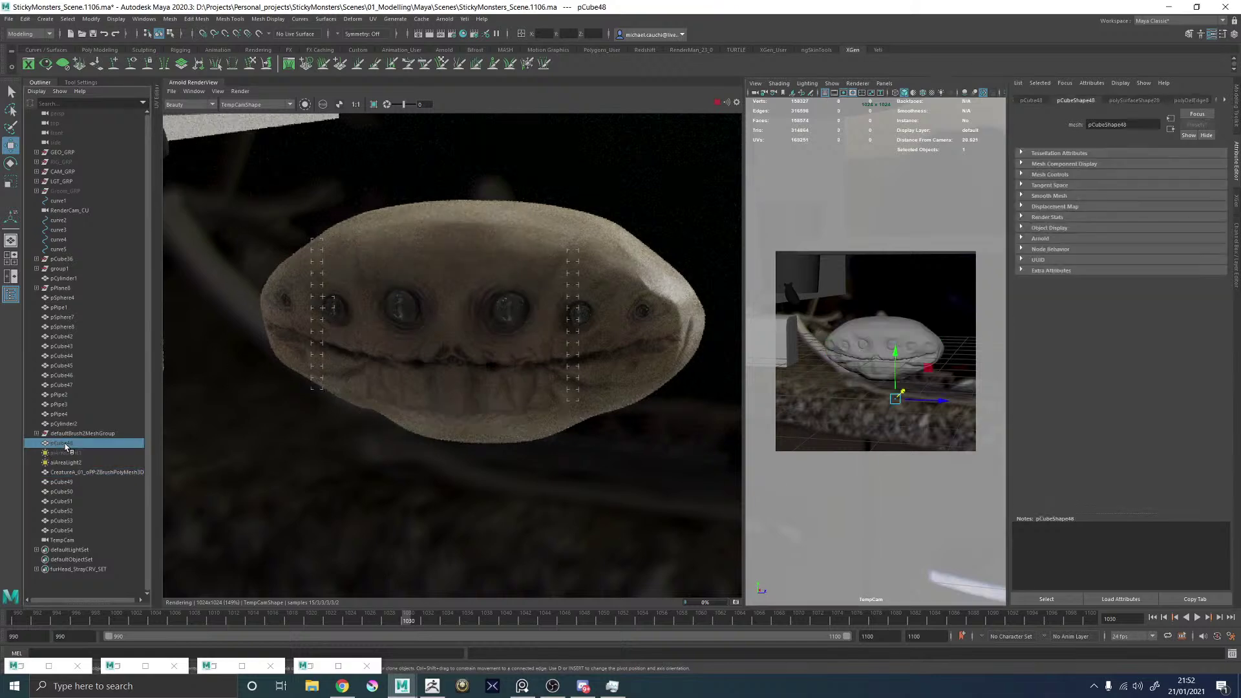
key(h)
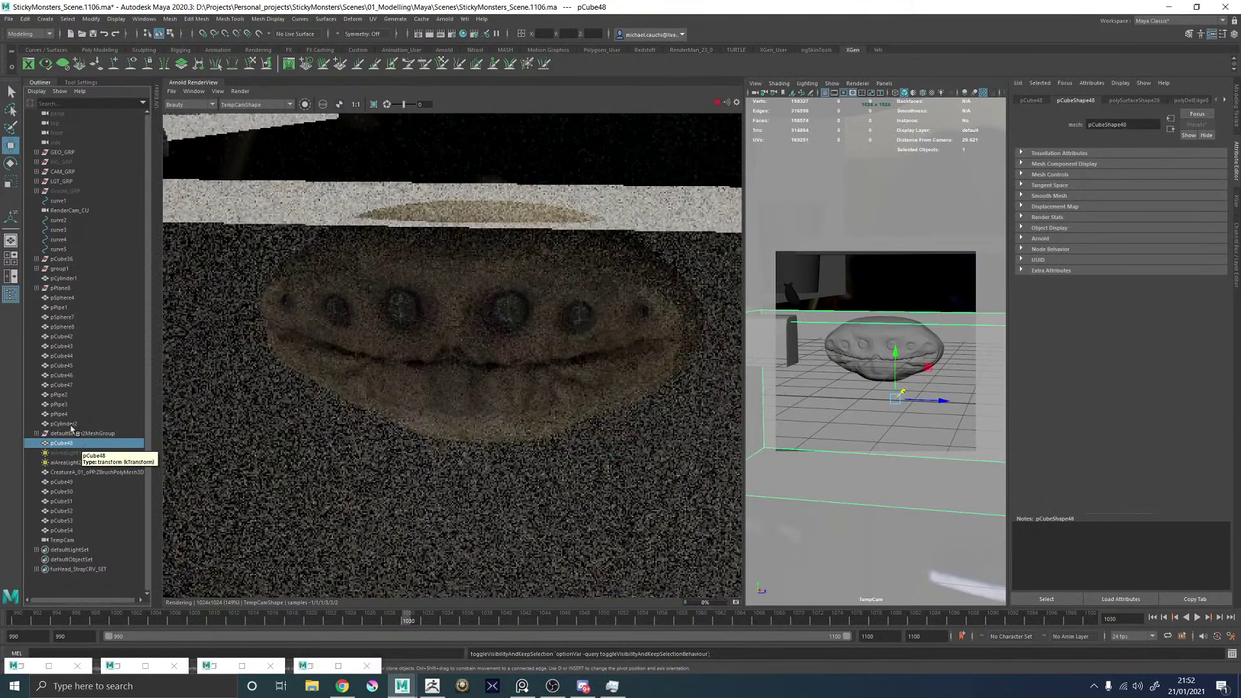
click(37, 433)
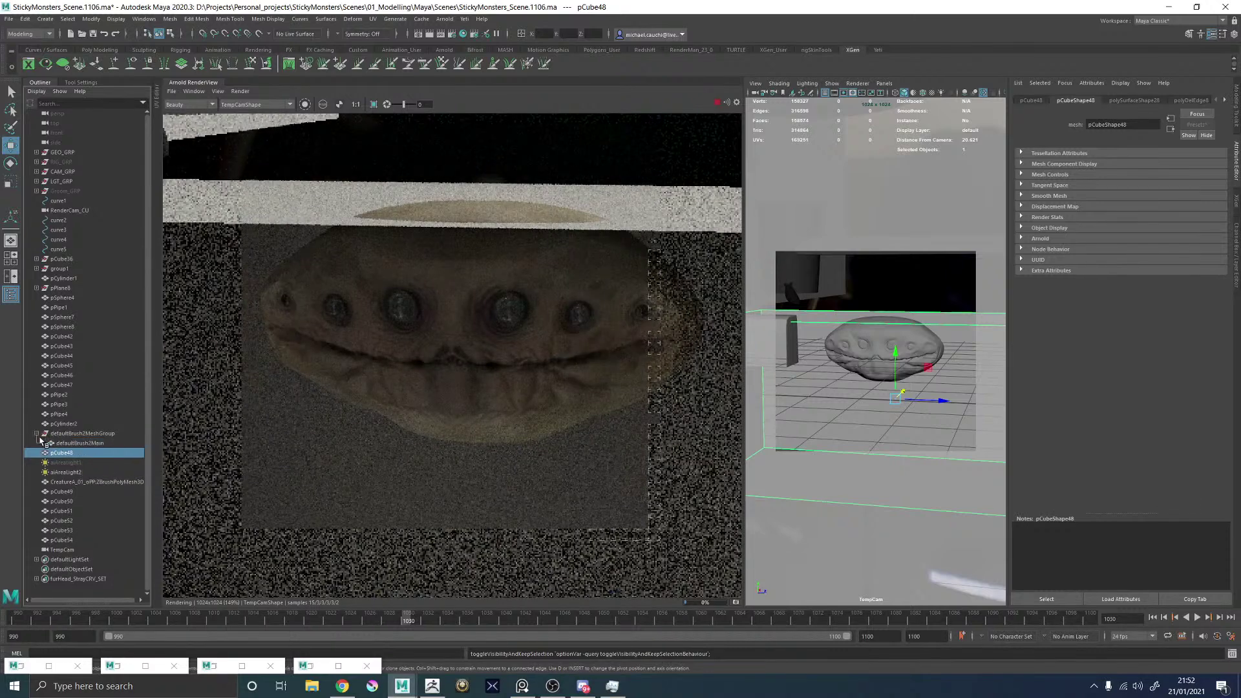
click(36, 288)
click(75, 298)
key(h)
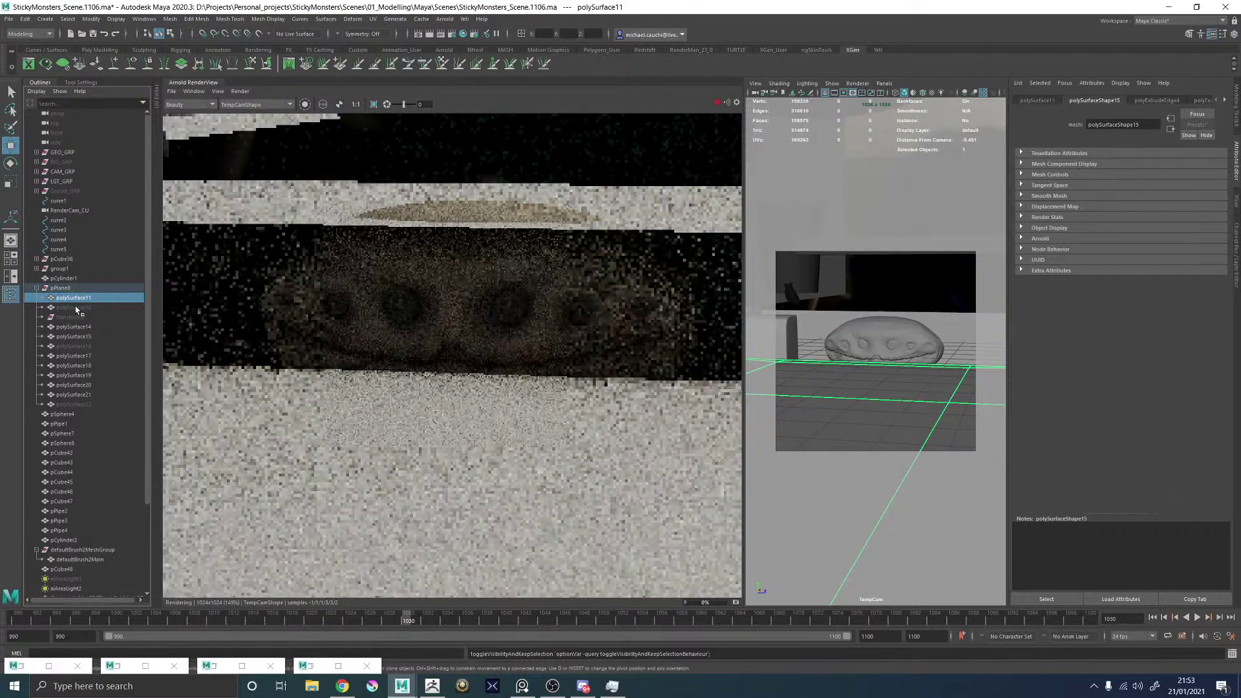
Unhide the remaining curb surfaces polySurface12, polySurface16 and polySurface22 around the monster's opening.
click(76, 308)
key(h)
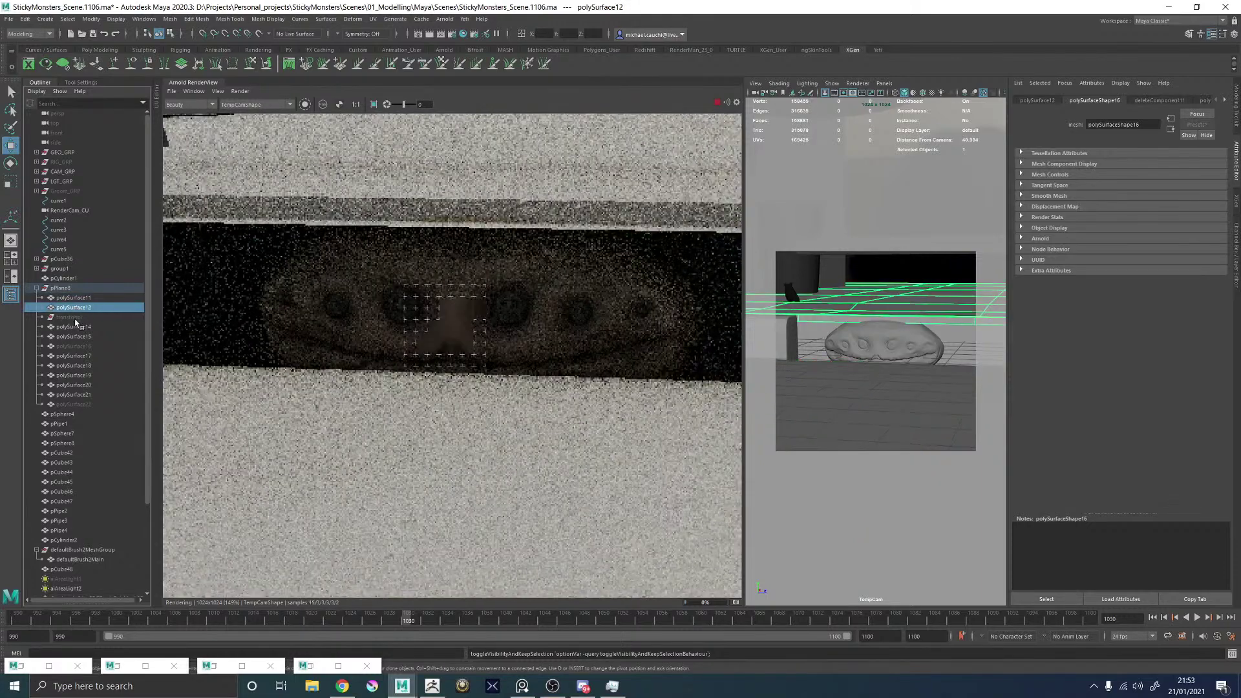
click(77, 347)
key(h)
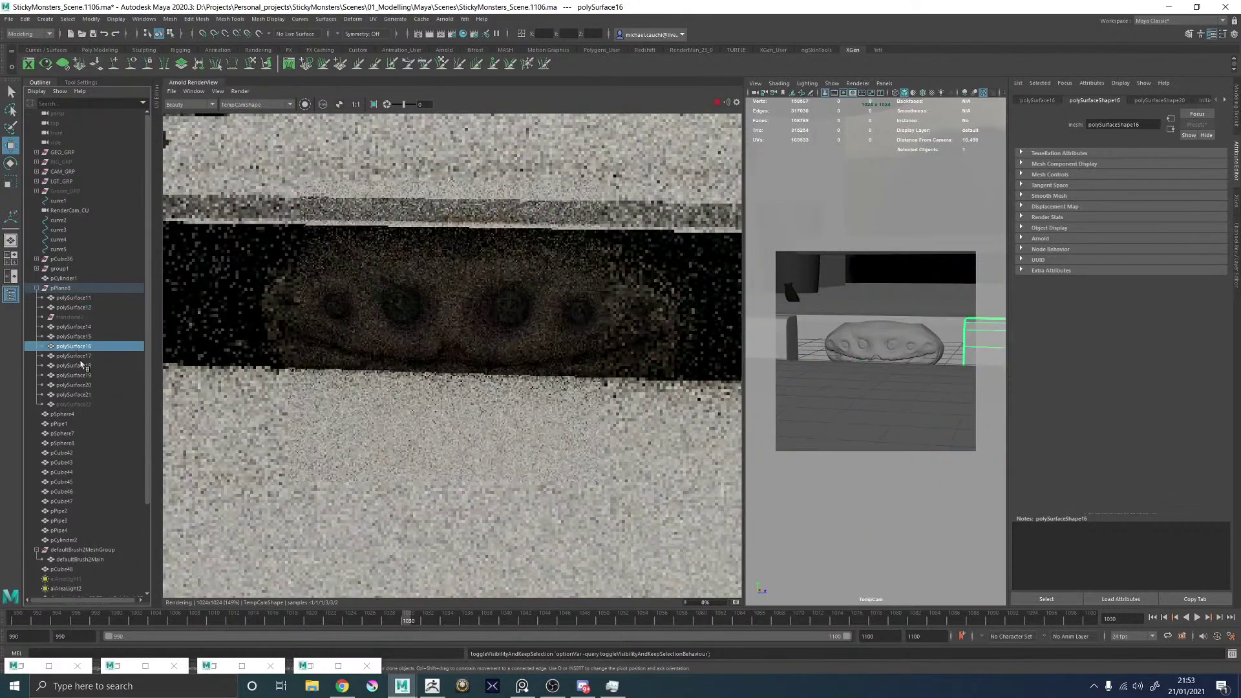
click(80, 405)
key(h)
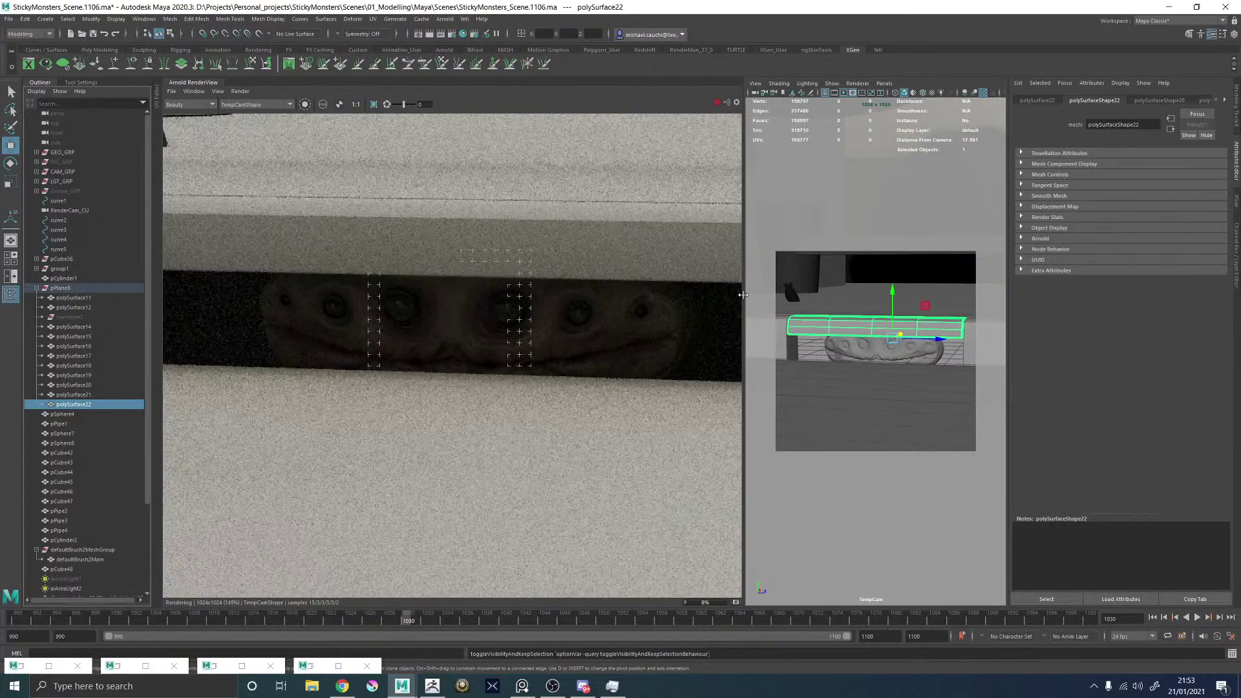
Enlarge the render view and unhide the background wall polySurface9 inside group1's pCube41.
drag(744, 295, 881, 295)
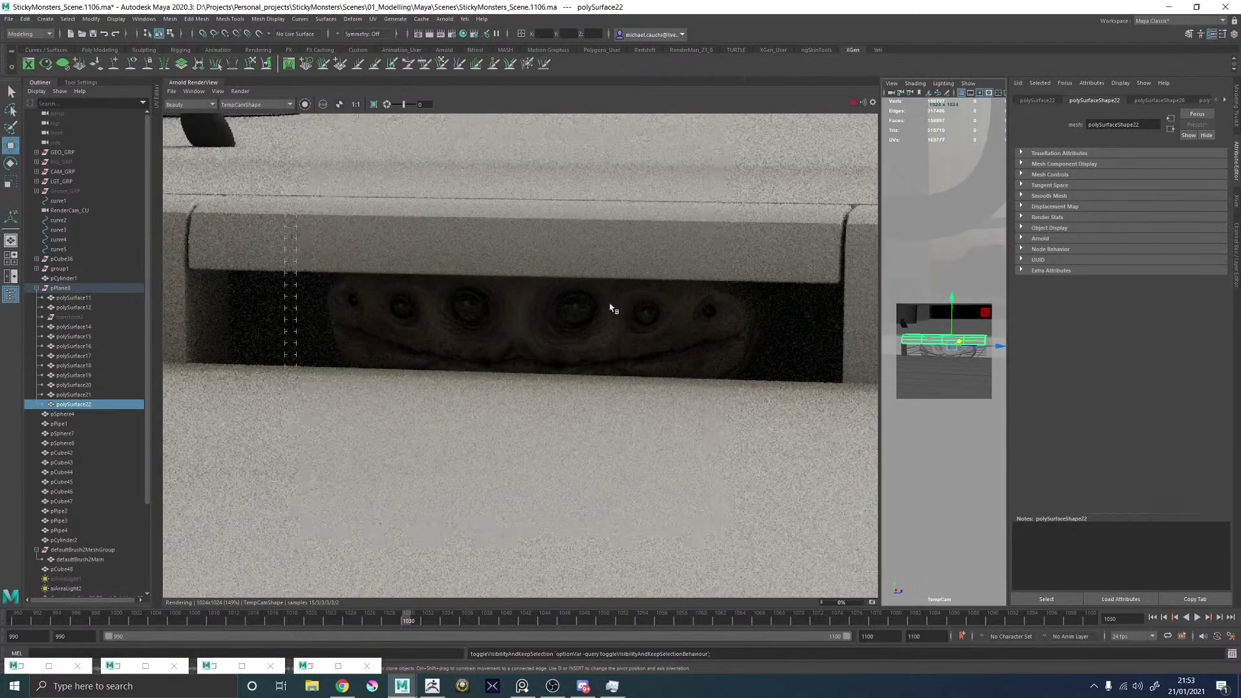
scroll(610, 304, down, 4)
scroll(599, 293, up, 5)
scroll(562, 289, down, 2)
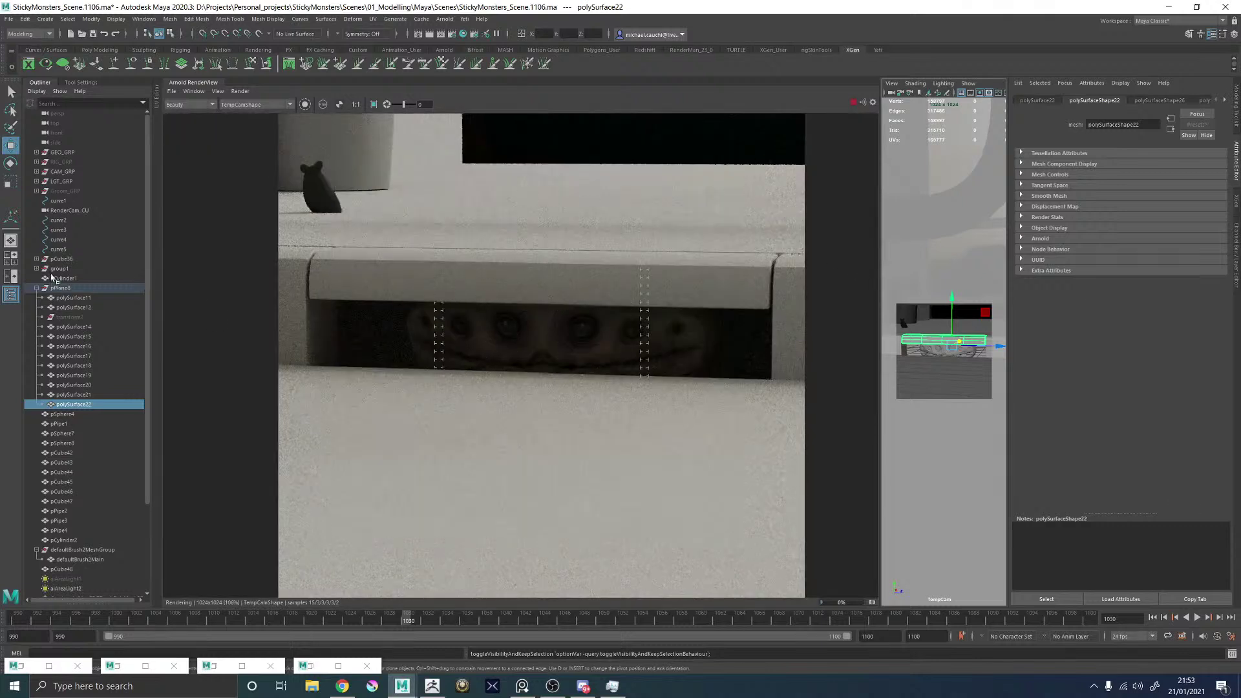
click(37, 269)
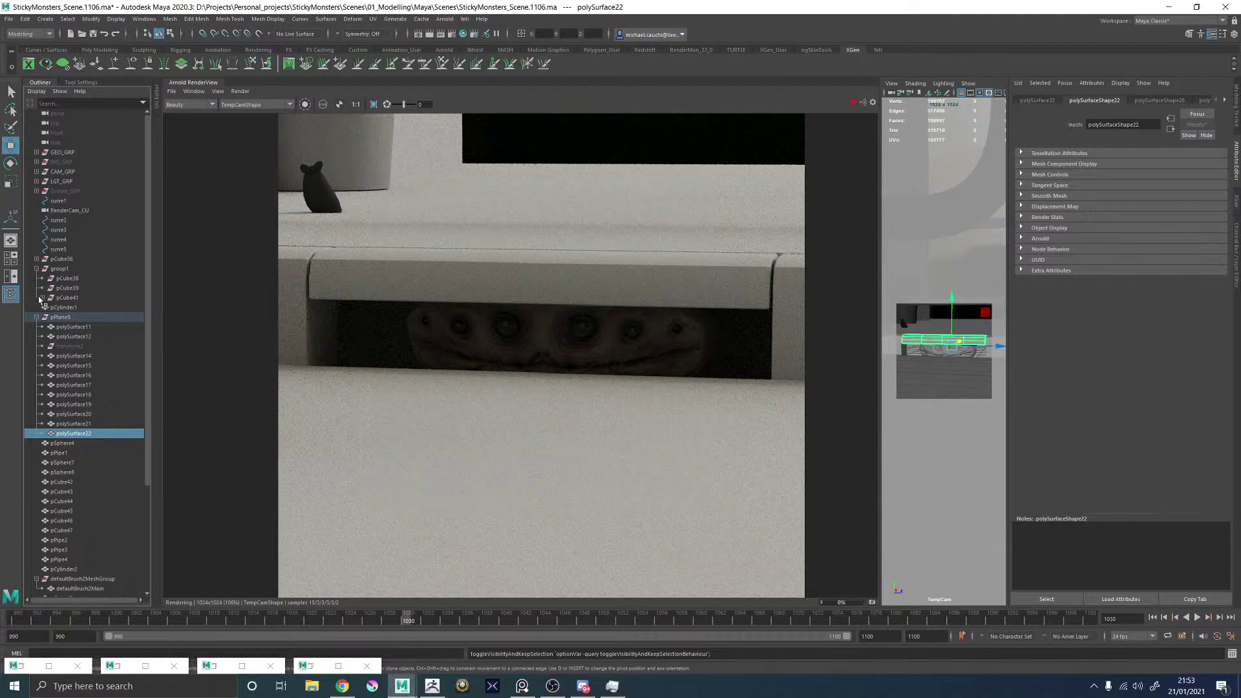
click(42, 297)
click(79, 356)
key(h)
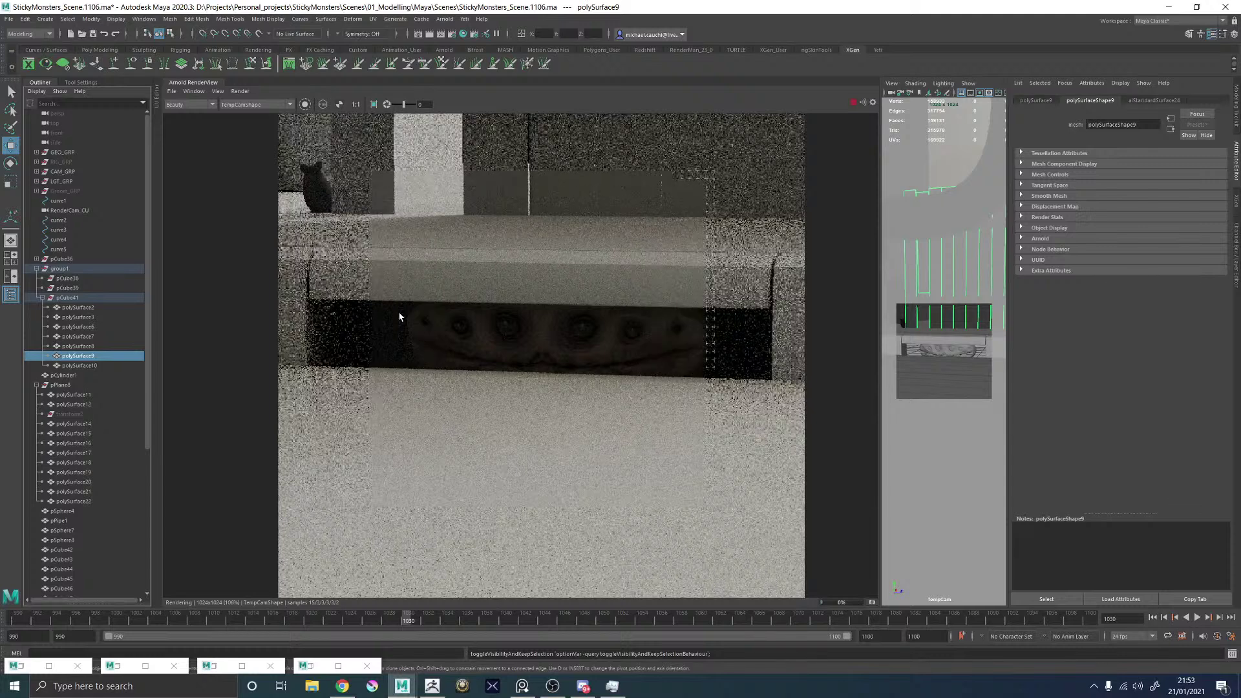
scroll(601, 331, up, 2)
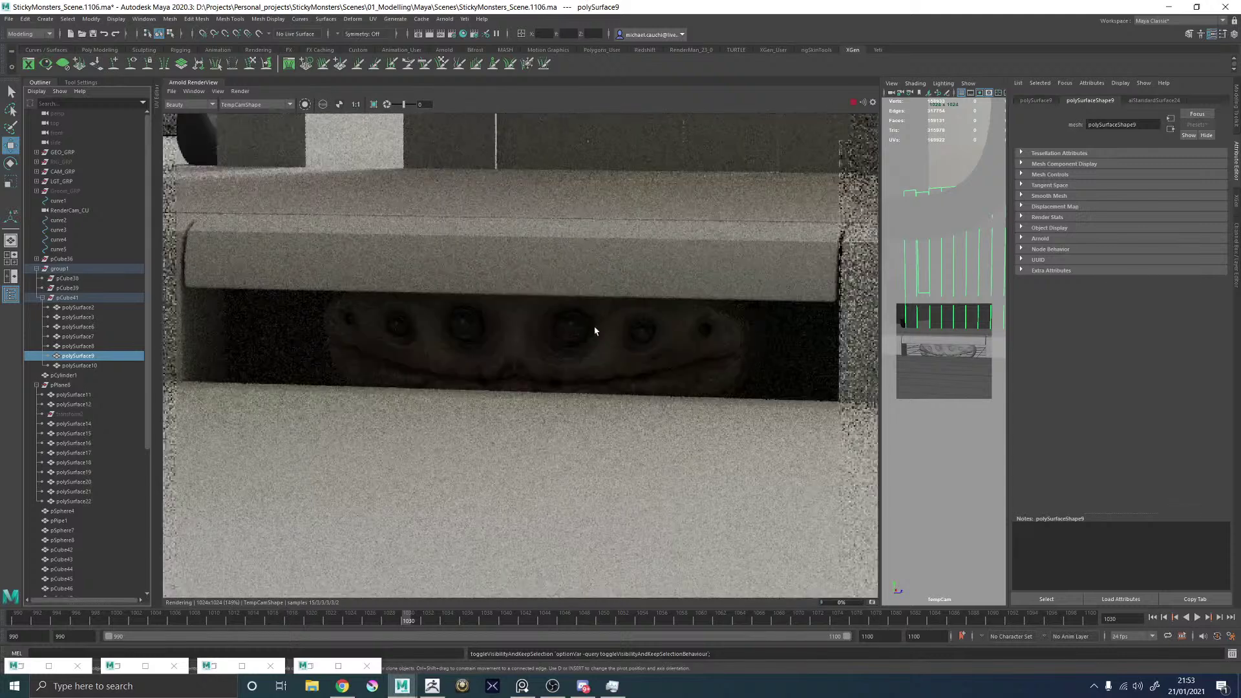
Set the monster skin material's specular roughness to 0.292 and darken its specular color to a medium grey.
click(940, 352)
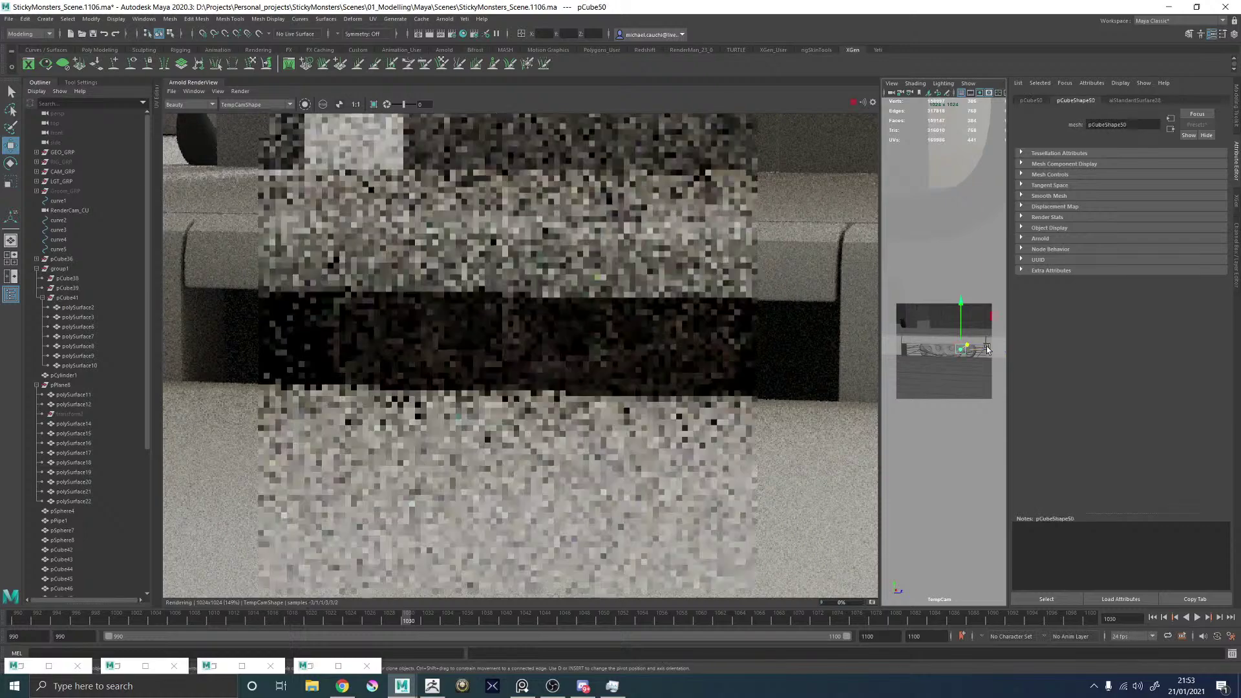
click(939, 352)
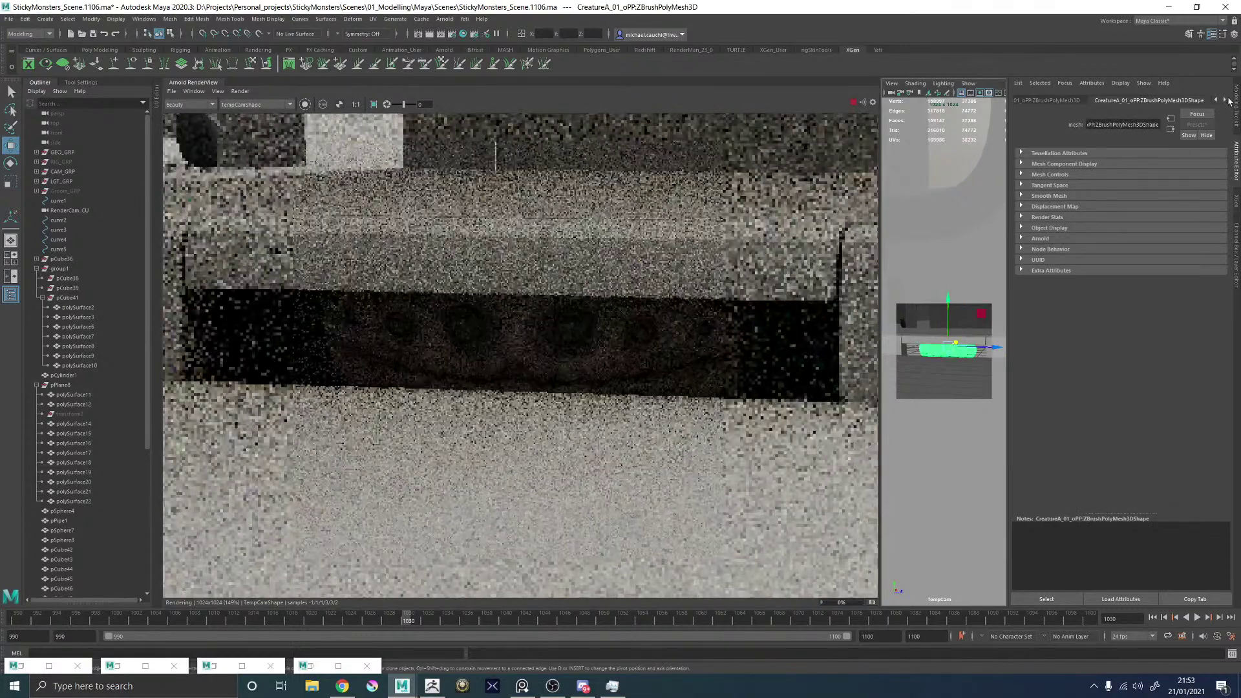
click(1225, 100)
click(1191, 102)
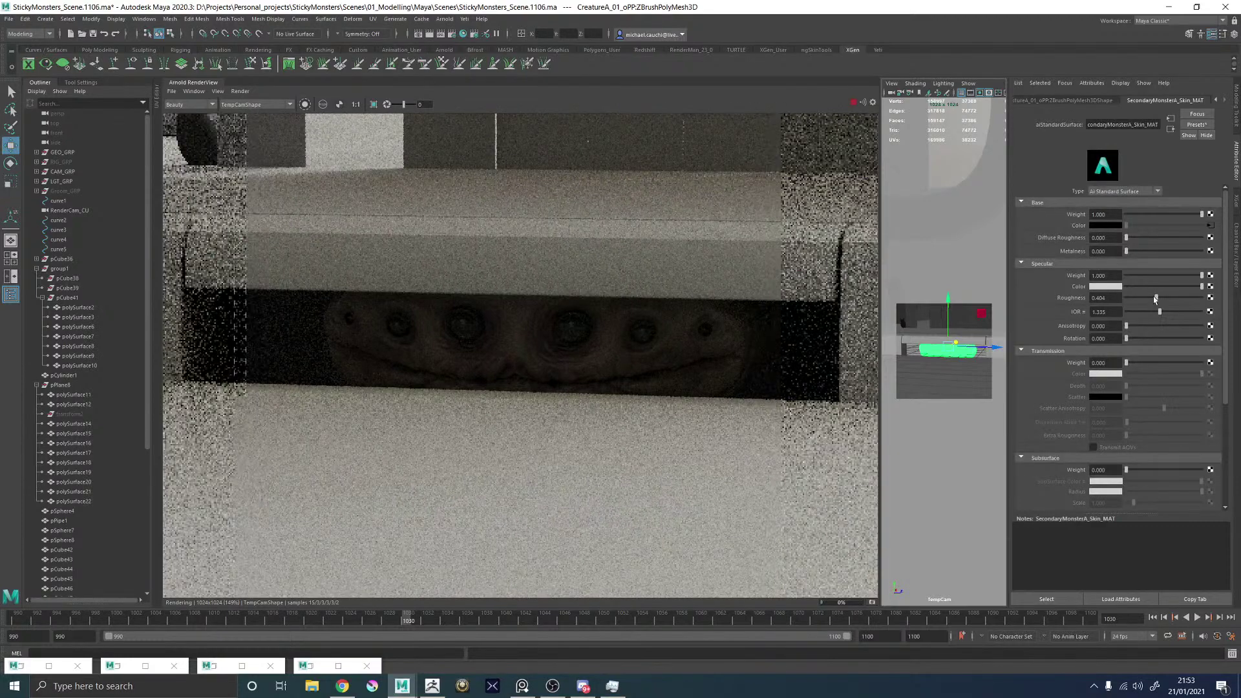
drag(1156, 298, 1169, 298)
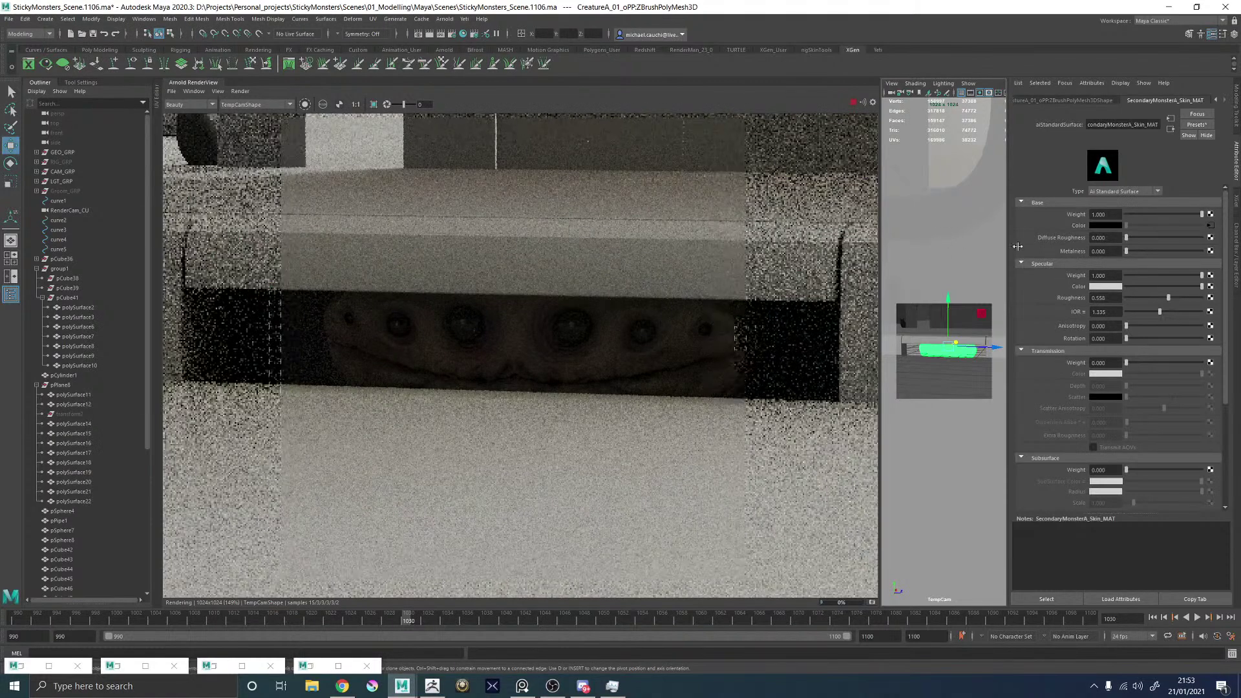
click(1154, 298)
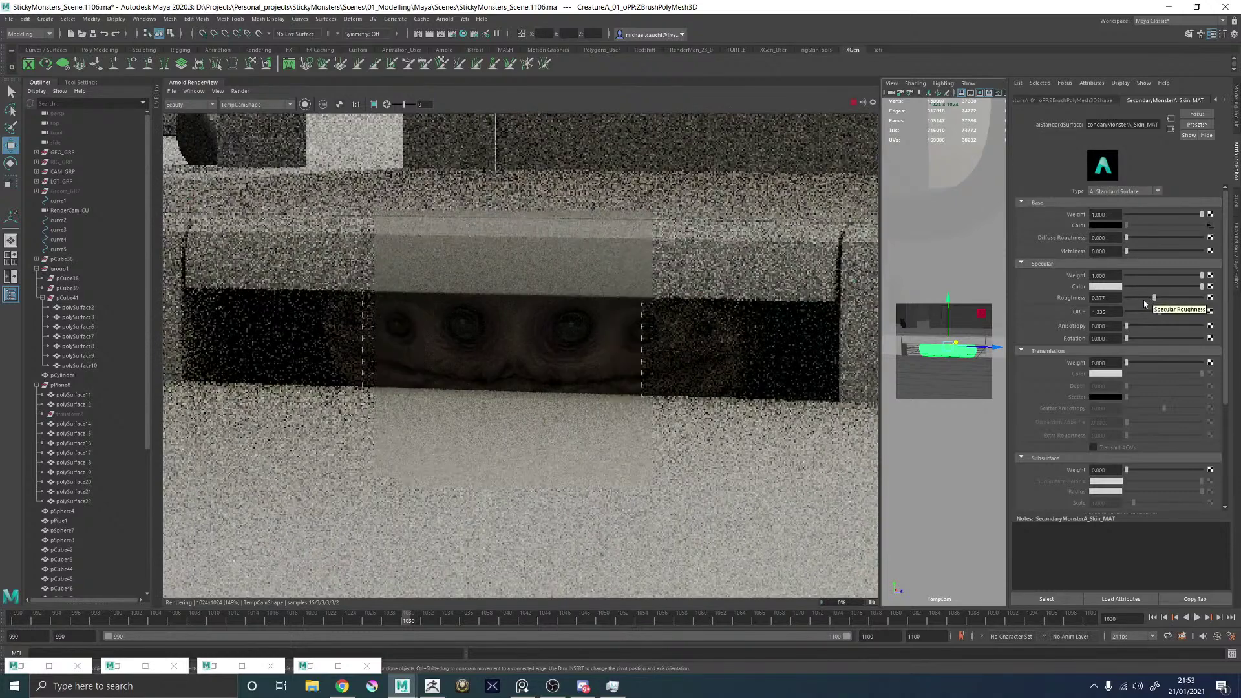
drag(1152, 298, 1149, 298)
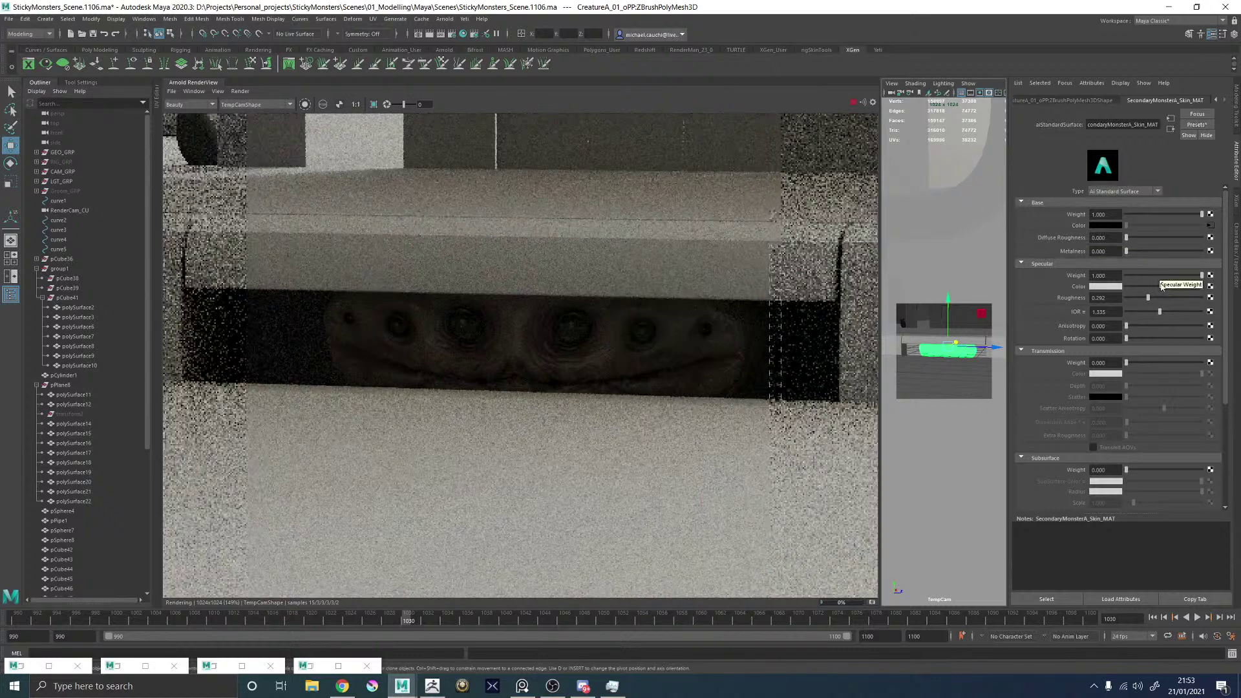
click(1159, 286)
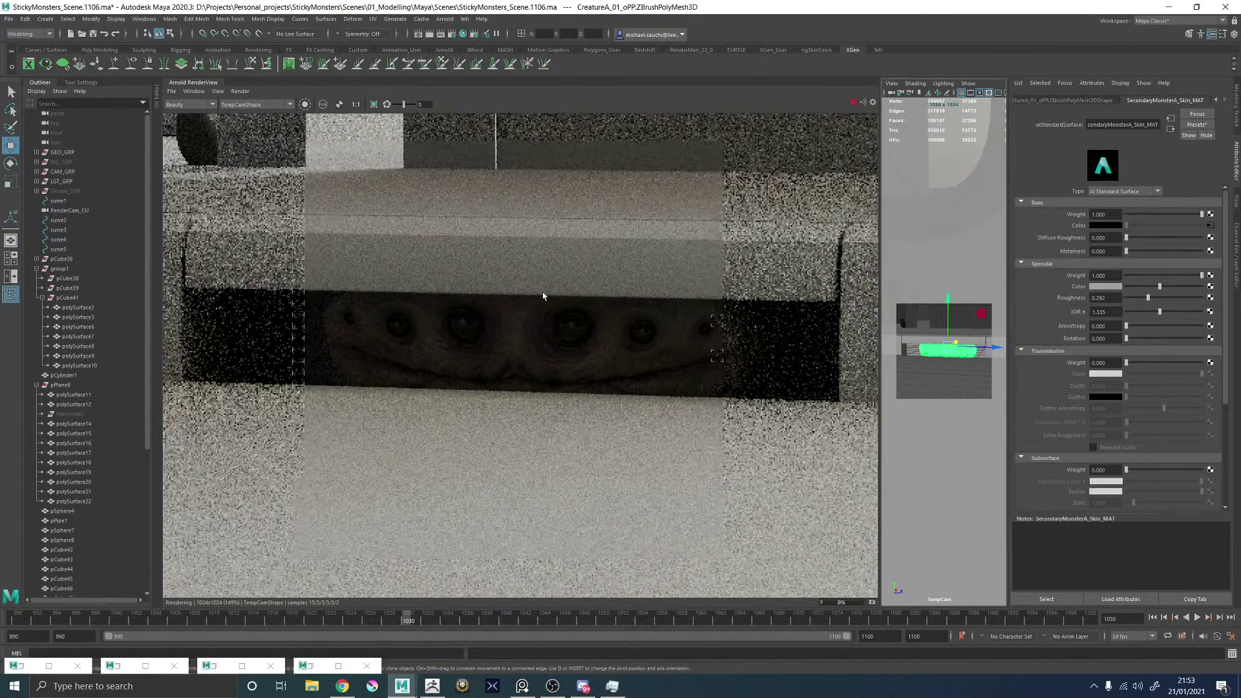
Examine the whole render and then the reflections in one of the monster's large eyes up close.
scroll(550, 304, up, 3)
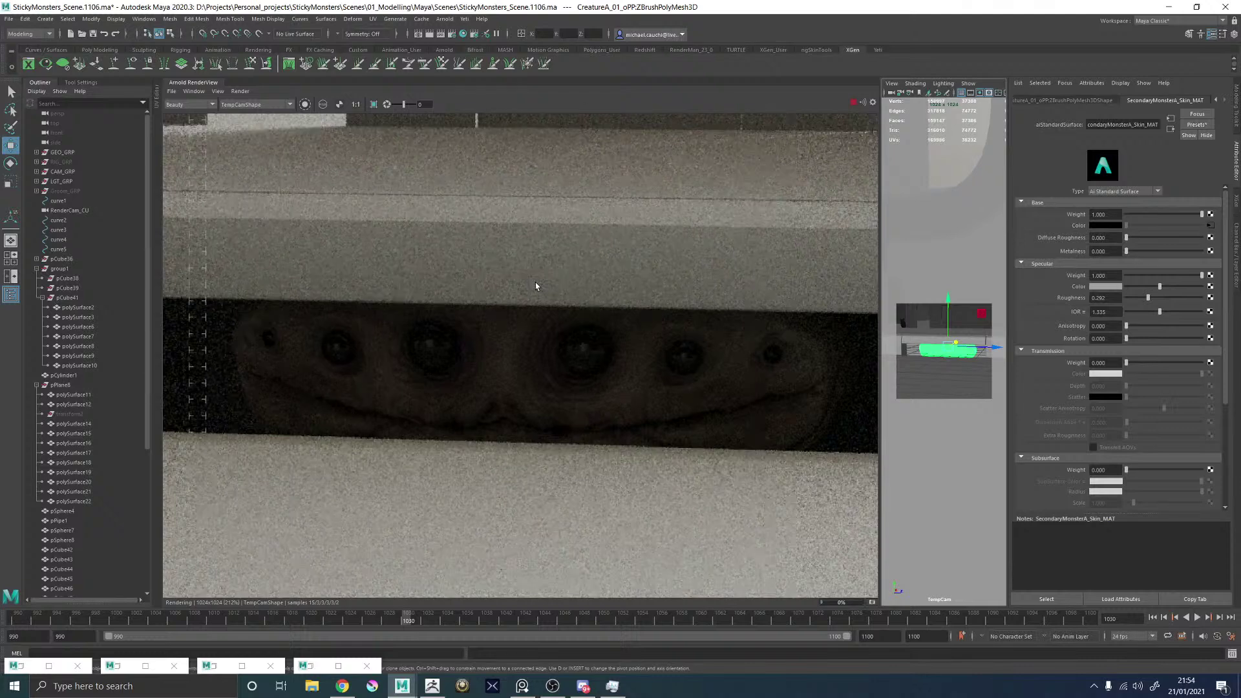
key(f)
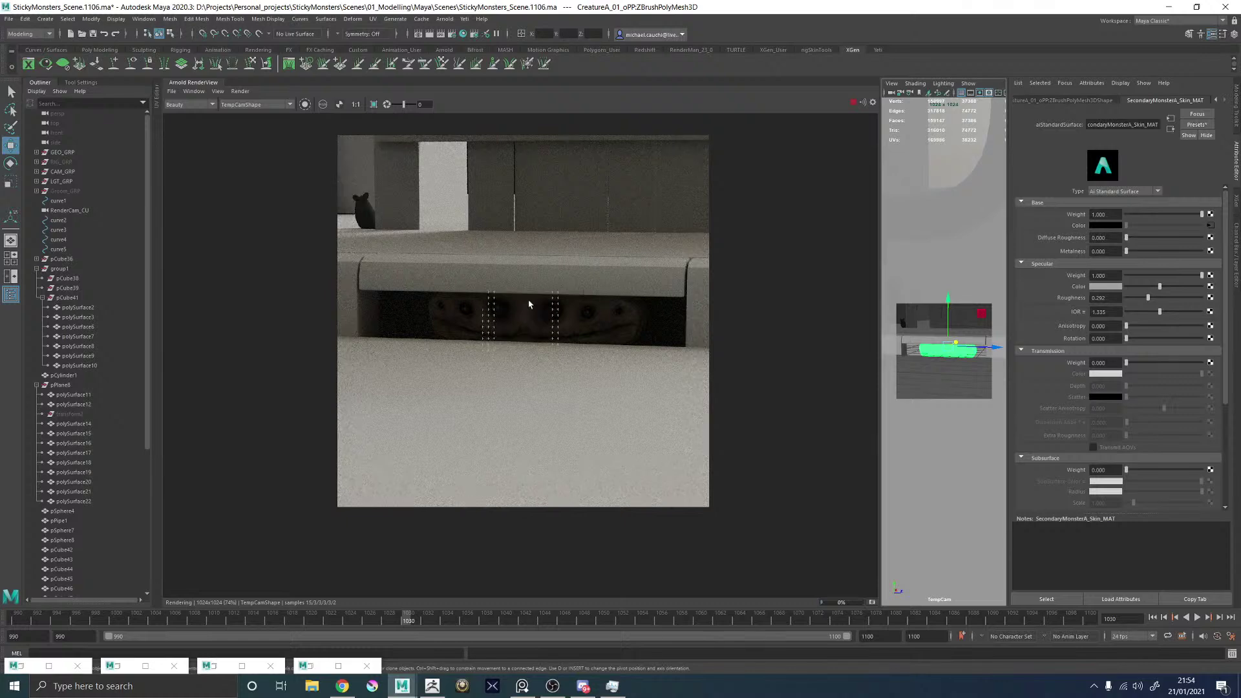
scroll(537, 307, up, 5)
scroll(662, 327, up, 2)
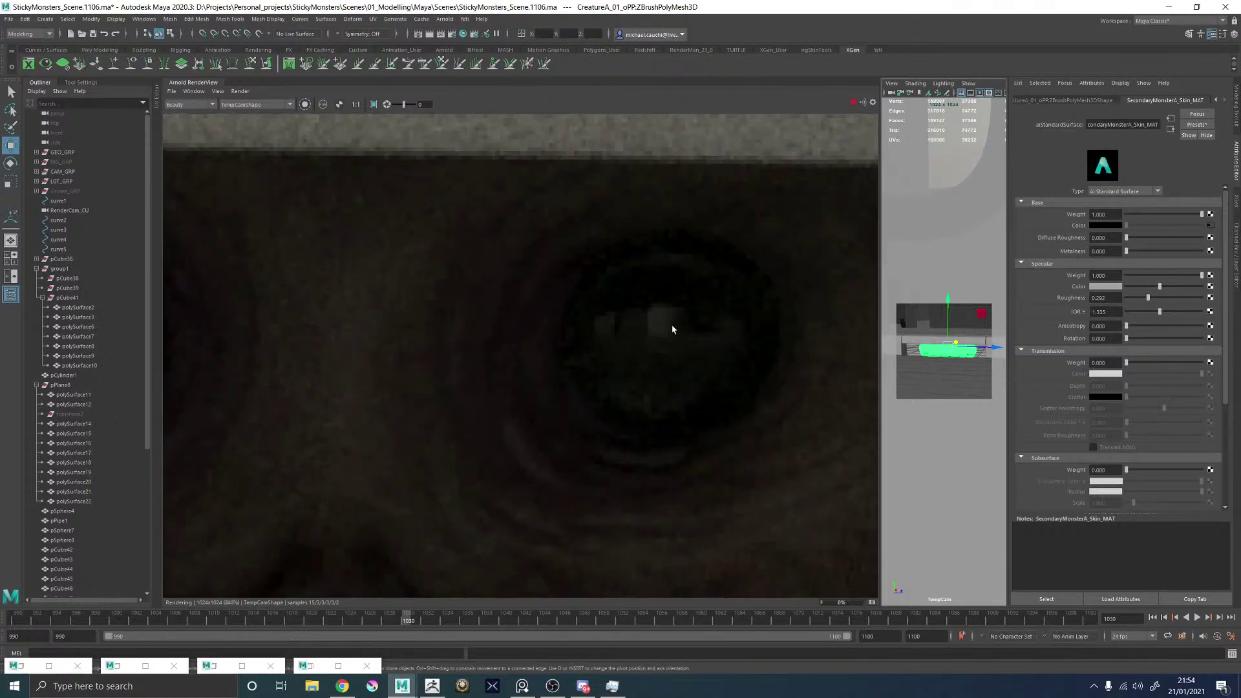
Examine the monster in the curb opening up close and in the whole render, and stop the render.
scroll(678, 331, up, 1)
scroll(687, 331, down, 4)
scroll(687, 331, down, 4)
scroll(695, 332, up, 2)
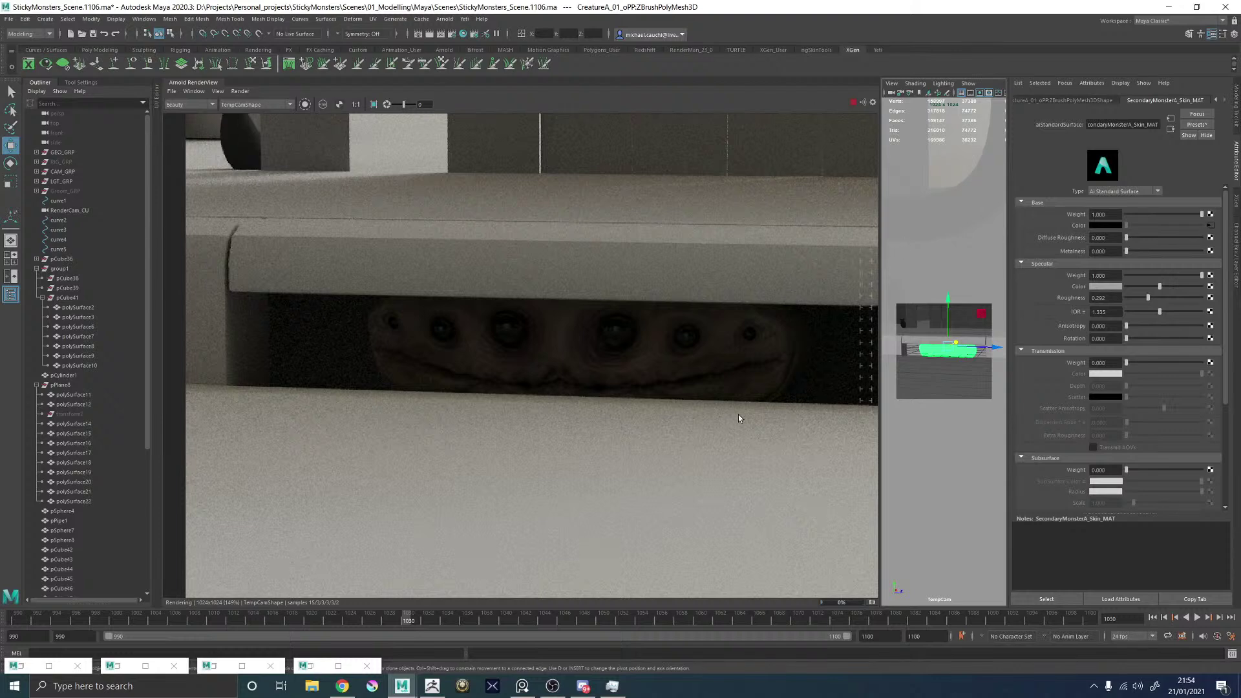
scroll(718, 357, down, 5)
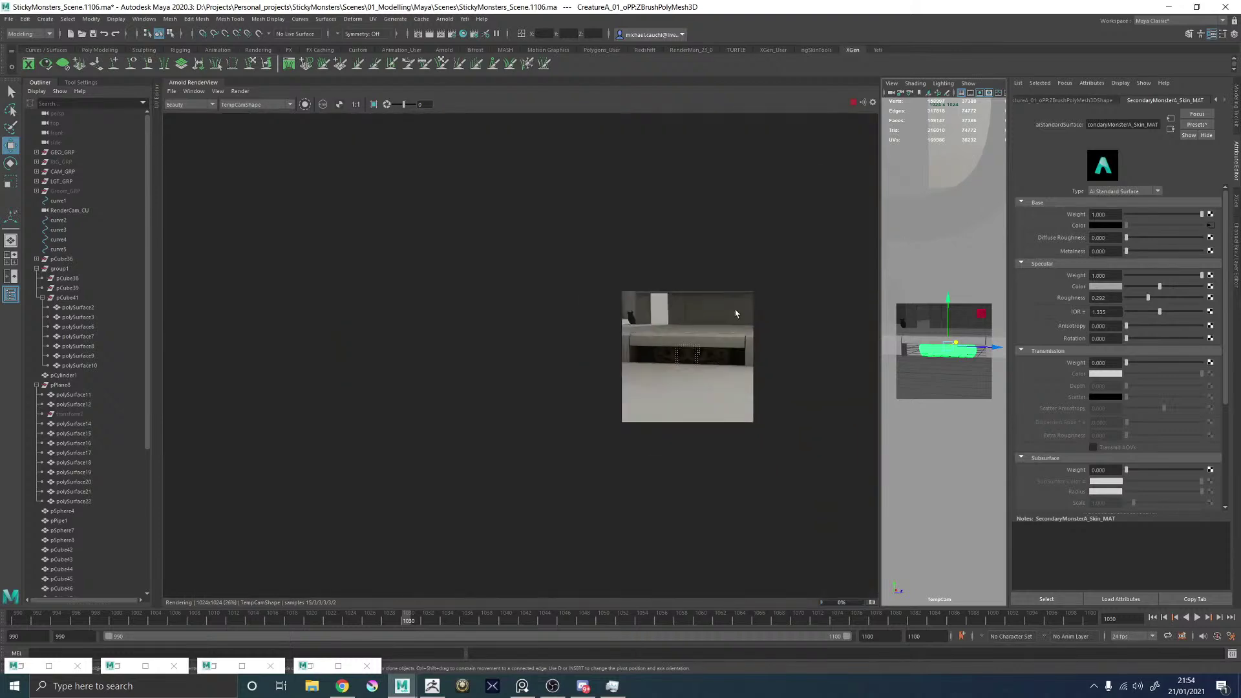
scroll(736, 310, up, 4)
click(854, 103)
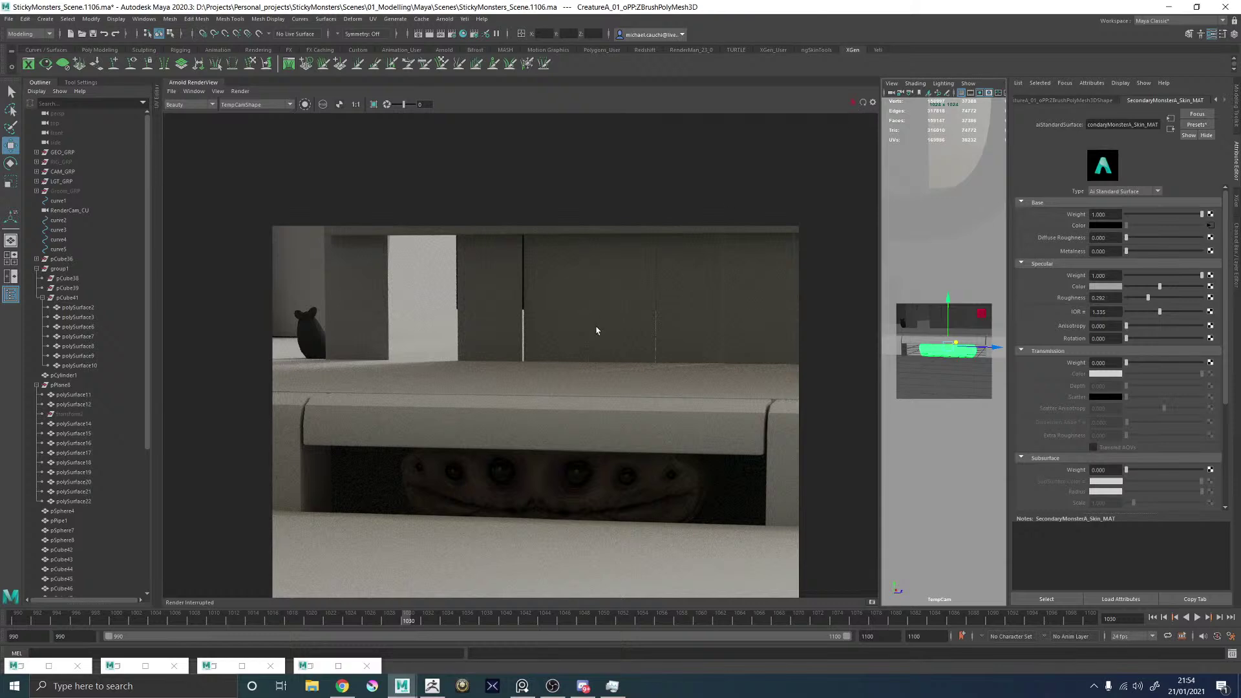
Return to the main viewport and switch it from TempCam to the perspective camera, framing the kid and the curb.
click(197, 82)
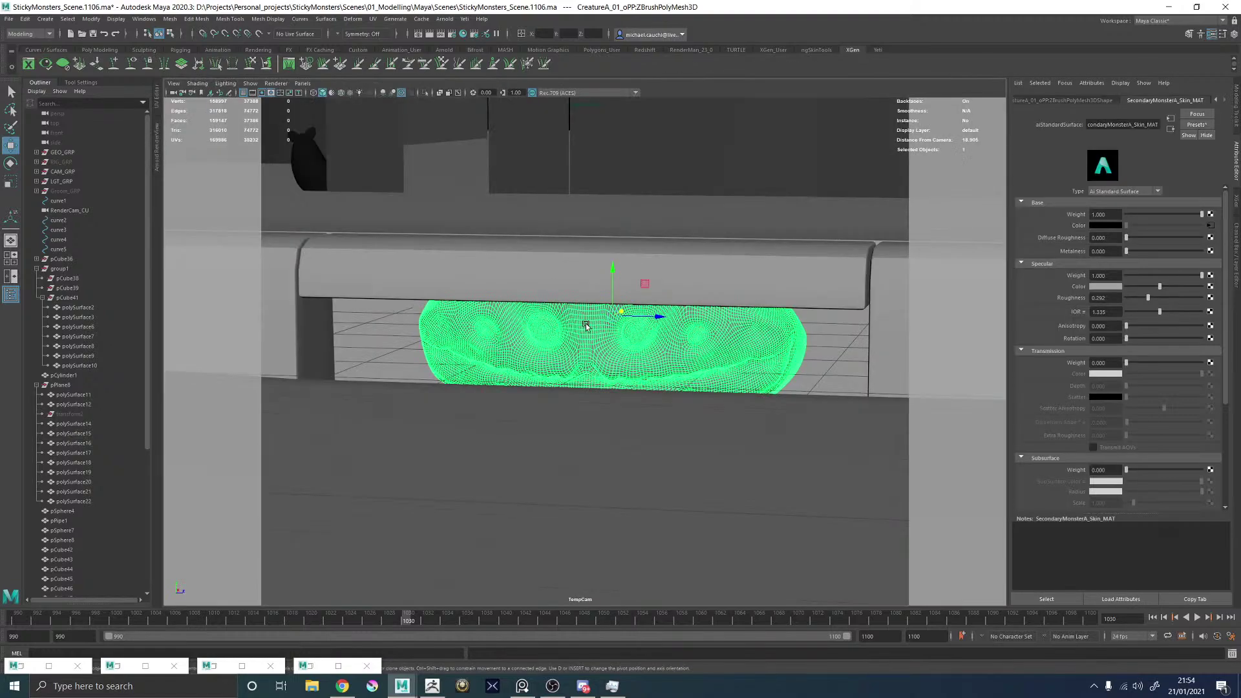
click(301, 83)
mouse_move(343, 93)
click(417, 123)
alt+drag(417, 123, 428, 240)
click(390, 255)
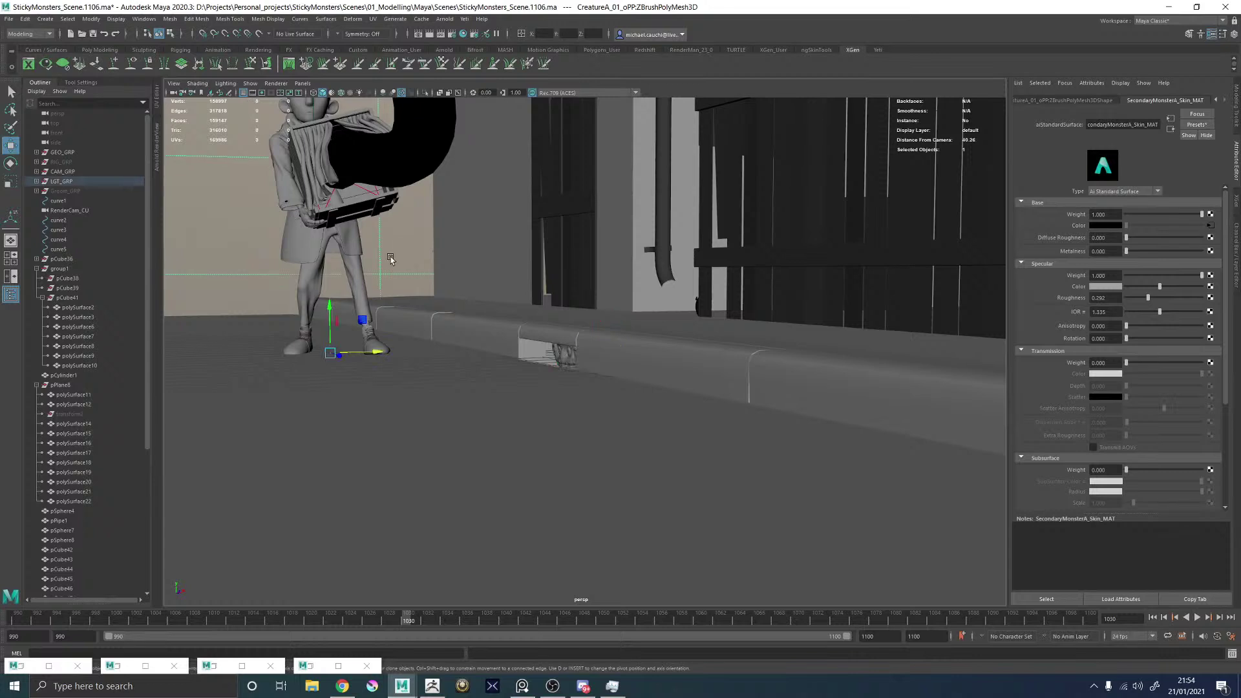
alt+middle_drag(395, 259, 456, 304)
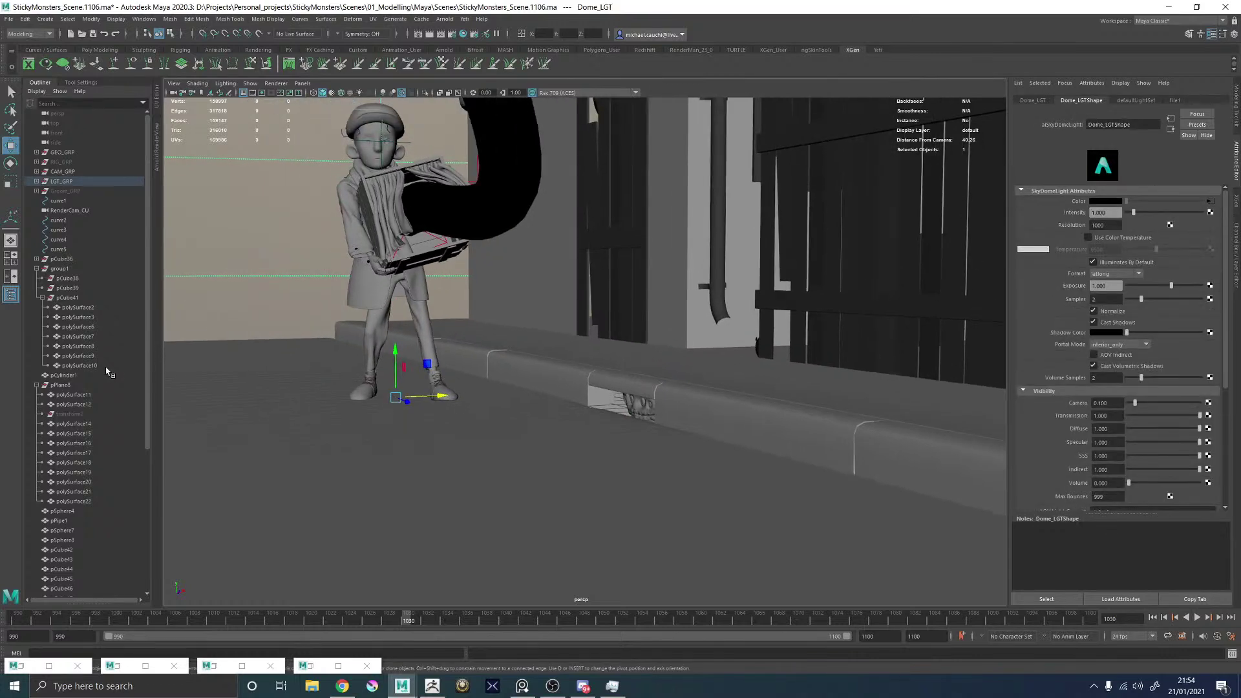
Unhide the fur group Groom_GRP and deselect it.
click(62, 191)
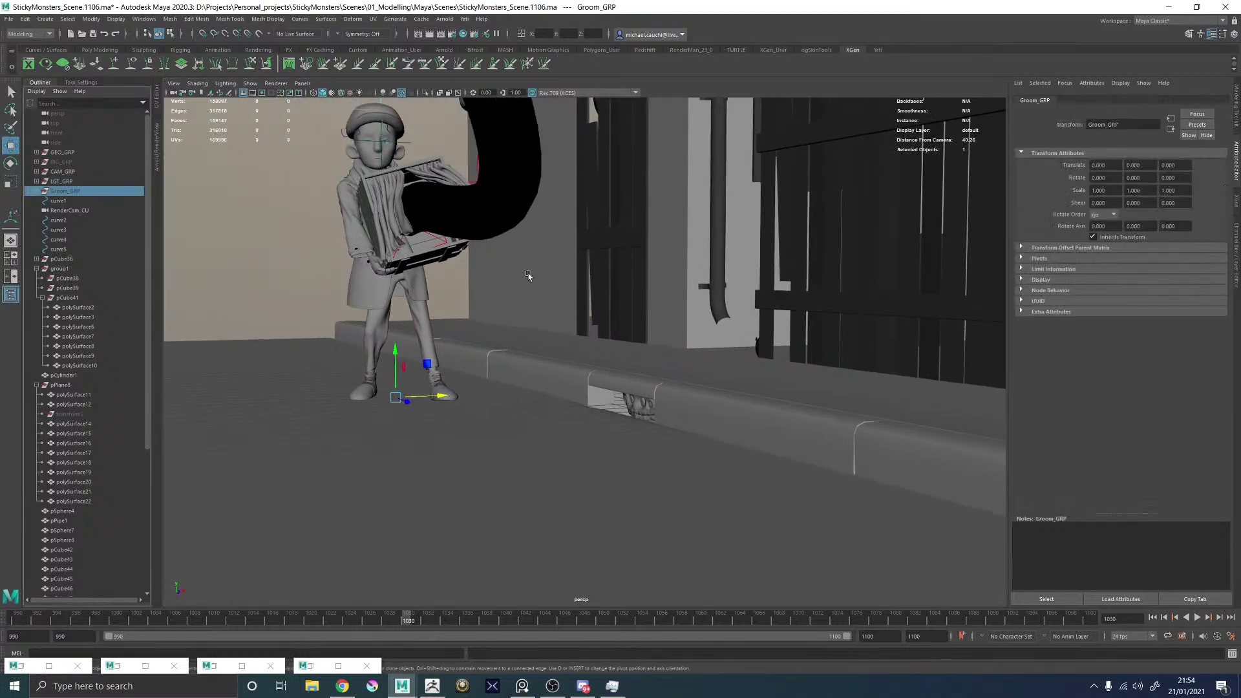
key(h)
alt+right_drag(487, 323, 172, 277)
click(172, 276)
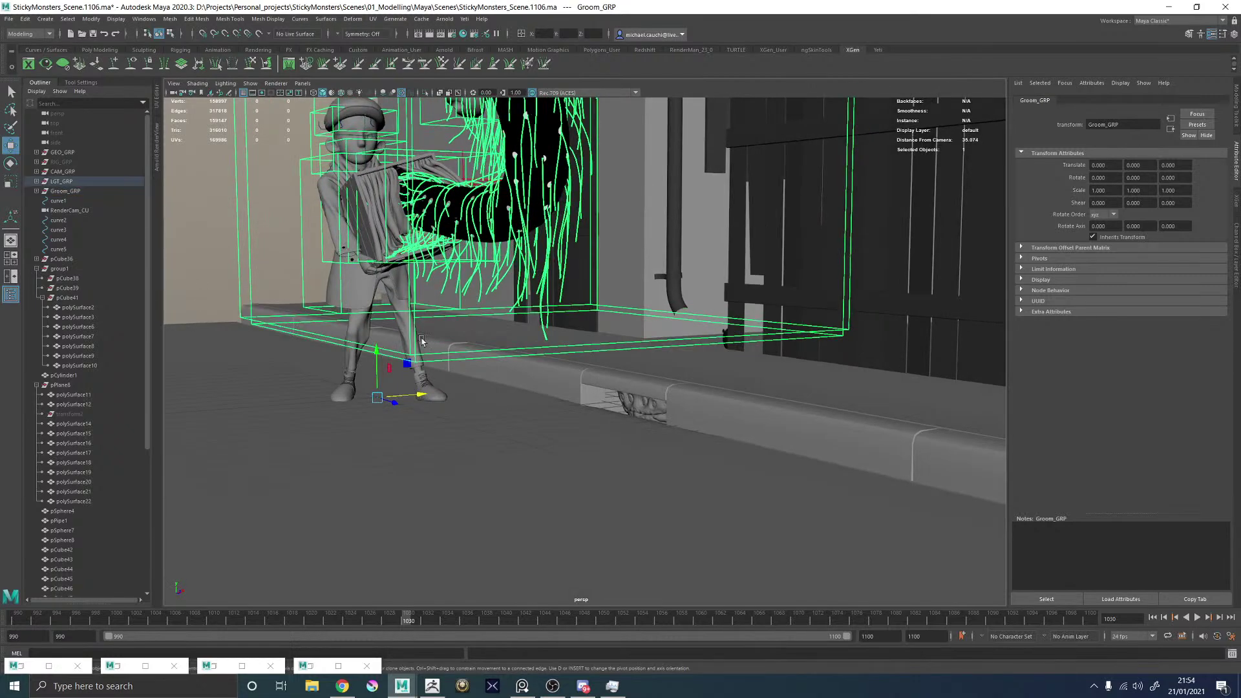
Check the main monster's fur from several angles in the perspective viewport and save the scene.
alt+drag(381, 272, 323, 291)
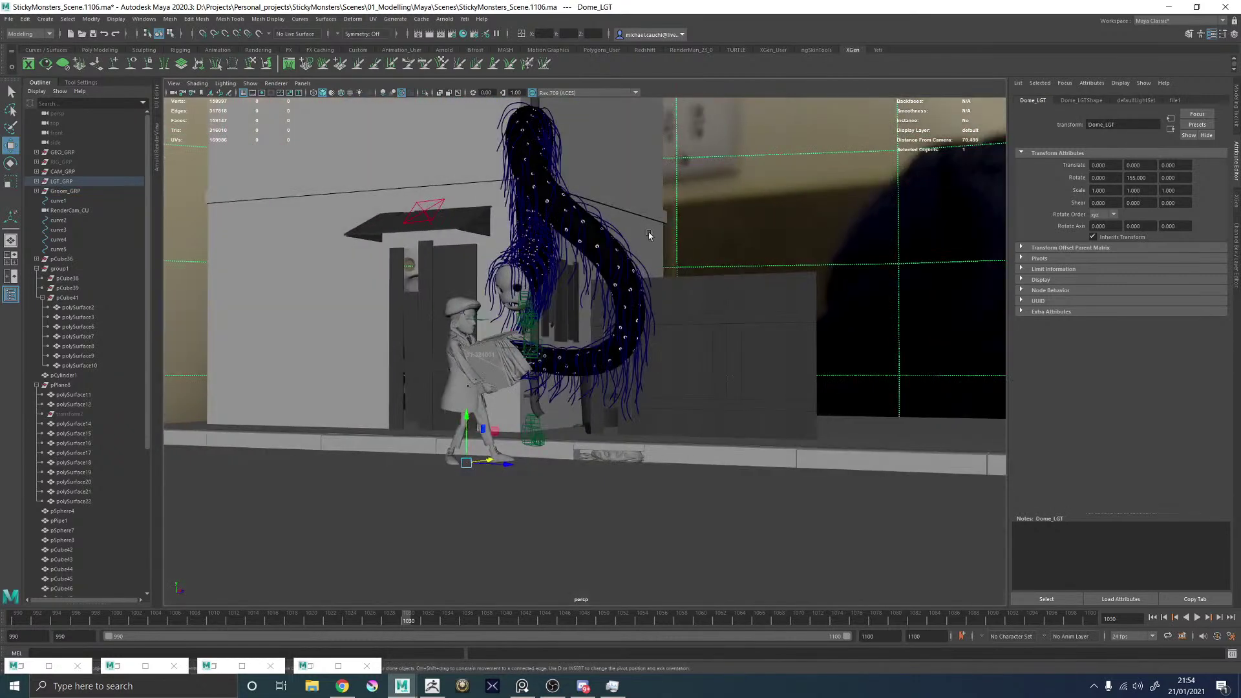
click(249, 83)
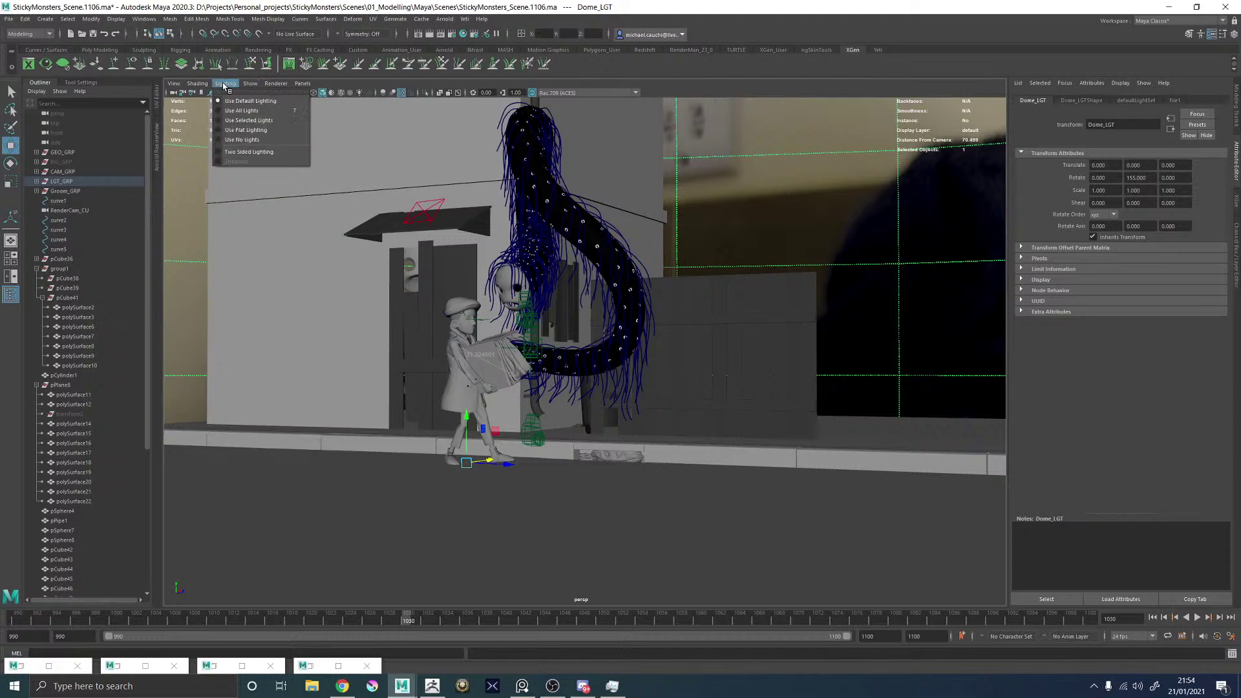
mouse_move(197, 84)
click(220, 223)
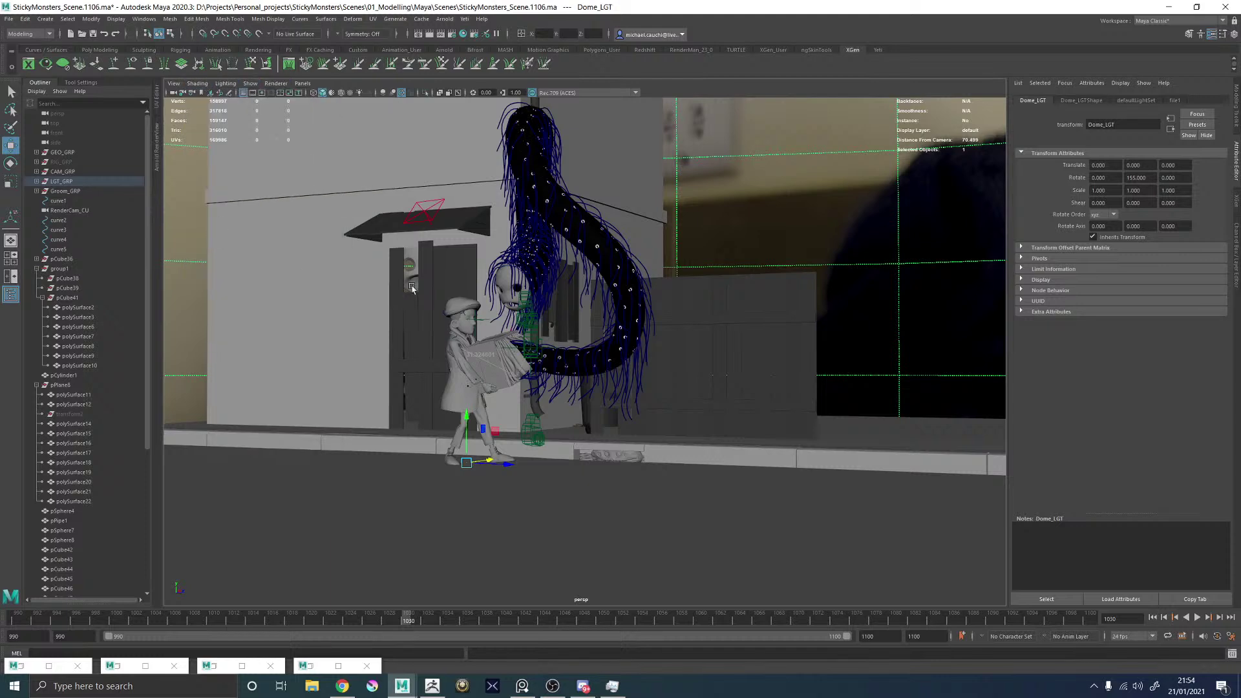
alt+drag(688, 343, 791, 307)
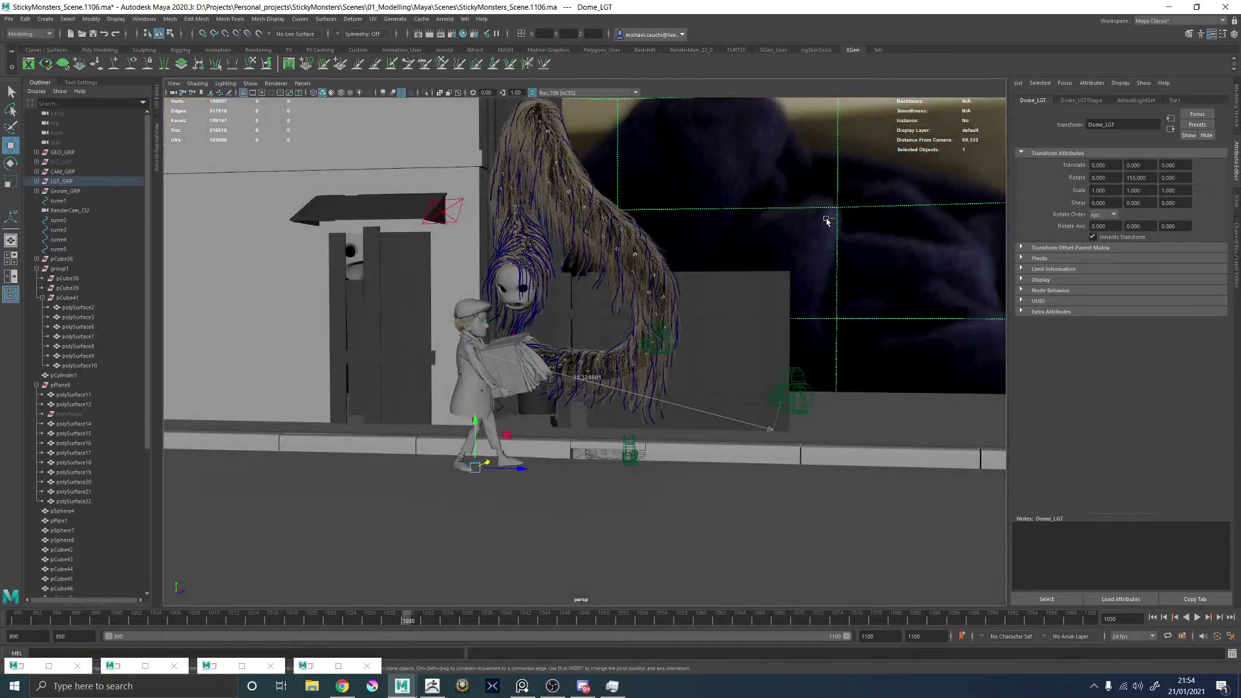
alt+drag(858, 216, 776, 216)
key(q)
key(ctrl+s)
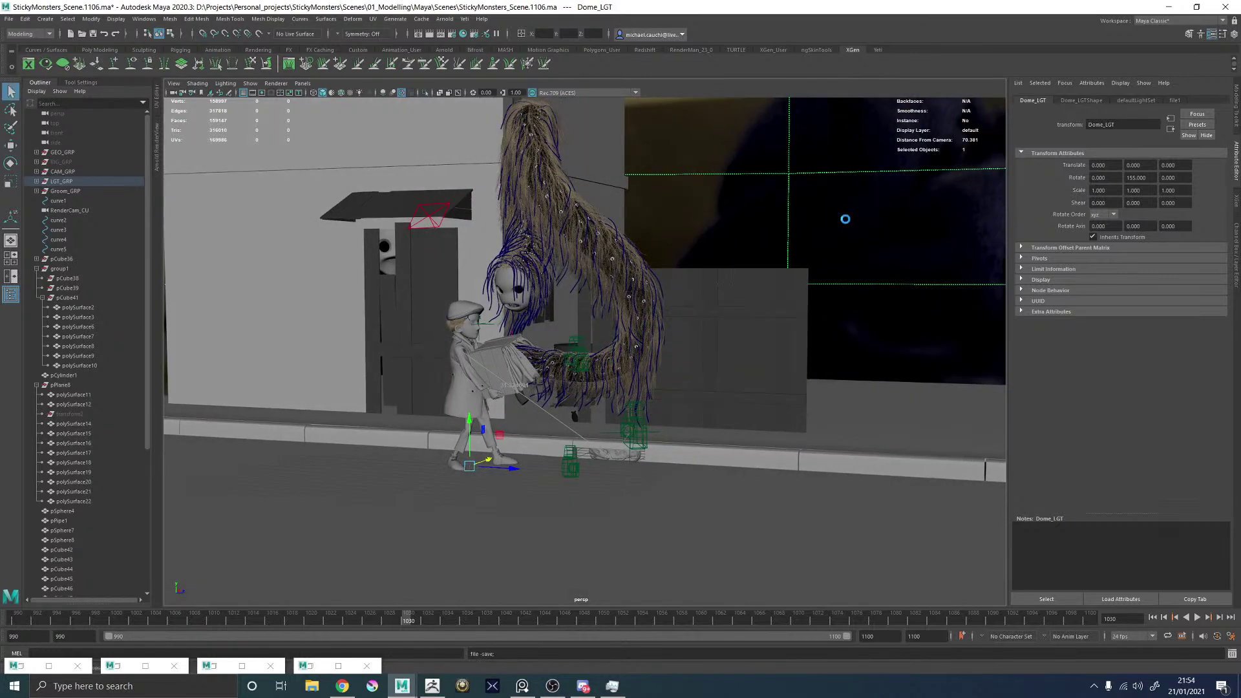
key(w)
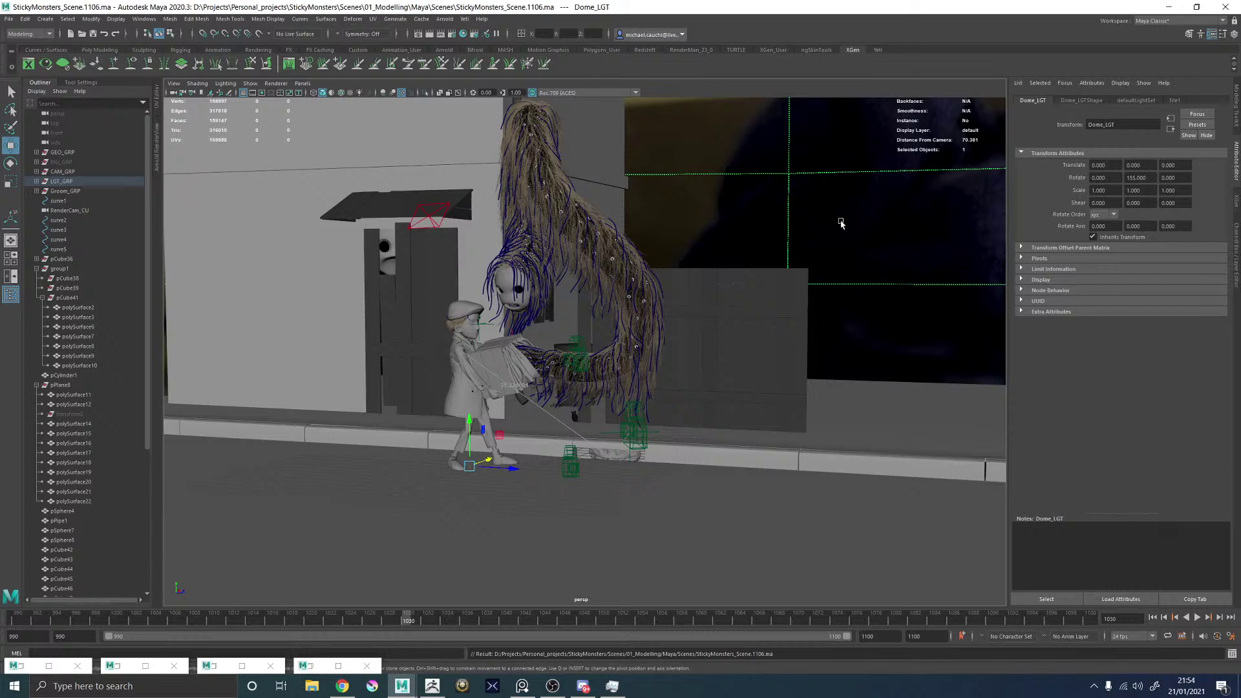
Set the Arnold render view's camera to renderCamShape to render the main shot.
alt+drag(702, 317, 294, 394)
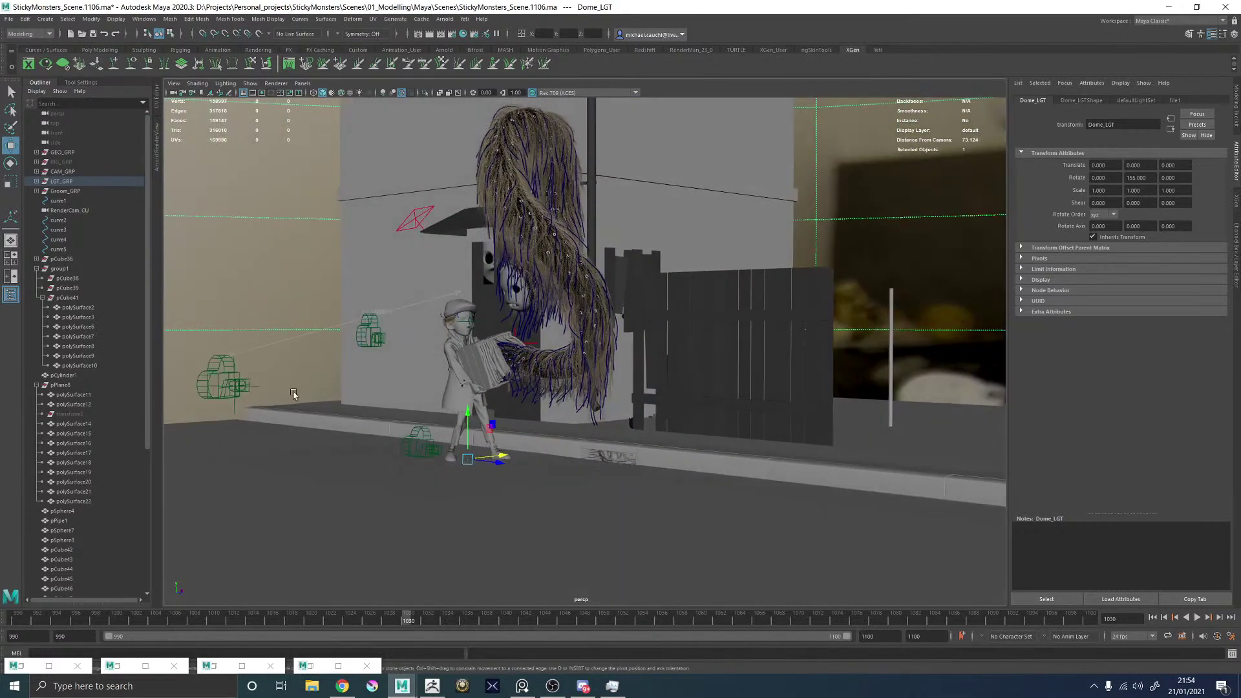
click(158, 153)
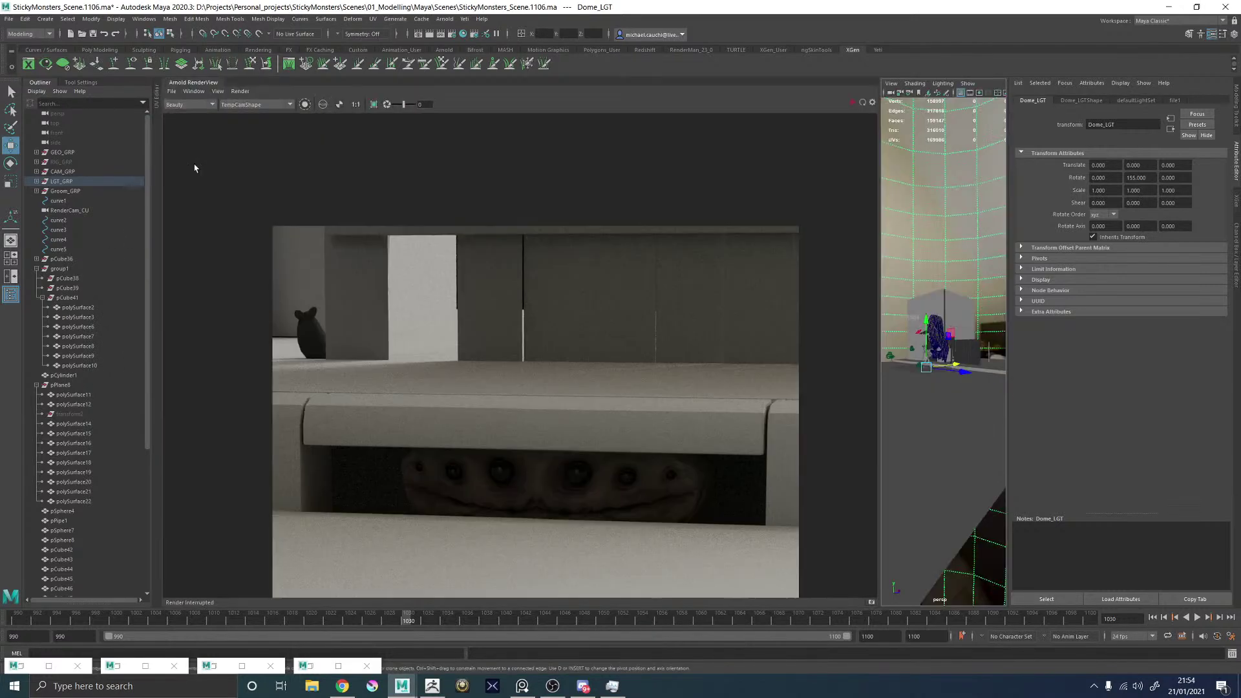
click(254, 105)
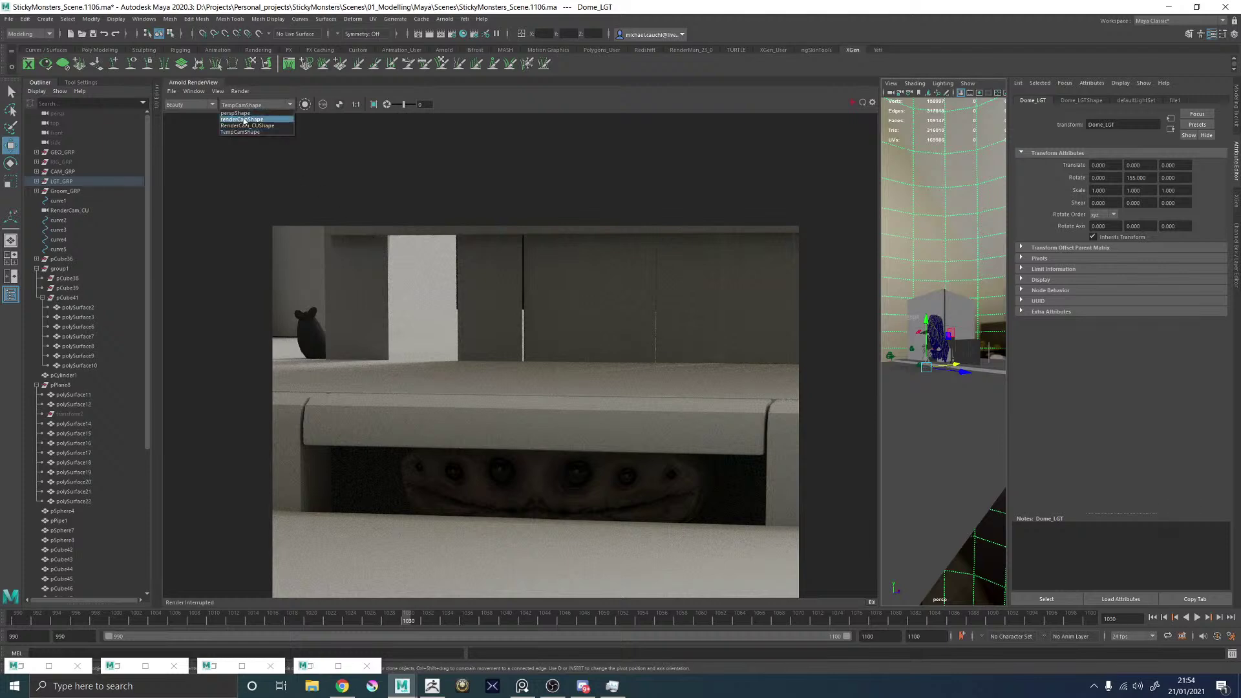
click(251, 119)
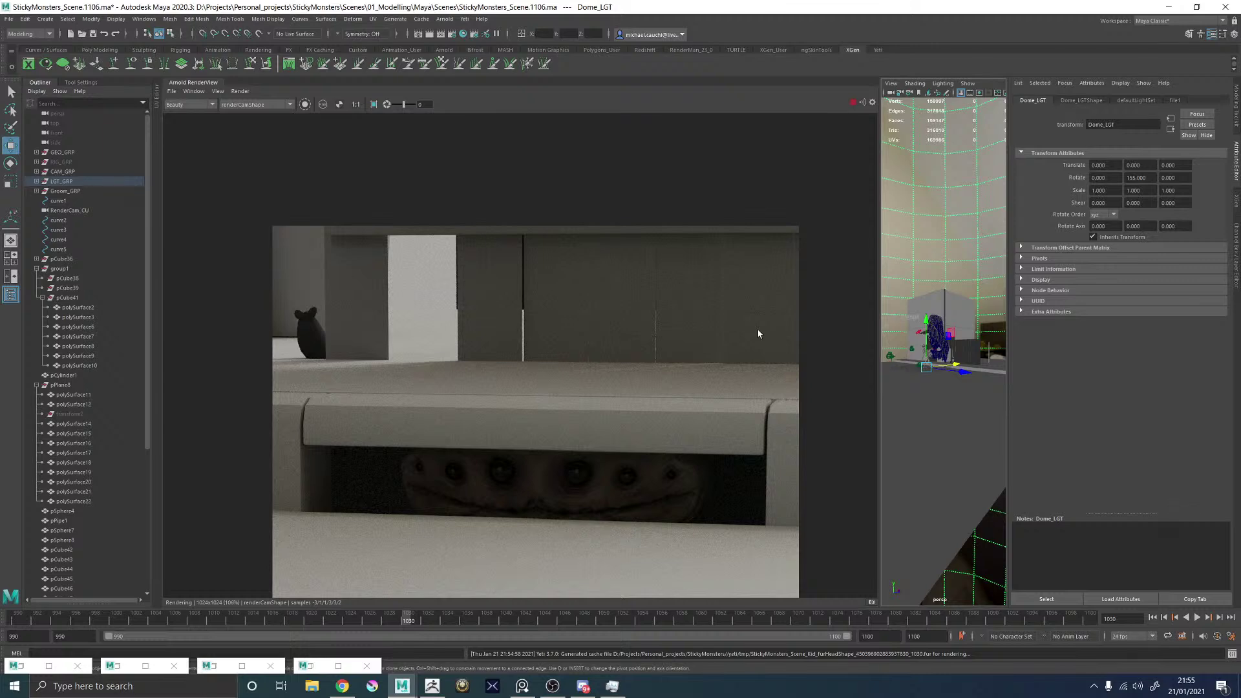
Open the Snipping Tool and capture a rectangular snip of the rendered monster in the curb opening.
scroll(758, 330, down, 2)
scroll(697, 421, up, 4)
scroll(610, 443, down, 2)
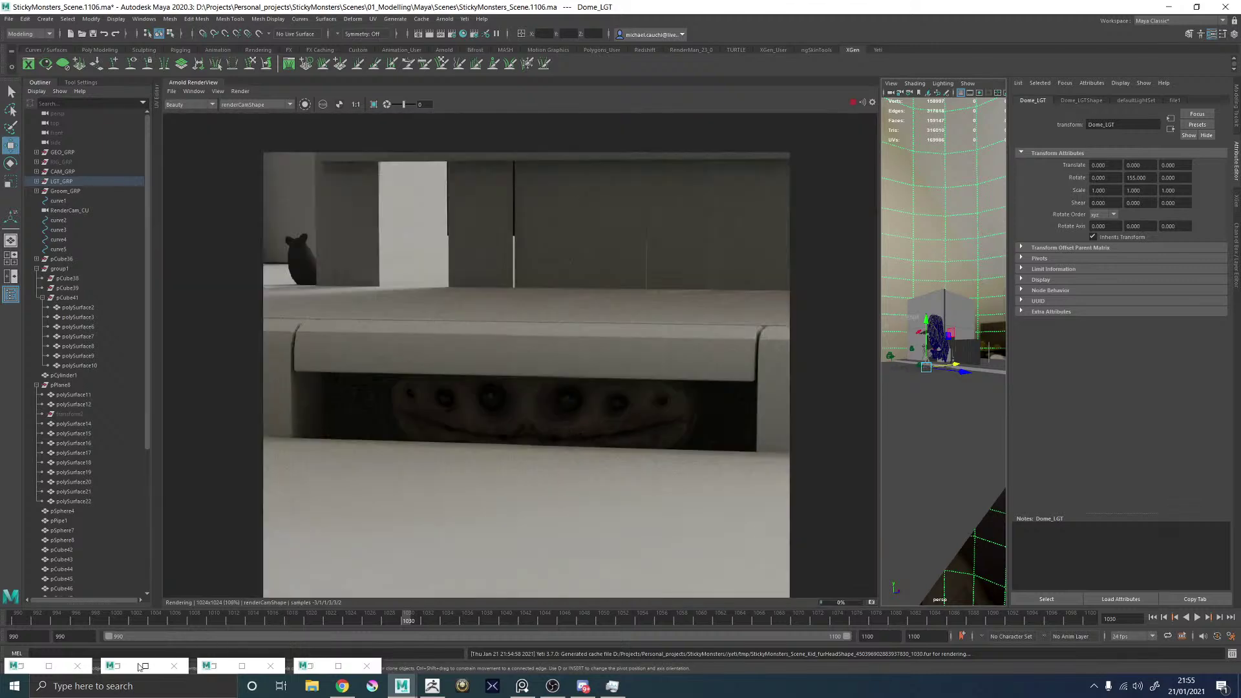
click(84, 686)
text(snip)
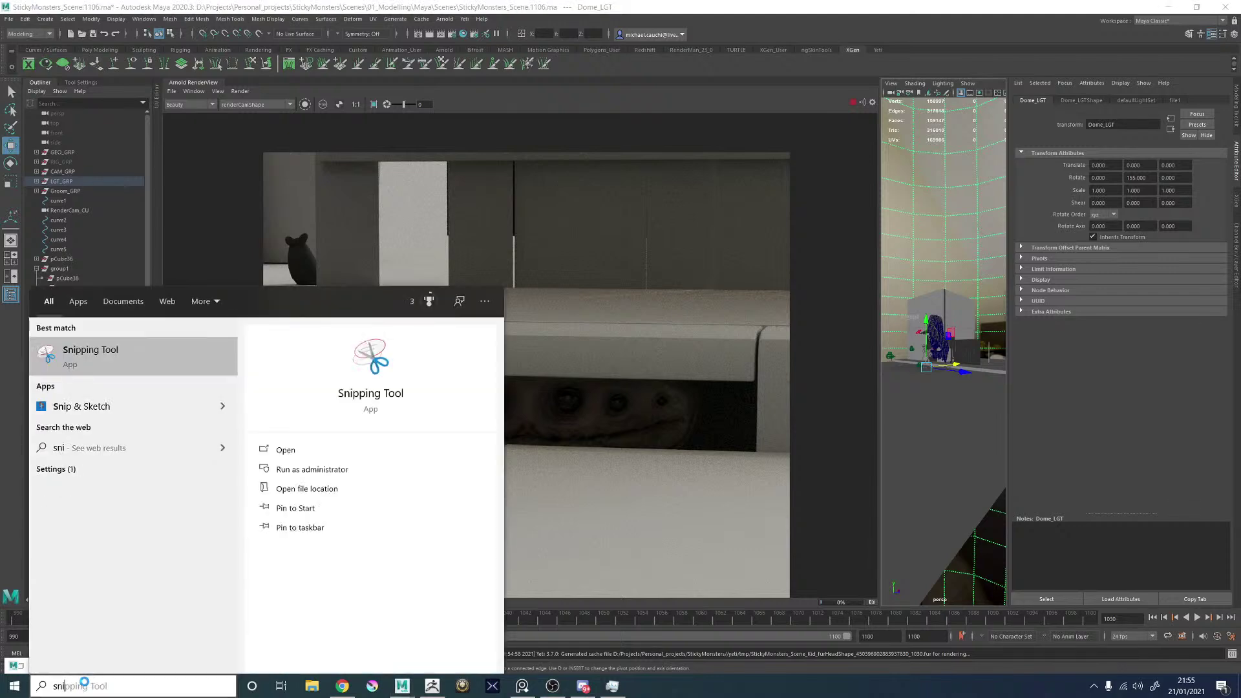
key(Return)
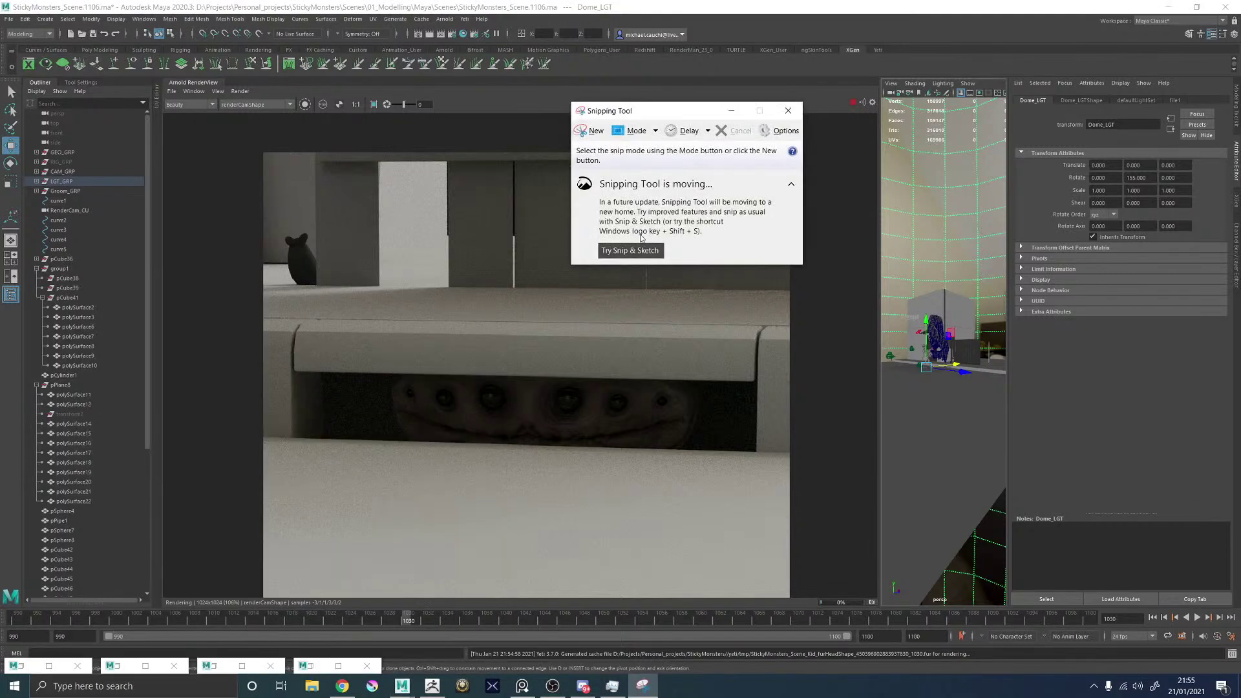
click(592, 131)
drag(279, 200, 790, 582)
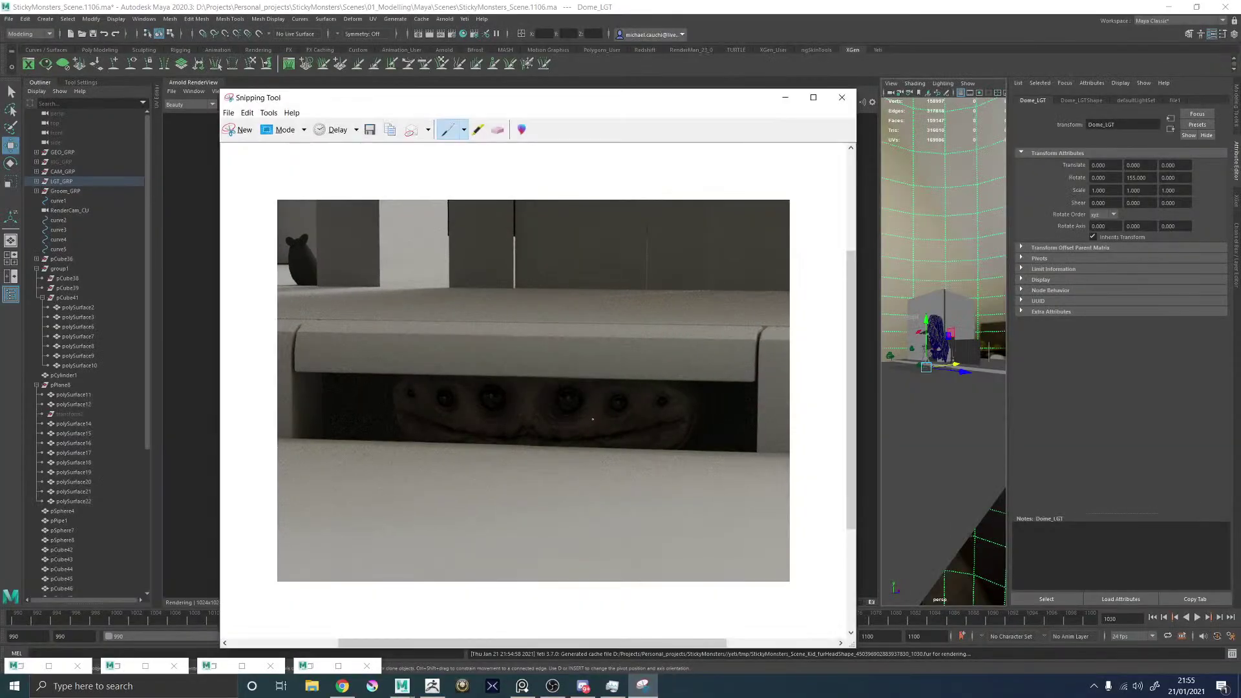
drag(545, 98, 542, 63)
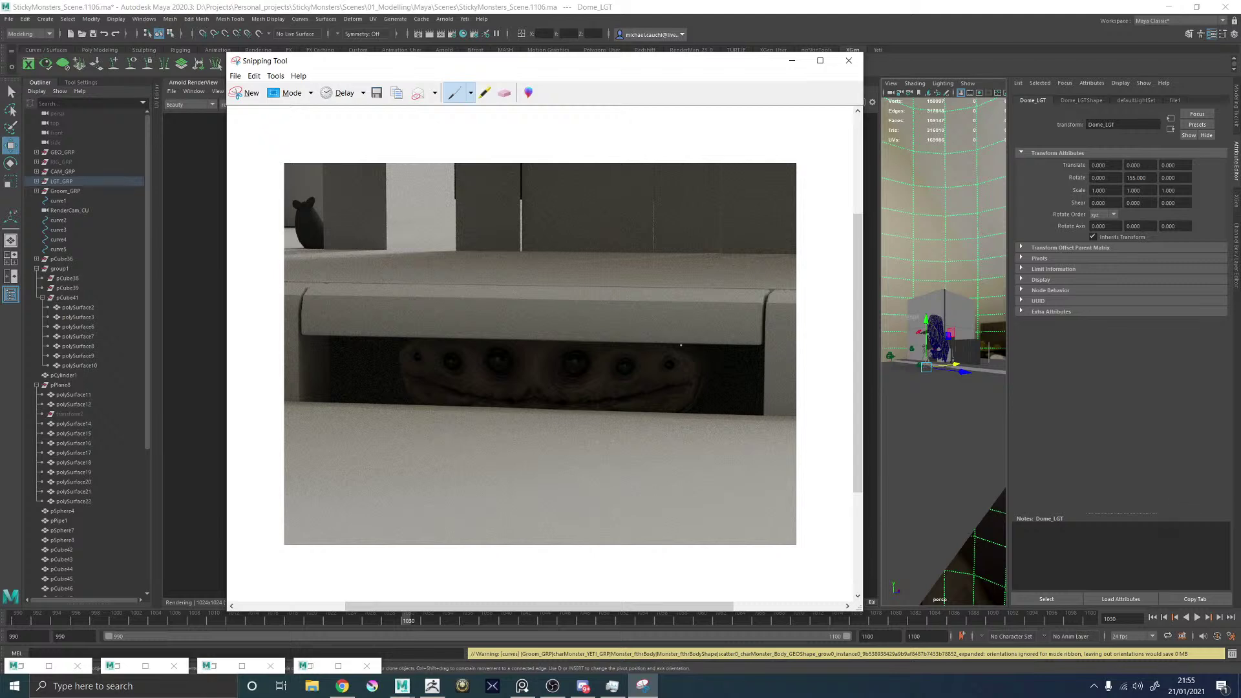
drag(682, 345, 736, 329)
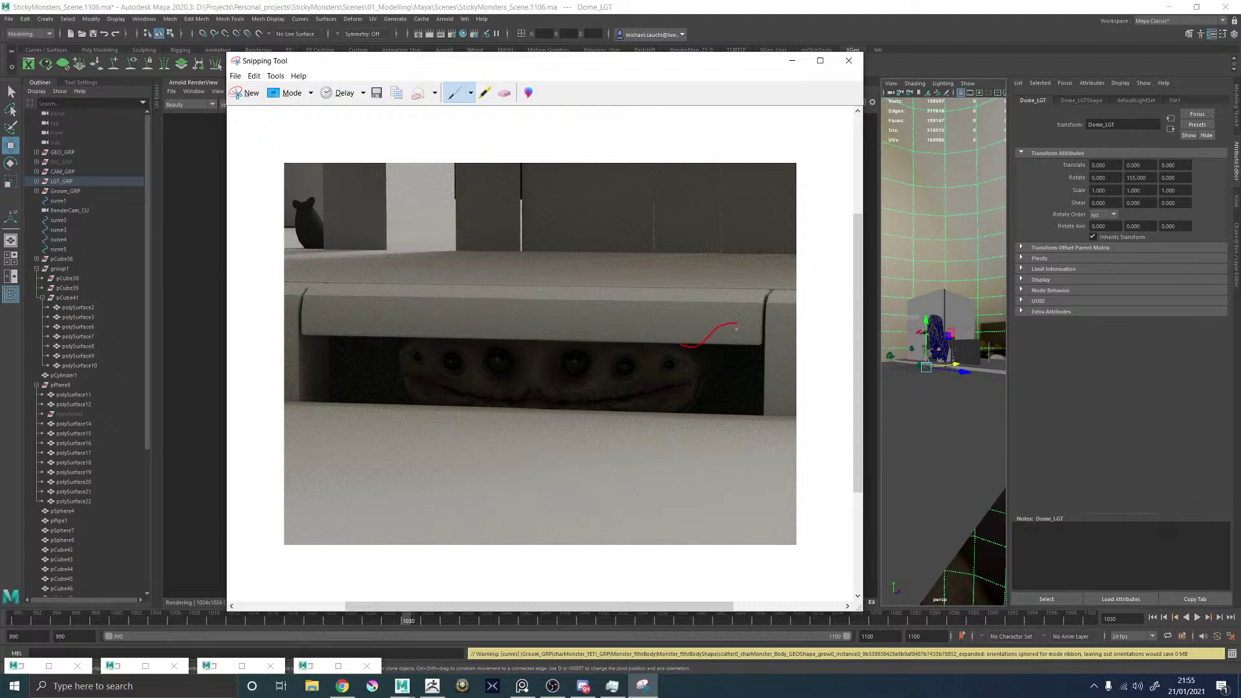
click(504, 92)
click(724, 332)
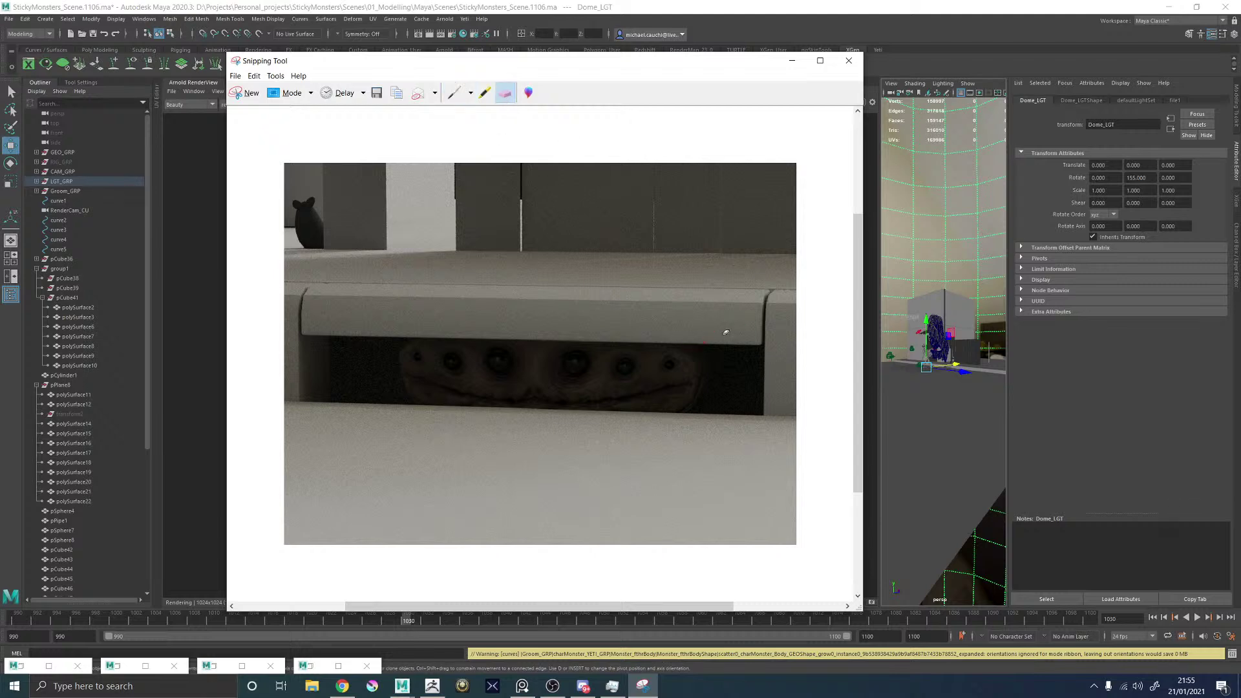
Sketch thin hair strands with the Black Pen on both sides of the monster, some spilling over the curb edges.
click(455, 92)
click(471, 93)
click(432, 135)
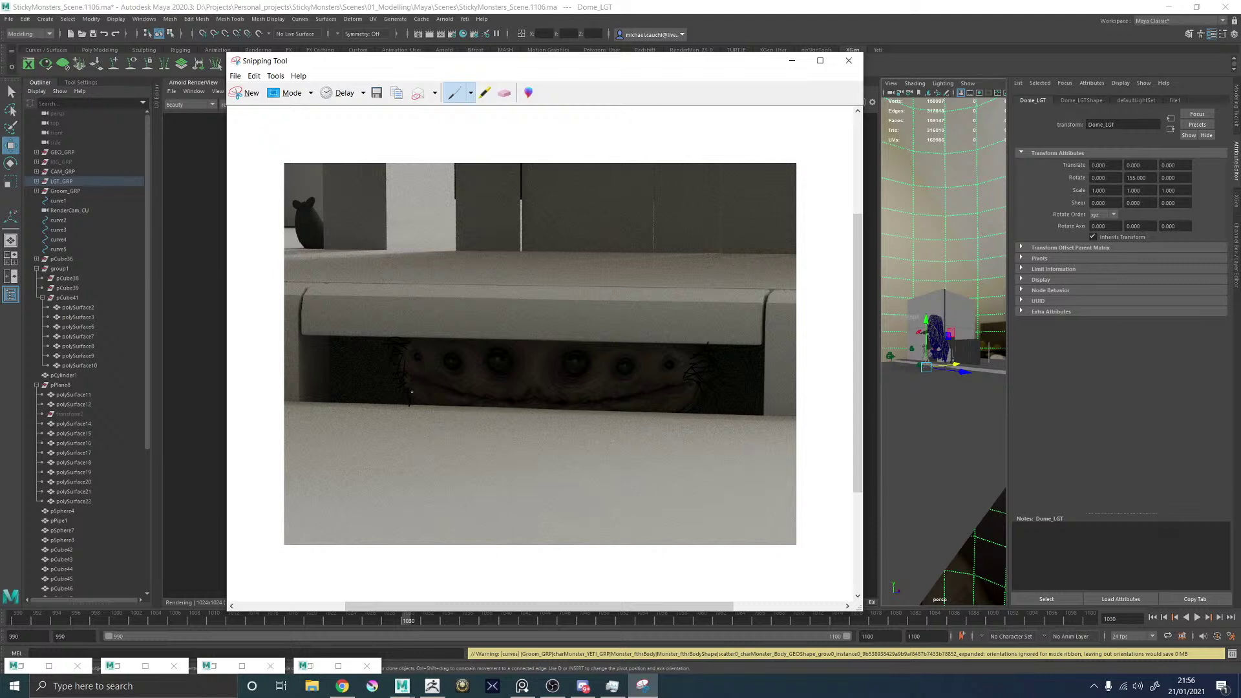
mouse_move(398, 406)
mouse_down()
mouse_move(377, 425)
mouse_move(408, 402)
mouse_up()
drag(367, 333, 381, 338)
mouse_move(738, 344)
mouse_down()
mouse_move(758, 327)
mouse_move(726, 310)
mouse_move(730, 329)
mouse_up()
drag(646, 343, 633, 301)
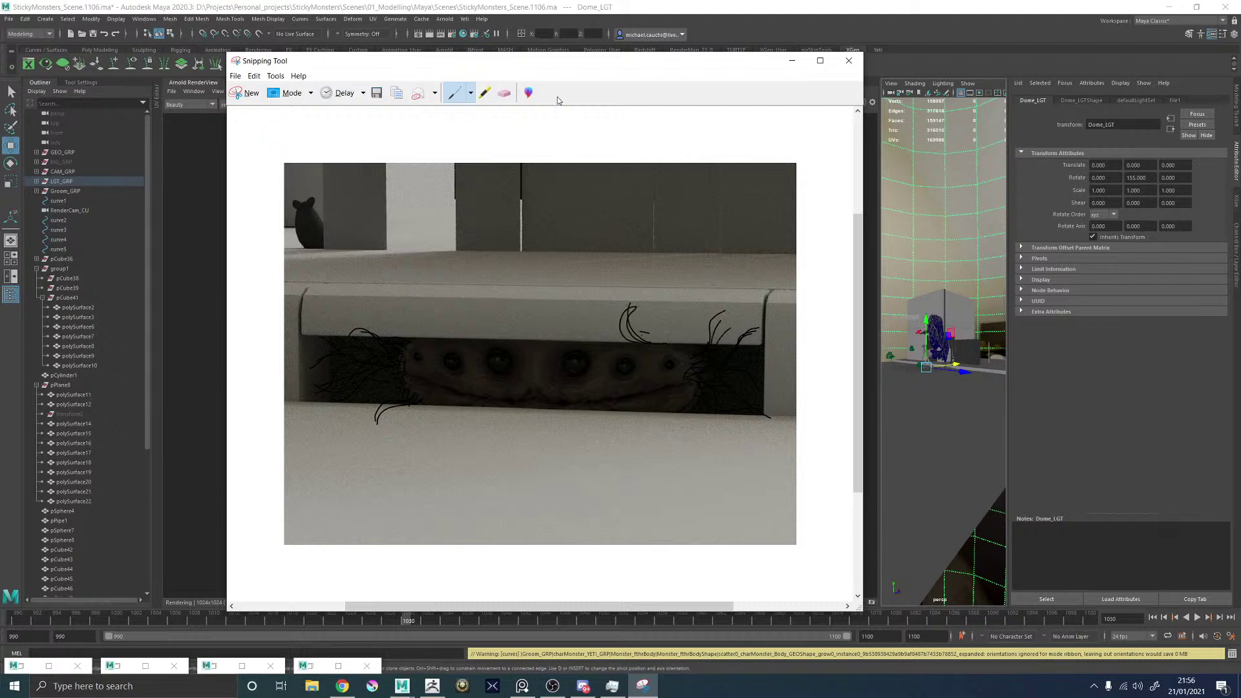
click(504, 92)
drag(646, 310, 625, 331)
click(644, 332)
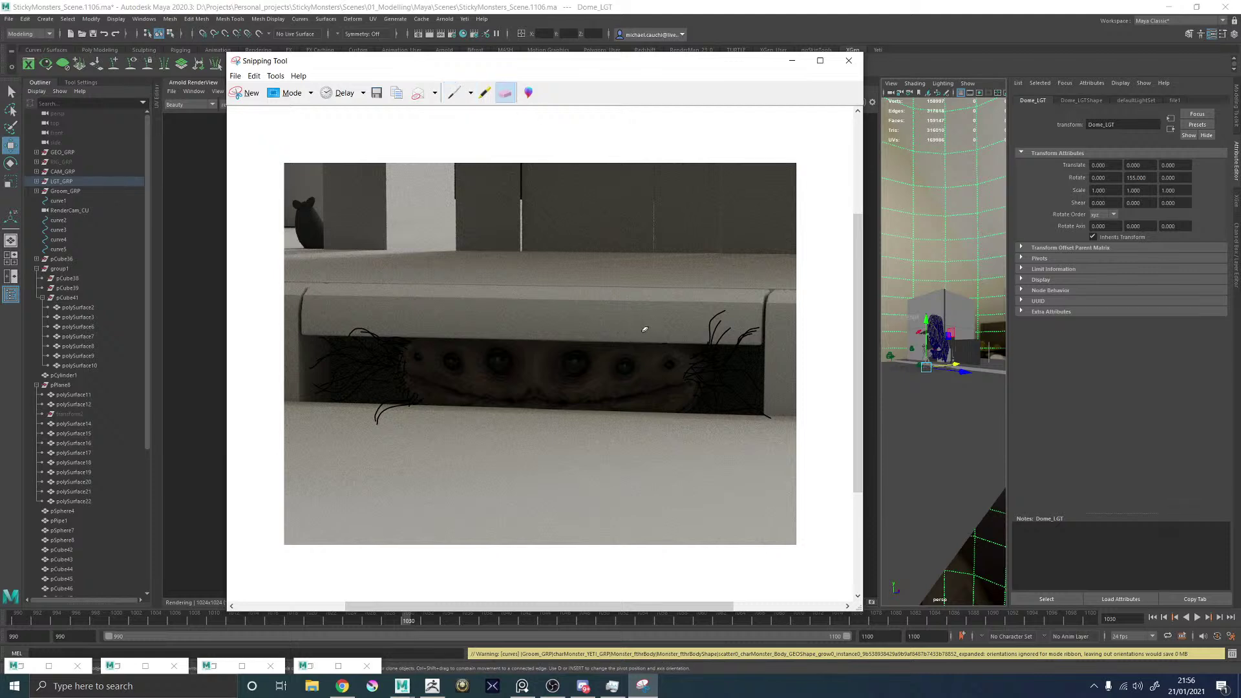
Sketch more black hair strands along the monster's lower edge, above its eyes and over the opening's lower curb edge.
click(455, 93)
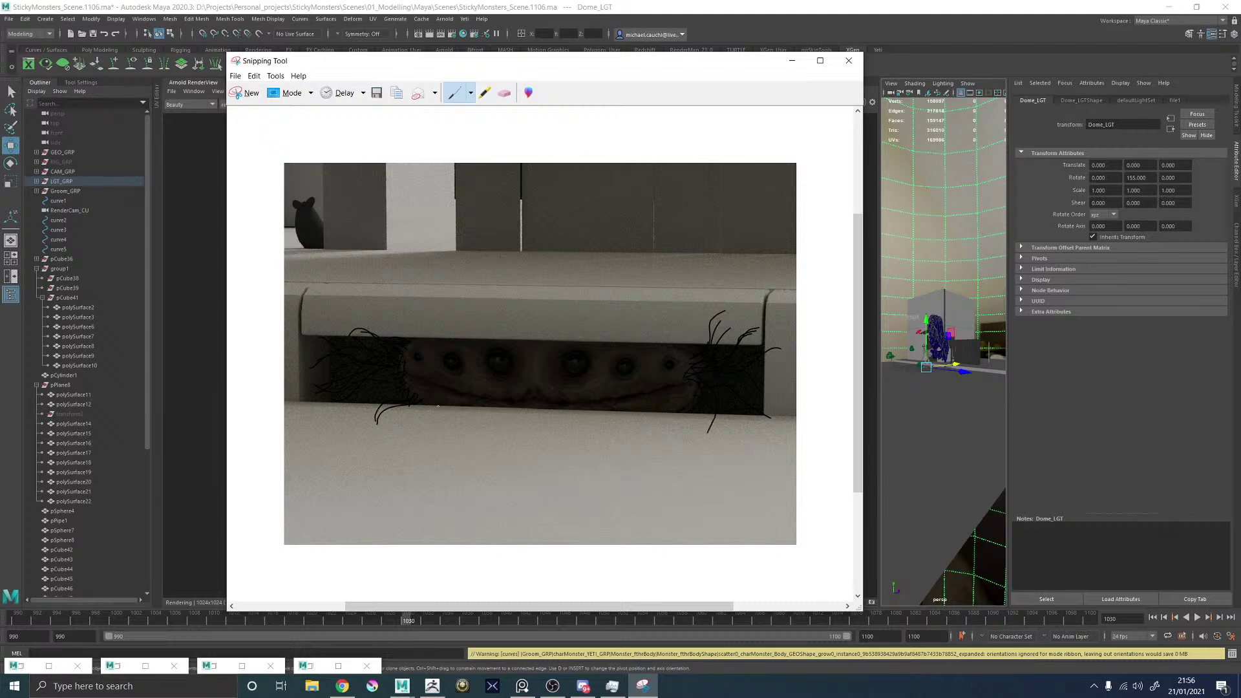
mouse_move(438, 407)
mouse_down()
mouse_move(428, 431)
mouse_move(479, 411)
mouse_move(543, 444)
mouse_move(649, 421)
mouse_up()
mouse_move(532, 406)
mouse_down()
mouse_move(540, 434)
mouse_move(554, 408)
mouse_move(597, 411)
mouse_up()
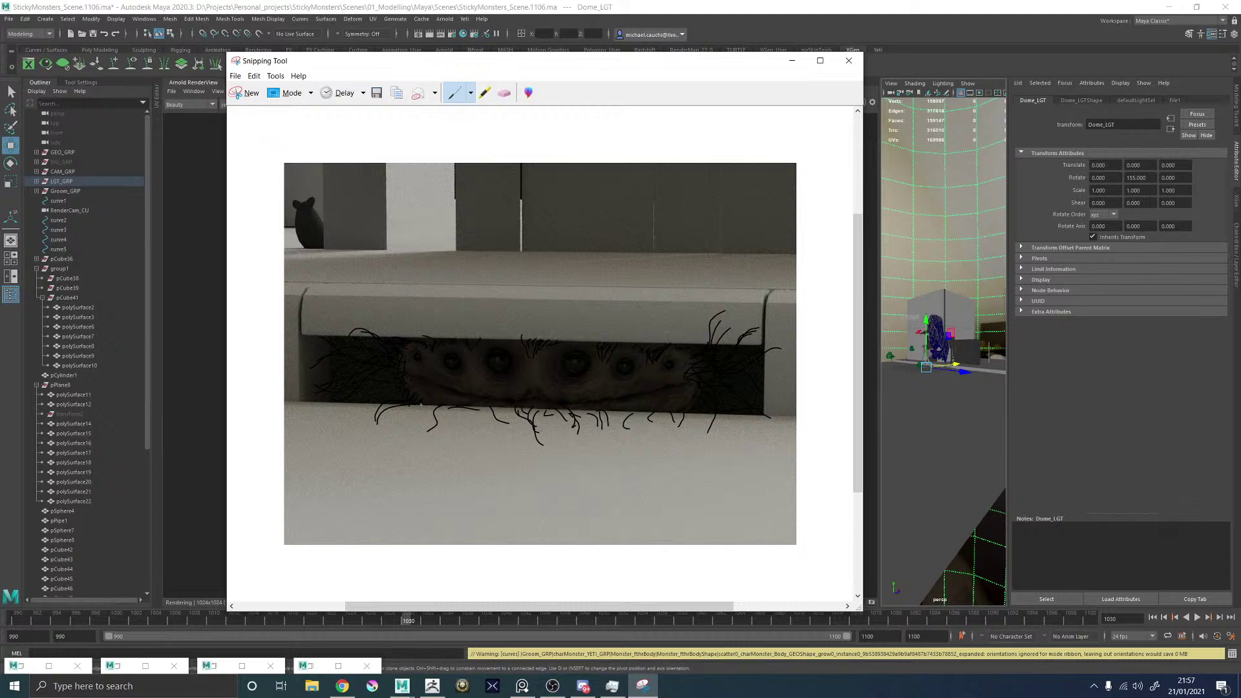
drag(357, 404, 343, 426)
Set the custom pen's colour to Black and darken the hair masses on both sides of the monster.
click(470, 93)
click(429, 146)
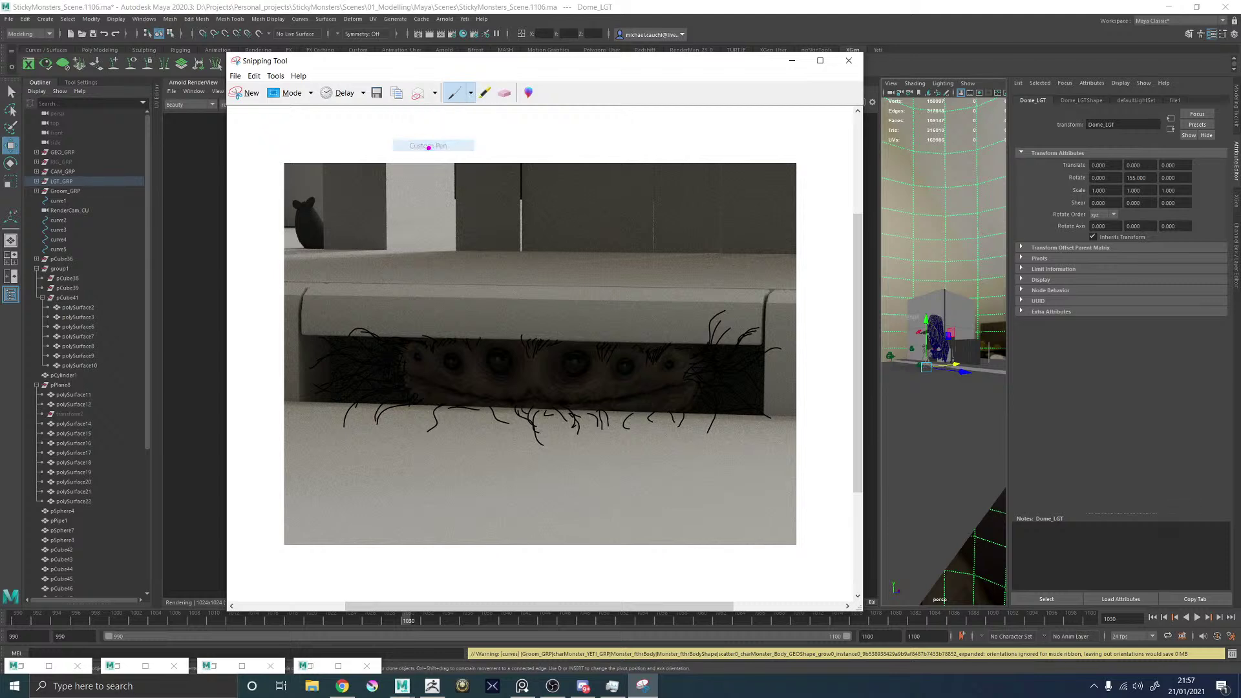
click(471, 93)
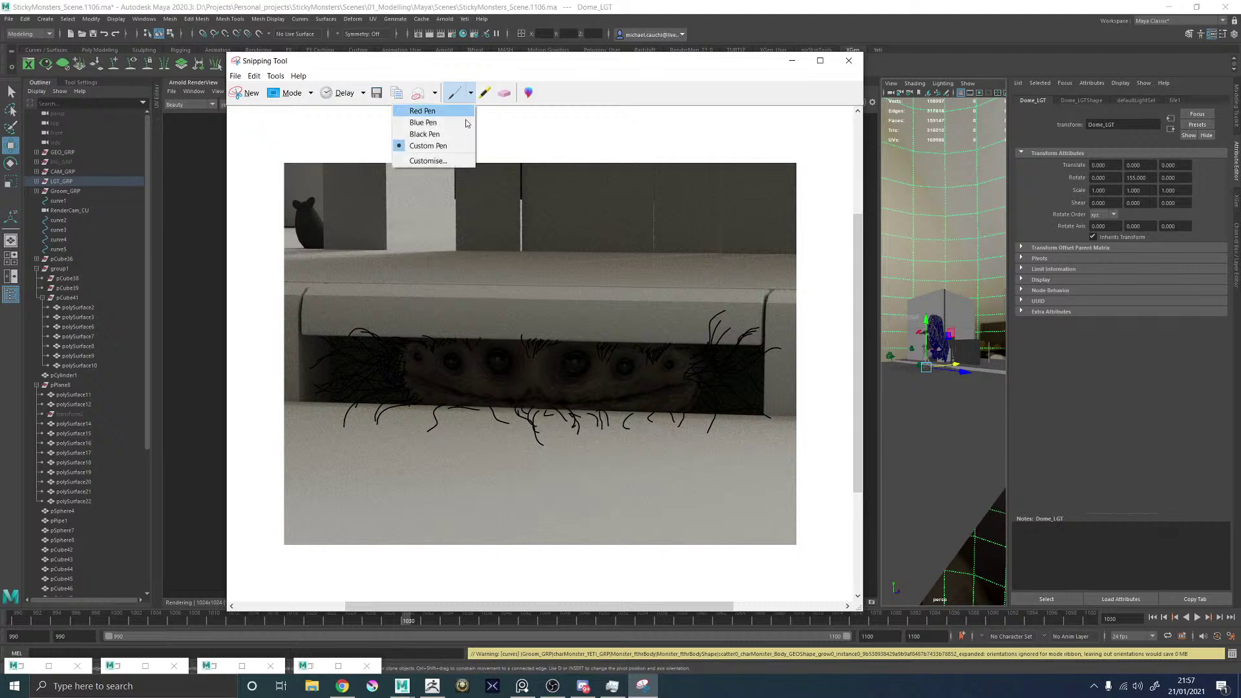
click(440, 161)
click(350, 120)
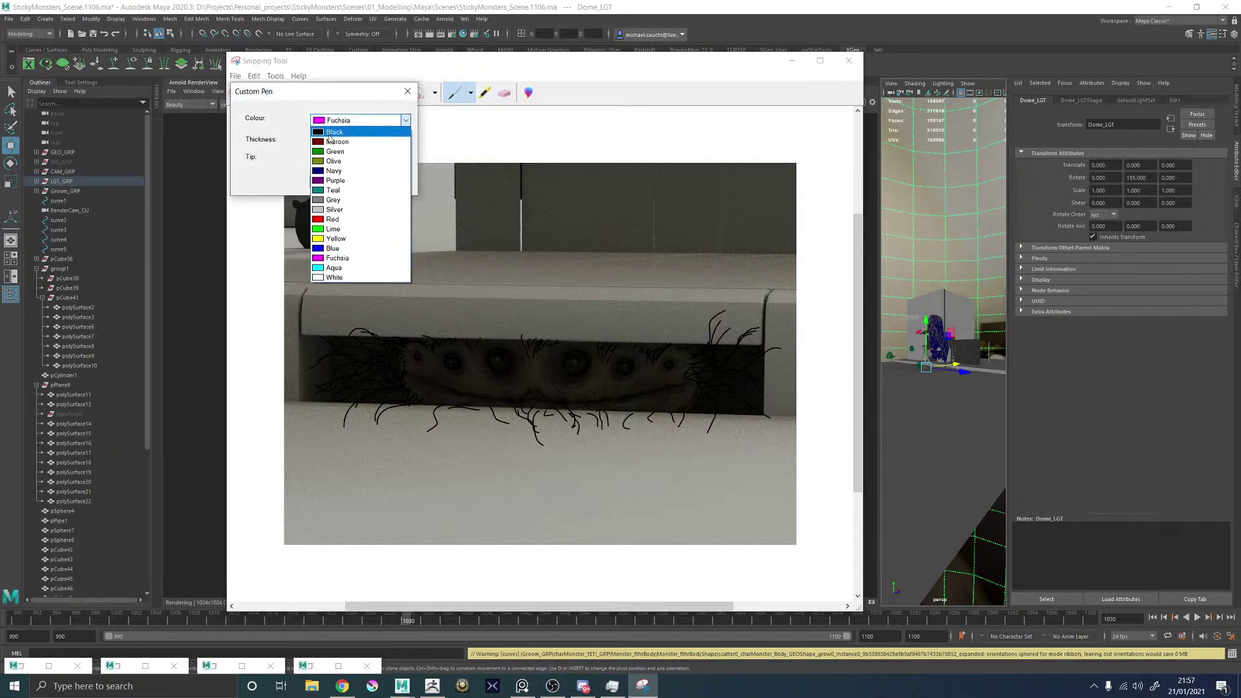
click(330, 134)
click(336, 186)
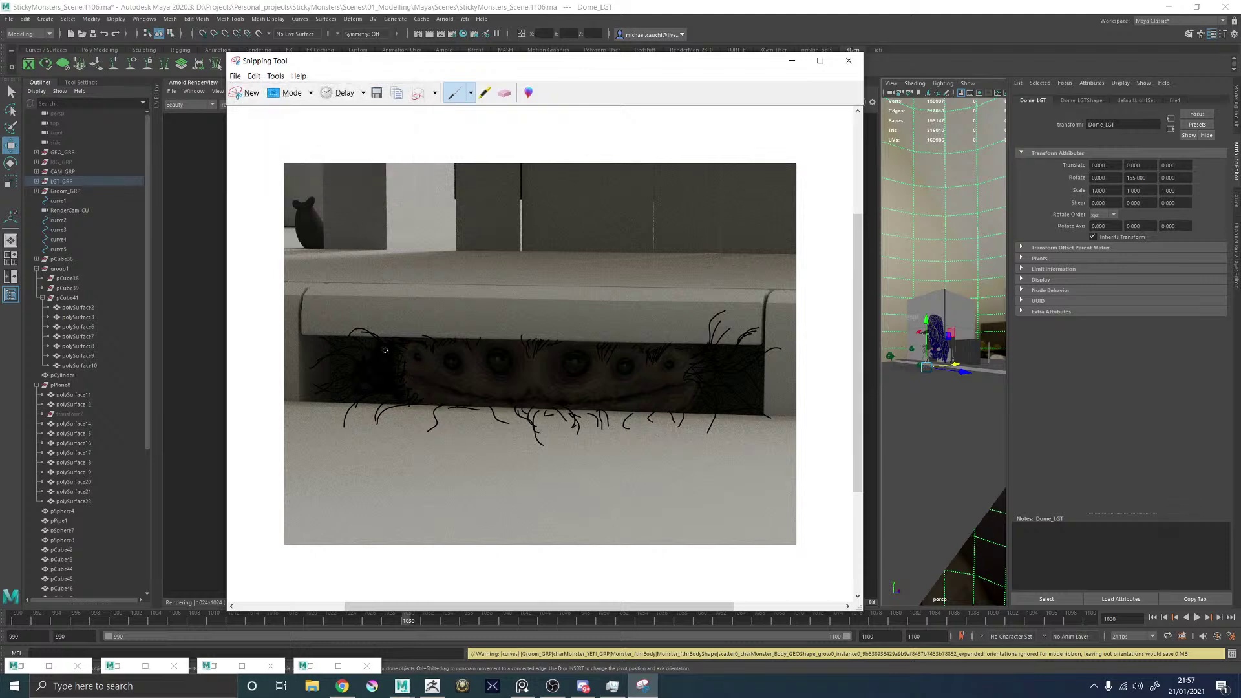
drag(341, 340, 342, 327)
scroll(540, 281, down, 2)
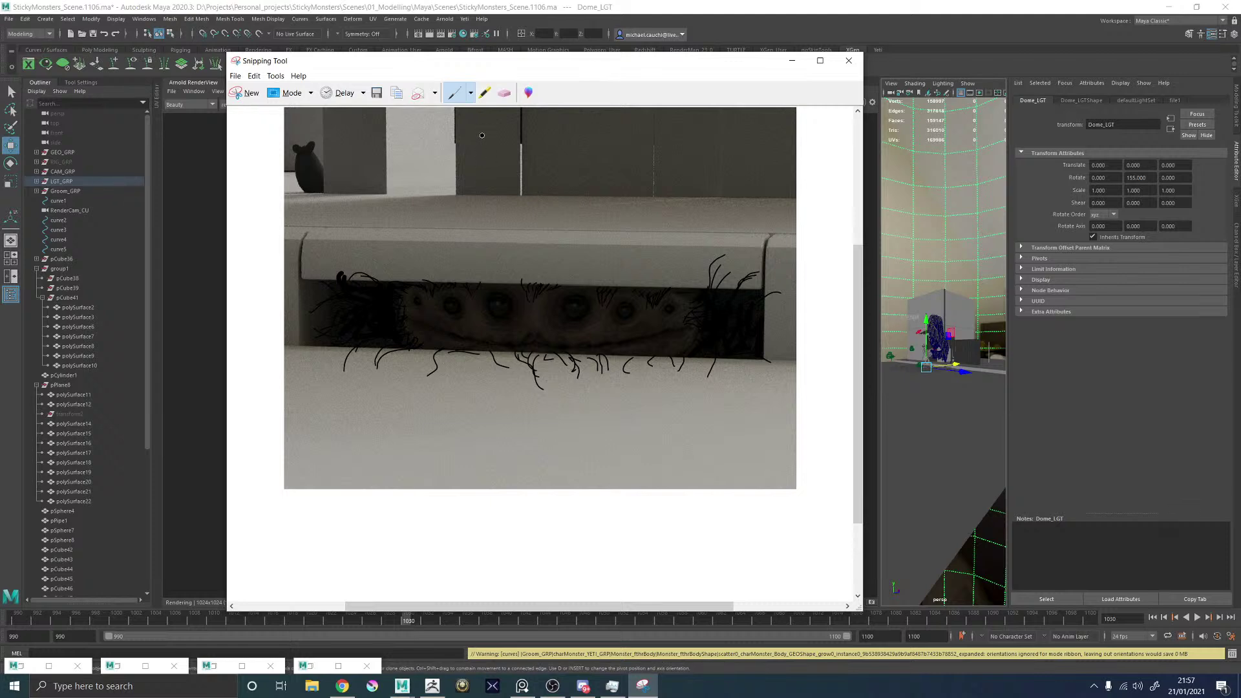
Sketch more Black Pen hair strands along the monster's upper edge and over the opening's lower curb edge.
click(471, 92)
click(471, 92)
click(469, 93)
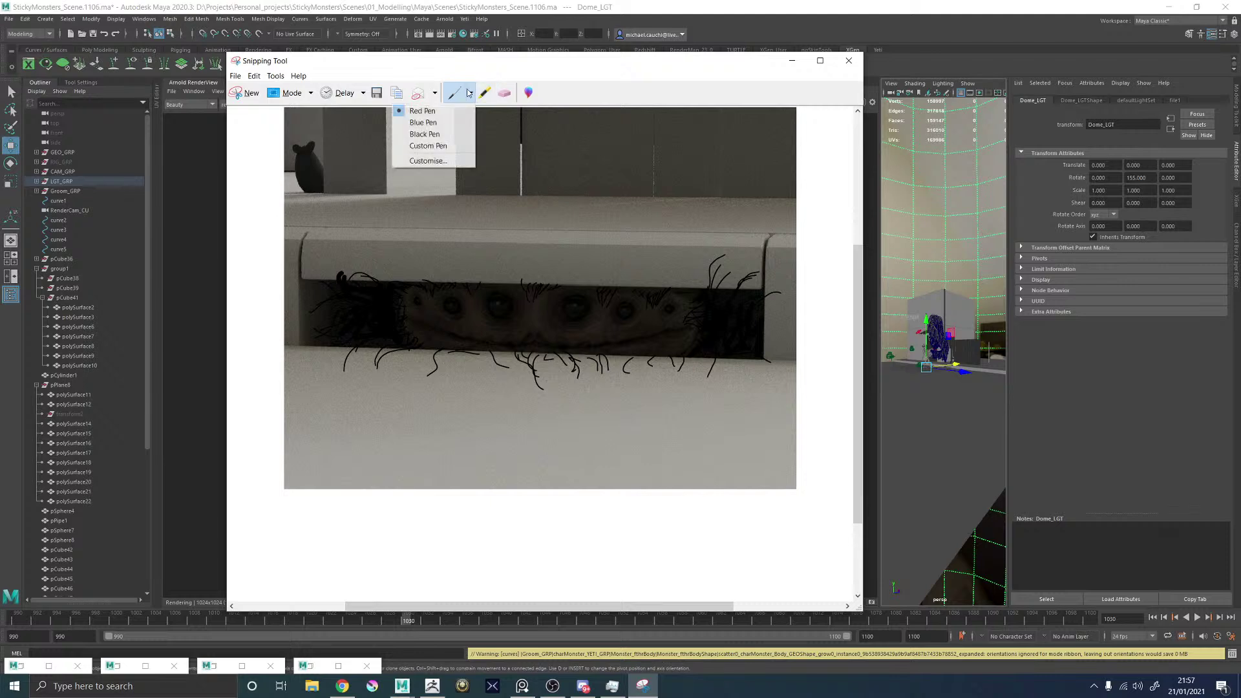
click(425, 134)
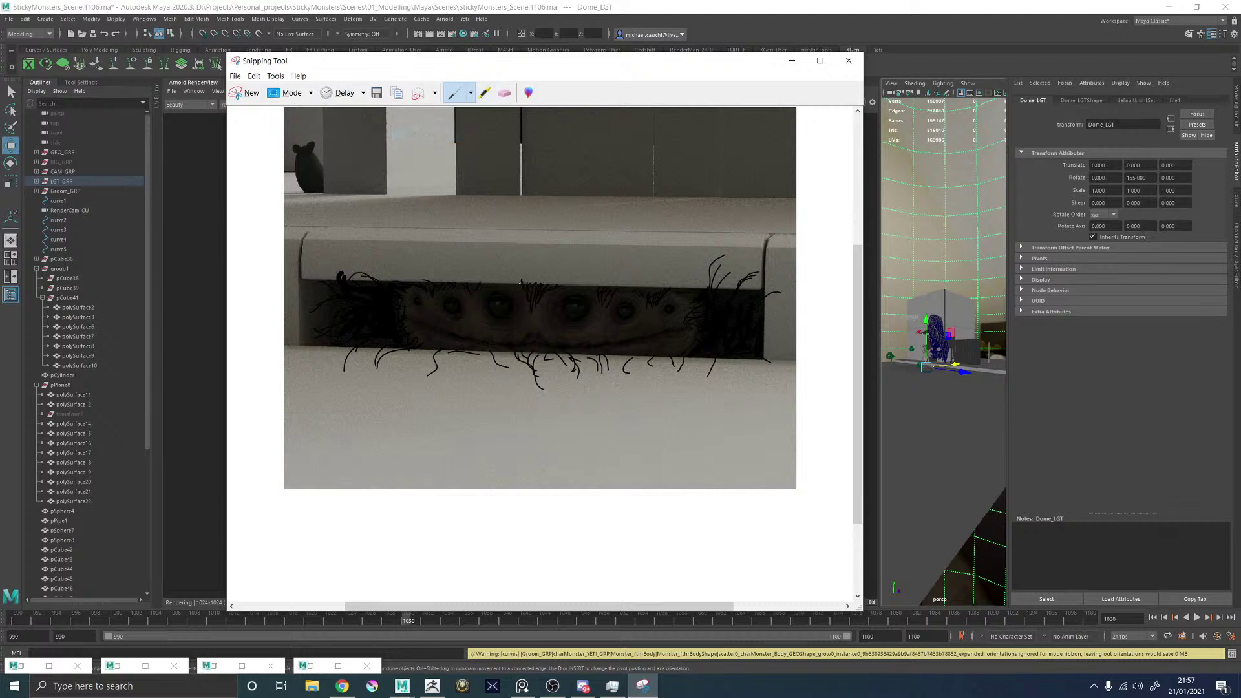
drag(520, 283, 499, 280)
mouse_move(570, 357)
mouse_down()
mouse_move(572, 384)
mouse_move(621, 378)
mouse_up()
mouse_move(681, 357)
mouse_down()
mouse_move(676, 377)
mouse_move(719, 370)
mouse_move(711, 359)
mouse_up()
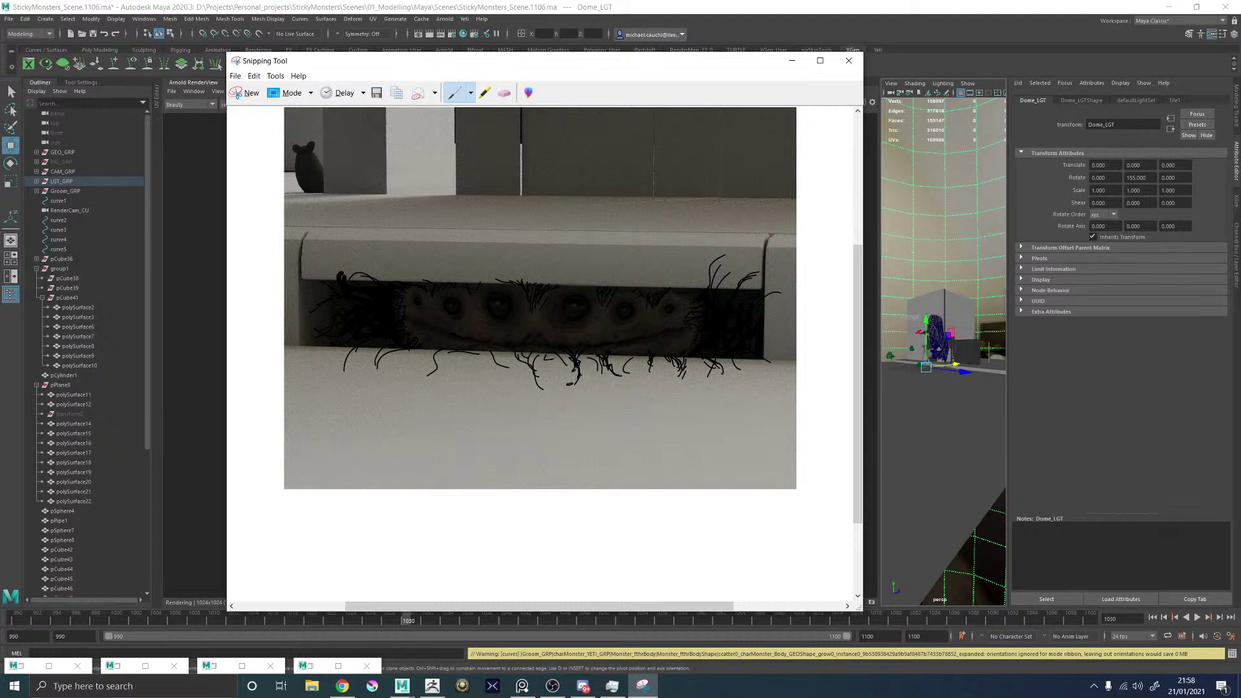
Switch to the eraser, look over the hair sketch and minimise the Snipping Tool to return to Maya.
click(504, 92)
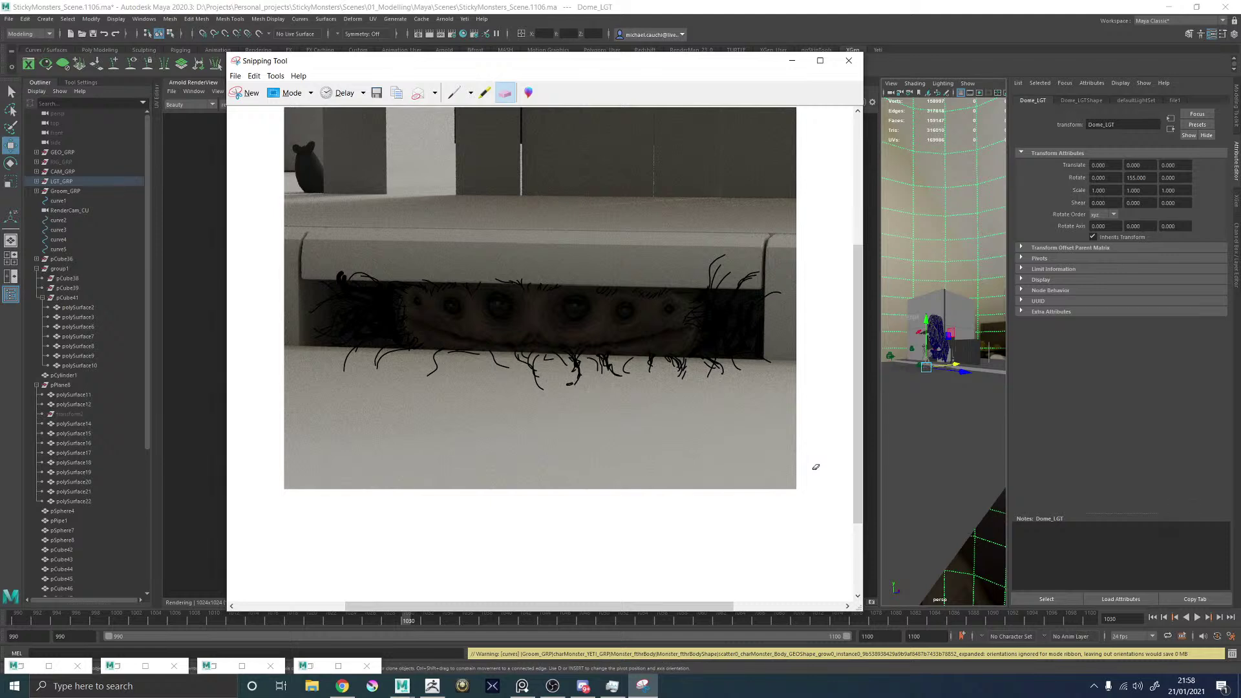
scroll(600, 321, down, 3)
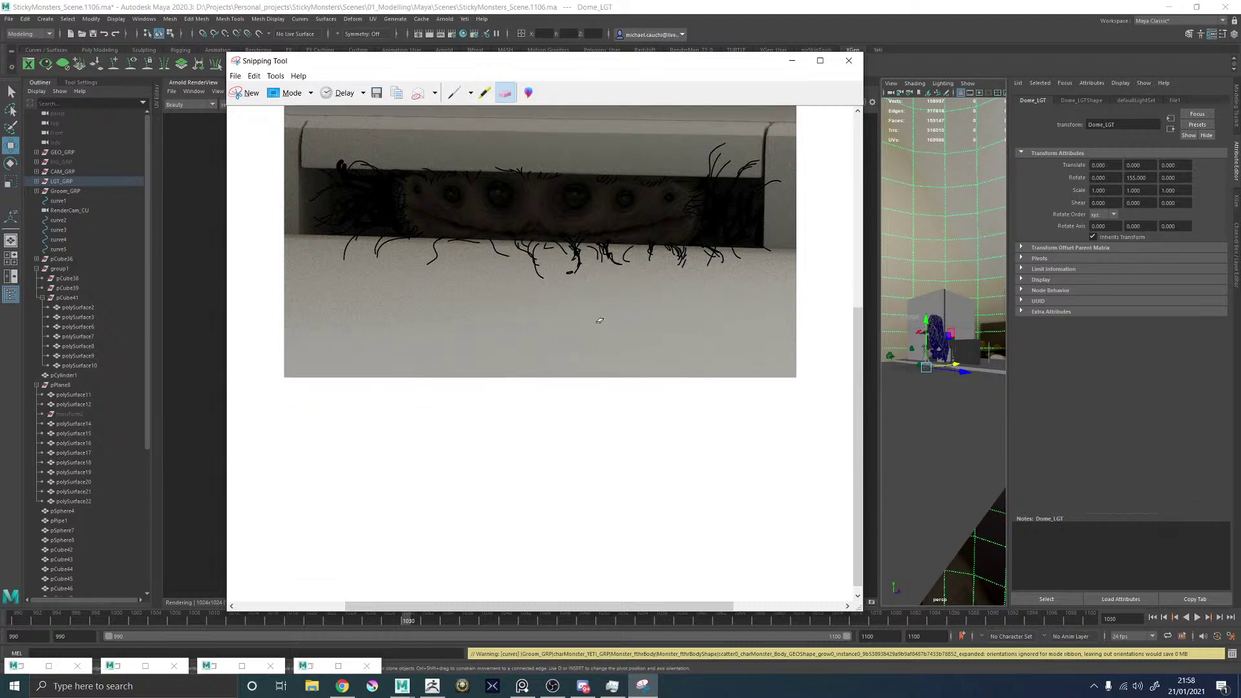
scroll(600, 321, up, 3)
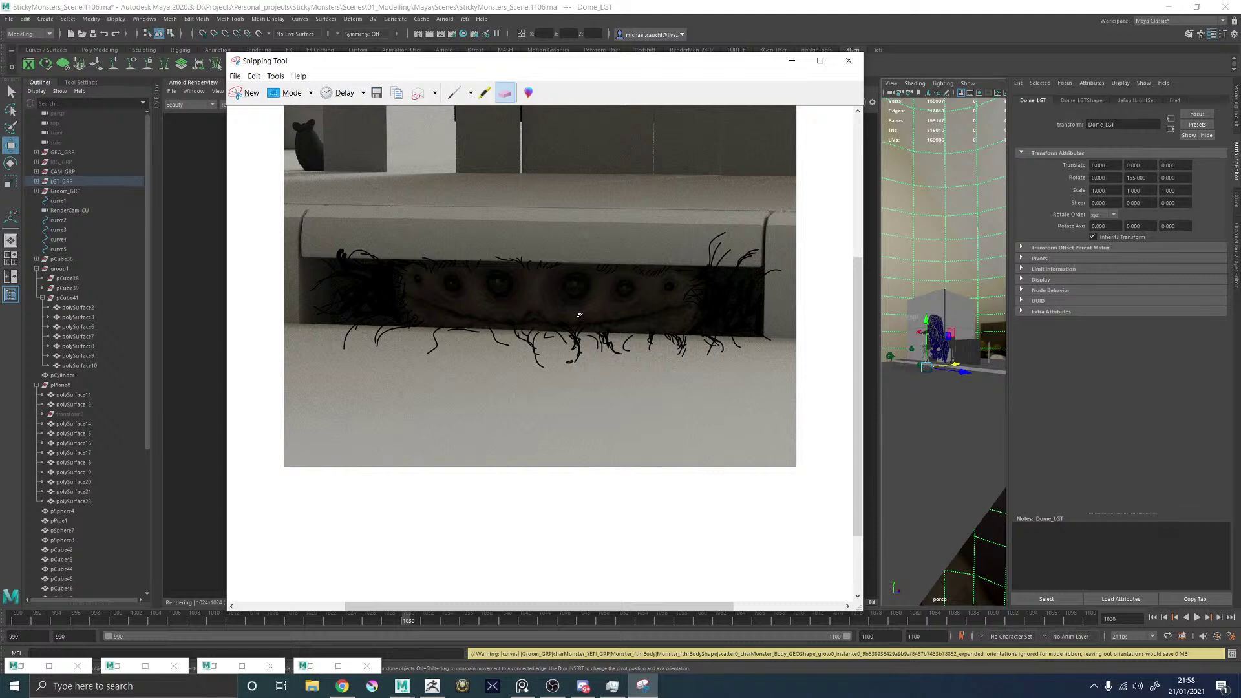
click(792, 60)
Compare the curb monster up close with the overall composition of the render.
scroll(648, 416, up, 6)
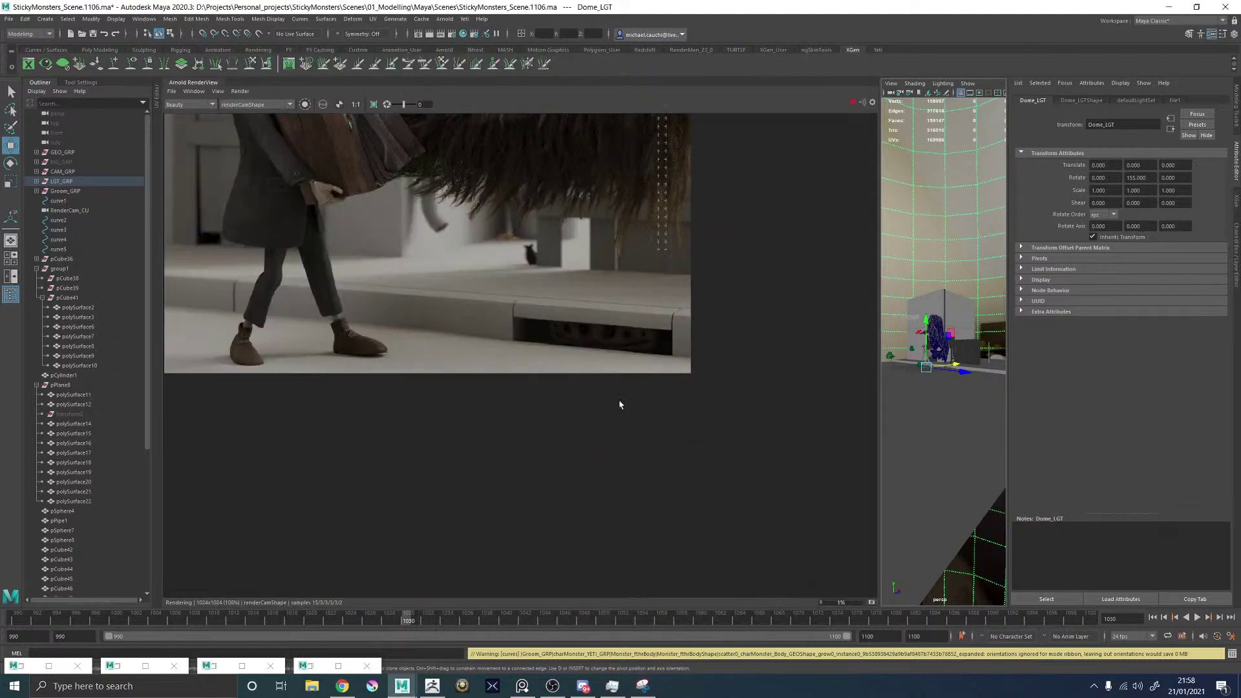
scroll(618, 407, down, 3)
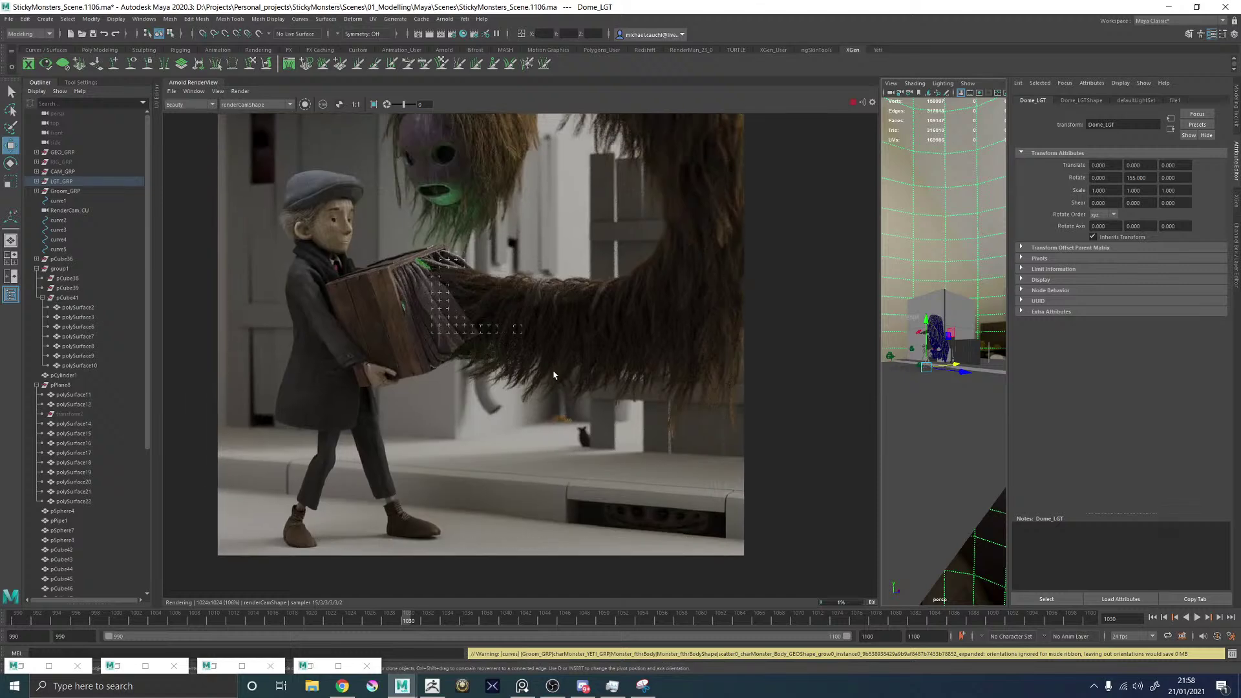
middle_drag(528, 293, 528, 393)
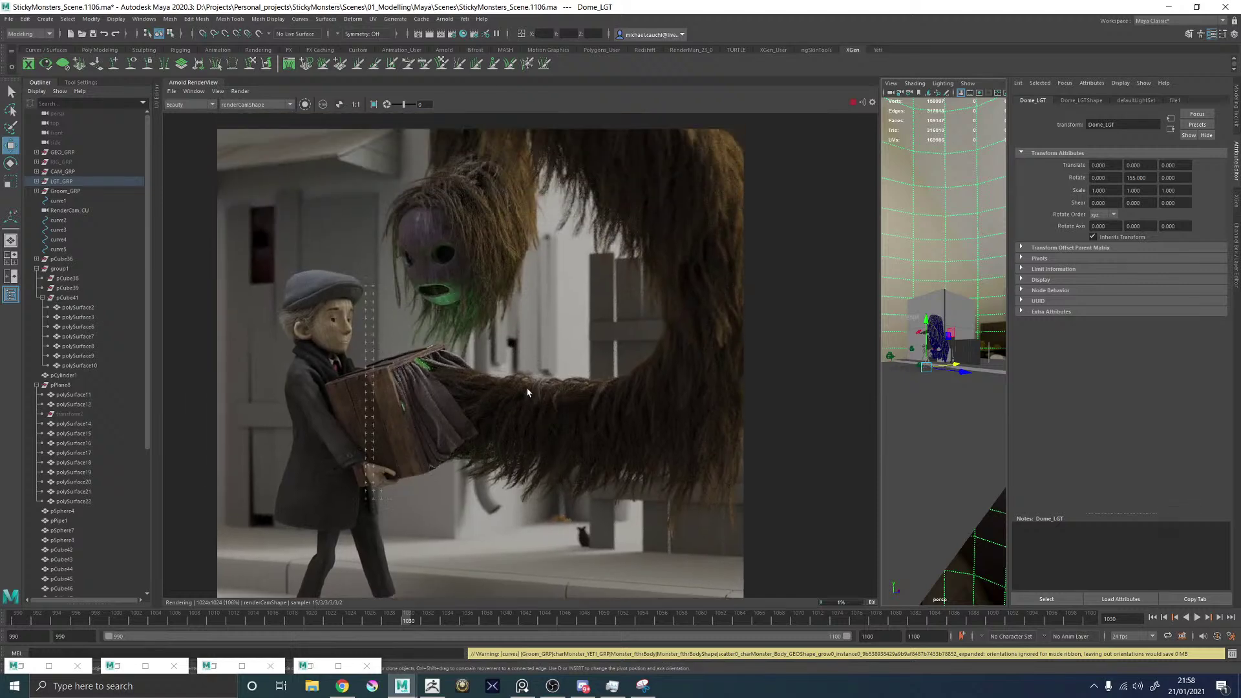
scroll(565, 444, up, 4)
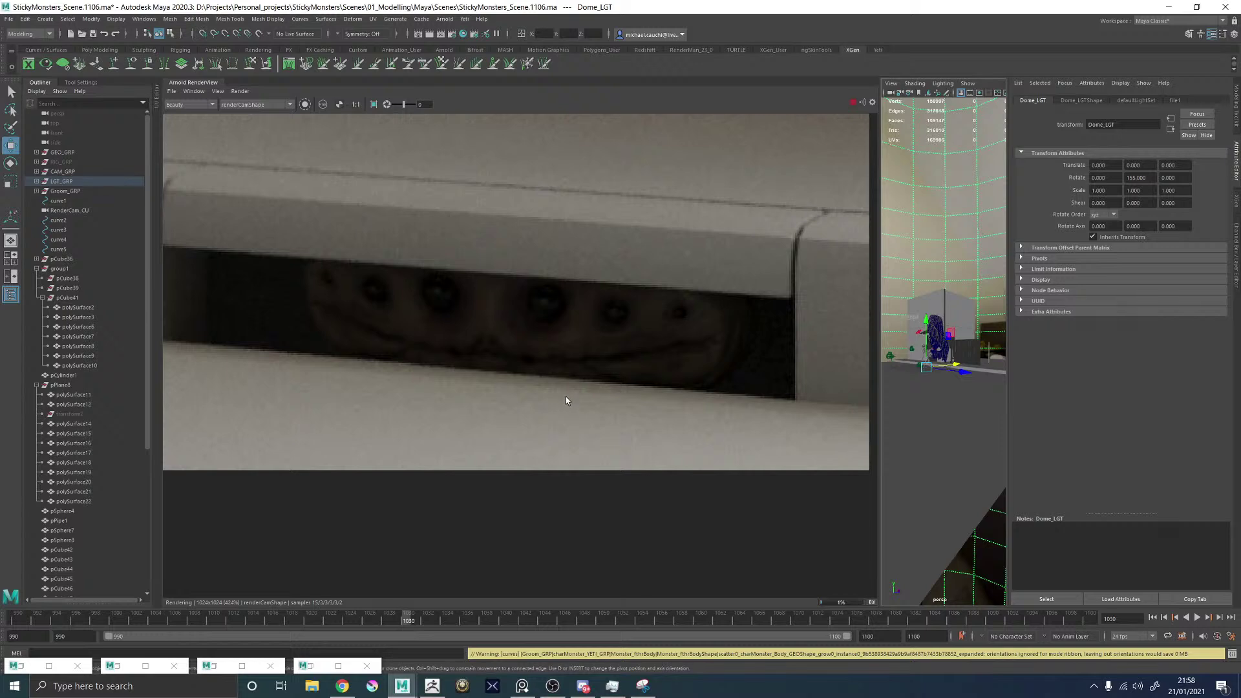
scroll(567, 398, down, 2)
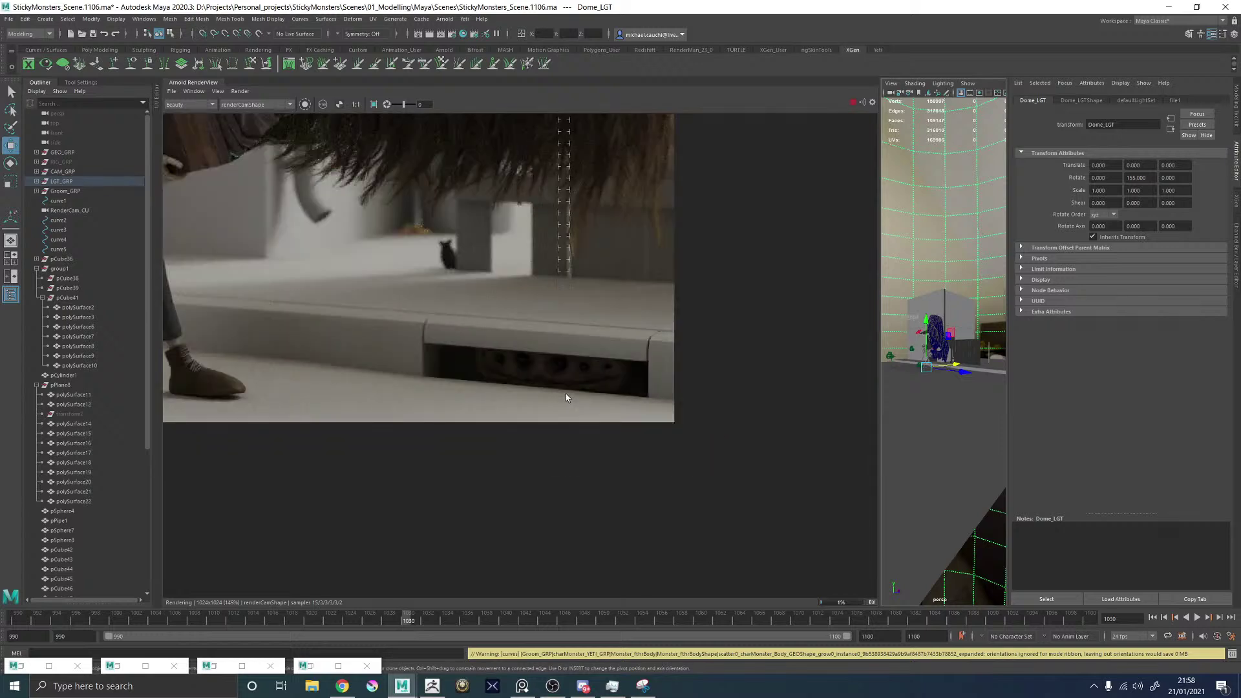
scroll(566, 395, down, 4)
scroll(505, 307, up, 3)
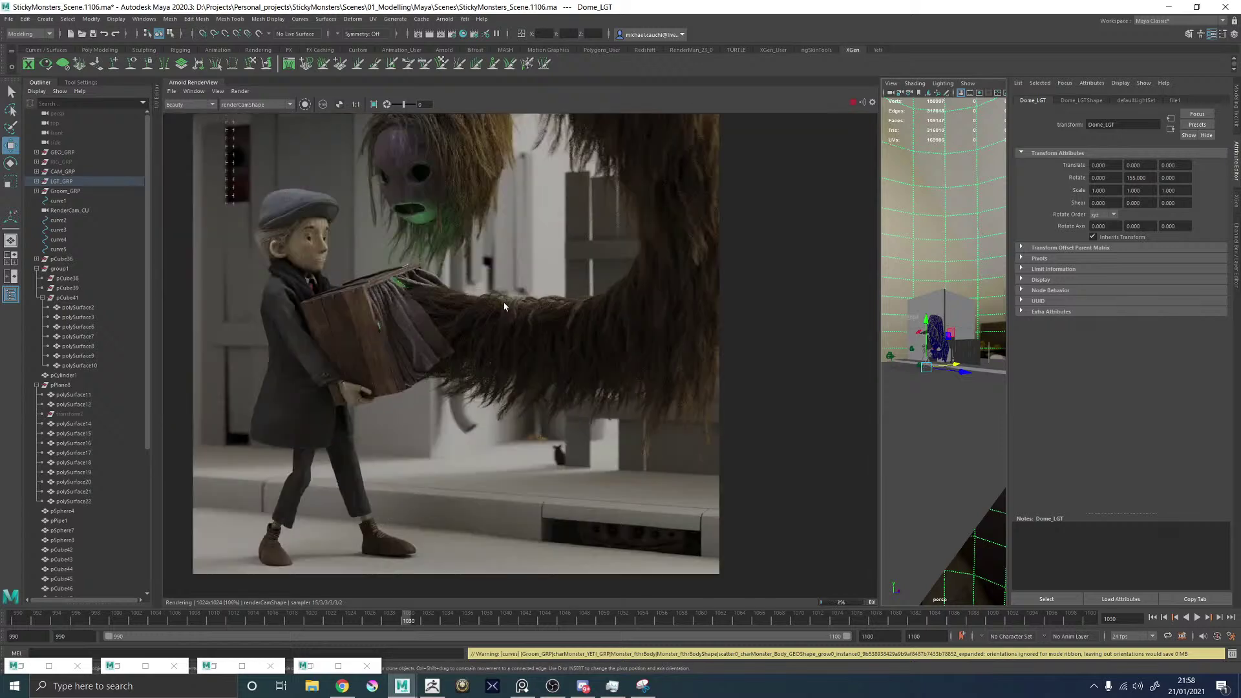
middle_drag(497, 274, 508, 292)
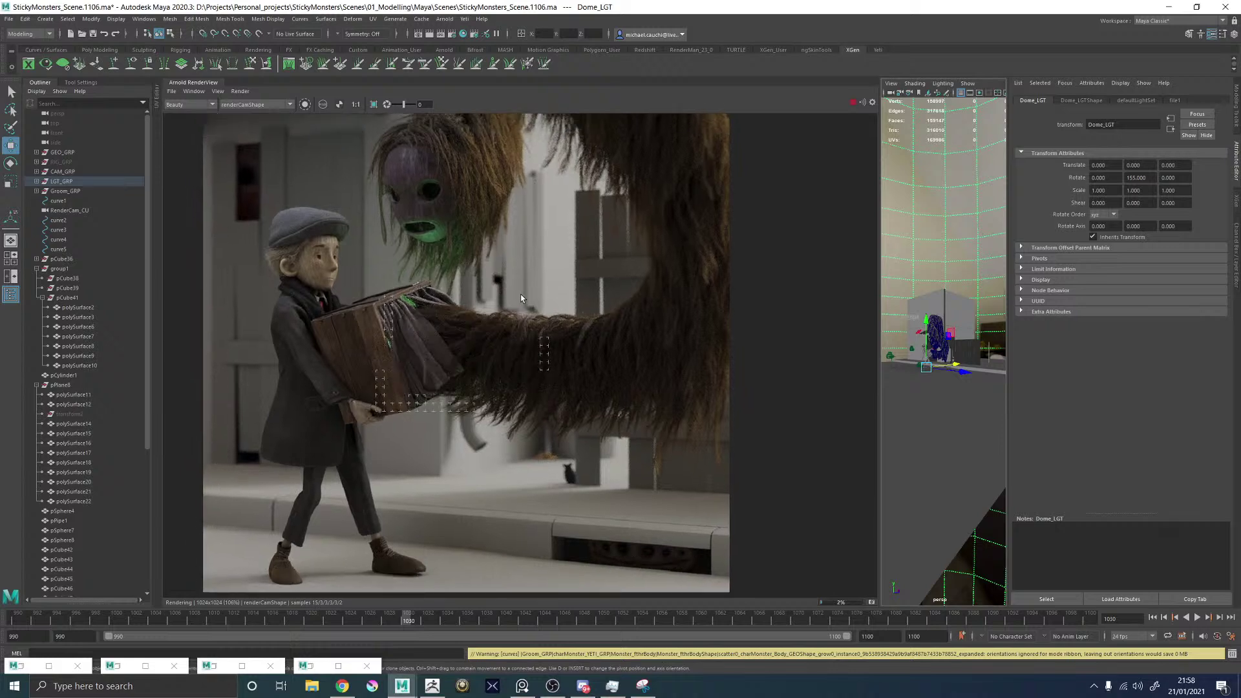
key(alt+Tab)
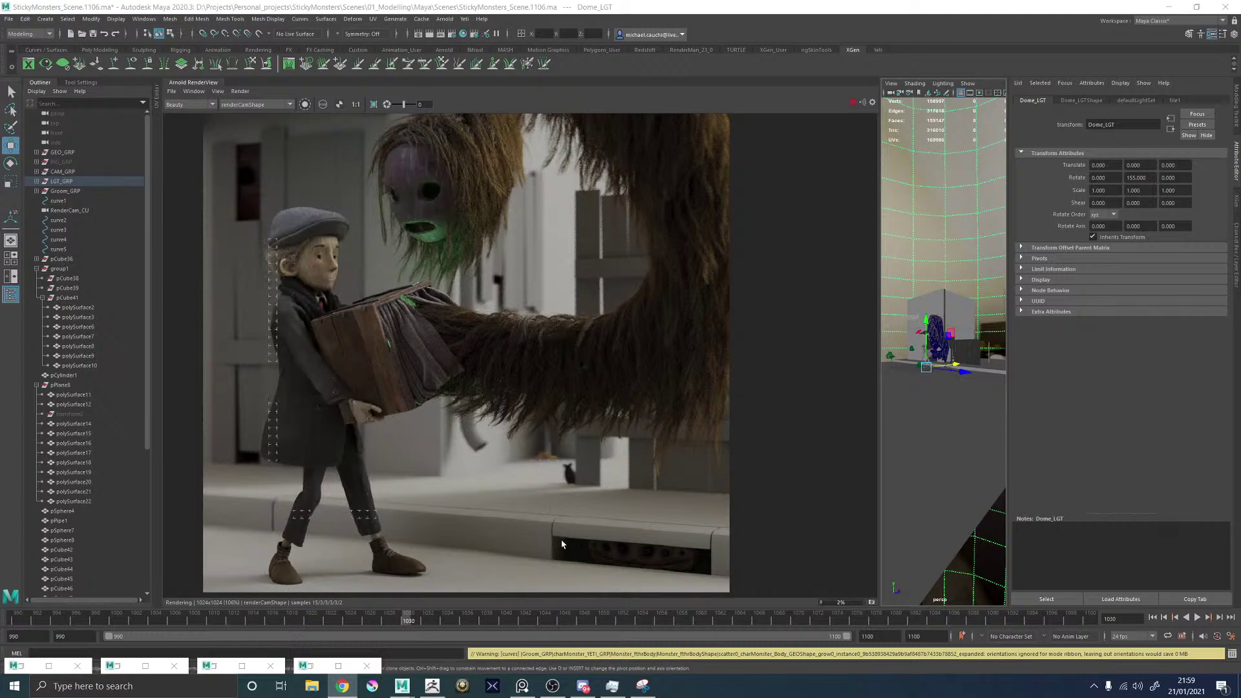
Examine the curb monster and the dark figure in the doorway opening behind the boy in the render.
scroll(674, 555, up, 4)
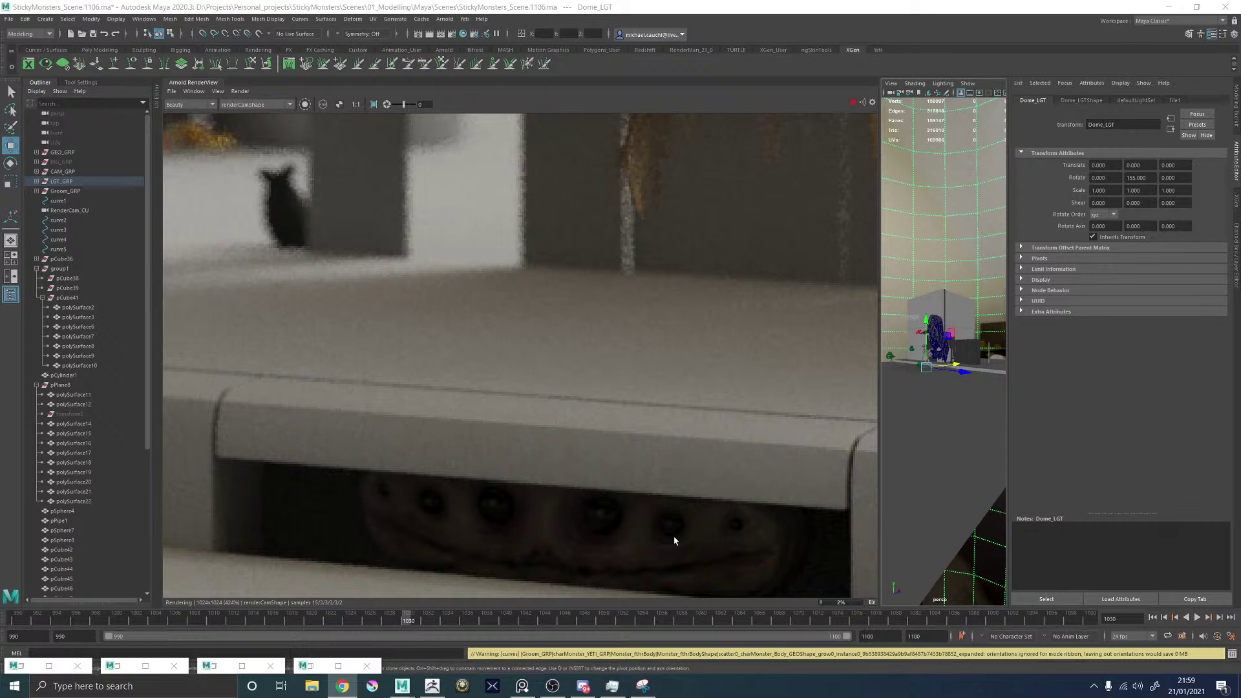
scroll(673, 540, down, 4)
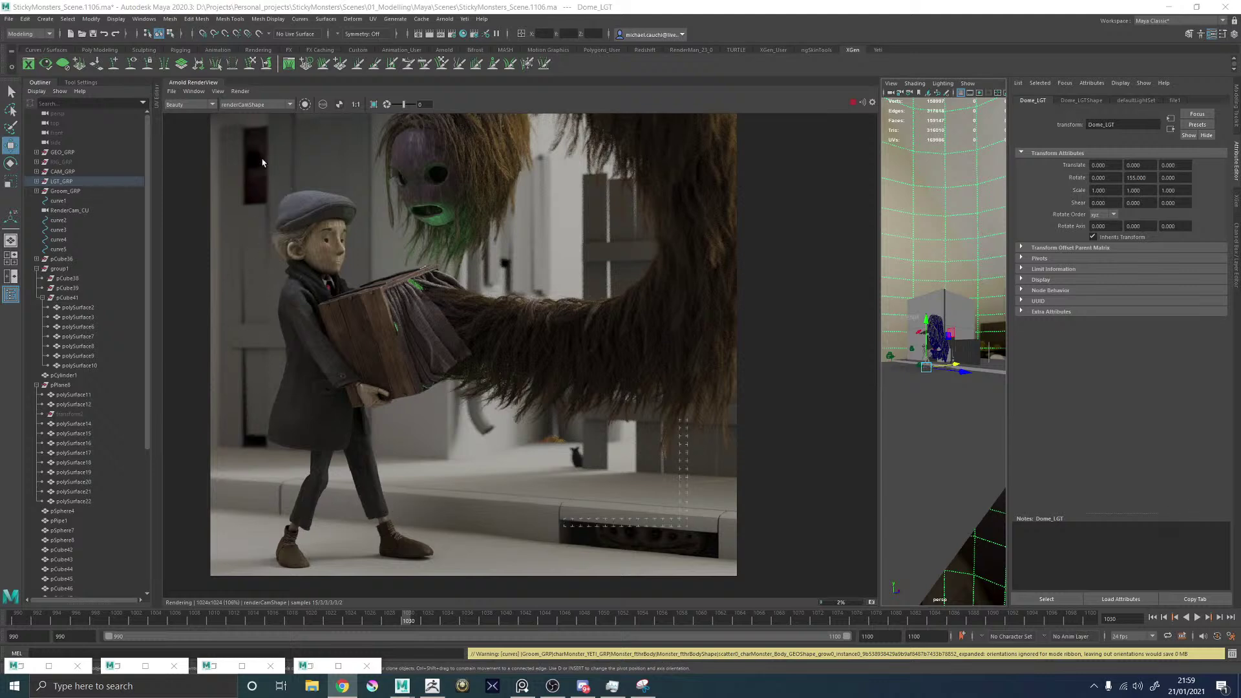
scroll(263, 162, up, 4)
scroll(271, 156, down, 5)
scroll(256, 153, up, 7)
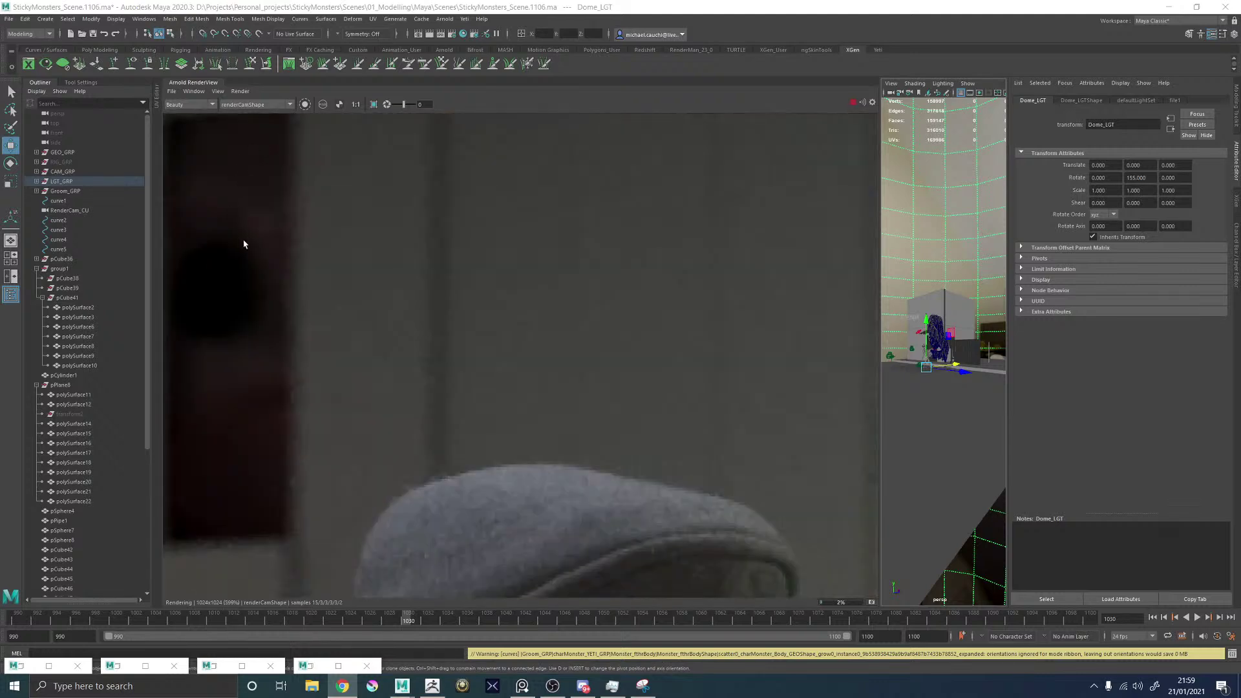
scroll(239, 245, down, 4)
scroll(230, 249, up, 1)
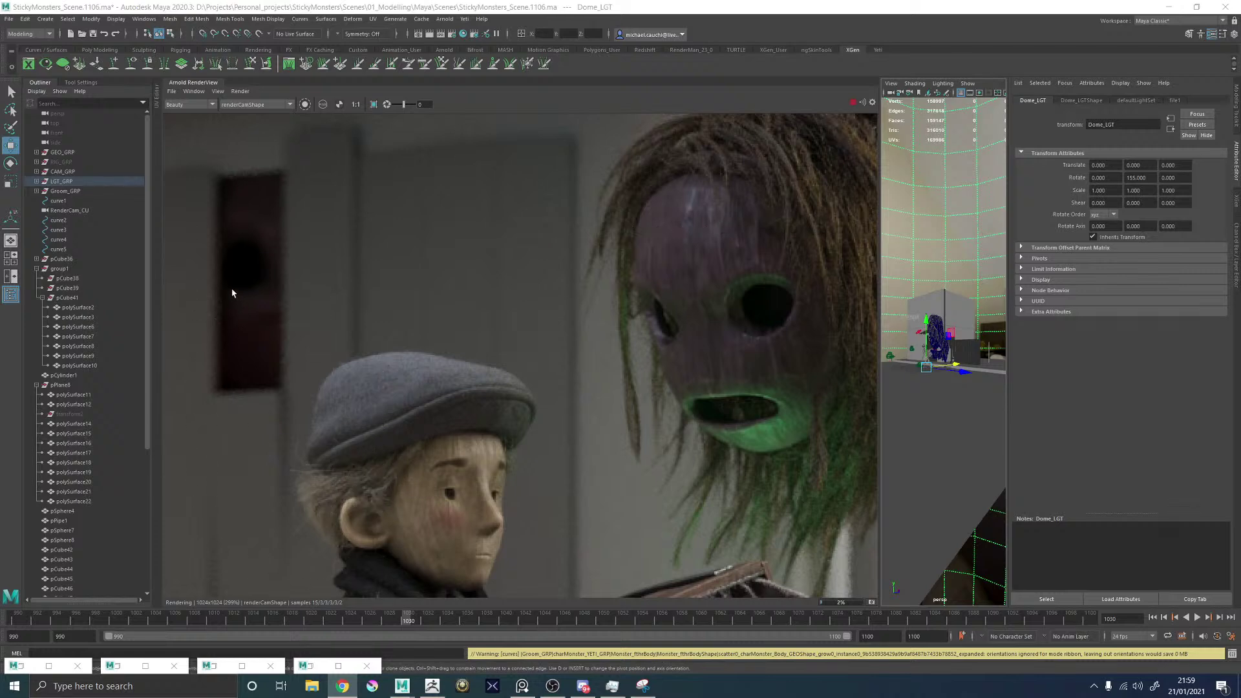
scroll(685, 282, down, 5)
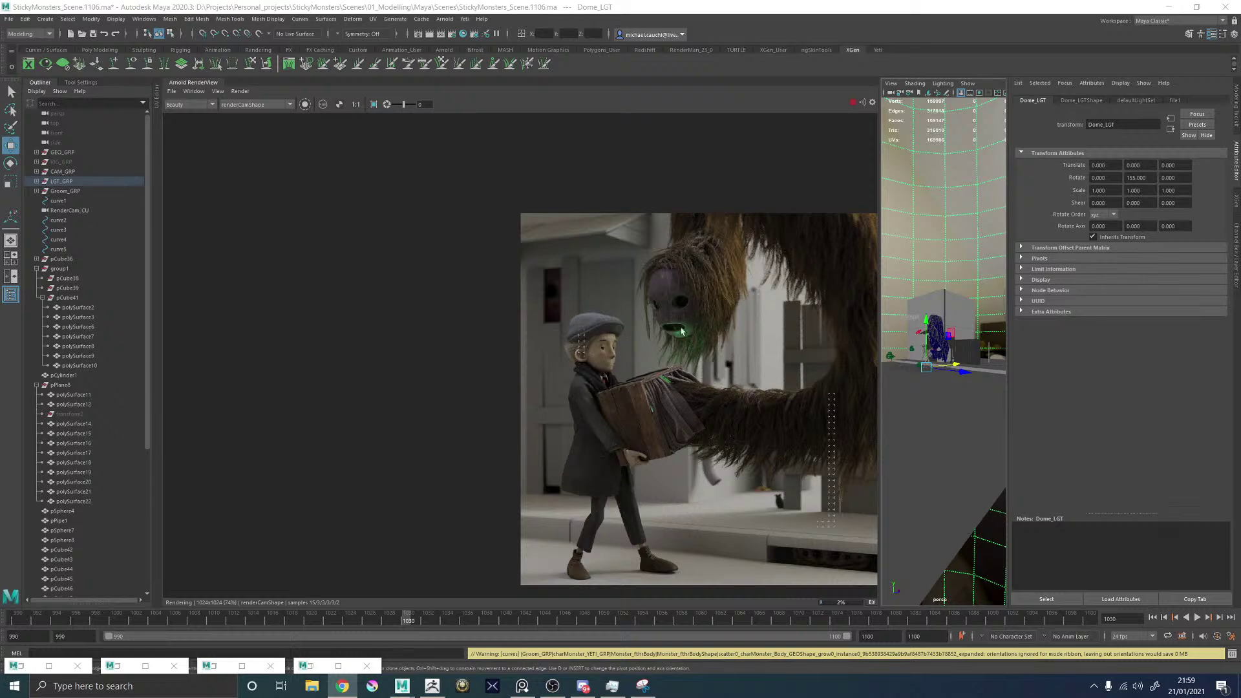
Examine the small background creature beneath the furry arm and the curb monster's eyes in the render.
scroll(781, 476, up, 6)
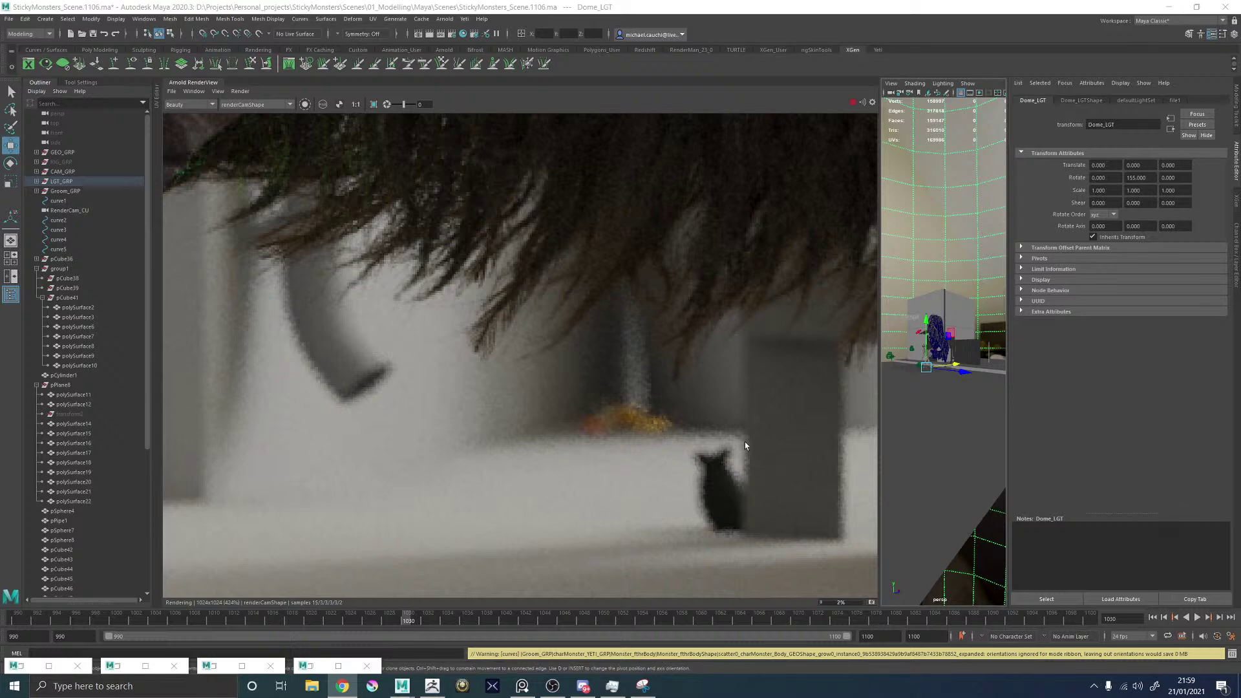
scroll(751, 442, down, 2)
scroll(439, 283, down, 2)
scroll(439, 284, down, 1)
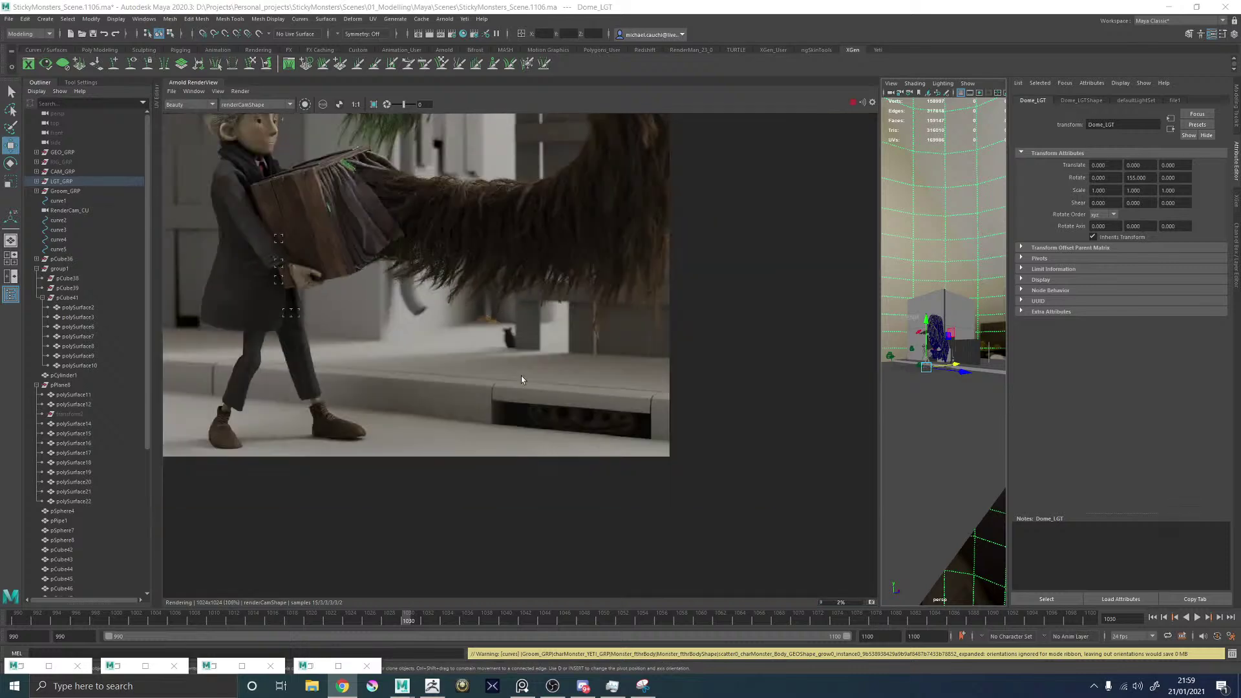
scroll(611, 426, up, 2)
scroll(622, 425, up, 3)
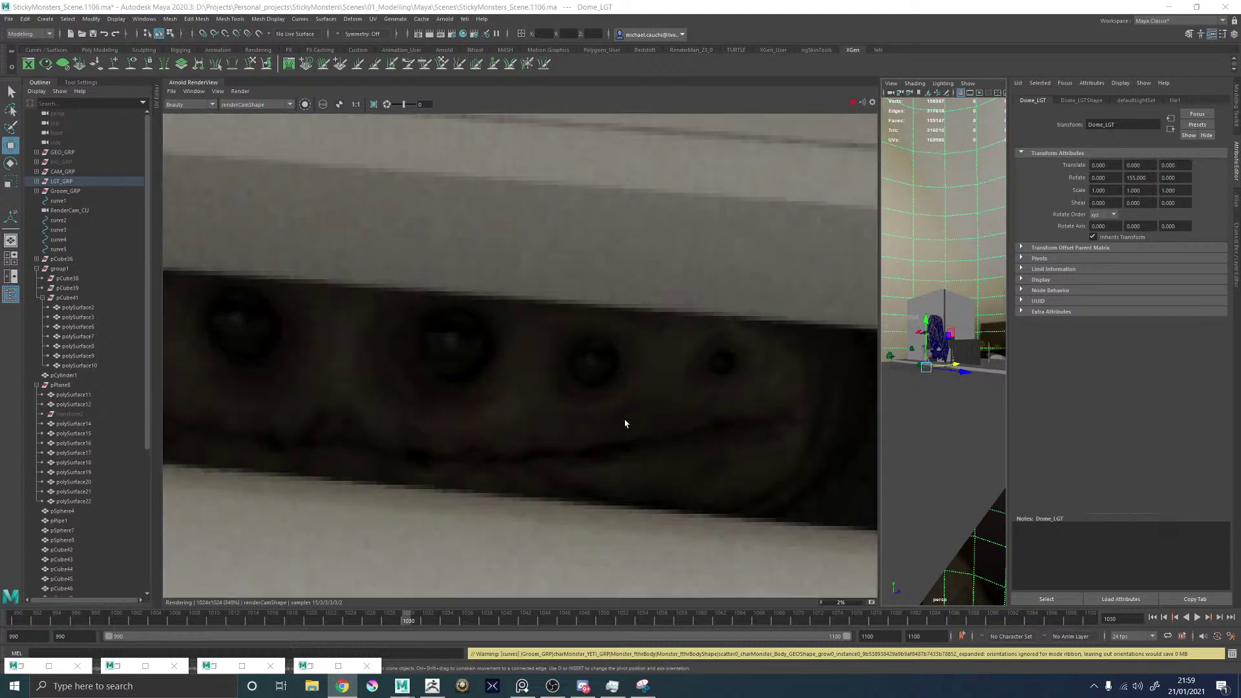
scroll(607, 414, down, 2)
alt+middle_drag(520, 387, 569, 396)
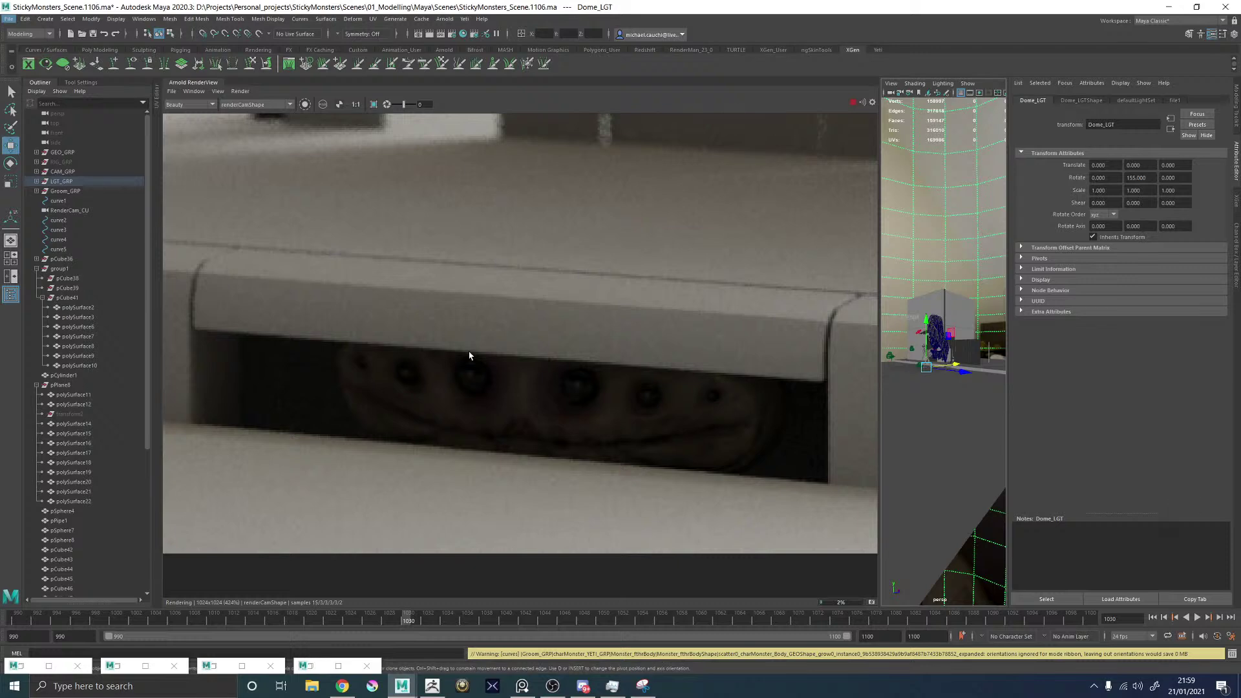
Examine the furry arm, the boy's cap and face, and the ground area around the curb in the render.
scroll(469, 355, down, 4)
scroll(468, 377, up, 1)
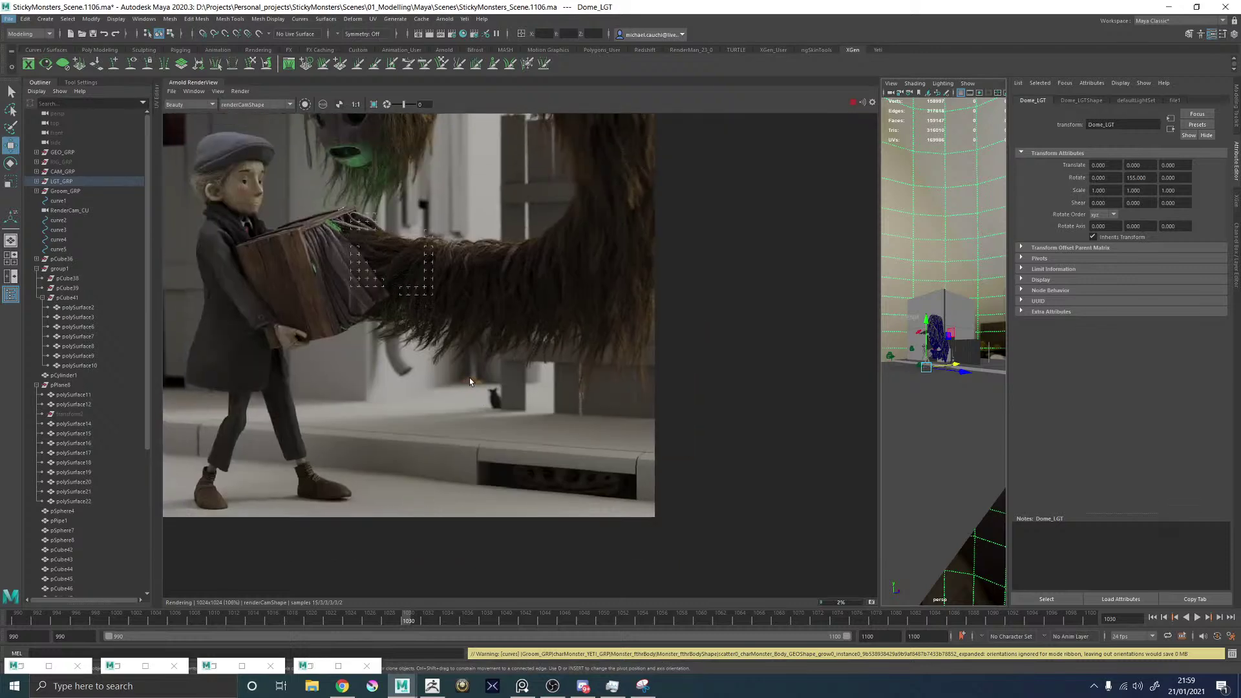
scroll(469, 378, up, 2)
scroll(504, 401, up, 3)
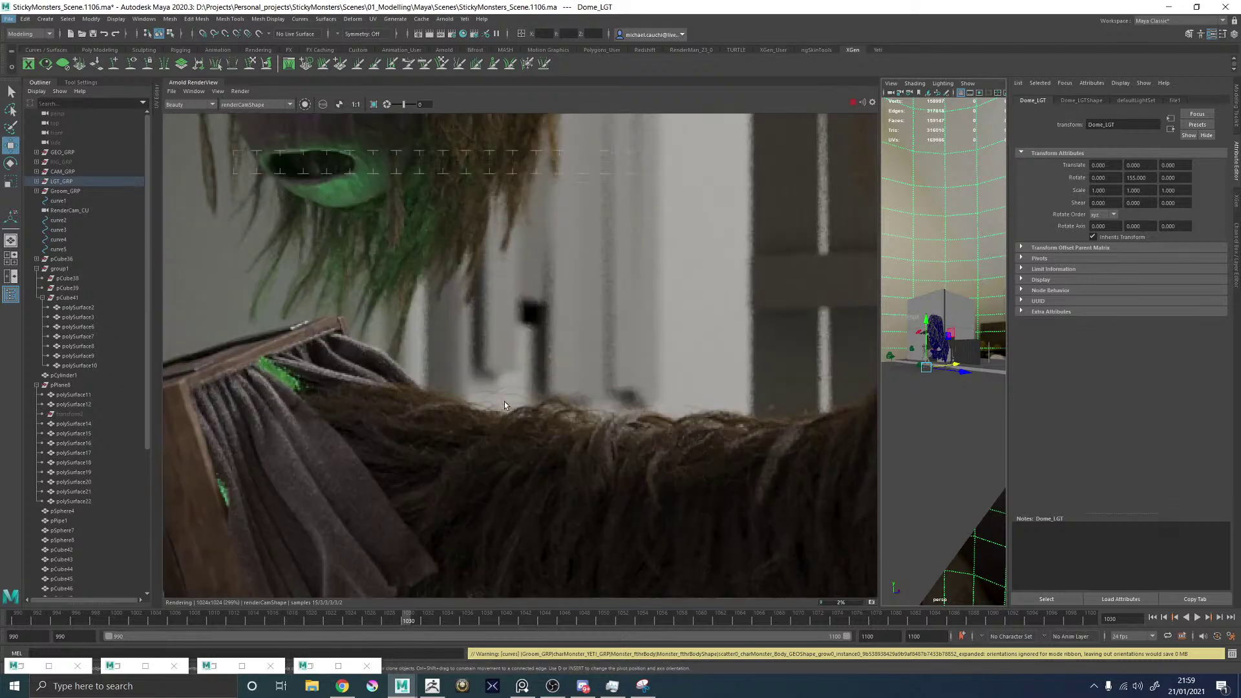
scroll(504, 405, down, 3)
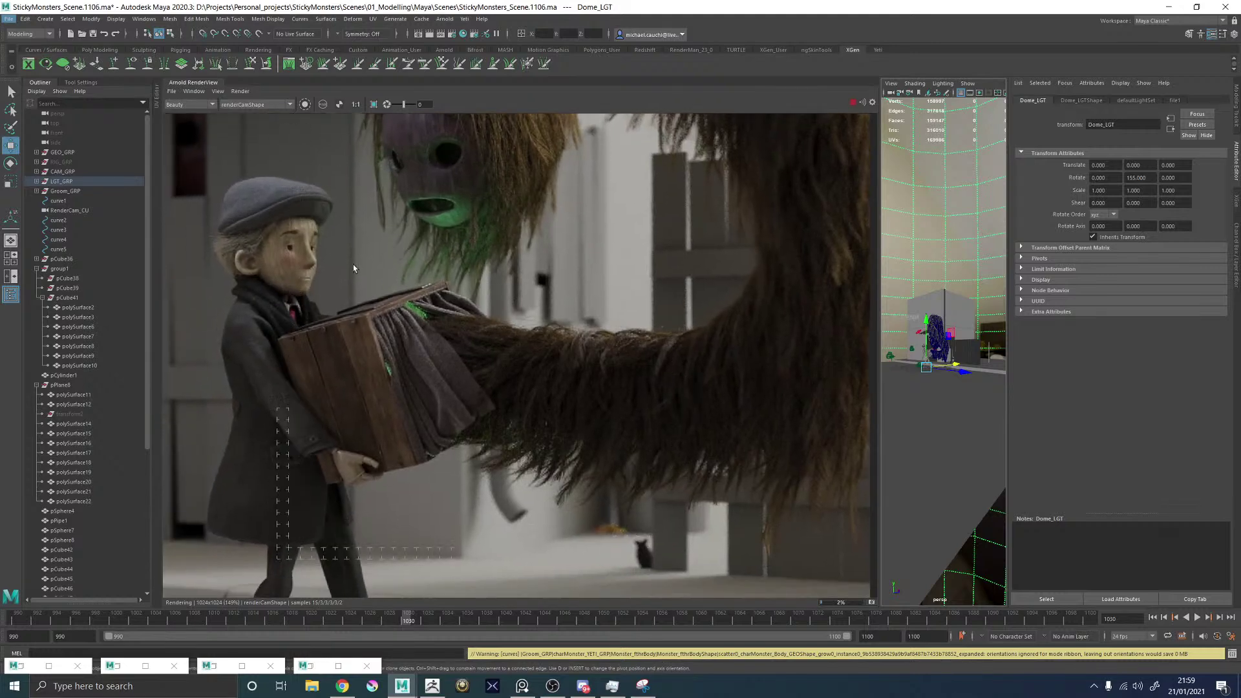
scroll(353, 269, up, 3)
scroll(375, 285, up, 1)
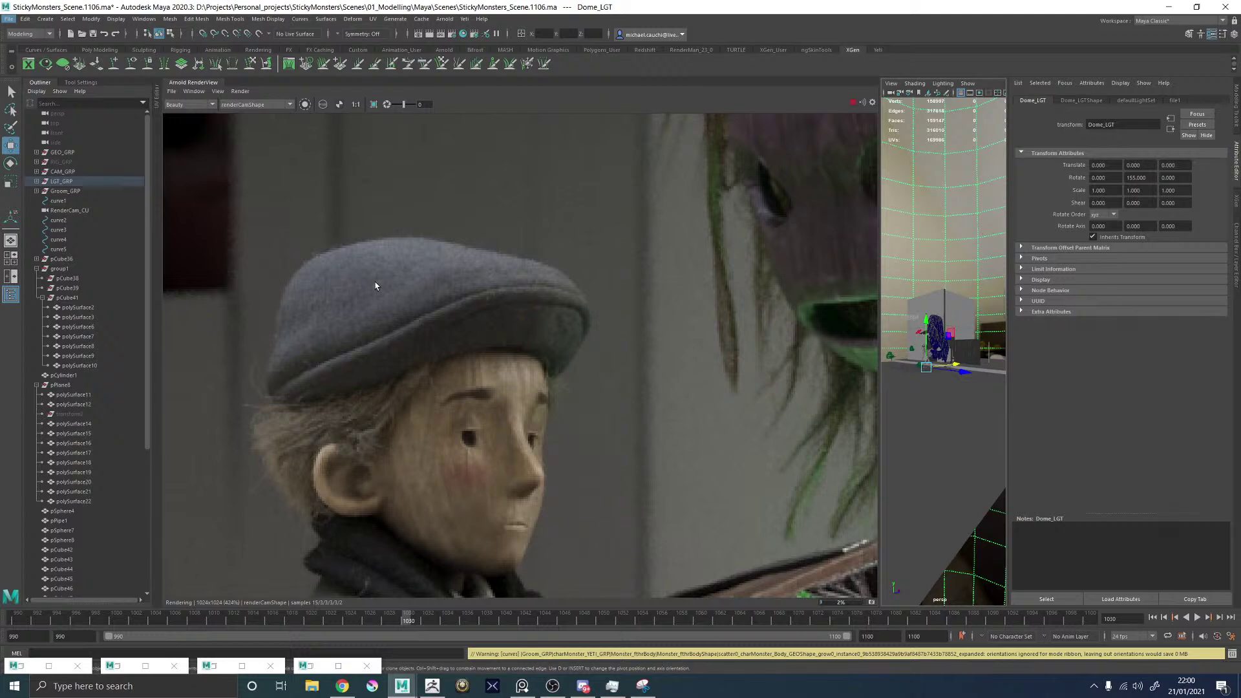
scroll(388, 287, down, 8)
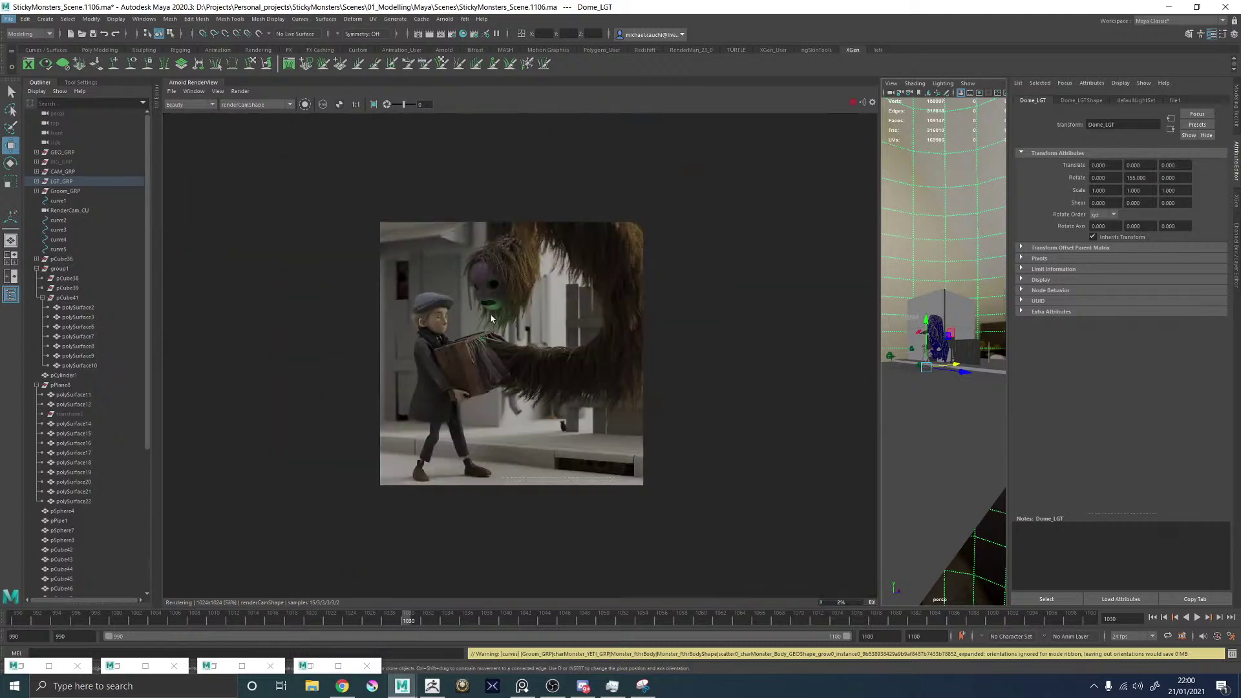
scroll(576, 362, up, 5)
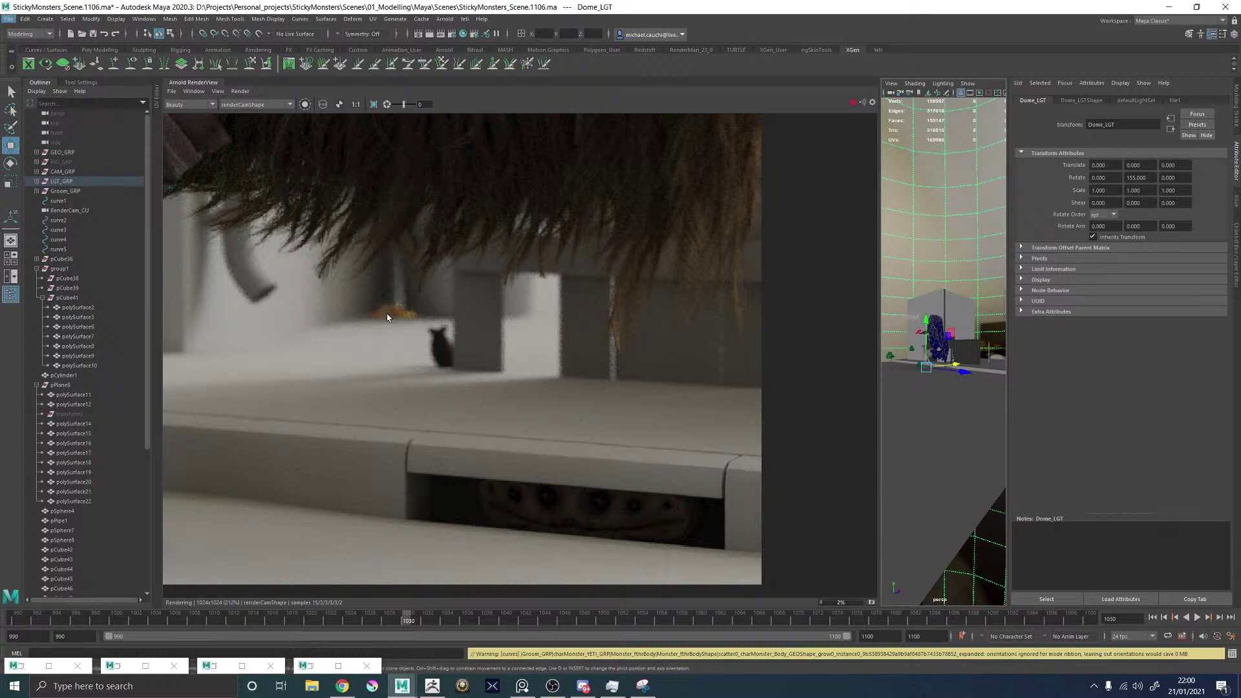
Stop the running Arnold render with the boy and the large monster in view.
scroll(424, 357, down, 2)
middle_drag(489, 321, 489, 362)
click(851, 105)
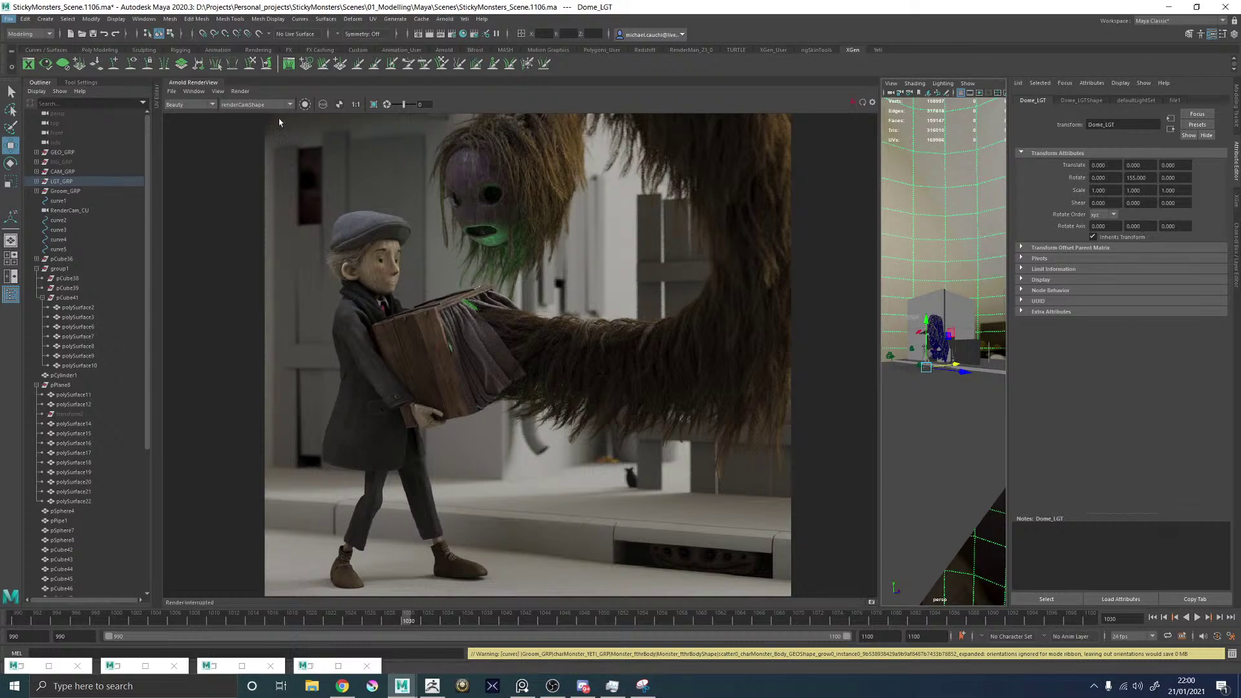
Return to the perspective viewport, select the curb monster's head mesh and frame it.
click(181, 84)
alt+middle_drag(630, 433, 610, 355)
alt+right_drag(610, 356, 808, 507)
alt+middle_drag(675, 469, 618, 320)
click(612, 355)
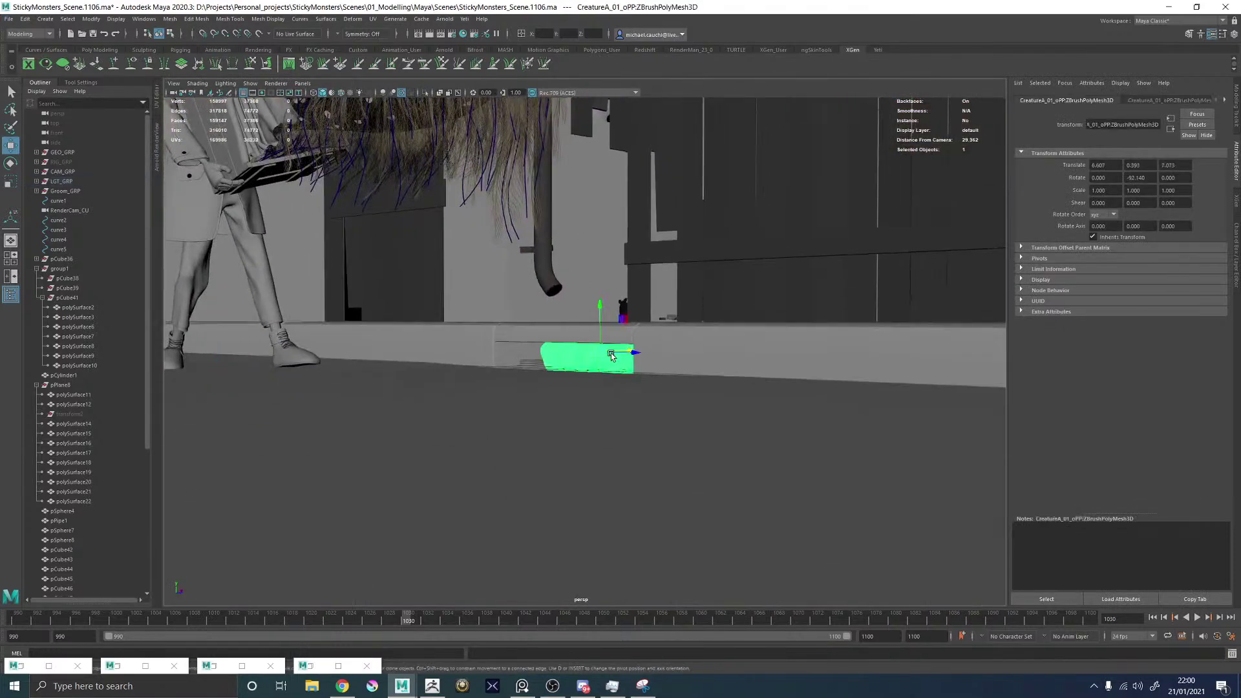
key(f)
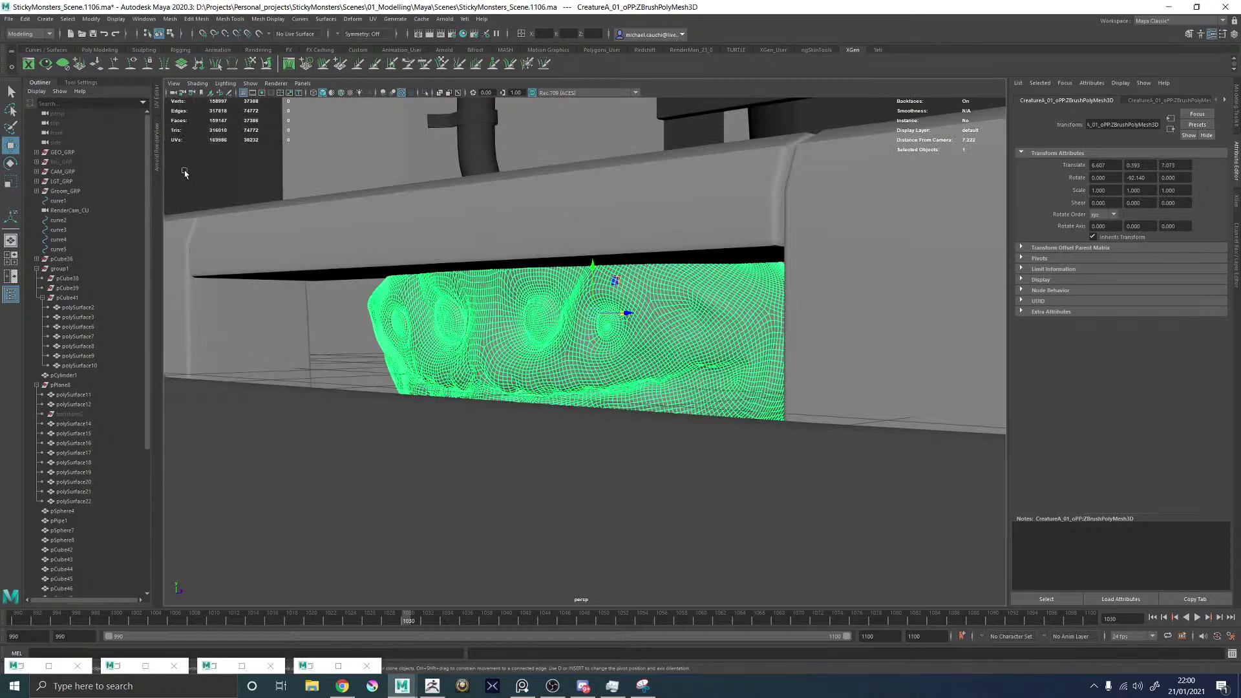
Group the curb monster's head mesh together with its six eye spheres.
click(37, 152)
click(42, 171)
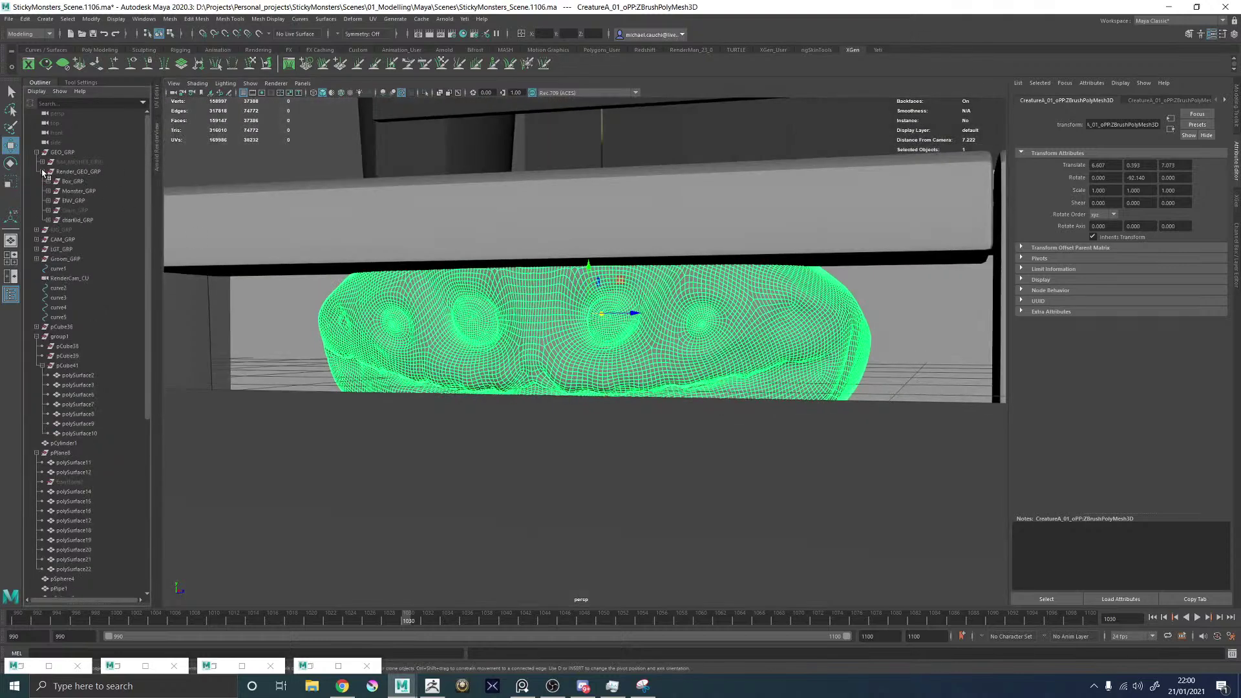
click(467, 339)
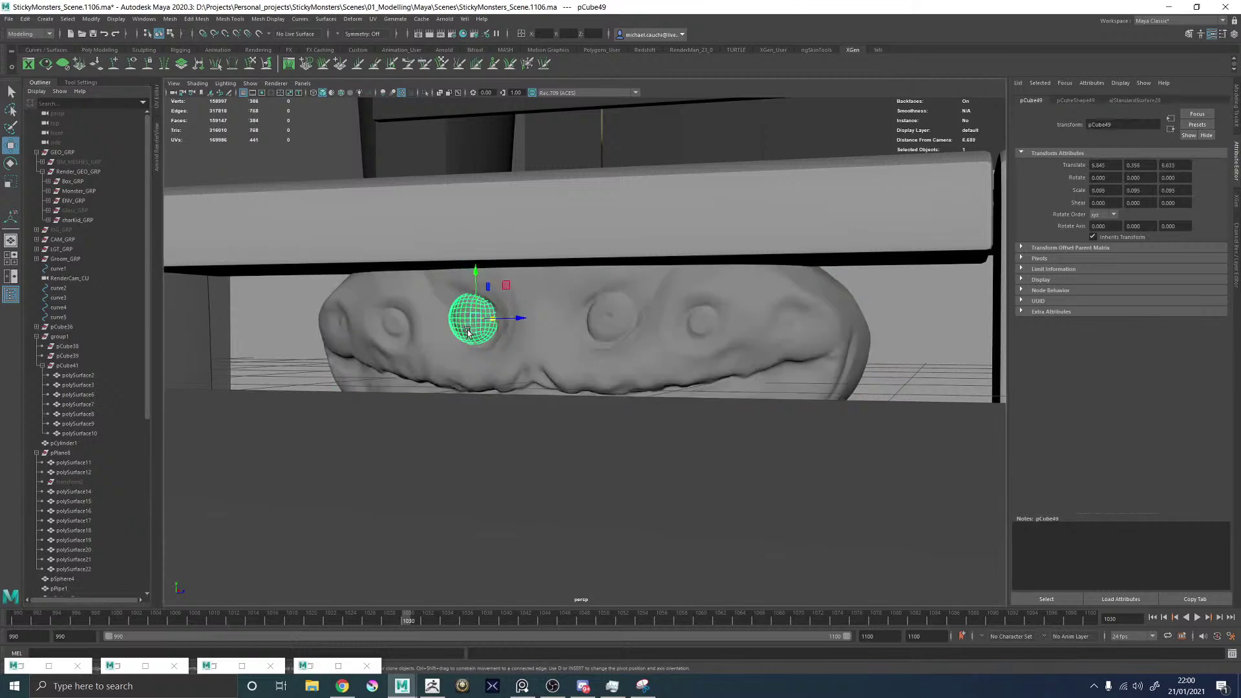
shift+click(395, 325)
shift+click(341, 319)
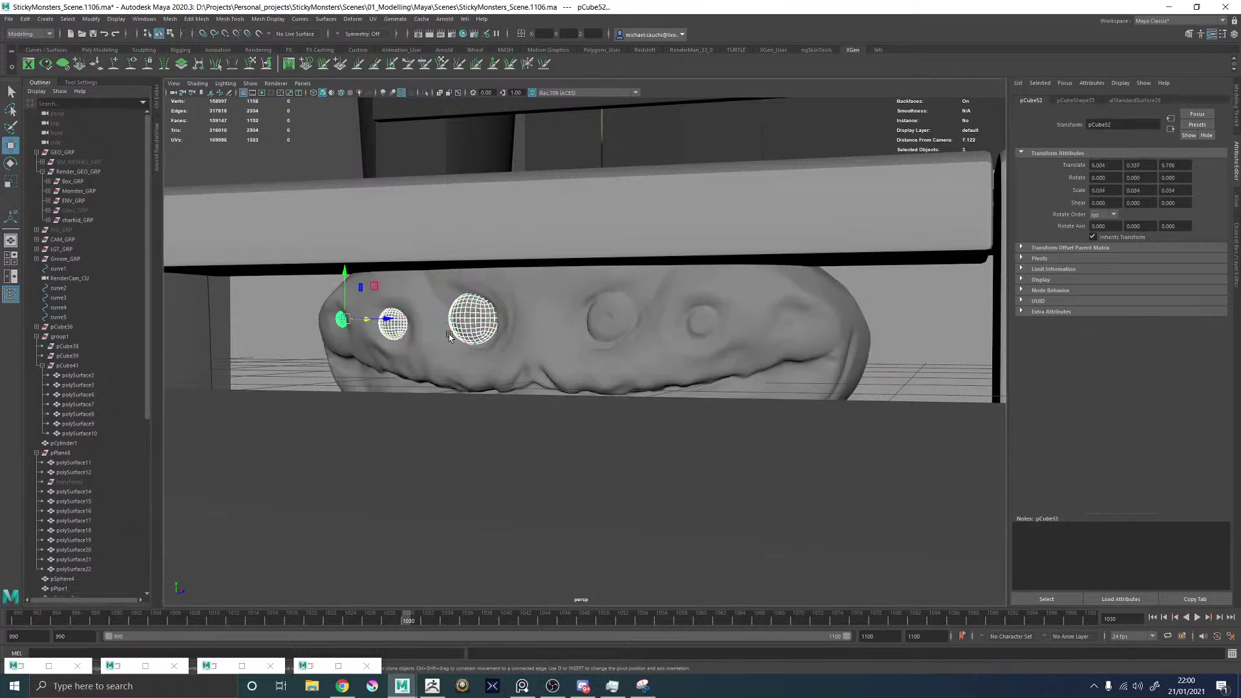
key(q)
shift+click(608, 318)
shift+click(704, 324)
shift+click(778, 319)
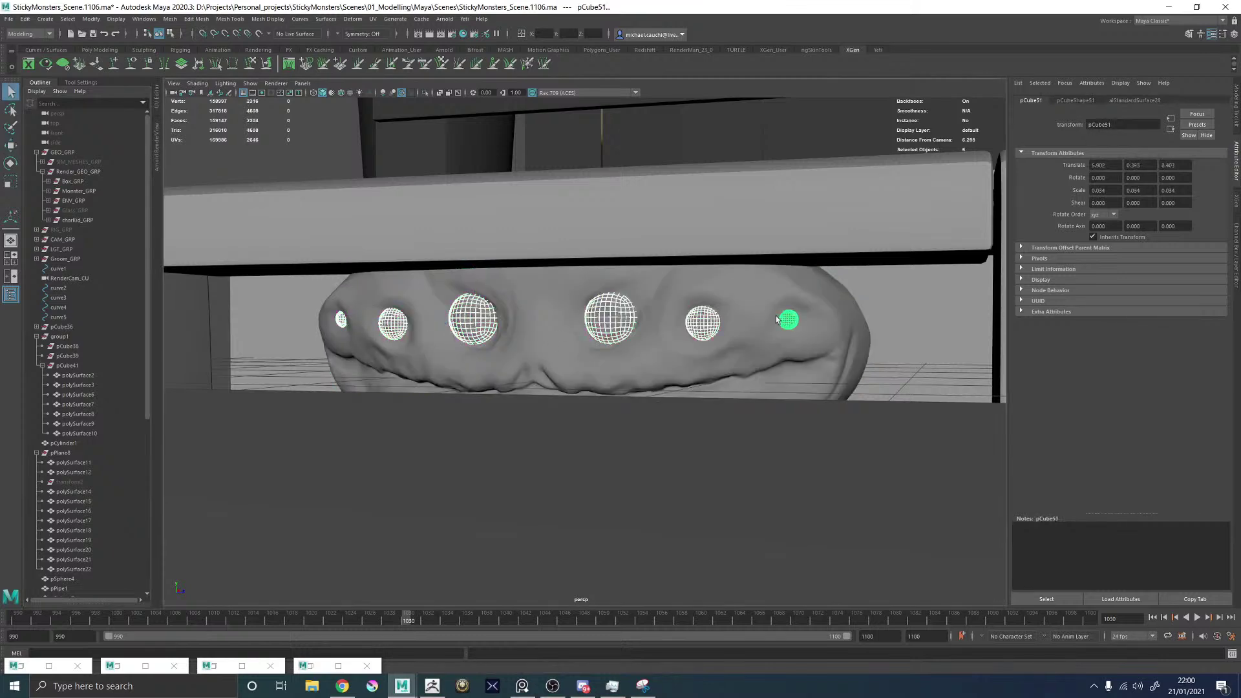
shift+click(708, 294)
key(ctrl+g)
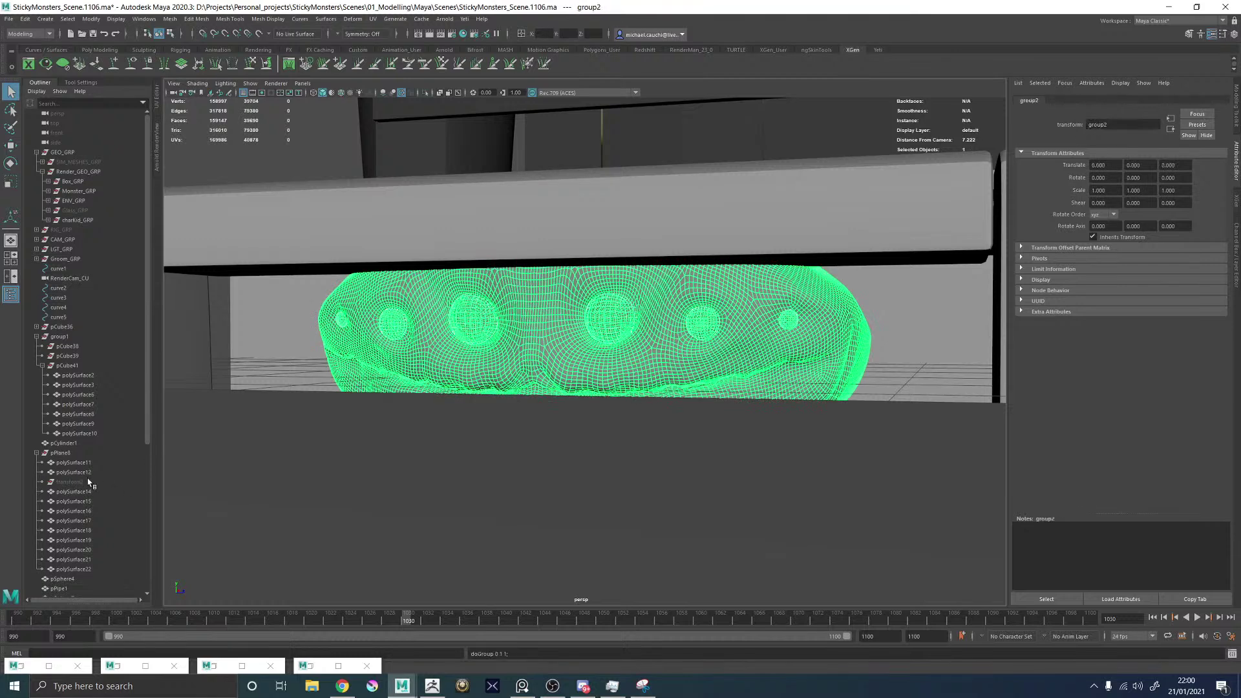
Rename the curb monster's new group SecondaryMonsterA_GRP and parent it under Render_GEO_GRP.
text(SecondaryMonsterA_GRP)
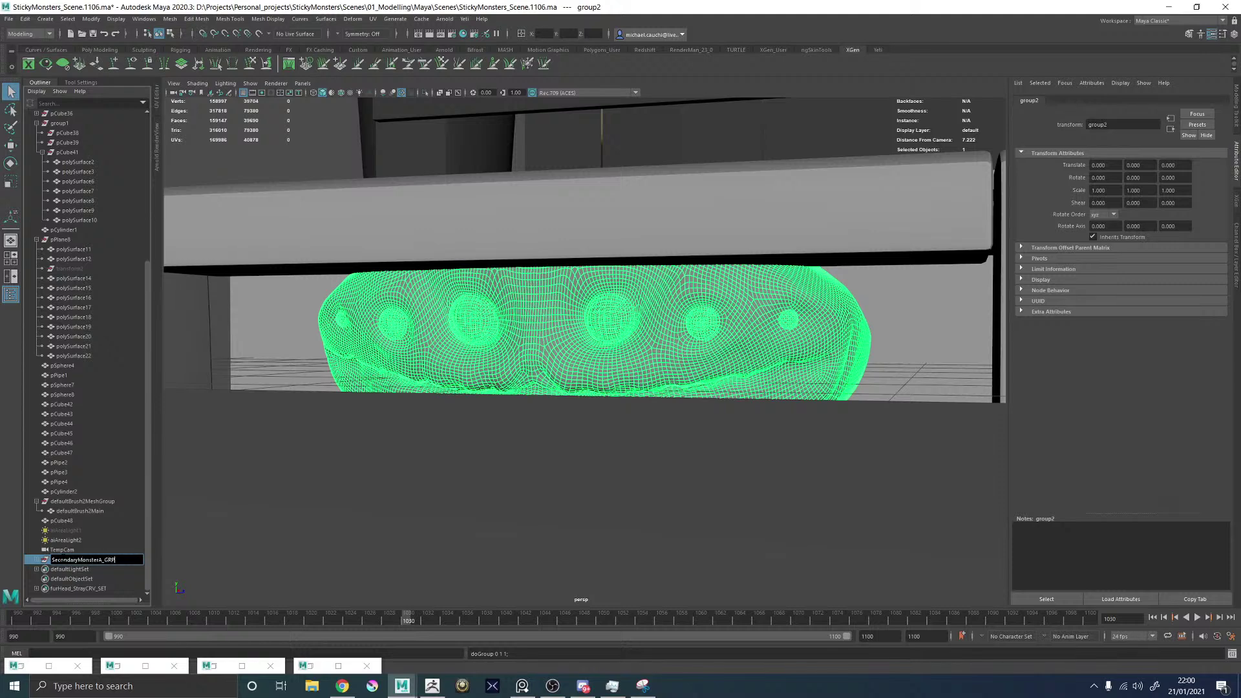
key(Return)
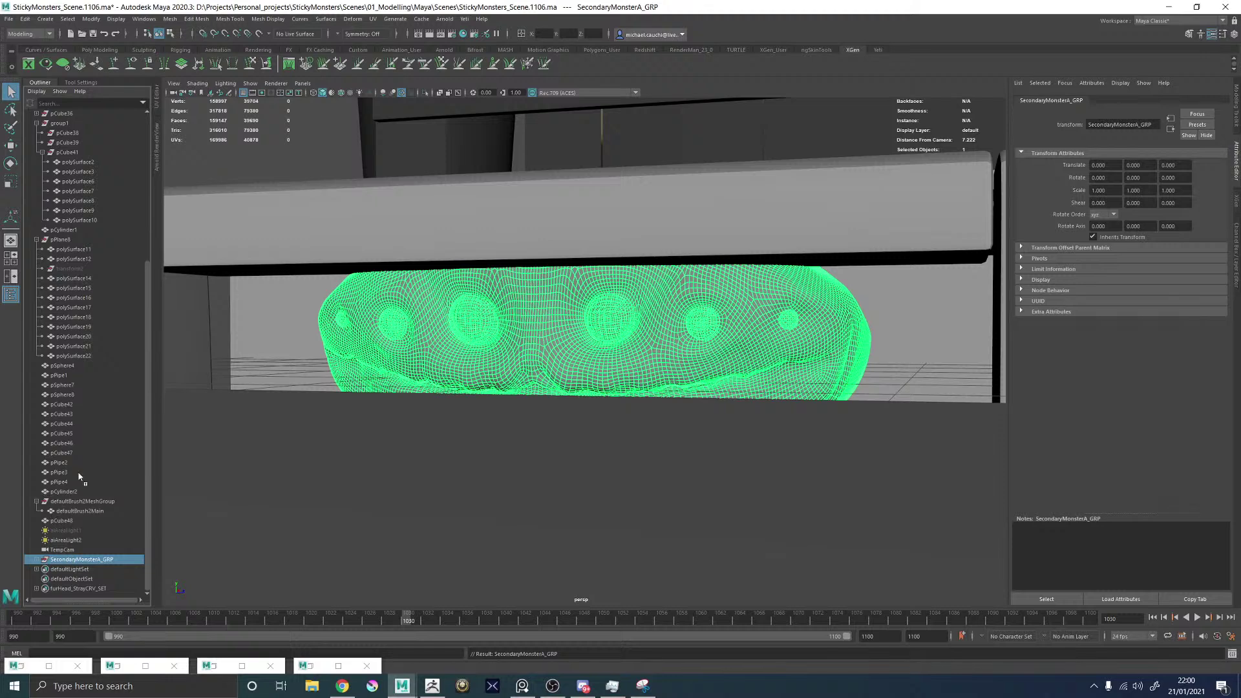
scroll(89, 110, up, 5)
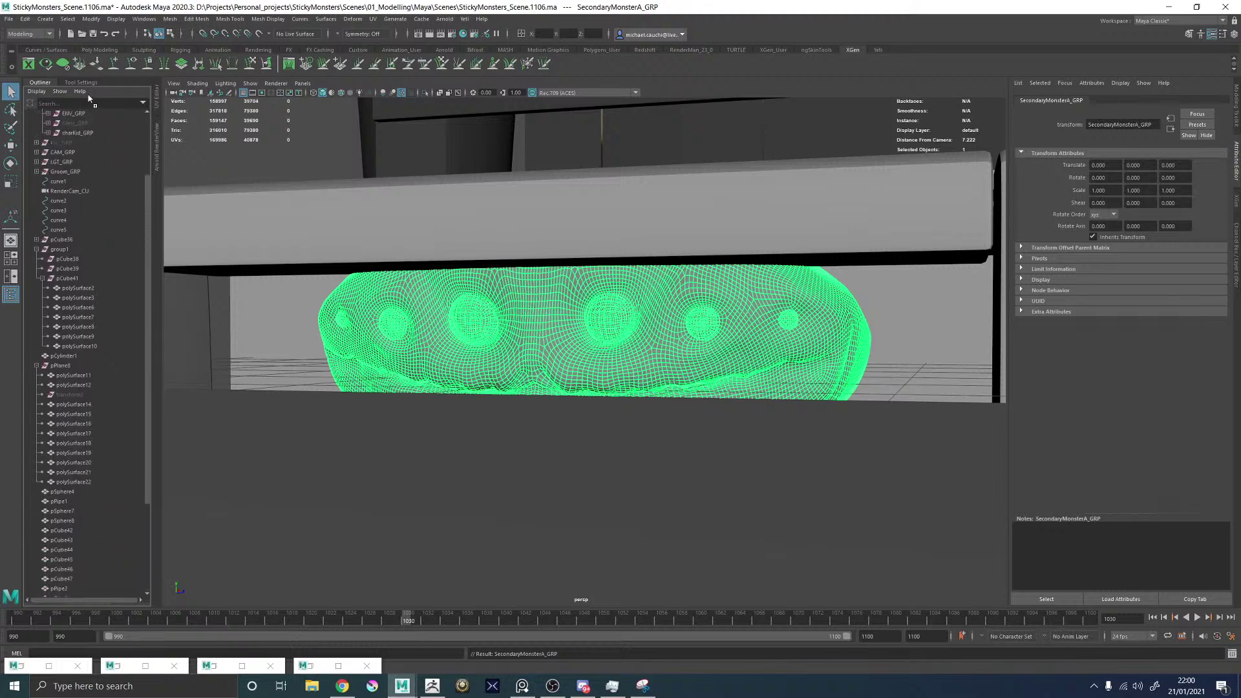
scroll(84, 129, up, 3)
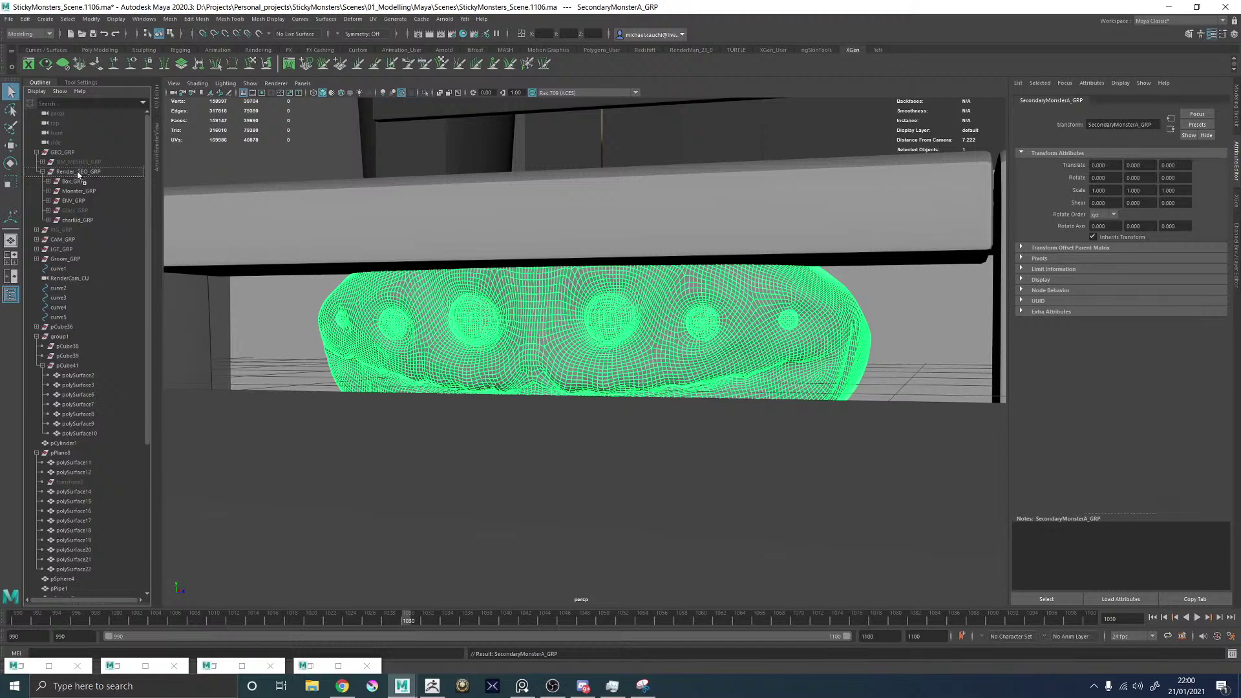
drag(78, 174, 77, 174)
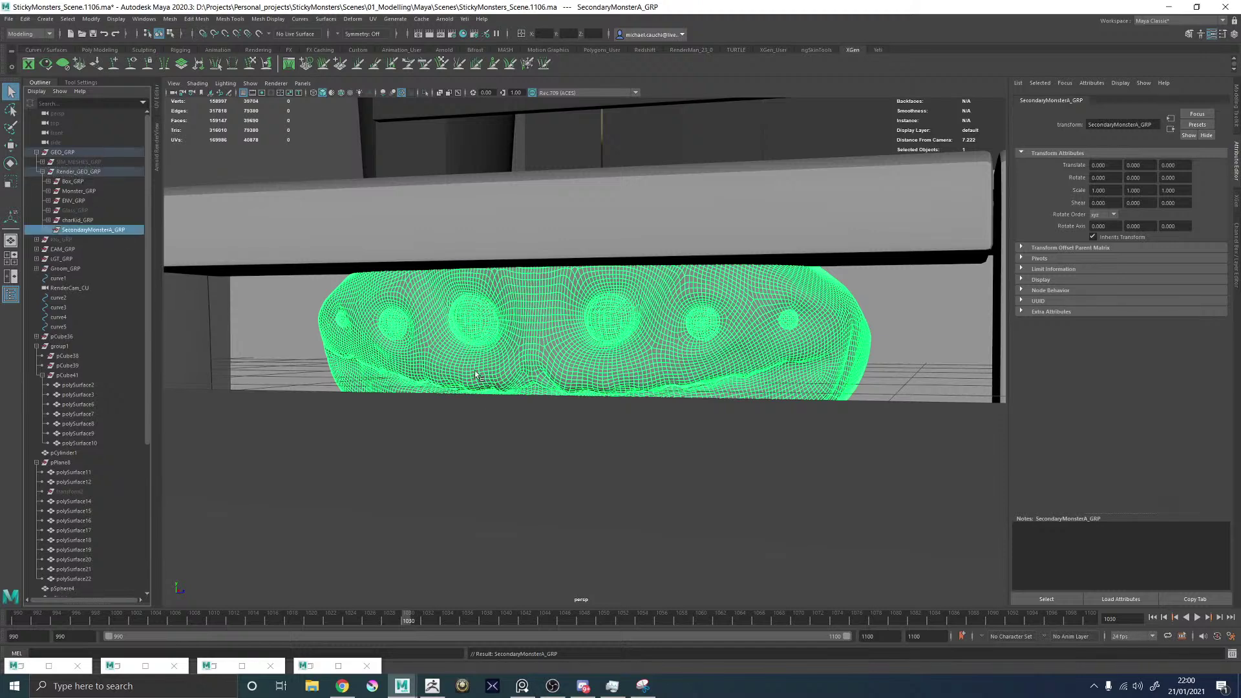
Group the fence's vertical planks with its two horizontal rails and name the group Fence_GRP.
click(71, 376)
alt+right_drag(581, 352, 474, 390)
click(74, 384)
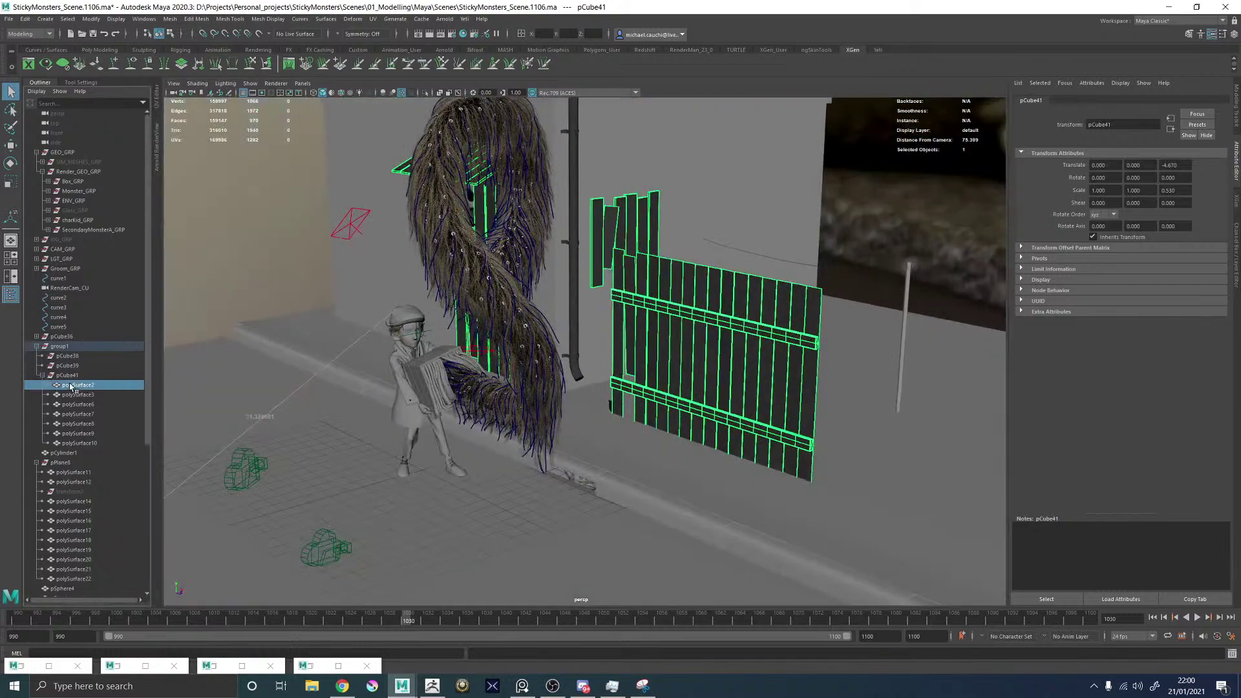
click(78, 394)
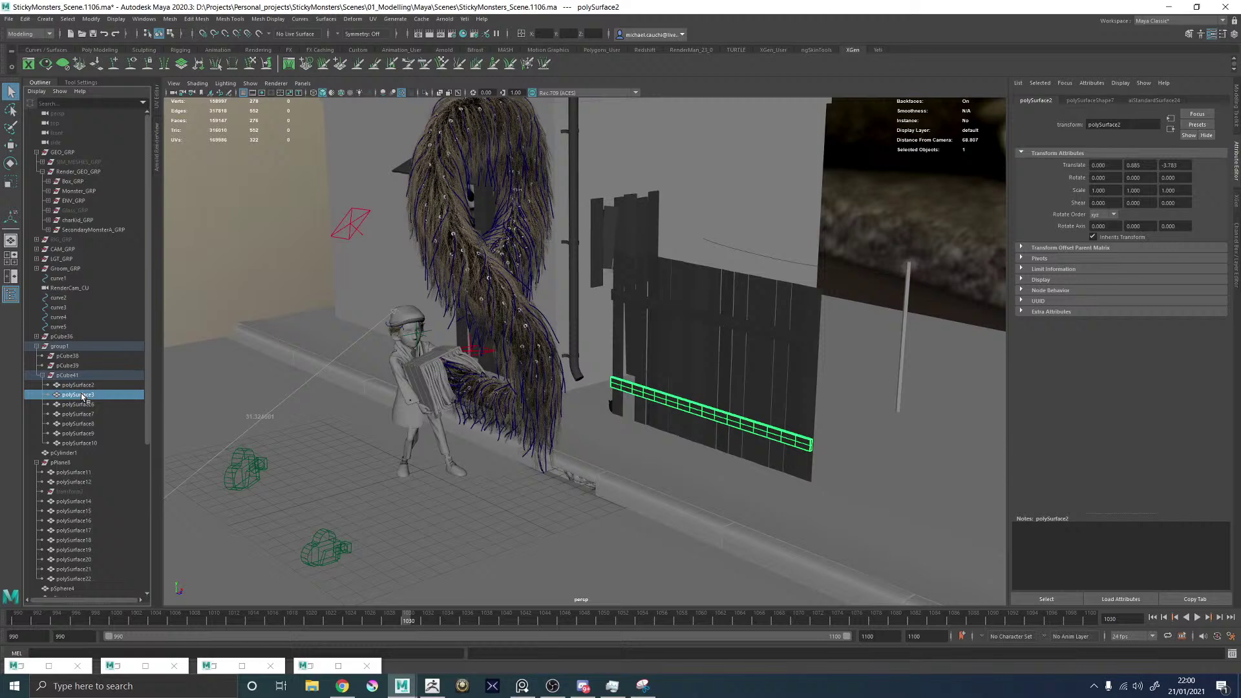
click(707, 375)
shift+click(722, 330)
shift+click(706, 413)
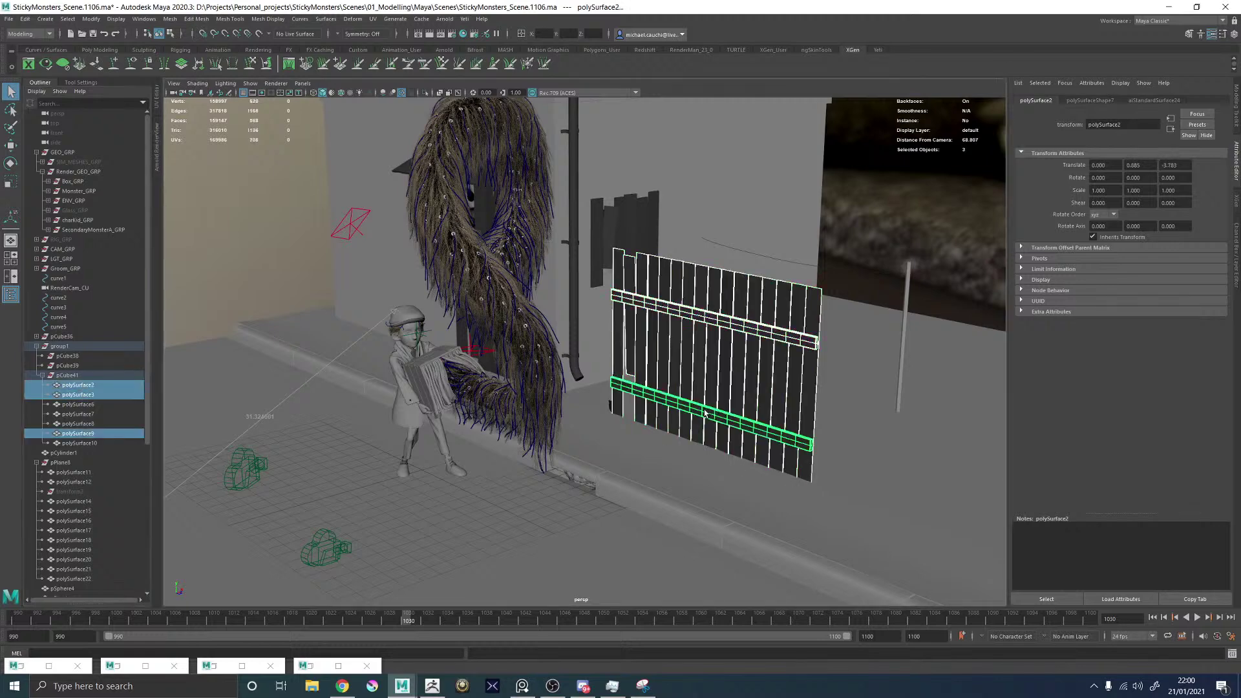
key(ctrl+g)
double_click(70, 424)
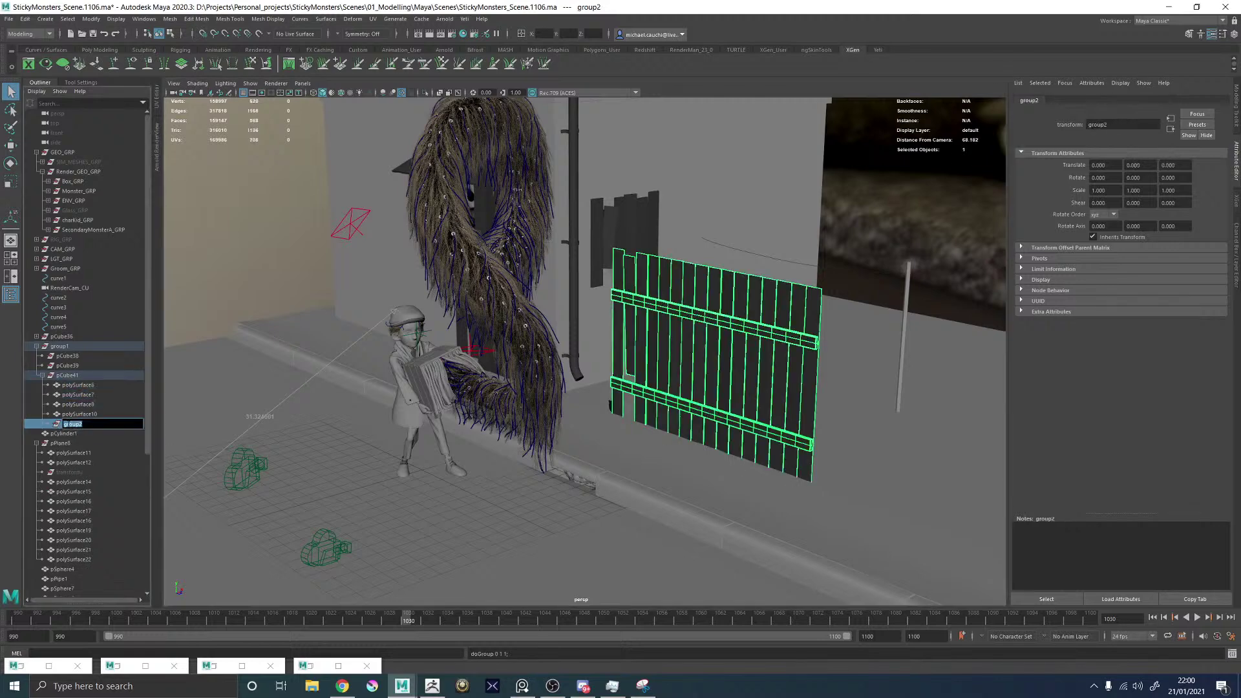
text(Fence_GRP)
key(Return)
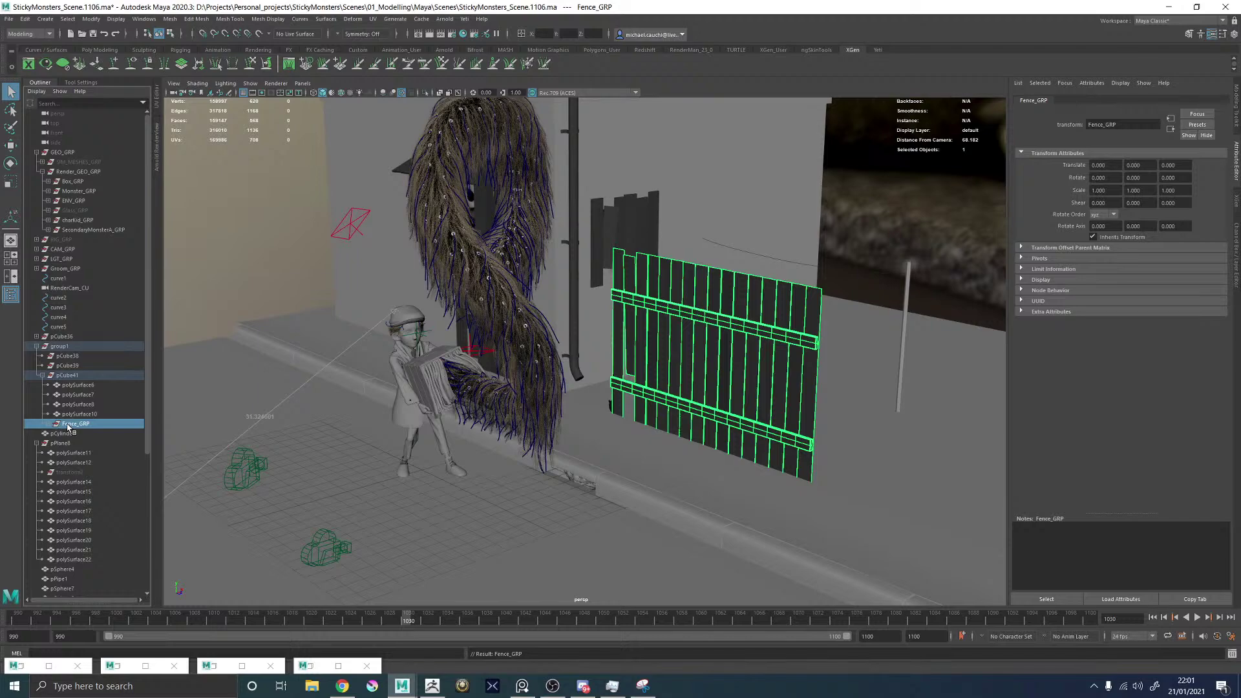
Group the planks of the small roof above the door with its side pieces, pCube42 to pCube47.
click(90, 413)
alt+drag(452, 291, 505, 286)
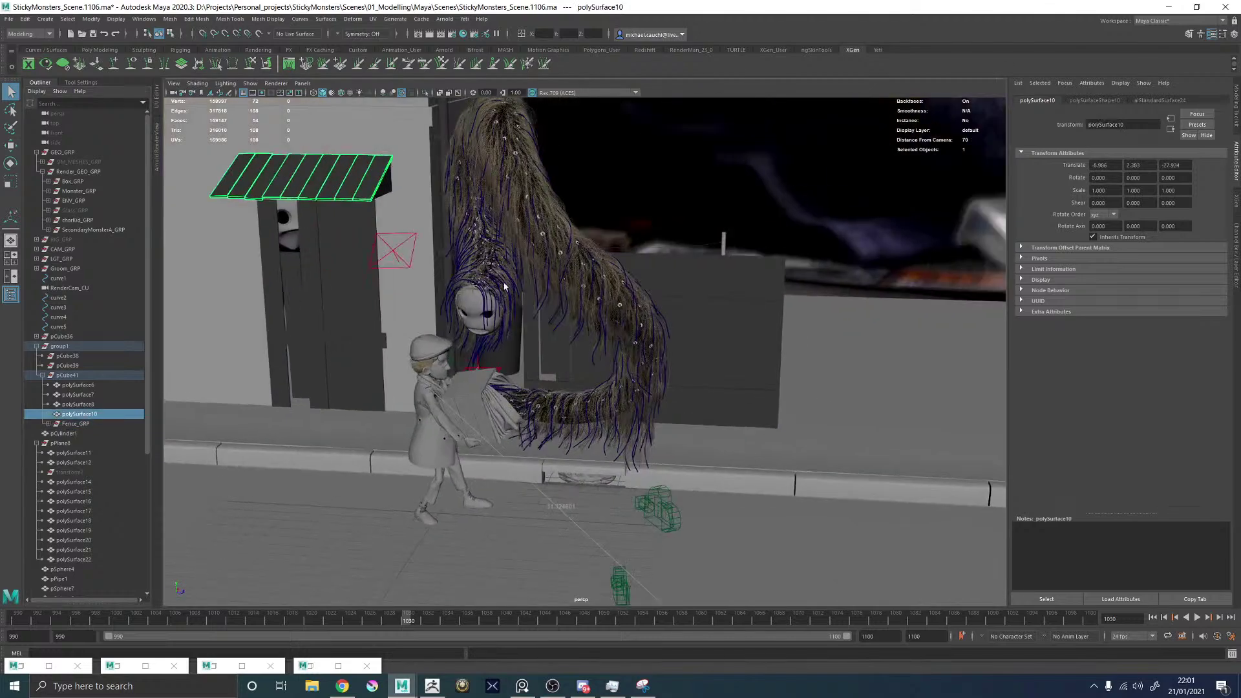
alt+middle_drag(505, 286, 643, 336)
alt+drag(455, 280, 467, 240)
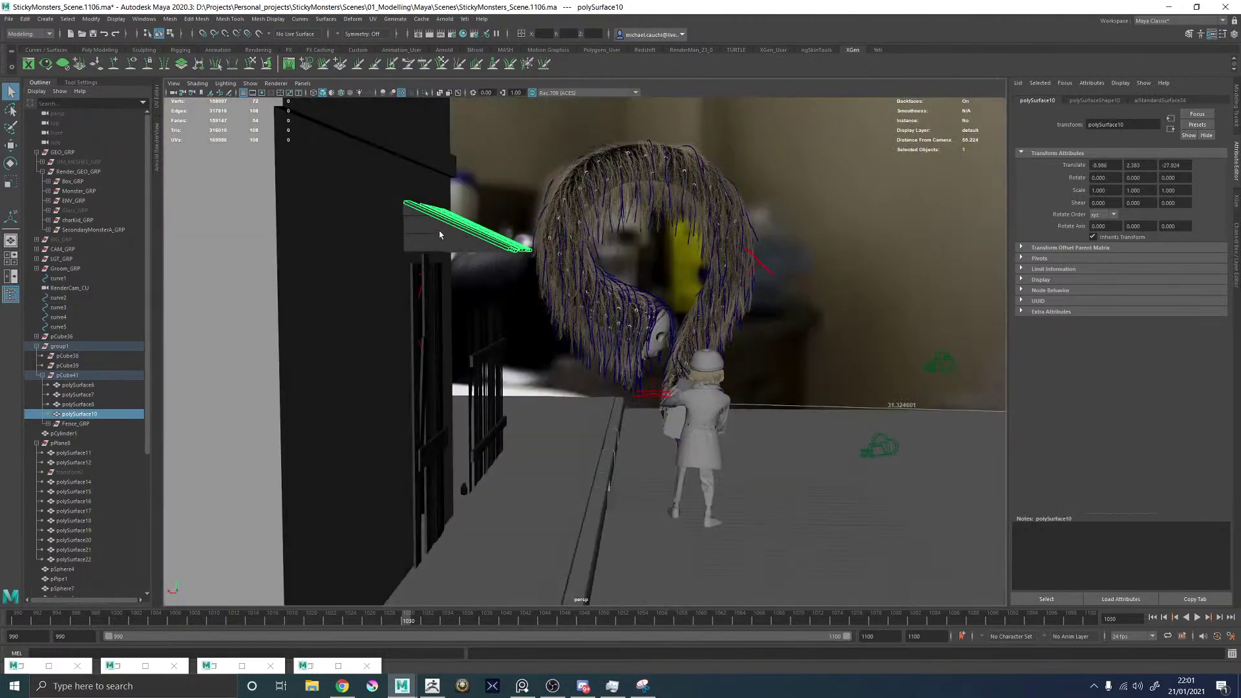
shift+click(439, 235)
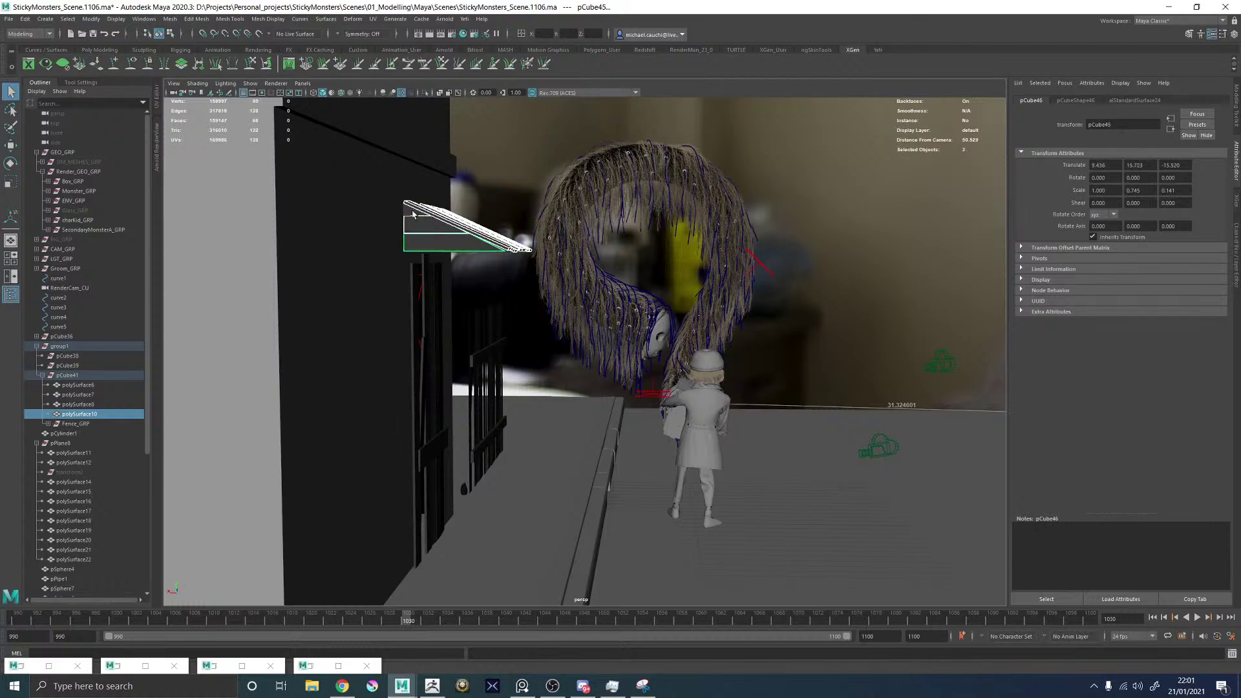
shift+click(414, 215)
scroll(64, 424, down, 6)
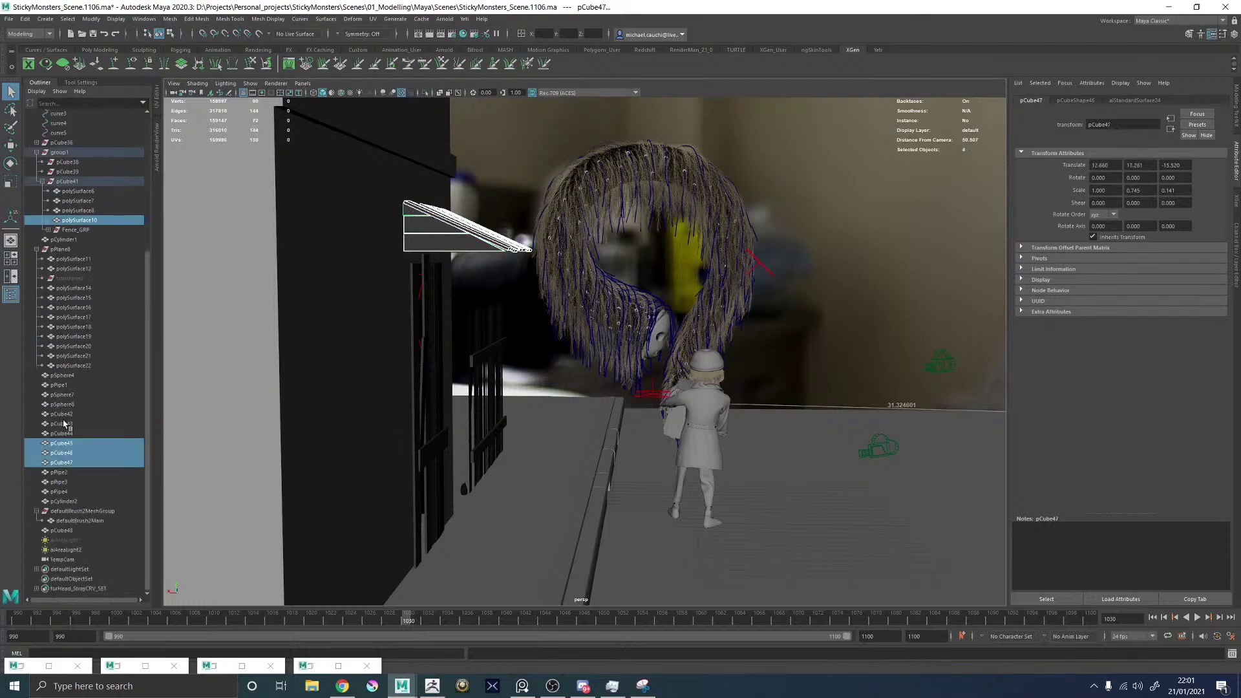
alt+drag(516, 349, 648, 259)
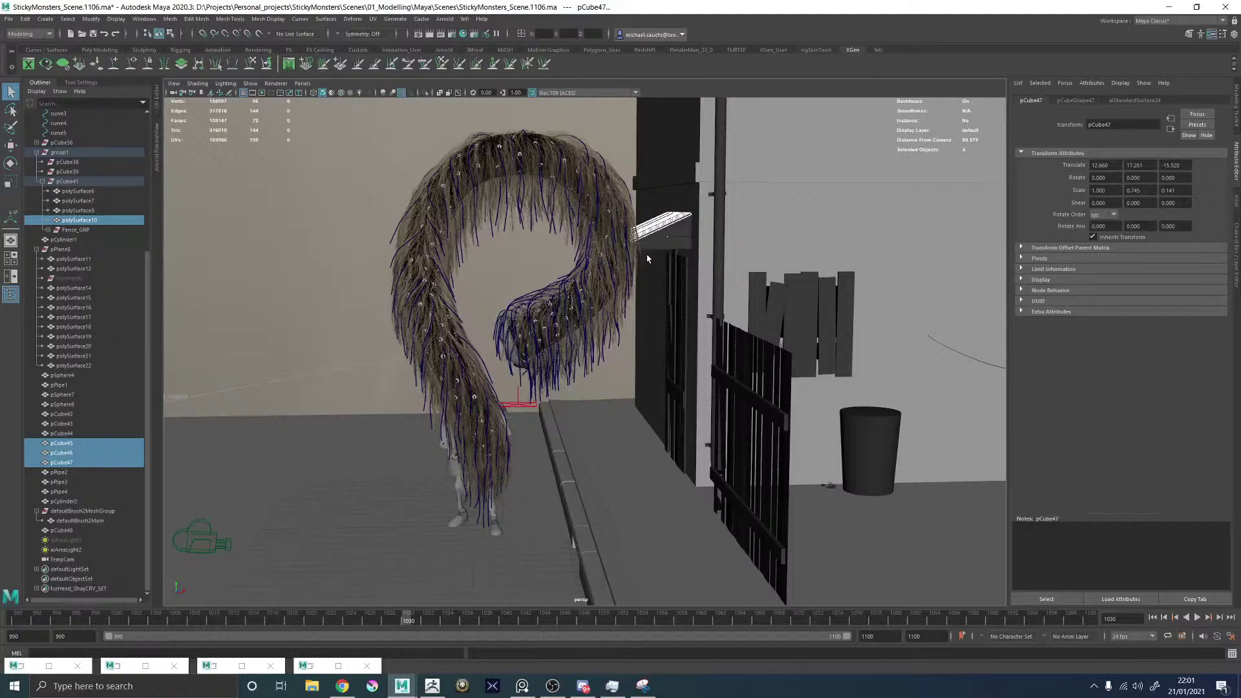
shift+click(685, 225)
shift+click(680, 238)
shift+click(678, 243)
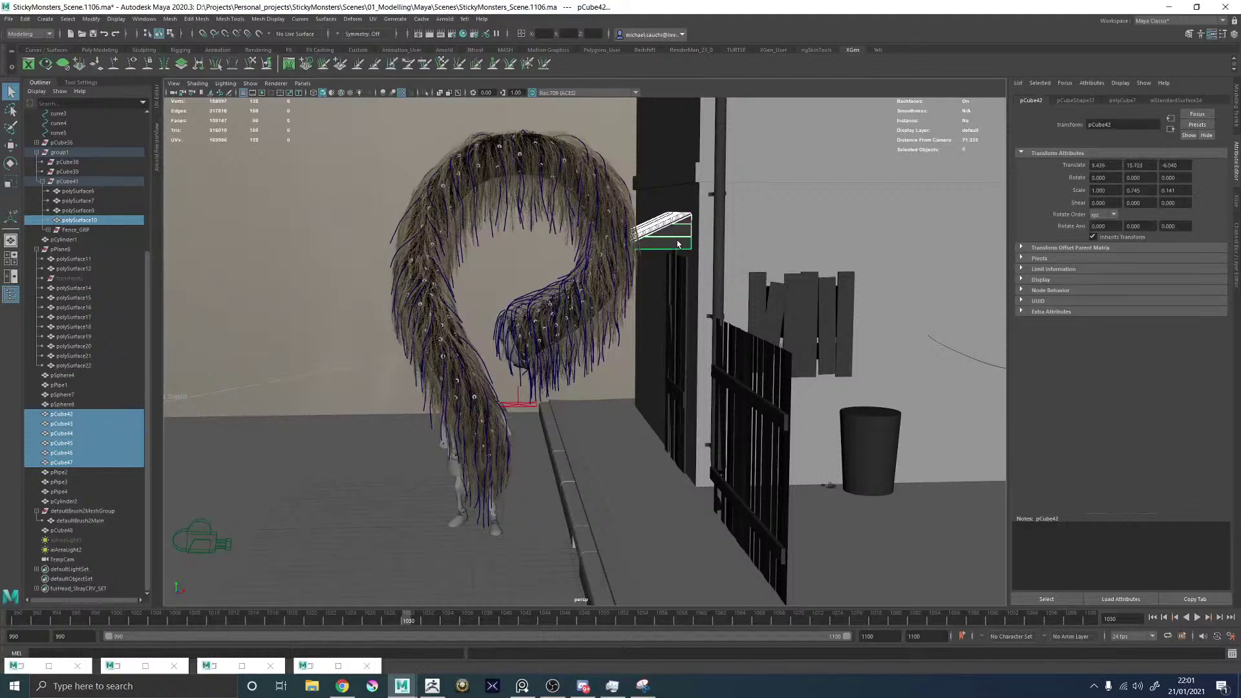
key(ctrl+g)
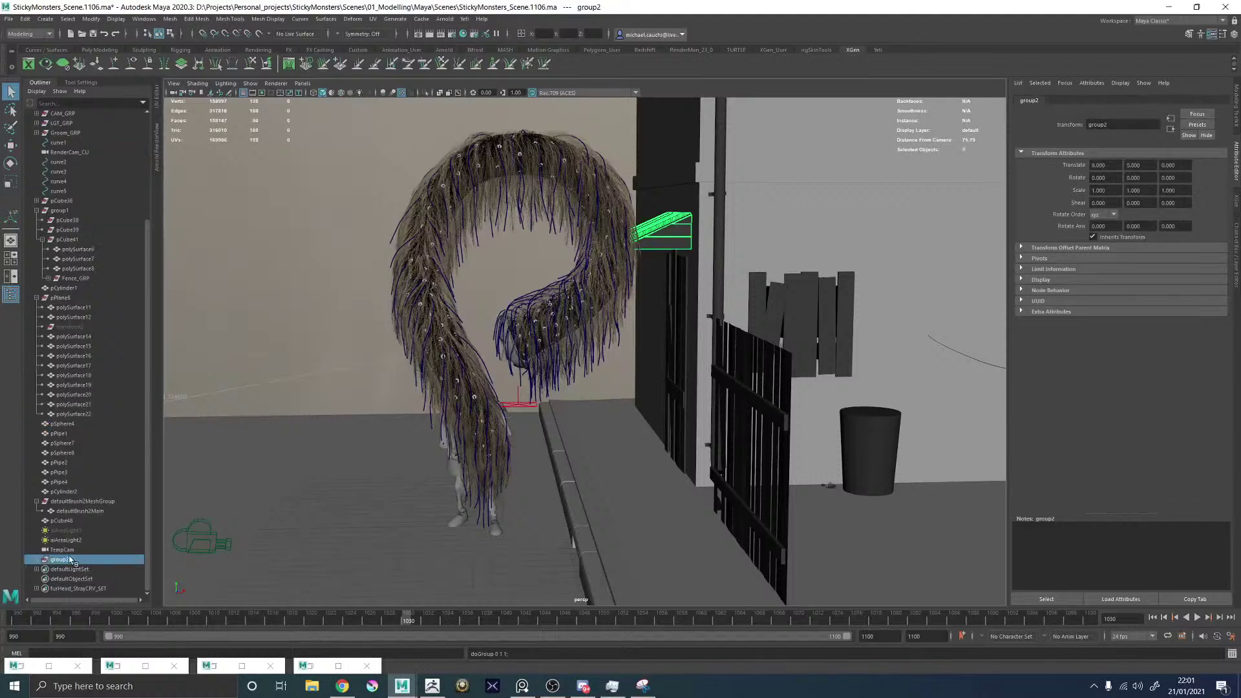
Group the door's vertical planks with its crossbar and name the group Door_GRP.
alt+drag(310, 252, 440, 227)
alt+middle_drag(439, 227, 489, 298)
alt+drag(488, 298, 460, 311)
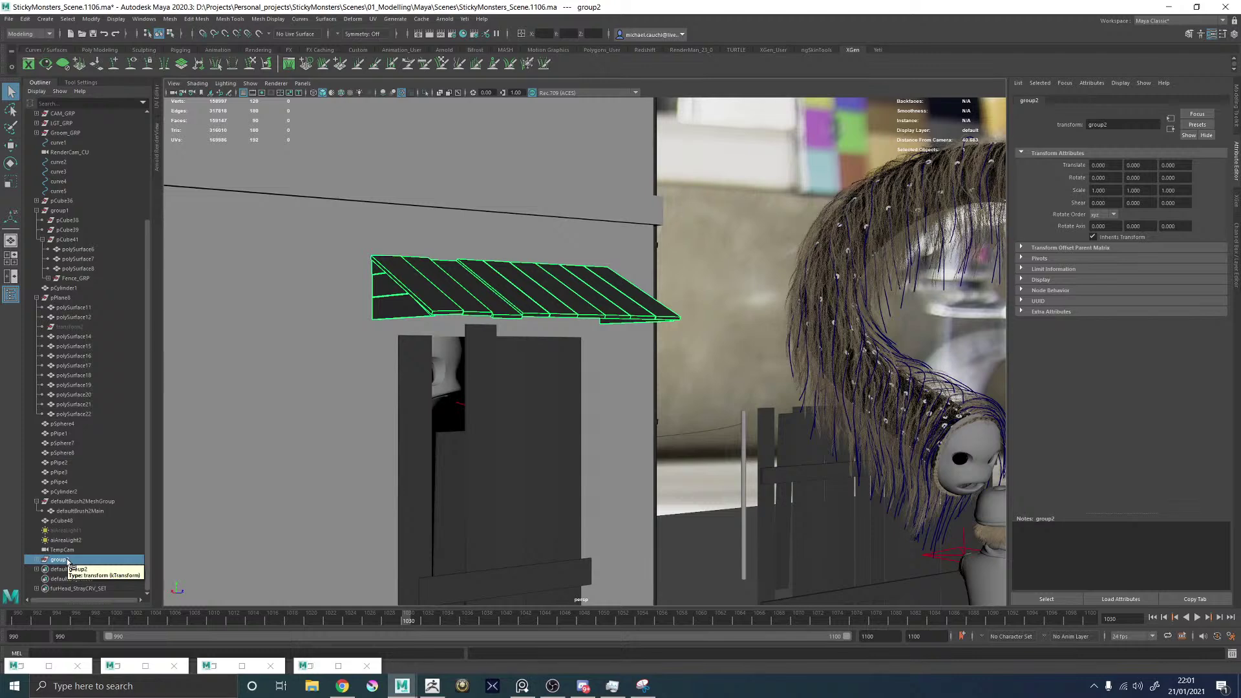
click(493, 413)
alt+middle_drag(485, 505, 520, 443)
shift+click(519, 366)
key(ctrl+g)
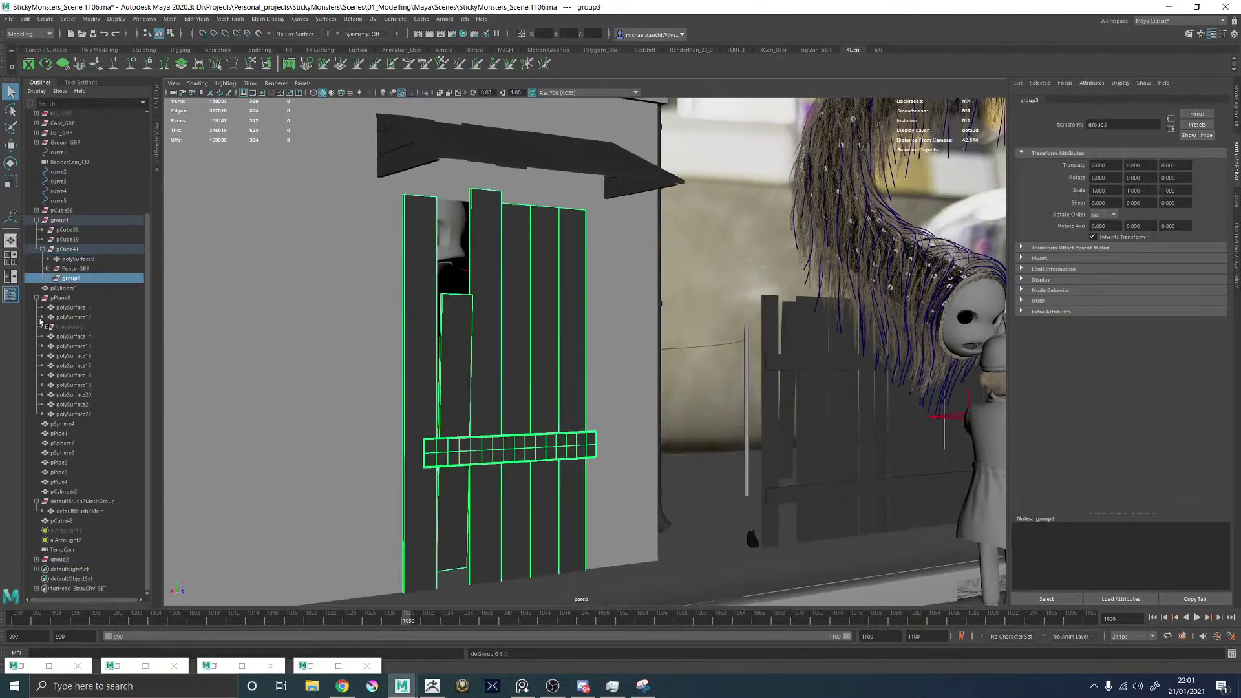
double_click(66, 279)
text(Door_GRP)
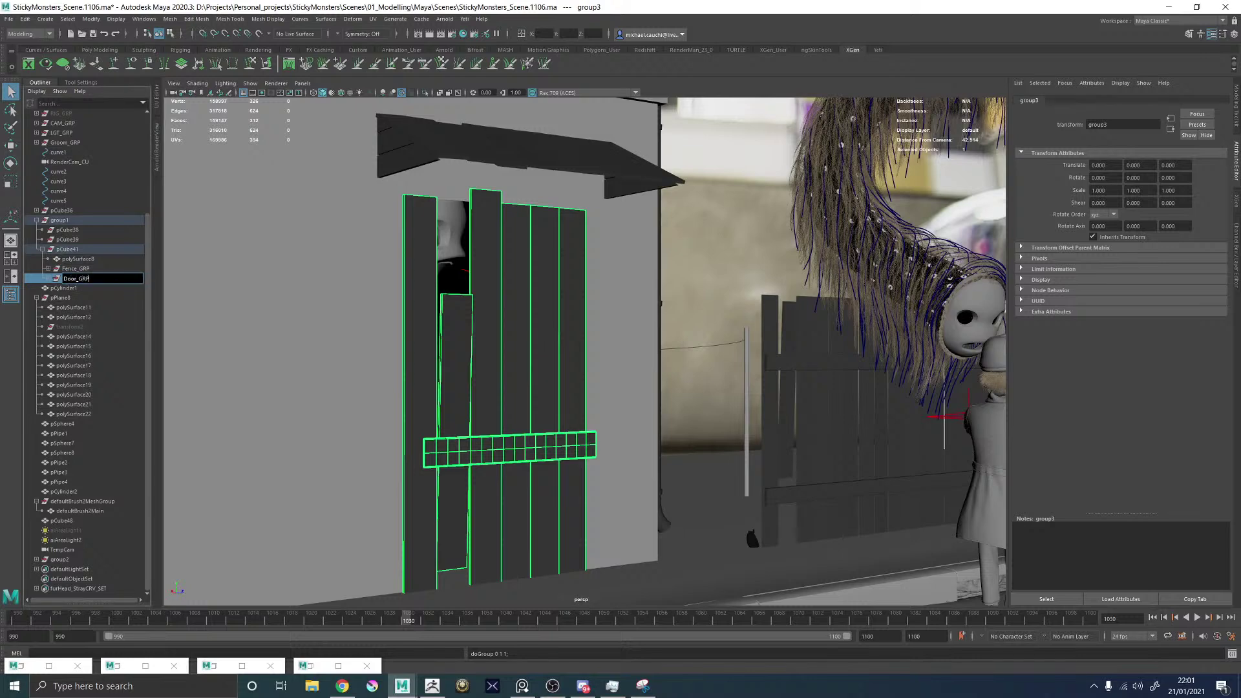
key(Return)
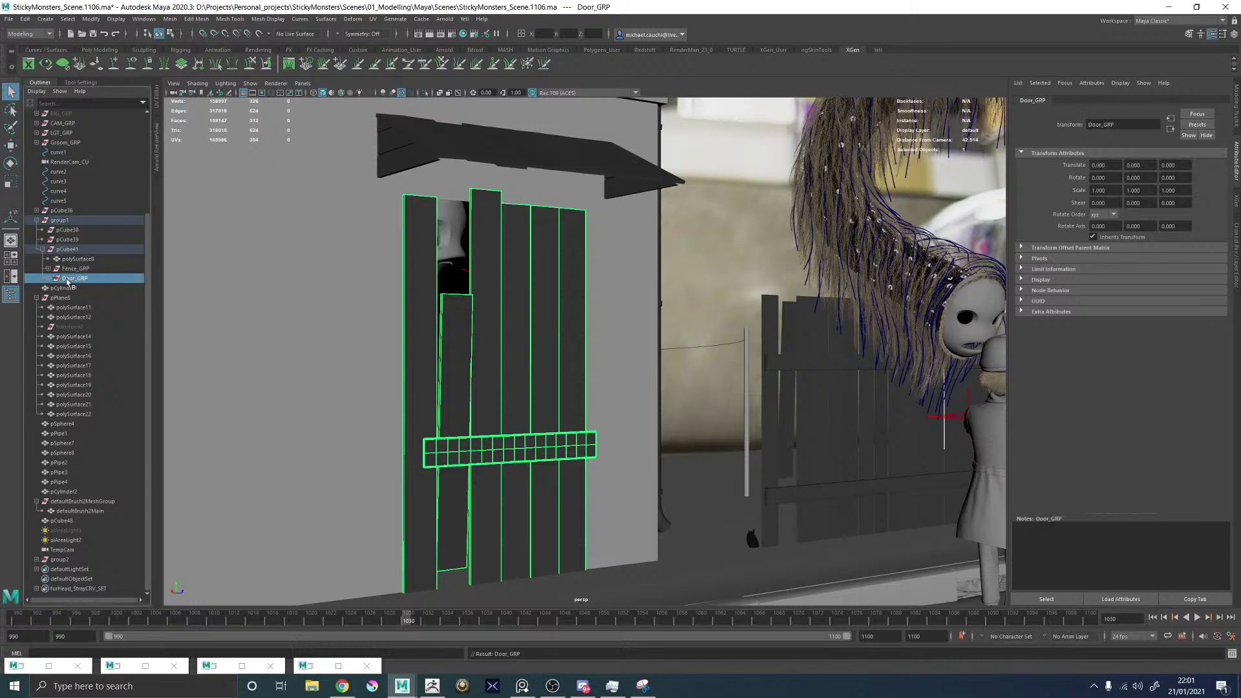
Rename the boards mesh covering the window, polySurface8, as WindowBoards_GEO.
click(76, 259)
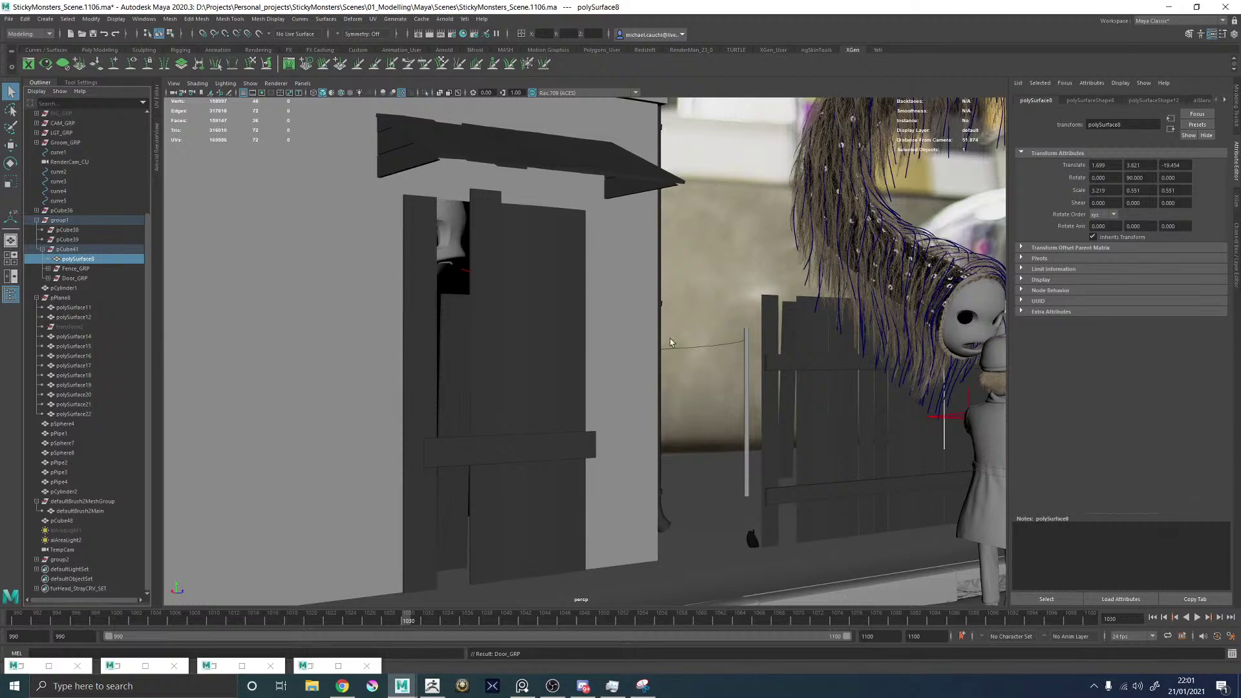
key(f)
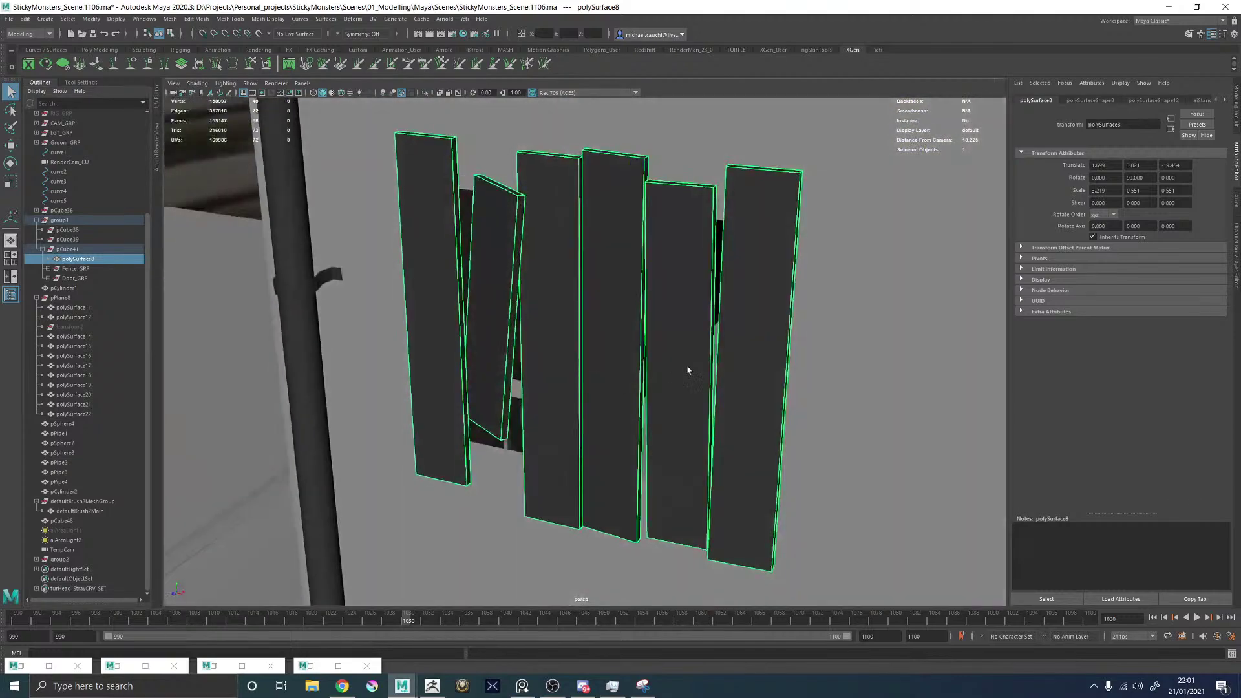
alt+drag(687, 371, 566, 344)
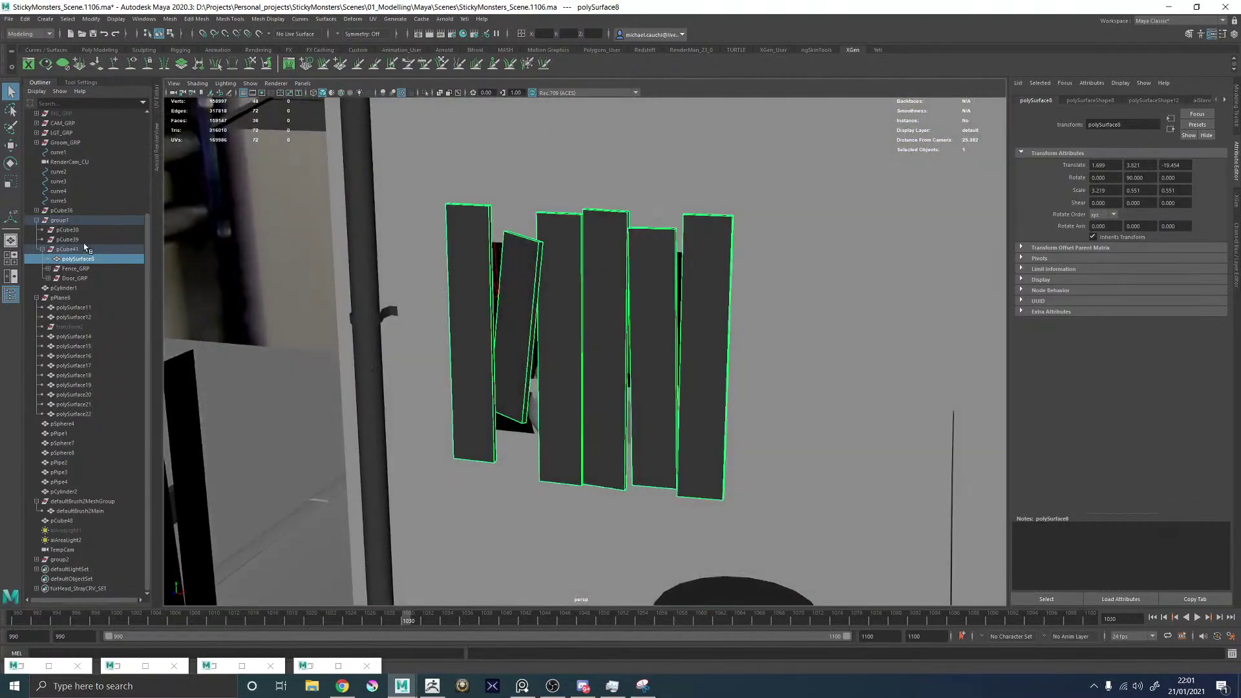
double_click(79, 260)
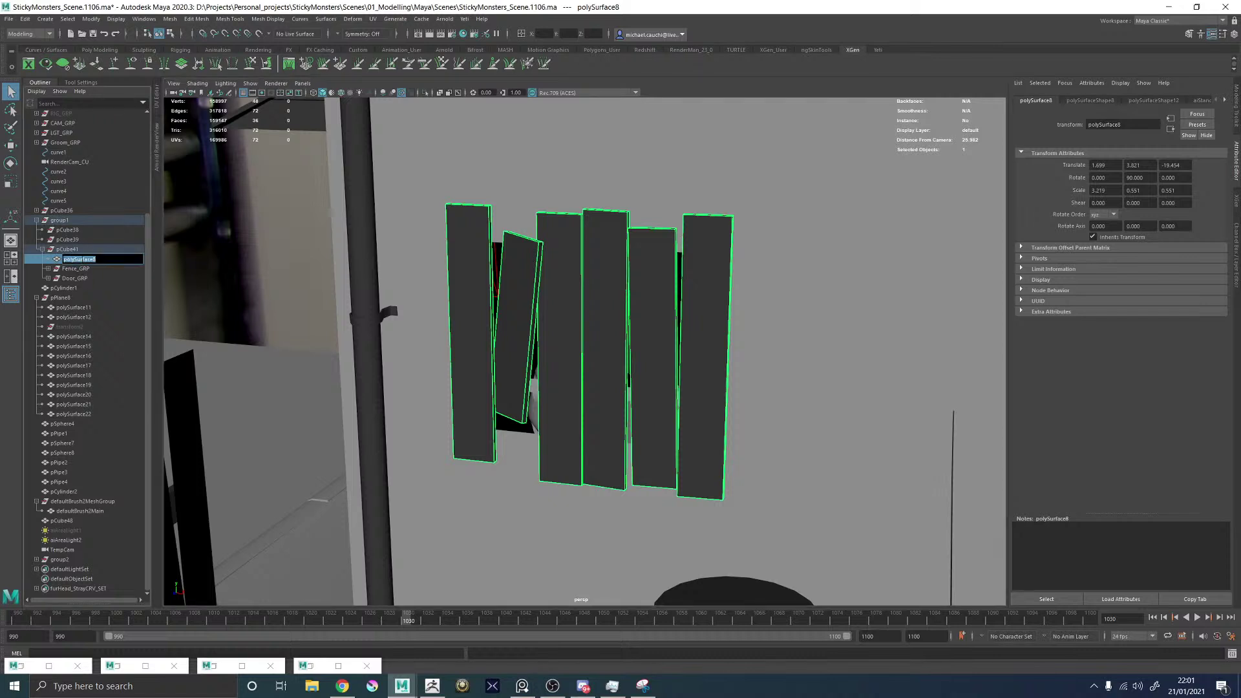
text(WindowBoards_GEO)
key(Return)
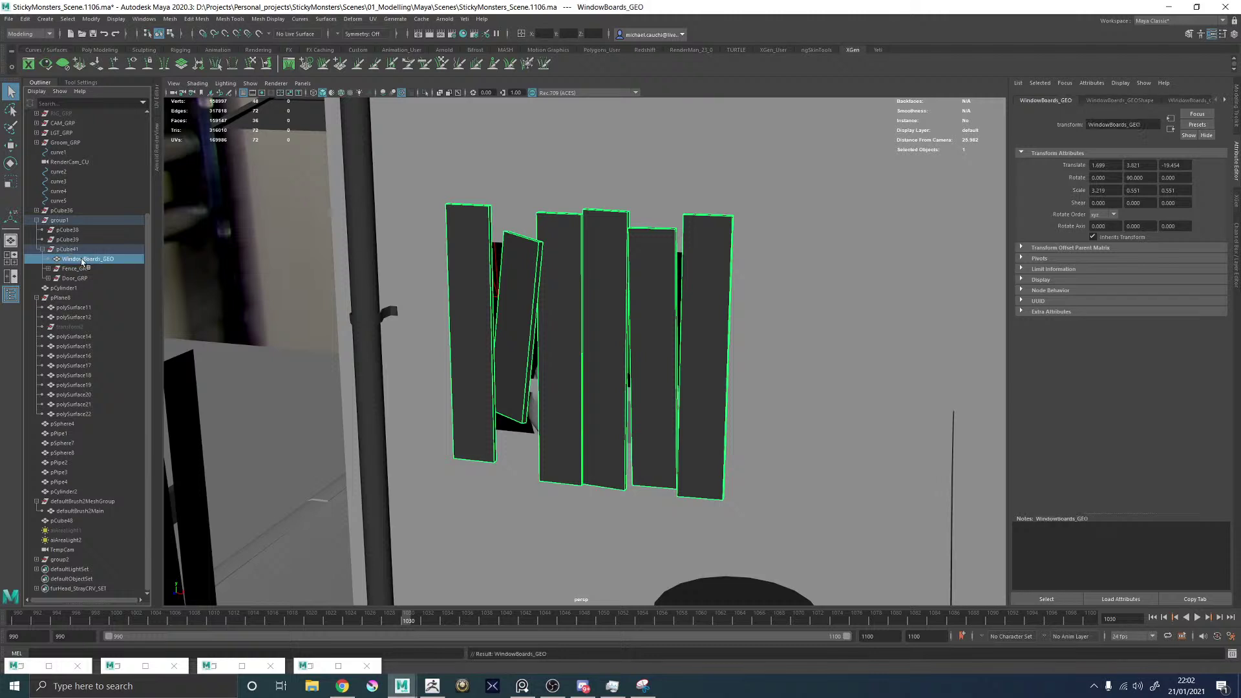
Extrude all faces of the fence's vertical planks inside Fence_GRP outward by about 0.1 to give the planks thickness.
click(48, 269)
click(95, 278)
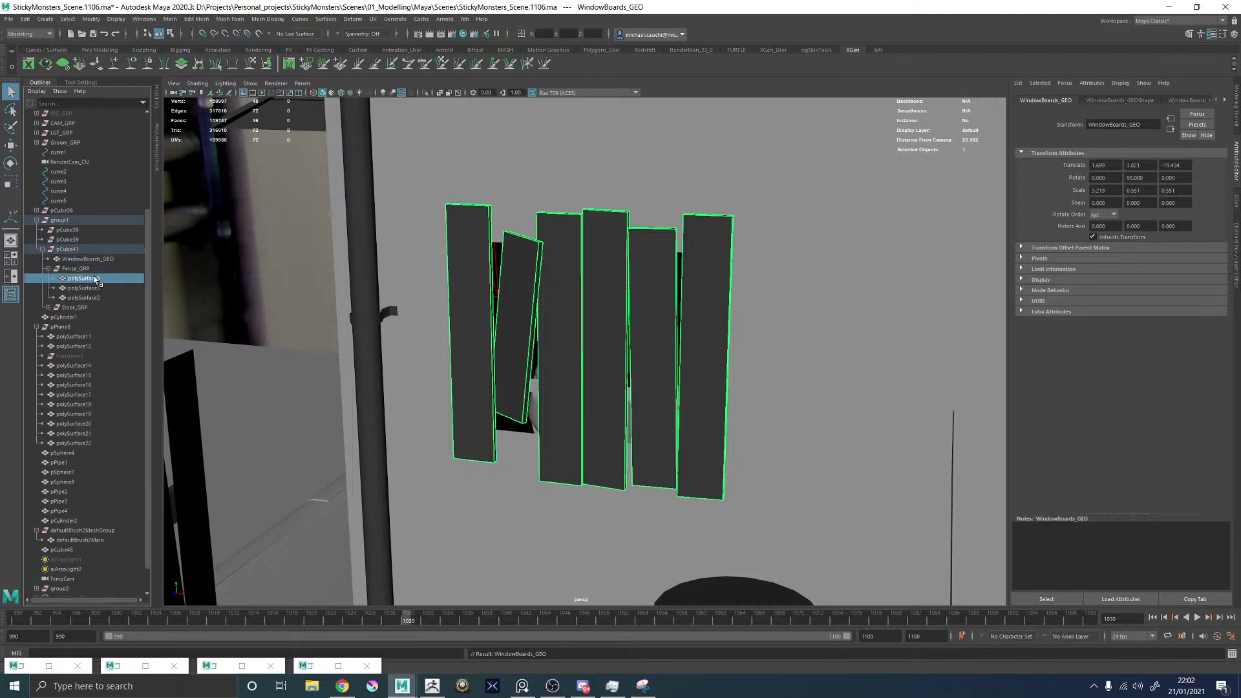
key(f)
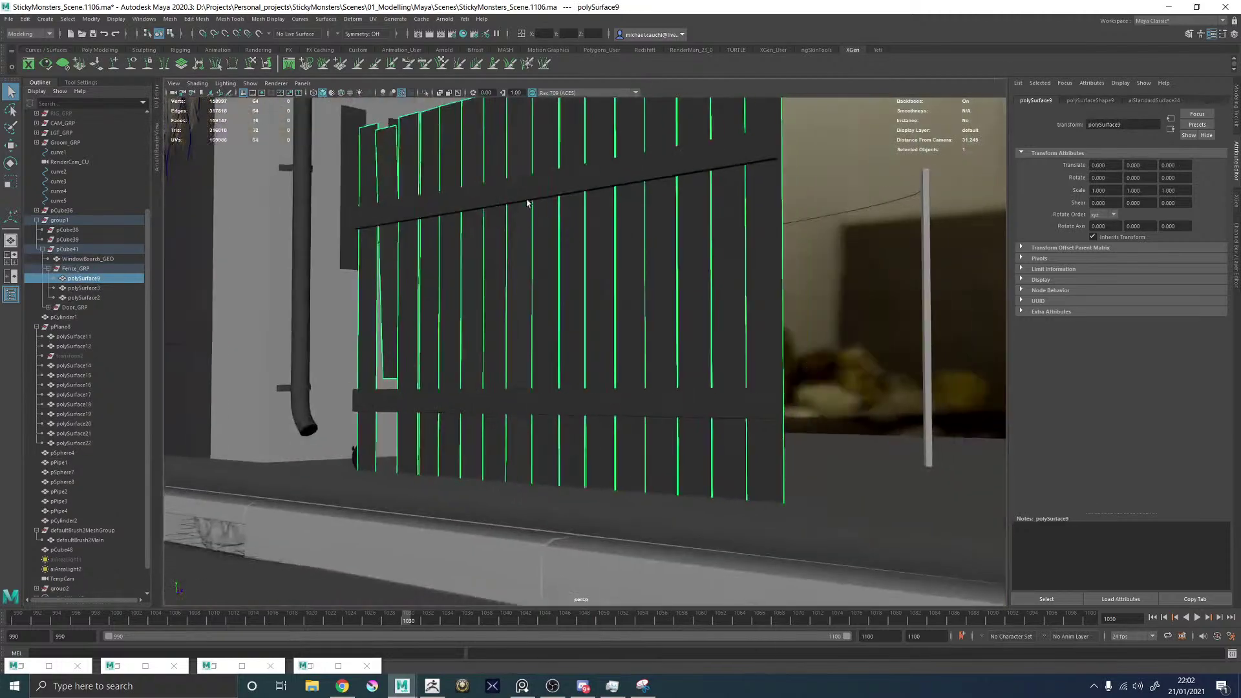
alt+drag(477, 201, 478, 208)
alt+middle_drag(478, 209, 513, 228)
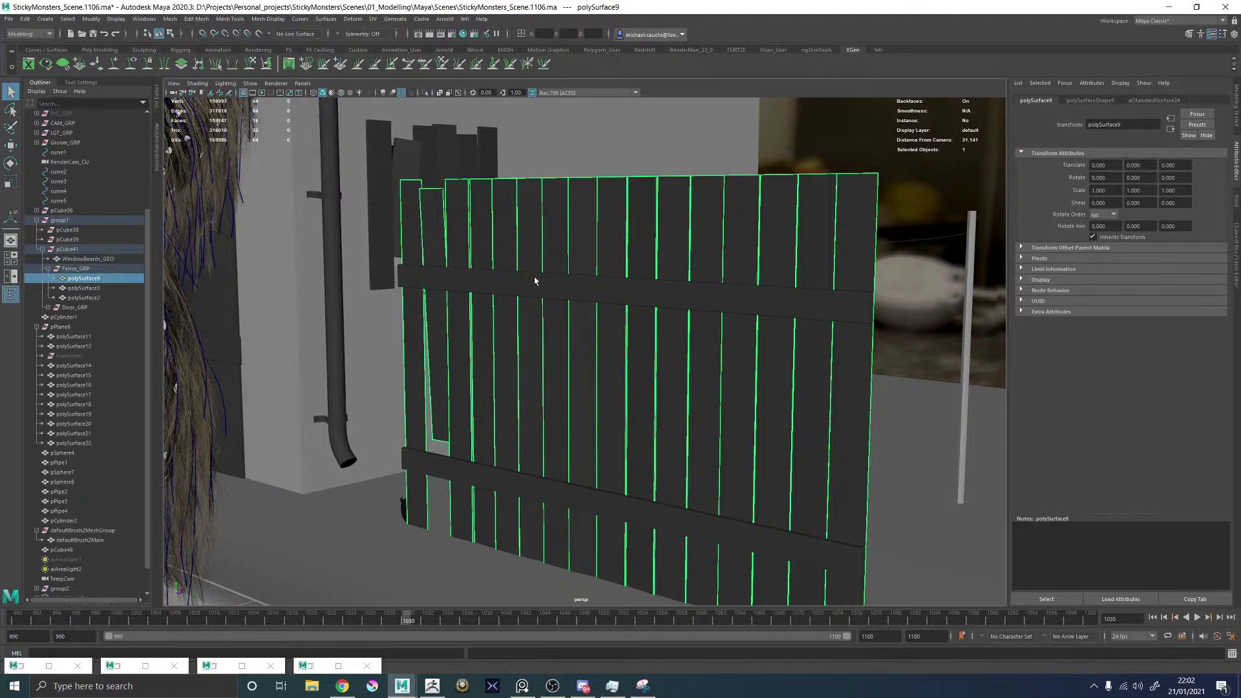
alt+drag(535, 281, 704, 314)
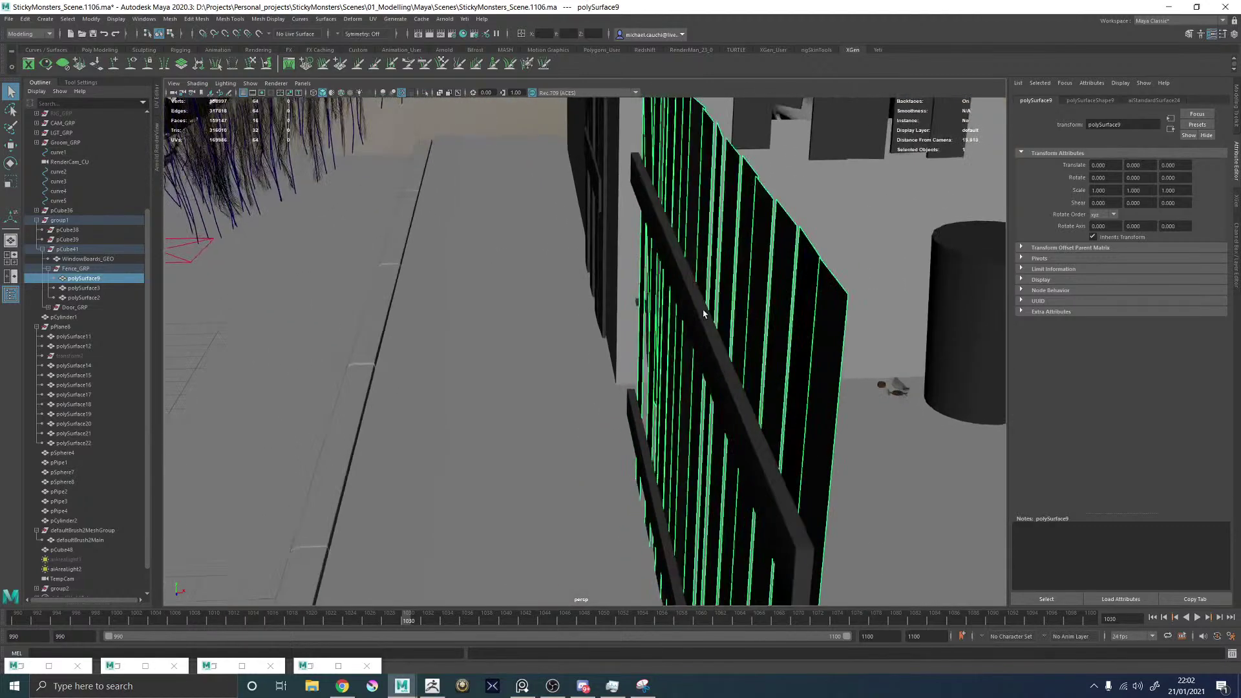
scroll(713, 264, down, 2)
mouse_move(705, 232)
right_down()
mouse_move(707, 249)
mouse_move(686, 240)
right_up()
scroll(687, 241, down, 5)
drag(549, 182, 761, 616)
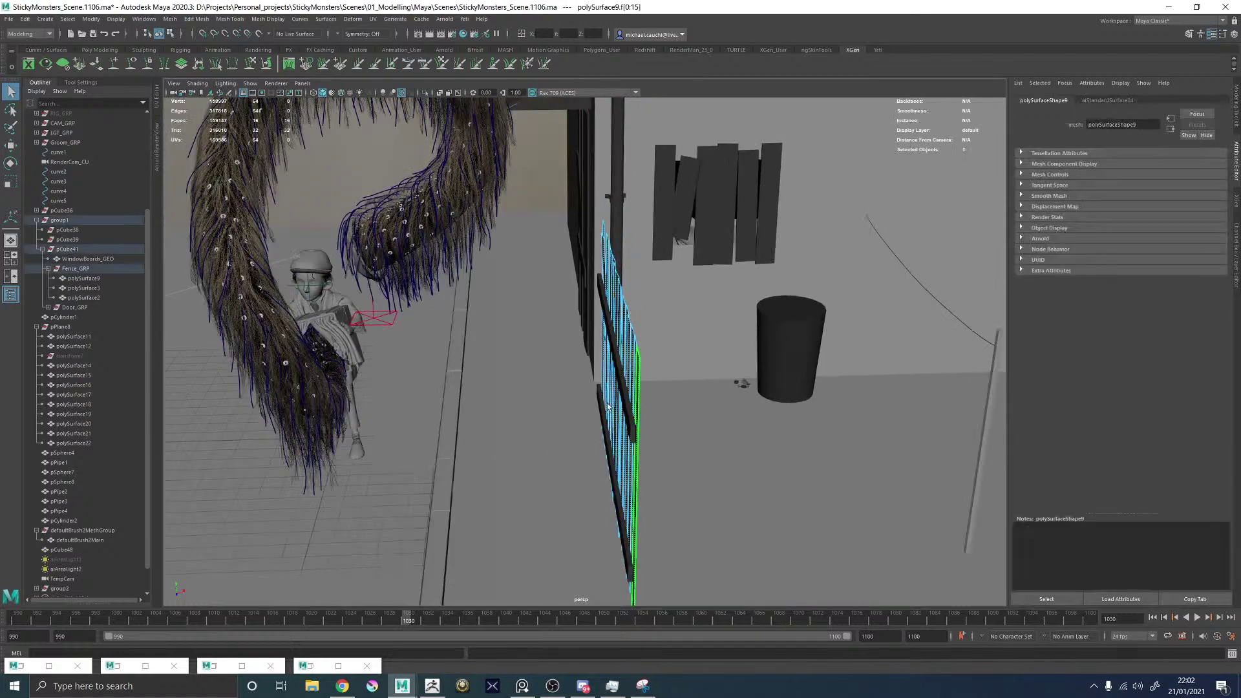
key(f)
scroll(625, 330, down, 3)
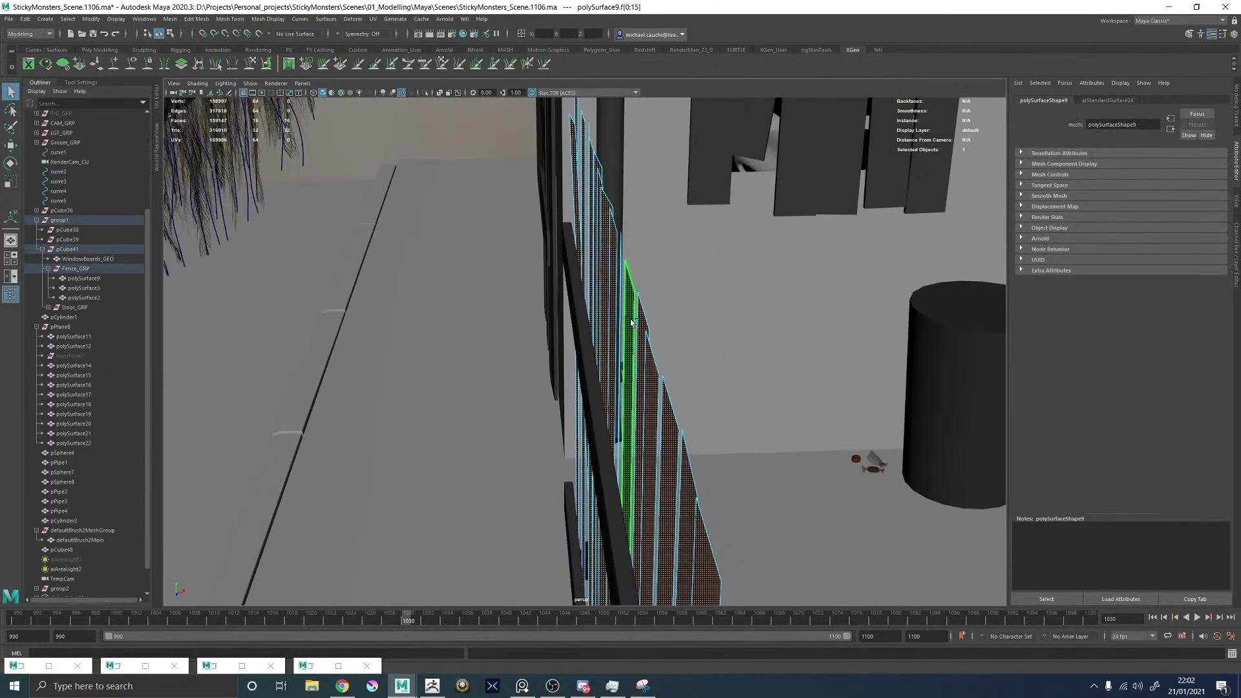
shift+right_drag(625, 330, 624, 304)
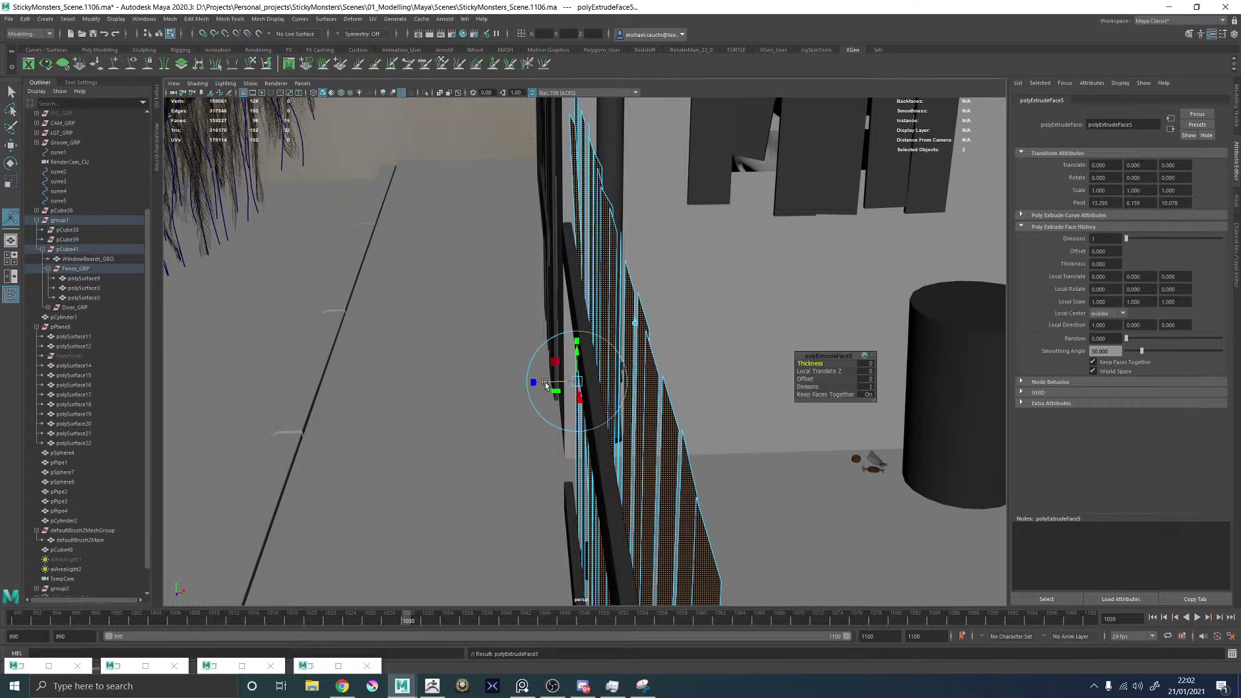
drag(545, 382, 540, 384)
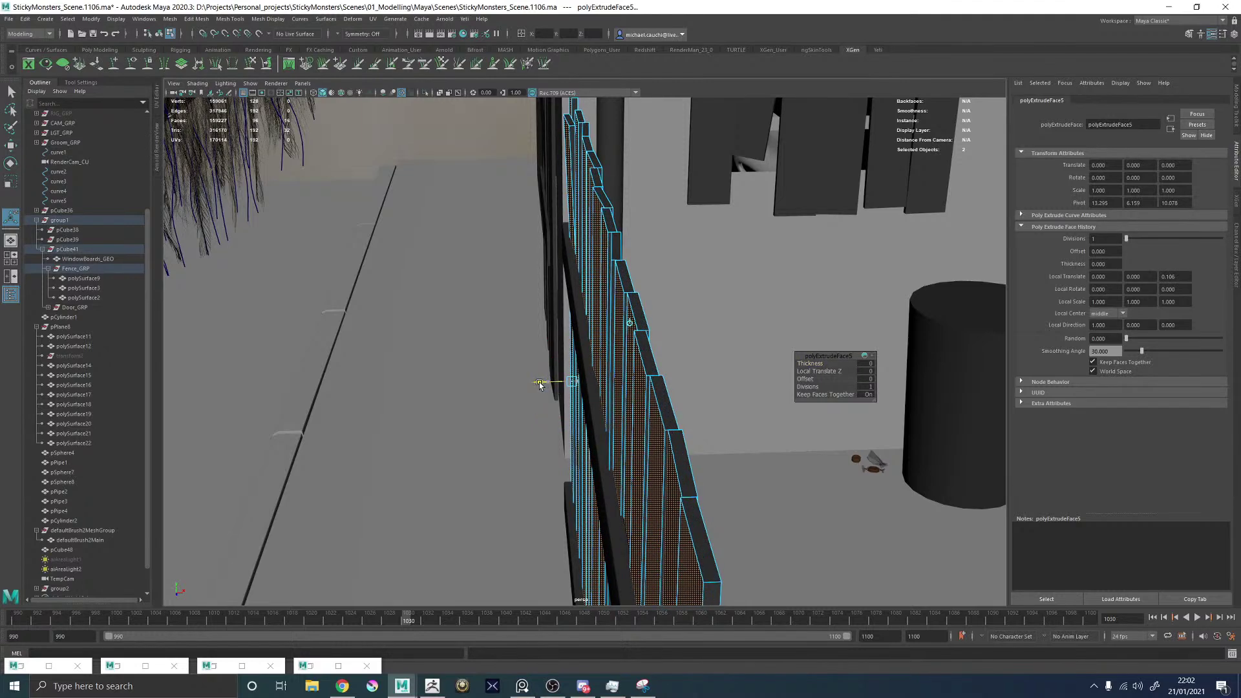
key(F8)
key(q)
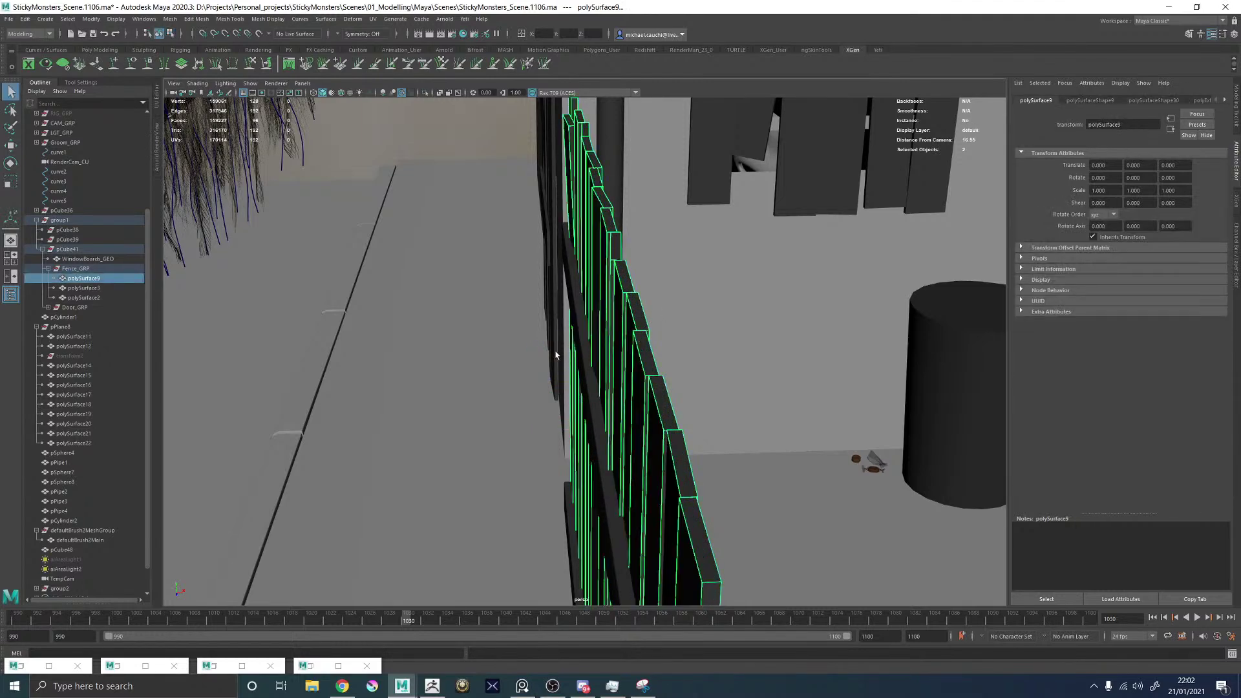
Centre the pivot of the fence's upper rail and shift the rail slightly along X to fit the thickened planks.
alt+drag(556, 355, 492, 259)
click(426, 207)
alt+middle_drag(492, 258, 519, 270)
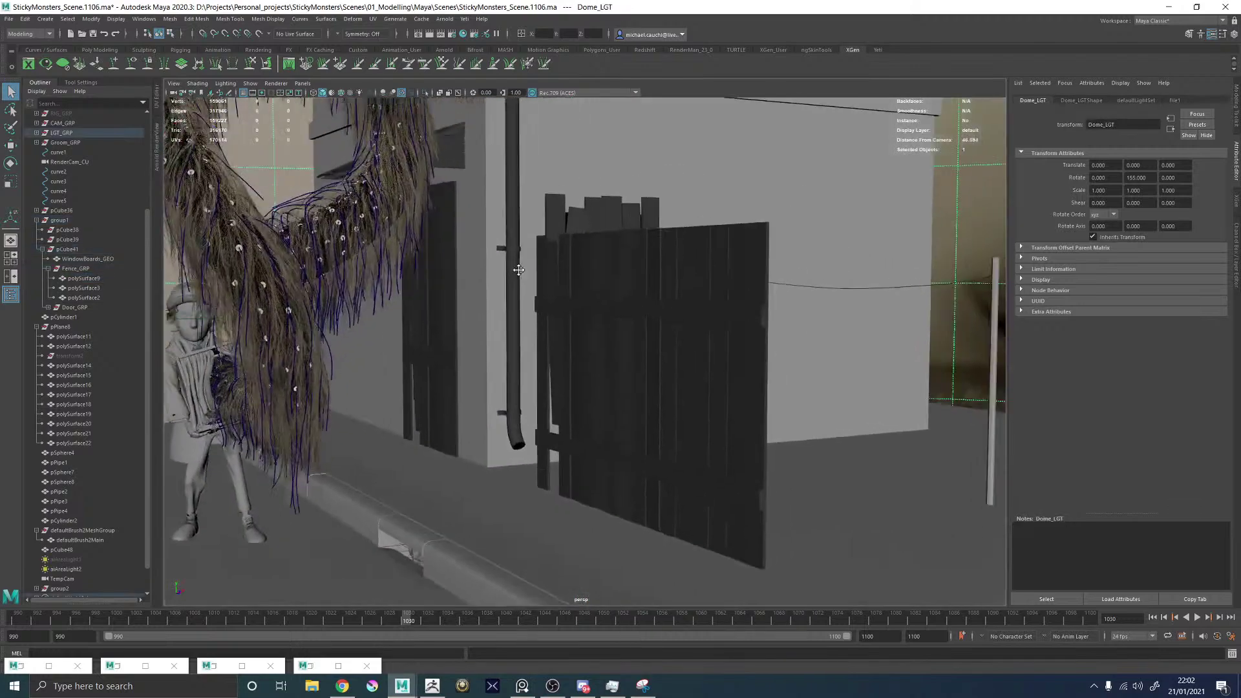
alt+right_drag(518, 269, 611, 270)
click(600, 275)
alt+drag(599, 275, 533, 328)
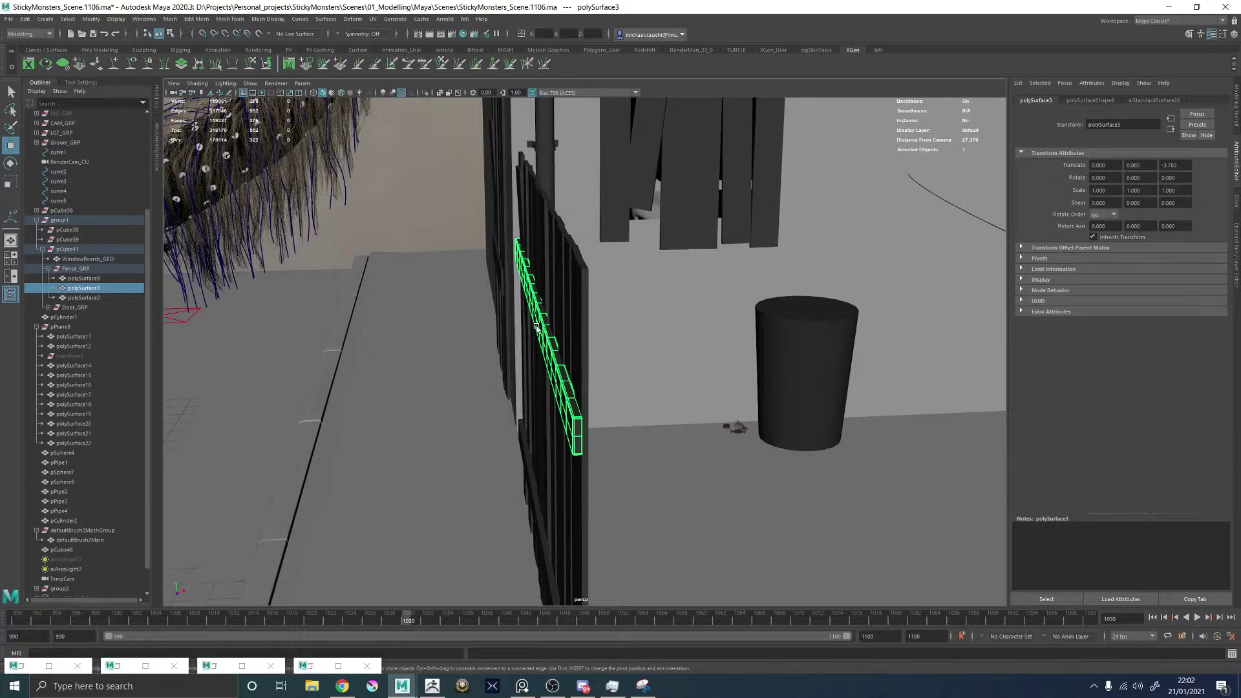
click(92, 19)
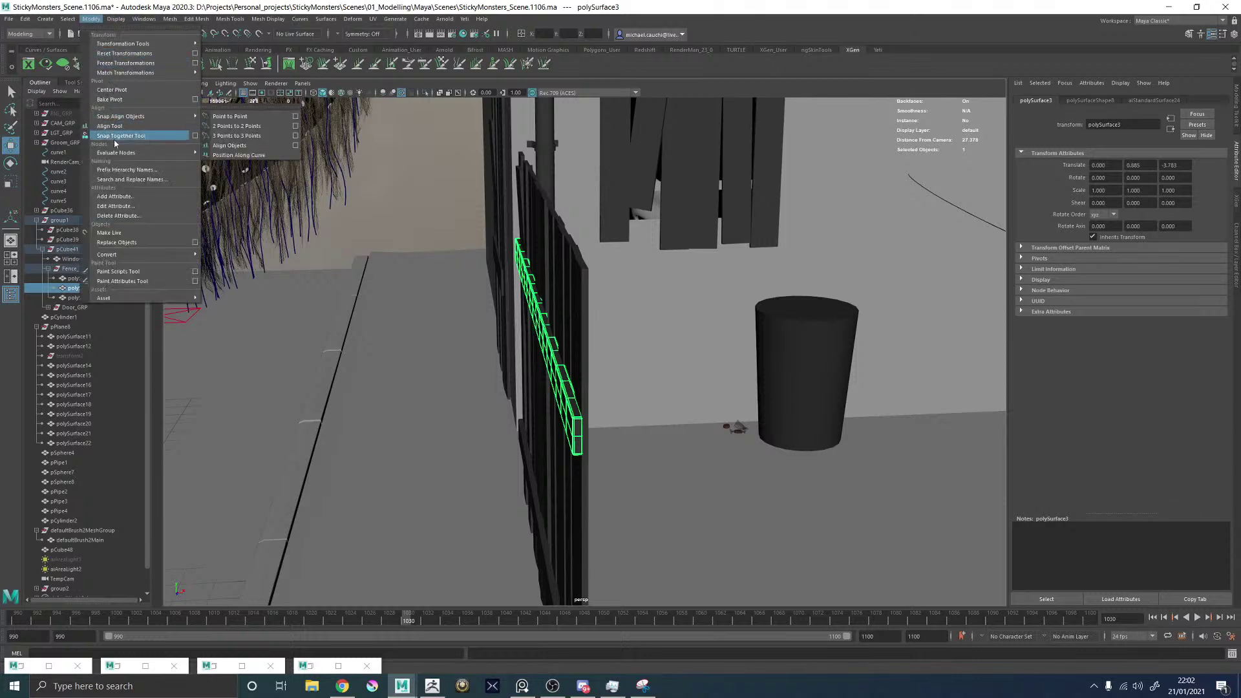
click(120, 91)
alt+drag(494, 252, 486, 258)
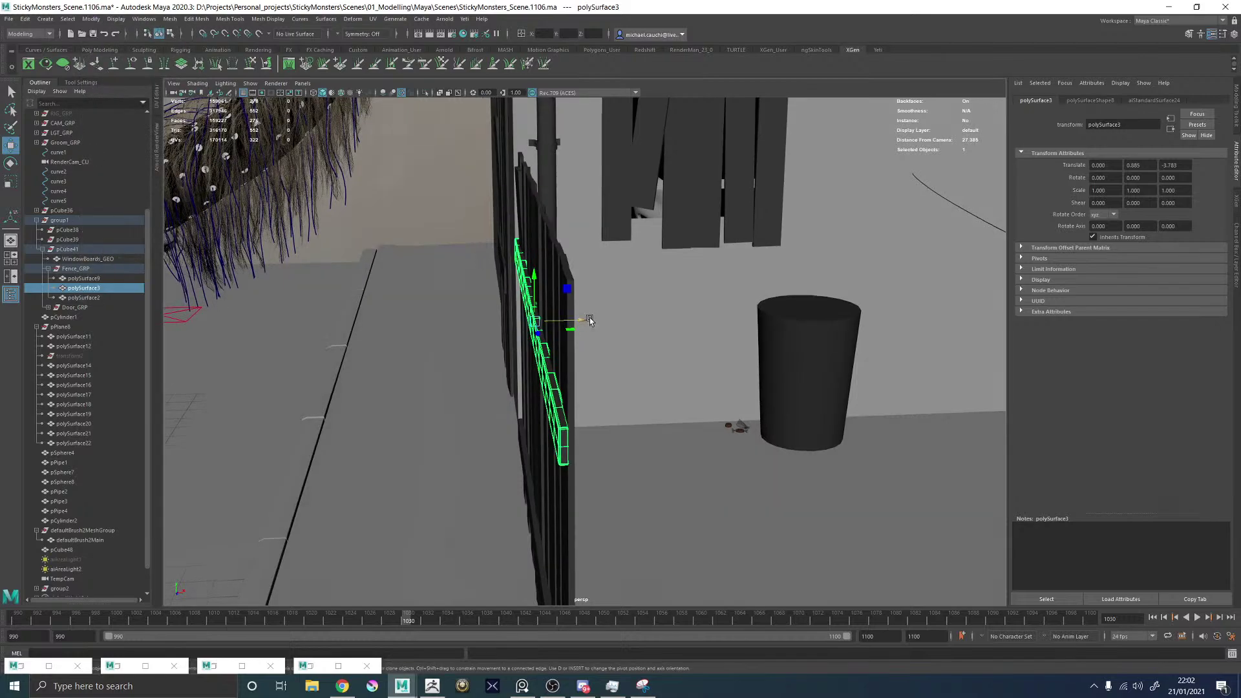
drag(589, 317, 585, 320)
Inspect the fence rail's placement and the thickness of the window boards from several angles.
alt+drag(497, 341, 551, 325)
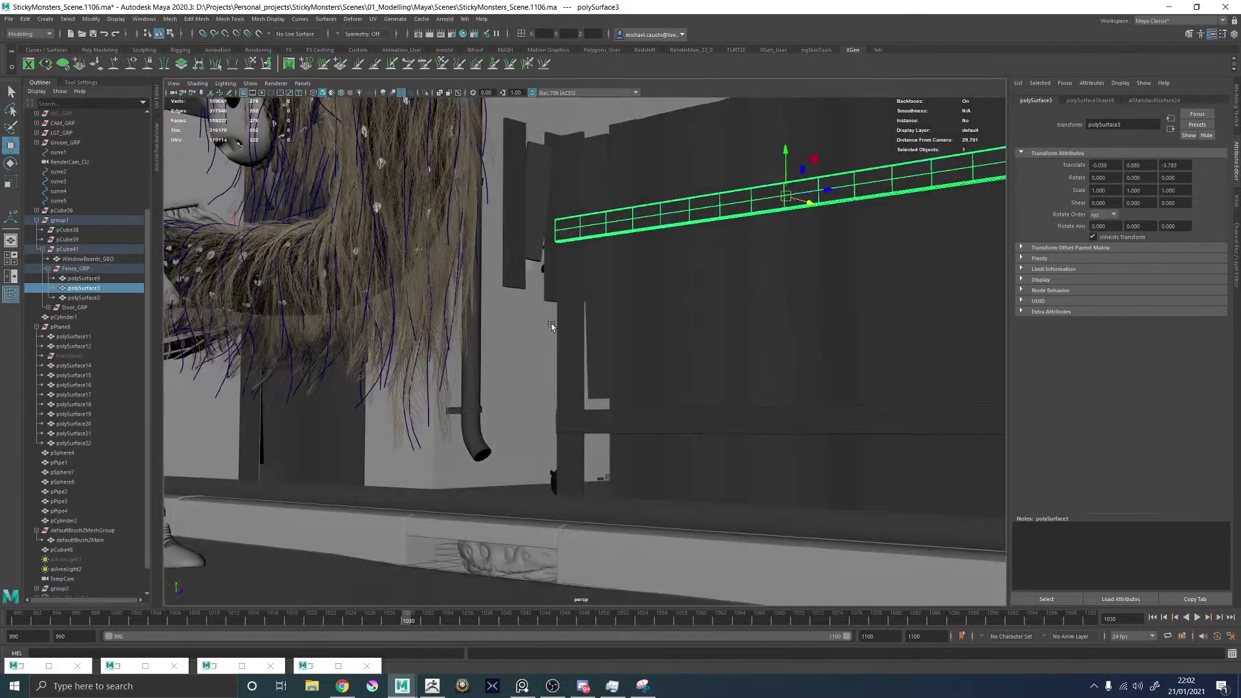
alt+middle_drag(551, 325, 474, 288)
alt+right_drag(474, 287, 336, 321)
alt+drag(337, 321, 404, 318)
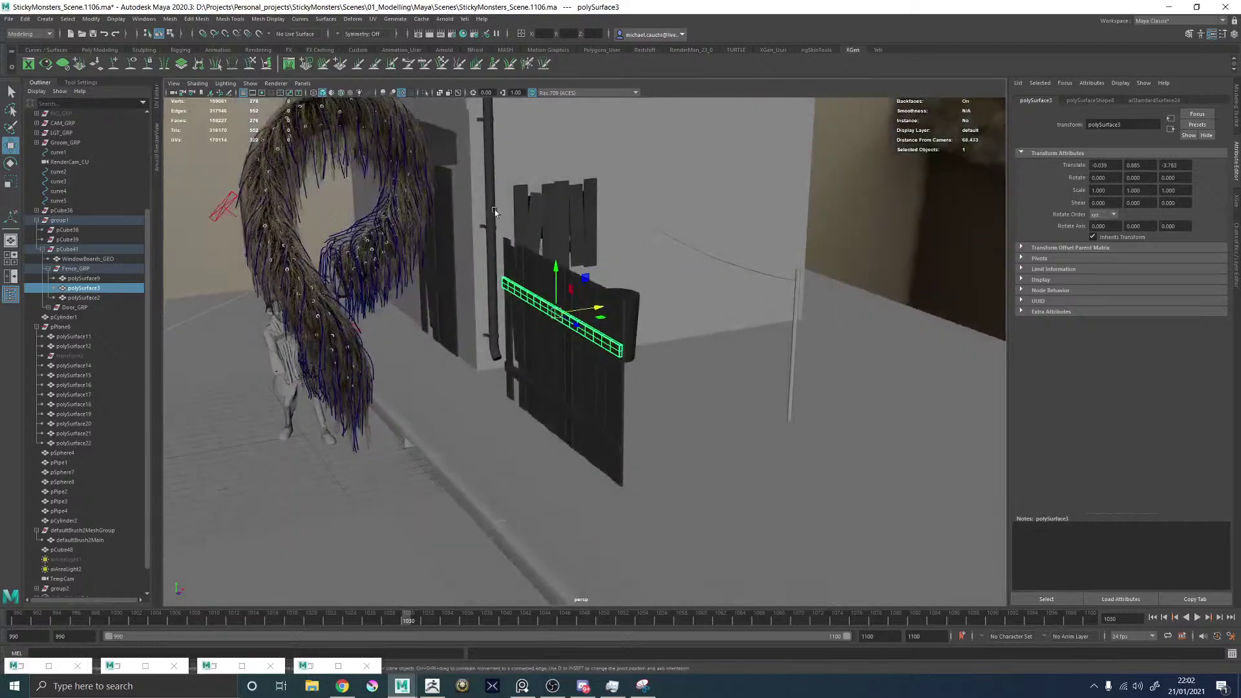
click(535, 214)
key(f)
alt+drag(551, 248, 549, 253)
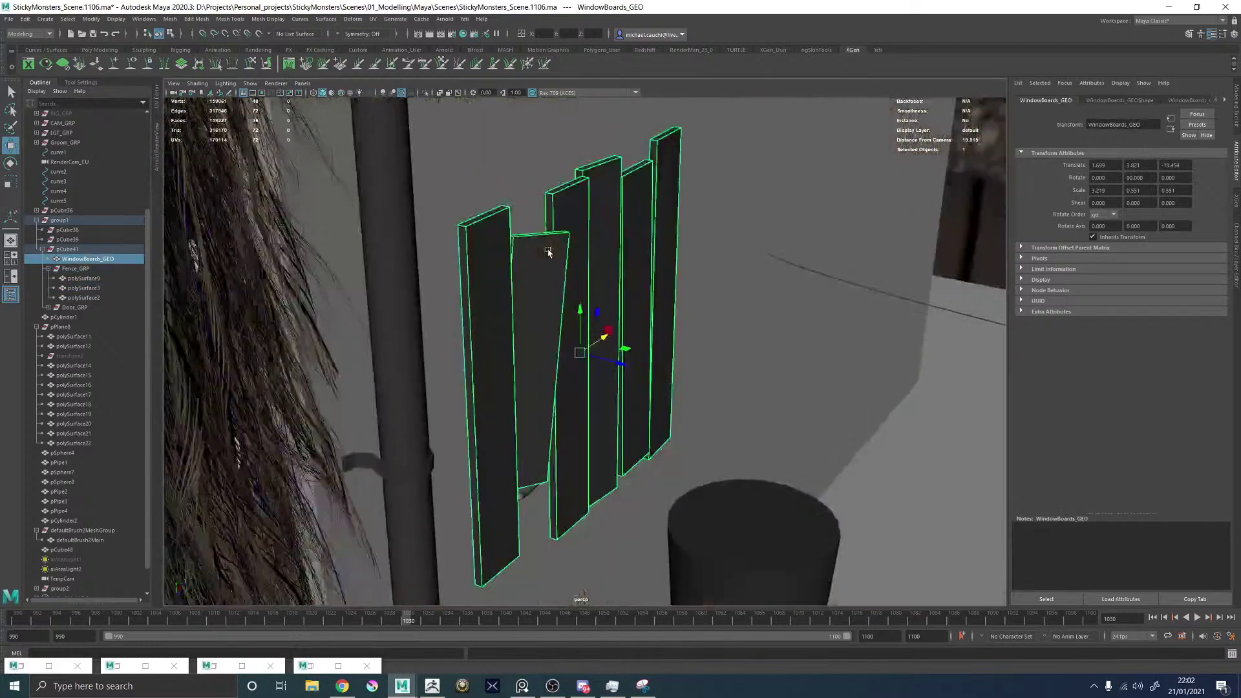
alt+drag(291, 245, 673, 308)
Select the front faces of the door's vertical planks and move them outward to thicken the planks.
click(589, 309)
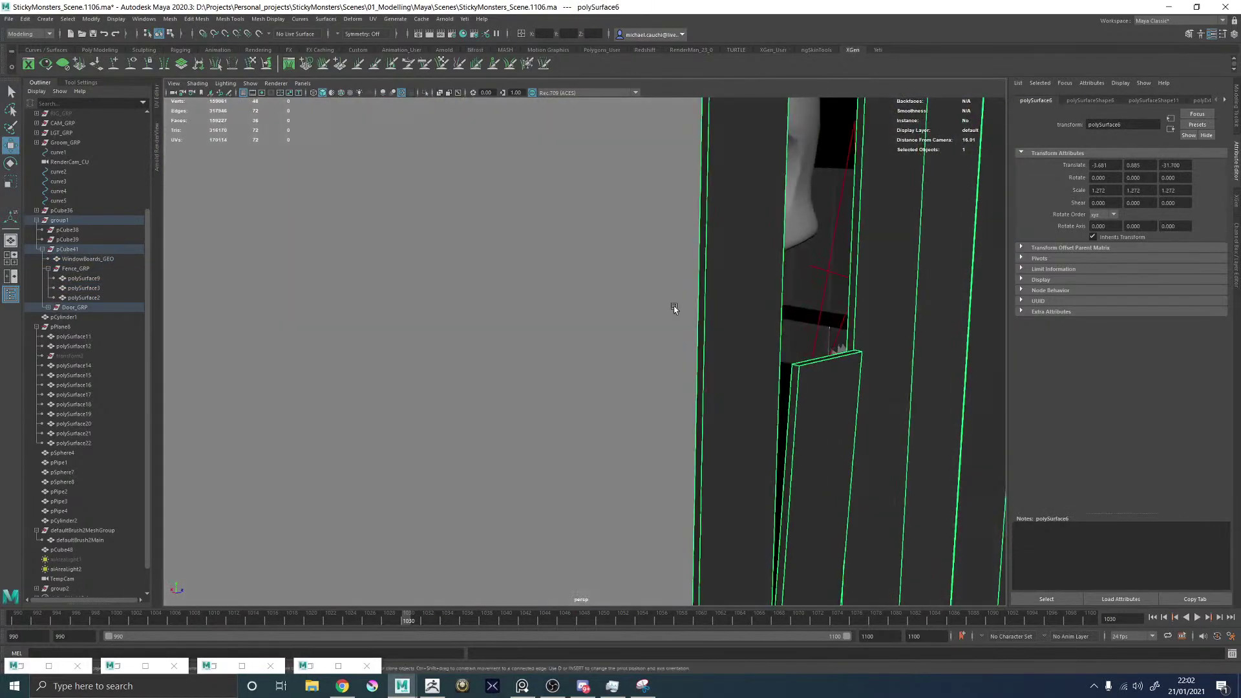
alt+right_drag(673, 307, 562, 303)
alt+drag(562, 303, 657, 370)
key(f)
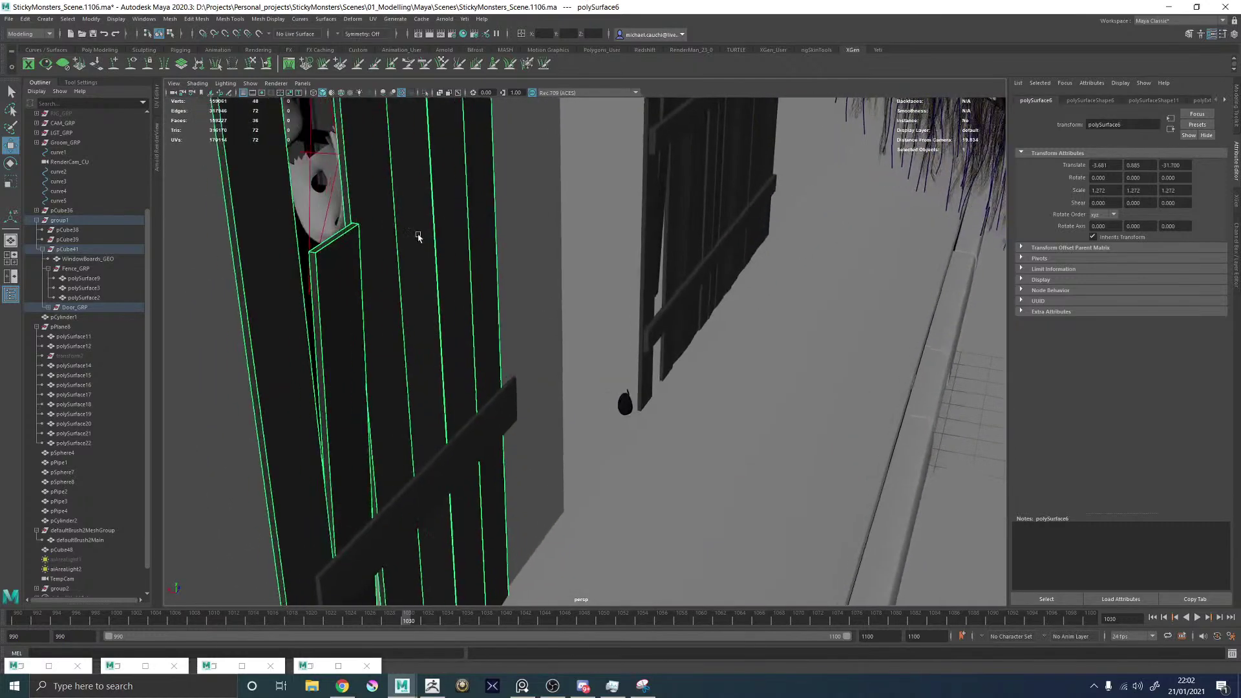
right_drag(476, 234, 476, 259)
click(382, 278)
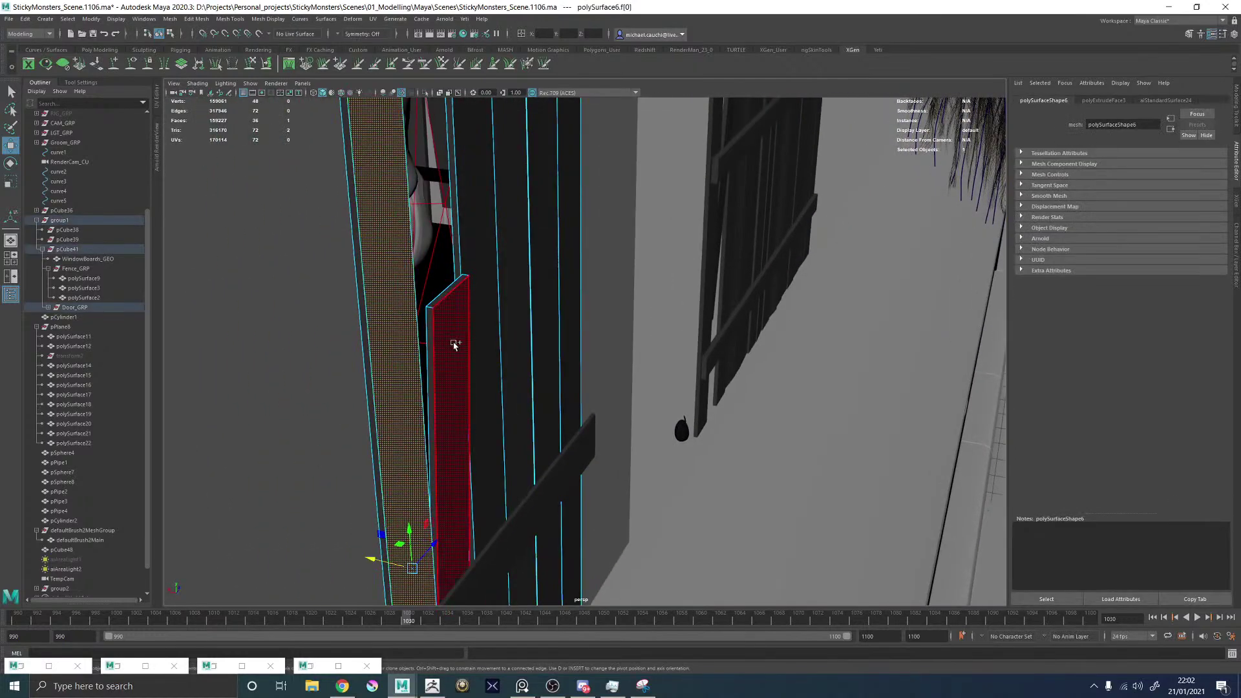
shift+click(452, 342)
shift+click(481, 310)
shift+click(520, 278)
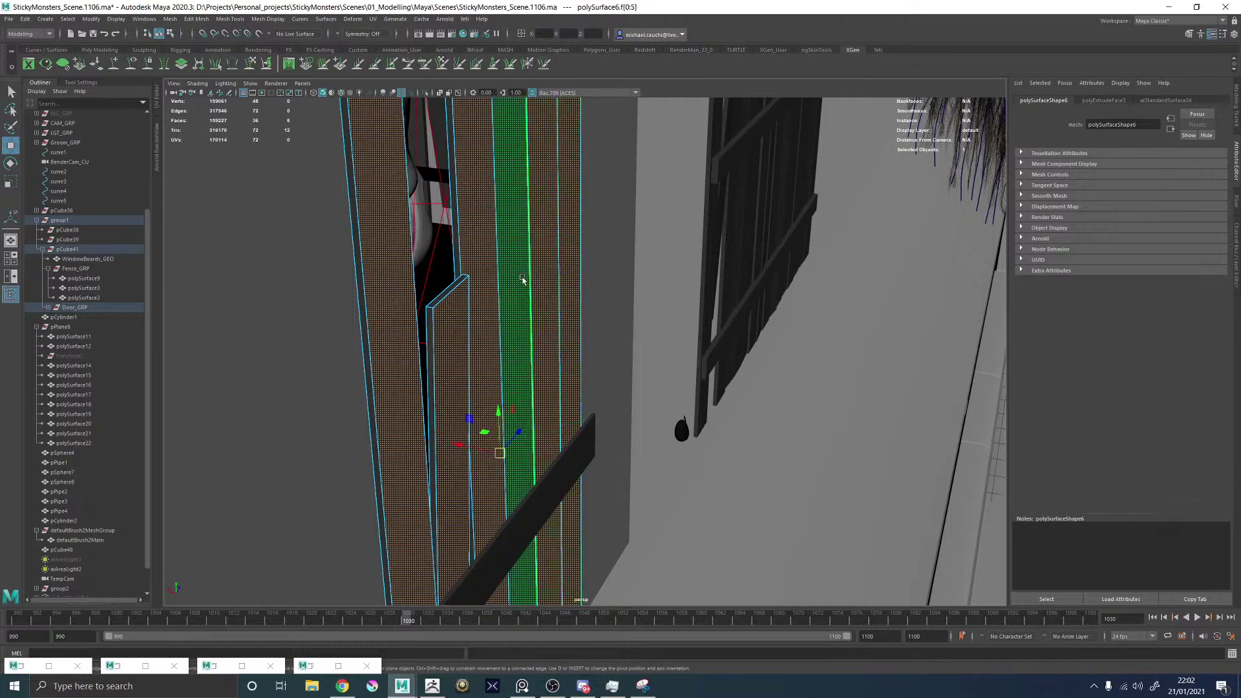
right_drag(457, 419, 471, 405)
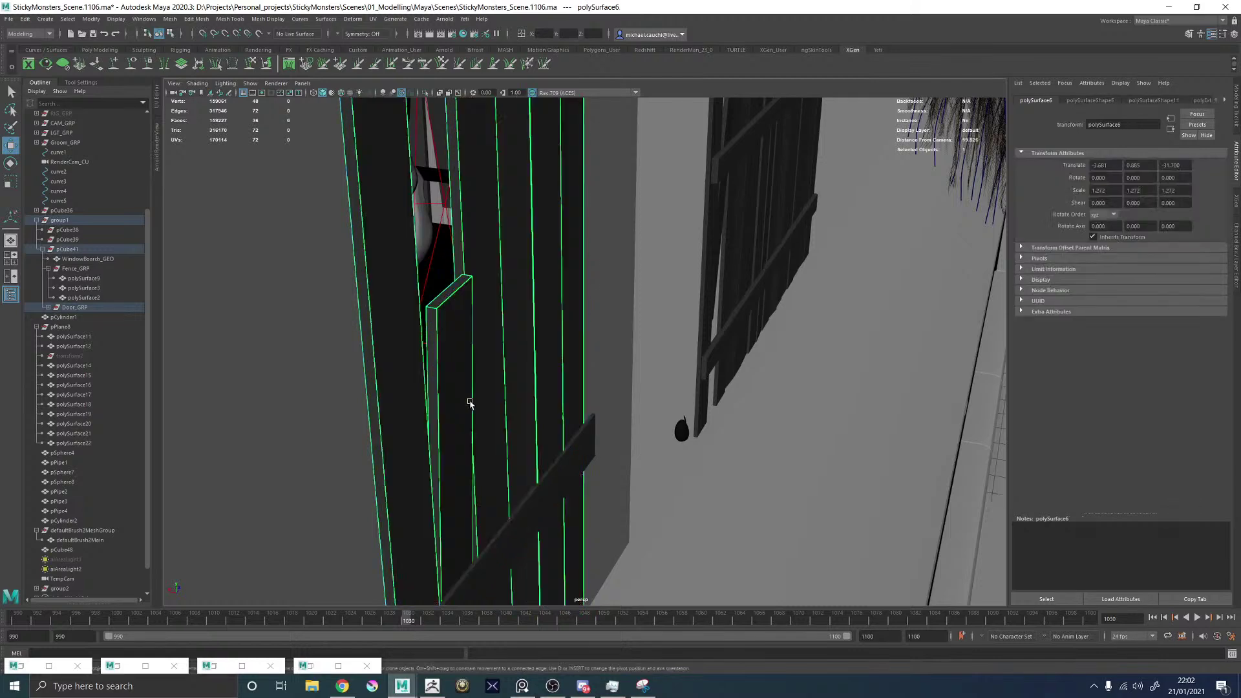
Move the door's crossbar slightly along X so it fits against the thickened planks.
alt+drag(471, 405, 526, 329)
alt+middle_drag(526, 330, 520, 243)
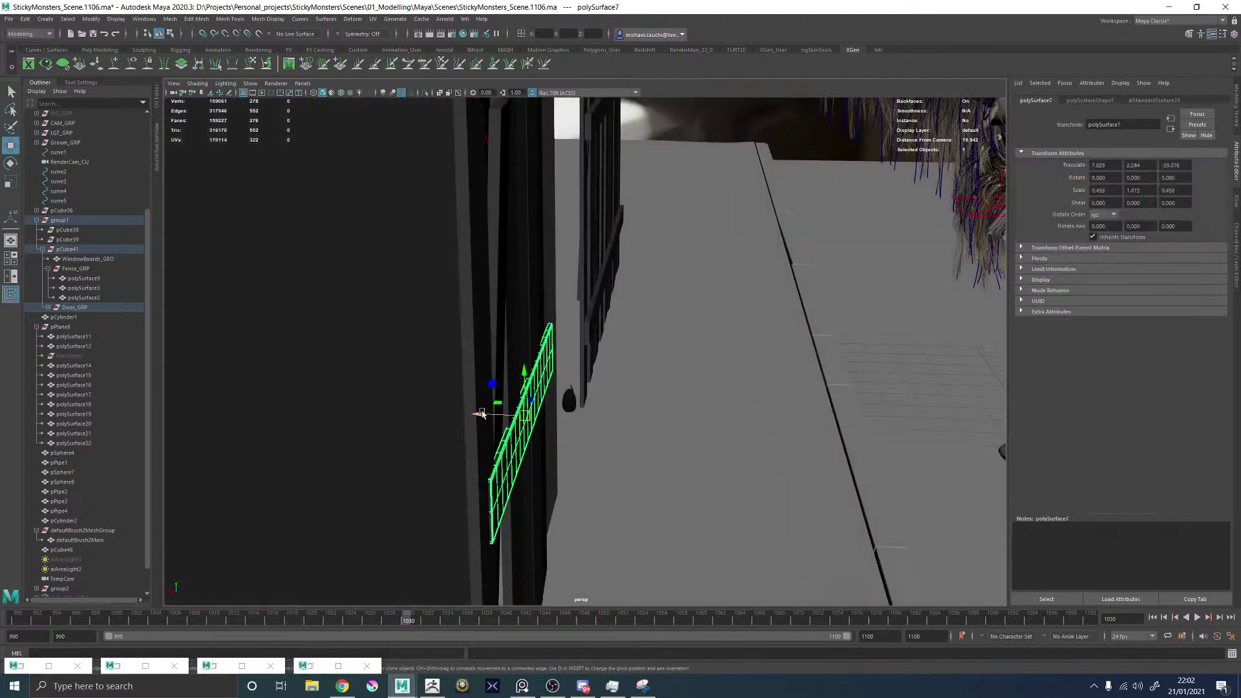
drag(493, 410, 485, 414)
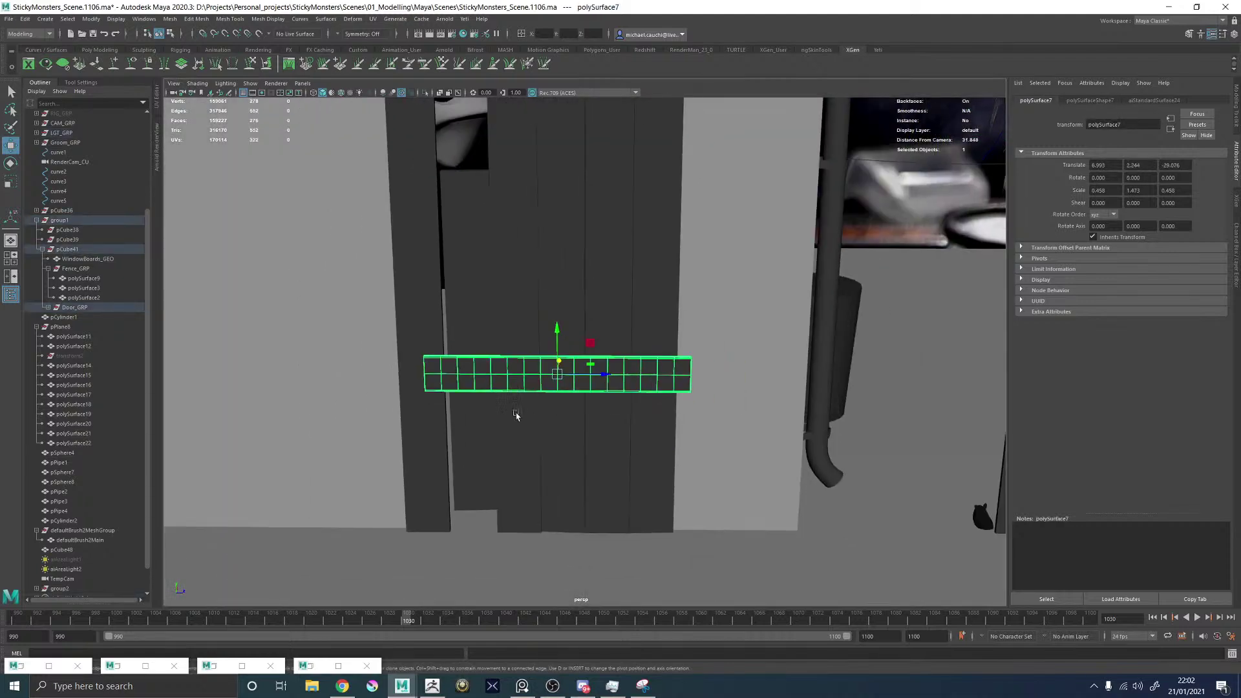
key(e)
drag(576, 339, 533, 343)
key(ctrl+z)
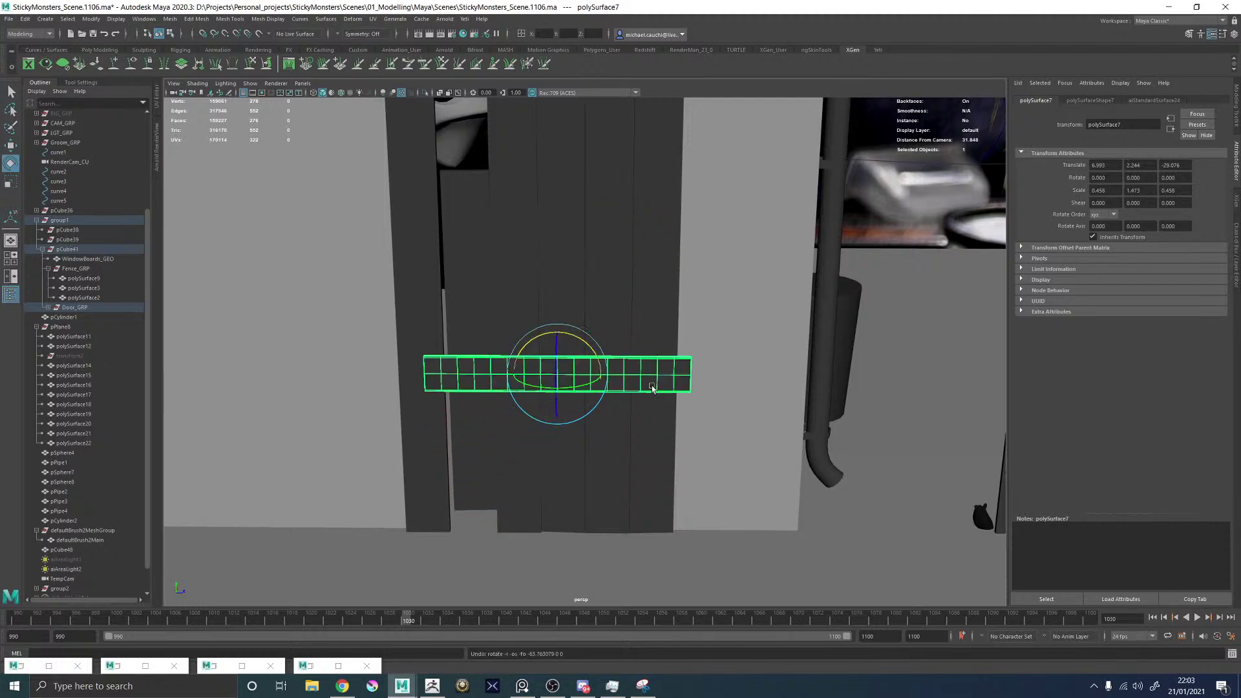
Group the drainpipe at the building's corner with its three wall brackets, pPipe1 to pPipe4.
alt+drag(572, 298, 581, 300)
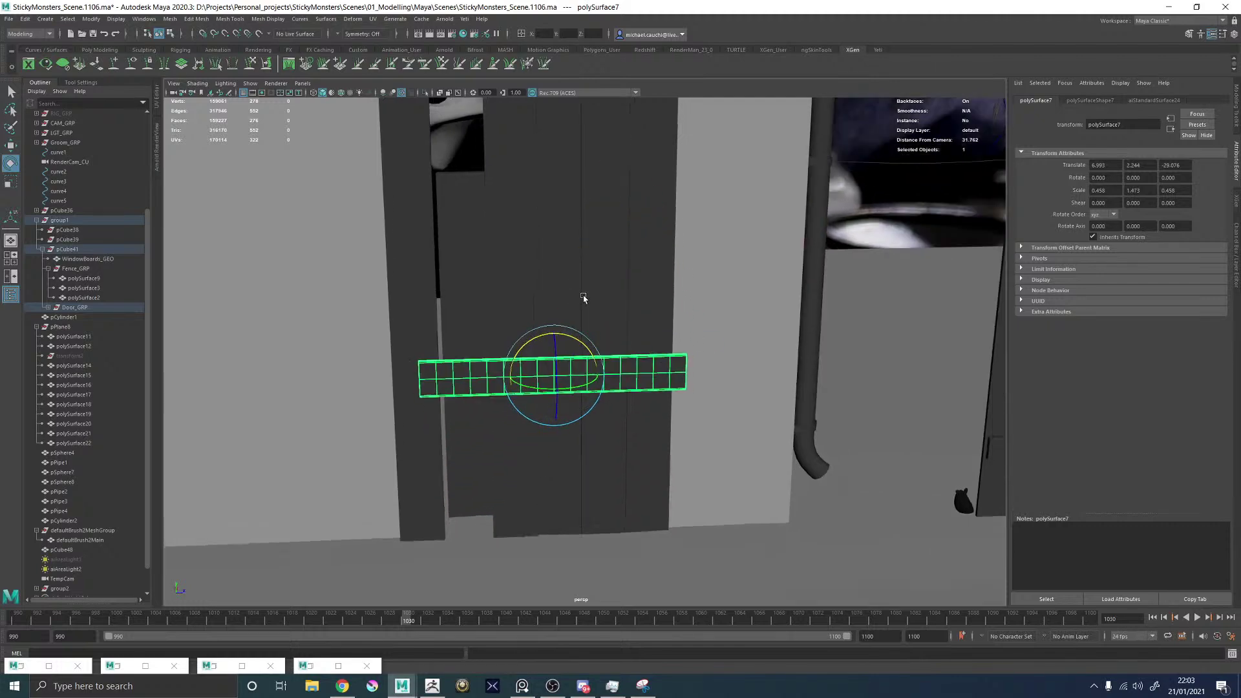
scroll(569, 294, down, 5)
alt+drag(819, 265, 582, 287)
click(688, 230)
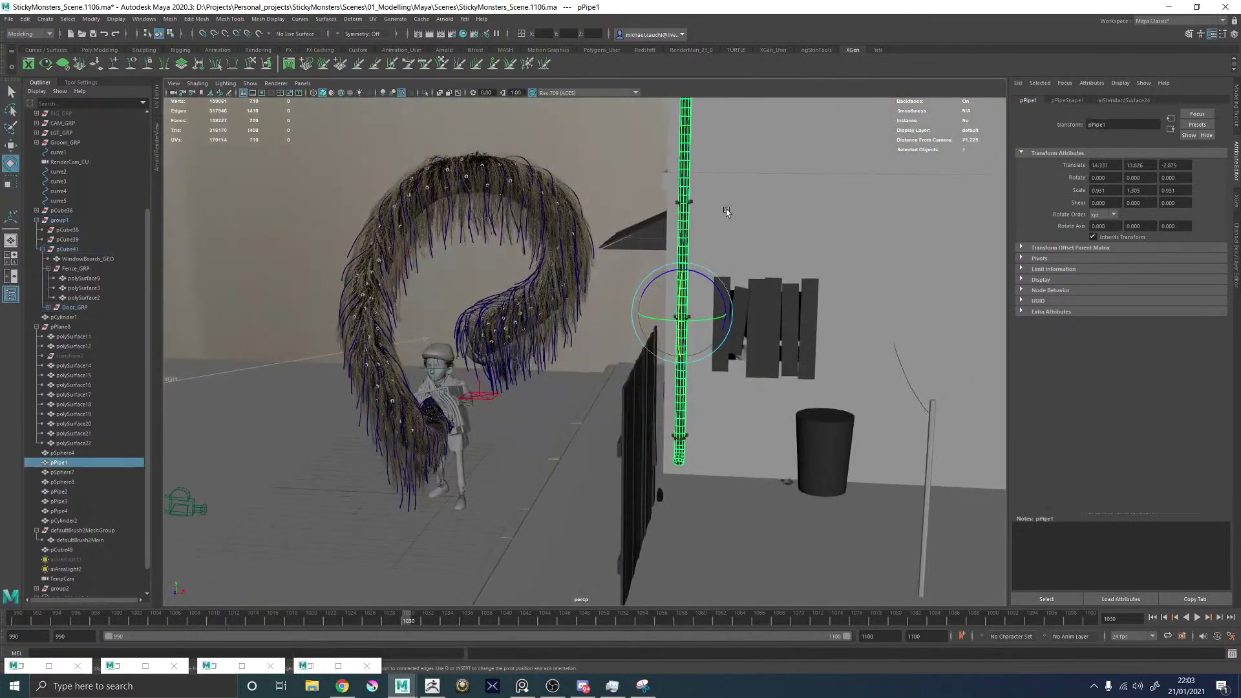
key(f)
scroll(606, 328, up, 5)
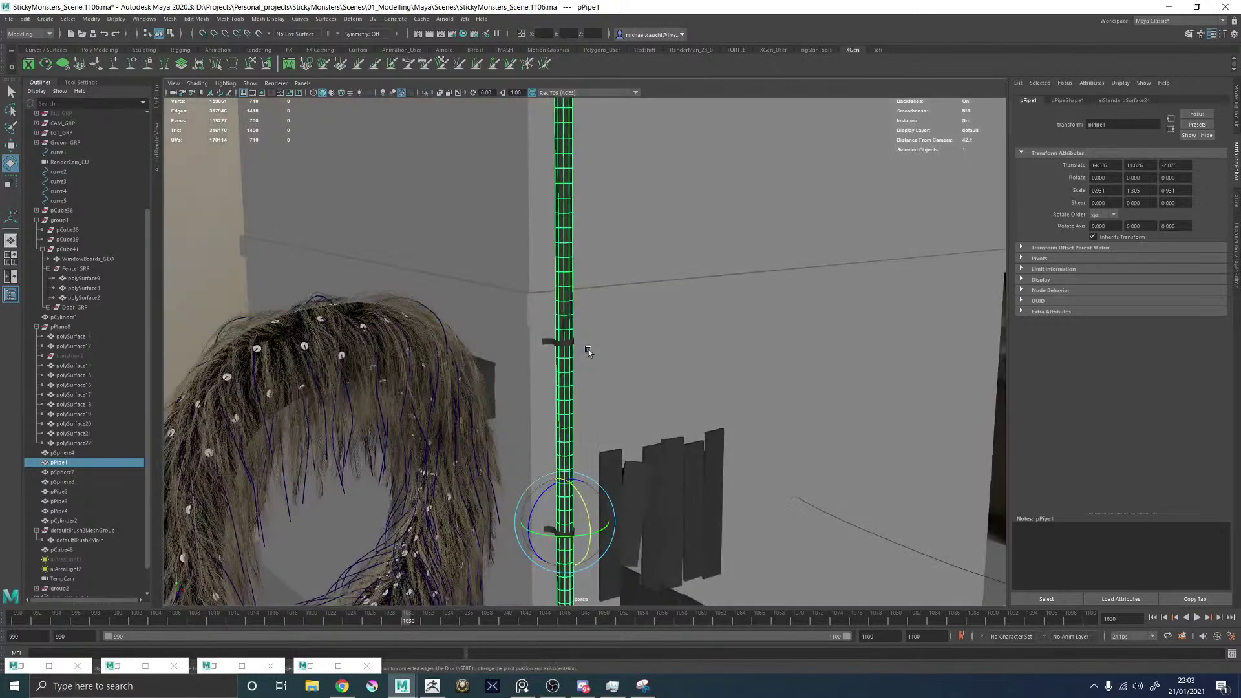
shift+click(572, 345)
alt+drag(571, 345, 548, 423)
shift+click(568, 419)
shift+click(559, 396)
scroll(592, 337, down, 6)
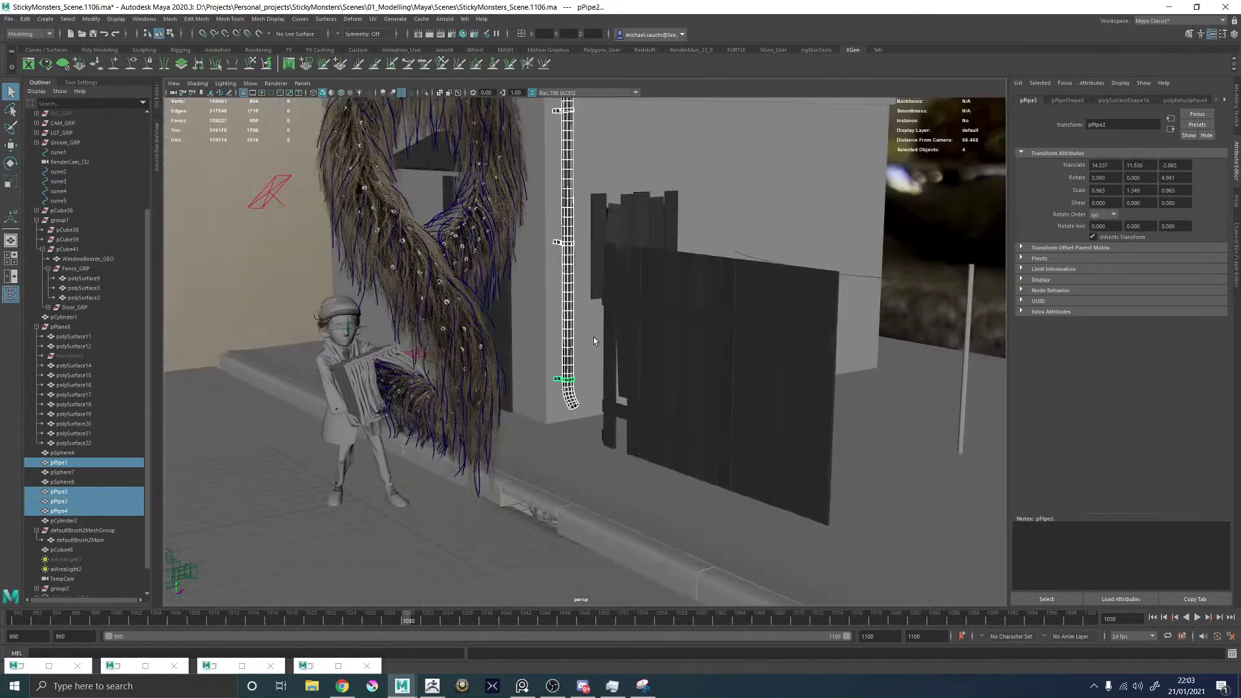
alt+middle_drag(576, 291, 546, 352)
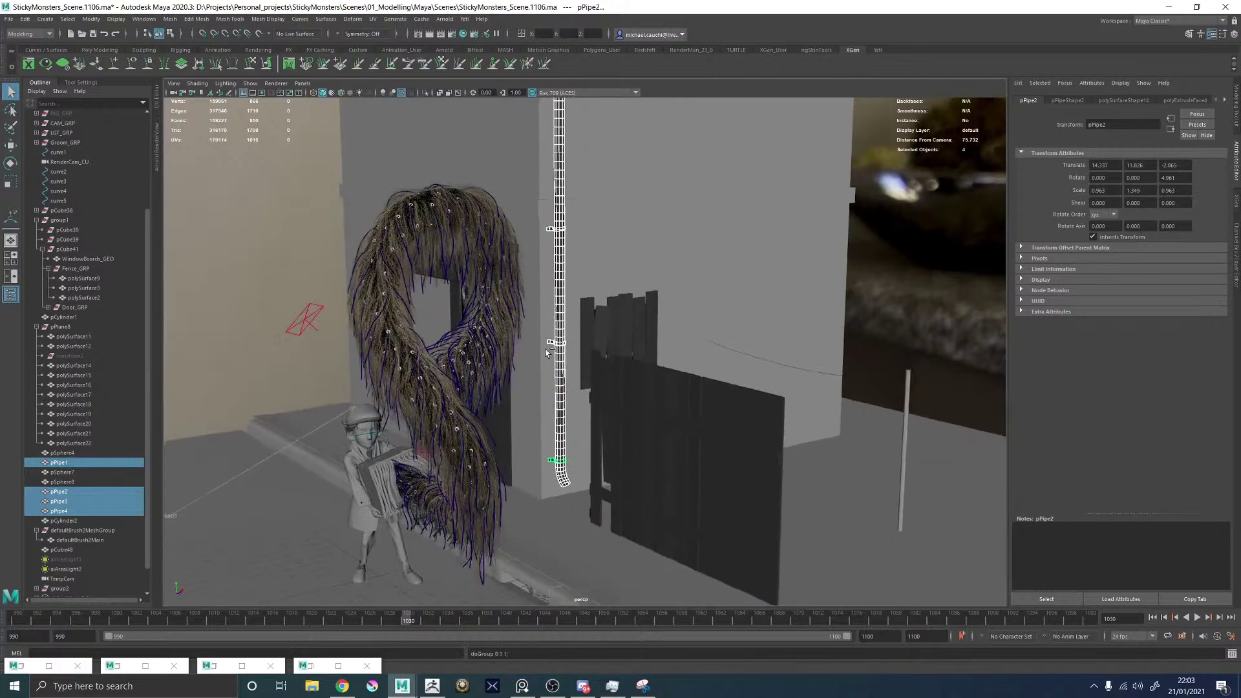
key(ctrl+g)
Rename the new drainpipe group as DrainPipe_GRP.
double_click(97, 560)
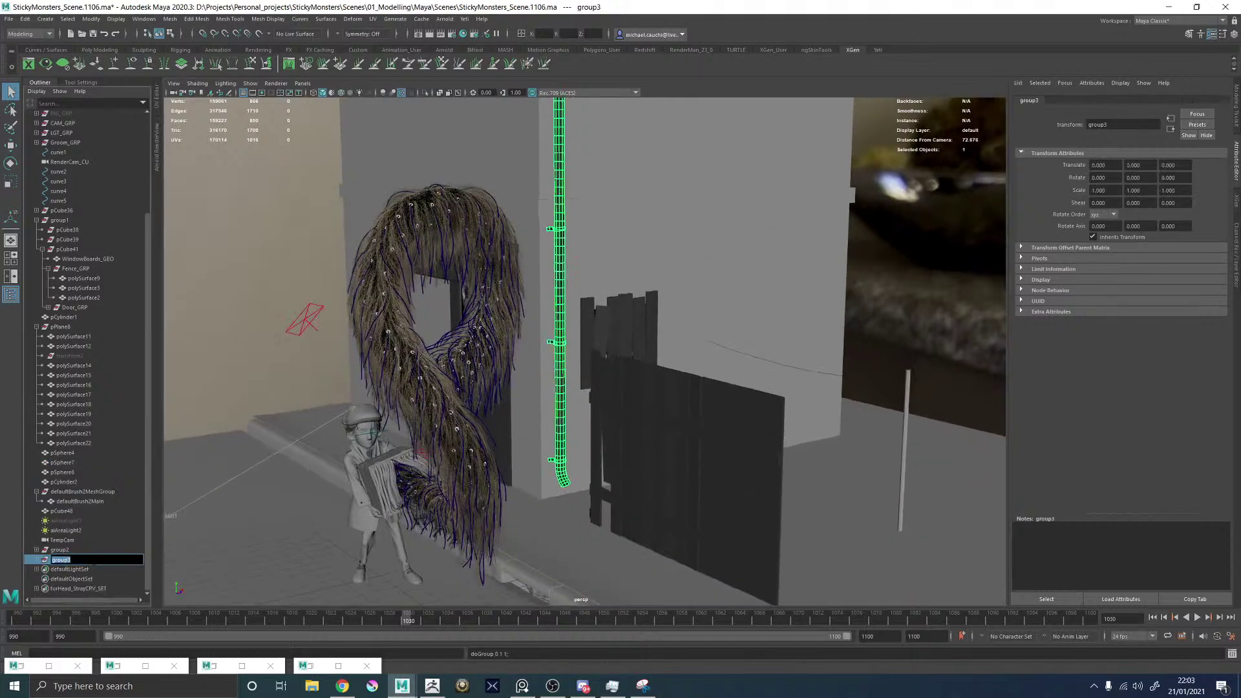
text(Di)
key(Return)
Group Door_GRP, DrainPipe_GRP, the roof group group2 and WindowBoards_GEO together as House_GRP.
alt+drag(284, 432, 452, 383)
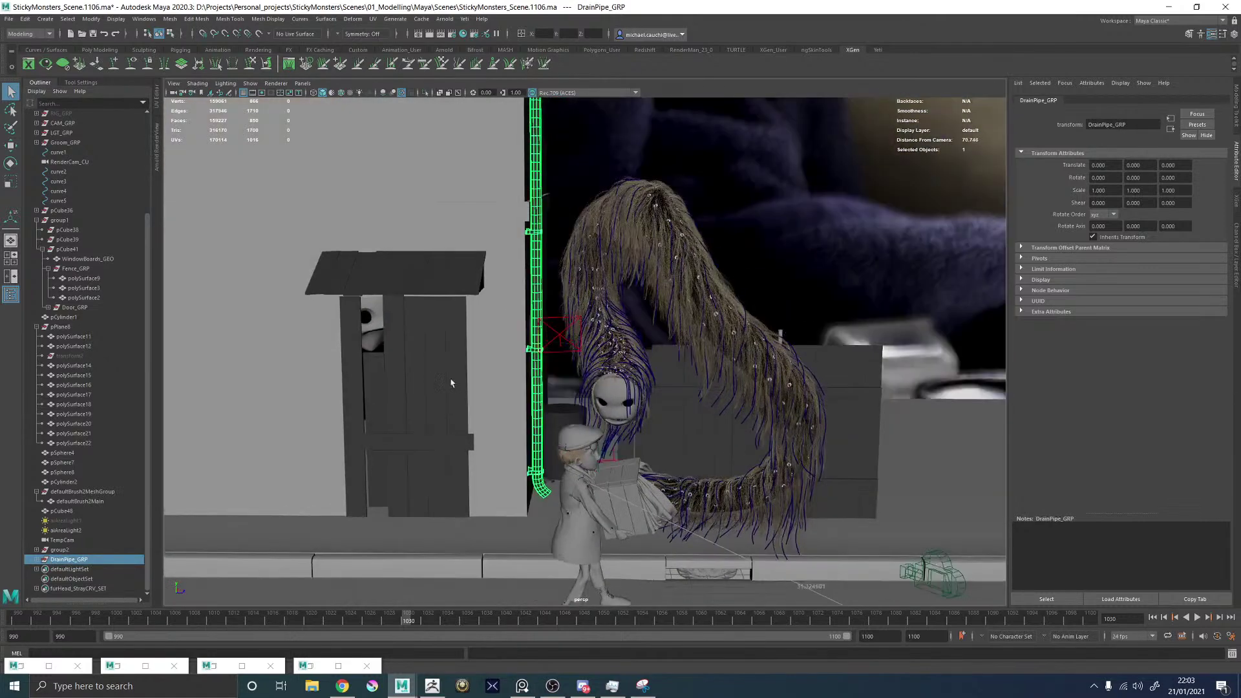
shift+click(426, 407)
shift+click(433, 441)
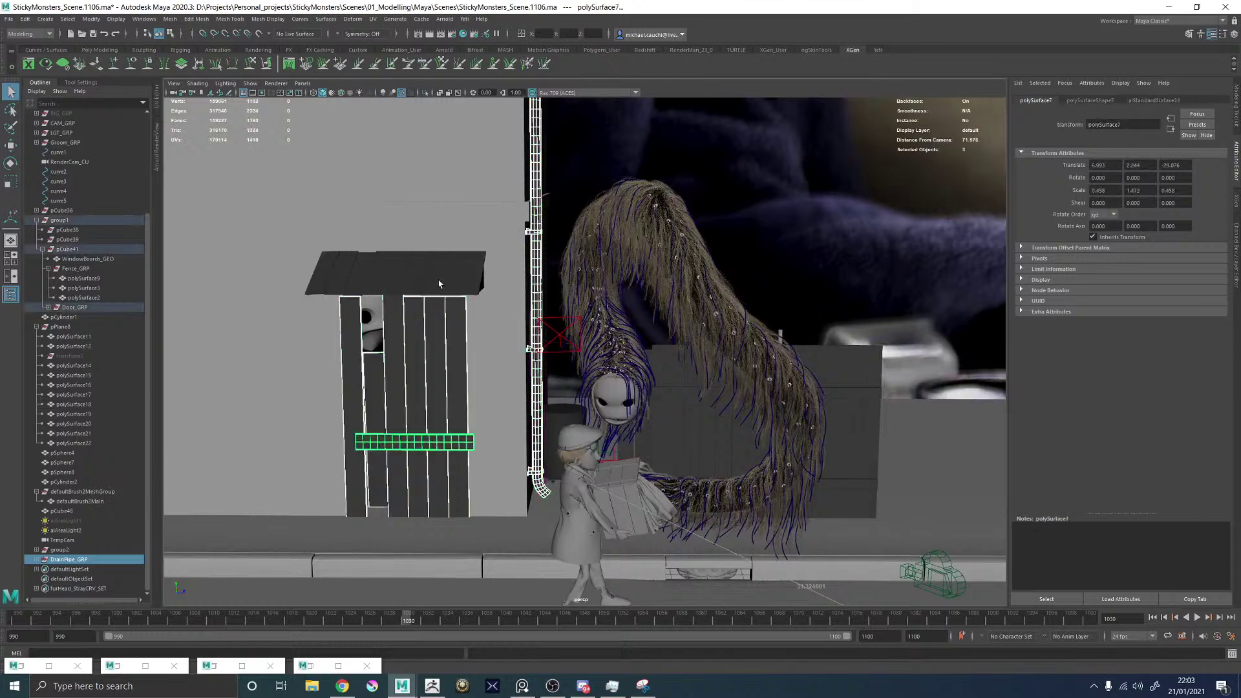
click(77, 308)
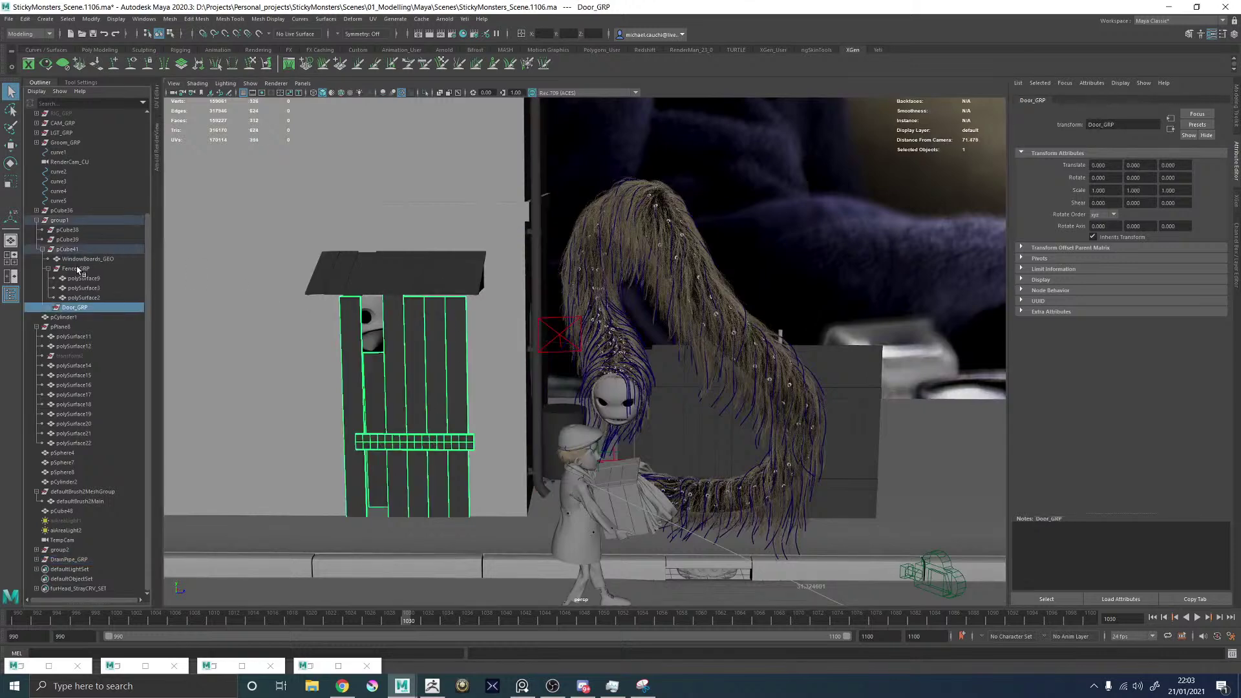
alt+drag(724, 284, 555, 305)
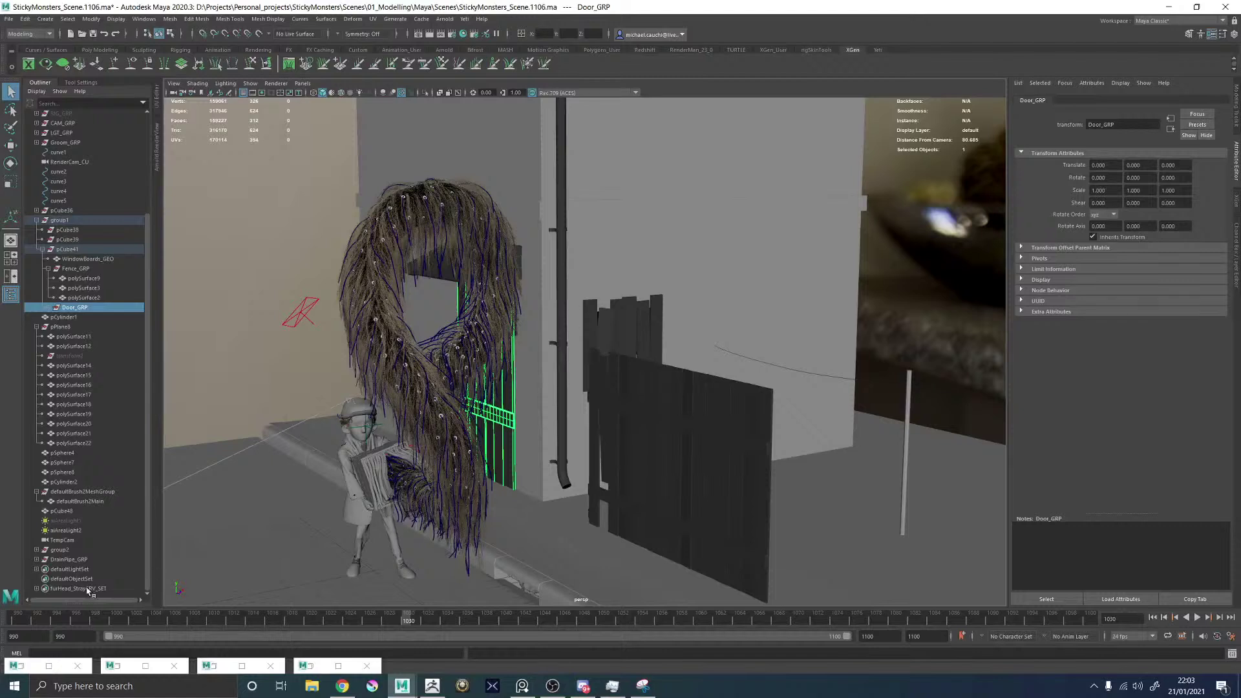
ctrl+click(71, 559)
ctrl+click(65, 550)
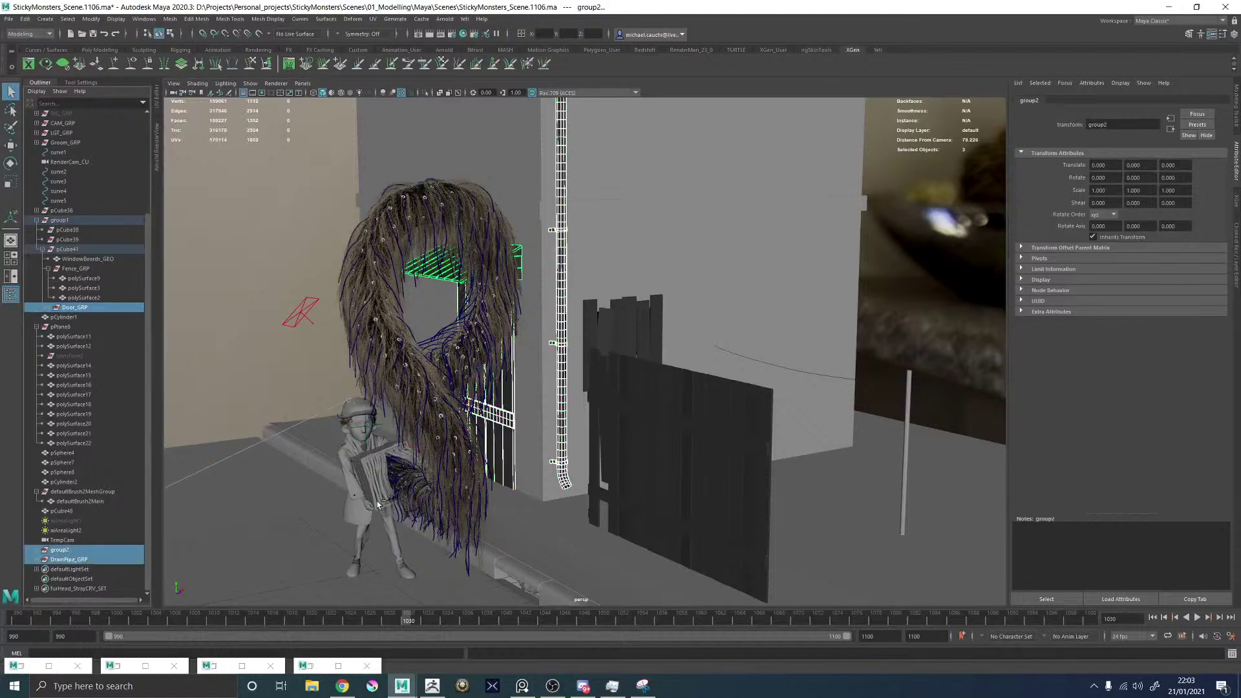
shift+click(621, 327)
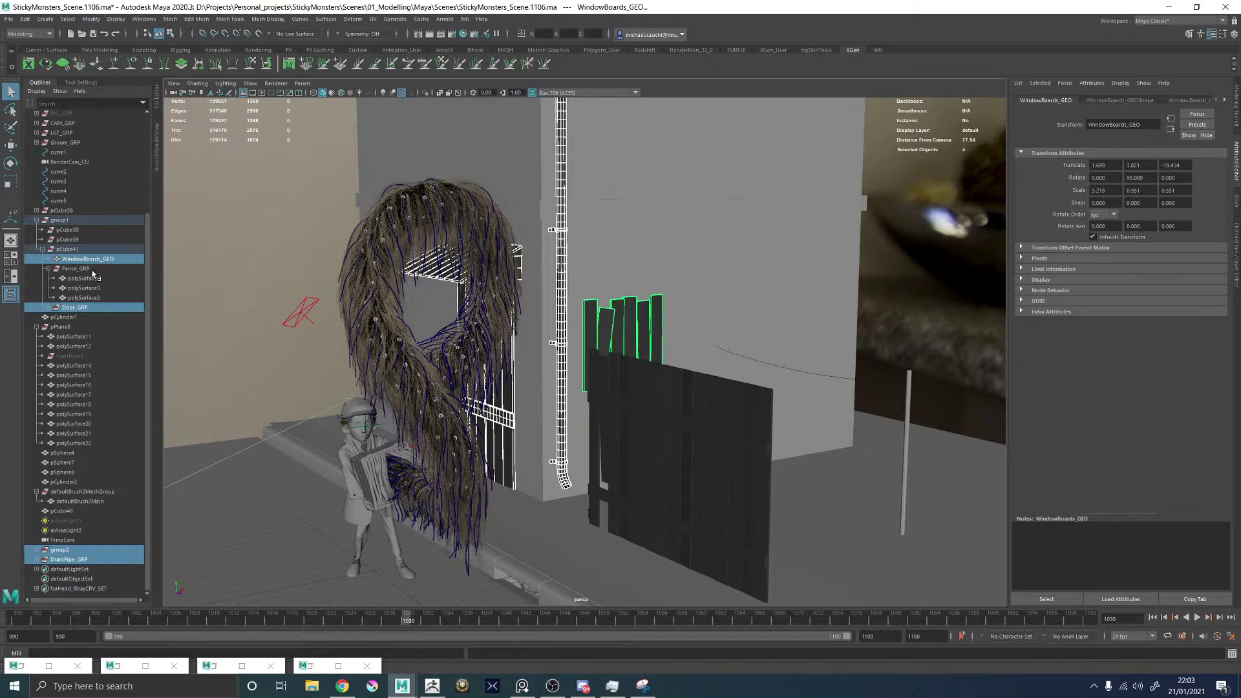
key(ctrl+g)
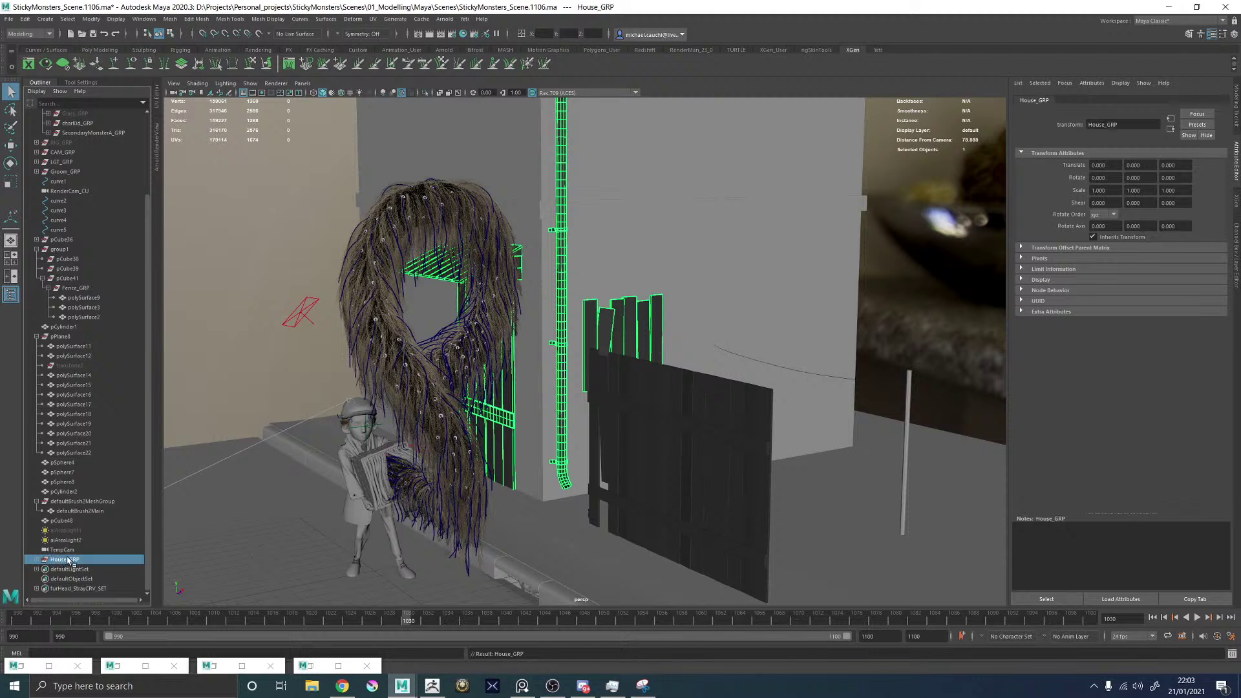
Parent House_GRP under ENV_GRP within Render_GEO_GRP.
scroll(107, 185, up, 3)
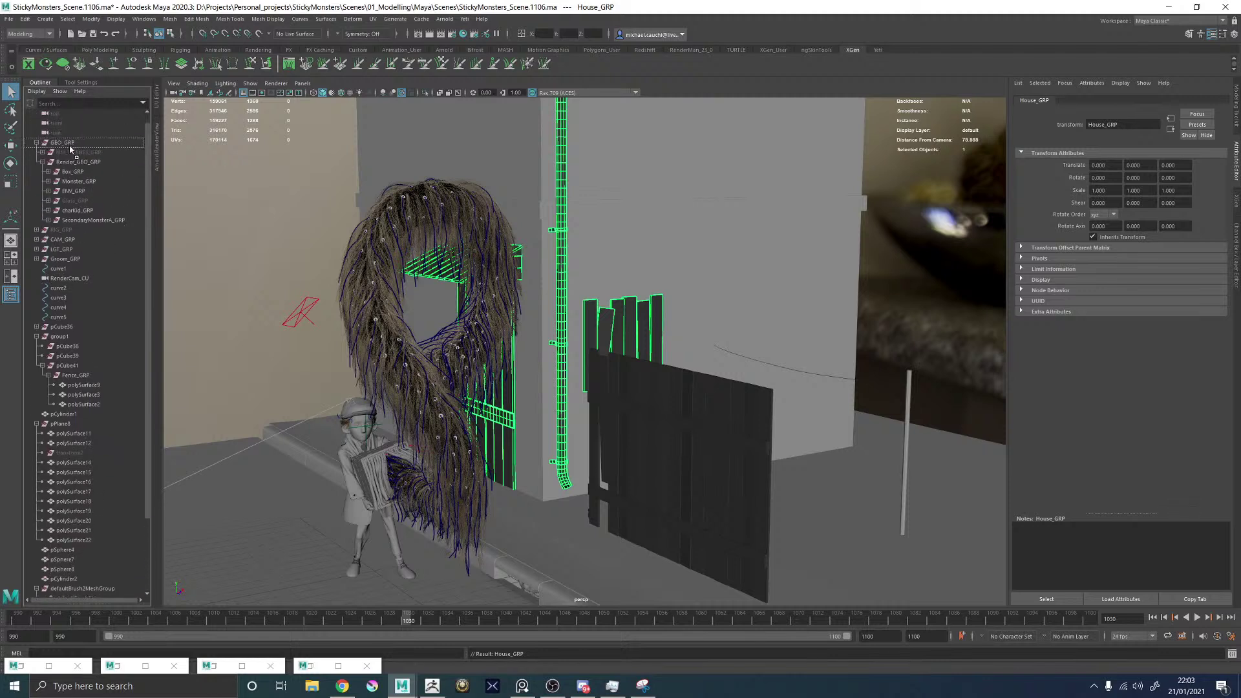
click(81, 192)
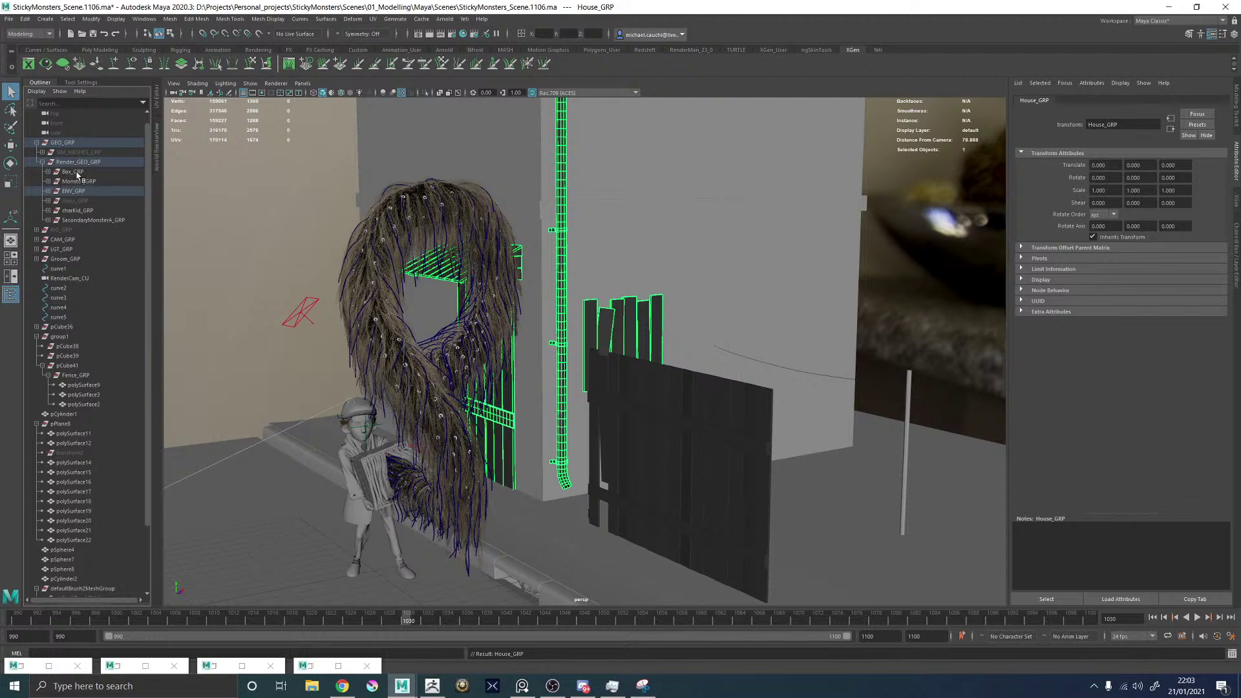
click(75, 172)
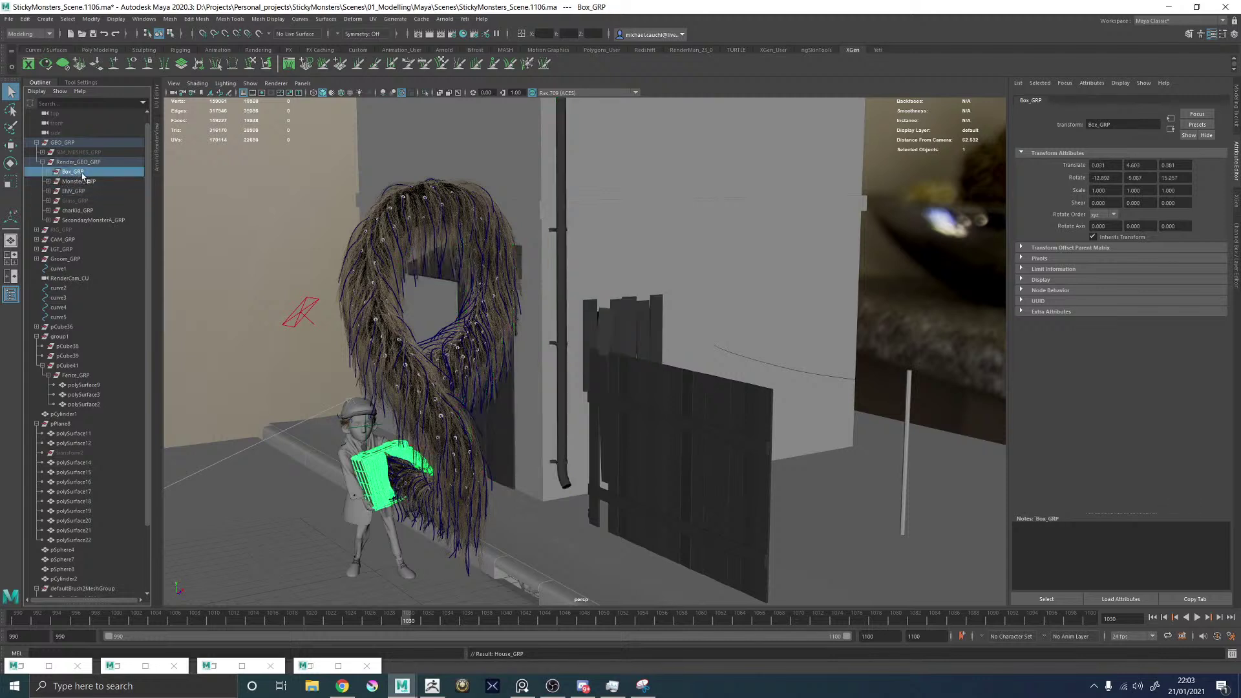
Delete Pencil_GEO and Ground_Table_GEO from ENV_GRP.
click(48, 191)
click(84, 210)
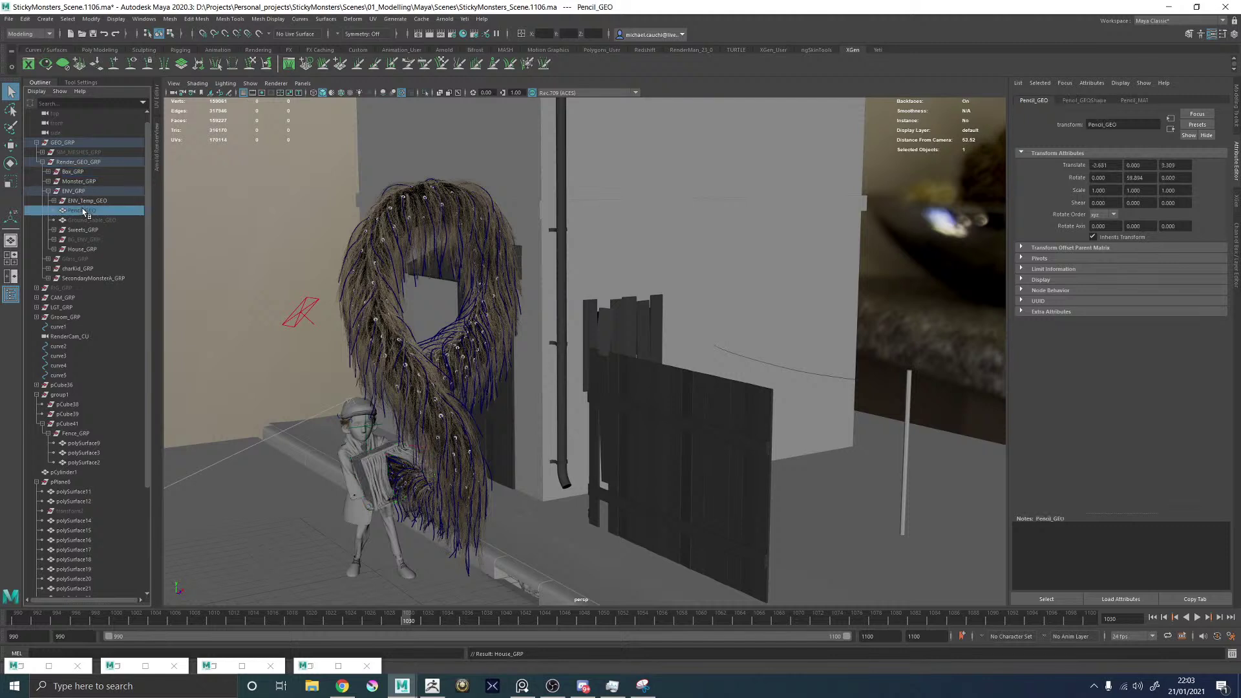
key(Delete)
key(Delete)
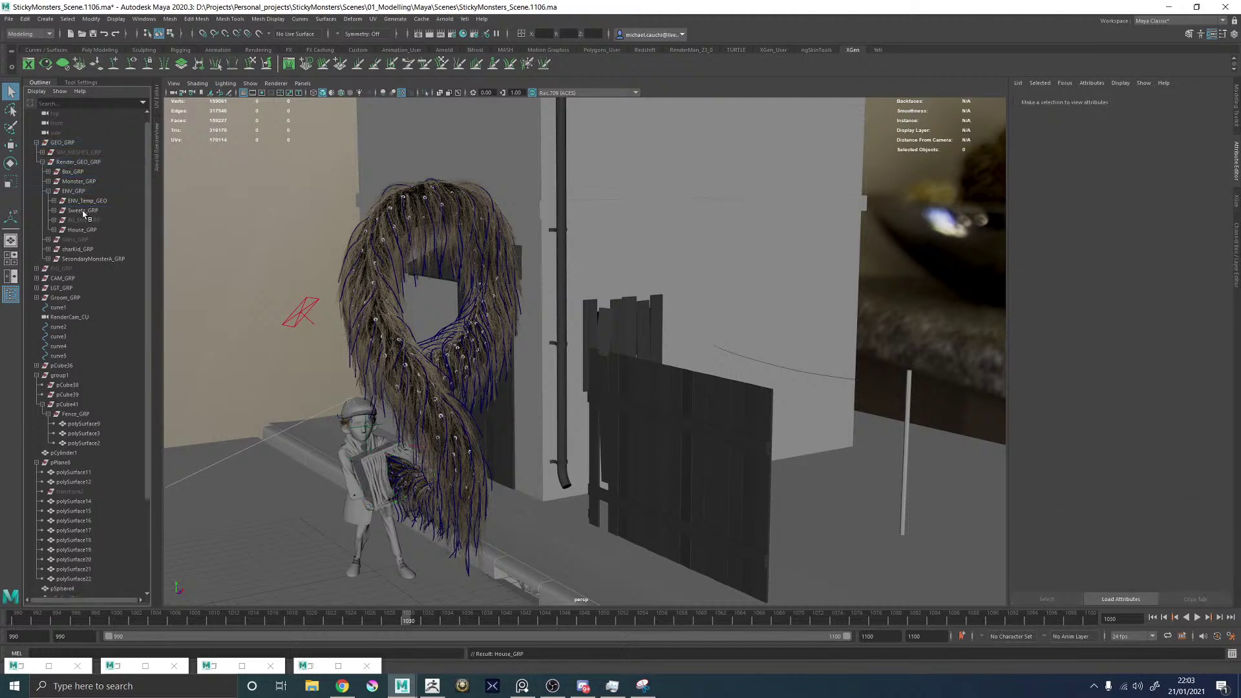
Show BG_ENV_GRP and delete the flat slab pCube12 floating below the ground.
click(84, 220)
key(h)
scroll(833, 269, down, 5)
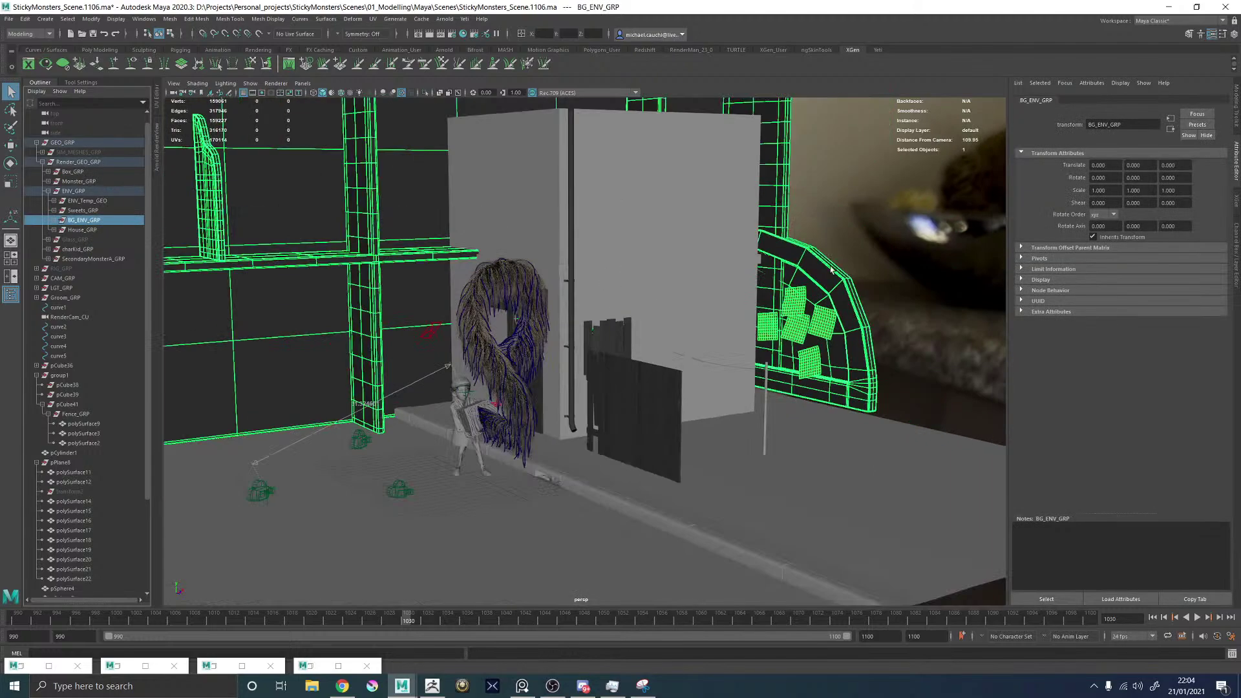
alt+drag(858, 260, 640, 302)
scroll(844, 274, down, 5)
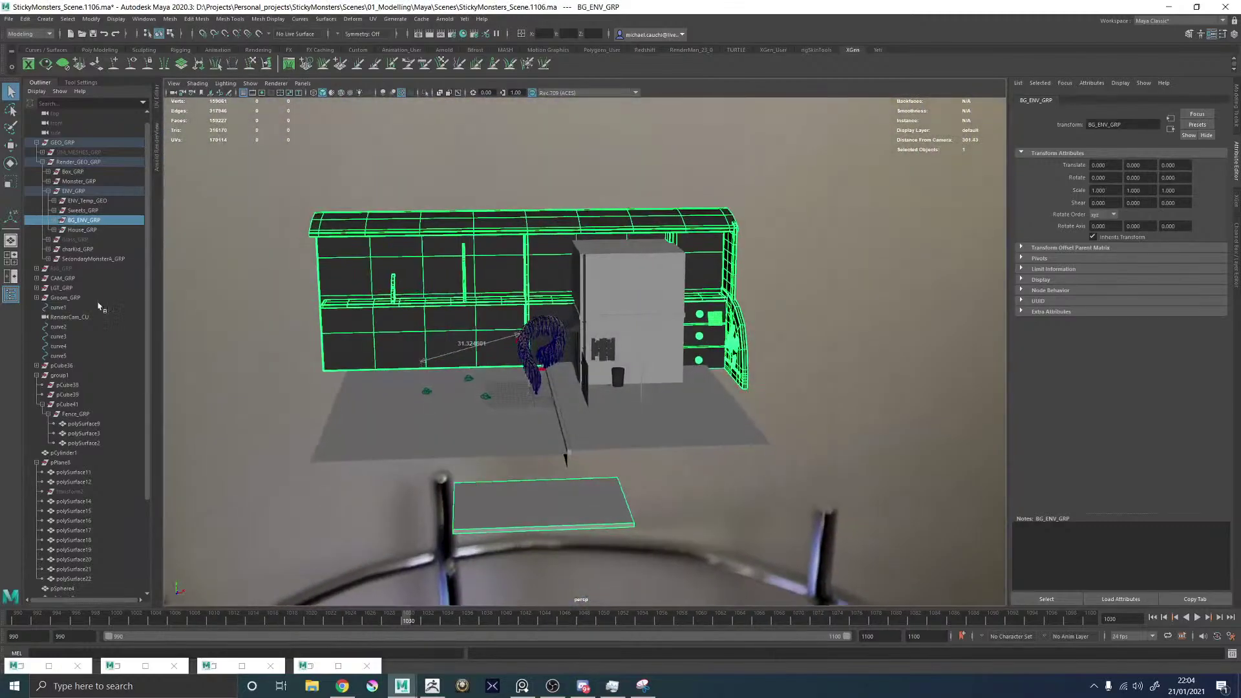
alt+drag(564, 369, 537, 428)
click(531, 451)
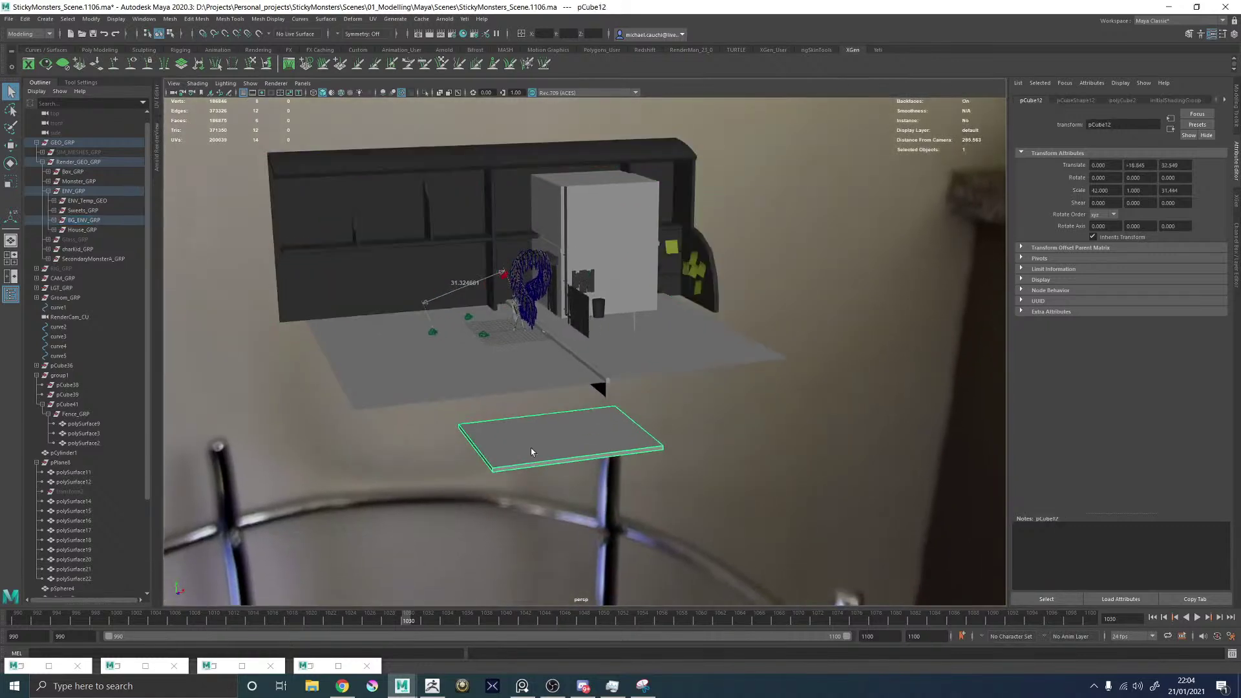
key(Delete)
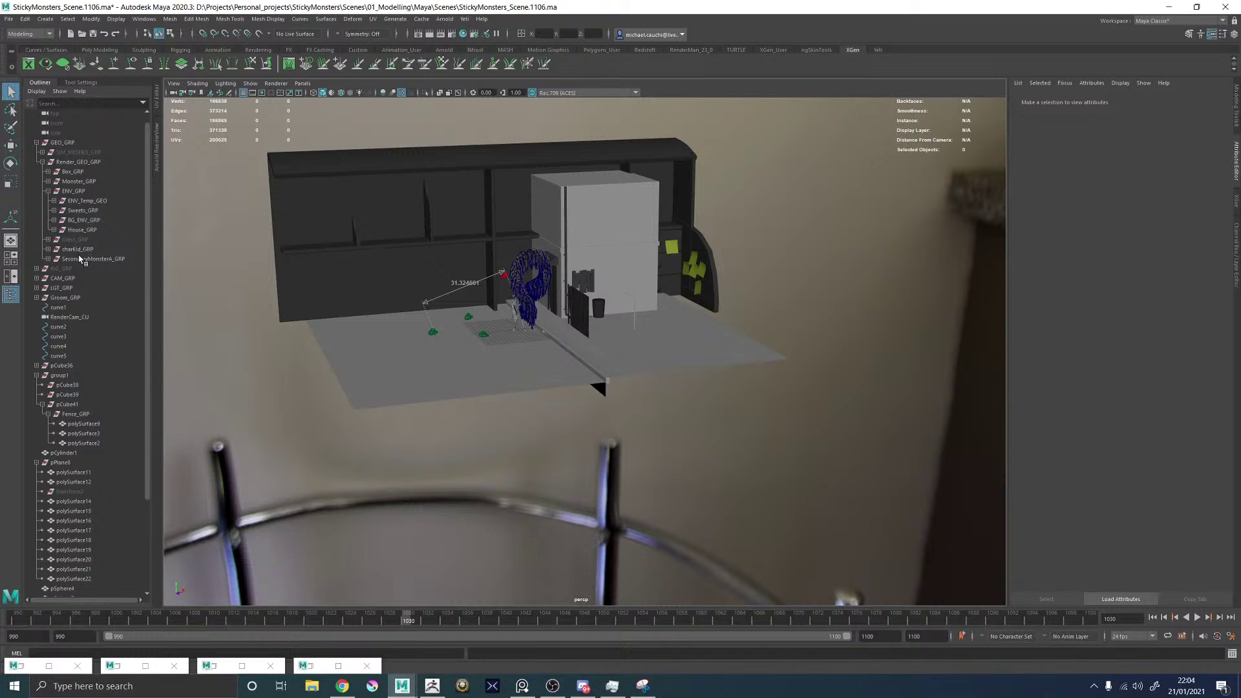
Scale BG_ENV_GRP down to about 0.084 and place it beside the bin behind the fence.
click(77, 220)
alt+drag(530, 284, 327, 321)
alt+drag(327, 321, 426, 414)
alt+right_drag(426, 413, 641, 390)
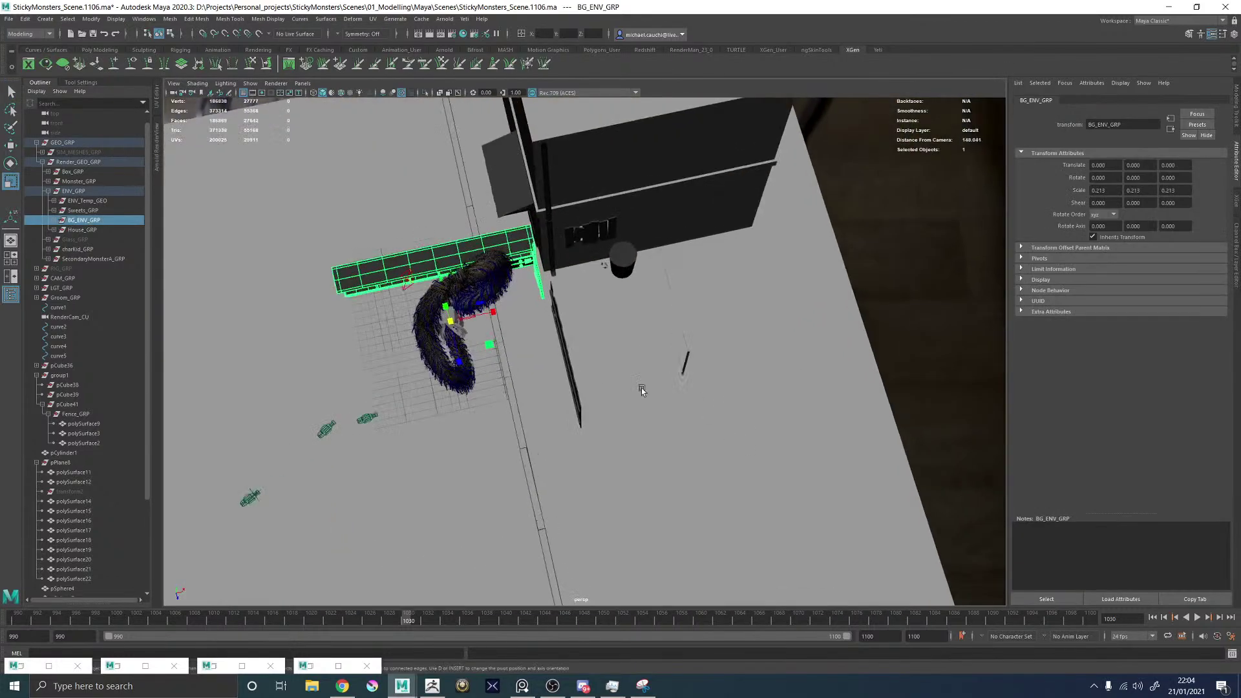
drag(450, 323, 567, 337)
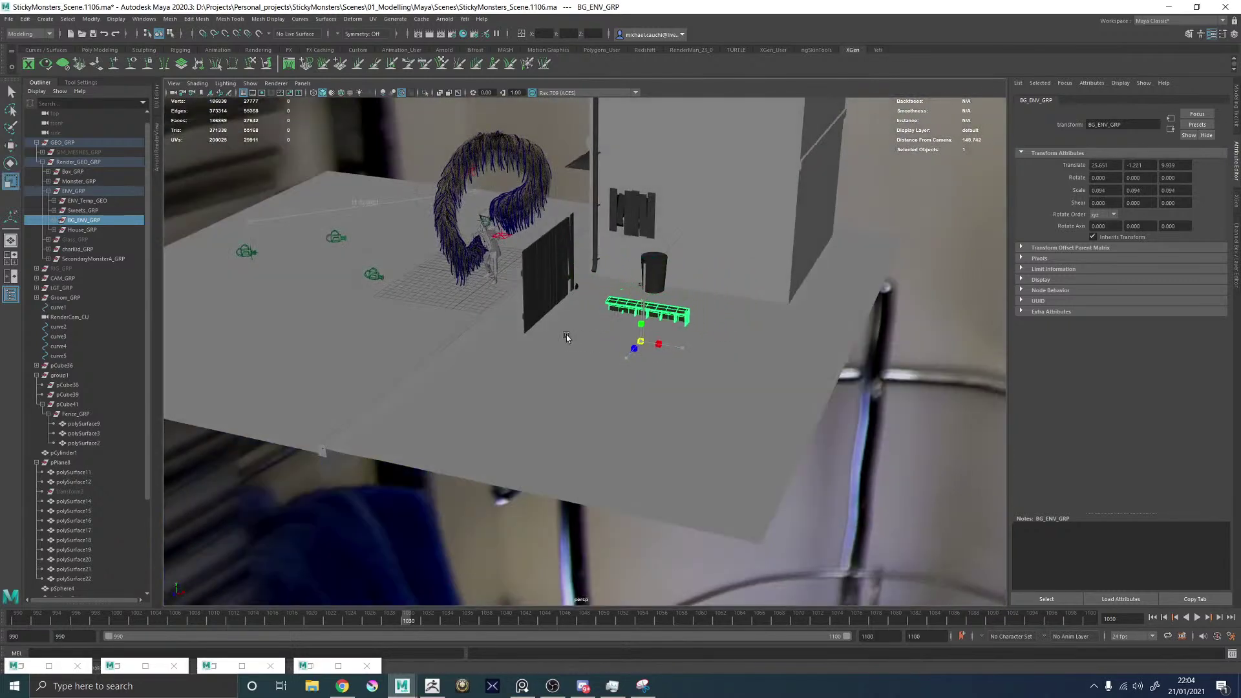
drag(637, 313, 636, 284)
alt+right_drag(637, 284, 695, 296)
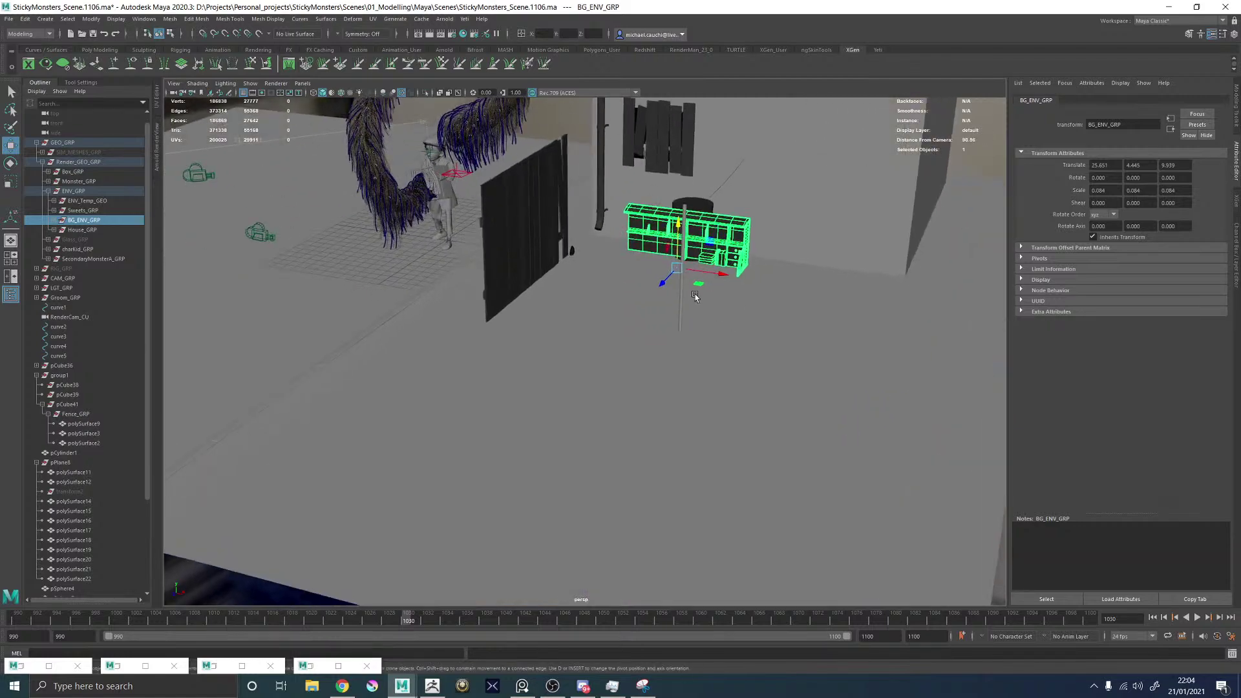
Undo the scaling and moving of BG_ENV_GRP, the slab deletion and the group's visibility changes.
key(f)
key(ctrl+z)
key(ctrl+z)
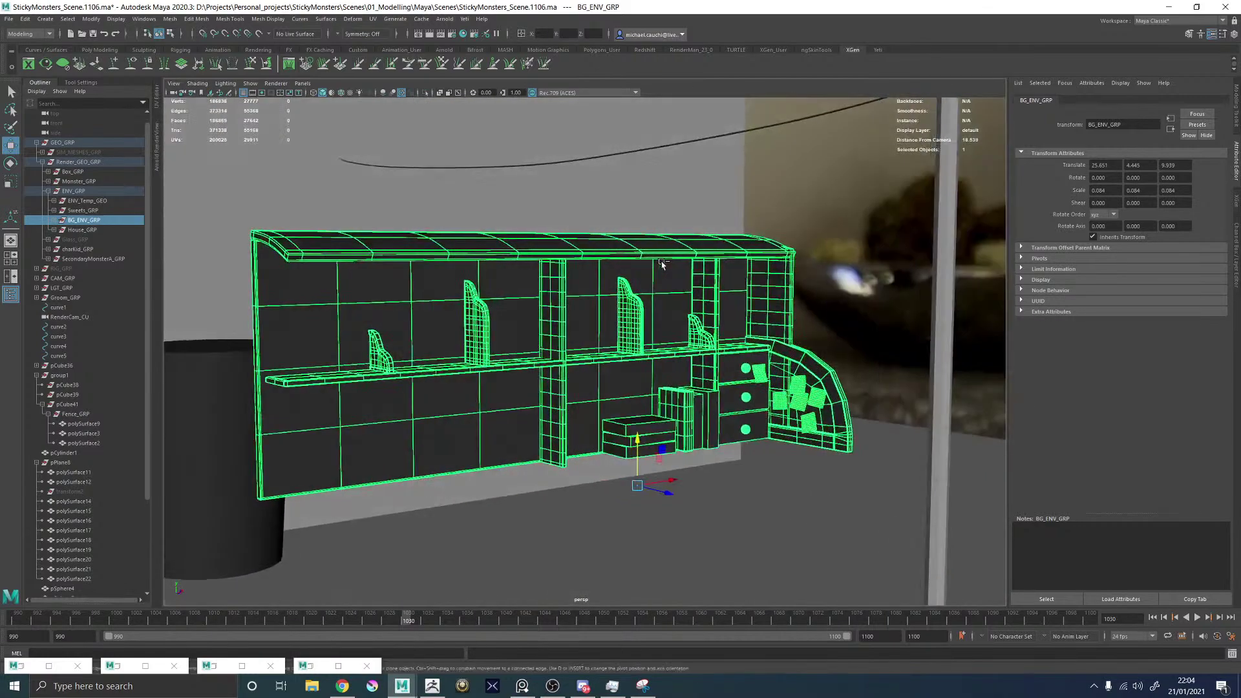
scroll(662, 263, up, 3)
key(ctrl+z)
key(ctrl+z)
key(ctrl+z)
alt+right_drag(660, 264, 604, 284)
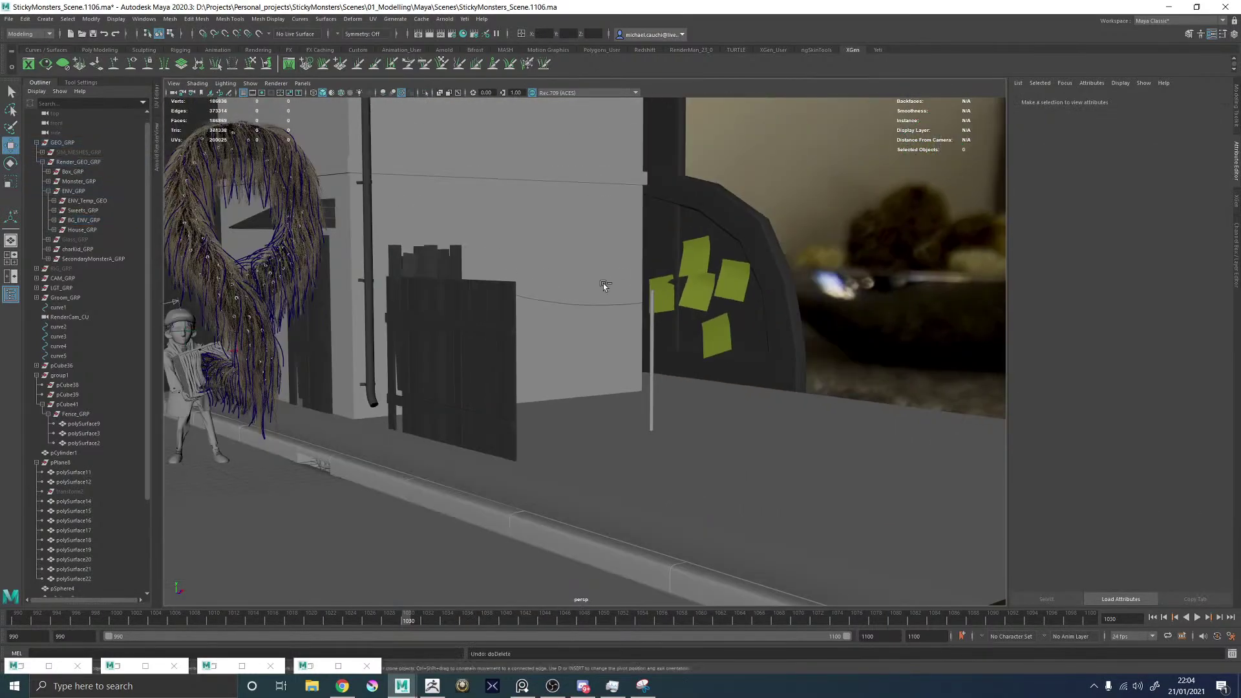
key(ctrl+z)
key(ctrl+z)
click(97, 220)
key(ctrl+h)
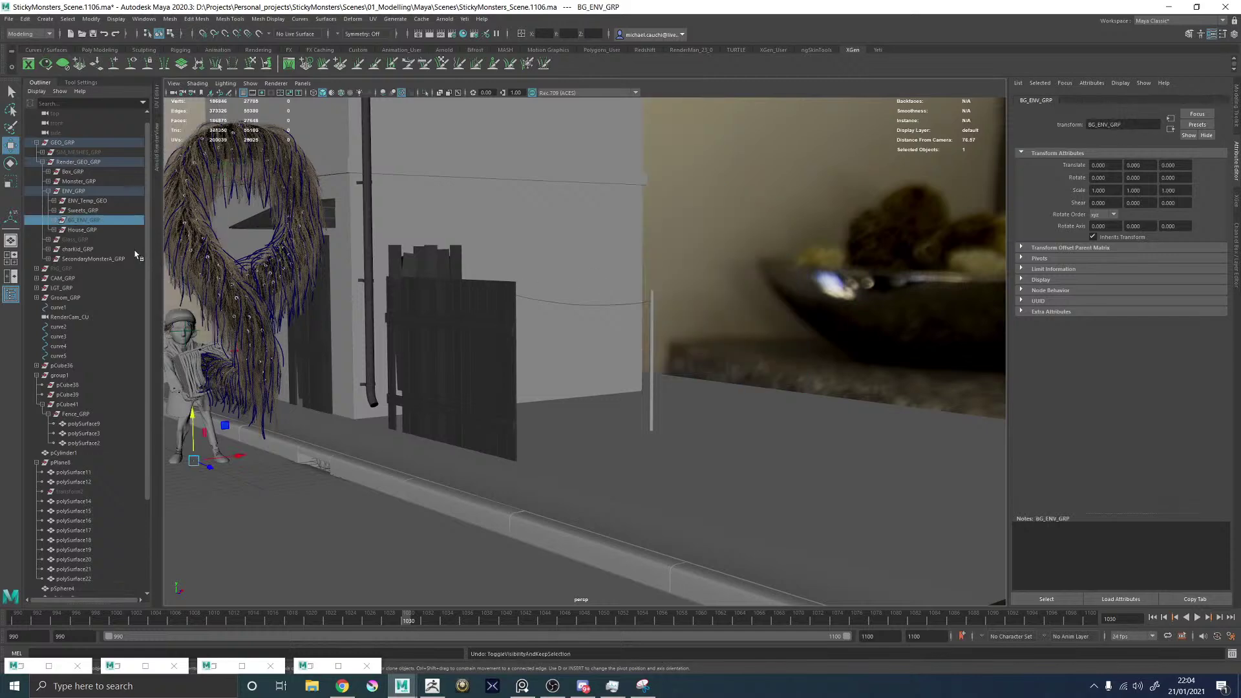
key(ctrl+z)
Expand BG_ENV_GRP, toggle the visibility of pCube15 and the group, and inspect the geometry.
click(55, 221)
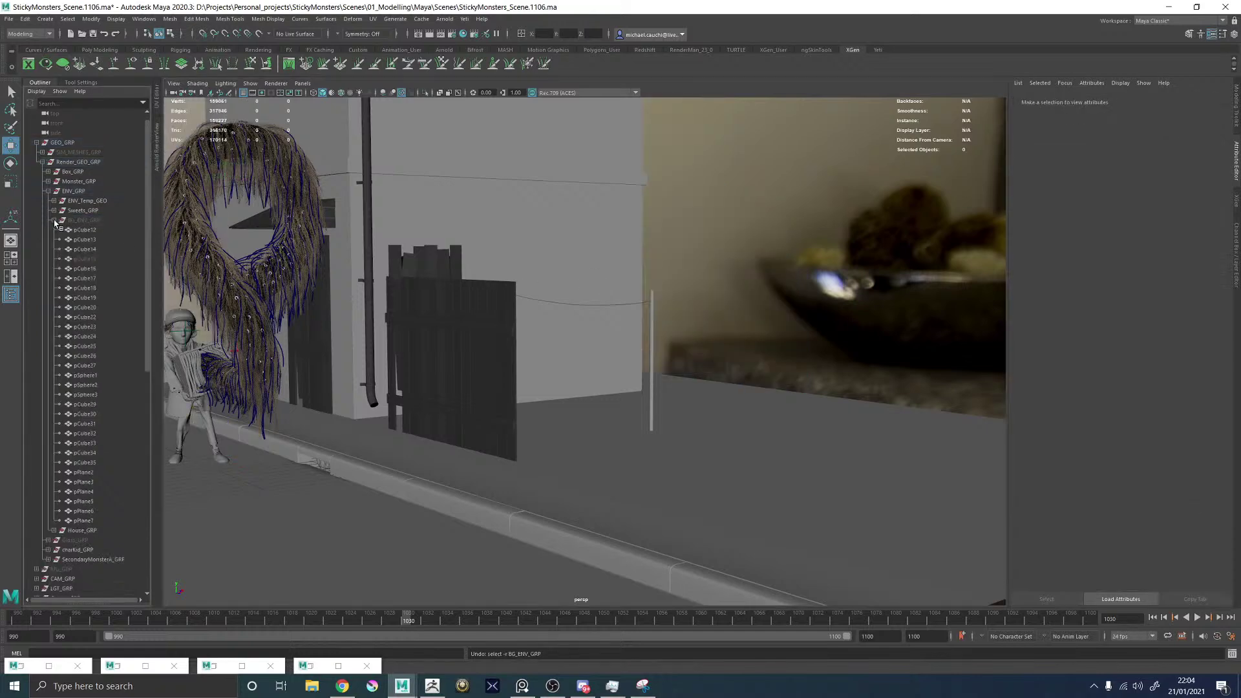
click(91, 260)
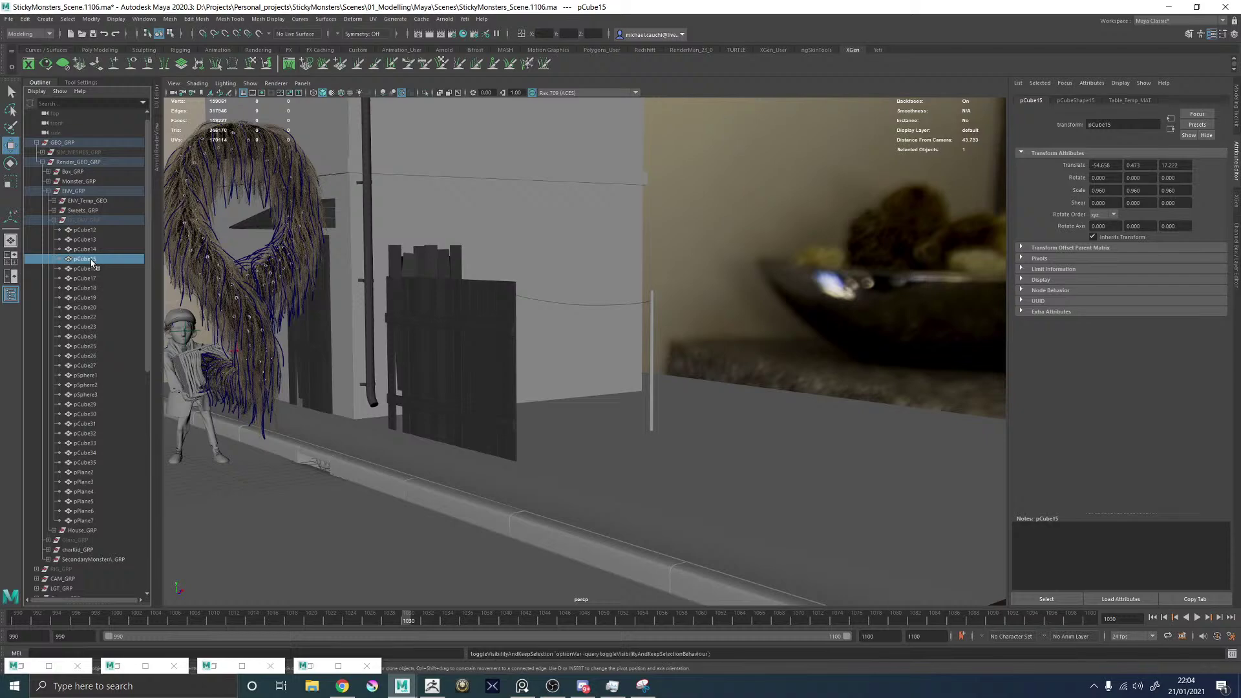
click(93, 220)
key(h)
alt+drag(640, 296, 585, 285)
Undo the deletion of Ground_Table_GEO and parent it under BG_ENV_GRP.
key(ctrl+z)
key(ctrl+z)
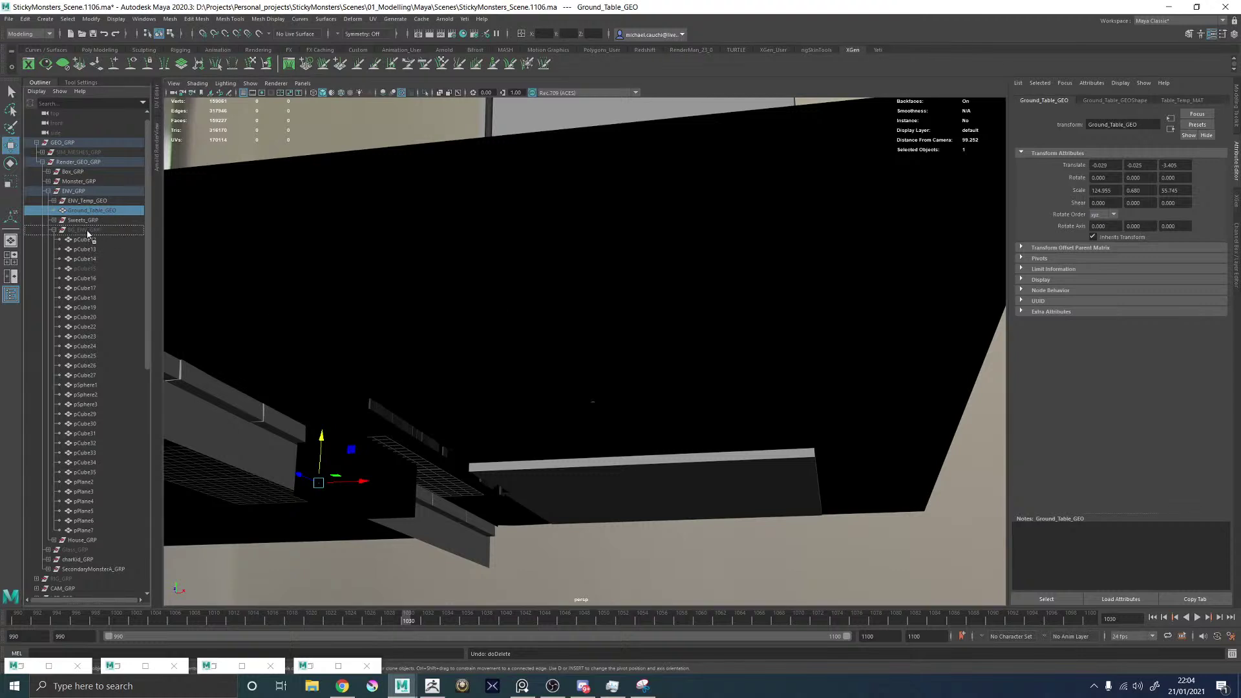
drag(87, 234, 86, 237)
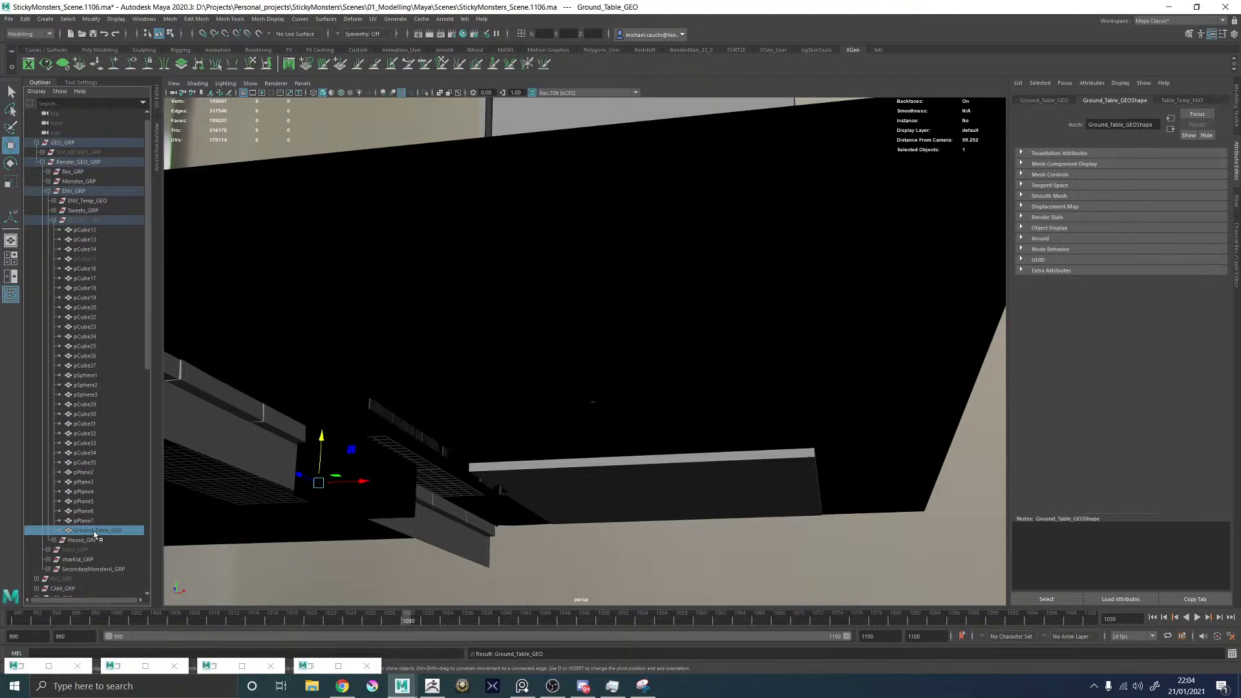
Delete the hidden cube pCube15 from BG_ENV_GRP.
click(85, 260)
key(Delete)
scroll(515, 327, down, 10)
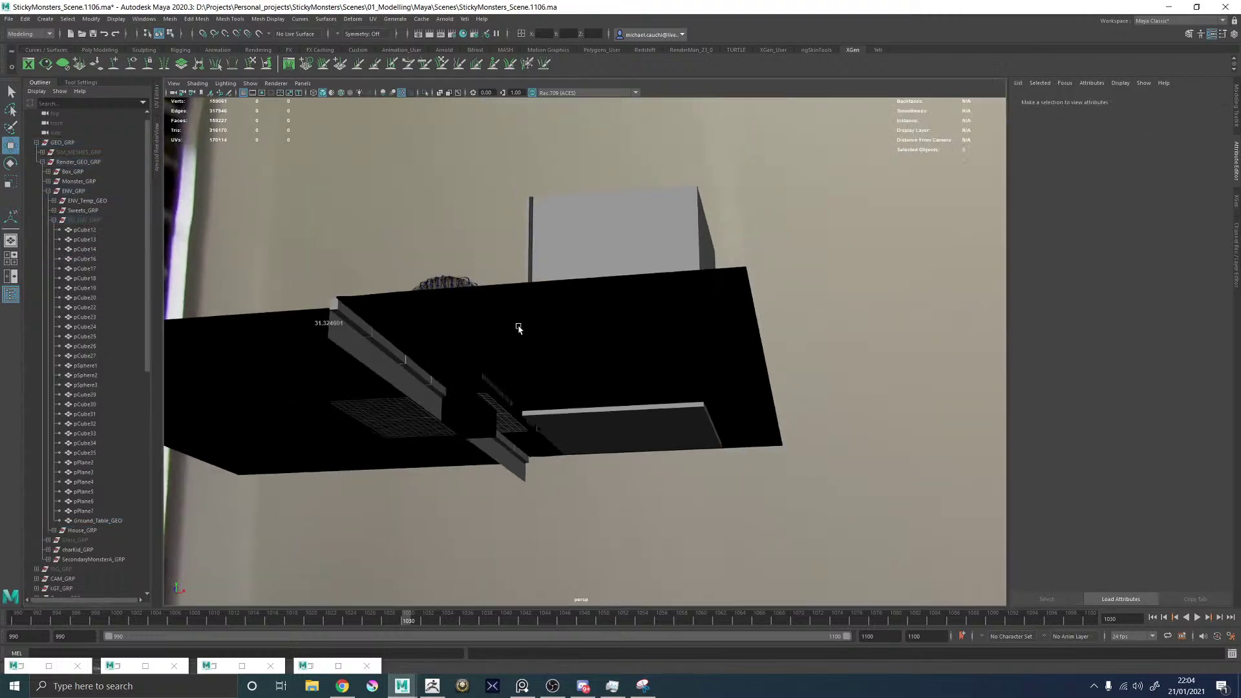
Show BG_ENV_GRP again and delete the flat slab pCube12 beneath the table.
click(84, 220)
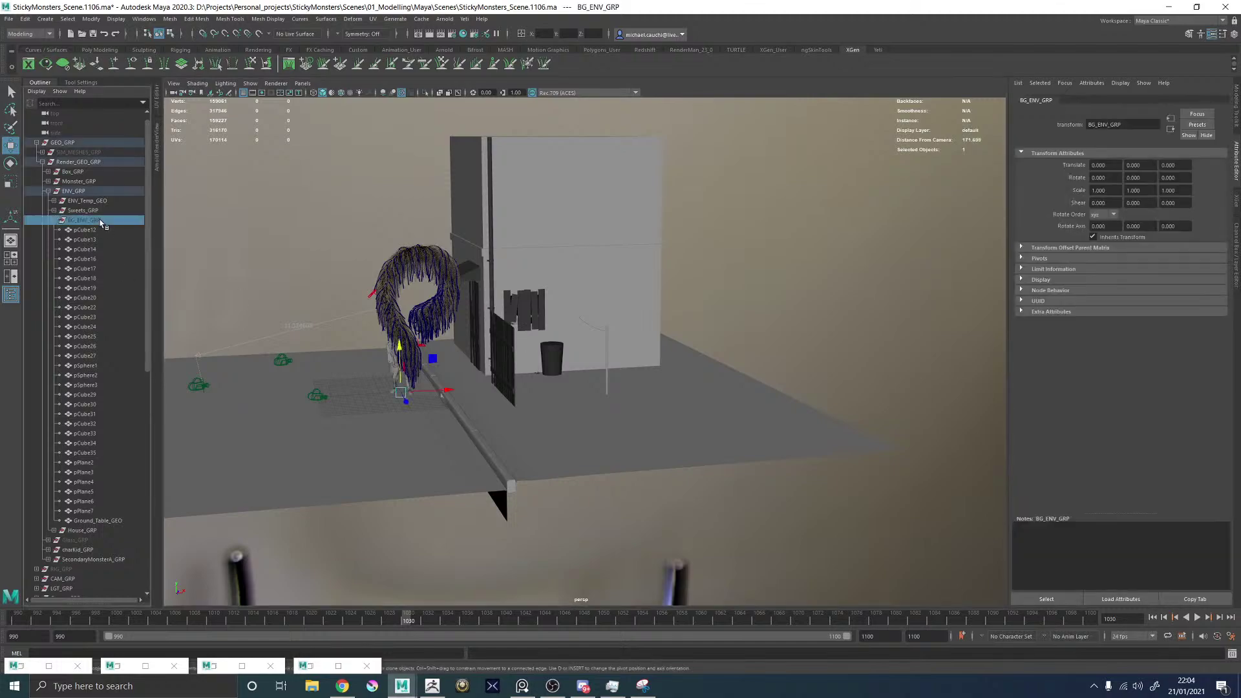
key(f)
alt+drag(568, 321, 386, 485)
click(375, 547)
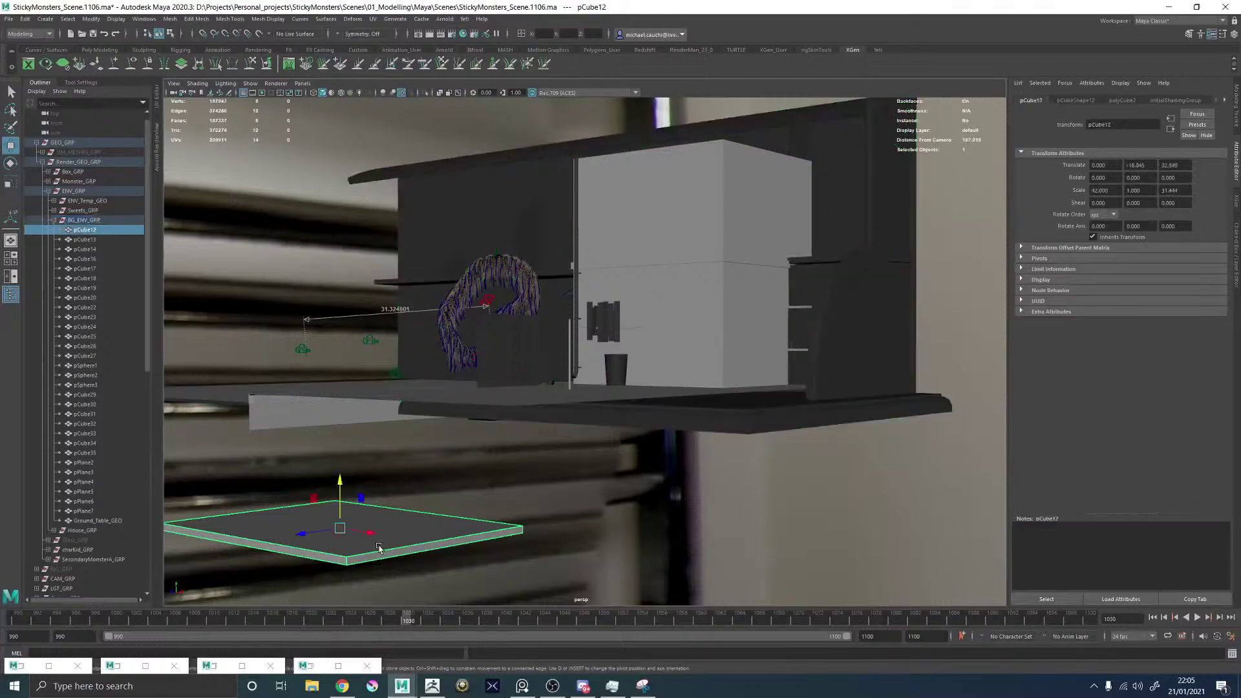
key(Delete)
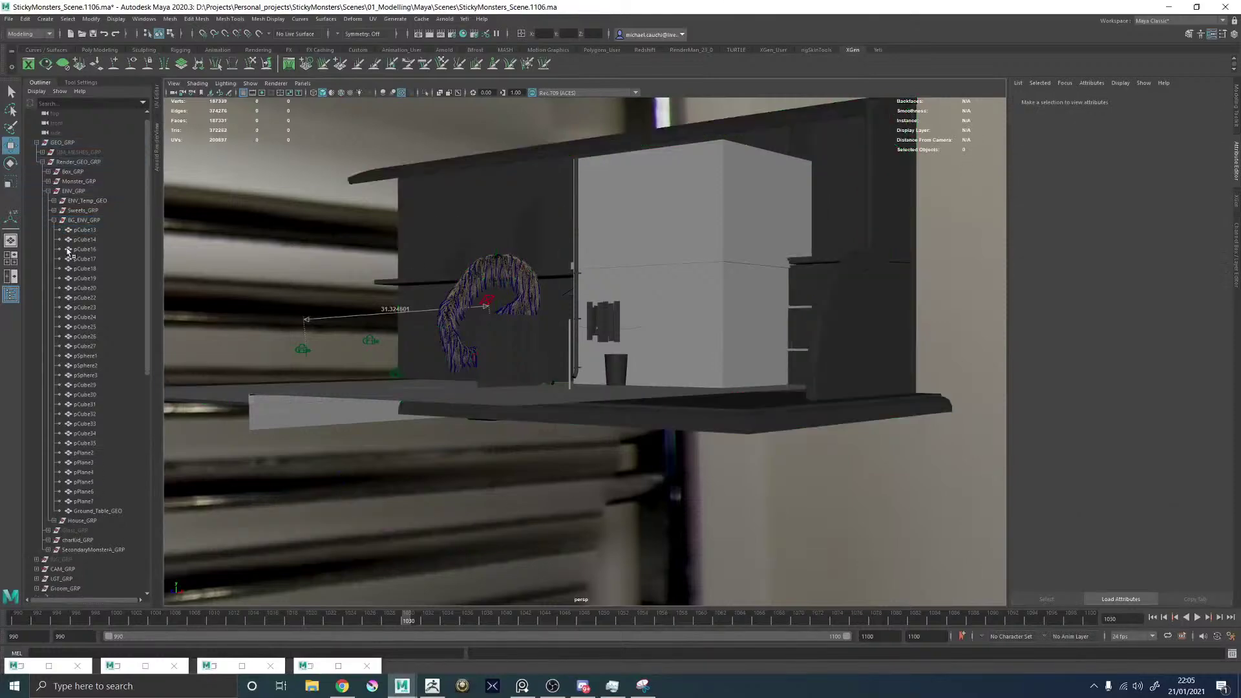
Scale BG_ENV_GRP uniformly down to about 0.054 and move it behind the fence, in front of the bin.
click(84, 219)
alt+drag(478, 388, 532, 419)
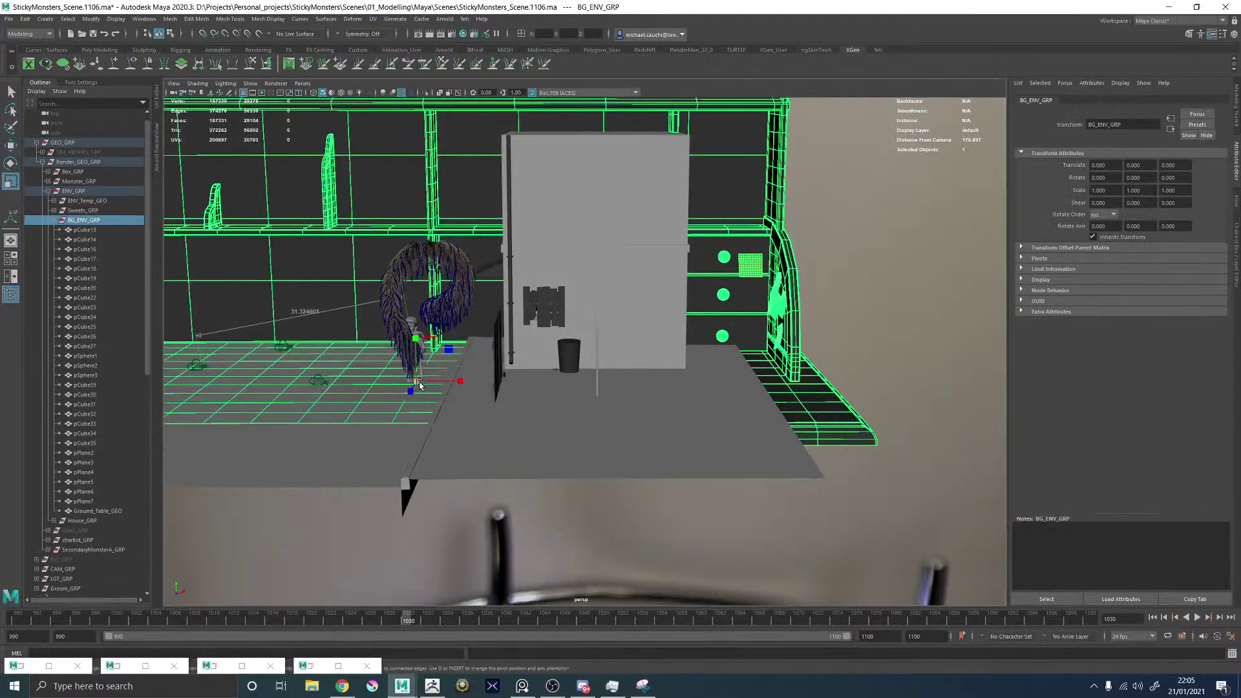
drag(419, 384, 213, 444)
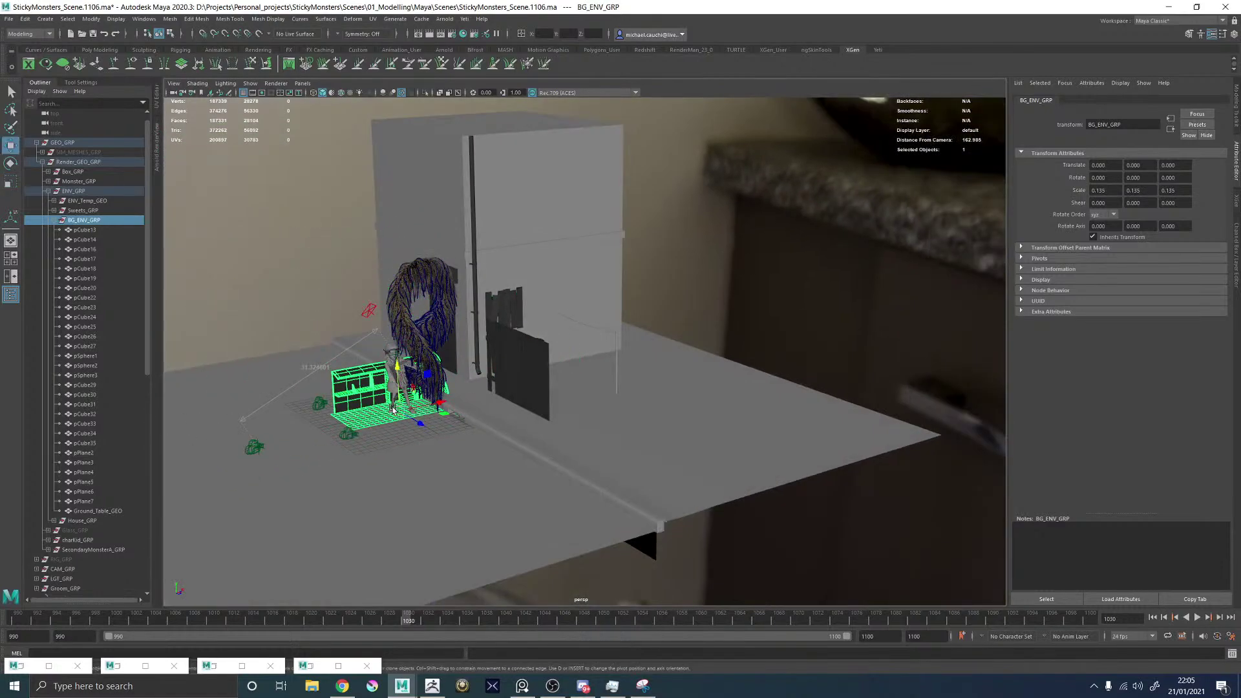
drag(393, 410, 543, 377)
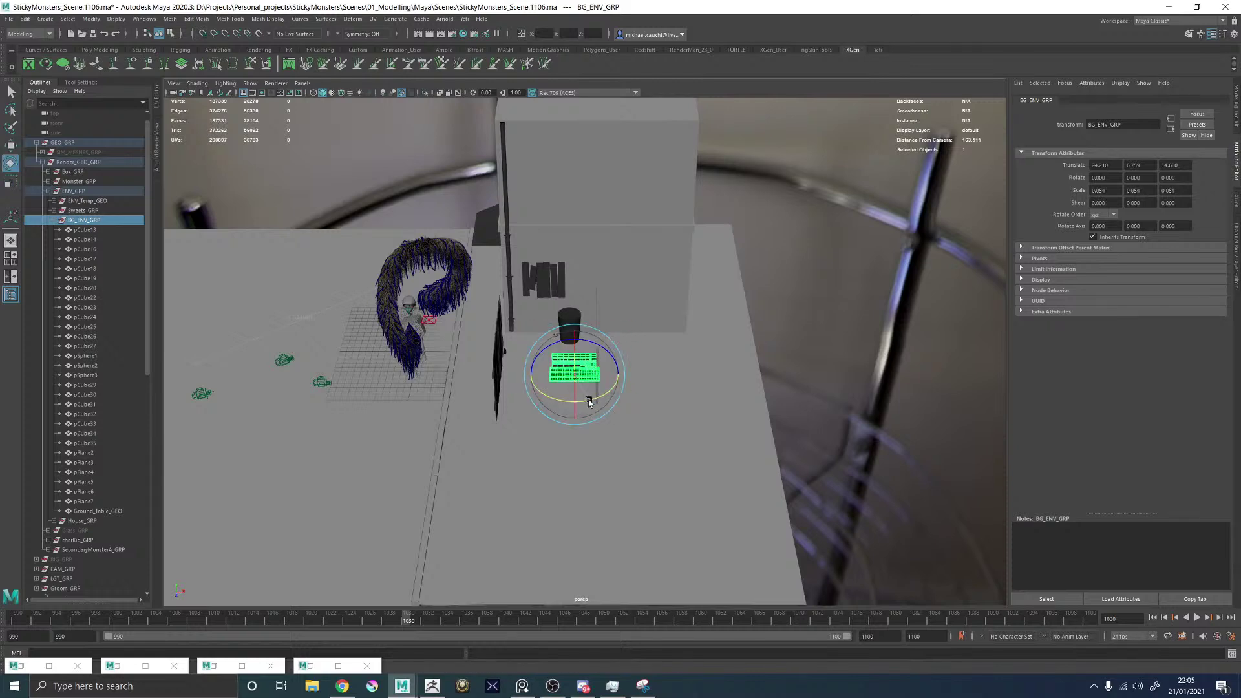
Rotate BG_ENV_GRP about the Y axis to about 54 degrees.
drag(617, 396, 619, 395)
alt+drag(619, 395, 456, 370)
alt+right_drag(456, 370, 715, 481)
alt+middle_drag(539, 378, 476, 391)
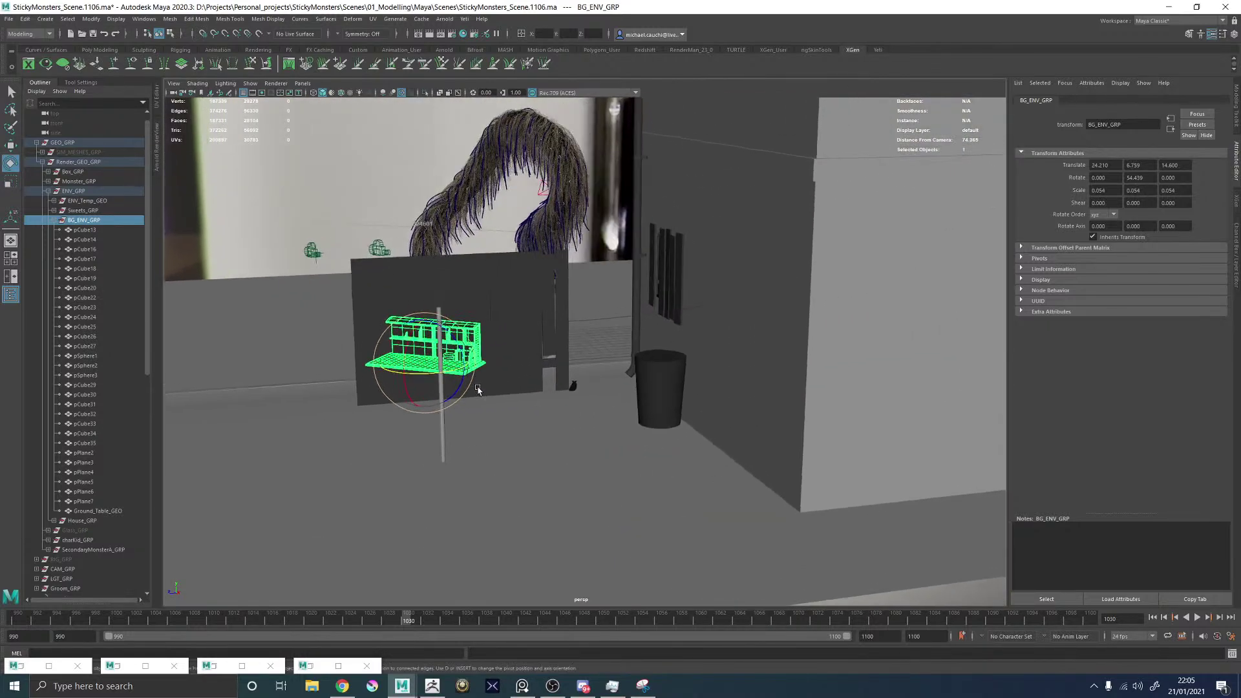
Move BG_ENV_GRP close to the back of the fence and adjust its rotation to line up with the planks.
key(w)
alt+drag(477, 390, 686, 413)
drag(775, 414, 590, 430)
key(e)
scroll(452, 378, up, 5)
alt+right_drag(590, 430, 493, 421)
alt+middle_drag(493, 420, 521, 444)
drag(565, 416, 417, 259)
key(w)
Rotate BG_ENV_GRP to about 94.7 degrees on Y, scale it to about 0.091 and set it against the back of the fence.
click(365, 170)
key(w)
alt+right_drag(417, 258, 764, 361)
Duplicate the desk's curved side panel and its adjoining upright panel, and move the copies to the opposite end of the desk.
click(750, 274)
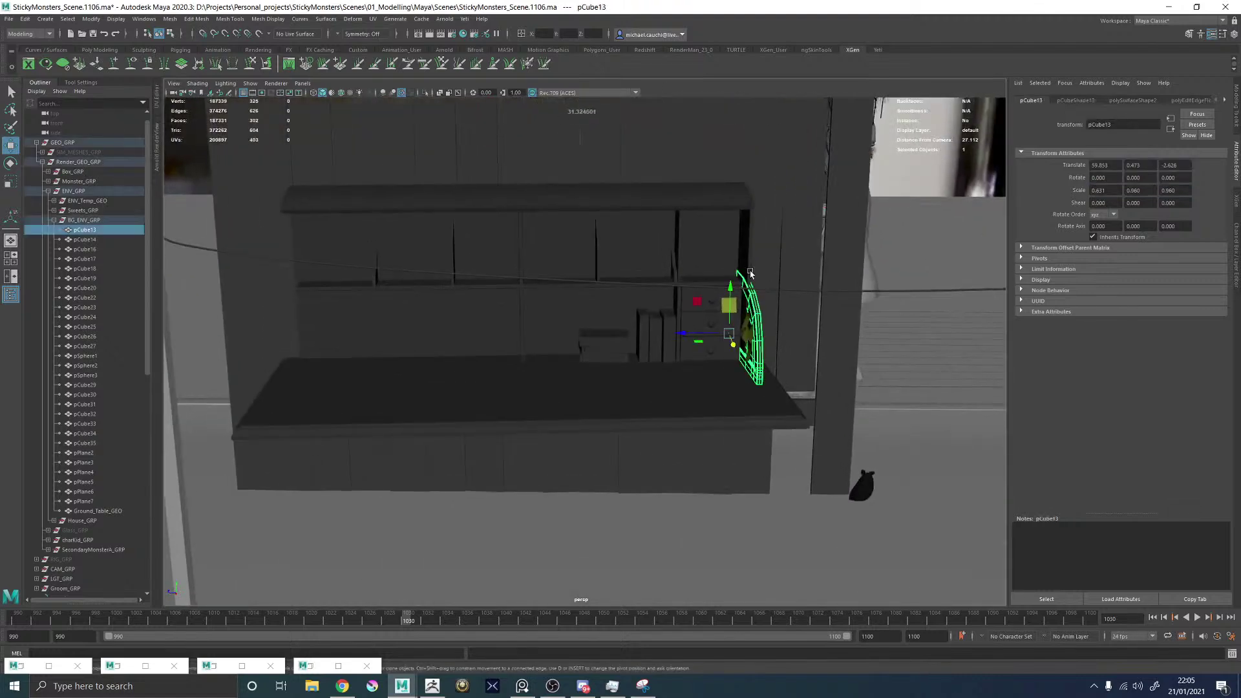
key(ctrl+d)
mouse_move(719, 306)
alt+mouse_down()
mouse_move(711, 342)
mouse_move(724, 308)
alt+mouse_up()
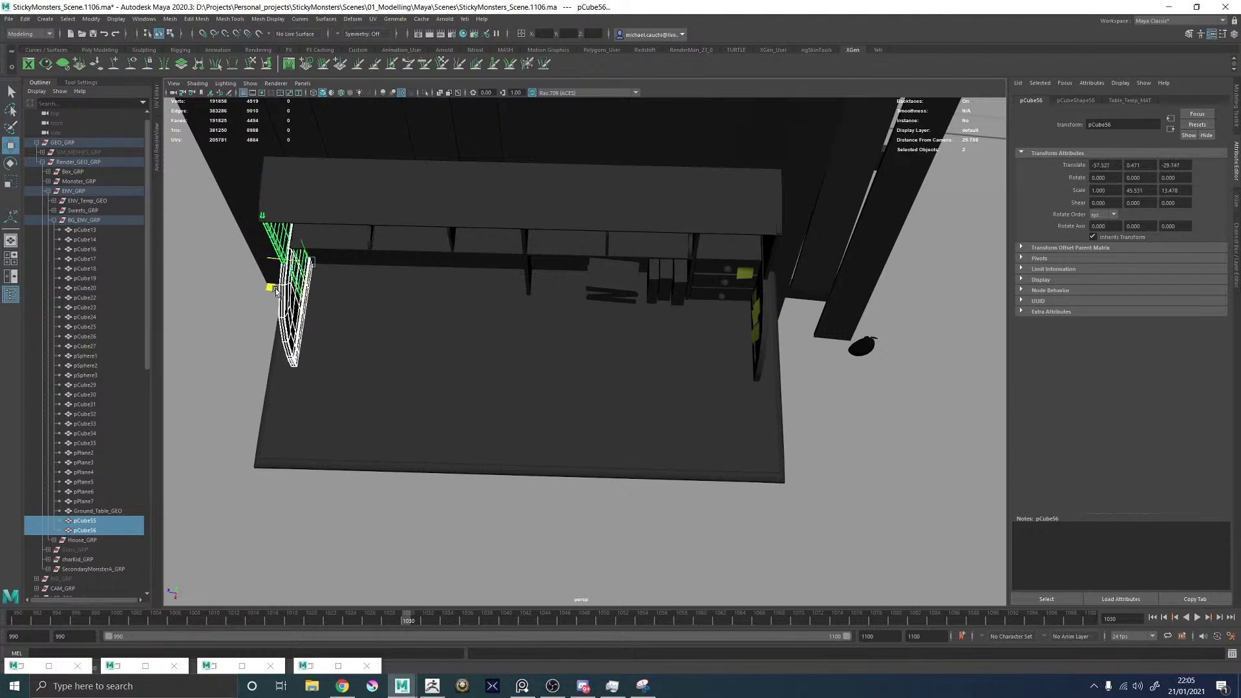
Fine-tune the position of the two duplicated side panels so they sit at the edge of the desk's open end.
alt+drag(276, 292, 485, 329)
alt+middle_drag(485, 330, 541, 180)
alt+right_drag(540, 181, 669, 277)
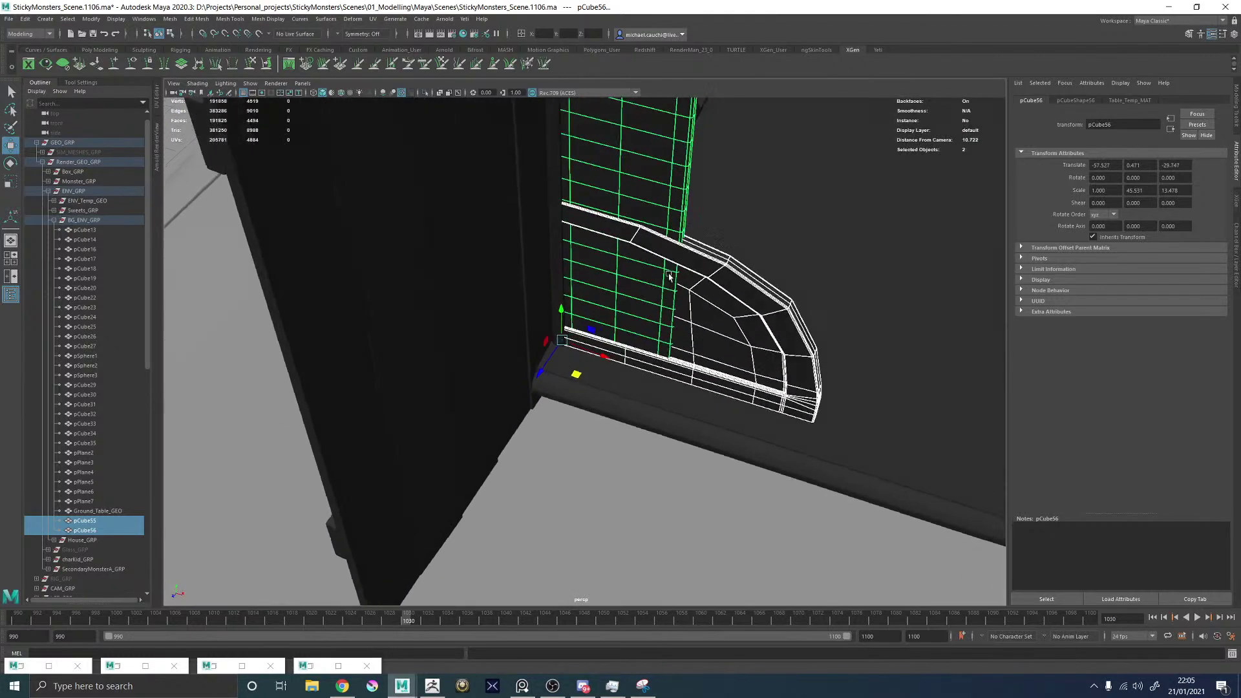
alt+drag(669, 276, 589, 433)
middle_drag(551, 474, 546, 481)
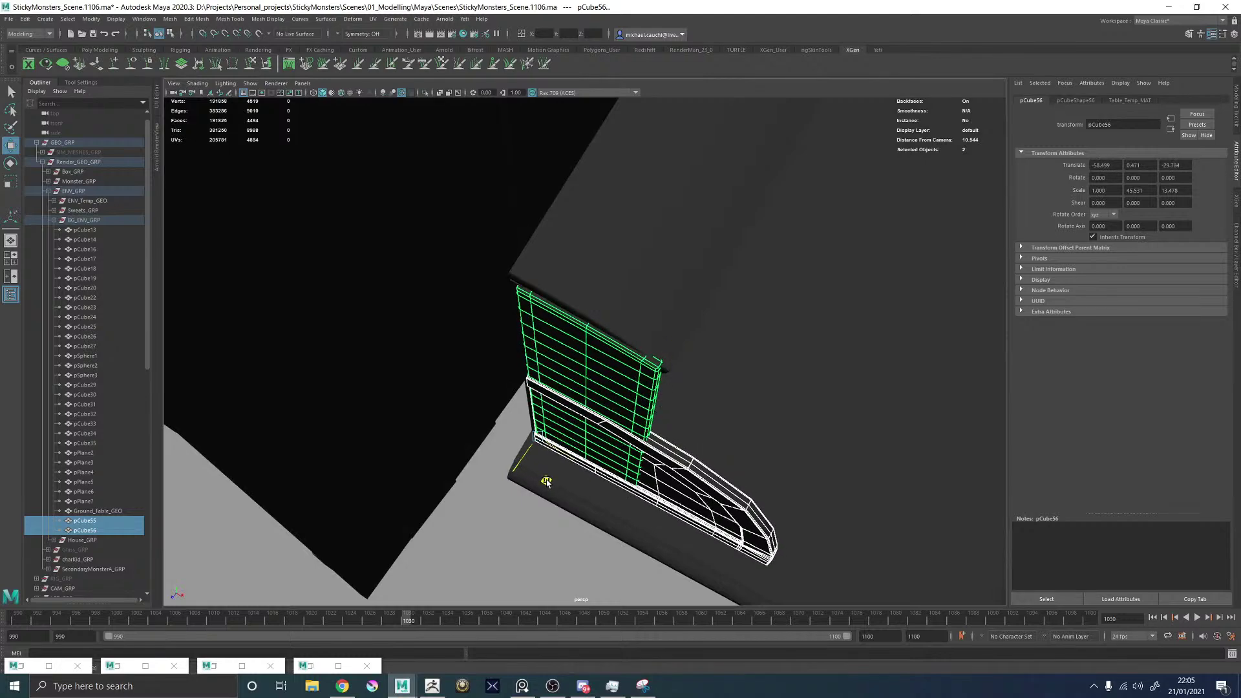
Examine the street scene from the front, checking the fence, the characters and the monster face in the curb opening.
alt+drag(581, 484, 735, 386)
alt+right_drag(734, 386, 323, 275)
click(432, 200)
alt+drag(432, 199, 640, 242)
alt+right_drag(368, 256, 419, 260)
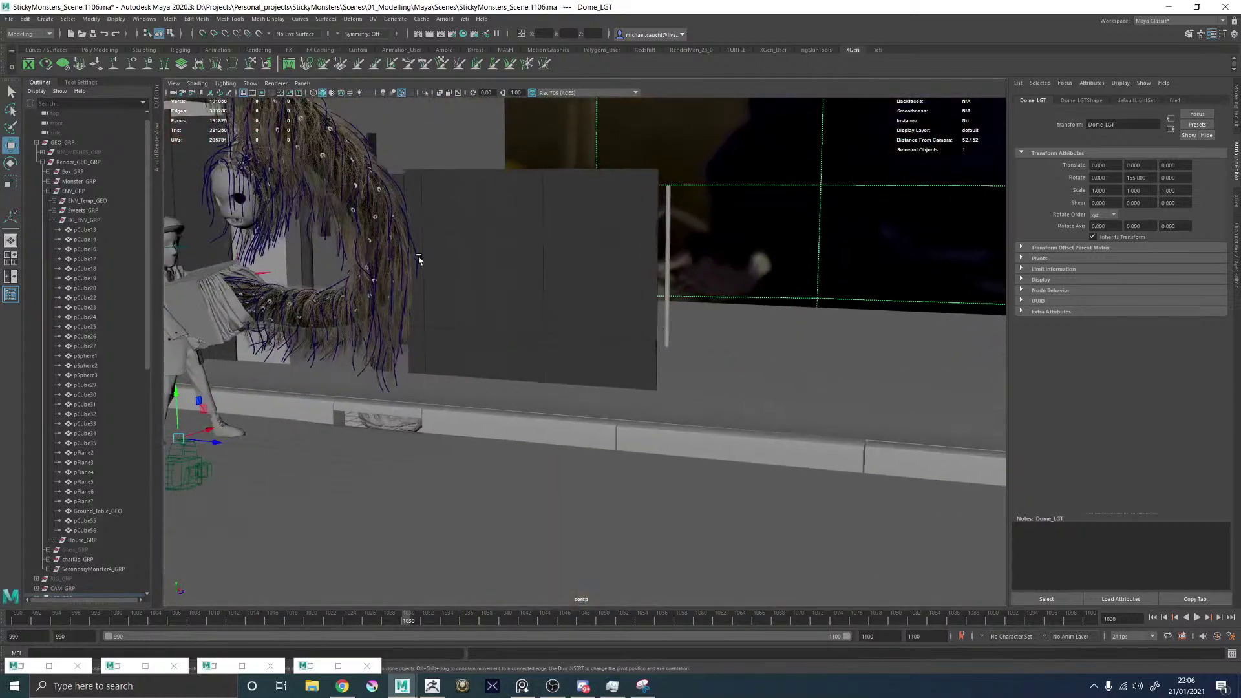
alt+middle_drag(194, 291, 381, 406)
mouse_move(382, 406)
alt+mouse_down()
mouse_move(404, 401)
mouse_move(393, 417)
alt+mouse_up()
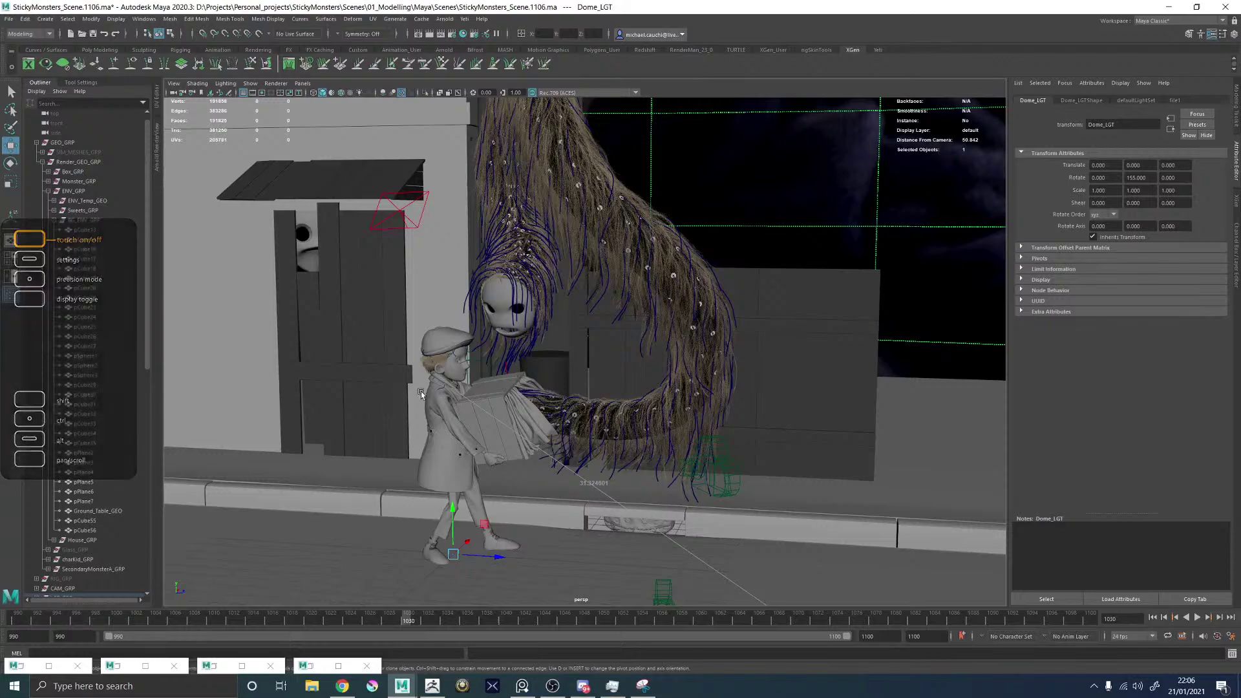
alt+middle_drag(435, 349, 494, 314)
alt+drag(629, 329, 671, 366)
scroll(618, 382, up, 5)
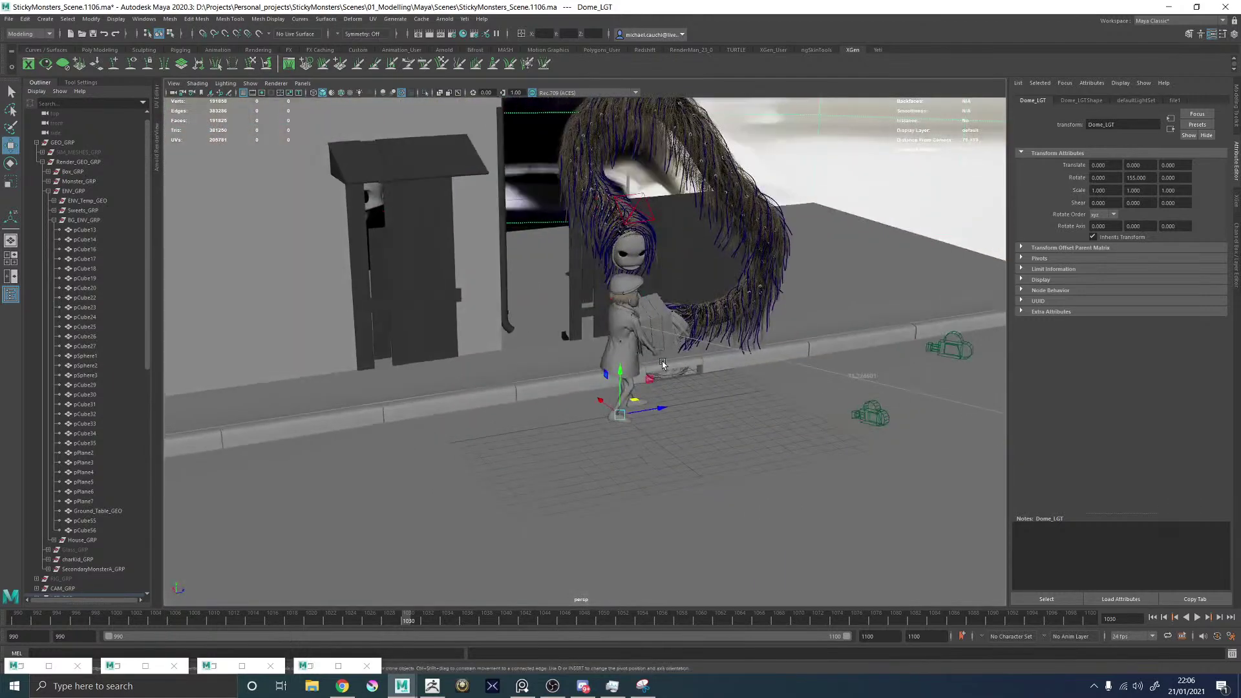
alt+drag(738, 280, 615, 317)
scroll(903, 454, up, 6)
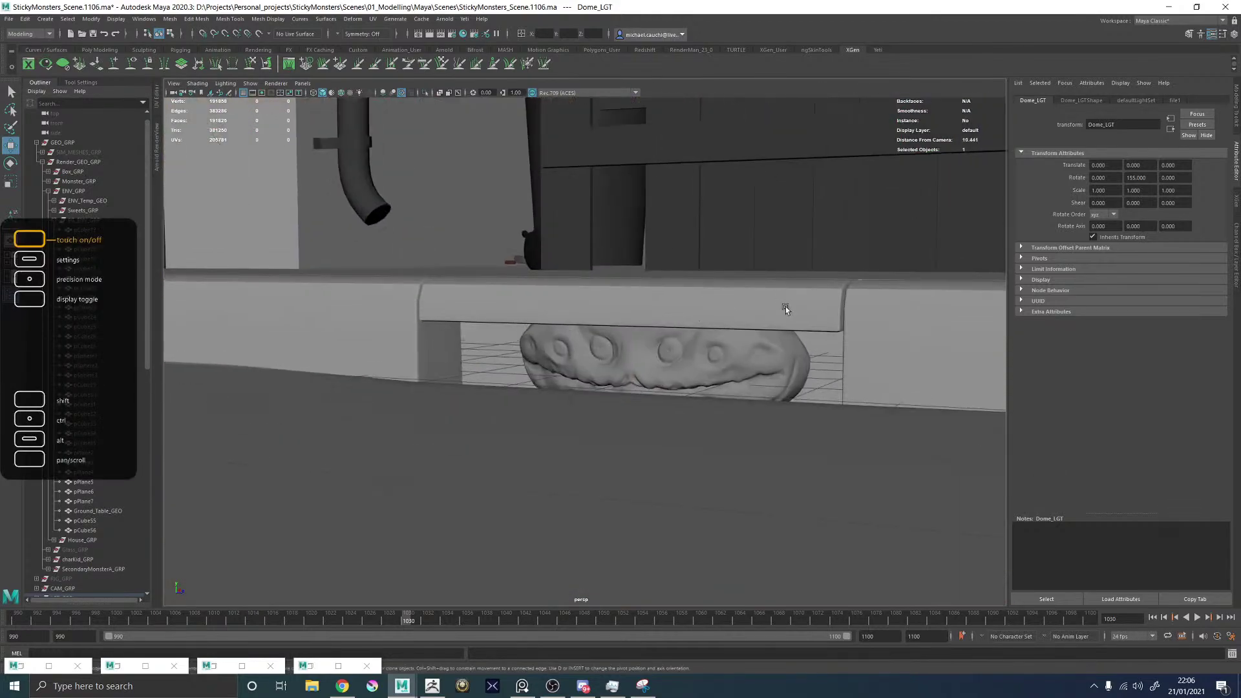
scroll(787, 302, down, 4)
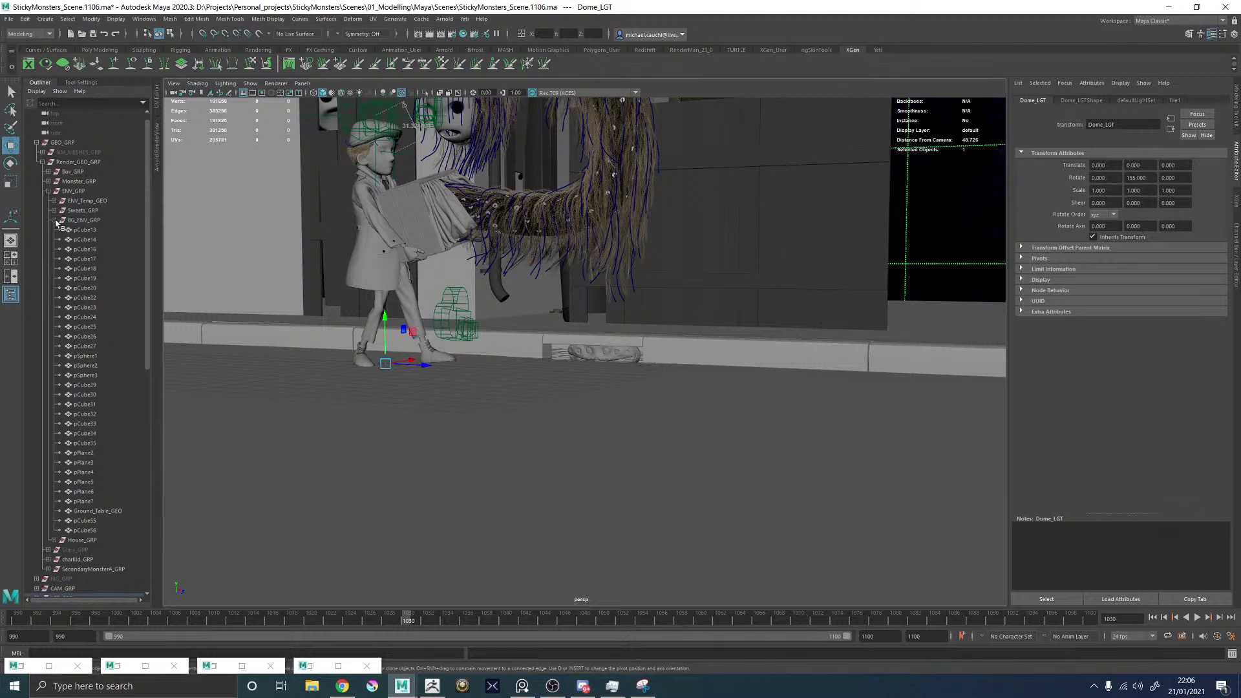
Check the contents of ENV_Temp_GEO in ENV_GRP and delete that group with its leftover pCube1 block.
click(53, 220)
click(79, 211)
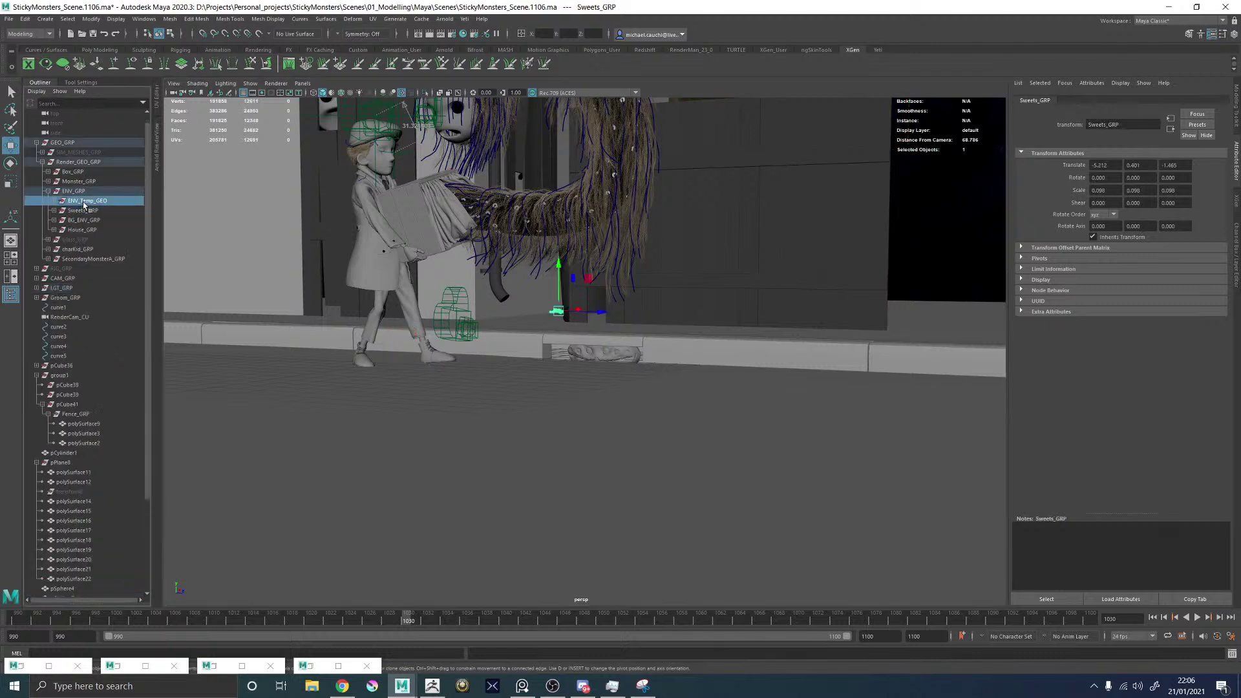
key(f)
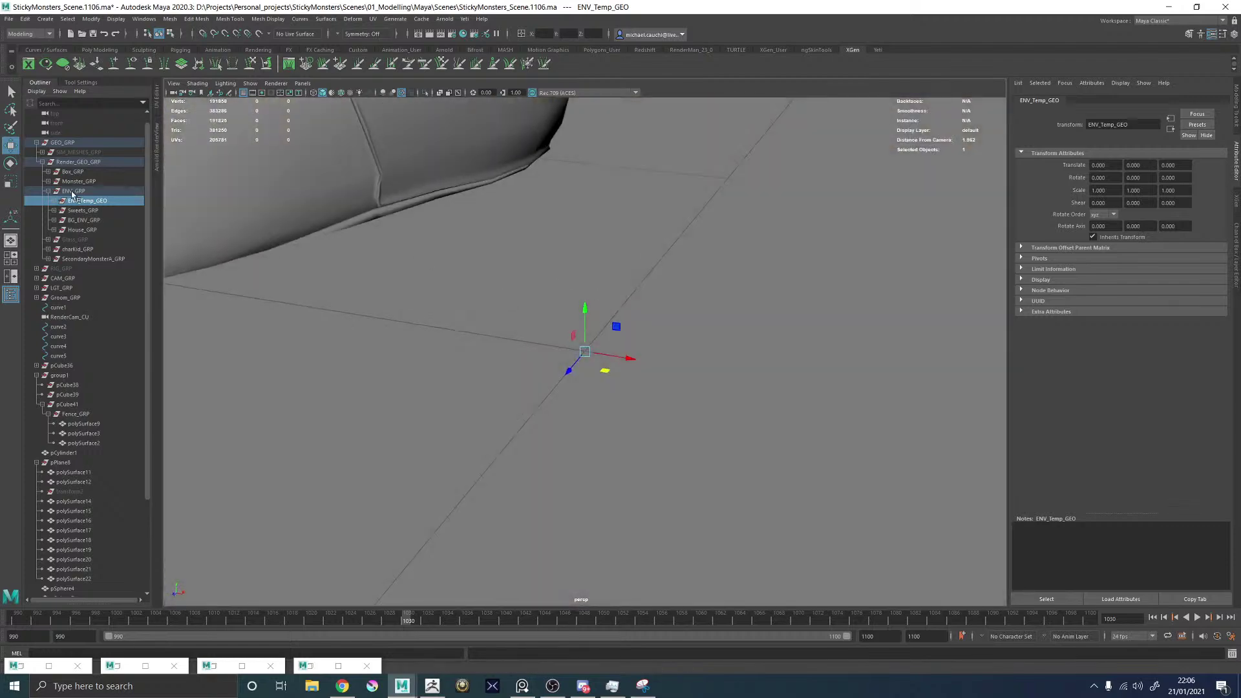
click(53, 200)
click(81, 211)
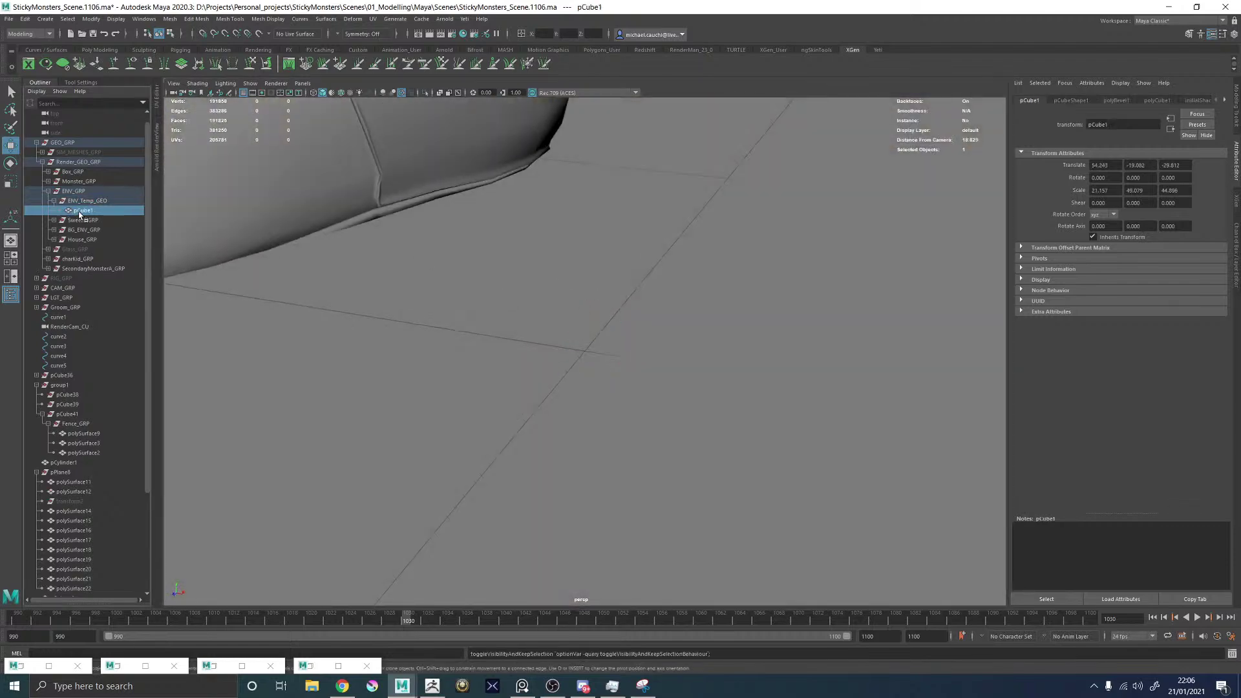
alt+drag(627, 321, 667, 301)
alt+right_drag(667, 300, 202, 301)
alt+right_drag(795, 316, 631, 337)
alt+drag(631, 337, 658, 336)
click(84, 201)
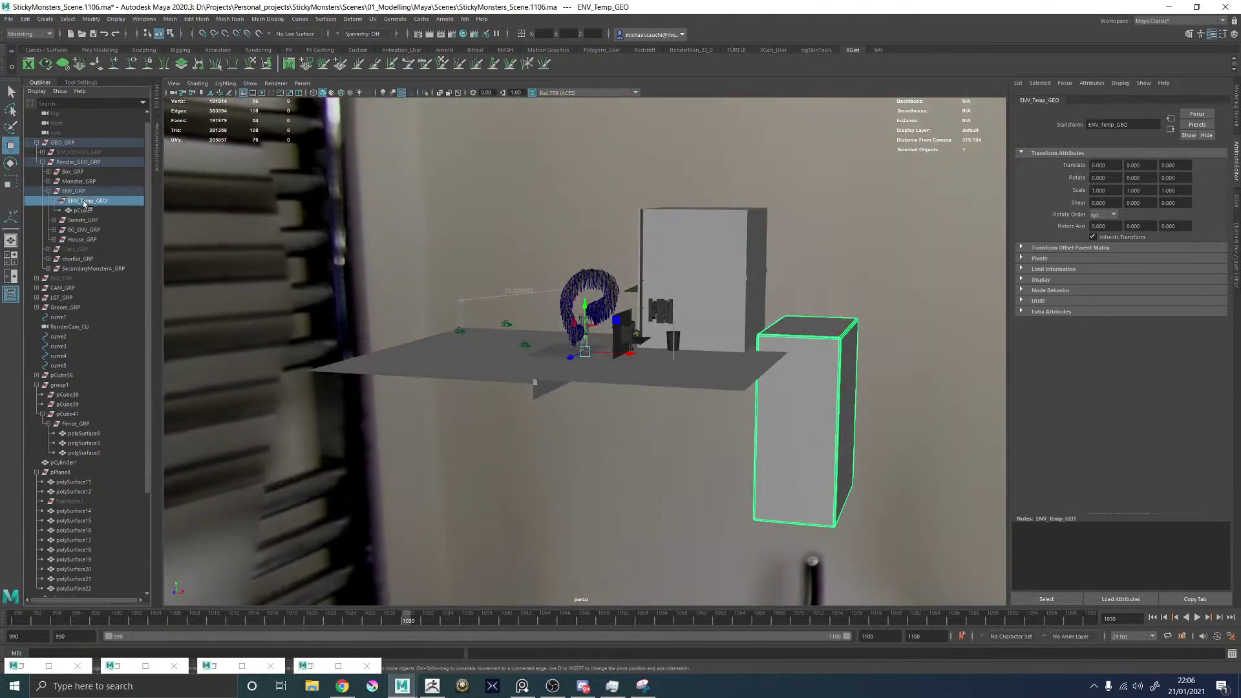
key(Delete)
Save the scene and rename the pPlane8 group holding the road, path and curb as Ground_GRP.
alt+drag(705, 302, 795, 297)
alt+right_drag(795, 297, 983, 457)
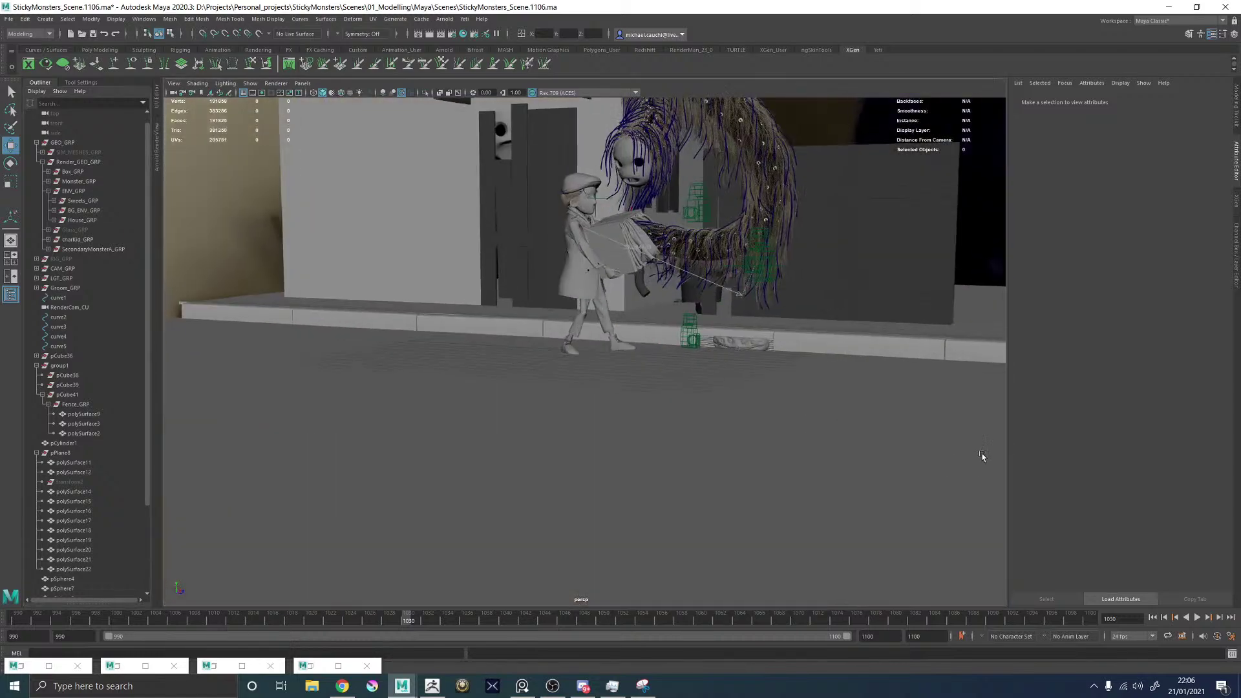
alt+middle_drag(928, 139, 917, 319)
alt+drag(563, 391, 503, 308)
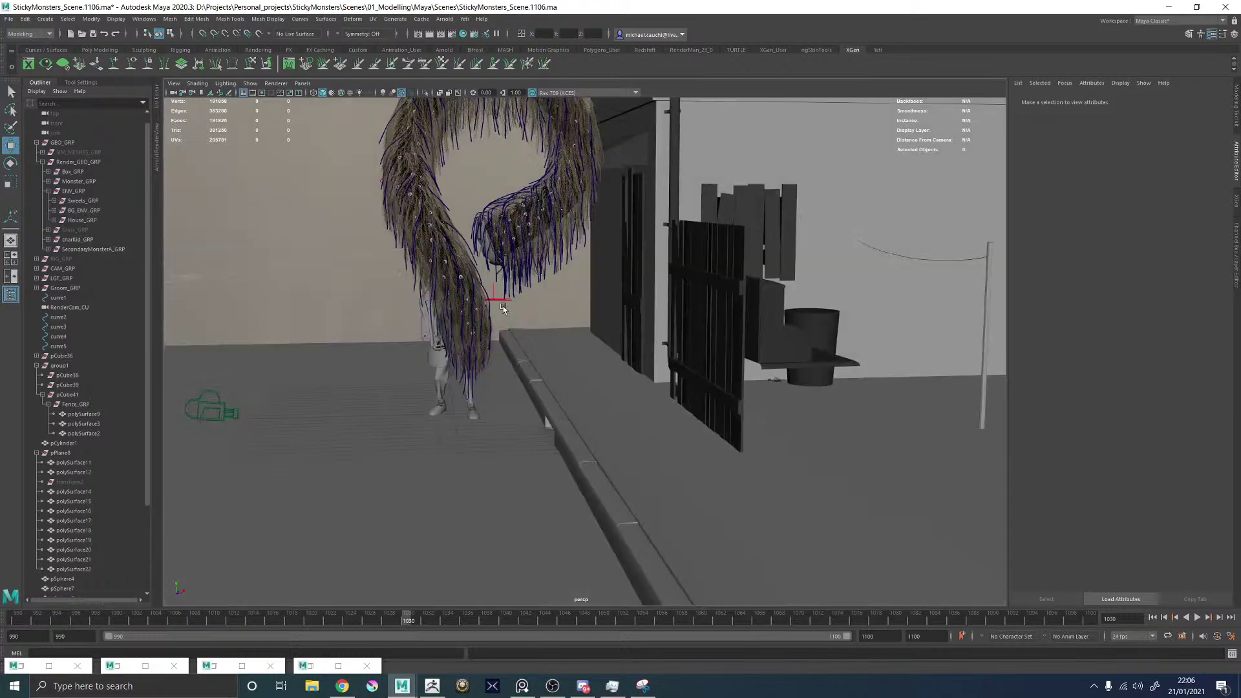
click(379, 308)
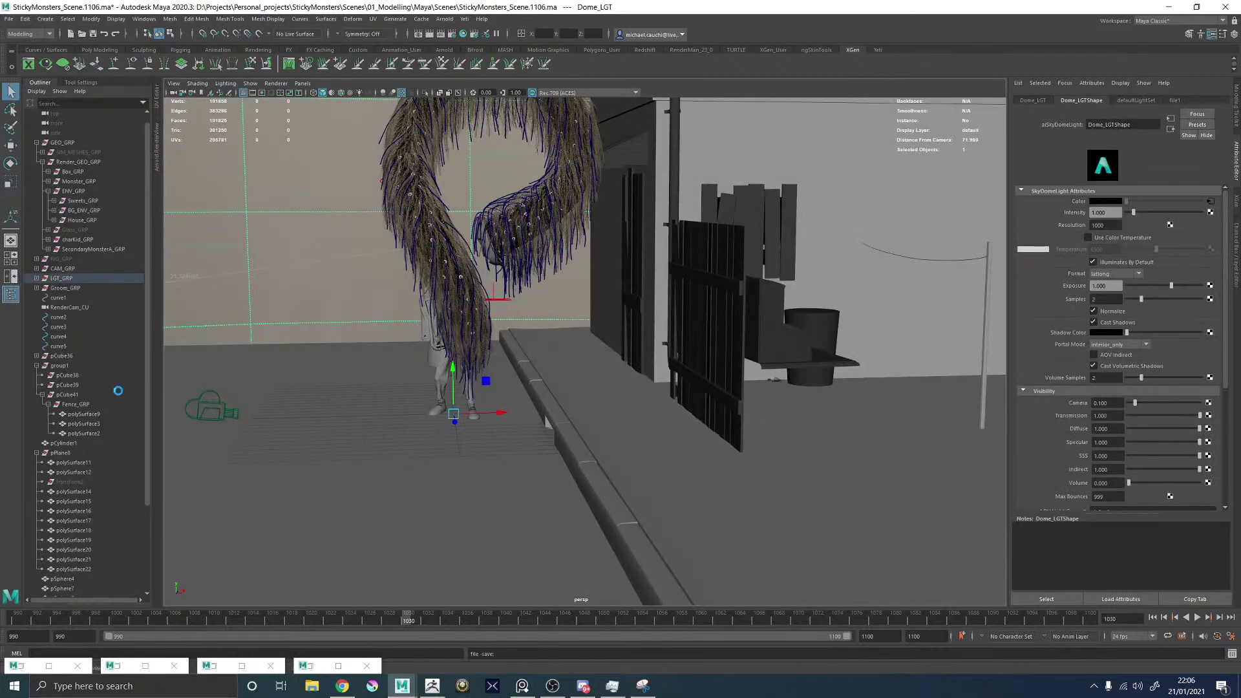
click(60, 455)
click(64, 463)
alt+drag(638, 386, 197, 404)
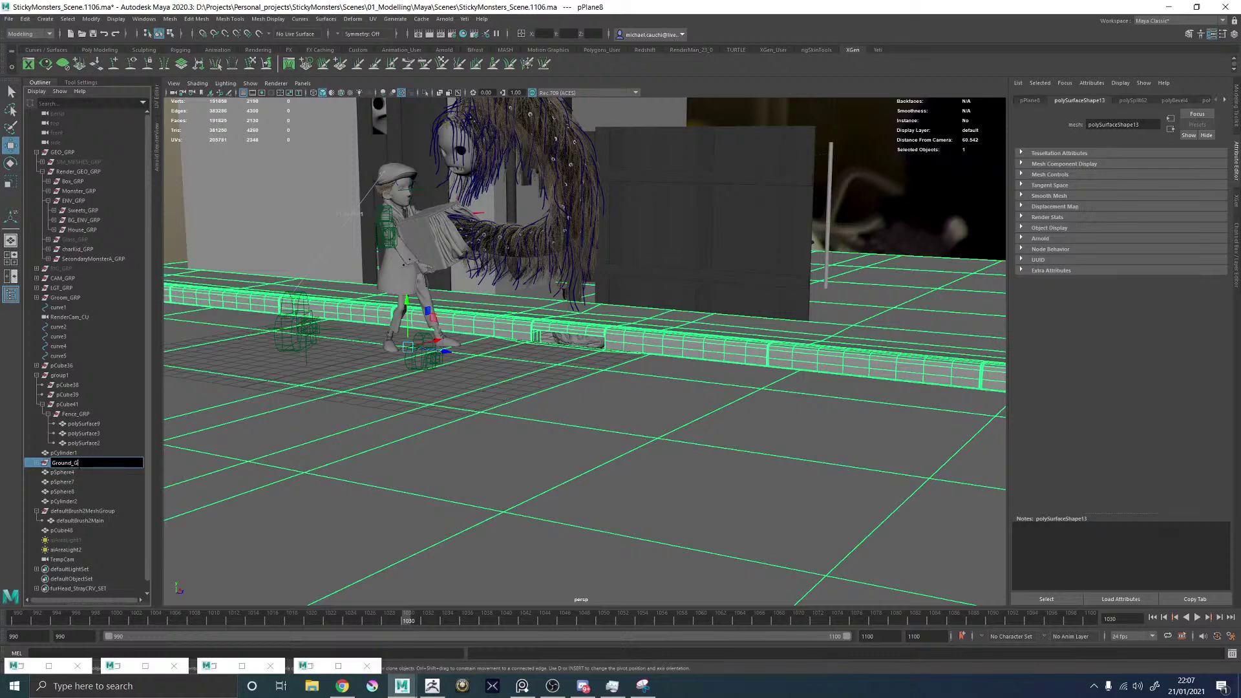
key(Return)
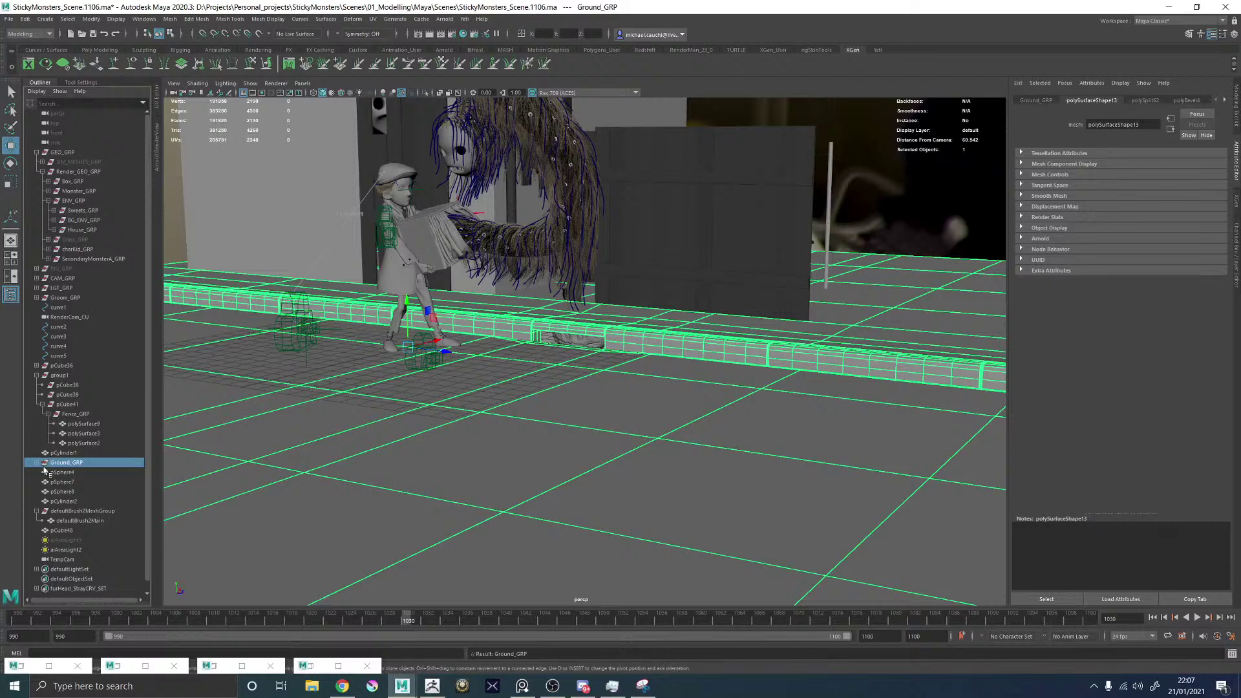
Rename the bin cylinder pCylinder1 as TrashCan_Proxy_GEO.
click(63, 452)
key(f)
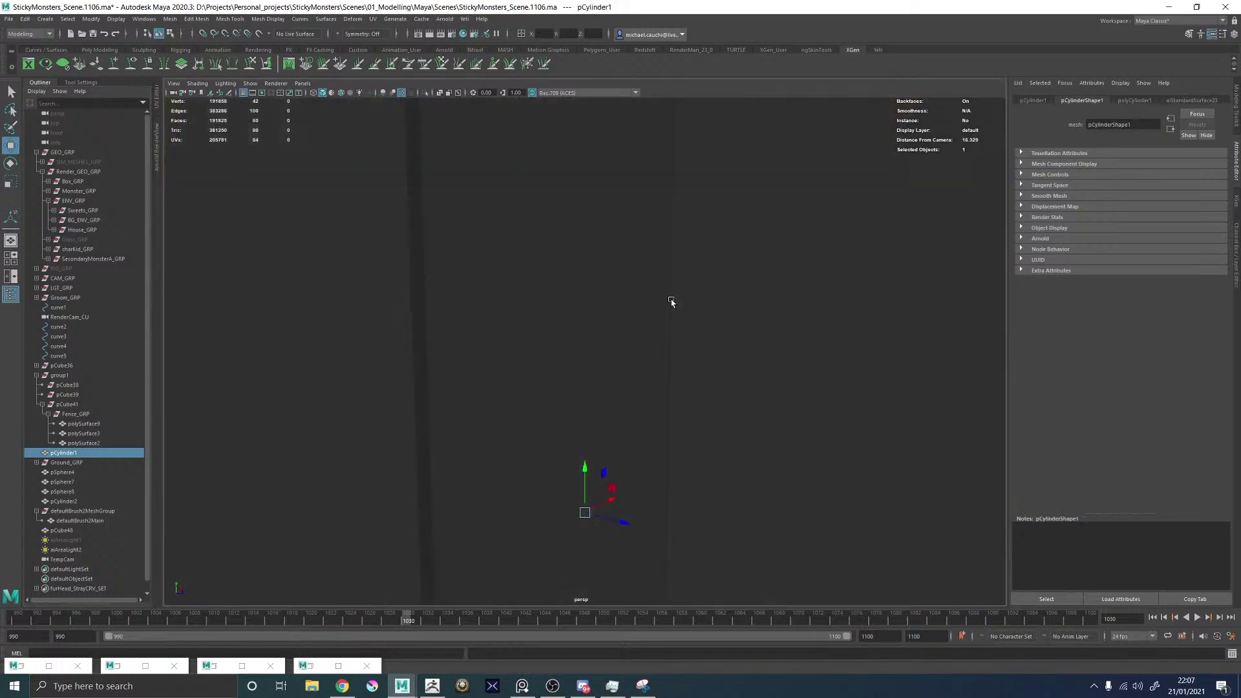
double_click(64, 452)
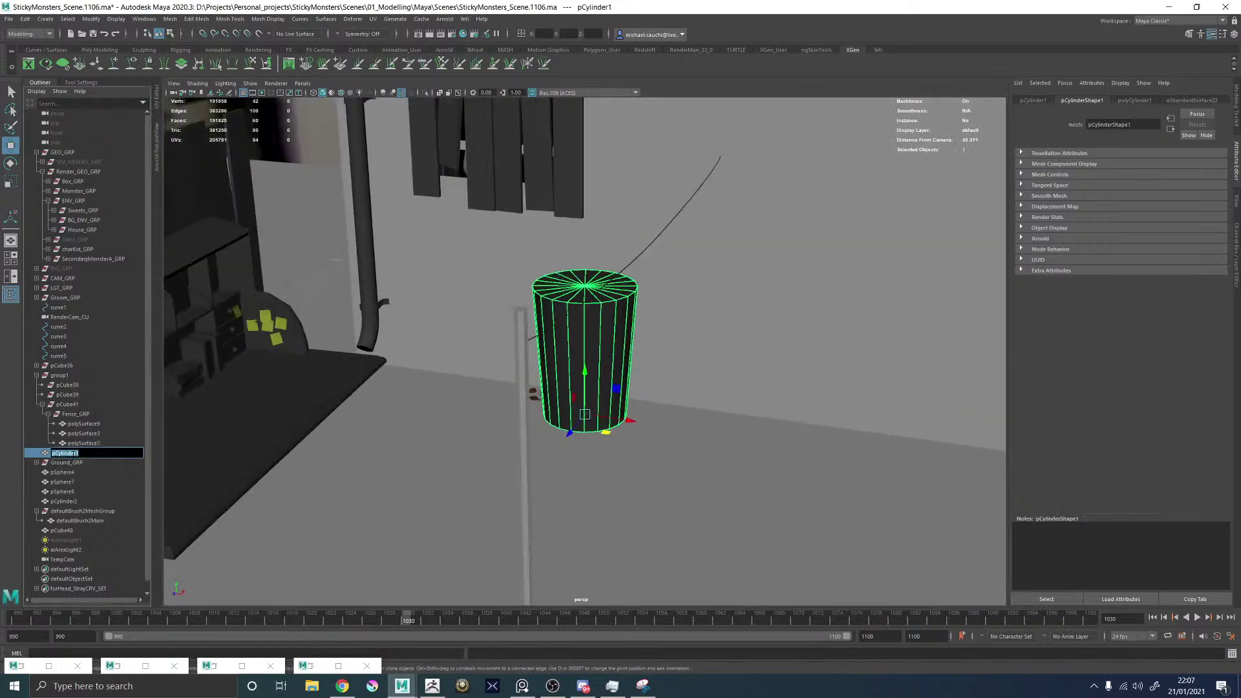
text(TrashCan_GRP)
key(Return)
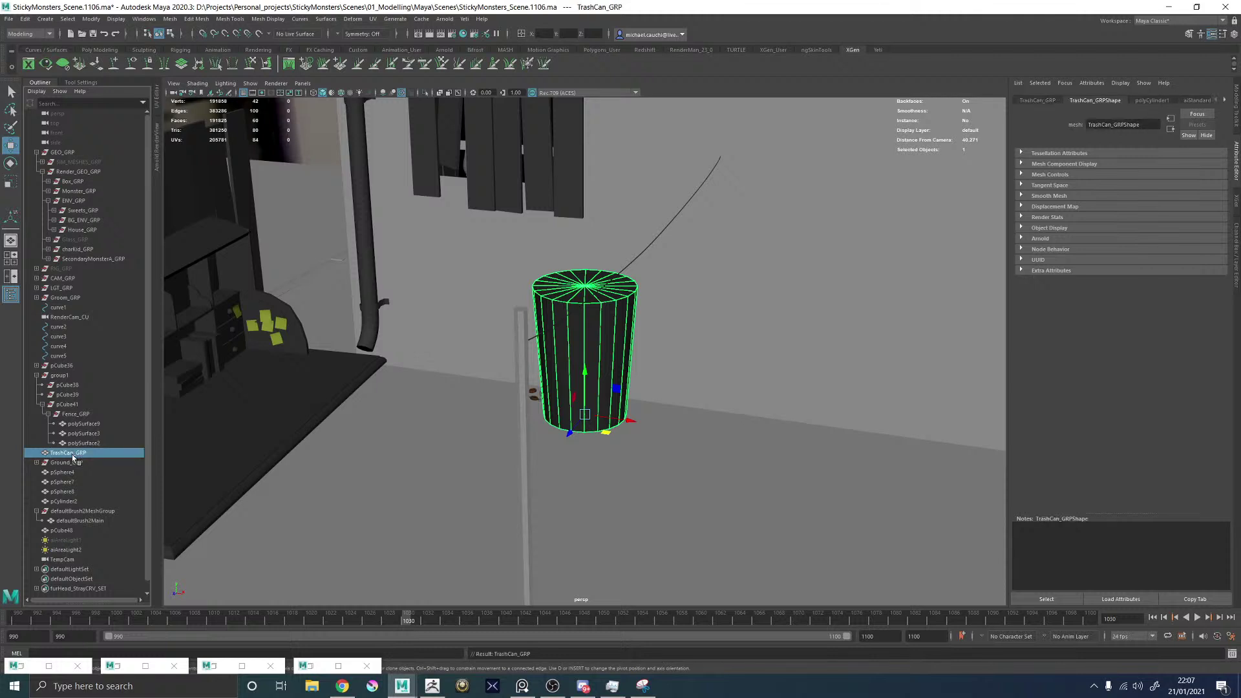
double_click(72, 455)
drag(89, 454, 81, 454)
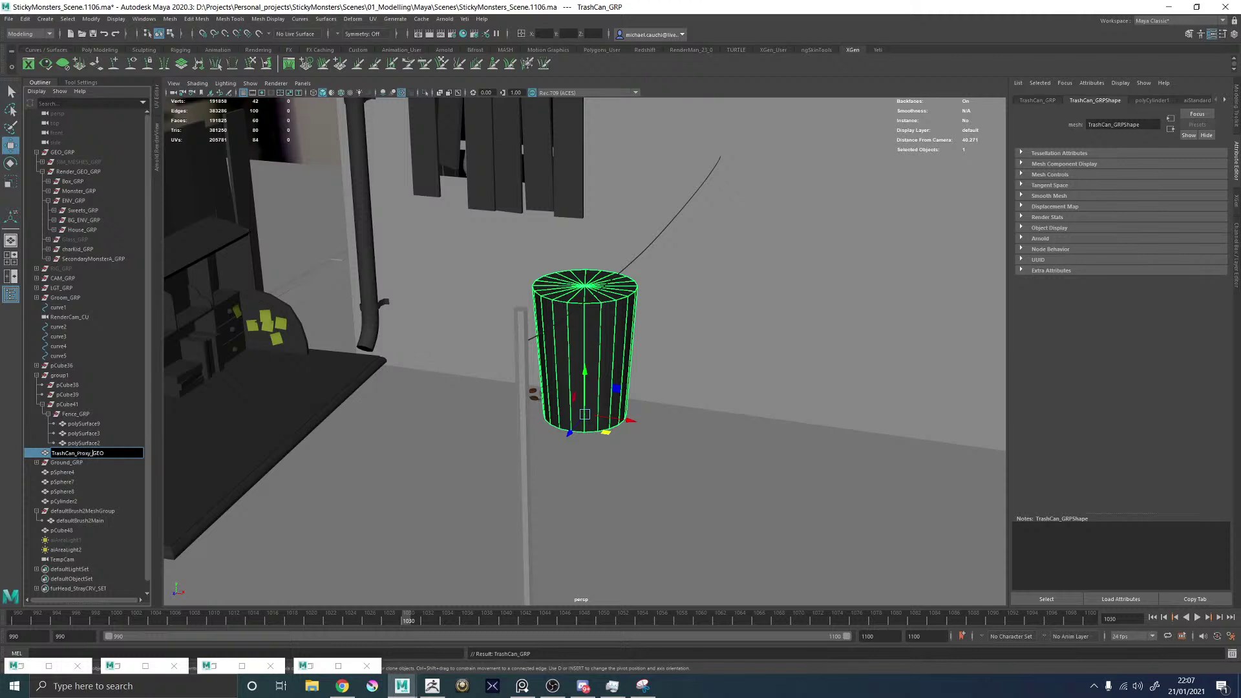
key(Return)
Group all curb slabs along the pavement edge, polySurface14 to polySurface22, inside Ground_GRP.
click(65, 462)
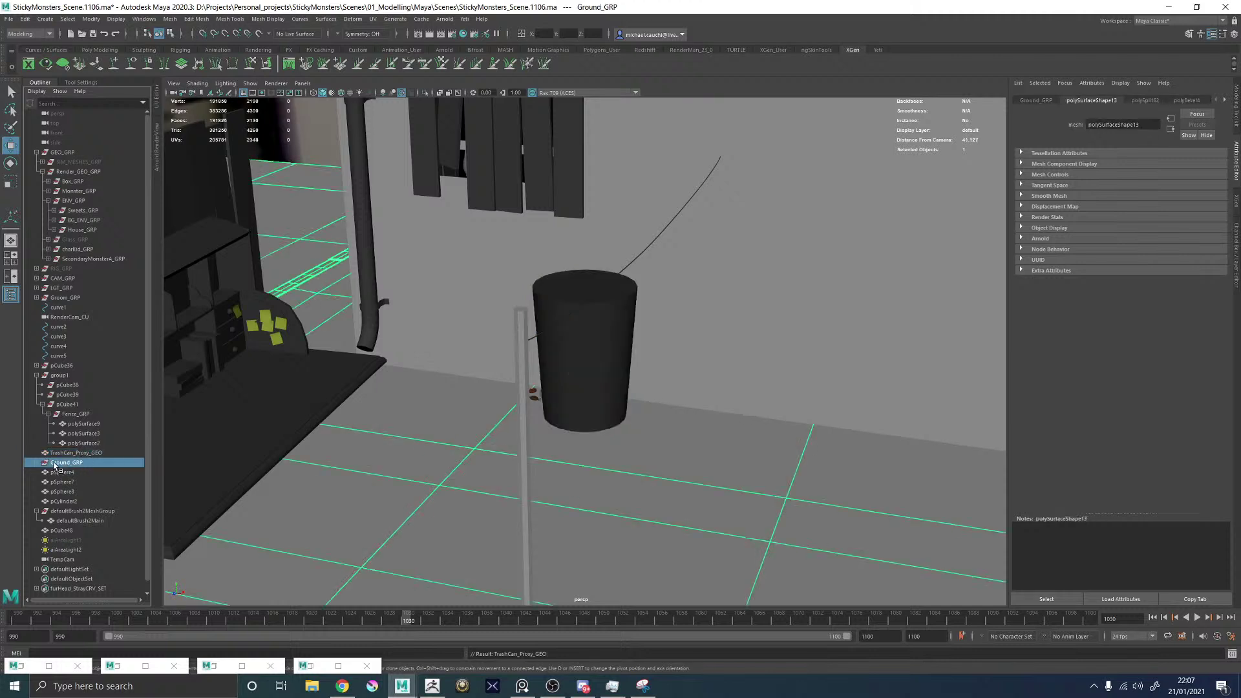
click(37, 462)
key(f)
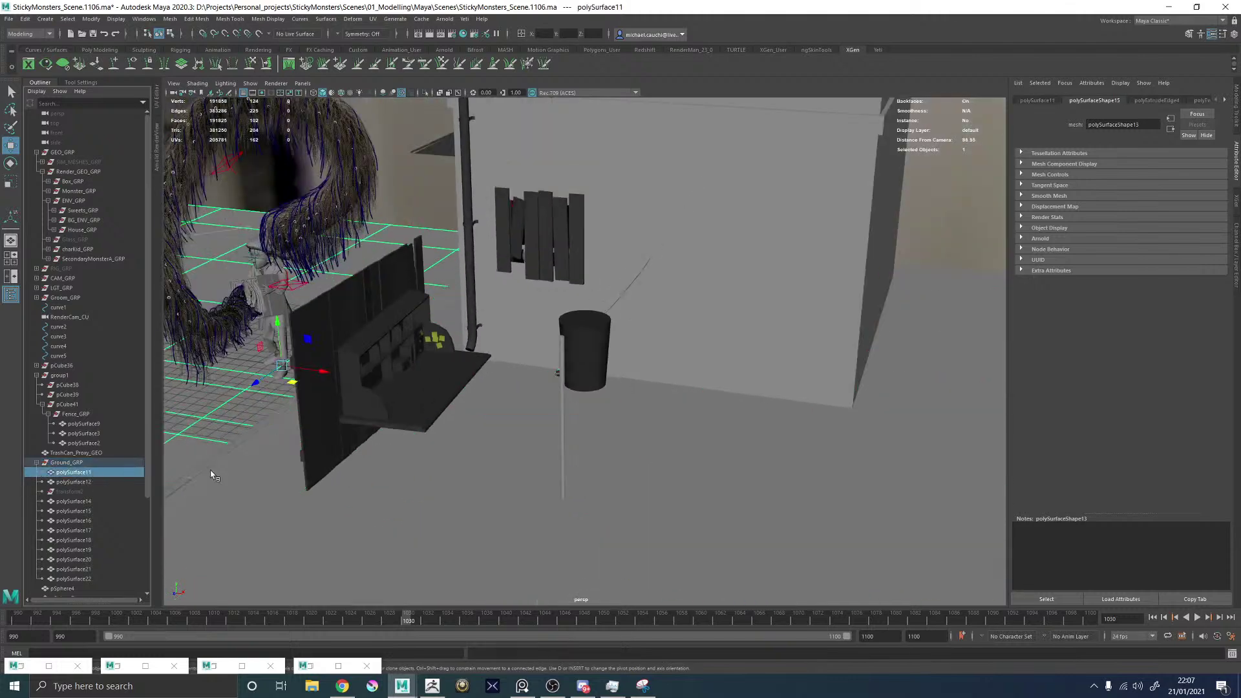
alt+drag(291, 388, 405, 338)
click(491, 422)
key(f)
click(401, 323)
shift+click(448, 322)
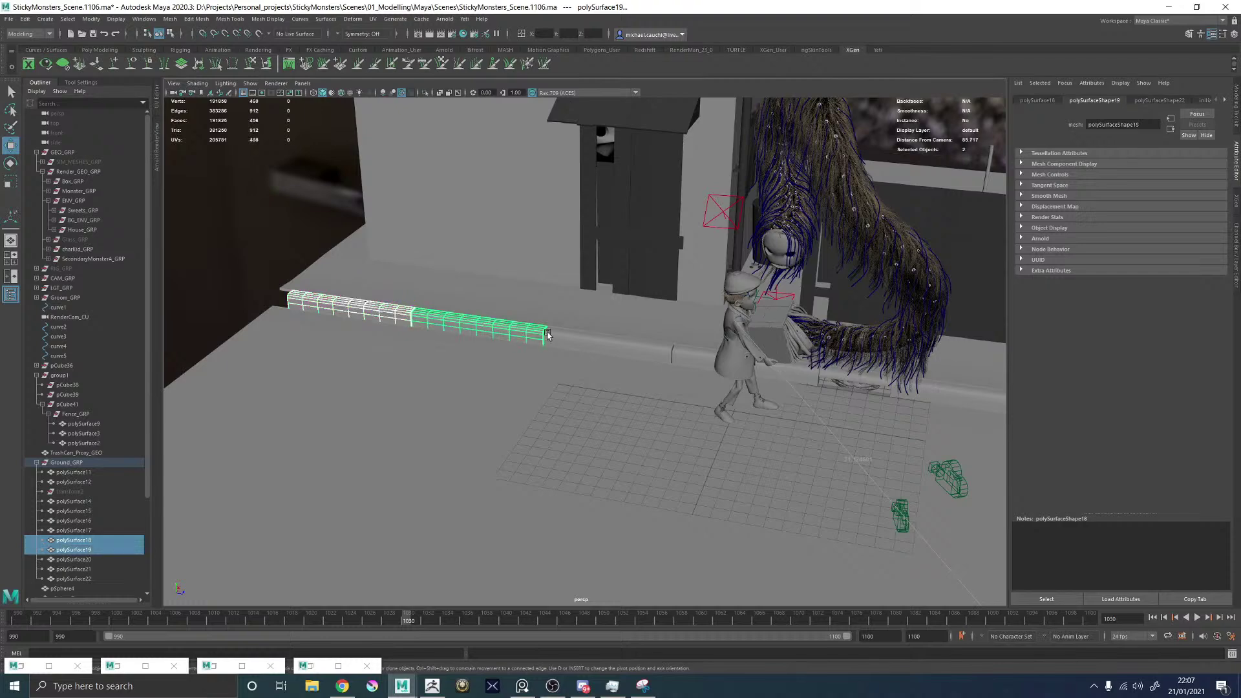
shift+click(614, 342)
alt+drag(614, 343, 724, 355)
shift+click(738, 358)
alt+middle_drag(738, 357, 668, 346)
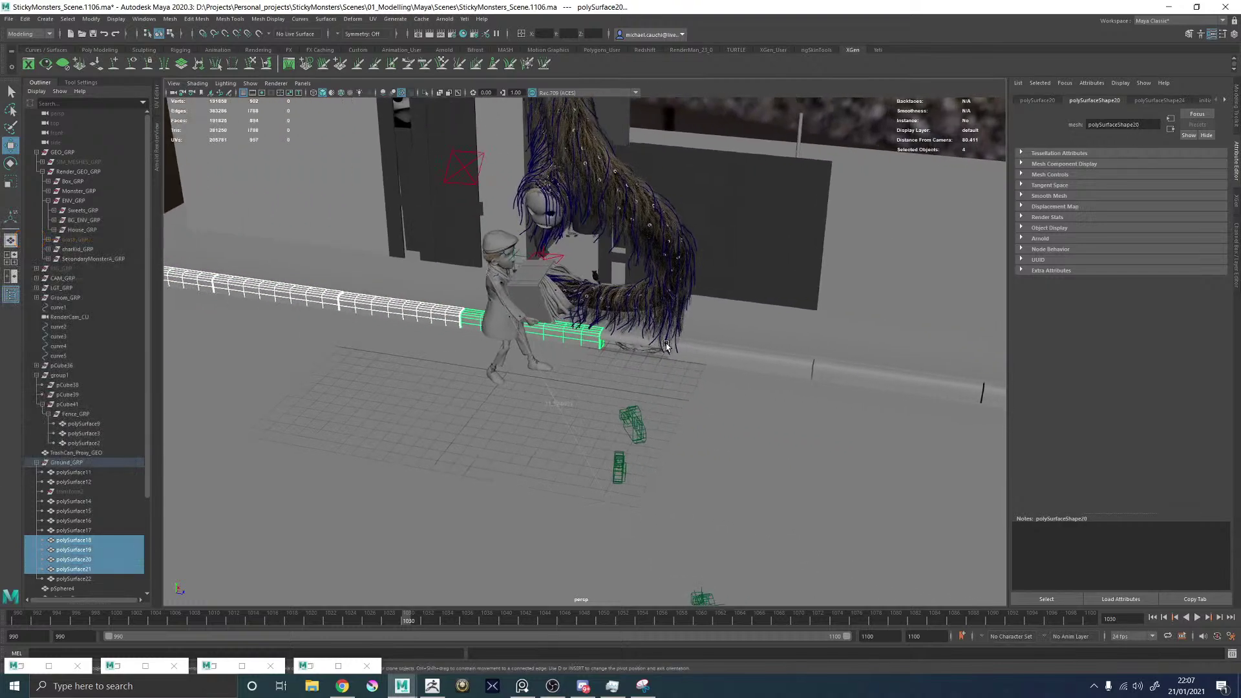
shift+click(621, 342)
shift+click(746, 358)
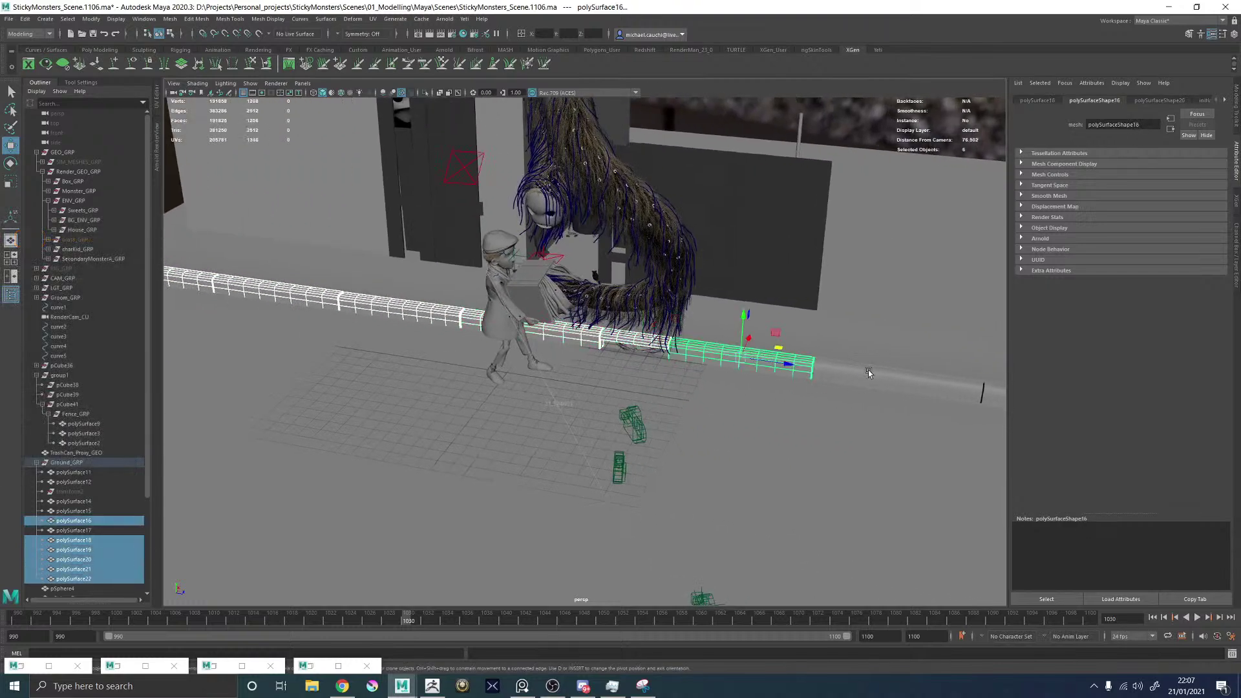
shift+click(745, 359)
scroll(744, 359, up, 5)
shift+click(703, 372)
shift+click(731, 375)
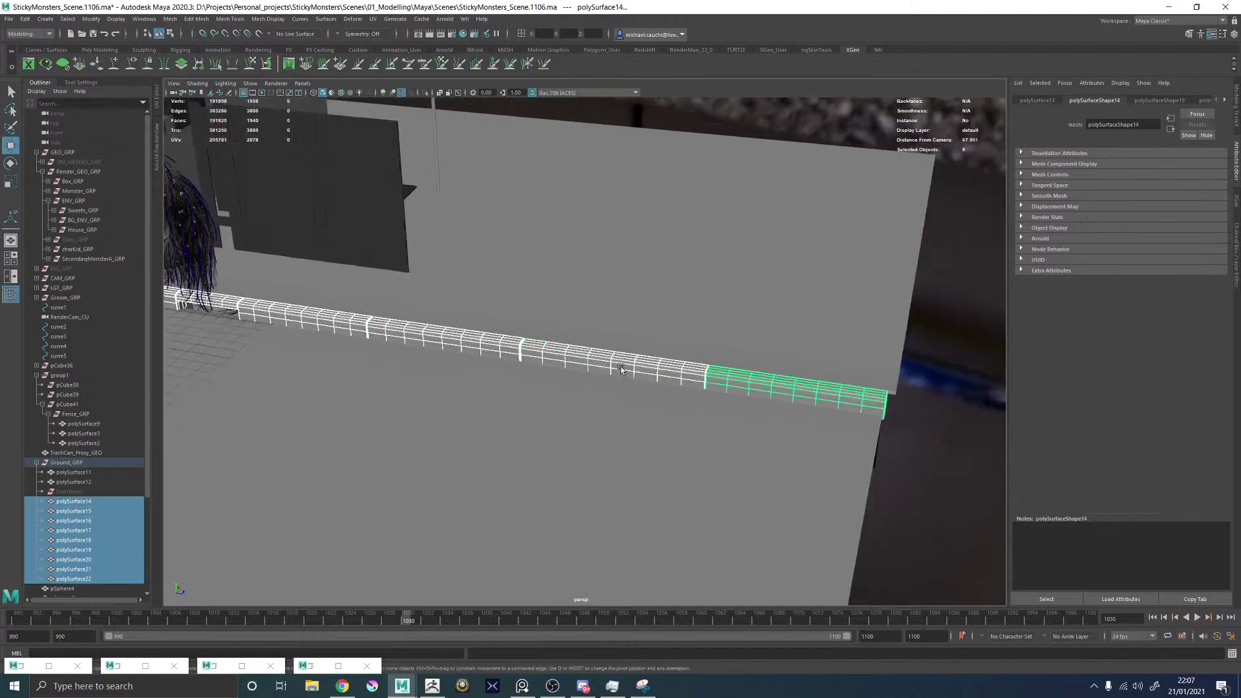
key(ctrl+g)
Rename the new group of curb slabs as CurbSlab_GRP.
double_click(68, 501)
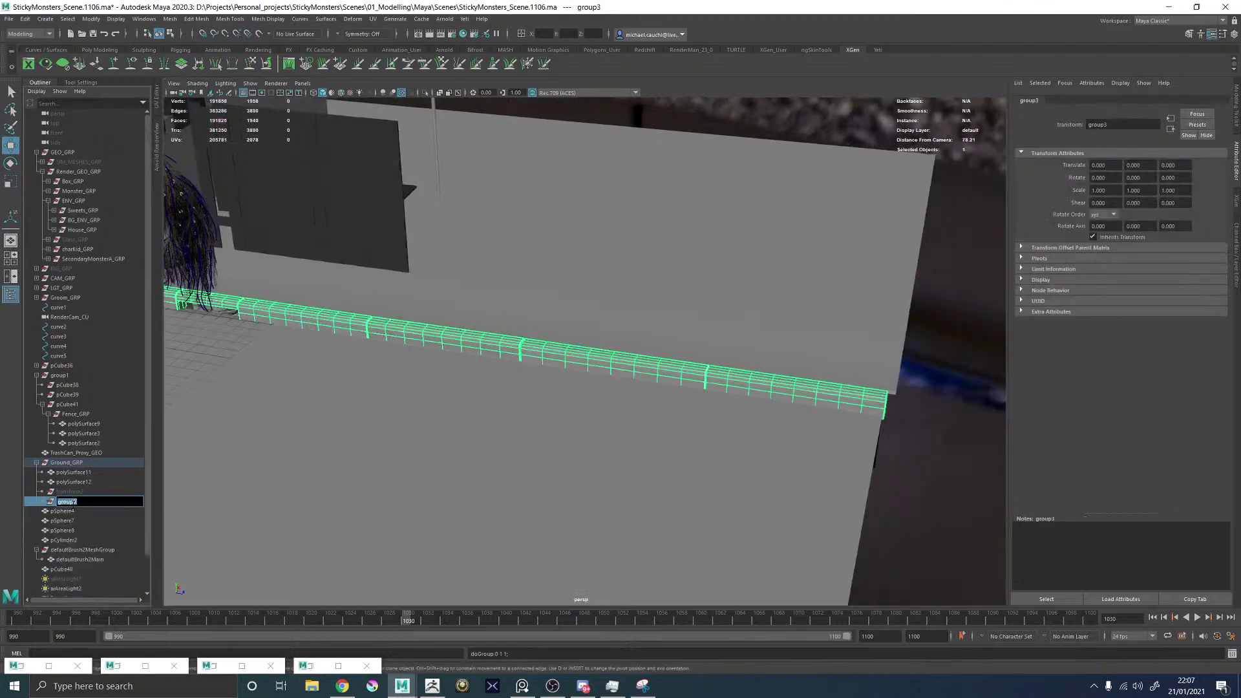
text(d)
key(Return)
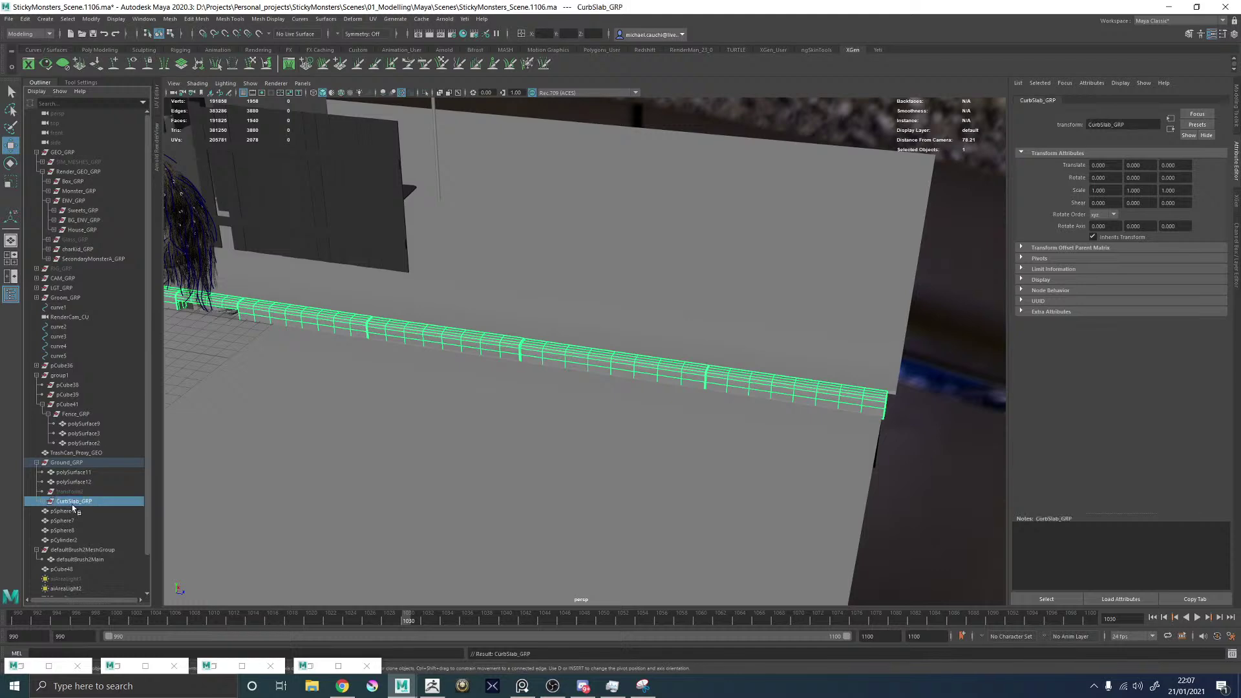
Identify the two ground surfaces in Ground_GRP and rename the road surface polySurface11 as Road_GEO.
click(73, 482)
alt+drag(362, 444, 388, 421)
click(62, 472)
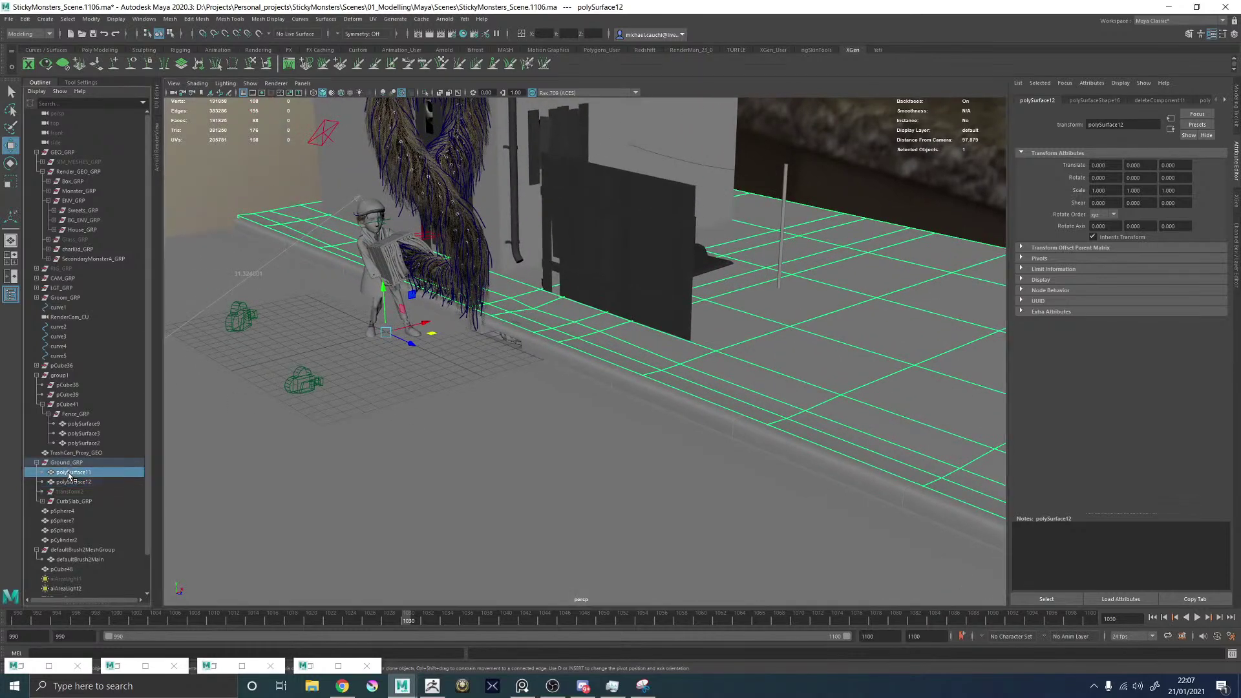
double_click(62, 472)
key(ctrl+a)
key(BackSpace)
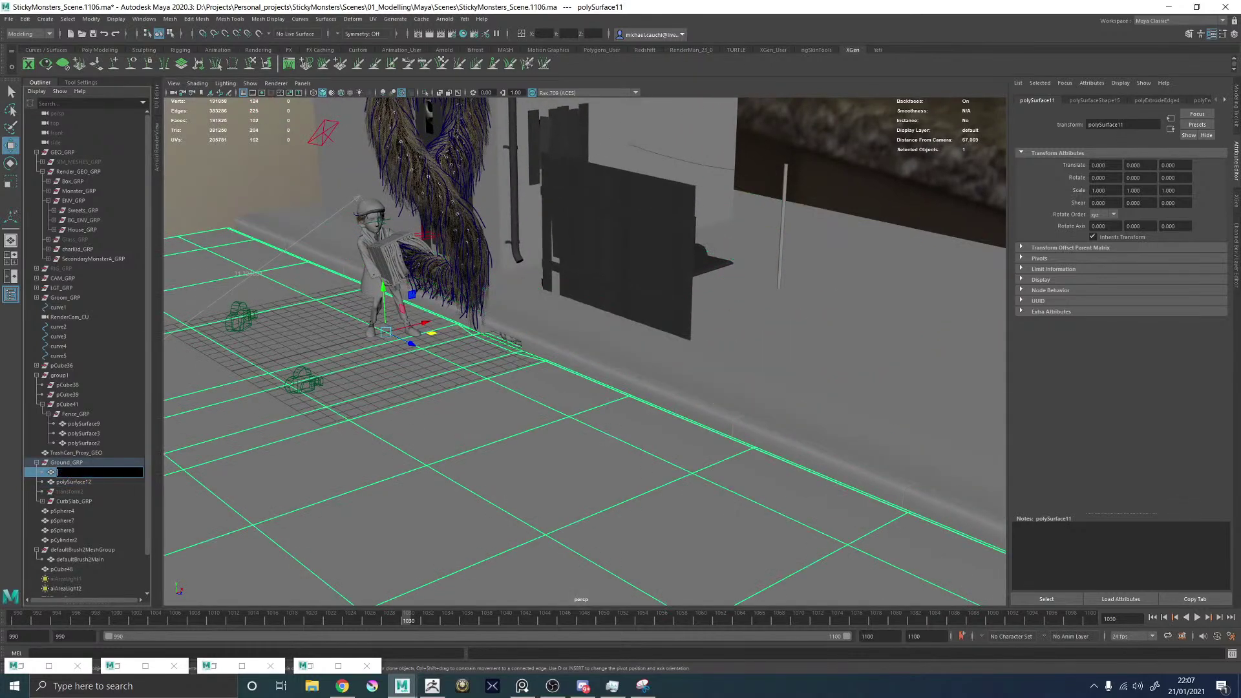
text(Road_GEO)
key(Return)
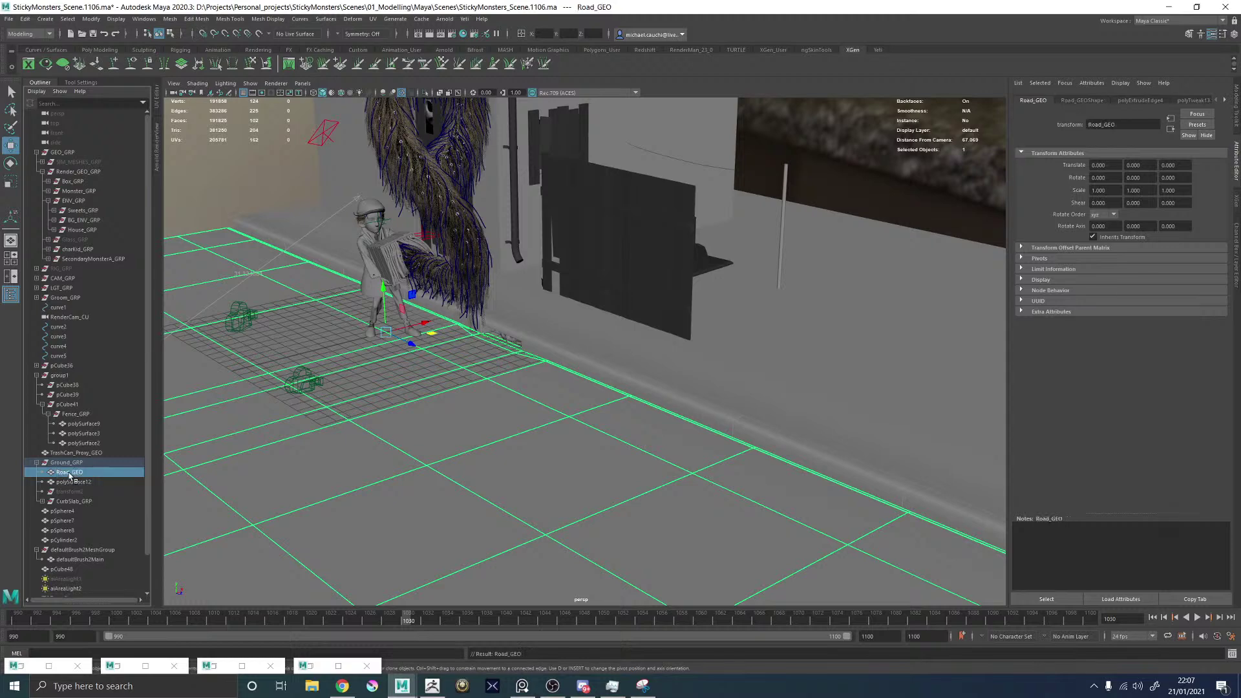
Rename the pavement surface polySurface12 as Path_GEO.
click(75, 481)
double_click(74, 481)
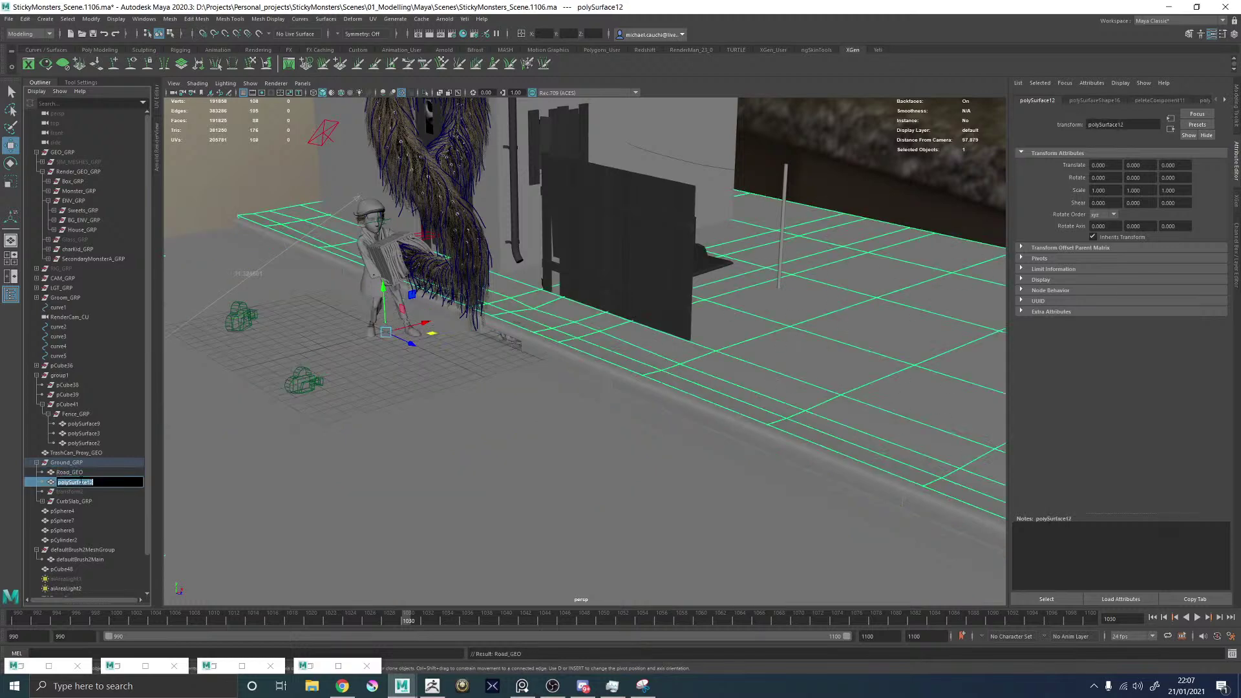
text(Path_GEO)
key(Return)
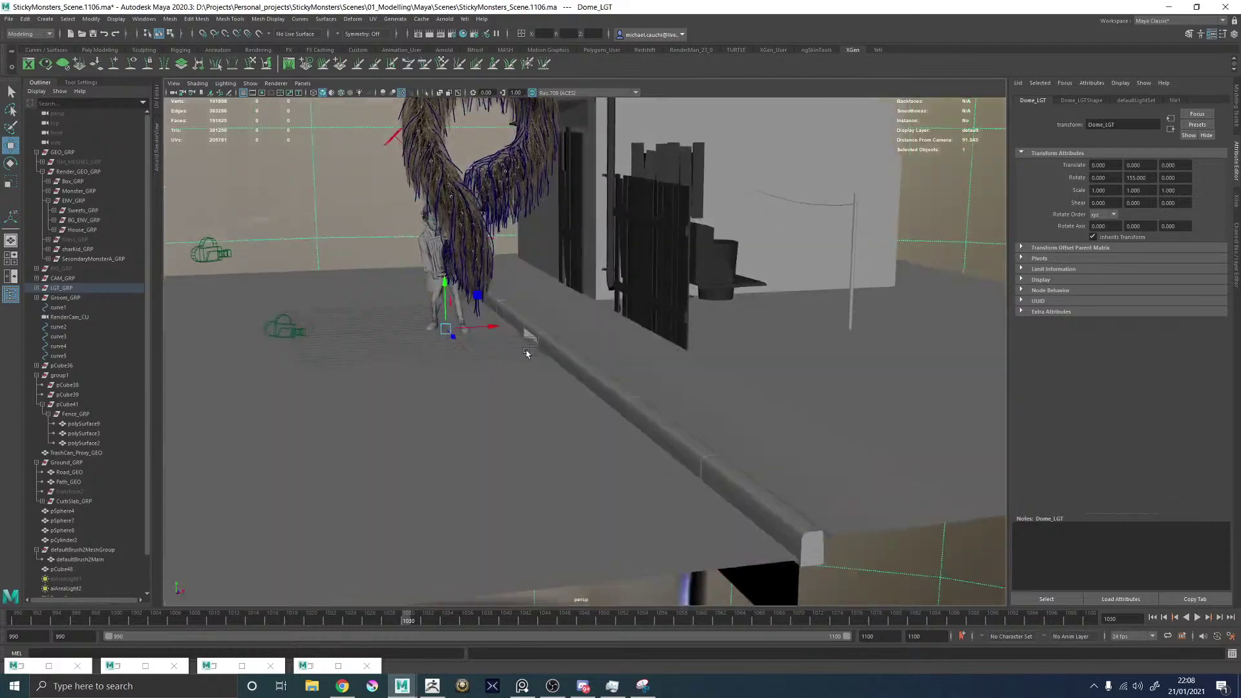
Examine which groups the building and door roof belong to, the contents of House_GRP, and the desk set in BG_ENV_GRP.
alt+drag(526, 352, 542, 309)
click(541, 304)
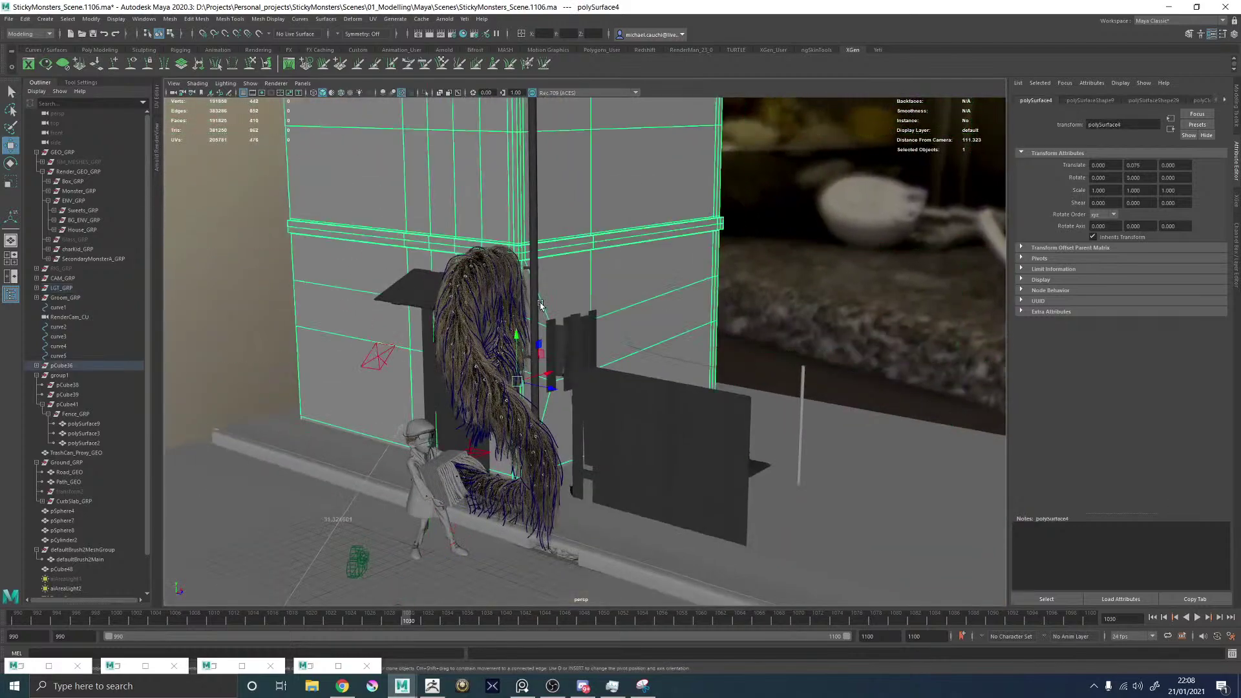
alt+drag(433, 350, 375, 319)
click(369, 316)
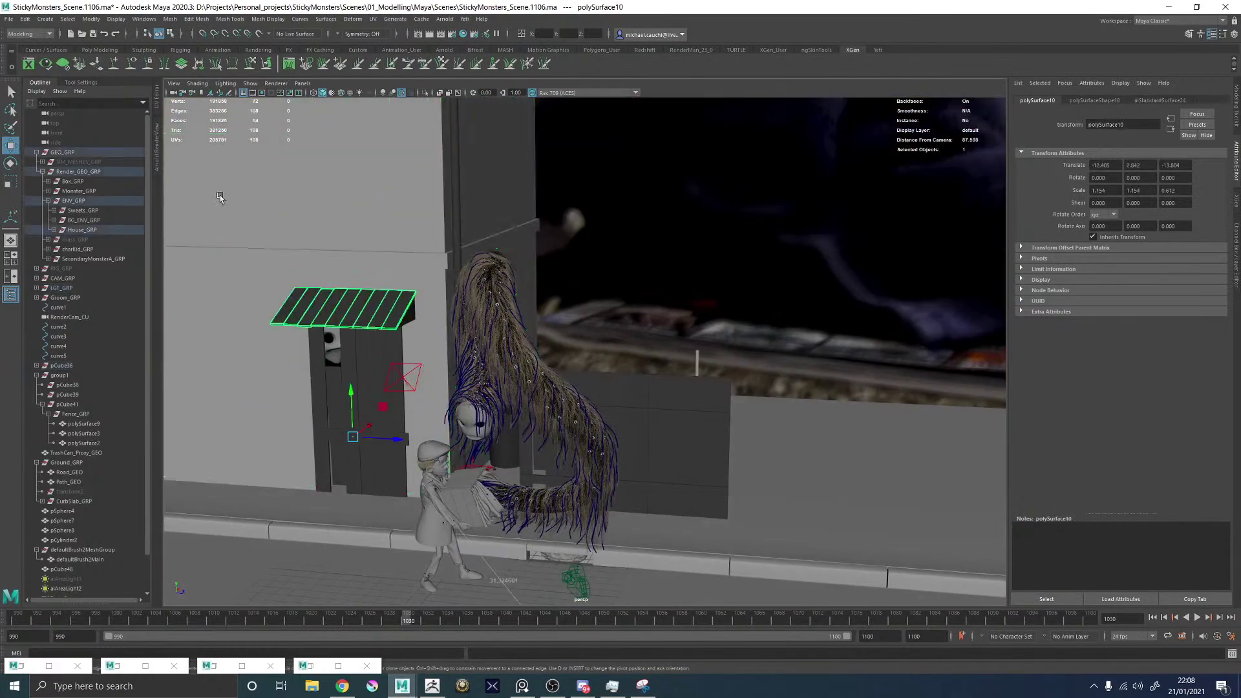
click(81, 231)
click(54, 230)
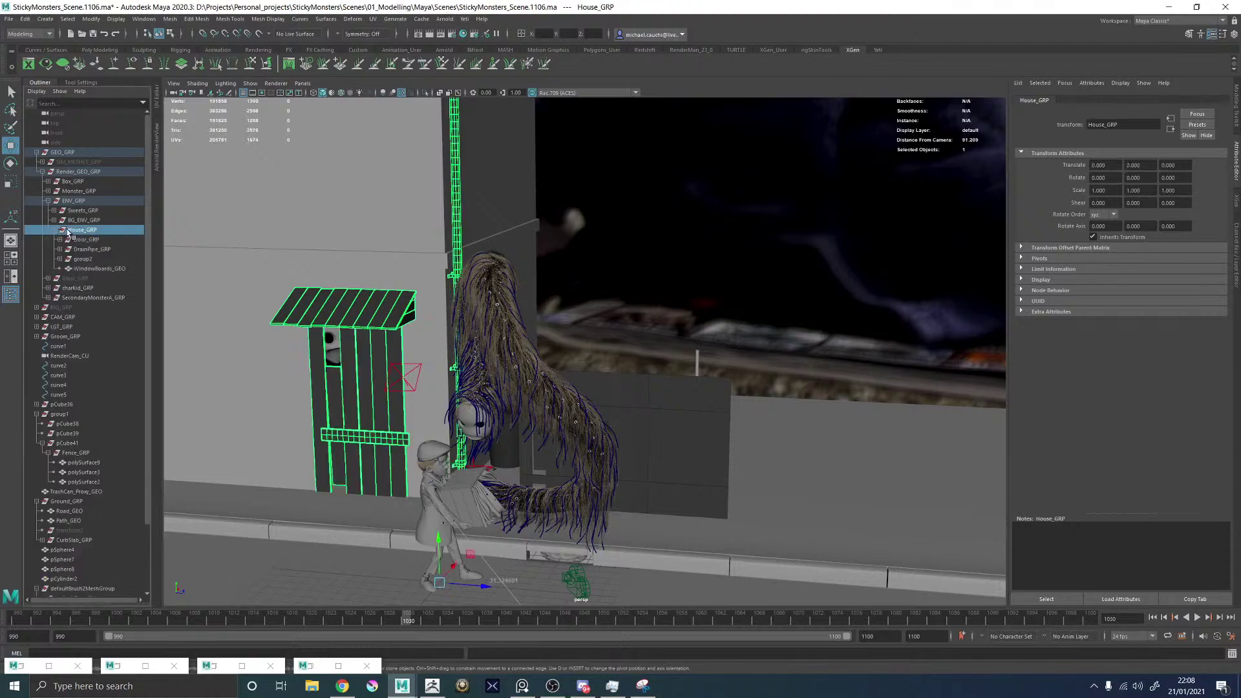
click(83, 220)
key(f)
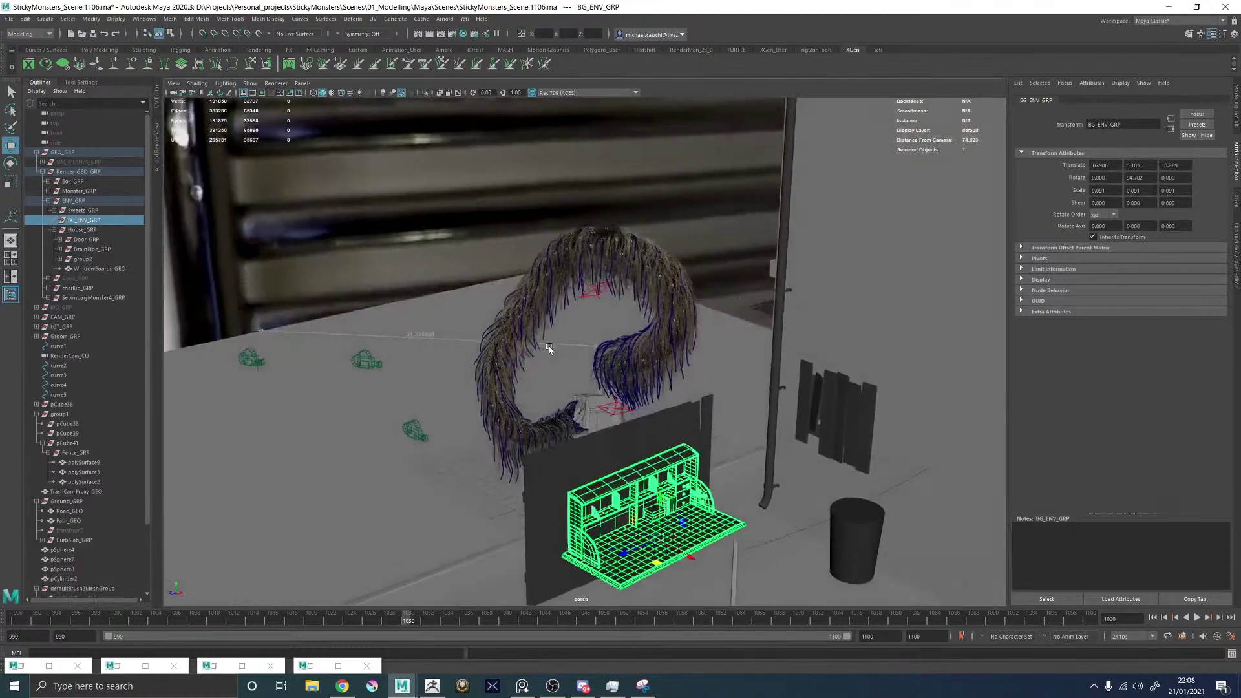
Rename BG_ENV_GRP, the group holding the desk pieces, to Desk_GRP.
click(54, 221)
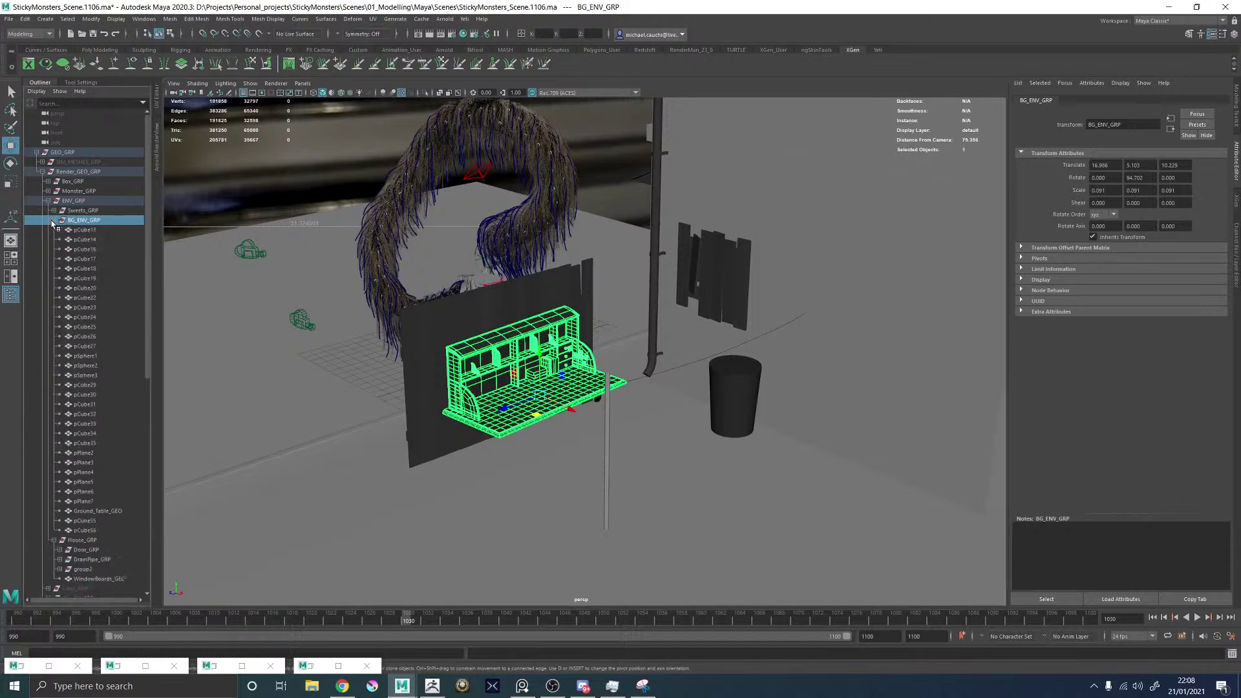
click(81, 231)
shift+click(84, 531)
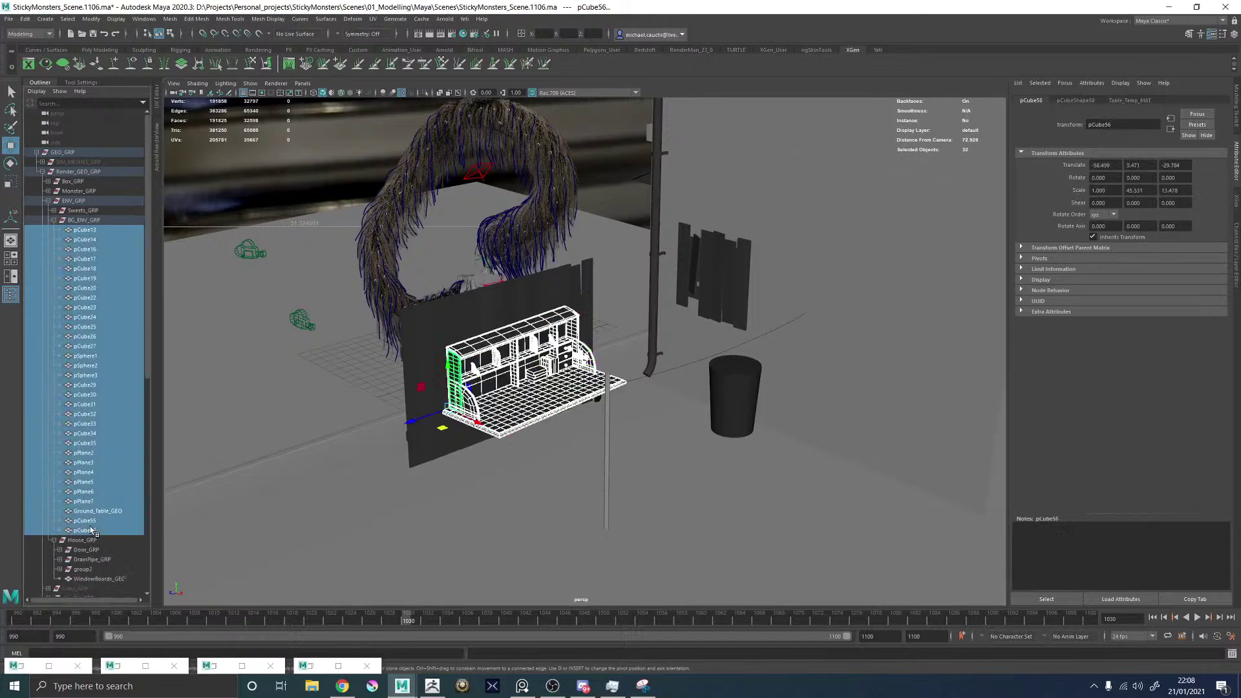
double_click(88, 220)
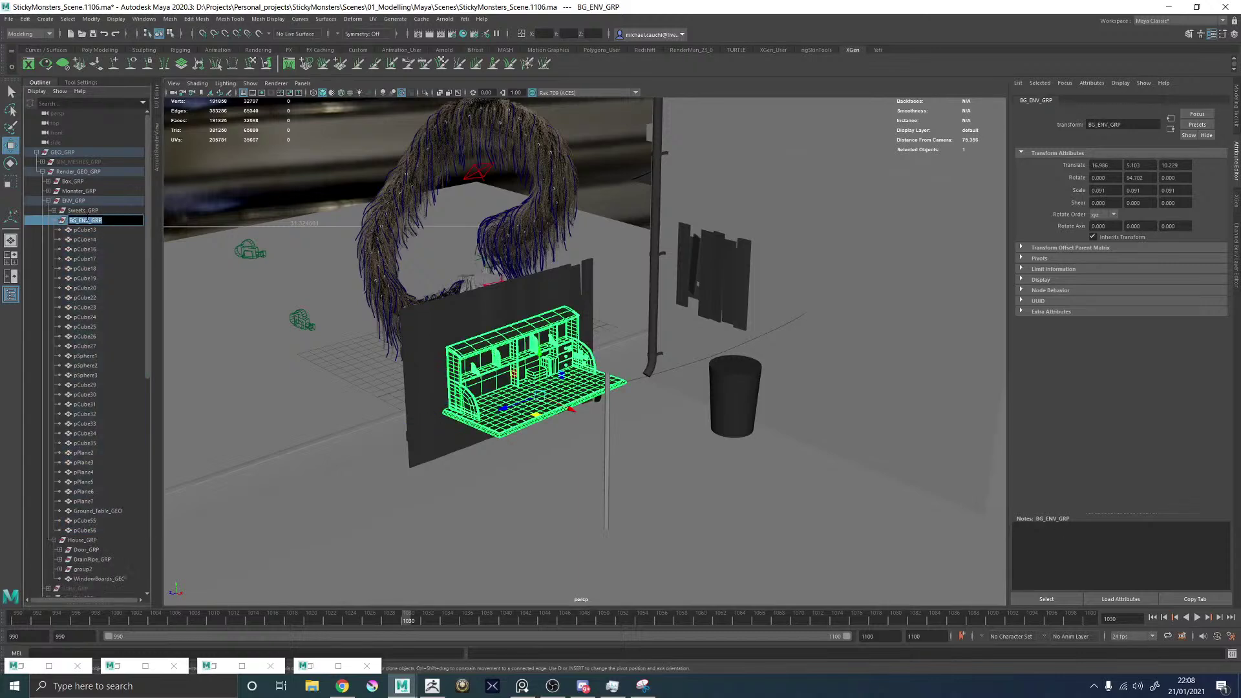
text(Desk_GRP)
key(Return)
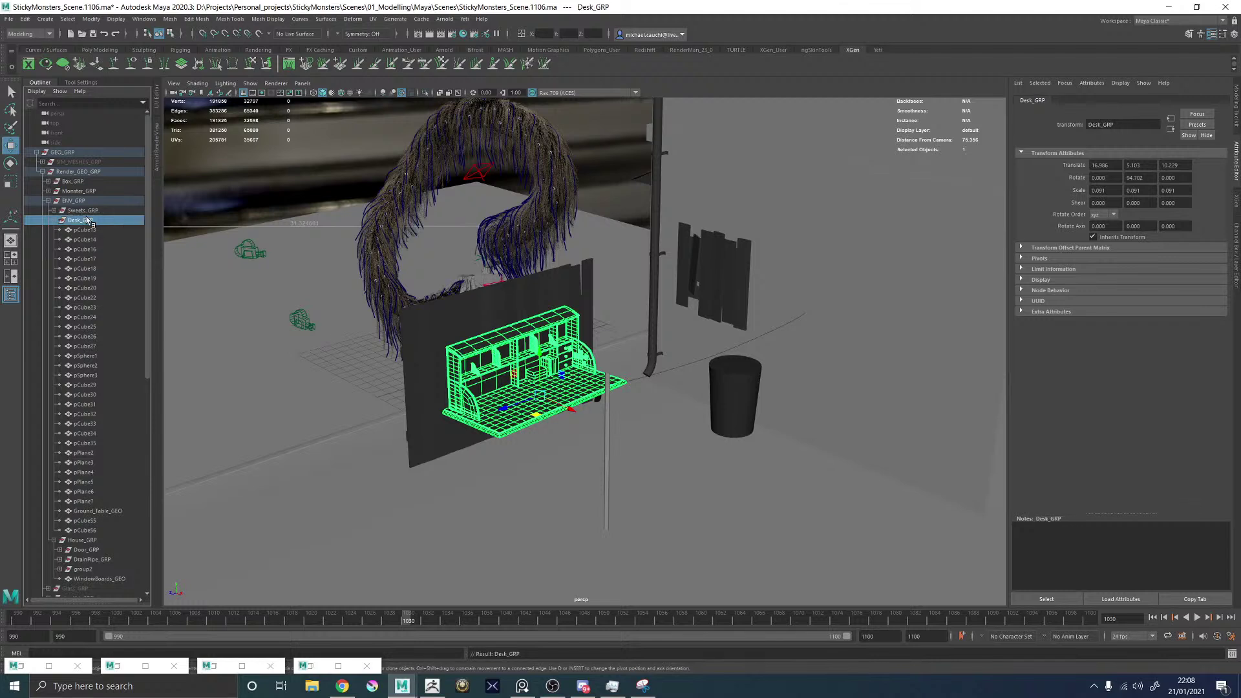
click(55, 221)
Lower the unwrapped sweet WethersOriginal_01_GEO in Sweets_GRP vertically toward the ground.
click(81, 210)
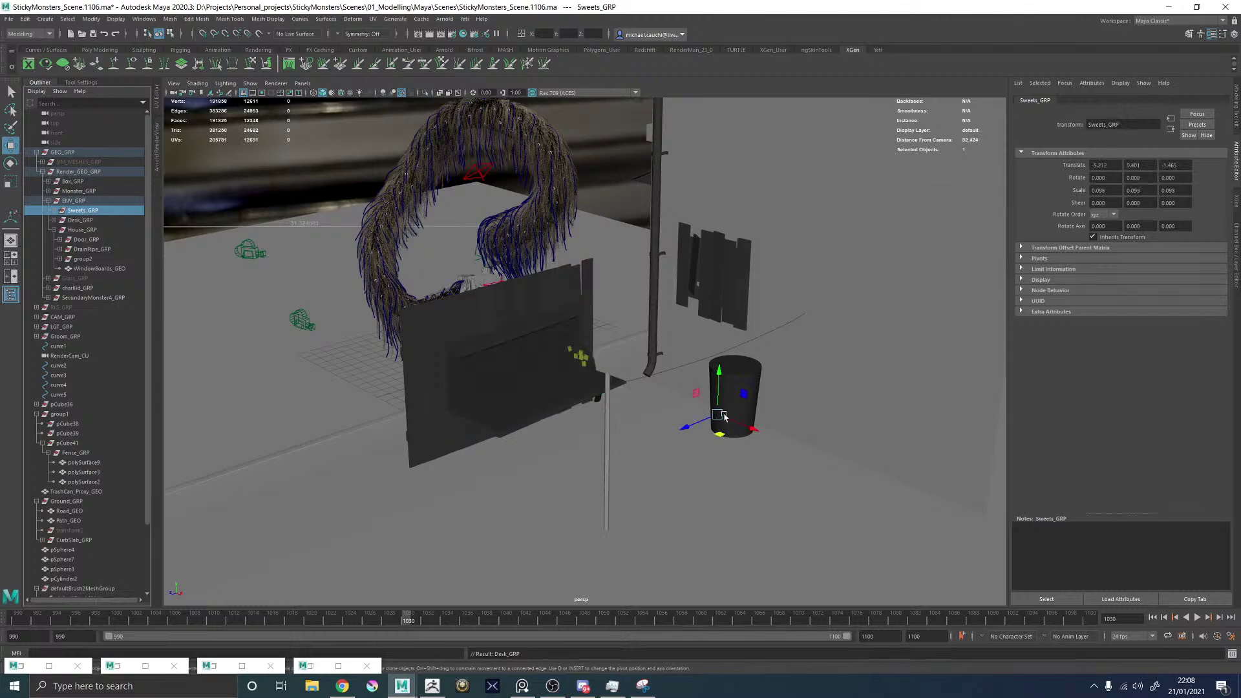
key(f)
alt+drag(562, 434, 875, 335)
click(947, 297)
alt+drag(947, 296, 473, 377)
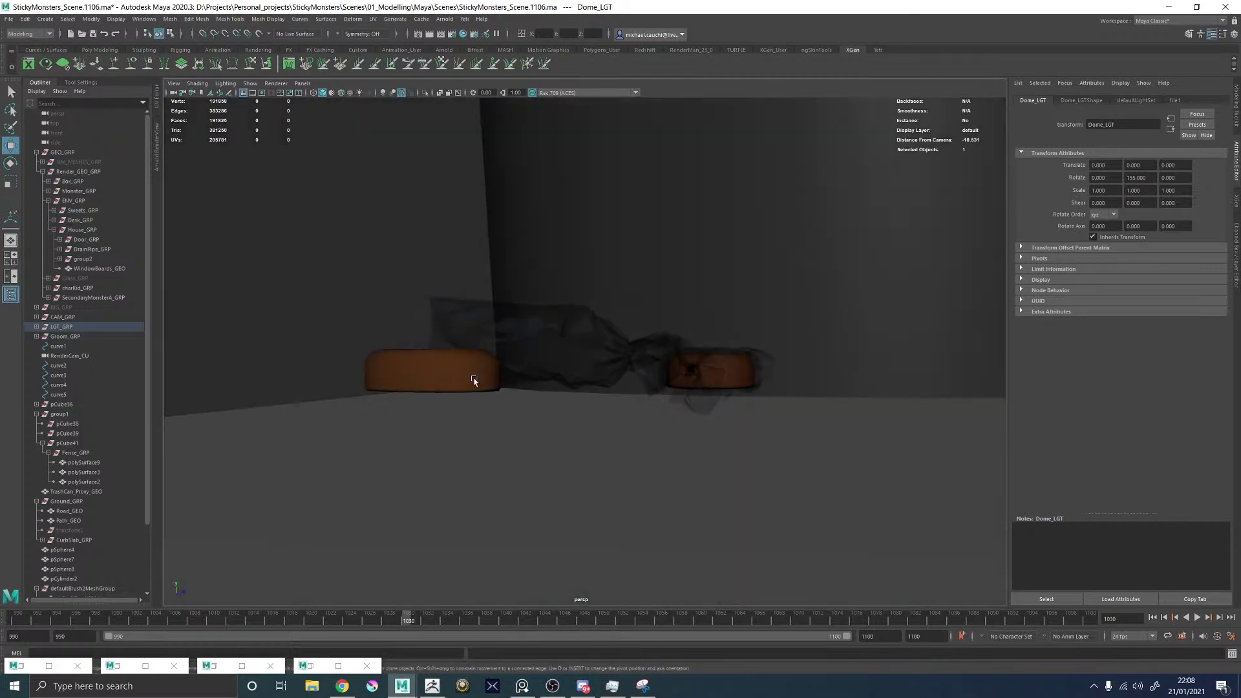
click(453, 365)
drag(433, 341, 433, 374)
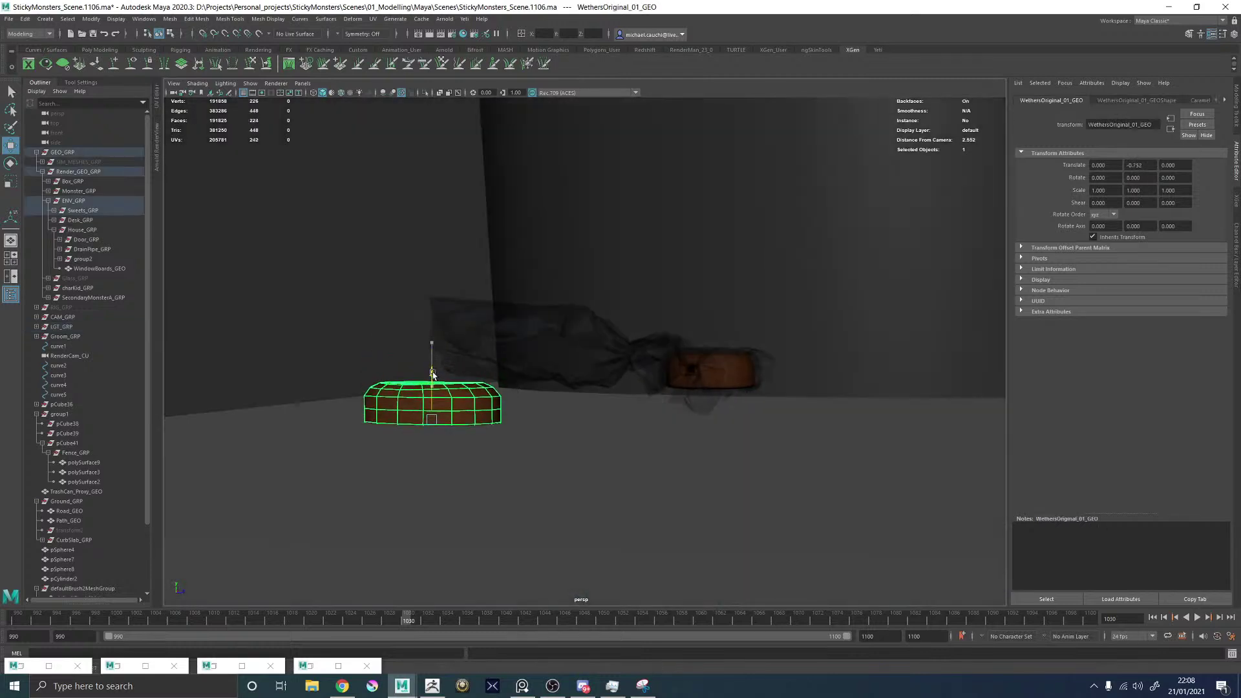
Lower SweetWrapper_Open_GEO vertically toward the ground beside the trash can.
alt+drag(678, 374, 561, 348)
click(563, 349)
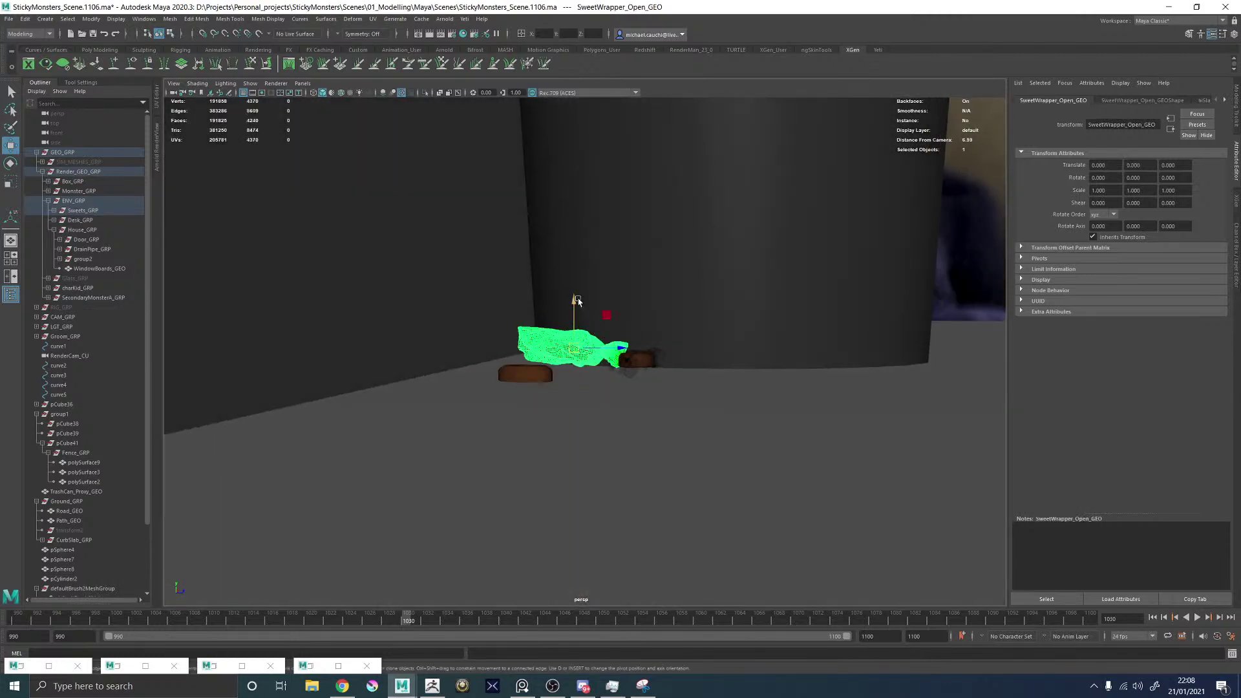
drag(573, 300, 573, 316)
Select only WethersOriginal_02_GEO together with its wrapper and lower both toward the ground, leaving the trash can and path out of the selection.
drag(644, 349, 653, 363)
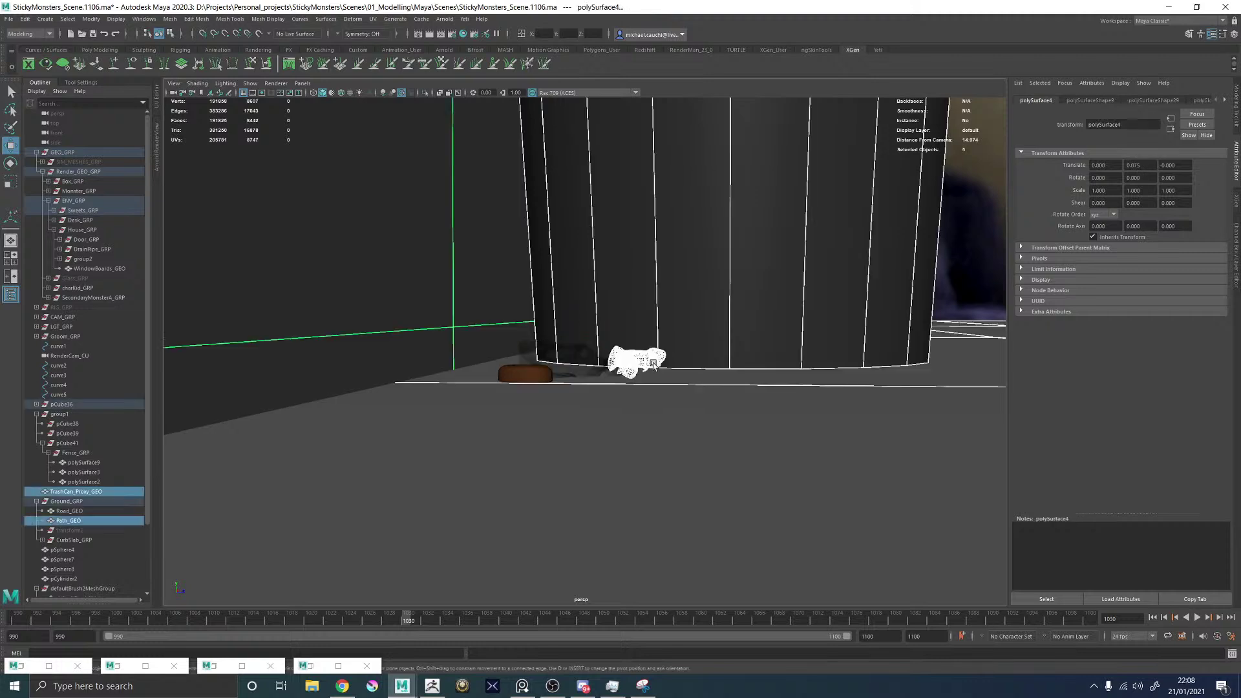
ctrl+drag(725, 311, 764, 470)
ctrl+drag(425, 245, 456, 251)
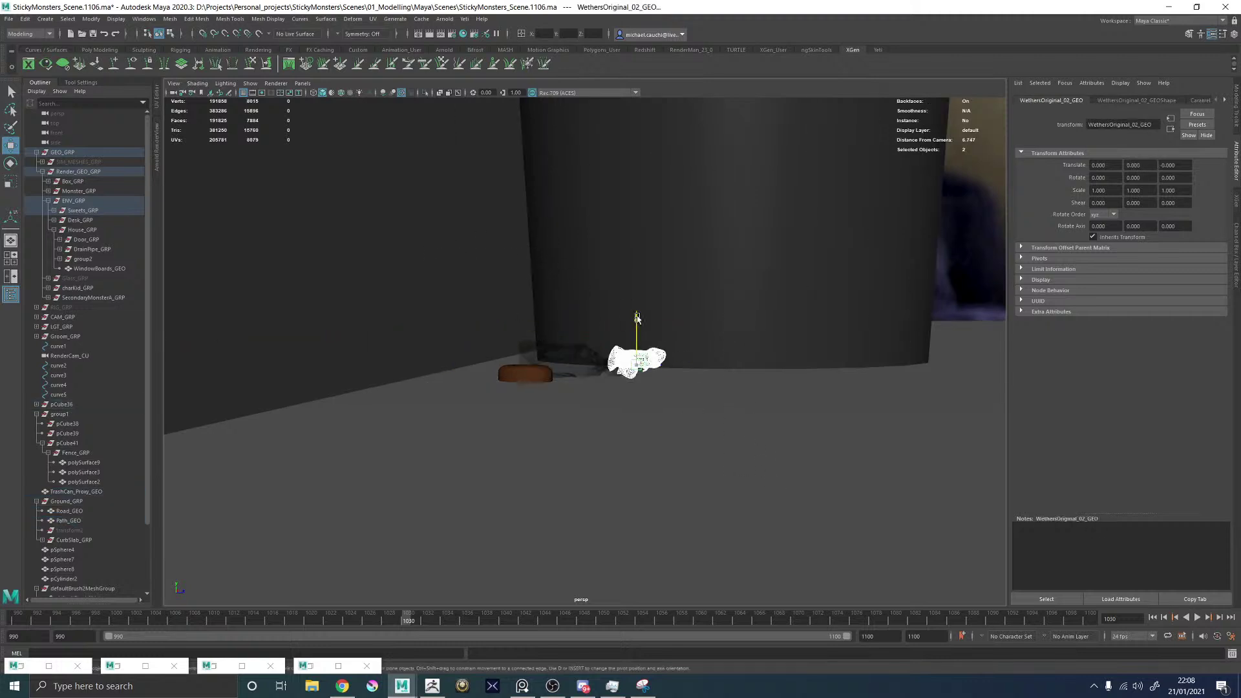
drag(636, 314, 634, 327)
click(983, 272)
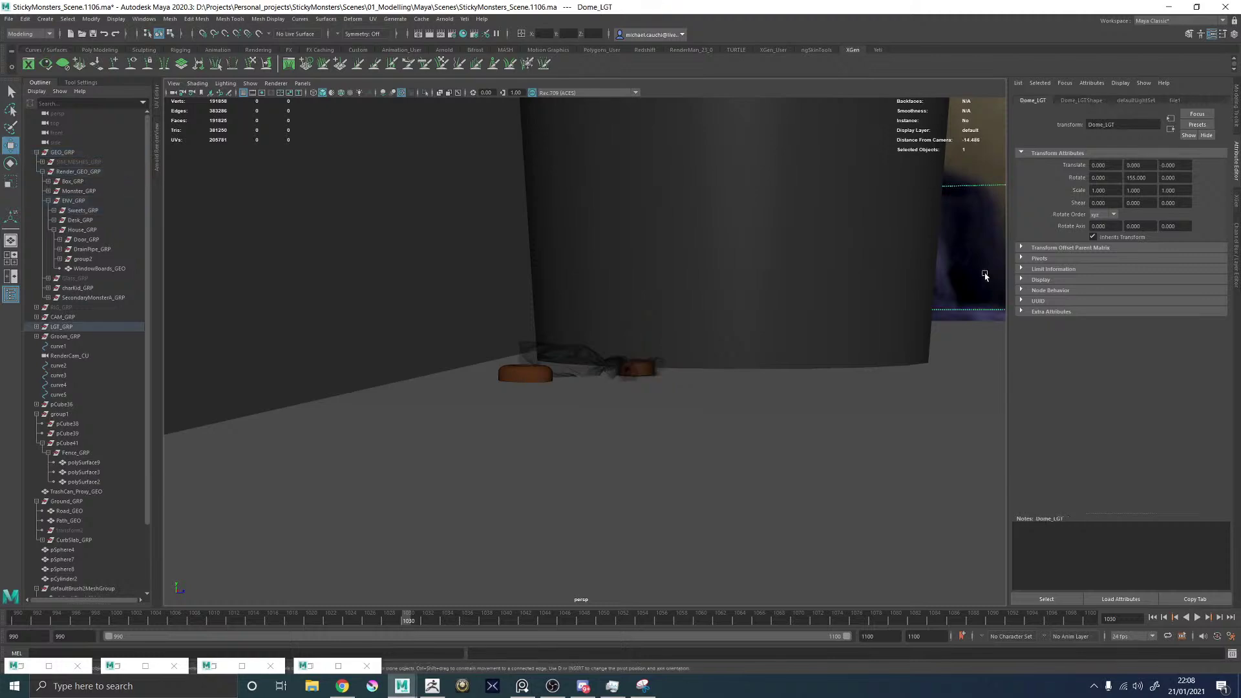
Save the scene under its current file name.
scroll(754, 320, down, 8)
alt+drag(714, 336, 497, 395)
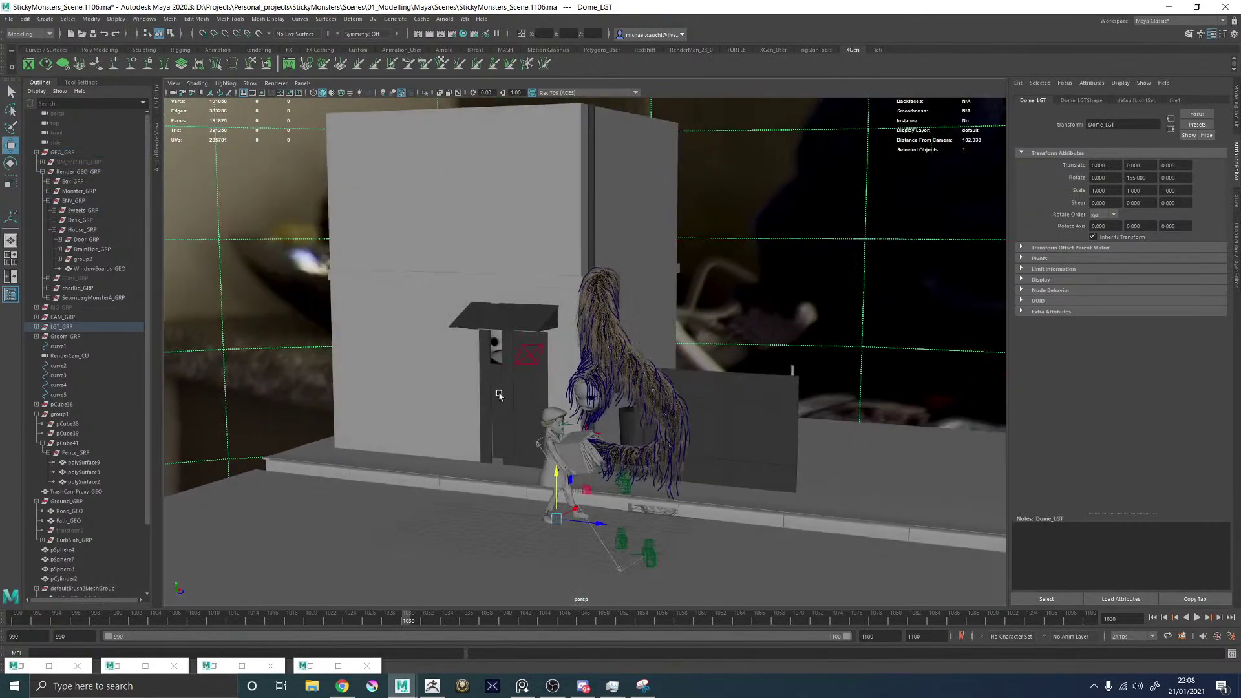
alt+right_drag(496, 395, 688, 454)
alt+drag(689, 454, 486, 459)
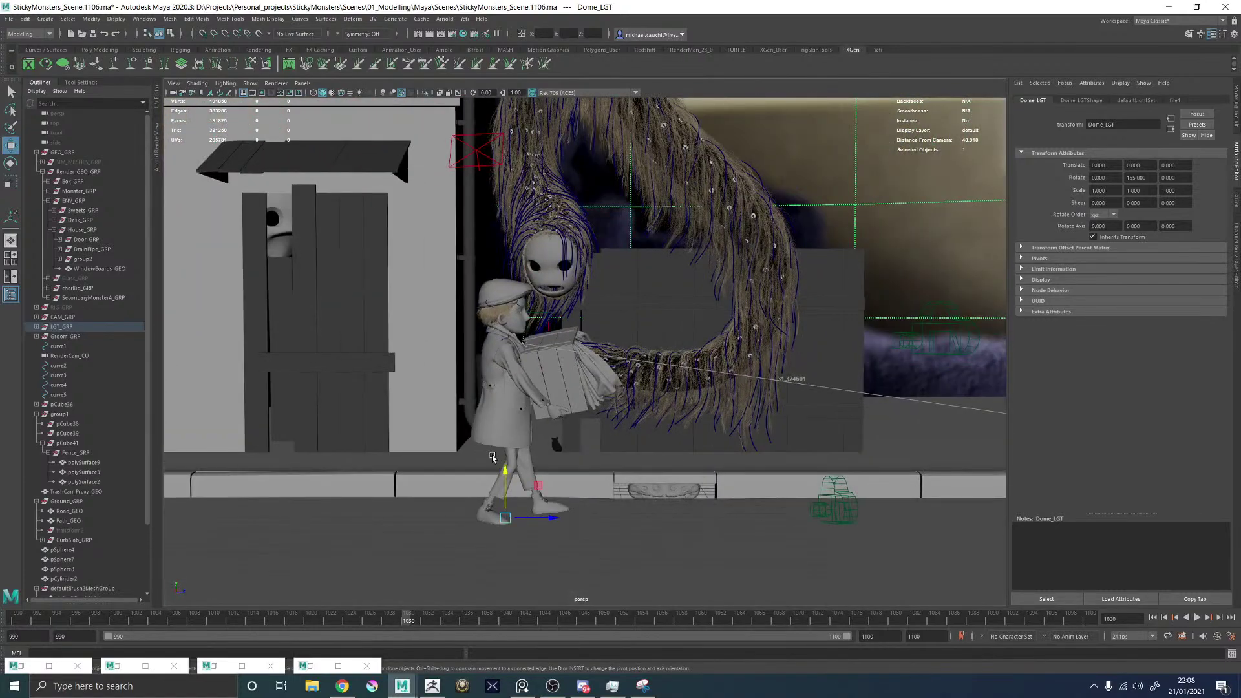
alt+right_drag(494, 458, 431, 438)
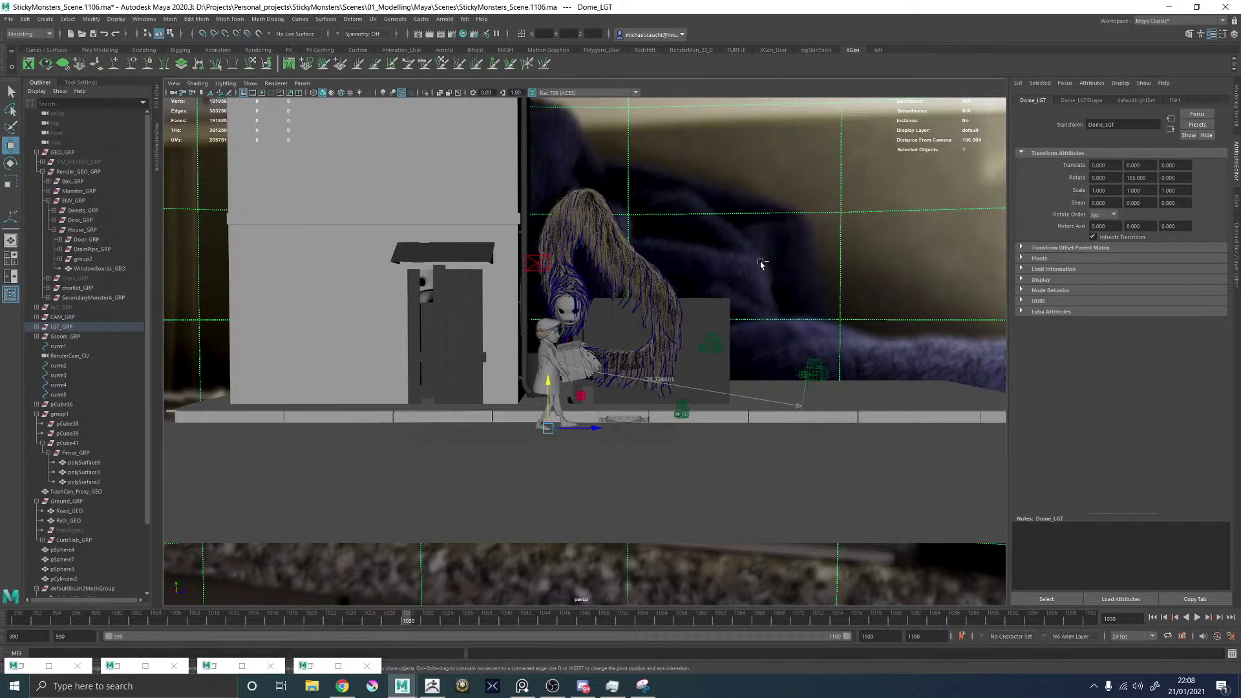
key(q)
key(ctrl+s)
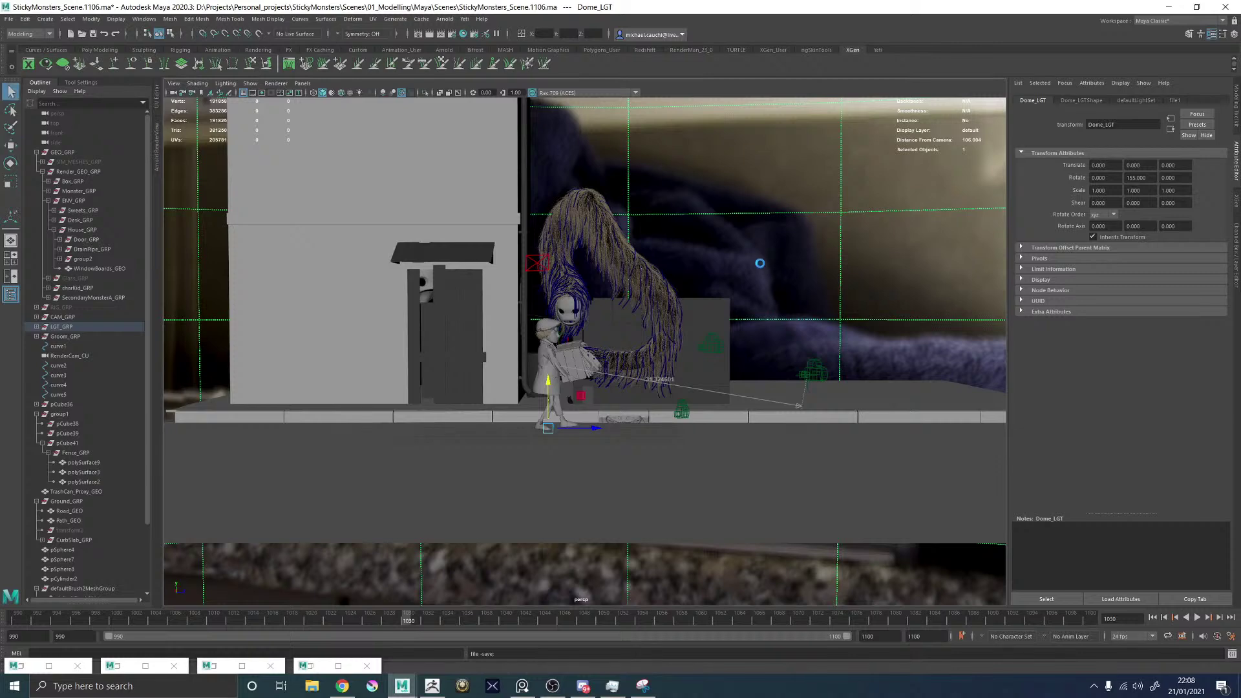
key(w)
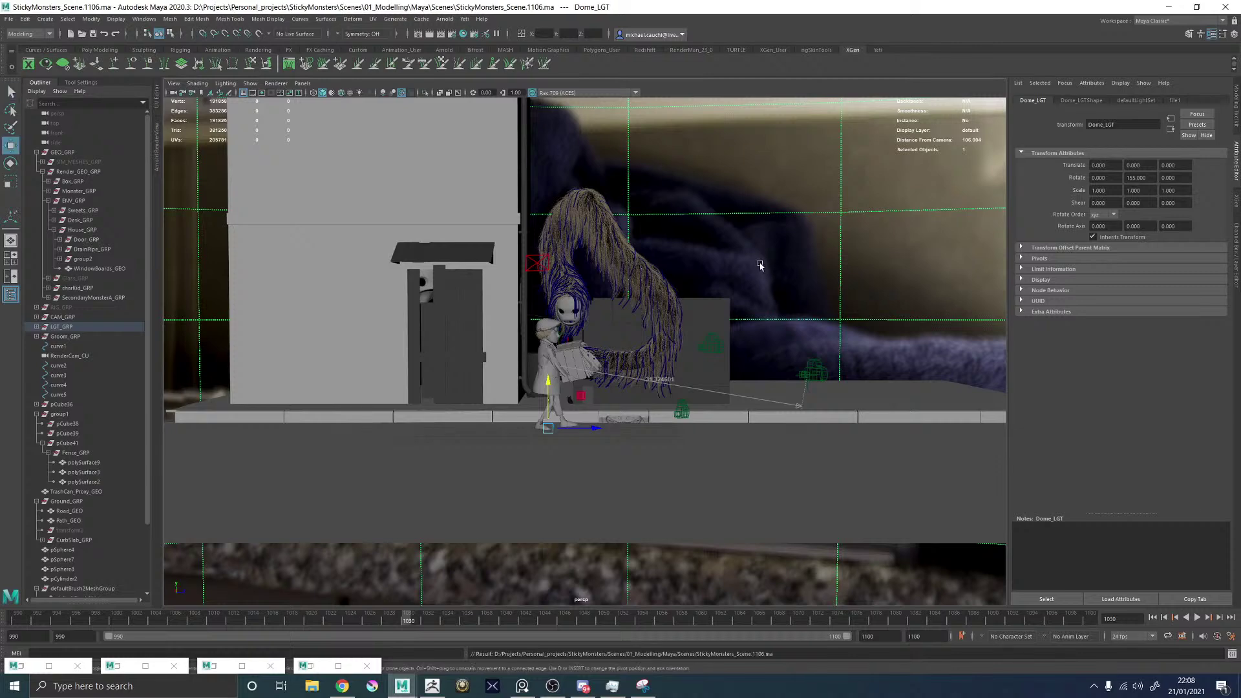
Move Fence_GRP out of pCube41 to the top level of the hierarchy and delete the leftover group1.
click(42, 443)
click(59, 413)
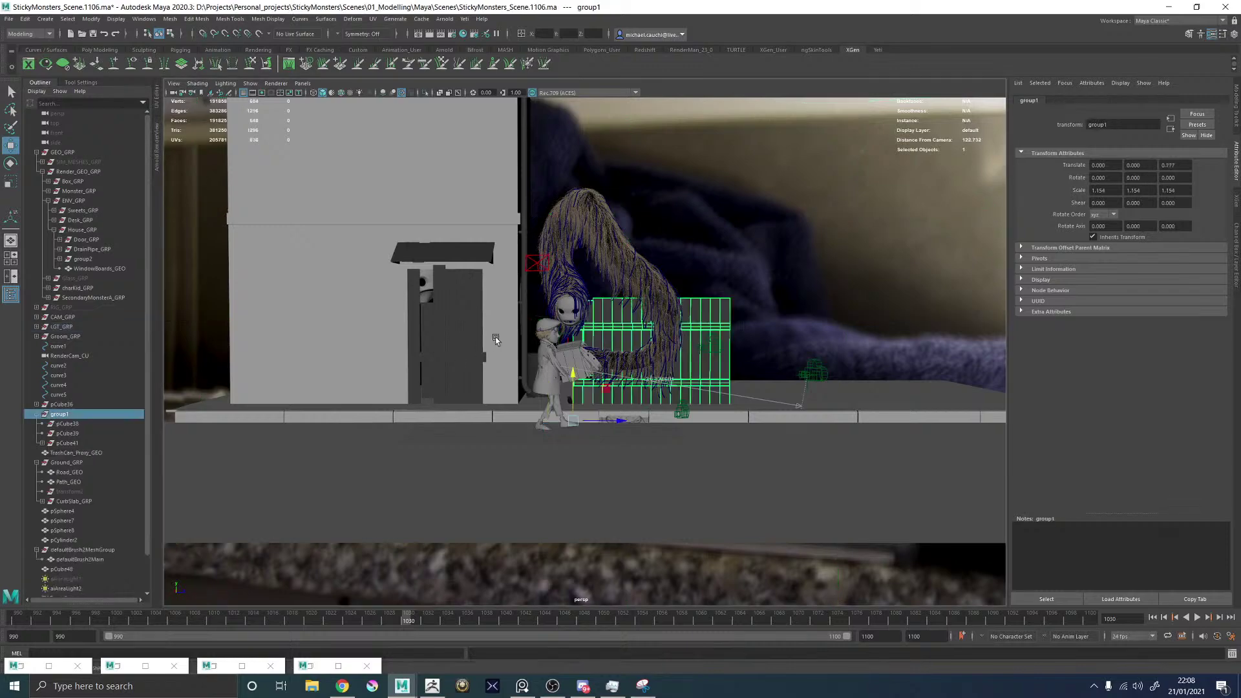
alt+drag(676, 414, 10, 418)
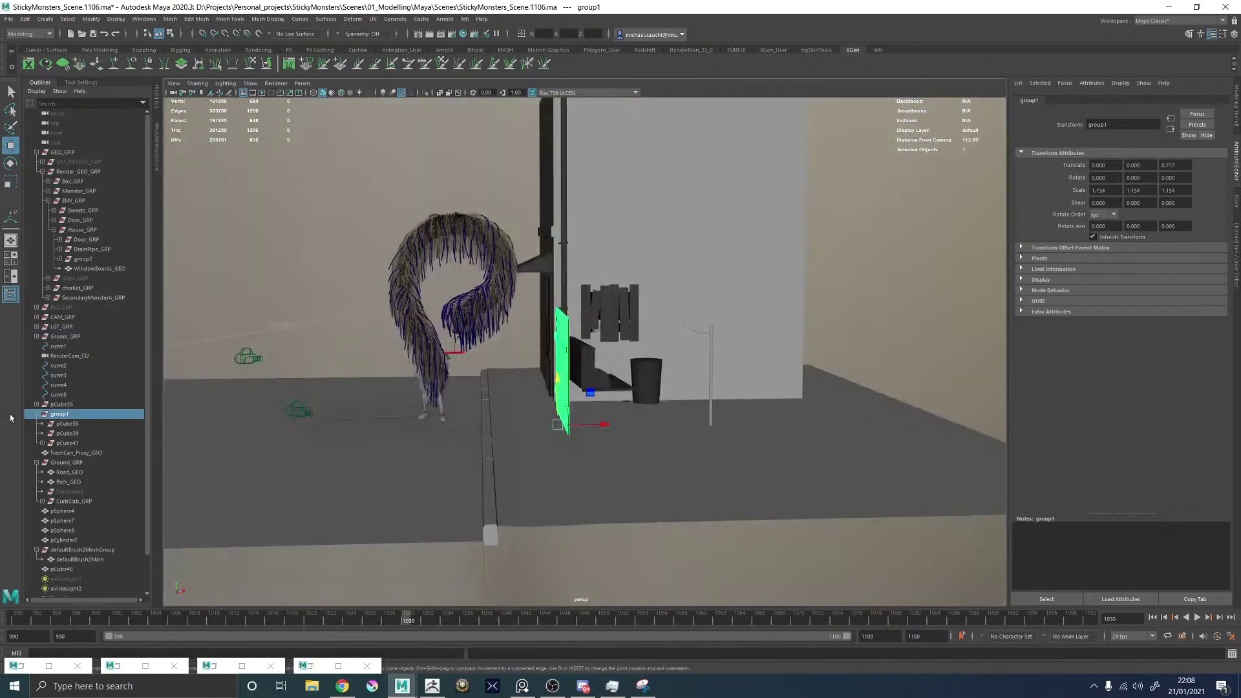
click(43, 443)
click(74, 453)
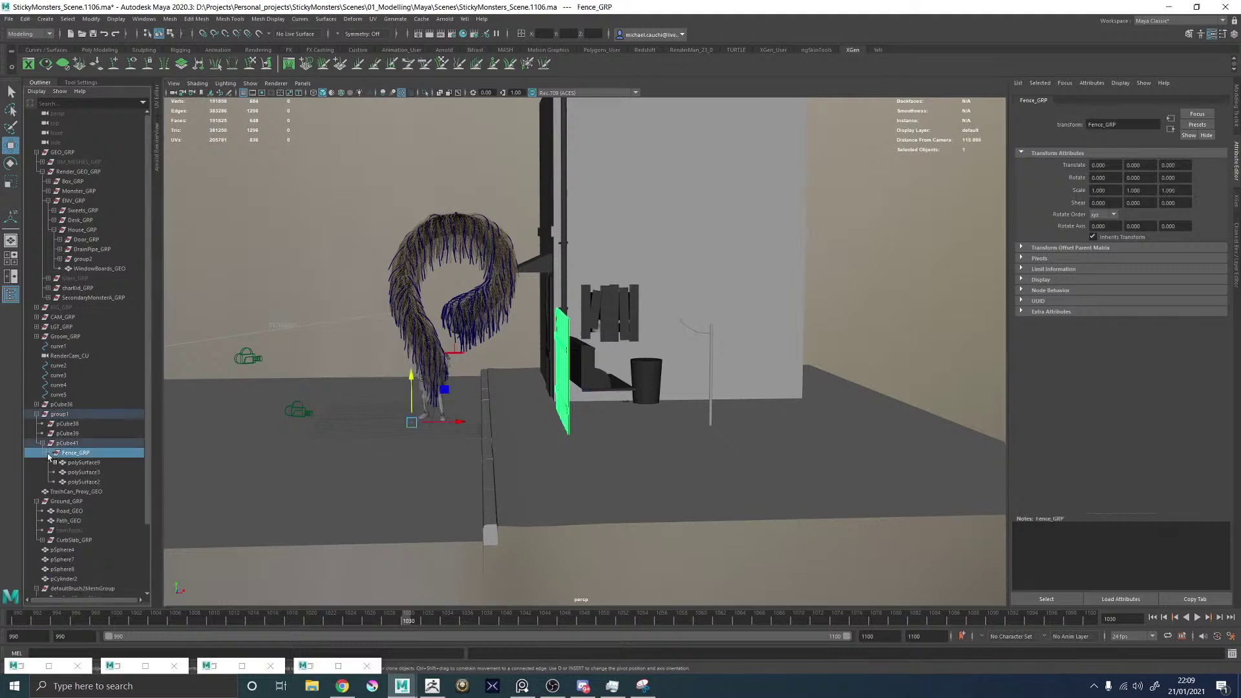
middle_drag(50, 456, 65, 416)
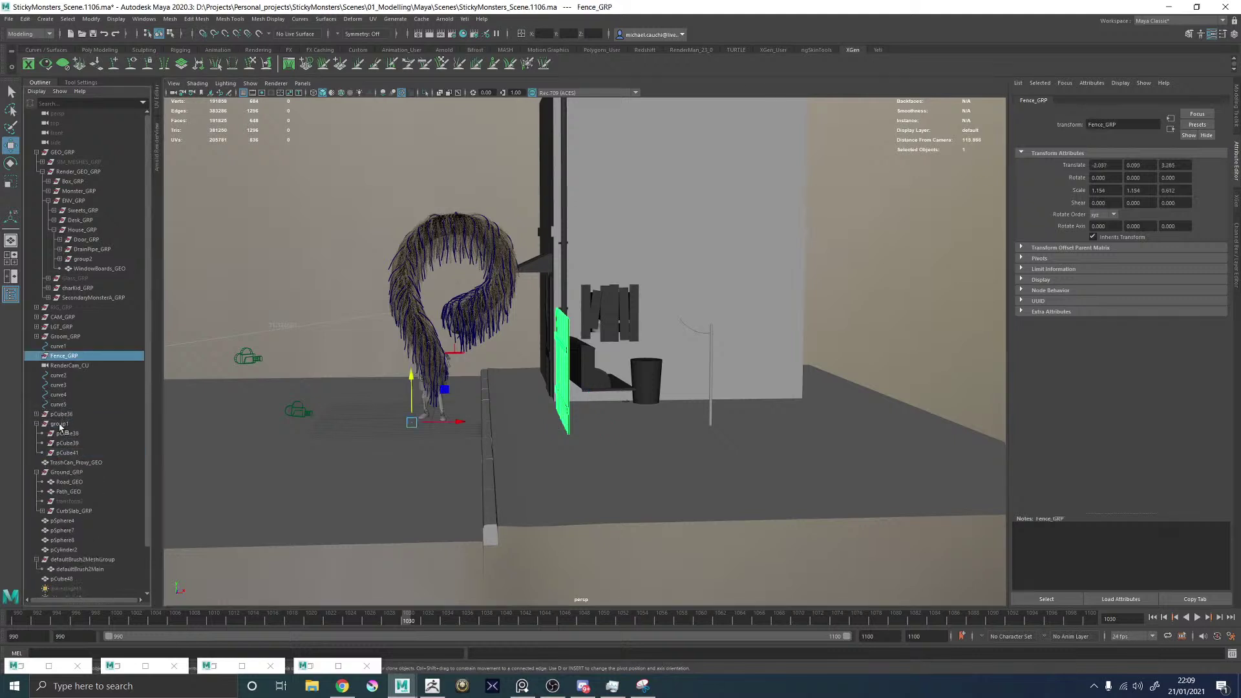
click(60, 424)
key(Delete)
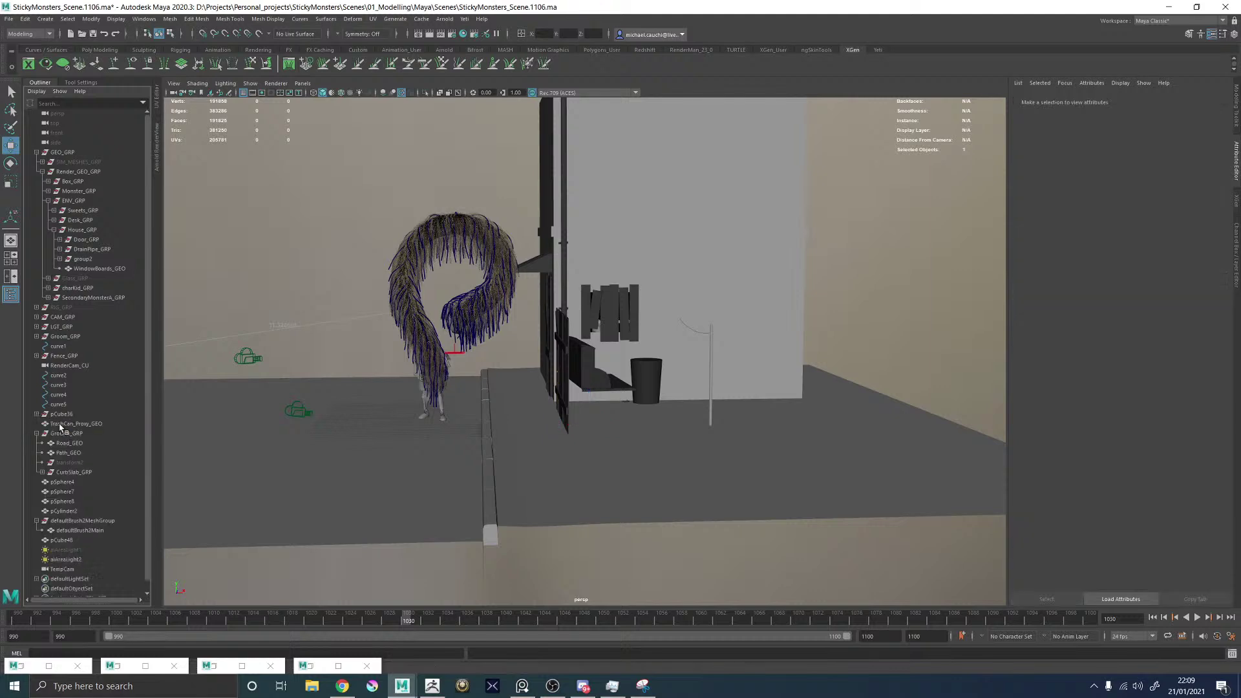
Try to rotate Fence_GRP about its X axis.
click(63, 357)
alt+drag(488, 374, 547, 372)
key(e)
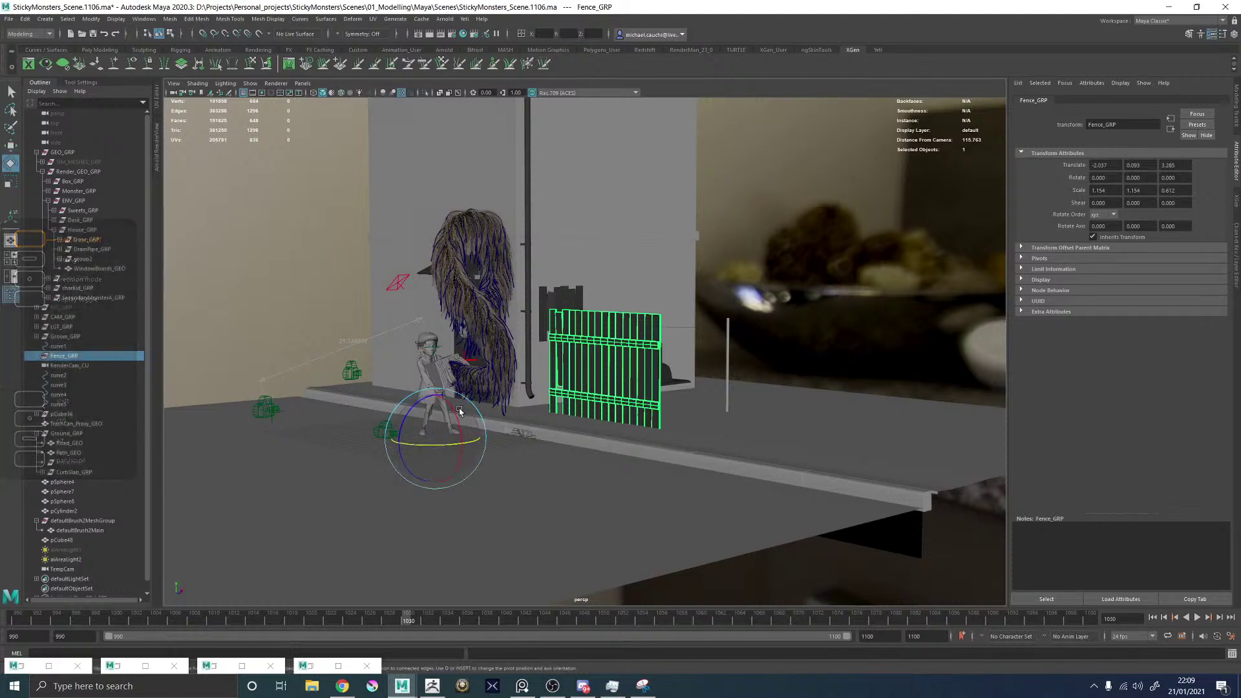
drag(456, 421, 439, 389)
key(ctrl+z)
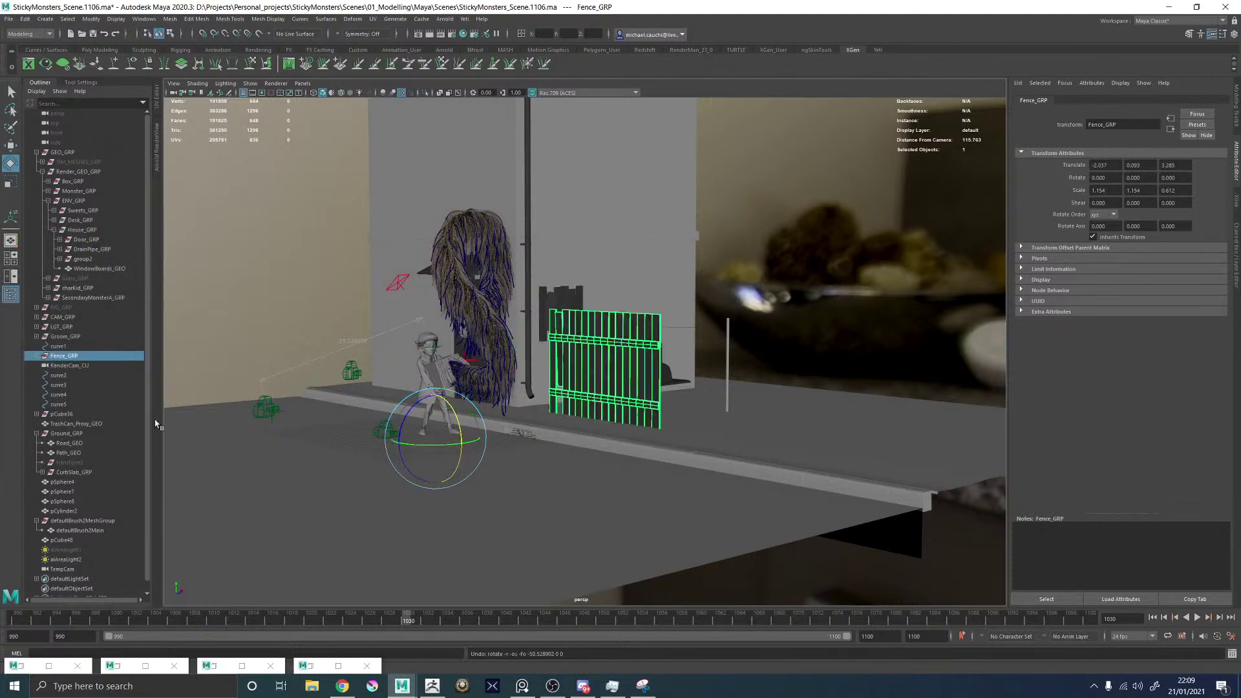
Delete polySurface5 and the leftover hidden node inside the house's parent group pCube36.
click(37, 414)
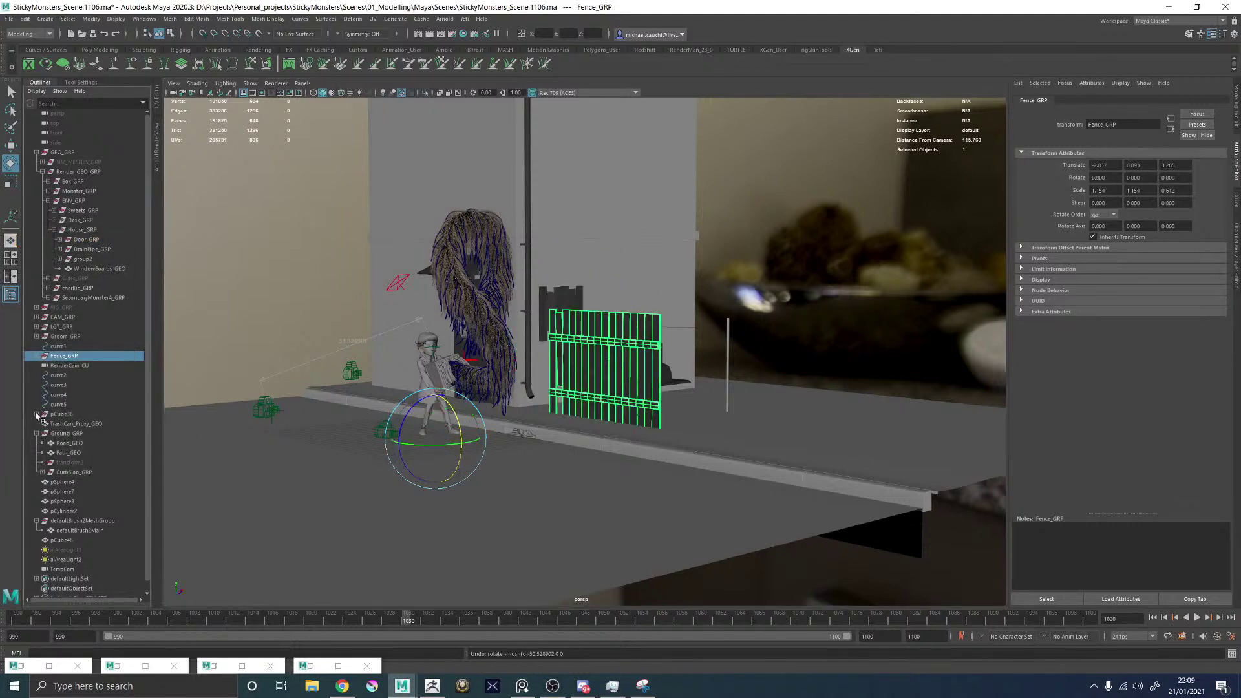
click(71, 424)
click(73, 434)
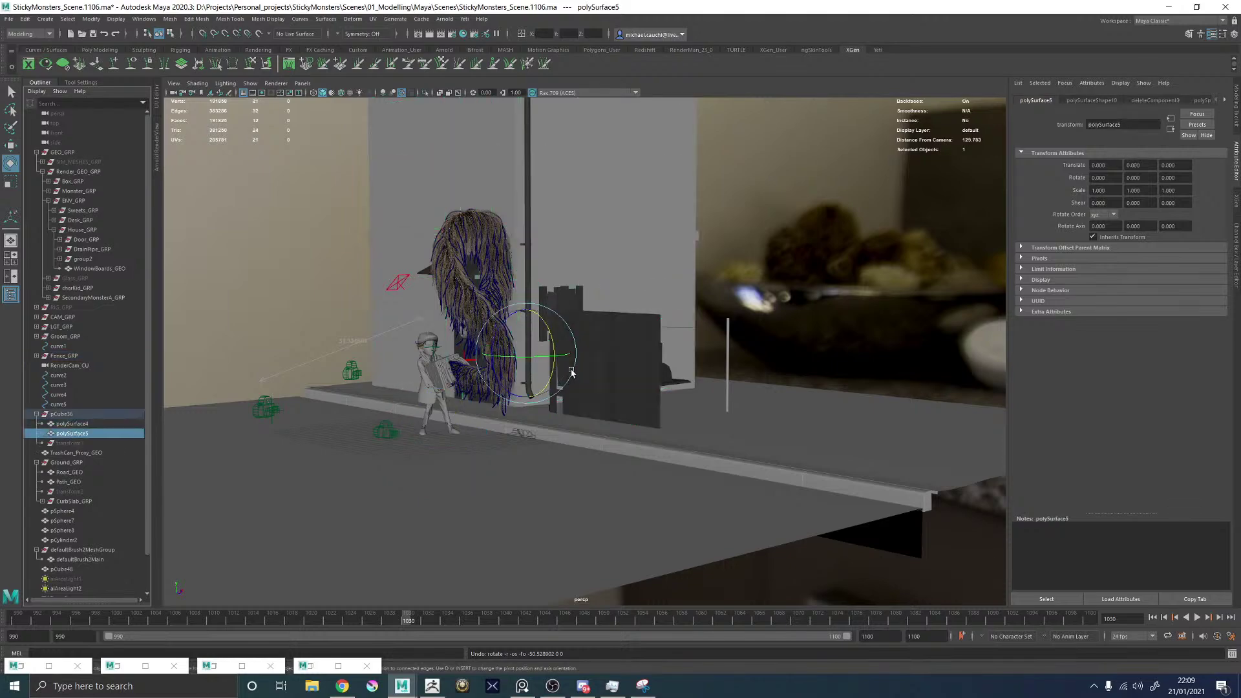
key(4)
mouse_move(518, 347)
alt+mouse_down()
mouse_move(615, 360)
mouse_move(648, 349)
mouse_move(614, 351)
alt+mouse_up()
key(Delete)
click(77, 434)
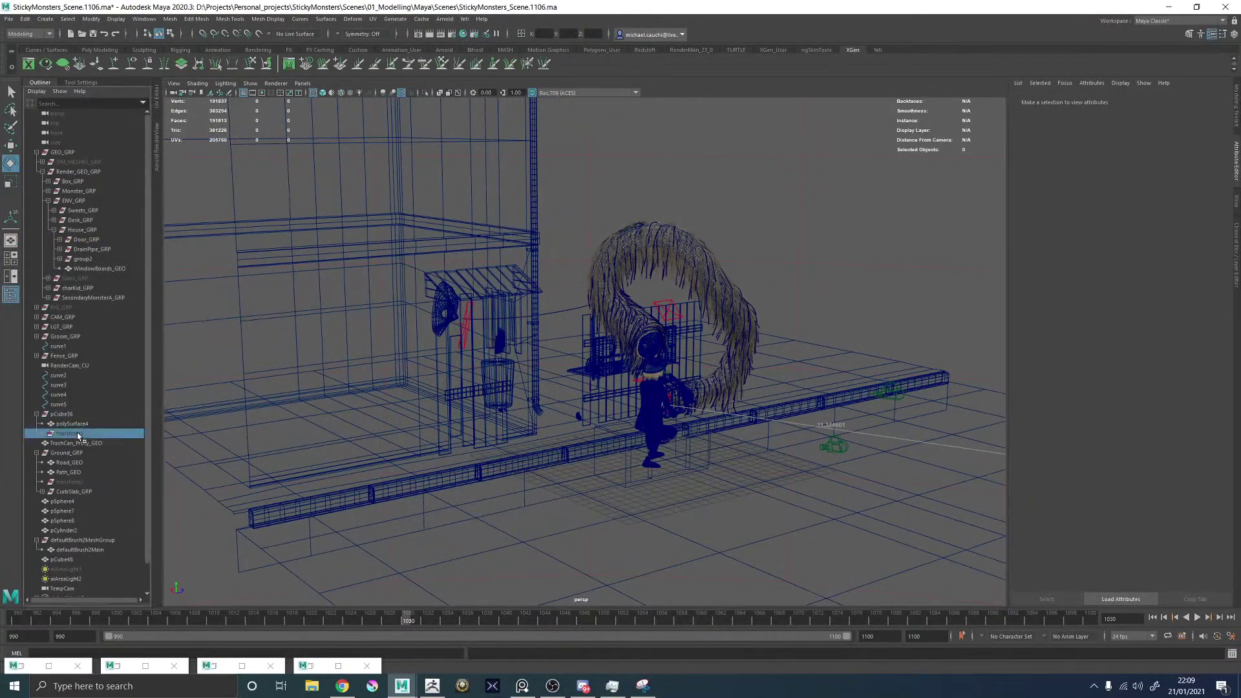
key(Delete)
Rename the house mesh polySurface4 to House_GEO.
double_click(73, 424)
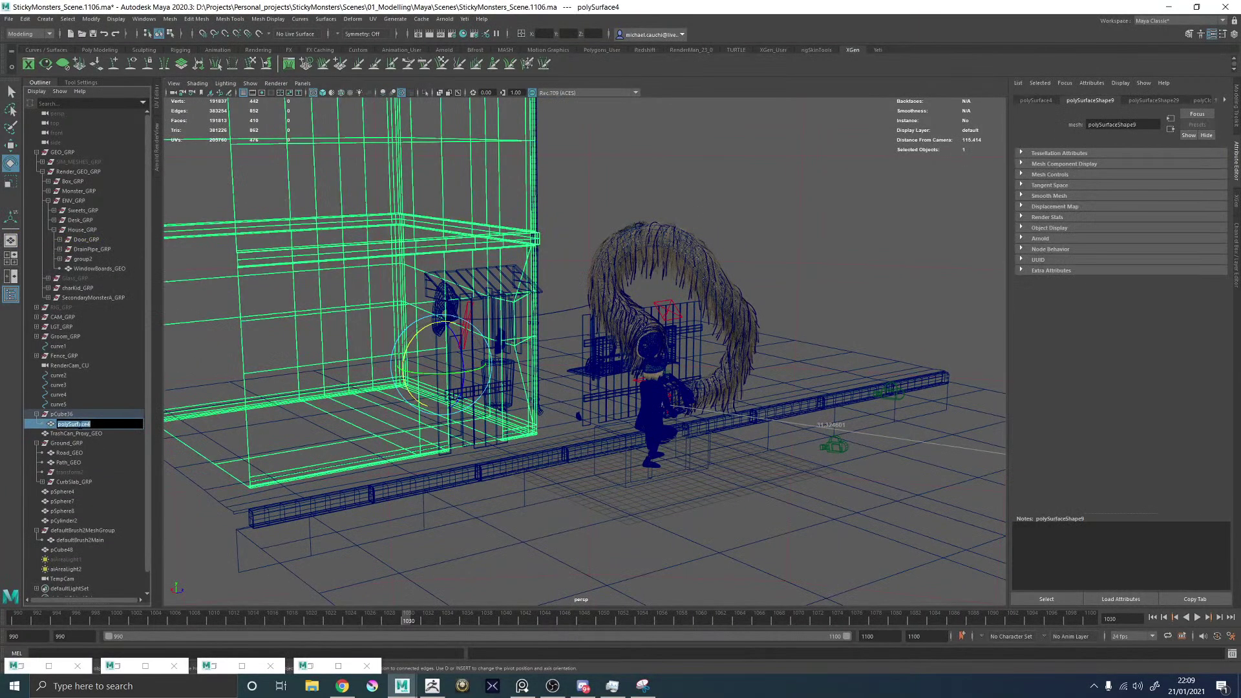
text(House_GEO)
key(Return)
mouse_move(78, 425)
middle_down()
mouse_move(65, 411)
mouse_move(75, 423)
middle_up()
alt+drag(516, 309, 497, 278)
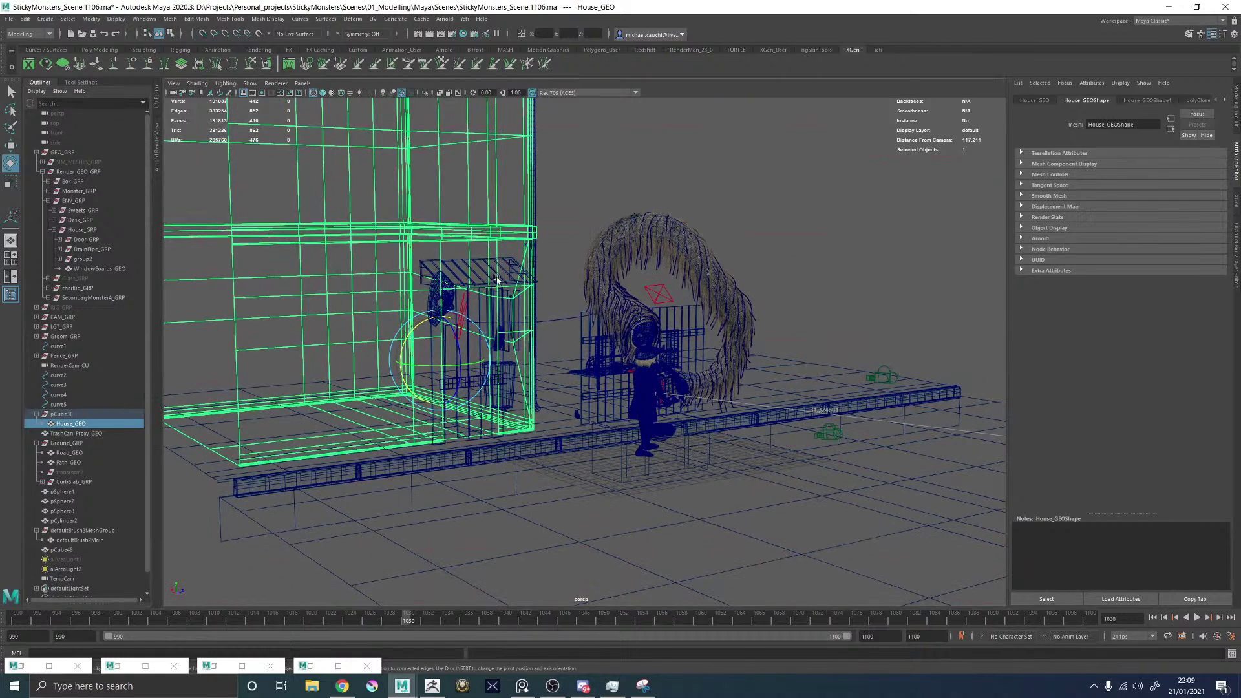
Rename the house mesh's parent group pCube36 to House_GRP.
double_click(61, 413)
text(H)
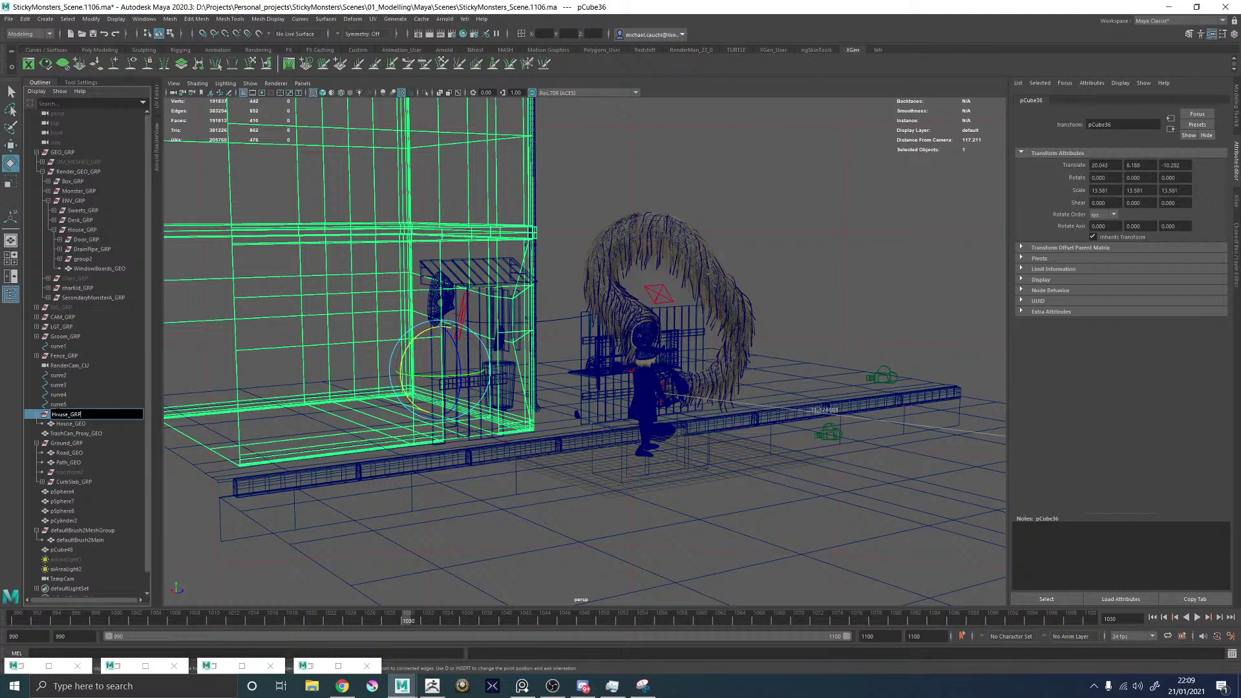
text(ouse_GRP)
key(Return)
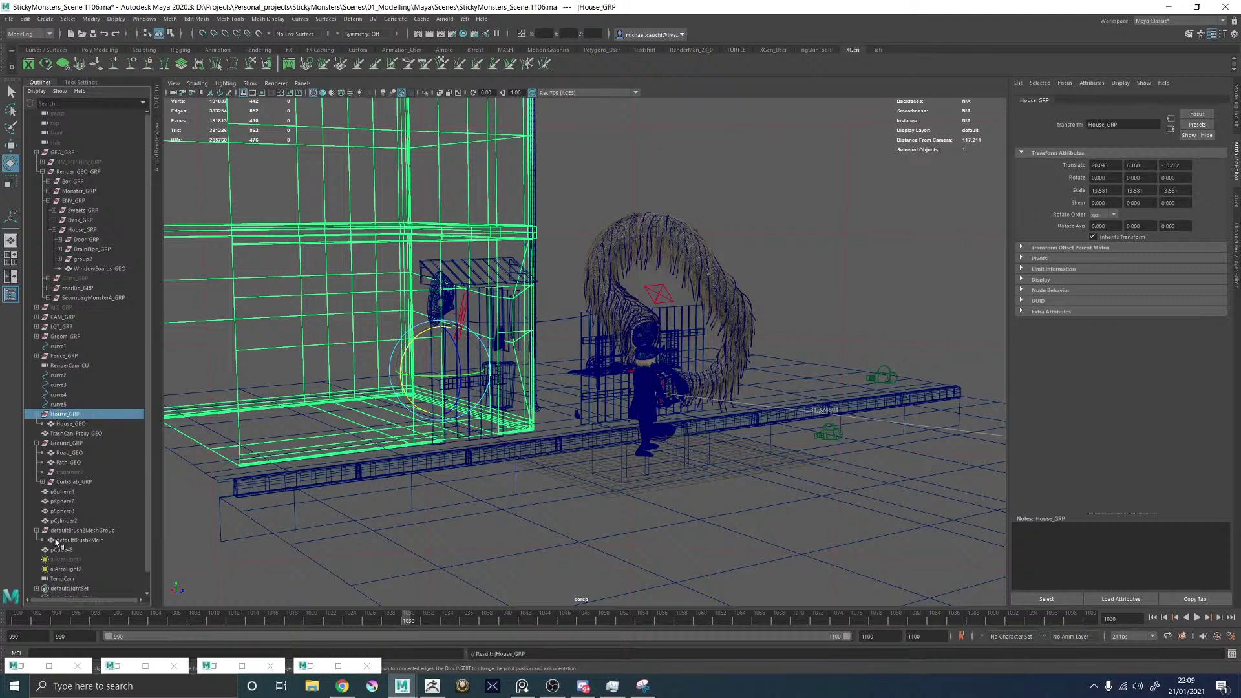
Check what defaultBrush2MeshGroup contains in the scene, and rename the box beneath the curb to Sewer_GEO.
click(37, 530)
click(77, 532)
alt+drag(672, 436, 394, 435)
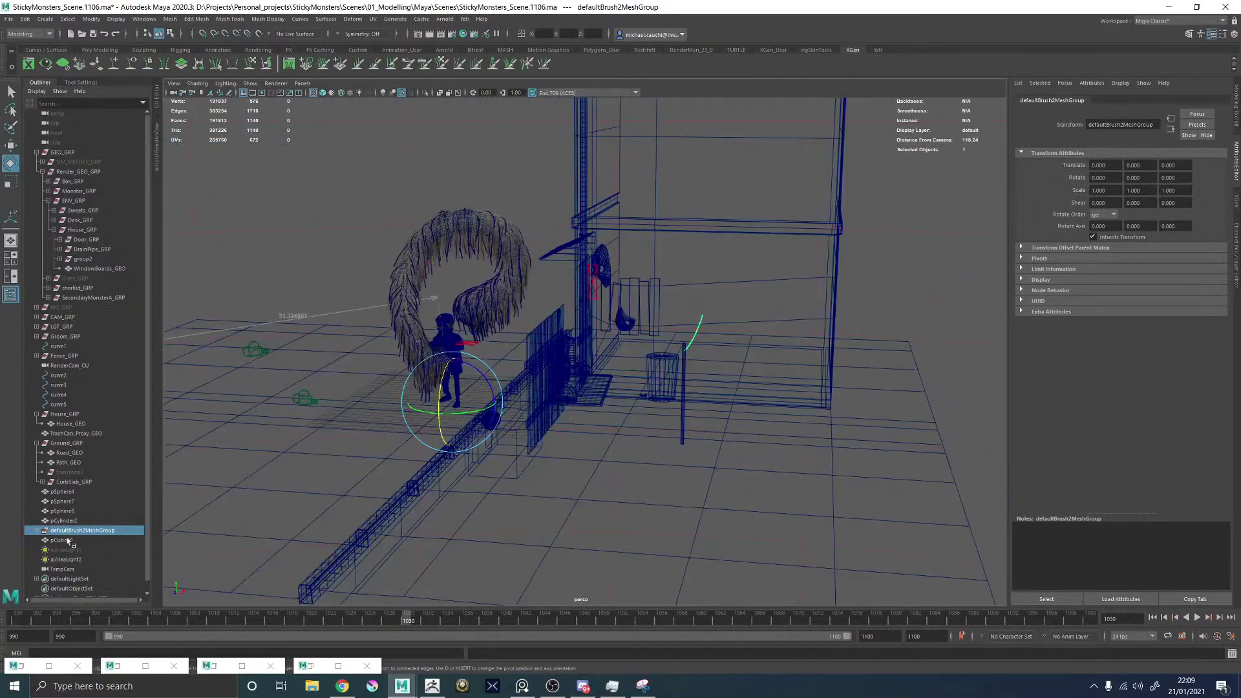
click(68, 540)
alt+drag(569, 402, 621, 390)
double_click(70, 541)
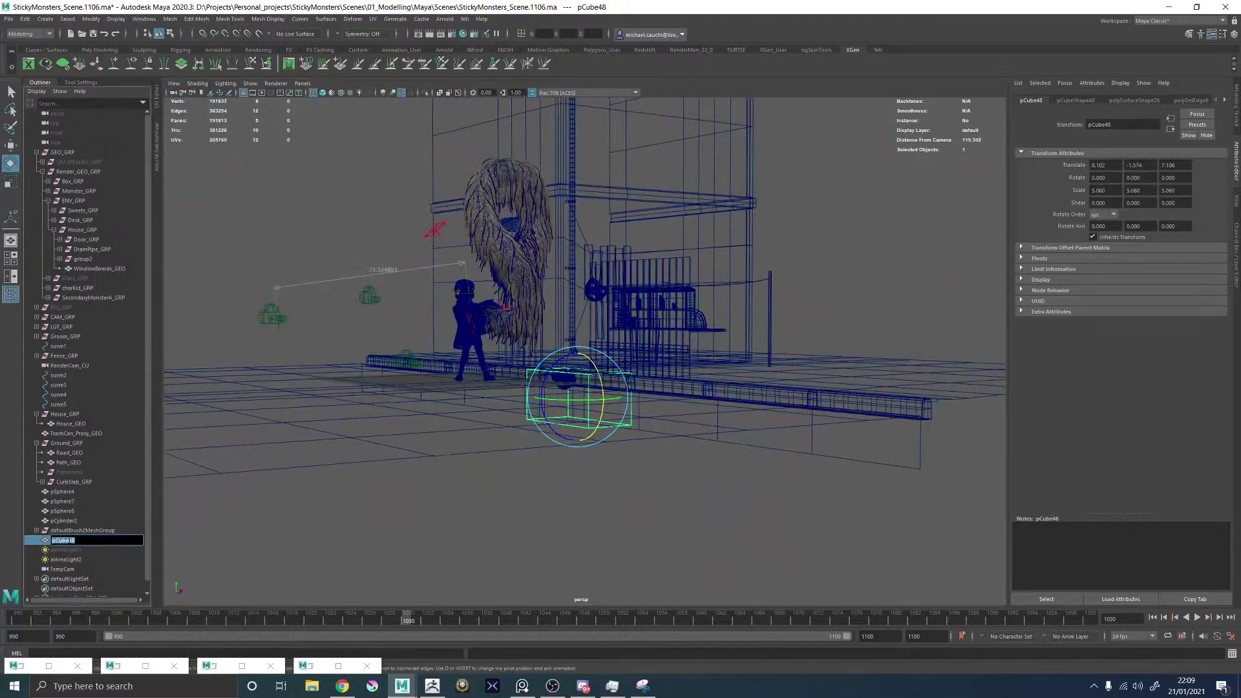
text(Sewer_GEO)
key(Return)
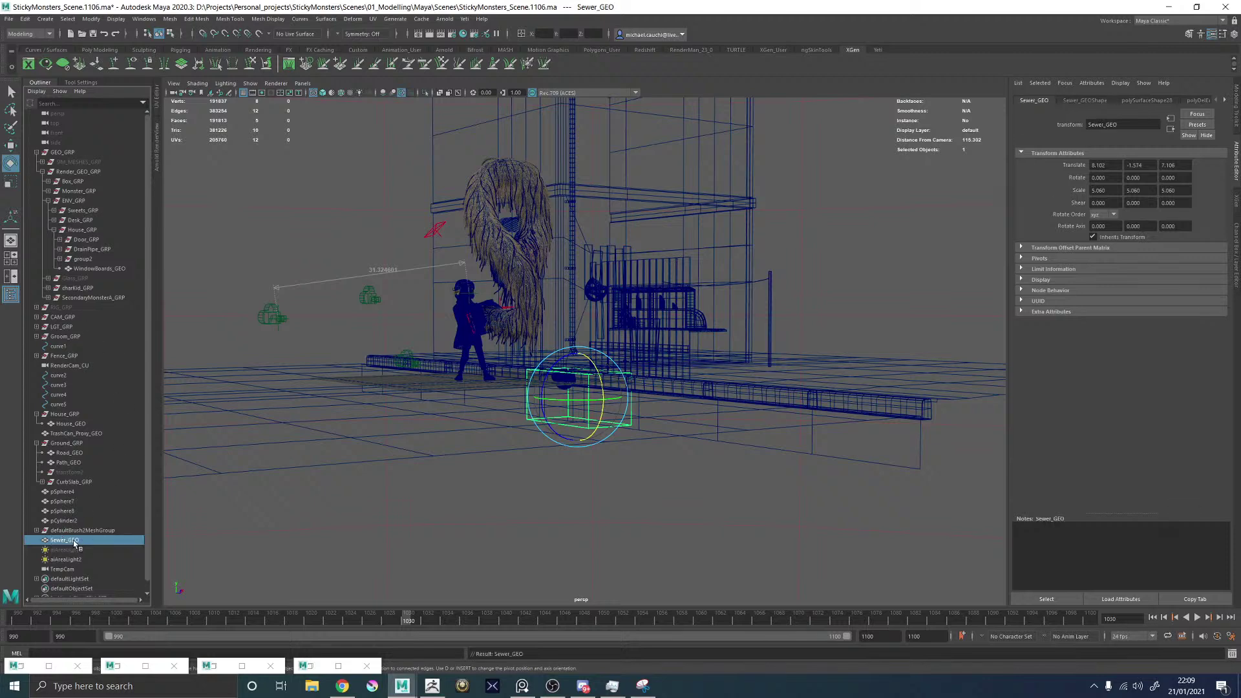
Delete the hidden leftover node in Ground_GRP and parent Sewer_GEO under Ground_GRP.
click(63, 472)
key(Delete)
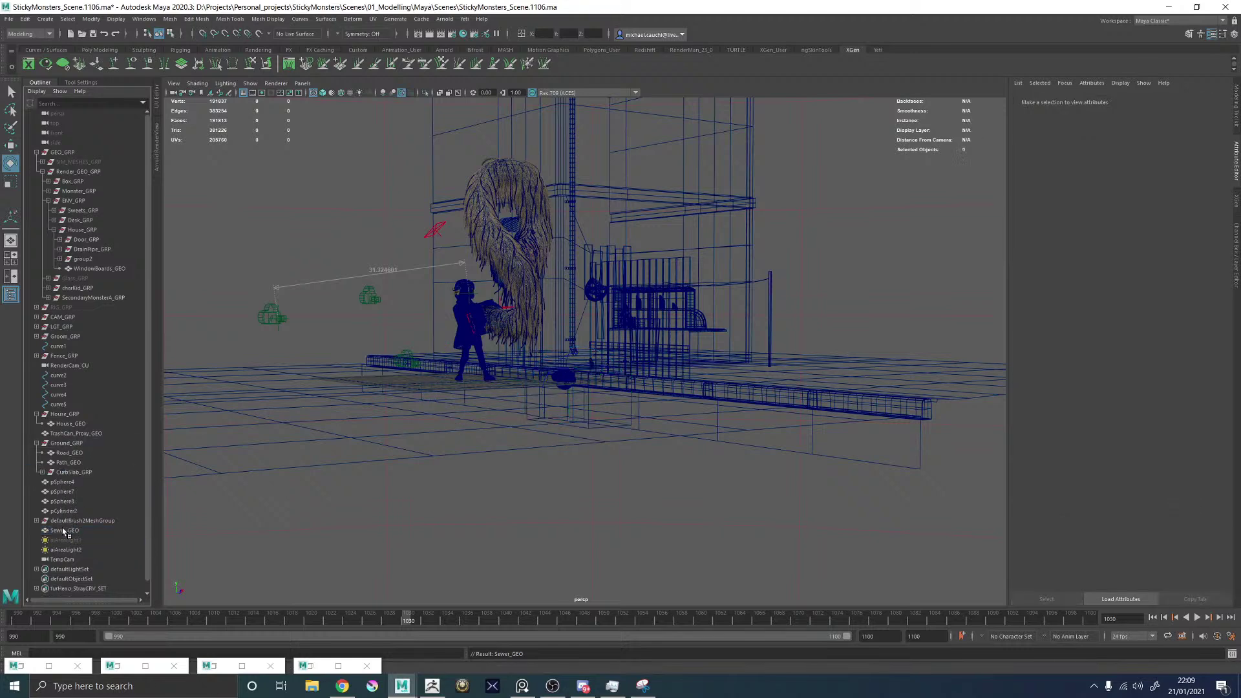
click(63, 531)
middle_drag(64, 532, 66, 446)
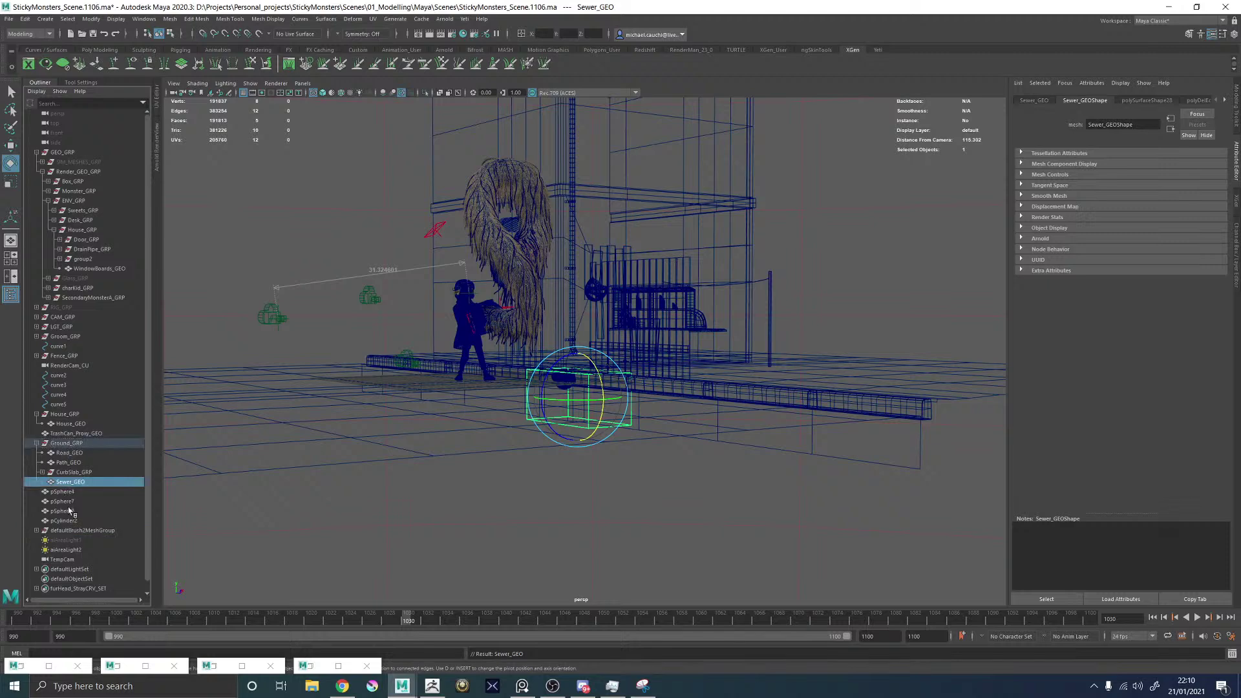
Group the washing line wire and its pole beside the fence, naming the group WashingLine_GRP.
alt+drag(619, 336, 689, 349)
click(689, 341)
shift+click(669, 325)
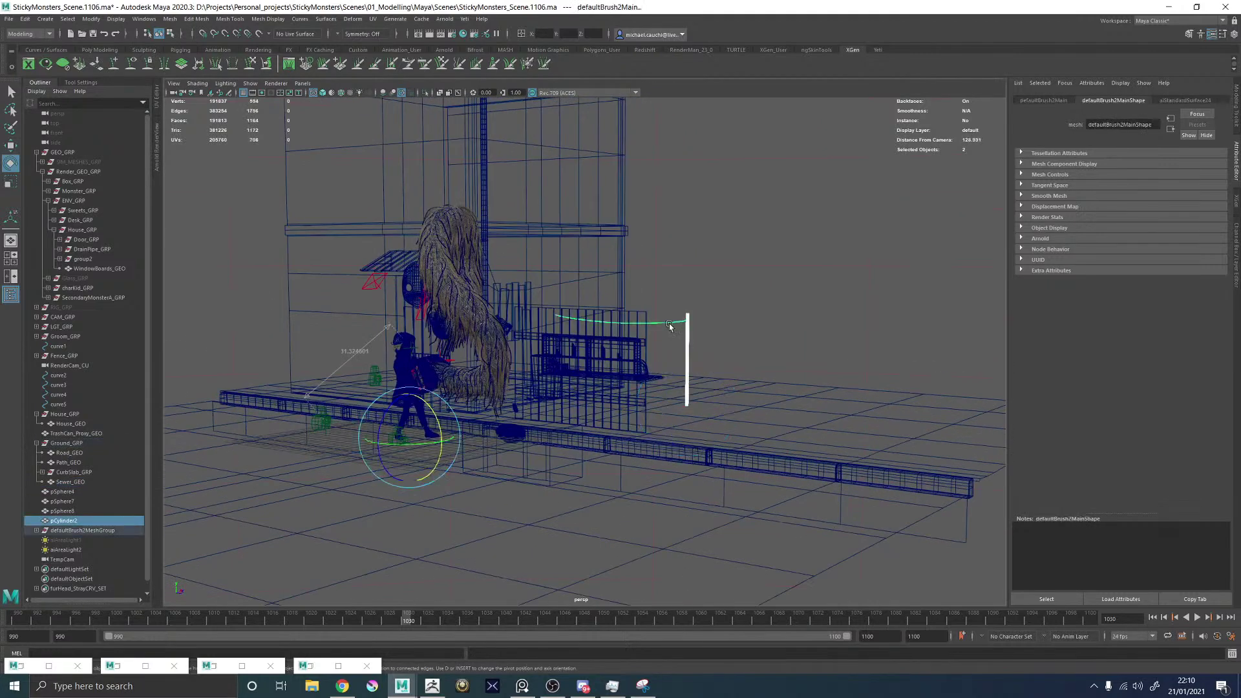
key(ctrl+g)
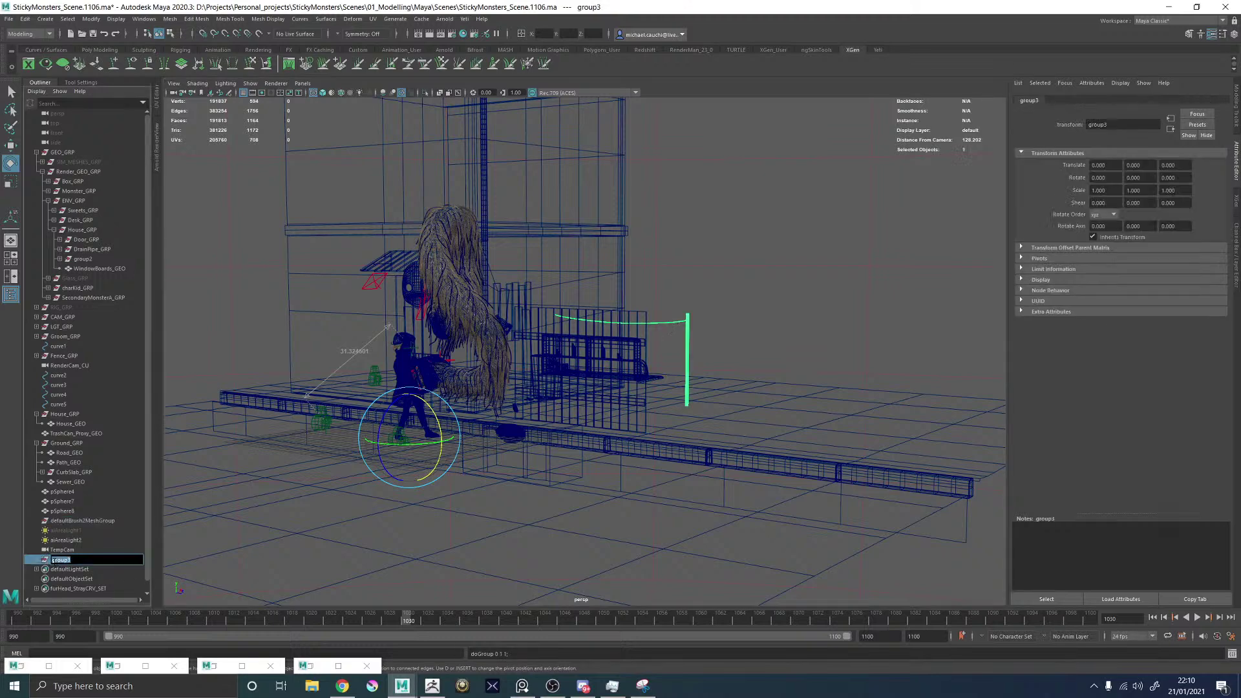
text(WashingLine_GRP)
key(Return)
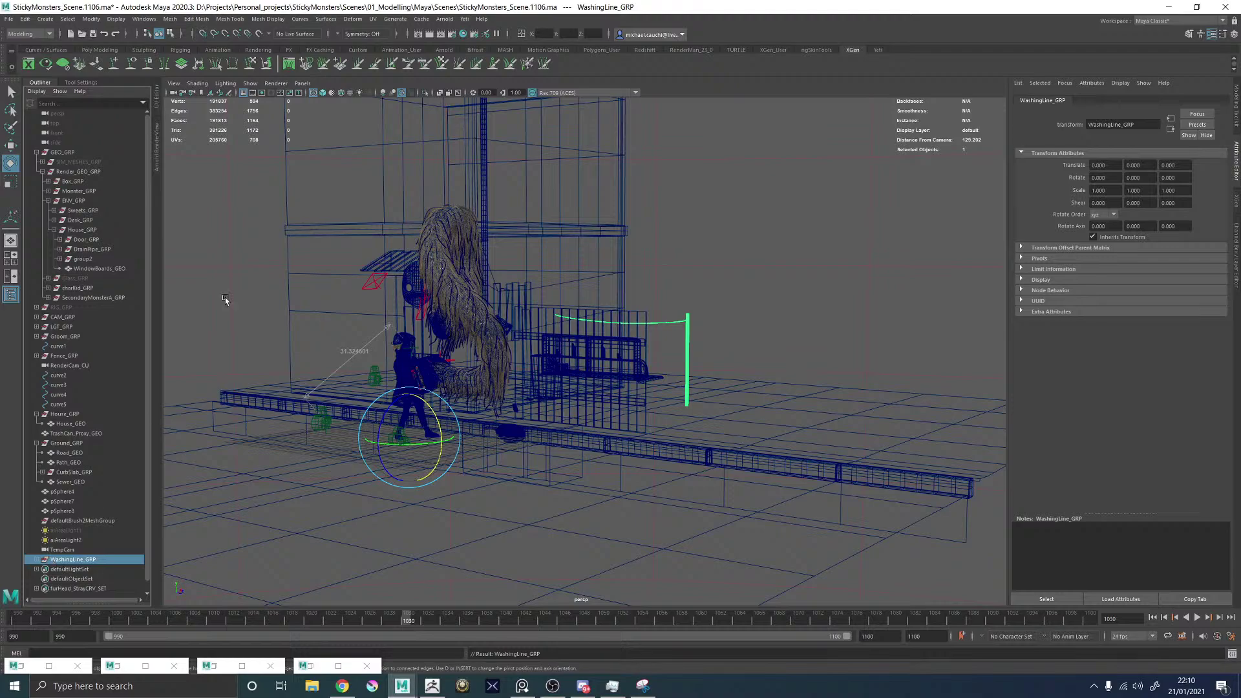
Group the three loose sphere meshes that form the mouse, naming the group Mouse_Temp_GRP.
click(65, 492)
key(f)
alt+drag(771, 429, 581, 397)
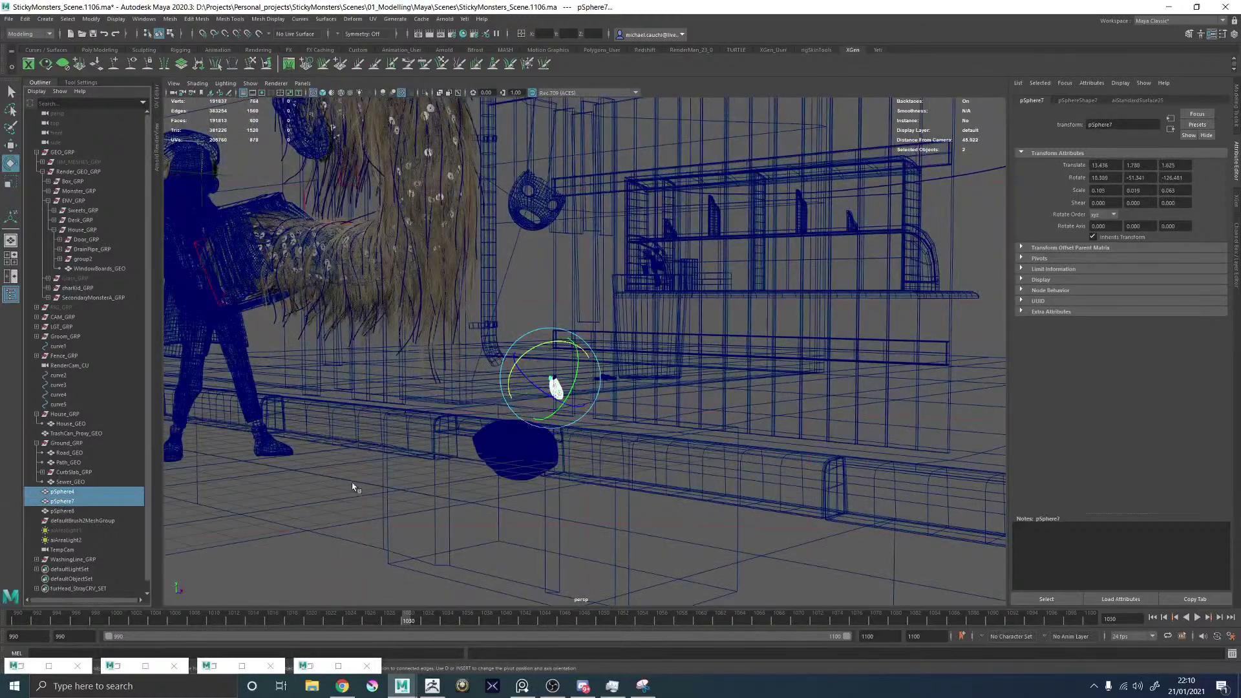
shift+click(62, 512)
key(ctrl+g)
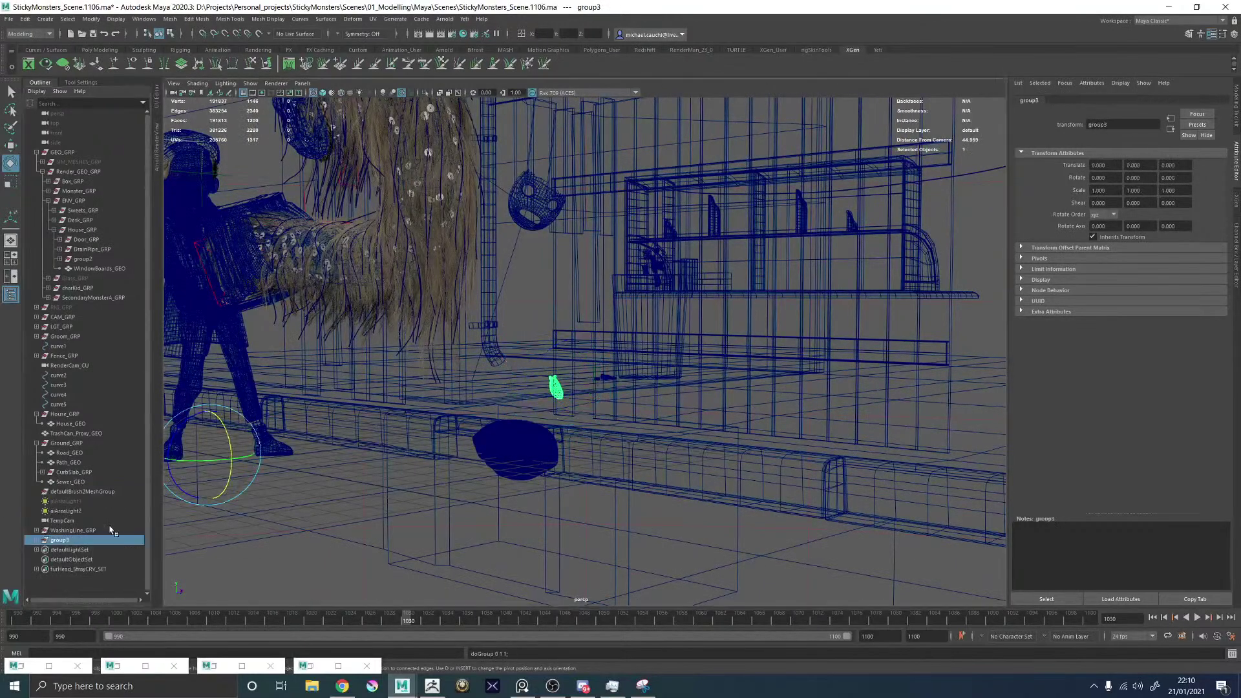
double_click(62, 540)
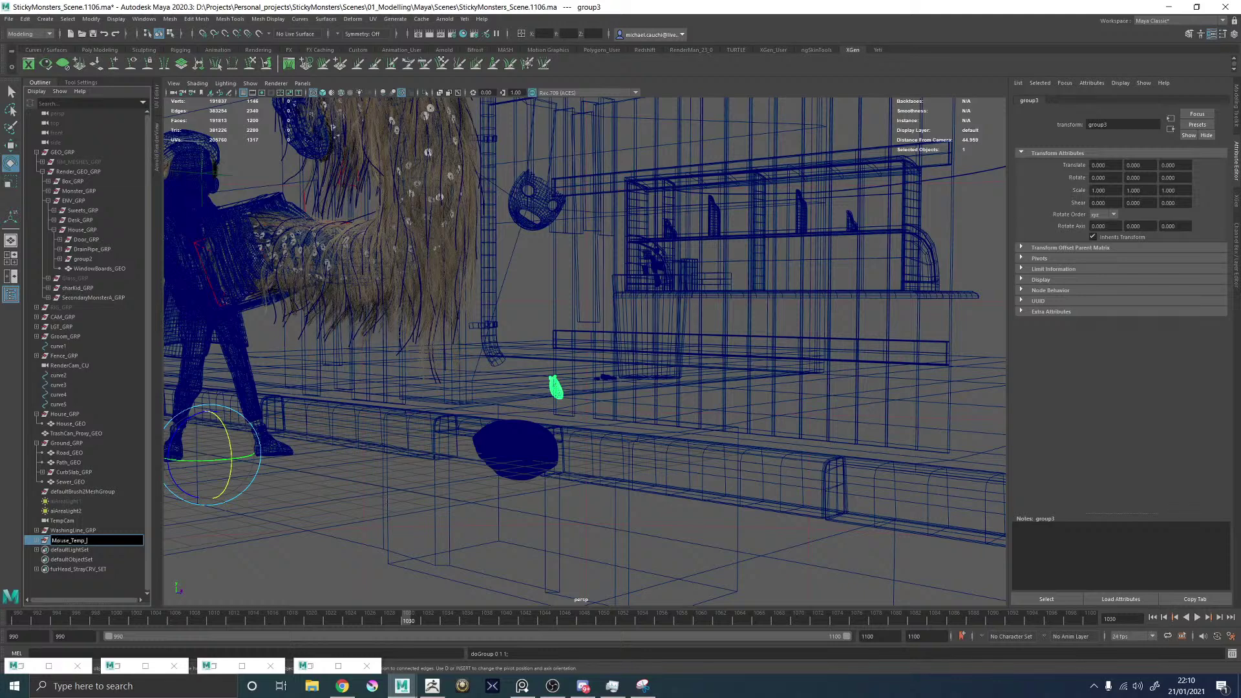
key(Return)
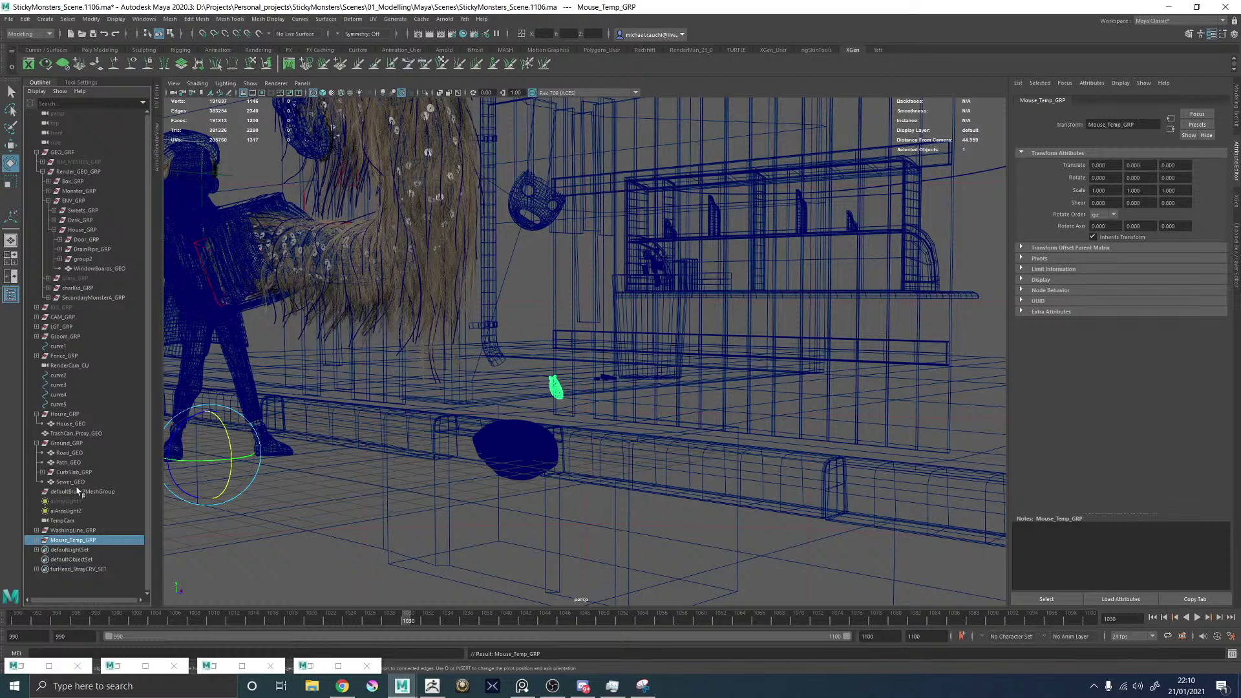
Parent Ground_GRP under ENV_GRP and Mouse_Temp_GRP under Render_GEO_GRP.
click(36, 444)
click(65, 444)
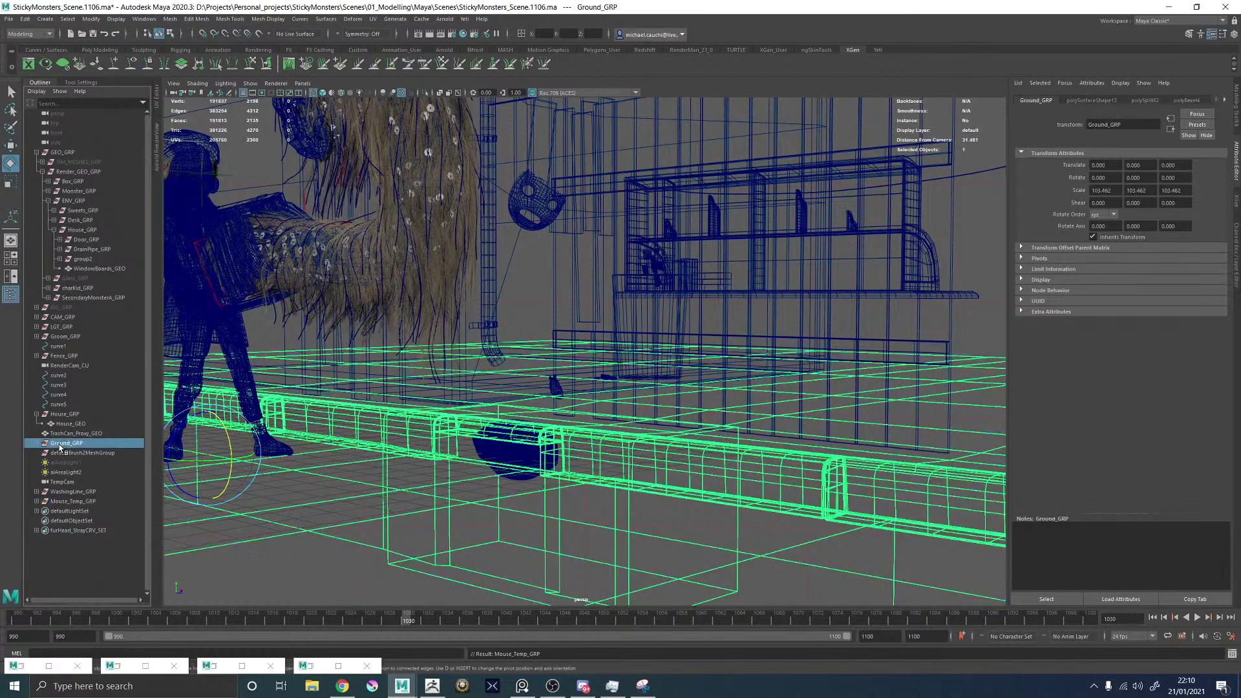
middle_drag(87, 202, 86, 202)
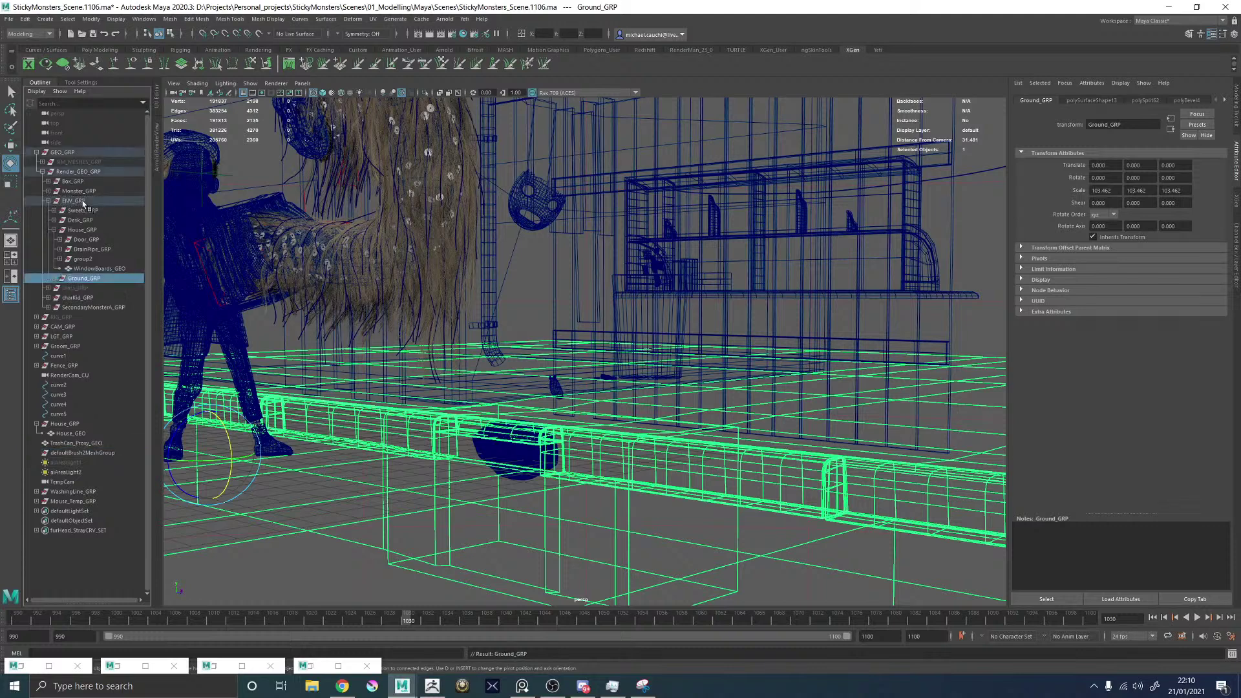
click(71, 502)
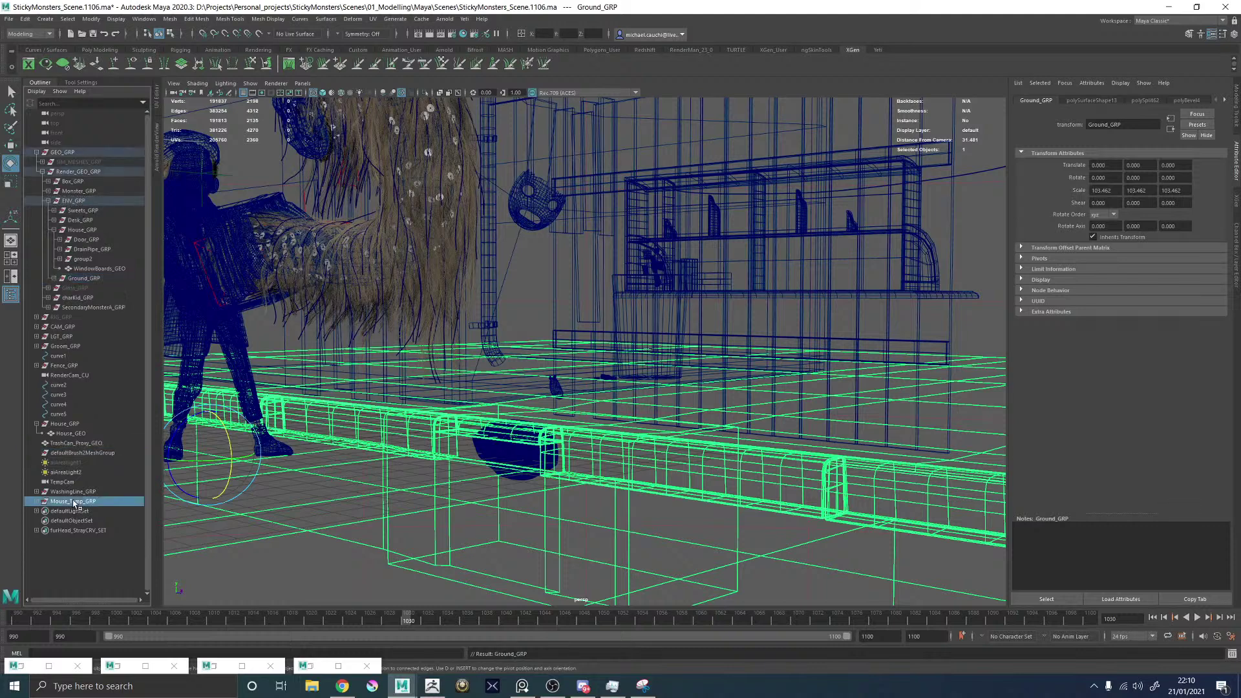
middle_drag(69, 504, 78, 176)
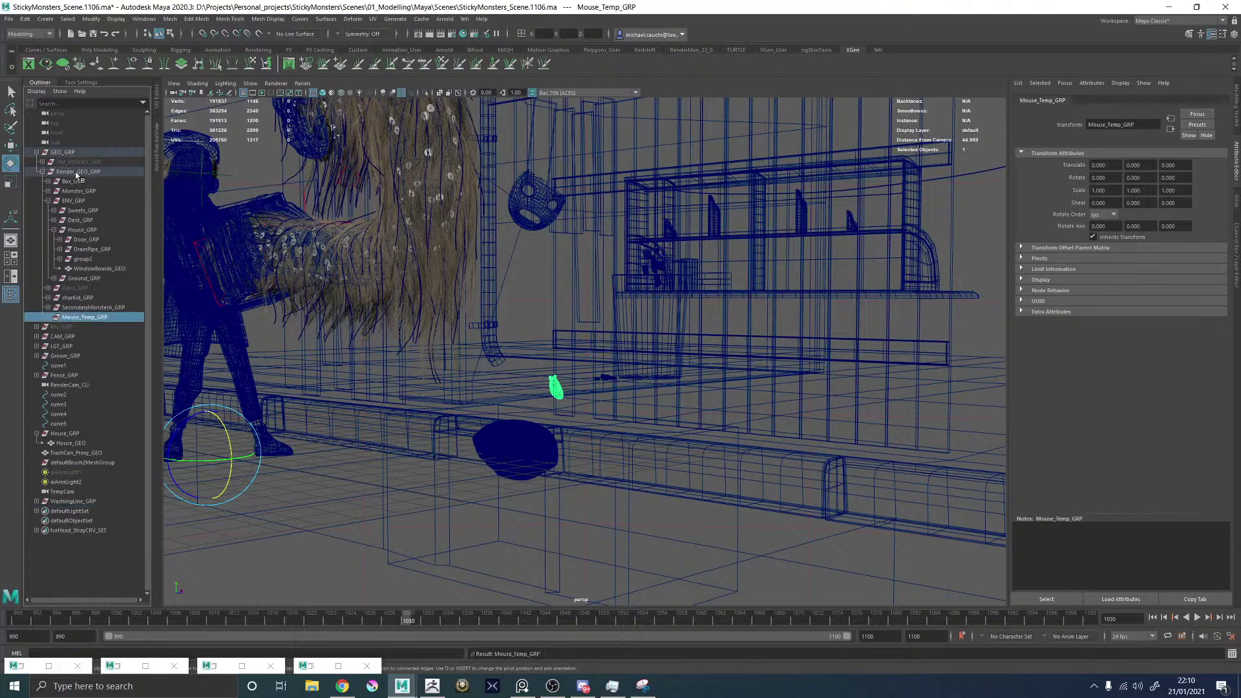
Parent the loose House_GRP and WashingLine_GRP under ENV_GRP.
click(63, 435)
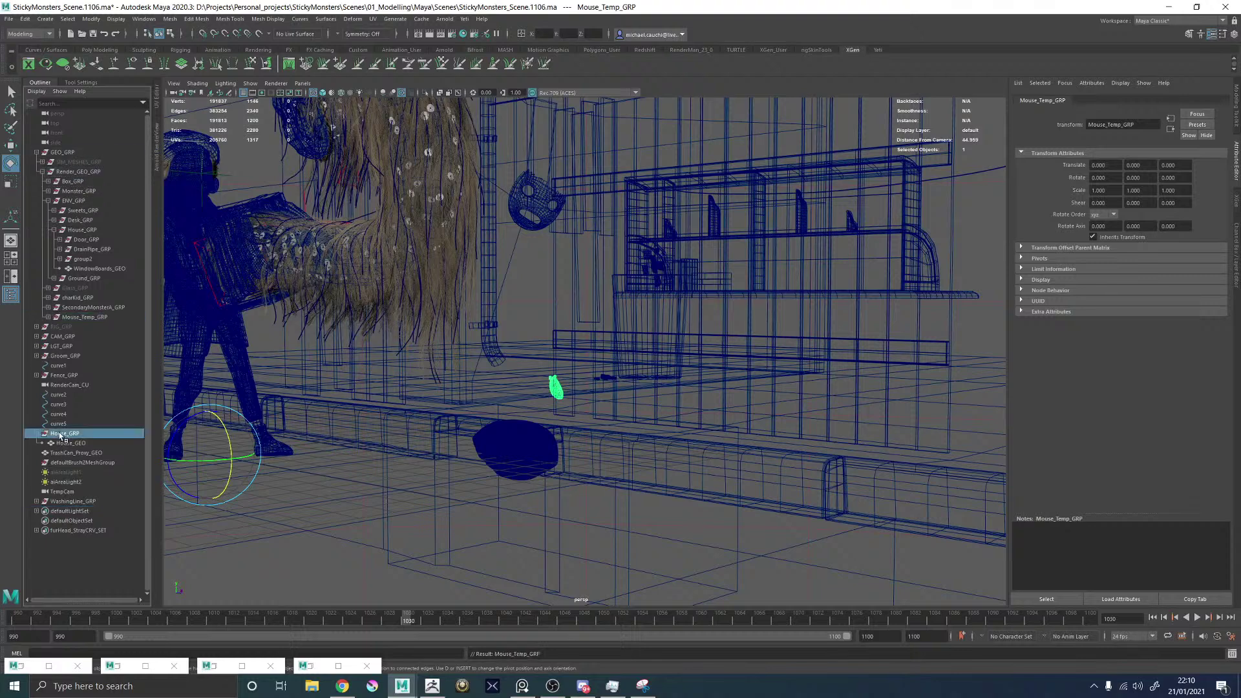
middle_drag(62, 437, 82, 201)
click(68, 492)
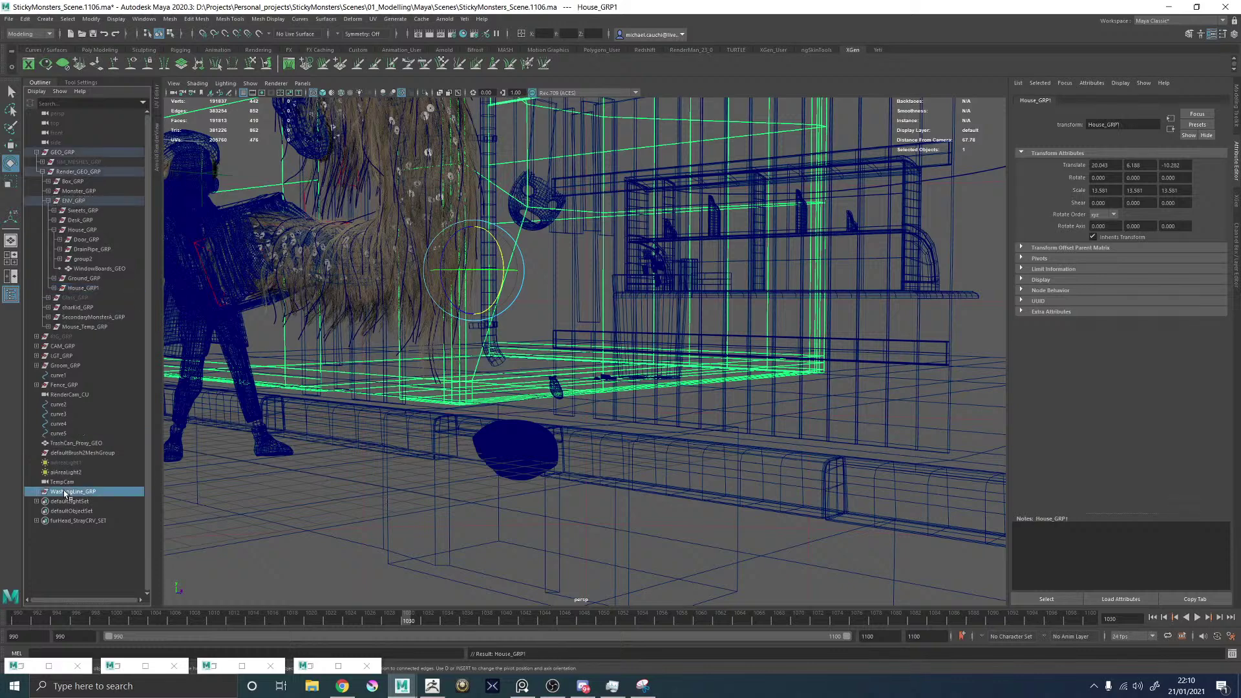
middle_drag(68, 493, 76, 203)
Parent TrashCan_Proxy_GEO and Fence_GRP under ENV_GRP.
click(75, 453)
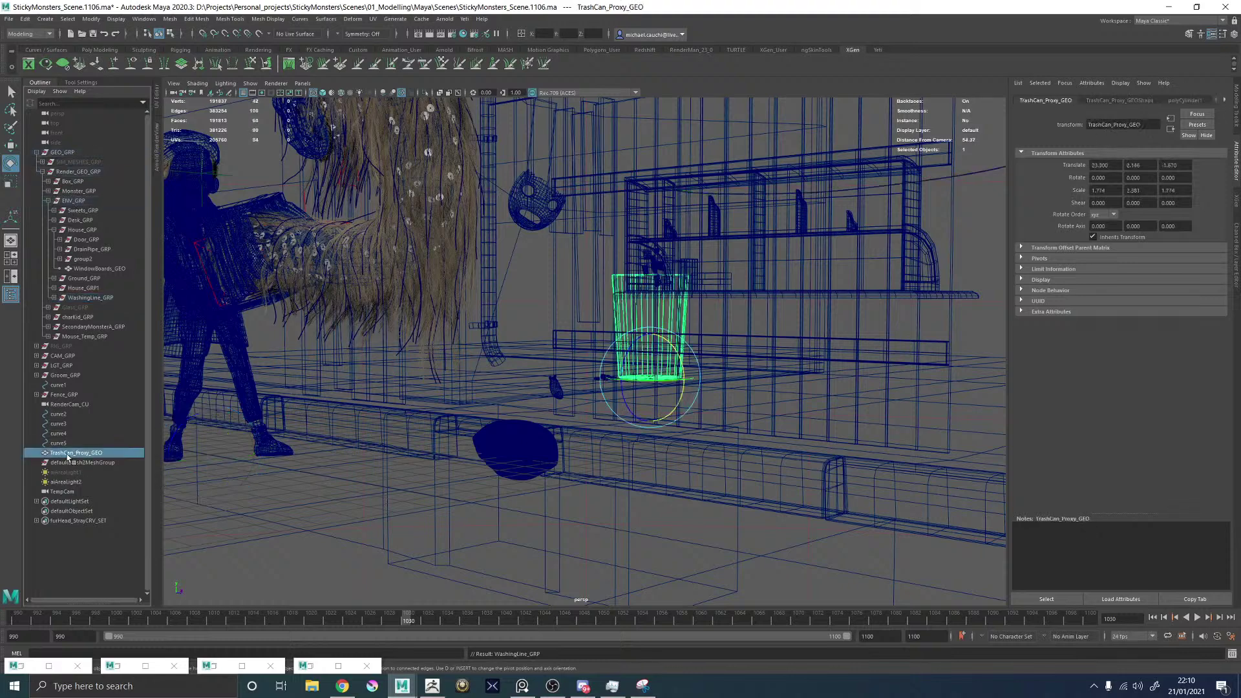
middle_drag(68, 457, 81, 202)
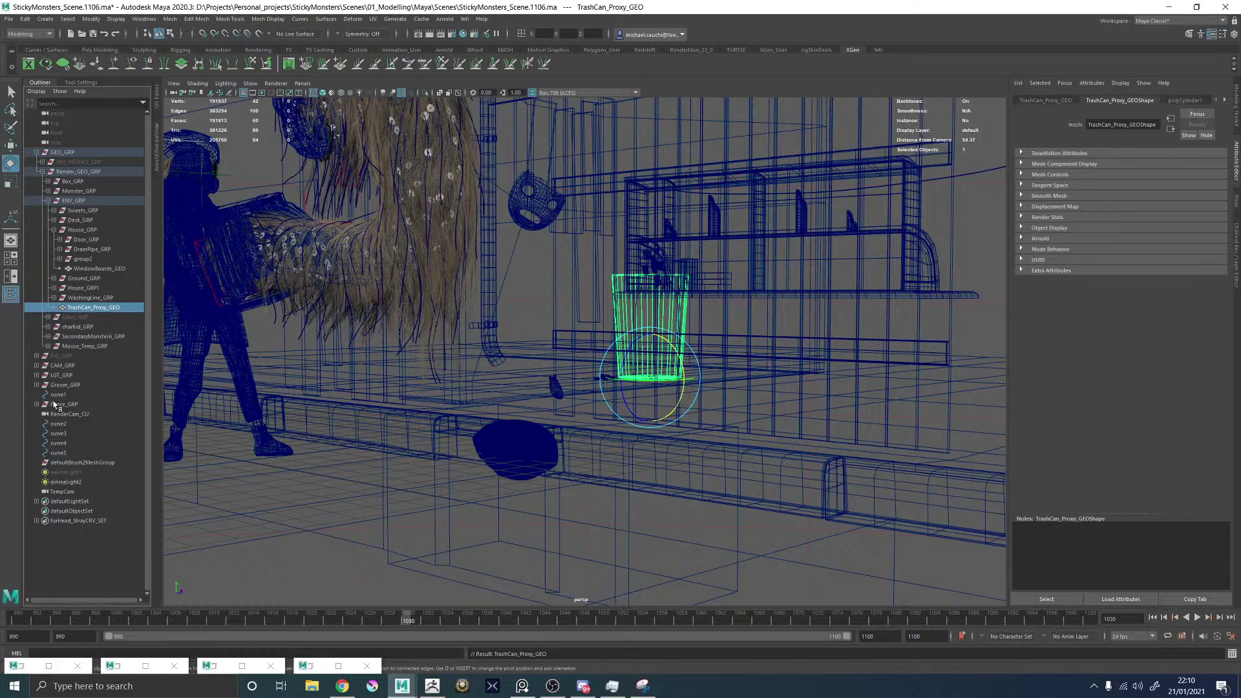
click(58, 405)
middle_drag(58, 405, 73, 201)
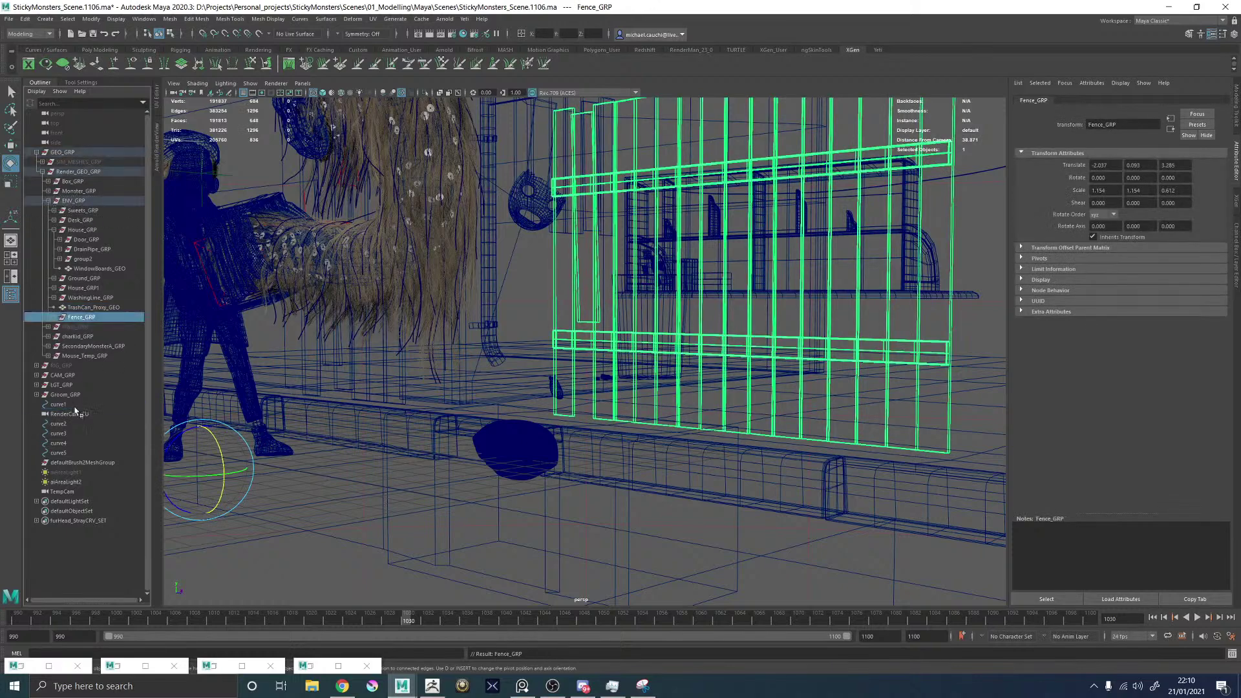
Delete the leftover defaultBrush2MeshGroup from the scene.
click(65, 395)
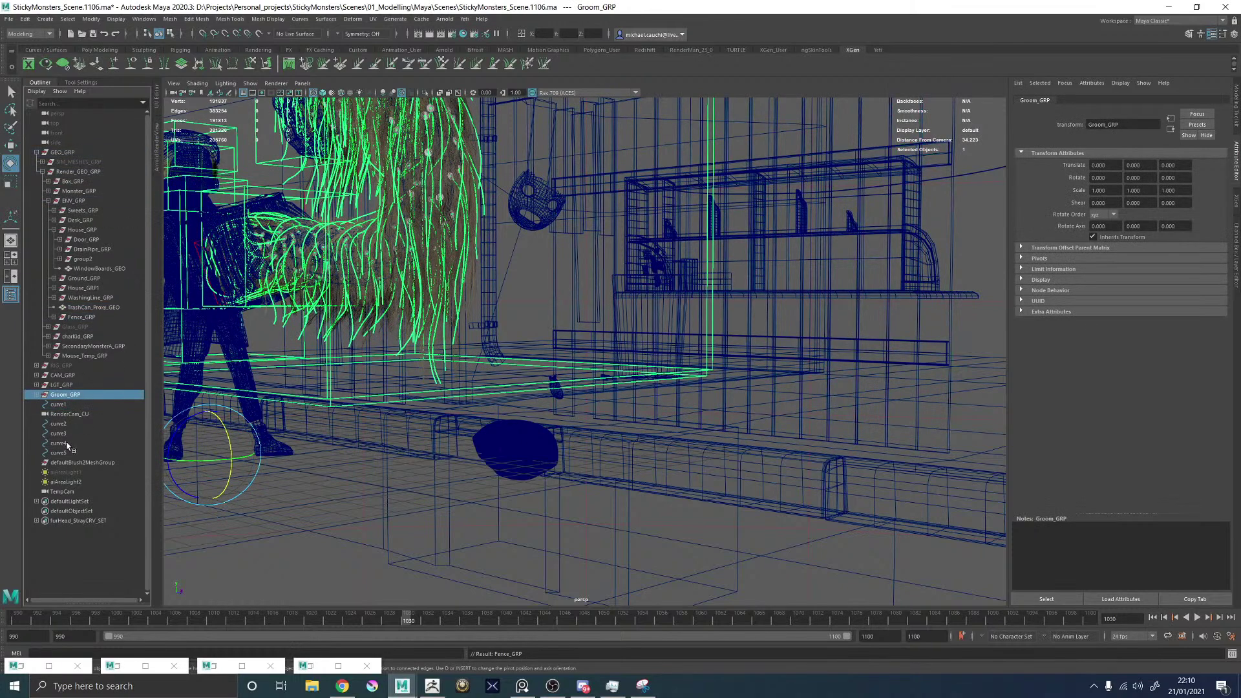
click(88, 465)
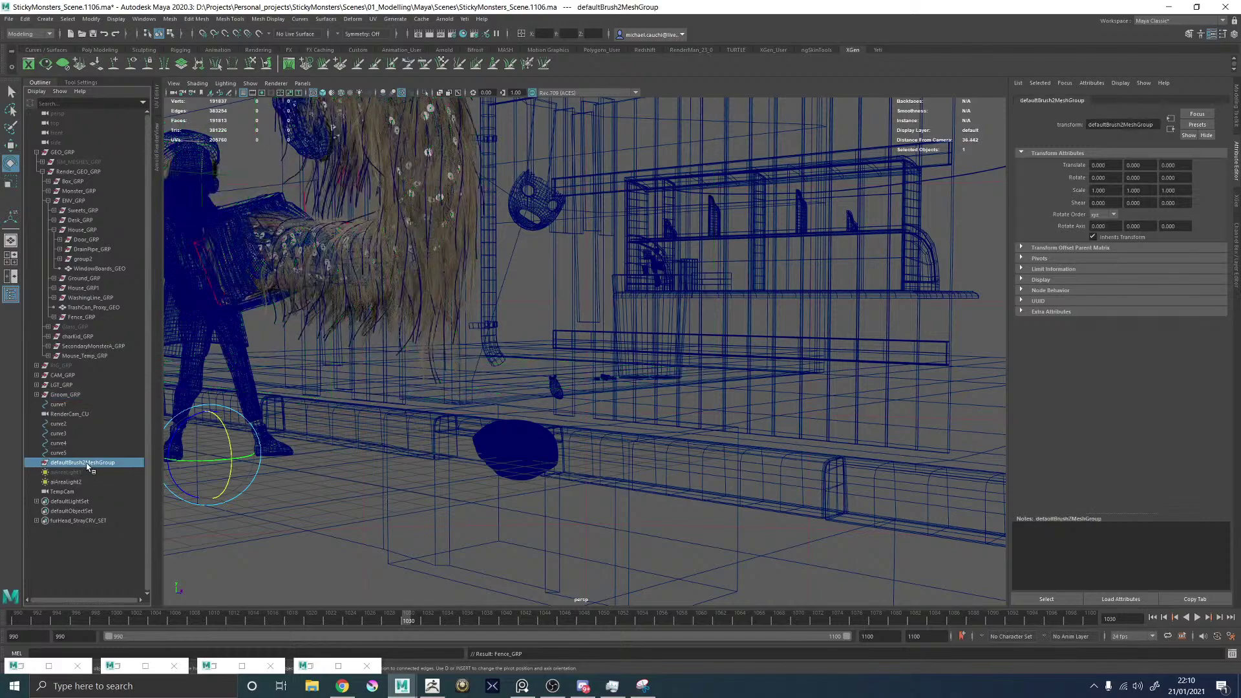
key(Delete)
Unhide the area light aiAreaLight1 and compare its placement with the neighbouring area light.
click(76, 464)
key(h)
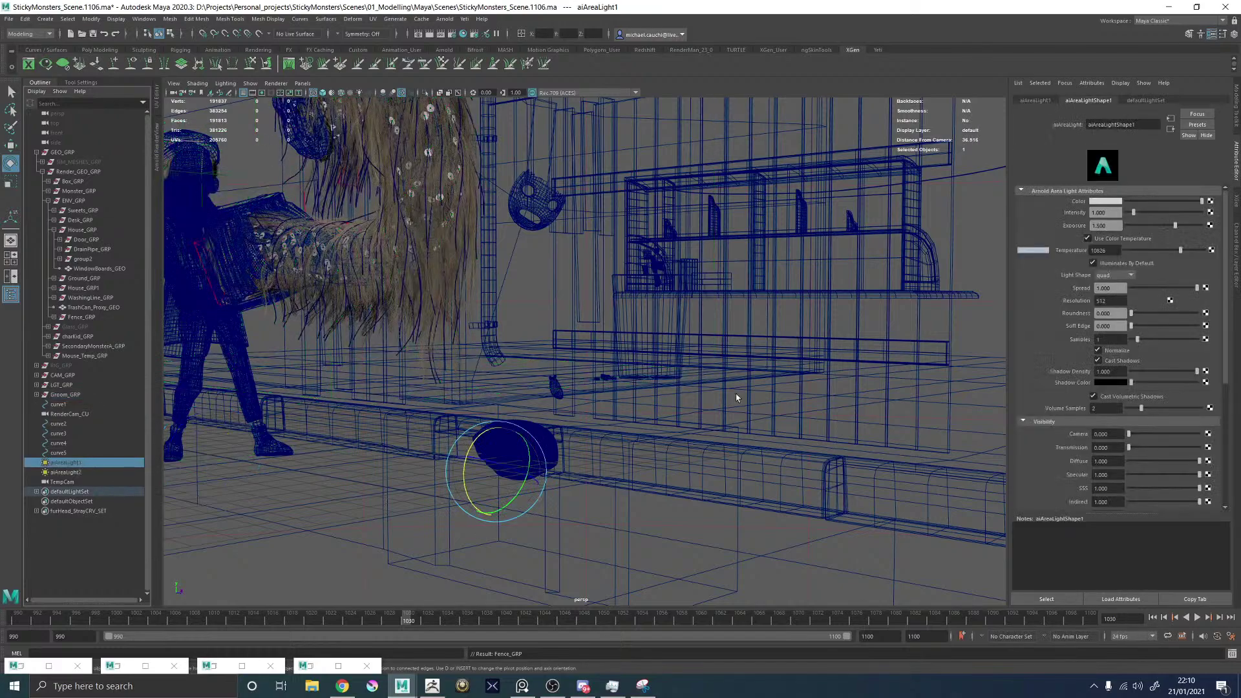
alt+drag(636, 372, 651, 285)
click(67, 472)
click(68, 462)
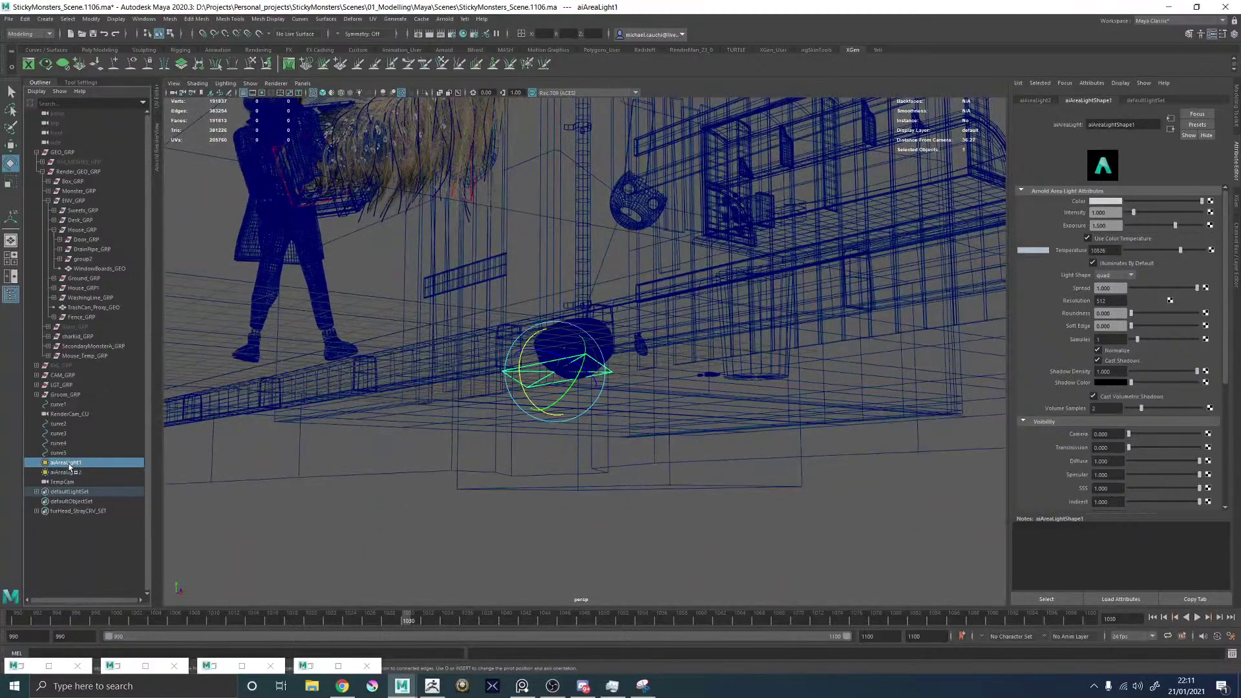
Try deleting the area light aiAreaLight1 and undo the deletion.
key(Delete)
alt+drag(536, 398, 561, 407)
key(ctrl+z)
alt+right_drag(658, 433, 200, 319)
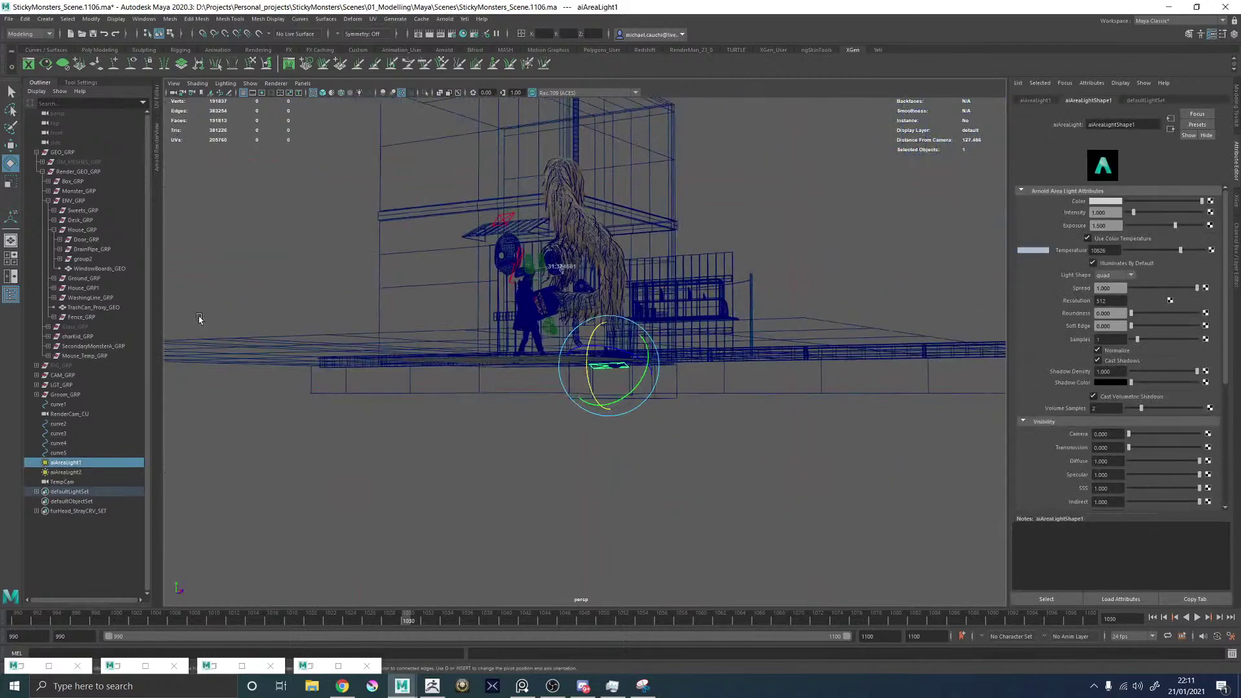
Clear the selection and save the scene.
click(311, 289)
alt+drag(310, 288, 319, 297)
key(ctrl+s)
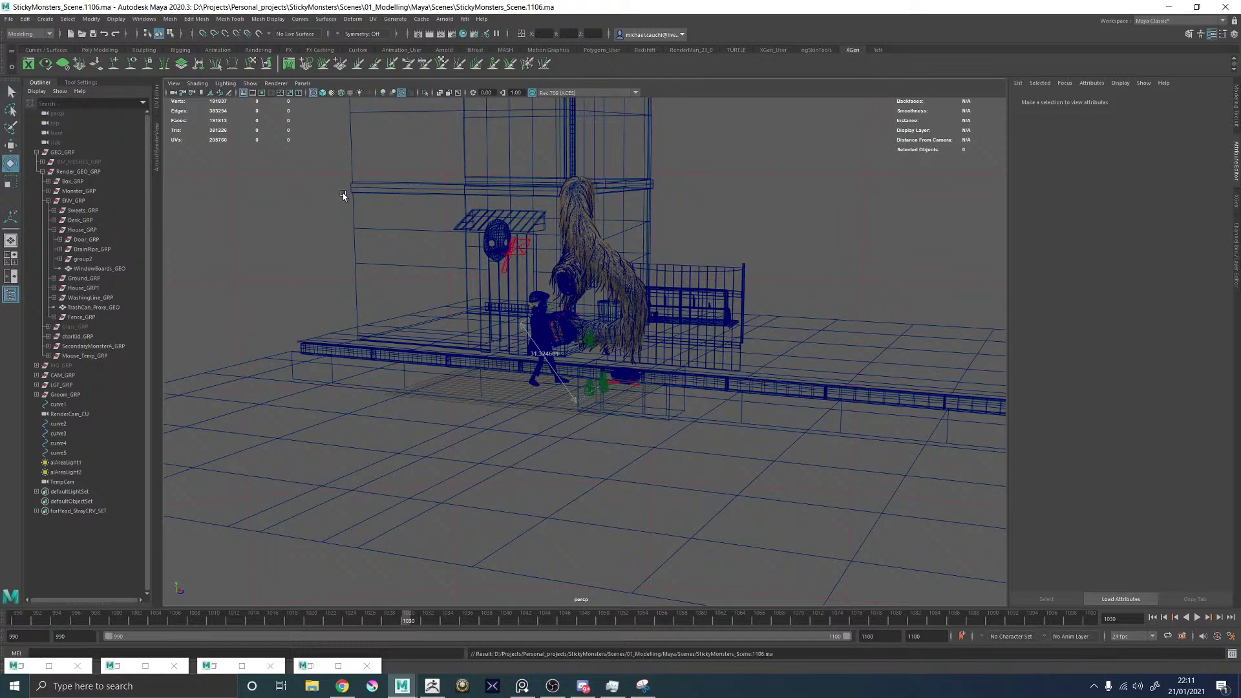
Display the perspective viewport with textured shading instead of wireframe.
key(e)
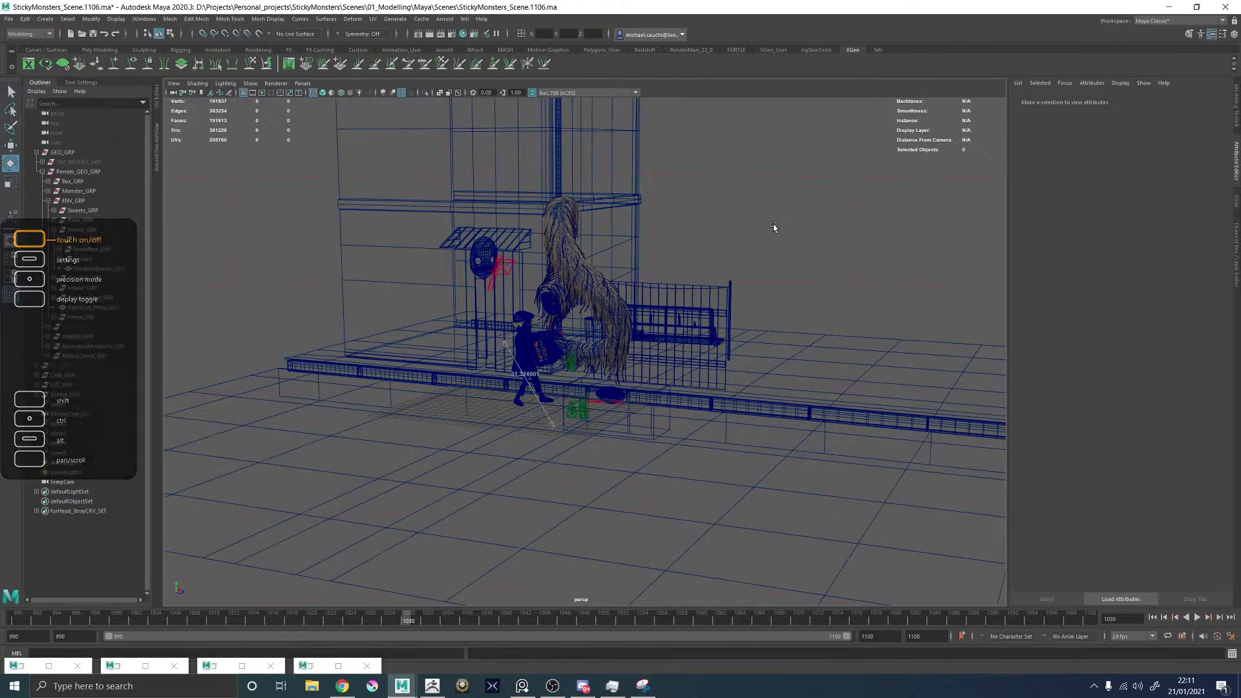
key(6)
alt+drag(724, 233, 754, 244)
click(776, 244)
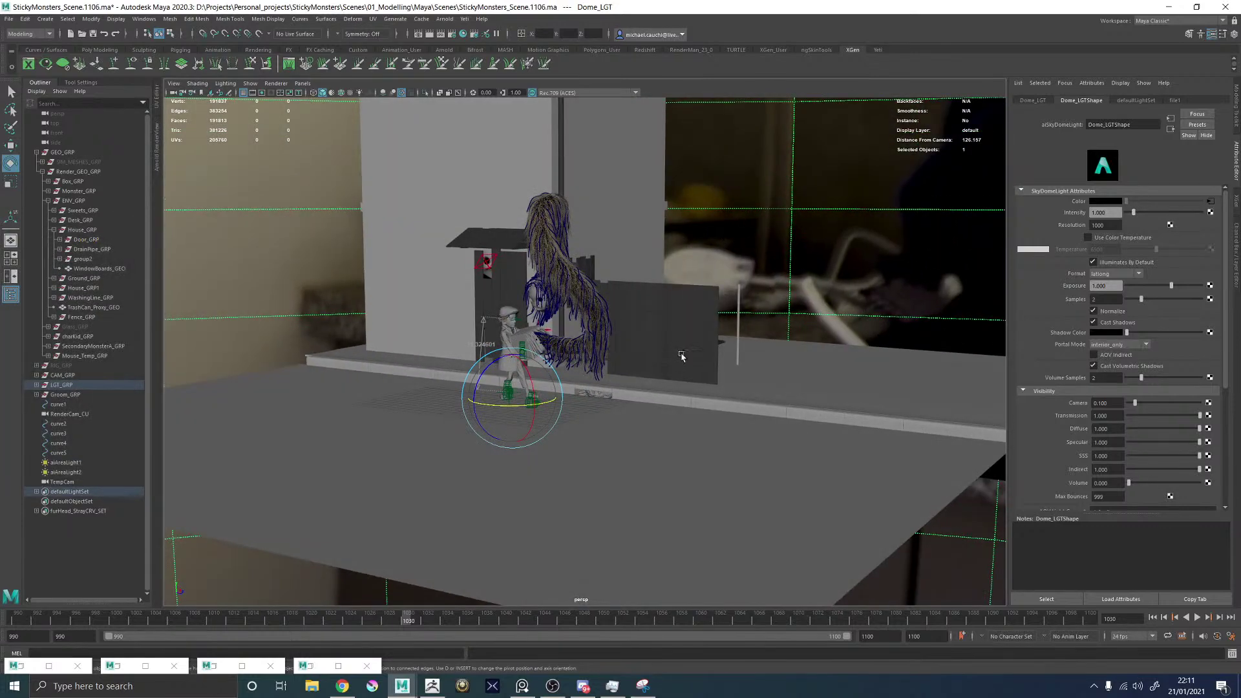
alt+middle_drag(669, 262, 674, 284)
Delete the unused nodes in the Hypershade, close it and save the scene incrementally as StickyMonsters_Scene.1107.ma.
click(463, 34)
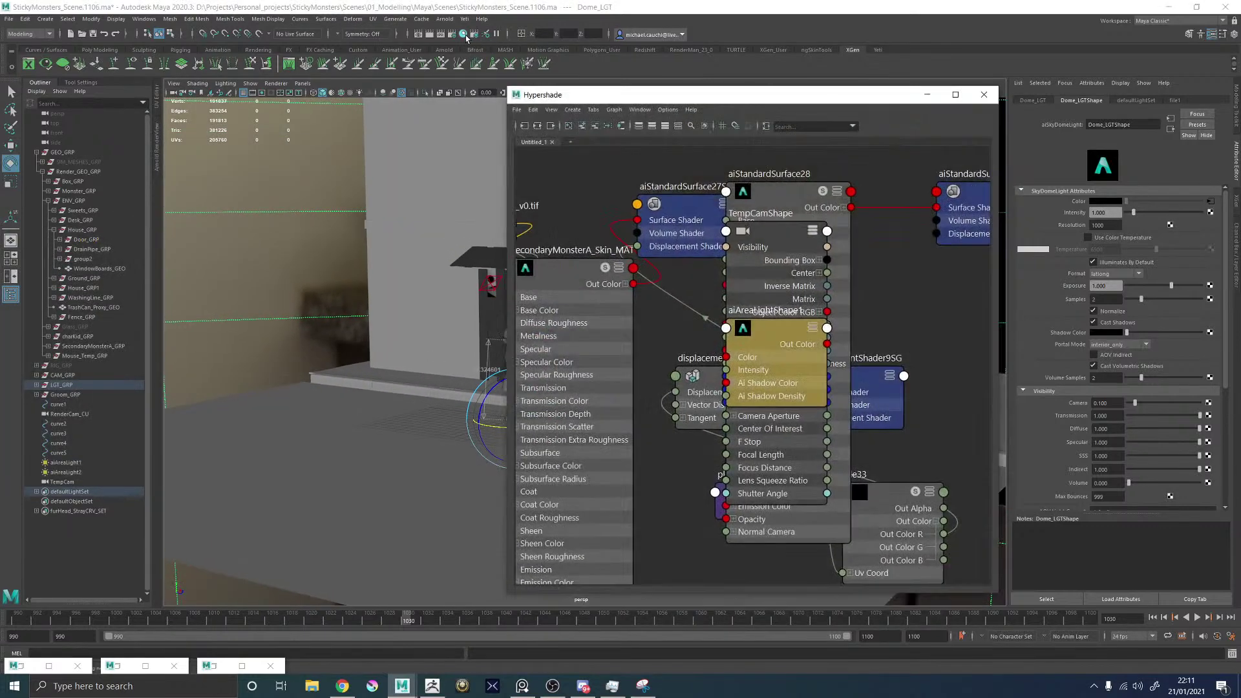
click(533, 109)
click(565, 137)
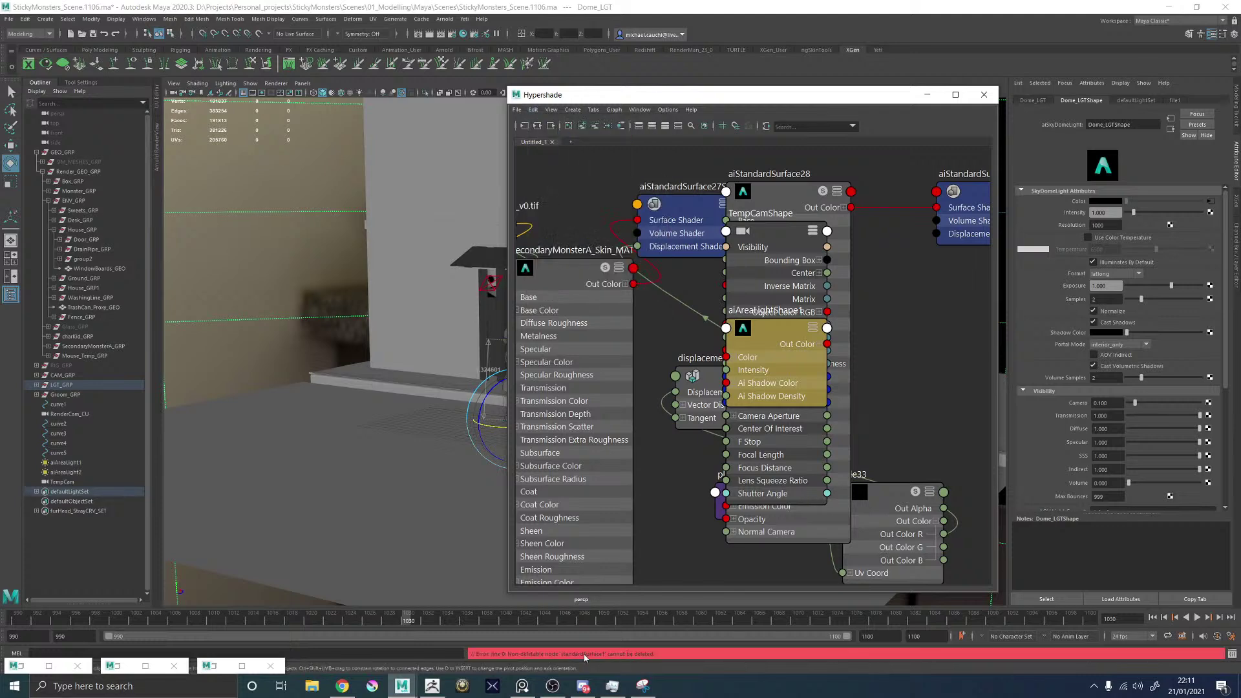
click(983, 97)
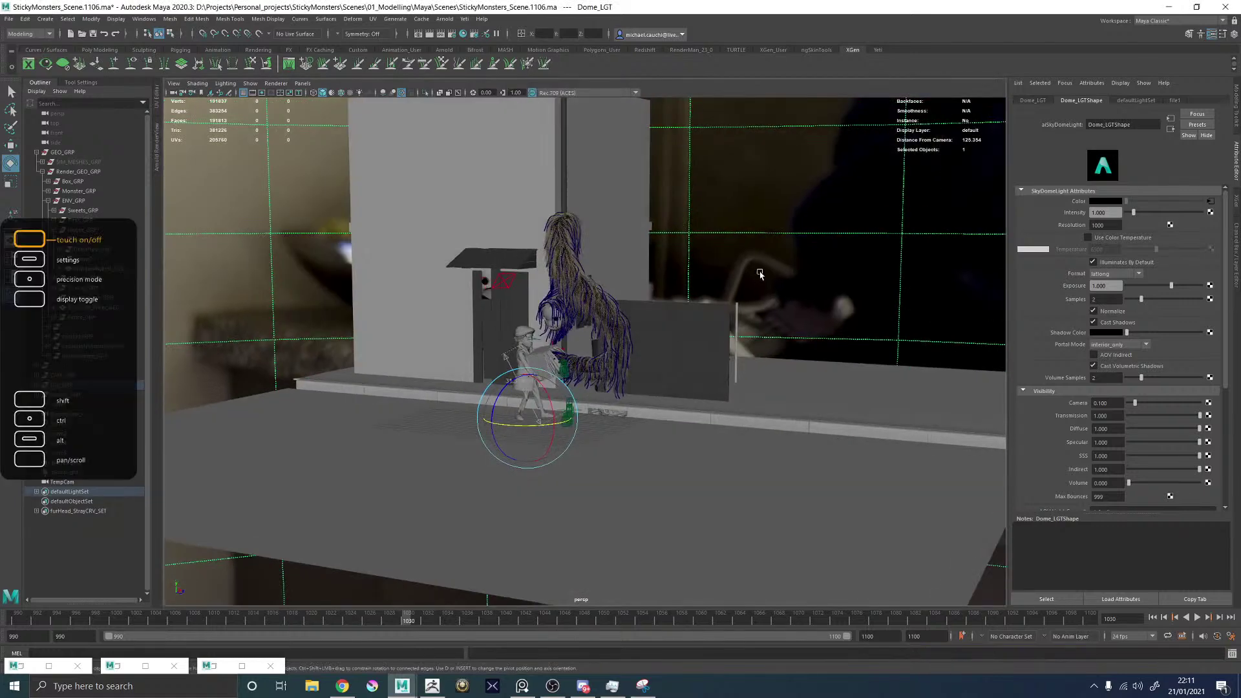
key(q)
key(ctrl+s)
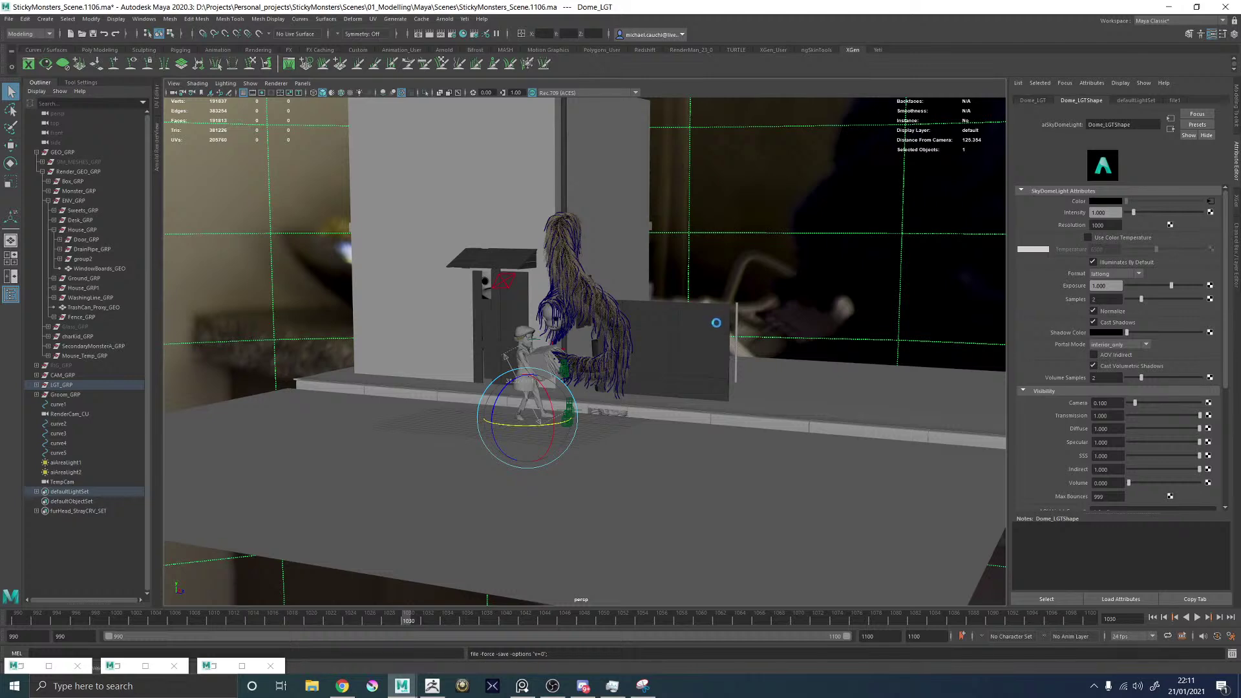
click(714, 318)
key(e)
mouse_move(755, 238)
right_down()
mouse_move(757, 491)
mouse_move(835, 502)
mouse_move(847, 545)
mouse_move(708, 233)
mouse_move(756, 236)
right_up()
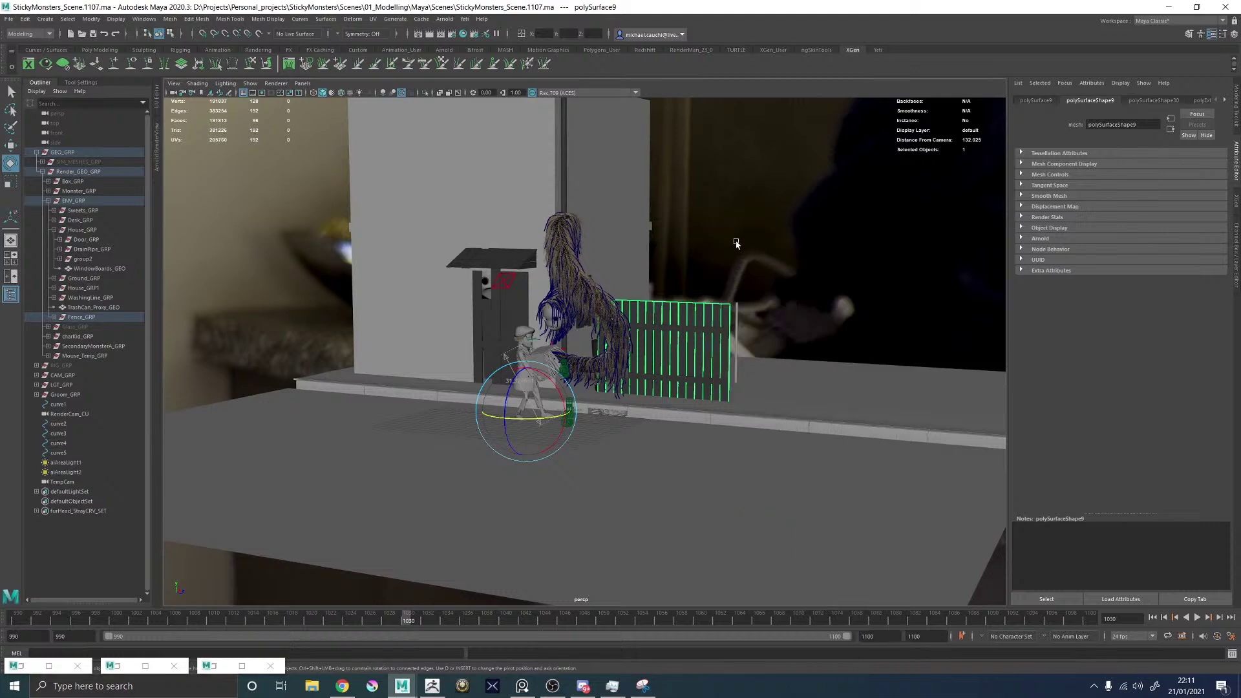
alt+middle_drag(734, 244, 745, 350)
alt+drag(745, 350, 703, 346)
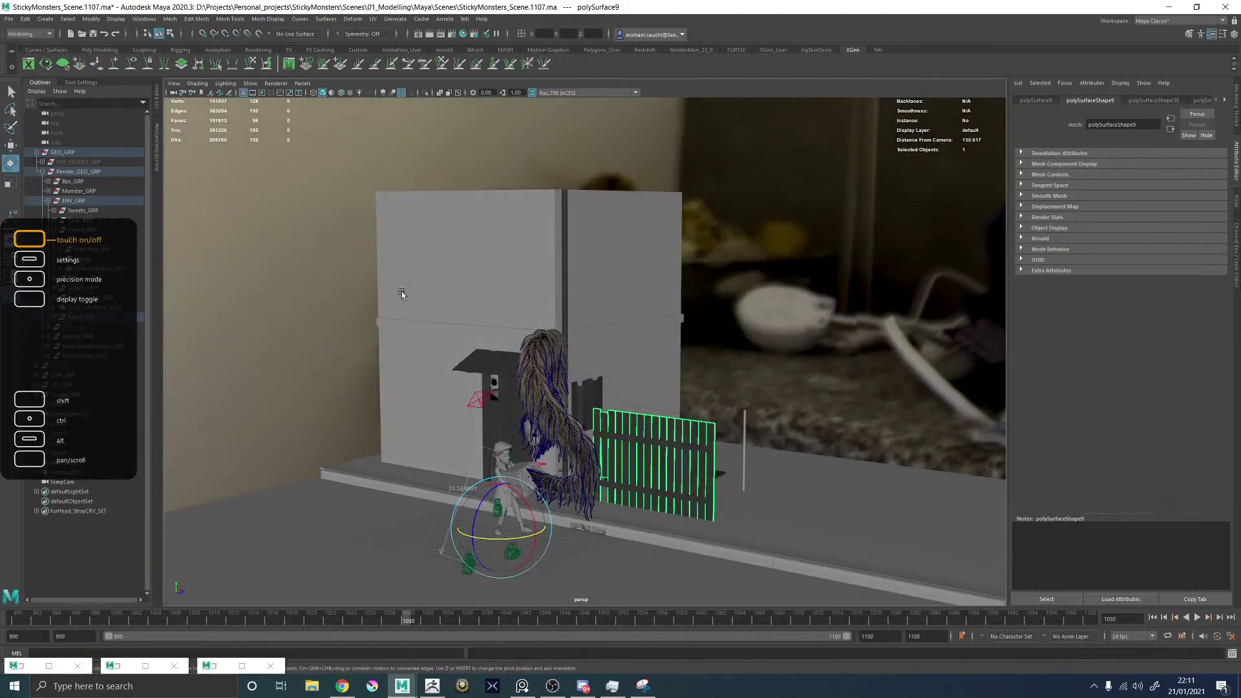
Set a render region around the sewer opening in the Arnold RenderView, restart the render and switch to Chrome.
click(156, 141)
scroll(554, 368, down, 2)
scroll(666, 499, up, 6)
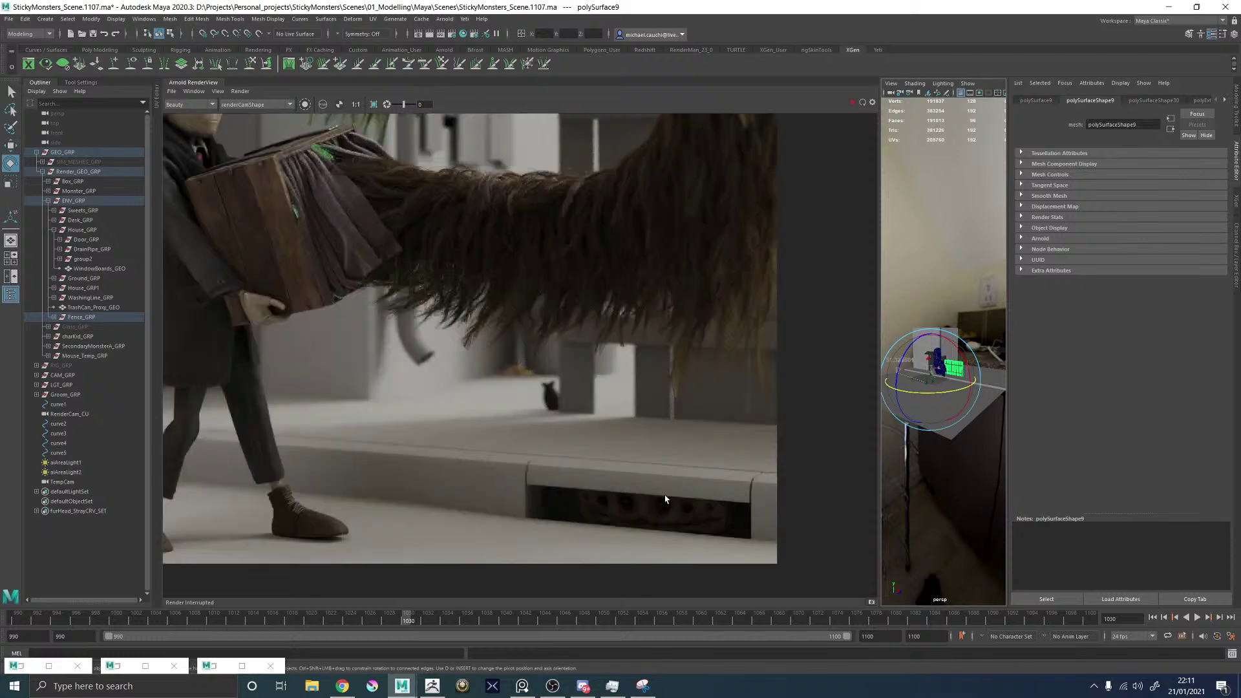
scroll(673, 504, up, 3)
scroll(685, 511, down, 5)
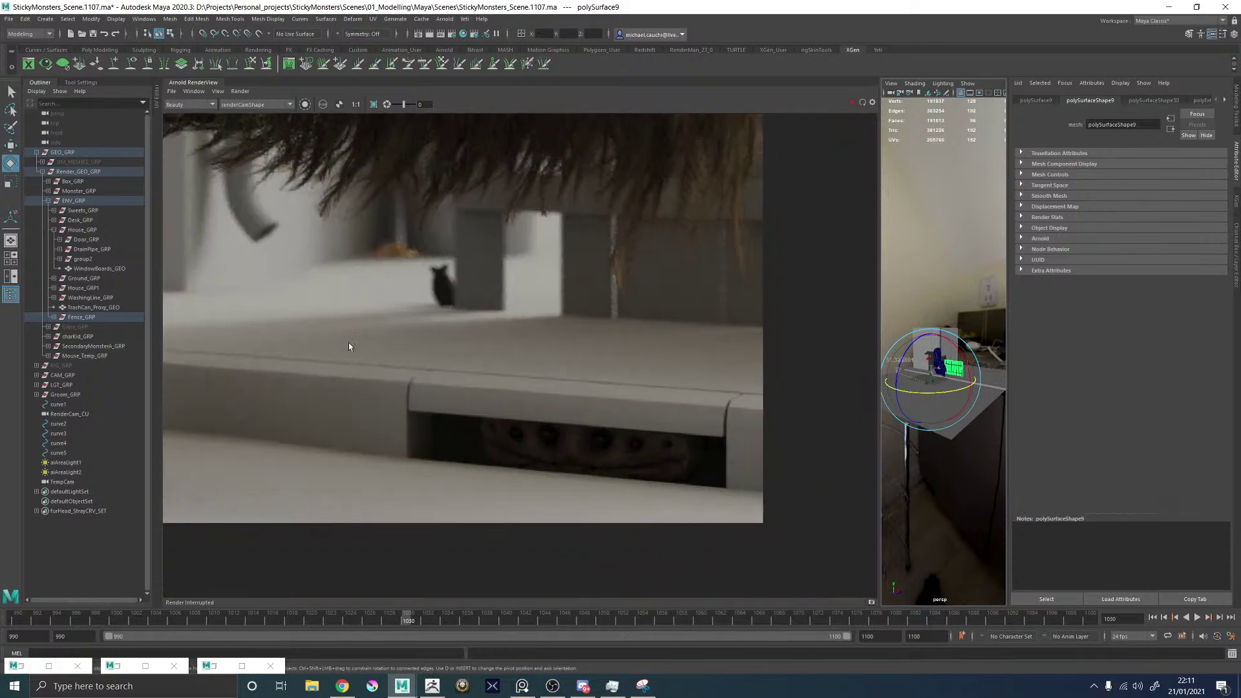
drag(355, 334, 781, 539)
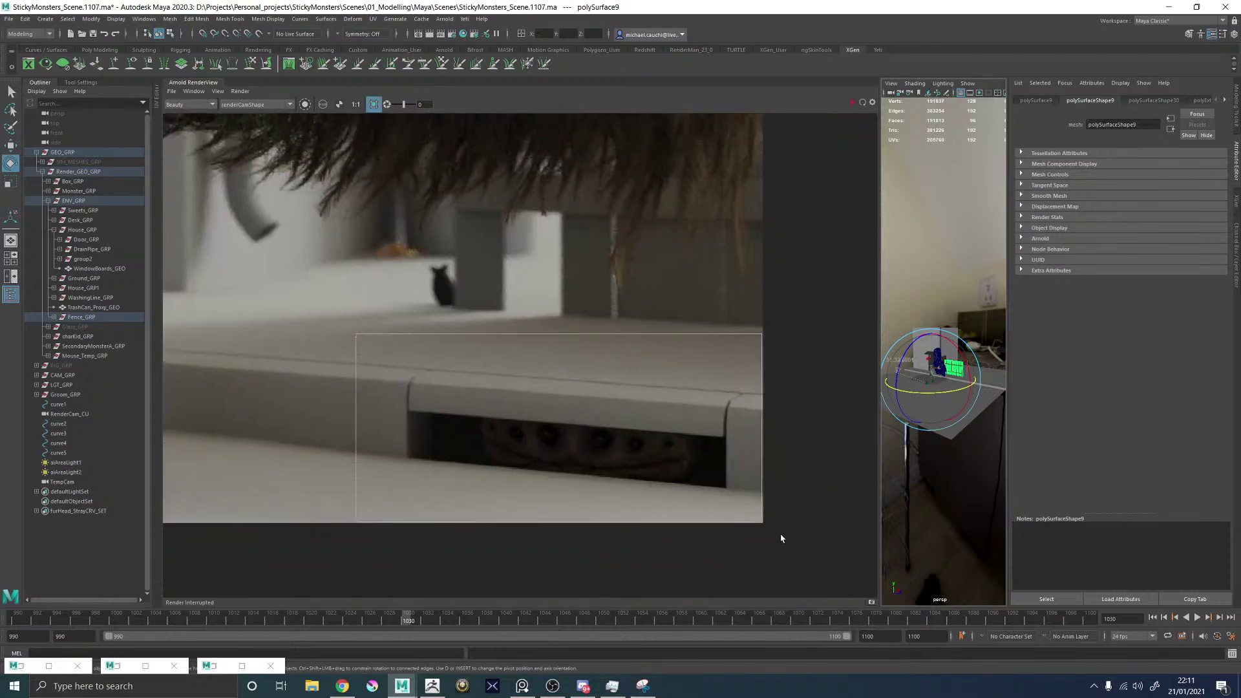
click(862, 103)
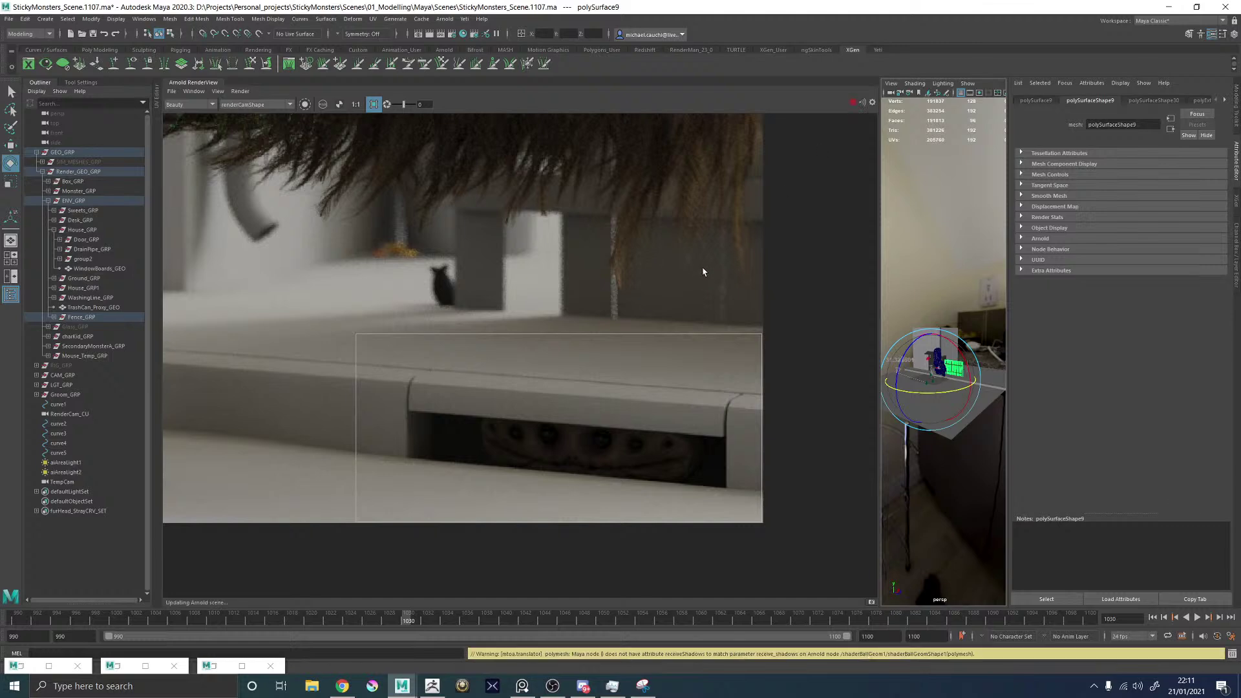
key(alt+Tab)
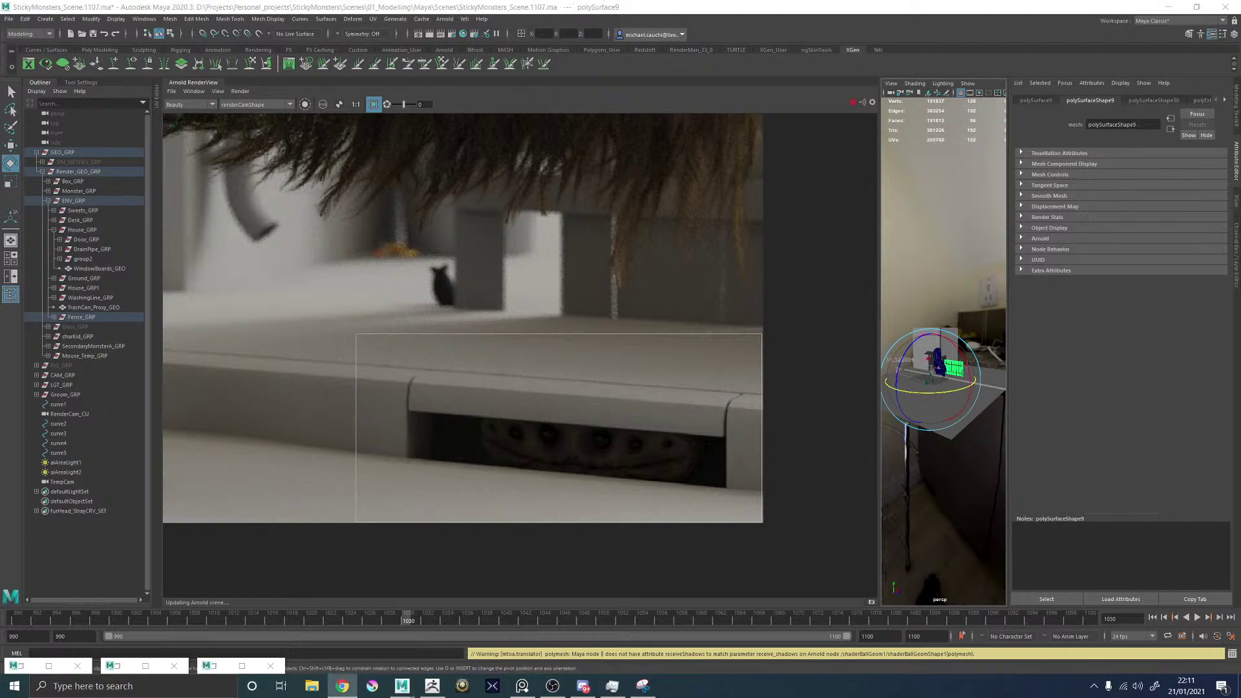
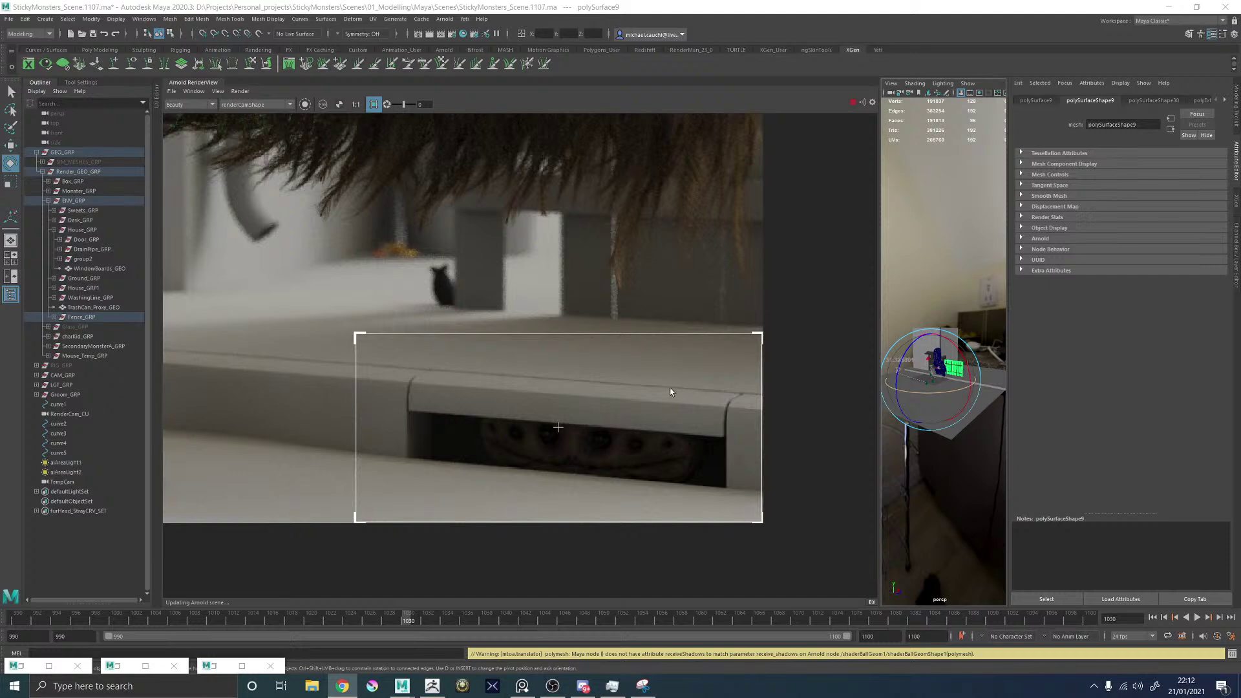
Examine the monster's face in the rendered sewer opening, widening the perspective view beside the render.
scroll(431, 427, up, 4)
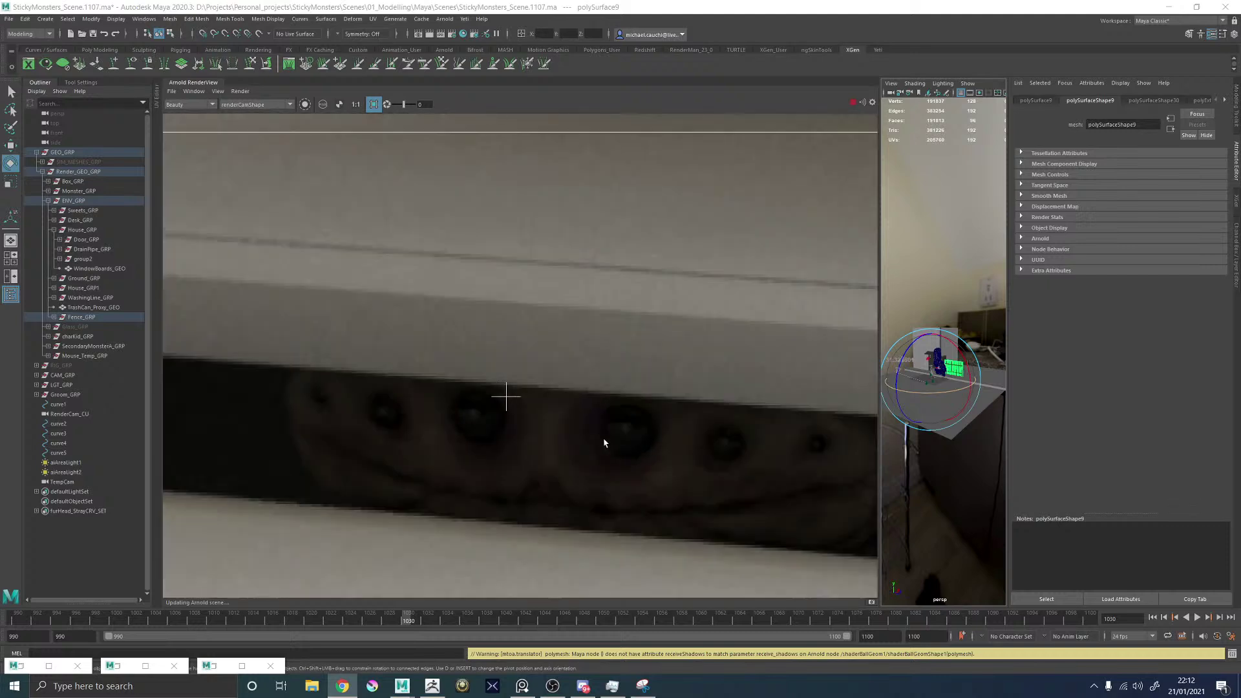
scroll(604, 438, down, 3)
scroll(631, 444, up, 3)
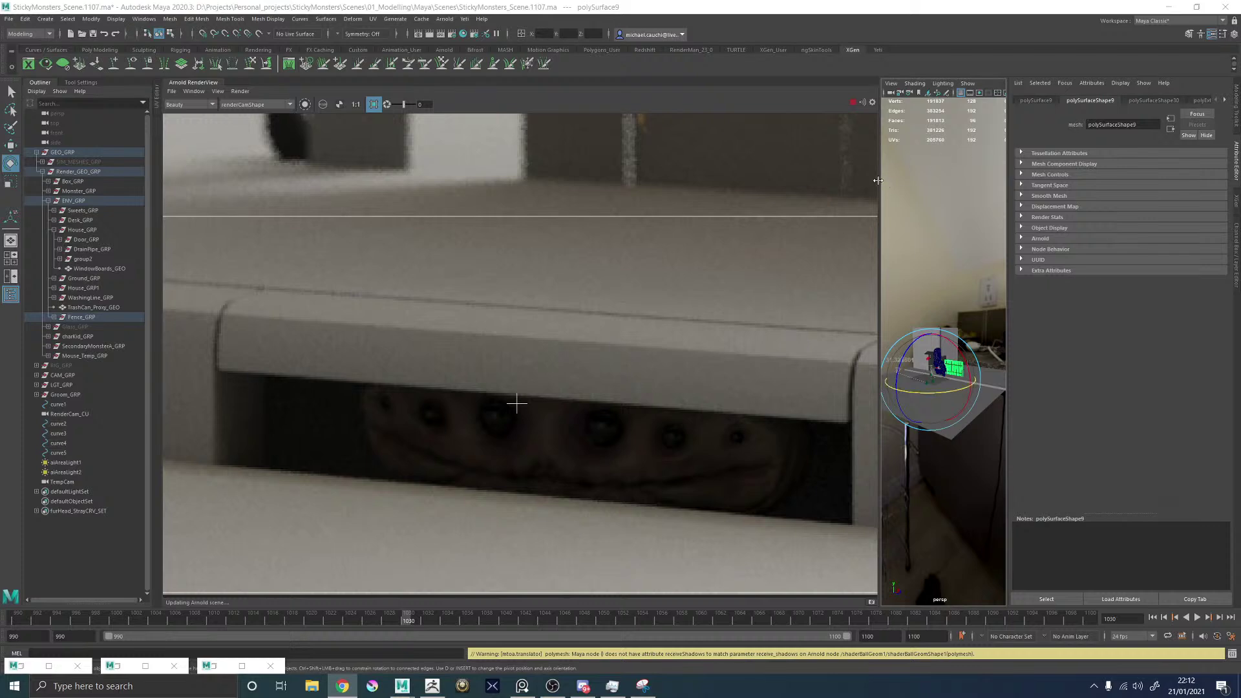
drag(880, 194, 796, 194)
scroll(438, 339, down, 4)
scroll(496, 347, up, 1)
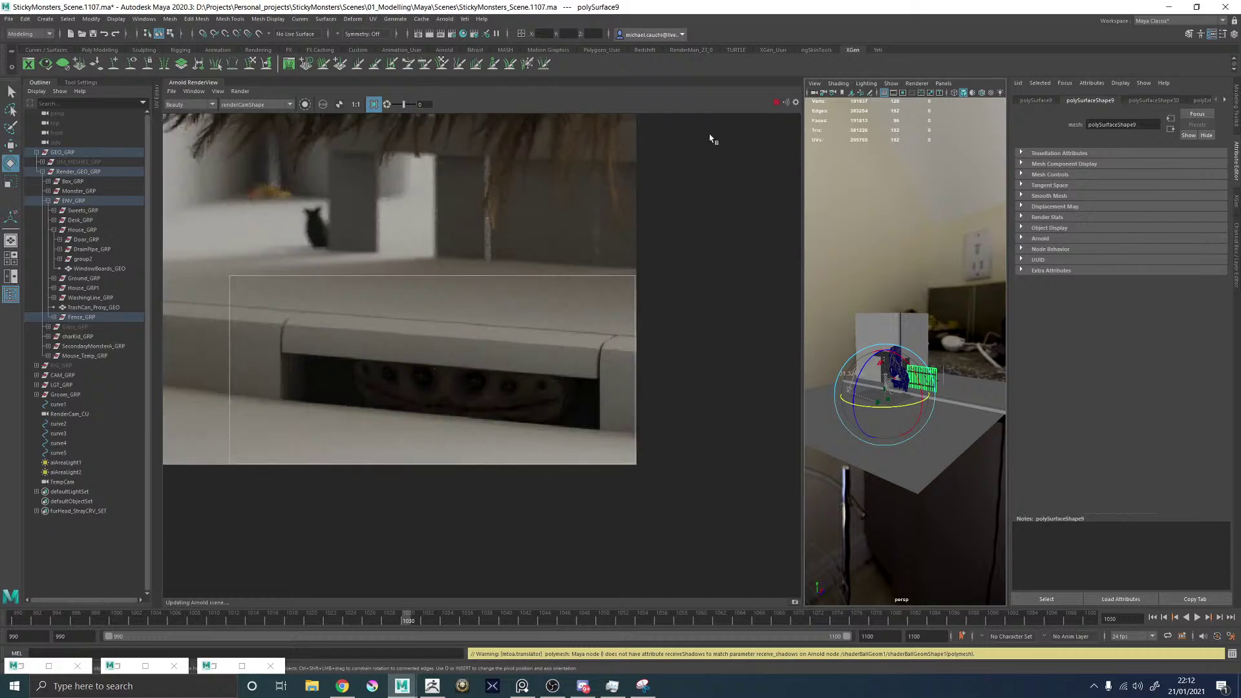
scroll(534, 355, up, 2)
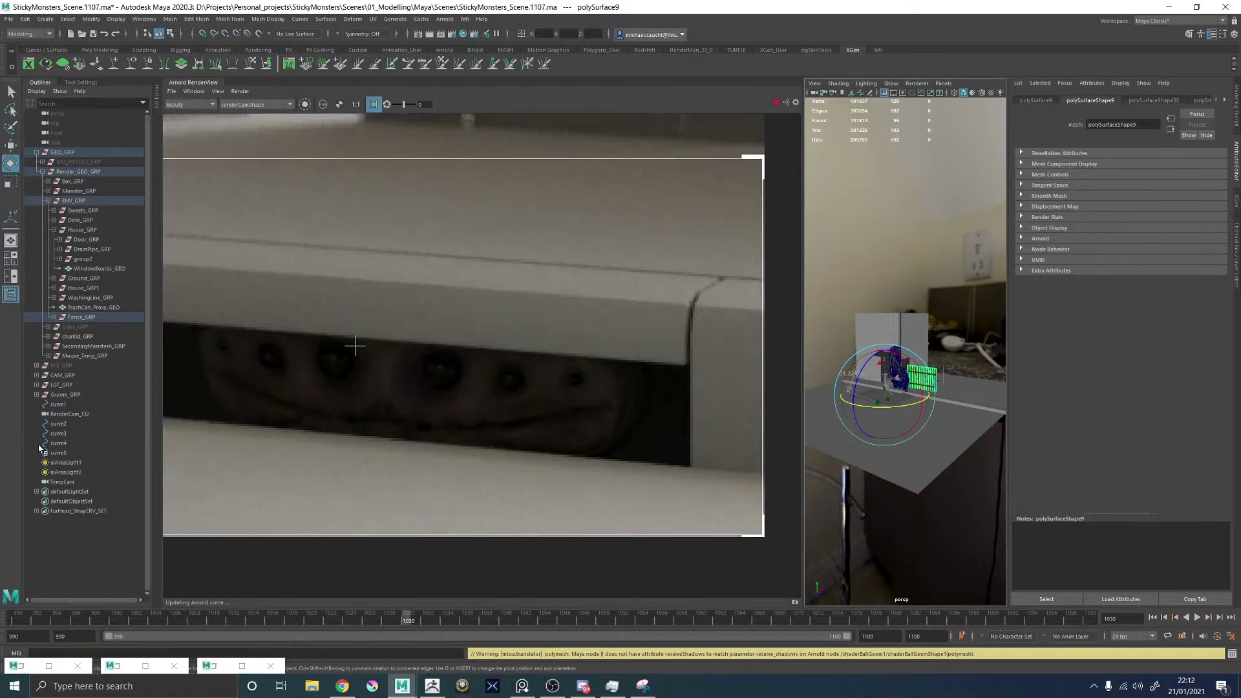
Toggle the visibility of aiAreaLight1 off and on and examine the sewer area in the render.
click(63, 463)
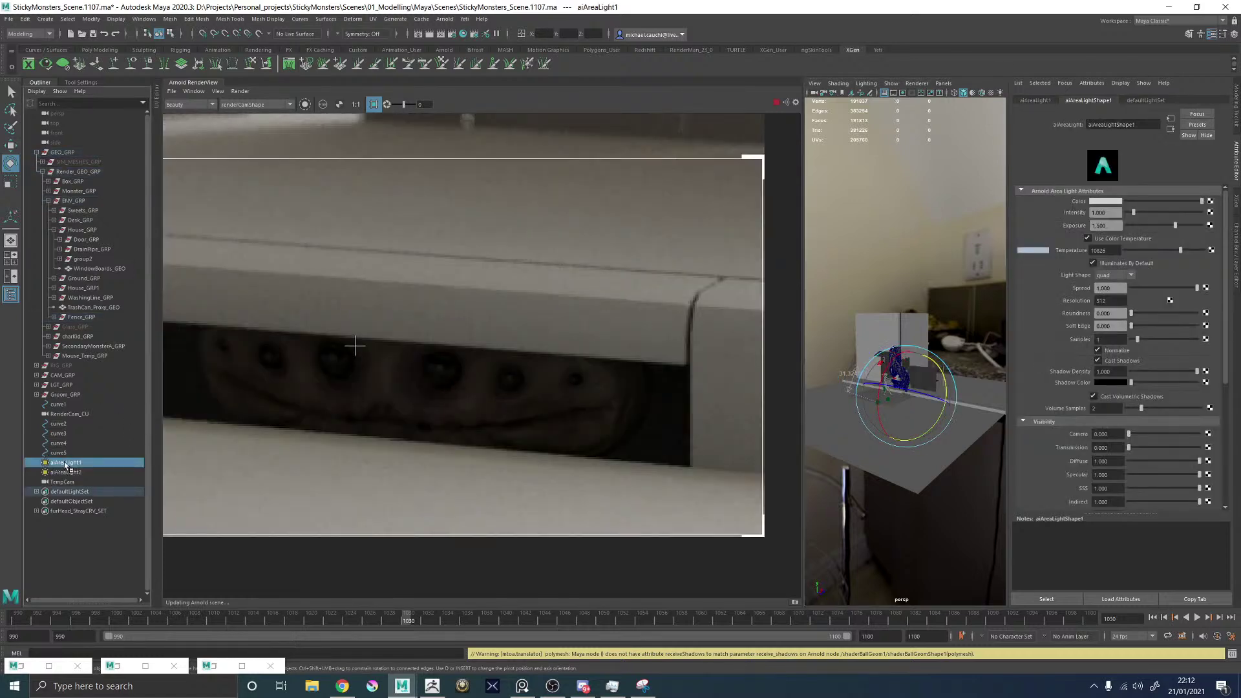
key(ctrl+h)
key(ctrl+h)
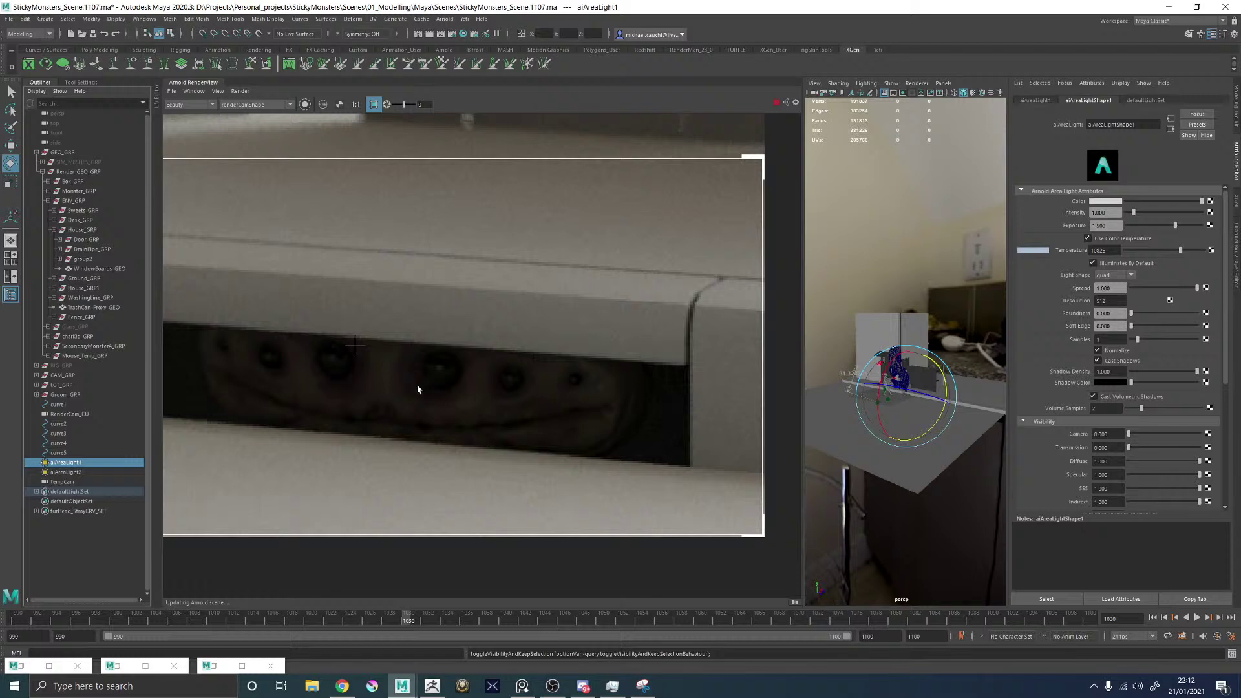
scroll(418, 389, down, 5)
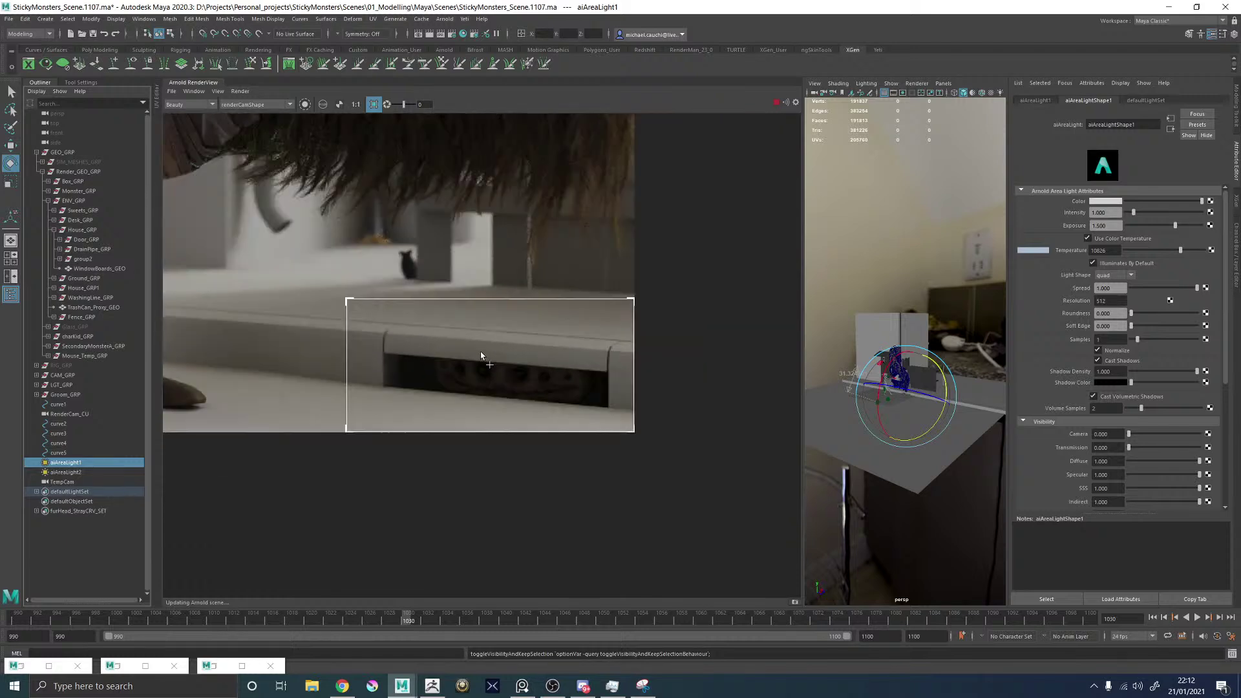
scroll(481, 355, down, 3)
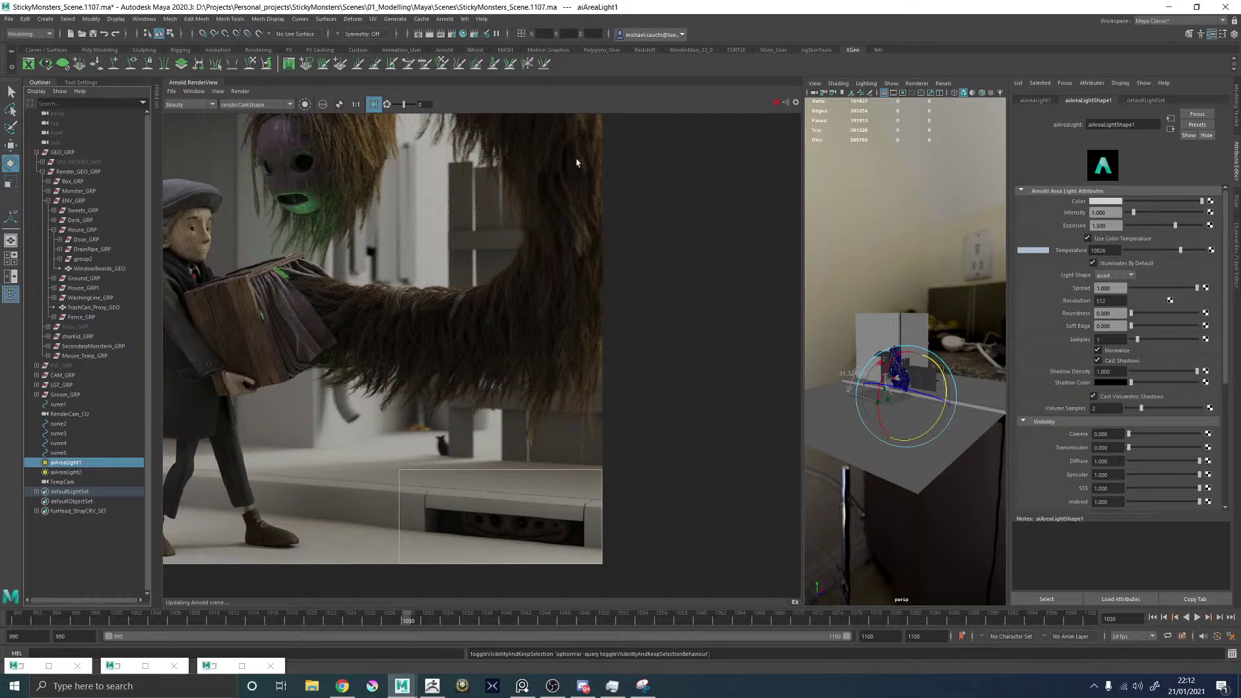
scroll(527, 520, up, 5)
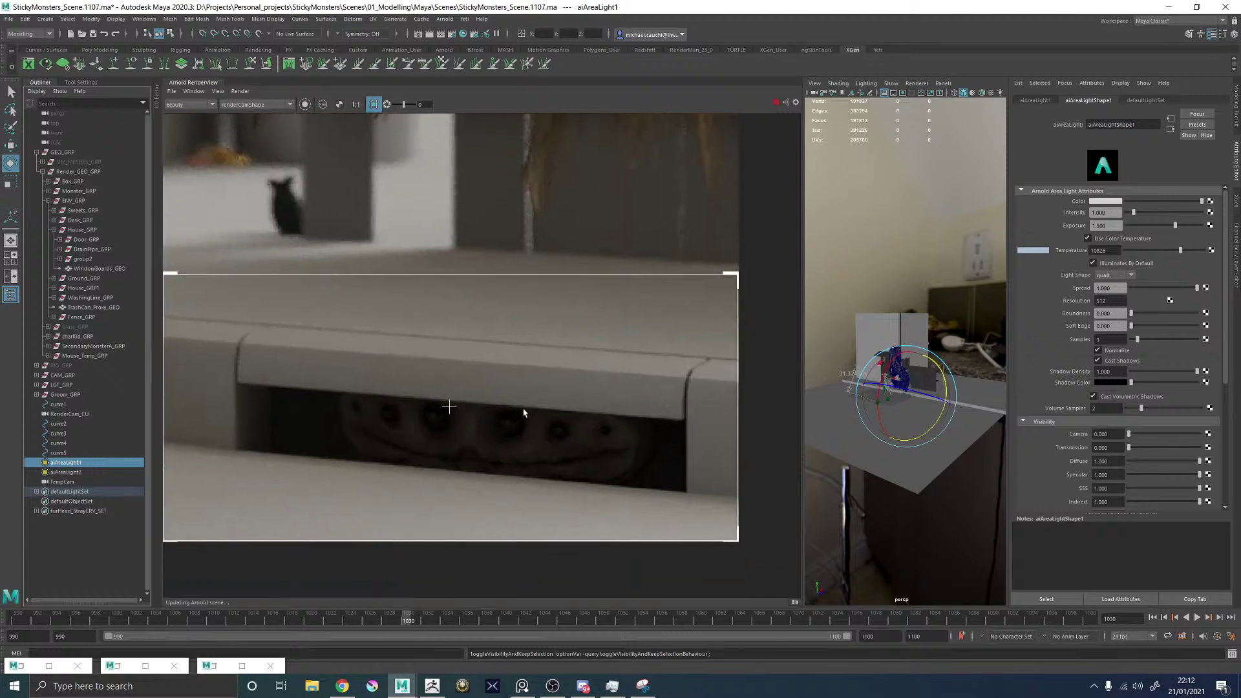
Stop the Arnold render, put the RenderView away and frame the area light in the perspective viewport.
click(778, 103)
click(200, 82)
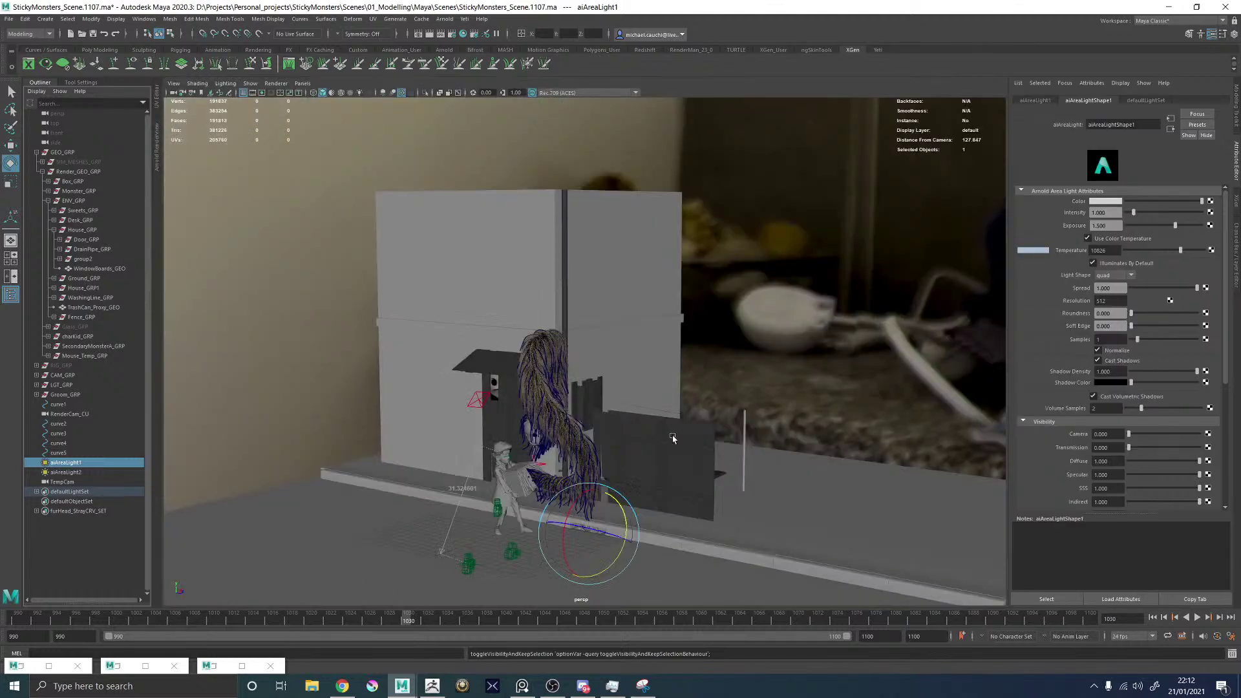
key(f)
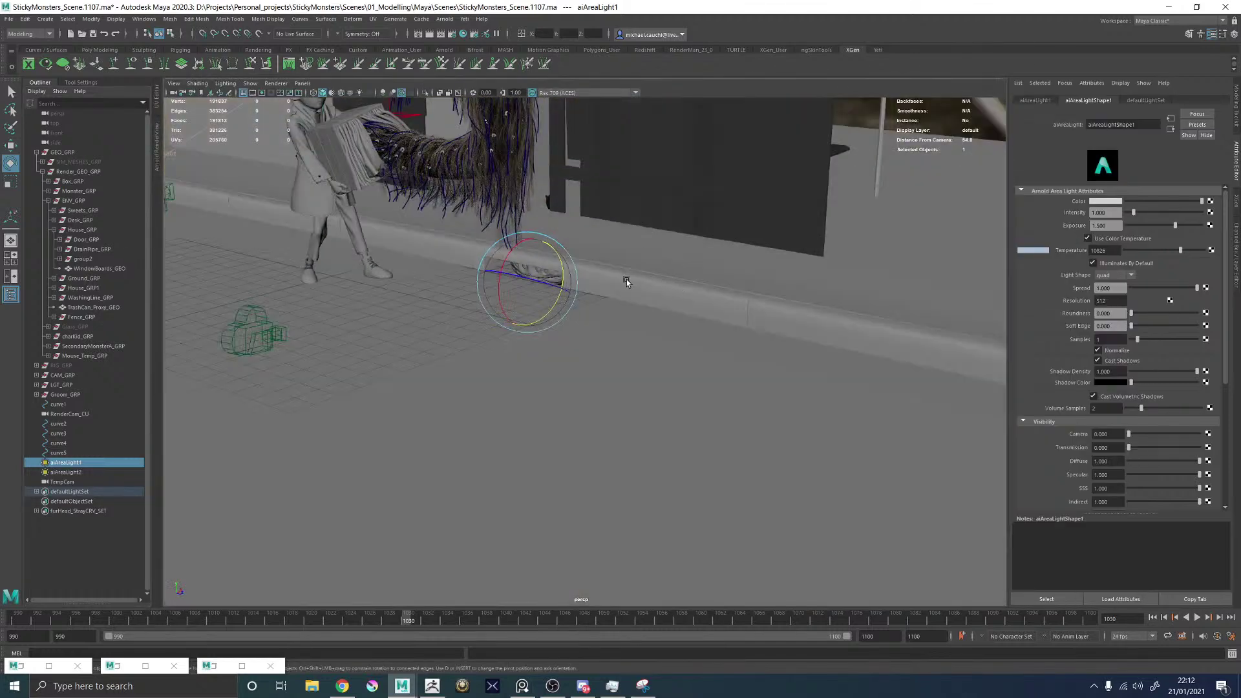
Select and frame the kerb segment next to the sewer opening and display it without smooth preview.
click(626, 282)
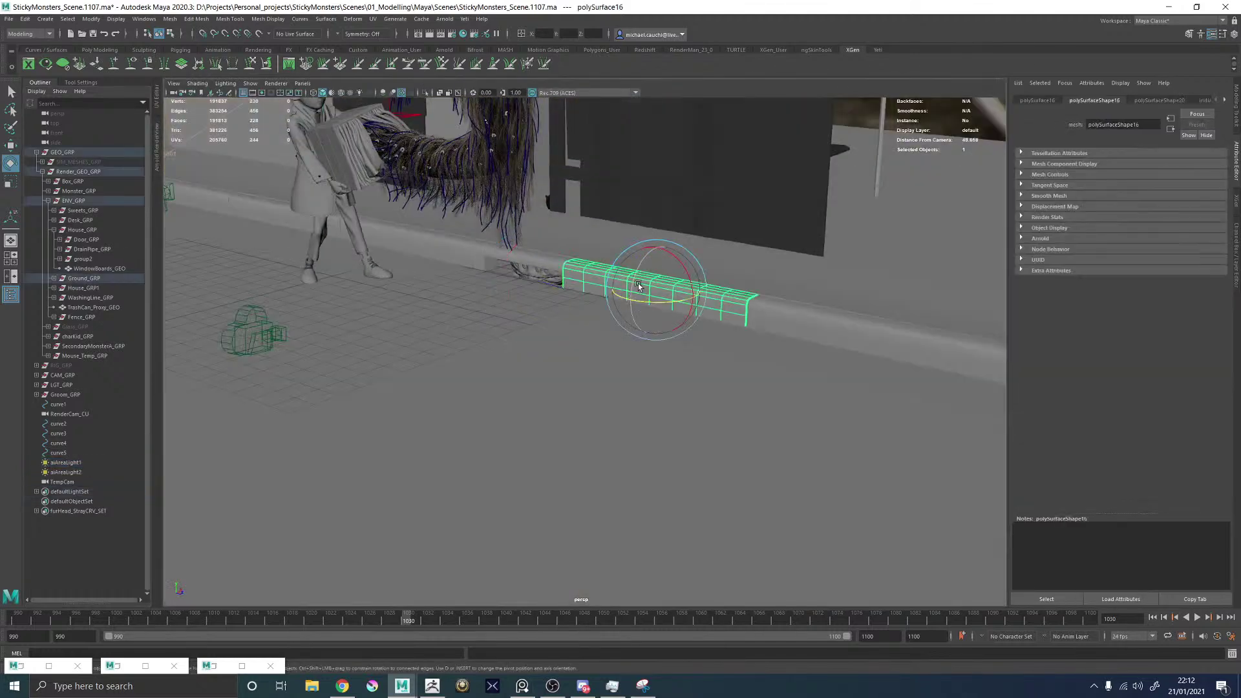
key(f)
alt+right_drag(631, 388, 657, 302)
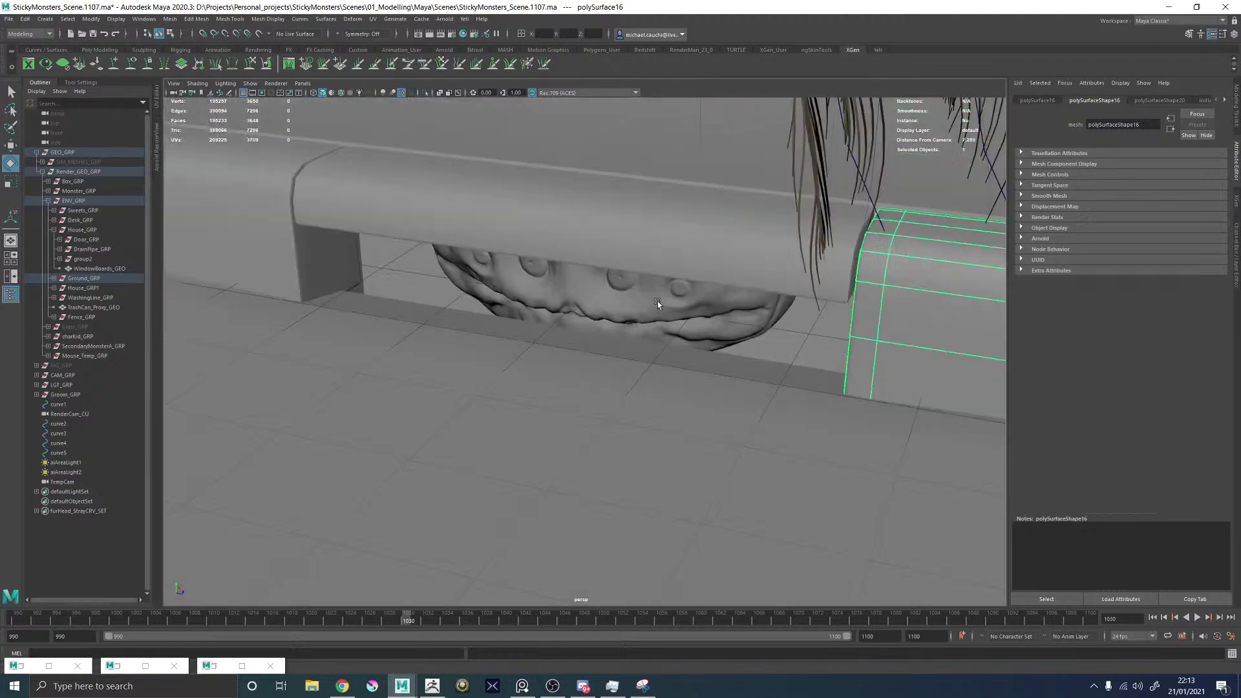
alt+middle_drag(656, 302, 362, 288)
key(1)
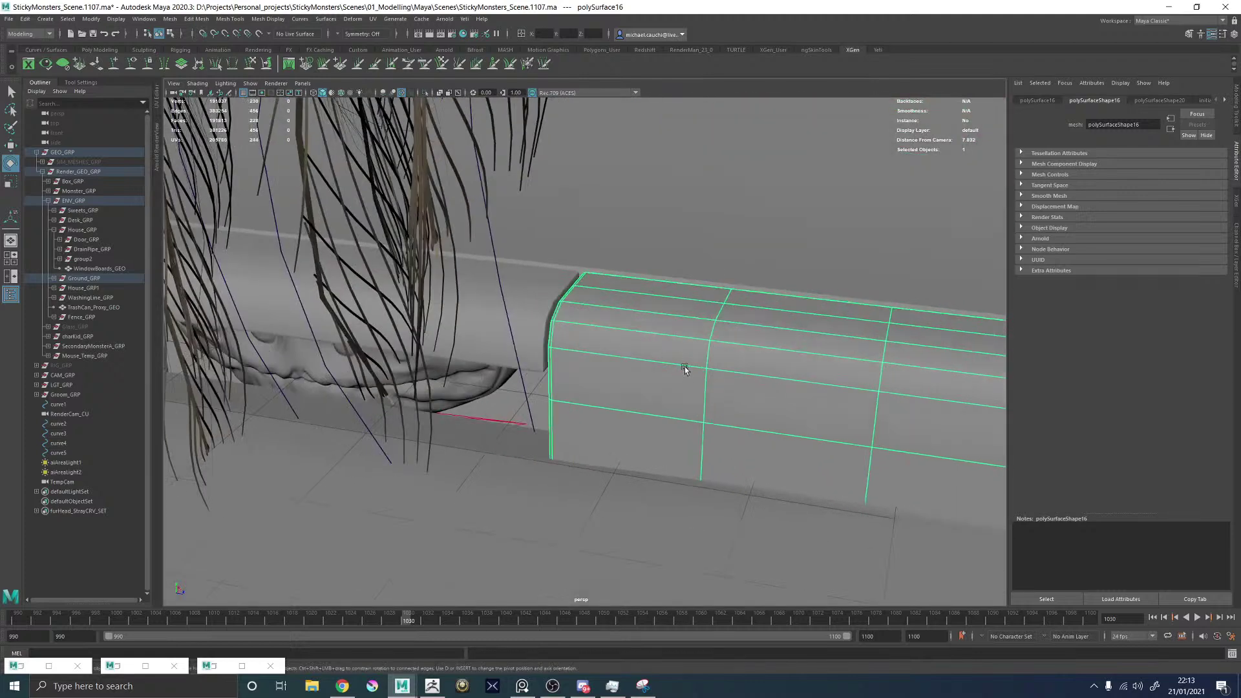
scroll(808, 336, down, 1)
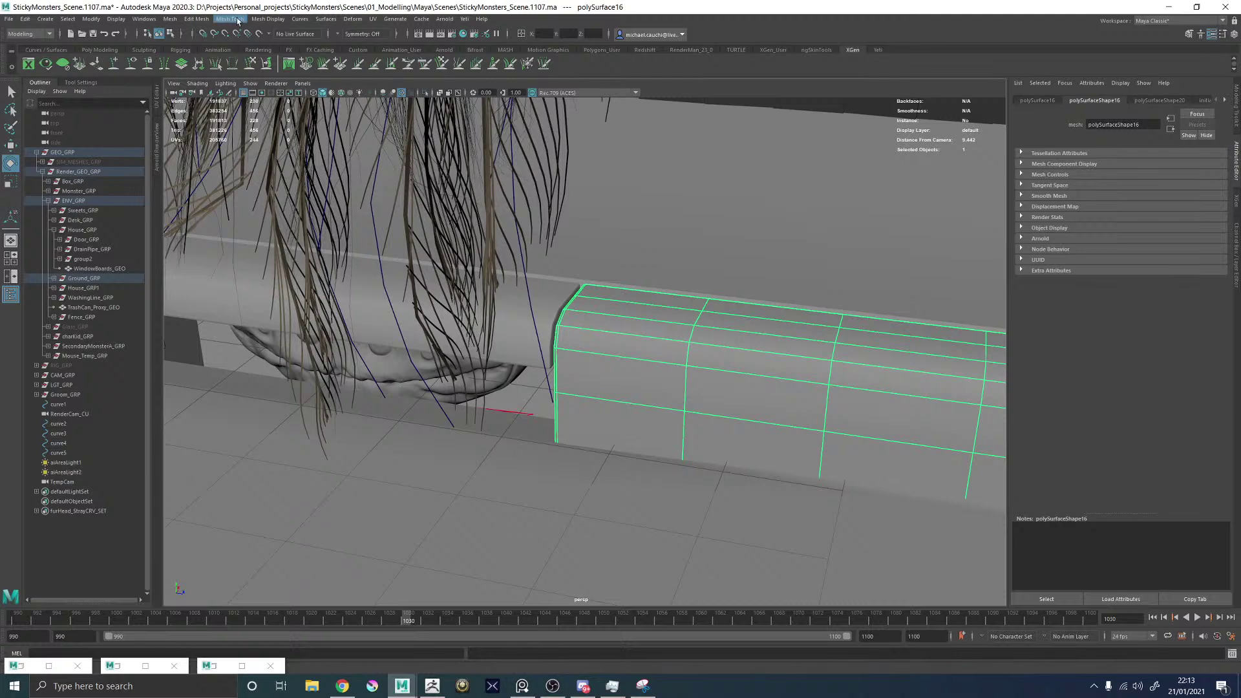
Add the neighbouring kerb segments towards the fence-side end of the pavement to the selection.
shift+click(549, 301)
scroll(562, 304, down, 4)
alt+middle_drag(905, 381, 517, 297)
scroll(659, 311, down, 1)
shift+click(680, 311)
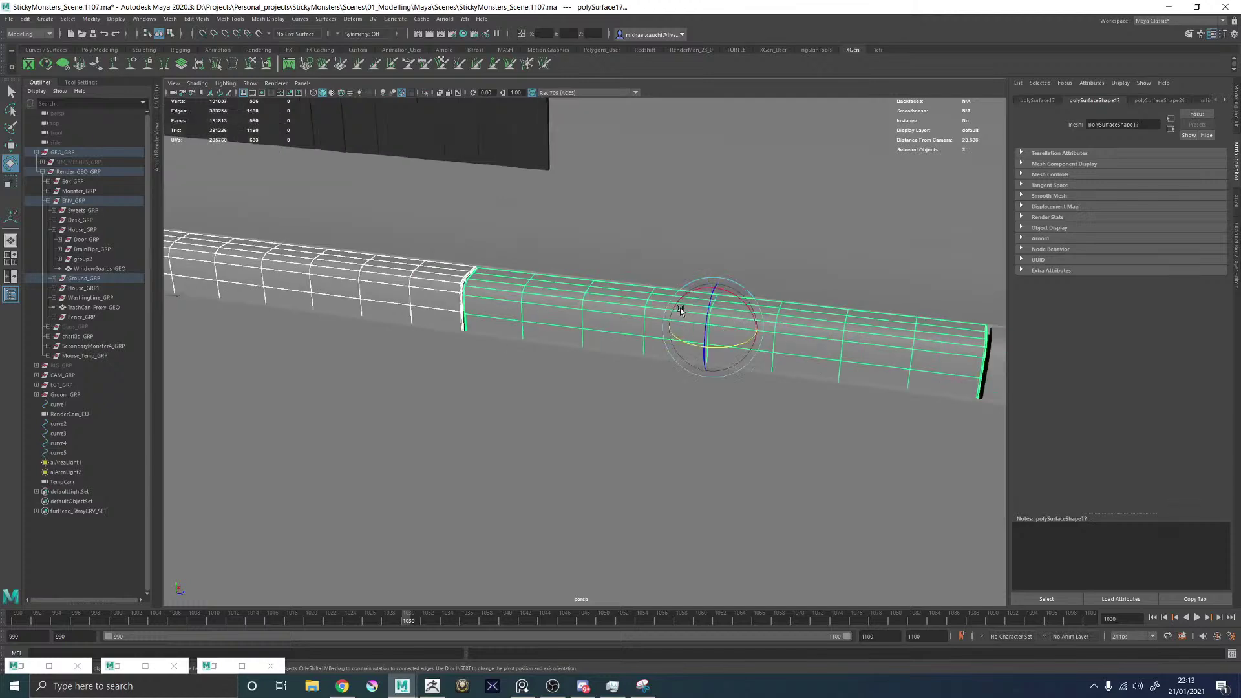
scroll(680, 311, down, 3)
alt+middle_drag(680, 311, 465, 301)
shift+click(779, 363)
scroll(785, 362, down, 3)
shift+click(446, 354)
alt+middle_drag(743, 359, 481, 309)
shift+click(676, 388)
Extend the selection with the kerb segments behind the boy up to the house-side end of the pavement.
scroll(401, 354, down, 5)
alt+drag(481, 309, 557, 333)
shift+click(581, 333)
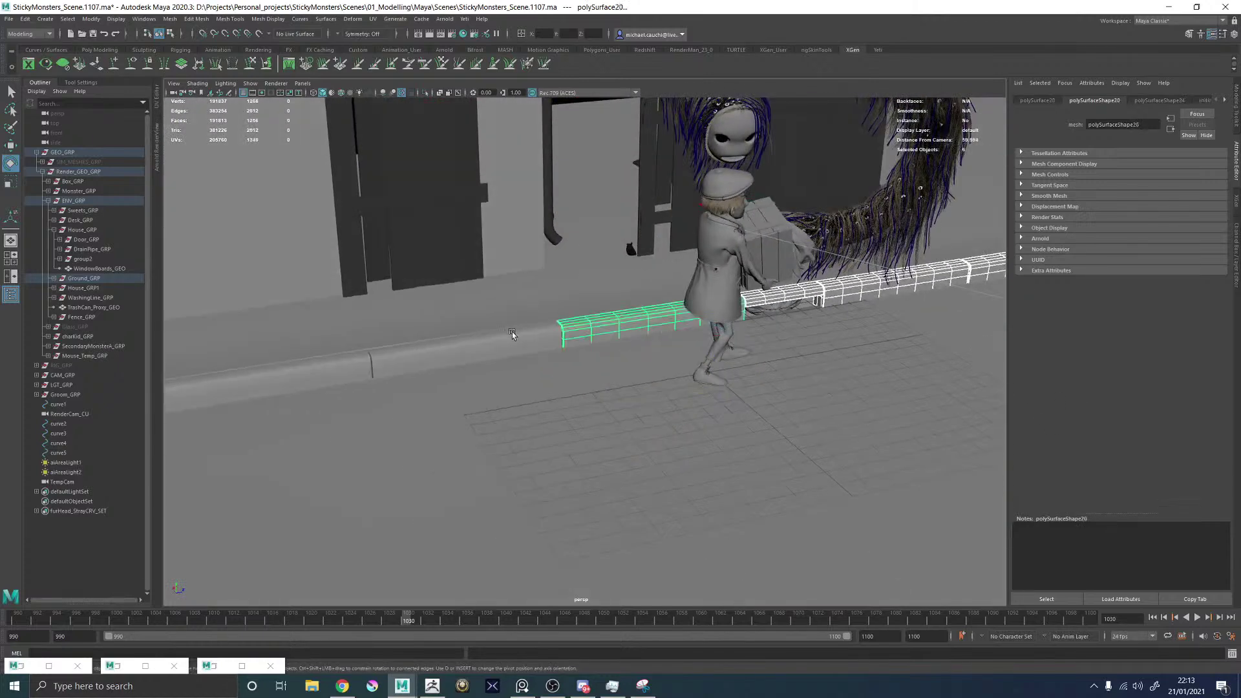
alt+middle_drag(512, 335, 669, 300)
shift+click(588, 313)
shift+click(474, 336)
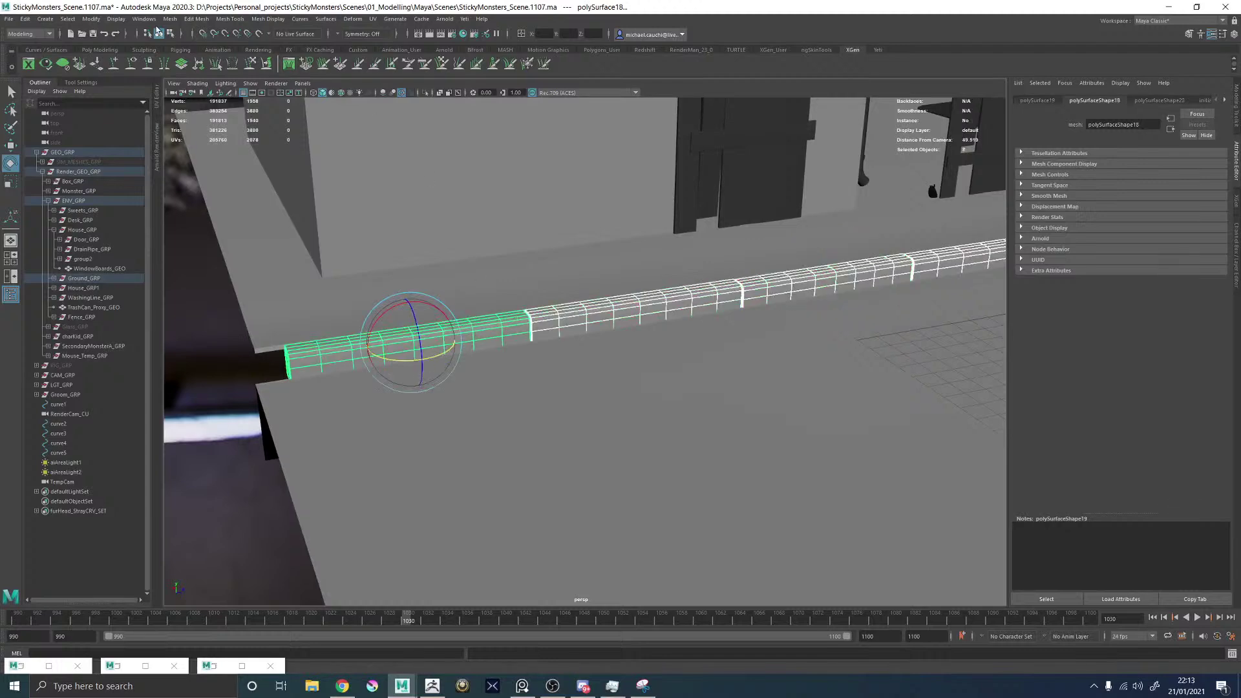
Graph the input and output connections of the selected kerb segments in the Node Editor.
click(144, 19)
click(173, 138)
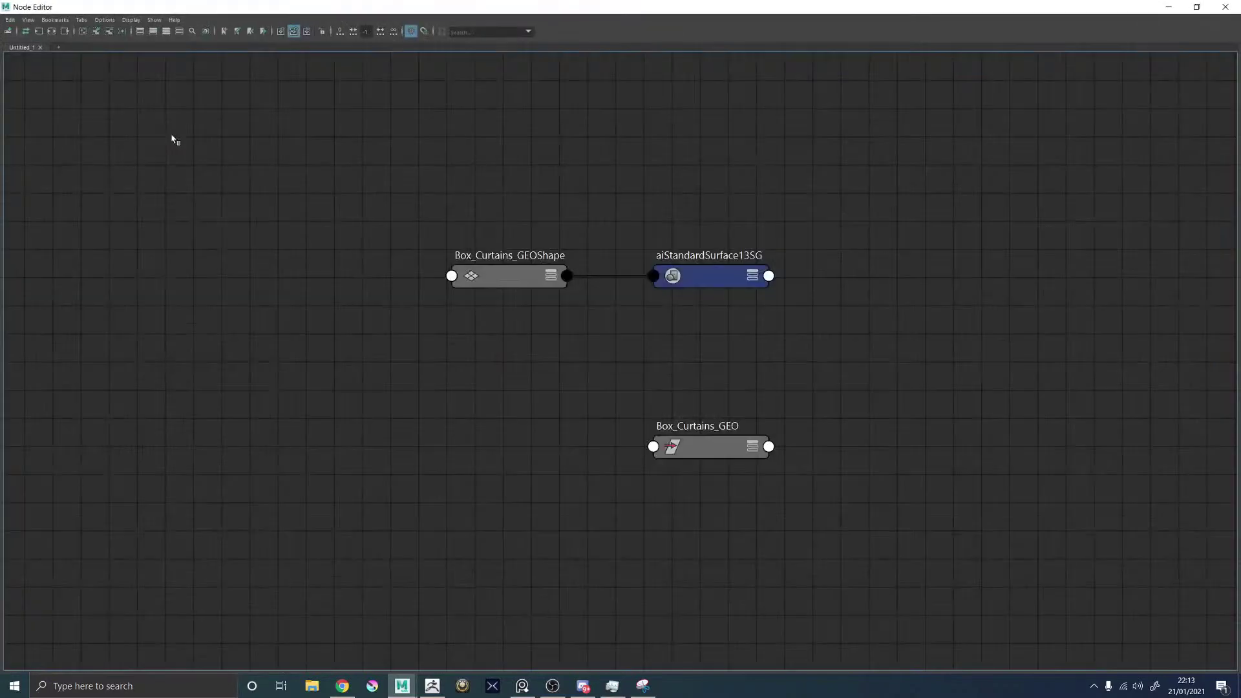
click(52, 31)
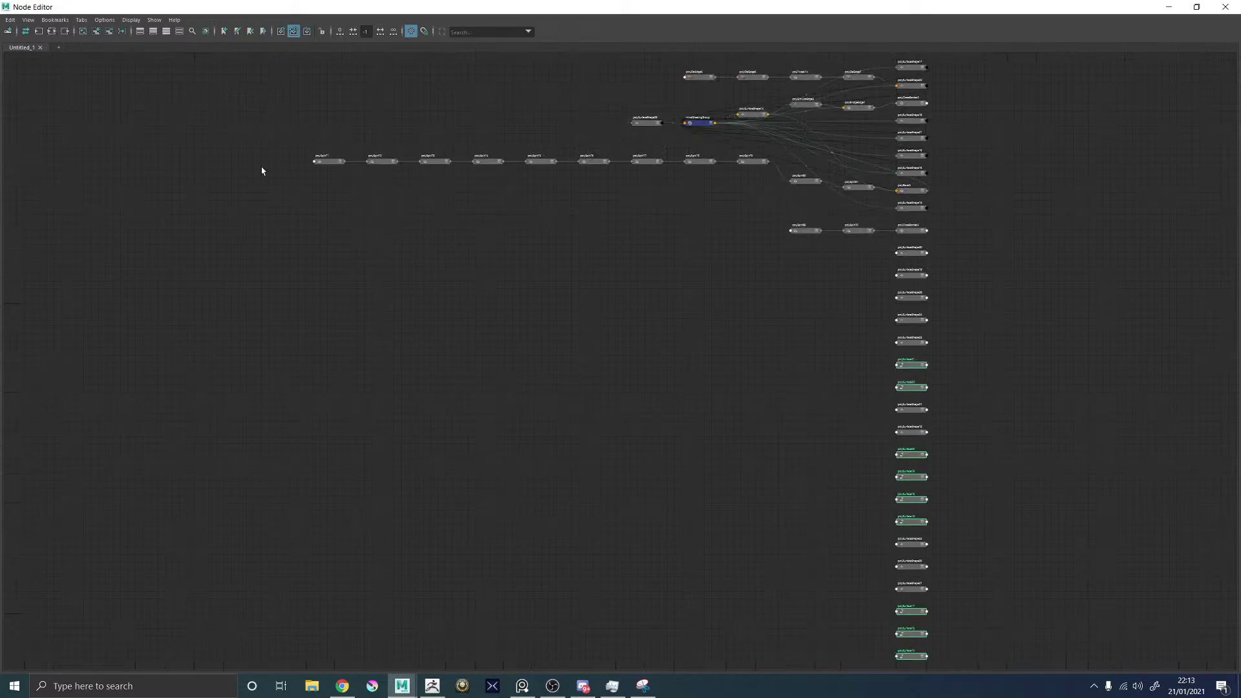
alt+middle_drag(467, 407, 451, 429)
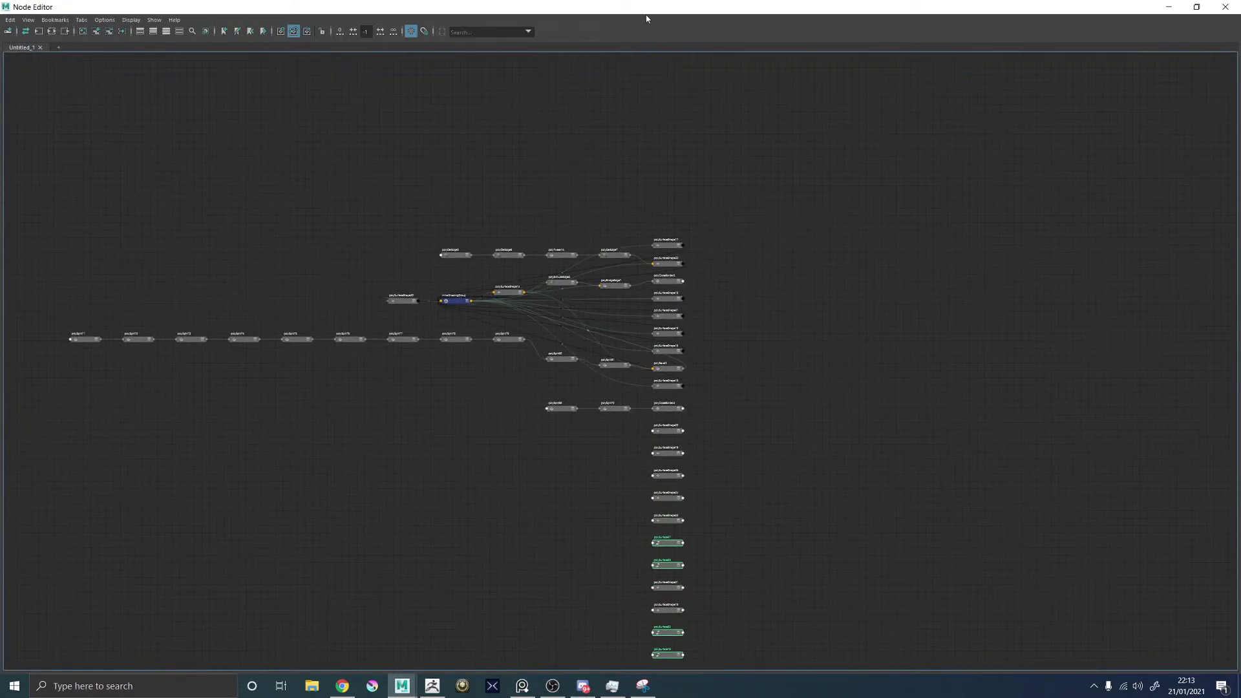
Move and shrink the Node Editor window so the viewport stays visible, and bring the polySurfaceShape nodes into close view.
drag(629, 17, 259, 220)
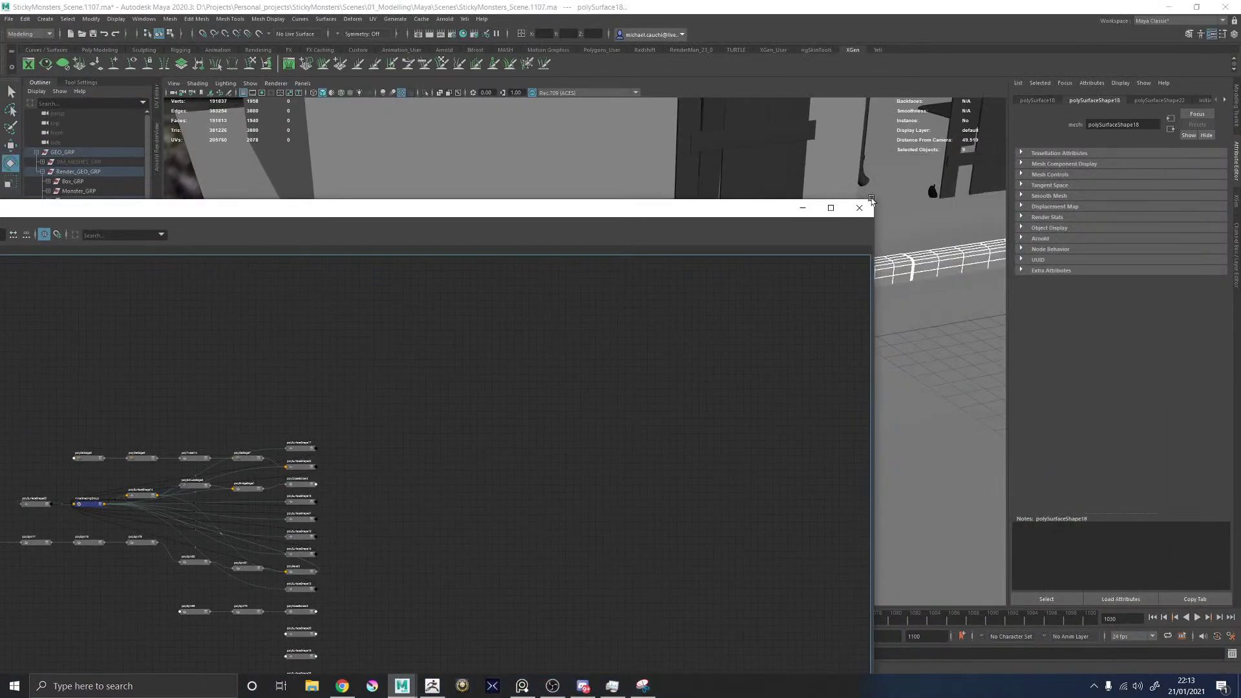
click(907, 225)
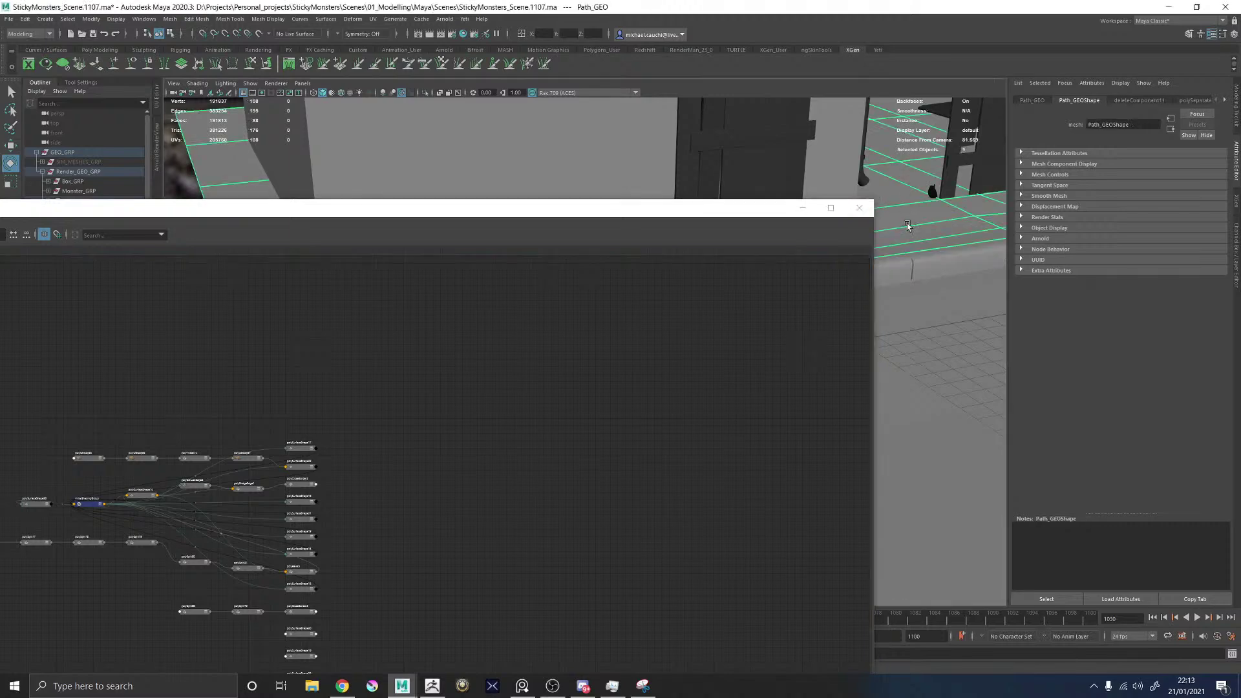
drag(875, 204, 360, 299)
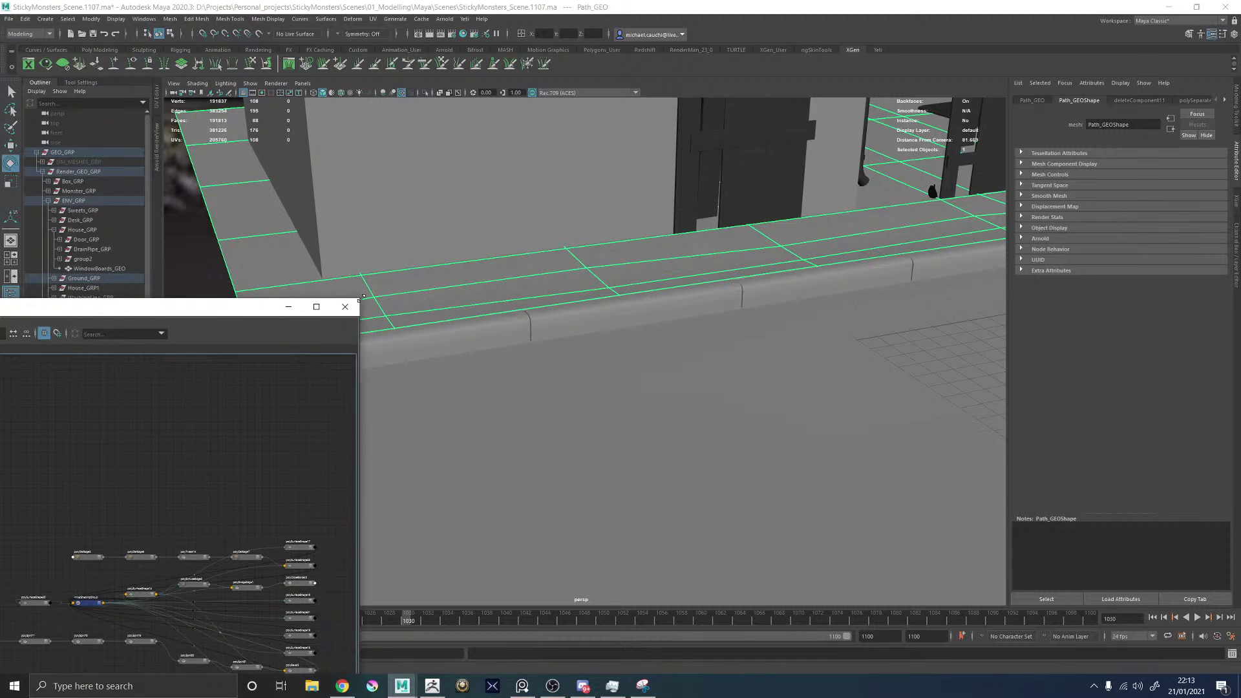
alt+middle_drag(301, 551, 291, 502)
scroll(292, 502, up, 4)
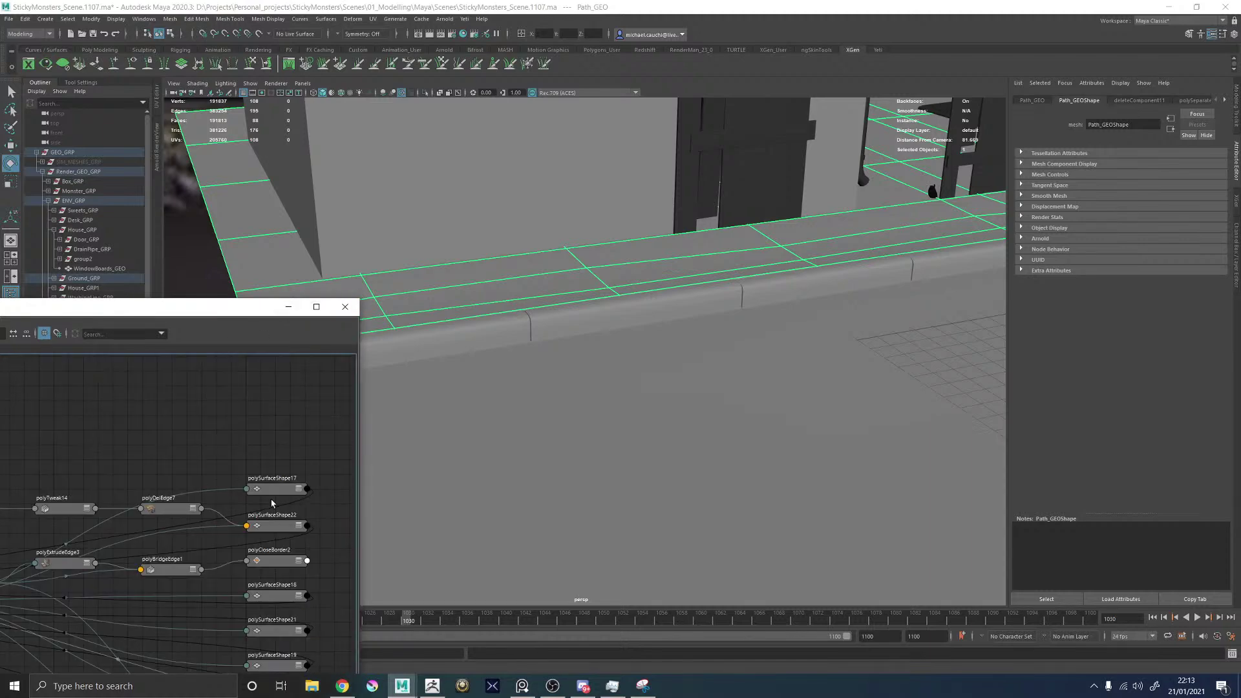
Check which kerb pieces the polySurfaceShape17, polySurfaceShape22 and polySurfaceShape20 nodes belong to, also inspecting polyCloseBorder2.
click(275, 491)
scroll(672, 315, down, 5)
scroll(672, 315, down, 4)
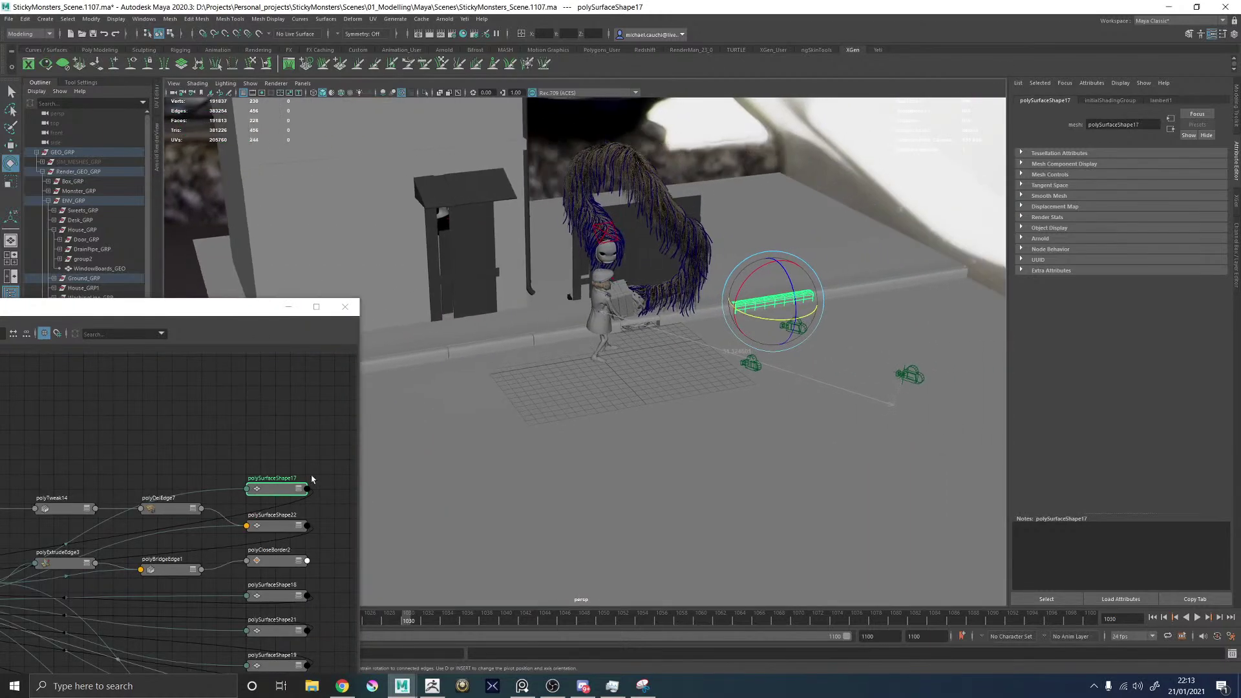
click(278, 523)
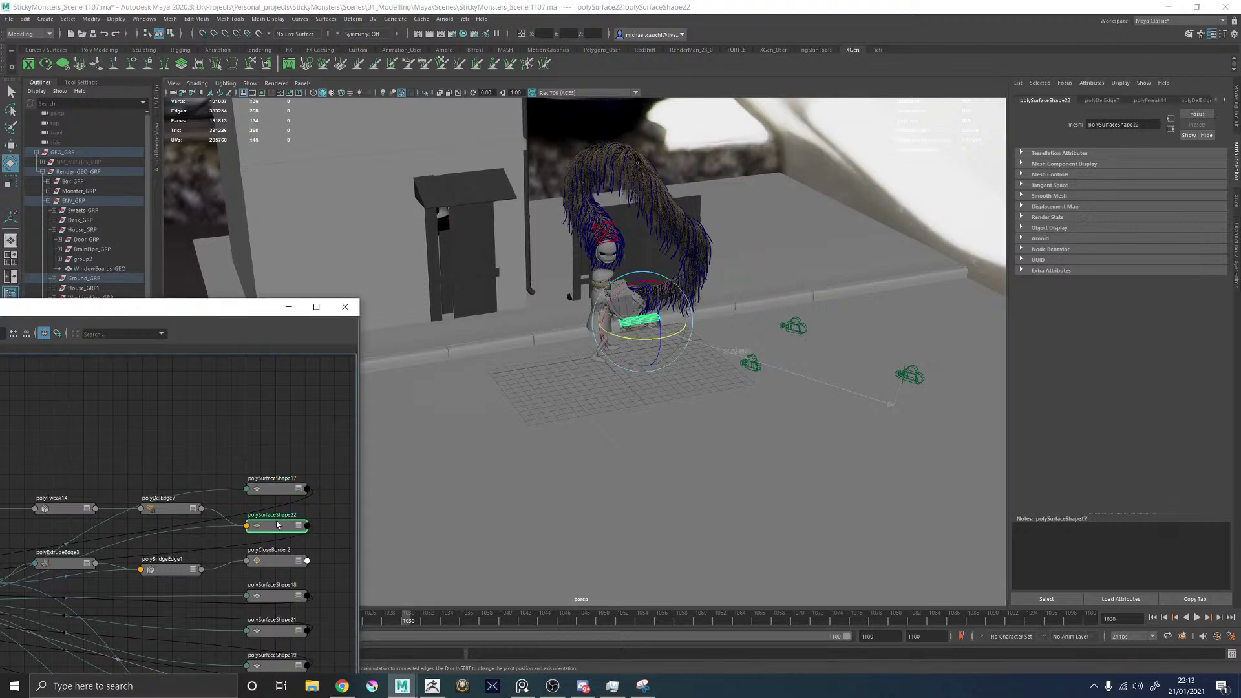
click(275, 560)
alt+middle_drag(181, 484, 304, 368)
alt+middle_drag(195, 430, 320, 424)
click(189, 460)
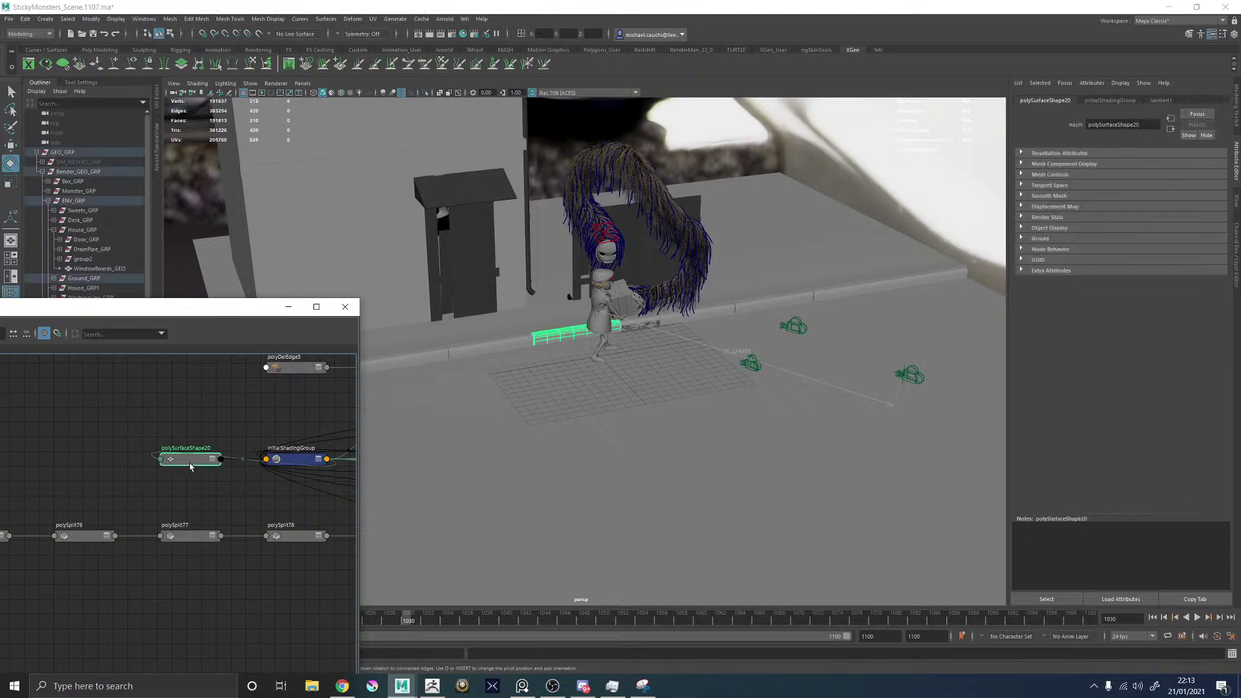
Inspect the polySplit77, polyBevel5, initialShadingGroup and polySurfaceShape14 nodes of the kerb graph.
click(182, 541)
scroll(200, 528, down, 3)
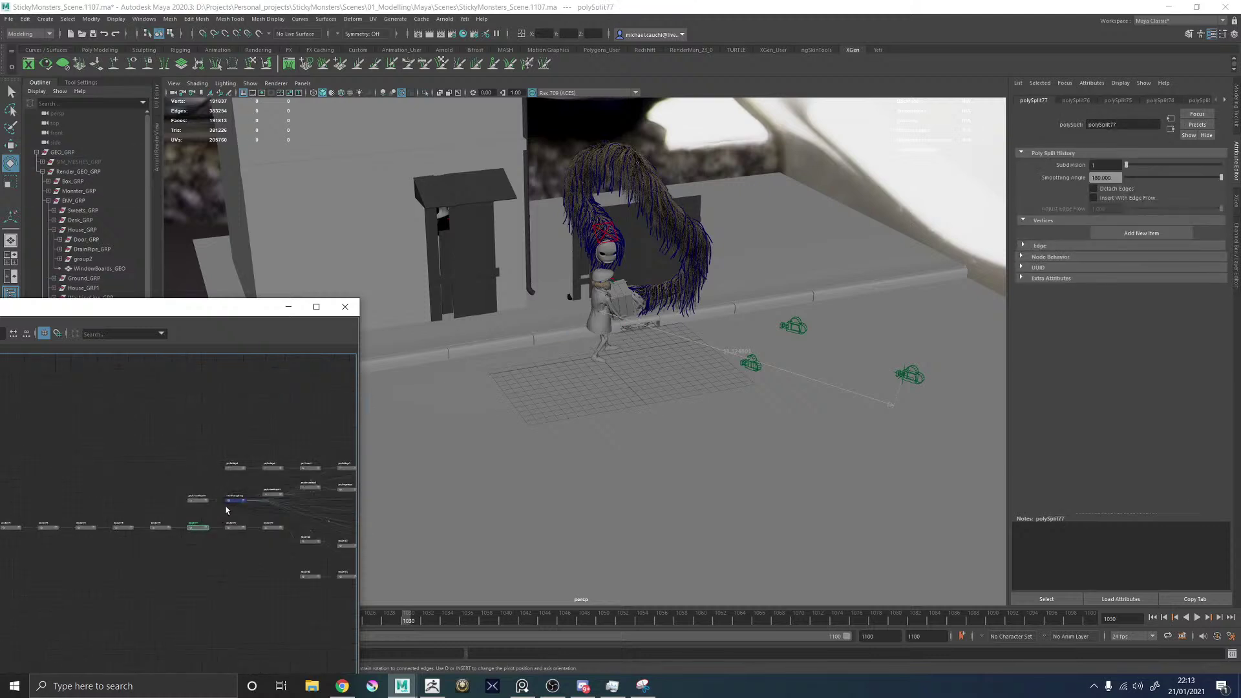
scroll(300, 507, up, 5)
scroll(301, 507, down, 3)
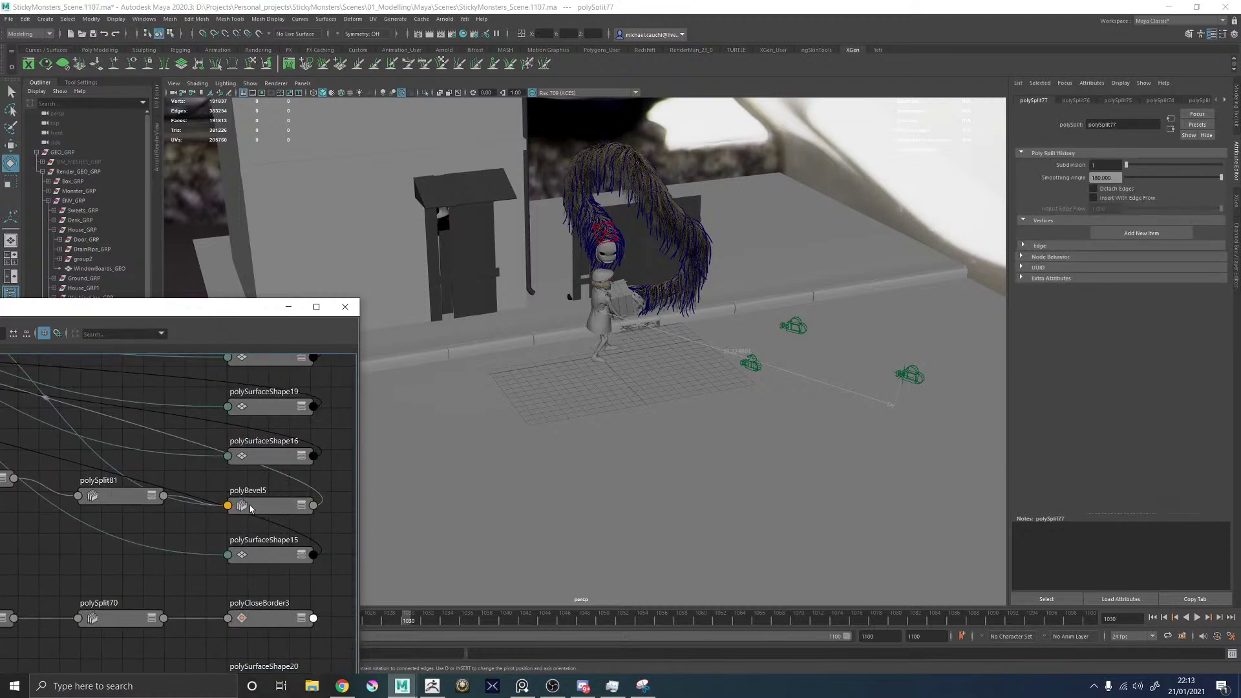
click(294, 507)
scroll(121, 460, up, 3)
alt+middle_drag(121, 460, 281, 503)
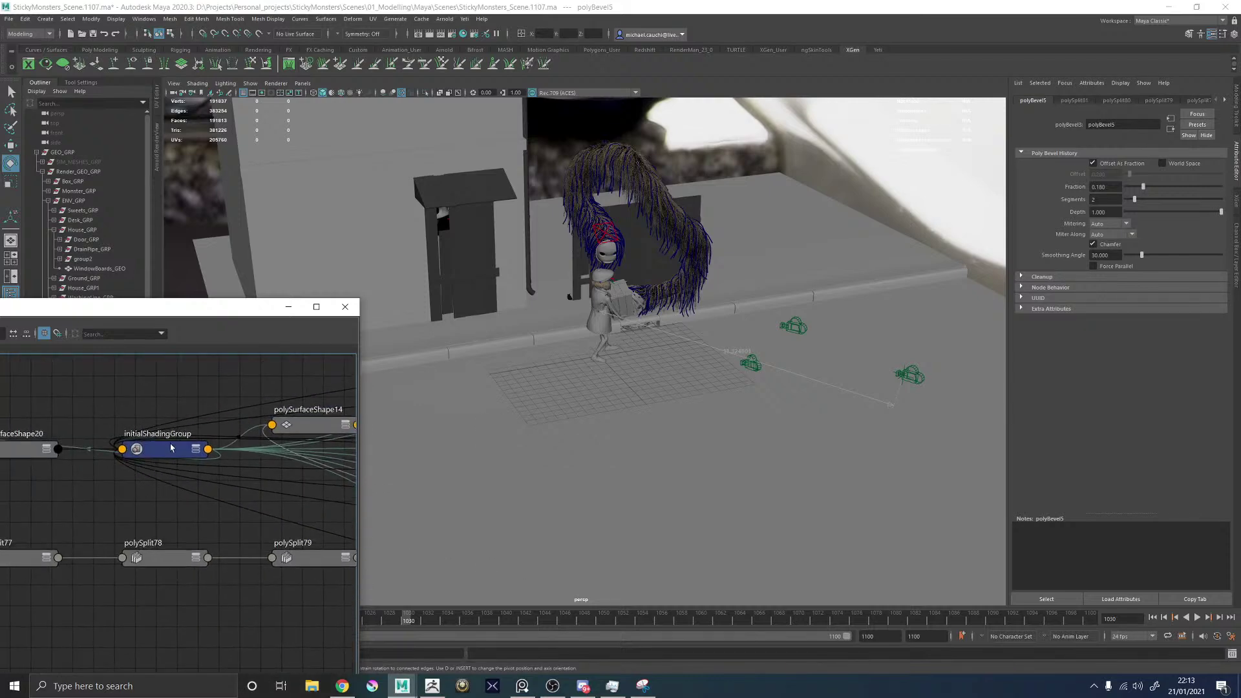
click(158, 448)
click(312, 423)
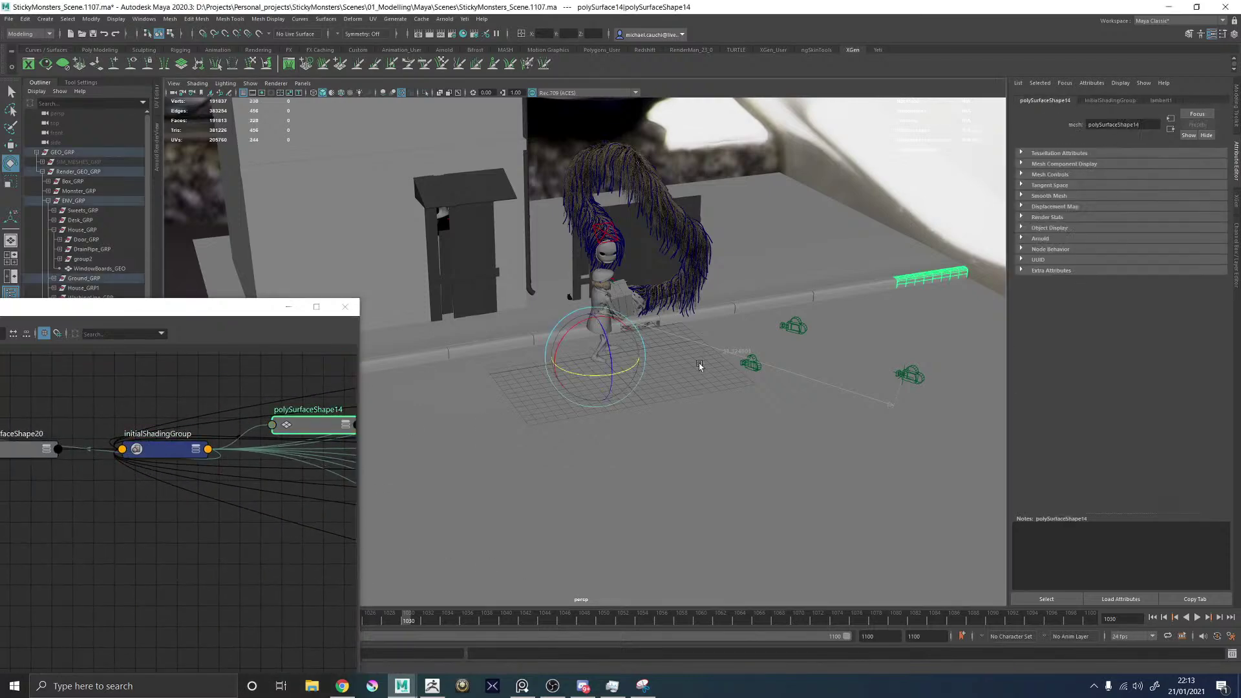
alt+middle_drag(38, 460, 171, 460)
Move the polySurfaceShape20 node beside initialShadingGroup, delete the connection between them, and reselect its kerb segment in the viewport.
click(141, 460)
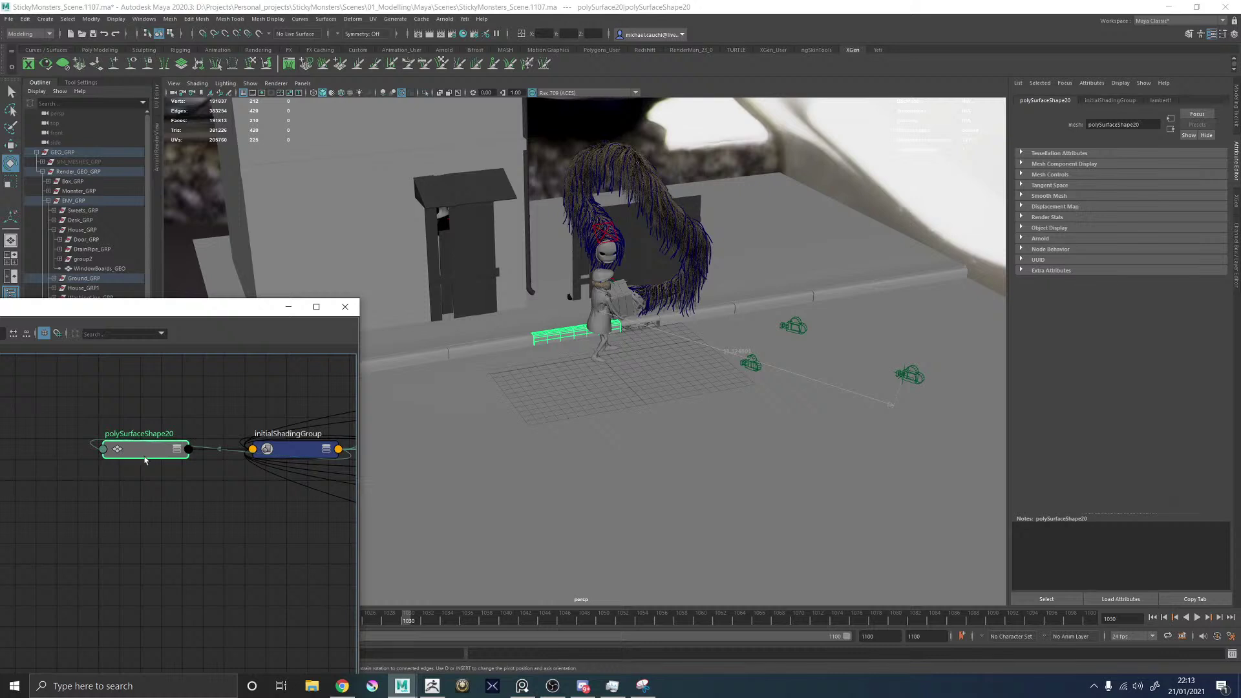
drag(142, 455, 378, 529)
alt+middle_drag(272, 504, 99, 478)
drag(176, 502, 232, 530)
click(200, 510)
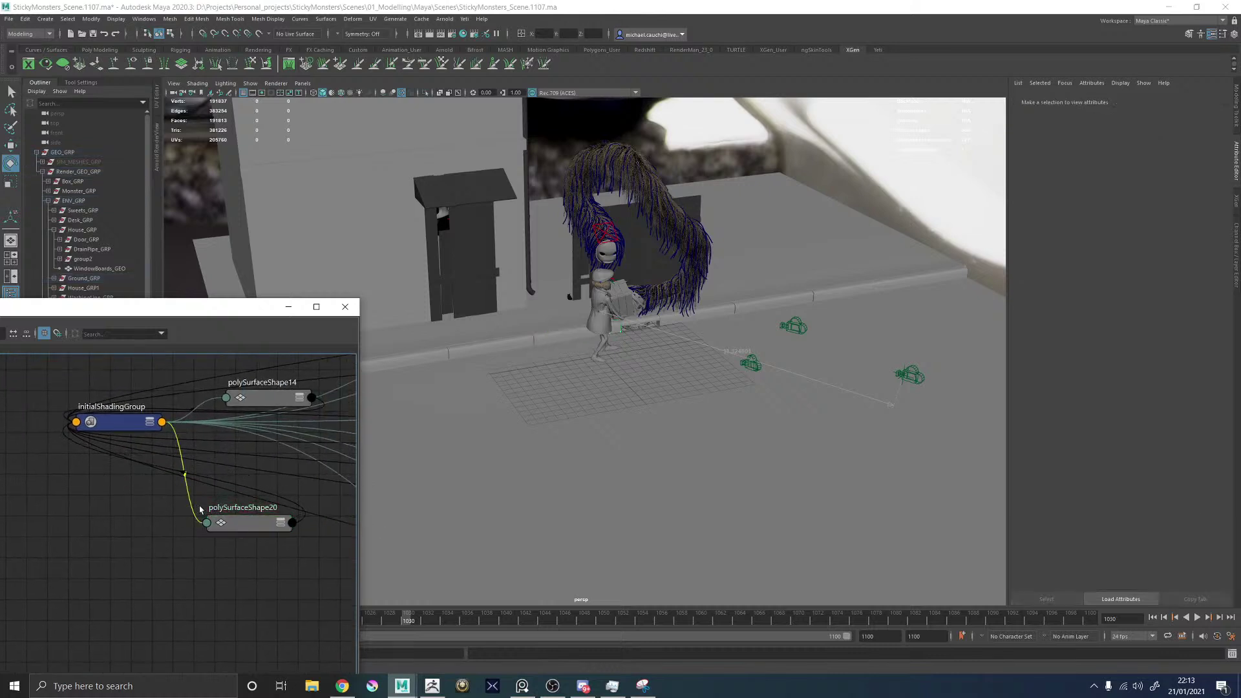
key(Delete)
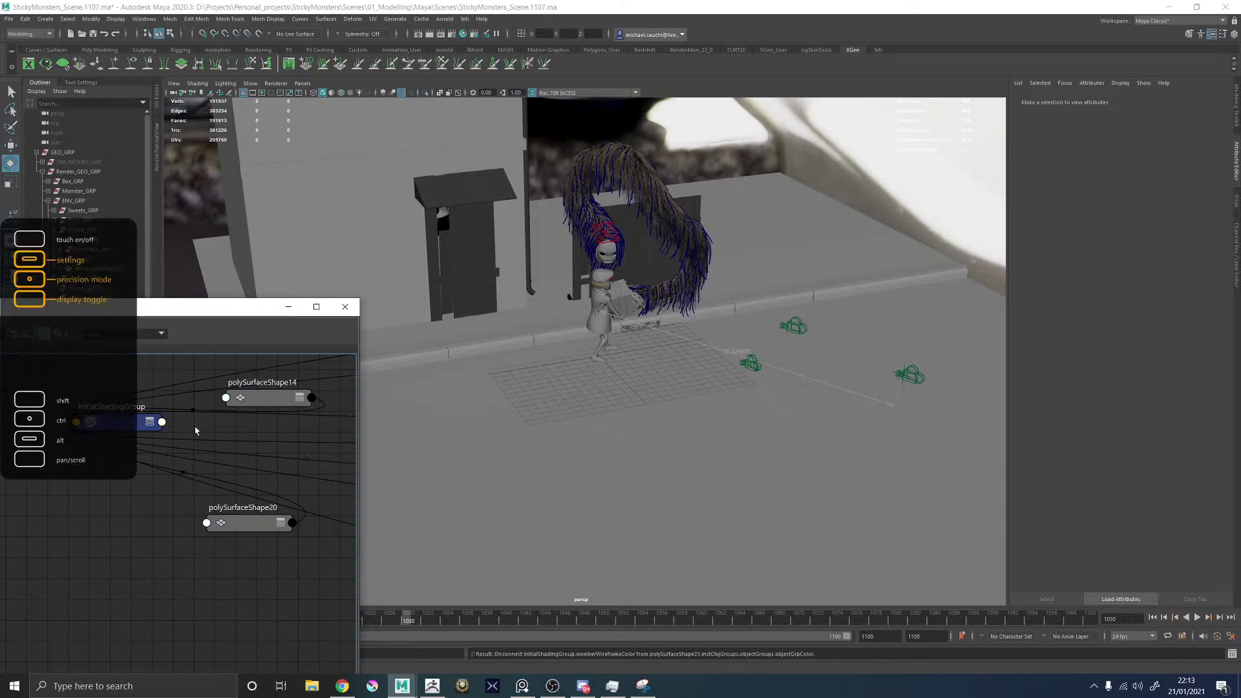
click(553, 337)
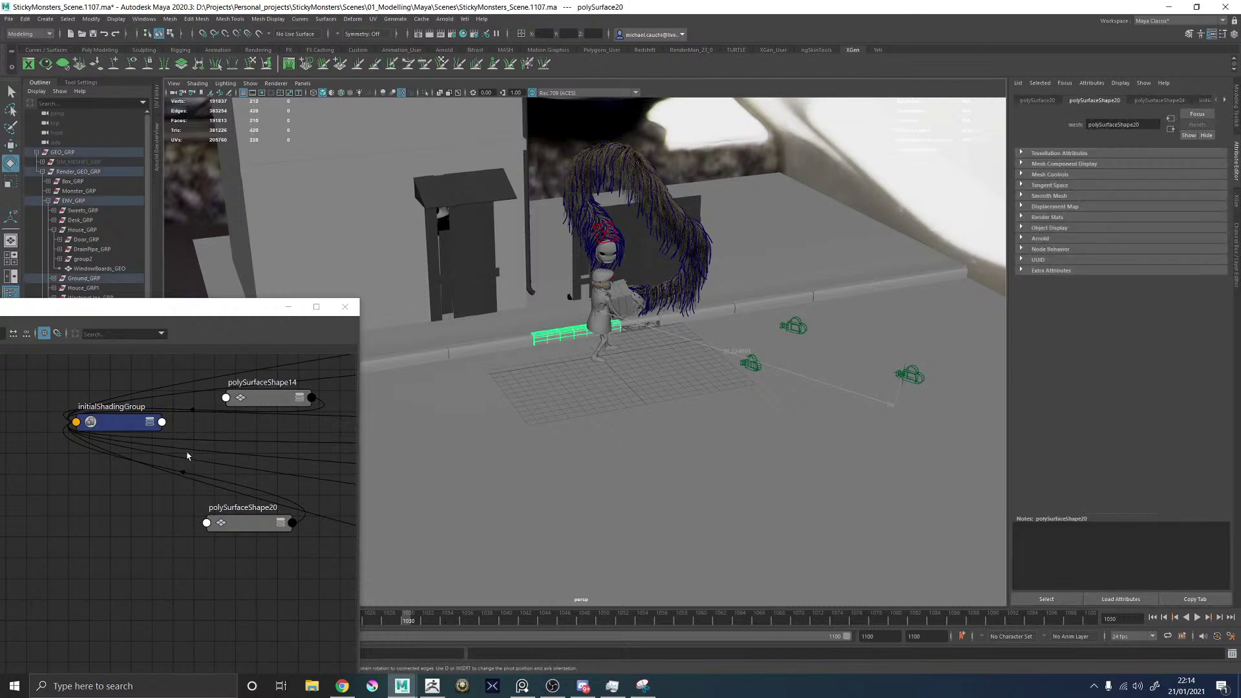
Try to delete the highlighted kerb surface nodes in the node column, and undo the deletion.
scroll(196, 449, down, 6)
scroll(274, 475, up, 5)
alt+middle_drag(255, 575, 272, 332)
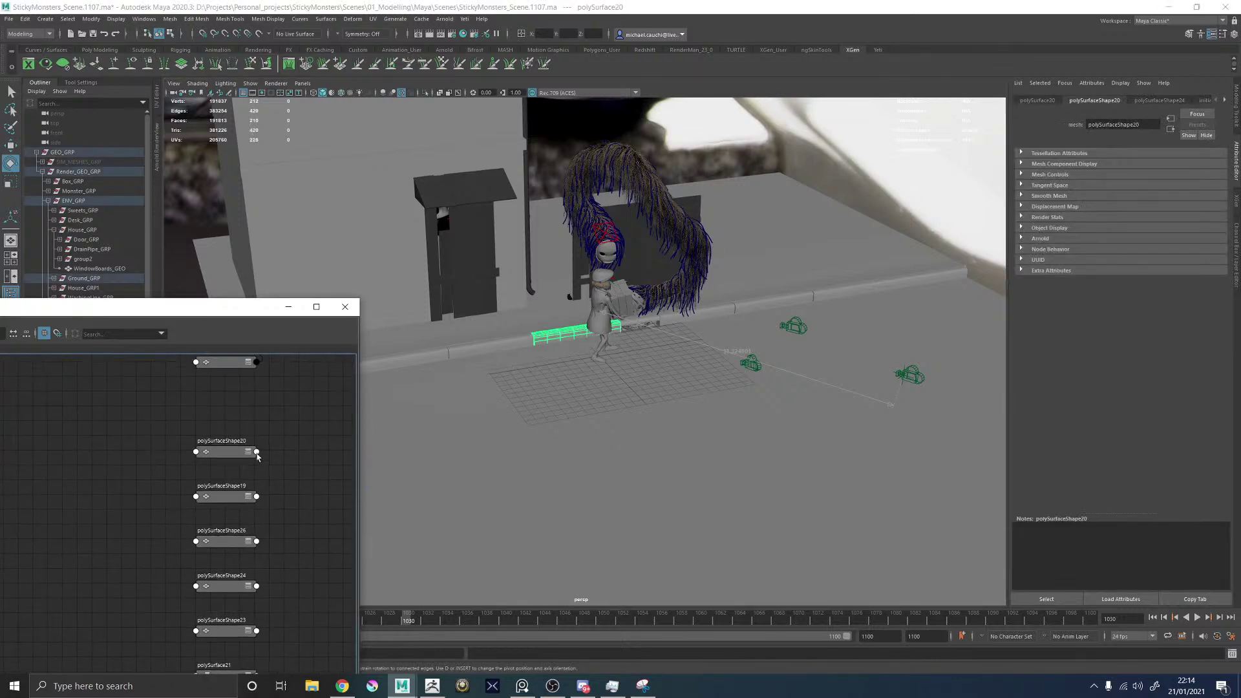
scroll(223, 459, down, 5)
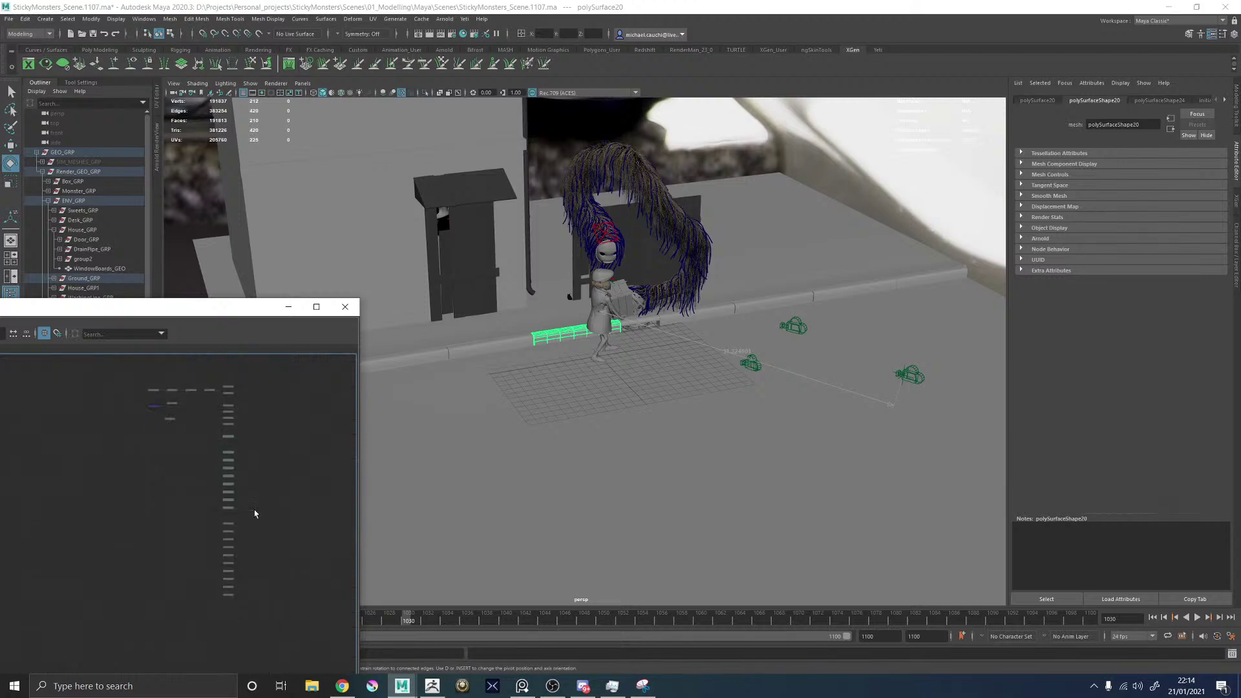
scroll(241, 518, up, 5)
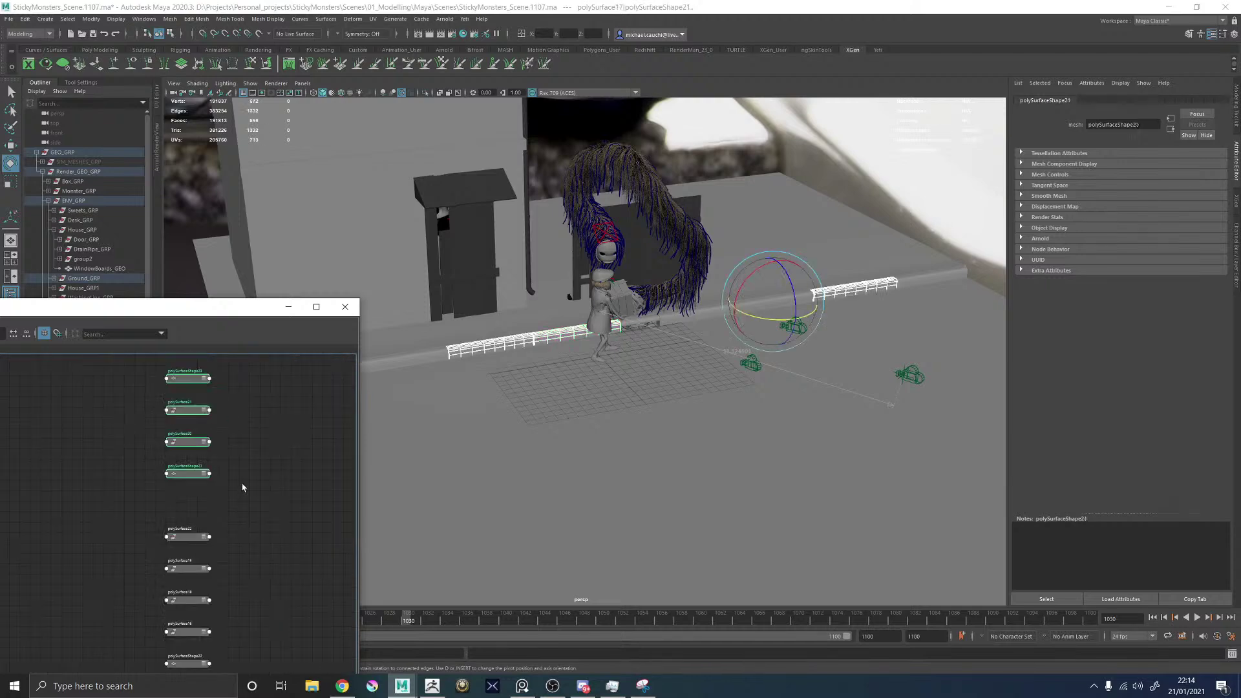
key(Delete)
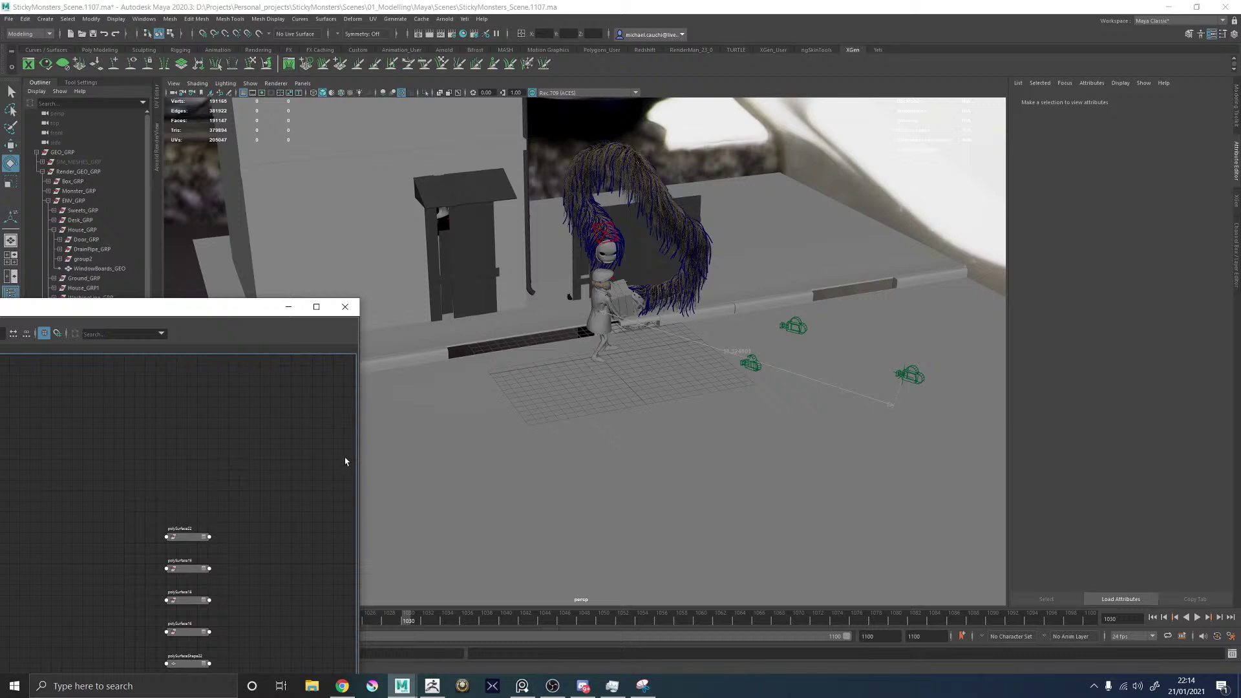
key(ctrl+z)
Delete the connection from initialShadingGroup to the polySurfaceShape22 node of the kerb graph.
alt+middle_drag(283, 452, 413, 426)
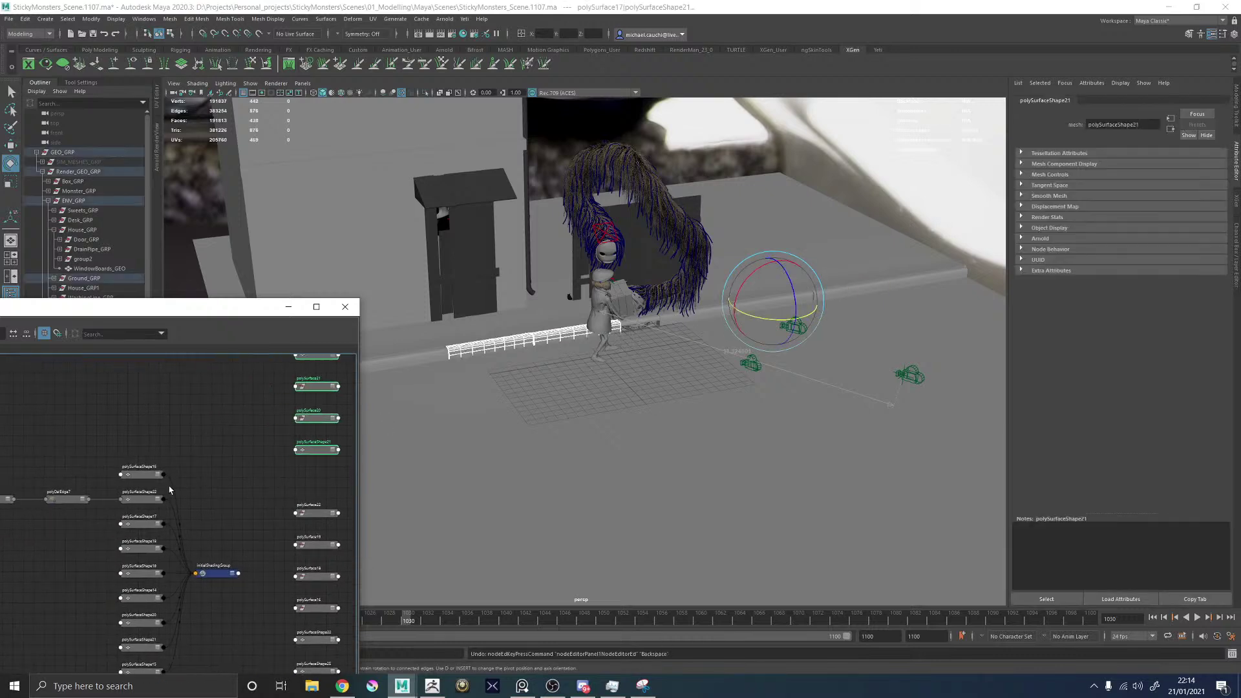
alt+middle_drag(155, 498, 193, 451)
click(177, 432)
scroll(583, 375, down, 3)
alt+middle_drag(583, 375, 637, 367)
click(165, 455)
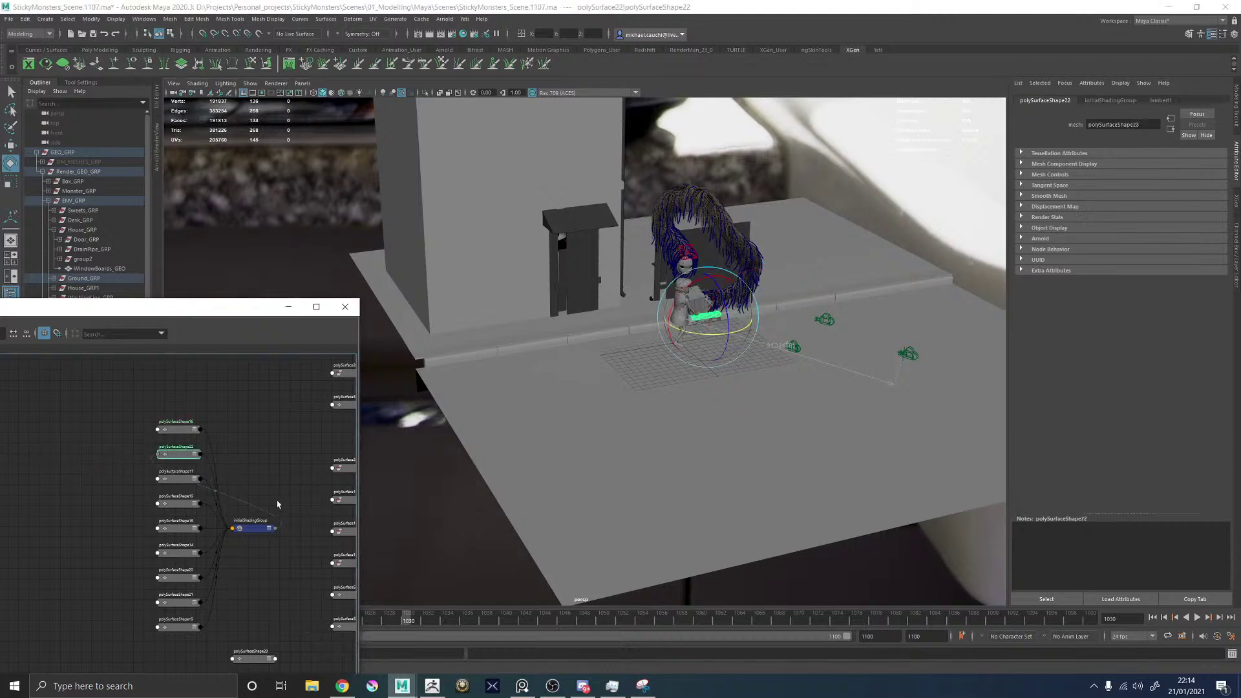
click(278, 504)
key(Delete)
Check which kerb segment each shape node feeding initialShadingGroup belongs to, from polySurfaceShape16 down to polySurfaceShape15.
click(178, 429)
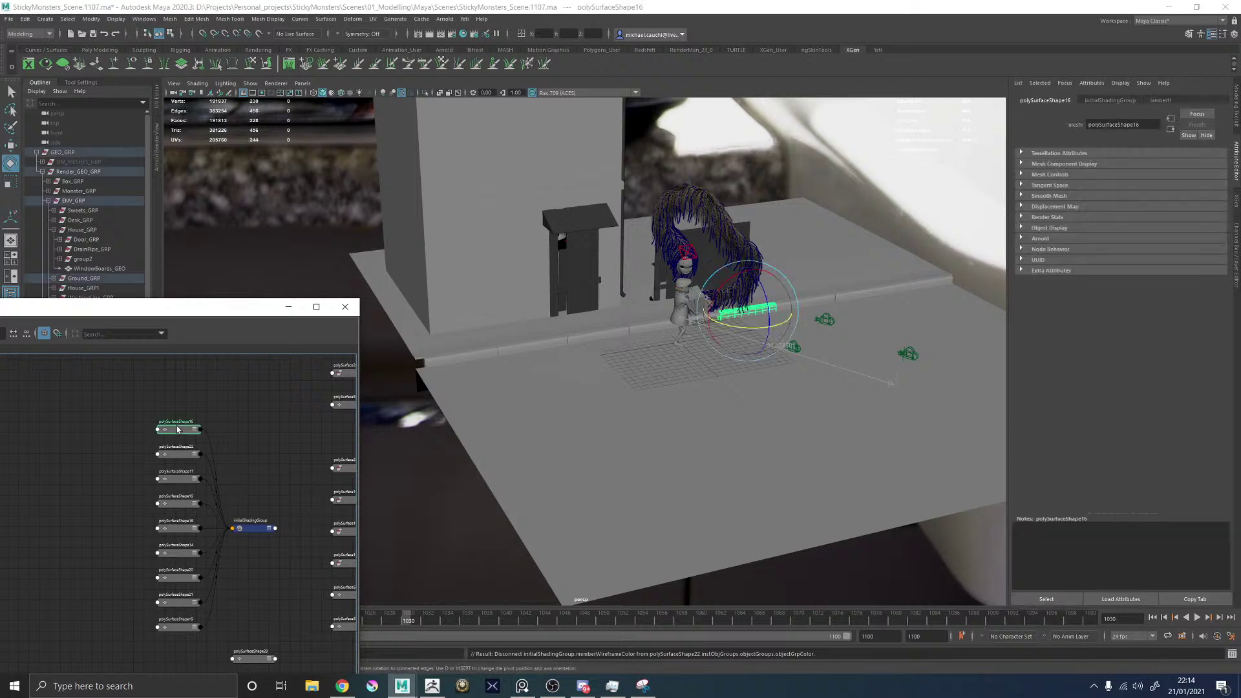
click(180, 456)
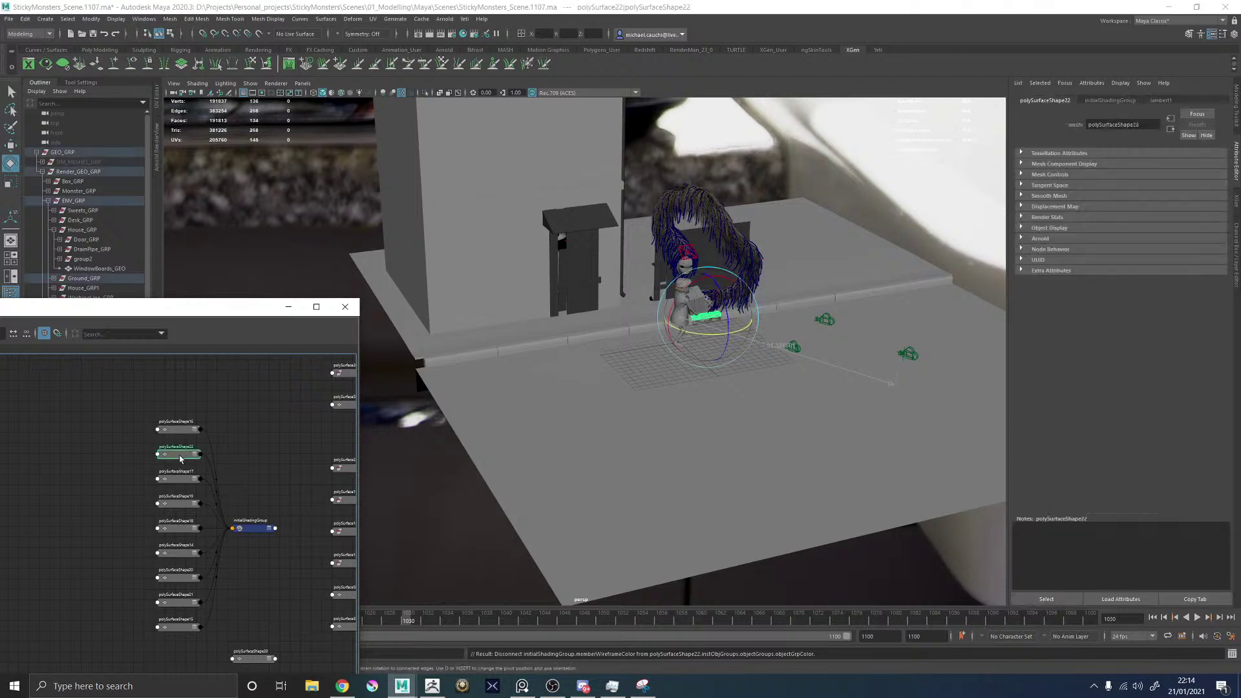
click(181, 480)
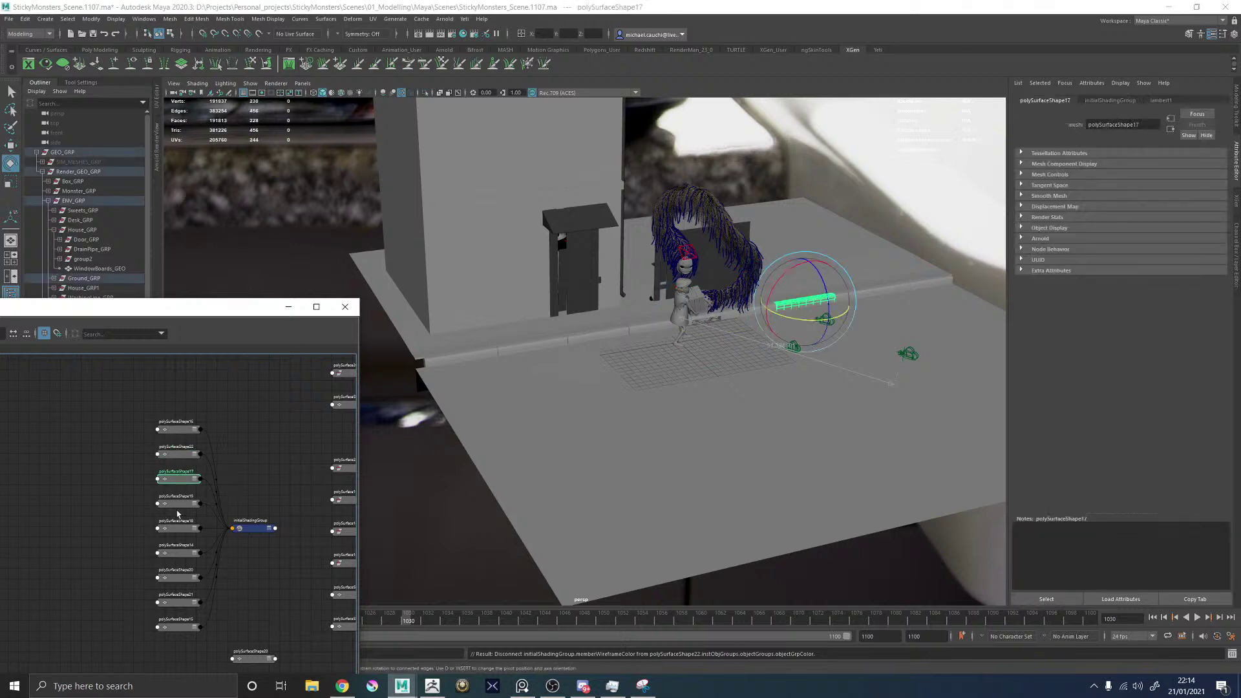
click(179, 505)
click(180, 529)
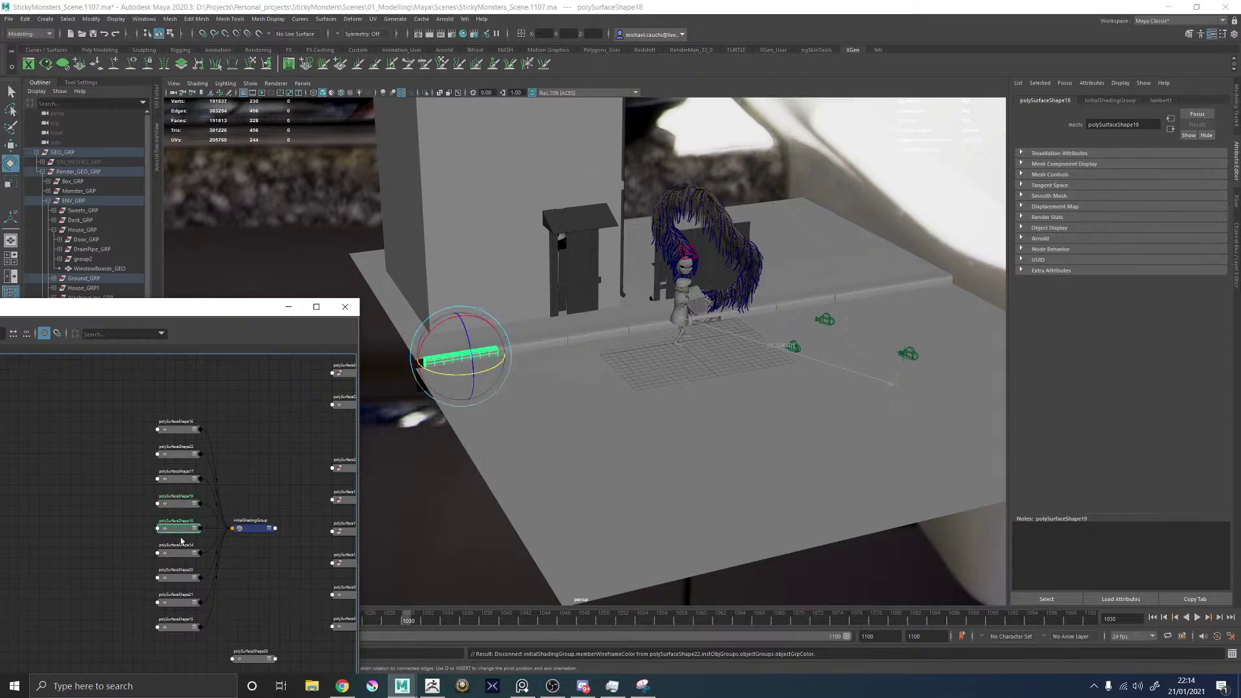
click(182, 554)
click(180, 576)
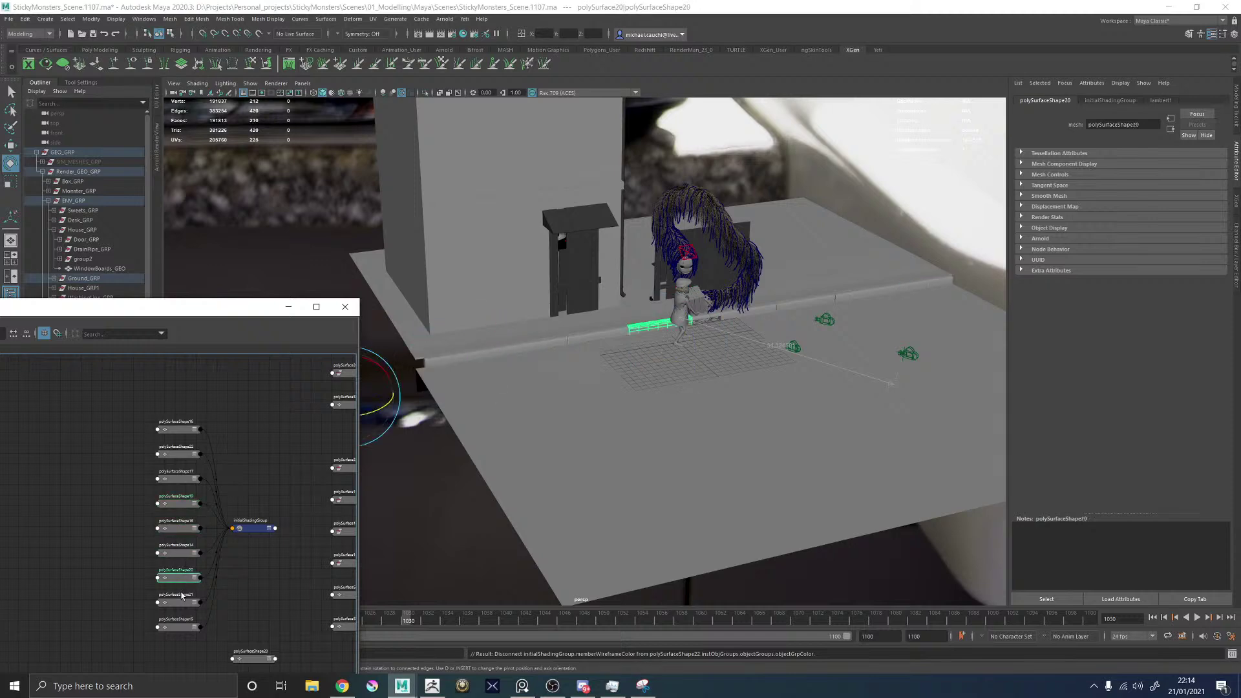
click(182, 602)
click(183, 627)
Delete the unconnected polySurfaceShape19, polySurfaceShape26, polySurfaceShape24 and polySurfaceShape23 nodes that highlight no visible kerb geometry.
alt+middle_drag(252, 441, 86, 546)
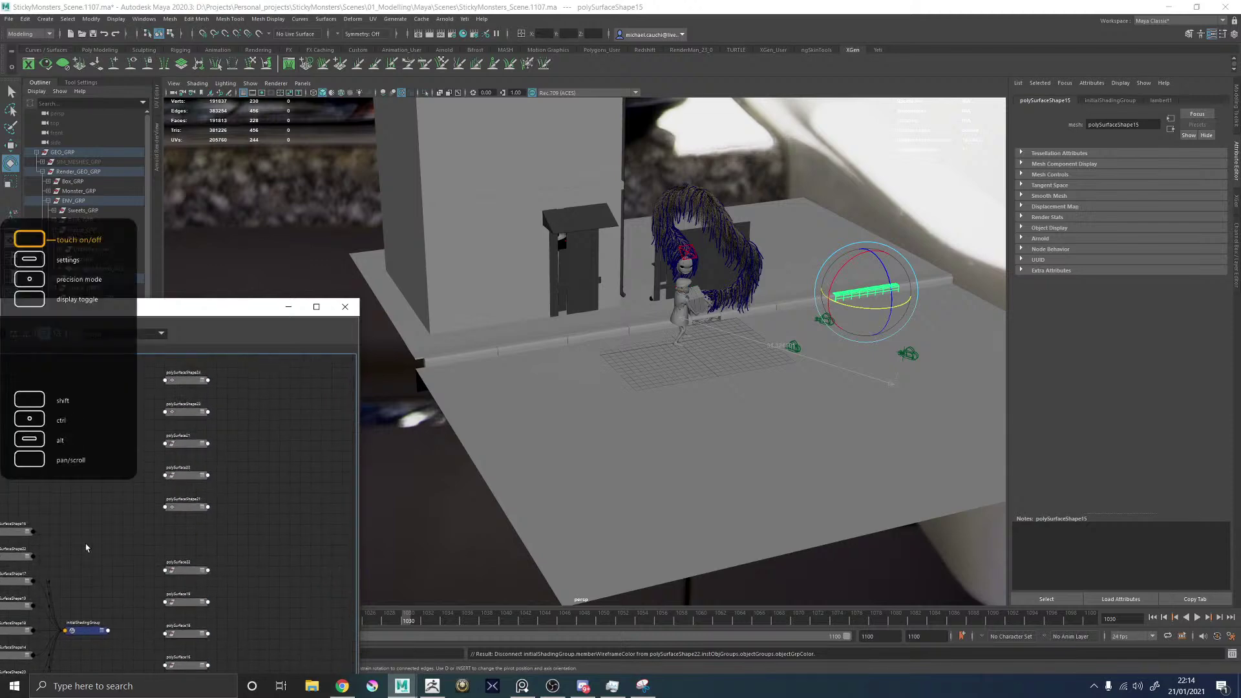
alt+middle_drag(161, 474, 189, 581)
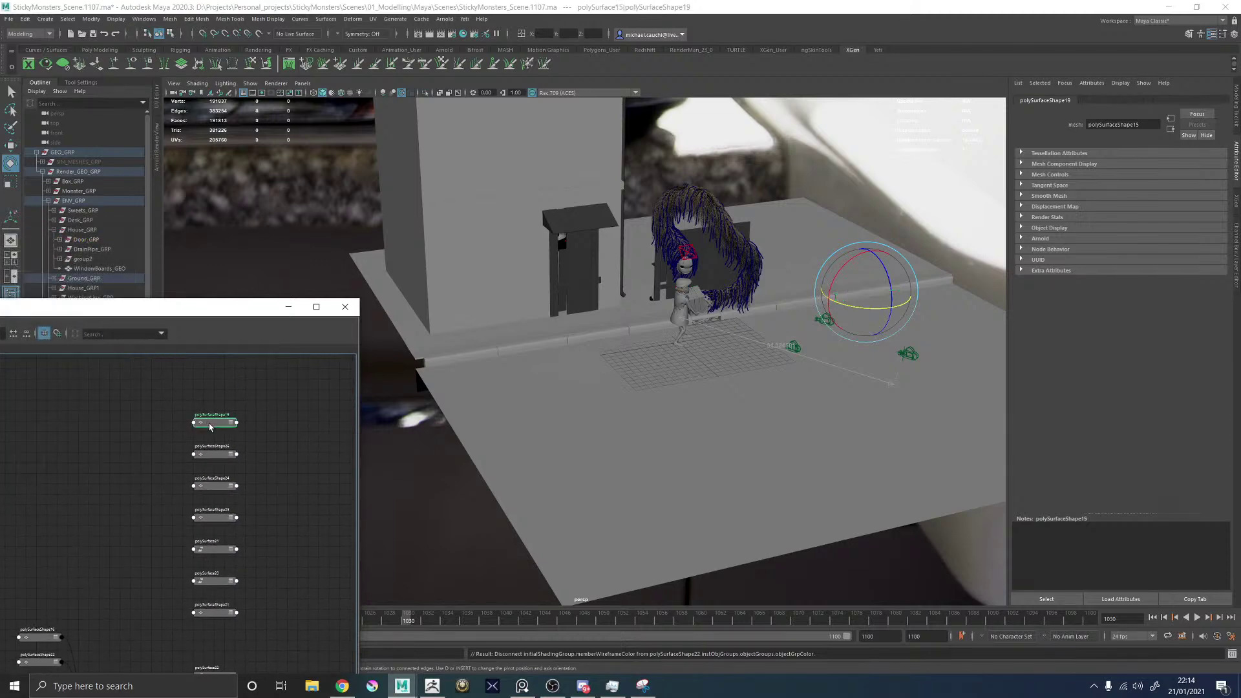
click(217, 455)
click(215, 484)
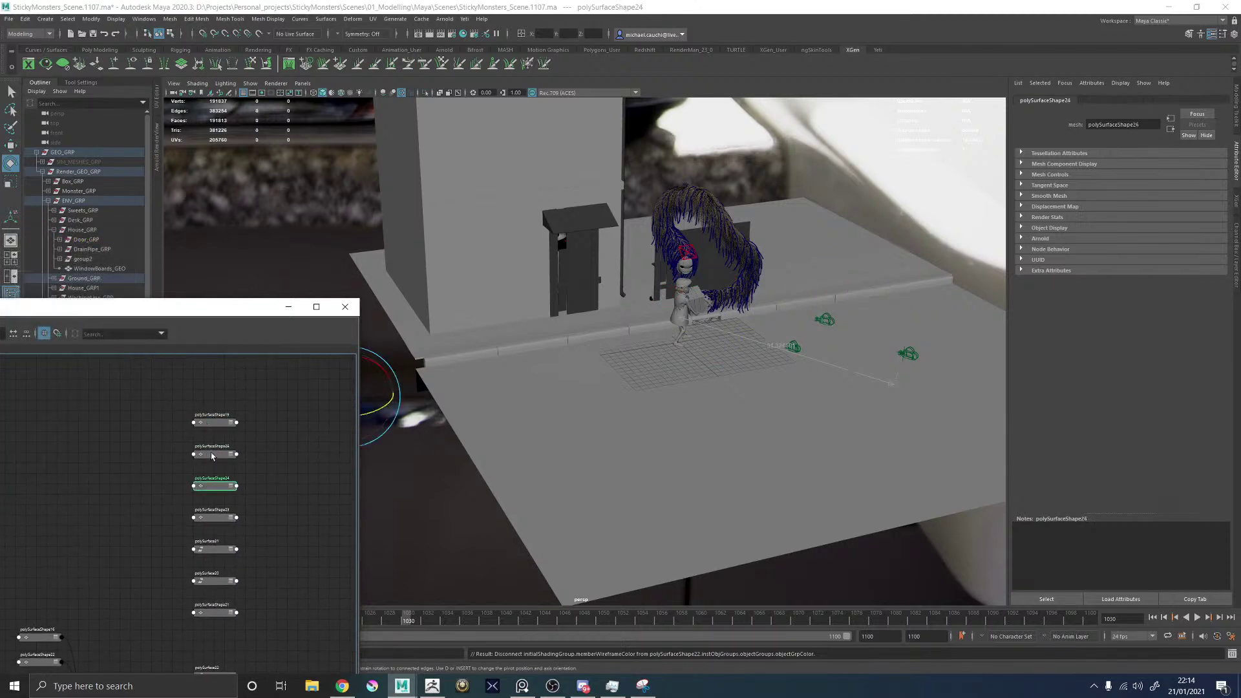
shift+click(215, 454)
shift+click(213, 423)
key(Delete)
click(215, 517)
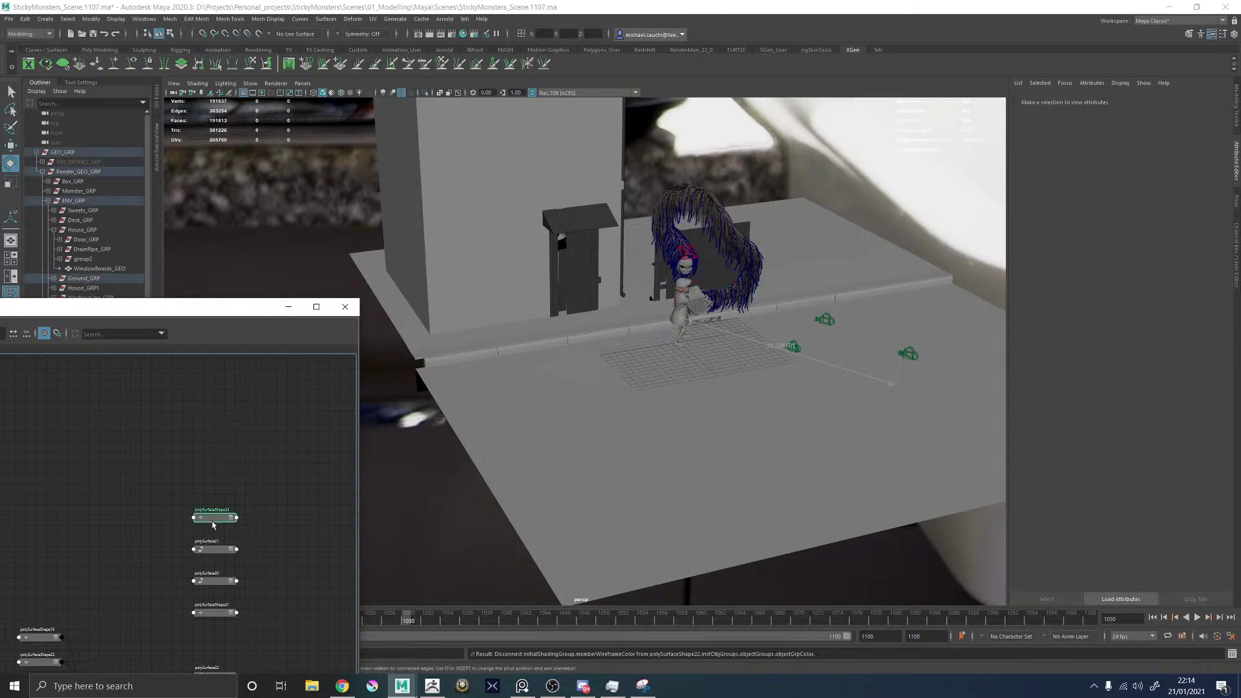
key(Delete)
Delete the unconnected leftover nodes polySurfaceShape25, polySurfaceShape22 and polySurfaceShape20, keeping the polySurface21 kerb node.
click(214, 550)
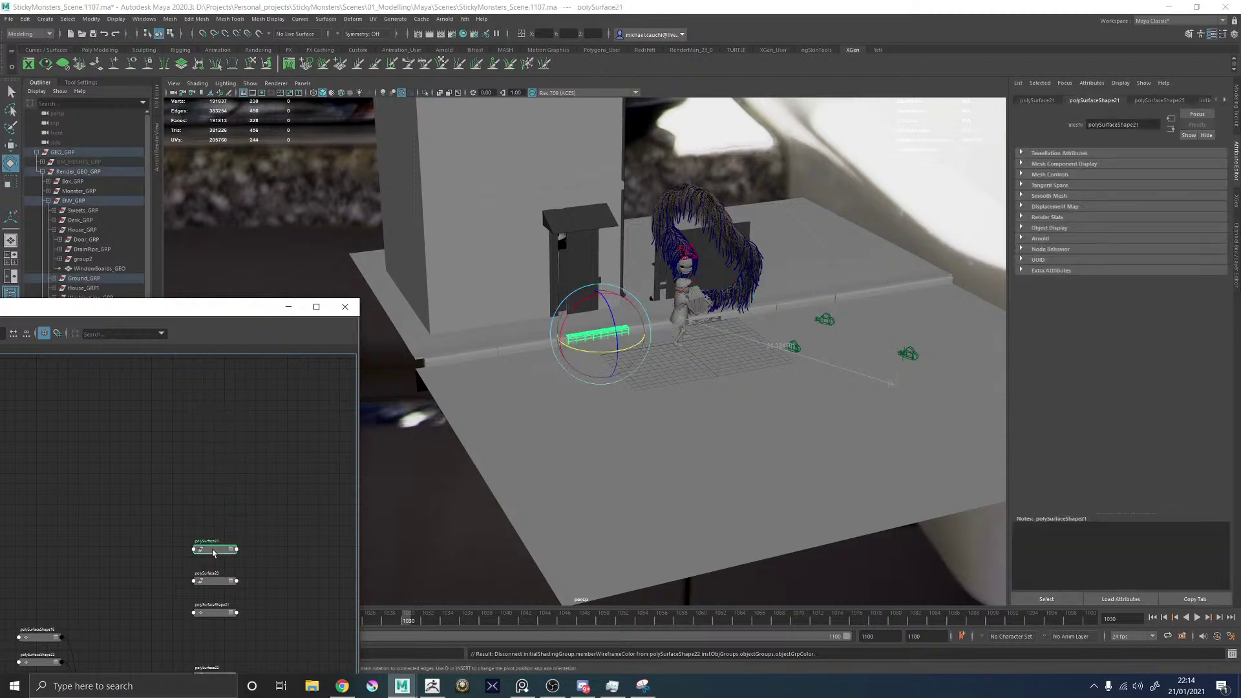
mouse_move(204, 523)
alt+middle_down()
mouse_move(280, 408)
mouse_move(274, 321)
alt+middle_up()
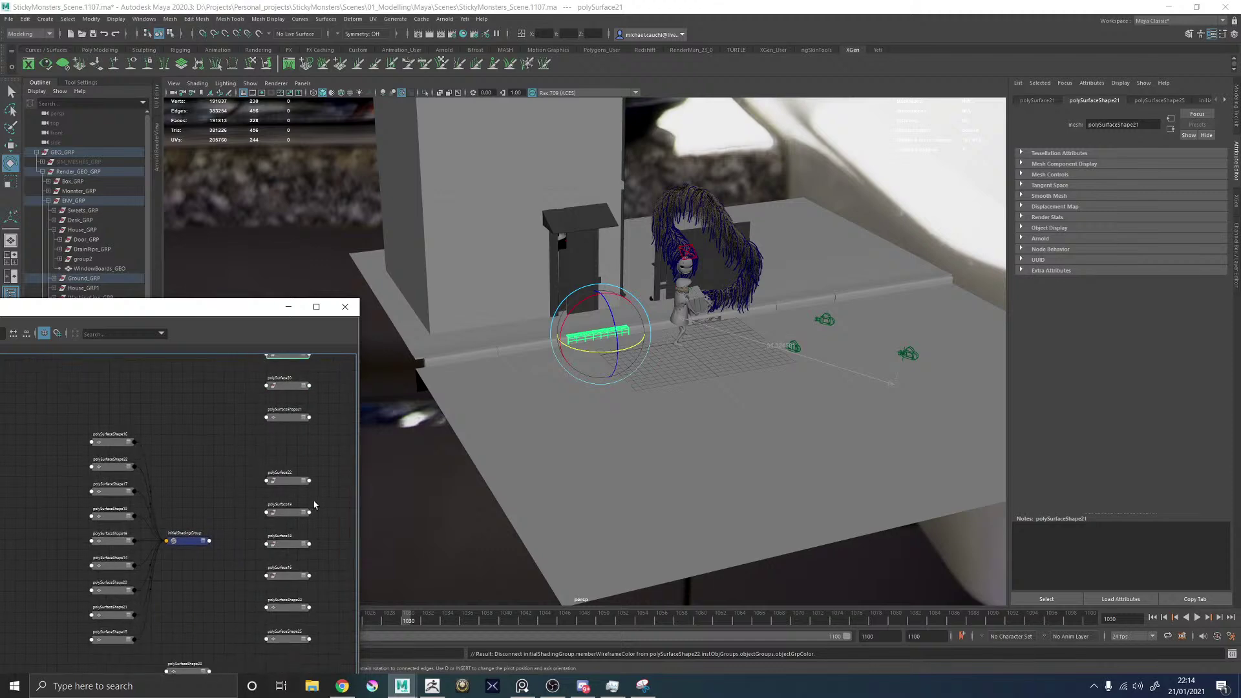
alt+middle_drag(302, 493, 274, 436)
click(254, 574)
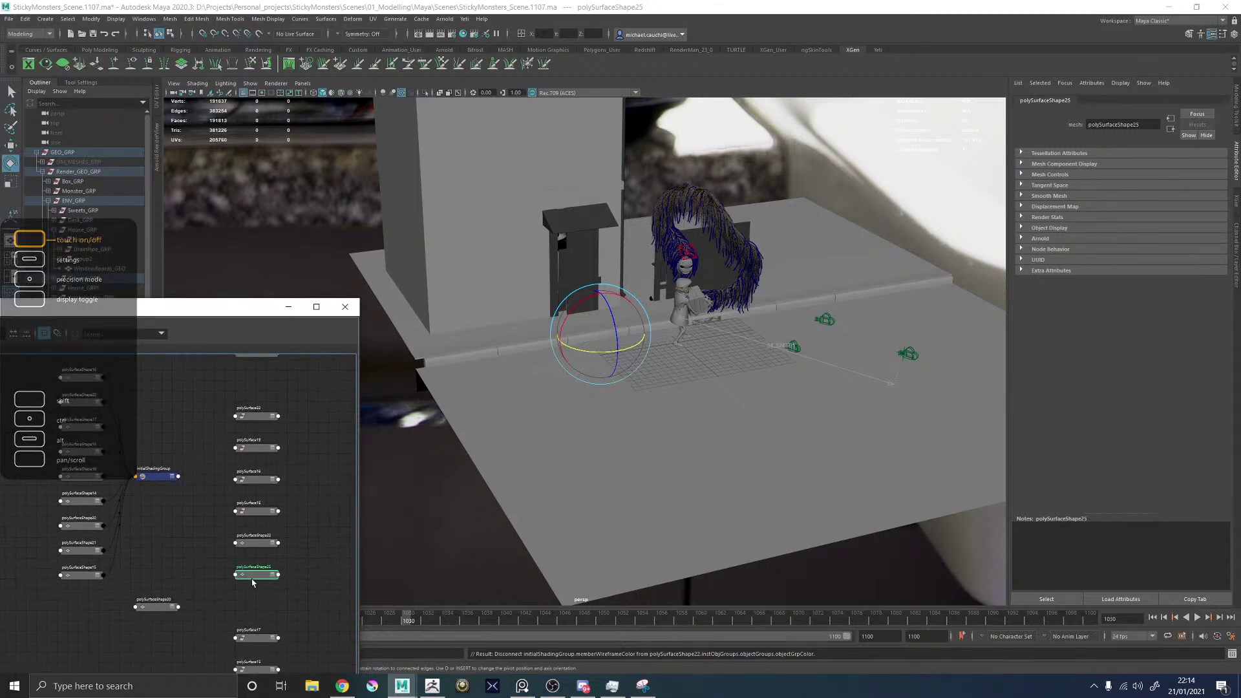
click(254, 544)
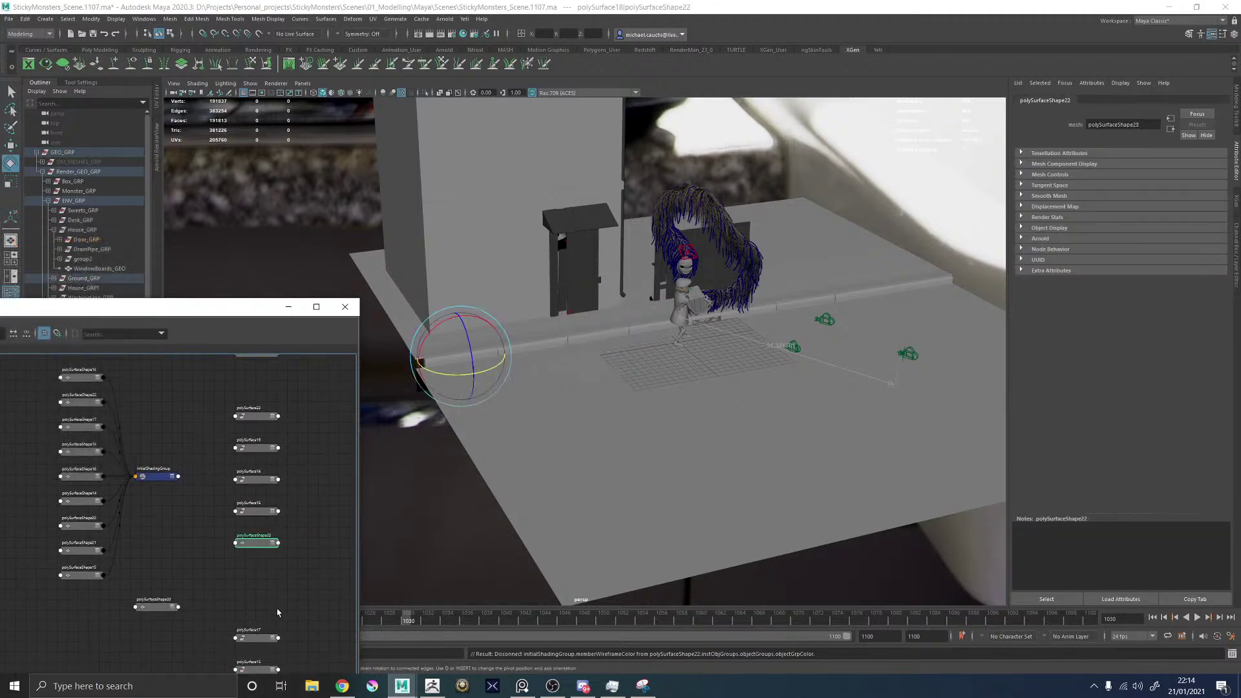
key(Delete)
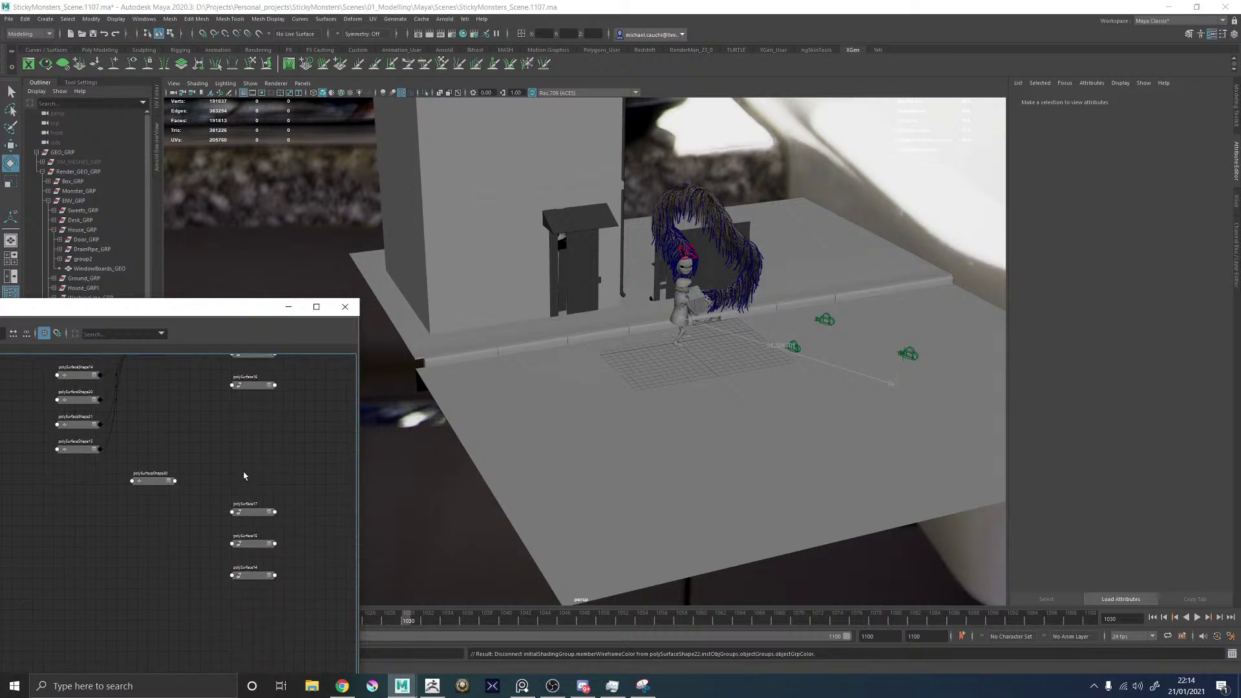
click(167, 612)
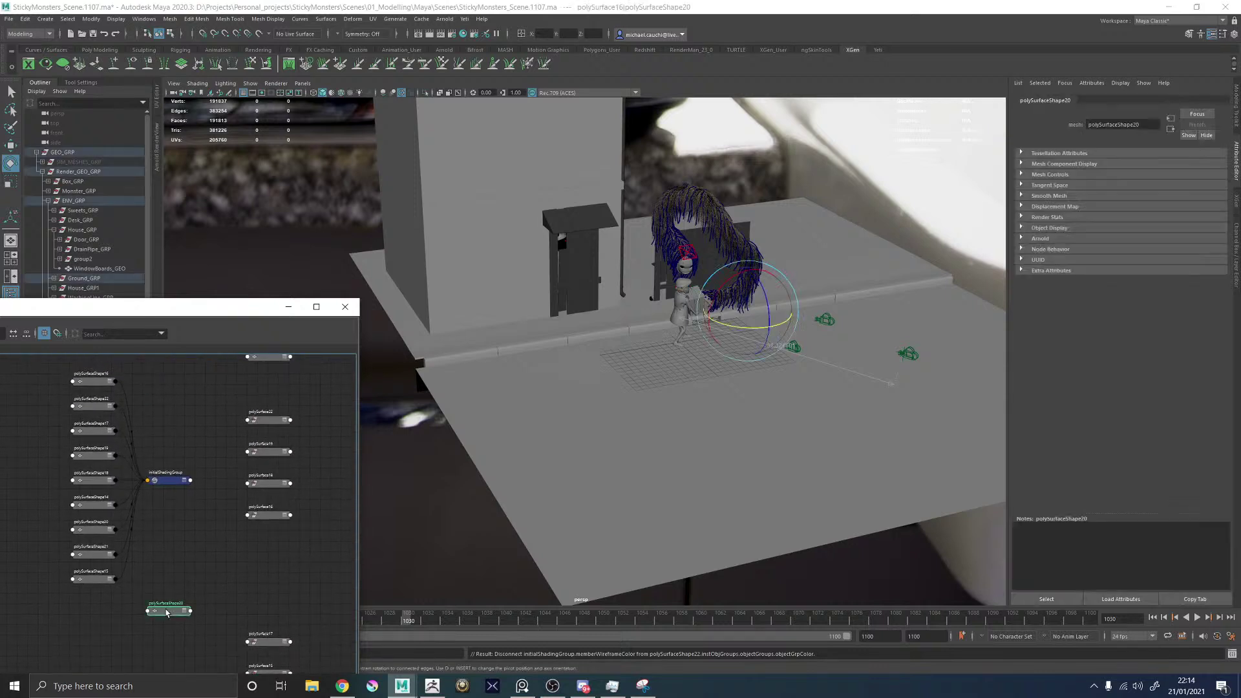
key(Delete)
Select all shape nodes linked to initialShadingGroup to check the kerb, then close the Node Editor and save the scene.
drag(36, 367, 126, 591)
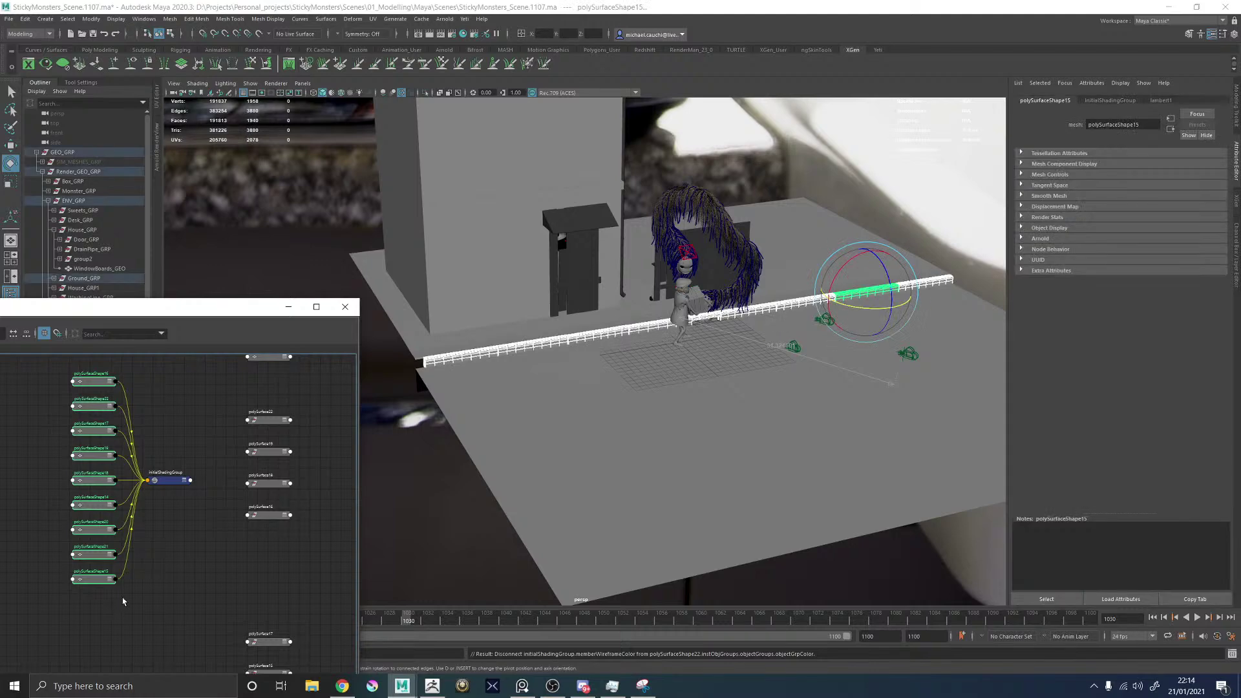
click(347, 310)
scroll(623, 258, up, 3)
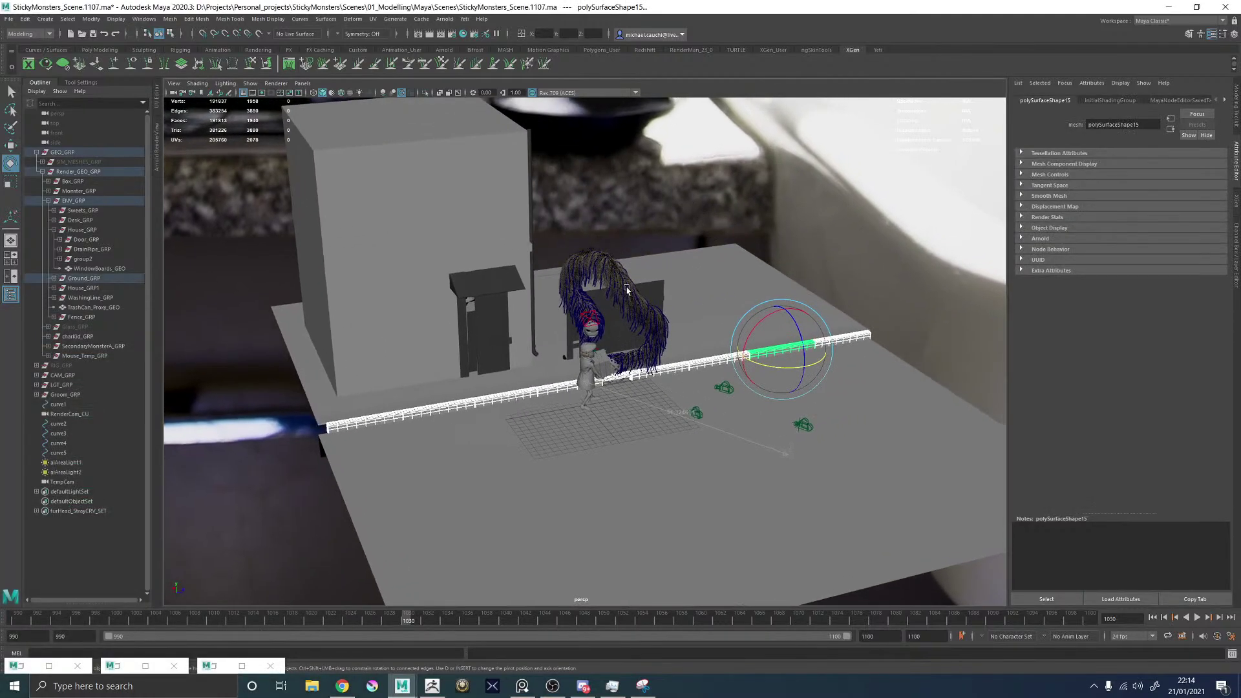
alt+drag(624, 295, 638, 268)
click(700, 226)
key(q)
key(ctrl+s)
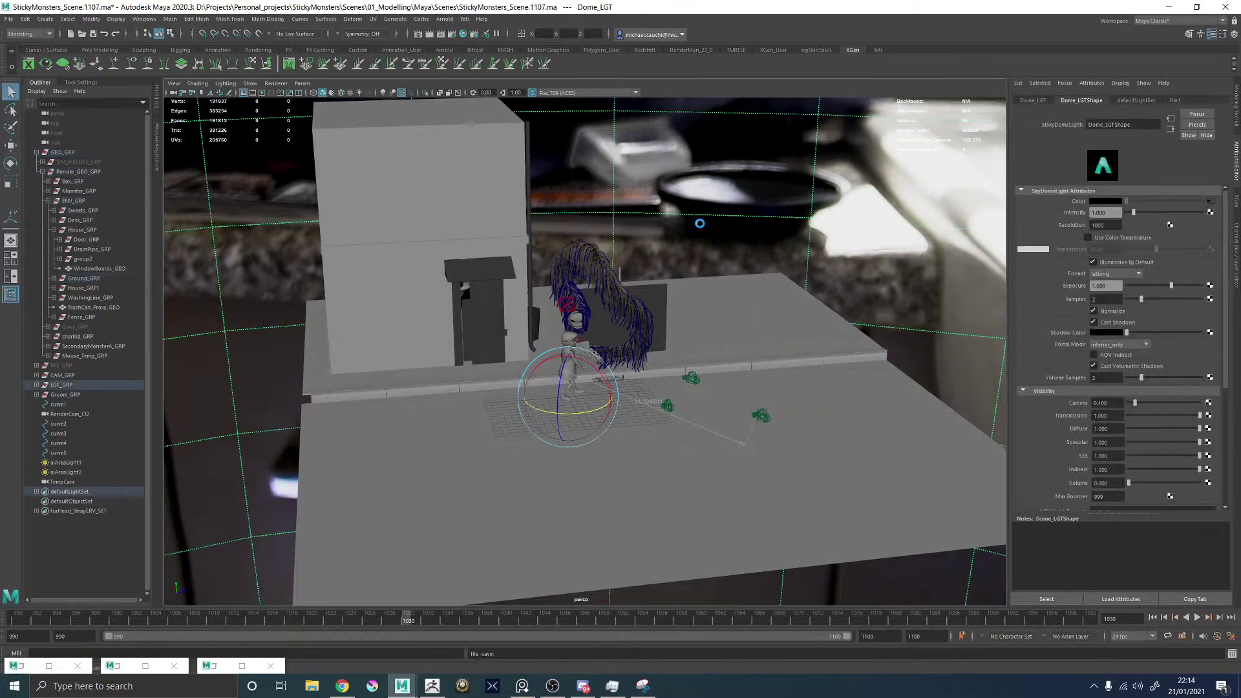
Expand the Arnold subdivision settings of the kerb's far end segment and choose its subdivision type.
alt+middle_drag(783, 321, 647, 326)
alt+right_drag(647, 326, 954, 485)
alt+middle_drag(902, 374, 698, 388)
click(699, 391)
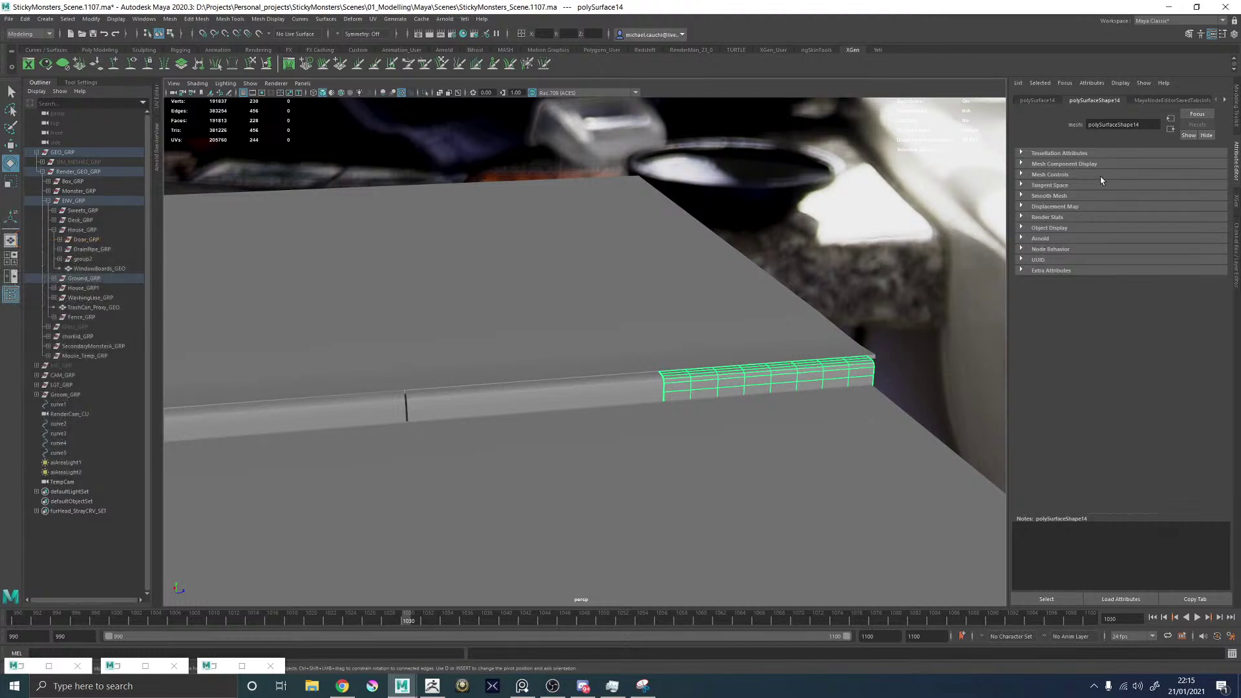
click(1042, 237)
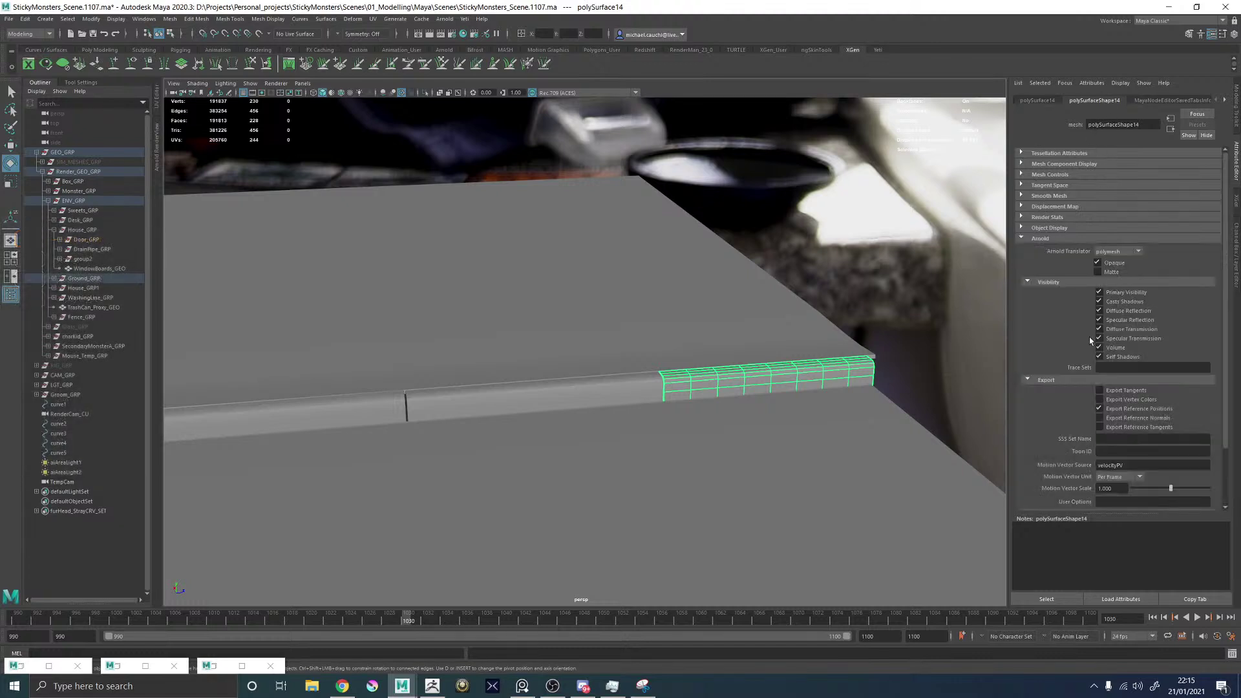
scroll(1075, 386, down, 1)
click(1055, 446)
click(1113, 458)
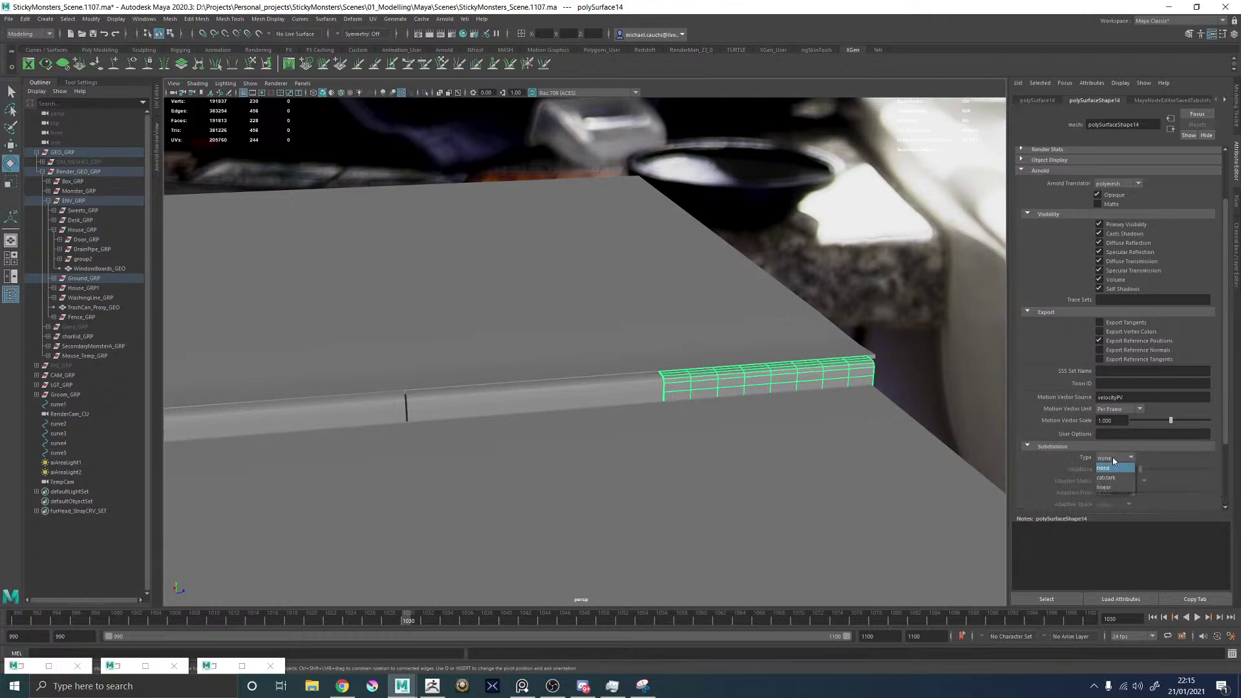
click(1105, 469)
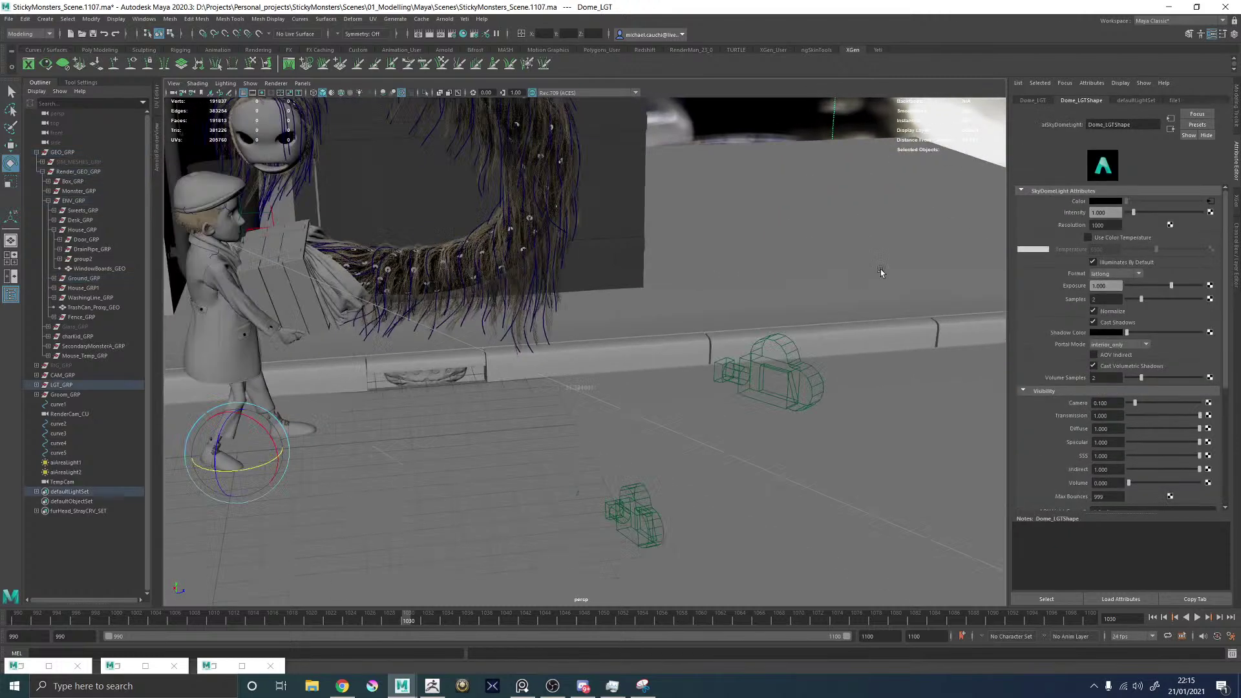
Set the Arnold subdivision type of the kerb segment beside the drain to catclark and open its iterations value for editing.
click(1113, 458)
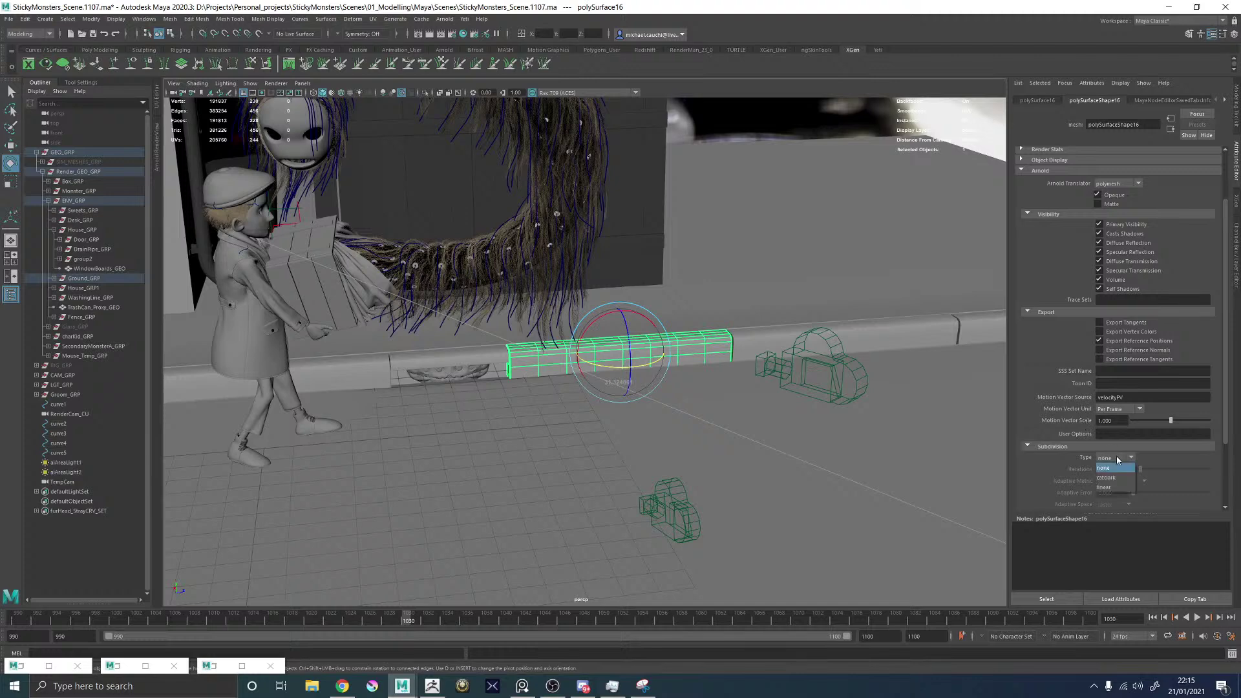
click(1118, 469)
click(1120, 468)
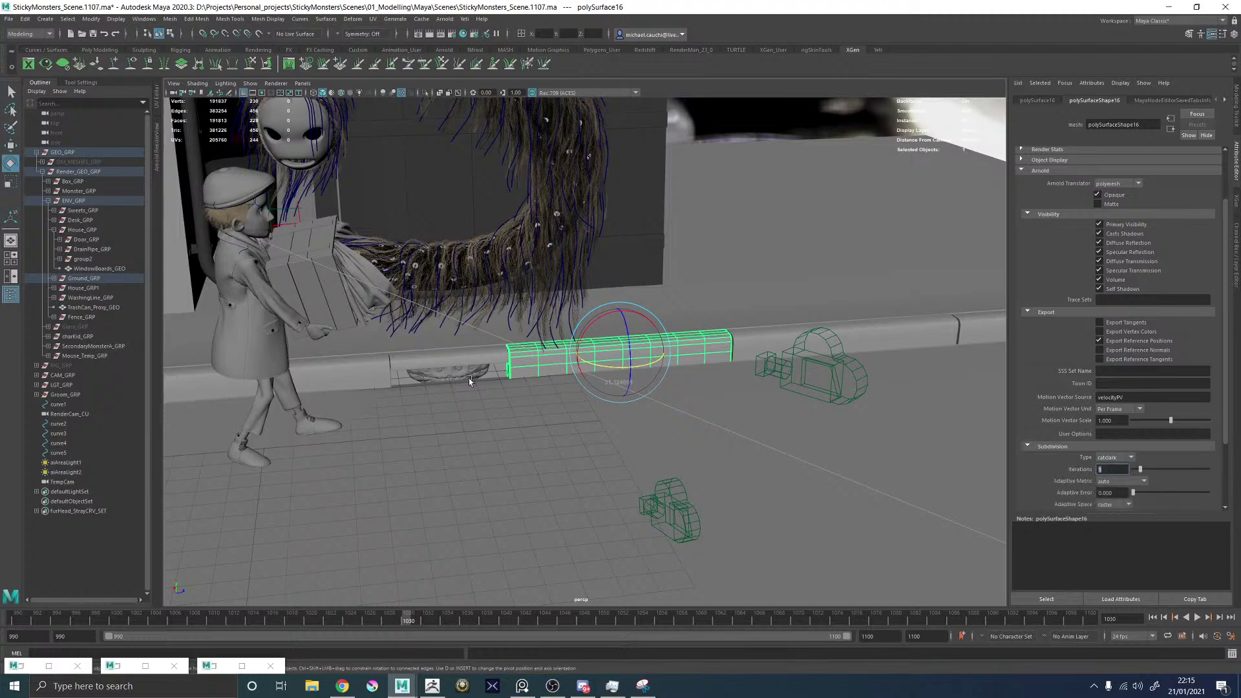
Set the Arnold subdivision type of the kerb segment directly above the drain to catclark.
click(466, 354)
click(1107, 457)
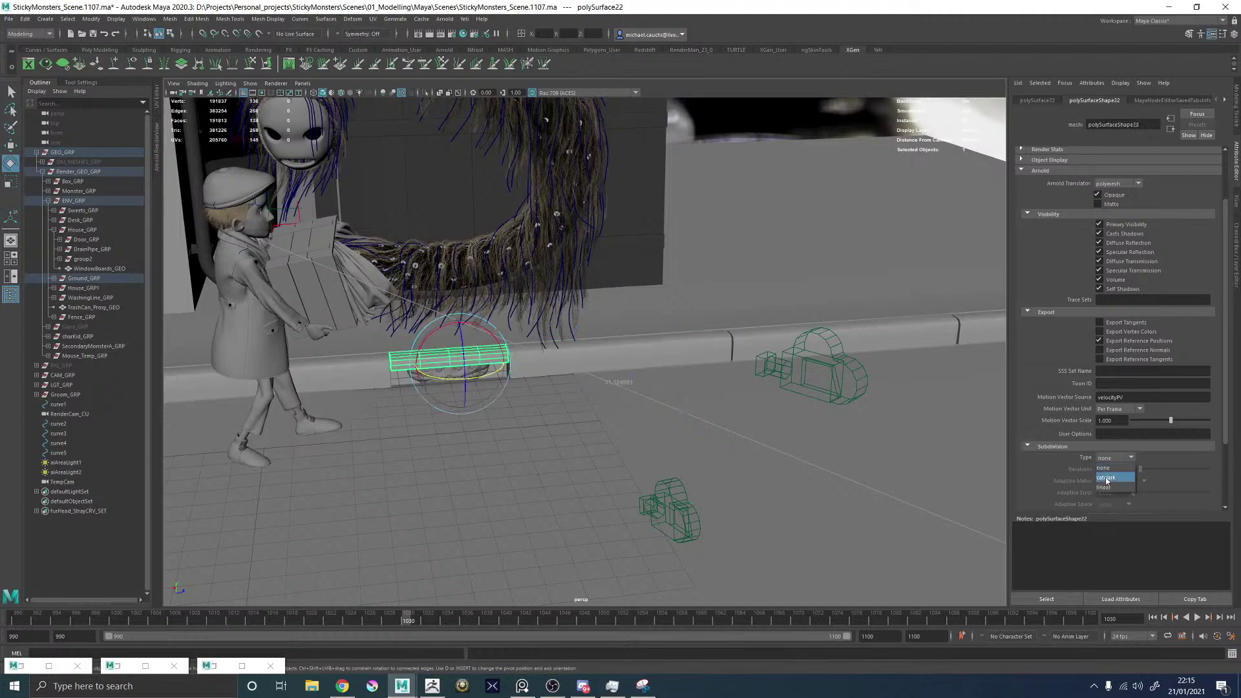
click(1107, 479)
Give the two kerb segments on the boy's side of the drain the Arnold subdivision type catclark.
alt+middle_drag(348, 385, 587, 336)
click(426, 372)
click(1113, 458)
click(1106, 479)
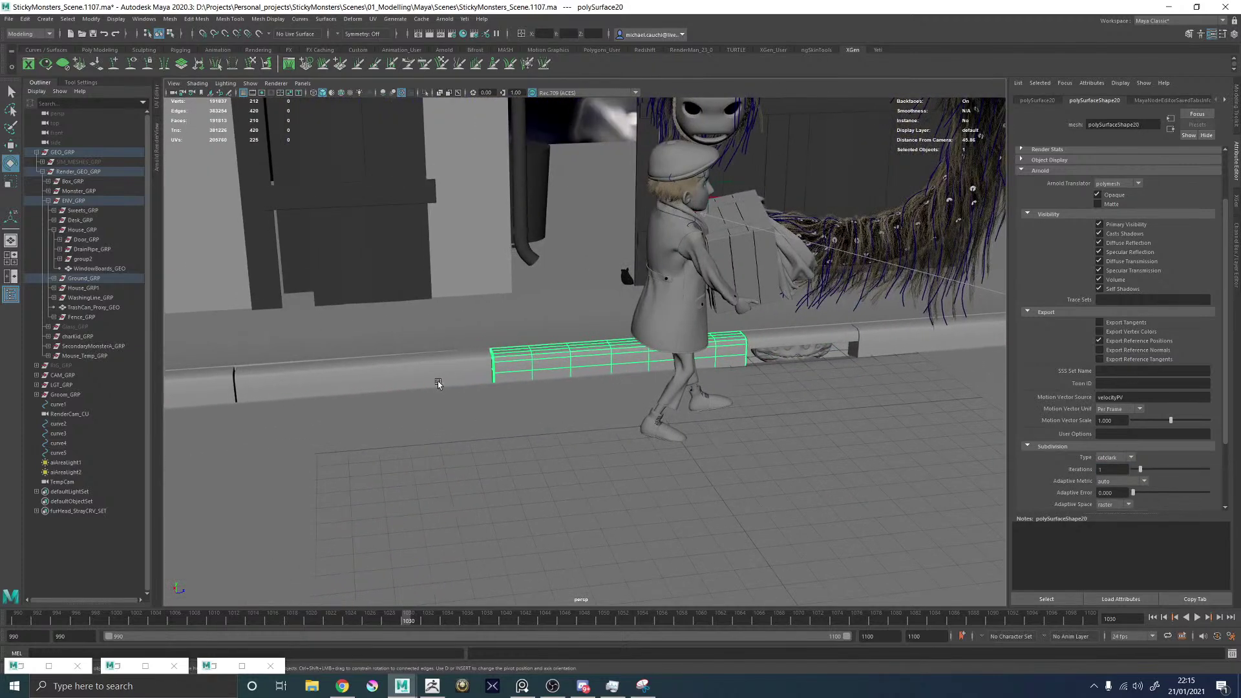
click(436, 380)
click(1107, 457)
click(1107, 478)
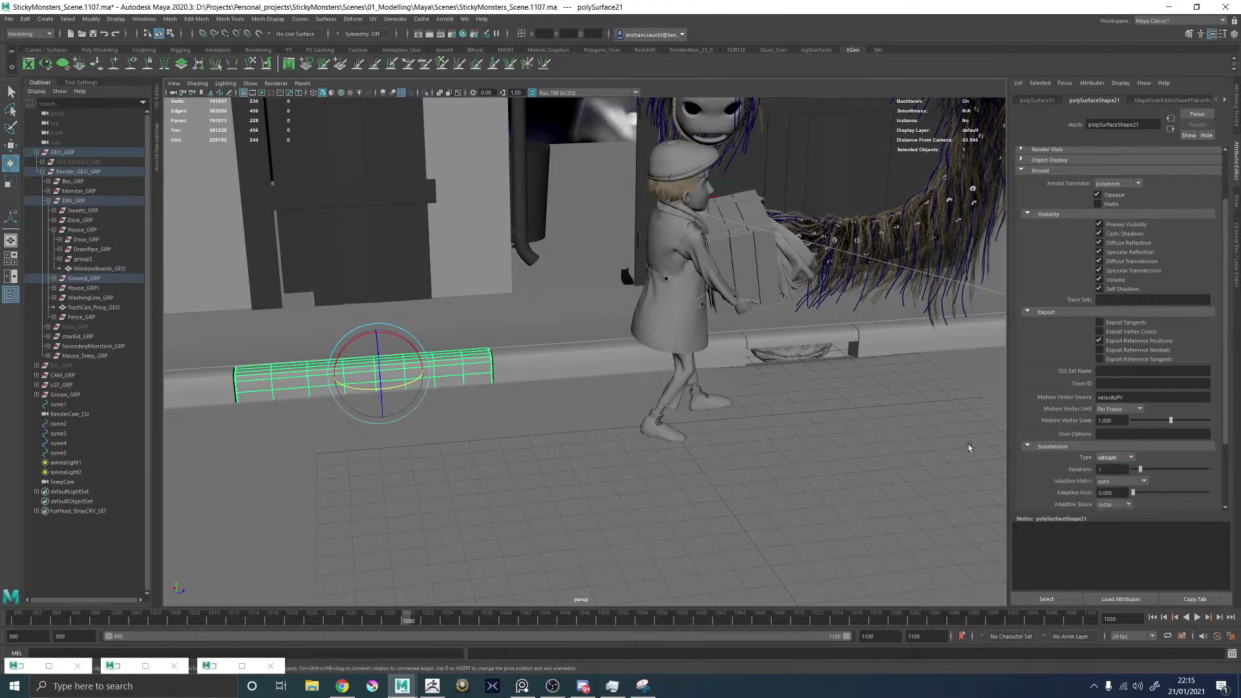
Turn off the smooth preview of the pavement mesh Path_GEO and set its Arnold subdivision type to catclark.
alt+right_drag(969, 446, 700, 301)
click(826, 219)
alt+drag(826, 221, 790, 244)
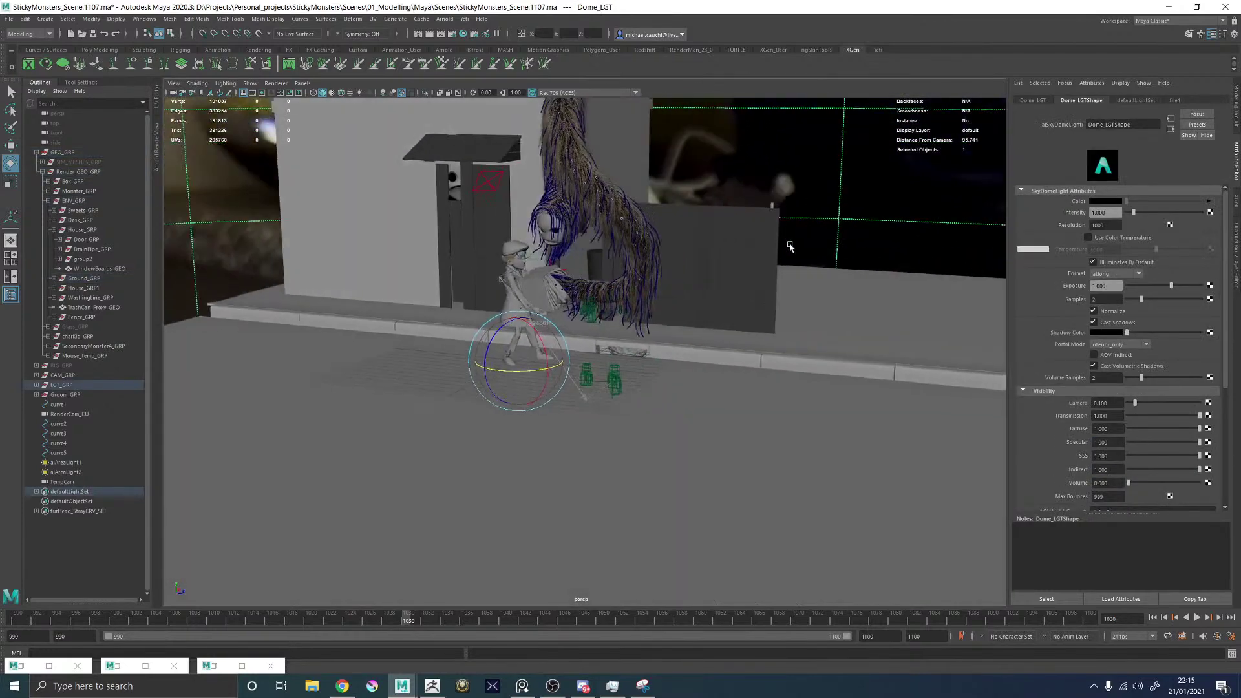
click(847, 358)
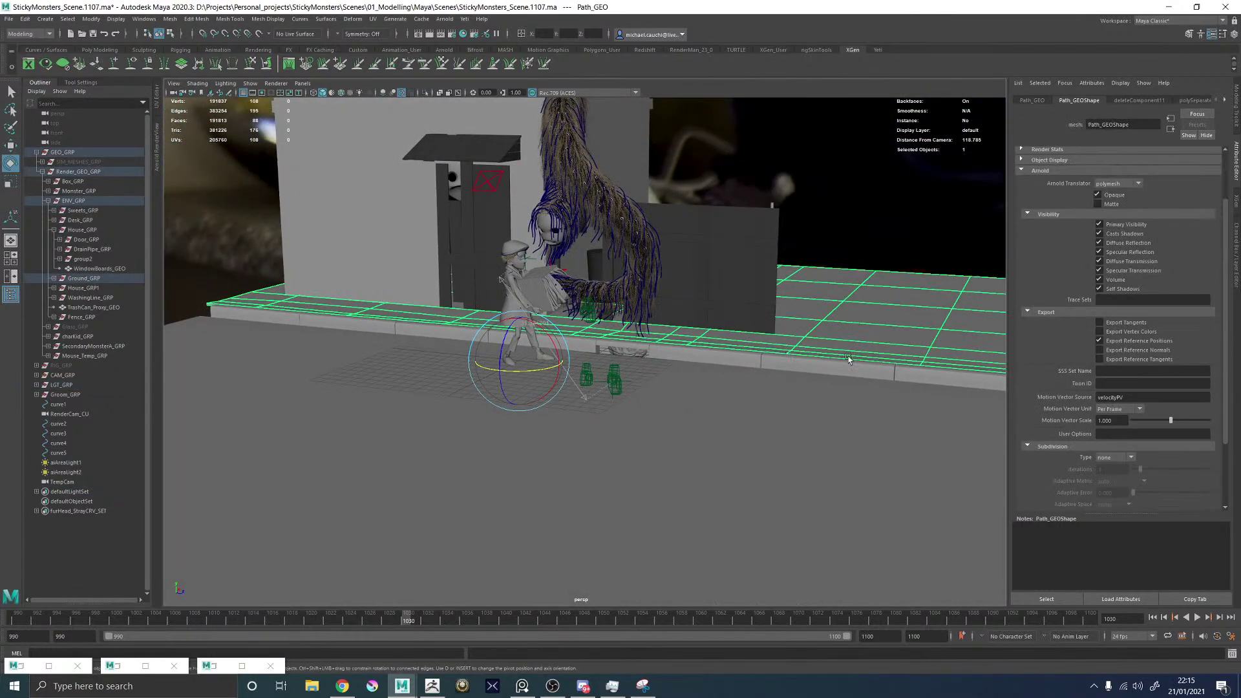
key(1)
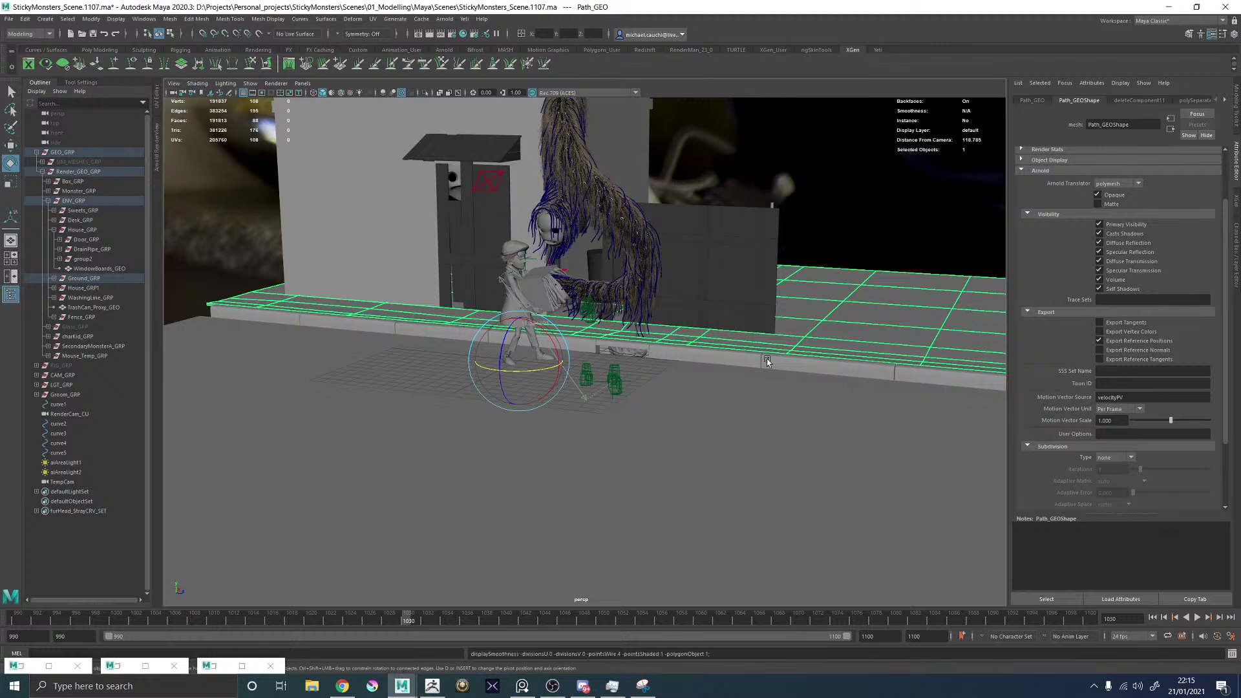
scroll(1088, 261, down, 3)
click(1115, 369)
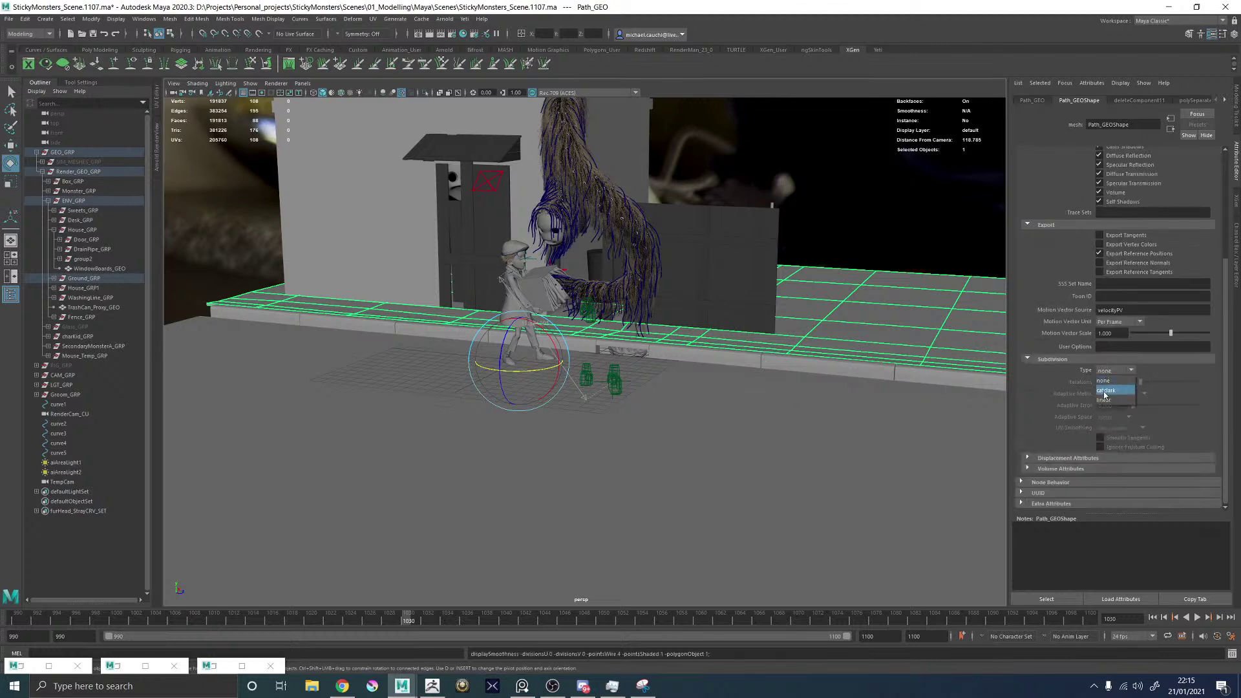
Set the Arnold subdivision type of Road_GEO to catclark, clear the road selection and save the scene.
click(792, 444)
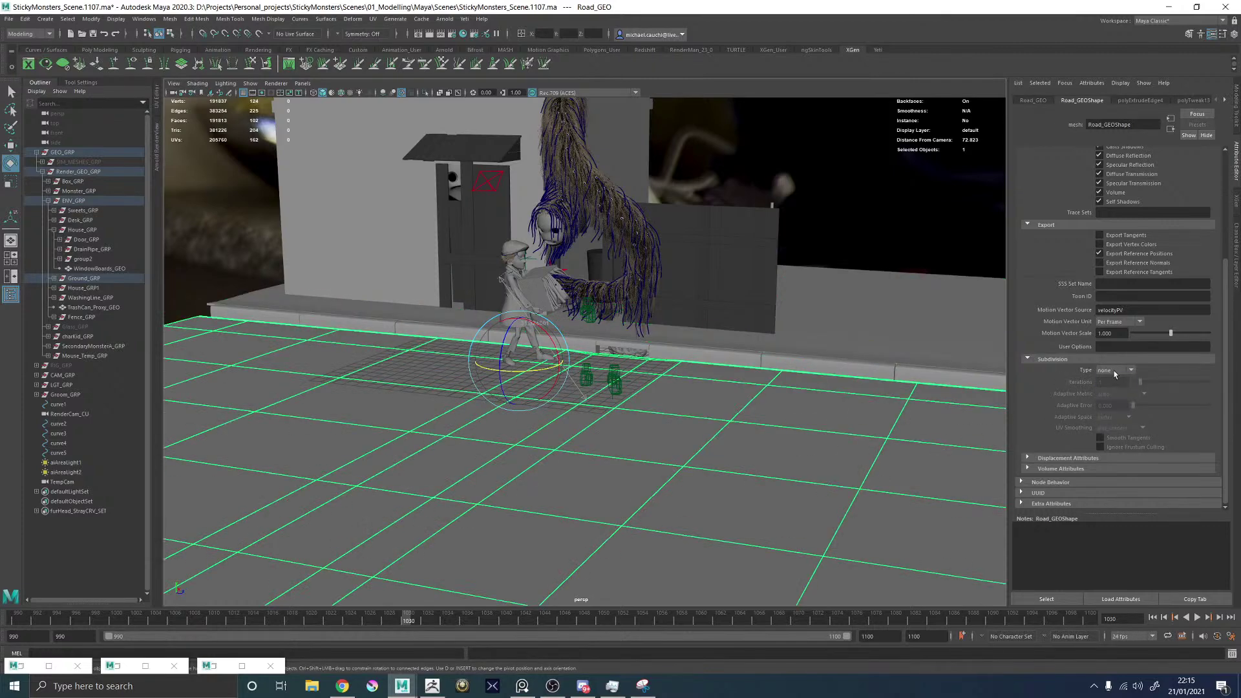
click(1114, 372)
click(1111, 392)
click(845, 215)
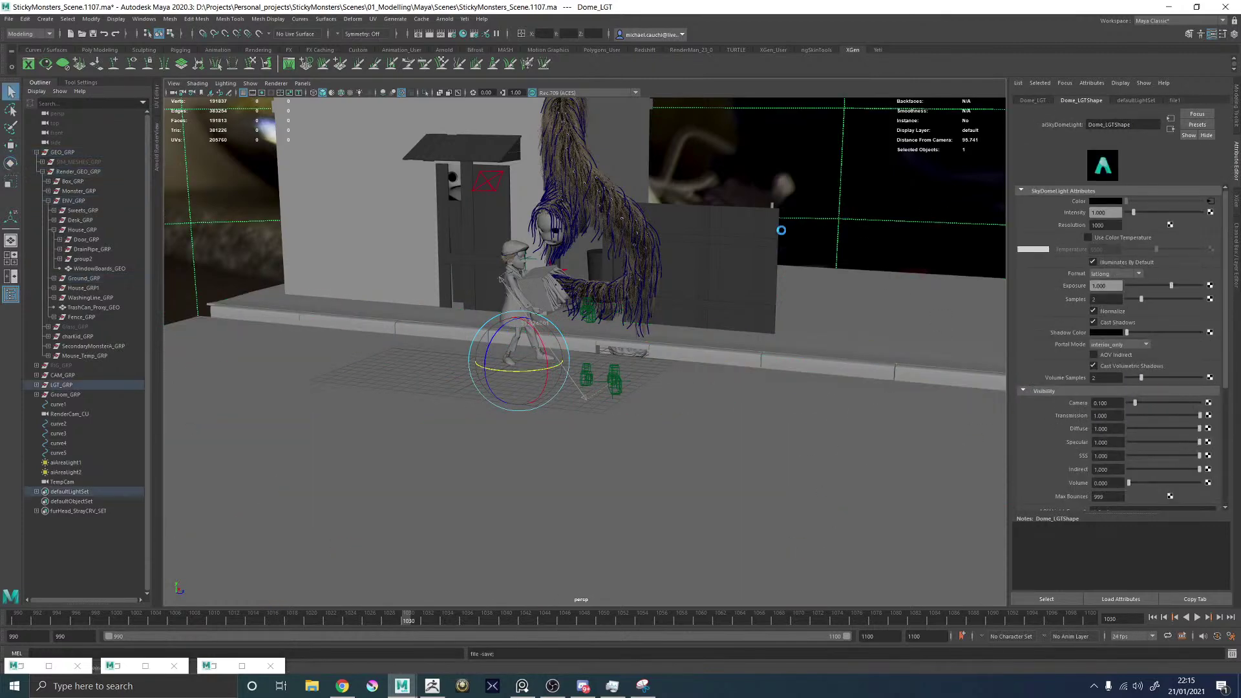
key(ctrl+s)
Bring up the Arnold RenderView and update the full scene for a fresh render.
click(157, 149)
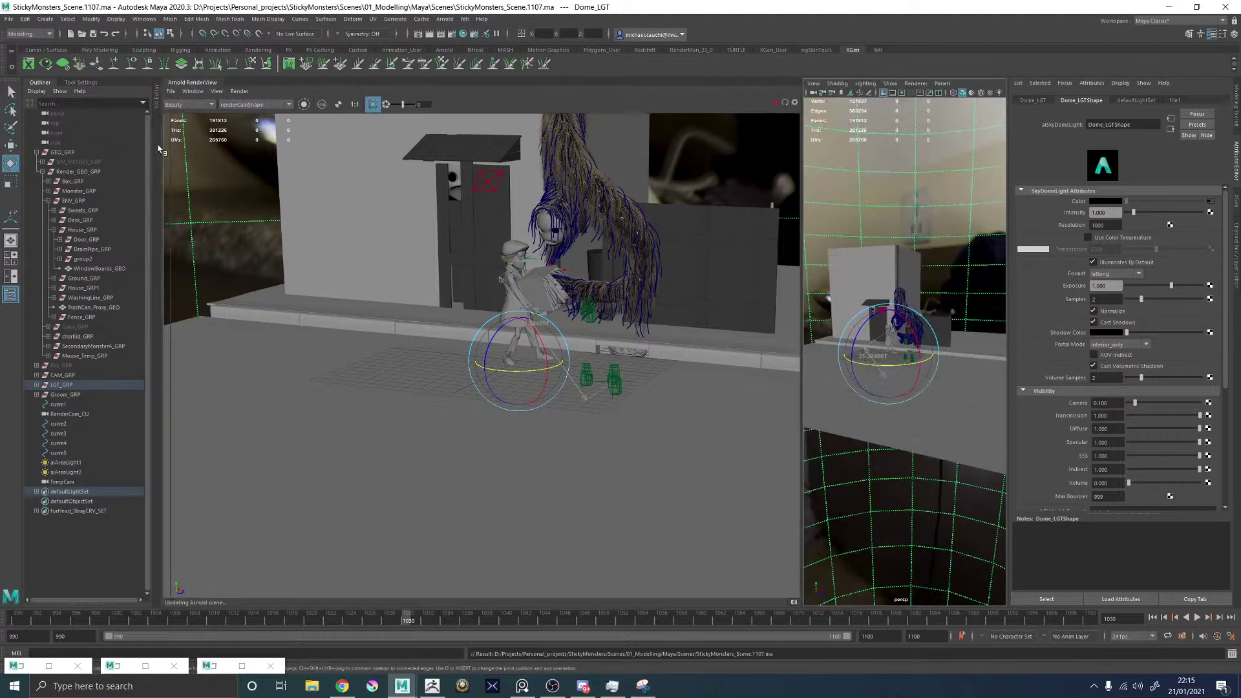
click(356, 105)
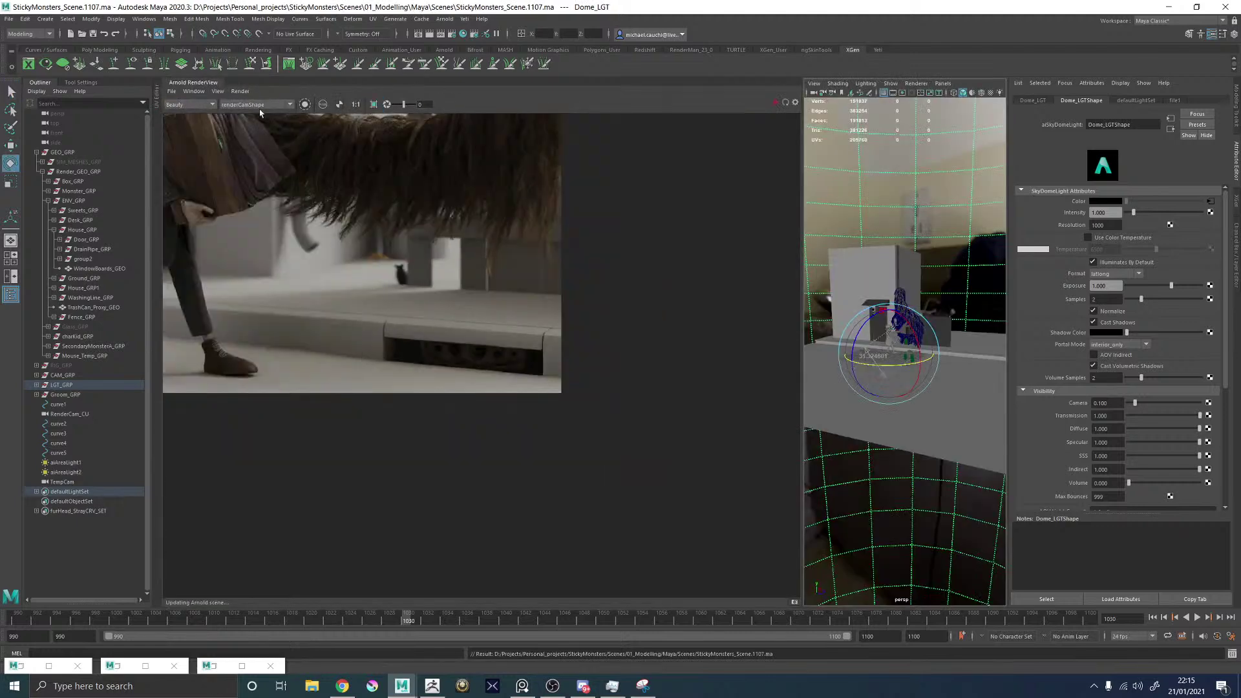
click(193, 92)
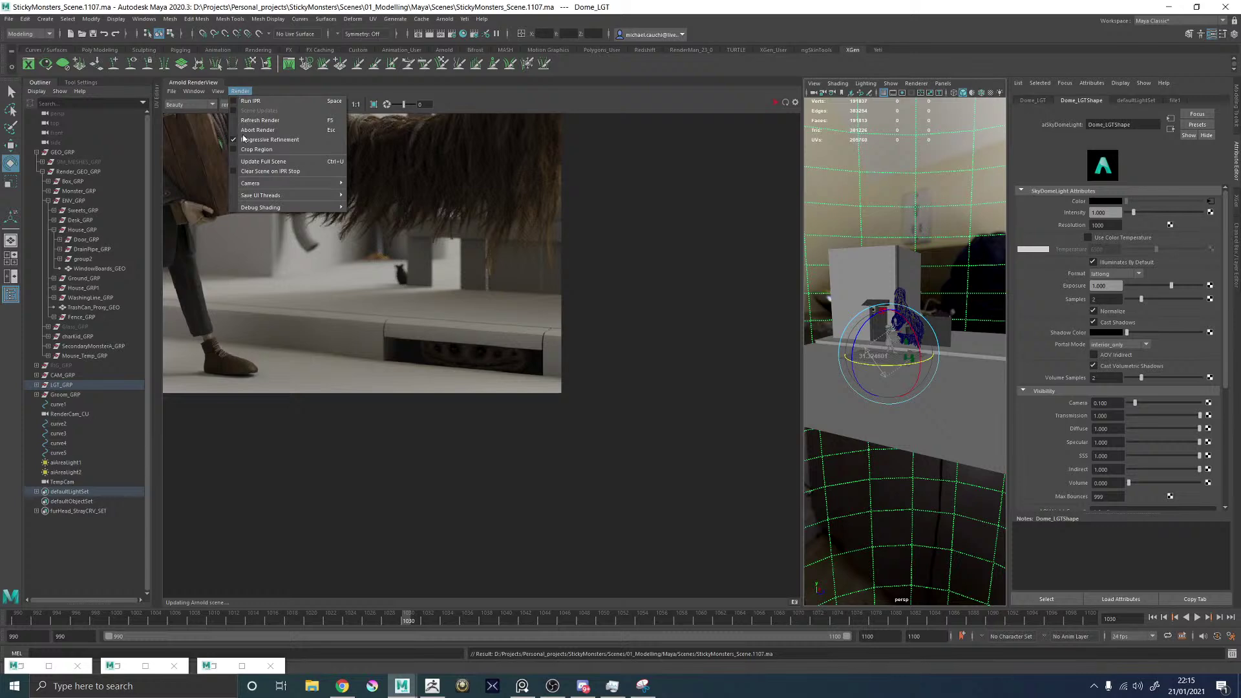
click(263, 161)
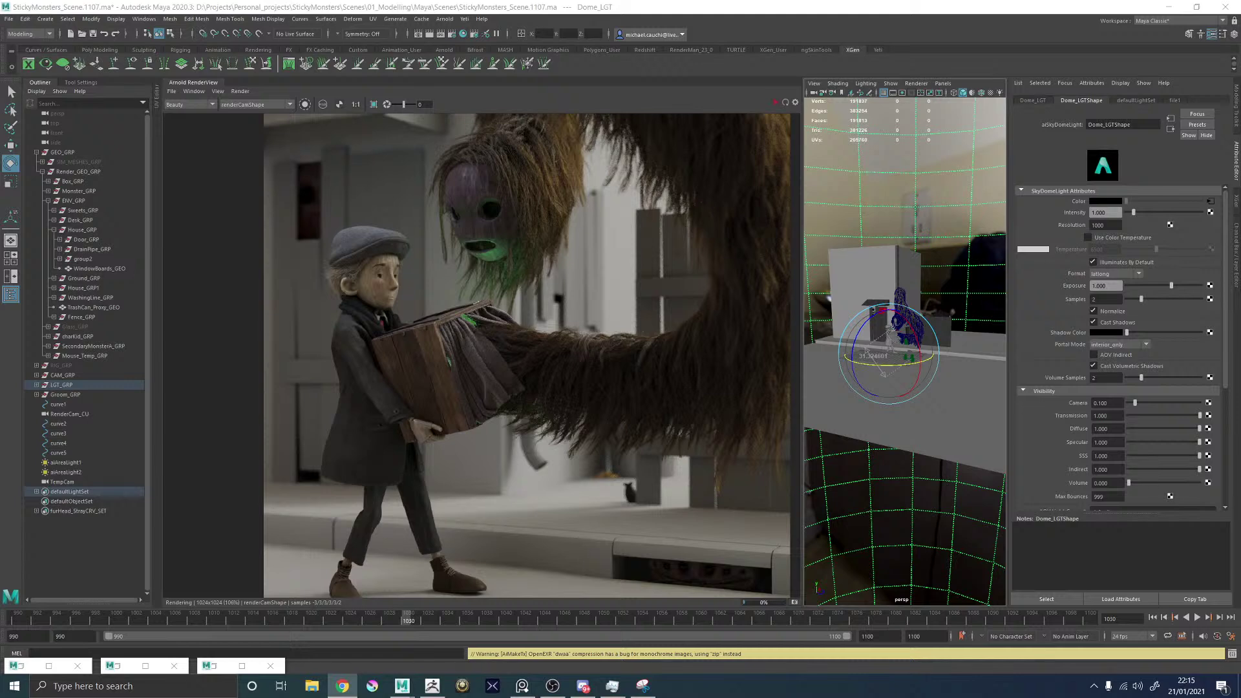
Examine the render closely around the drain, the kerb edges and the pavement surface above the creature.
scroll(527, 382, down, 2)
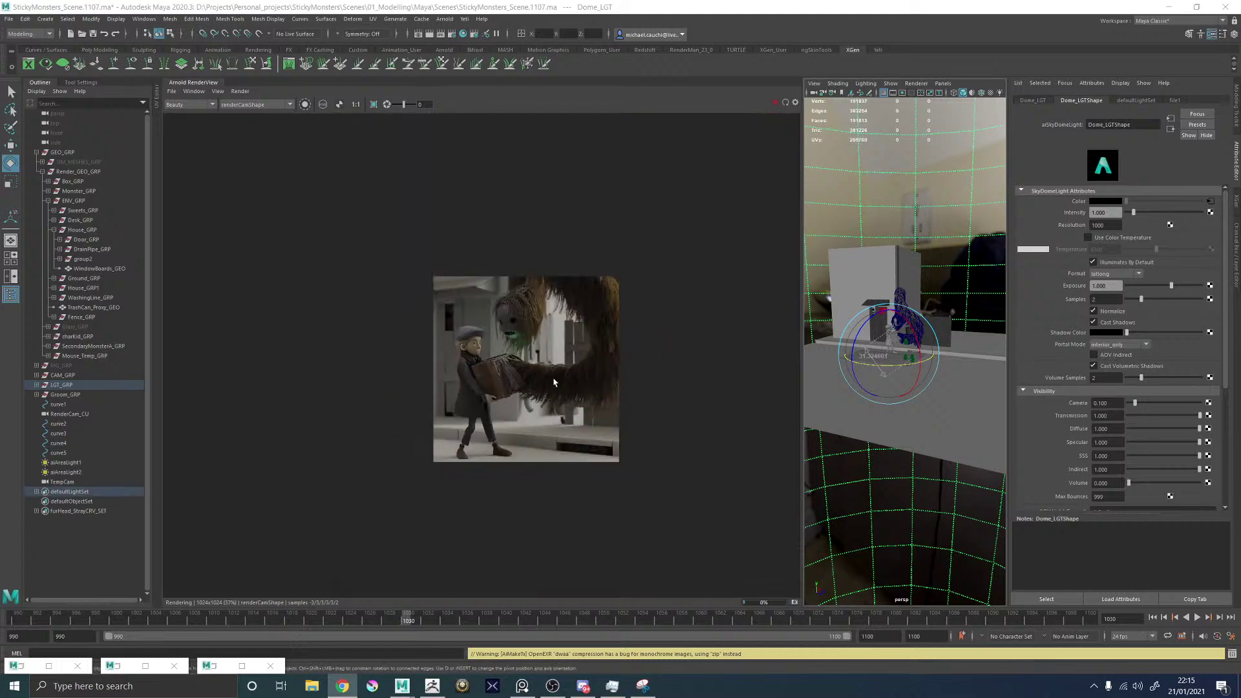
scroll(559, 375, up, 1)
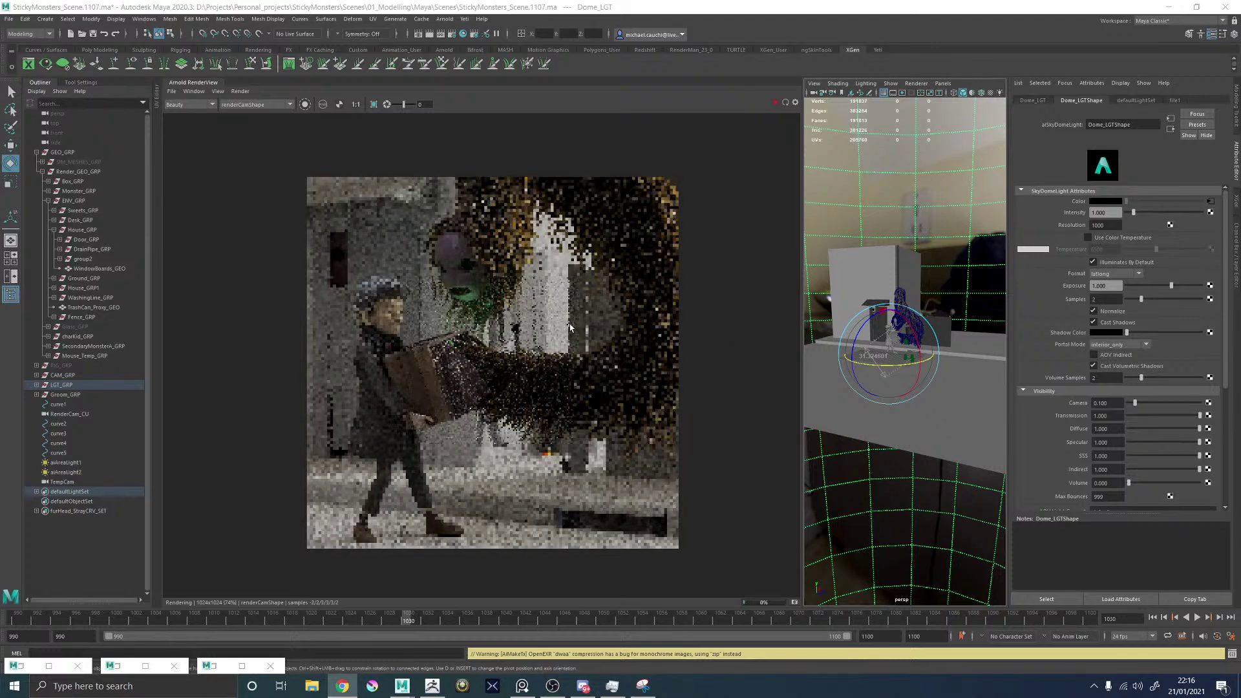
scroll(642, 532, up, 6)
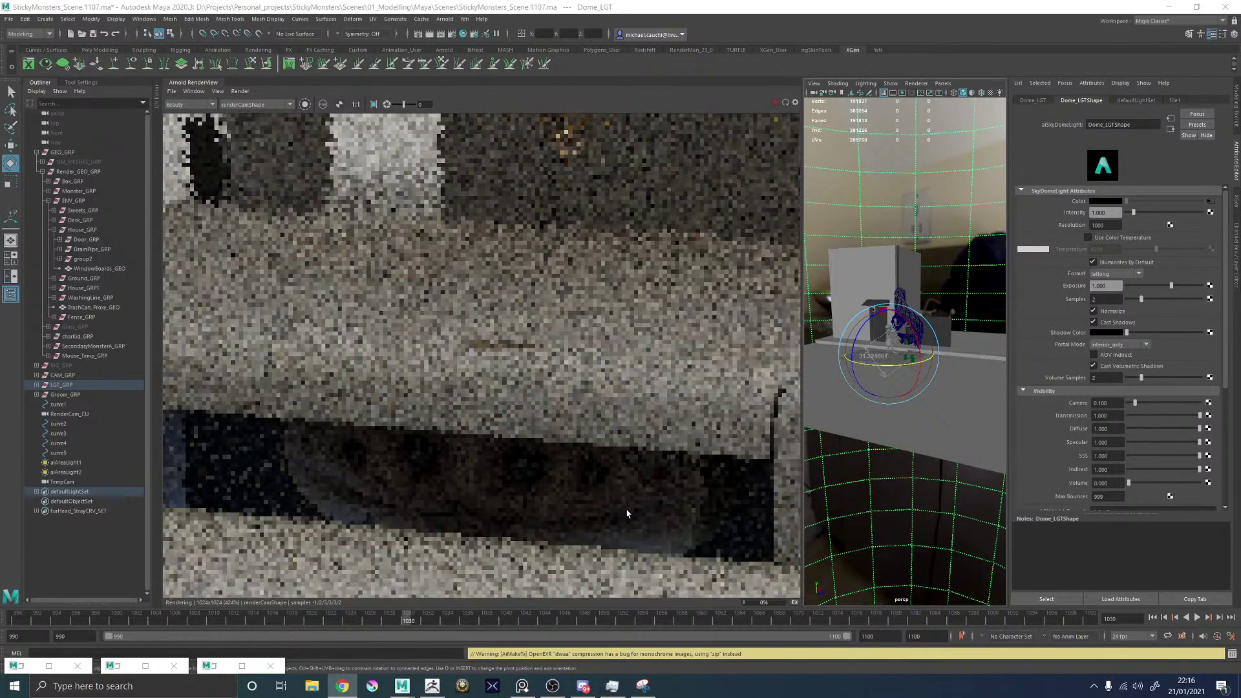
scroll(626, 511, down, 2)
scroll(565, 425, up, 3)
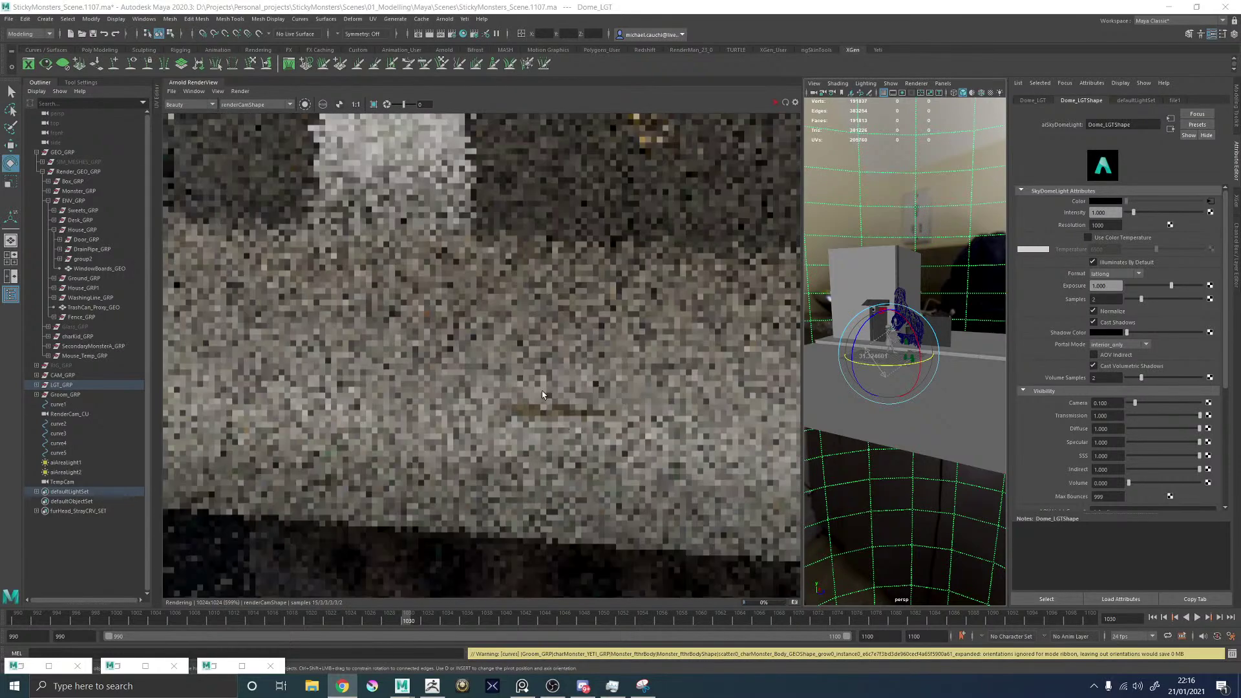
scroll(577, 422, down, 4)
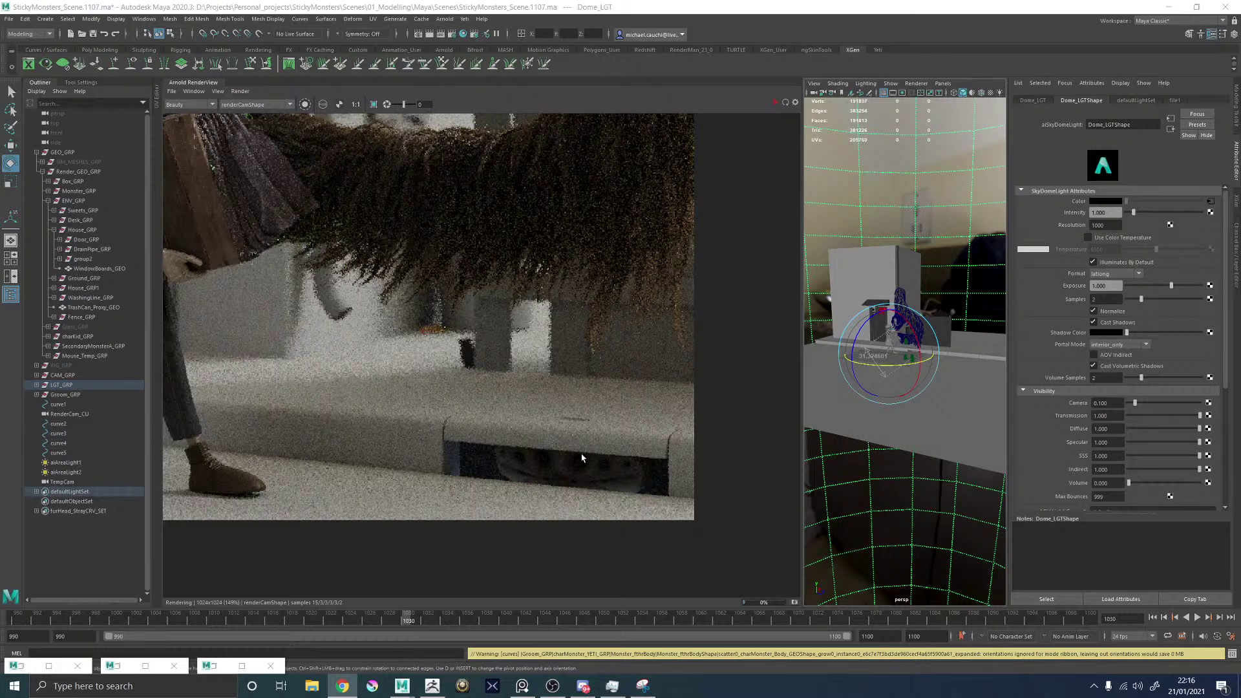
scroll(582, 457, down, 5)
scroll(524, 294, up, 2)
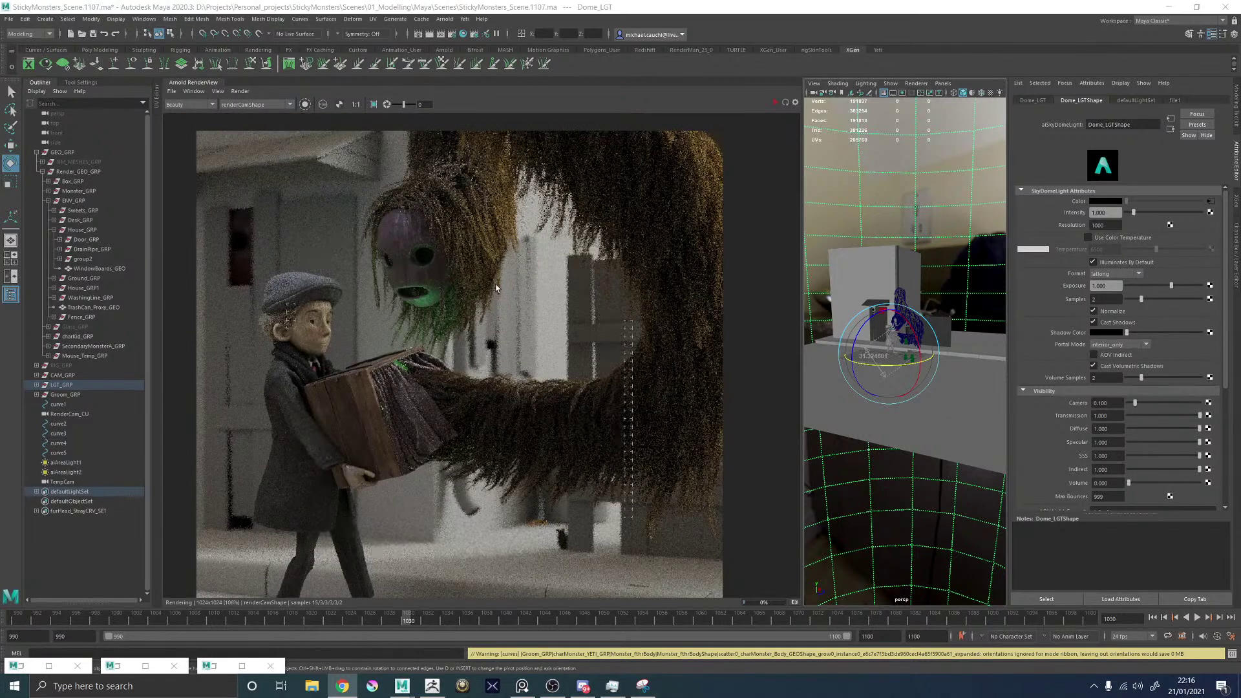
scroll(497, 288, down, 3)
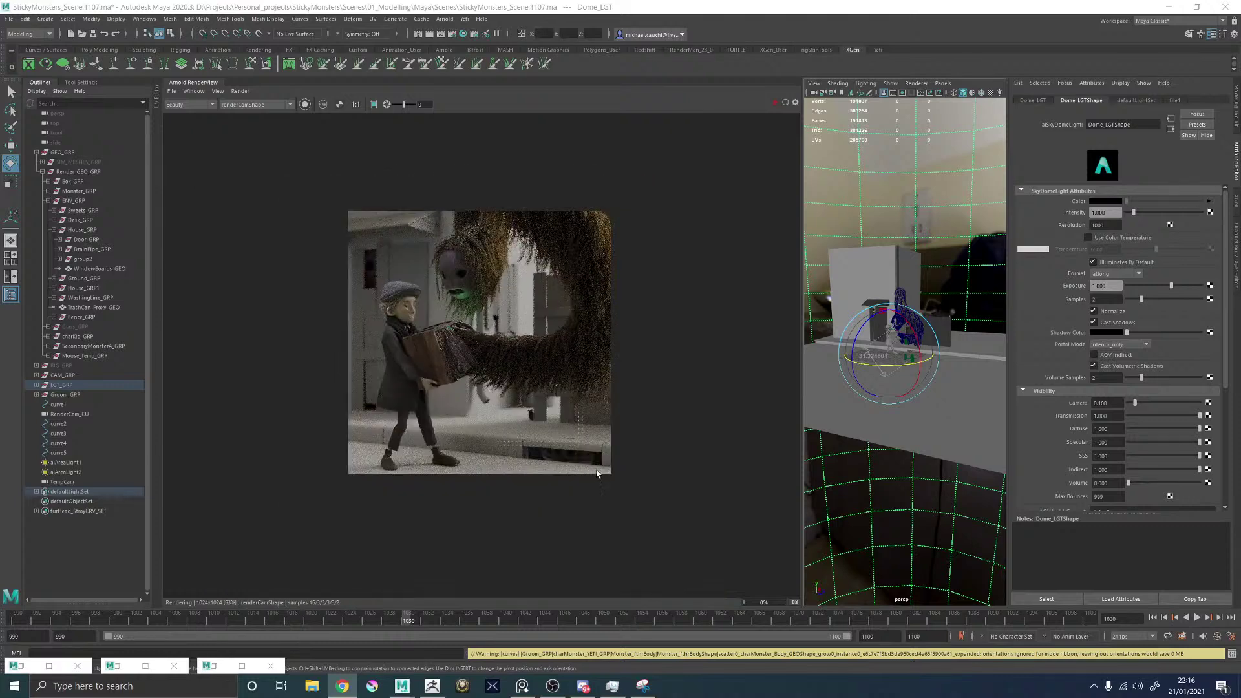
scroll(582, 457, up, 3)
scroll(571, 451, up, 3)
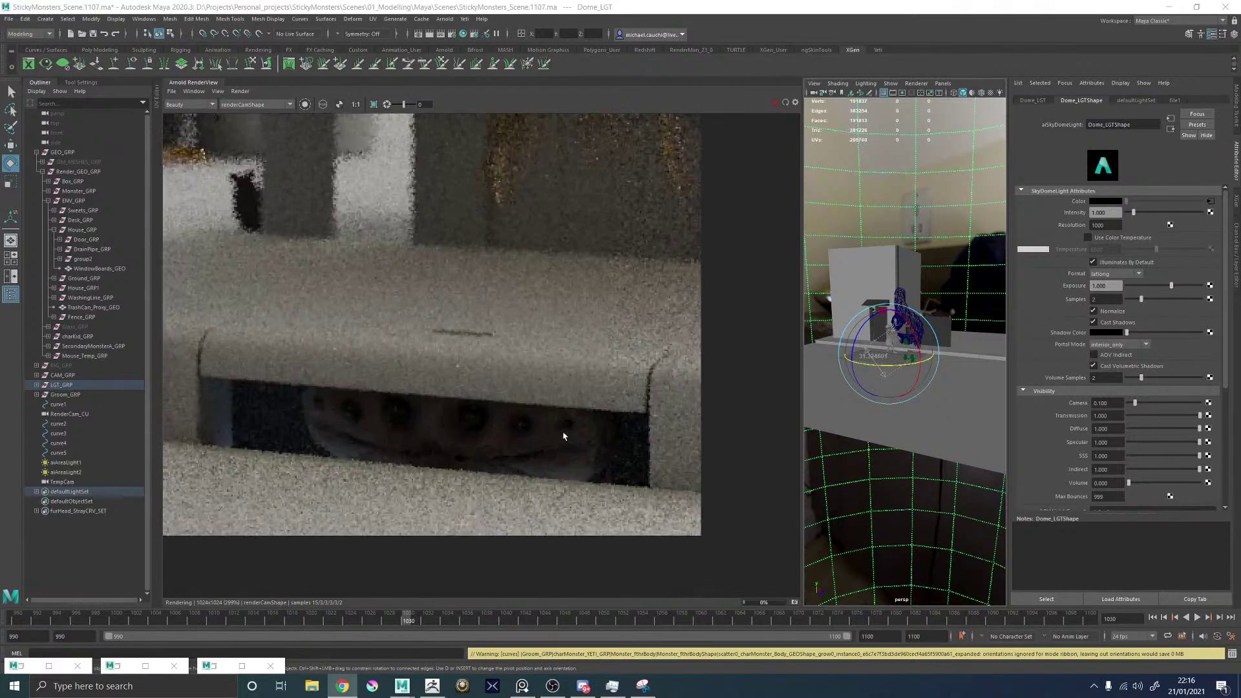
scroll(558, 432, down, 3)
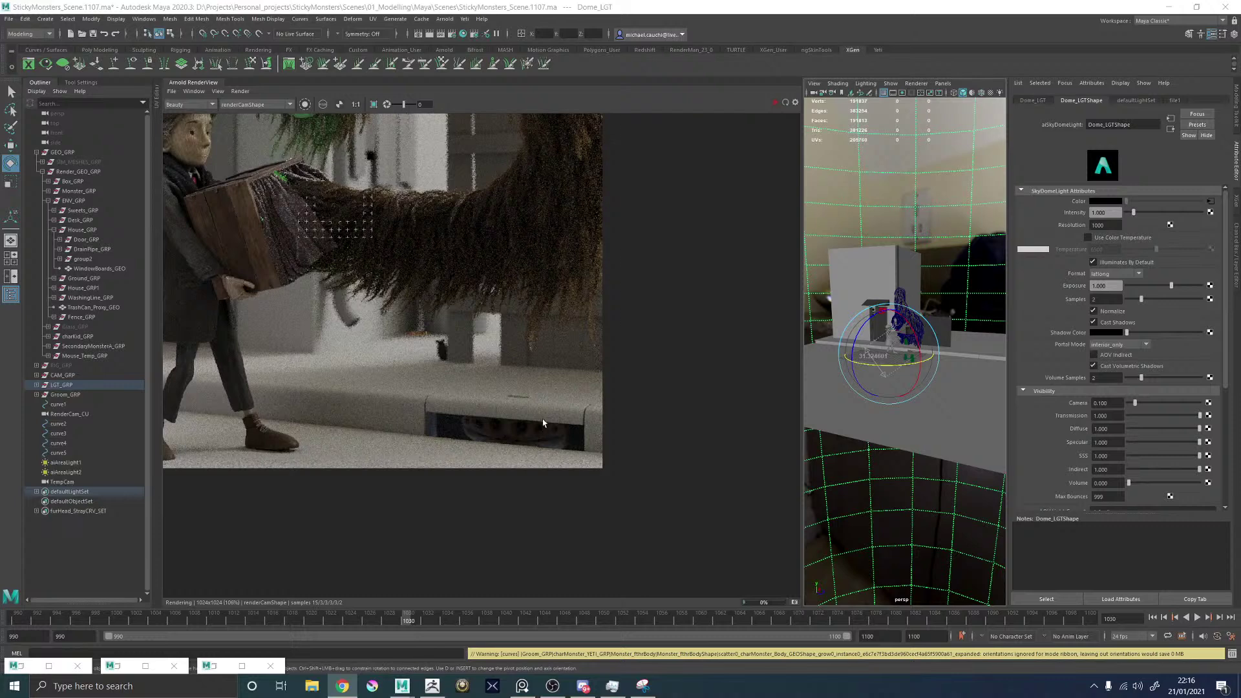
scroll(543, 424, up, 3)
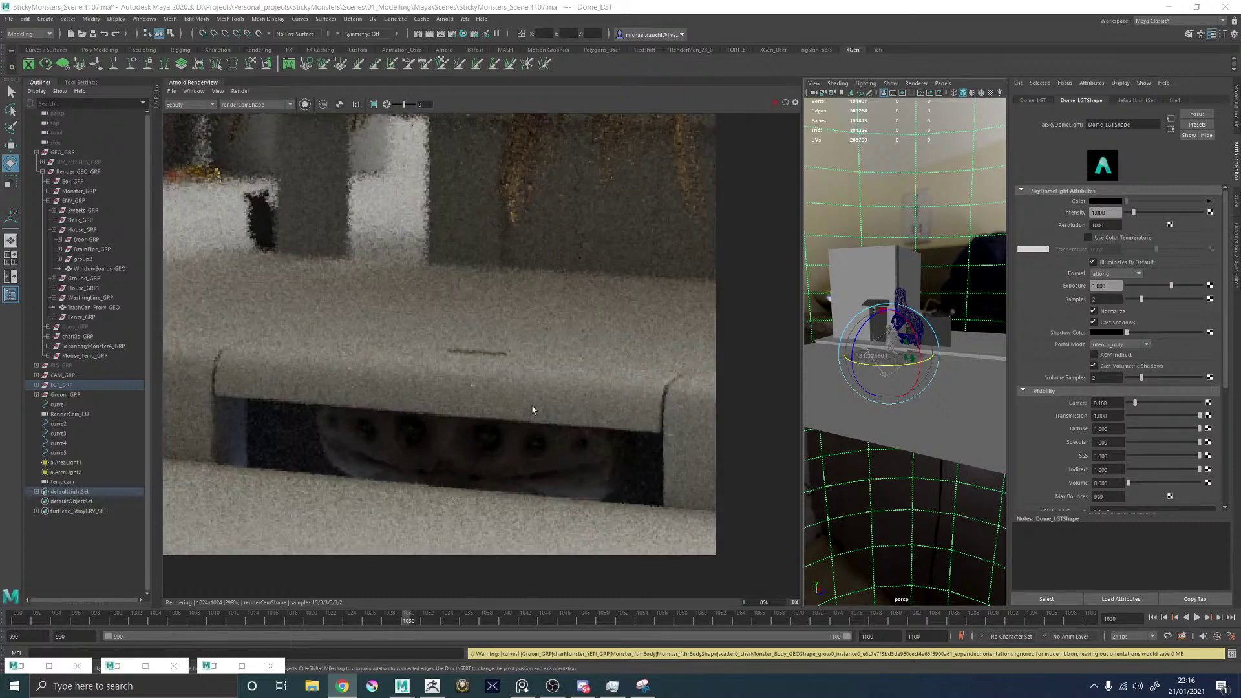
Select Path_GEO, return to the perspective view and inspect its smooth preview where the creature meets the pavement.
click(479, 279)
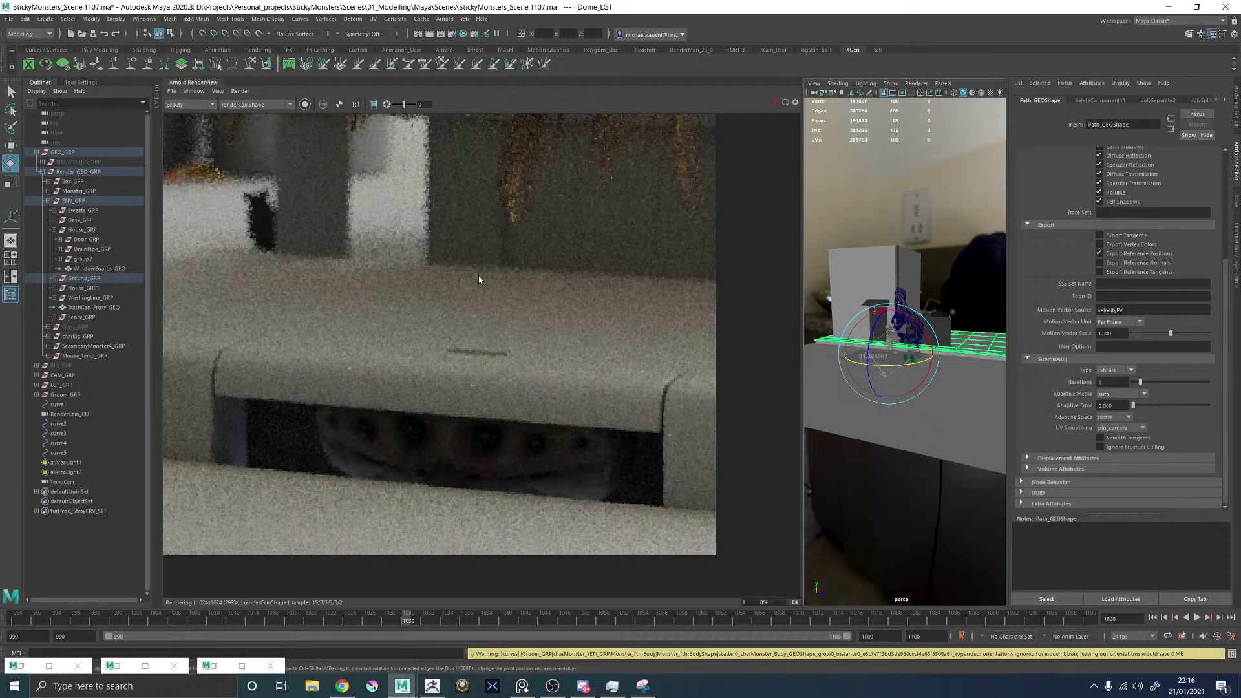
double_click(208, 83)
alt+drag(735, 448, 688, 402)
alt+right_drag(688, 401, 989, 510)
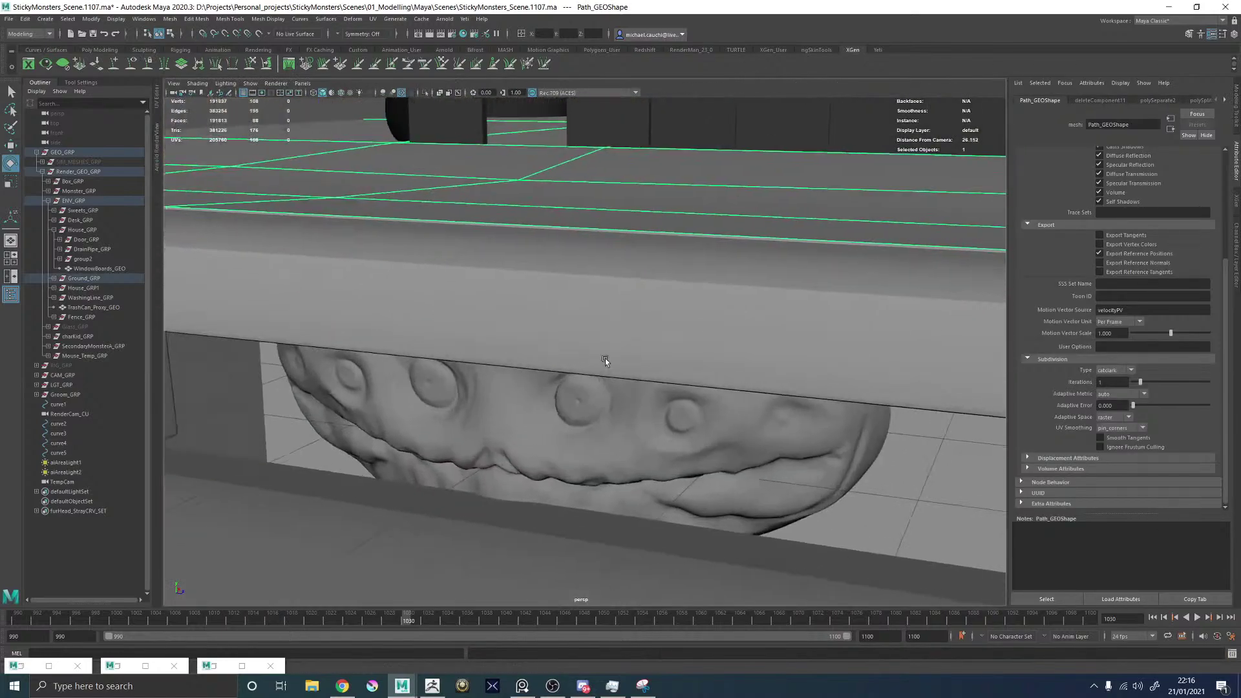
alt+drag(604, 358, 576, 371)
key(3)
alt+middle_drag(464, 402, 503, 373)
alt+drag(669, 313, 852, 307)
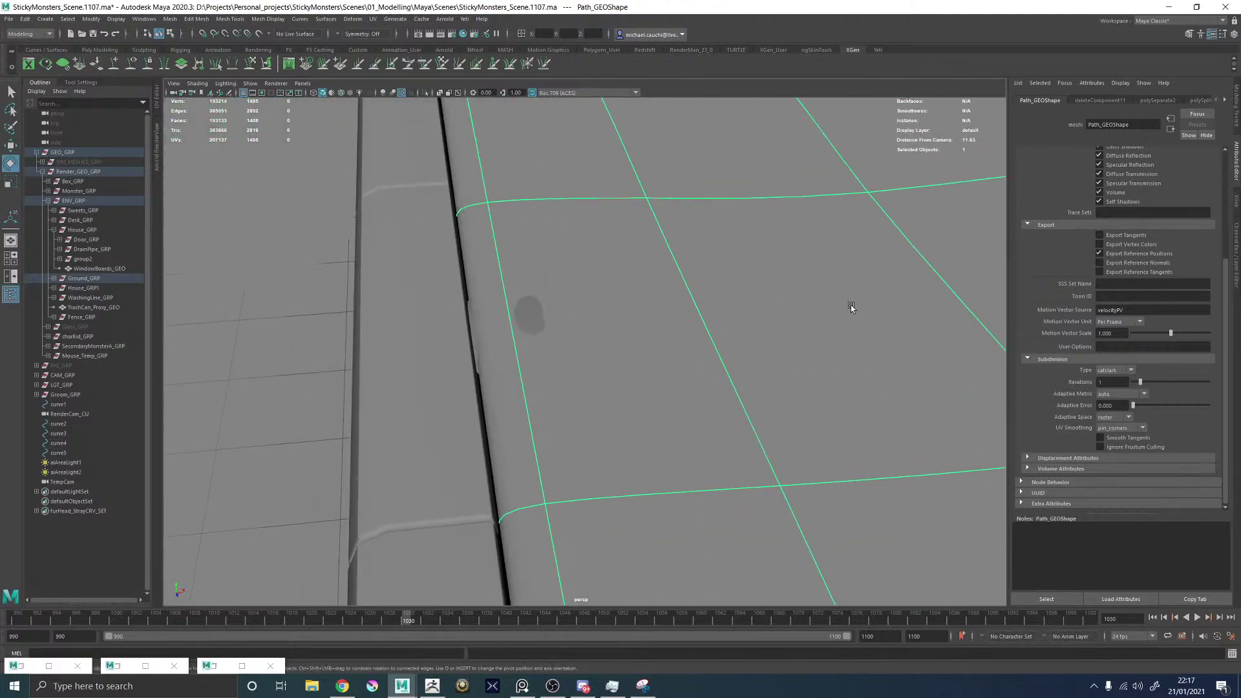
Turn off Path_GEO's smooth preview and bevel its border edges along the kerb with a fraction of 0.28.
click(568, 301)
shift+right_click(498, 189)
shift+right_drag(486, 191, 445, 189)
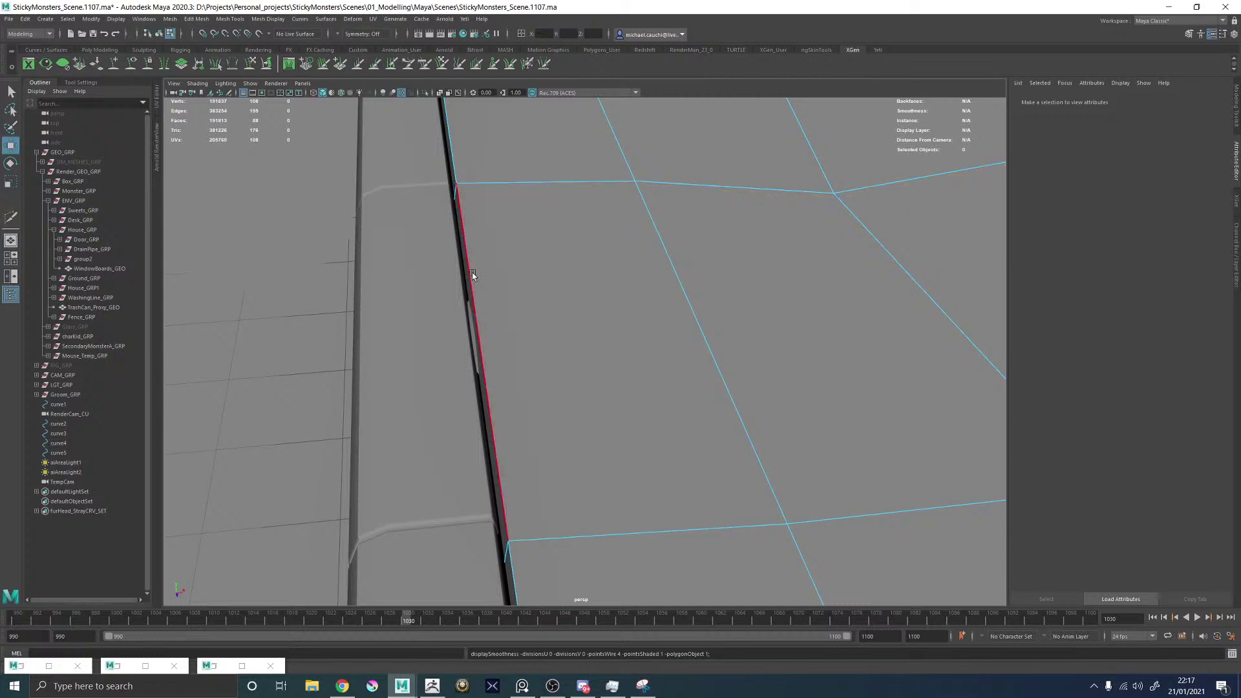
double_click(461, 212)
shift+right_drag(460, 216, 493, 216)
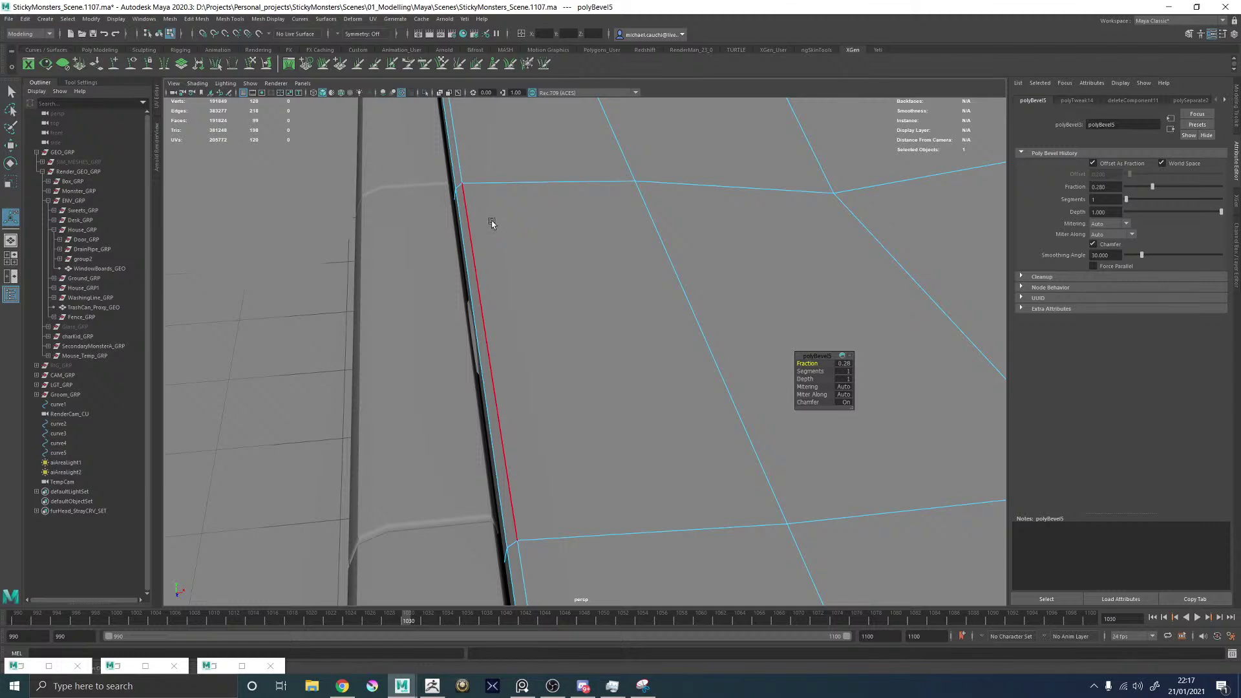
Select the creature mesh inside the drain, frame it and display the view in wireframe.
alt+drag(494, 221, 556, 246)
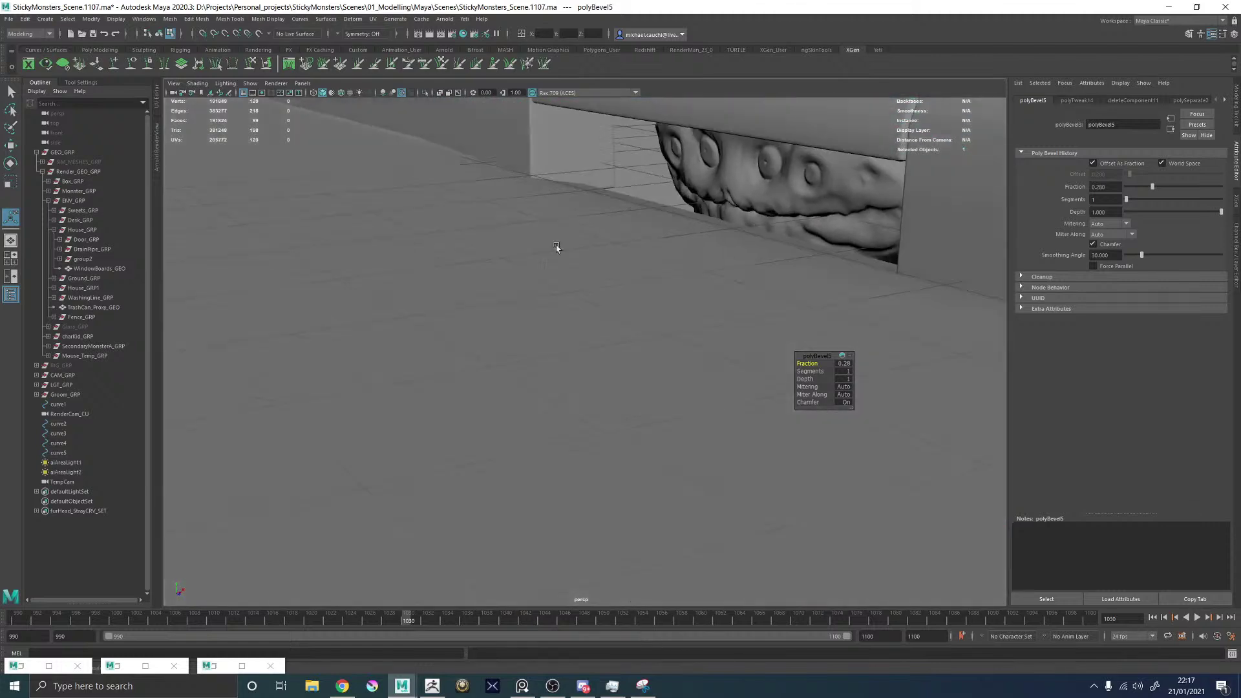
alt+drag(718, 184, 690, 236)
right_drag(659, 294, 702, 250)
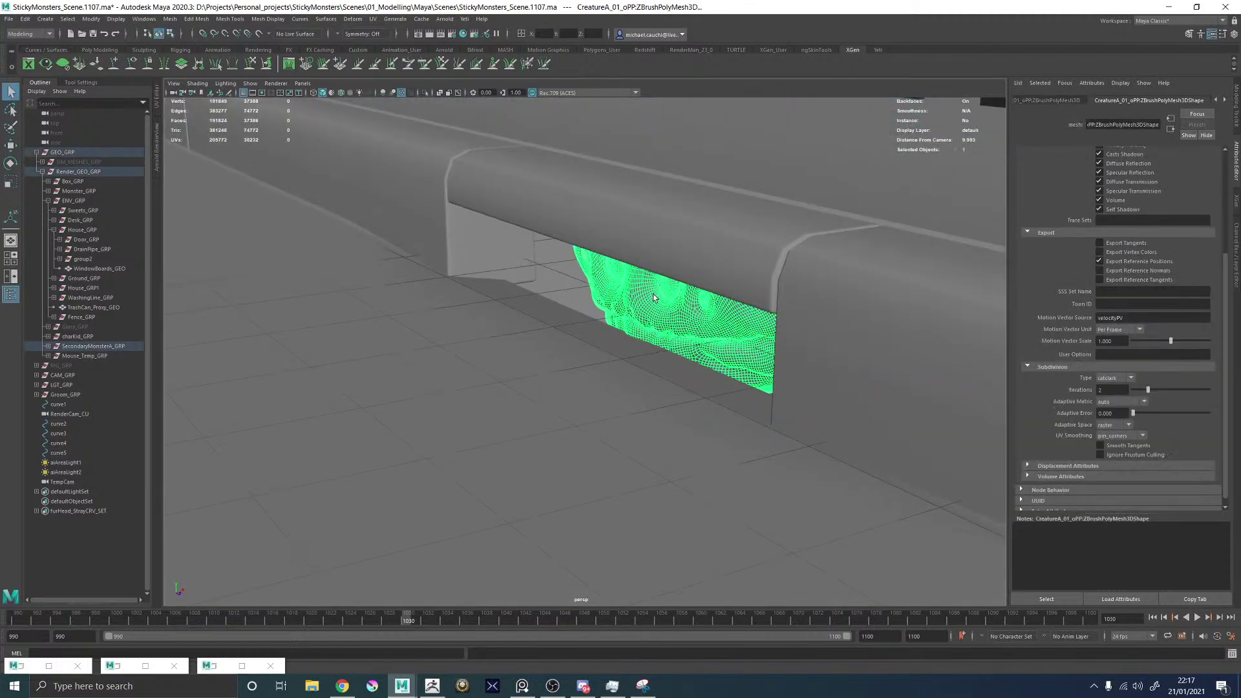
key(f)
key(4)
alt+drag(607, 314, 665, 288)
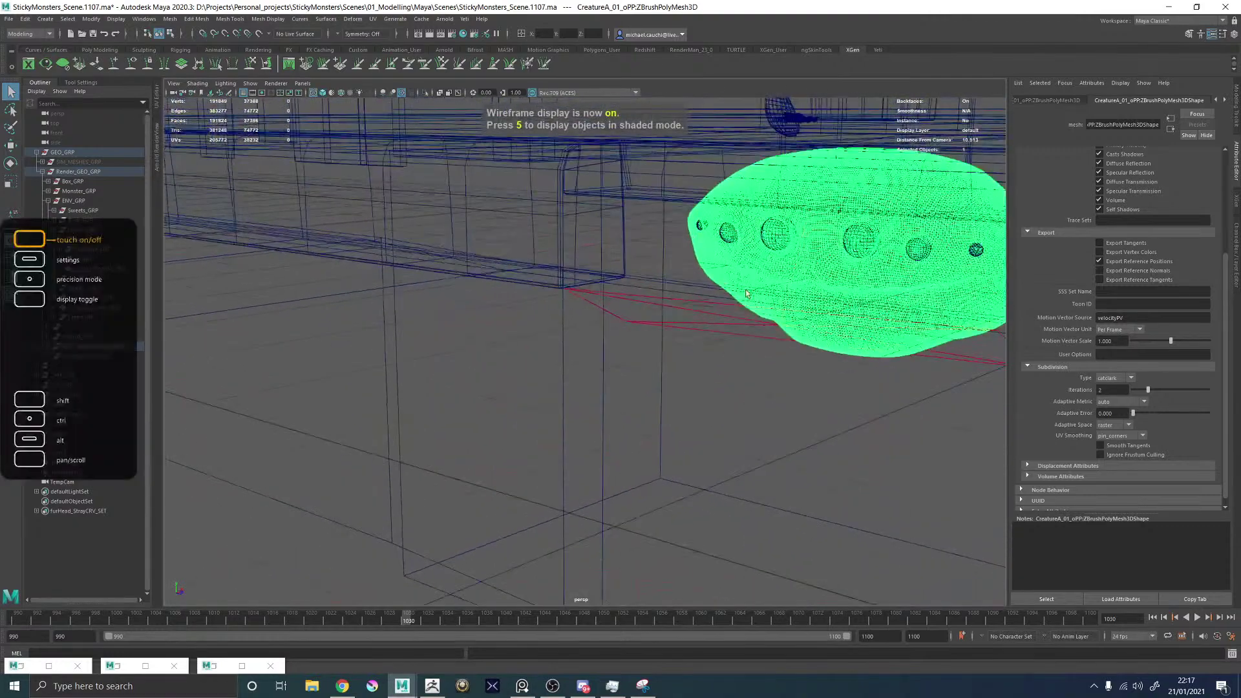
Switch the creature mesh to vertex editing and select a vertex at the top of its head.
alt+middle_drag(743, 252, 650, 279)
right_drag(728, 277, 768, 239)
click(704, 266)
right_drag(704, 266, 703, 295)
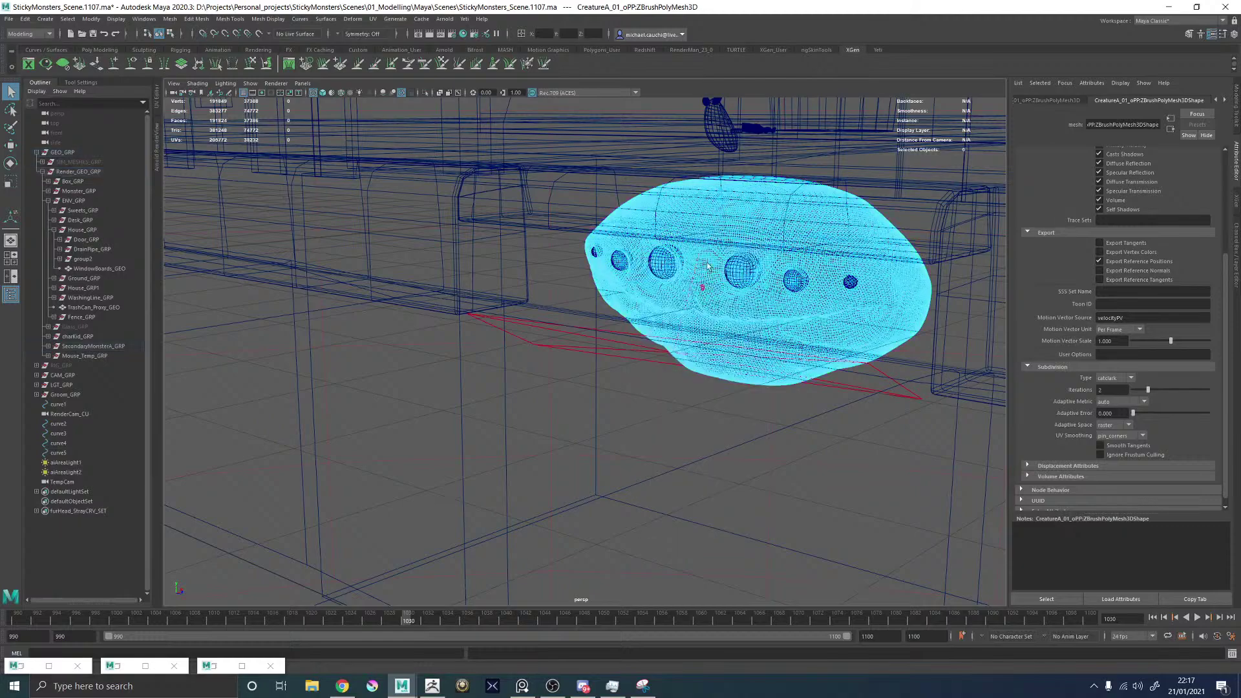
click(749, 177)
Soft-select the top of the creature's head with a wide falloff and lower it slightly beneath the pavement.
alt+drag(749, 177, 706, 217)
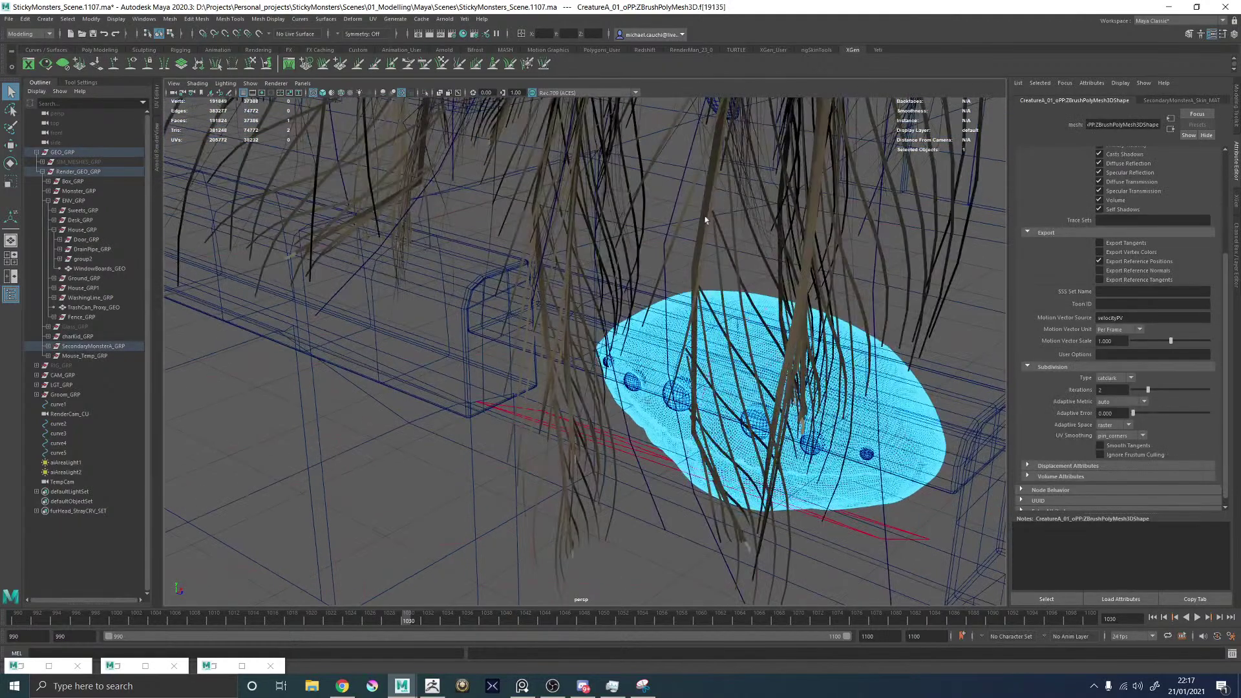
alt+middle_drag(706, 217, 603, 178)
key(b)
drag(594, 195, 712, 196)
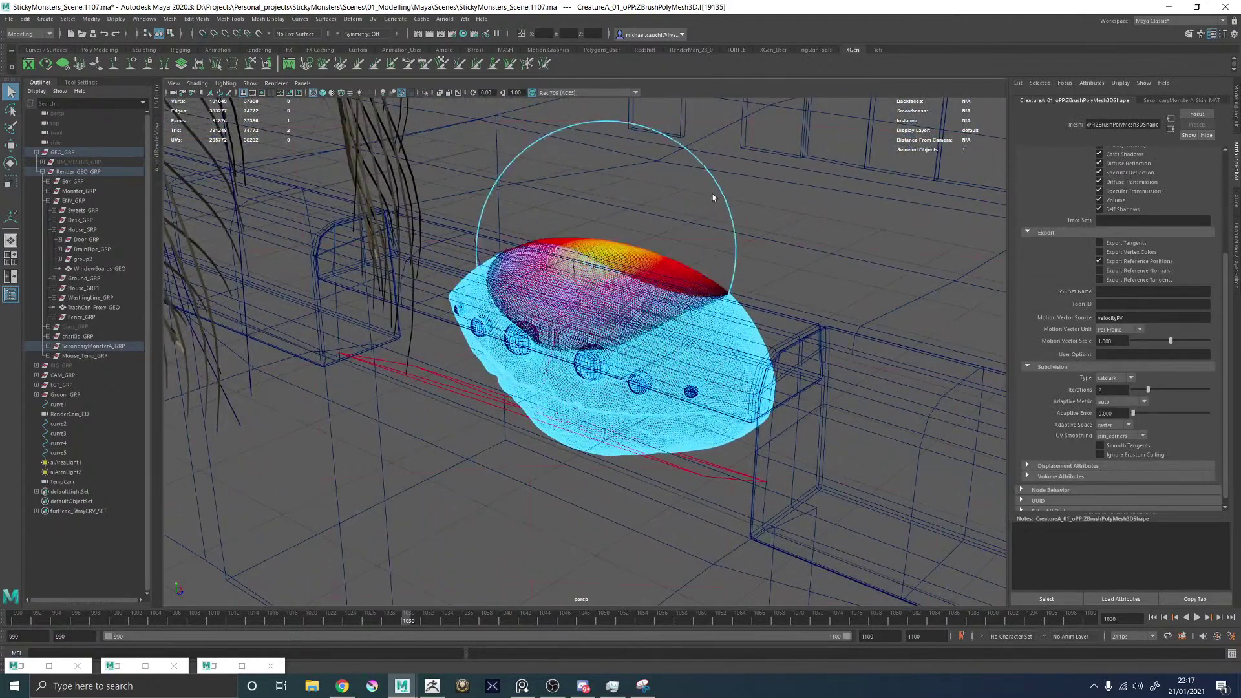
alt+drag(626, 230, 621, 208)
key(w)
alt+middle_drag(621, 125, 634, 194)
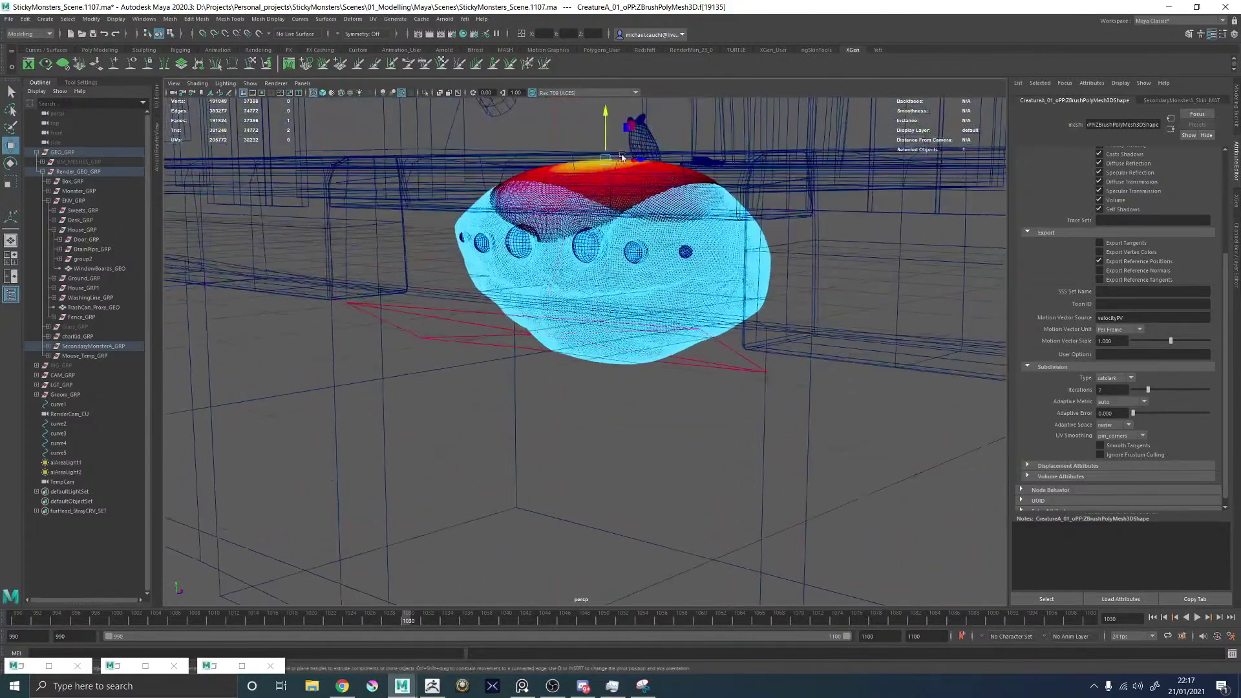
drag(605, 110, 606, 119)
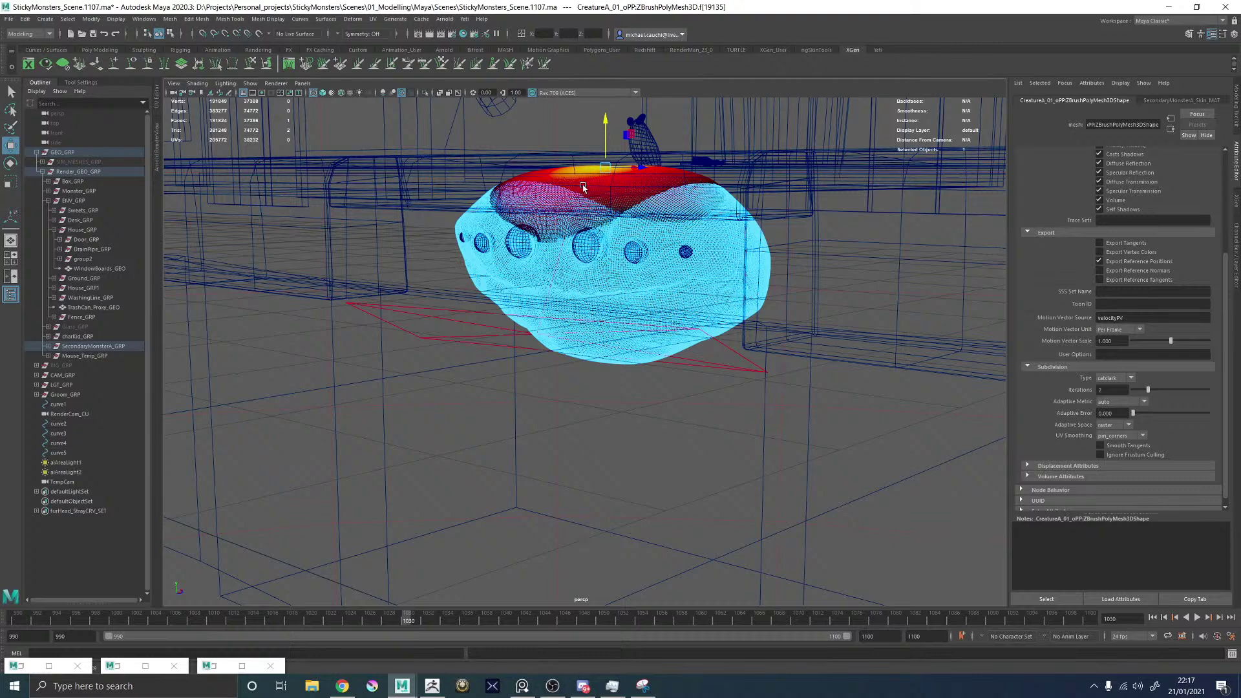
Return to shaded display and object mode, and review the whole scene.
key(5)
right_drag(570, 258, 634, 216)
scroll(600, 265, down, 5)
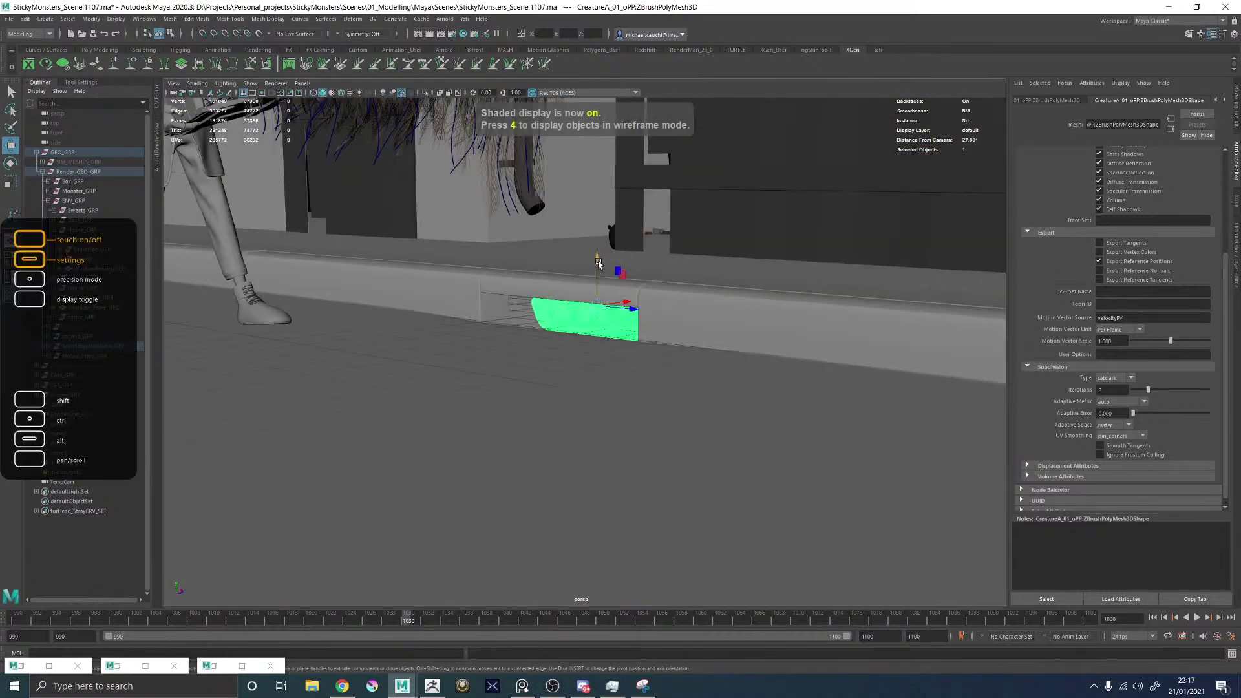
scroll(598, 264, down, 10)
click(706, 217)
alt+drag(706, 217, 704, 223)
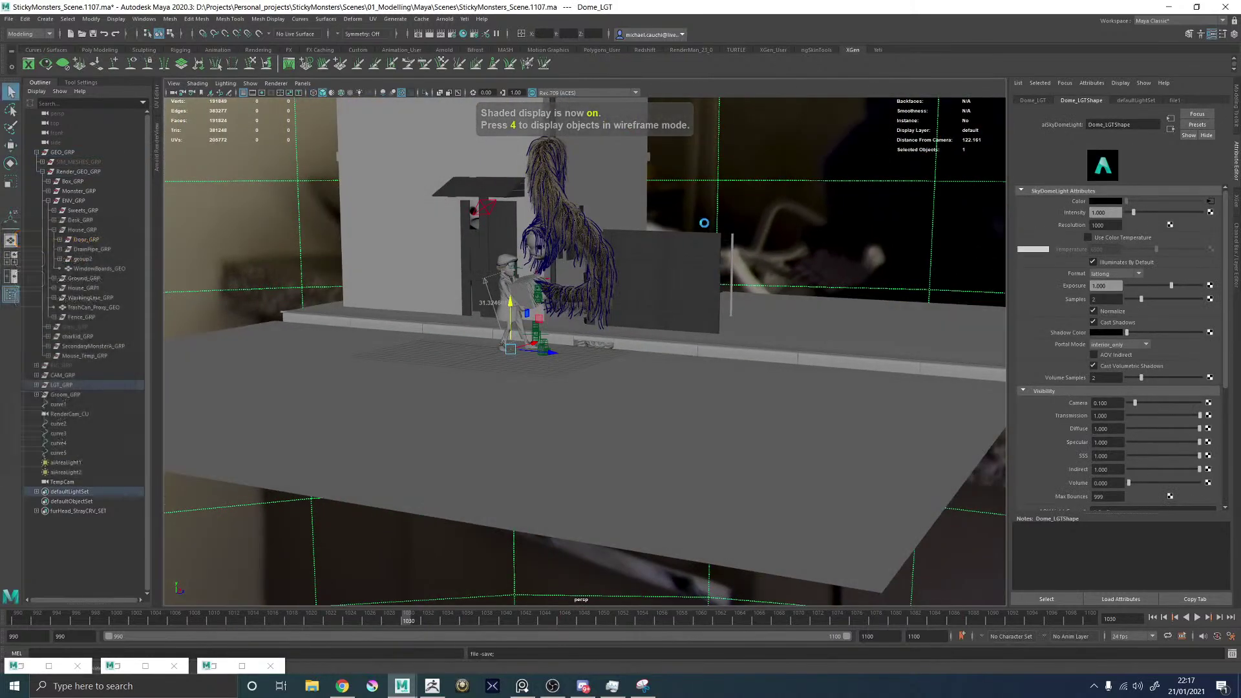
Set the render image size preset to 2k_Square and save the scene.
click(463, 34)
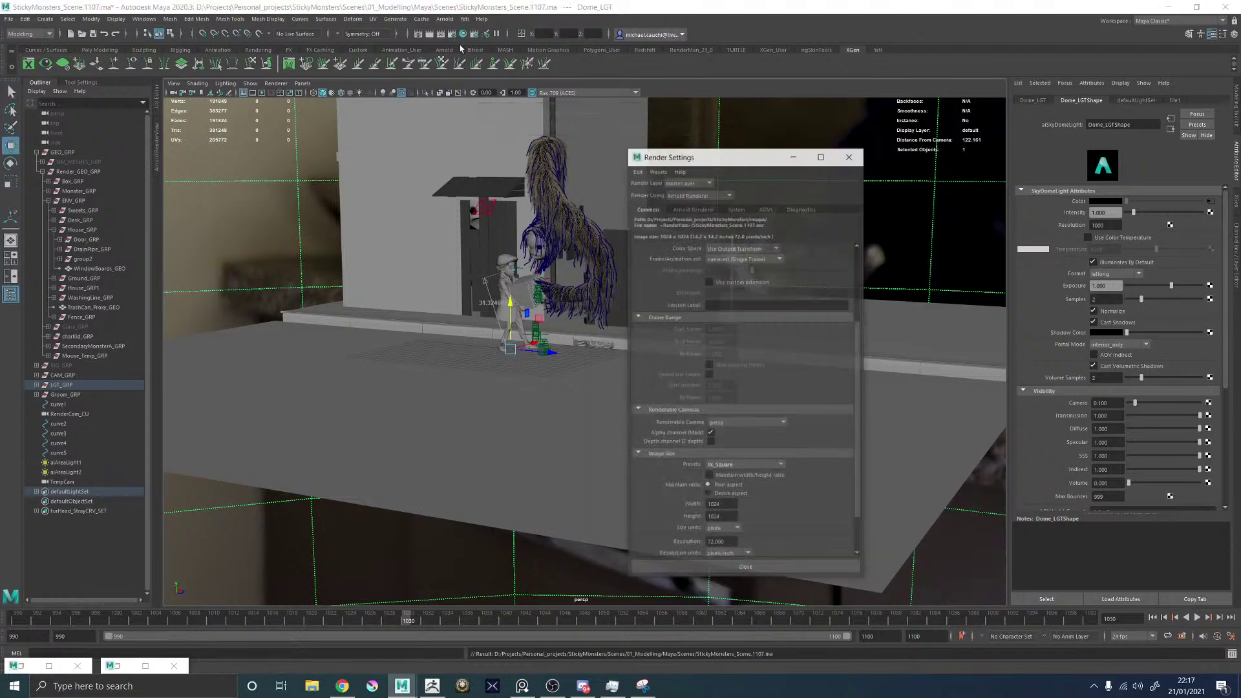
click(737, 447)
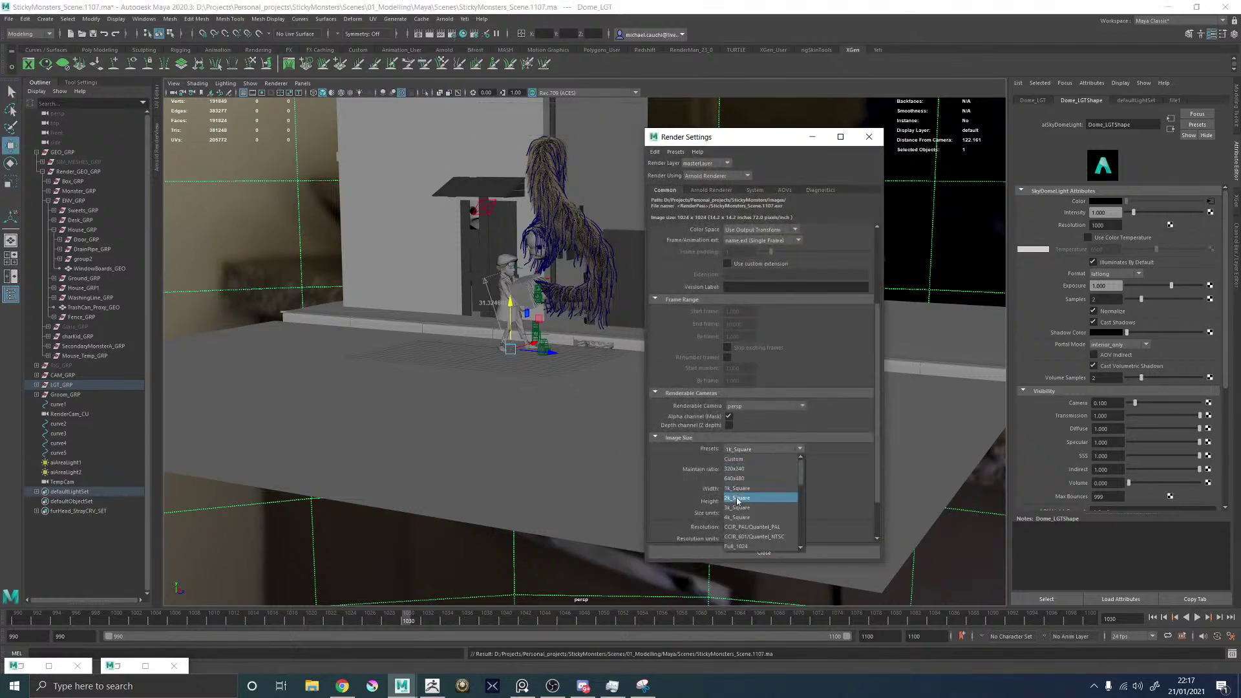
click(737, 501)
click(869, 137)
key(ctrl+s)
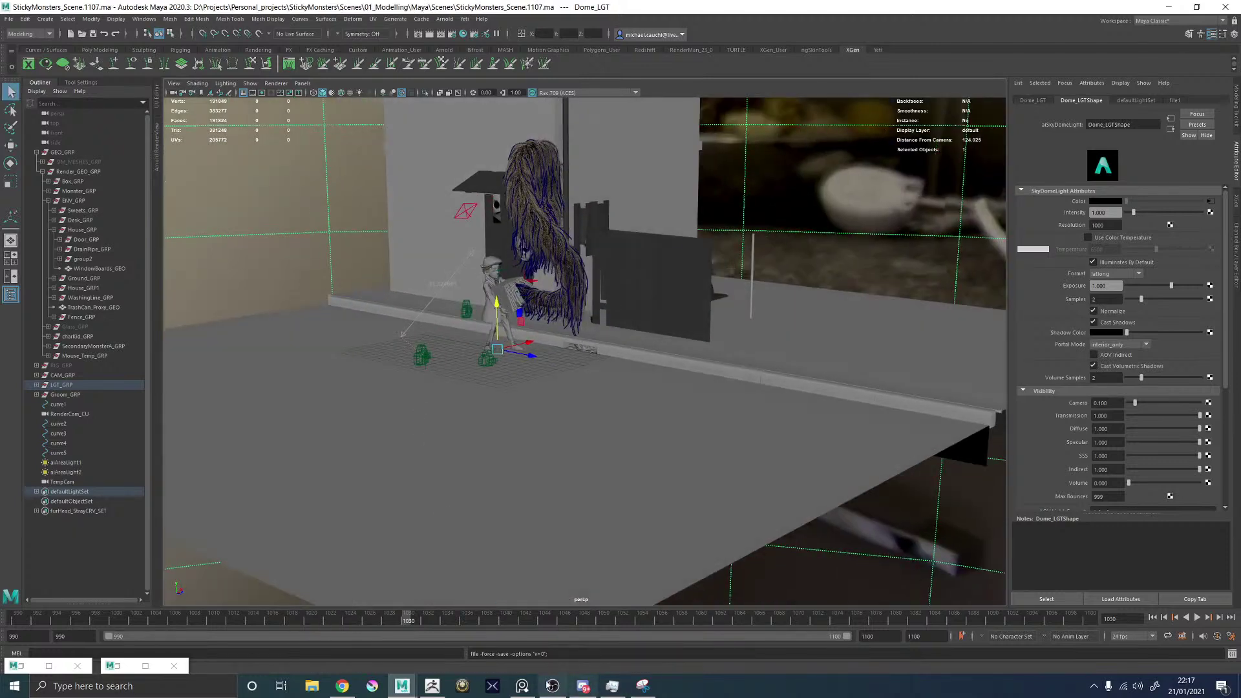
Switch to ZBrush, start saving the MonsterA_01 project and browse to the Software folder on CG_Stuff (D:).
click(433, 685)
mouse_move(701, 366)
alt+right_down()
mouse_move(667, 382)
mouse_move(789, 419)
mouse_move(775, 422)
alt+right_up()
key(ctrl+s)
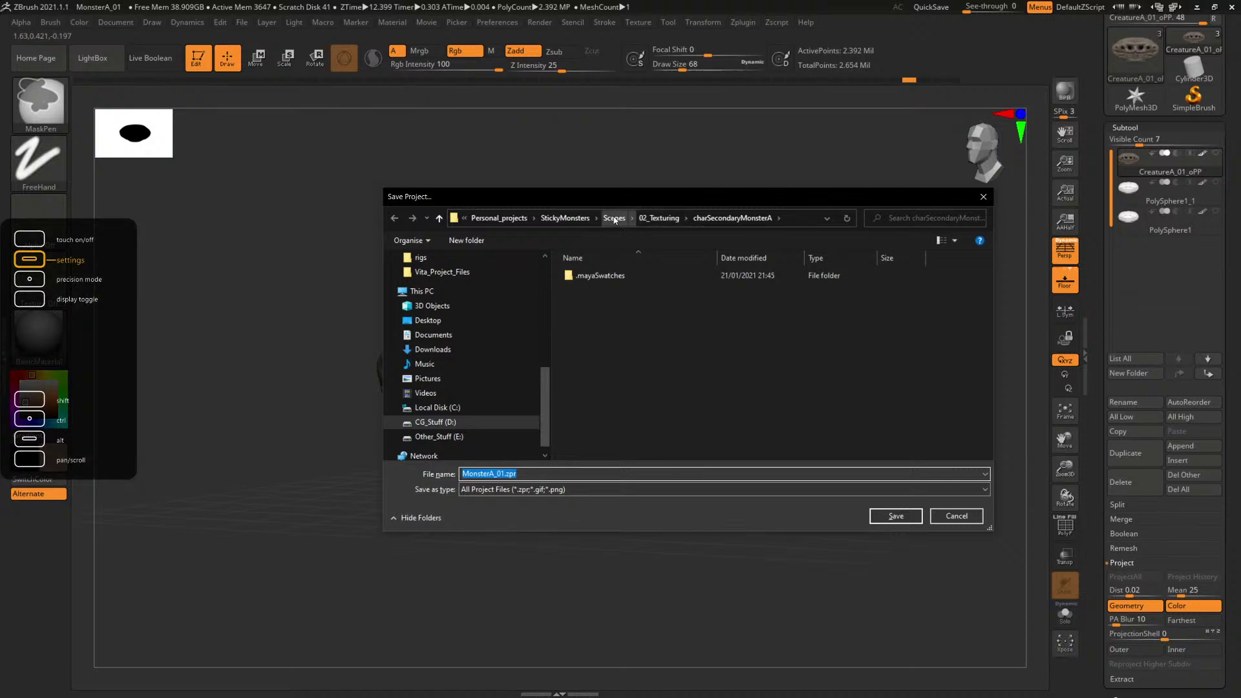
click(499, 217)
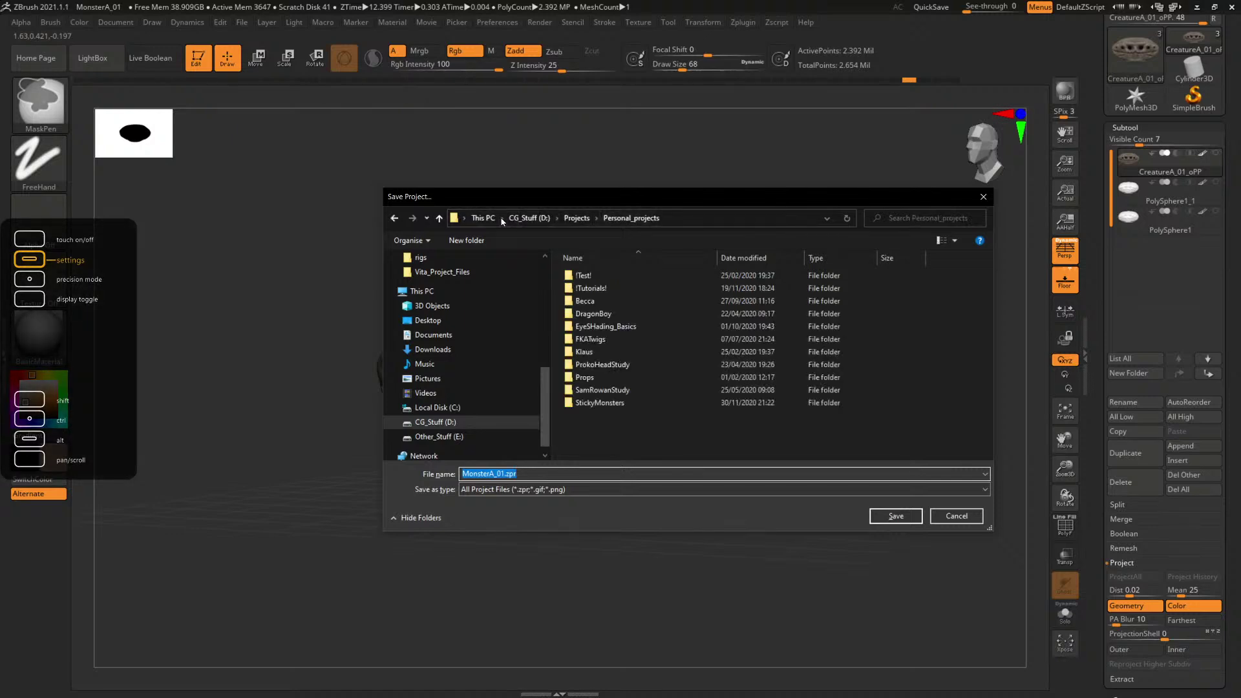
click(577, 219)
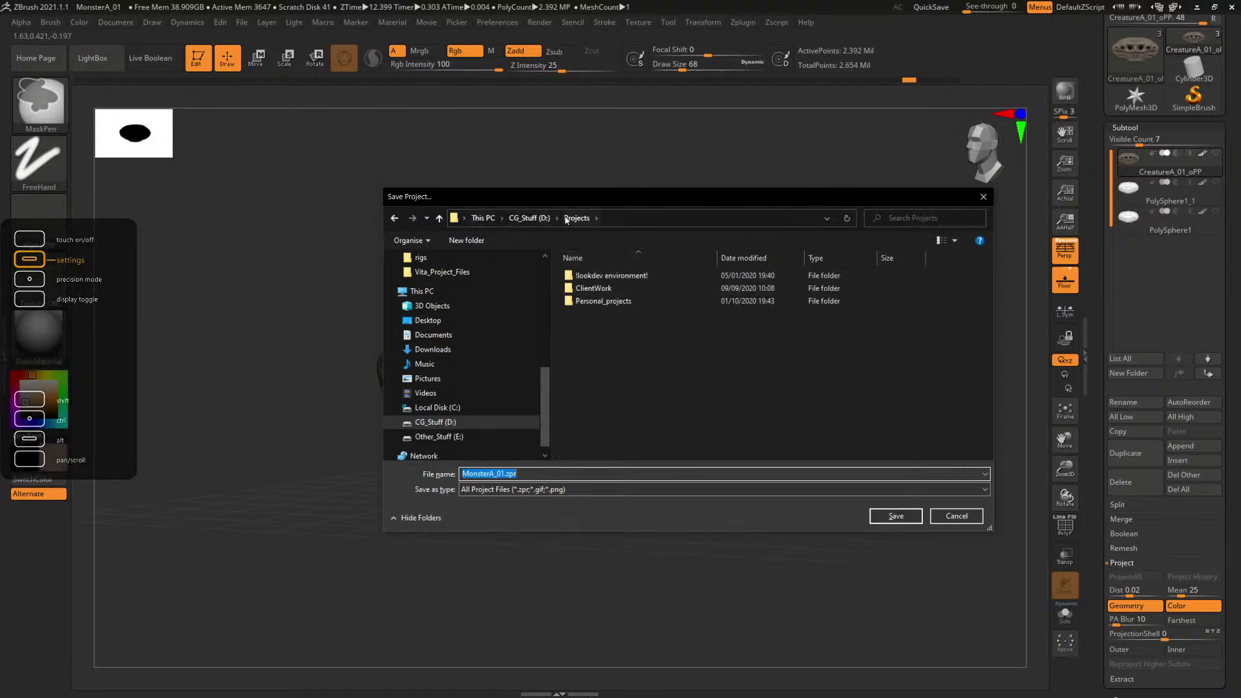
click(530, 218)
double_click(590, 325)
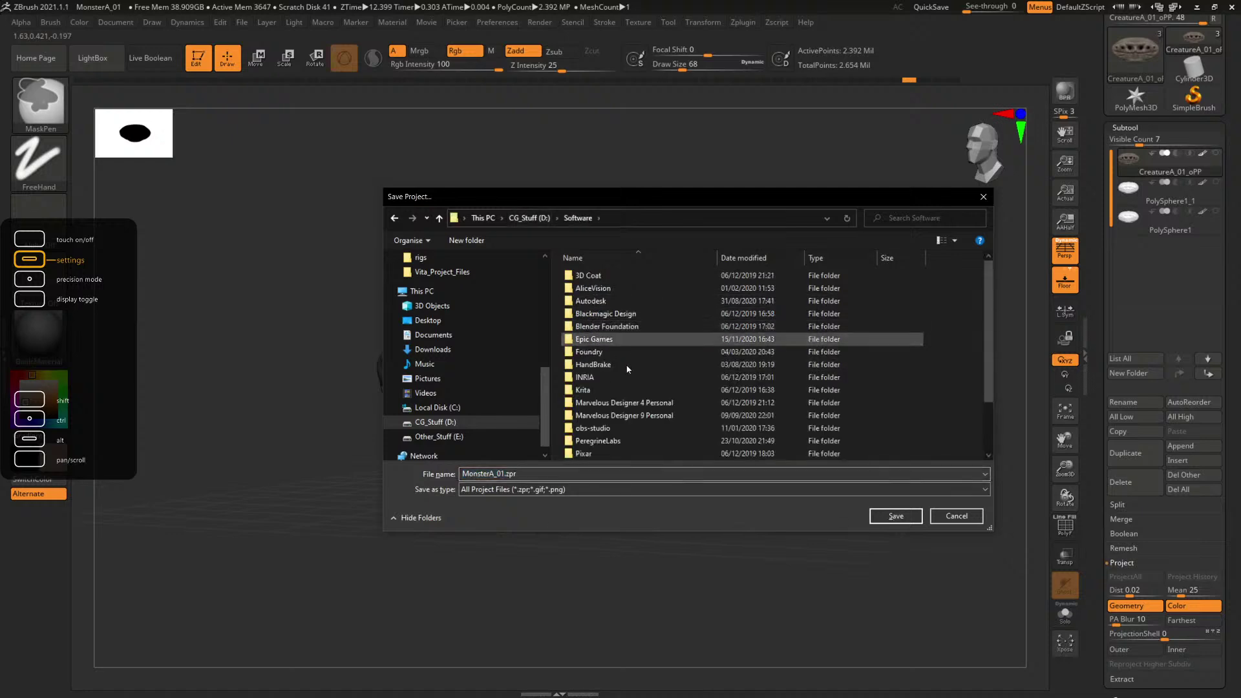
scroll(604, 381, down, 3)
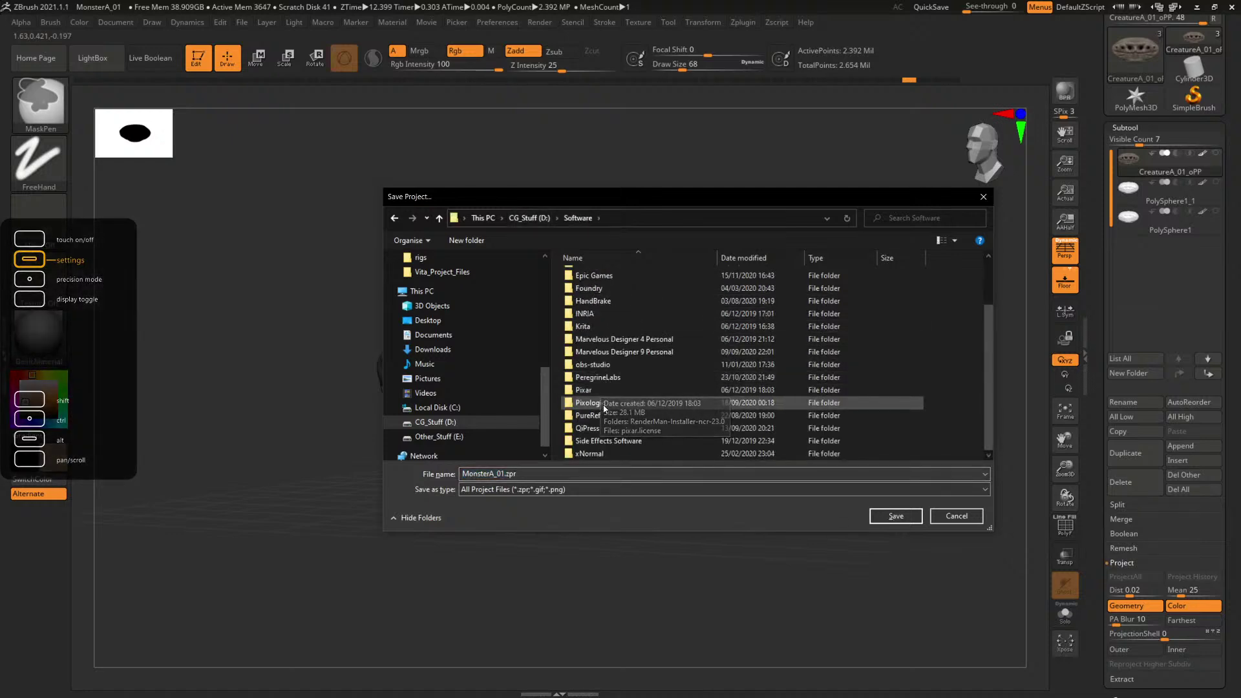
Save the project over MonsterA_01.zpr in Pixologic > Zbrush_2021 > ZProjects > StickyMonsters.
double_click(600, 402)
double_click(595, 289)
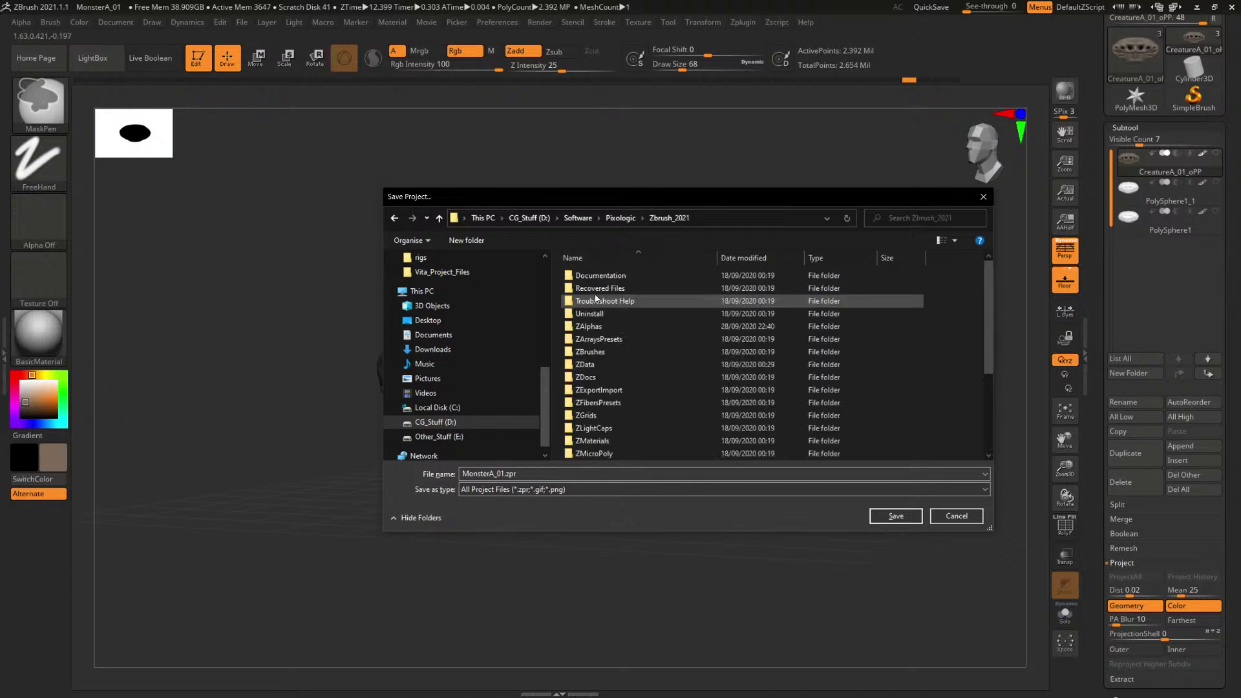
scroll(604, 394, down, 3)
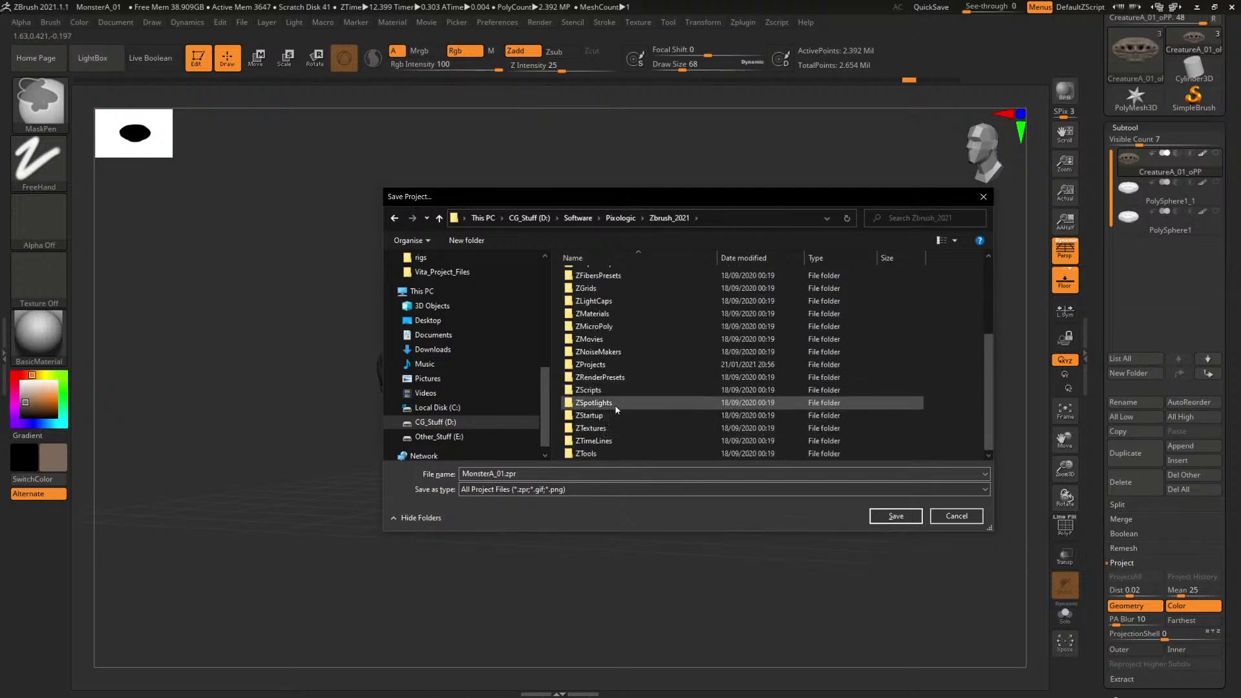
double_click(590, 365)
scroll(608, 357, down, 2)
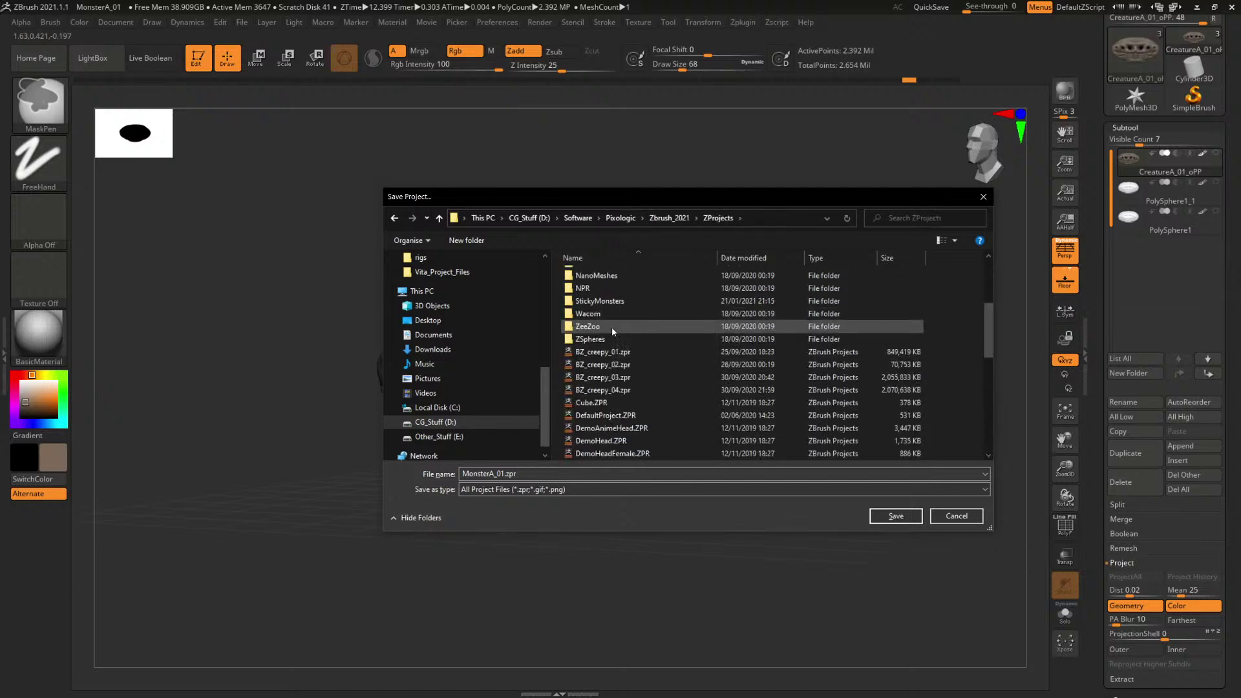
double_click(611, 374)
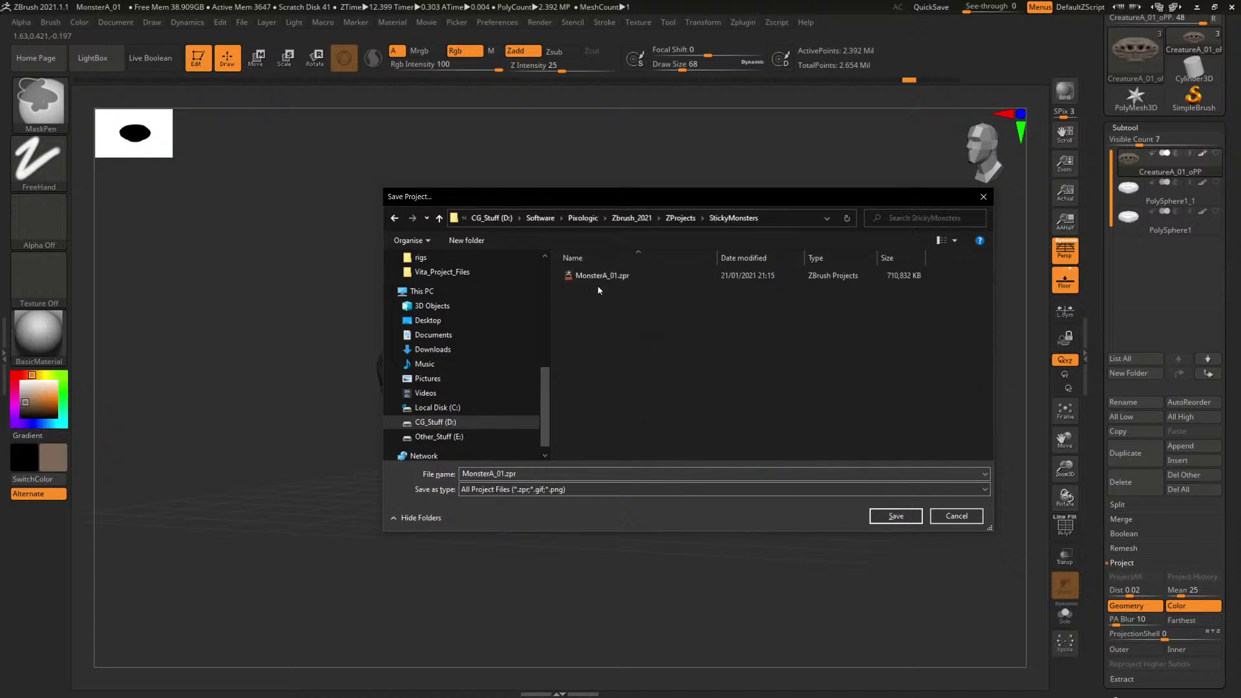
click(595, 277)
click(903, 521)
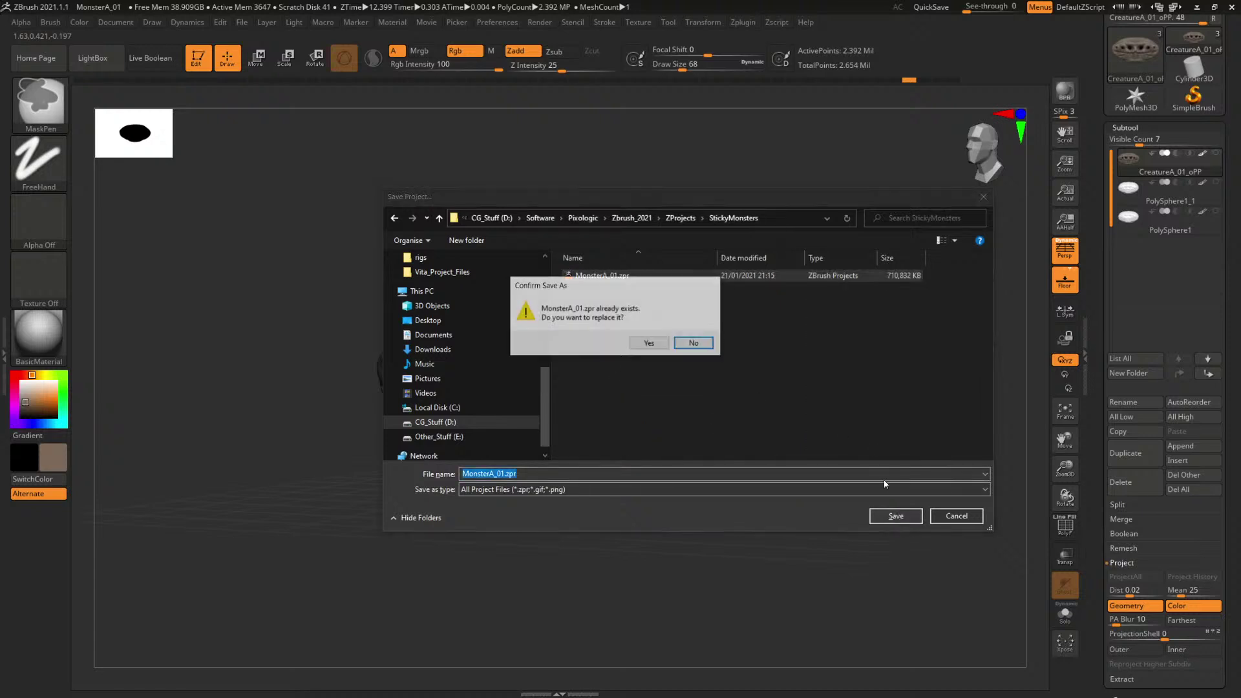
click(657, 344)
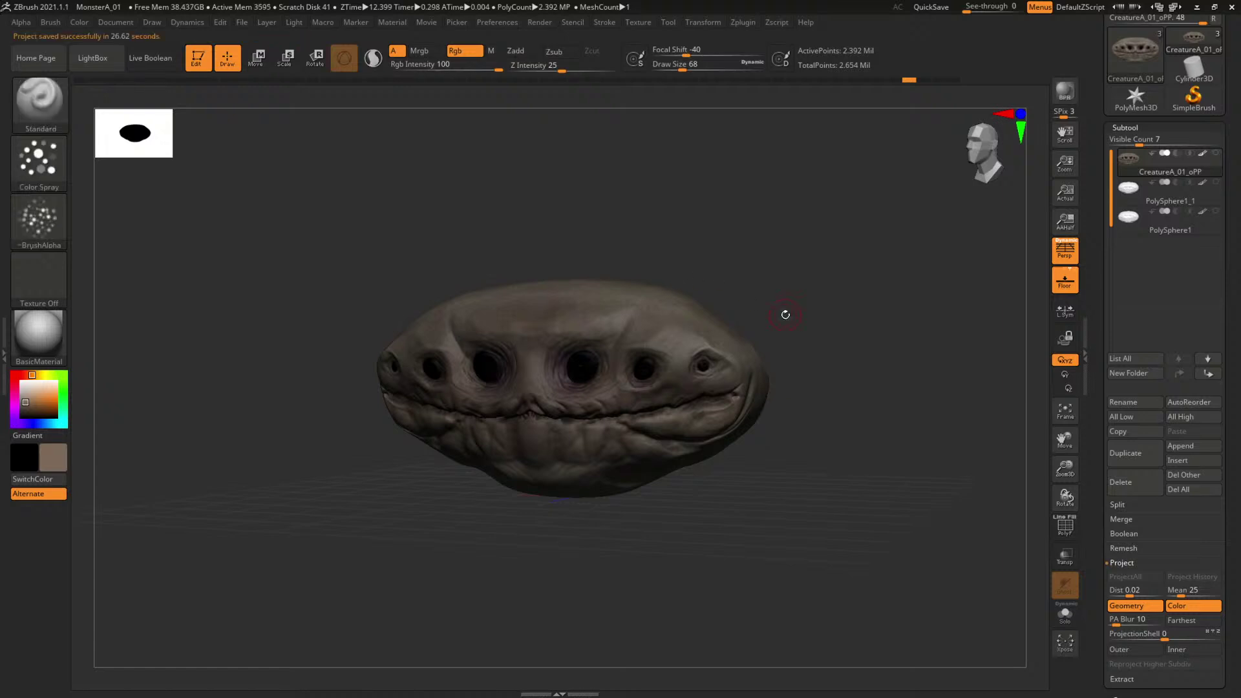
Show the creature's head enlarged from the front and capture it with the Snipping Tool.
alt+drag(770, 299, 836, 266)
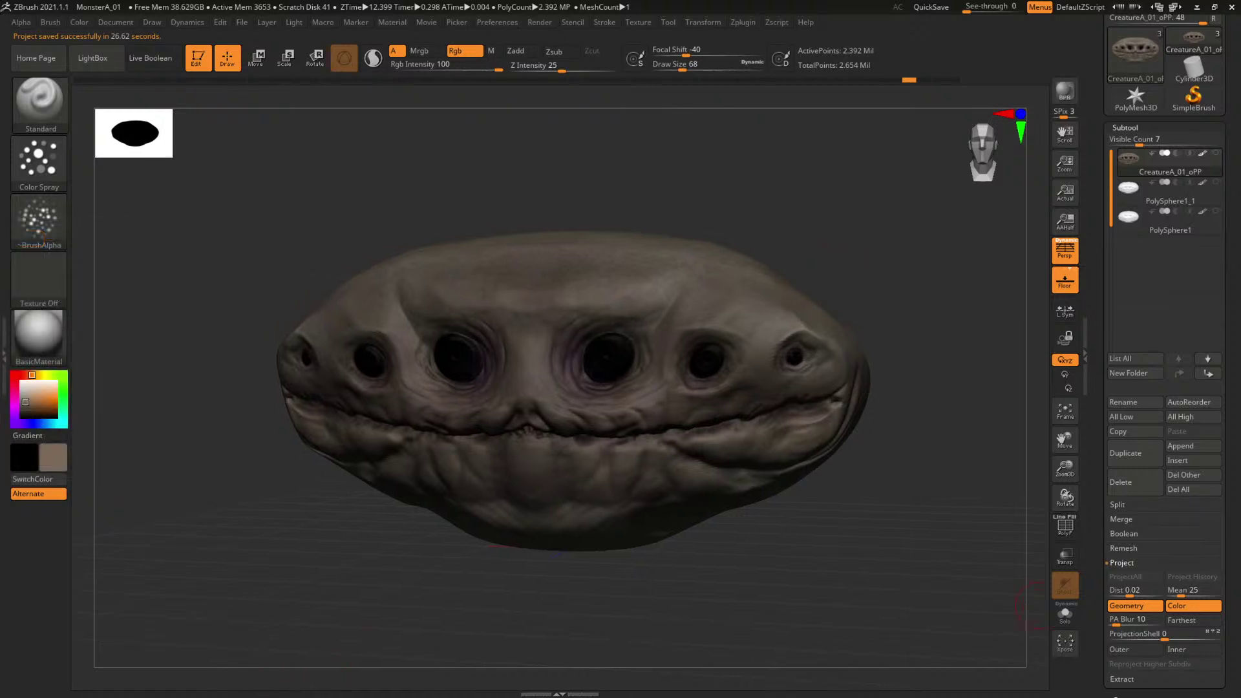
key(alt+Tab)
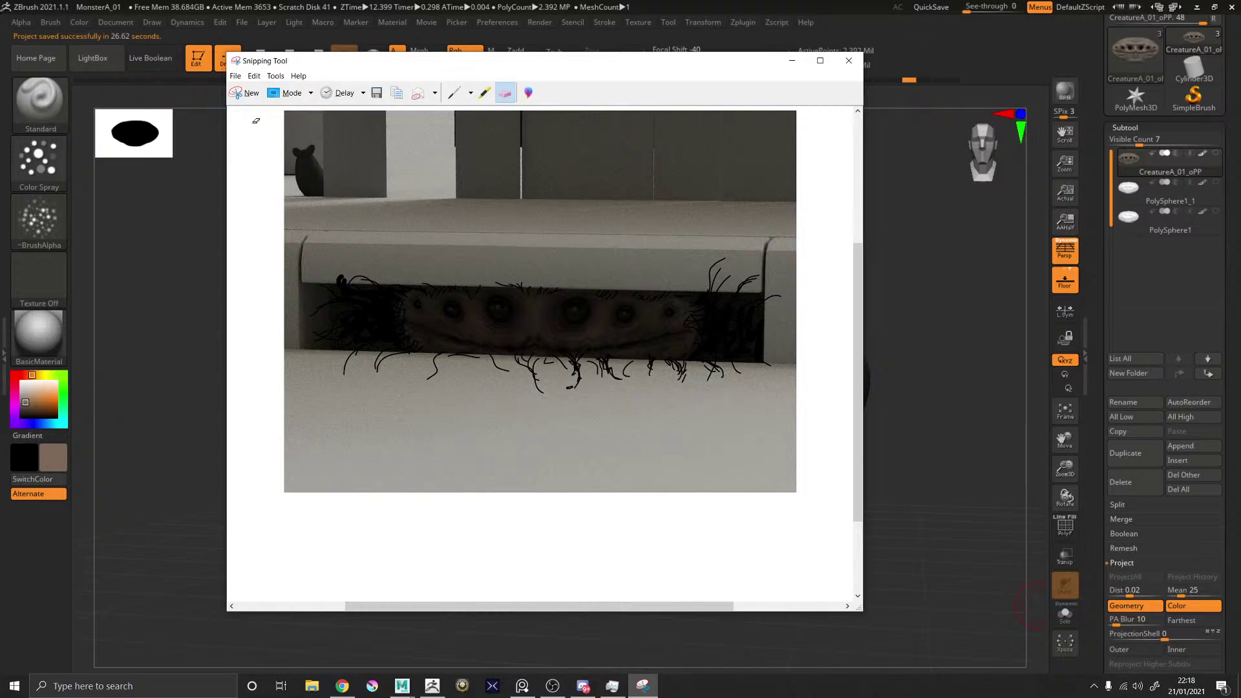
click(246, 94)
drag(220, 135, 939, 623)
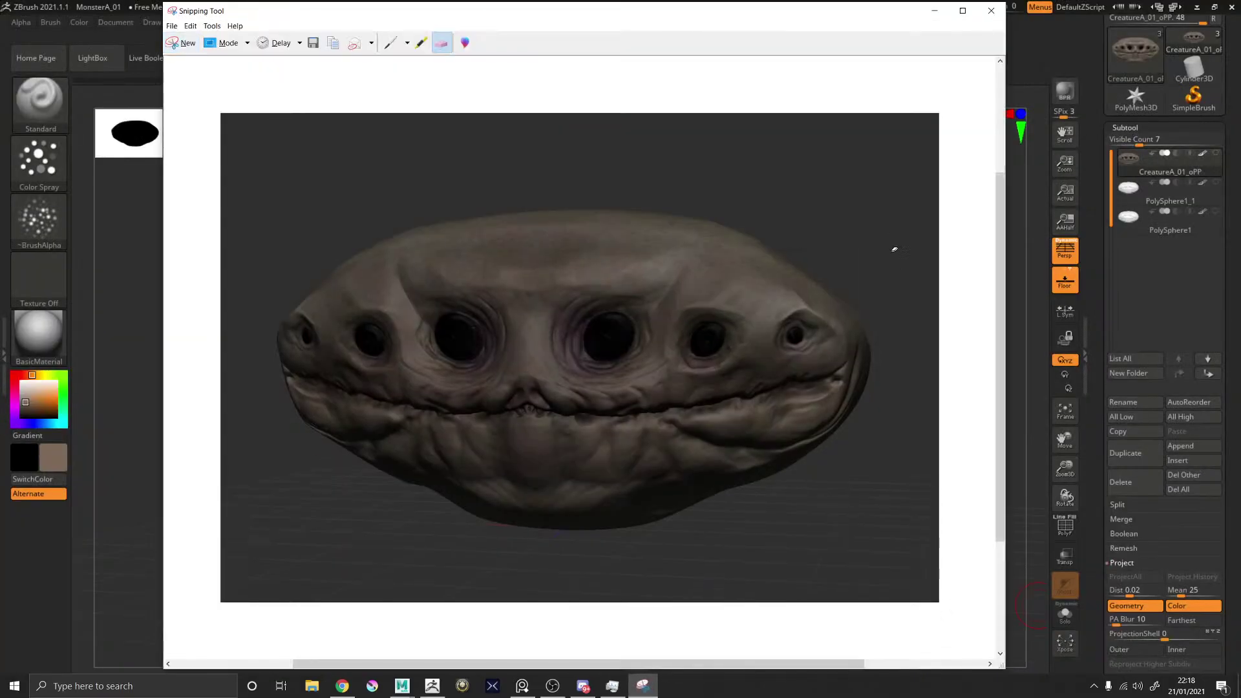
key(alt+Tab)
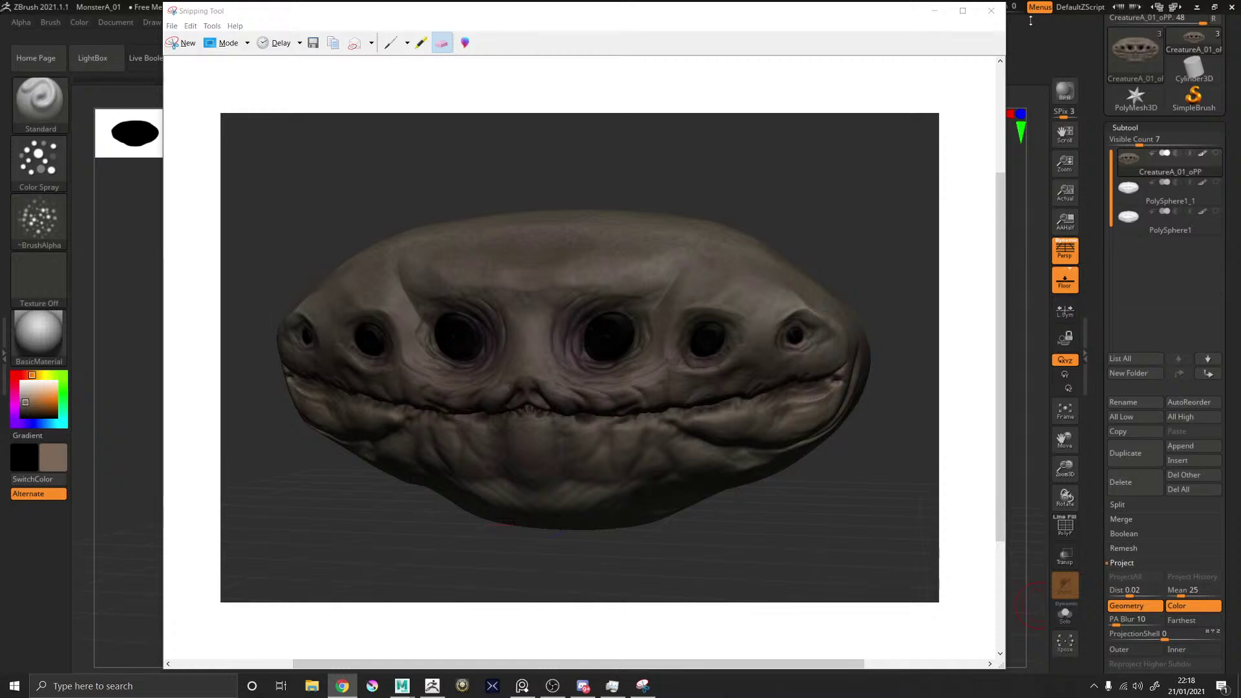
Close the Snipping Tool and quit ZBrush.
click(991, 11)
click(637, 350)
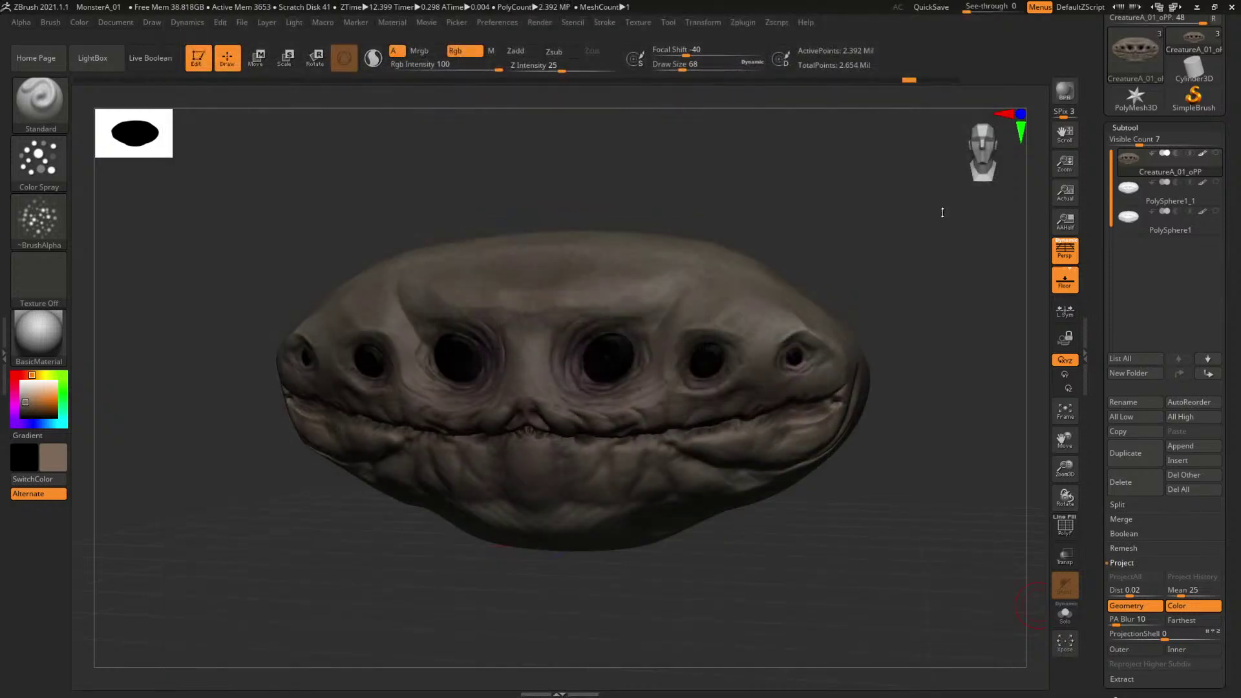
click(1232, 7)
click(641, 387)
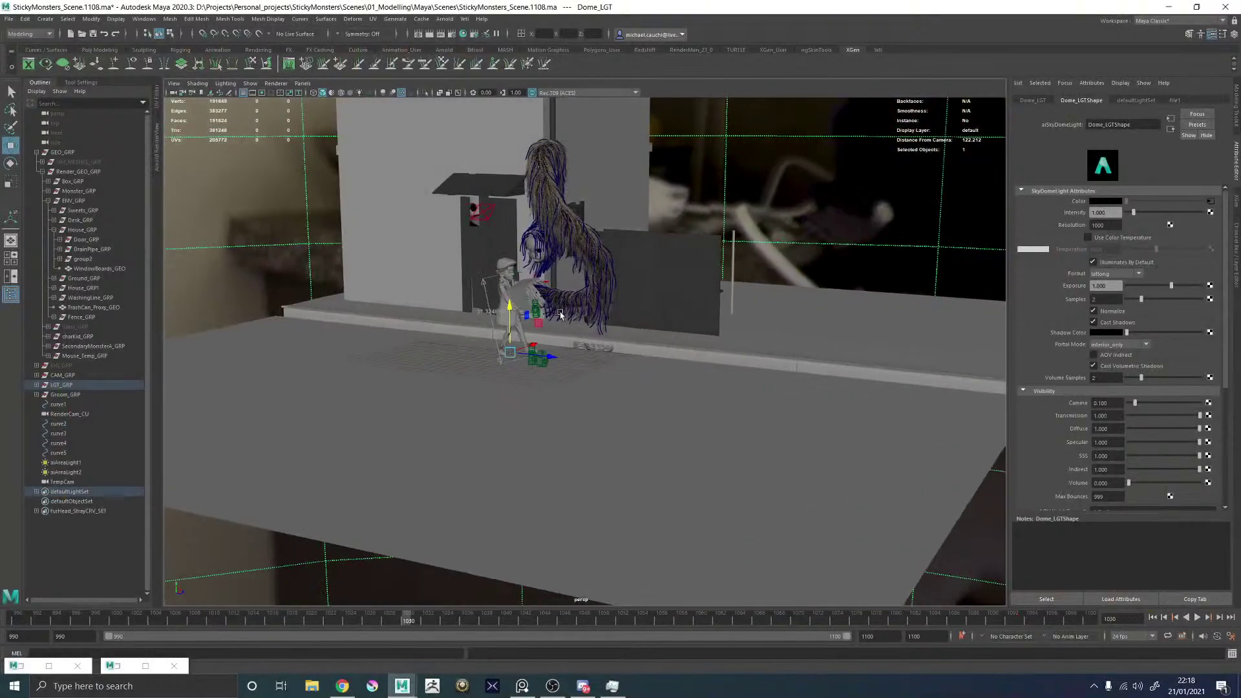
Bring up the Arnold RenderView in Maya and update the full scene for a fresh renderCamShape render.
alt+middle_drag(392, 342, 399, 370)
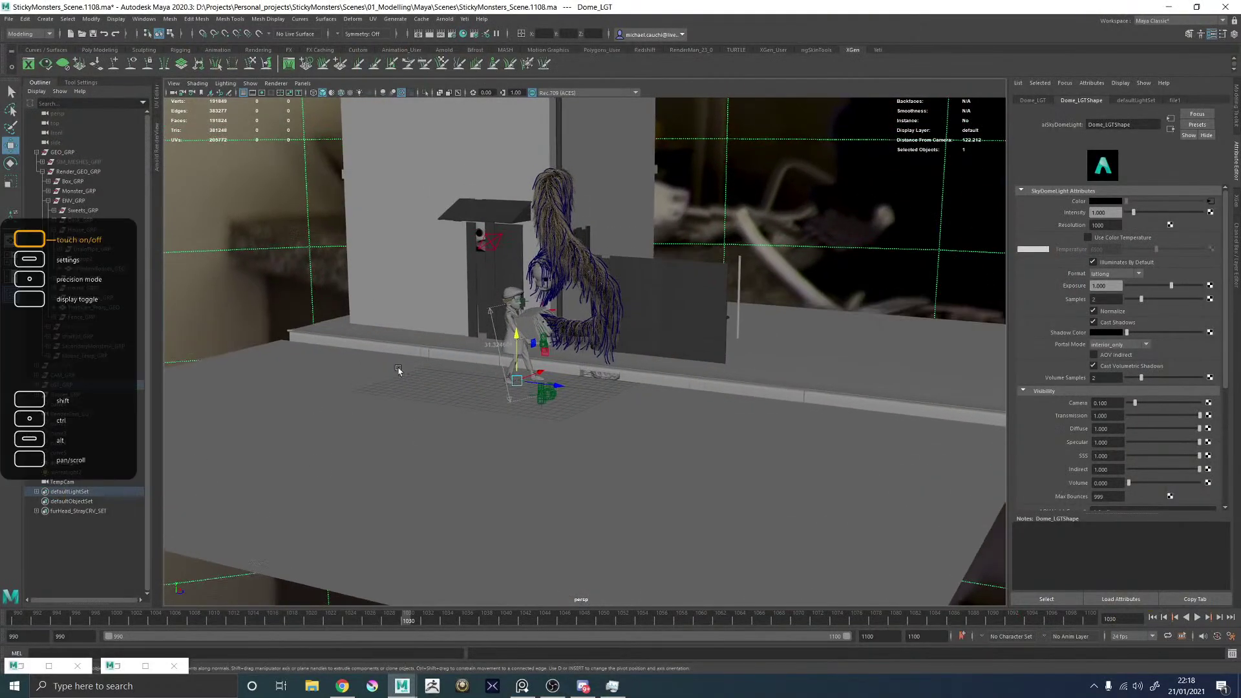
click(157, 160)
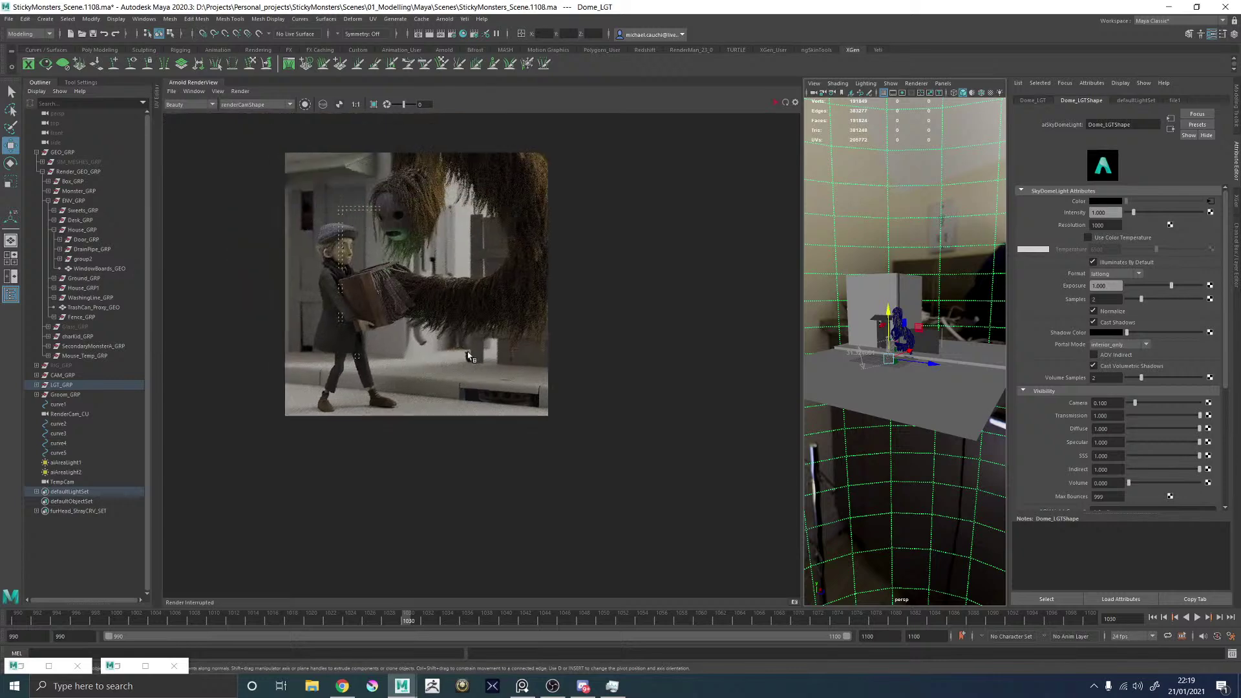
scroll(461, 290, up, 2)
click(240, 91)
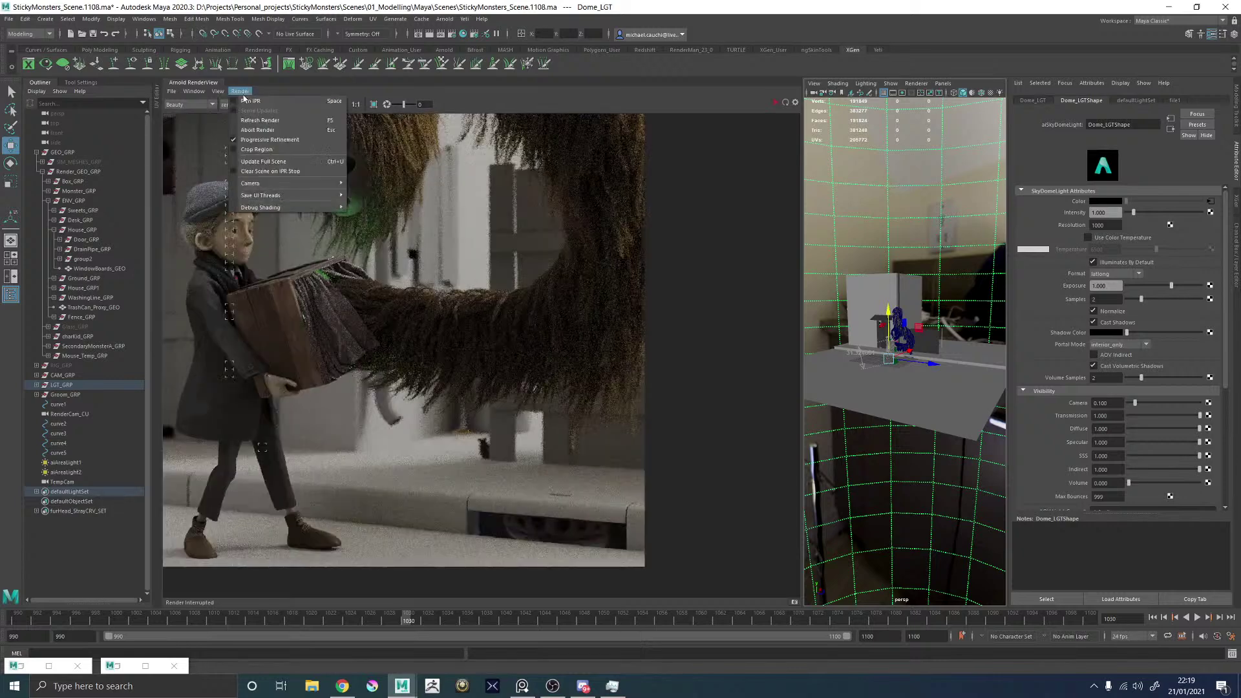
click(256, 162)
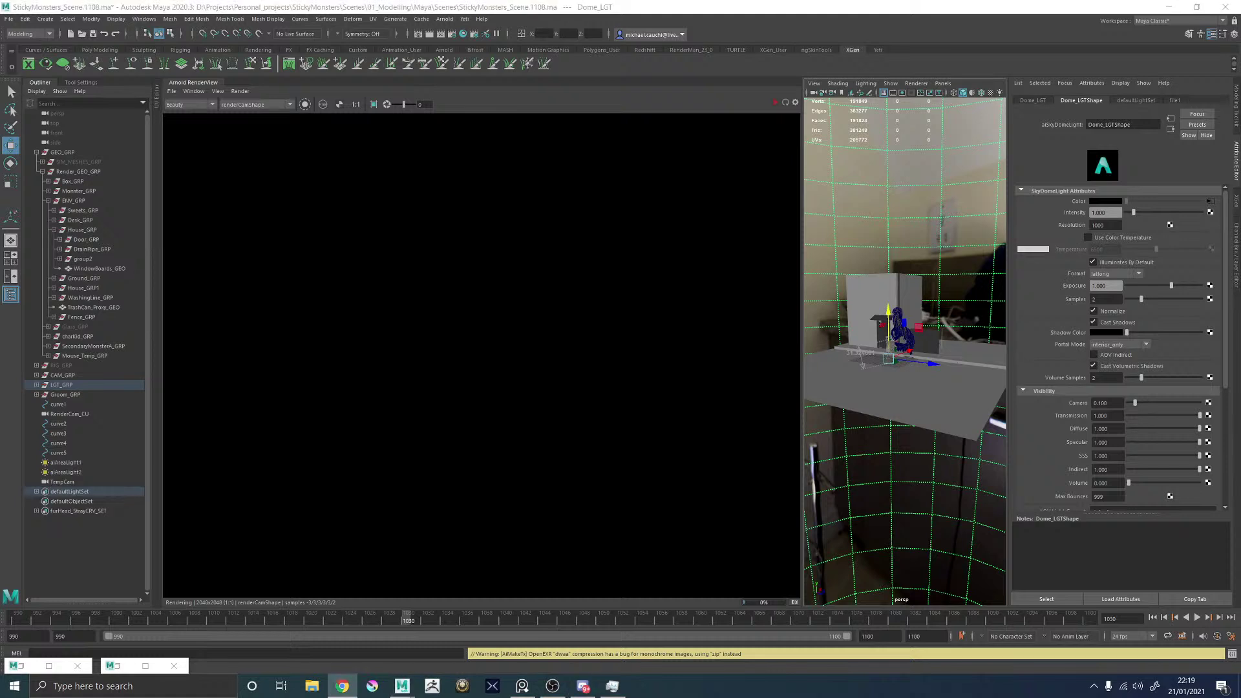
Examine the new 2K render, checking the creature in the drain, the kerb and the overall composition.
scroll(603, 304, down, 5)
scroll(613, 257, up, 3)
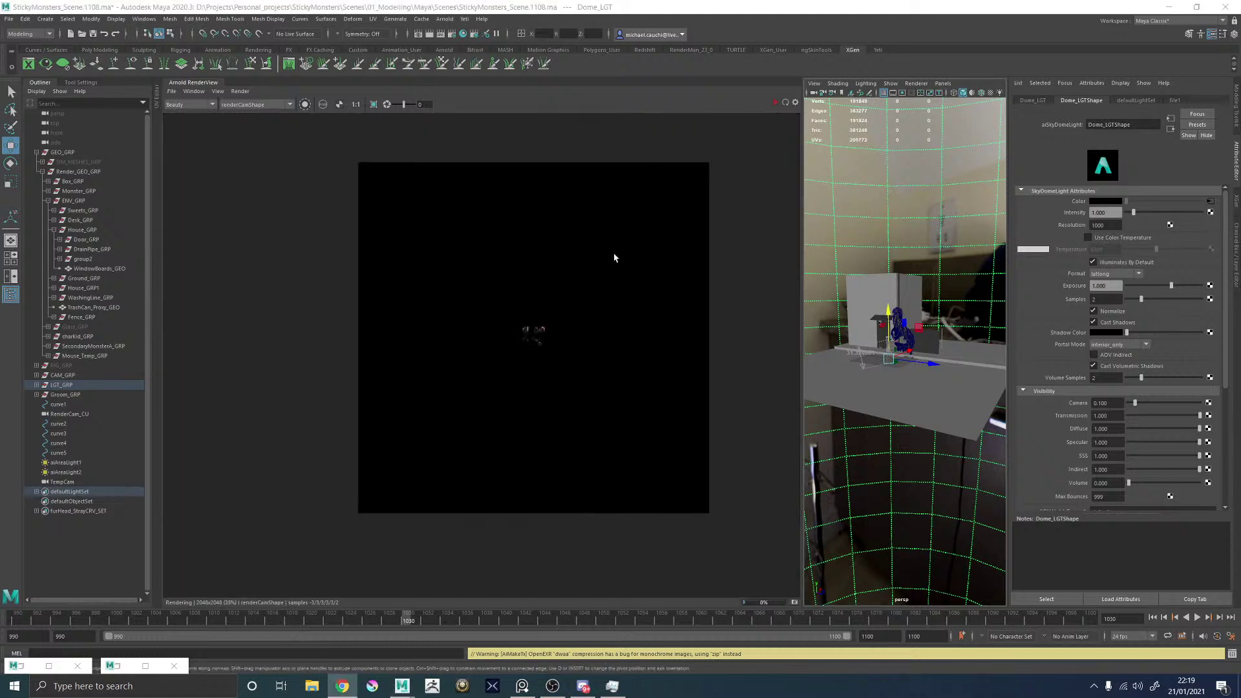
scroll(613, 257, down, 2)
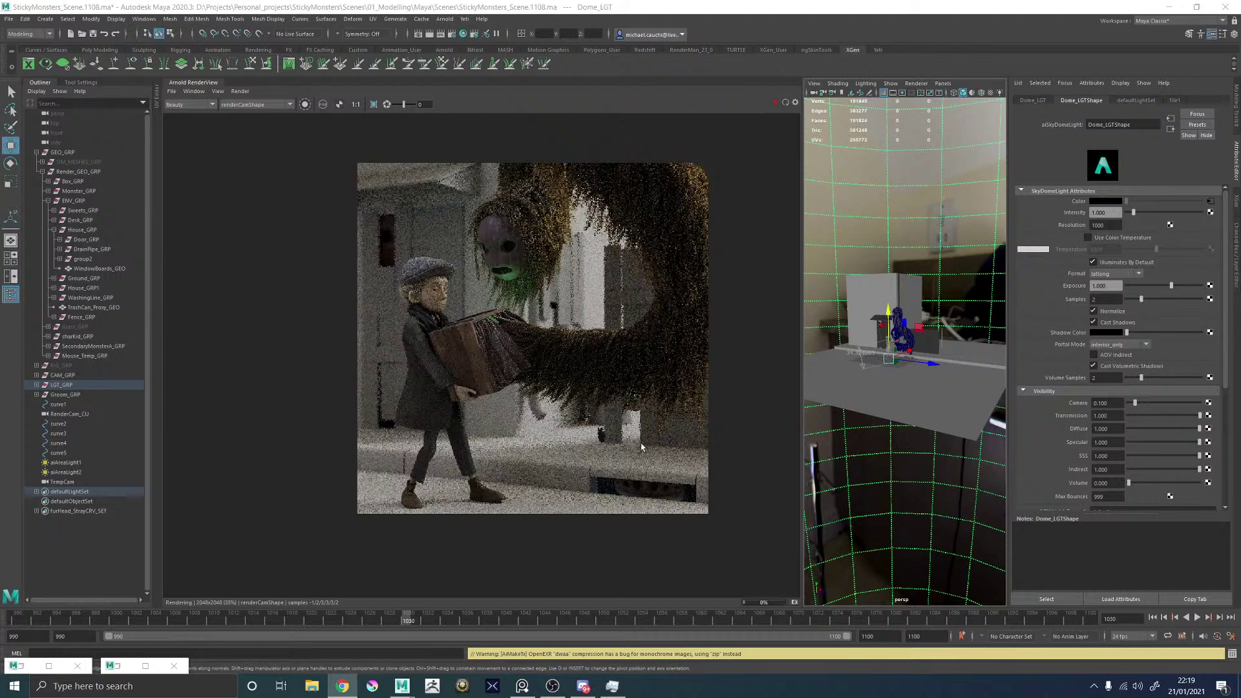
scroll(672, 505, up, 4)
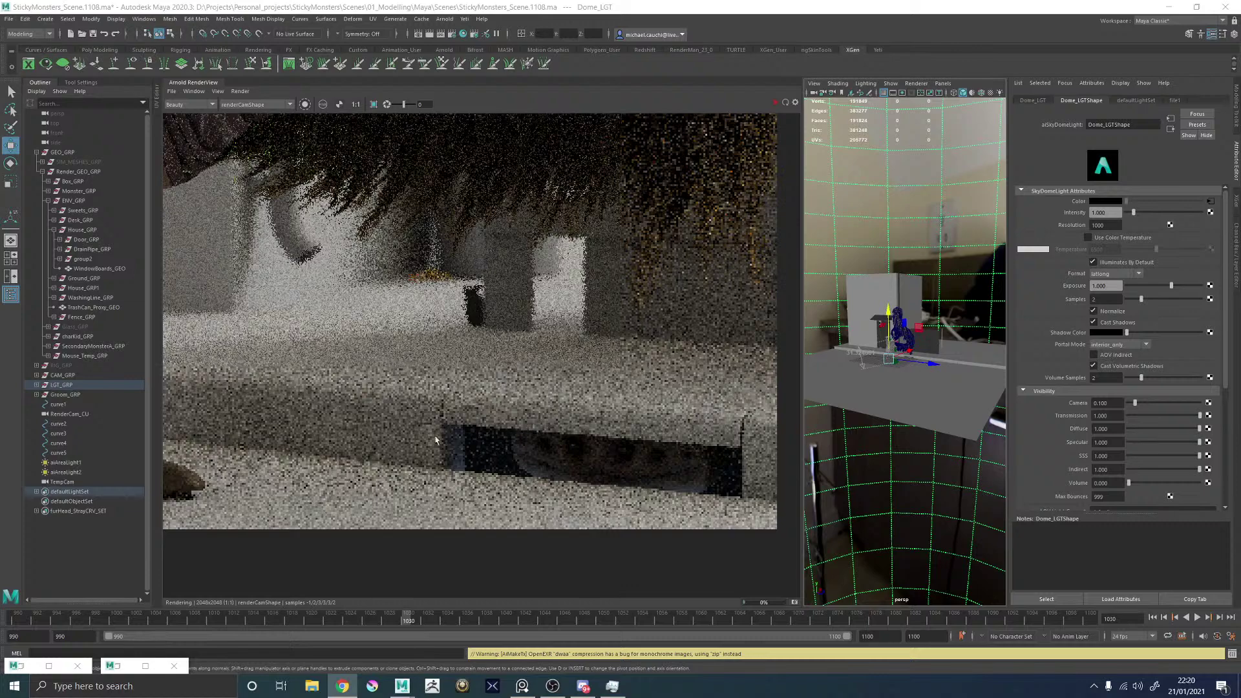
scroll(495, 442, down, 3)
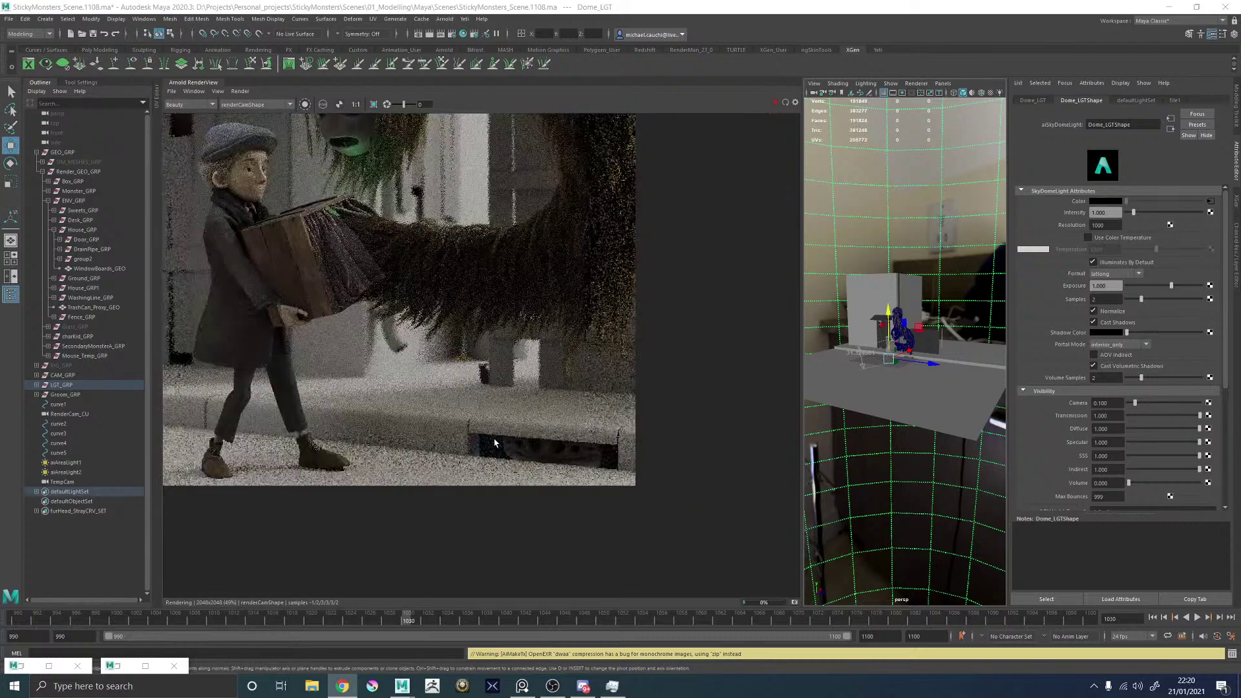
scroll(493, 442, down, 2)
scroll(470, 394, up, 2)
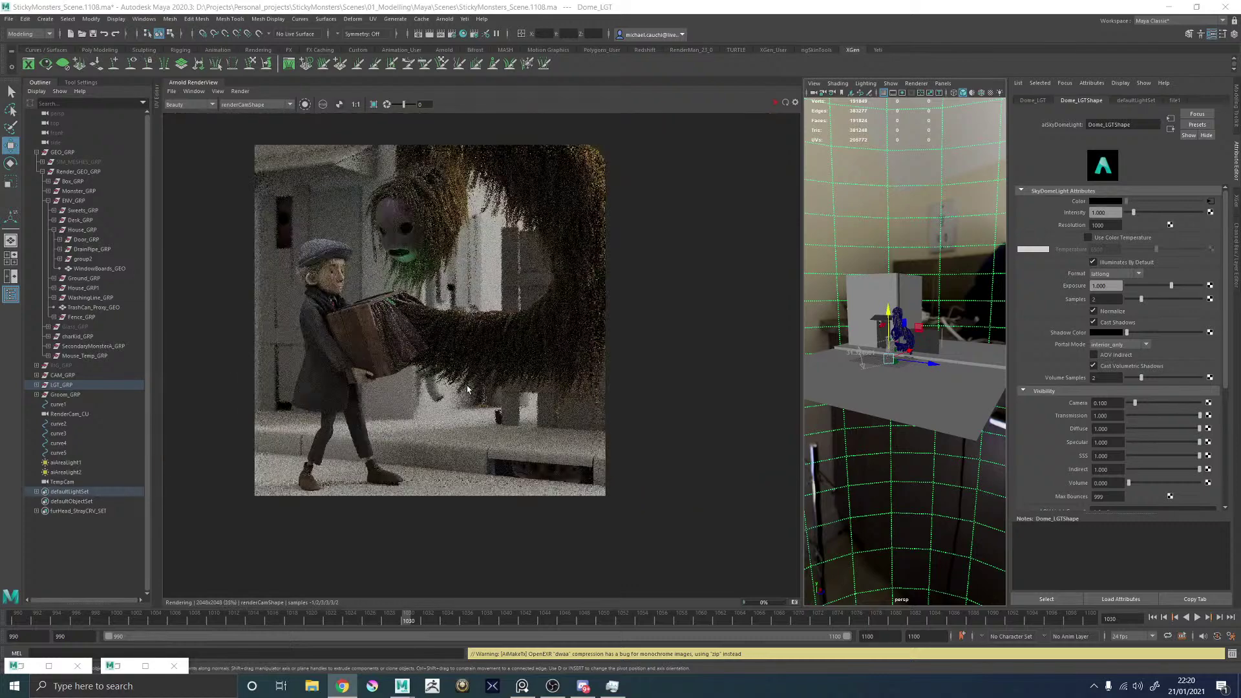
Save the rendered image to the Desktop as TheKid_05.jpg.
scroll(464, 392, down, 1)
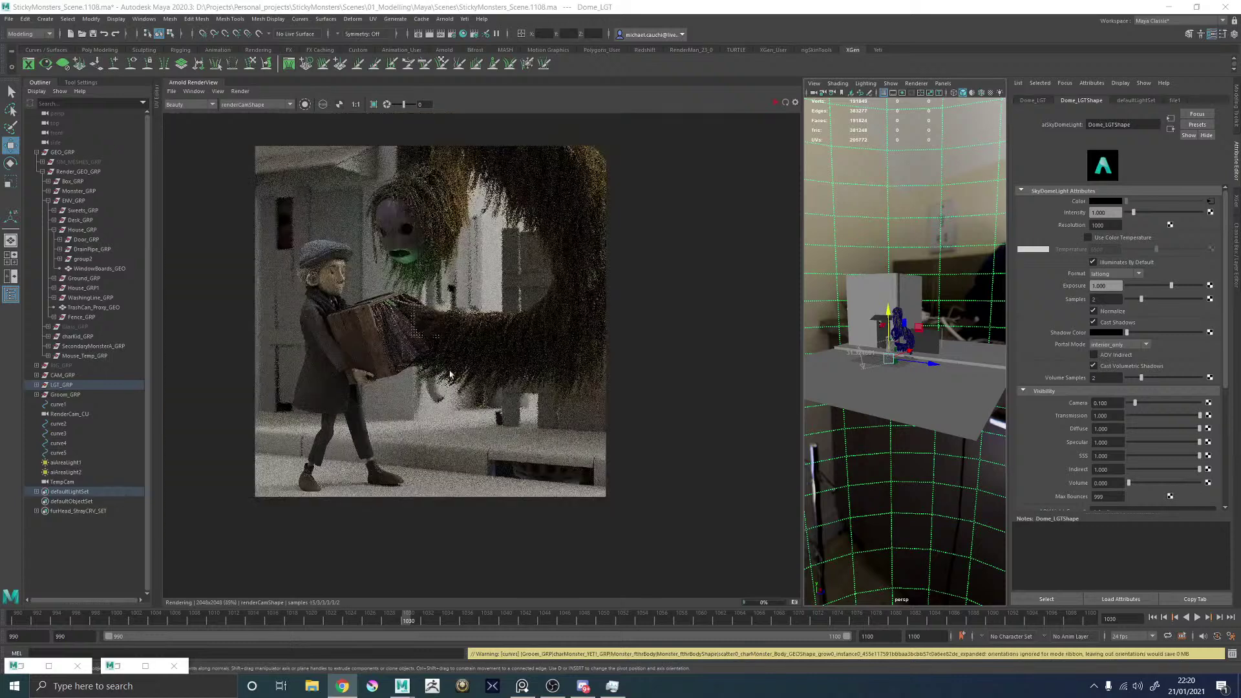
click(171, 91)
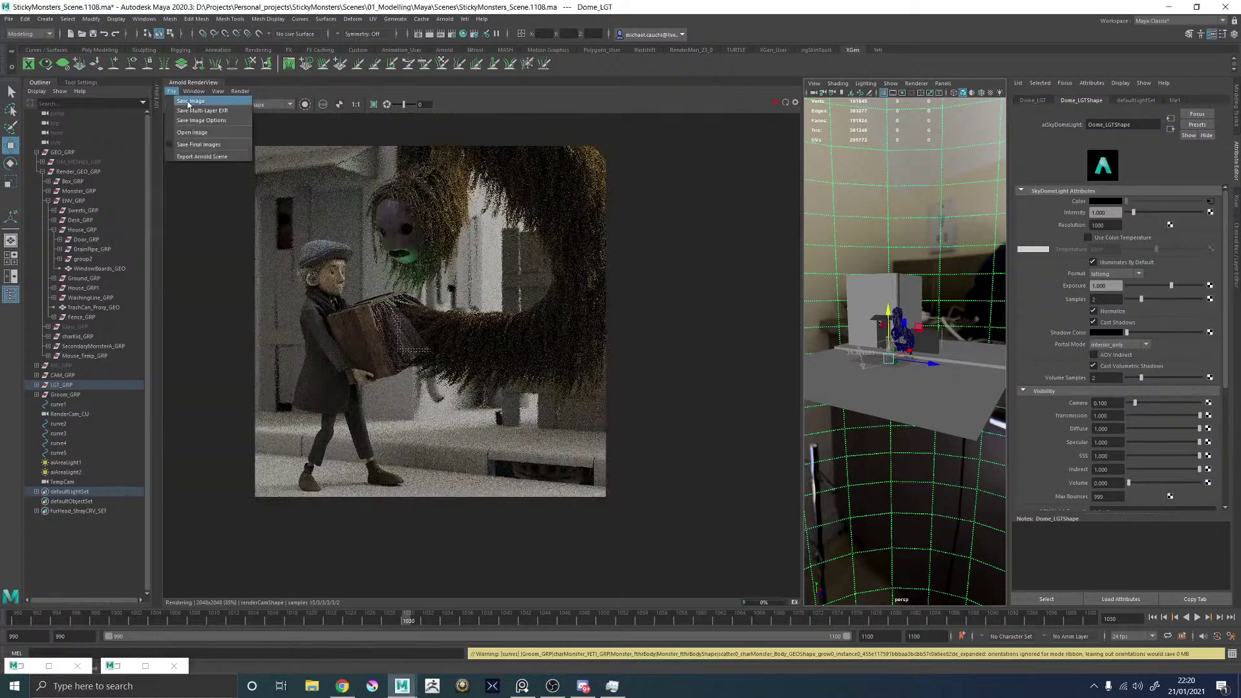
click(194, 115)
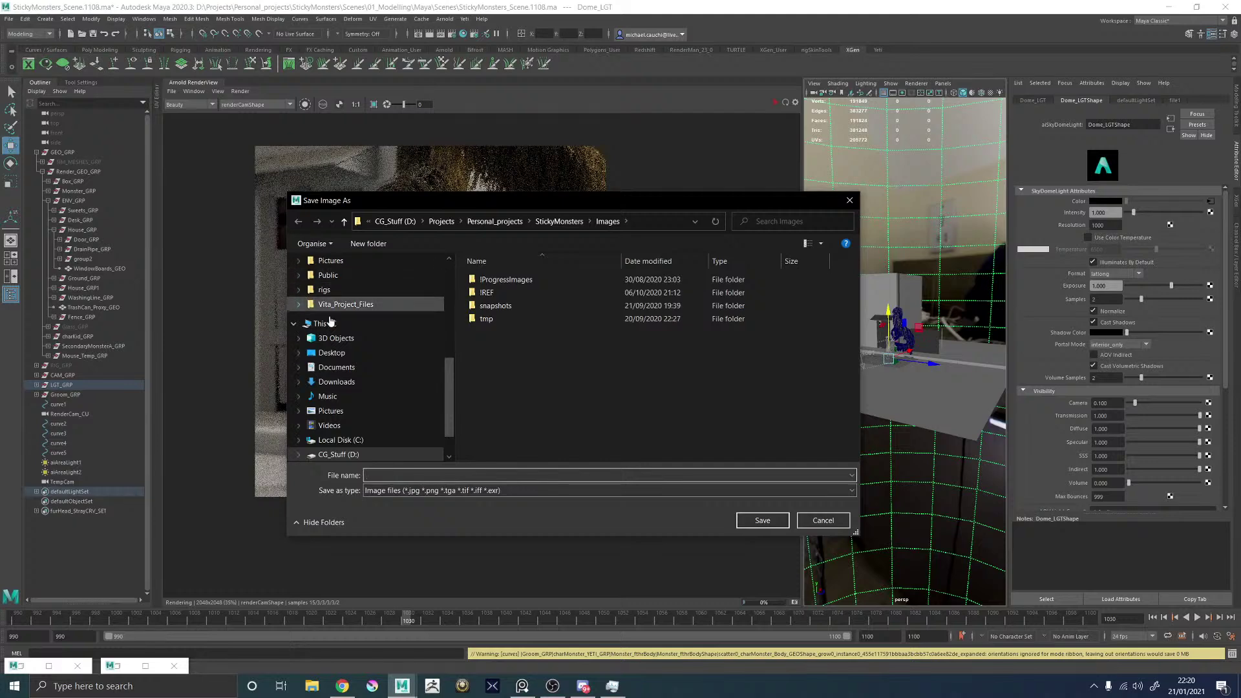
click(333, 353)
scroll(698, 411, down, 1)
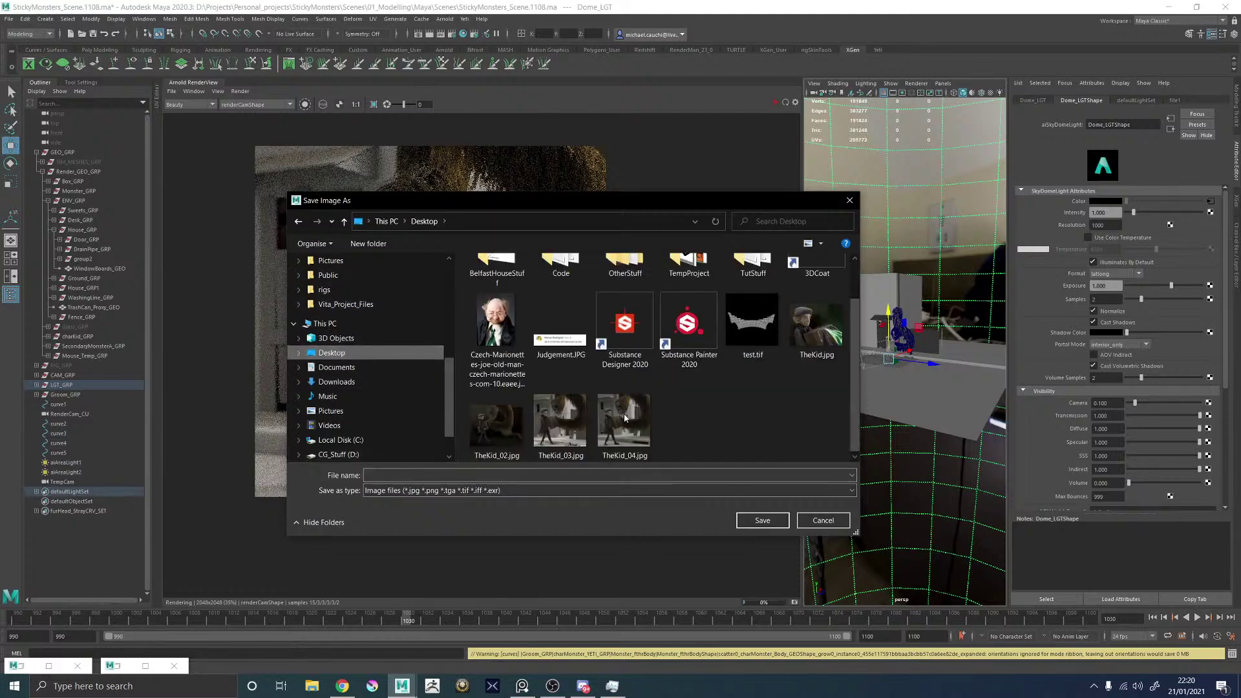
click(625, 423)
click(401, 476)
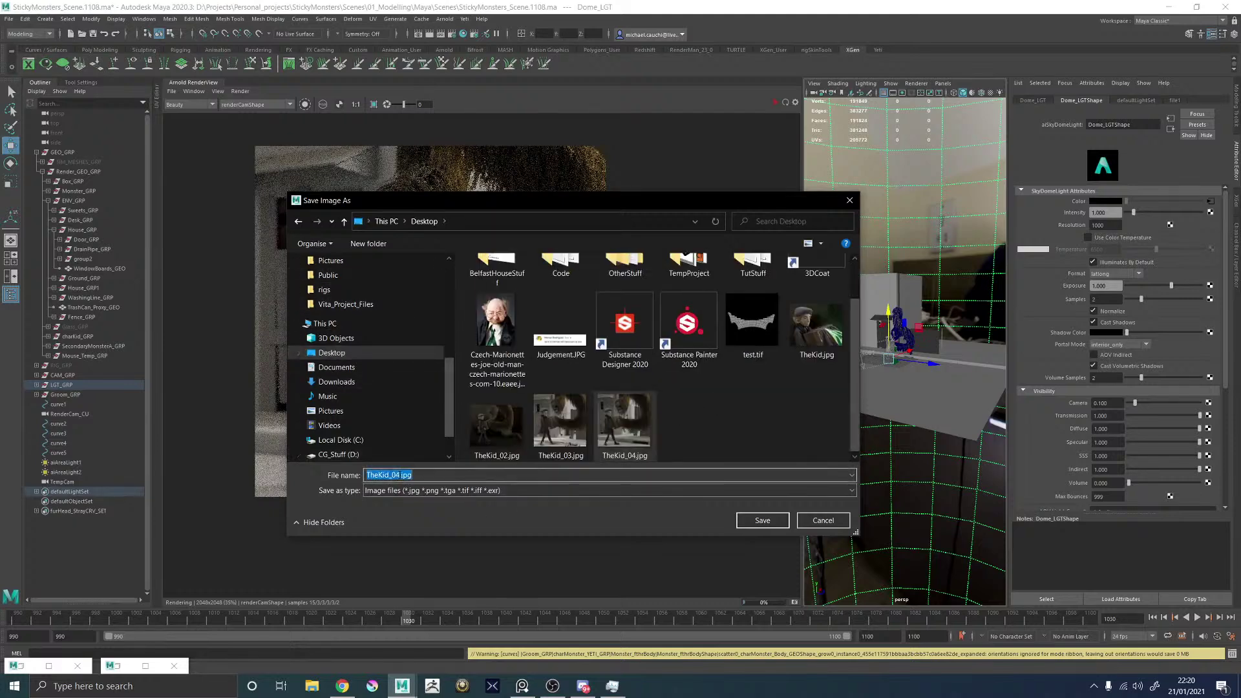
click(401, 475)
key(BackSpace)
text(5)
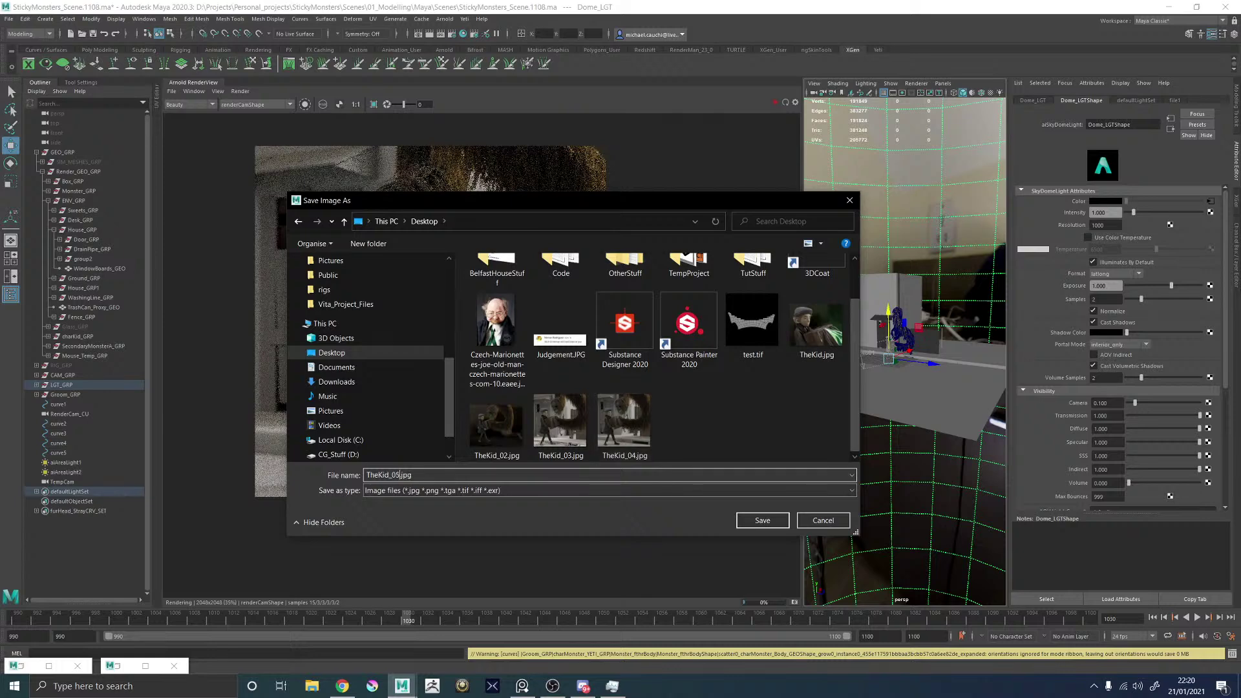
key(Return)
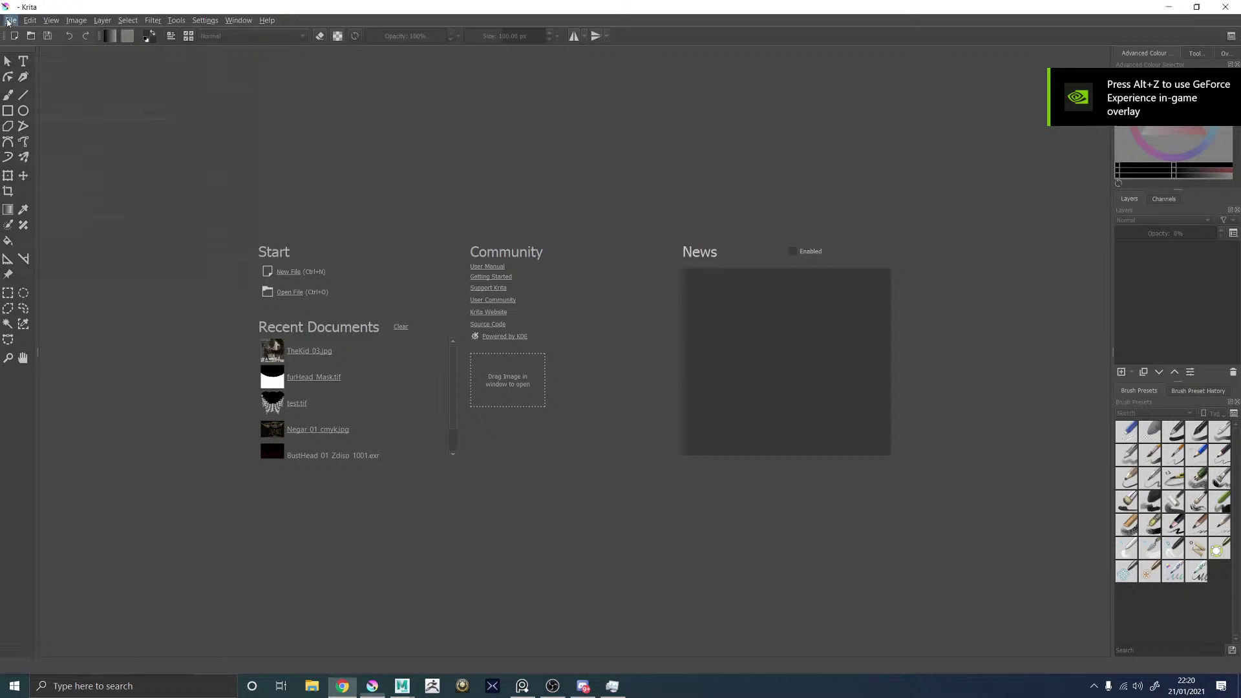
Open TheKid_05.jpg from the Desktop in Krita.
click(10, 20)
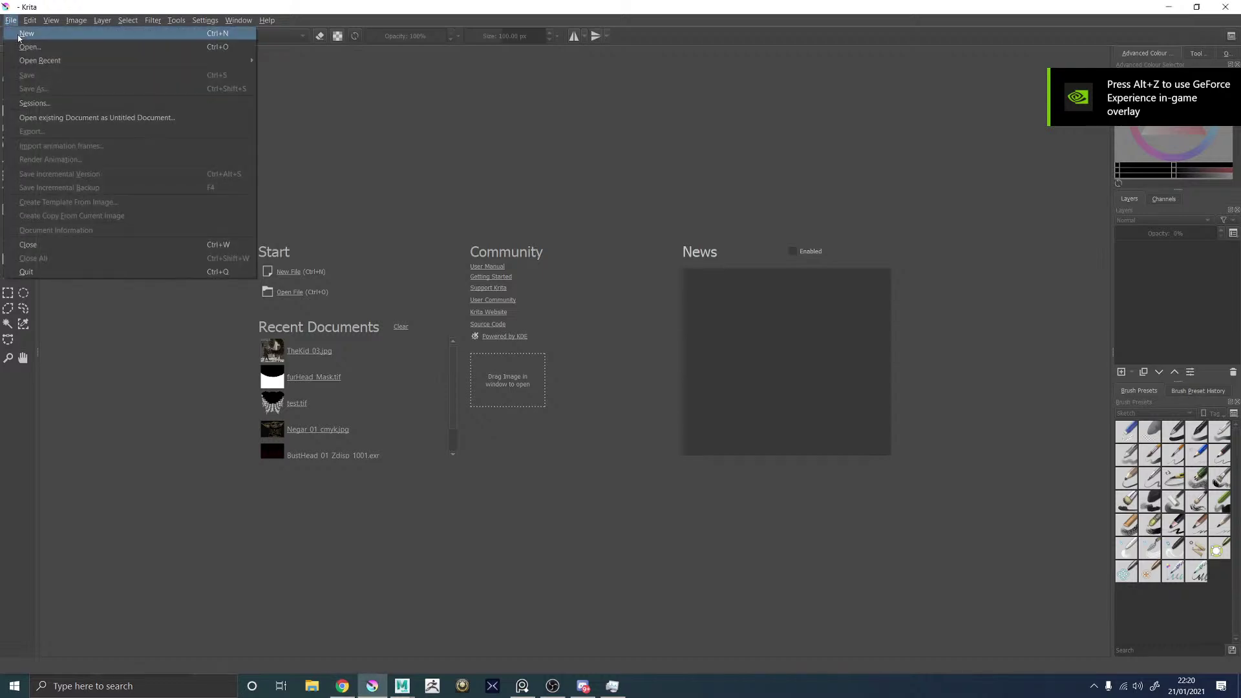
click(50, 47)
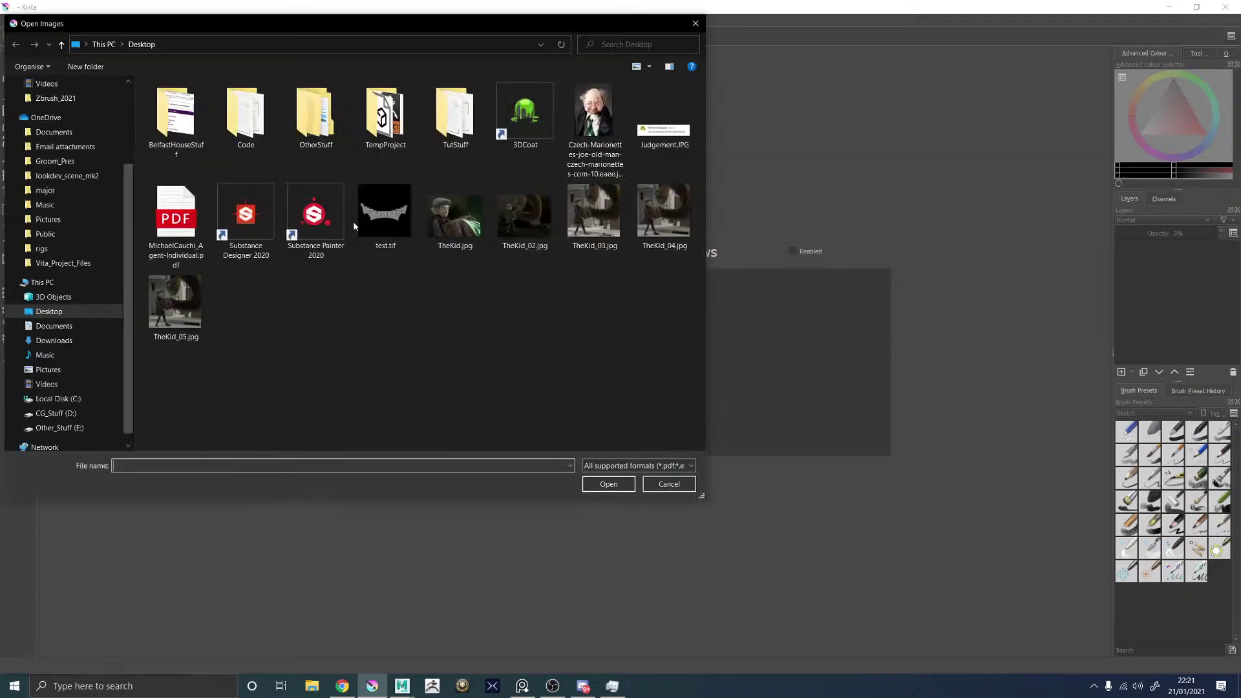
double_click(185, 317)
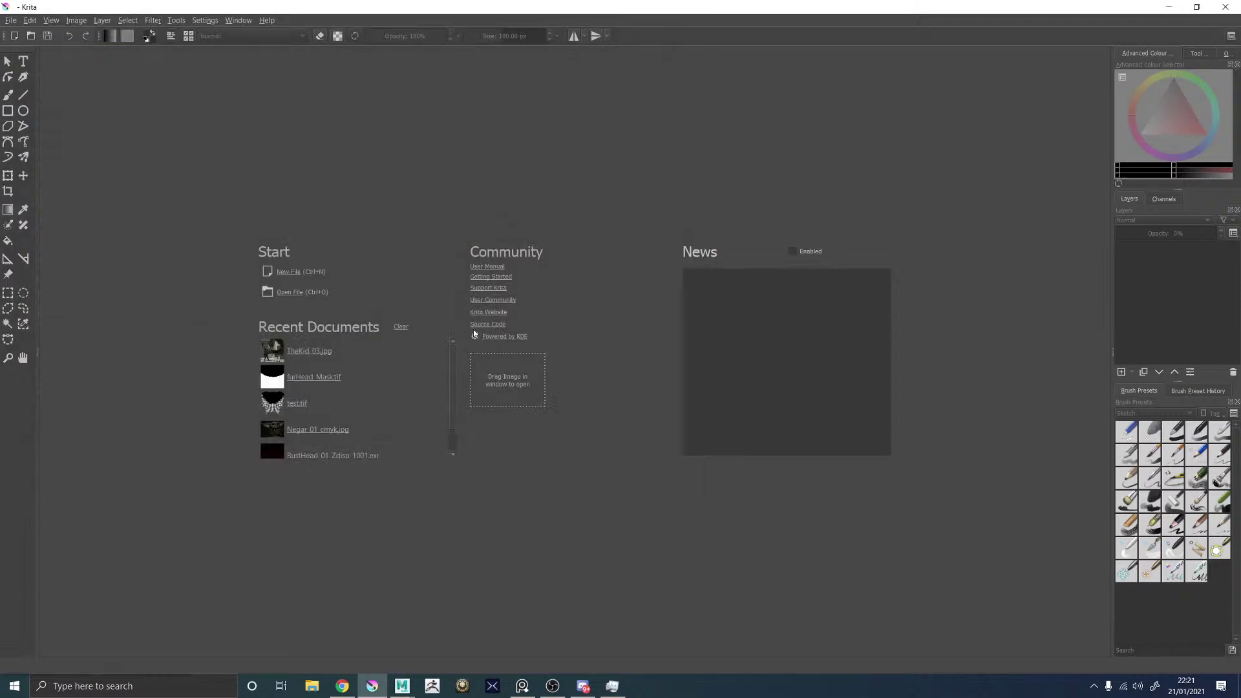
scroll(726, 562, up, 1)
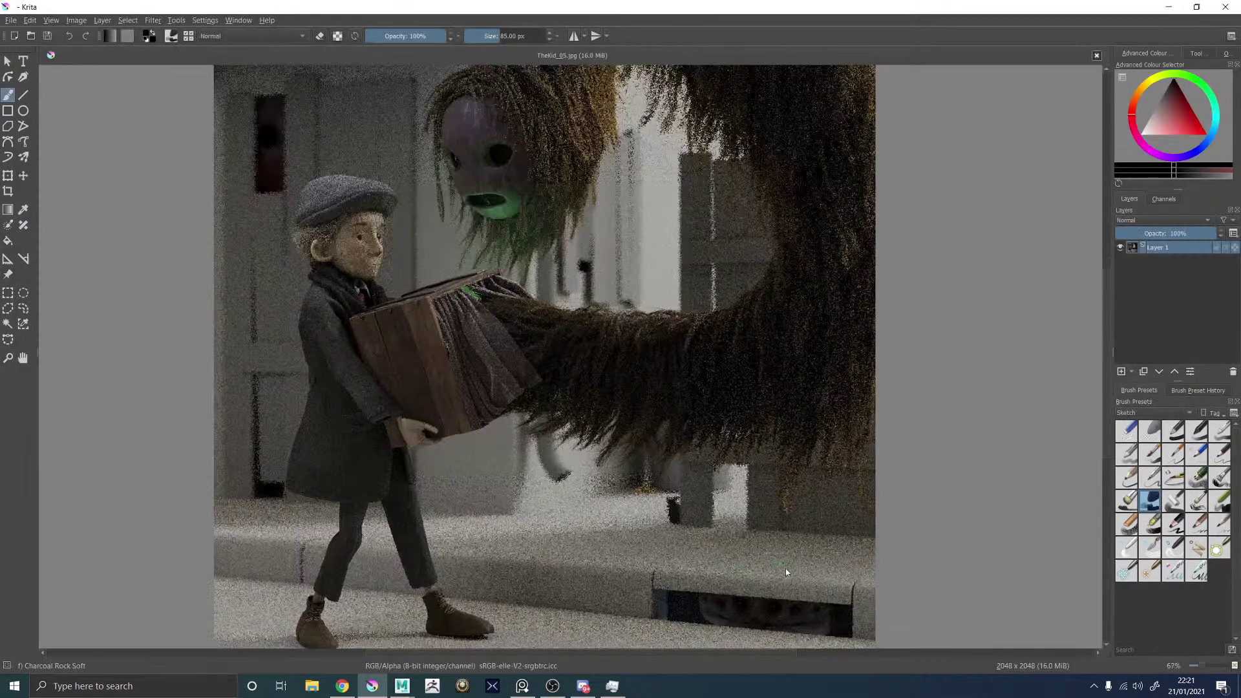
Add a paint layer and darken the drain opening on both sides of the creature with the Charcoal Rock Soft brush.
click(1123, 371)
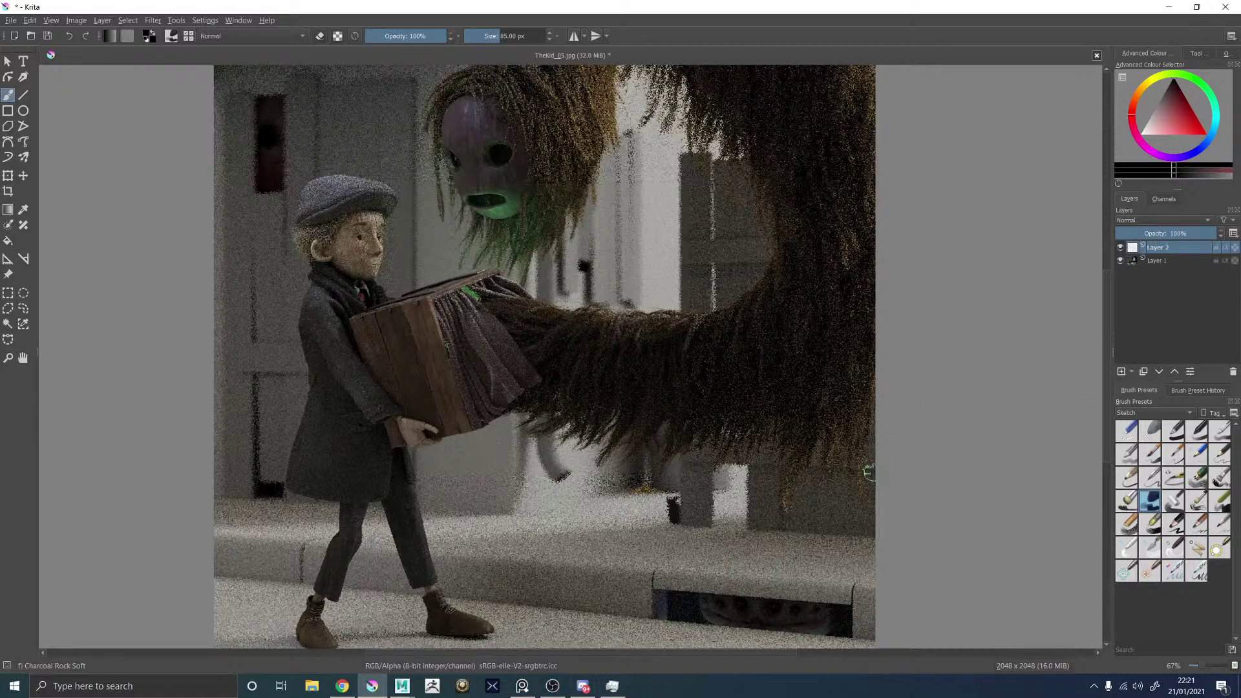
scroll(696, 399, up, 4)
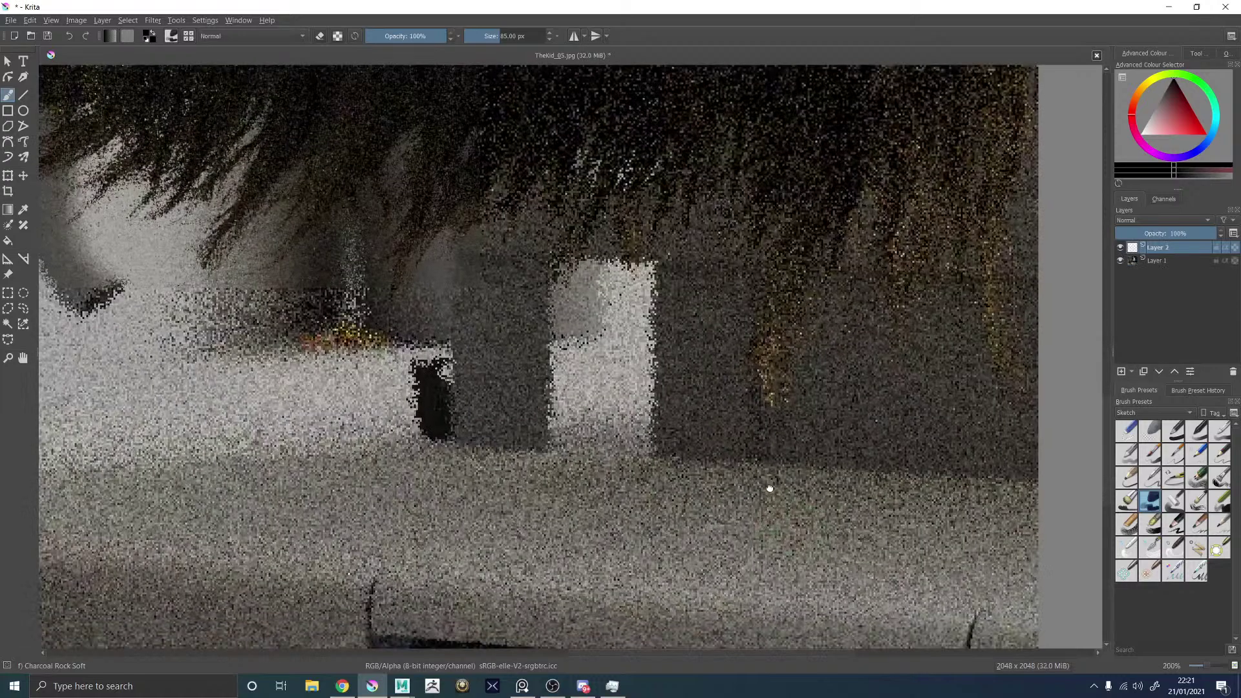
middle_drag(768, 487, 657, 164)
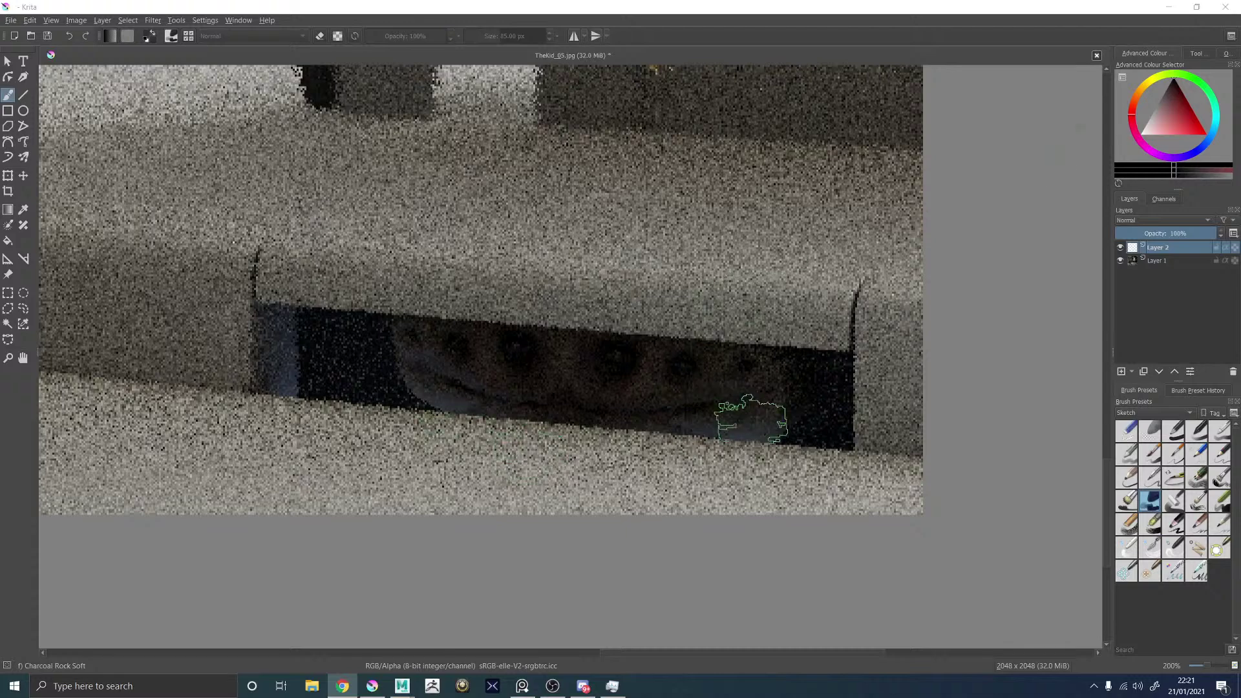
mouse_move(775, 402)
mouse_down()
mouse_move(789, 410)
mouse_move(767, 421)
mouse_move(803, 438)
mouse_move(815, 416)
mouse_move(797, 396)
mouse_move(821, 371)
mouse_move(773, 341)
mouse_up()
mouse_move(384, 337)
mouse_down()
mouse_move(382, 321)
mouse_move(355, 360)
mouse_move(396, 393)
mouse_move(366, 360)
mouse_move(382, 391)
mouse_move(327, 388)
mouse_move(332, 324)
mouse_move(393, 368)
mouse_move(376, 327)
mouse_move(332, 352)
mouse_move(381, 349)
mouse_up()
Reduce the brush to about 12 px and sketch dark curling tendrils spilling out of the drain's right end.
key([)
key([)
key([)
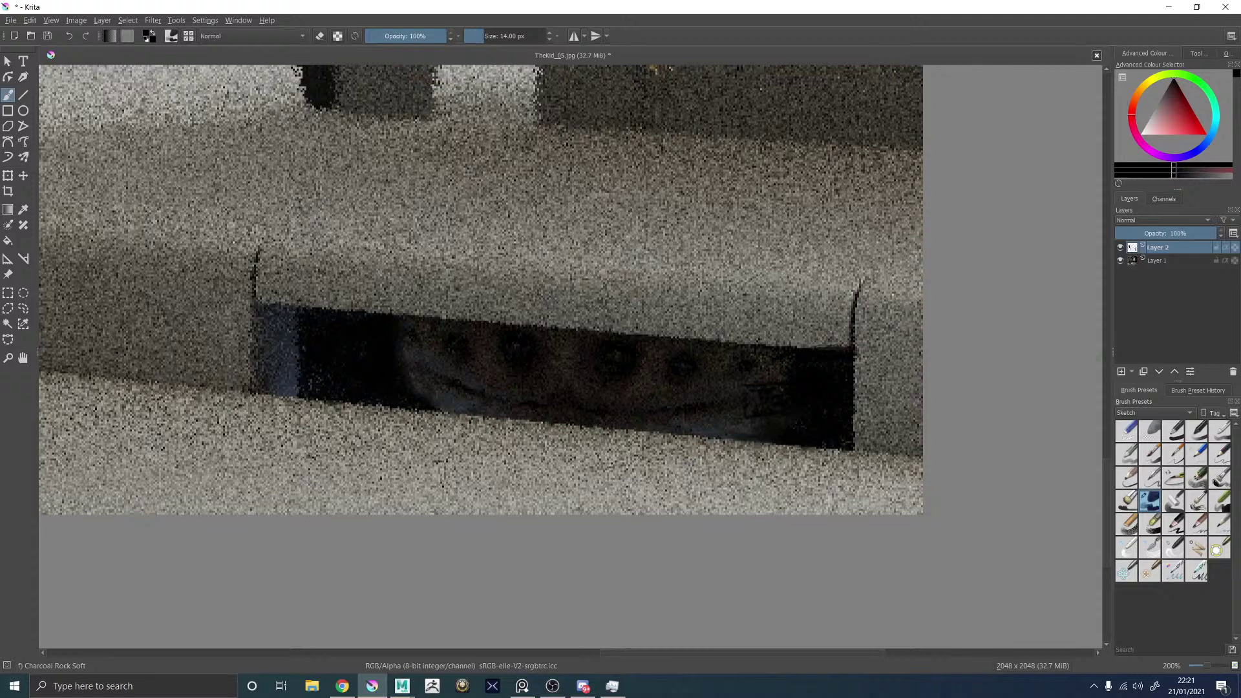
key(alt+Tab)
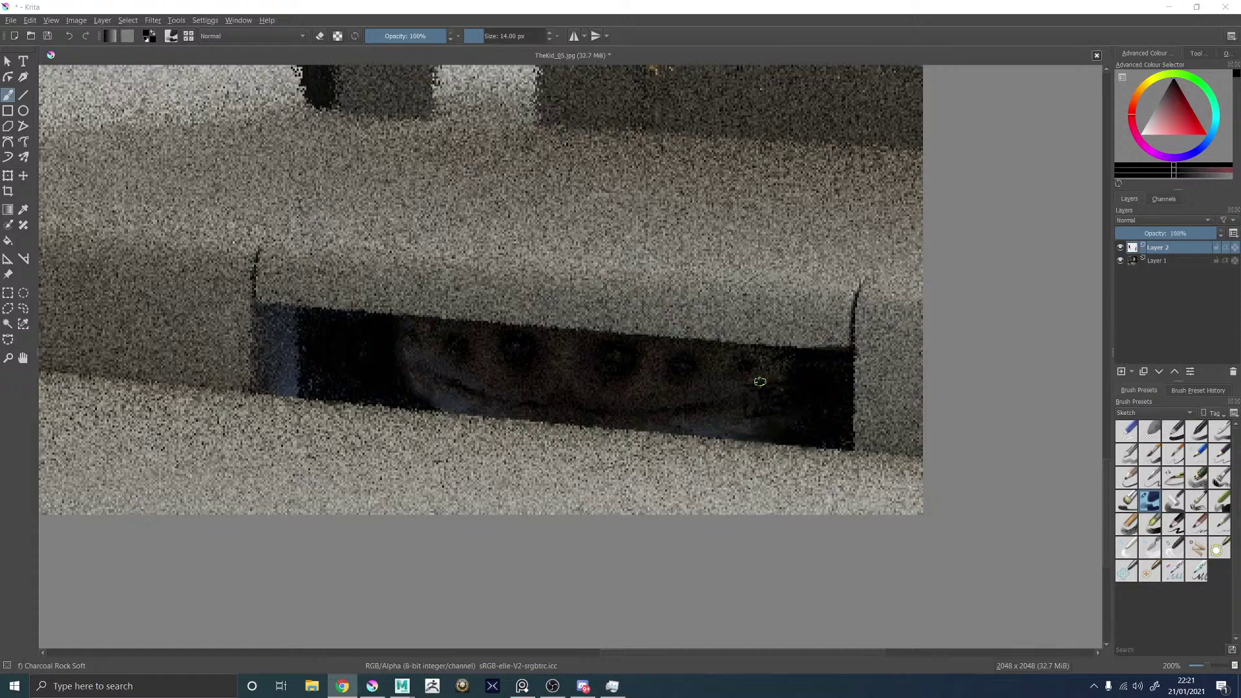
key(alt+Tab)
key(bracketleft)
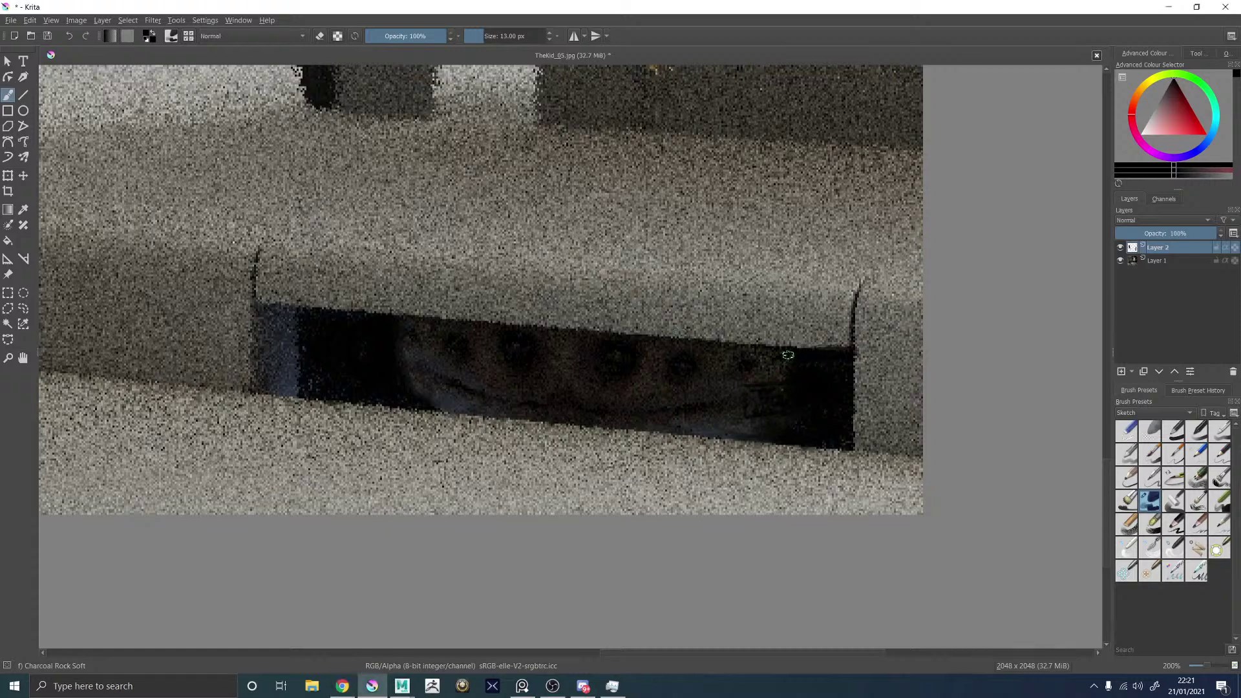
mouse_move(799, 351)
mouse_down()
mouse_move(822, 330)
mouse_move(823, 345)
mouse_move(868, 323)
mouse_up()
drag(816, 359, 901, 430)
mouse_move(841, 380)
mouse_down()
mouse_move(904, 440)
mouse_move(915, 417)
mouse_move(878, 337)
mouse_up()
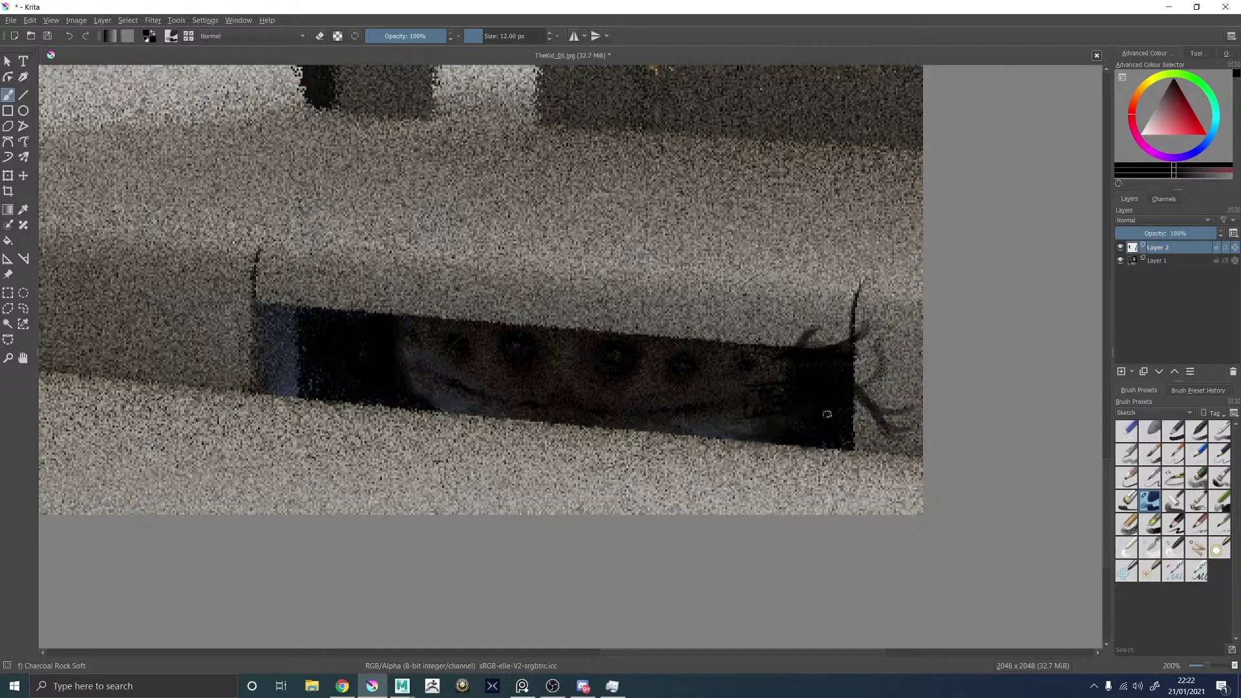
mouse_move(852, 430)
mouse_down()
mouse_move(904, 479)
mouse_move(876, 456)
mouse_move(875, 472)
mouse_up()
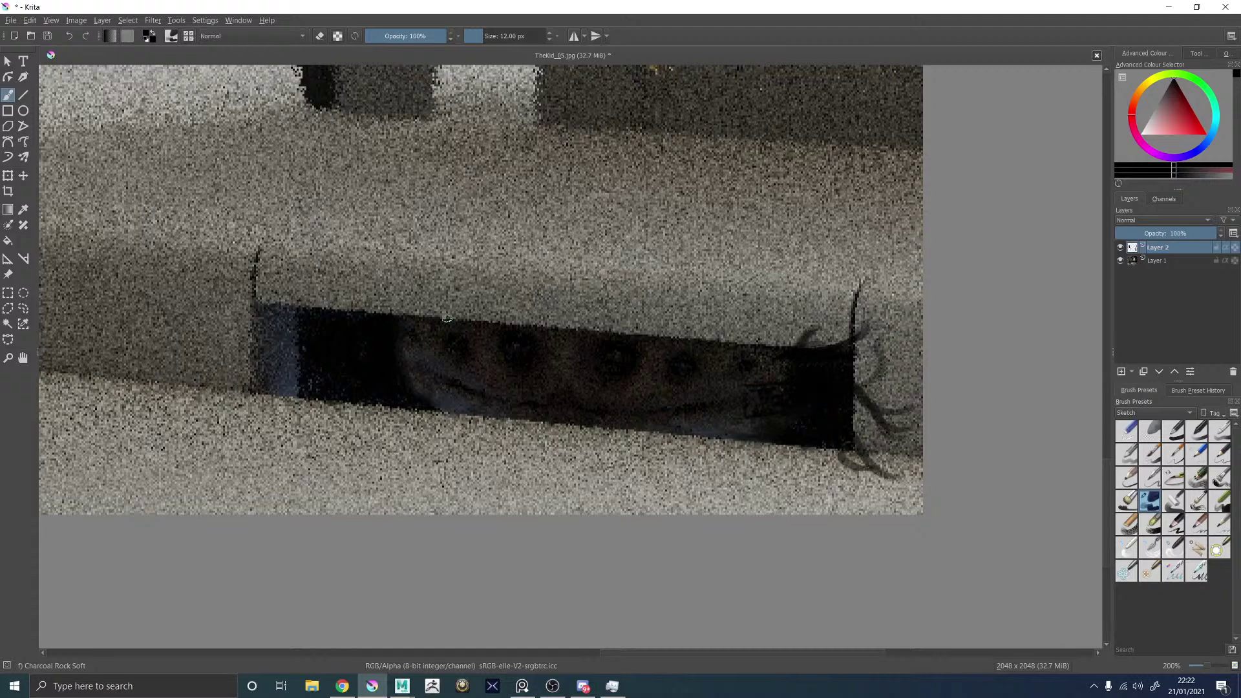
Reduce the brush to 7 px and sketch curled tendrils rising over the kerb at the drain's left end.
mouse_move(306, 308)
mouse_down()
mouse_move(308, 280)
mouse_move(388, 304)
mouse_up()
key(ctrl+z)
key(bracketleft)
key(bracketleft)
mouse_move(359, 309)
mouse_down()
mouse_move(372, 274)
mouse_move(387, 287)
mouse_up()
key(ctrl+z)
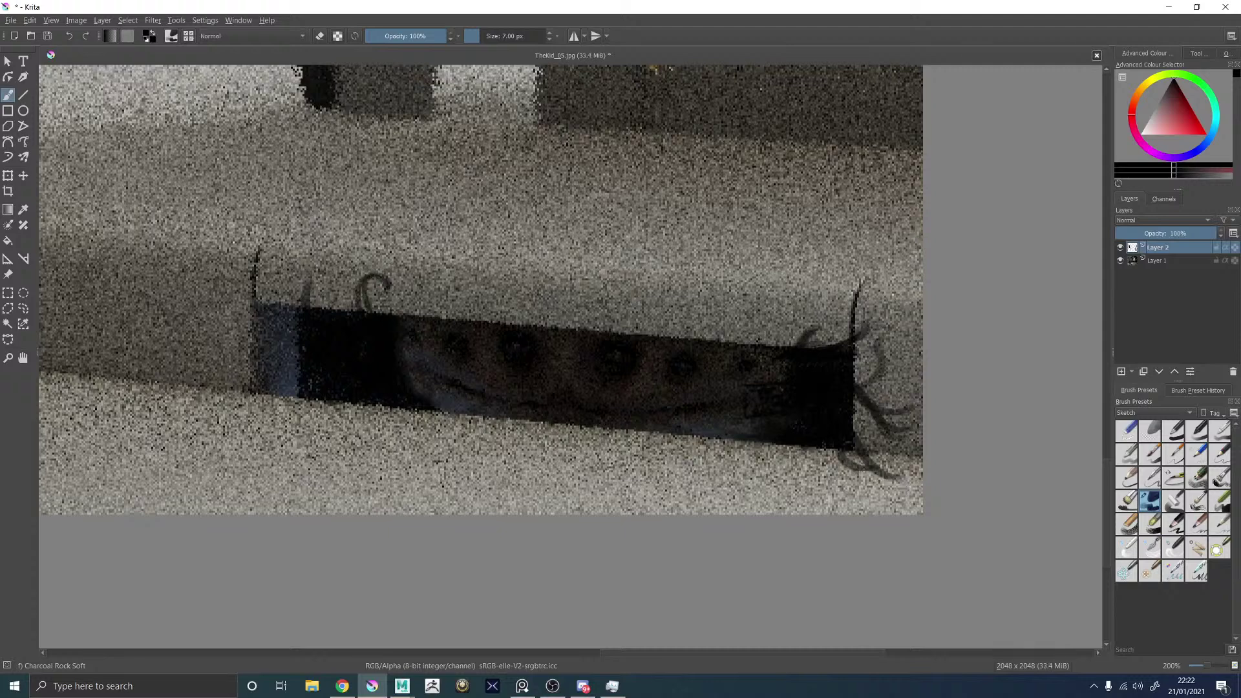
drag(261, 351, 259, 377)
drag(312, 307, 287, 255)
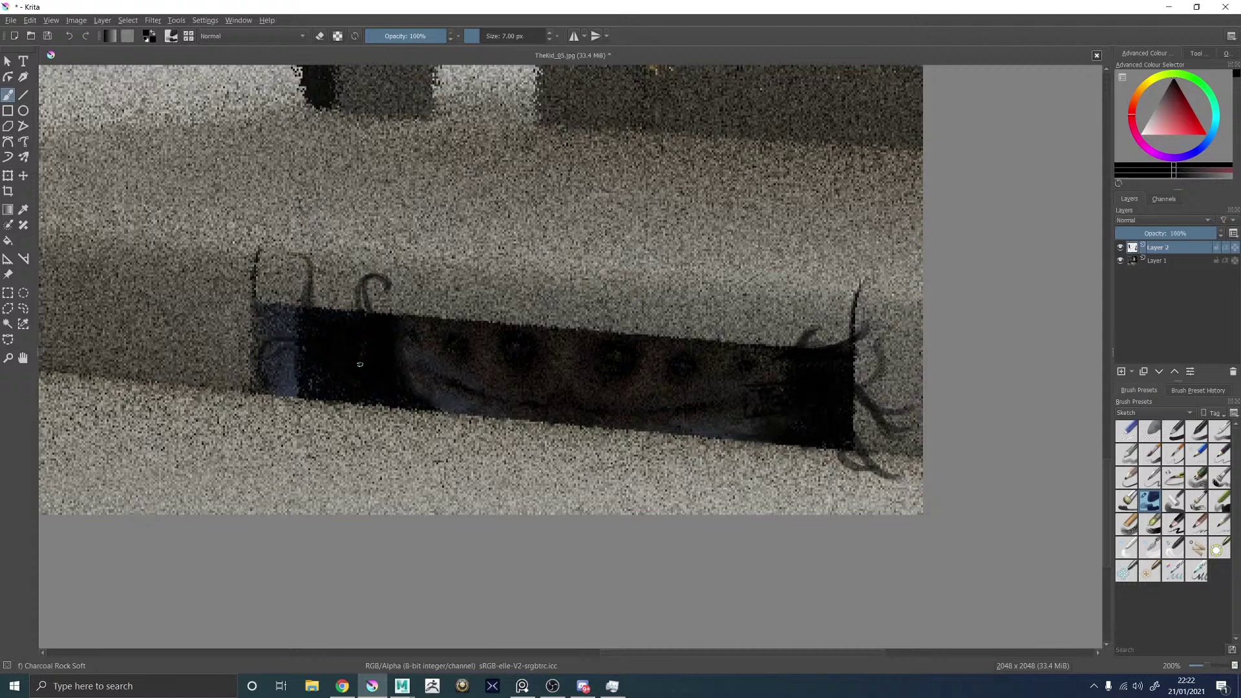
Draw long curling tendrils spilling from the drain's lower edge onto the road and darken along that edge.
drag(363, 404, 359, 454)
drag(433, 396, 545, 477)
drag(606, 432, 605, 461)
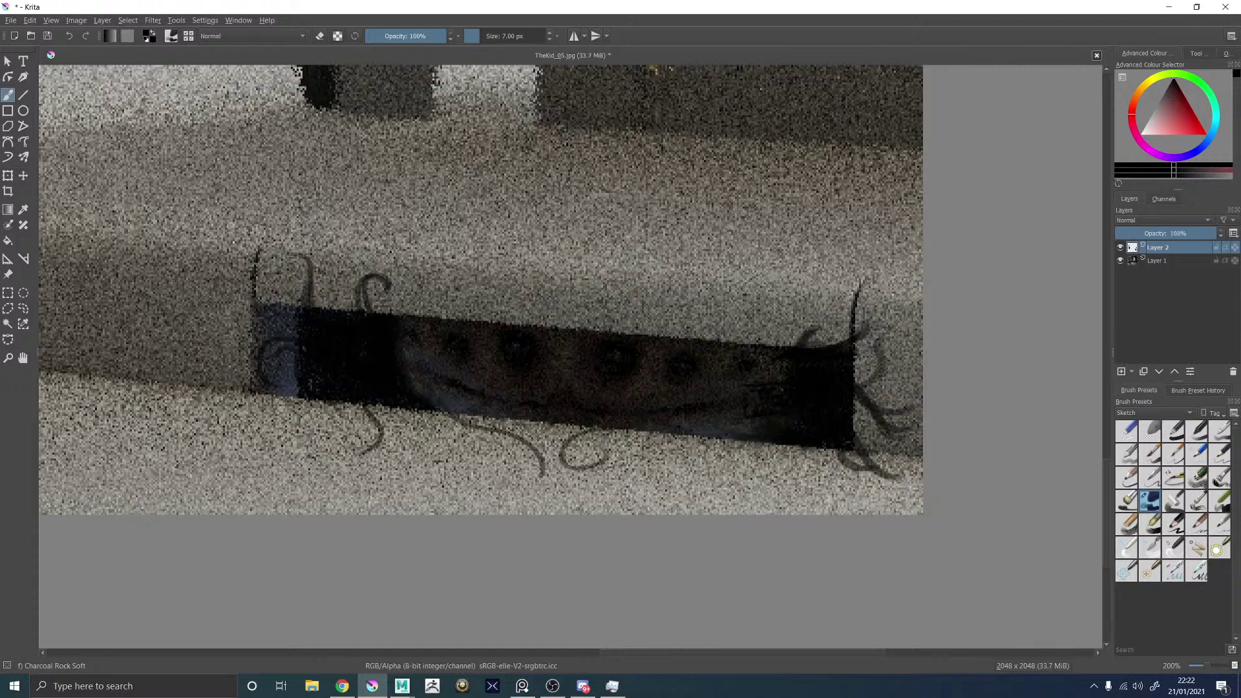
drag(687, 431, 765, 489)
mouse_move(694, 432)
mouse_down()
mouse_move(736, 436)
mouse_move(488, 413)
mouse_move(390, 365)
mouse_up()
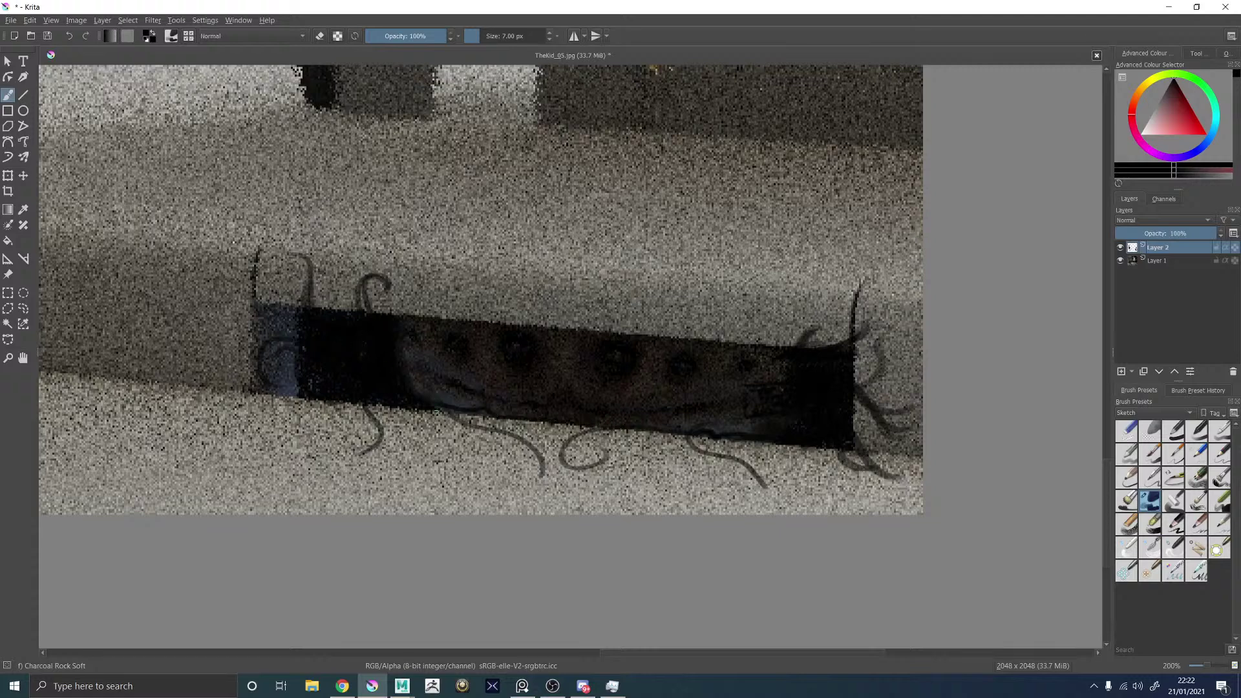
Thicken the tendril cluster around the drain's left end with extra strands below, beside and above the opening.
drag(318, 402, 261, 414)
mouse_move(308, 379)
mouse_down()
mouse_move(250, 355)
mouse_move(276, 295)
mouse_up()
drag(343, 267, 333, 313)
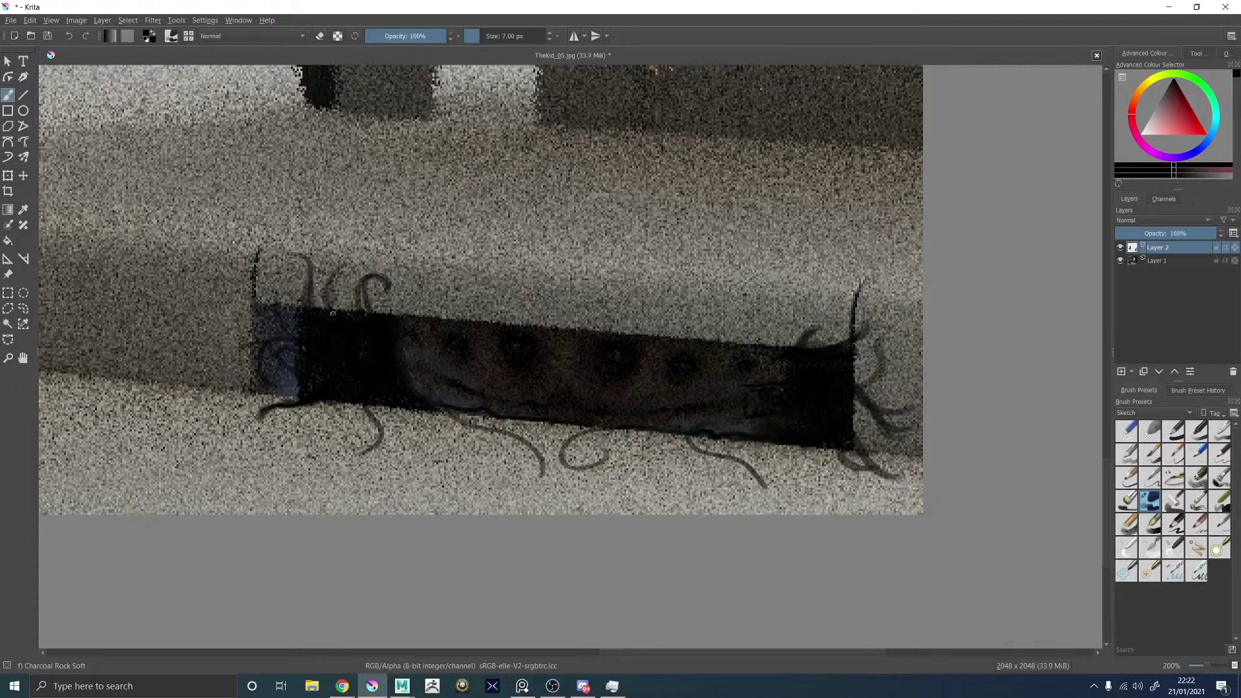
drag(336, 265, 326, 307)
mouse_move(218, 278)
mouse_down()
mouse_move(301, 309)
mouse_move(270, 289)
mouse_up()
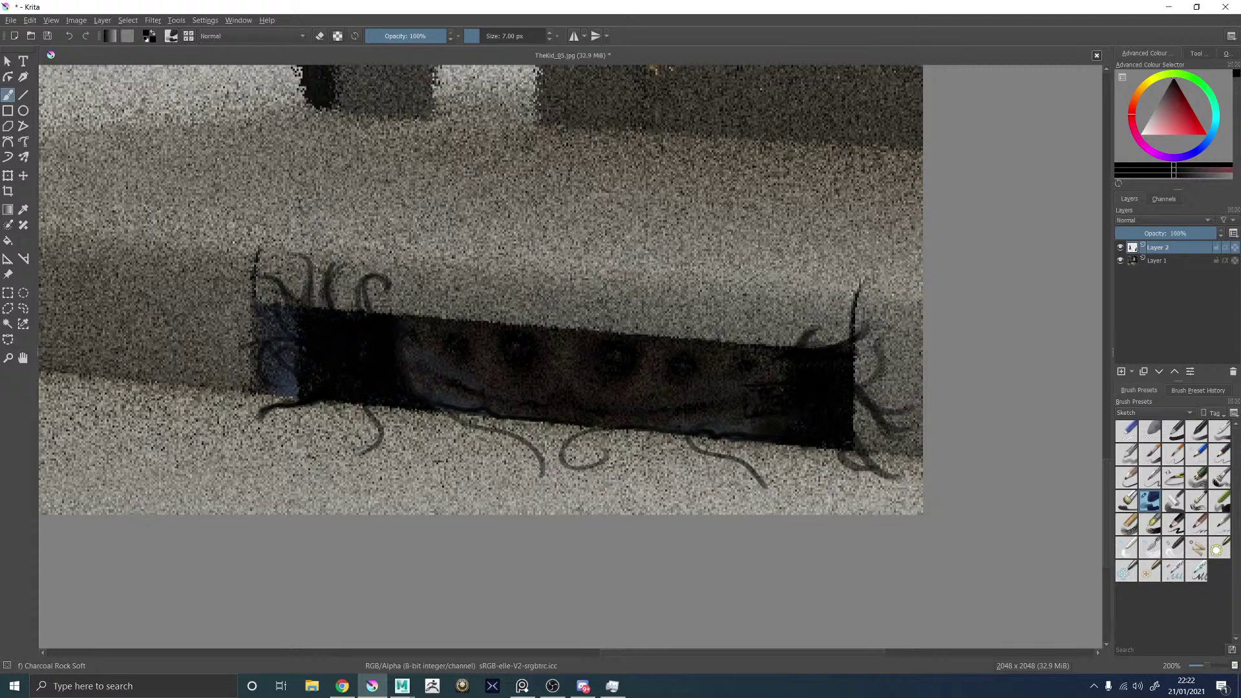
Add more tendrils around the drain's right end and thicken the strands along the right half of its lower edge.
drag(795, 356, 844, 295)
drag(829, 344, 866, 321)
drag(834, 369, 910, 343)
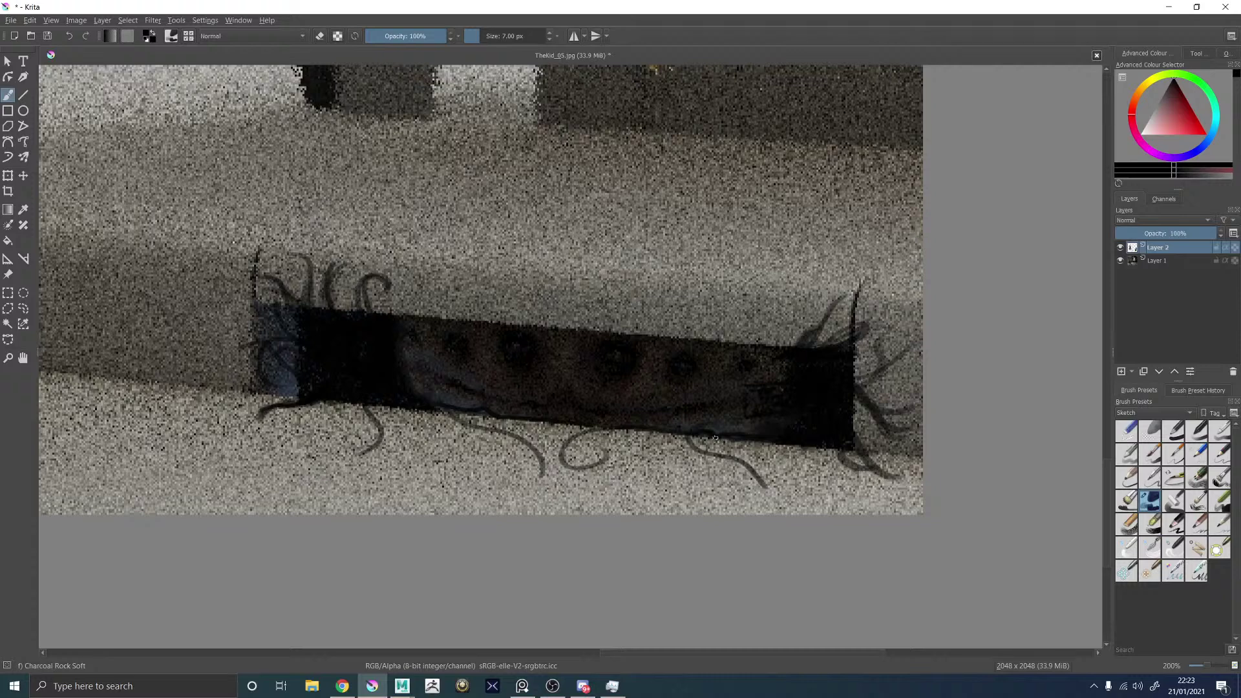
mouse_move(748, 445)
mouse_down()
mouse_move(767, 488)
mouse_move(728, 442)
mouse_move(704, 440)
mouse_move(760, 471)
mouse_move(838, 487)
mouse_up()
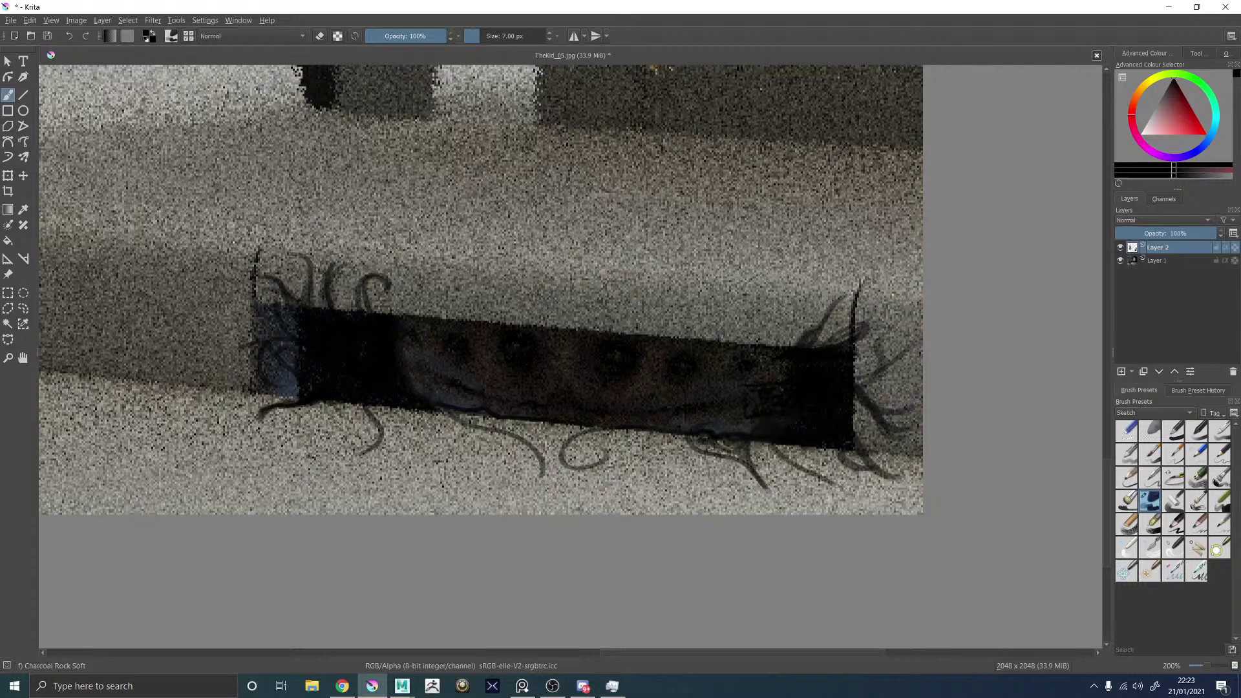
mouse_move(807, 448)
mouse_down()
mouse_move(811, 471)
mouse_move(838, 487)
mouse_up()
drag(838, 487, 785, 445)
drag(803, 447, 805, 466)
mouse_move(632, 430)
mouse_down()
mouse_move(575, 464)
mouse_move(608, 431)
mouse_up()
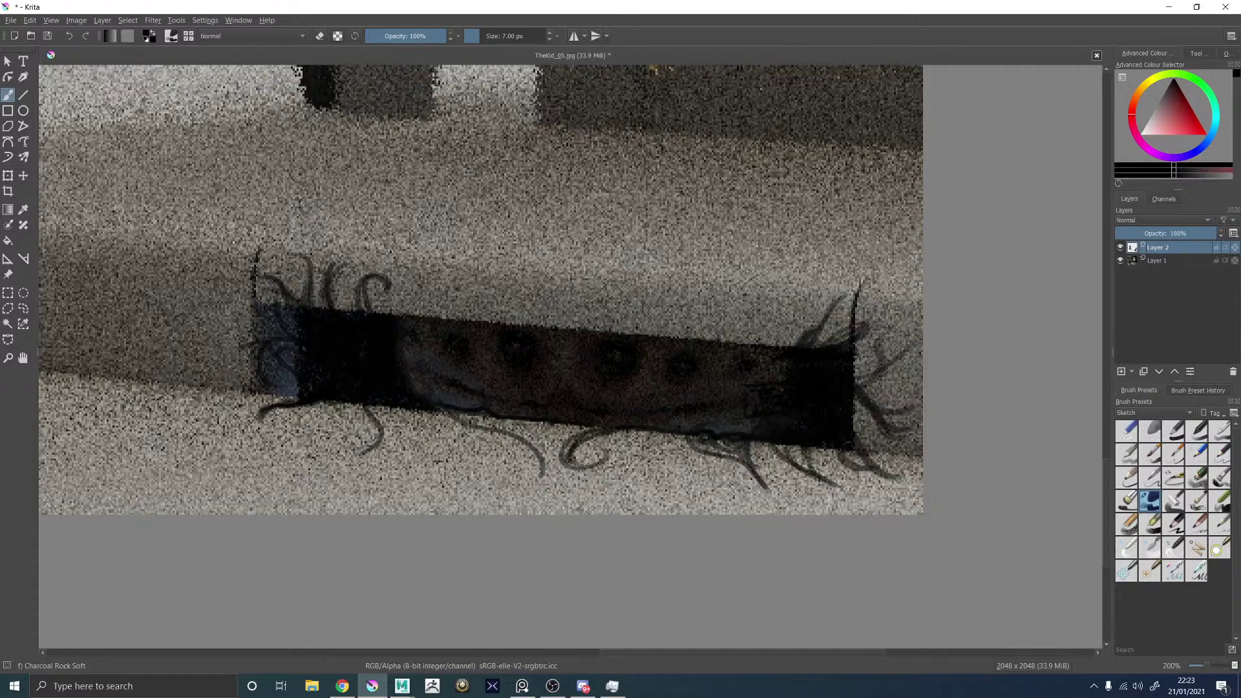
Thicken the tendrils hanging below the left half of the drain and add another curl there.
mouse_move(420, 405)
mouse_down()
mouse_move(426, 425)
mouse_move(537, 462)
mouse_up()
mouse_move(427, 411)
mouse_down()
mouse_move(456, 431)
mouse_move(482, 424)
mouse_move(436, 413)
mouse_move(457, 413)
mouse_up()
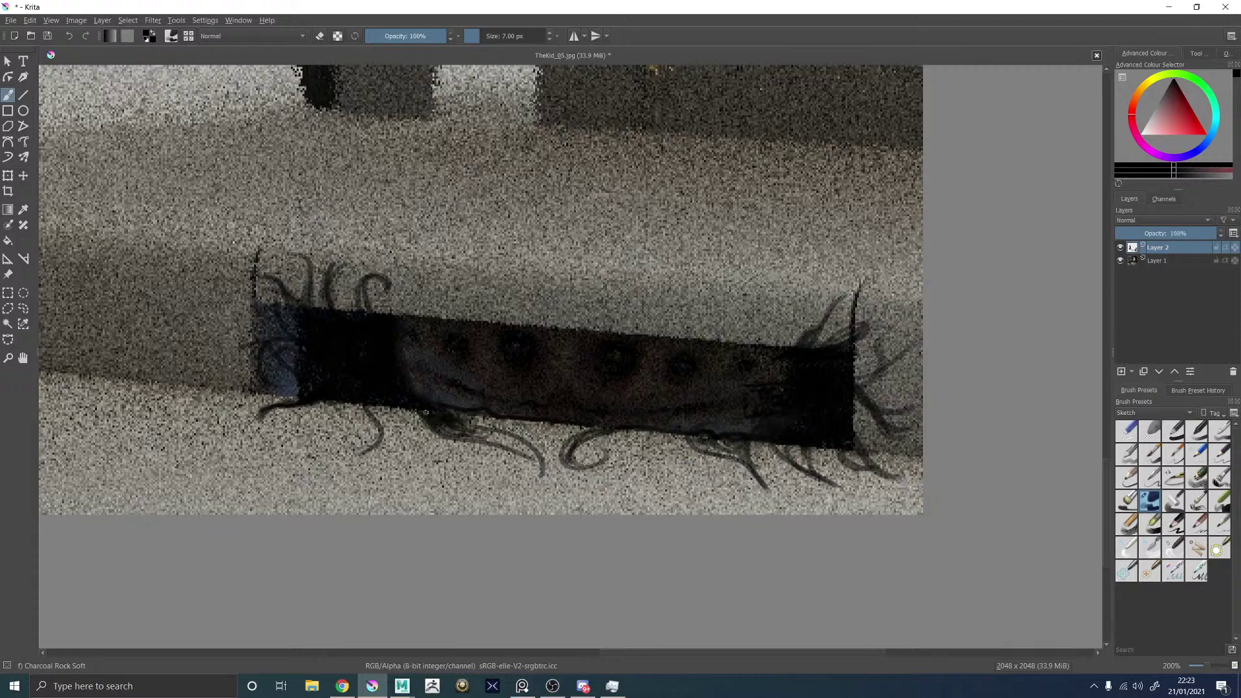
mouse_move(381, 432)
mouse_down()
mouse_move(373, 406)
mouse_move(385, 408)
mouse_move(382, 442)
mouse_move(317, 446)
mouse_move(353, 391)
mouse_up()
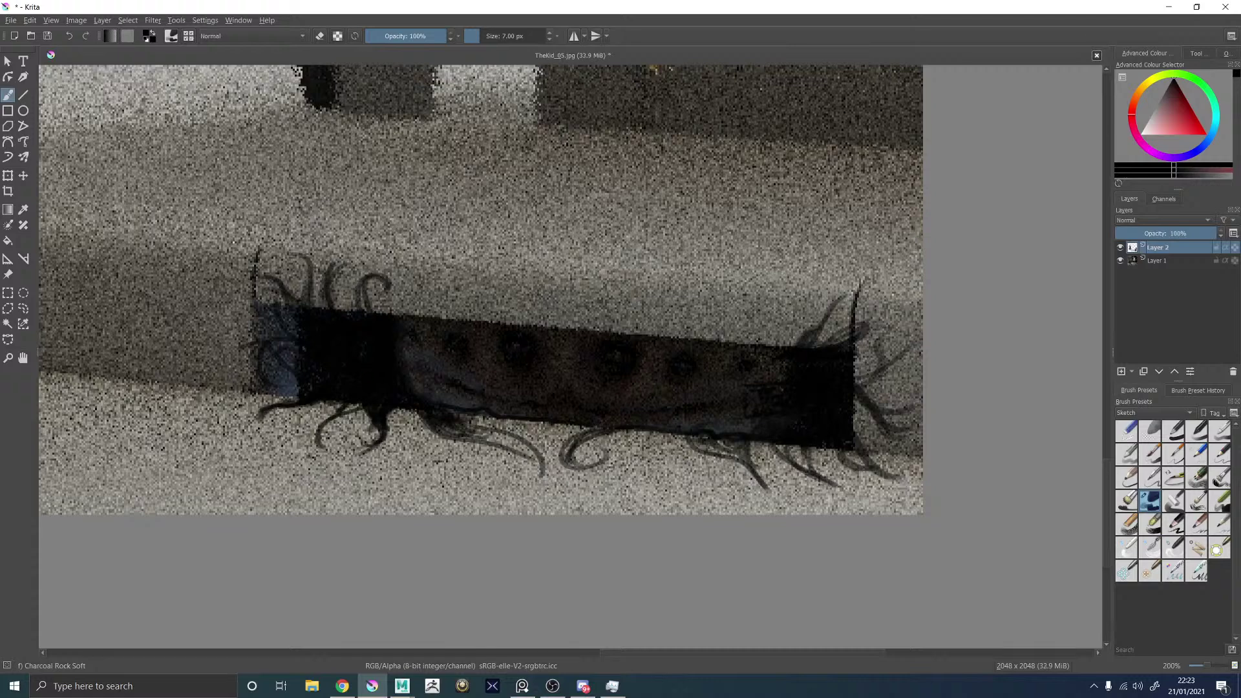
Check the tendrils against the whole image and sketch short wisps along the drain's upper edge.
key(alt+Tab)
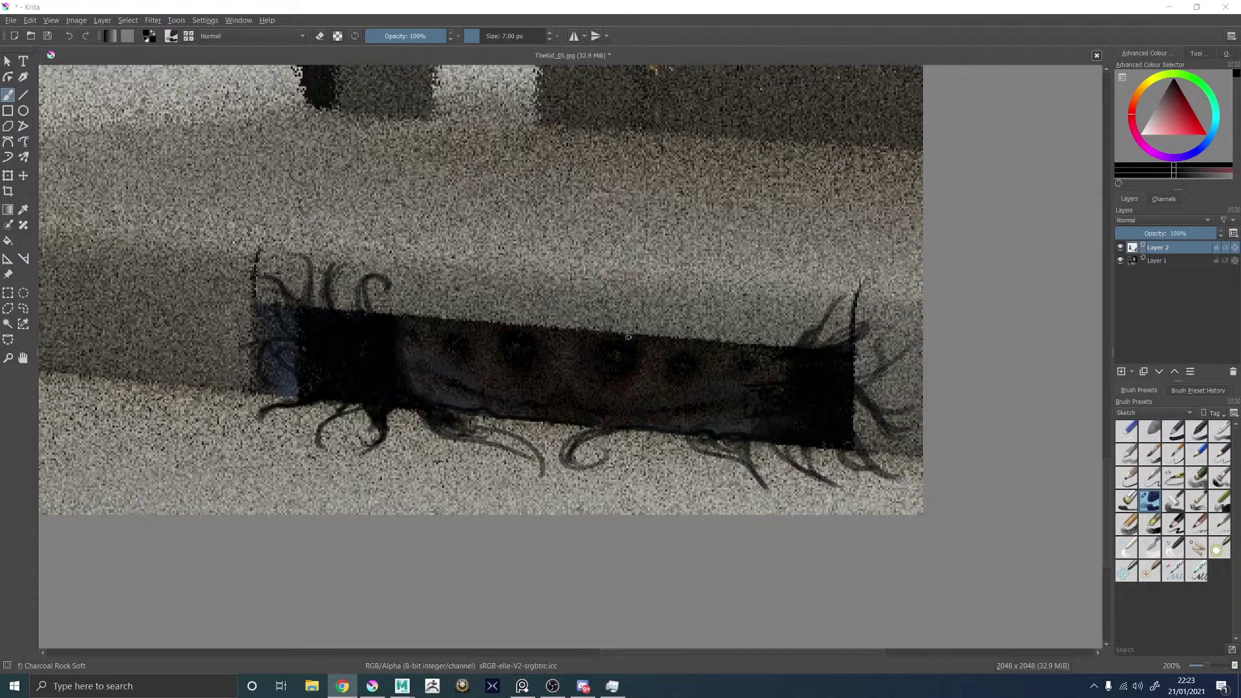
ctrl+scroll(628, 337, down, 6)
ctrl+scroll(609, 148, up, 2)
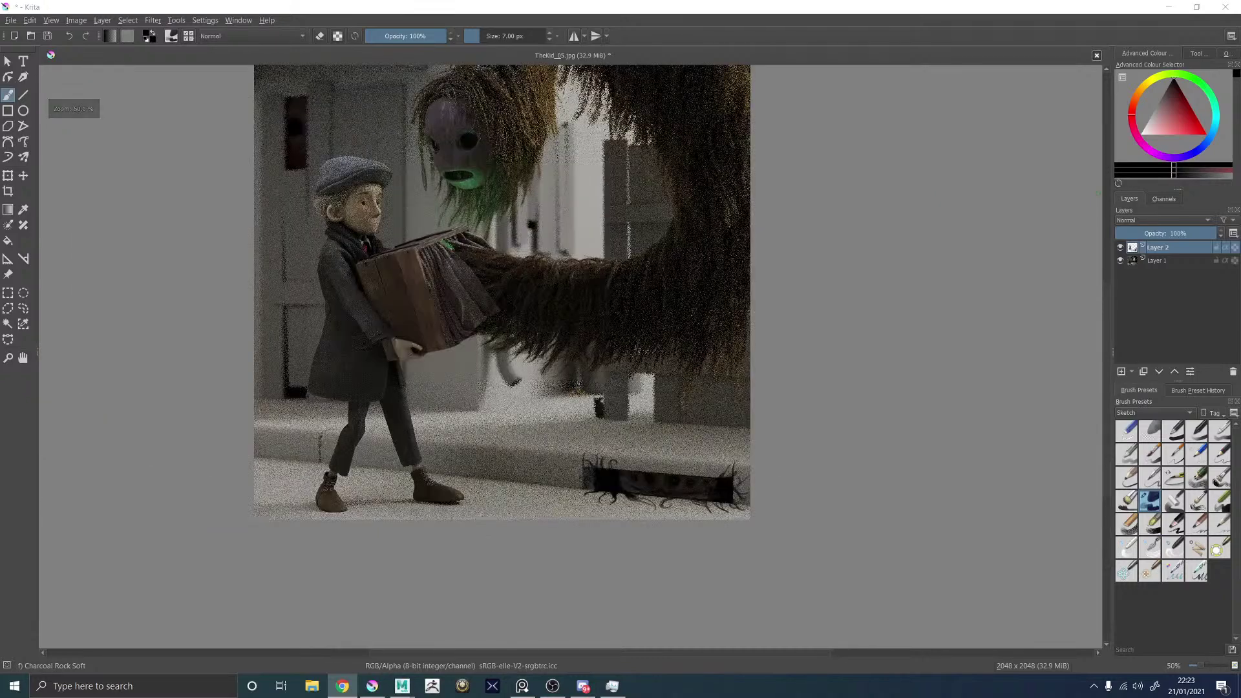
ctrl+scroll(733, 486, up, 3)
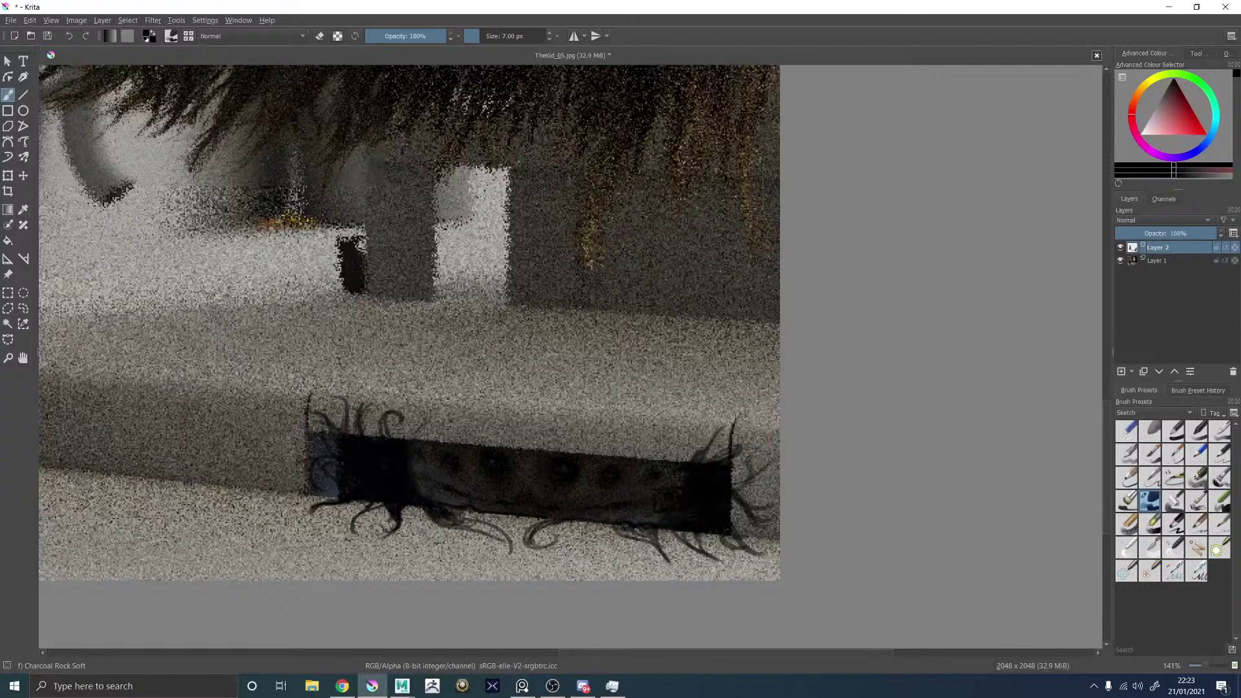
mouse_move(484, 442)
mouse_down()
mouse_move(639, 435)
mouse_move(654, 457)
mouse_move(683, 444)
mouse_up()
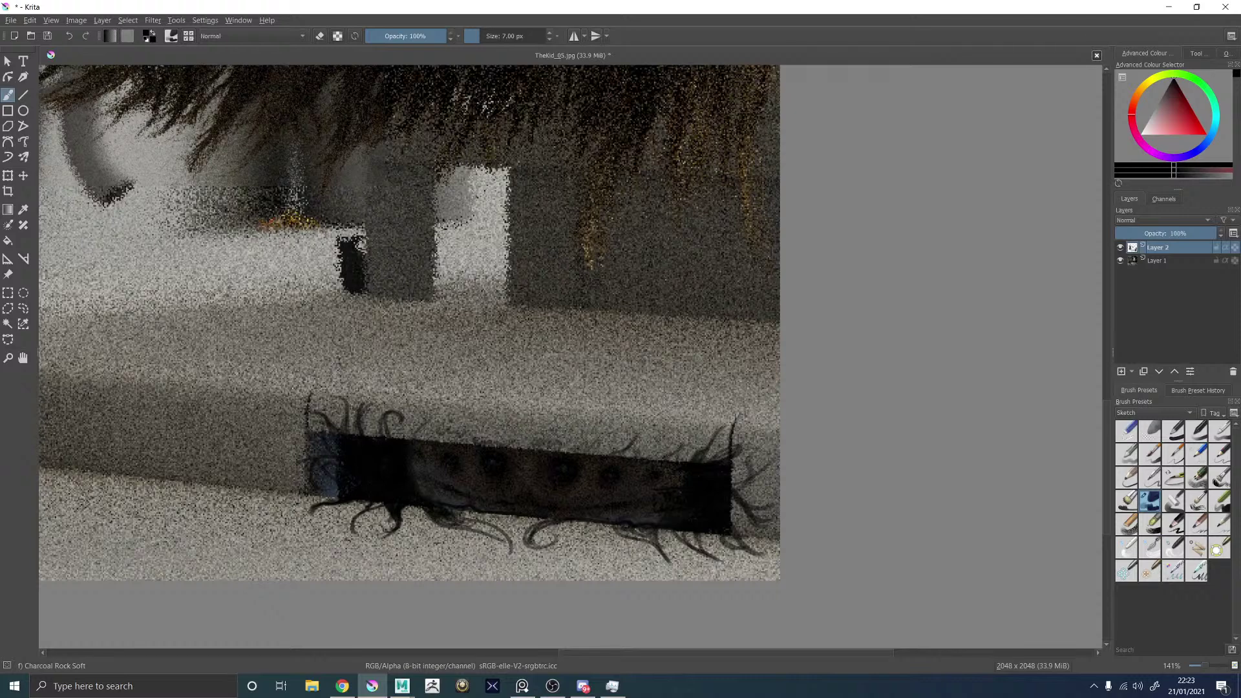
mouse_move(558, 451)
mouse_down()
mouse_move(547, 426)
mouse_move(533, 446)
mouse_move(512, 431)
mouse_move(434, 431)
mouse_move(456, 440)
mouse_up()
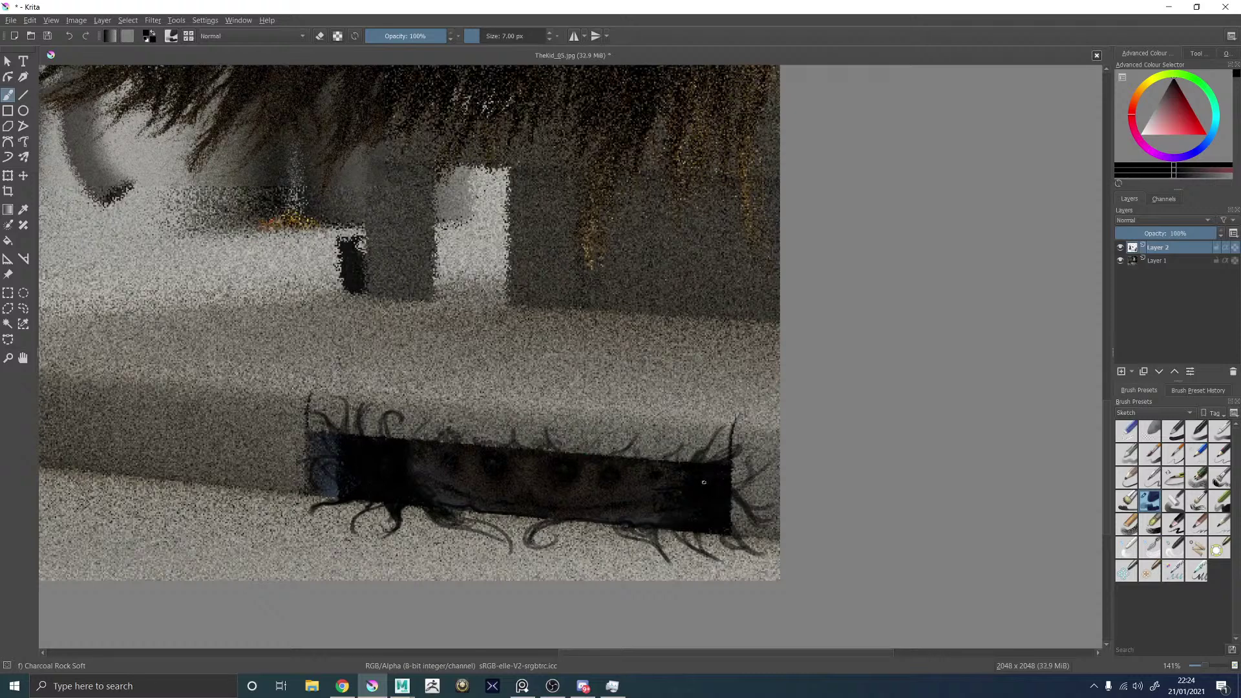
Switch to Maya and save the cleaner Arnold render to the Desktop as TheKid_05.jpg, replacing the existing file.
click(404, 686)
click(471, 630)
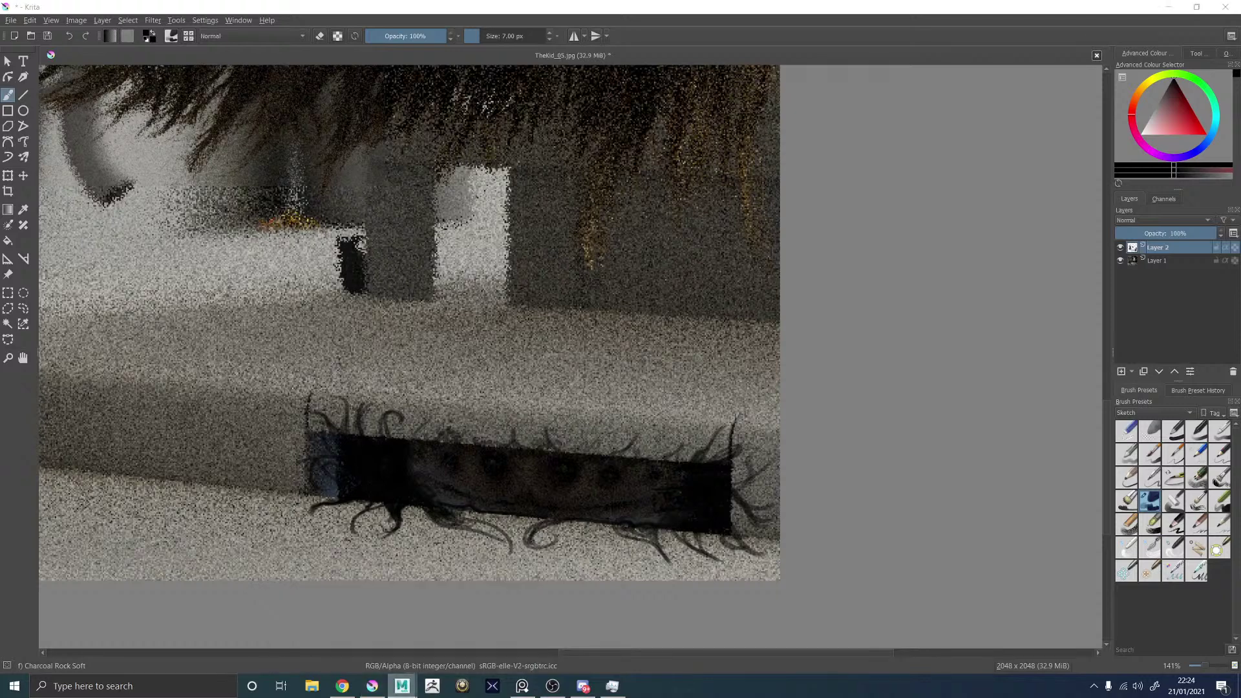
scroll(533, 472, up, 6)
scroll(535, 467, down, 8)
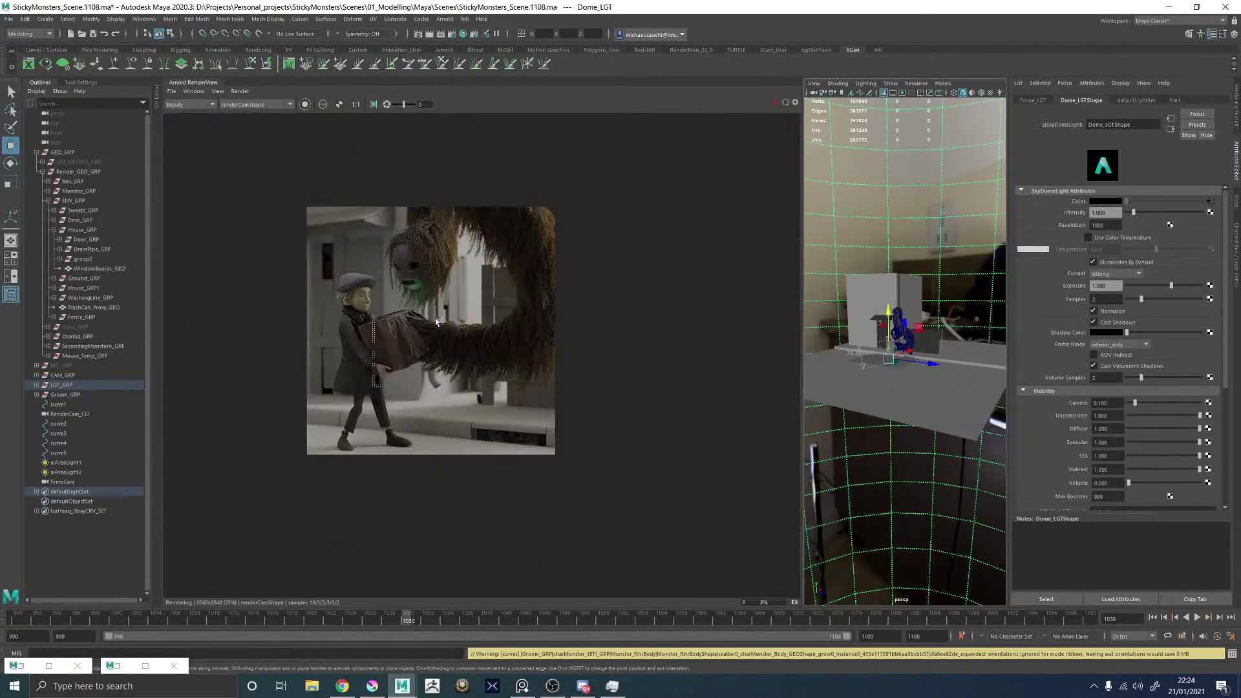
scroll(437, 364, up, 3)
middle_drag(438, 360, 437, 304)
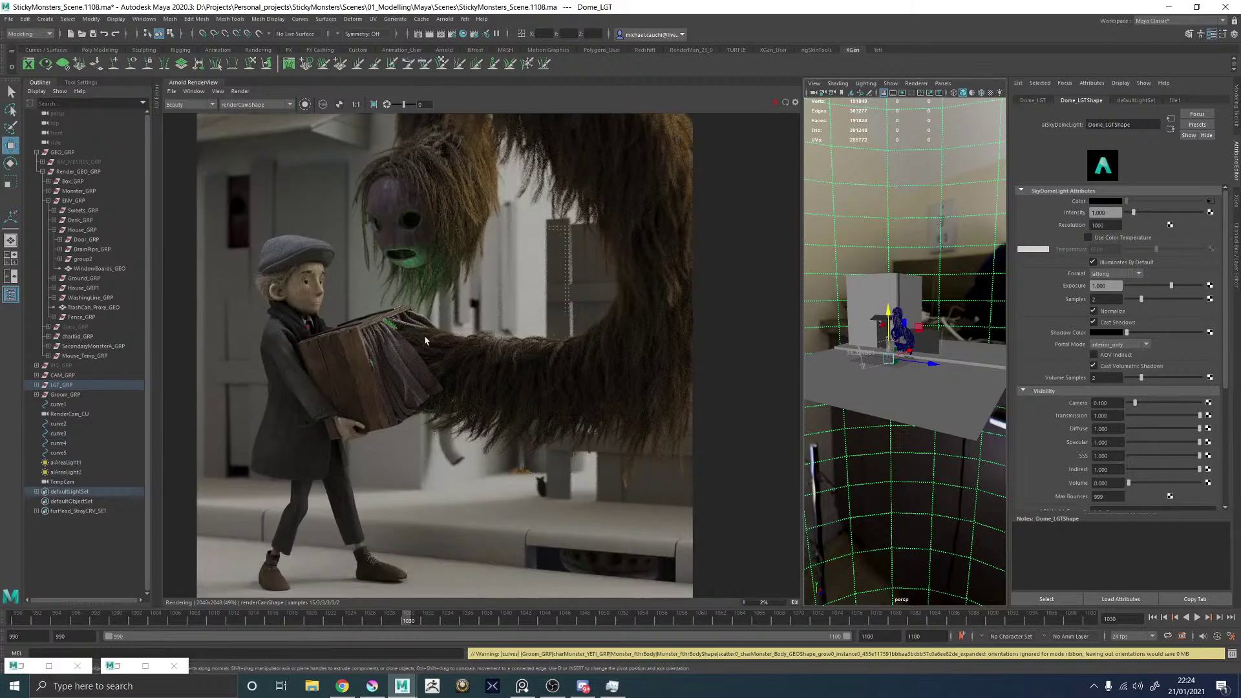
click(173, 92)
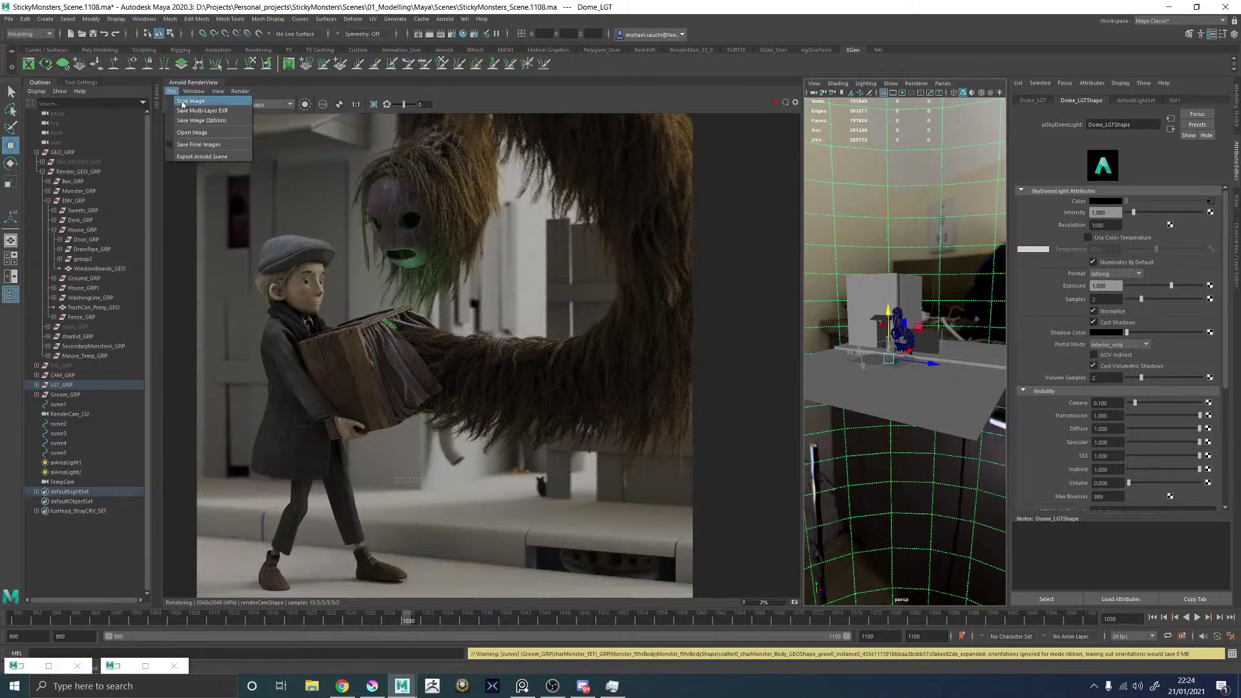
click(186, 106)
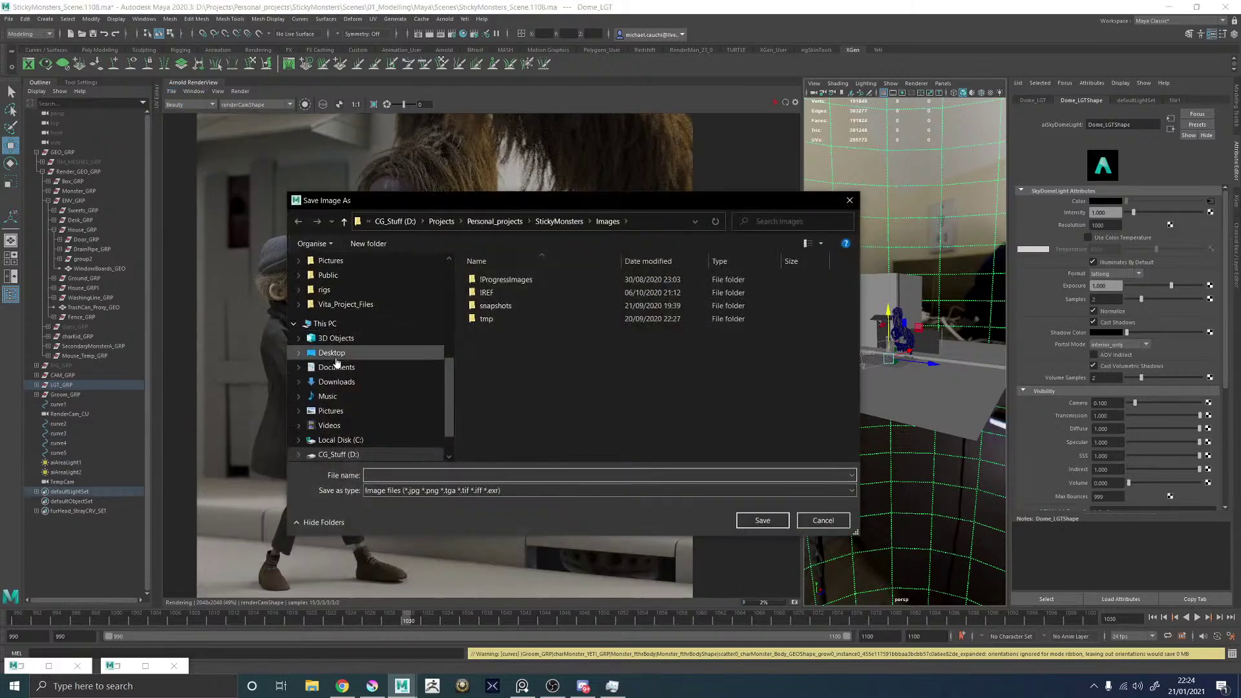
click(362, 355)
scroll(569, 362, down, 1)
double_click(687, 417)
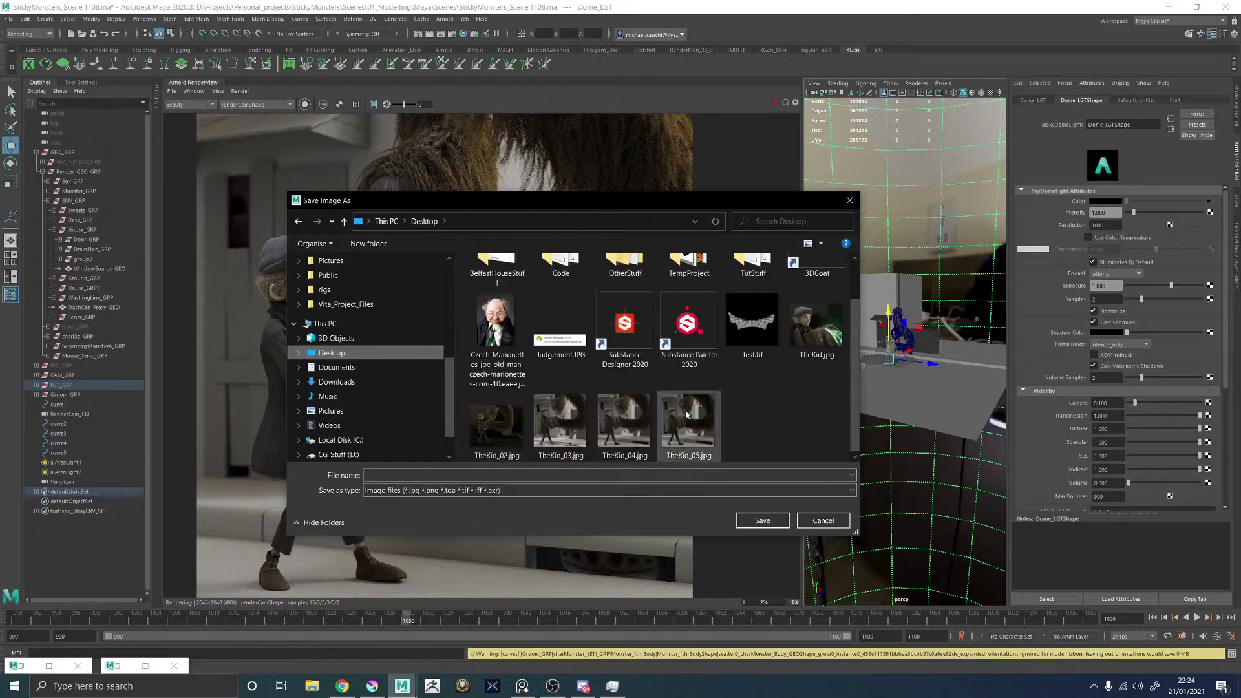
click(647, 345)
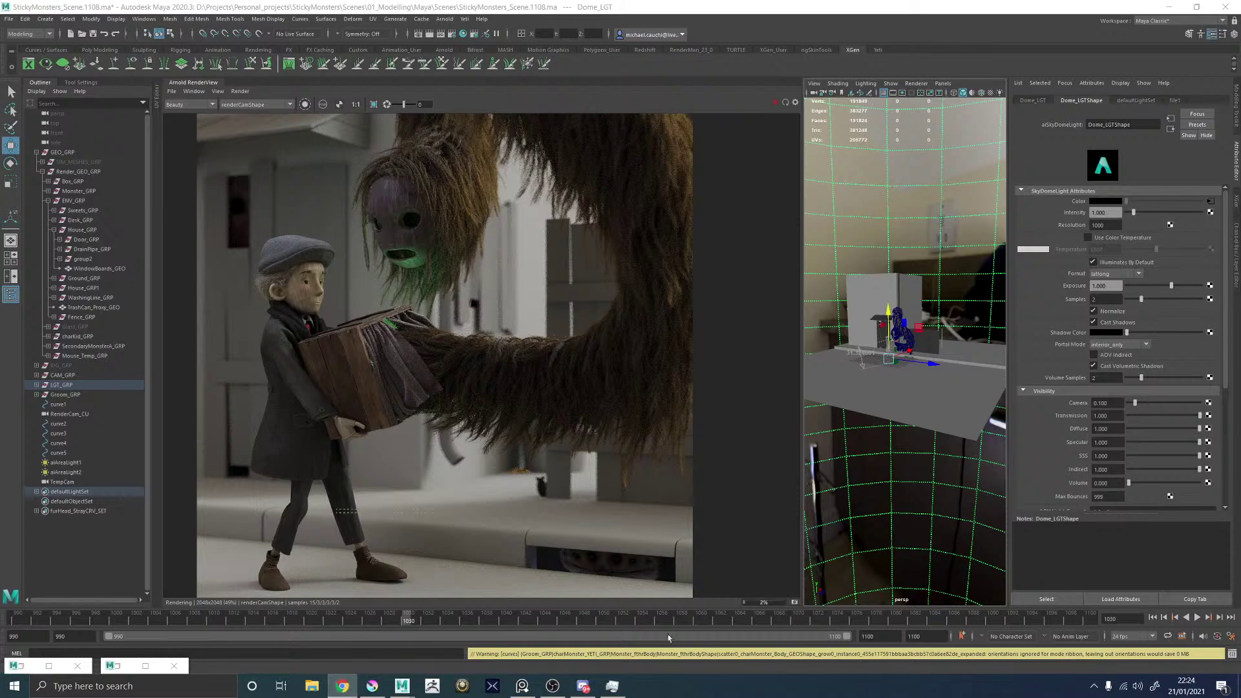
Switch back to Krita and open the updated TheKid_05.jpg from the Desktop as a second document.
click(373, 686)
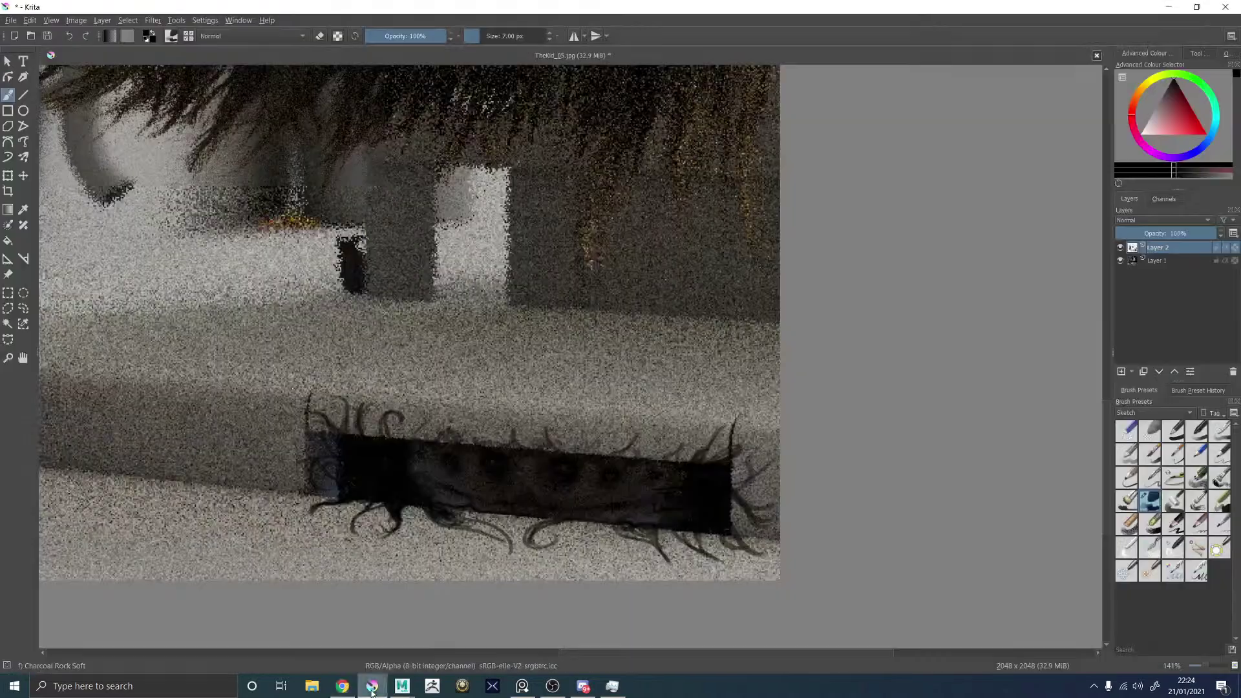
click(10, 20)
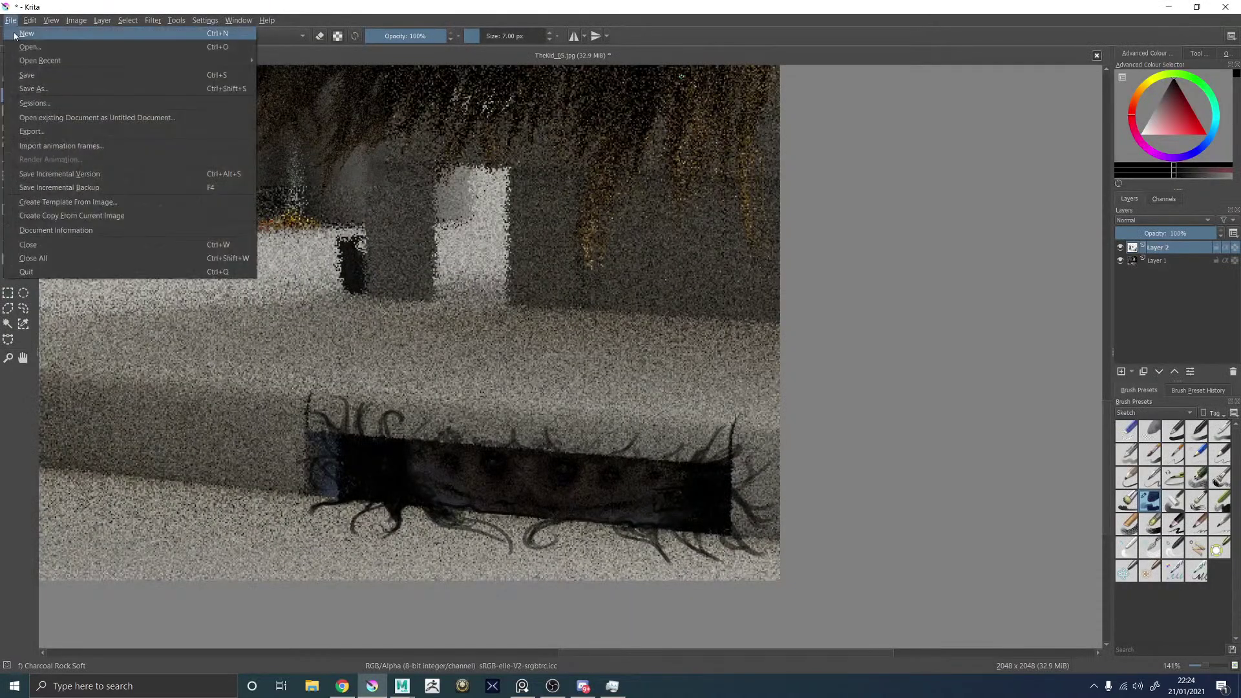
click(24, 47)
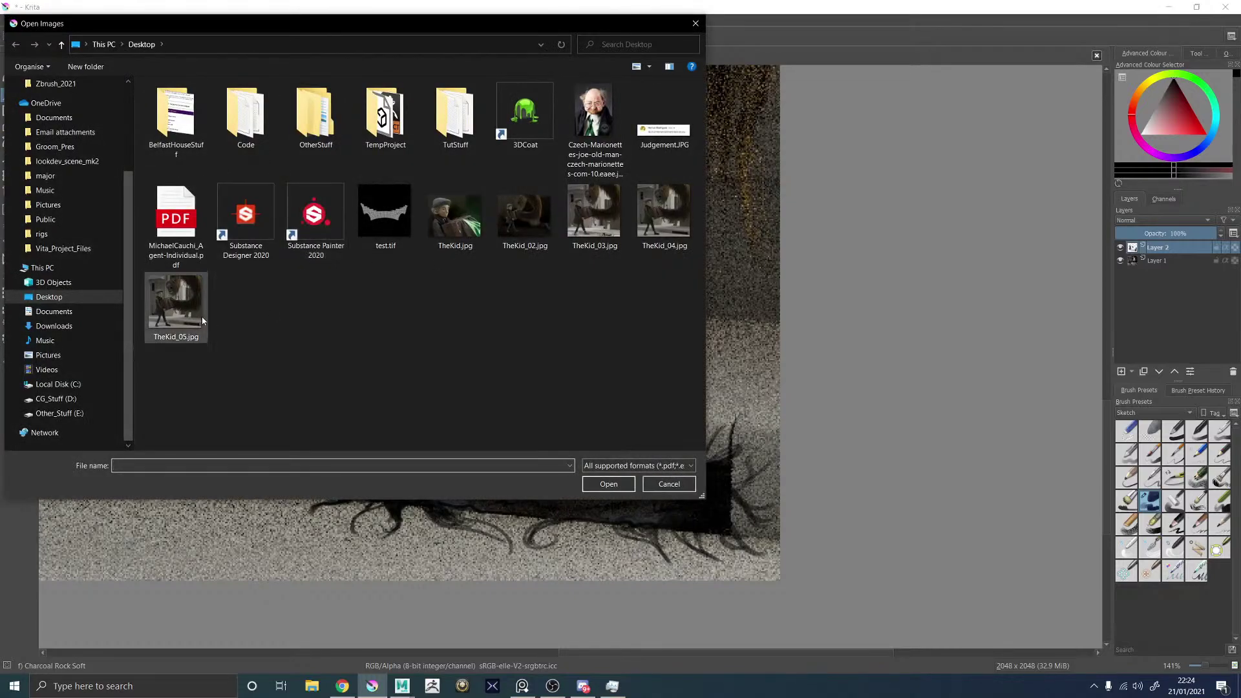
double_click(185, 309)
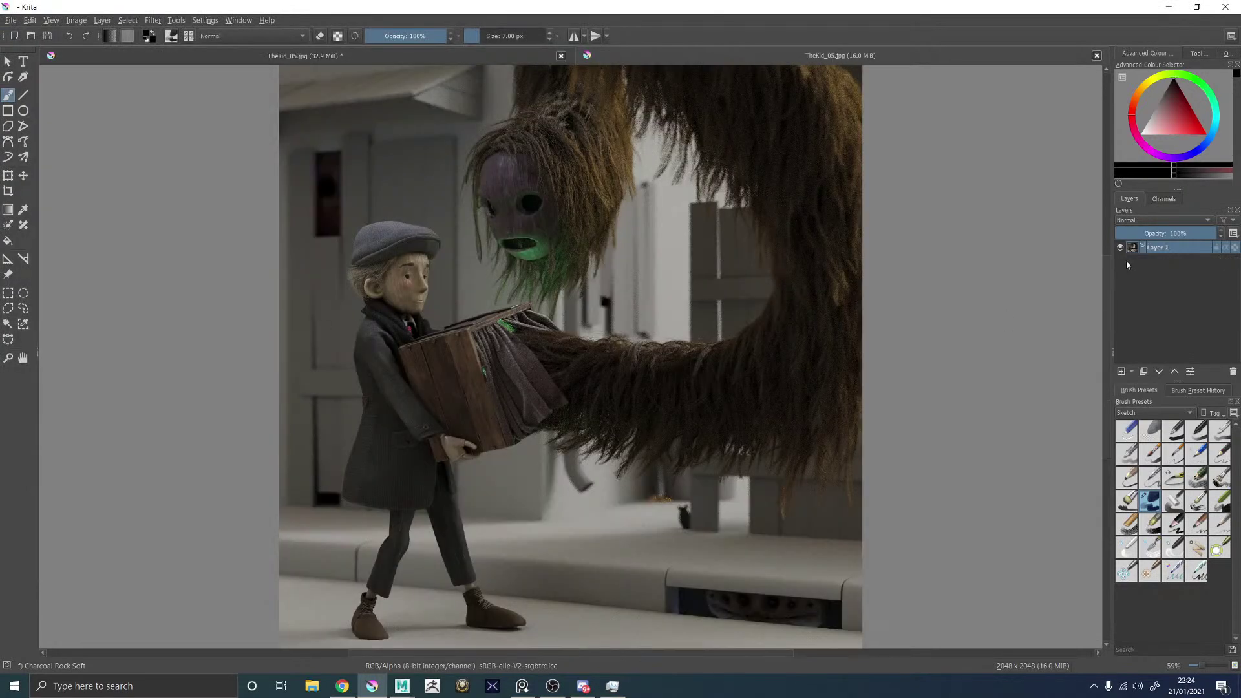
Copy the clean render layer into the sketch document and place it directly beneath the tendril layer.
right_click(1157, 248)
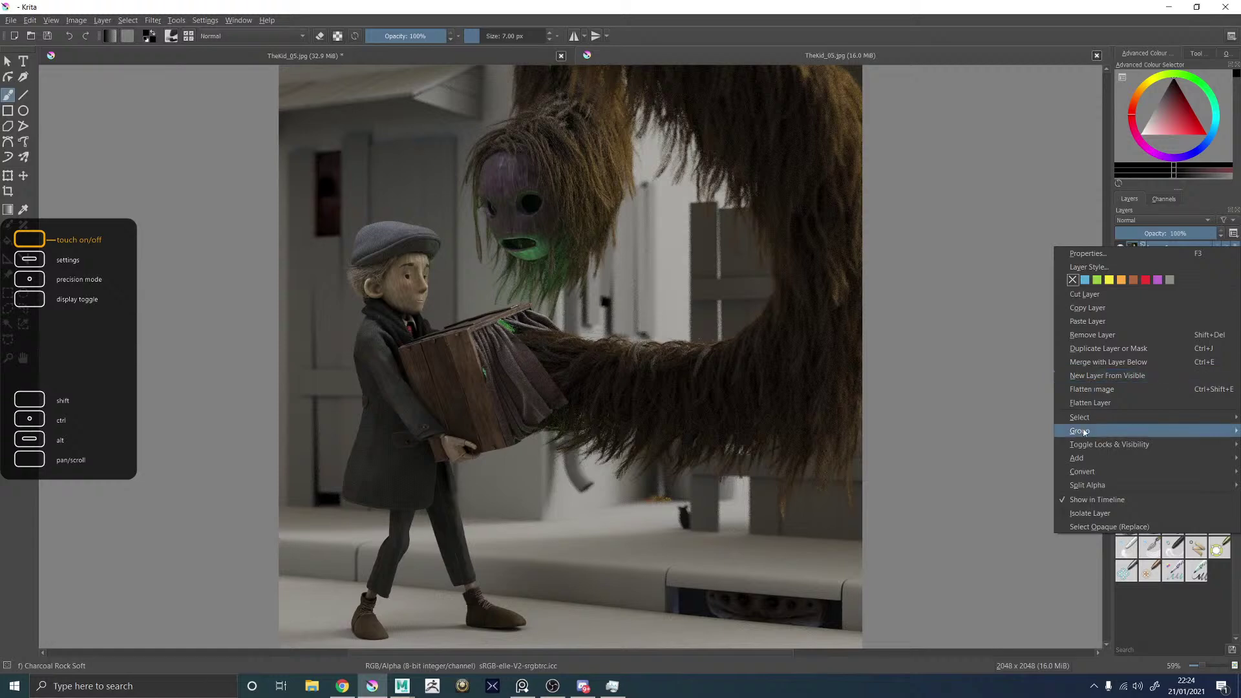
click(193, 45)
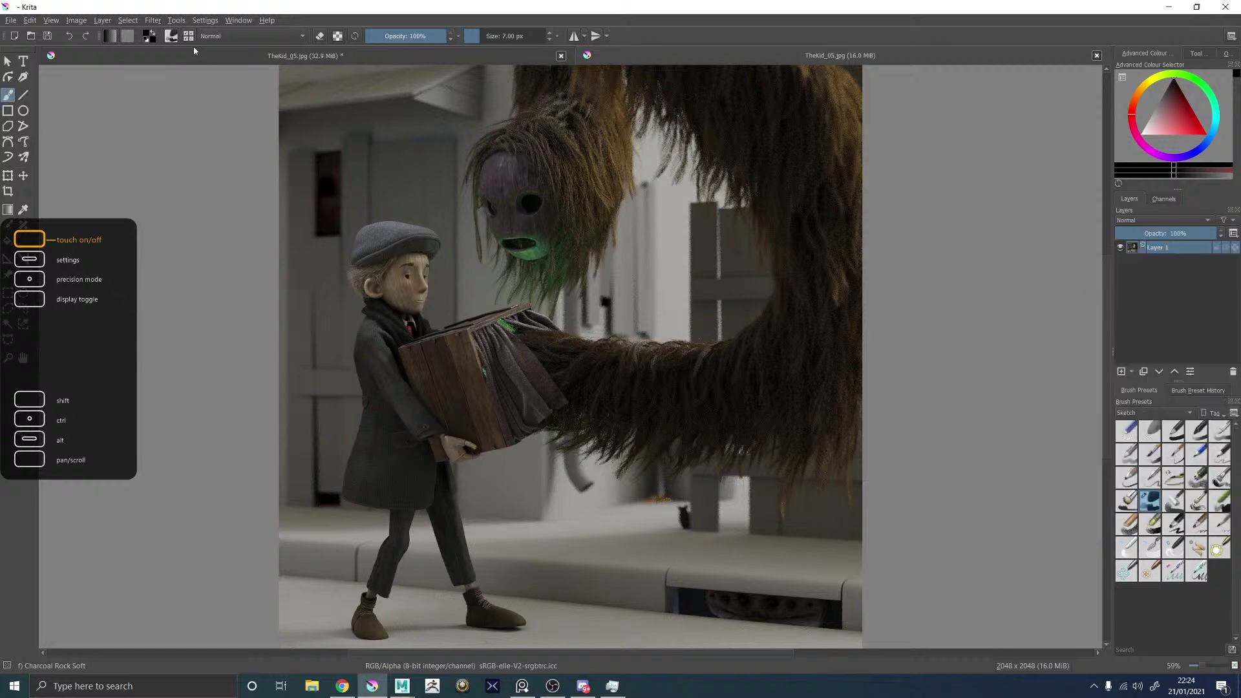
click(216, 62)
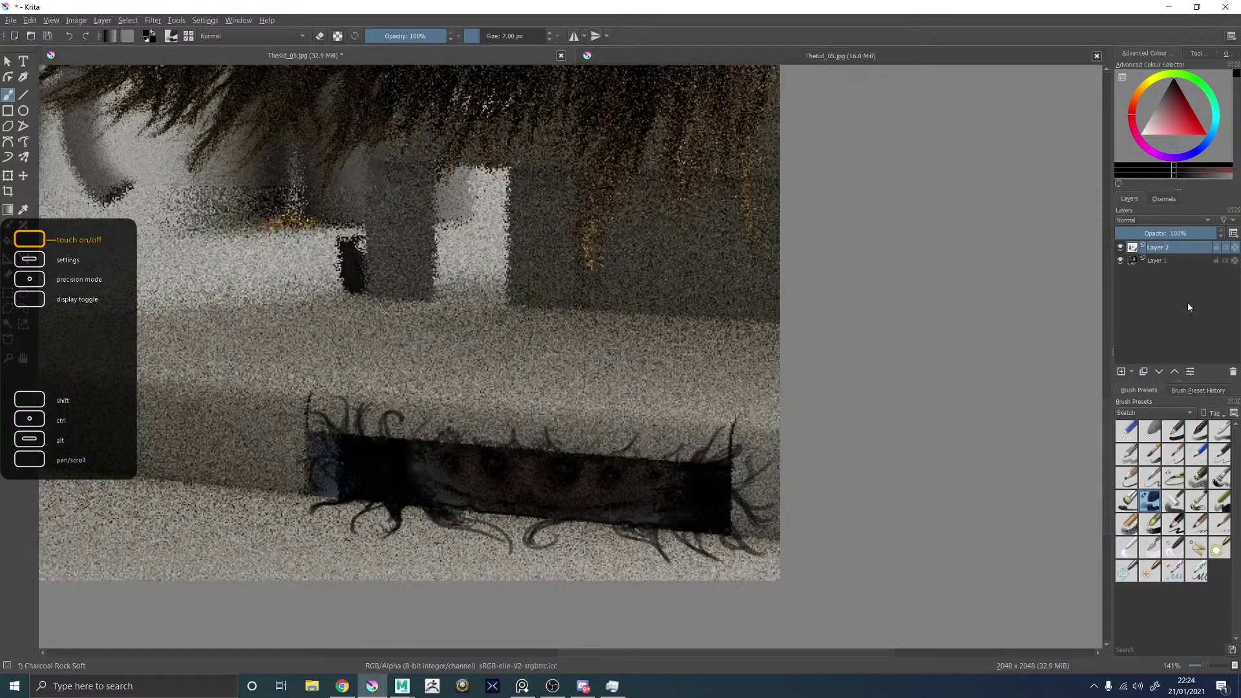
right_click(1167, 253)
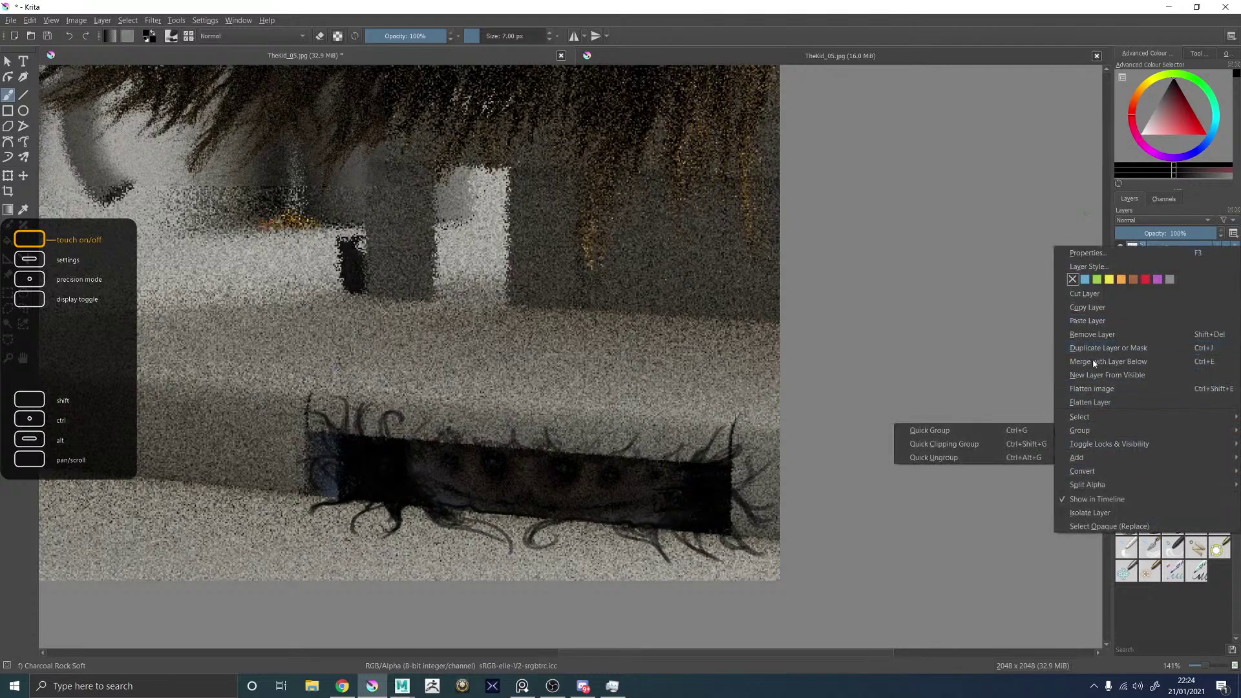
click(1082, 320)
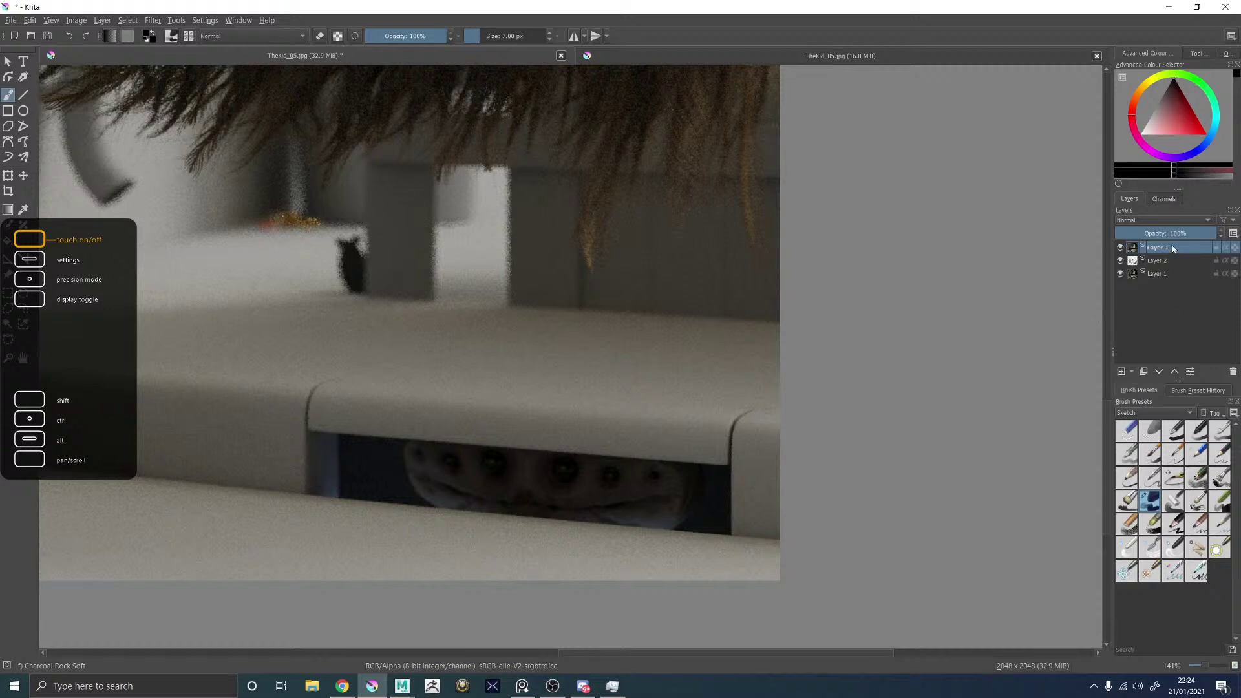
drag(1174, 261, 1167, 268)
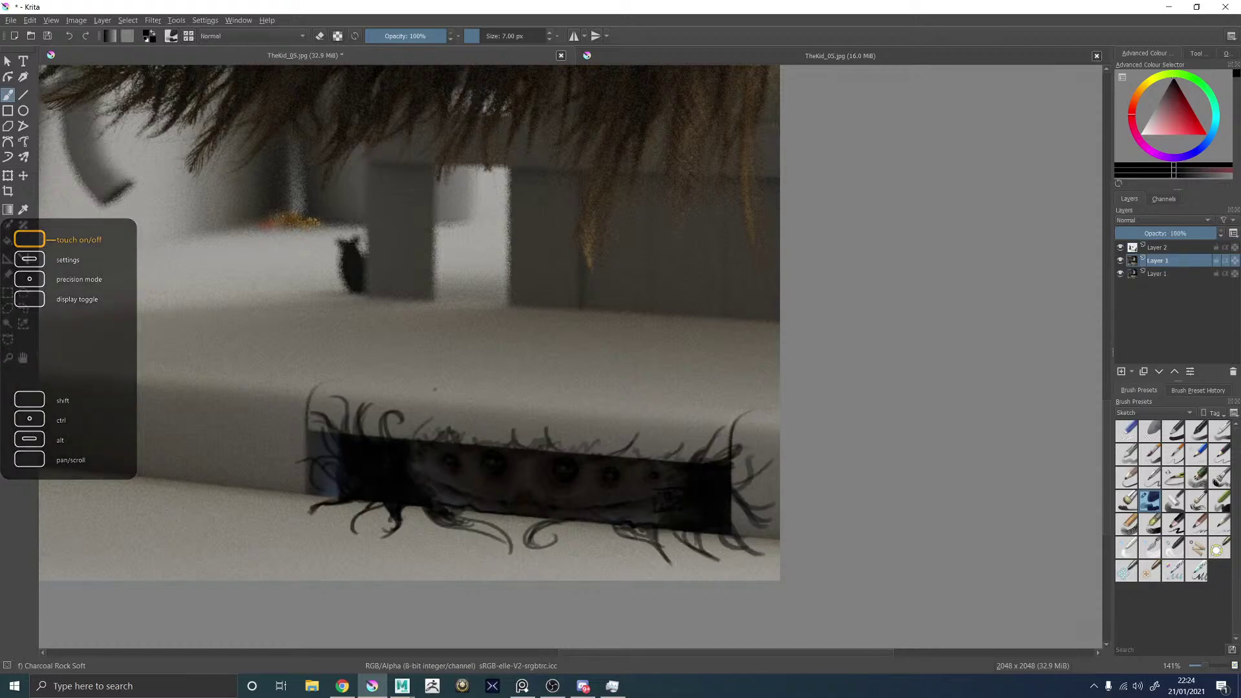
Delete the old noisy render layer from the sketch document.
key(minus)
key(minus)
key(minus)
key(minus)
key(1)
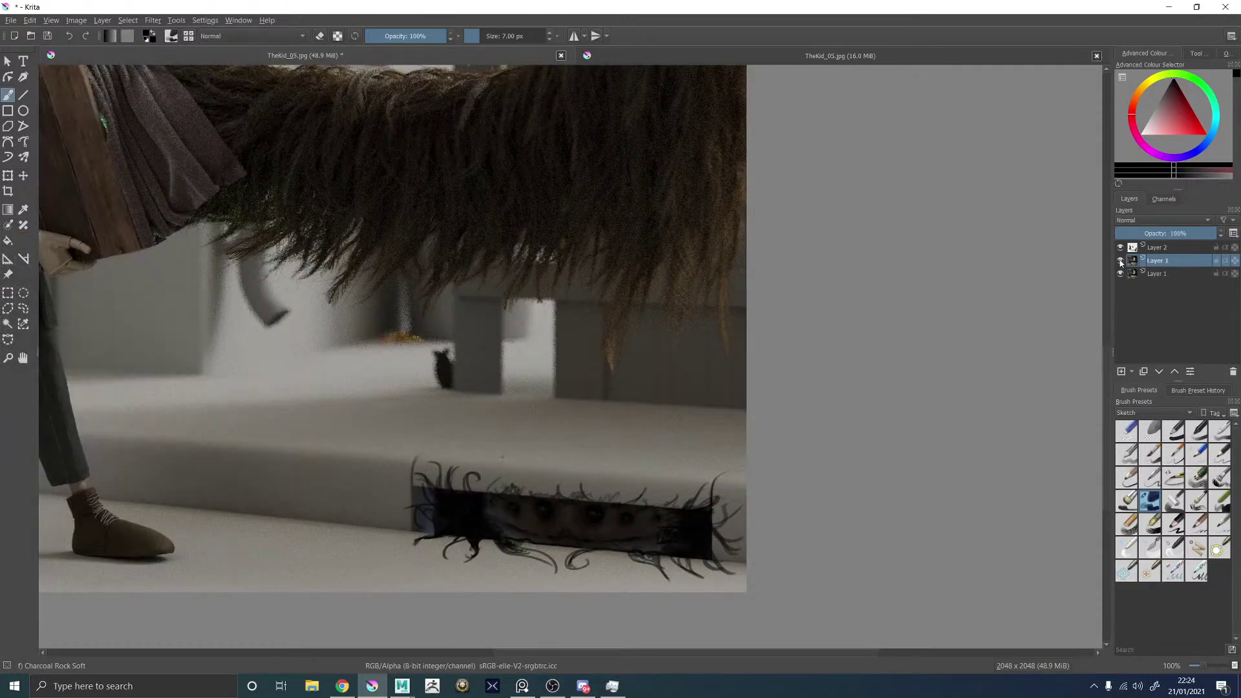
click(1164, 272)
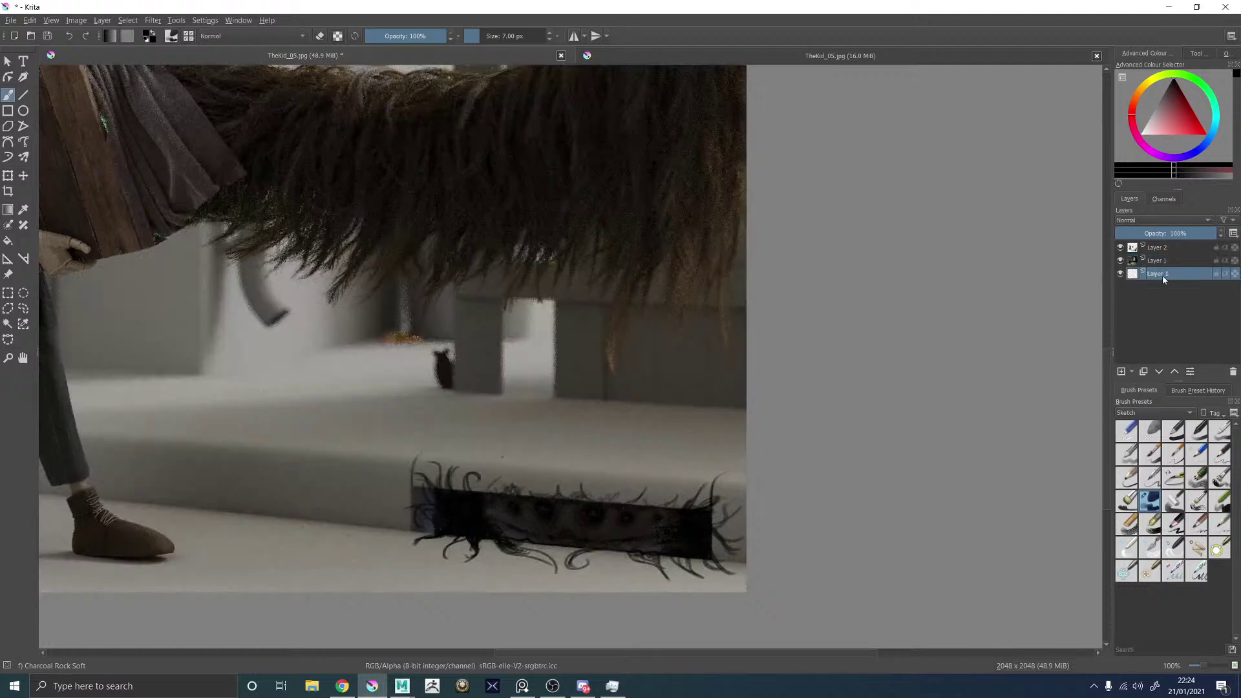
key(BackSpace)
right_click(1171, 277)
click(1175, 264)
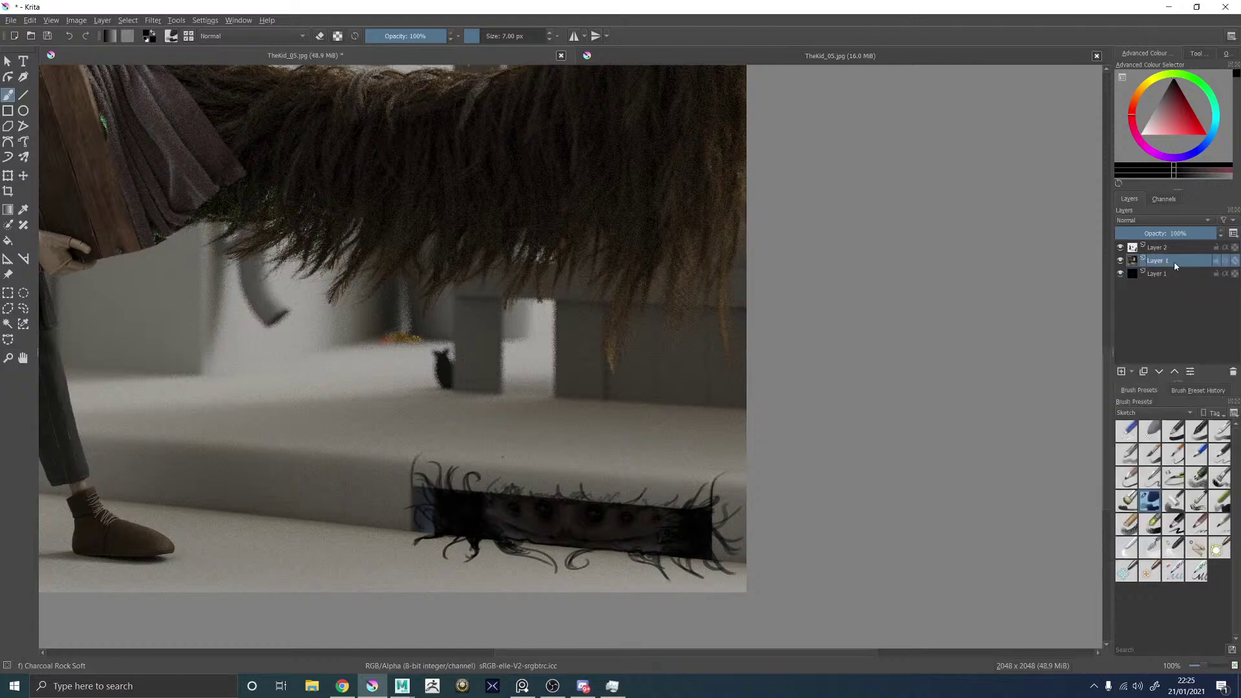
click(1175, 275)
click(1235, 371)
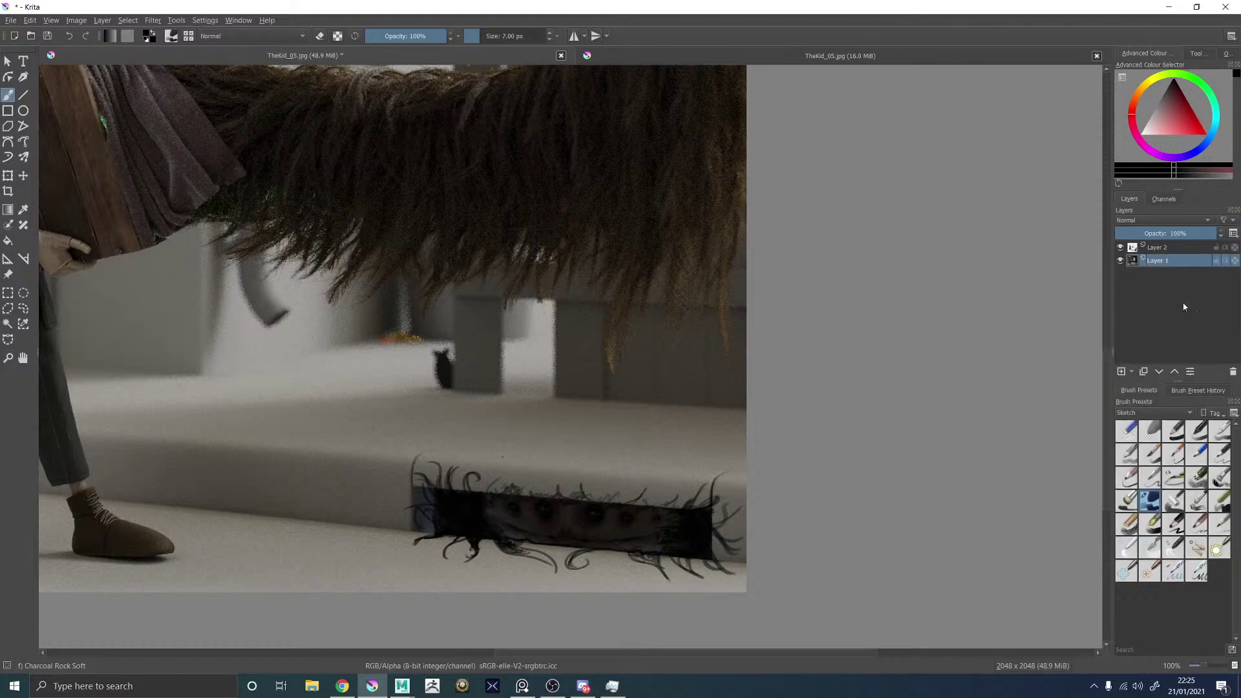
Select the tendril layer, Layer 2, and examine the drain sketch against the clean render, both close up and in the whole image.
click(1170, 248)
key(ctrl+minus)
key(ctrl+minus)
key(ctrl+minus)
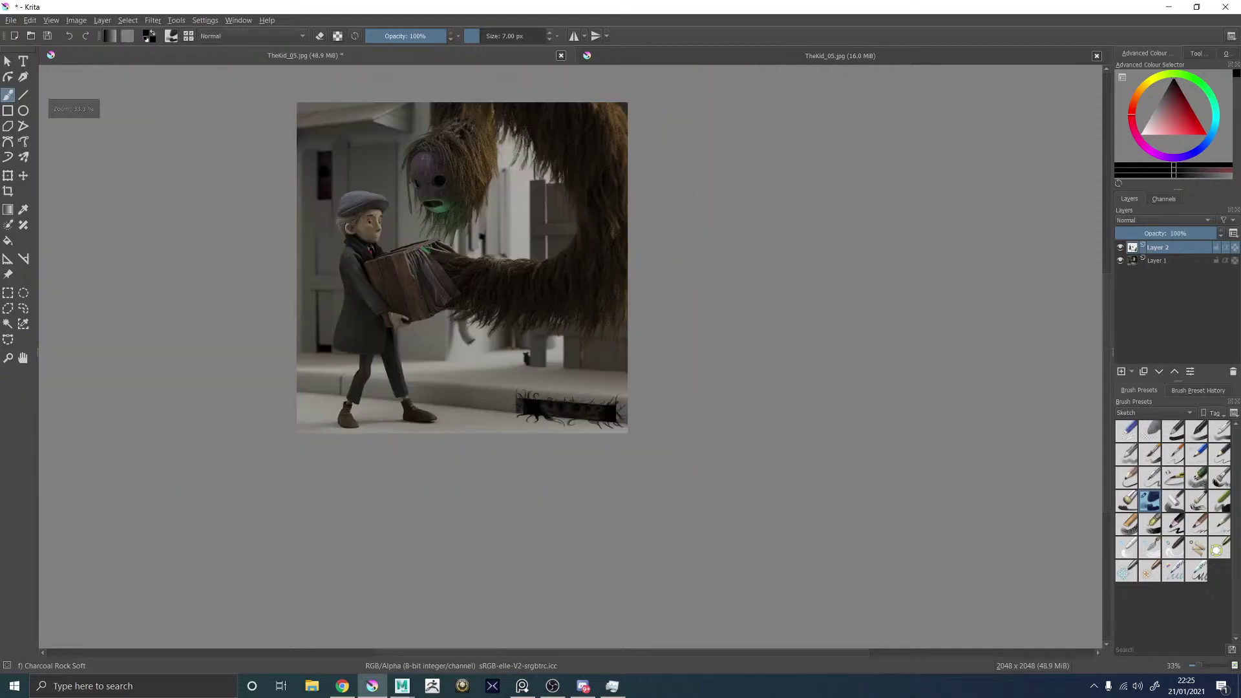
key(ctrl+plus)
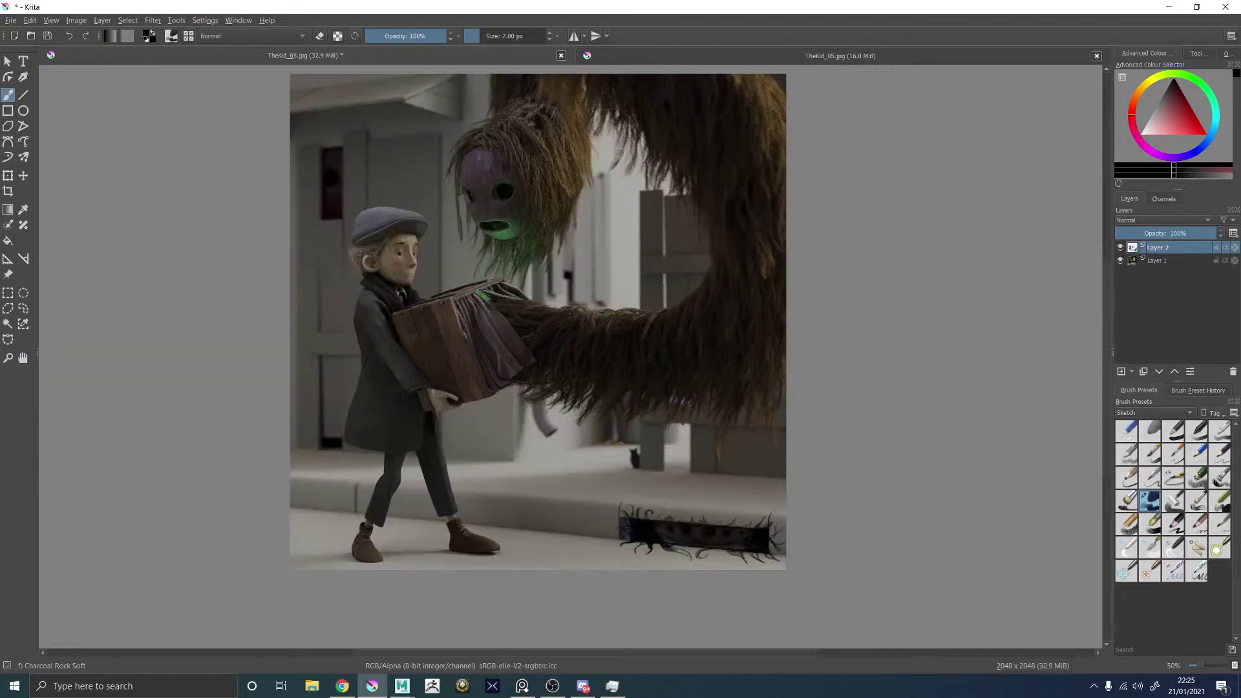
scroll(743, 527, up, 2)
middle_drag(709, 499, 627, 437)
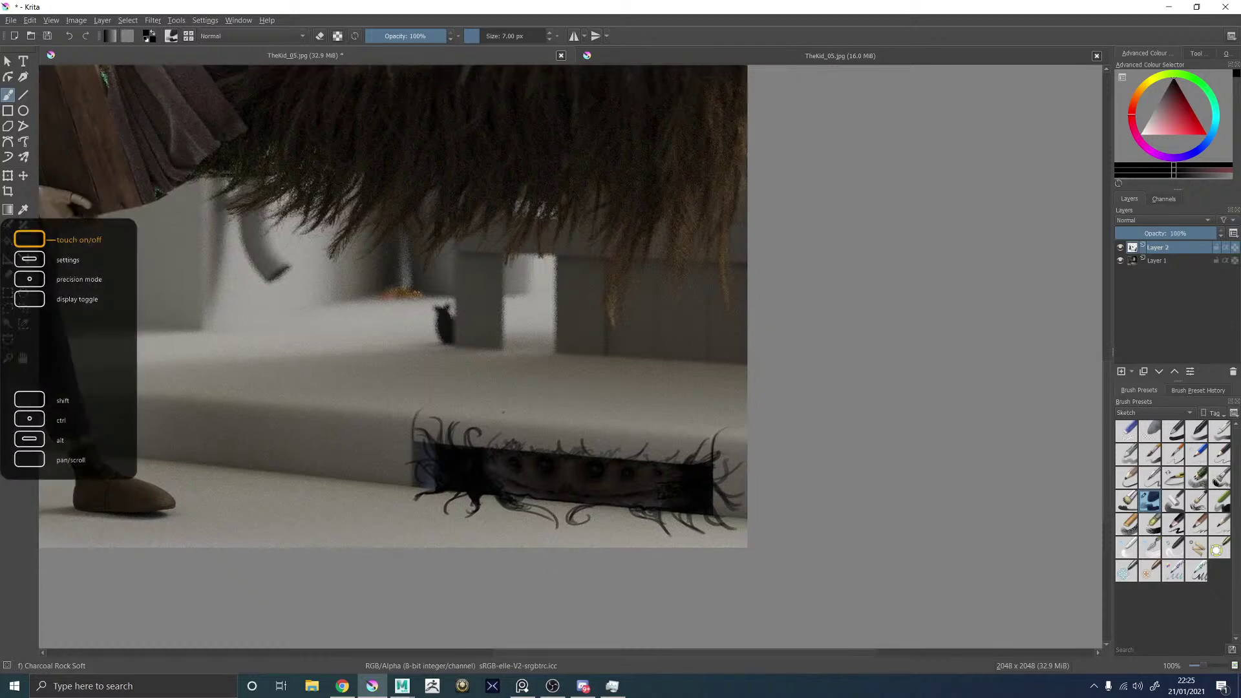
scroll(612, 436, down, 4)
scroll(622, 455, up, 8)
scroll(488, 365, down, 2)
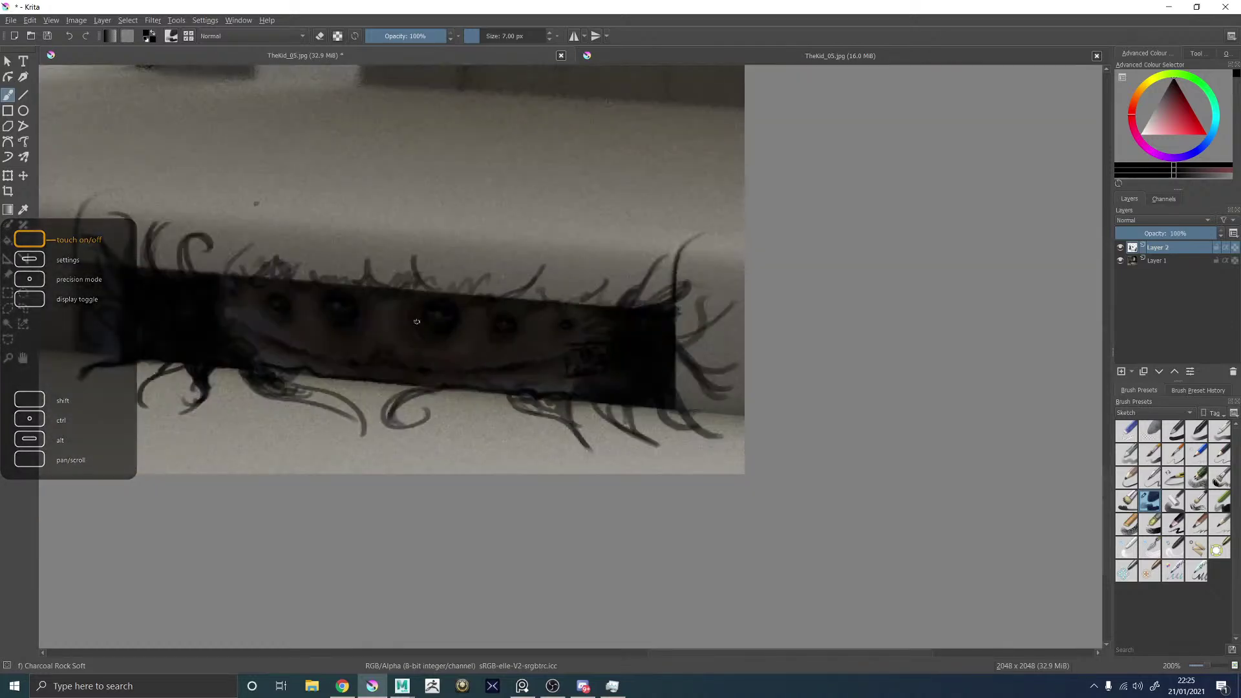
scroll(476, 282, down, 4)
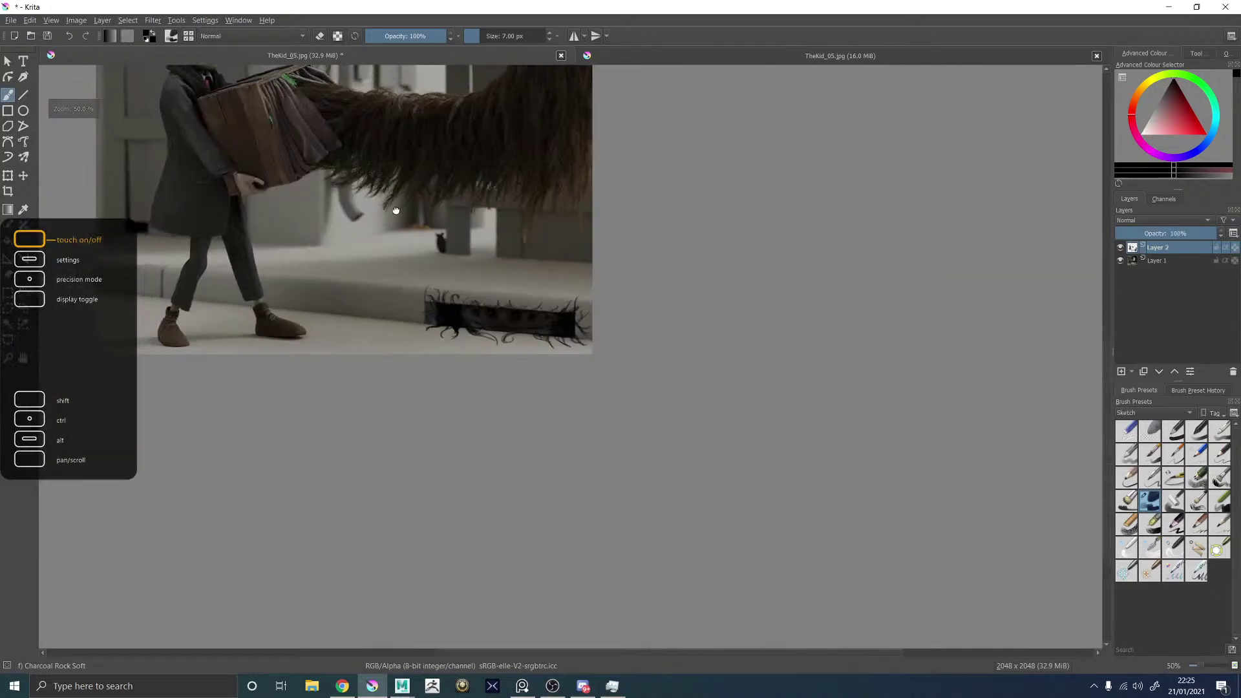
Sketch short dark hair strands around all four edges of the creature's opening in the door behind the boy.
middle_drag(395, 211, 509, 330)
middle_drag(415, 244, 502, 350)
scroll(389, 235, up, 3)
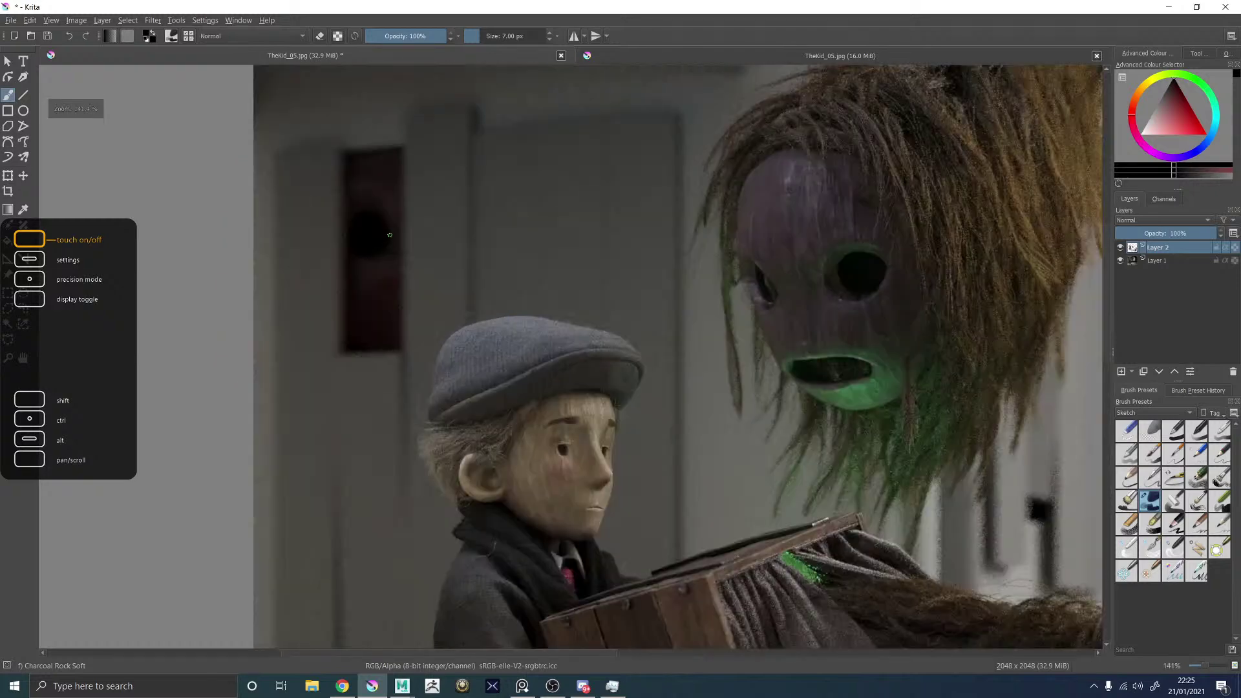
mouse_move(389, 234)
middle_down()
mouse_move(391, 221)
mouse_move(405, 244)
middle_up()
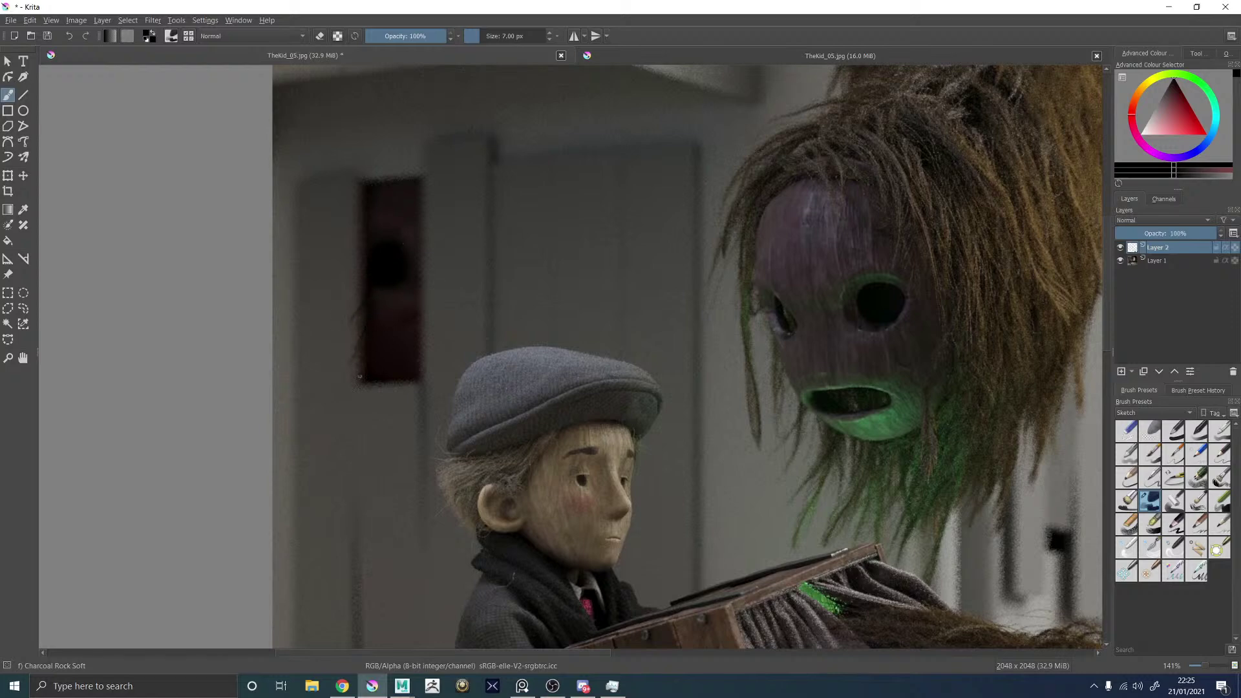
drag(356, 397, 366, 383)
drag(338, 231, 351, 222)
mouse_move(380, 386)
mouse_down()
mouse_move(381, 415)
mouse_move(412, 401)
mouse_up()
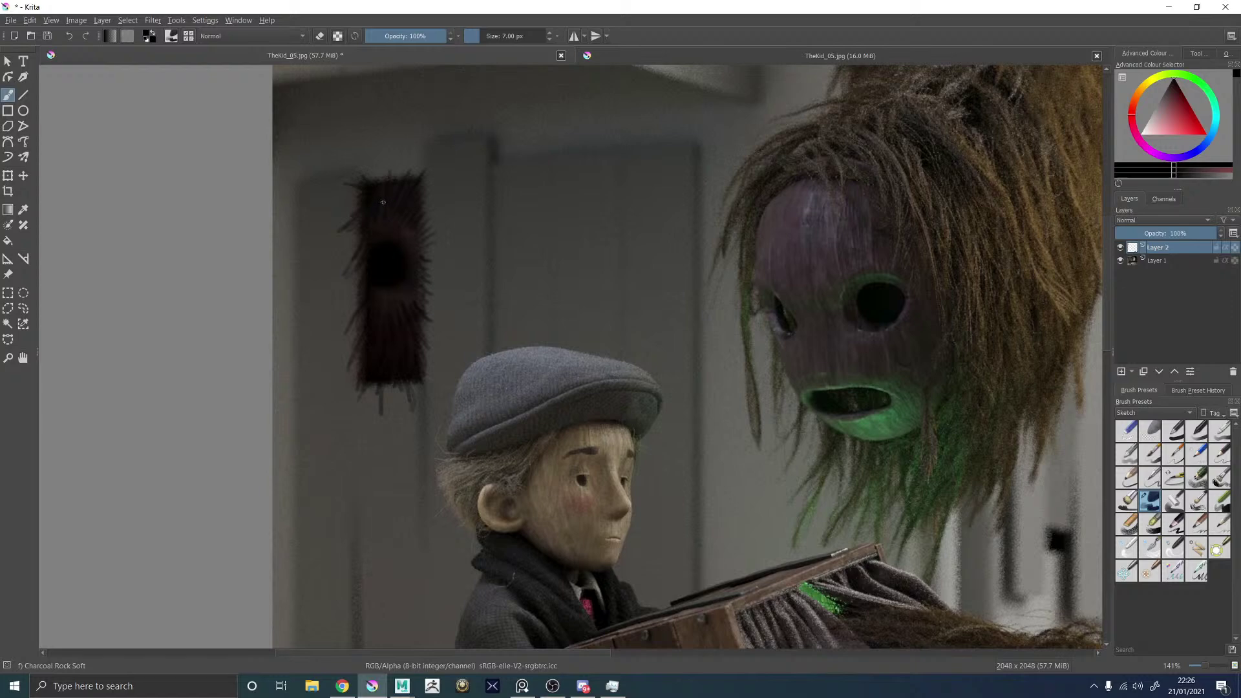
drag(378, 199, 382, 166)
Paint a white glint on the eye in the door opening and compare the image with Layer 2 hidden and shown.
drag(1142, 114, 1141, 134)
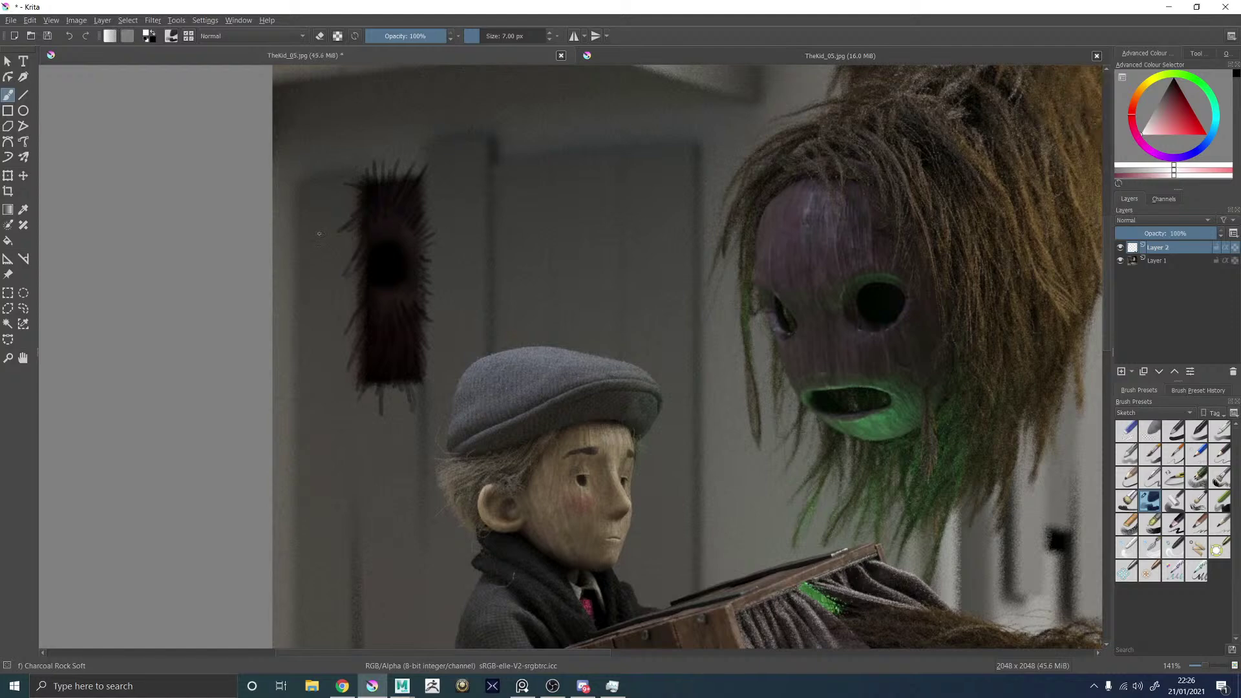
click(389, 252)
drag(389, 253, 391, 256)
key(e)
scroll(435, 255, down, 4)
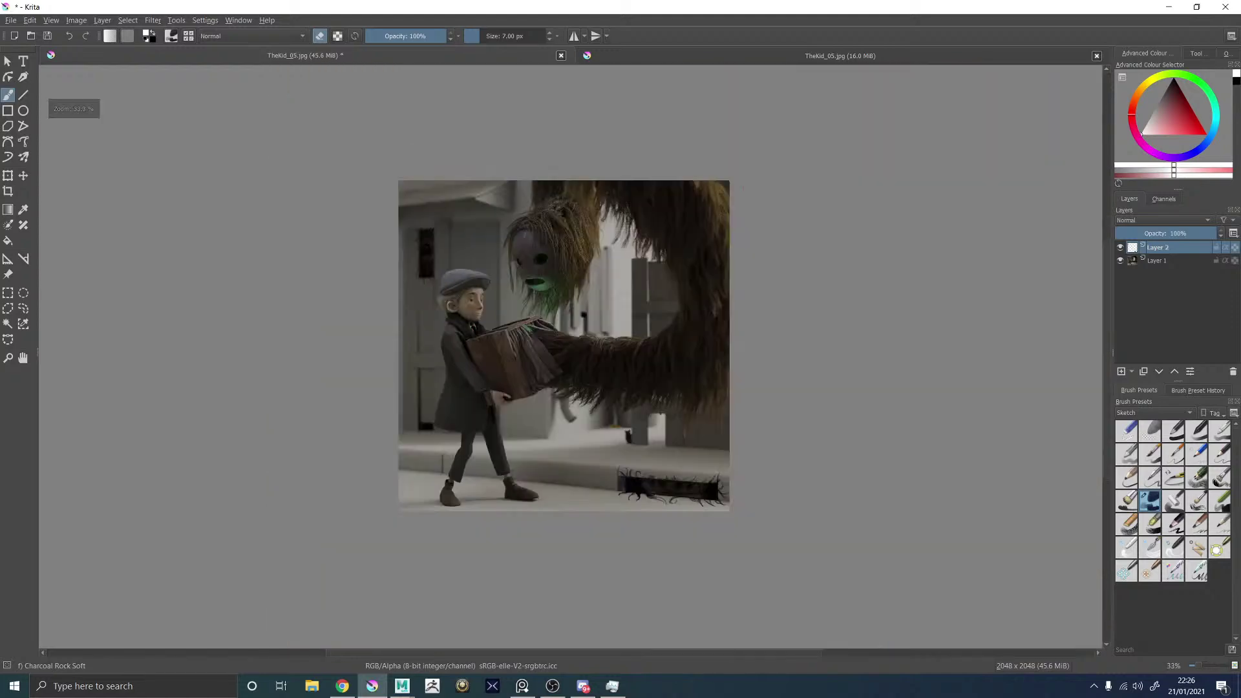
scroll(640, 303, up, 1)
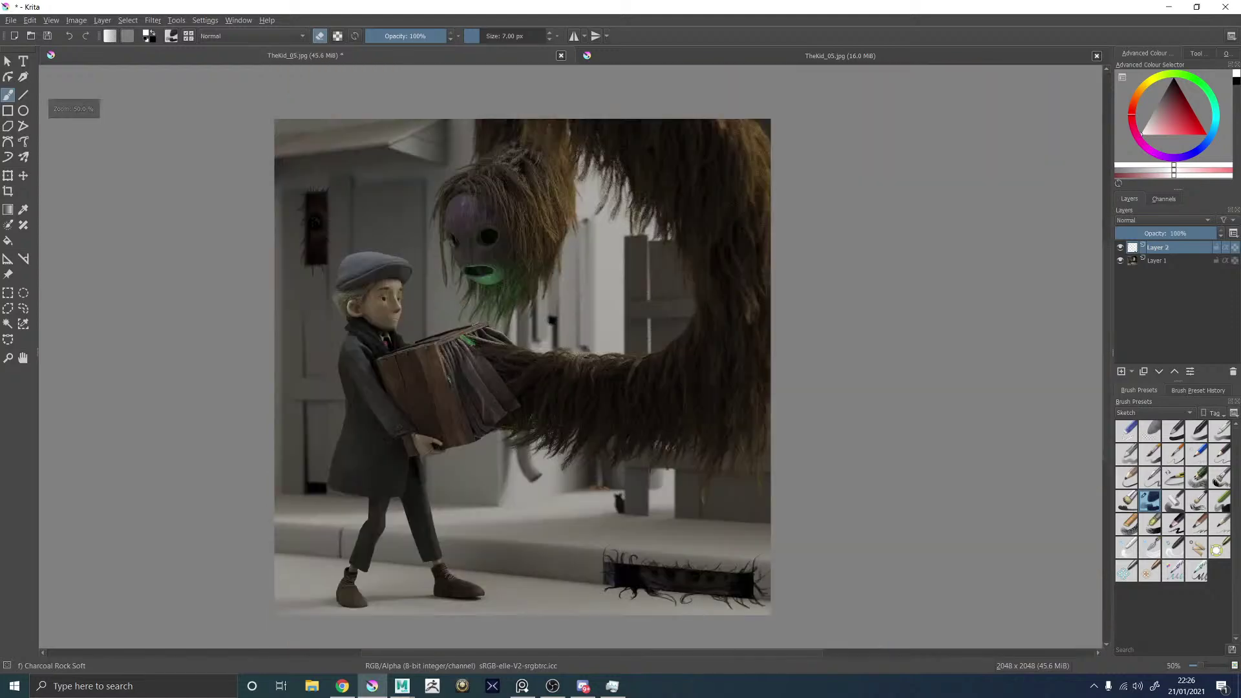
click(1121, 248)
click(1121, 248)
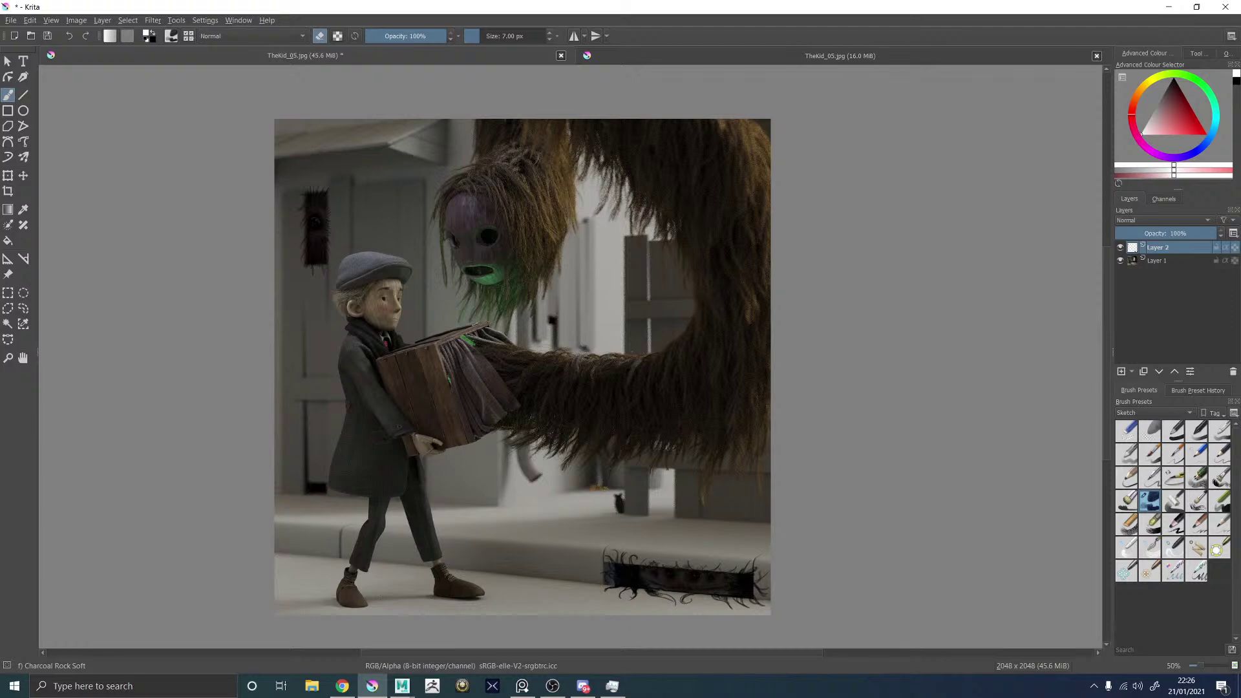
Sketch long curling black strands from the bottom, side and top edges of the creature's opening in the door.
drag(1177, 115, 1174, 70)
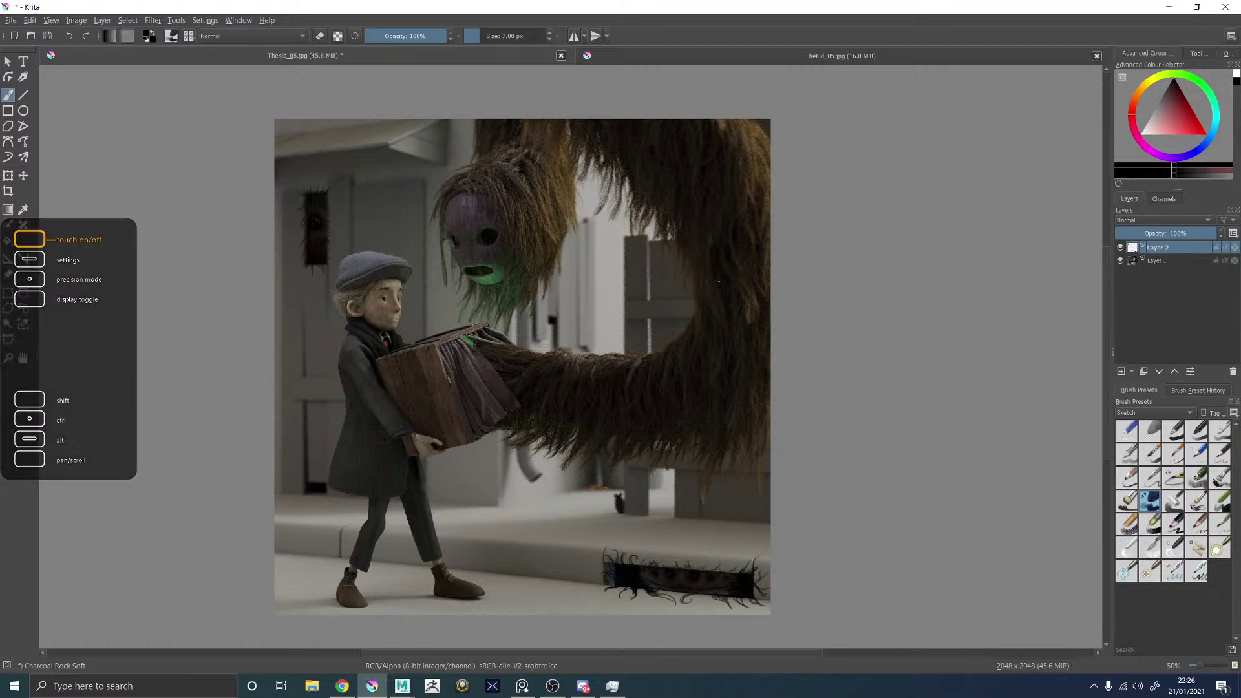
ctrl+scroll(314, 227, up, 5)
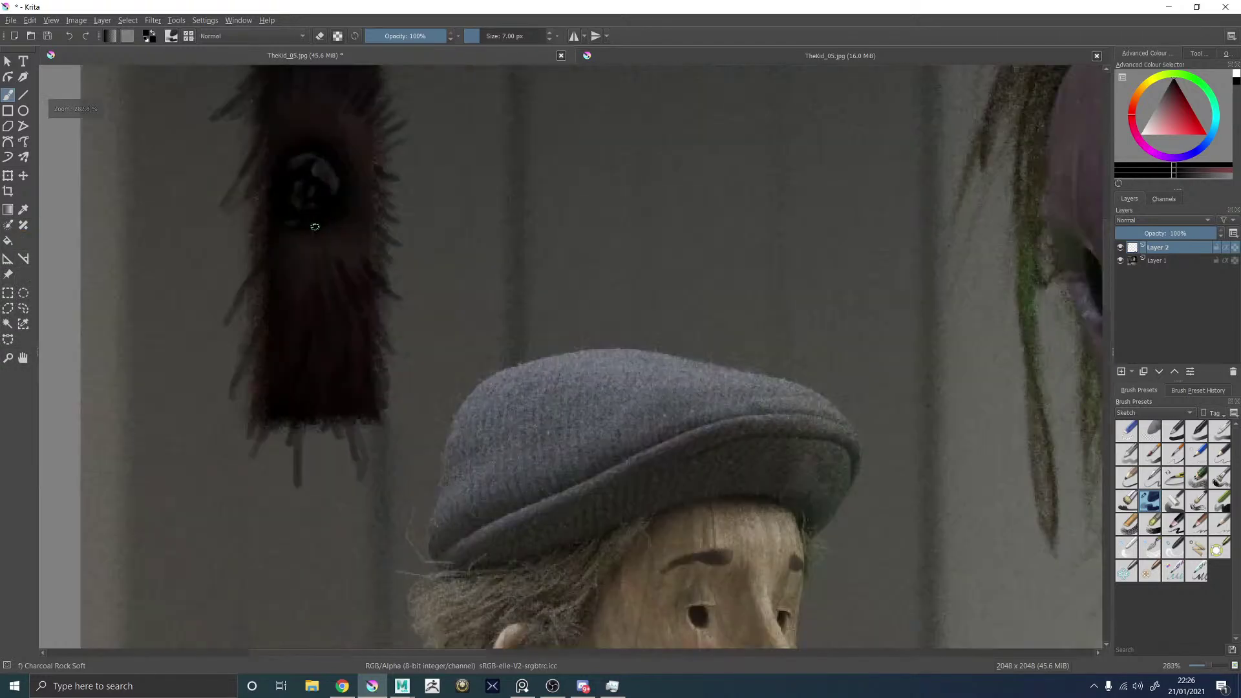
ctrl+scroll(314, 227, down, 2)
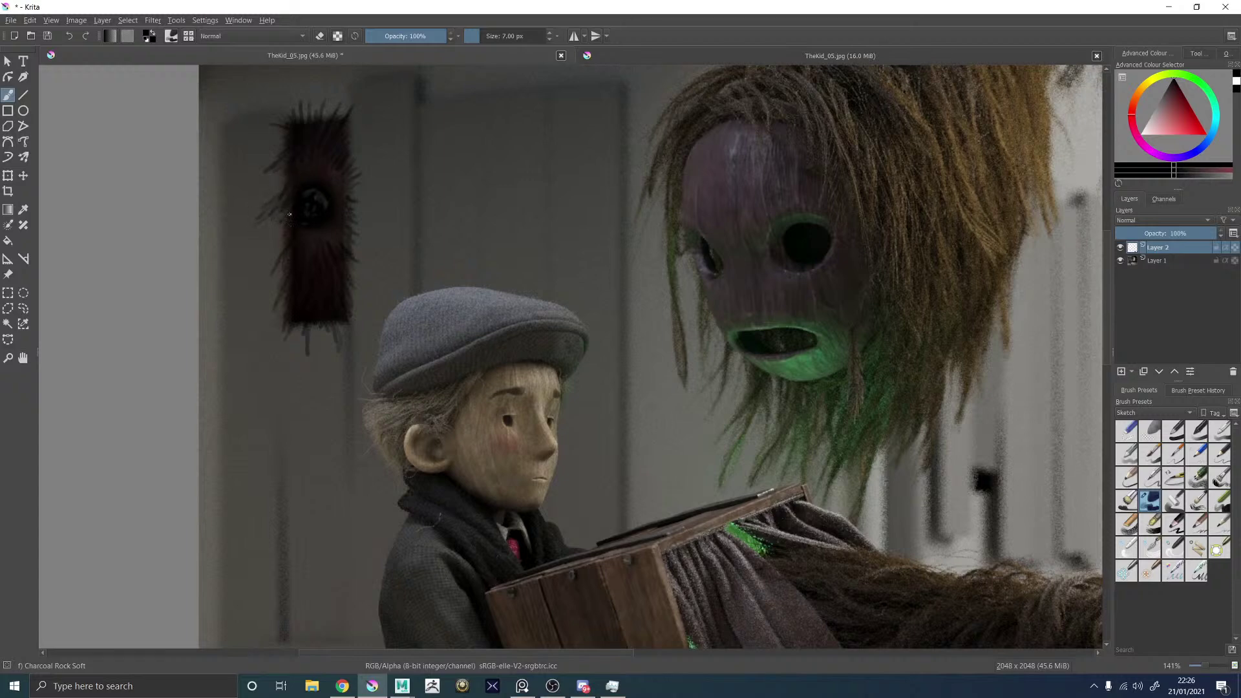
mouse_move(284, 224)
mouse_down()
mouse_move(259, 261)
mouse_move(275, 258)
mouse_move(267, 332)
mouse_up()
mouse_move(285, 316)
mouse_down()
mouse_move(272, 335)
mouse_move(290, 389)
mouse_up()
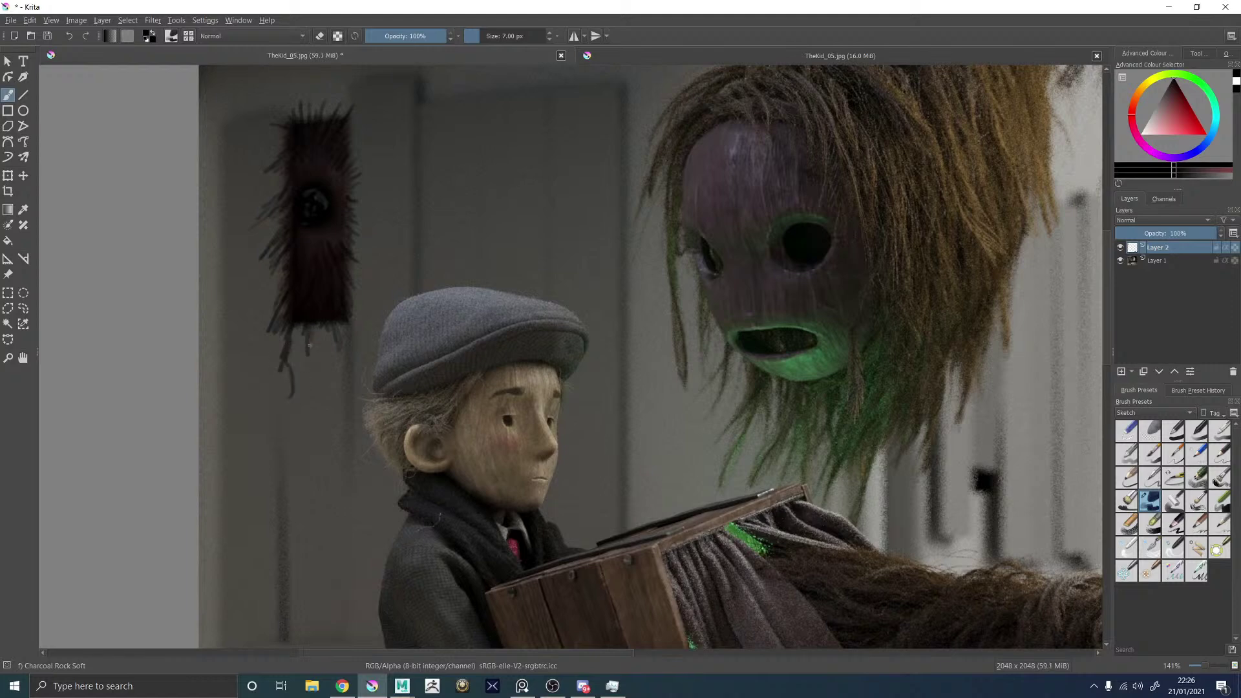
mouse_move(308, 344)
mouse_down()
mouse_move(318, 366)
mouse_move(345, 354)
mouse_up()
drag(270, 311, 258, 340)
drag(278, 250, 258, 282)
drag(279, 215, 253, 219)
drag(294, 103, 293, 91)
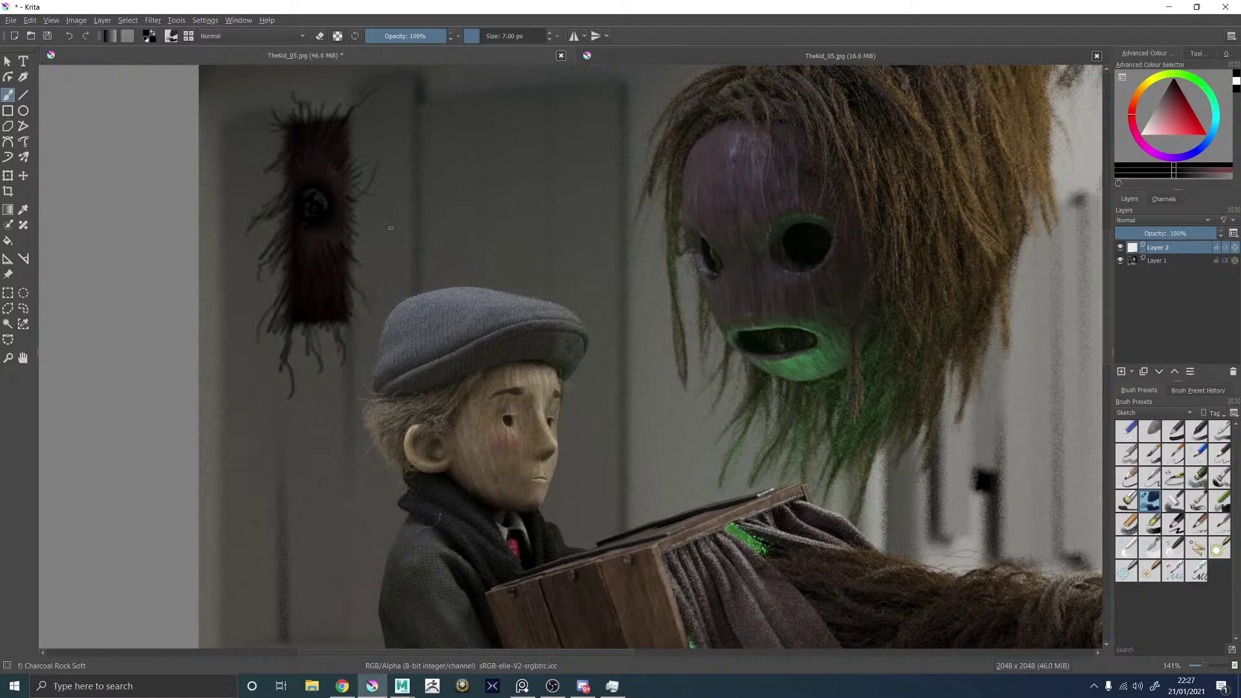
Enlarge the brush to 20 px and darken the area around the eye in the door opening with black.
key(bracketright)
key(bracketright)
key(bracketright)
key(bracketright)
key(bracketright)
drag(310, 239, 334, 238)
drag(330, 177, 305, 168)
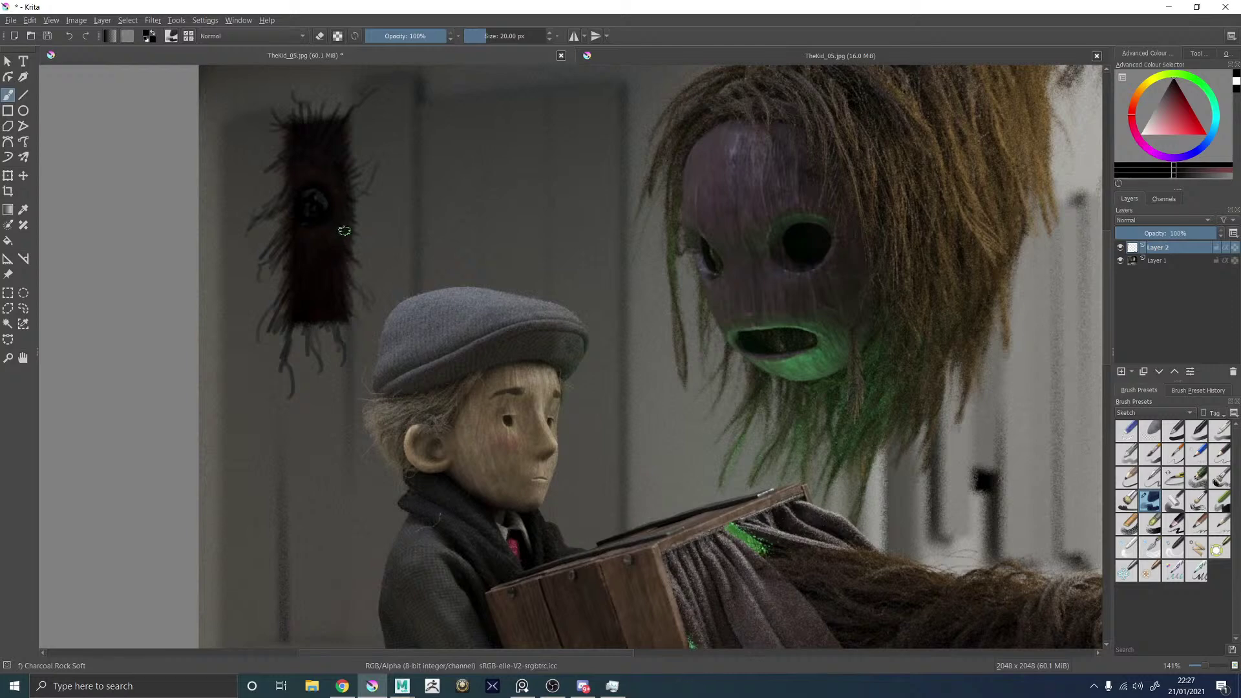
Compare the whole image with Layer 2 hidden and shown to judge the door creature's strands.
key(2)
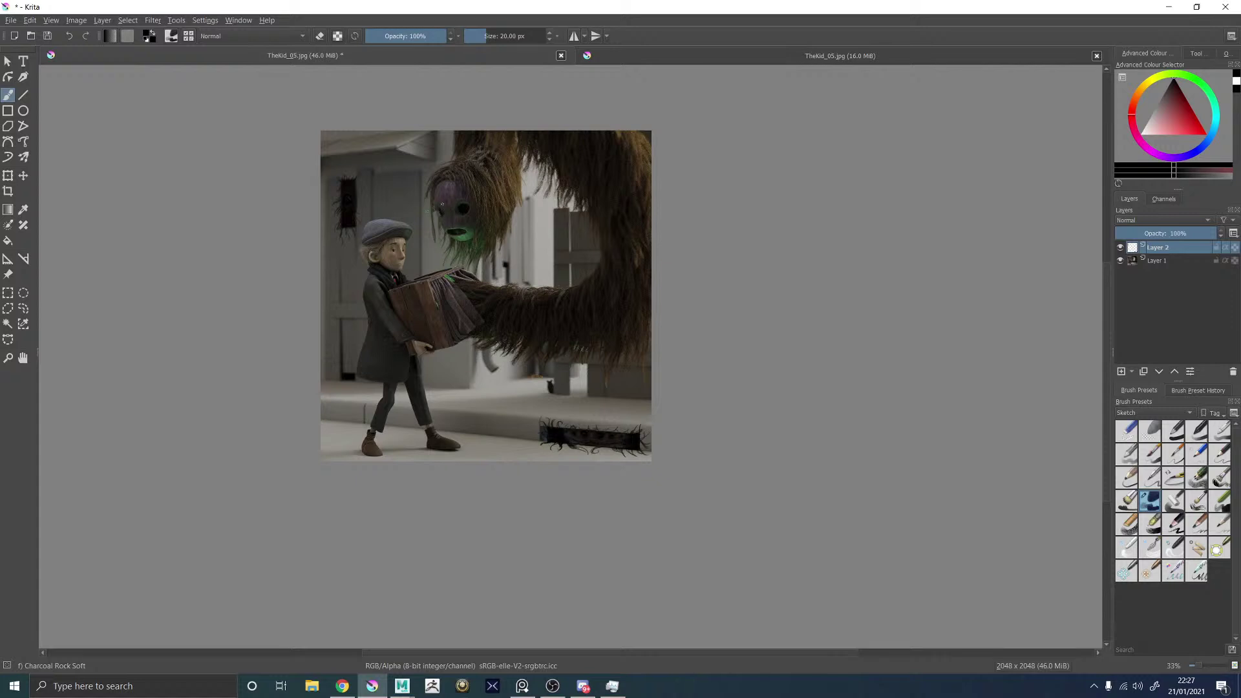
scroll(442, 205, up, 1)
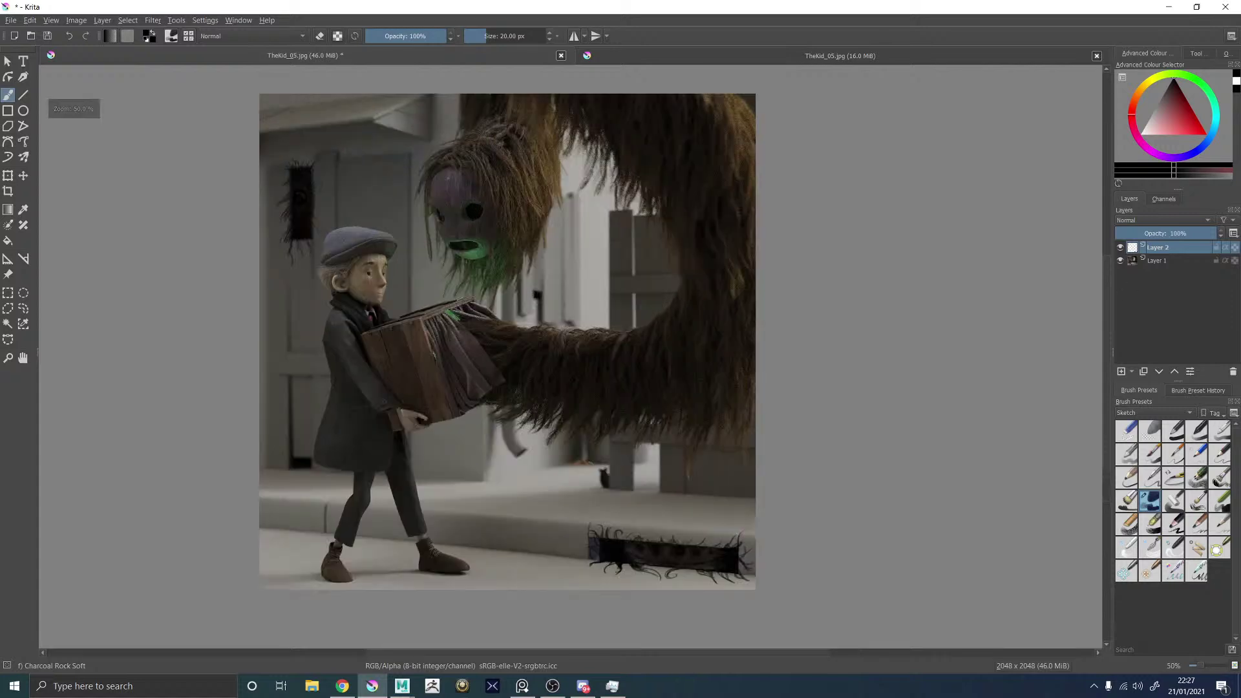
click(1120, 251)
click(1120, 251)
click(1120, 251)
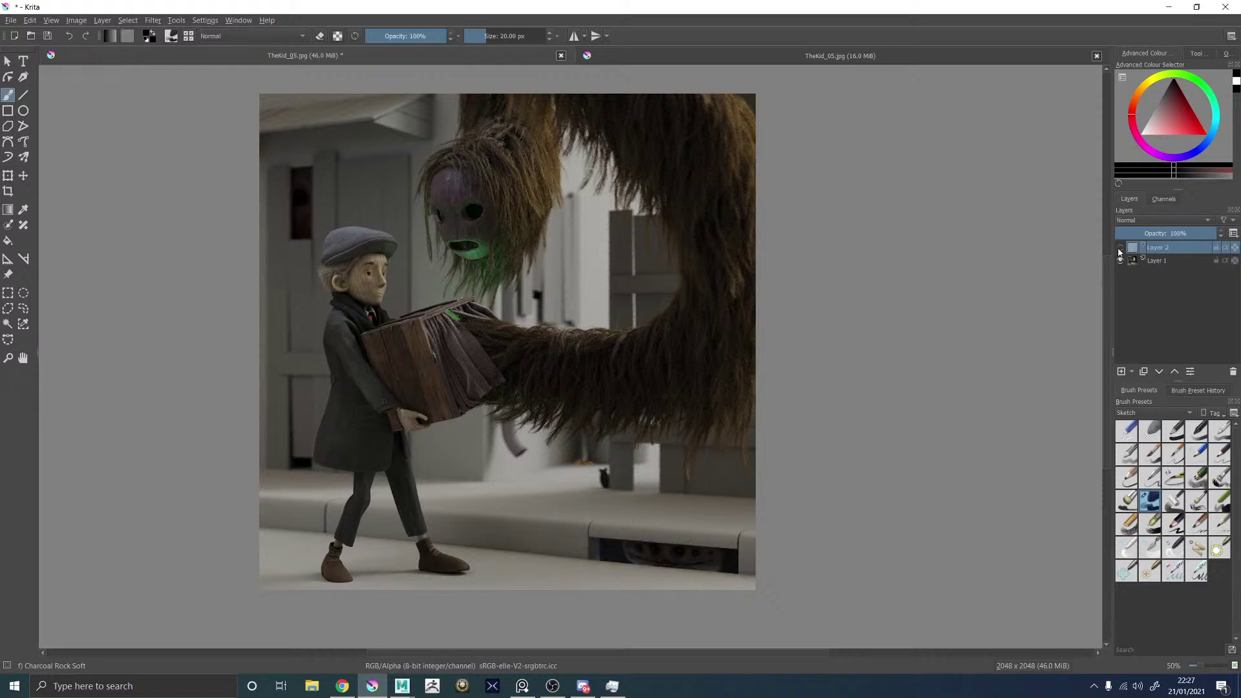
click(1120, 251)
With a 2 px black brush, sketch curly hairs and a small stalked eye at the open end of the bent pipe.
scroll(561, 490, up, 5)
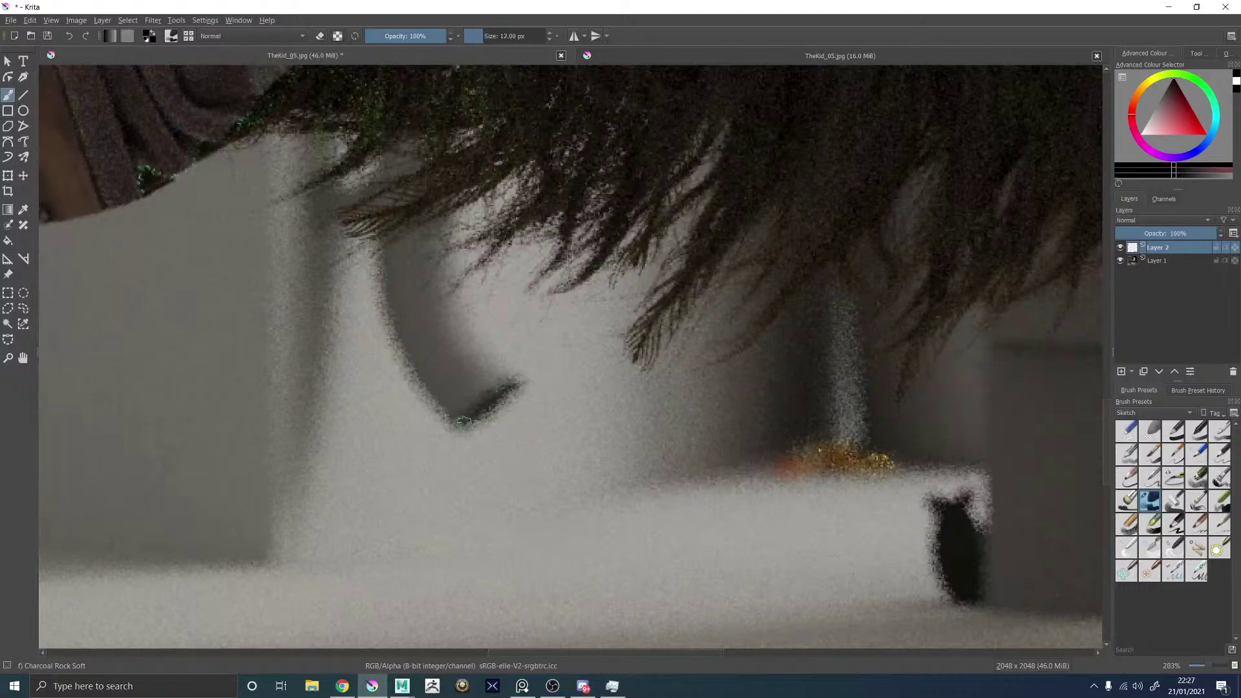
key(bracketleft)
key(bracketleft)
key(bracketleft)
key(bracketleft)
key(bracketleft)
key(bracketleft)
key(bracketleft)
key(bracketleft)
key(bracketleft)
mouse_move(461, 424)
mouse_down()
mouse_move(453, 452)
mouse_move(510, 402)
mouse_move(475, 444)
mouse_move(484, 460)
mouse_up()
mouse_move(495, 409)
mouse_down()
mouse_move(485, 434)
mouse_move(500, 416)
mouse_up()
mouse_move(535, 398)
mouse_down()
mouse_move(517, 419)
mouse_move(536, 399)
mouse_up()
mouse_move(528, 382)
mouse_down()
mouse_move(544, 383)
mouse_move(544, 399)
mouse_up()
mouse_move(521, 379)
mouse_down()
mouse_move(539, 374)
mouse_move(544, 395)
mouse_move(553, 386)
mouse_move(459, 451)
mouse_move(464, 428)
mouse_move(497, 412)
mouse_move(515, 442)
mouse_move(517, 420)
mouse_move(476, 426)
mouse_move(493, 418)
mouse_move(501, 440)
mouse_up()
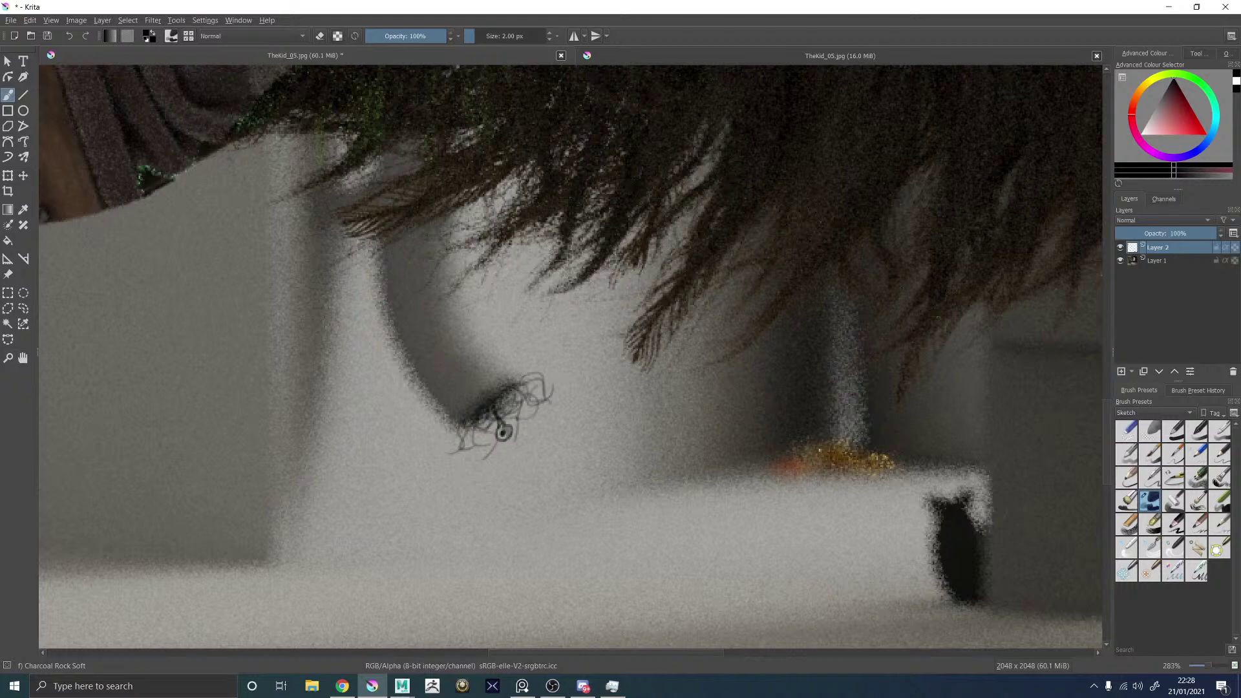
Add a second stalked eye to the pipe creature and thicken the curly hair across the pipe's end.
mouse_move(500, 423)
mouse_down()
mouse_move(490, 403)
mouse_move(517, 400)
mouse_up()
drag(516, 418, 519, 404)
mouse_move(505, 406)
mouse_down()
mouse_move(498, 393)
mouse_move(529, 415)
mouse_up()
mouse_move(500, 401)
mouse_down()
mouse_move(526, 383)
mouse_move(530, 411)
mouse_move(560, 370)
mouse_move(540, 383)
mouse_up()
mouse_move(480, 417)
mouse_down()
mouse_move(478, 432)
mouse_move(437, 443)
mouse_move(470, 435)
mouse_move(477, 451)
mouse_move(464, 442)
mouse_up()
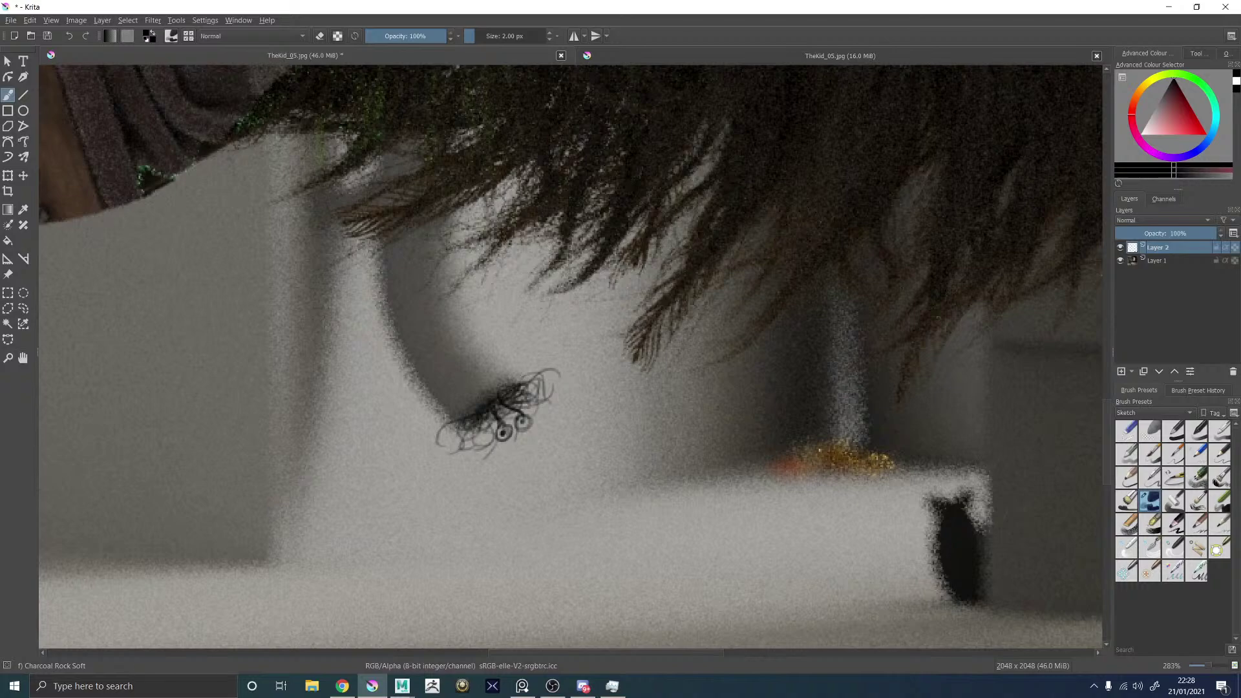
Draw larger round outlines around both eyes of the pipe creature.
scroll(656, 272, down, 4)
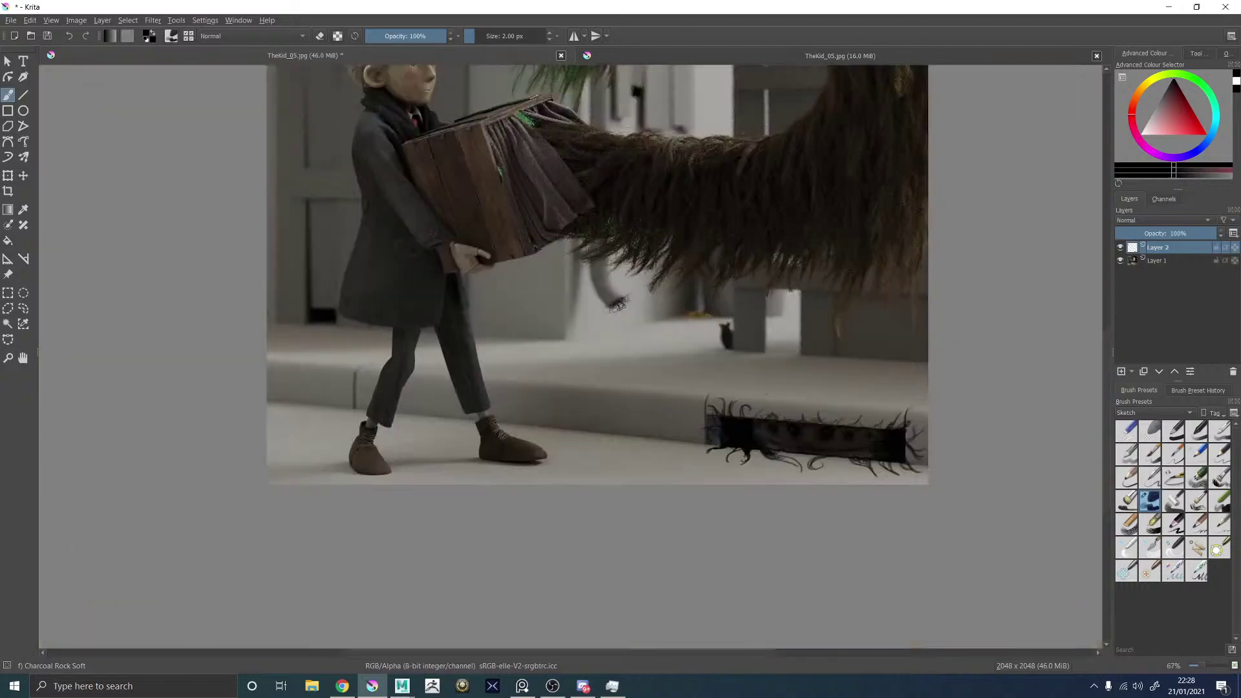
scroll(608, 302, up, 5)
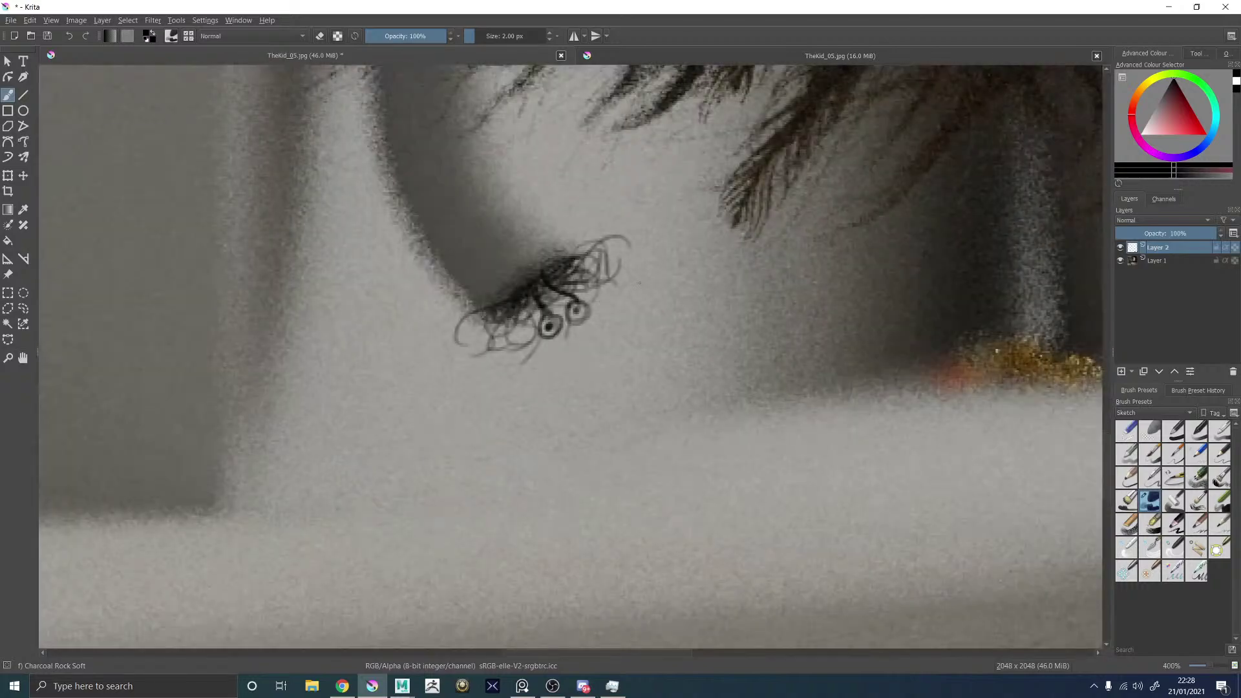
drag(570, 299, 585, 329)
key(ctrl+z)
drag(577, 299, 544, 321)
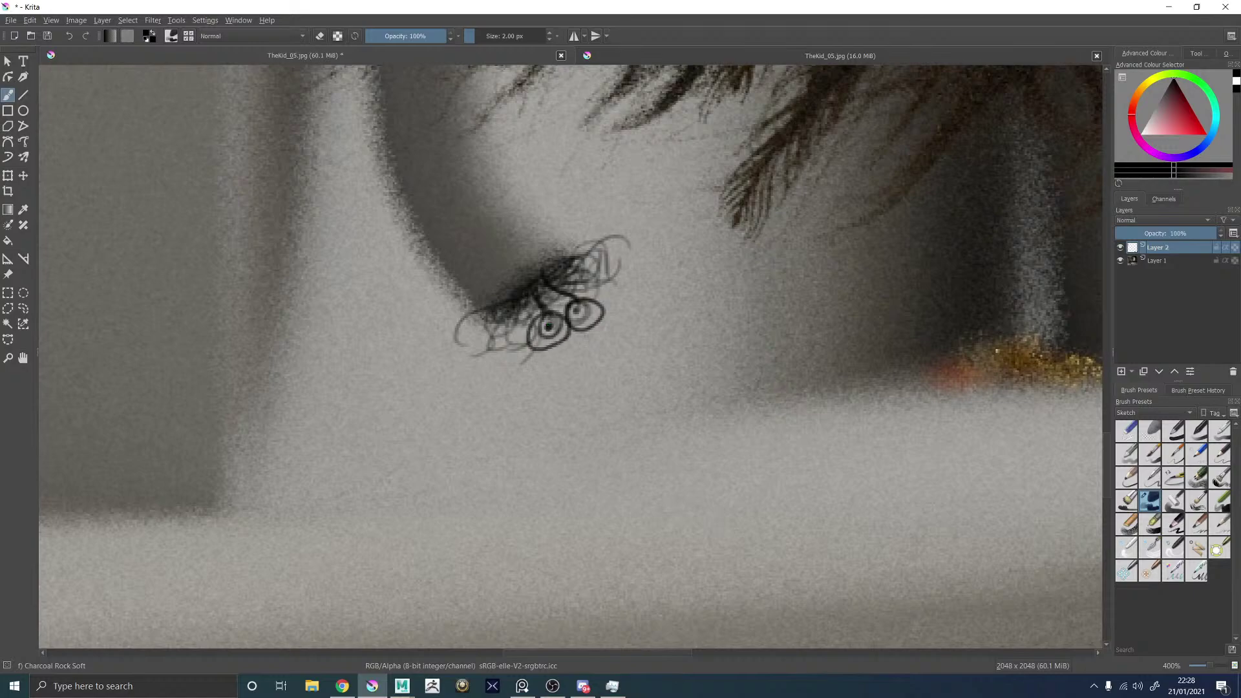
Fill the pupils of both pipe creature eyes with solid black.
scroll(572, 358, down, 6)
scroll(572, 359, up, 7)
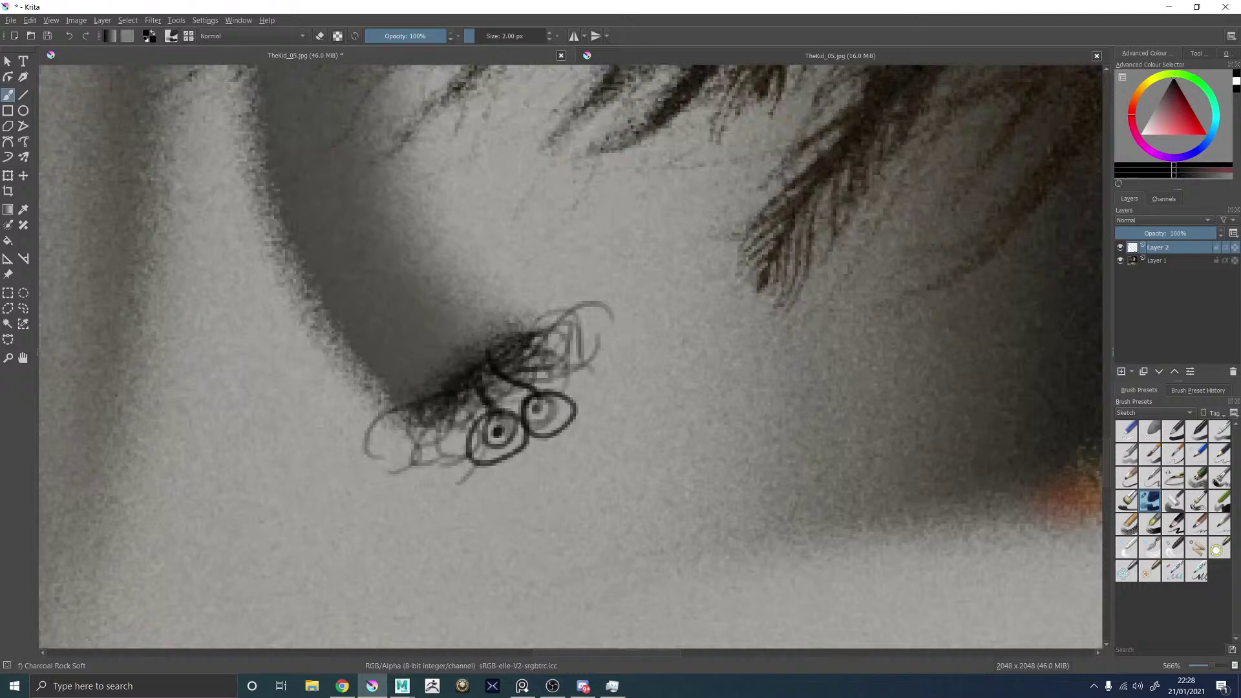
mouse_move(536, 407)
mouse_down()
mouse_move(499, 432)
mouse_move(553, 406)
mouse_move(497, 437)
mouse_move(496, 418)
mouse_up()
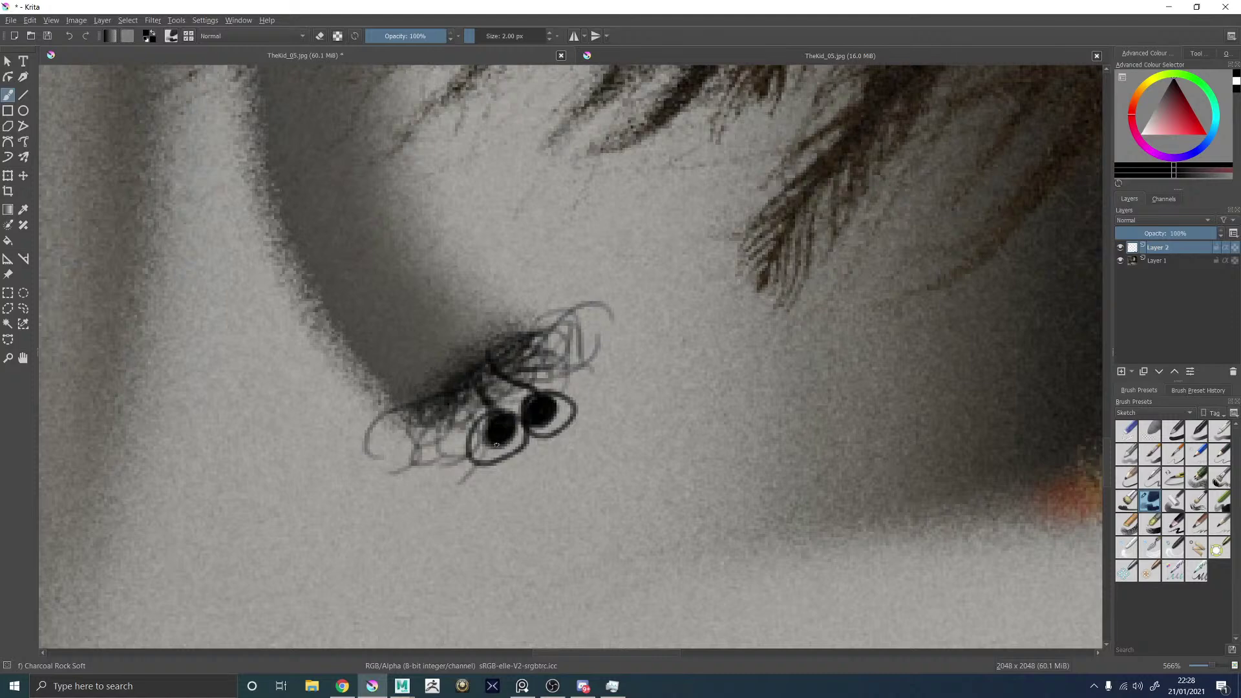
scroll(497, 444, down, 10)
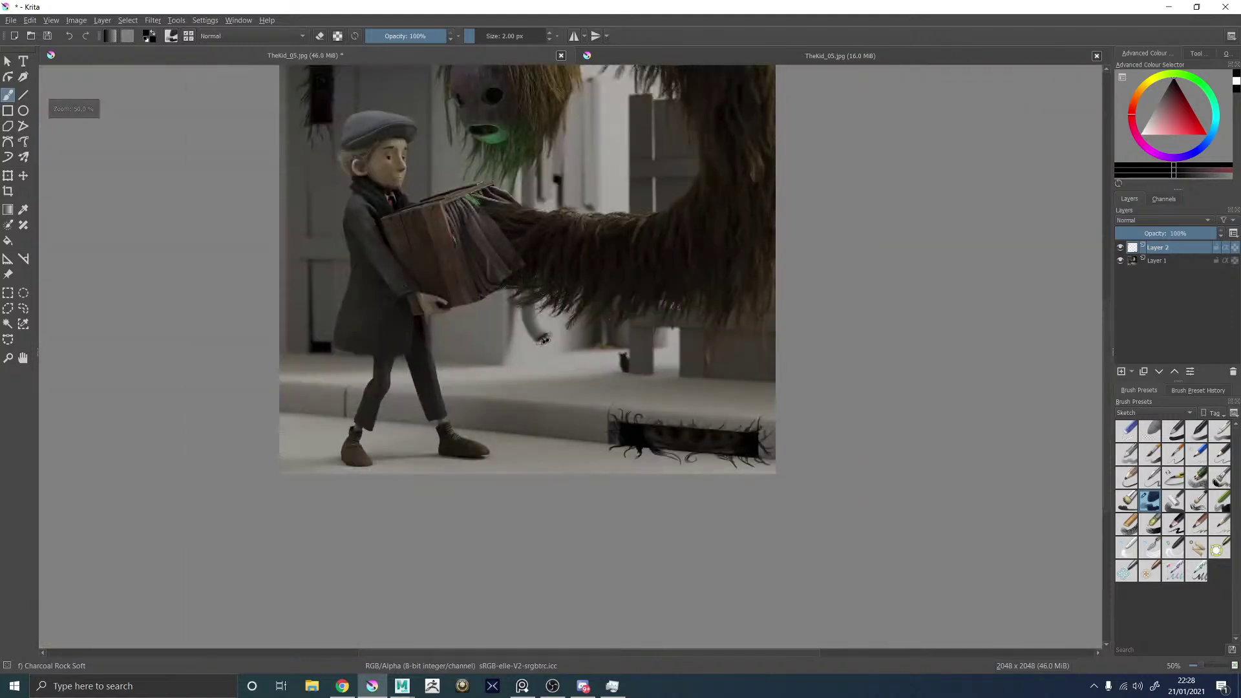
Erase the centres of the pipe creature's black pupils and place a small black dot inside each one.
scroll(545, 340, up, 7)
scroll(580, 410, up, 2)
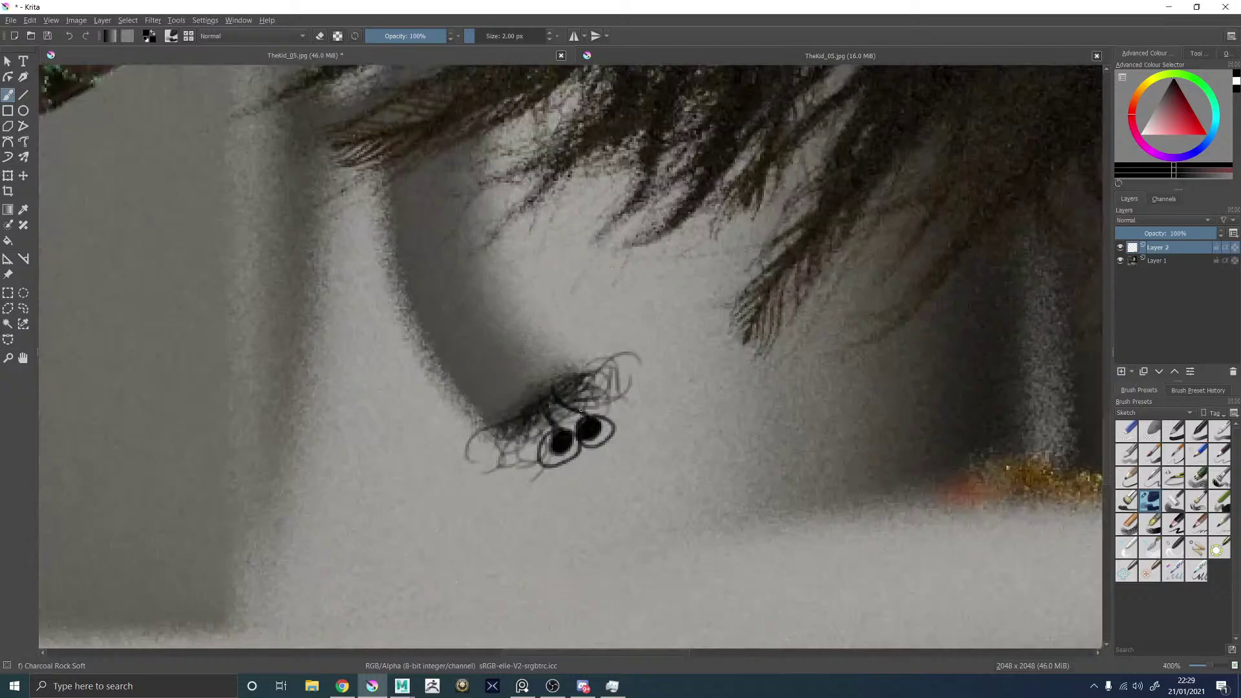
key(e)
drag(565, 442, 593, 427)
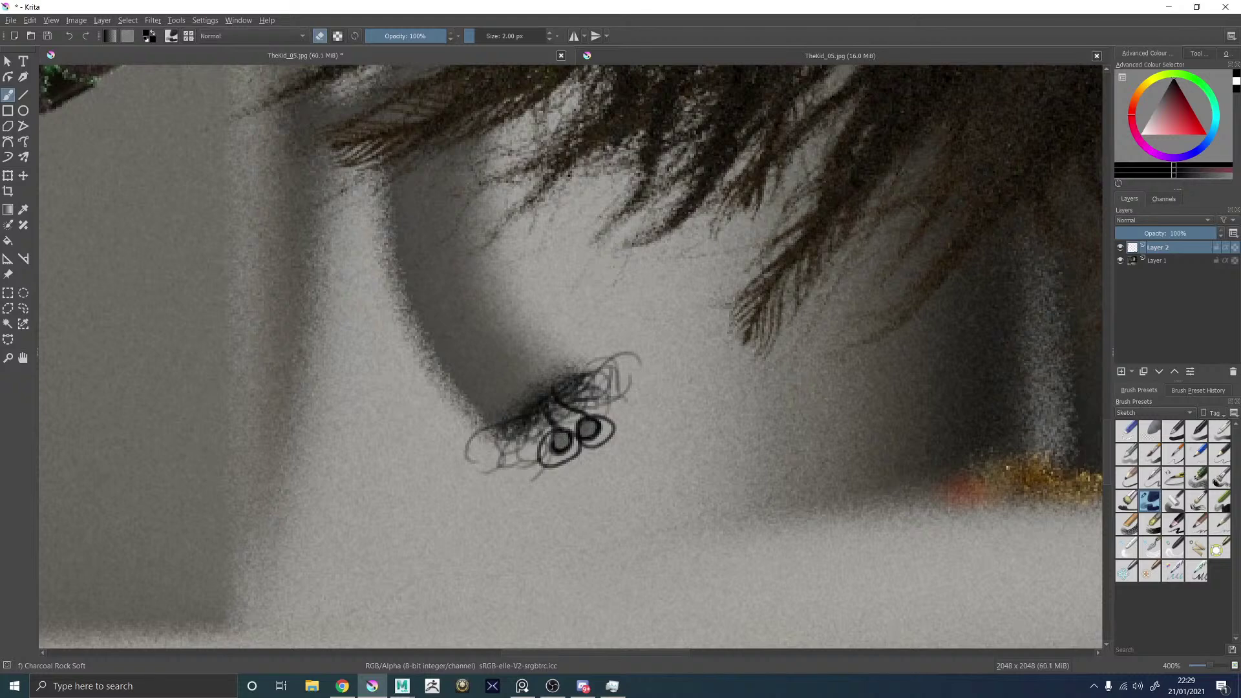
key(e)
click(588, 427)
click(561, 440)
Paint the outer parts of both pipe creature eyes white.
click(1140, 134)
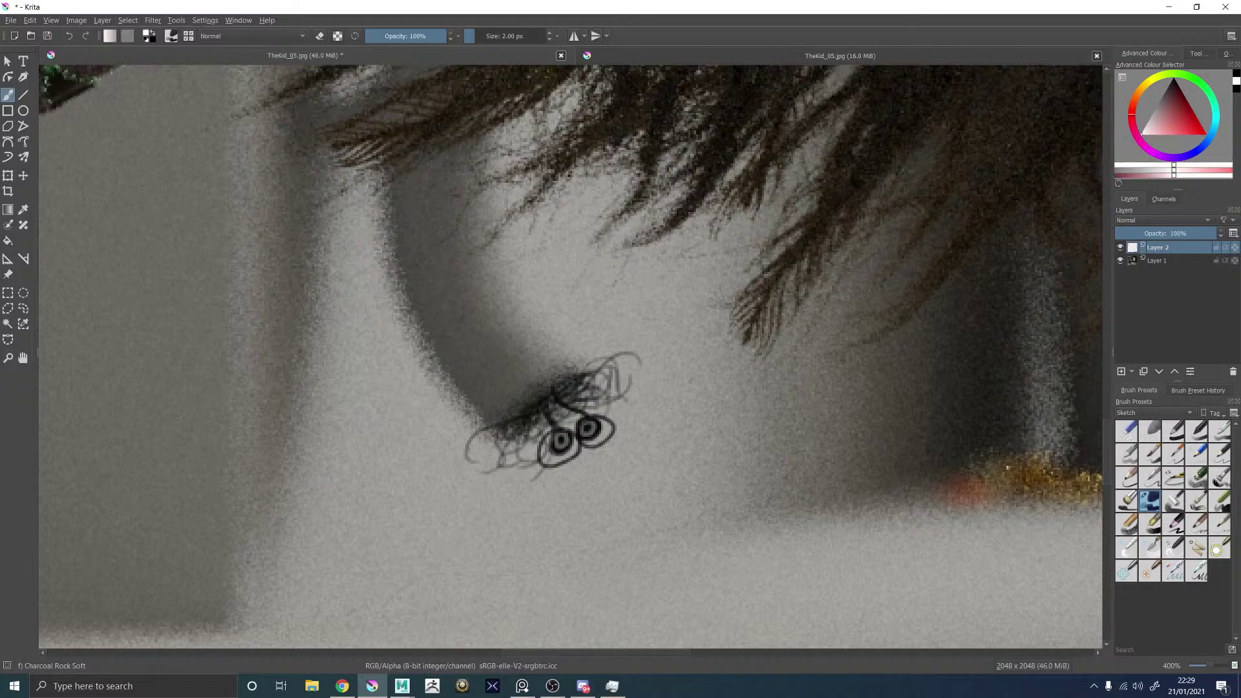
drag(548, 450, 543, 457)
drag(606, 428, 543, 460)
key(e)
scroll(565, 475, down, 5)
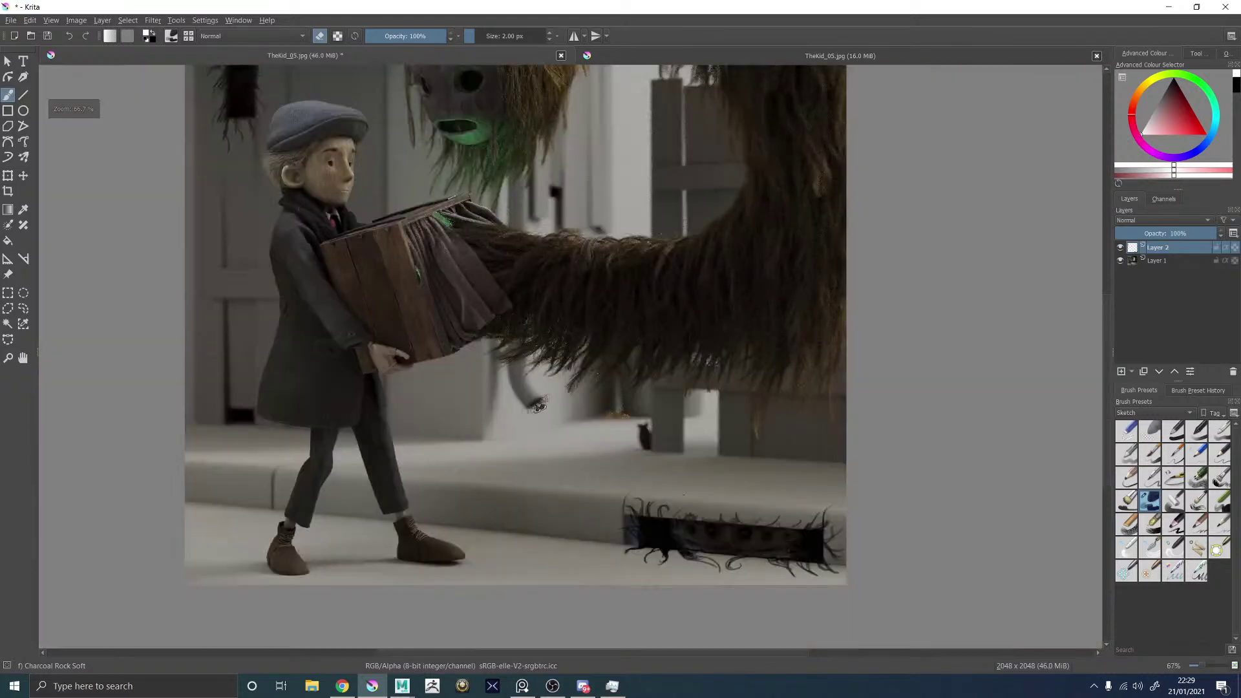
scroll(499, 416, up, 4)
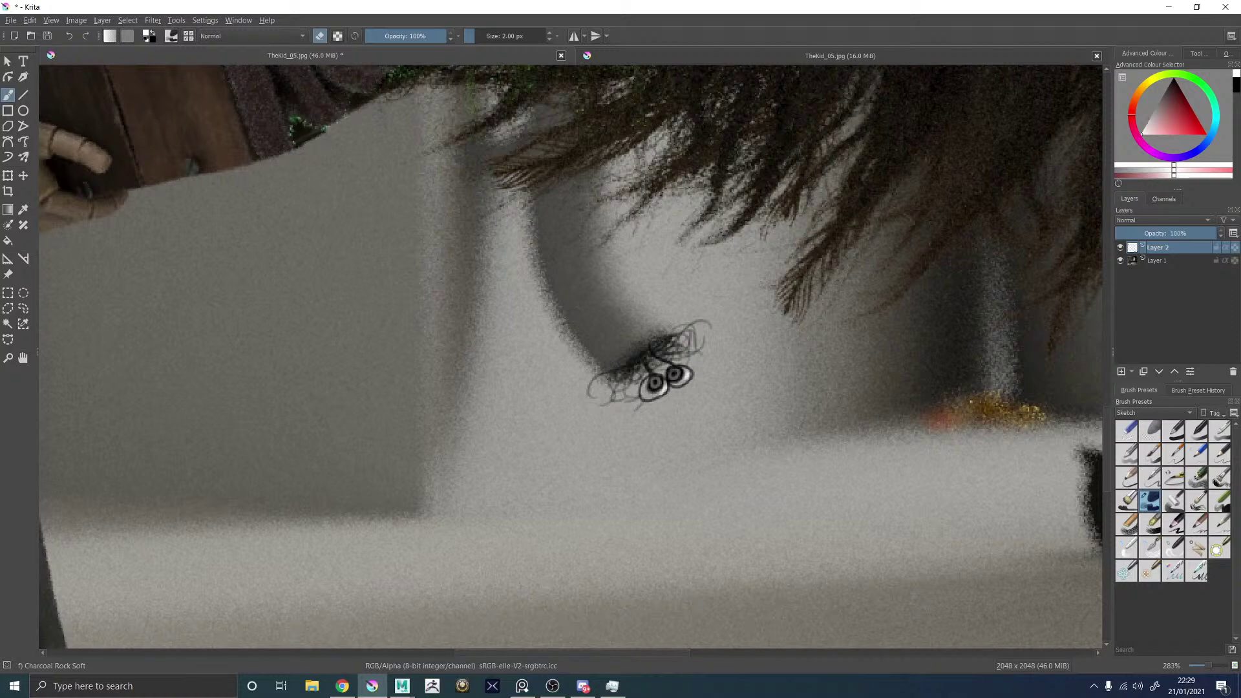
Sketch more curly black hairs above and around the pipe creature's eyes.
drag(1162, 108, 1172, 75)
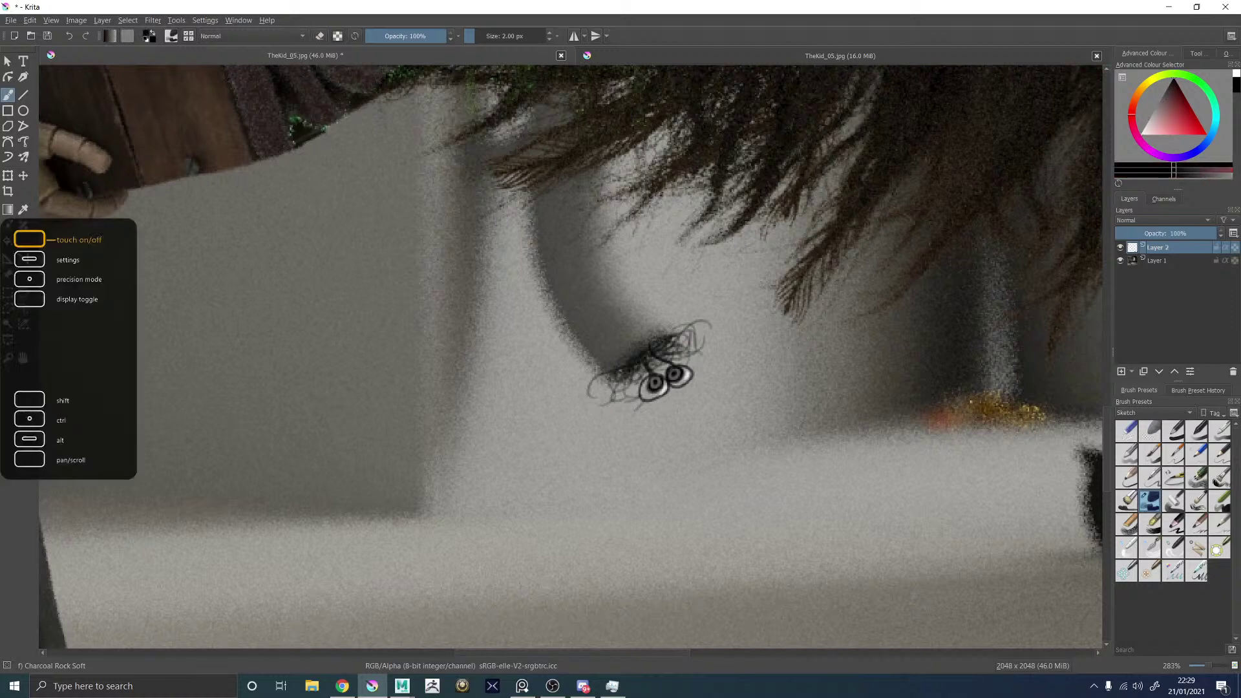
mouse_move(616, 354)
mouse_down()
mouse_move(629, 332)
mouse_move(685, 335)
mouse_move(629, 385)
mouse_up()
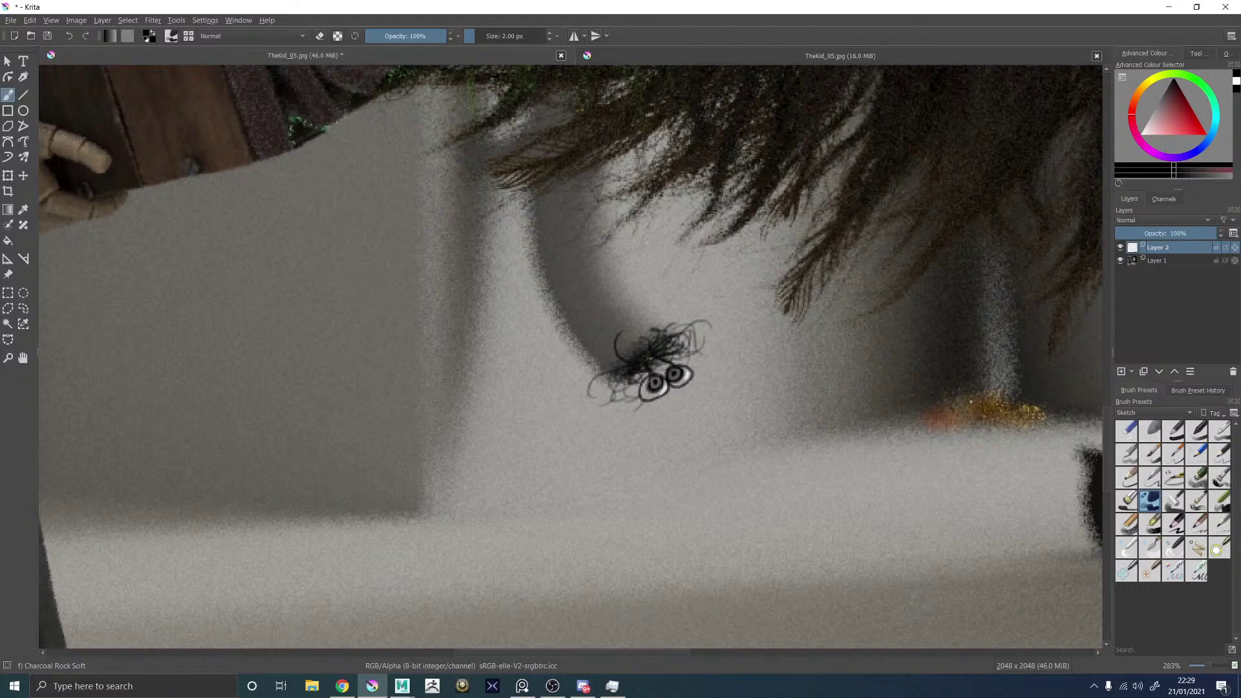
drag(676, 356, 691, 332)
mouse_move(674, 342)
mouse_down()
mouse_move(699, 338)
mouse_move(683, 345)
mouse_move(674, 297)
mouse_move(663, 307)
mouse_up()
scroll(689, 305, down, 7)
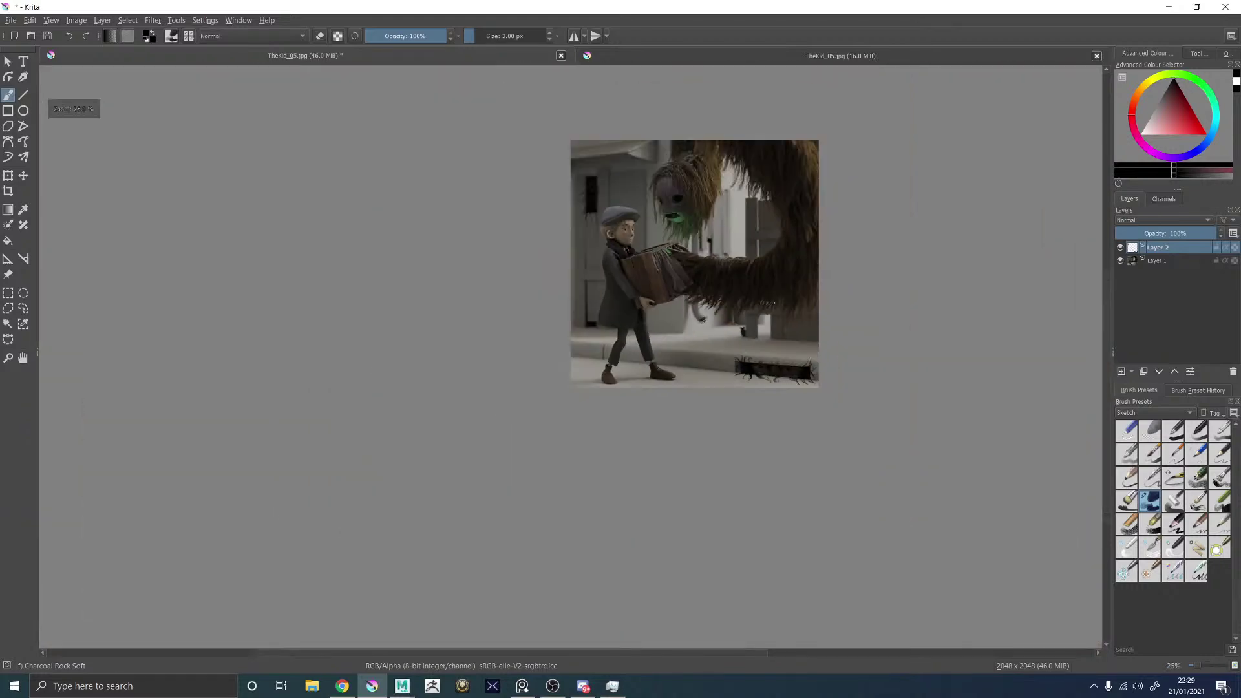
Paint small white glints on the row of eyes of the creature in the drain.
scroll(771, 212, up, 3)
scroll(717, 255, down, 1)
scroll(744, 539, up, 4)
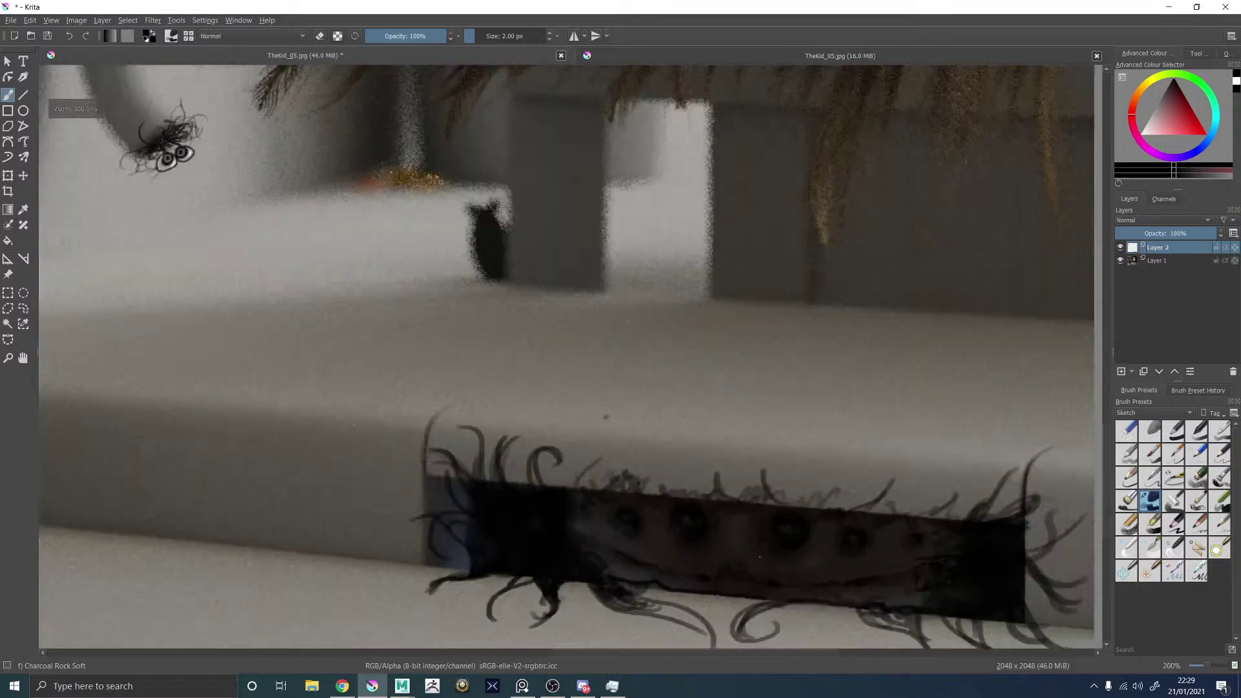
scroll(775, 550, up, 1)
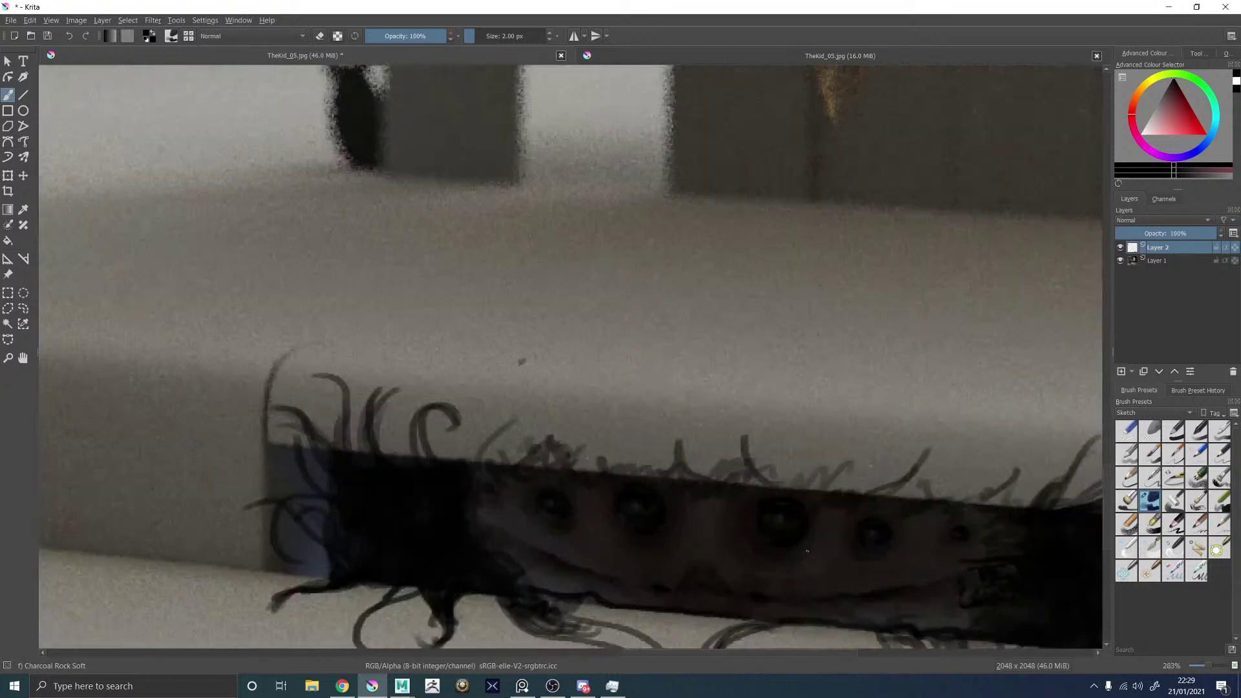
click(1142, 134)
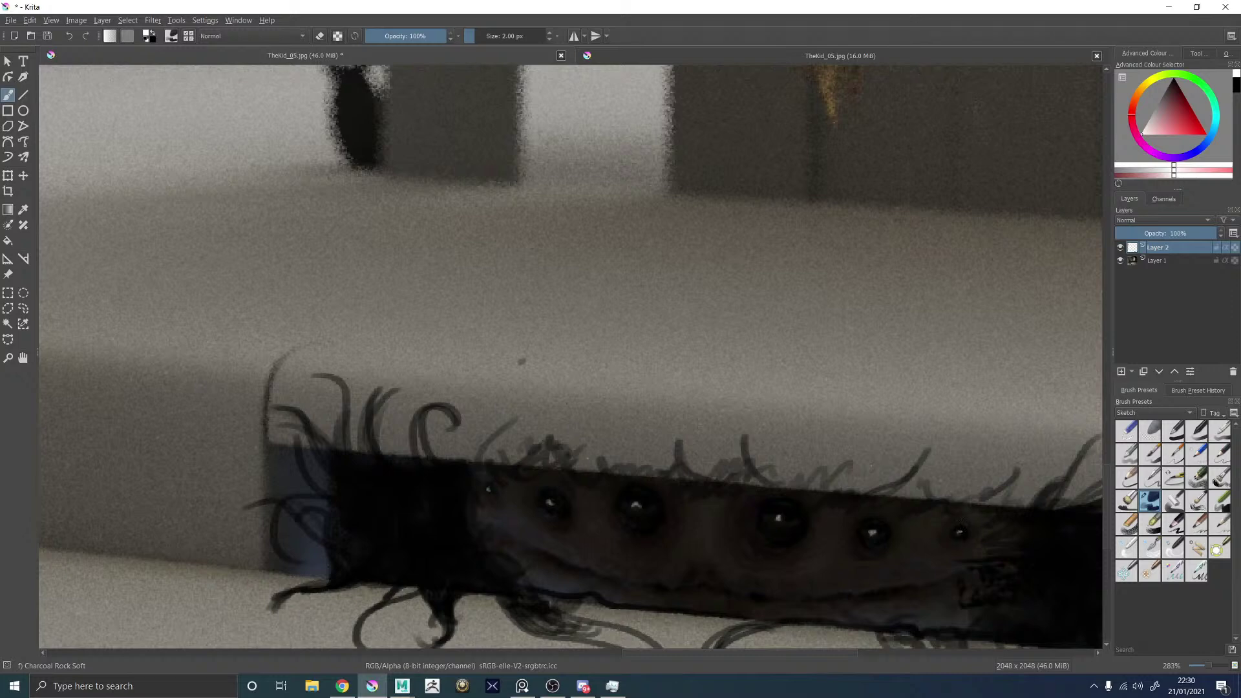
Compare the drain and pipe creatures with Layer 2 hidden and shown, and check the whole image.
scroll(817, 361, down, 4)
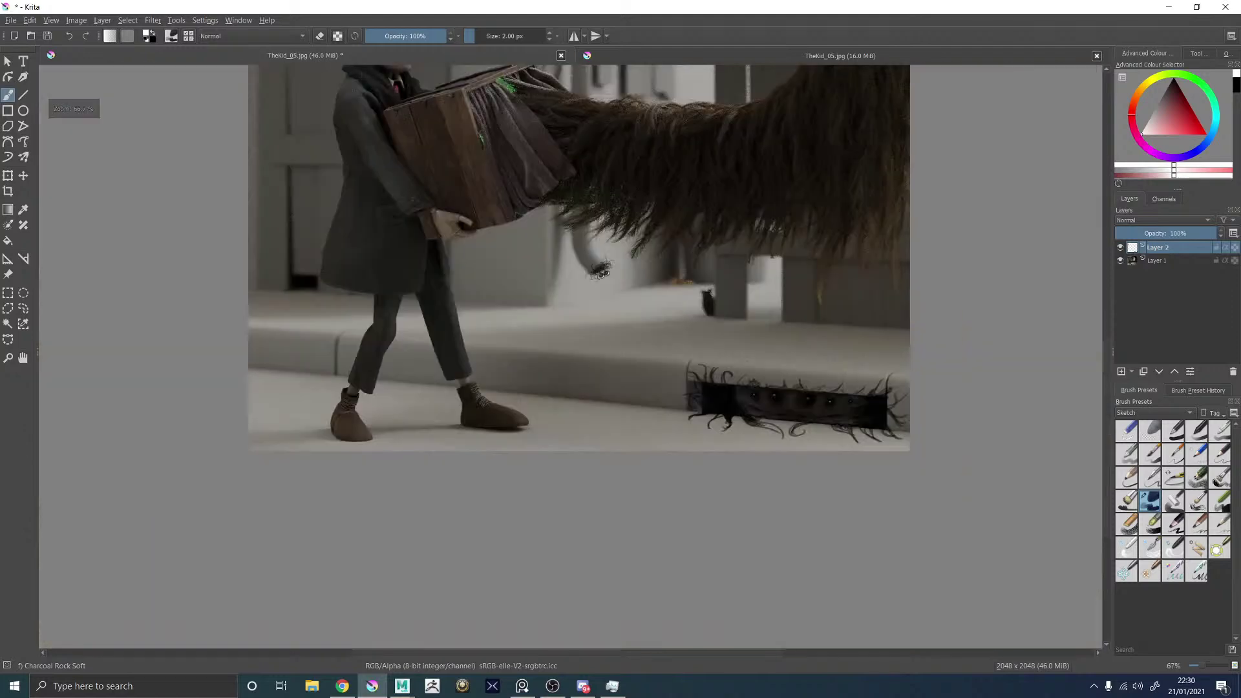
click(1120, 247)
click(1120, 248)
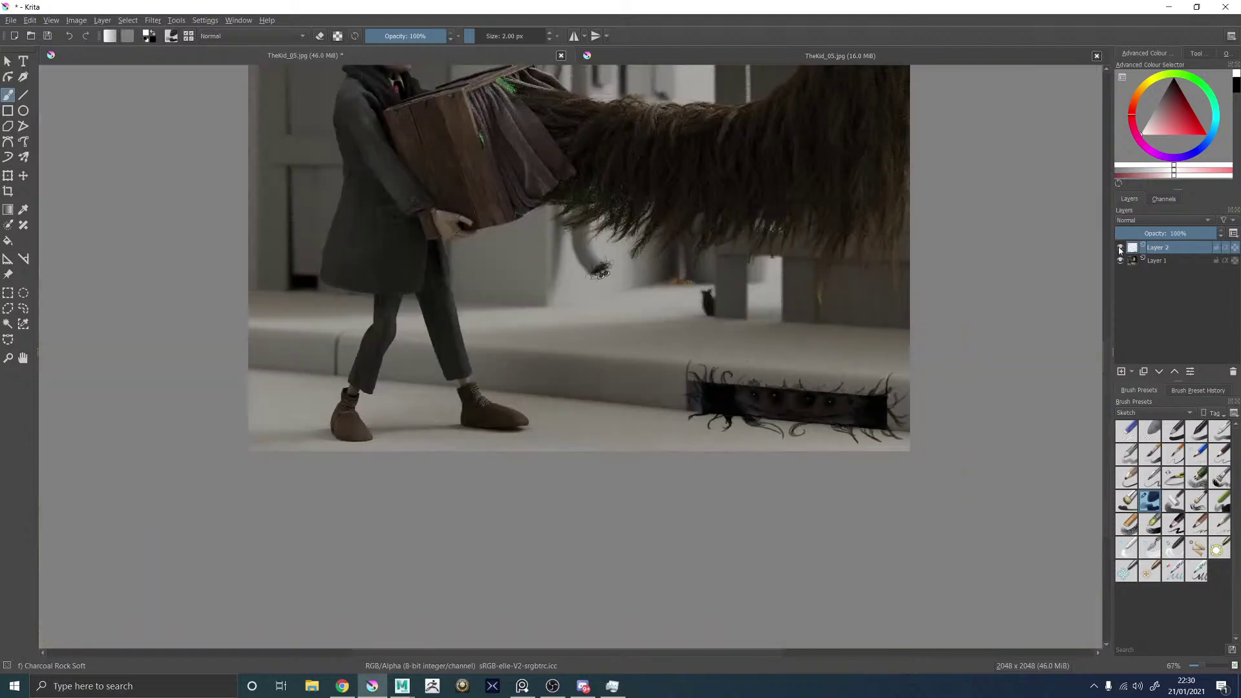
click(1120, 248)
click(1120, 249)
scroll(690, 193, down, 5)
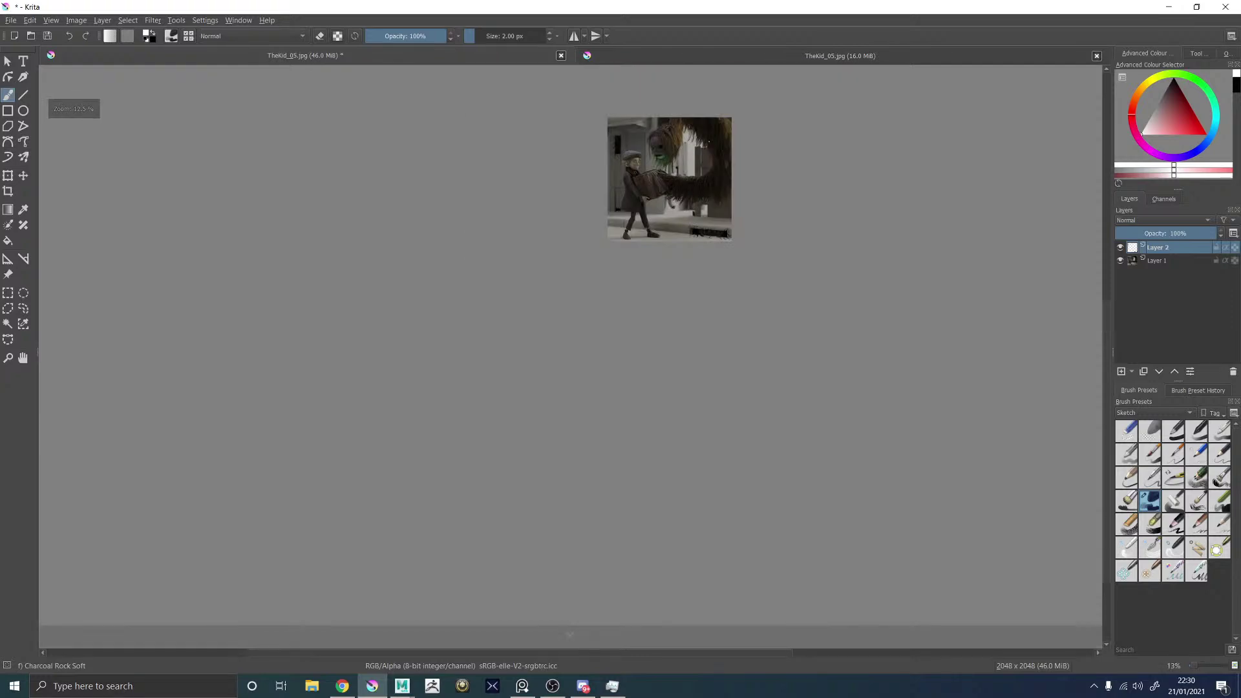
scroll(710, 139, up, 4)
Erase the white glints from the drain creature's eyes, enlarging the eraser to 8 px.
scroll(710, 500, up, 6)
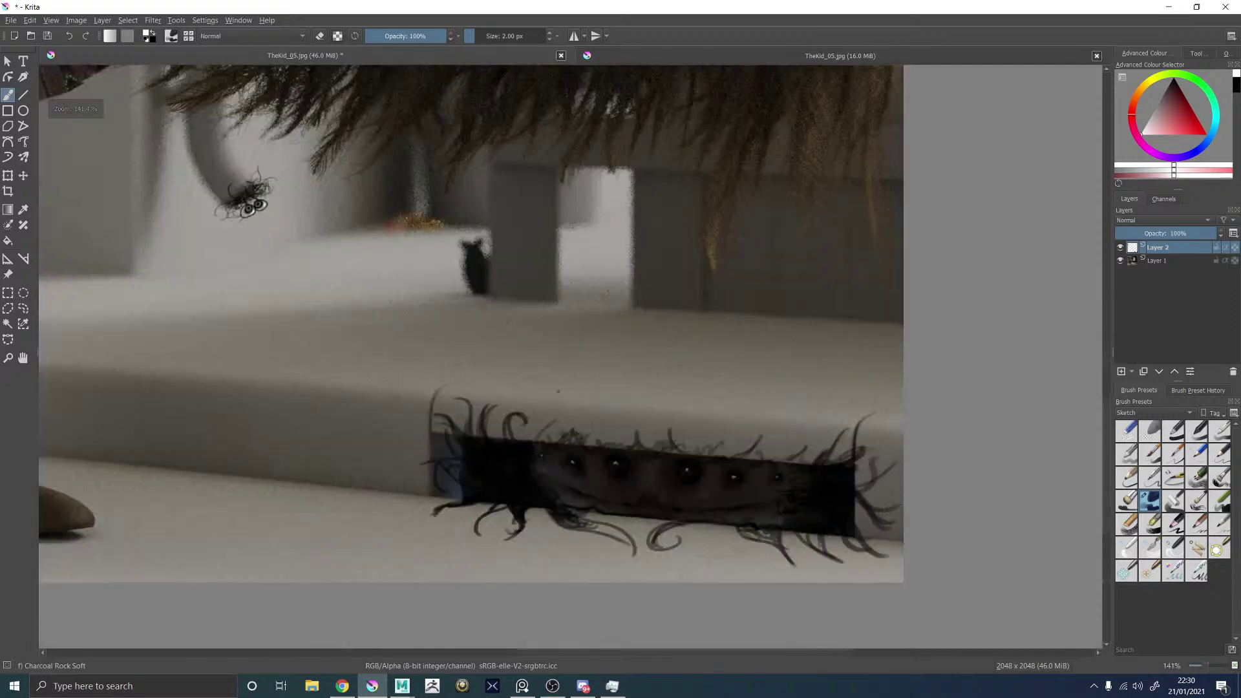
key(e)
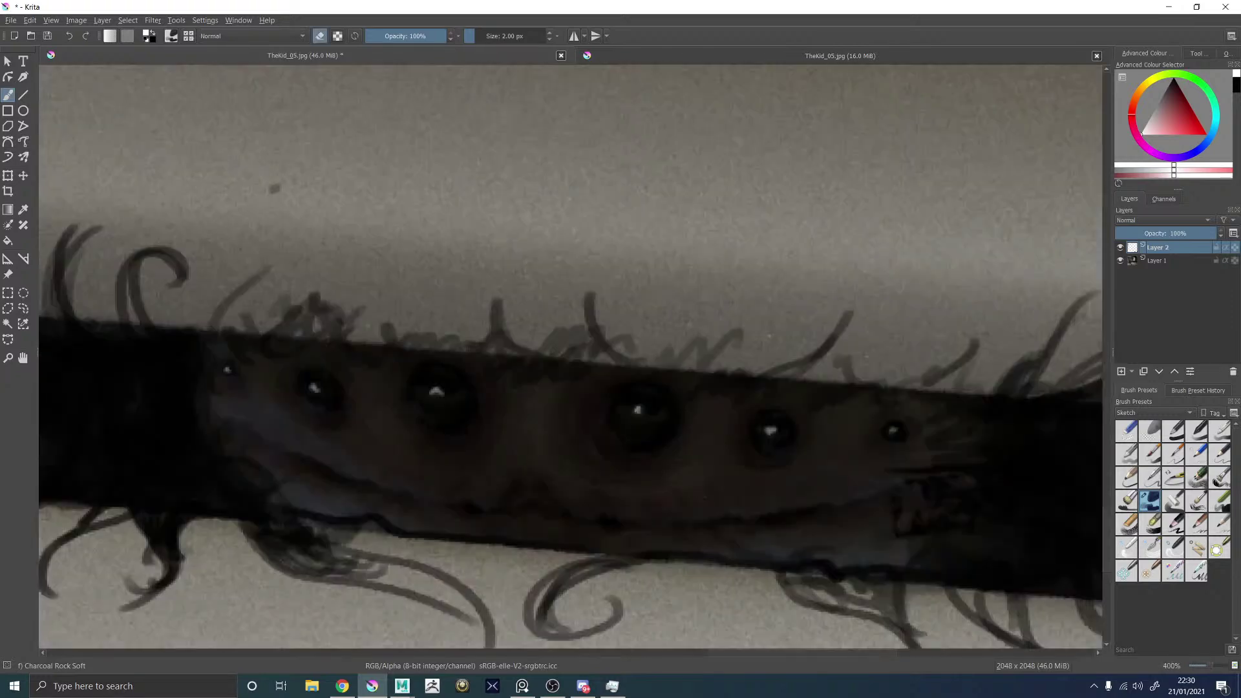
drag(641, 424, 634, 405)
key(bracketright)
key(bracketright)
key(bracketright)
key(bracketright)
key(bracketright)
key(bracketright)
drag(433, 396, 442, 389)
drag(324, 389, 313, 385)
click(227, 370)
scroll(270, 385, down, 6)
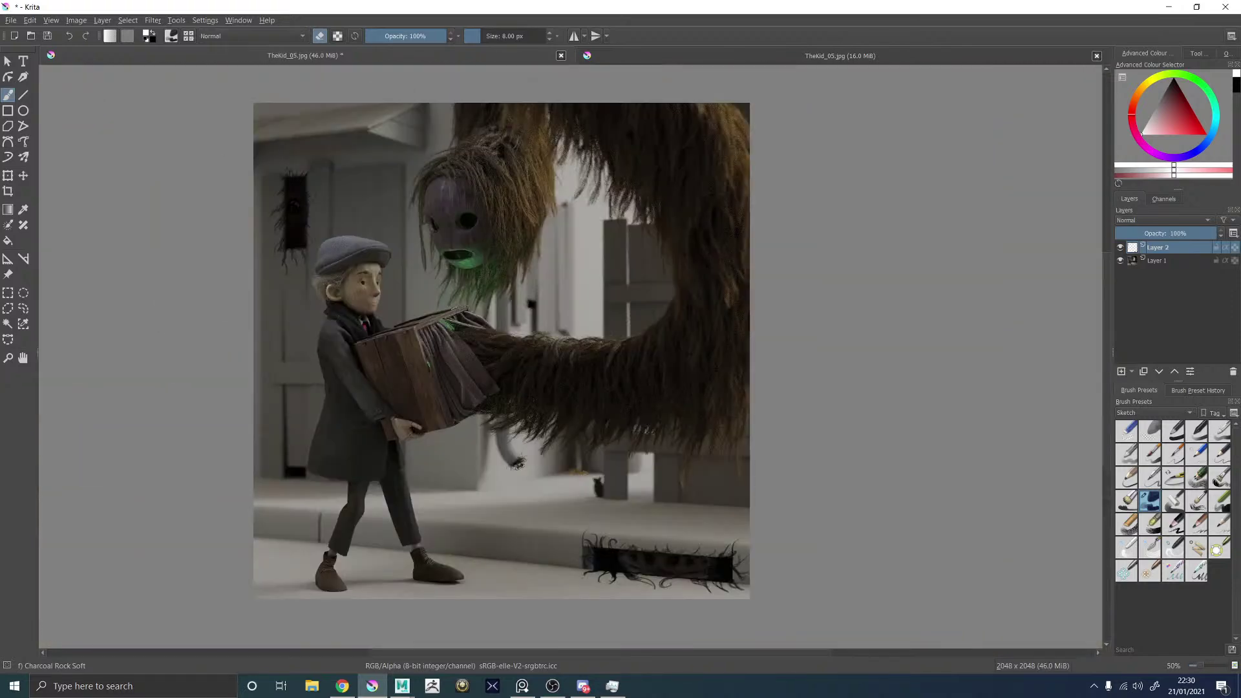
Paint black round ears and shaggy fur strokes on the small mouse figure beside the bench leg, finishing with a 3 px brush.
scroll(296, 166, up, 2)
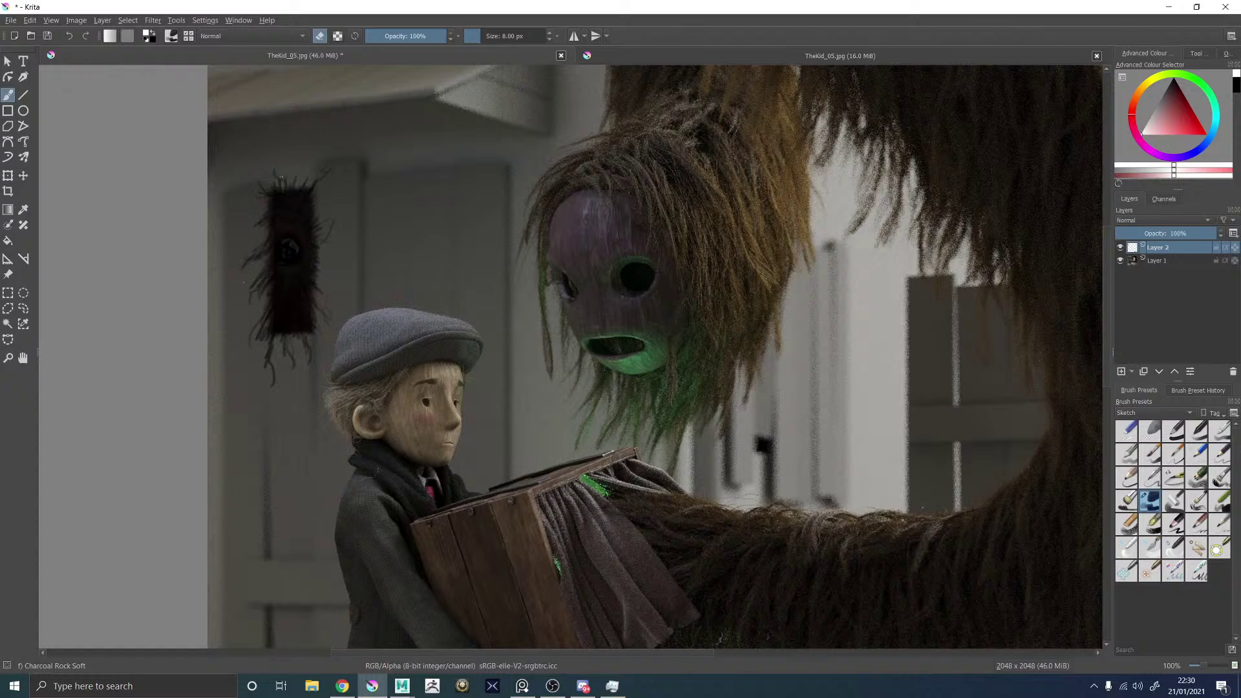
scroll(280, 204, up, 2)
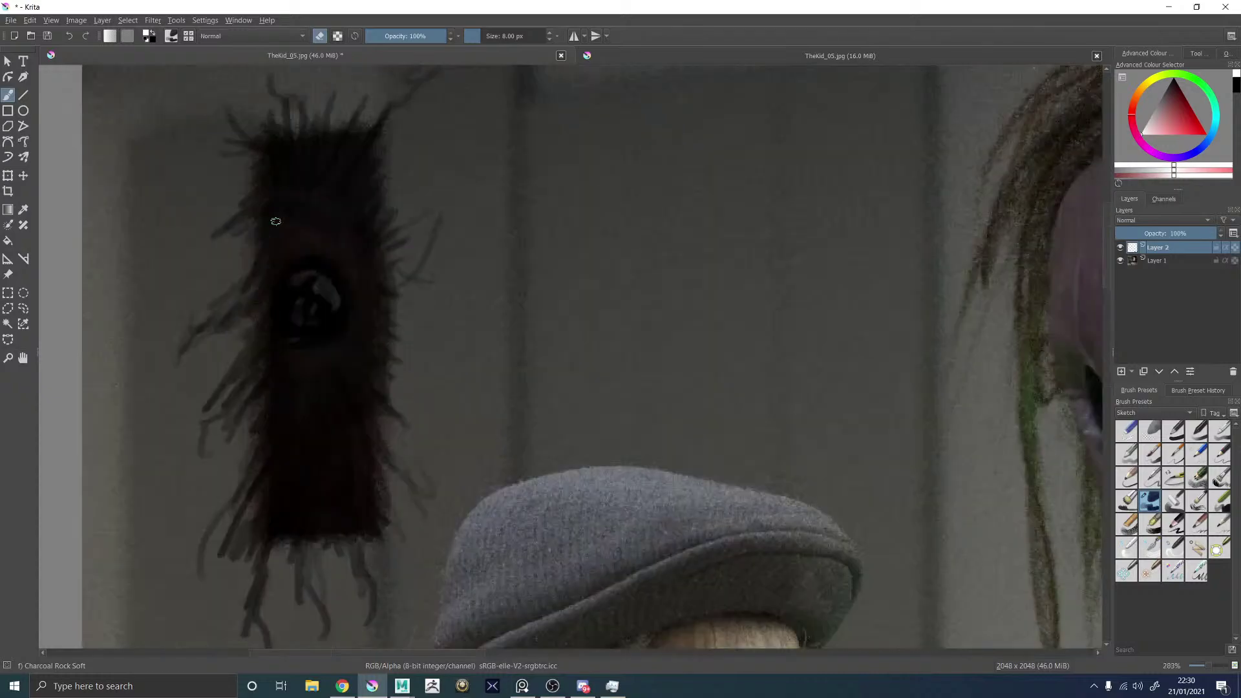
scroll(691, 281, down, 4)
scroll(691, 280, down, 2)
scroll(746, 534, up, 7)
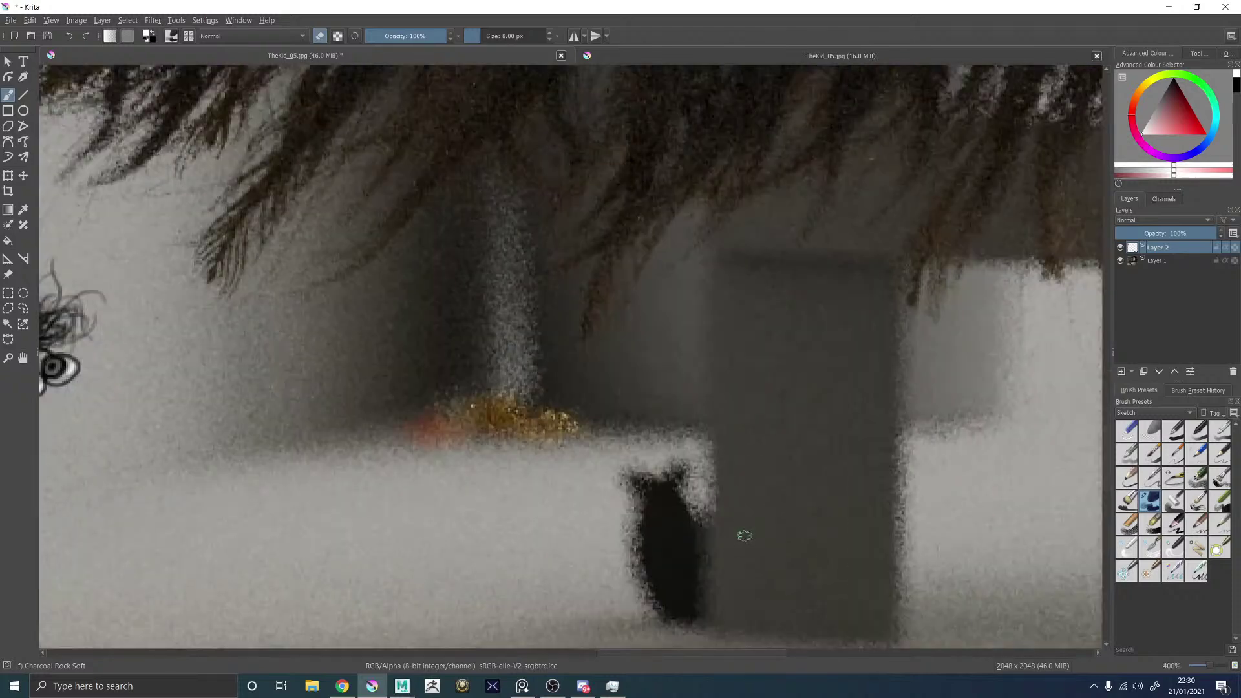
click(1173, 79)
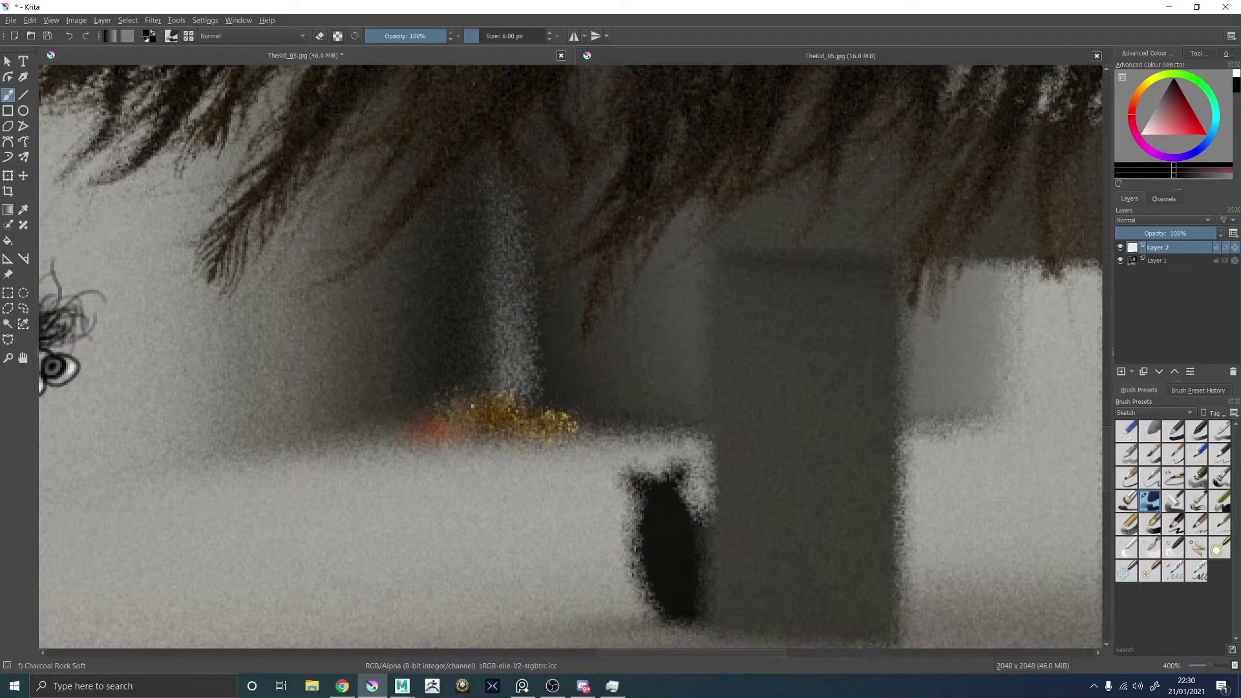
mouse_move(642, 516)
mouse_down()
mouse_move(623, 562)
mouse_move(621, 575)
mouse_move(640, 562)
mouse_move(642, 587)
mouse_move(632, 584)
mouse_up()
drag(640, 550, 630, 569)
mouse_move(640, 514)
mouse_down()
mouse_move(623, 553)
mouse_move(626, 538)
mouse_up()
mouse_move(700, 514)
mouse_down()
mouse_move(684, 495)
mouse_move(708, 523)
mouse_up()
mouse_move(671, 468)
mouse_down()
mouse_move(687, 488)
mouse_move(686, 474)
mouse_move(642, 472)
mouse_move(639, 488)
mouse_move(646, 470)
mouse_up()
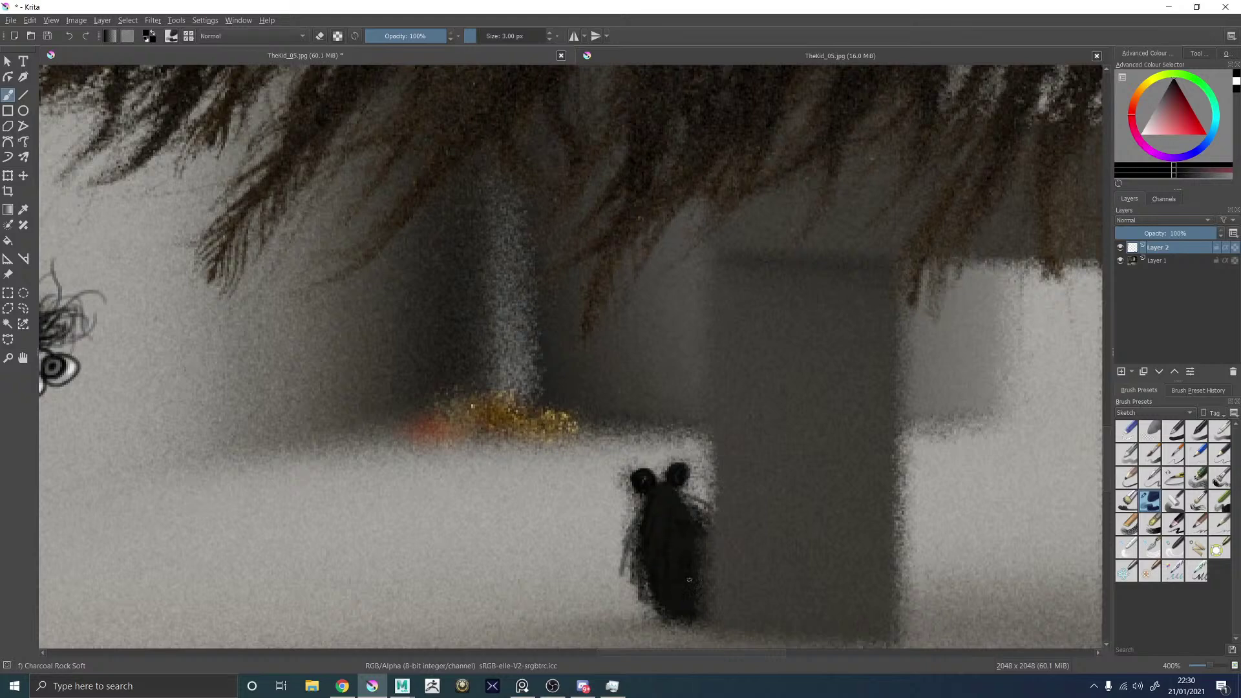
key(1)
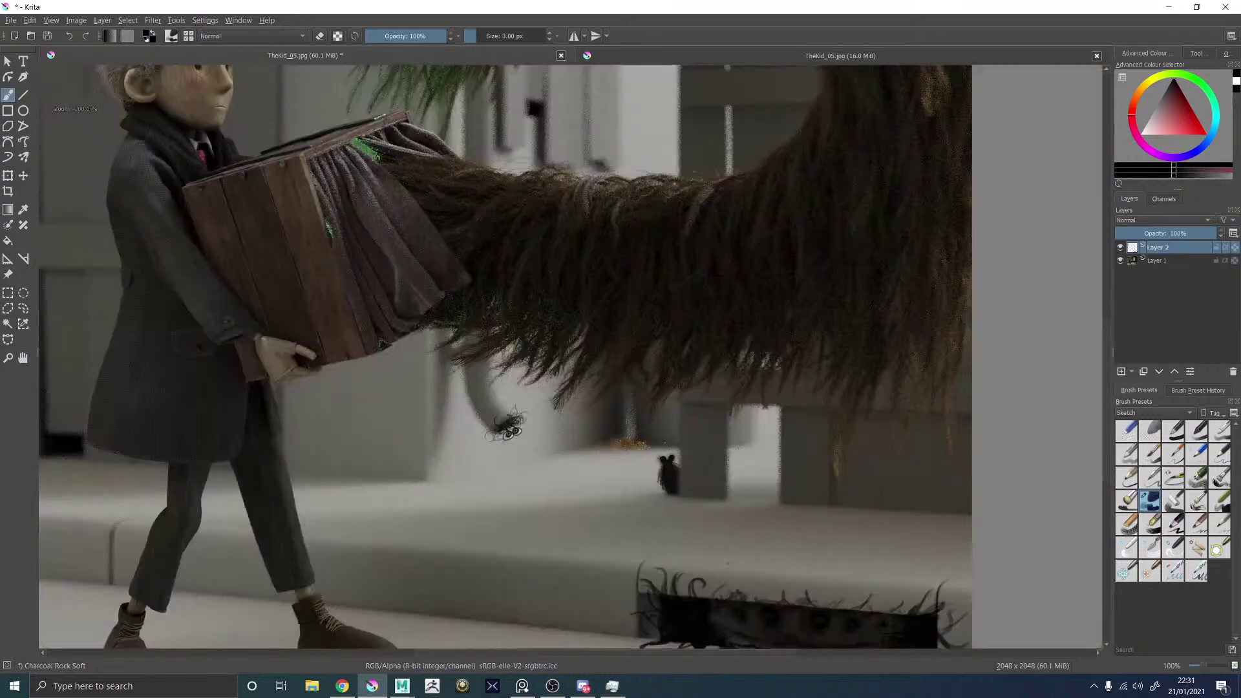
key(minus)
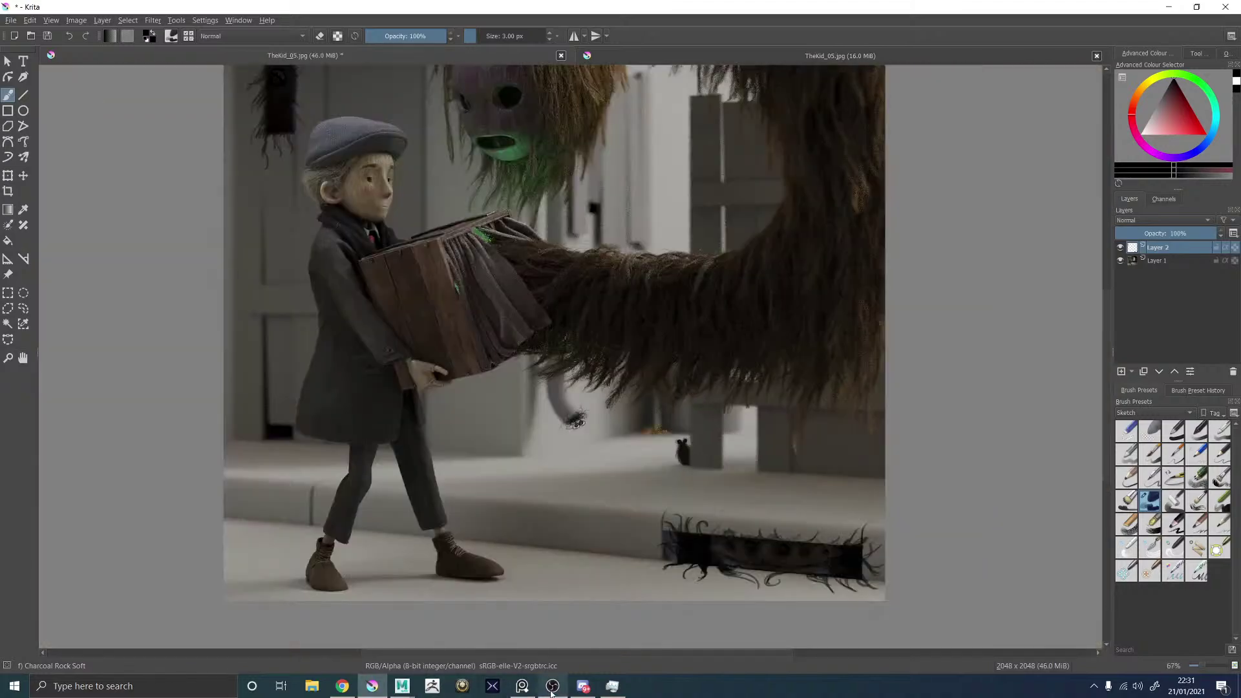
Switch to Maya and inspect the mouse, drain and whole image in the Arnold render.
mouse_move(402, 685)
click(465, 630)
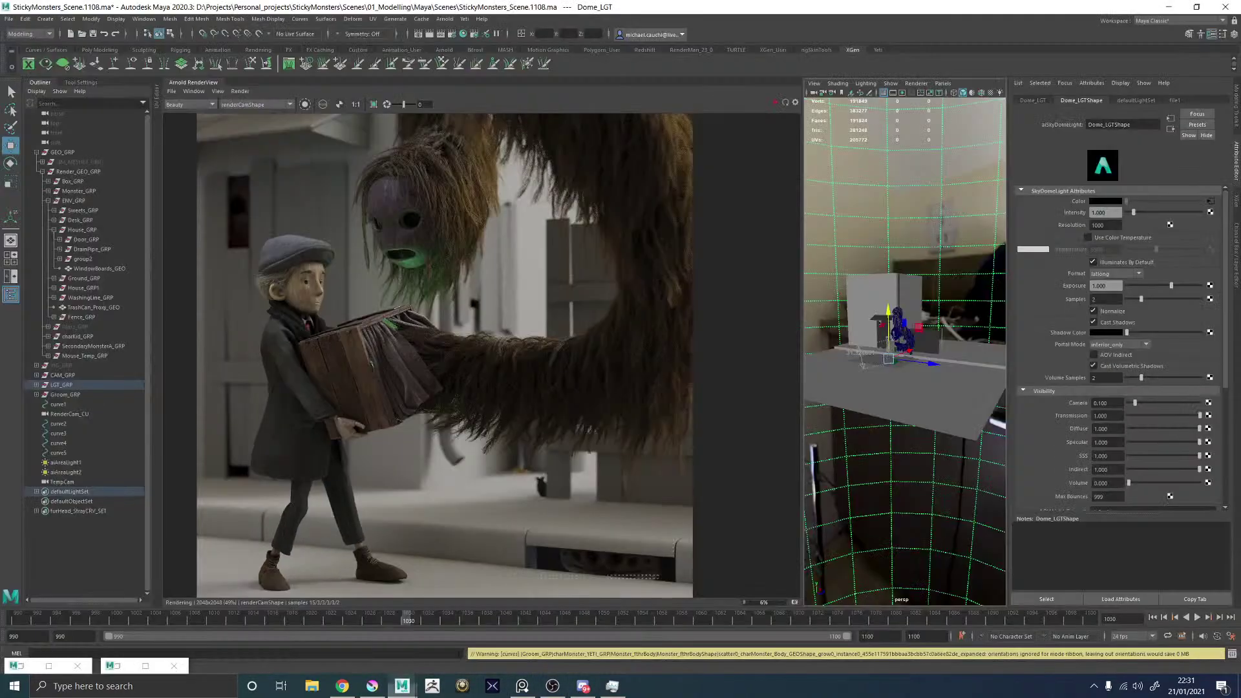
scroll(543, 471, up, 3)
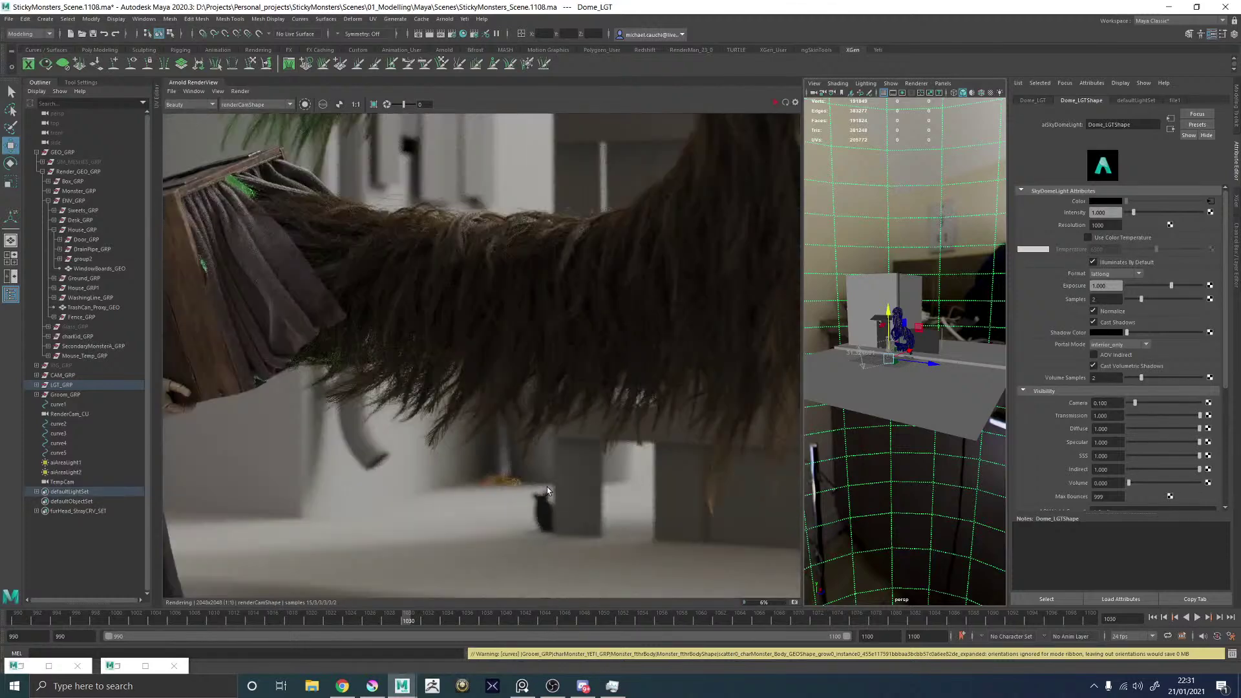
scroll(547, 486, down, 2)
scroll(546, 483, down, 3)
scroll(588, 547, up, 4)
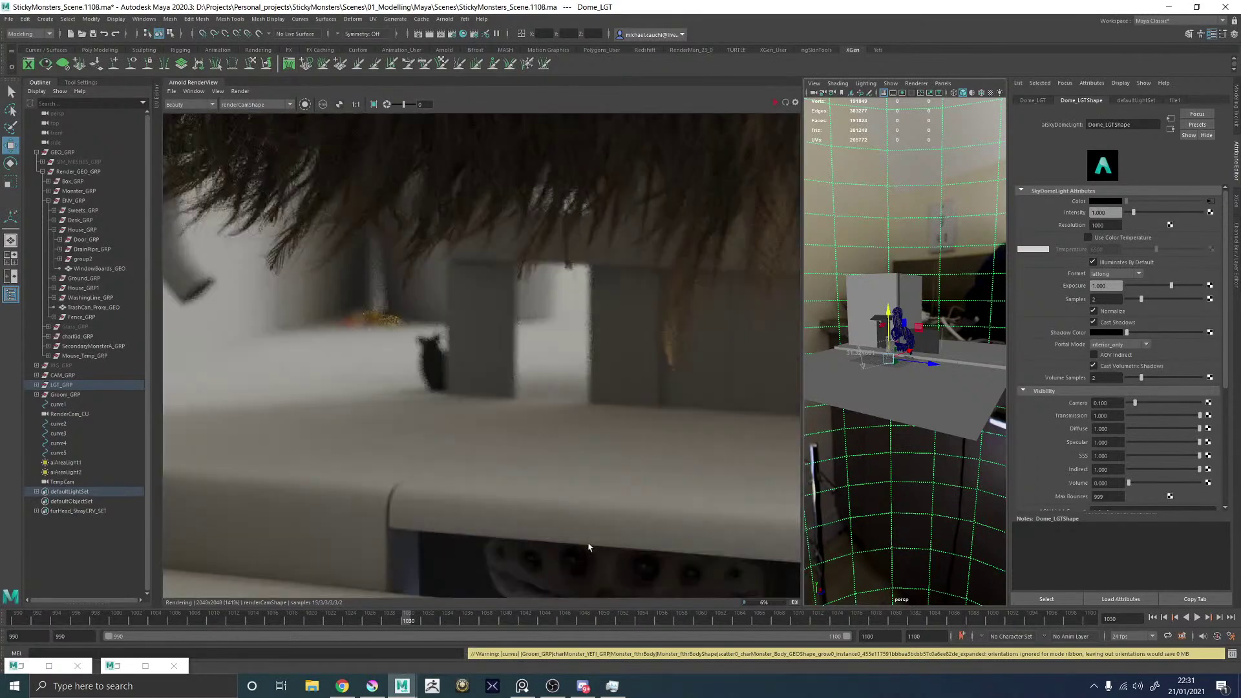
scroll(577, 525, down, 4)
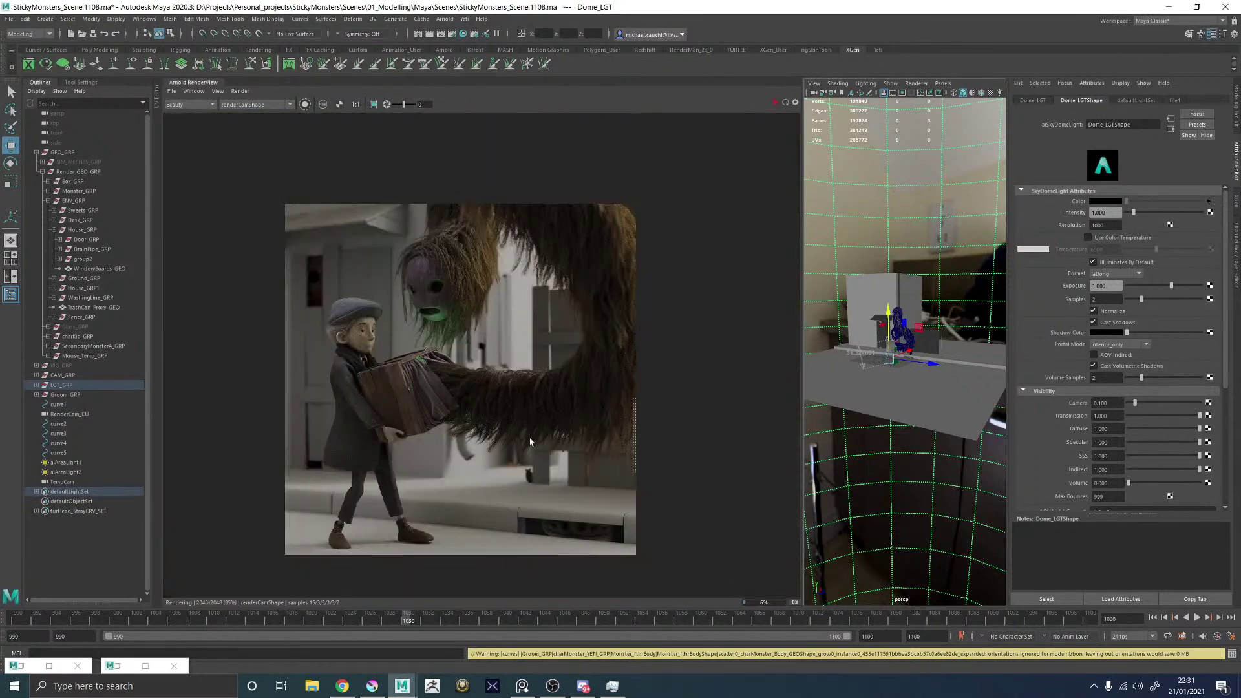
Save the current Arnold render to the Desktop as TheKid_05.jpg, replacing the existing file.
click(171, 92)
click(191, 101)
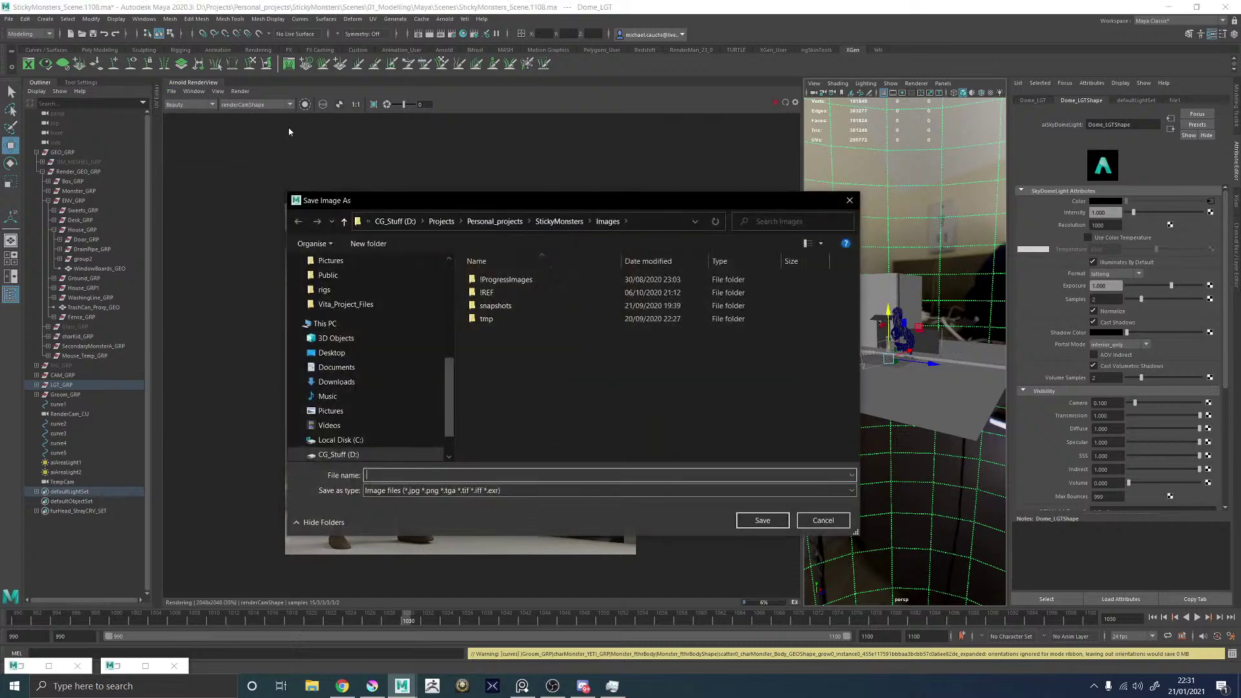
click(331, 353)
scroll(658, 362, down, 1)
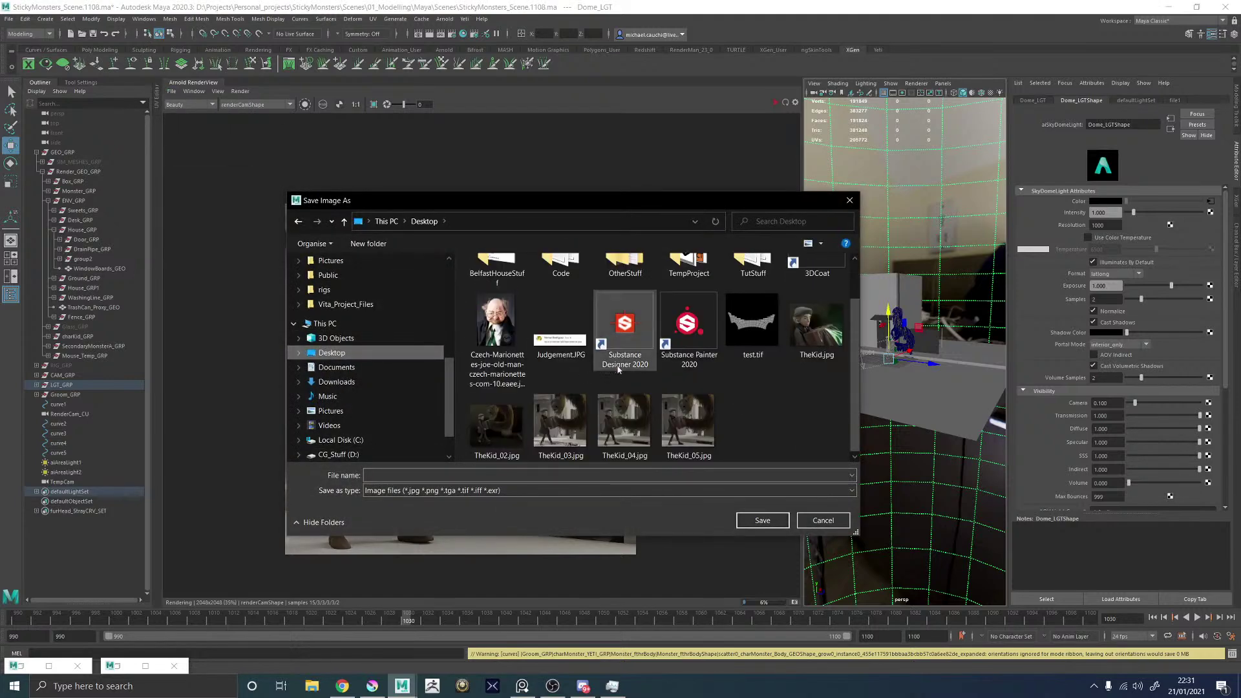
click(703, 418)
double_click(702, 418)
click(650, 344)
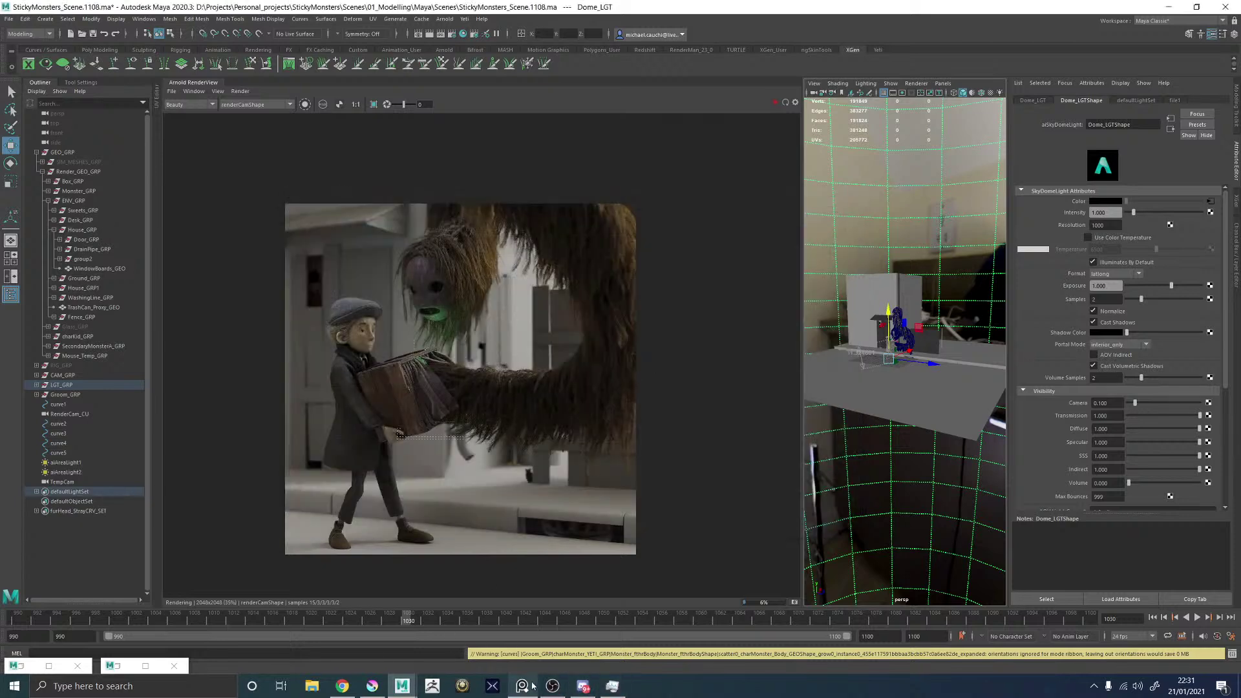
Return to Krita, close the unpainted TheKid_05.jpg document and open the newly saved TheKid_05.jpg from the Desktop.
click(373, 686)
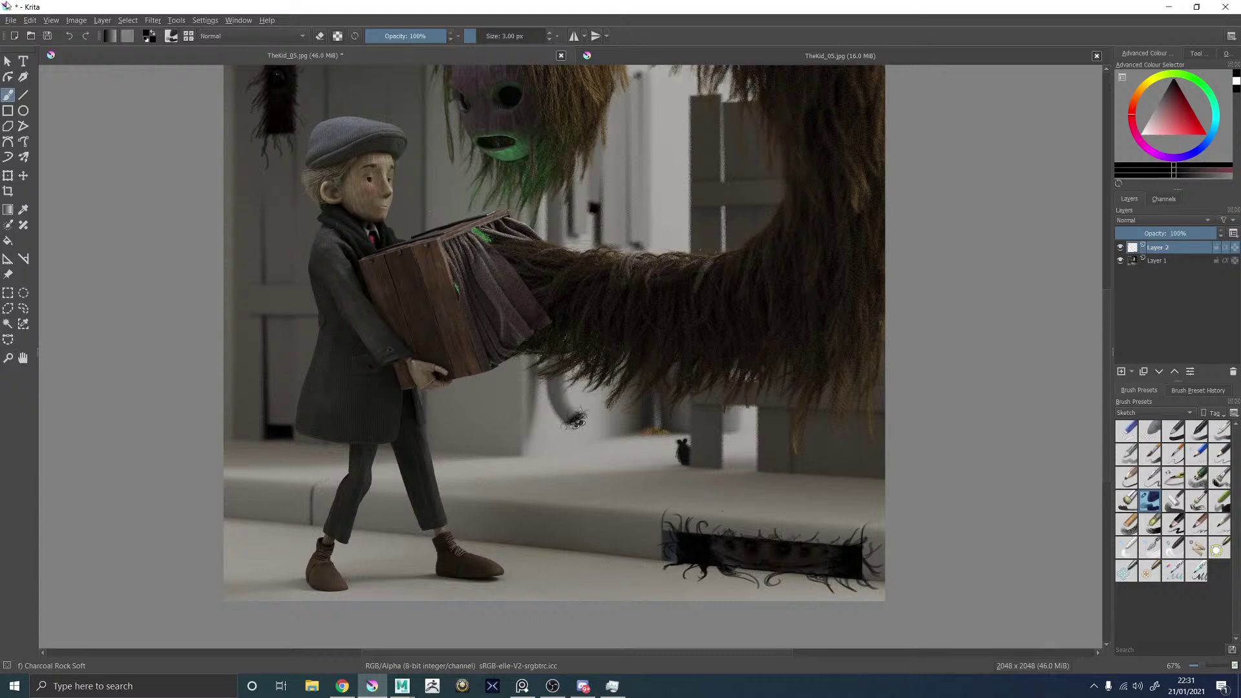
double_click(799, 62)
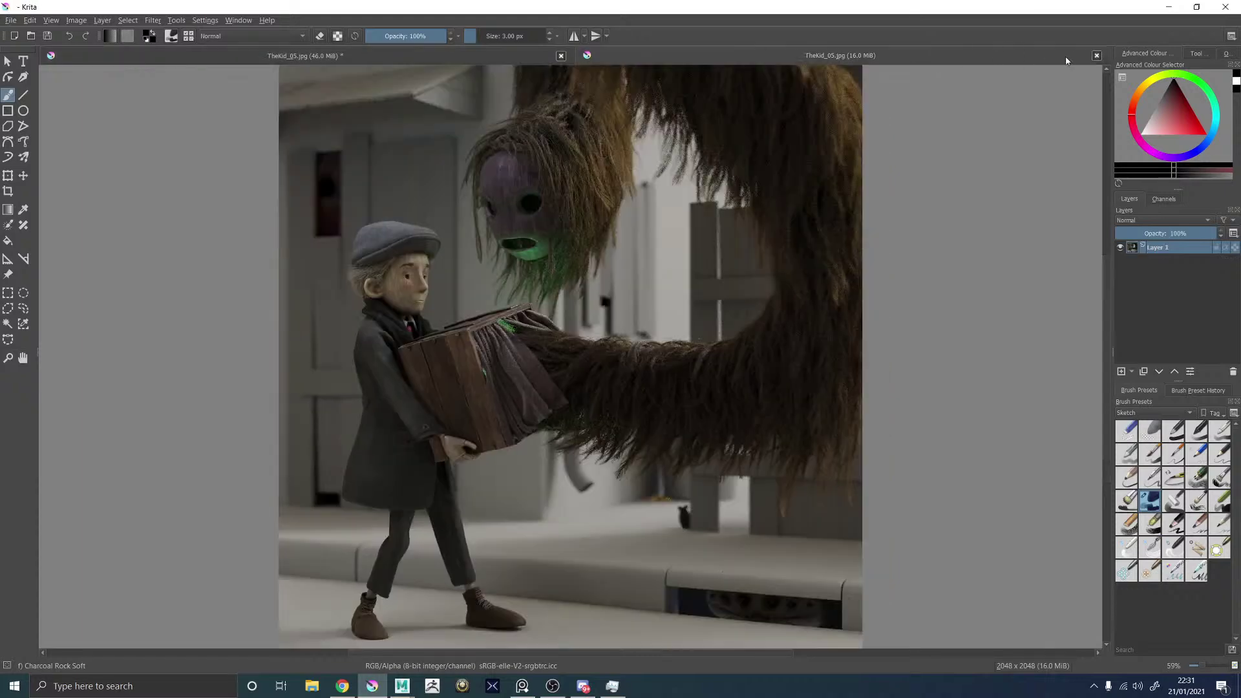
click(1097, 56)
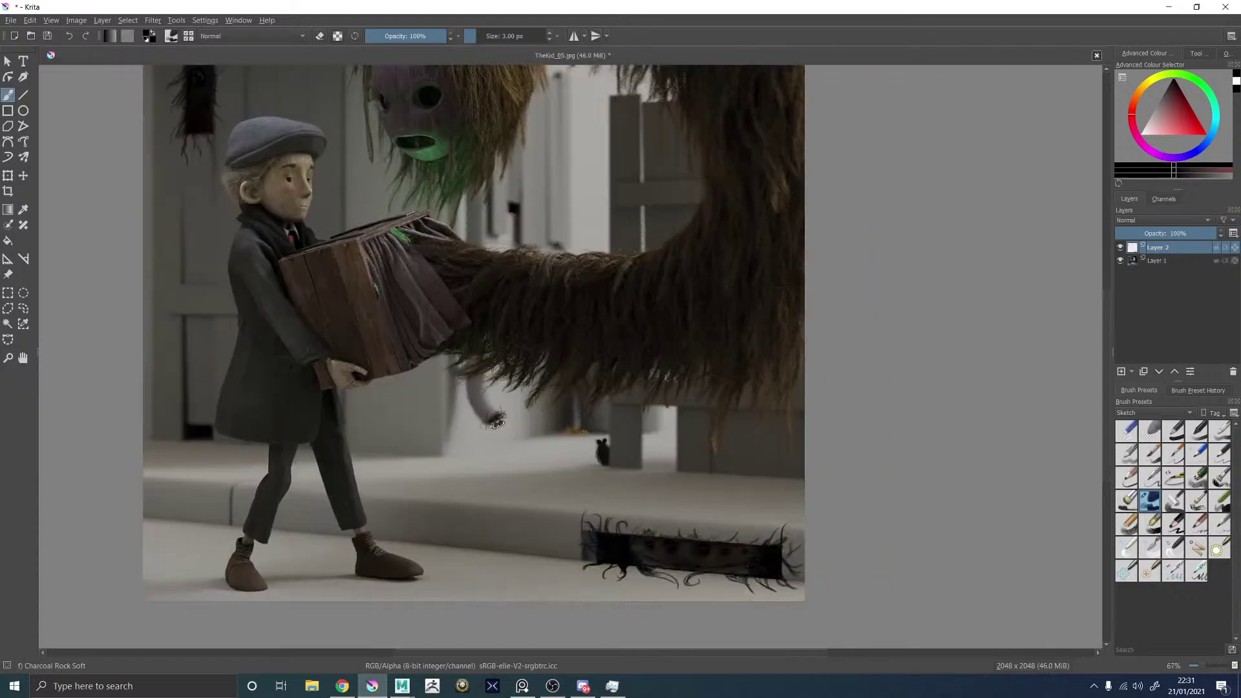
click(10, 20)
click(38, 49)
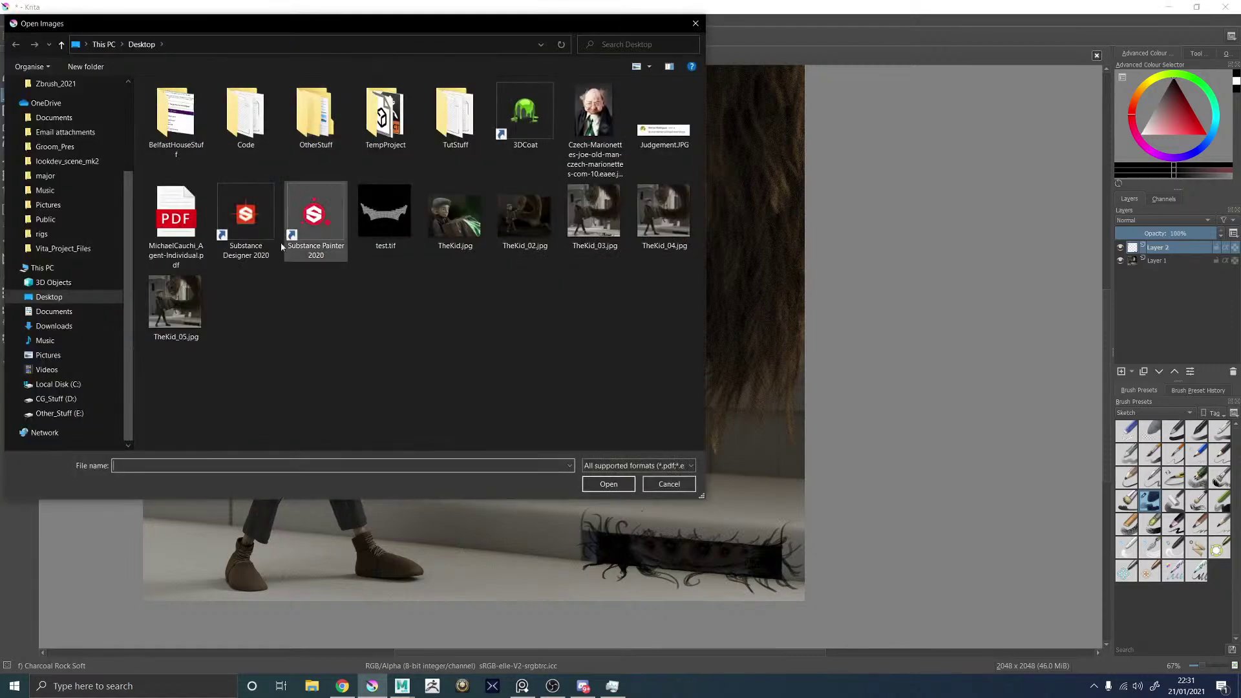
click(192, 294)
double_click(191, 294)
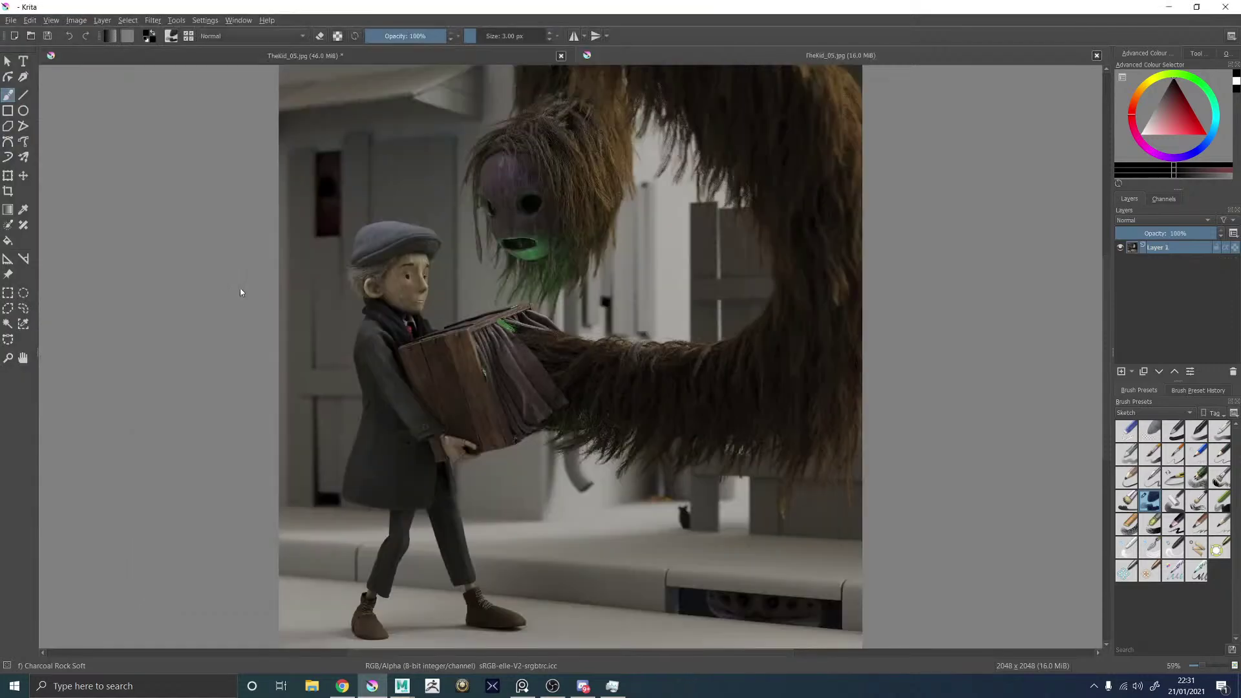
Copy the new render's layer into the sketch document beneath Layer 2 and delete the old Layer 1.
right_click(1162, 250)
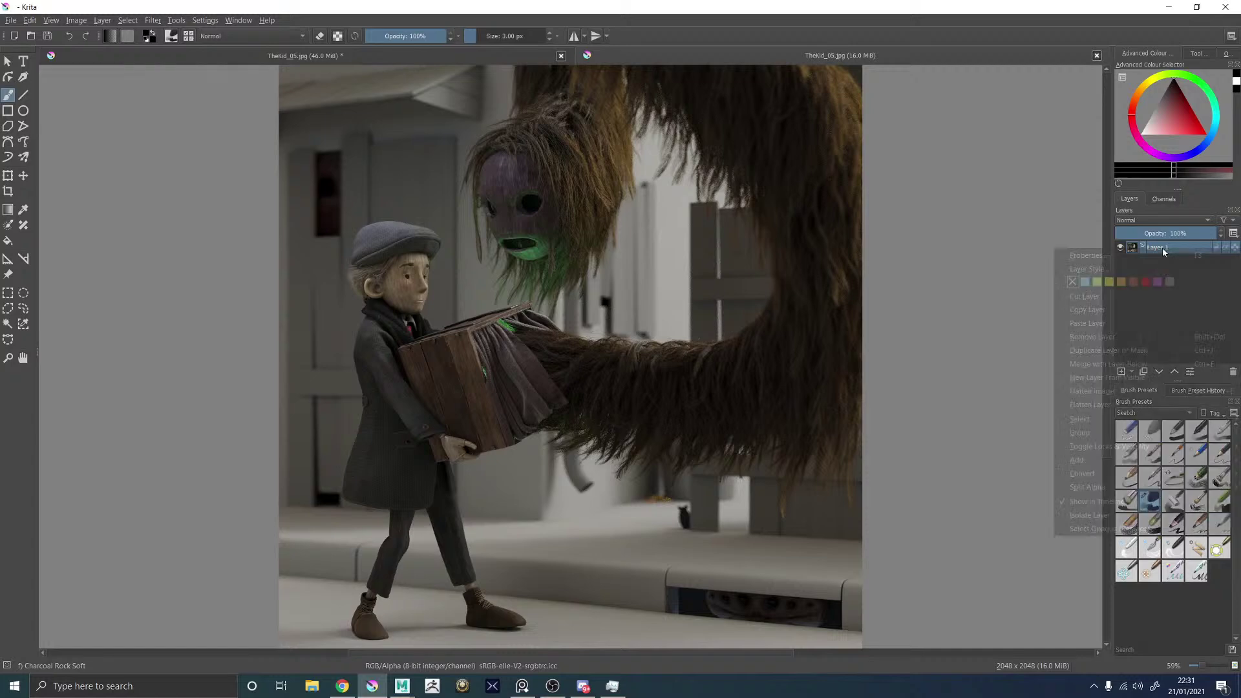
click(1091, 311)
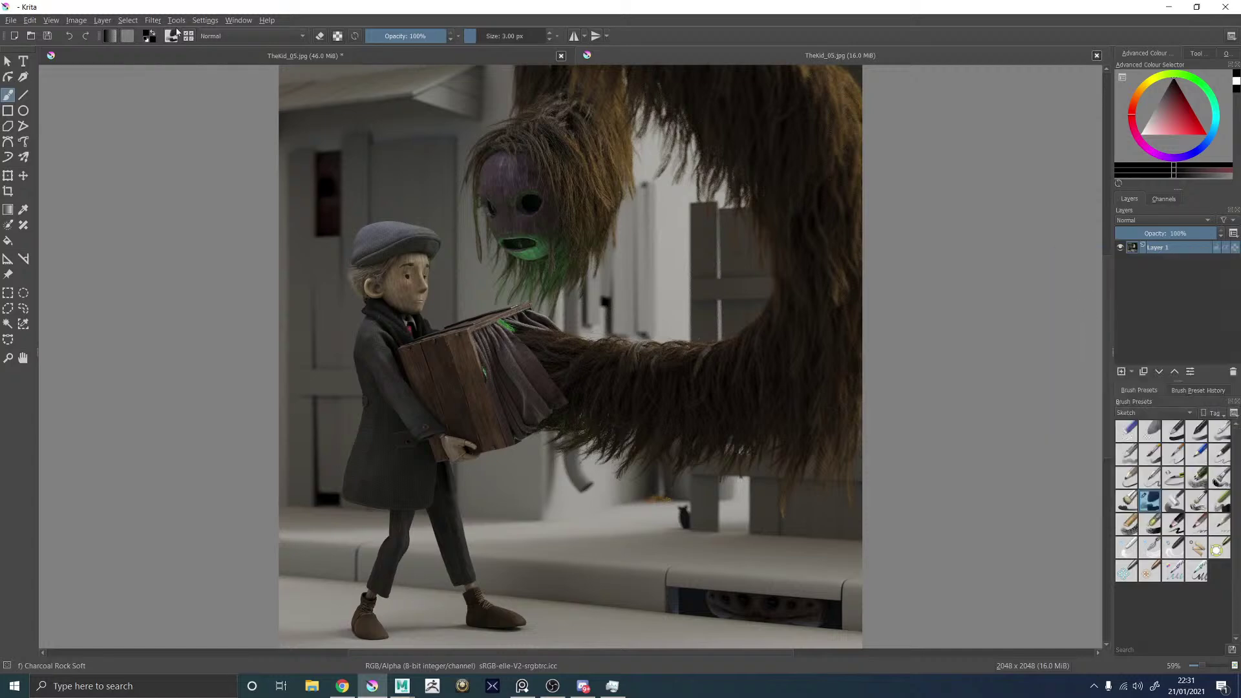
click(194, 56)
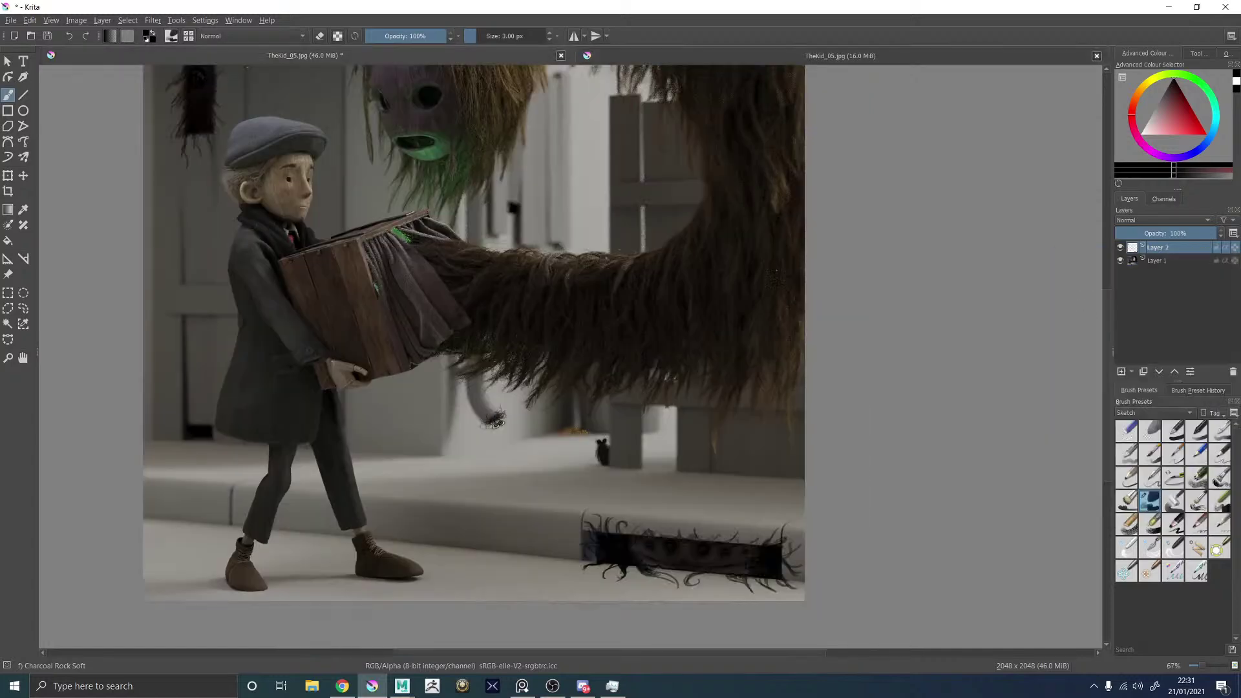
right_click(1181, 262)
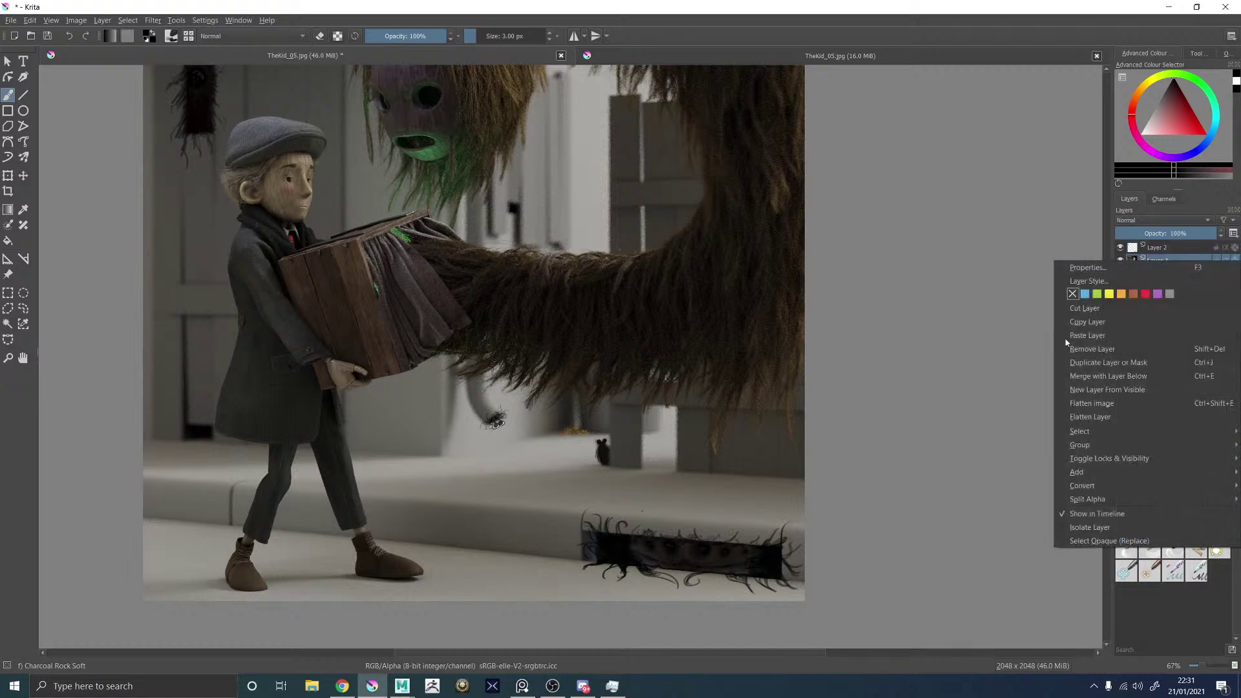
click(1089, 335)
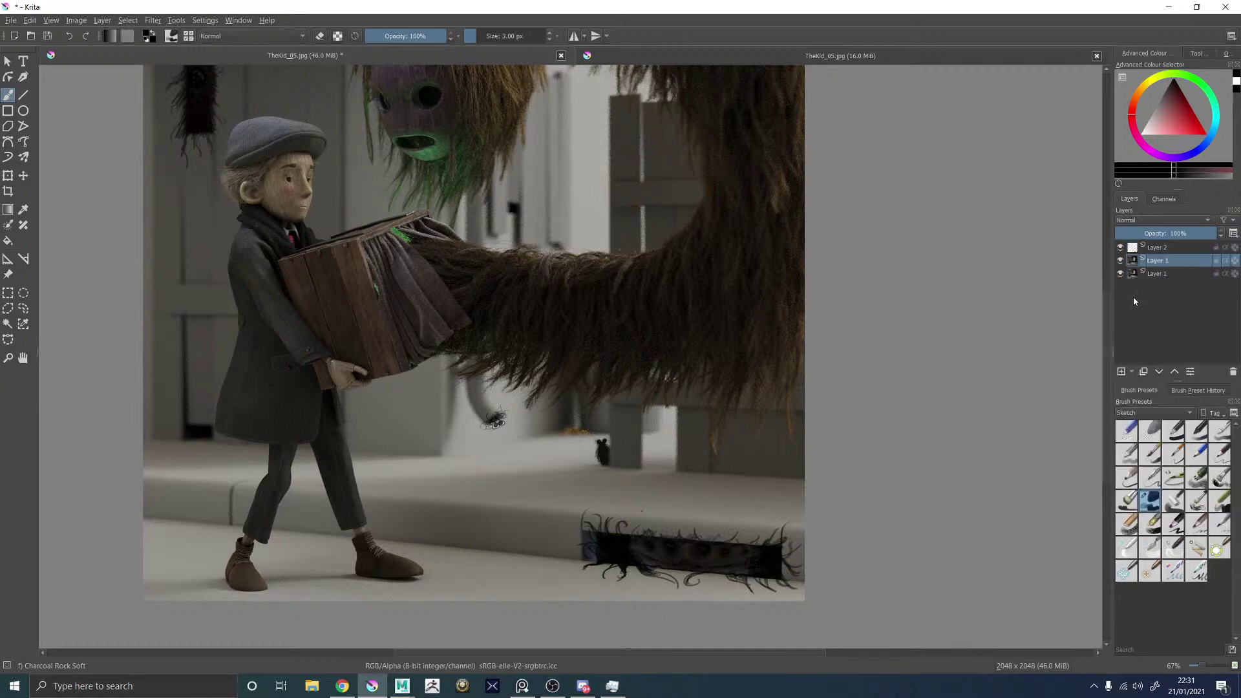
click(1181, 275)
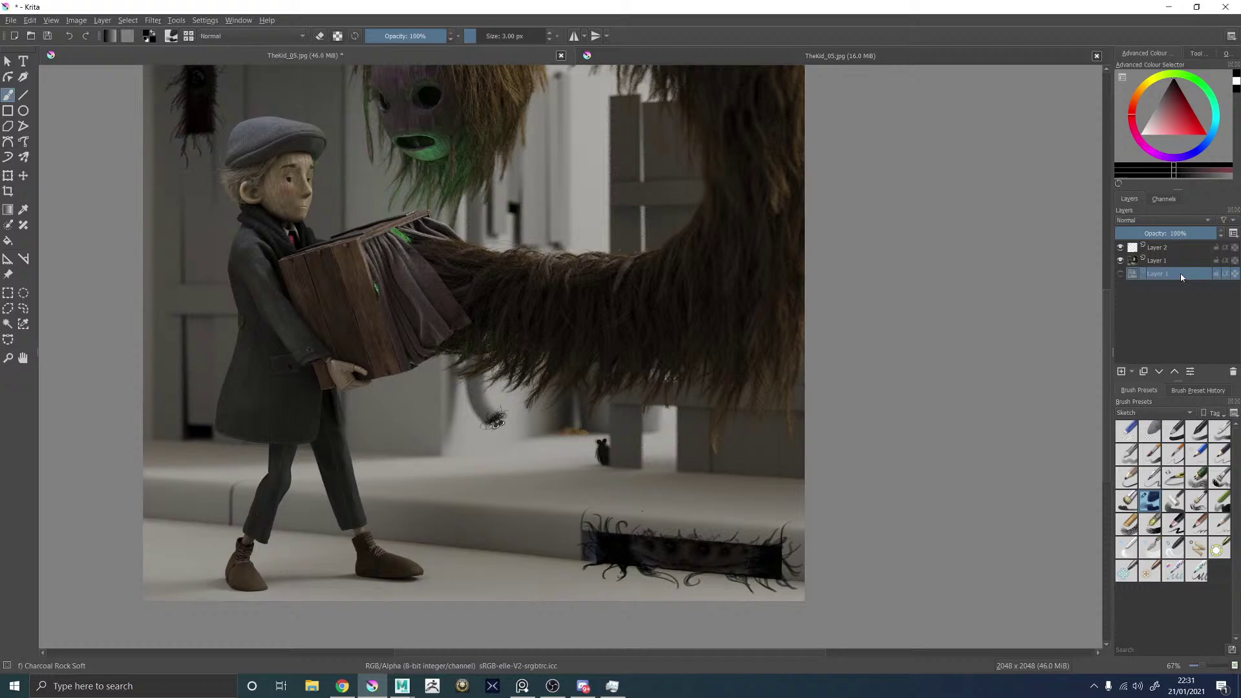
click(1232, 371)
Check how the creature sketches sit over the updated render, across the whole image and around the drain.
key(minus)
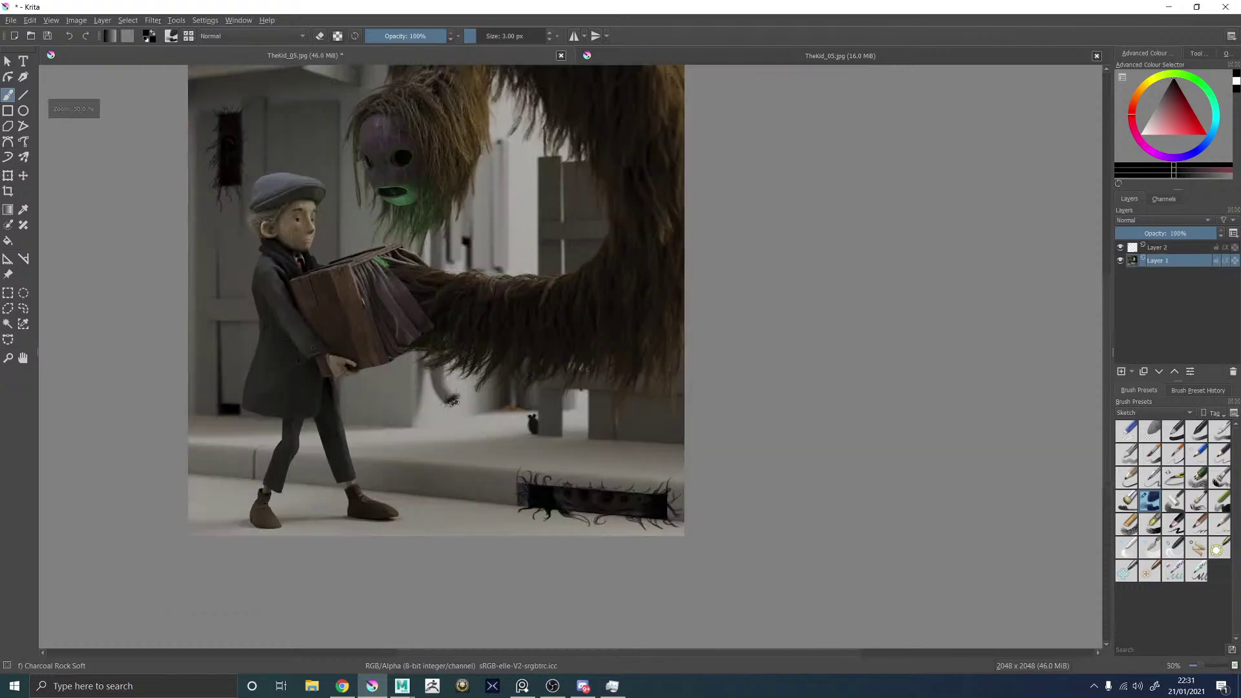
scroll(288, 112, down, 3)
scroll(281, 72, up, 3)
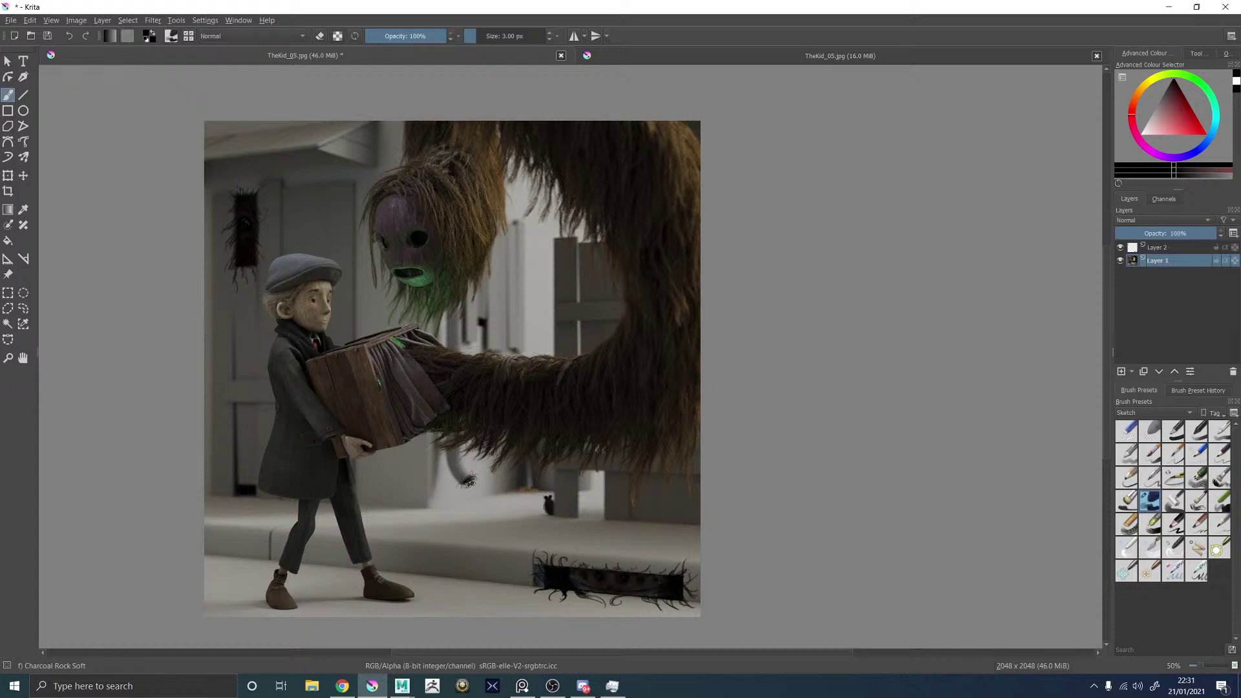
scroll(470, 280, up, 4)
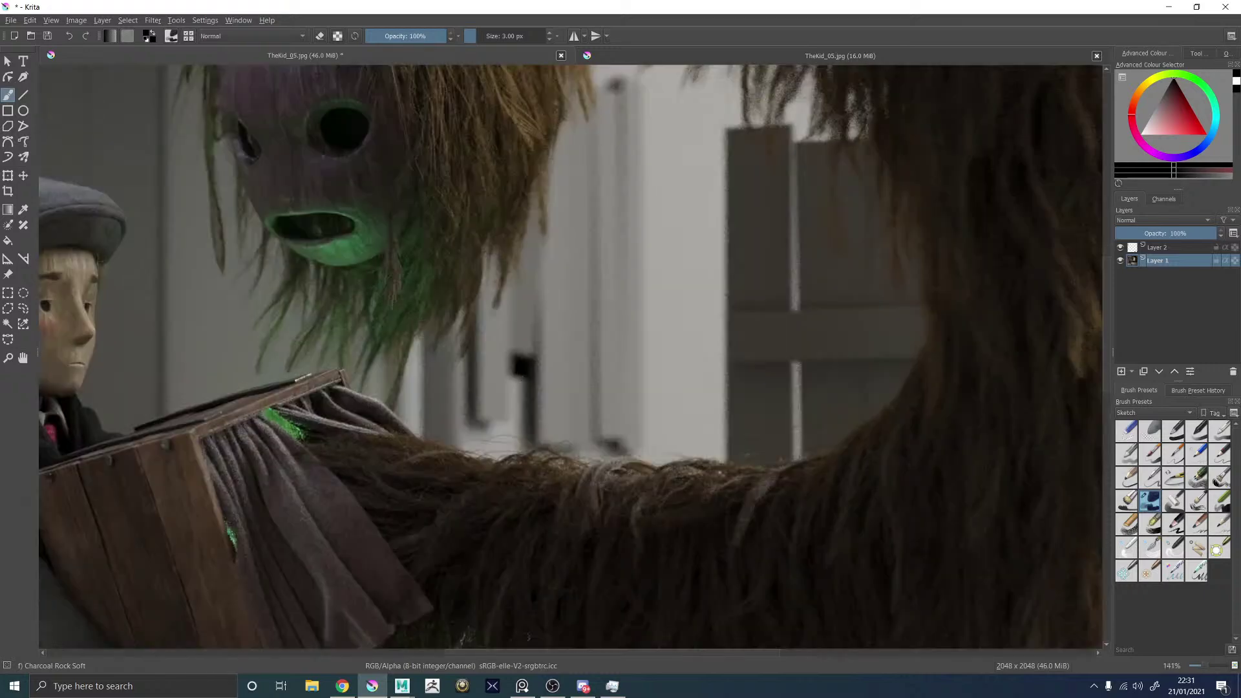
scroll(452, 271, down, 3)
scroll(533, 343, down, 3)
scroll(627, 515, up, 4)
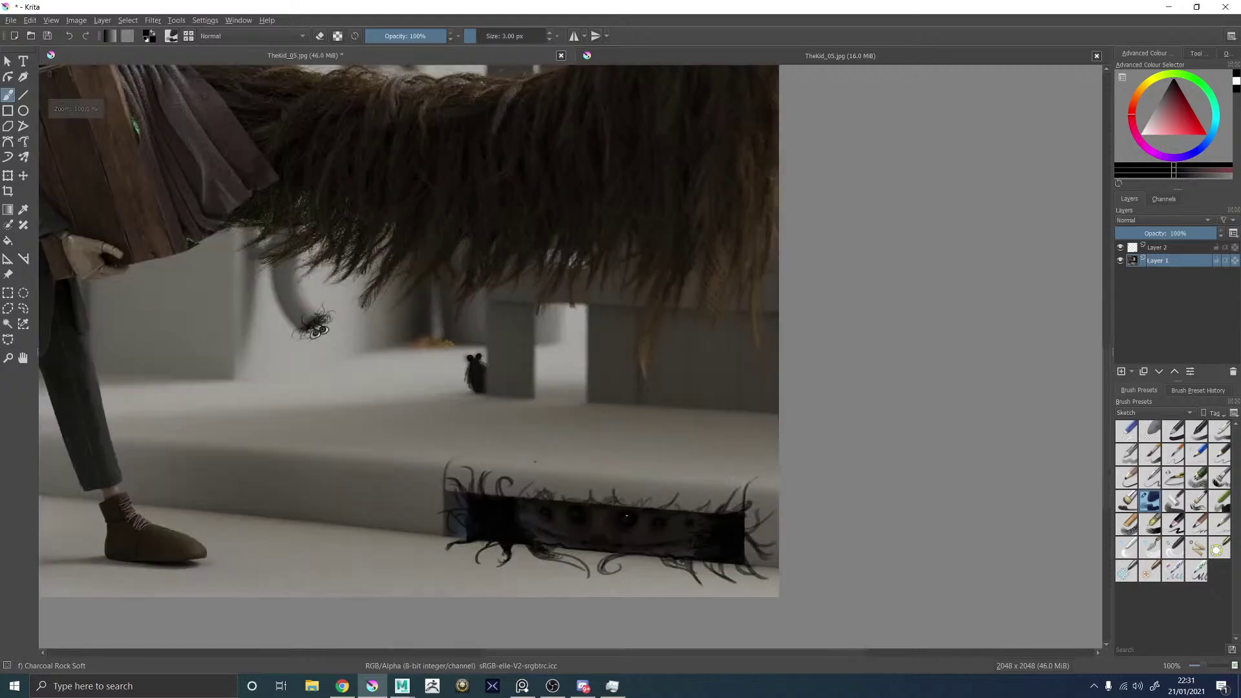
Sketch thin curly black hairs on Layer 2 along the lower edge of the drain opening with a 3 px brush.
scroll(582, 541, up, 3)
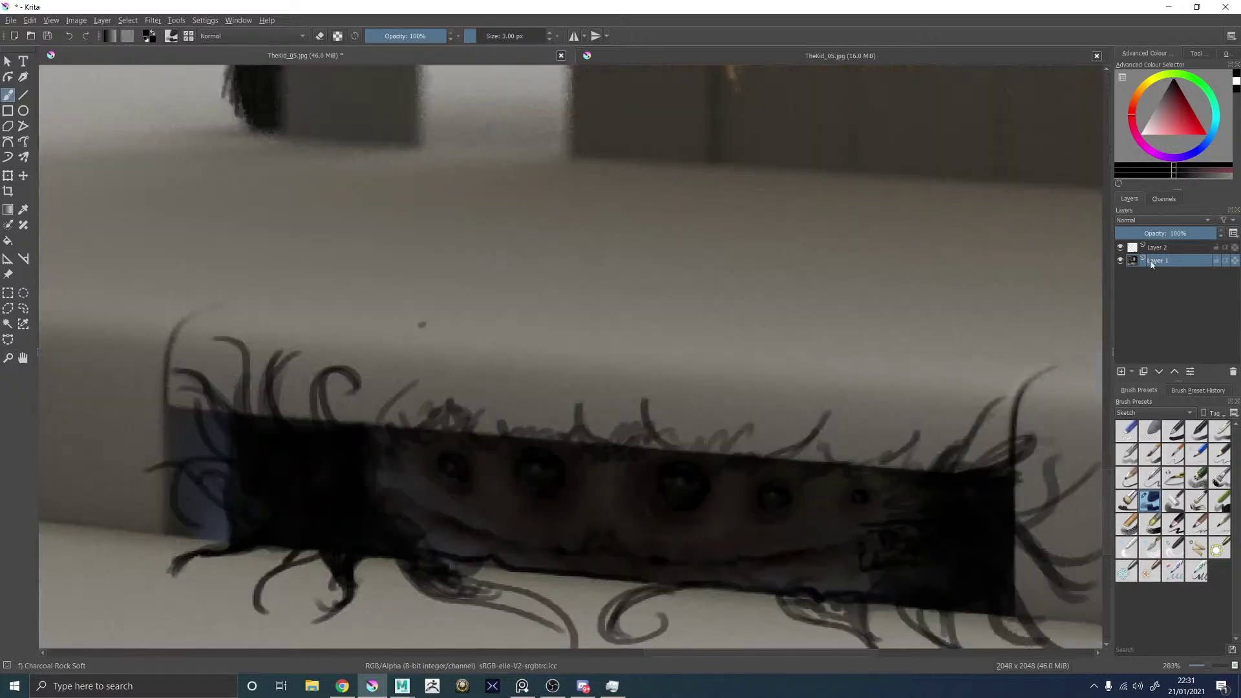
click(1169, 252)
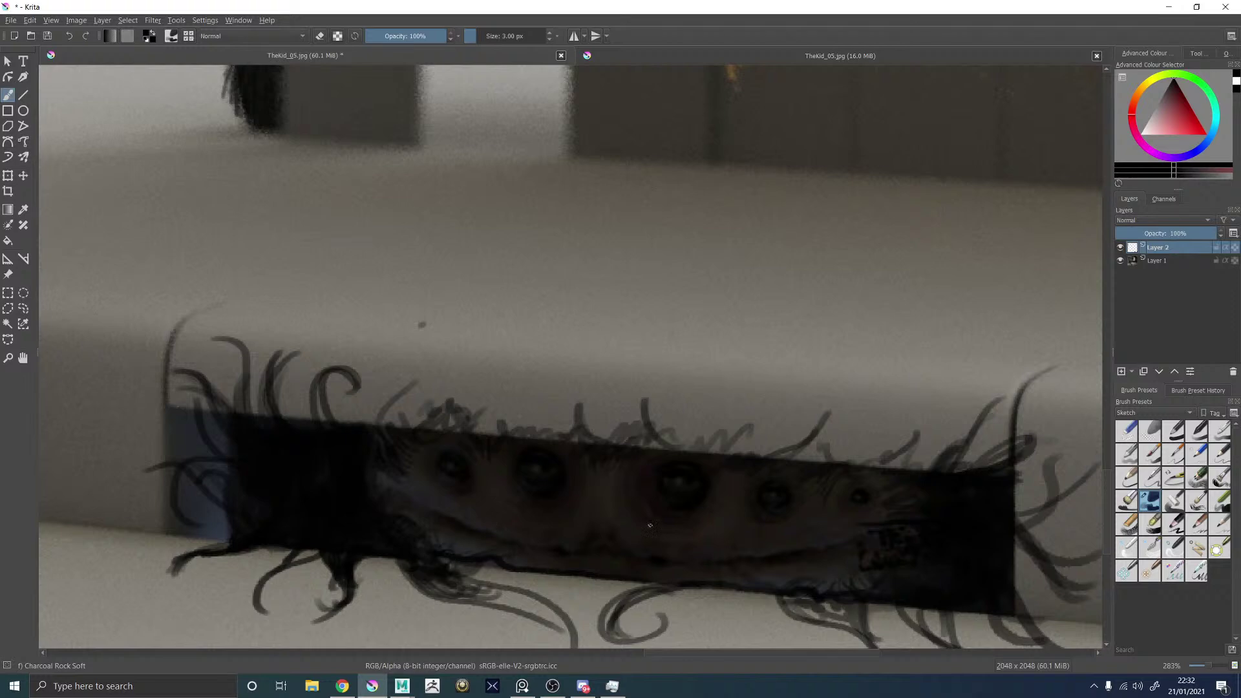
ctrl+scroll(569, 490, down, 2)
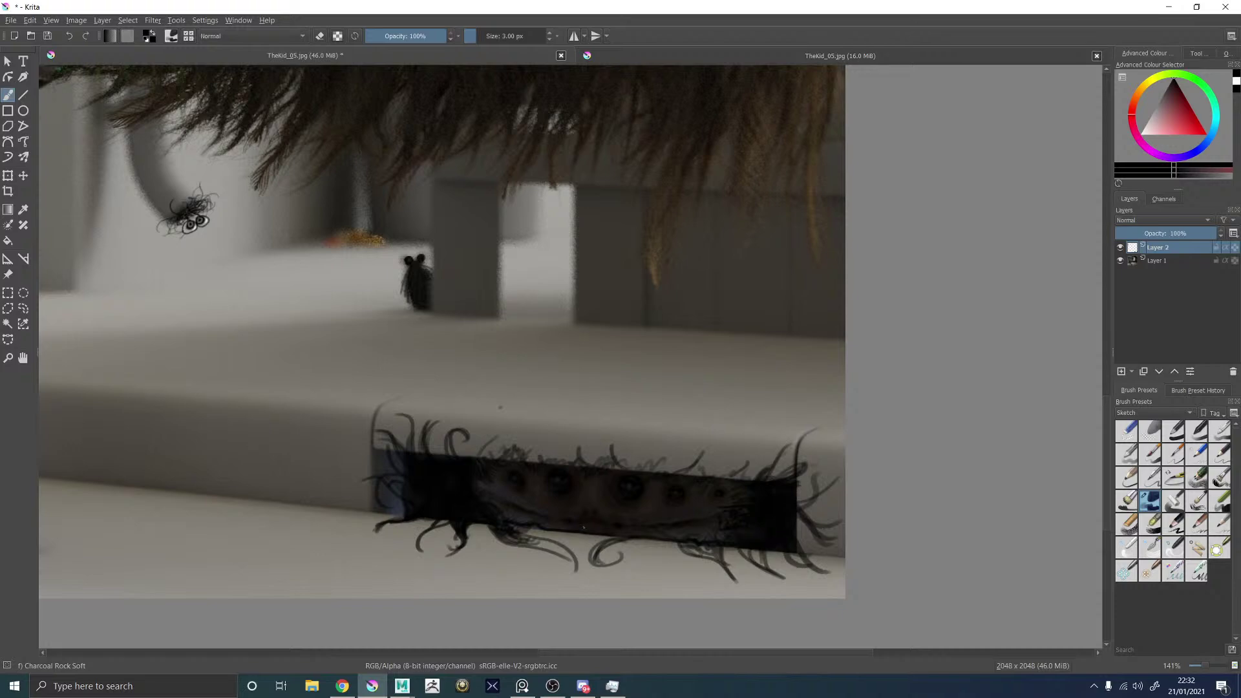
drag(574, 535, 581, 557)
mouse_move(588, 546)
mouse_down()
mouse_move(594, 534)
mouse_move(687, 550)
mouse_move(648, 556)
mouse_up()
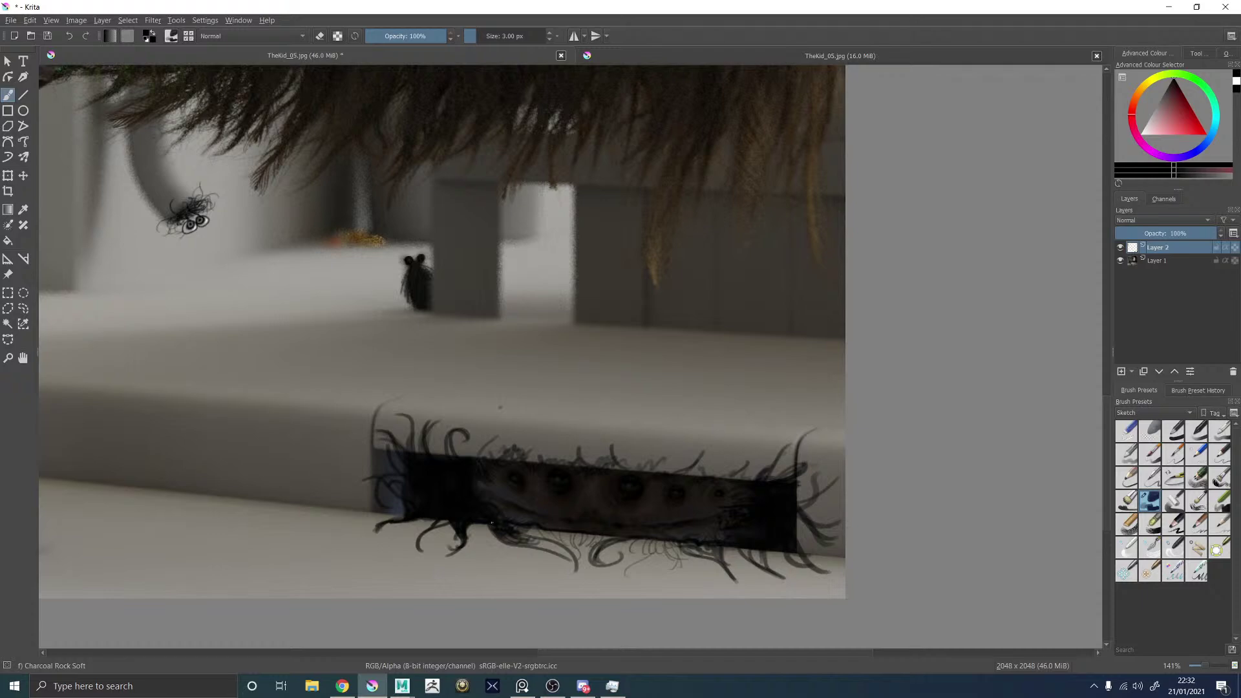
Add fine black hairs at the drain's lower left and curling ones along its upper edge.
drag(473, 542, 487, 528)
mouse_move(605, 455)
mouse_down()
mouse_move(607, 431)
mouse_move(628, 442)
mouse_up()
mouse_move(616, 425)
mouse_down()
mouse_move(631, 409)
mouse_move(616, 424)
mouse_up()
Touch up the hairs above the drain with a 10 px eraser and return to painting with a 5 px brush.
key(e)
key(bracketright)
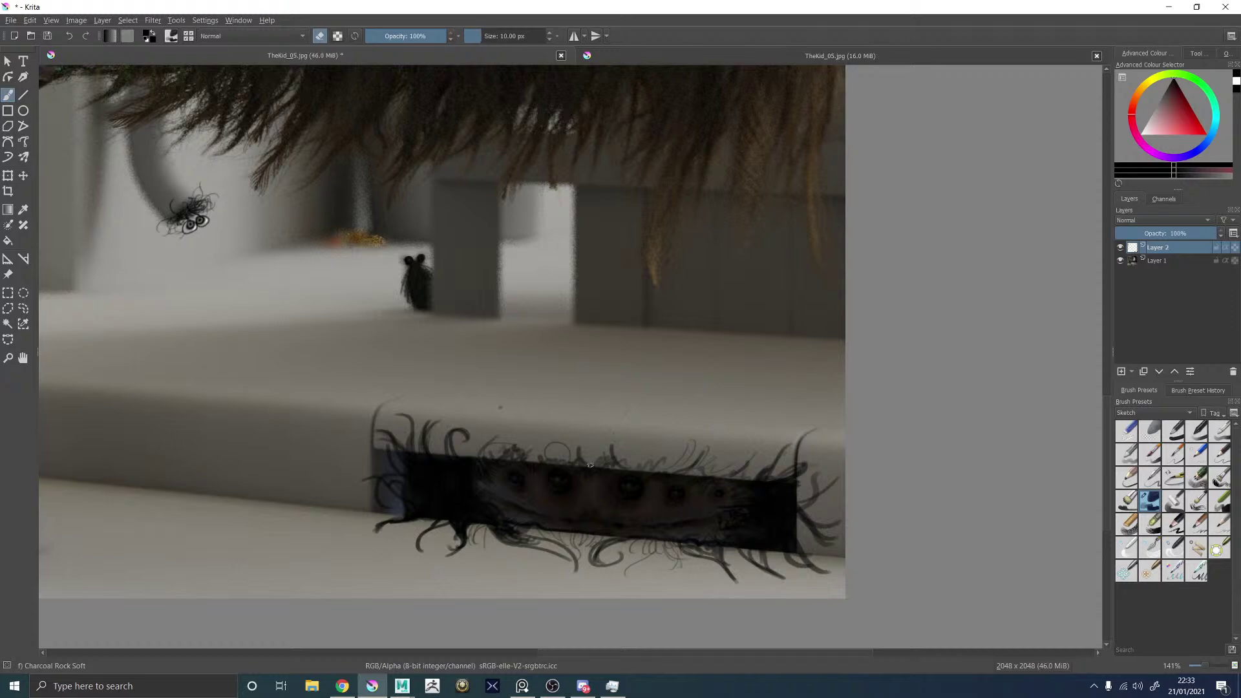
key(e)
key(bracketleft)
key(bracketleft)
key(bracketleft)
key(bracketleft)
key(bracketleft)
scroll(475, 314, down, 5)
scroll(430, 247, up, 2)
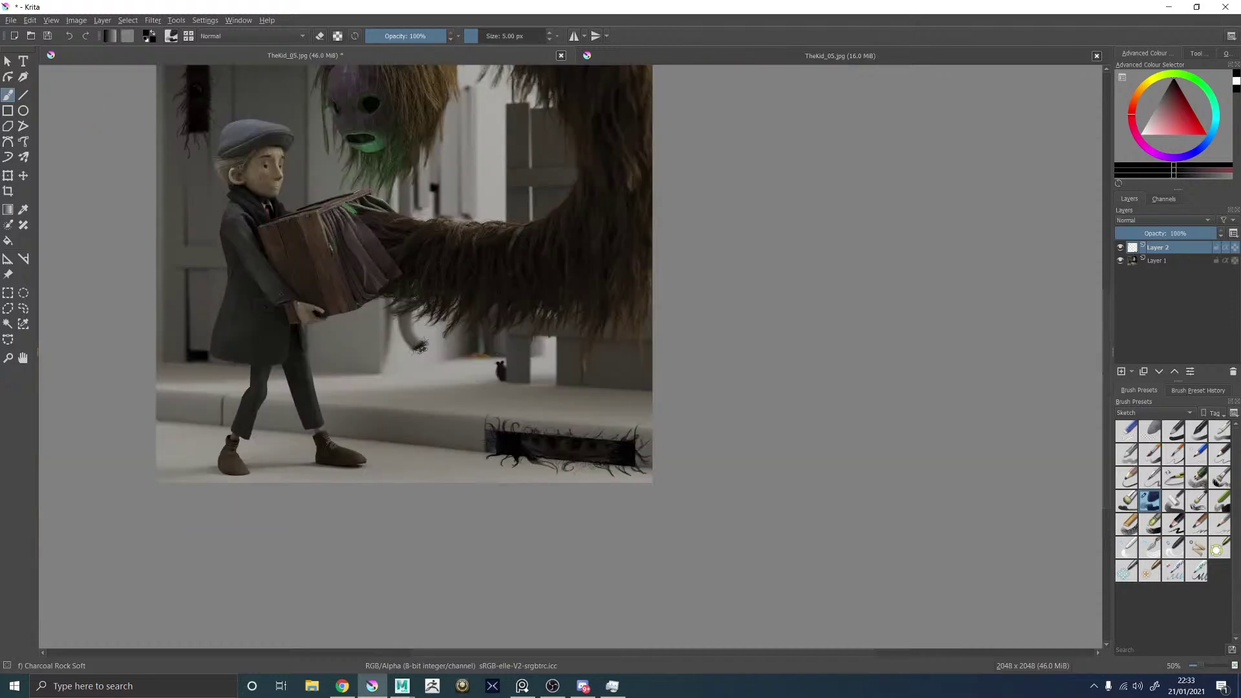
Compare the drain opening with and without the Layer 2 sketches, both close up and at a distance.
scroll(585, 482, up, 4)
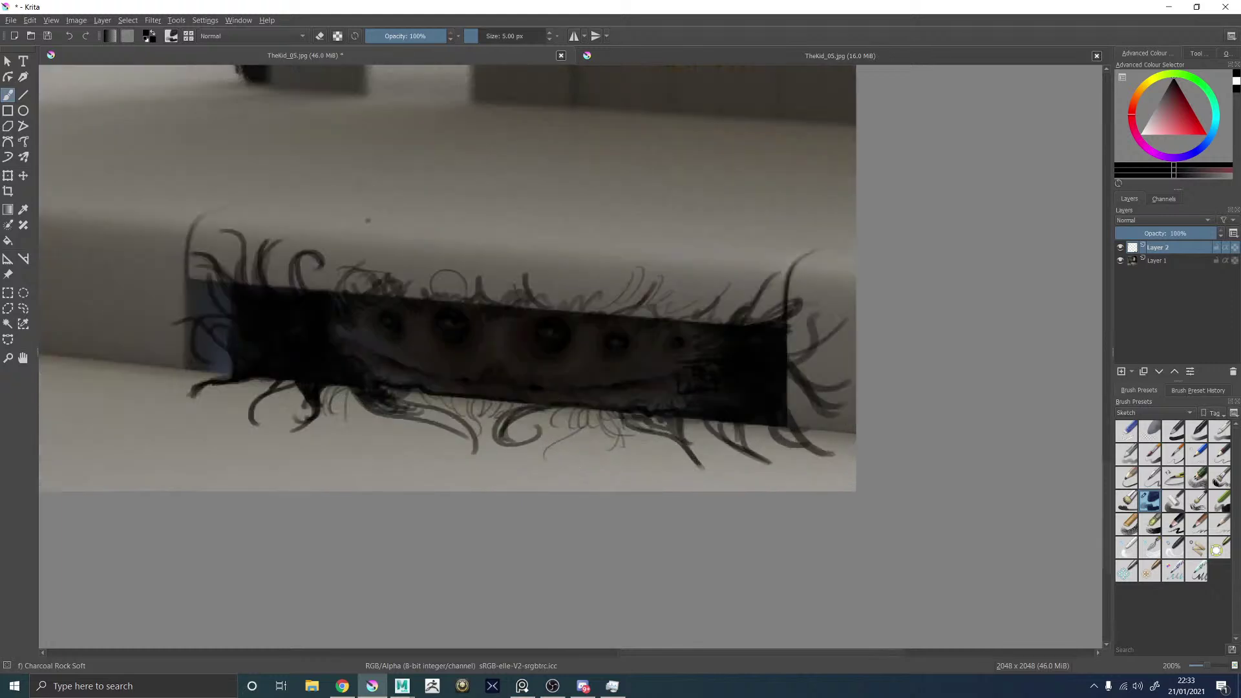
click(1121, 247)
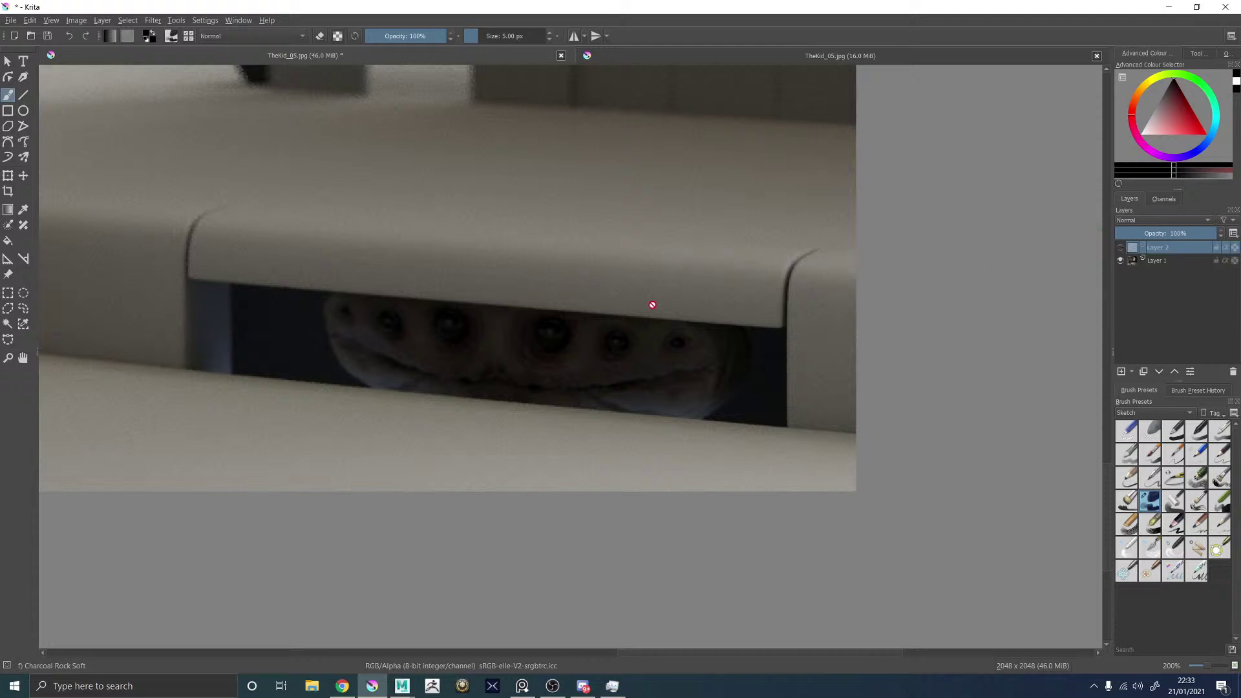
click(1121, 248)
scroll(438, 314, down, 3)
scroll(562, 294, down, 1)
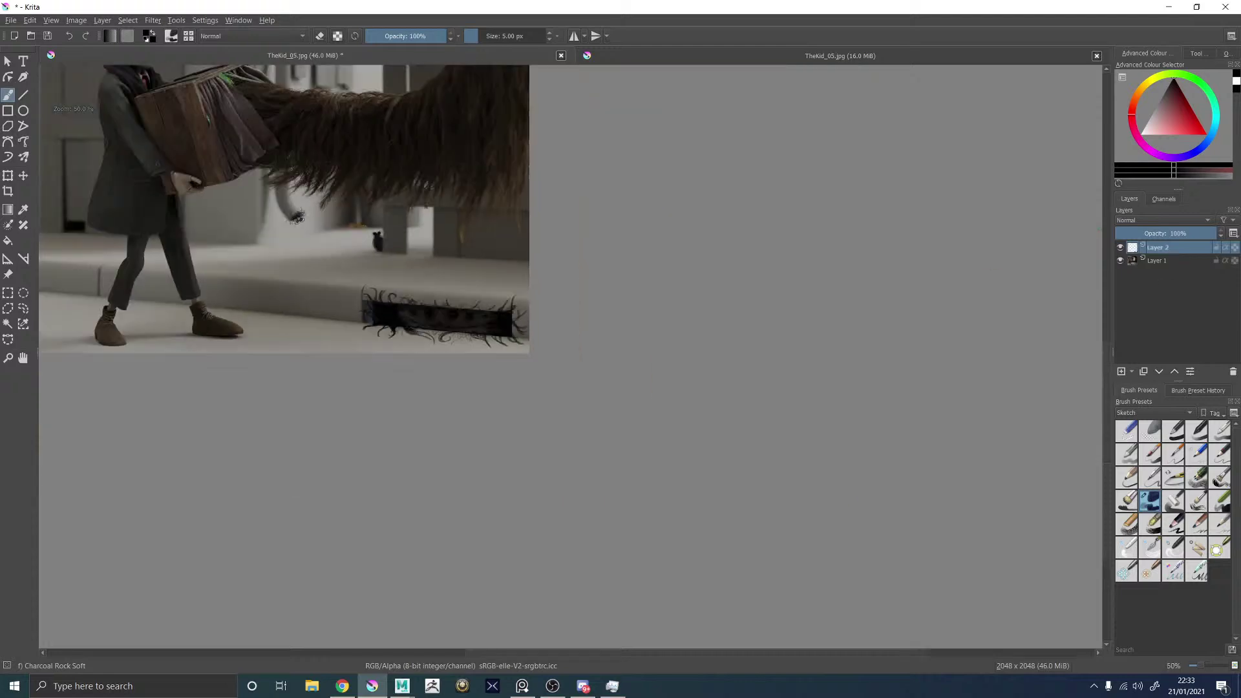
scroll(563, 294, up, 3)
scroll(295, 263, up, 1)
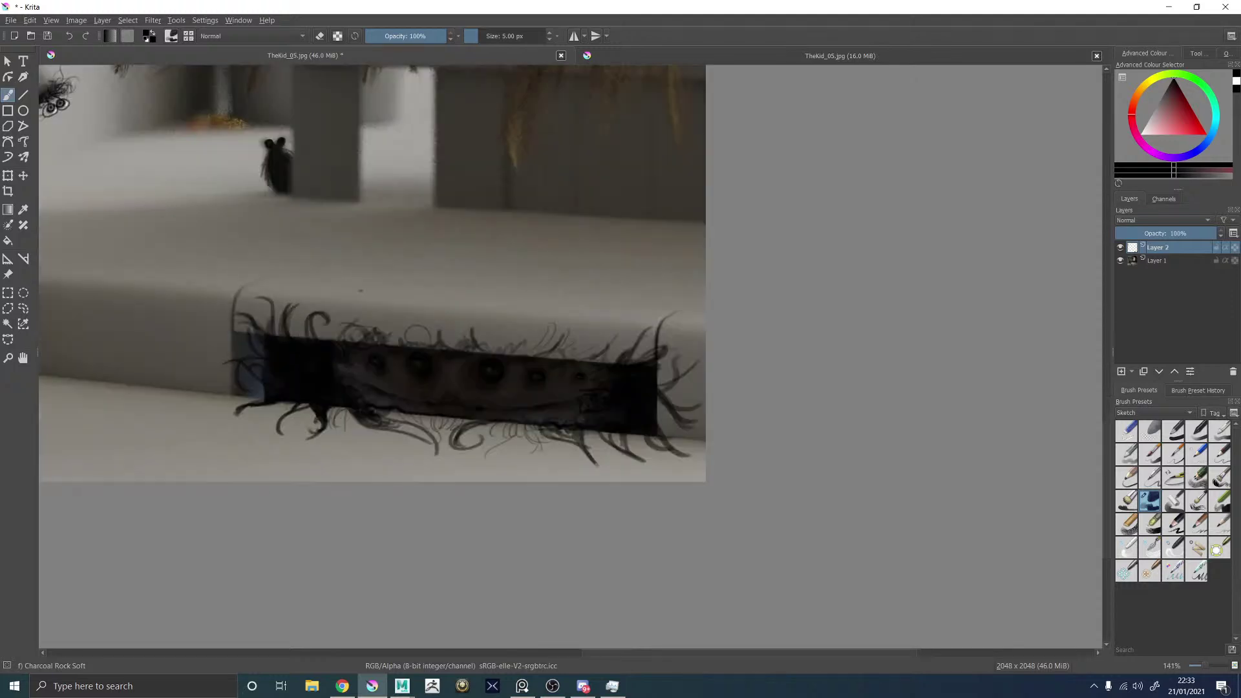
scroll(452, 270, down, 5)
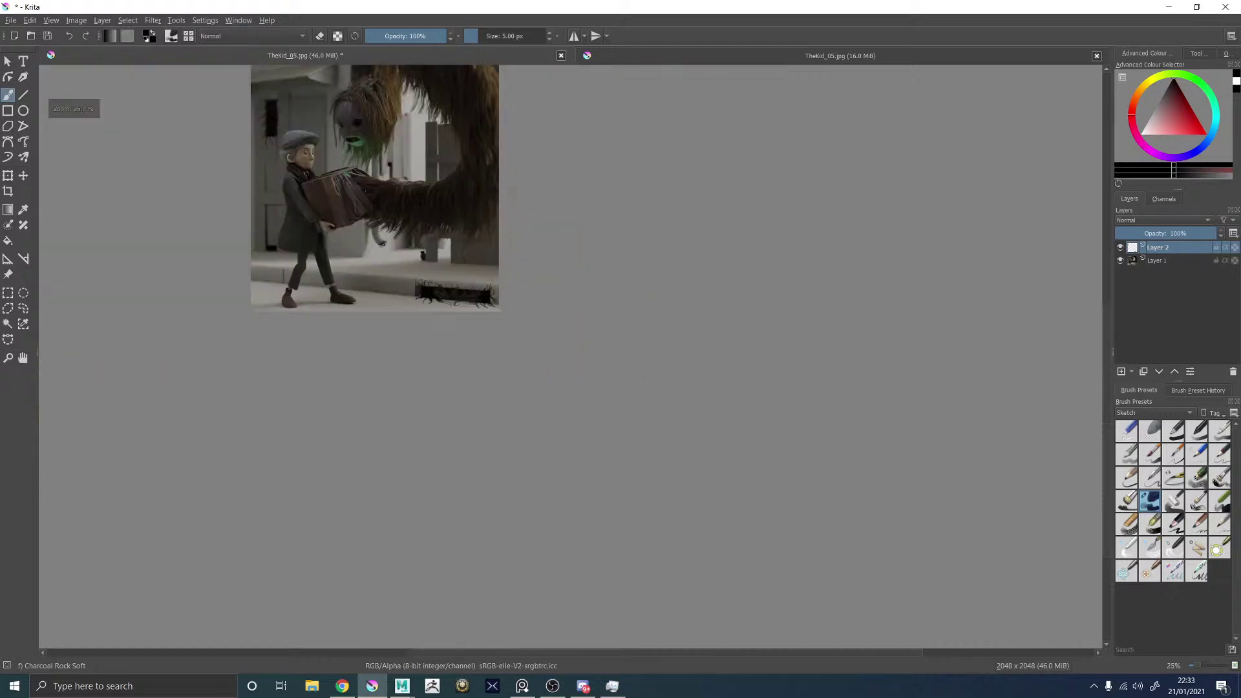
Examine the boy's face, the crate and the hairy creature's head, then the composition as a whole.
scroll(356, 115, up, 3)
scroll(181, 210, up, 4)
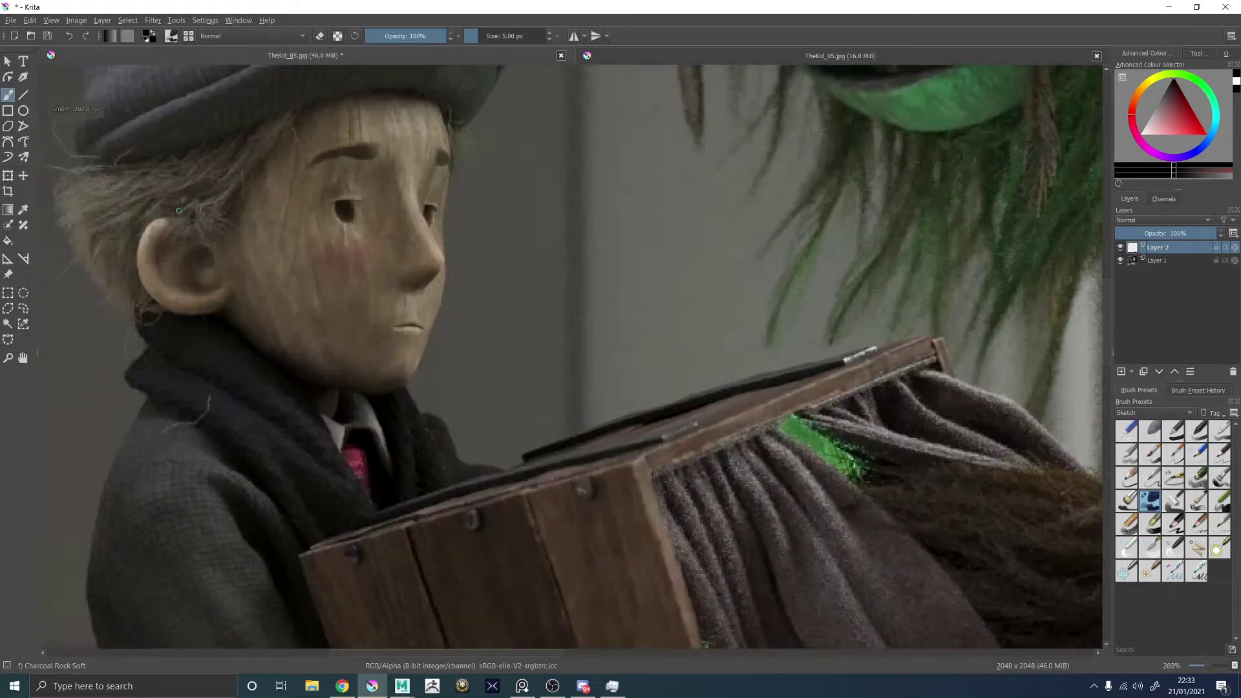
scroll(582, 314, down, 1)
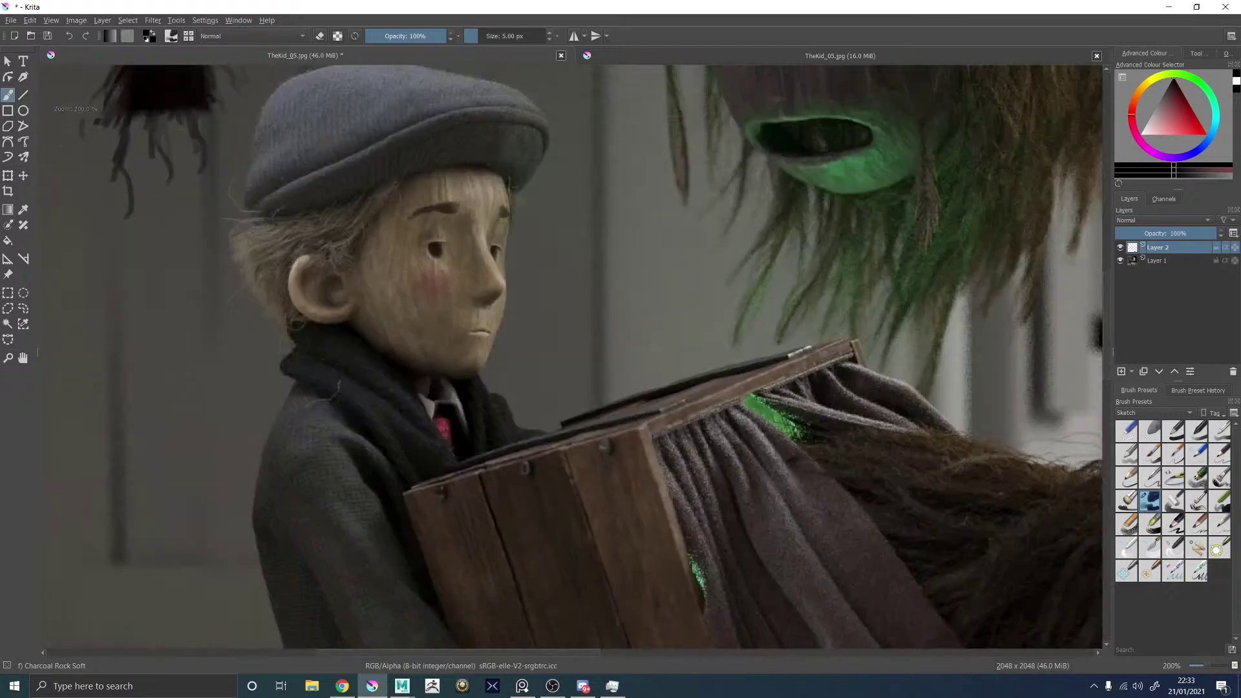
scroll(652, 349, down, 1)
scroll(652, 349, down, 1)
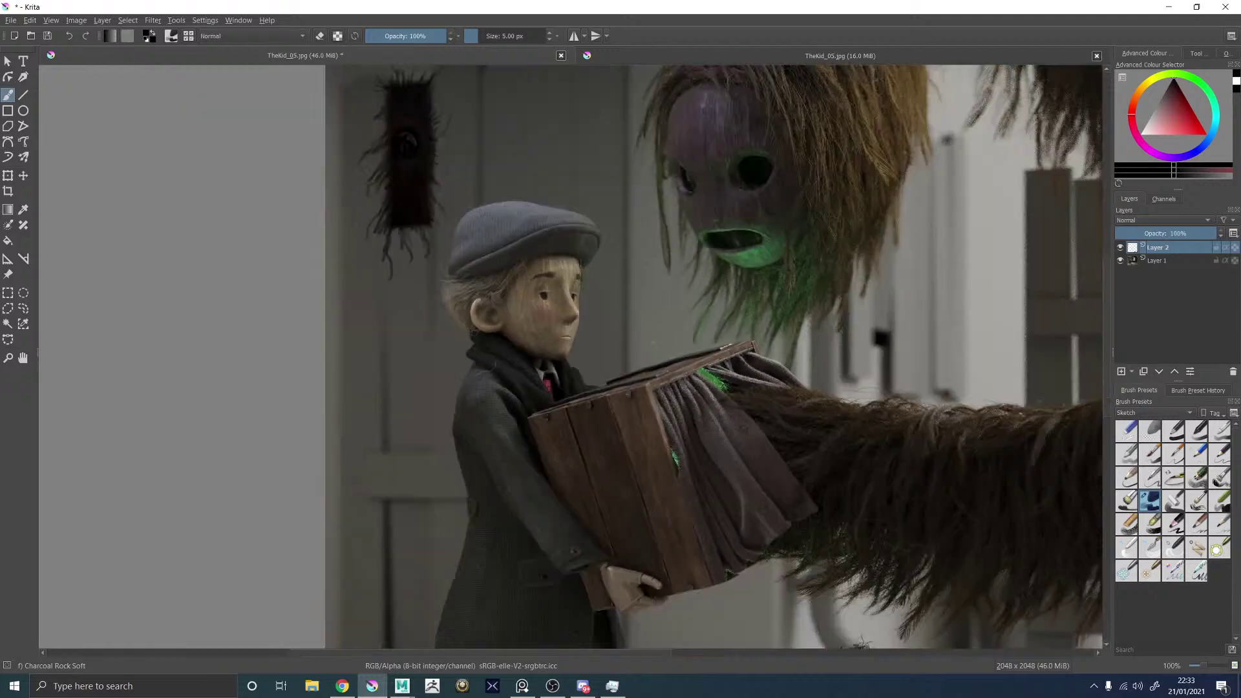
scroll(678, 349, down, 1)
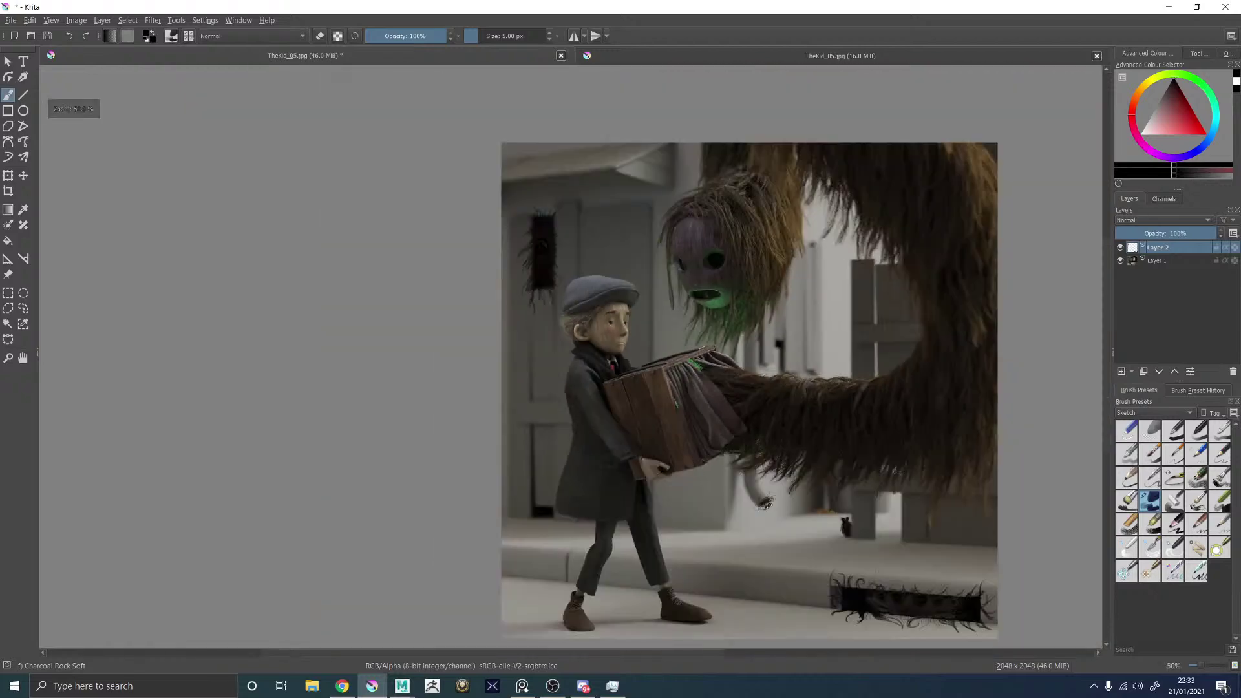
Add a new layer above Layer 2 and paint sampled brown over the fur behind the creature's head with a 28 px brush.
scroll(735, 228, up, 3)
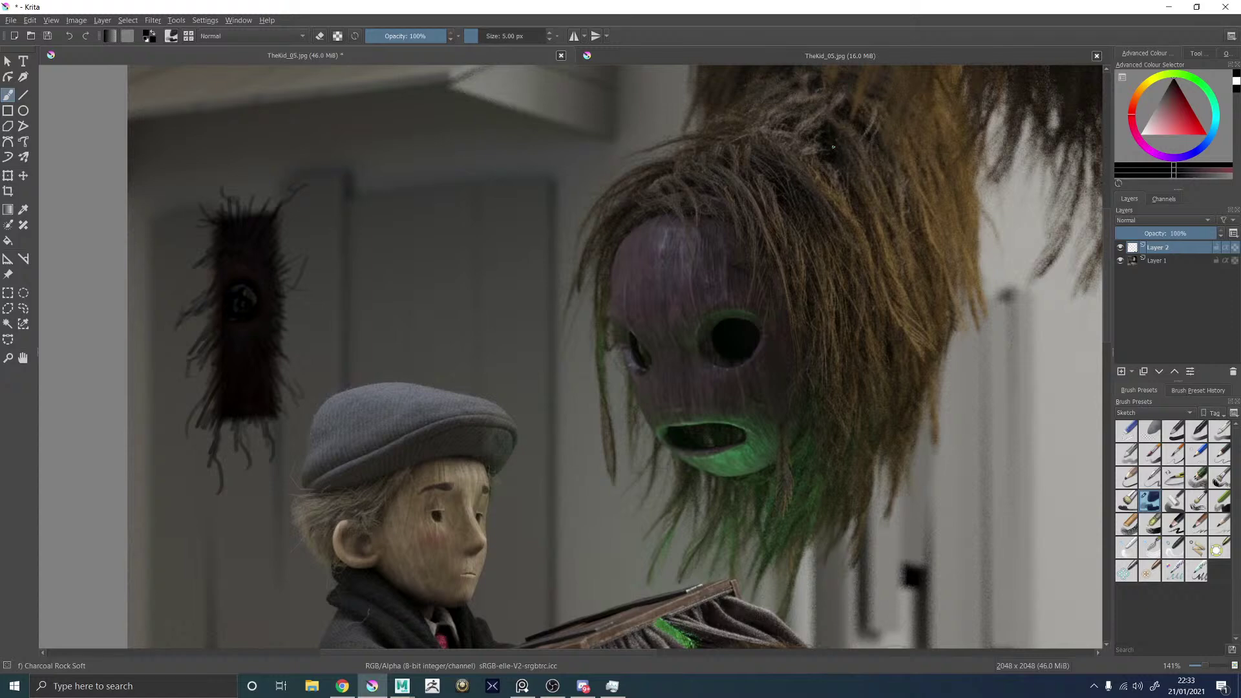
click(1121, 371)
ctrl+click(859, 203)
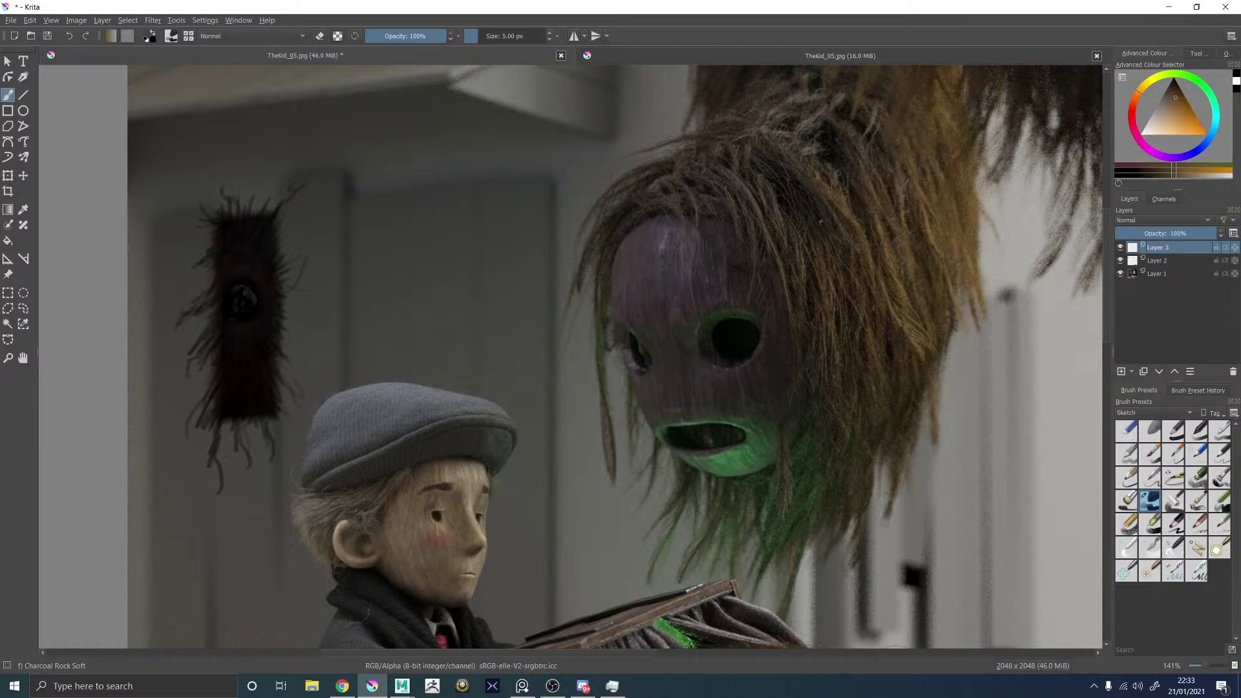
key(bracketright)
key(bracketright)
key(bracketright)
key(bracketright)
key(bracketright)
key(bracketright)
key(bracketright)
key(bracketright)
key(bracketright)
key(bracketright)
key(bracketright)
key(bracketright)
key(bracketright)
key(bracketright)
key(bracketright)
key(bracketright)
key(bracketright)
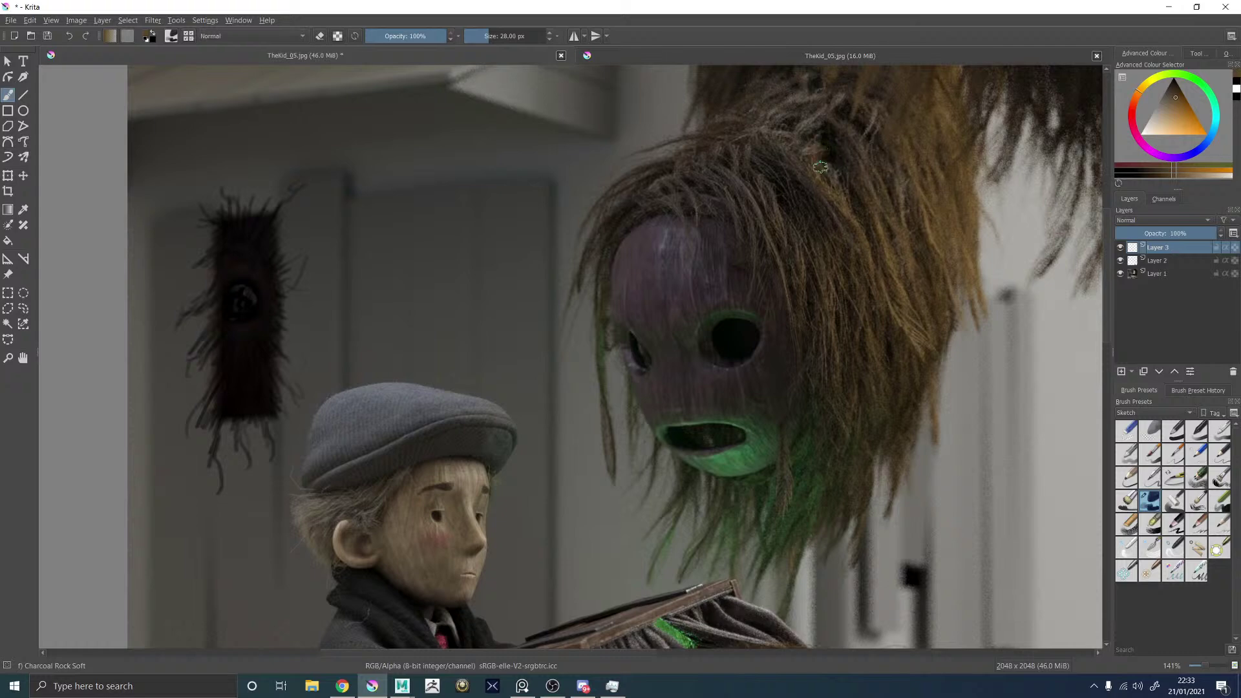
mouse_move(824, 143)
mouse_down()
mouse_move(836, 158)
mouse_move(859, 131)
mouse_up()
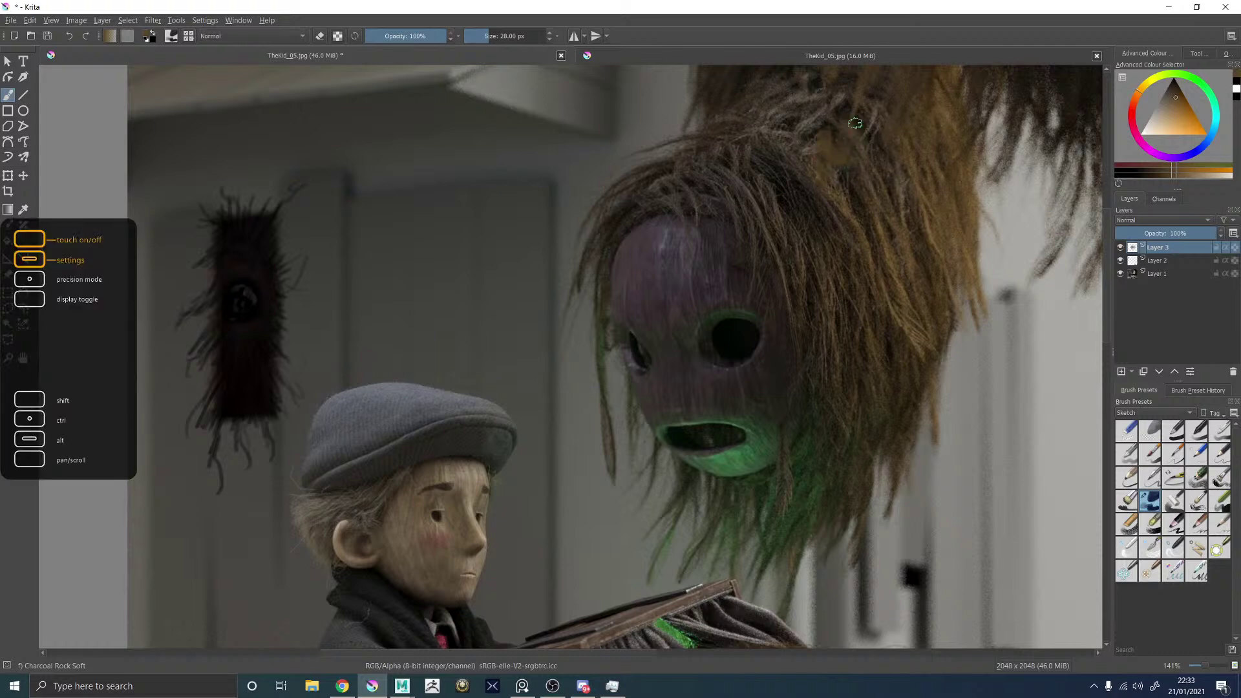
Sample other browns from the surrounding fur and extend the painted patch behind the creature's head.
ctrl+click(863, 167)
ctrl+click(863, 174)
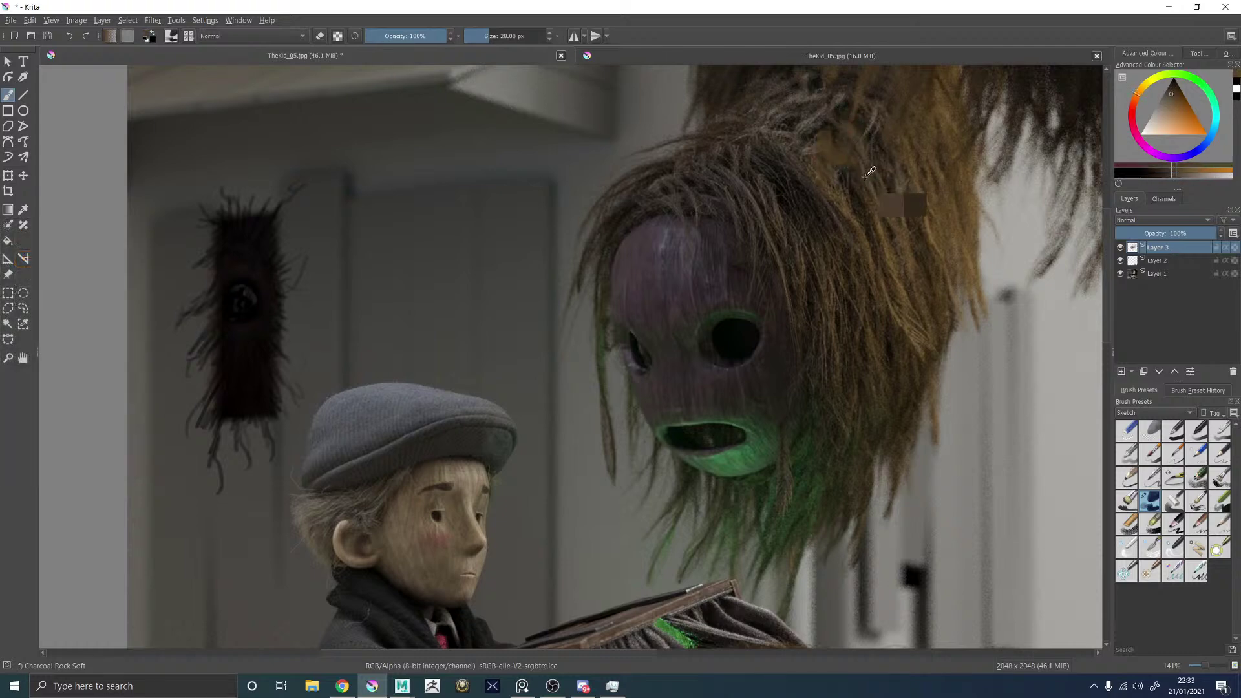
mouse_move(825, 128)
mouse_down()
mouse_move(862, 207)
mouse_move(876, 156)
mouse_up()
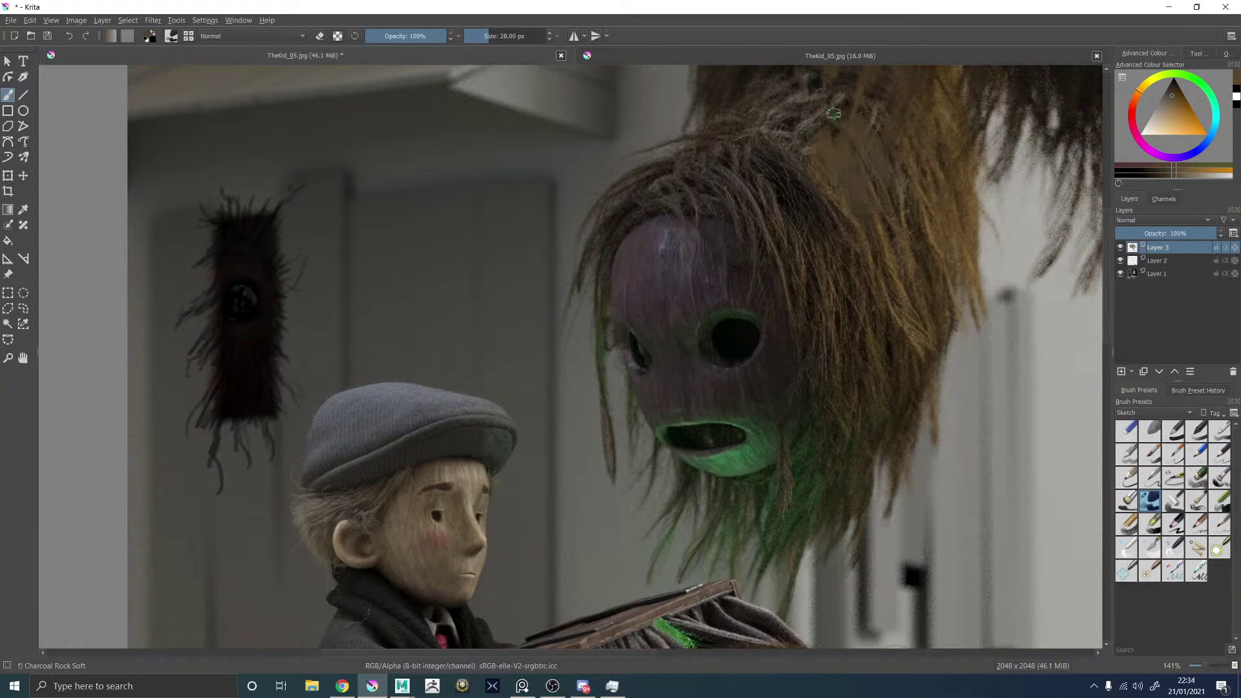
Compare the whole image with the Layer 3 fur patch hidden and shown.
scroll(837, 185, down, 3)
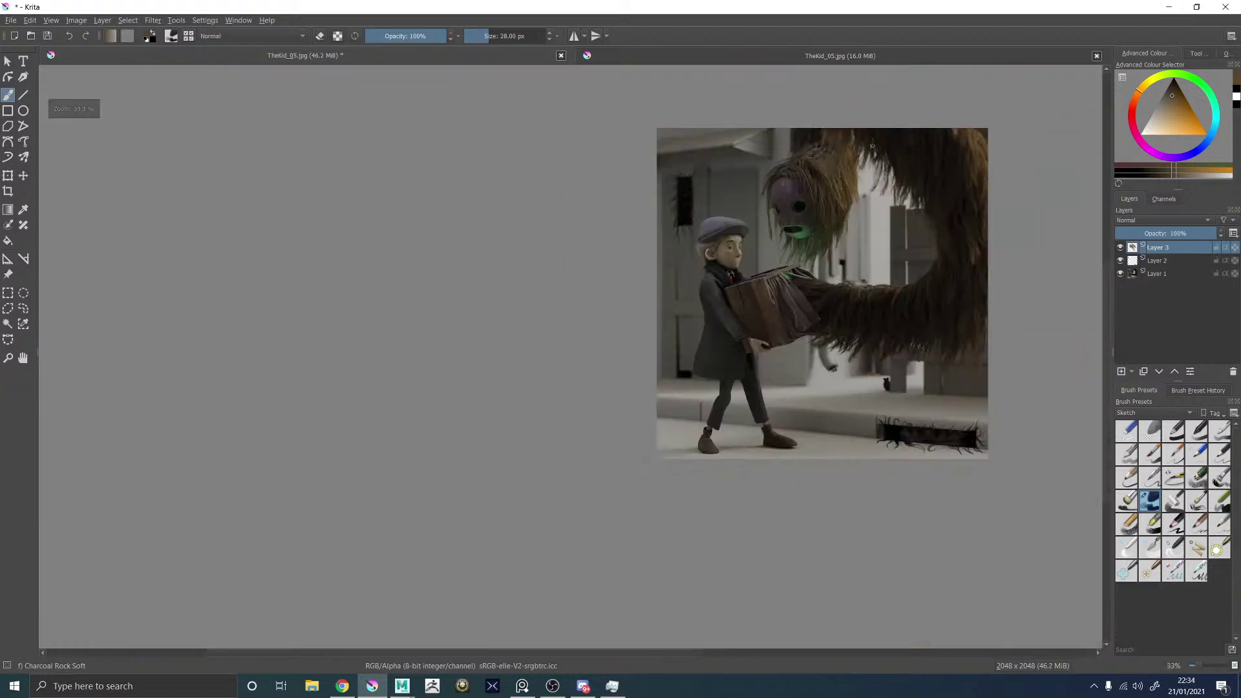
click(1120, 247)
click(1120, 248)
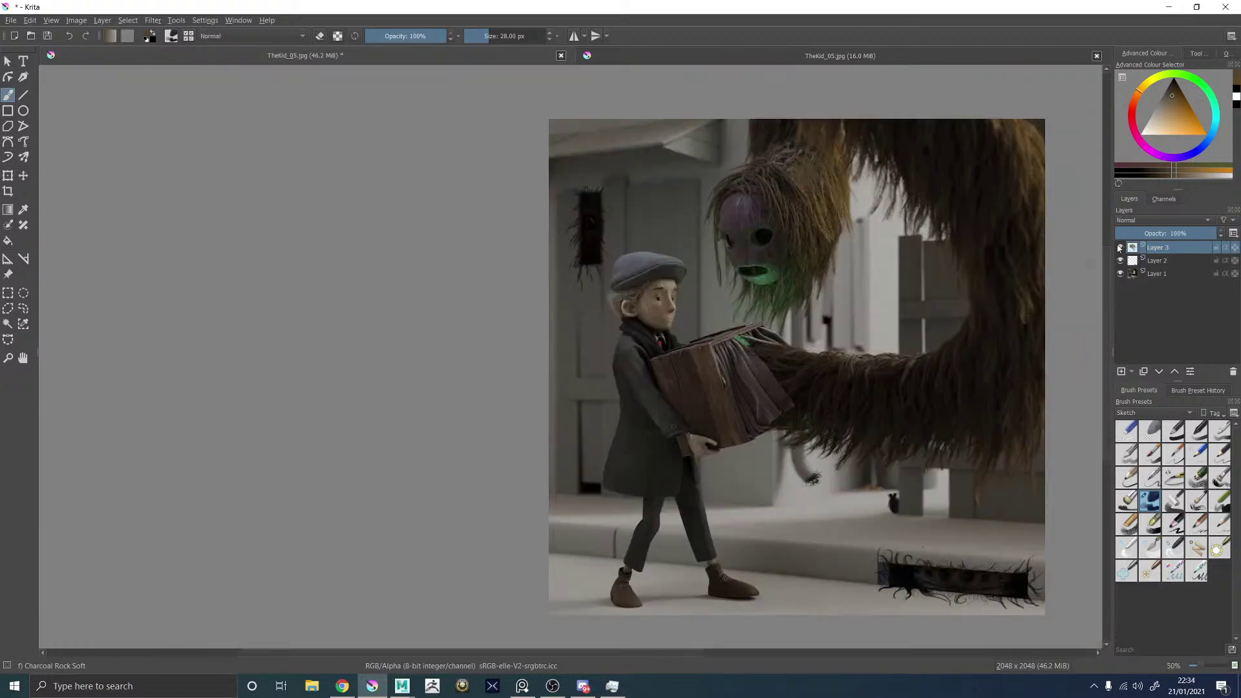
click(1121, 248)
click(1121, 248)
click(1121, 247)
click(1120, 248)
Sample a brown from the fur and paint more tone into the patch behind the creature's head with an 18 px brush.
ctrl+scroll(843, 165, up, 3)
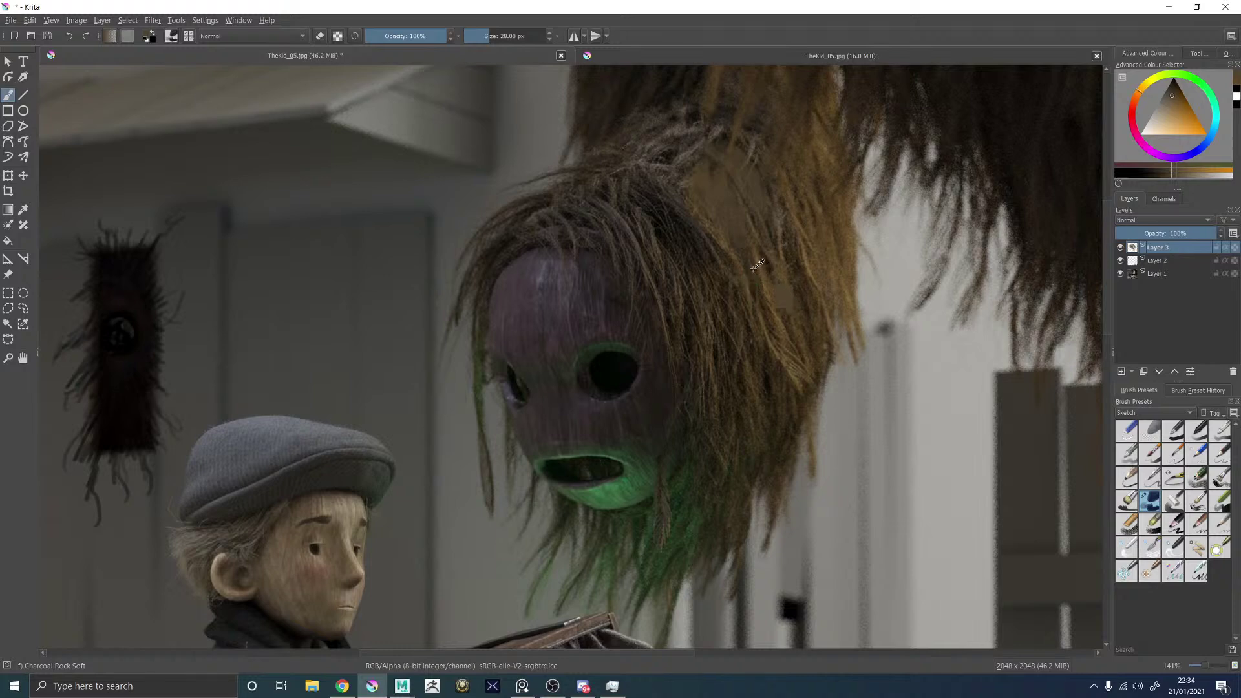
ctrl+click(758, 265)
key(bracketleft)
key(bracketleft)
key(bracketleft)
key(bracketleft)
key(bracketleft)
key(bracketleft)
key(bracketleft)
key(bracketleft)
key(bracketleft)
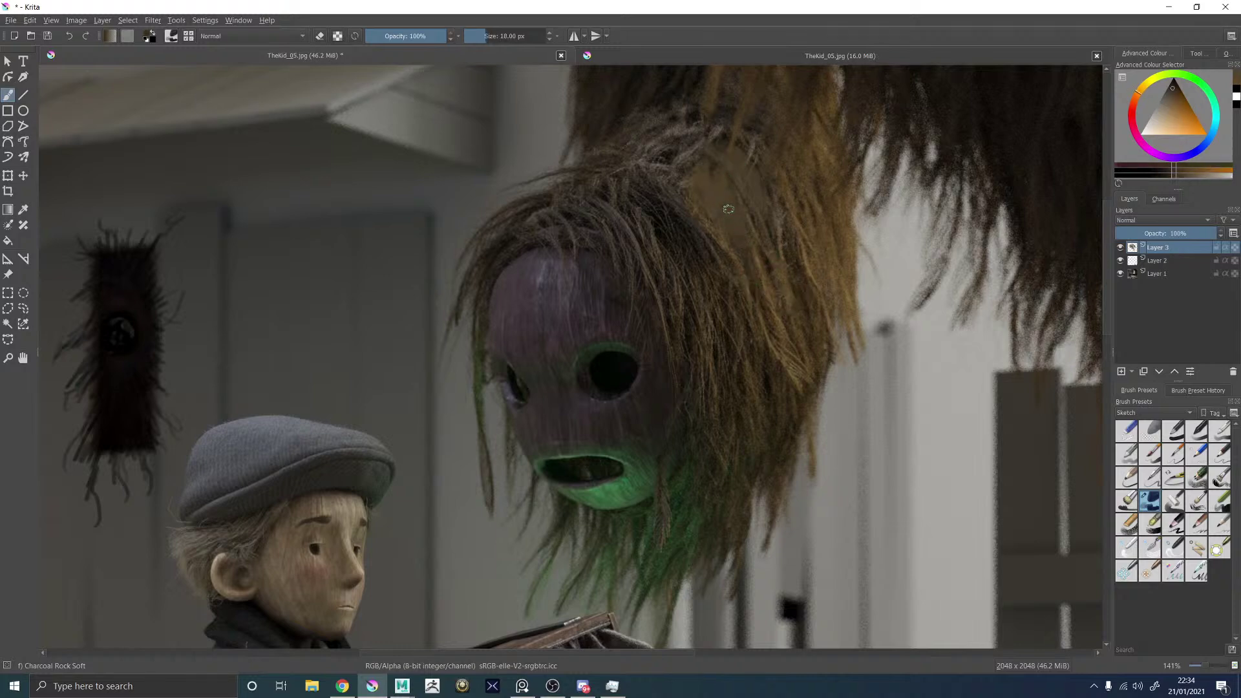
drag(702, 171, 725, 222)
Paint fine dark strands over the patch behind the creature's head with a 5 px brush and a colour sampled from the hair.
key(bracketleft)
key(bracketleft)
key(bracketleft)
key(bracketleft)
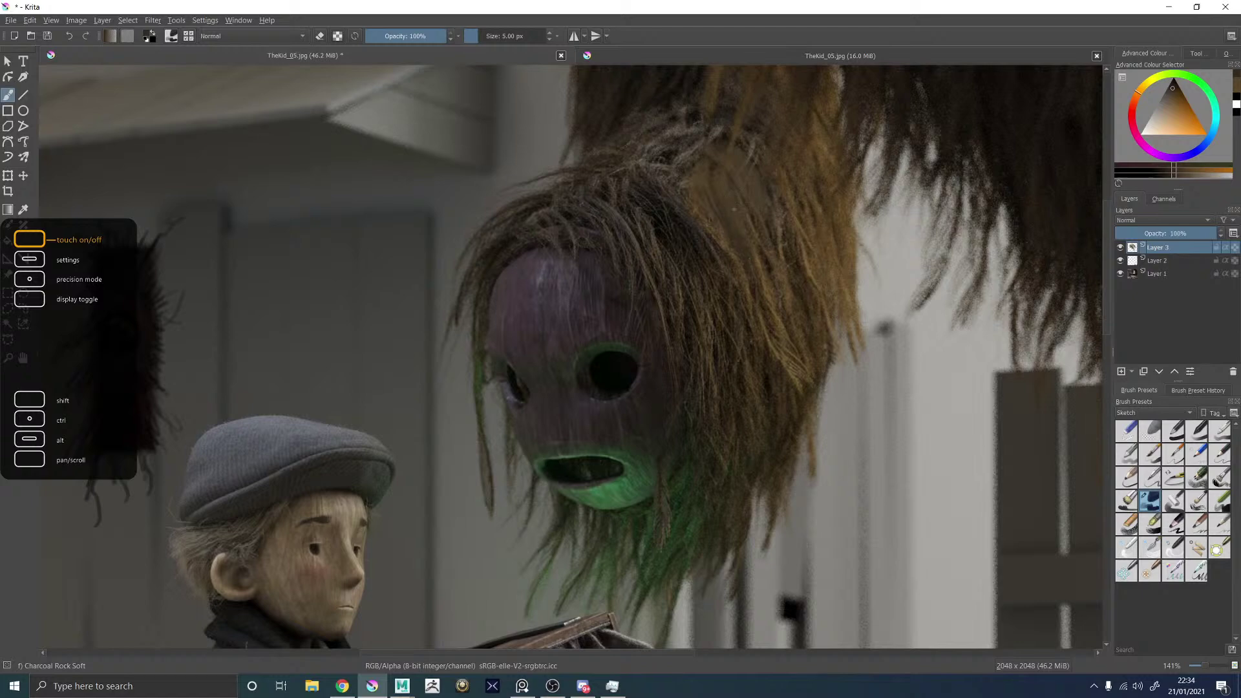
ctrl+click(661, 227)
drag(711, 170, 723, 189)
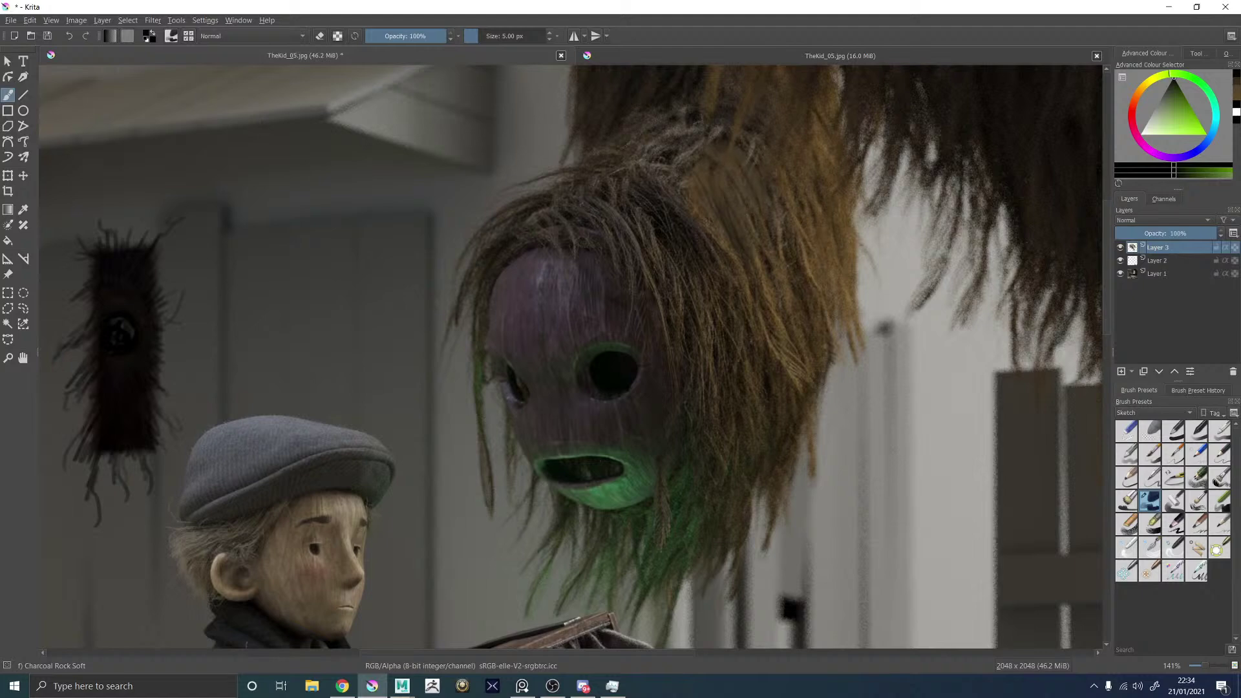
Check the painted fur against the original by hiding and showing Layer 3, and review the whole image.
scroll(758, 245, down, 4)
scroll(812, 236, up, 1)
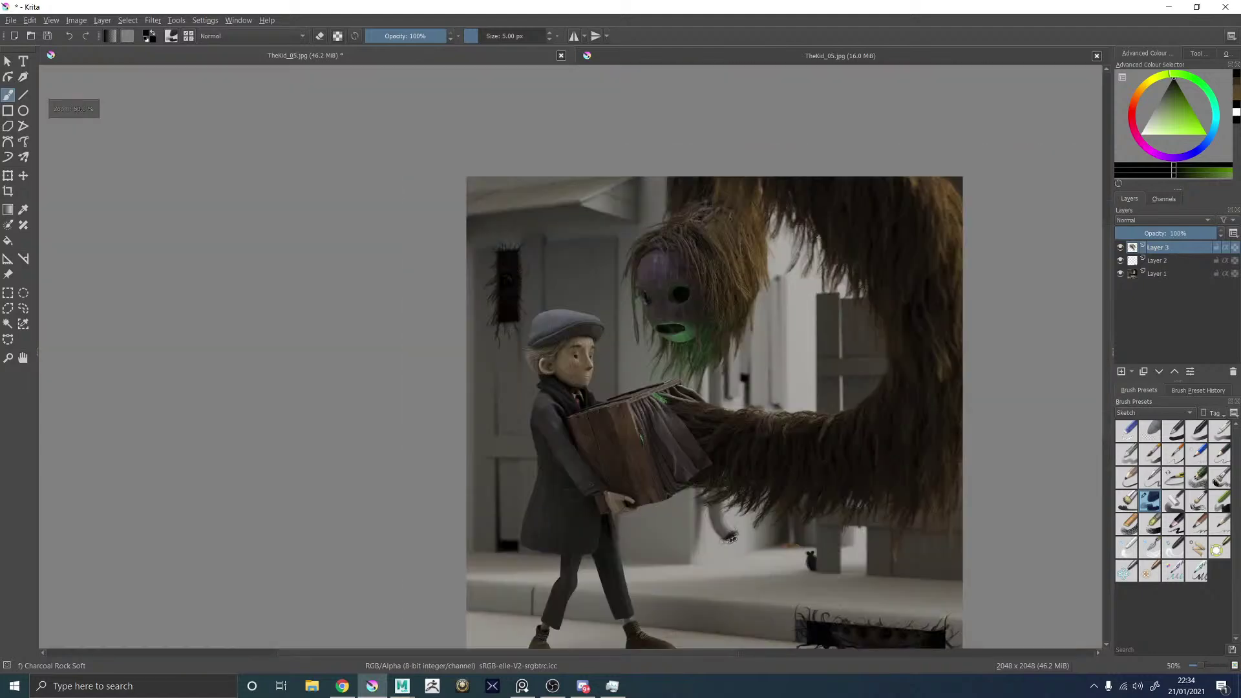
click(1121, 248)
click(1121, 247)
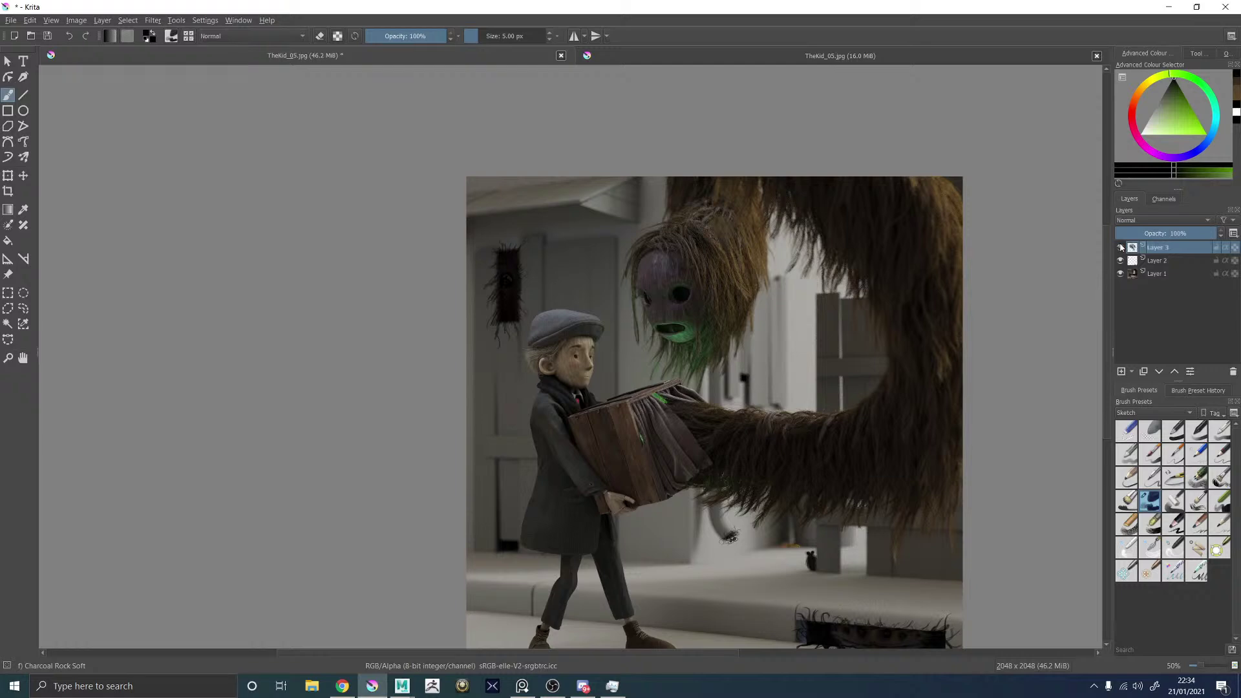
click(1121, 248)
click(1121, 247)
scroll(730, 536, down, 2)
scroll(704, 530, up, 2)
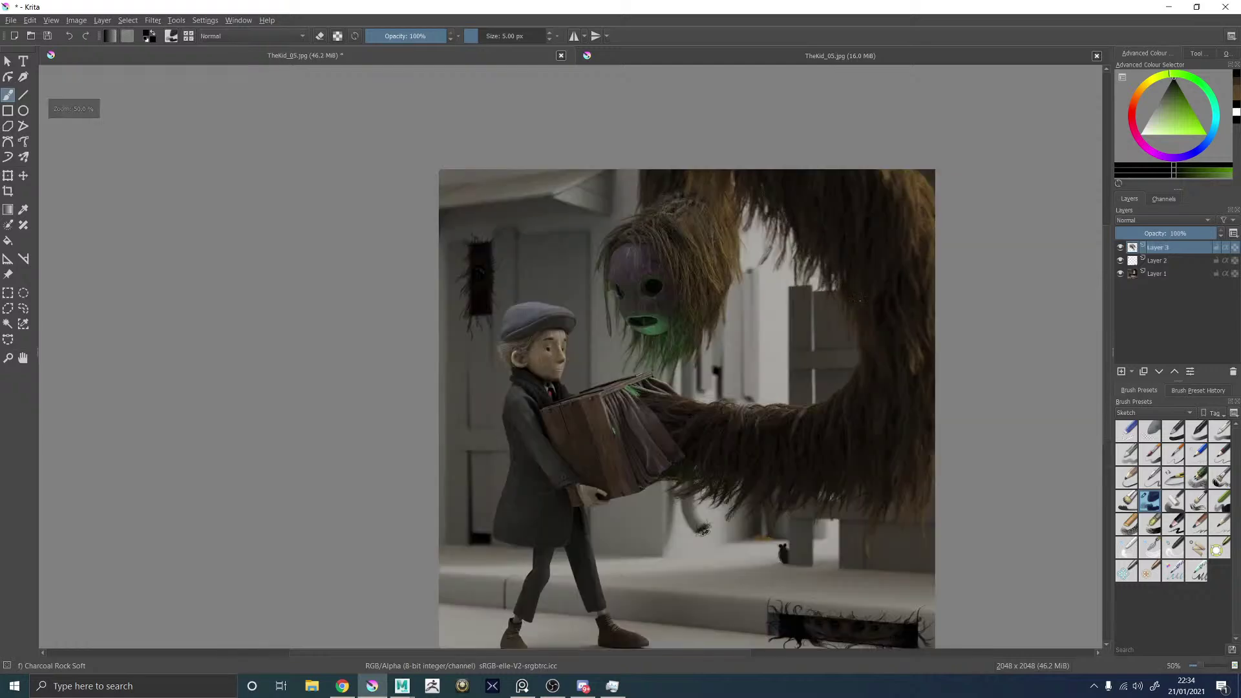
scroll(861, 301, down, 1)
scroll(889, 353, up, 1)
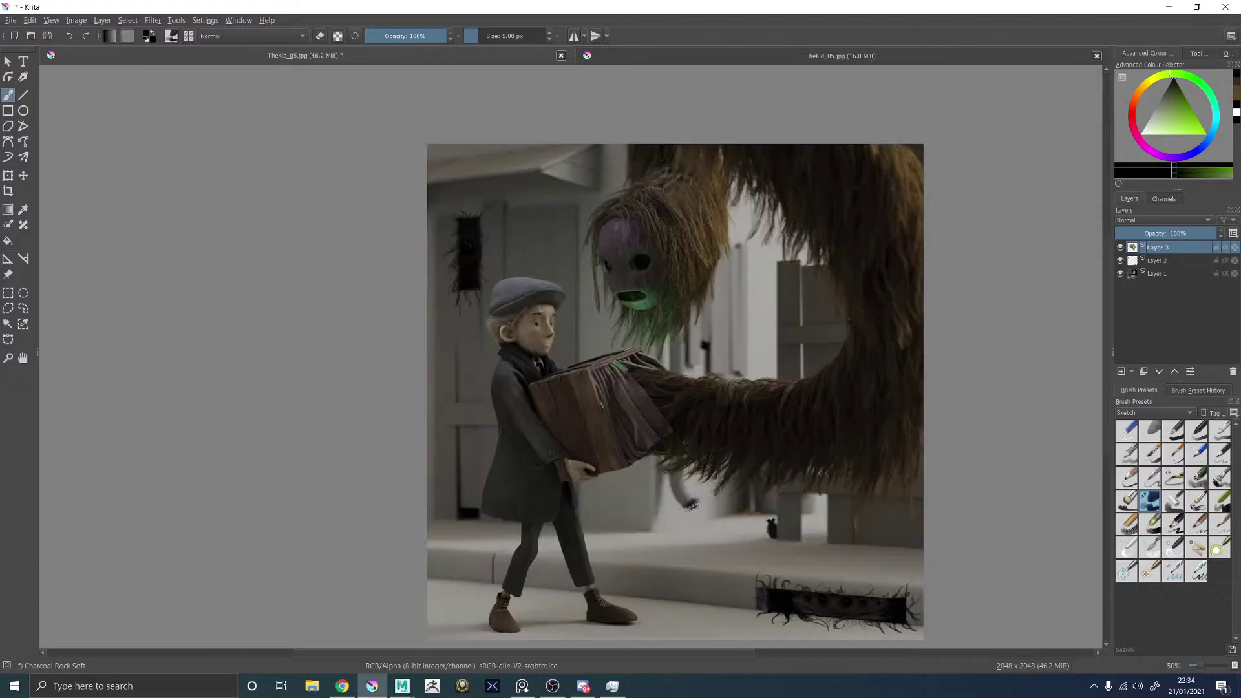
scroll(776, 334, up, 2)
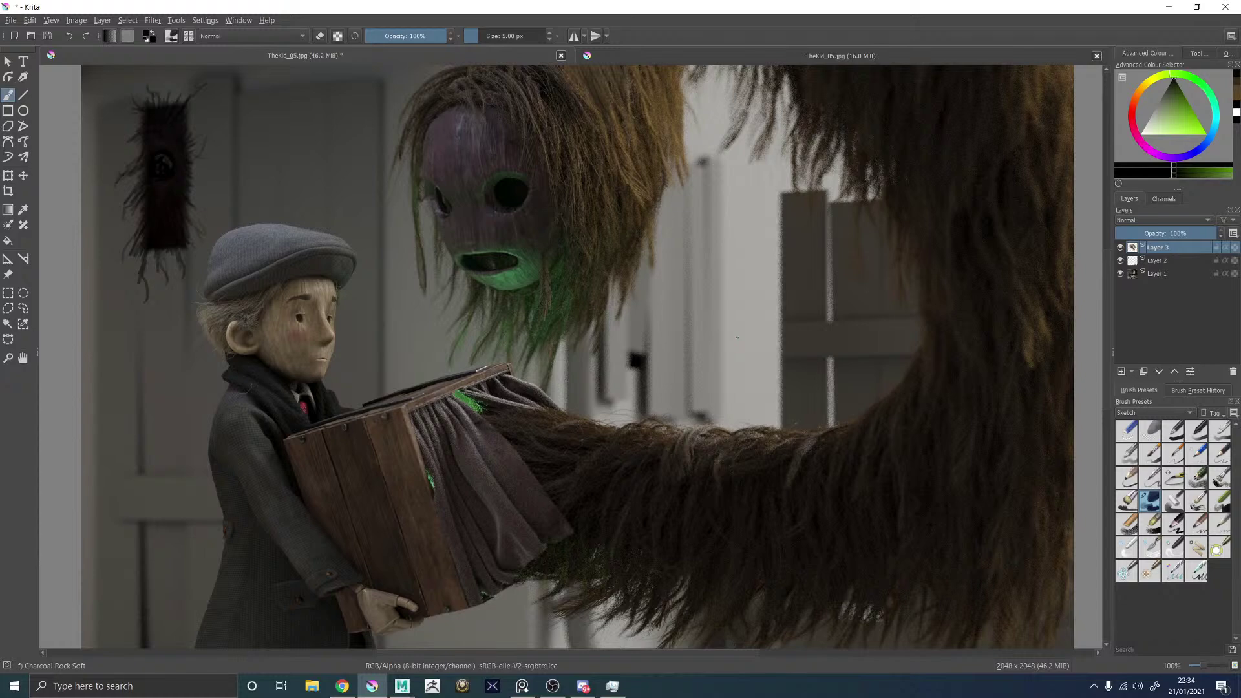
key(minus)
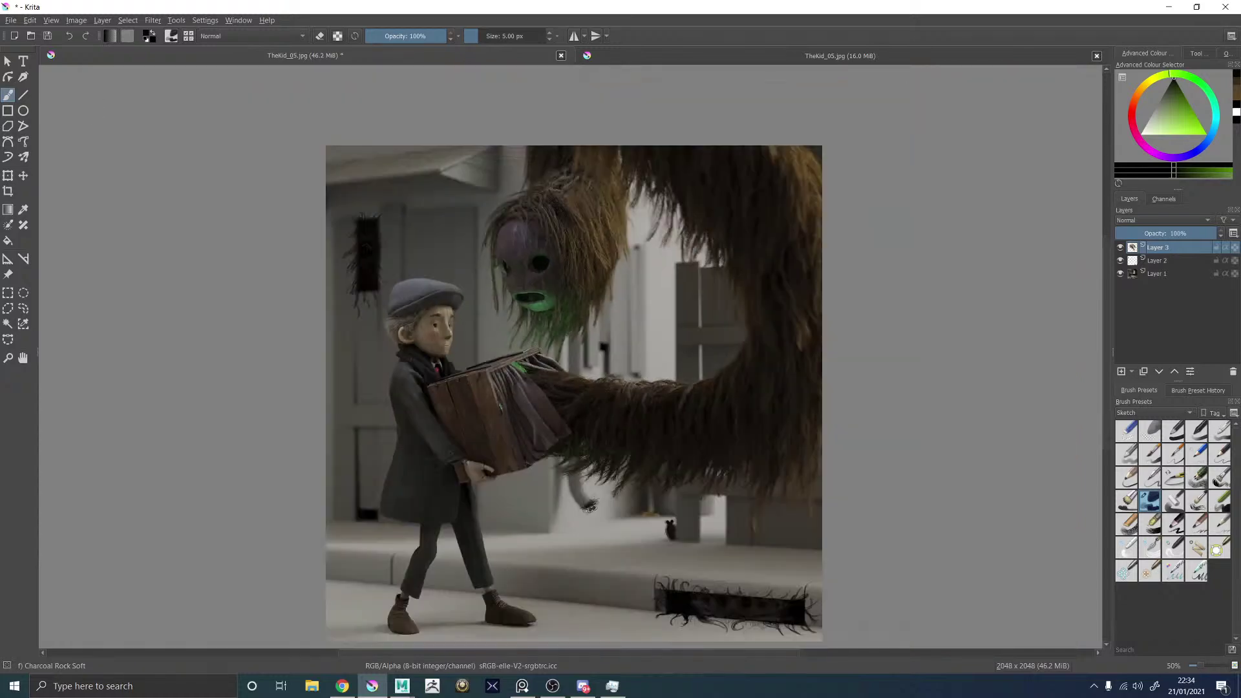
Save the painted image to the Desktop as the JPEG file TheKid_05_Paint.jpg, accepting the export options.
click(11, 20)
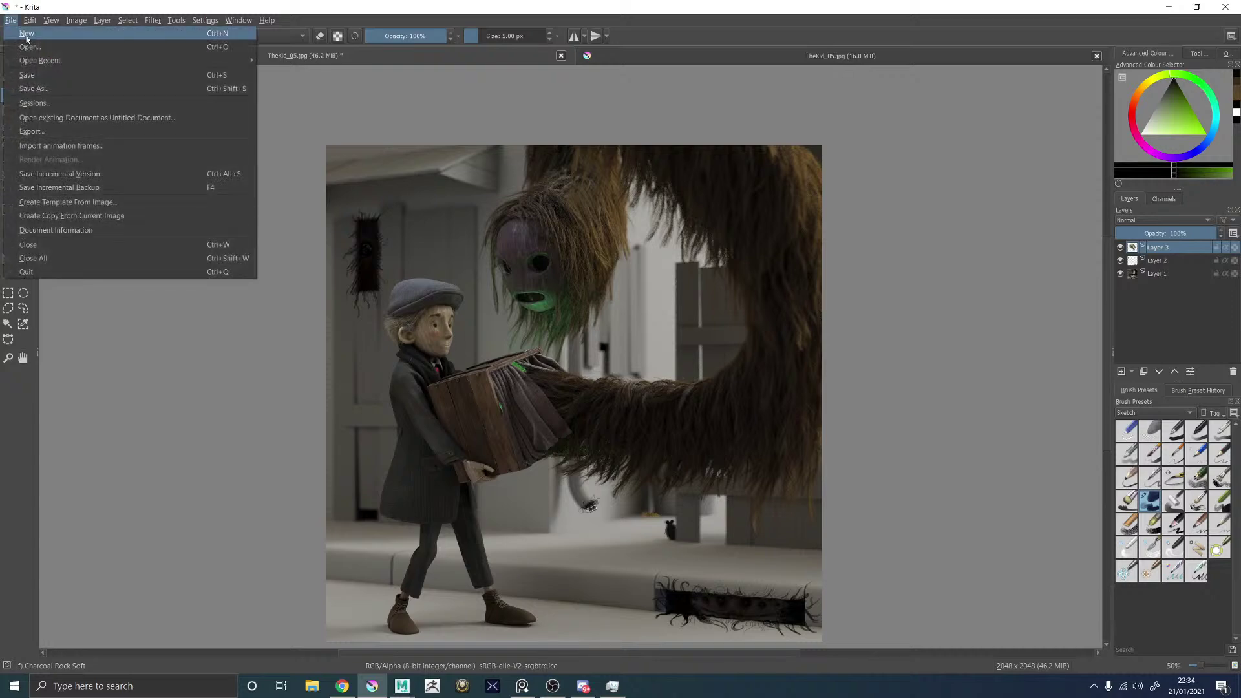
click(42, 83)
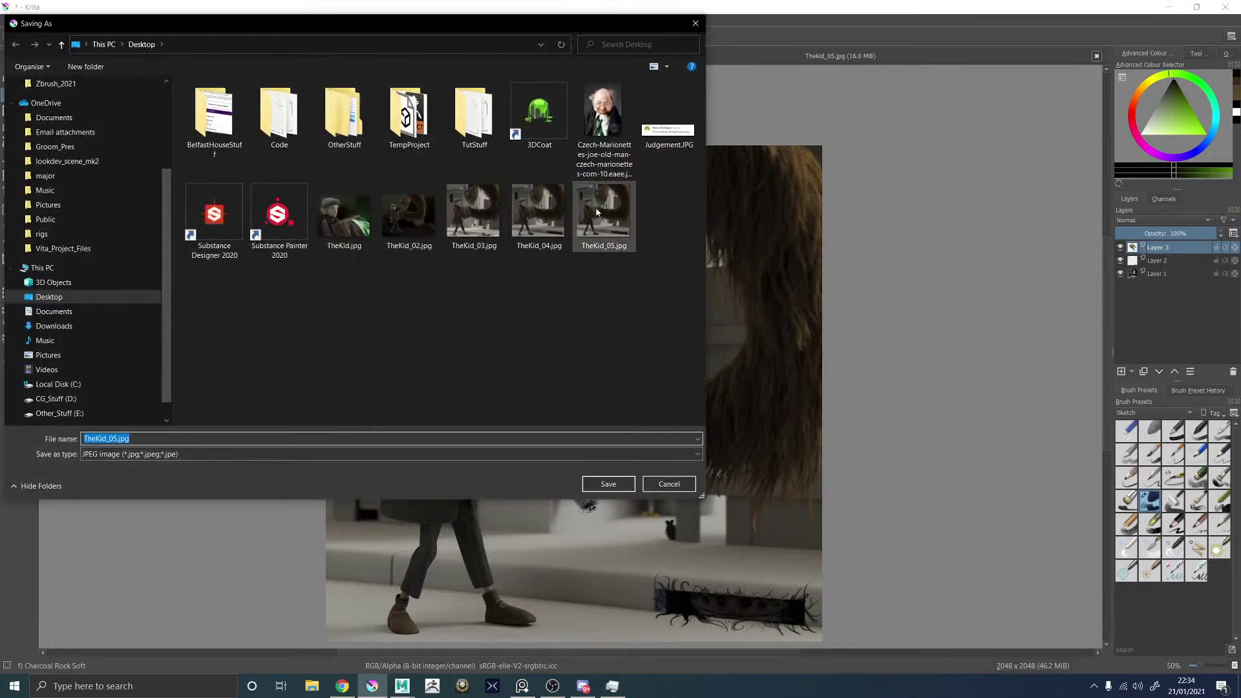
click(591, 212)
click(117, 439)
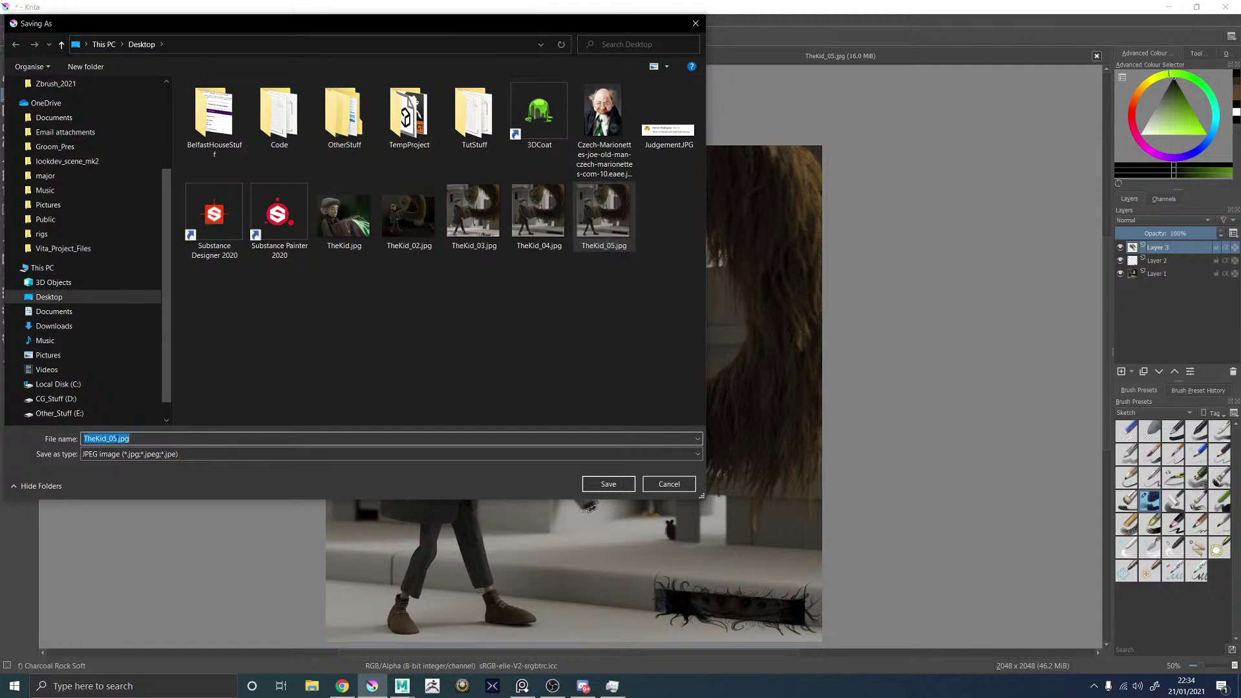
click(118, 440)
text(_Paint)
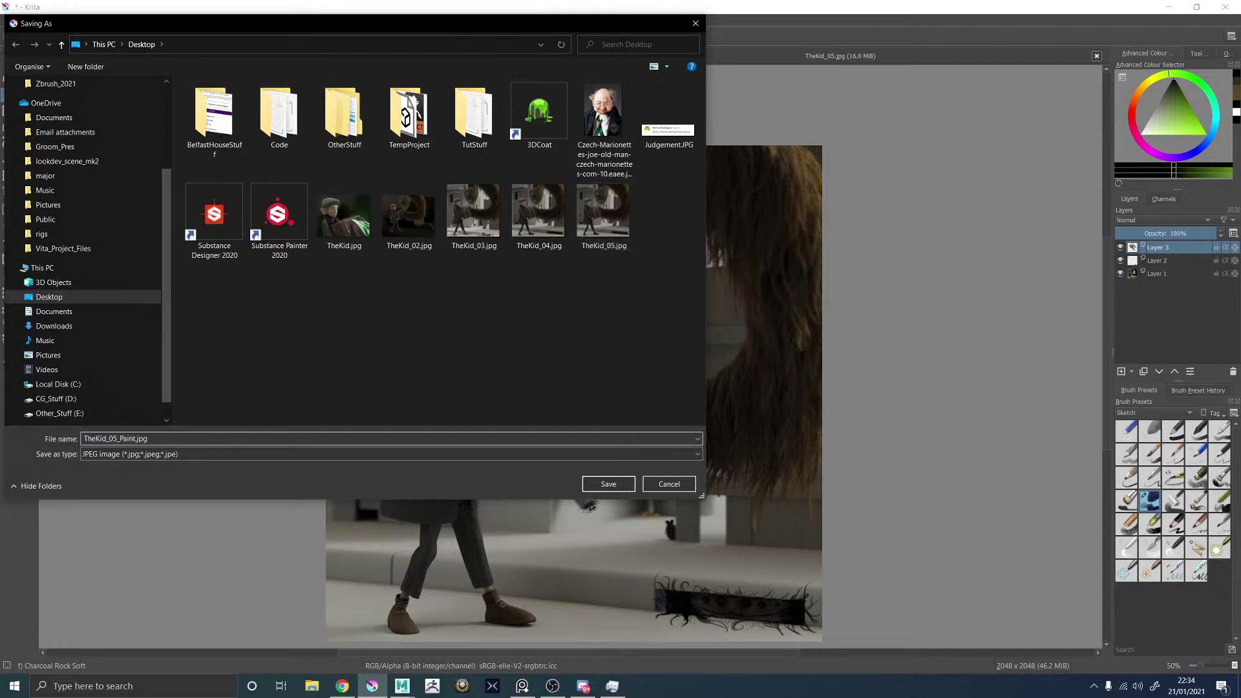
key(Return)
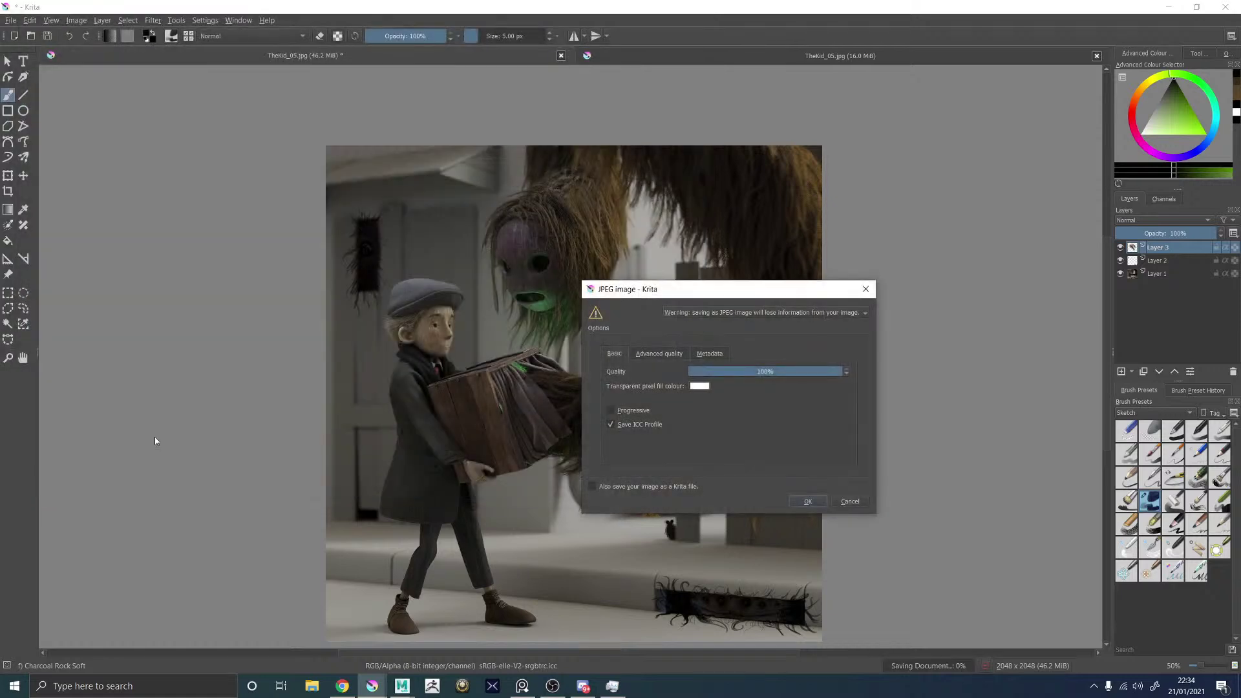
click(808, 503)
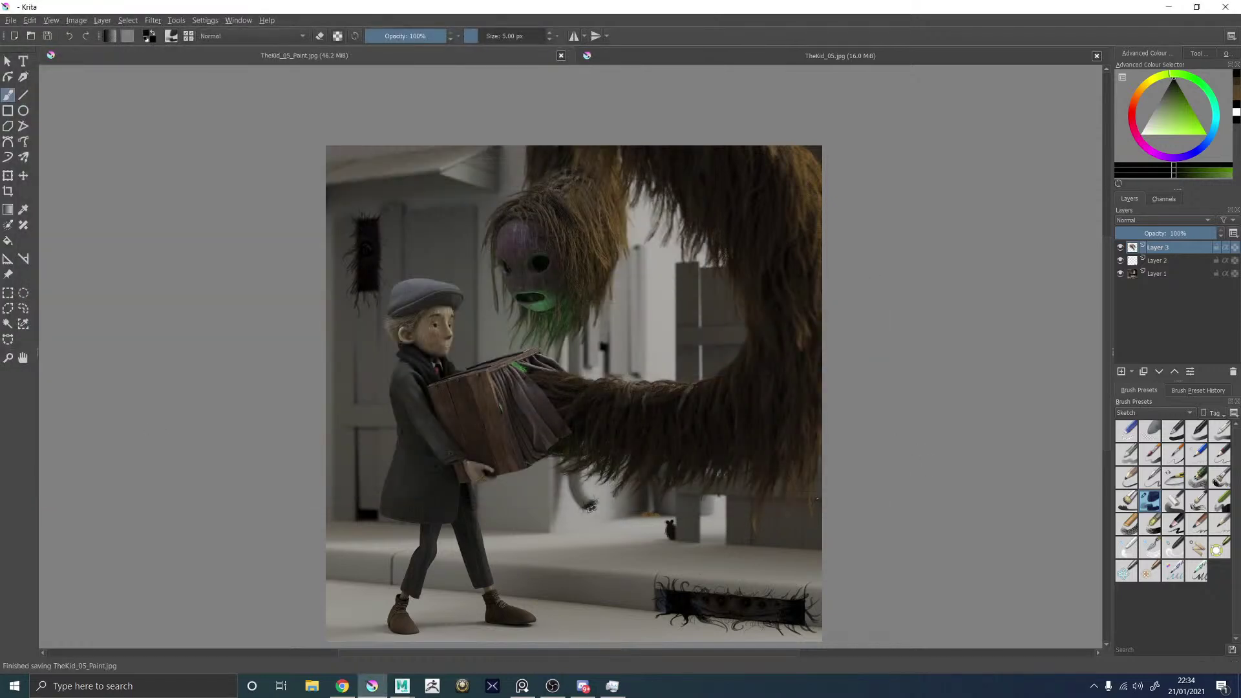